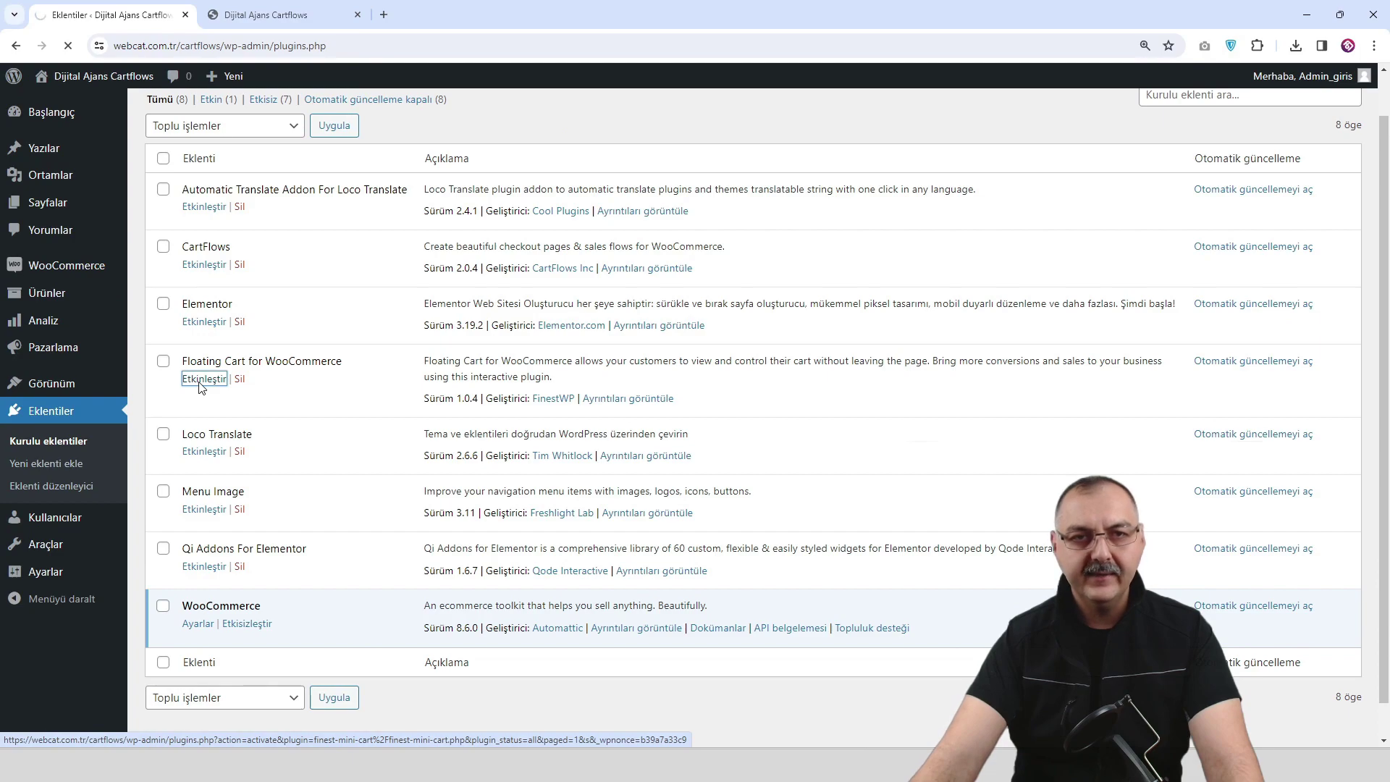
# Reload the storefront and open, then close, the new floating Quick Cart panel.
pyautogui.click(281, 16)
pyautogui.click(70, 47)
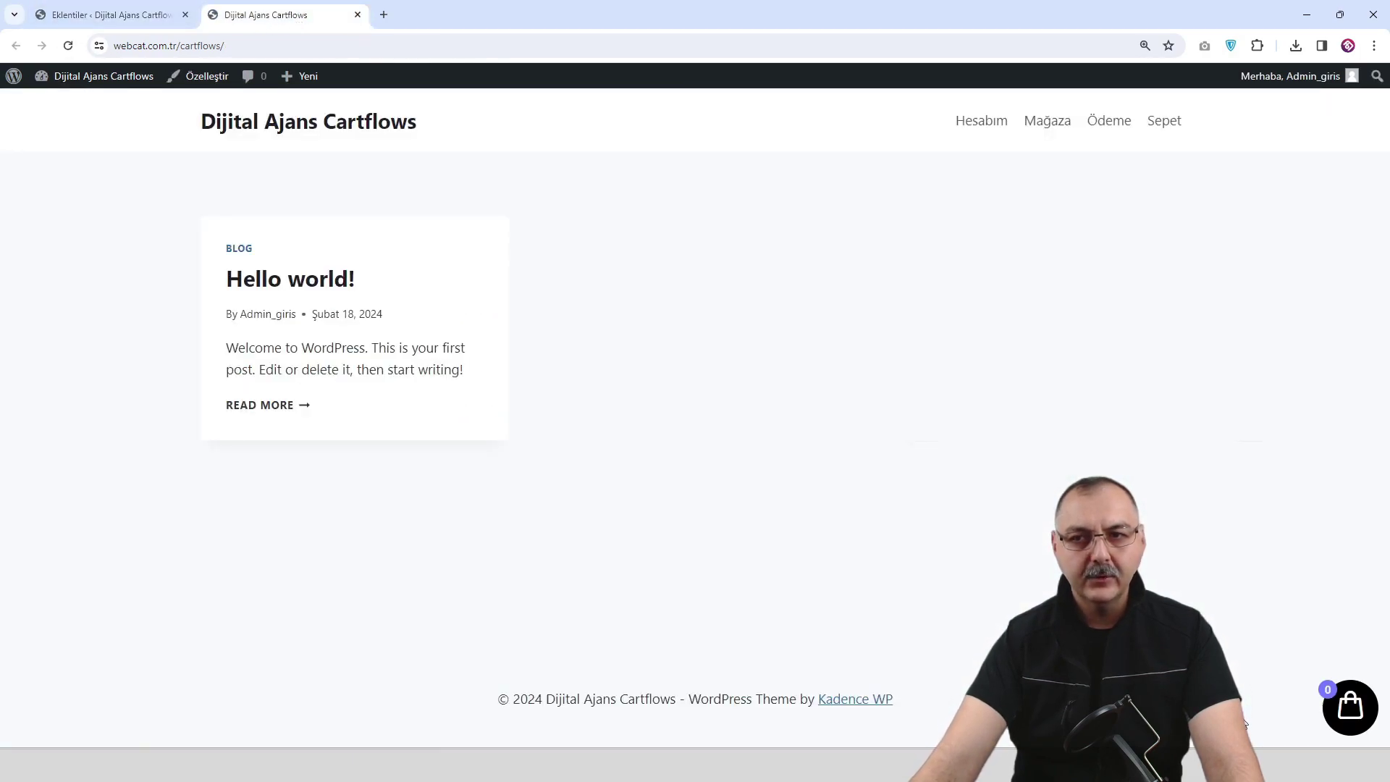
pyautogui.click(1350, 713)
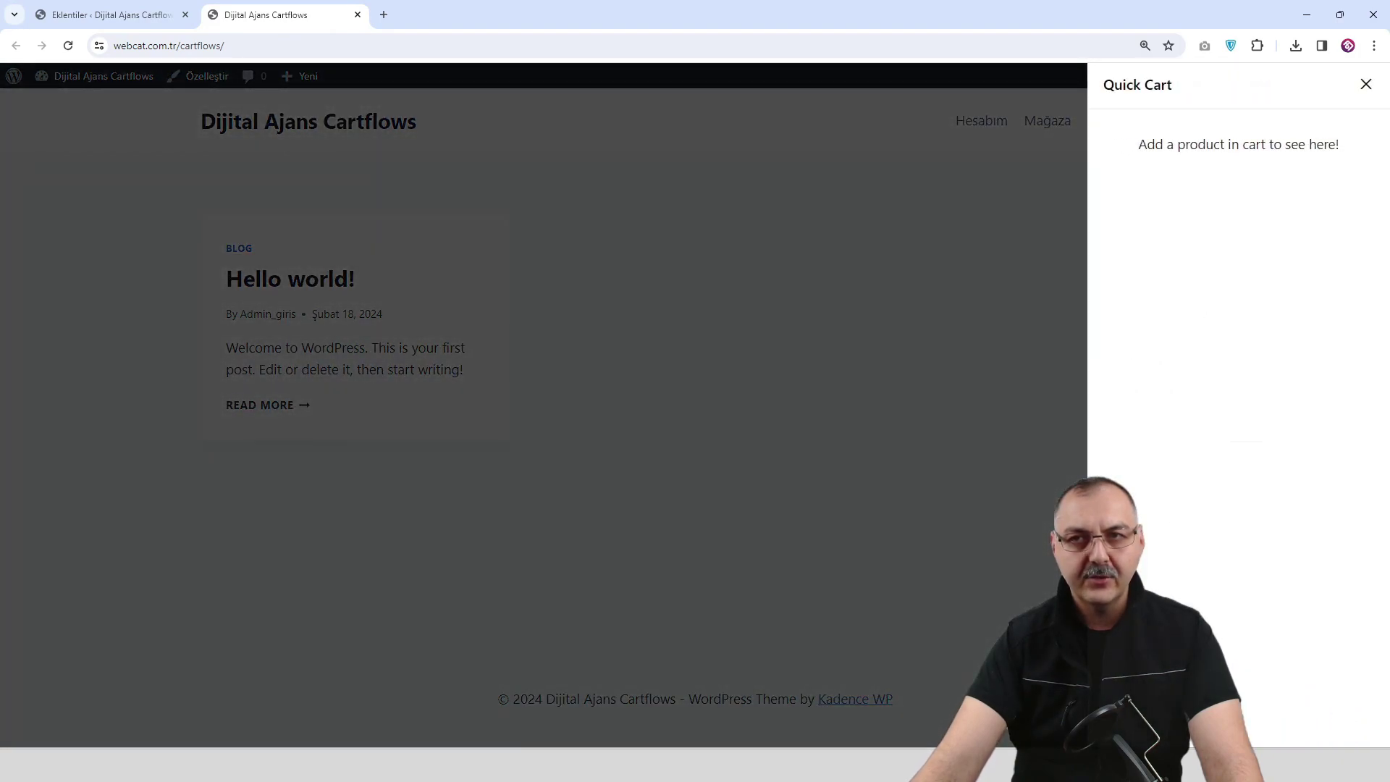
pyautogui.click(1365, 85)
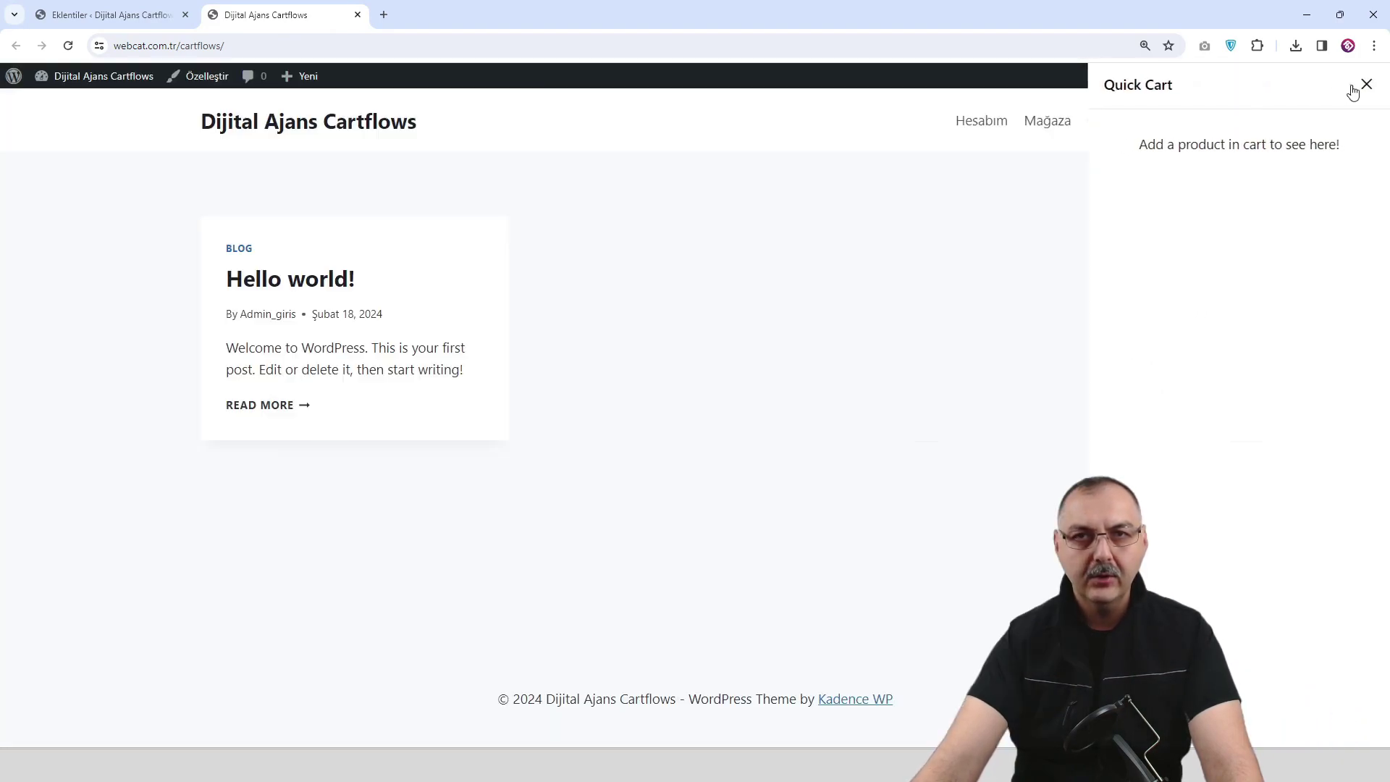
# Activate the CartFlows plugin from the installed plugins list.
pyautogui.click(123, 20)
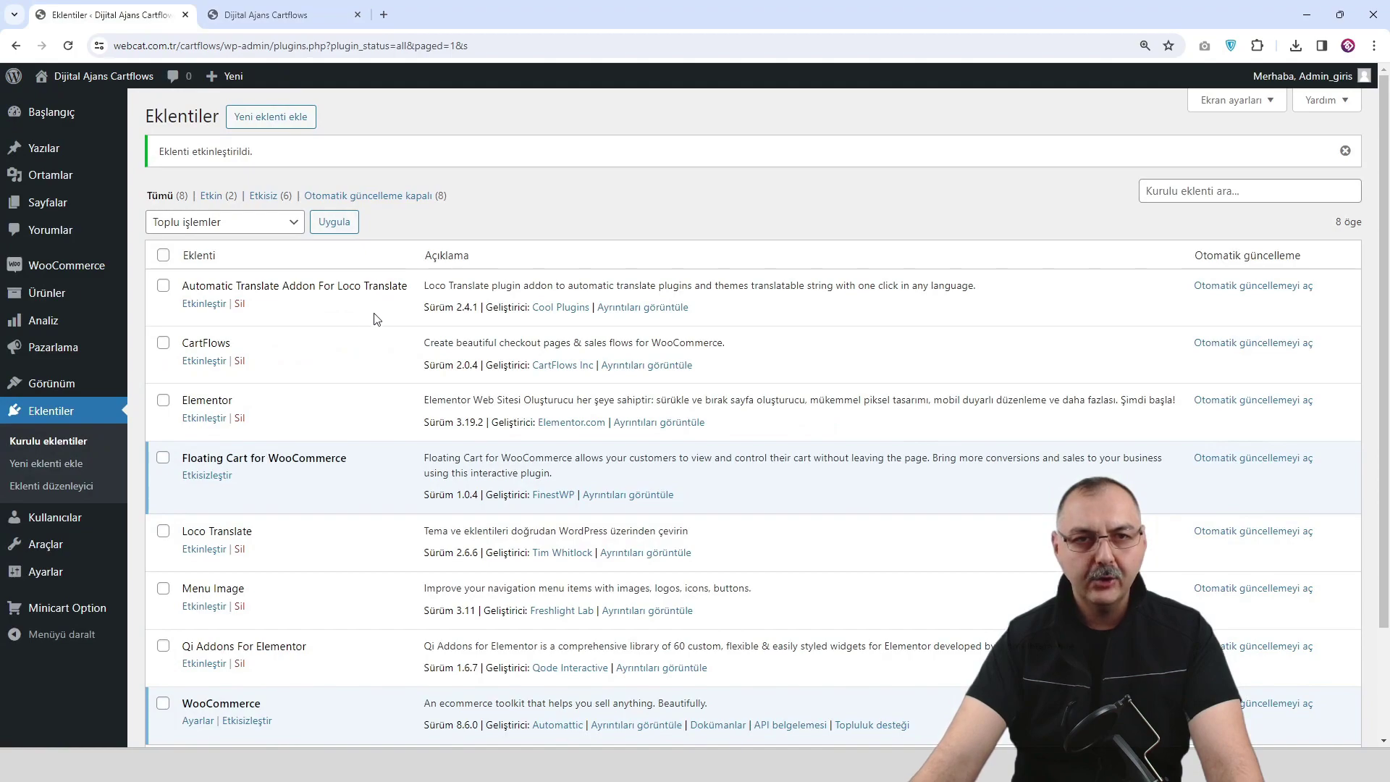
pyautogui.scroll(-1, 373, 331)
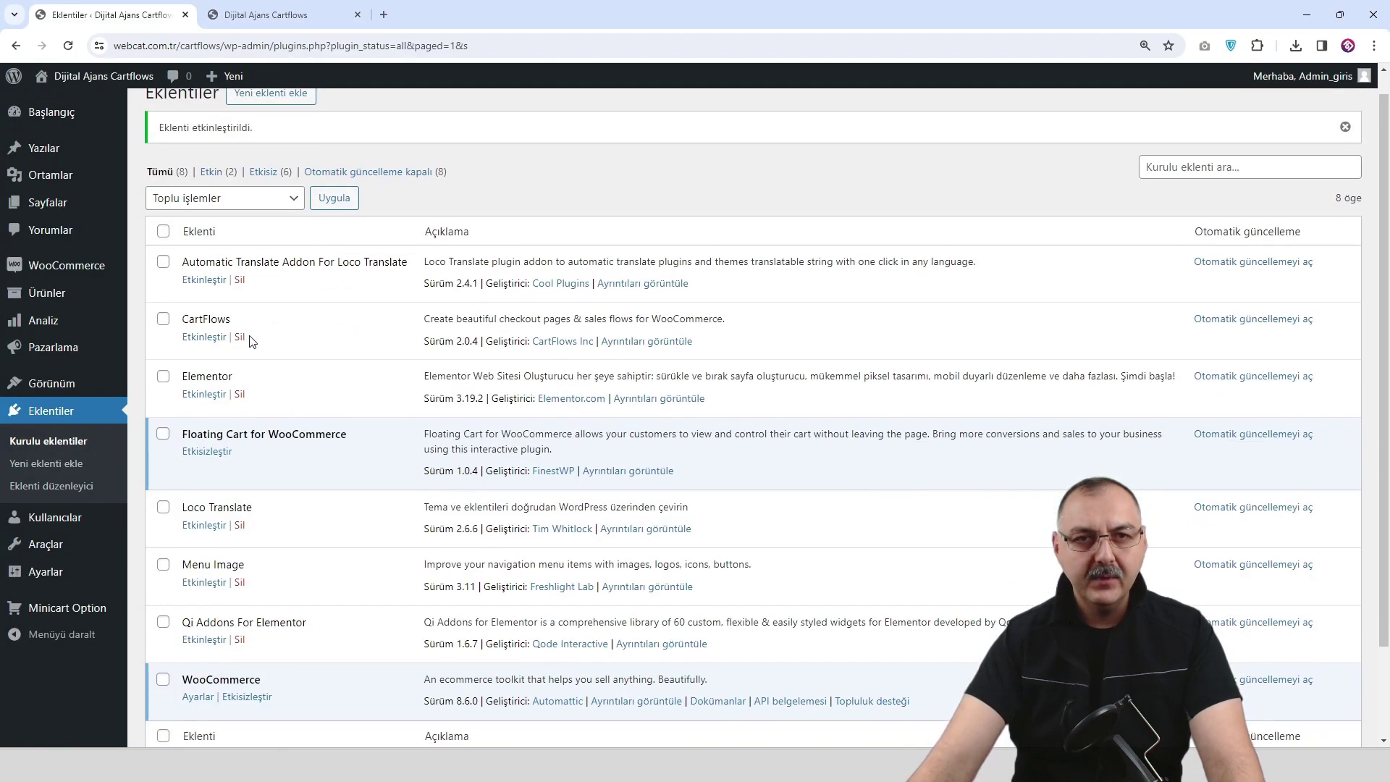
pyautogui.click(204, 338)
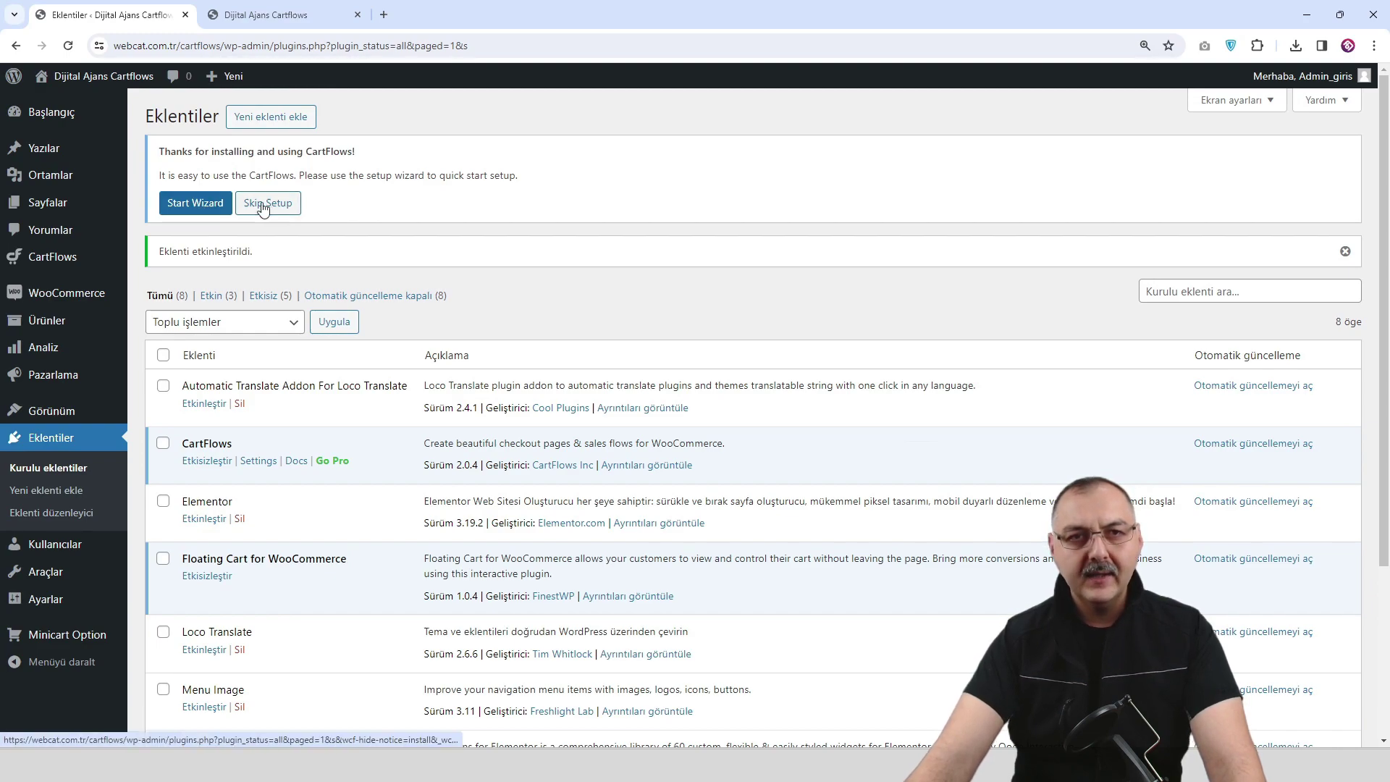
# Start the CartFlows setup wizard and save Elementor as the page builder.
pyautogui.click(195, 204)
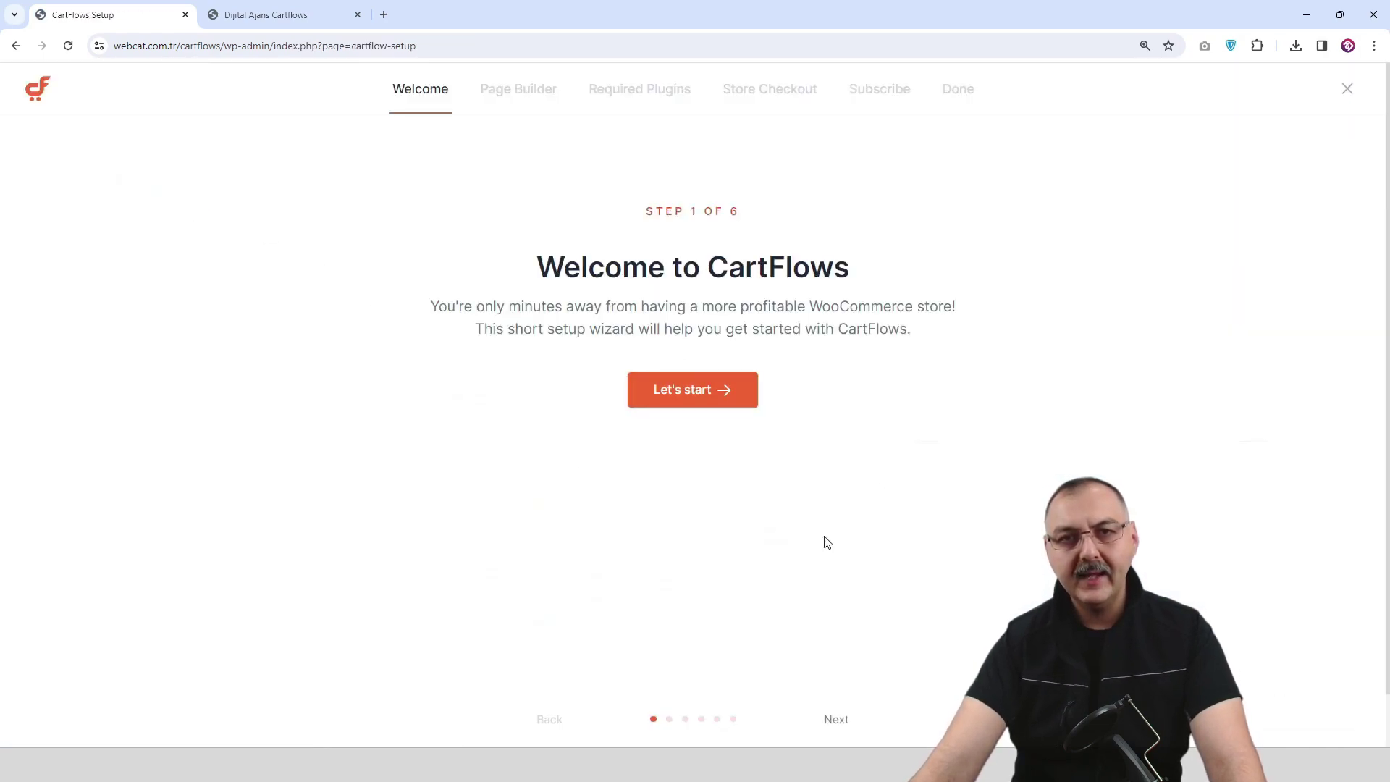
pyautogui.click(700, 402)
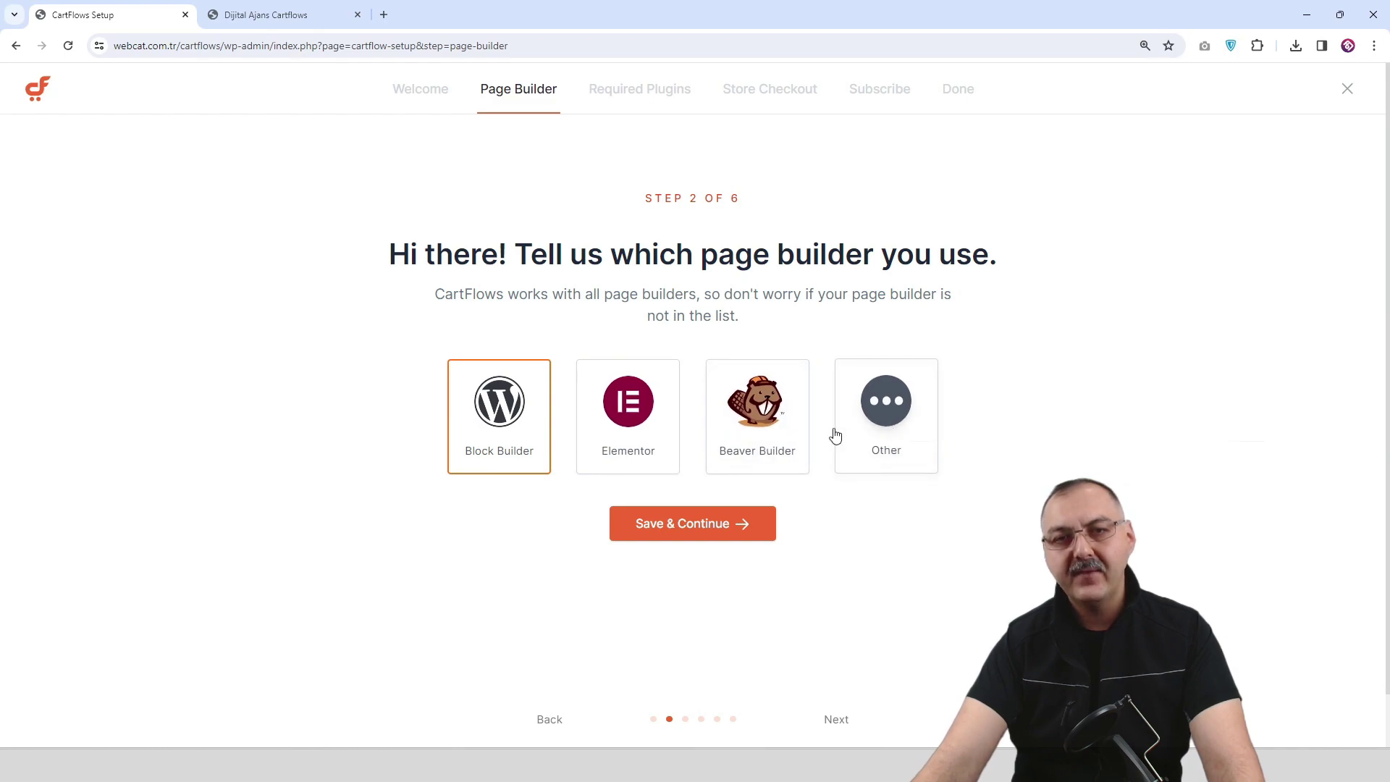
pyautogui.click(635, 433)
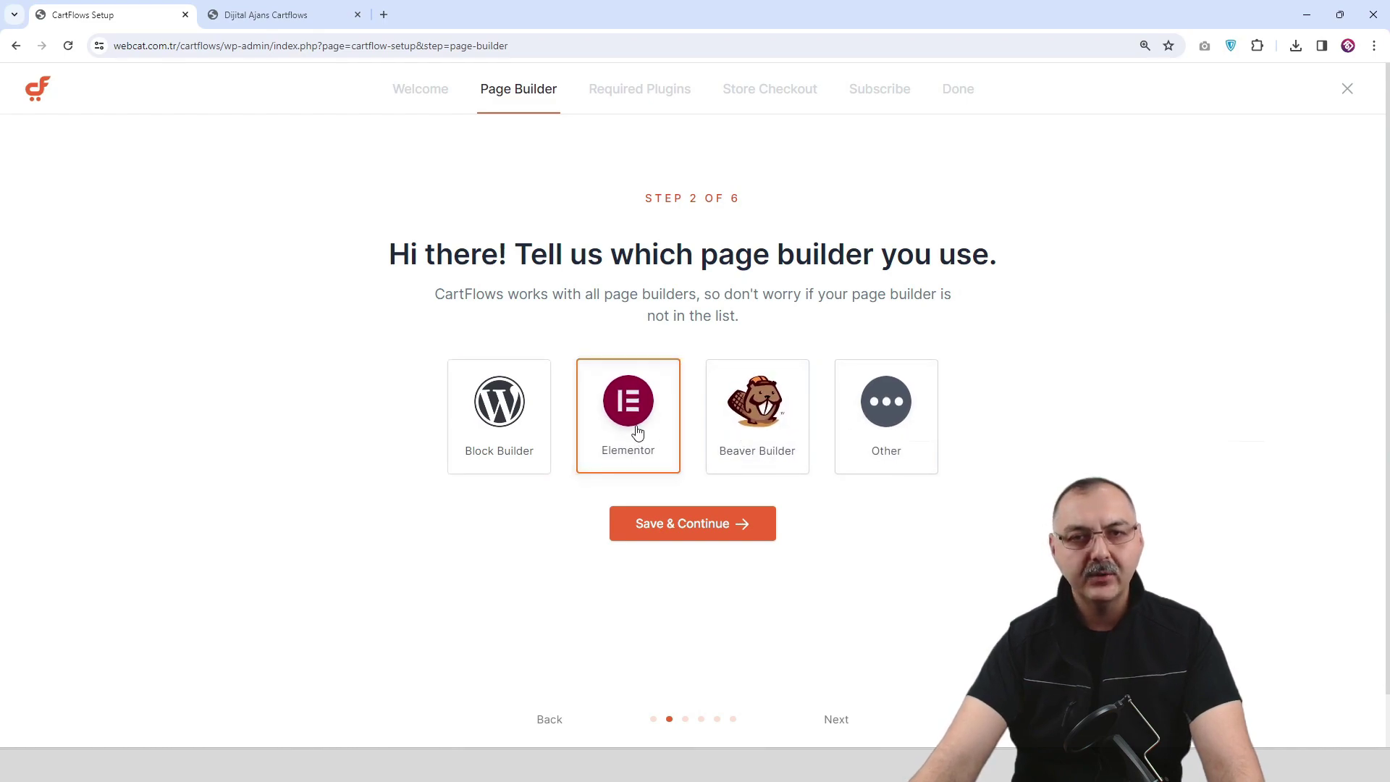
pyautogui.click(680, 534)
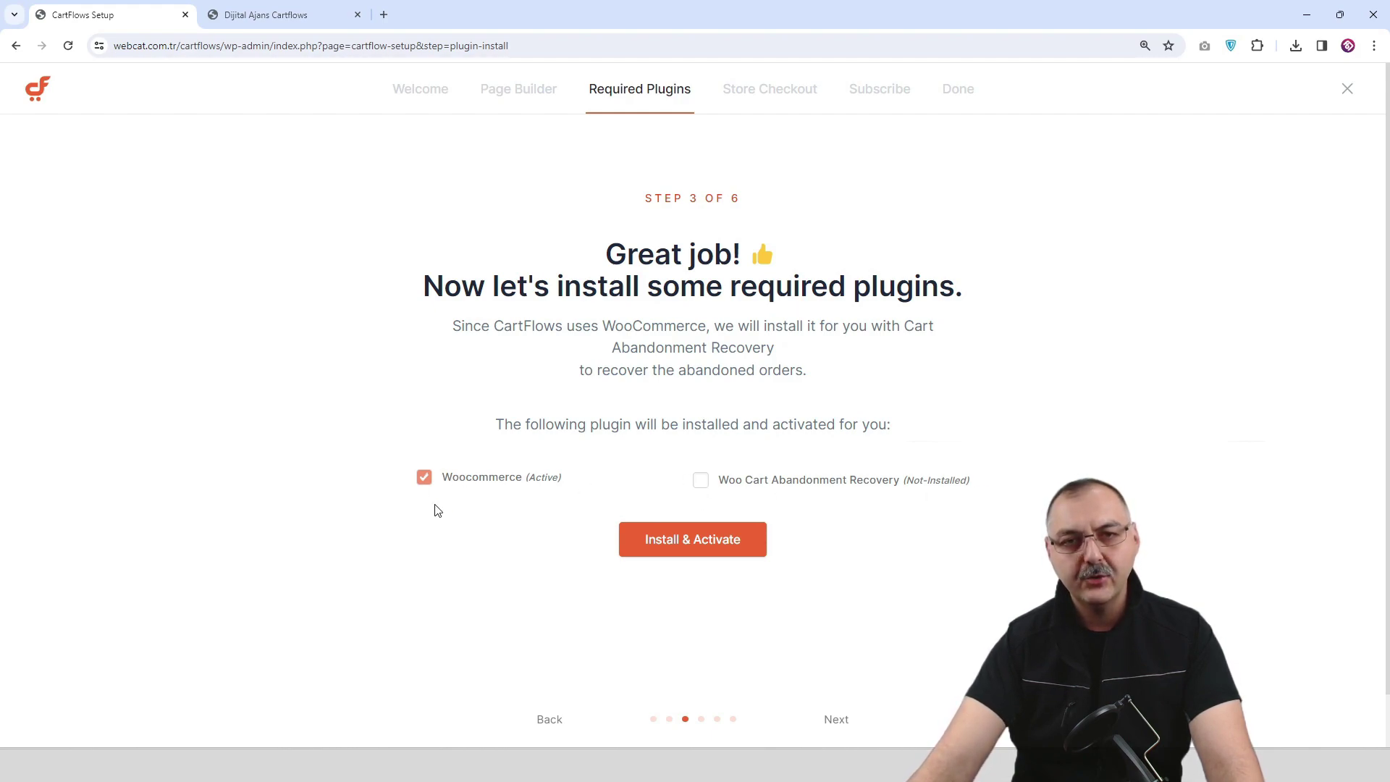
# Move past the required plugins and store checkout steps, then save the email report details.
pyautogui.click(702, 548)
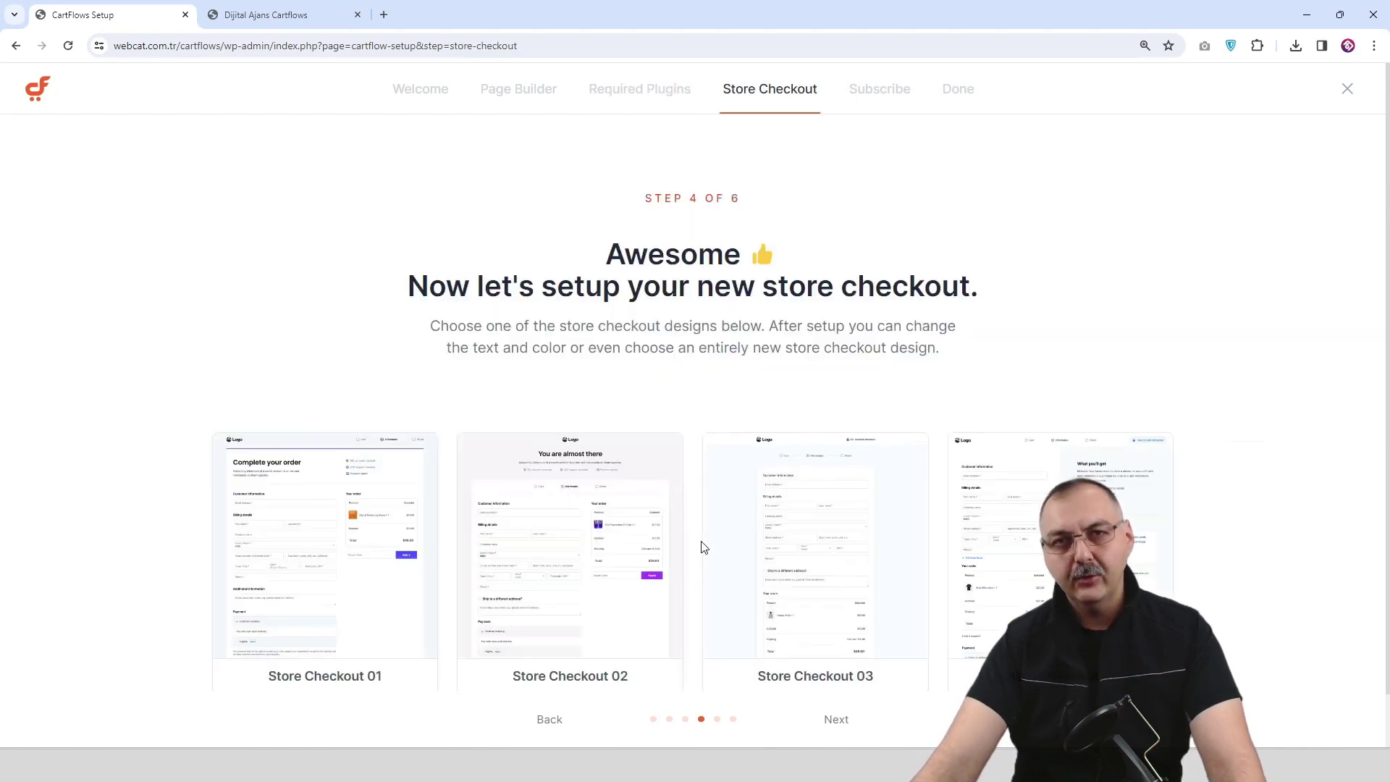
pyautogui.scroll(-1, 705, 544)
pyautogui.scroll(1, 695, 541)
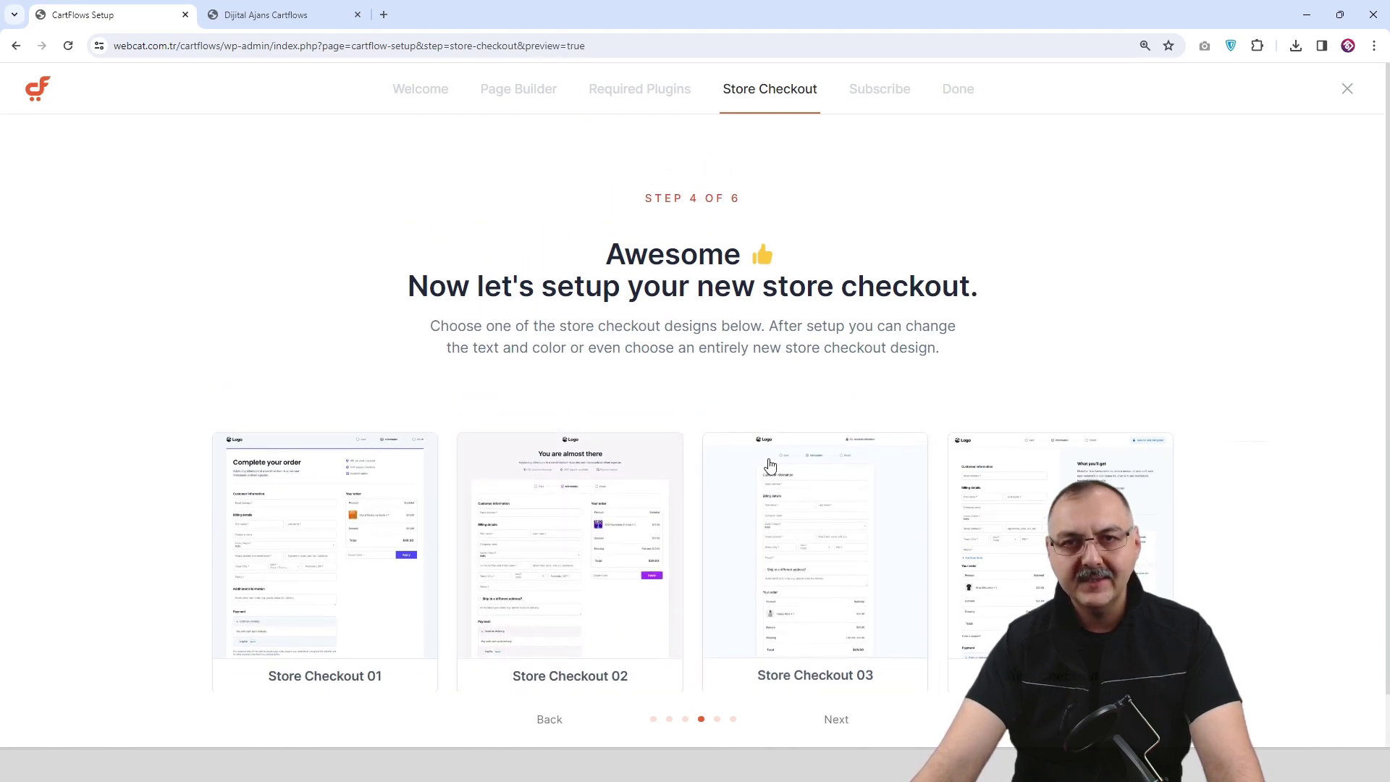
pyautogui.scroll(-1, 832, 550)
pyautogui.click(834, 720)
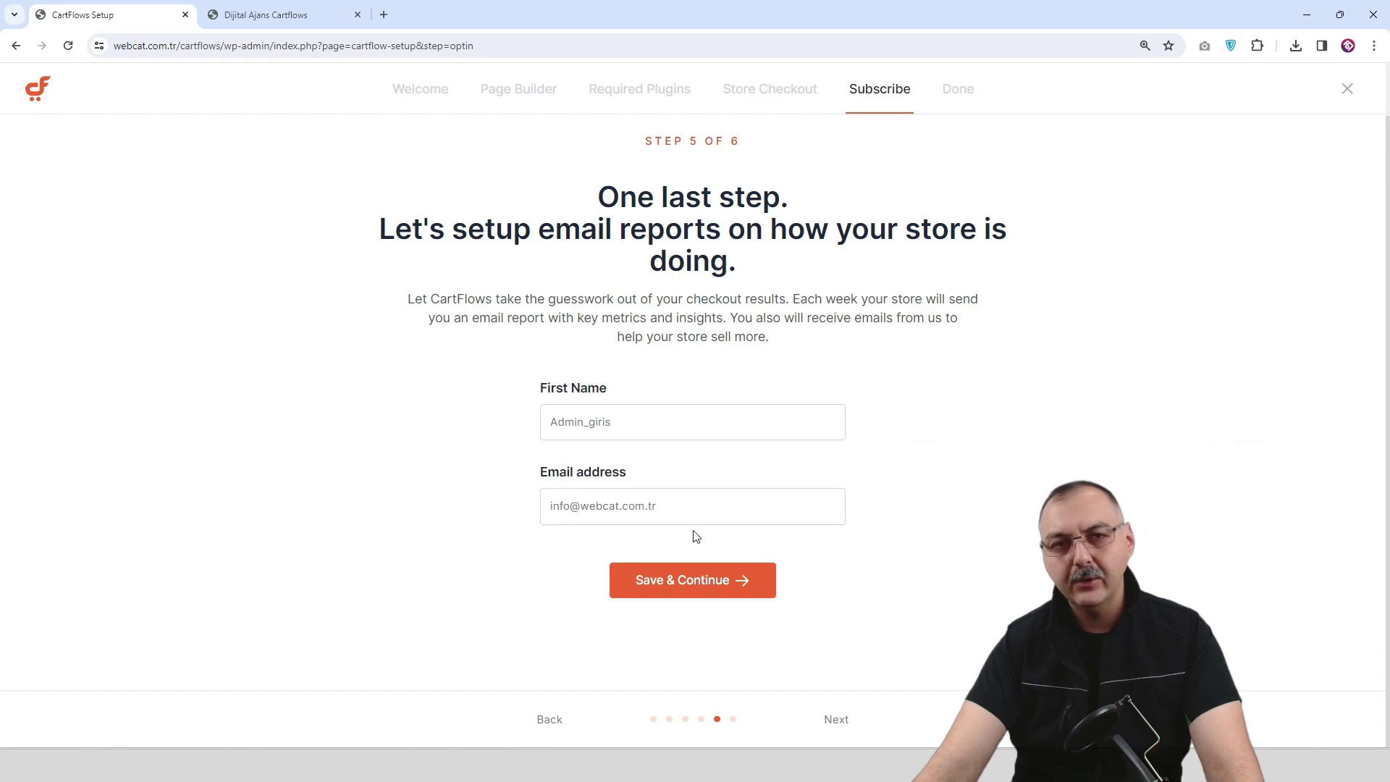
pyautogui.click(705, 589)
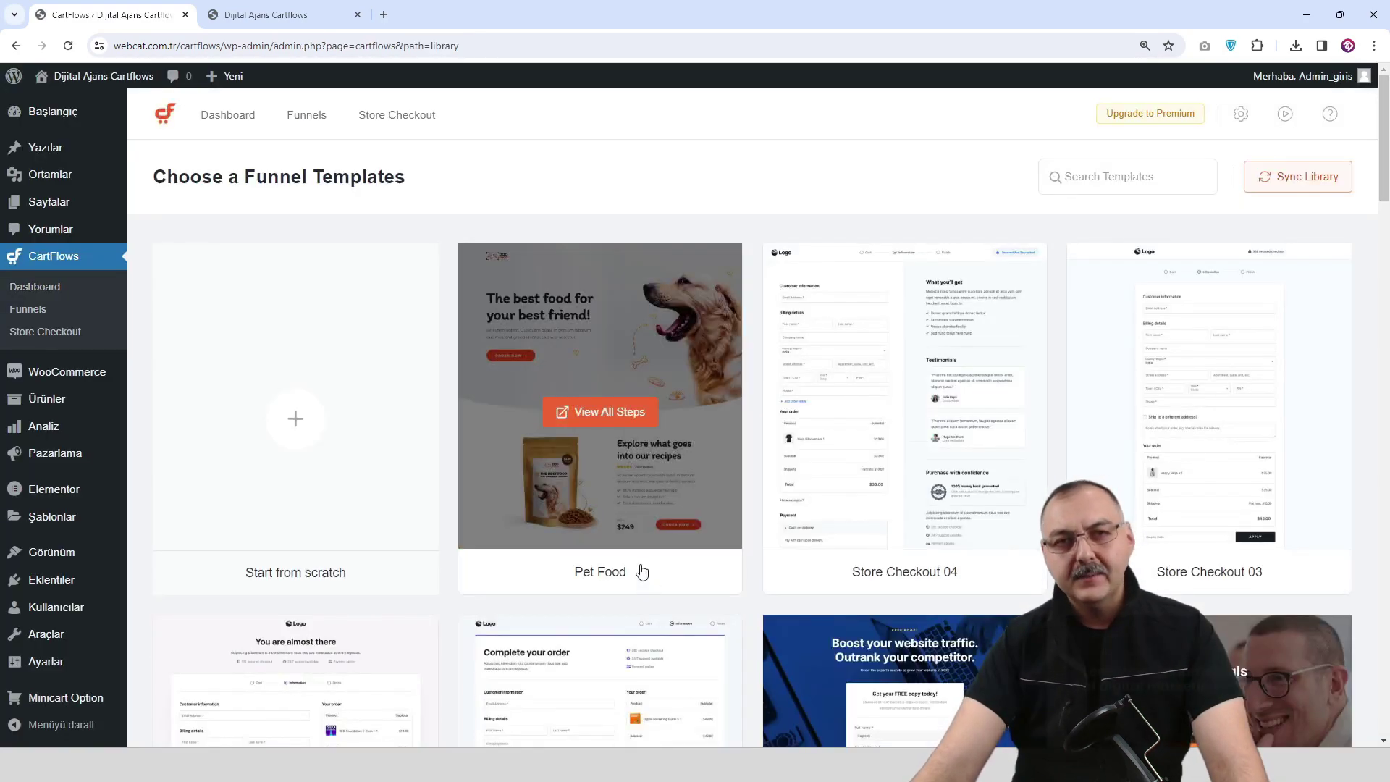
# Scroll through the CartFlows funnel template library.
pyautogui.scroll(-1, 511, 347)
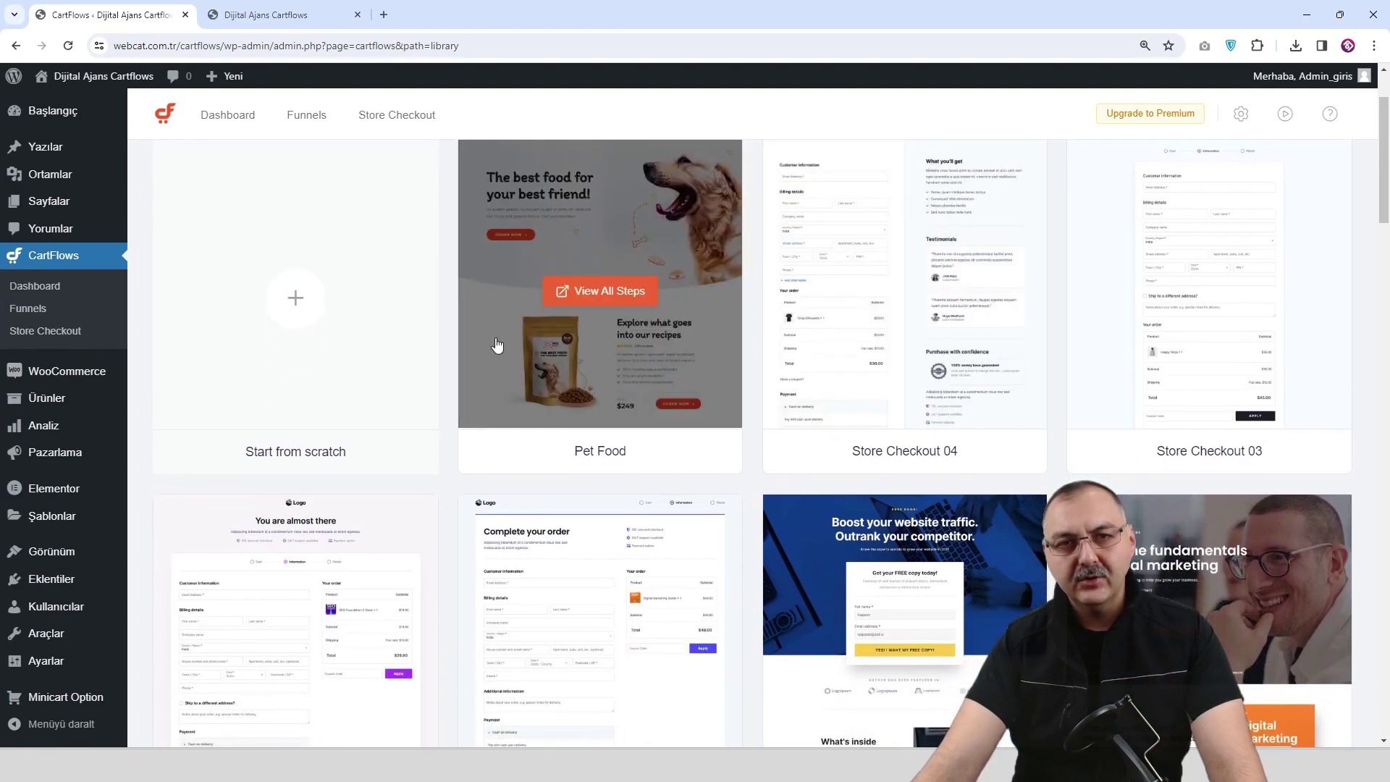
pyautogui.scroll(-3, 543, 535)
pyautogui.scroll(-3, 543, 536)
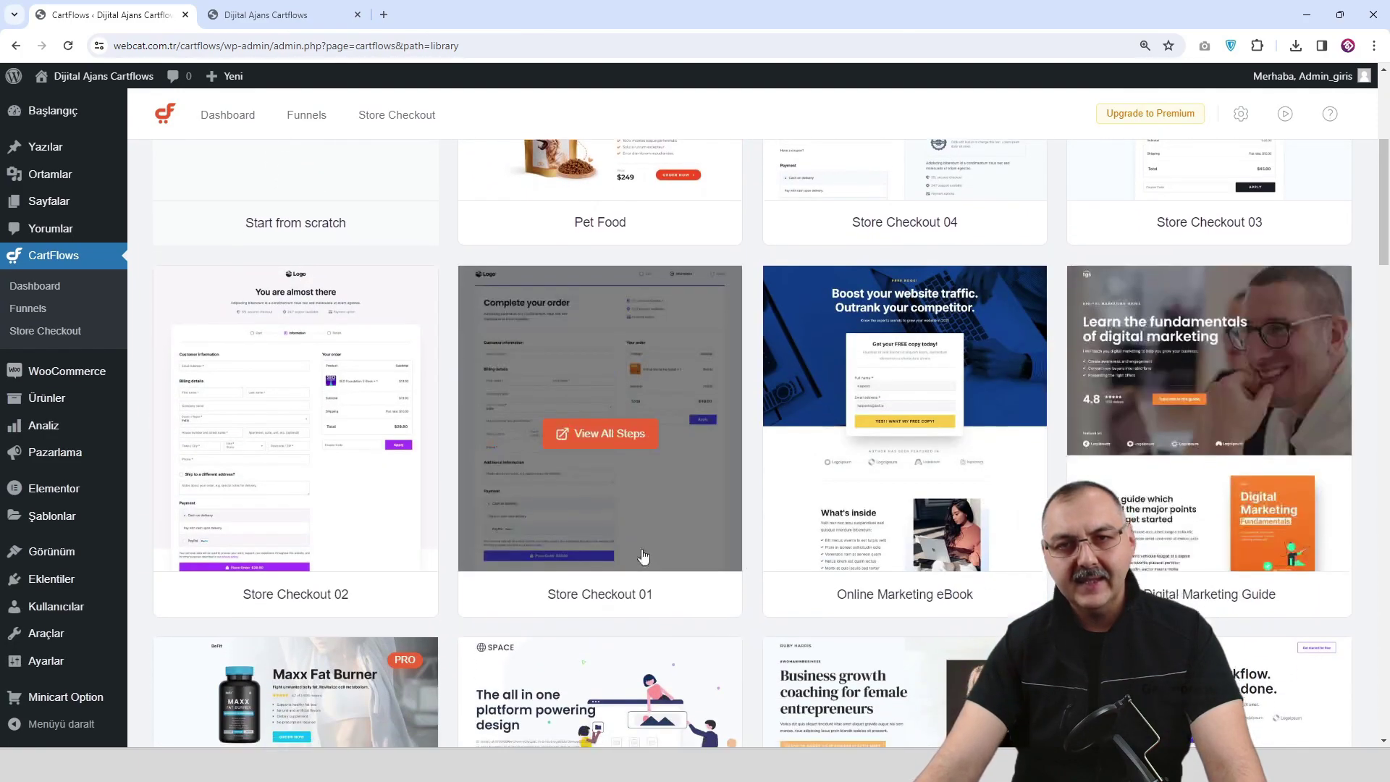
pyautogui.scroll(5, 572, 507)
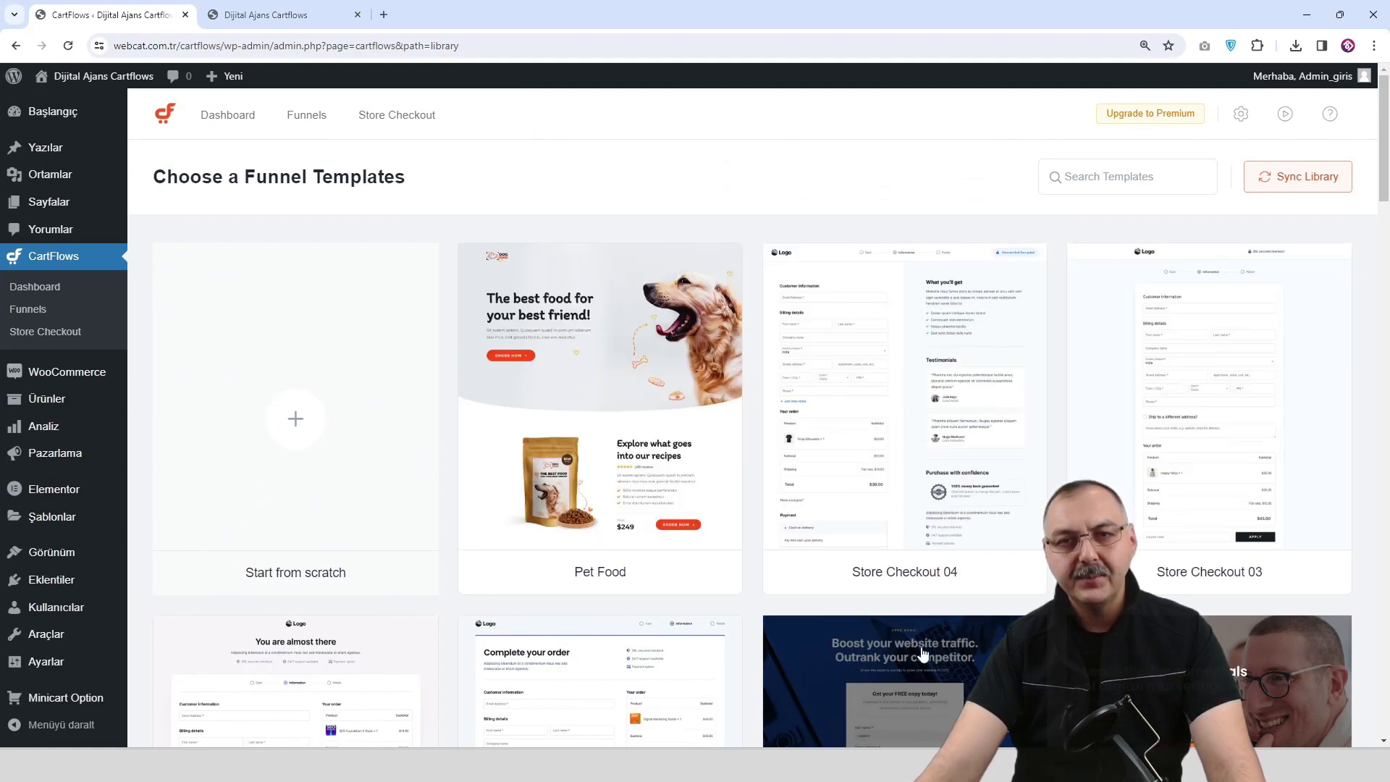
pyautogui.scroll(-3, 931, 659)
pyautogui.scroll(3, 814, 521)
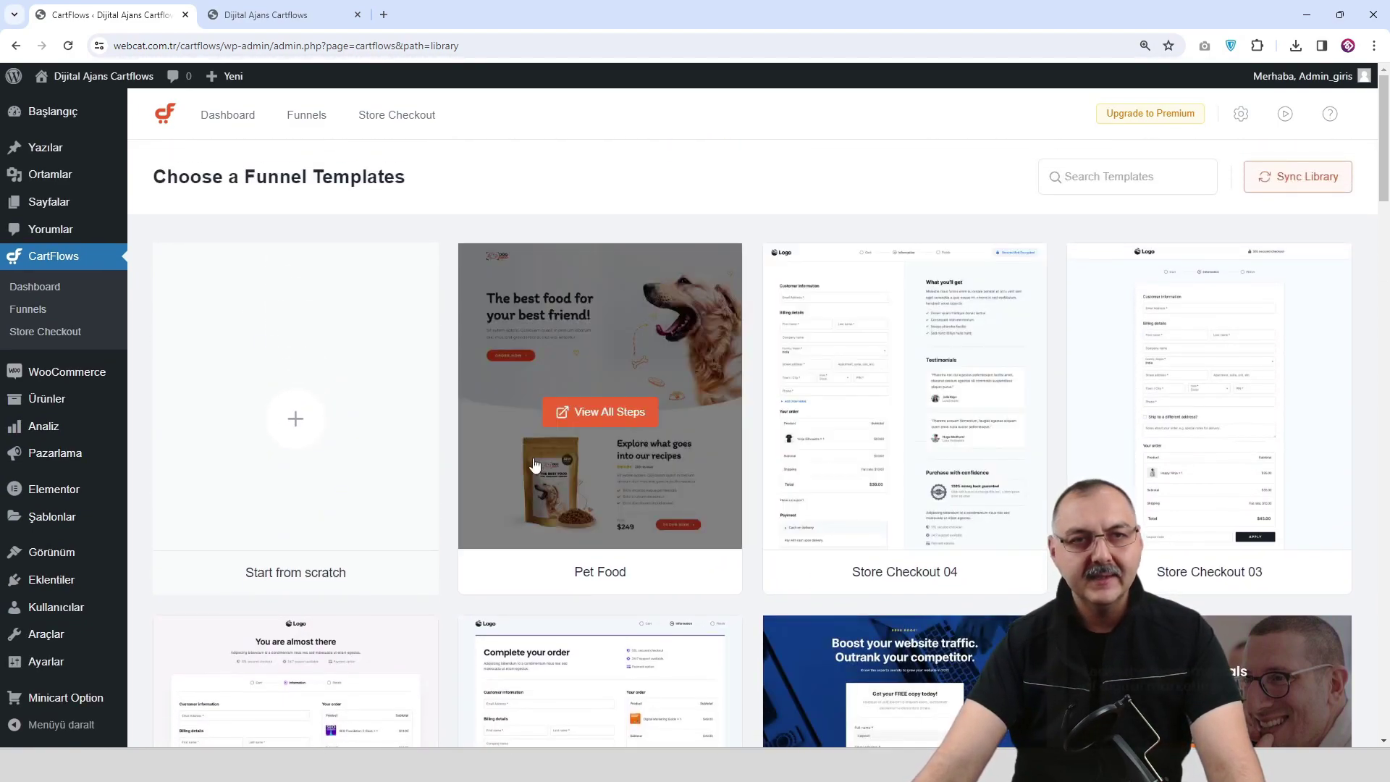
# Return to Kurulu eklentiler from the Eklentiler sidebar menu.
pyautogui.moveTo(65, 485)
pyautogui.scroll(-1, 65, 485)
pyautogui.moveTo(73, 581)
pyautogui.click(177, 584)
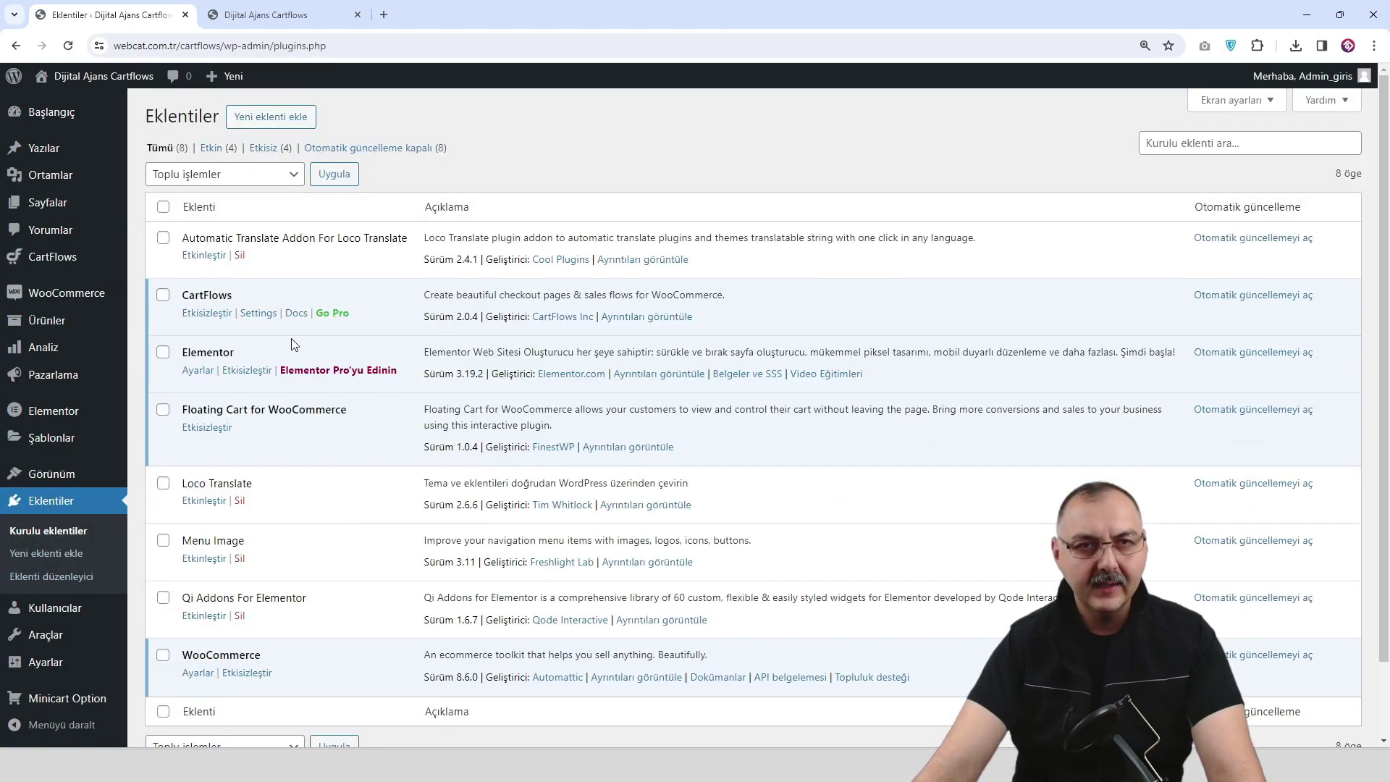
# Activate Loco Translate, Automatic Translate Addon and Menu Image, skipping Menu Image's update opt-in.
pyautogui.scroll(-2, 293, 344)
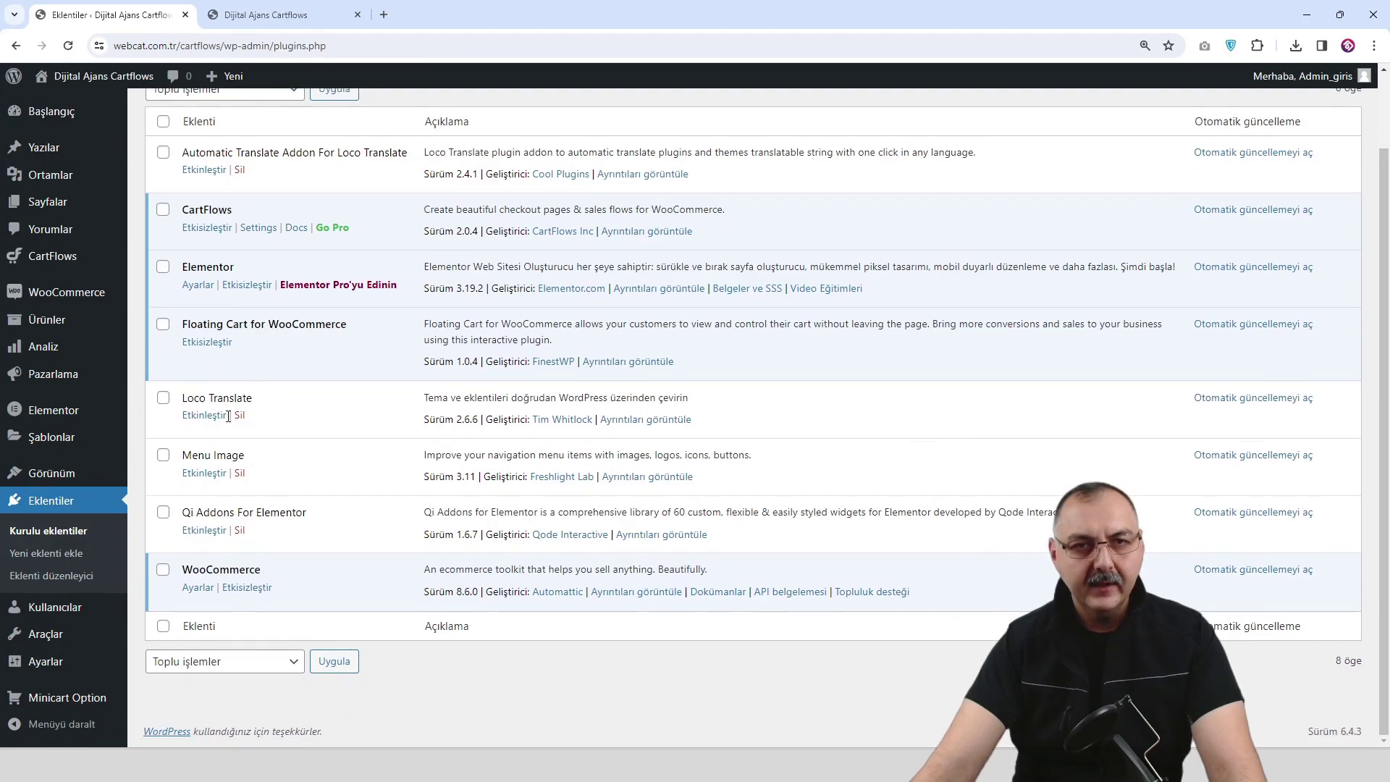
pyautogui.click(204, 423)
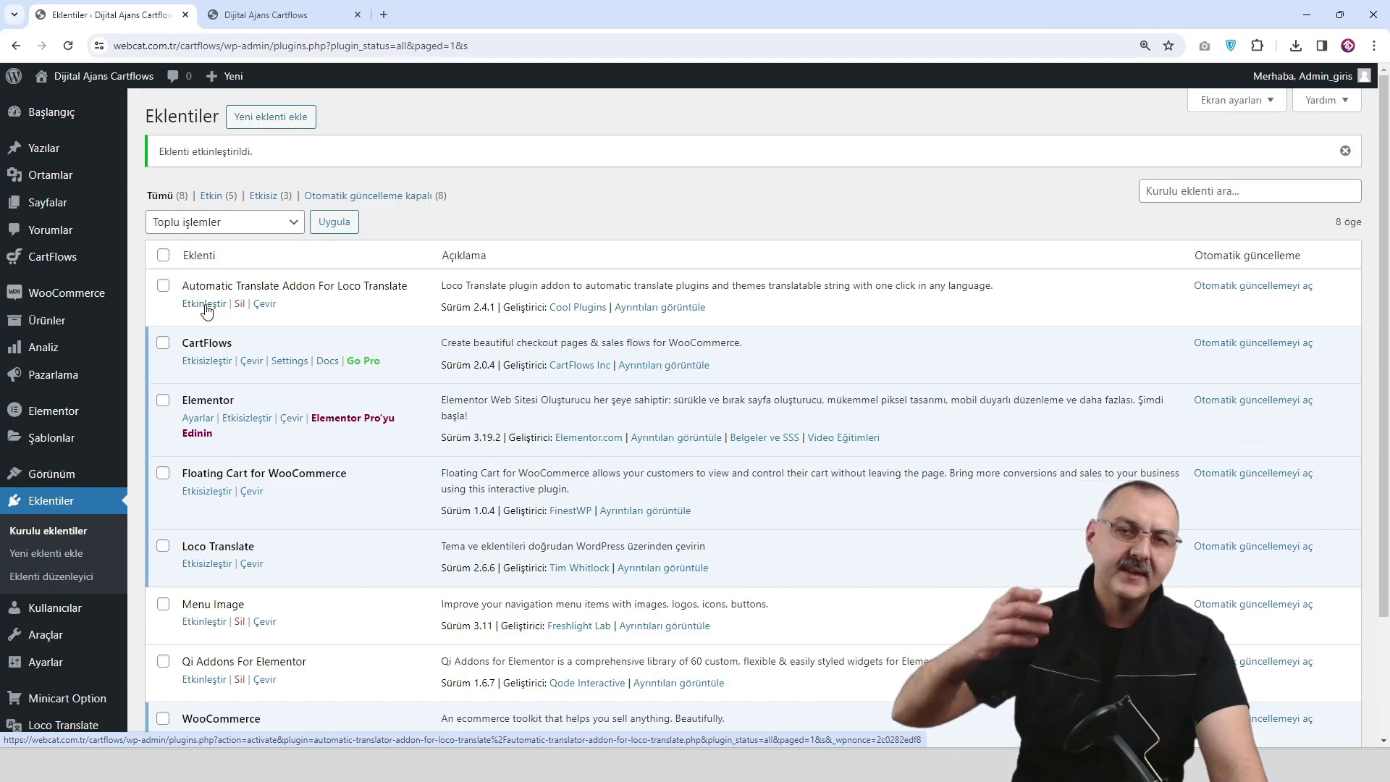
pyautogui.click(204, 304)
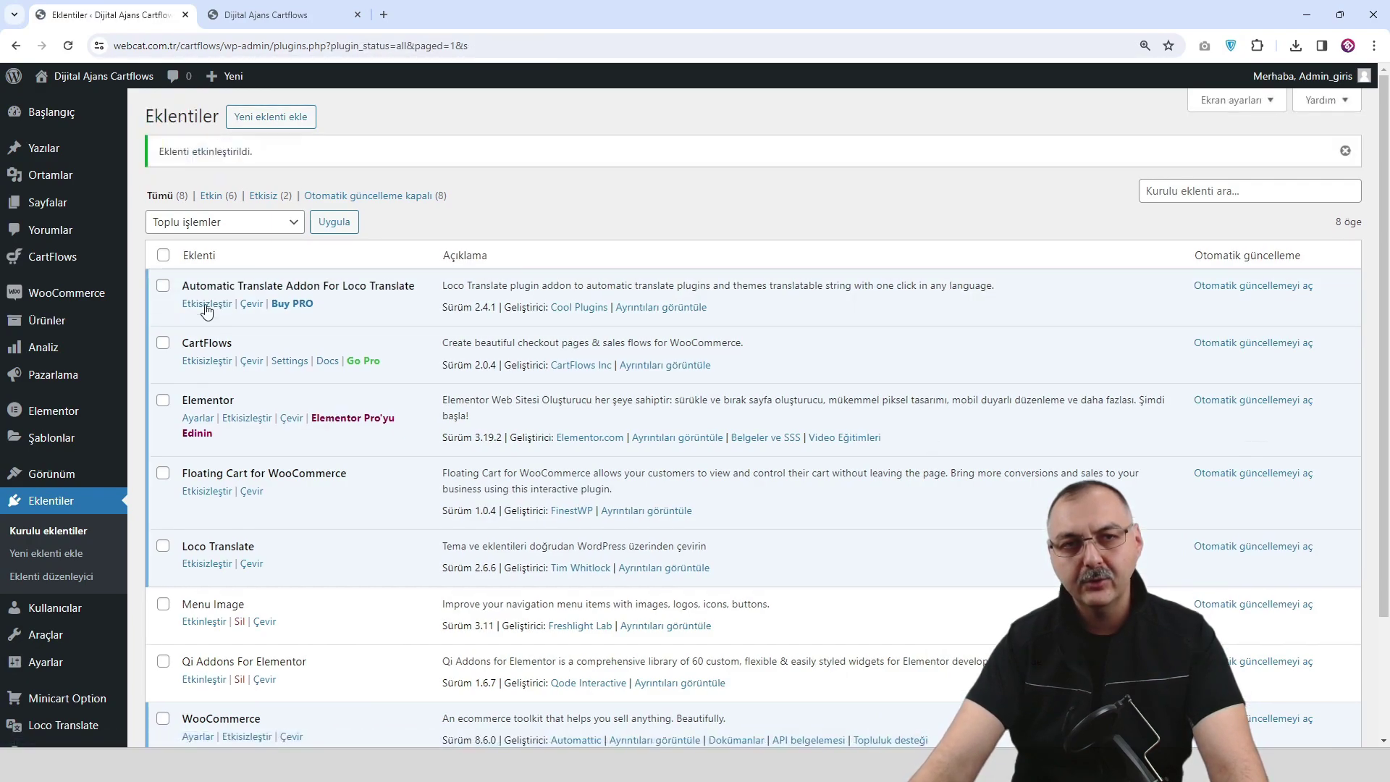
pyautogui.scroll(-3, 229, 438)
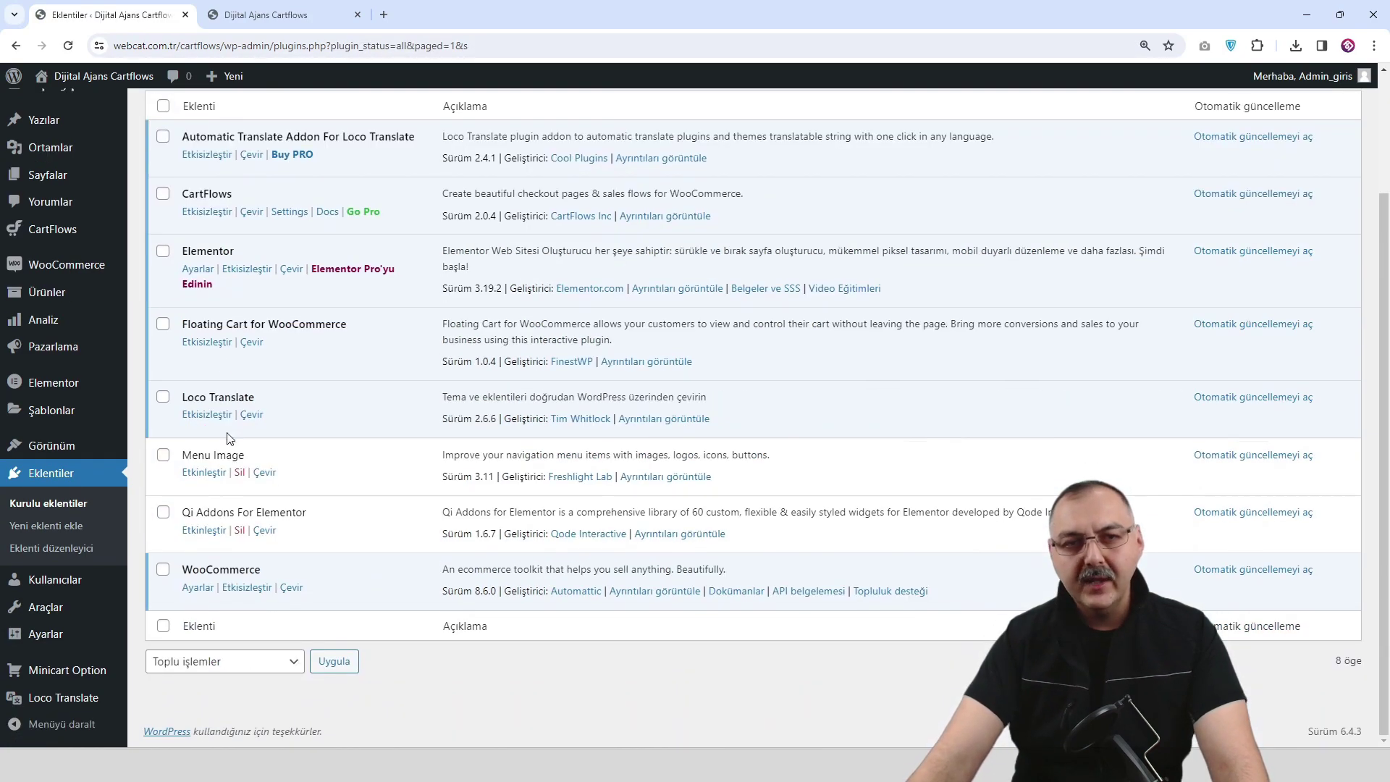
pyautogui.click(205, 474)
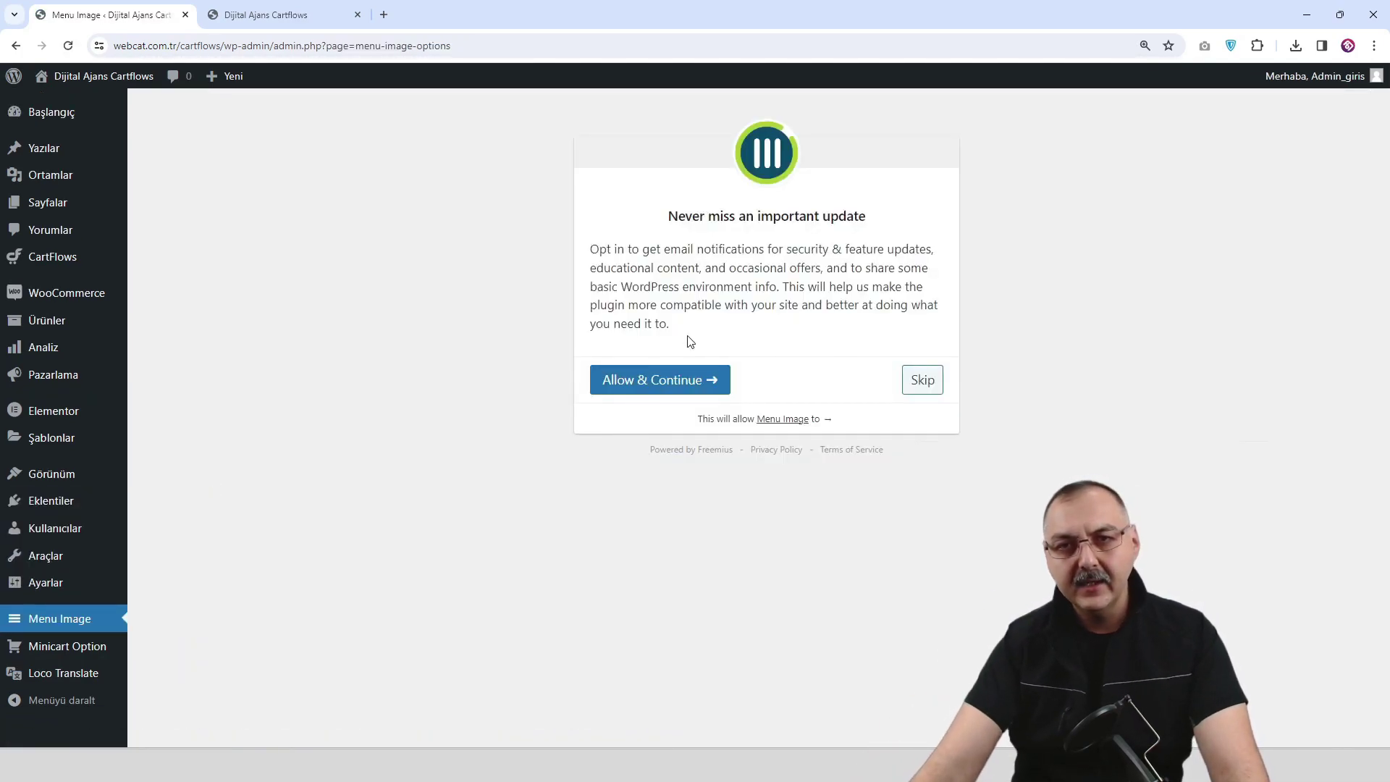
pyautogui.click(925, 388)
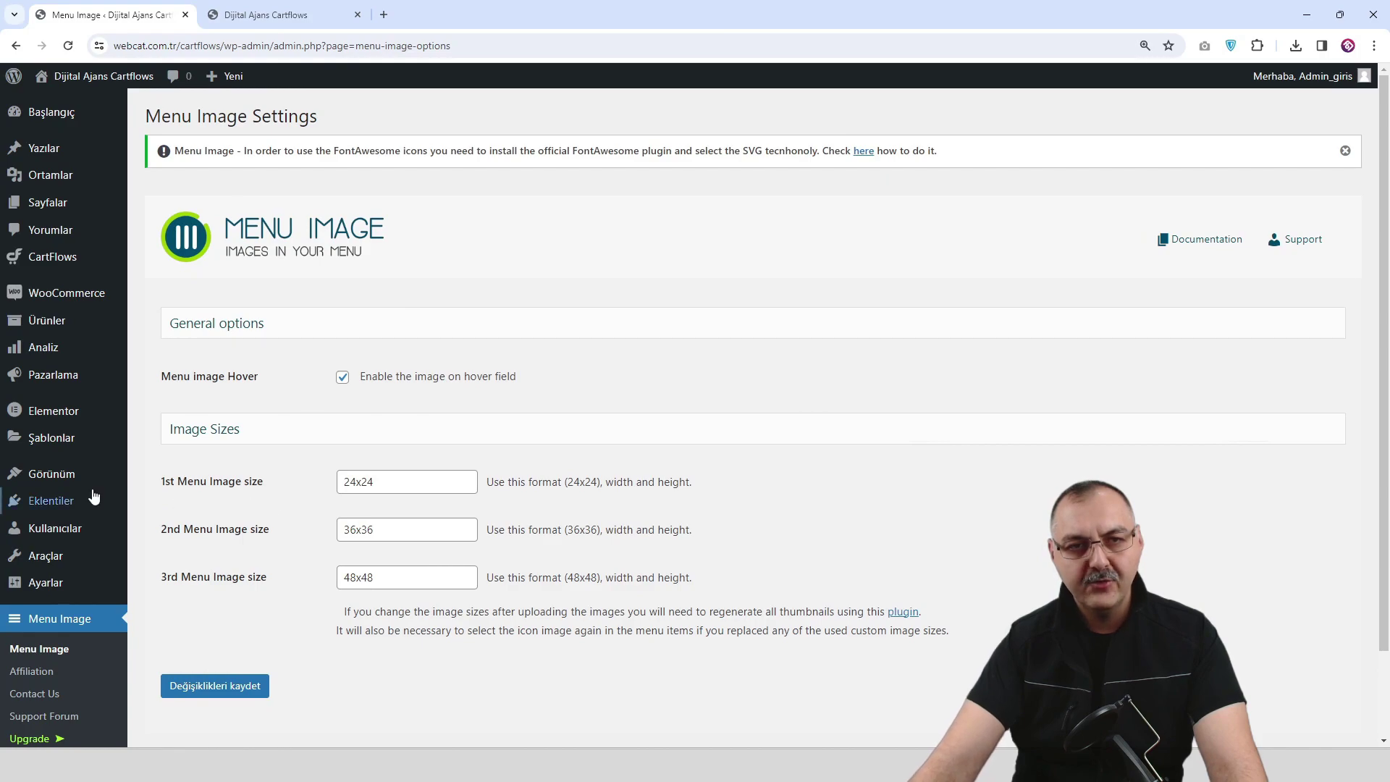
# Back in the plugins list, activate Qi Addons For Elementor and click NO THANKS on diagnostic data.
pyautogui.moveTo(73, 474)
pyautogui.scroll(-1, 72, 474)
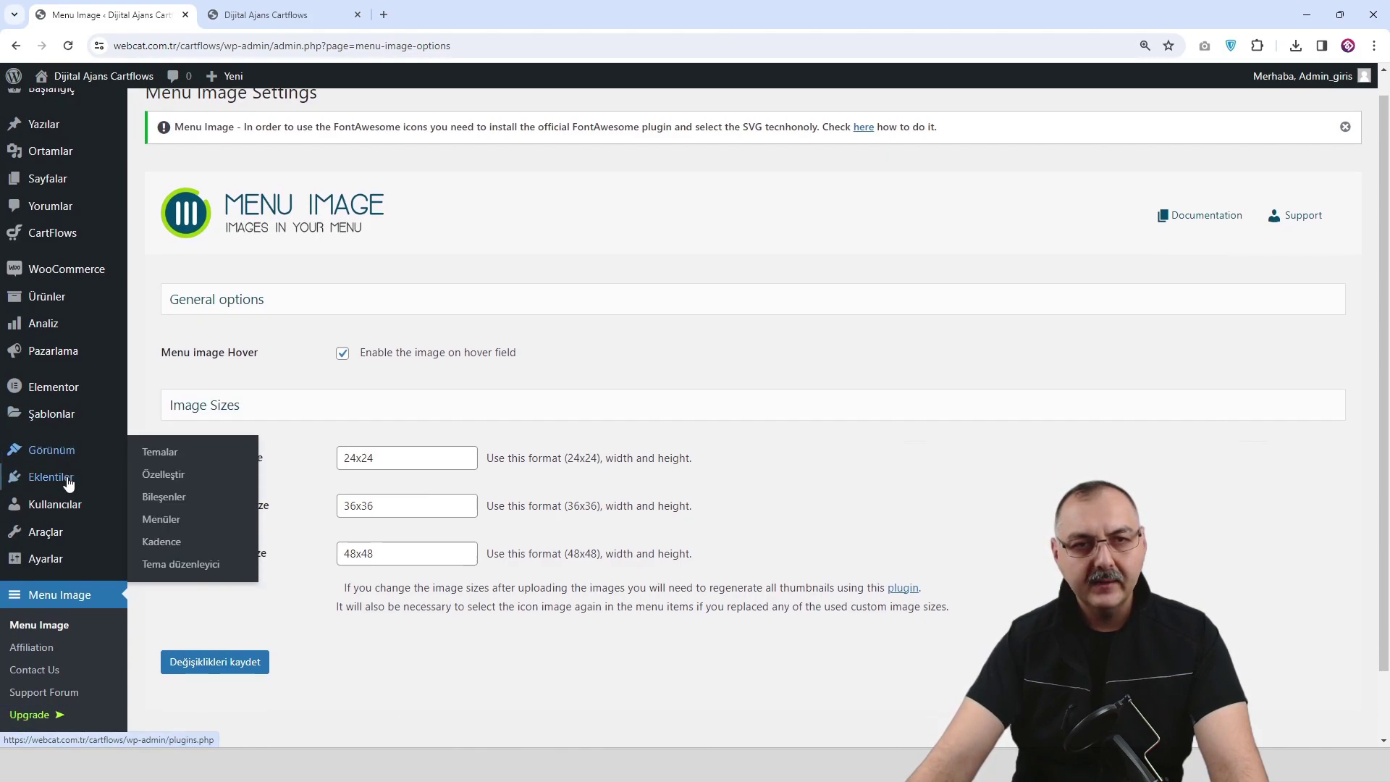
pyautogui.click(158, 479)
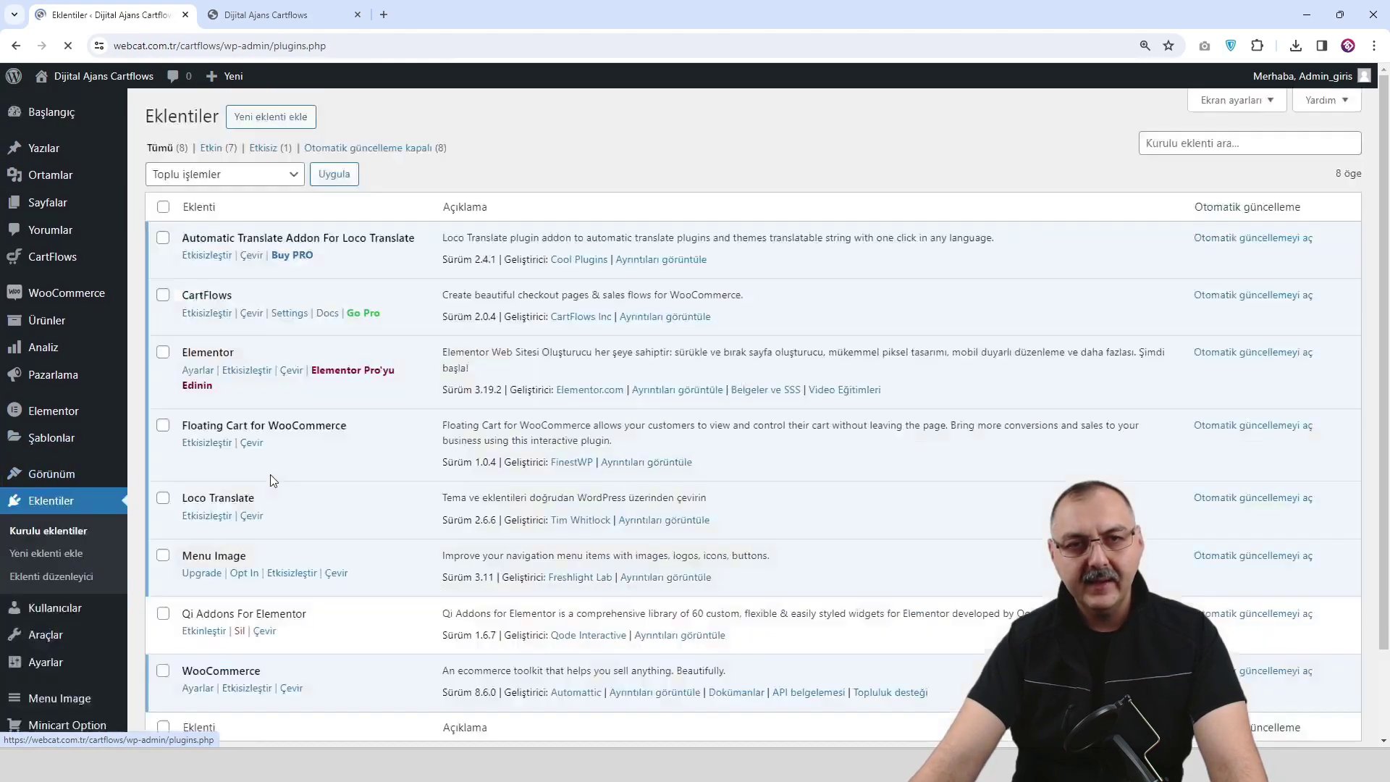
pyautogui.scroll(-1, 227, 523)
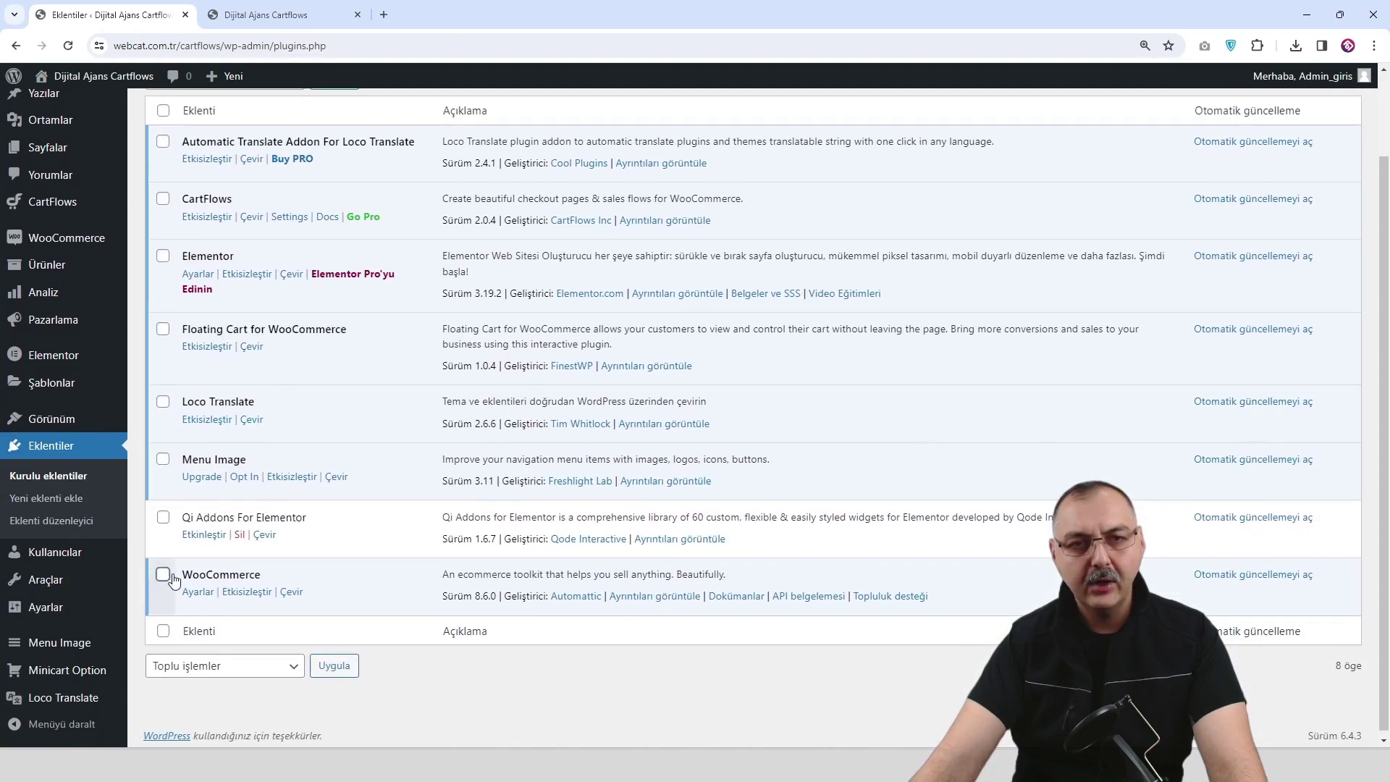
pyautogui.click(210, 536)
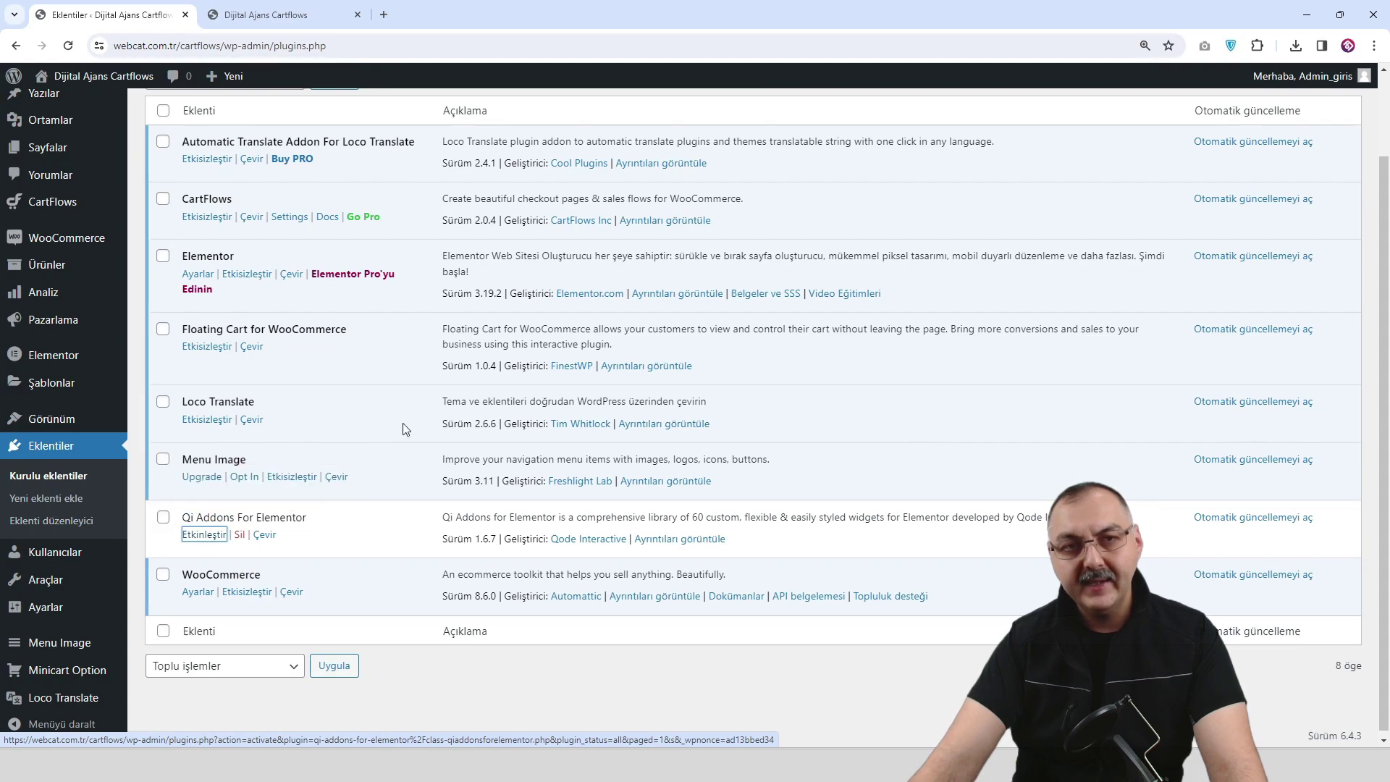
pyautogui.scroll(1, 402, 423)
pyautogui.scroll(-1, 402, 422)
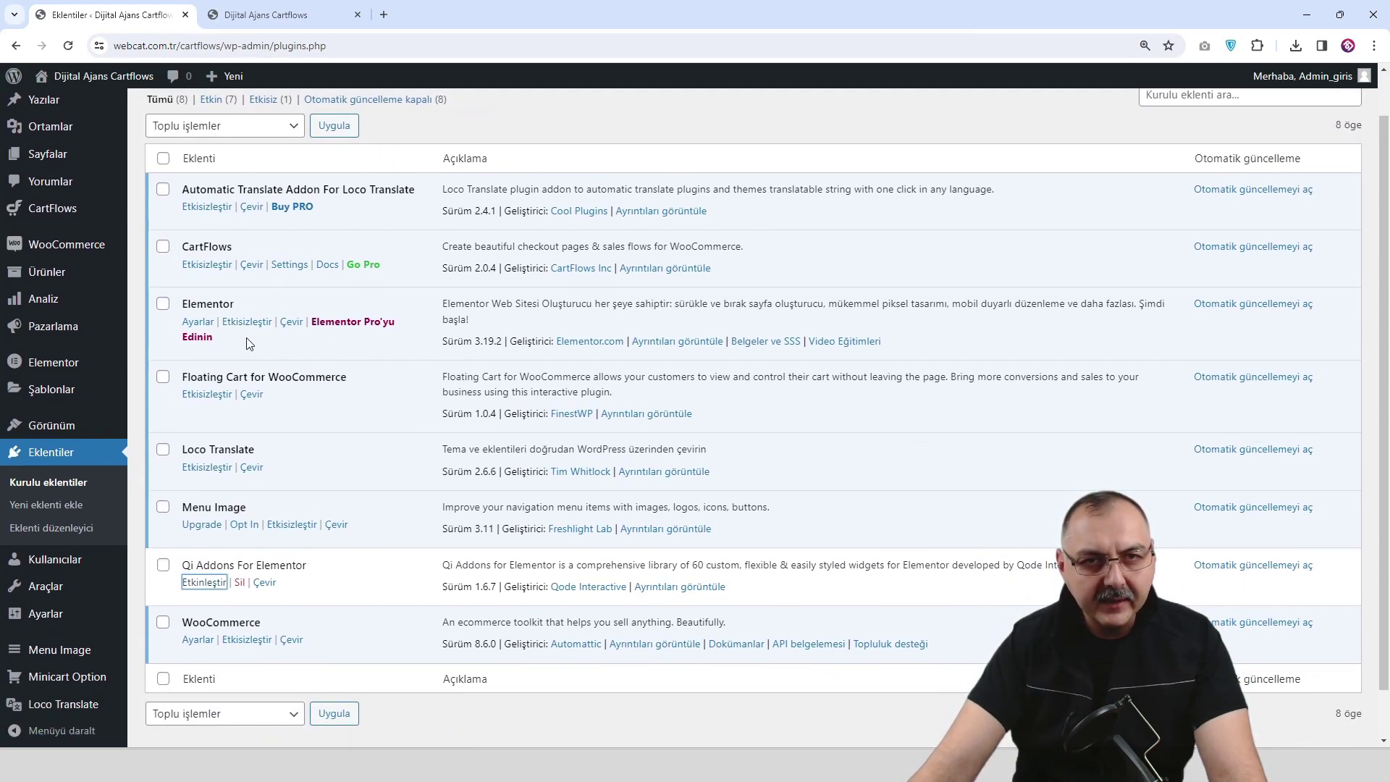
pyautogui.scroll(-1, 248, 343)
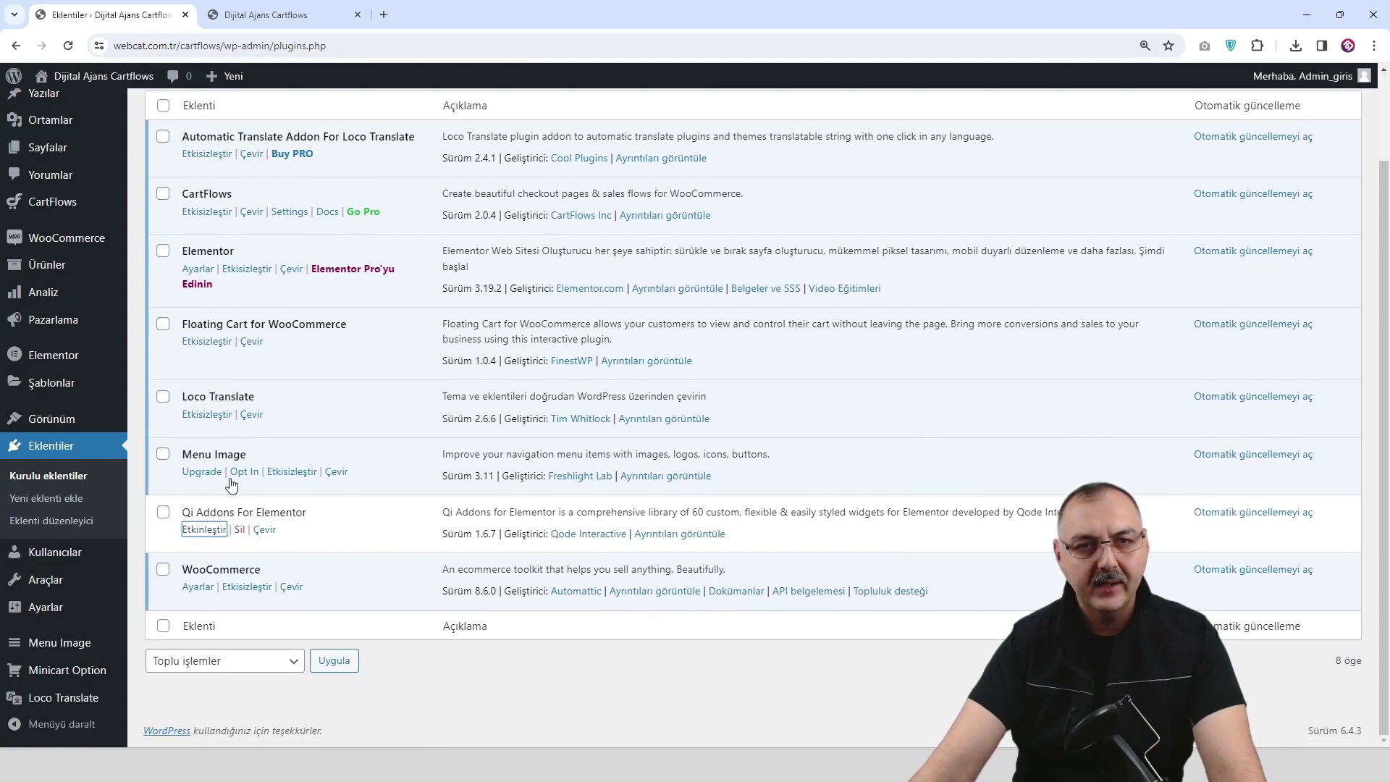
pyautogui.click(207, 534)
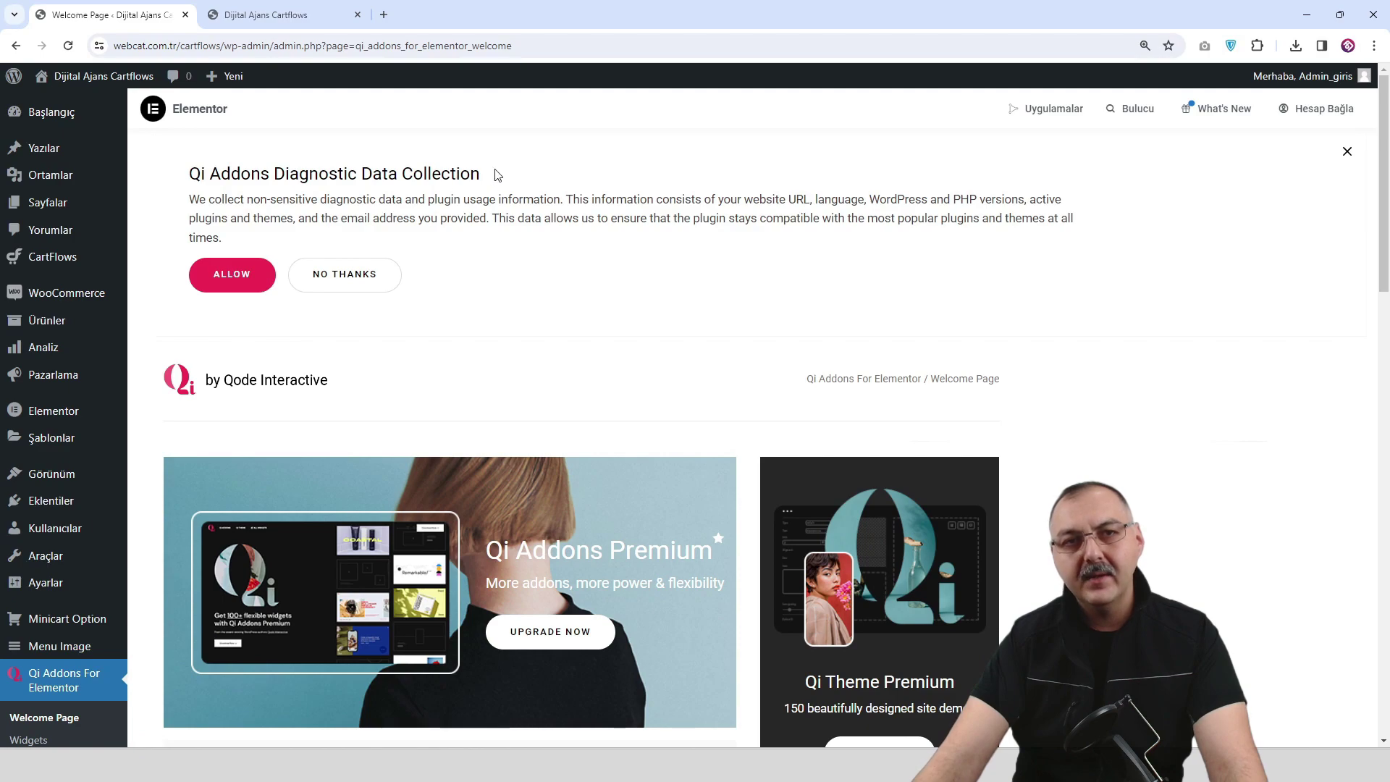
pyautogui.click(352, 281)
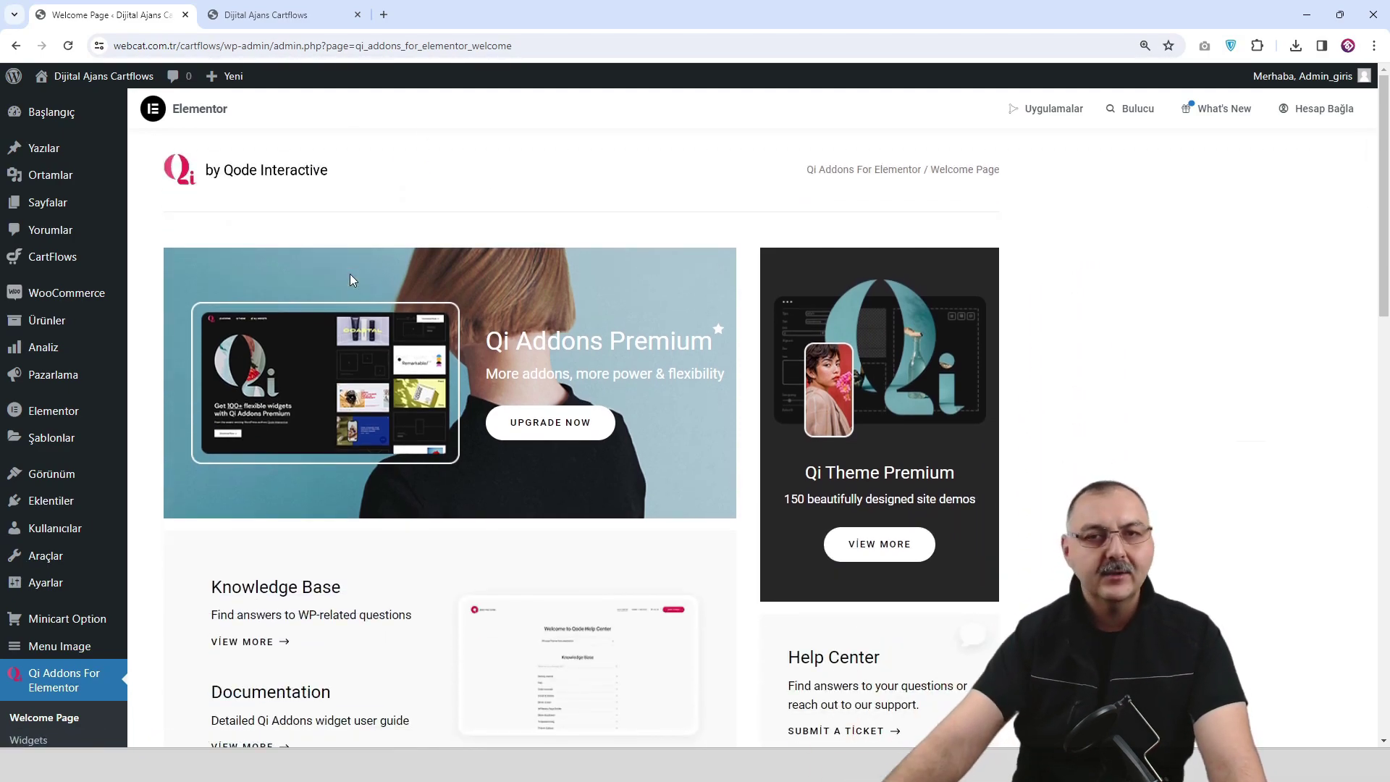
pyautogui.moveTo(66, 124)
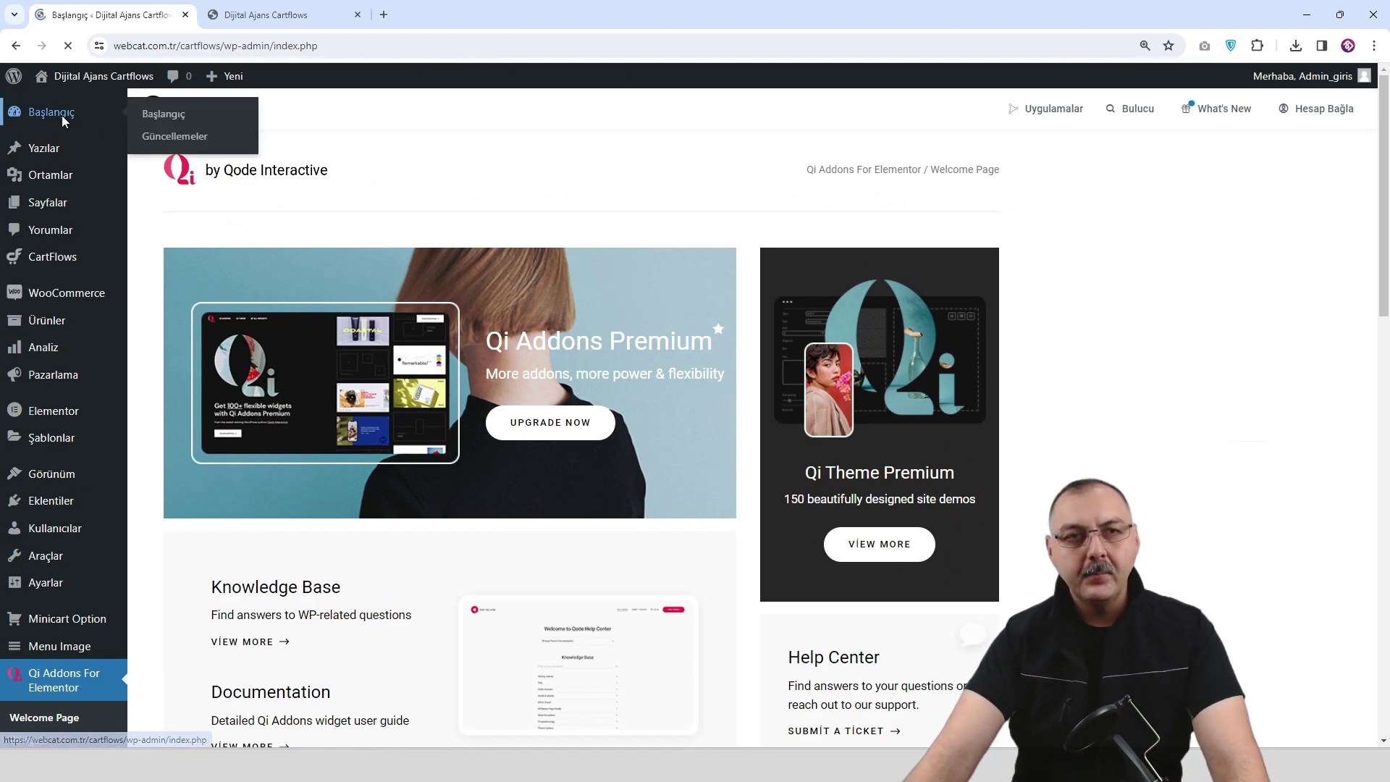
# Uncheck all nine Ekran bileşenleri boxes, from WooCommerce Kurulumu to Hoş geldiniz, then check the storefront.
pyautogui.scroll(-4, 568, 375)
pyautogui.scroll(4, 569, 374)
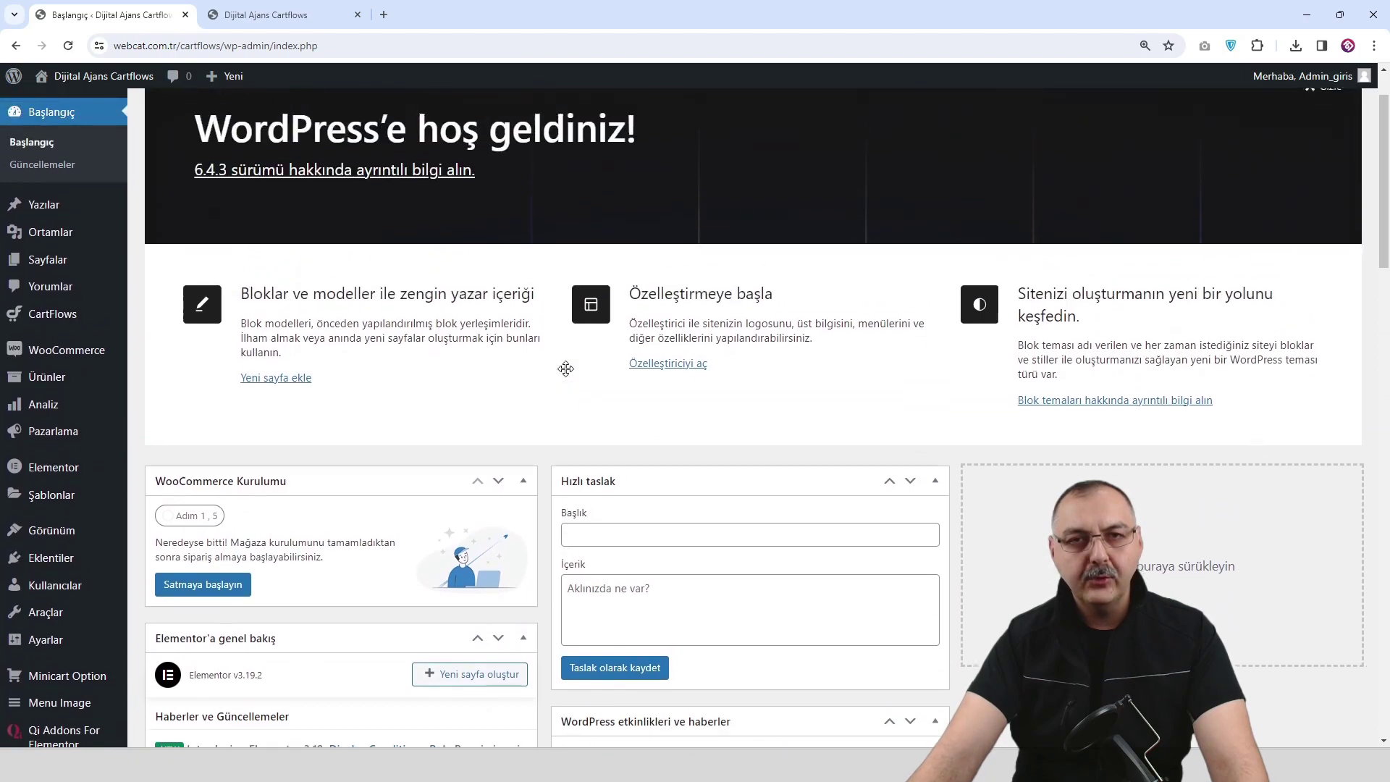
pyautogui.scroll(-6, 719, 387)
pyautogui.scroll(-10, 709, 322)
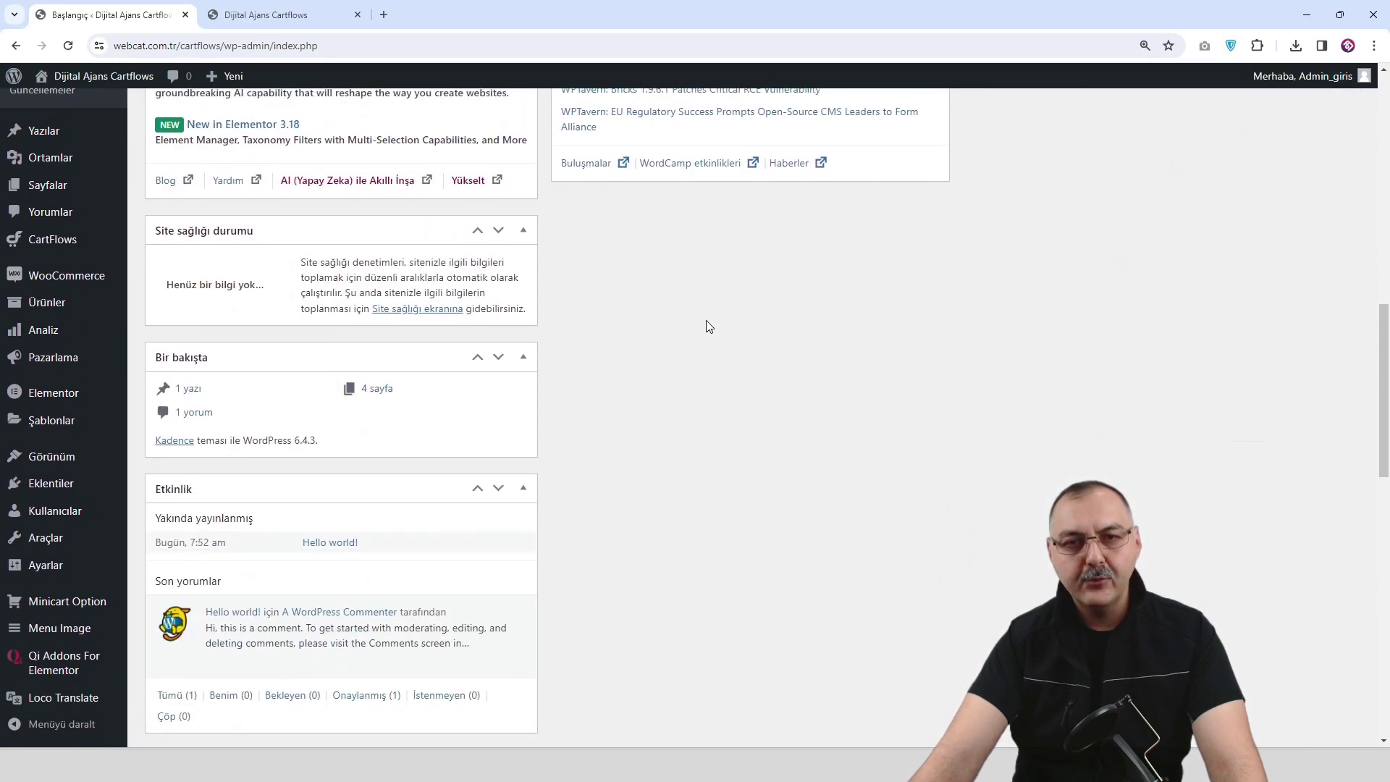
pyautogui.scroll(5, 779, 341)
pyautogui.scroll(10, 778, 341)
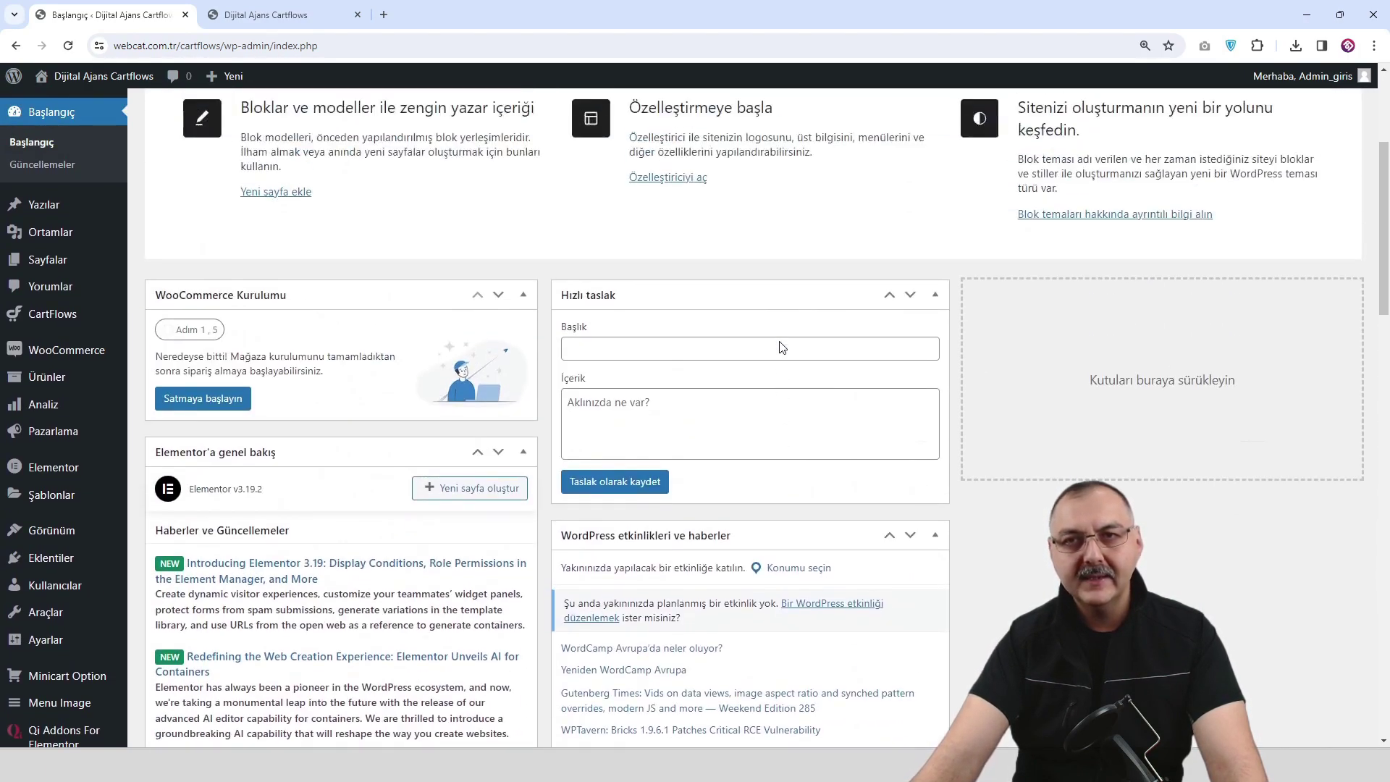
pyautogui.click(1232, 102)
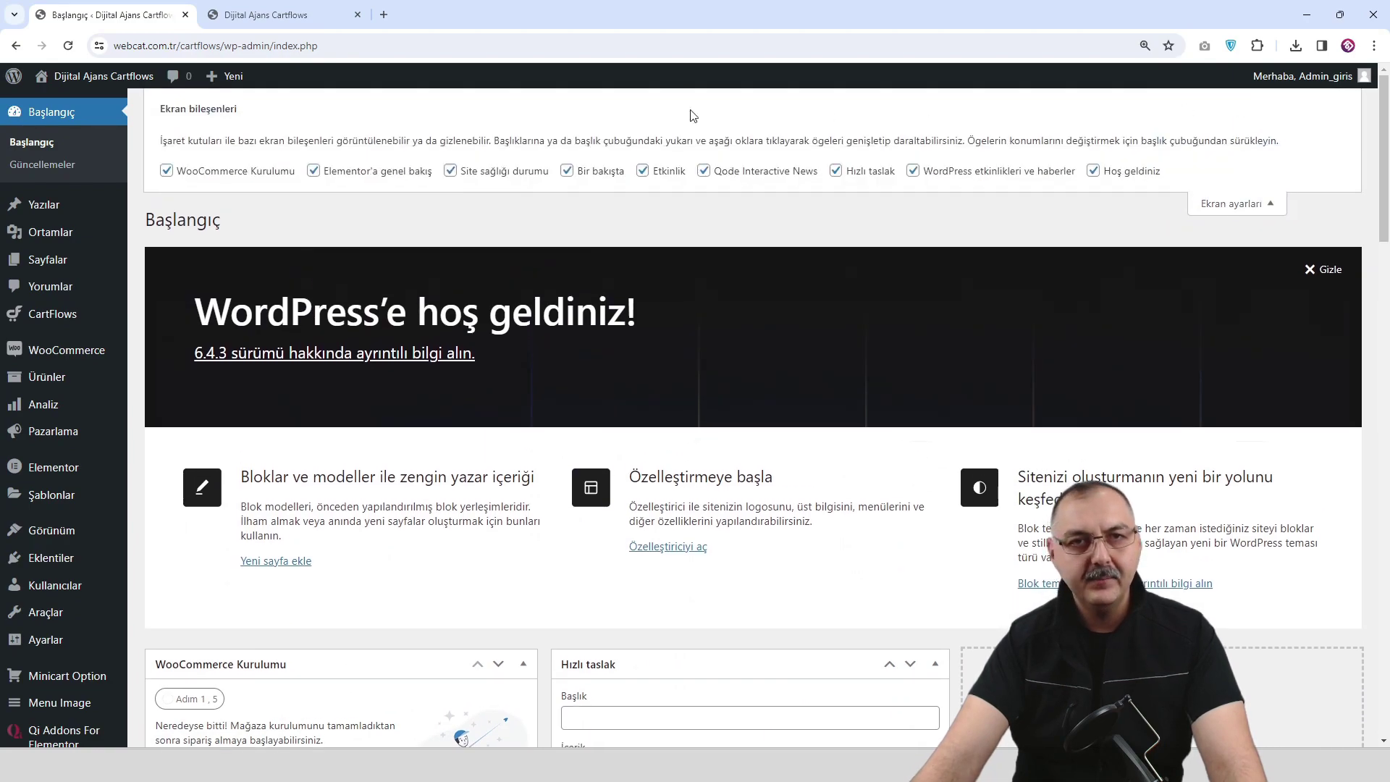
pyautogui.click(230, 174)
pyautogui.click(353, 172)
pyautogui.click(483, 174)
pyautogui.click(598, 173)
pyautogui.click(659, 174)
pyautogui.click(752, 173)
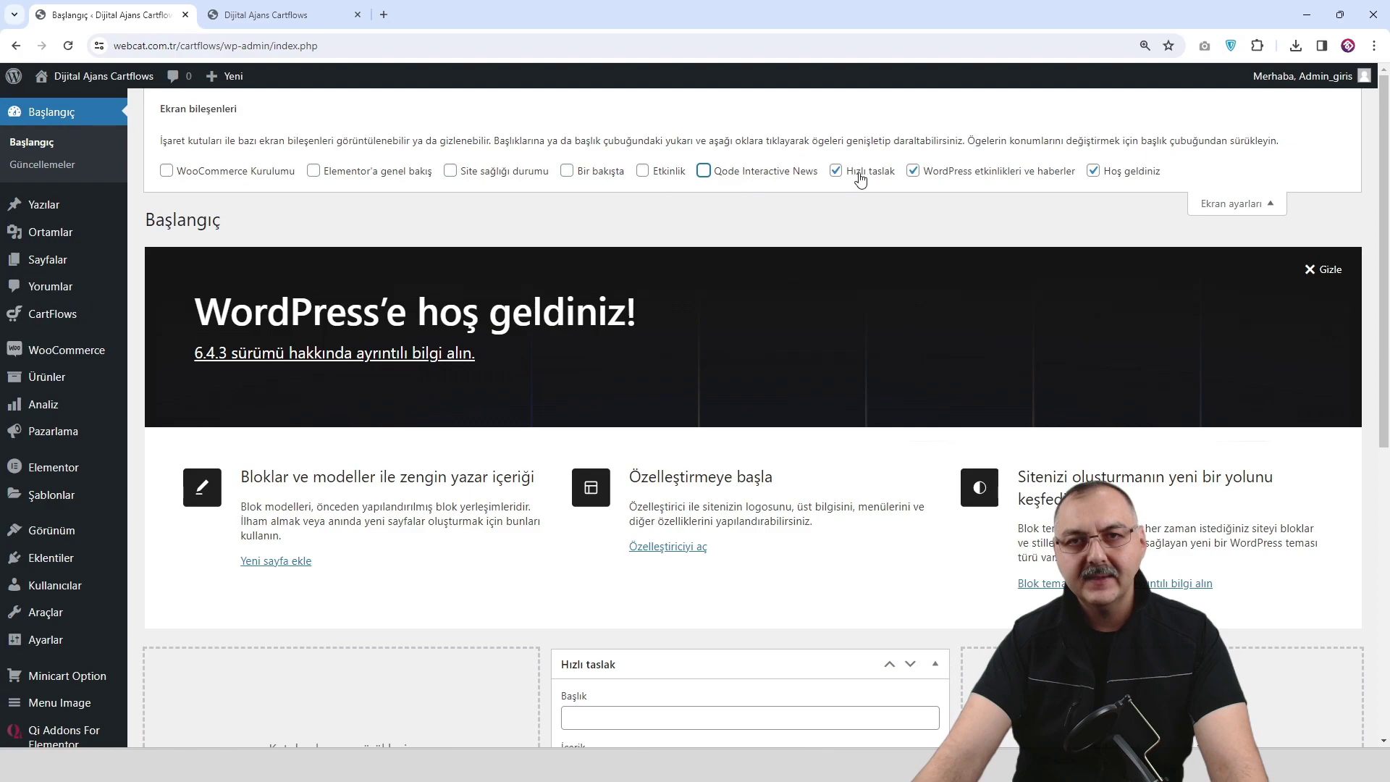
pyautogui.click(861, 173)
pyautogui.click(944, 178)
pyautogui.click(1118, 180)
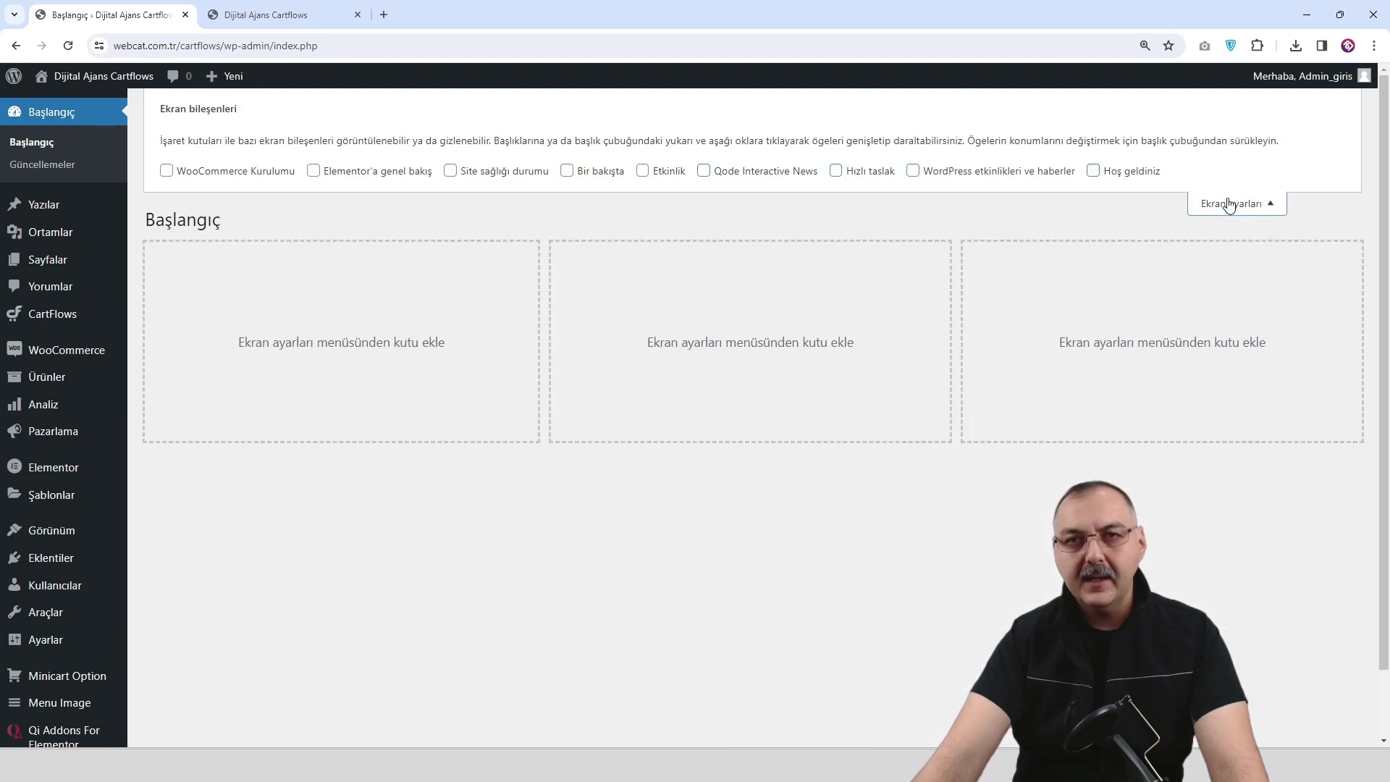
pyautogui.click(1231, 204)
pyautogui.click(286, 18)
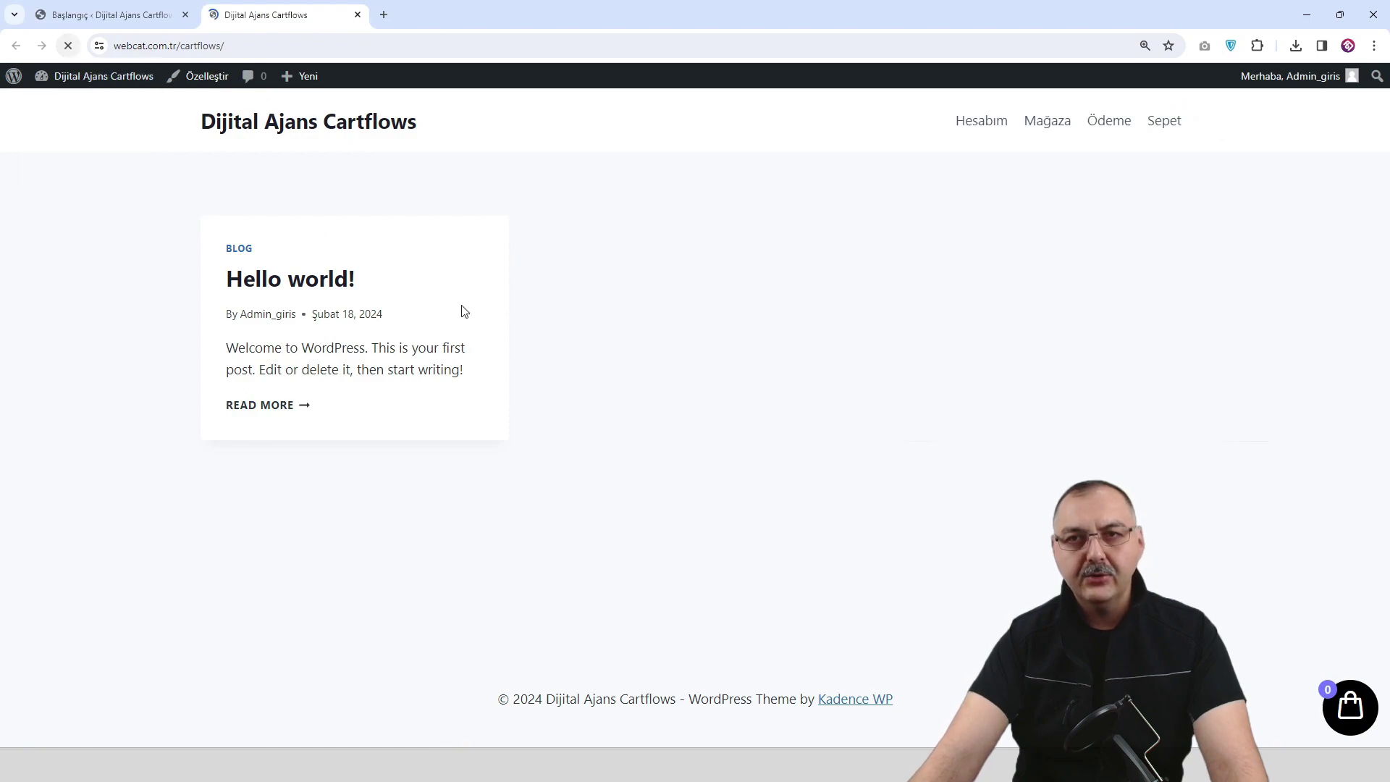
pyautogui.click(112, 18)
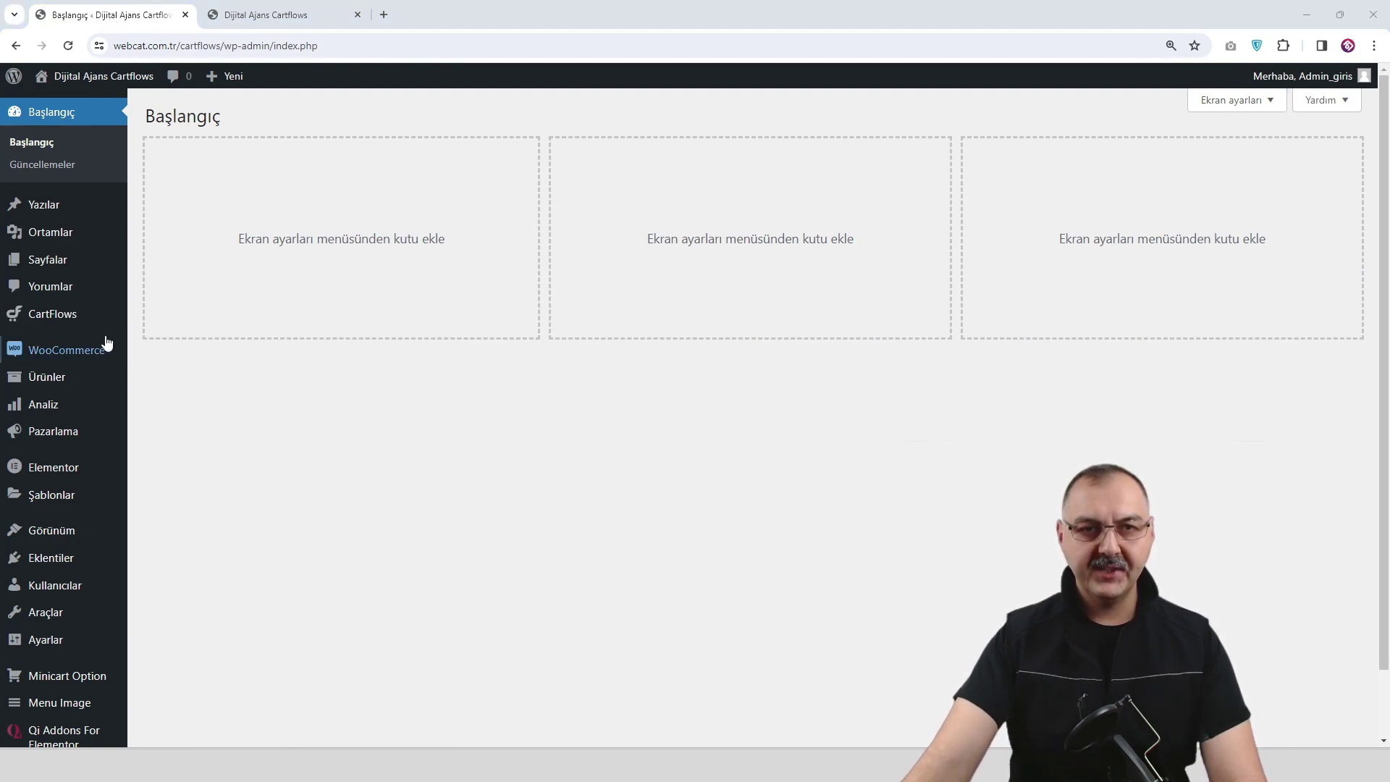
# Create a menu named Ana Menü assigned to the Primary location.
pyautogui.moveTo(53, 533)
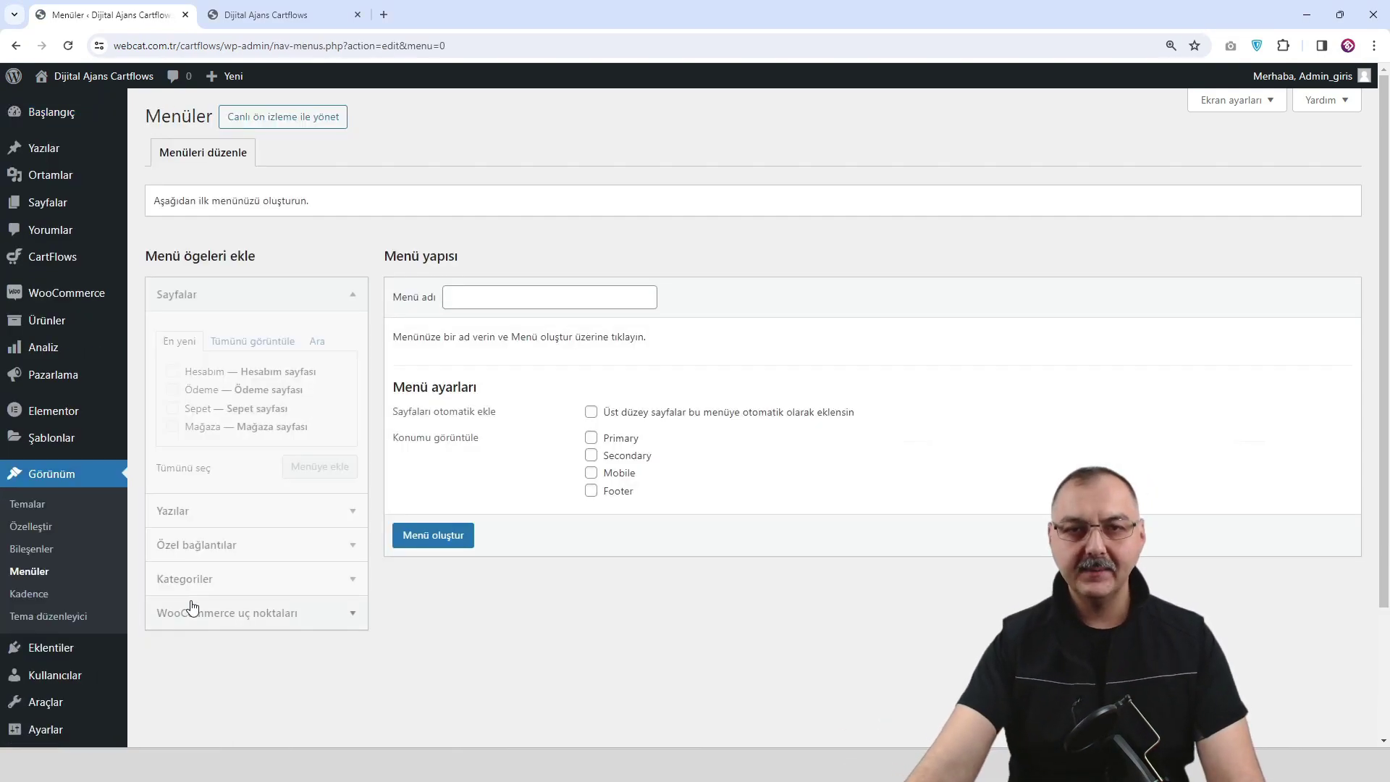
pyautogui.click(488, 298)
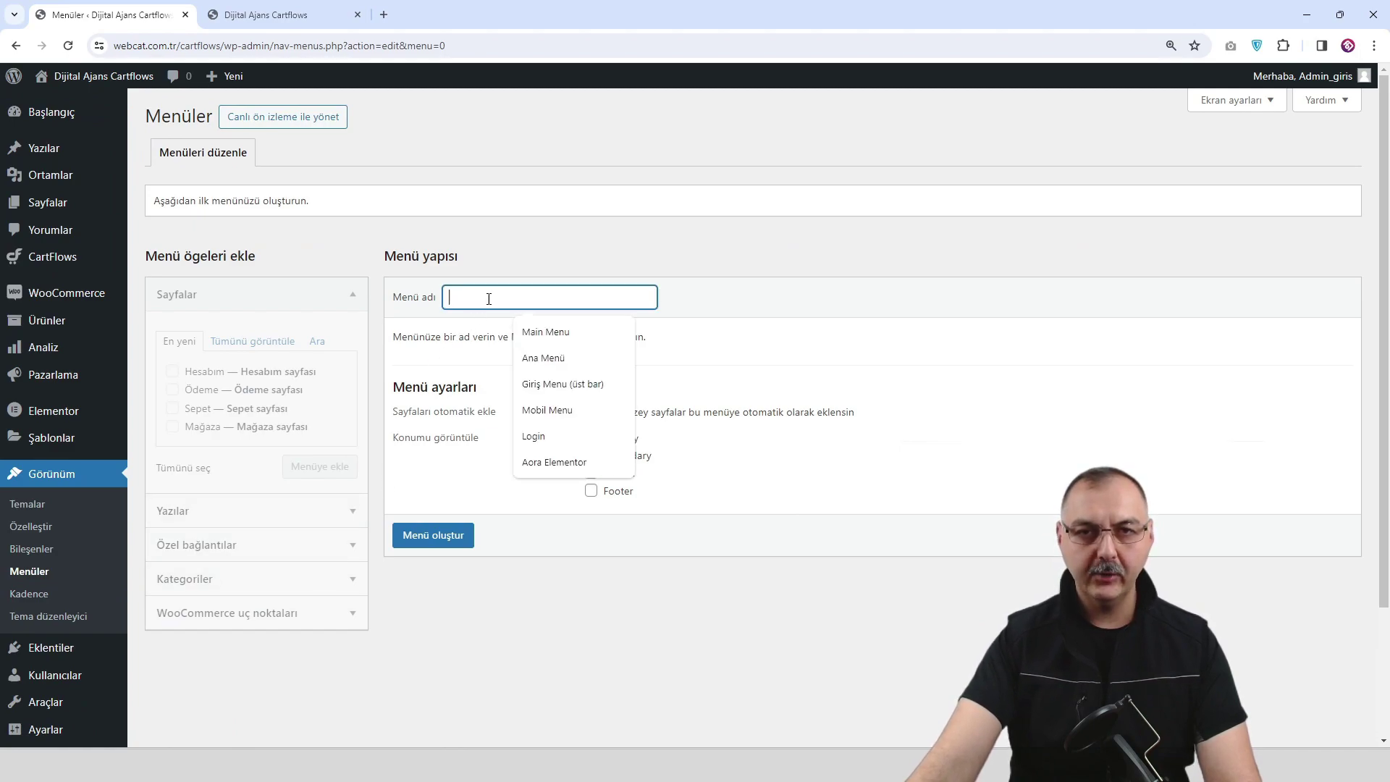
pyautogui.click(554, 357)
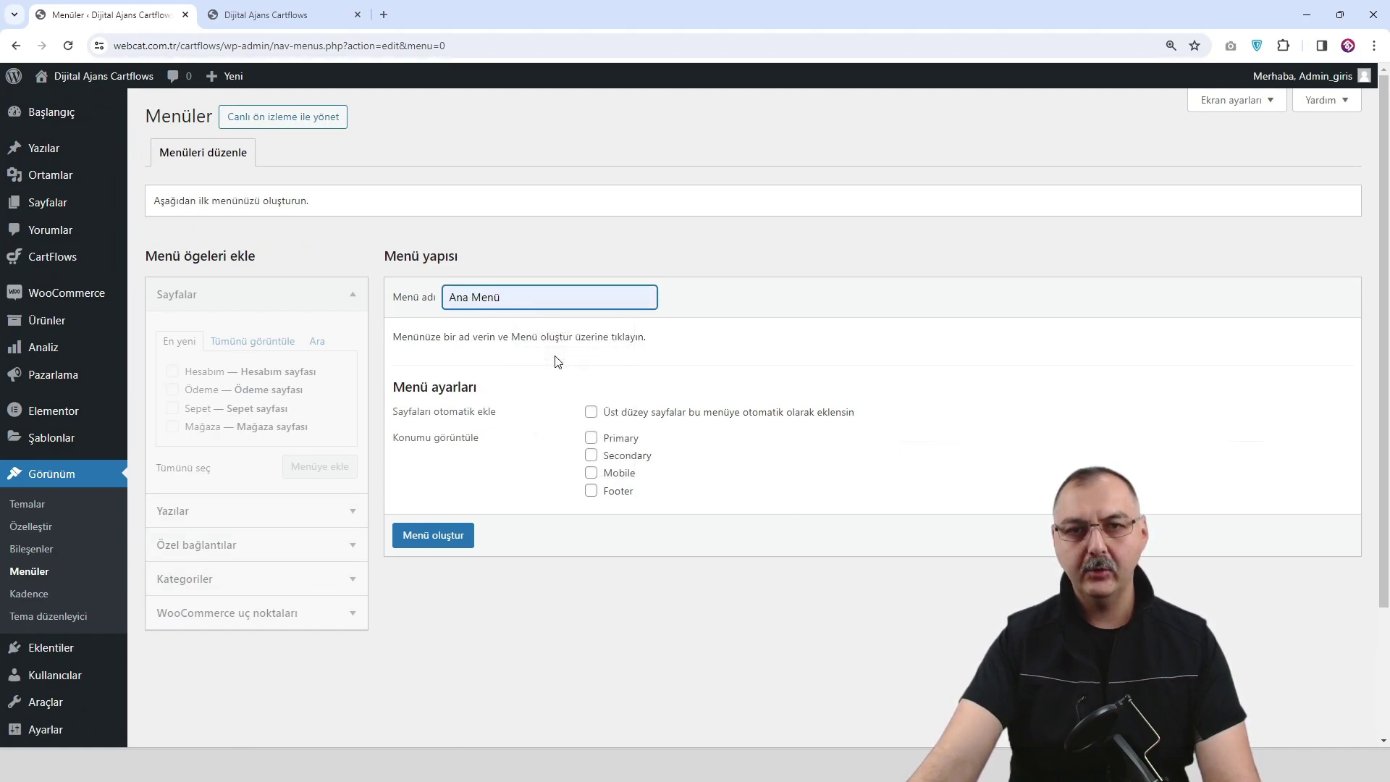
pyautogui.click(591, 439)
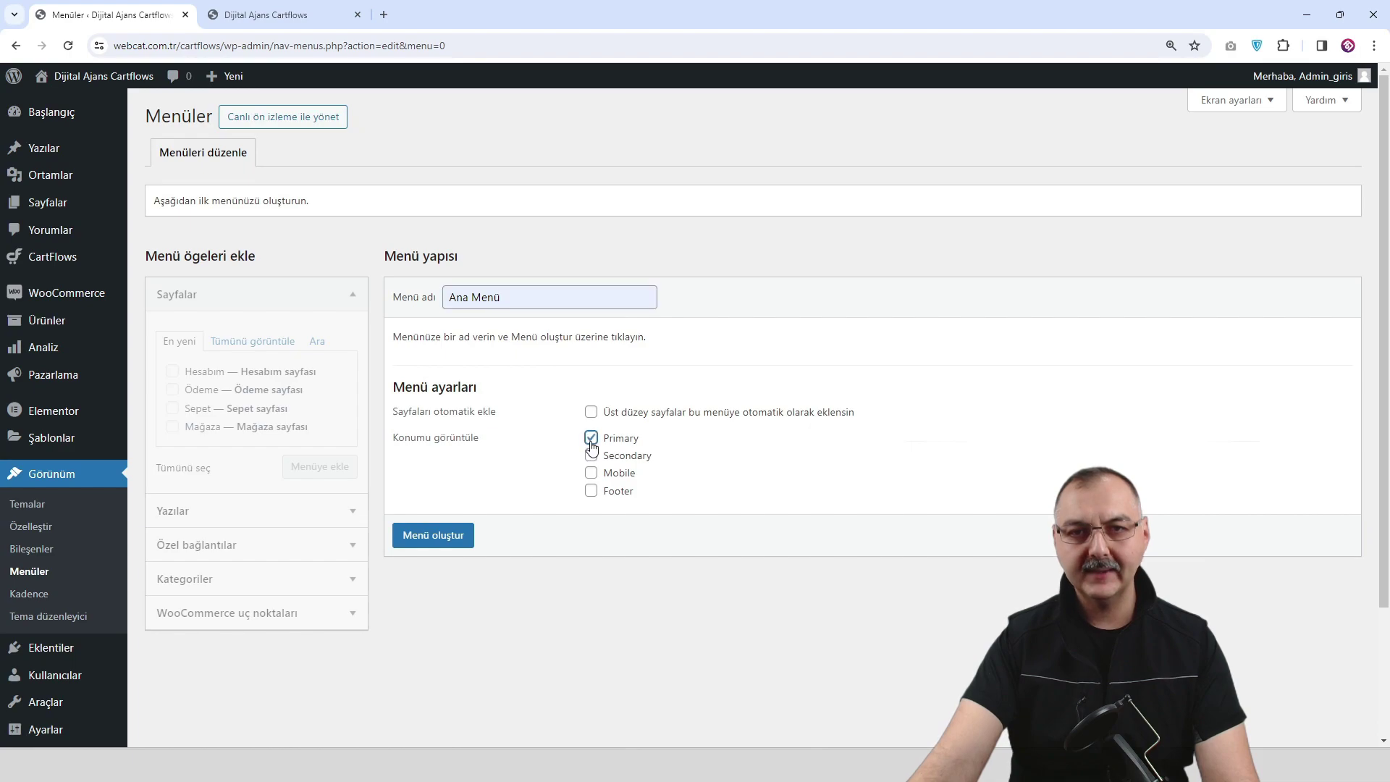
pyautogui.click(427, 536)
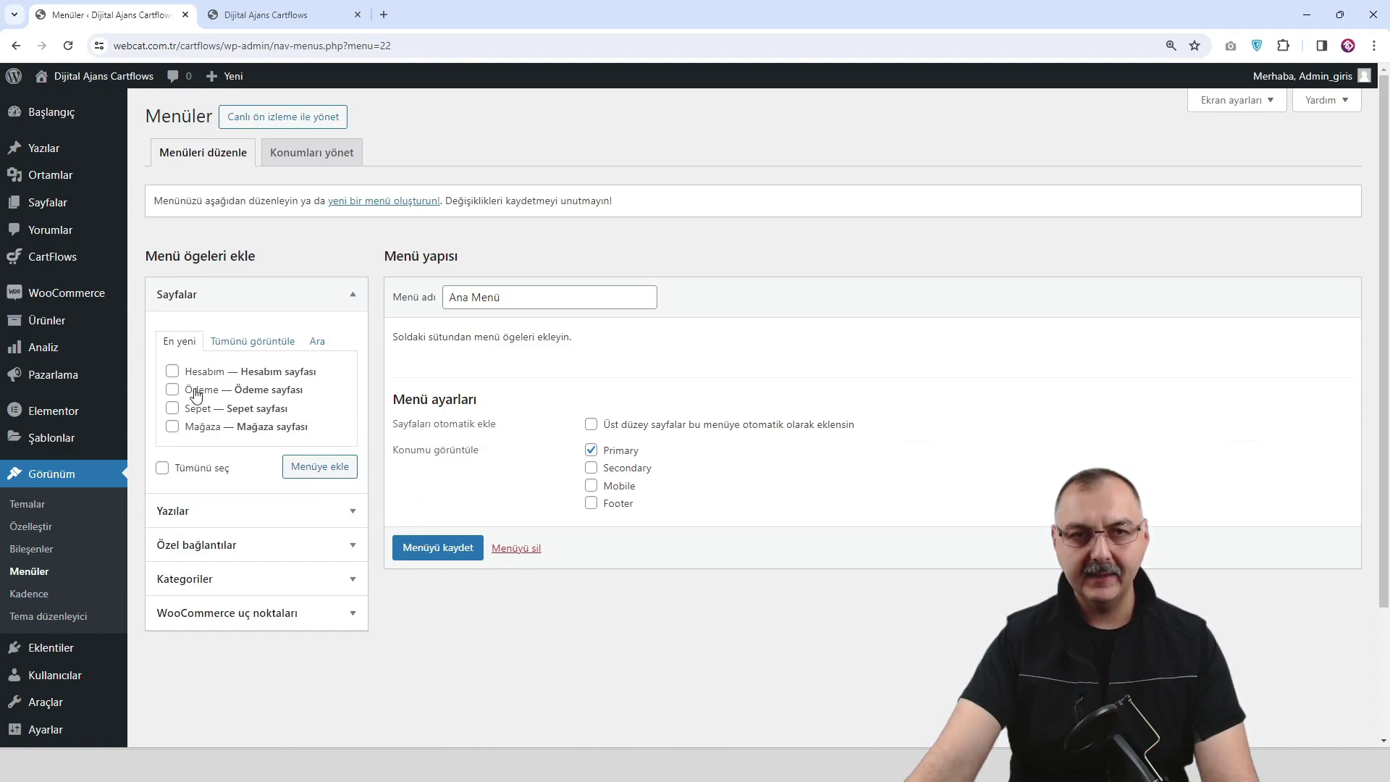
# Add the Hesabım page to Ana Menü.
pyautogui.click(172, 370)
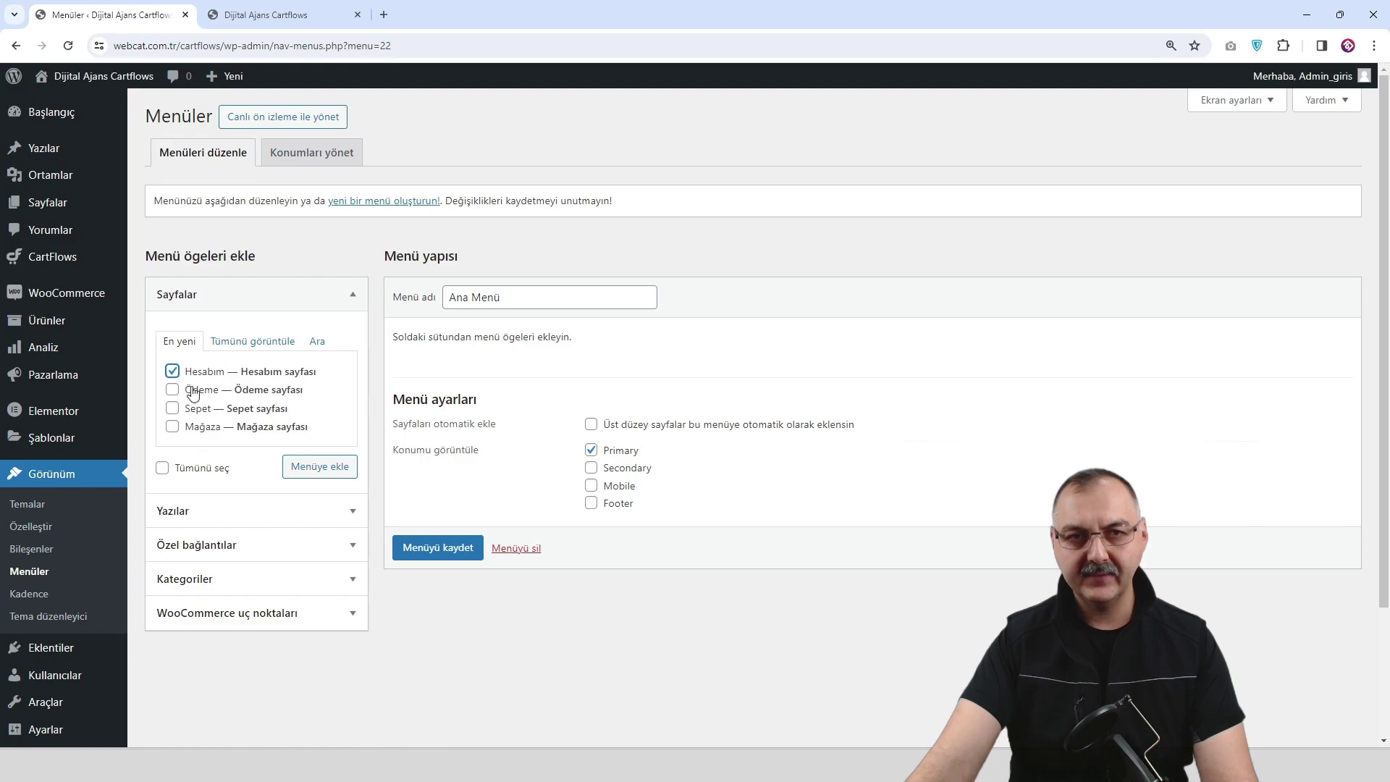
pyautogui.click(306, 468)
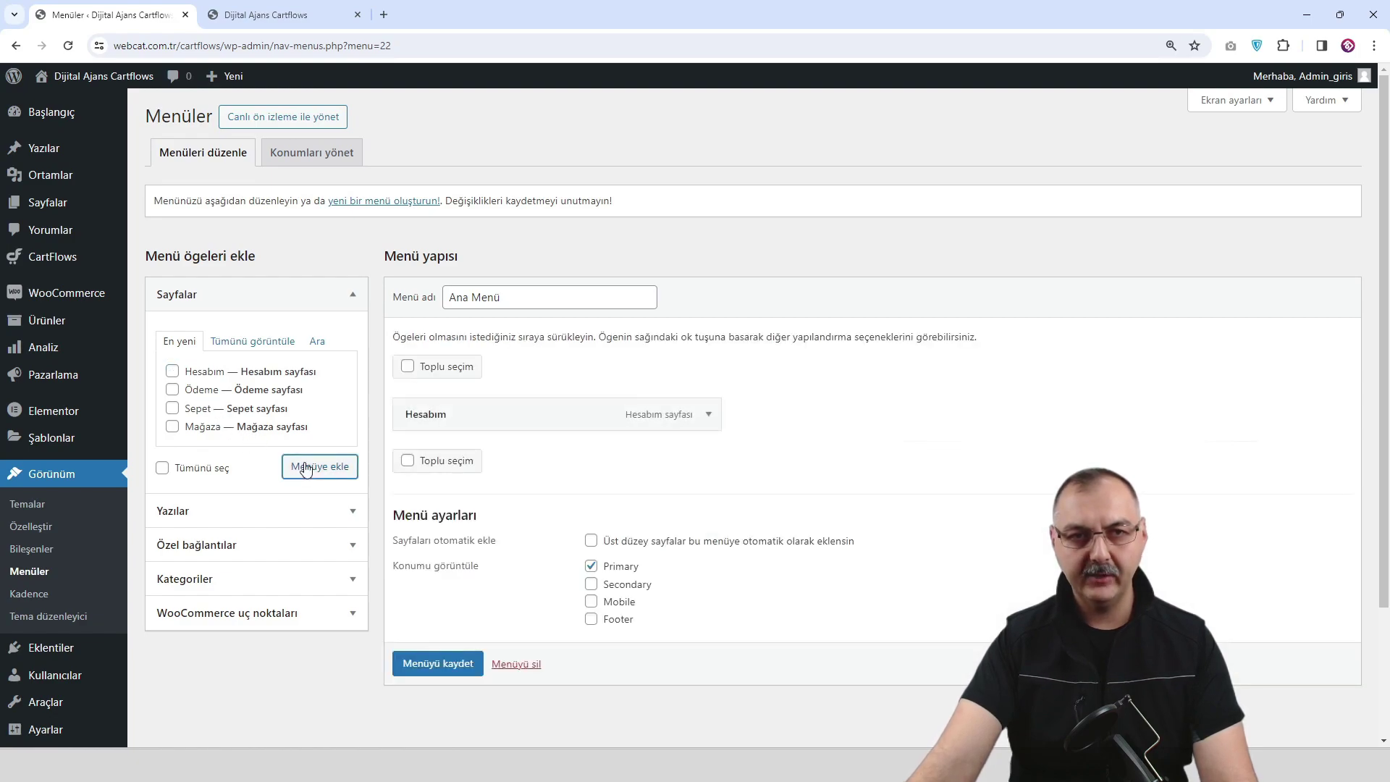
pyautogui.click(349, 545)
# Add an Anasayfa custom link with address # to the menu.
pyautogui.click(263, 415)
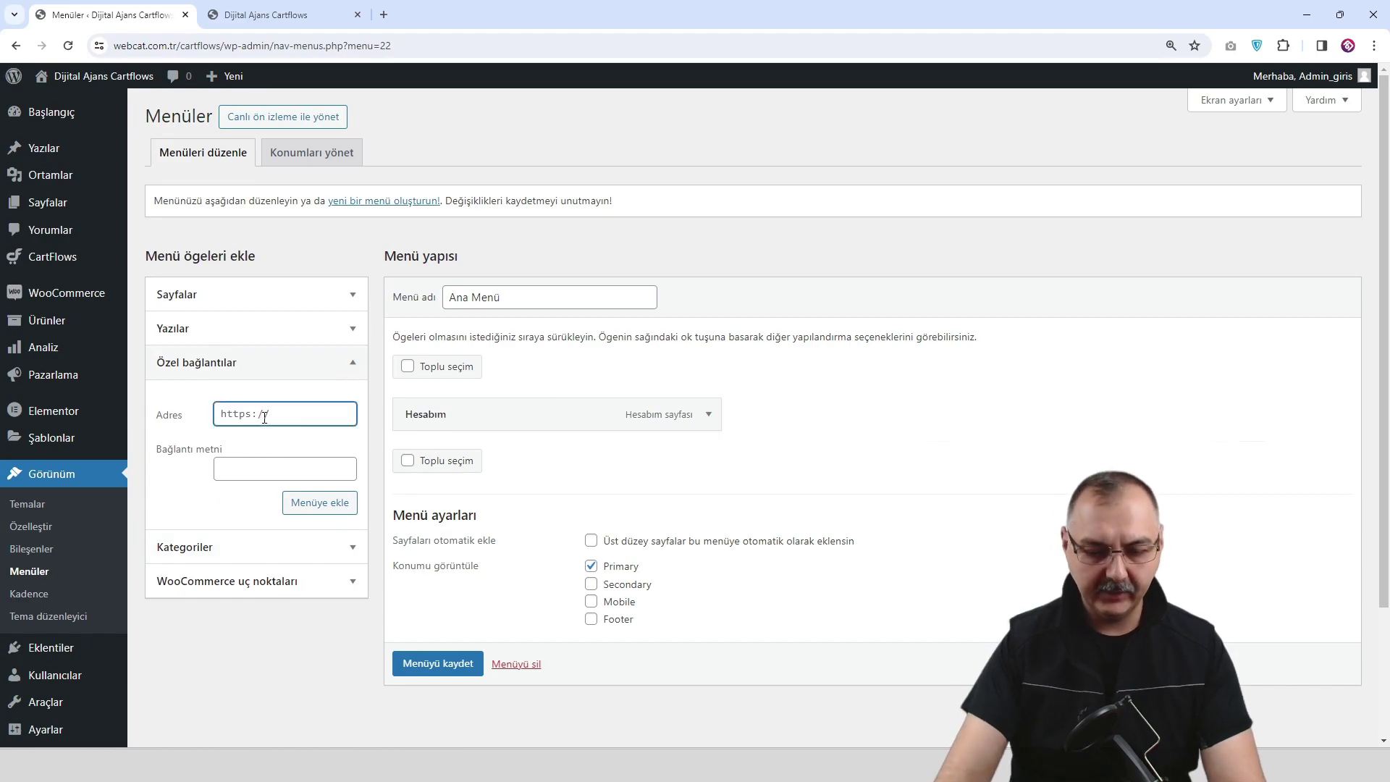
pyautogui.write('#')
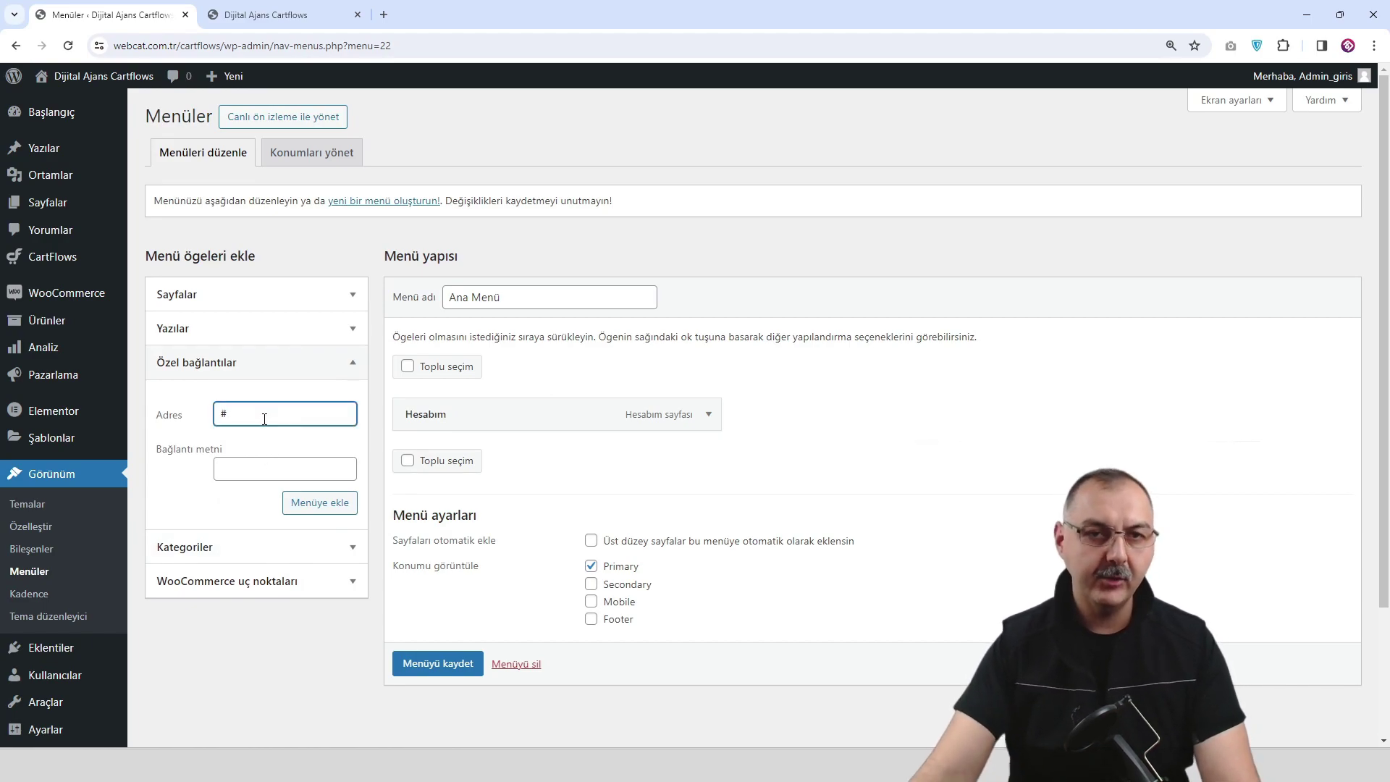
pyautogui.click(274, 463)
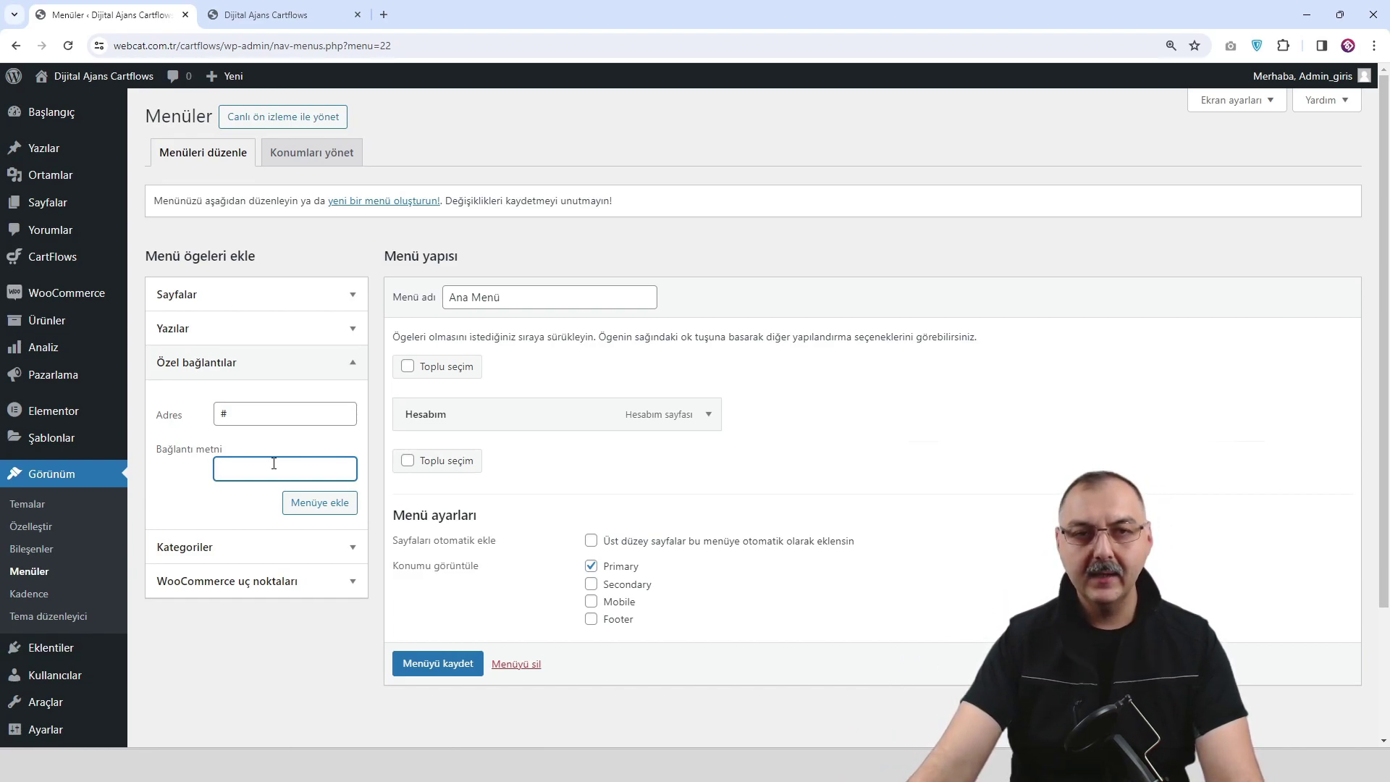
pyautogui.moveTo(257, 410); pyautogui.dragTo(217, 413)
pyautogui.click(241, 468)
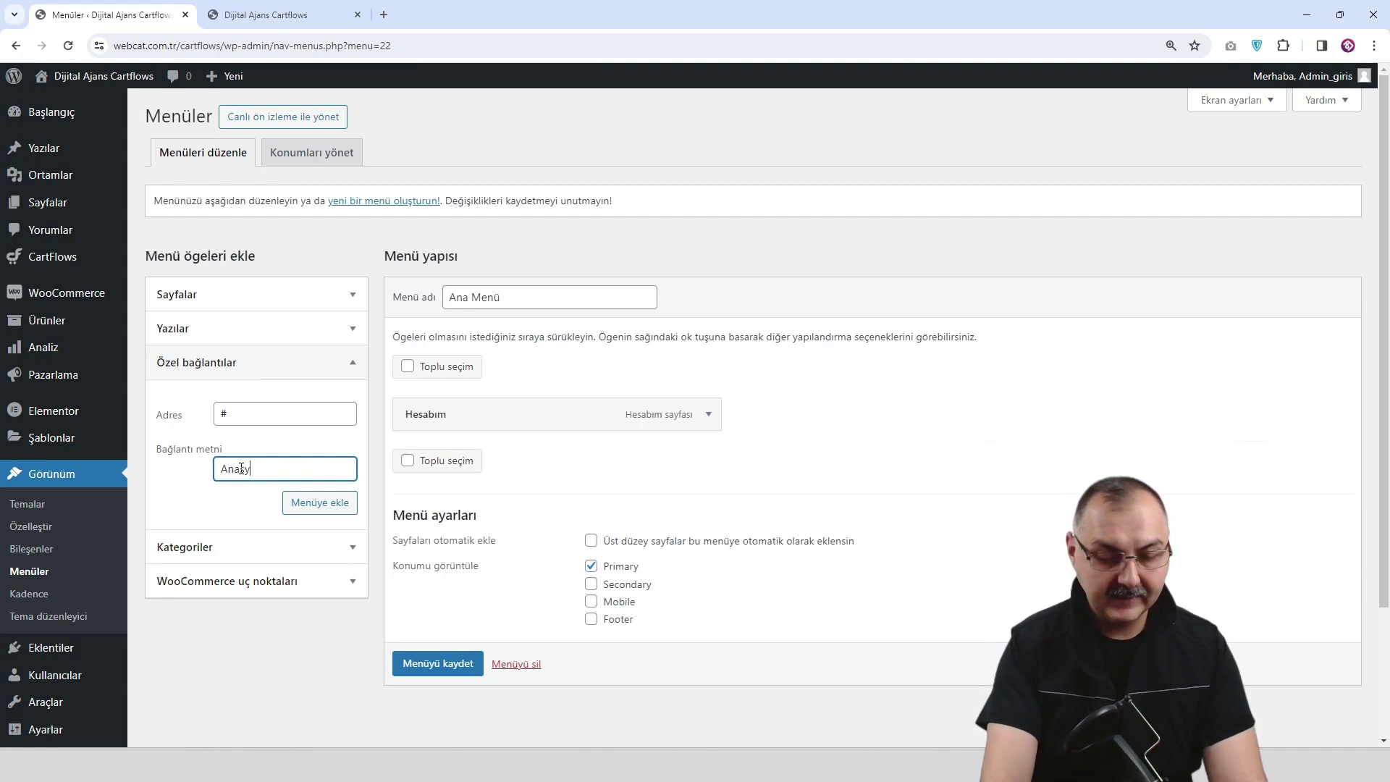
pyautogui.click(319, 502)
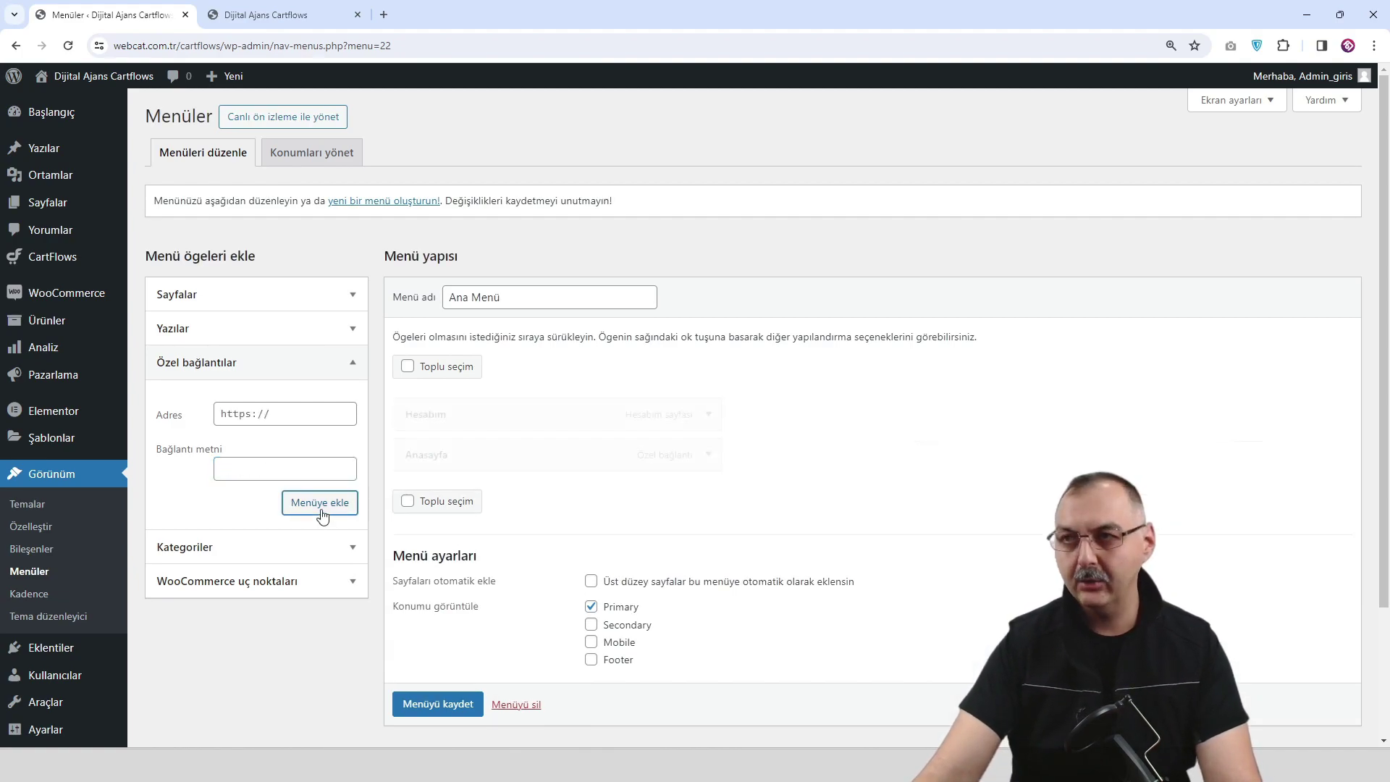
# Add a Hakkımızda custom link with address # to the menu.
pyautogui.click(270, 418)
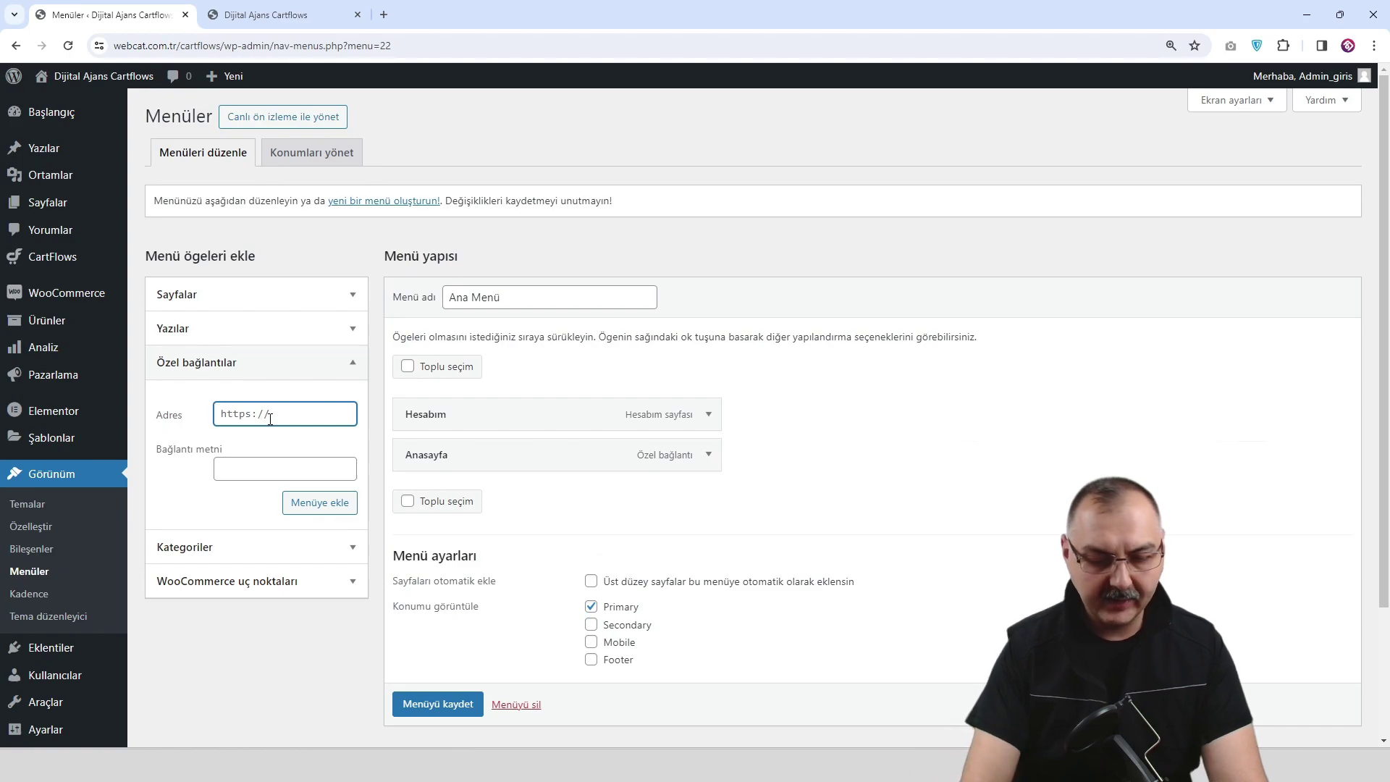
pyautogui.write('#')
pyautogui.press('Tab')
pyautogui.write('Hakkımızda')
pyautogui.click(320, 502)
# Add a Hizmetlerimiz custom link with address # to the menu.
pyautogui.click(276, 416)
pyautogui.write('#')
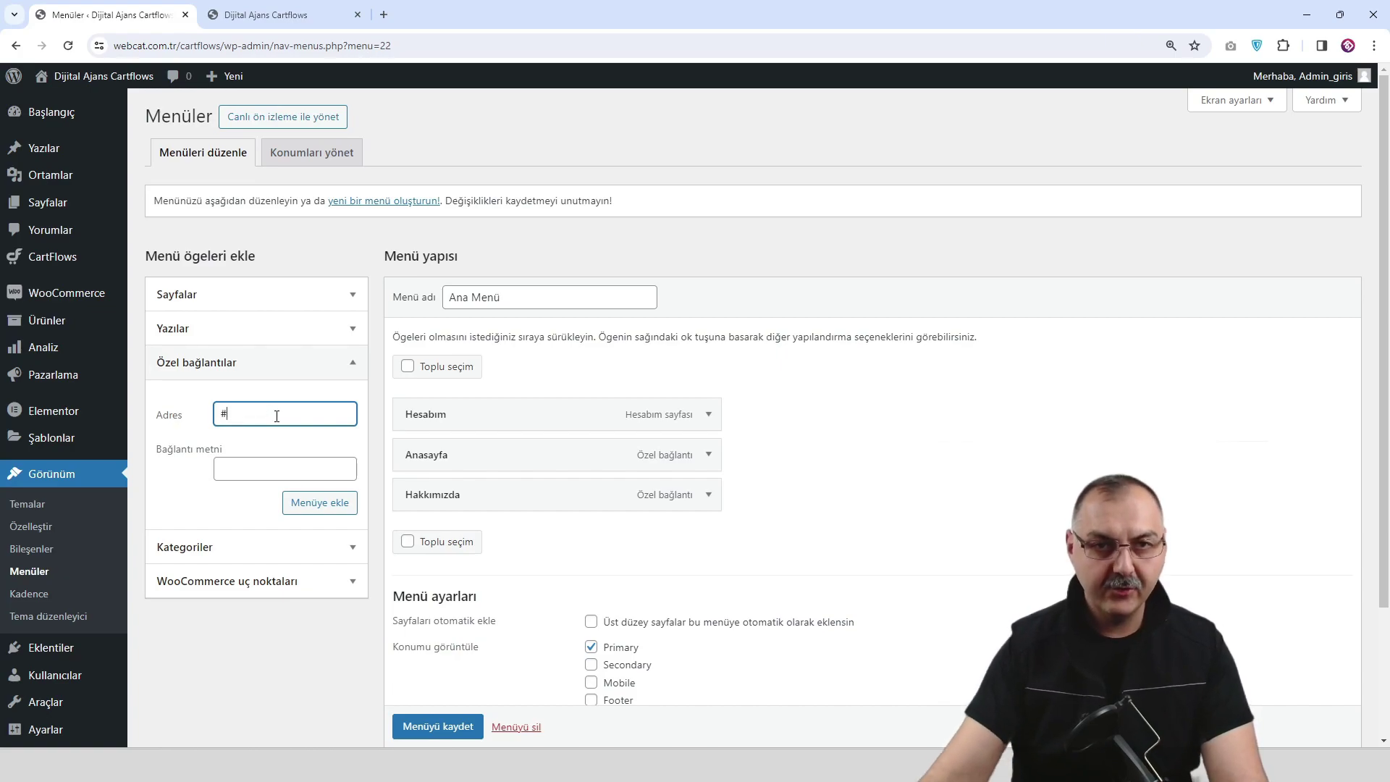
pyautogui.click(258, 479)
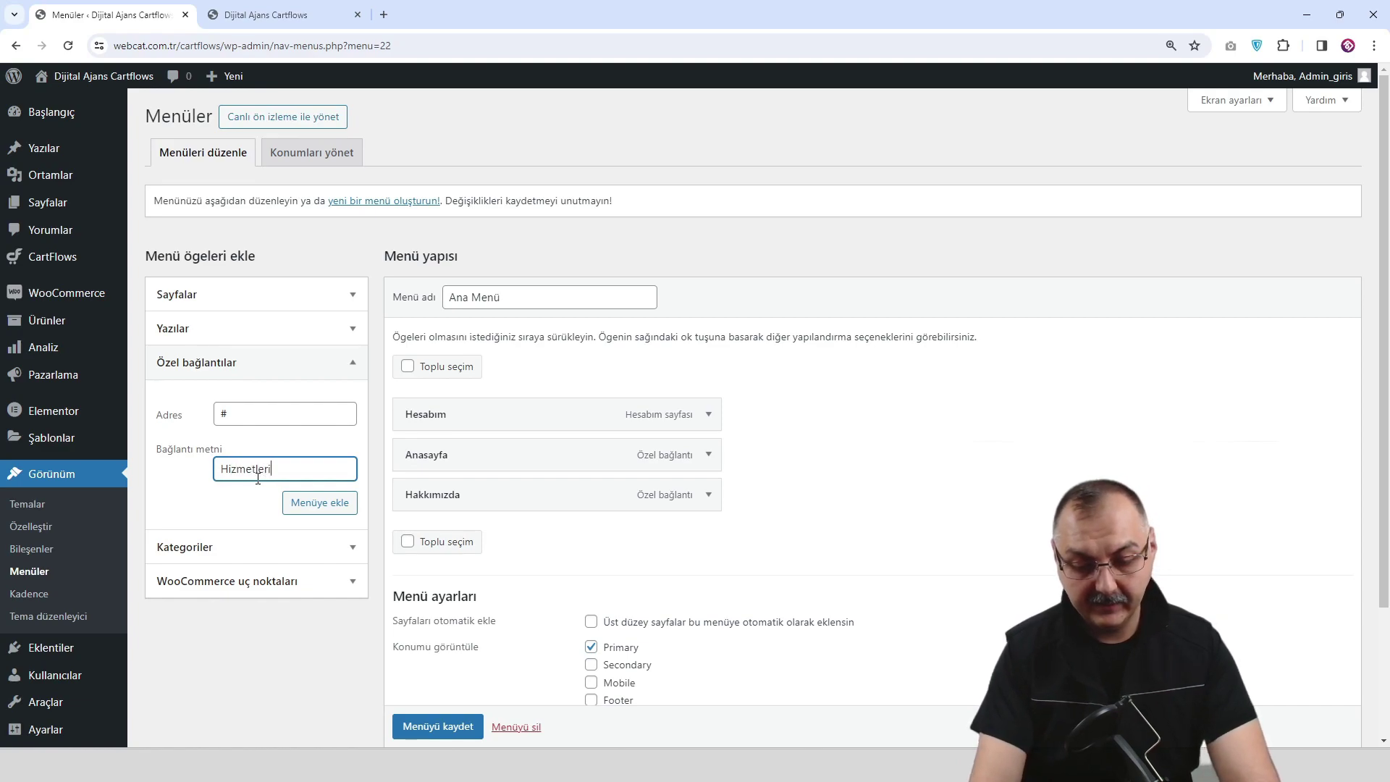
pyautogui.click(286, 499)
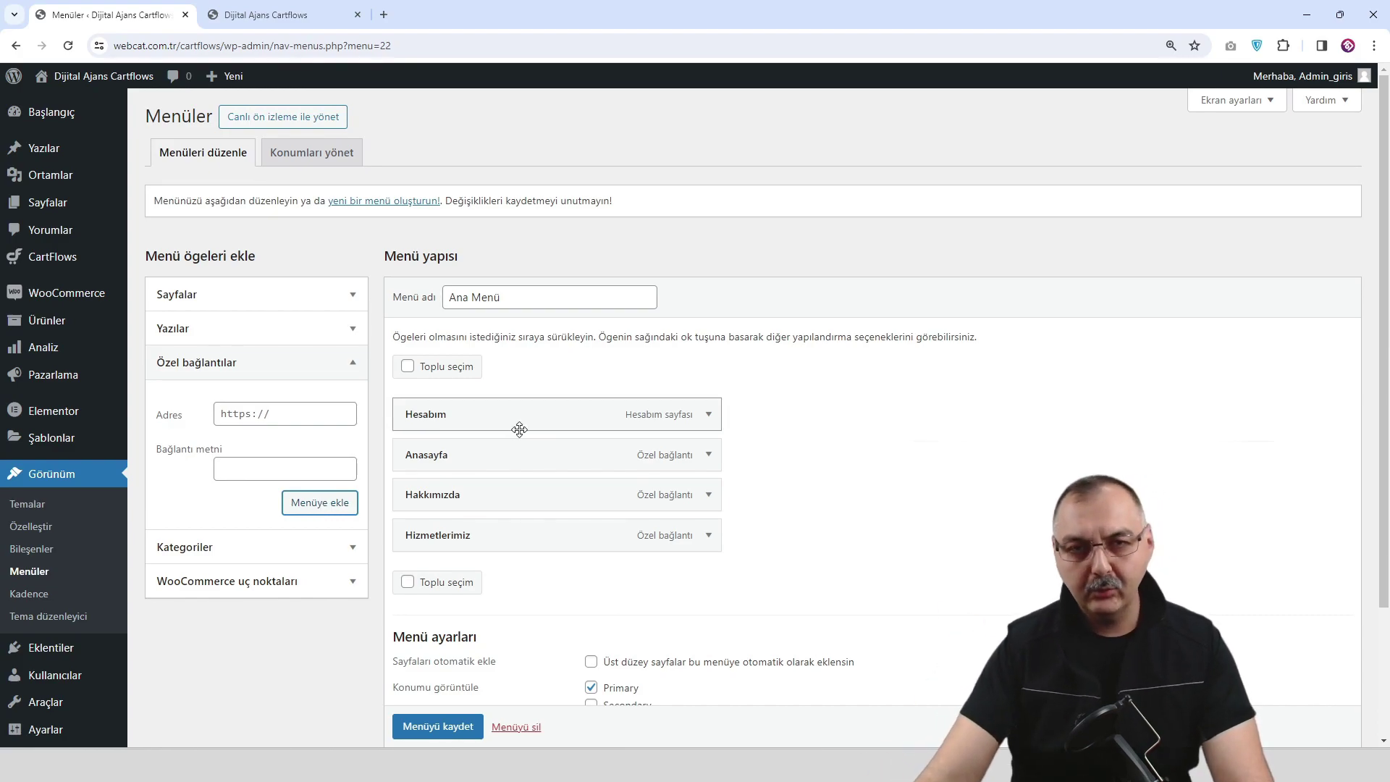
# Drag Anasayfa to the top and Hesabım to the end of Ana Menü, then save it.
pyautogui.moveTo(521, 469); pyautogui.dragTo(521, 416)
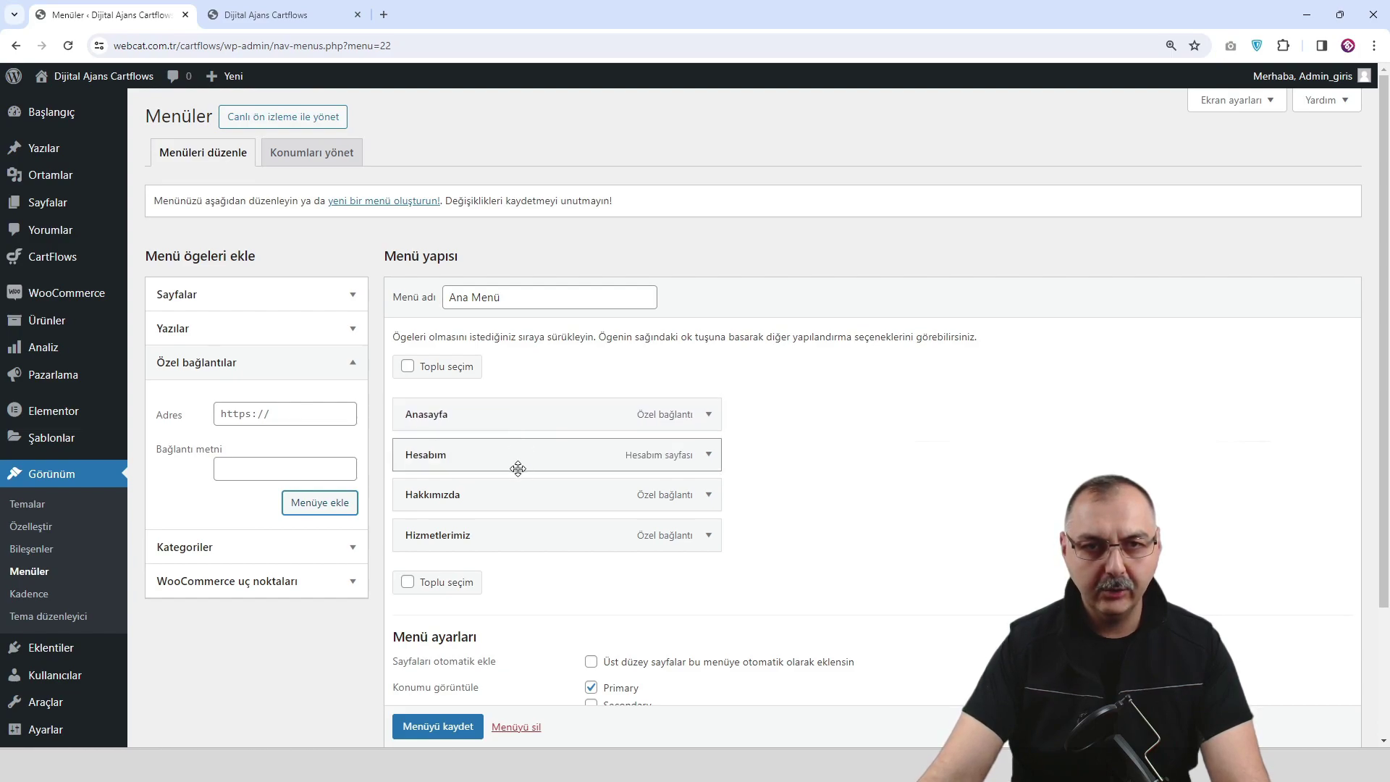
pyautogui.moveTo(518, 469); pyautogui.dragTo(520, 566)
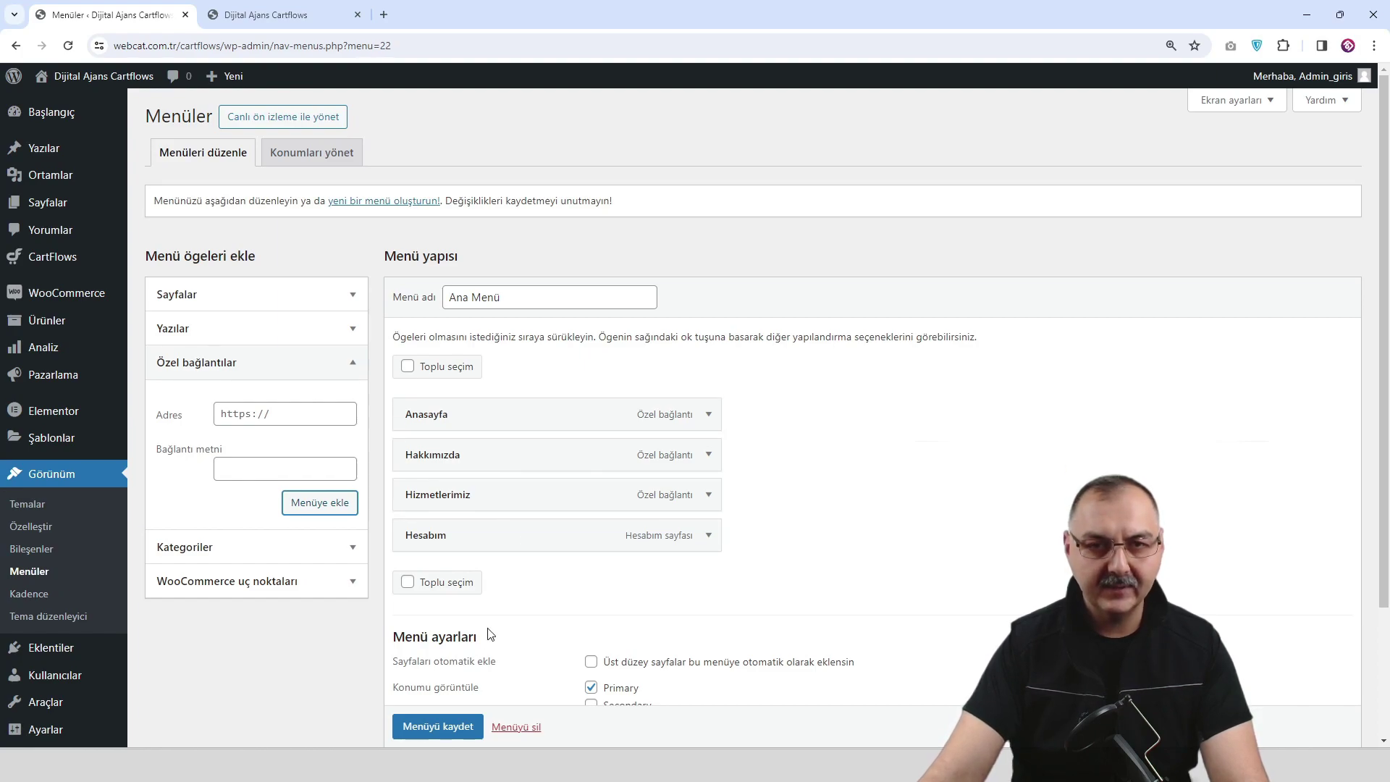
pyautogui.scroll(-1, 441, 731)
pyautogui.click(440, 727)
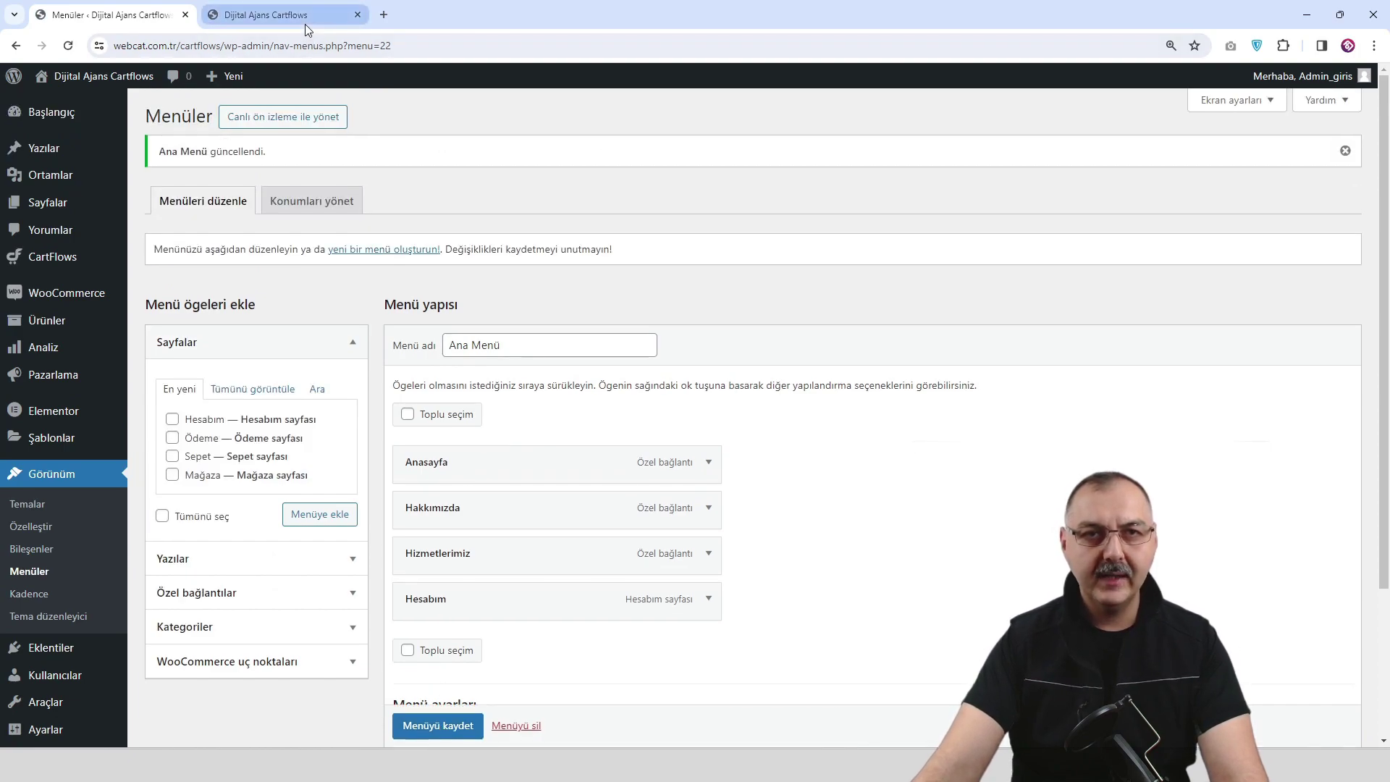
pyautogui.click(305, 23)
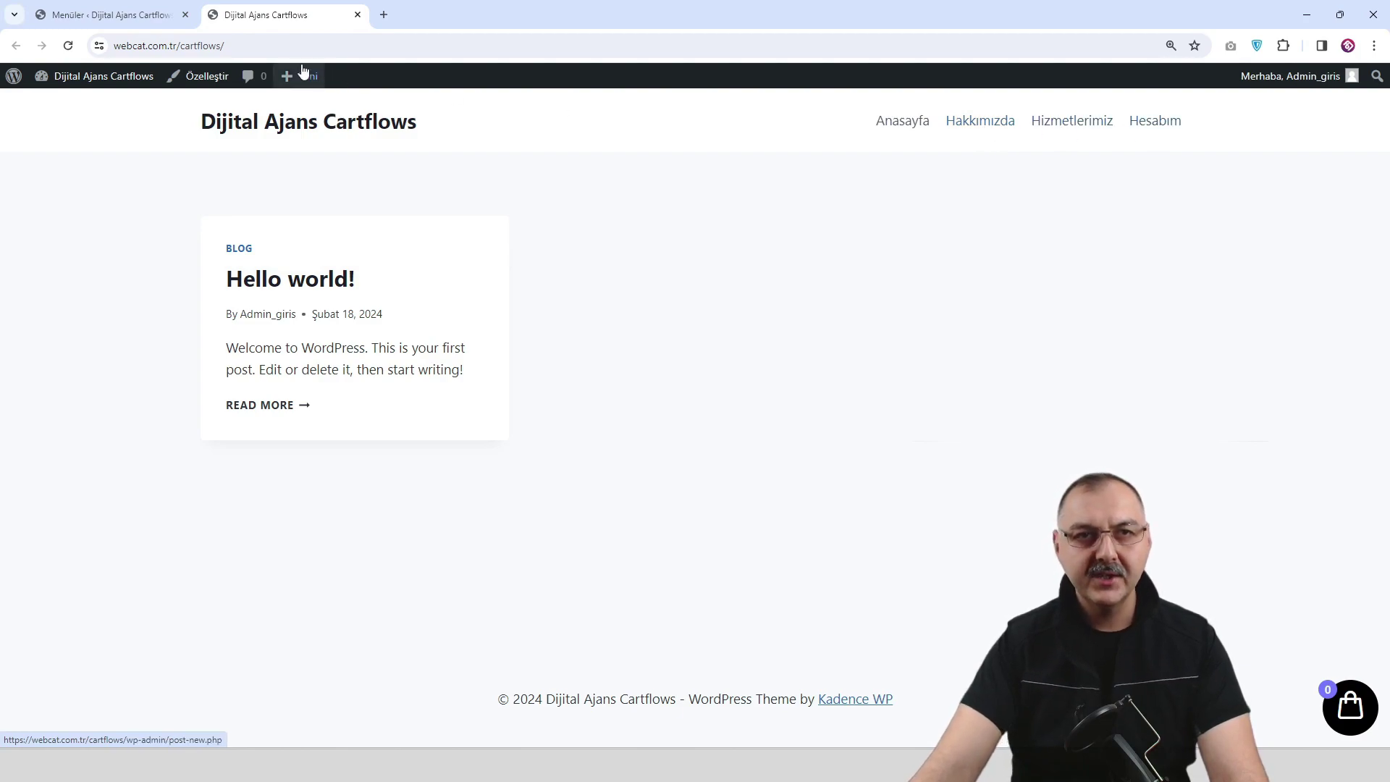
# Visit the admin dashboard, then launch the Kadence Customizer via Özelleştir on the front page.
pyautogui.click(119, 20)
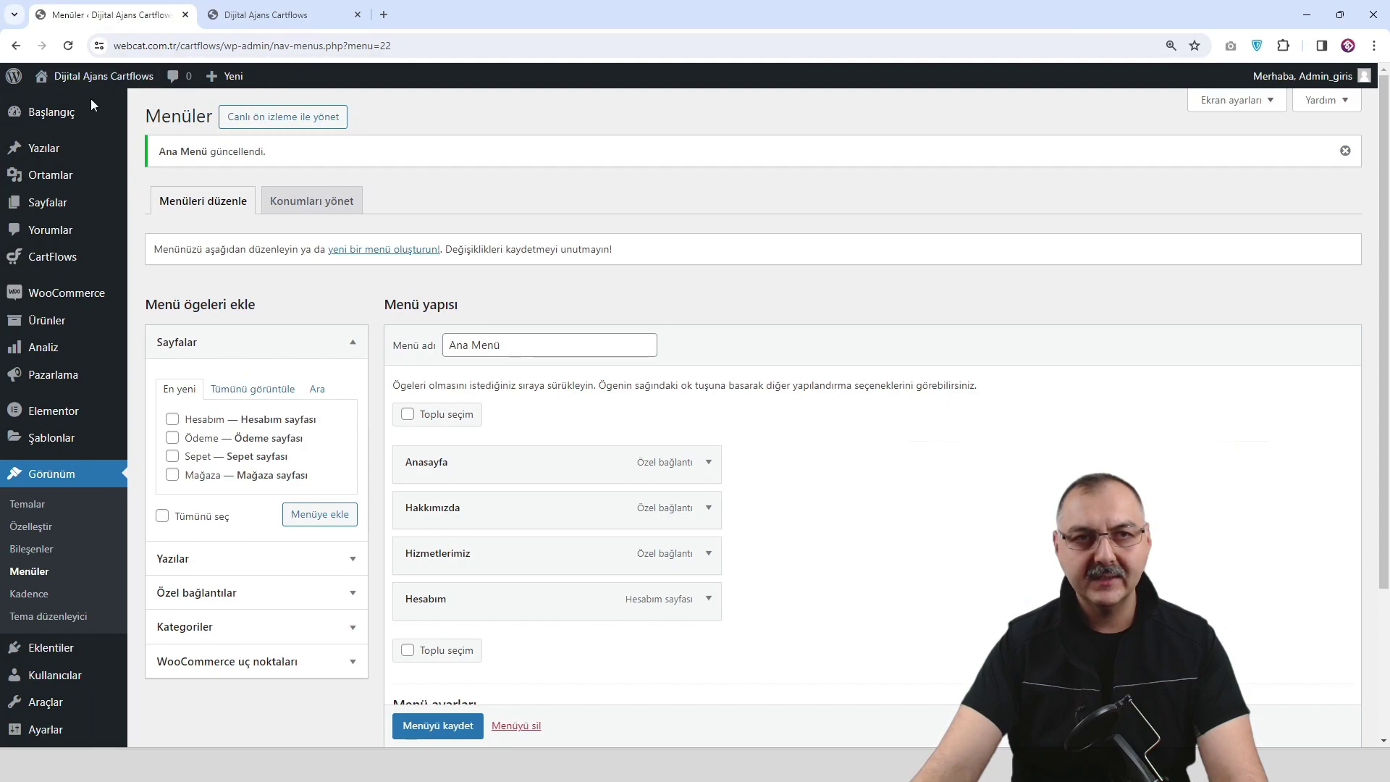
pyautogui.click(64, 115)
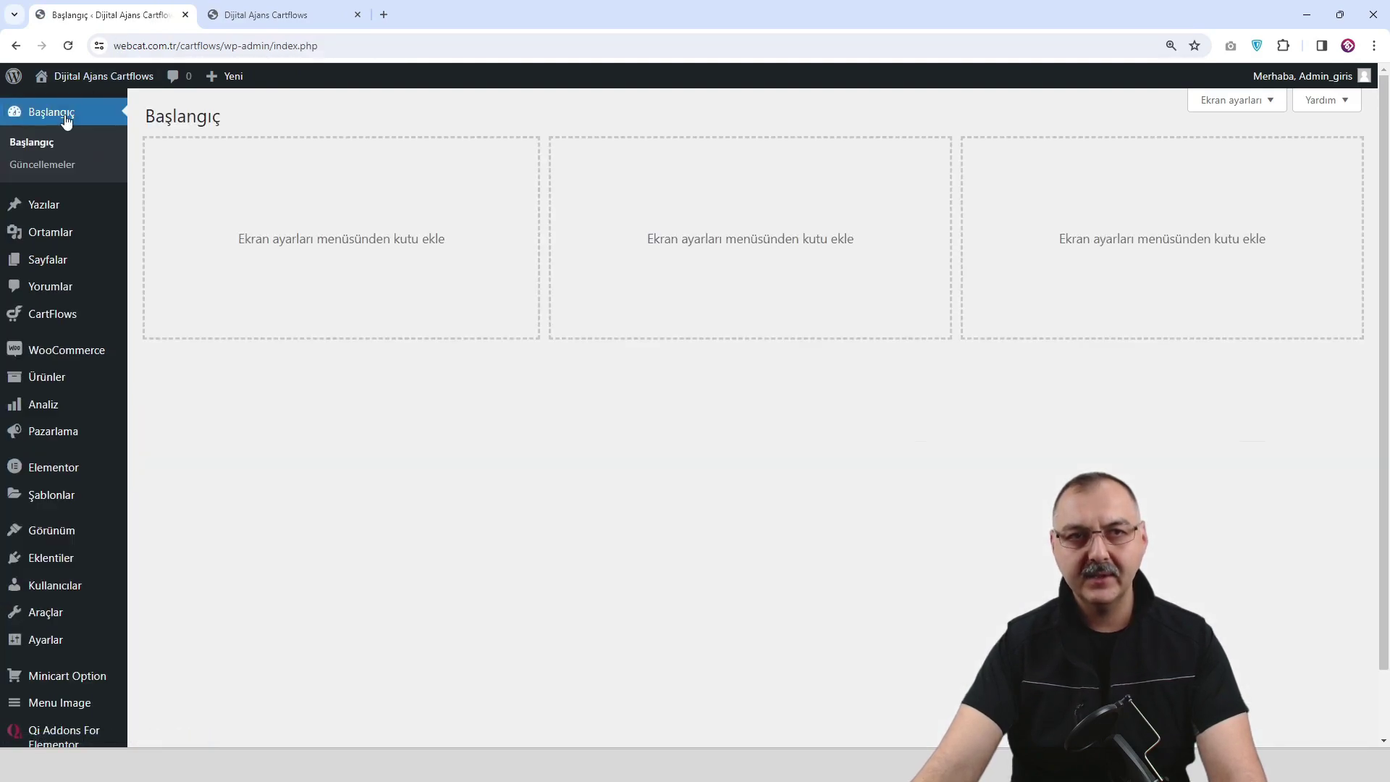
pyautogui.click(282, 19)
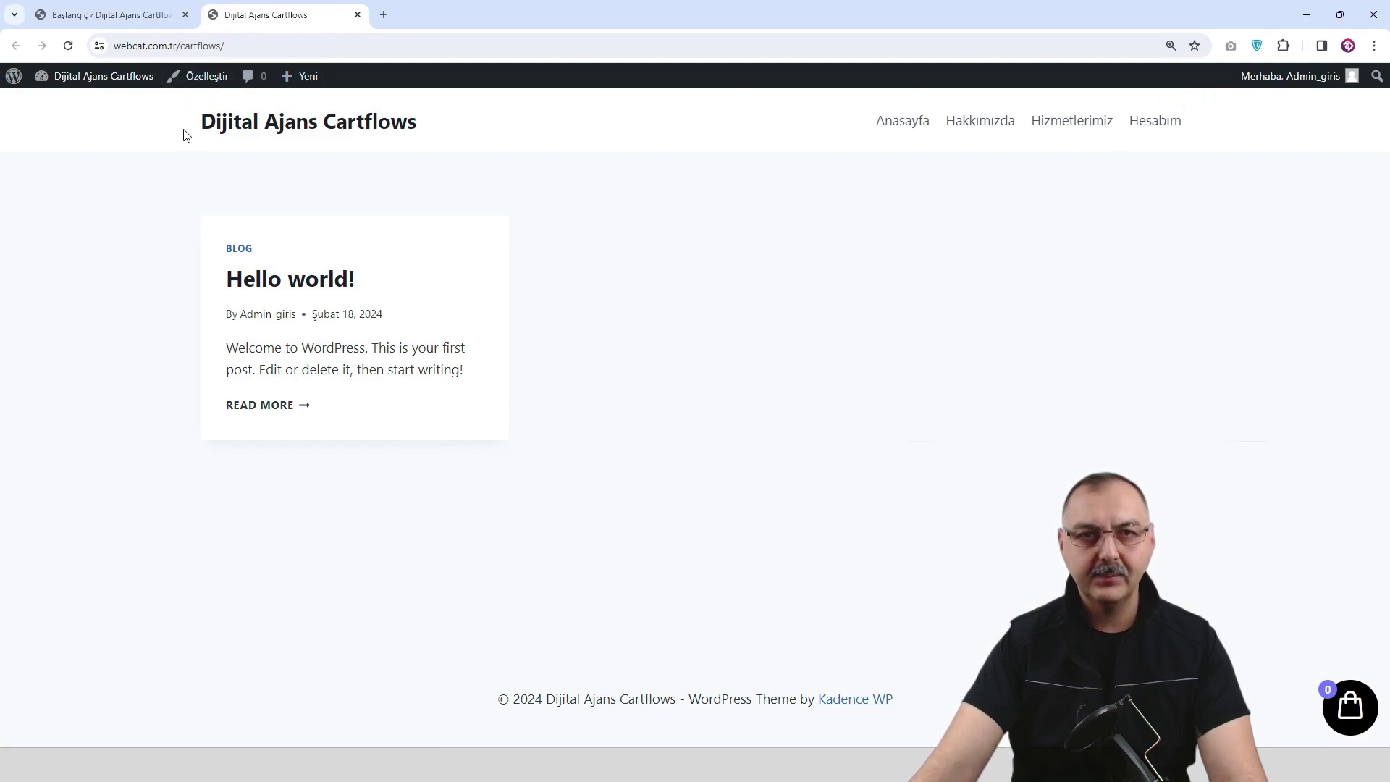
pyautogui.click(212, 83)
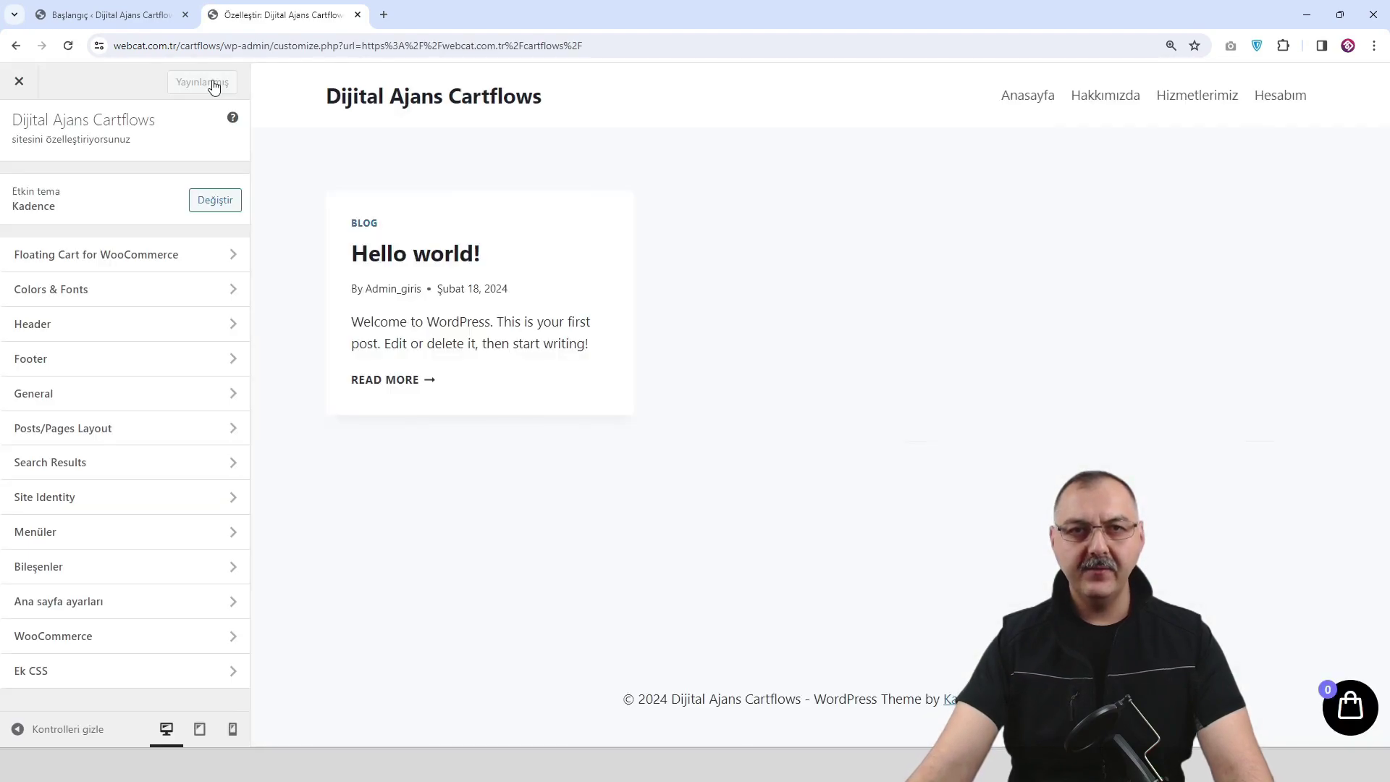
# Set the uncropped Logo image as a logo-only header and drag Primary Navigation to the centre column.
pyautogui.click(312, 94)
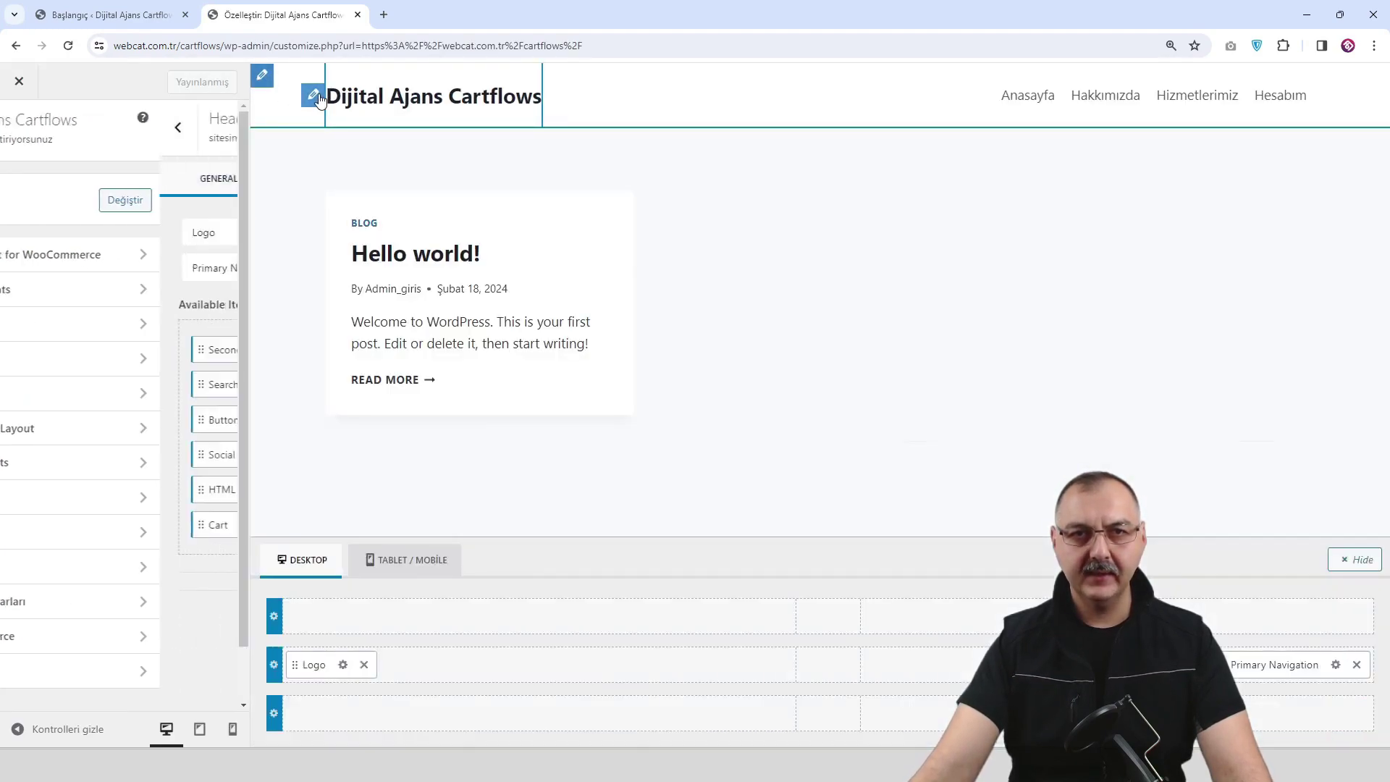
pyautogui.click(121, 245)
pyautogui.click(303, 280)
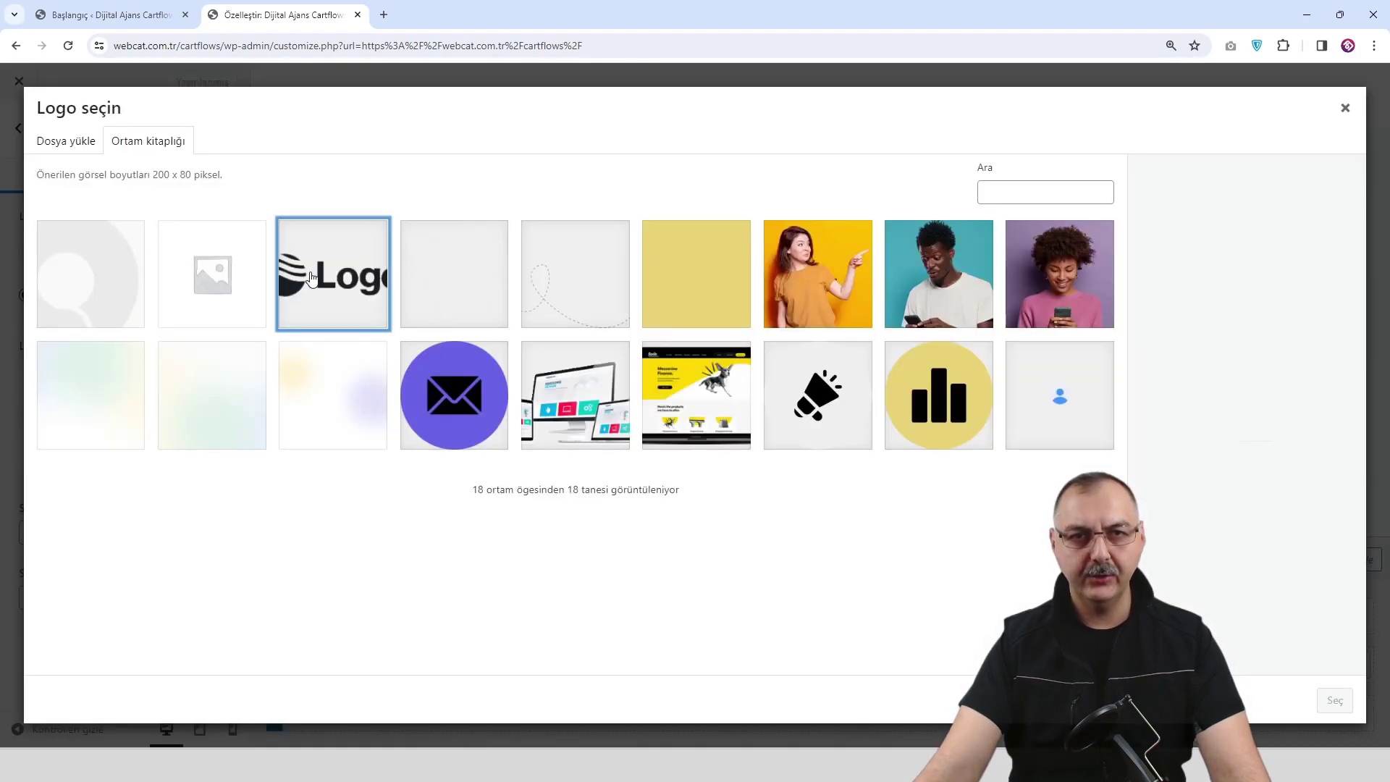
pyautogui.click(1336, 702)
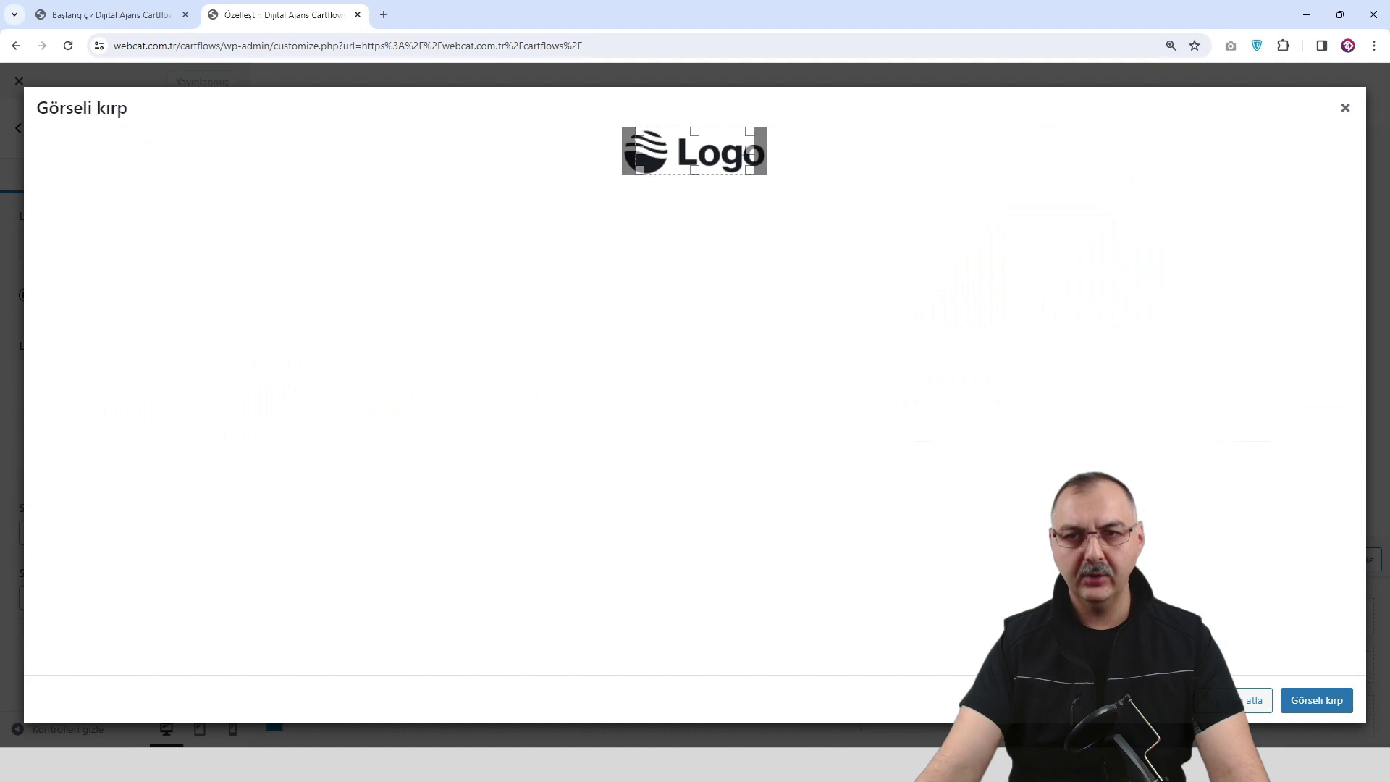
pyautogui.click(1248, 702)
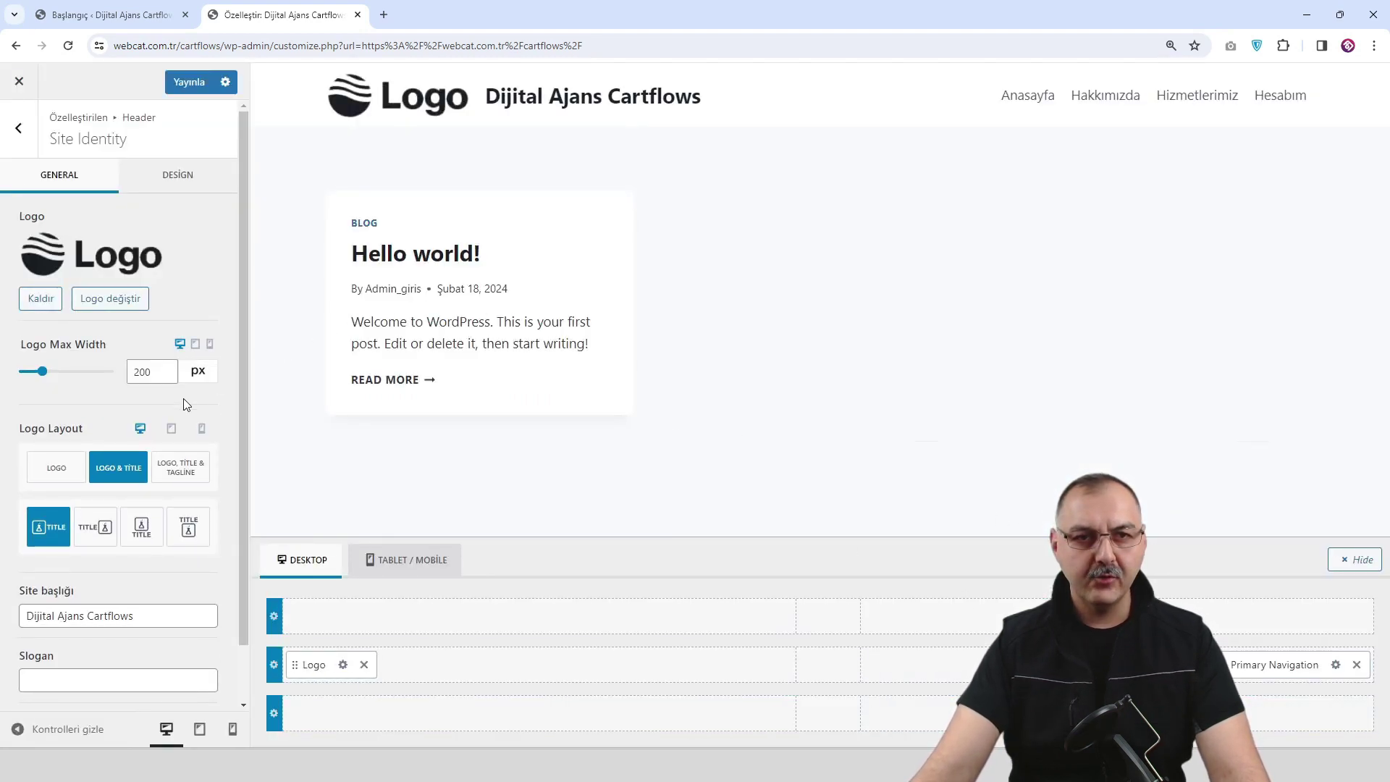
pyautogui.click(59, 475)
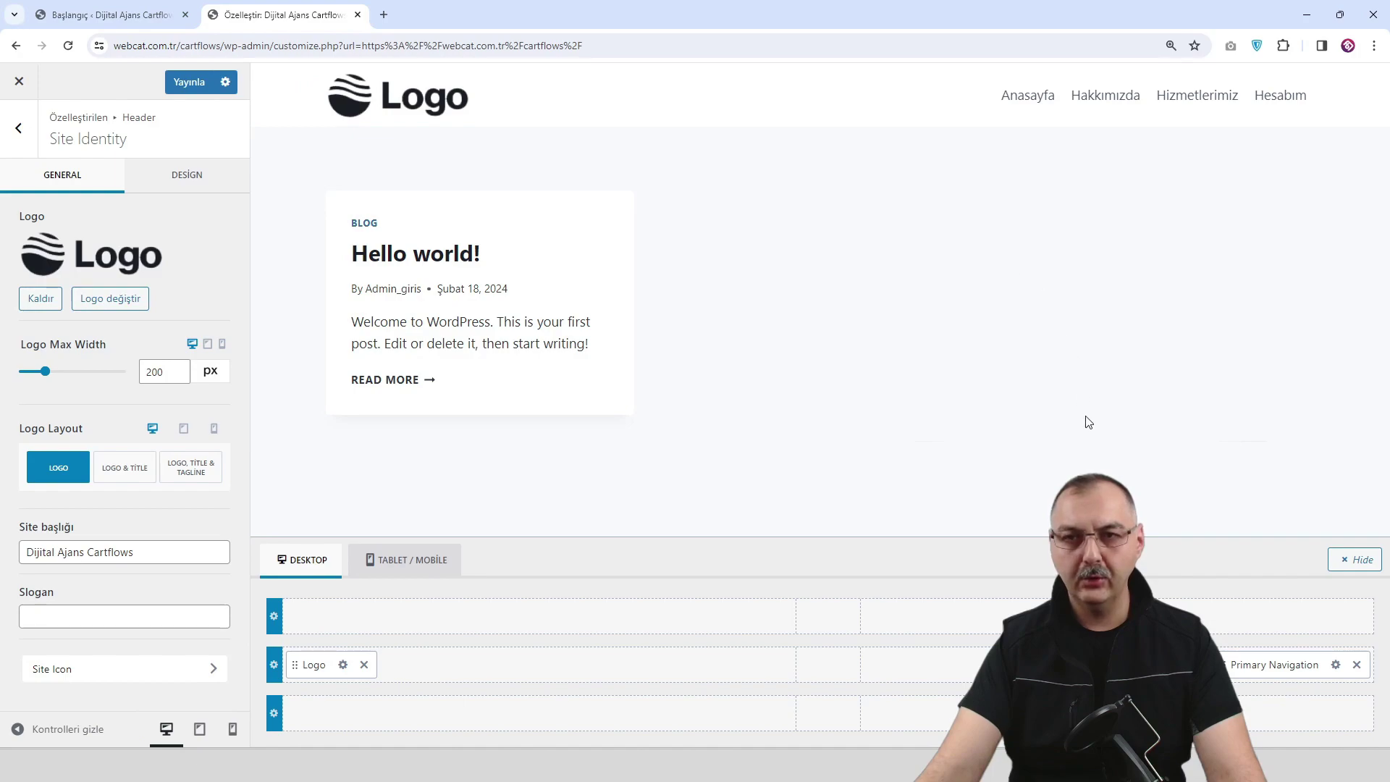
pyautogui.moveTo(1285, 666); pyautogui.dragTo(841, 674)
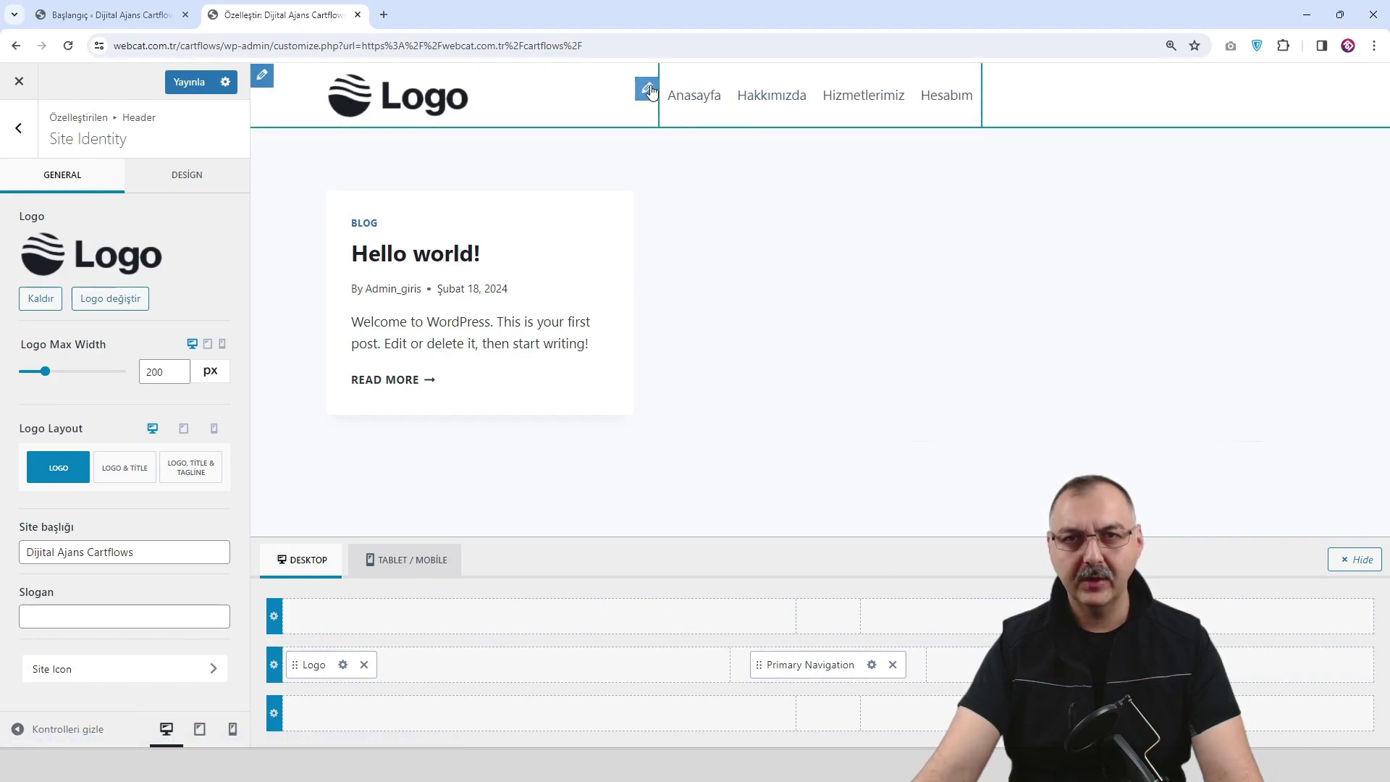
# Set the Primary Navigation hover link colour to purple 6957F1.
pyautogui.click(648, 89)
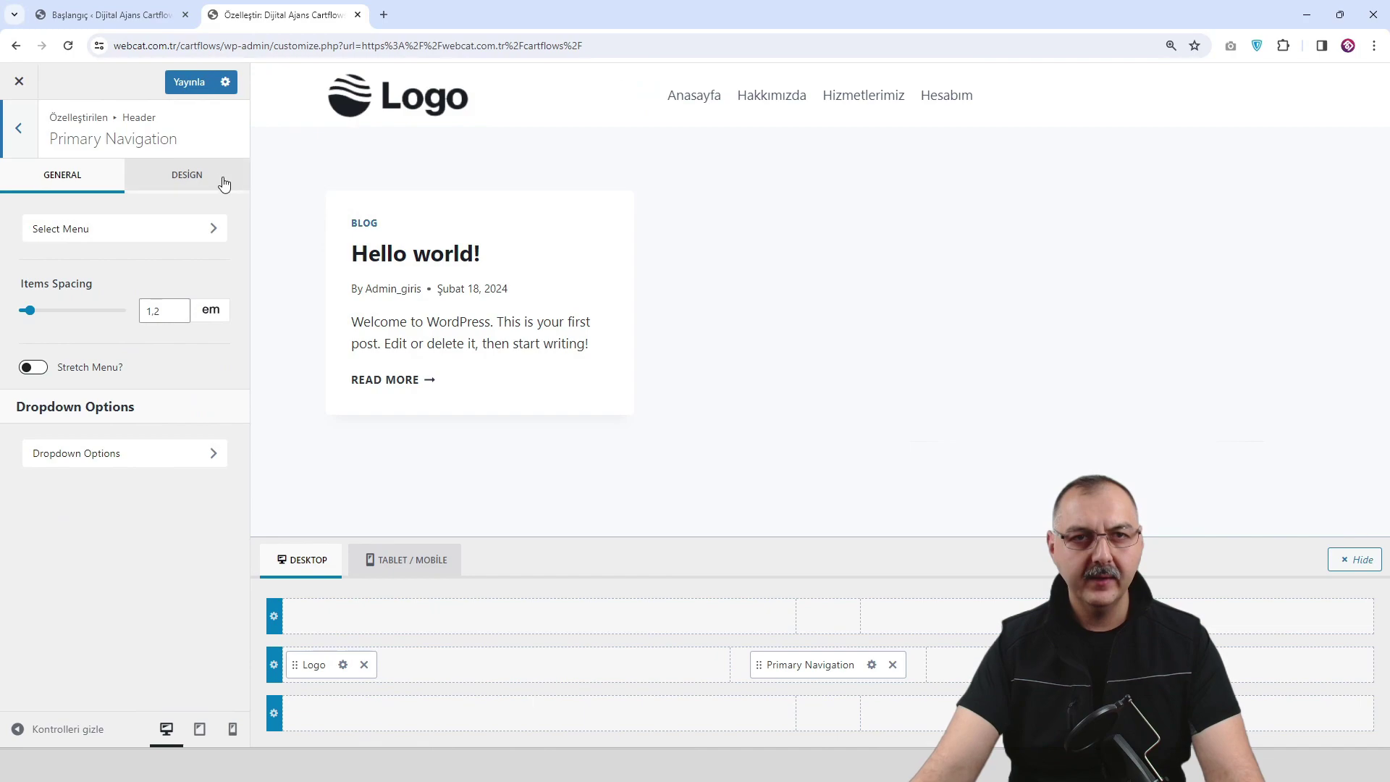
pyautogui.click(187, 176)
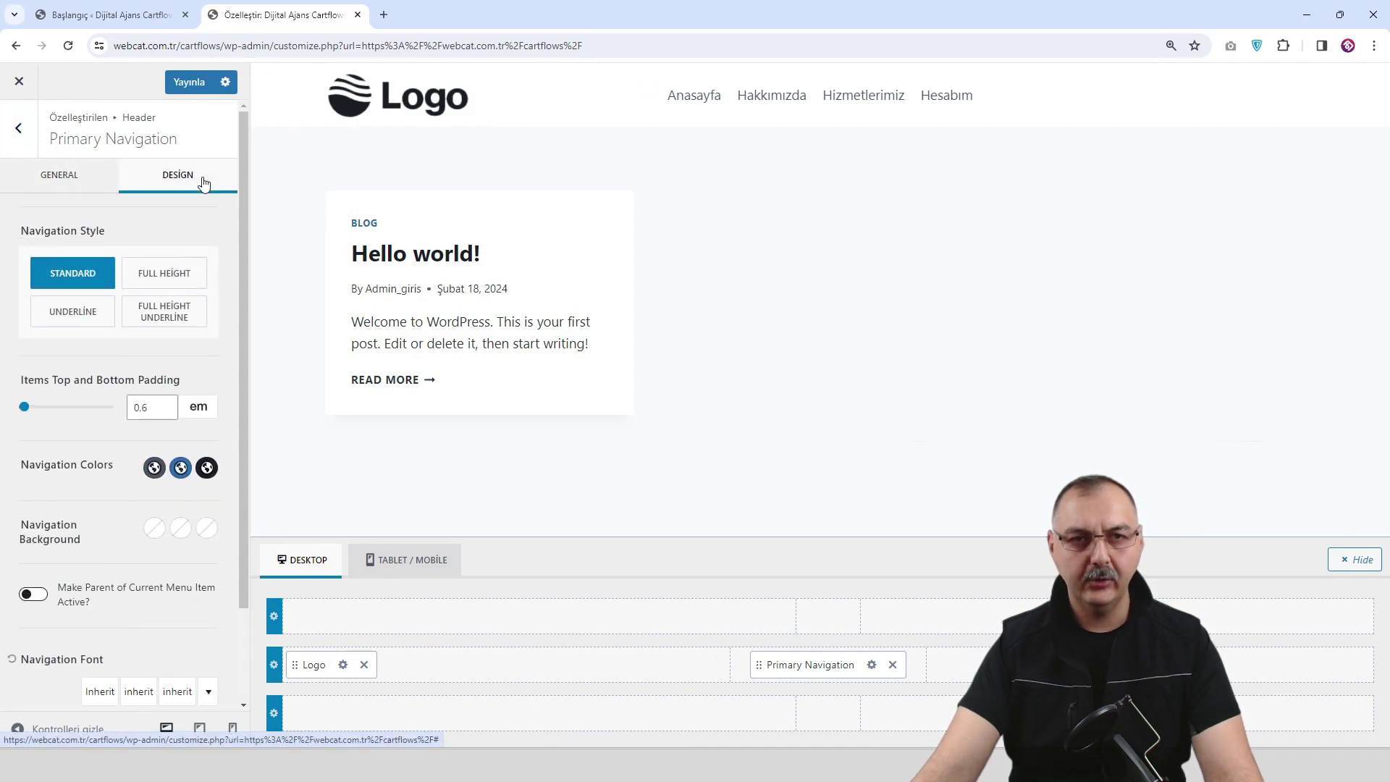
pyautogui.click(154, 467)
pyautogui.click(76, 431)
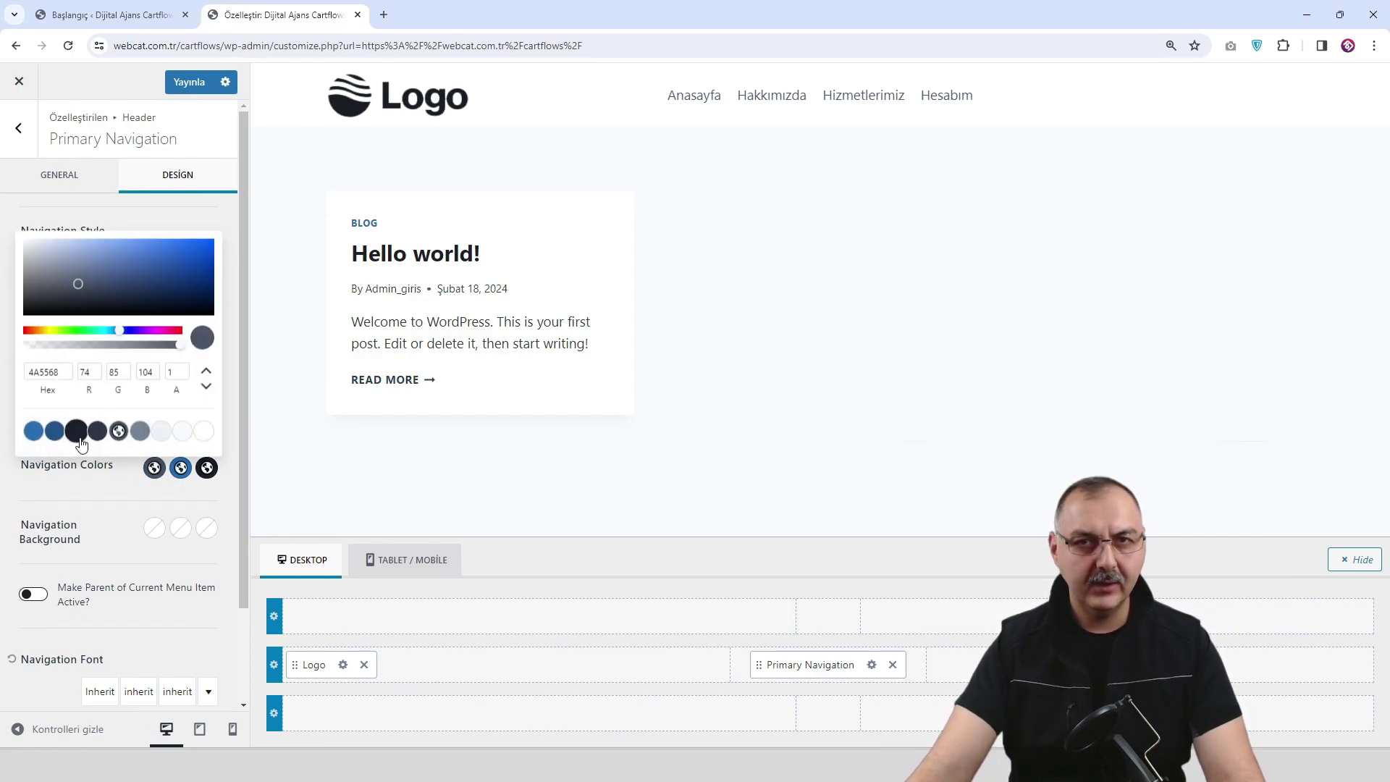
pyautogui.click(180, 468)
pyautogui.hotkey('ctrl', 'a')
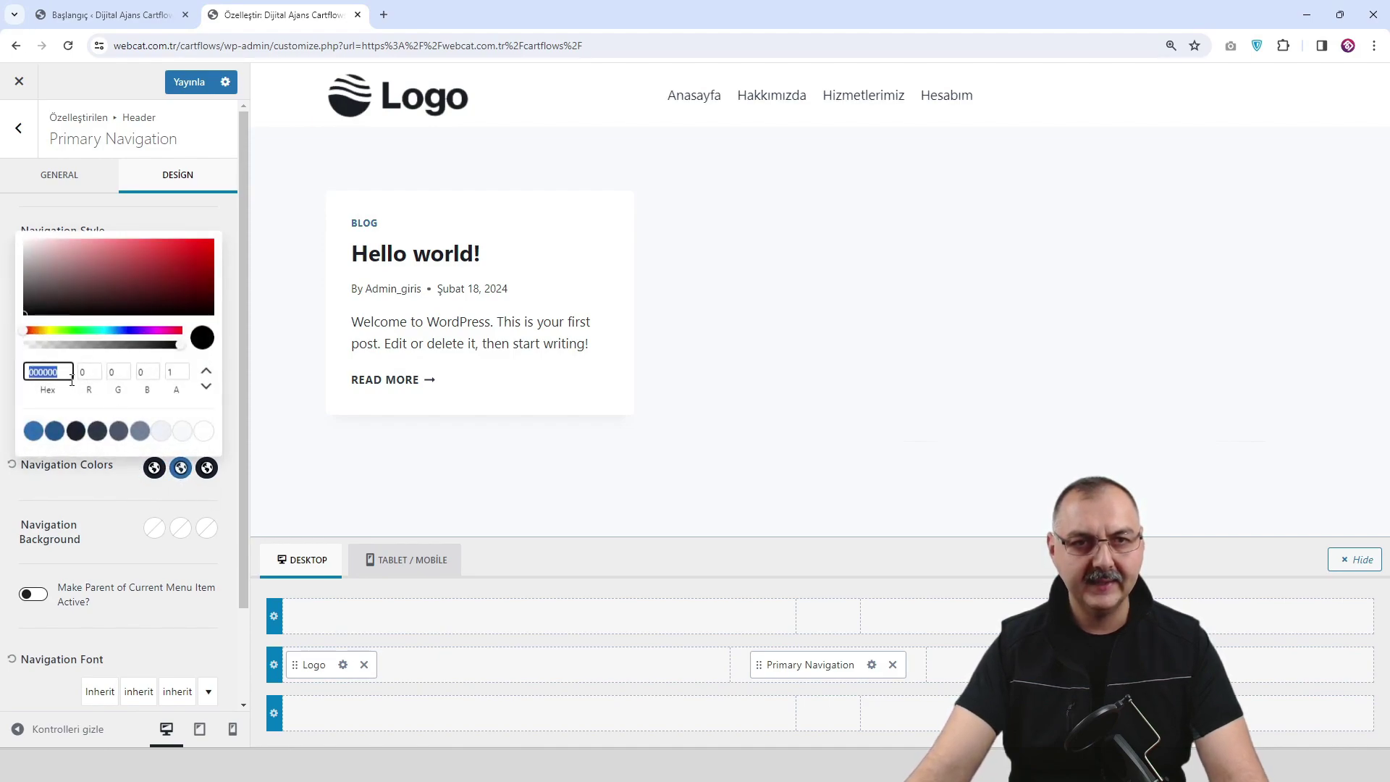
pyautogui.write('6957F1')
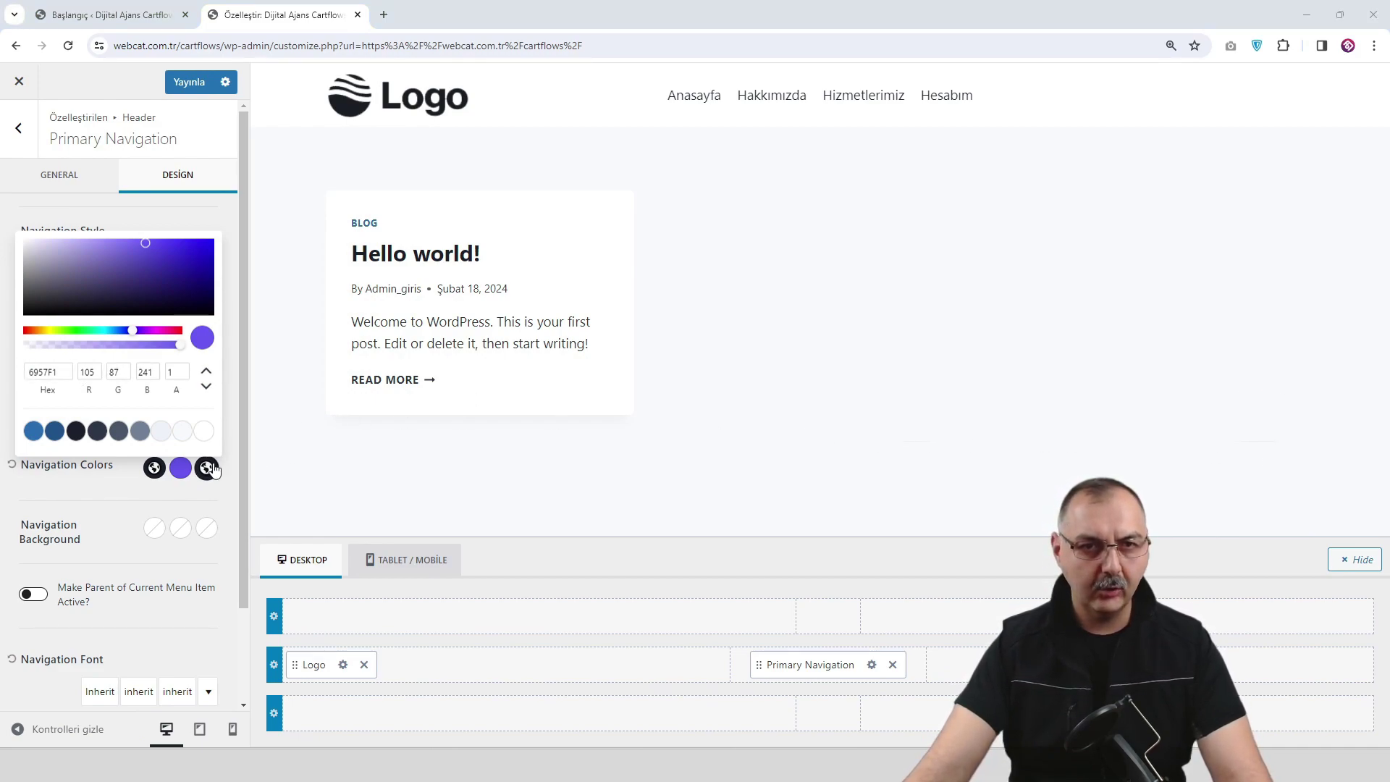
# Set the active link colour to 6957F1 as well and publish the change.
pyautogui.click(76, 431)
pyautogui.doubleClick(65, 373)
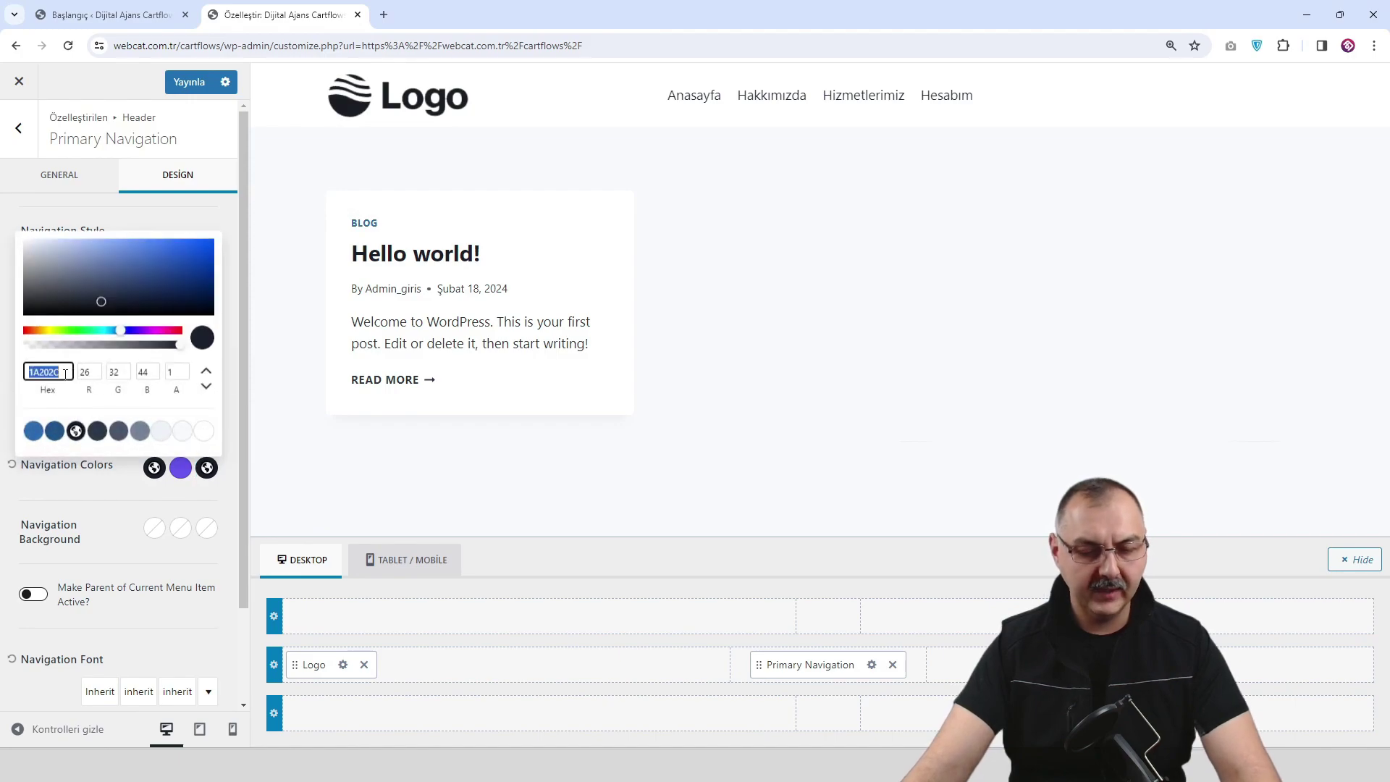
pyautogui.hotkey('ctrl', 'v')
pyautogui.click(94, 525)
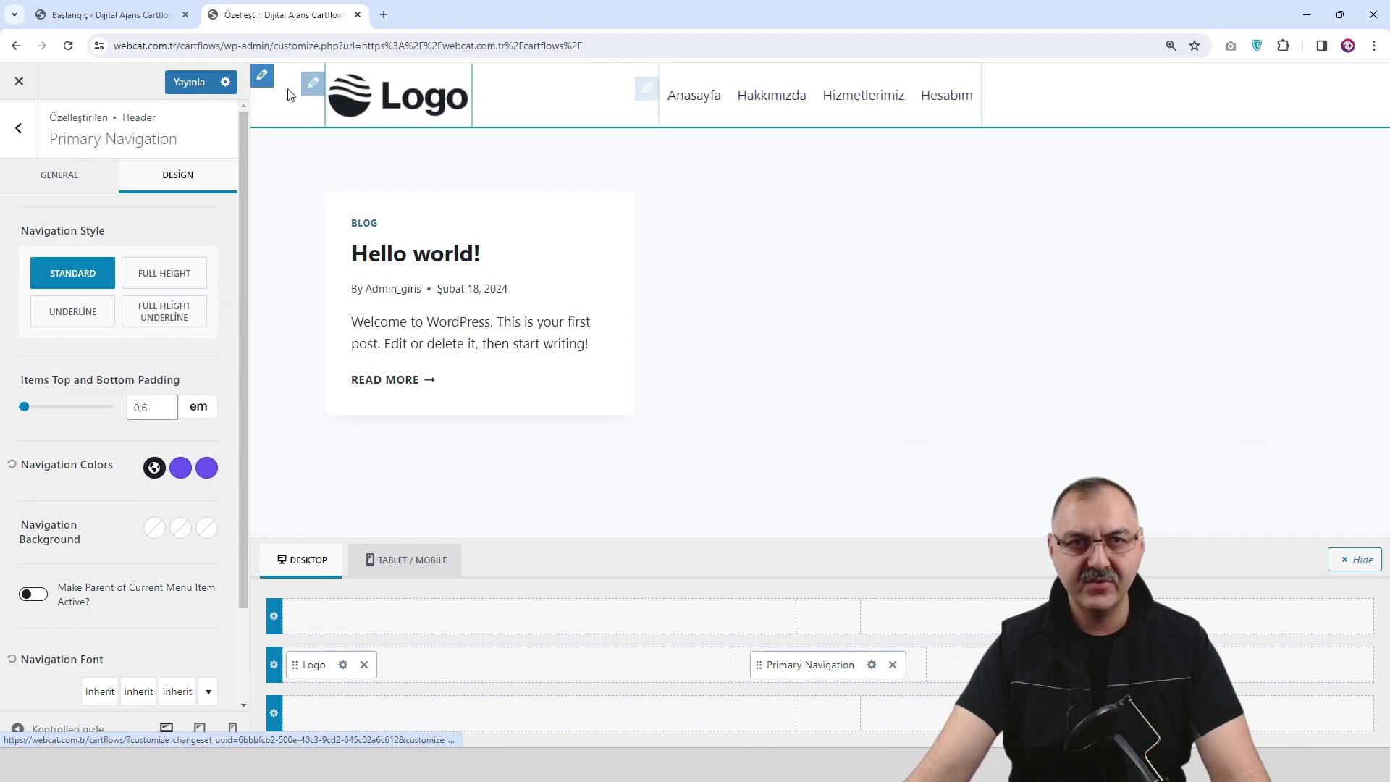
pyautogui.click(204, 84)
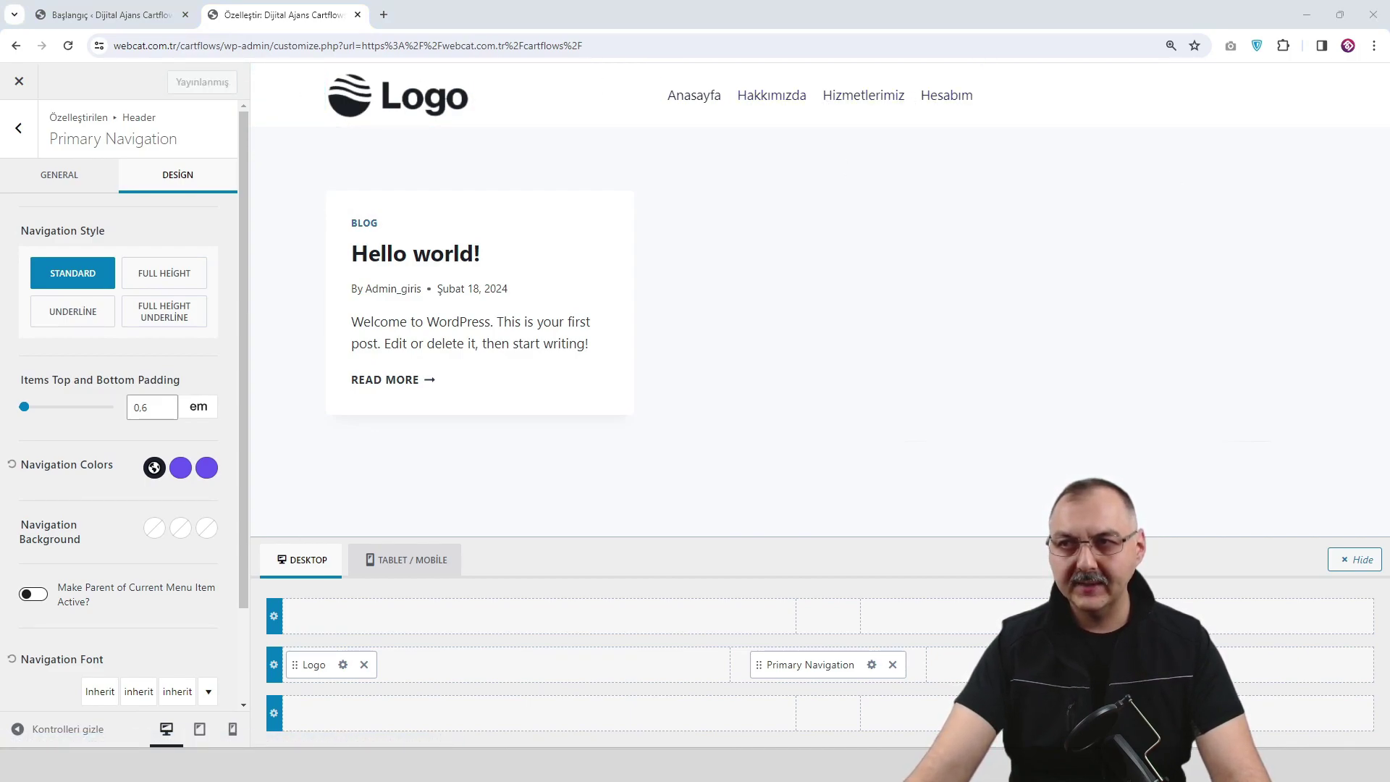
pyautogui.scroll(-2, 129, 443)
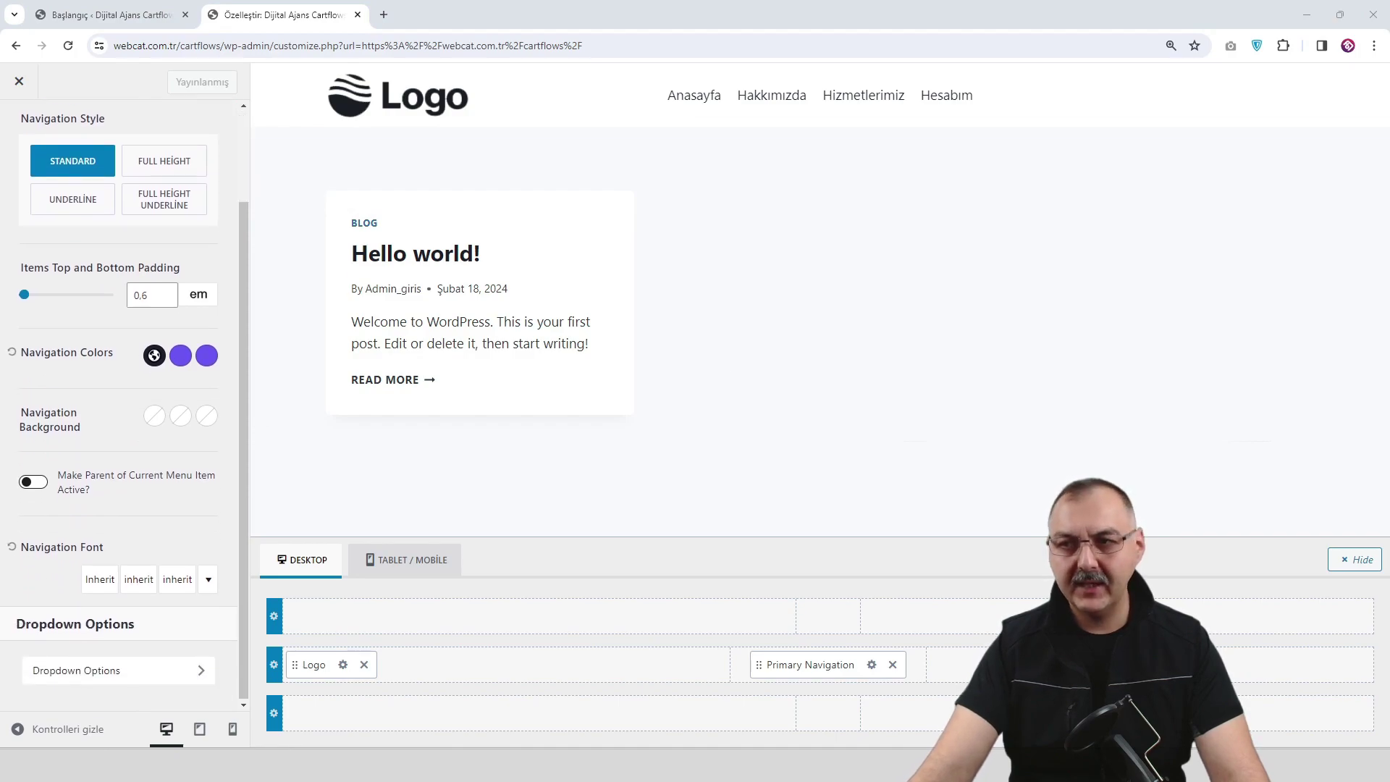
# Choose Poppins with weight 500 for the navigation font and publish it.
pyautogui.click(101, 583)
pyautogui.click(113, 337)
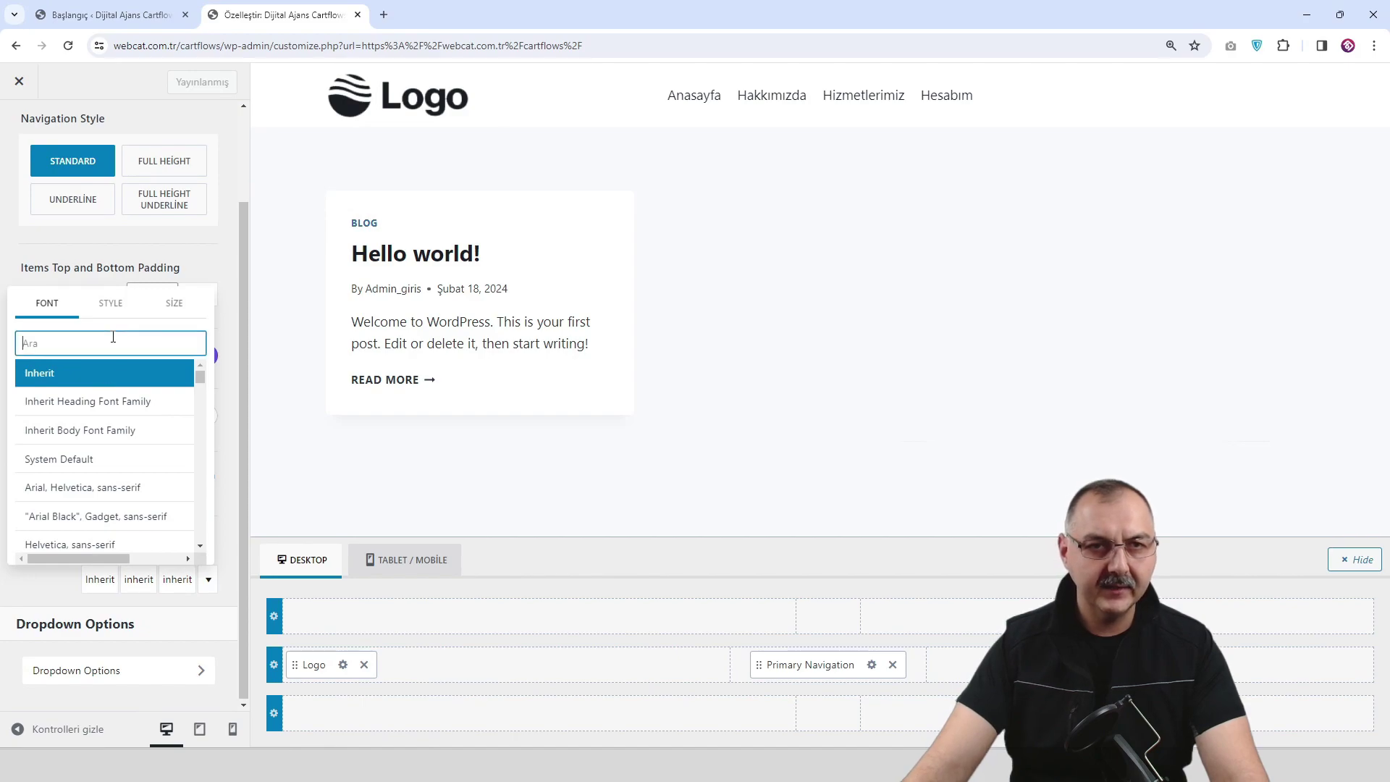
pyautogui.write('pop')
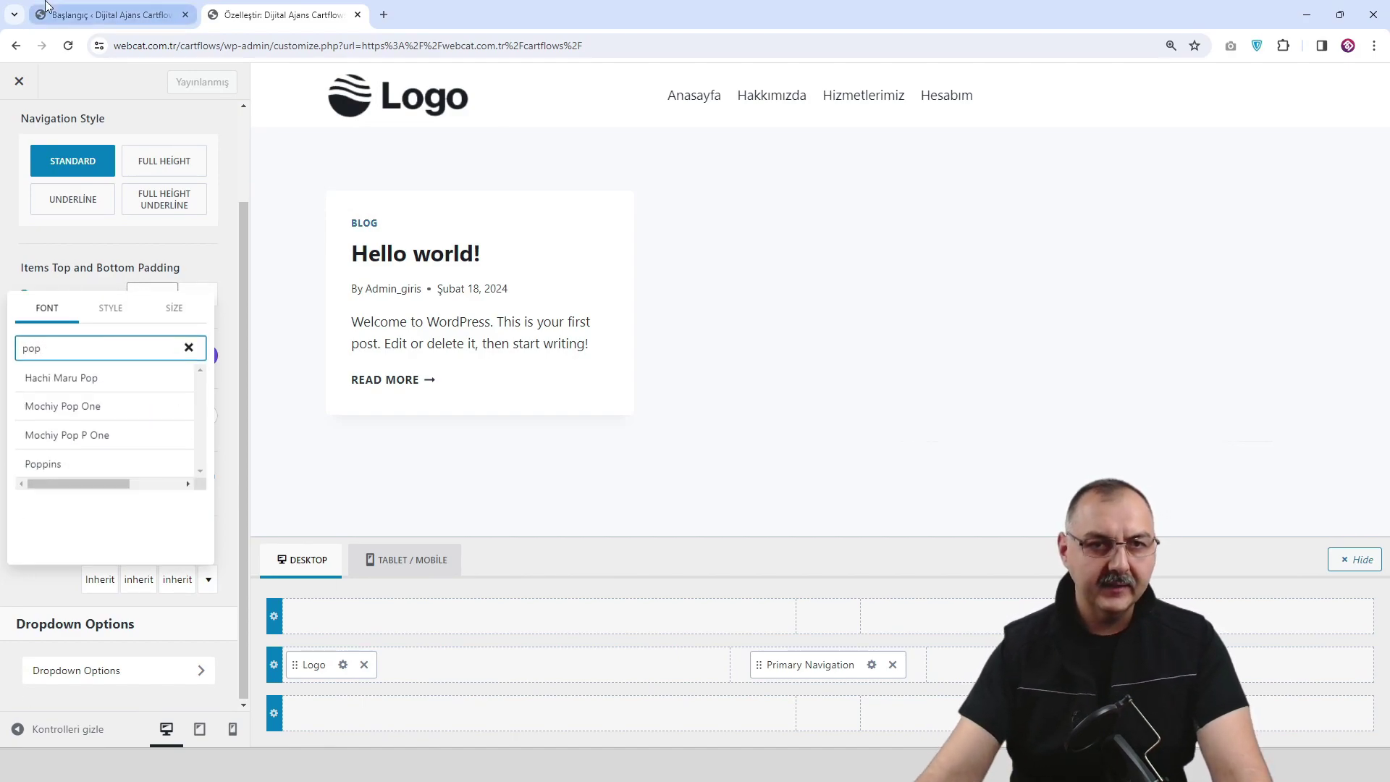
pyautogui.click(105, 464)
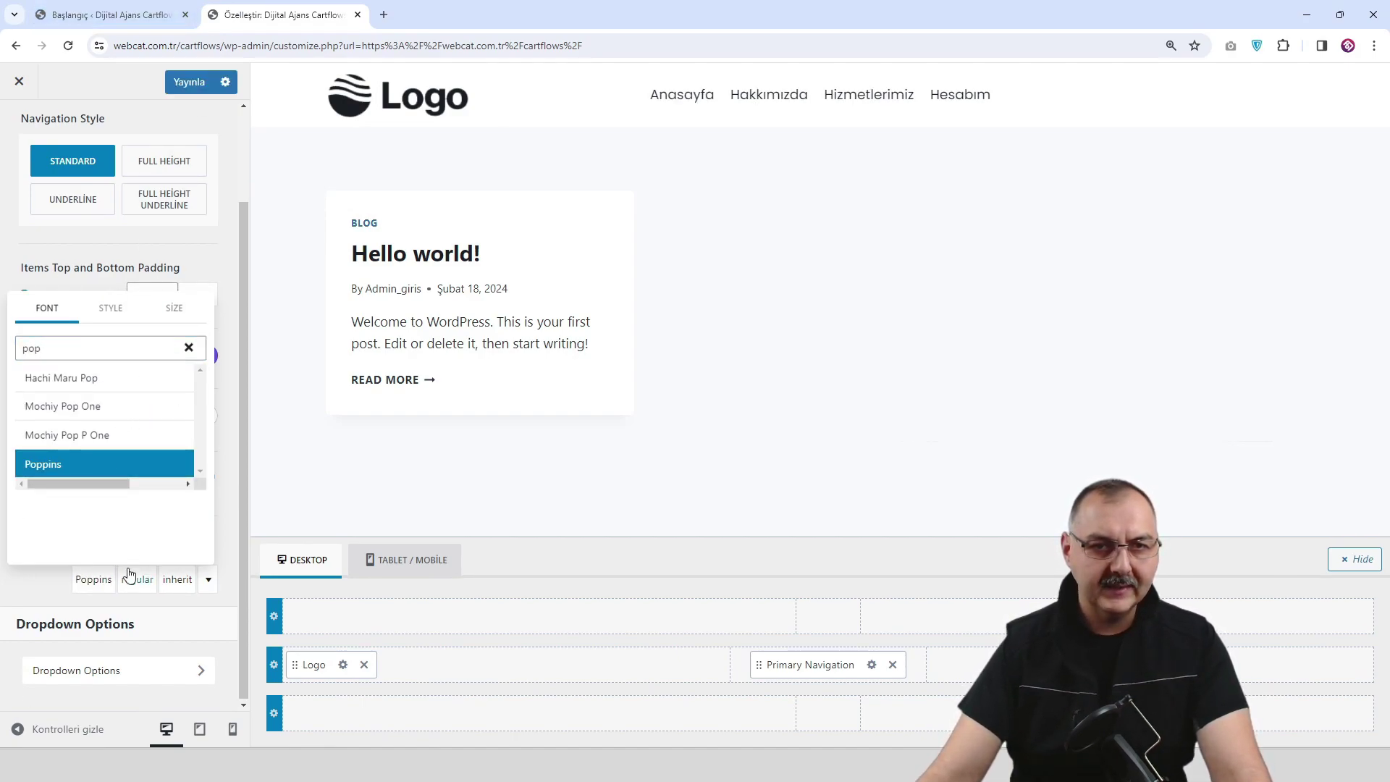
pyautogui.click(149, 592)
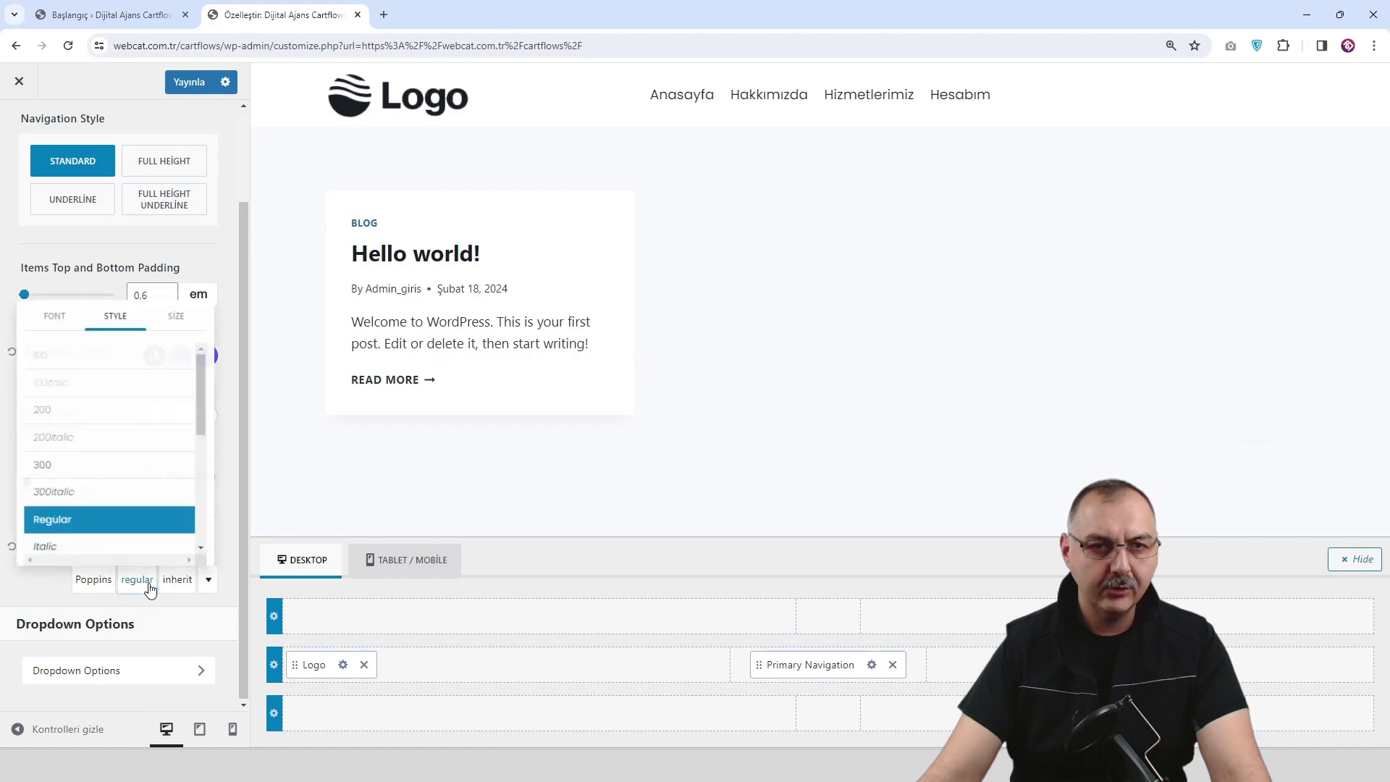
pyautogui.click(52, 592)
pyautogui.click(124, 591)
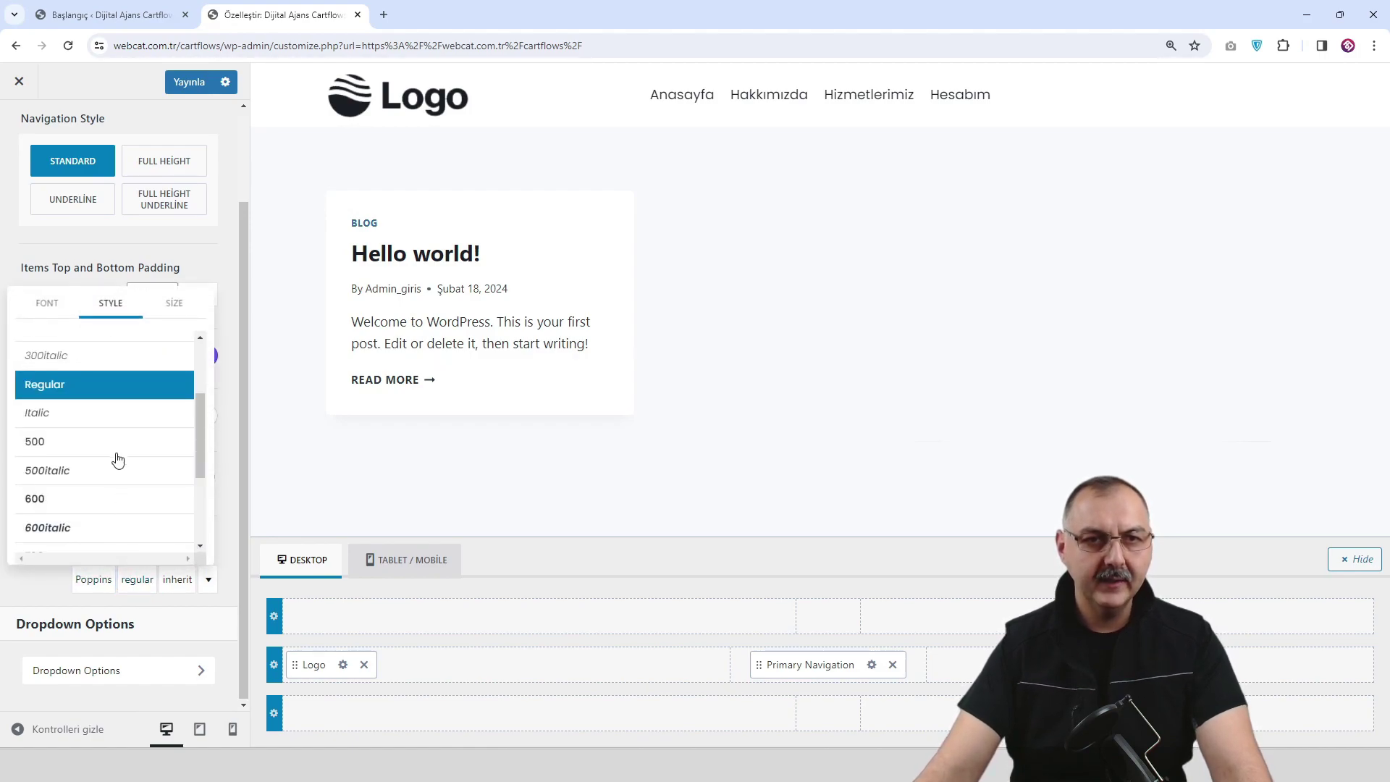
pyautogui.click(105, 447)
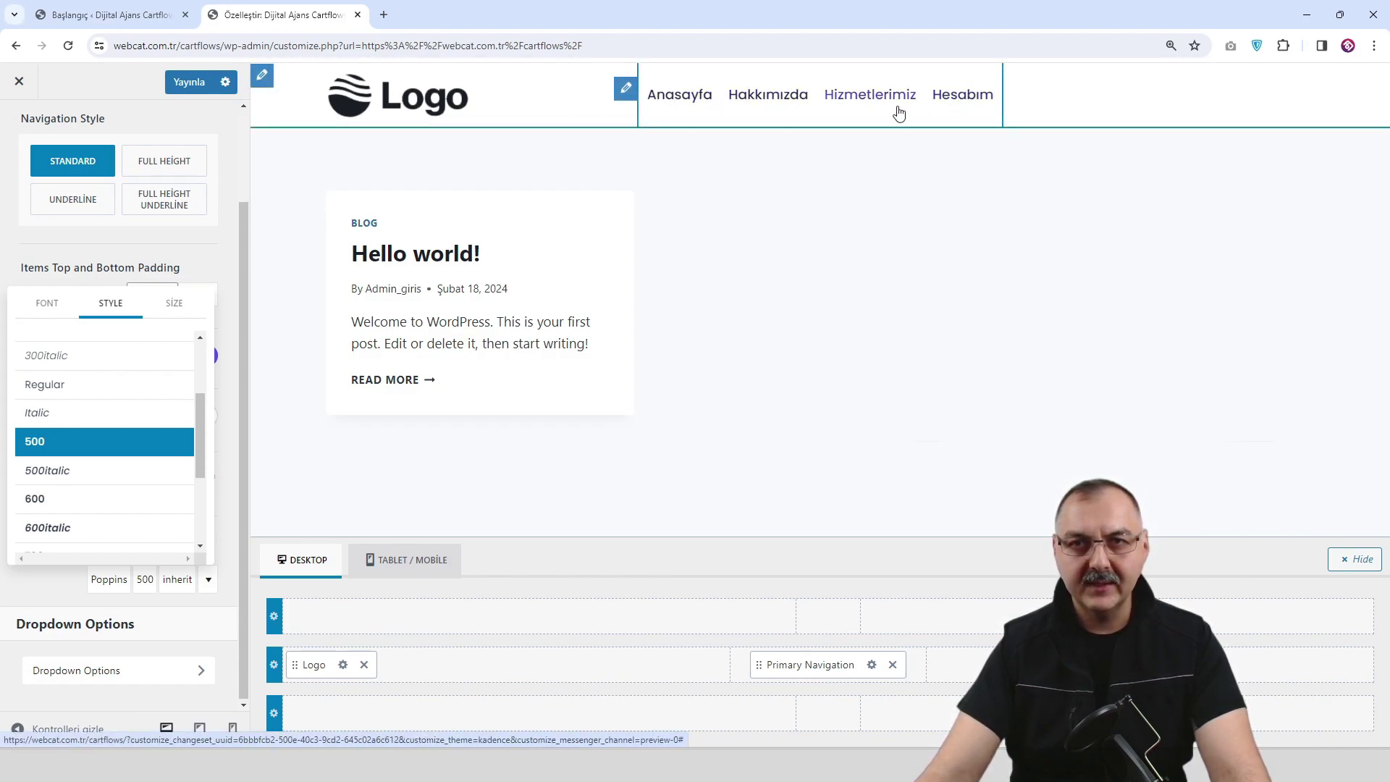
pyautogui.click(187, 85)
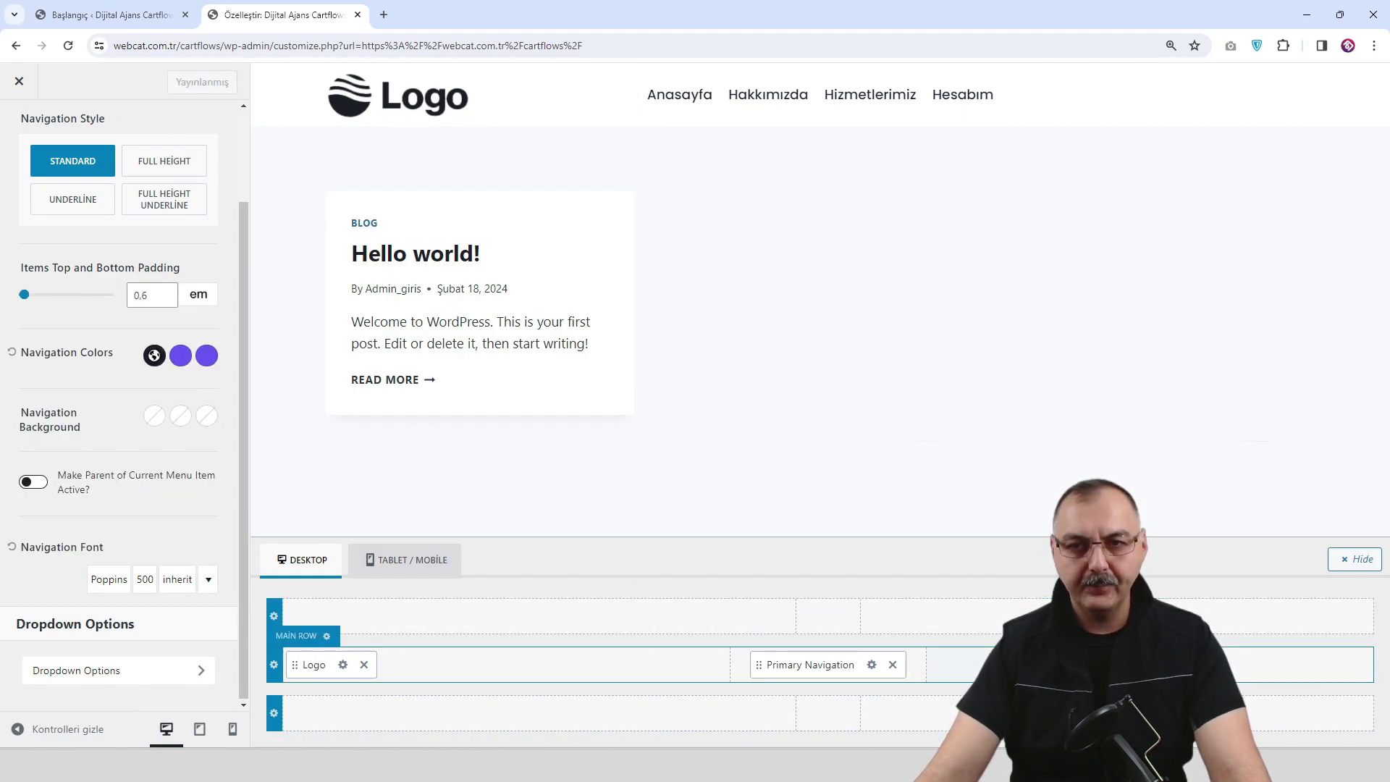
# Add a header button labelled 'Ziyarete Gelelim' with URL # at the right end and publish.
pyautogui.click(1262, 664)
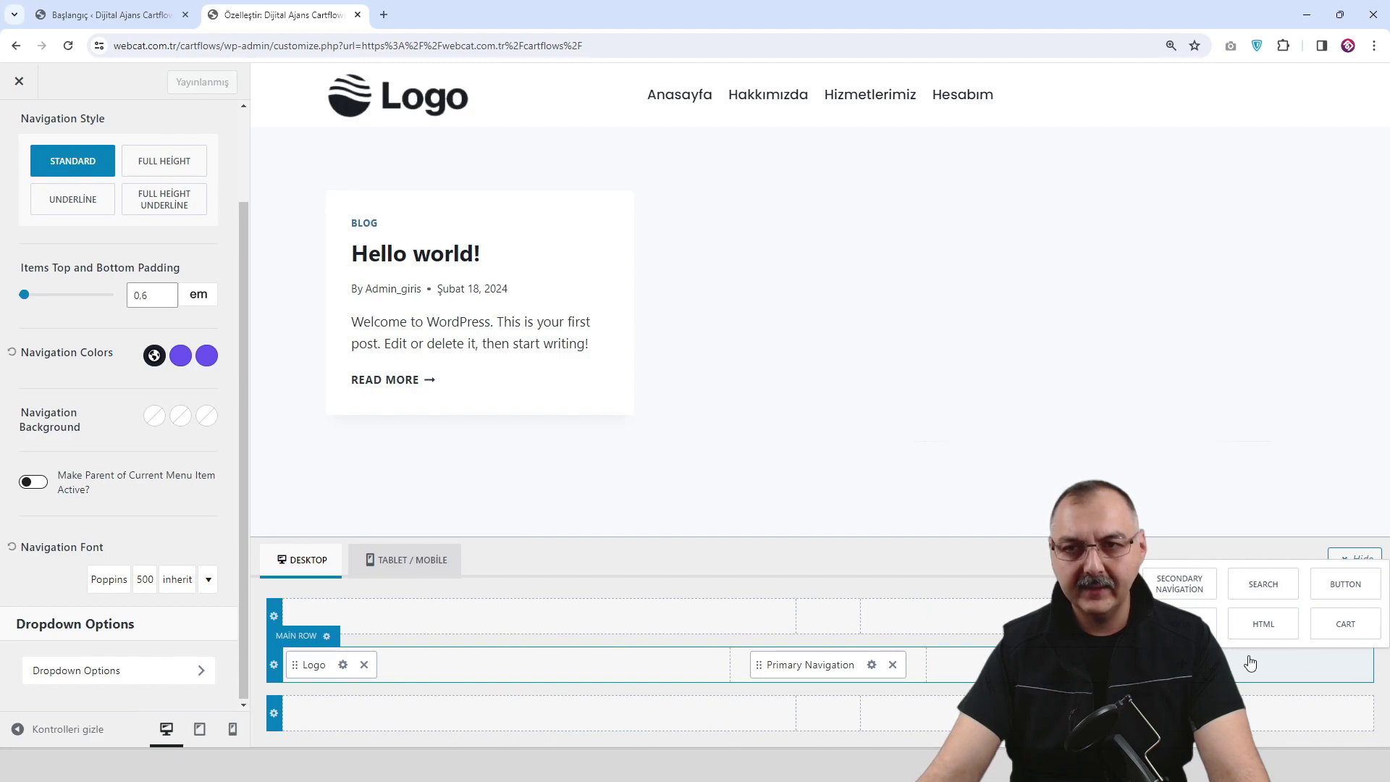
pyautogui.click(1345, 585)
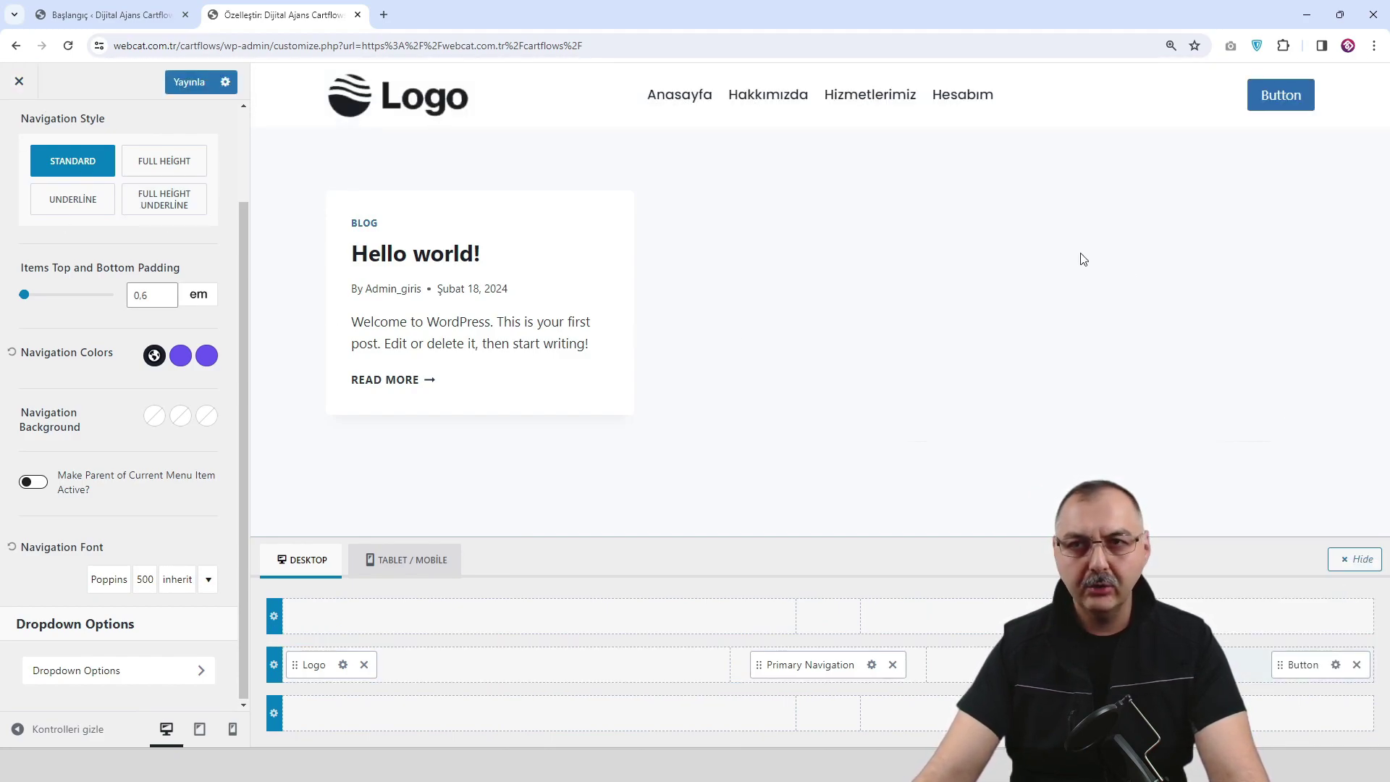
pyautogui.click(1335, 665)
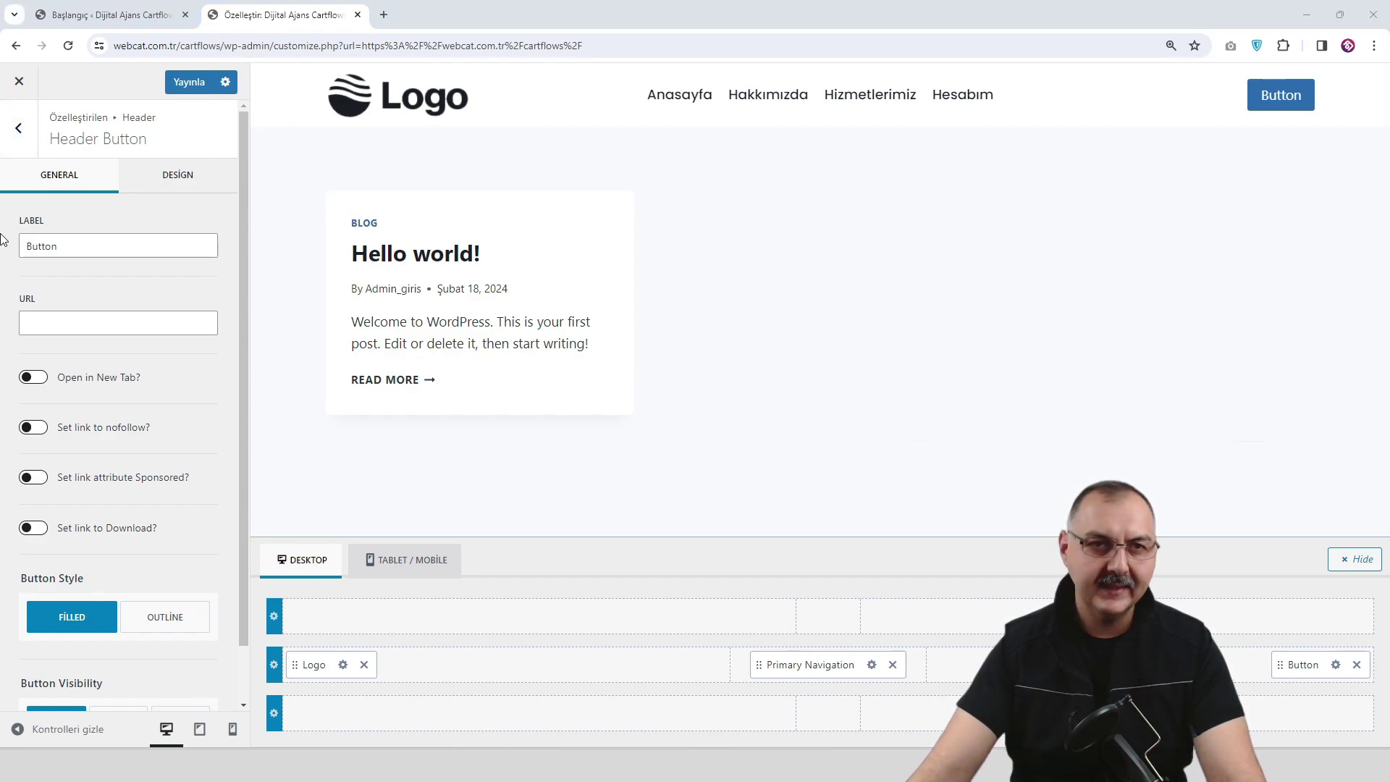
pyautogui.doubleClick(144, 250)
pyautogui.write('Ziyarete Gelelim')
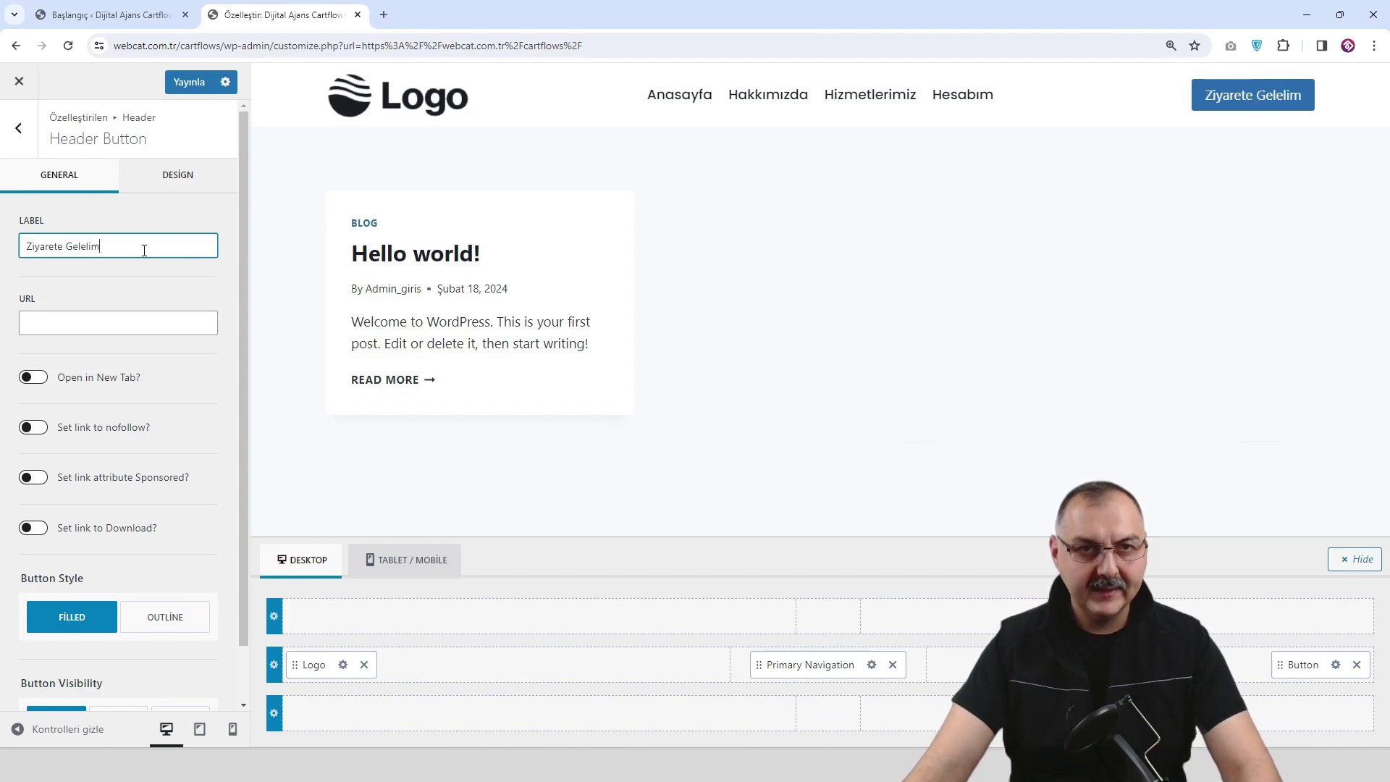
pyautogui.click(94, 323)
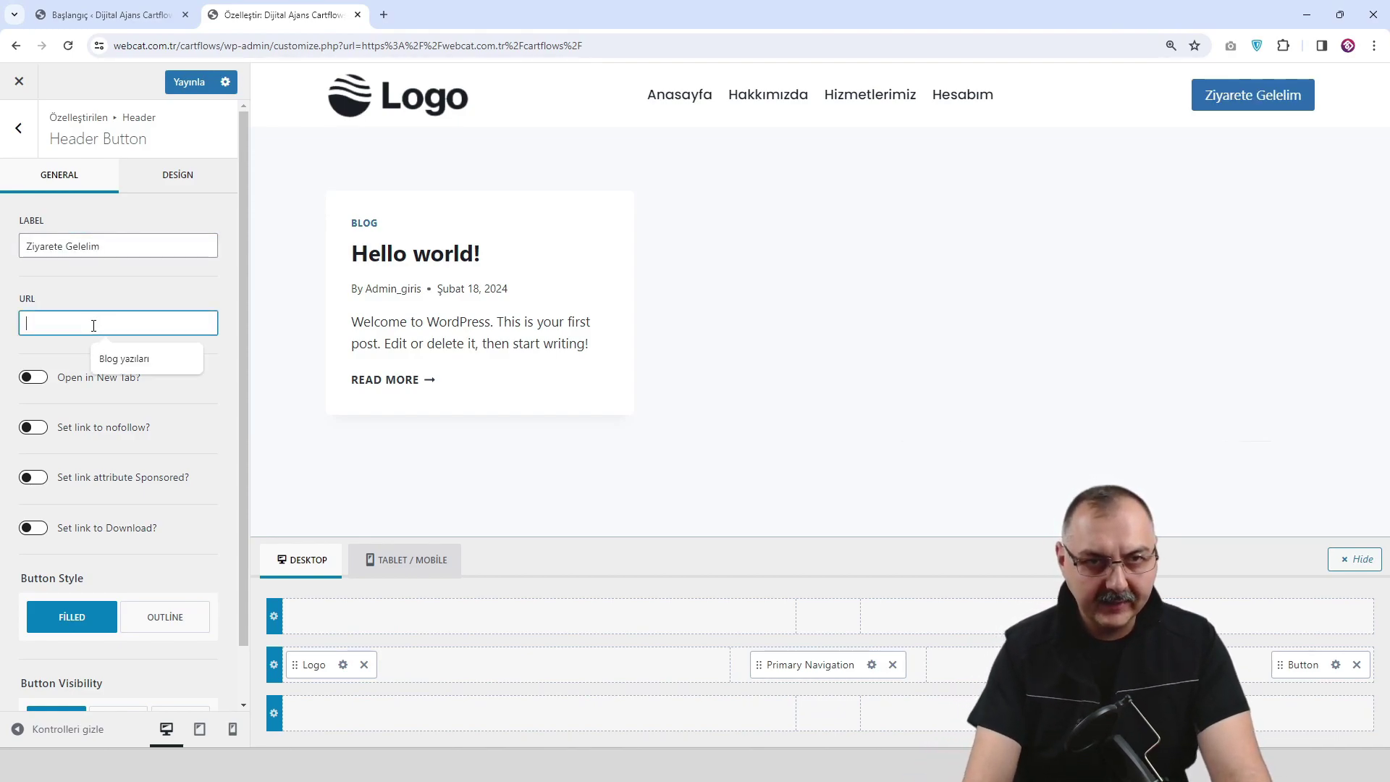
pyautogui.write('#')
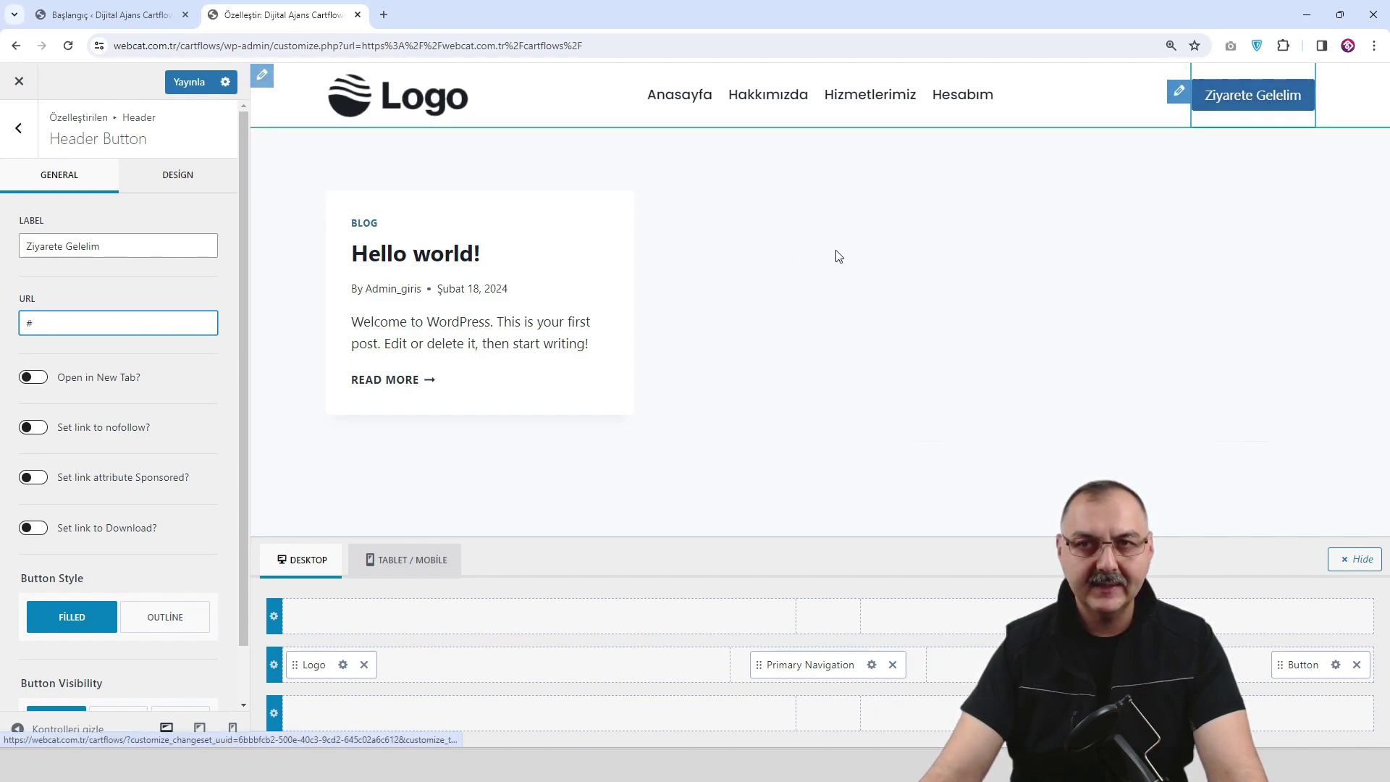
pyautogui.click(189, 82)
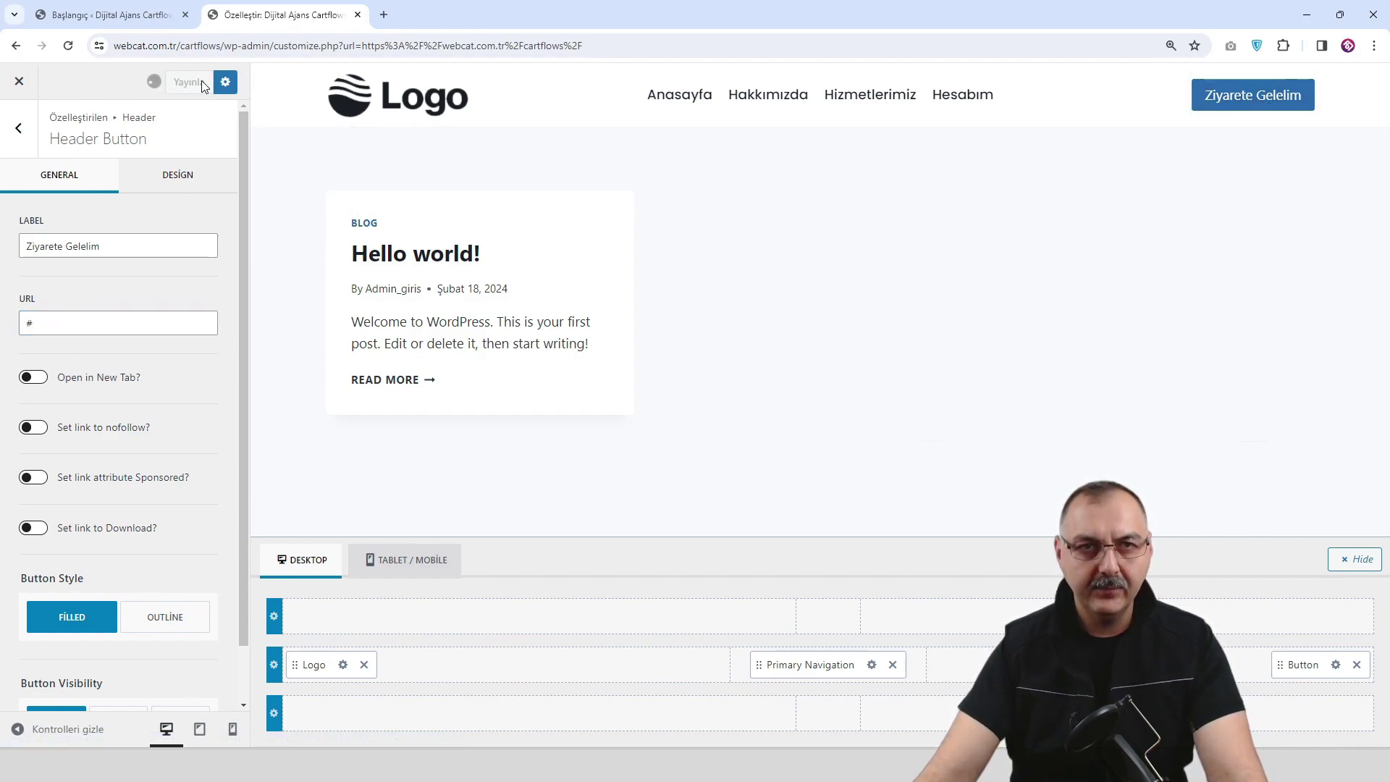
pyautogui.click(184, 174)
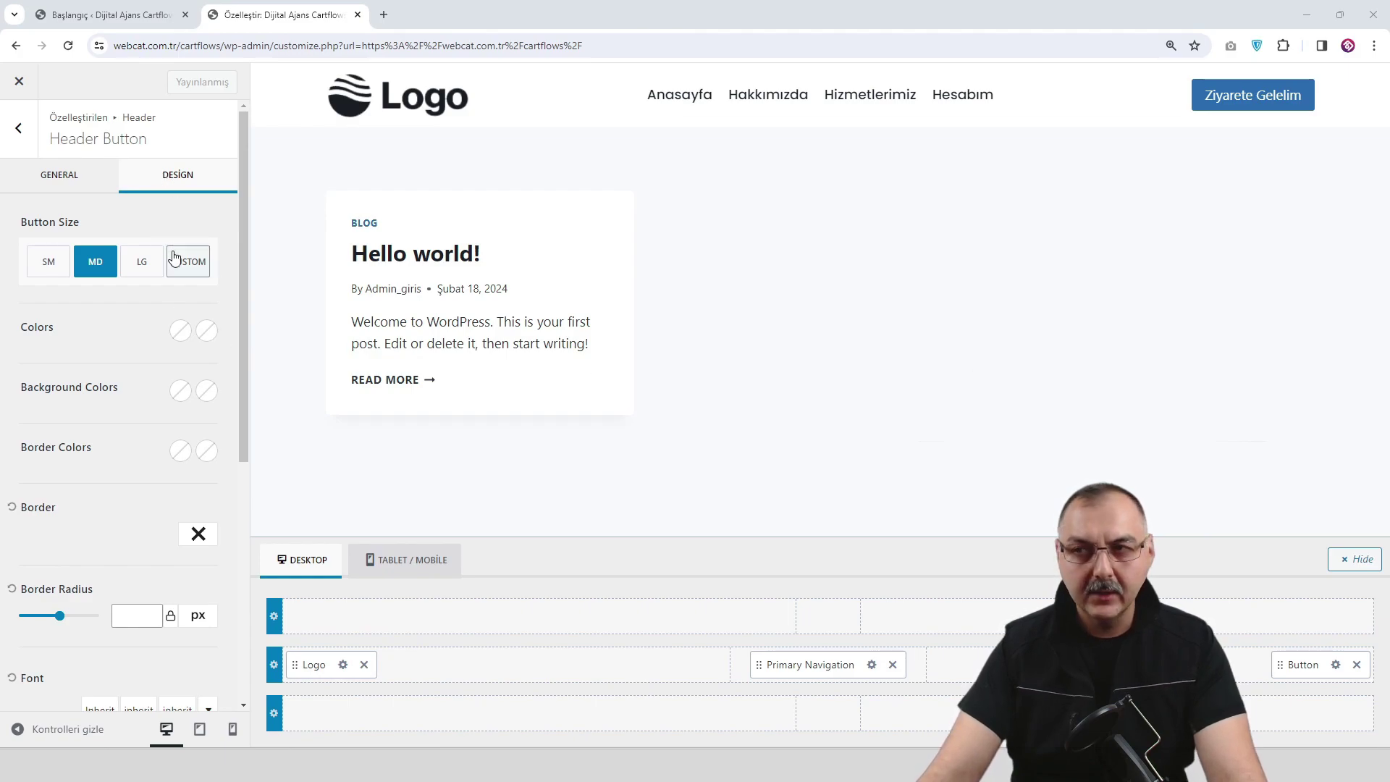
# Set the button background to dark 1A202C and its hover background to purple 6957F1.
pyautogui.click(180, 391)
pyautogui.click(76, 354)
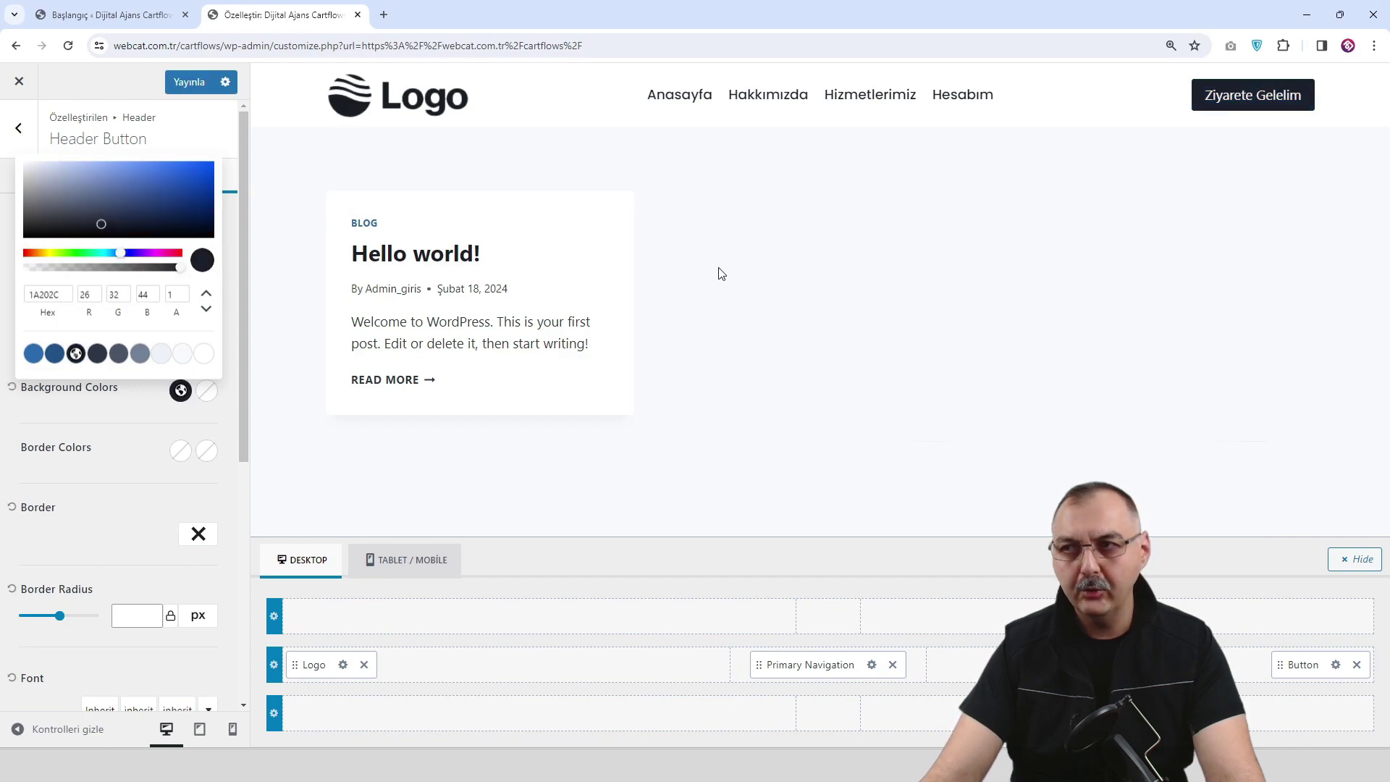
pyautogui.click(206, 390)
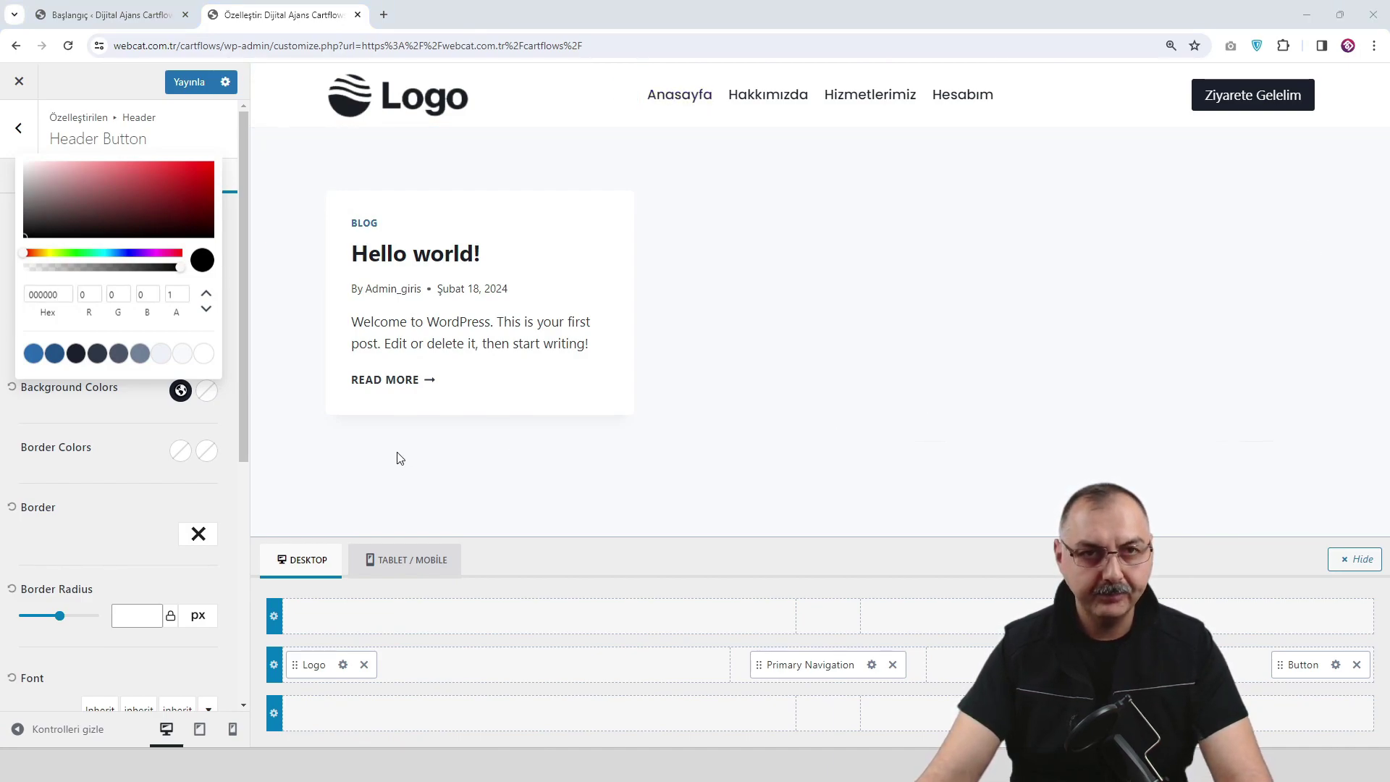
pyautogui.click(207, 391)
pyautogui.click(206, 390)
pyautogui.doubleClick(55, 546)
pyautogui.write('6957F1')
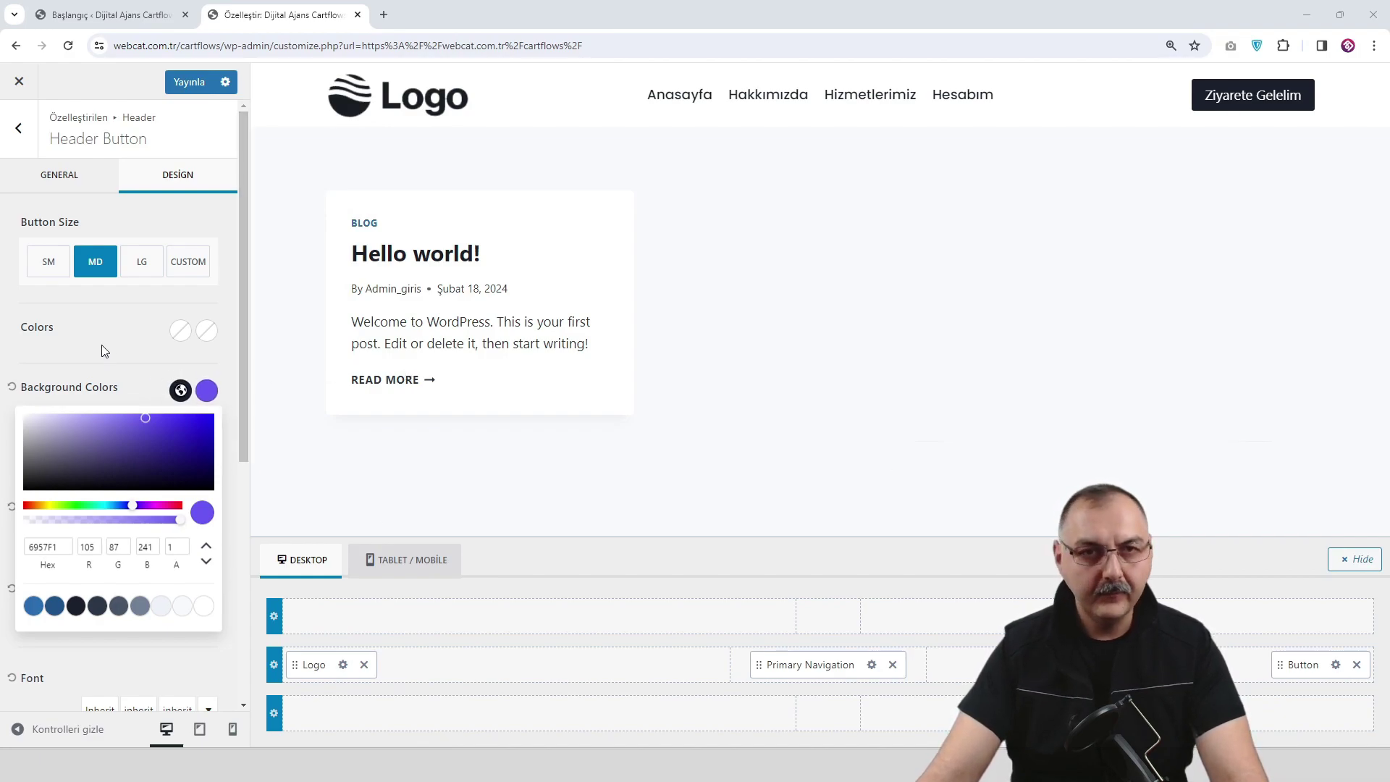
pyautogui.click(111, 366)
# Give the button a 10 px border radius and publish.
pyautogui.scroll(-1, 111, 366)
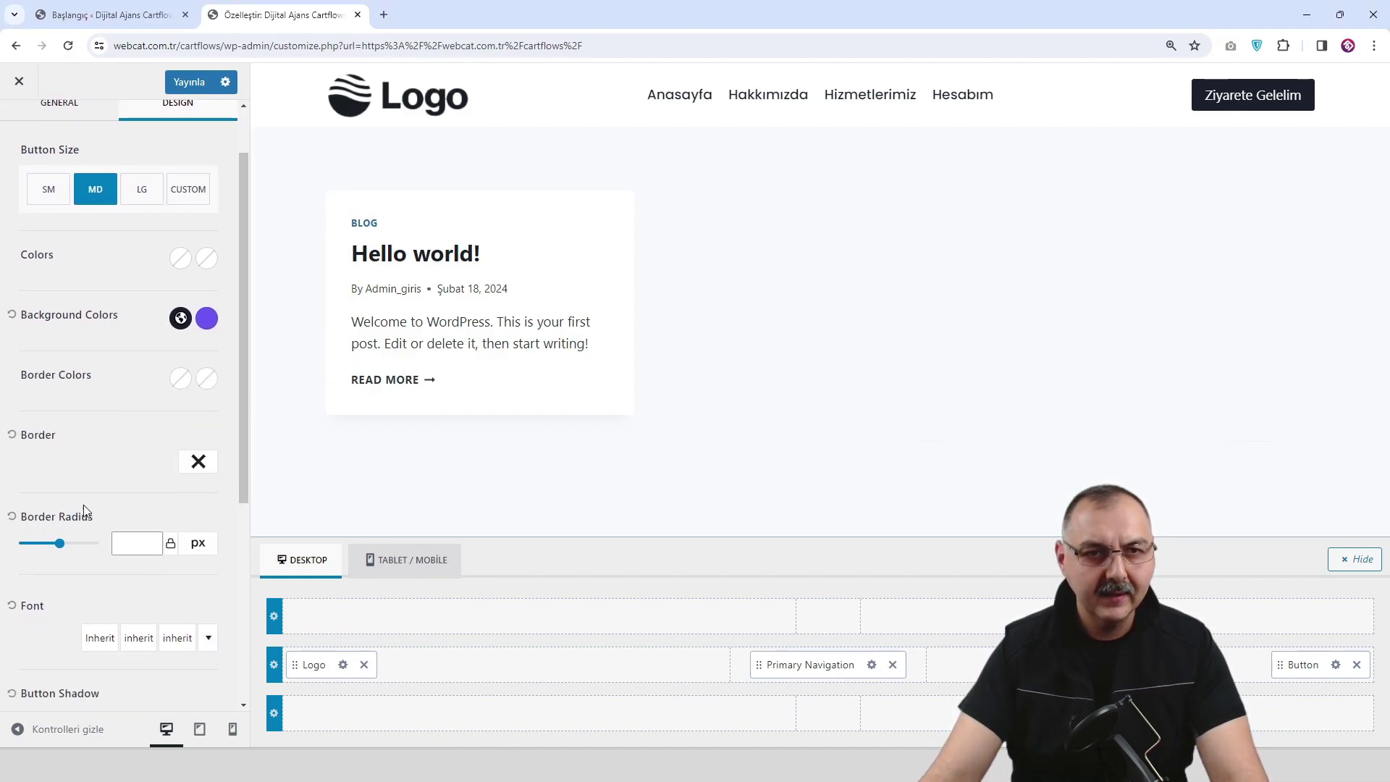
pyautogui.click(150, 540)
pyautogui.click(150, 540)
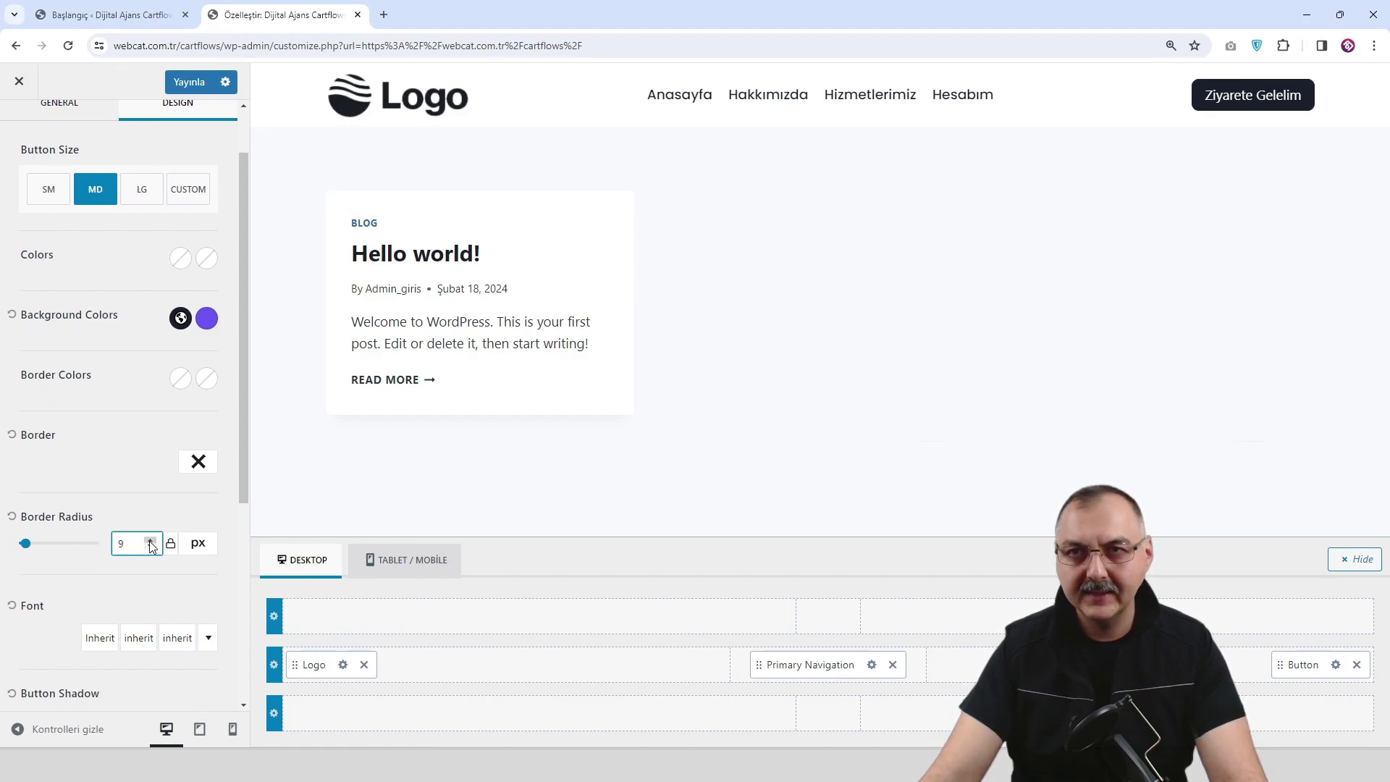
pyautogui.click(194, 83)
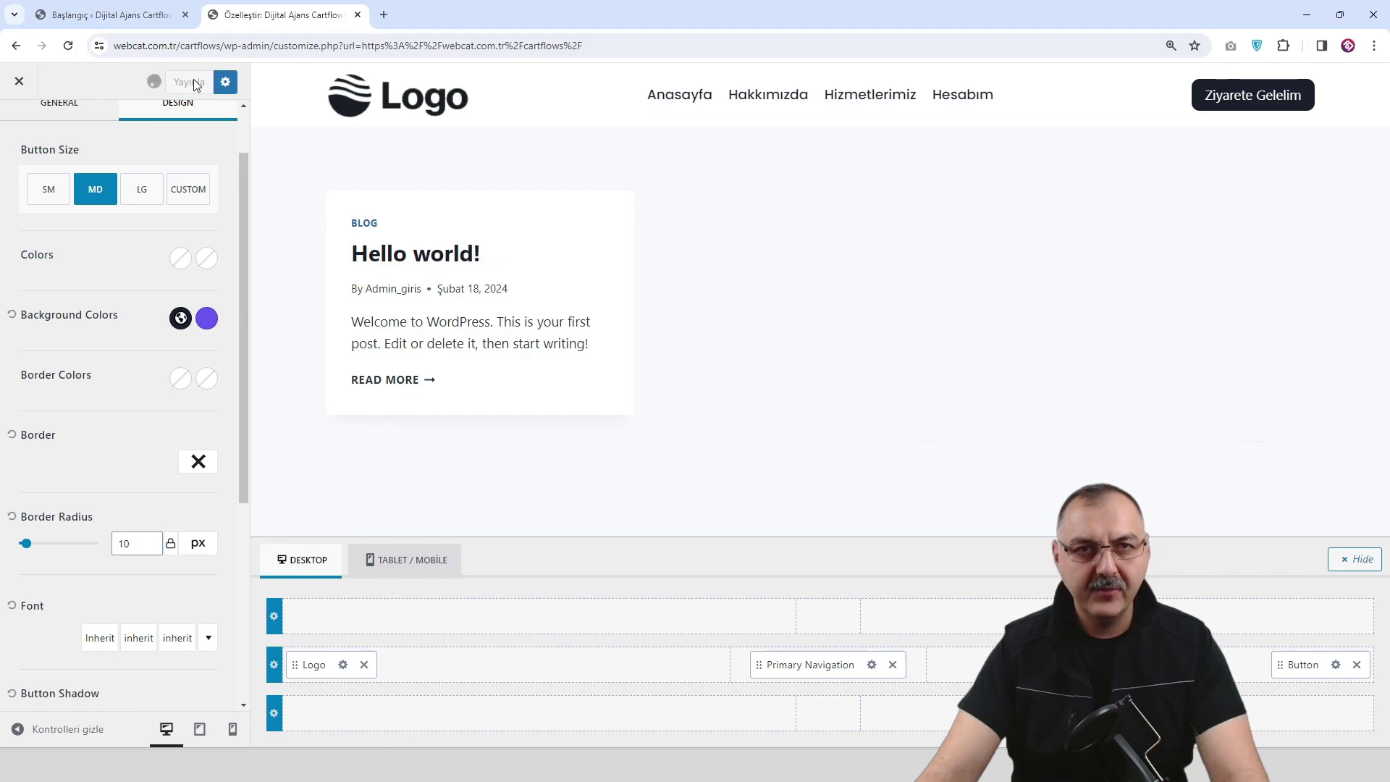
# Move Primary Navigation into the header's right section beside the button.
pyautogui.moveTo(819, 665); pyautogui.dragTo(1042, 666)
pyautogui.moveTo(1236, 669); pyautogui.dragTo(1275, 665)
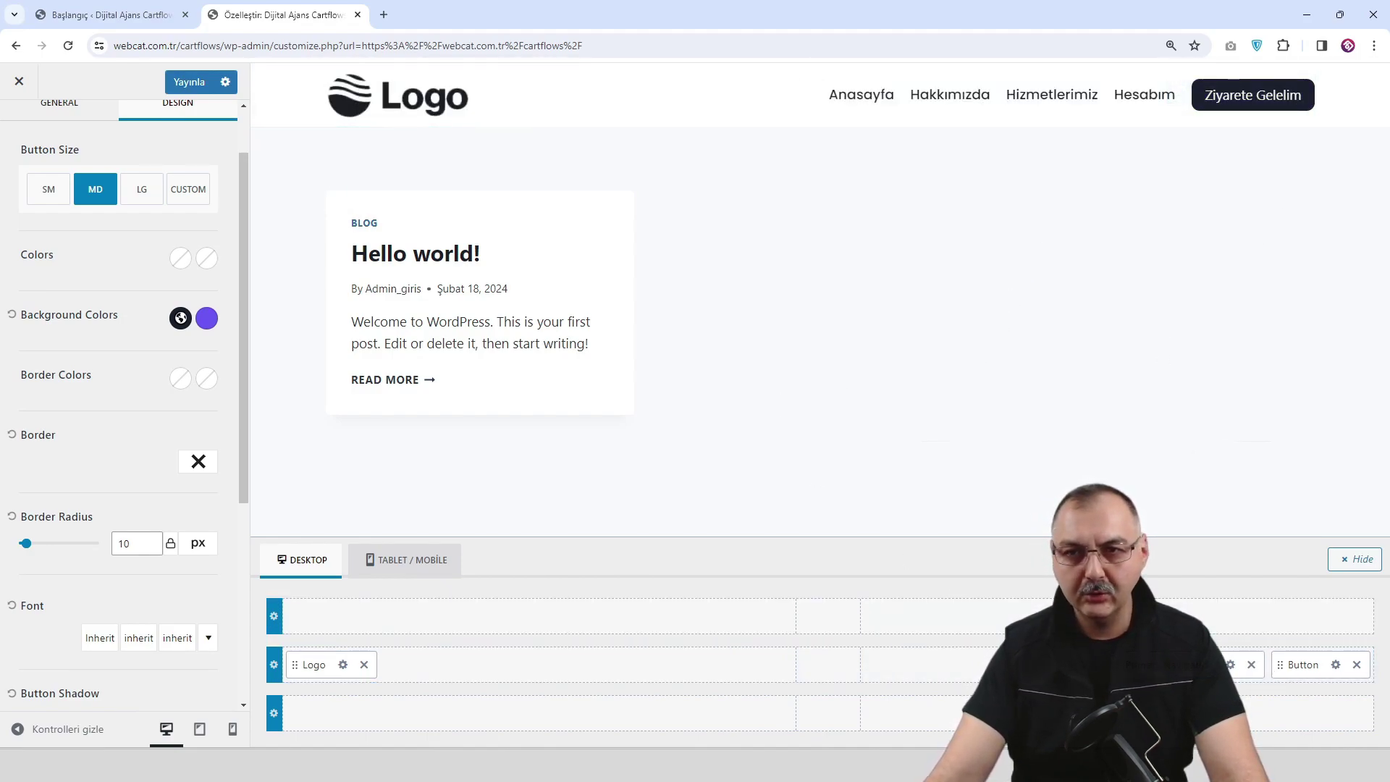
pyautogui.click(1230, 665)
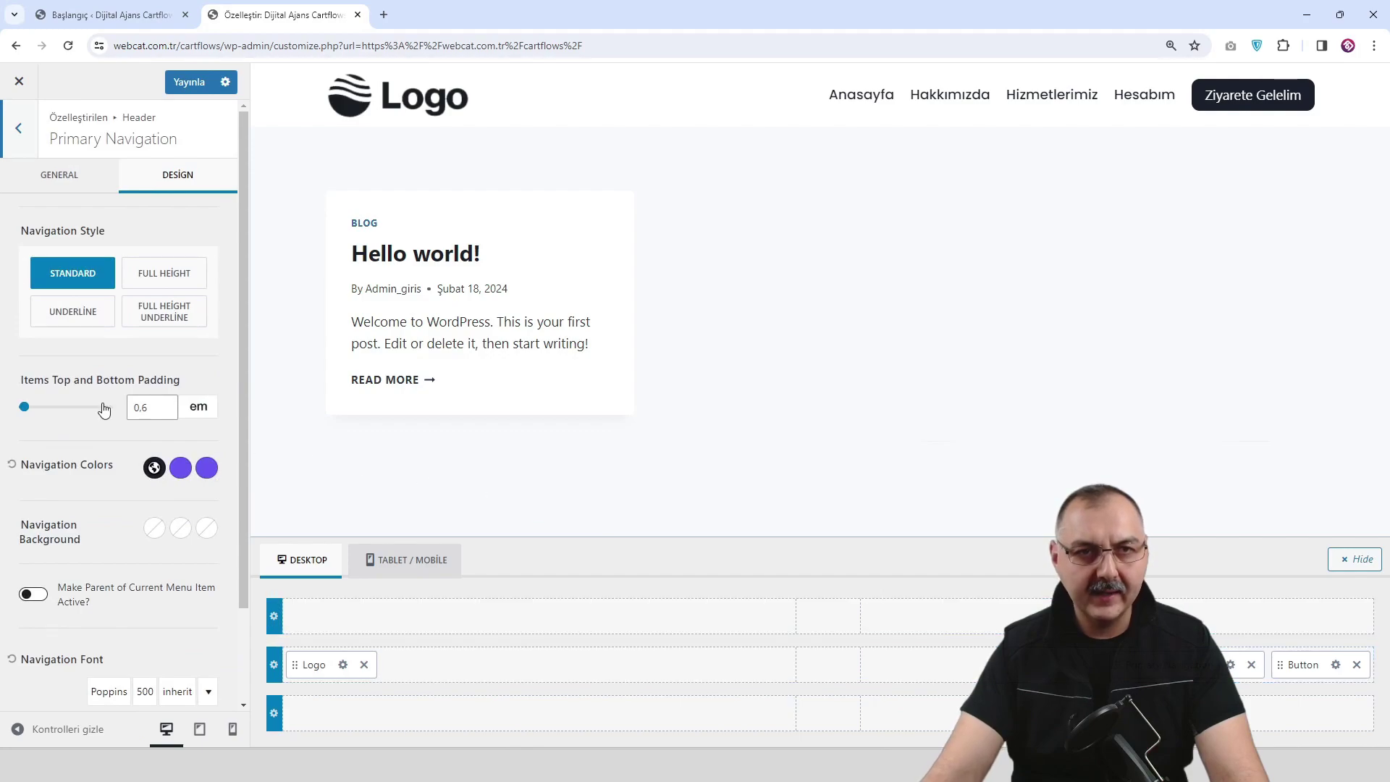
pyautogui.scroll(-2, 73, 419)
pyautogui.scroll(3, 72, 420)
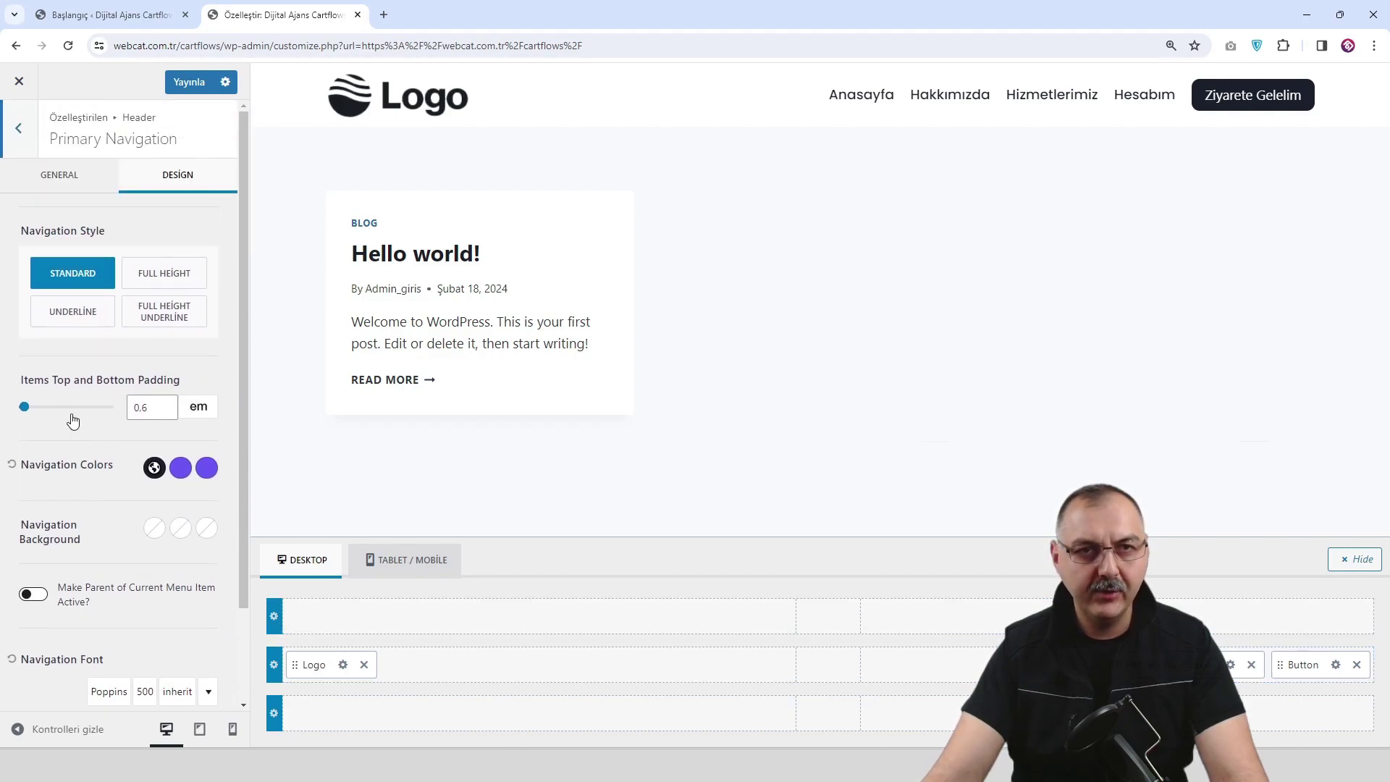
# Set menu Items Spacing to 2.84 em, publish, and close the Customizer.
pyautogui.click(72, 174)
pyautogui.moveTo(29, 310); pyautogui.dragTo(49, 318)
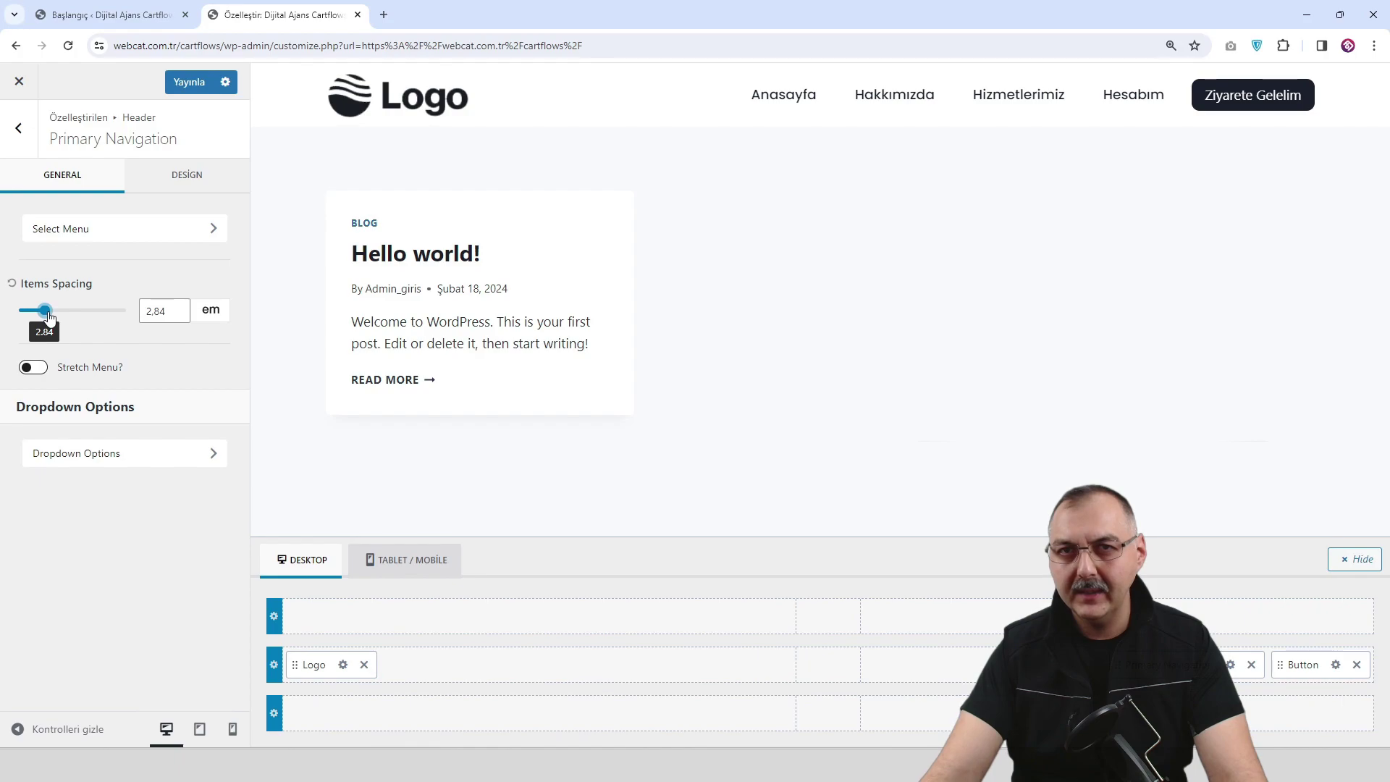
pyautogui.click(190, 83)
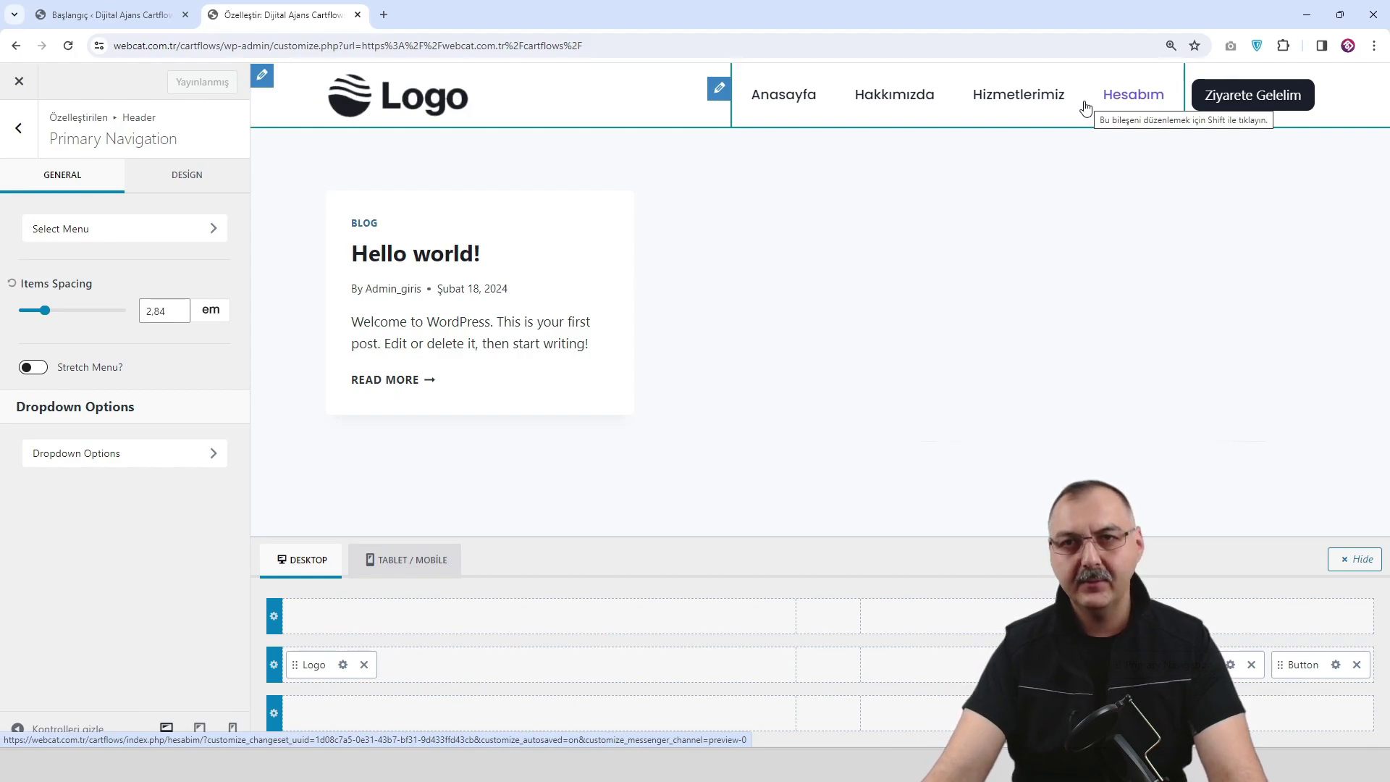
pyautogui.click(18, 82)
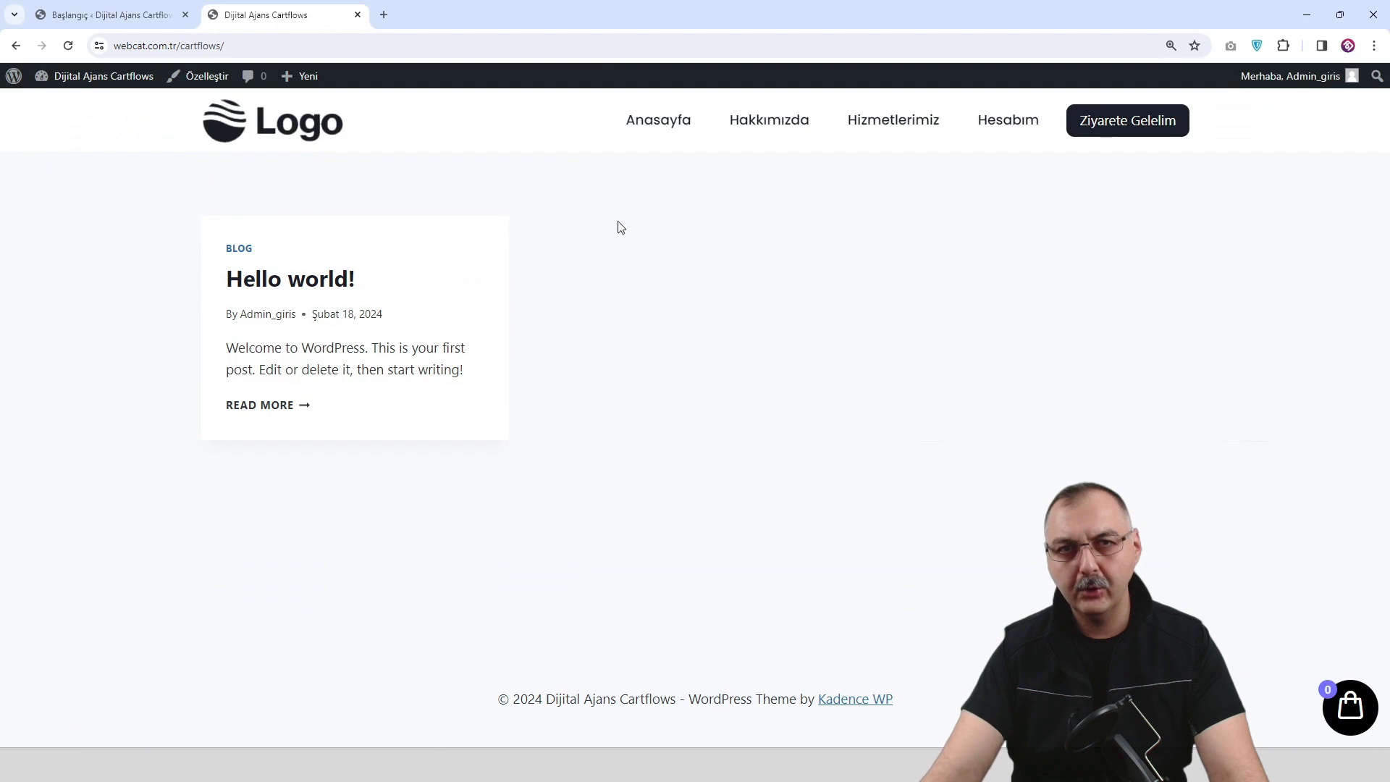
# Add an İletişim custom link (#) to Ana Menü above Hesabım and save the menu.
pyautogui.moveTo(92, 79)
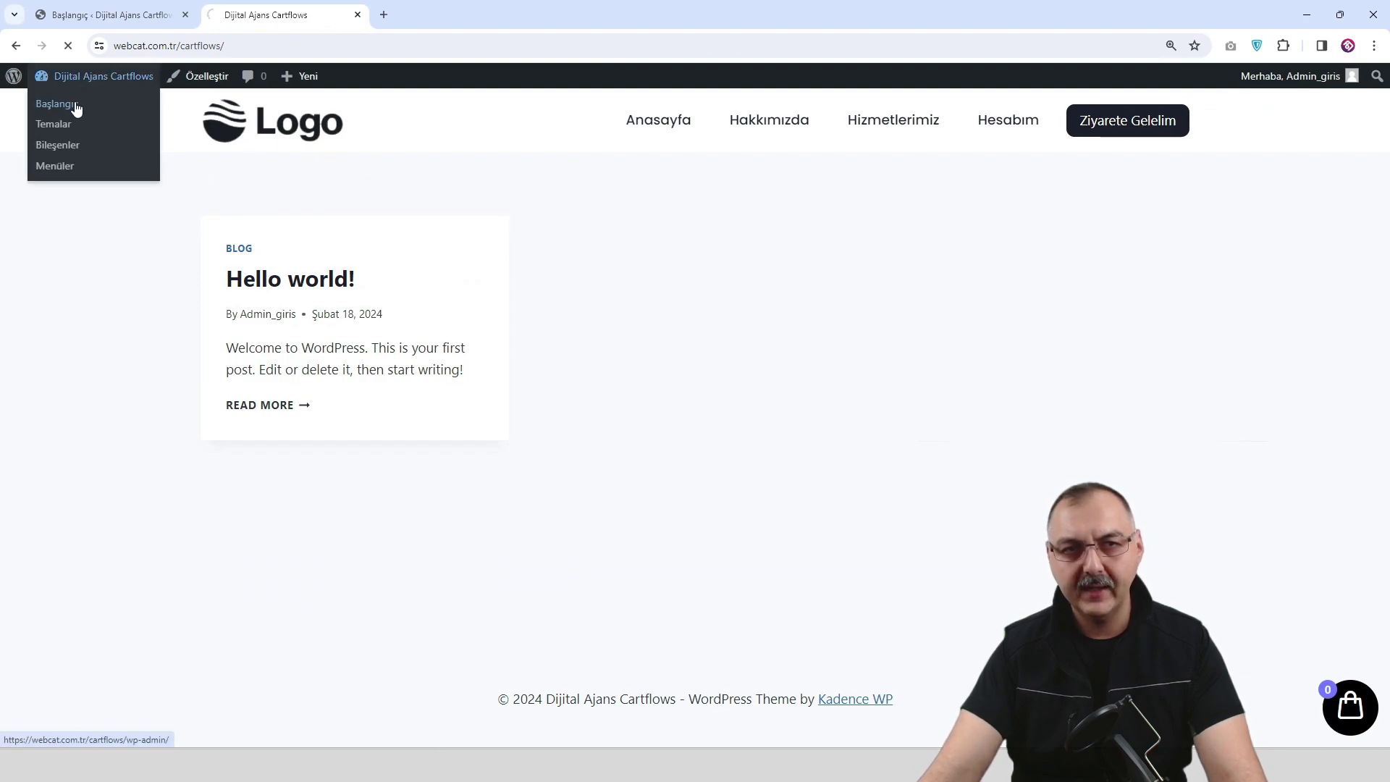
pyautogui.click(76, 108)
pyautogui.scroll(-1, 27, 446)
pyautogui.moveTo(59, 505)
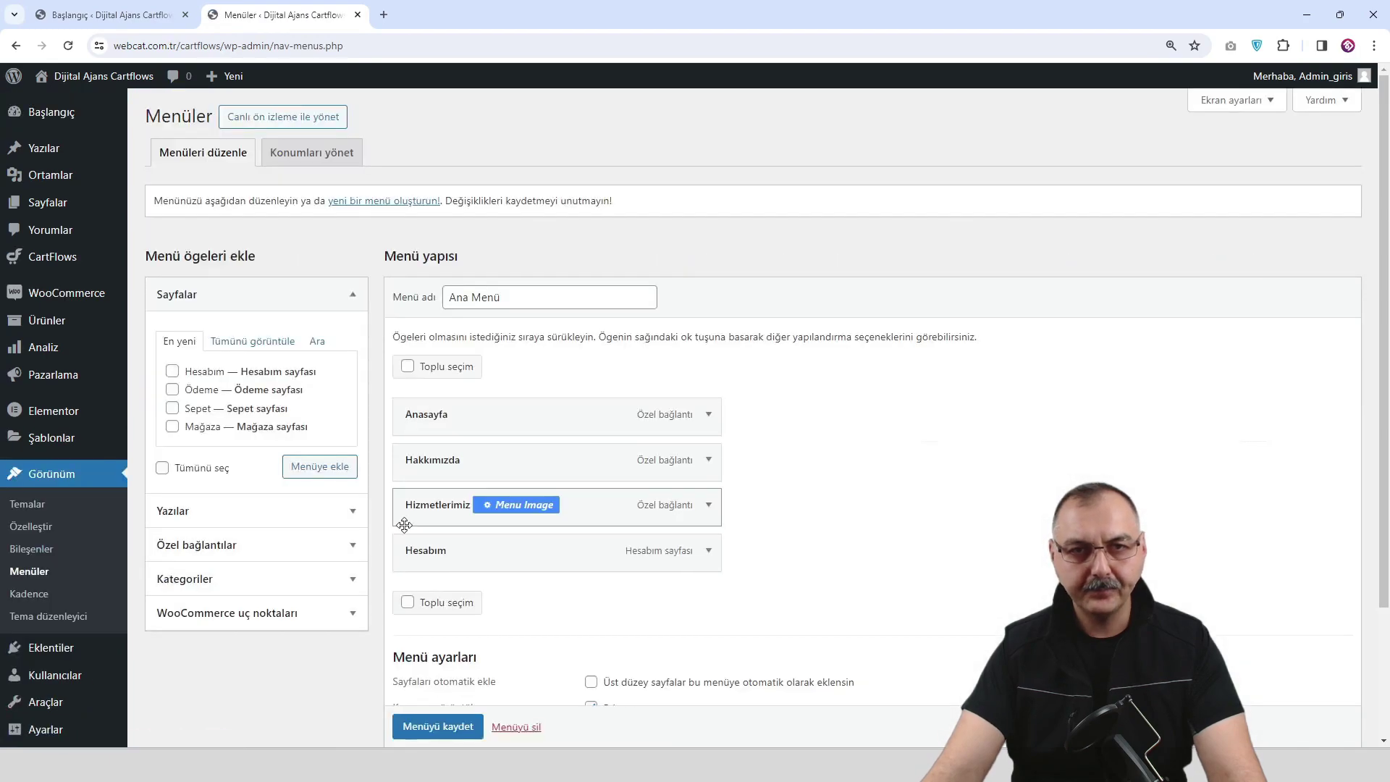
pyautogui.click(351, 545)
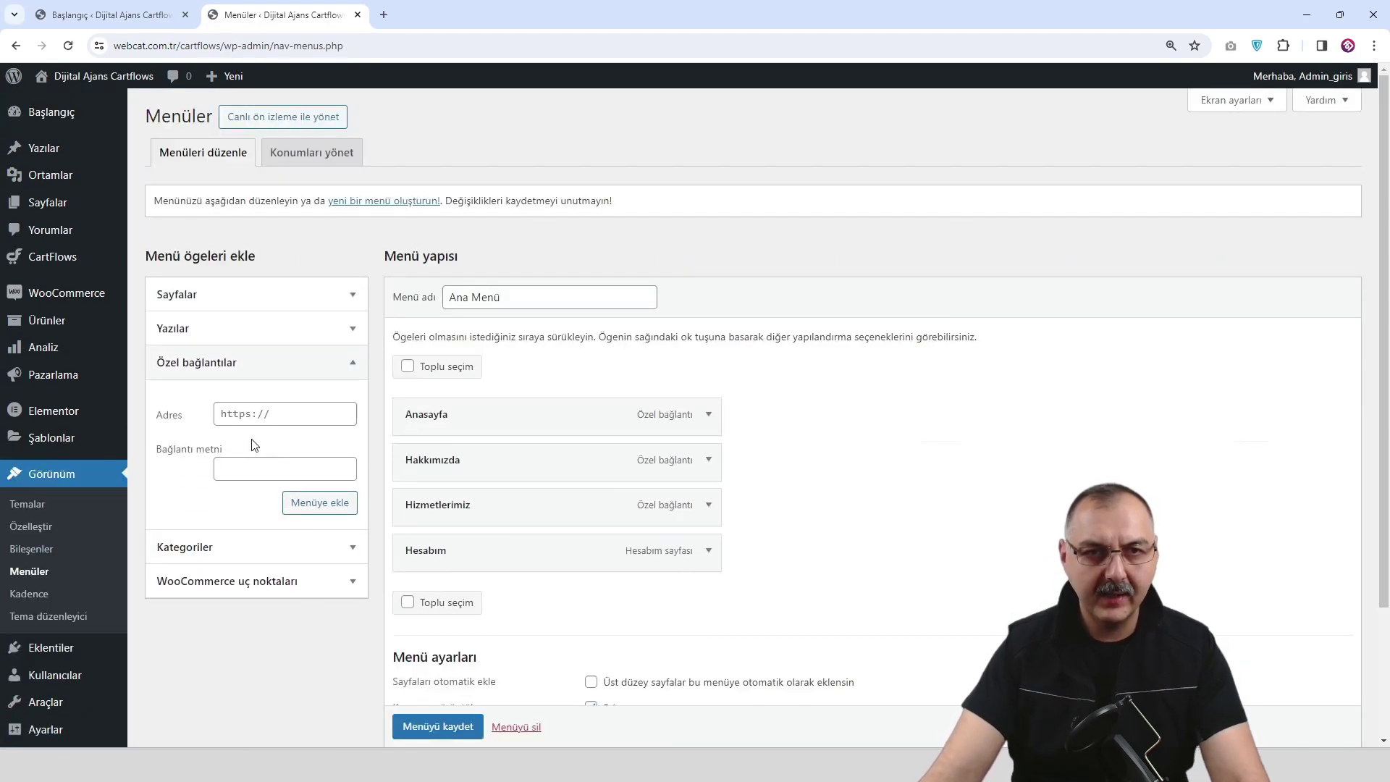
pyautogui.click(271, 416)
pyautogui.press('Tab')
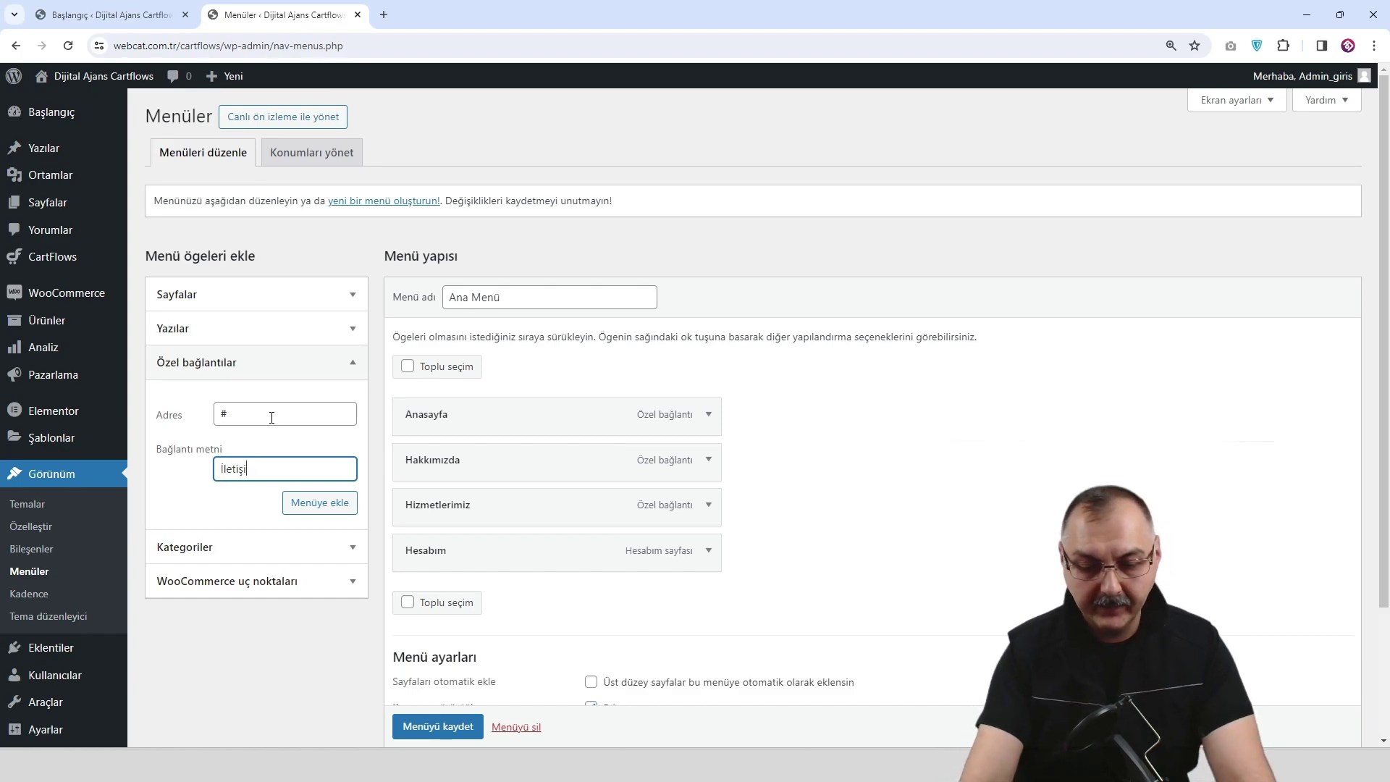
pyautogui.click(319, 502)
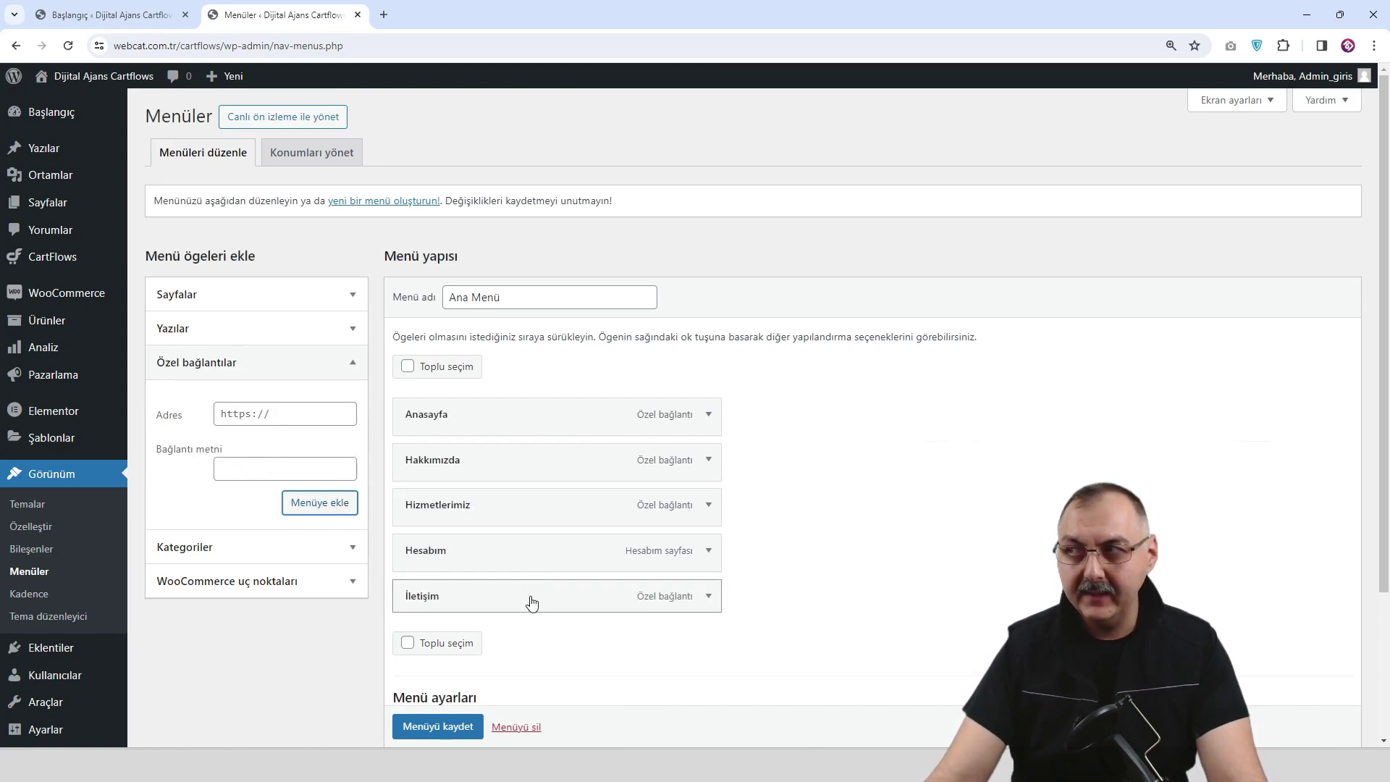
pyautogui.moveTo(532, 602); pyautogui.dragTo(528, 555)
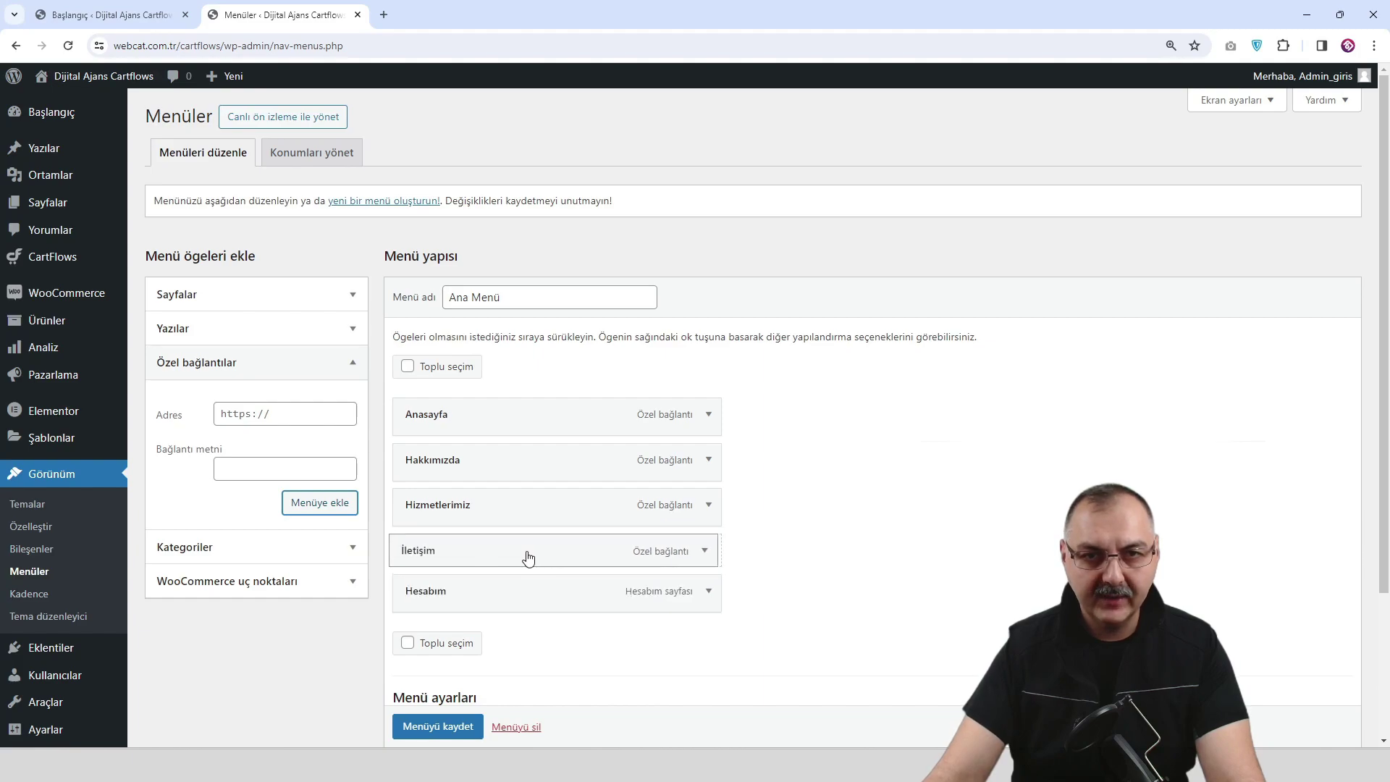
pyautogui.scroll(-1, 447, 712)
pyautogui.click(437, 727)
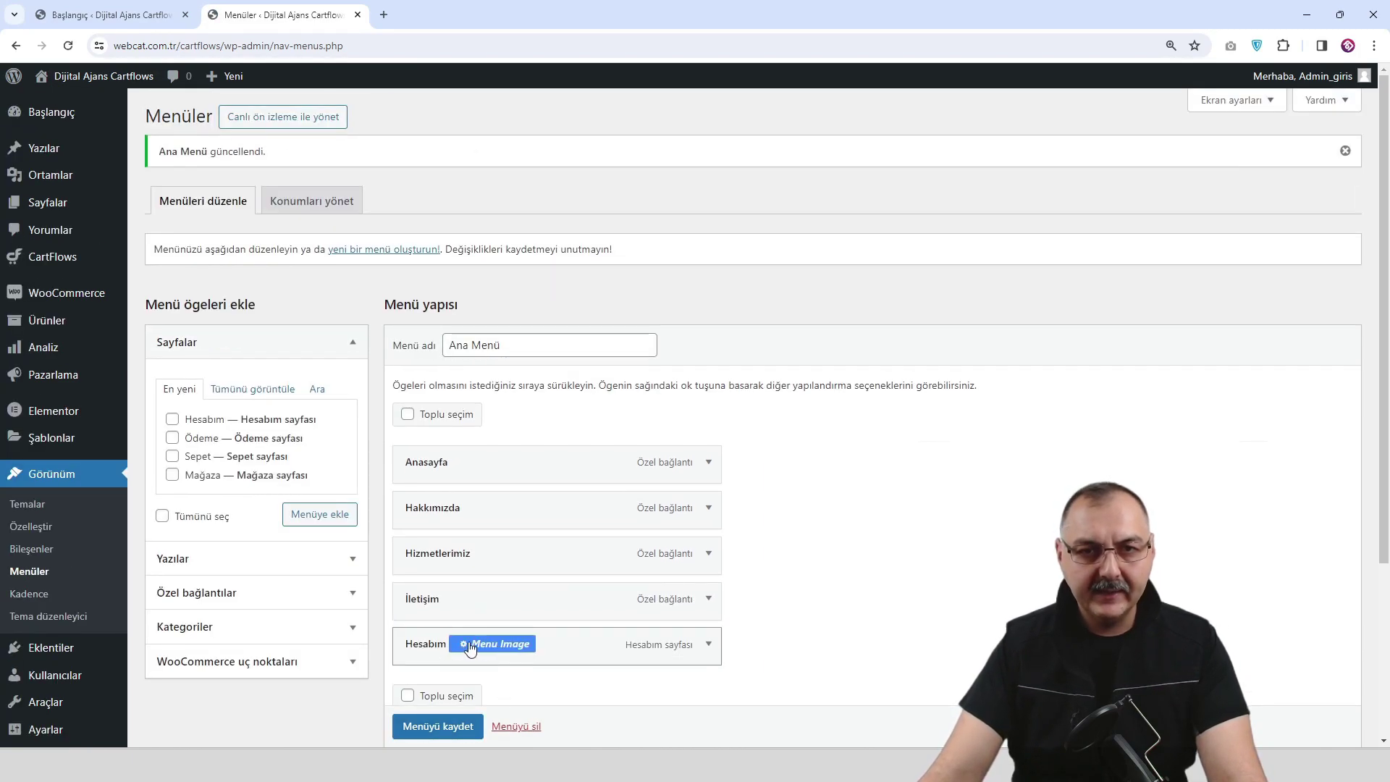
# Open the live site in a new browser tab.
pyautogui.moveTo(94, 78)
pyautogui.rightClick(70, 104)
pyautogui.click(107, 118)
# Set Hesabım's menu image to user.png at Menu-24x24 size.
pyautogui.click(479, 15)
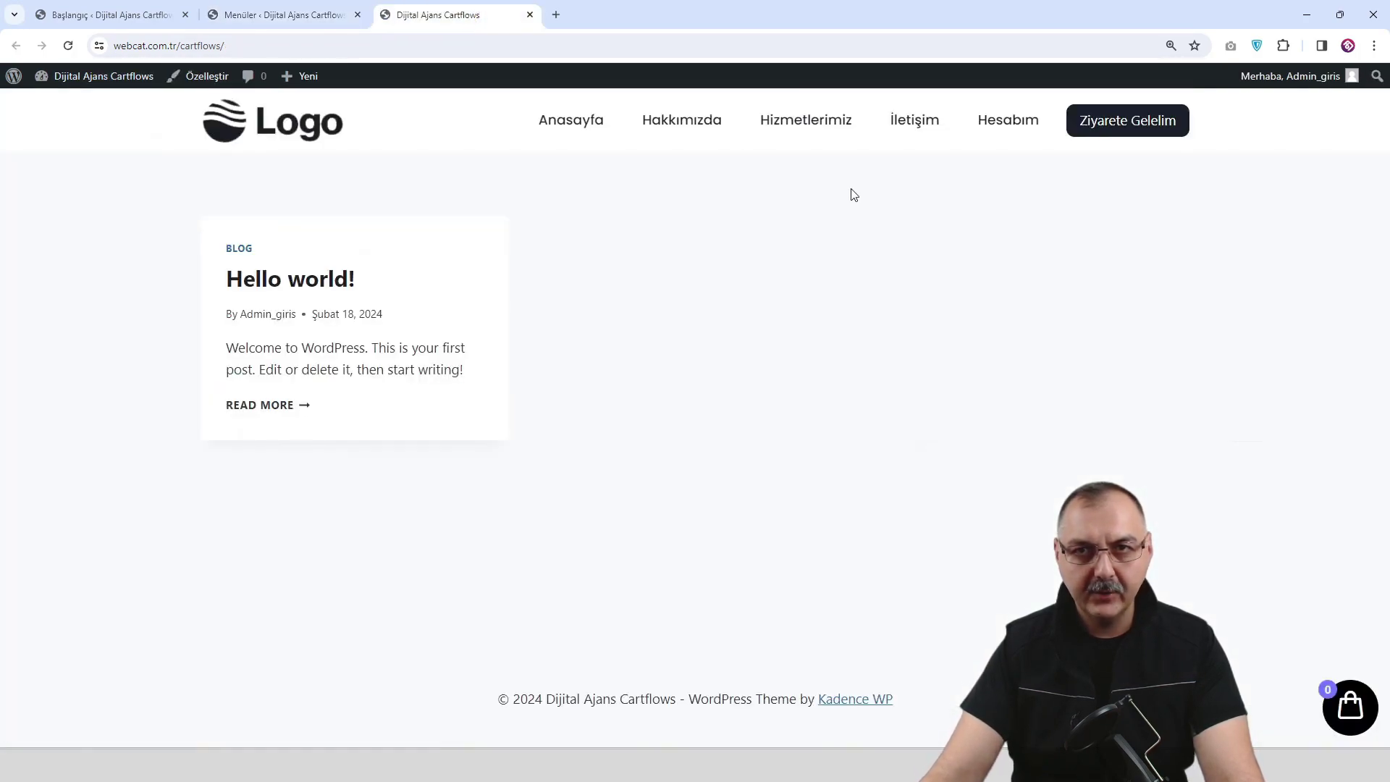
pyautogui.click(298, 20)
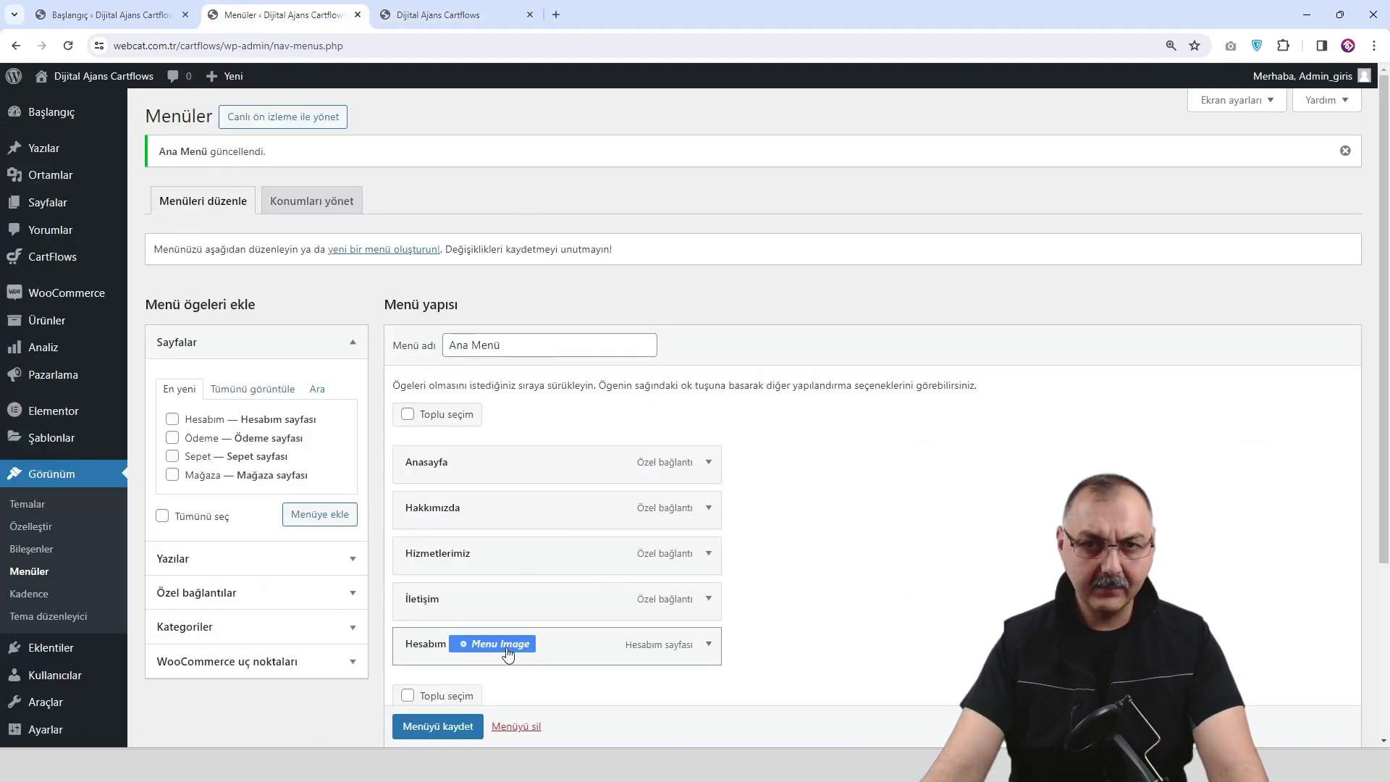
pyautogui.click(506, 651)
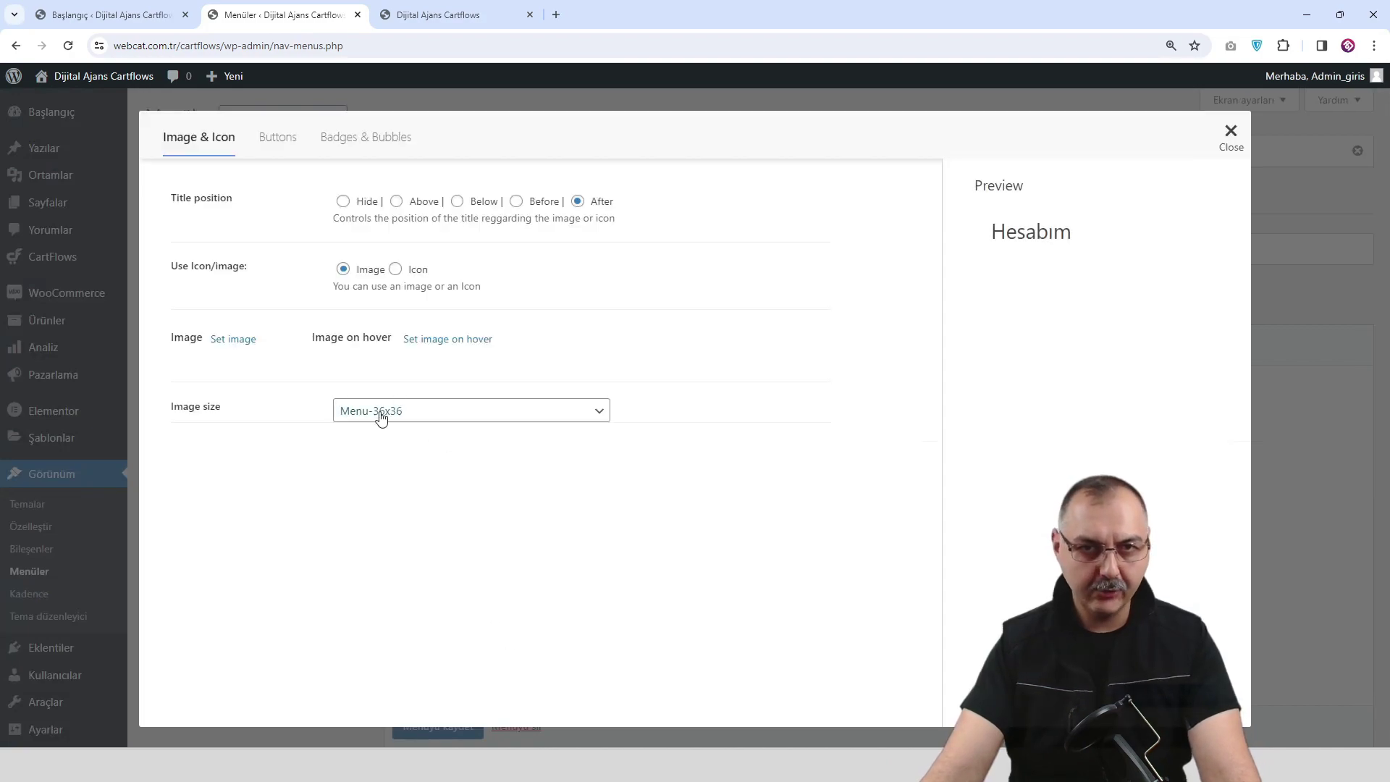
pyautogui.click(433, 417)
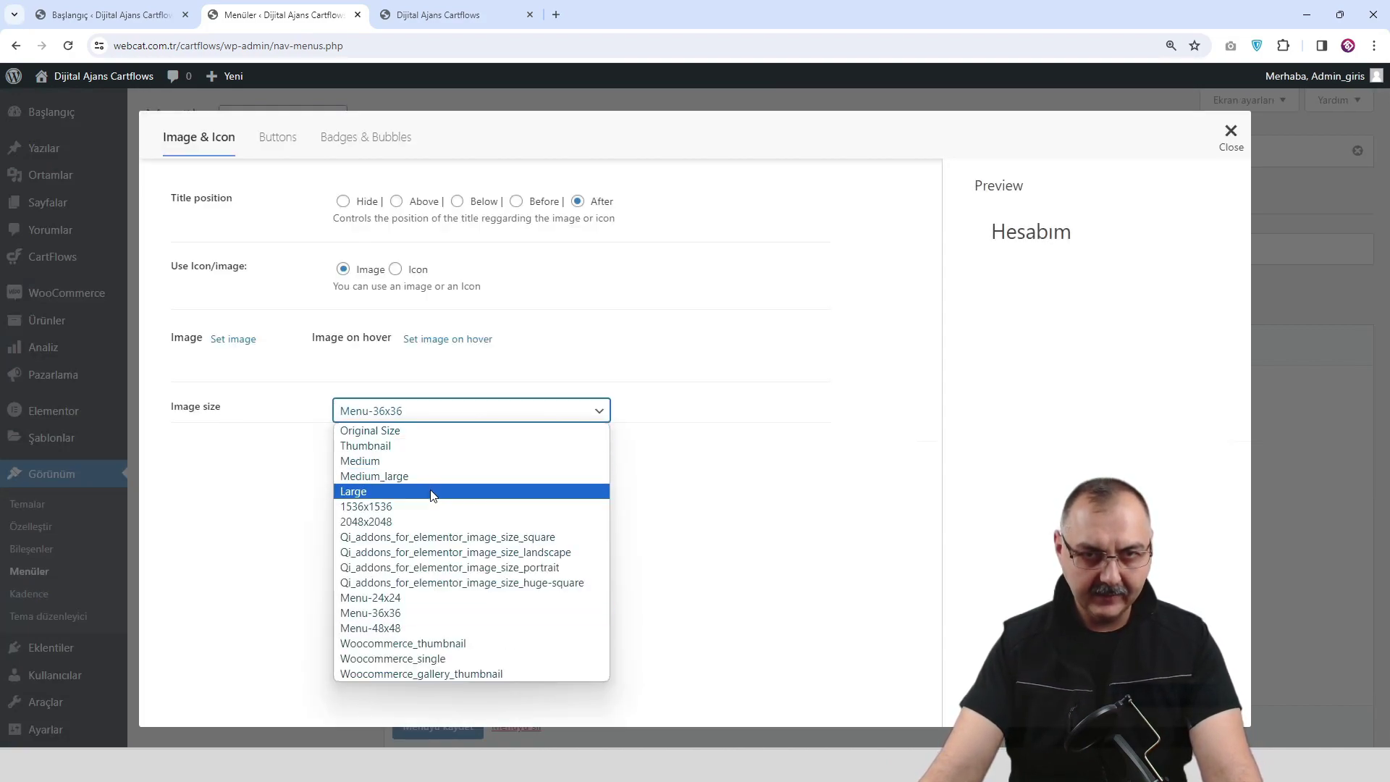
pyautogui.click(437, 597)
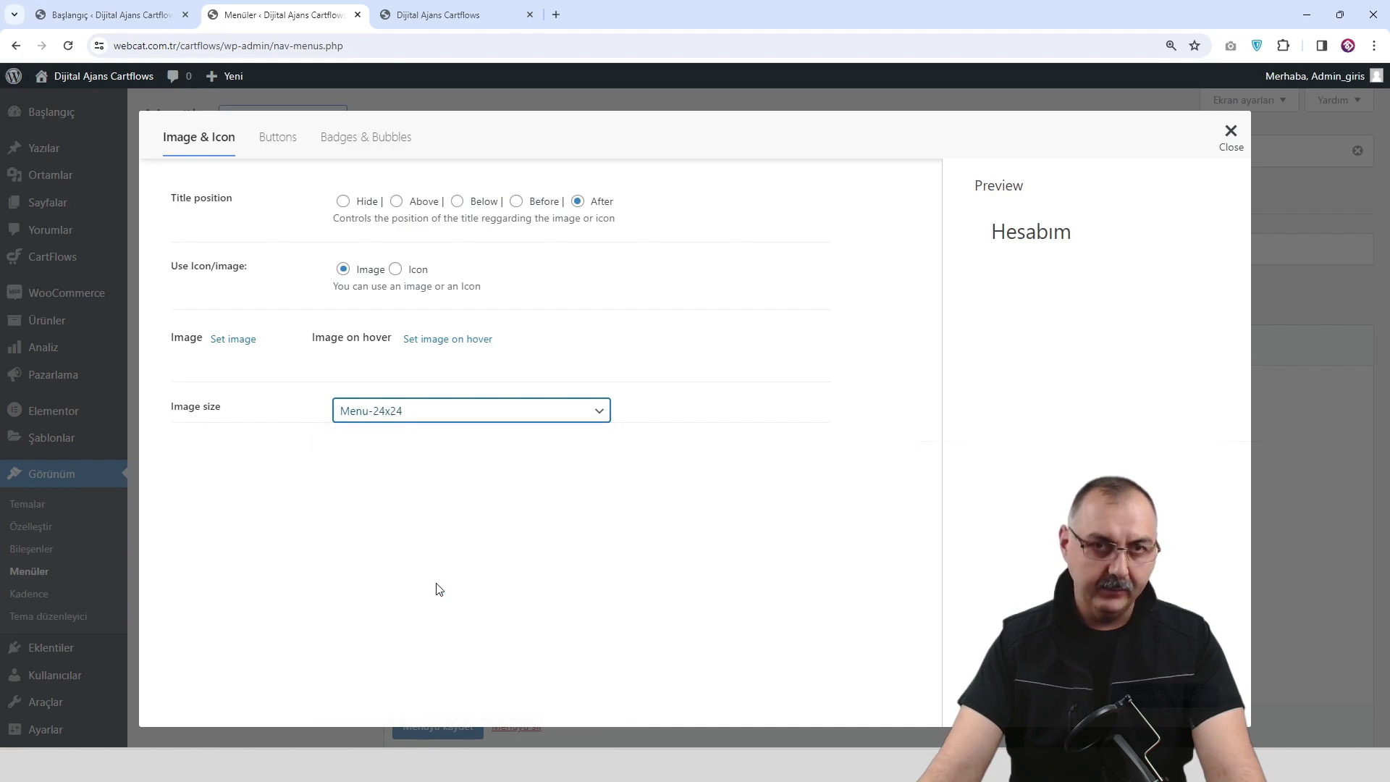
pyautogui.click(234, 340)
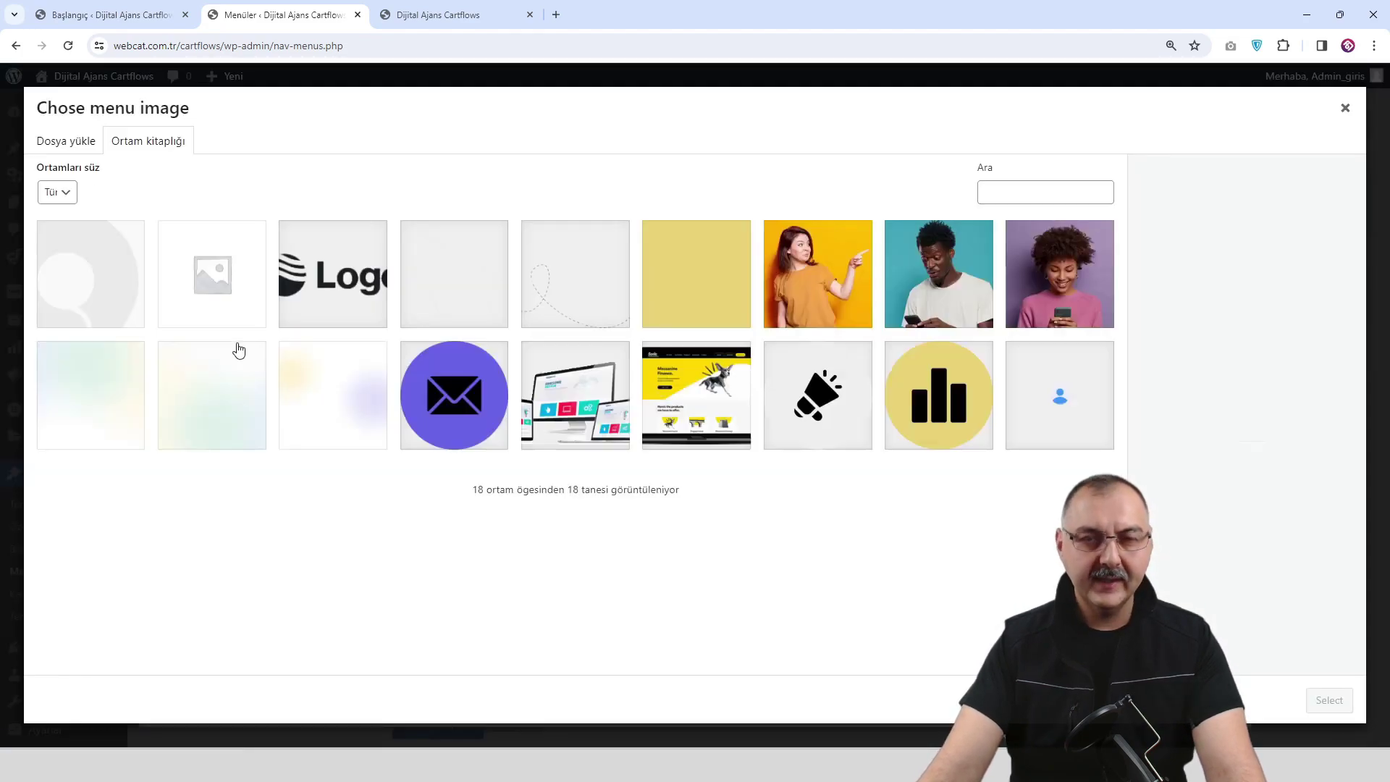
pyautogui.click(1054, 397)
pyautogui.click(1327, 699)
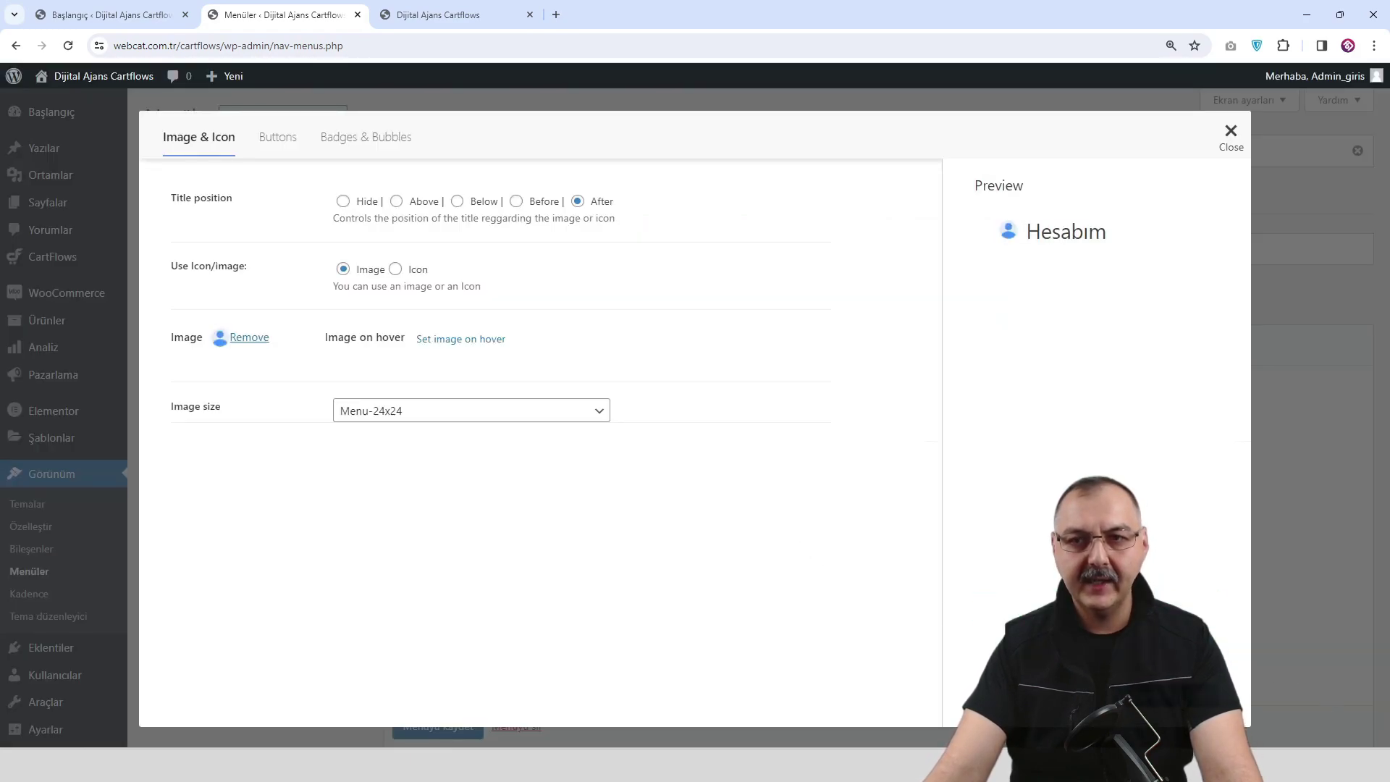
pyautogui.click(447, 14)
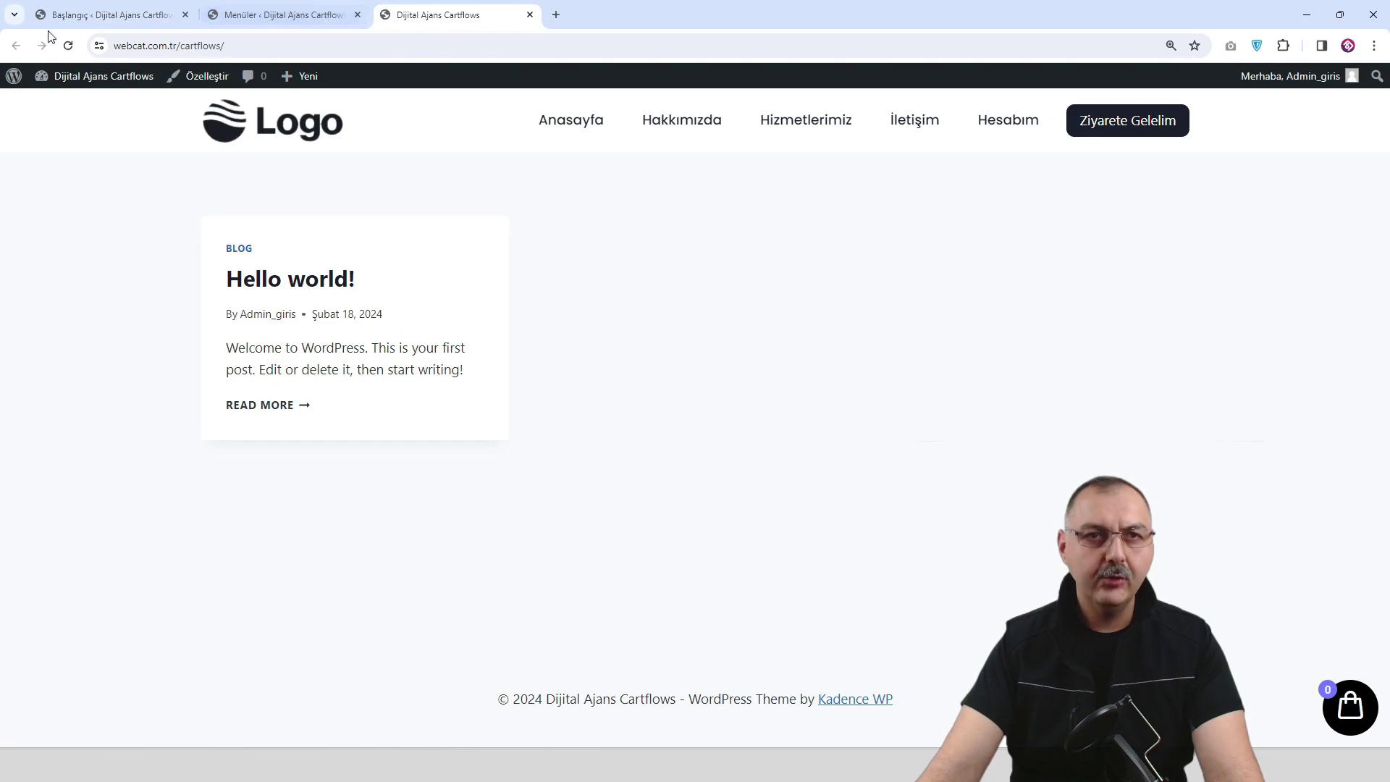
# Reload the site, test the Hesabım link with its icon, then return to Menüler.
pyautogui.click(68, 45)
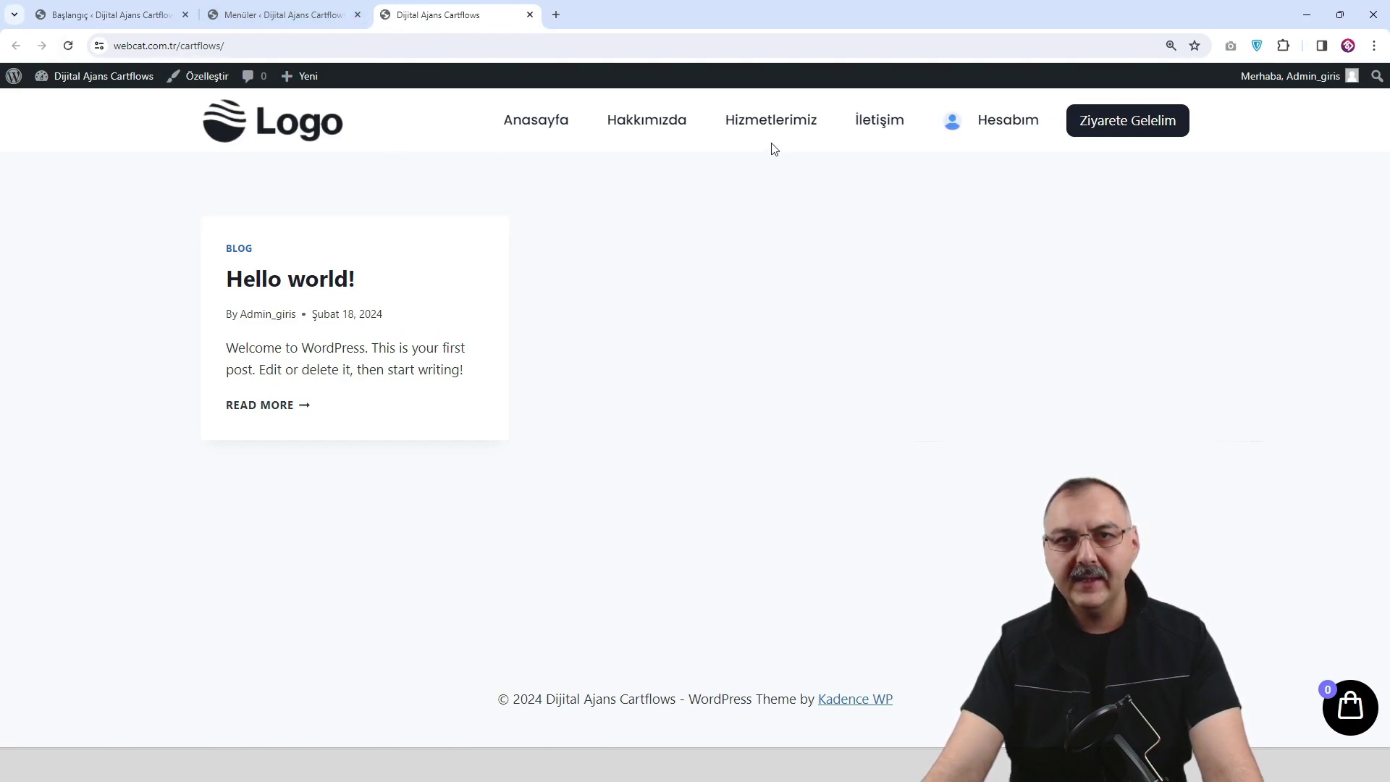
pyautogui.click(1008, 130)
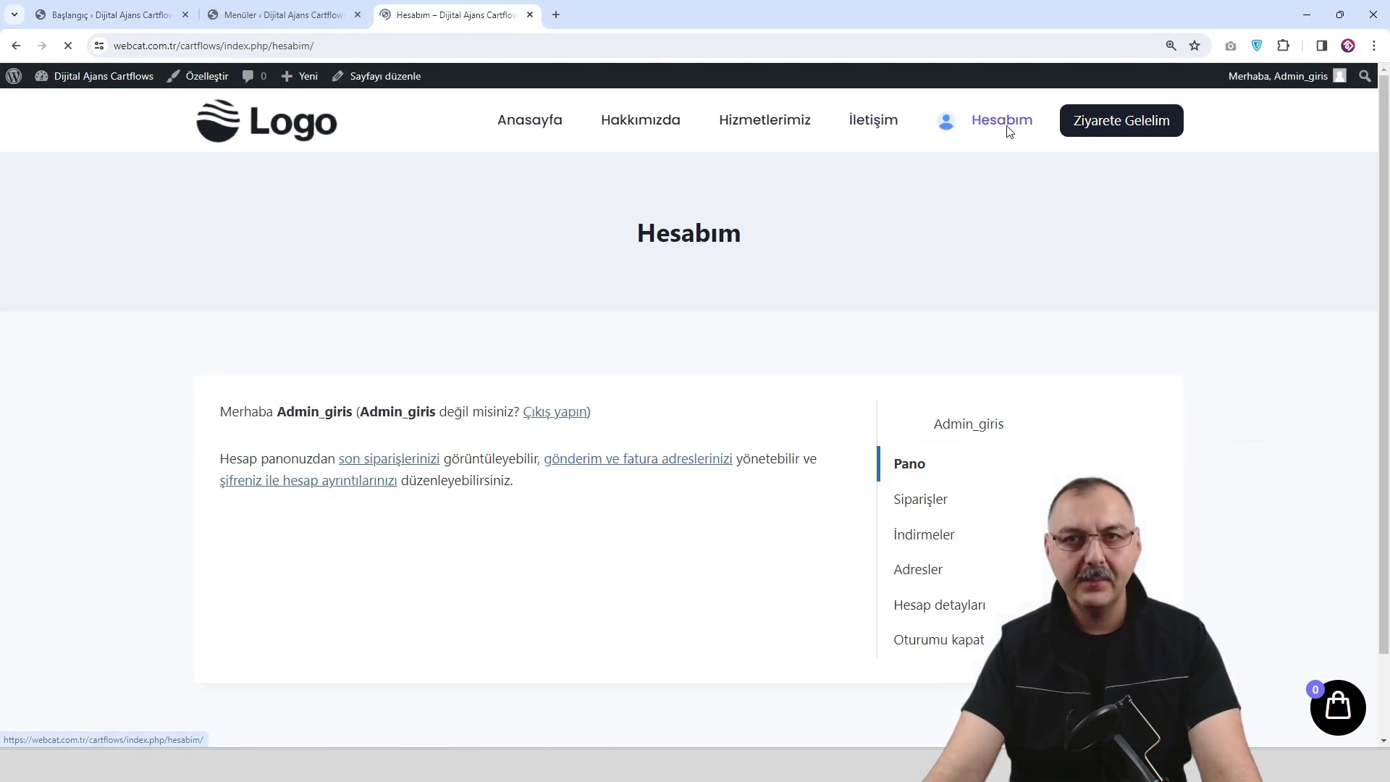
pyautogui.click(244, 126)
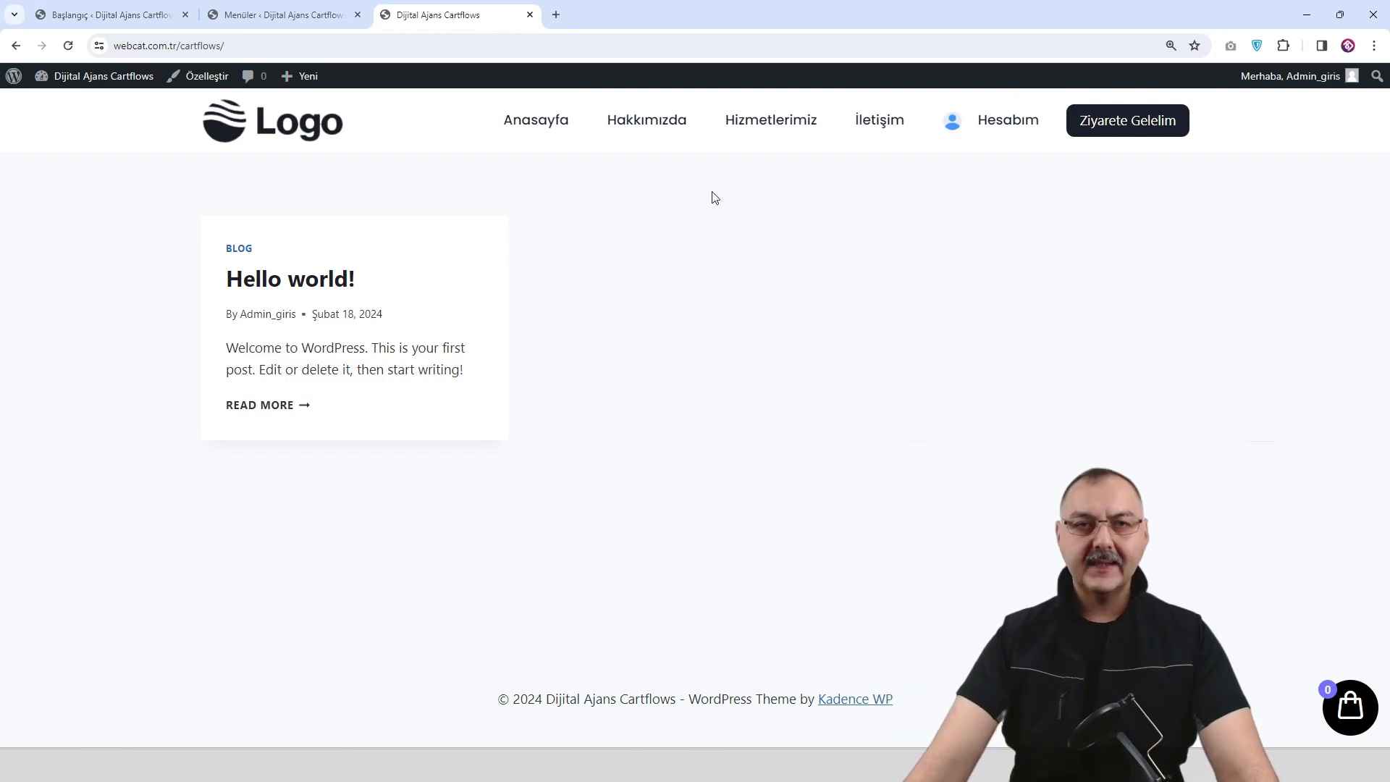
pyautogui.click(293, 14)
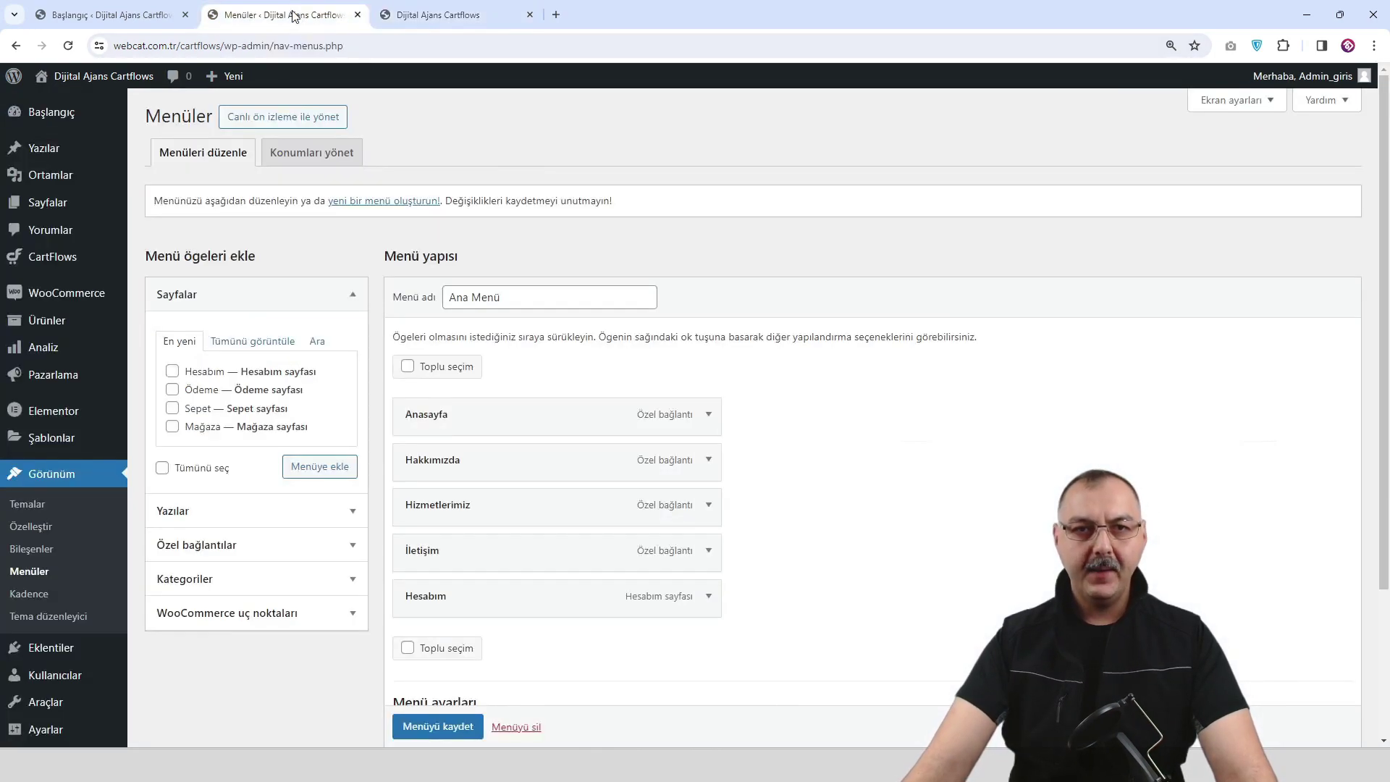
# Add a new page from Sayfalar > Tüm sayfalar titled 'Anasayfa' and publish it.
pyautogui.click(34, 110)
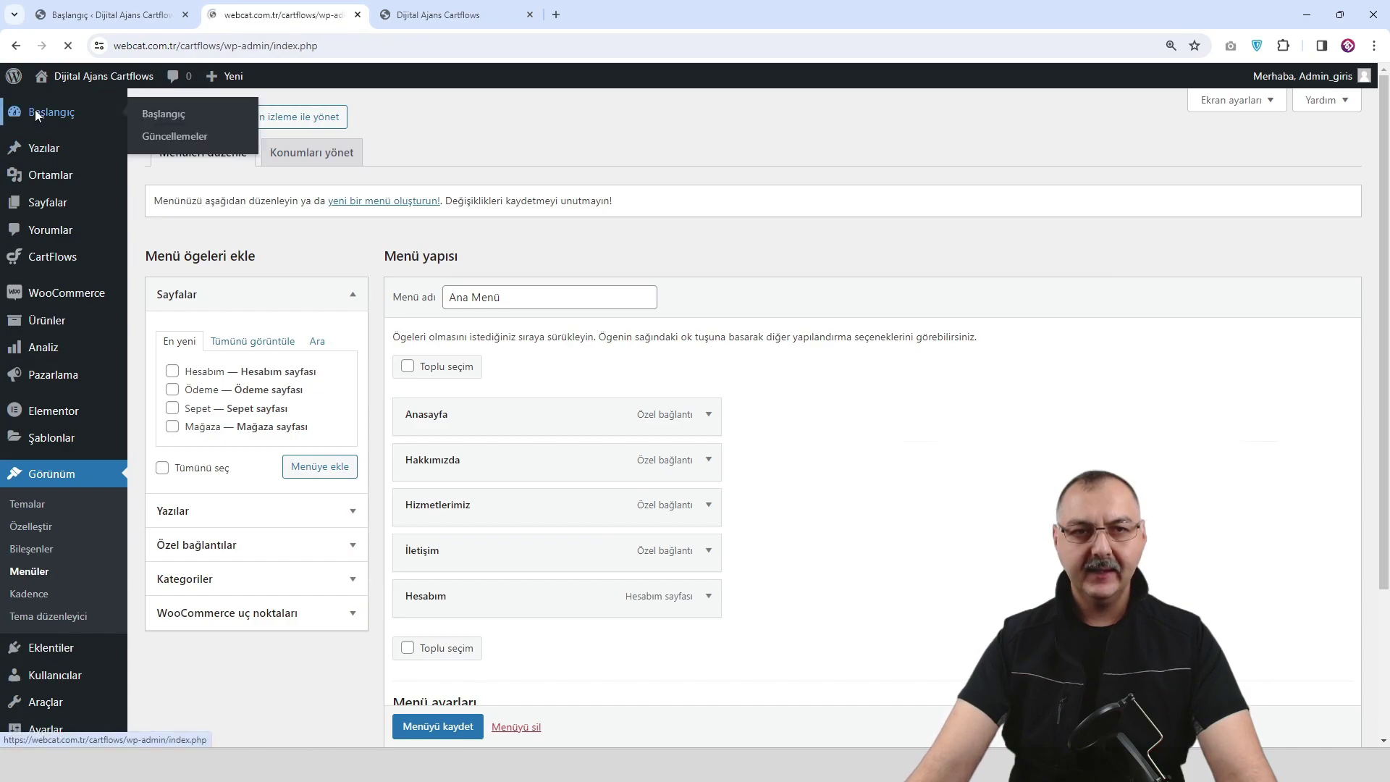
pyautogui.moveTo(49, 262)
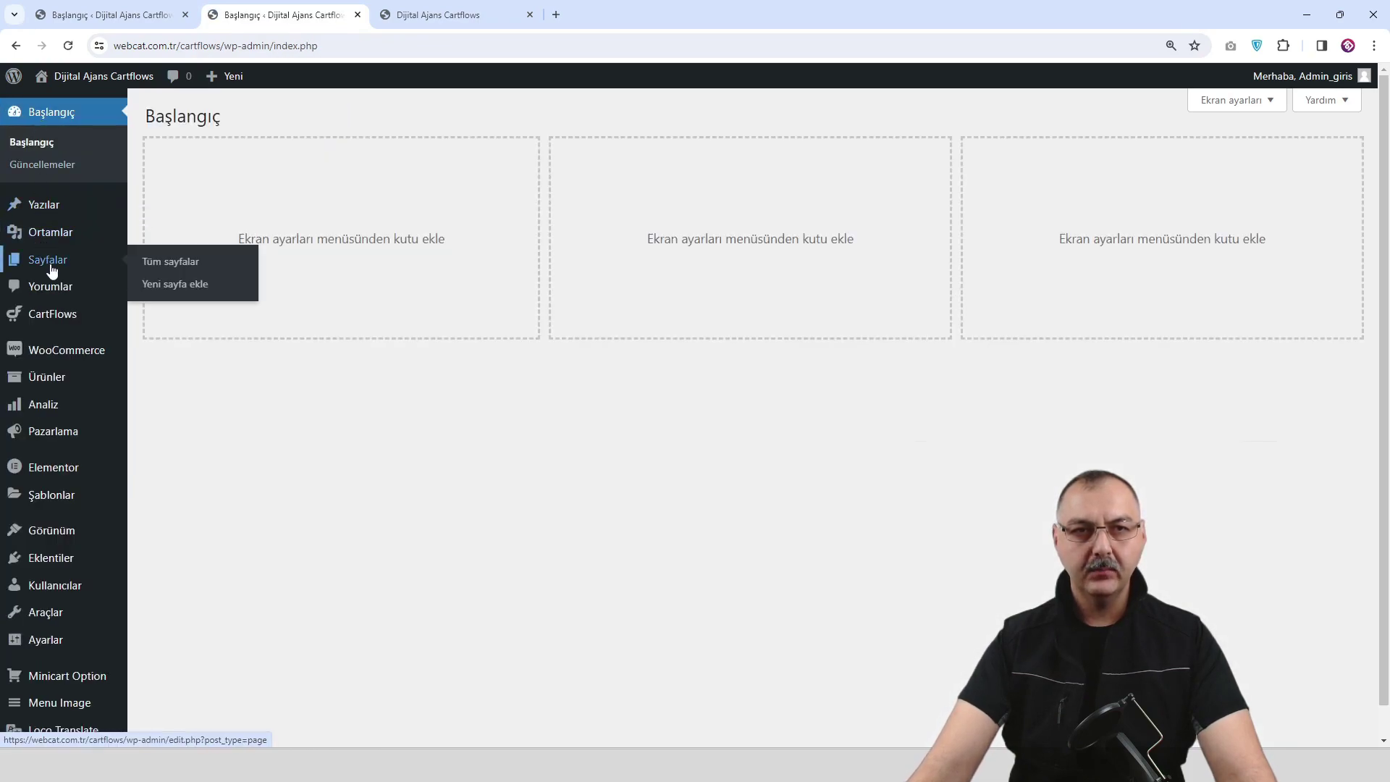
pyautogui.click(182, 271)
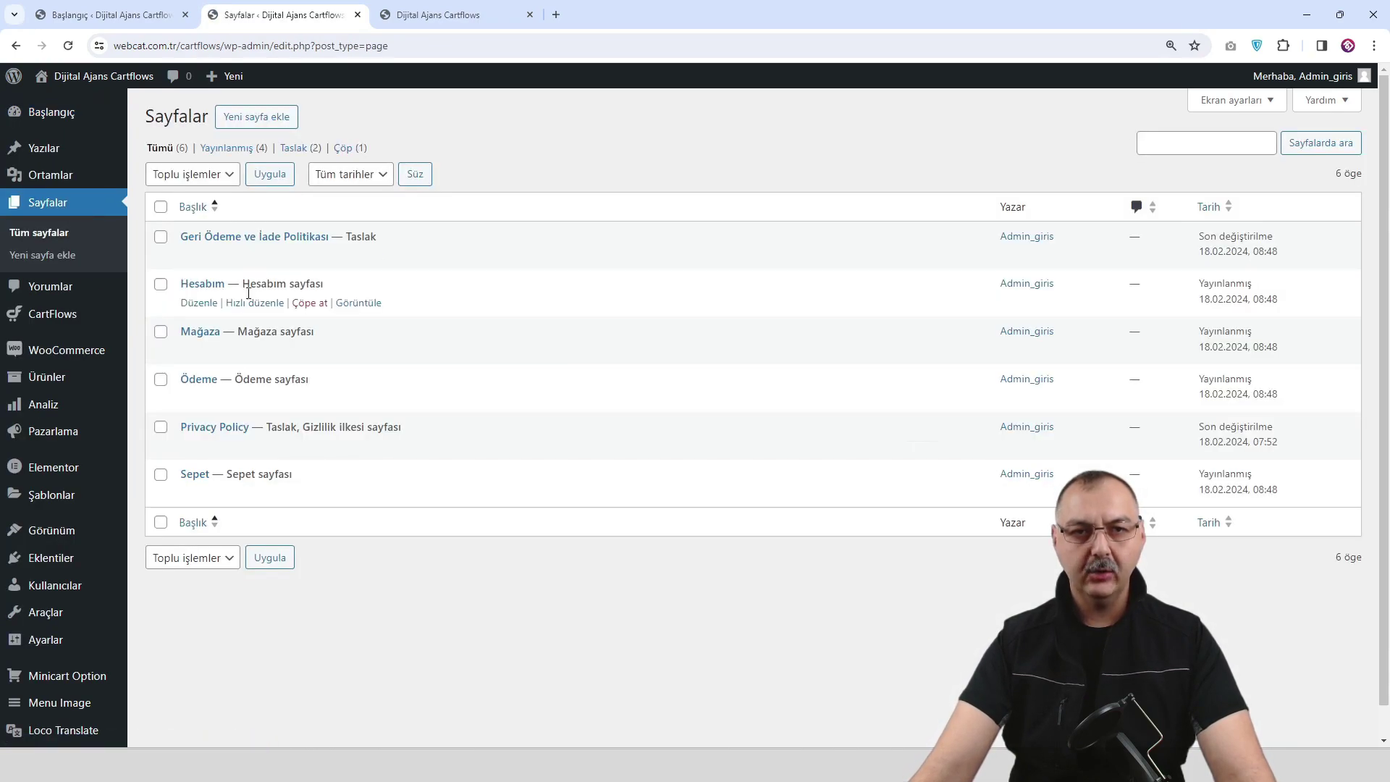
pyautogui.click(255, 123)
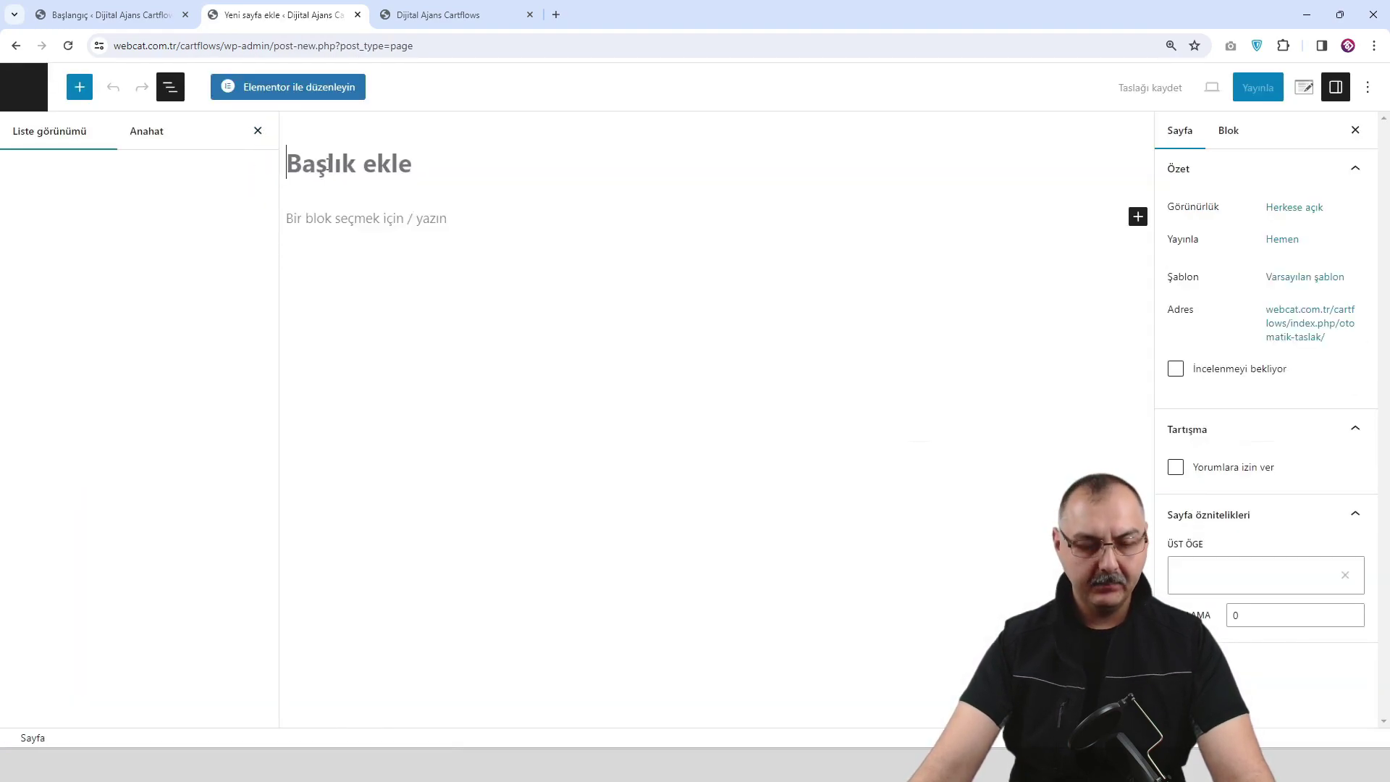
pyautogui.write('Anasayfa')
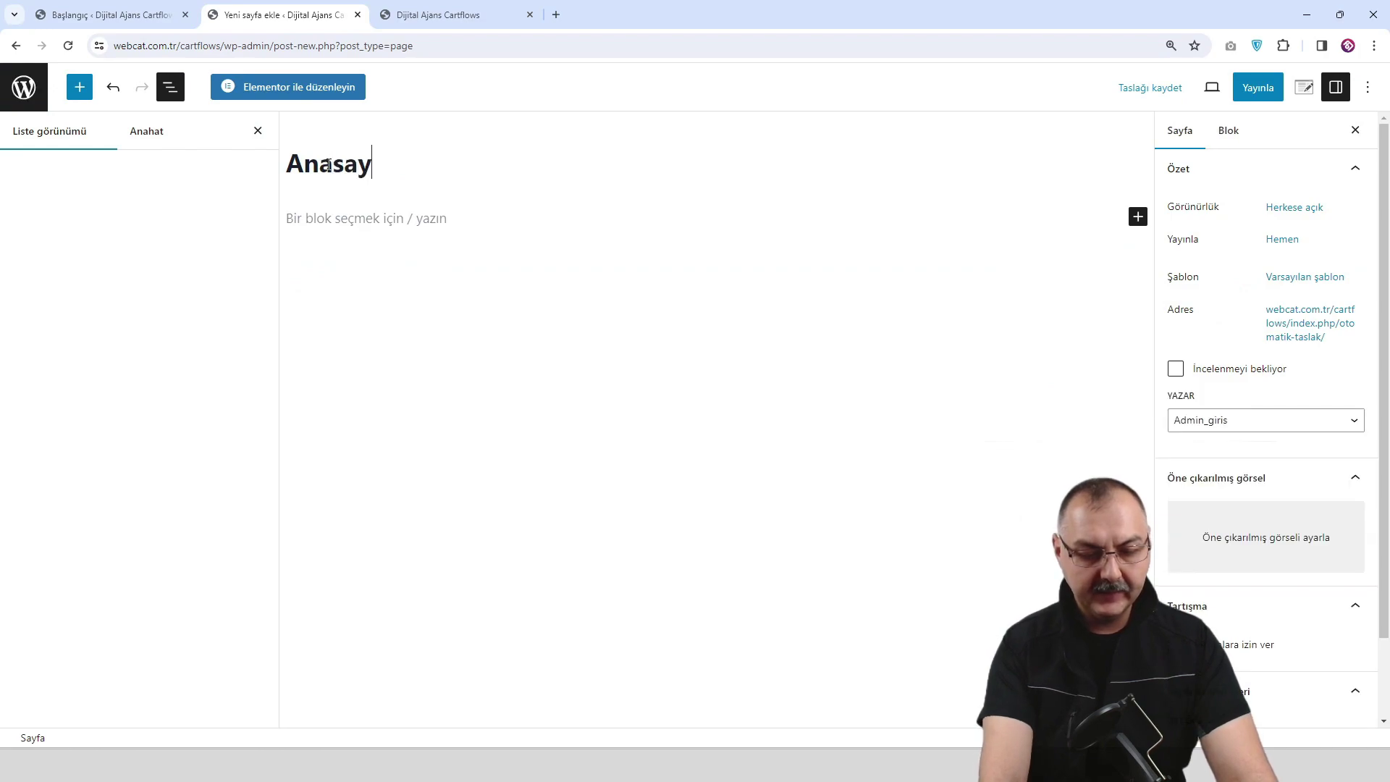
pyautogui.click(1257, 87)
pyautogui.click(1239, 86)
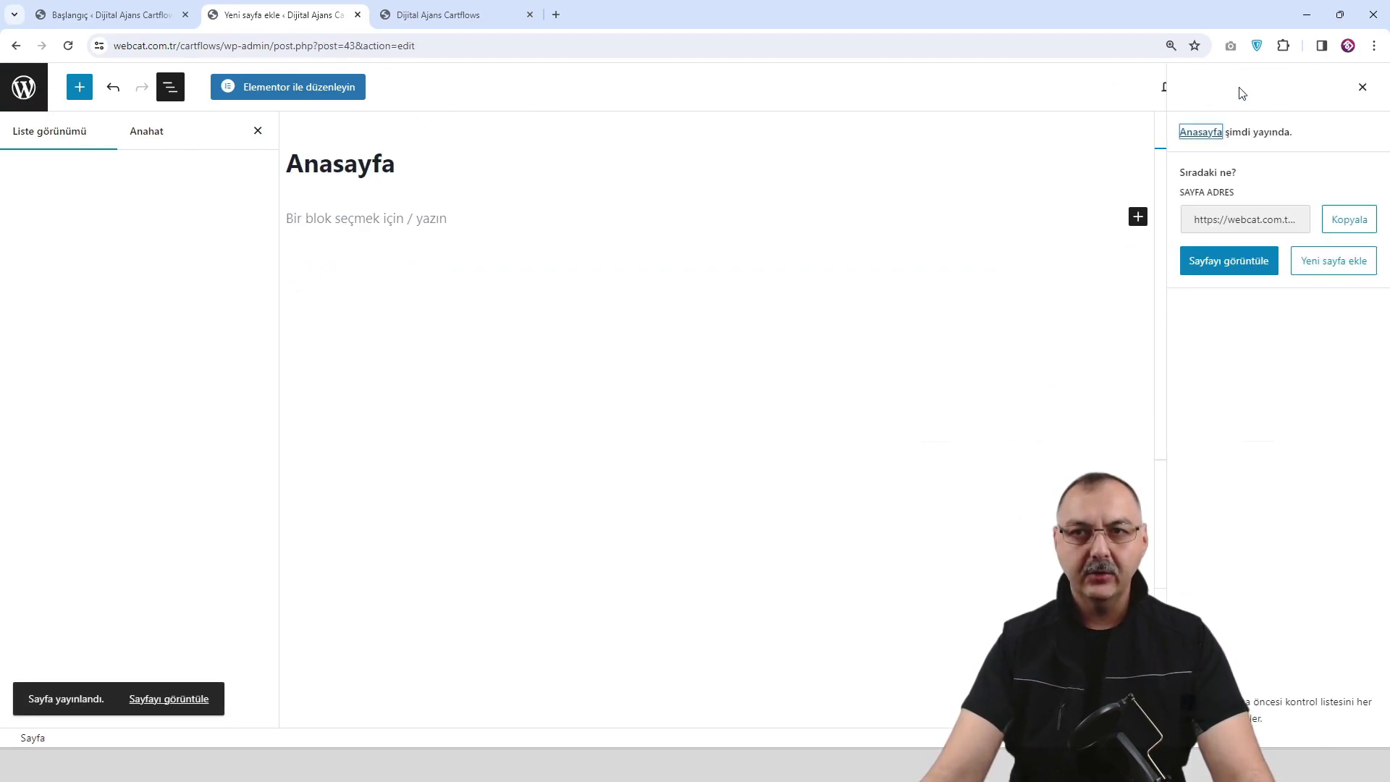
# Open Anasayfa in Elementor, add a container 792 px tall minimum, and click Güncelle.
pyautogui.click(319, 89)
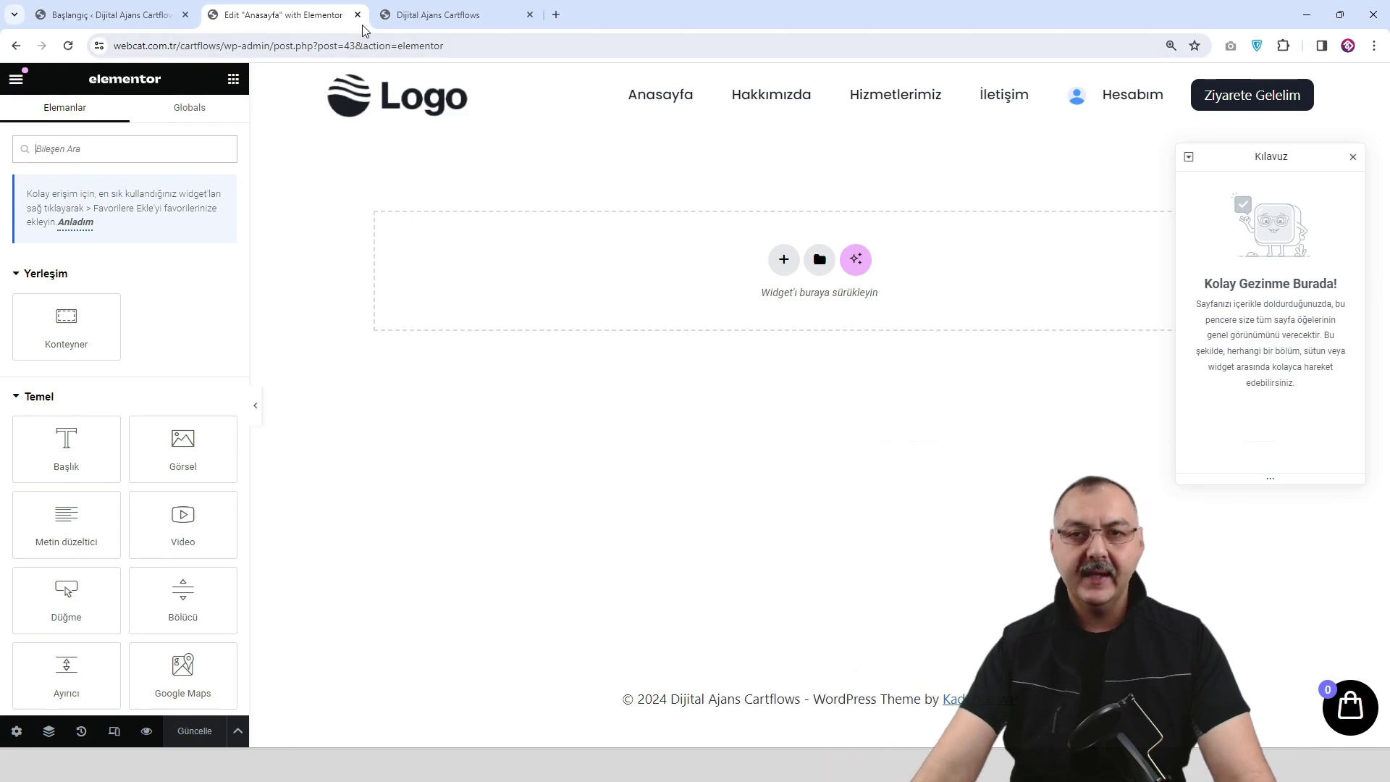
pyautogui.click(789, 268)
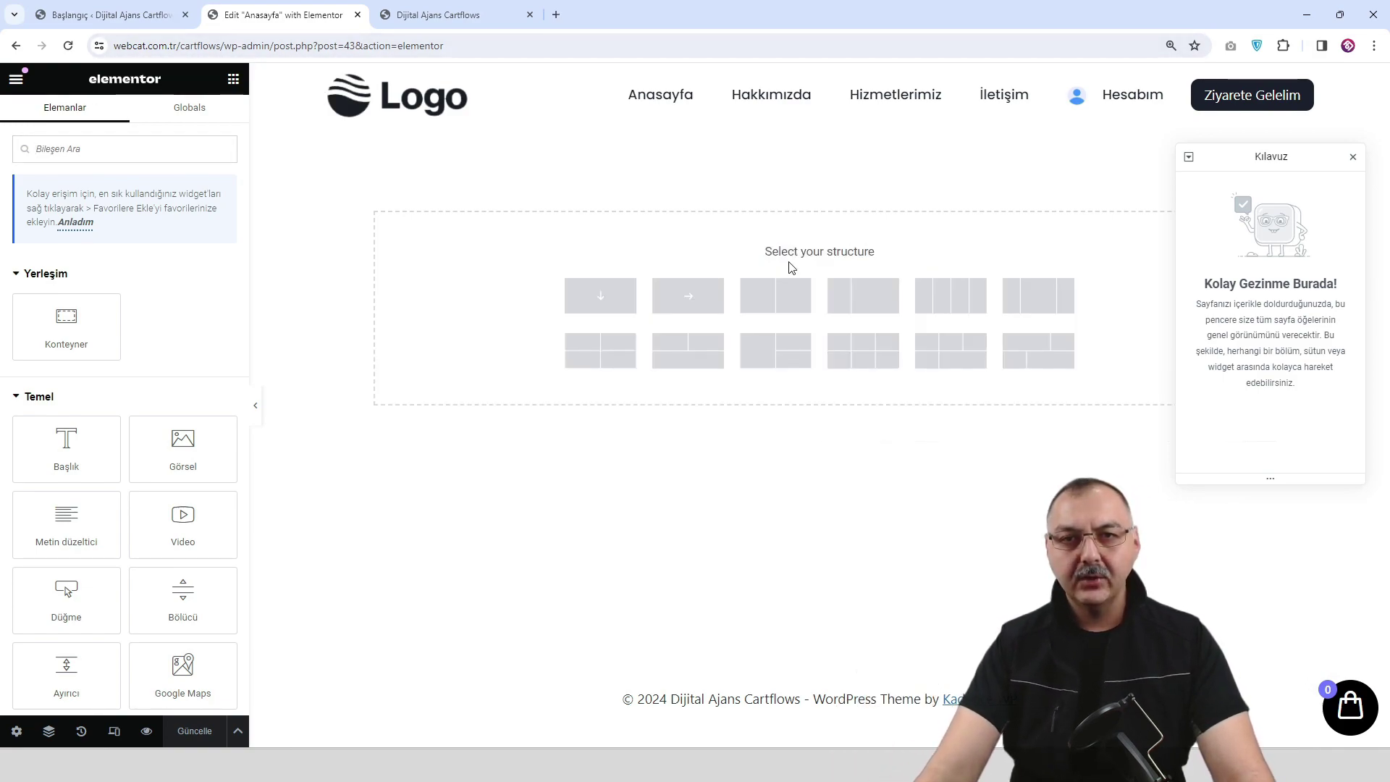
pyautogui.click(680, 295)
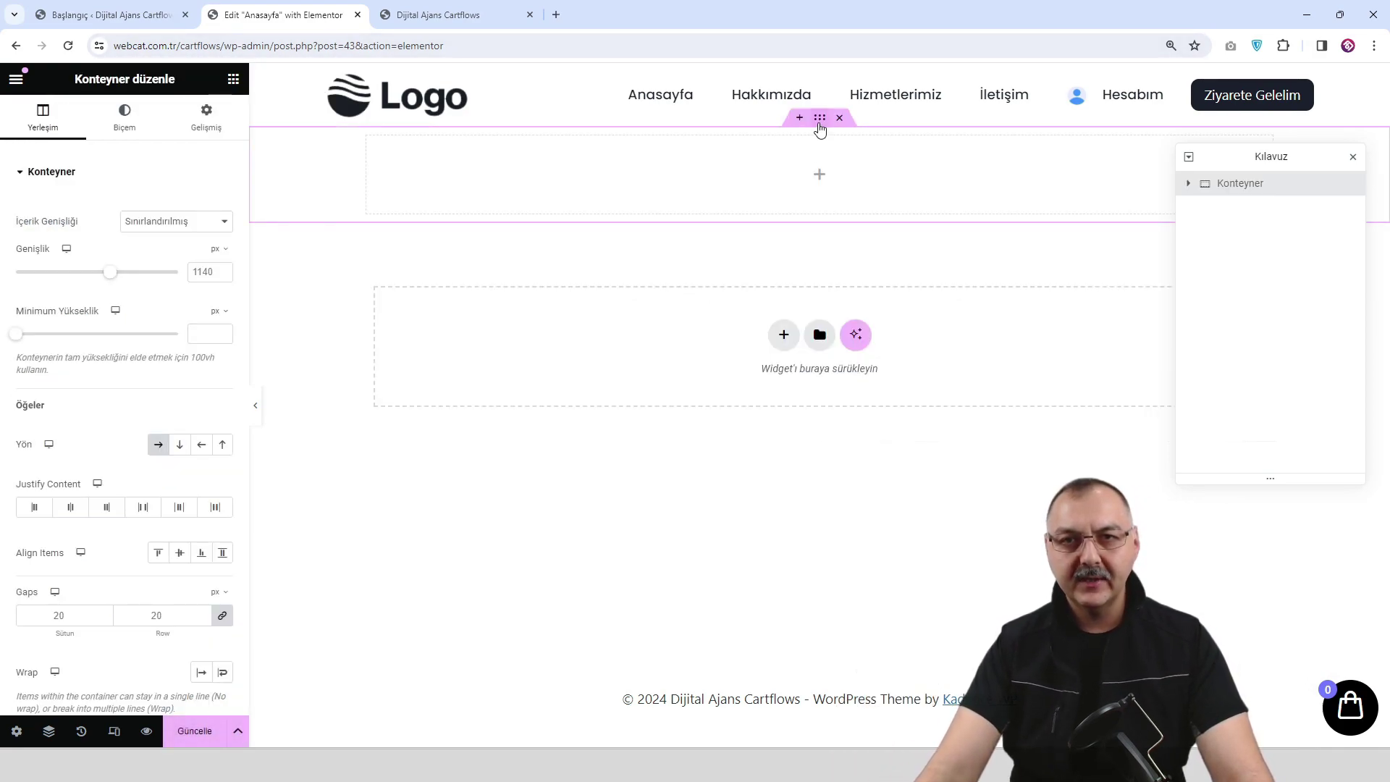
pyautogui.moveTo(17, 334); pyautogui.dragTo(108, 342)
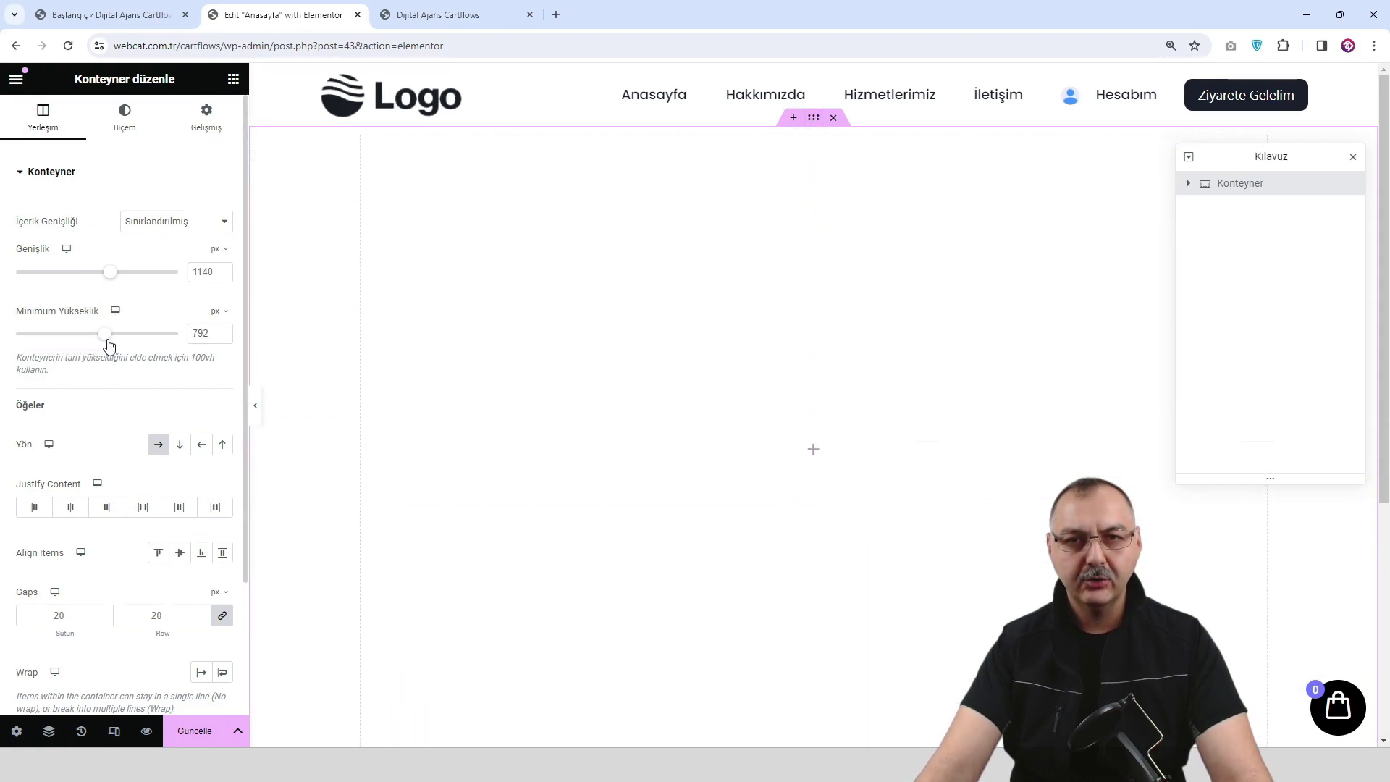
pyautogui.click(194, 730)
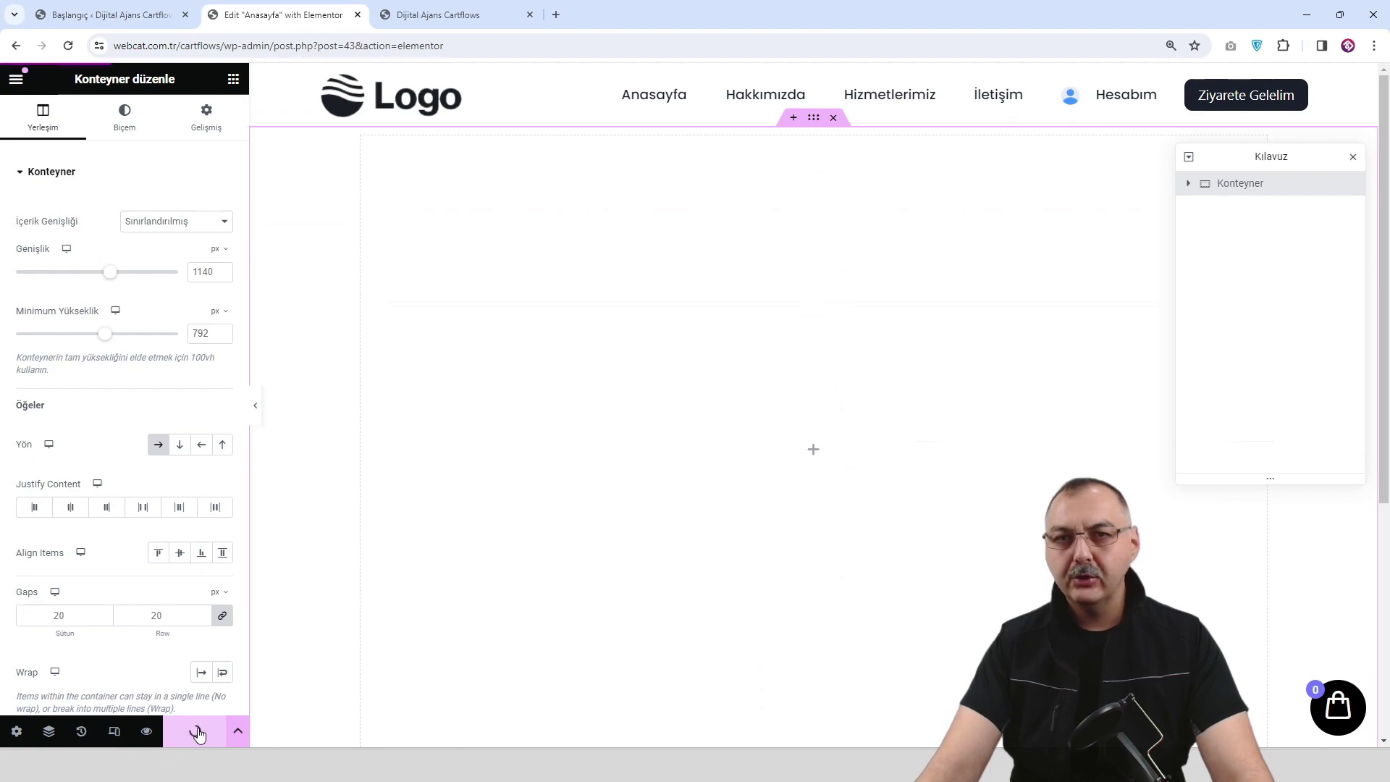
# Add a new container above the tall one and place a heading widget in it.
pyautogui.click(792, 118)
pyautogui.click(775, 198)
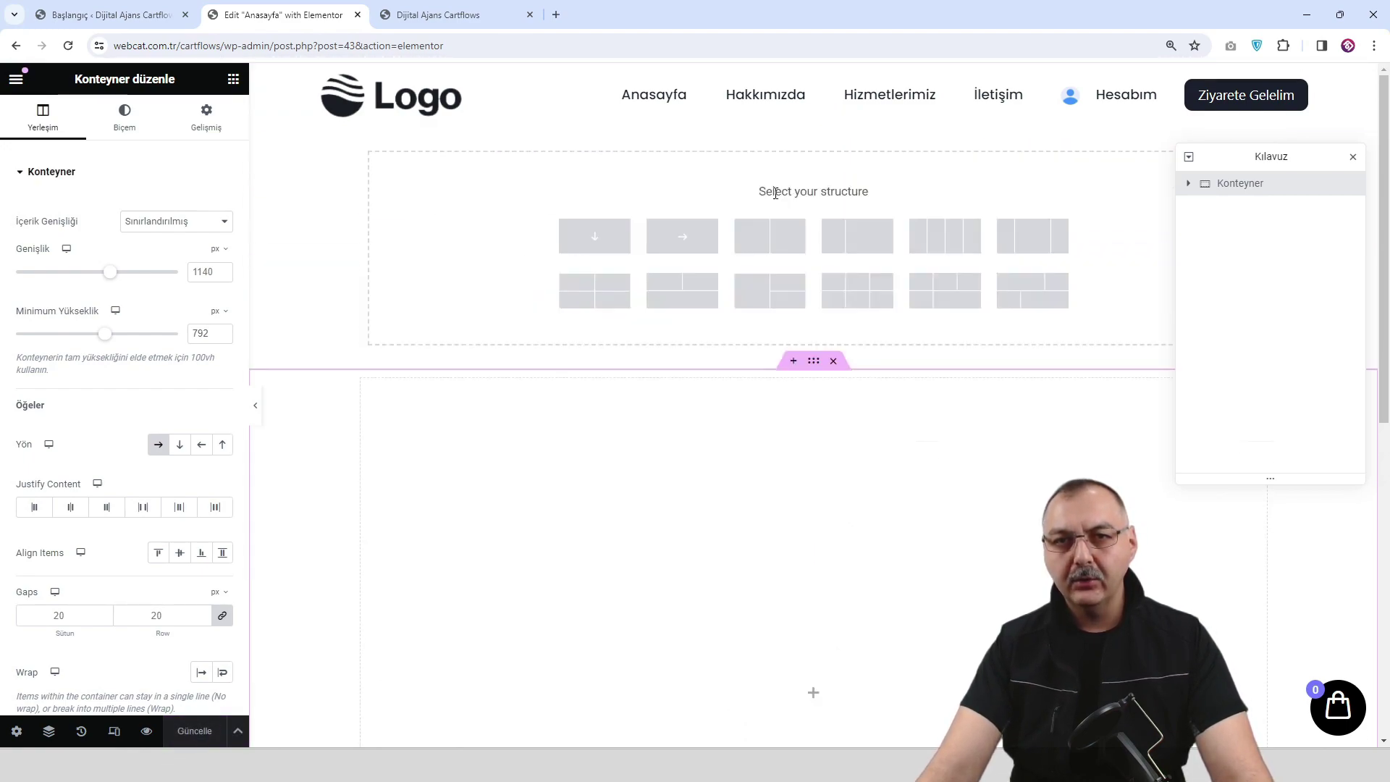
pyautogui.click(682, 235)
pyautogui.click(814, 176)
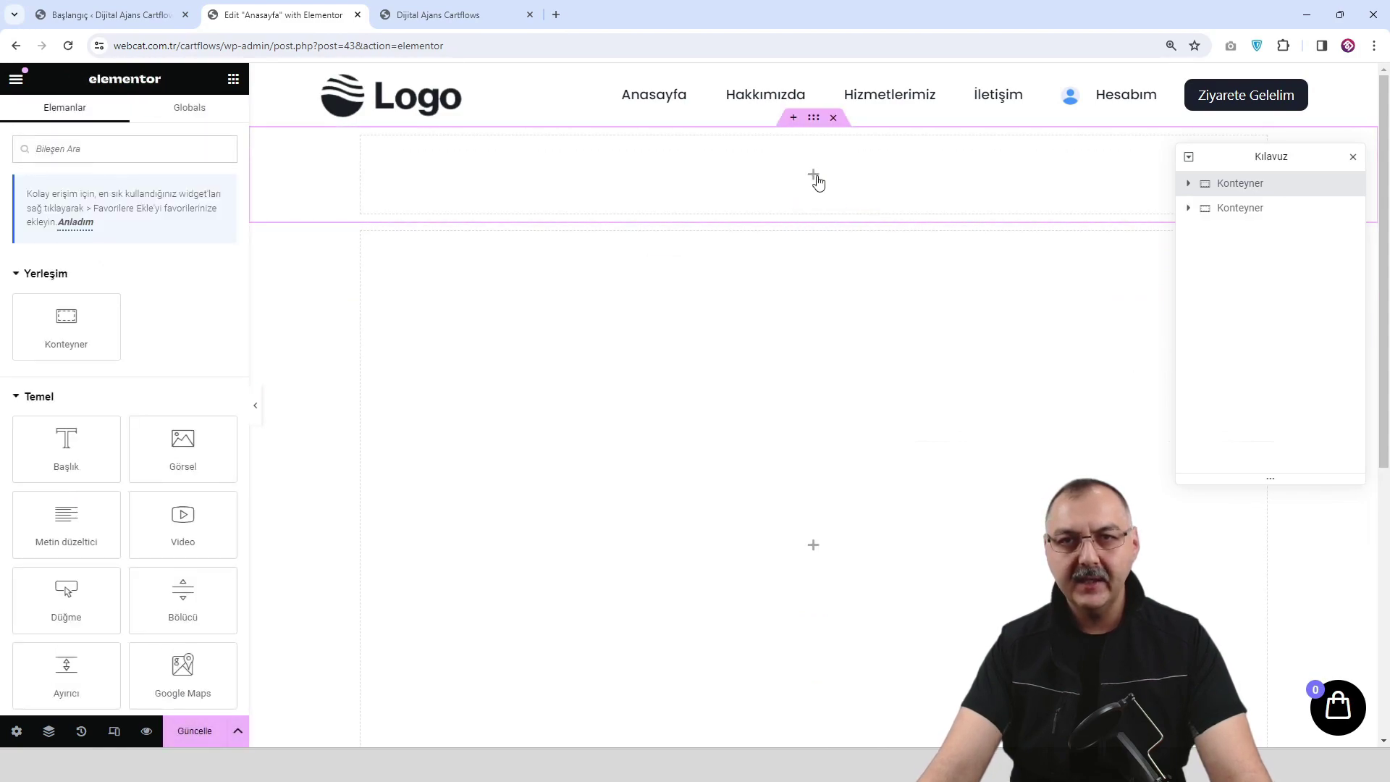
pyautogui.moveTo(66, 443); pyautogui.dragTo(833, 173)
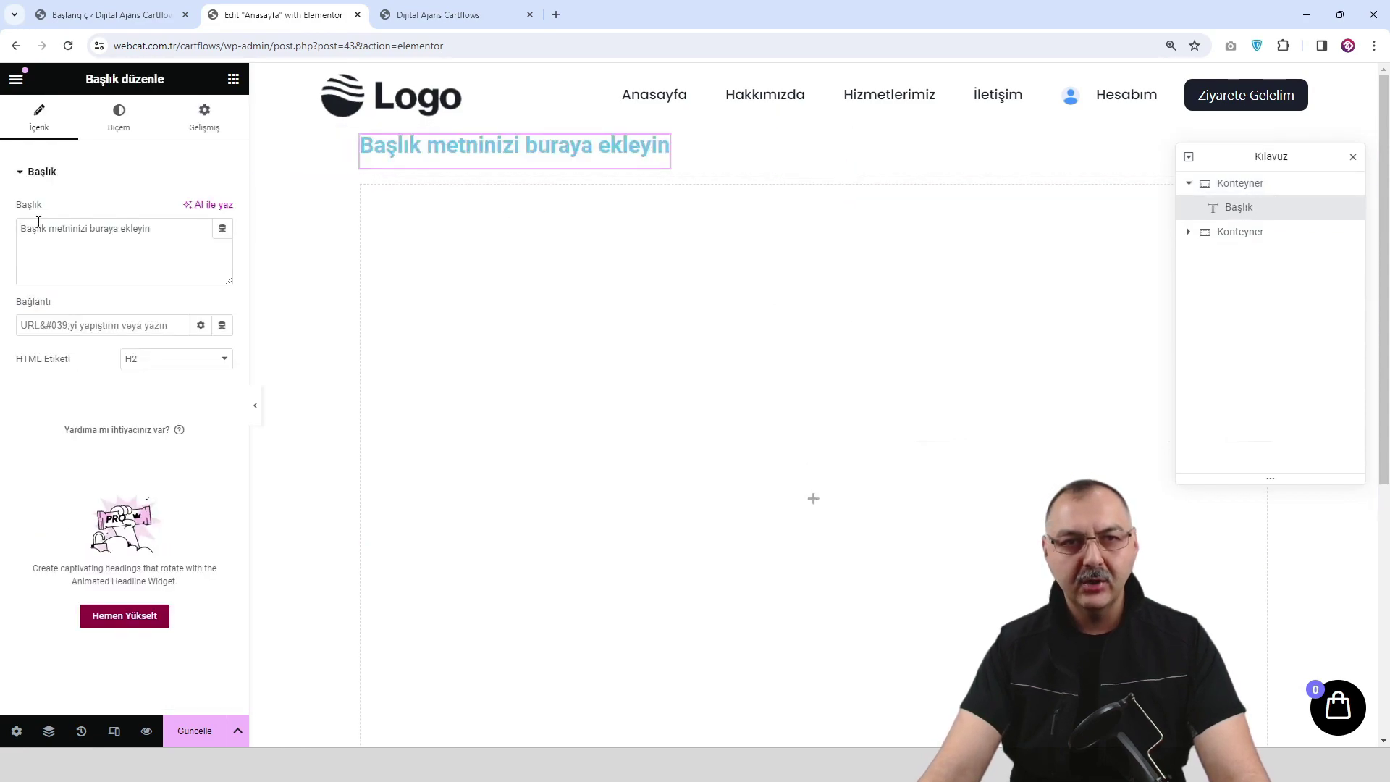
# Centre the heading both ways and make the top container slightly taller.
pyautogui.click(815, 122)
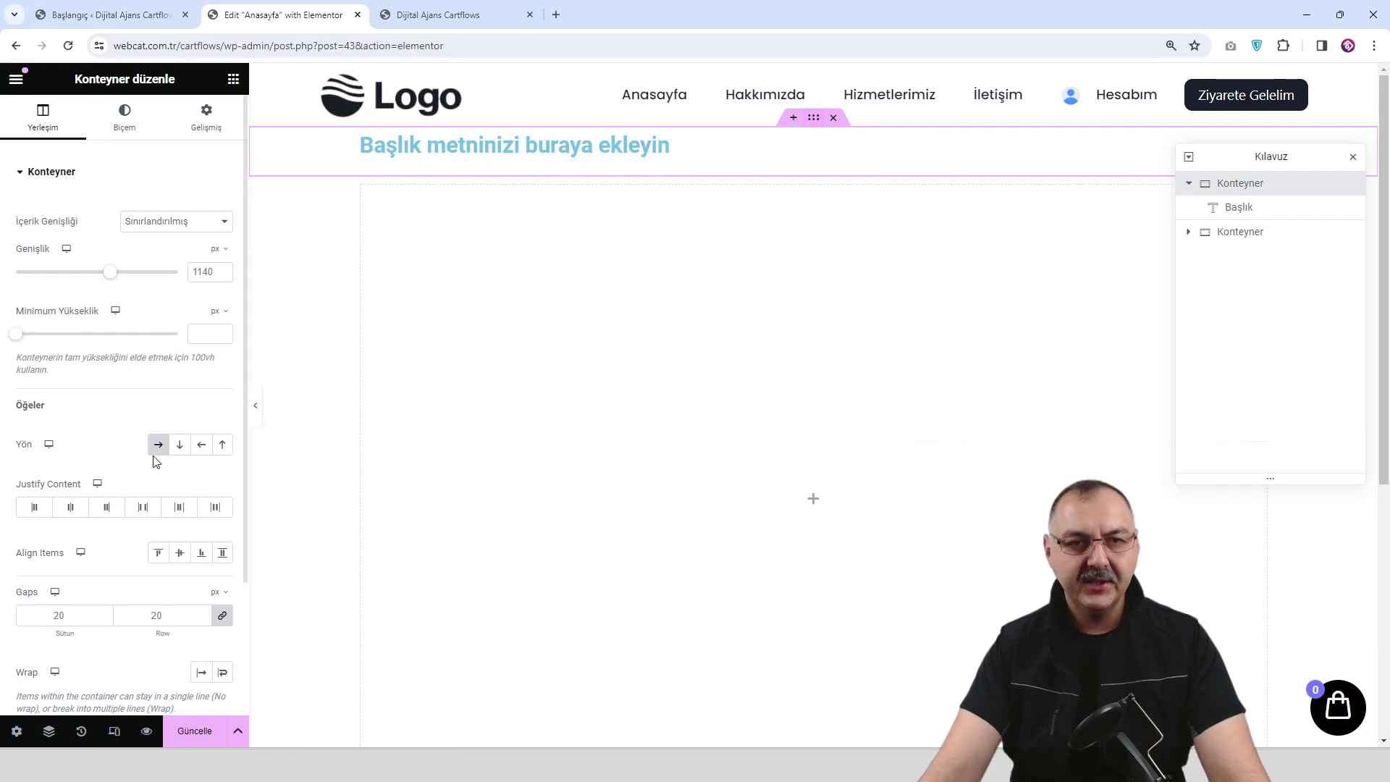
pyautogui.click(70, 509)
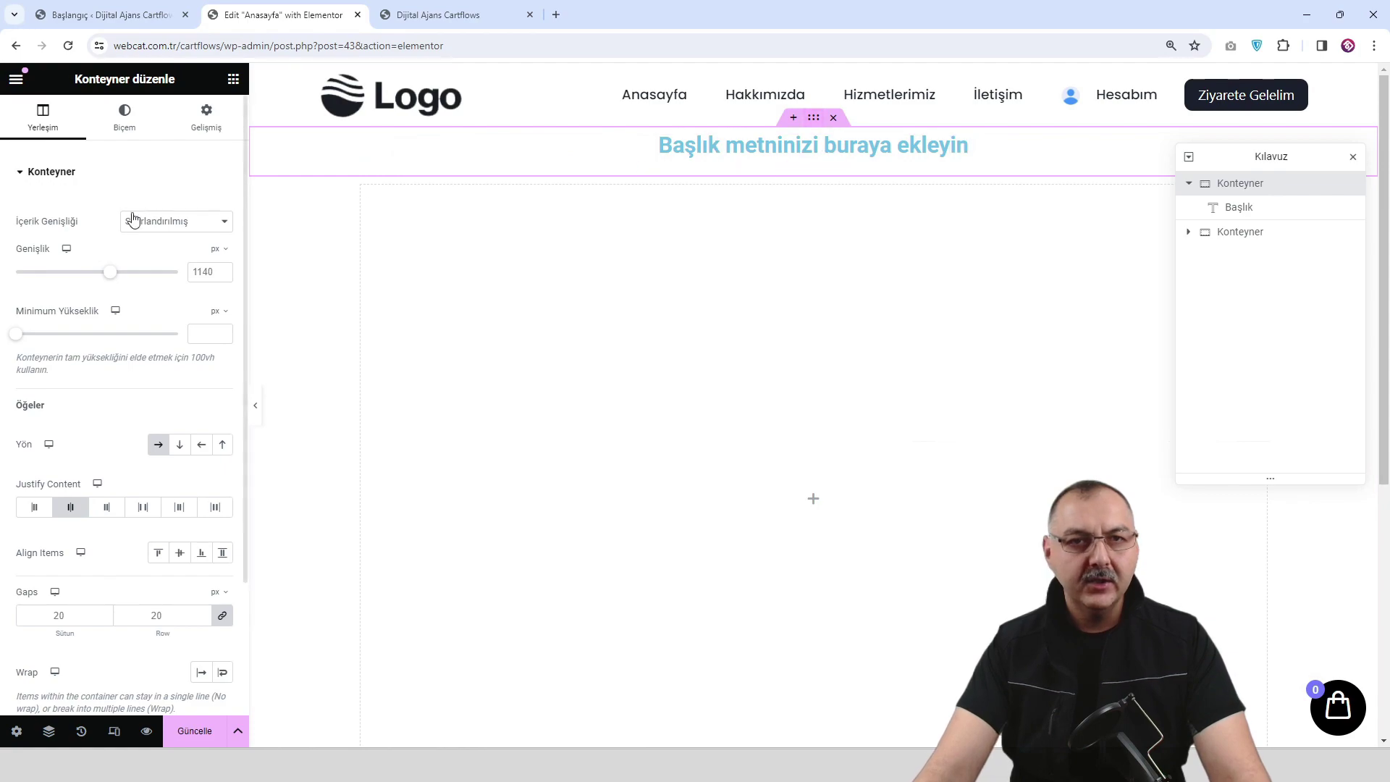
pyautogui.moveTo(15, 335); pyautogui.dragTo(38, 337)
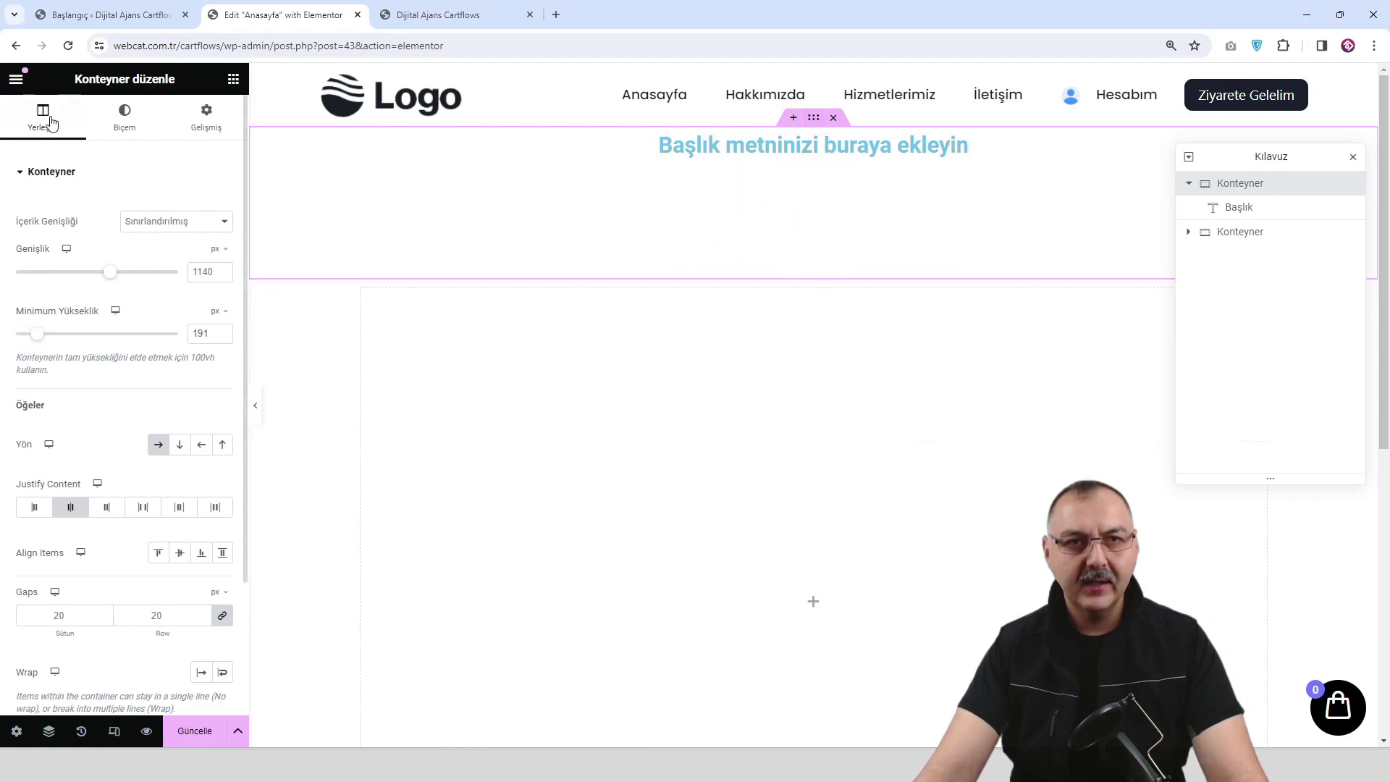
pyautogui.click(179, 558)
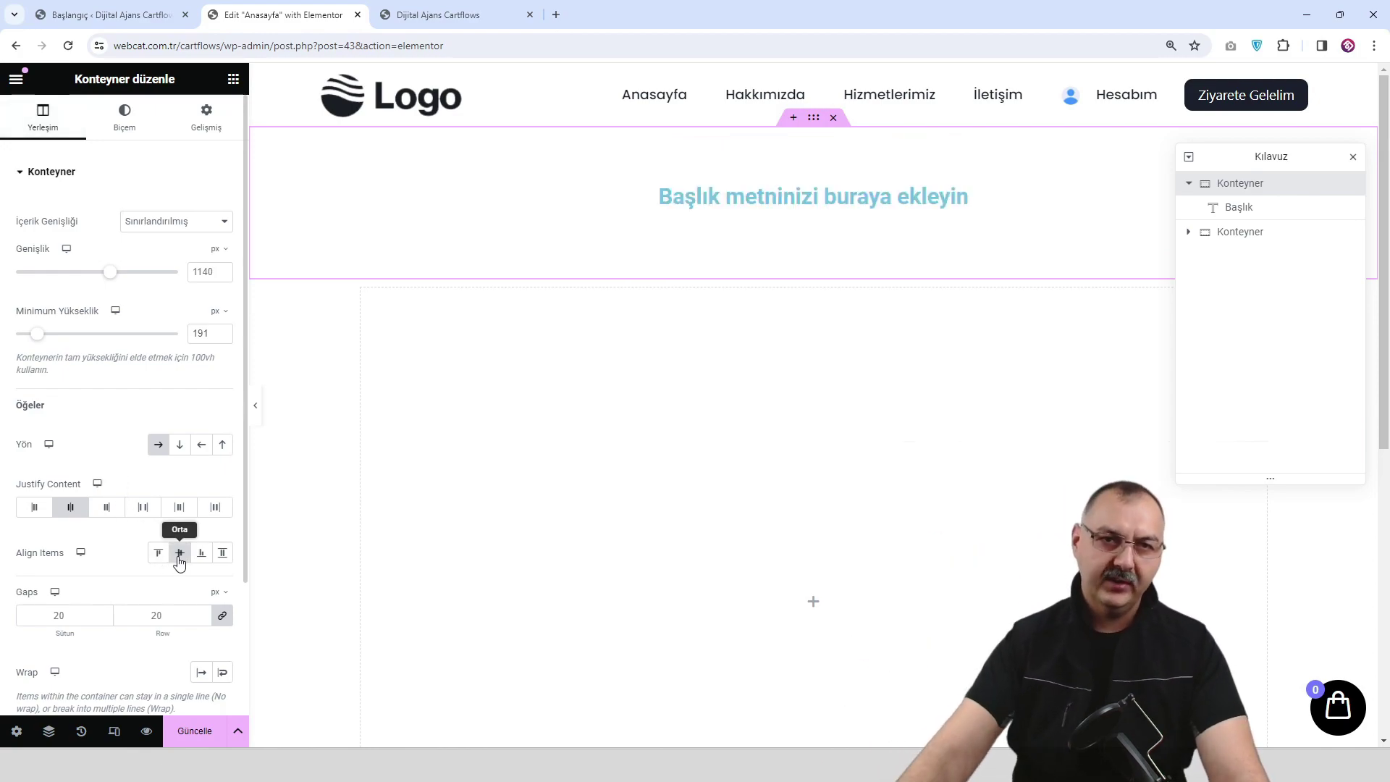
# Replace the placeholder heading text with Anasayfa.
pyautogui.click(959, 196)
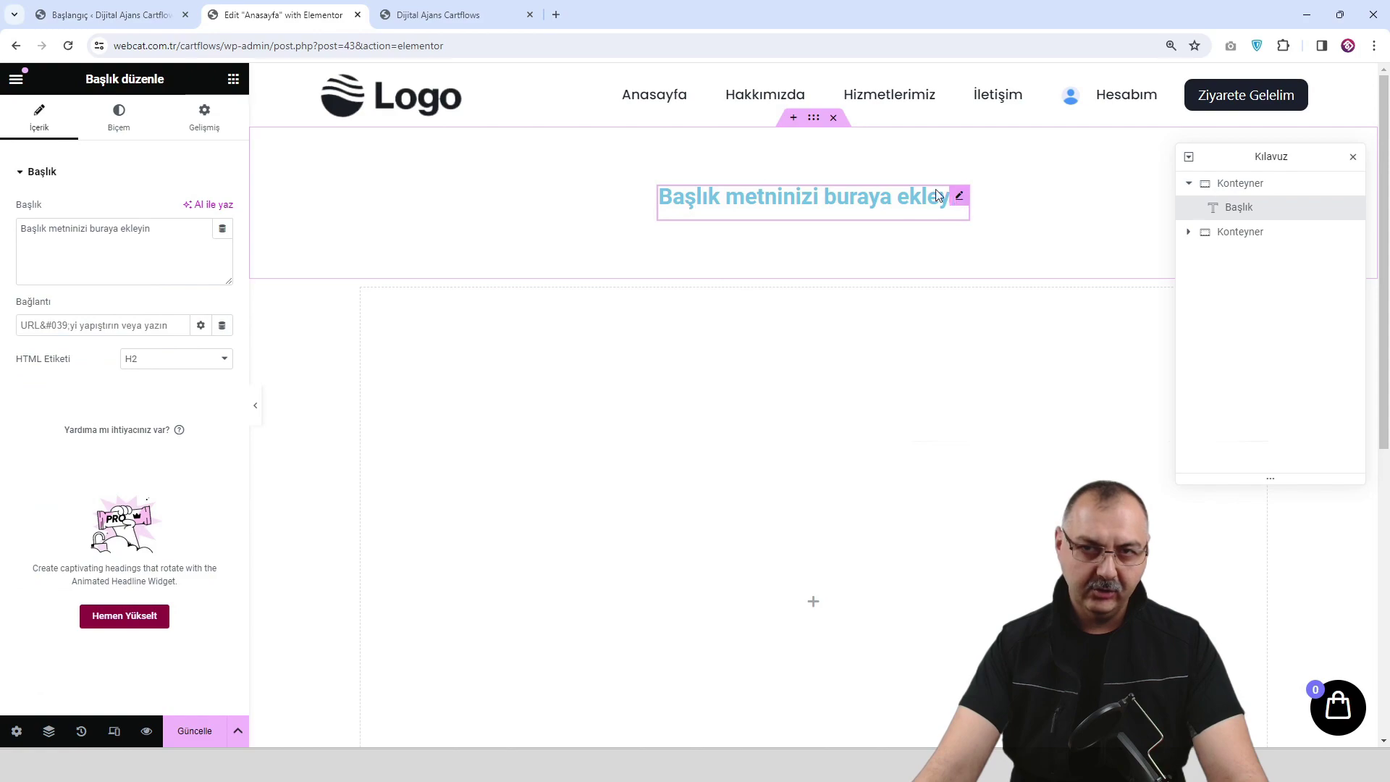
pyautogui.hotkey('ctrl', 'a')
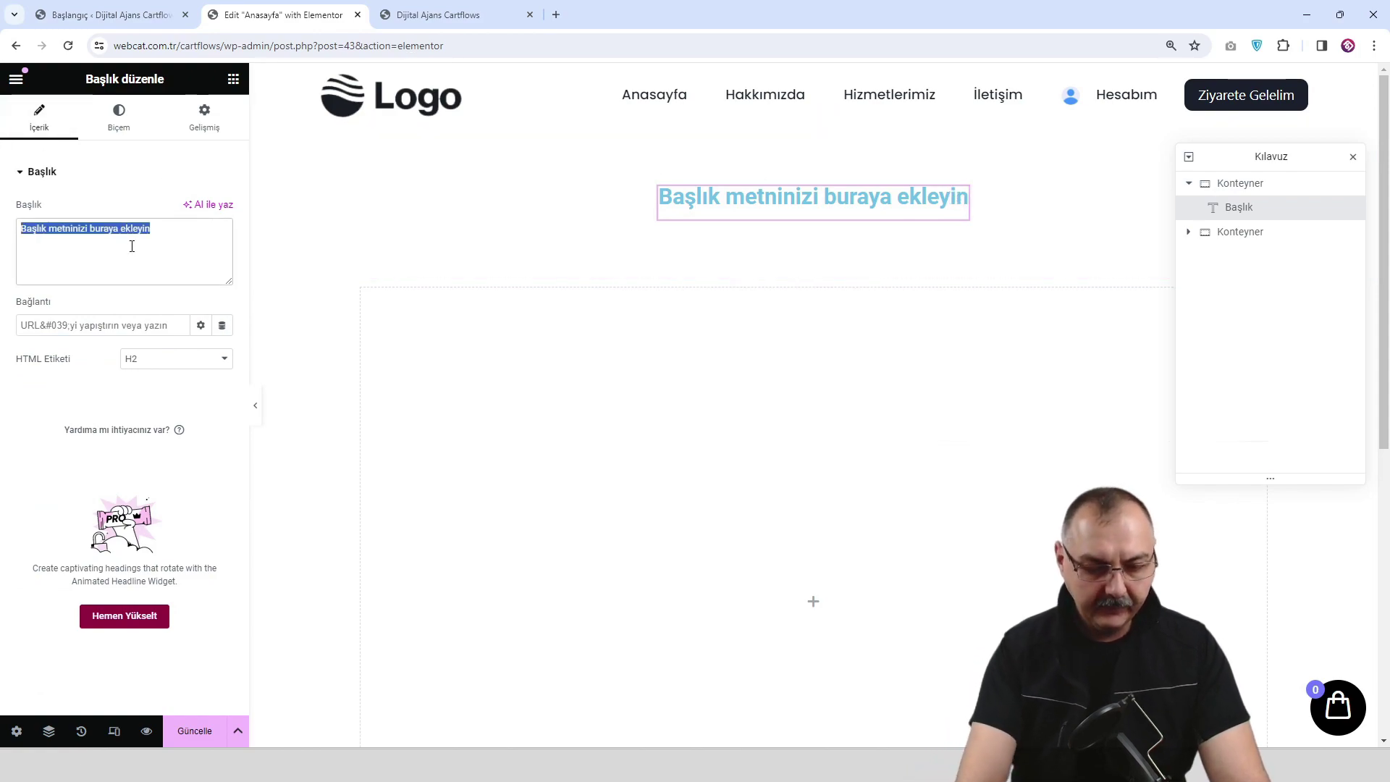
pyautogui.write('Anasayfa')
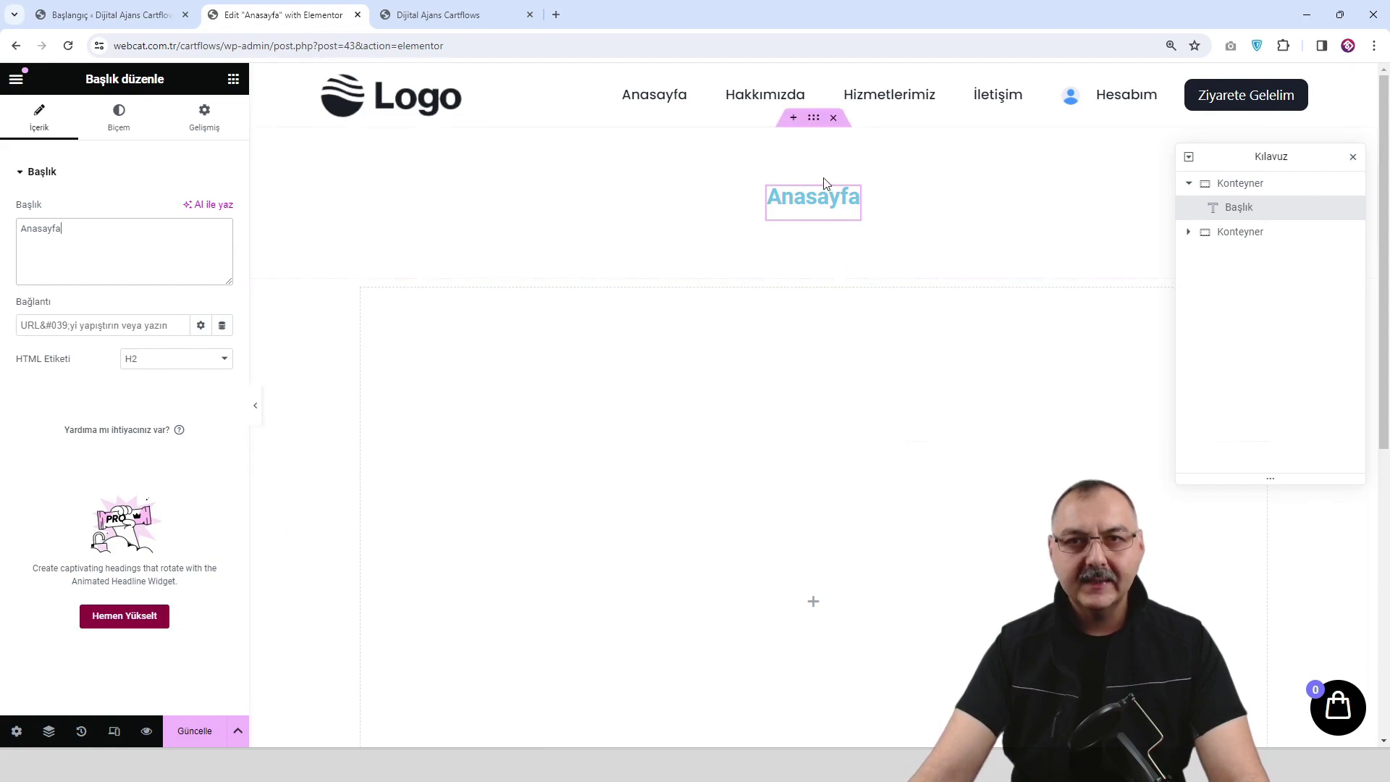
# Set the Anasayfa heading's text colour to white.
pyautogui.click(119, 116)
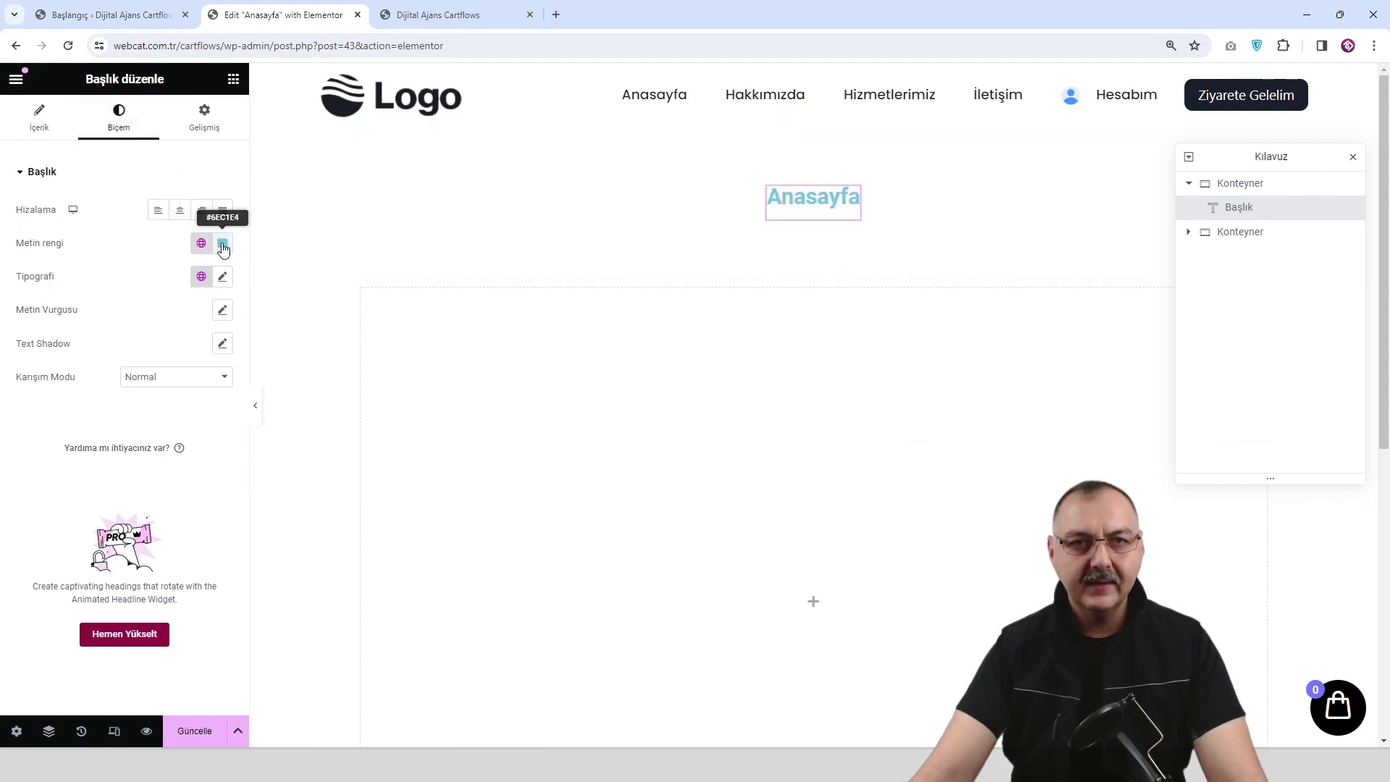
pyautogui.click(215, 248)
pyautogui.click(131, 308)
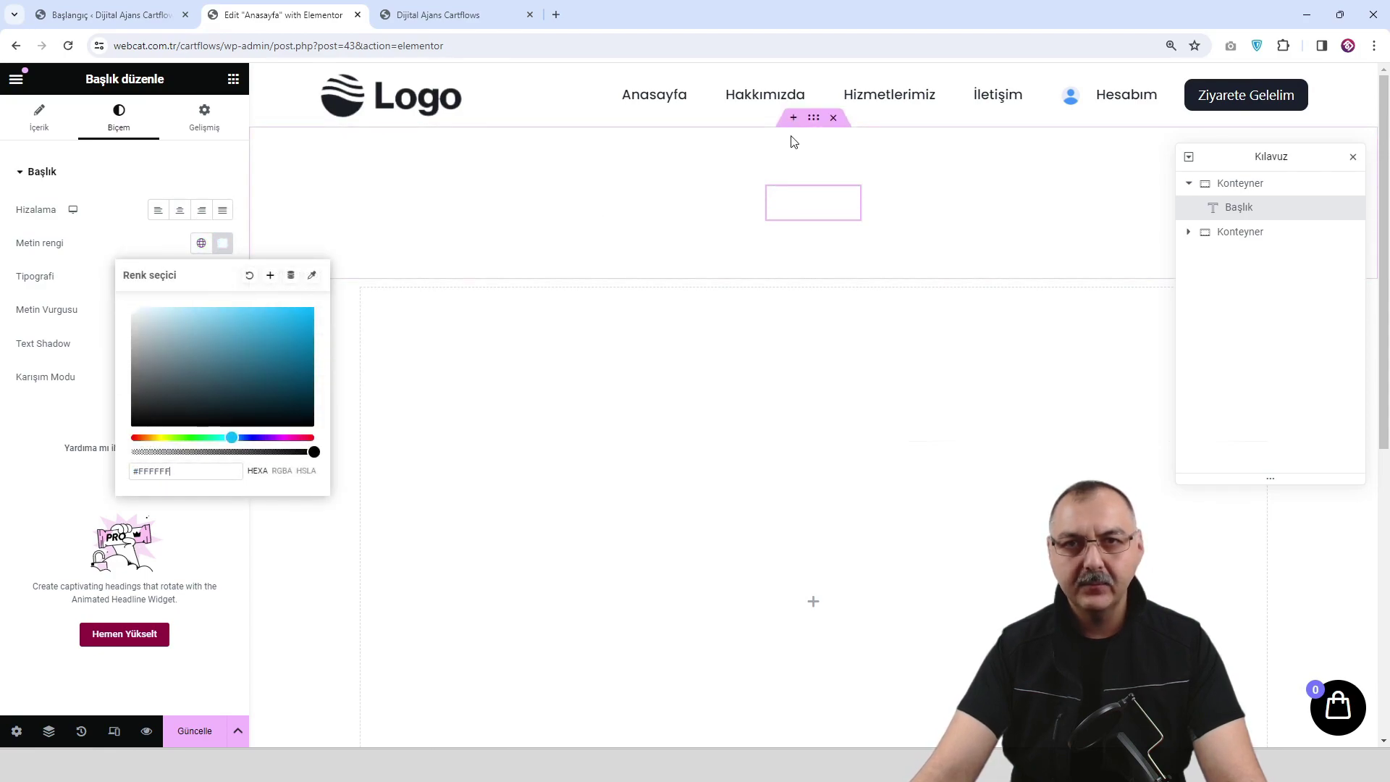
# Give the banner container a classic dark grey background, save, and preview the page.
pyautogui.click(813, 118)
pyautogui.click(124, 127)
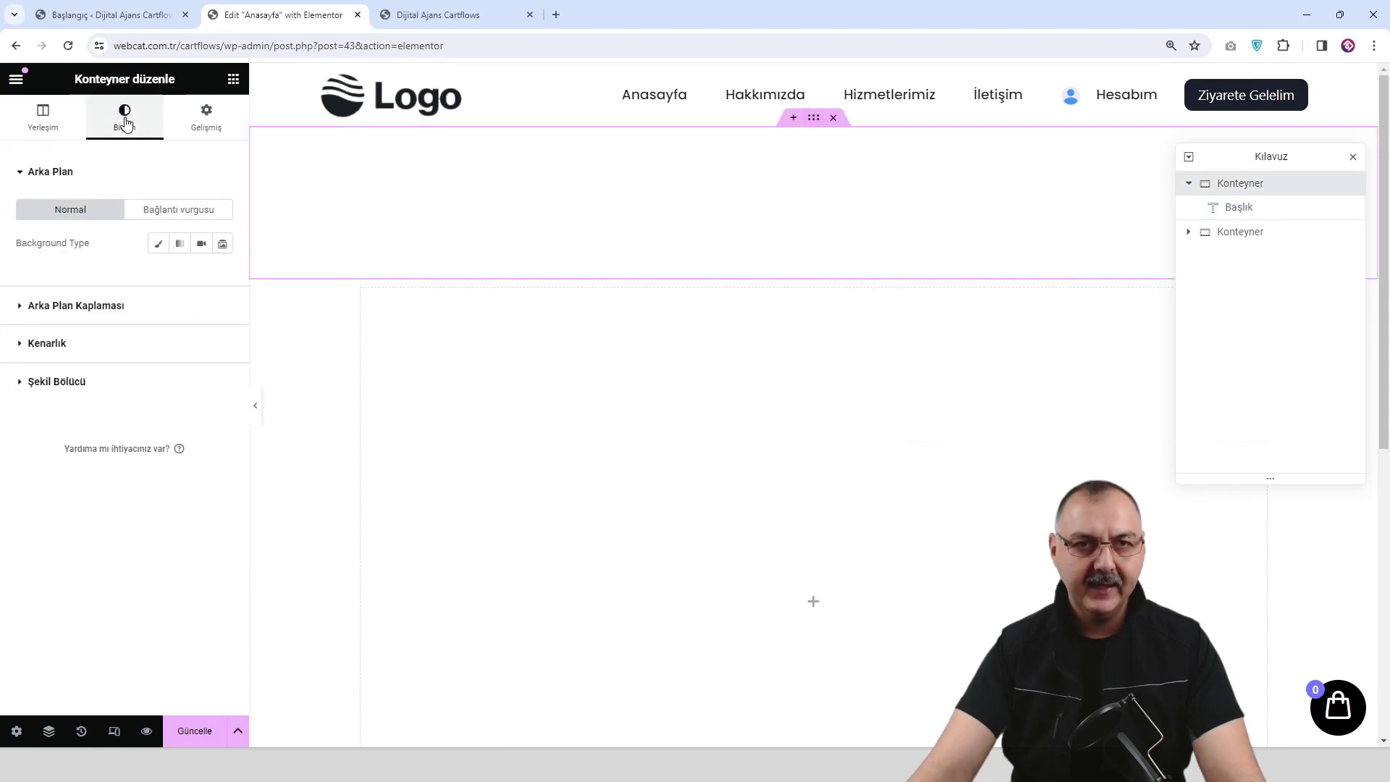
pyautogui.click(158, 243)
pyautogui.click(222, 276)
pyautogui.moveTo(130, 394); pyautogui.dragTo(120, 431)
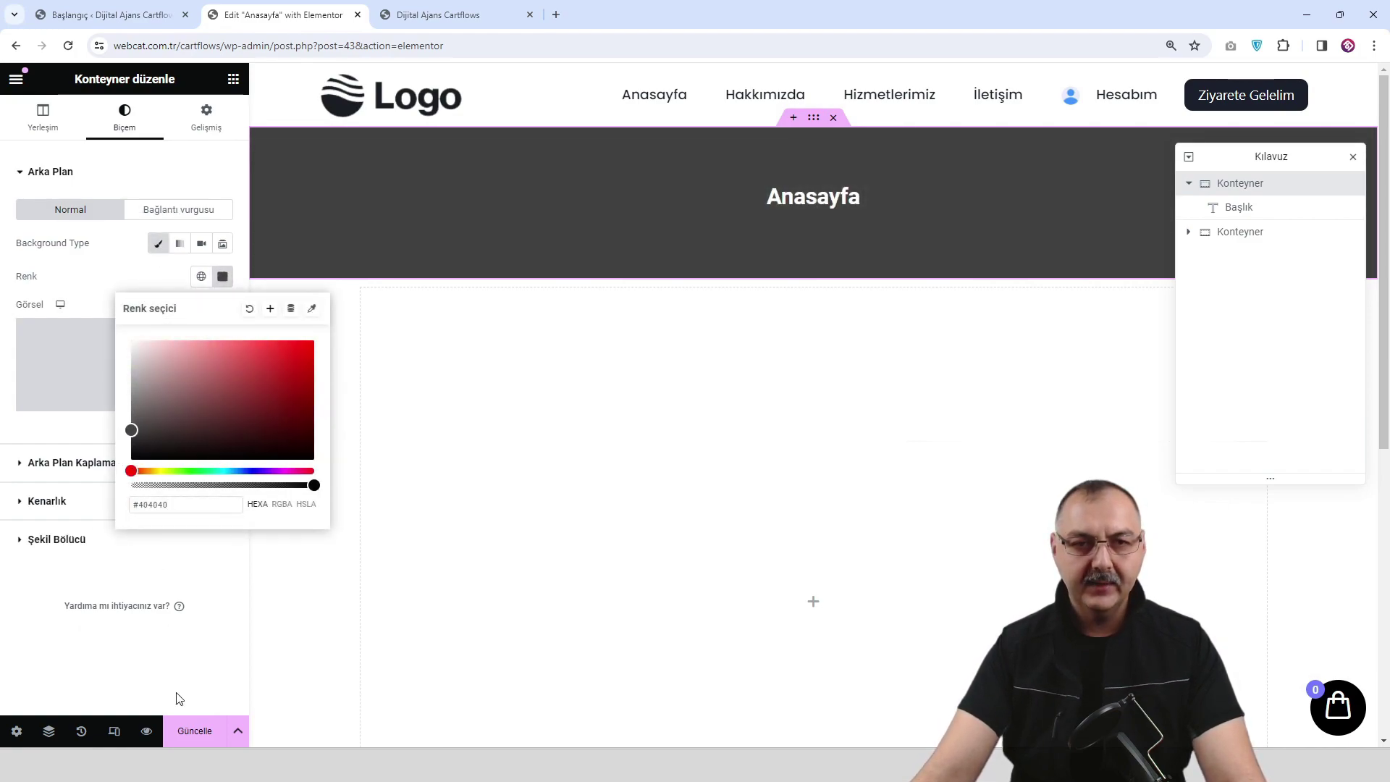
pyautogui.click(194, 731)
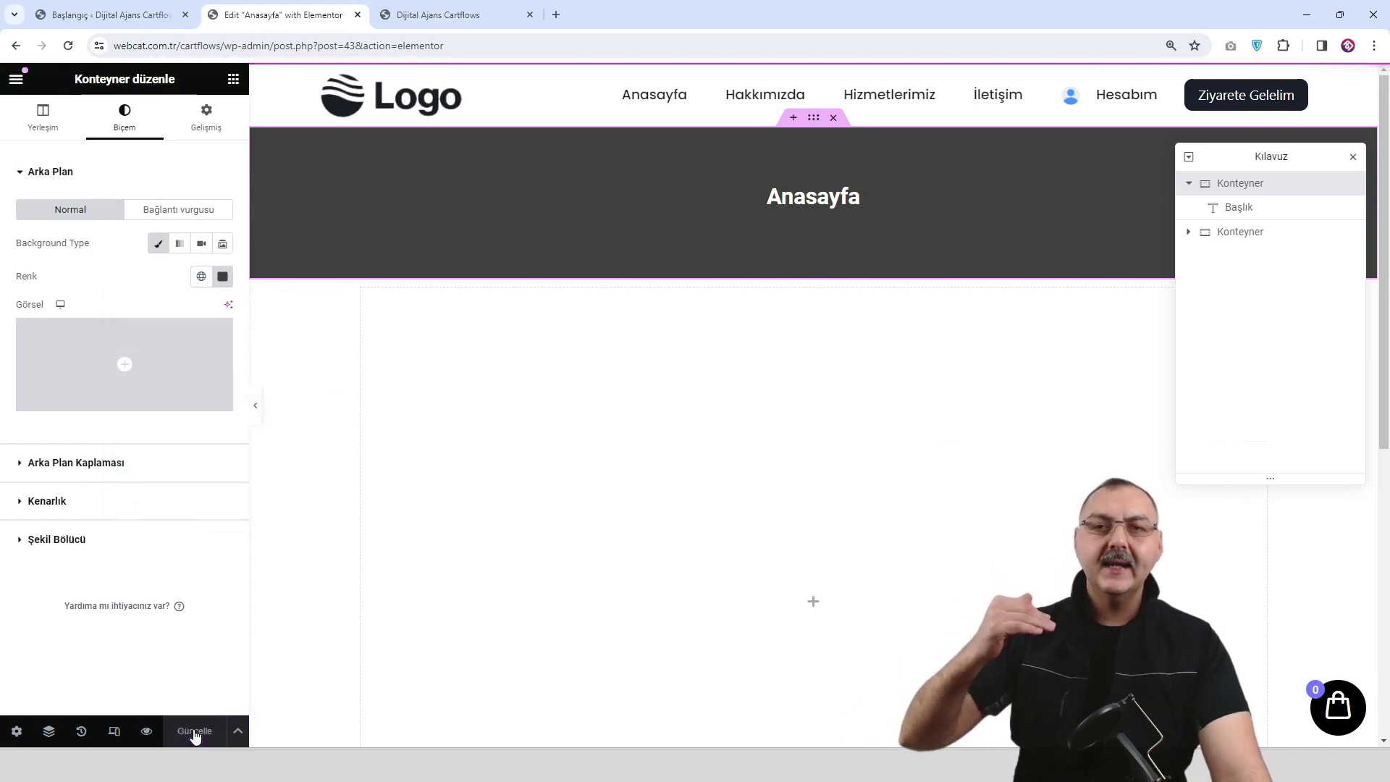
pyautogui.click(146, 731)
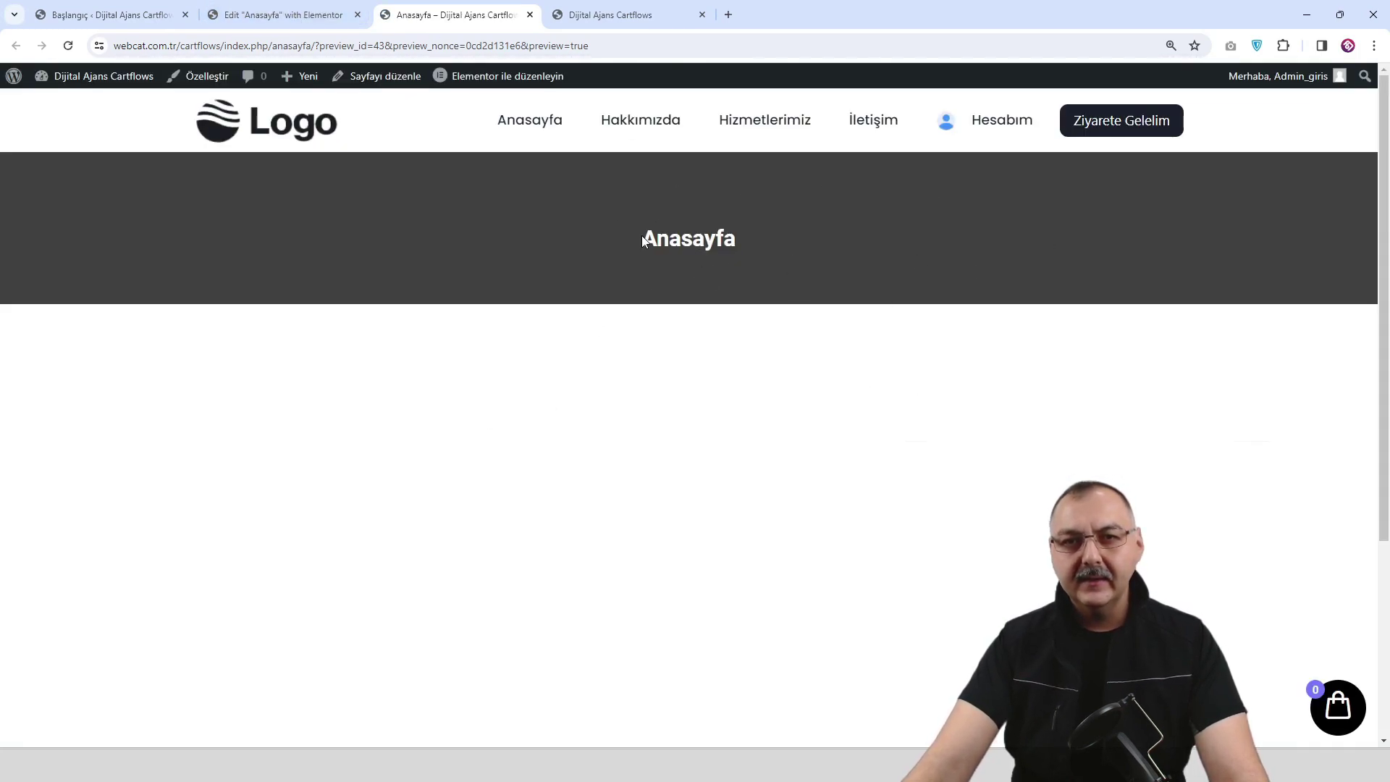
# Unlink the heading's margins, set the top margin to -23, and save.
pyautogui.click(294, 15)
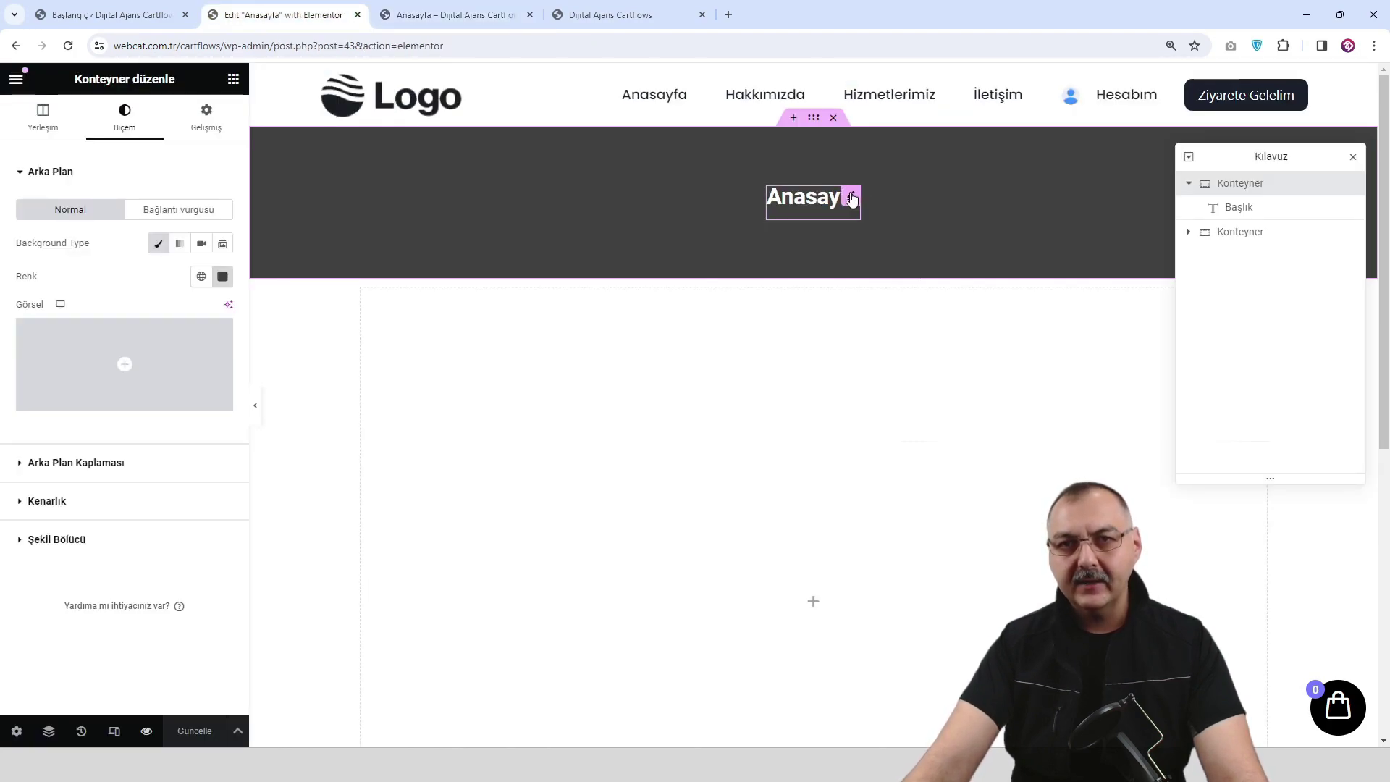
pyautogui.click(849, 198)
pyautogui.click(206, 112)
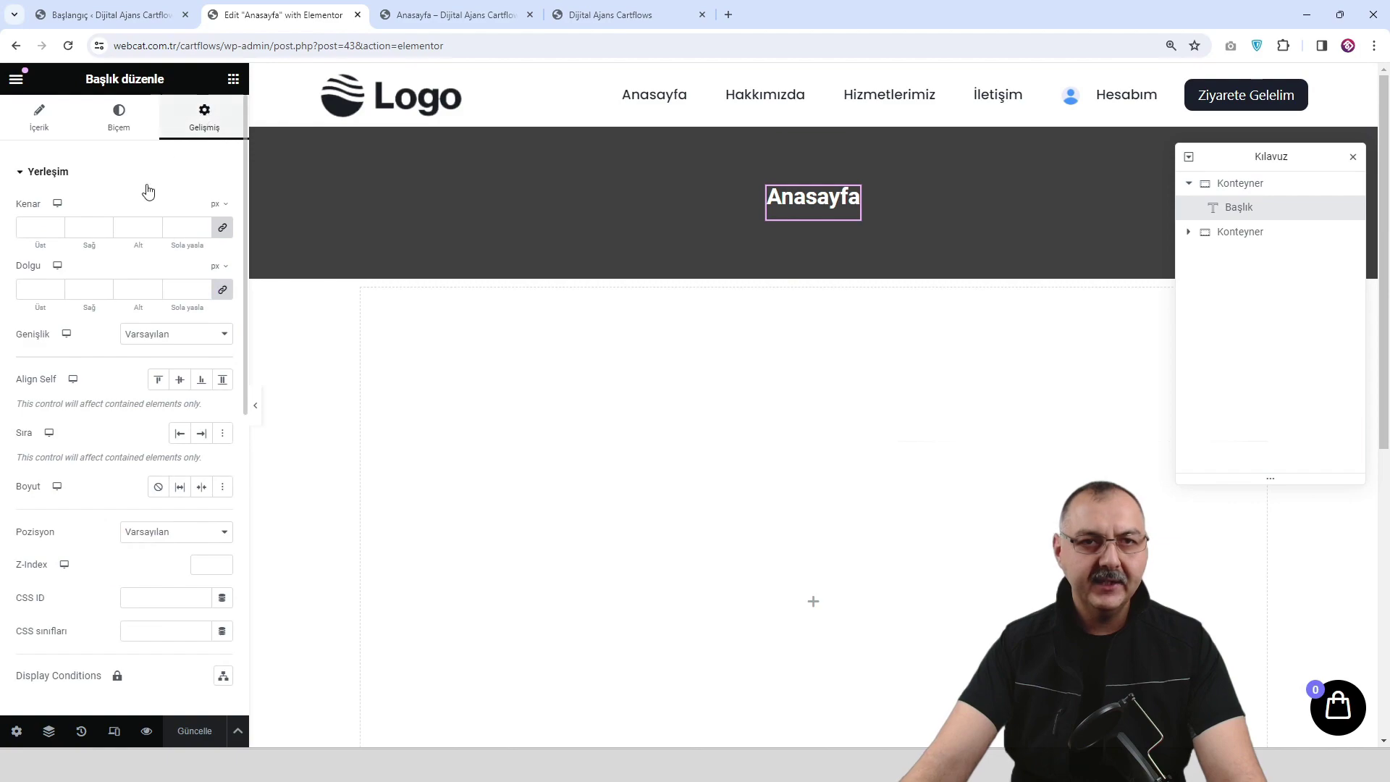
pyautogui.click(223, 227)
pyautogui.click(57, 230)
pyautogui.click(57, 230)
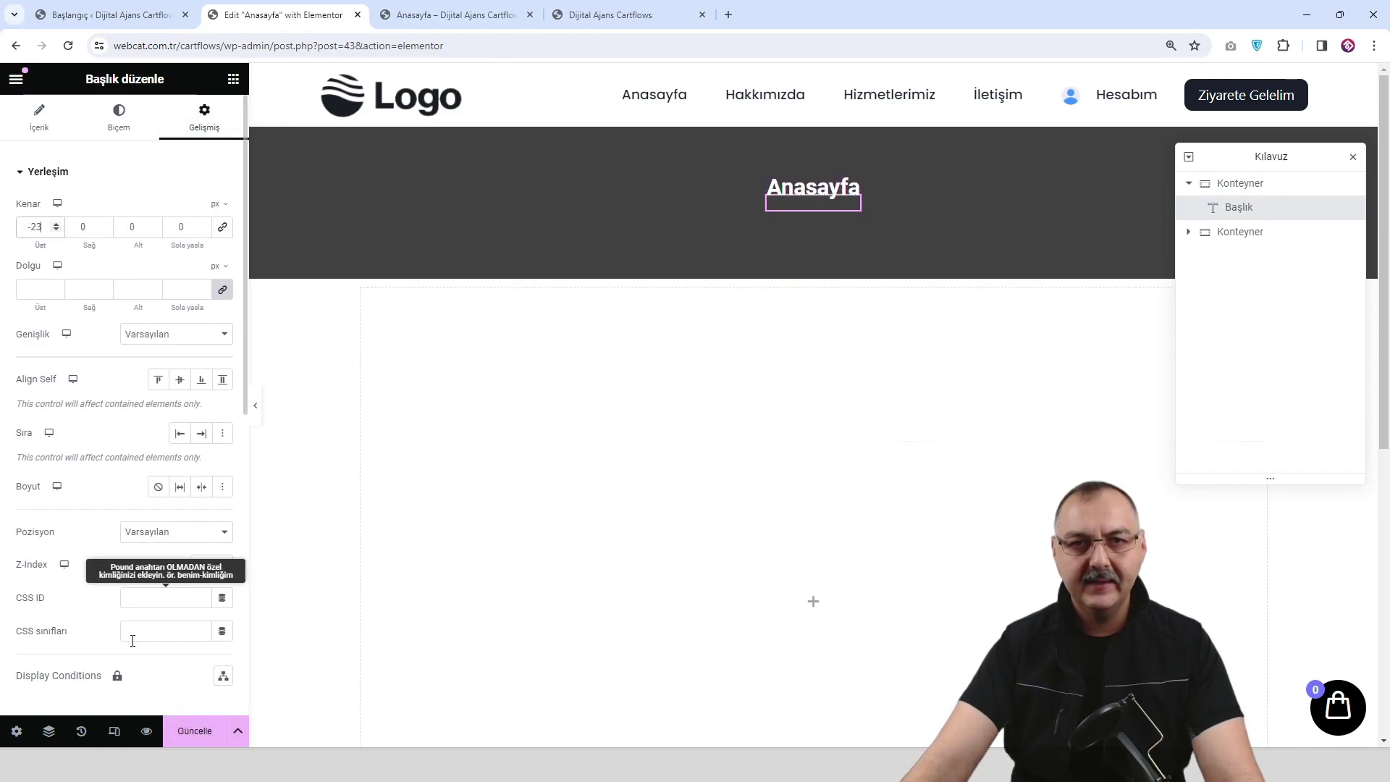
pyautogui.click(199, 734)
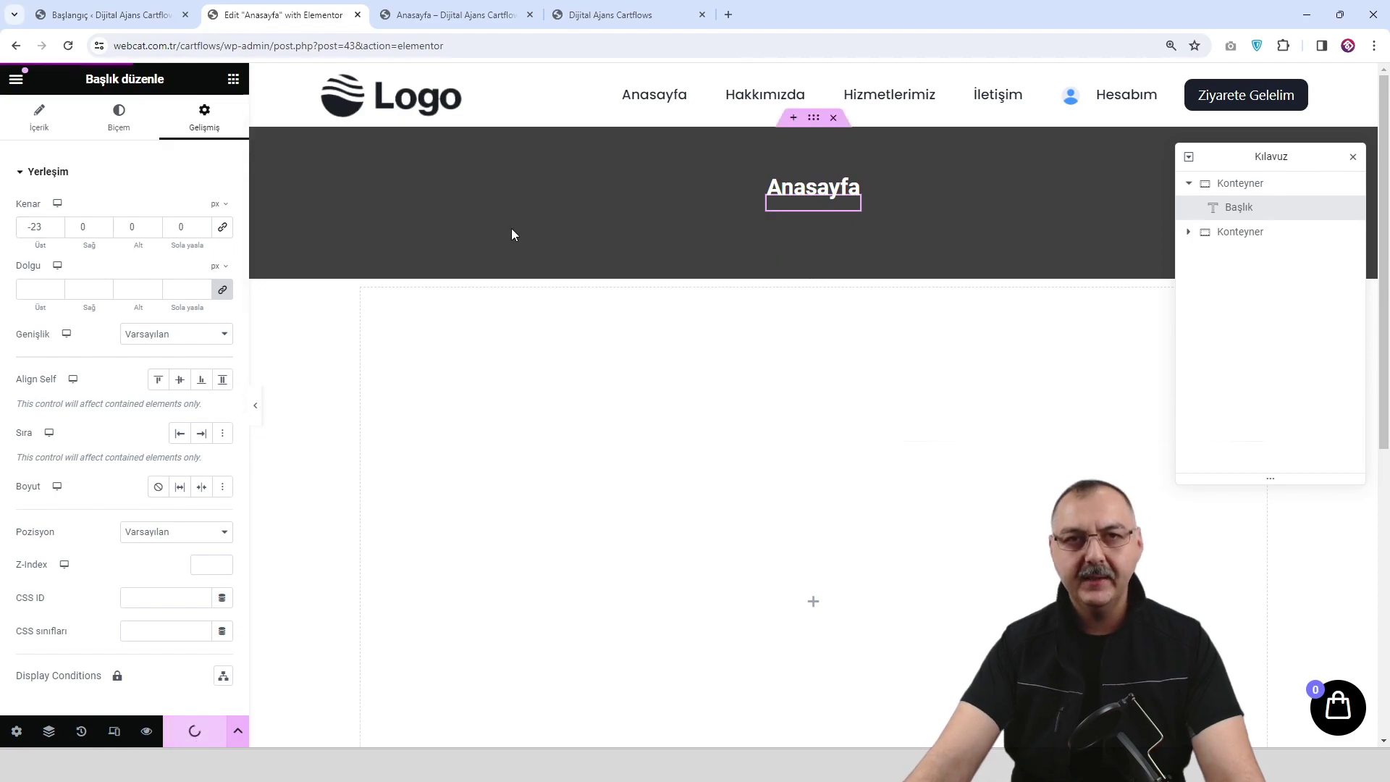
# Check the raised heading in the page preview, then return to the editor.
pyautogui.click(477, 18)
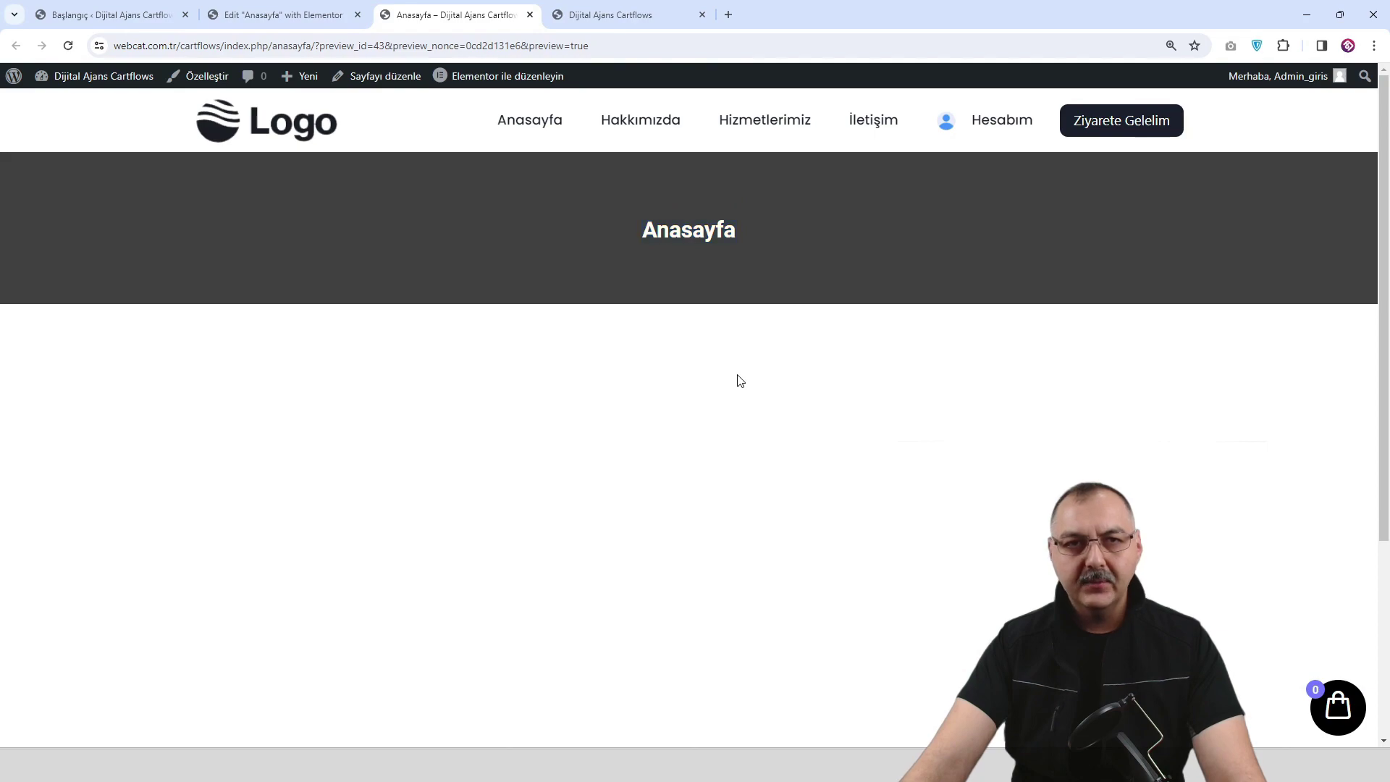
pyautogui.click(309, 15)
pyautogui.scroll(-5, 657, 425)
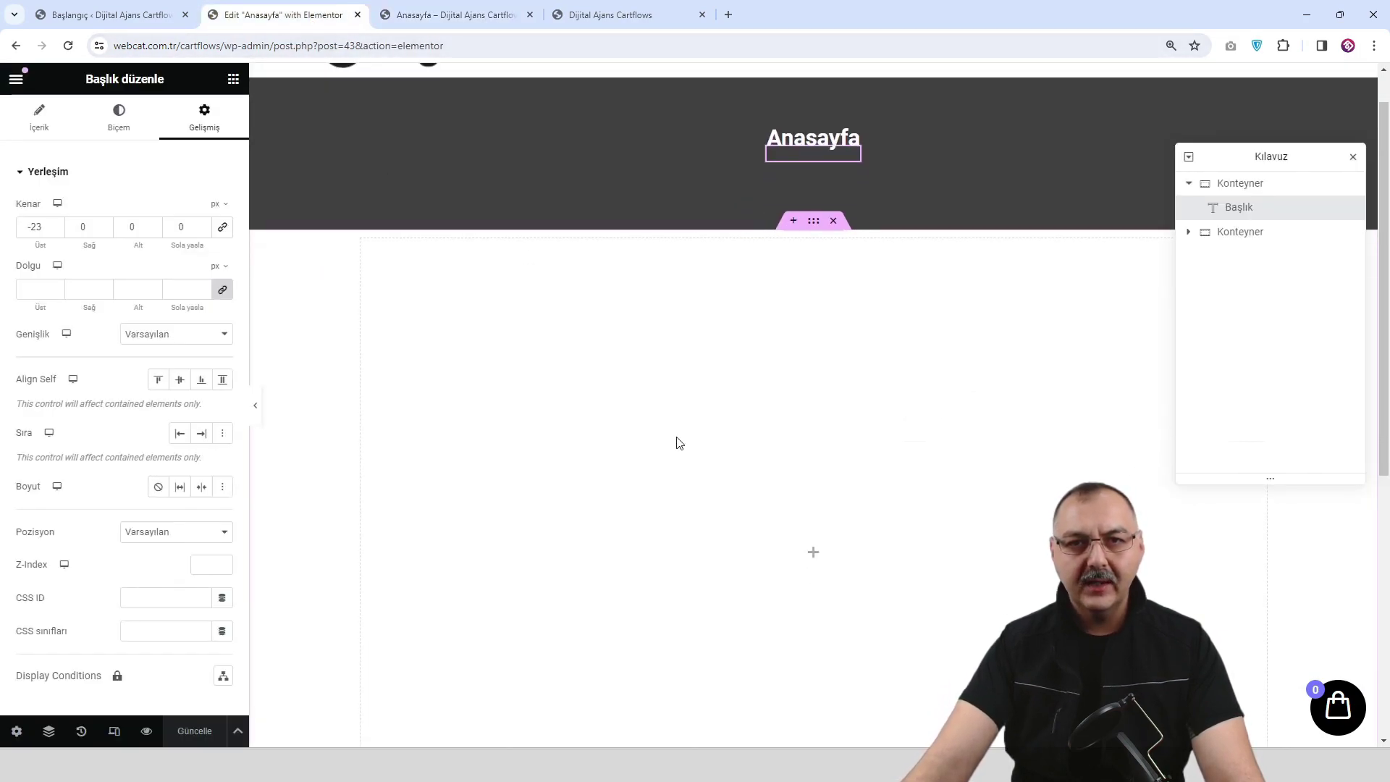
pyautogui.scroll(5, 741, 494)
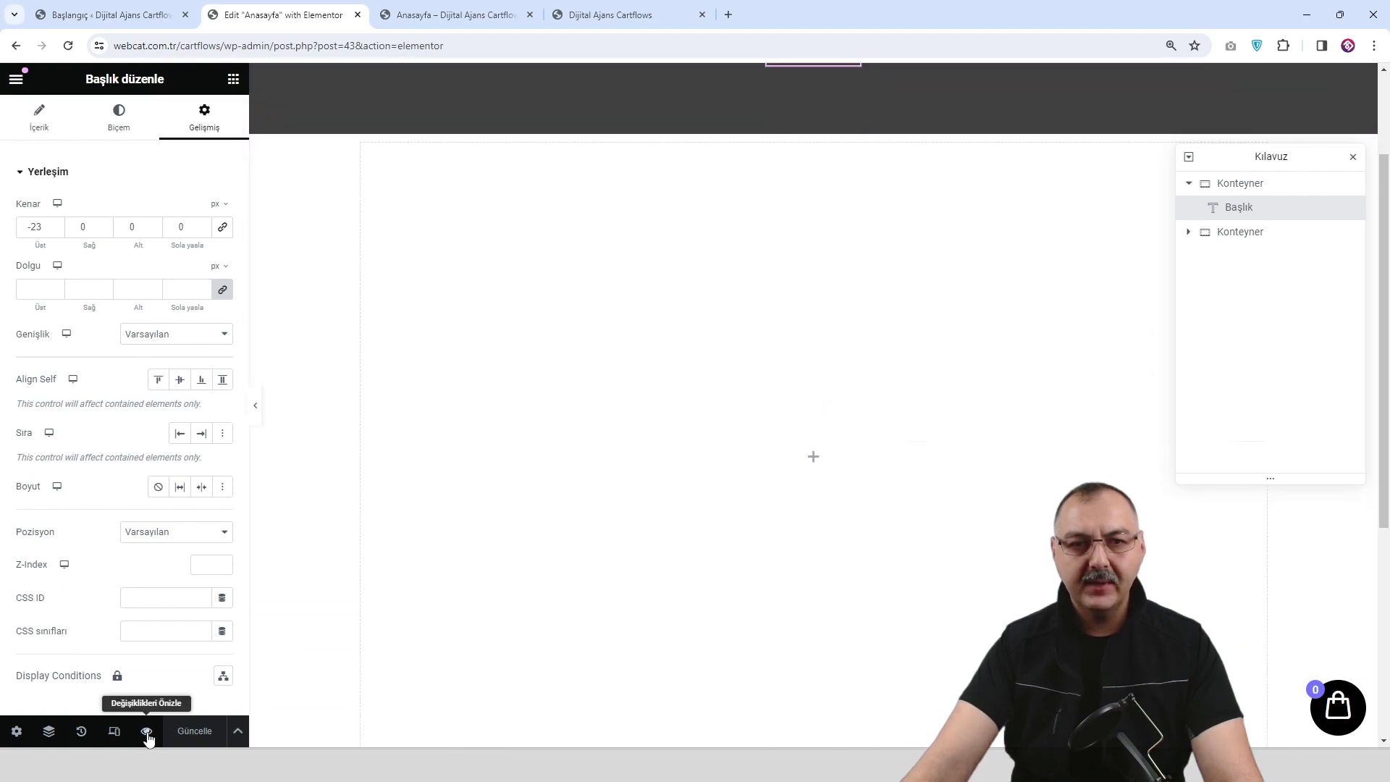
# Reopen fresh page previews and scroll through to confirm the banner placement.
pyautogui.click(146, 731)
pyautogui.scroll(-3, 710, 352)
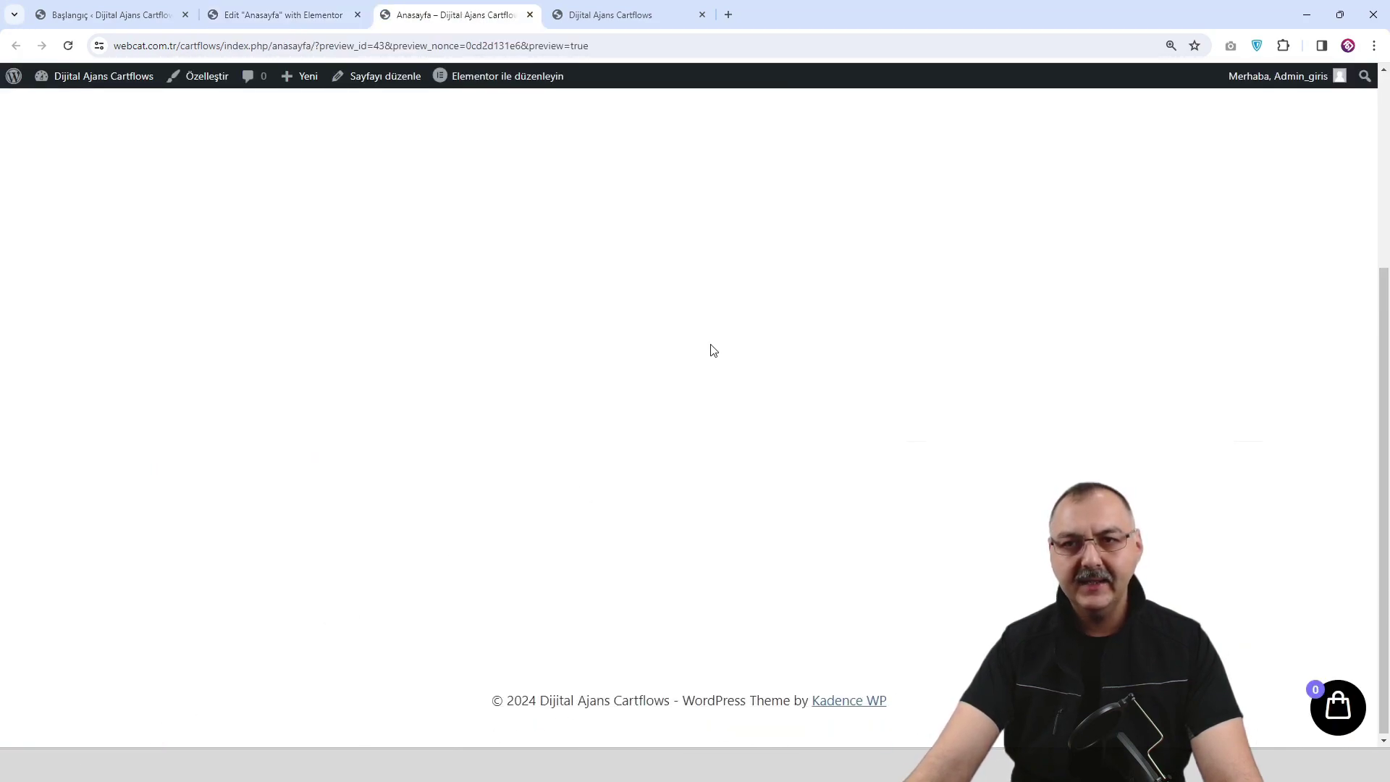
pyautogui.scroll(3, 710, 352)
pyautogui.scroll(-3, 710, 353)
pyautogui.scroll(3, 709, 355)
pyautogui.scroll(-3, 708, 355)
pyautogui.scroll(3, 704, 354)
pyautogui.scroll(-3, 701, 357)
pyautogui.scroll(3, 695, 366)
pyautogui.scroll(1, 700, 347)
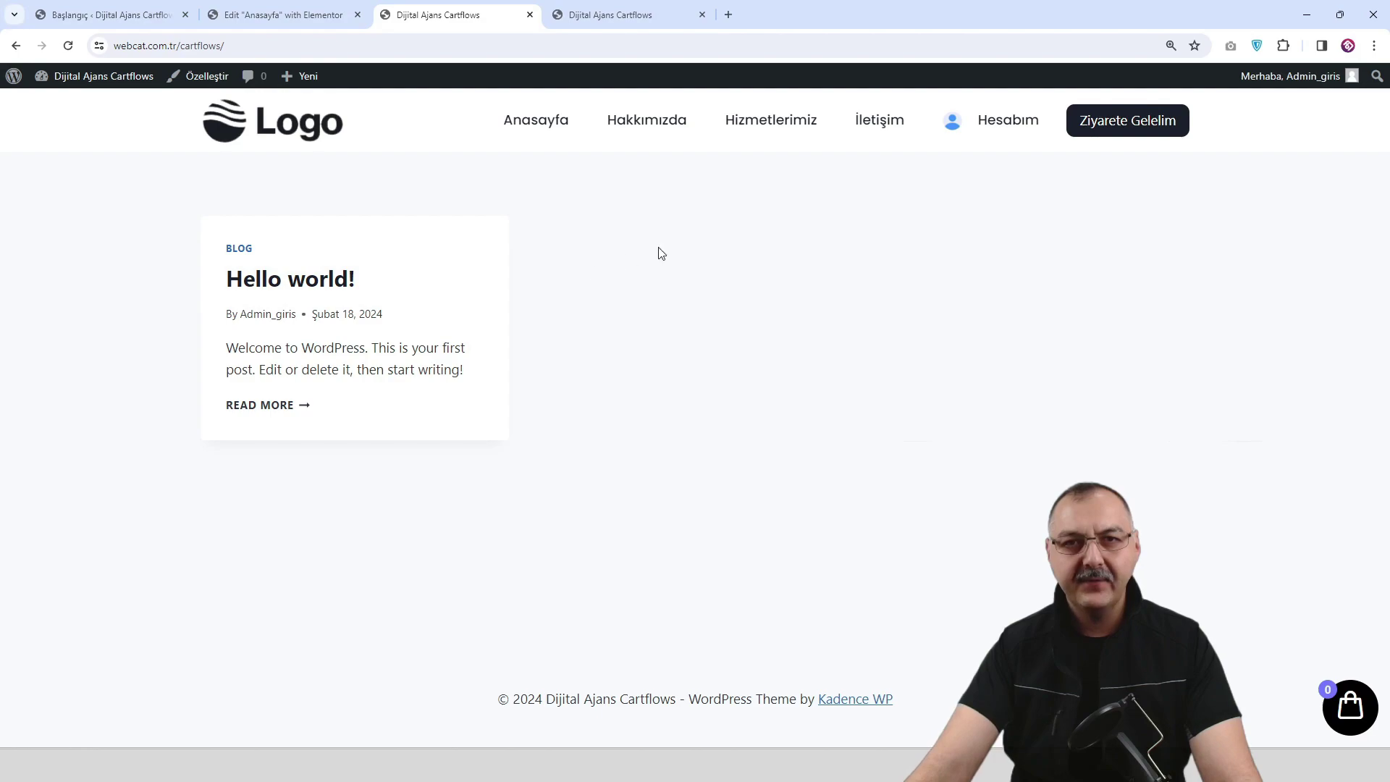
pyautogui.click(254, 16)
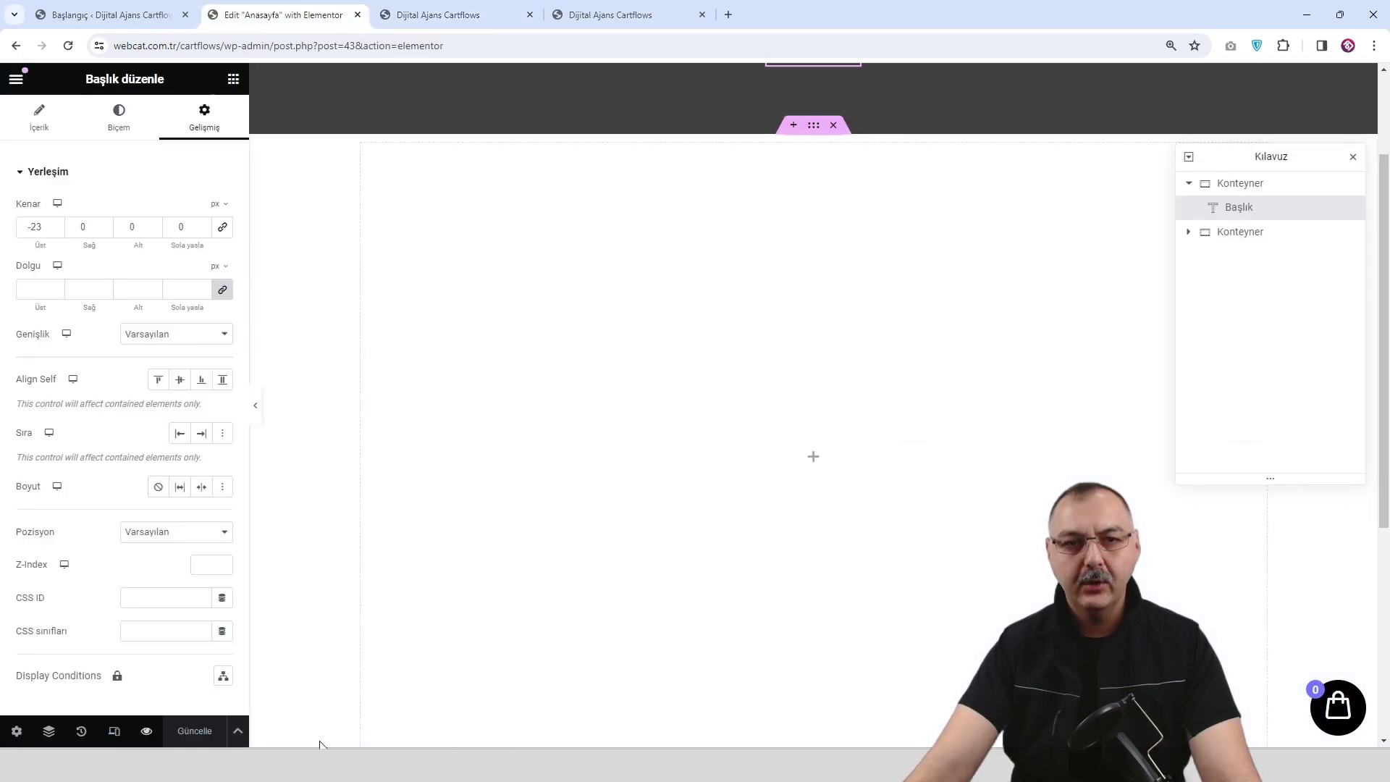
pyautogui.click(147, 736)
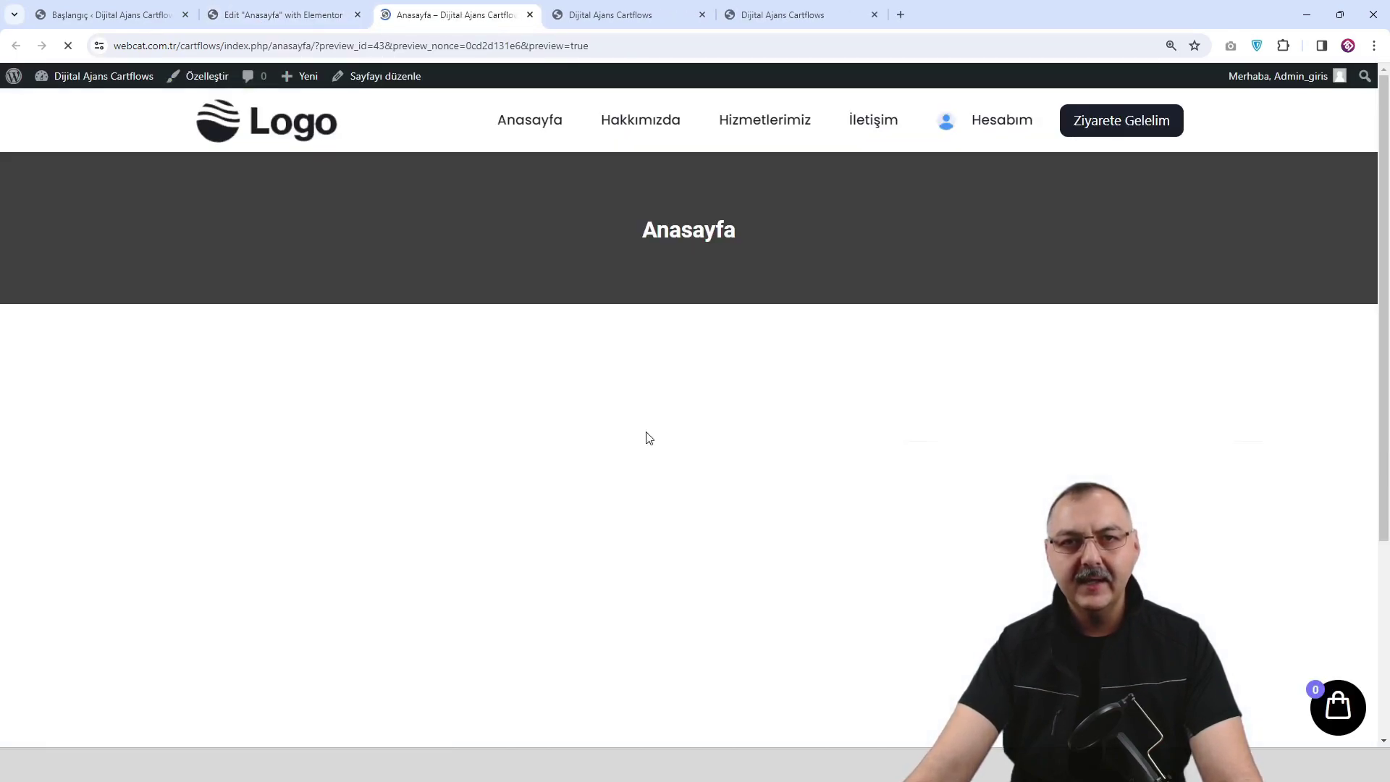
# Switch from the preview to the WordPress admin dashboard.
pyautogui.scroll(-3, 598, 476)
pyautogui.scroll(3, 599, 475)
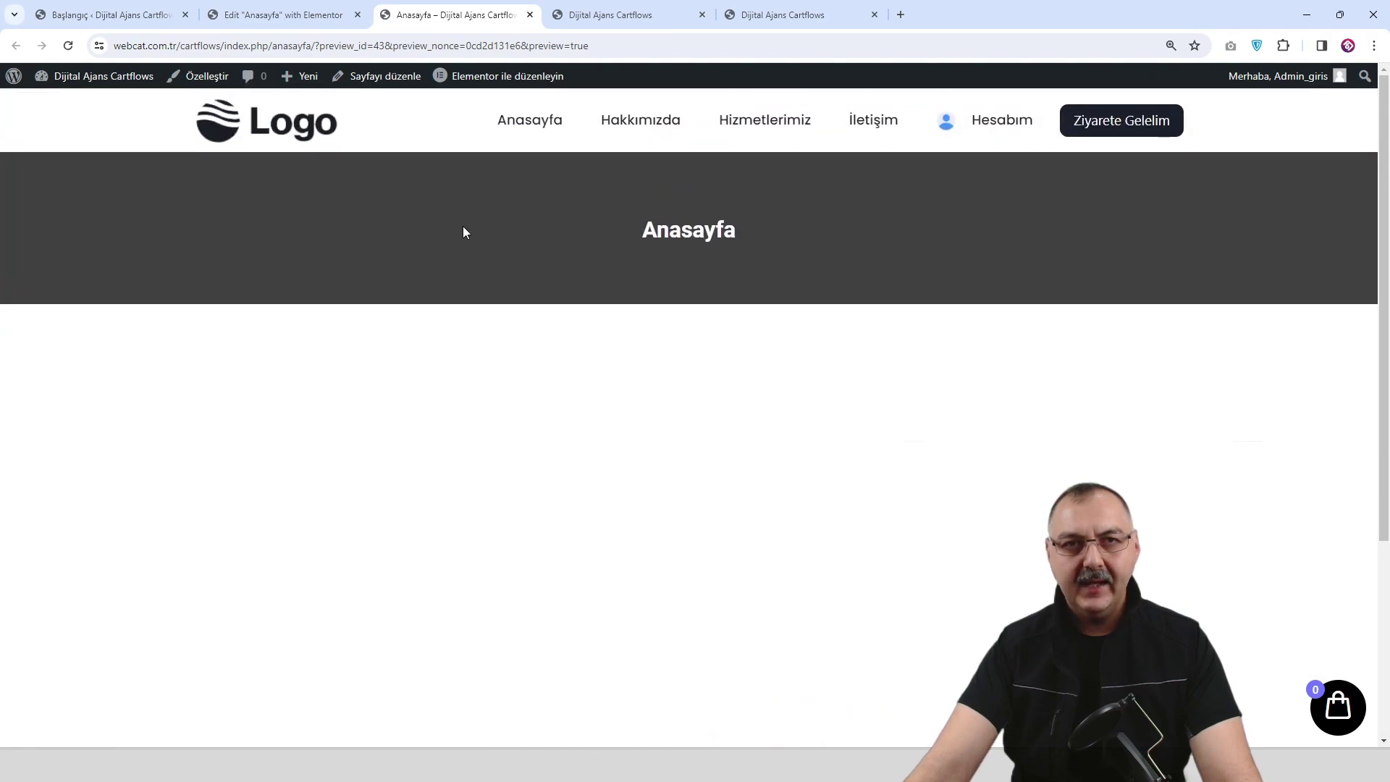
pyautogui.click(104, 22)
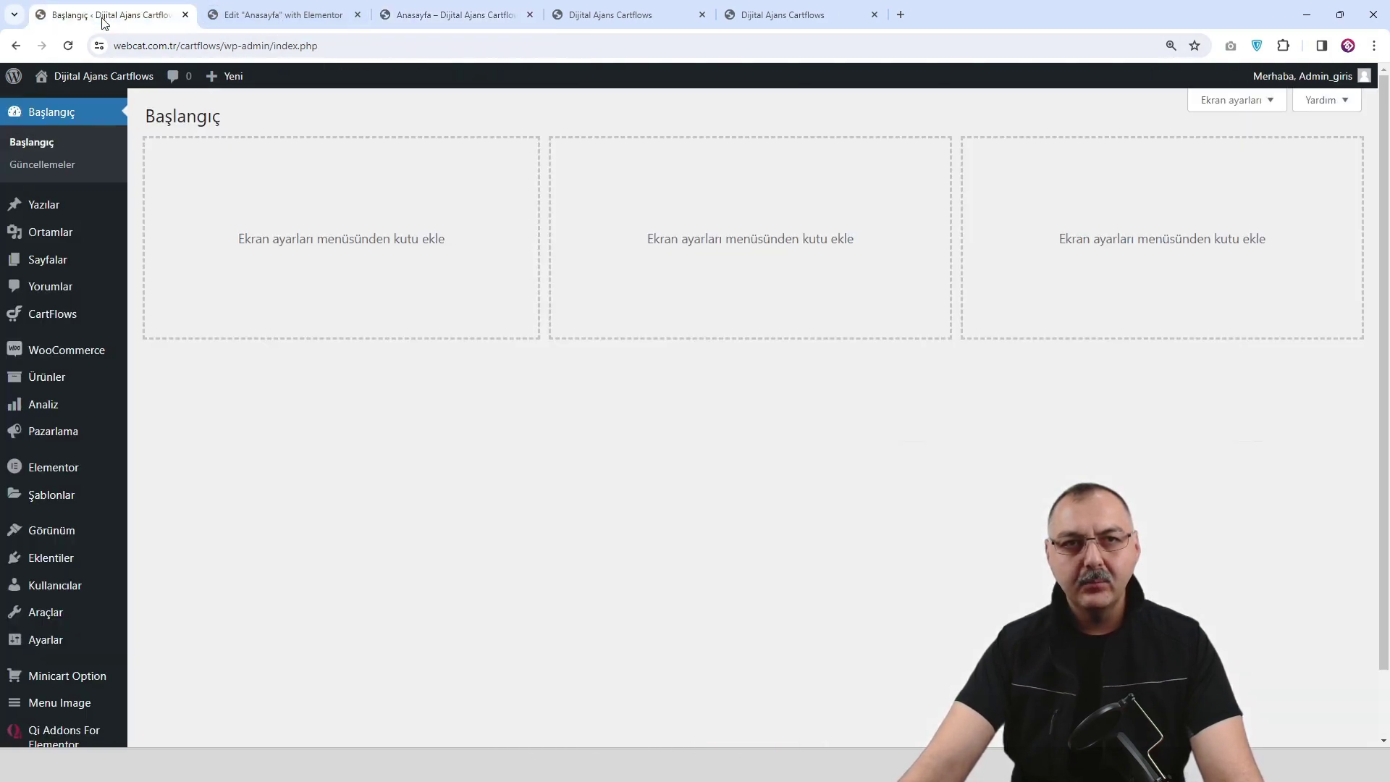
pyautogui.scroll(-1, 62, 301)
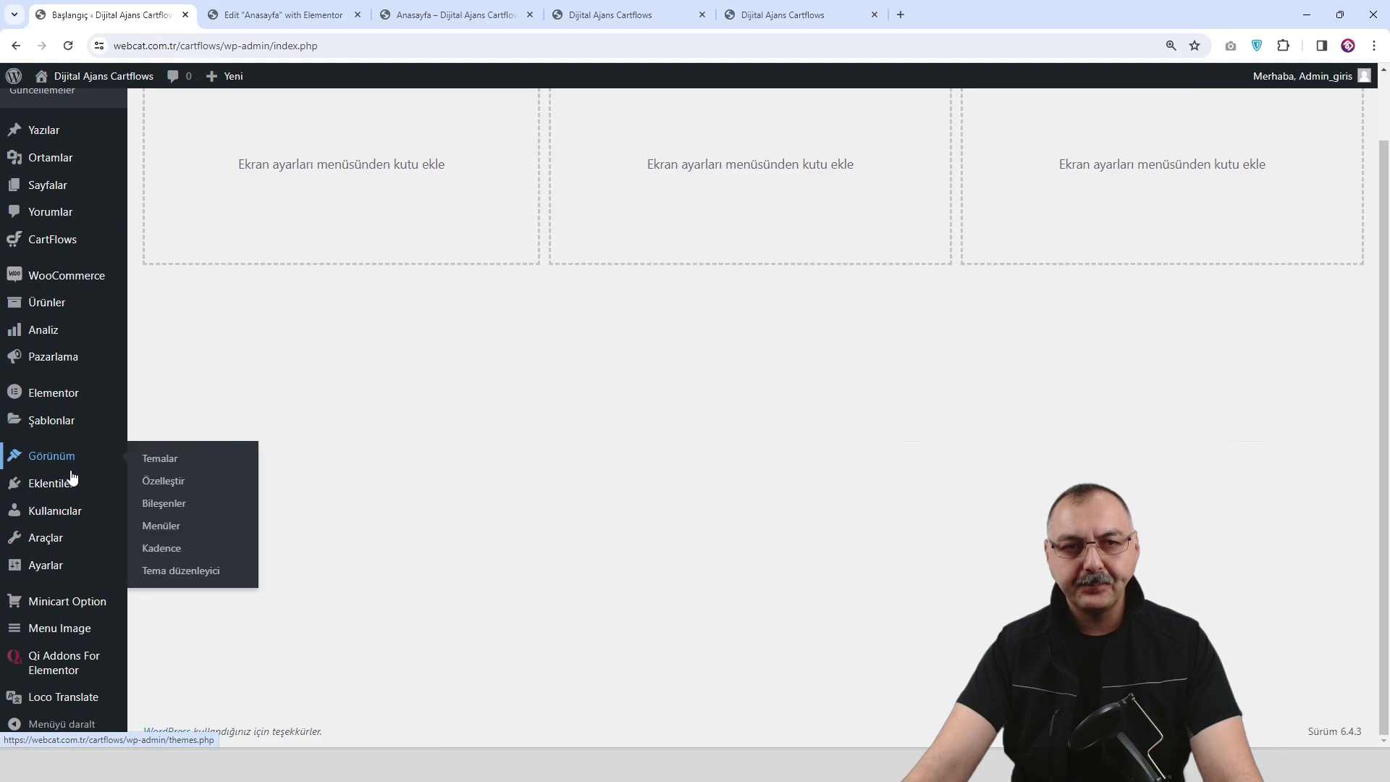
# In Reading settings, set Anasayfa as the static homepage, save, and view the front page.
pyautogui.moveTo(68, 576)
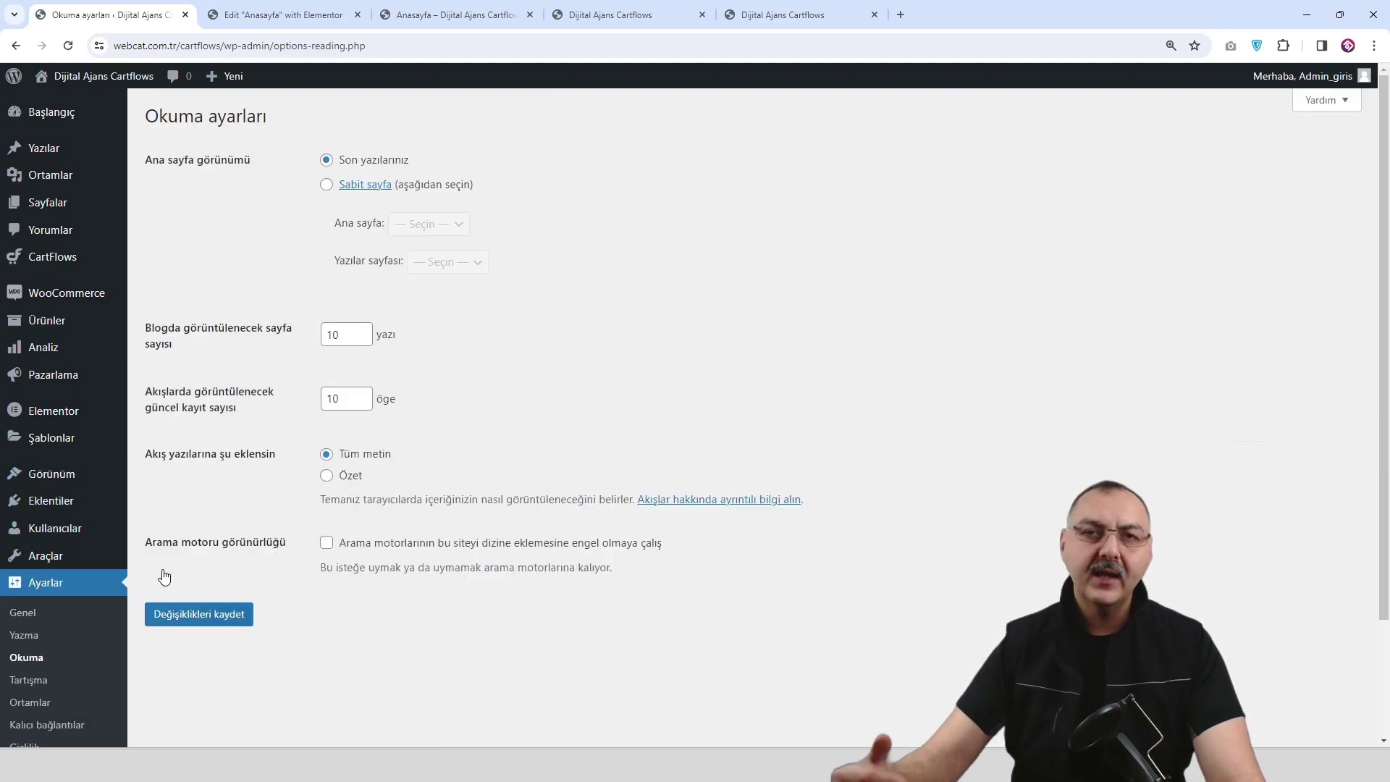
pyautogui.click(327, 185)
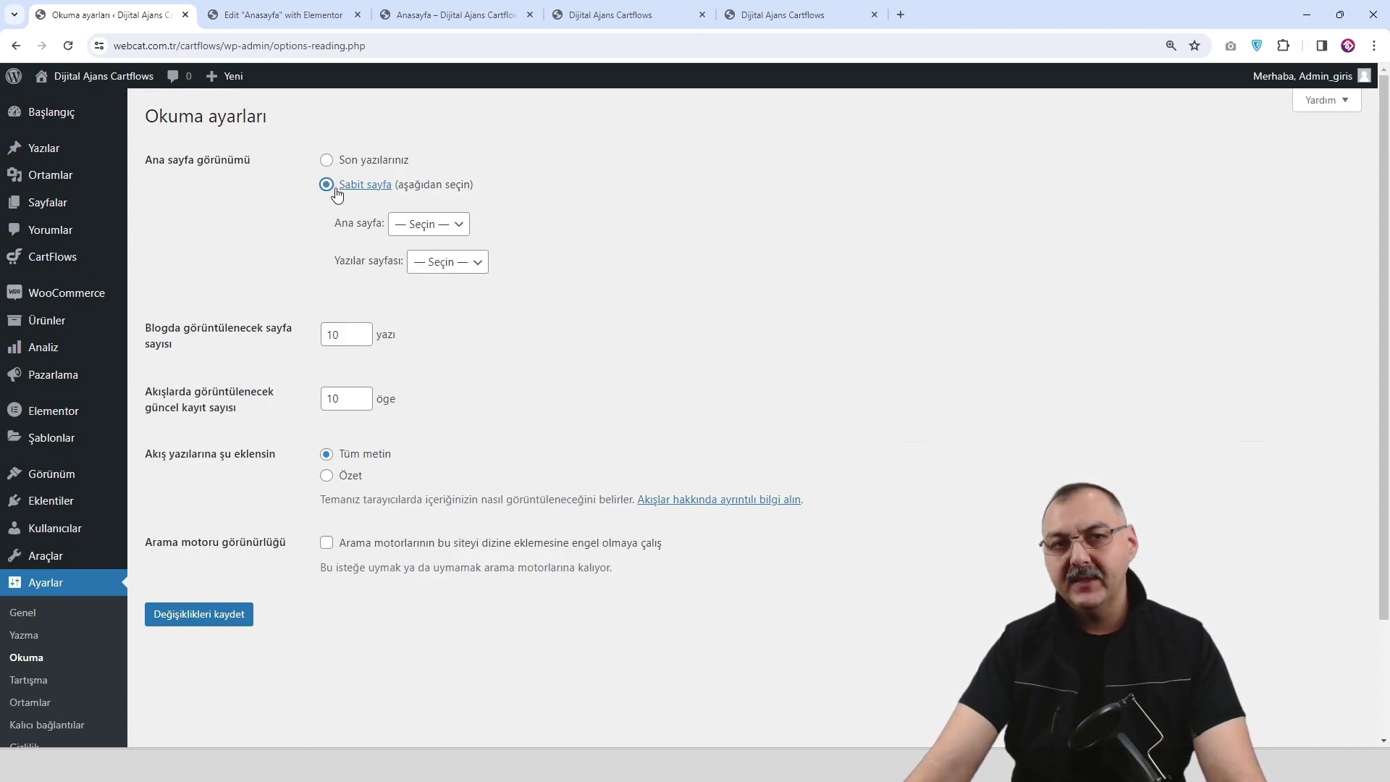
pyautogui.click(428, 227)
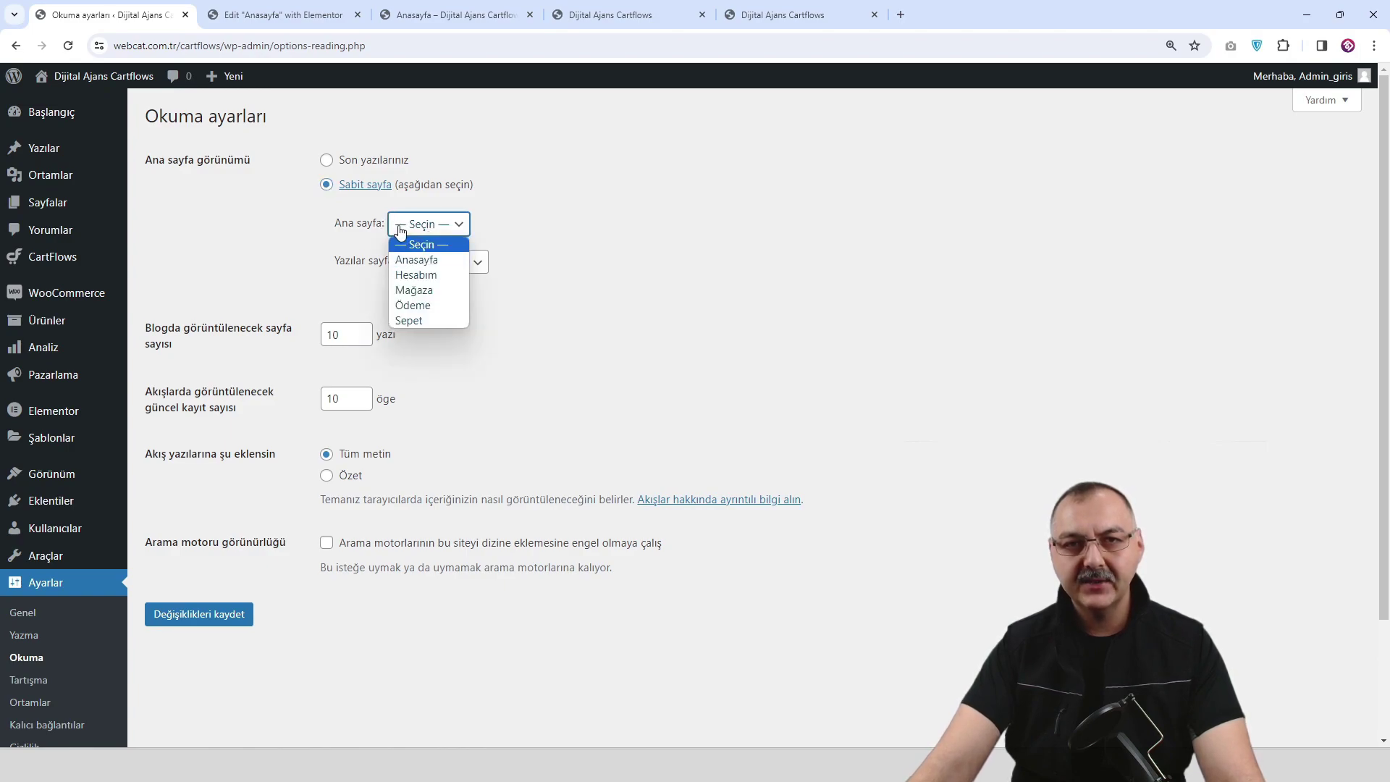
pyautogui.click(424, 262)
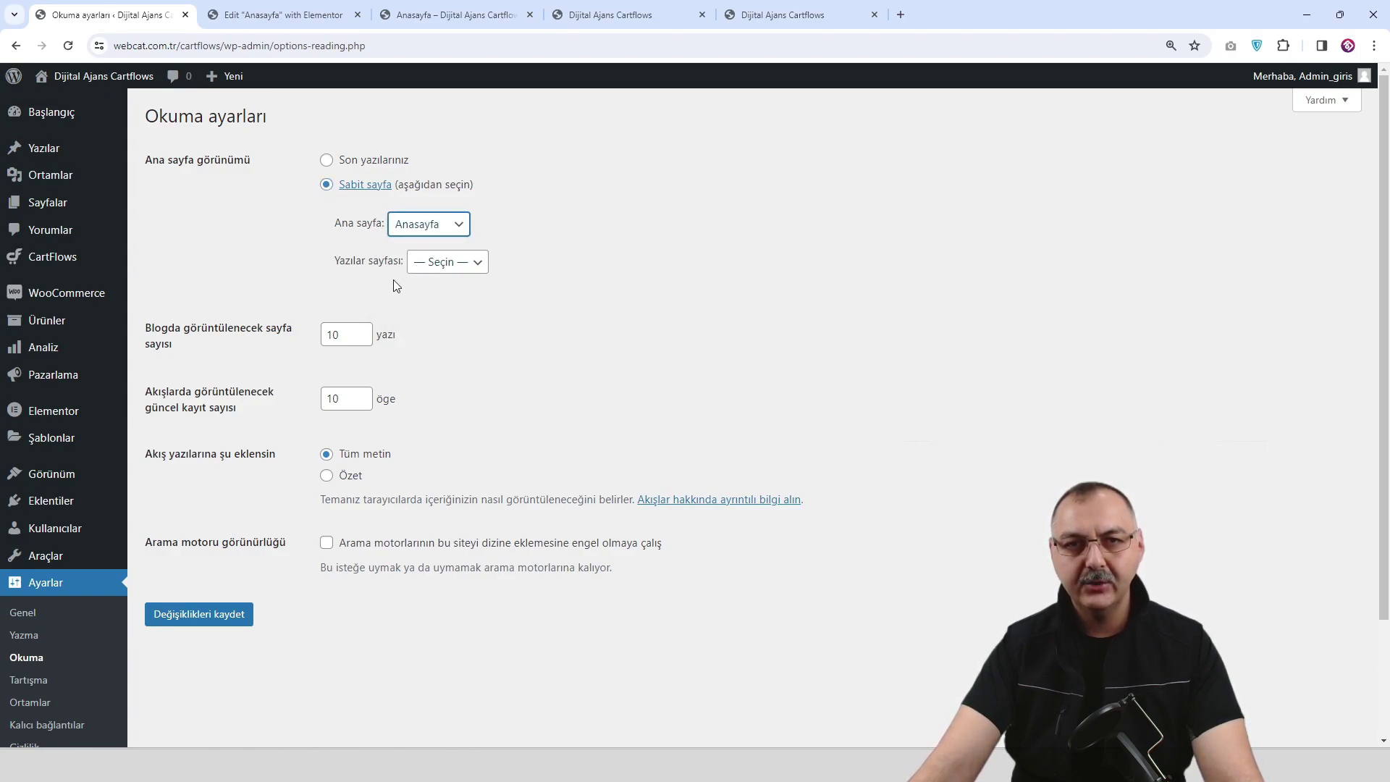
pyautogui.scroll(-2, 368, 318)
pyautogui.click(210, 475)
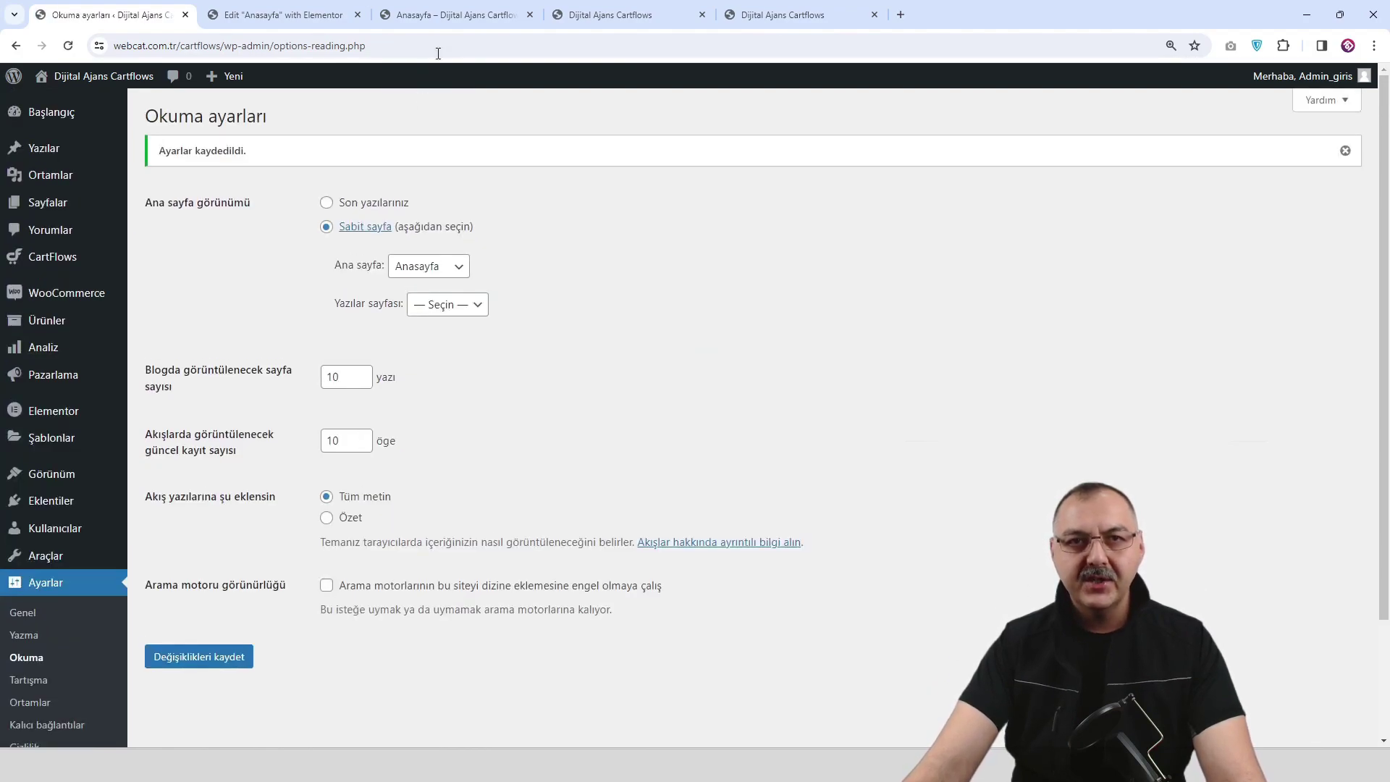
pyautogui.click(773, 20)
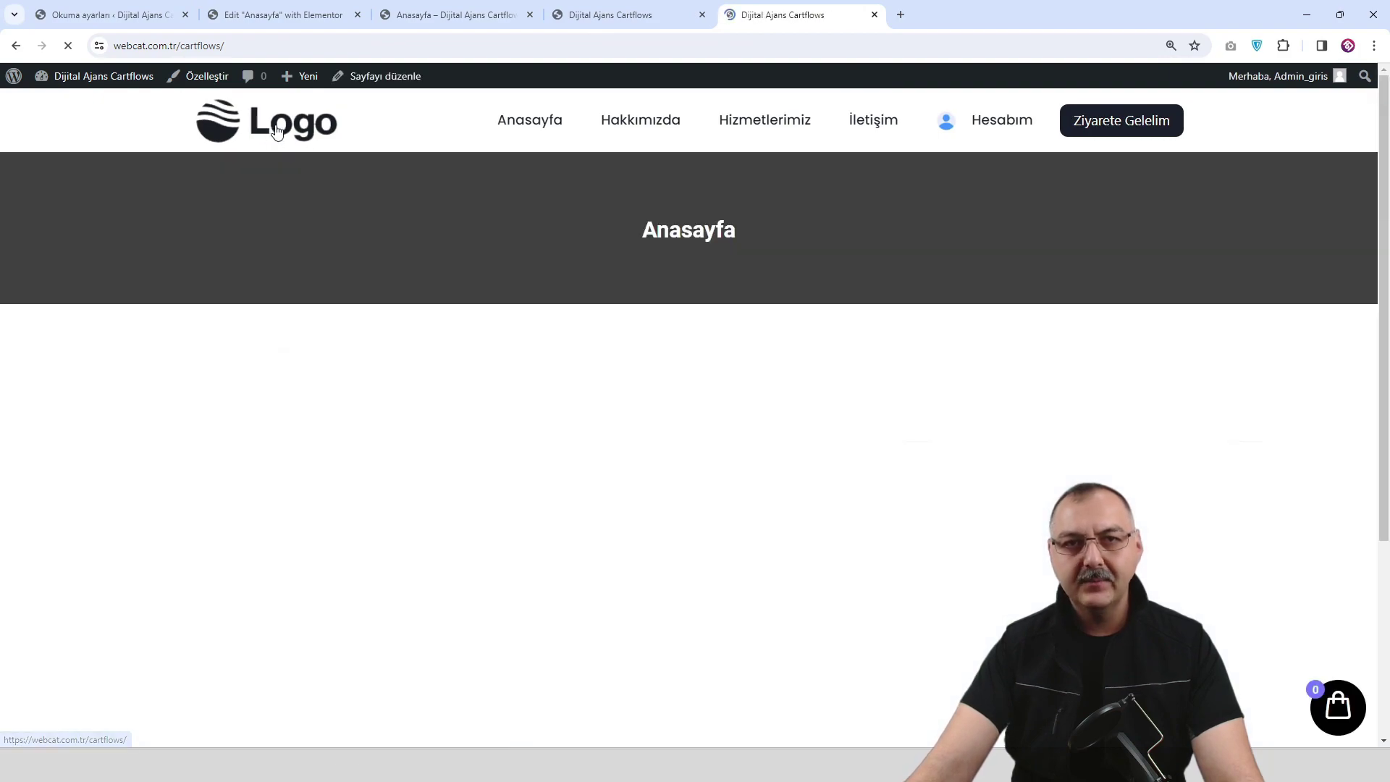
# Reload the site home page via the logo, then return to the Reading settings tab.
pyautogui.scroll(-3, 651, 319)
pyautogui.scroll(3, 650, 322)
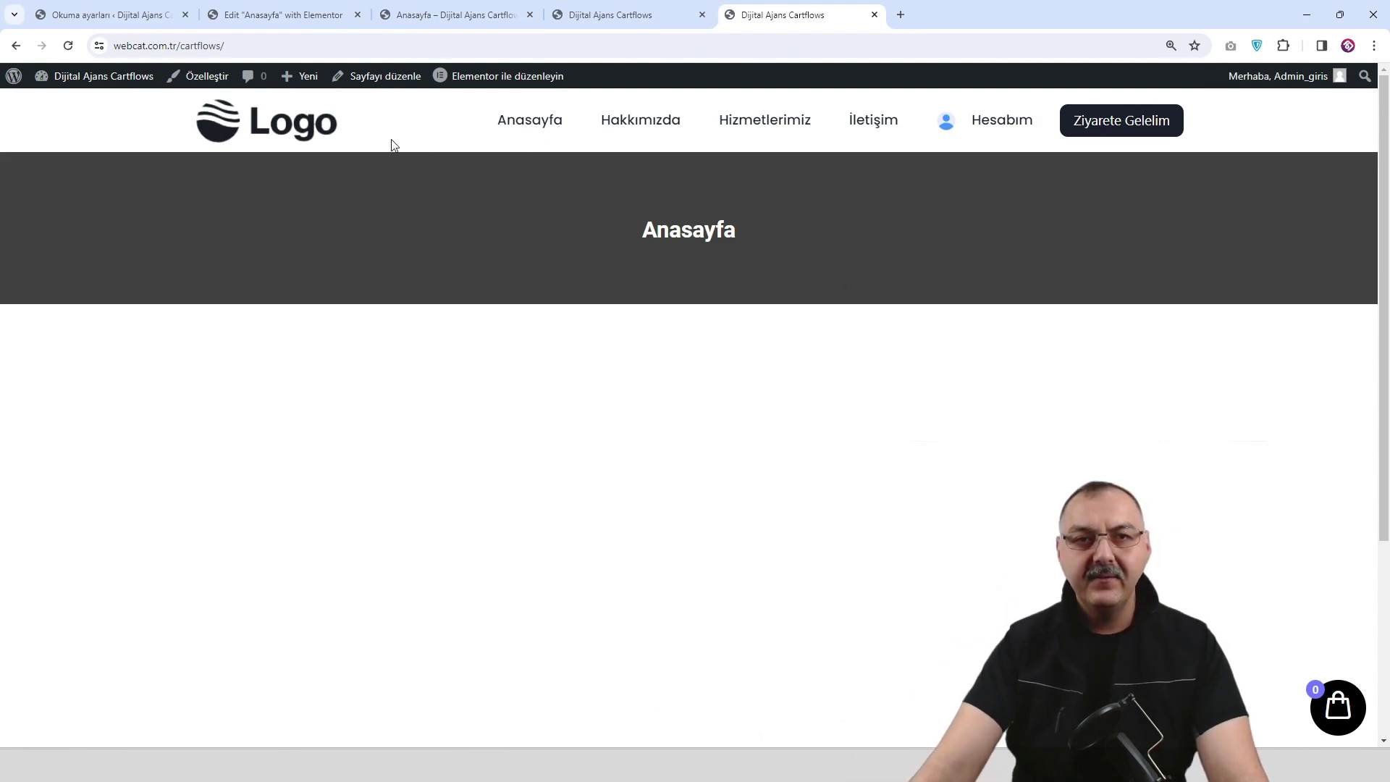
pyautogui.click(270, 129)
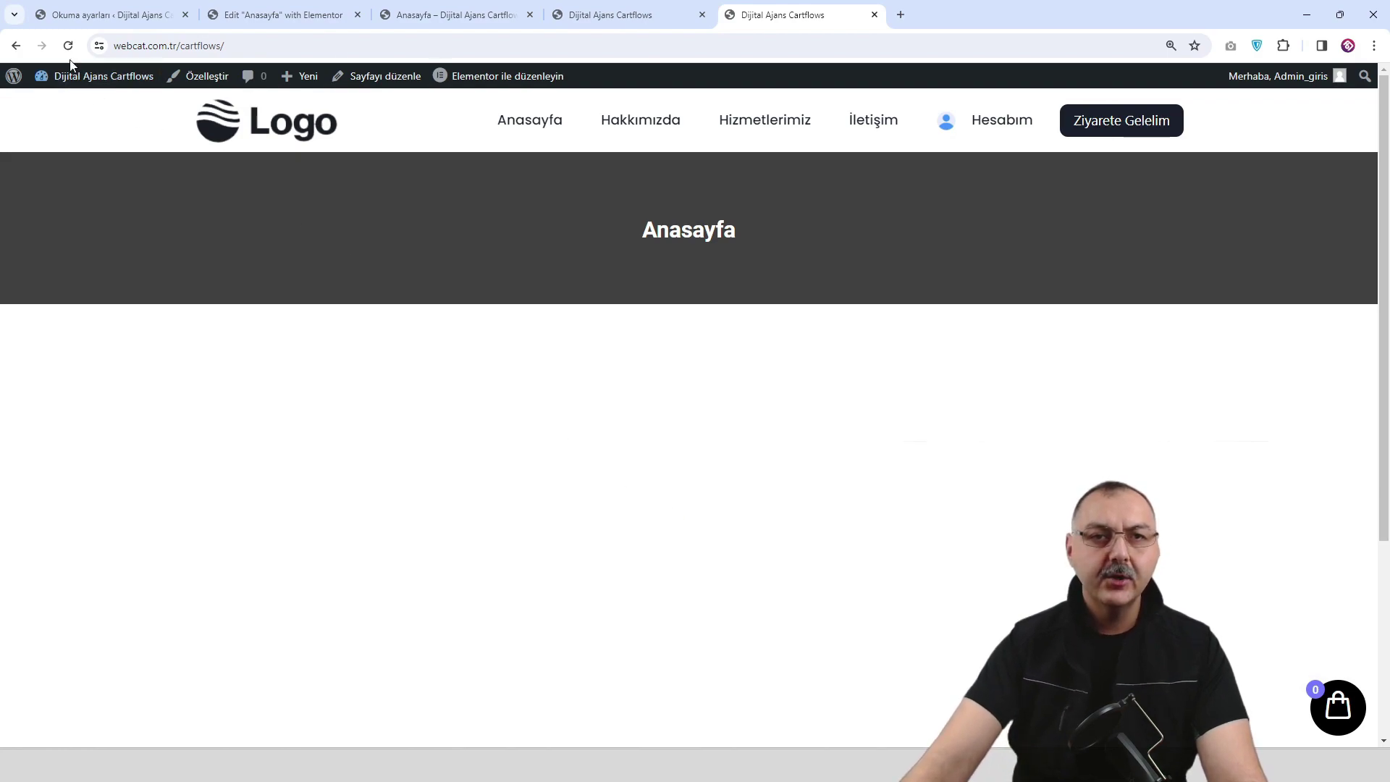
pyautogui.click(116, 15)
pyautogui.scroll(-2, 54, 312)
# Search plugins for 'yoast du', install and activate Yoast Duplicate Post, then open All Pages.
pyautogui.moveTo(56, 357)
pyautogui.click(213, 370)
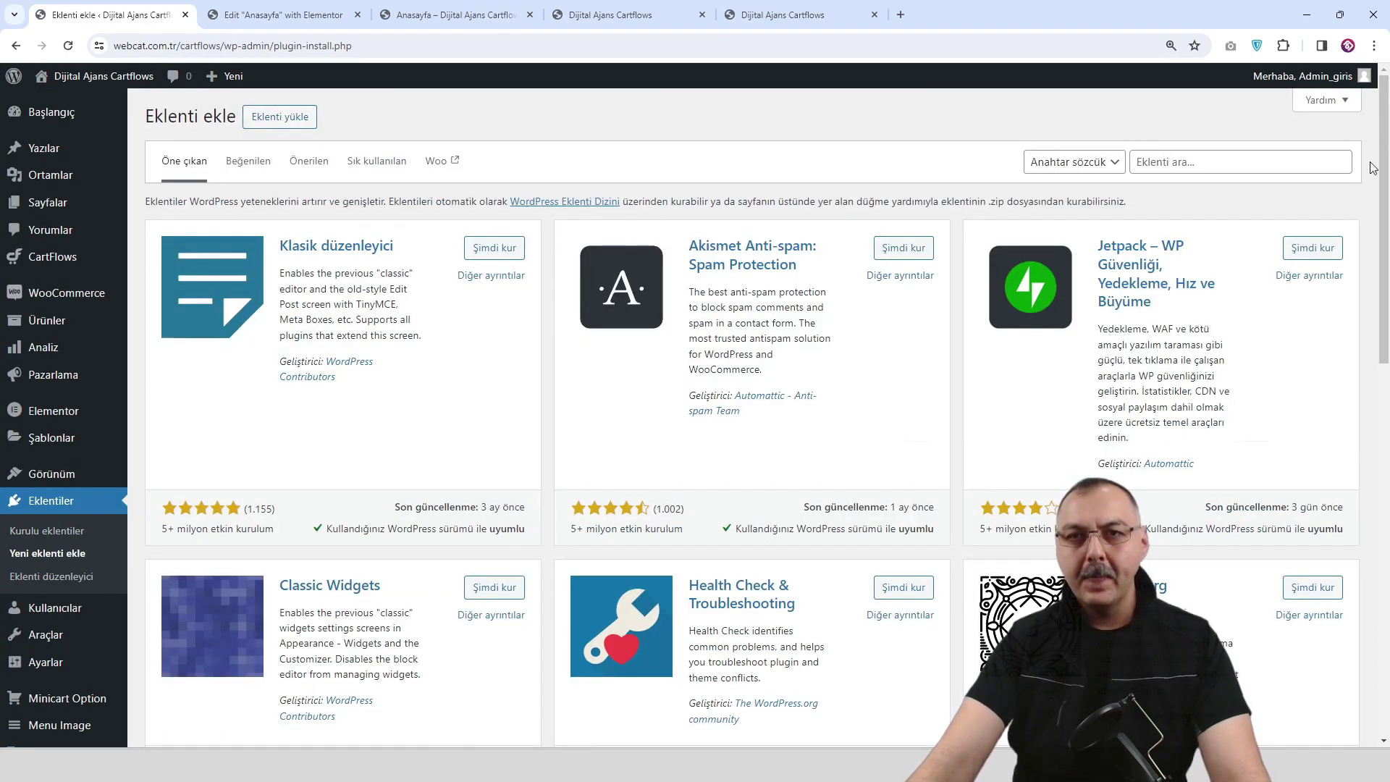
pyautogui.click(1235, 169)
pyautogui.write('yo')
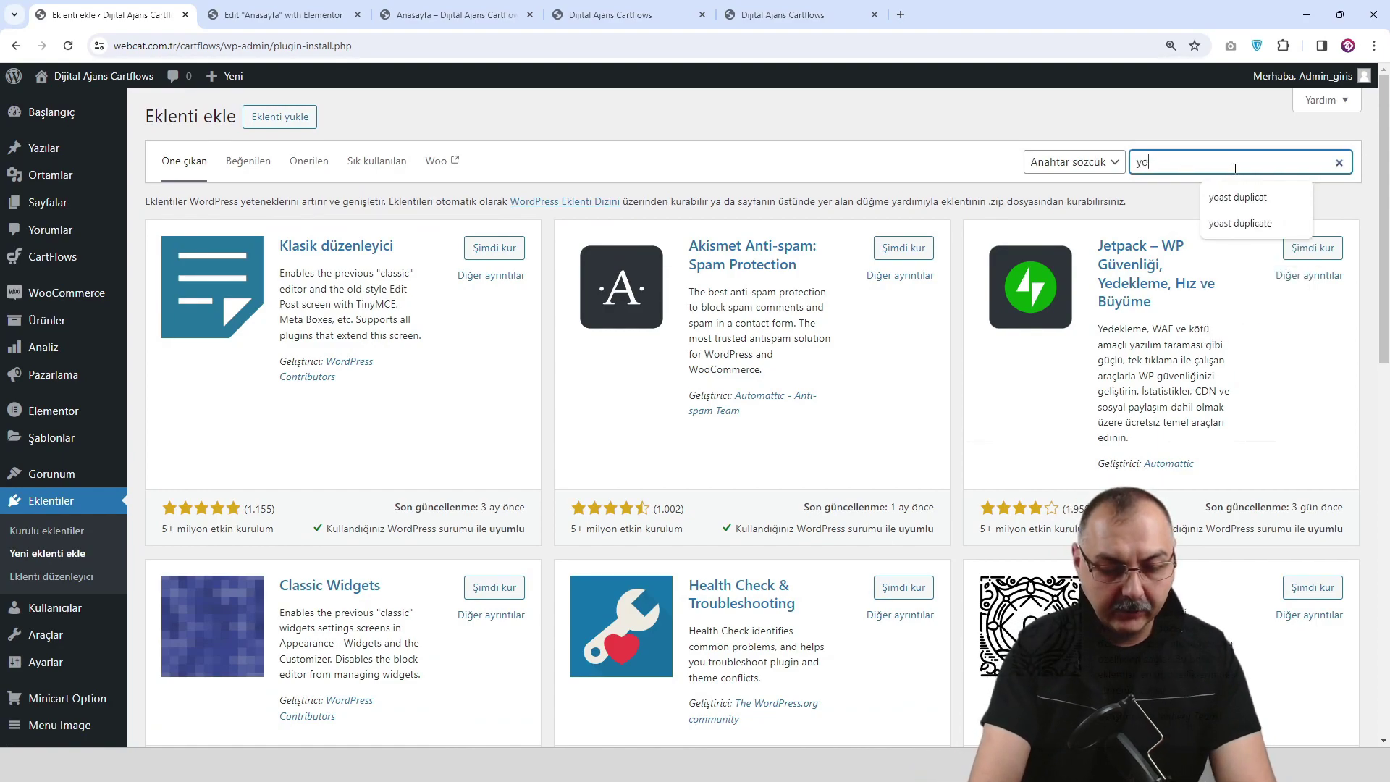
pyautogui.write('ast duplicat')
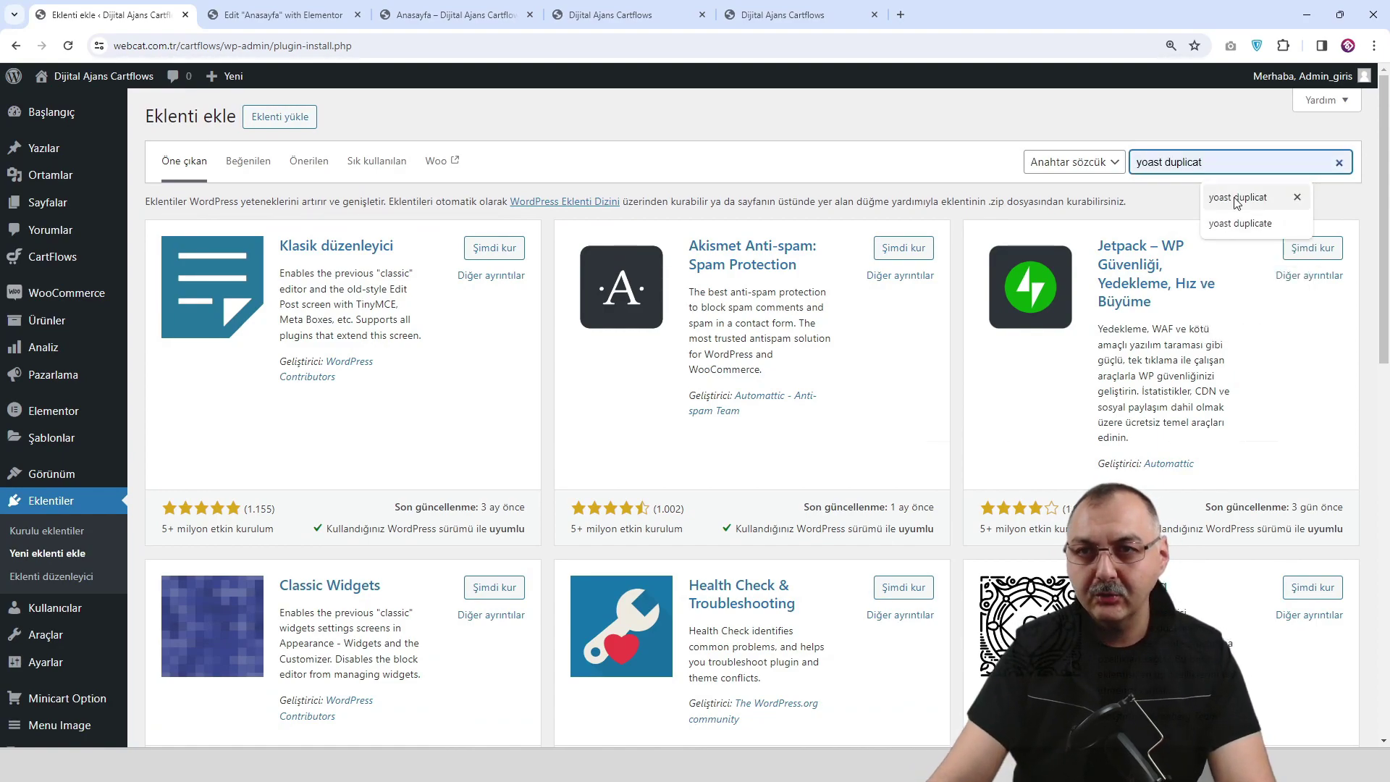
pyautogui.click(1240, 223)
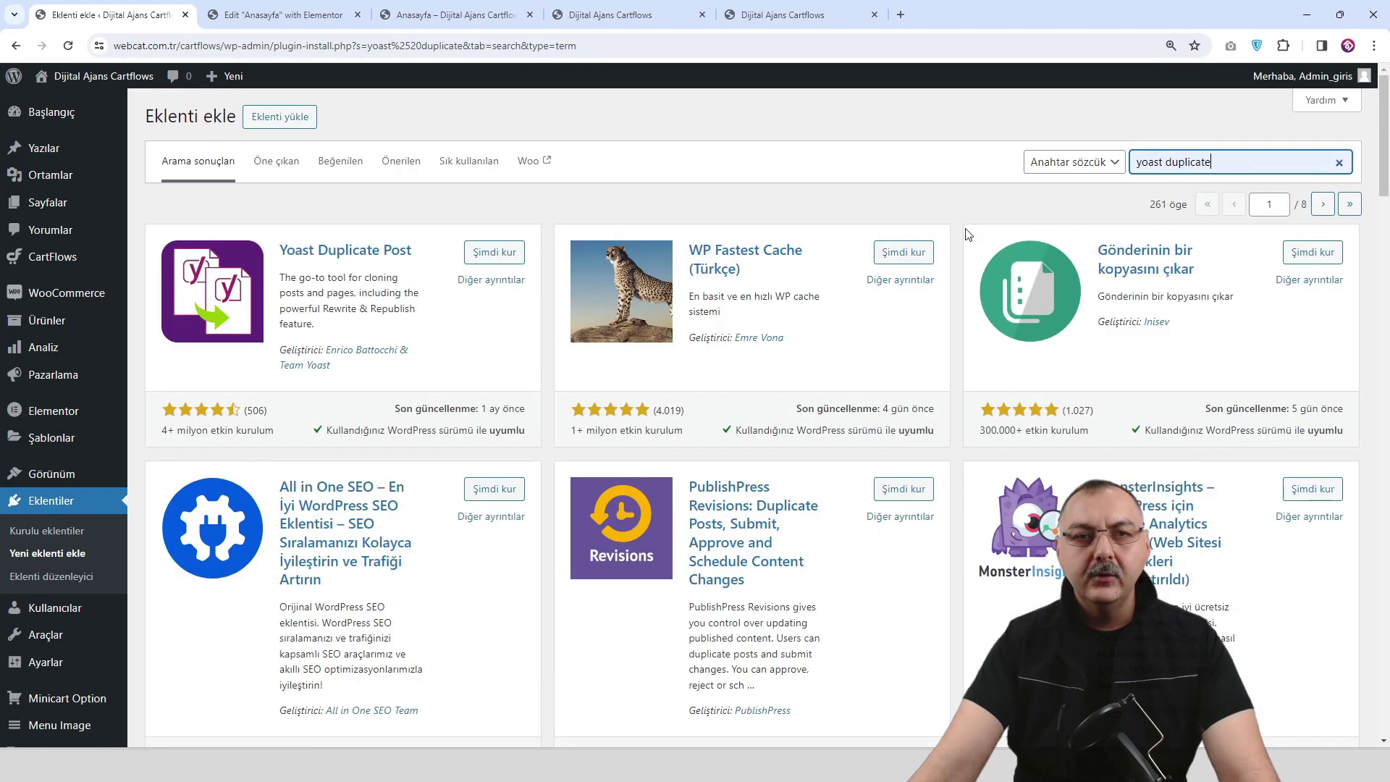
pyautogui.click(489, 255)
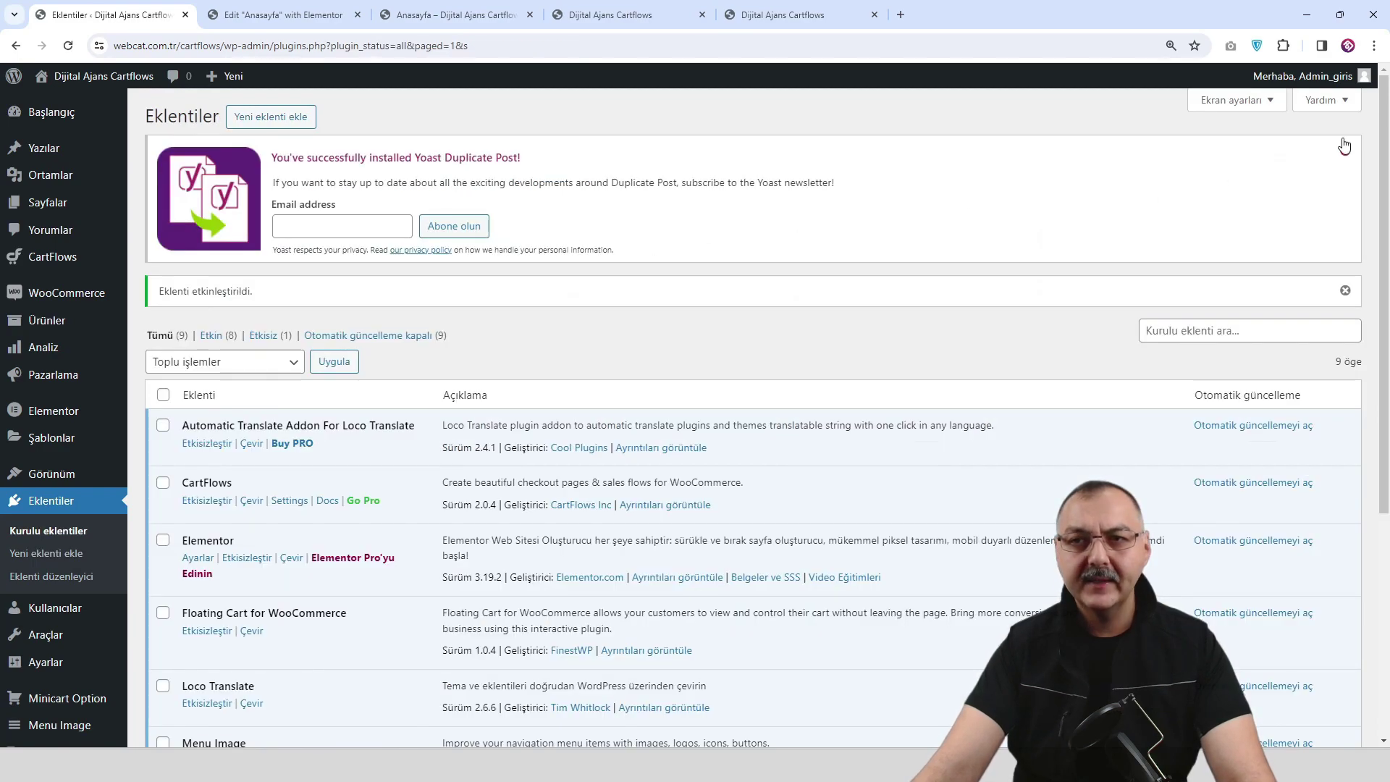
pyautogui.click(1343, 144)
pyautogui.moveTo(114, 210)
pyautogui.click(171, 205)
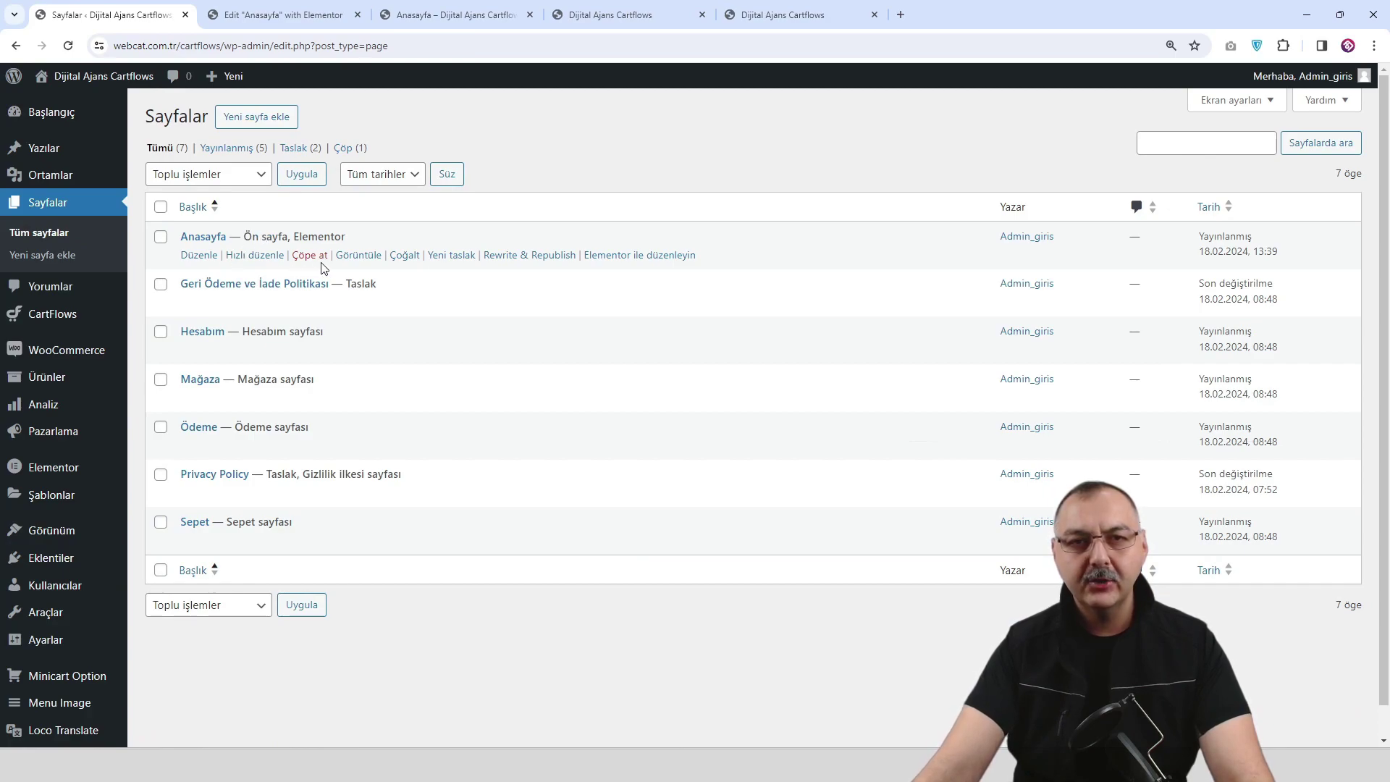
# Duplicate the Anasayfa page and open the resulting draft copy for editing.
pyautogui.click(405, 255)
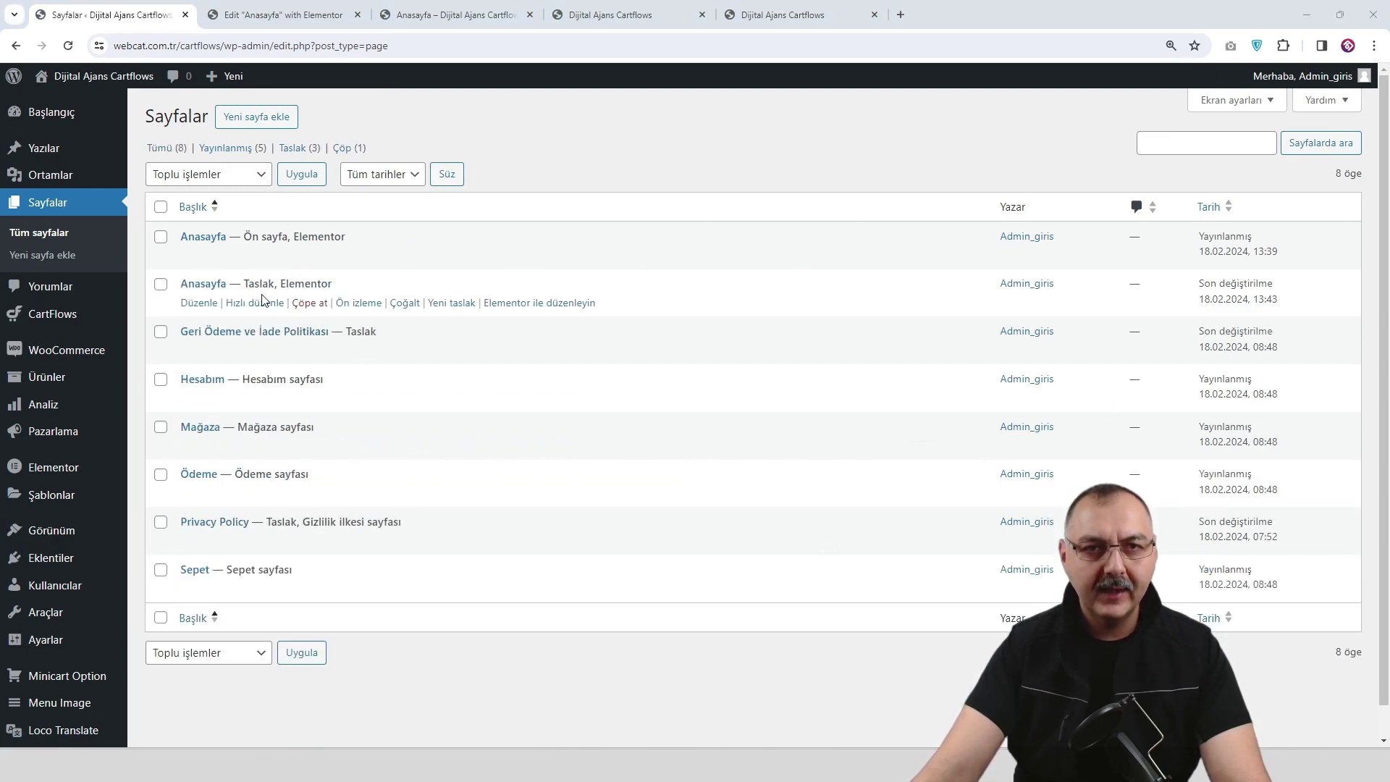
pyautogui.click(198, 303)
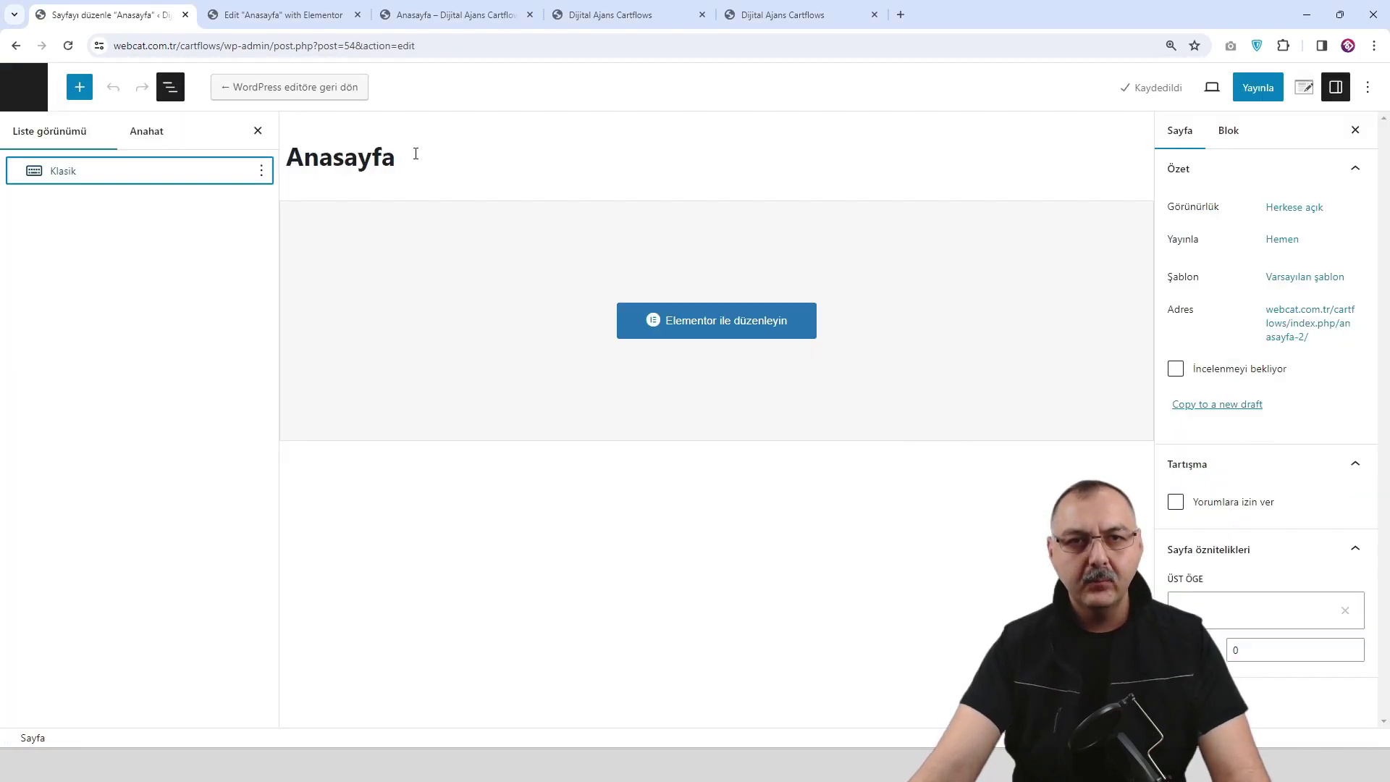
# Retitle the draft copy Hakkımızda, publish it, and open it in Elementor.
pyautogui.doubleClick(413, 149)
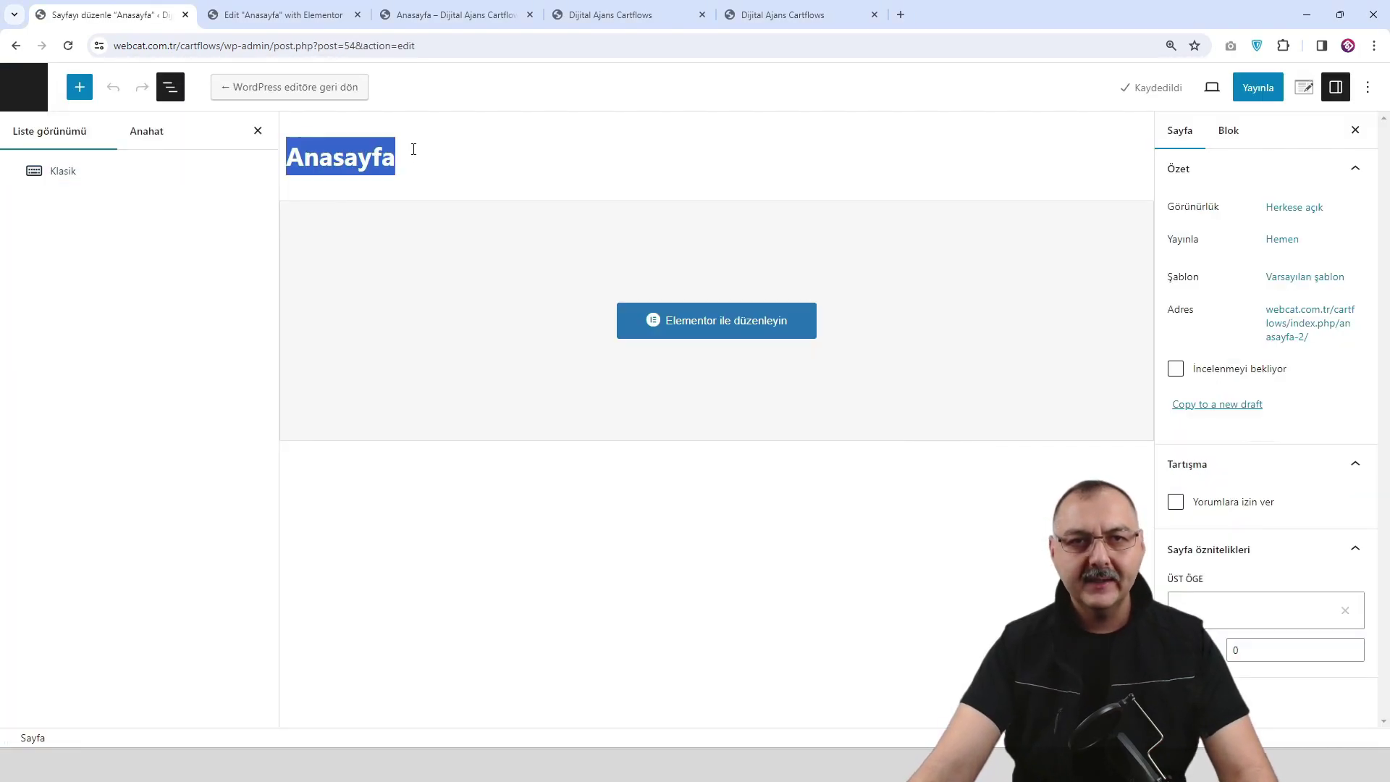
pyautogui.write('Hakkımızda')
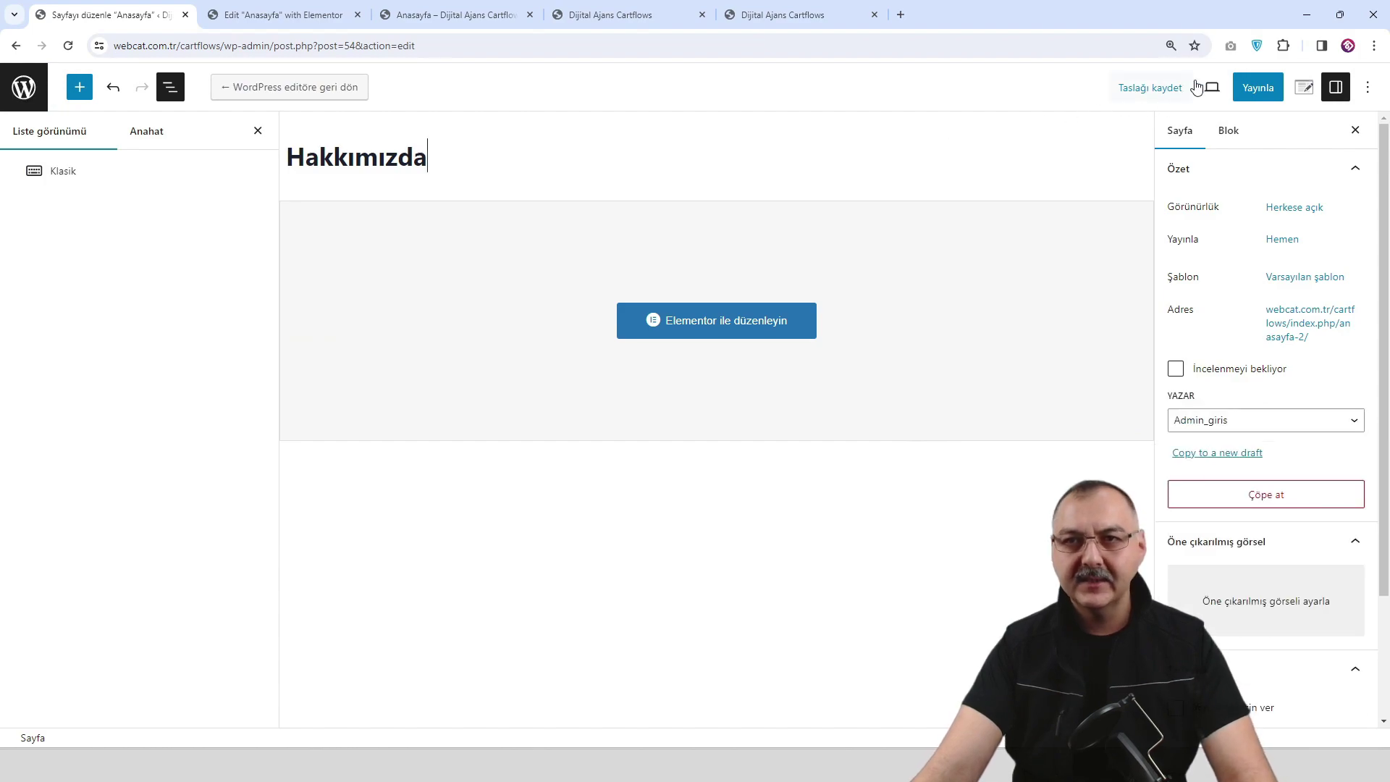
pyautogui.click(1259, 89)
pyautogui.click(1258, 88)
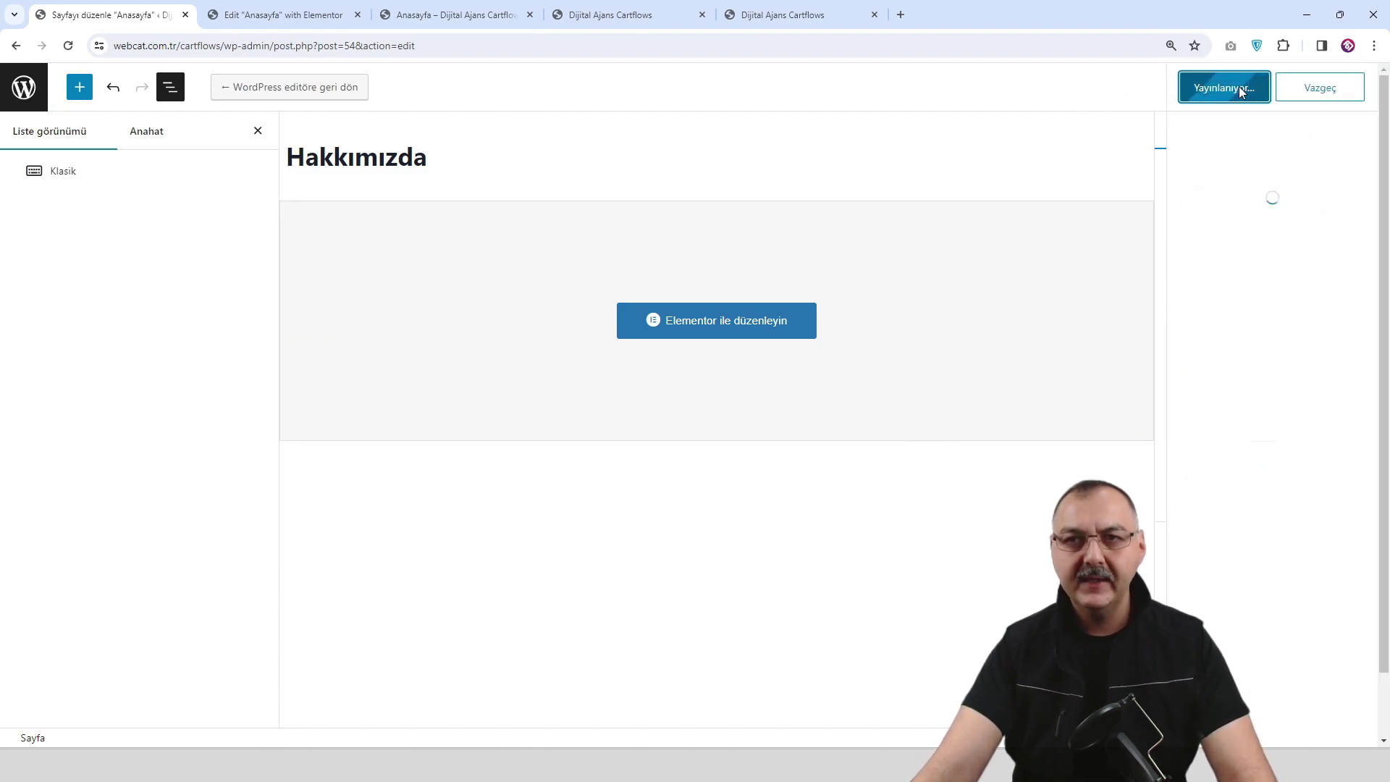
pyautogui.click(720, 330)
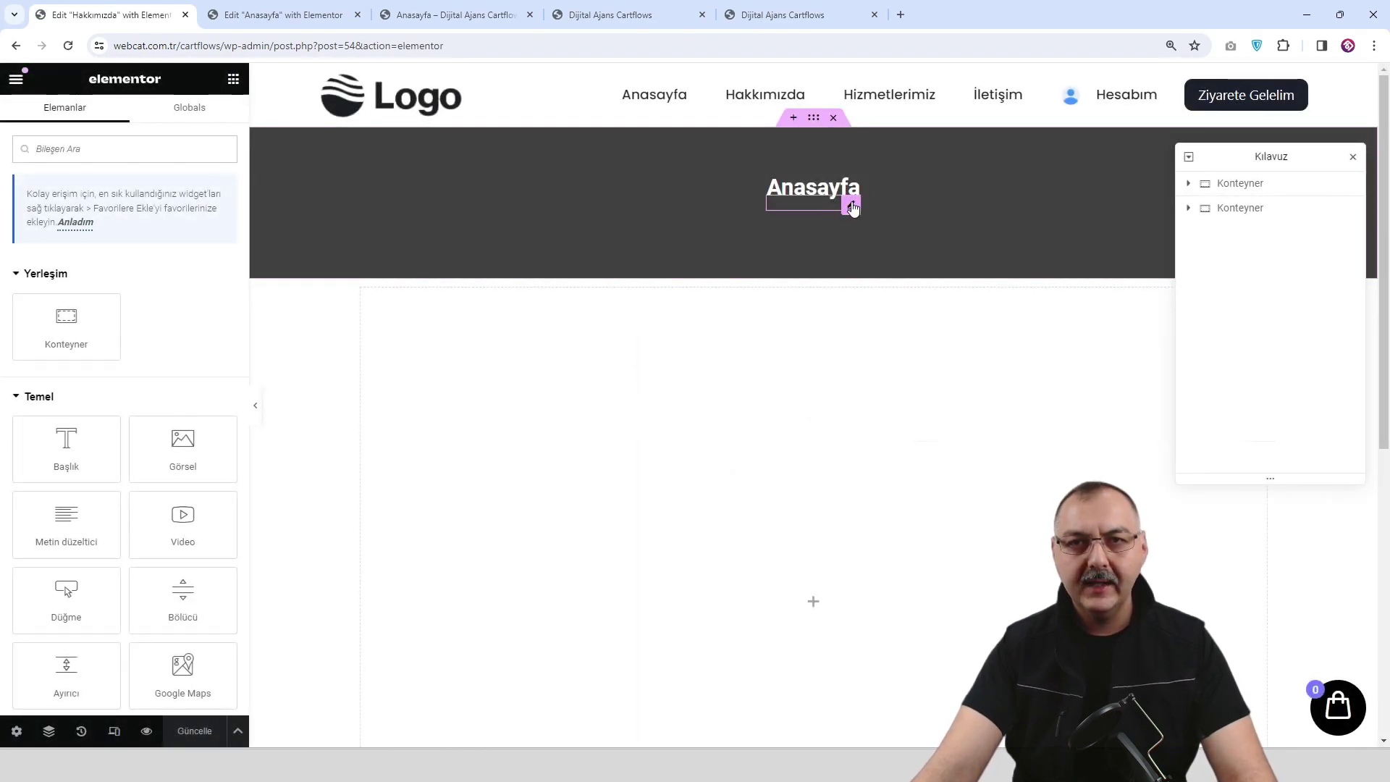
# Change the banner heading to Hakkımızda, save, and preview the page.
pyautogui.click(852, 208)
pyautogui.doubleClick(132, 254)
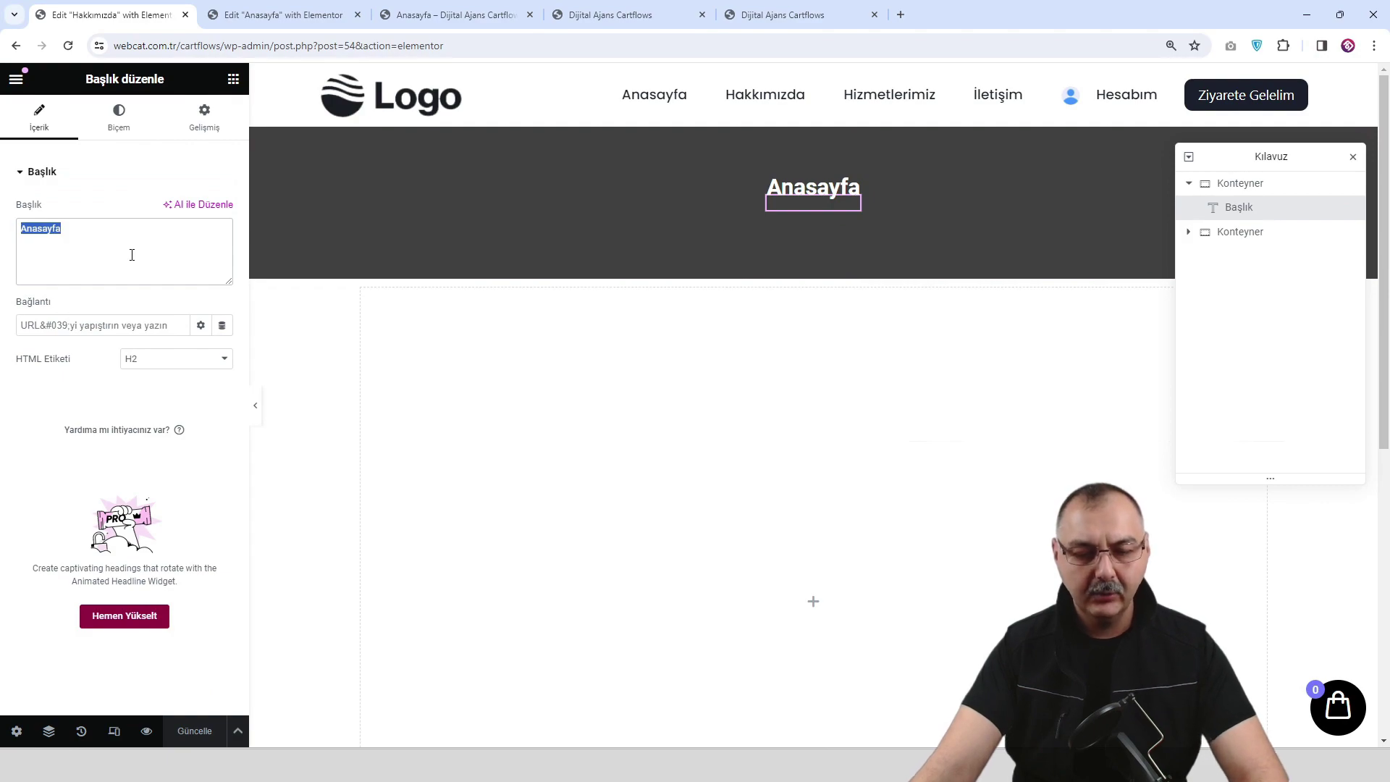
pyautogui.write('Hakkımızda')
pyautogui.click(205, 730)
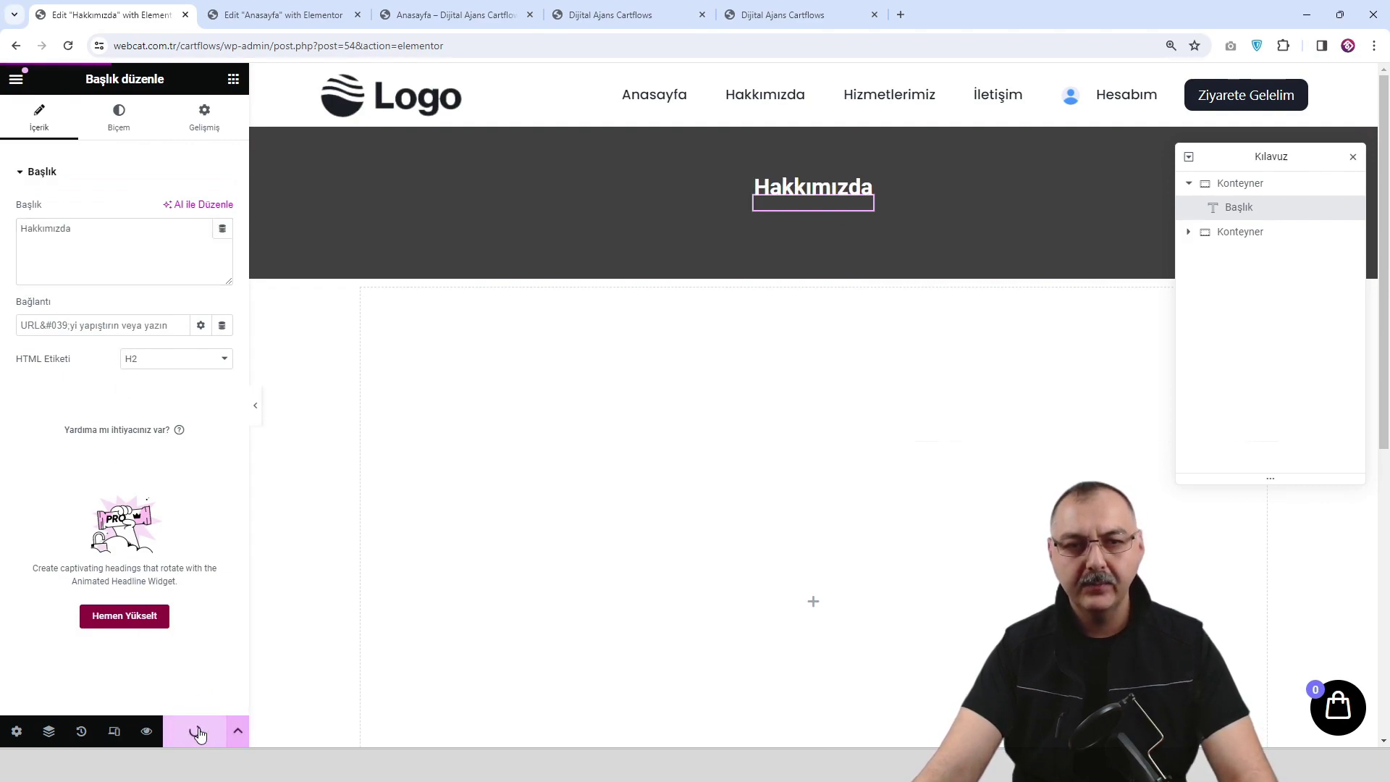
pyautogui.click(146, 731)
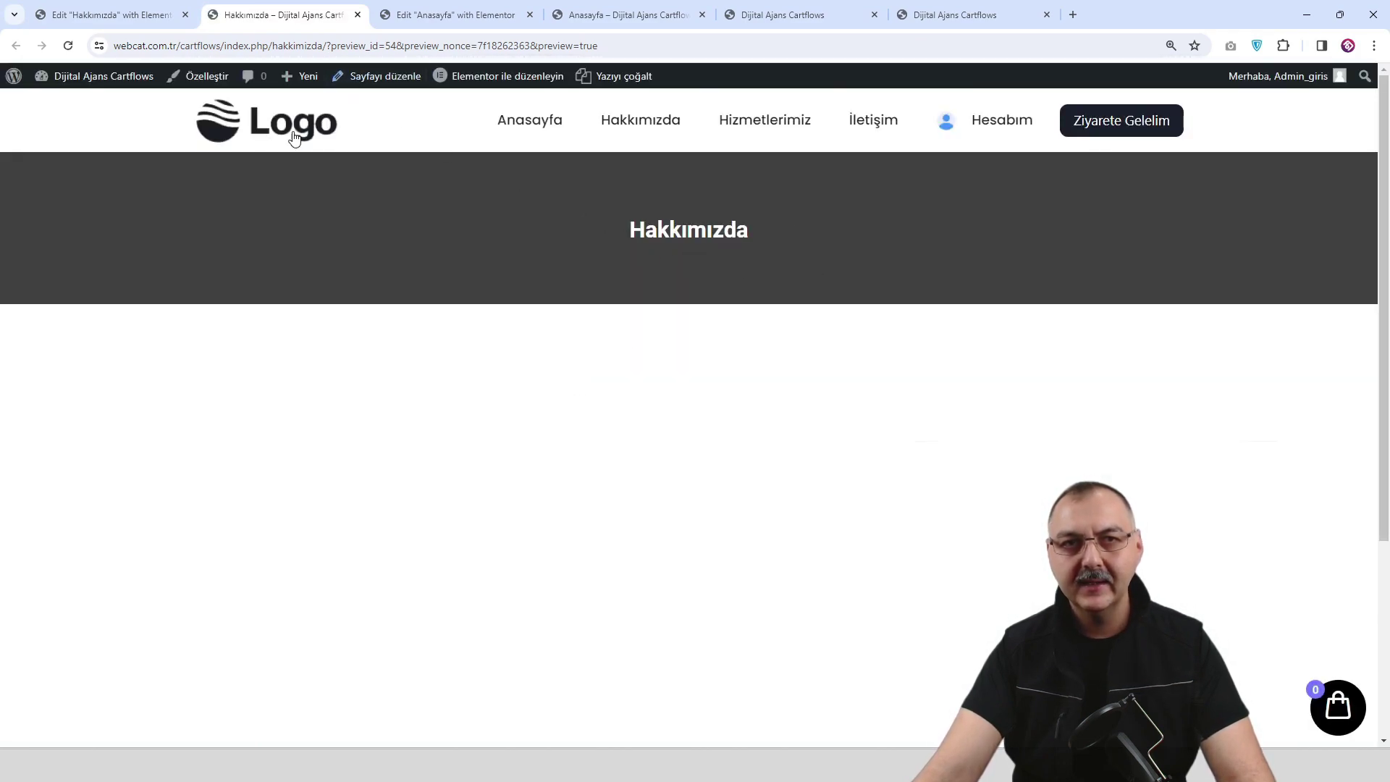
# Close the Hakkımızda and Anasayfa Elementor editor tabs.
pyautogui.moveTo(72, 78)
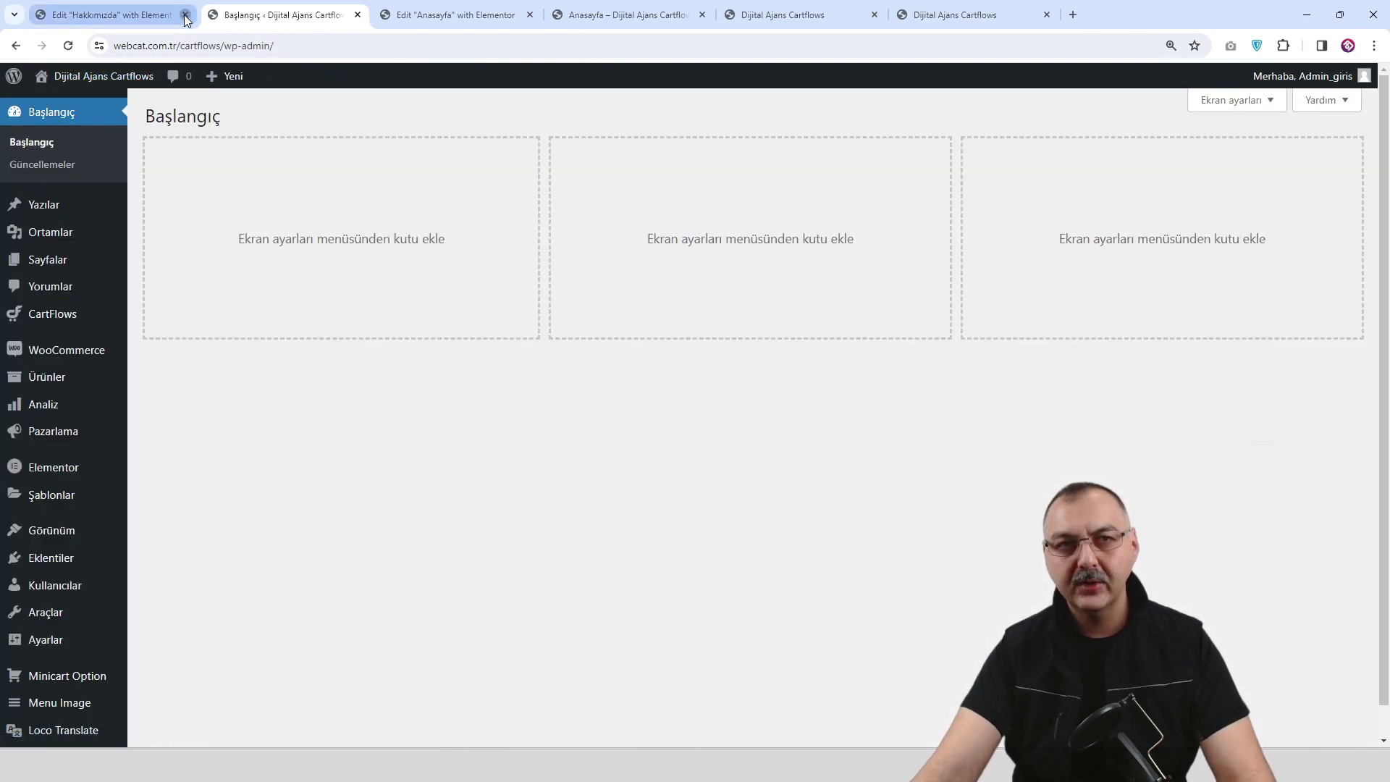
pyautogui.click(185, 14)
pyautogui.click(292, 15)
pyautogui.click(357, 15)
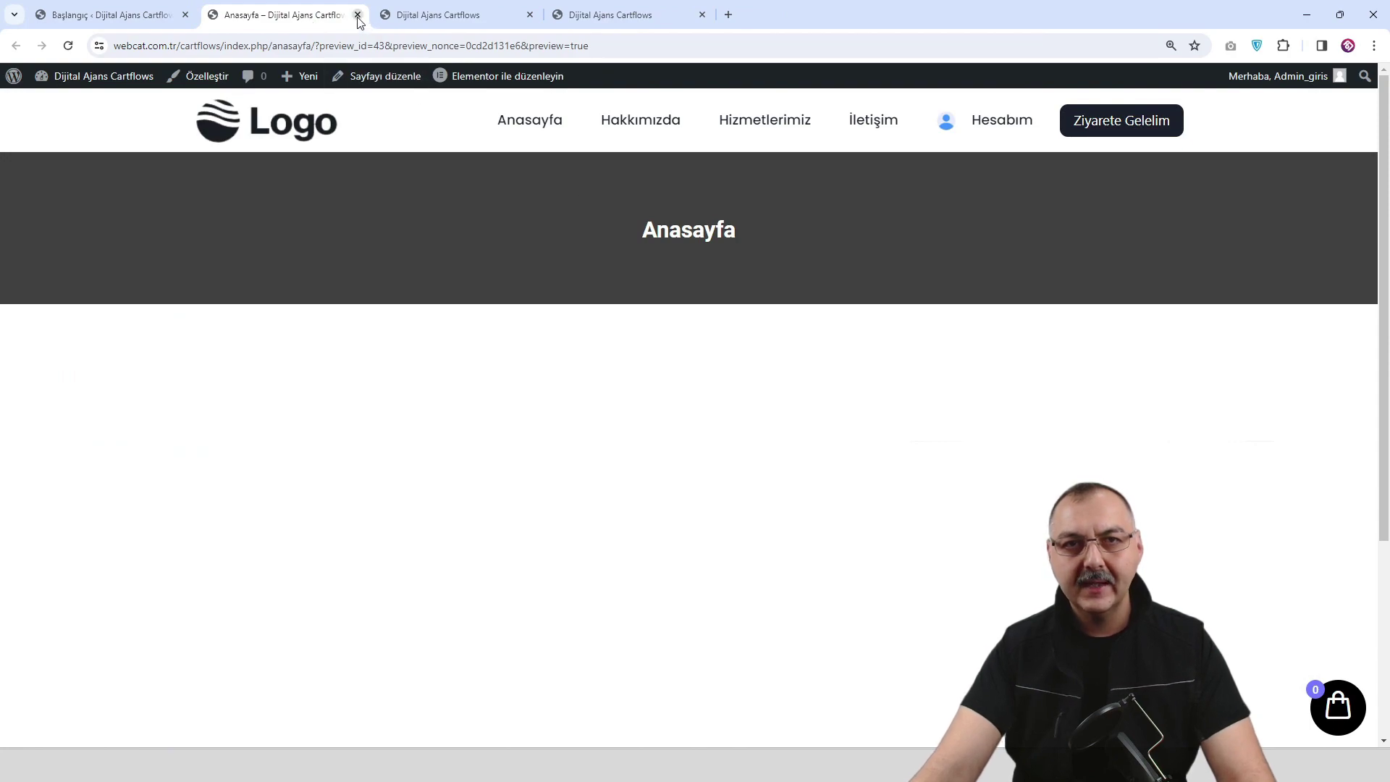
# Close the Anasayfa preview and go to the Pages list in the dashboard.
pyautogui.click(357, 15)
pyautogui.click(85, 22)
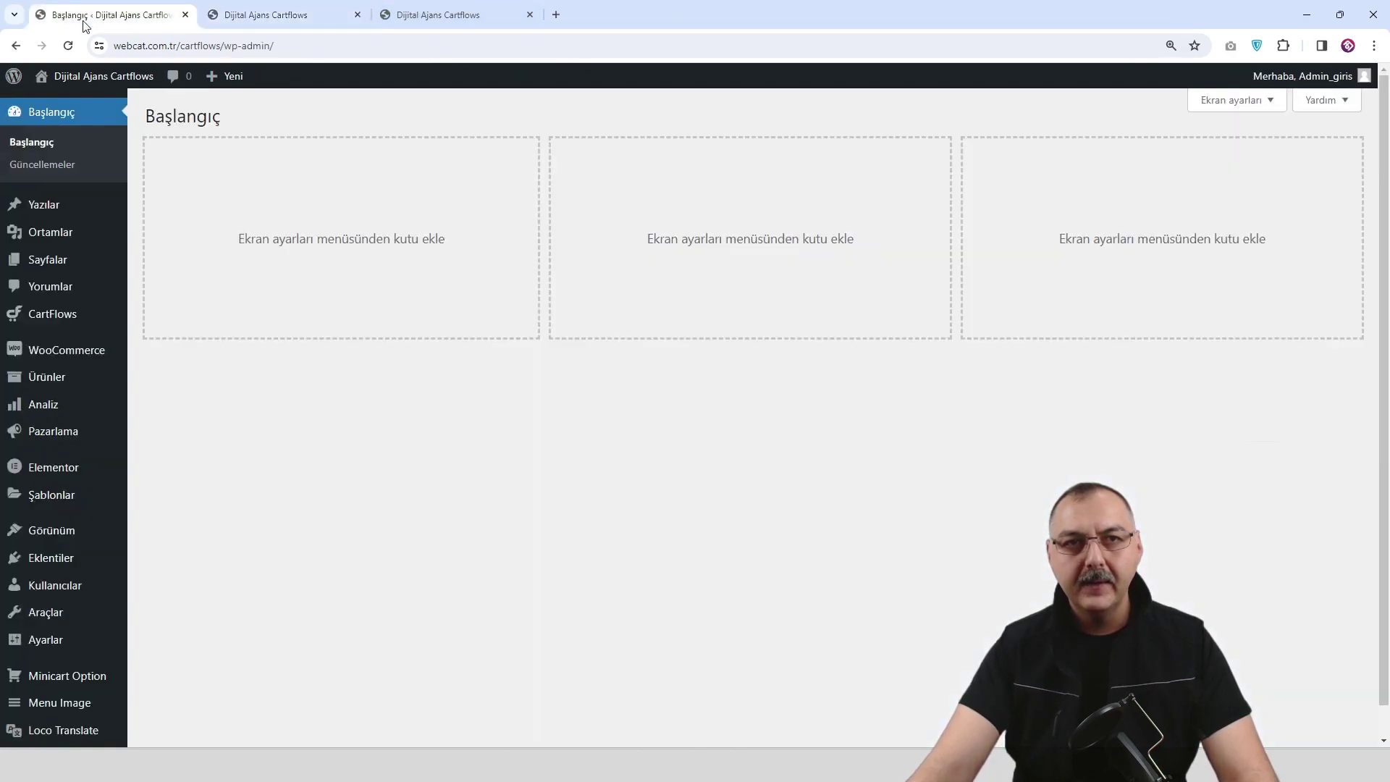
pyautogui.click(188, 265)
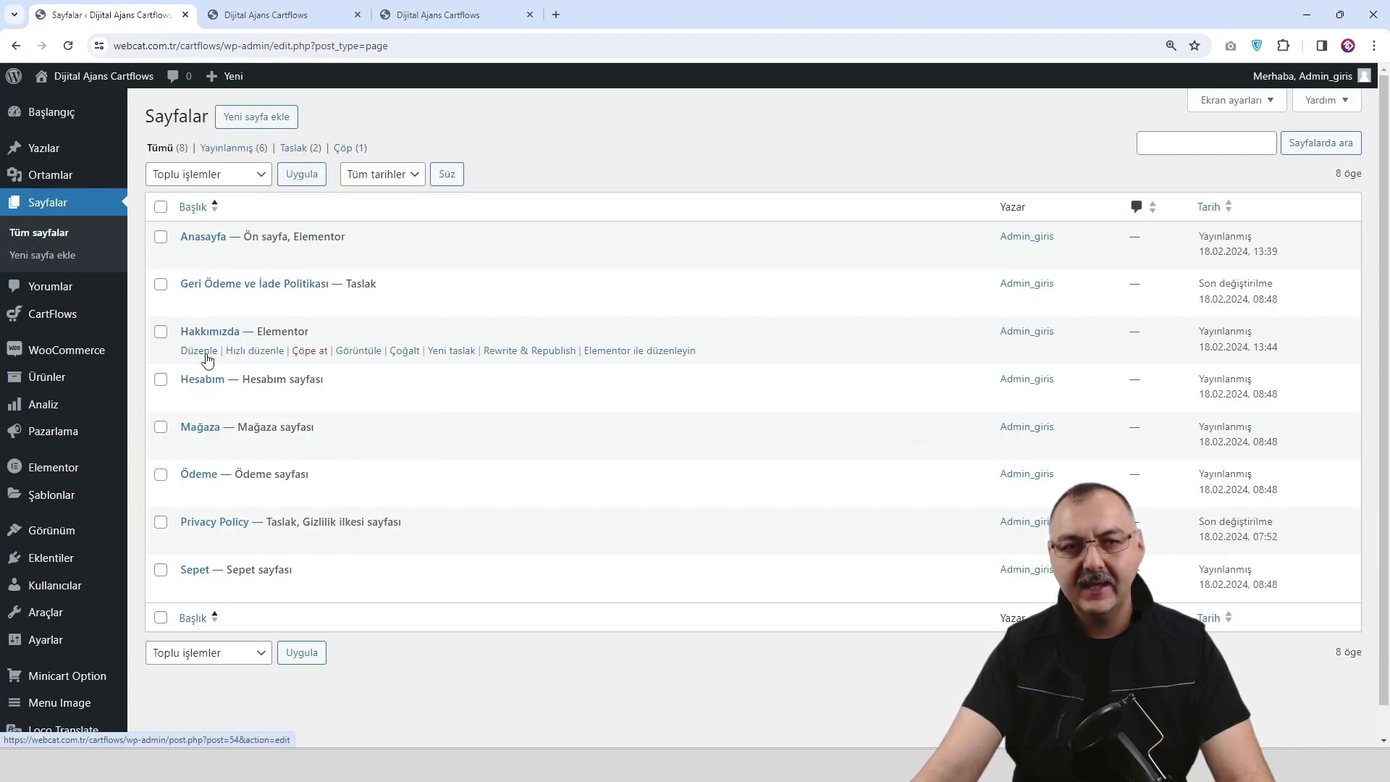
# Duplicate Hakkımızda, rename the draft copy Hizmetlerimiz, and publish it.
pyautogui.click(404, 351)
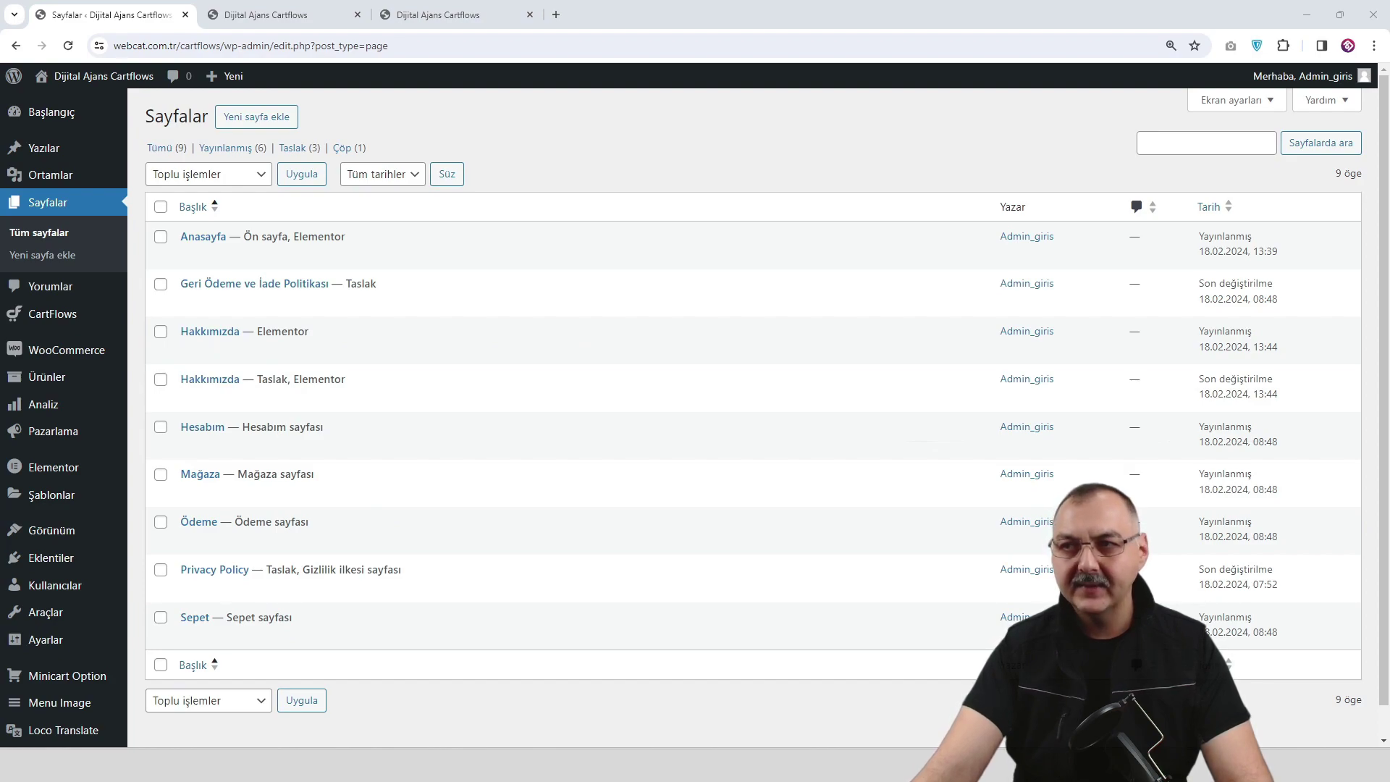
pyautogui.moveTo(245, 377)
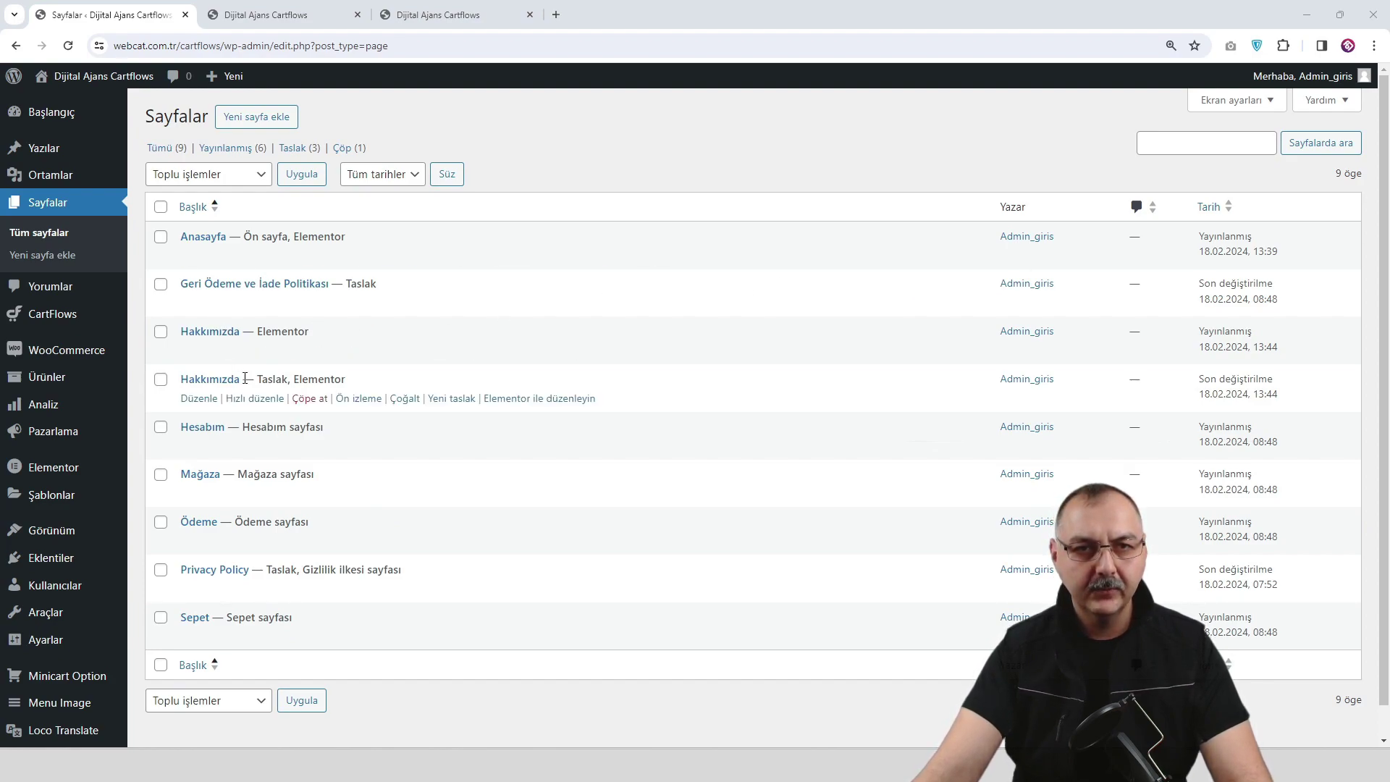
pyautogui.click(199, 399)
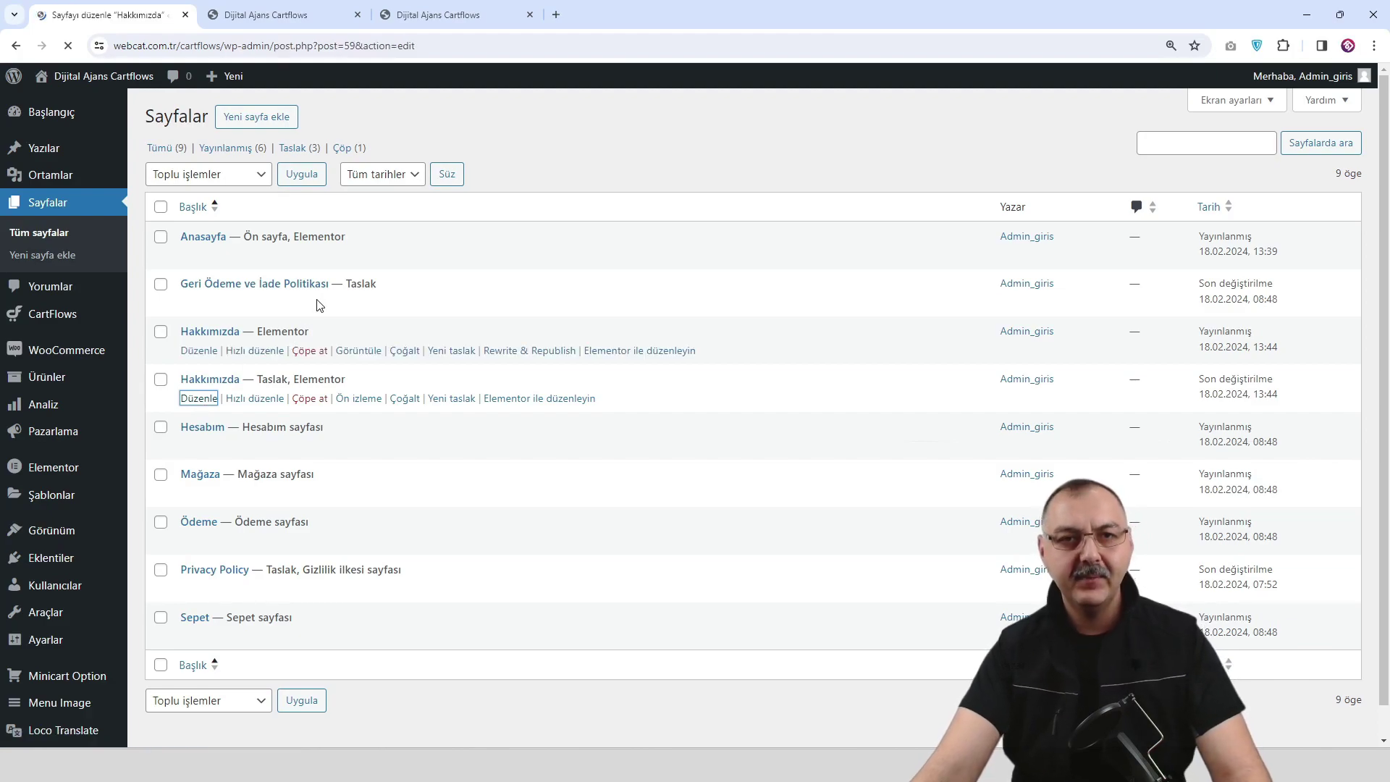
pyautogui.hotkey('ctrl', 'a')
pyautogui.write('Hizmetlerimiz')
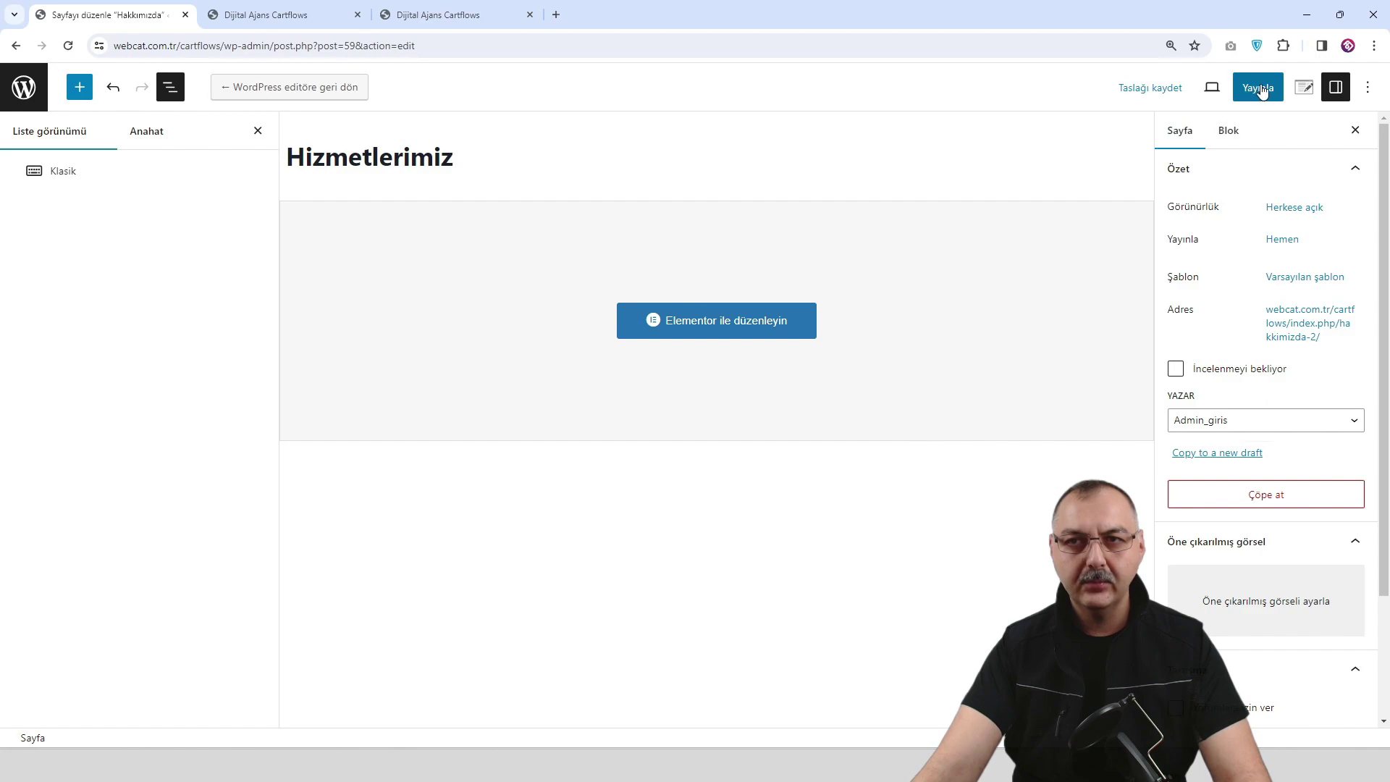
pyautogui.click(1252, 90)
pyautogui.click(1253, 89)
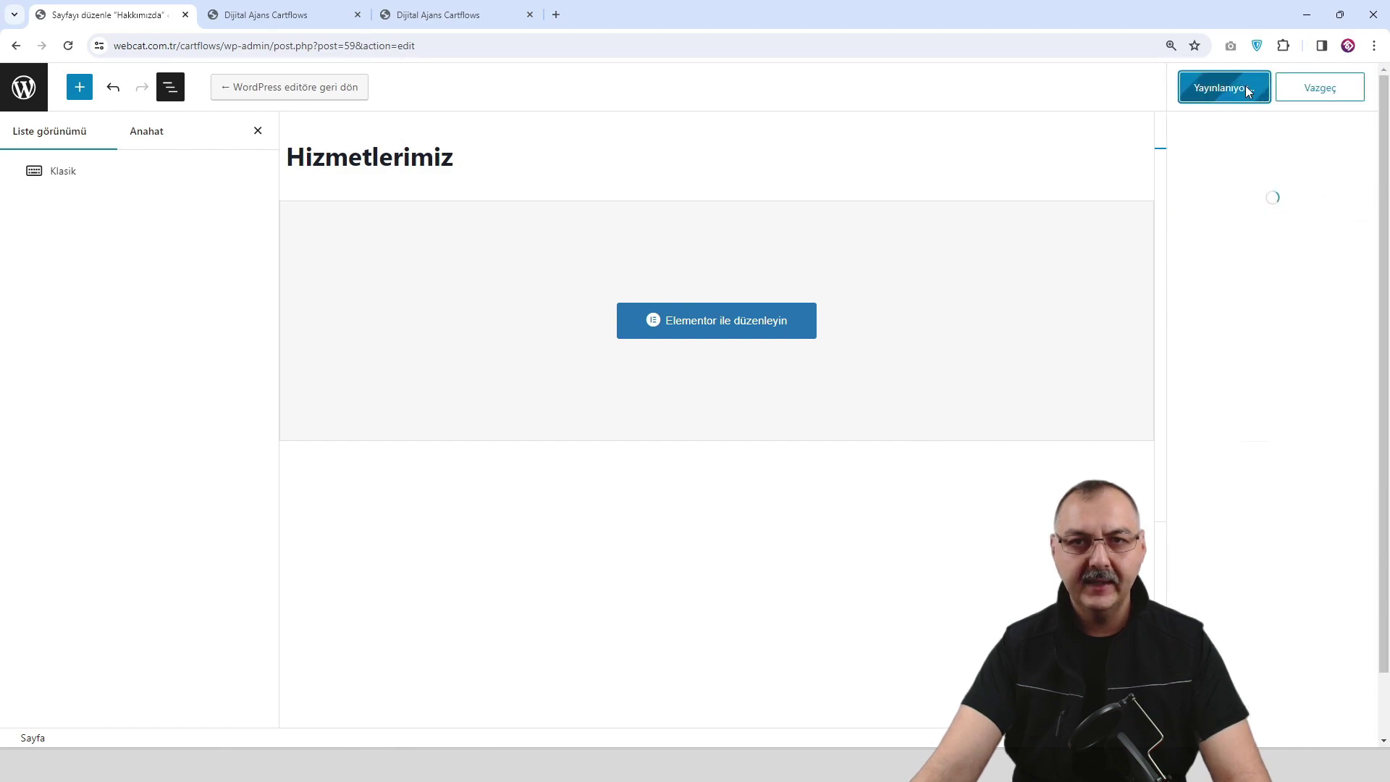
# In Elementor, change the banner heading to Hizmetlerimiz, save, and preview.
pyautogui.click(746, 325)
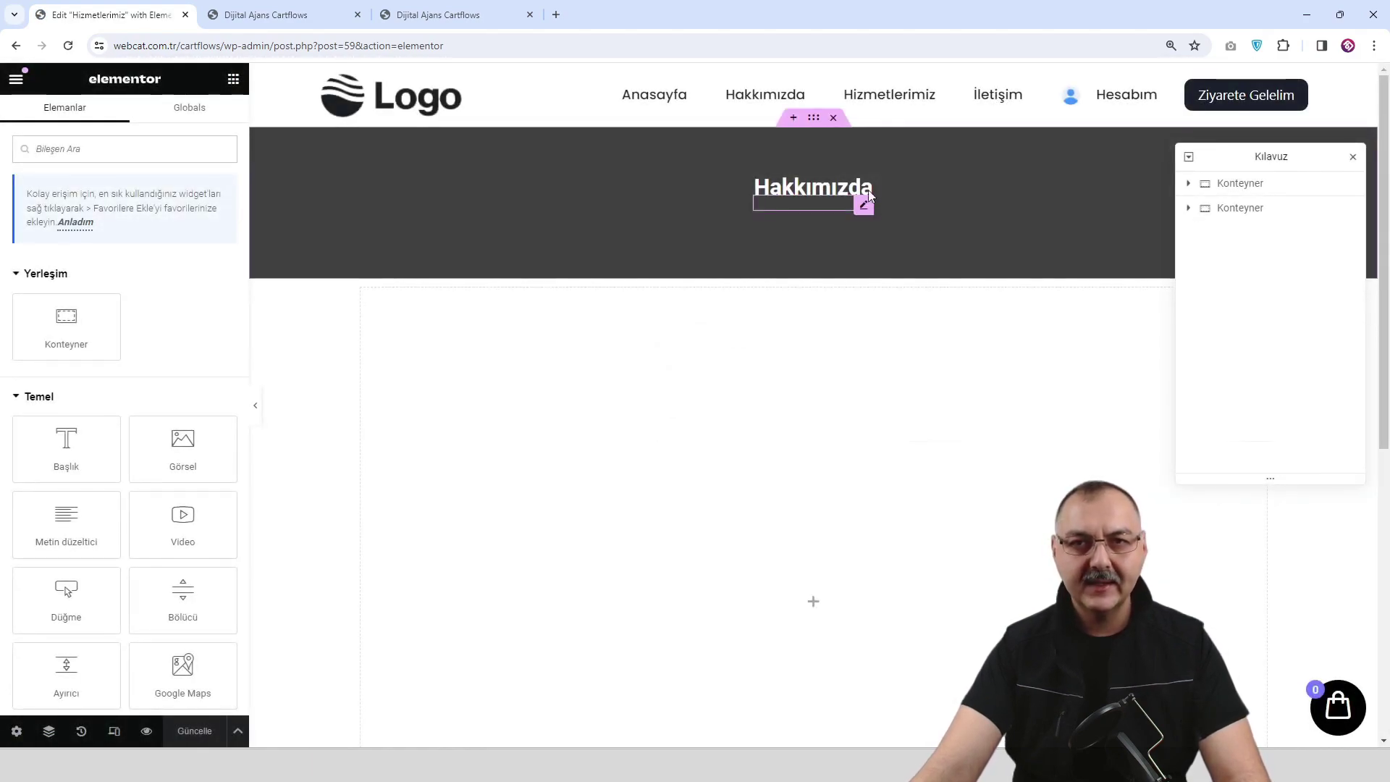
pyautogui.click(864, 206)
pyautogui.doubleClick(100, 255)
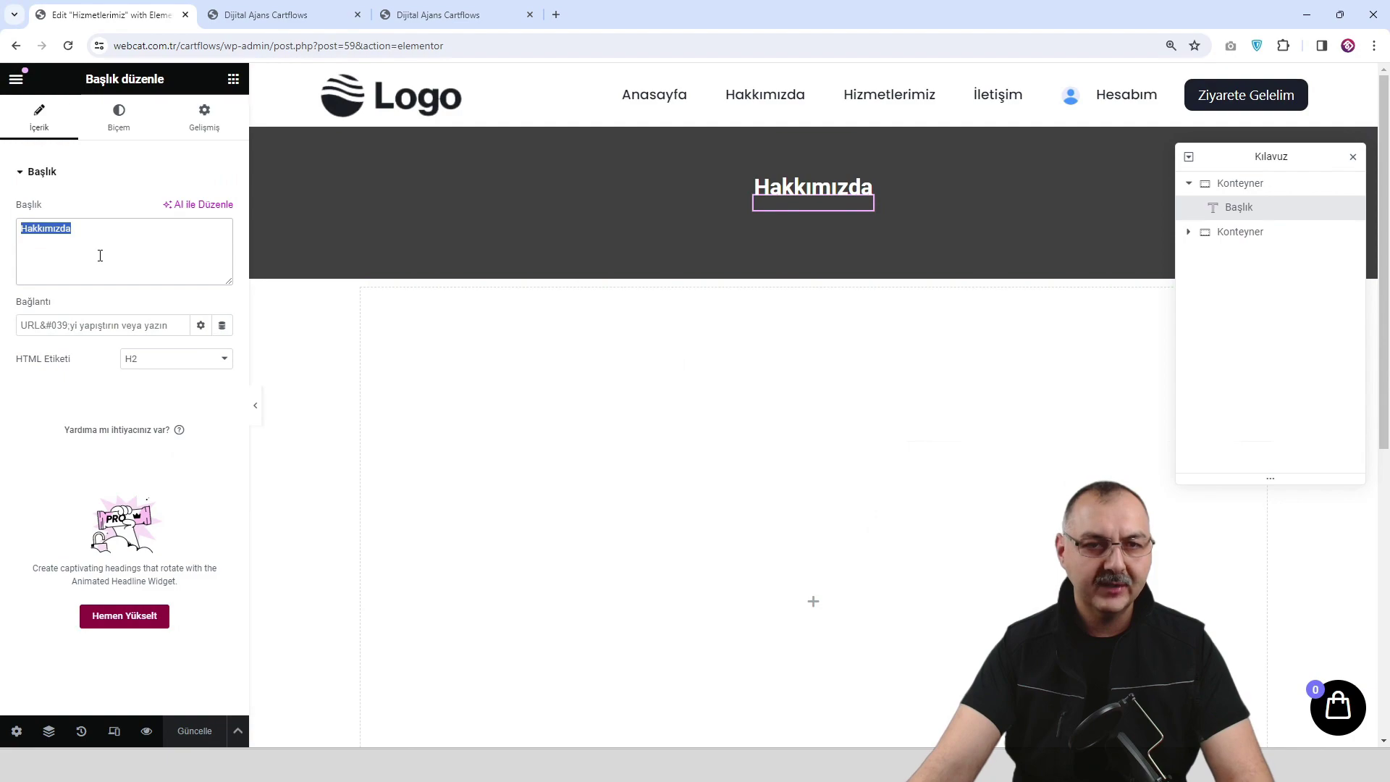
pyautogui.write('Hizmetlerimiz')
pyautogui.click(195, 732)
pyautogui.click(148, 732)
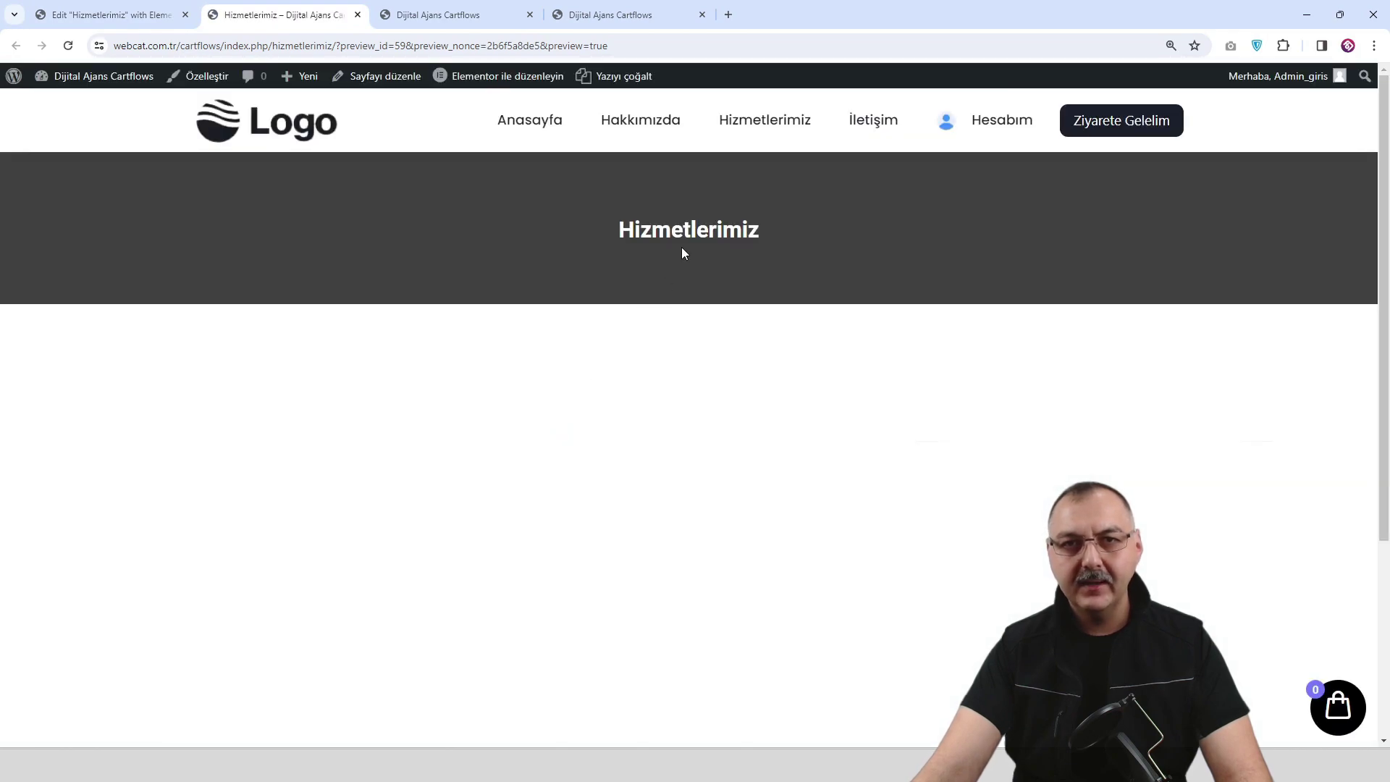
# Close the Hizmetlerimiz editor and go to the admin dashboard.
pyautogui.click(189, 19)
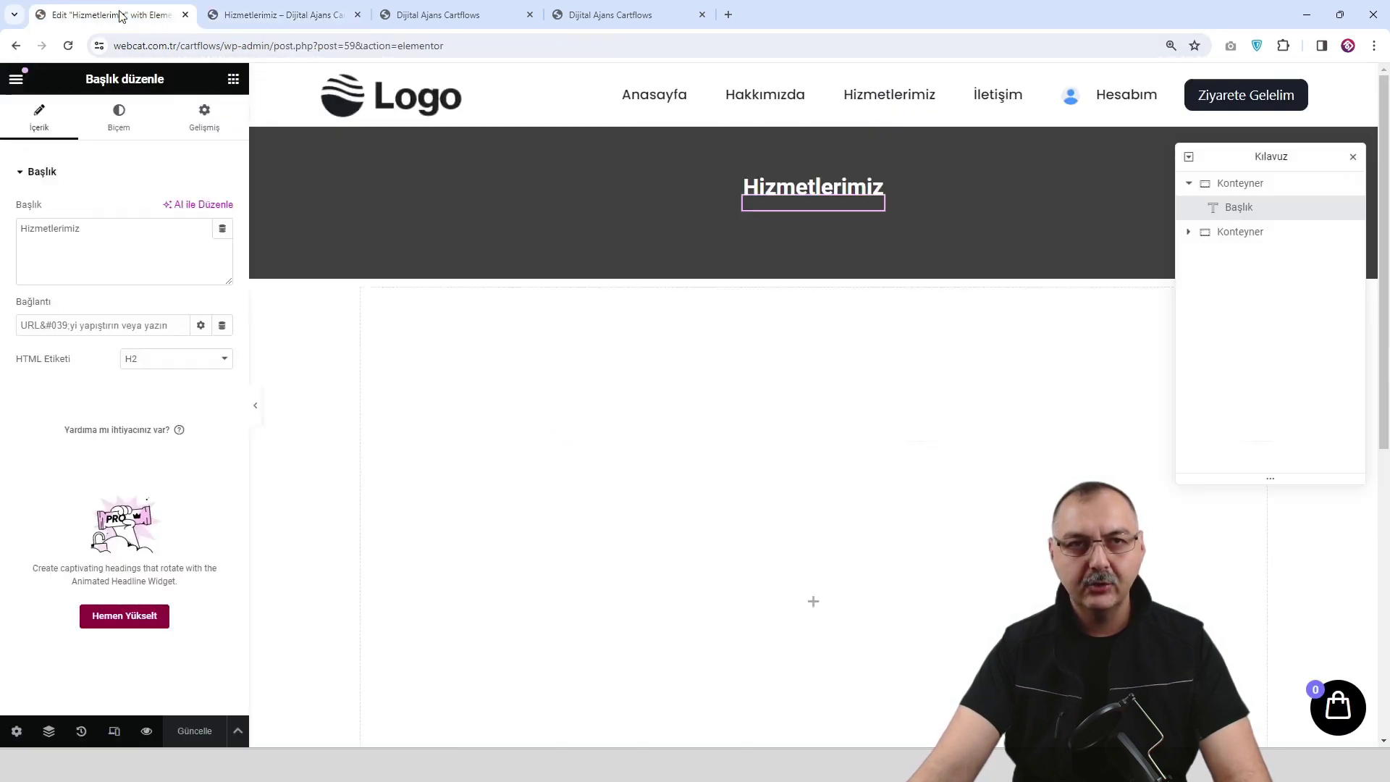
pyautogui.click(185, 16)
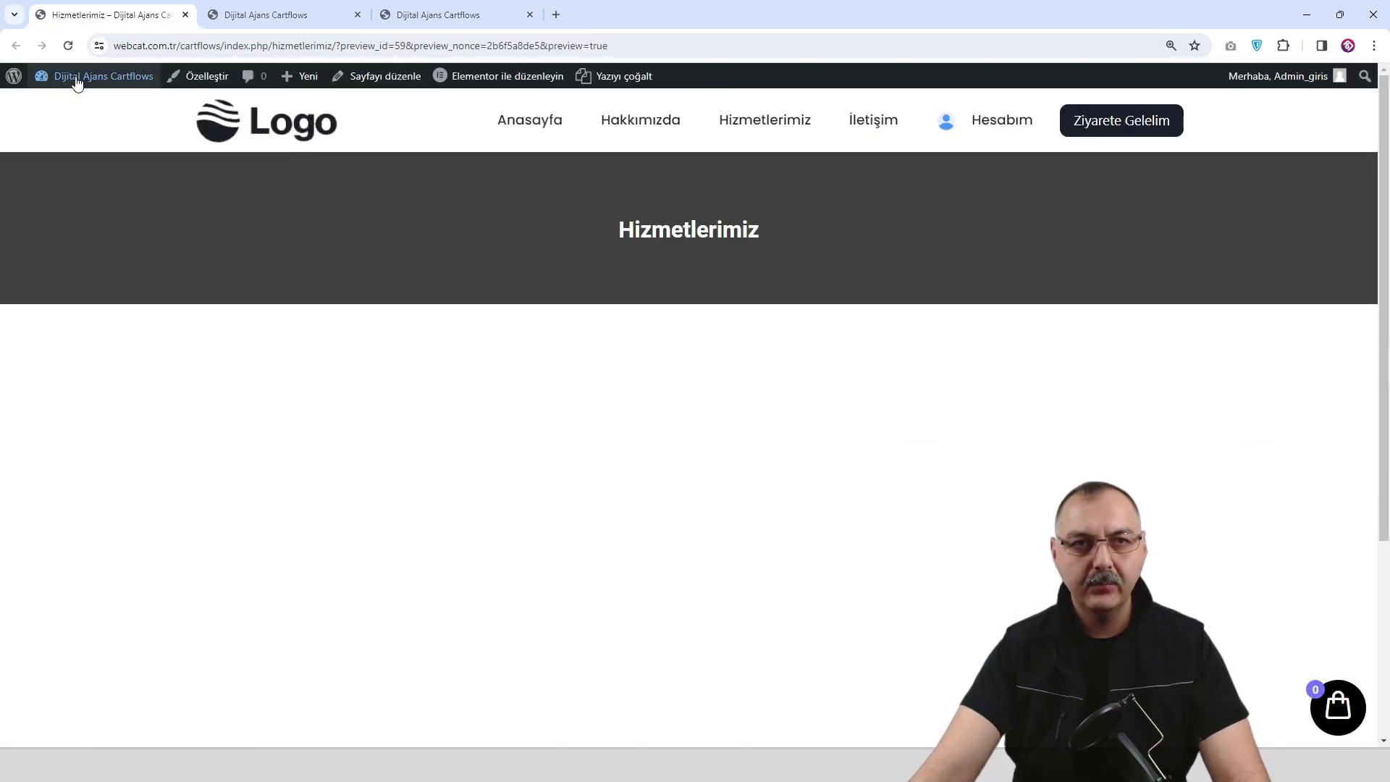
pyautogui.moveTo(102, 75)
pyautogui.click(58, 114)
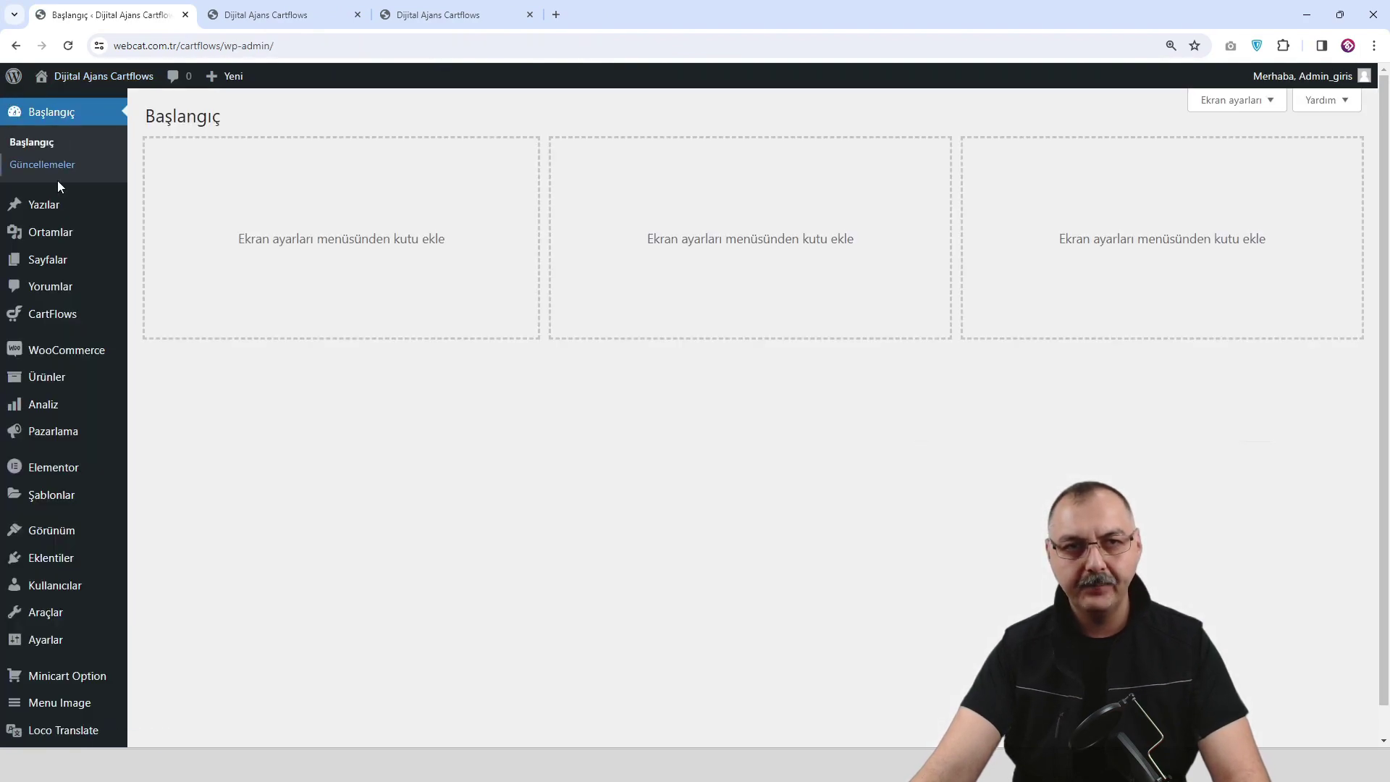
# Duplicate Hizmetlerimiz, rename the draft copy İletişim, and publish it.
pyautogui.moveTo(56, 261)
pyautogui.click(176, 268)
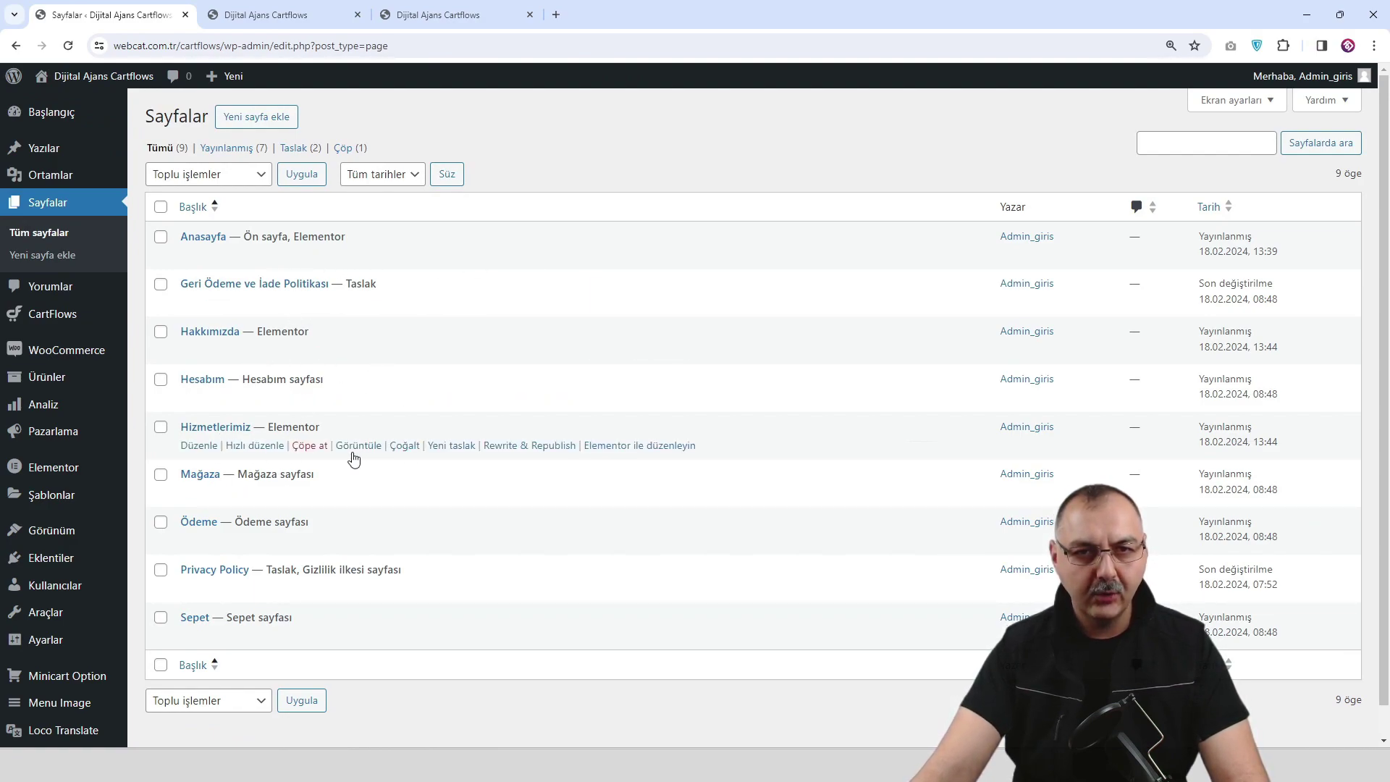
pyautogui.click(404, 446)
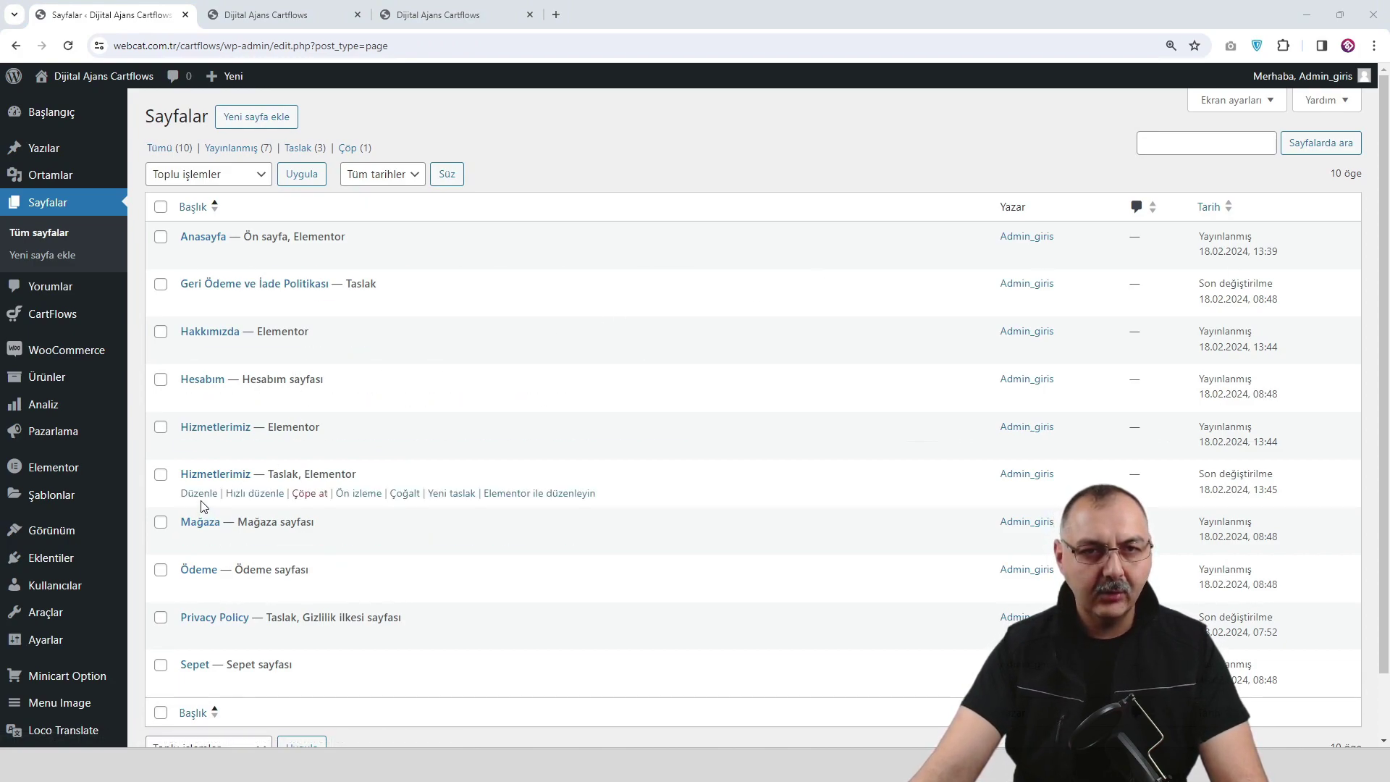
pyautogui.click(205, 494)
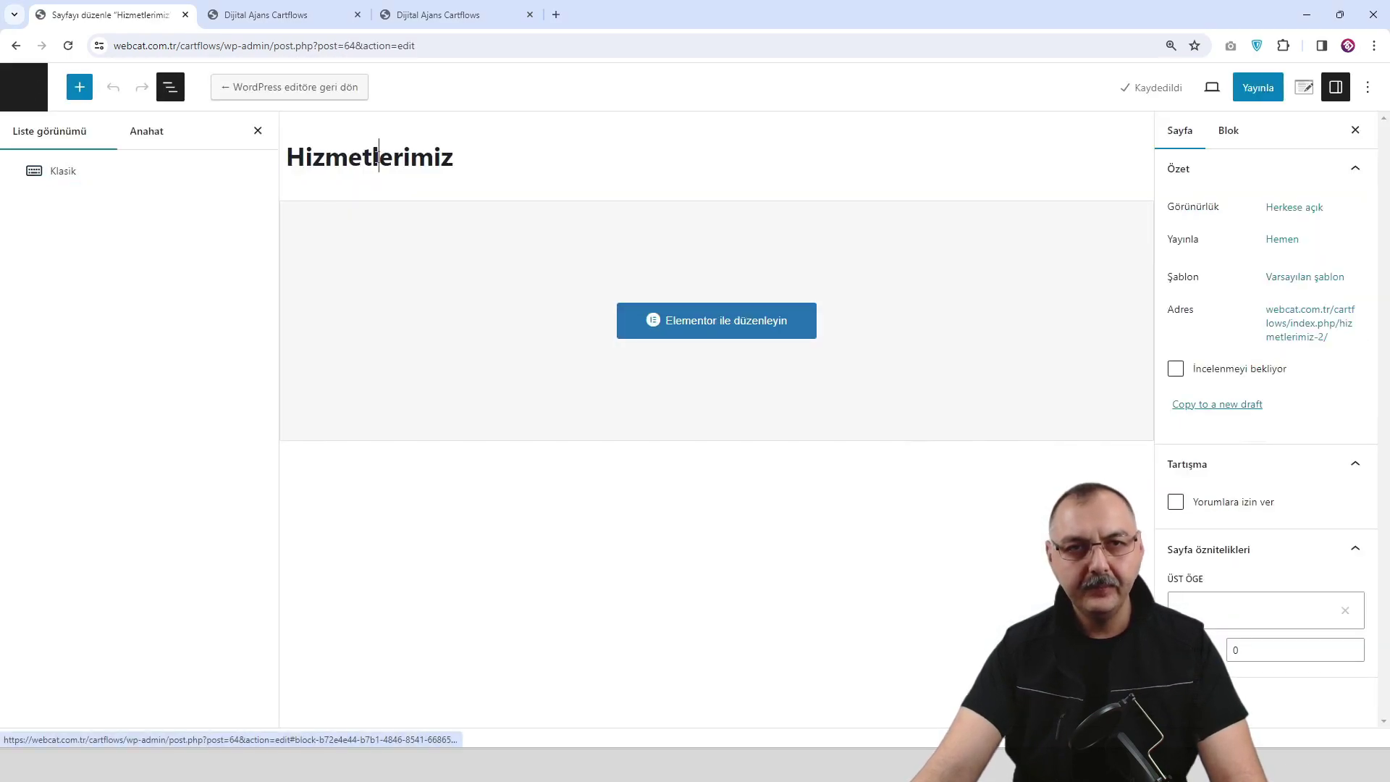
pyautogui.doubleClick(377, 158)
pyautogui.write('İletişim')
pyautogui.click(1257, 87)
pyautogui.click(1254, 88)
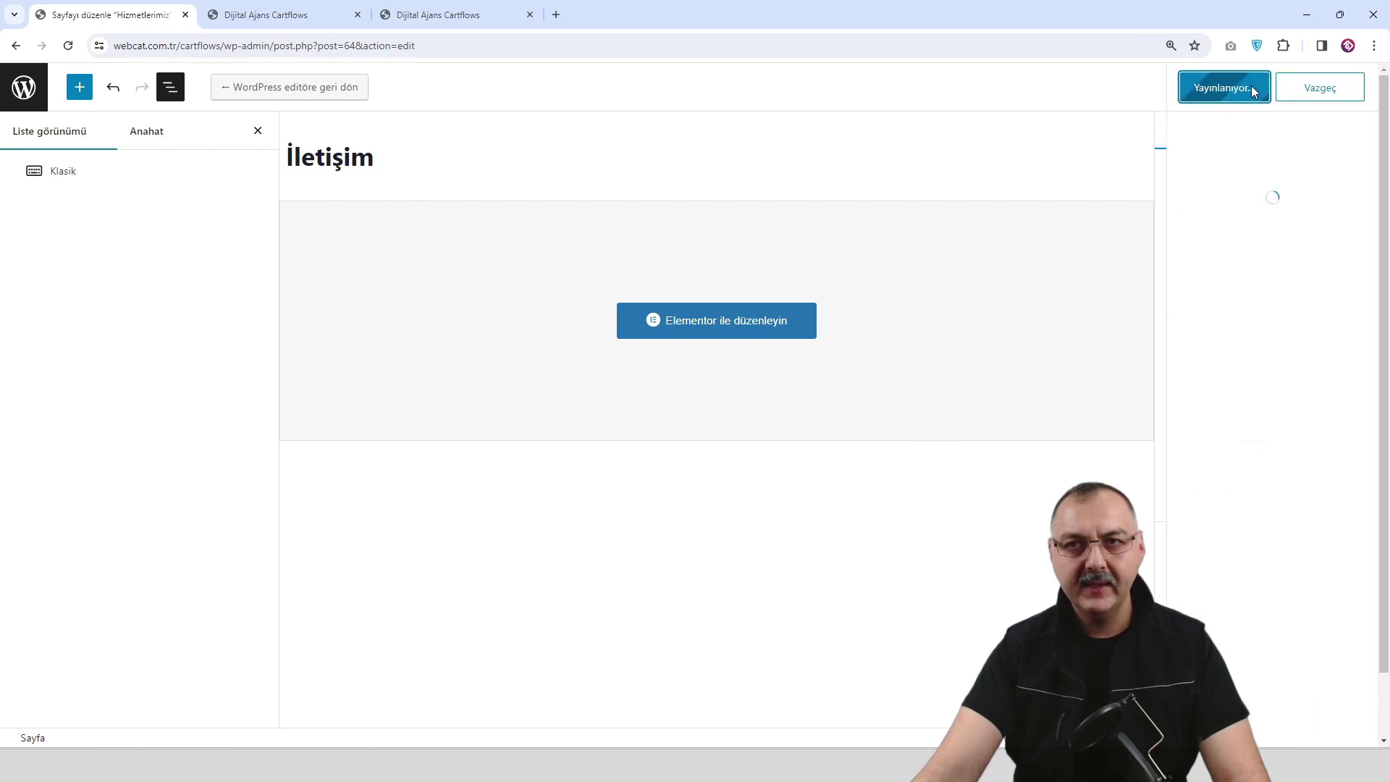
# In Elementor, change the banner heading to İletişim, save, preview, and close the editor.
pyautogui.click(730, 322)
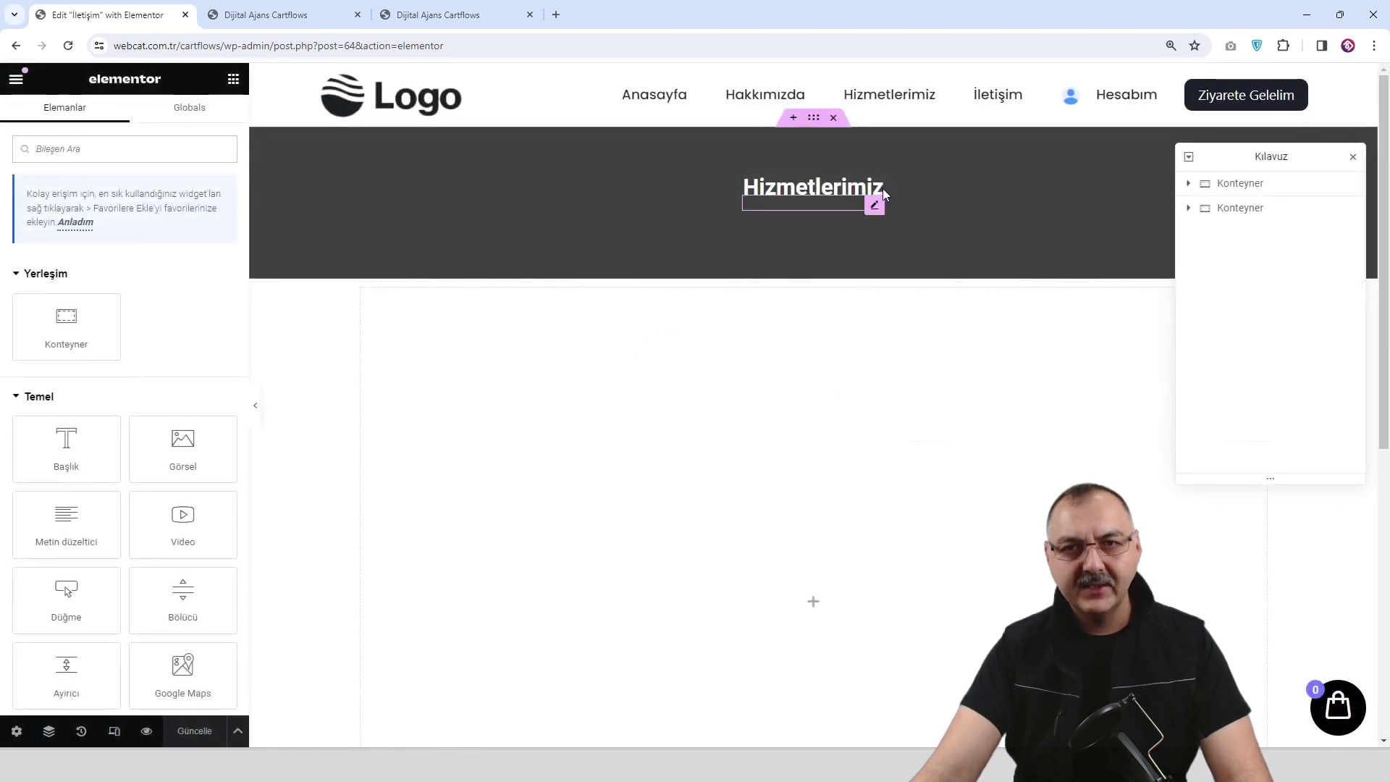
pyautogui.click(875, 206)
pyautogui.click(102, 236)
pyautogui.hotkey('ctrl', 'a')
pyautogui.write('İletişim')
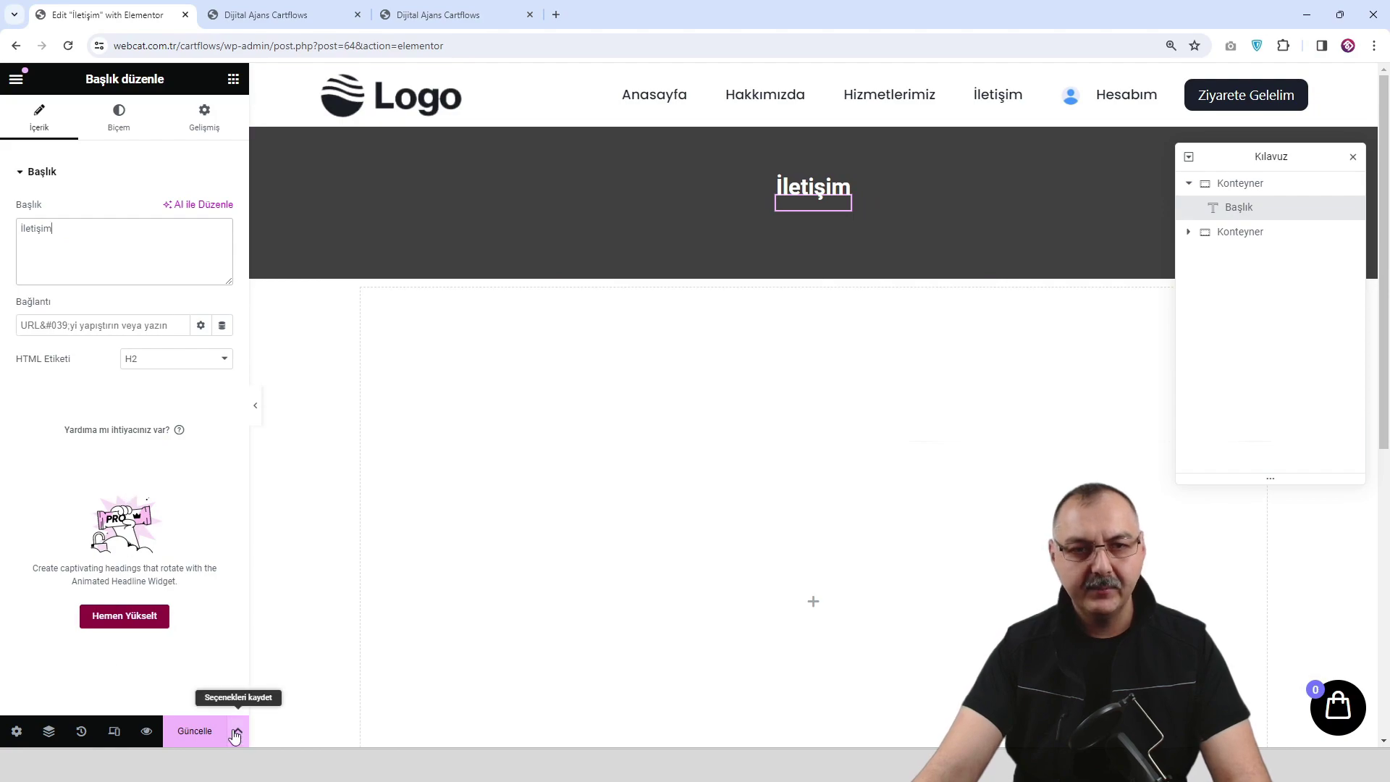
pyautogui.click(191, 733)
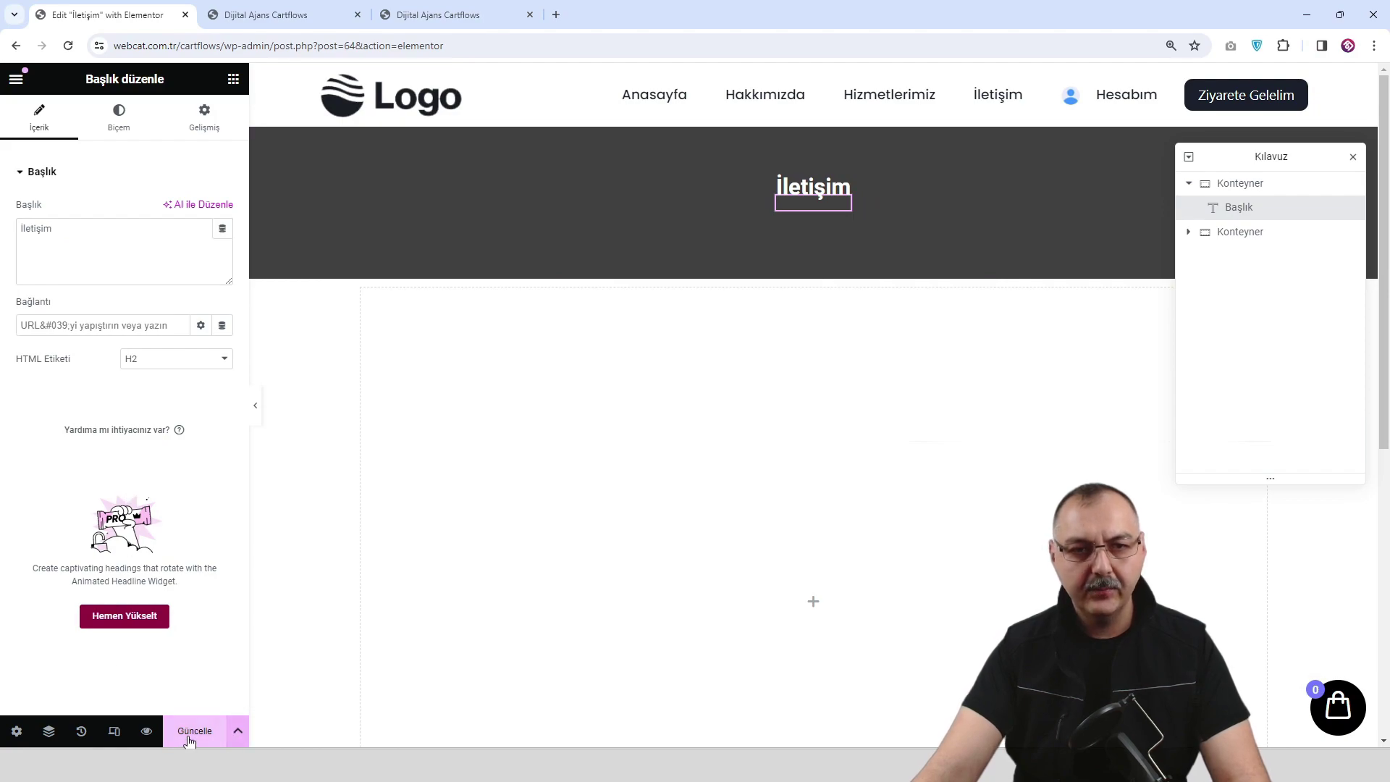
pyautogui.click(146, 730)
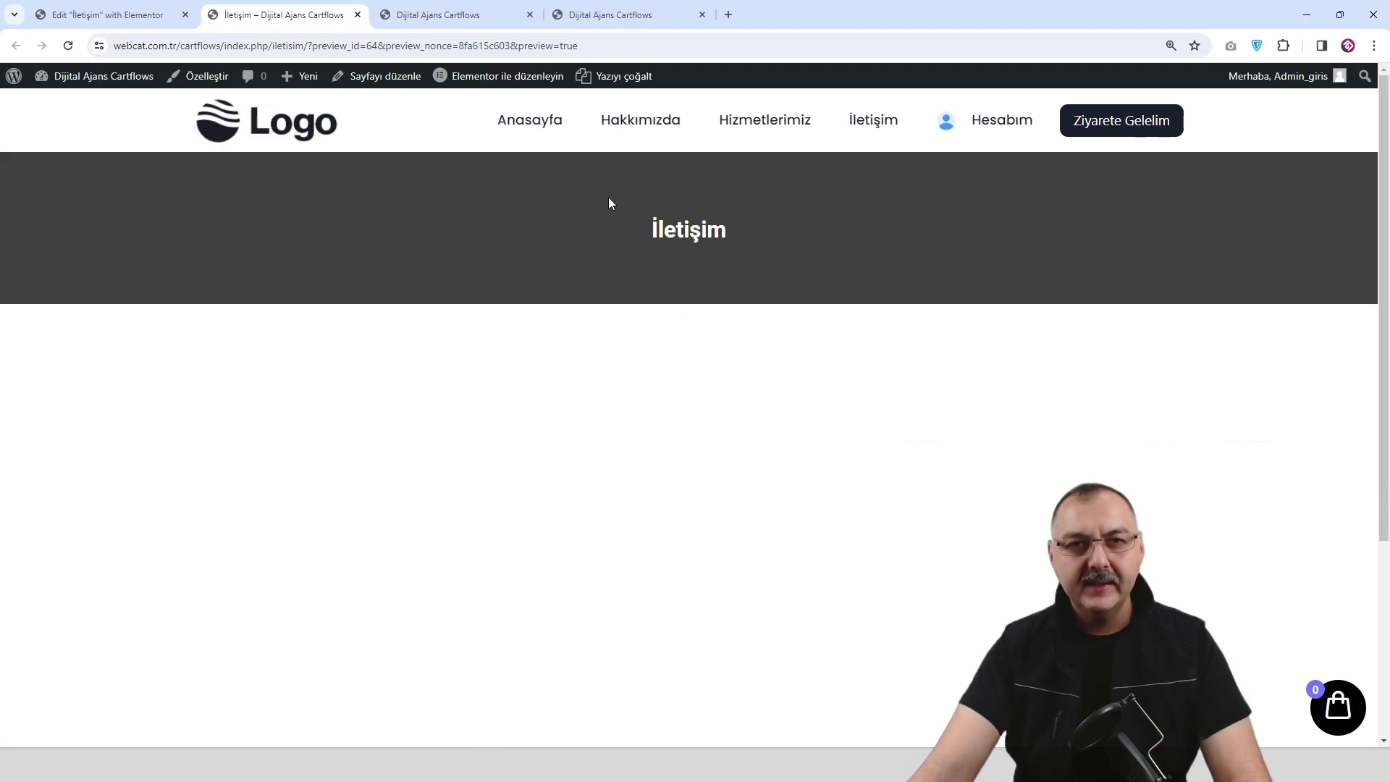
pyautogui.click(186, 15)
# Duplicate the Hizmetlerimiz page from the Pages list.
pyautogui.moveTo(76, 76)
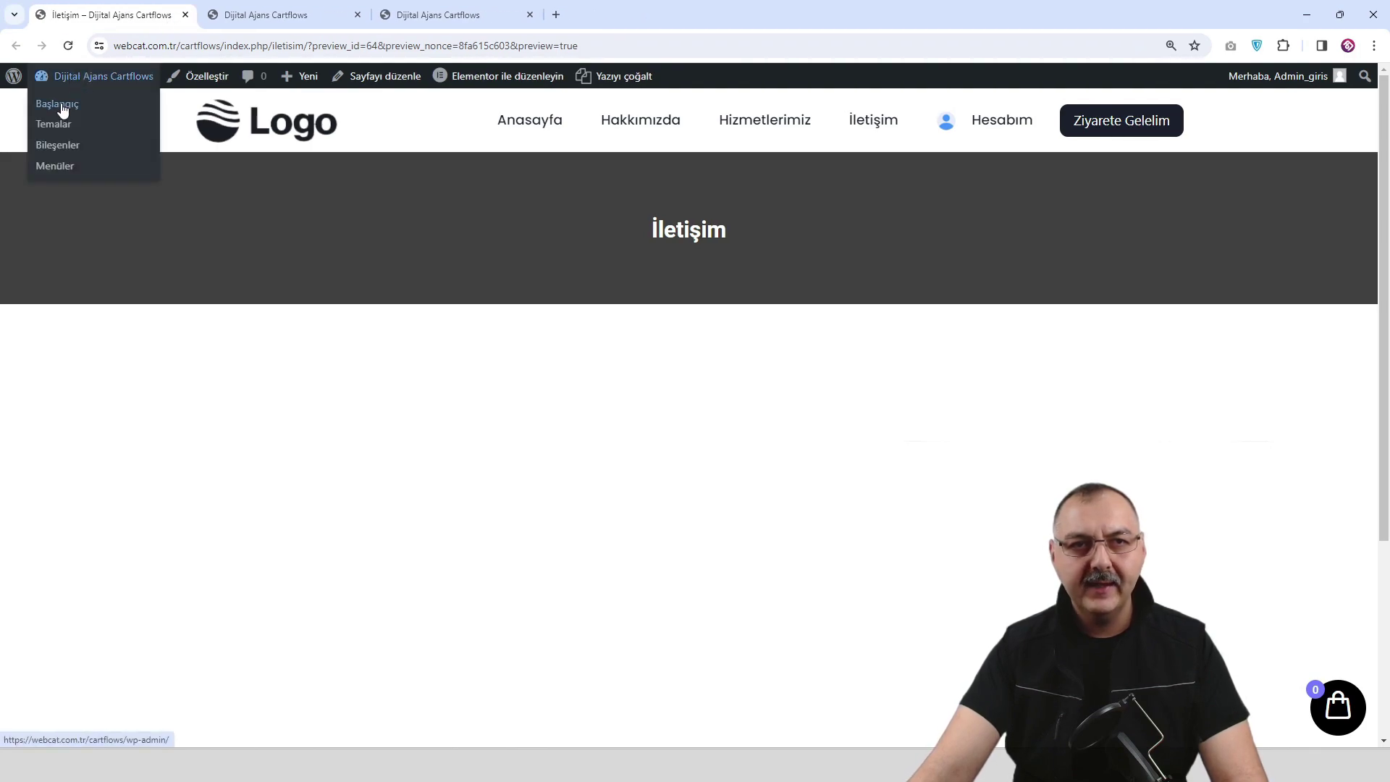
pyautogui.click(61, 103)
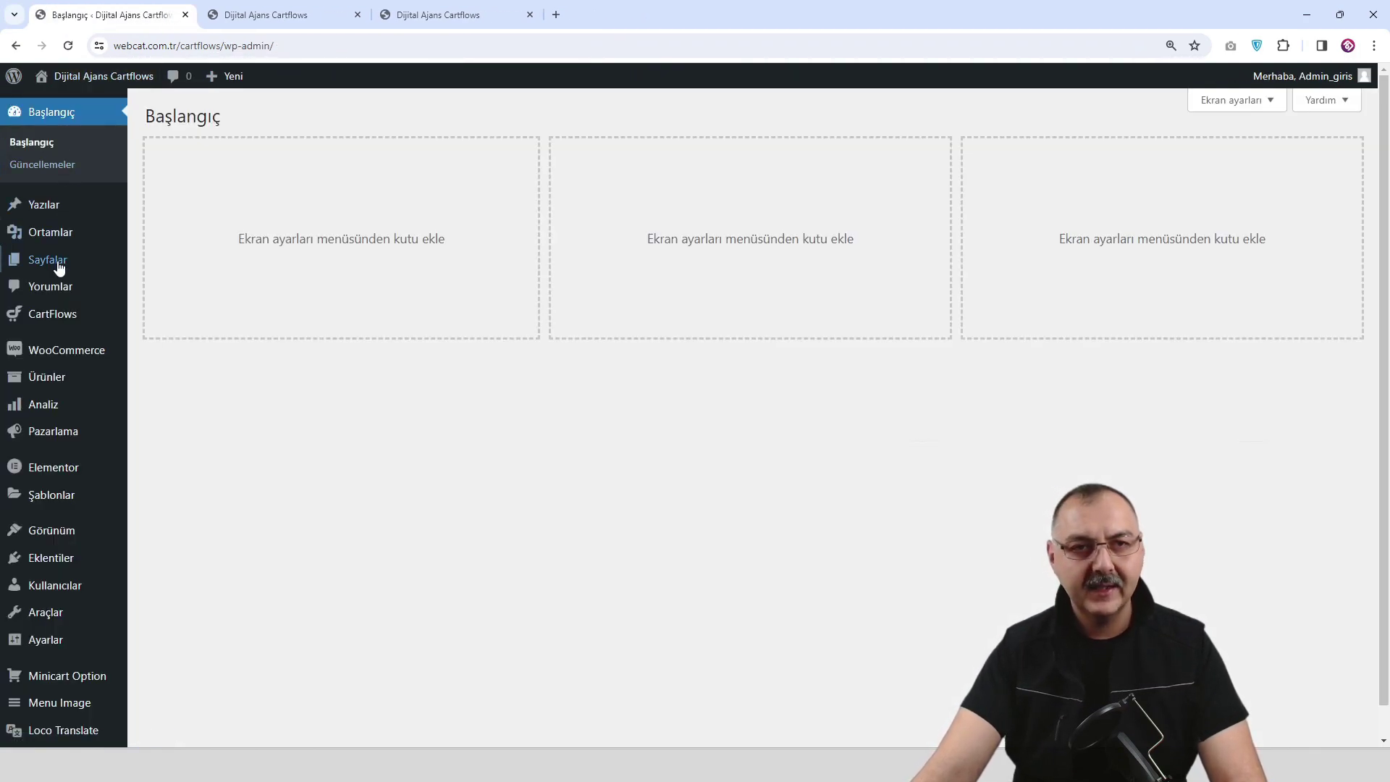
pyautogui.moveTo(59, 262)
pyautogui.click(175, 264)
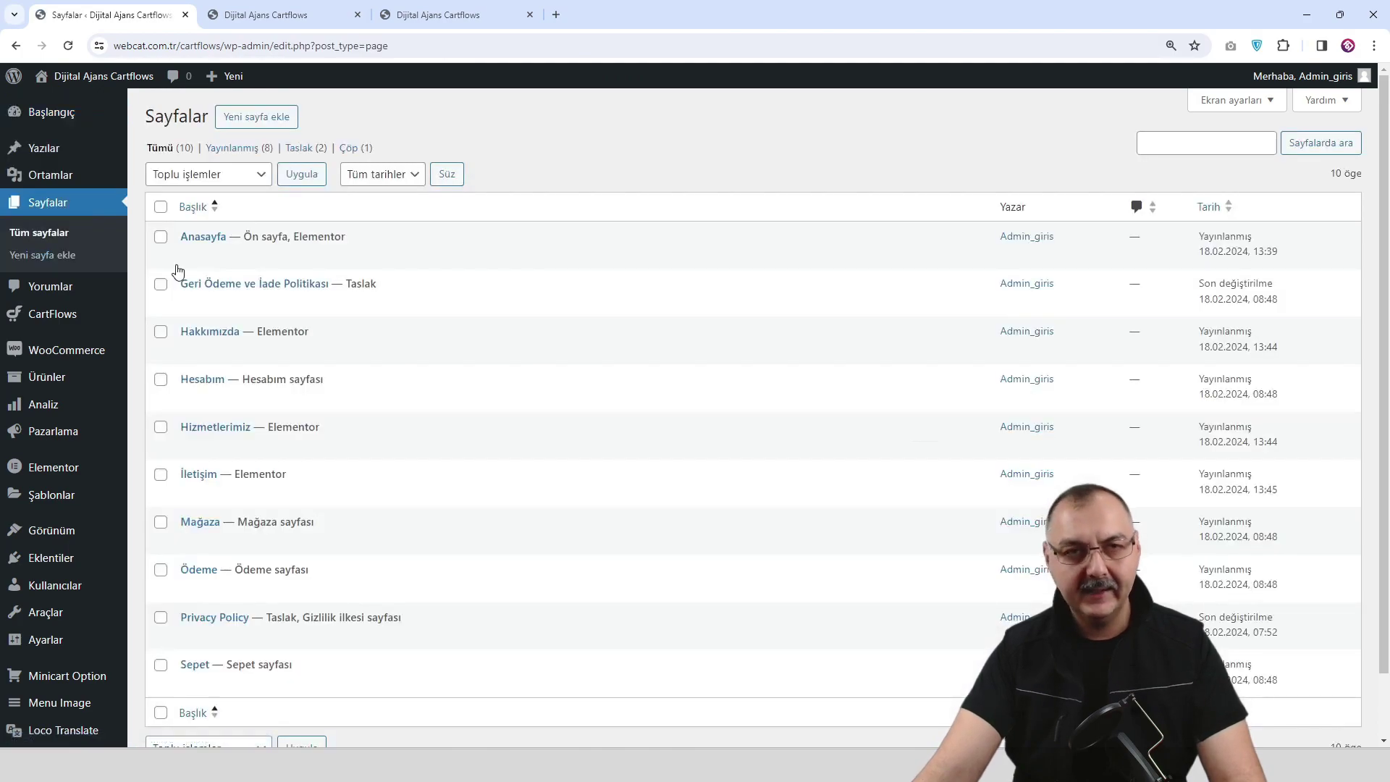
pyautogui.scroll(-1, 316, 277)
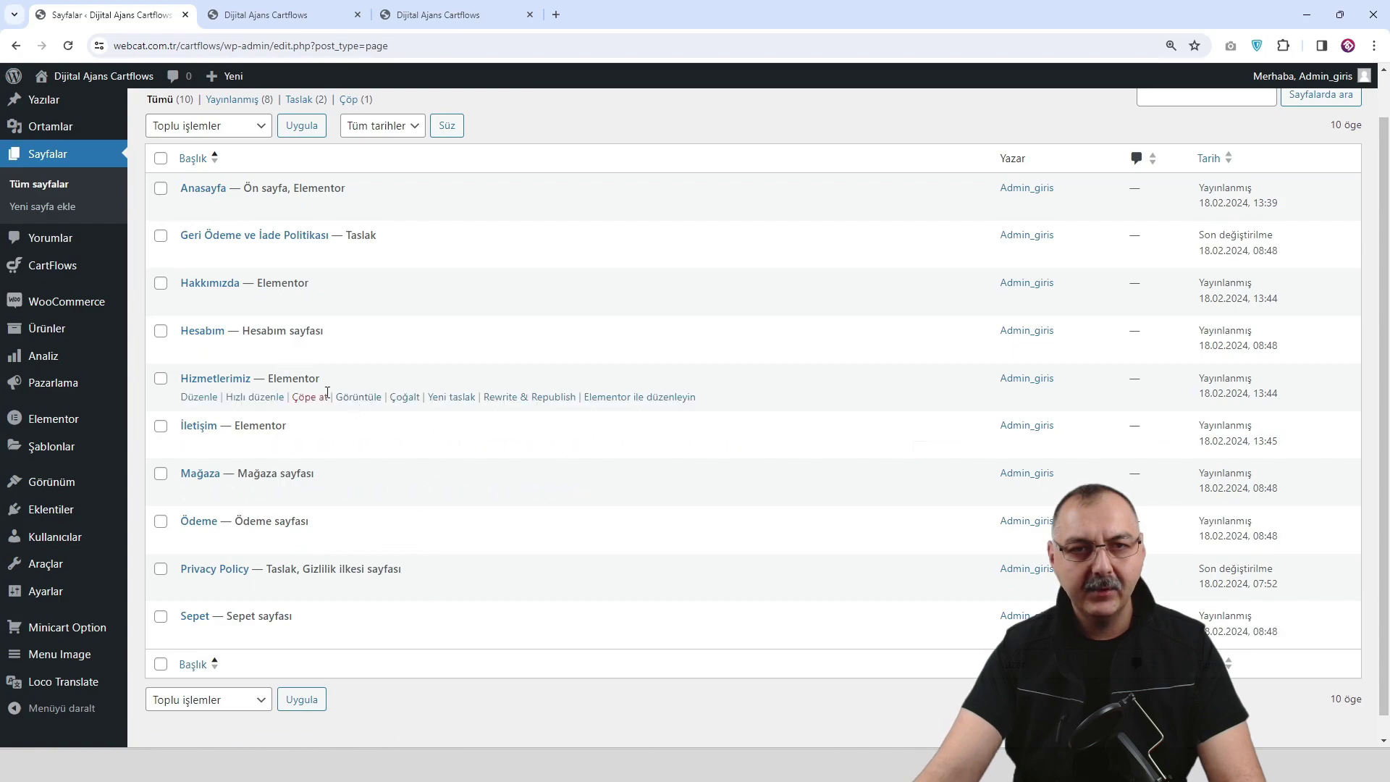
pyautogui.click(413, 404)
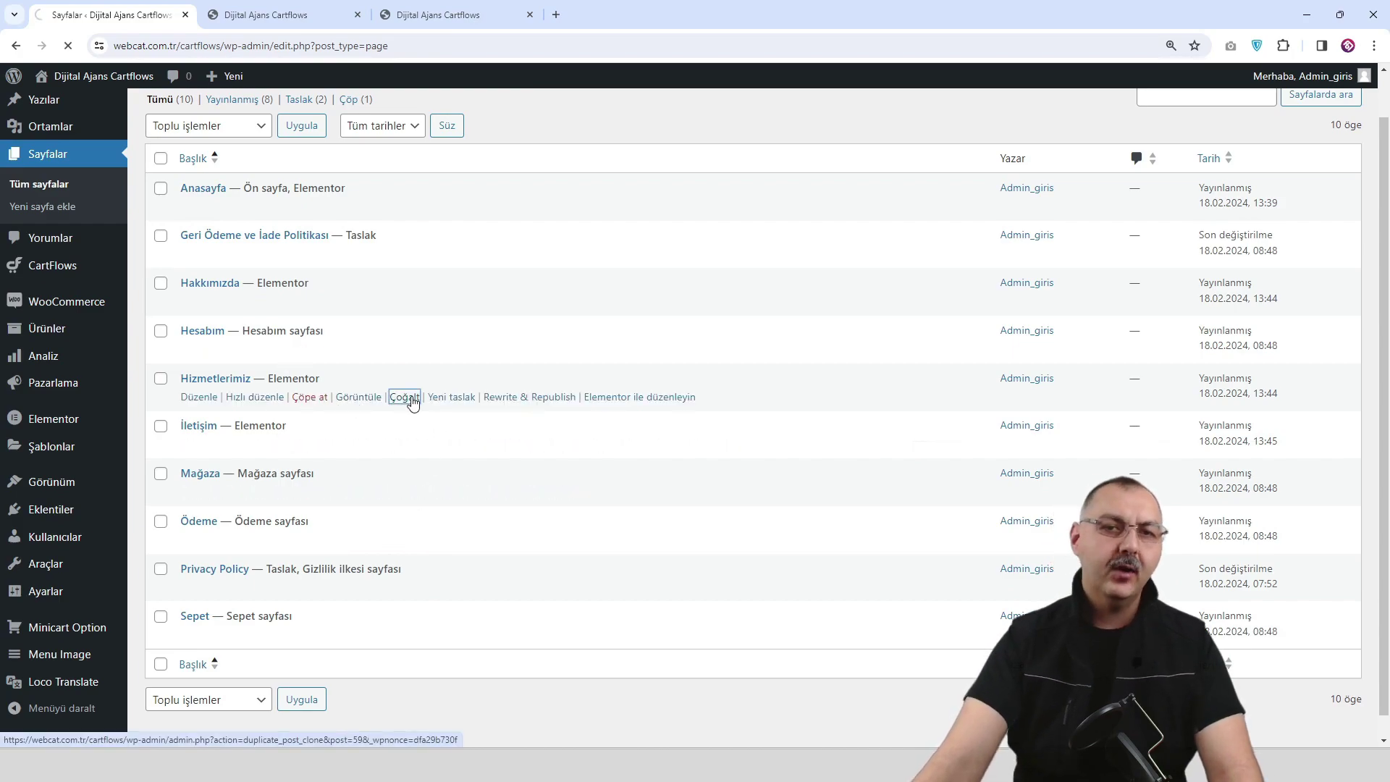
# Retitle the copied draft 'Ziyarete Gelelim' and publish it.
pyautogui.scroll(-1, 386, 423)
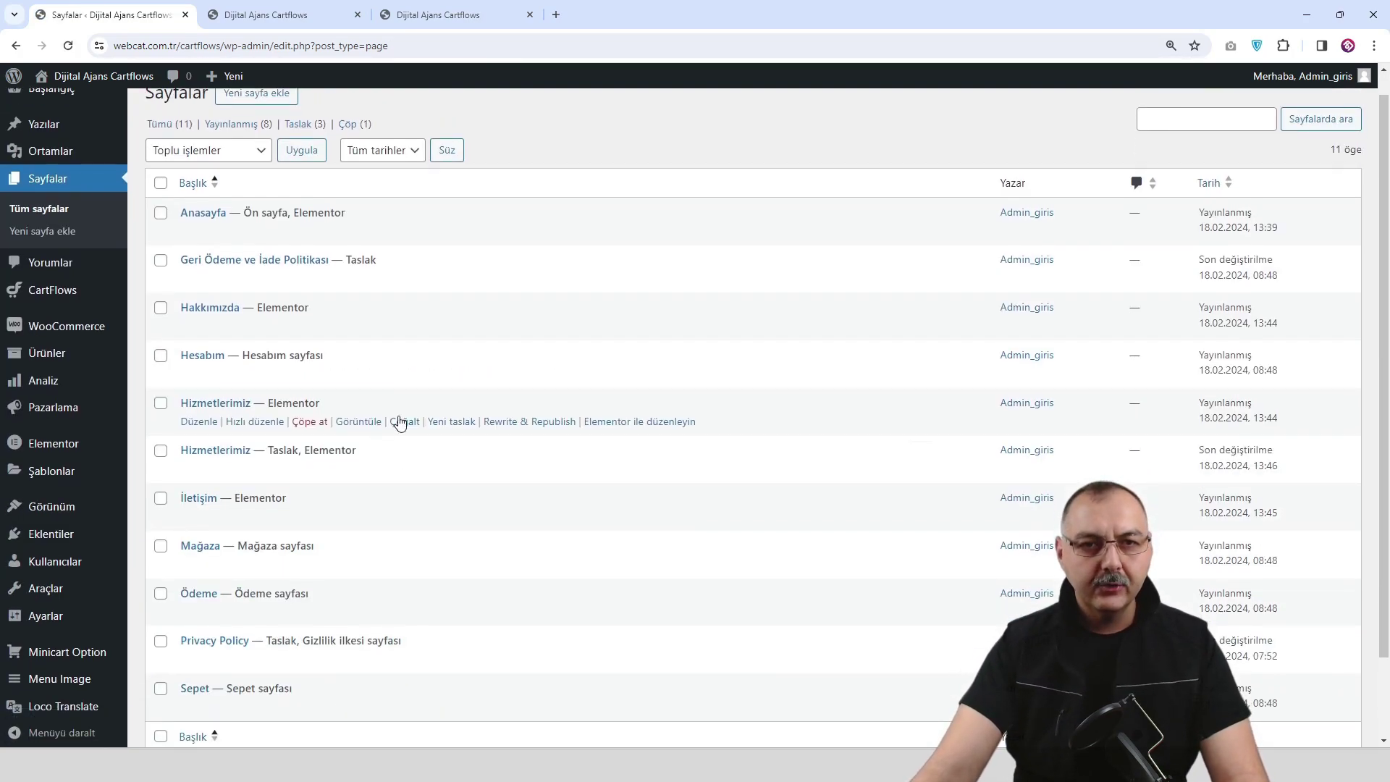
pyautogui.click(211, 469)
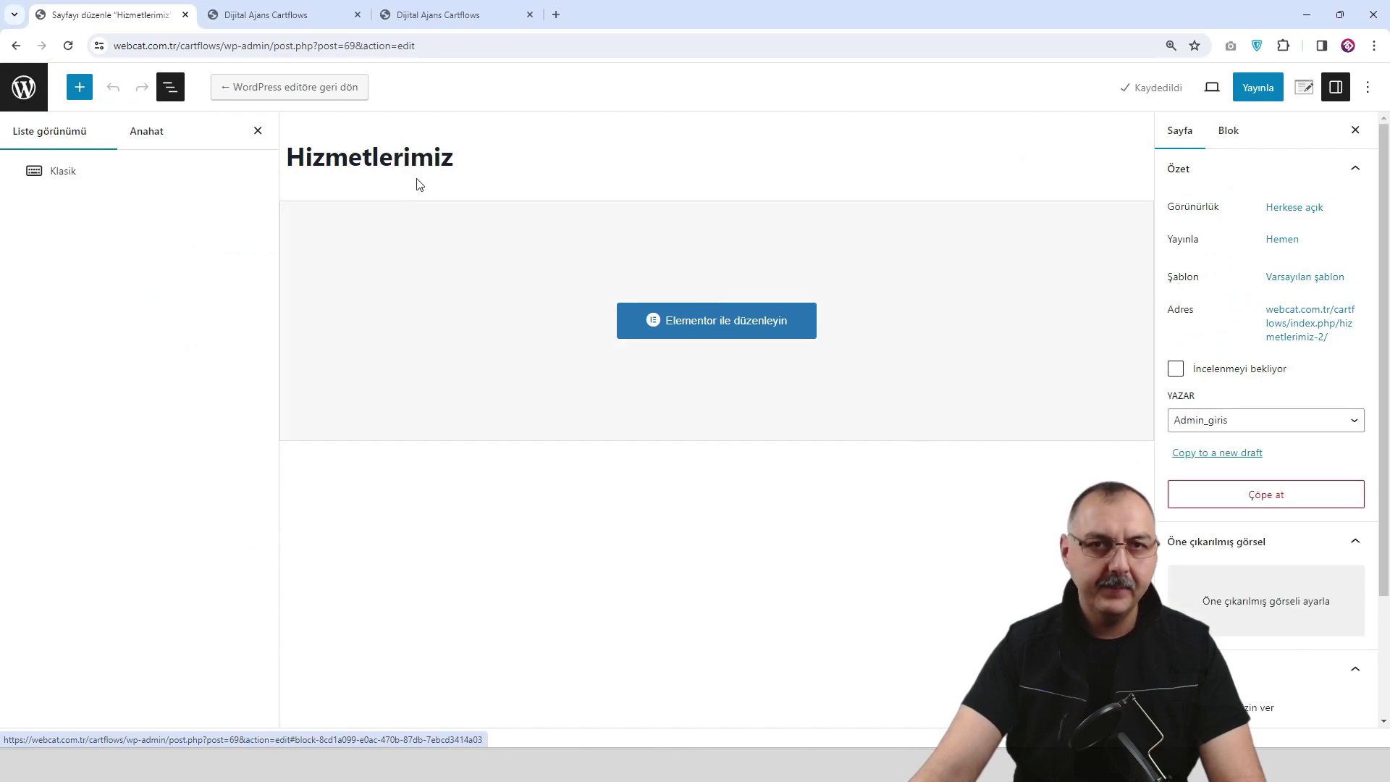
pyautogui.doubleClick(430, 156)
pyautogui.write('Ziyarete Gelelim')
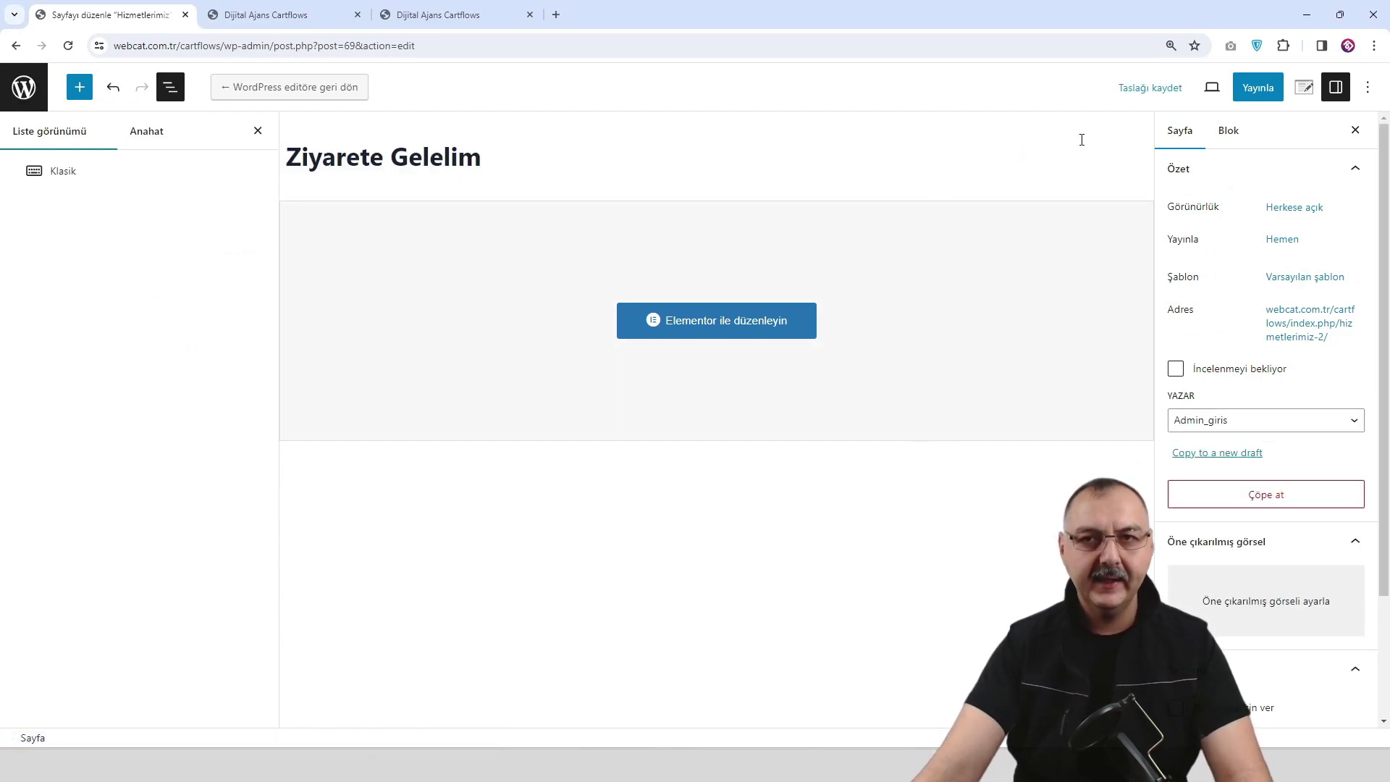
pyautogui.click(1257, 87)
pyautogui.click(1252, 90)
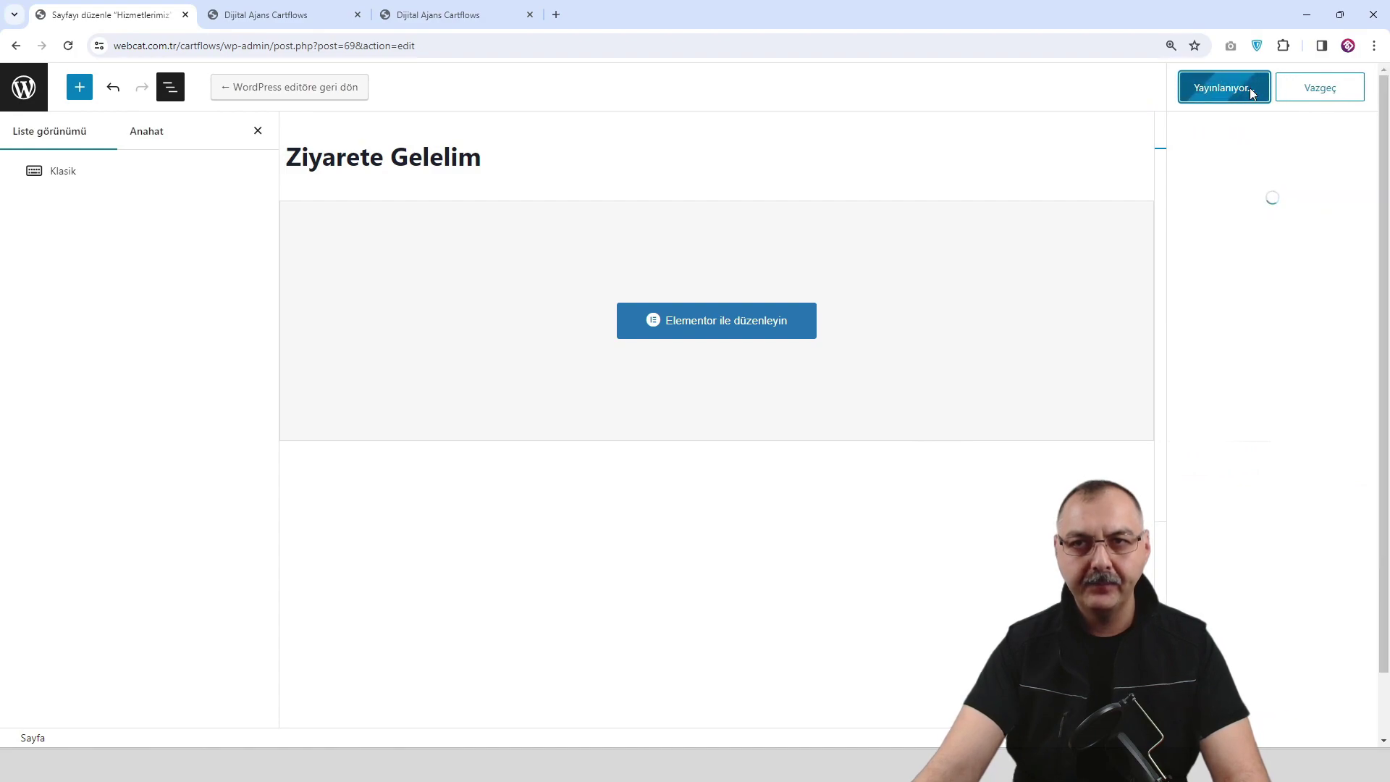
# In Elementor, replace the banner heading Hizmetlerimiz with Ziyarete Gelelim and save.
pyautogui.click(726, 332)
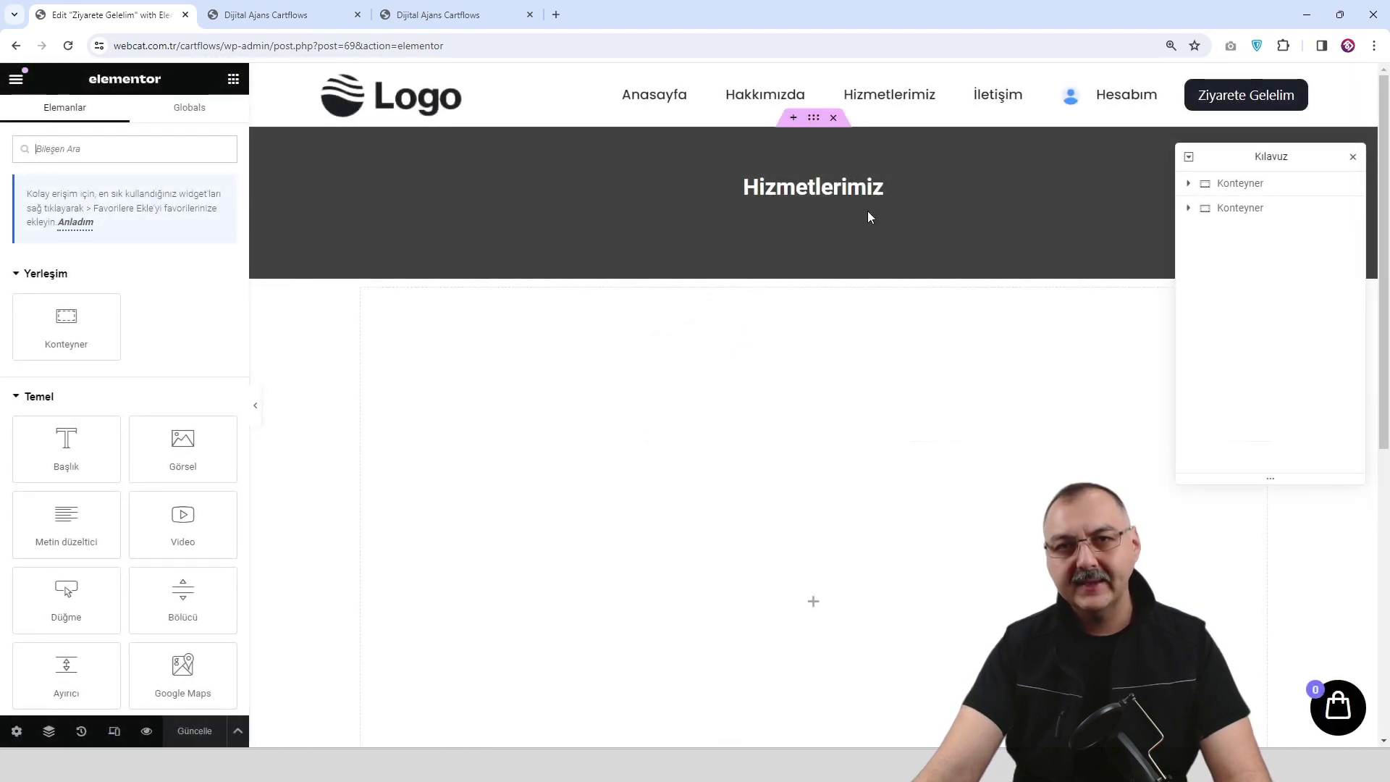
pyautogui.click(875, 205)
pyautogui.tripleClick(94, 253)
pyautogui.write('Ziyarete Gelelim')
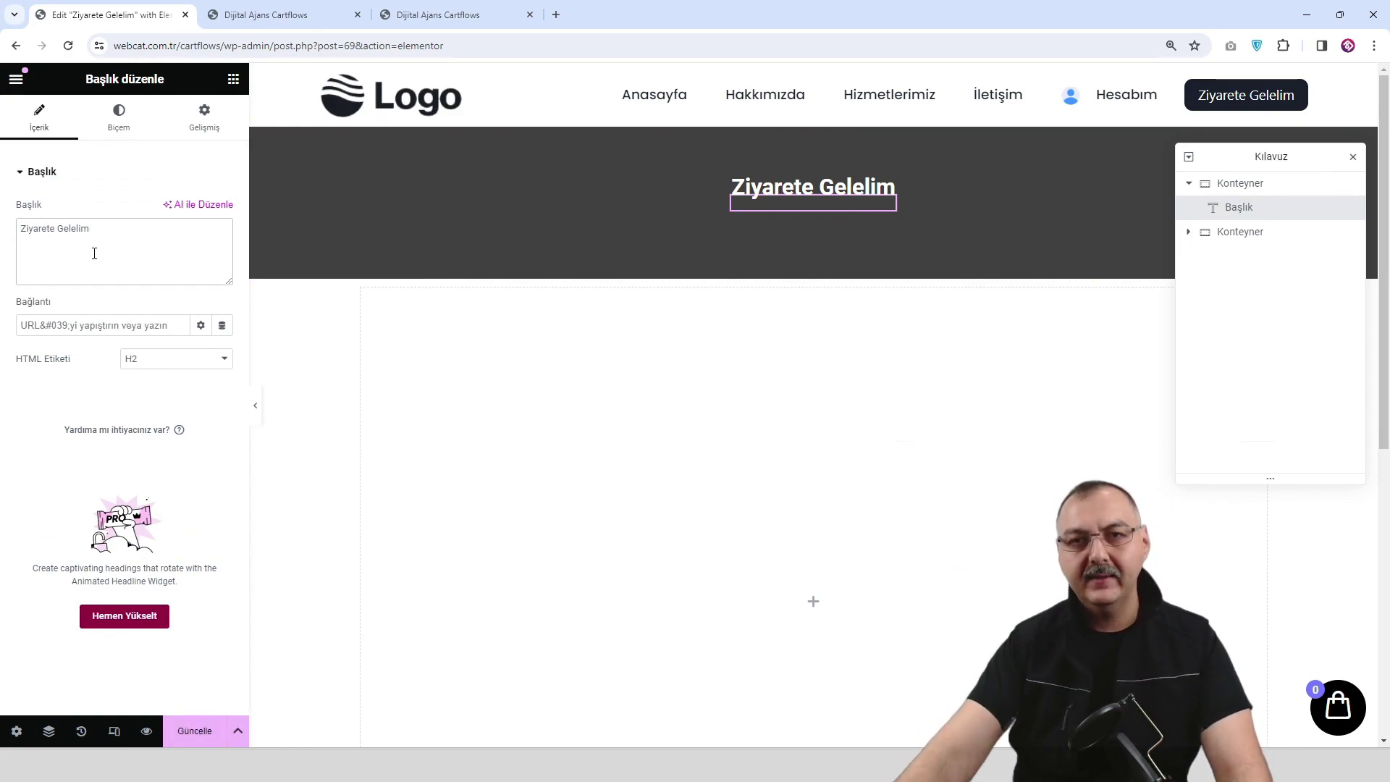
pyautogui.click(195, 731)
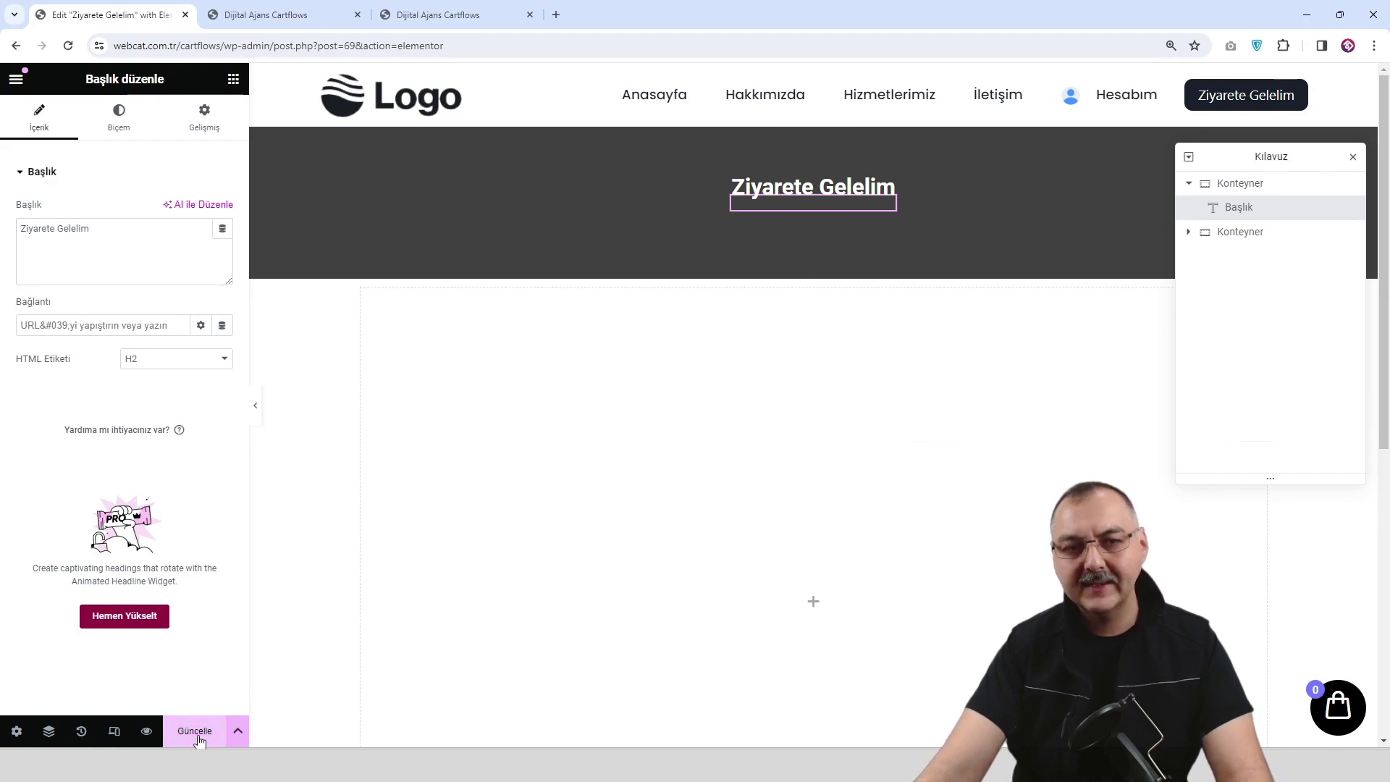
# Preview the Ziyarete Gelelim page and look it over.
pyautogui.click(146, 731)
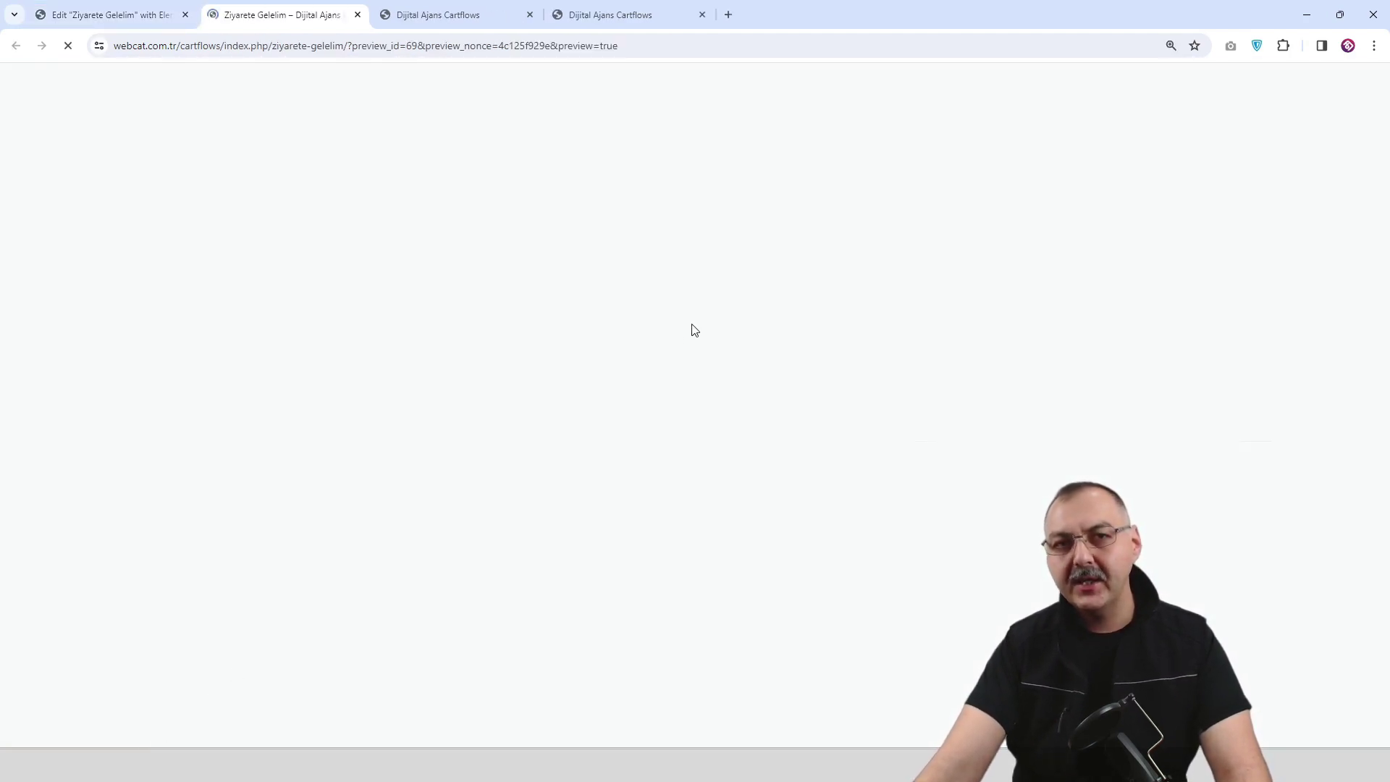
pyautogui.scroll(-5, 751, 405)
pyautogui.scroll(2, 756, 425)
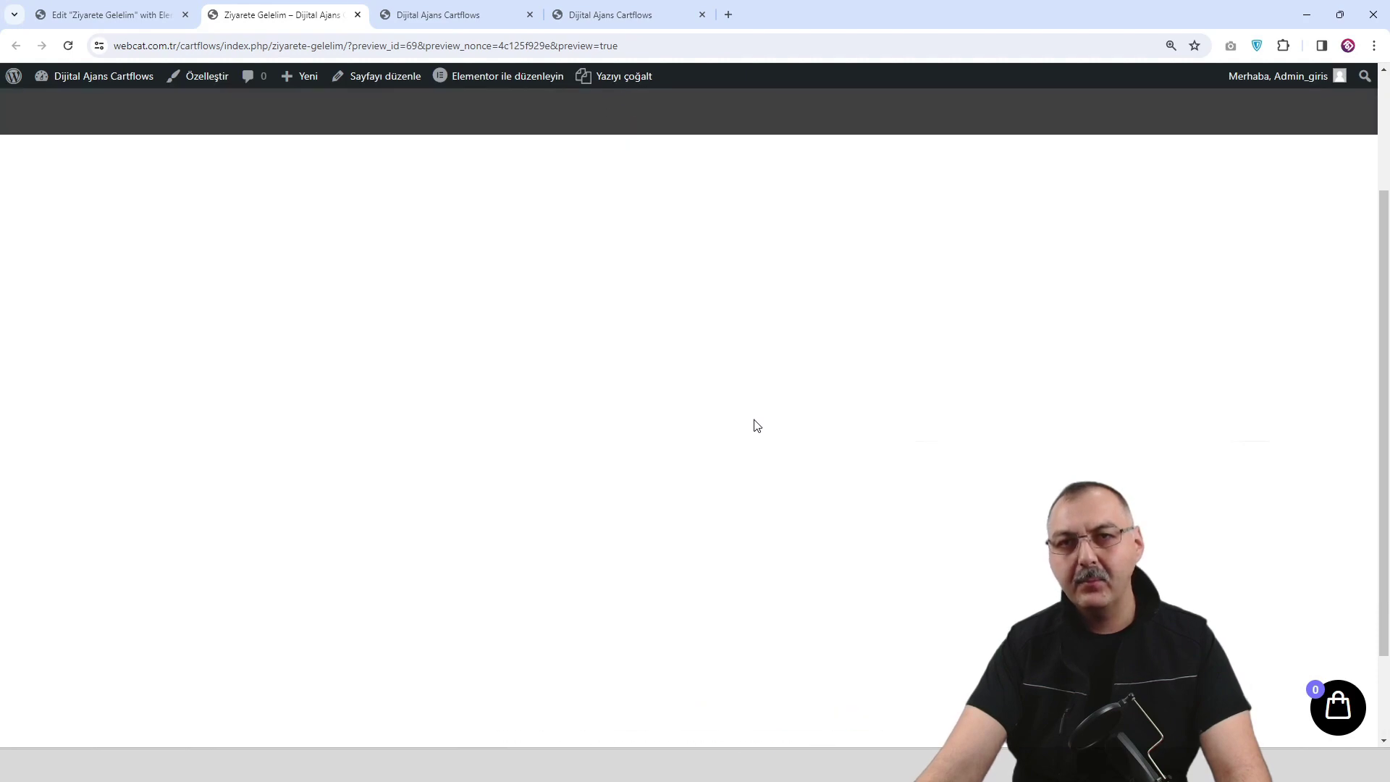
pyautogui.scroll(2, 758, 427)
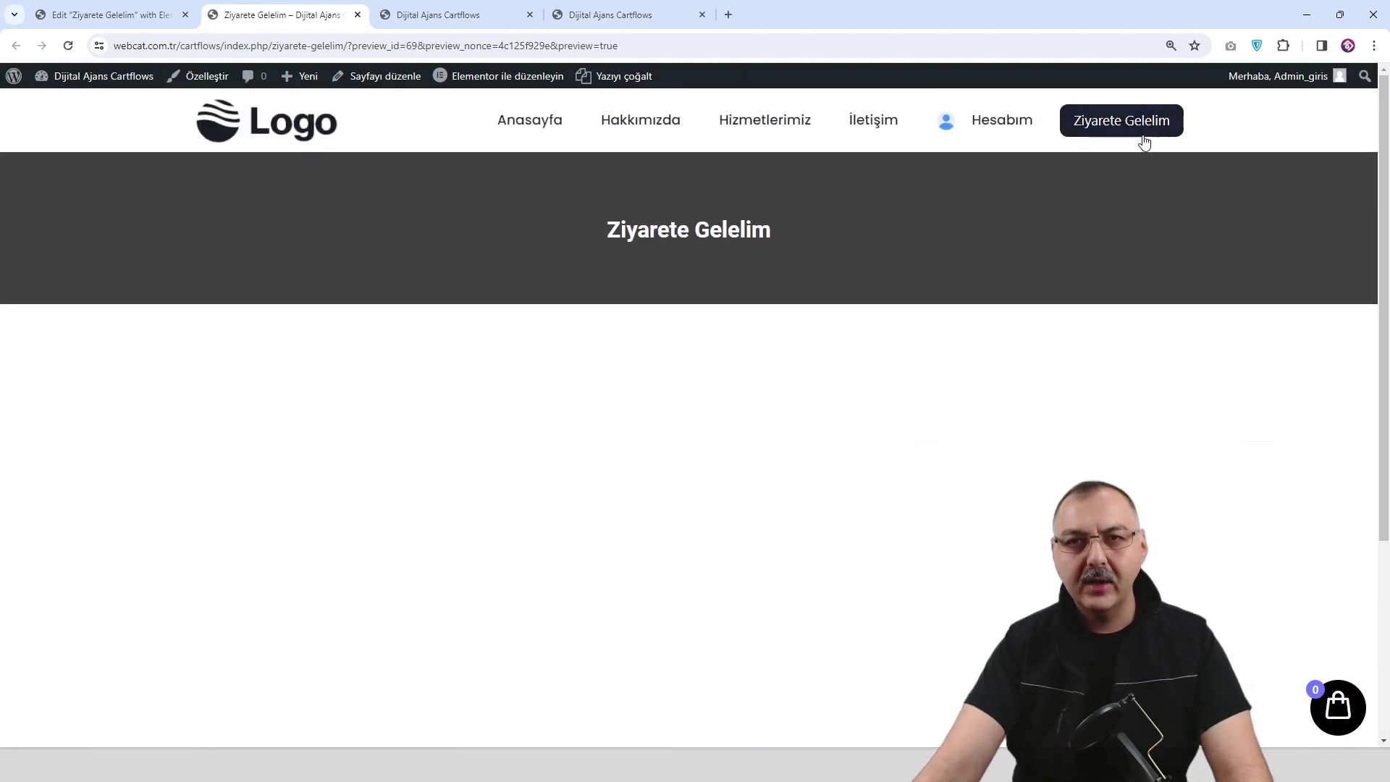
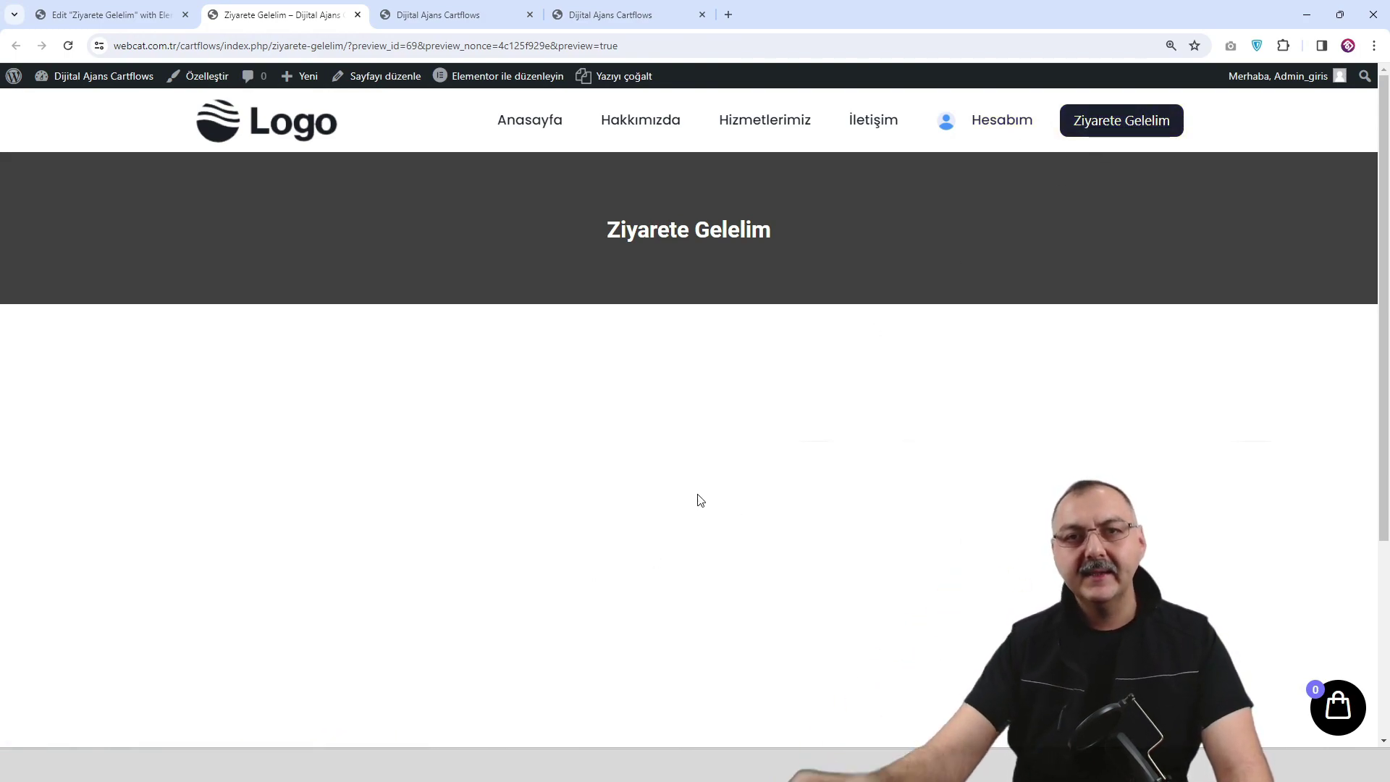
# Close the Elementor editor tab and the extra Dijital Ajans Cartflows tab, returning to the Ziyarete Gelelim preview.
pyautogui.click(643, 122)
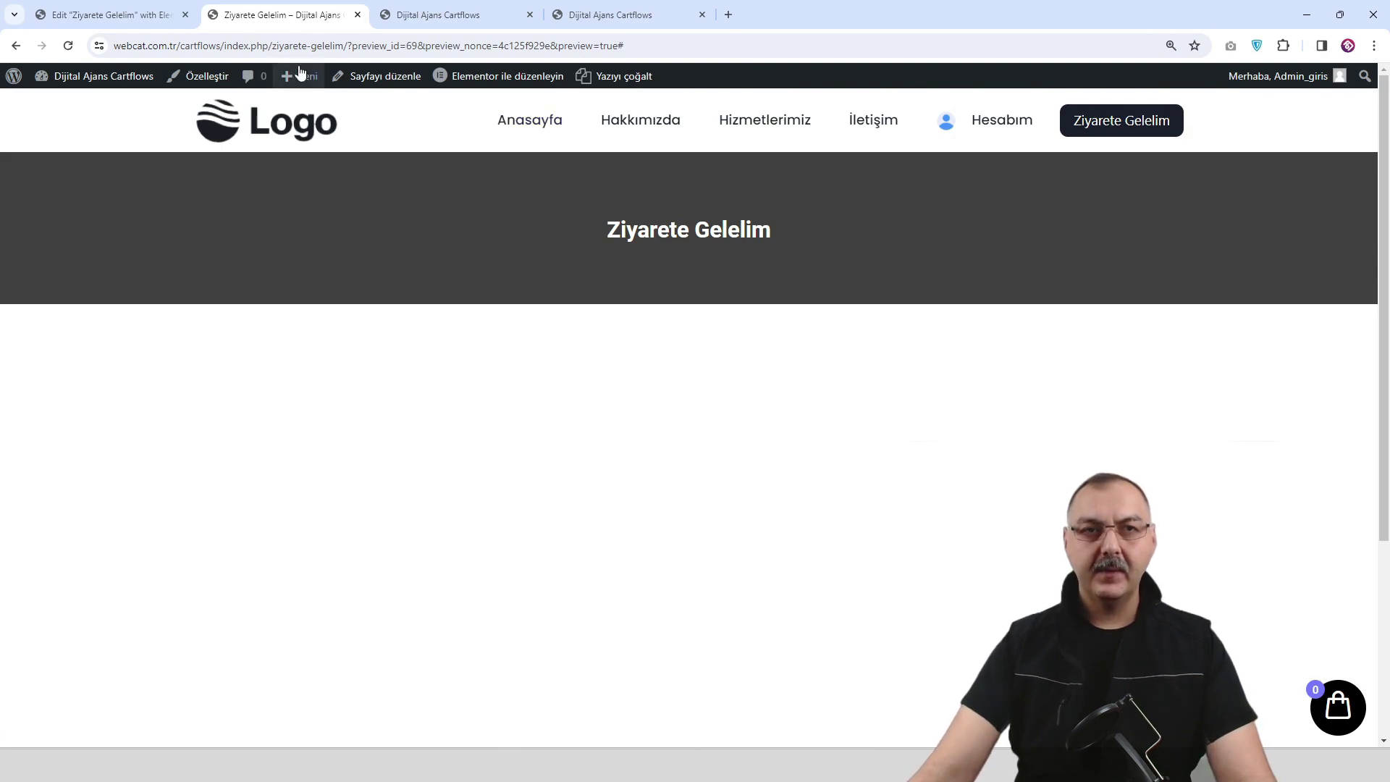
pyautogui.click(180, 22)
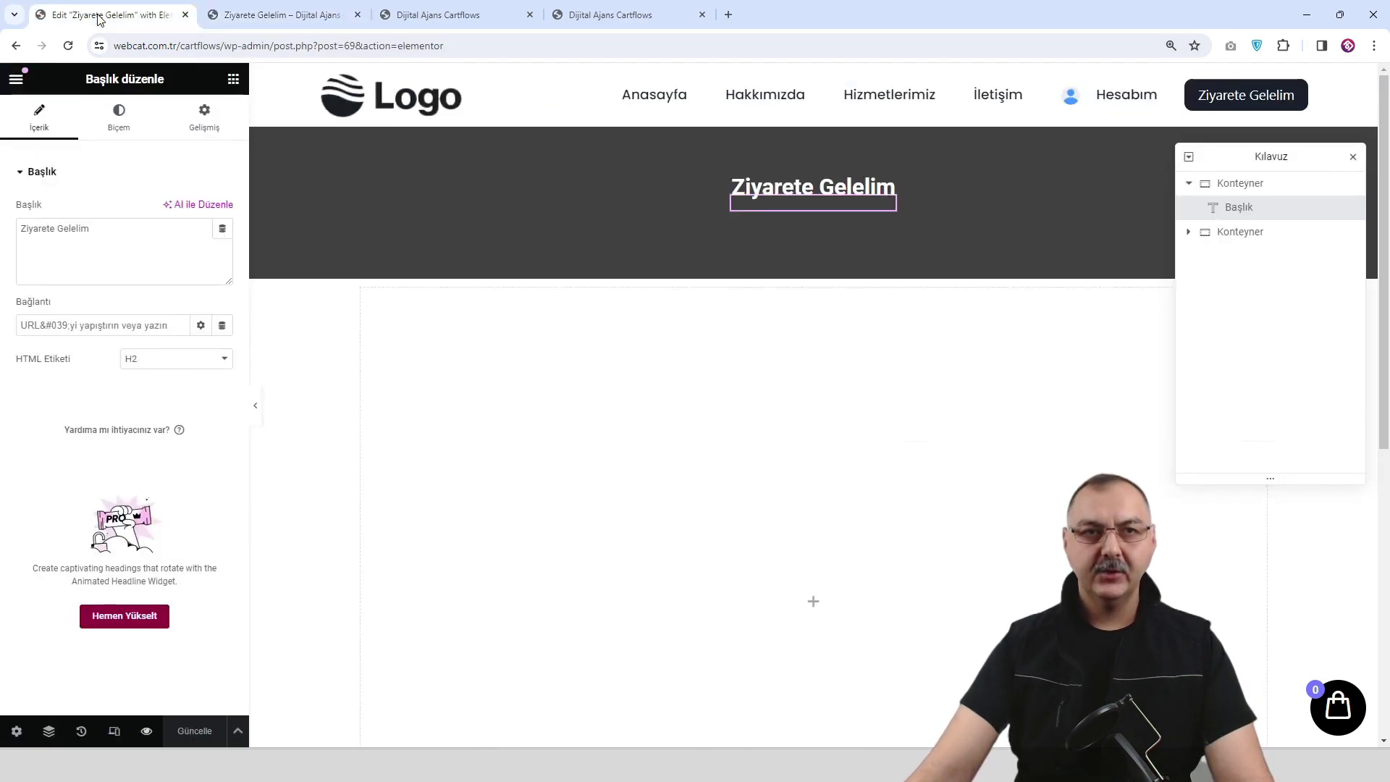
pyautogui.click(185, 15)
pyautogui.click(246, 16)
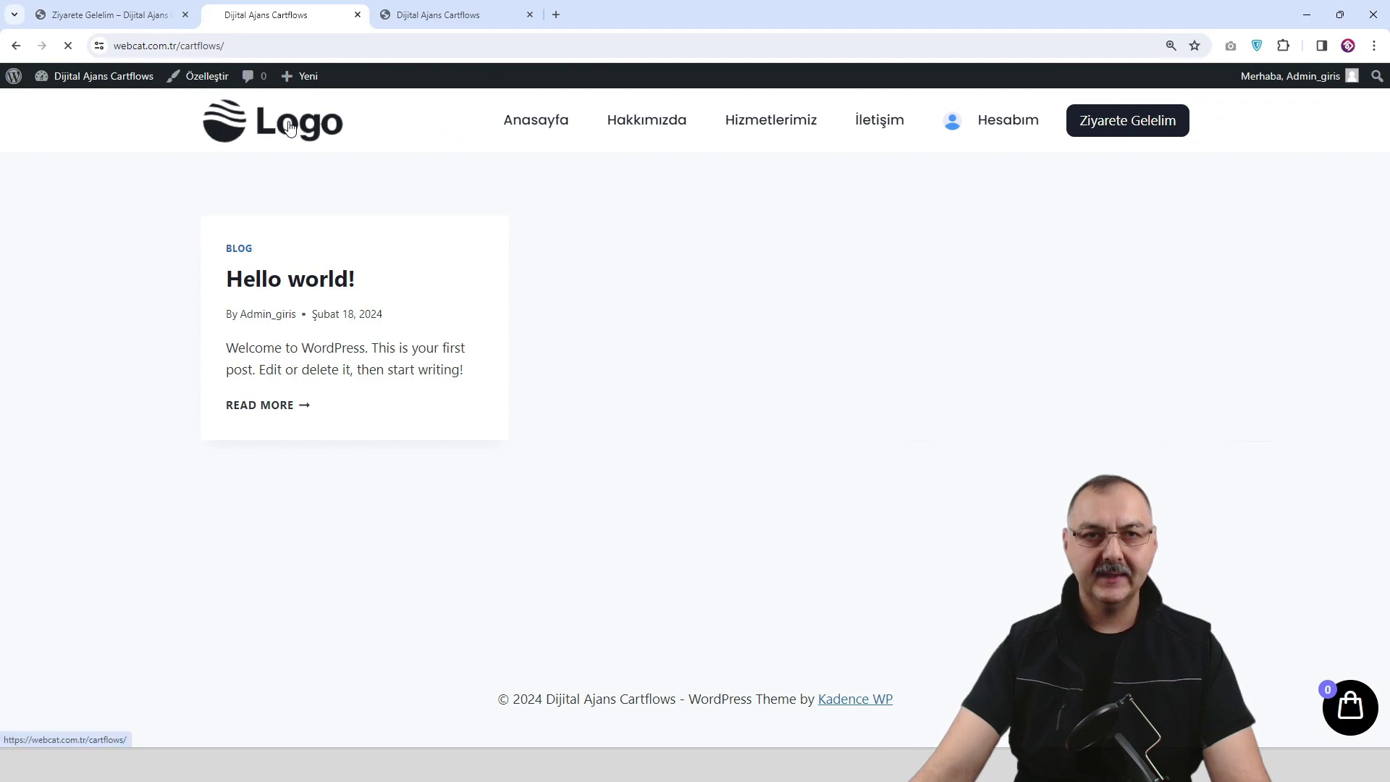
pyautogui.click(530, 14)
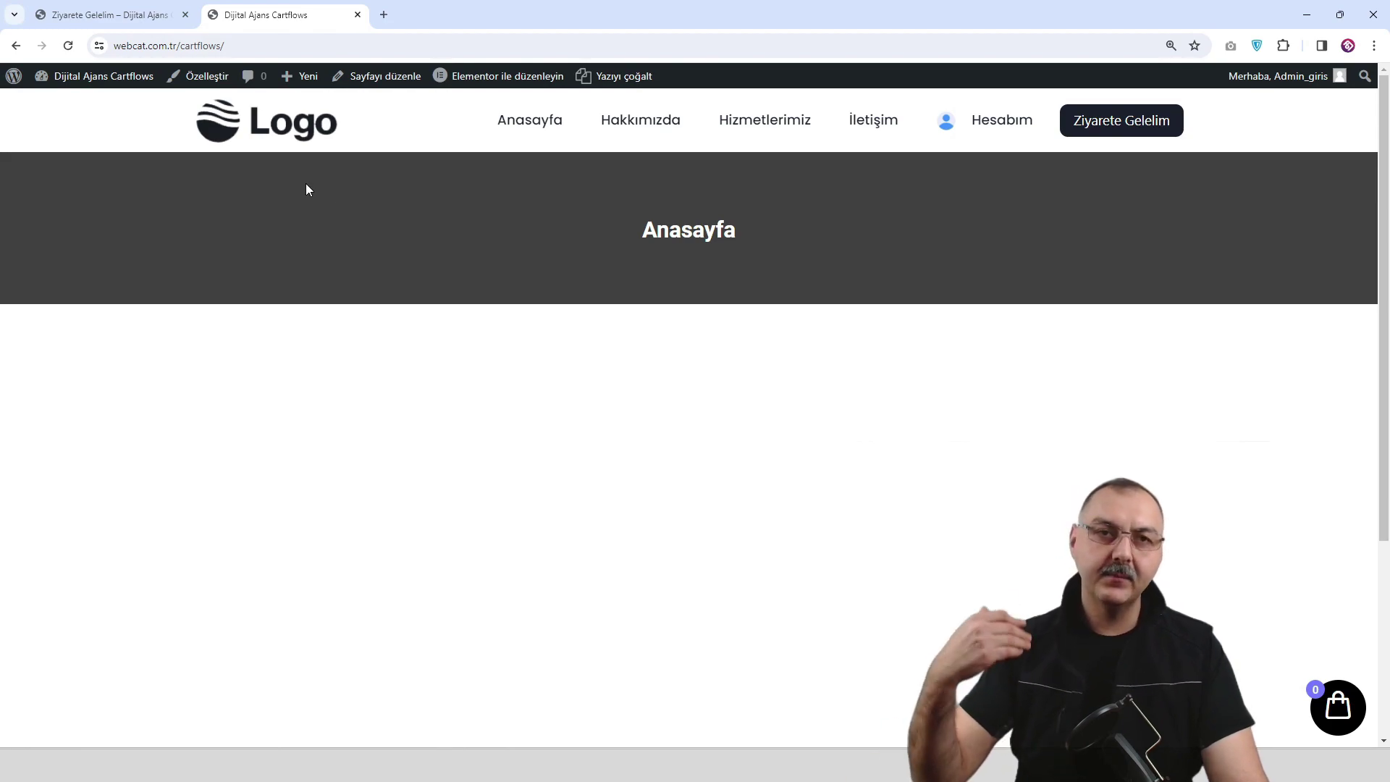
pyautogui.click(116, 22)
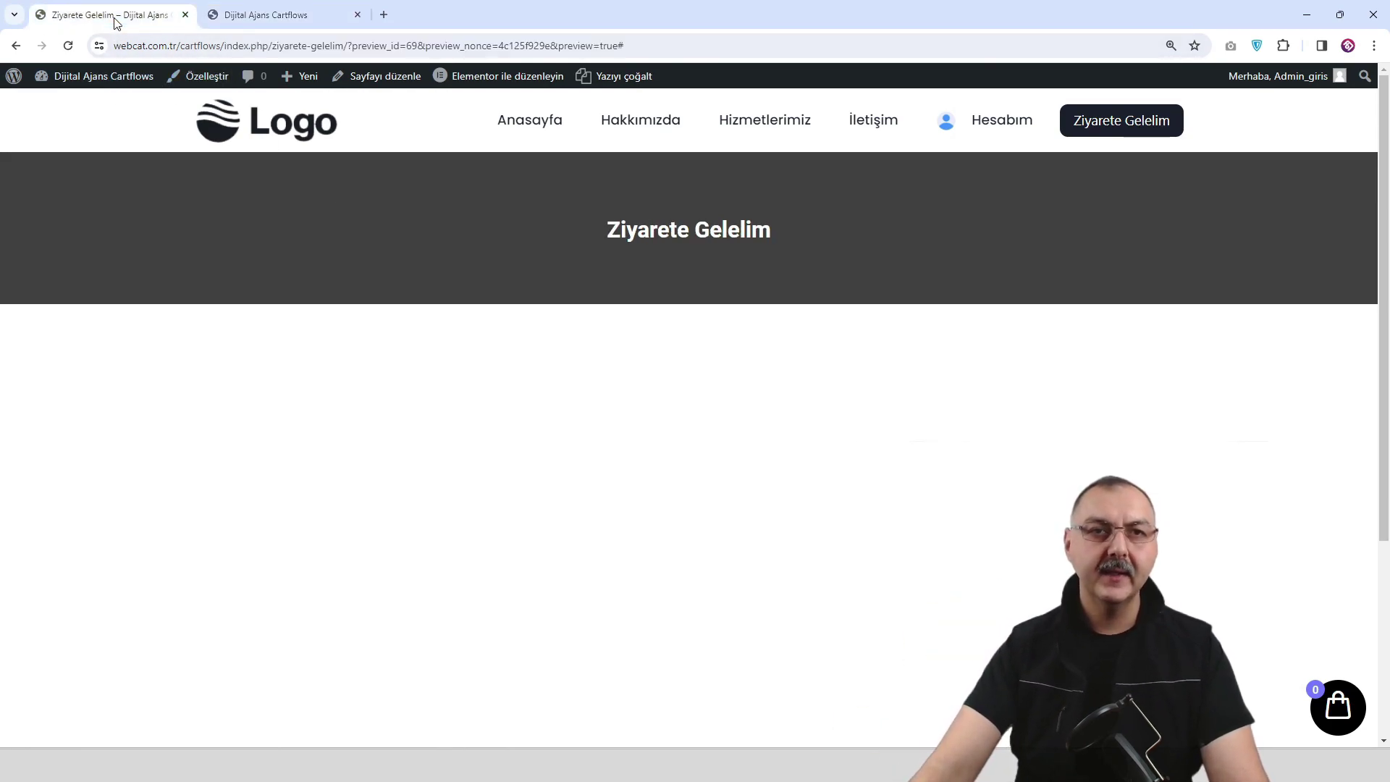
# Go to the Menüler screen and list all pages under Tümünü görüntüle.
pyautogui.moveTo(85, 80)
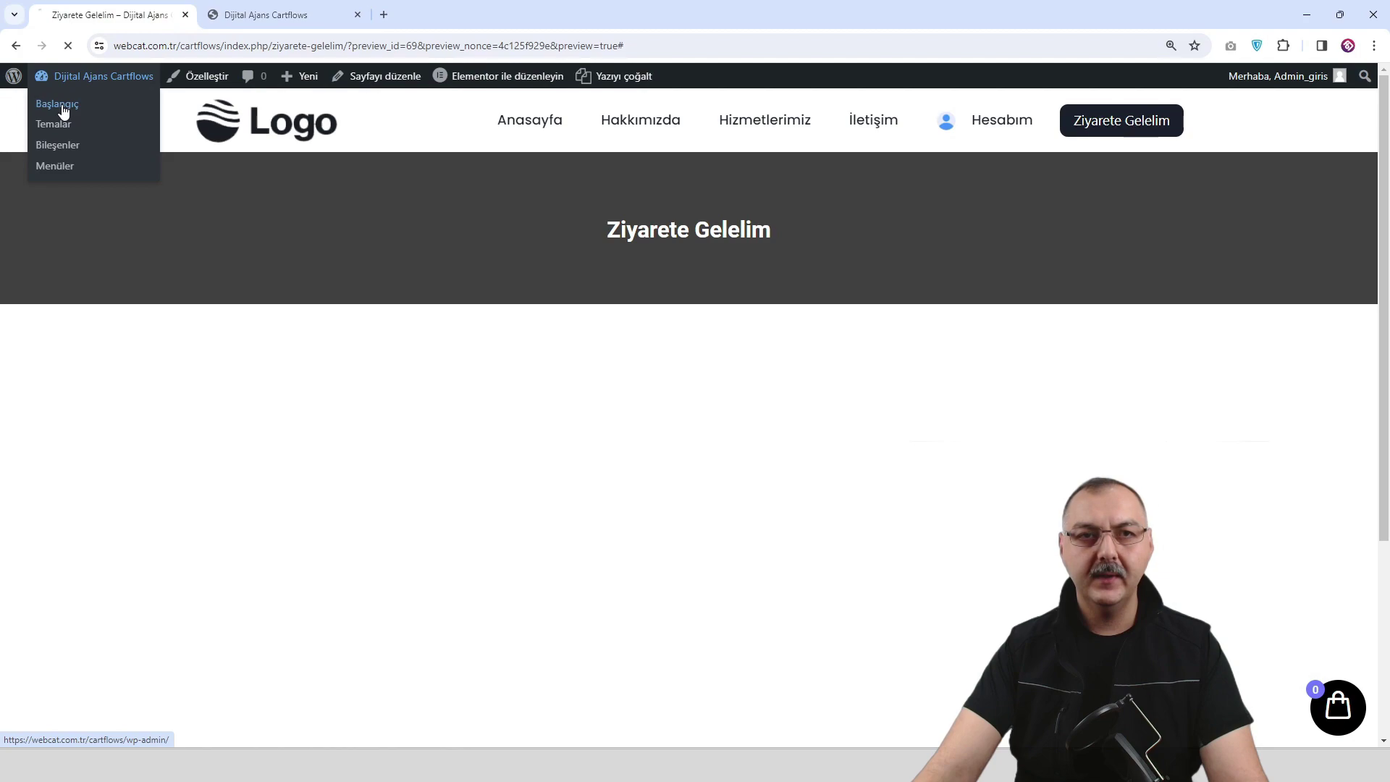
pyautogui.scroll(-1, 46, 351)
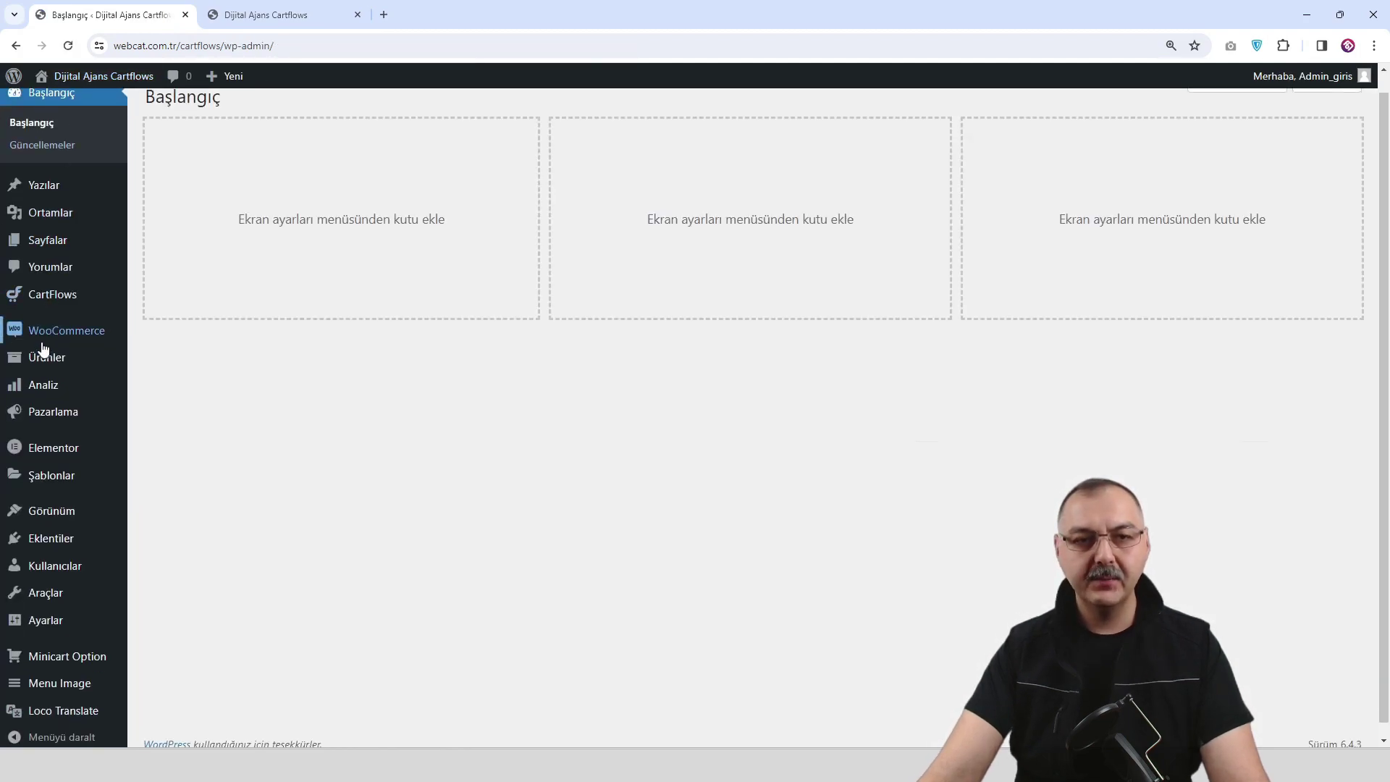
pyautogui.moveTo(62, 496)
pyautogui.click(173, 567)
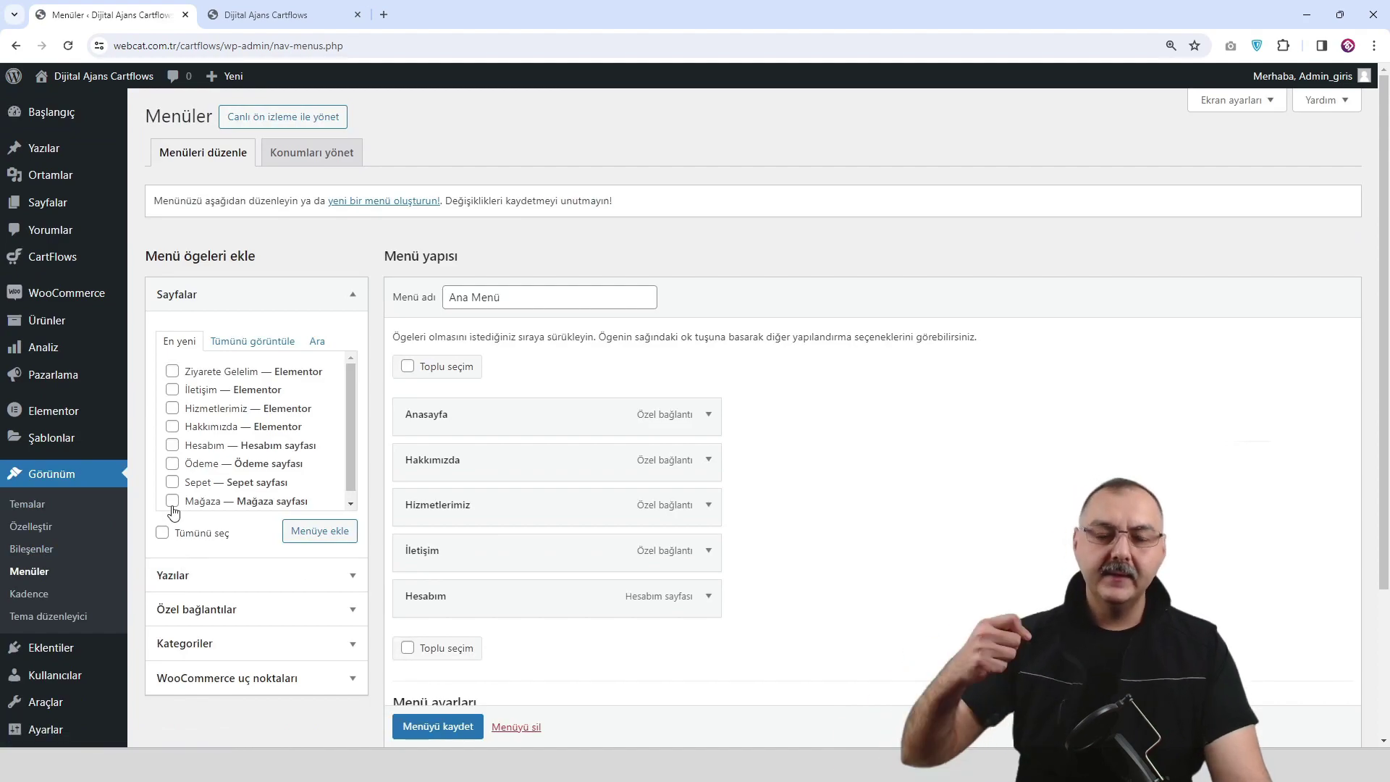
pyautogui.moveTo(475, 586)
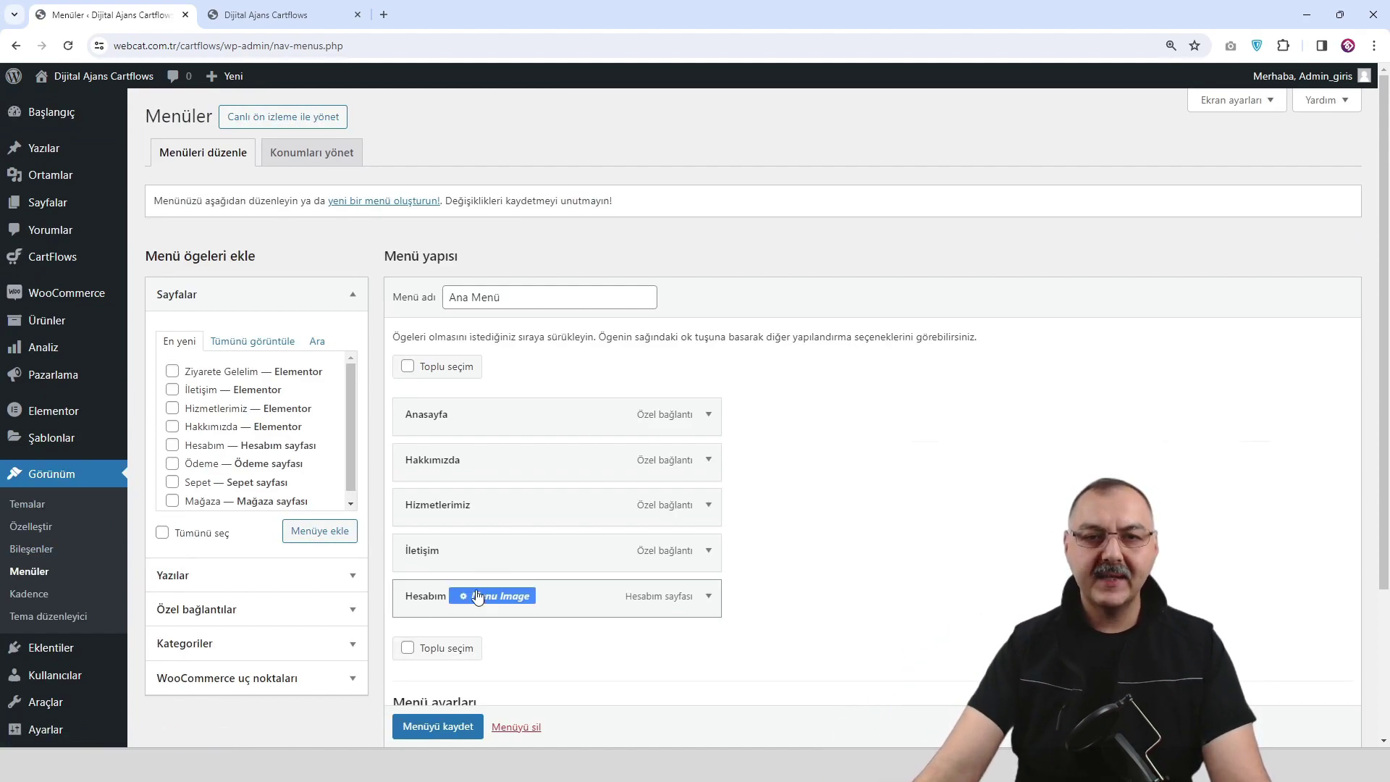
pyautogui.click(261, 345)
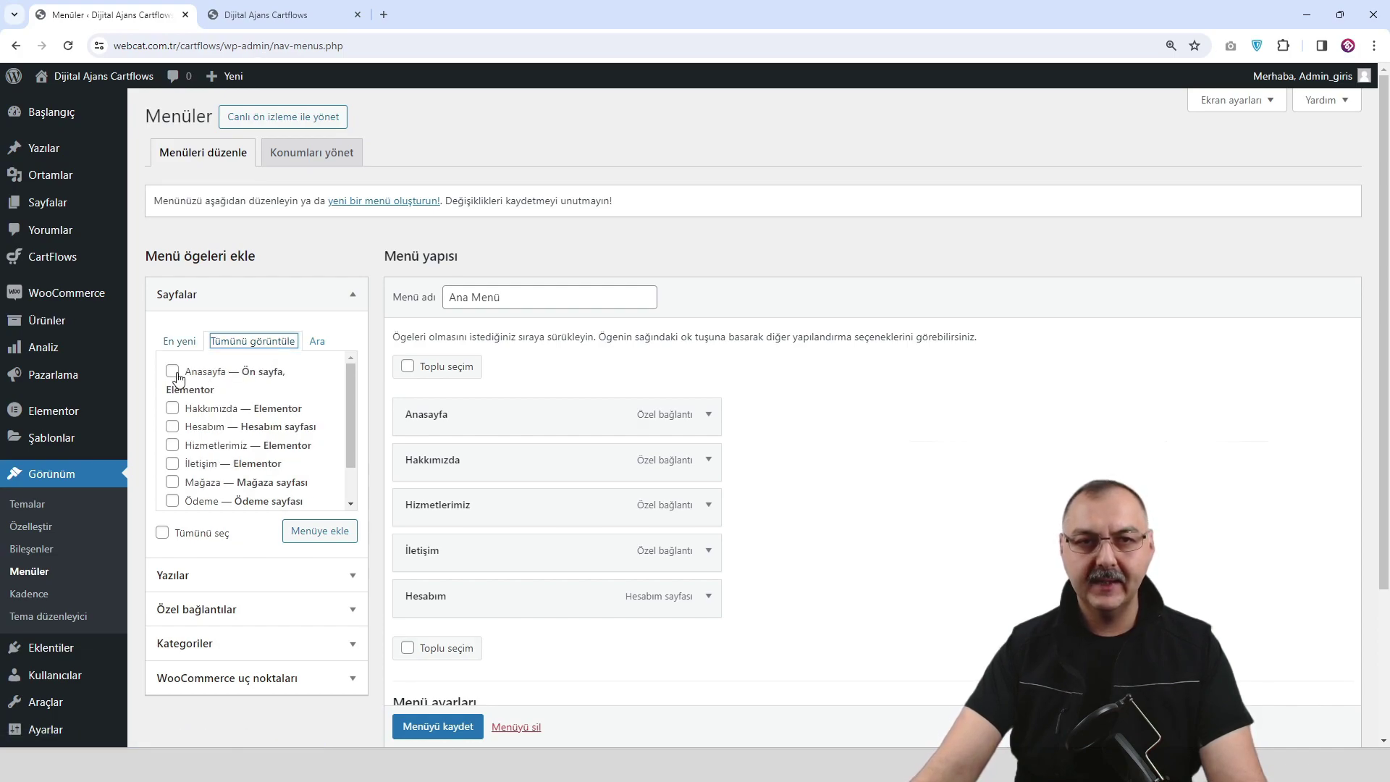
# Tick Anasayfa, İletişim and Ziyarete Gelelim and add the checked pages to Ana Menü.
pyautogui.click(709, 414)
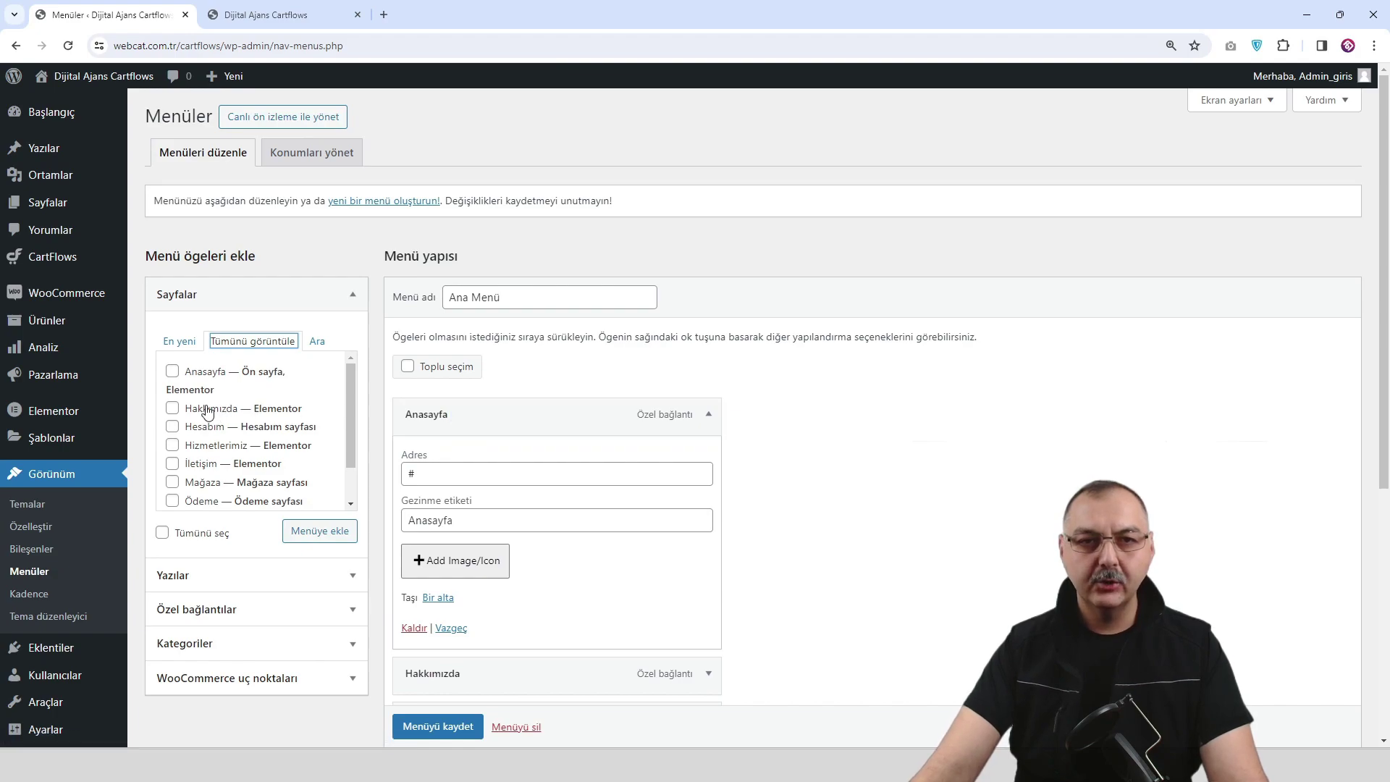
pyautogui.click(174, 372)
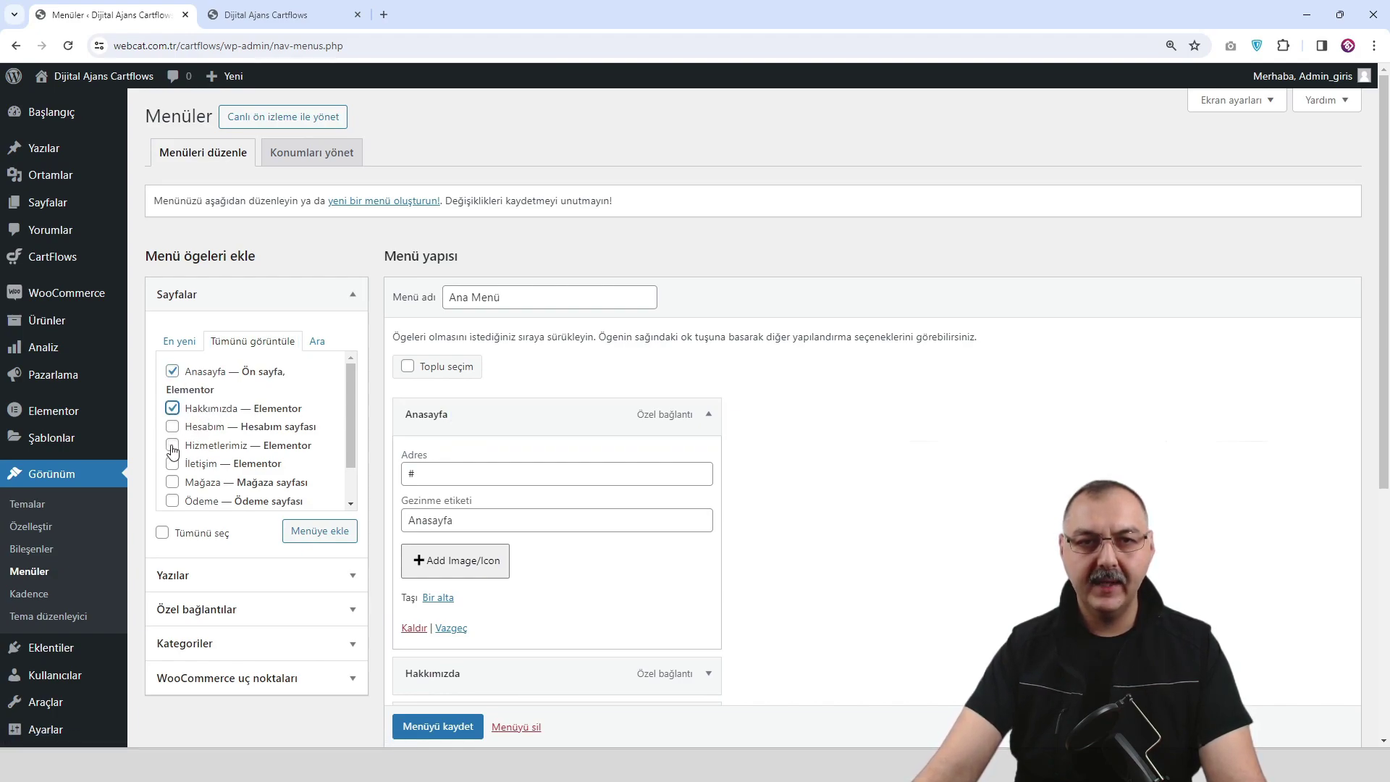
pyautogui.scroll(-1, 245, 460)
pyautogui.click(173, 437)
pyautogui.scroll(-1, 260, 442)
pyautogui.click(173, 492)
pyautogui.click(312, 532)
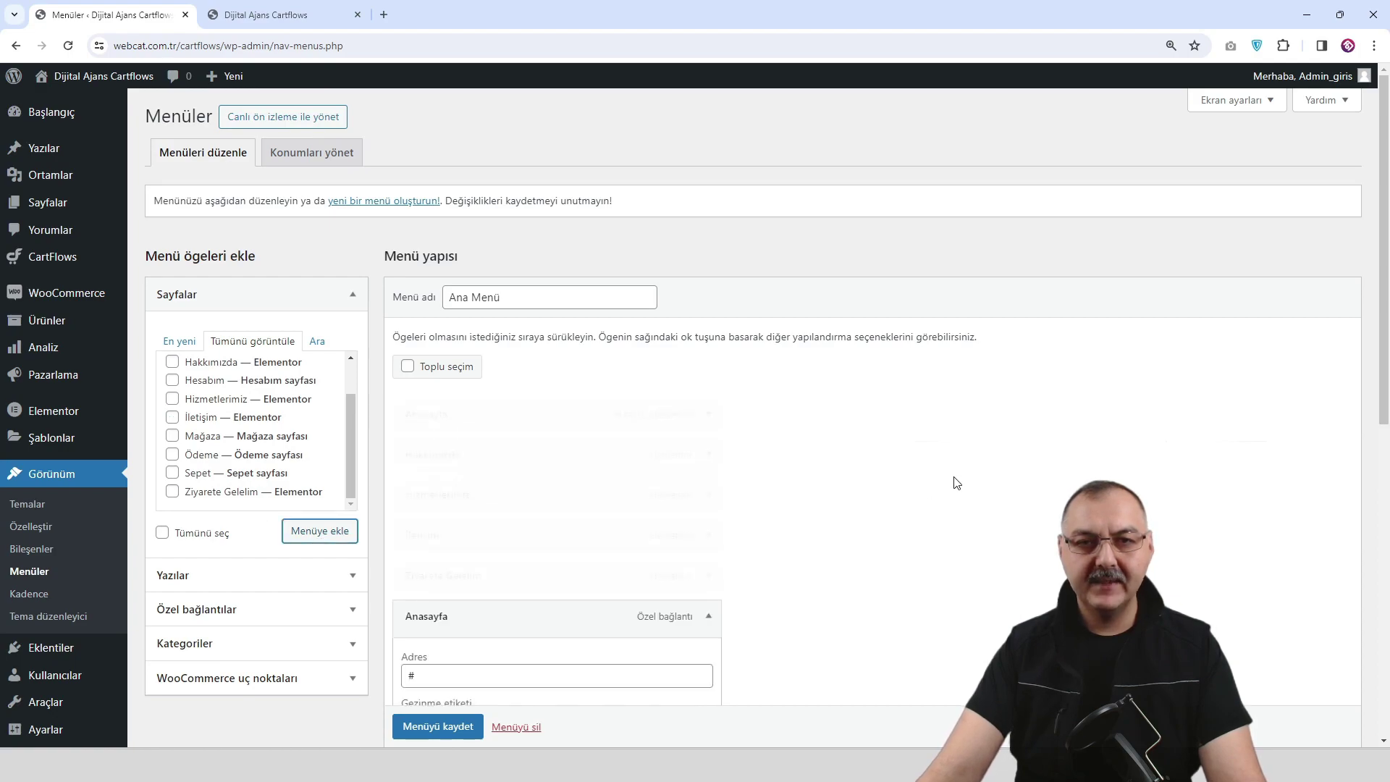
# Remove the old custom-link Anasayfa and Hakkımızda items from Ana Menü.
pyautogui.scroll(-3, 952, 481)
pyautogui.click(709, 400)
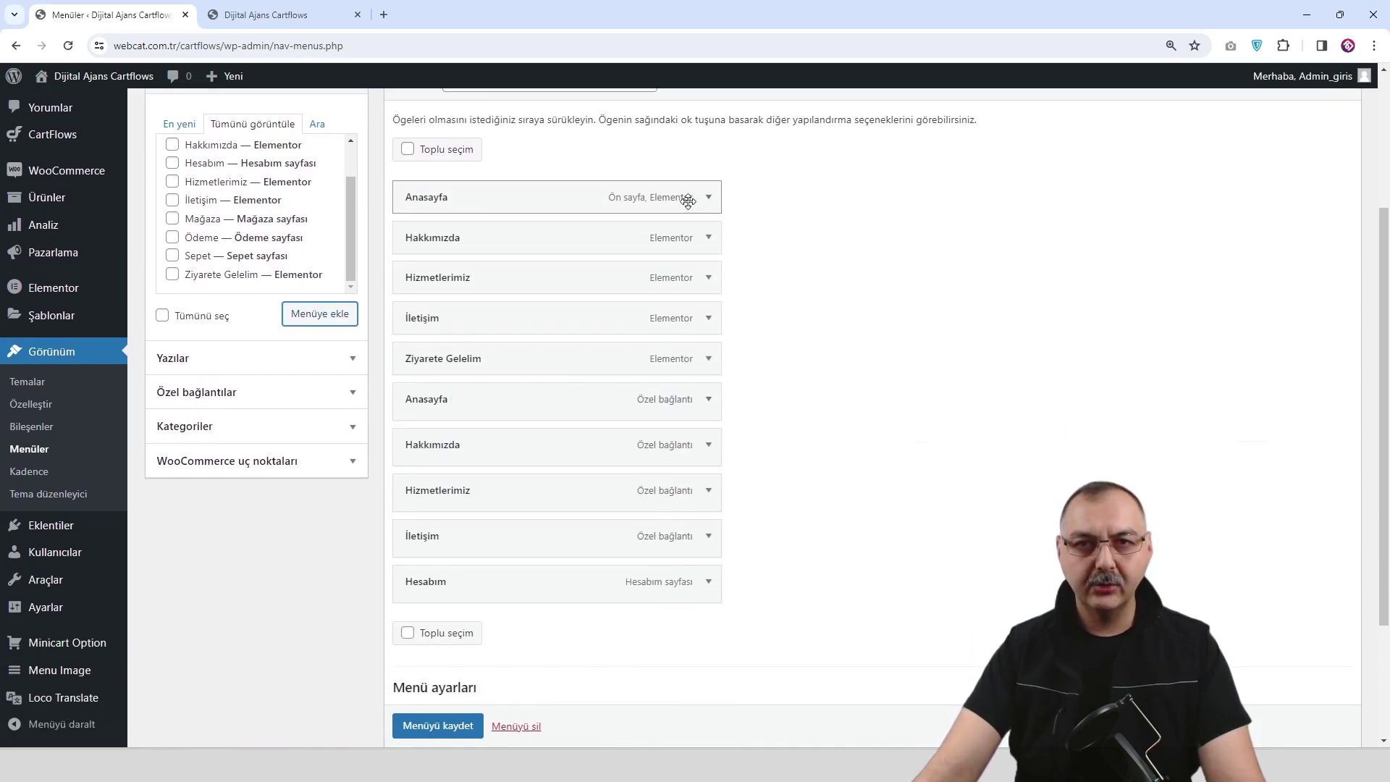
pyautogui.click(709, 238)
pyautogui.click(709, 238)
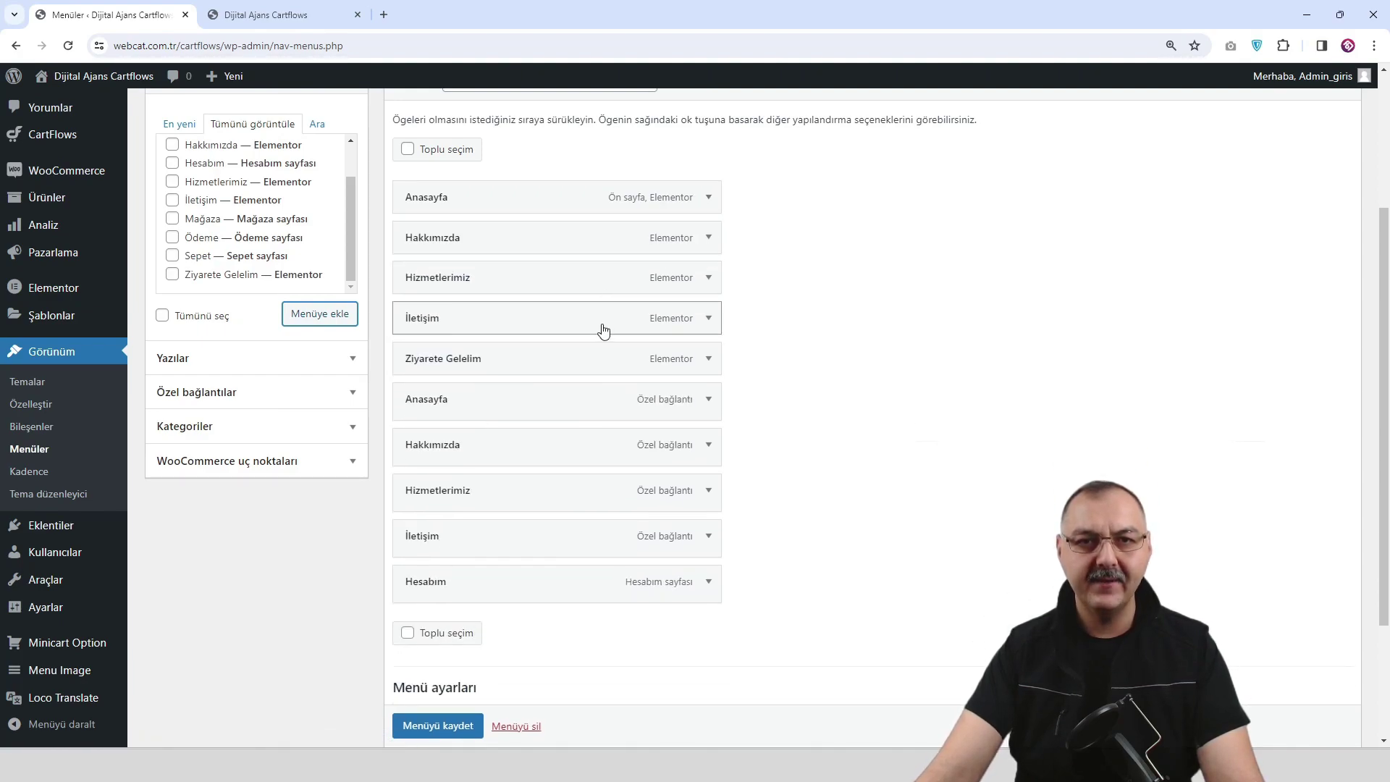
pyautogui.click(713, 403)
pyautogui.click(414, 613)
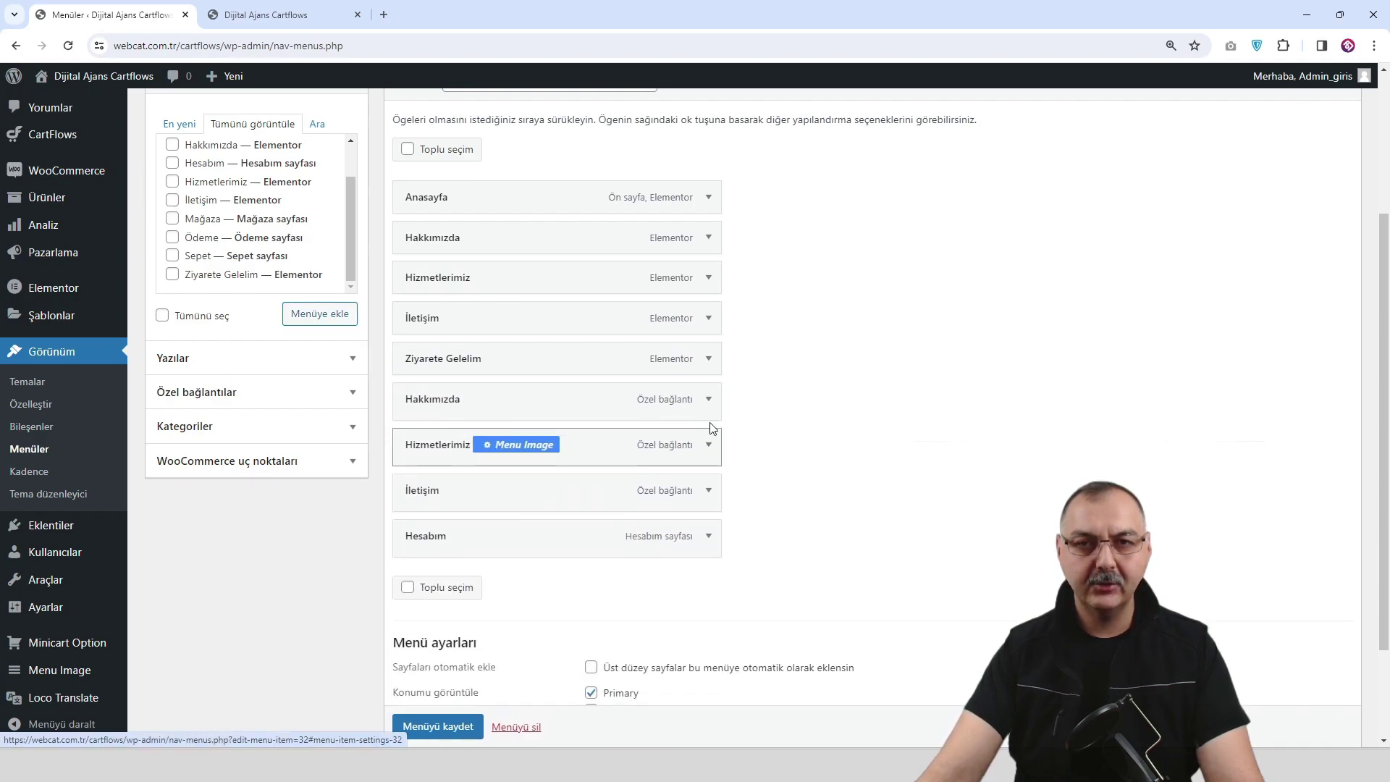
pyautogui.click(708, 399)
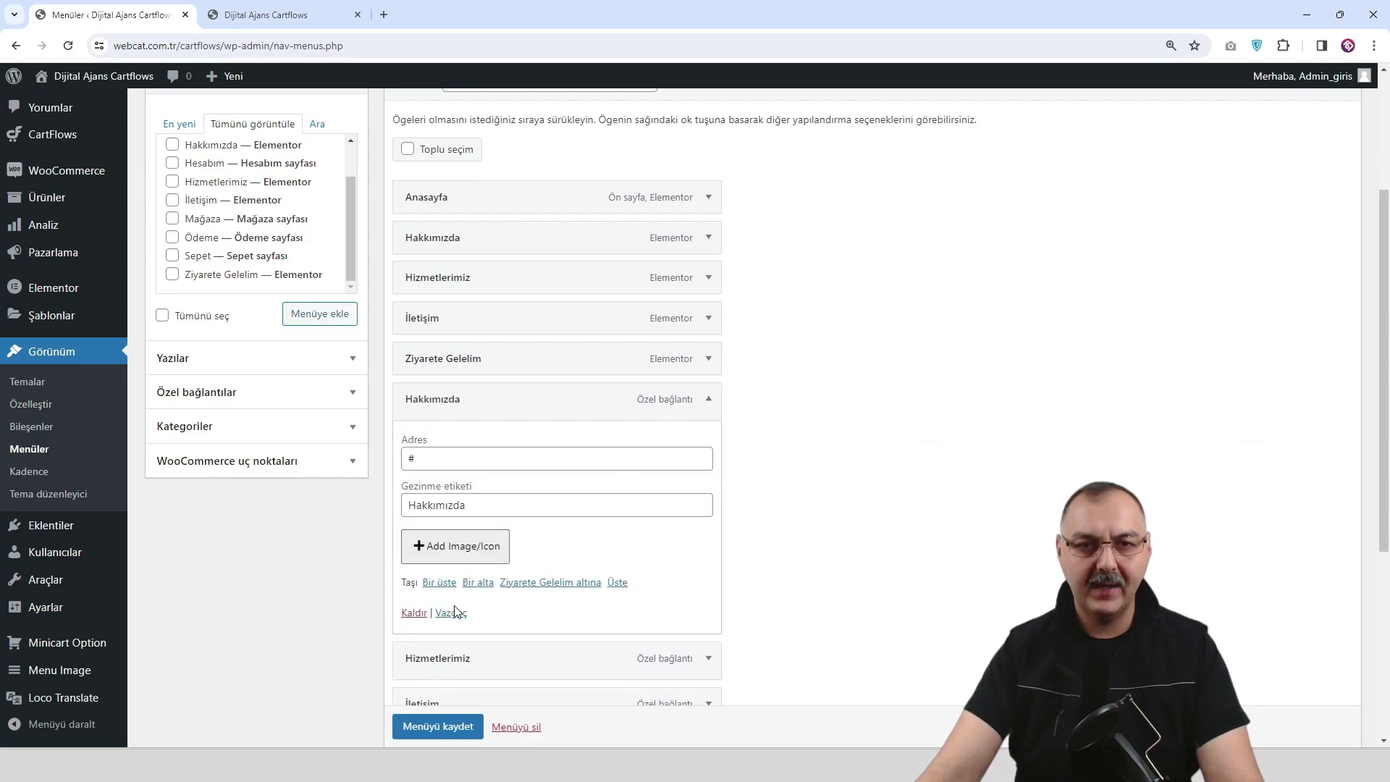
pyautogui.click(414, 613)
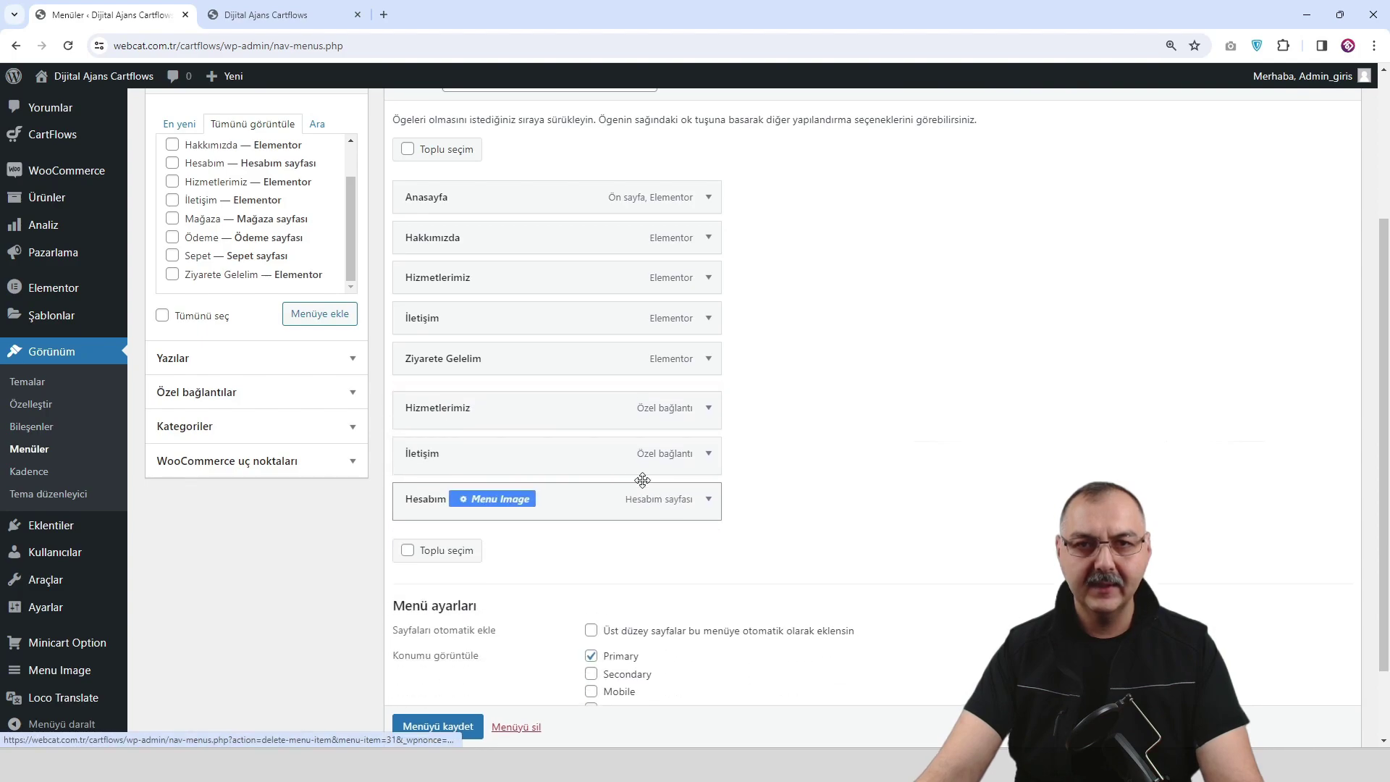
# Remove the custom-link Hizmetlerimiz and İletişim items, move Ziyarete Gelelim below Hesabım, and save.
pyautogui.click(708, 400)
pyautogui.click(414, 613)
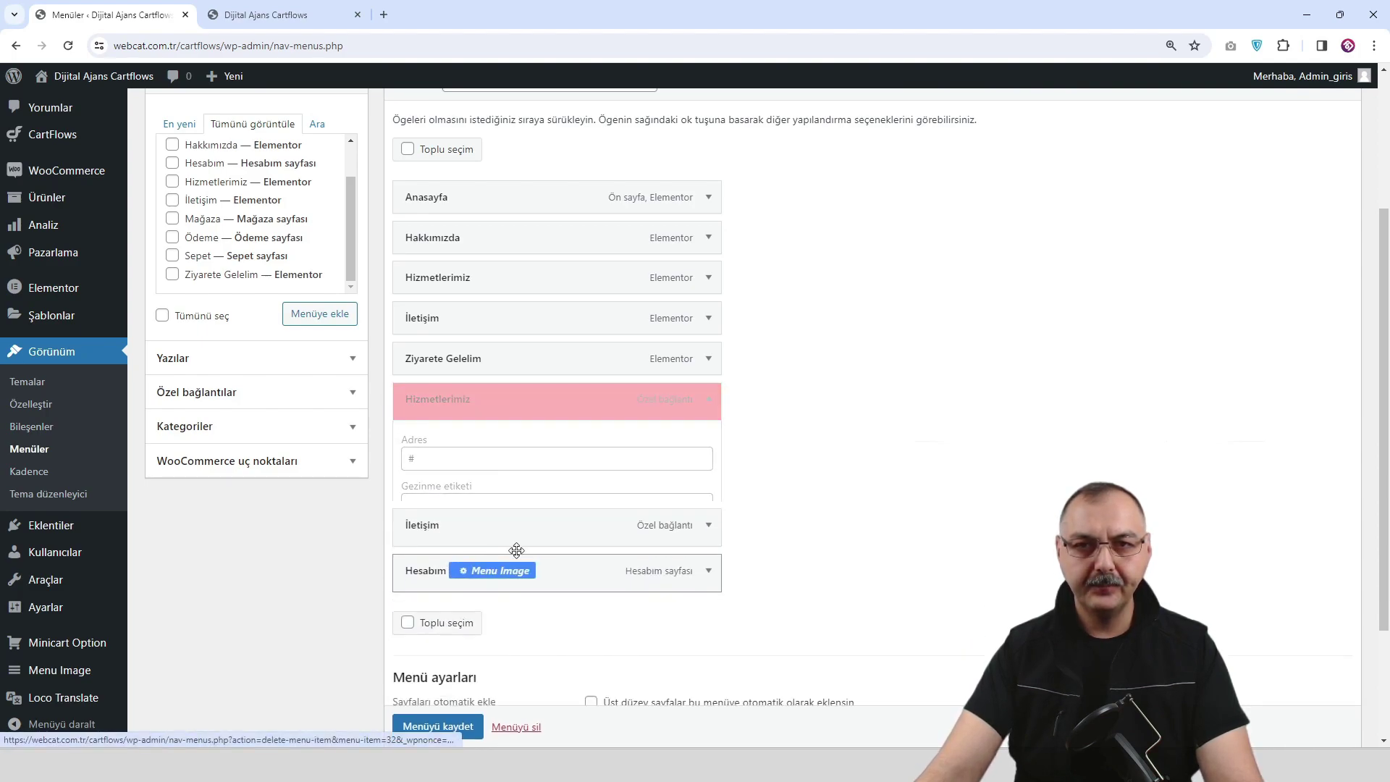
pyautogui.click(709, 400)
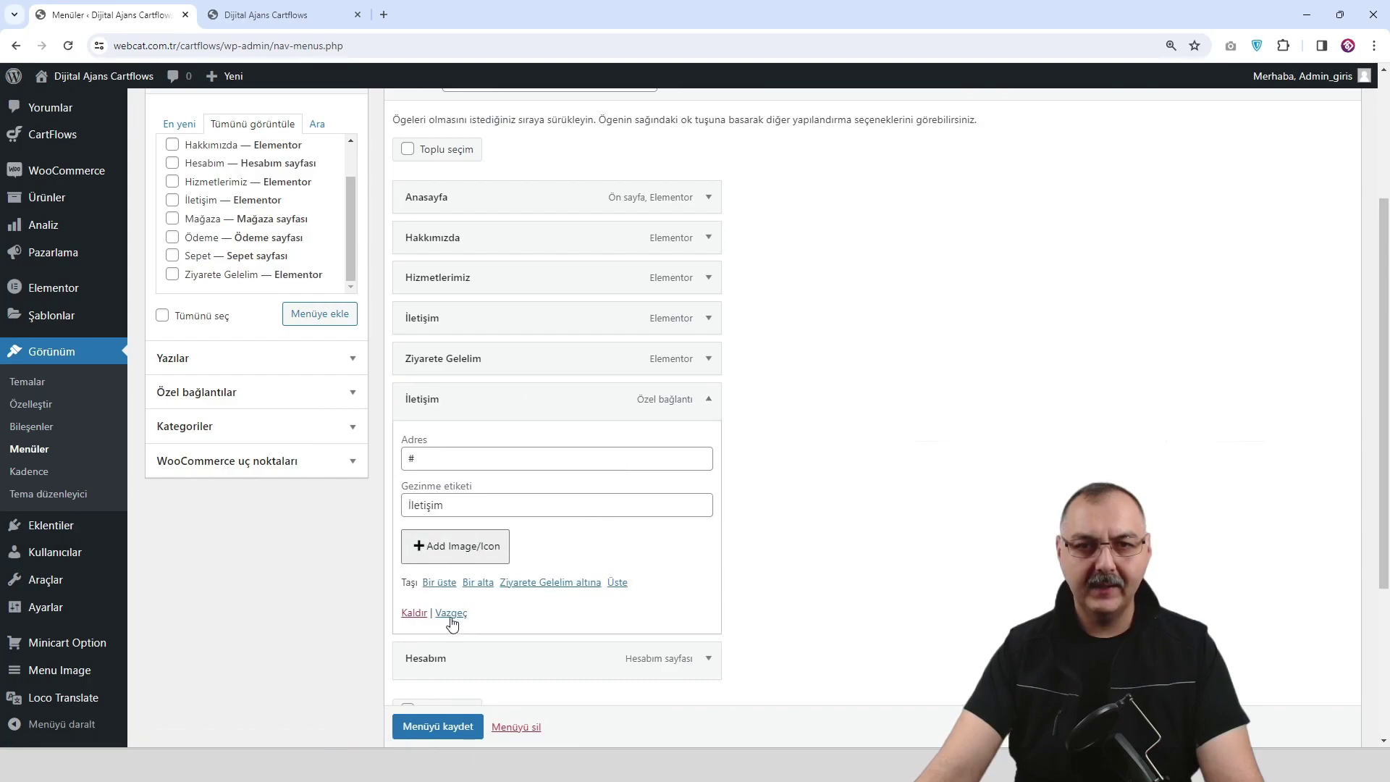
pyautogui.click(414, 613)
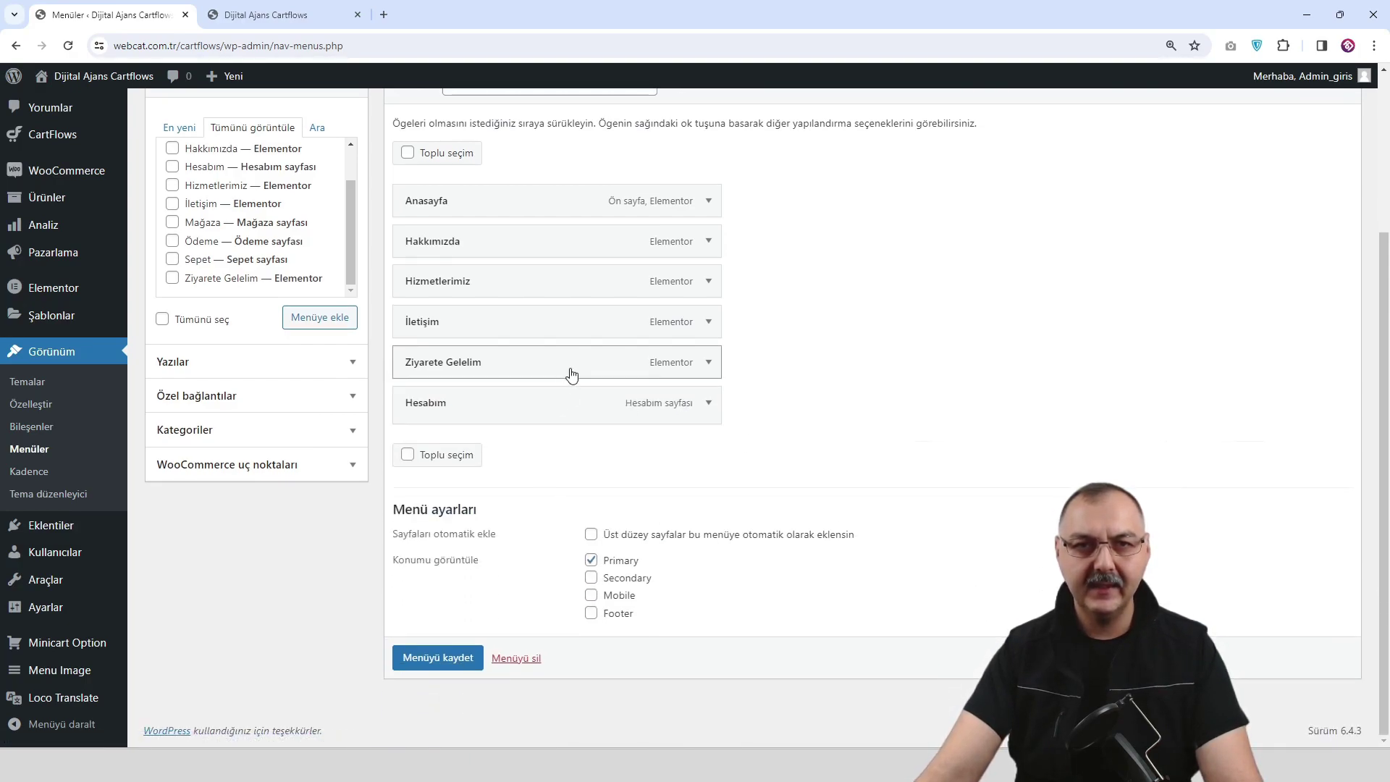
pyautogui.moveTo(576, 371); pyautogui.dragTo(570, 418)
pyautogui.click(437, 668)
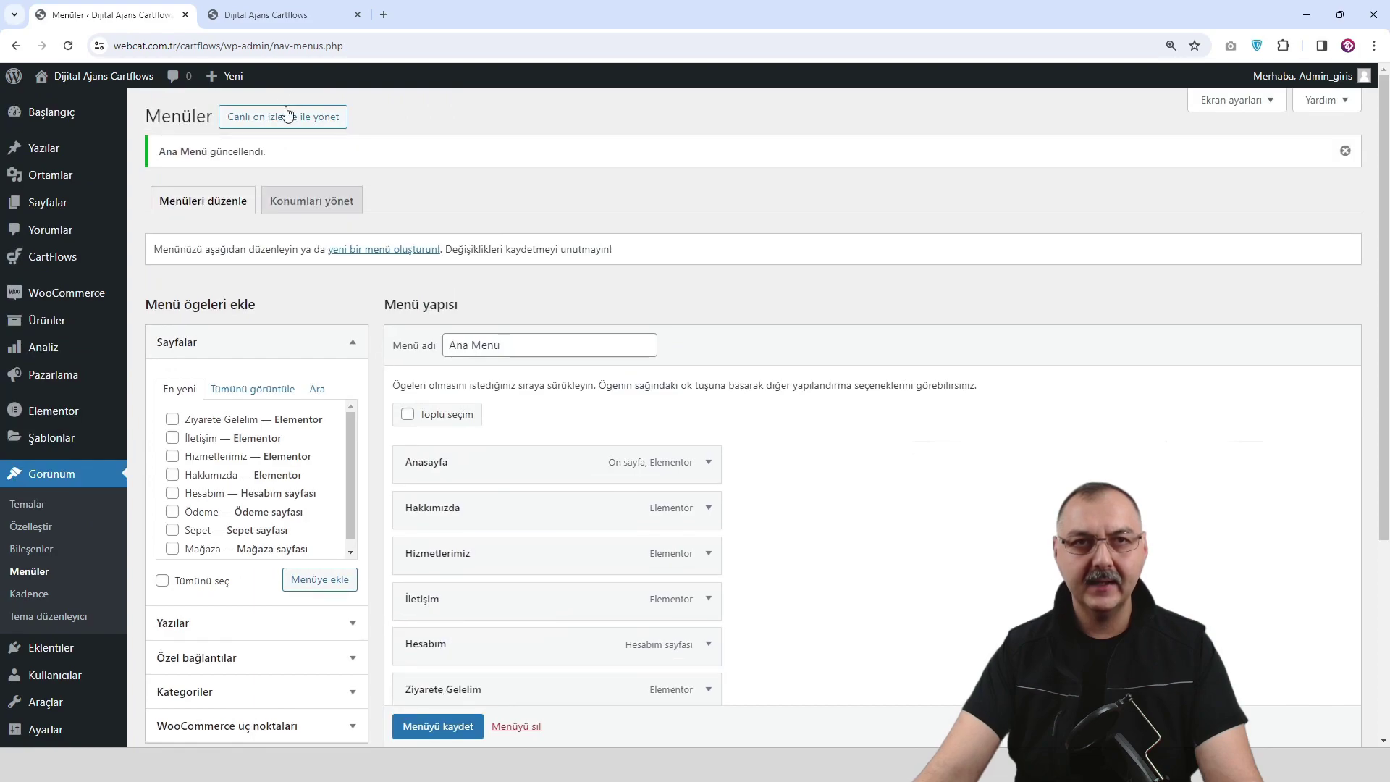
# Open Ziyarete Gelelim from the home page menu in a new tab and copy its page address.
pyautogui.click(268, 14)
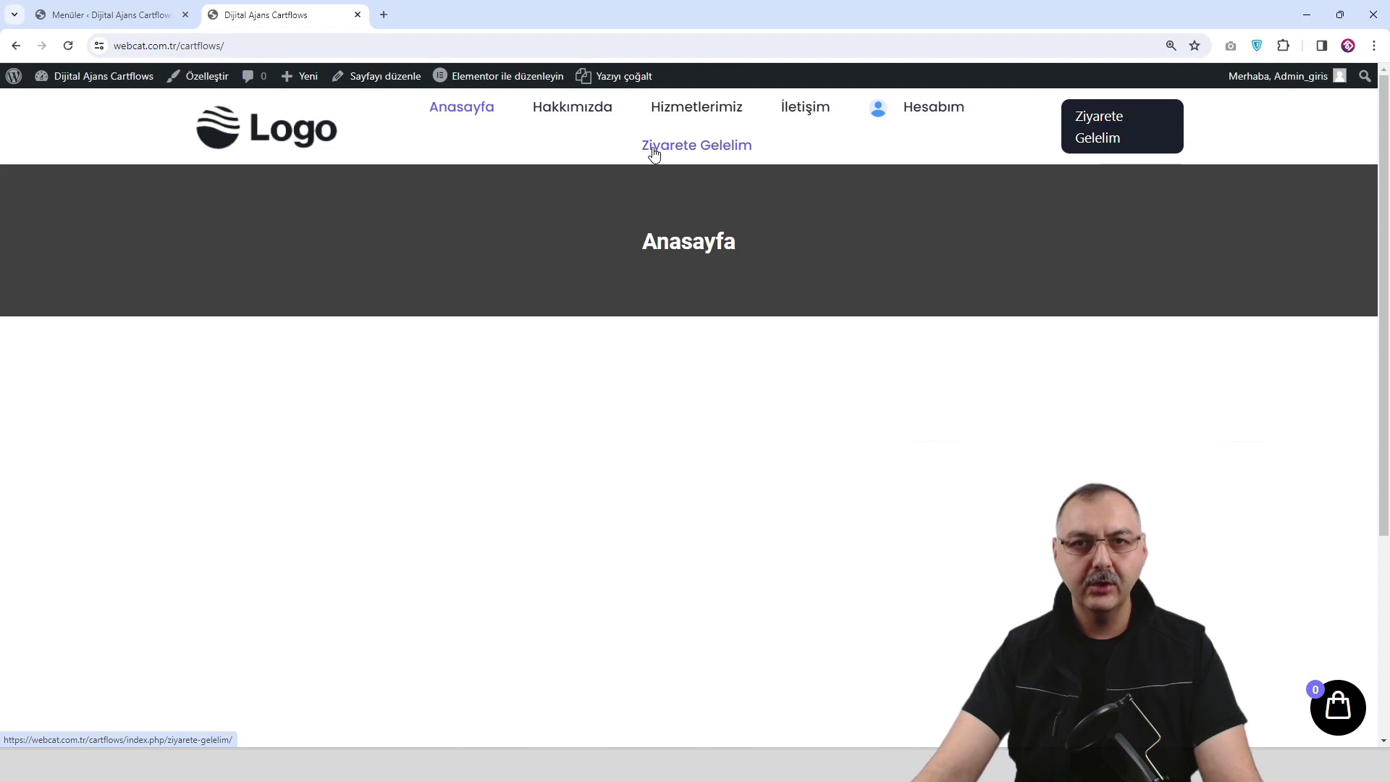
pyautogui.rightClick(704, 155)
pyautogui.click(738, 168)
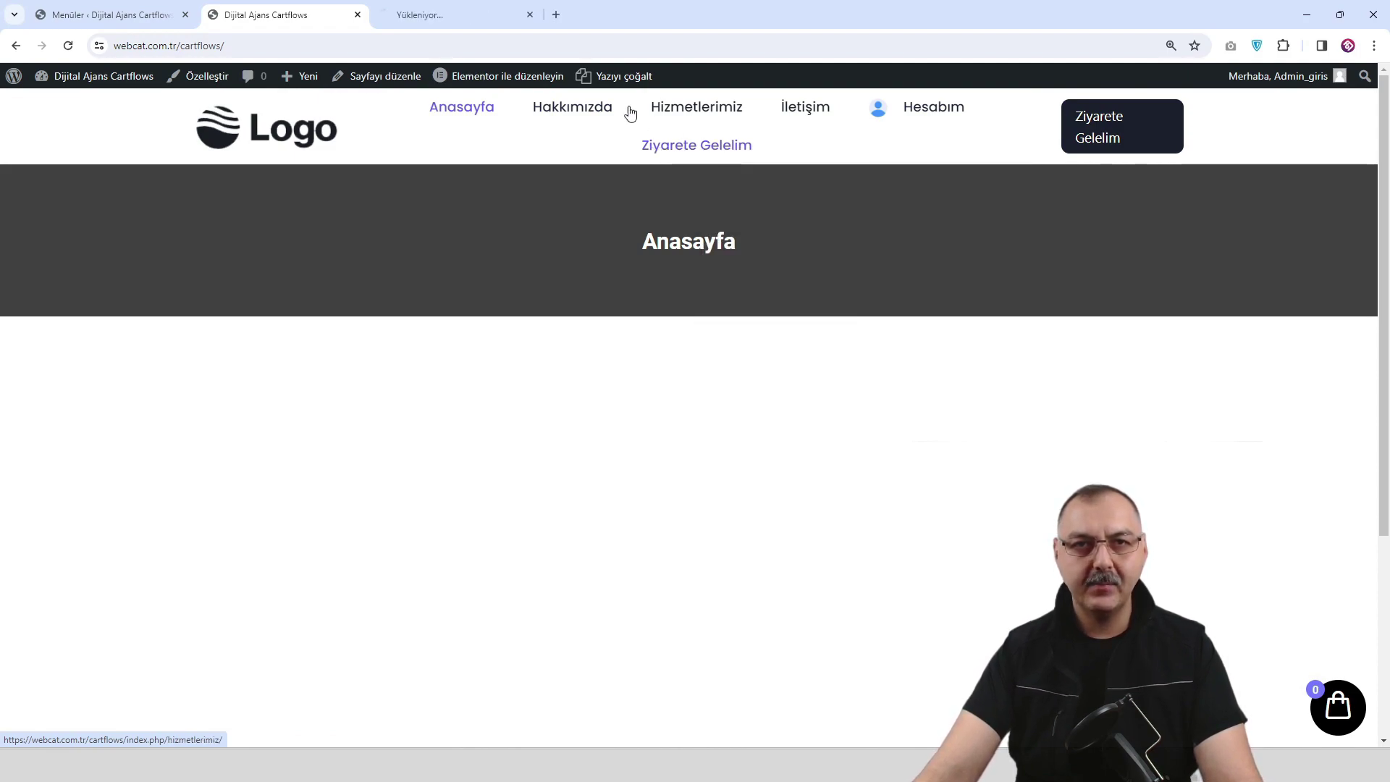
pyautogui.click(472, 26)
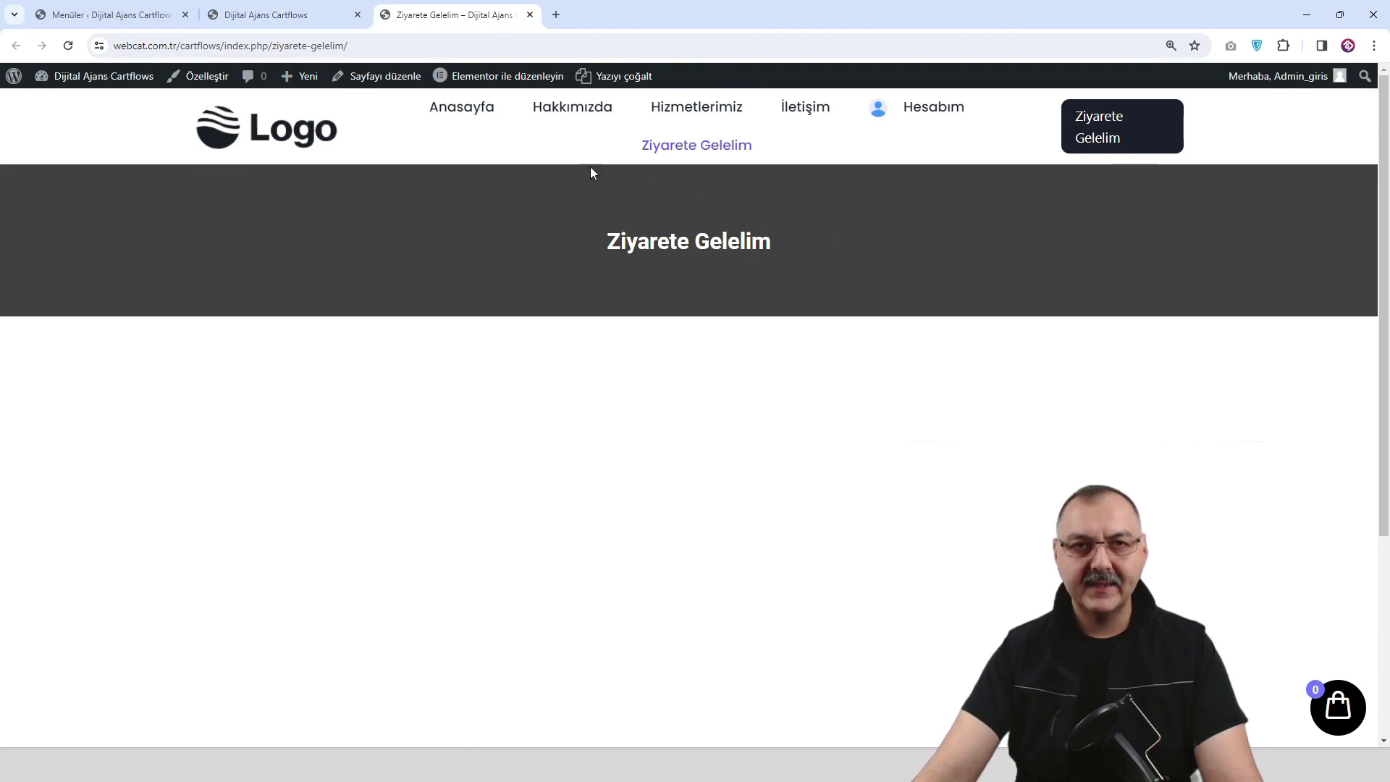
pyautogui.click(406, 46)
pyautogui.rightClick(356, 49)
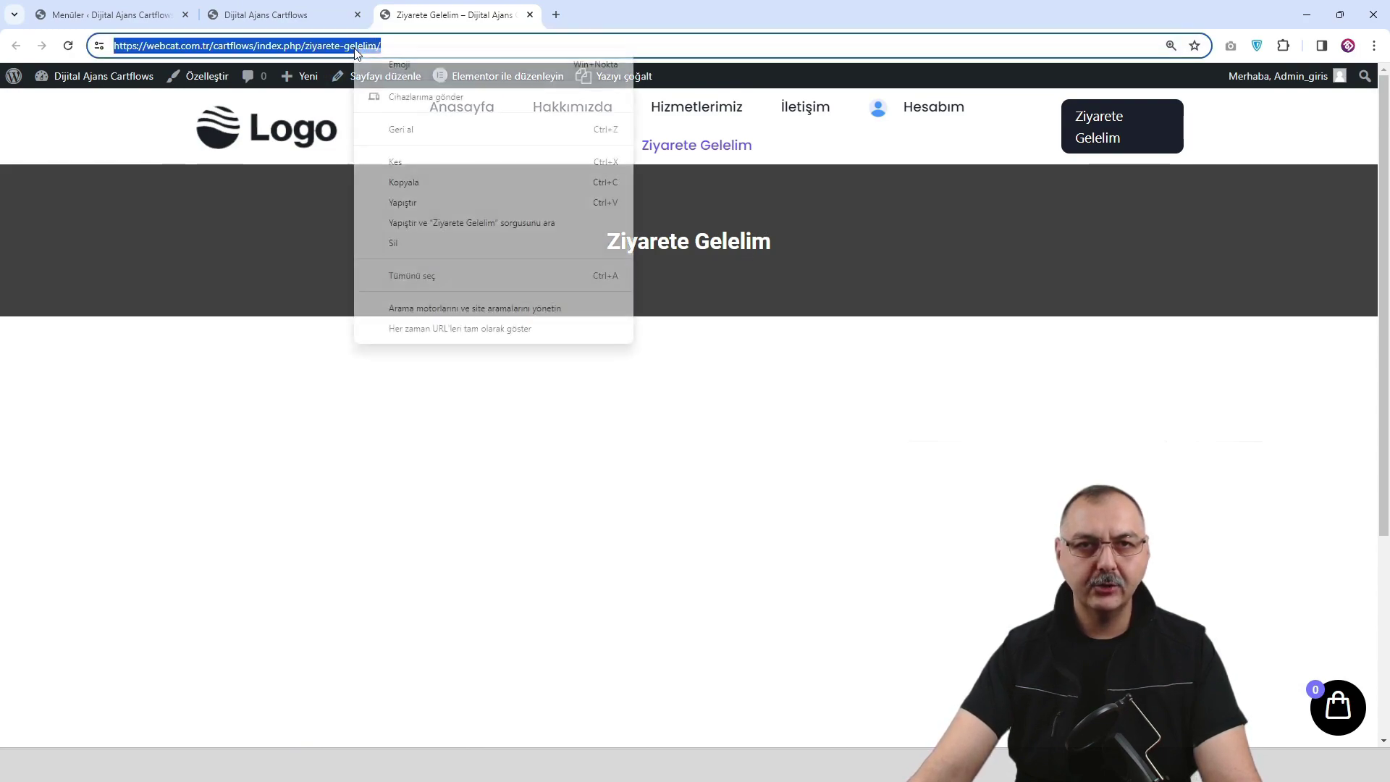
pyautogui.click(428, 182)
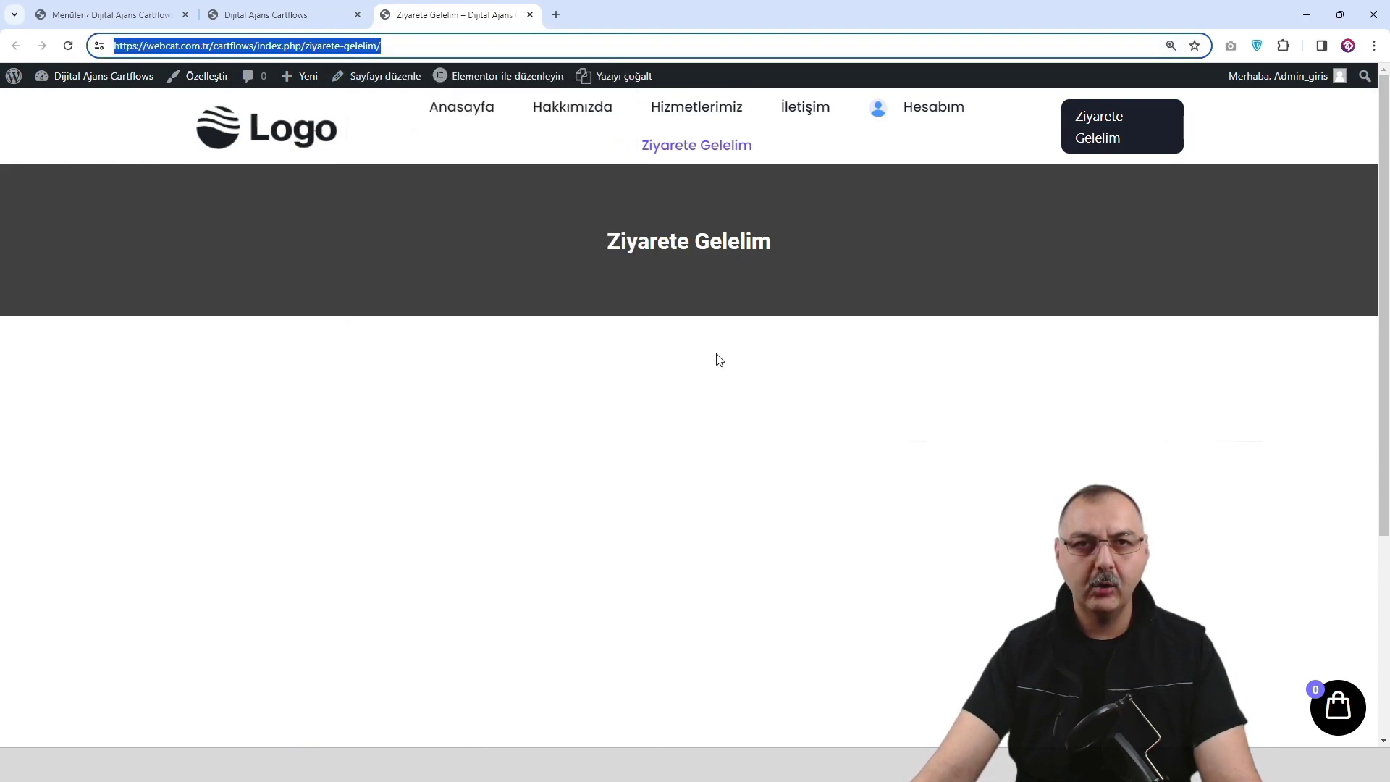
pyautogui.click(291, 21)
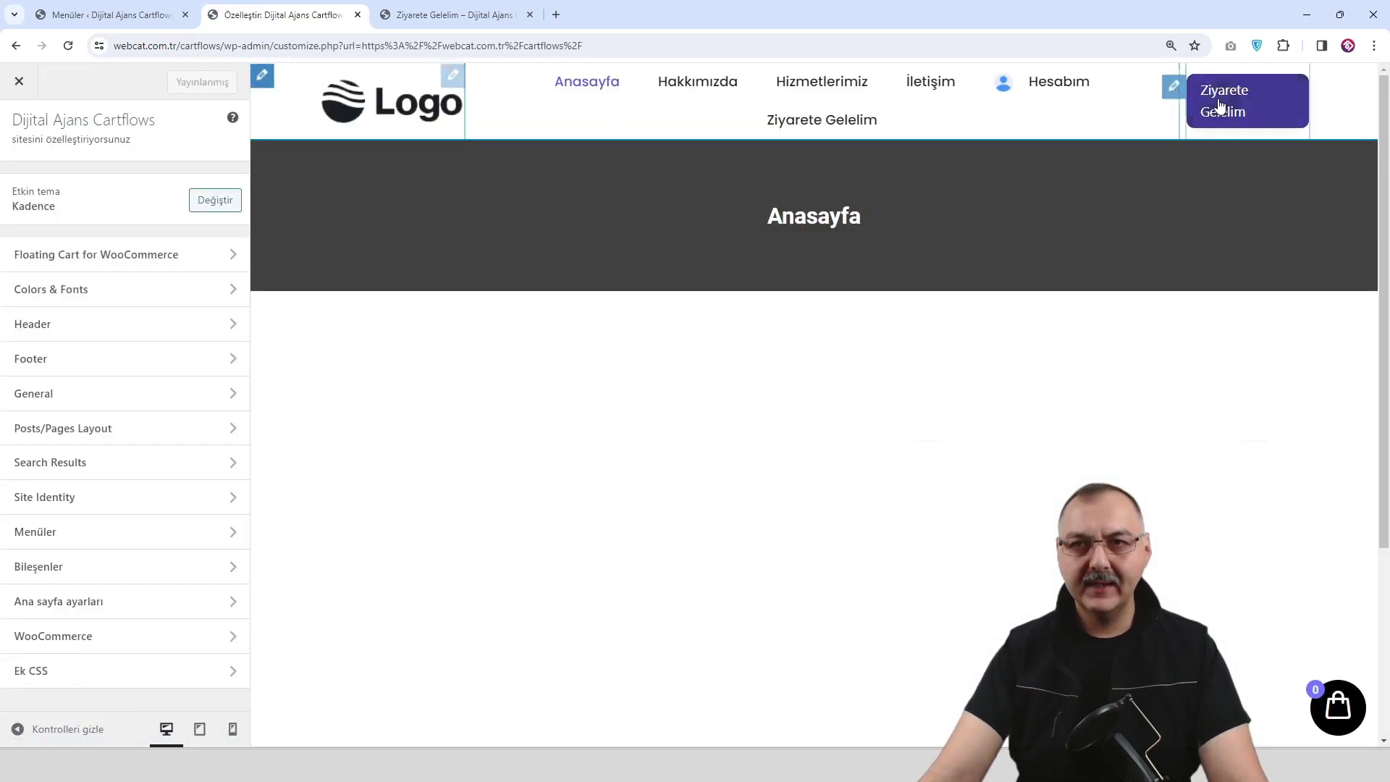
# Replace the header button's # link with the pasted Ziyarete Gelelim address and publish.
pyautogui.click(1174, 86)
pyautogui.doubleClick(67, 318)
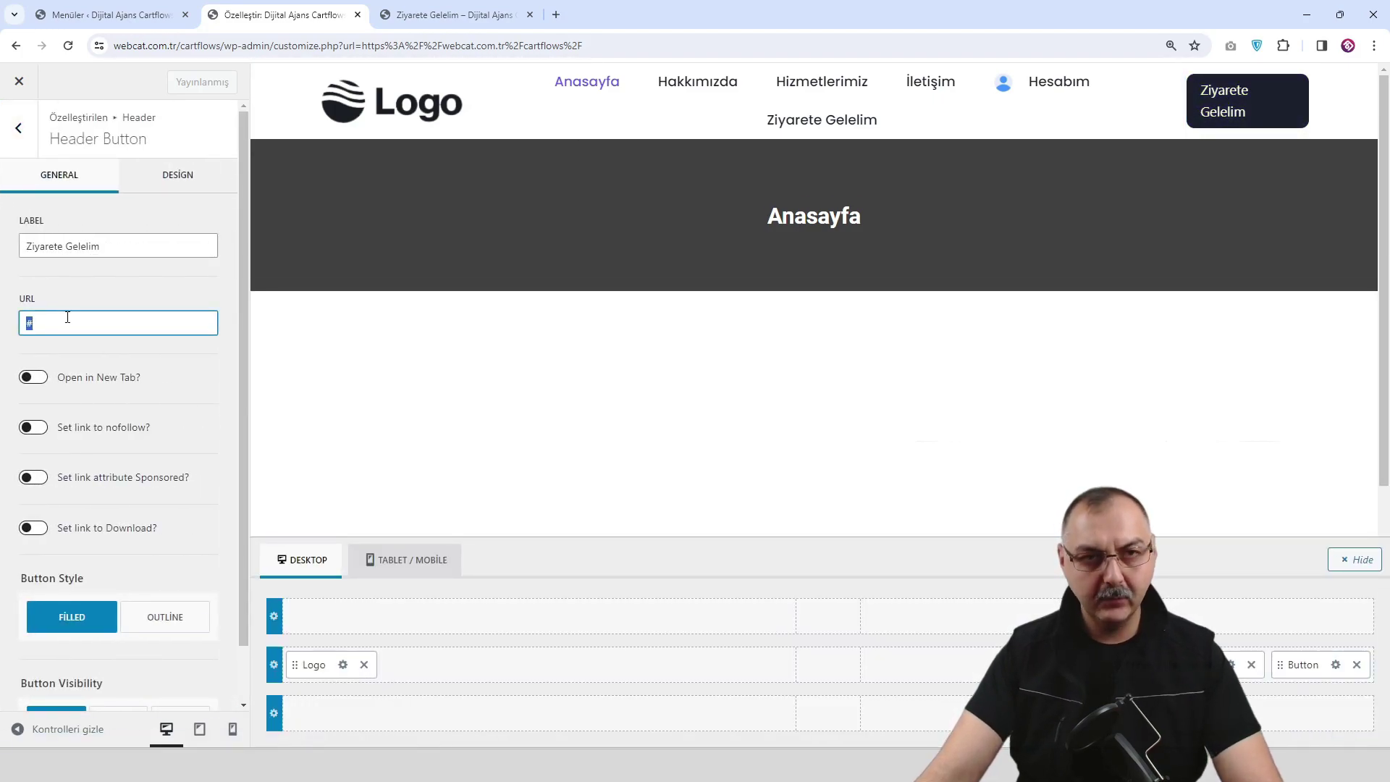
pyautogui.hotkey('ctrl', 'v')
pyautogui.click(194, 81)
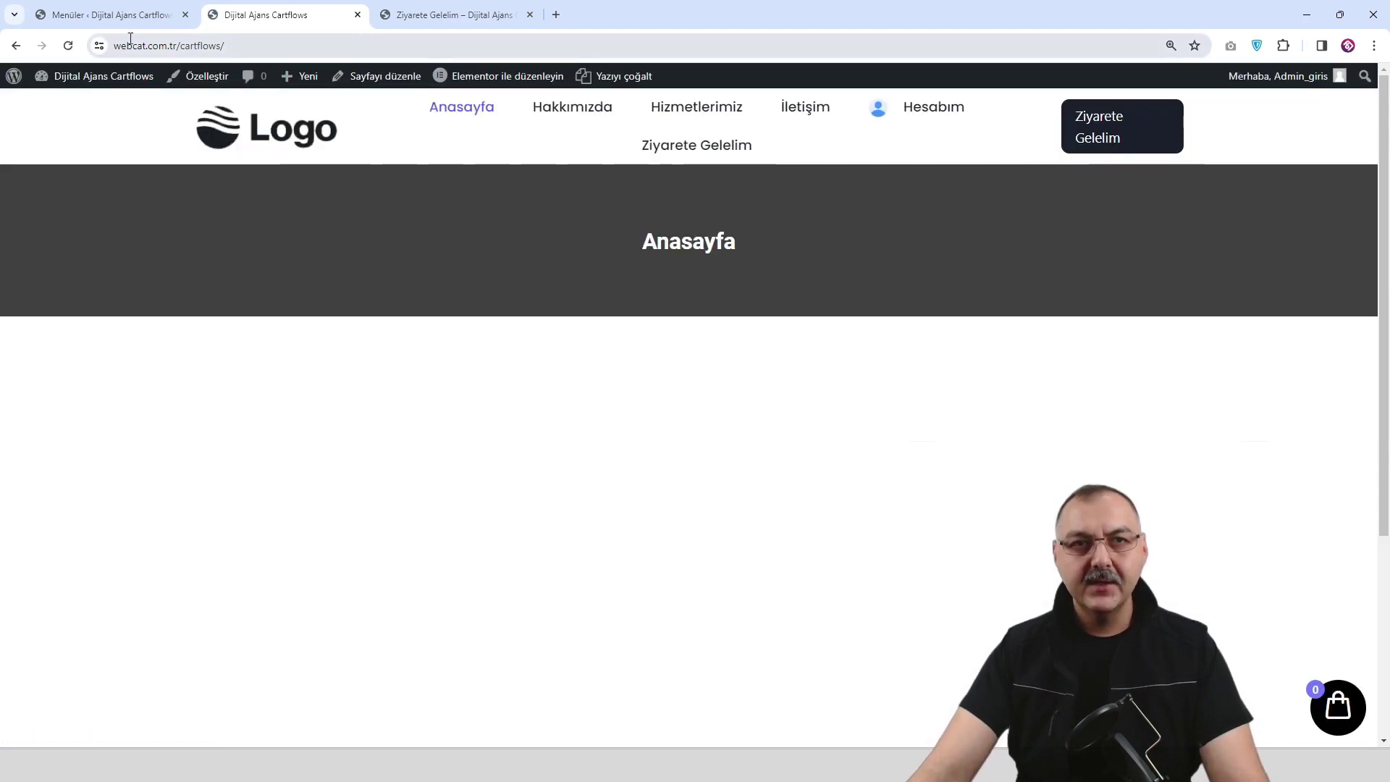
# Remove the Ziyarete Gelelim item from Ana Menü, save the menu, and reload the live homepage.
pyautogui.click(120, 25)
pyautogui.scroll(-2, 550, 441)
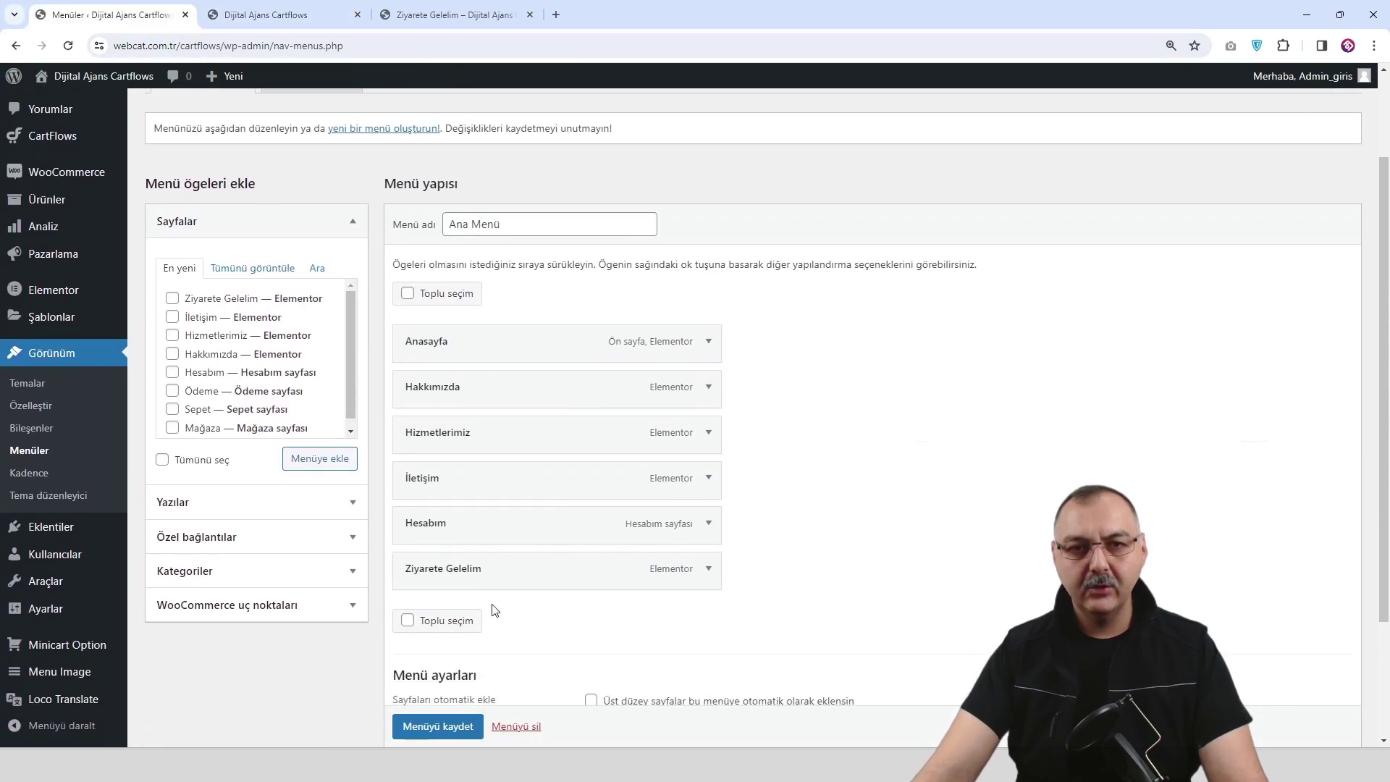
pyautogui.scroll(-1, 709, 565)
pyautogui.click(710, 559)
pyautogui.scroll(-1, 652, 562)
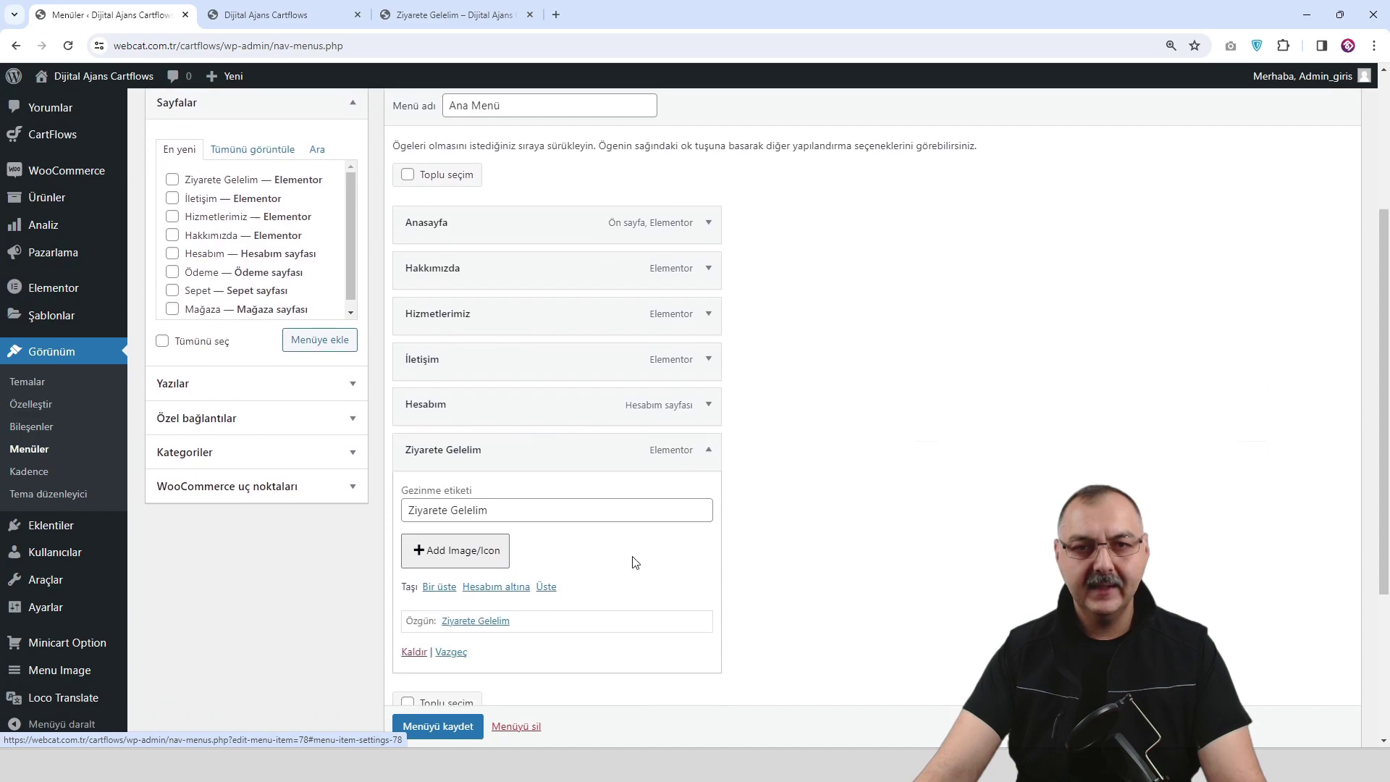
pyautogui.click(413, 650)
pyautogui.click(437, 657)
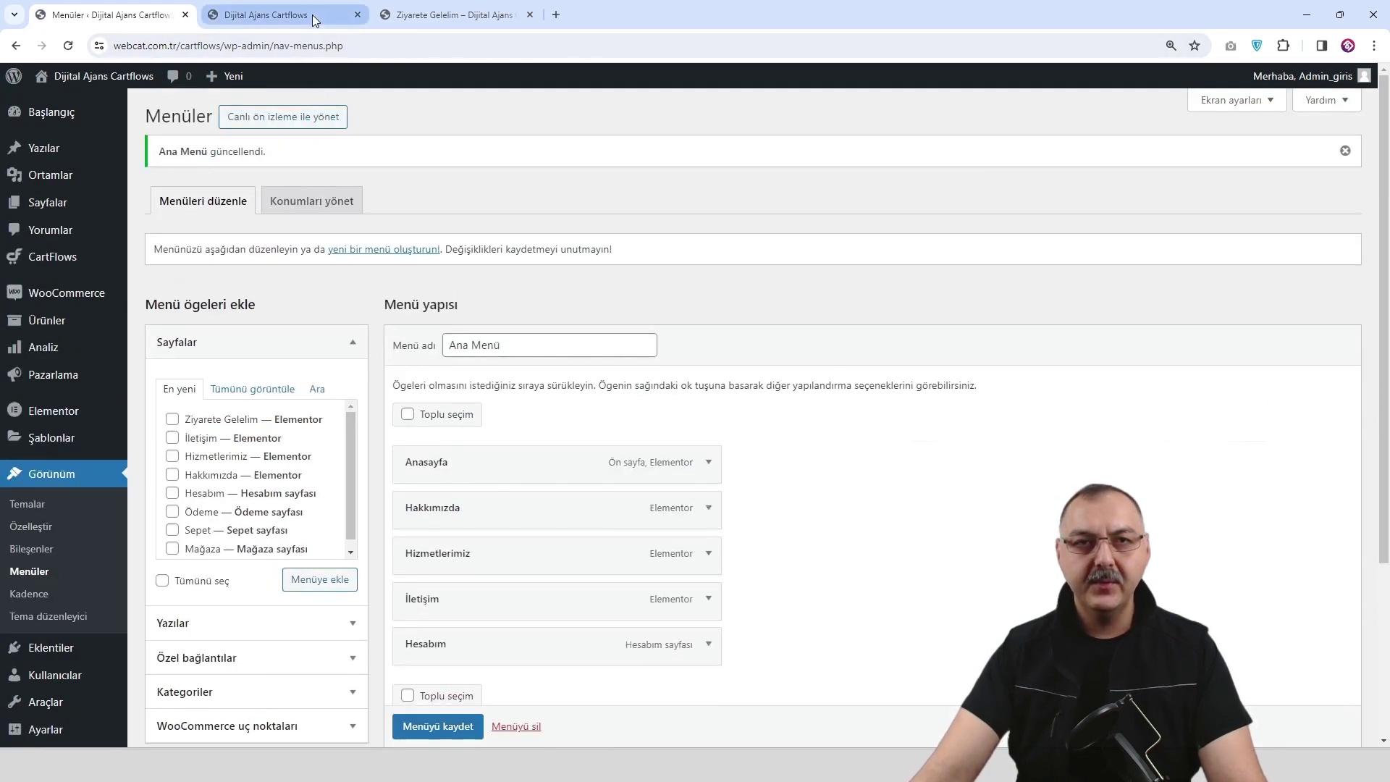
pyautogui.click(311, 14)
pyautogui.click(293, 141)
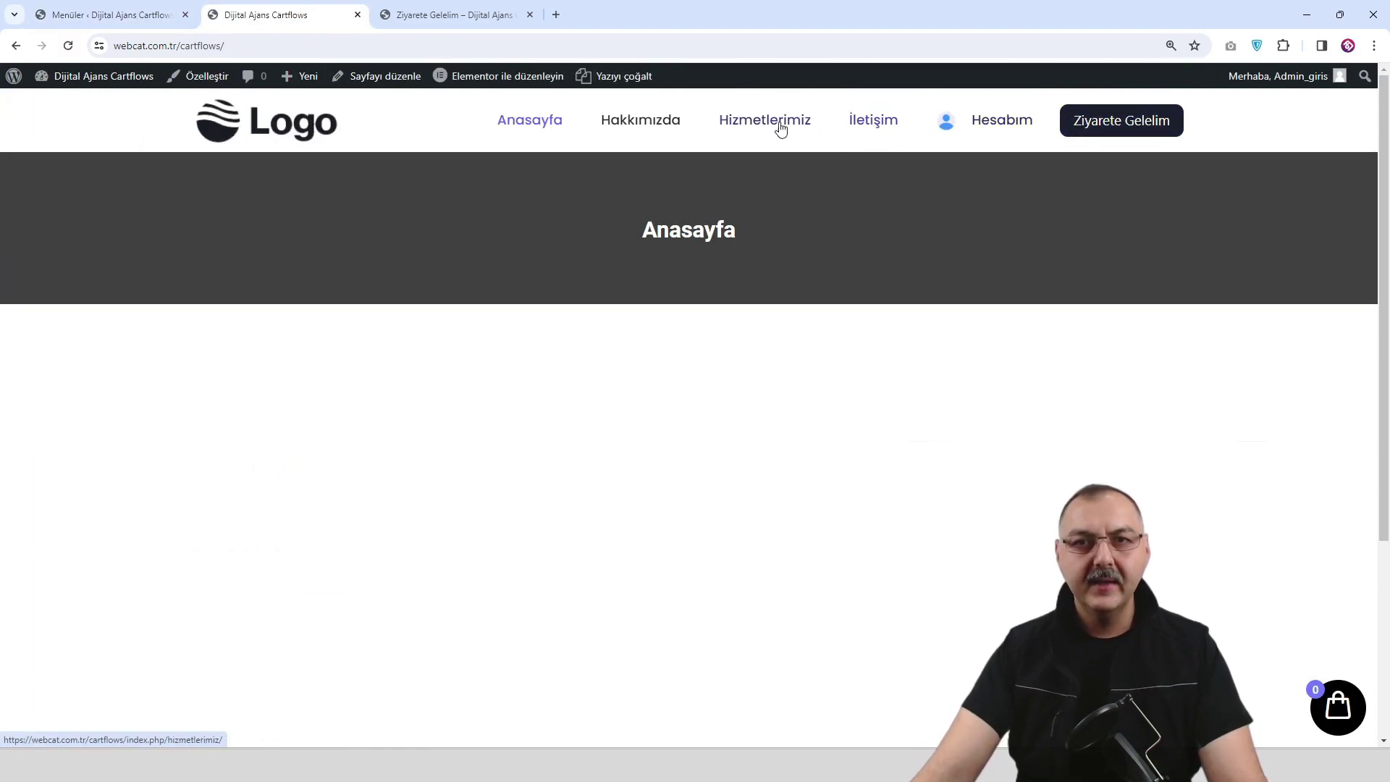
# Visit İletişim, Hizmetlerimiz, Hakkımızda and Anasayfa from the live header and review the homepage.
pyautogui.click(155, 14)
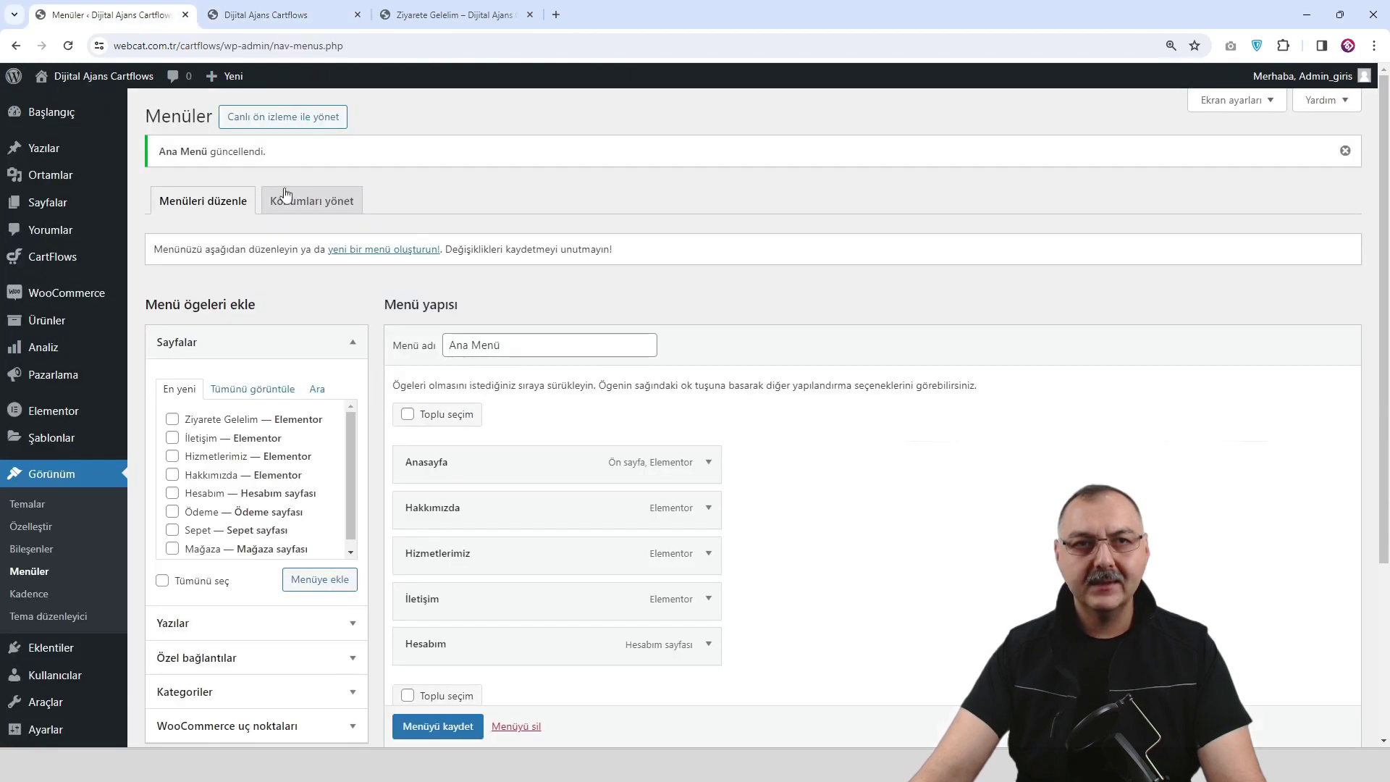
pyautogui.click(288, 16)
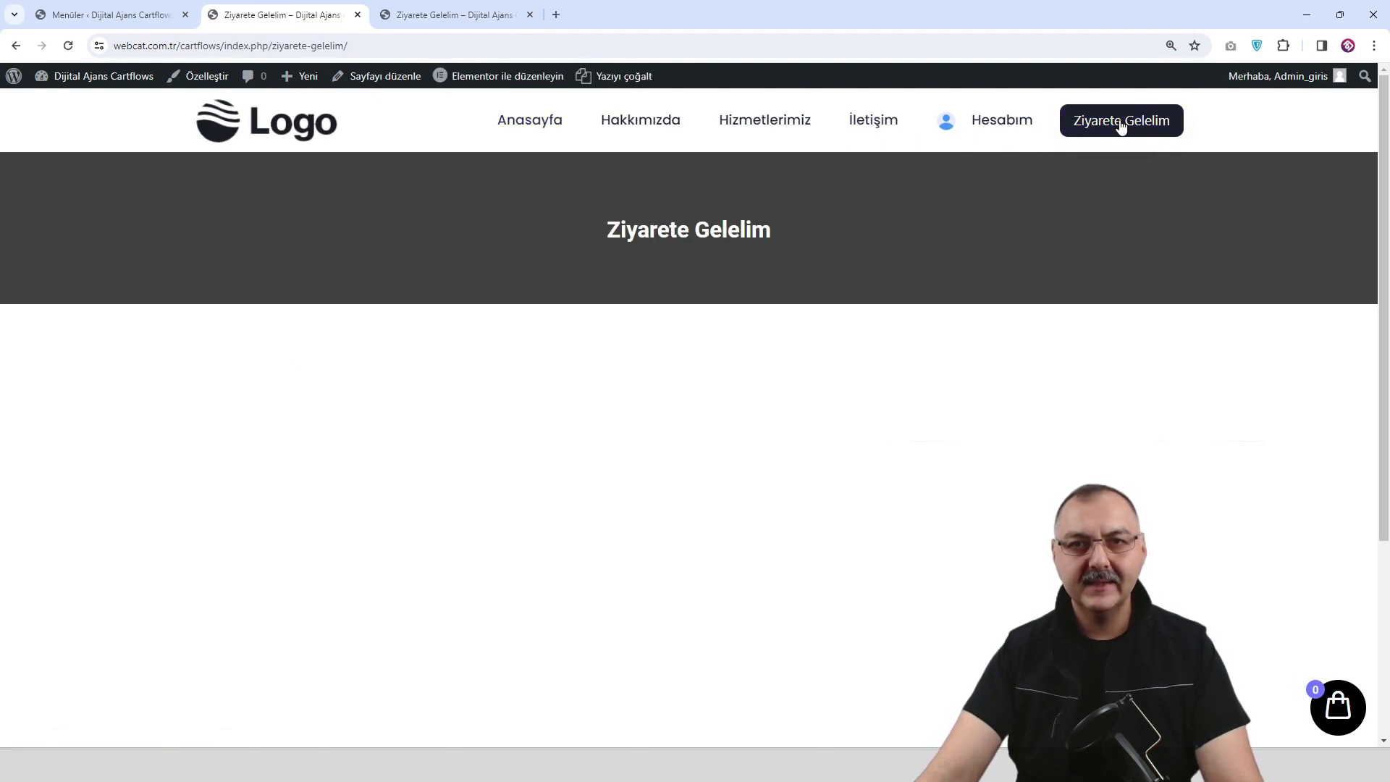
pyautogui.click(884, 123)
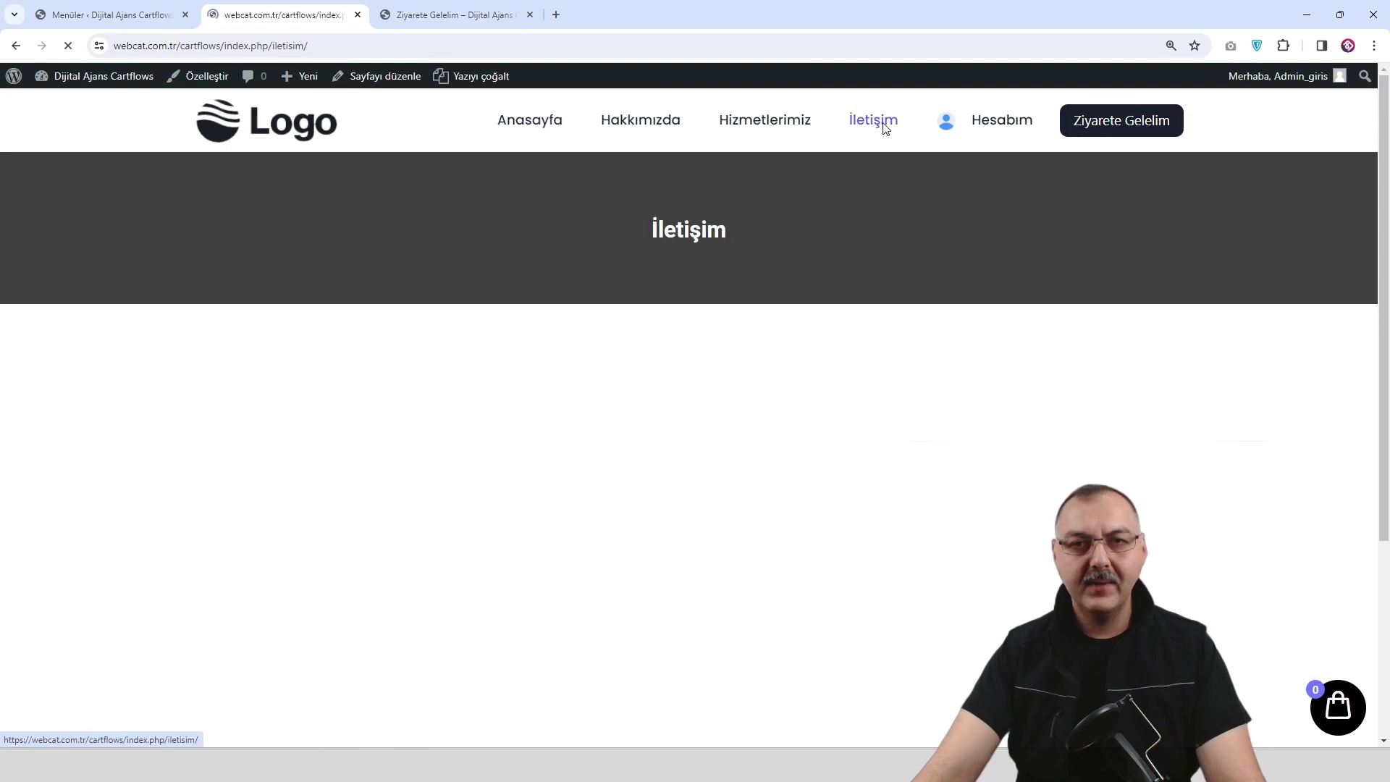
pyautogui.click(771, 128)
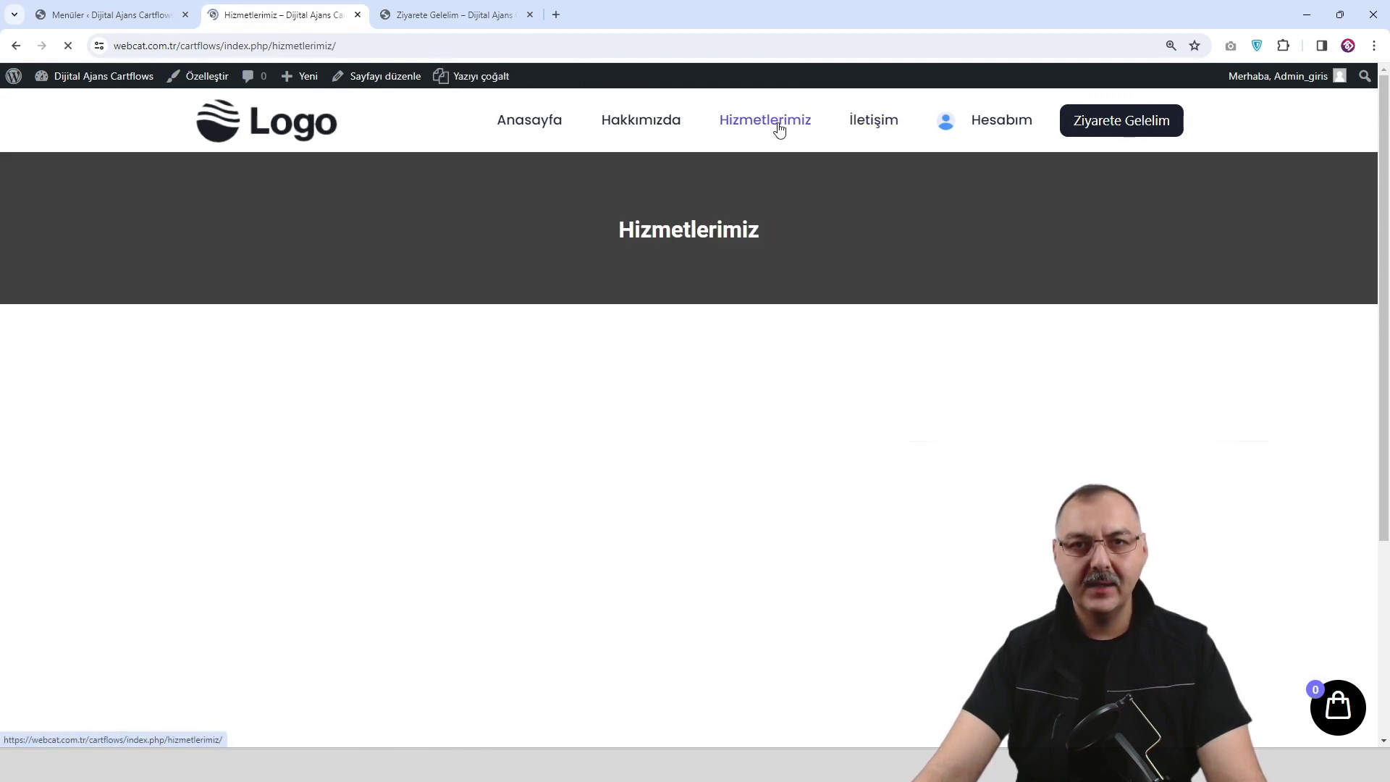
pyautogui.click(652, 129)
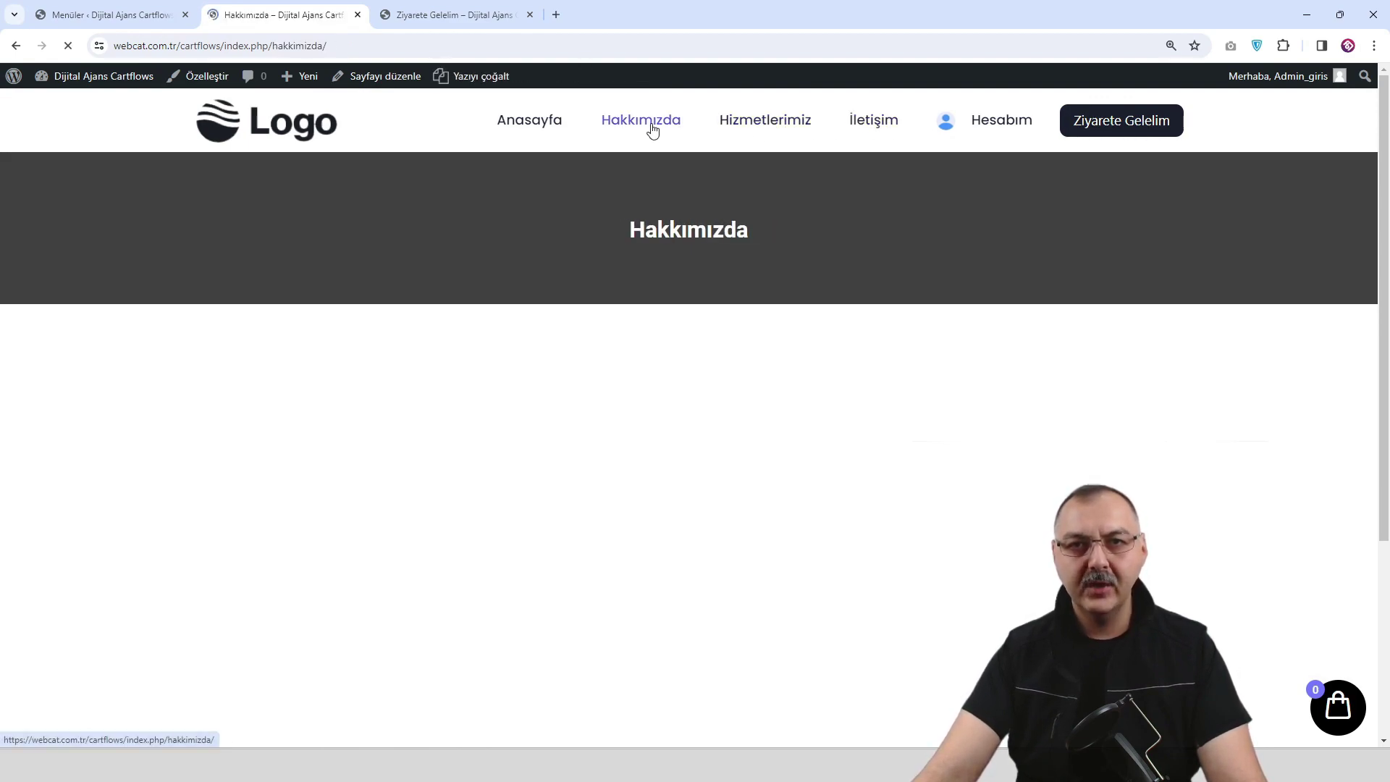
pyautogui.click(554, 129)
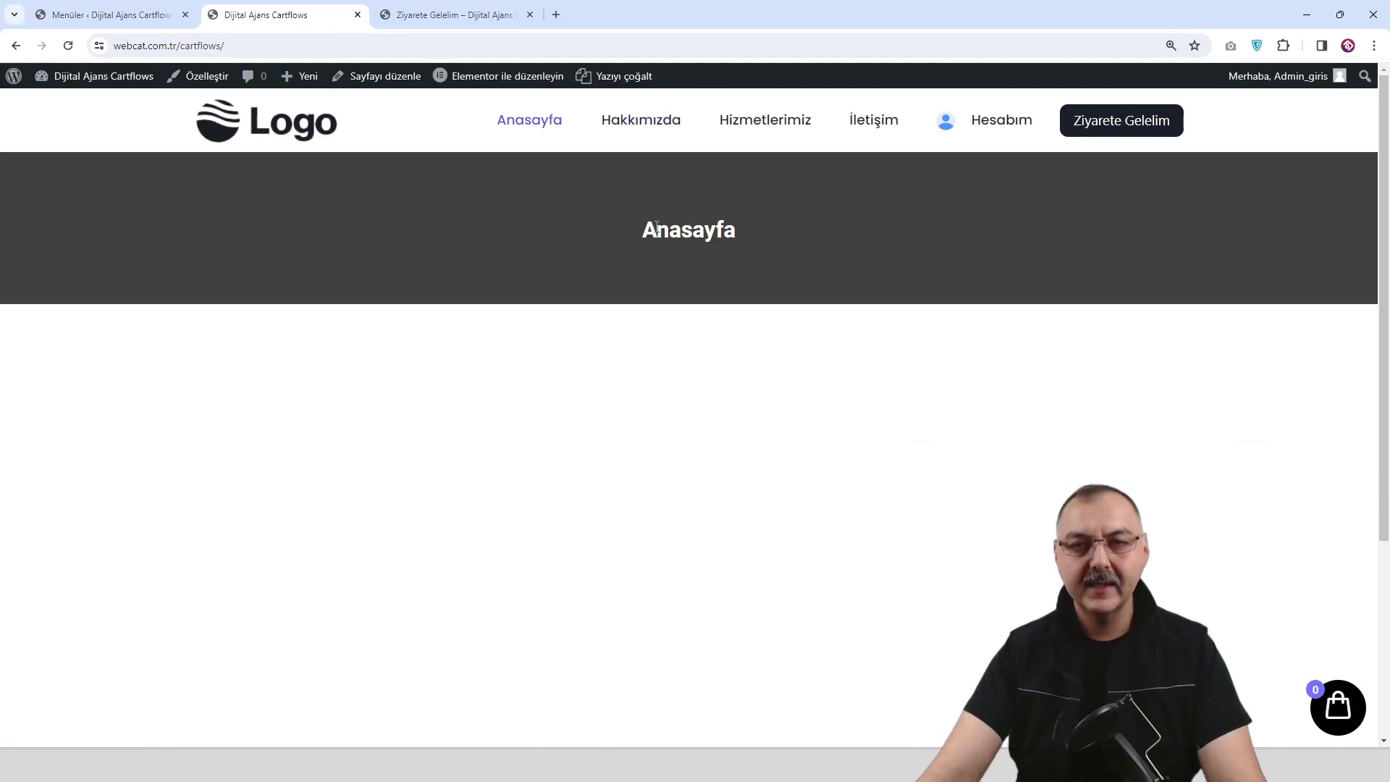
pyautogui.scroll(-1, 656, 227)
pyautogui.scroll(1, 657, 226)
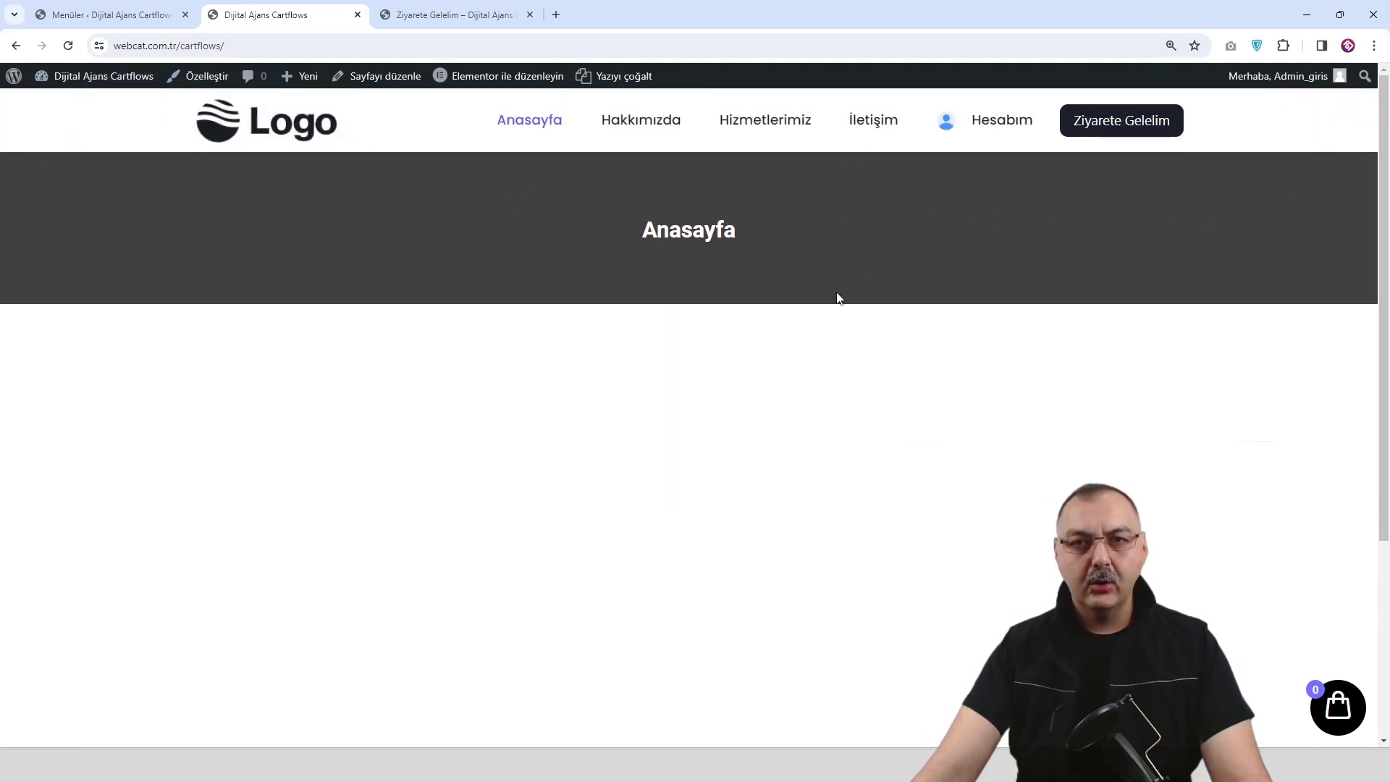
pyautogui.scroll(-2, 670, 270)
pyautogui.scroll(2, 840, 420)
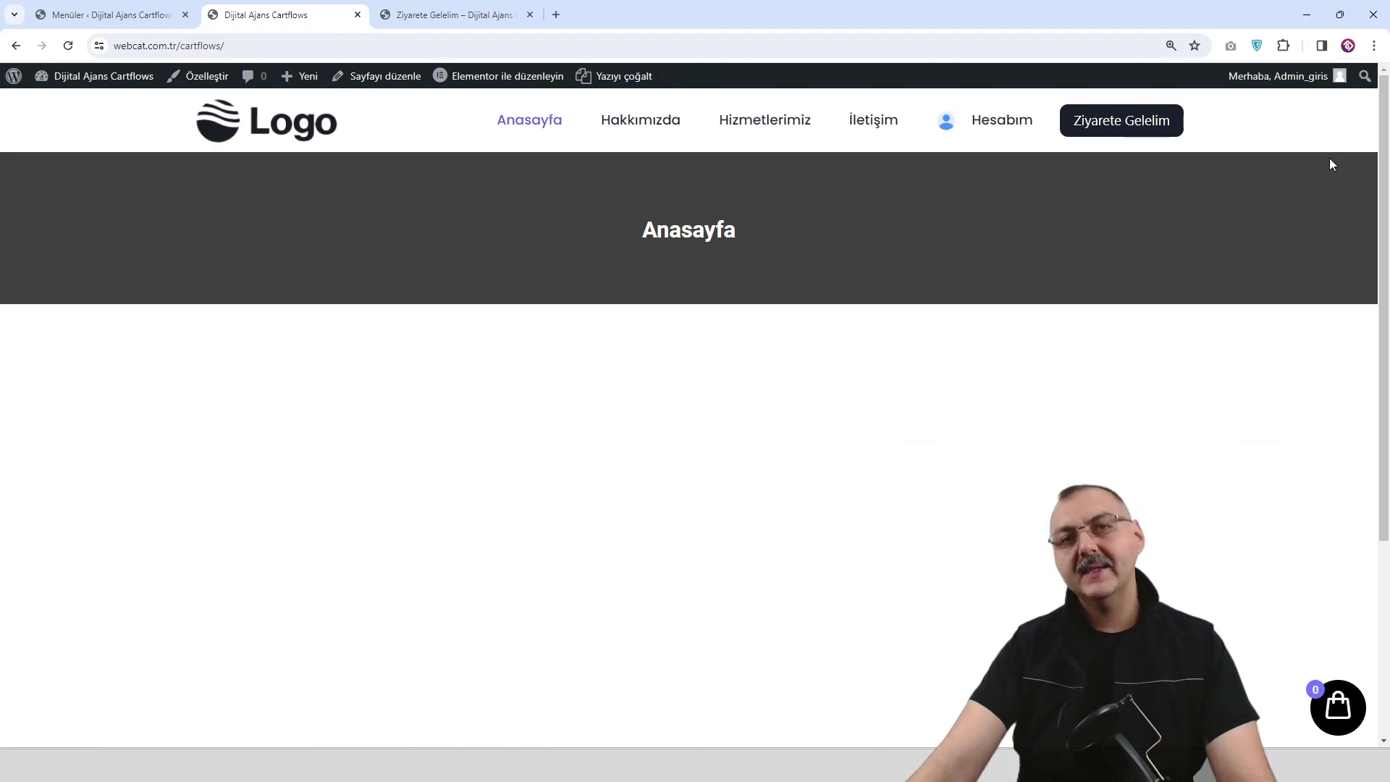
pyautogui.click(457, 15)
# Close the extra Ziyarete Gelelim tab and return to the Menüler screen under Görünüm.
pyautogui.click(530, 16)
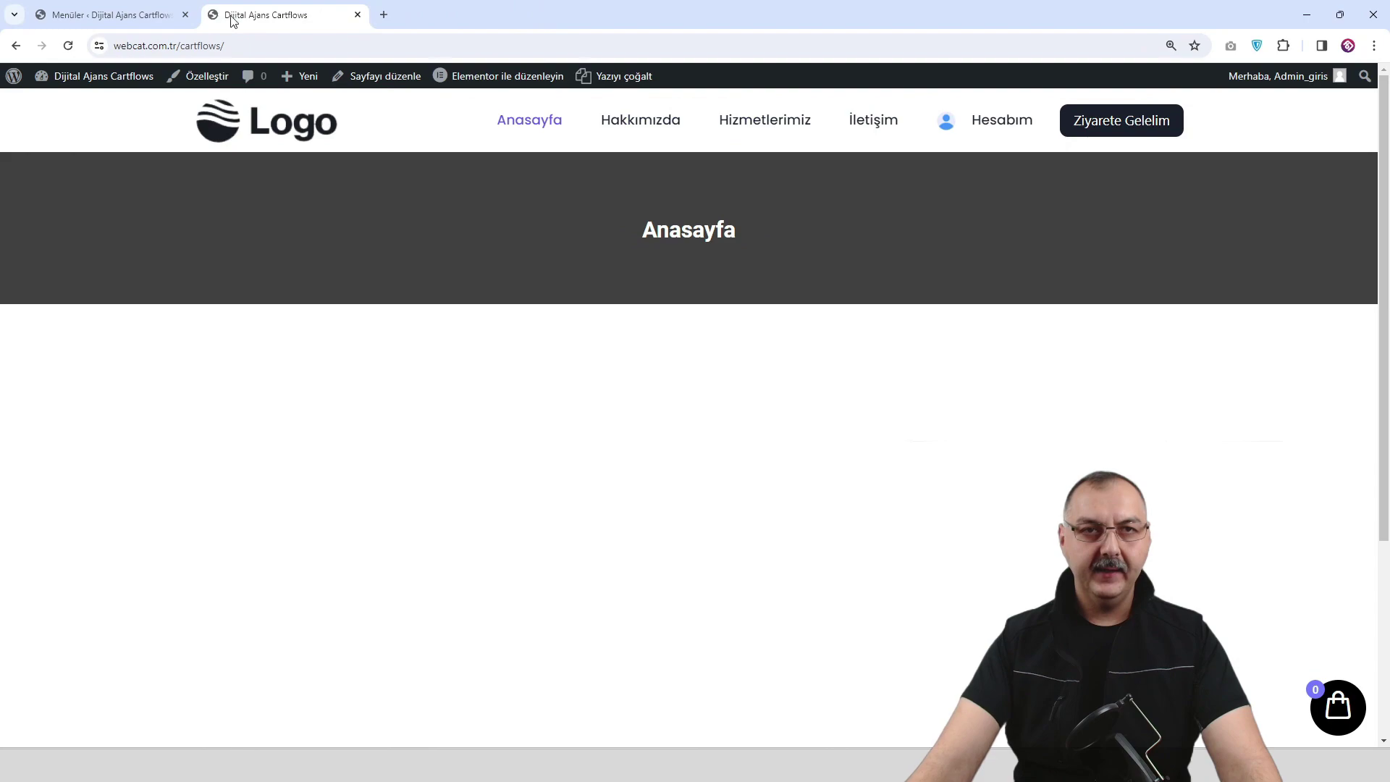
pyautogui.click(124, 20)
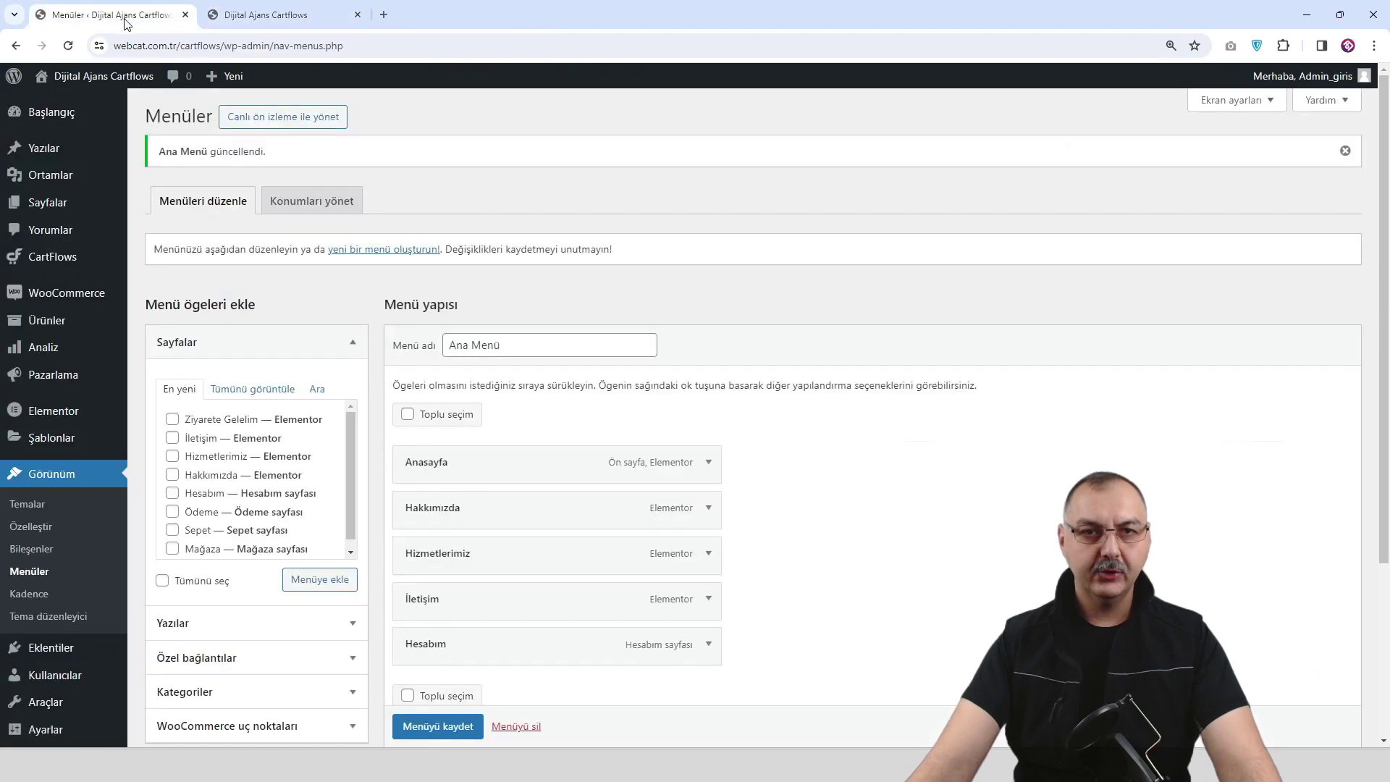
pyautogui.click(54, 477)
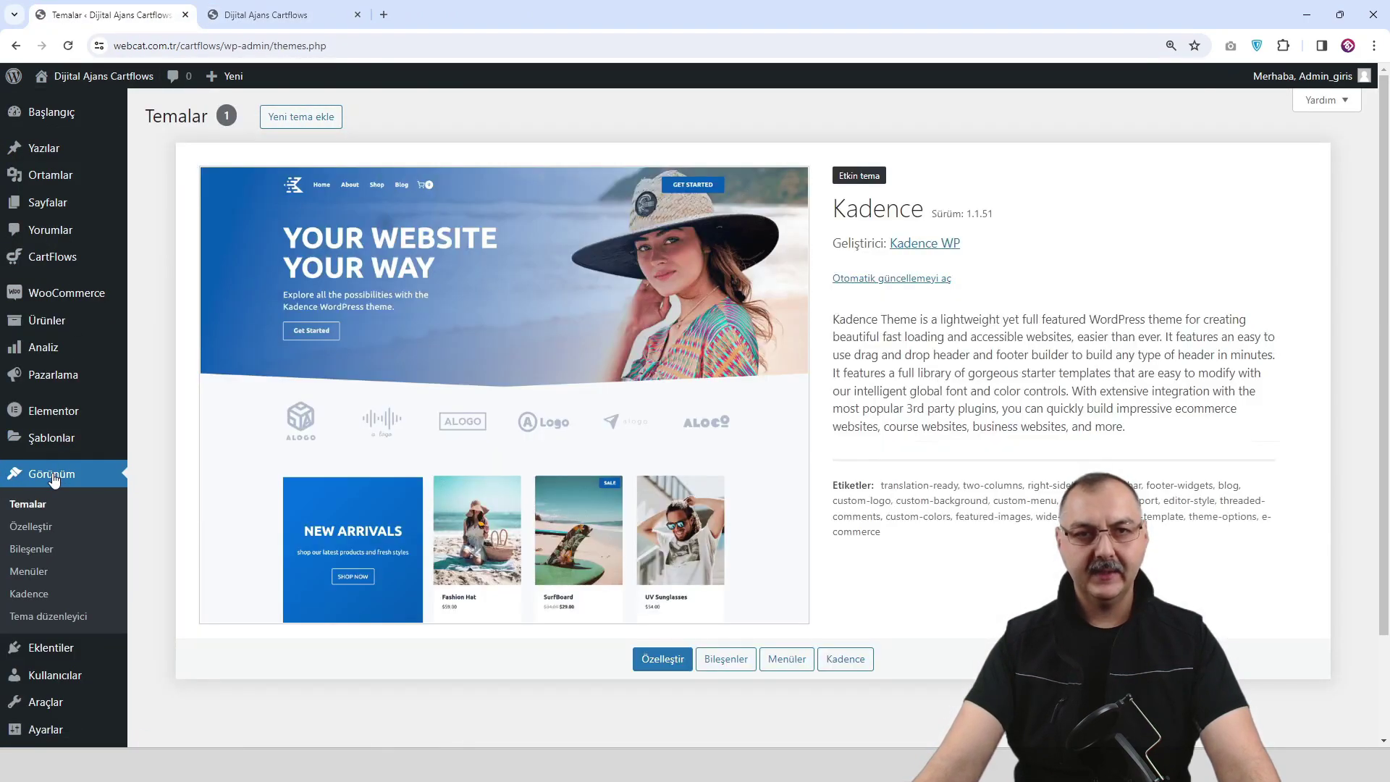
pyautogui.scroll(-2, 53, 477)
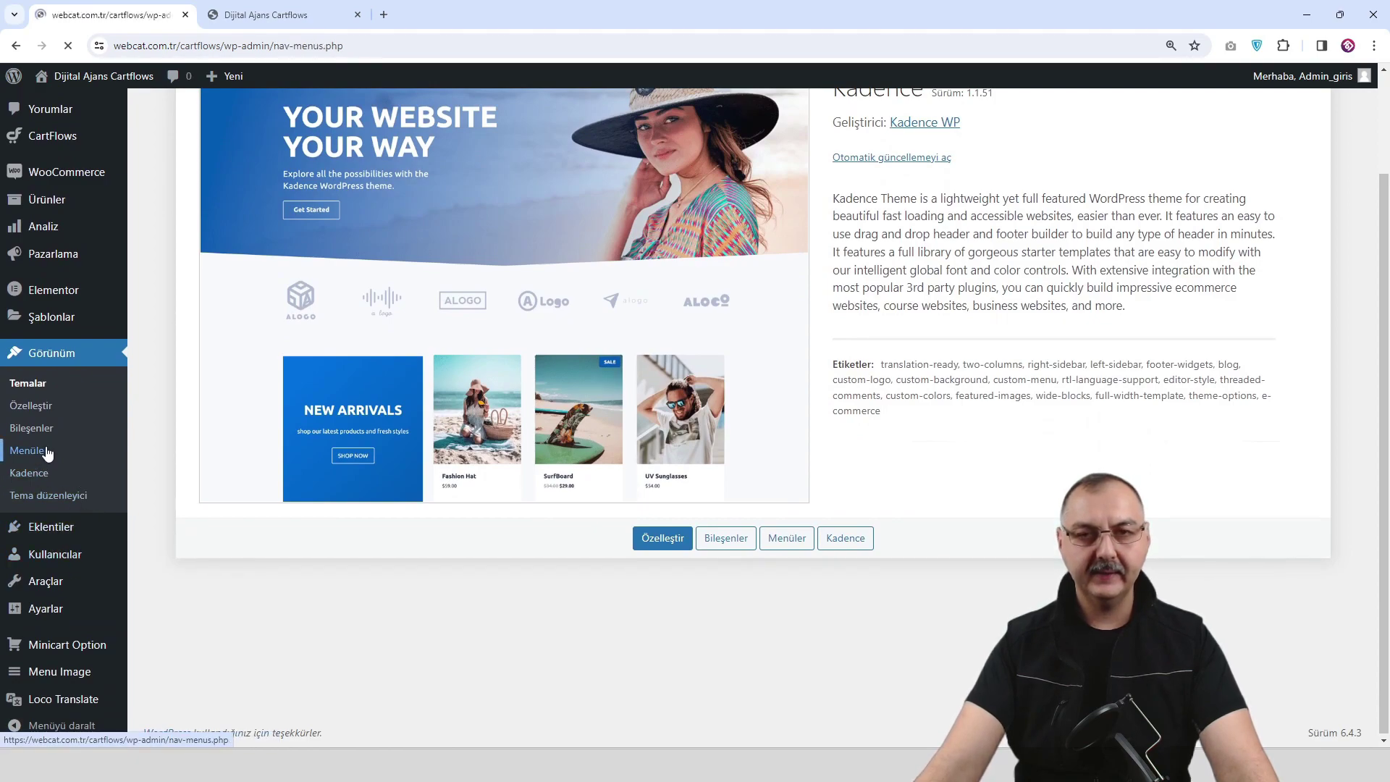
pyautogui.scroll(-3, 409, 424)
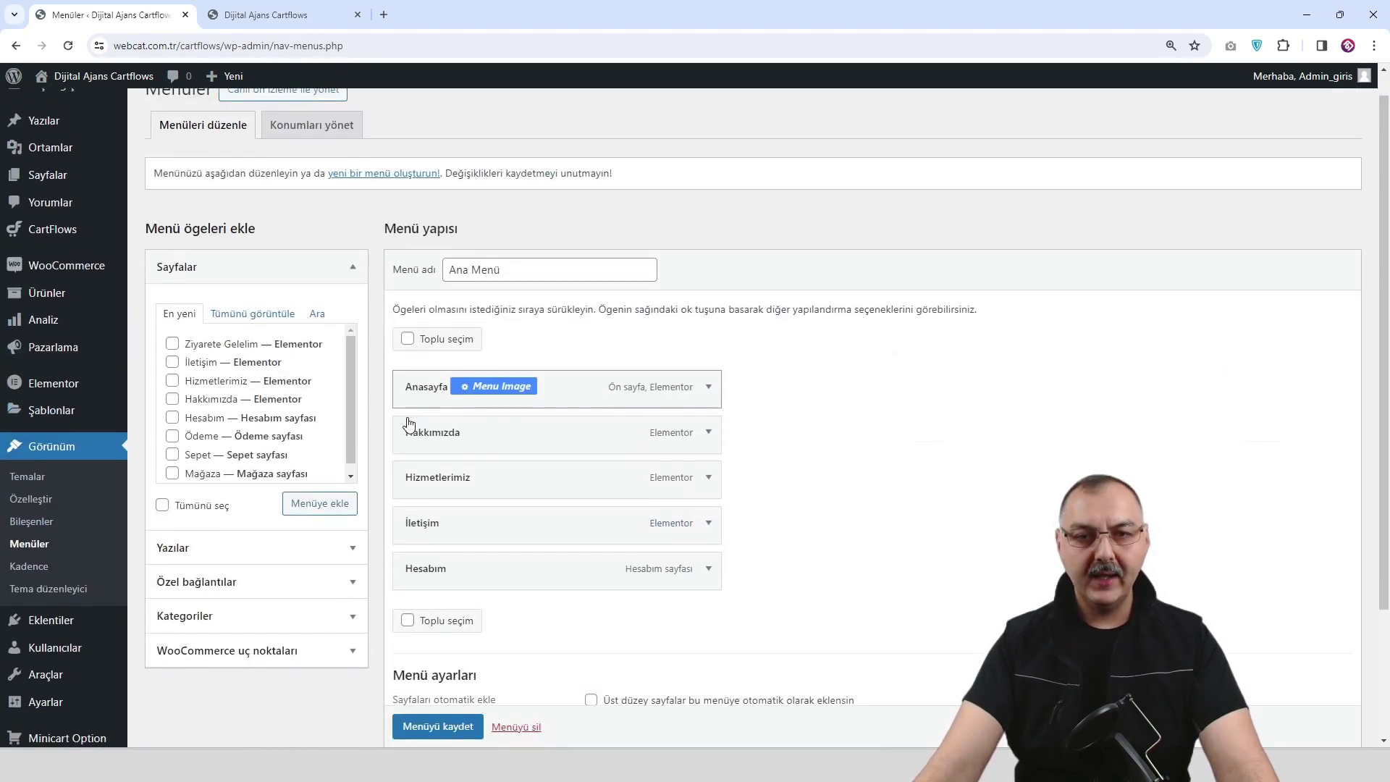
pyautogui.scroll(3, 451, 563)
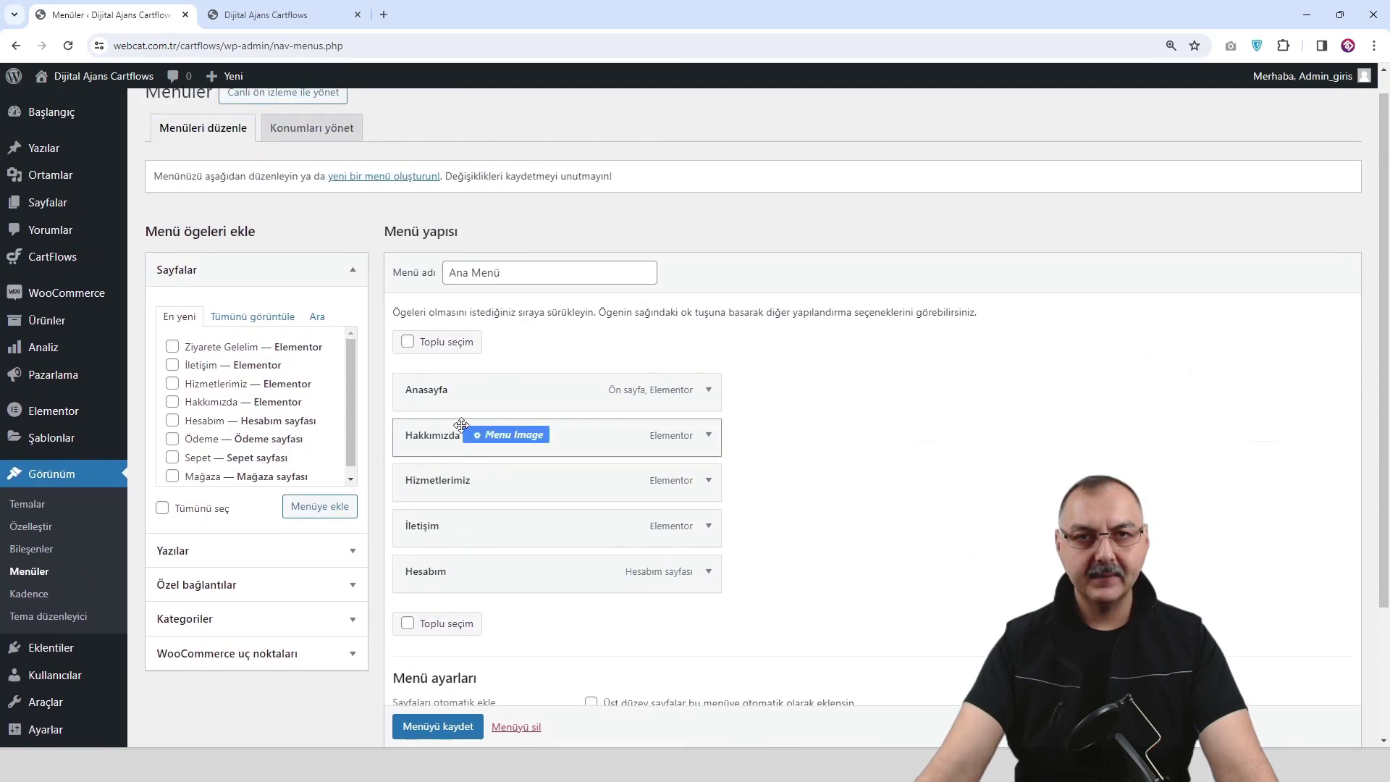
# Create a new menu named 'Mobil Menu' with the Mobile location ticked.
pyautogui.click(383, 177)
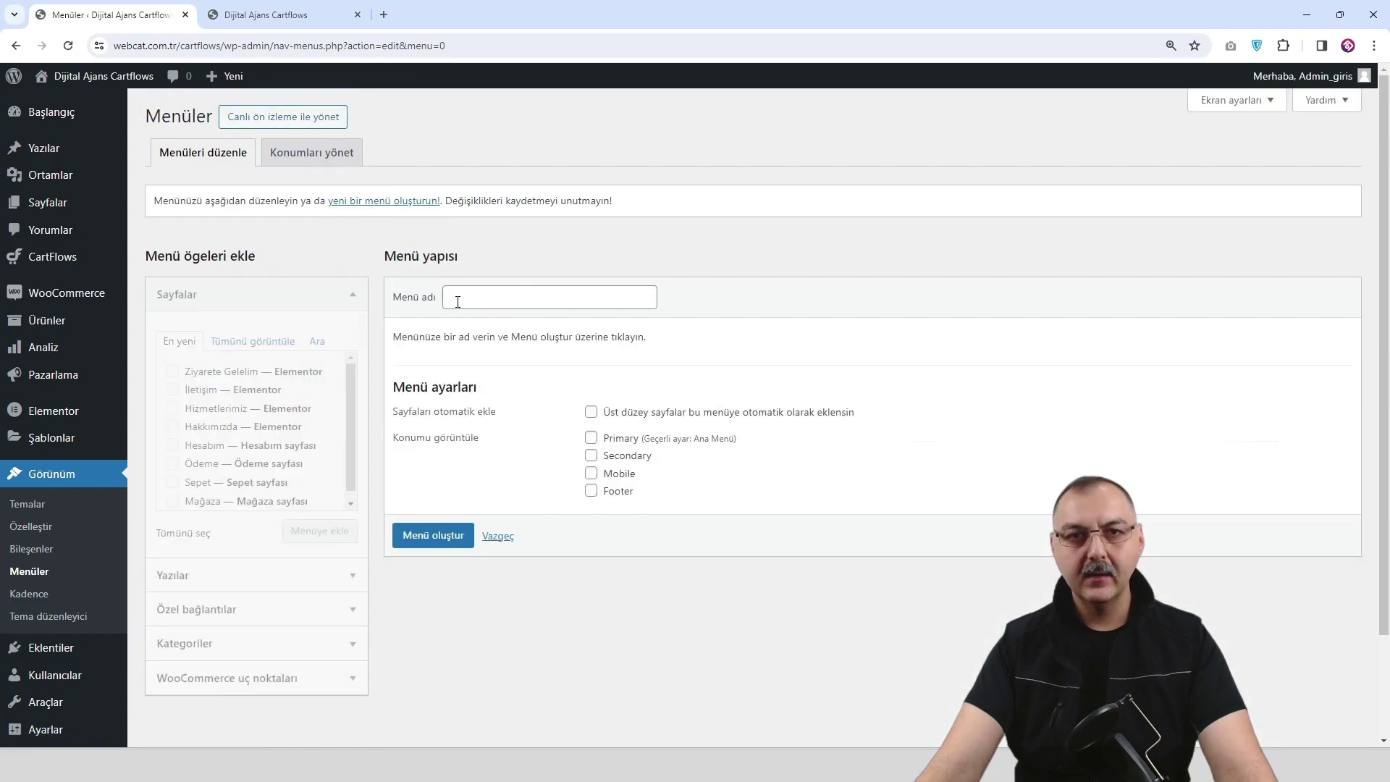
pyautogui.click(478, 301)
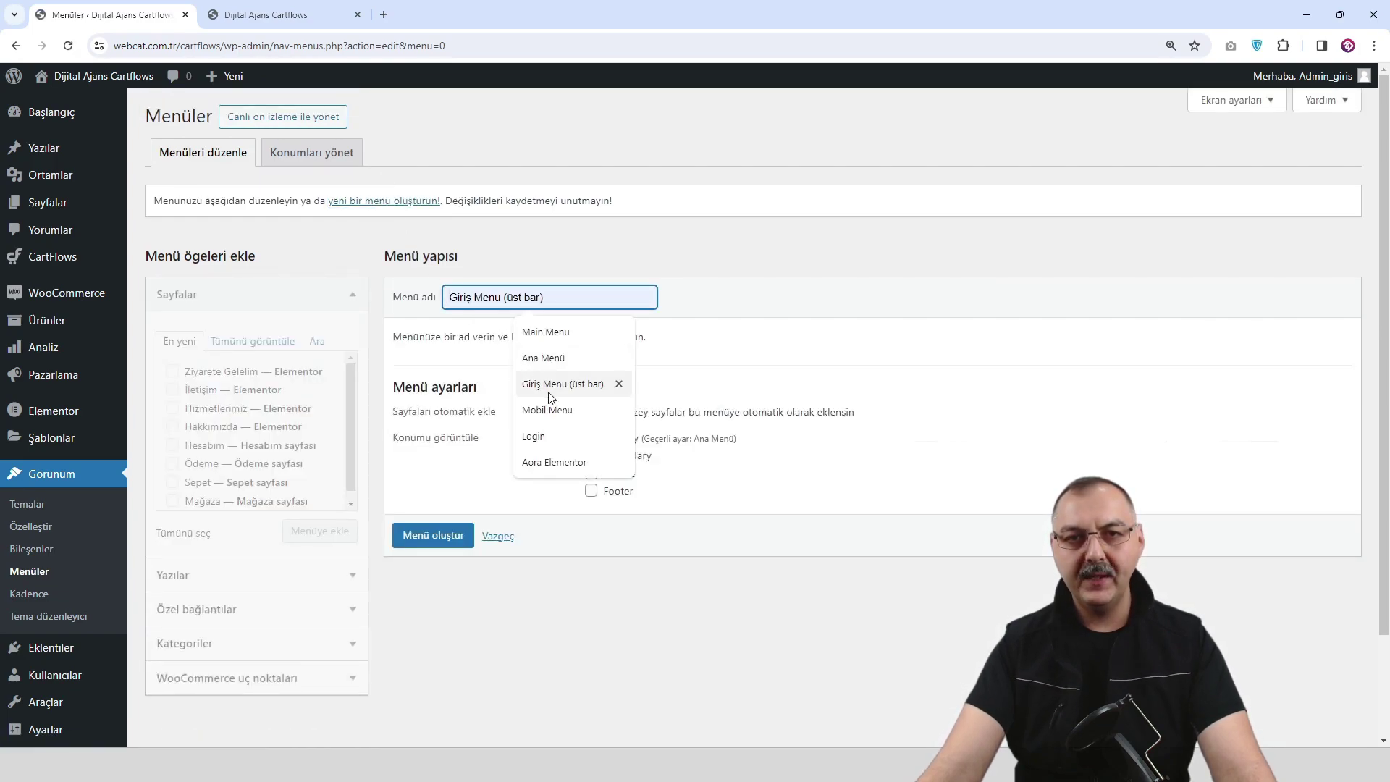
pyautogui.click(547, 410)
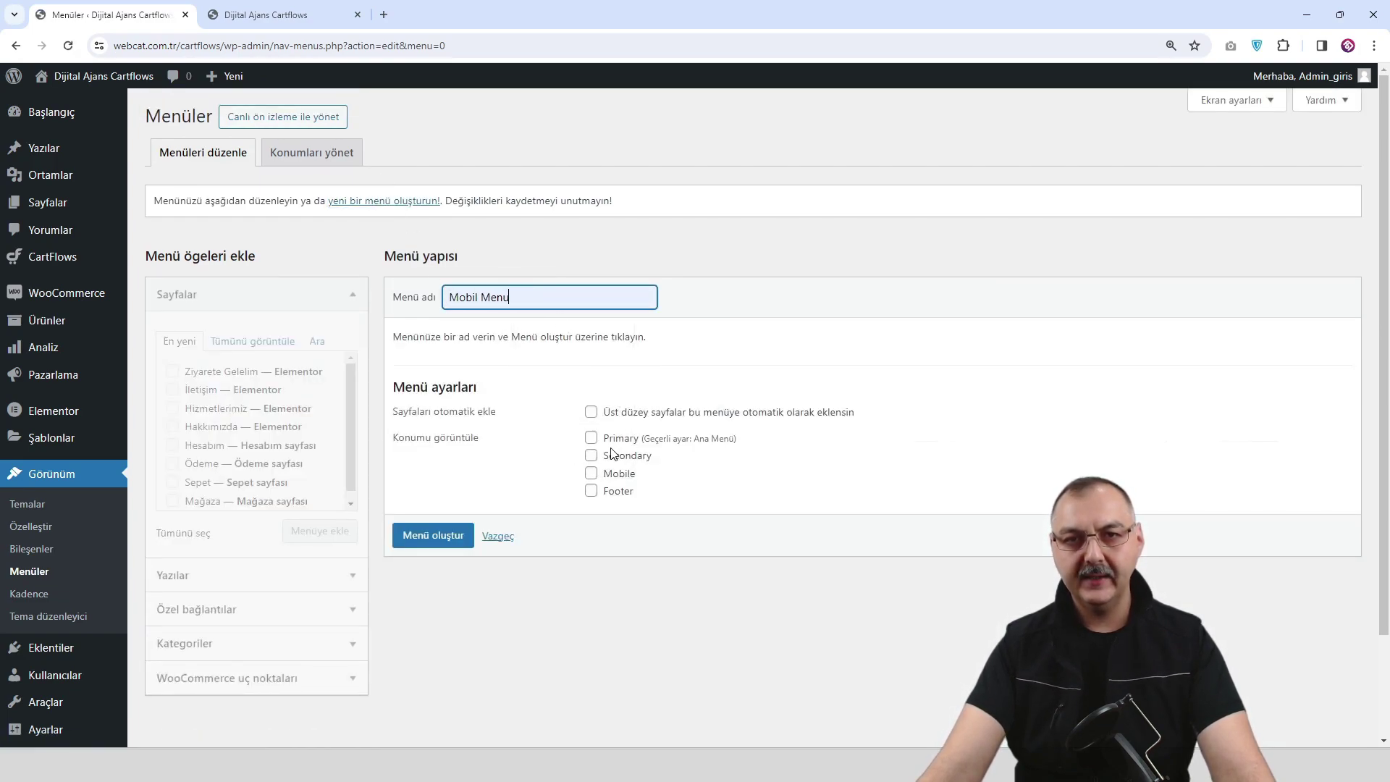
pyautogui.click(591, 475)
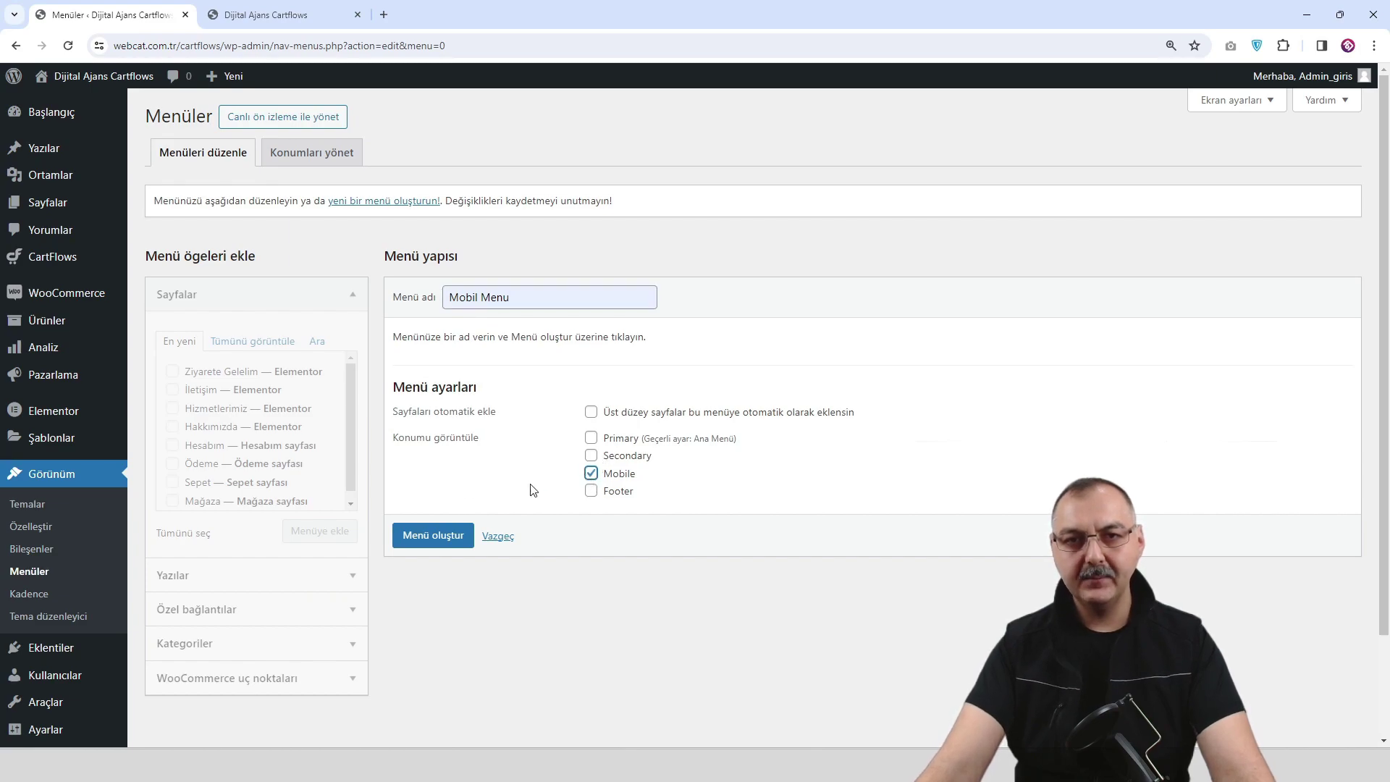
pyautogui.click(430, 536)
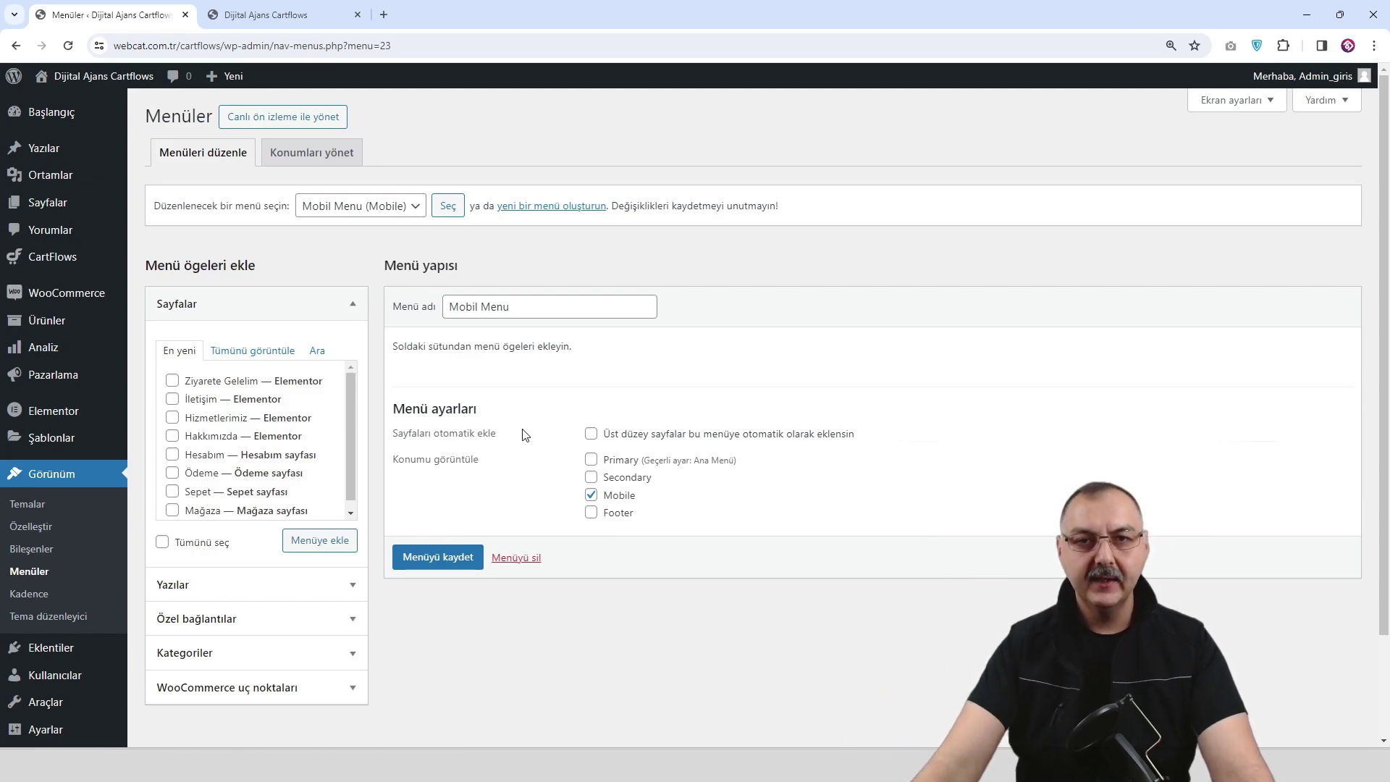
# Tick Anasayfa and Hizmetlerimiz in the full page list and add the checked pages to Mobil Menu.
pyautogui.click(258, 399)
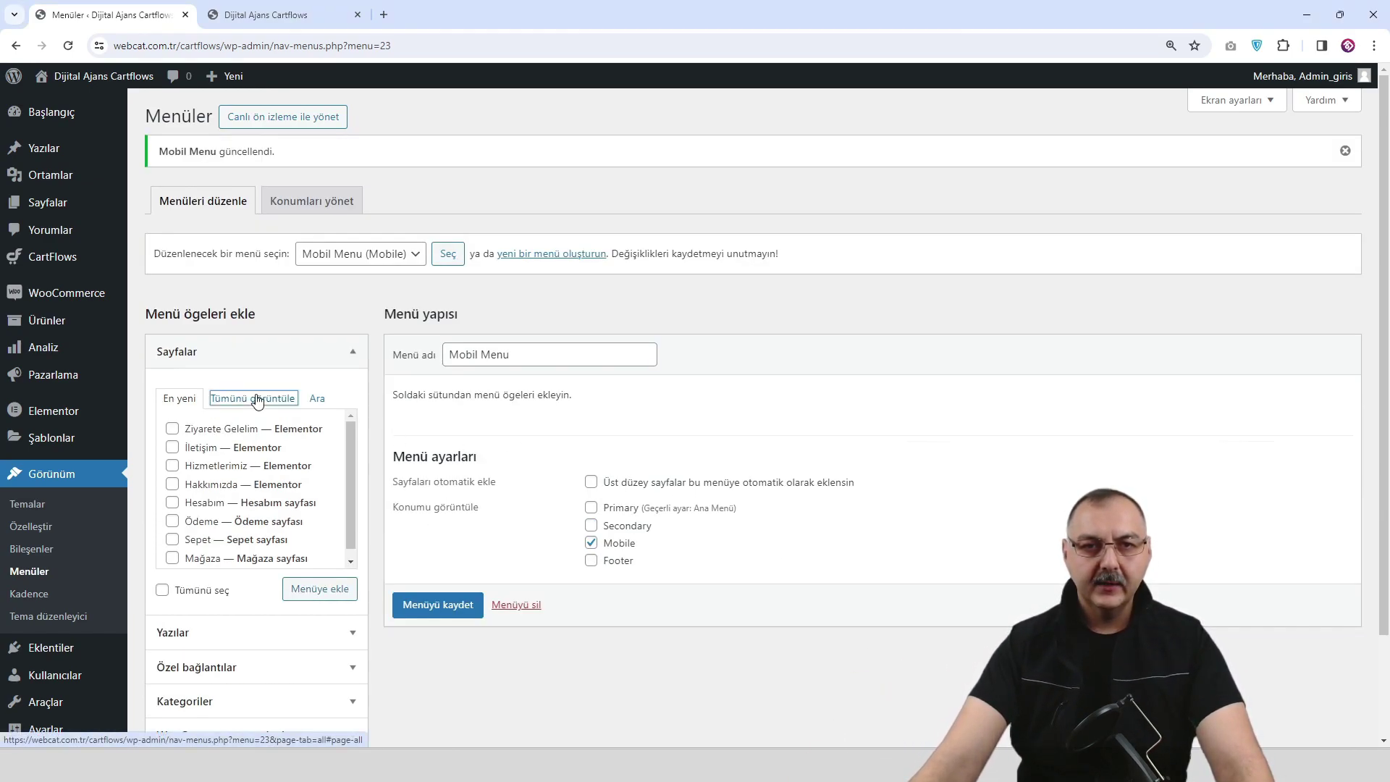
pyautogui.click(173, 429)
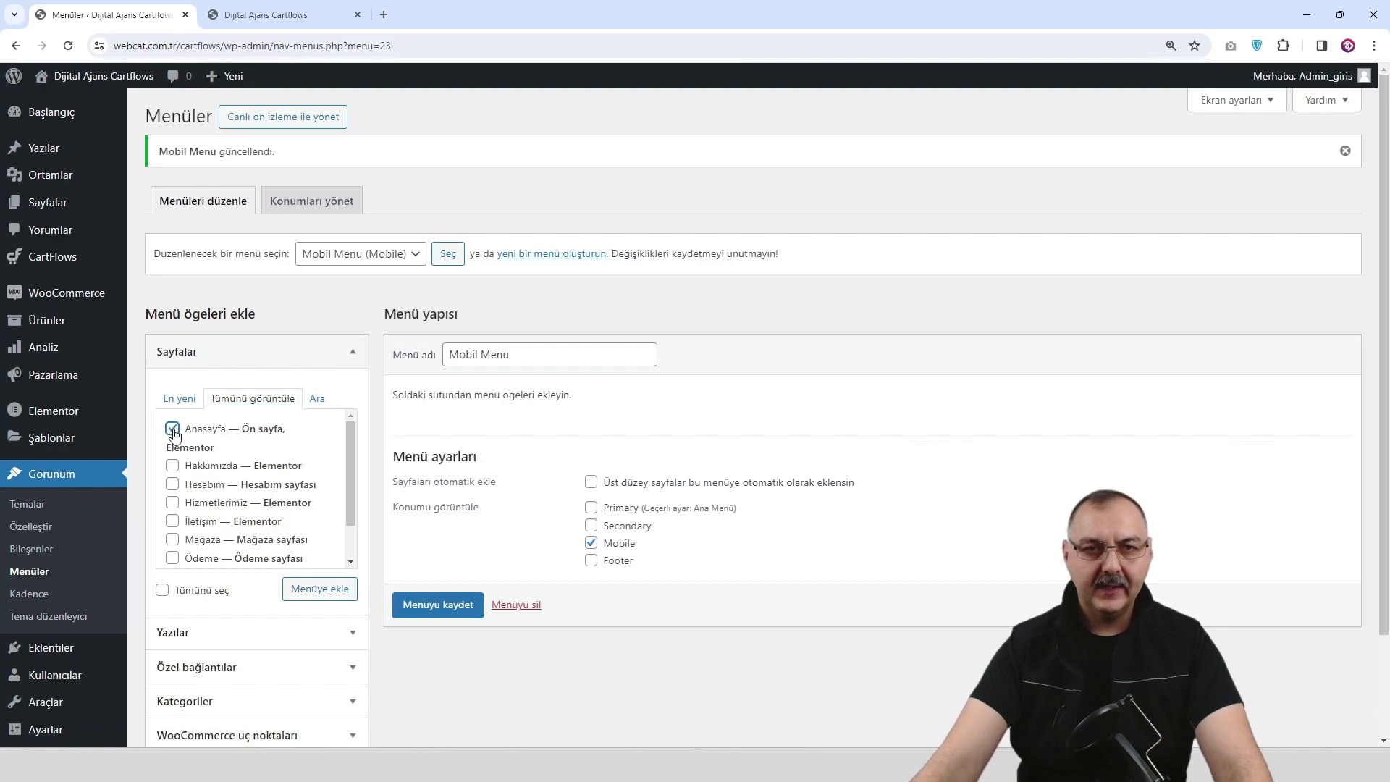
pyautogui.click(173, 503)
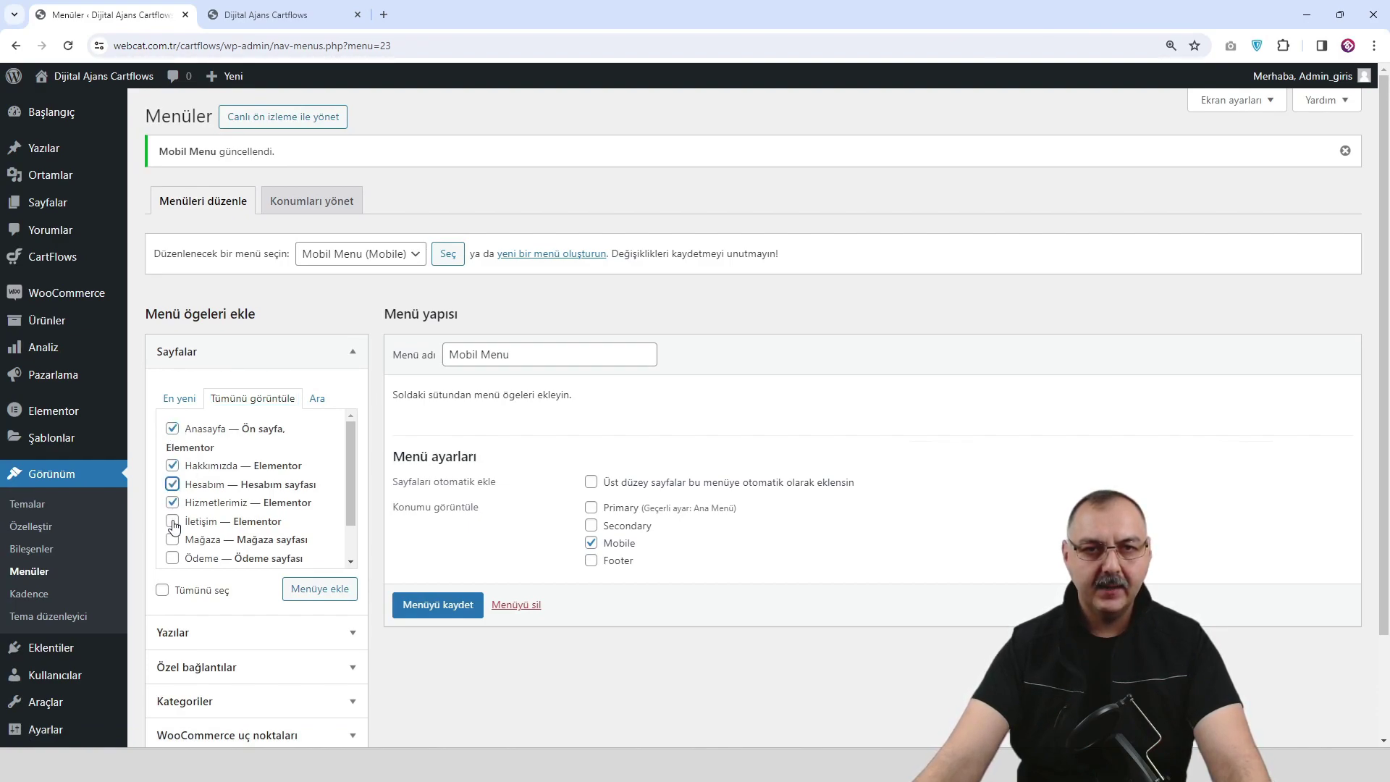
pyautogui.scroll(-4, 181, 529)
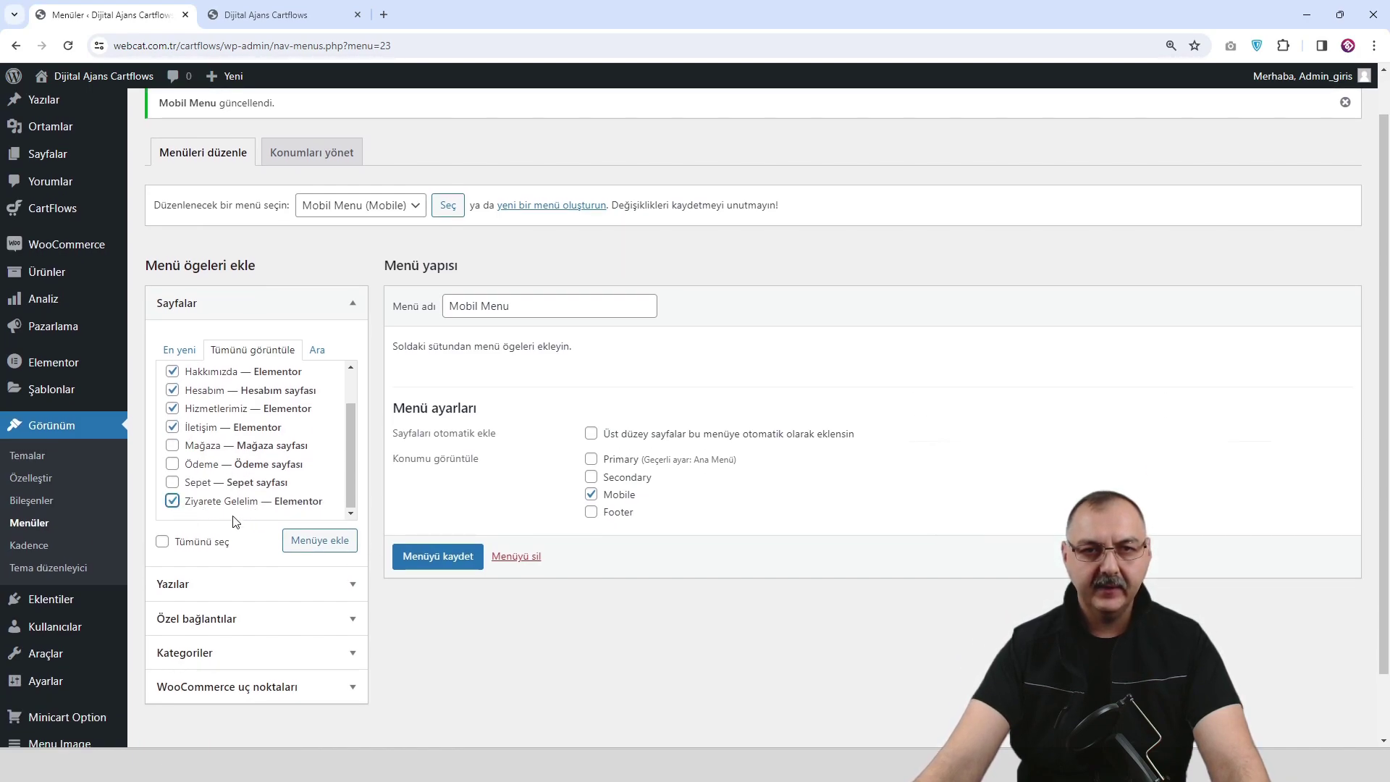
pyautogui.click(317, 548)
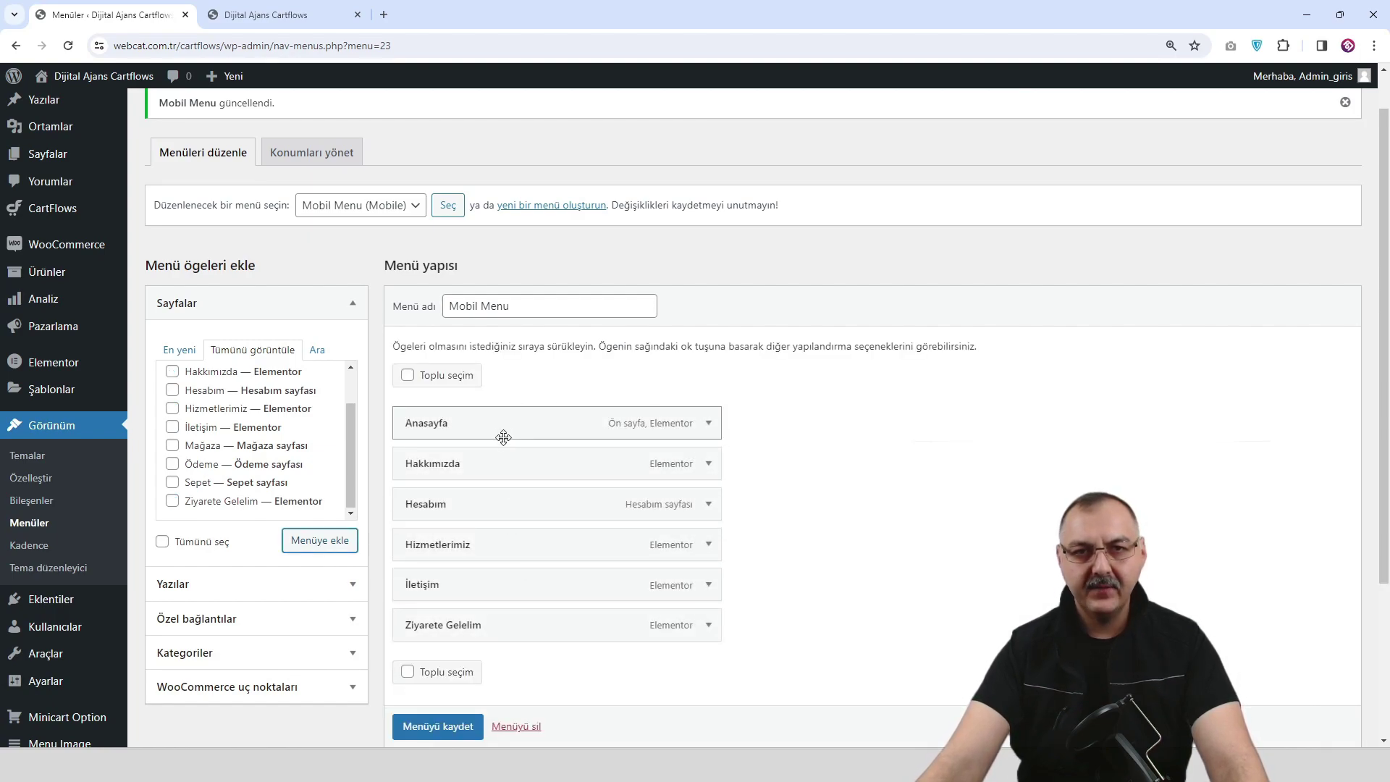
# Move Hesabım and İletişim below Ziyarete Gelelim and save Mobil Menu.
pyautogui.moveTo(490, 512); pyautogui.dragTo(481, 593)
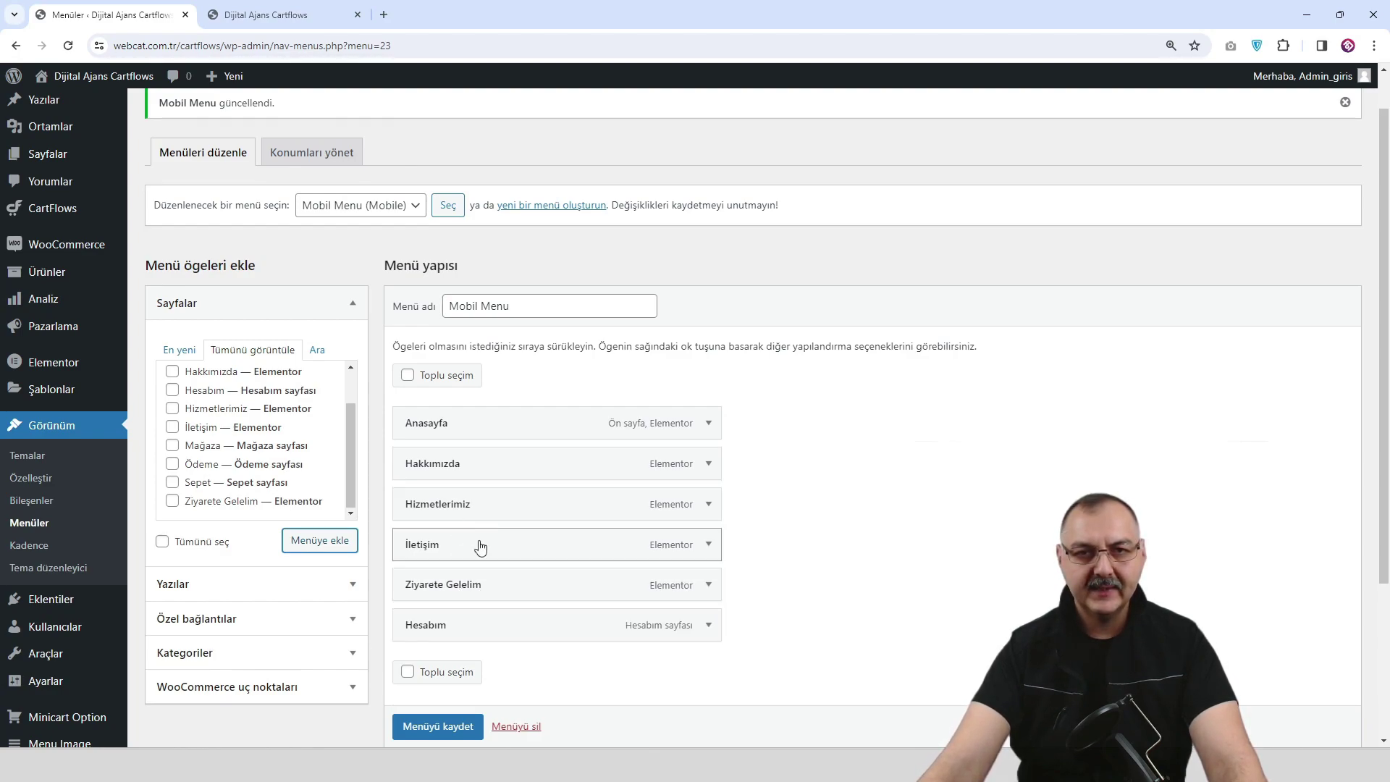
pyautogui.moveTo(481, 546); pyautogui.dragTo(474, 585)
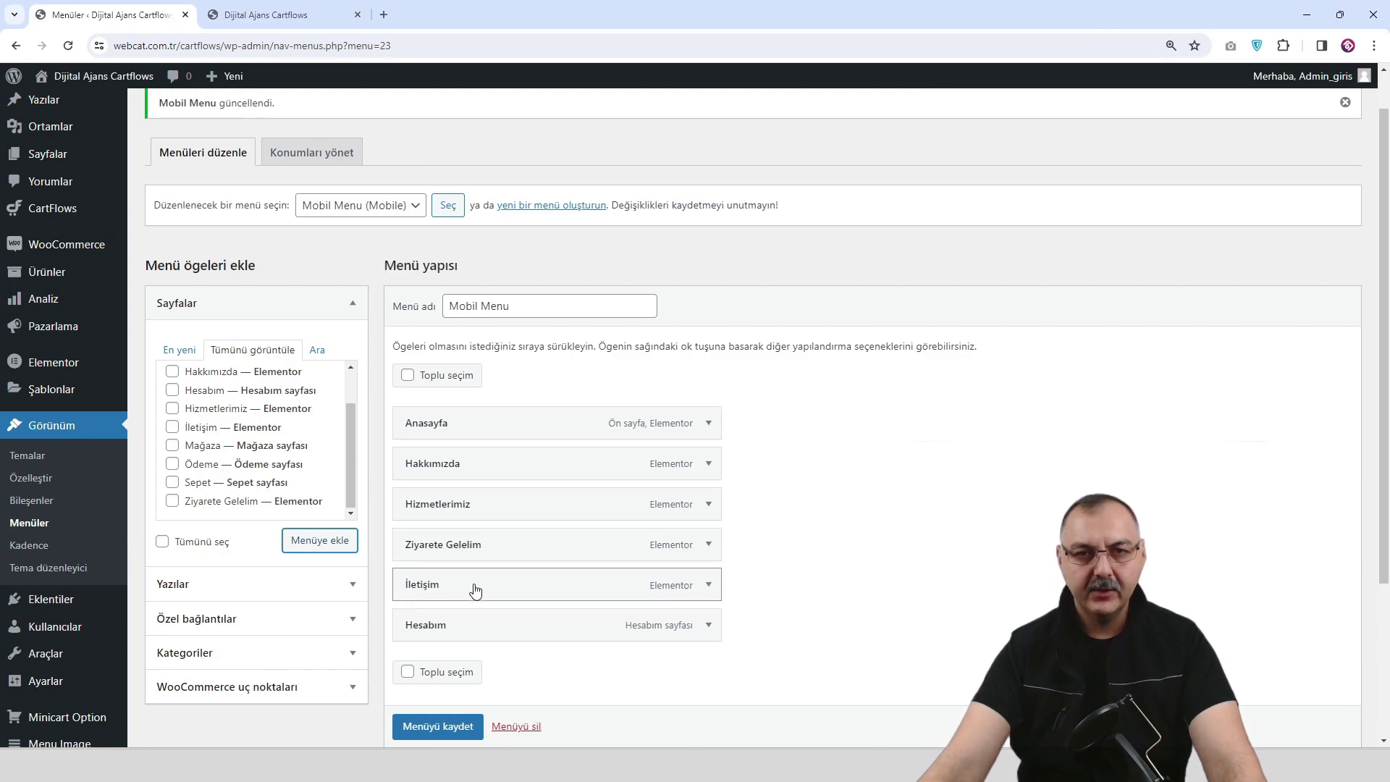
pyautogui.scroll(-1, 444, 735)
pyautogui.click(443, 727)
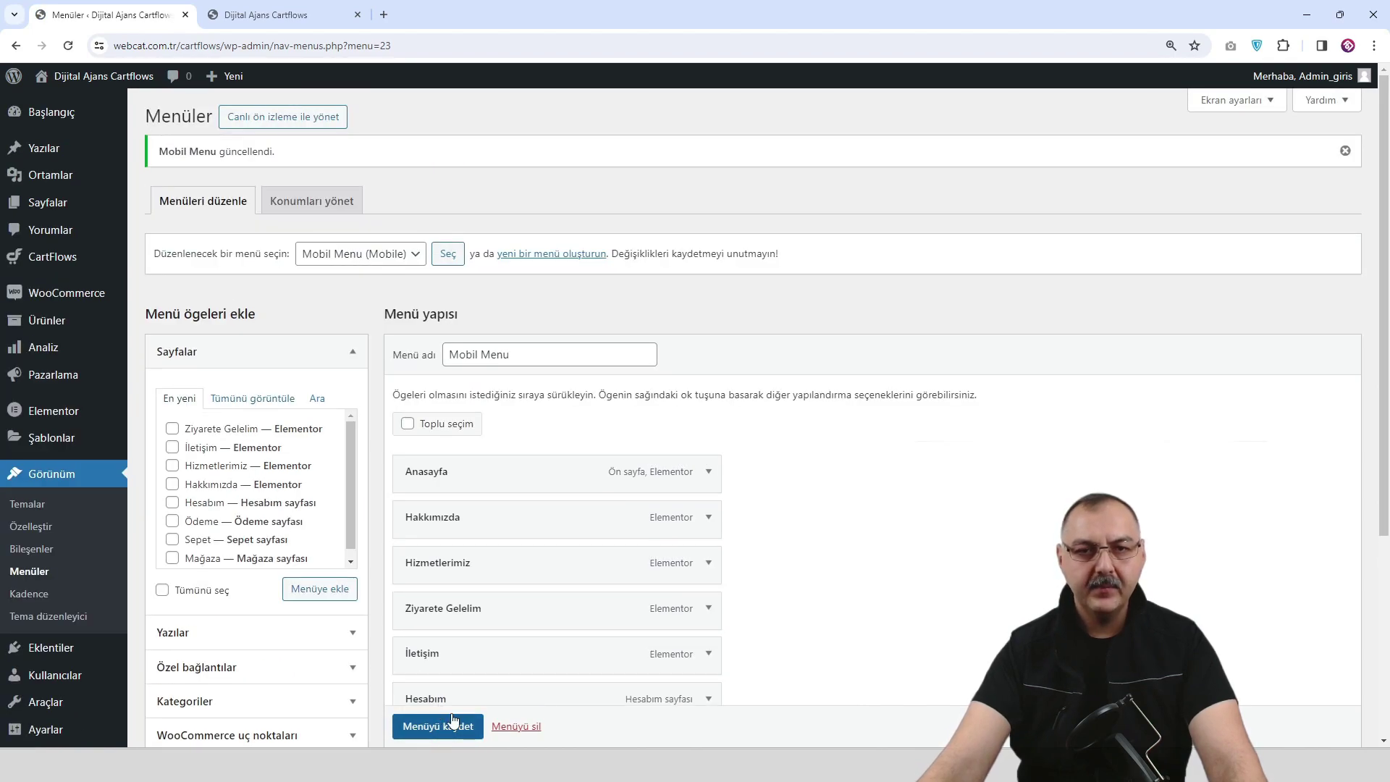
pyautogui.click(272, 16)
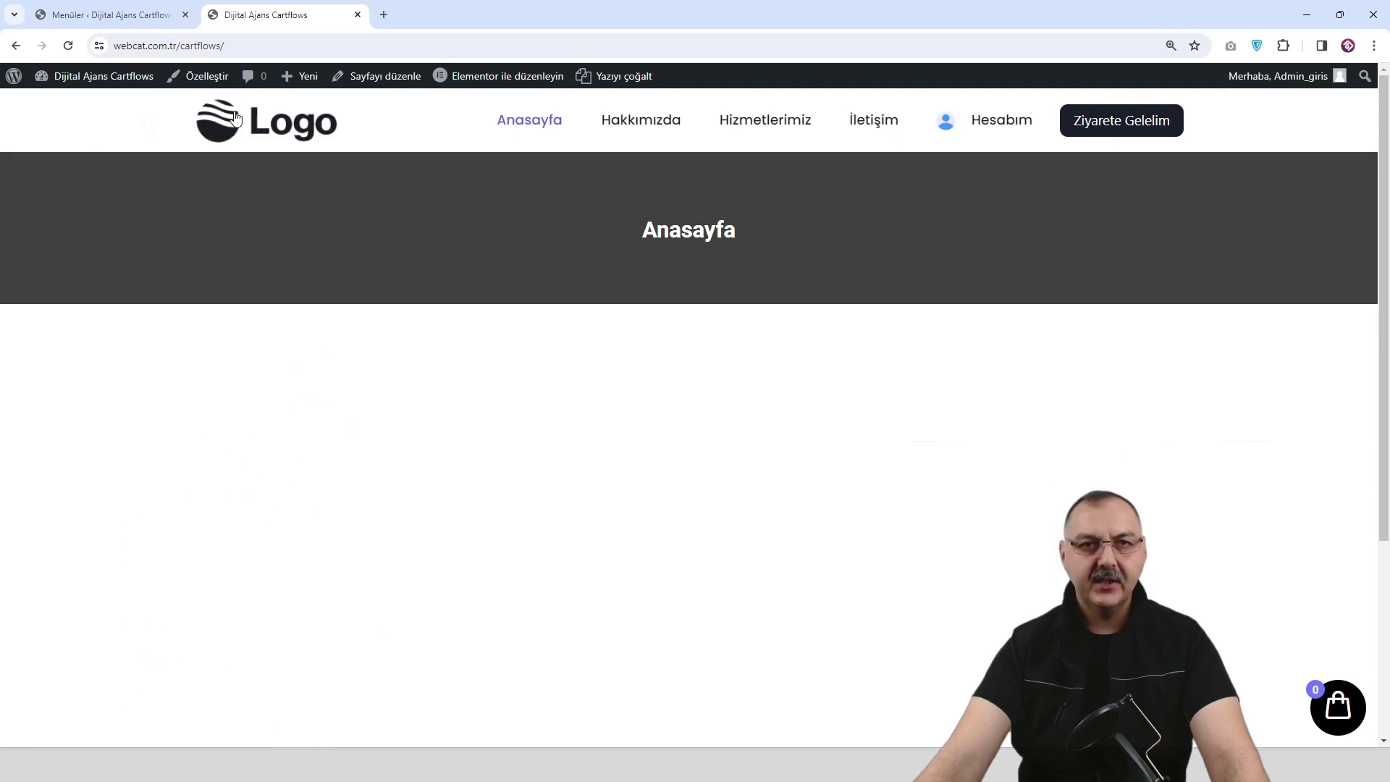
# In the customizer's header main row, preview the off-canvas menu at tablet width.
pyautogui.click(215, 82)
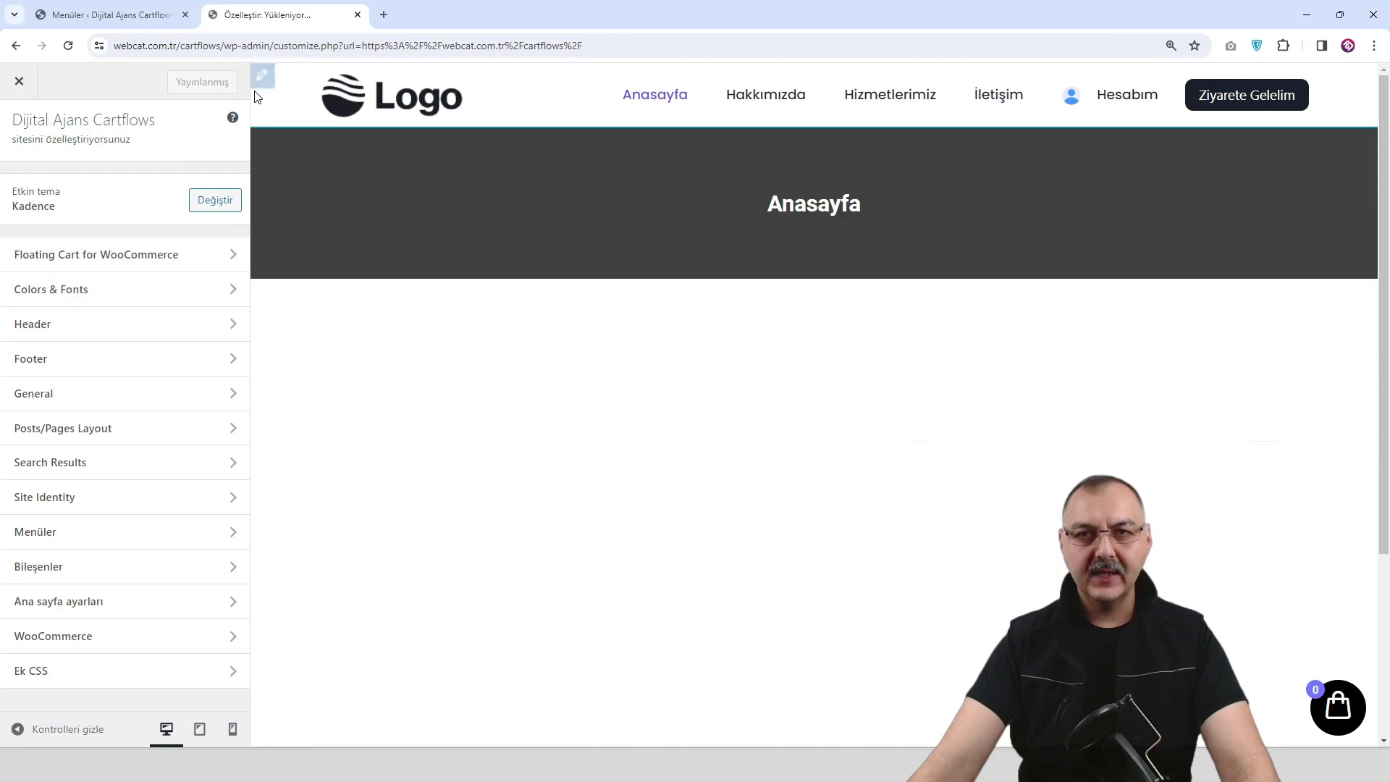
pyautogui.click(307, 83)
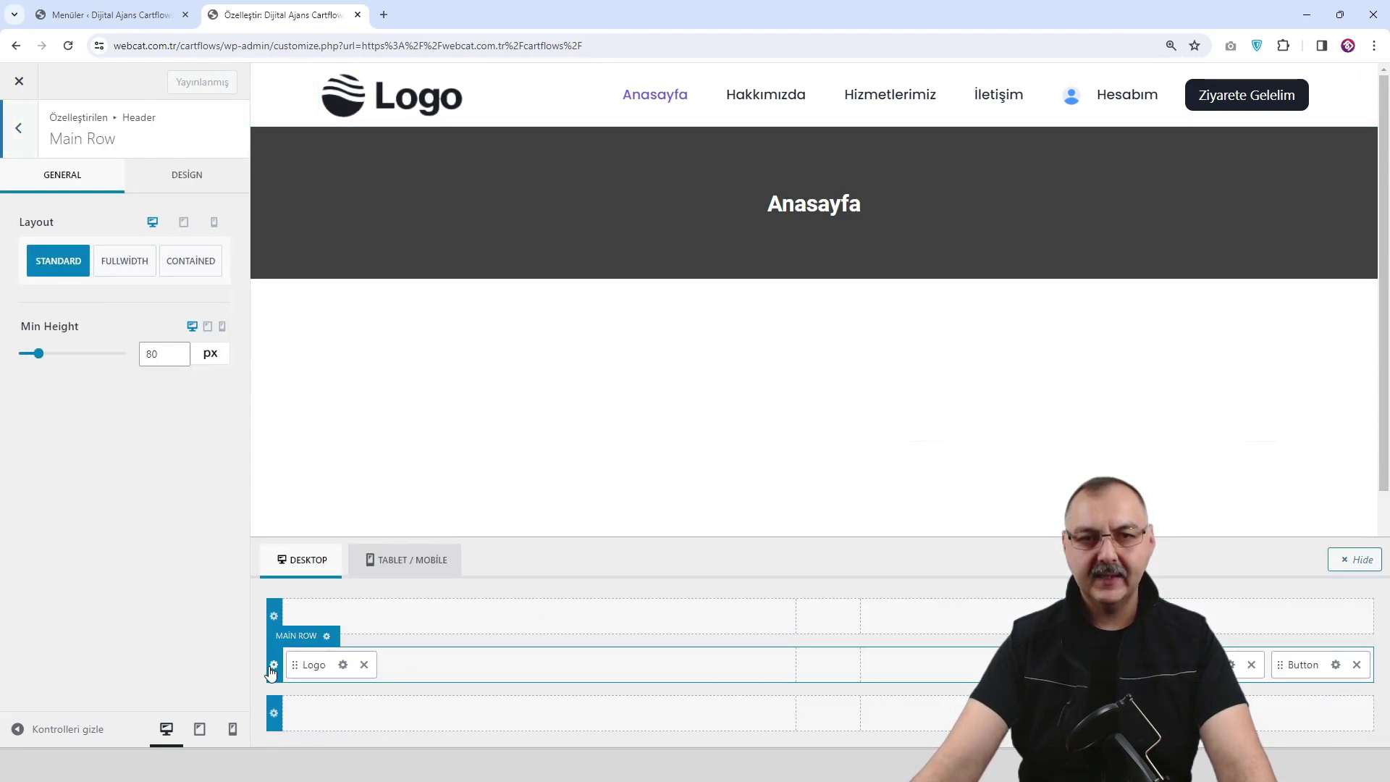
pyautogui.click(199, 729)
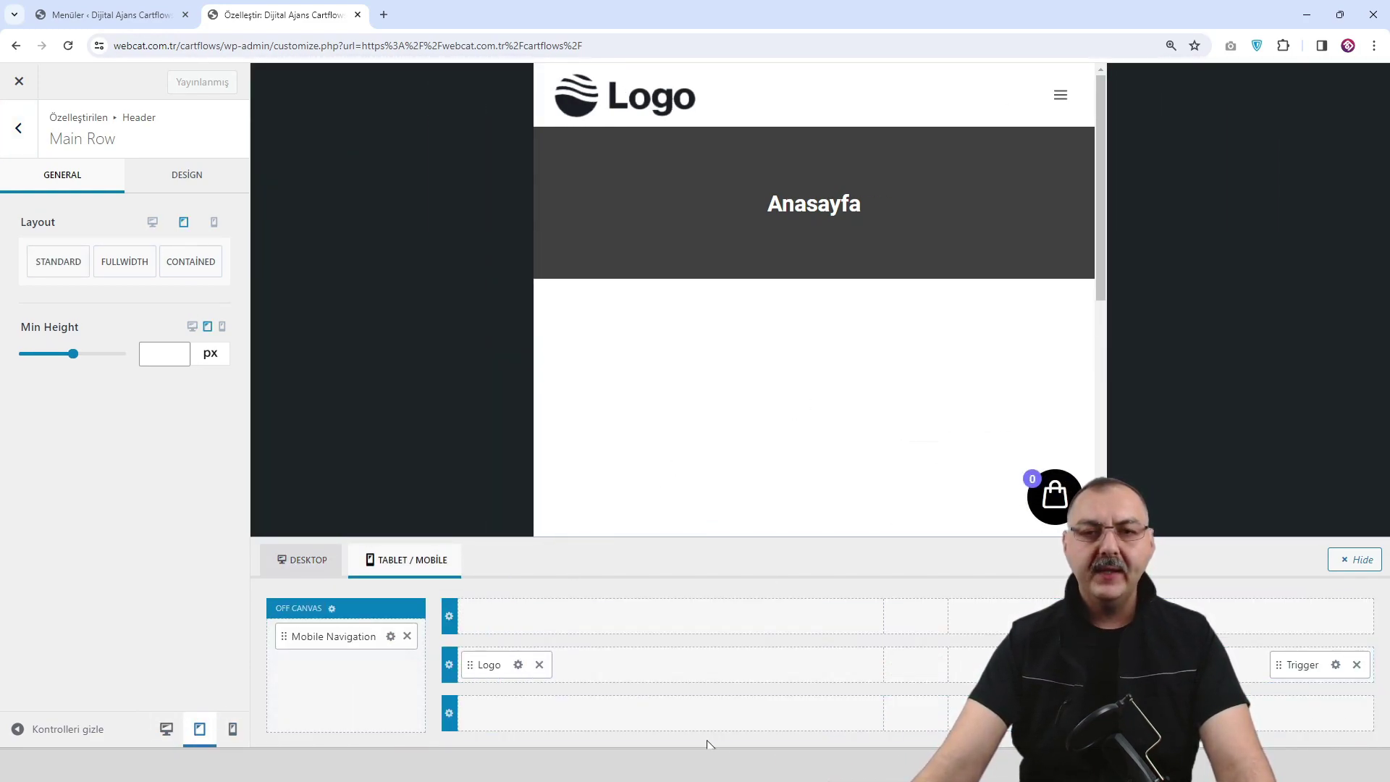
pyautogui.click(1062, 97)
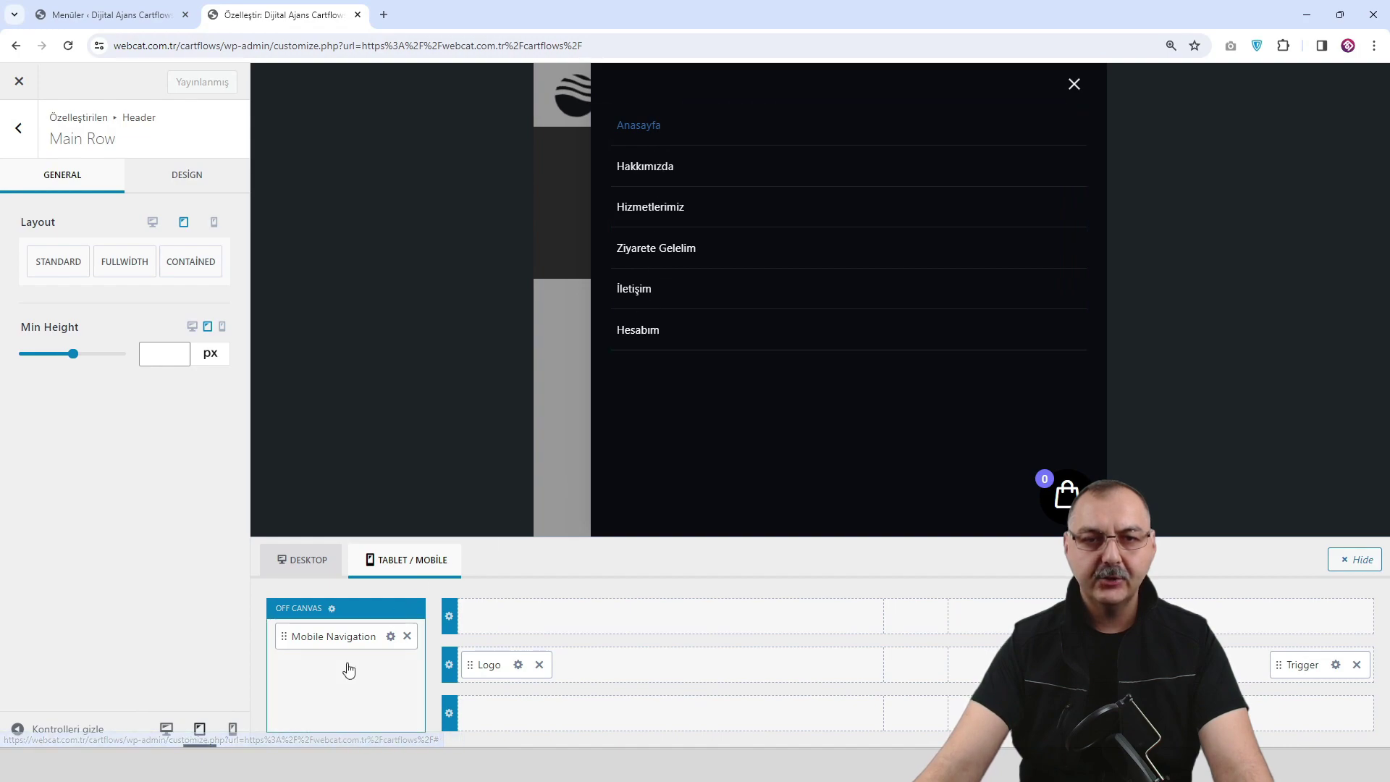
# Check the off-canvas menu at phone width, then return to tablet width with the menu closed.
pyautogui.click(232, 729)
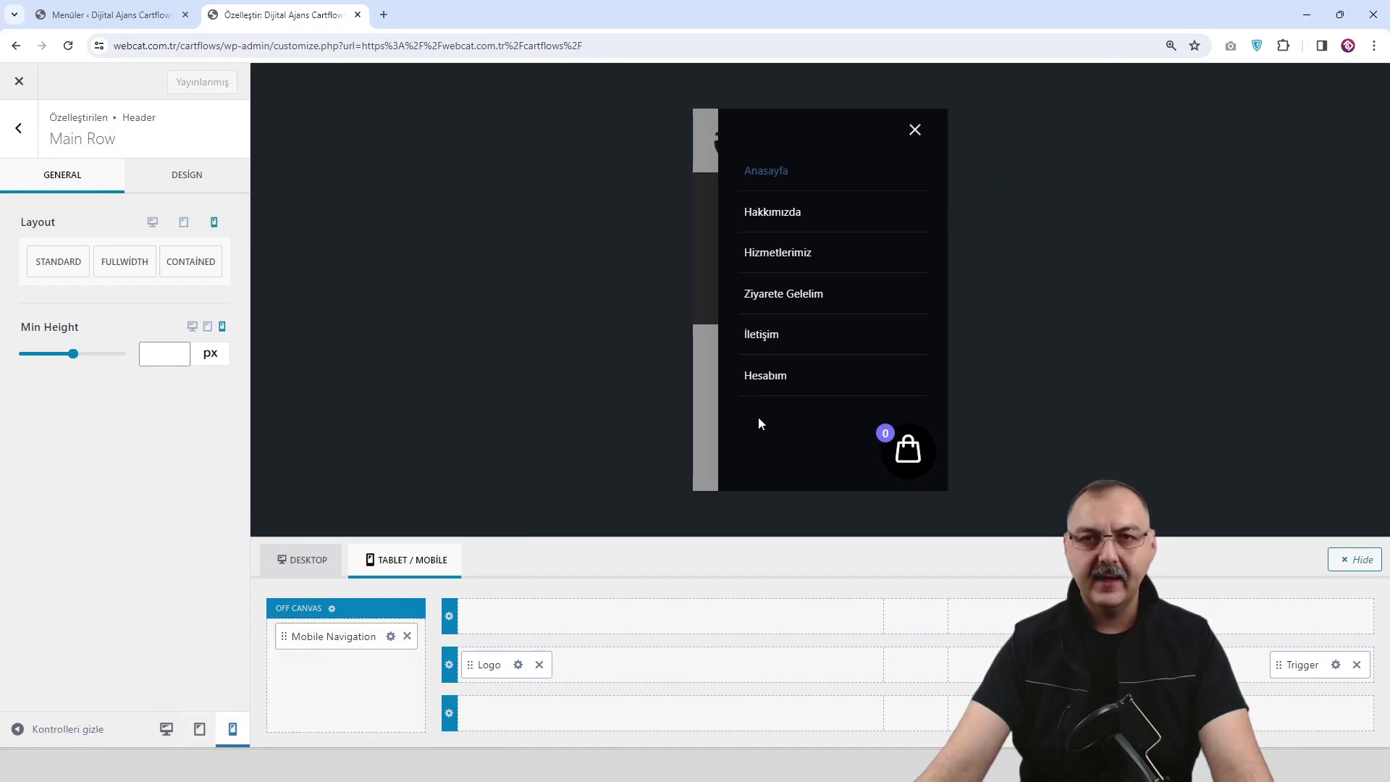
pyautogui.click(915, 131)
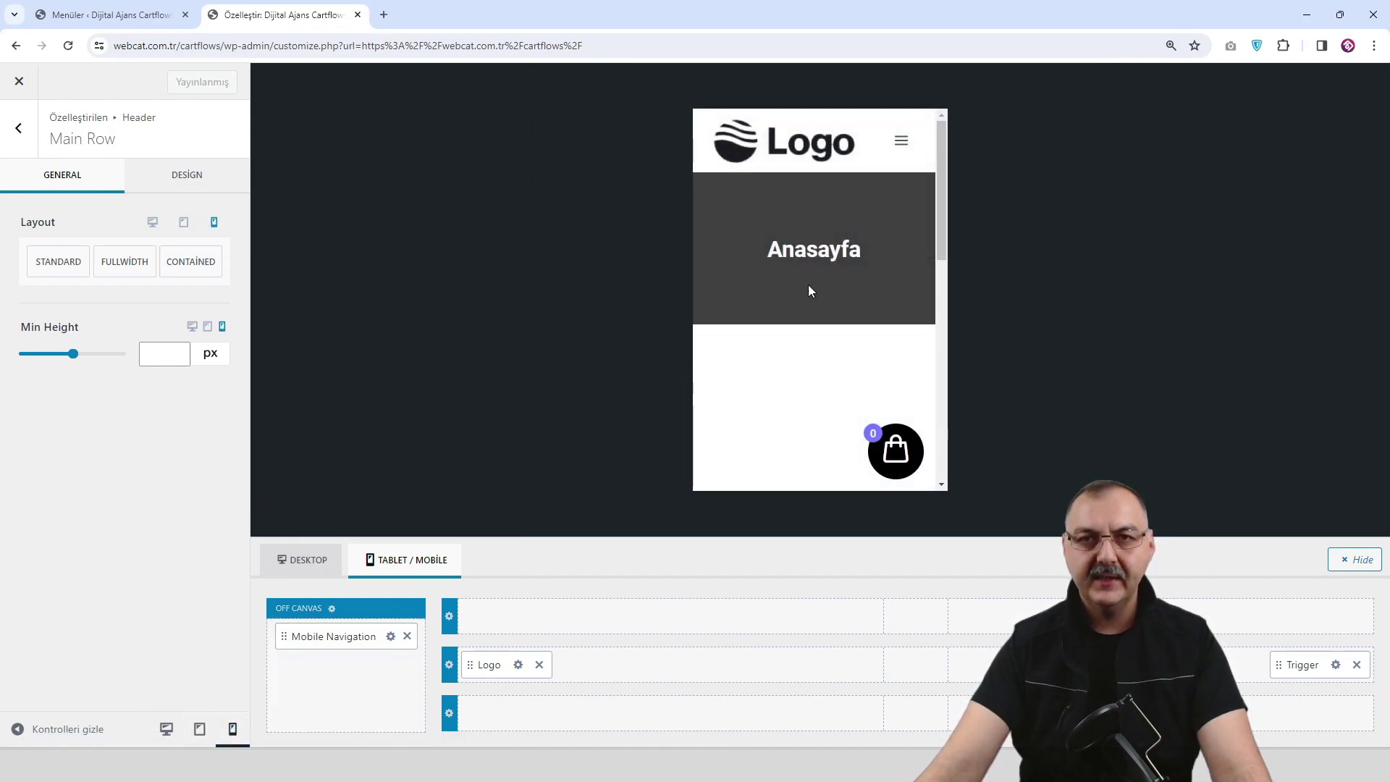
pyautogui.click(902, 139)
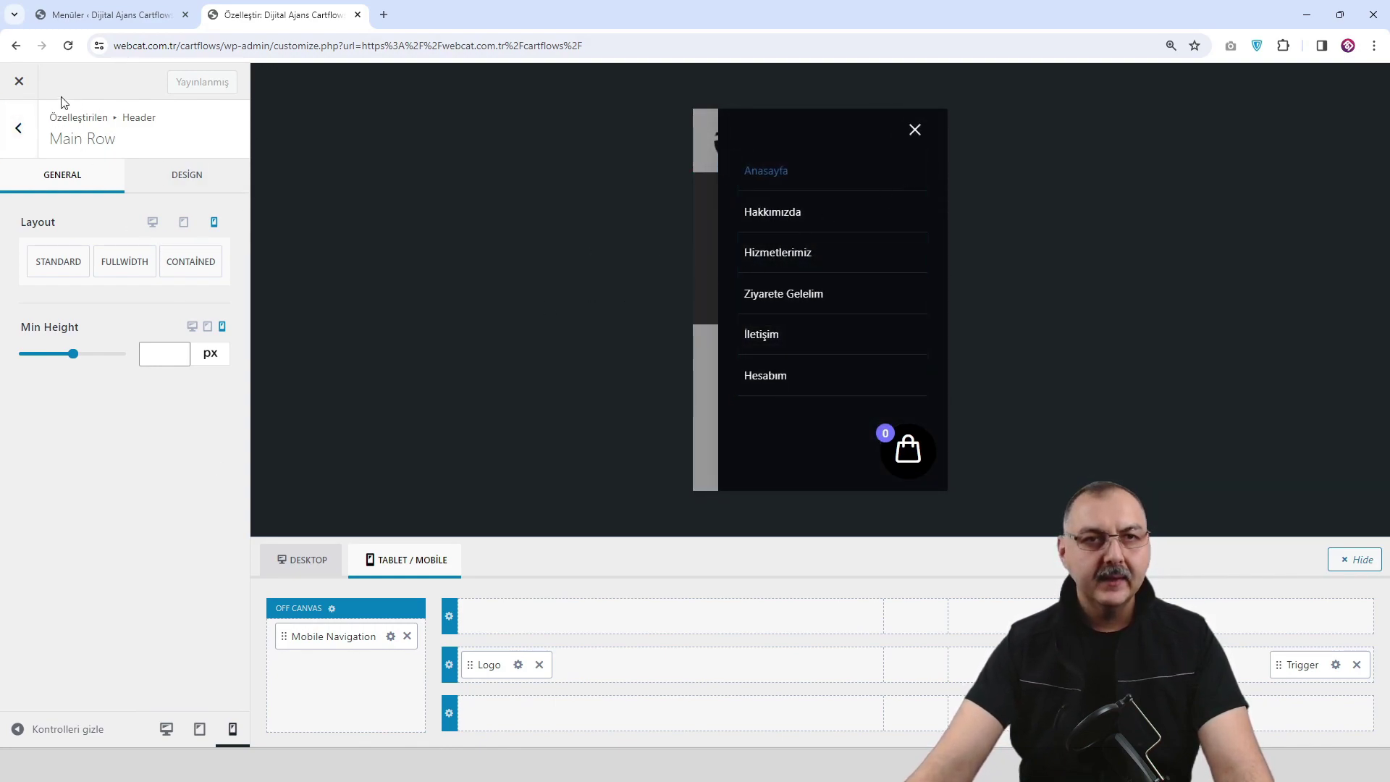
pyautogui.click(18, 128)
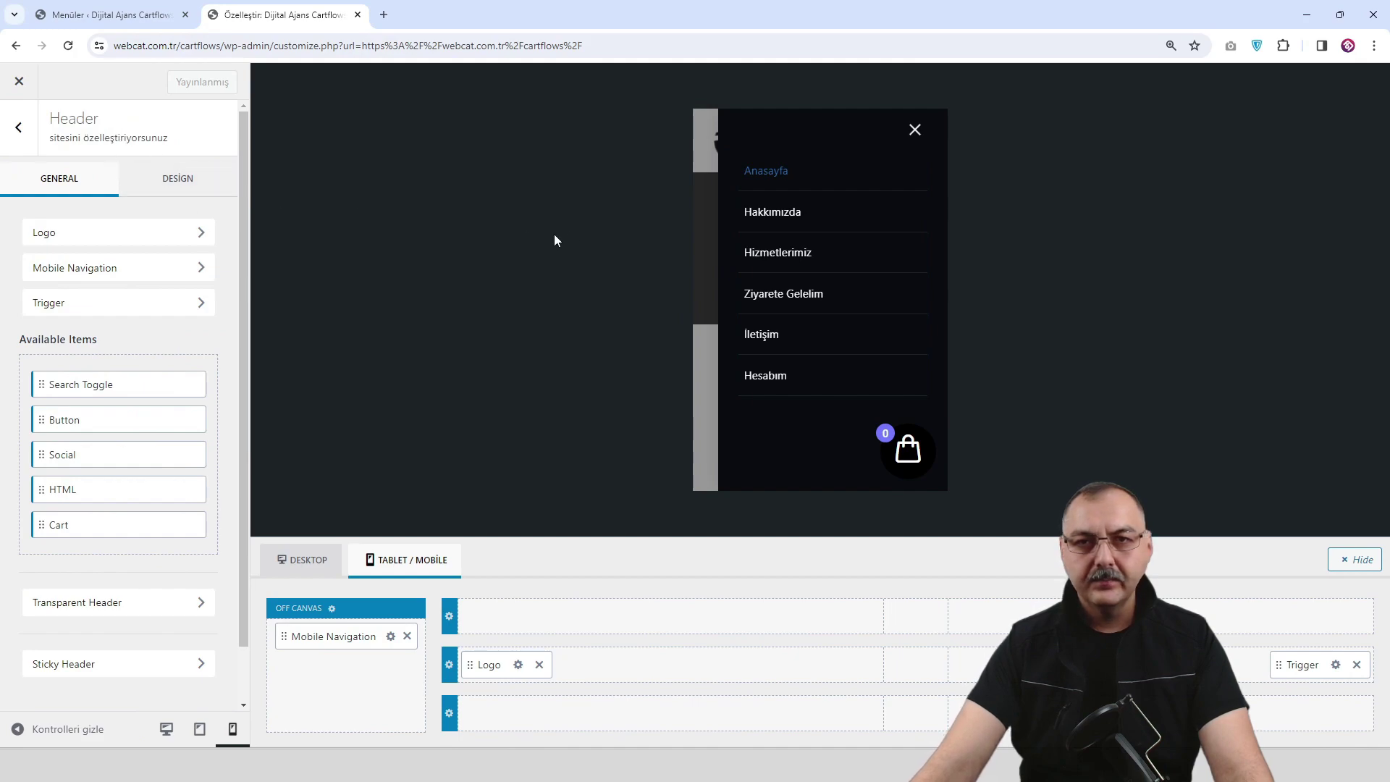
pyautogui.click(200, 728)
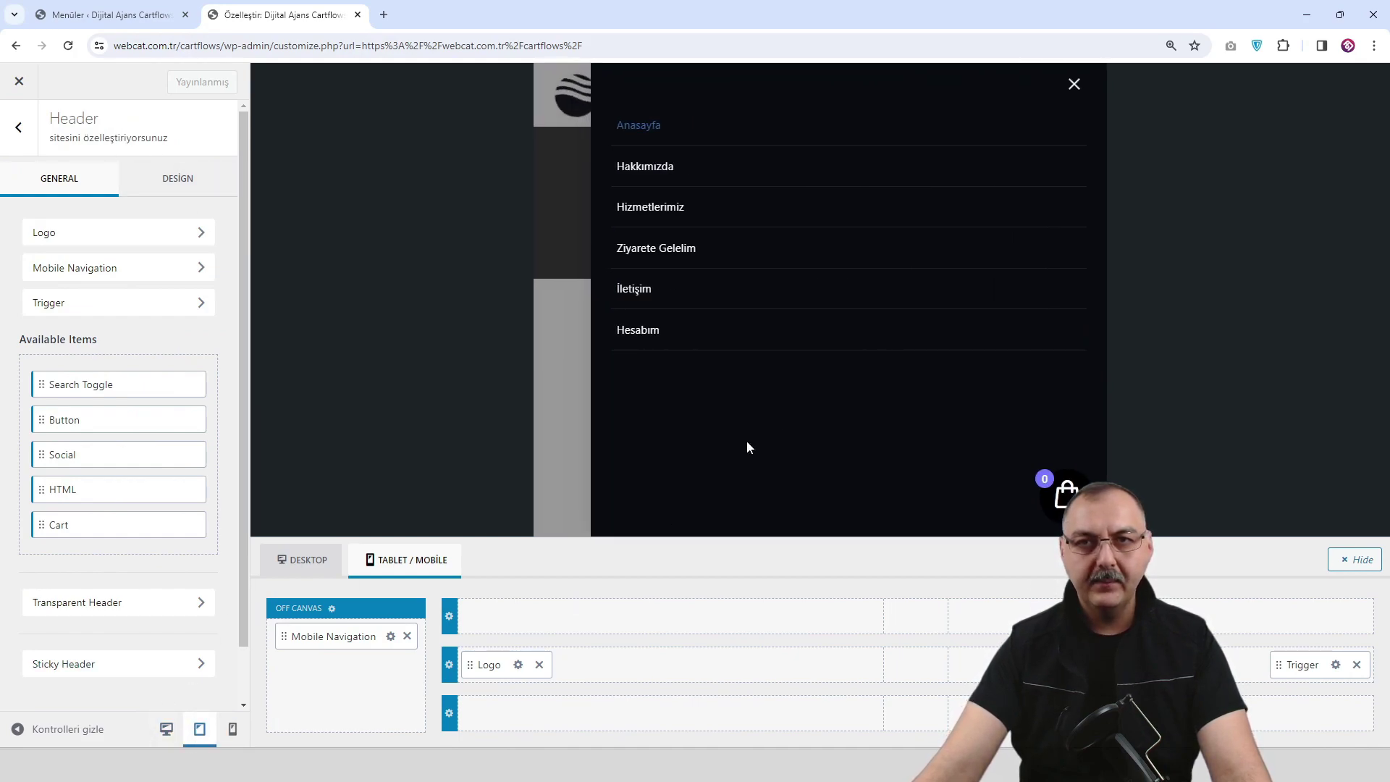
pyautogui.click(1075, 86)
pyautogui.moveTo(1035, 100)
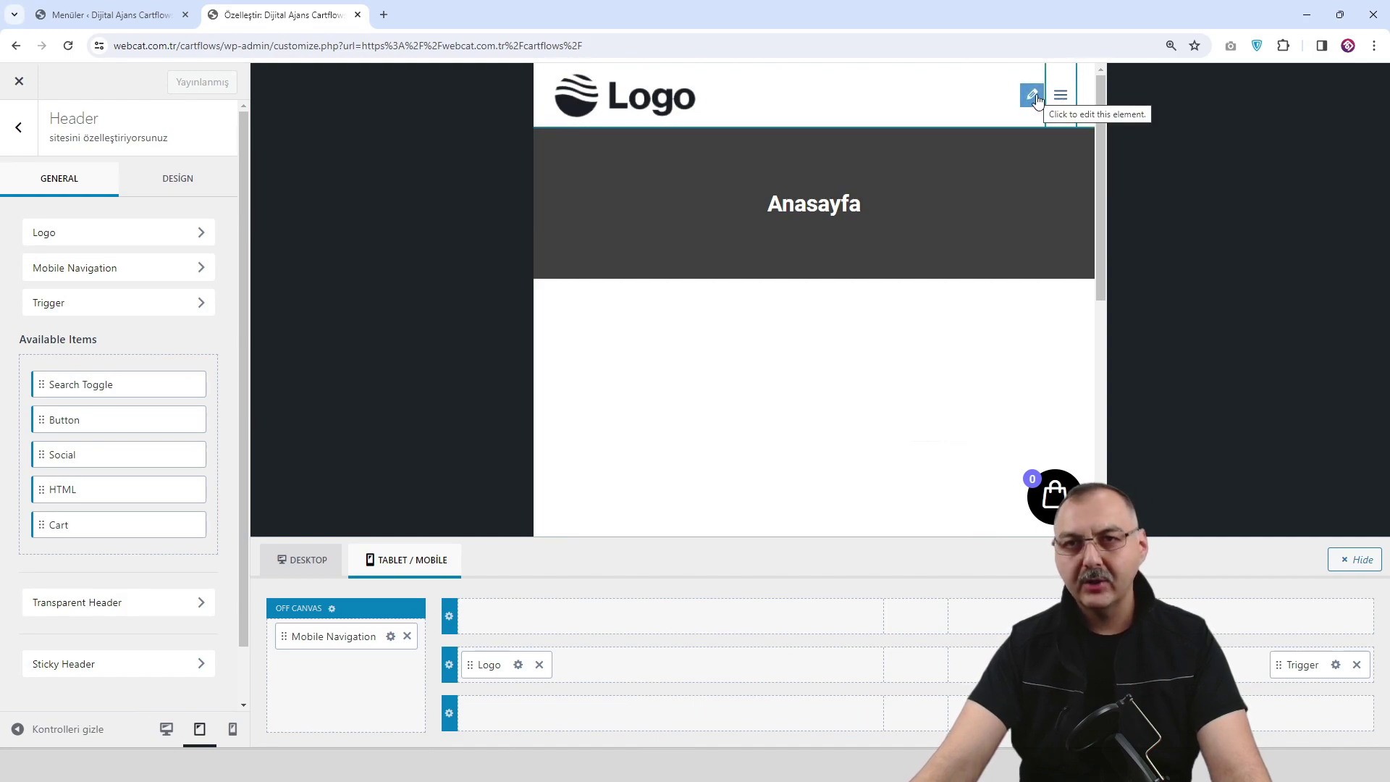
# Switch the mobile menu toggle to the second, bolder icon and size it to 27 px.
pyautogui.click(1032, 96)
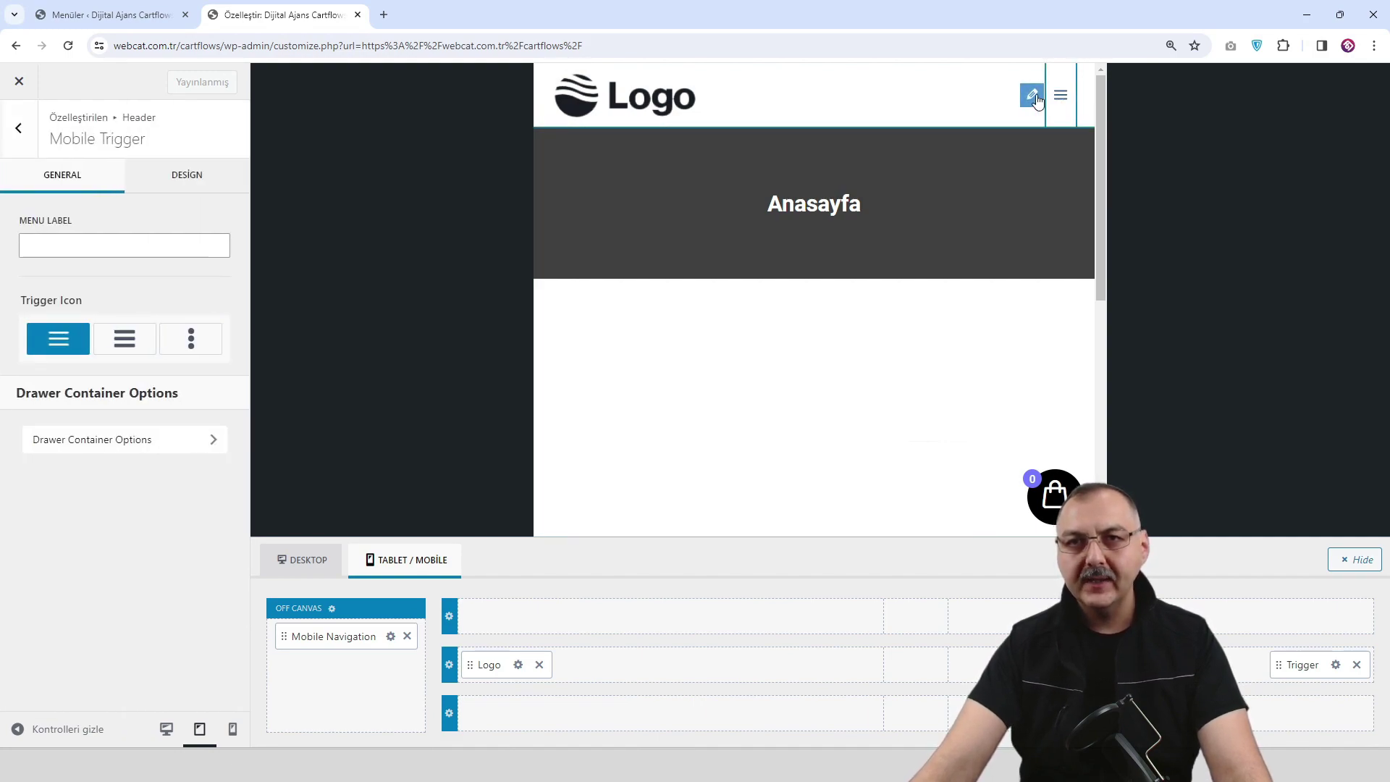
pyautogui.click(127, 345)
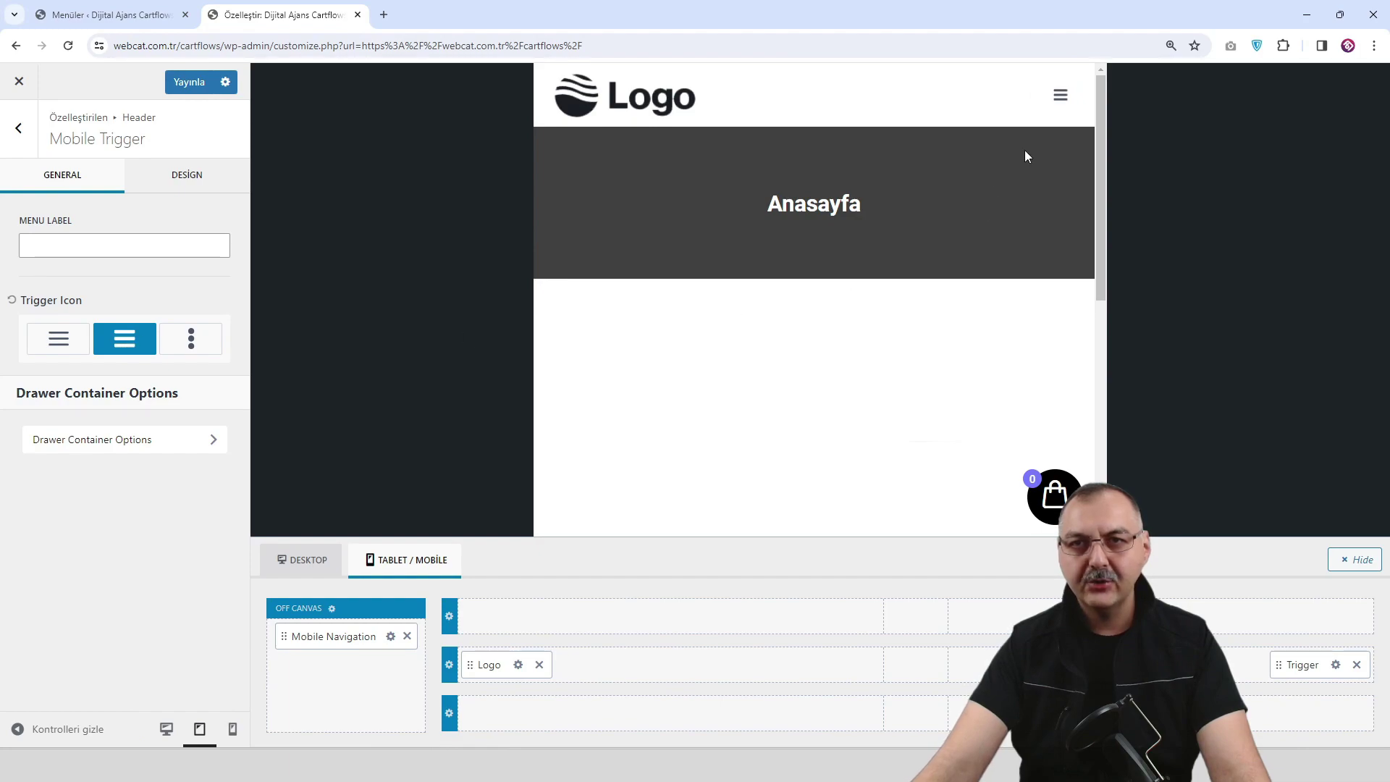
pyautogui.click(207, 176)
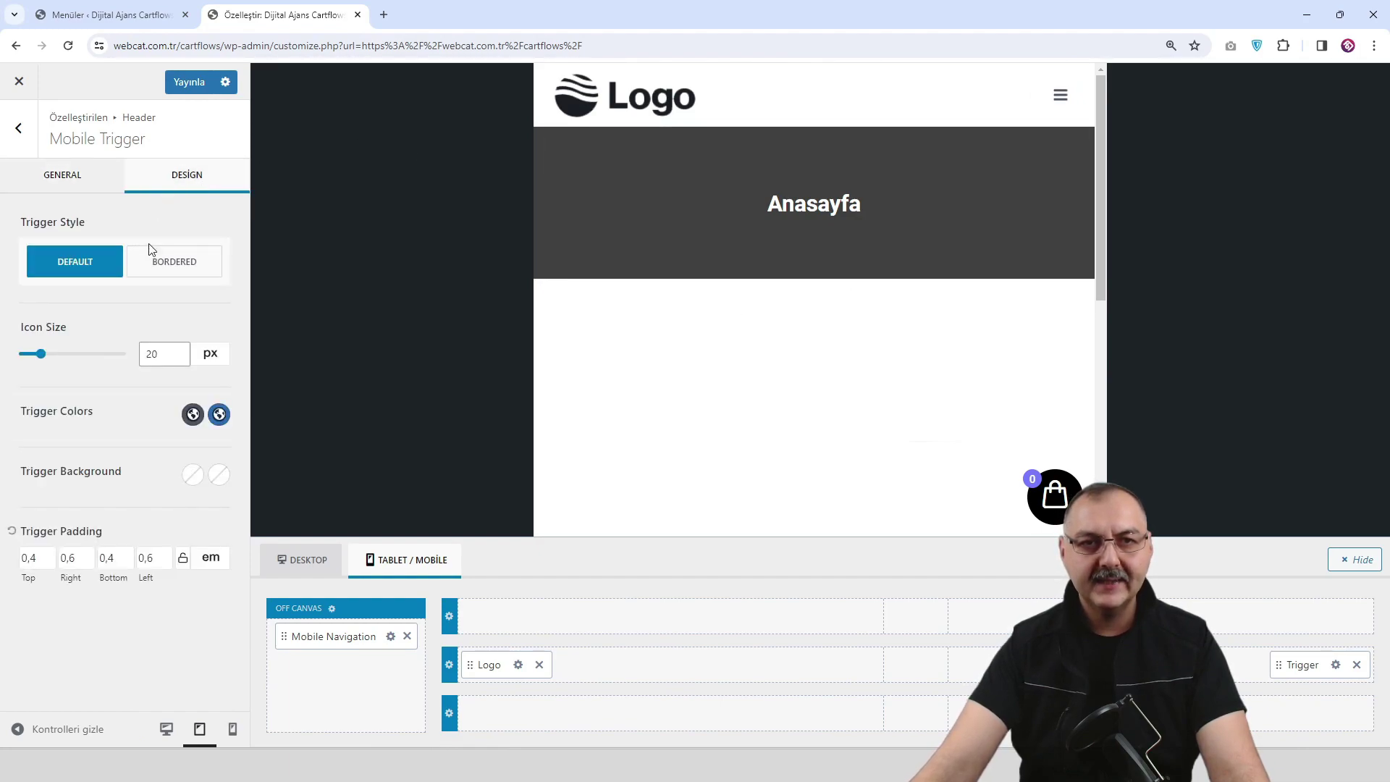
pyautogui.moveTo(53, 359); pyautogui.dragTo(57, 358)
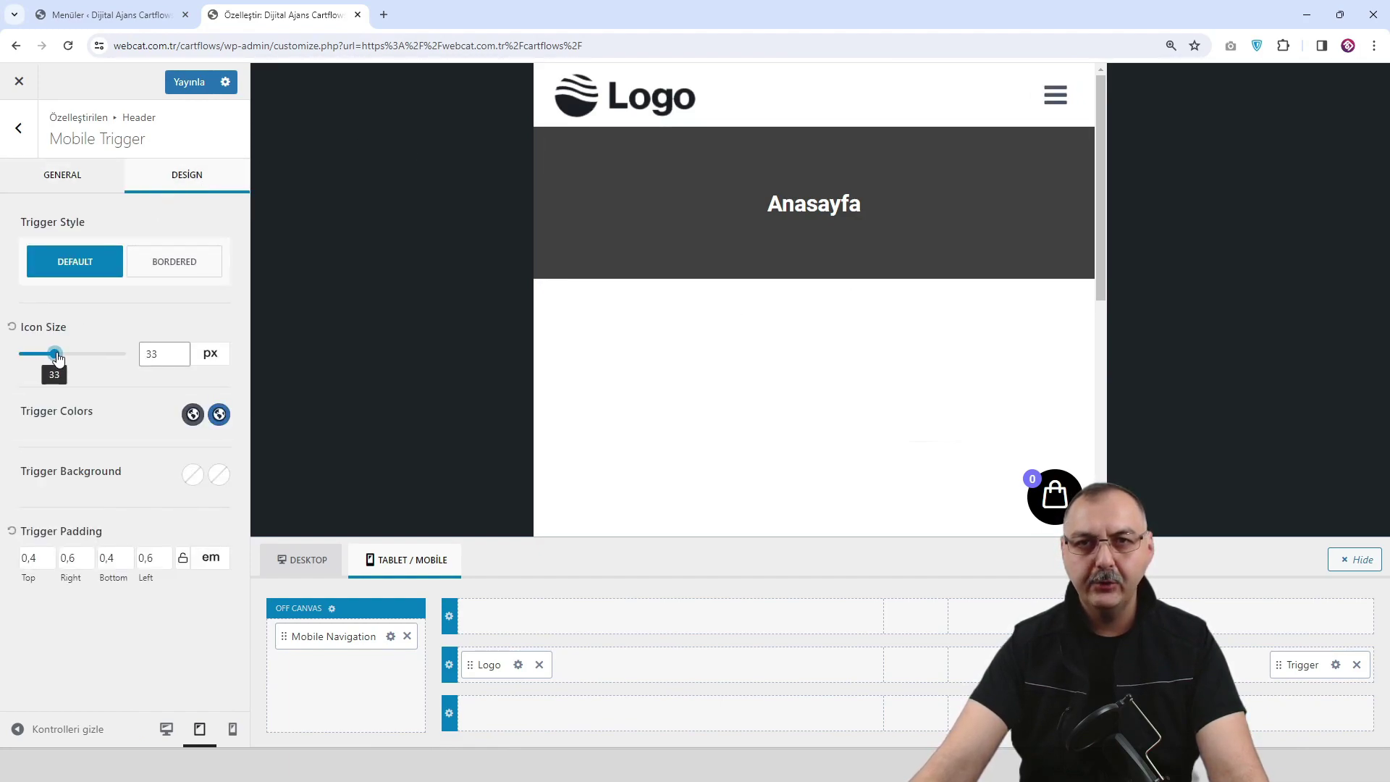
pyautogui.click(232, 728)
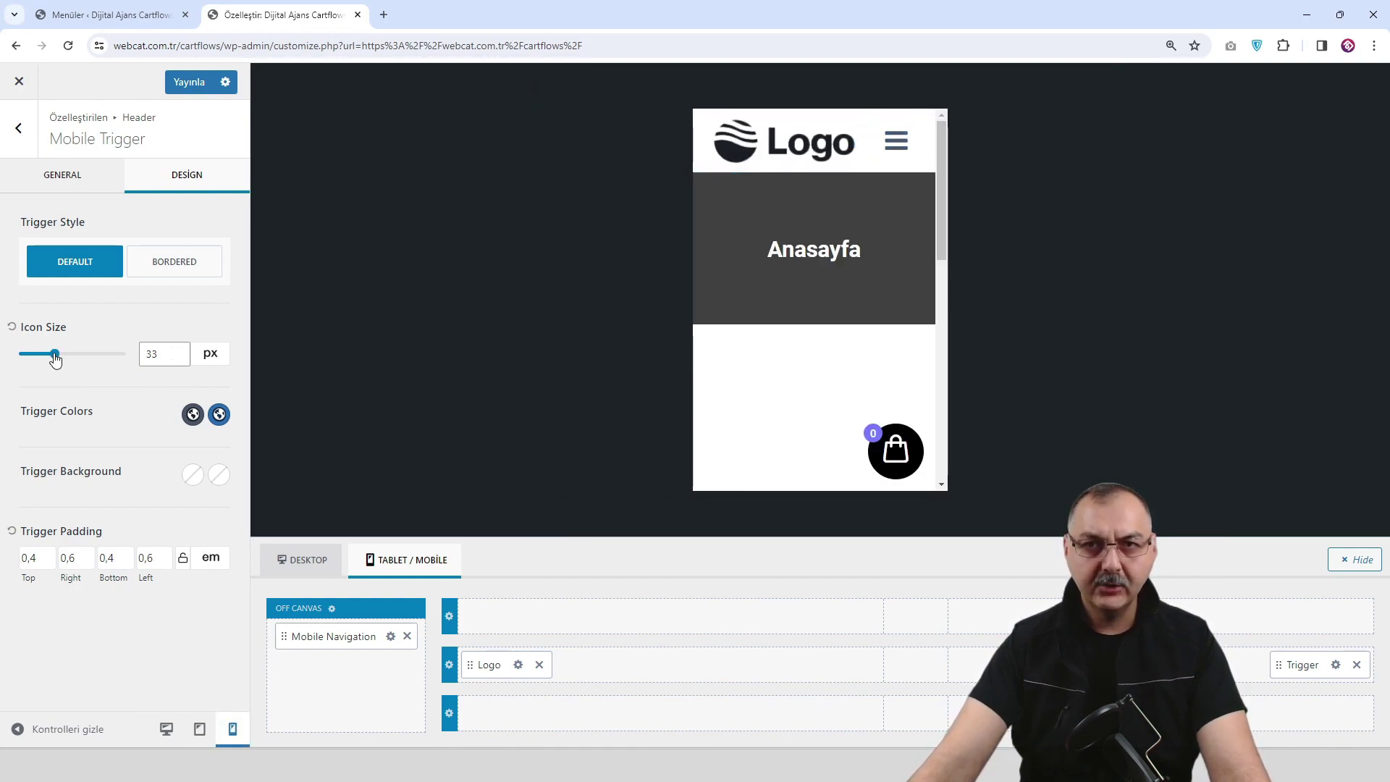
pyautogui.moveTo(54, 356); pyautogui.dragTo(48, 355)
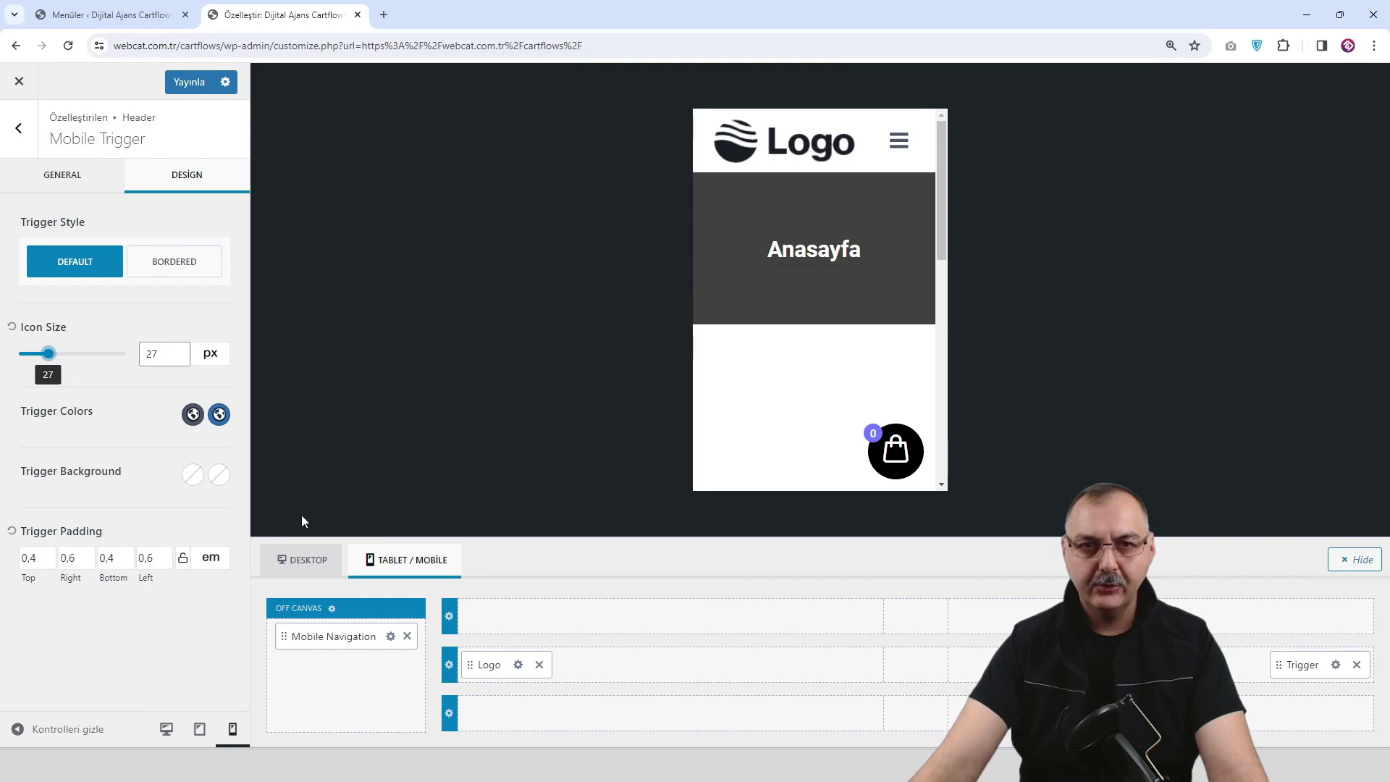
pyautogui.click(200, 728)
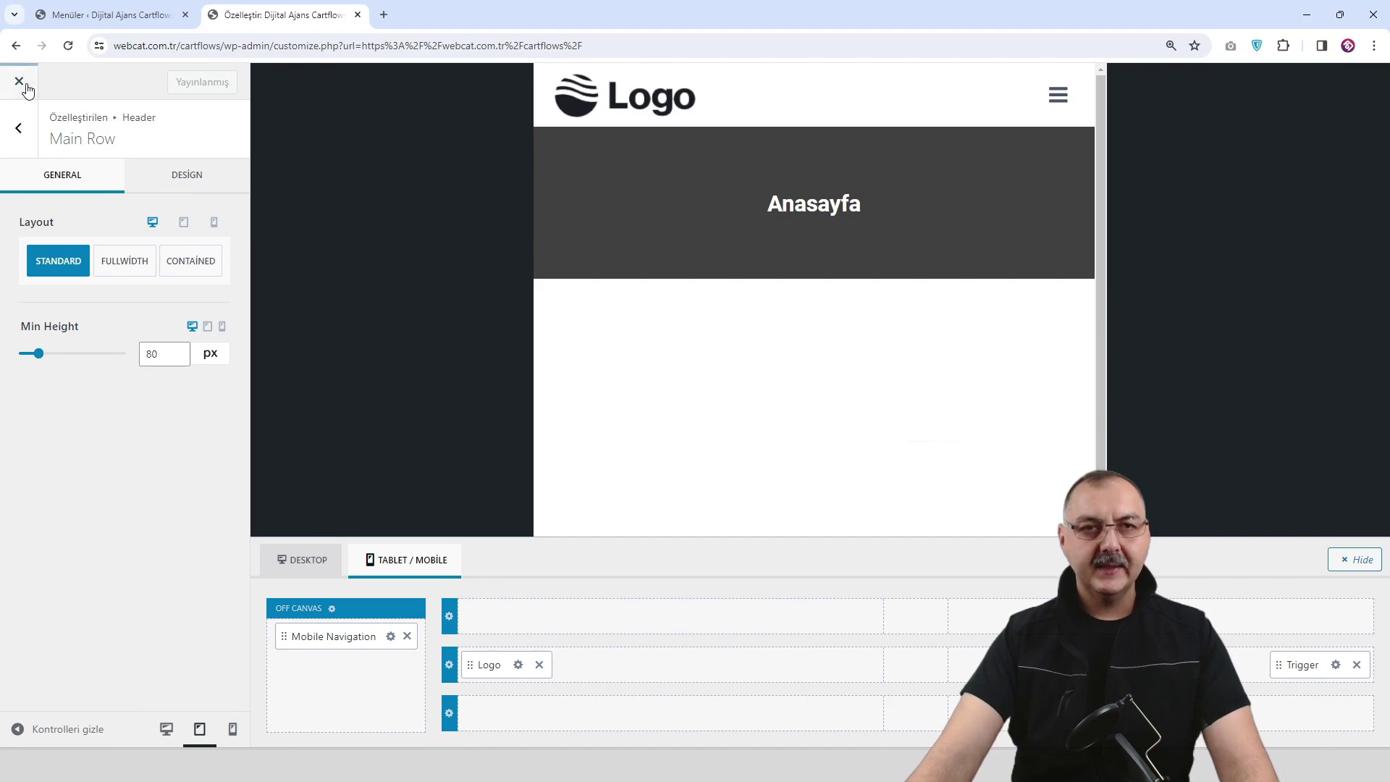
# Close the customizer to see the live homepage at desktop width.
pyautogui.click(25, 84)
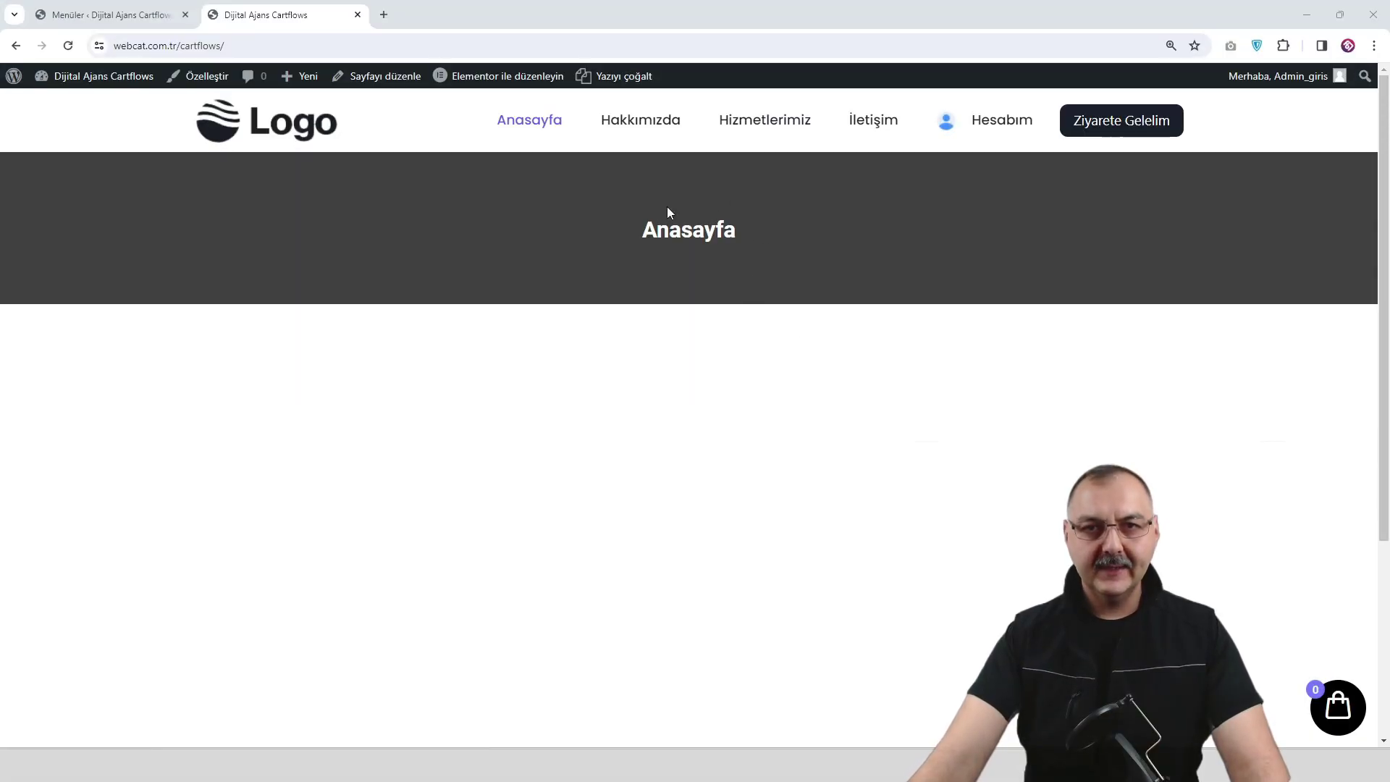
# Open the homepage in Elementor and go to Site ayarları > Global Renkler.
pyautogui.moveTo(510, 82)
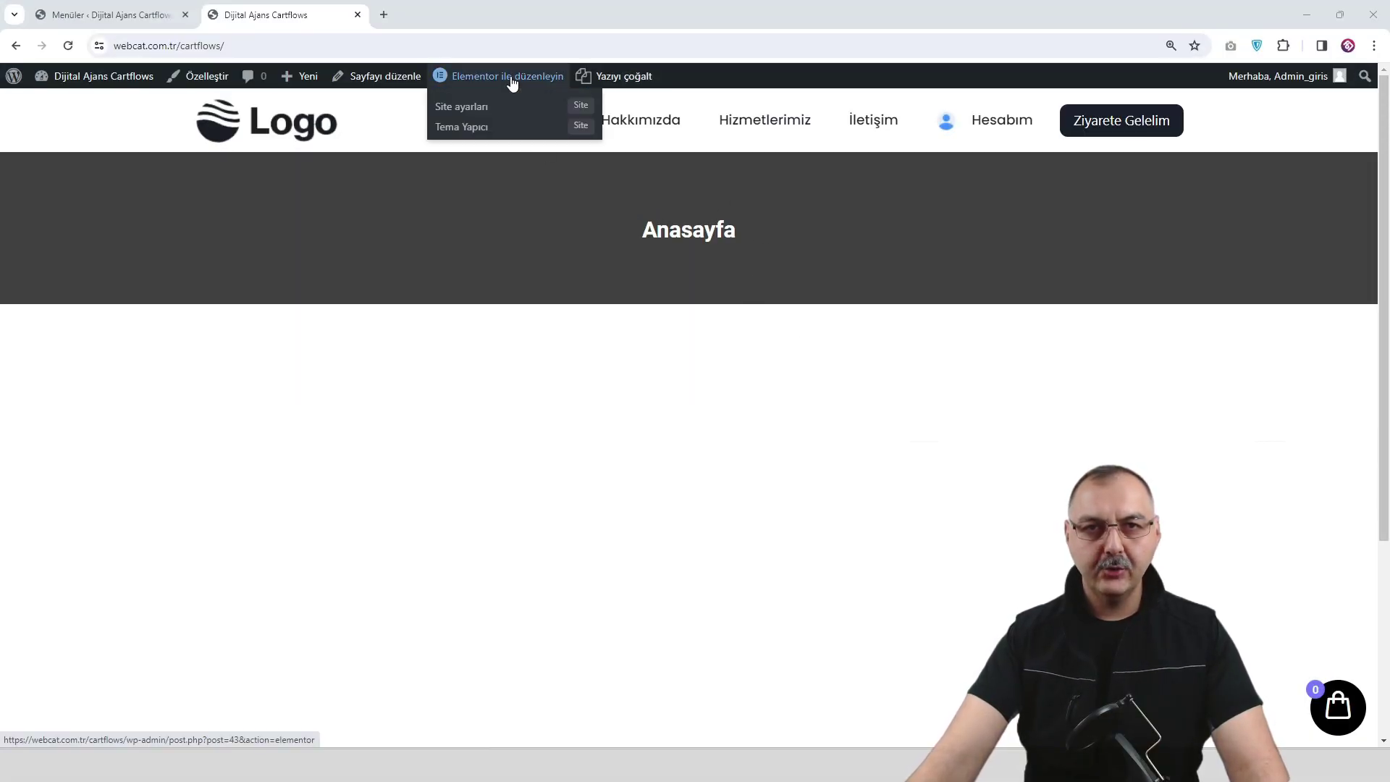
pyautogui.click(511, 79)
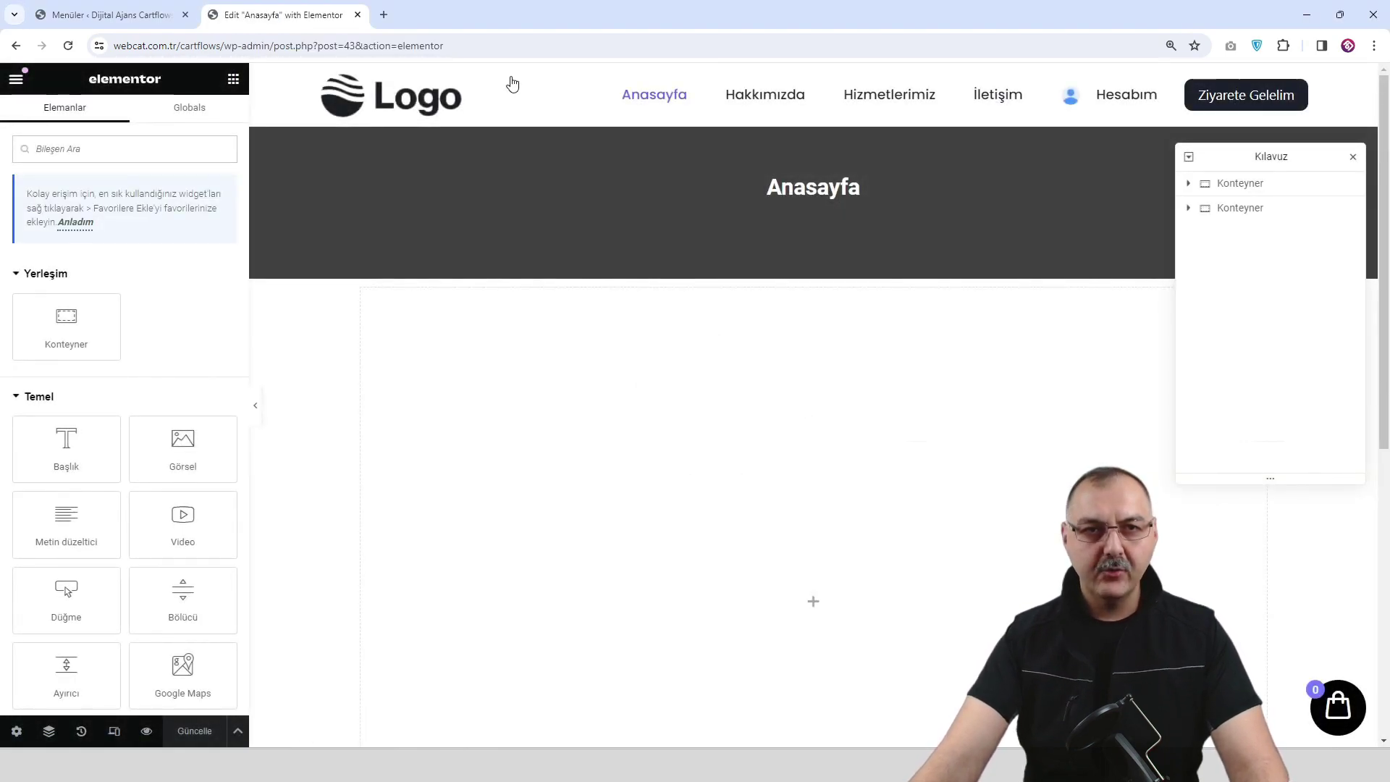
pyautogui.click(16, 81)
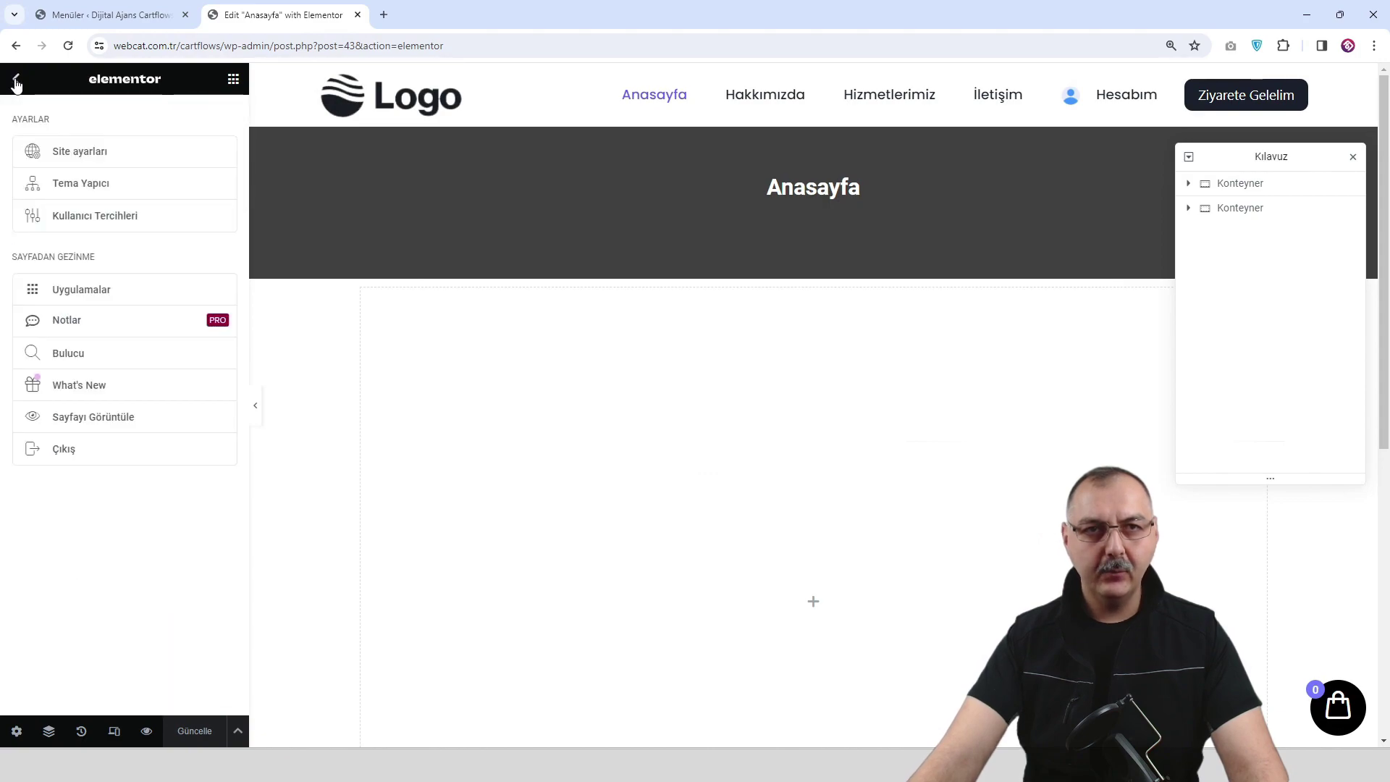
pyautogui.click(89, 158)
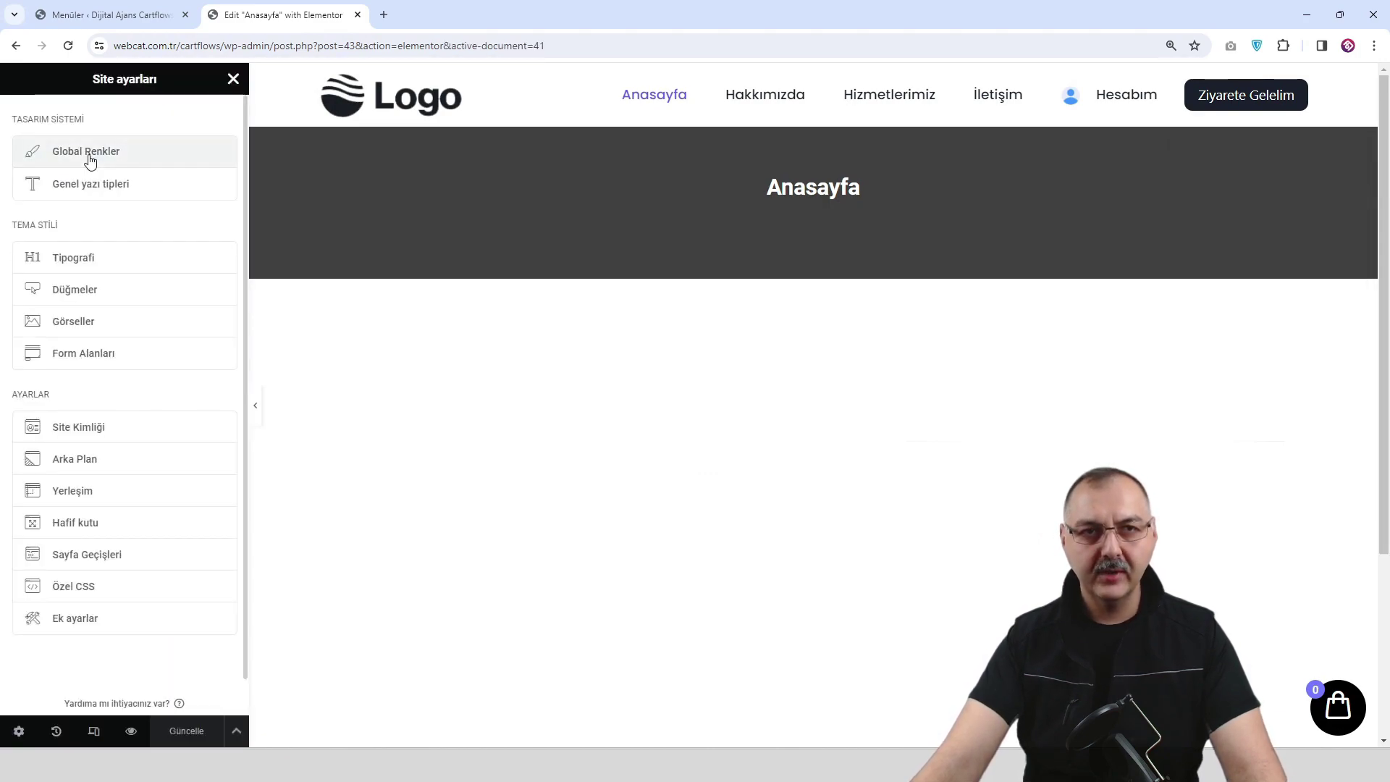
pyautogui.click(90, 159)
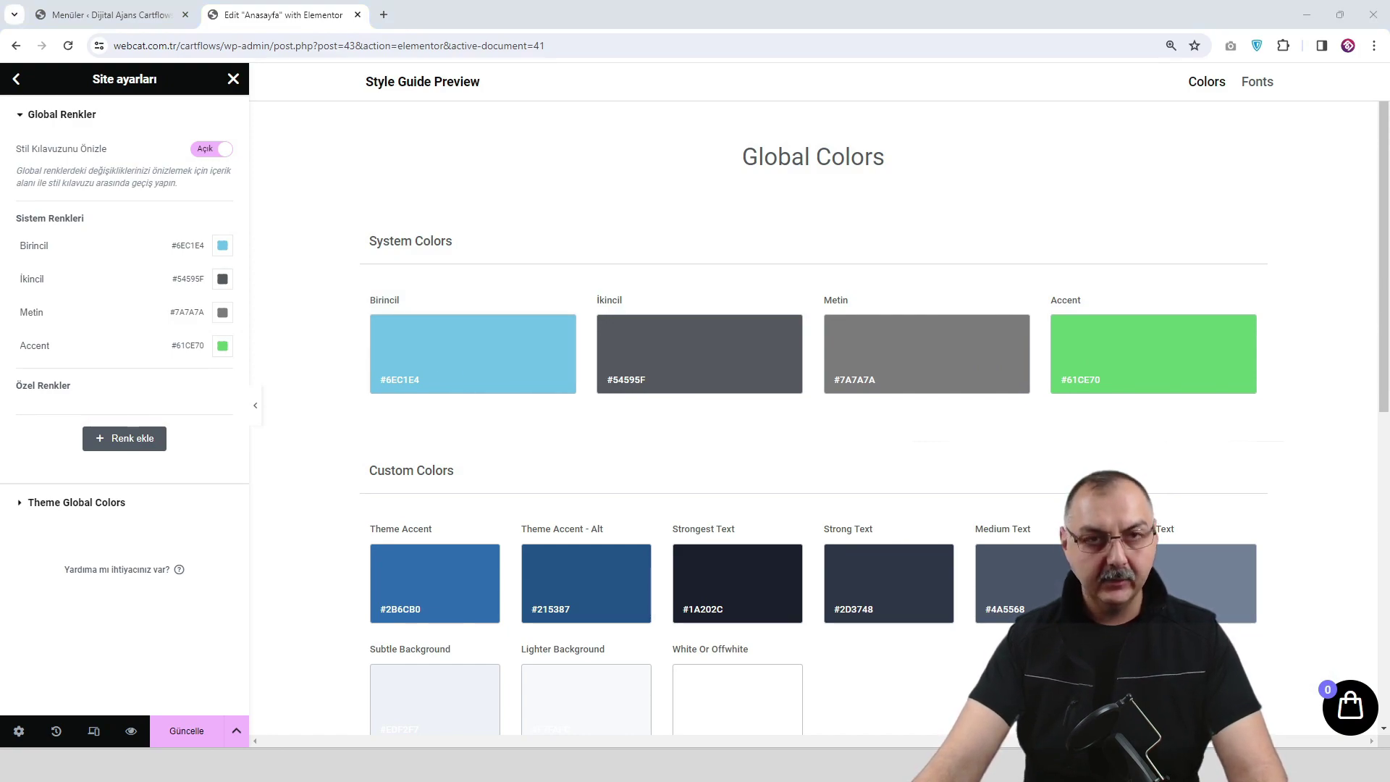
# Set the Birincil global colour to #2D2E2E.
pyautogui.click(222, 245)
pyautogui.doubleClick(187, 477)
pyautogui.click(187, 477)
pyautogui.hotkey('ctrl', 'a')
pyautogui.write('#2D2E2E')
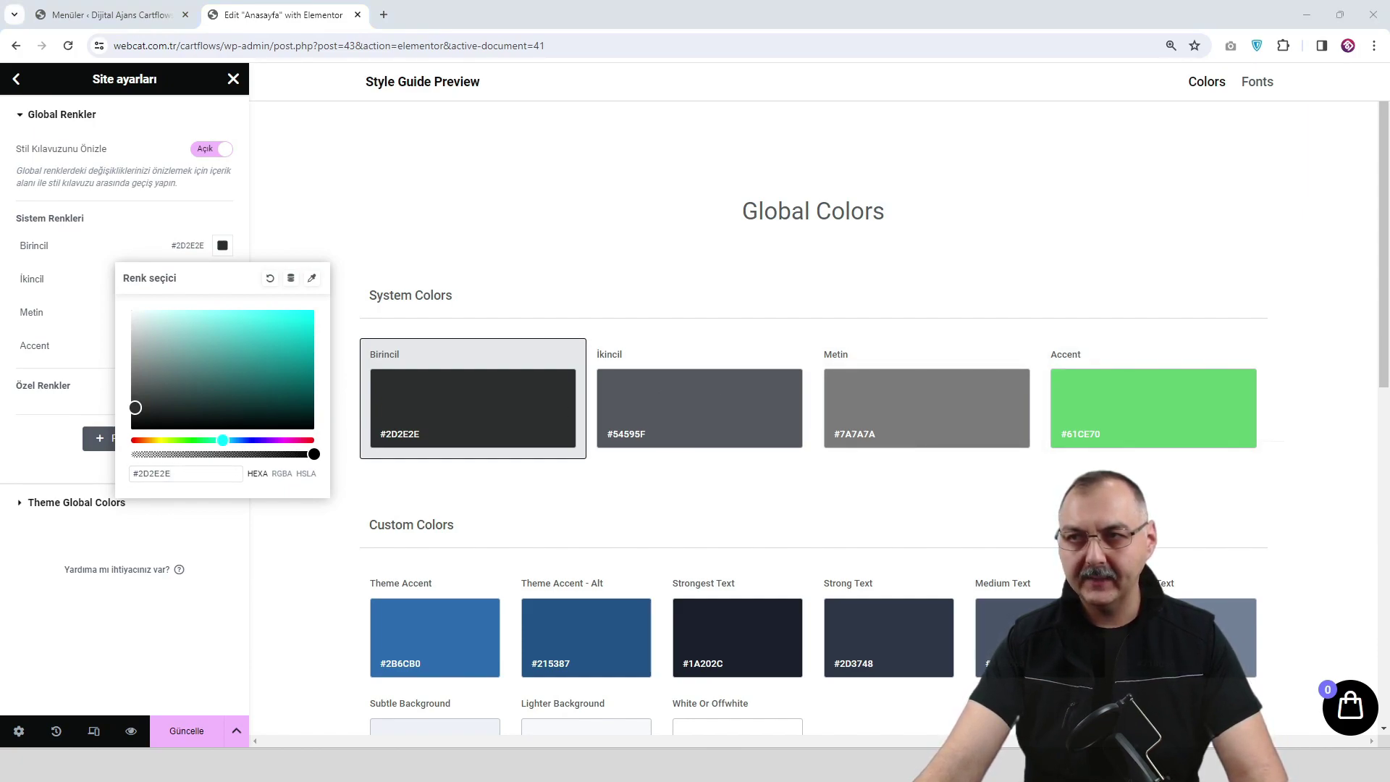
pyautogui.click(118, 244)
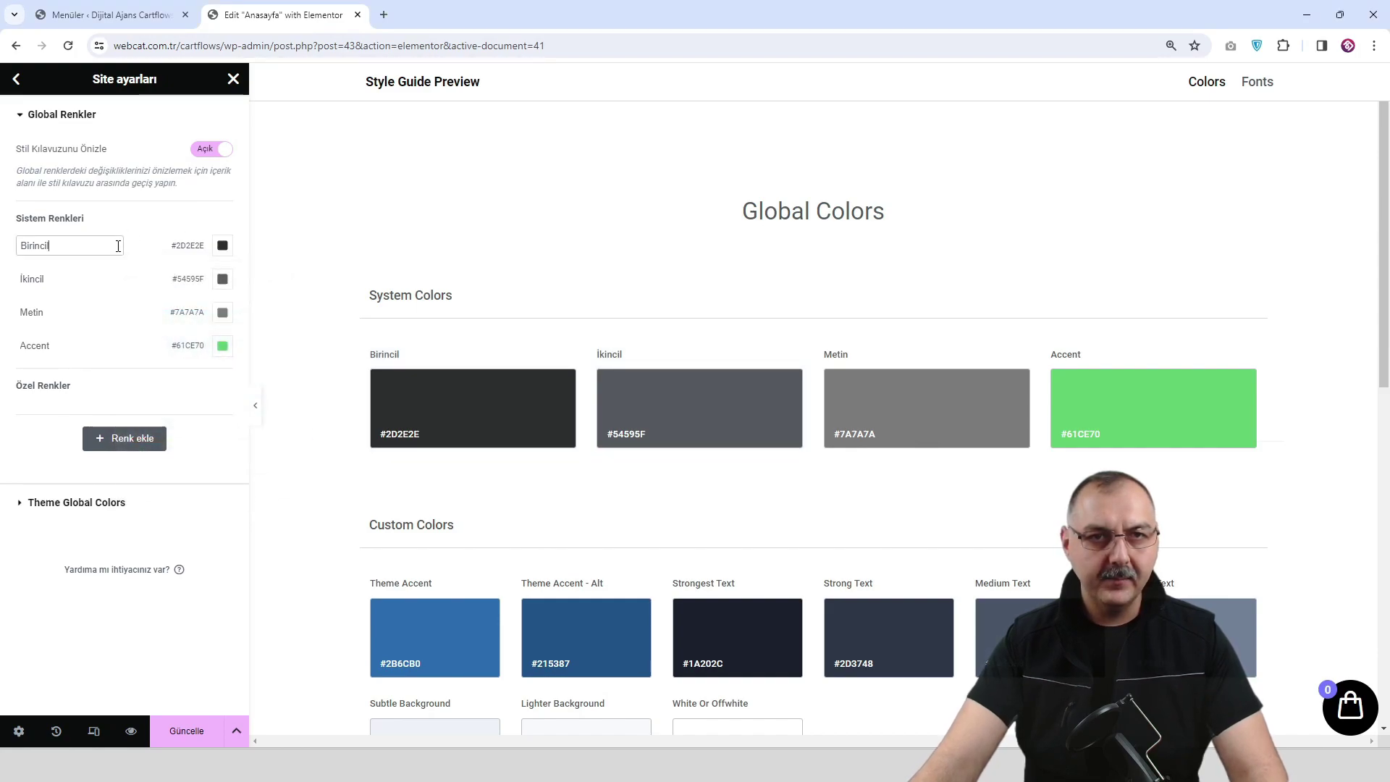
# Leave İkincil unchanged and set the Metin colour to #000000.
pyautogui.click(218, 288)
pyautogui.click(170, 510)
pyautogui.hotkey('ctrl', 'a')
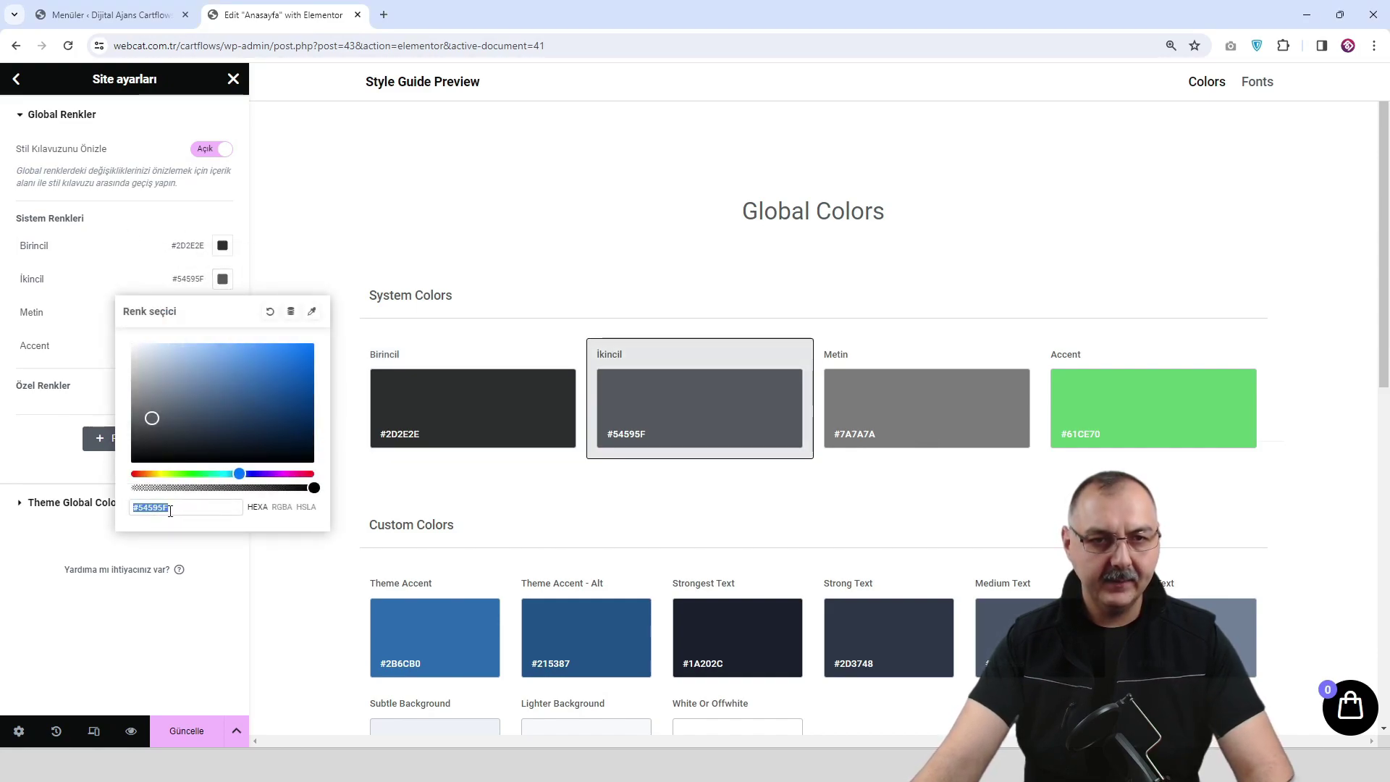
pyautogui.click(170, 510)
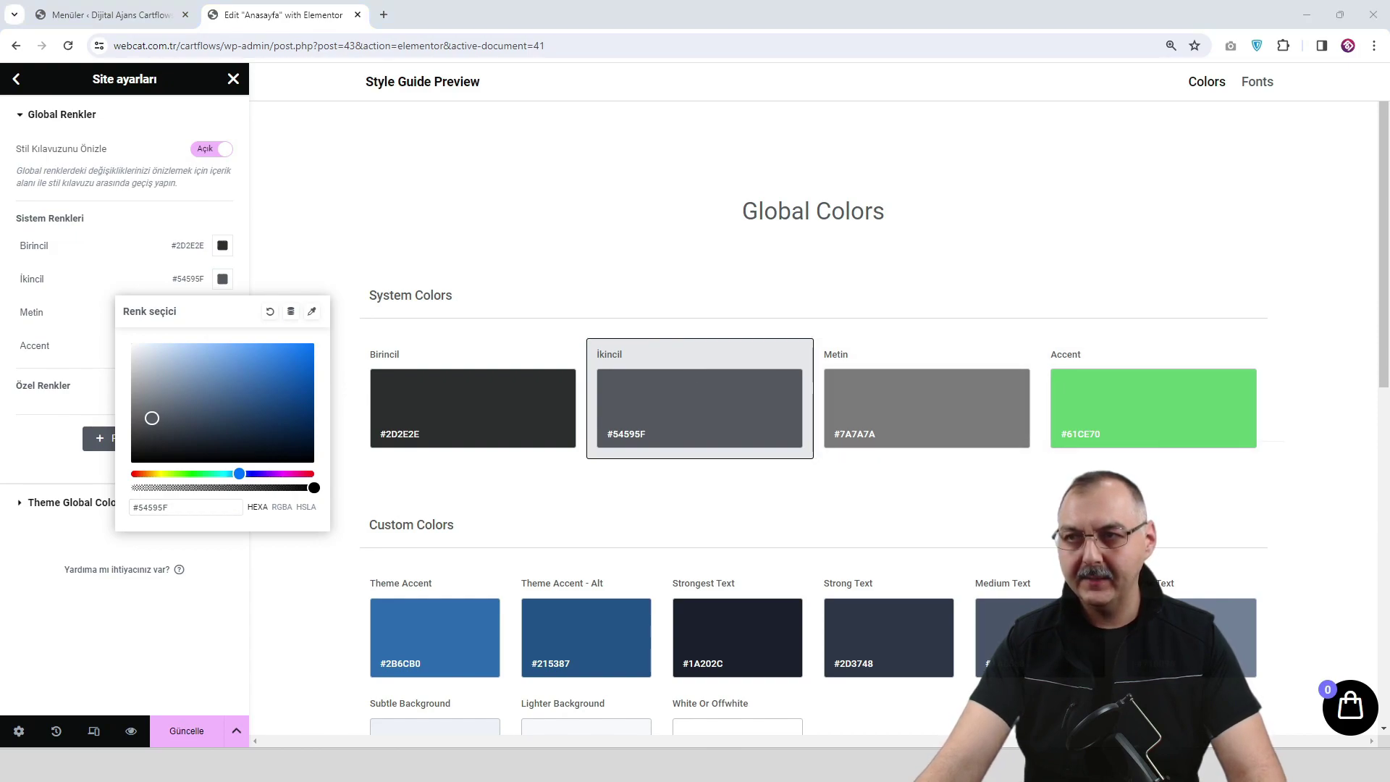
pyautogui.click(222, 279)
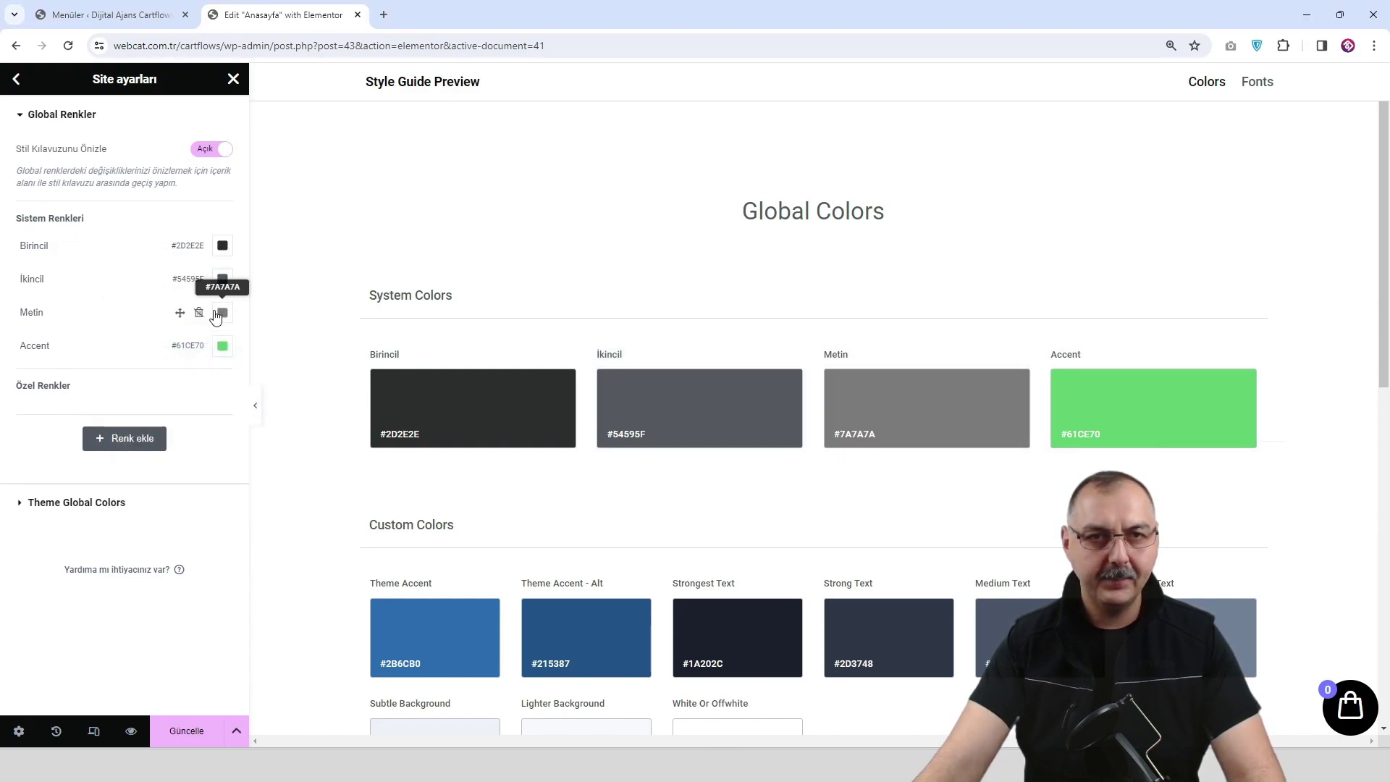
pyautogui.click(222, 312)
pyautogui.write('000000')
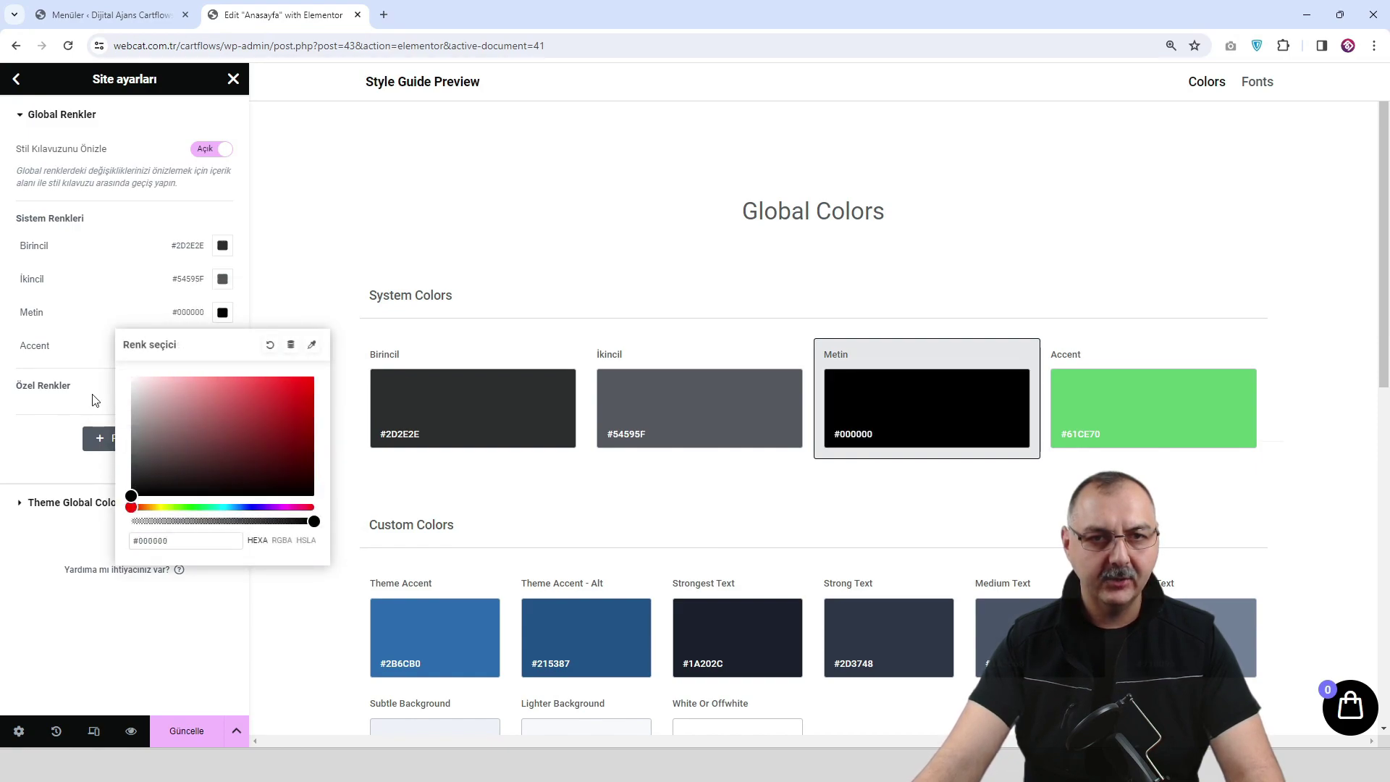
pyautogui.click(97, 346)
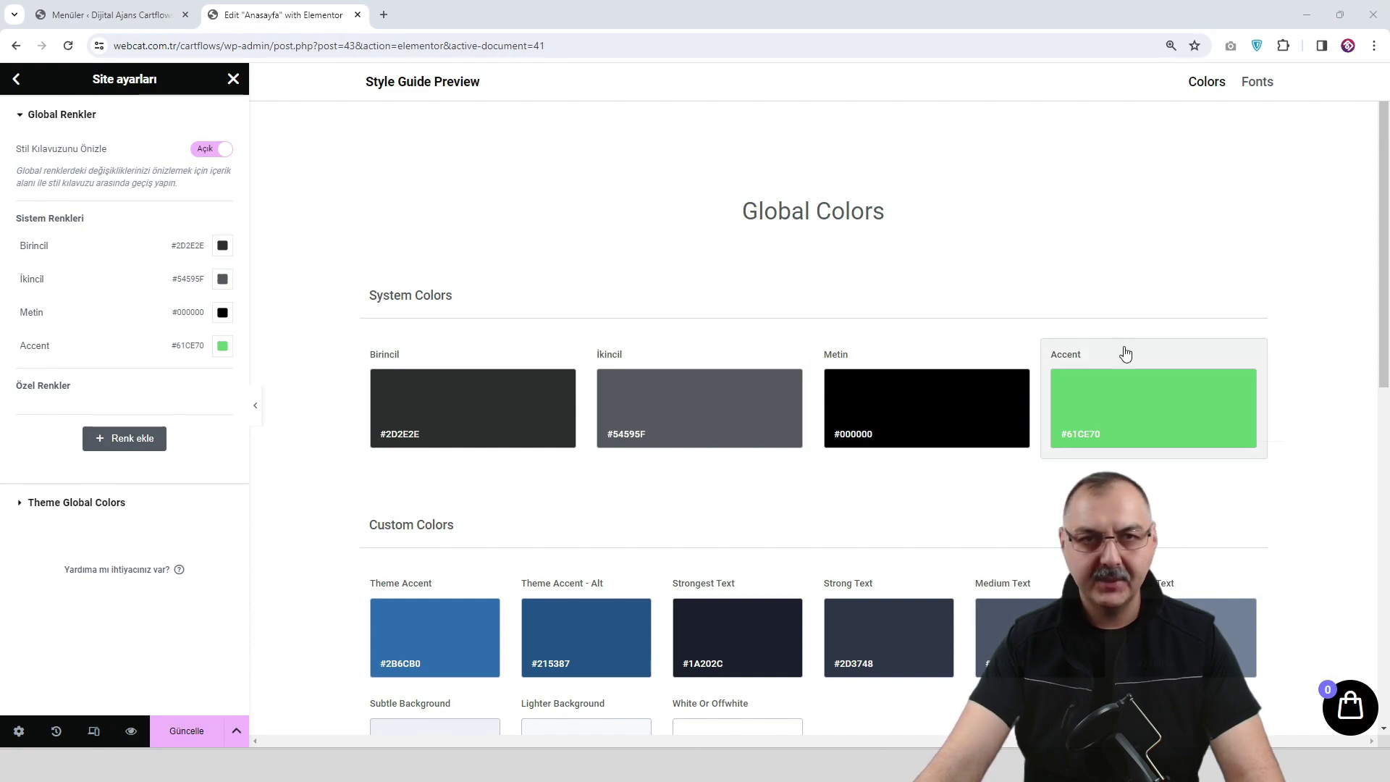
# Set the Accent colour to #2BBCA5 and save the global colours with Güncelle.
pyautogui.click(222, 346)
pyautogui.doubleClick(177, 571)
pyautogui.write('#2BBCA5')
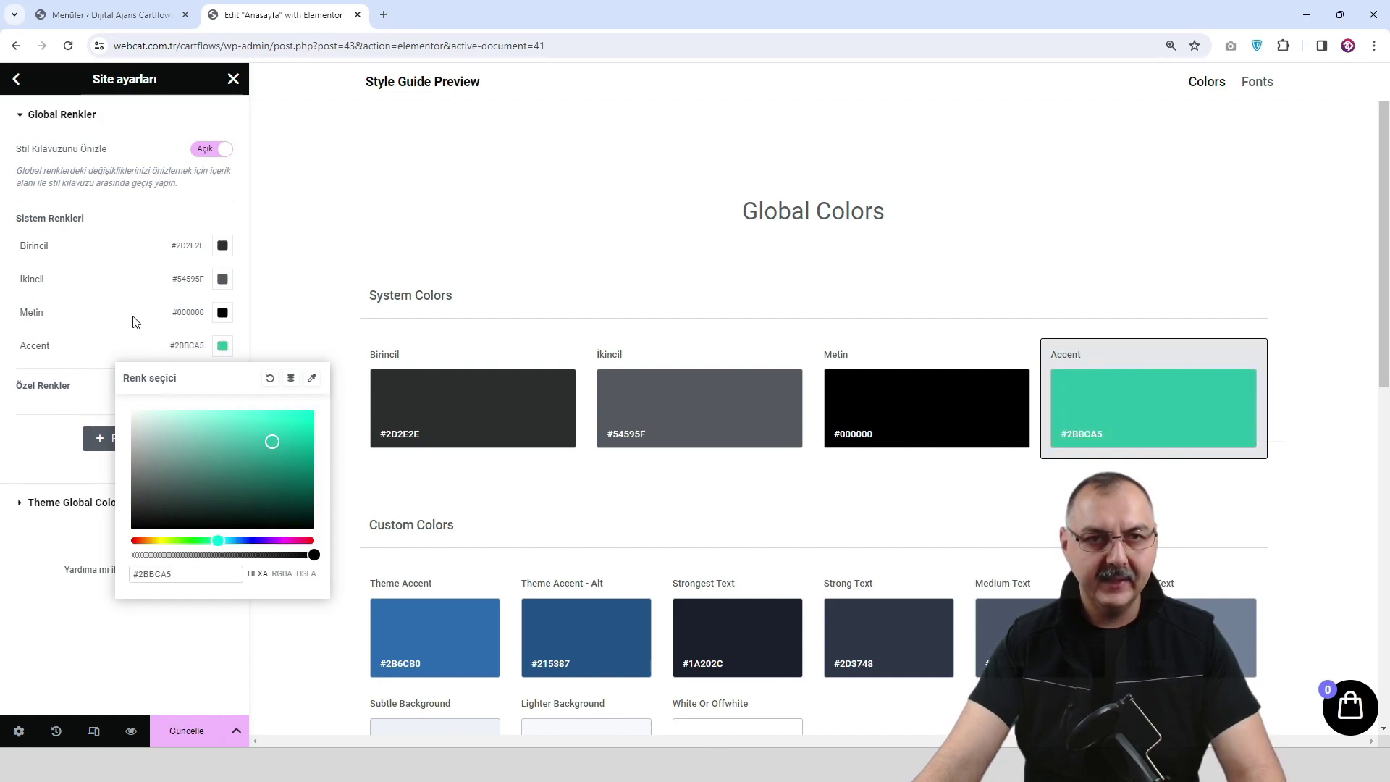
pyautogui.click(143, 323)
pyautogui.click(194, 731)
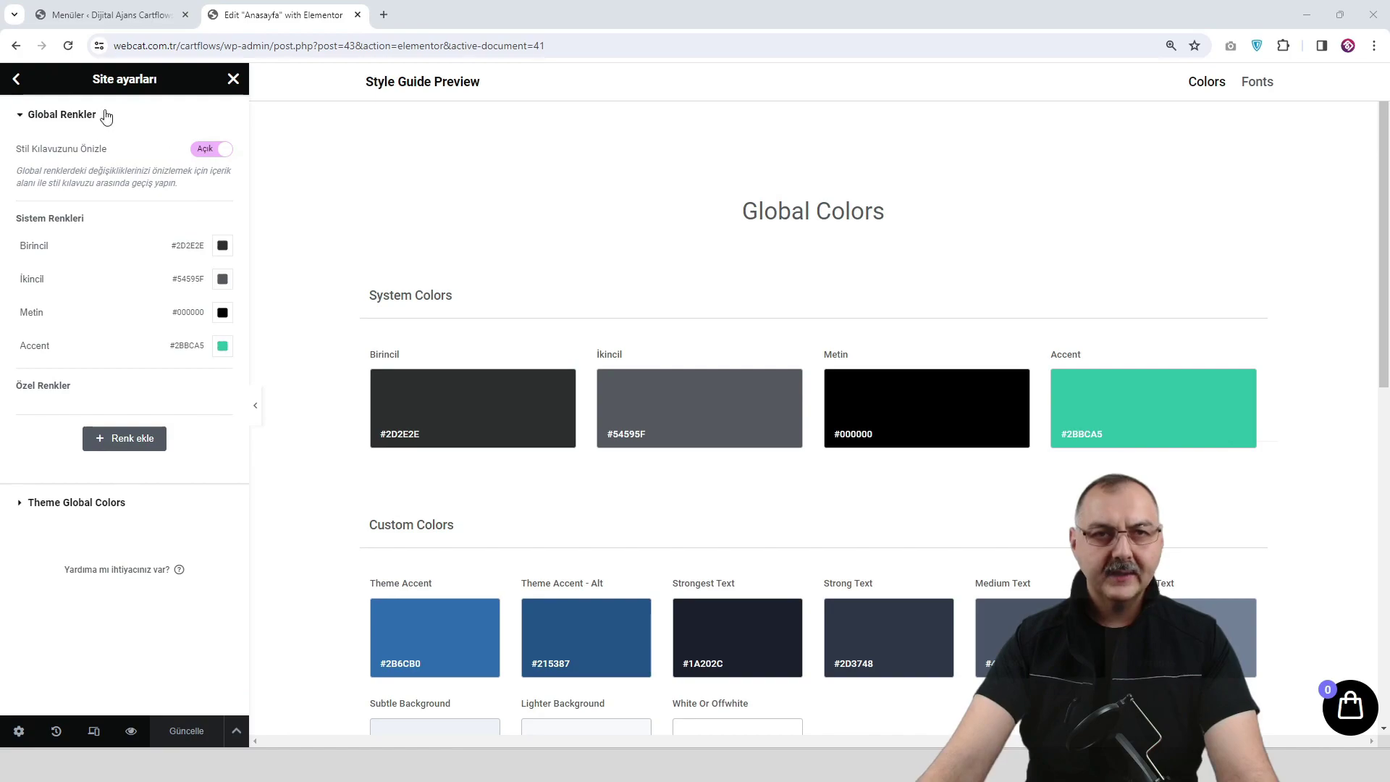
pyautogui.click(16, 81)
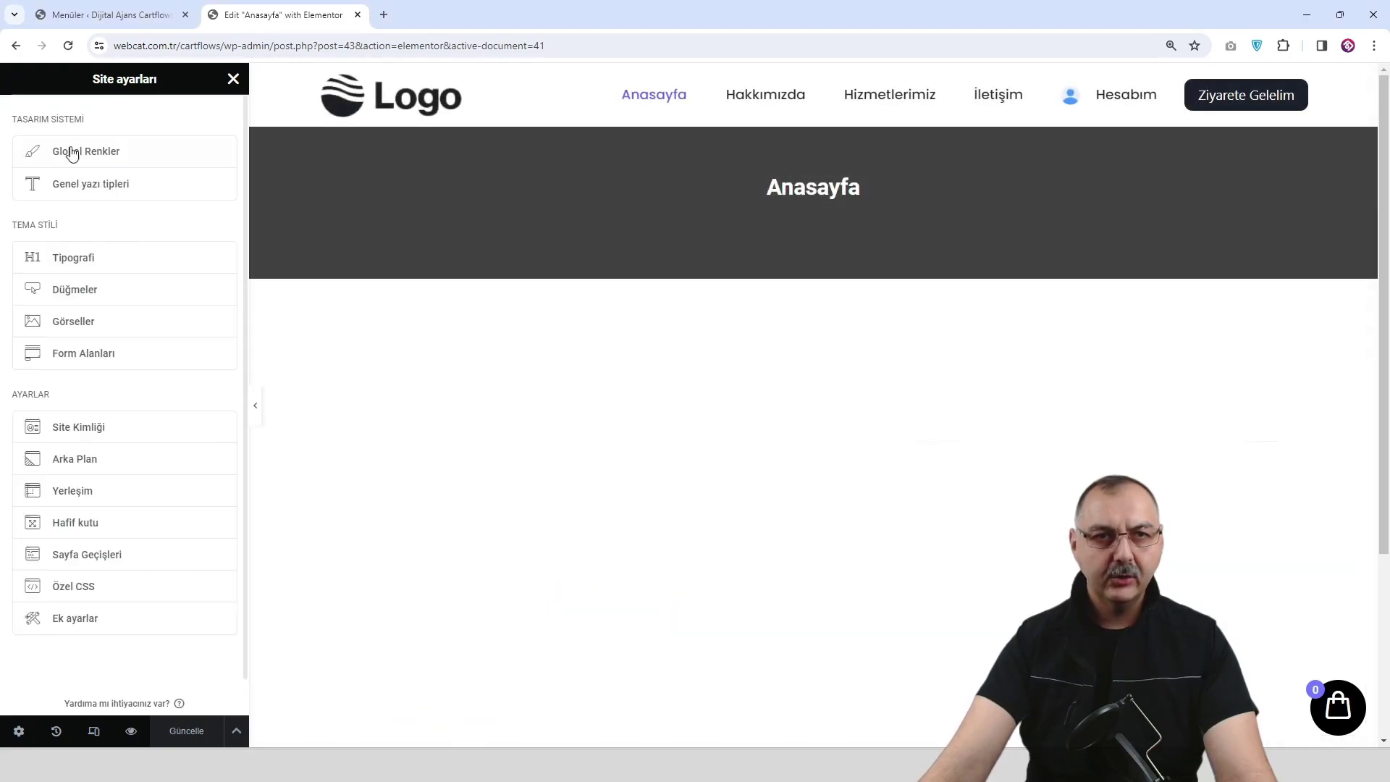
# In Global Fonts, set the Birincil and İkincil system fonts to Poppins.
pyautogui.click(107, 190)
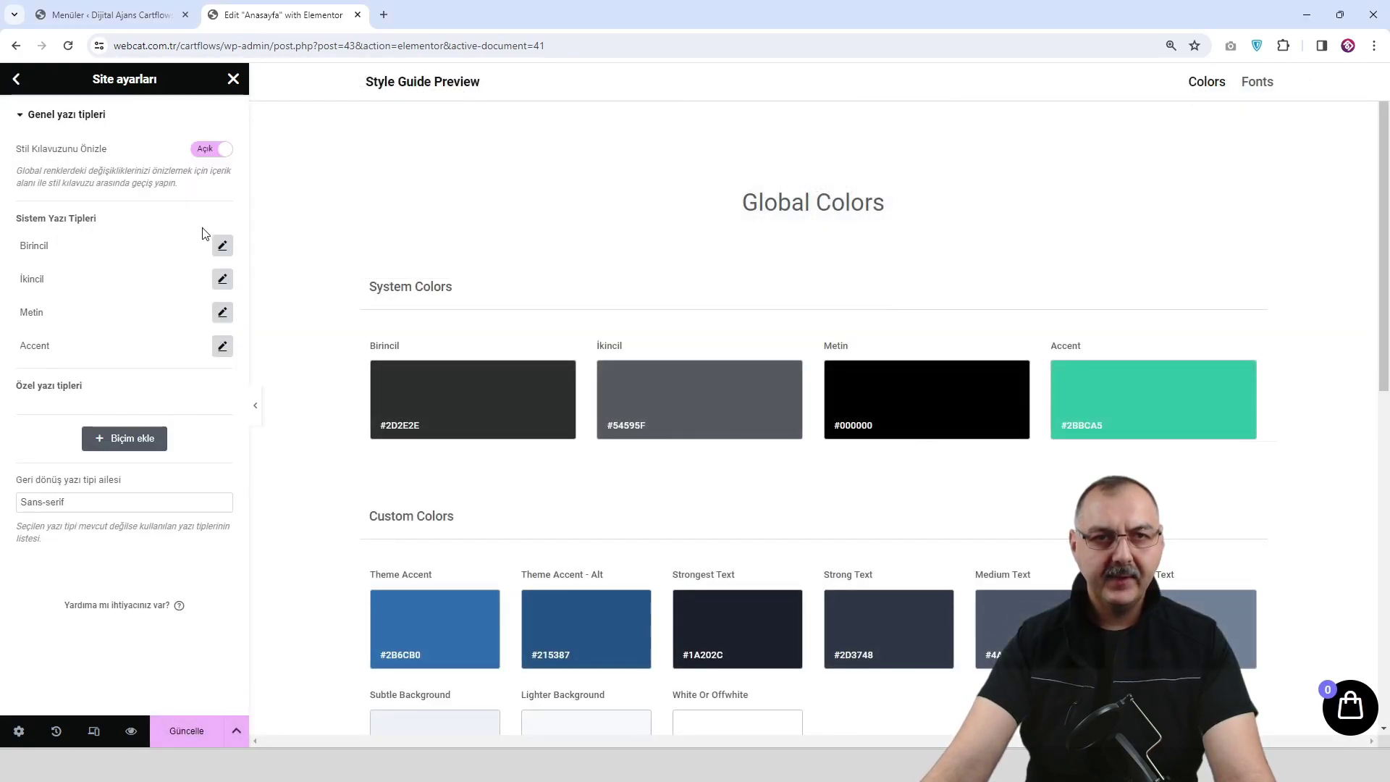
pyautogui.click(222, 245)
pyautogui.click(173, 318)
pyautogui.write('pop')
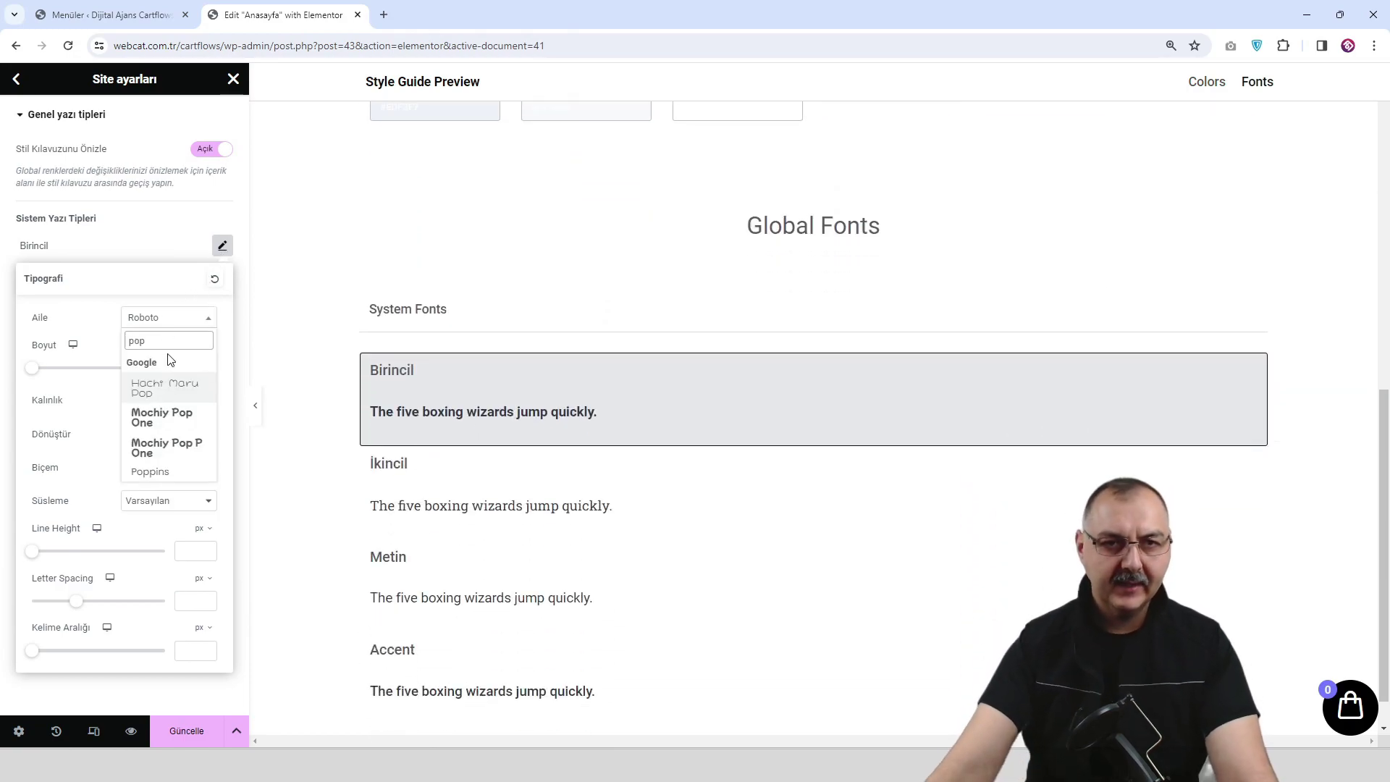
pyautogui.click(168, 472)
pyautogui.click(149, 257)
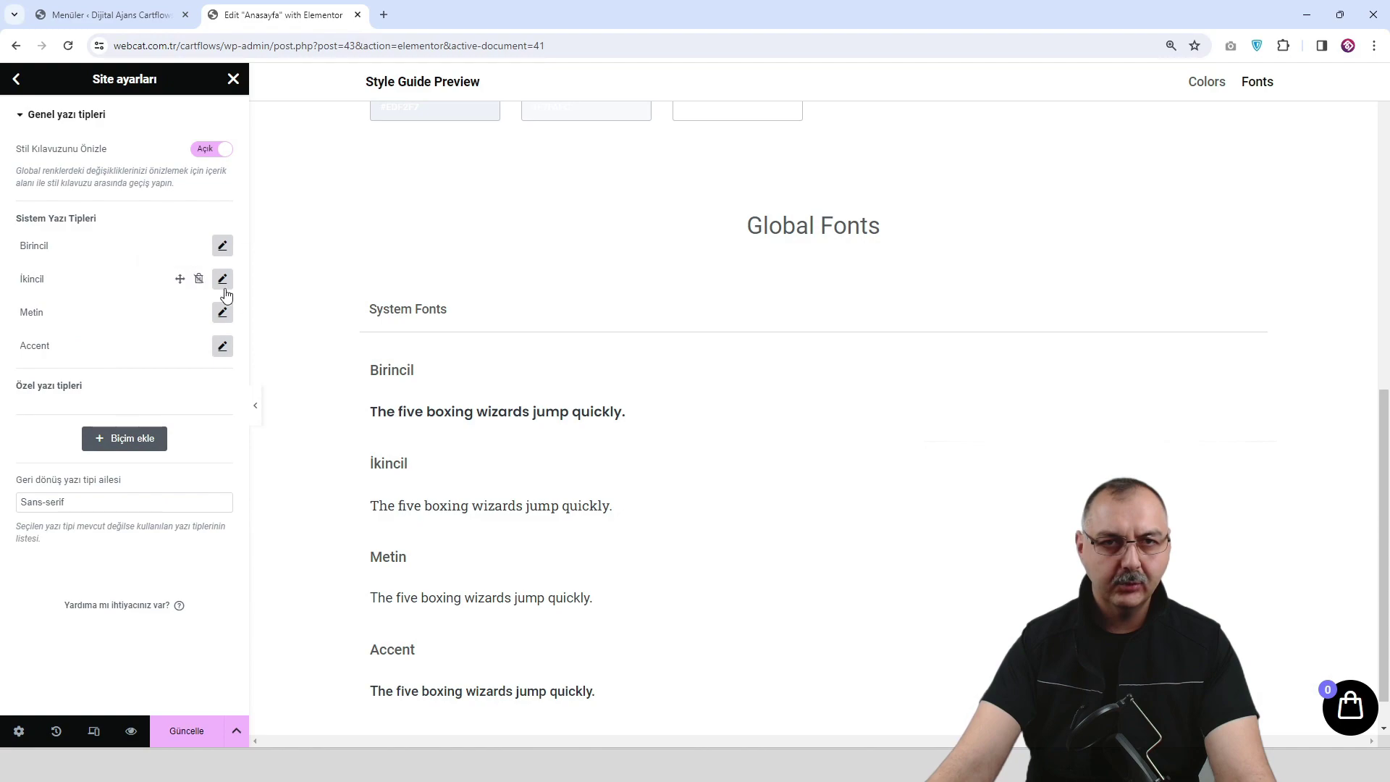
pyautogui.click(223, 280)
pyautogui.click(177, 354)
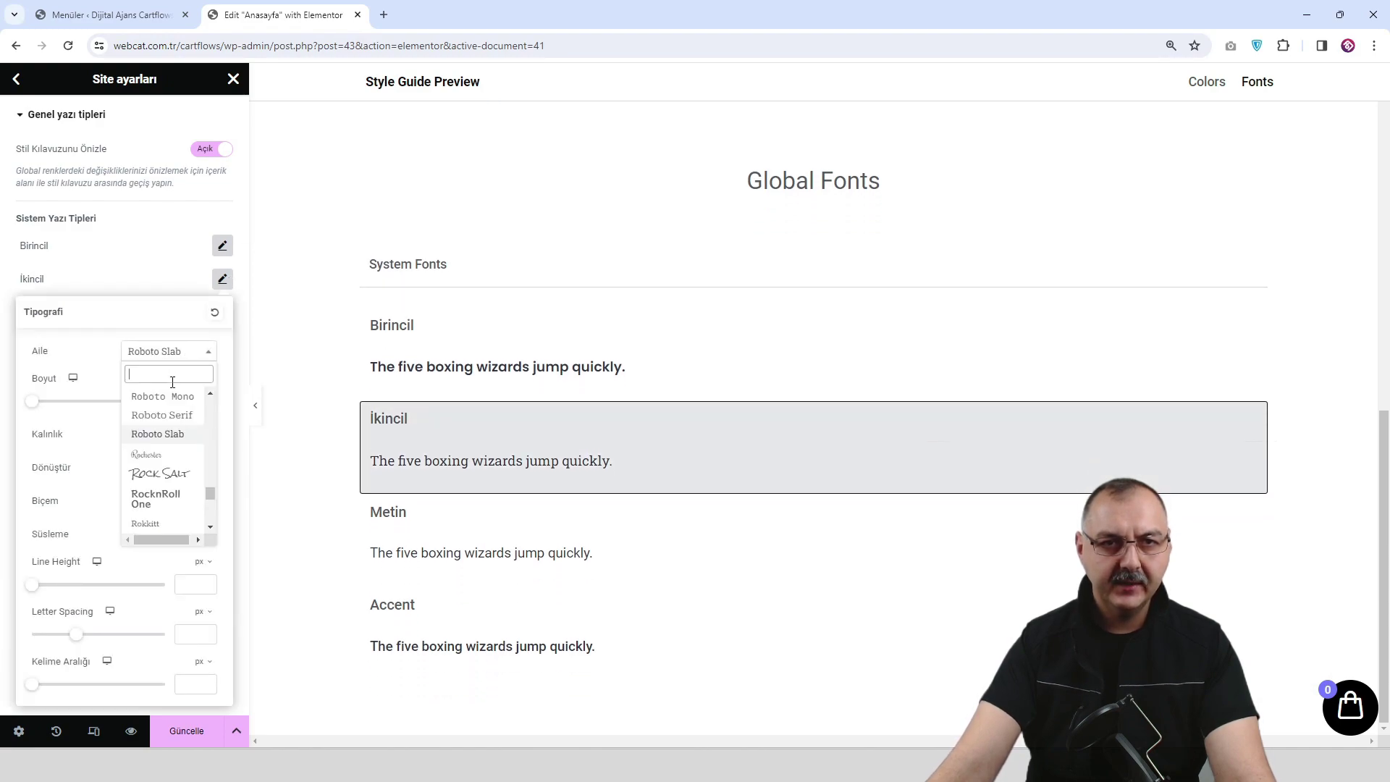
pyautogui.write('pop')
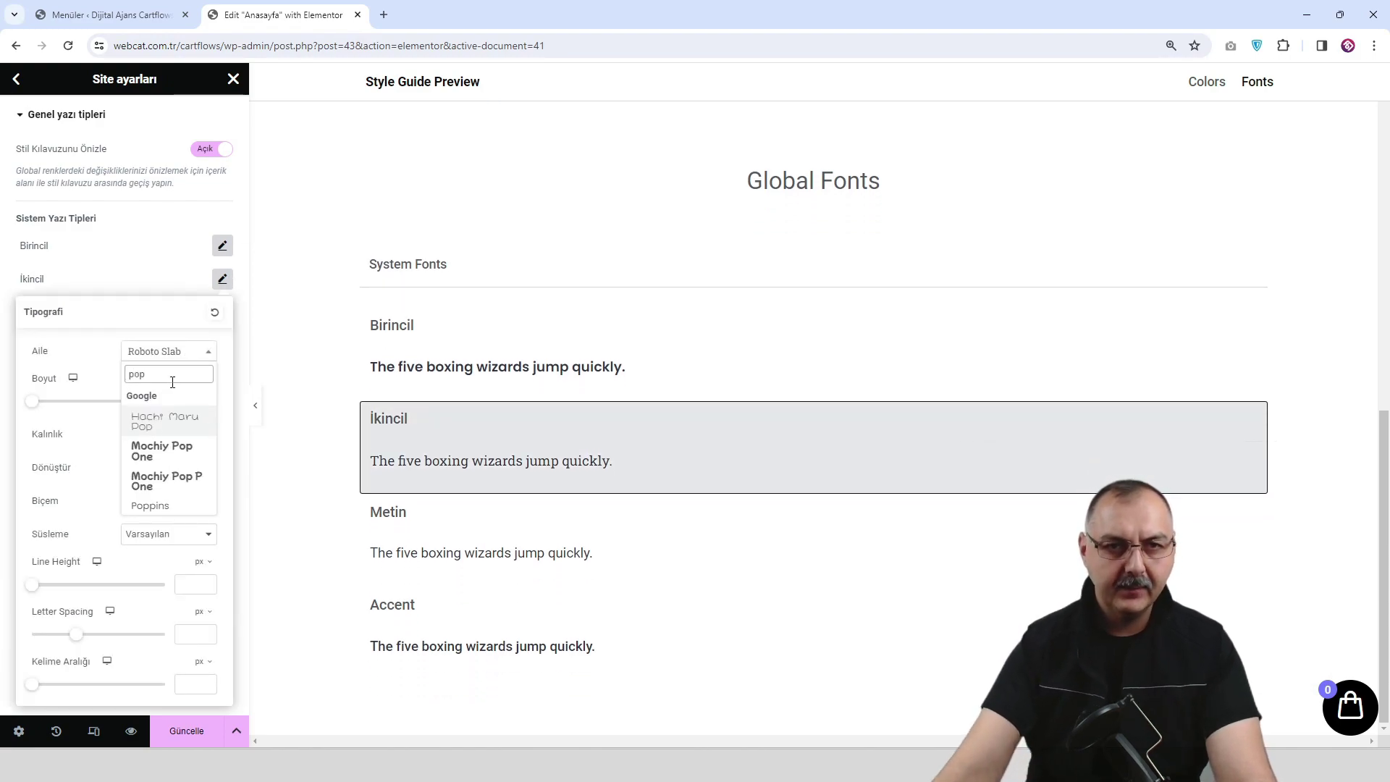
pyautogui.click(150, 506)
pyautogui.click(223, 278)
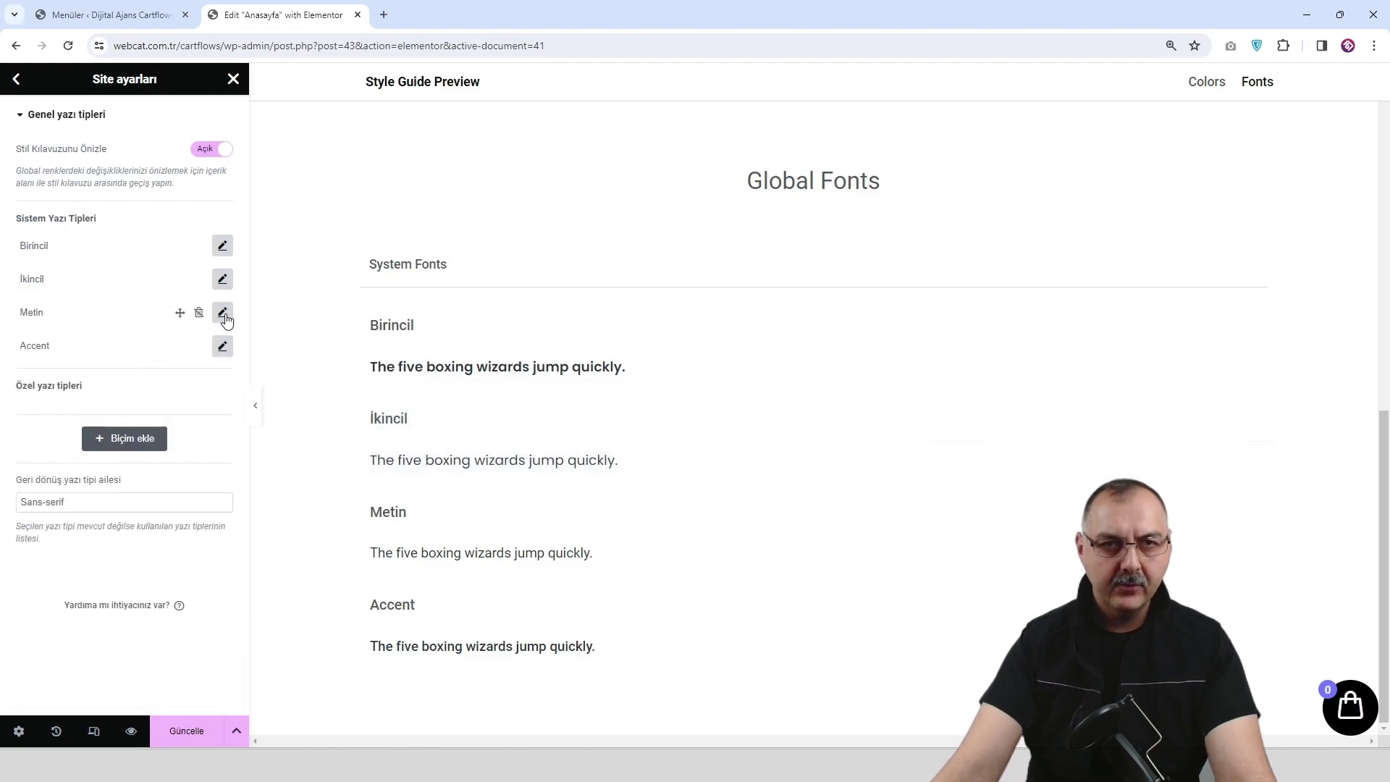
# Set the Metin and Accent fonts to Poppins and save with Güncelle.
pyautogui.click(223, 313)
pyautogui.click(174, 386)
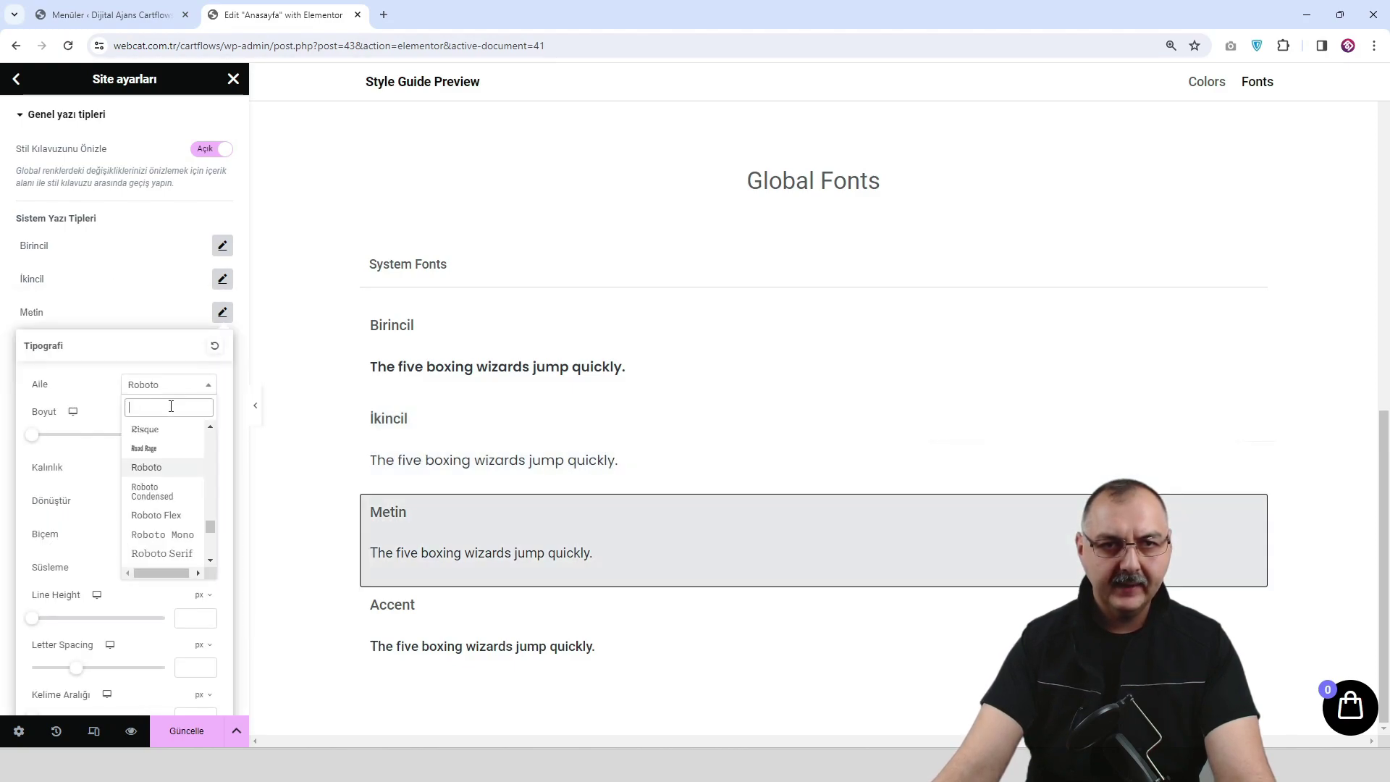
pyautogui.write('pop')
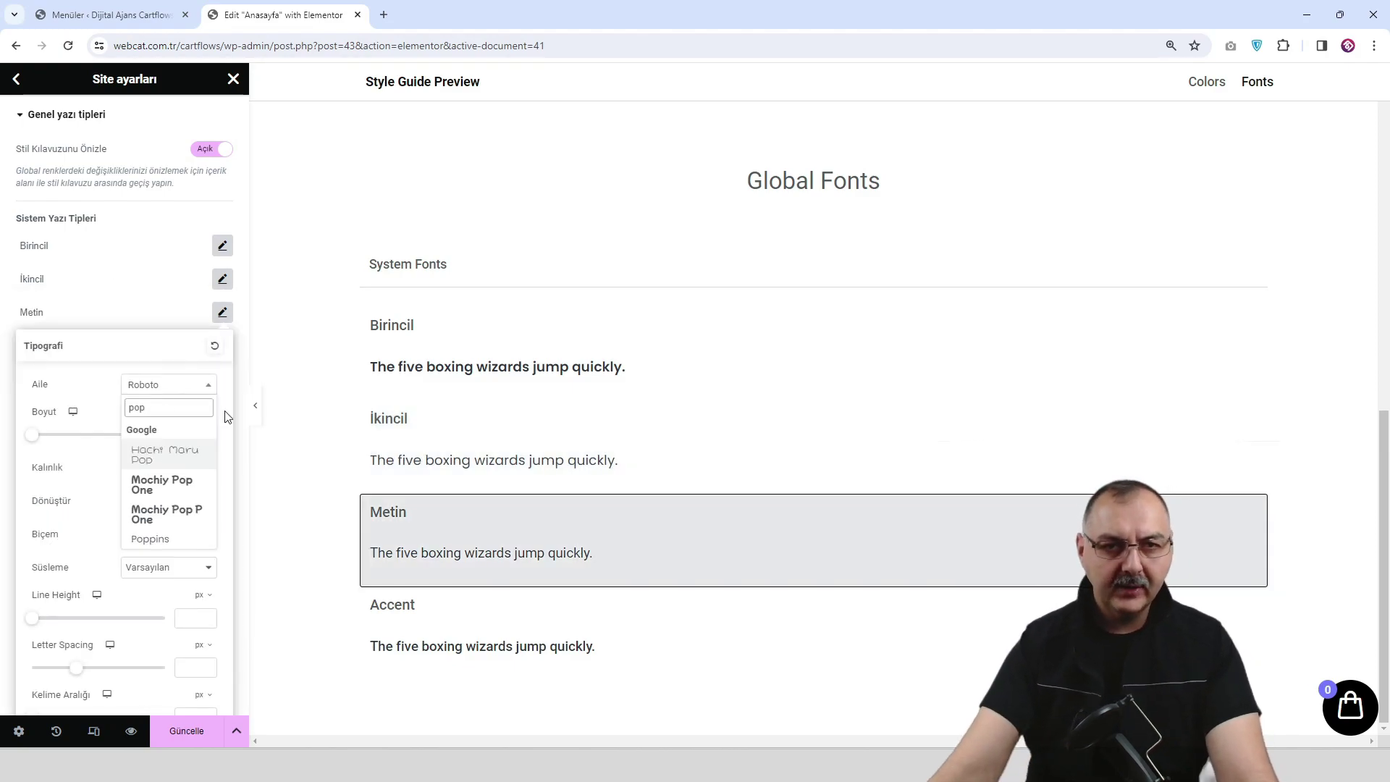
pyautogui.click(171, 539)
pyautogui.click(159, 329)
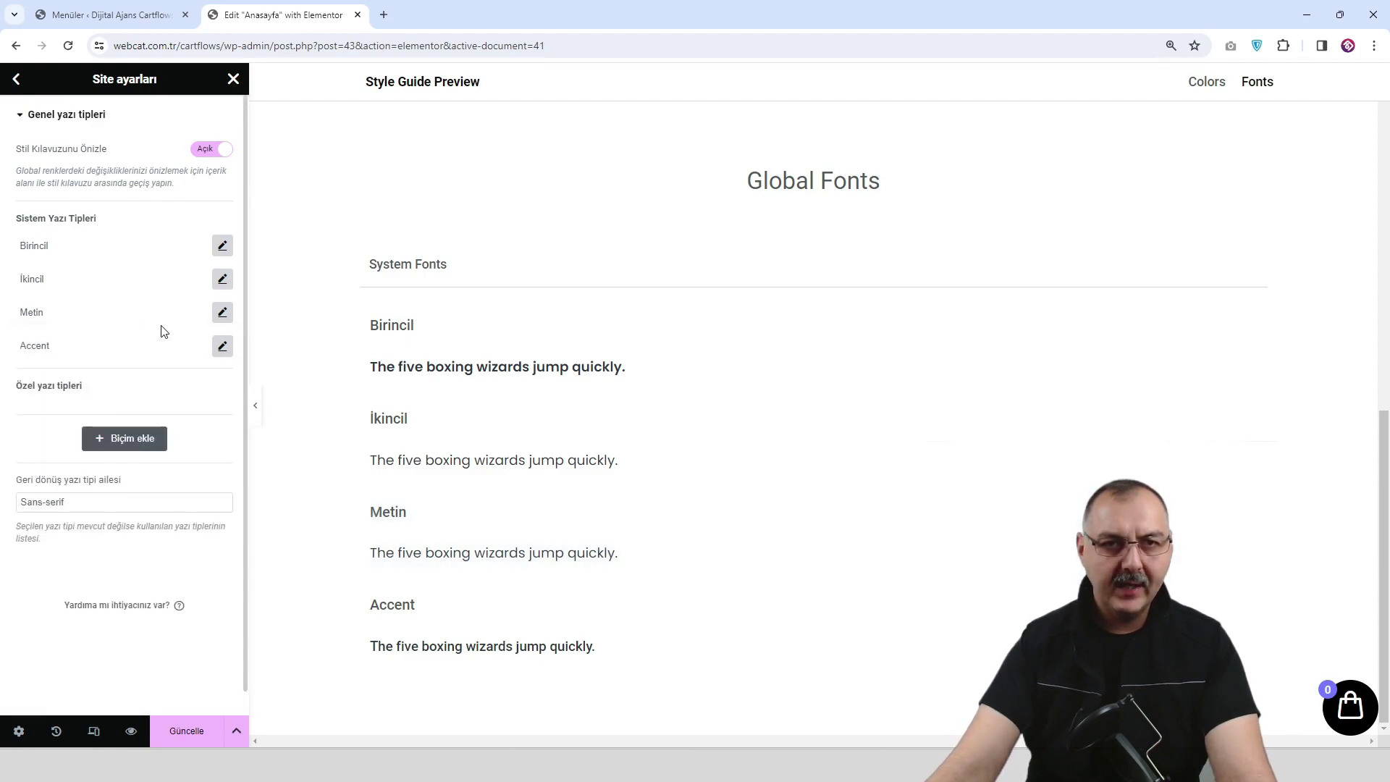
pyautogui.click(222, 346)
pyautogui.click(159, 418)
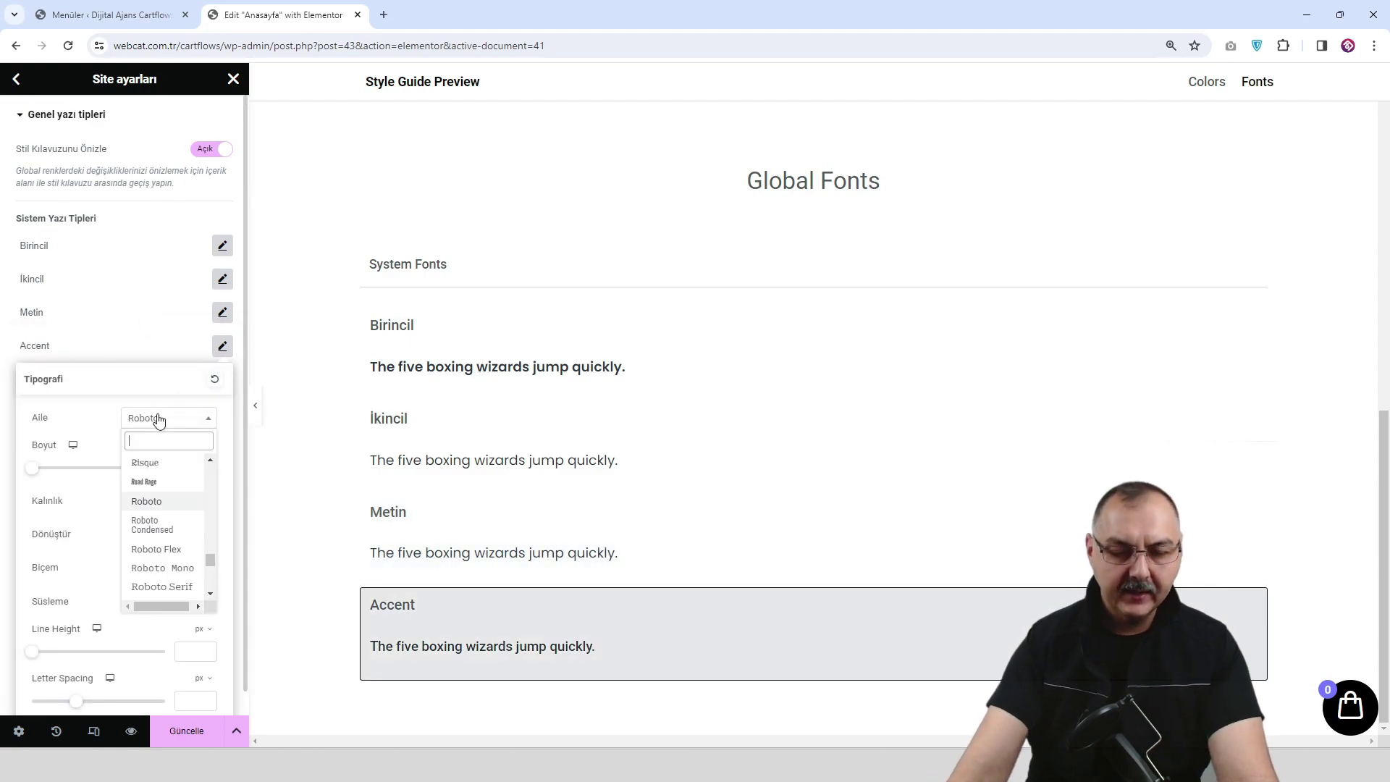
pyautogui.write('pop')
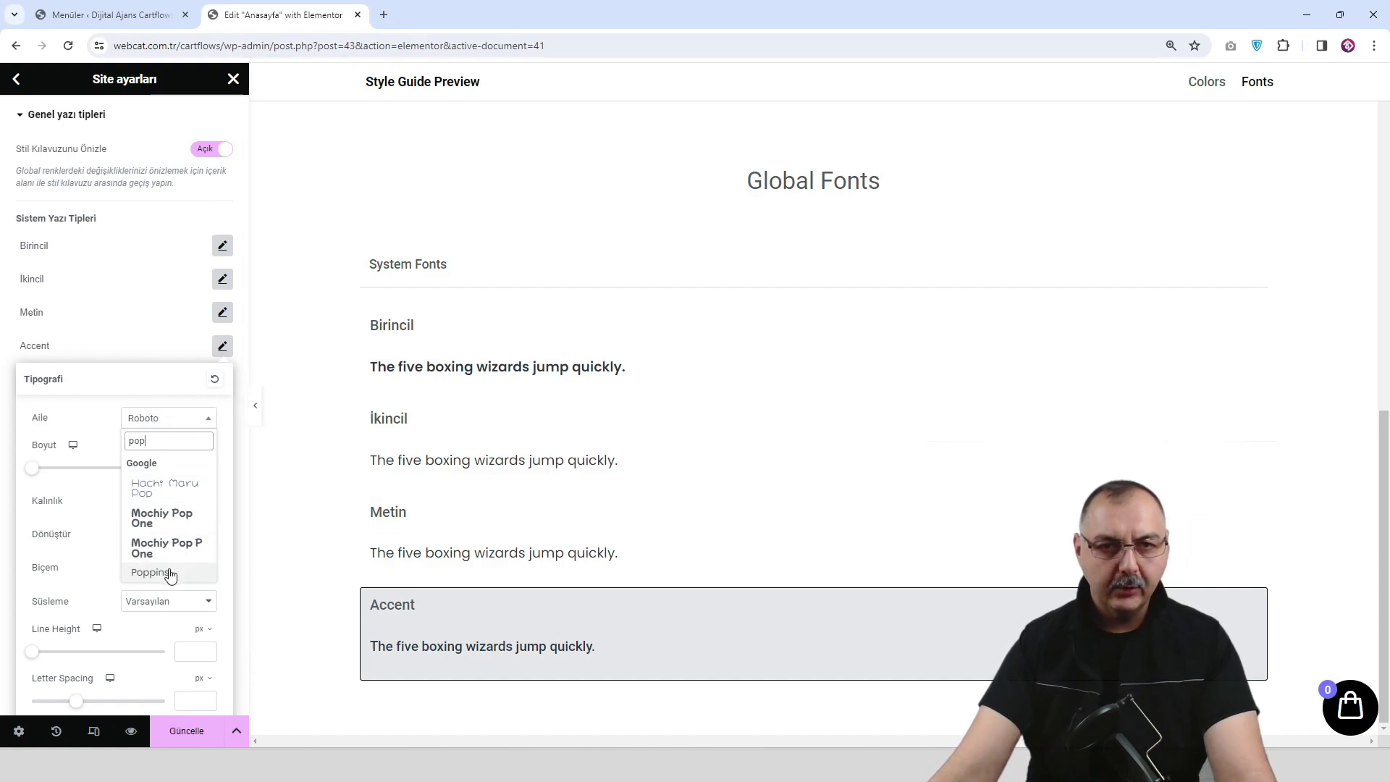
pyautogui.click(170, 573)
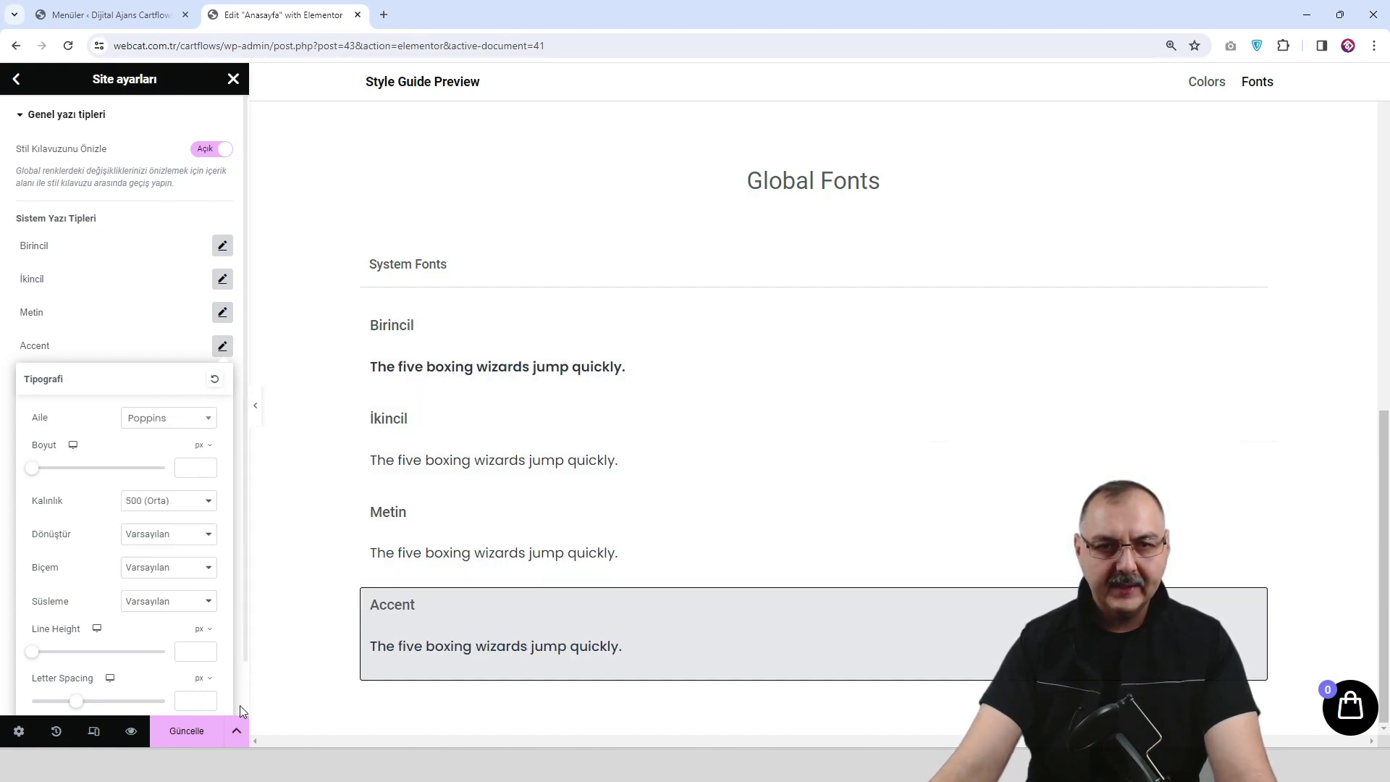
pyautogui.click(186, 731)
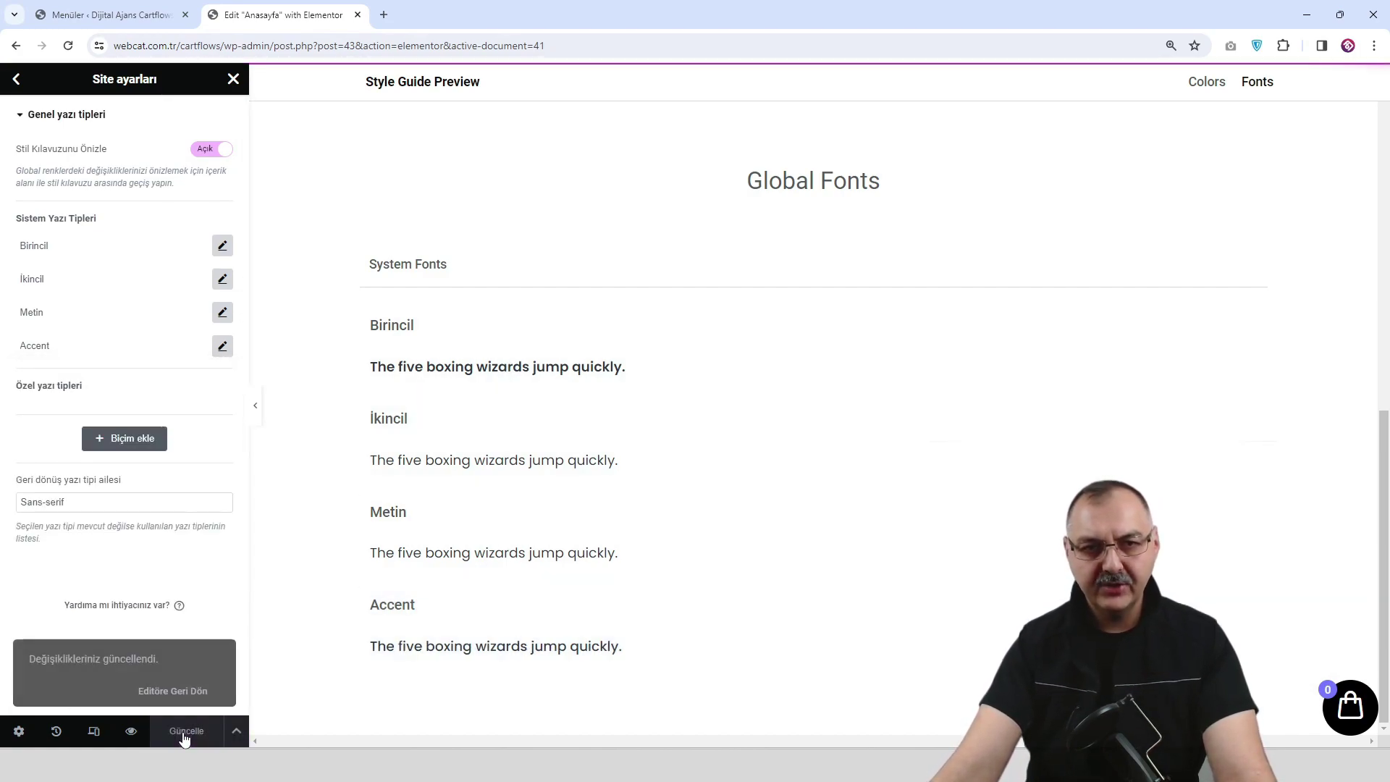
# Preview the Anasayfa page in a new tab, then close Site ayarları in the editor.
pyautogui.click(133, 733)
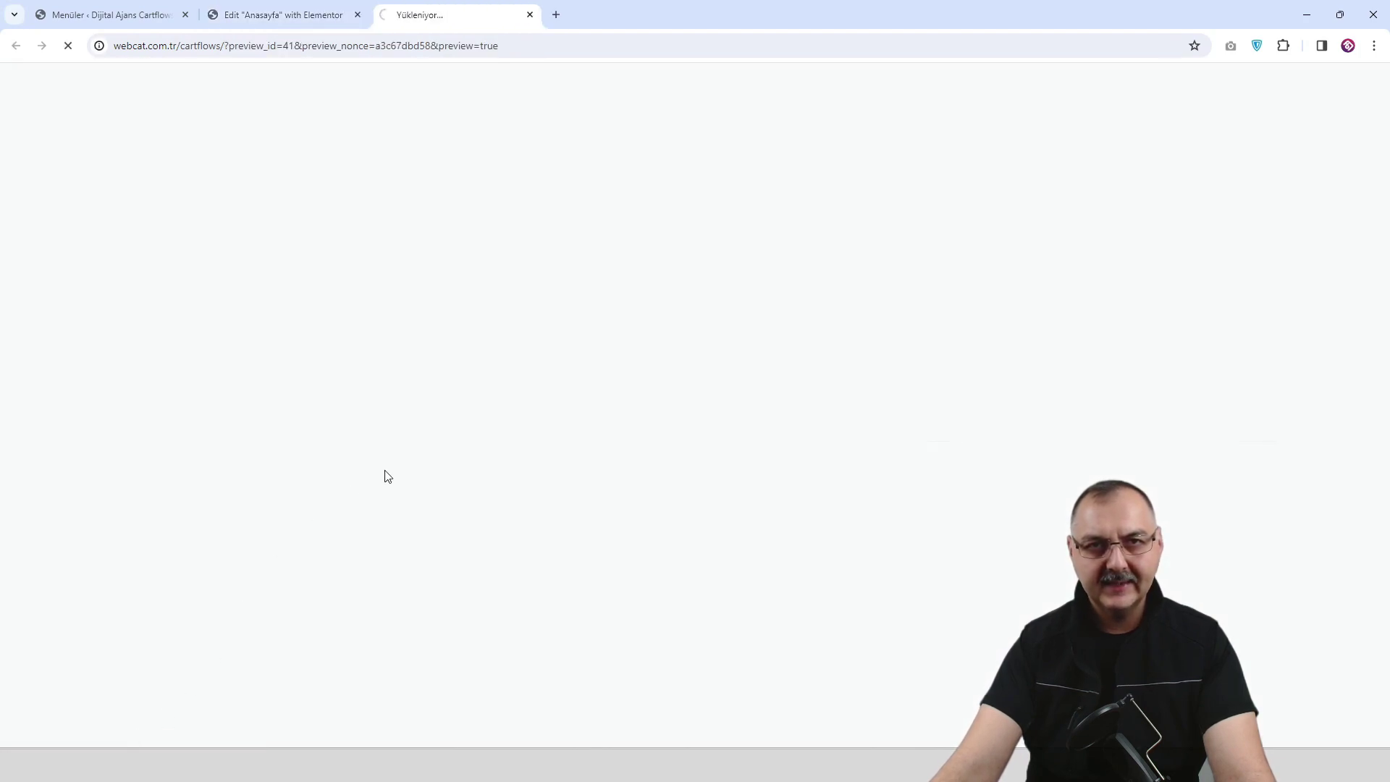
pyautogui.click(315, 22)
pyautogui.click(17, 80)
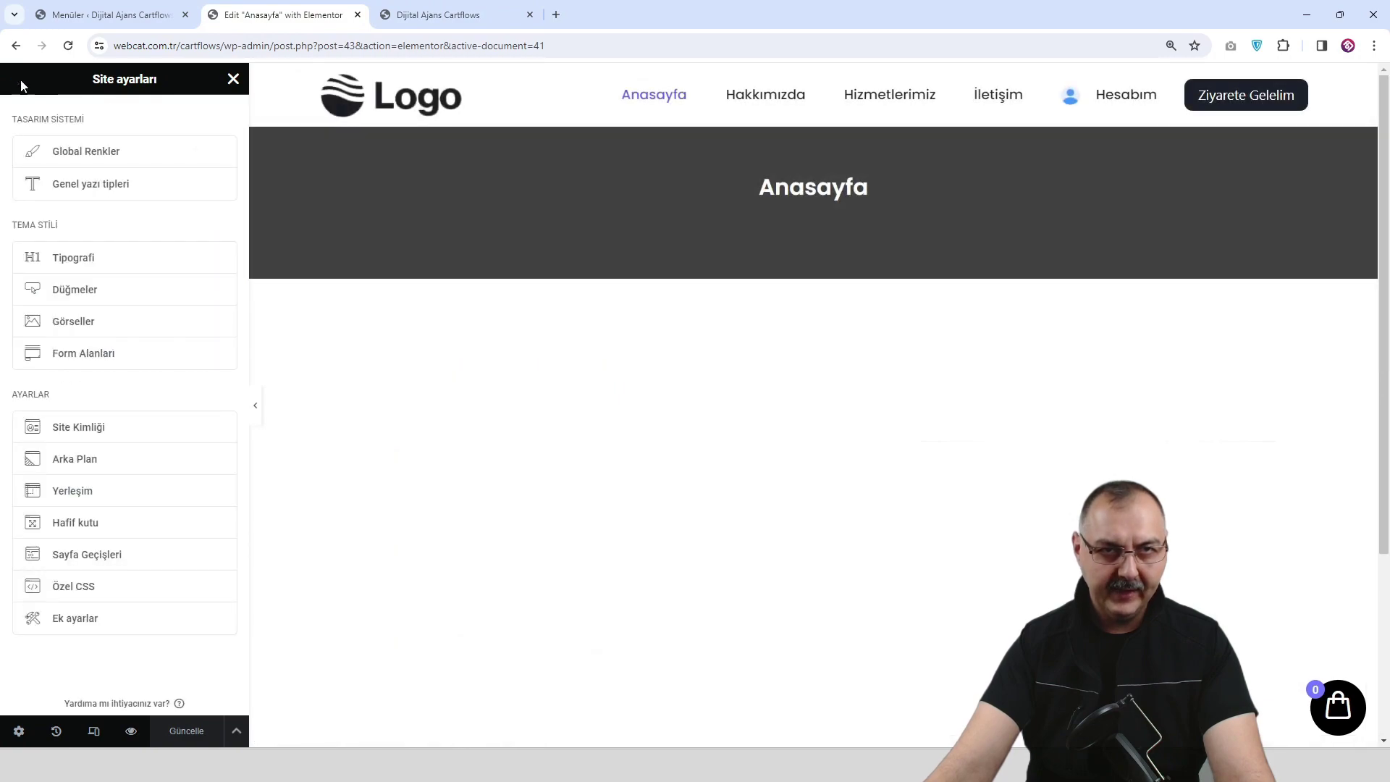
pyautogui.click(233, 80)
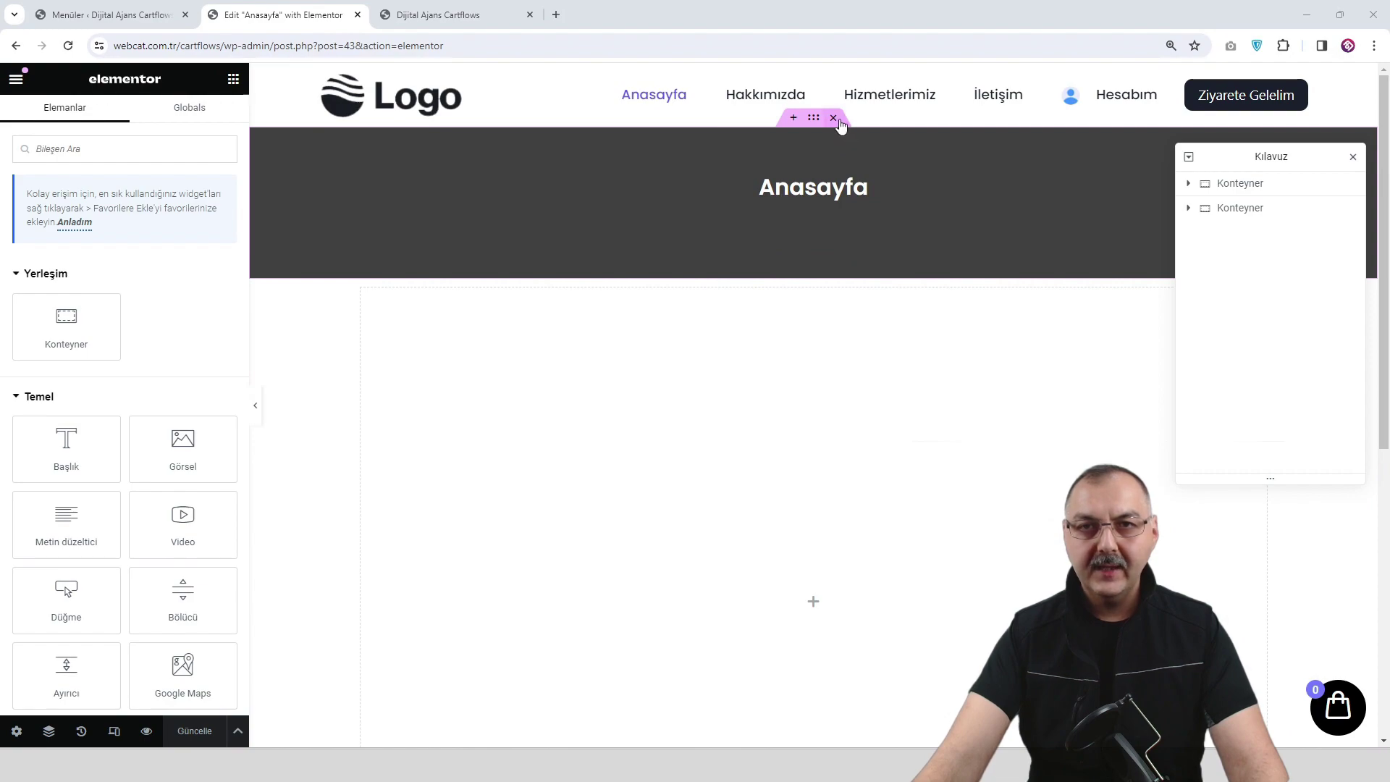
# Delete the dark Anasayfa banner, save, and add a single-row container with 877 px minimum height.
pyautogui.click(836, 120)
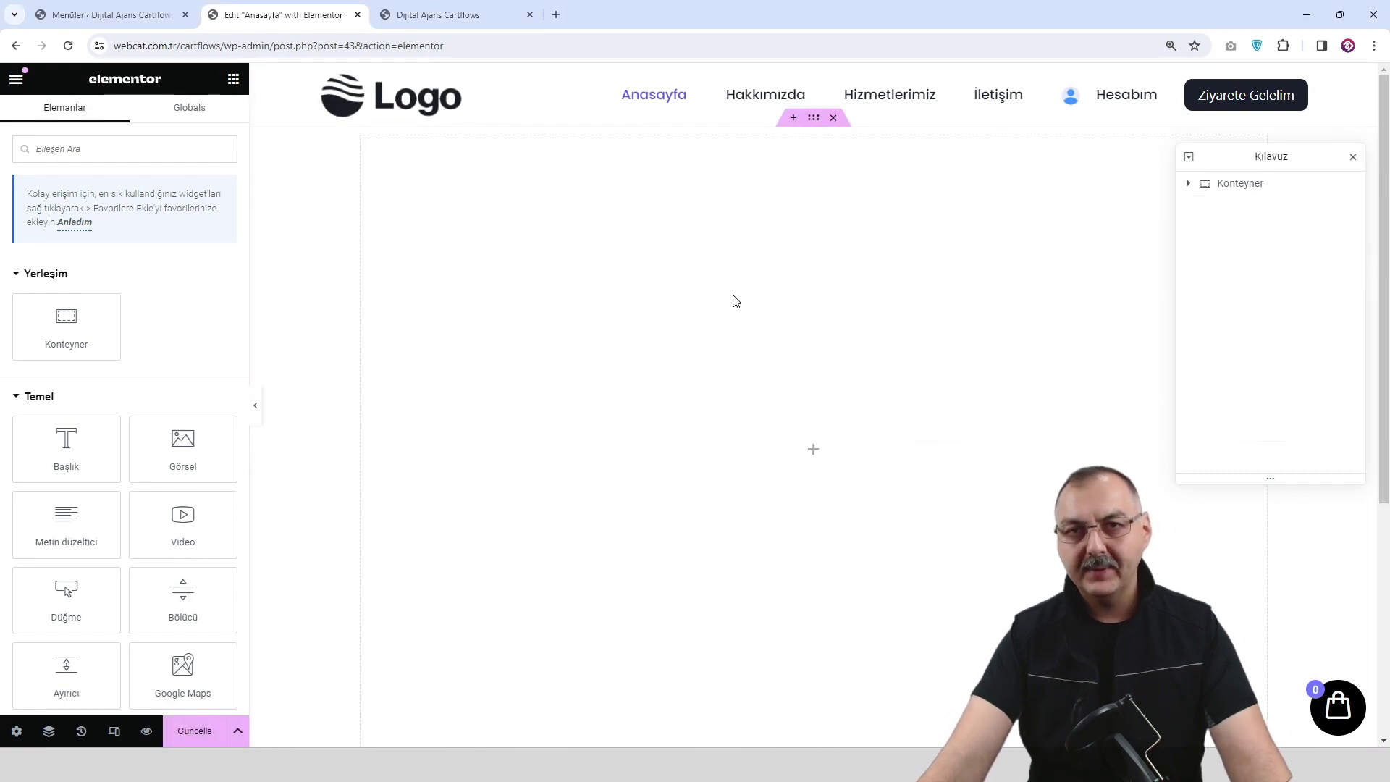
pyautogui.click(197, 732)
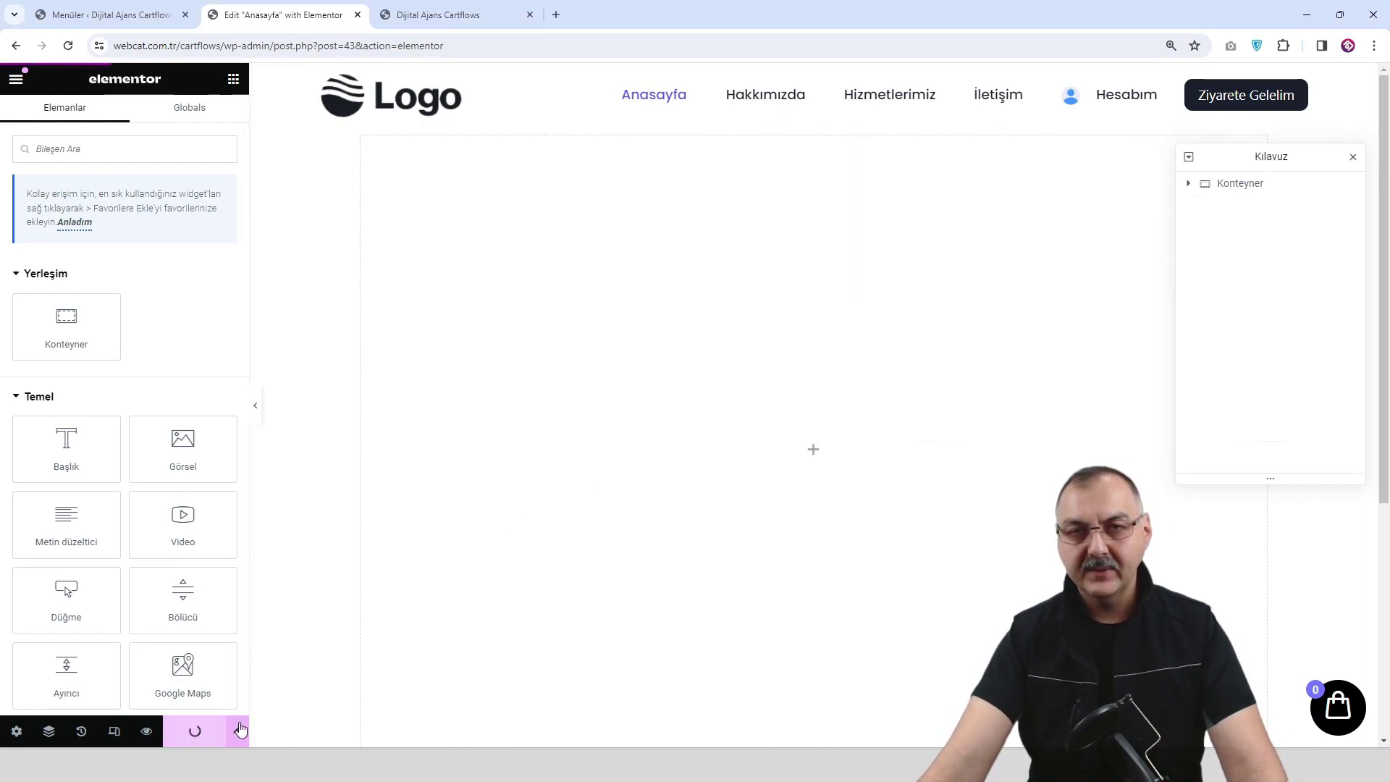
pyautogui.click(795, 118)
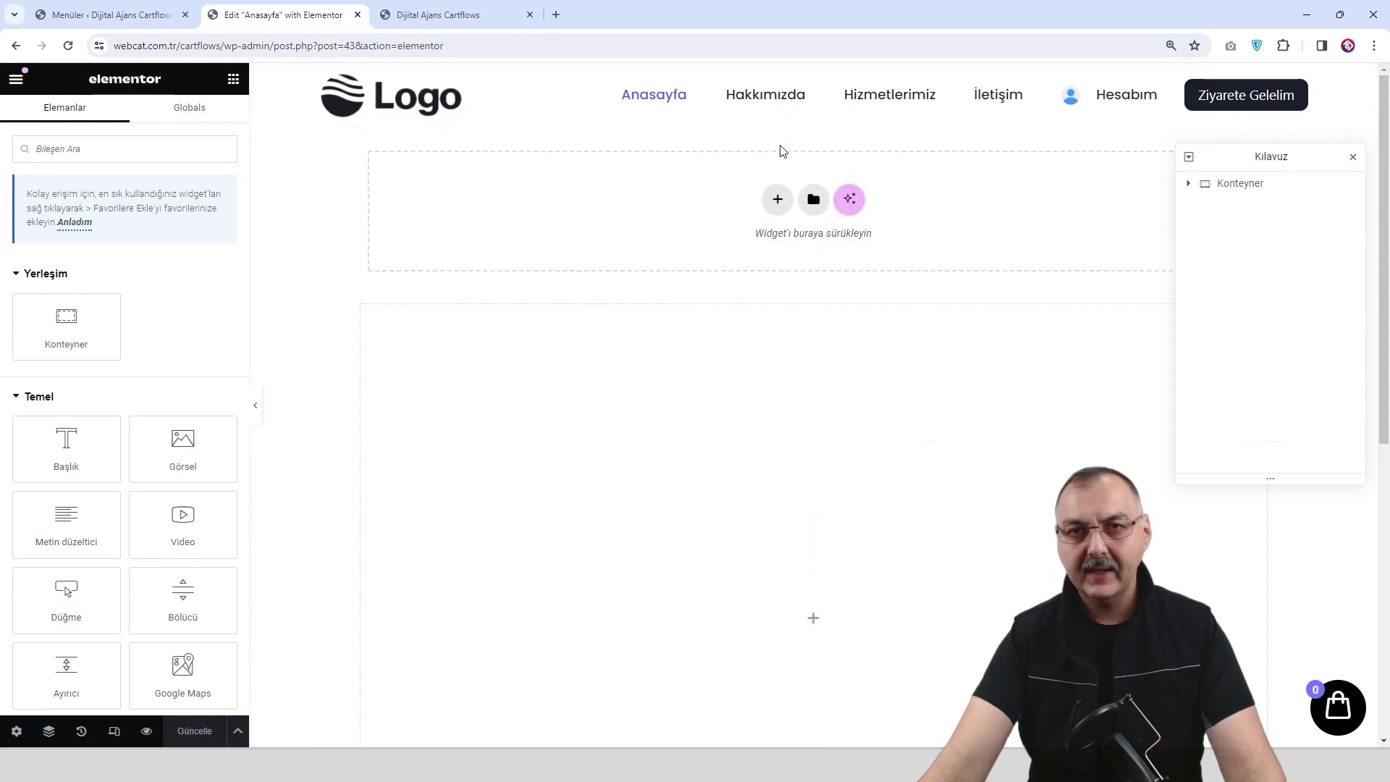
pyautogui.click(776, 206)
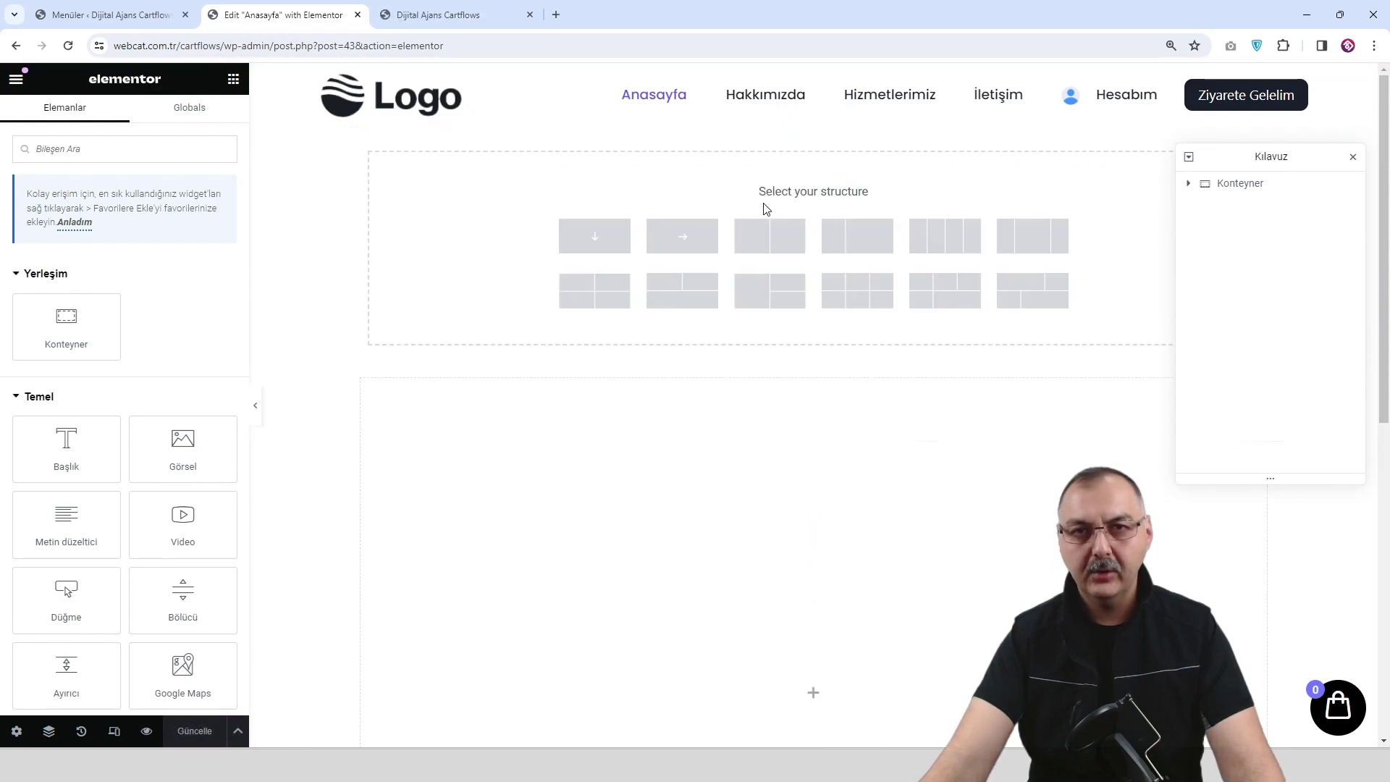
pyautogui.click(693, 244)
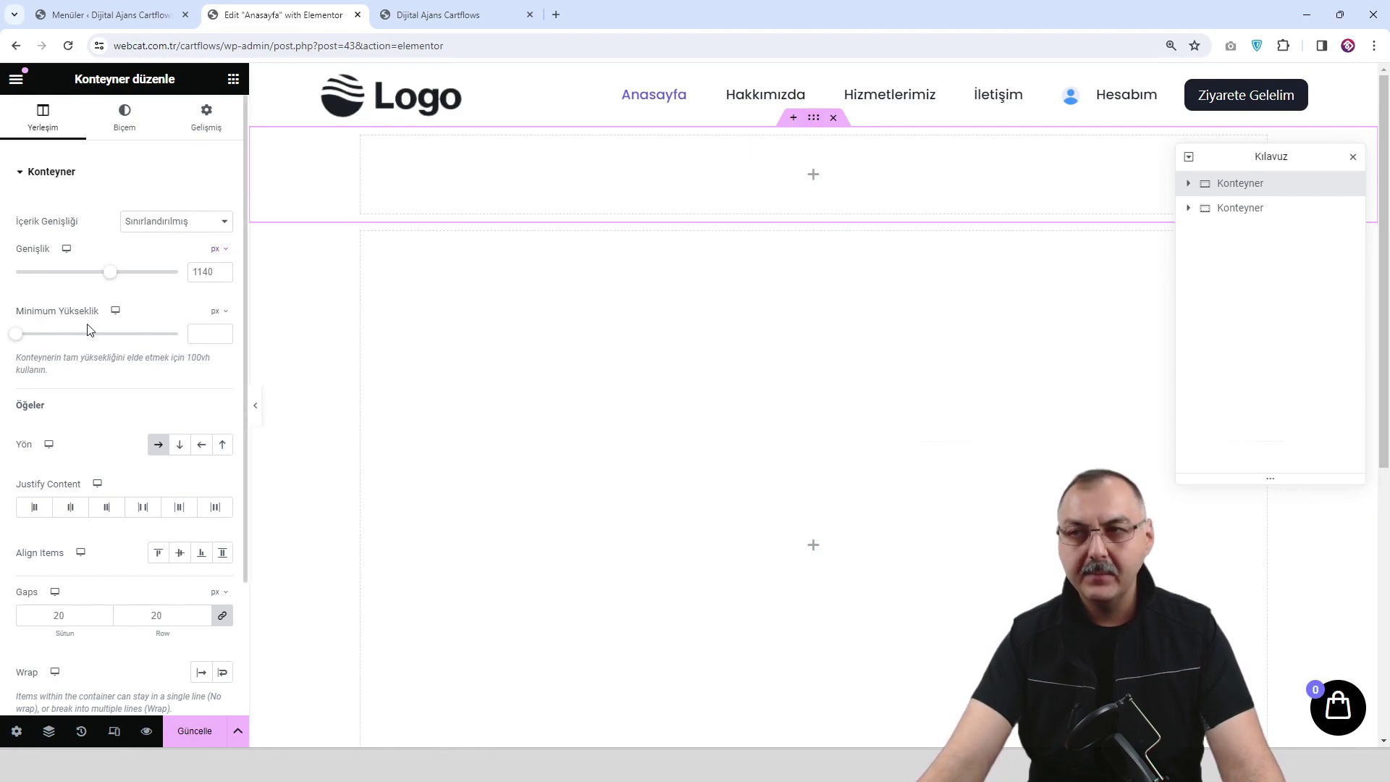
pyautogui.click(204, 330)
pyautogui.write('877')
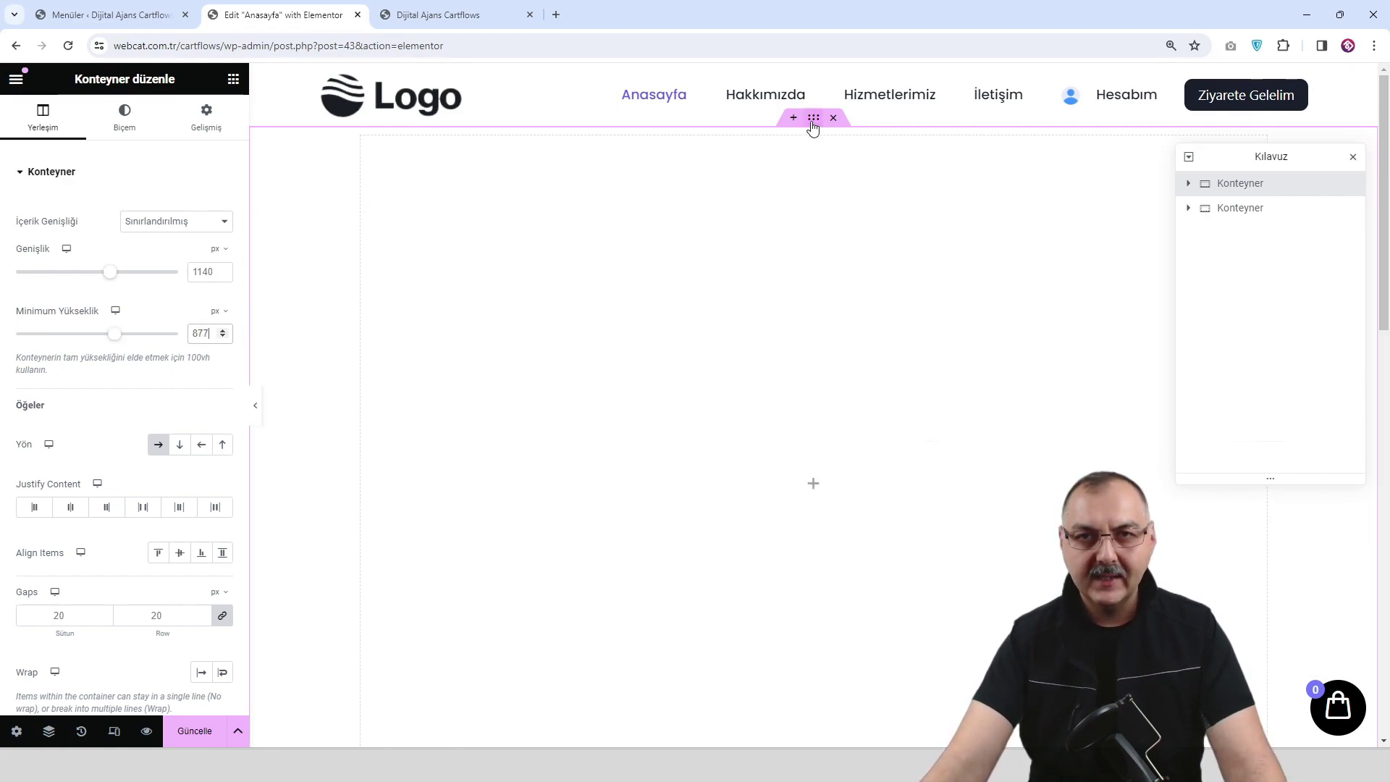
pyautogui.click(126, 122)
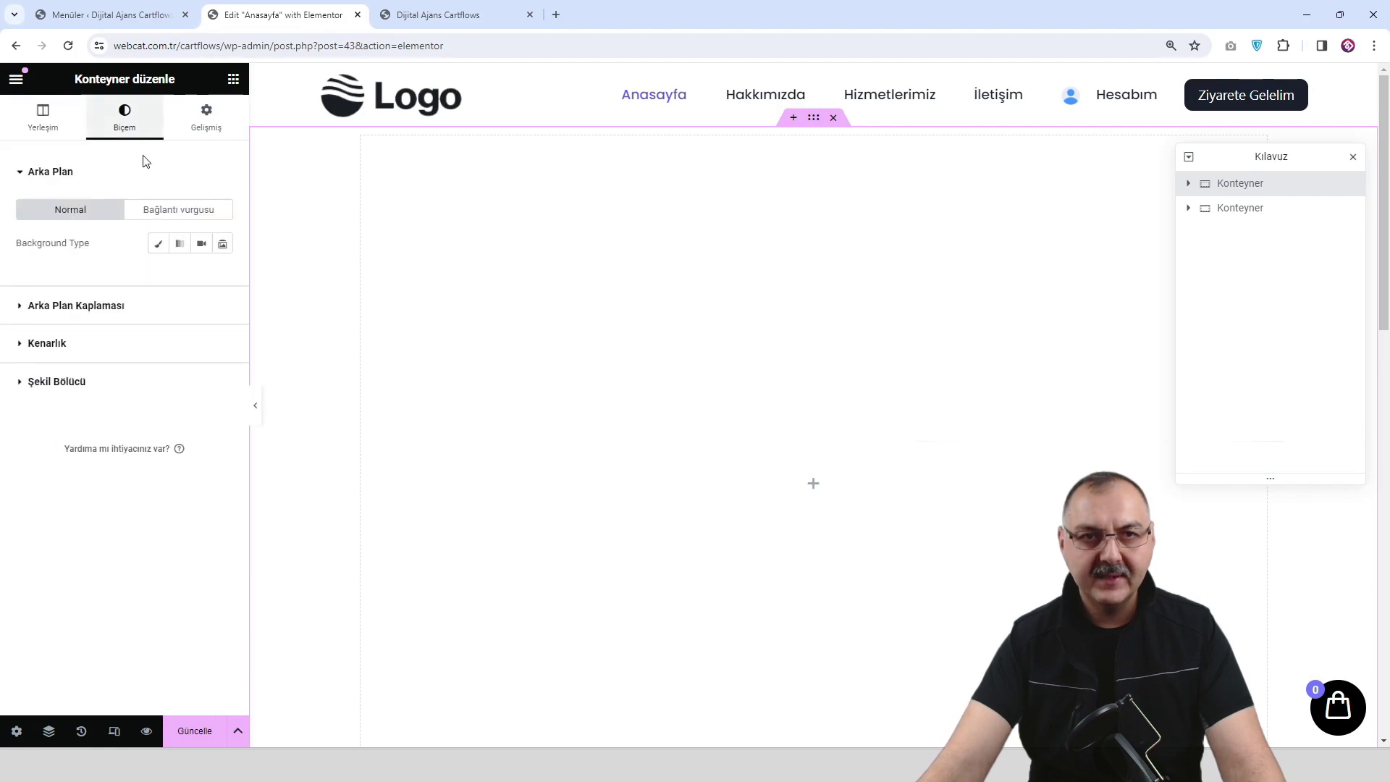
# Give the container the soft gradient background image, centred, not repeating, set to Doldur.
pyautogui.click(159, 246)
pyautogui.click(140, 341)
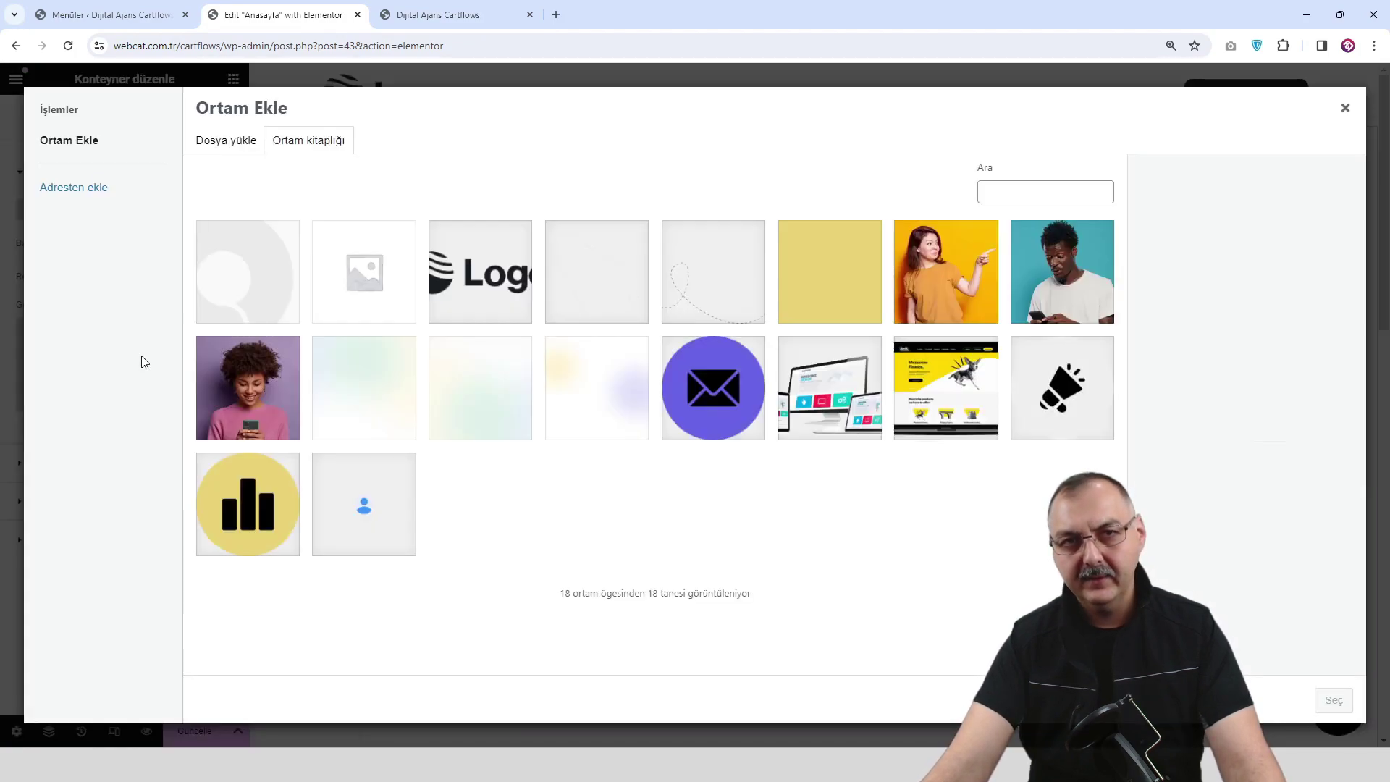
pyautogui.click(385, 393)
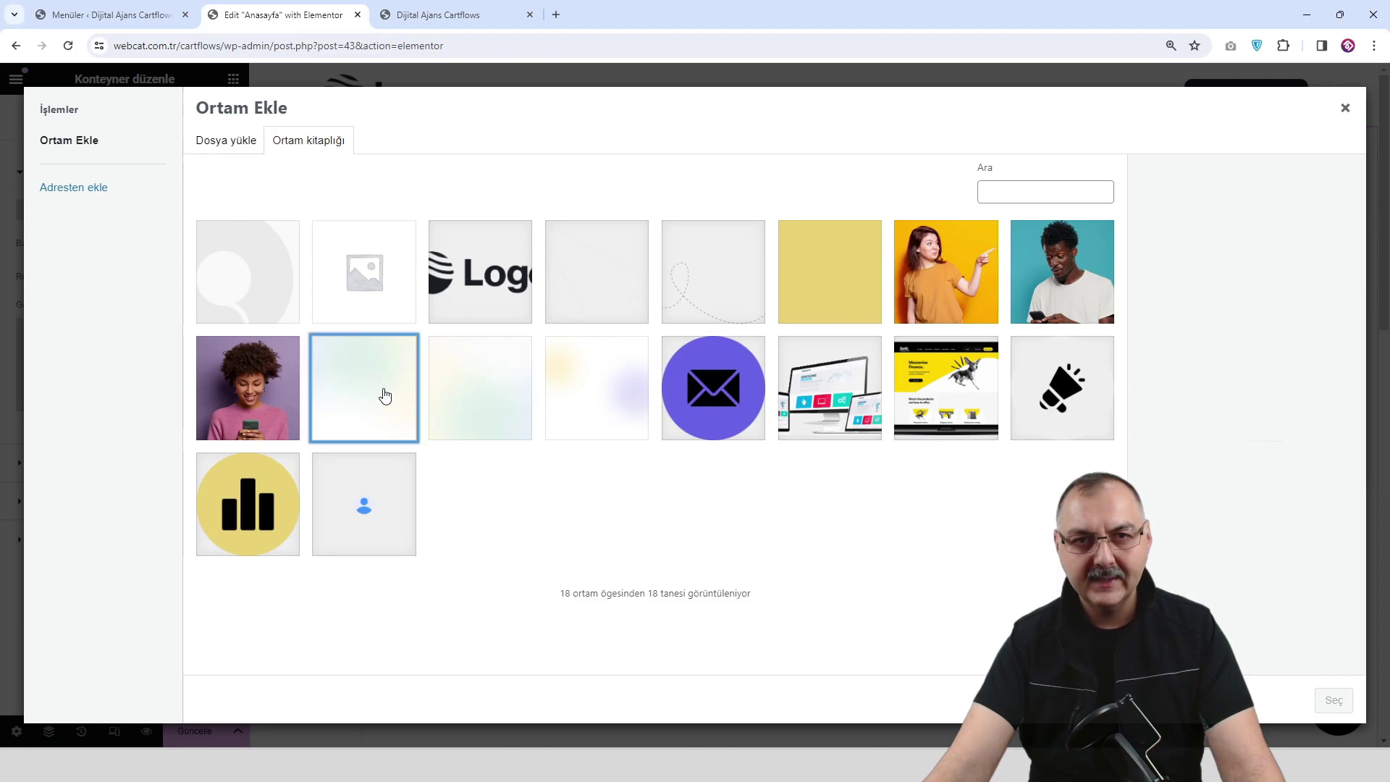
pyautogui.click(1334, 698)
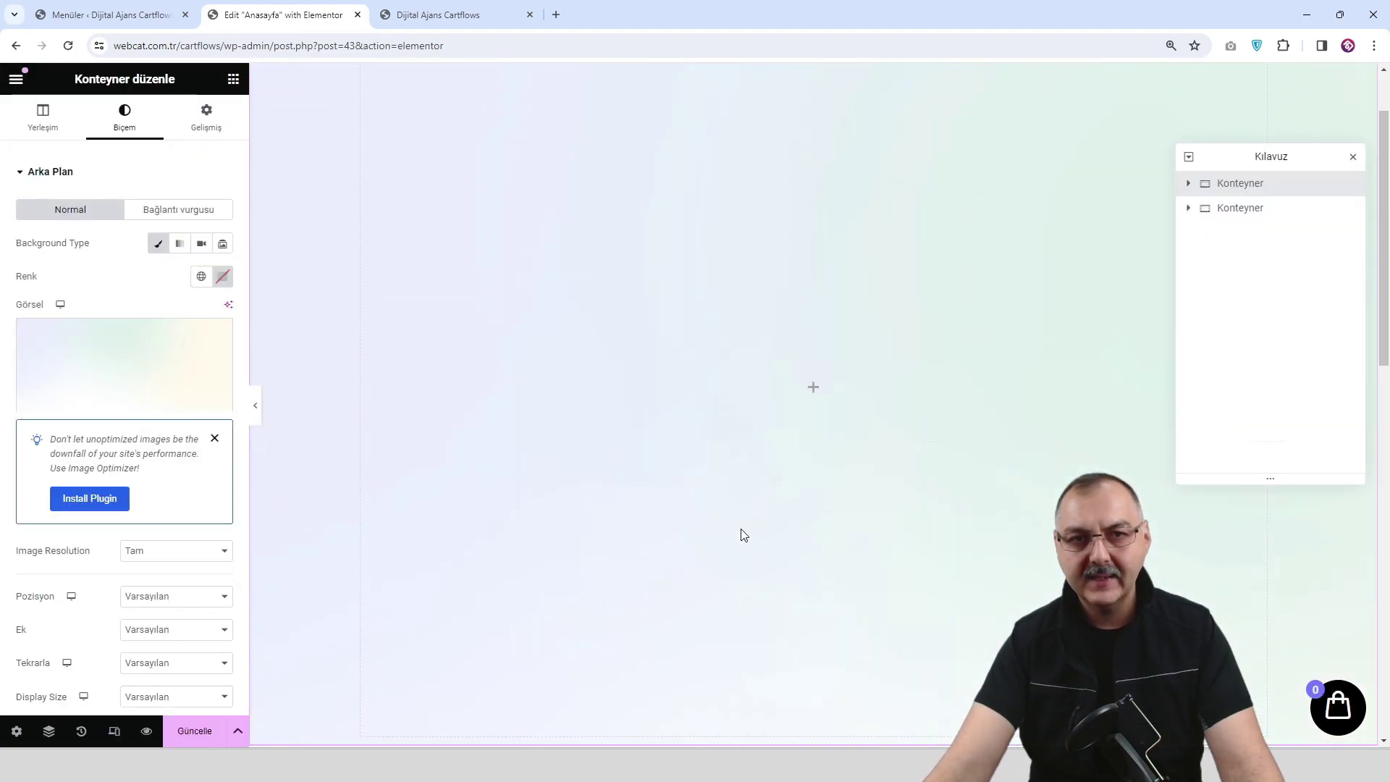
pyautogui.scroll(-1, 168, 460)
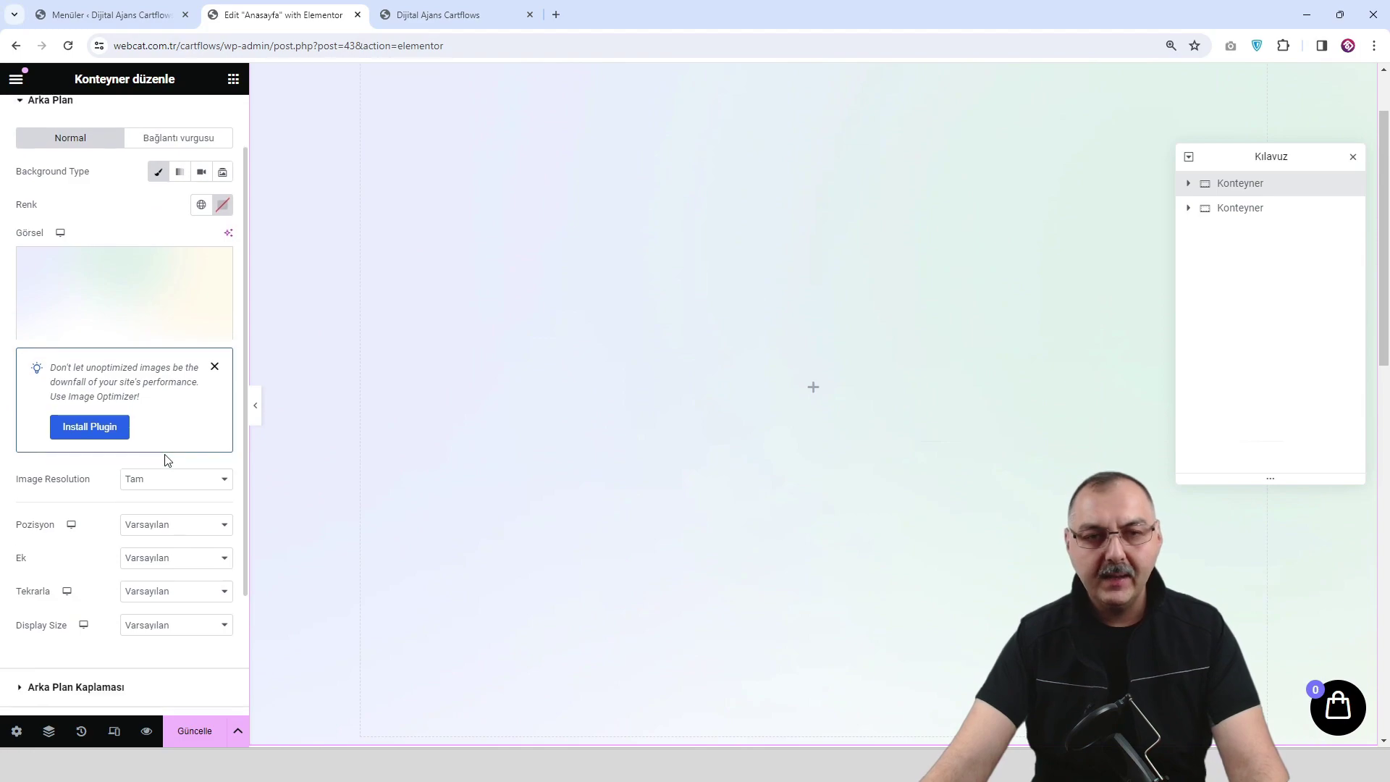
pyautogui.click(178, 532)
pyautogui.click(180, 559)
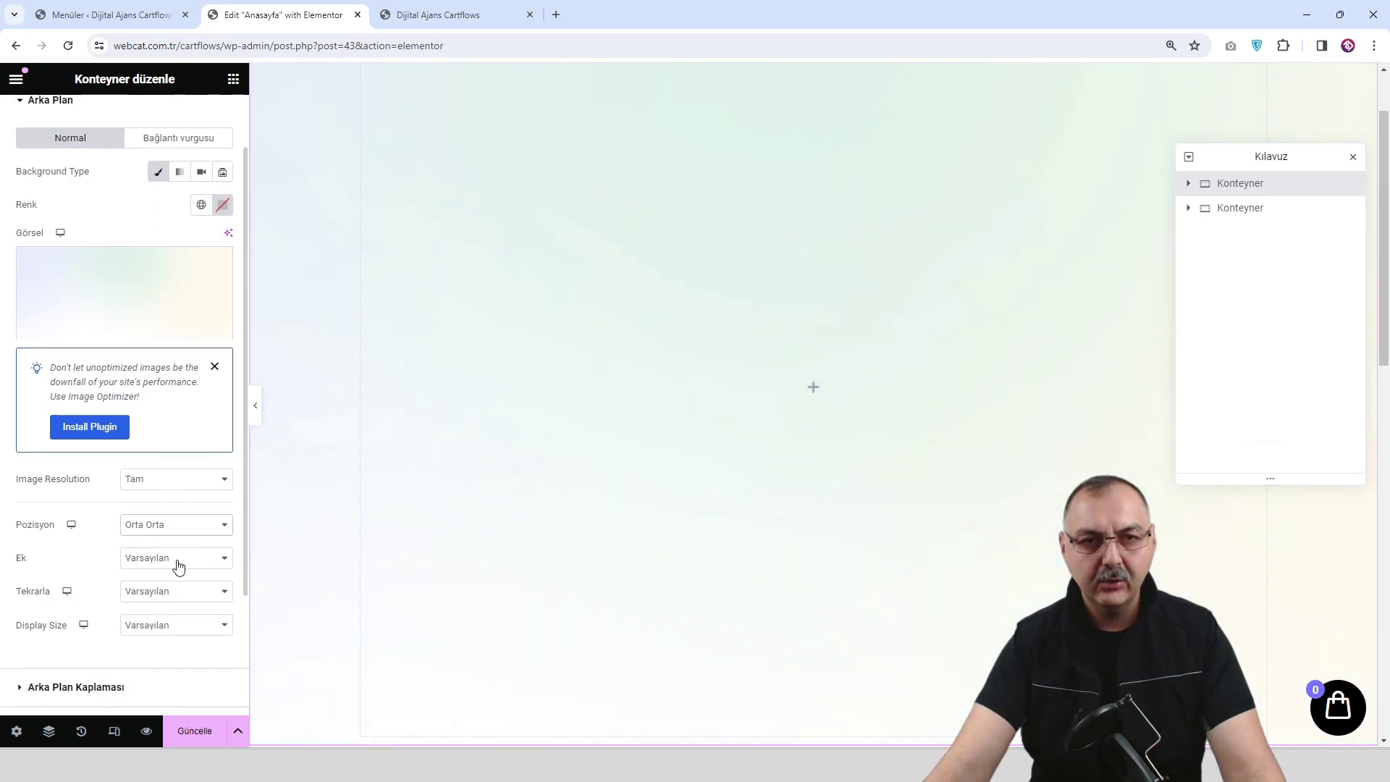
pyautogui.click(178, 590)
pyautogui.click(179, 631)
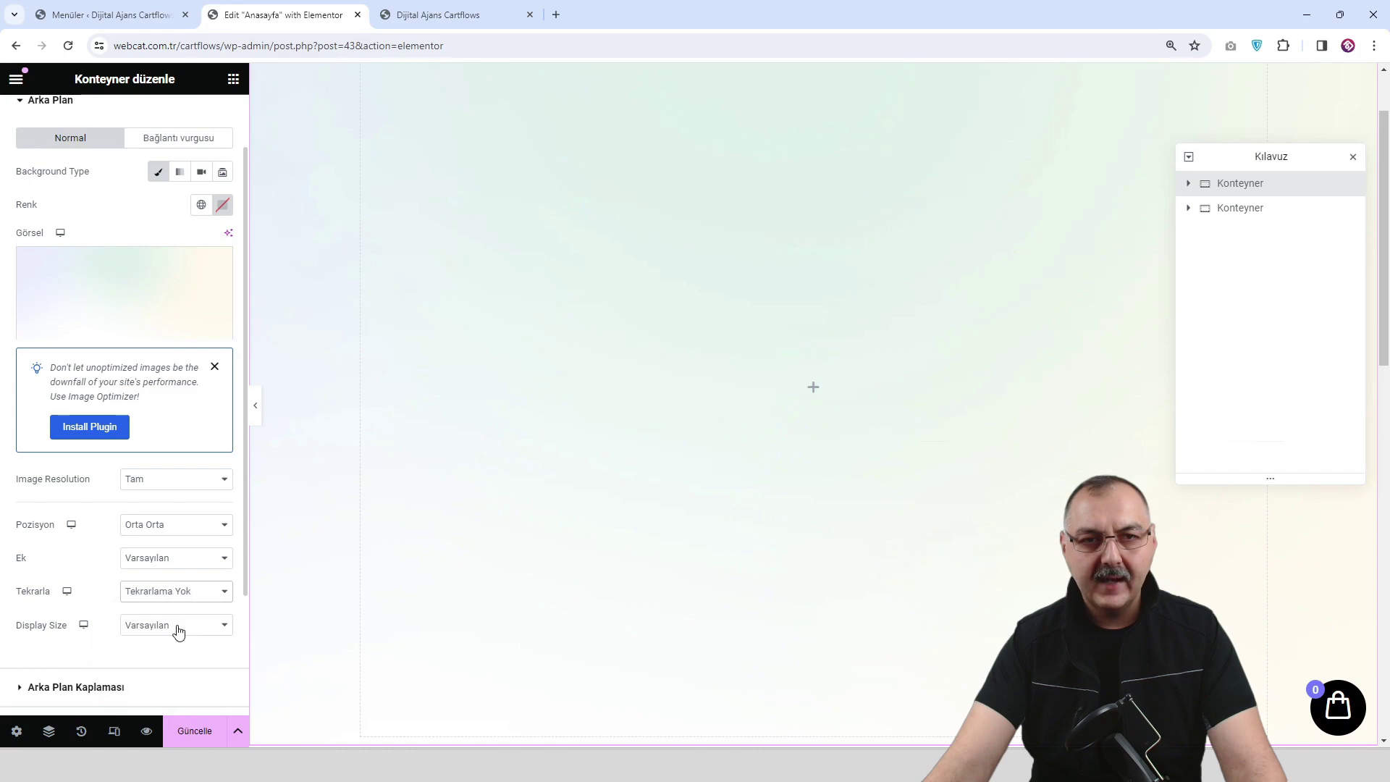
pyautogui.click(175, 626)
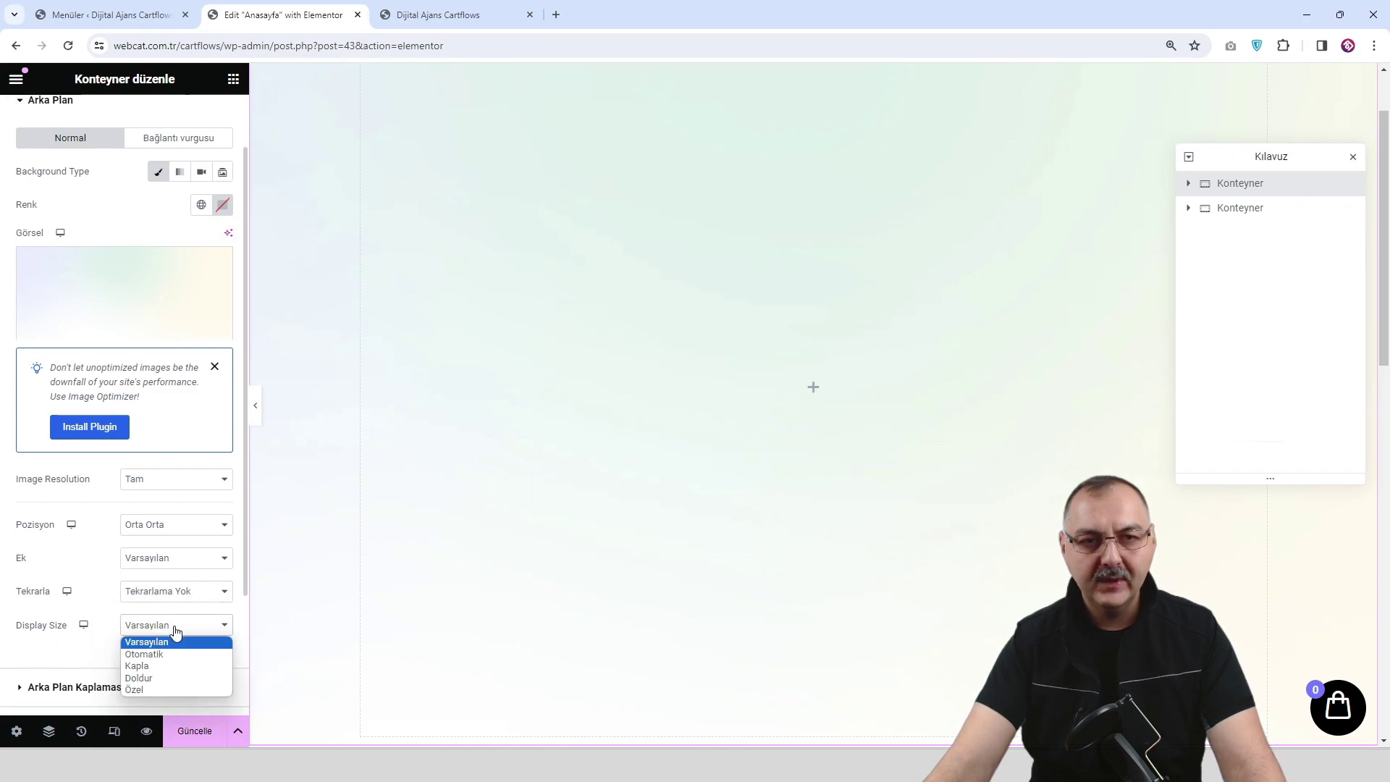
pyautogui.click(176, 678)
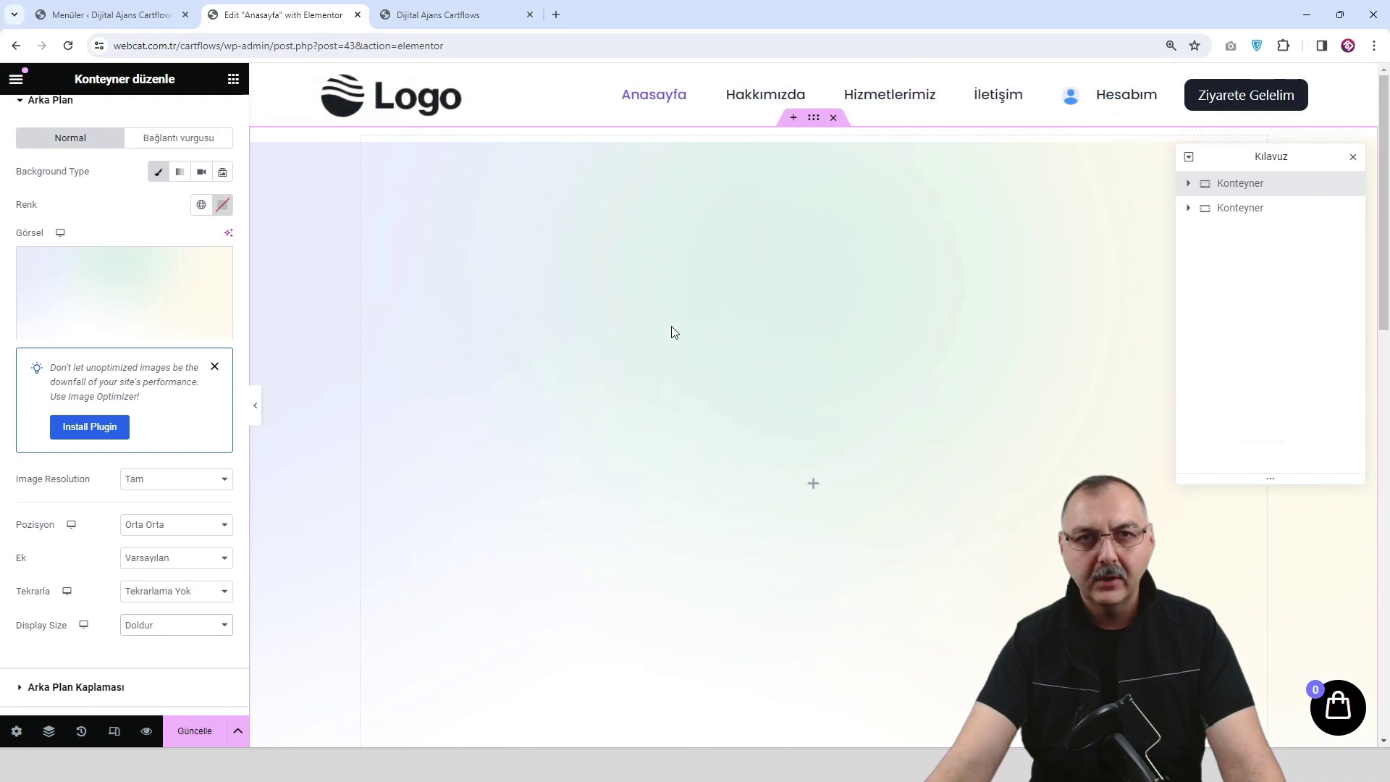
# Change the background position to Üst Orta and save the page.
pyautogui.scroll(-4, 650, 493)
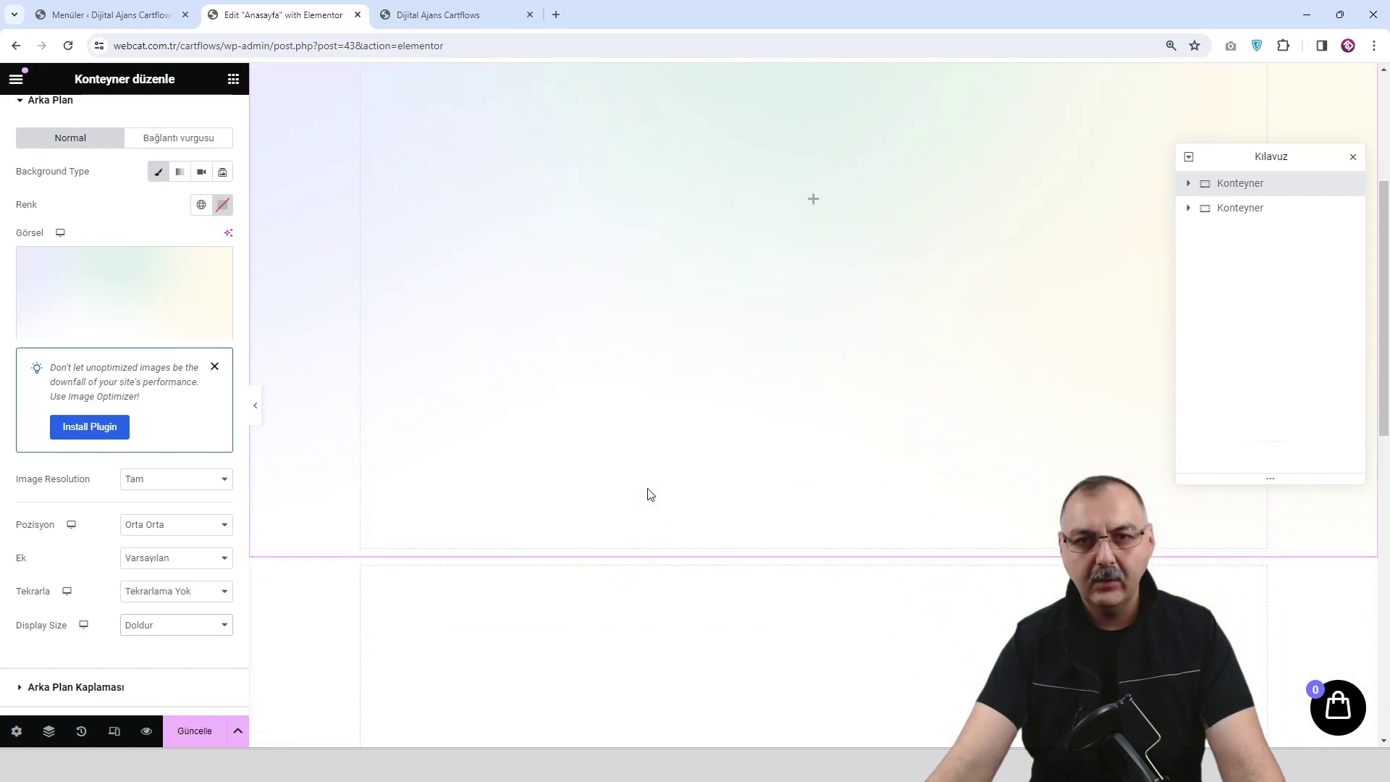
pyautogui.scroll(4, 650, 495)
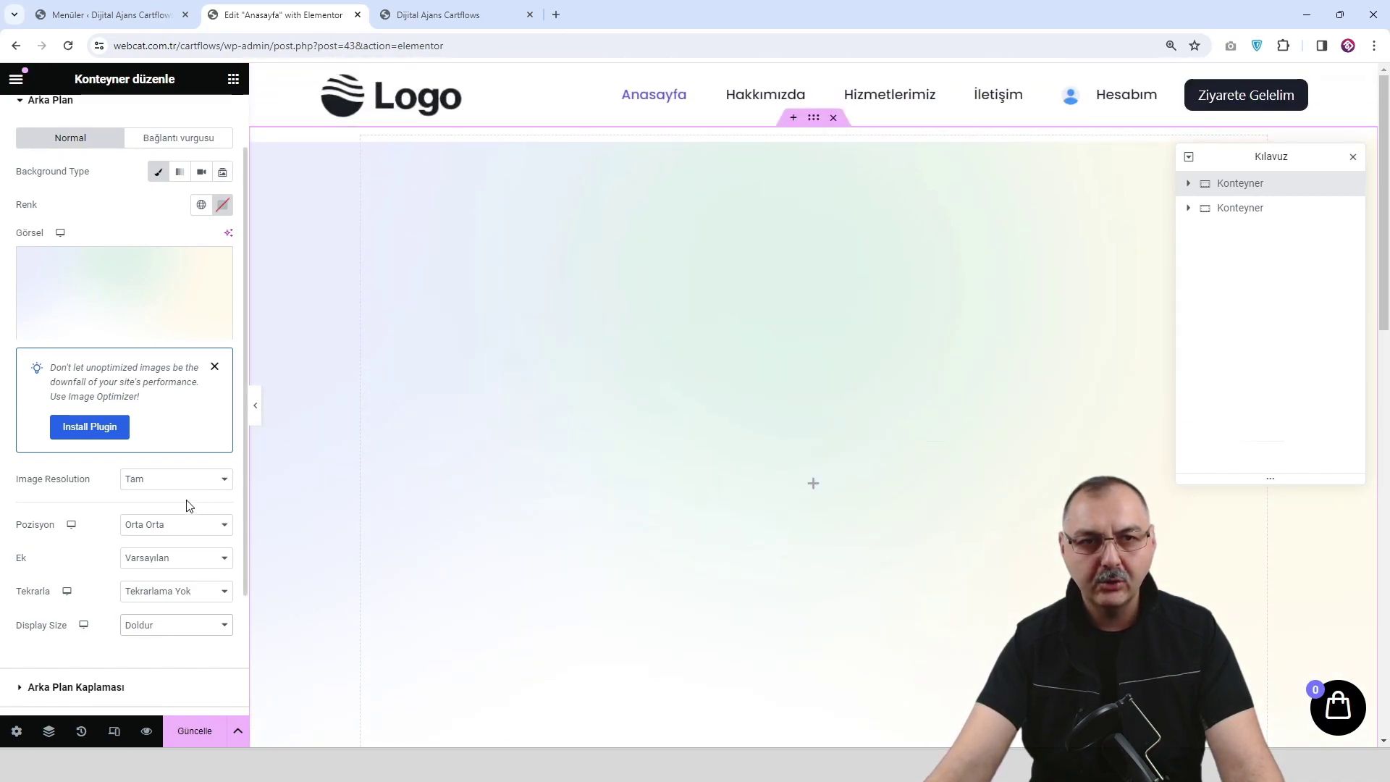
pyautogui.click(184, 529)
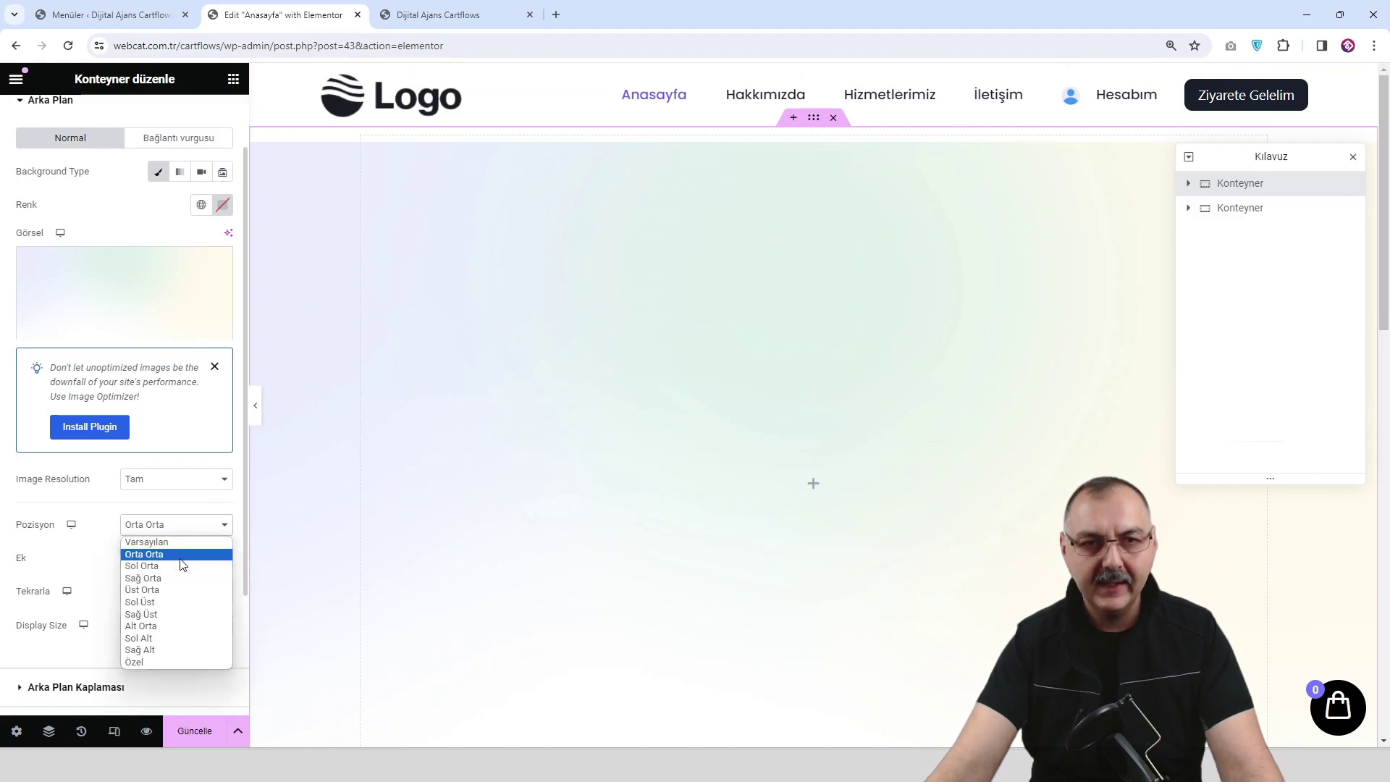
pyautogui.click(180, 589)
pyautogui.scroll(-5, 565, 484)
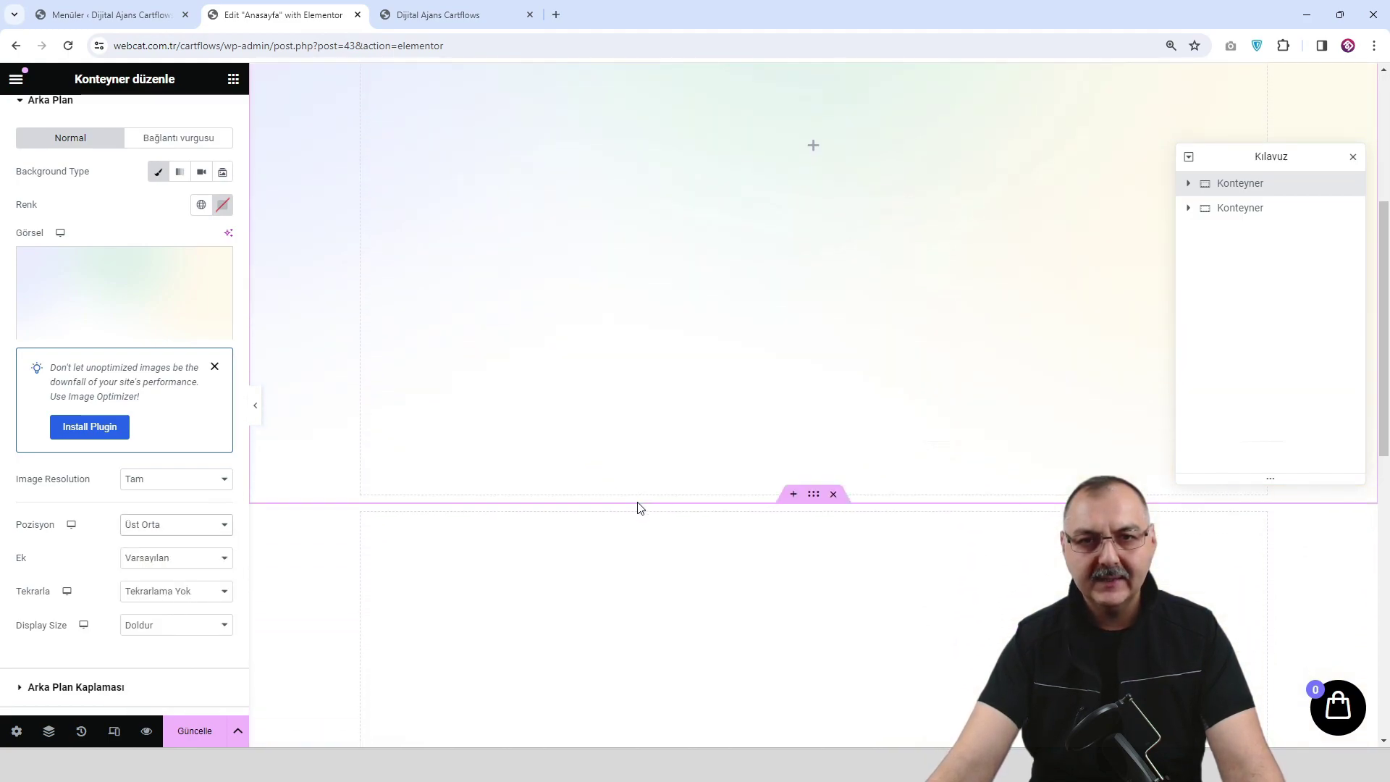
pyautogui.scroll(5, 666, 217)
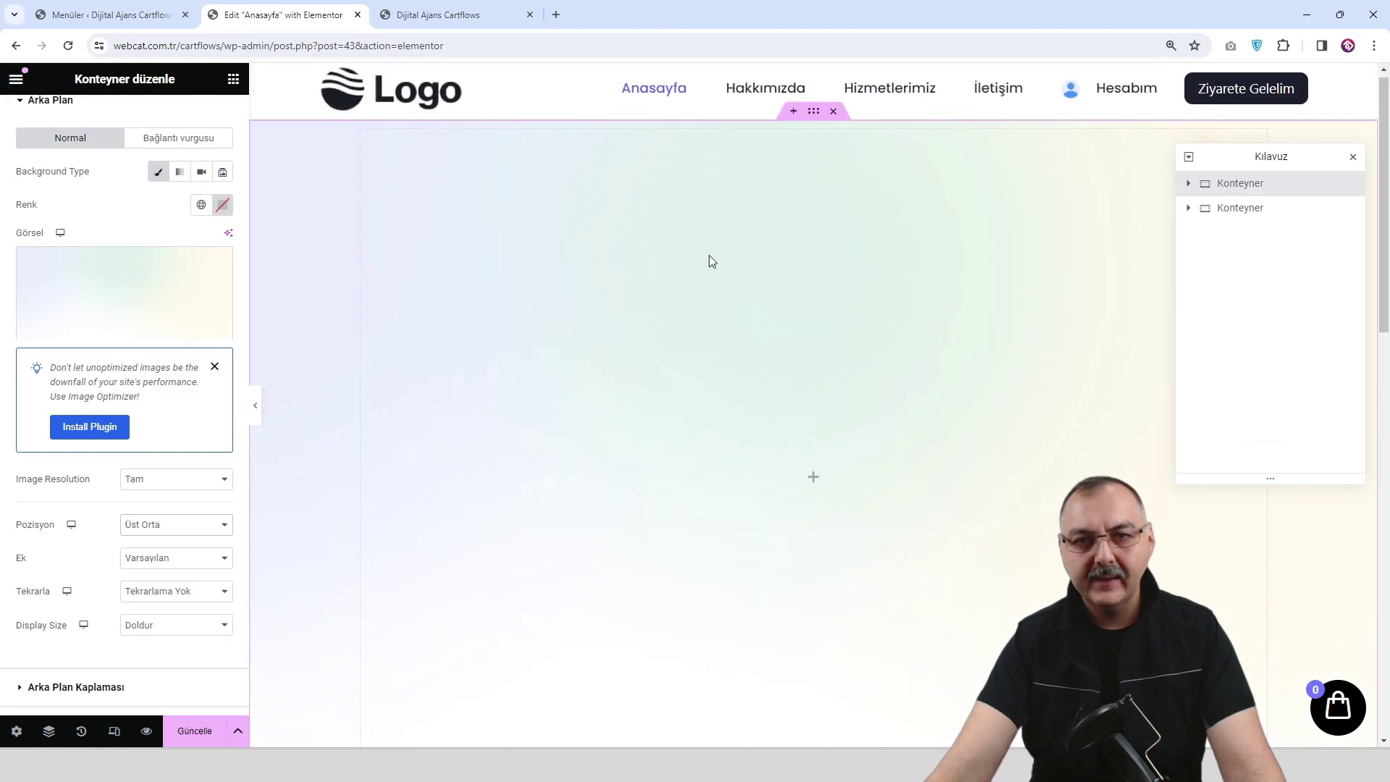
pyautogui.scroll(-4, 630, 347)
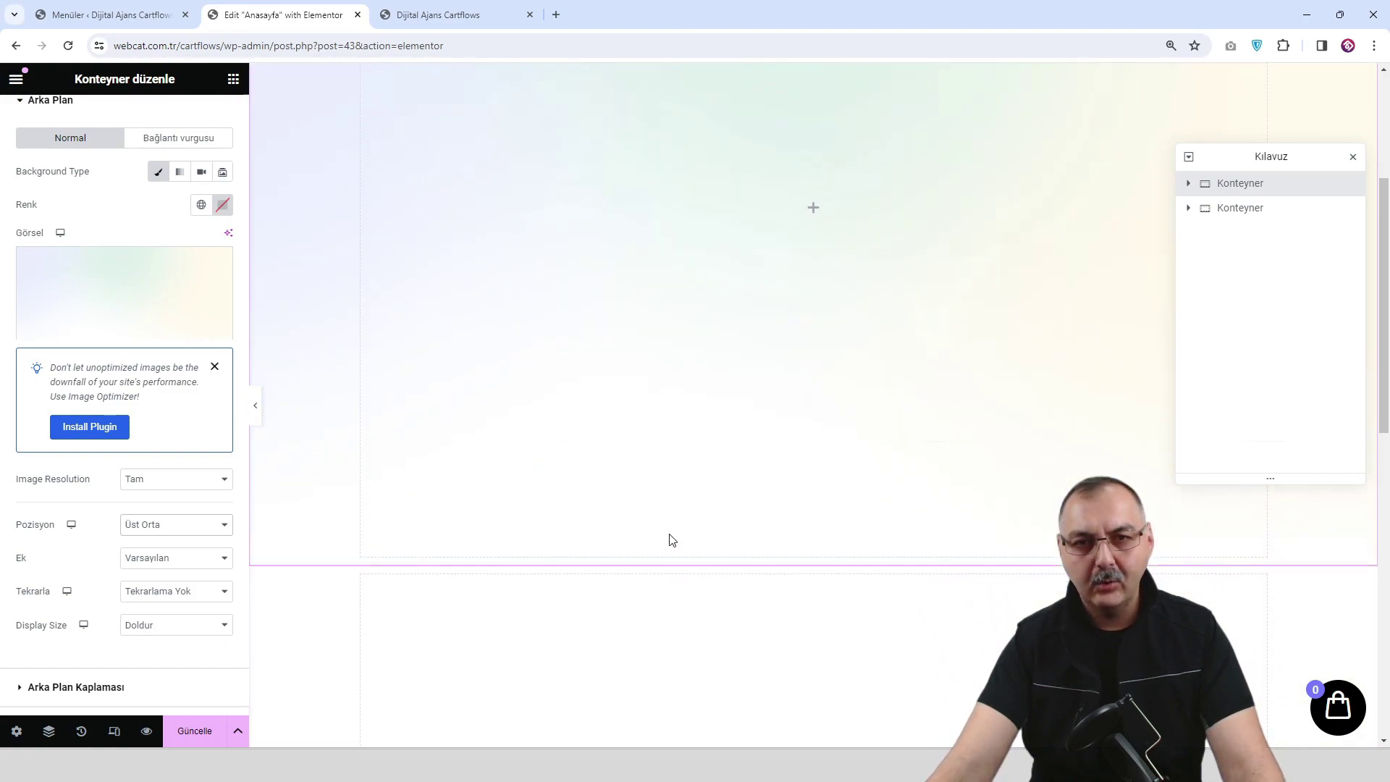
pyautogui.scroll(-2, 671, 539)
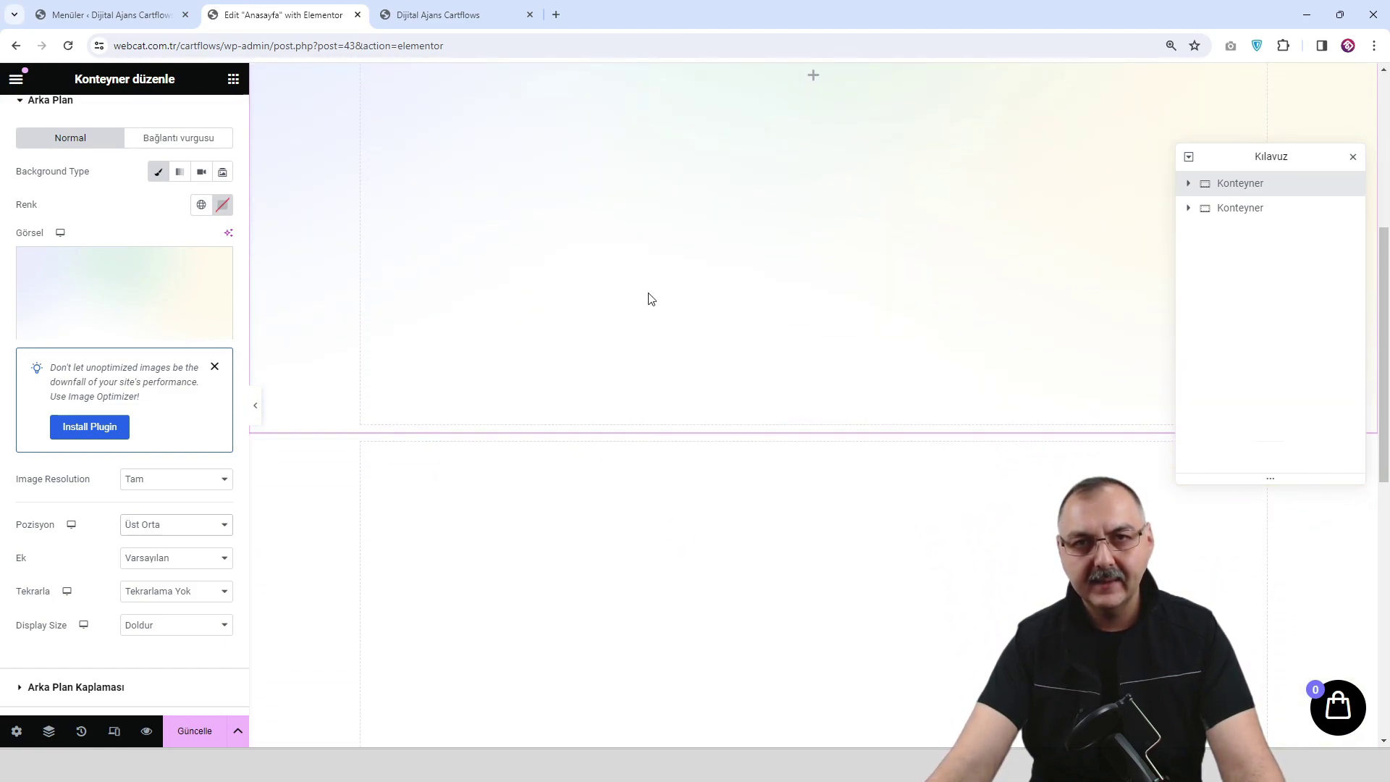
pyautogui.scroll(6, 649, 299)
pyautogui.click(194, 735)
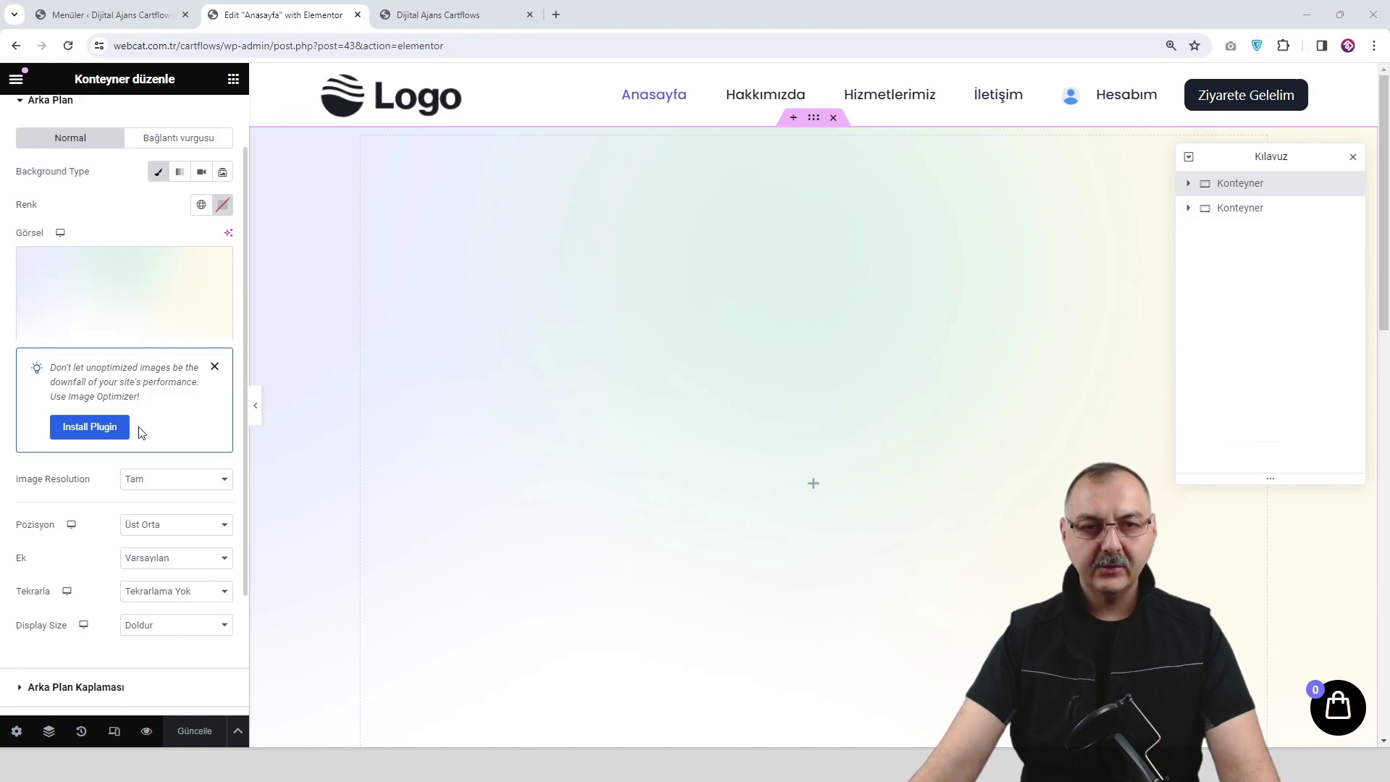
pyautogui.scroll(-3, 127, 438)
# Add a Classic background overlay using the dashed looping-line image.
pyautogui.click(97, 524)
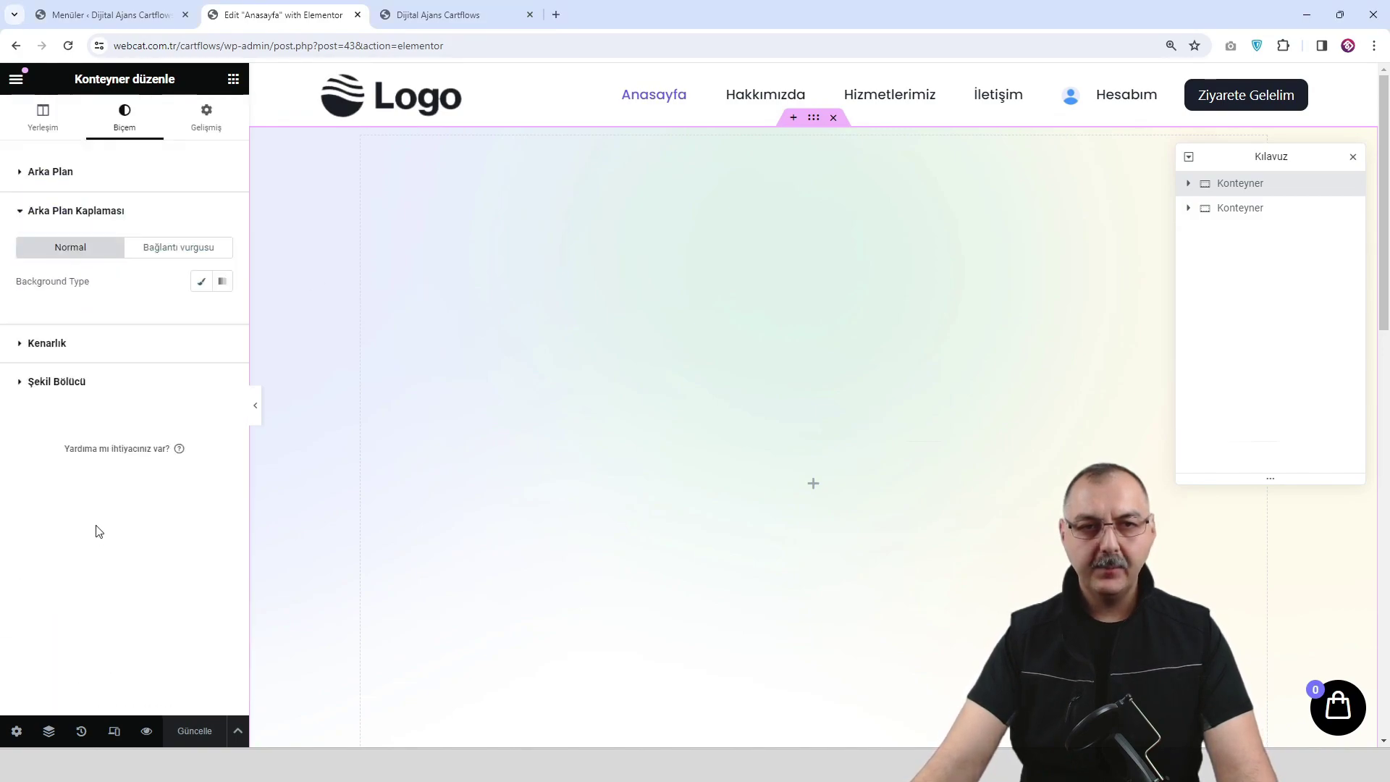
pyautogui.click(207, 288)
pyautogui.click(142, 403)
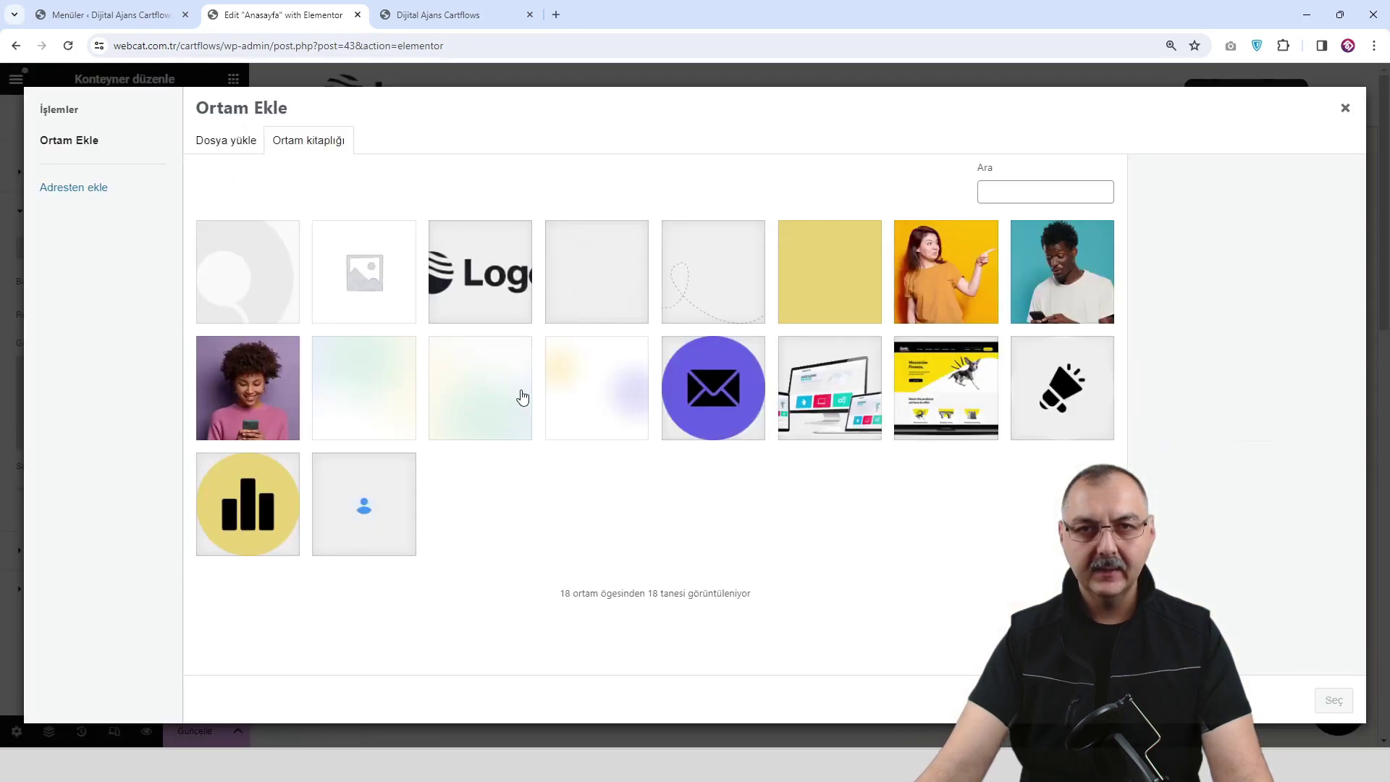
pyautogui.click(679, 292)
pyautogui.click(1331, 700)
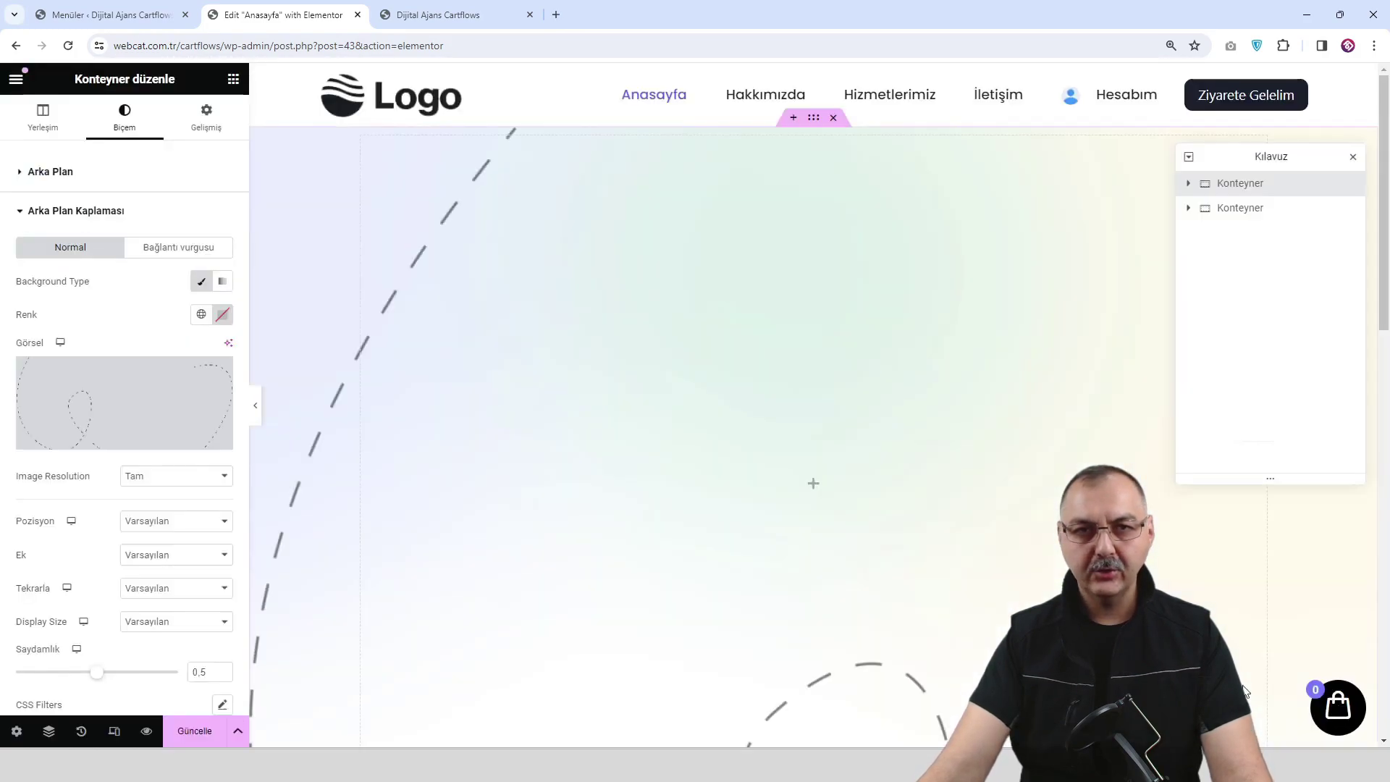
pyautogui.scroll(-2, 157, 565)
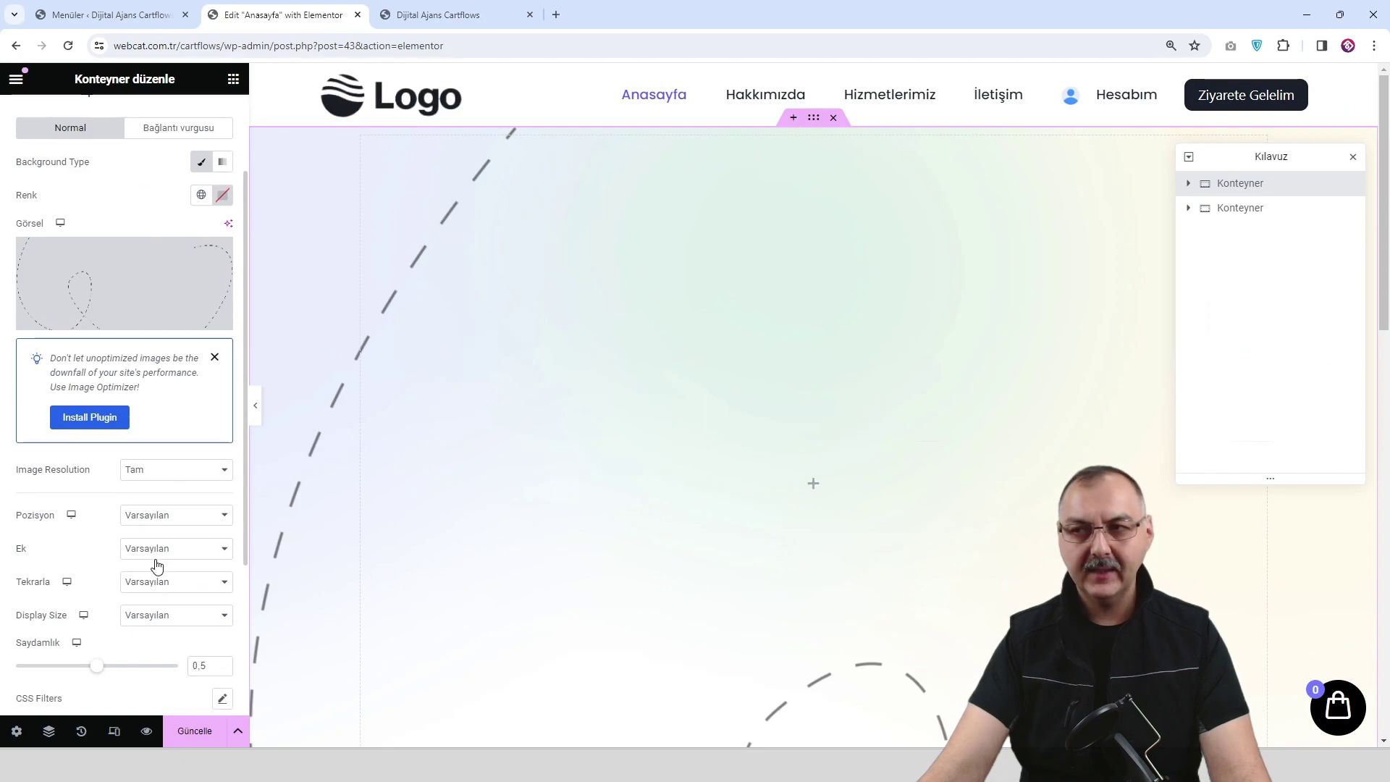
# Set the overlay to Orta Orta, Tekrarlama Yok, Doldur and 0.68 opacity, then save.
pyautogui.click(179, 521)
pyautogui.click(209, 541)
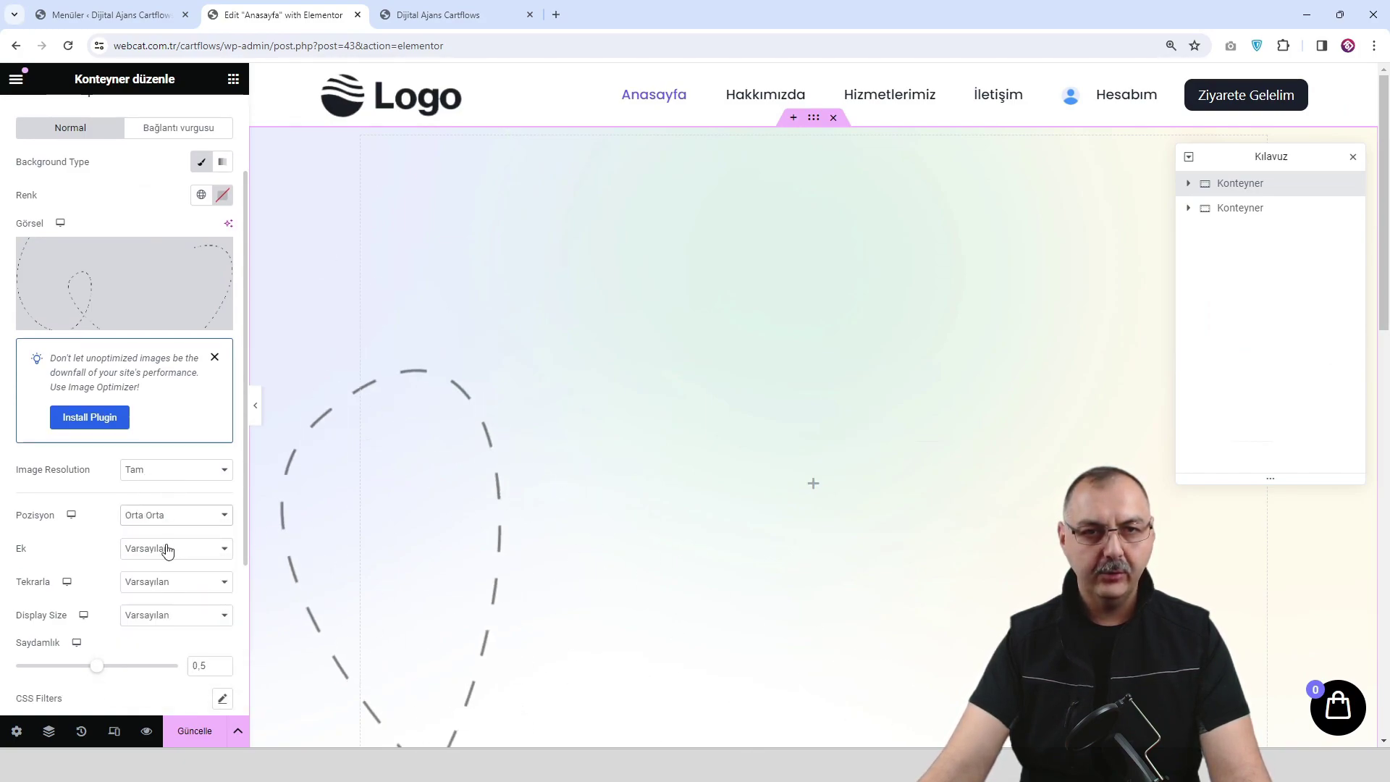
pyautogui.scroll(-1, 175, 561)
pyautogui.click(184, 558)
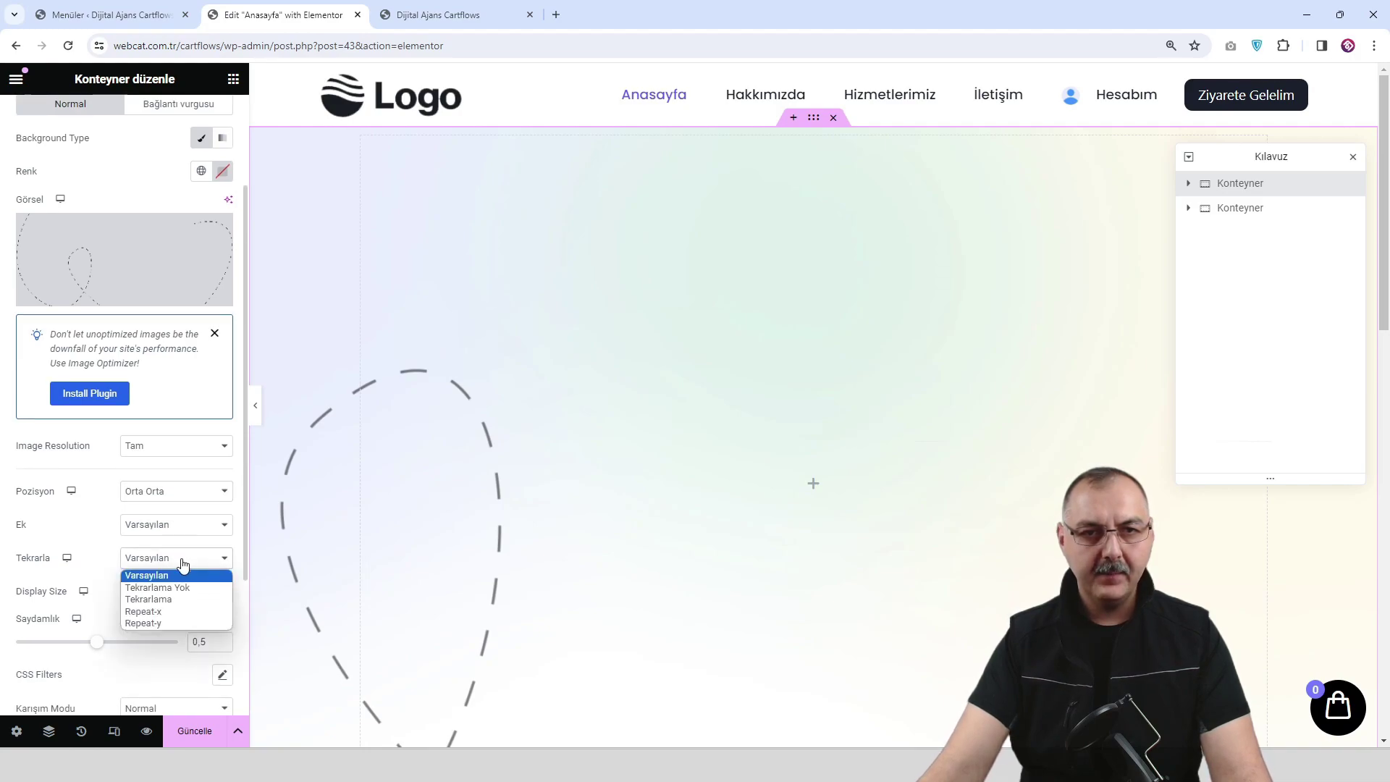
pyautogui.click(185, 584)
pyautogui.scroll(-1, 179, 585)
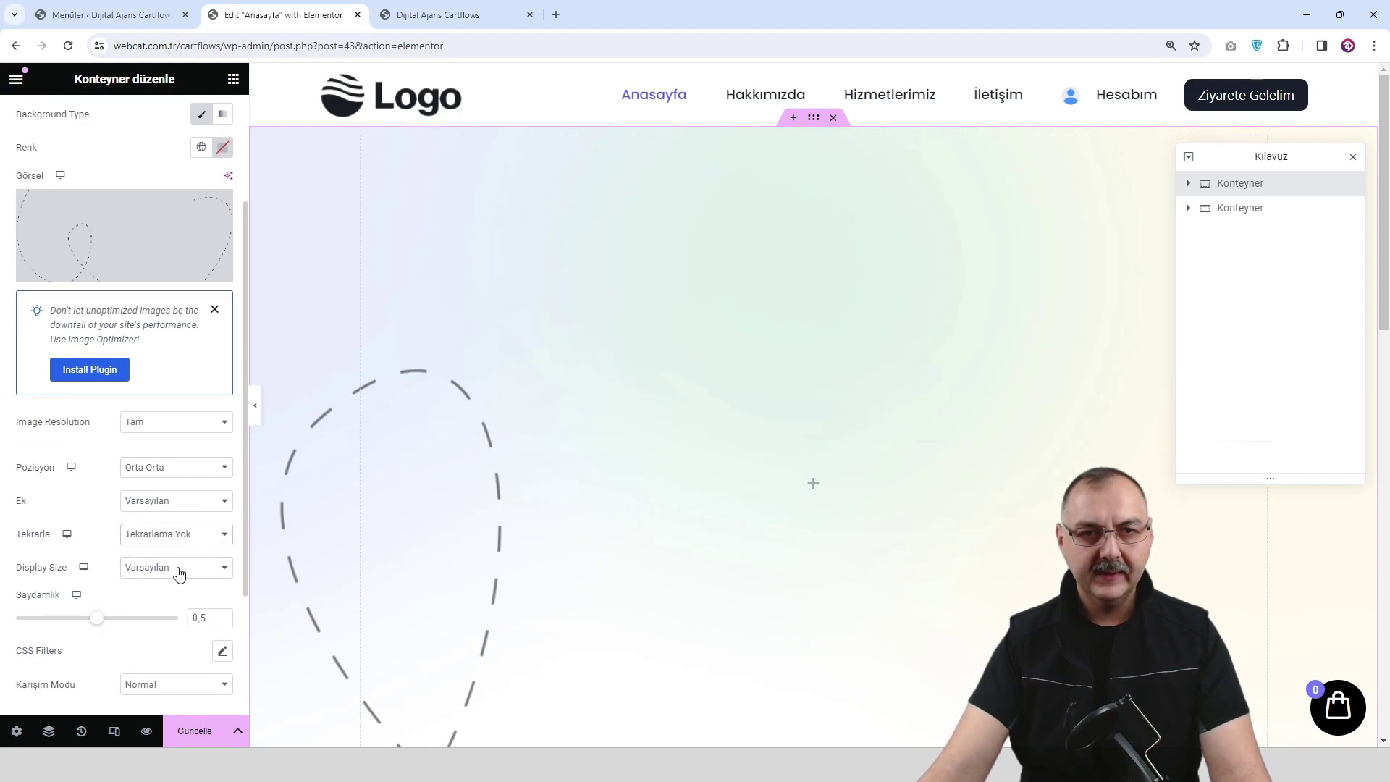
pyautogui.click(179, 573)
pyautogui.click(177, 619)
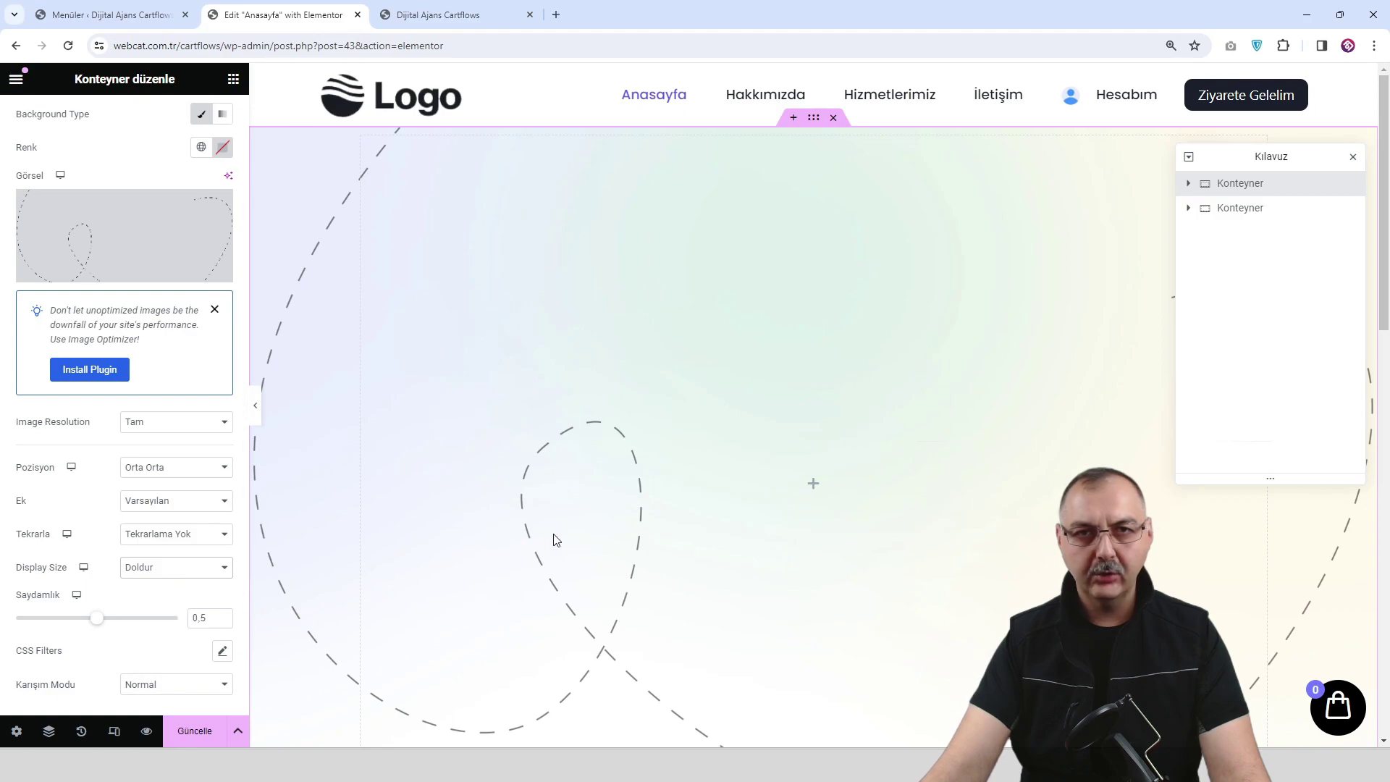
pyautogui.scroll(-2, 145, 514)
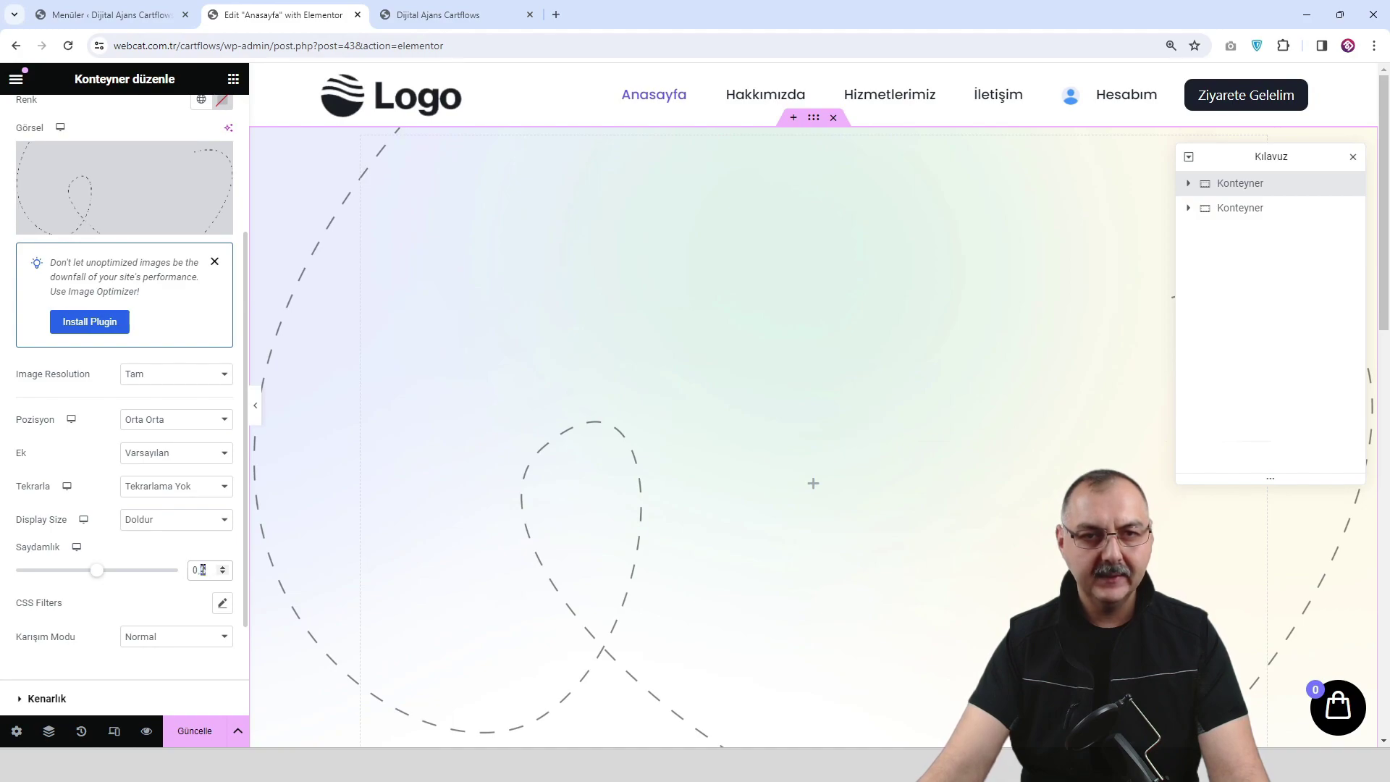
pyautogui.write('678')
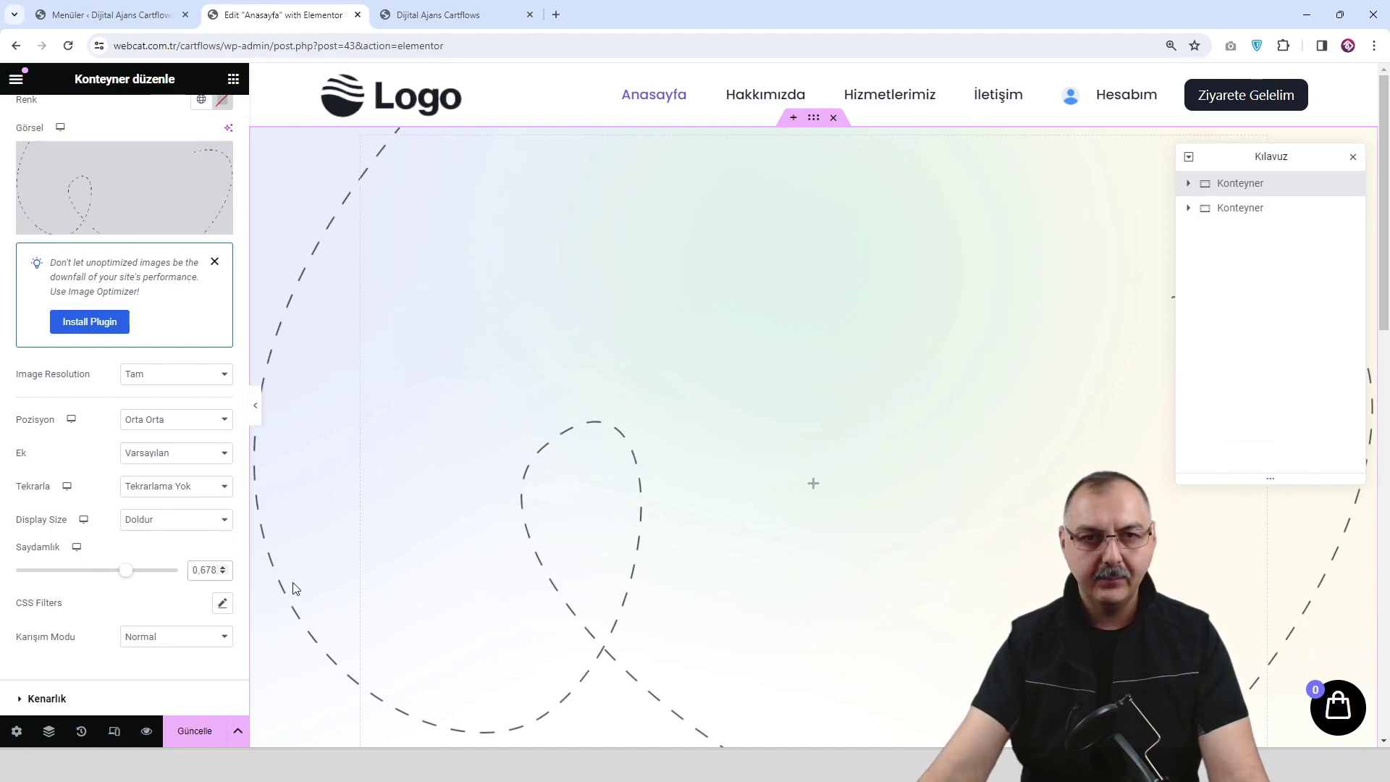
pyautogui.write('8')
pyautogui.click(202, 732)
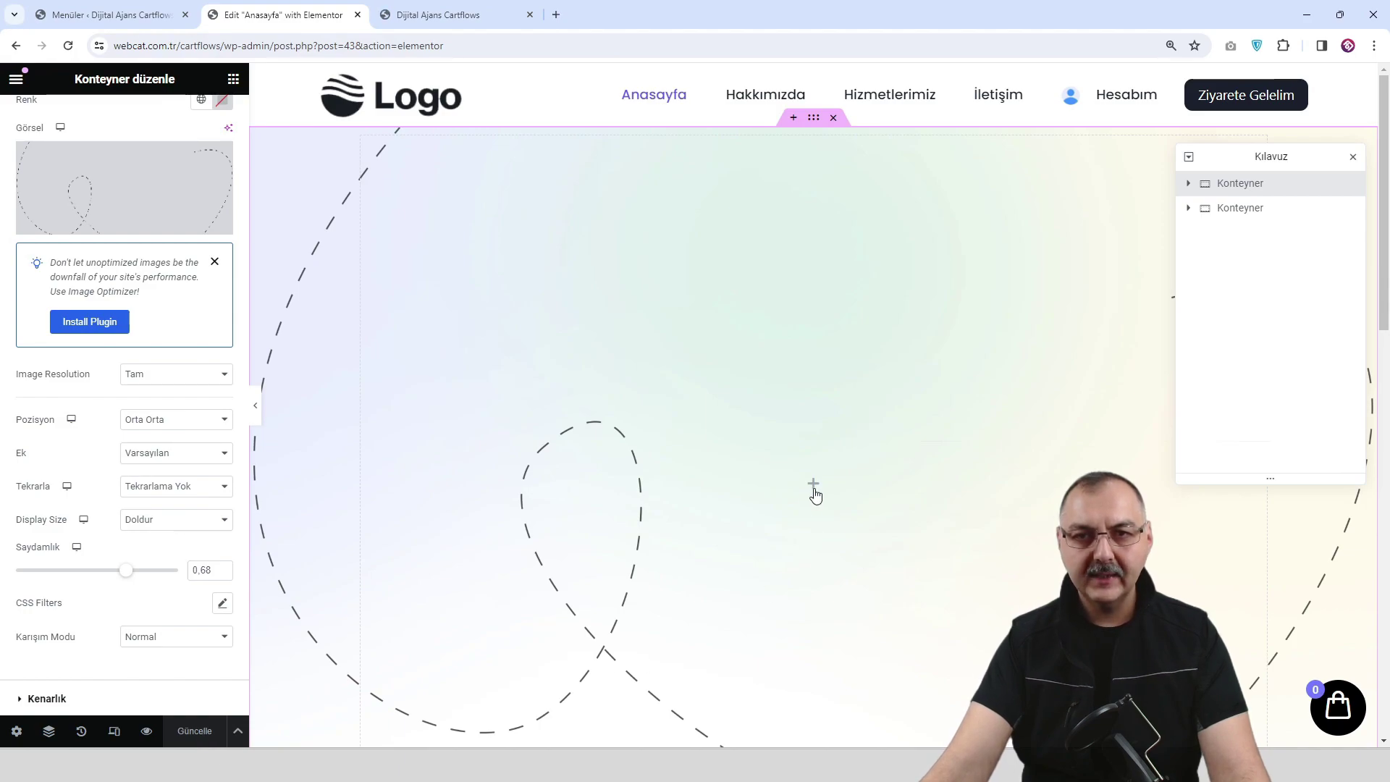
# Nest two Konteyner widgets in the hero and drop a Başlık heading into the innermost one.
pyautogui.moveTo(66, 327); pyautogui.dragTo(822, 488)
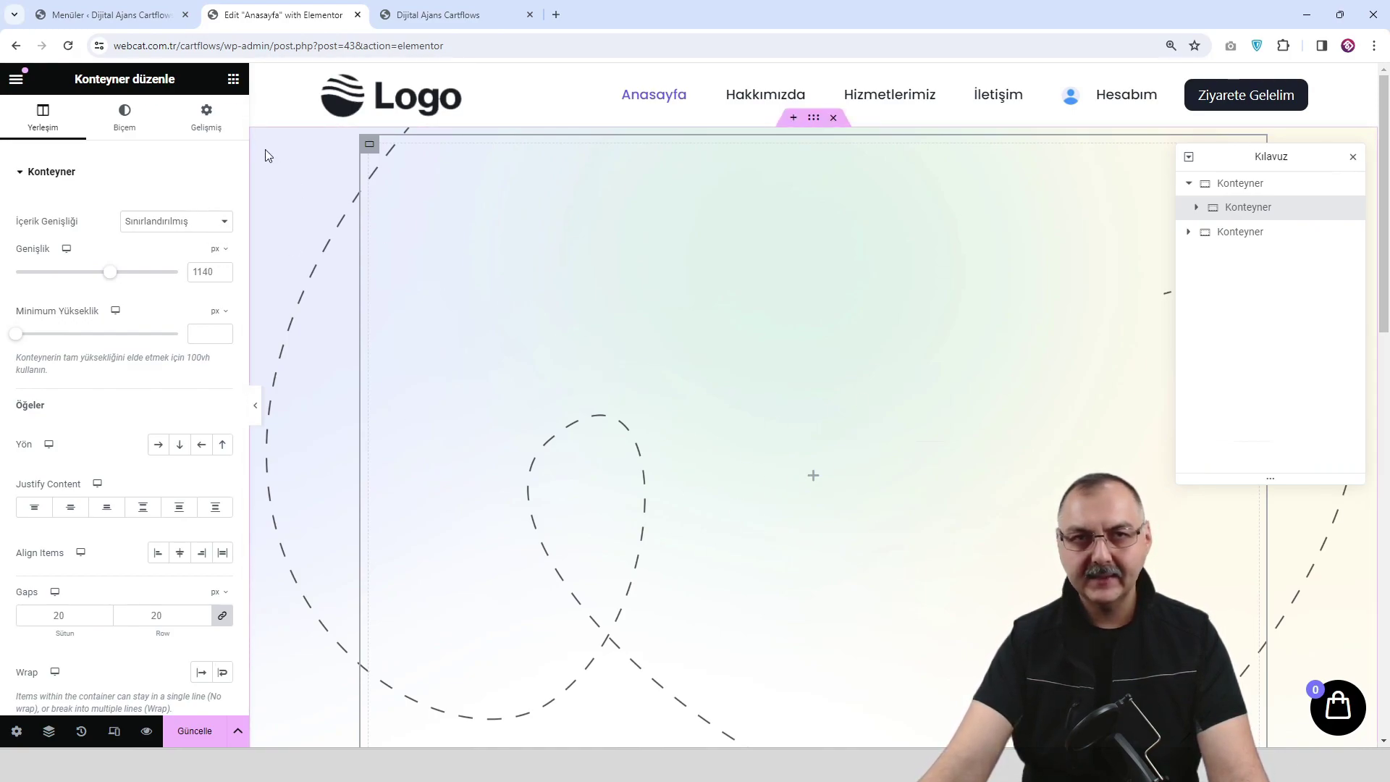
pyautogui.click(233, 78)
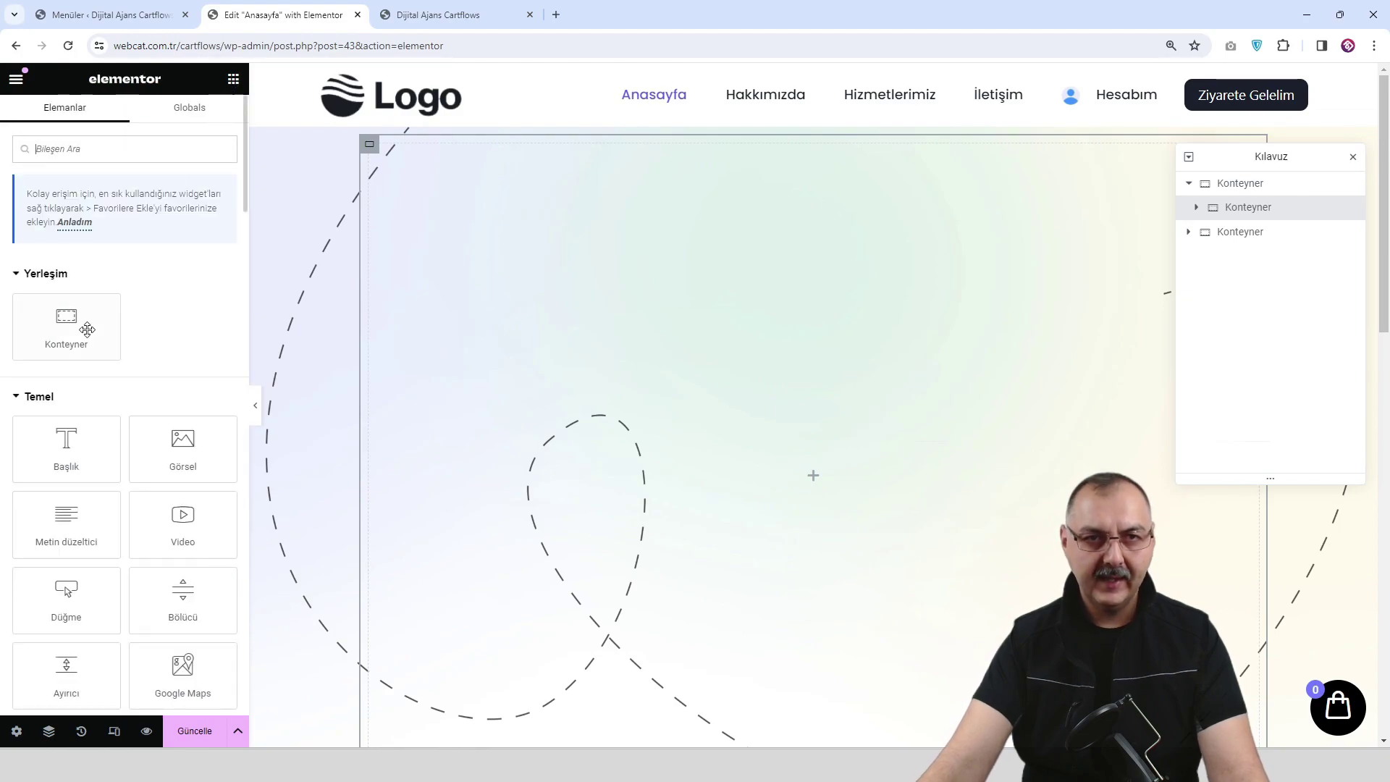
pyautogui.moveTo(71, 330); pyautogui.dragTo(872, 483)
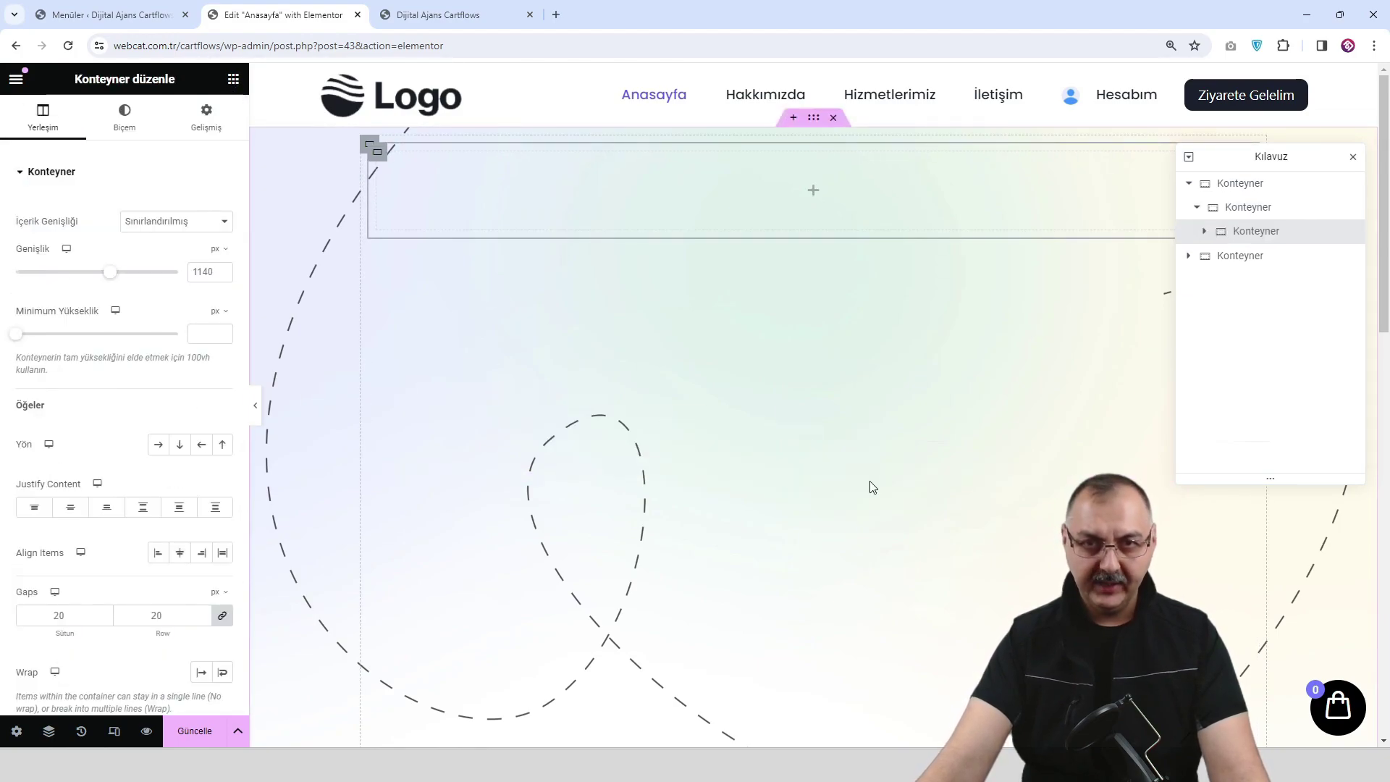
pyautogui.click(1239, 259)
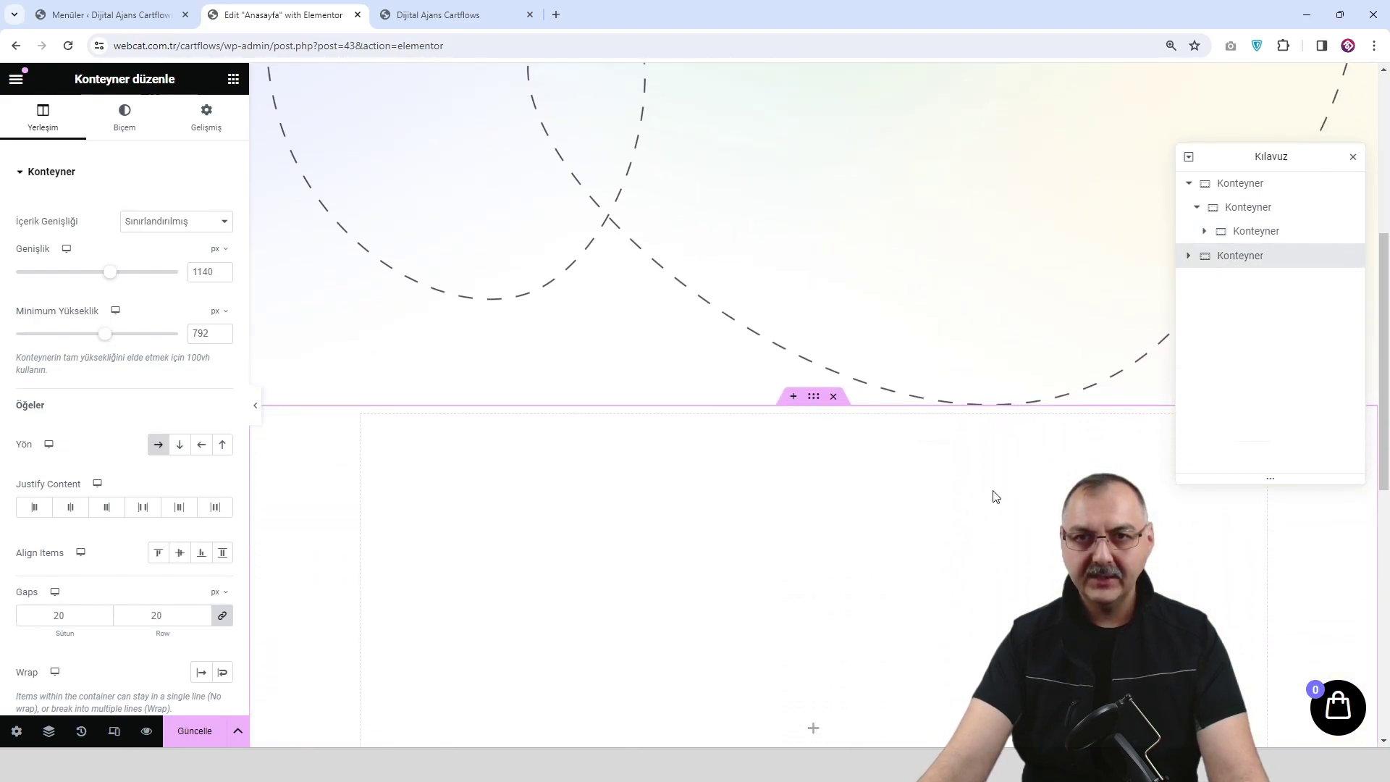
pyautogui.click(1250, 233)
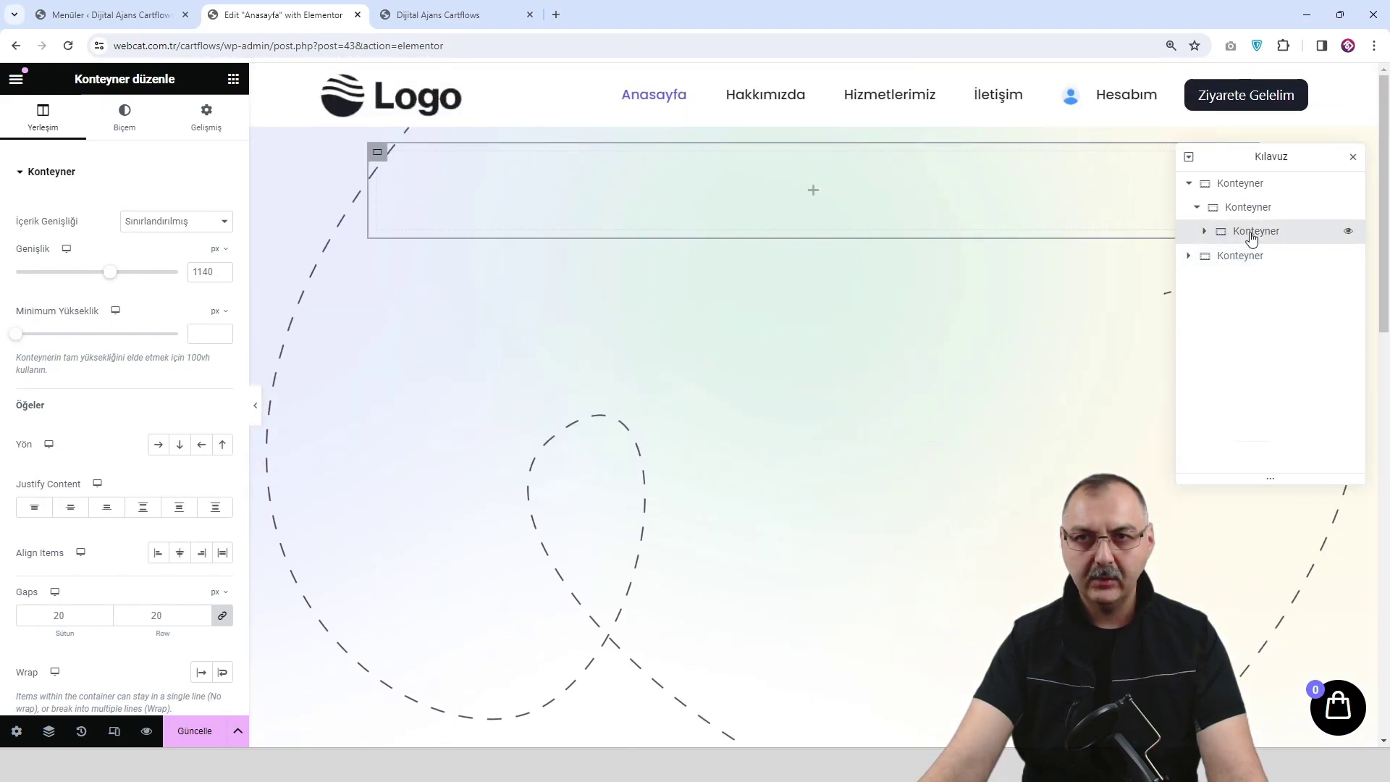
pyautogui.click(1203, 231)
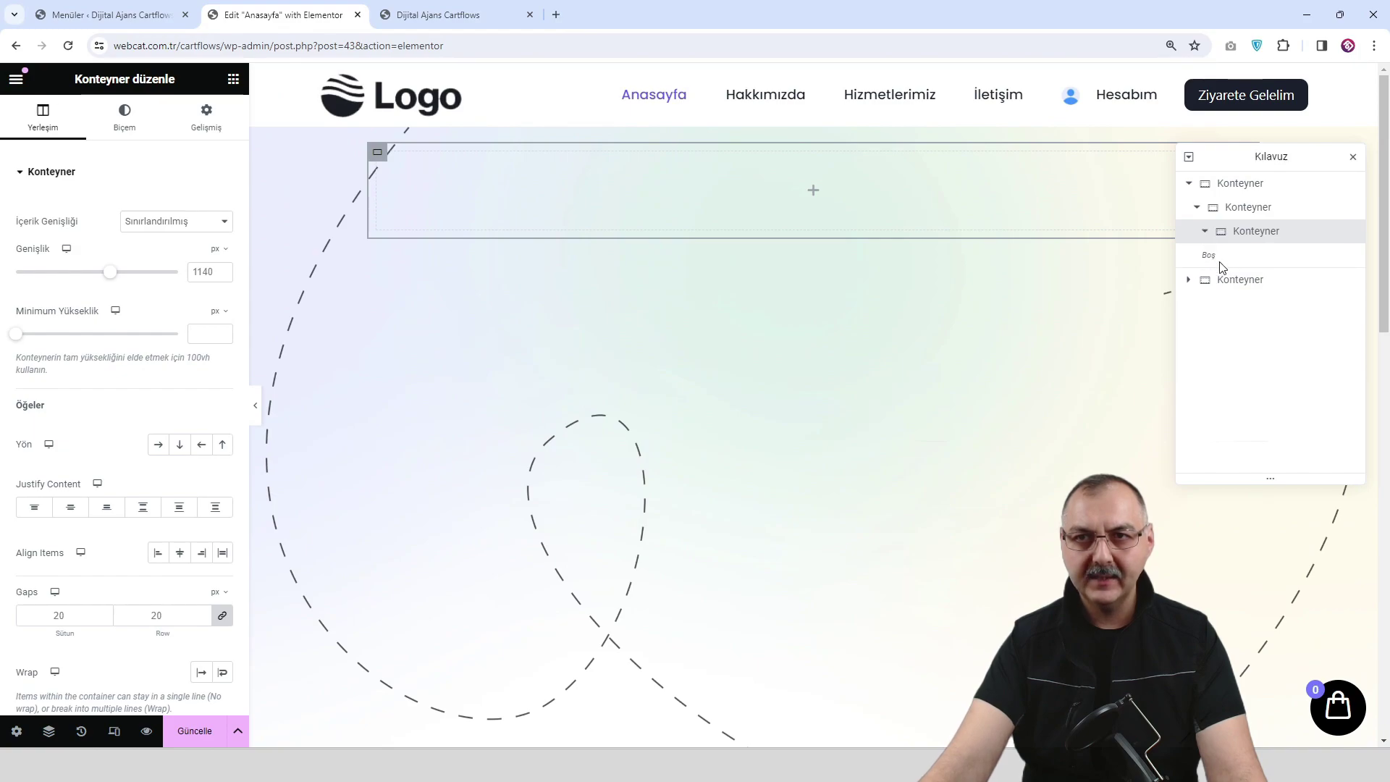
pyautogui.click(816, 193)
pyautogui.moveTo(75, 440); pyautogui.dragTo(863, 202)
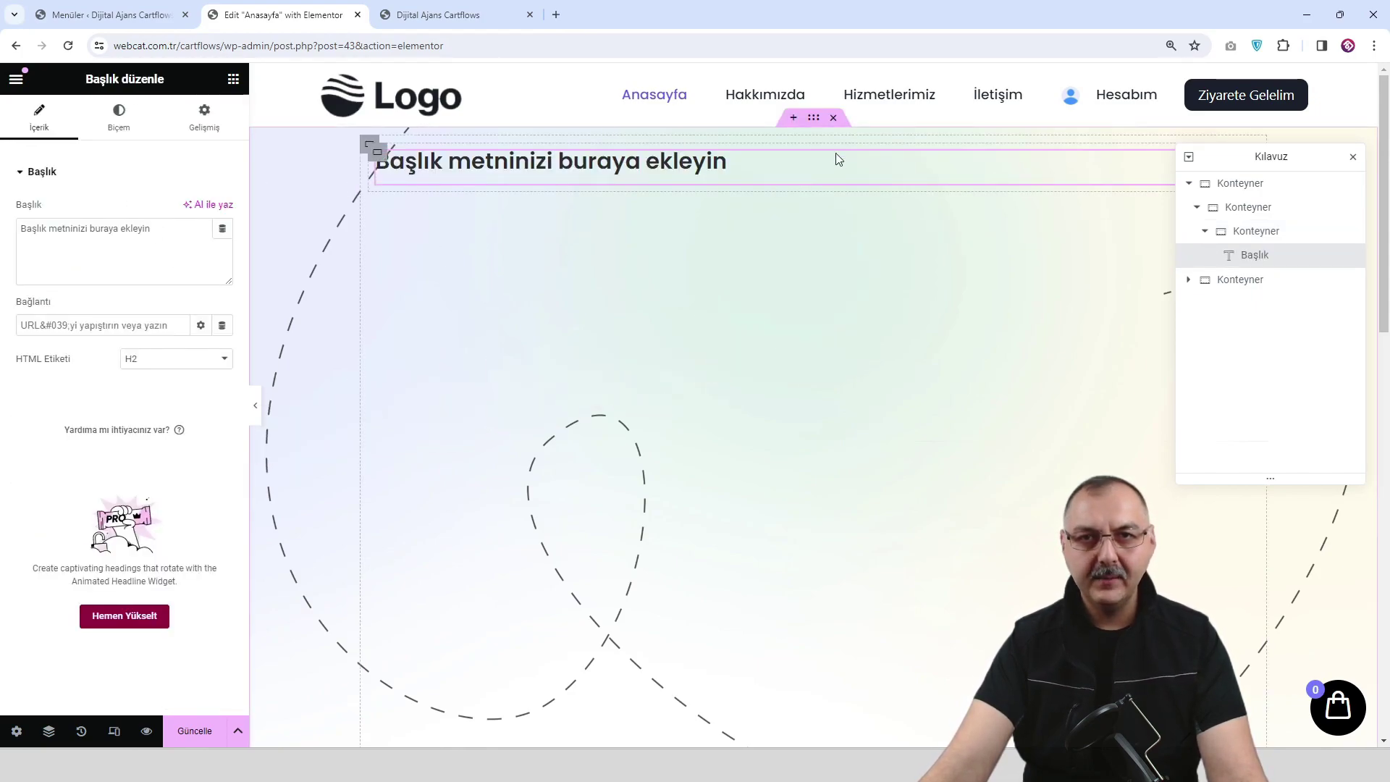
# Centre the heading within its container and duplicate it.
pyautogui.click(1259, 233)
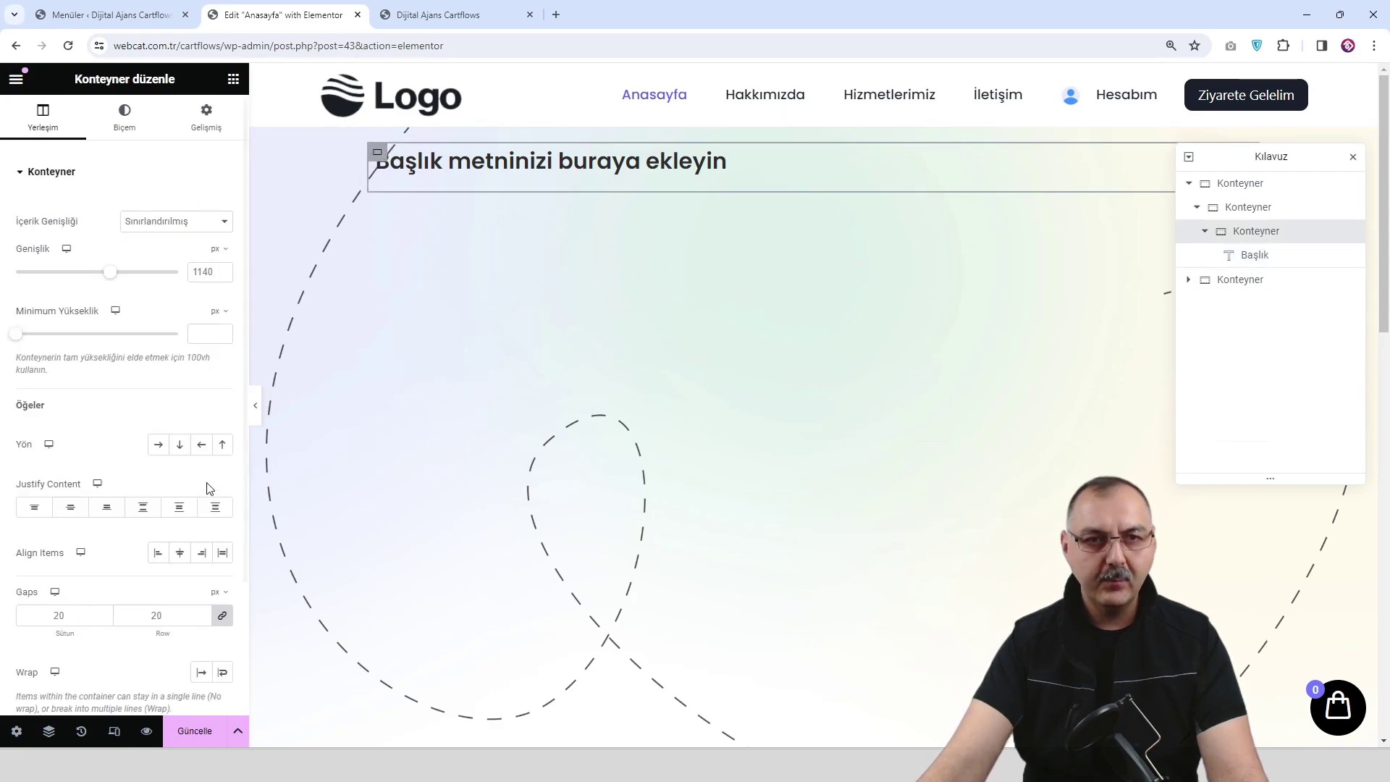
pyautogui.click(72, 508)
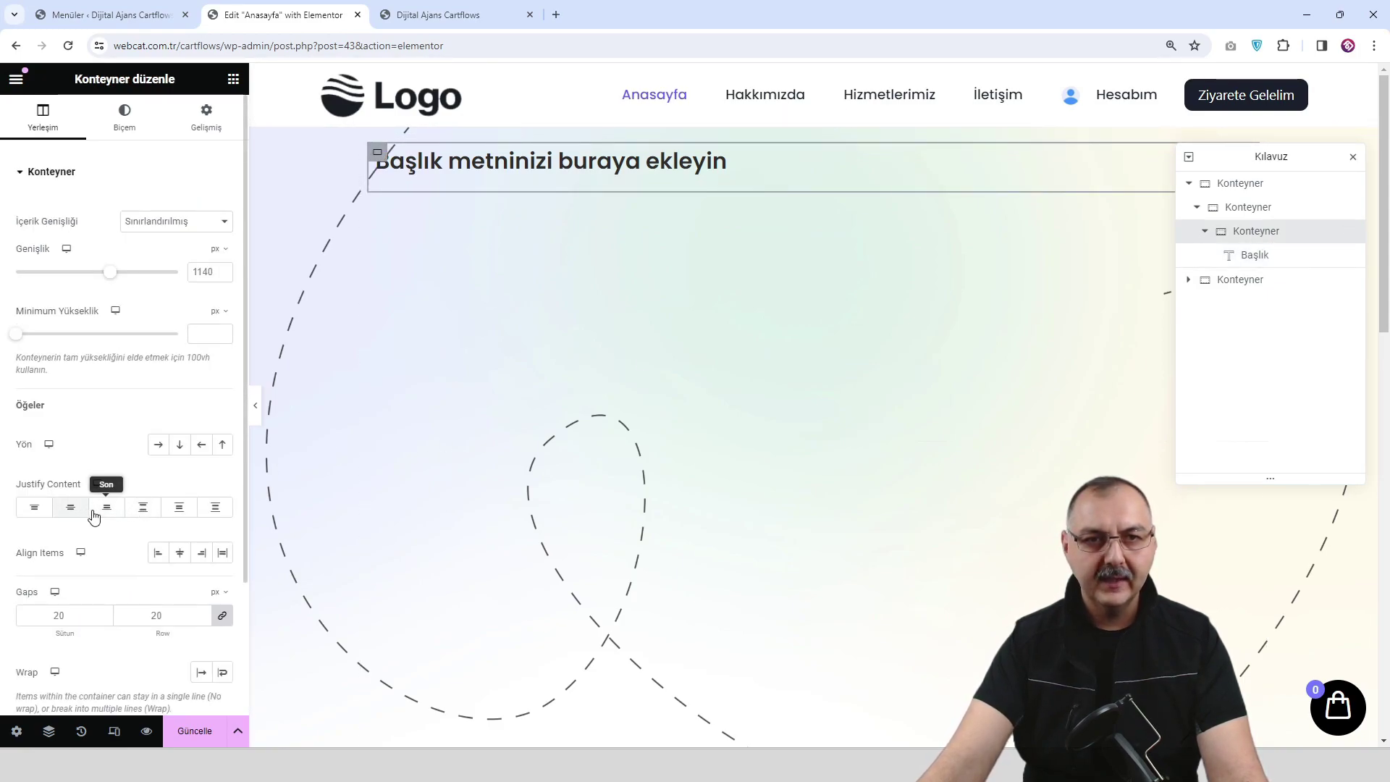
pyautogui.click(180, 553)
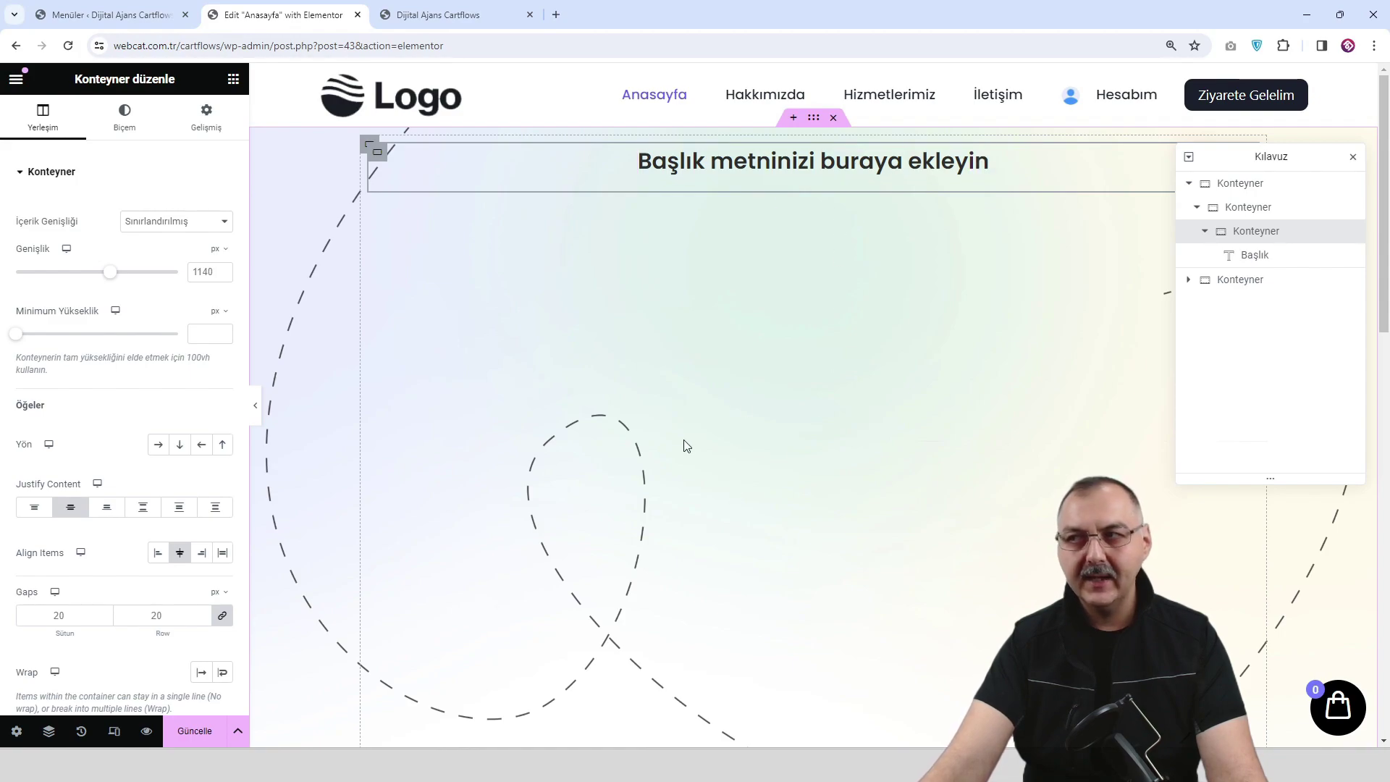
pyautogui.rightClick(812, 168)
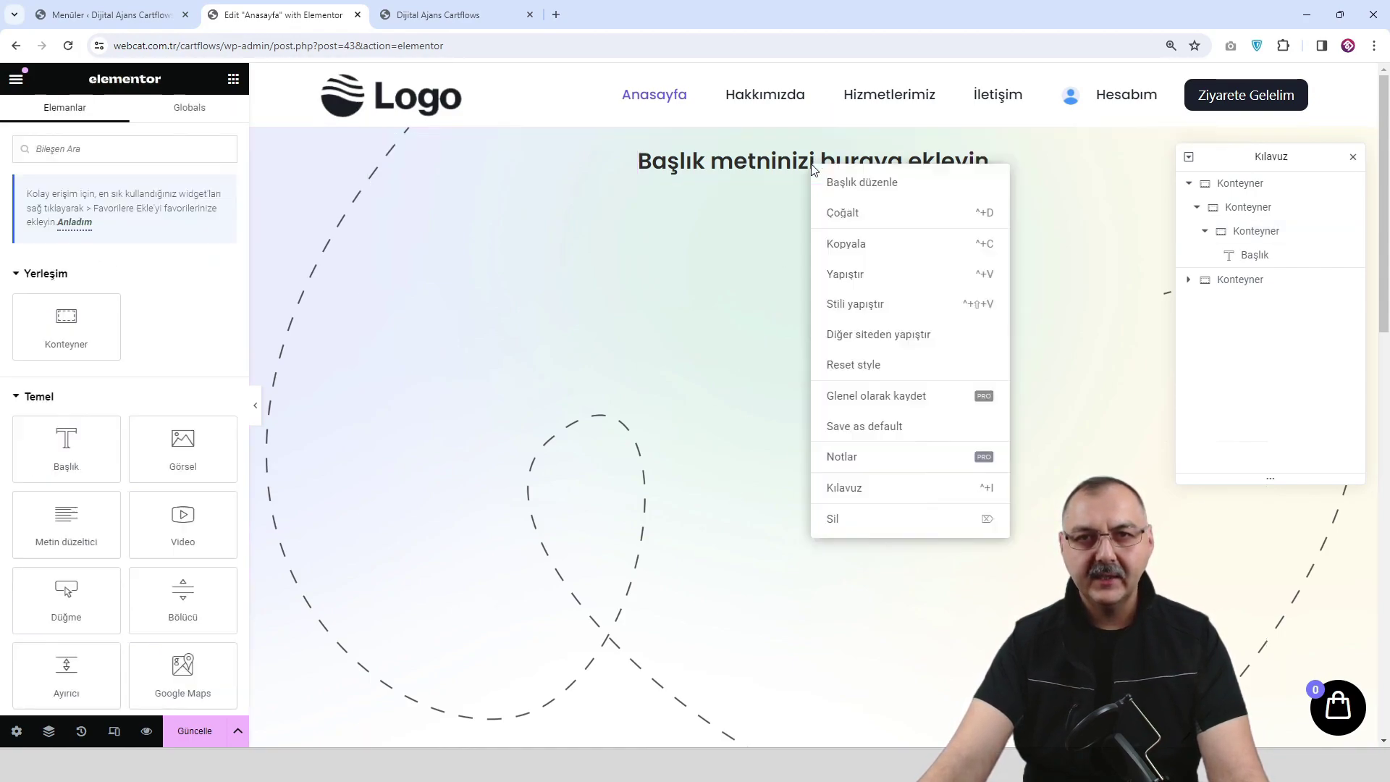
pyautogui.click(852, 220)
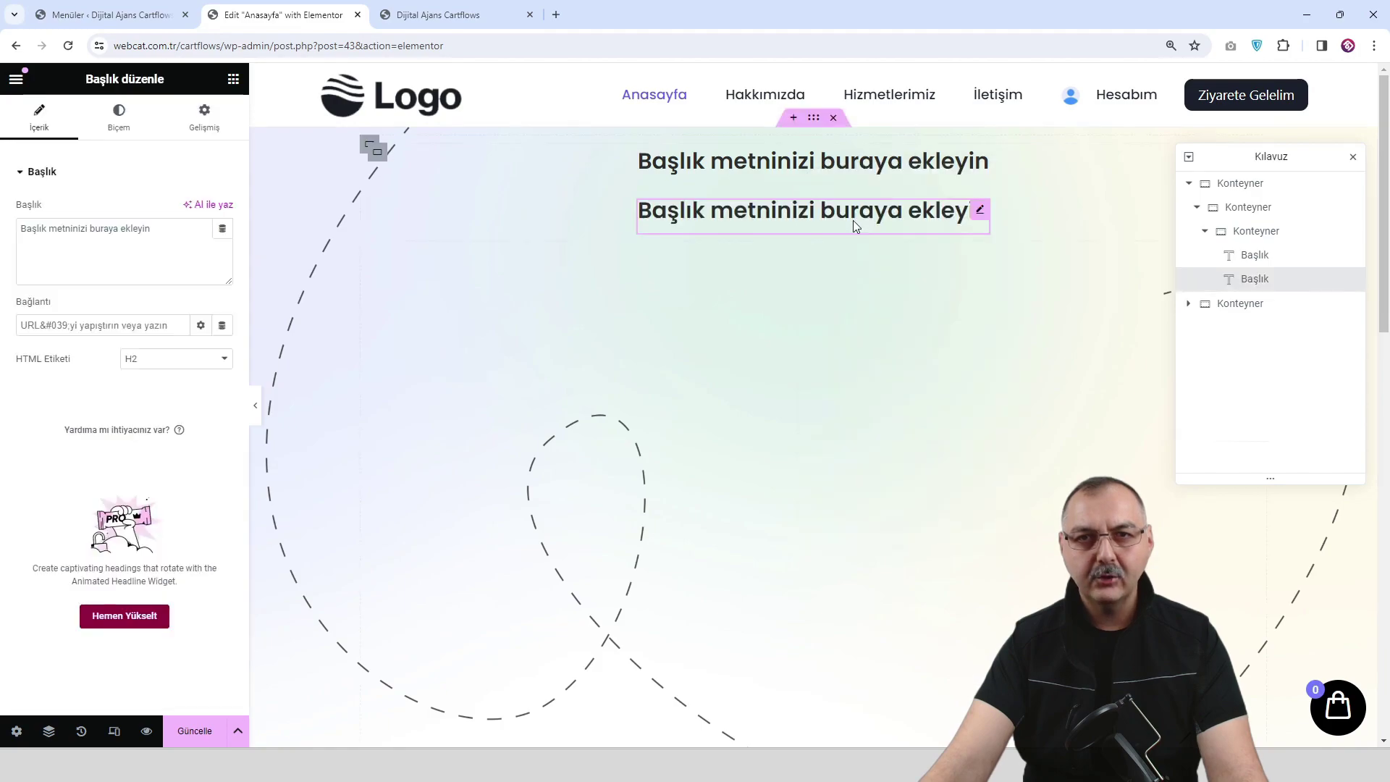
# Retitle the two headings 'Dijital Medya' and 'Ajansı'.
pyautogui.click(888, 167)
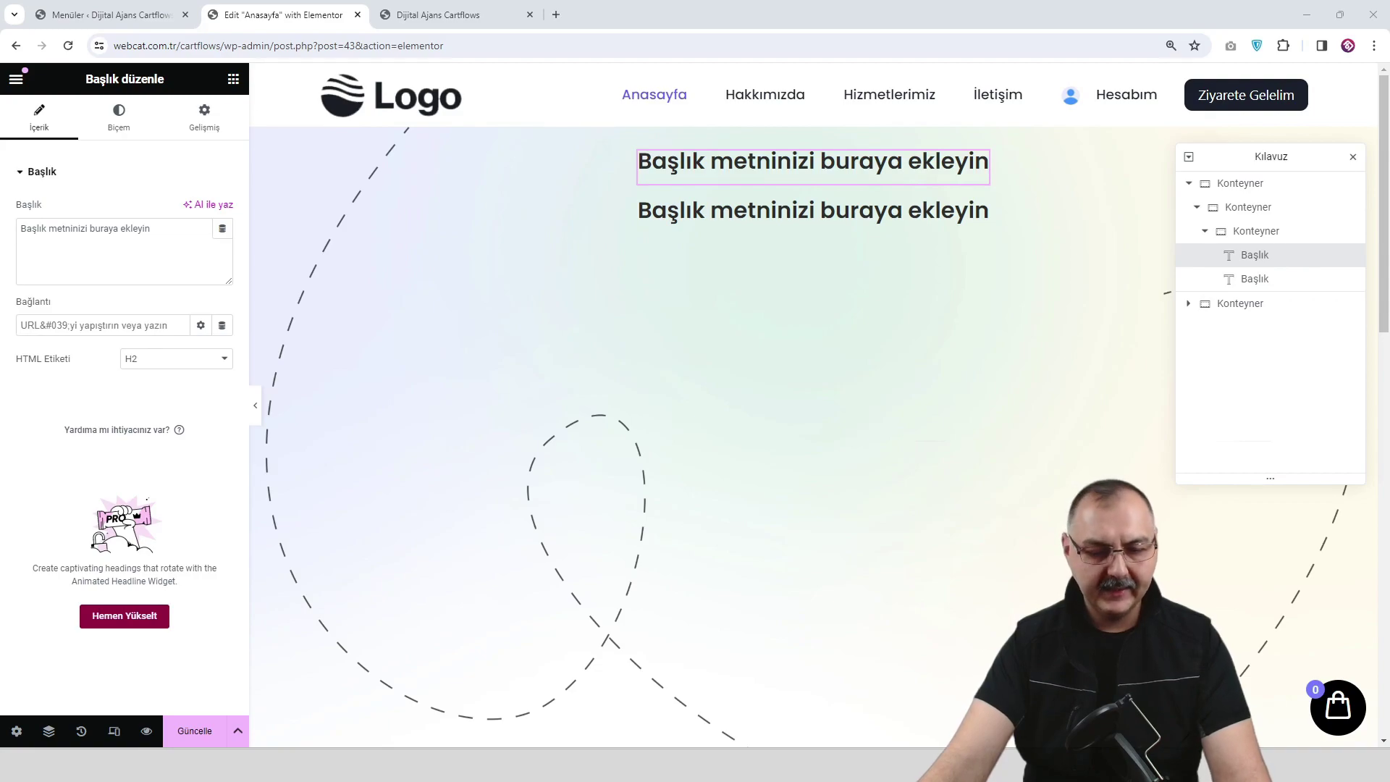
pyautogui.tripleClick(166, 246)
pyautogui.write('Dijital Medya')
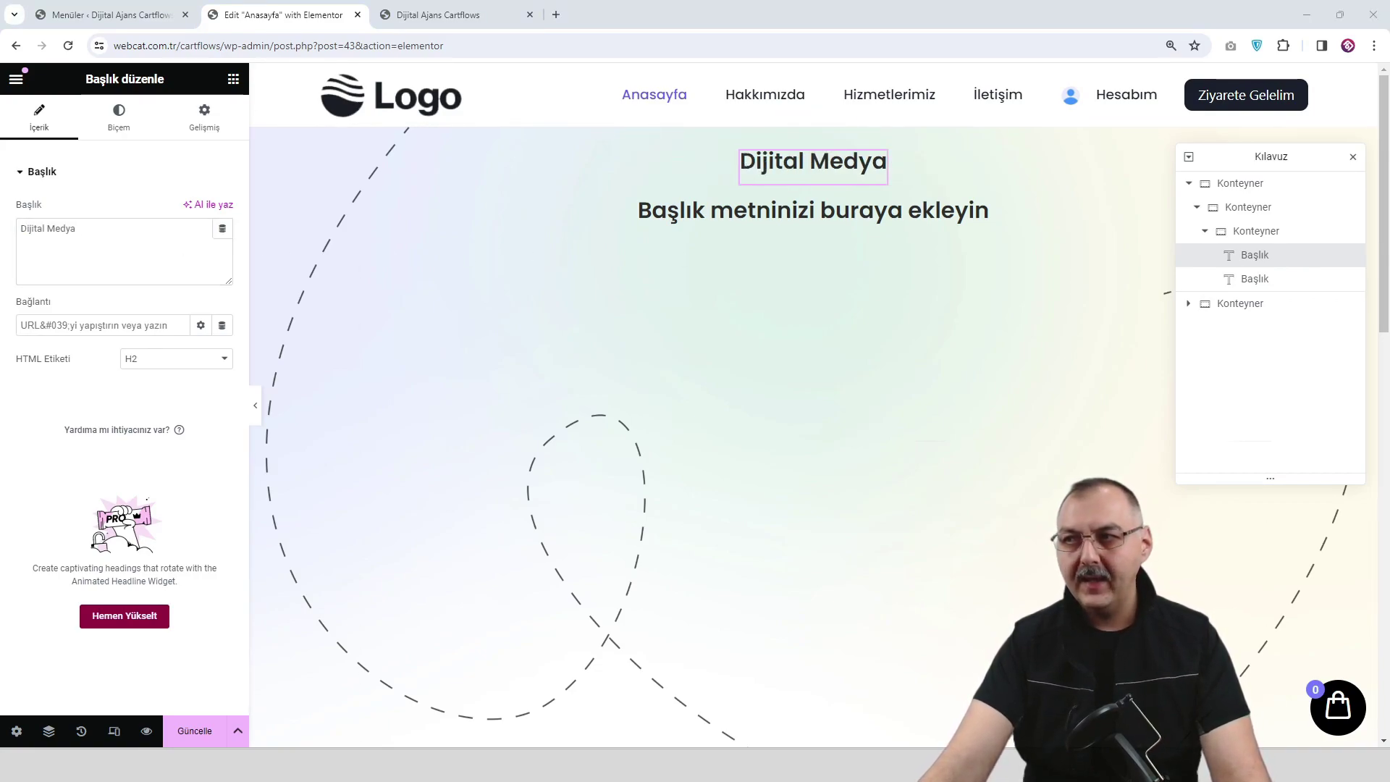
pyautogui.click(840, 230)
pyautogui.doubleClick(142, 232)
pyautogui.tripleClick(142, 235)
pyautogui.write('Aja')
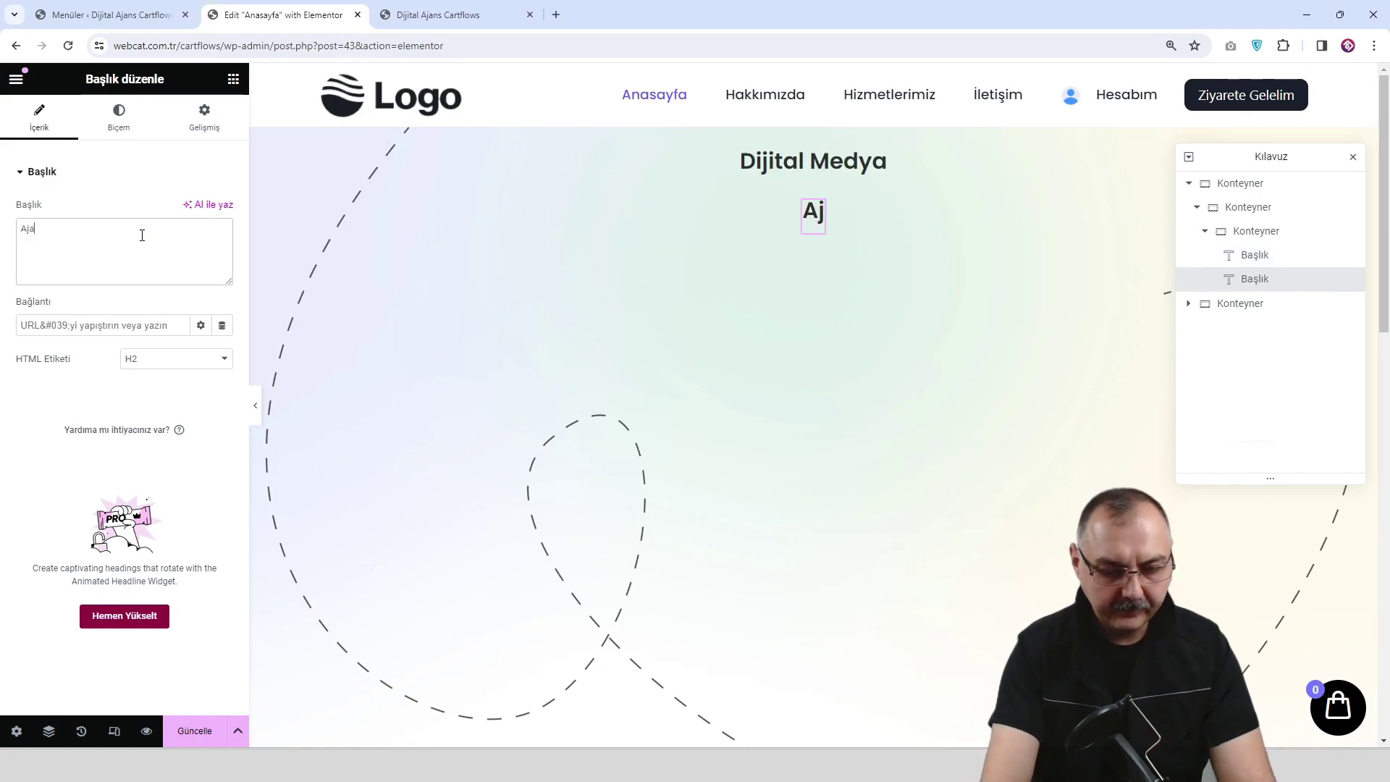
pyautogui.write('nsı')
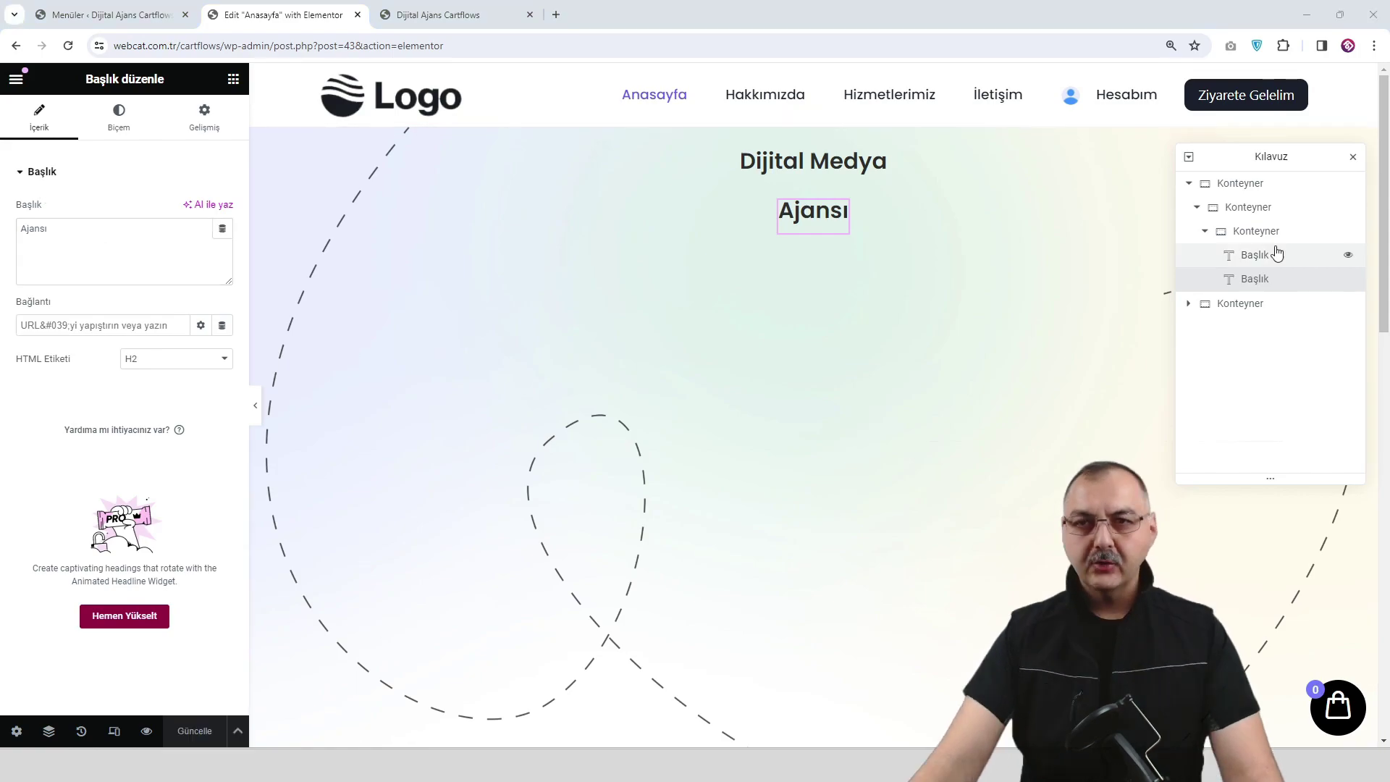
pyautogui.click(1265, 233)
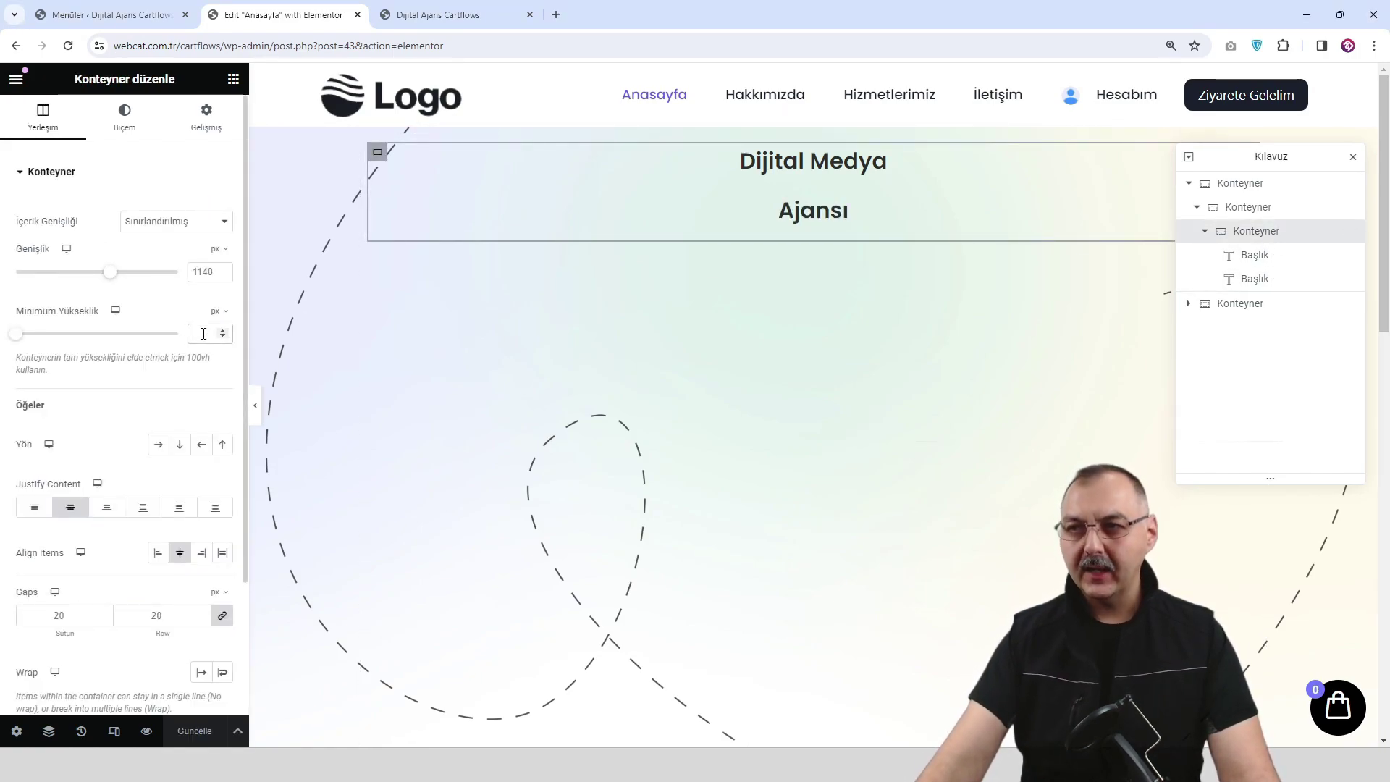
# Give the heading container a 438 px minimum height and save the page.
pyautogui.write('438')
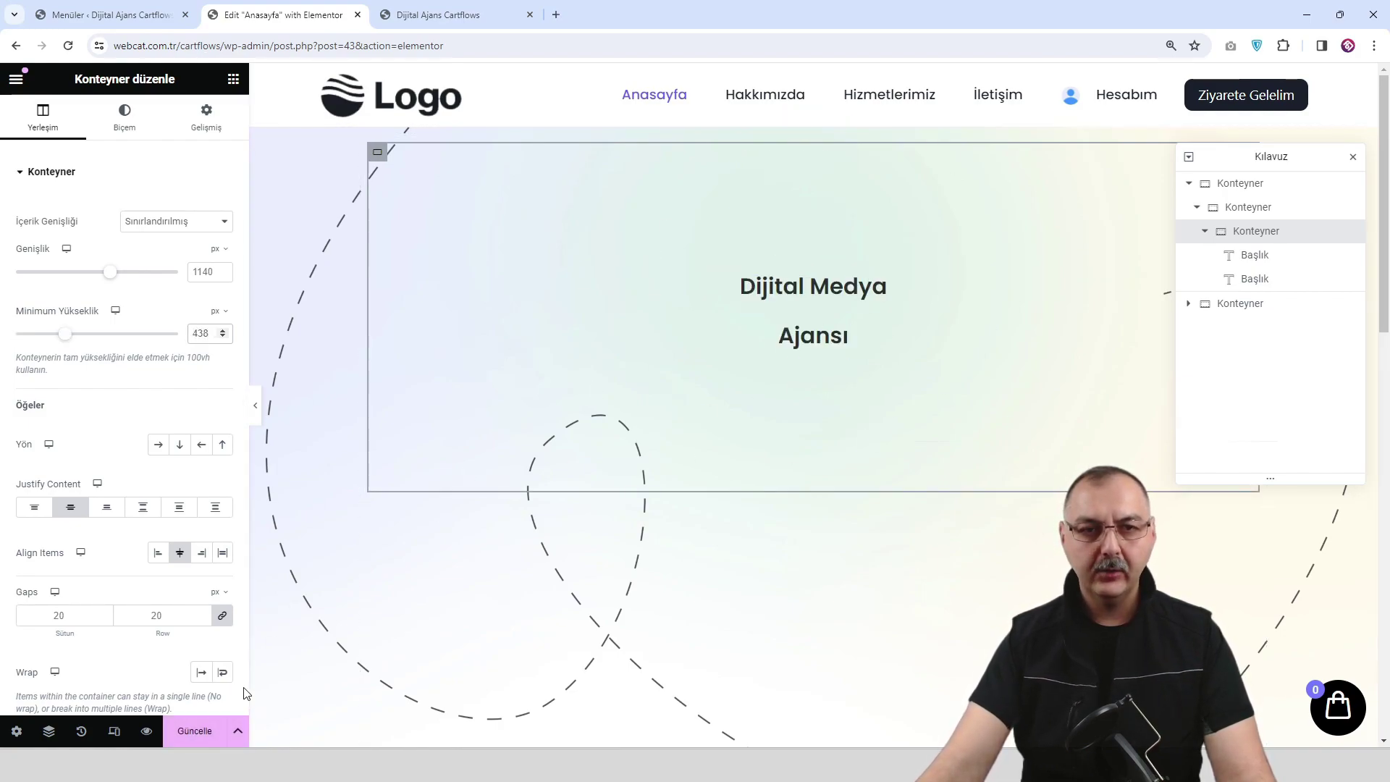
pyautogui.click(197, 733)
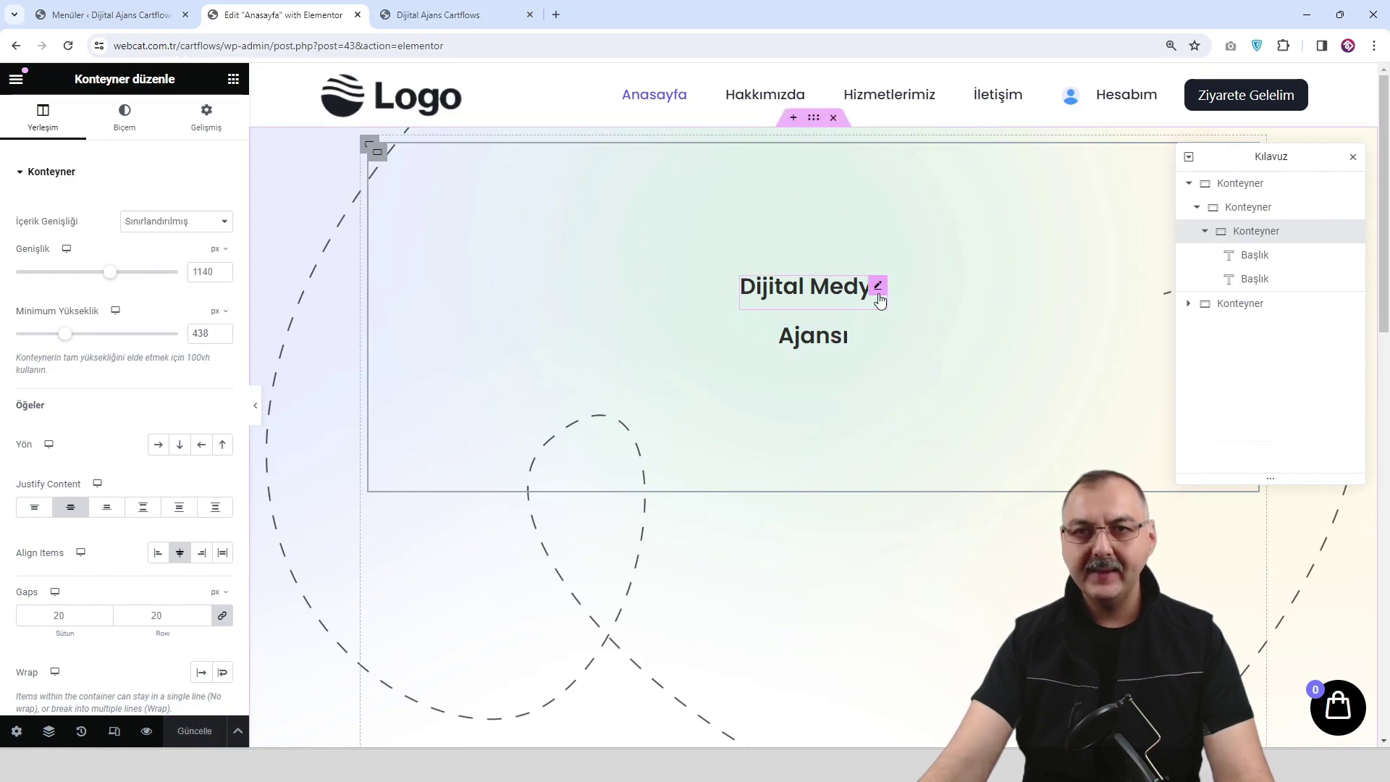
pyautogui.click(878, 285)
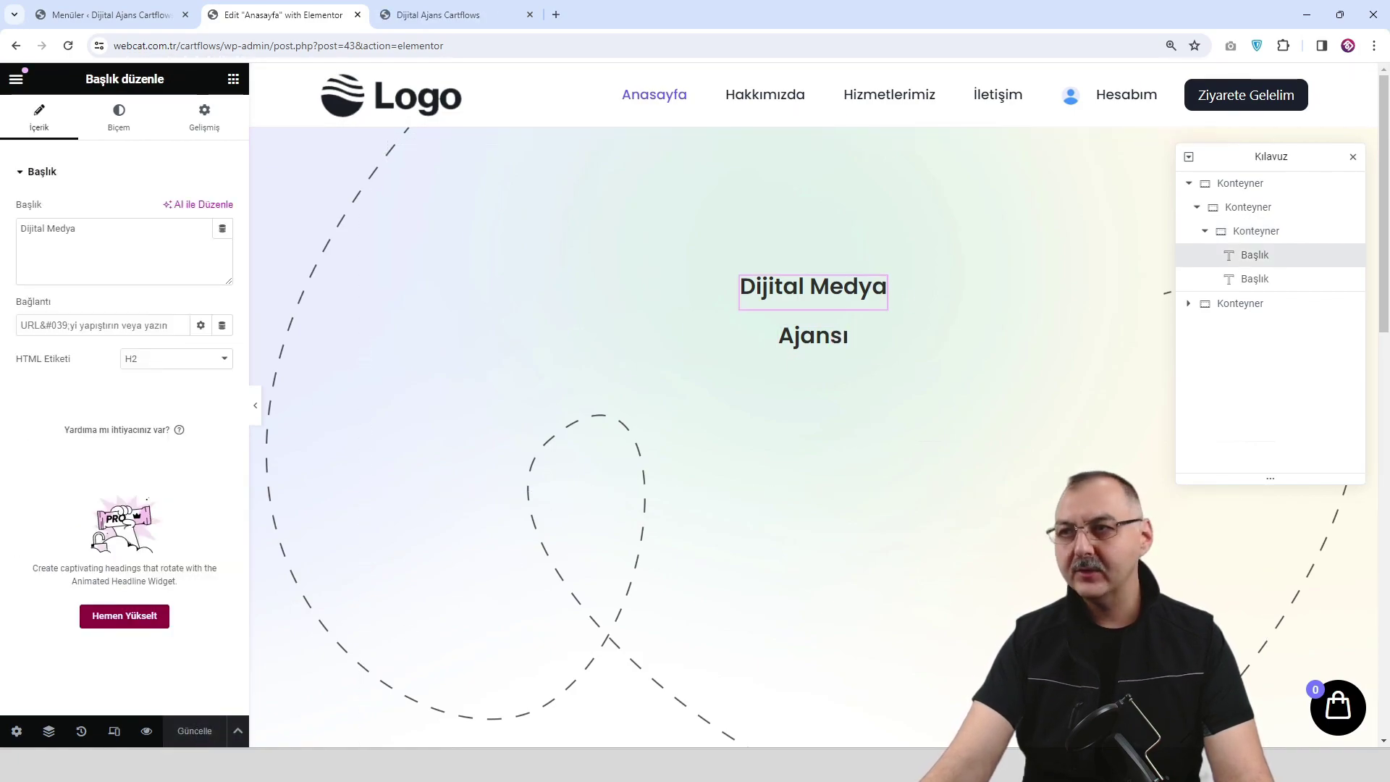
# Set the Dijital Medya heading's typography size to 62.
pyautogui.click(118, 116)
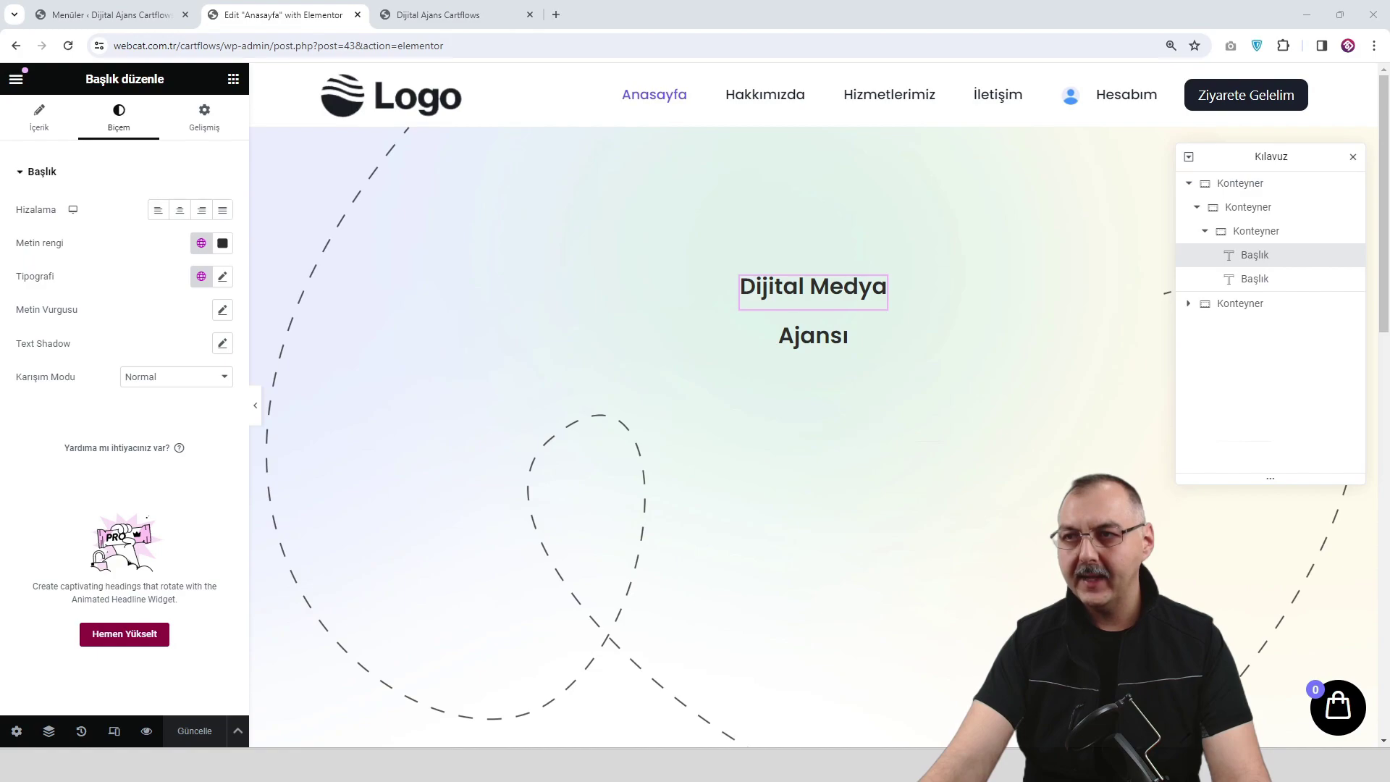
pyautogui.click(222, 276)
pyautogui.click(193, 400)
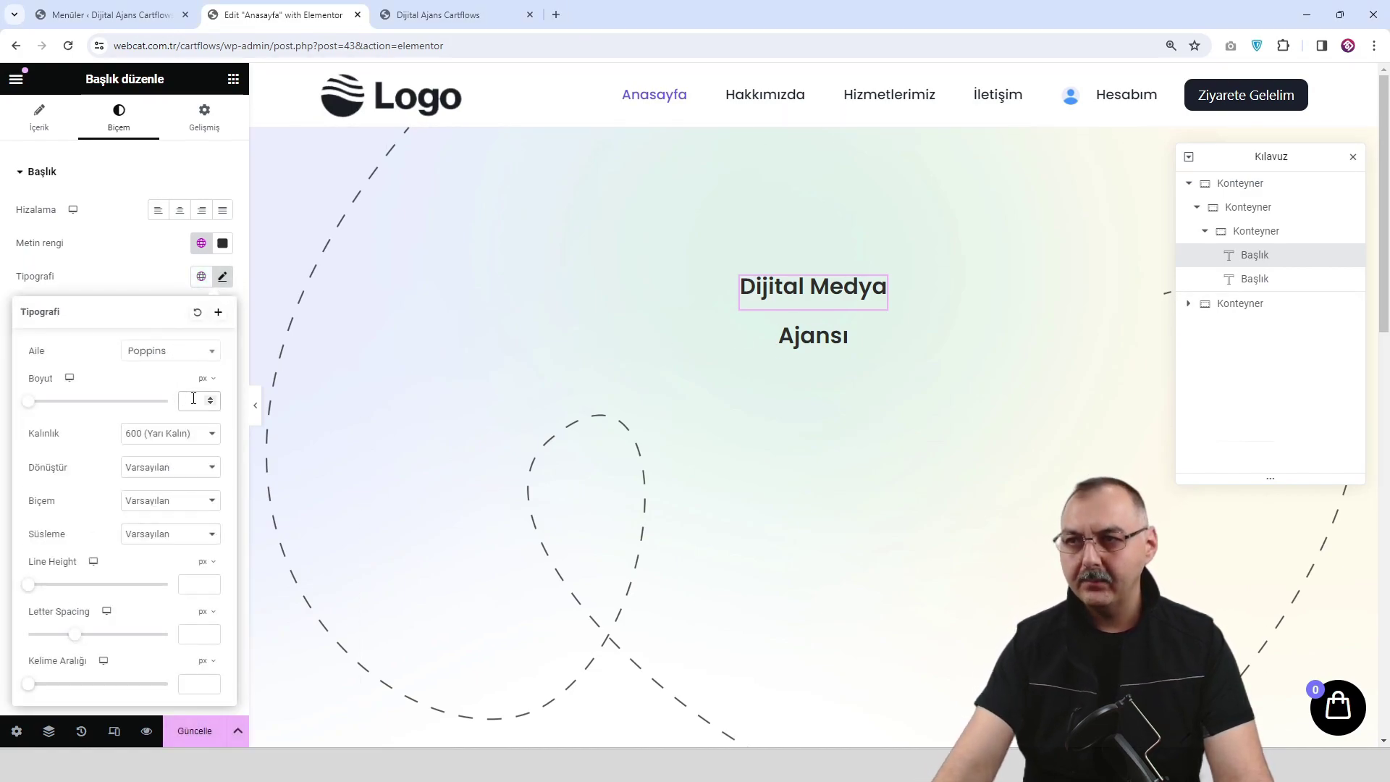
pyautogui.write('62')
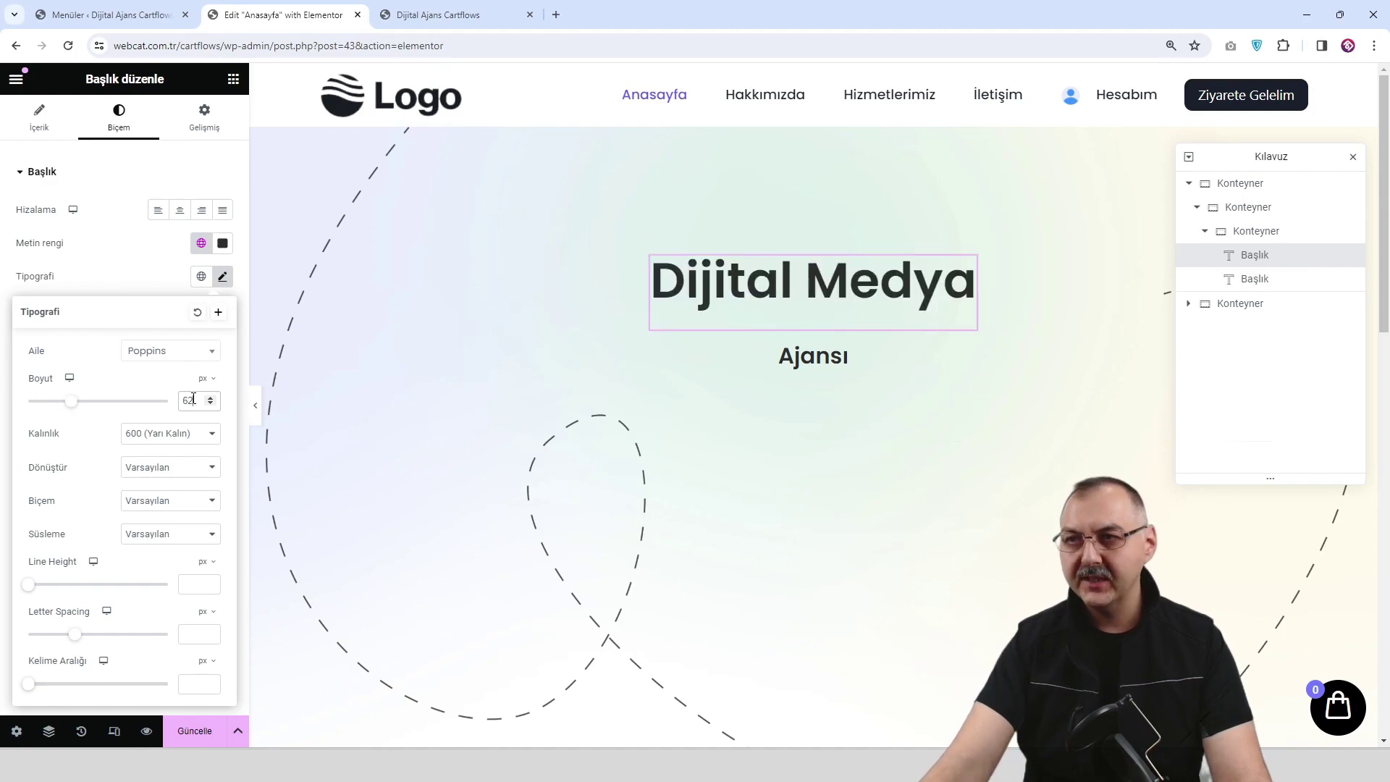
pyautogui.click(175, 265)
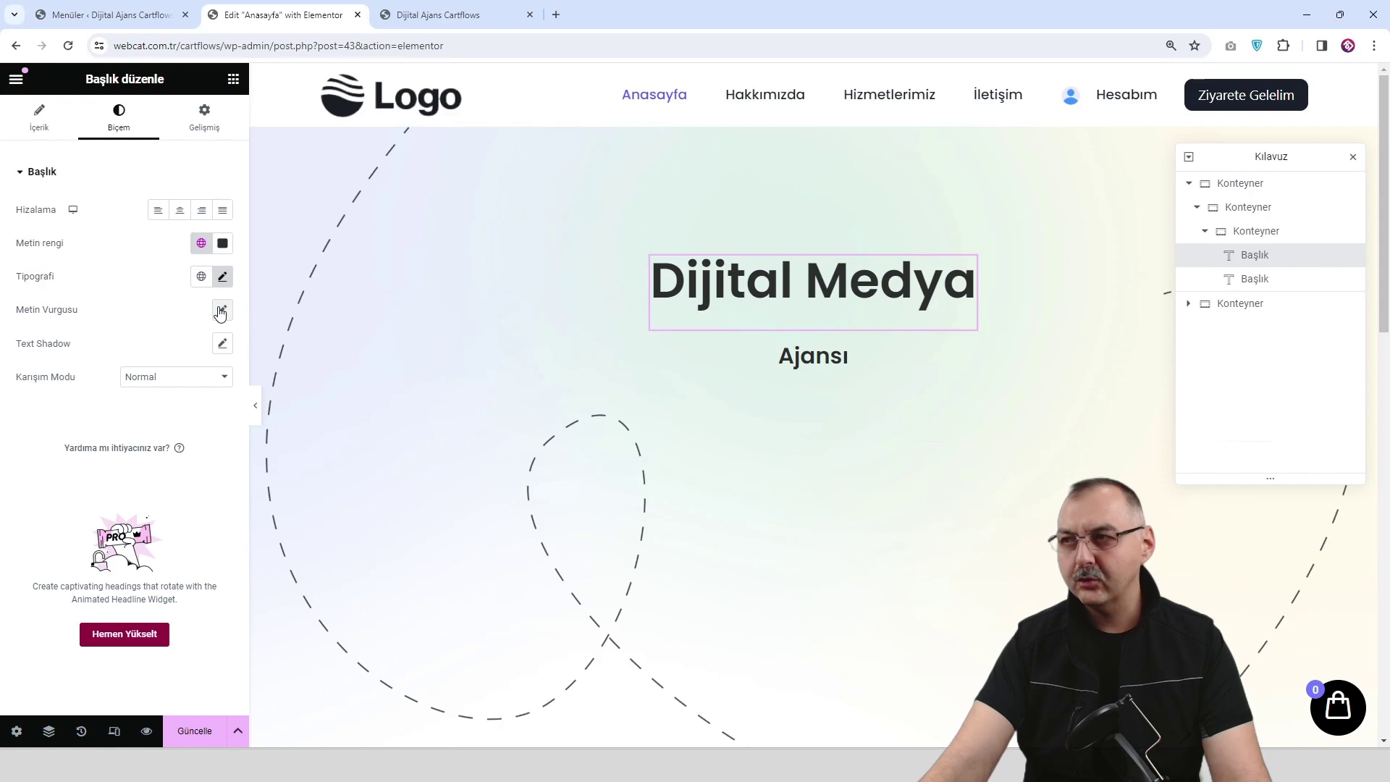
# Copy the Dijital Medya heading's style and paste it onto the Ajansı heading.
pyautogui.rightClick(753, 299)
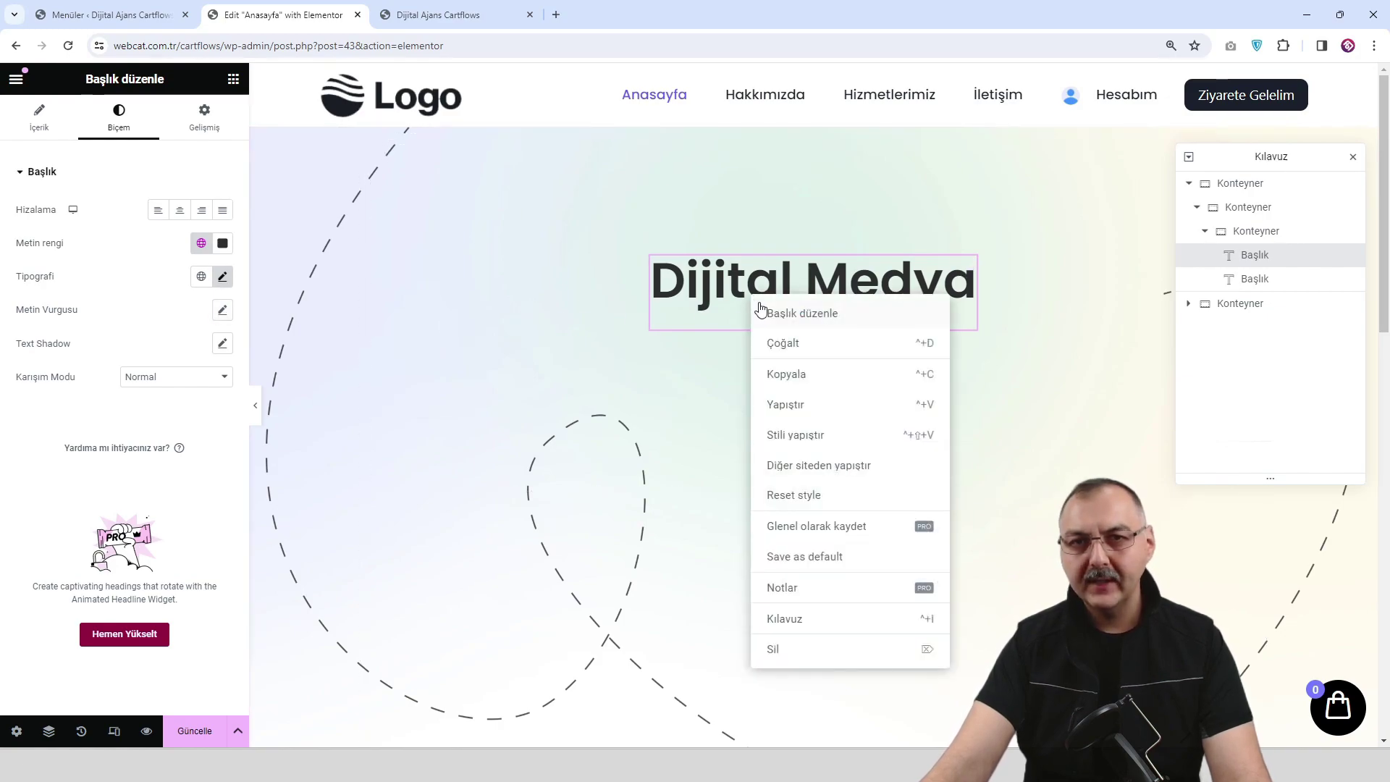
pyautogui.click(810, 369)
pyautogui.rightClick(810, 368)
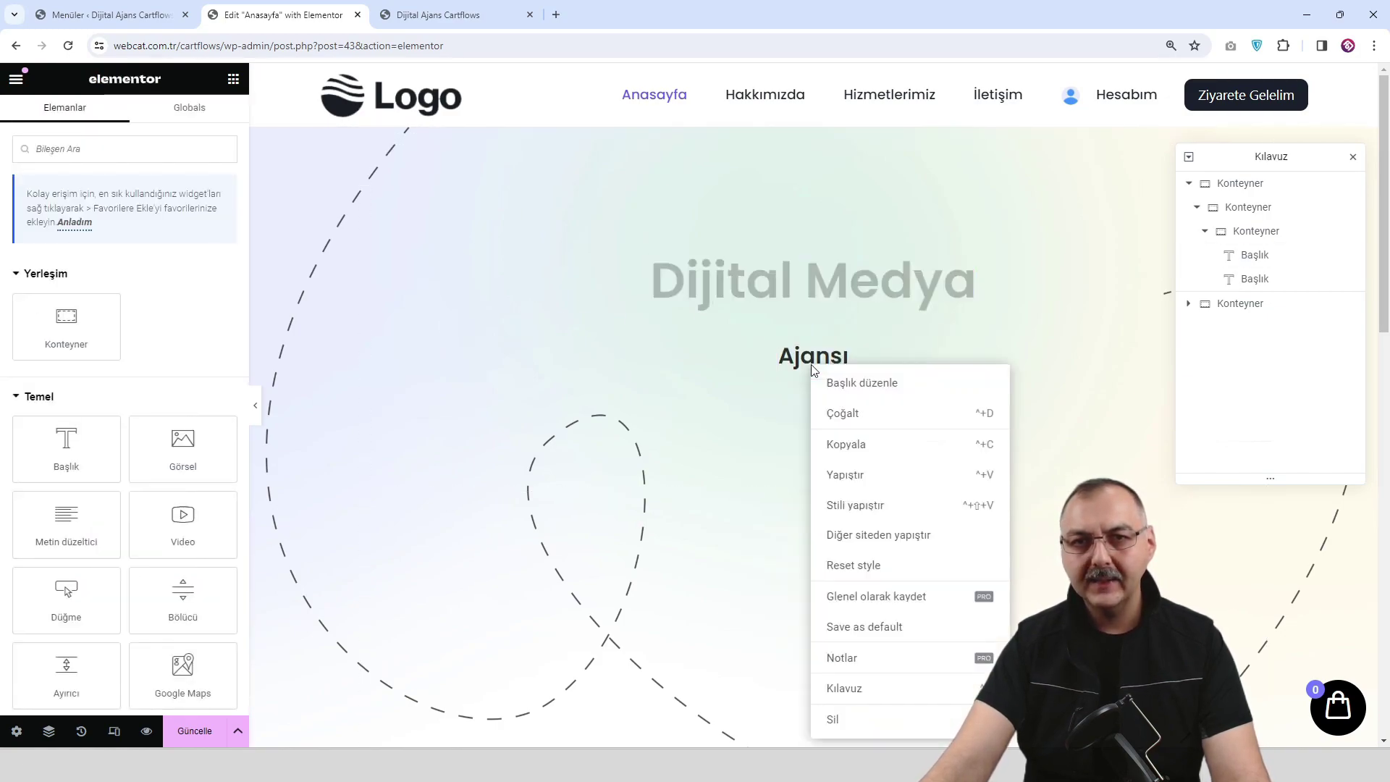
pyautogui.click(886, 511)
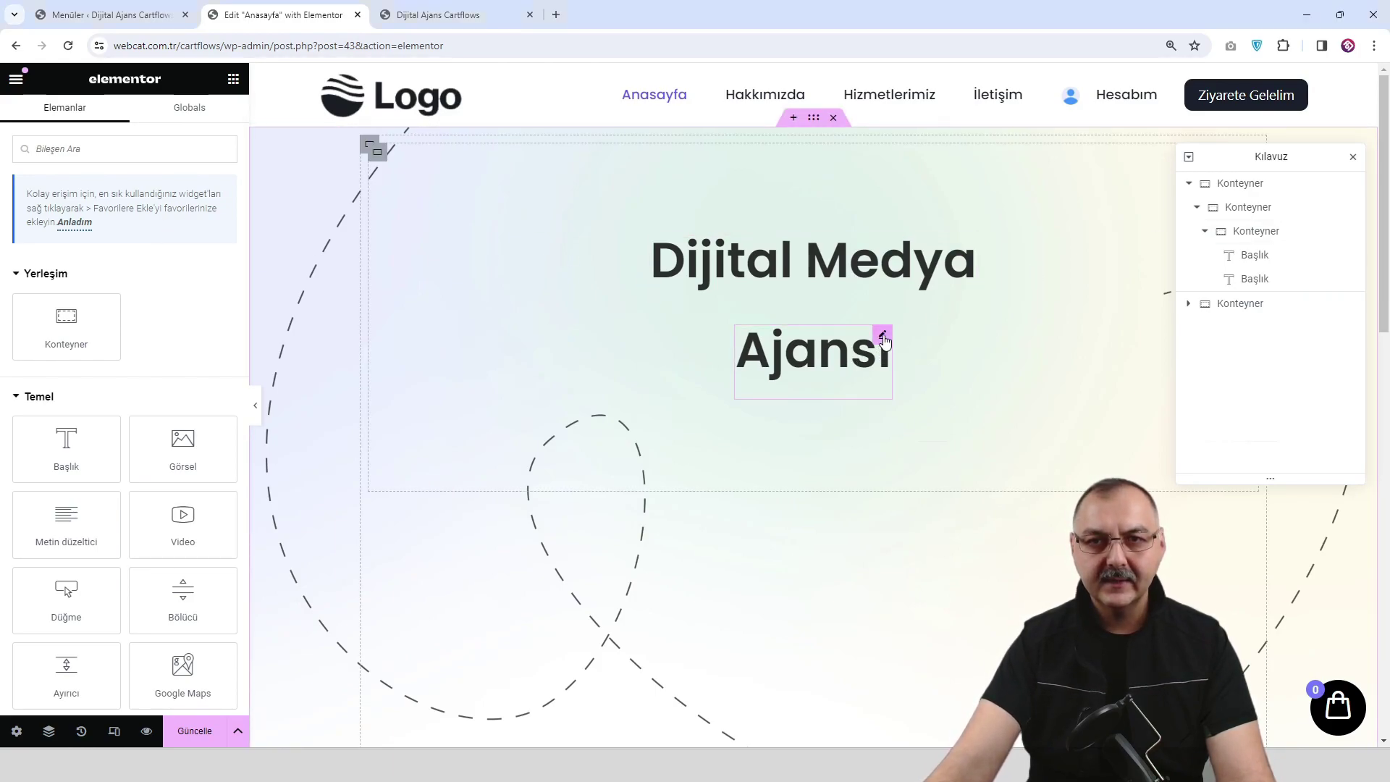
# Unlink the Ajansı heading's margins and set its top margin to -38.
pyautogui.click(882, 337)
pyautogui.click(208, 120)
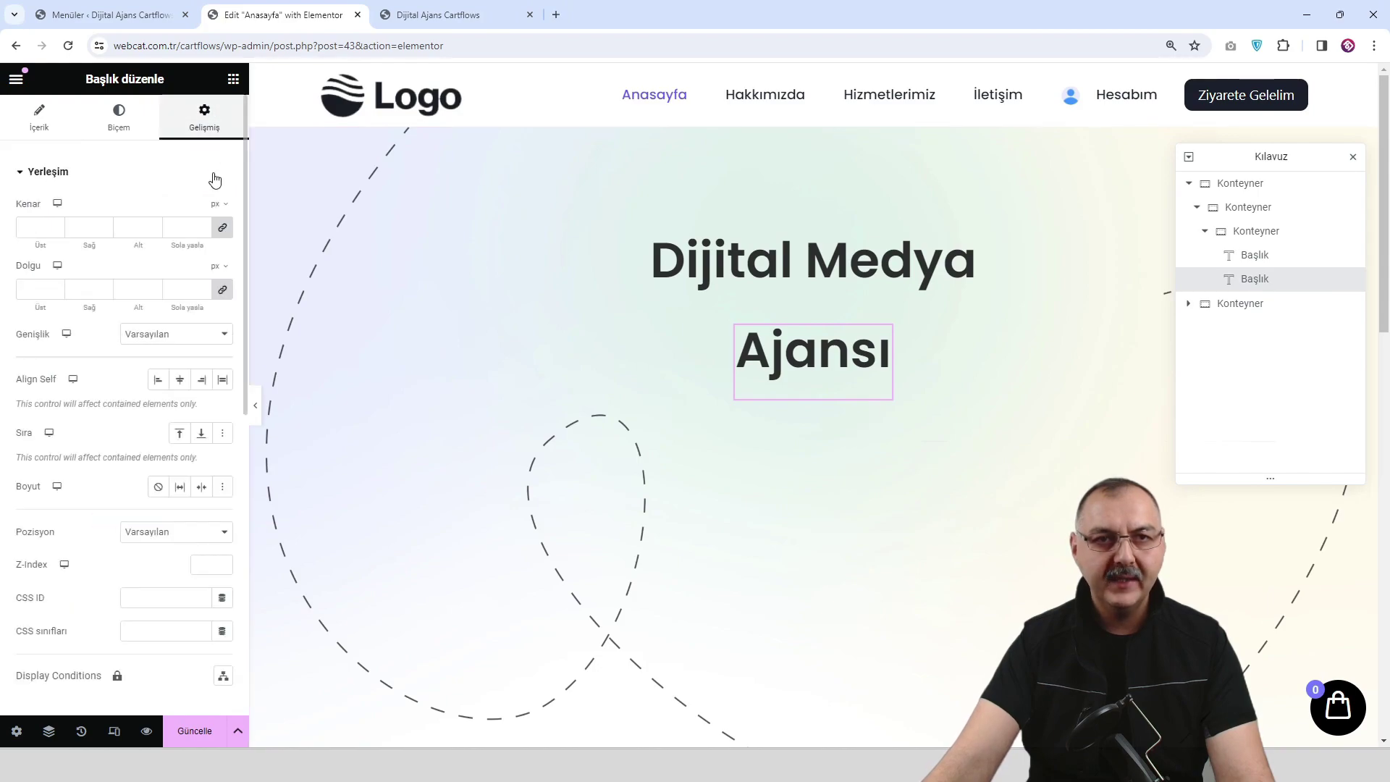
pyautogui.click(222, 229)
pyautogui.moveTo(56, 231); pyautogui.dragTo(55, 230)
pyautogui.click(55, 225)
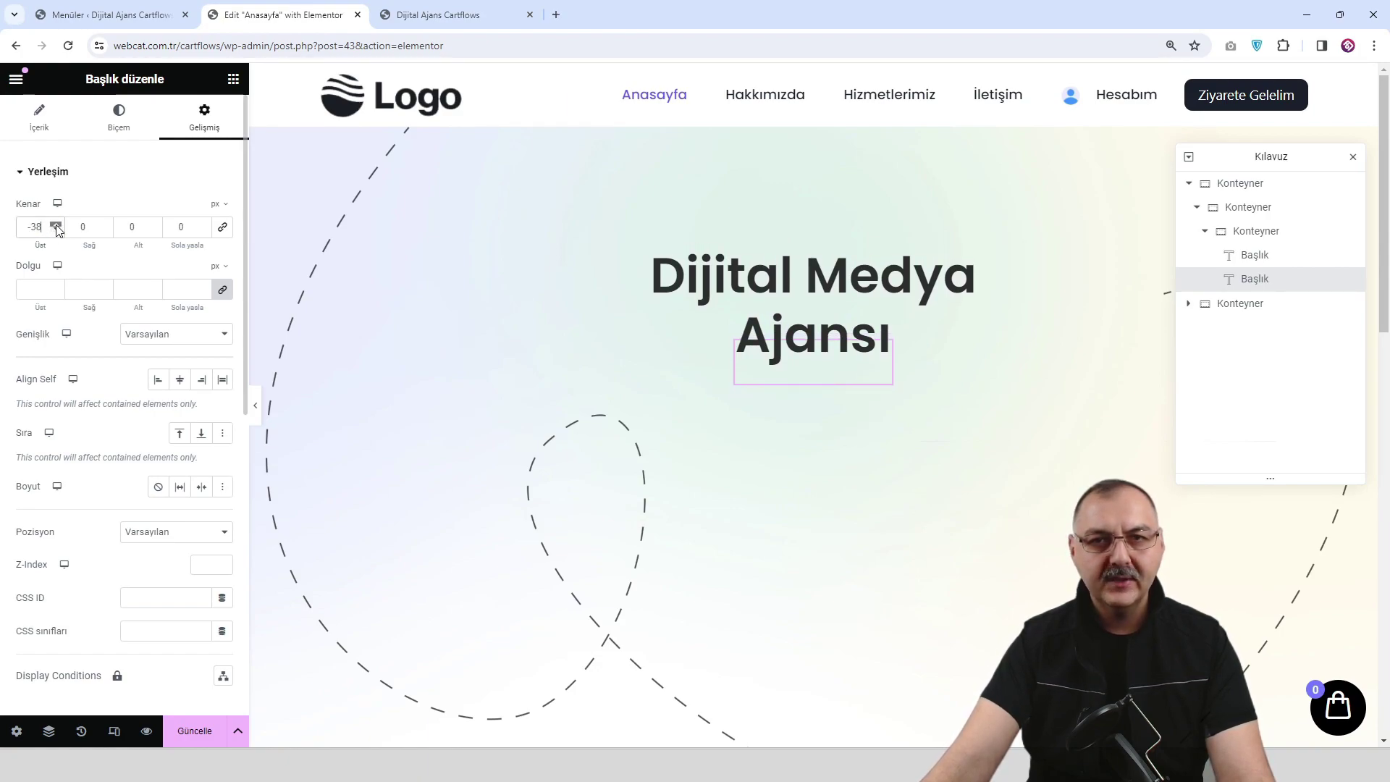
# Save the page and check the result in the preview.
pyautogui.click(194, 731)
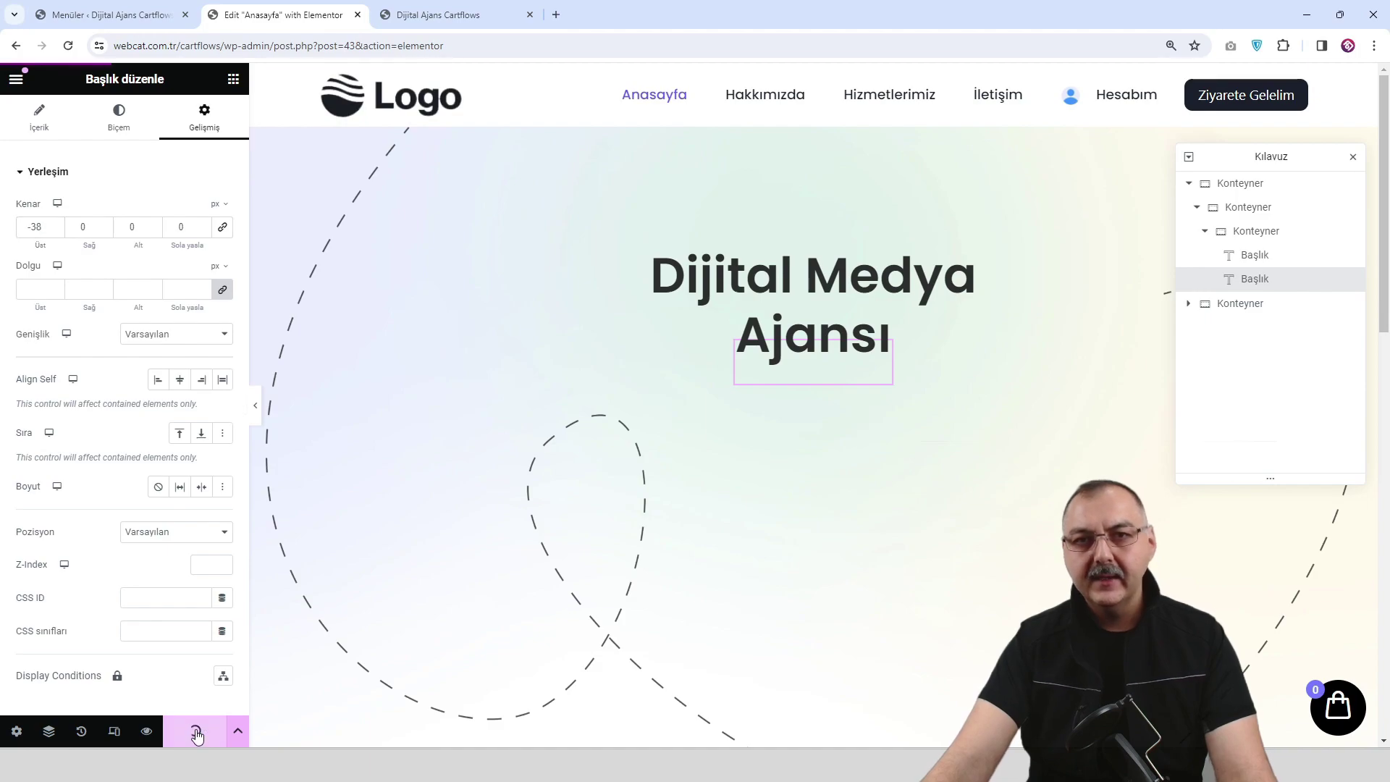
pyautogui.click(145, 731)
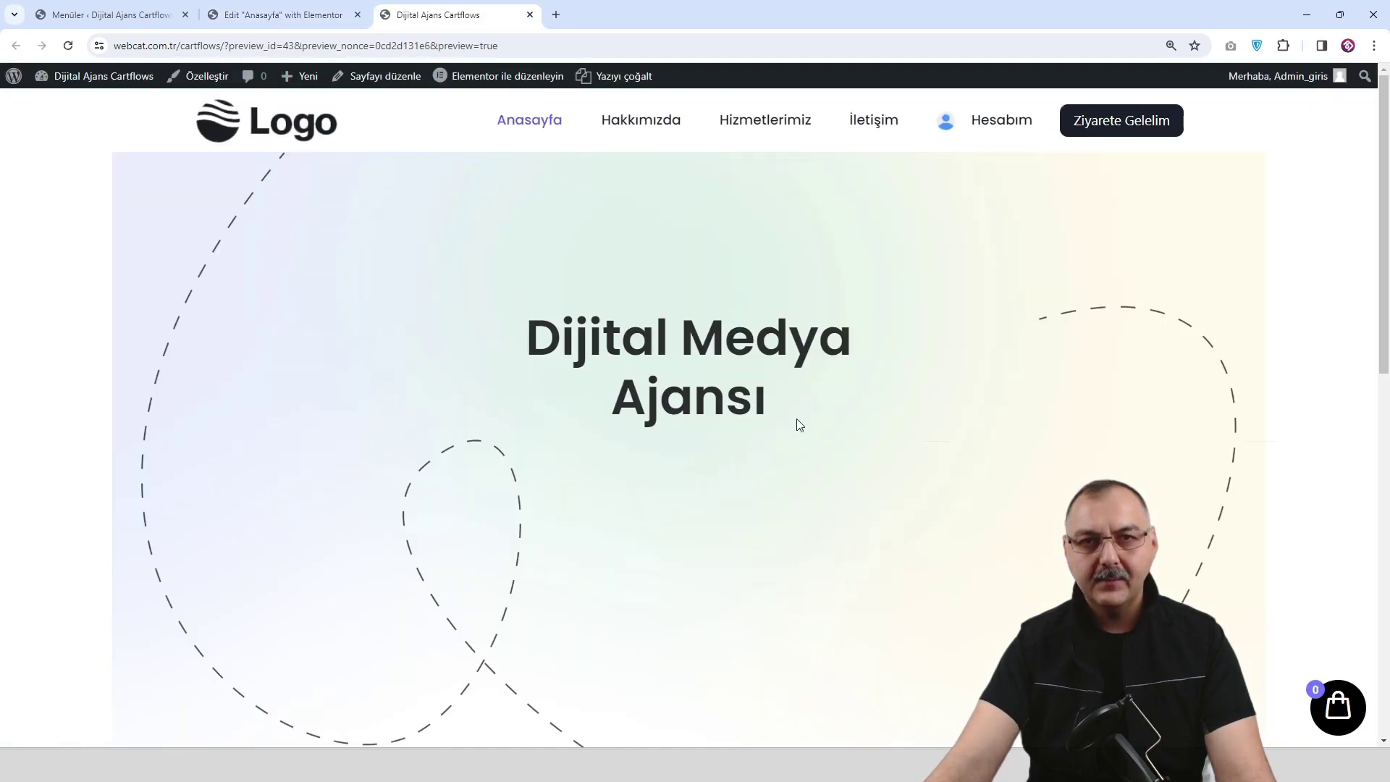
pyautogui.scroll(-3, 818, 408)
pyautogui.scroll(3, 798, 406)
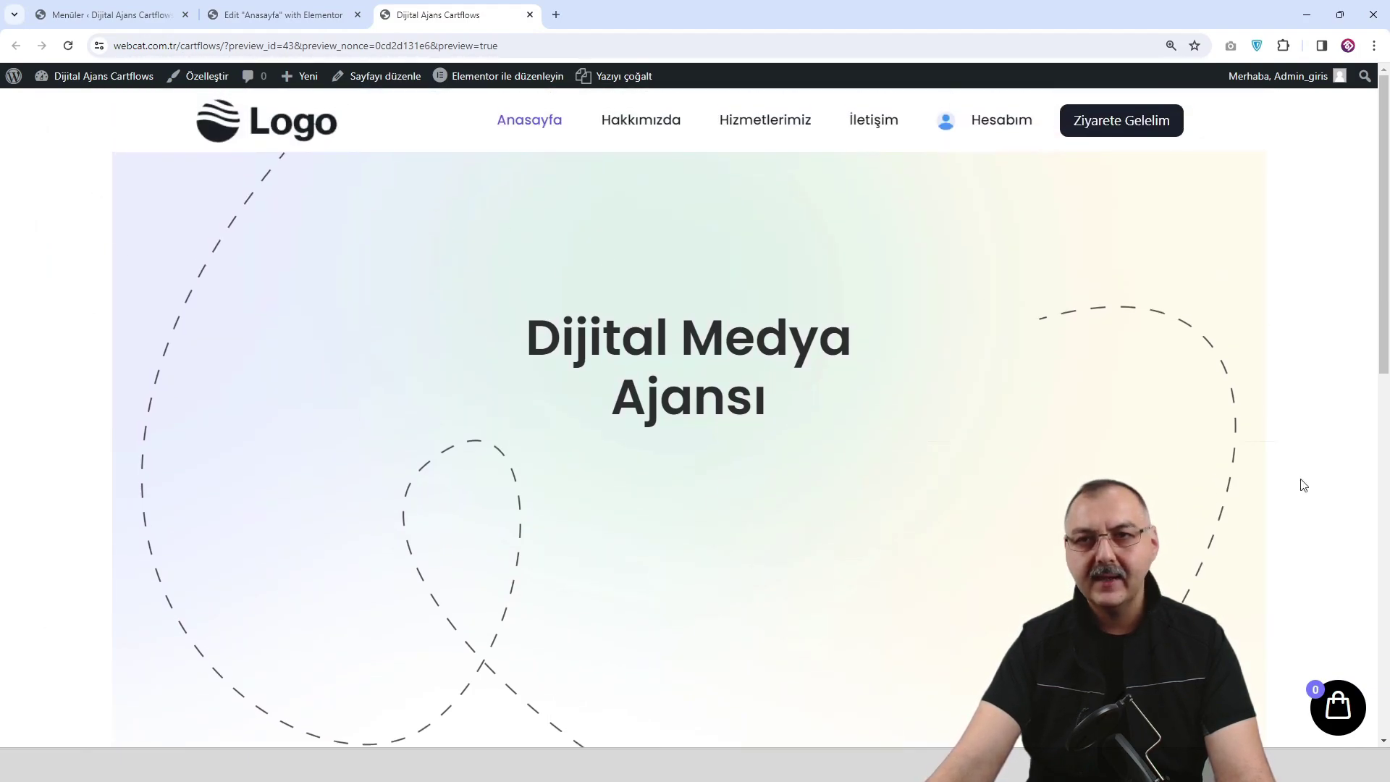
pyautogui.click(282, 16)
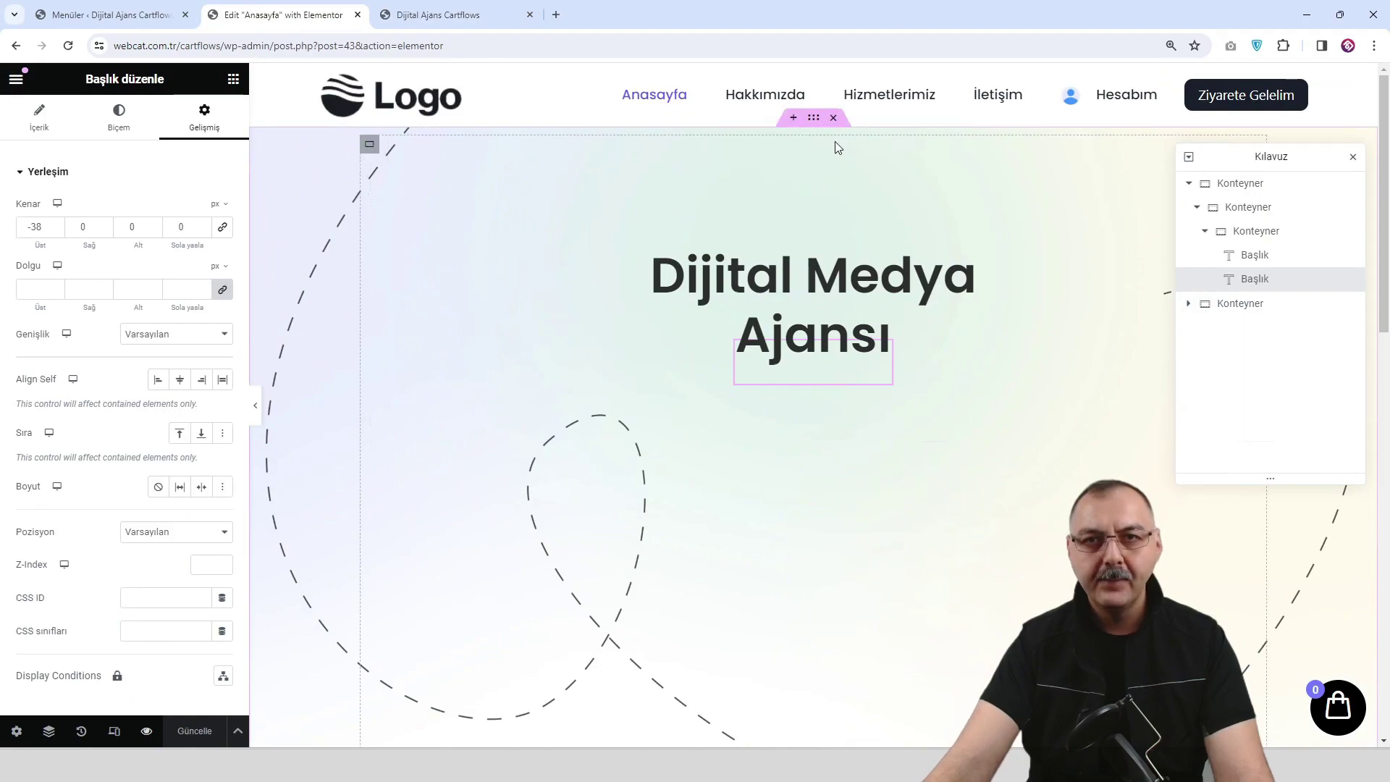
# Set the outer hero container's content width to Tam genişlik, then save and preview.
pyautogui.click(1239, 185)
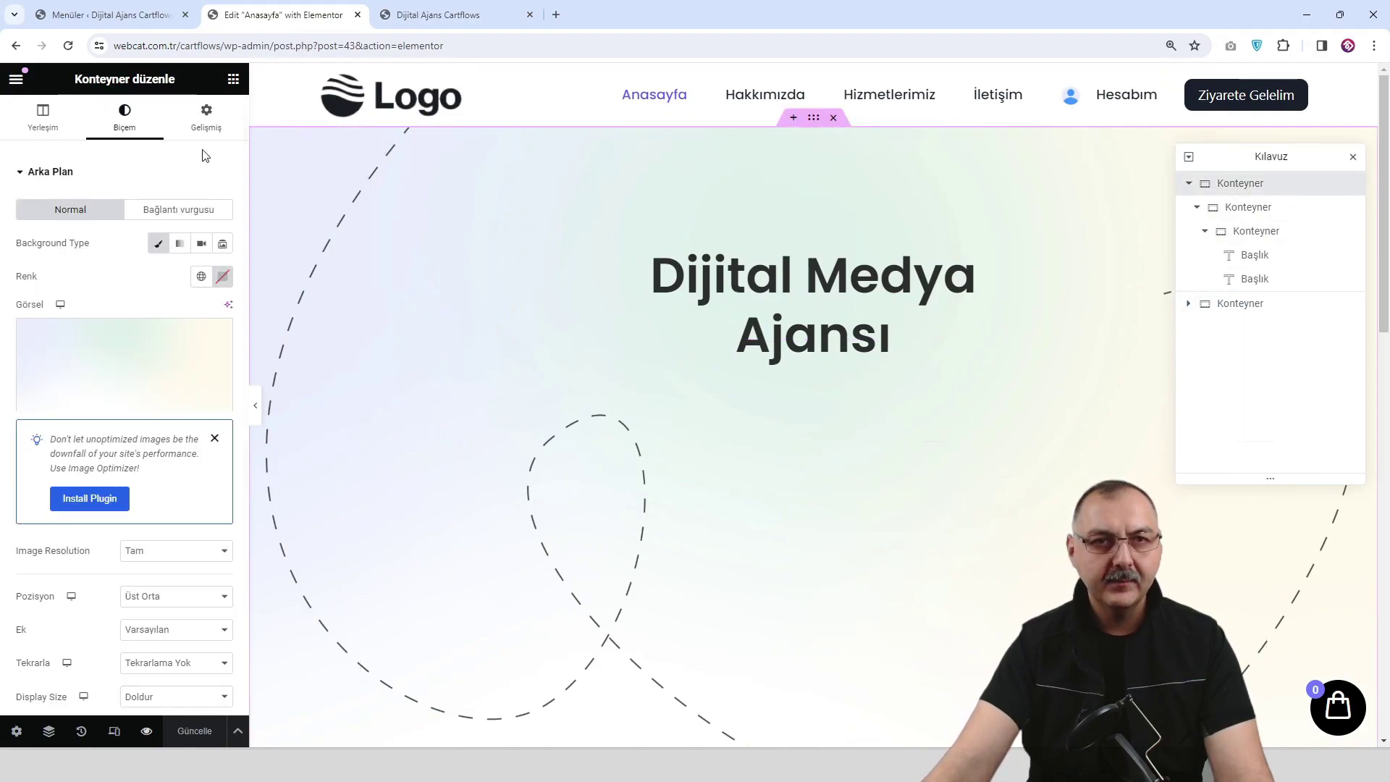
pyautogui.click(42, 119)
pyautogui.click(191, 226)
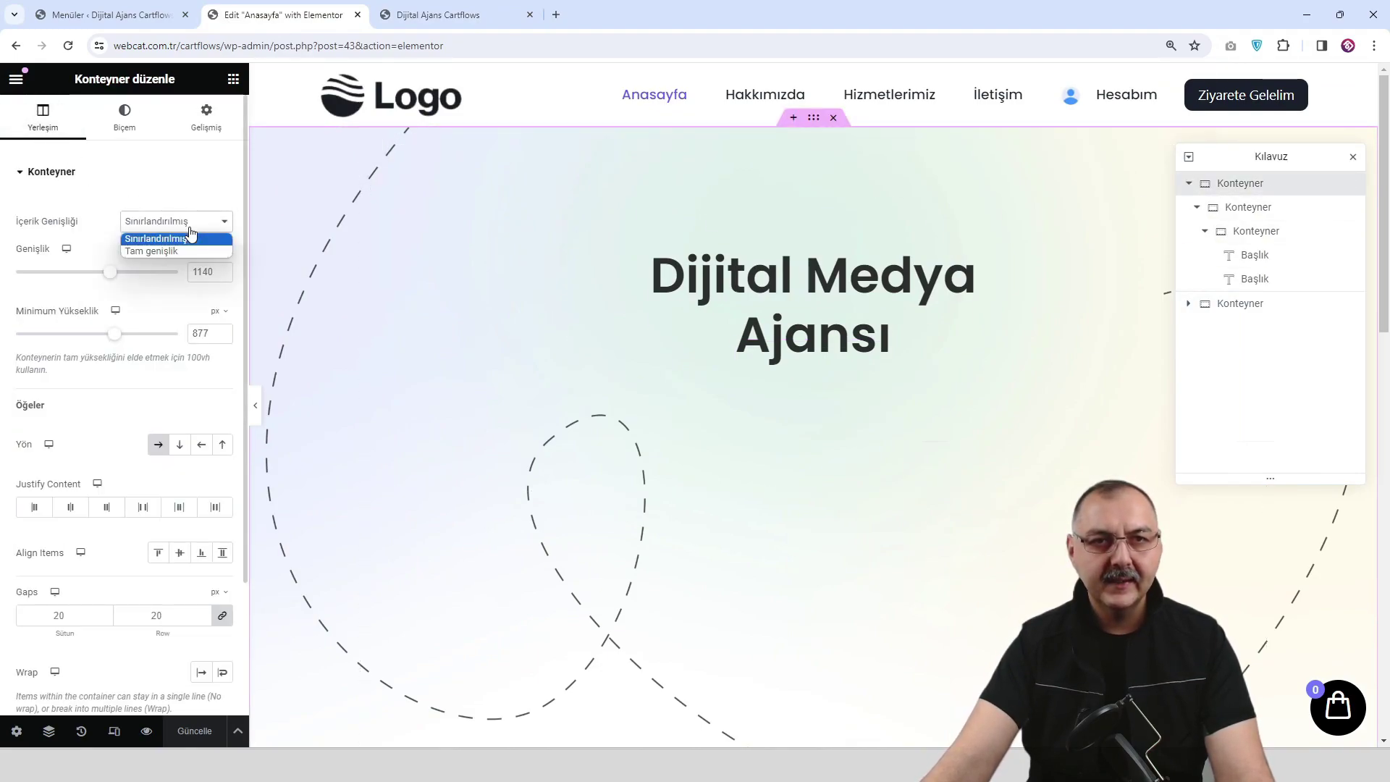
pyautogui.click(155, 251)
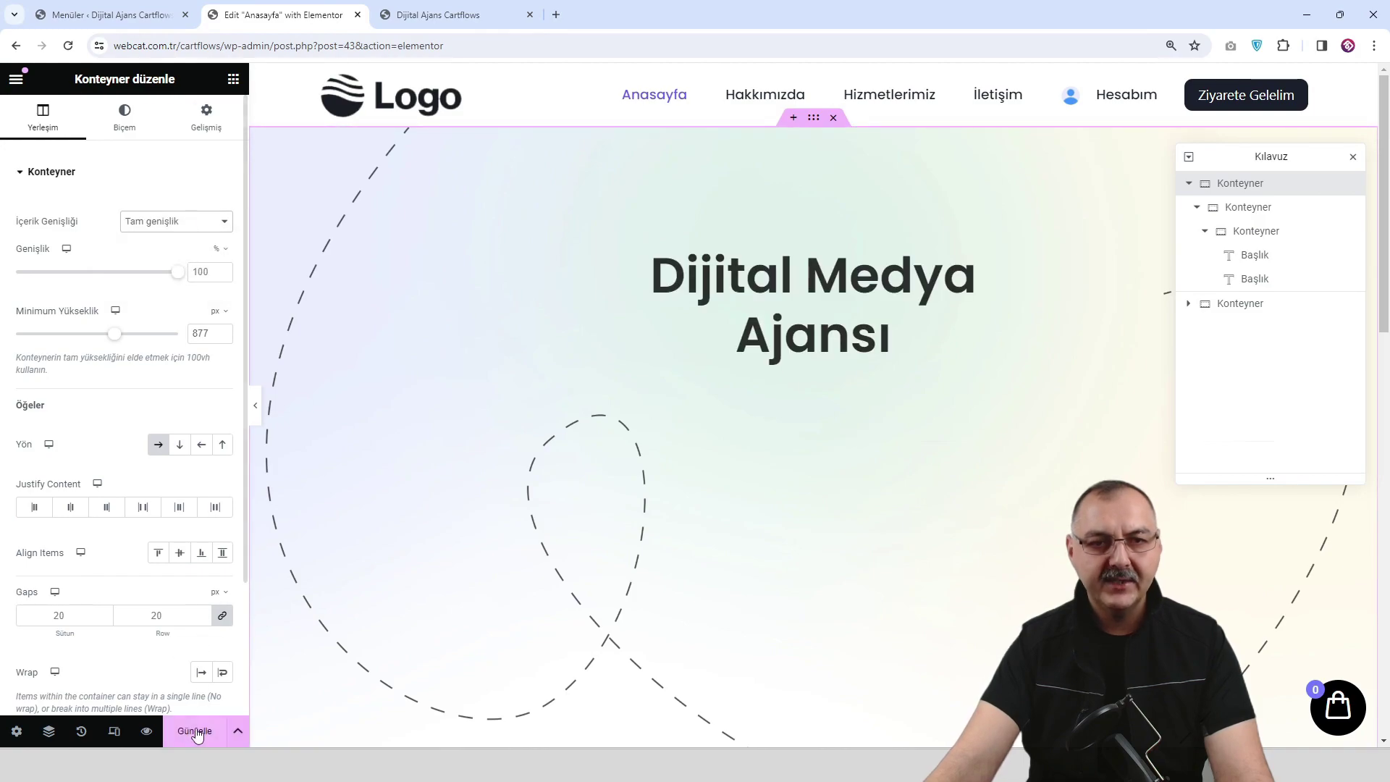
pyautogui.click(196, 731)
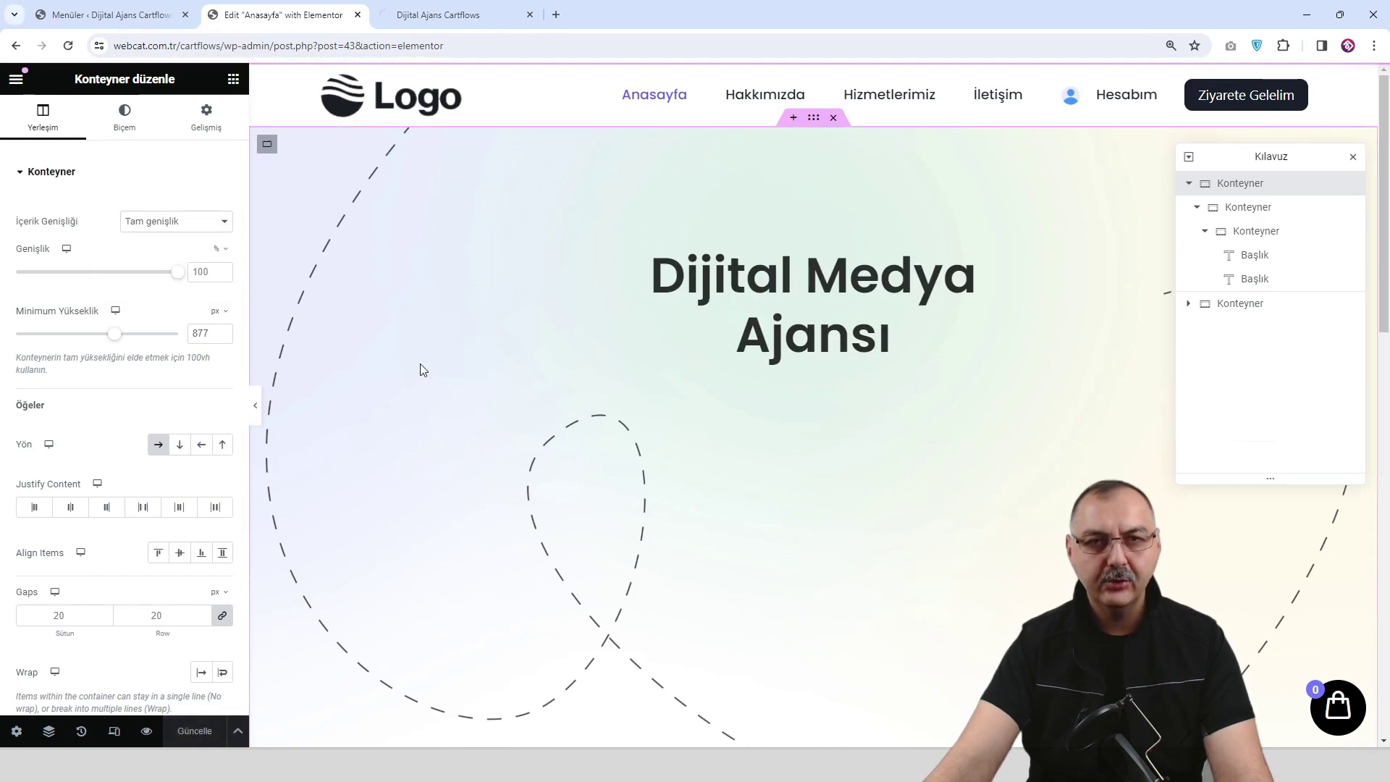
pyautogui.click(455, 15)
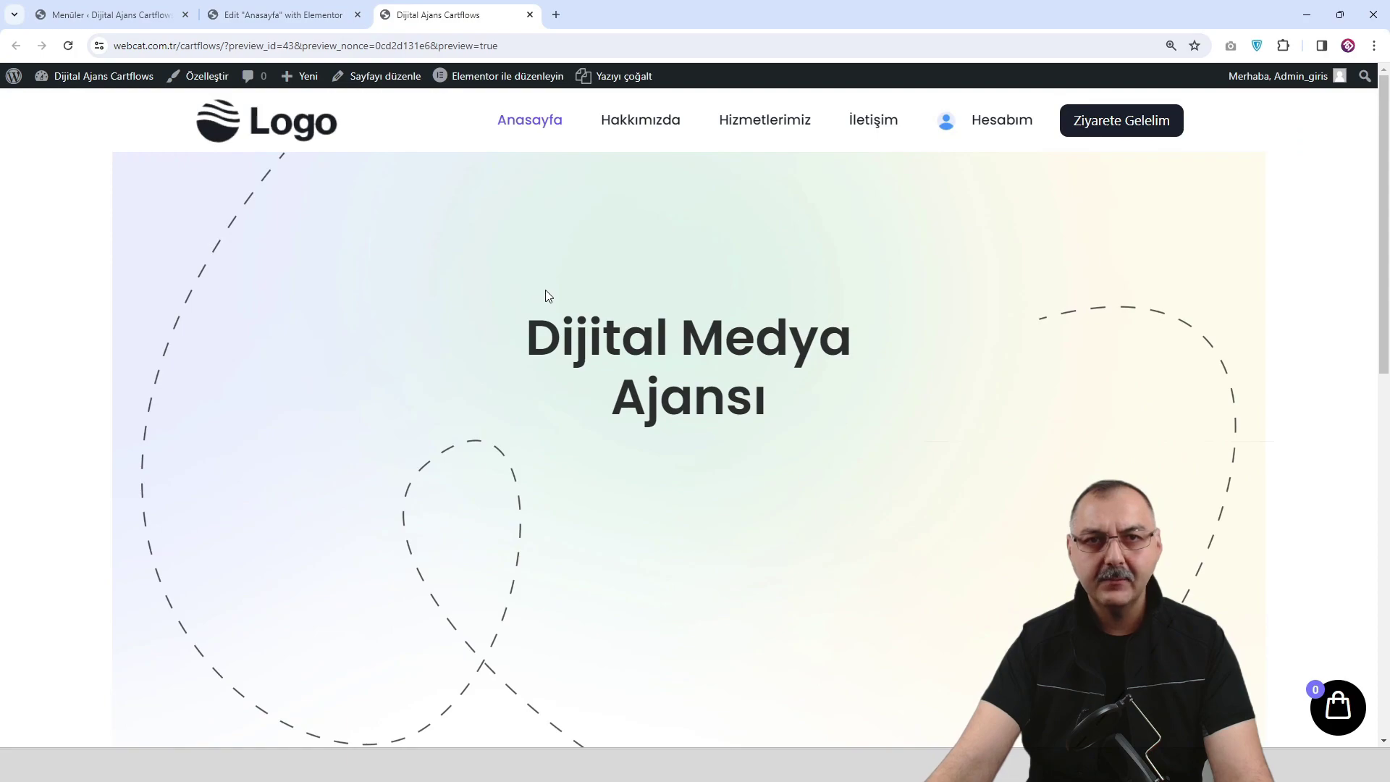
pyautogui.click(291, 16)
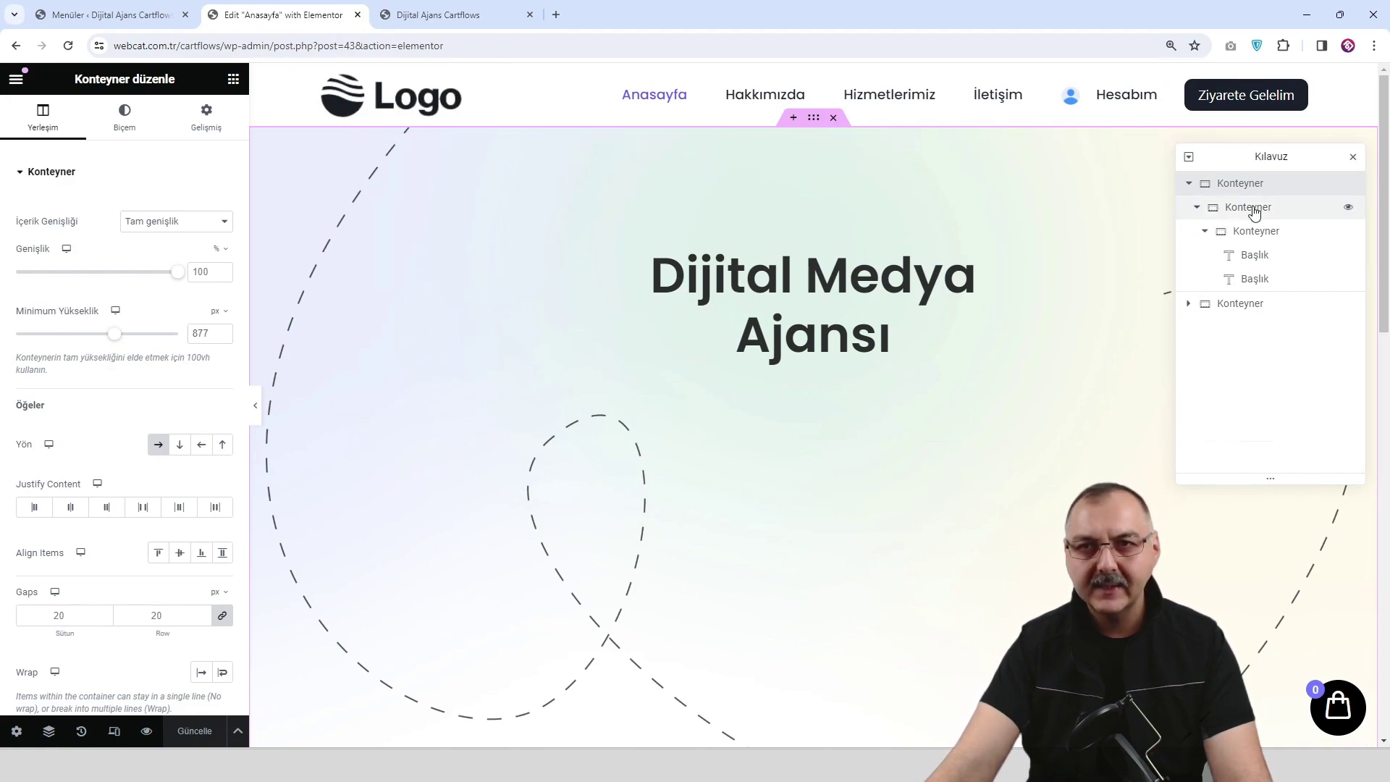
# Change the container's background image size to Kapla, then save and preview.
pyautogui.click(131, 117)
pyautogui.scroll(-2, 131, 420)
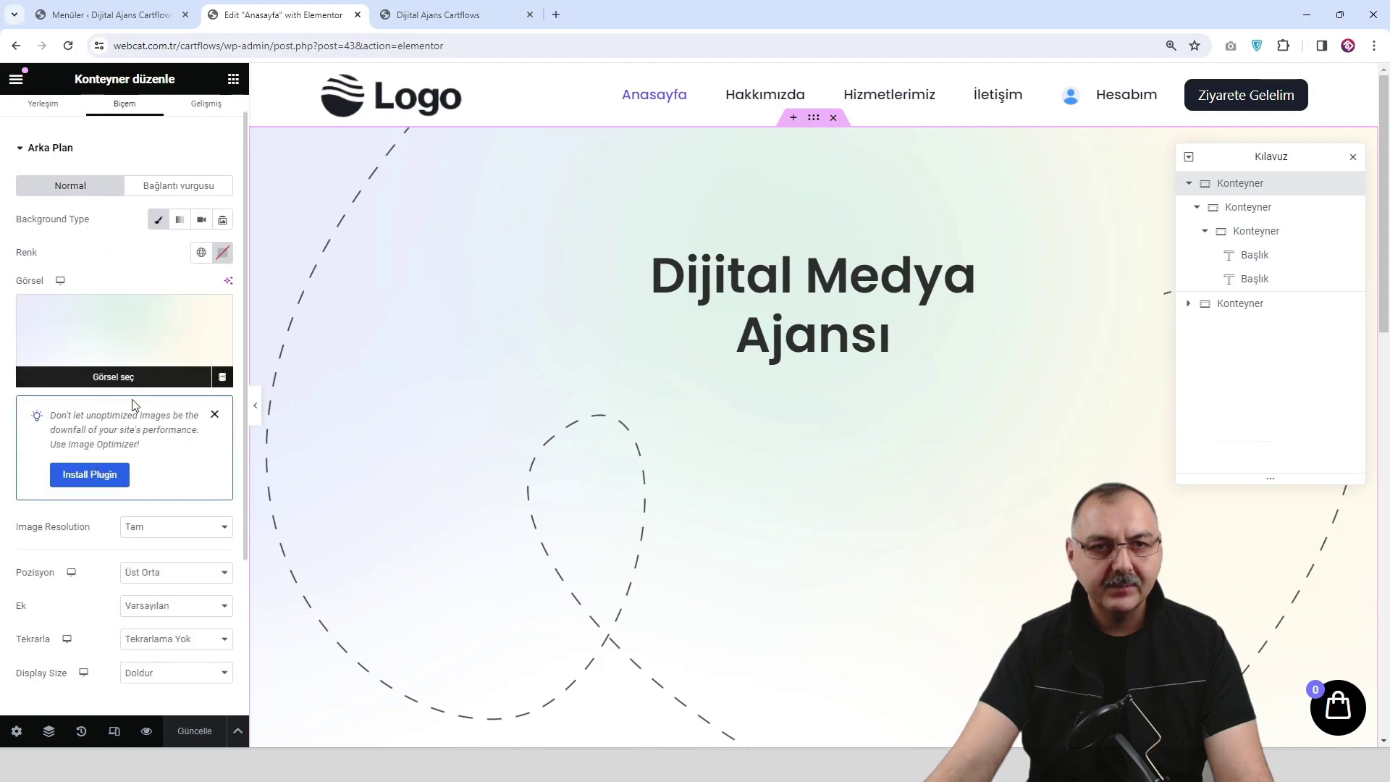
pyautogui.click(181, 604)
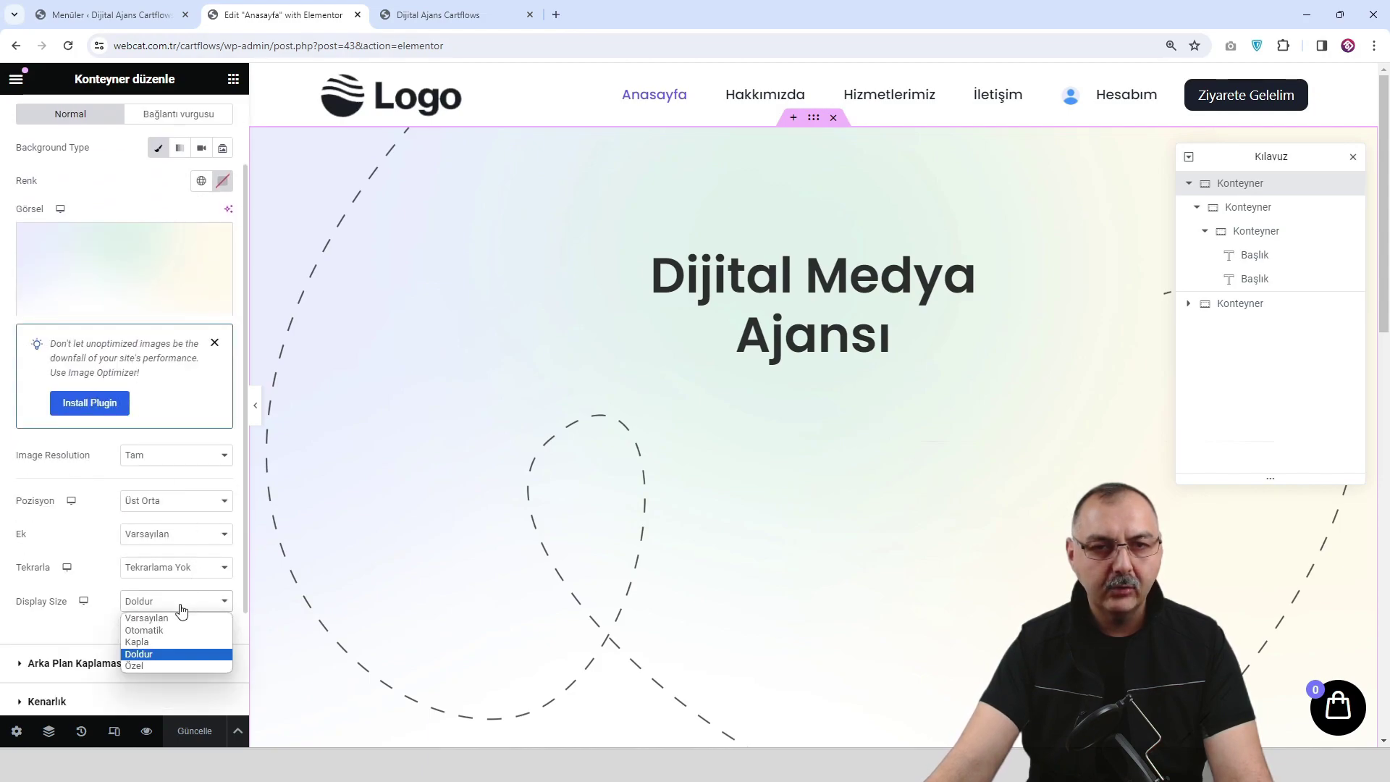
pyautogui.click(181, 643)
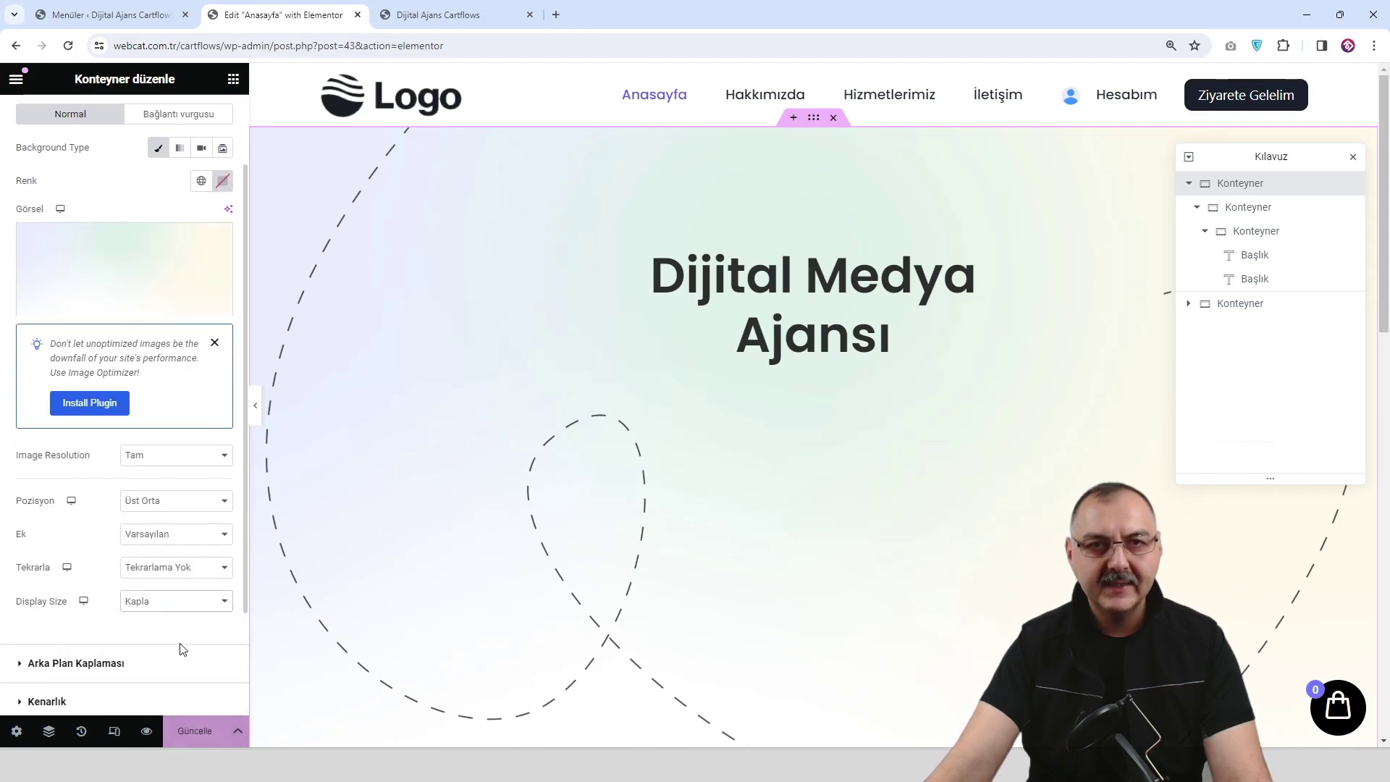
pyautogui.click(199, 735)
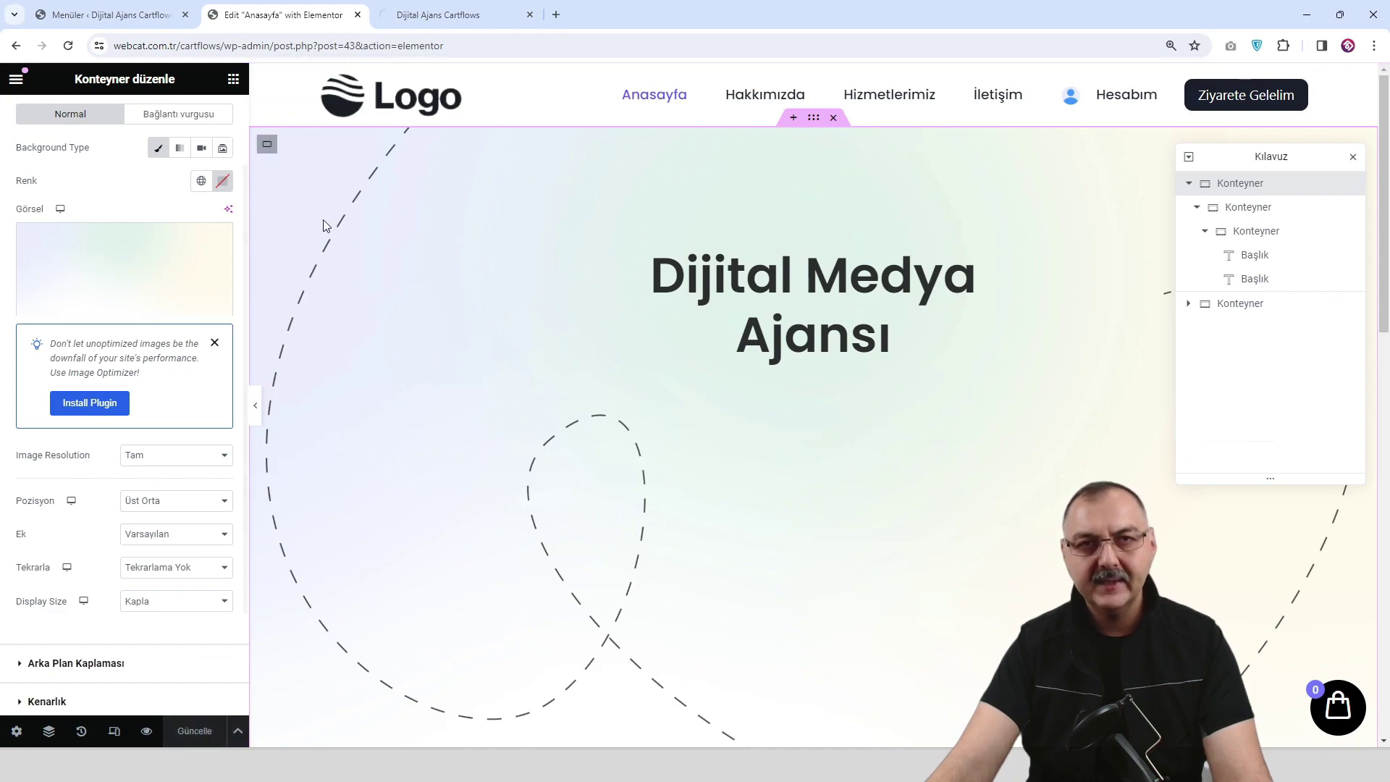
pyautogui.click(438, 11)
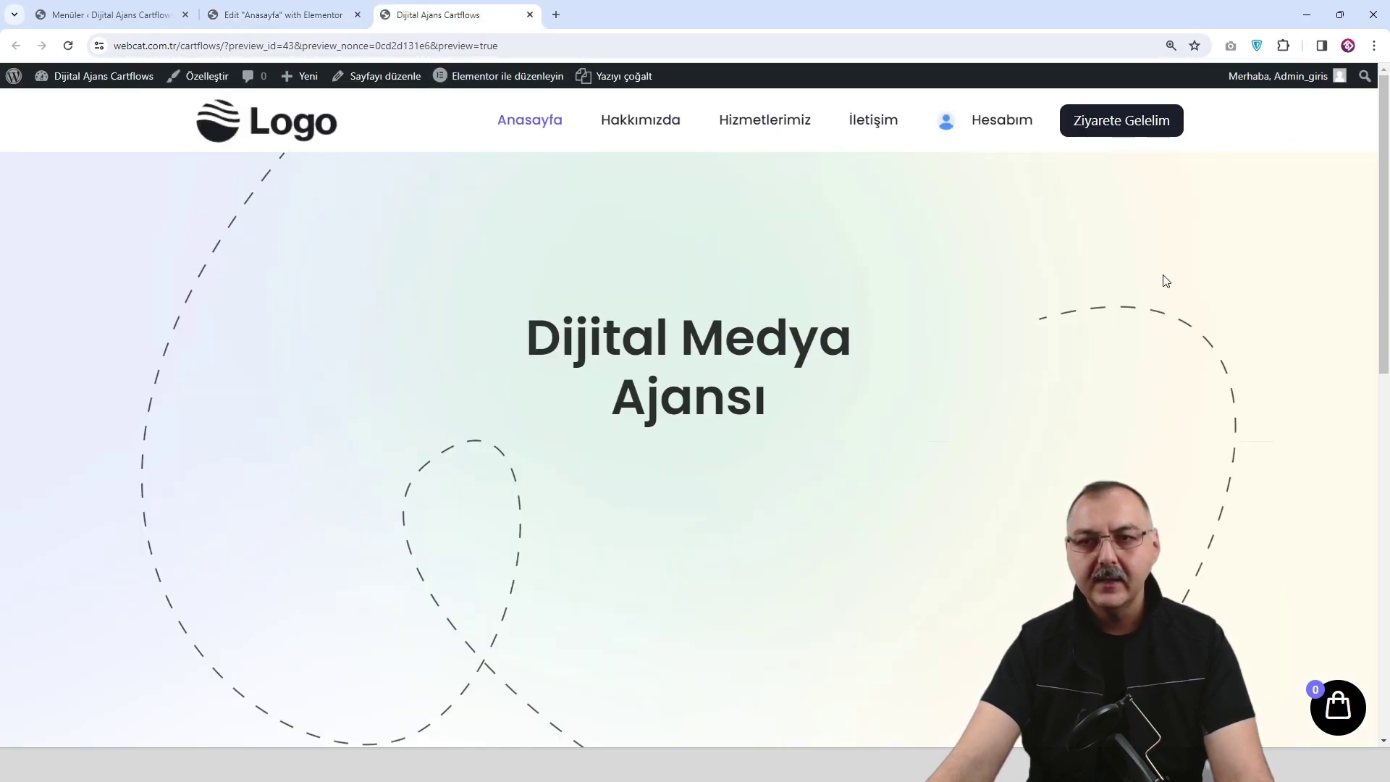
pyautogui.scroll(-2, 443, 301)
pyautogui.scroll(2, 443, 304)
pyautogui.scroll(-4, 444, 304)
pyautogui.scroll(2, 443, 304)
pyautogui.scroll(2, 446, 304)
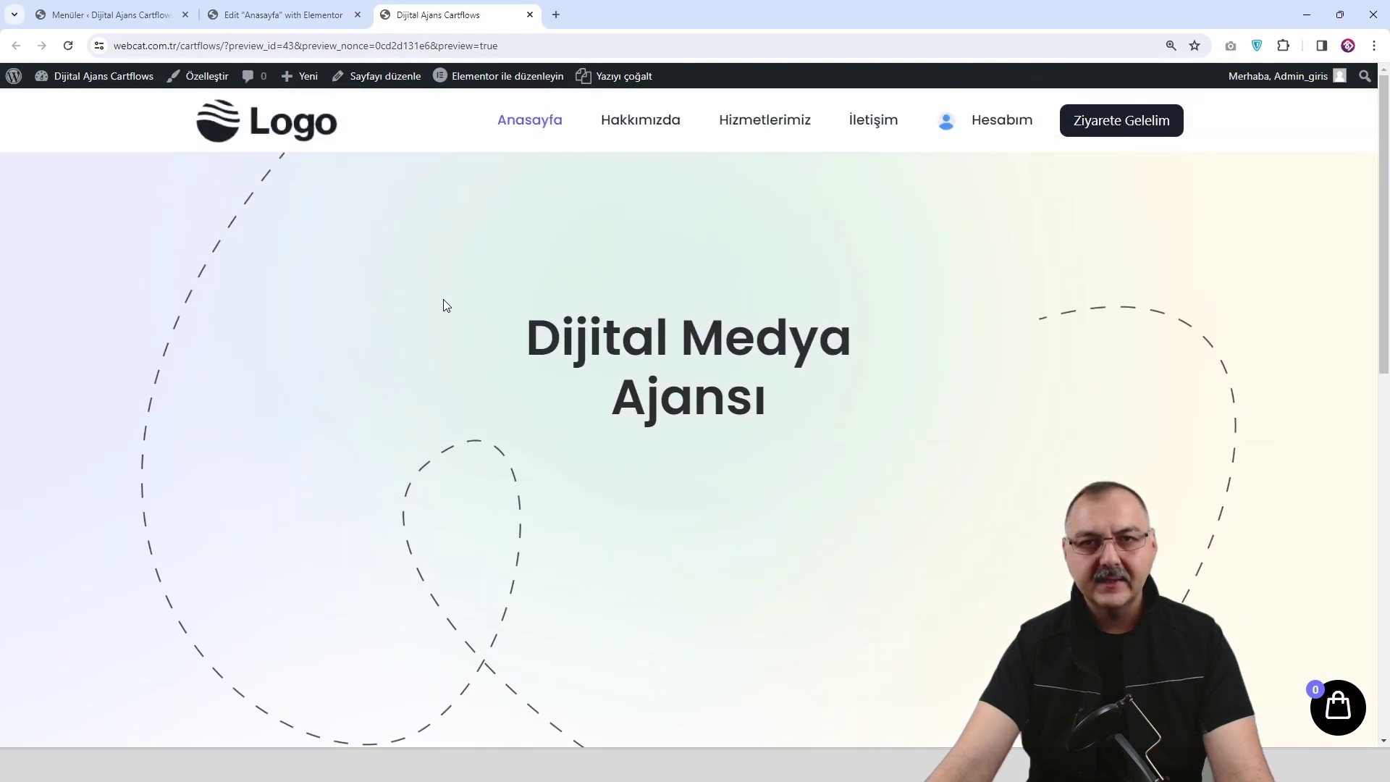
pyautogui.click(276, 13)
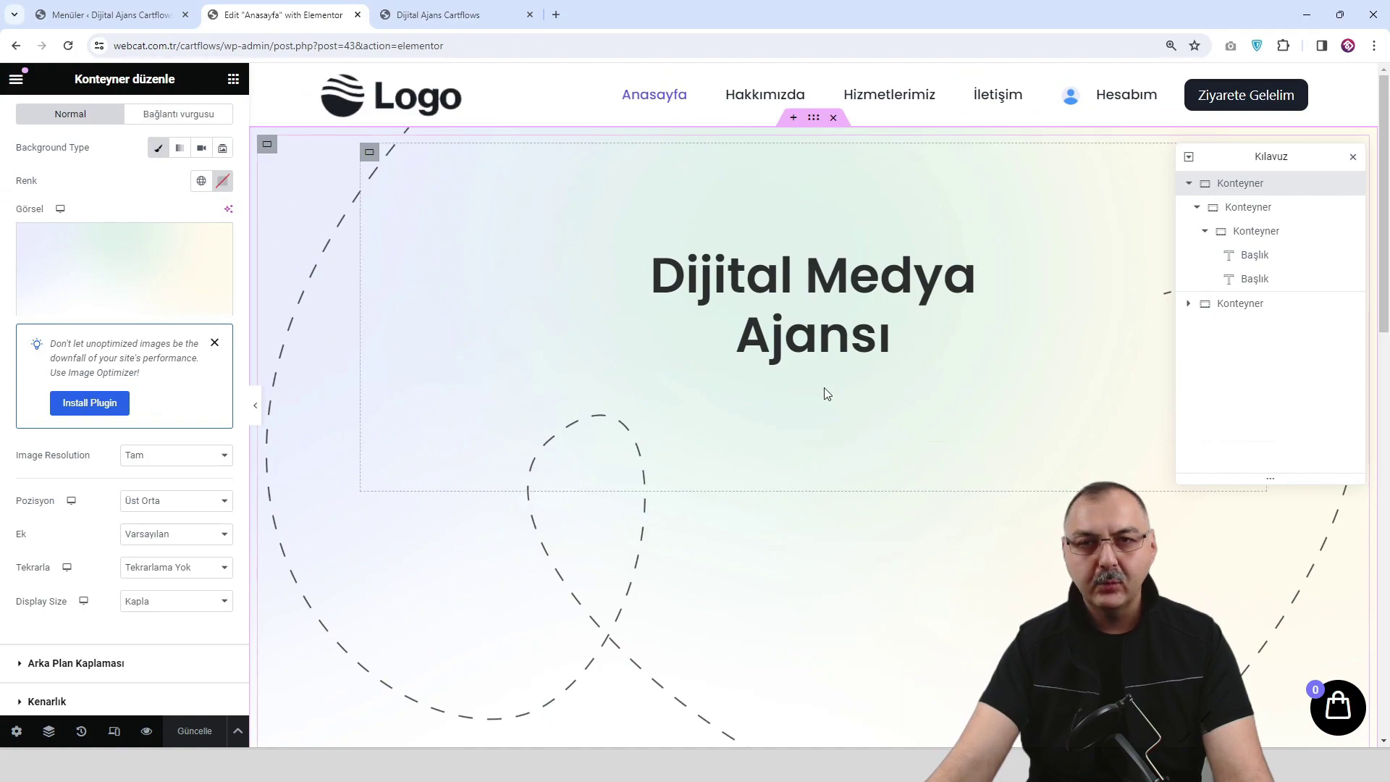
# Add a Metin düzeltici widget under the heading and paste in the subtitle text.
pyautogui.click(233, 78)
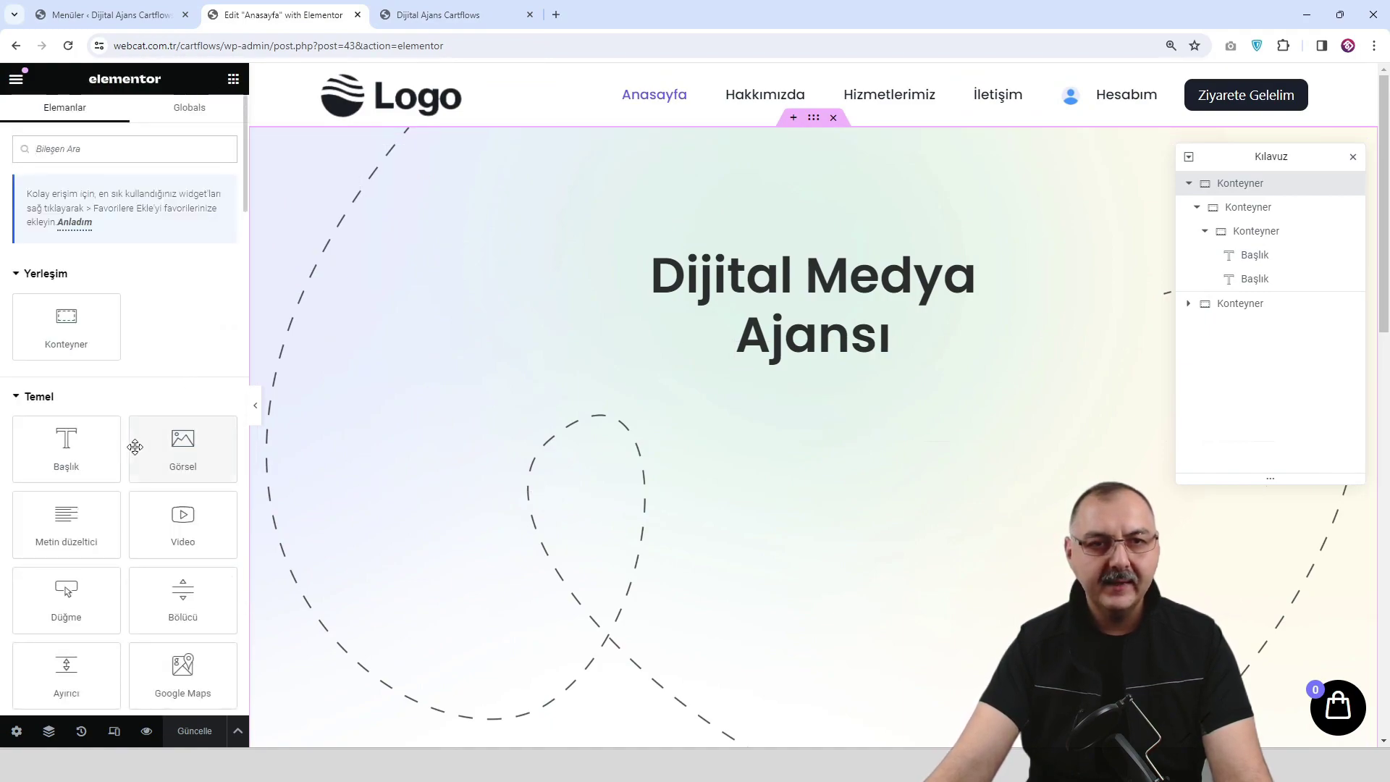
pyautogui.moveTo(116, 507); pyautogui.dragTo(845, 354)
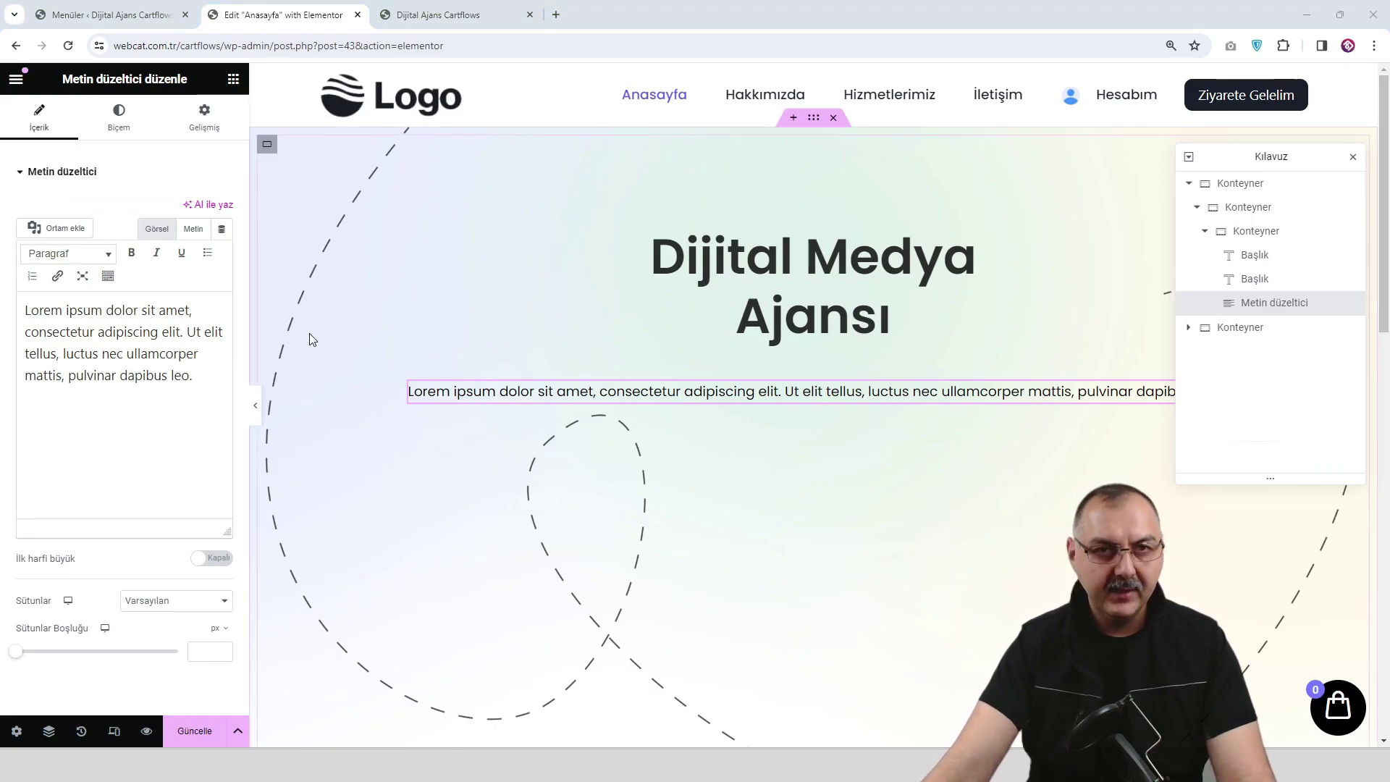
pyautogui.moveTo(194, 376); pyautogui.dragTo(11, 304)
pyautogui.write('Sizi en iyi anlayan Logocu Ajans ile şimdi görüşün !')
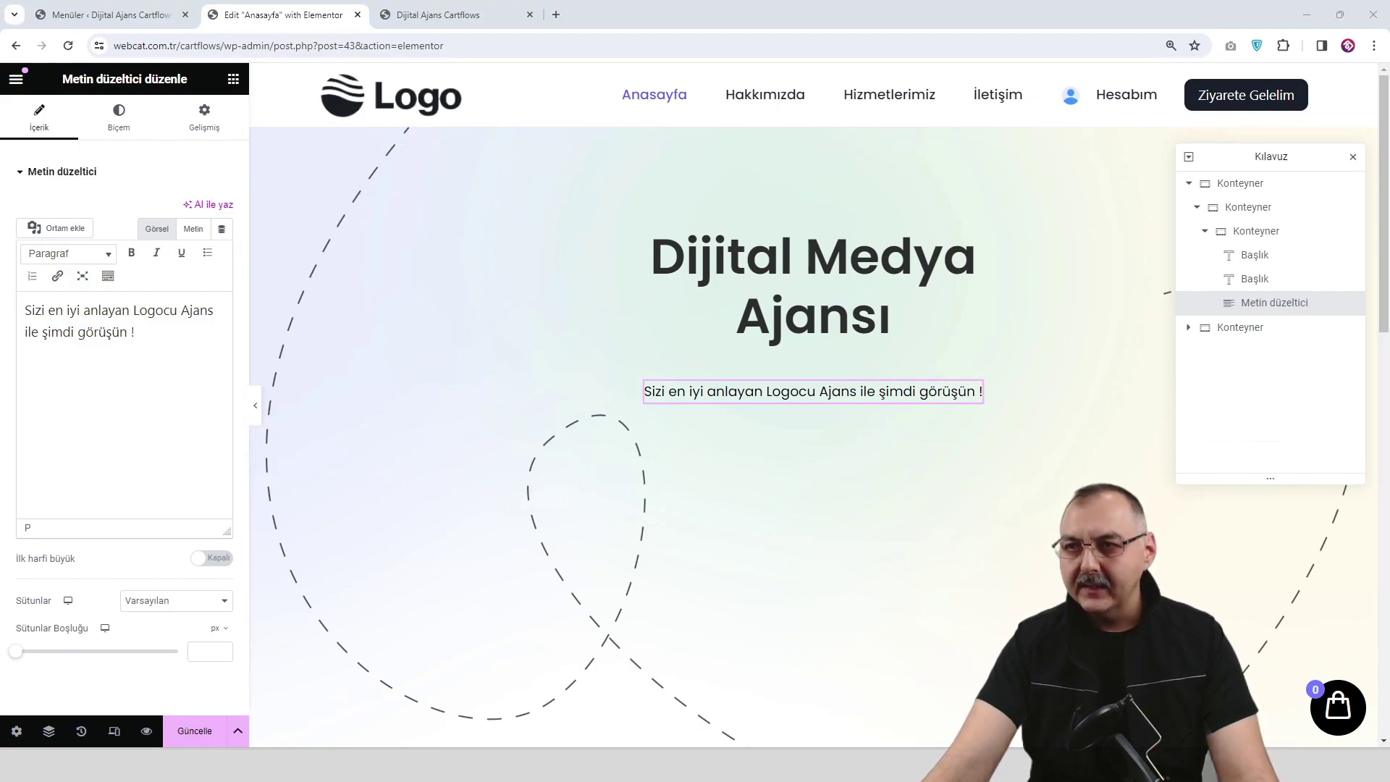
# Set the subtitle's typography size to 20.
pyautogui.click(119, 118)
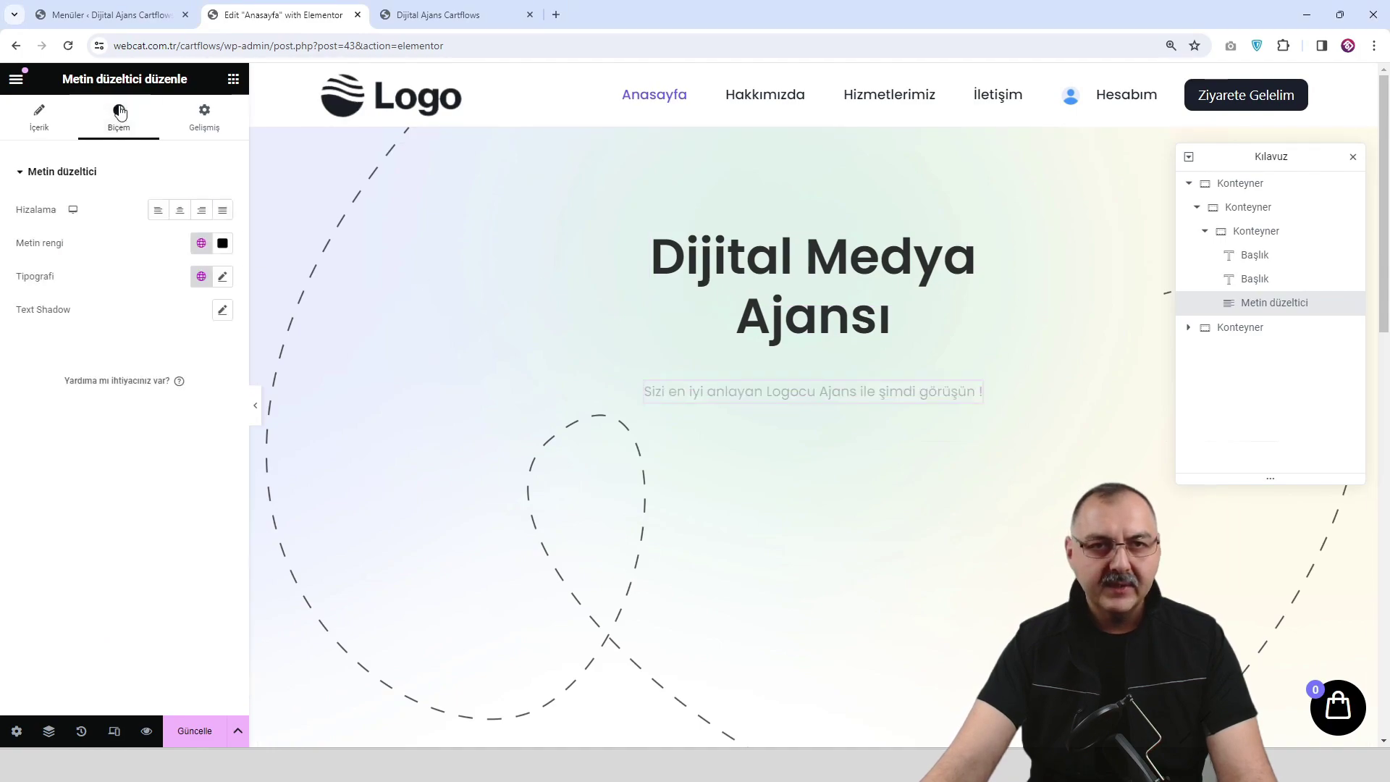
pyautogui.click(222, 277)
pyautogui.click(194, 404)
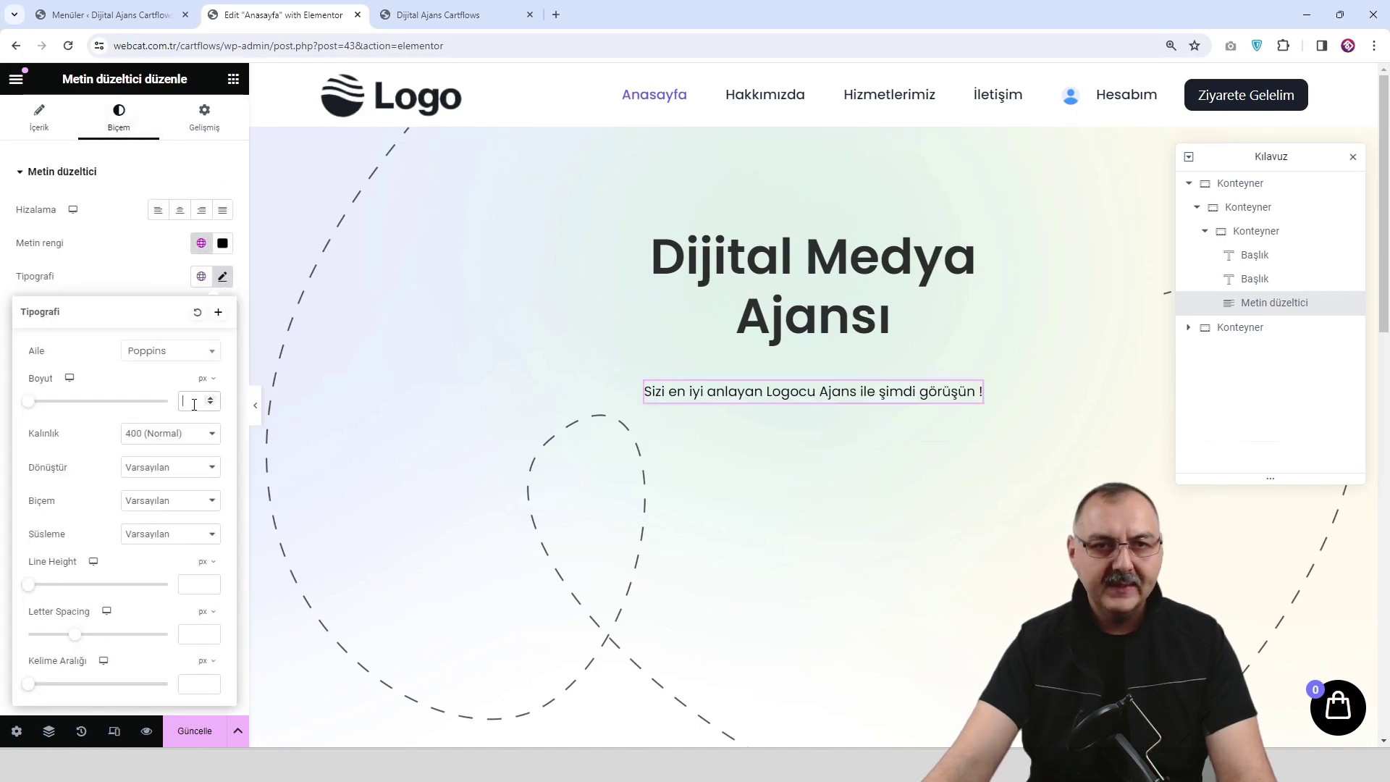
pyautogui.write('20')
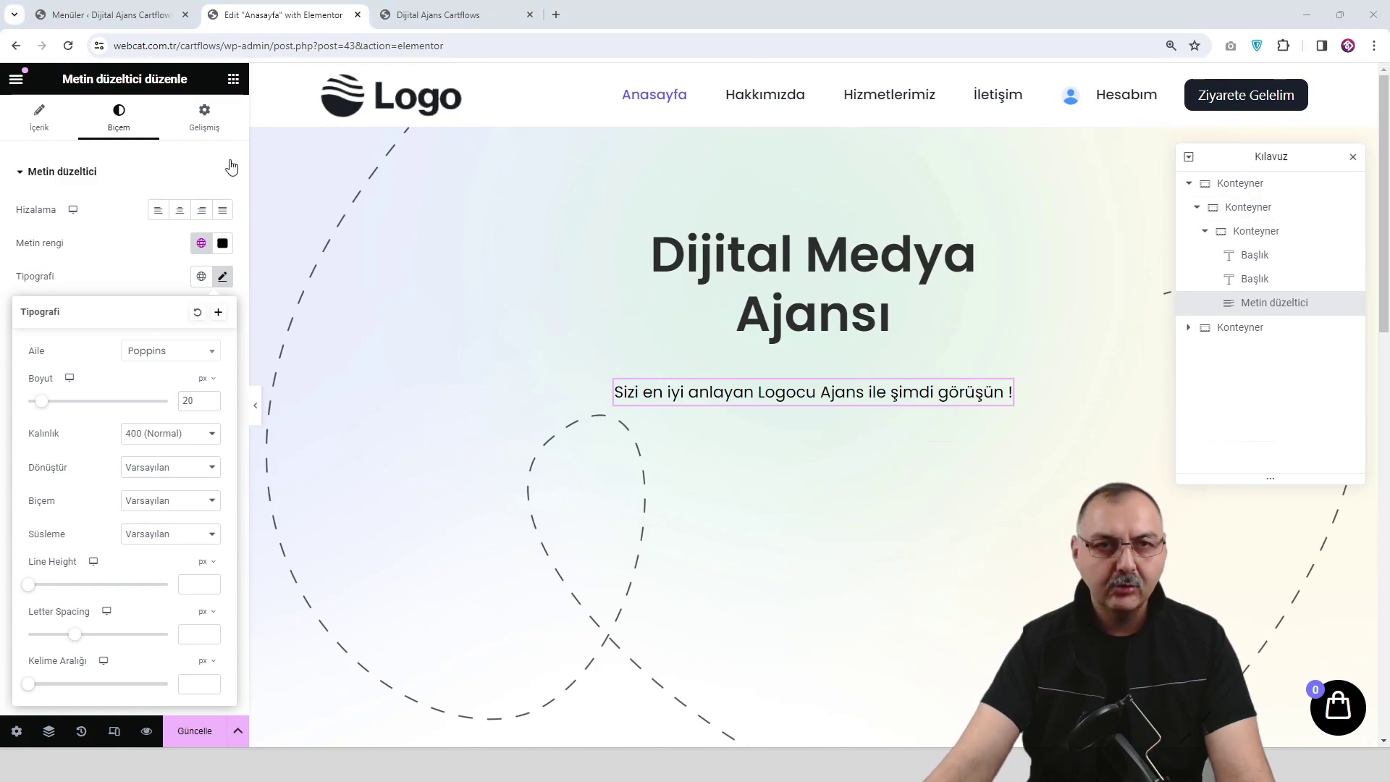
# Give the subtitle a -35 top margin and save the page.
pyautogui.click(207, 122)
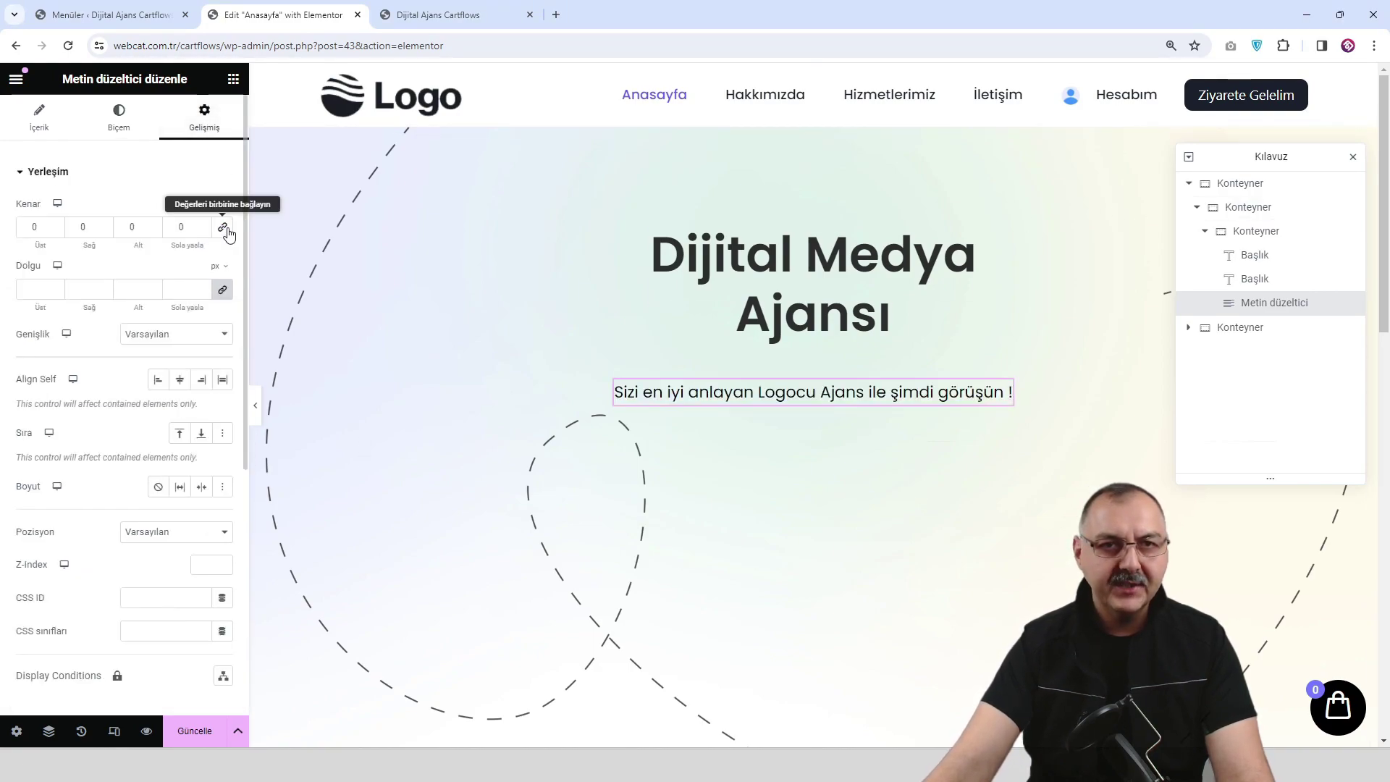
pyautogui.click(55, 230)
pyautogui.click(55, 230)
pyautogui.moveTo(55, 231); pyautogui.dragTo(55, 230)
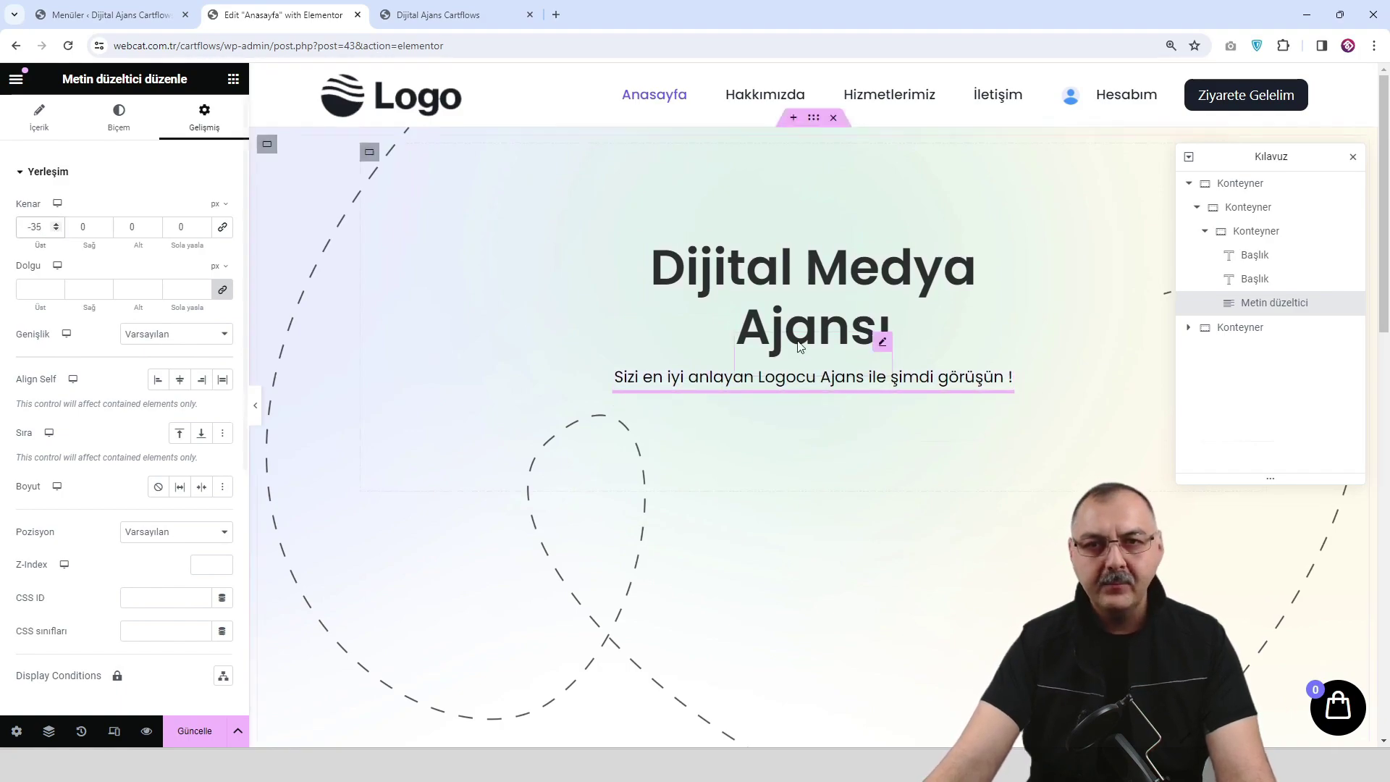
pyautogui.click(196, 735)
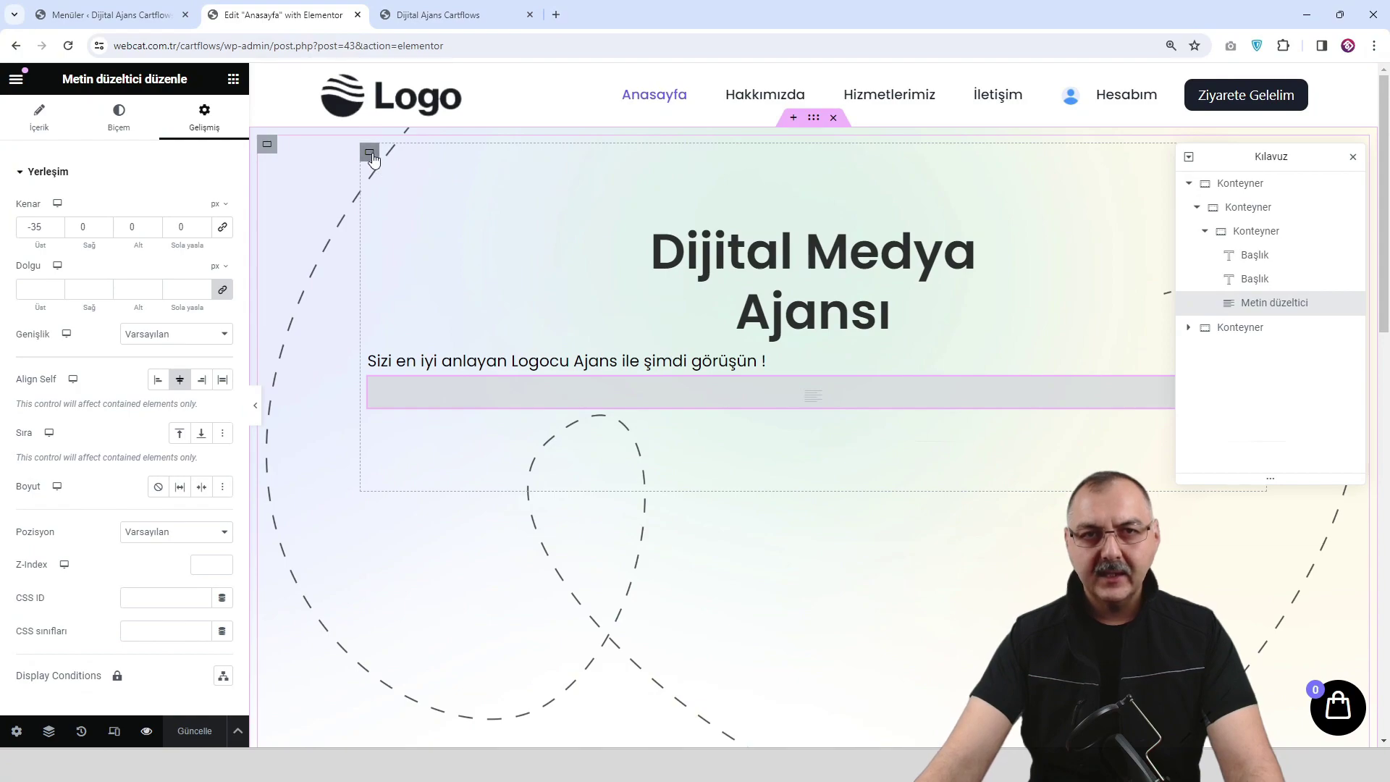
# Center the subtitle paragraph within its container using Align Self.
pyautogui.click(369, 153)
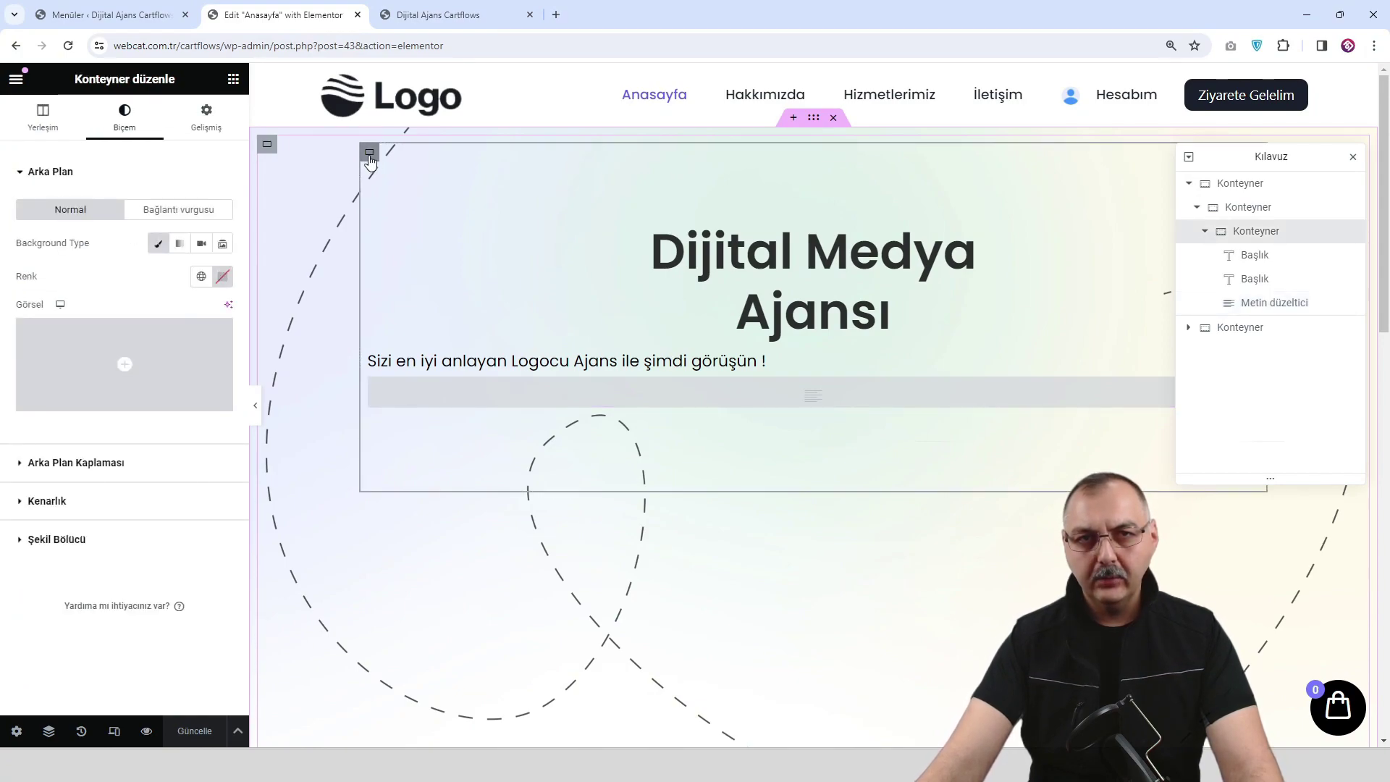
pyautogui.click(1280, 233)
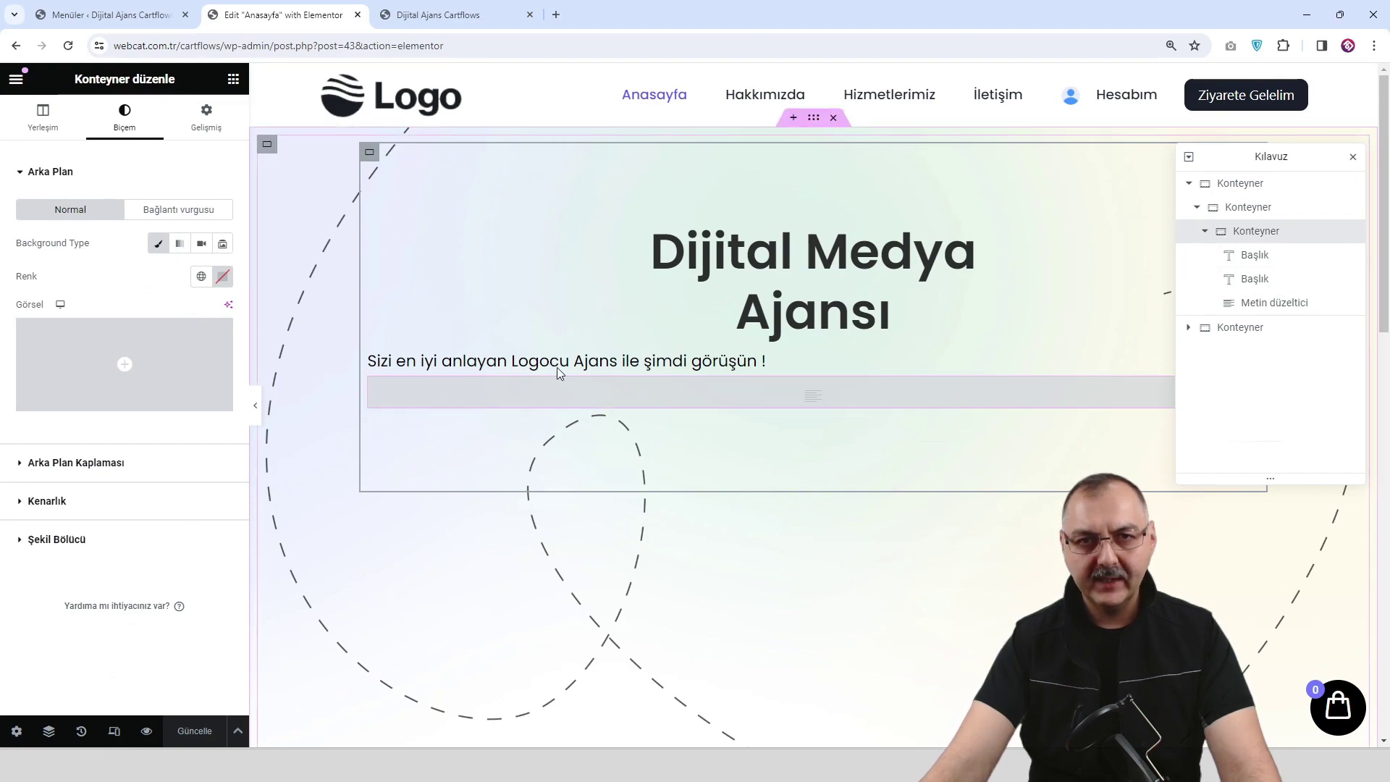
pyautogui.click(721, 365)
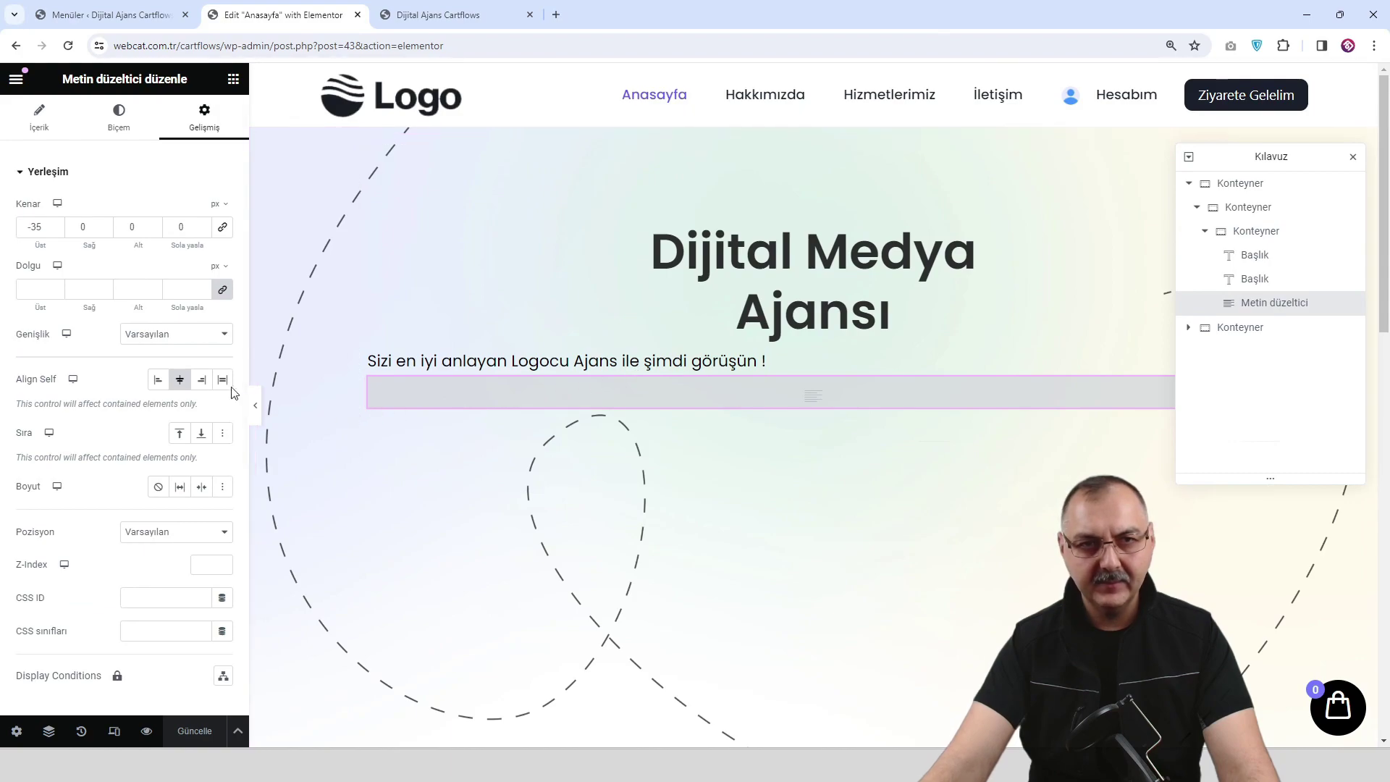
pyautogui.click(180, 383)
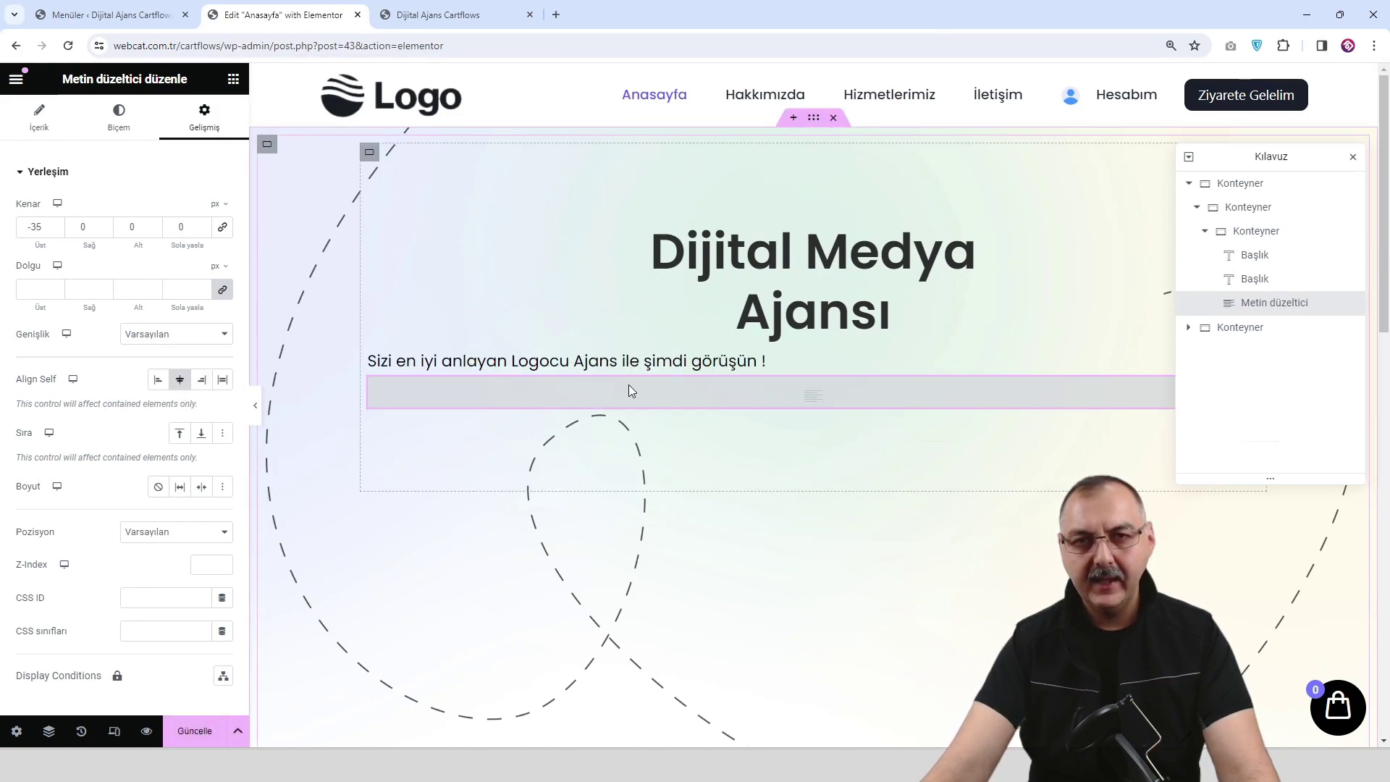
# Set the yellow pill image as the inner container's background at full resolution.
pyautogui.click(369, 156)
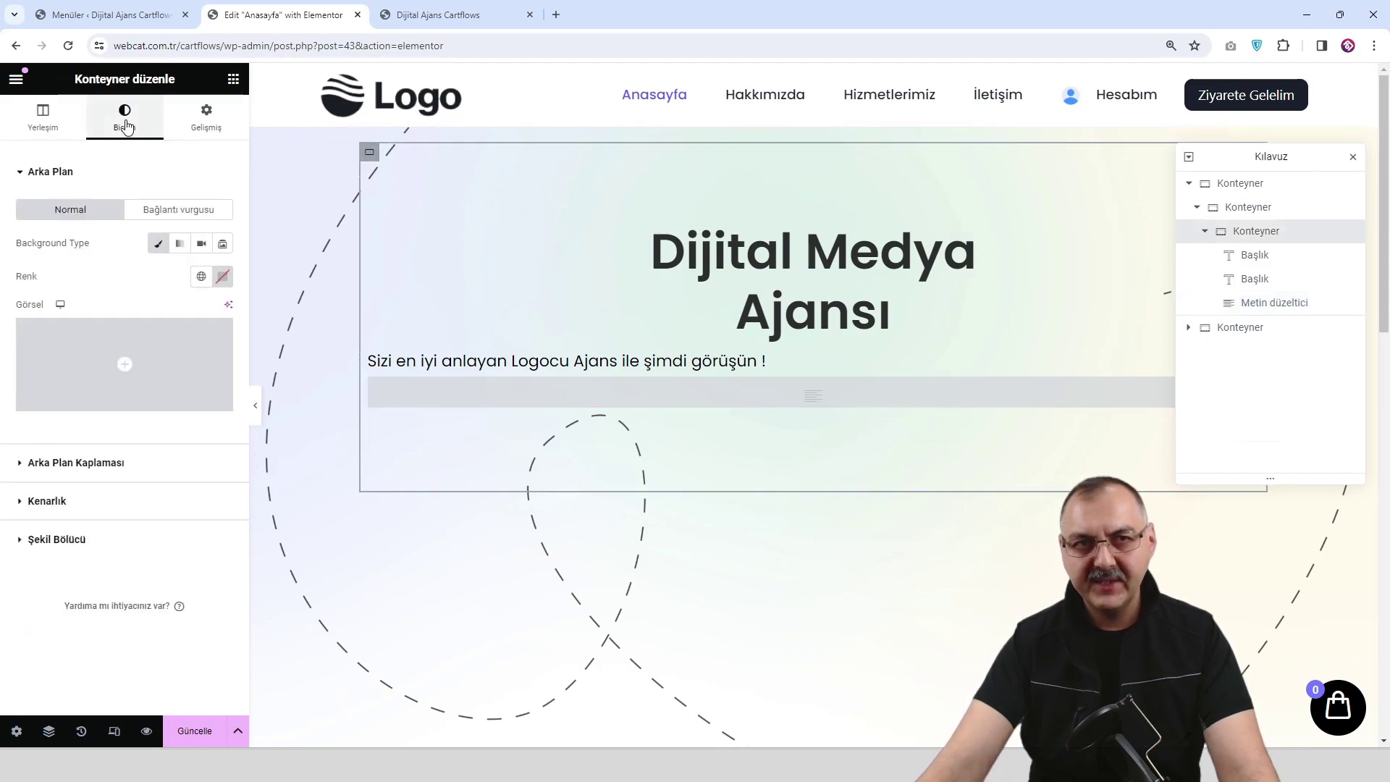
pyautogui.click(122, 352)
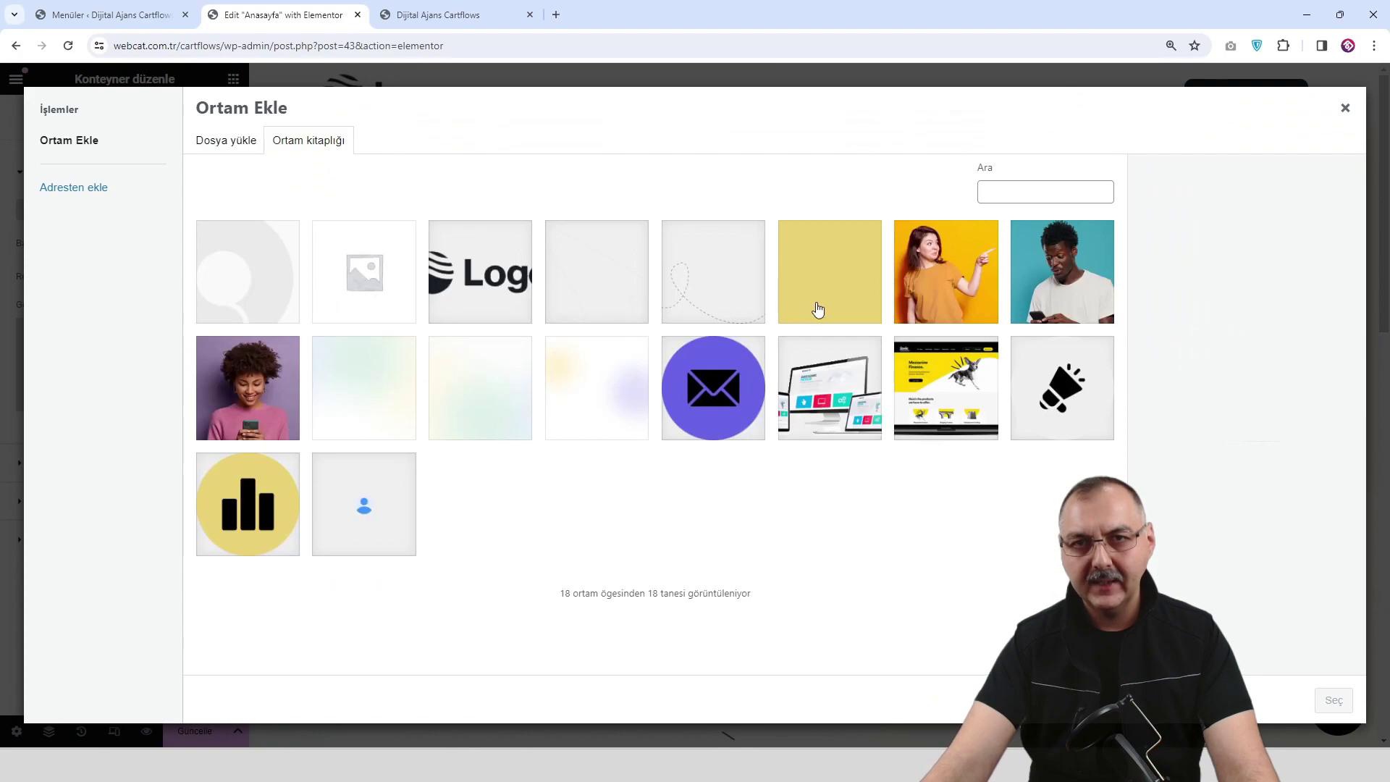
pyautogui.click(818, 311)
pyautogui.click(1334, 701)
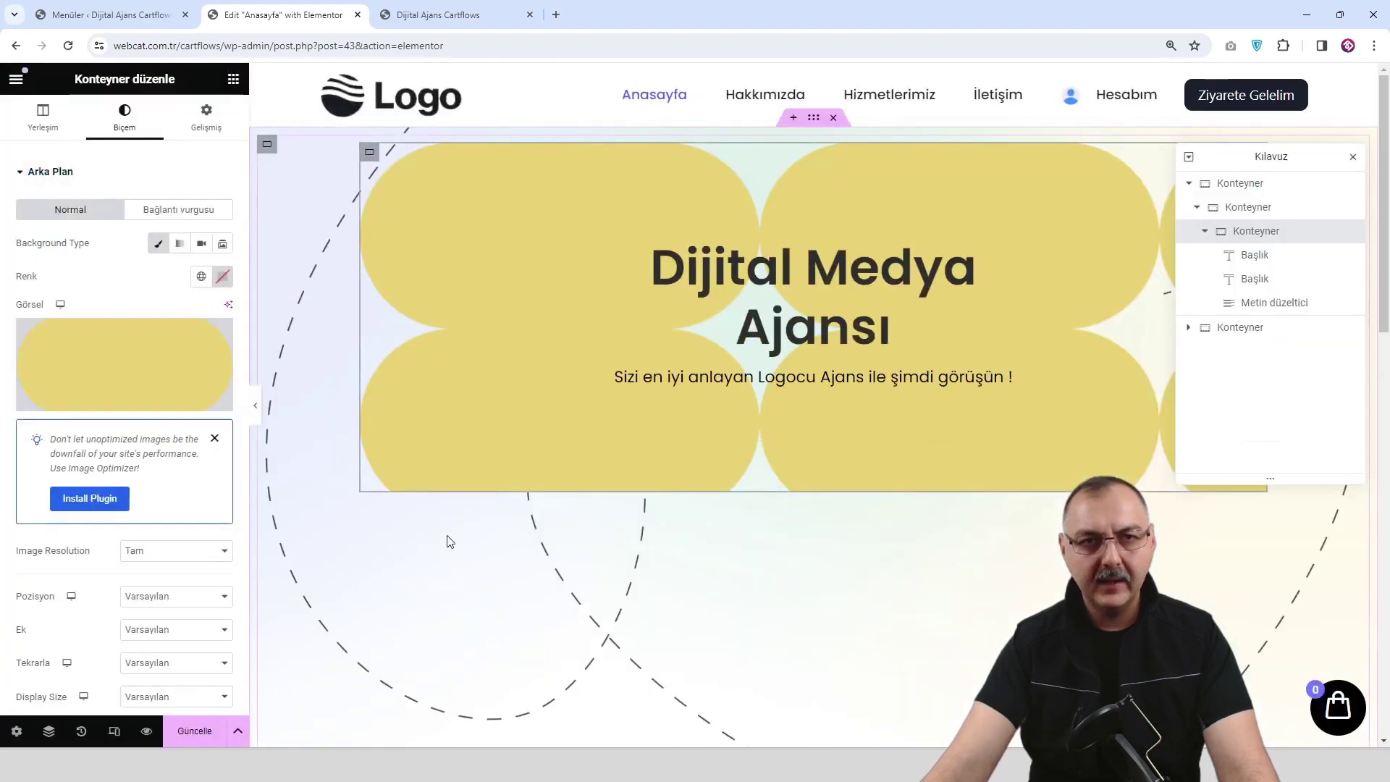
pyautogui.click(167, 534)
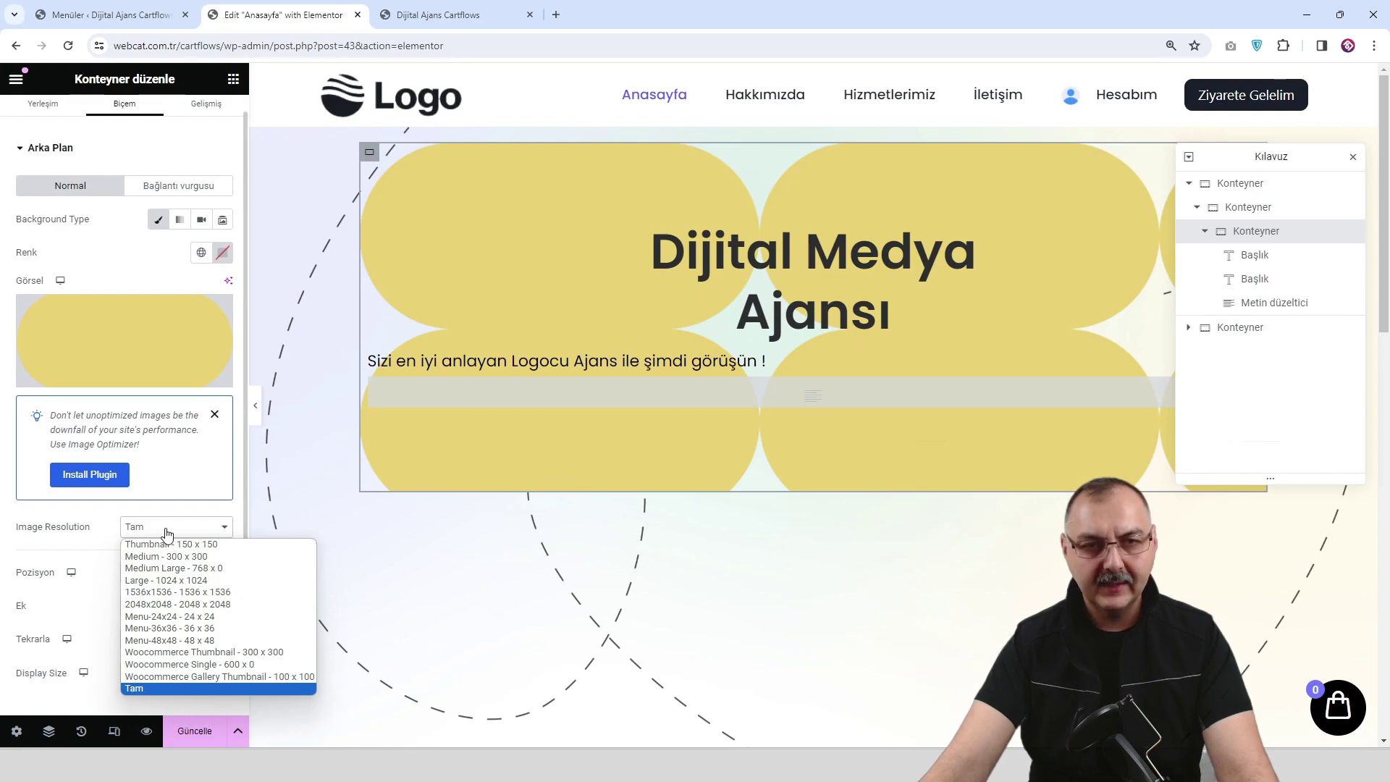
pyautogui.click(167, 534)
# Position the background image at custom X 488 and Y 103.
pyautogui.scroll(-1, 167, 534)
pyautogui.click(167, 529)
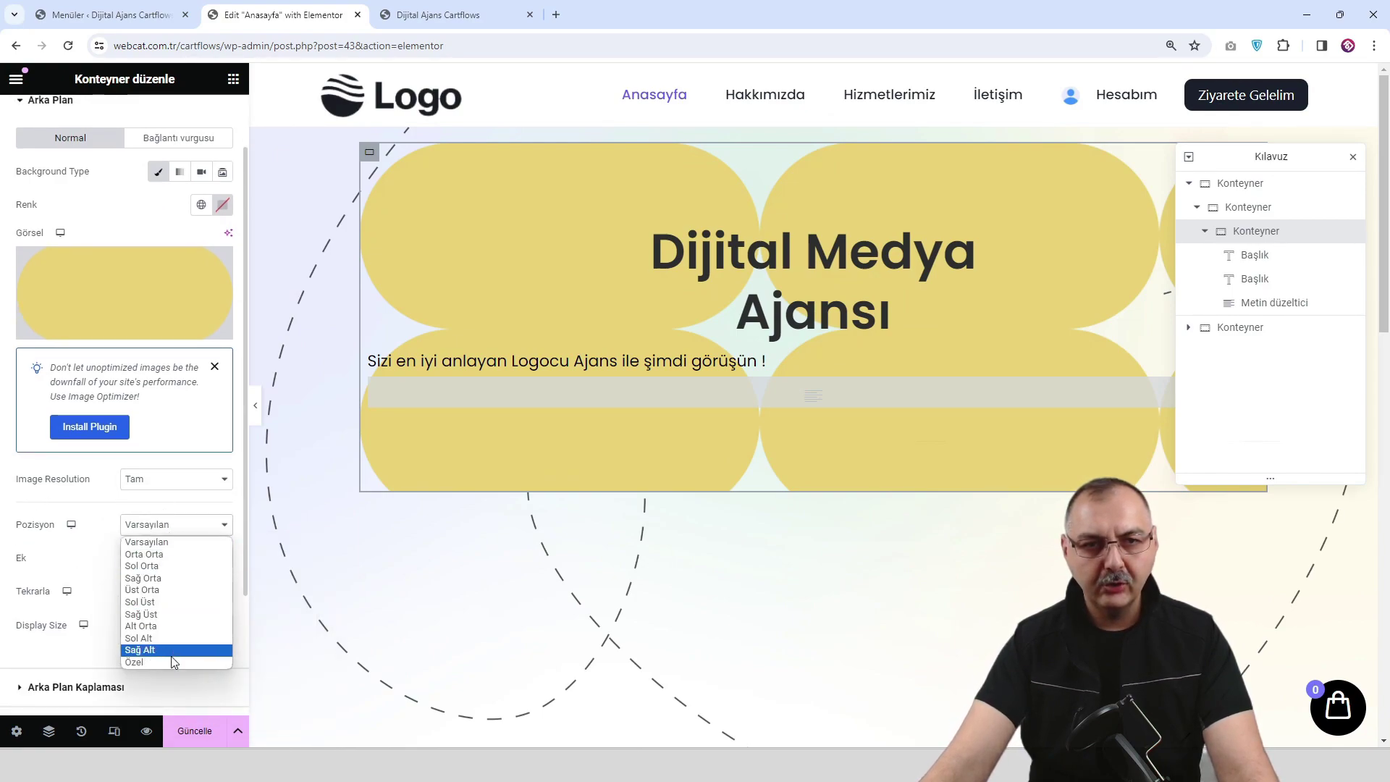
pyautogui.click(171, 660)
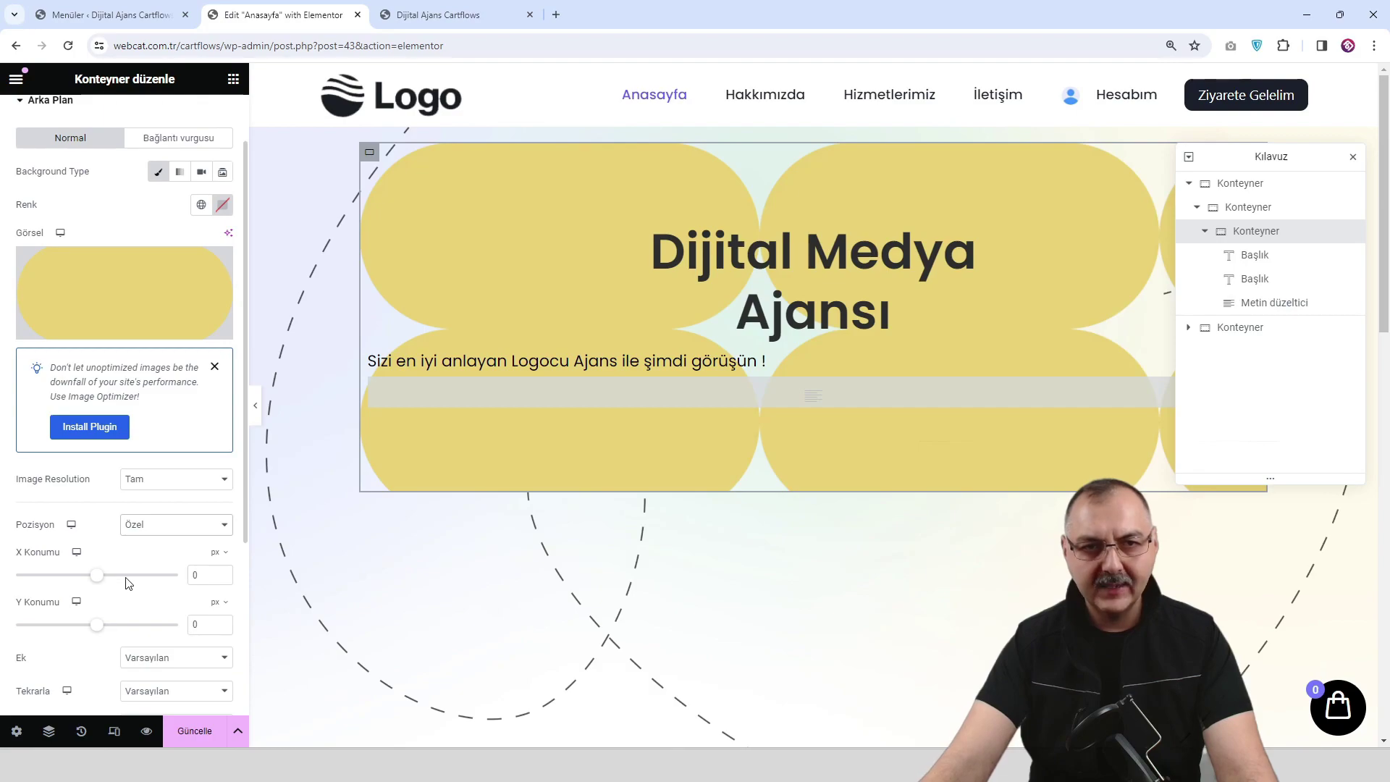
pyautogui.click(203, 573)
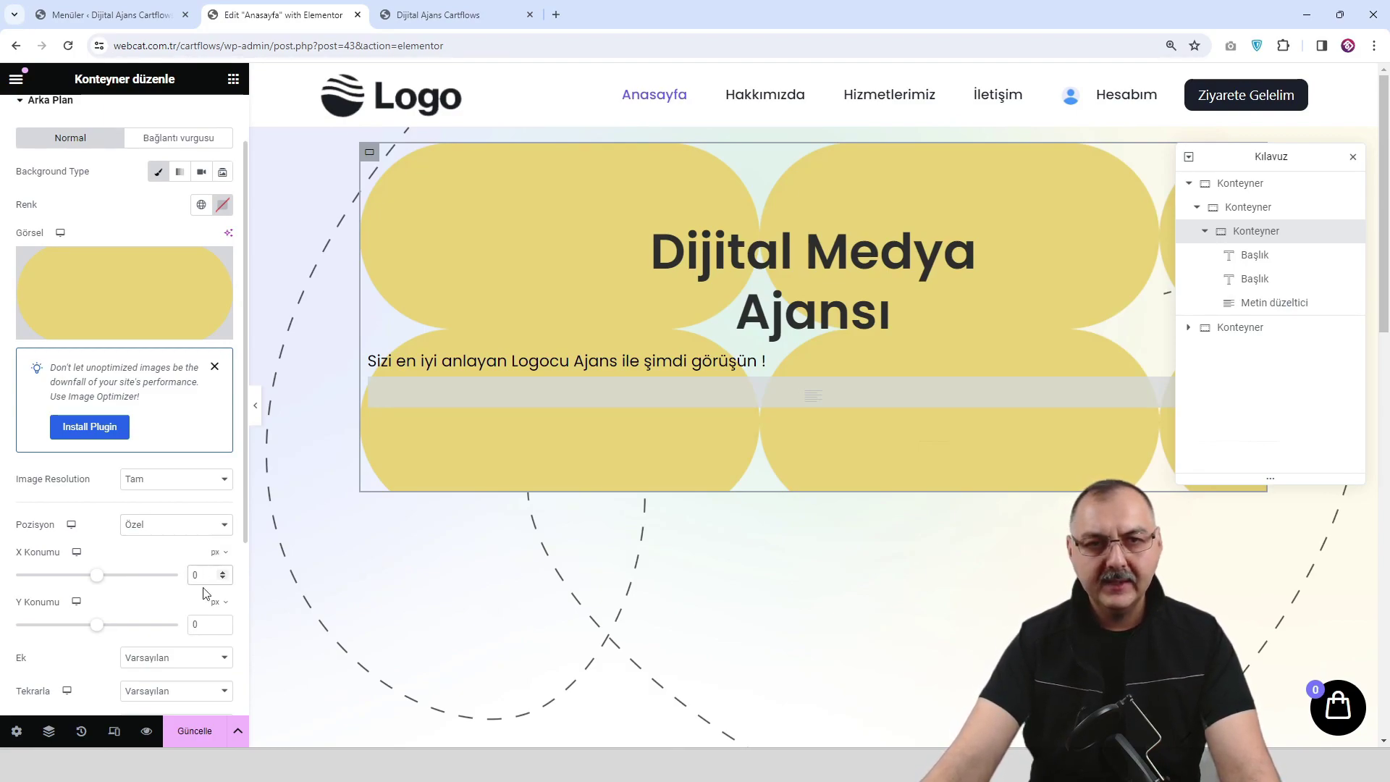
pyautogui.press('BackSpace')
pyautogui.write('14')
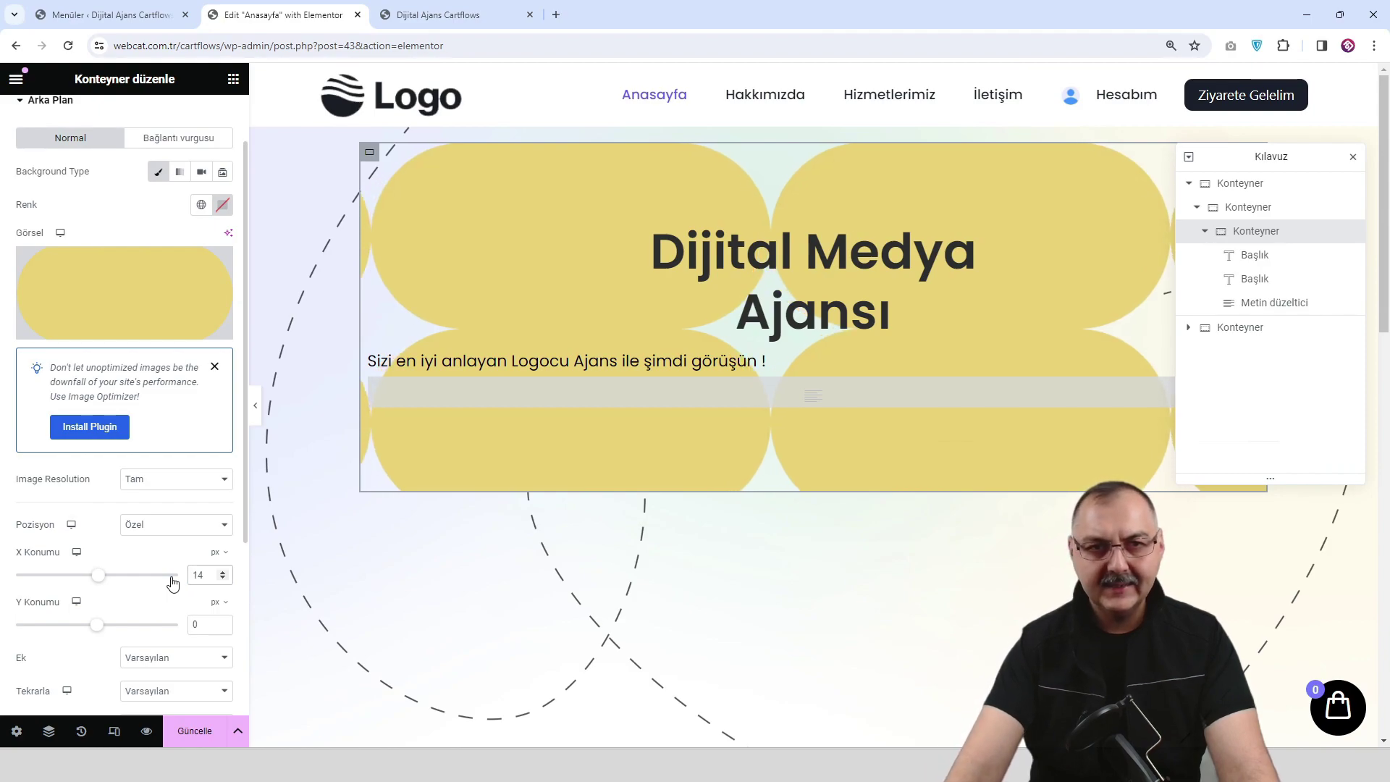
pyautogui.hotkey('ctrl', 'a')
pyautogui.write('488')
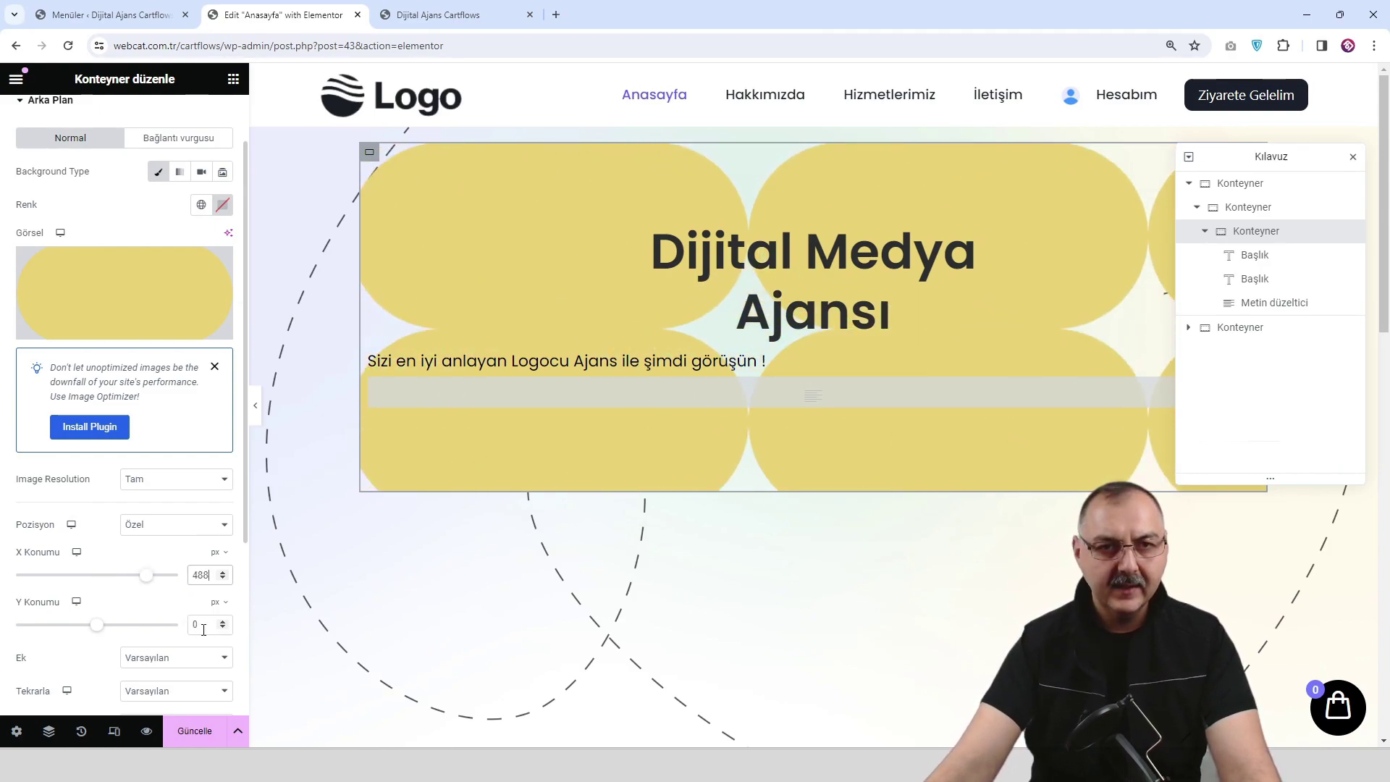
pyautogui.doubleClick(203, 630)
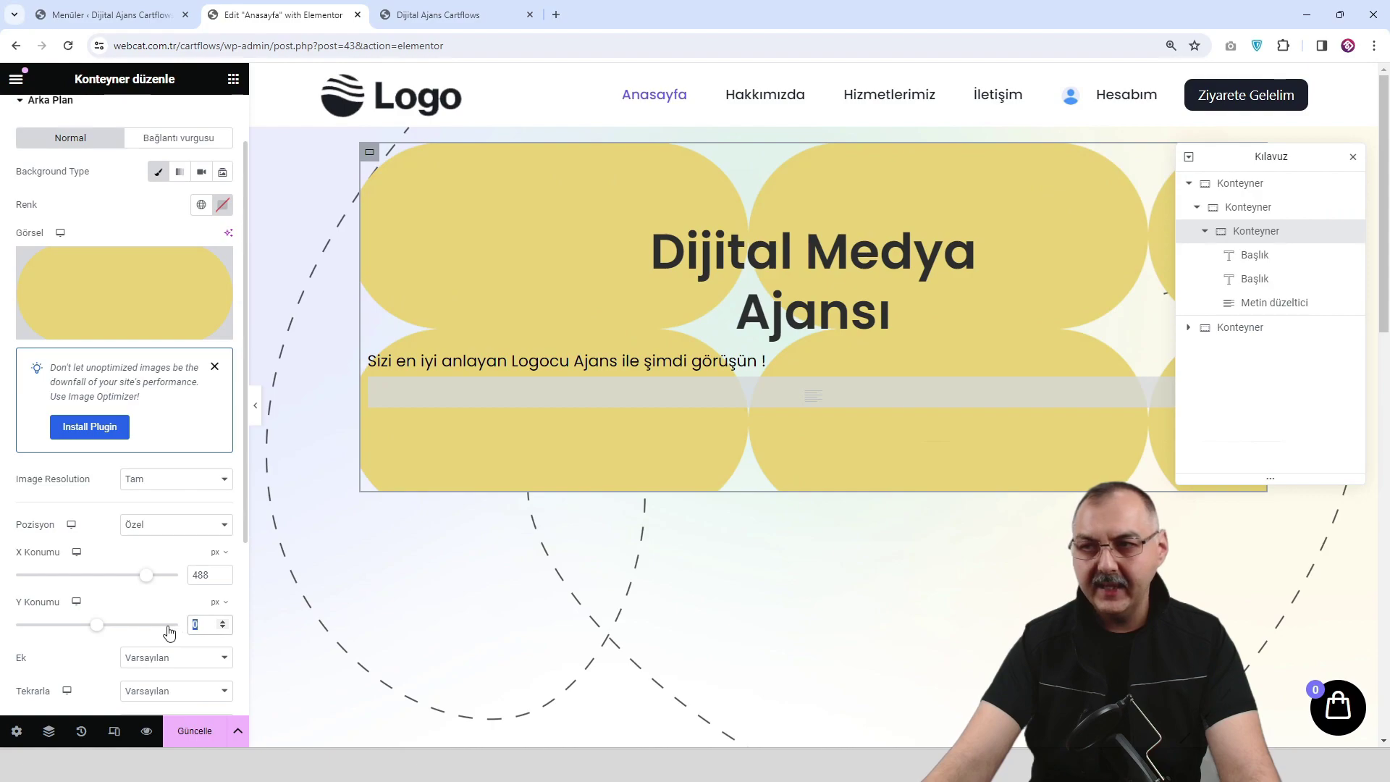
pyautogui.write('103')
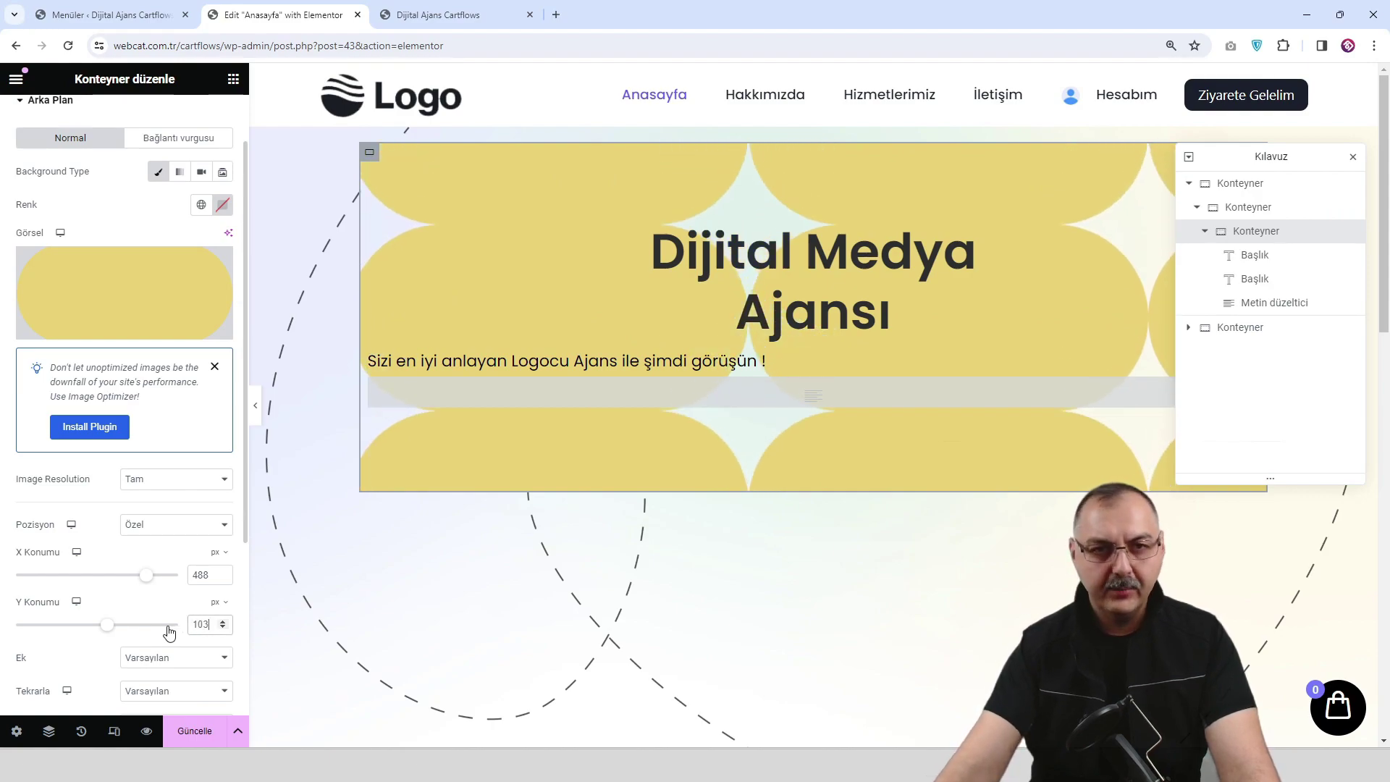
# Keep the default attachment and set the background repeat to Tekrarlama Yok.
pyautogui.scroll(-2, 185, 590)
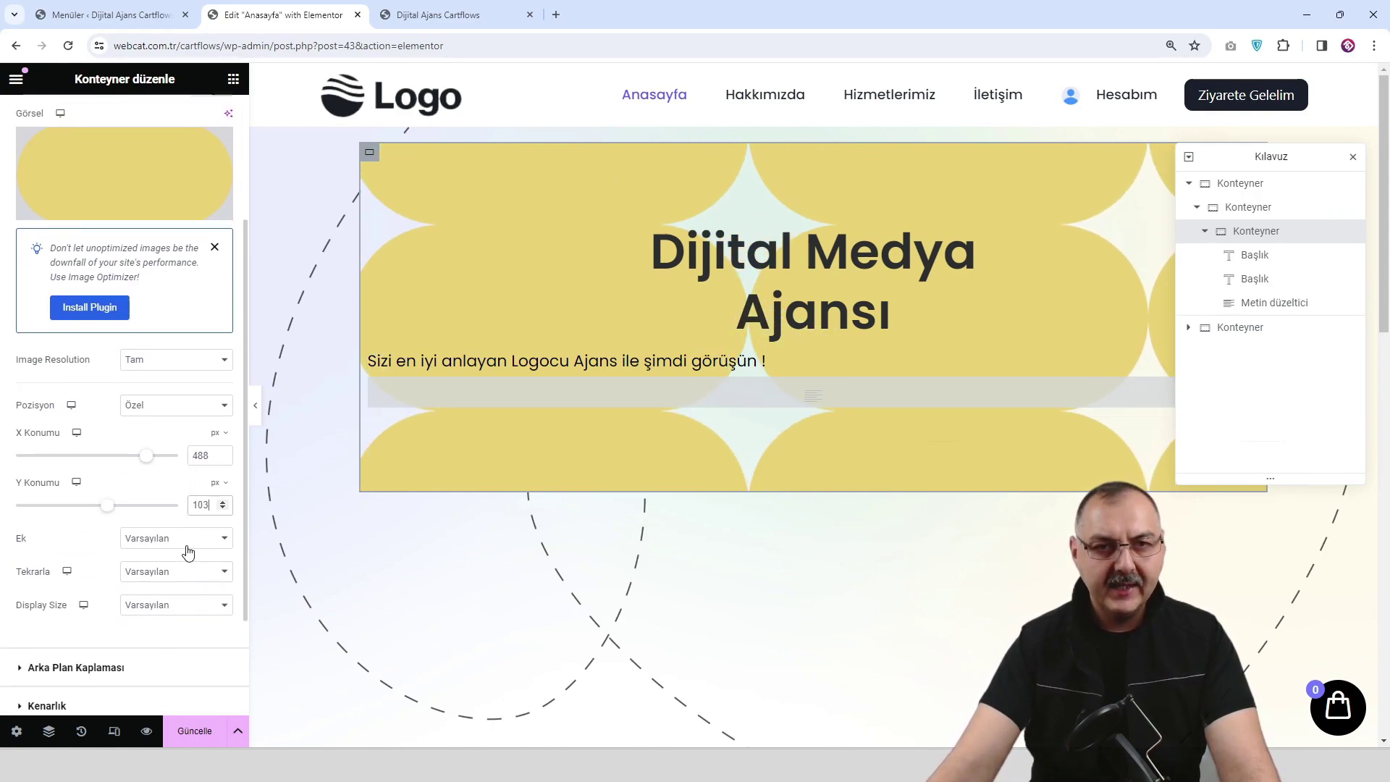
pyautogui.click(188, 542)
pyautogui.click(188, 555)
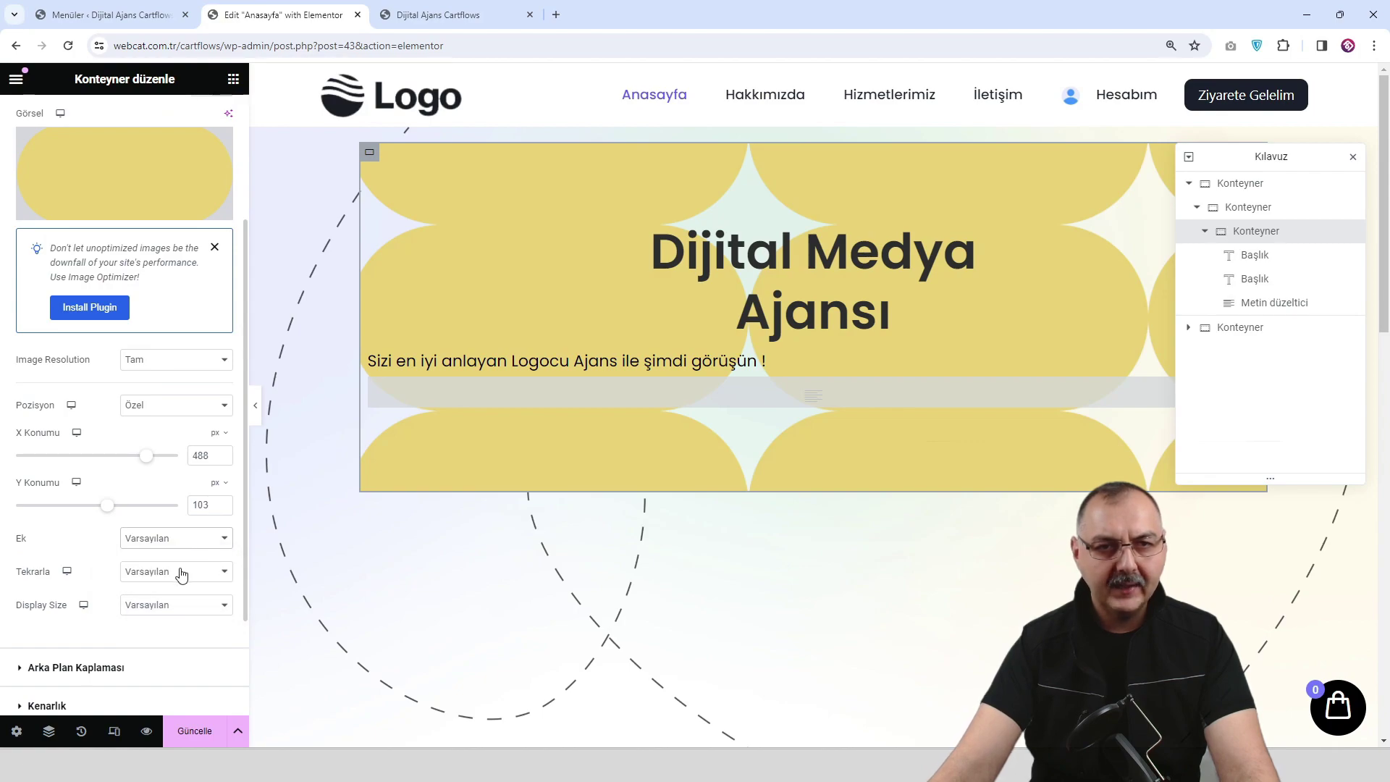
pyautogui.click(181, 572)
pyautogui.click(181, 603)
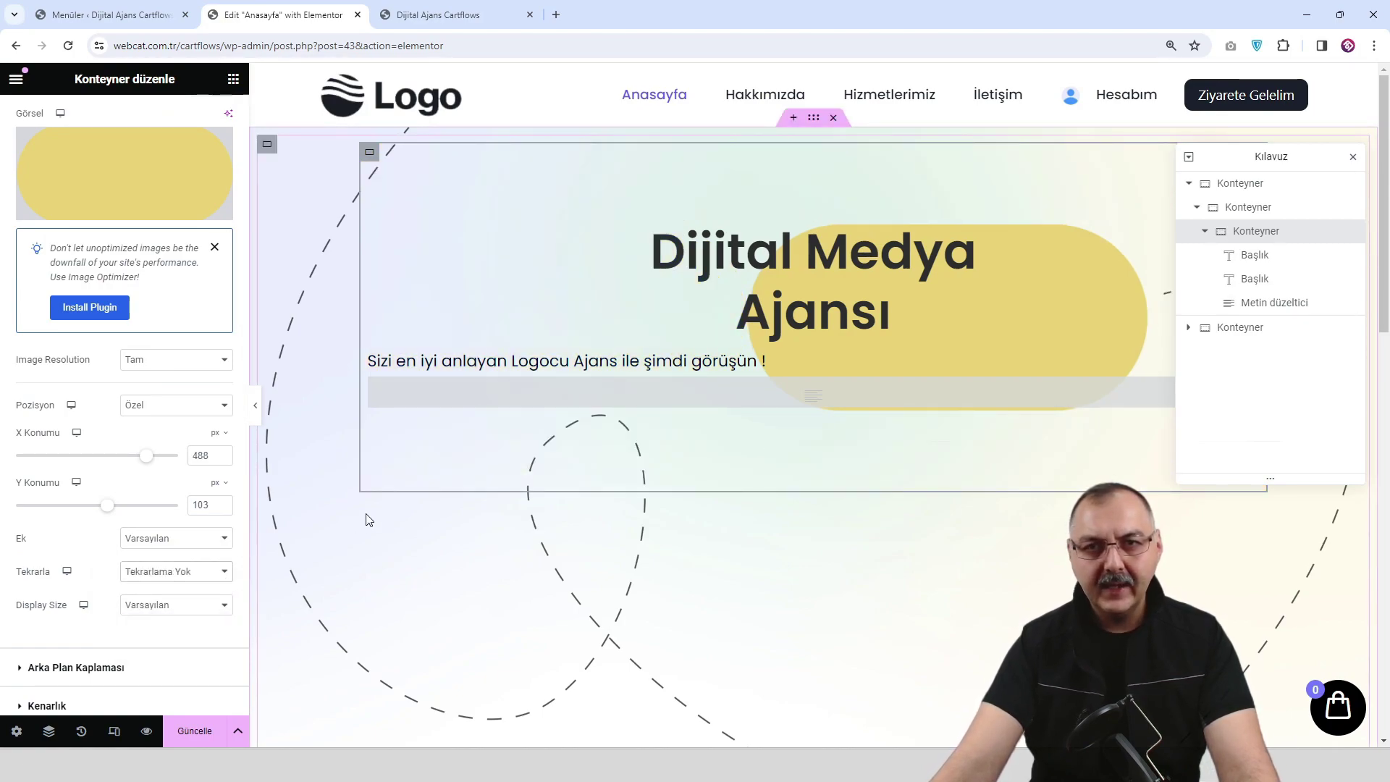
# Give the background image a custom 15% width, then save and preview.
pyautogui.scroll(-1, 162, 553)
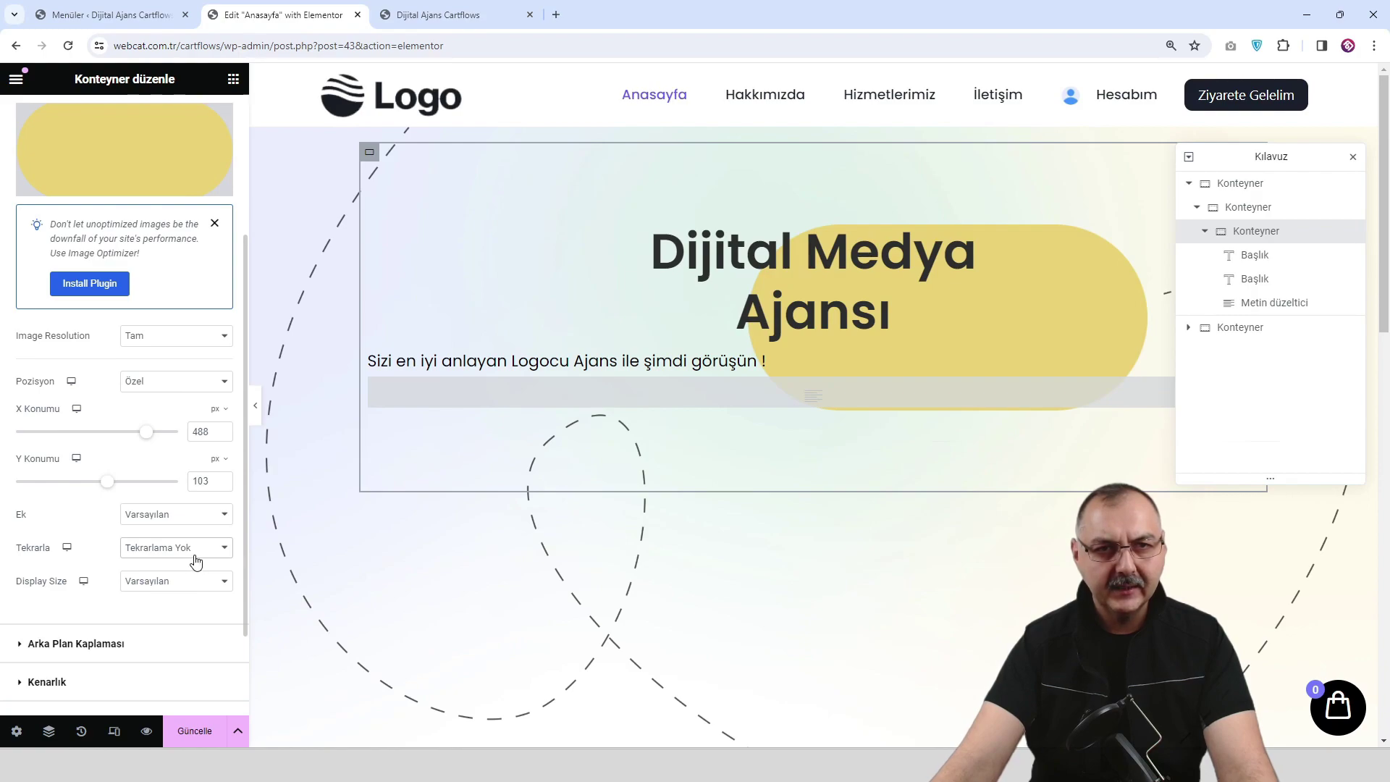
pyautogui.scroll(-1, 196, 563)
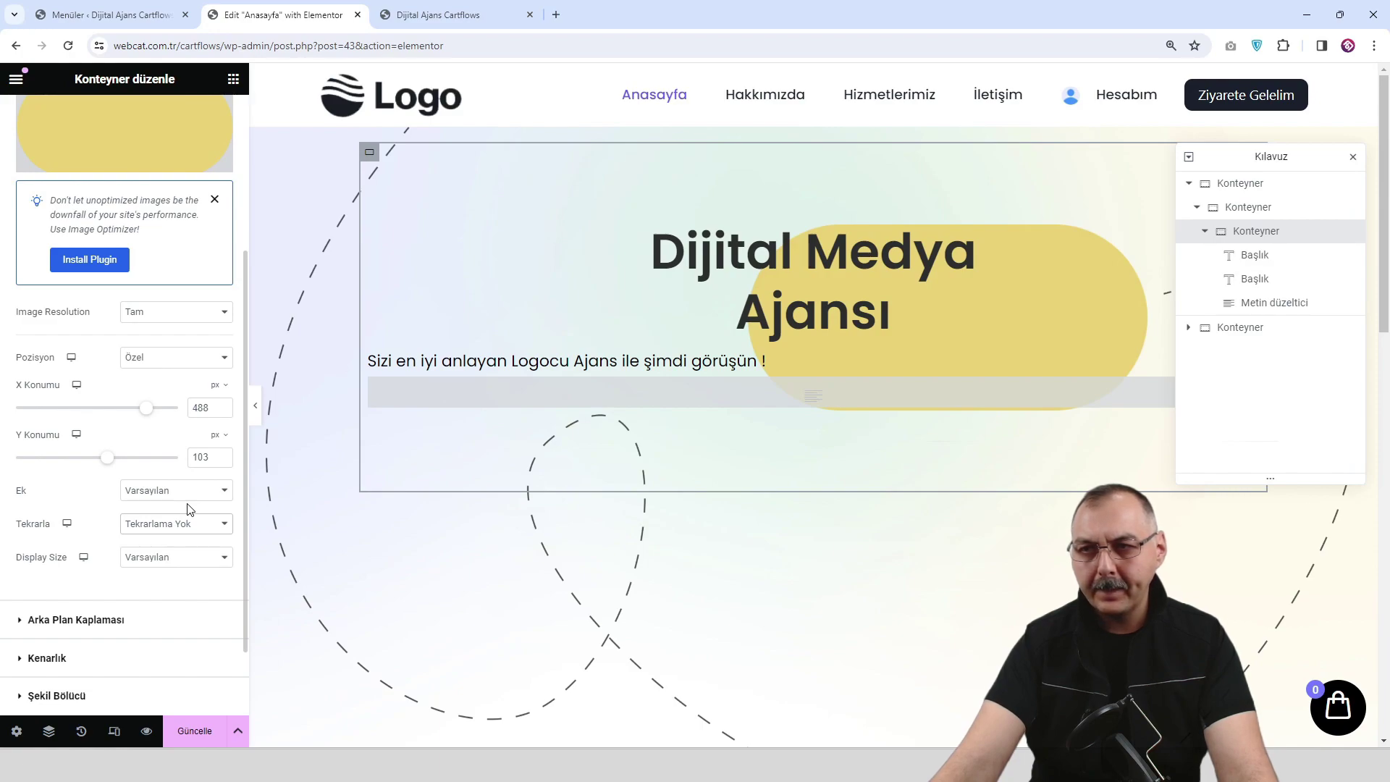
pyautogui.click(173, 557)
pyautogui.click(171, 622)
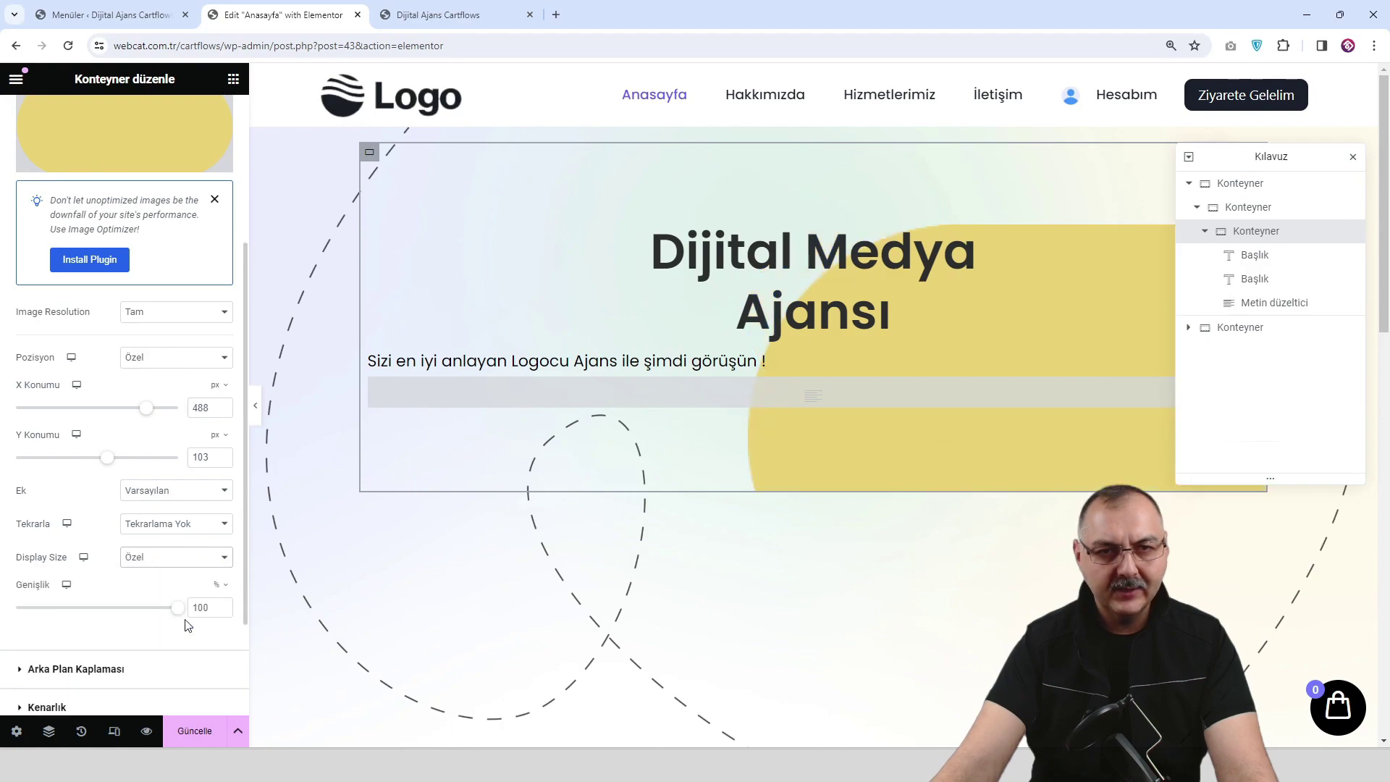
pyautogui.click(177, 608)
pyautogui.write('15')
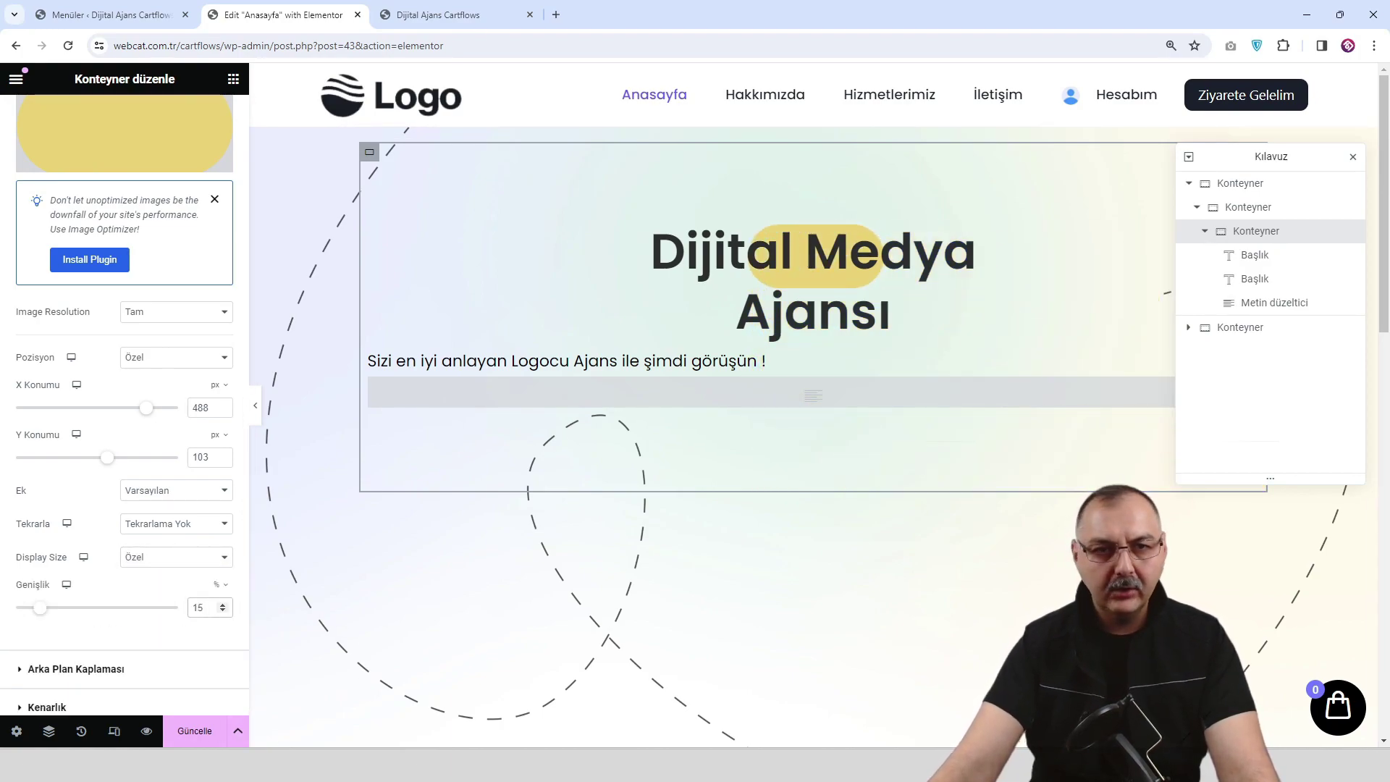
pyautogui.click(195, 733)
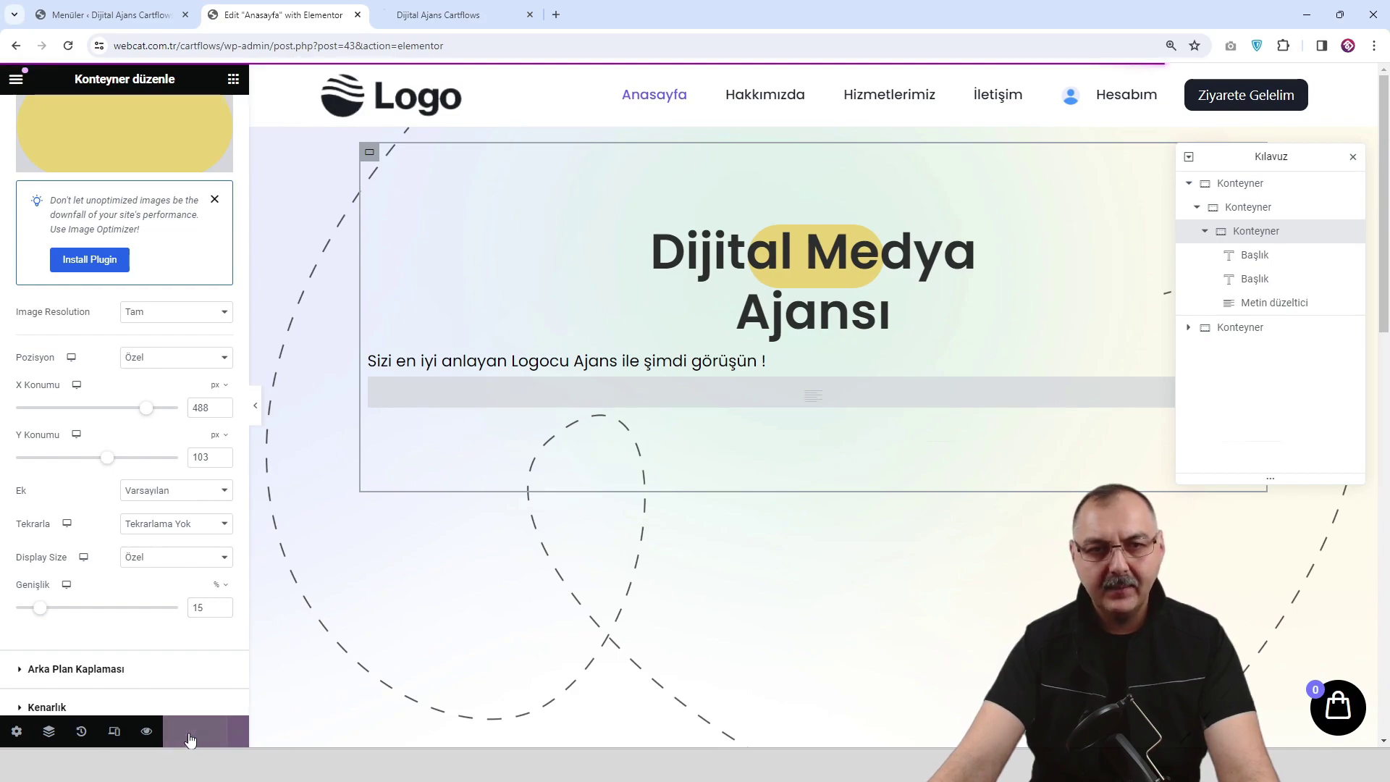
pyautogui.click(147, 732)
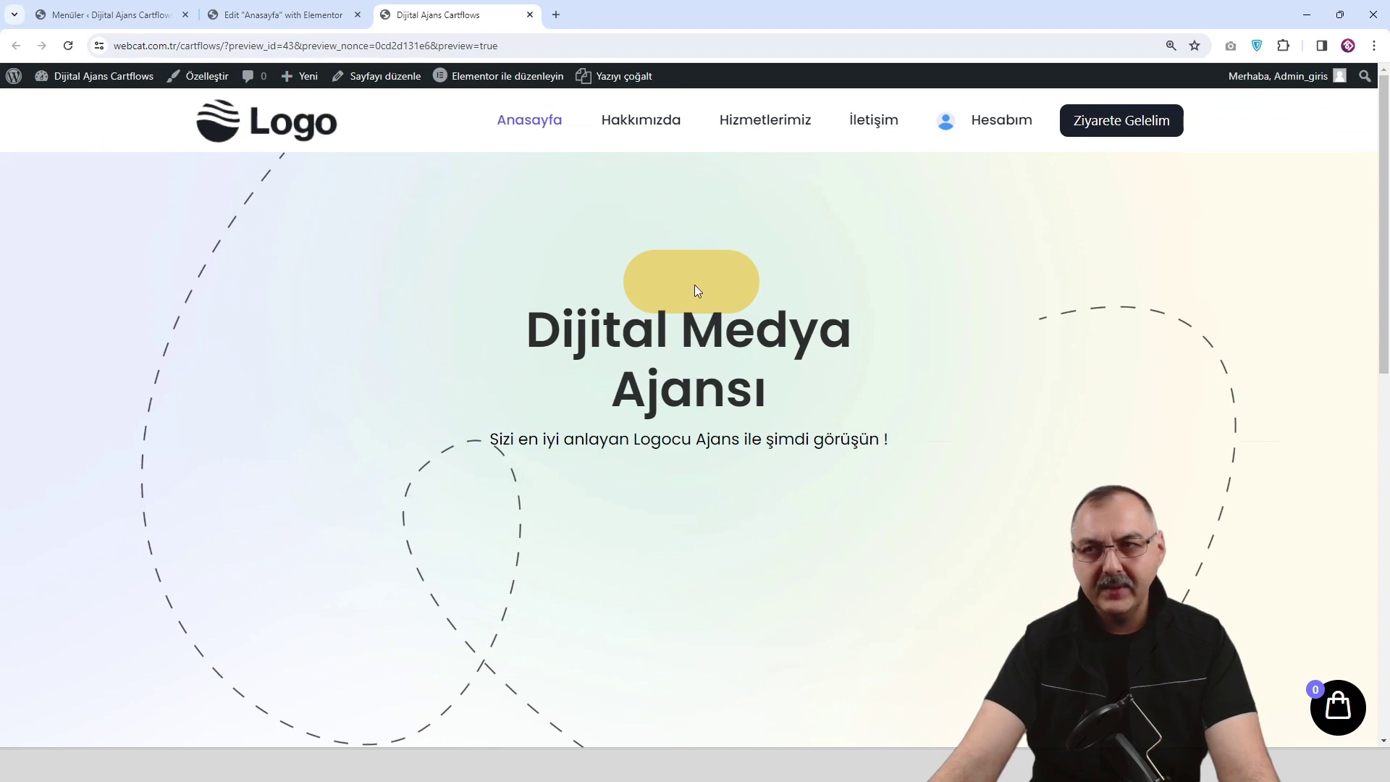
# Shift the yellow pill's X position left to about 402, then save and preview.
pyautogui.click(311, 16)
pyautogui.click(463, 16)
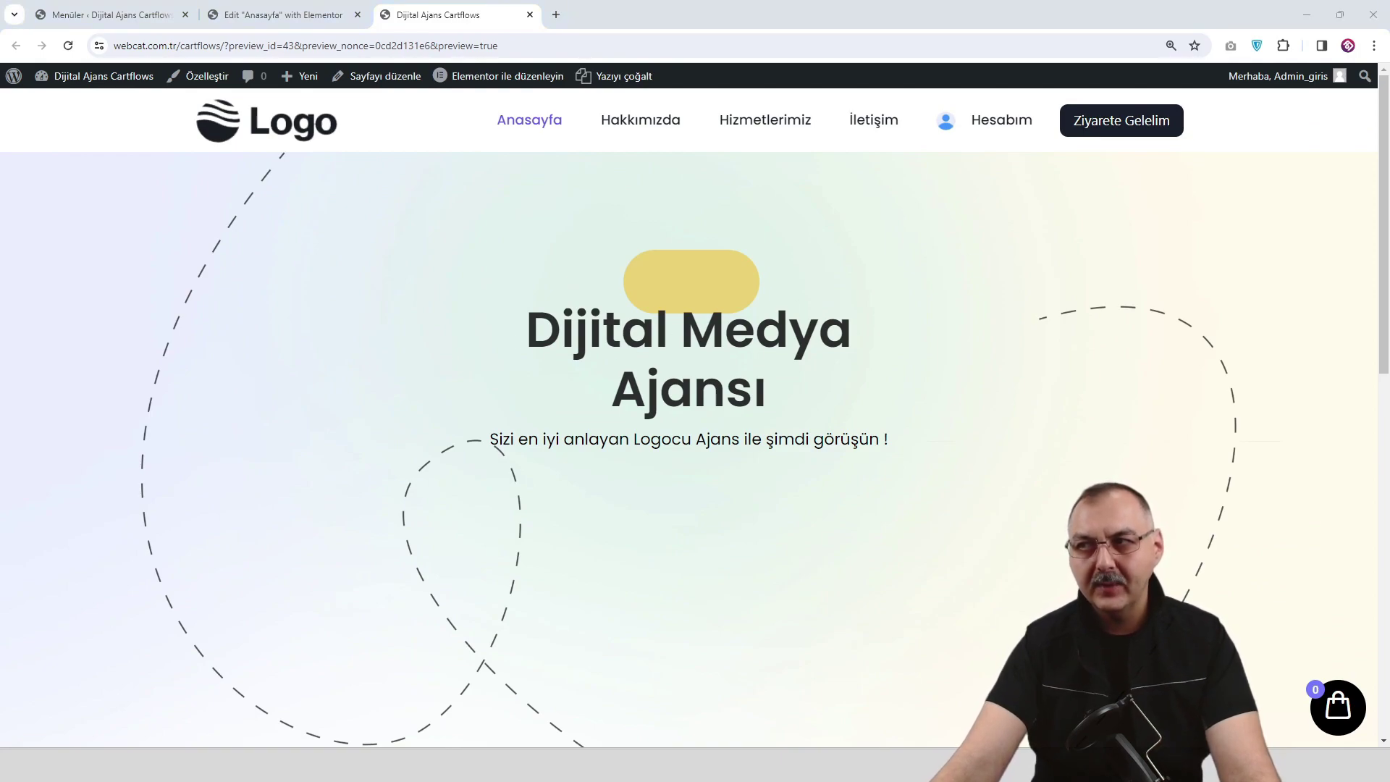
pyautogui.click(309, 16)
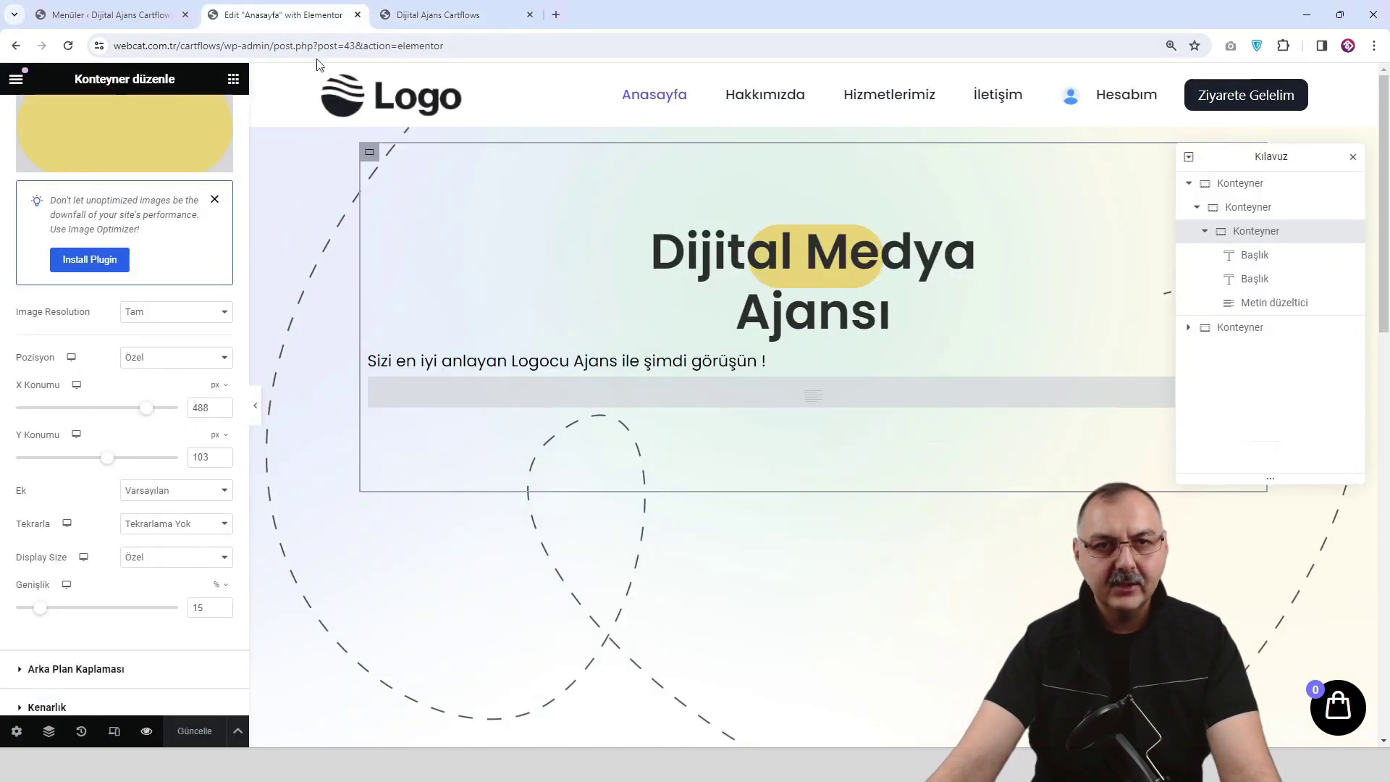
pyautogui.moveTo(150, 414); pyautogui.dragTo(142, 417)
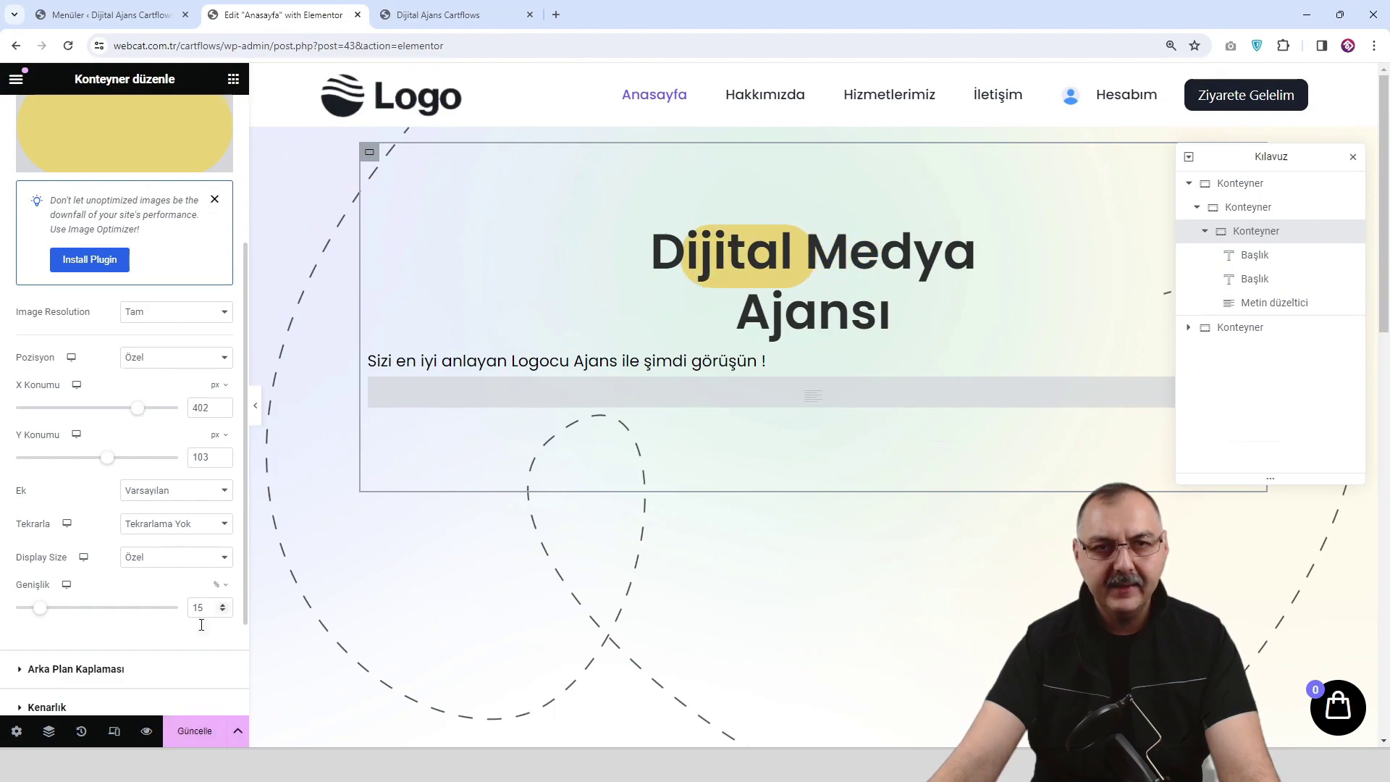
pyautogui.click(195, 735)
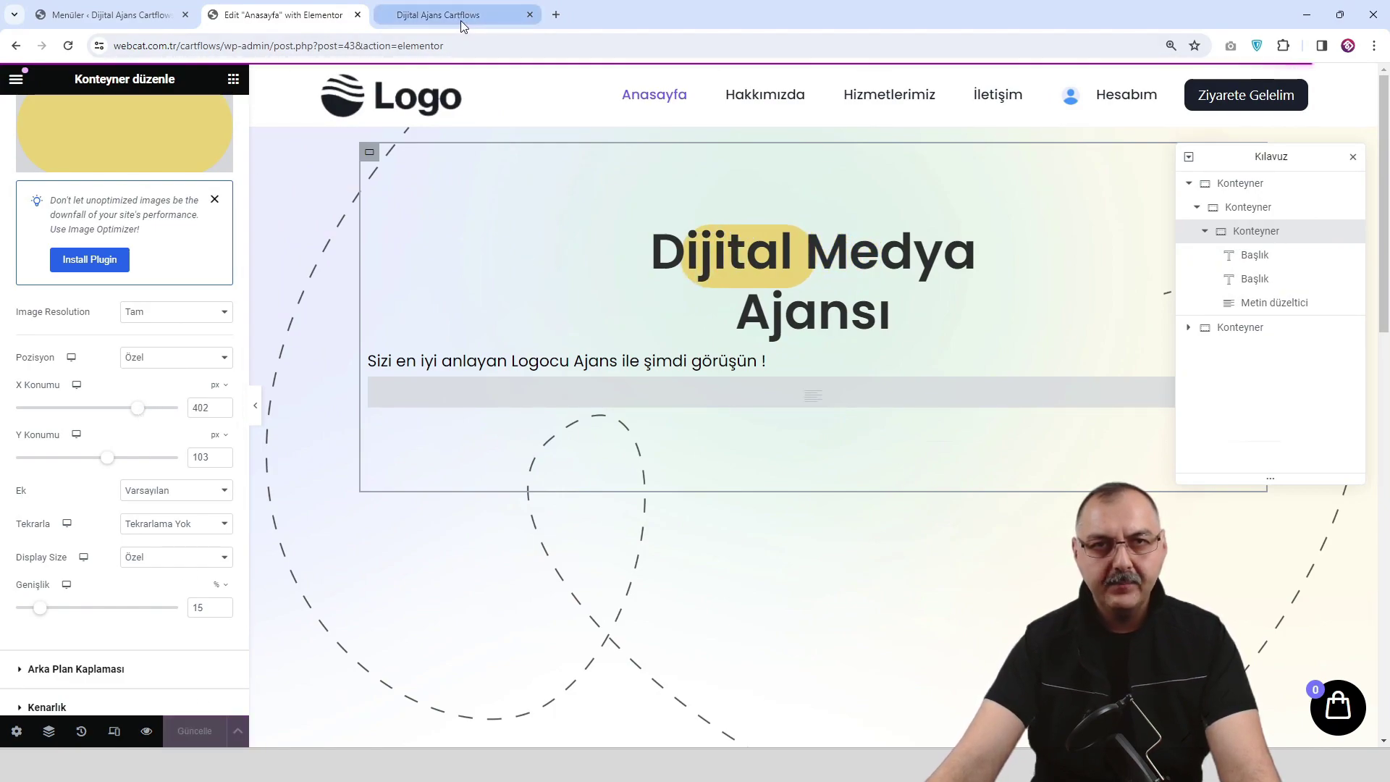
pyautogui.click(460, 17)
pyautogui.click(282, 14)
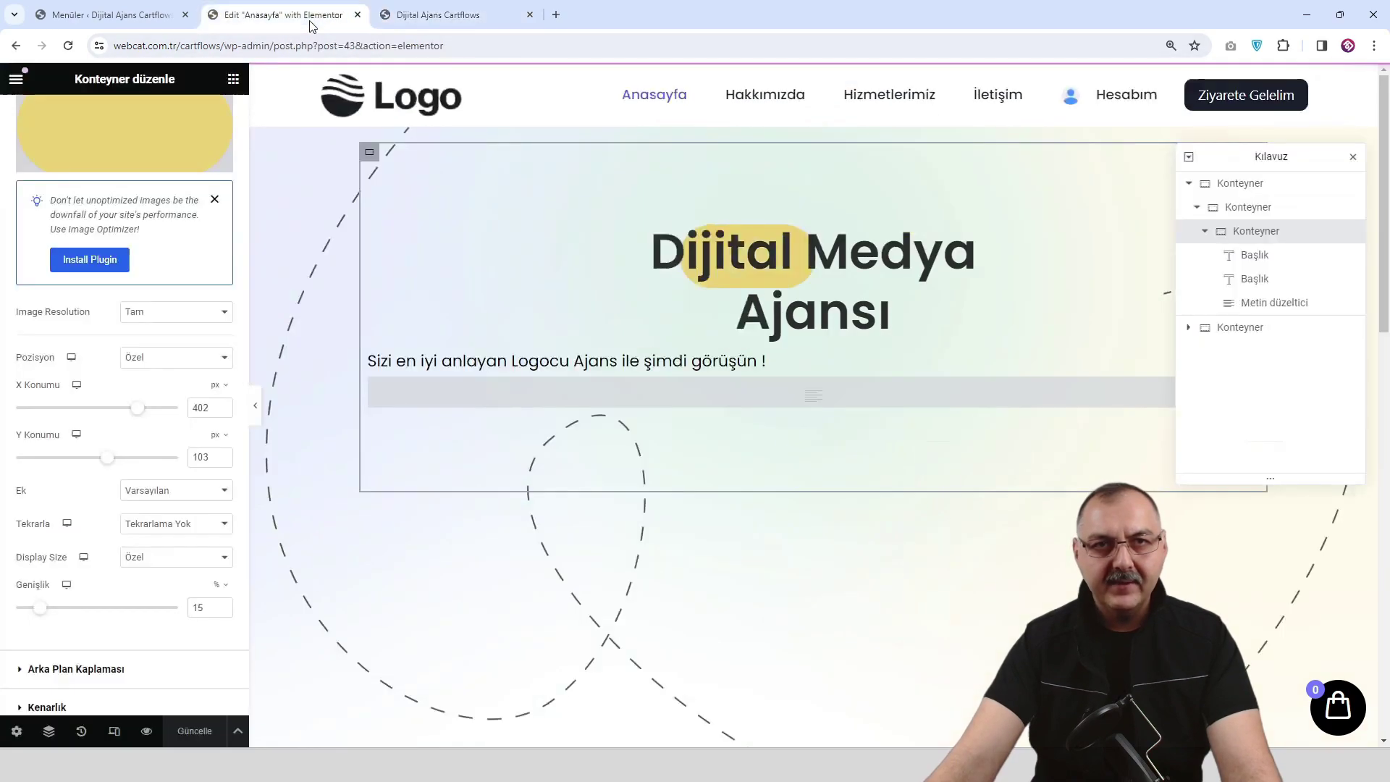
# Move the pill further left to about 316, then save and preview.
pyautogui.moveTo(138, 409); pyautogui.dragTo(129, 410)
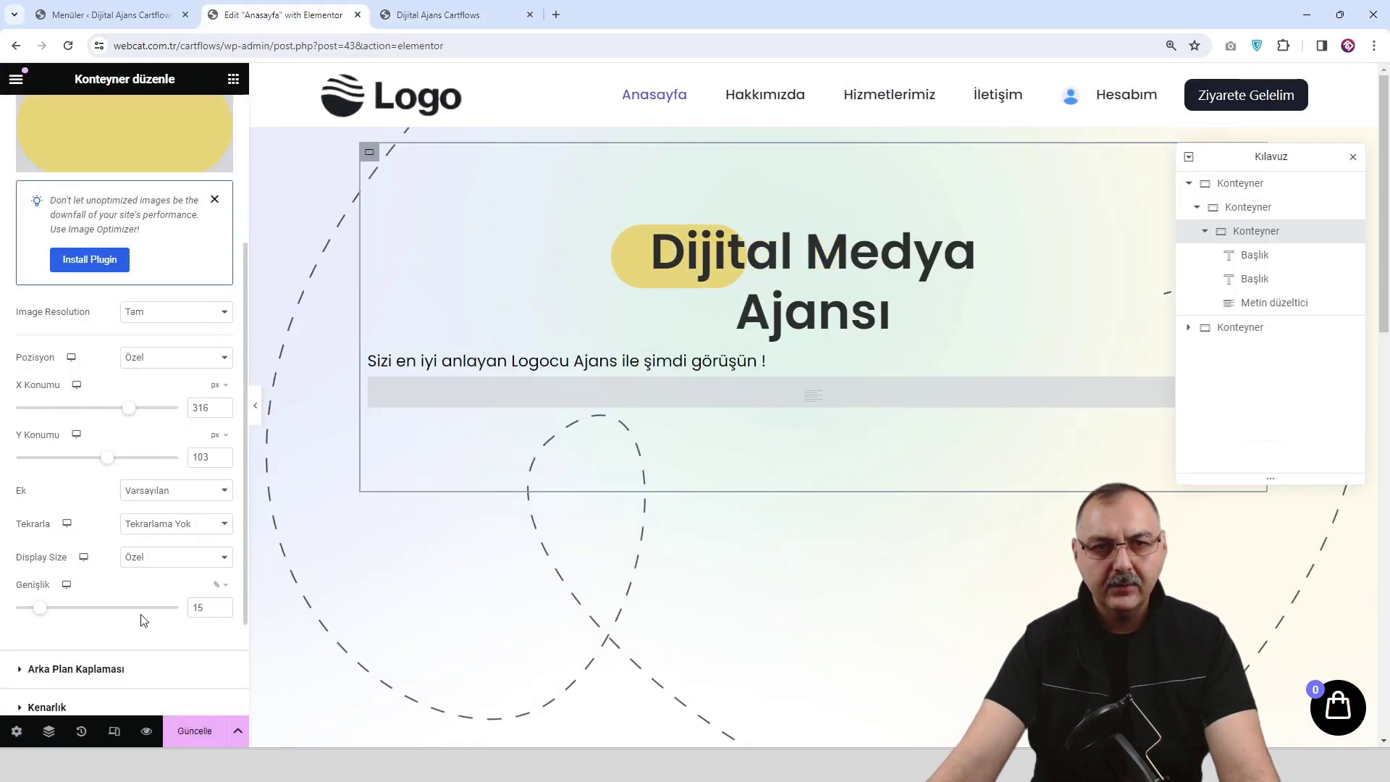
pyautogui.click(194, 731)
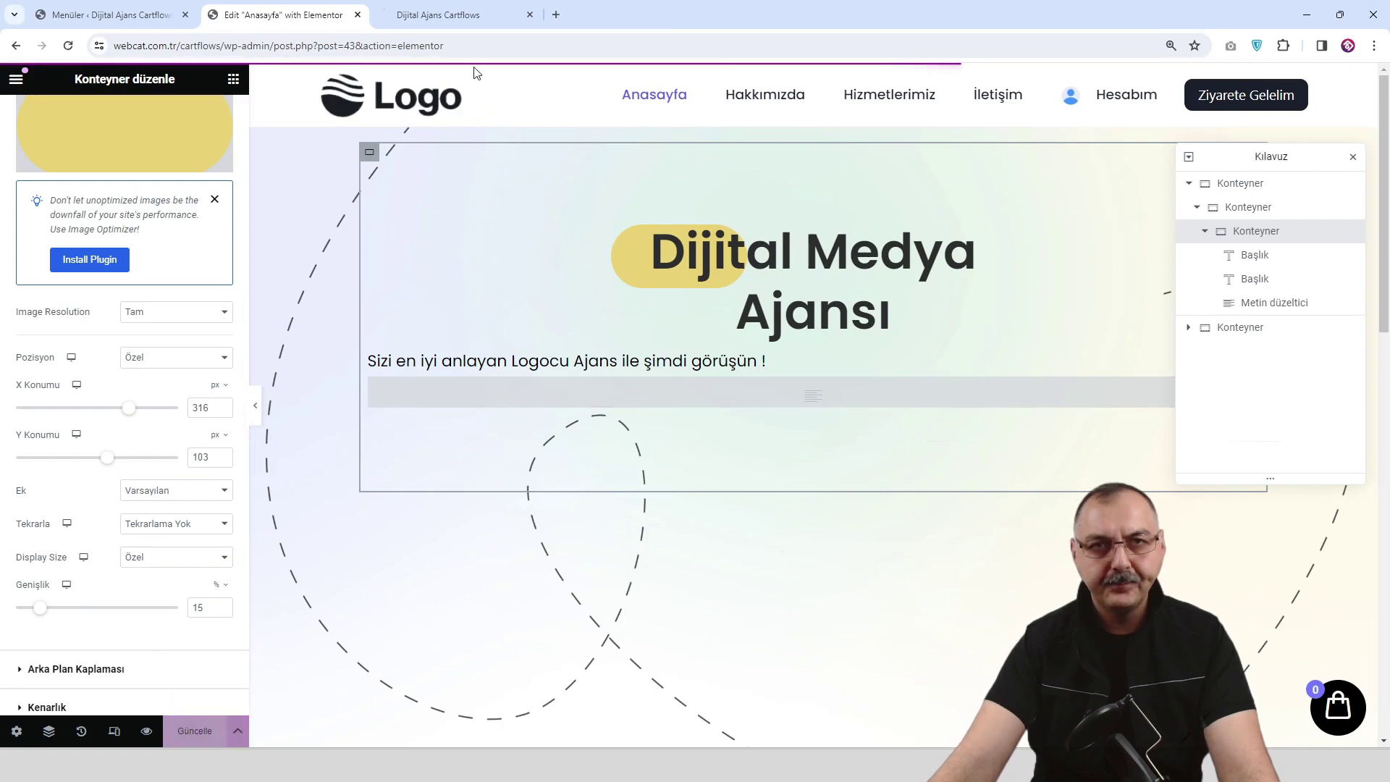
pyautogui.click(463, 16)
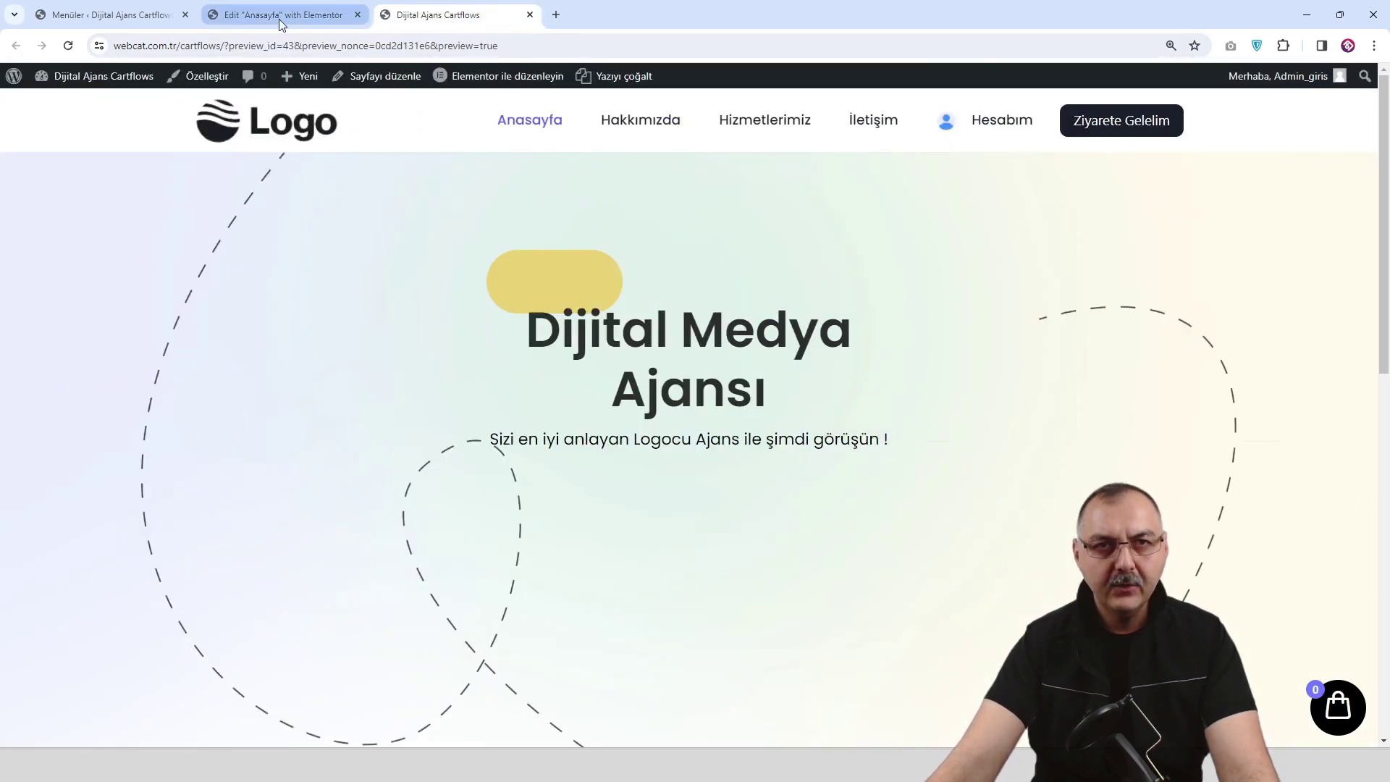
pyautogui.click(280, 18)
# Set the pill position to X 300 and Y 166, then save and preview.
pyautogui.moveTo(132, 415); pyautogui.dragTo(130, 415)
pyautogui.click(114, 458)
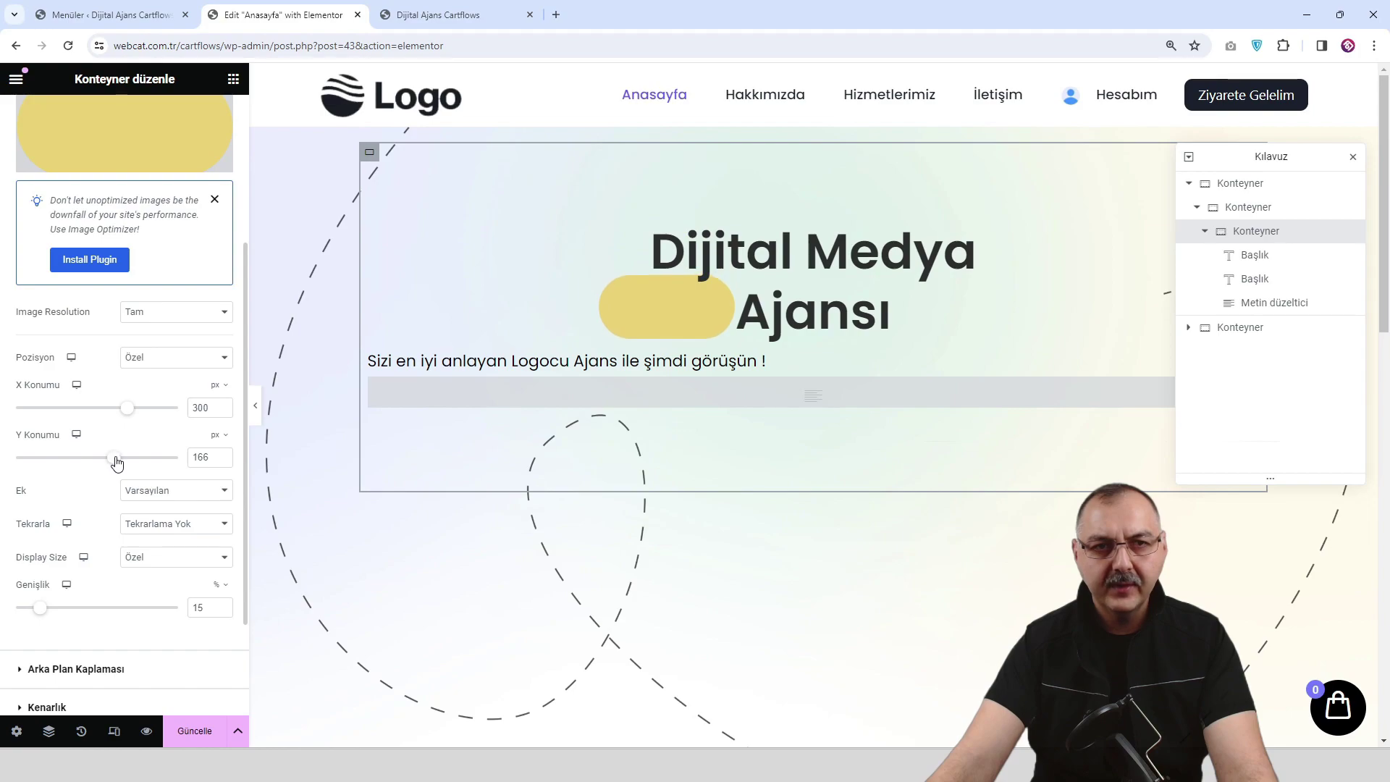
pyautogui.click(186, 739)
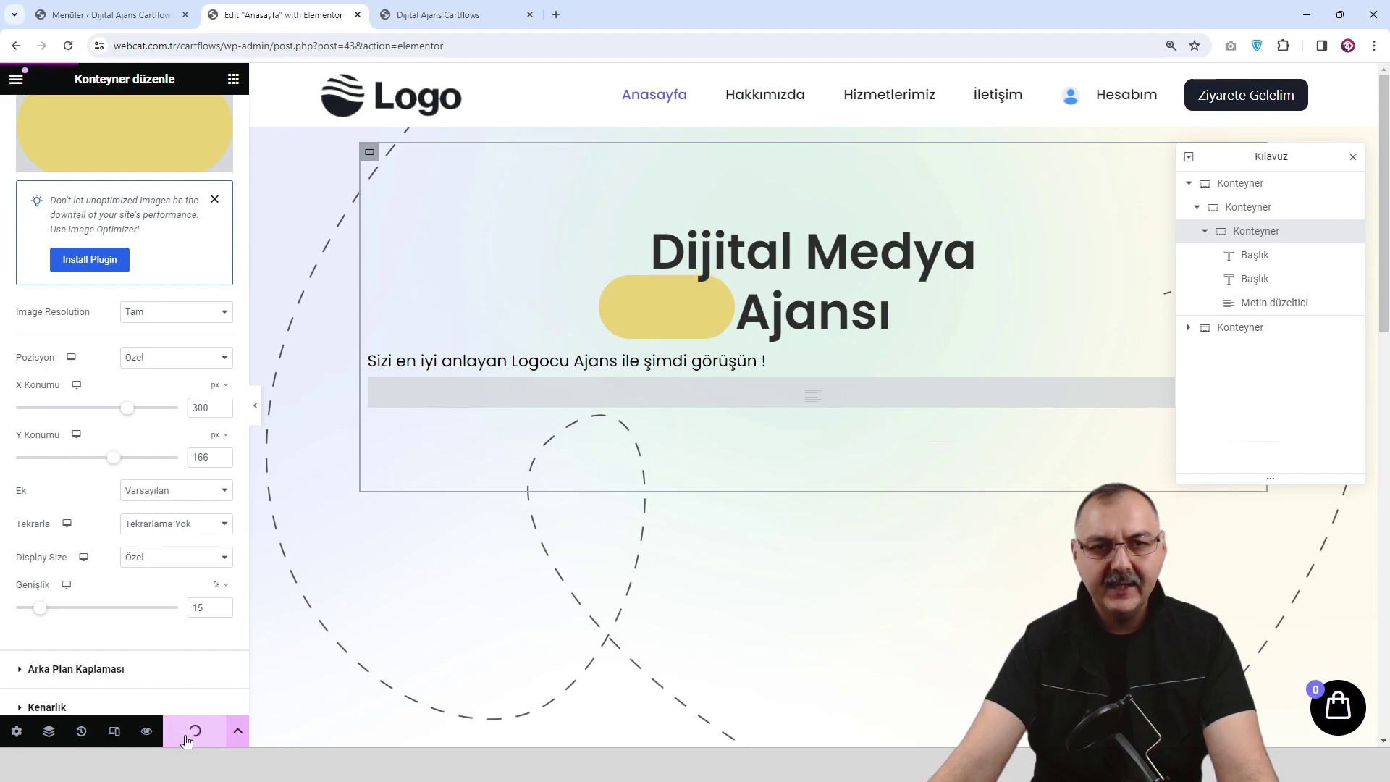
pyautogui.click(453, 22)
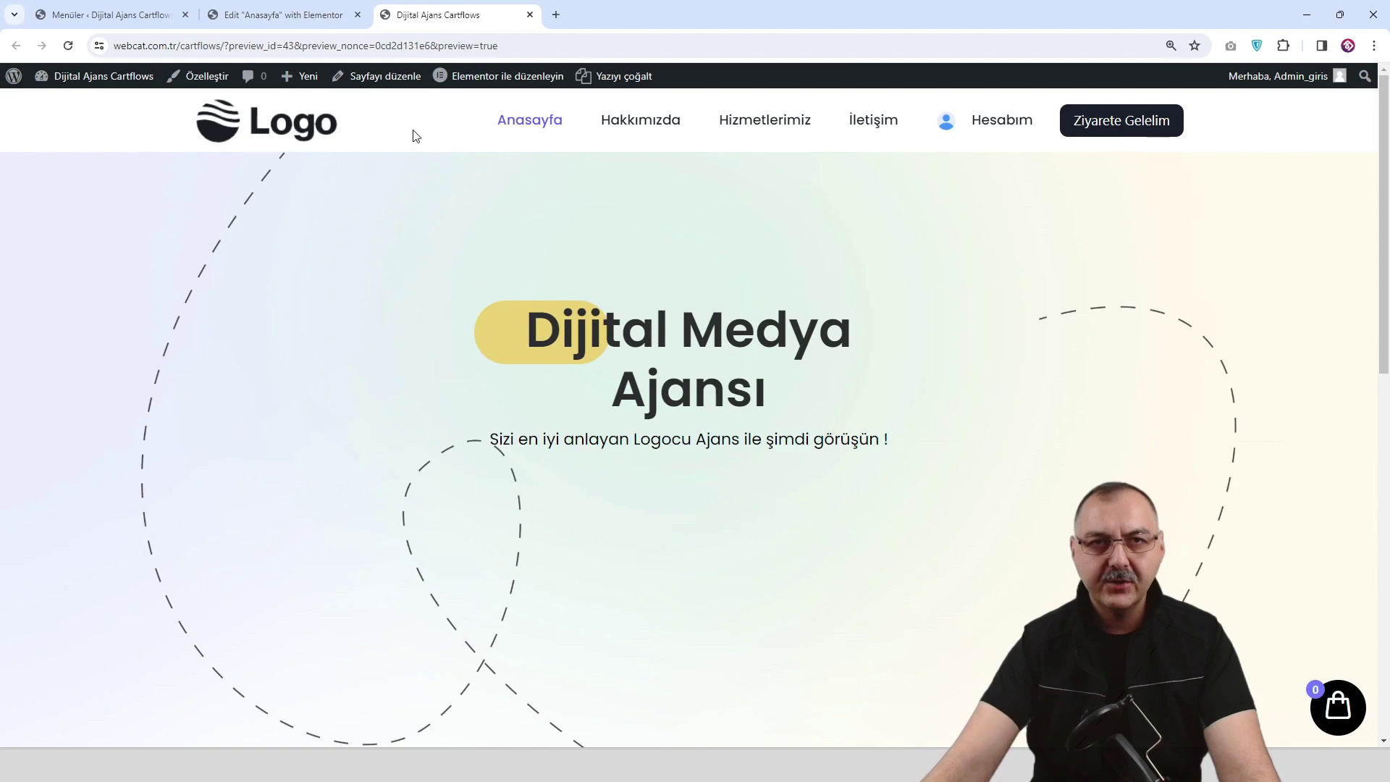
pyautogui.click(314, 16)
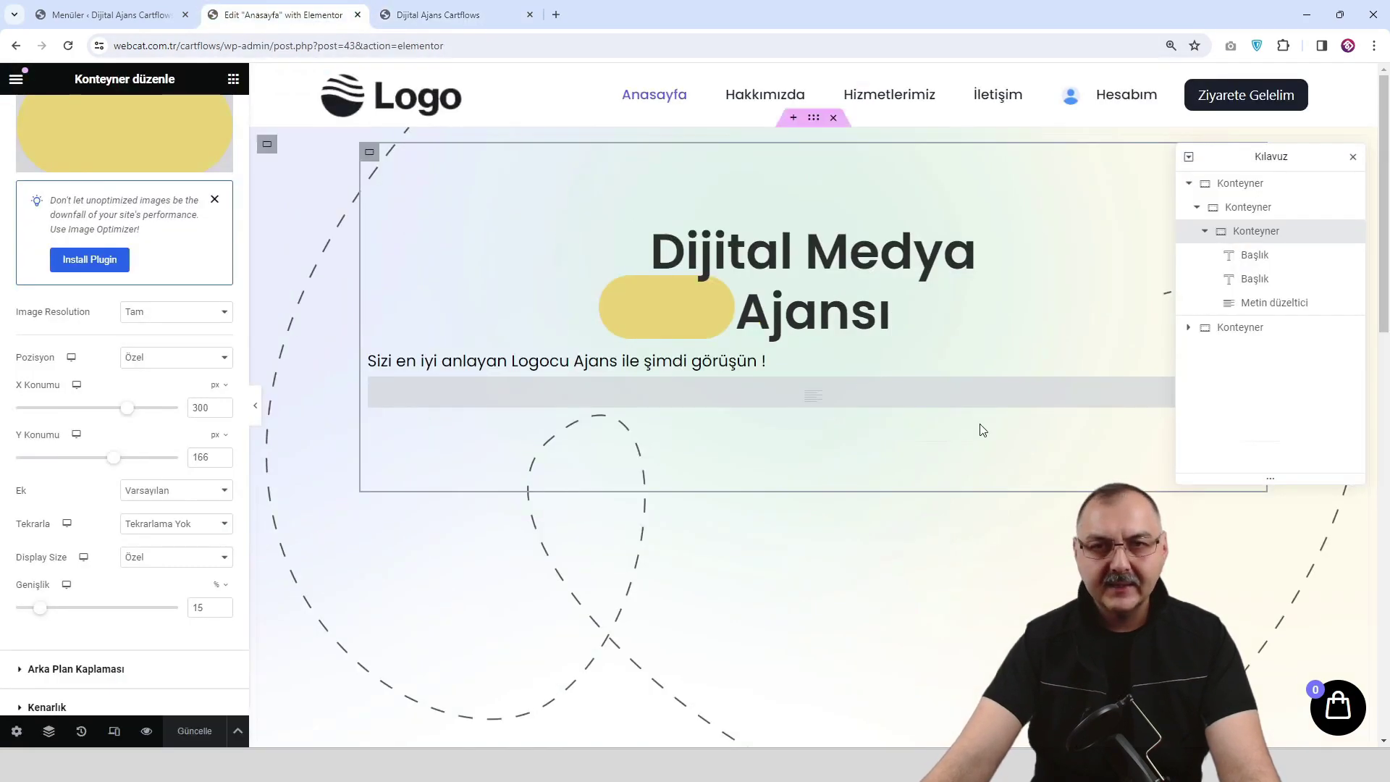
# Drag a Düğme widget into the hero and move it below Metin düzeltici in the Navigator.
pyautogui.click(233, 78)
pyautogui.moveTo(66, 592); pyautogui.dragTo(876, 364)
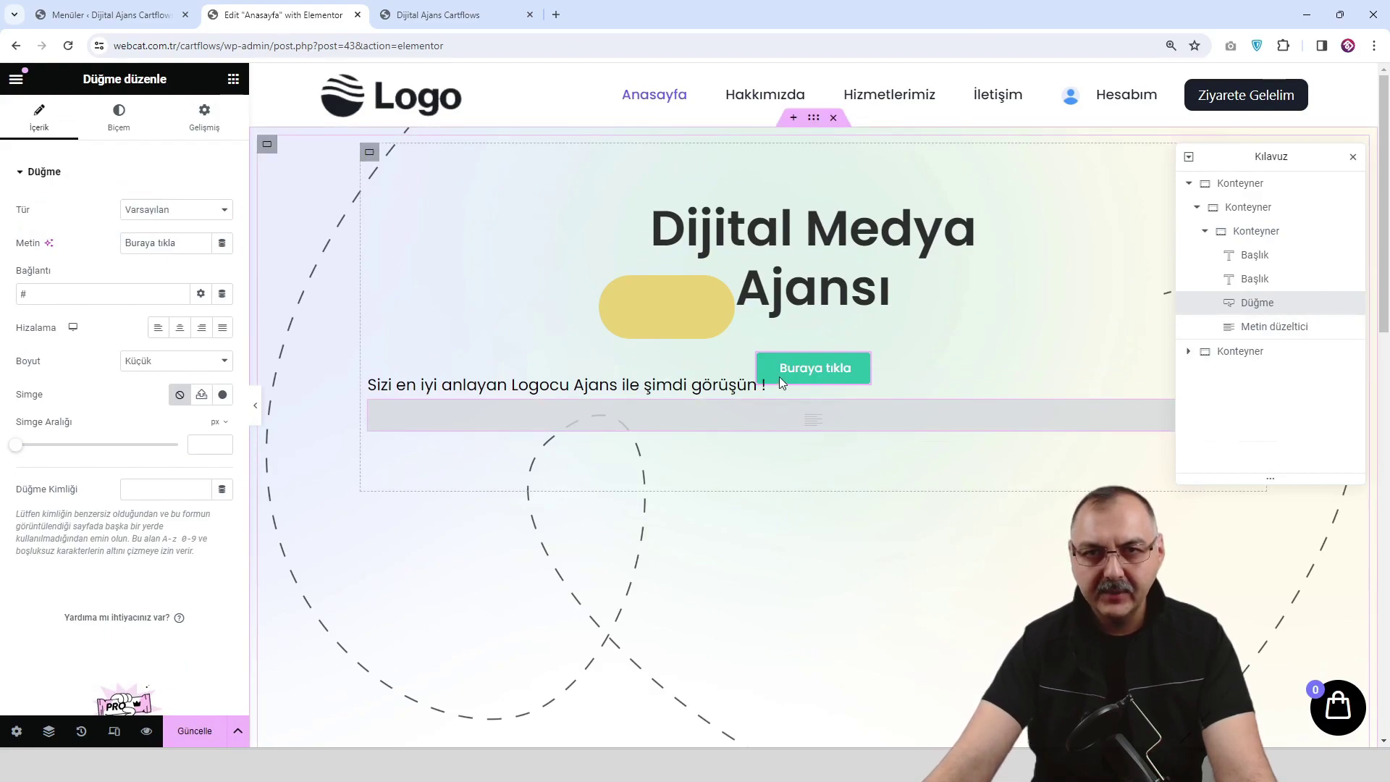
pyautogui.moveTo(1277, 310); pyautogui.dragTo(1277, 336)
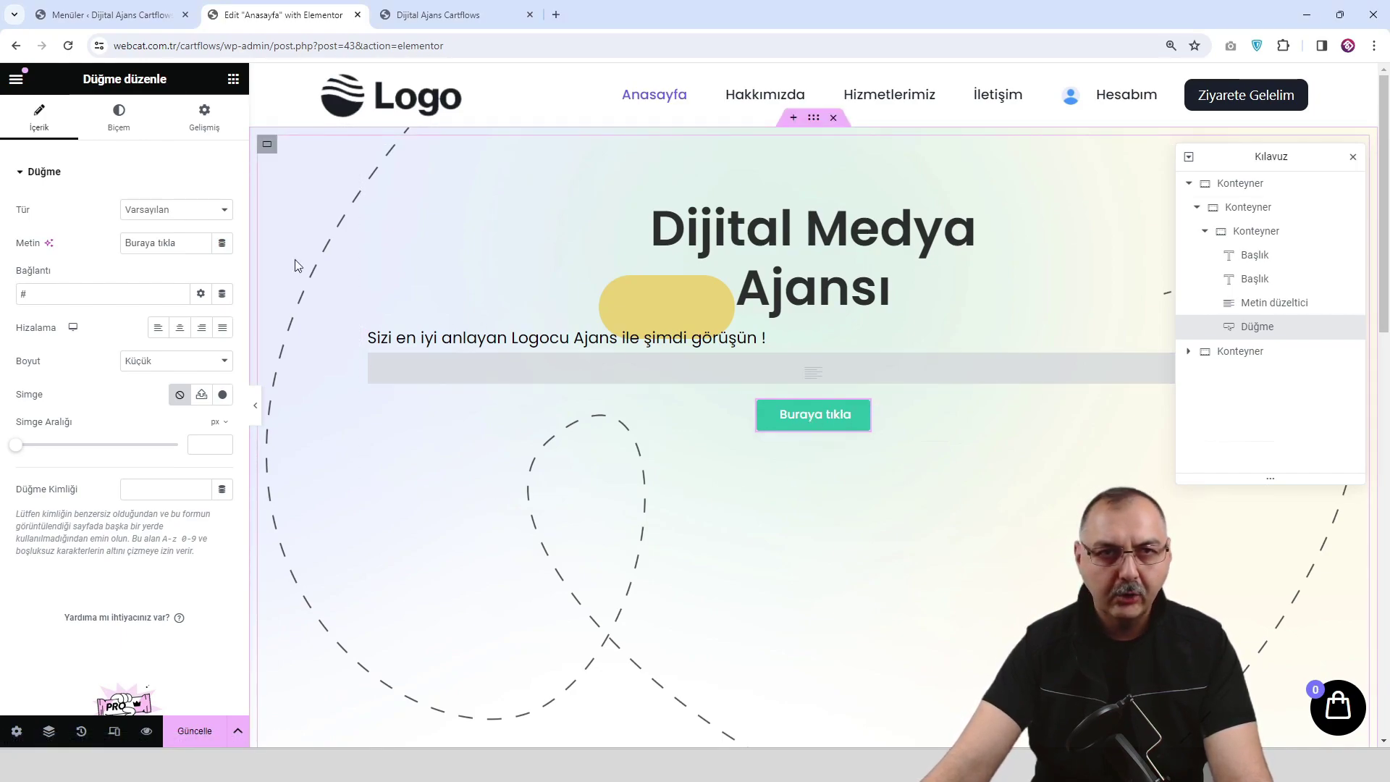
# Set the button's normal background colour to dark #1C1C1C.
pyautogui.click(132, 123)
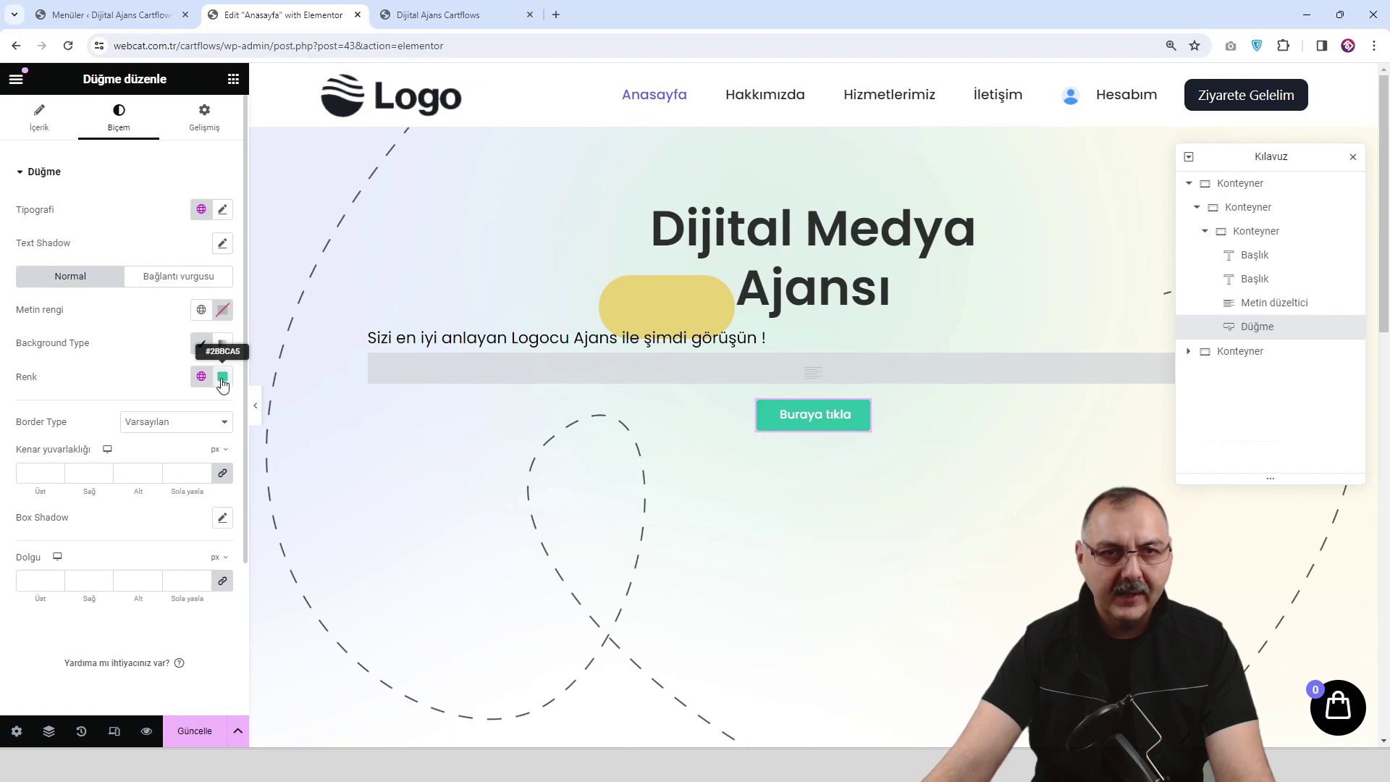
pyautogui.click(222, 376)
pyautogui.moveTo(145, 516); pyautogui.dragTo(131, 548)
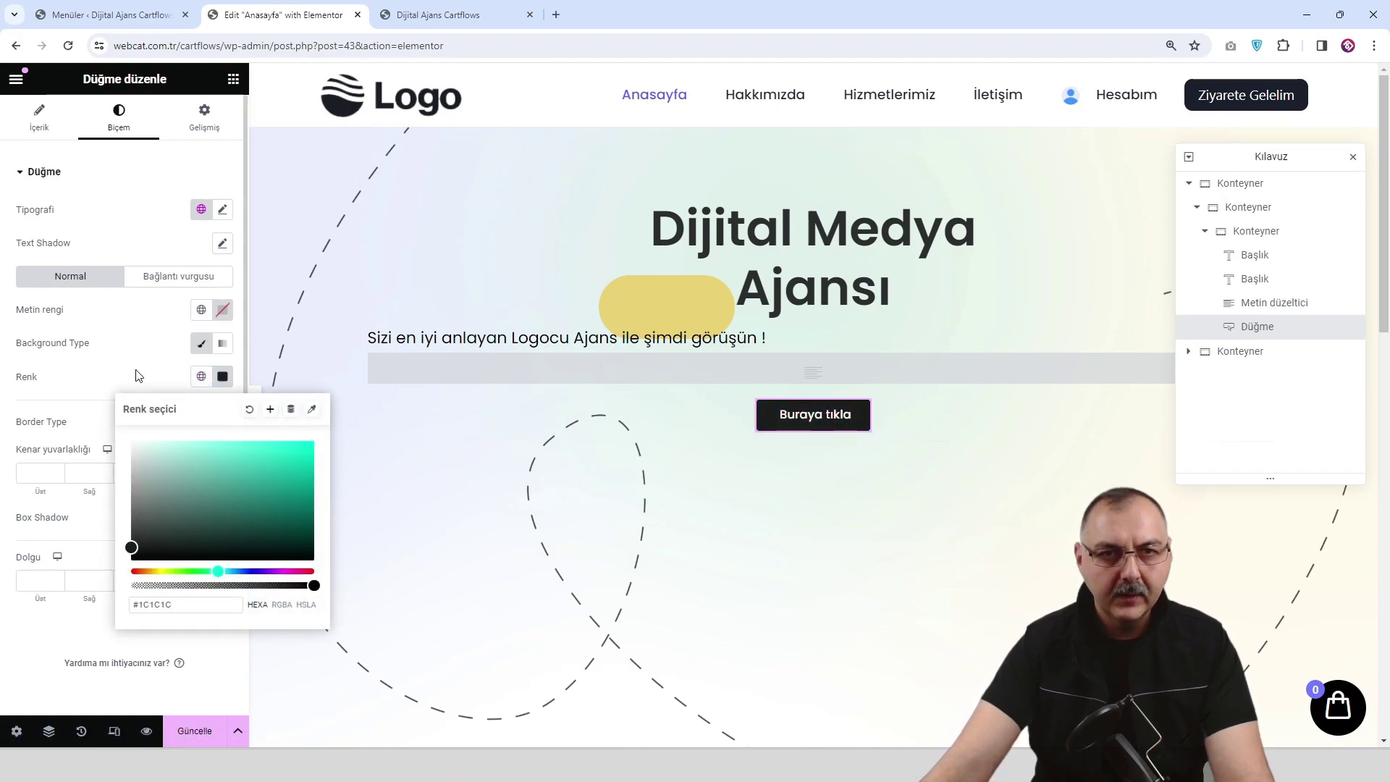
pyautogui.click(129, 346)
# Set the button's hover background to the global Accent colour.
pyautogui.click(187, 281)
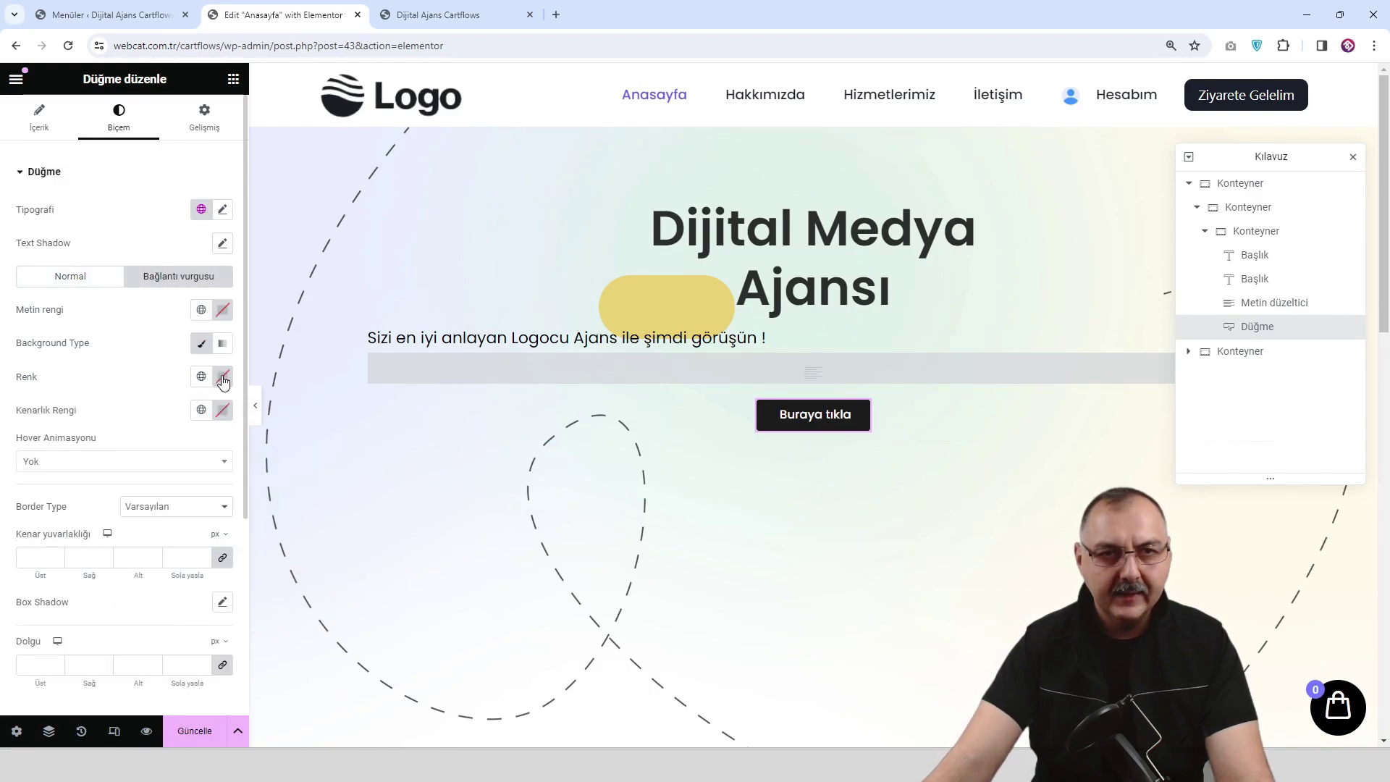
pyautogui.click(202, 345)
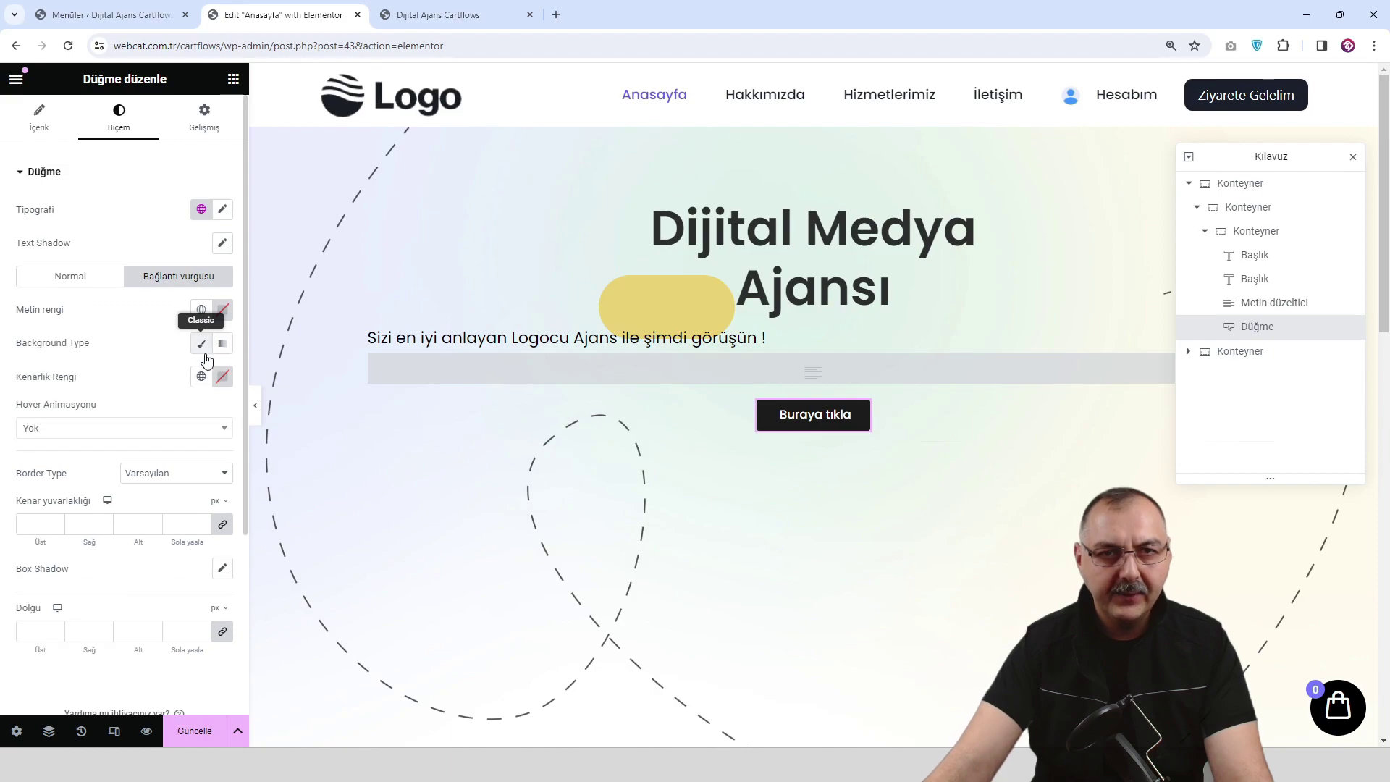
pyautogui.click(203, 345)
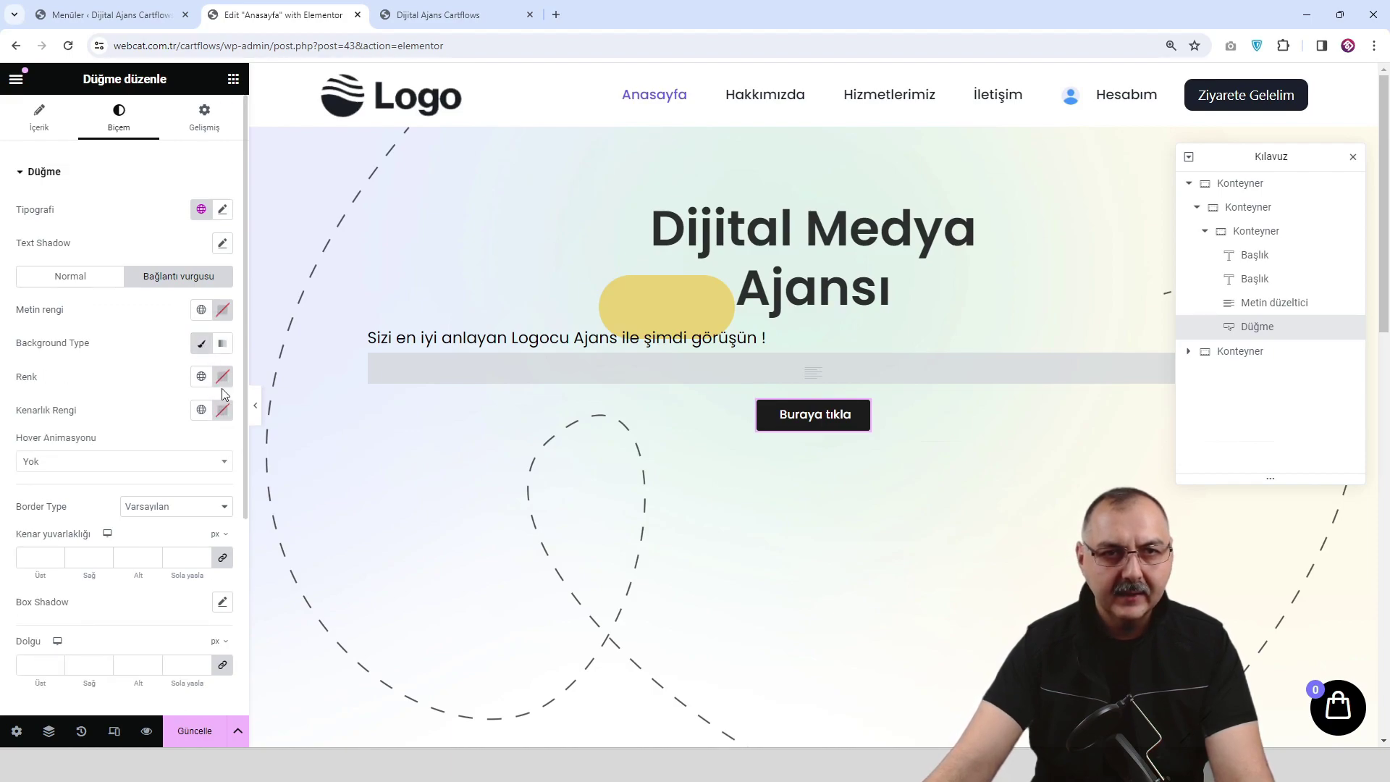
pyautogui.click(223, 378)
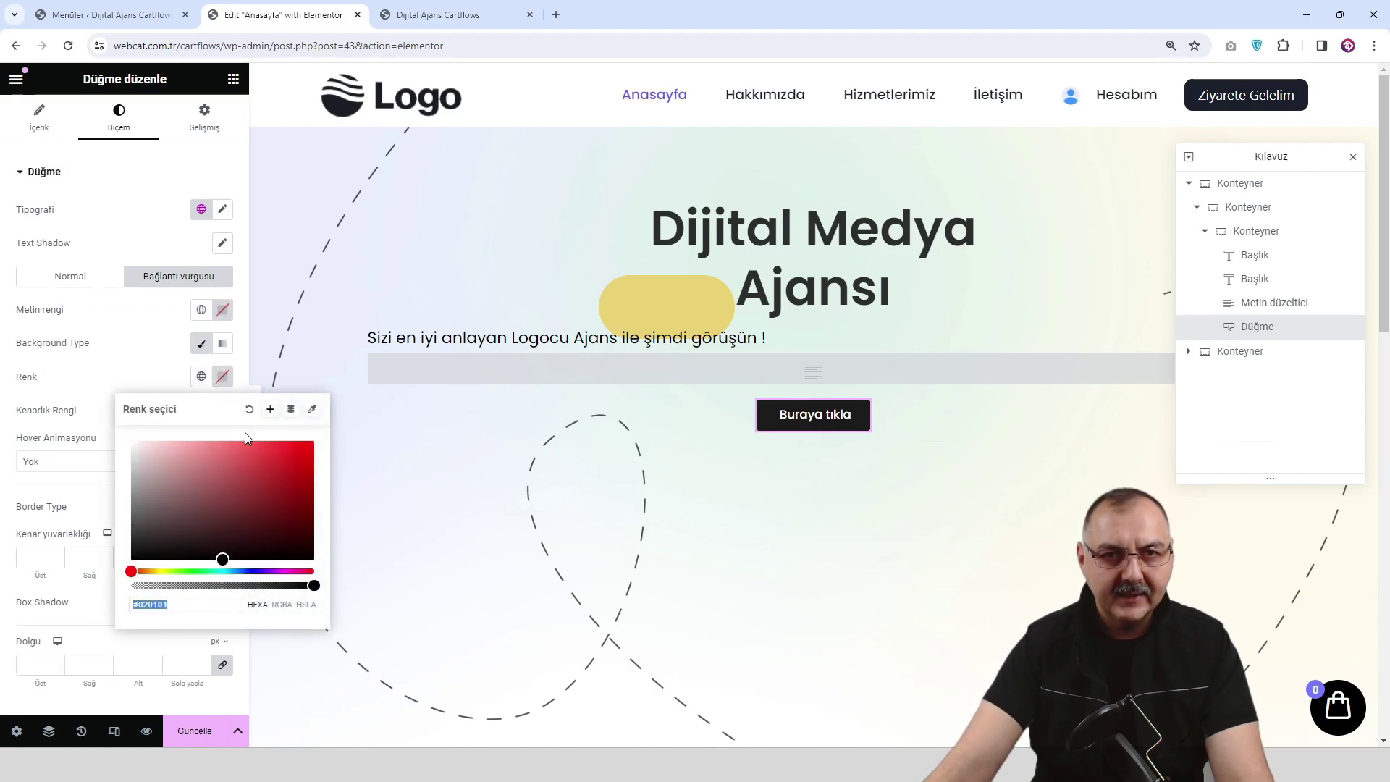
pyautogui.click(201, 376)
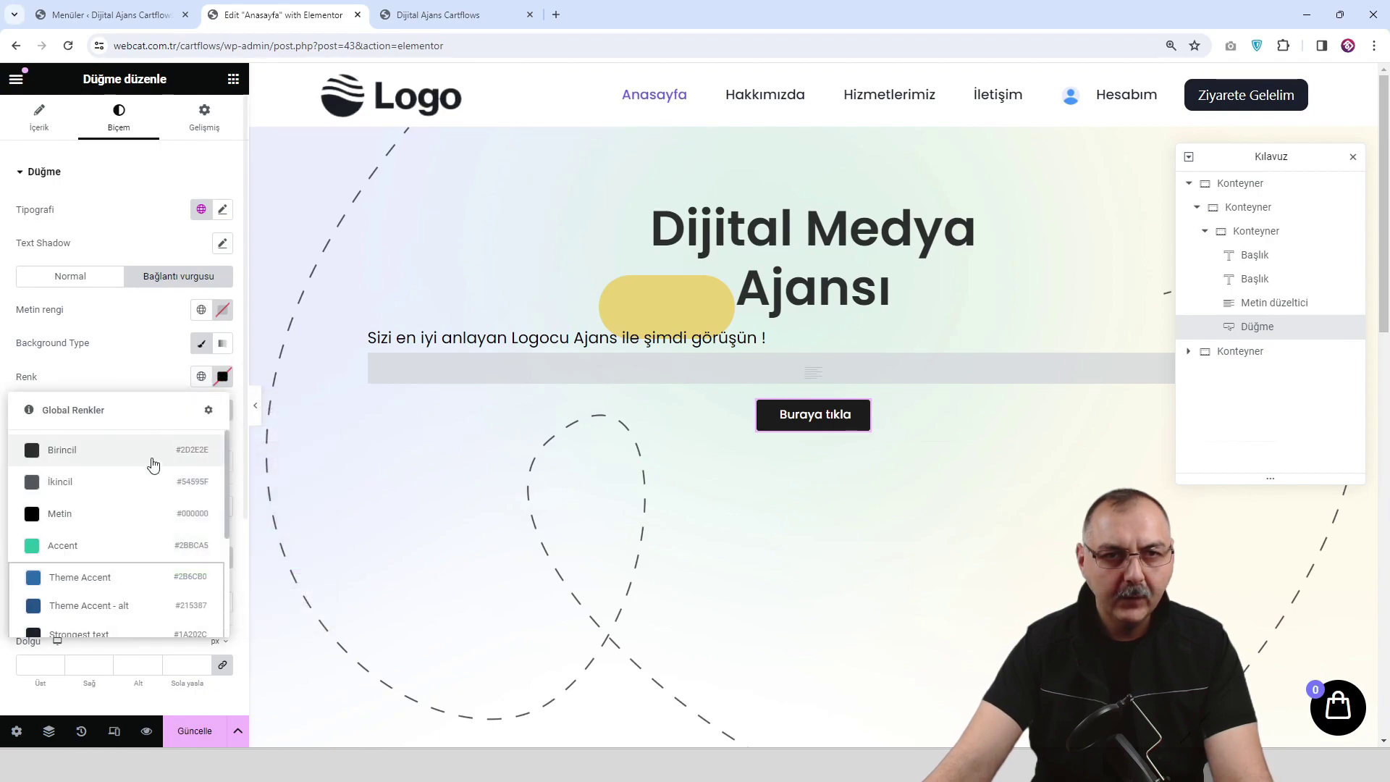
pyautogui.click(93, 545)
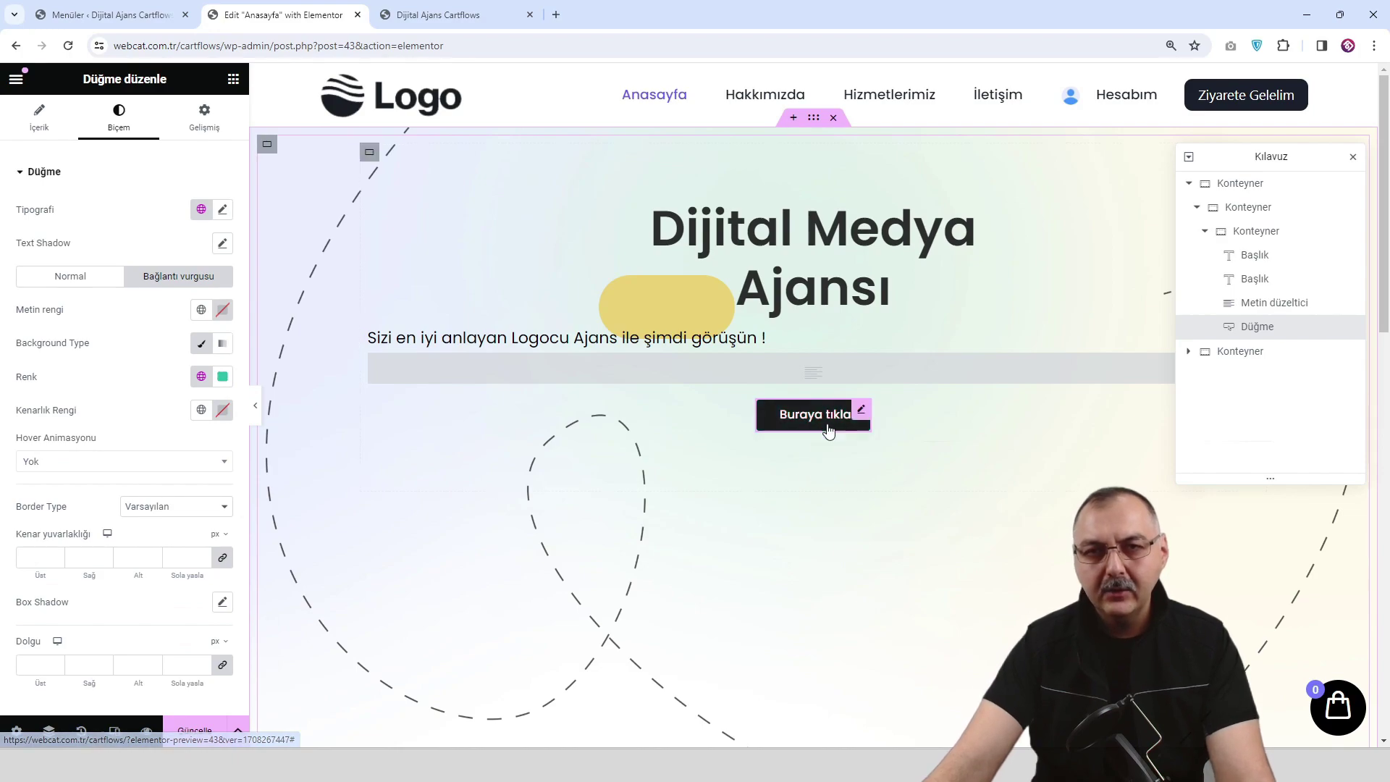
# Replace the button text 'Buraya tıkla' with 'Hadi Başlayalım!'.
pyautogui.click(40, 123)
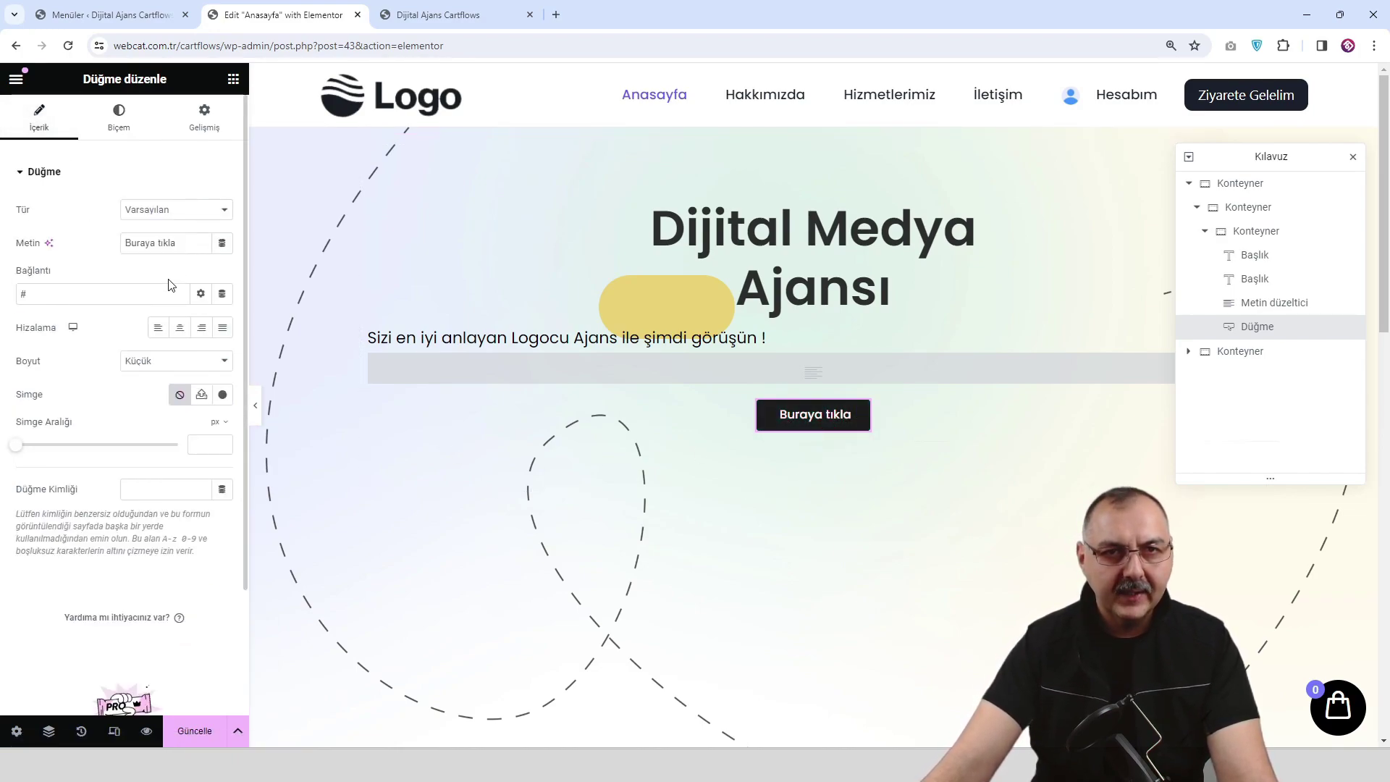
pyautogui.tripleClick(193, 244)
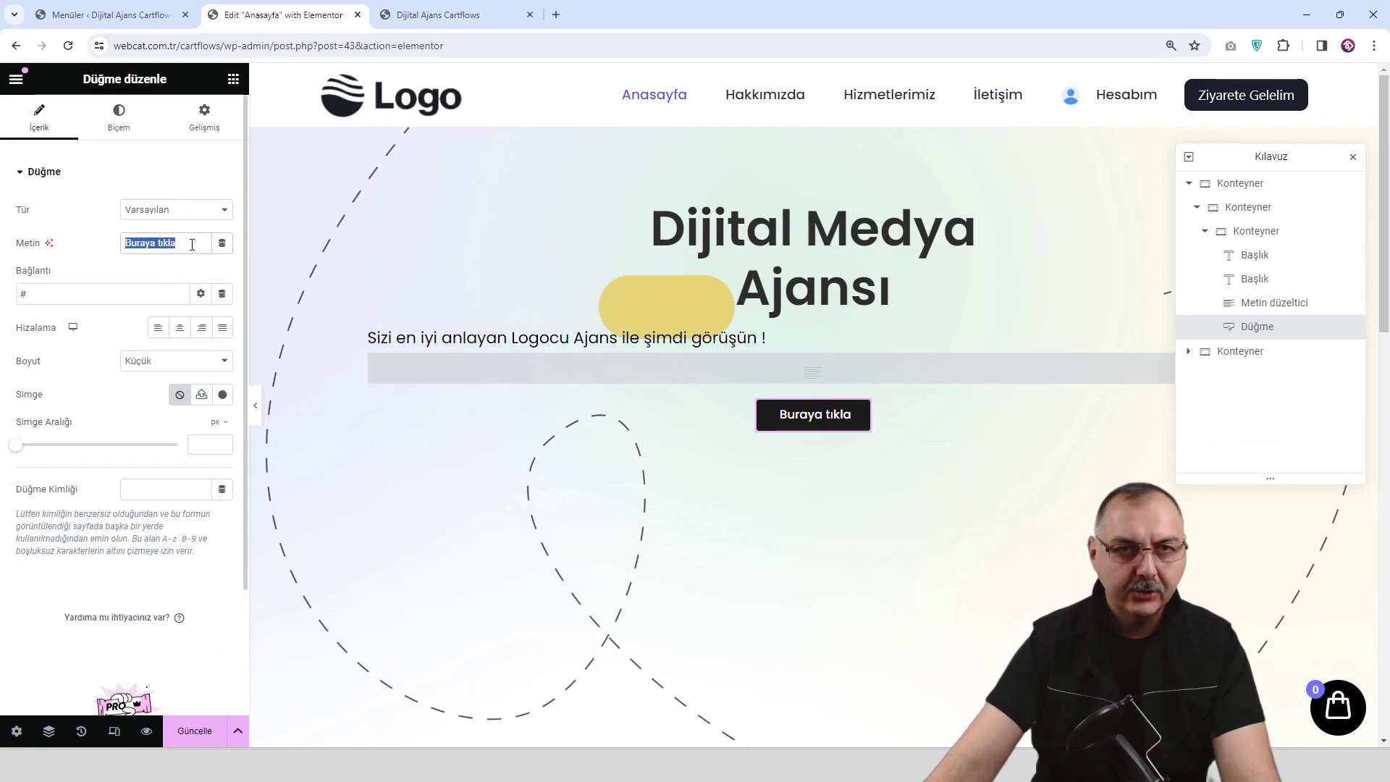
pyautogui.write('Hadi ')
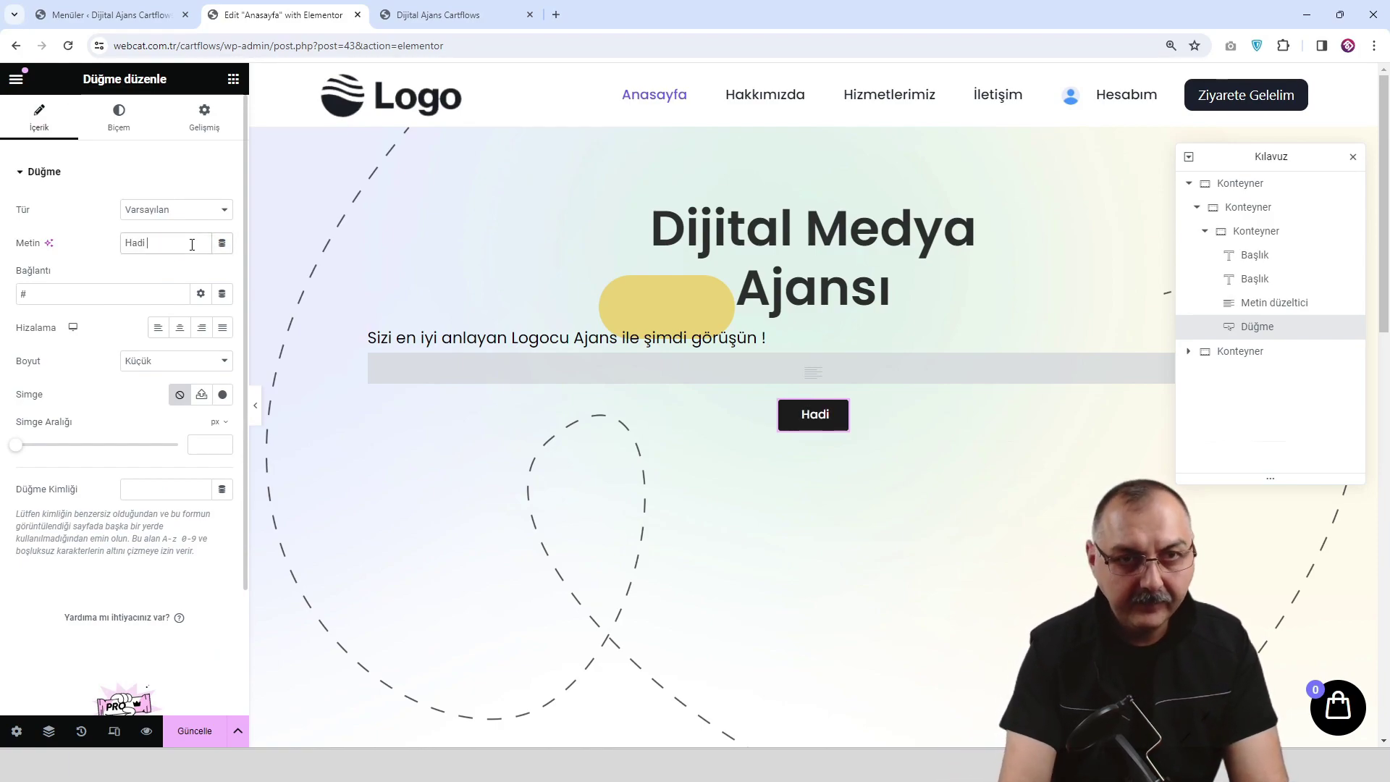
pyautogui.write('Baş')
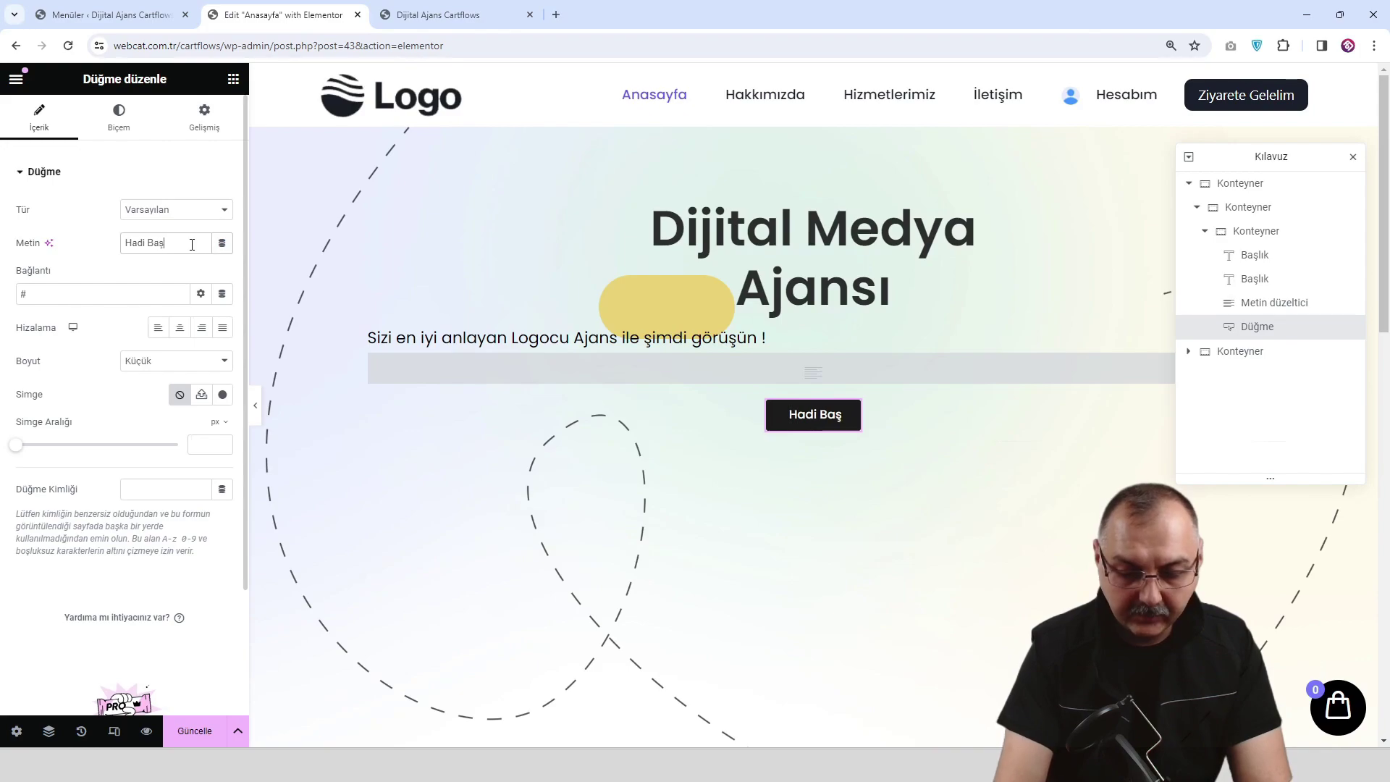
pyautogui.write('layalım')
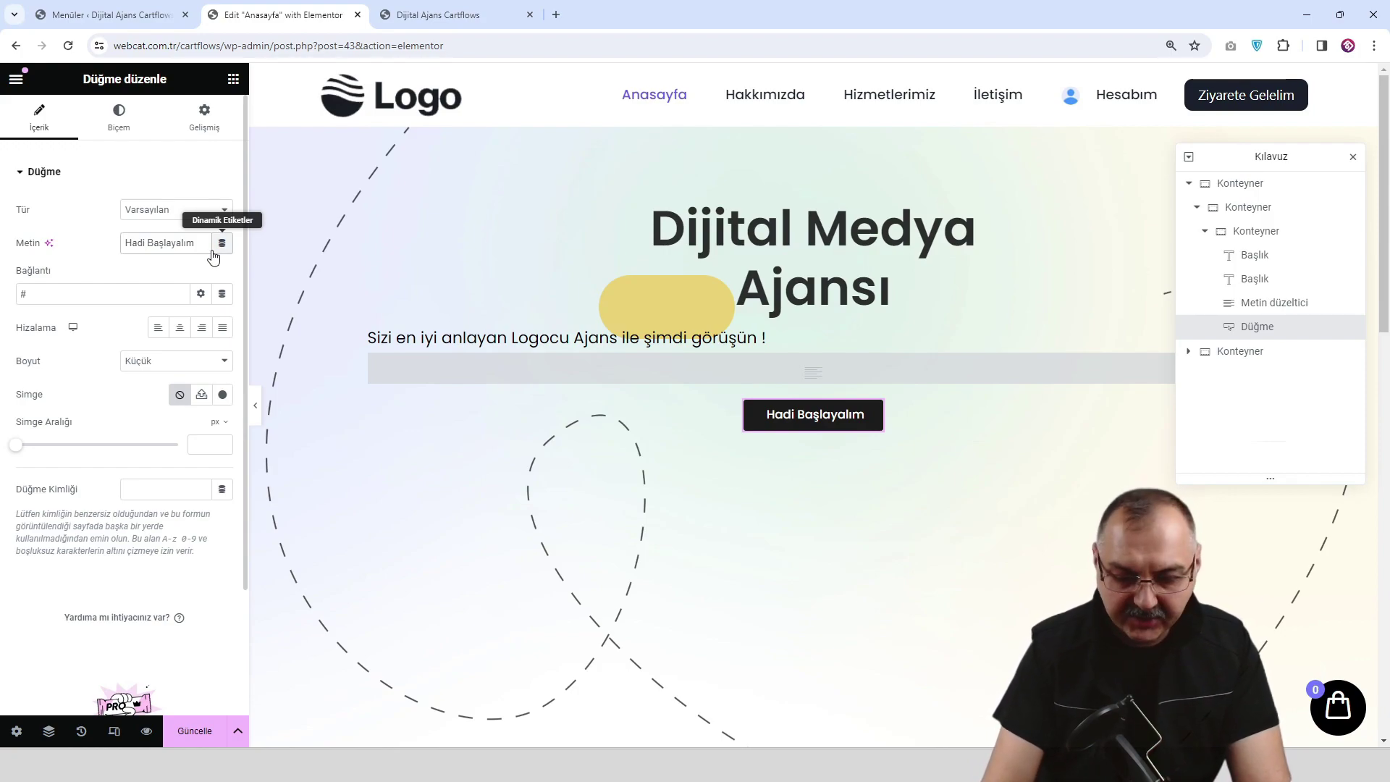
pyautogui.write('!')
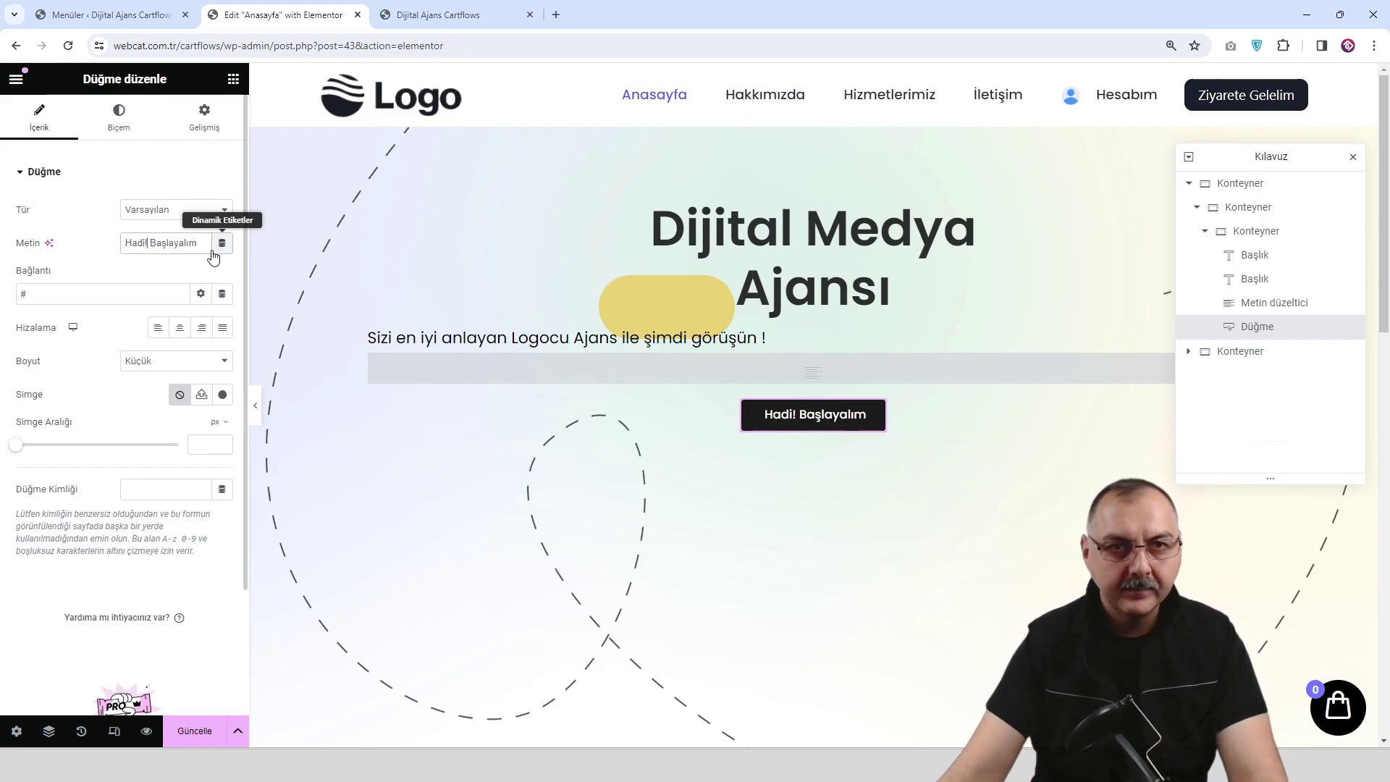
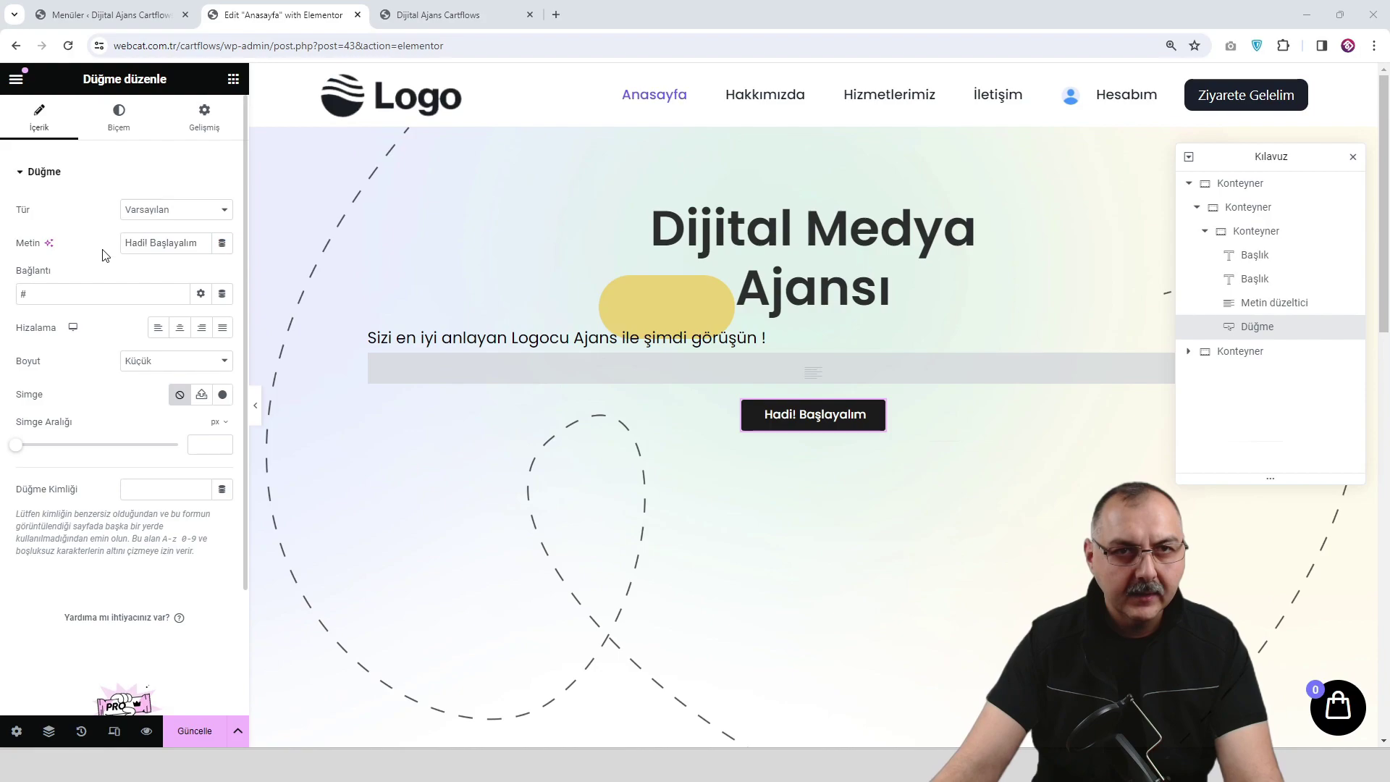
# Set the Hadi! Başlayalım button's Boyut to Büyük (large).
pyautogui.click(161, 362)
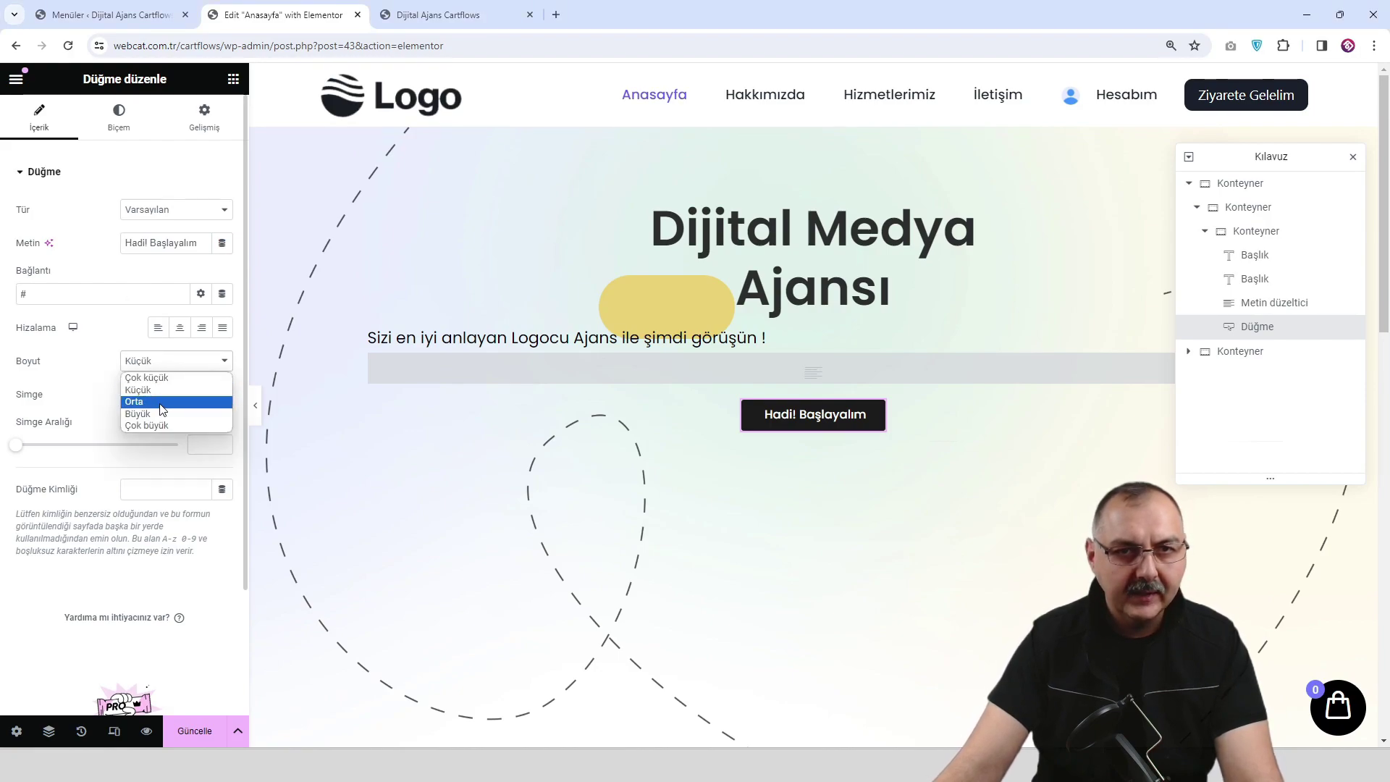
pyautogui.click(162, 400)
pyautogui.click(161, 360)
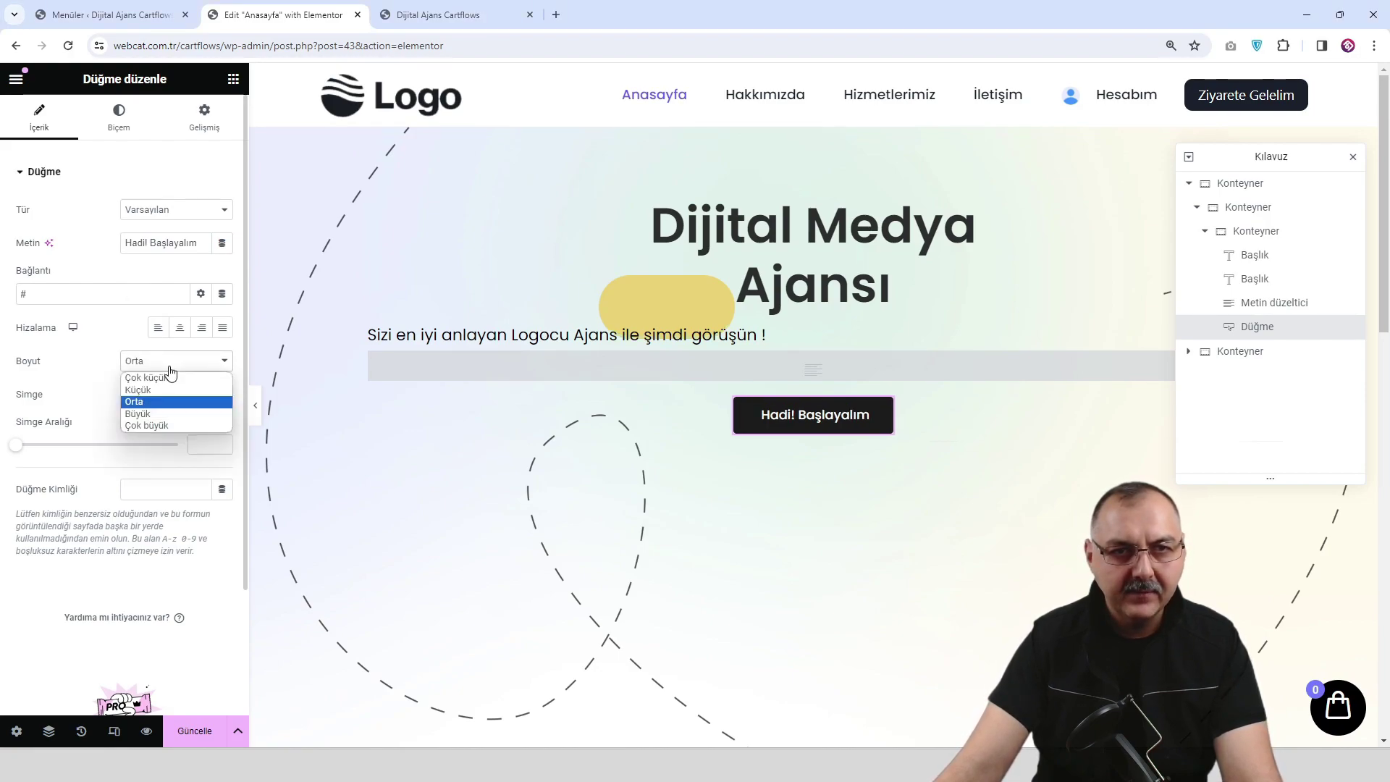
pyautogui.click(164, 411)
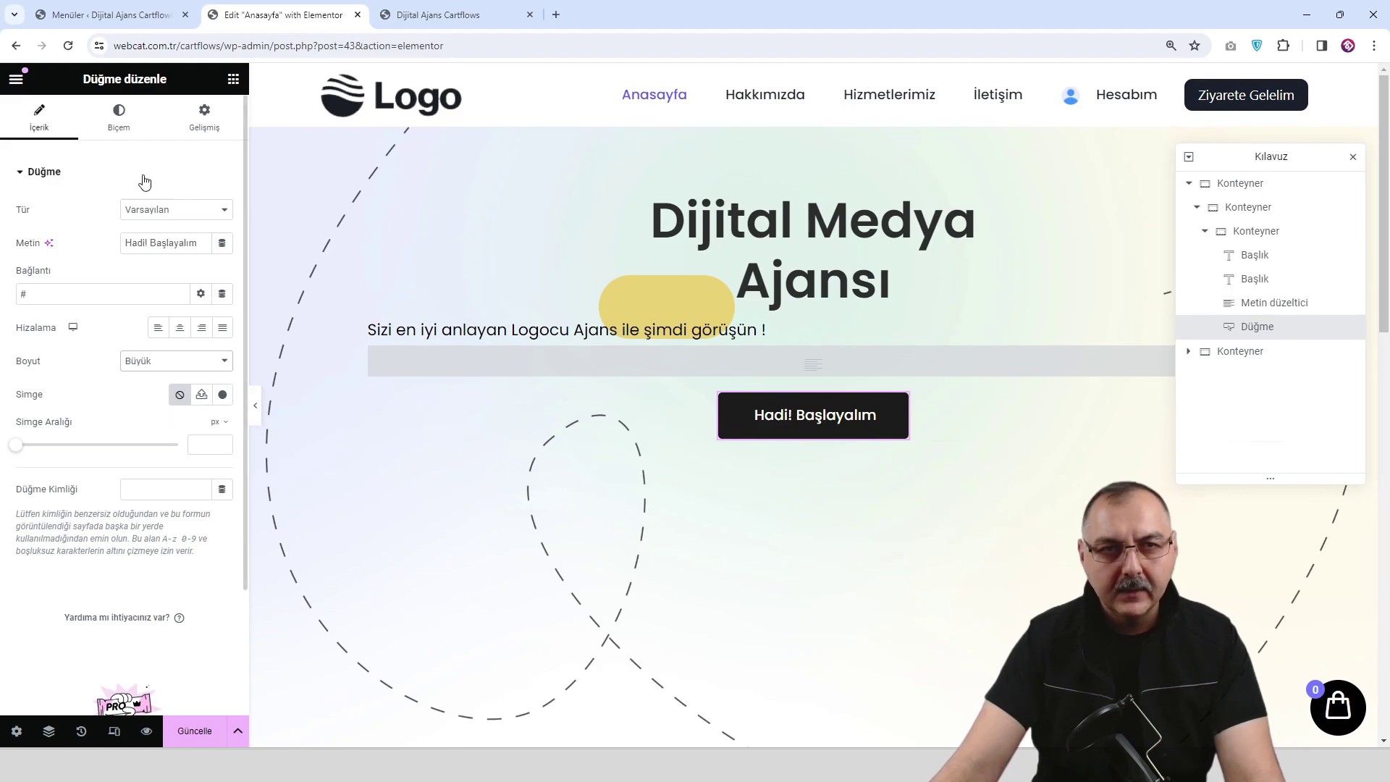
# Check the button's Tipografi settings on the Biçem tab, then save with Güncelle.
pyautogui.click(118, 122)
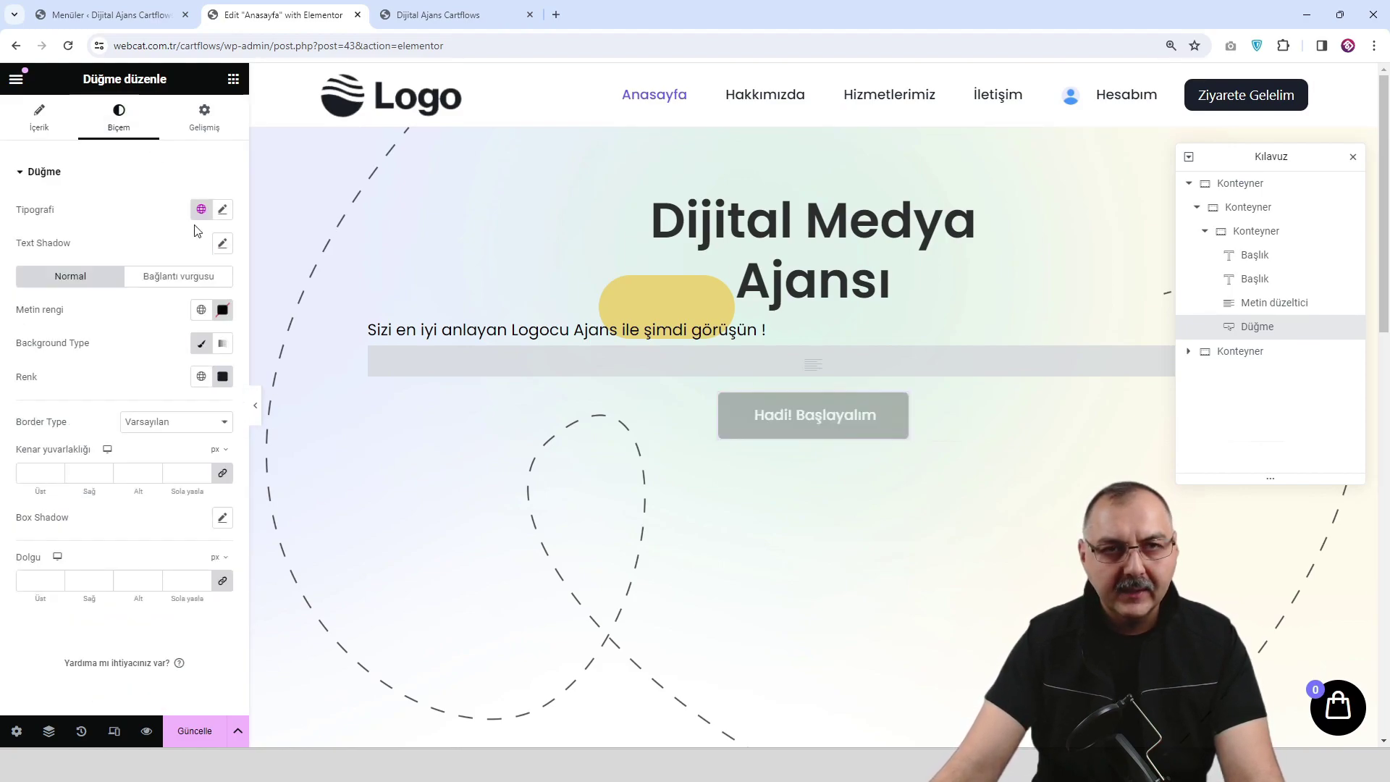
pyautogui.click(222, 209)
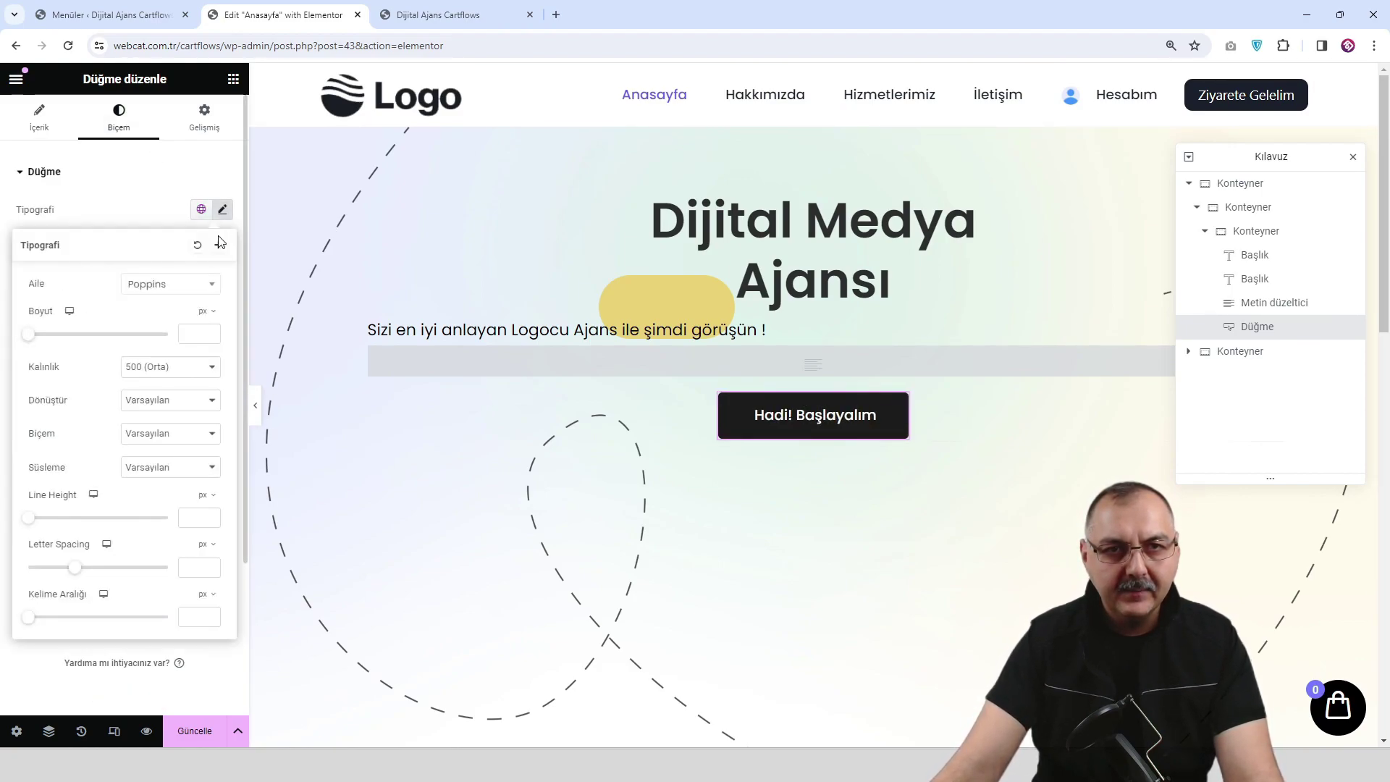
pyautogui.click(149, 210)
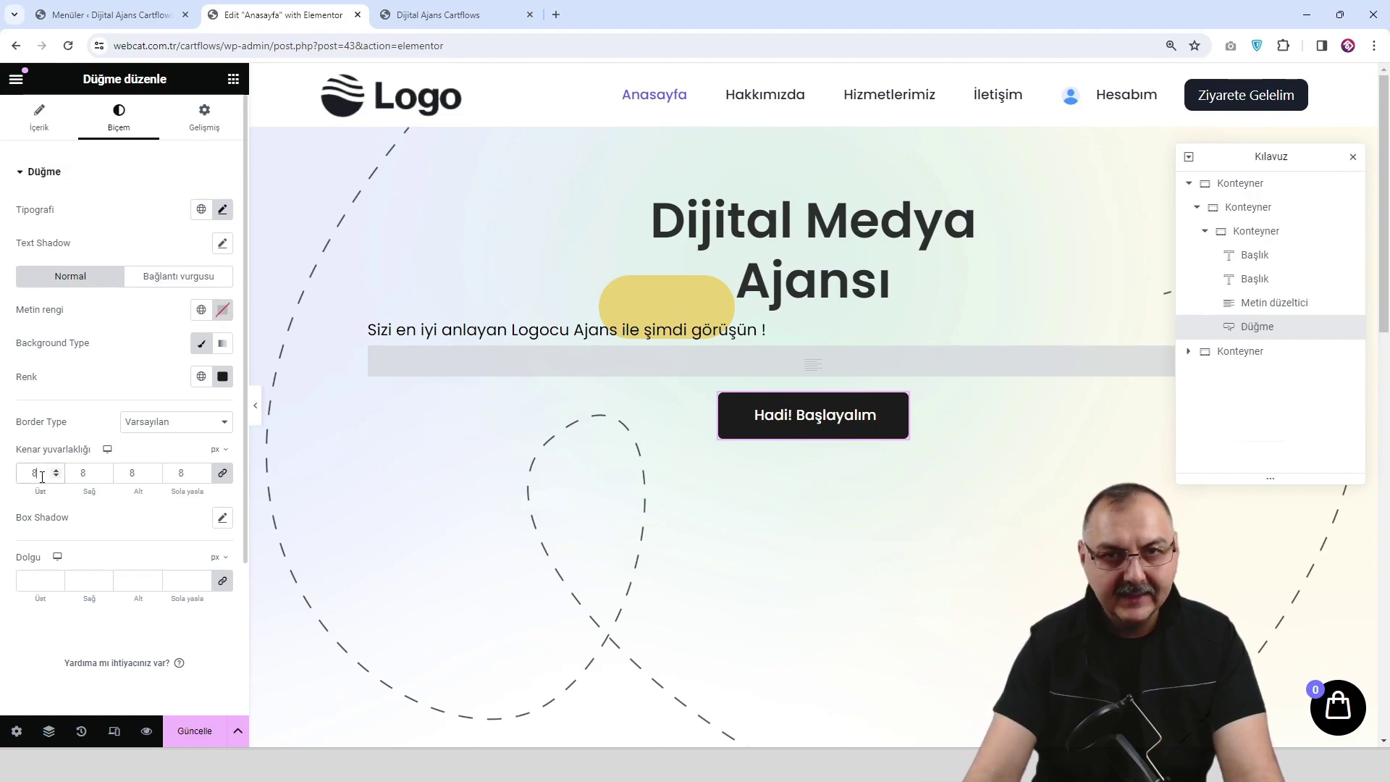
pyautogui.click(194, 733)
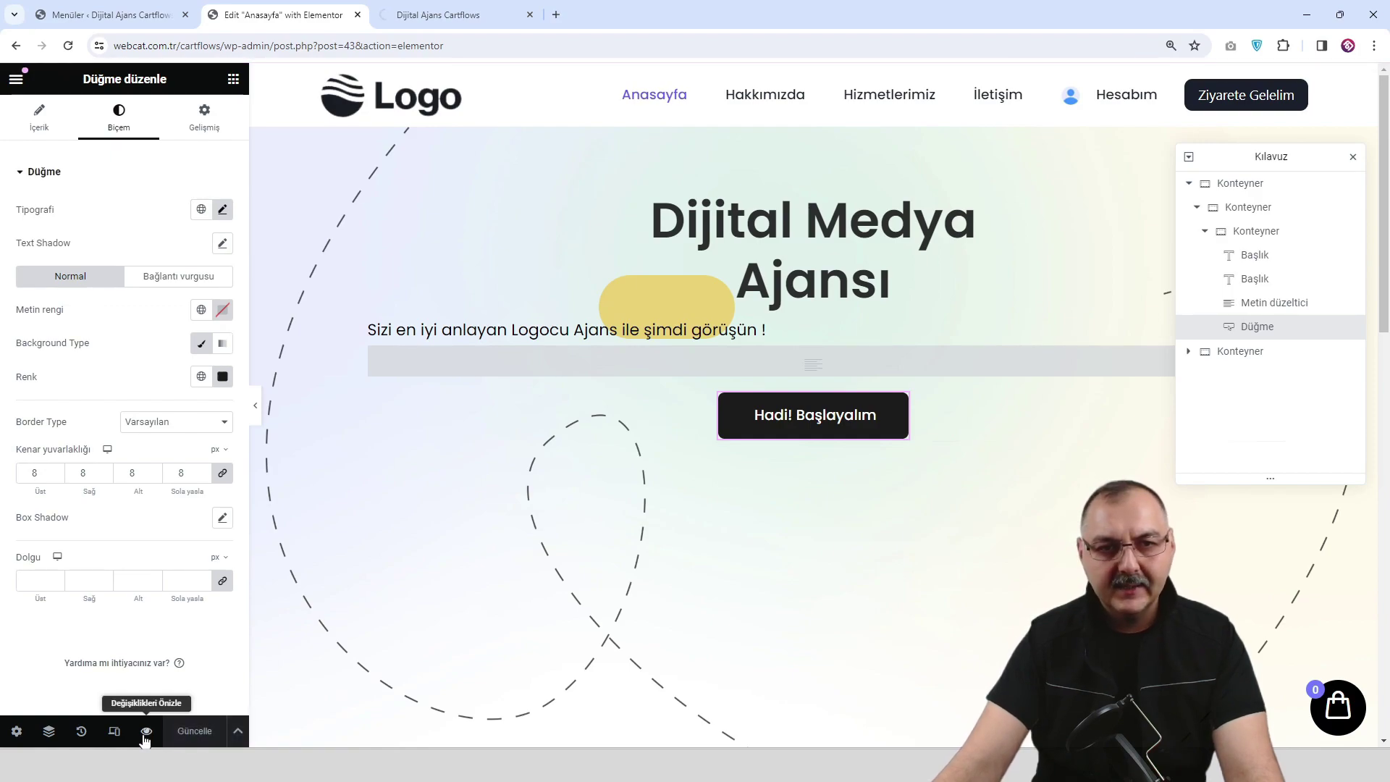
# Check the saved homepage in the live preview, then go back to the reloaded editor.
pyautogui.click(146, 731)
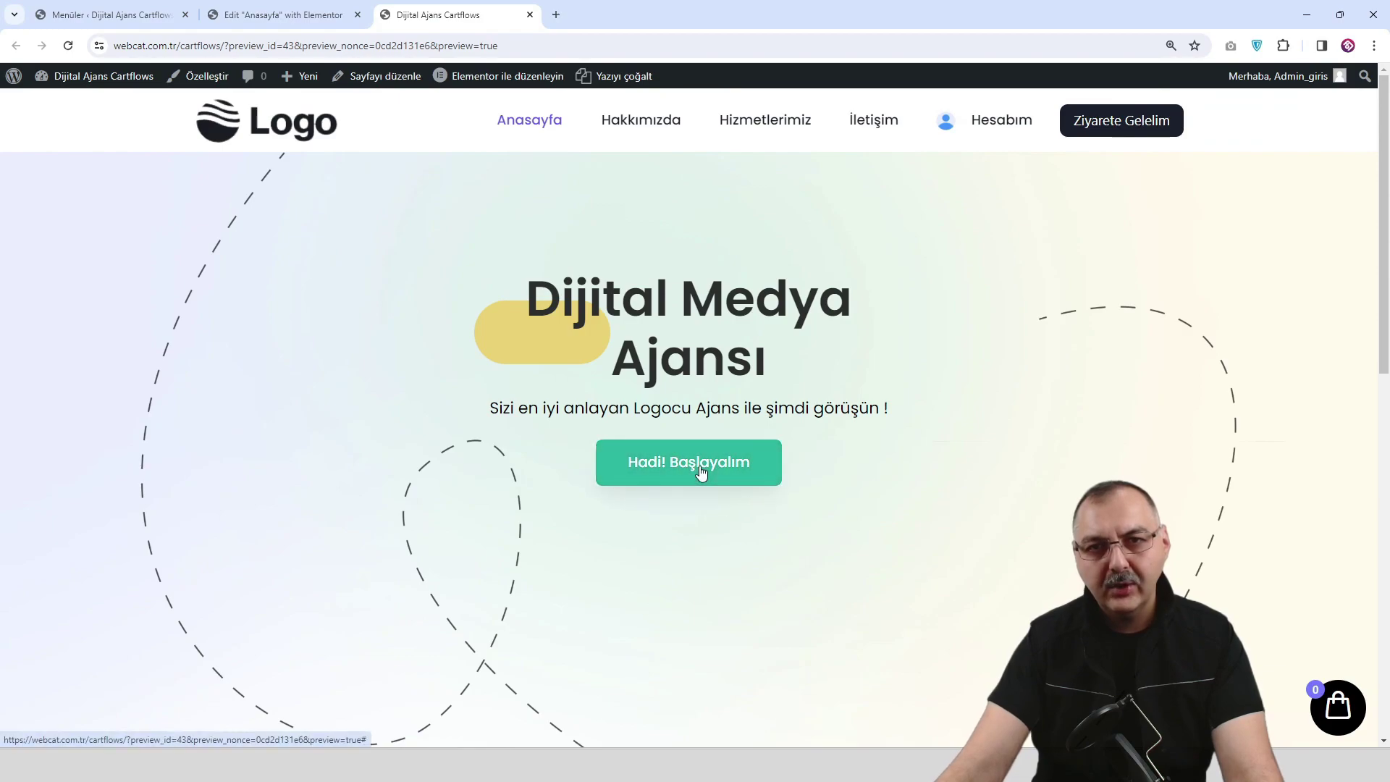
pyautogui.click(289, 14)
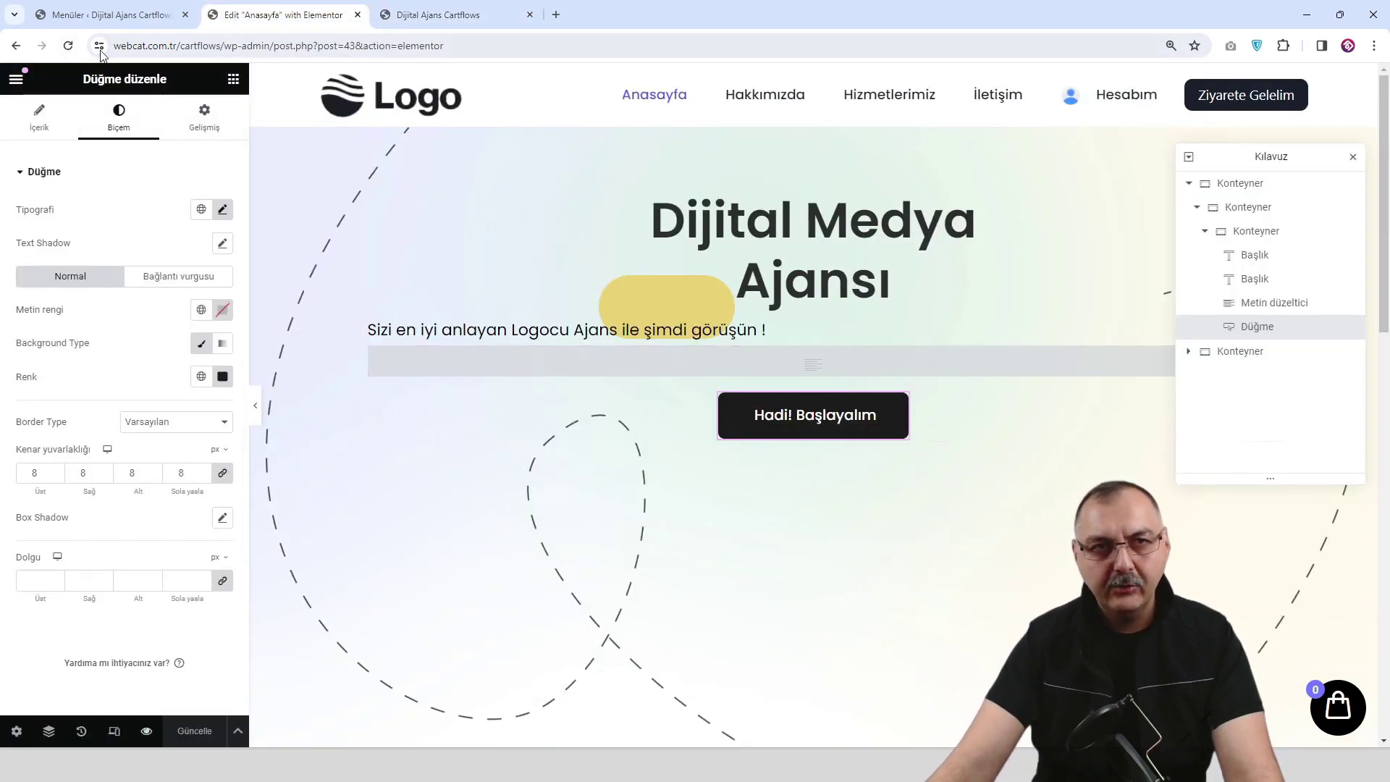
pyautogui.click(68, 46)
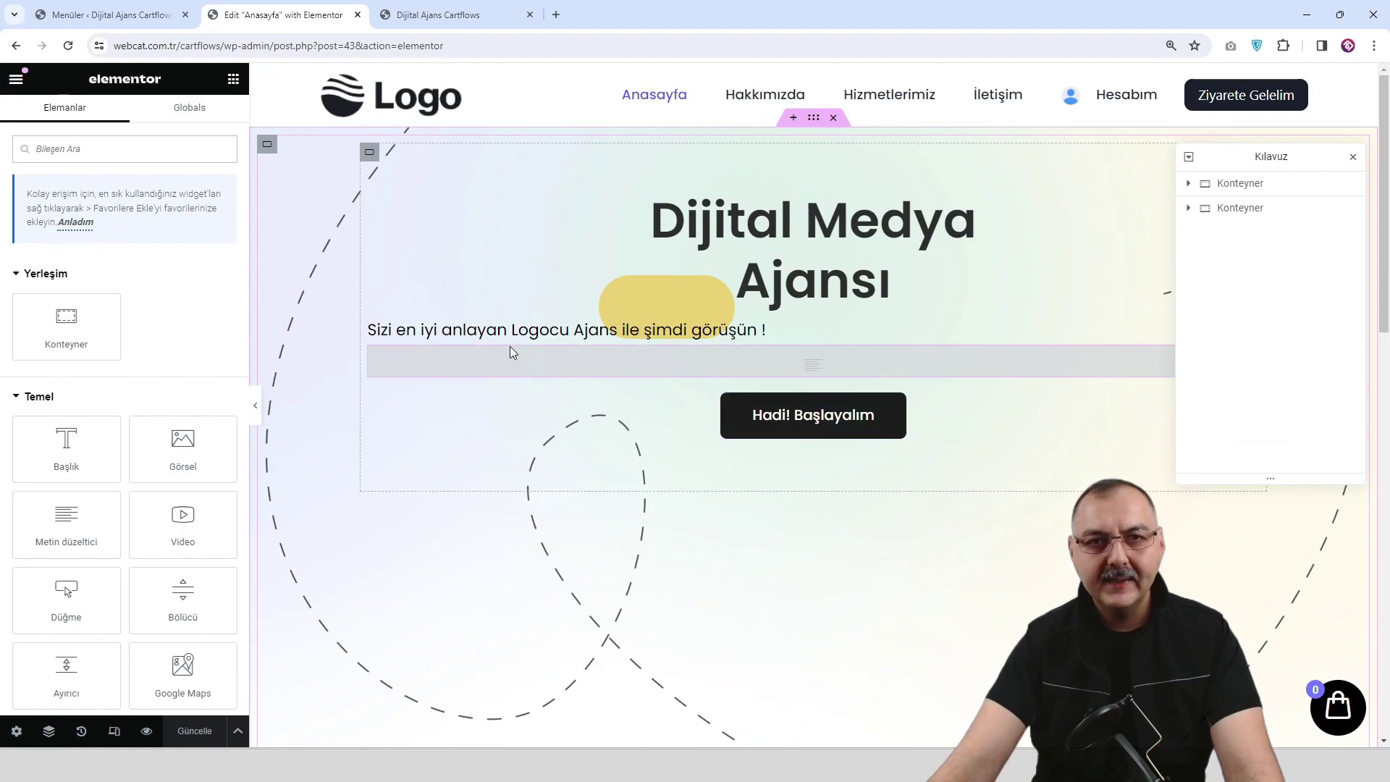
pyautogui.click(446, 7)
pyautogui.scroll(-2, 654, 456)
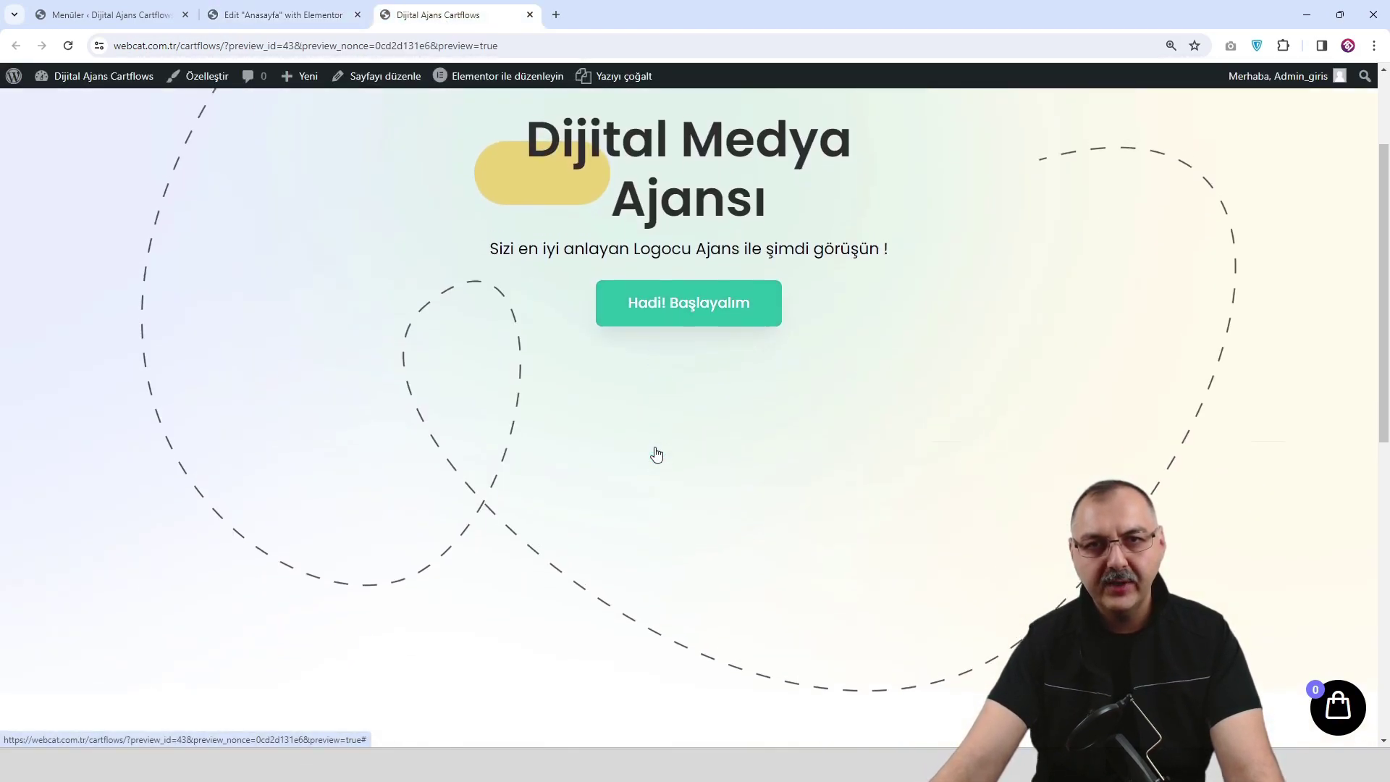
pyautogui.scroll(2, 656, 454)
pyautogui.click(284, 20)
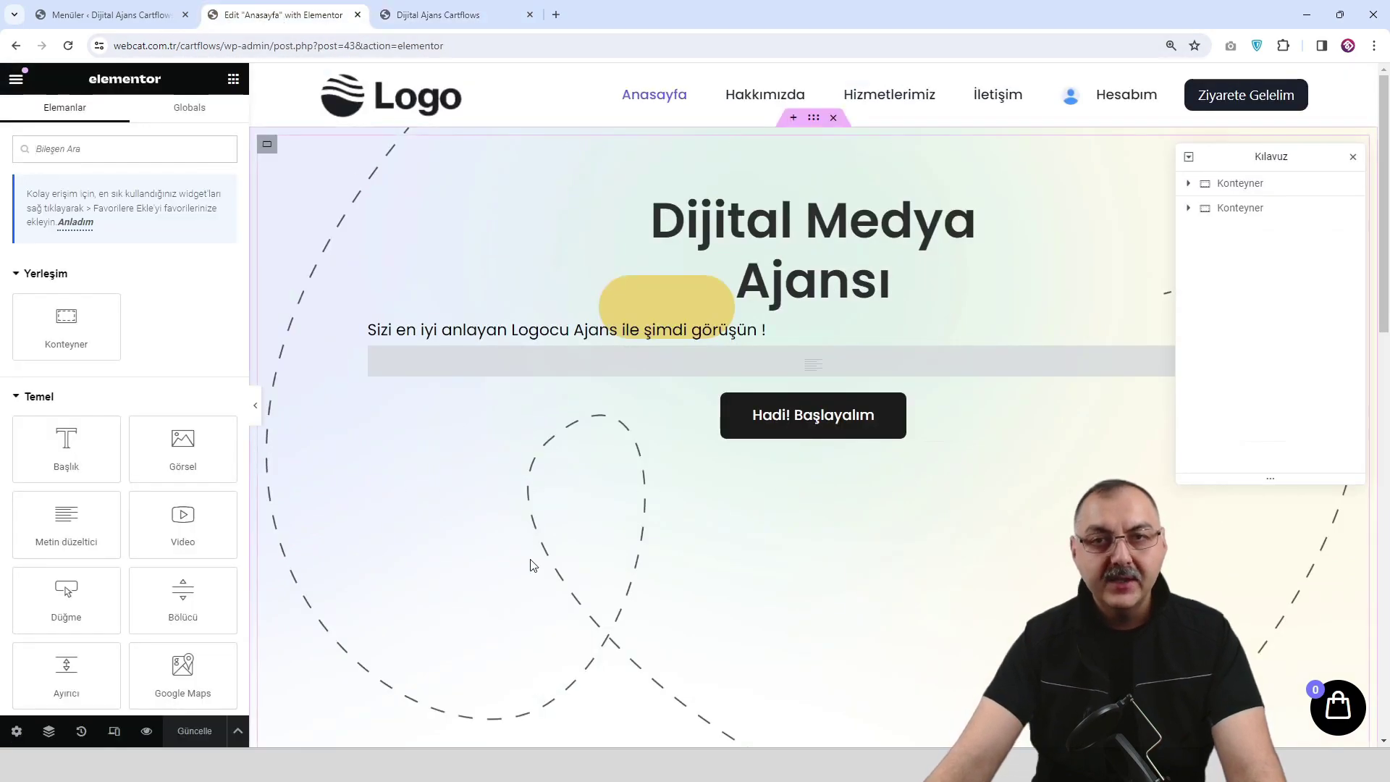
# Compare the page at tablet and mobile widths, ending in mobile view with the panel shown.
pyautogui.click(116, 731)
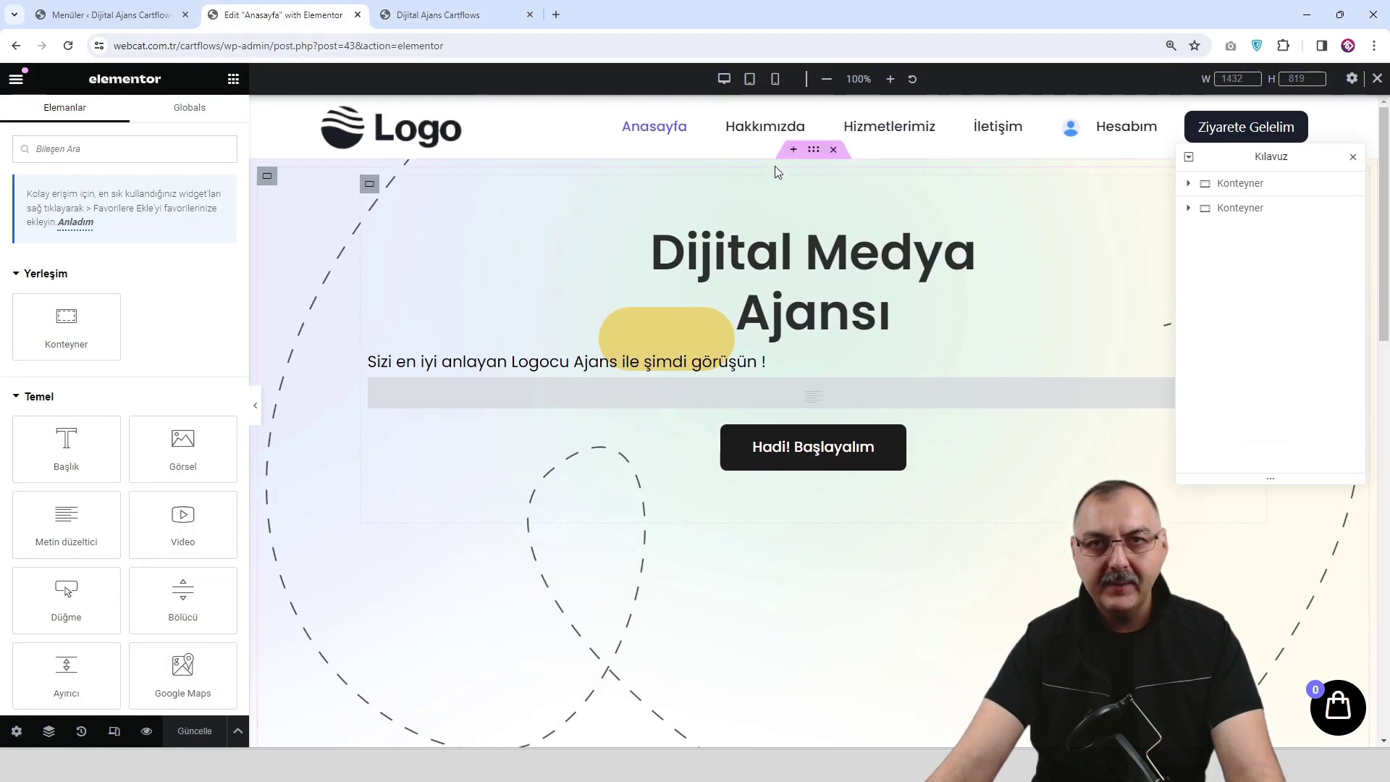
pyautogui.click(749, 80)
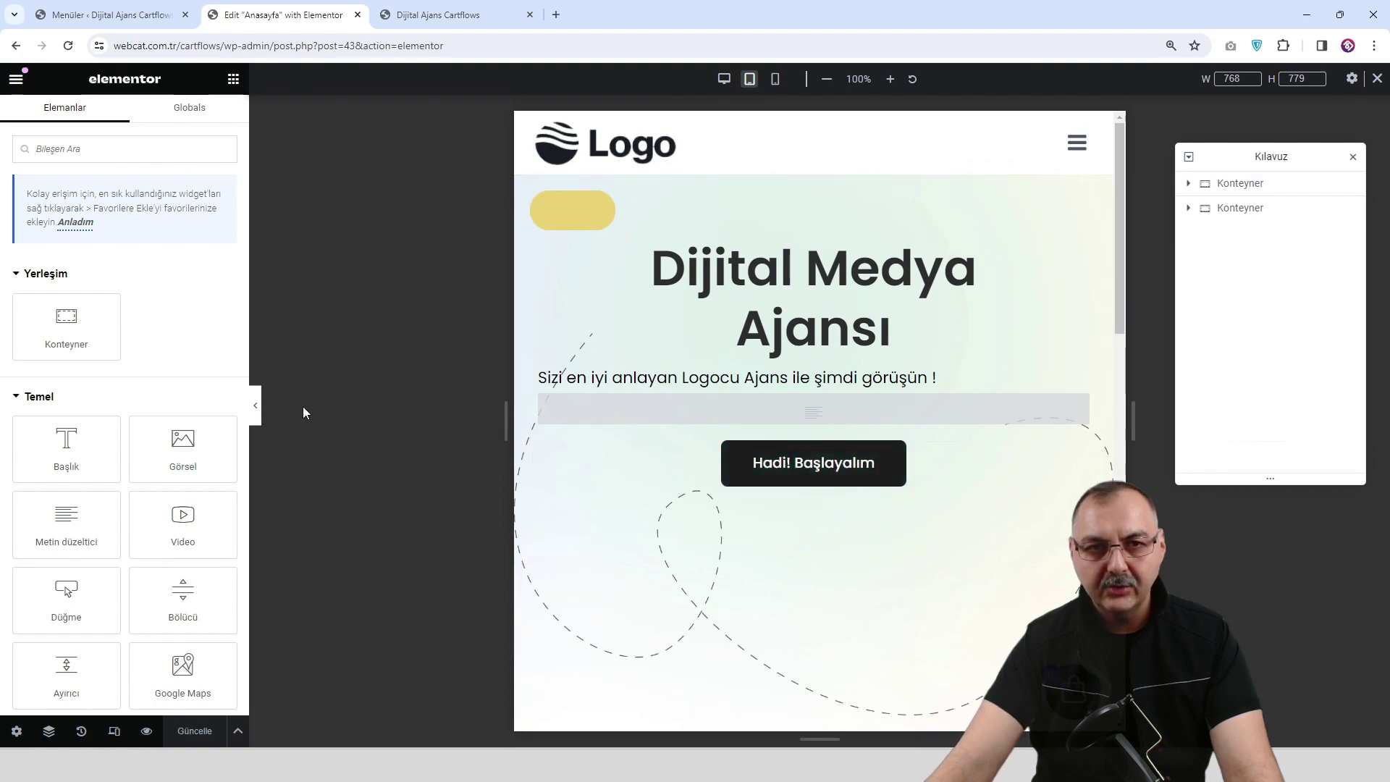
pyautogui.click(252, 409)
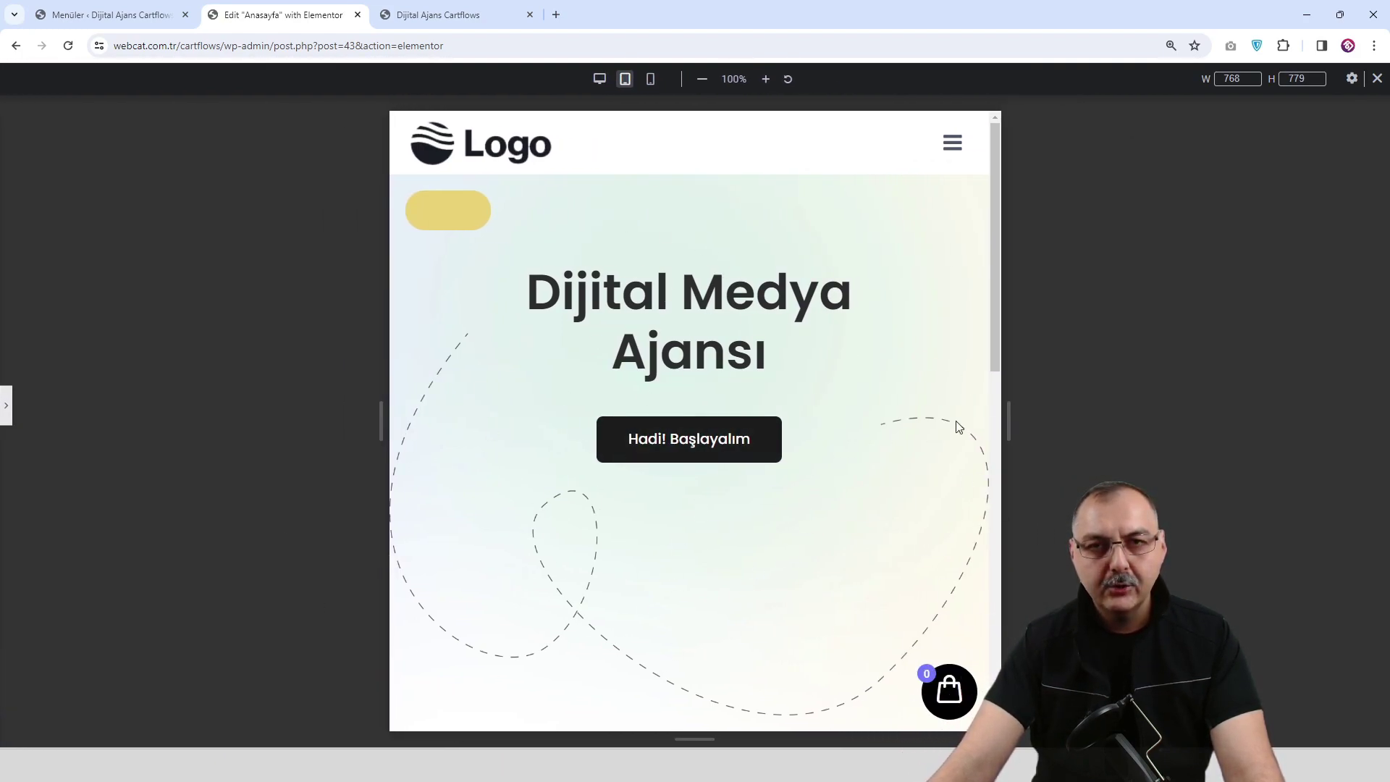
pyautogui.click(650, 80)
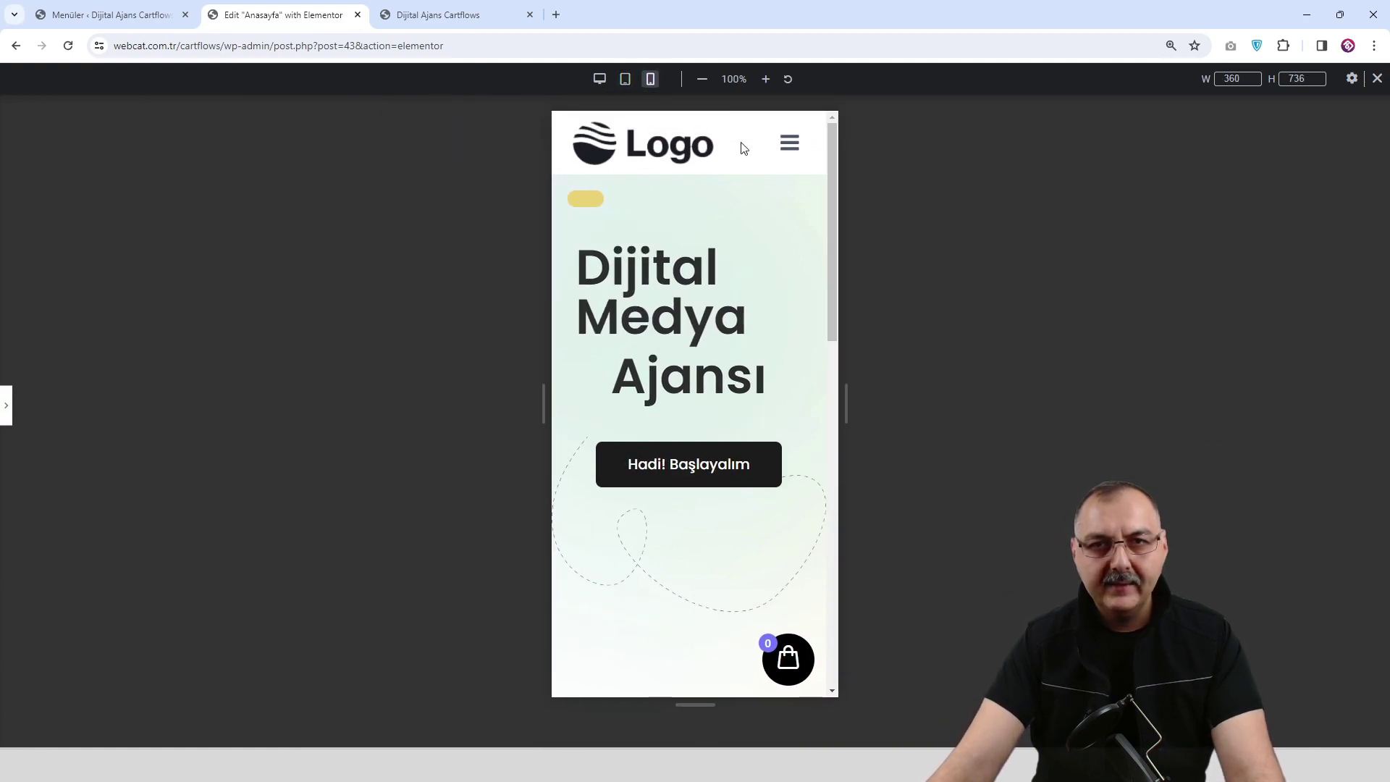
pyautogui.click(625, 80)
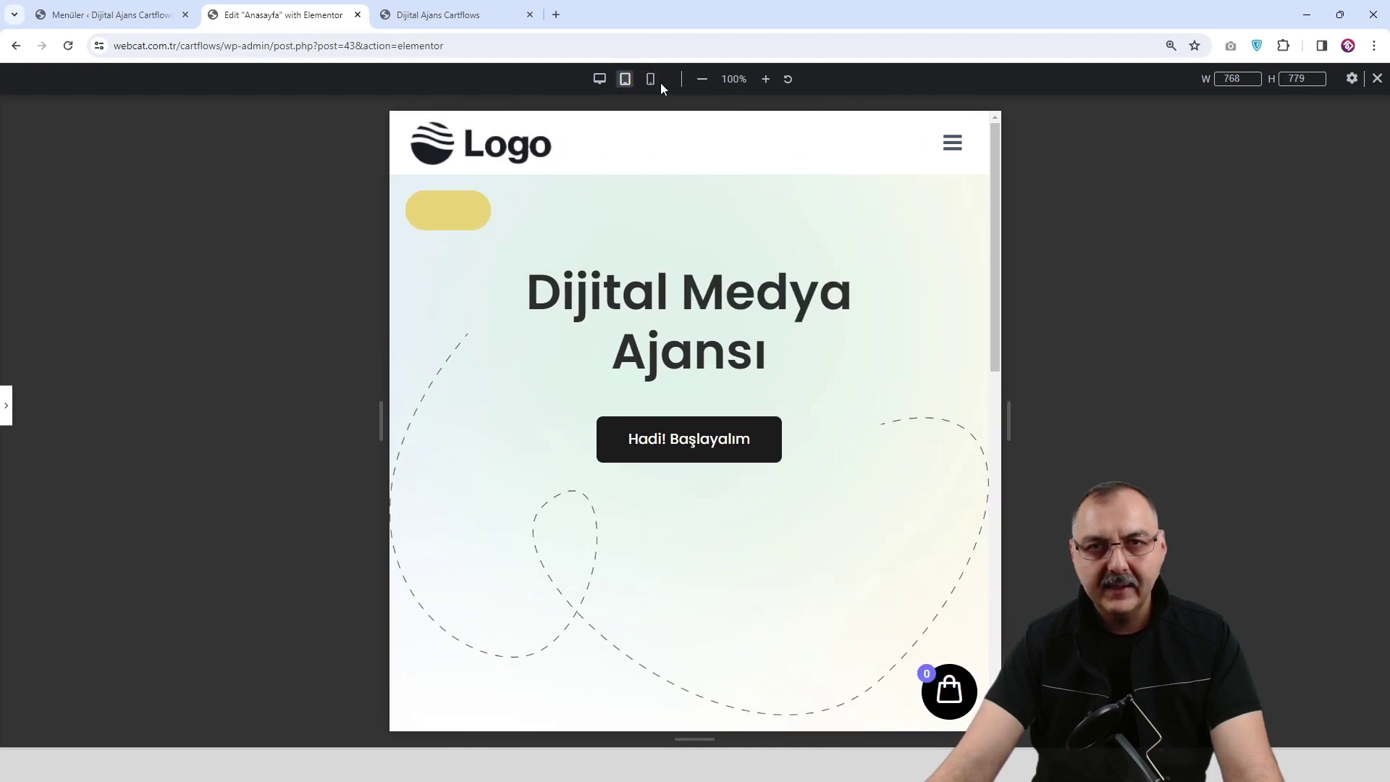
pyautogui.click(650, 79)
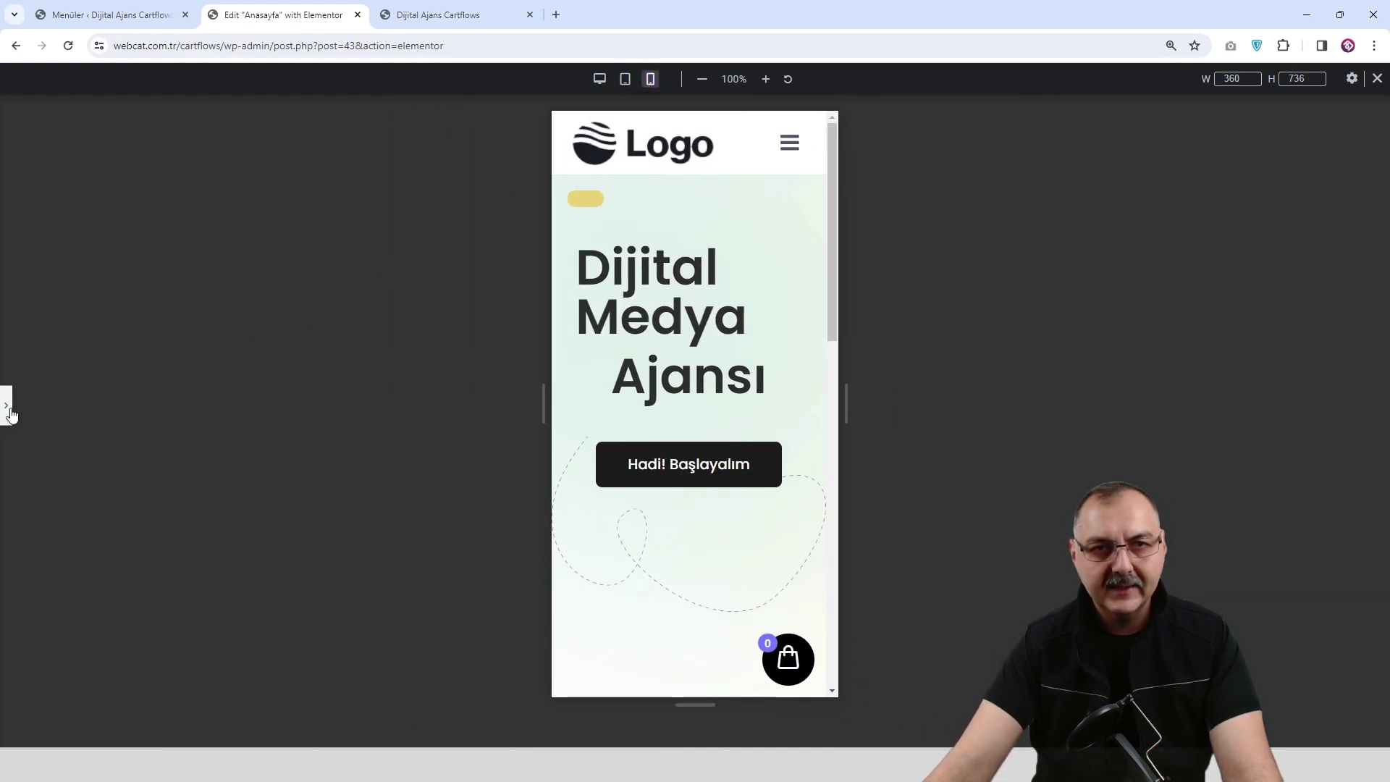
pyautogui.click(6, 405)
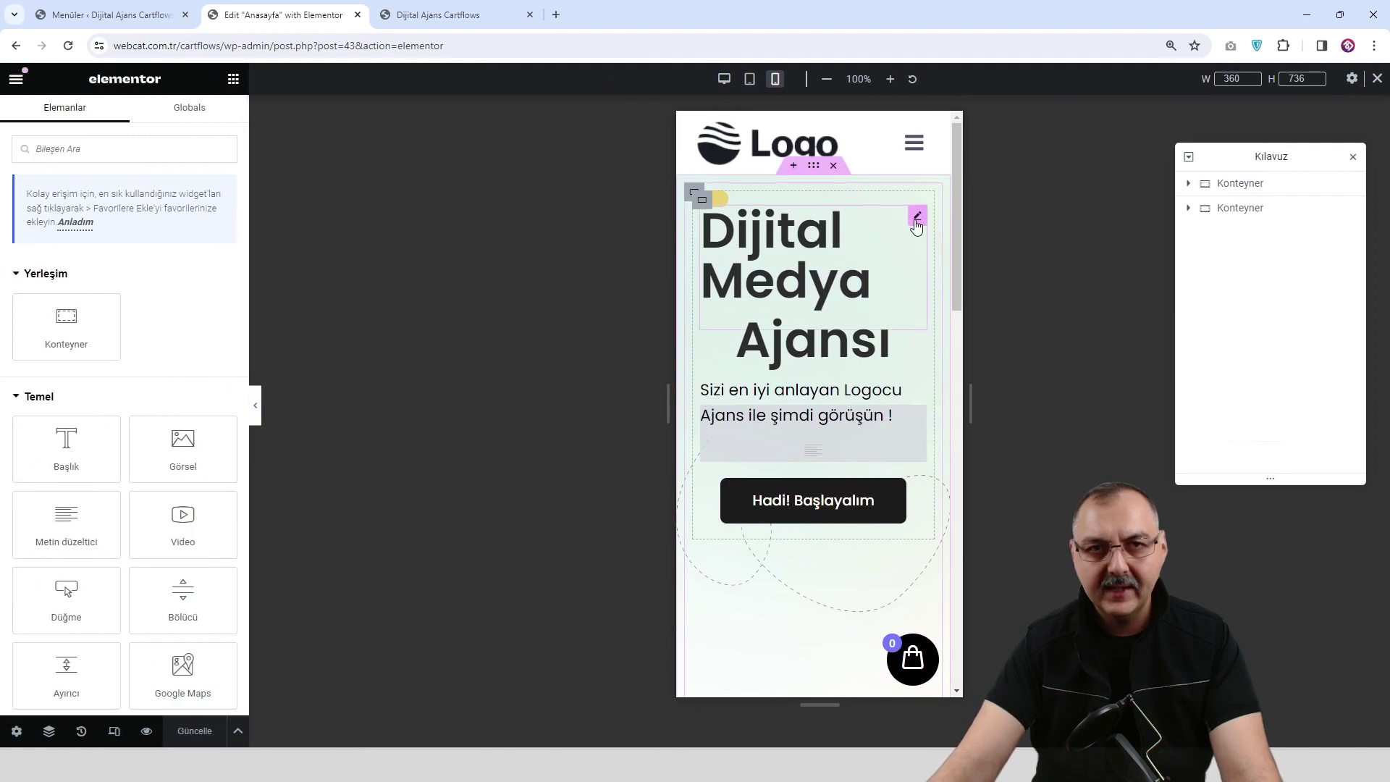
# Shrink the Dijital Medya heading's typography size to 40 px on mobile.
pyautogui.click(916, 218)
pyautogui.click(120, 123)
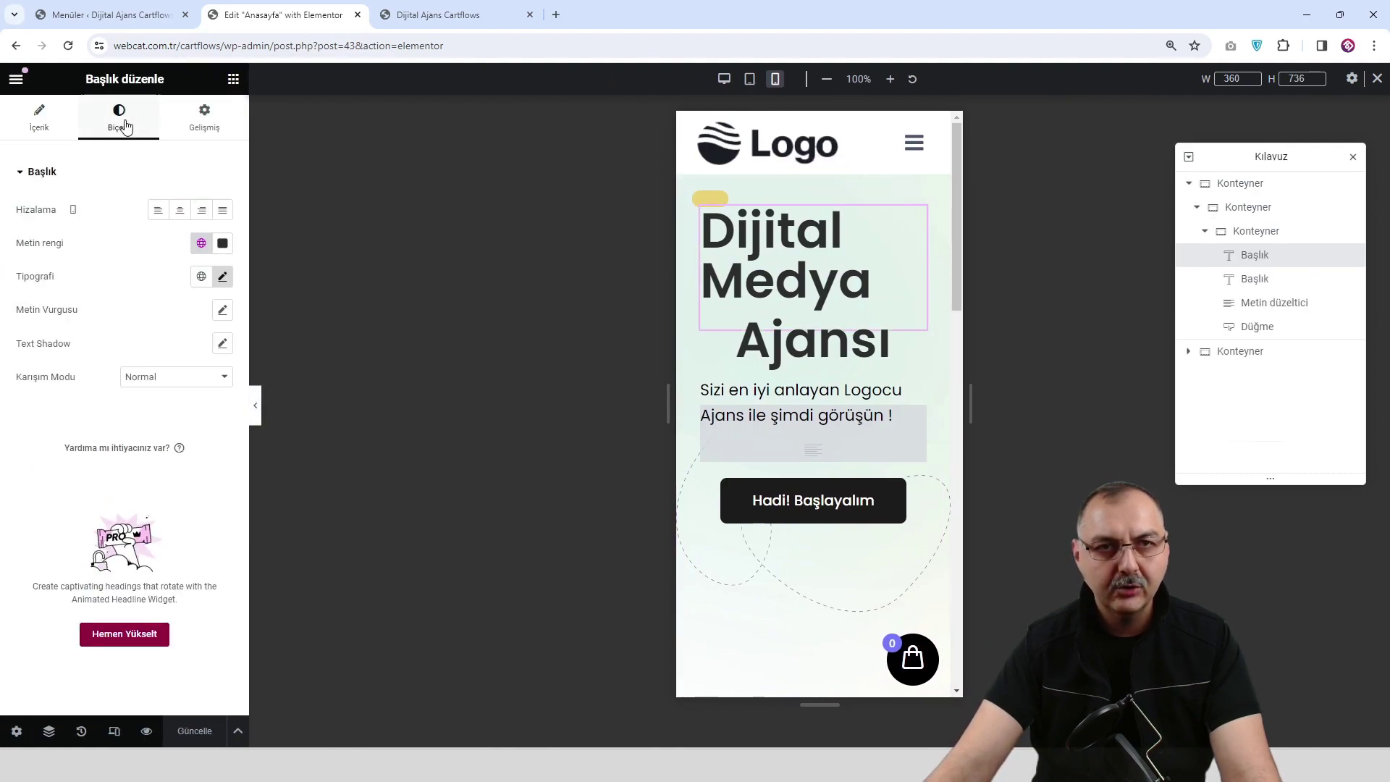
pyautogui.click(222, 278)
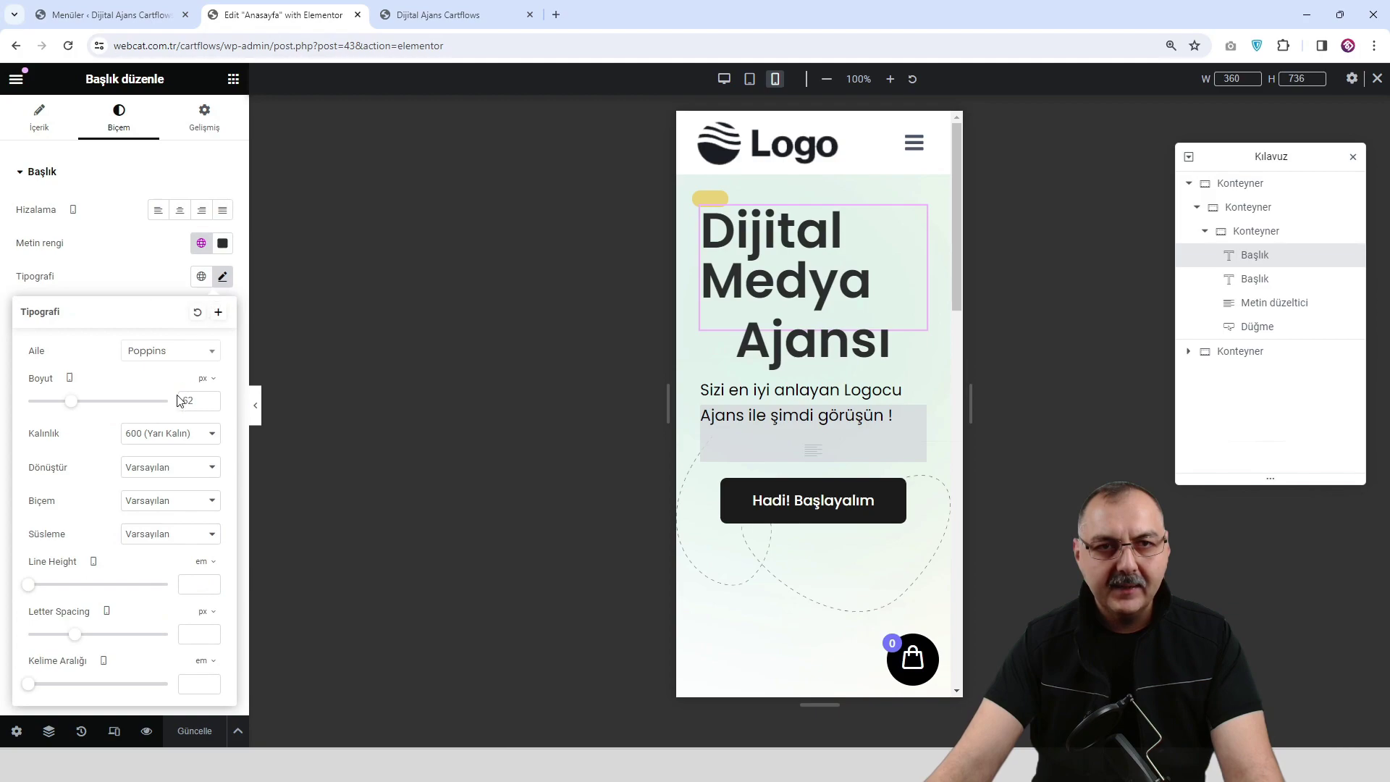
pyautogui.moveTo(71, 401); pyautogui.dragTo(59, 417)
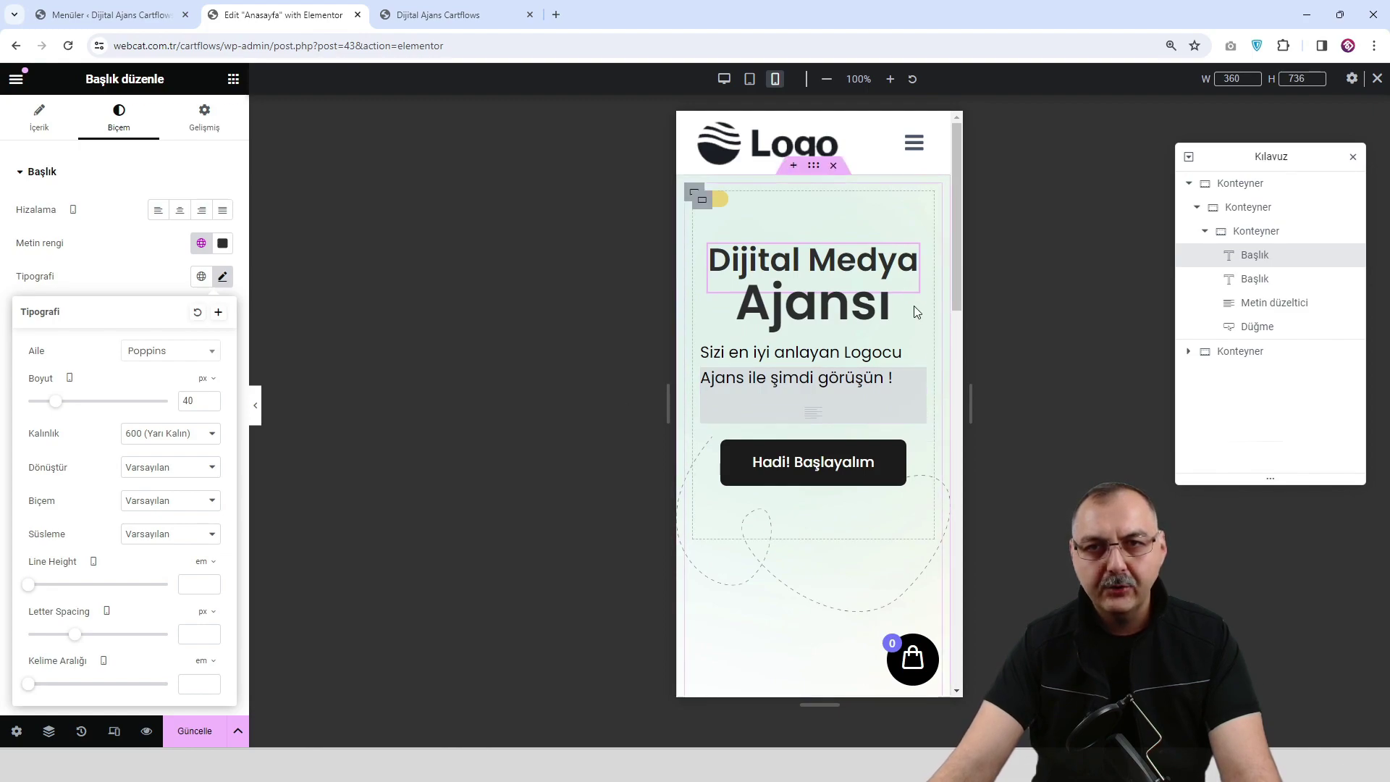
# Shrink the Ajansı heading's typography size to 46 px on mobile.
pyautogui.click(883, 317)
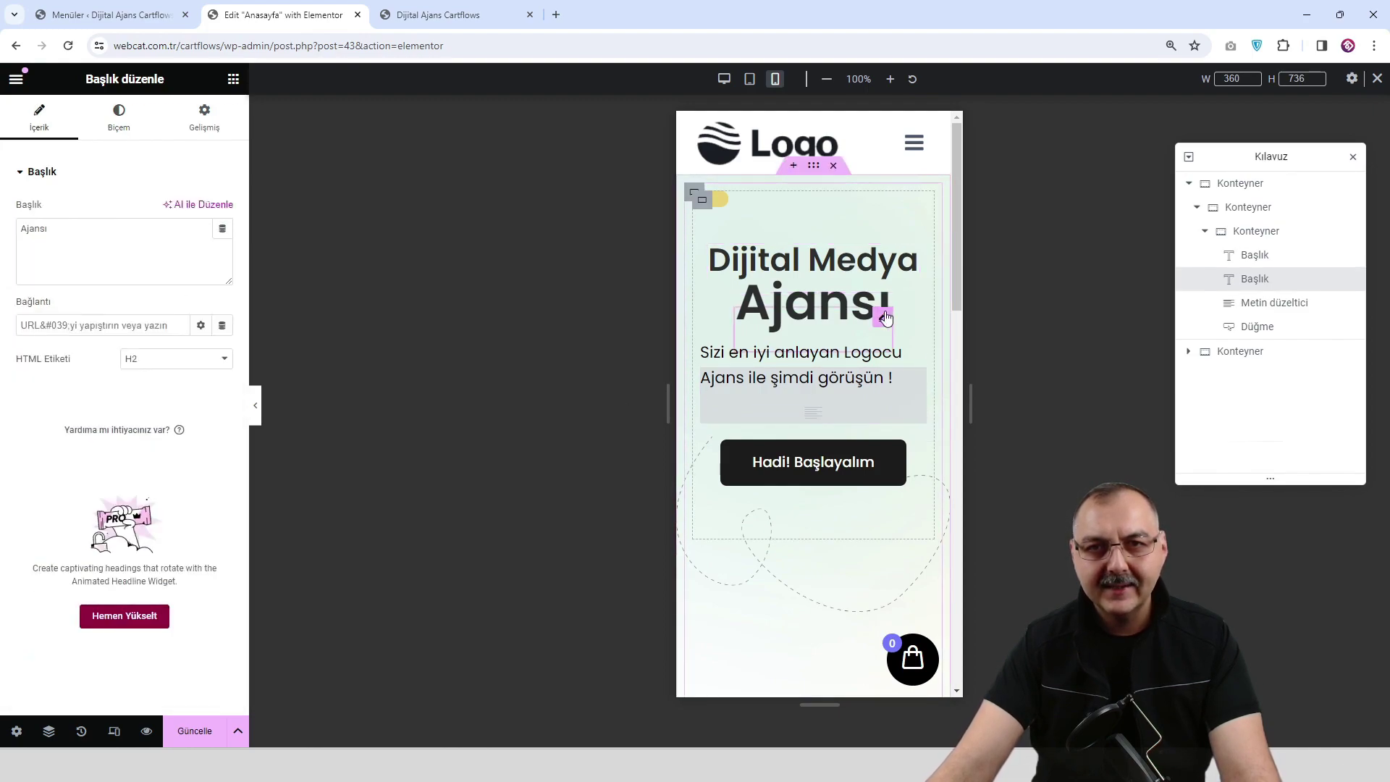
pyautogui.click(118, 115)
pyautogui.click(223, 276)
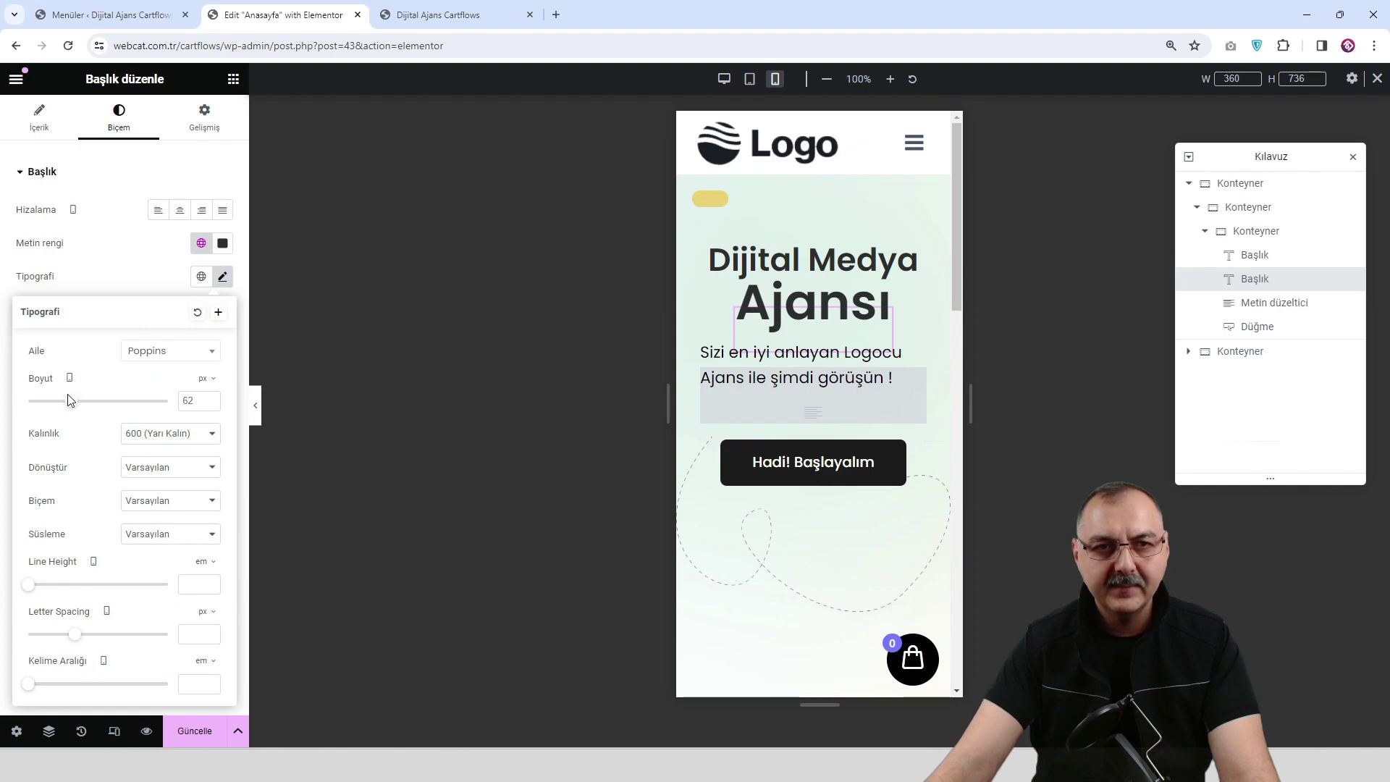
pyautogui.moveTo(77, 409); pyautogui.dragTo(66, 409)
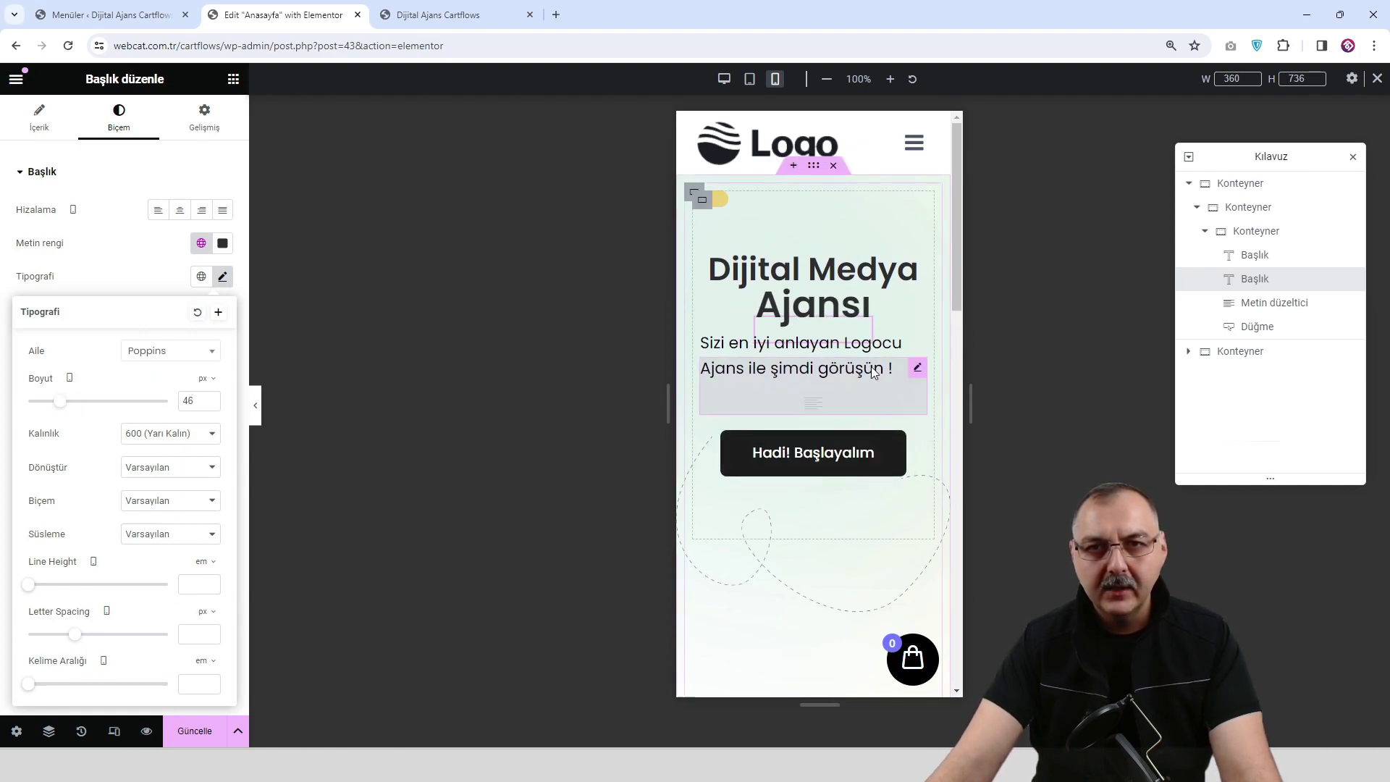
pyautogui.click(917, 370)
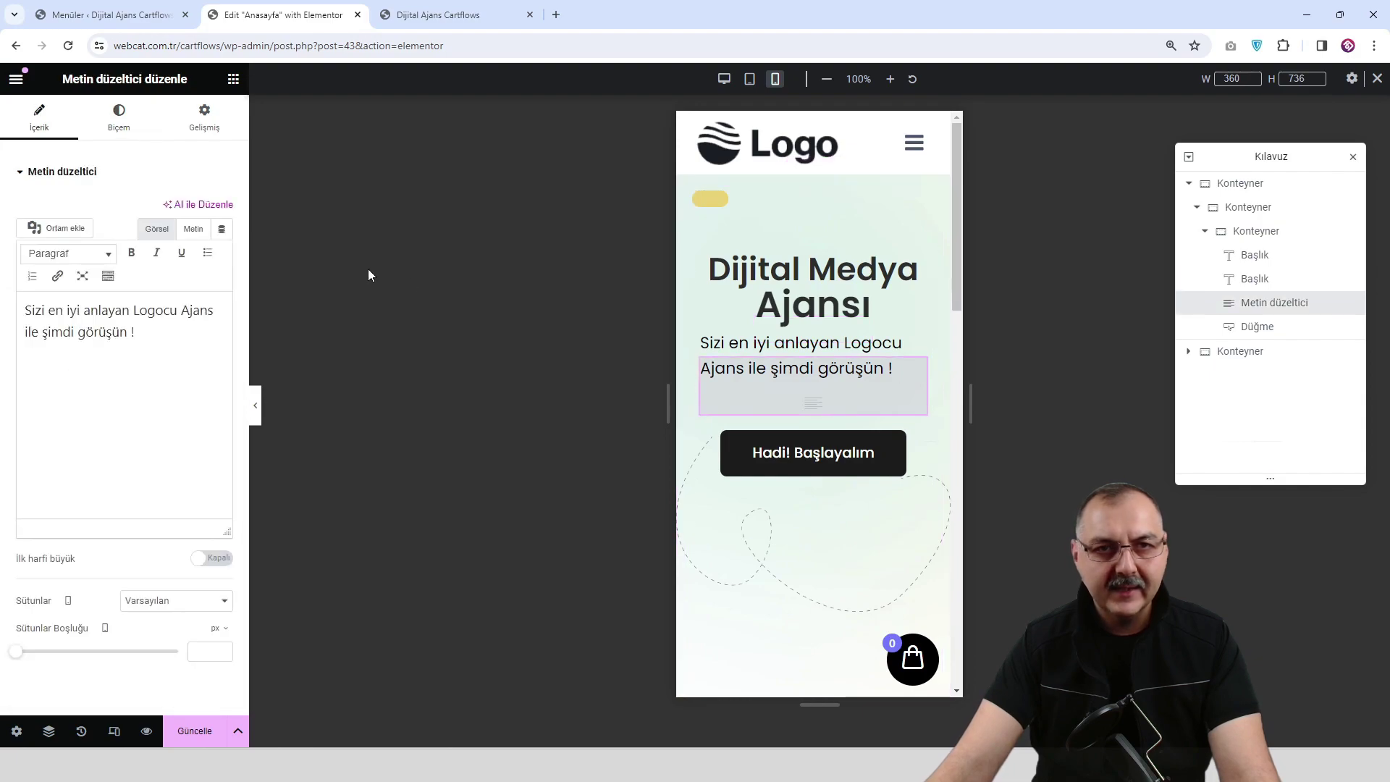
# Center the subtitle paragraph on mobile and save the page with Güncelle.
pyautogui.click(106, 124)
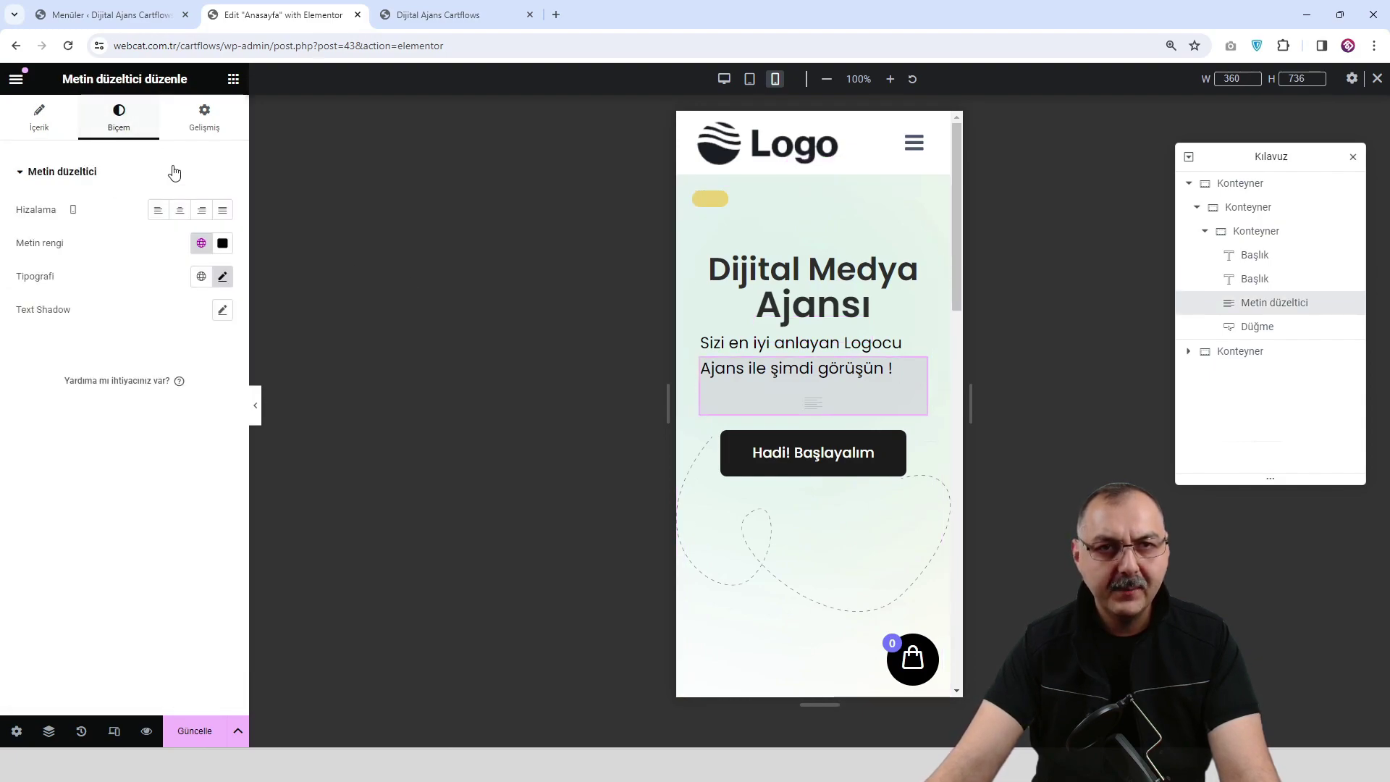
pyautogui.click(177, 216)
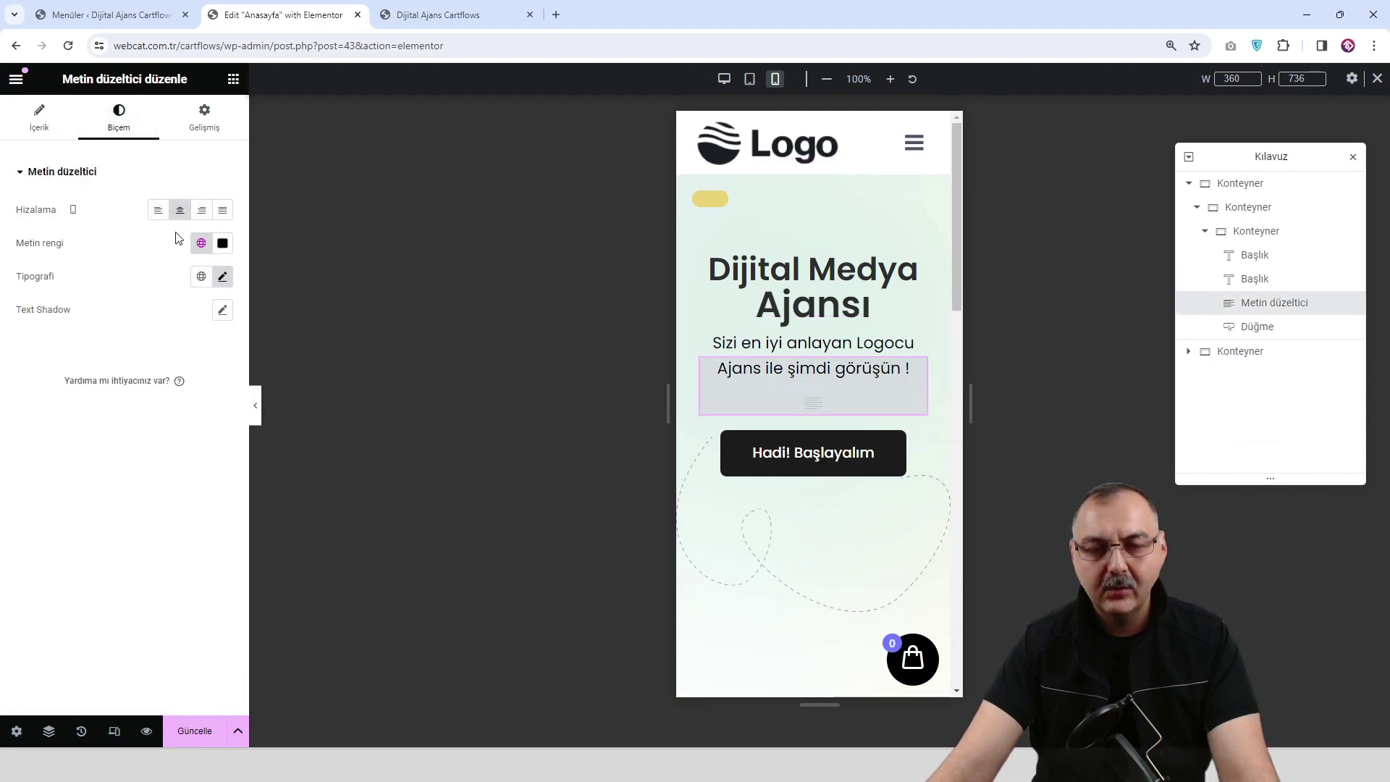
pyautogui.click(256, 406)
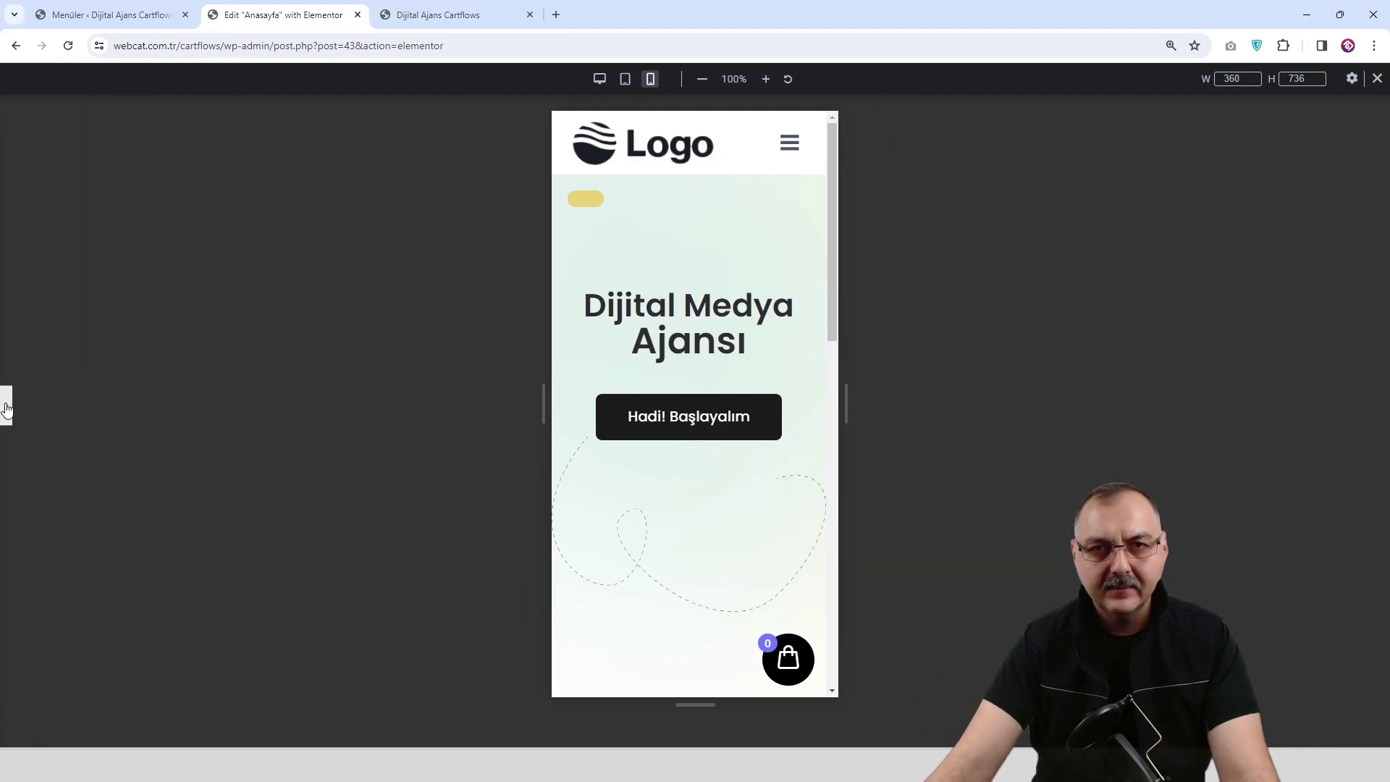
pyautogui.click(9, 403)
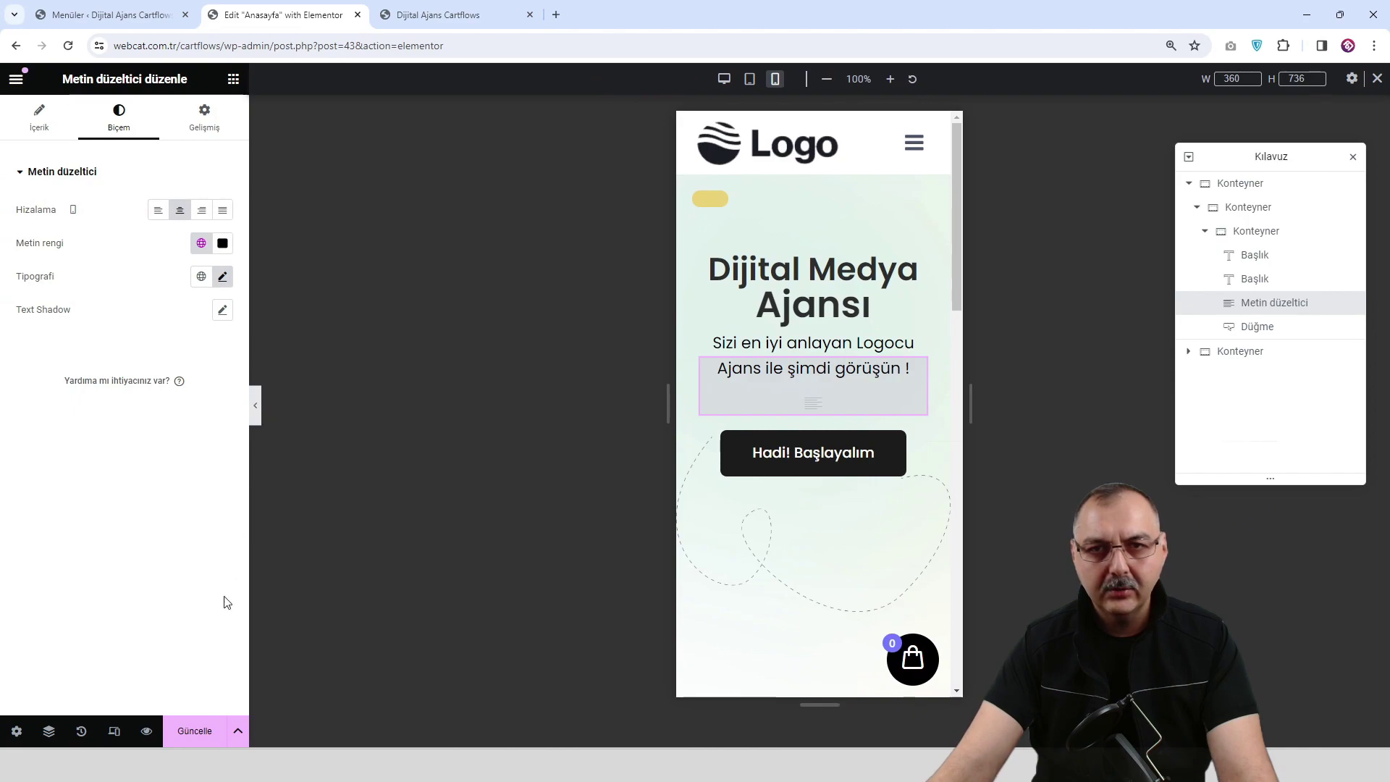
pyautogui.click(203, 737)
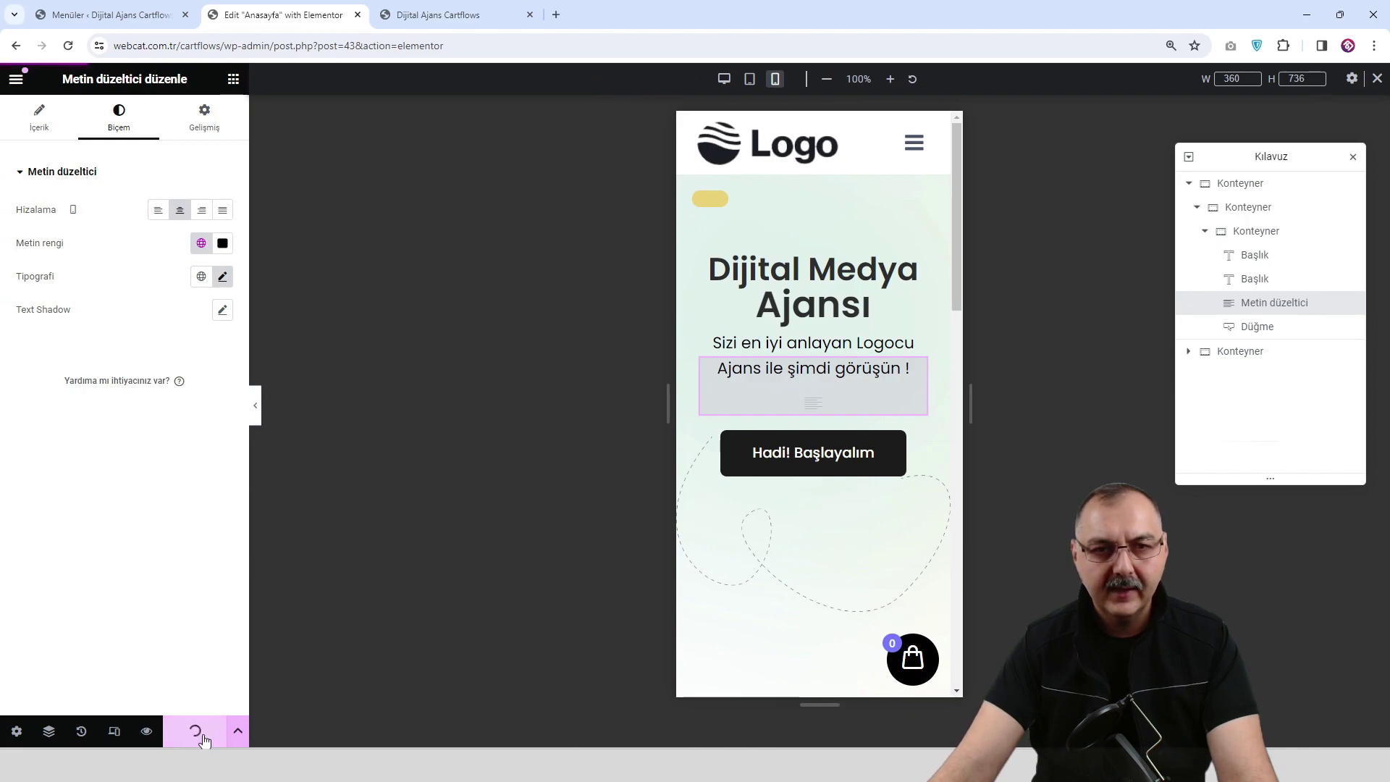
# Reset the subtitle's Gelişmiş top margin from -35 to 0 and check the mobile layout.
pyautogui.click(256, 408)
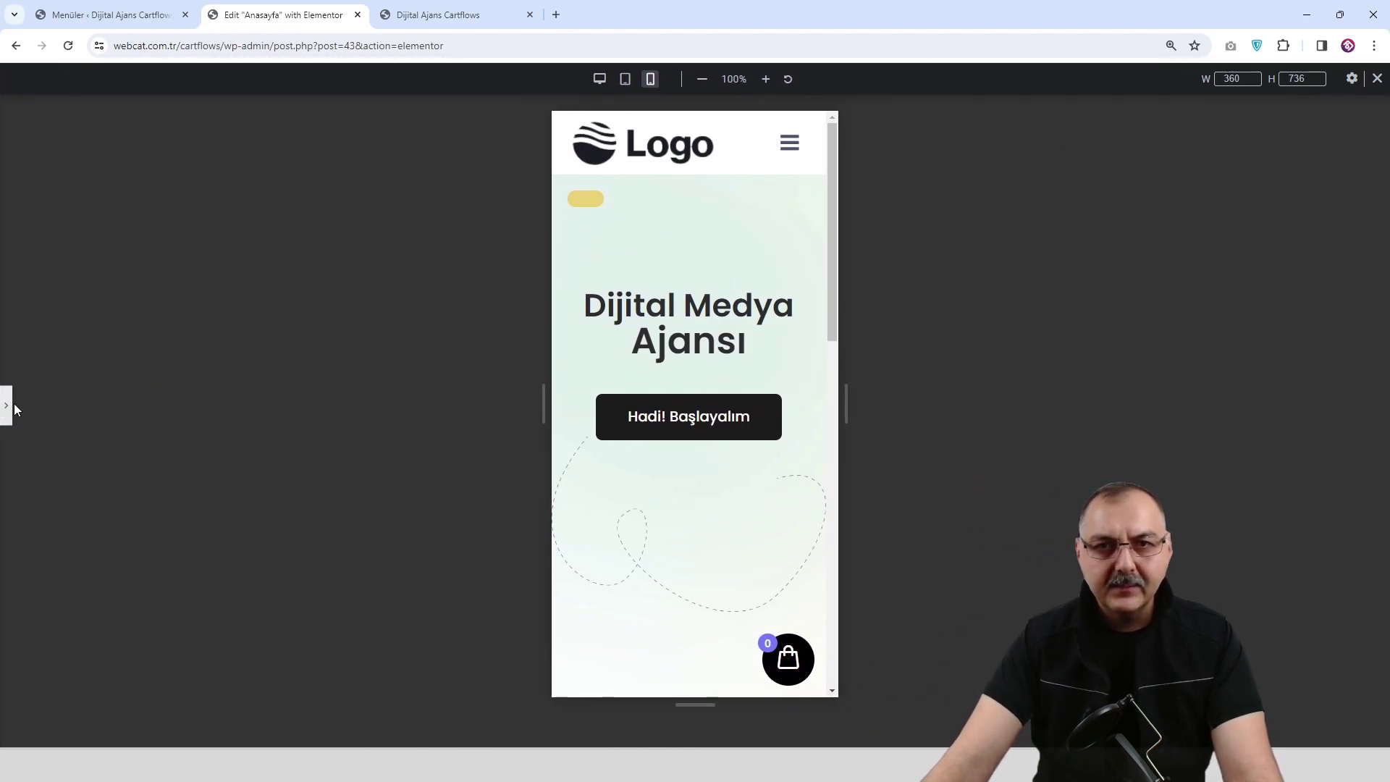
pyautogui.click(9, 409)
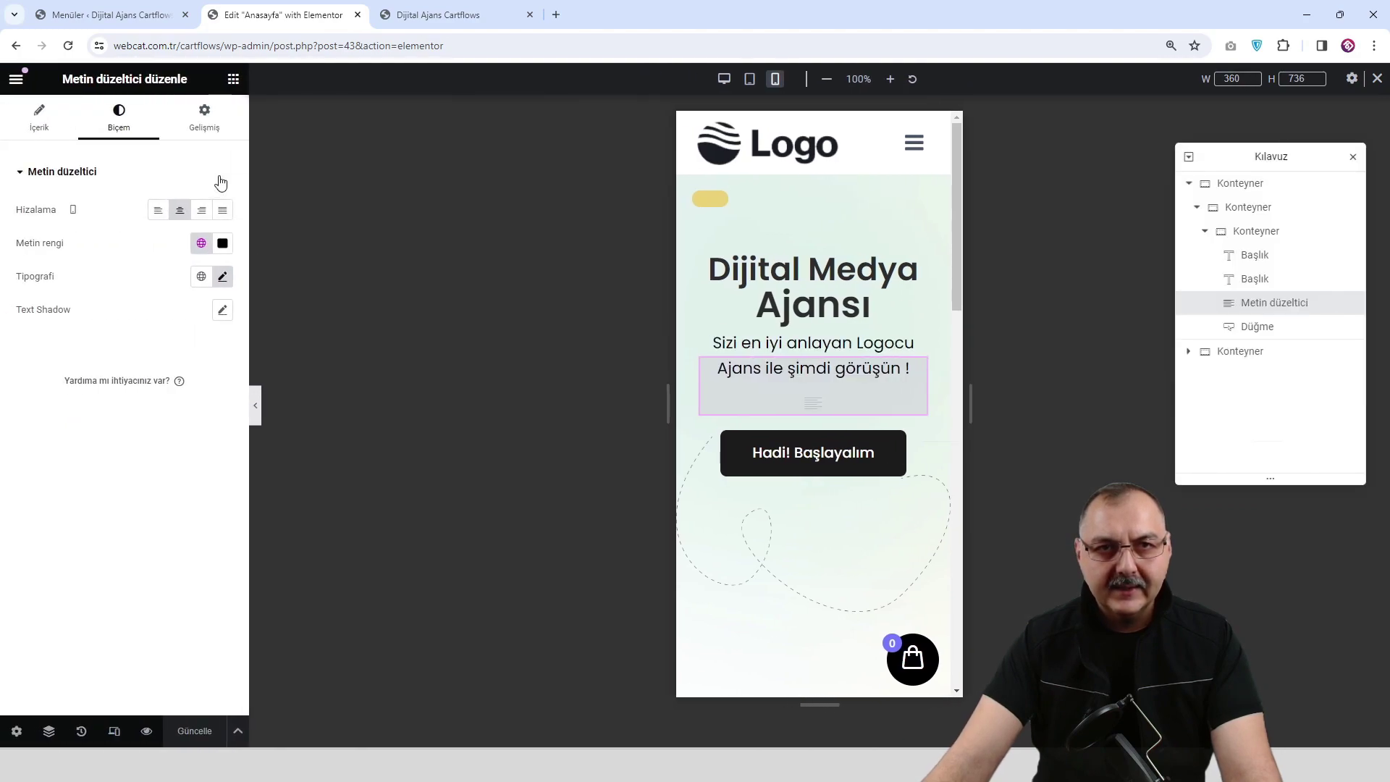
pyautogui.click(206, 131)
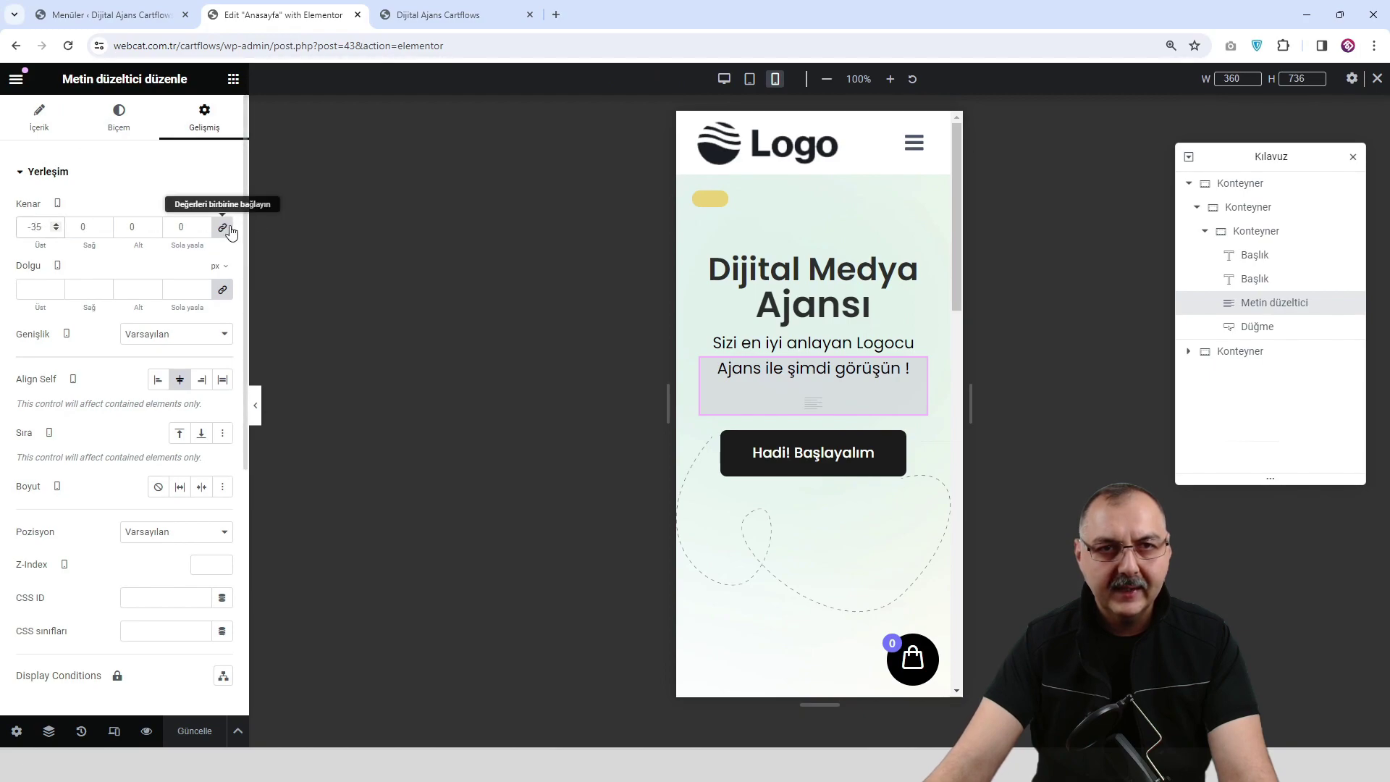
pyautogui.hotkey('ctrl', 'z')
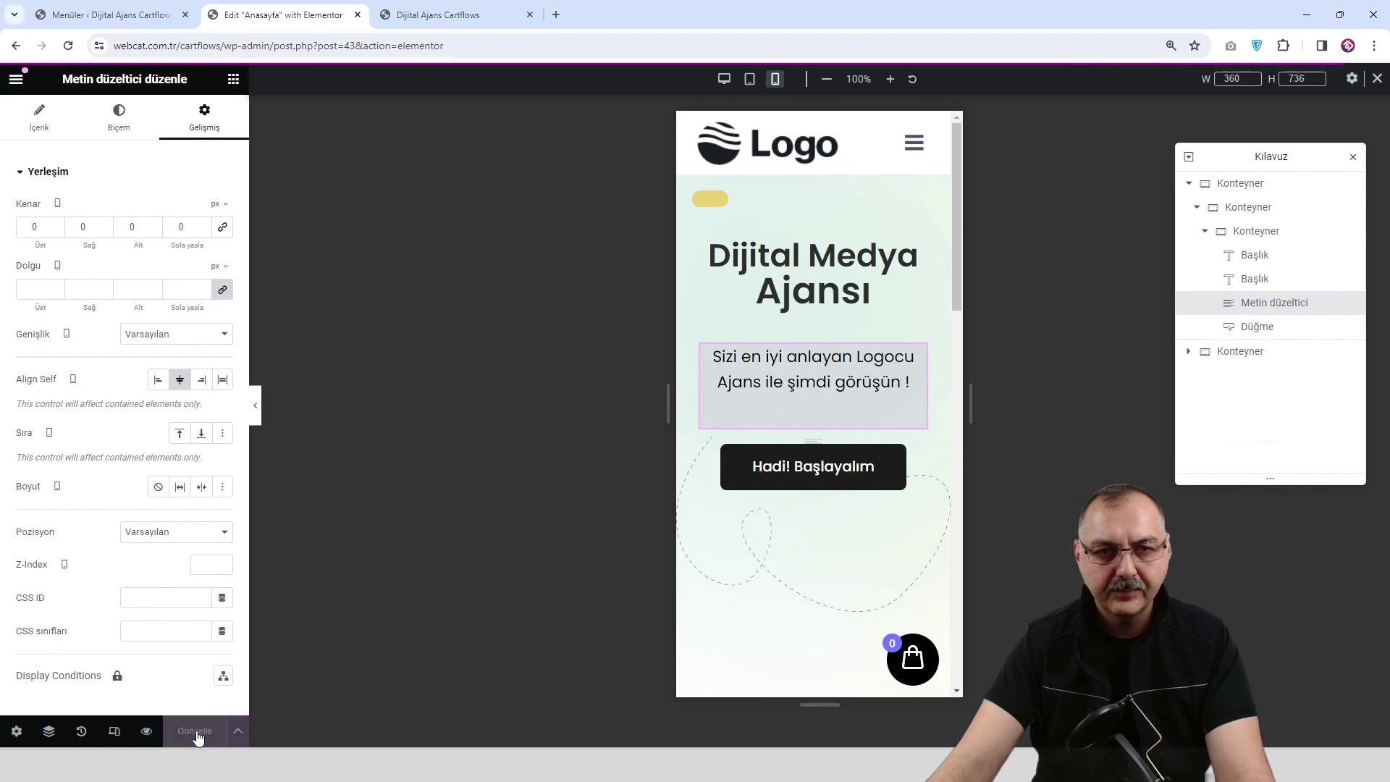
pyautogui.click(255, 414)
pyautogui.scroll(-5, 686, 413)
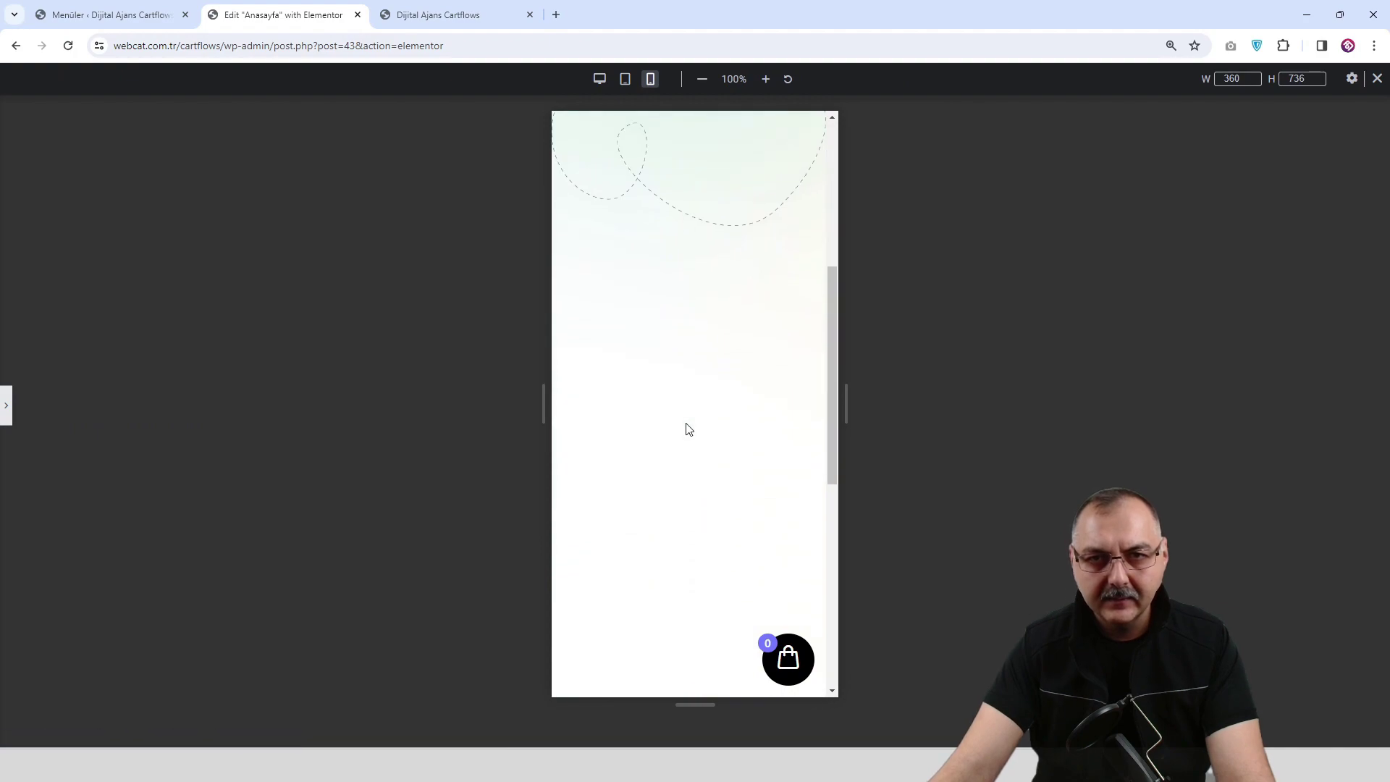
pyautogui.scroll(5, 688, 429)
pyautogui.click(9, 407)
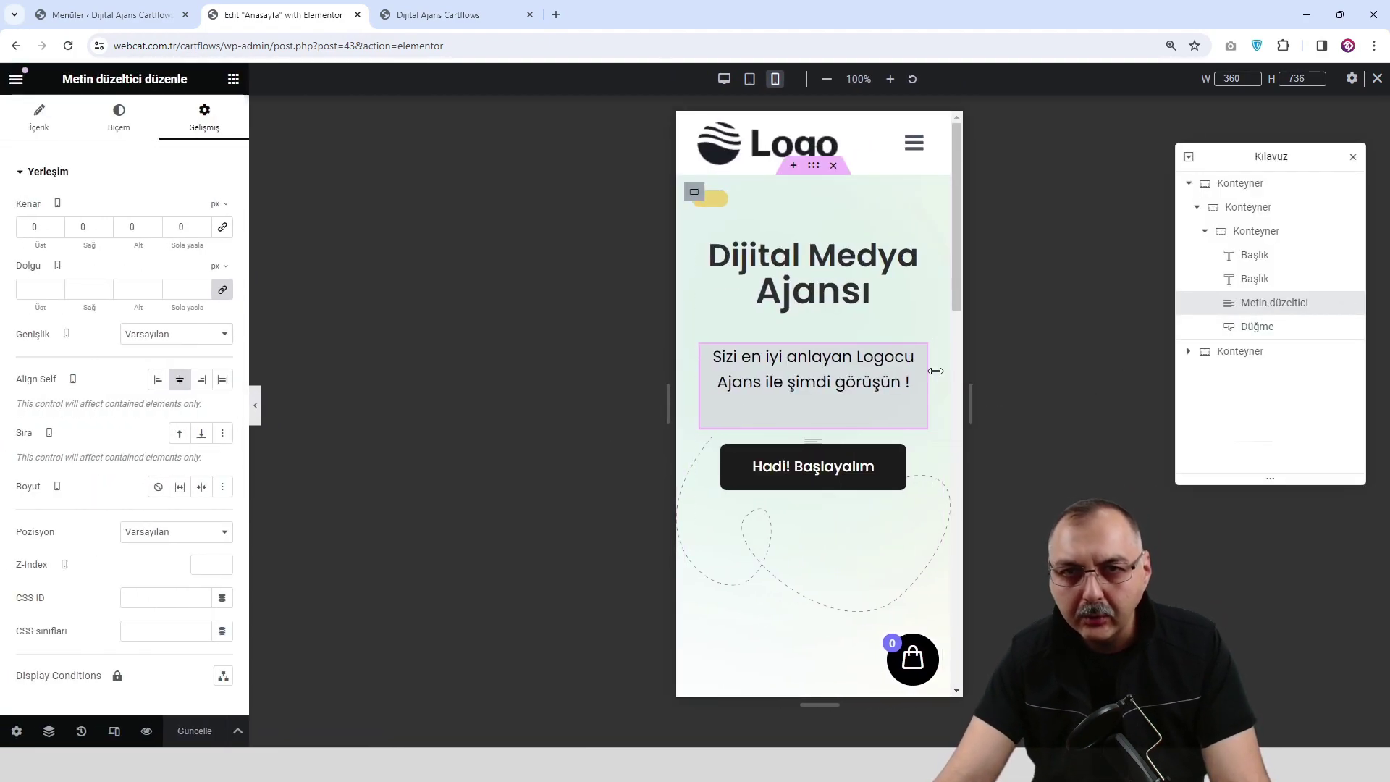
pyautogui.click(119, 117)
pyautogui.click(205, 120)
pyautogui.scroll(-4, 79, 395)
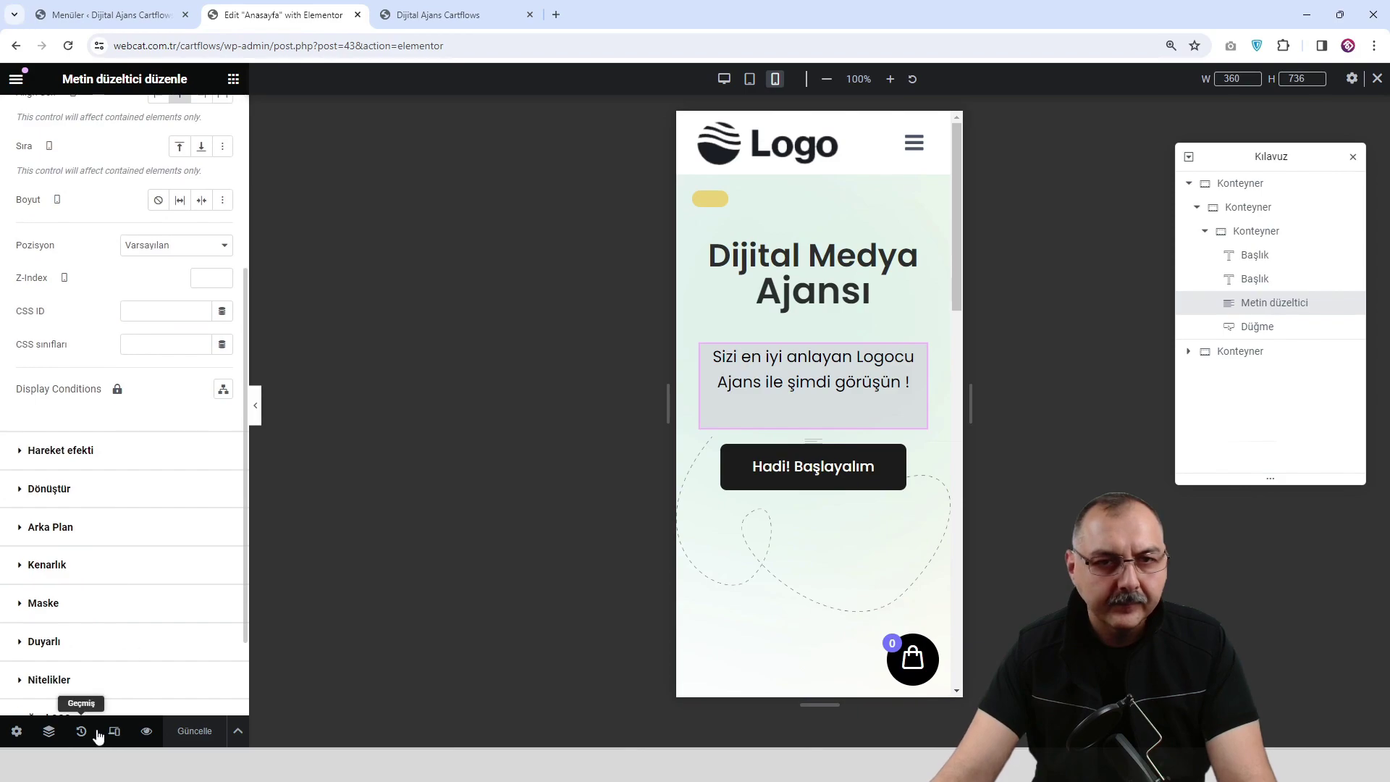
# Open the live page preview, then return to the editor with the panel hidden.
pyautogui.click(146, 730)
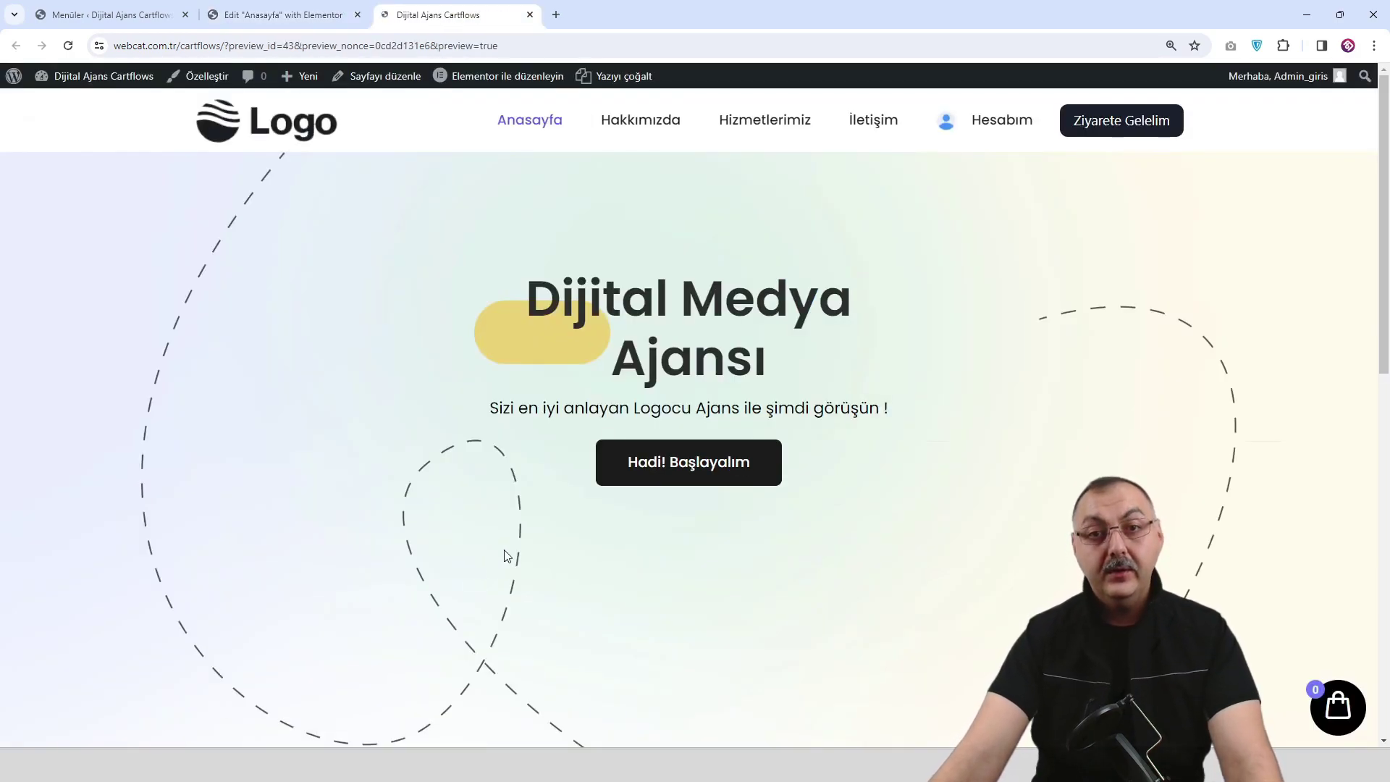
pyautogui.click(304, 14)
pyautogui.click(256, 411)
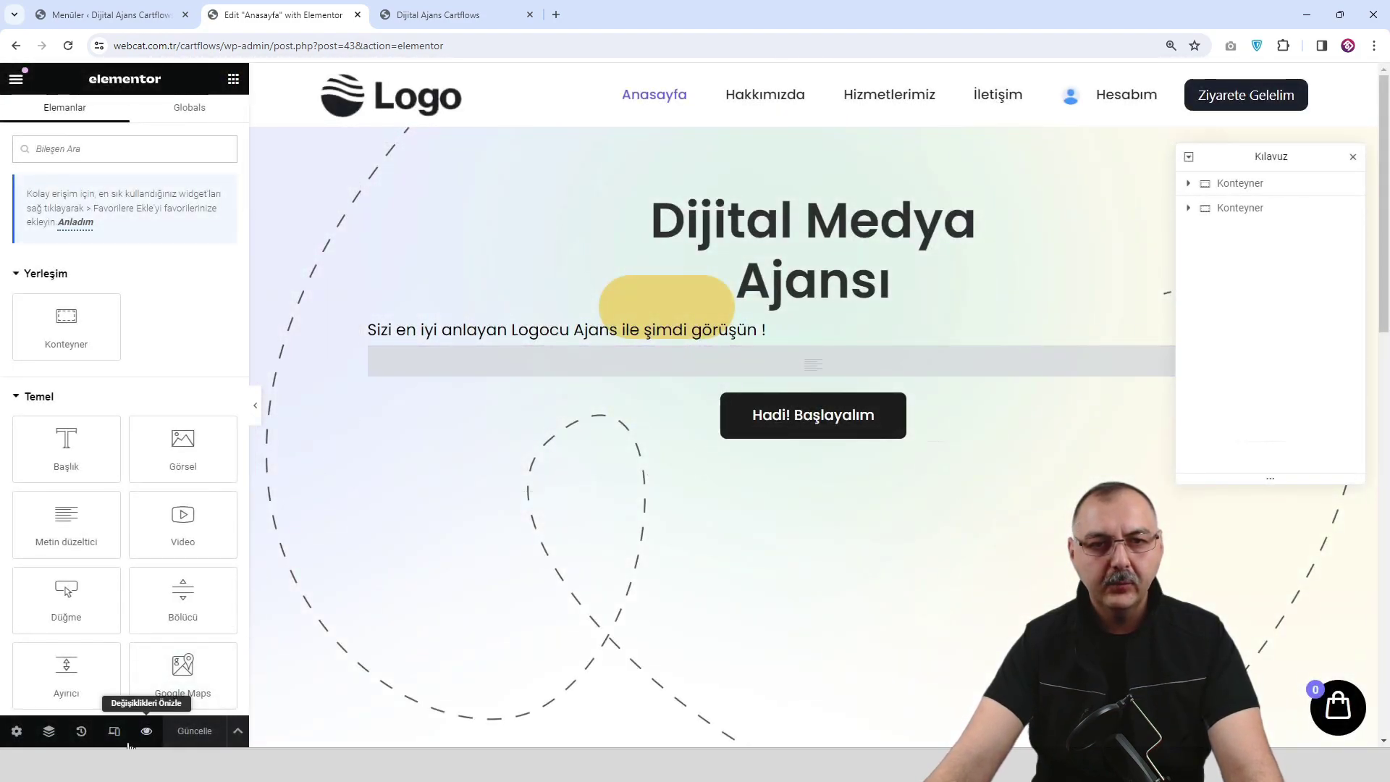
# Compare the hero at tablet and mobile widths, finishing on the 360 px mobile view.
pyautogui.click(113, 731)
pyautogui.click(749, 81)
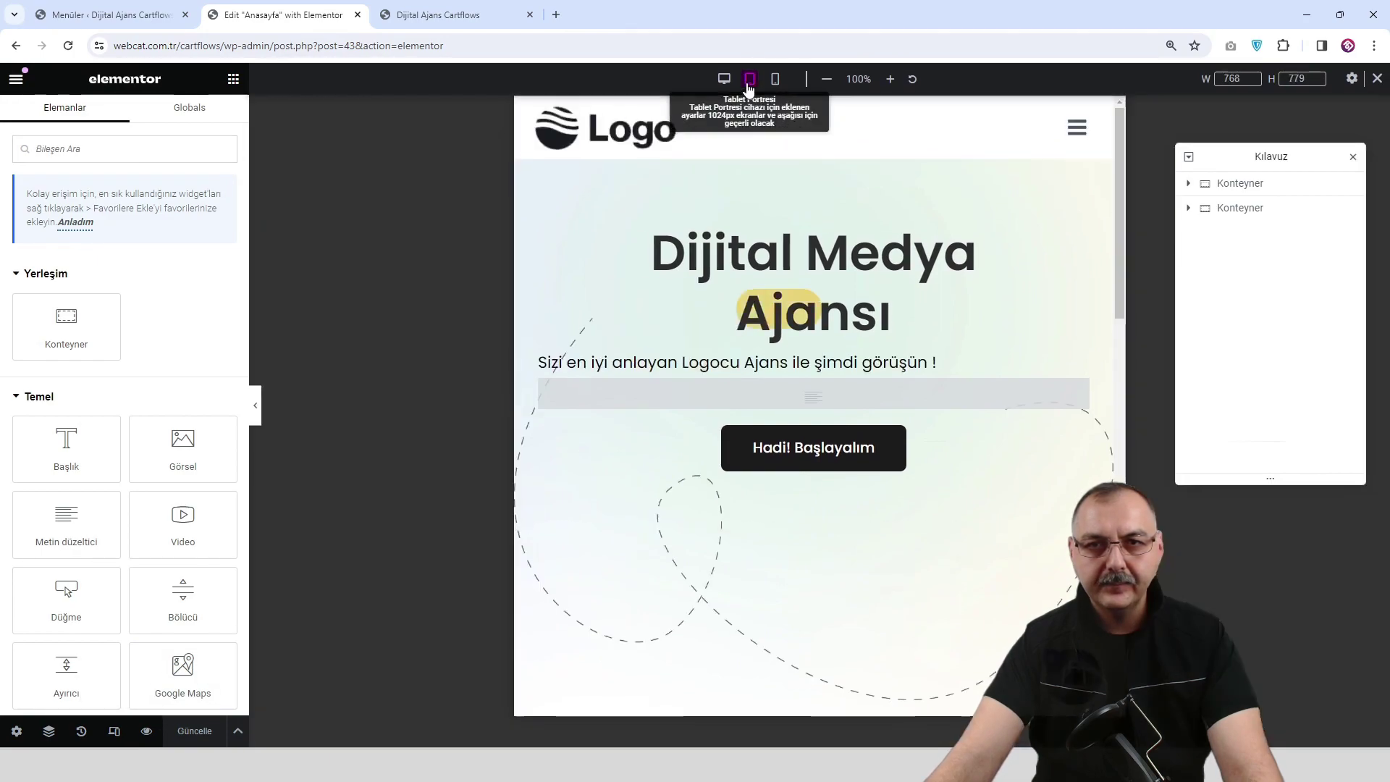
pyautogui.click(775, 81)
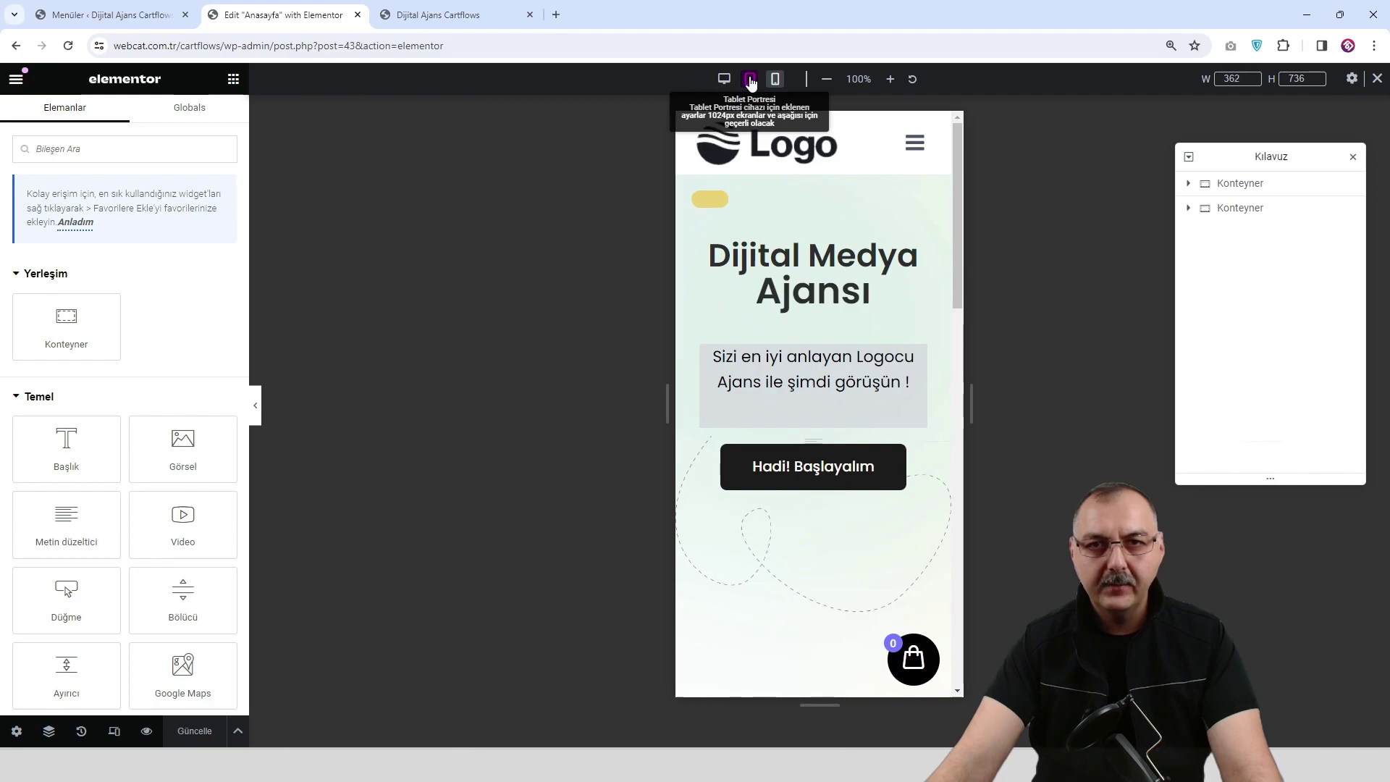
pyautogui.click(749, 79)
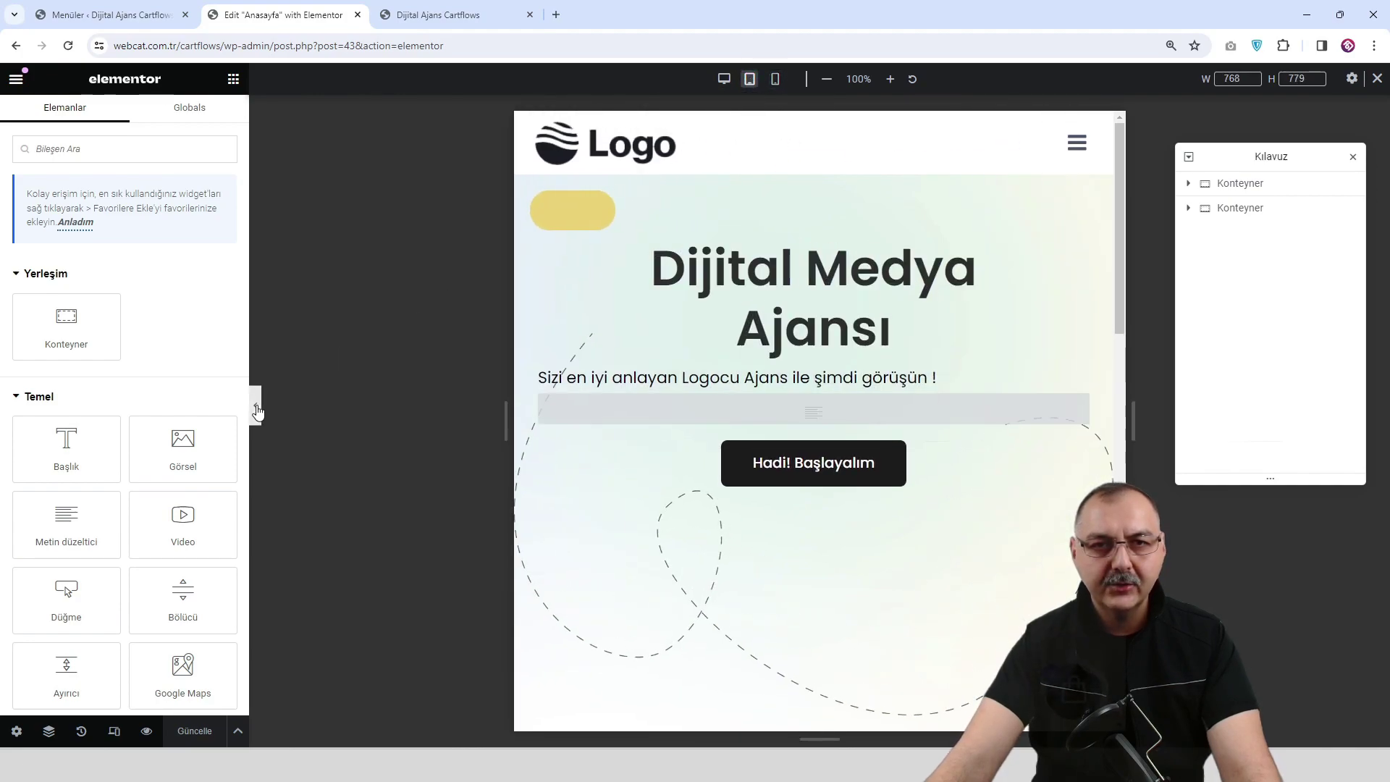
pyautogui.click(256, 406)
pyautogui.click(6, 410)
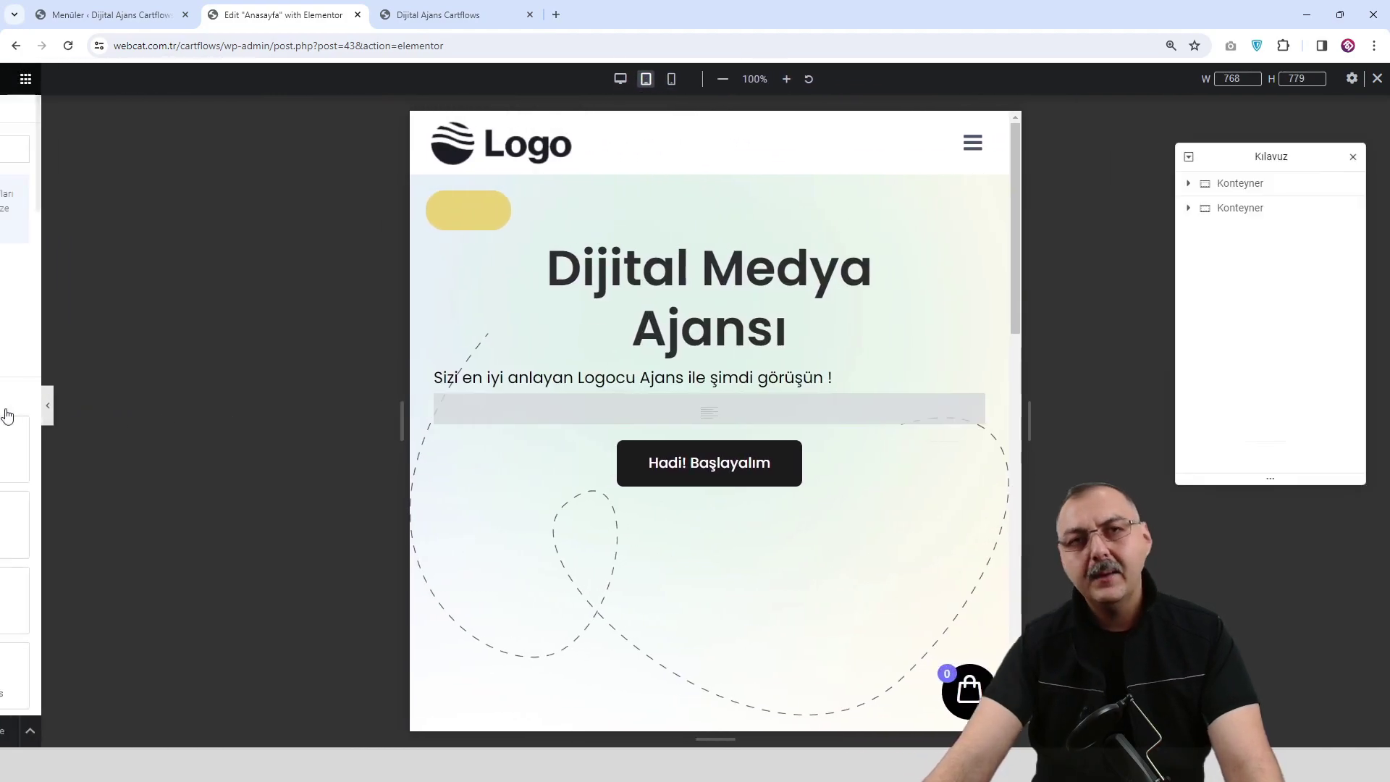
pyautogui.click(774, 79)
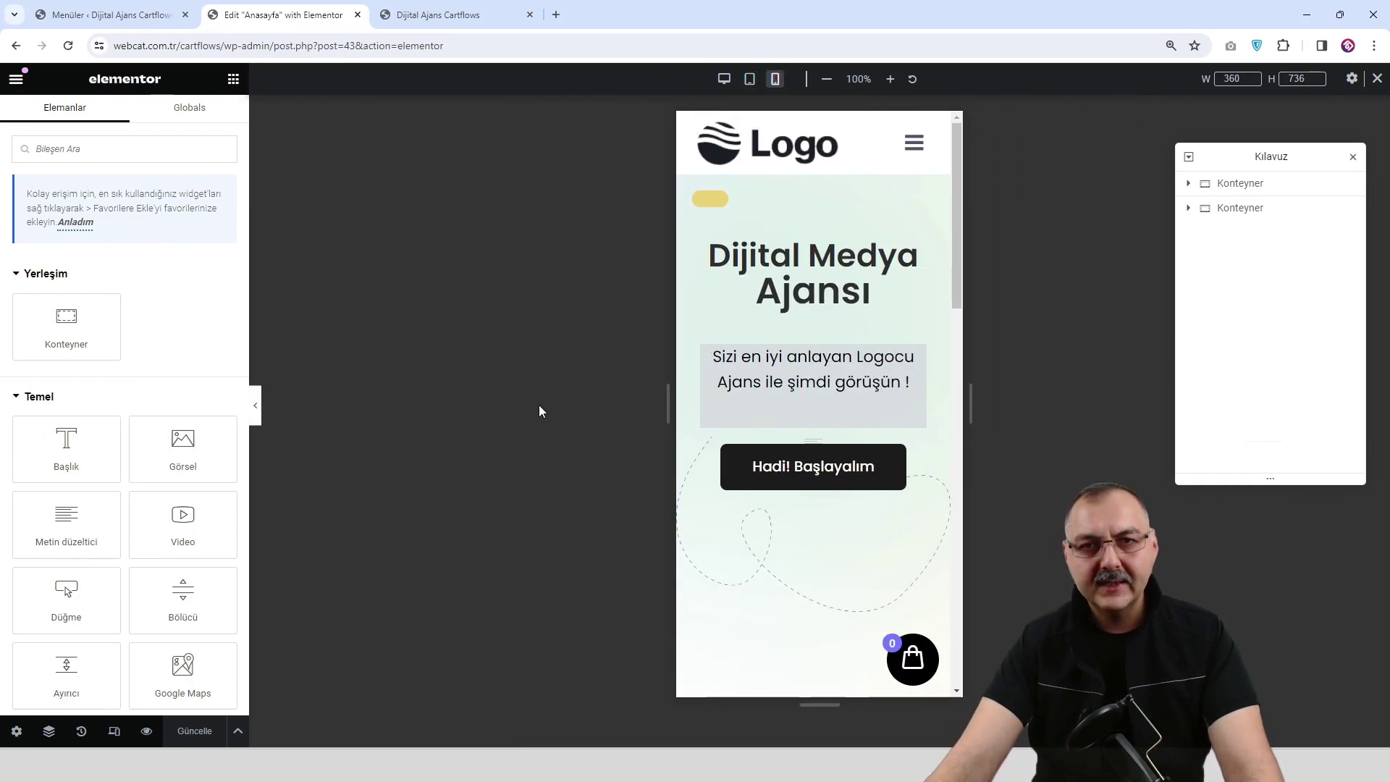
# Open the subtitle's Gelişmiş settings and expand its Duyarlı (responsive visibility) section.
pyautogui.click(920, 354)
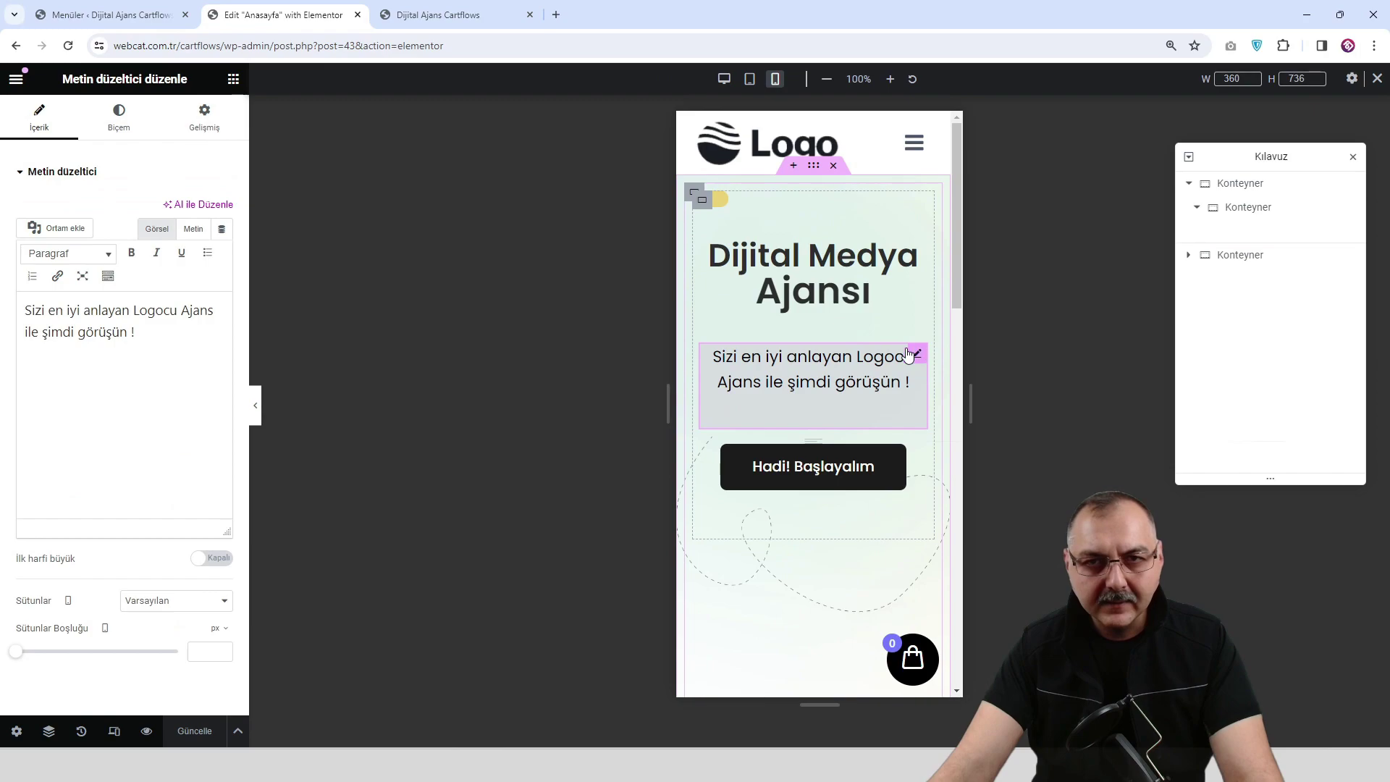
pyautogui.click(119, 119)
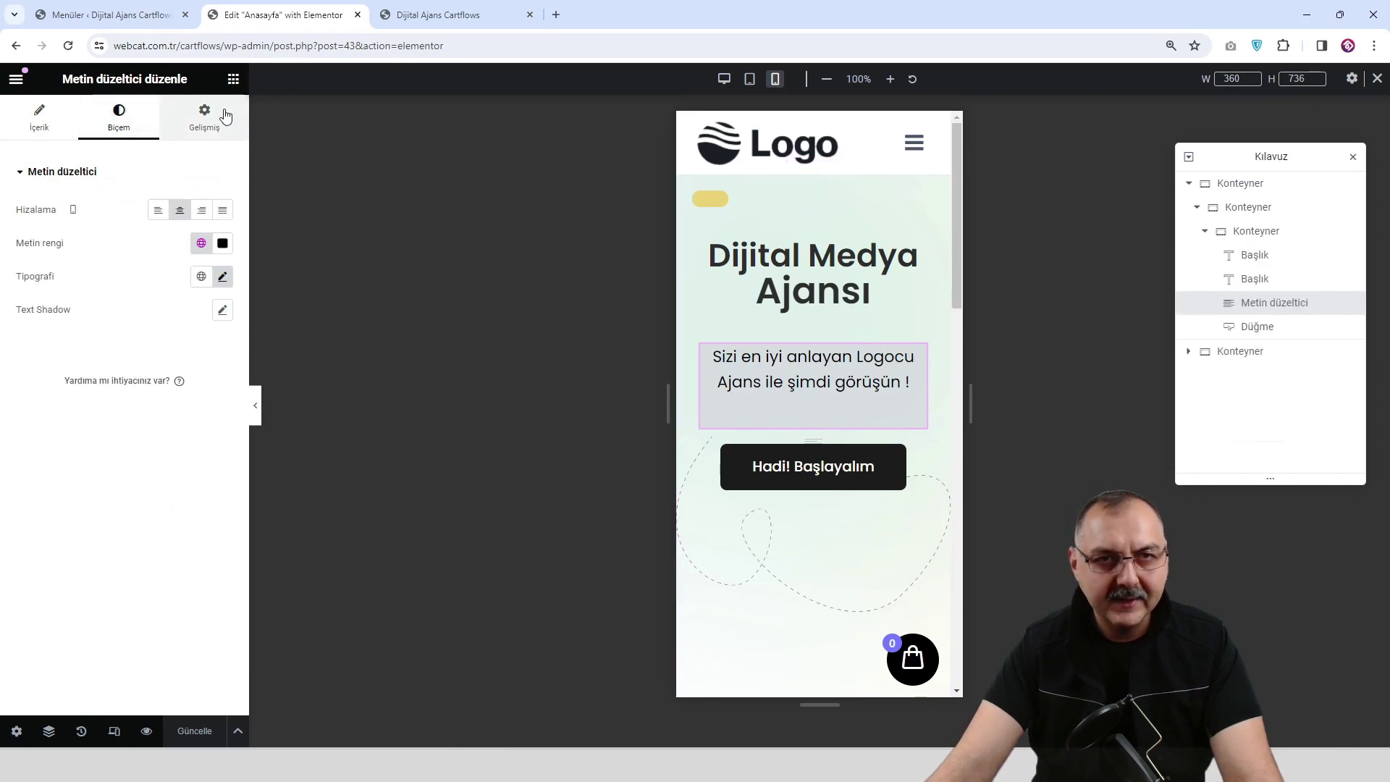
pyautogui.click(204, 129)
pyautogui.scroll(-3, 118, 505)
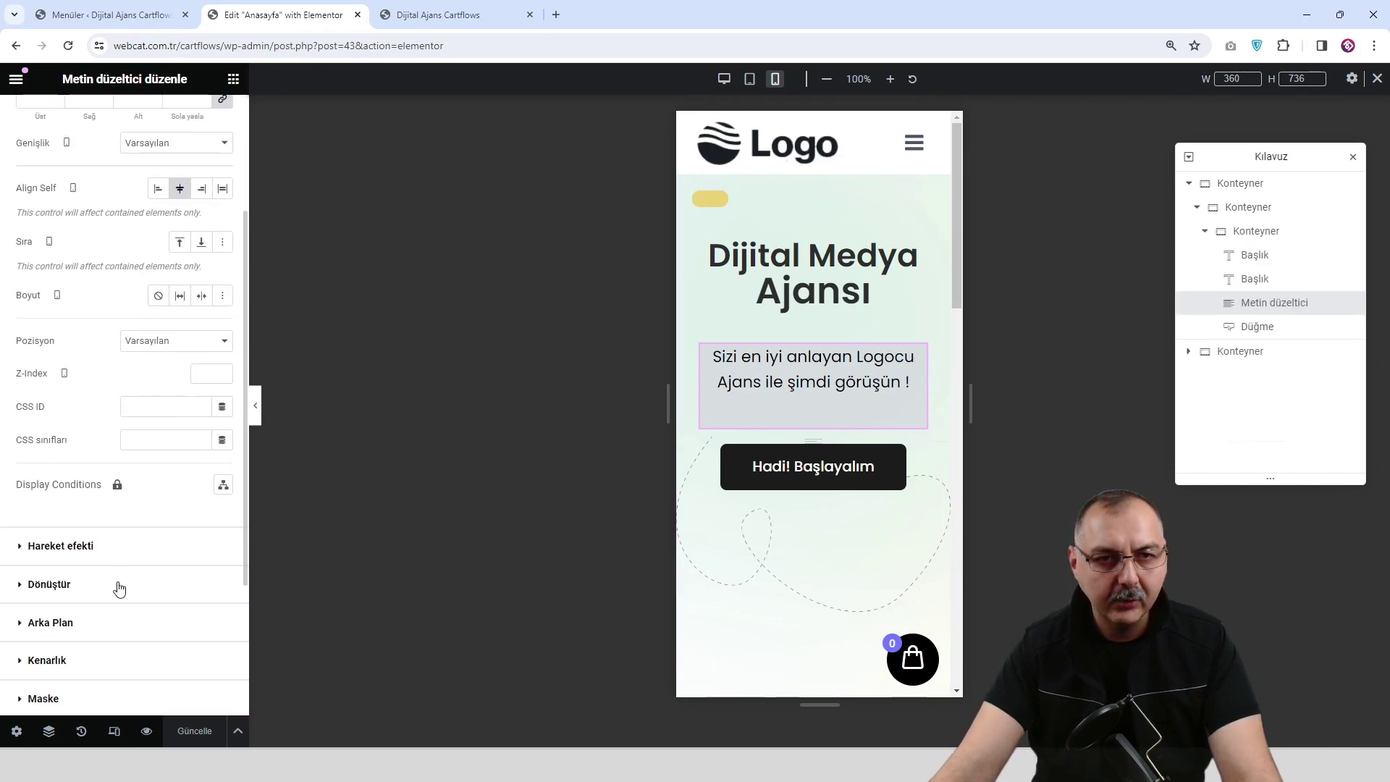
pyautogui.scroll(-1, 118, 677)
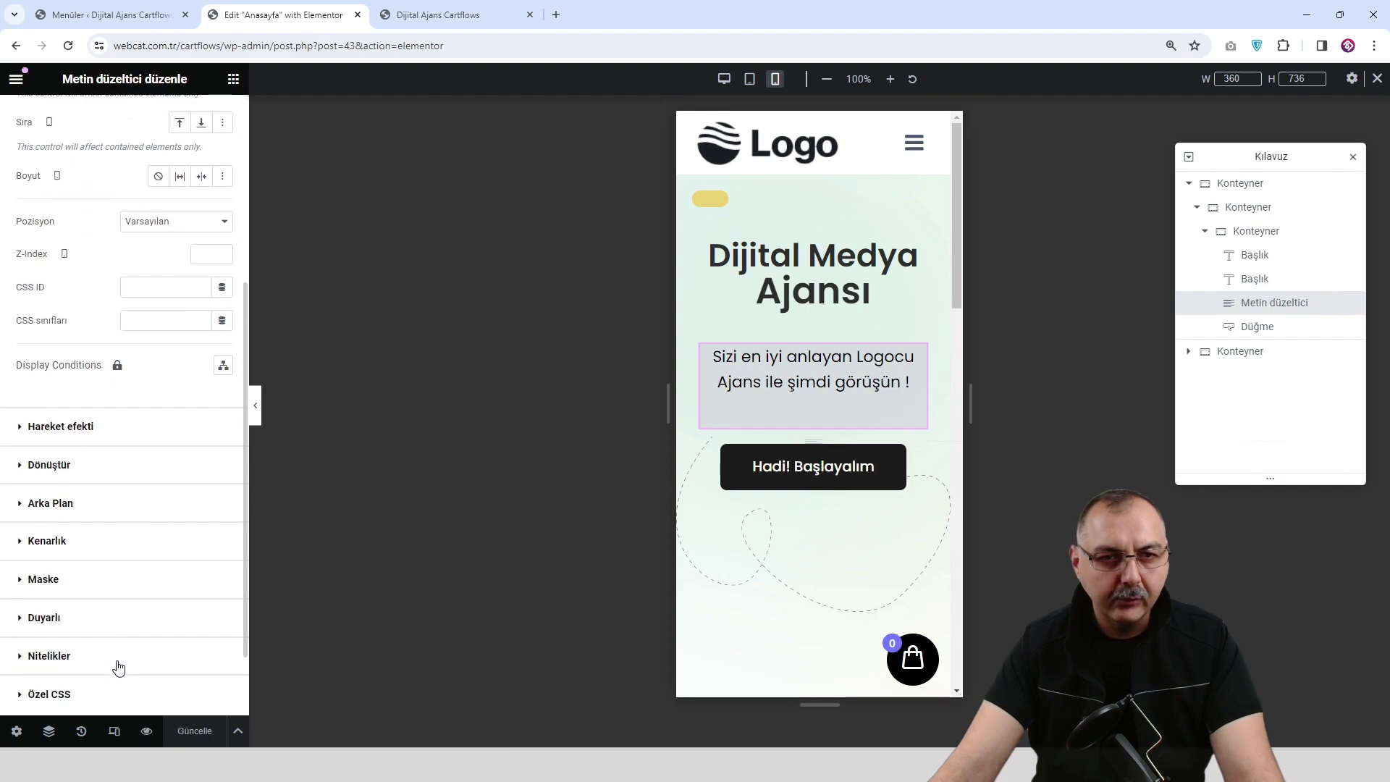
pyautogui.click(149, 619)
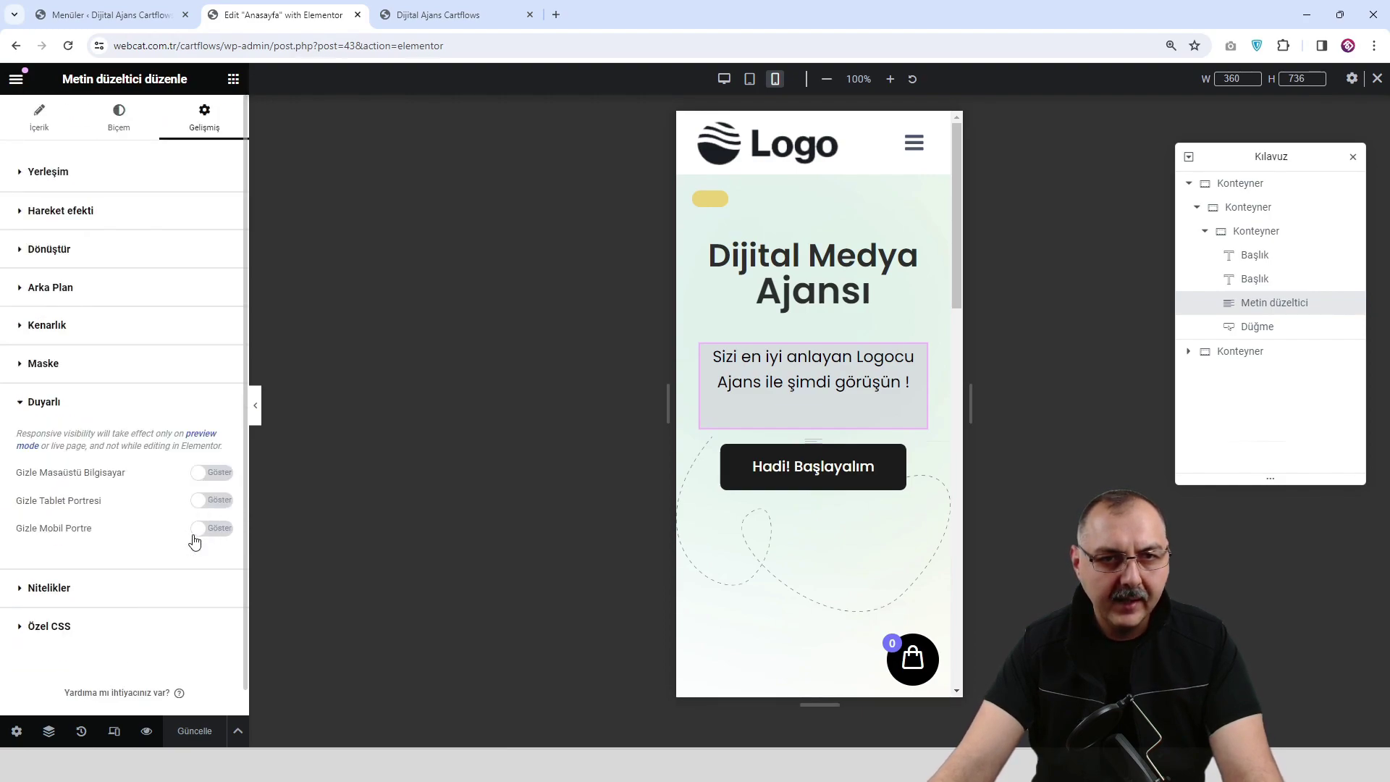
# Review the hero at tablet and desktop widths and in the live preview, then show the widgets panel.
pyautogui.click(749, 78)
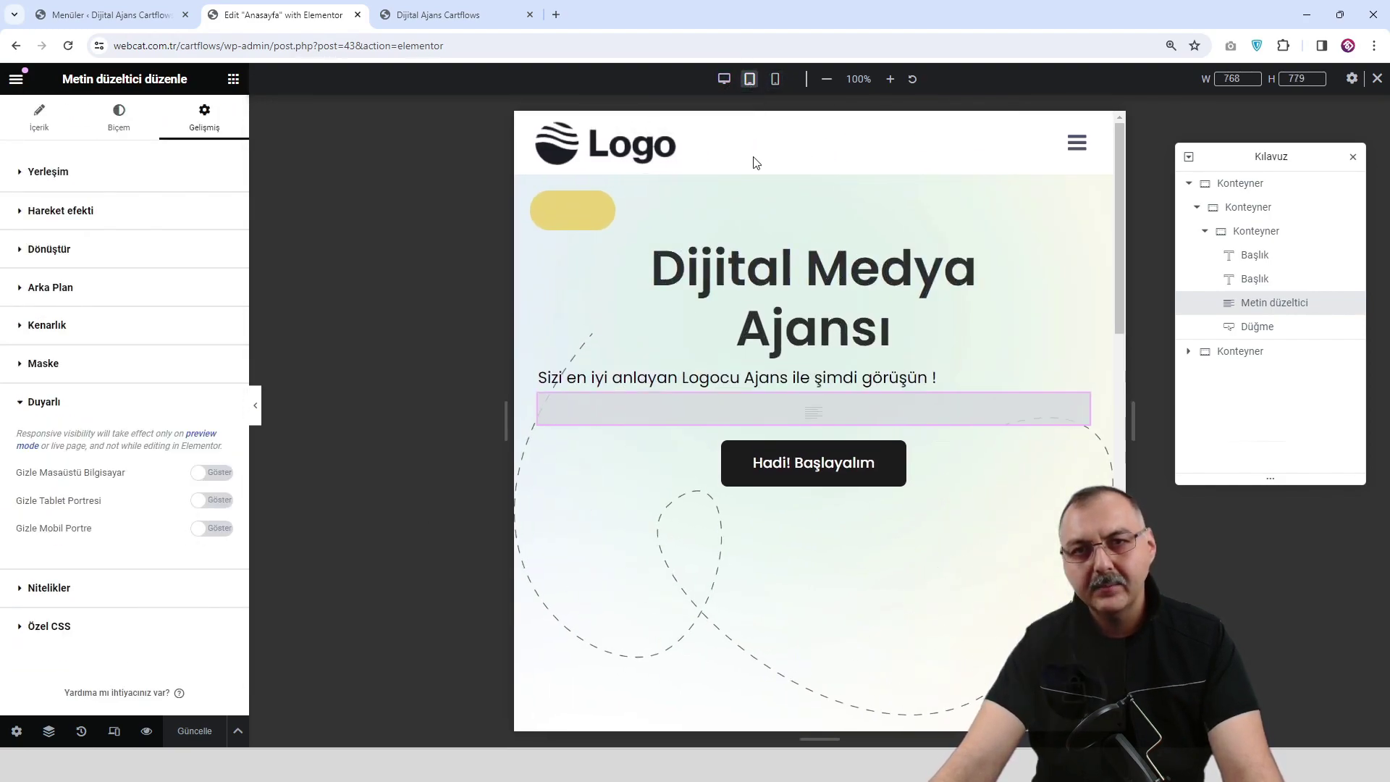
pyautogui.click(724, 78)
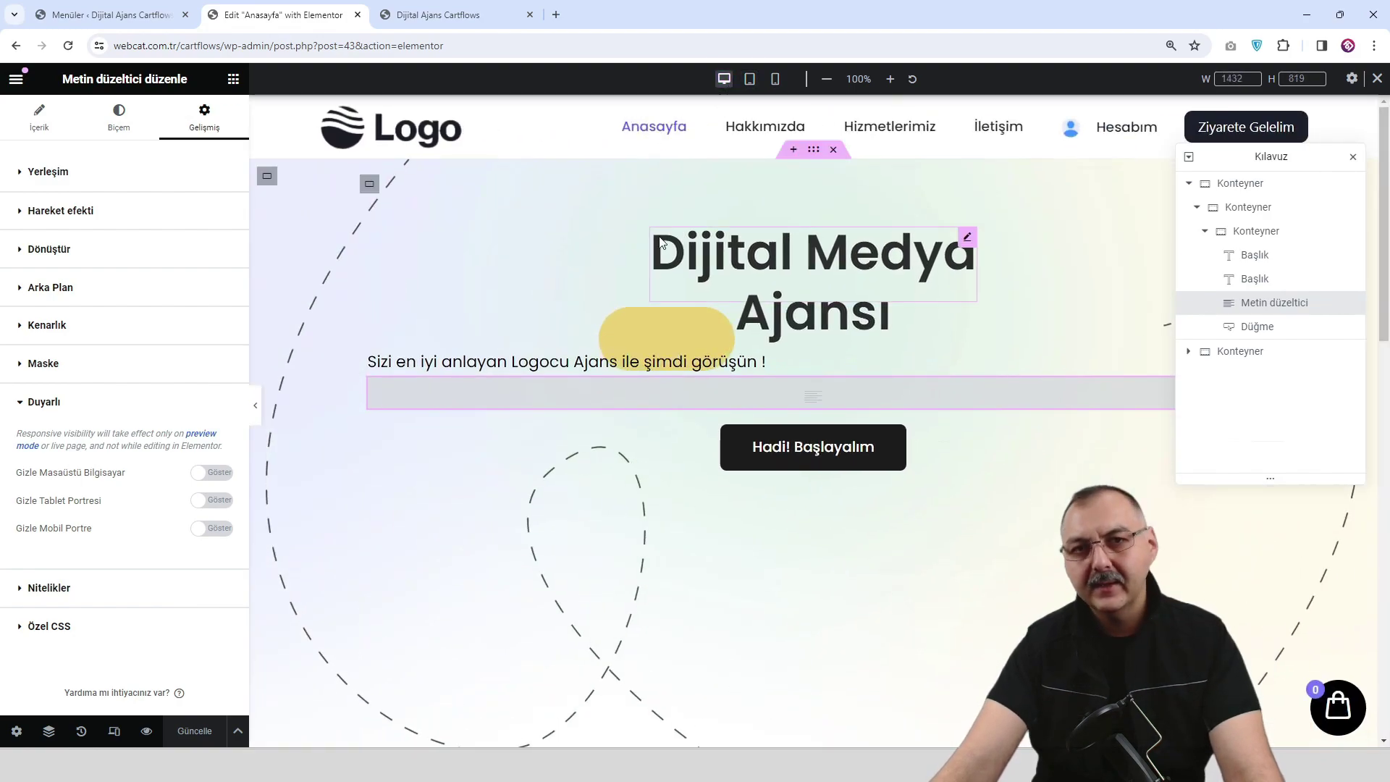
pyautogui.click(147, 732)
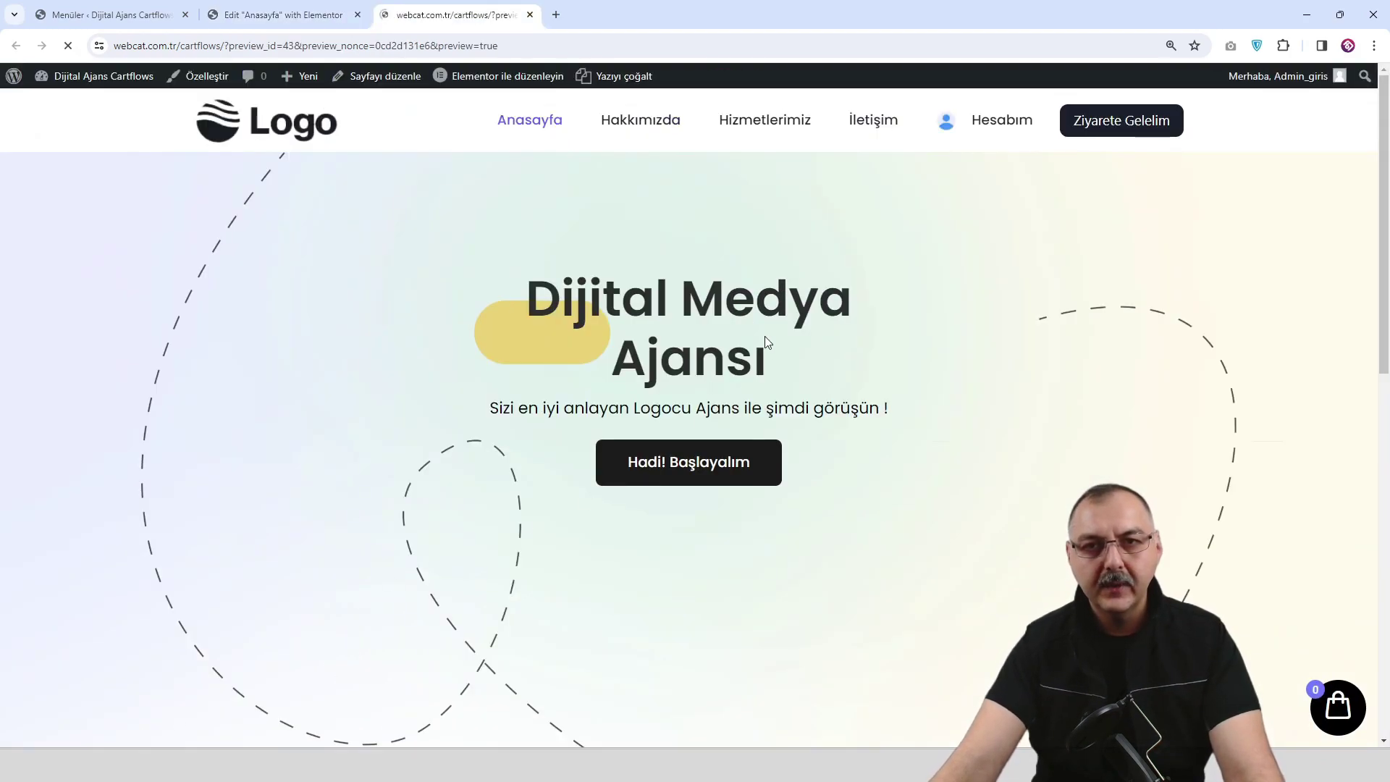
pyautogui.click(304, 13)
pyautogui.scroll(-1, 799, 429)
pyautogui.scroll(1, 516, 307)
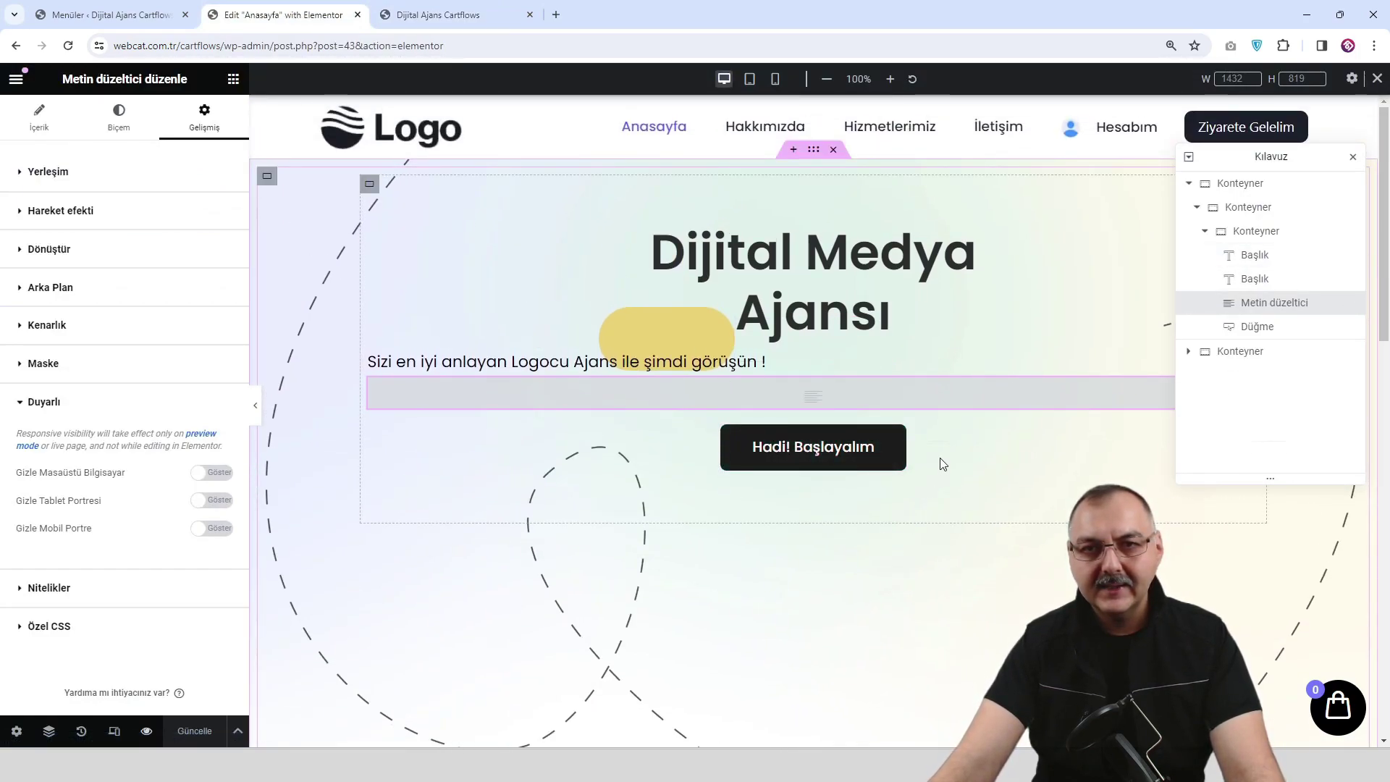
pyautogui.scroll(-1, 924, 471)
pyautogui.scroll(1, 918, 497)
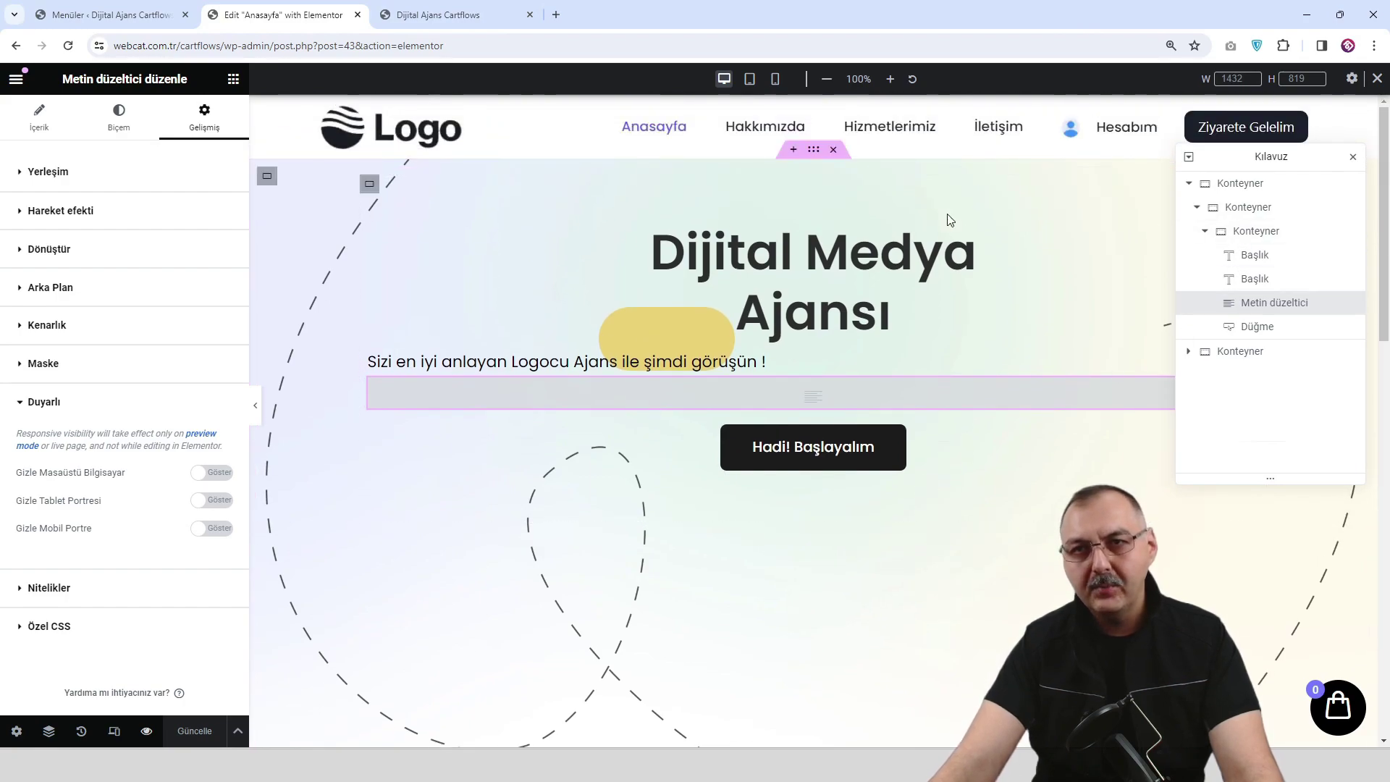
pyautogui.click(234, 79)
# Add a container below the button with a nested inner container, both set to Row direction.
pyautogui.moveTo(84, 321); pyautogui.dragTo(797, 493)
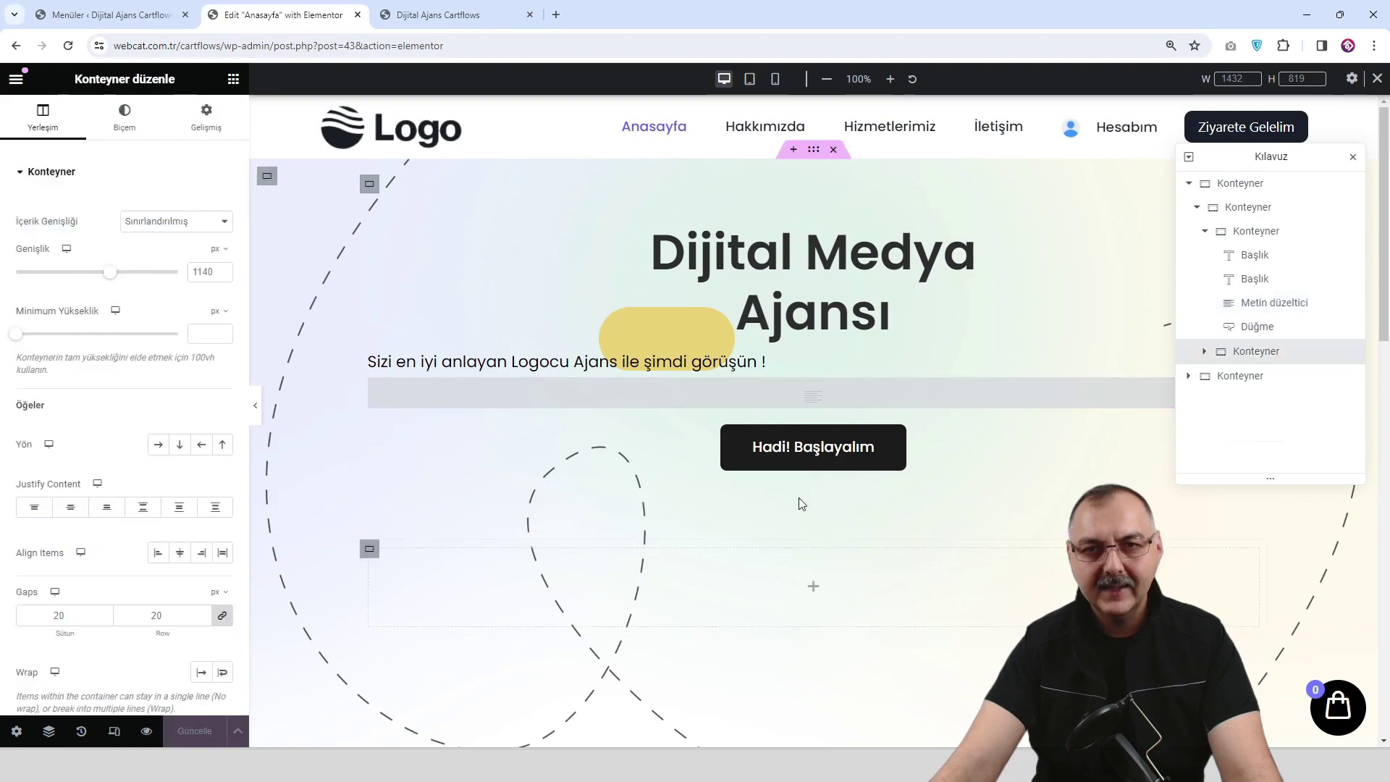
pyautogui.scroll(-1, 854, 542)
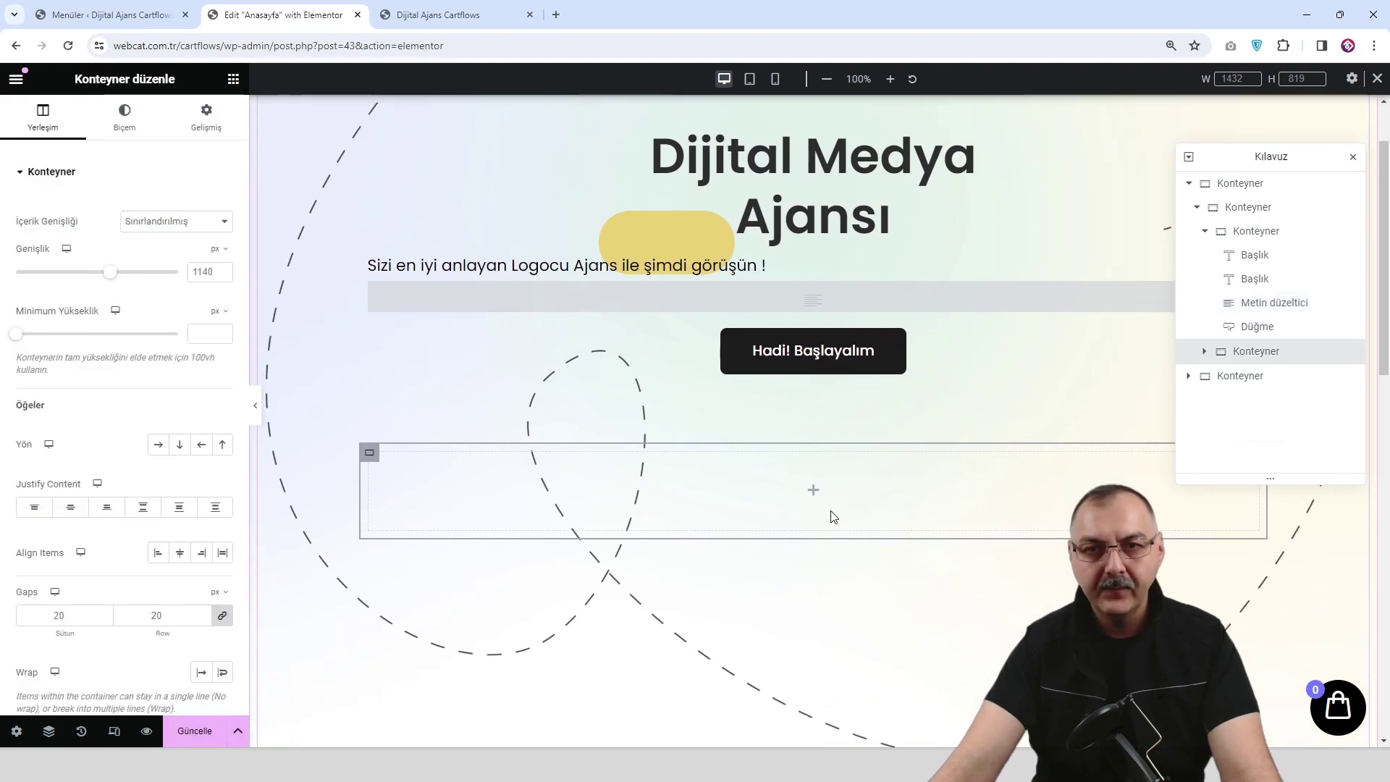
pyautogui.click(812, 491)
pyautogui.moveTo(66, 324); pyautogui.dragTo(825, 492)
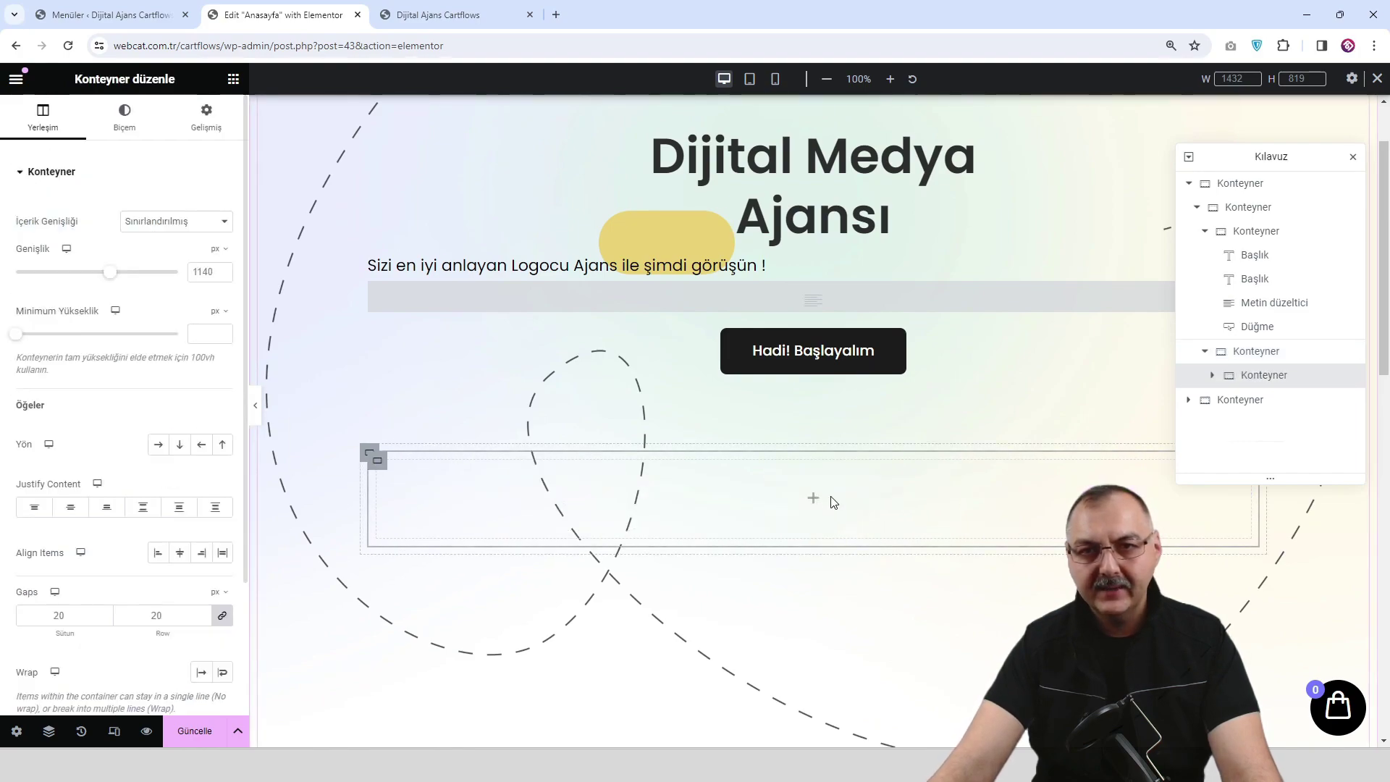
pyautogui.click(1248, 354)
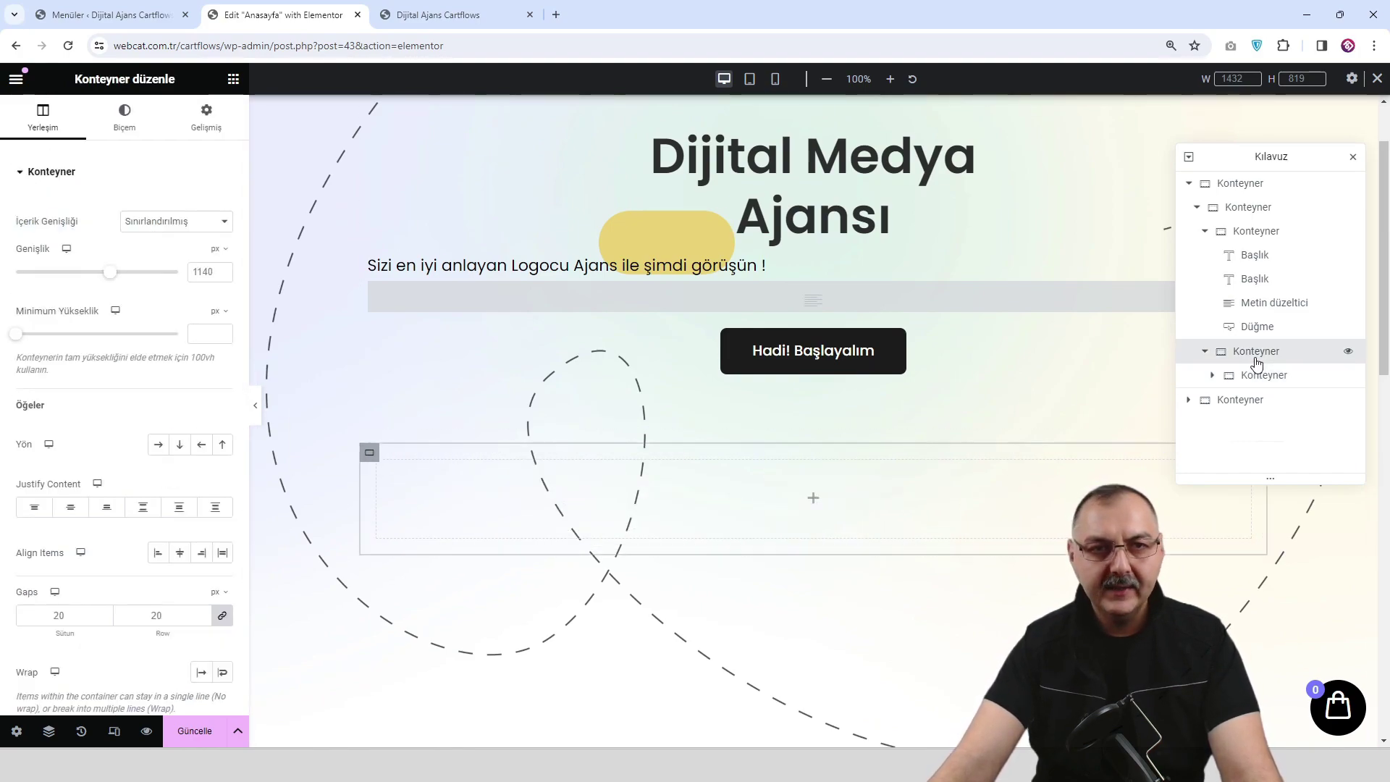
pyautogui.click(159, 445)
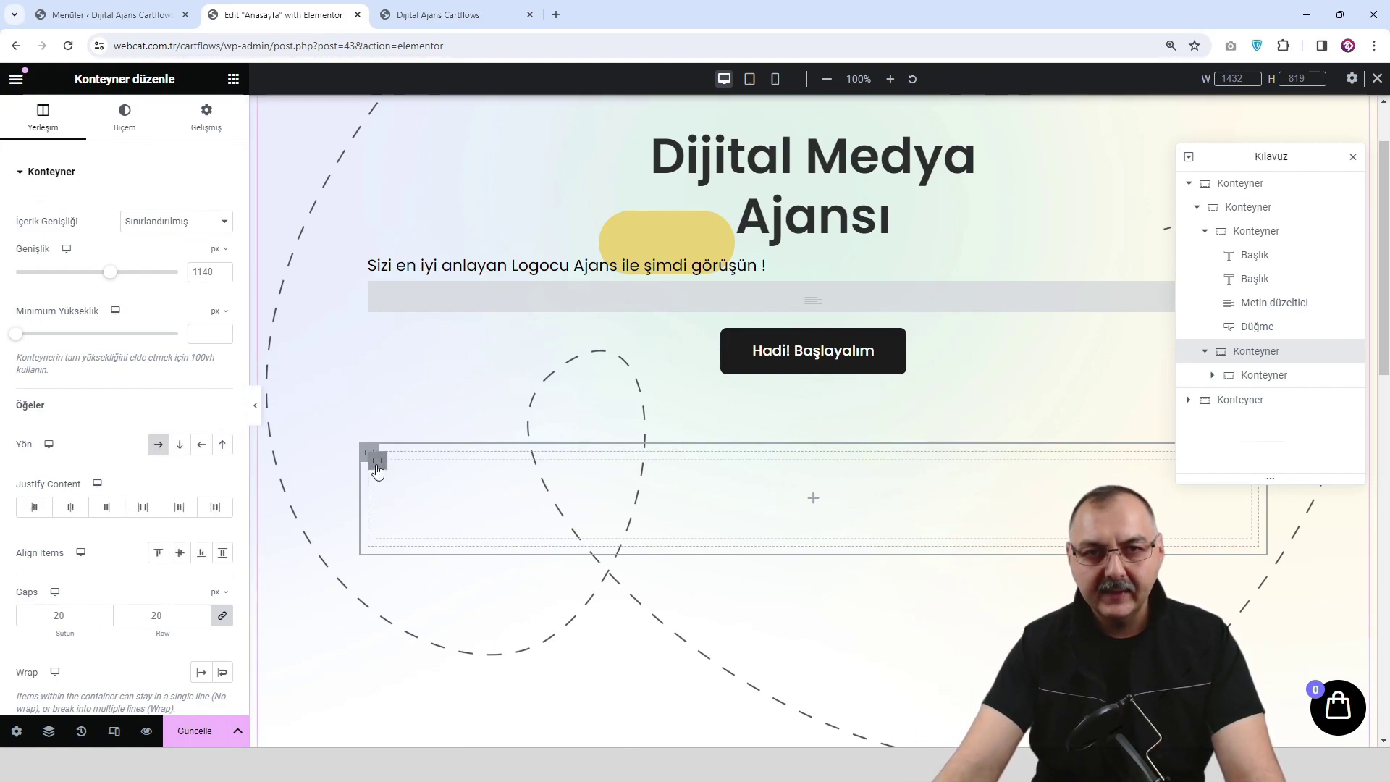
pyautogui.click(376, 464)
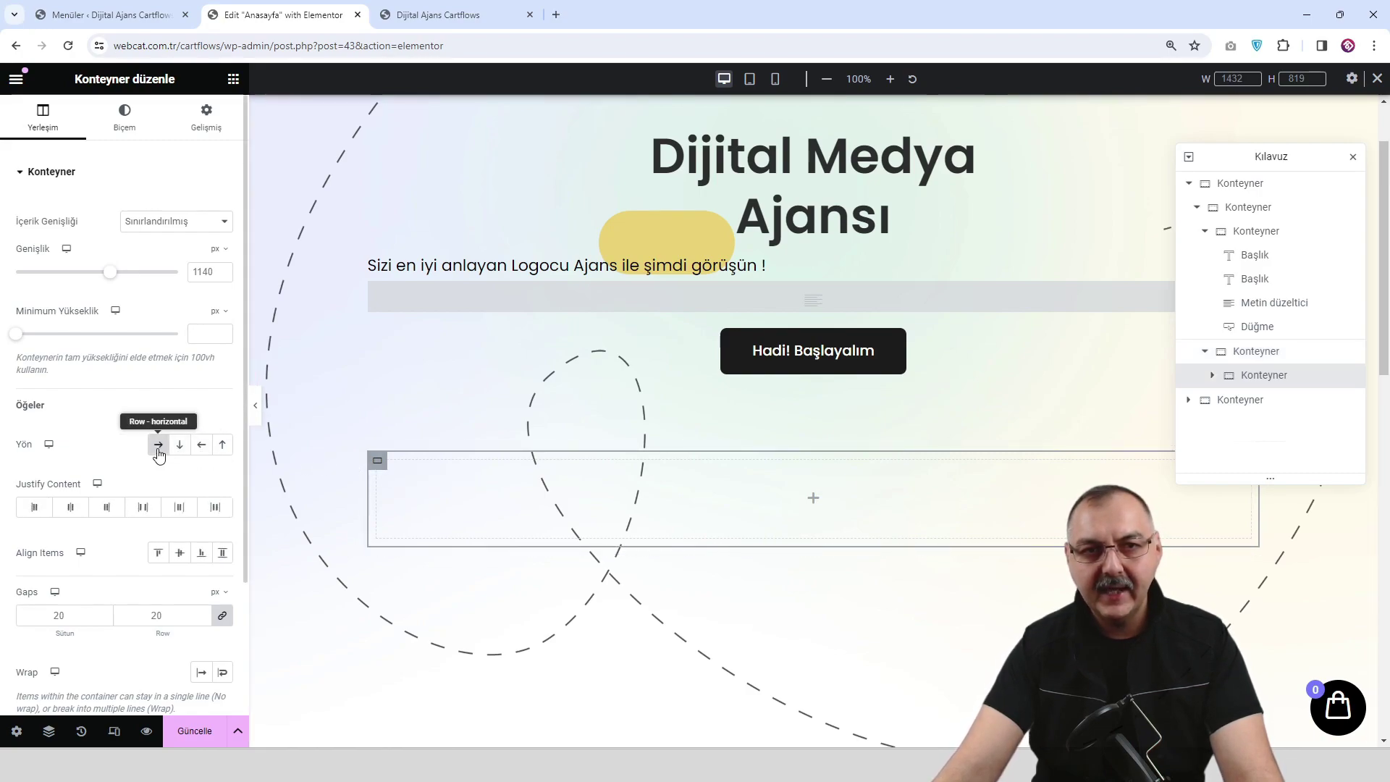
pyautogui.click(158, 444)
# Duplicate the inner container twice so three containers sit side by side.
pyautogui.rightClick(377, 461)
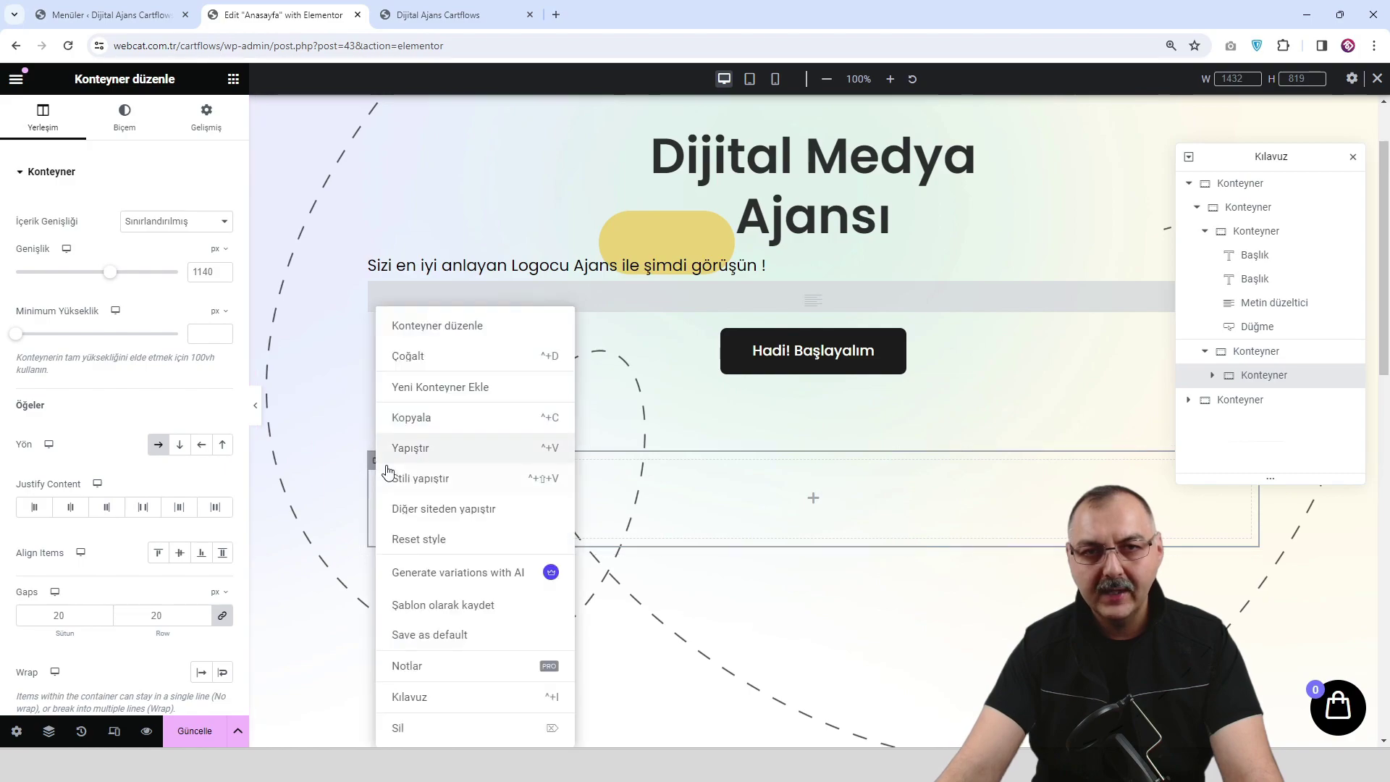
pyautogui.click(451, 356)
pyautogui.rightClick(379, 463)
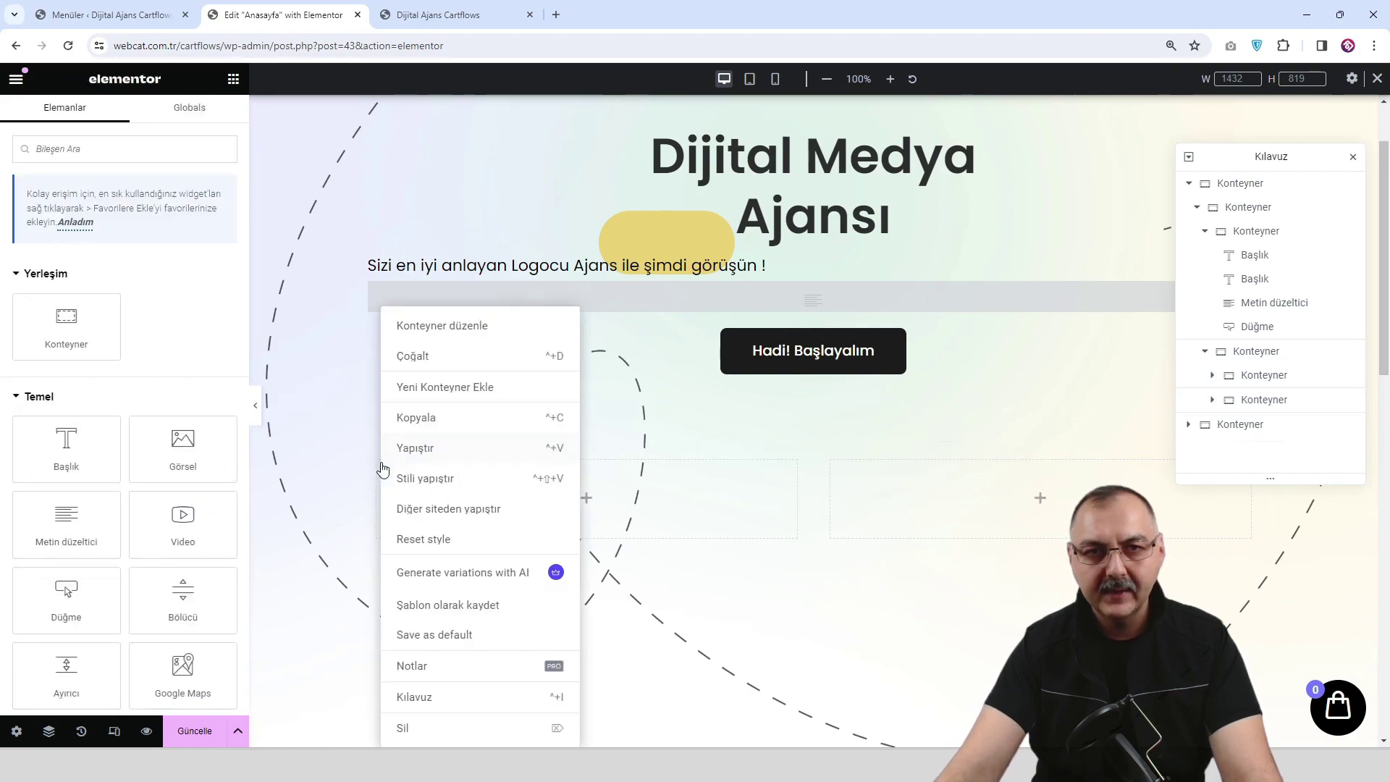
pyautogui.click(475, 360)
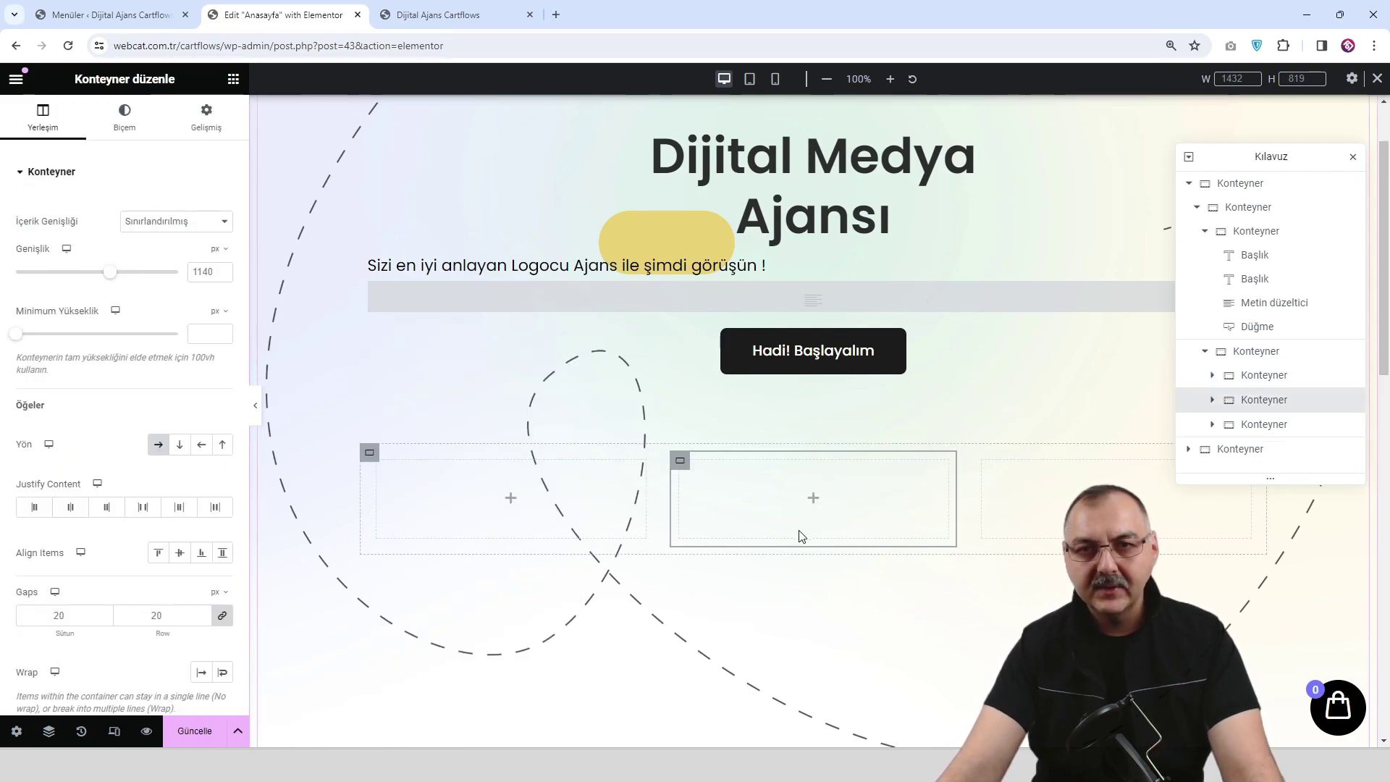
pyautogui.scroll(-1, 724, 492)
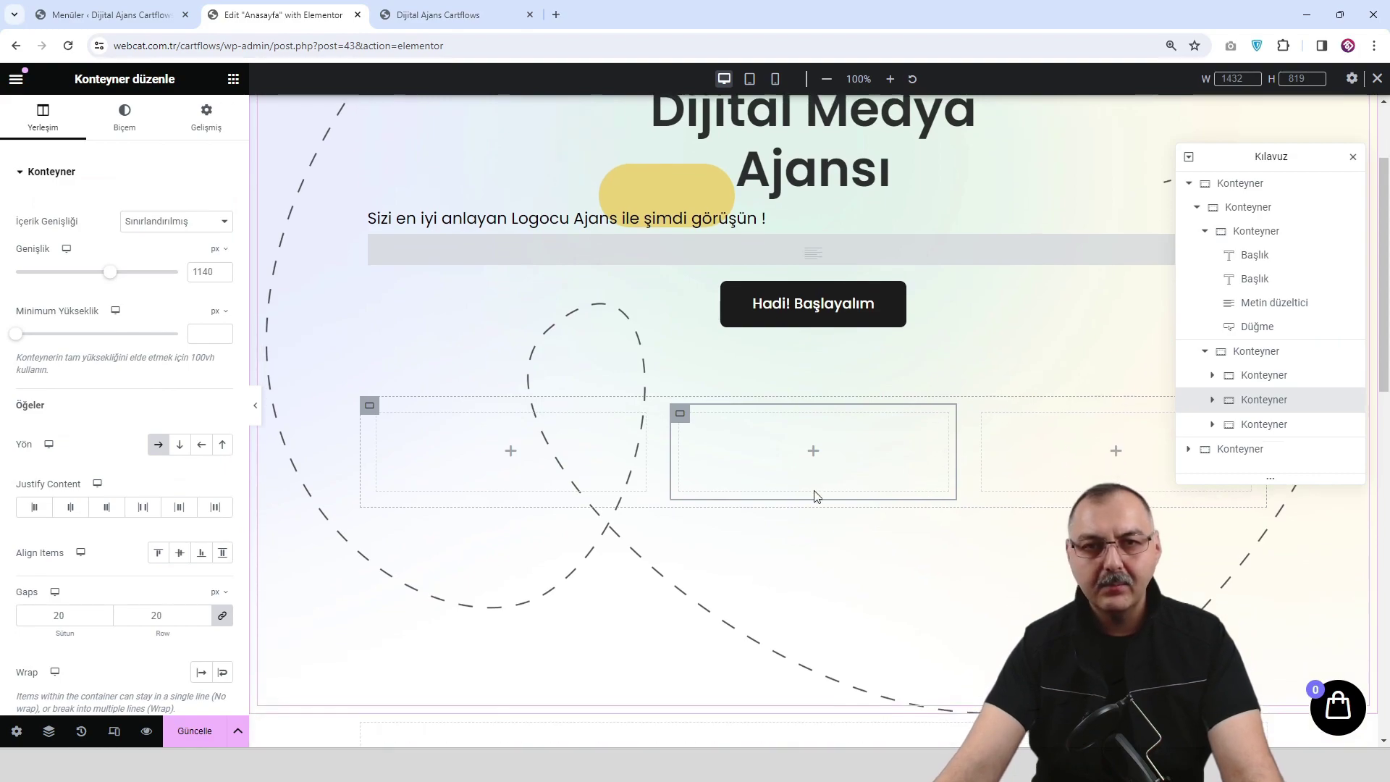
# Place a Görsel widget in the first container and delete the two empty containers.
pyautogui.click(512, 458)
pyautogui.moveTo(198, 441); pyautogui.dragTo(507, 450)
pyautogui.rightClick(681, 414)
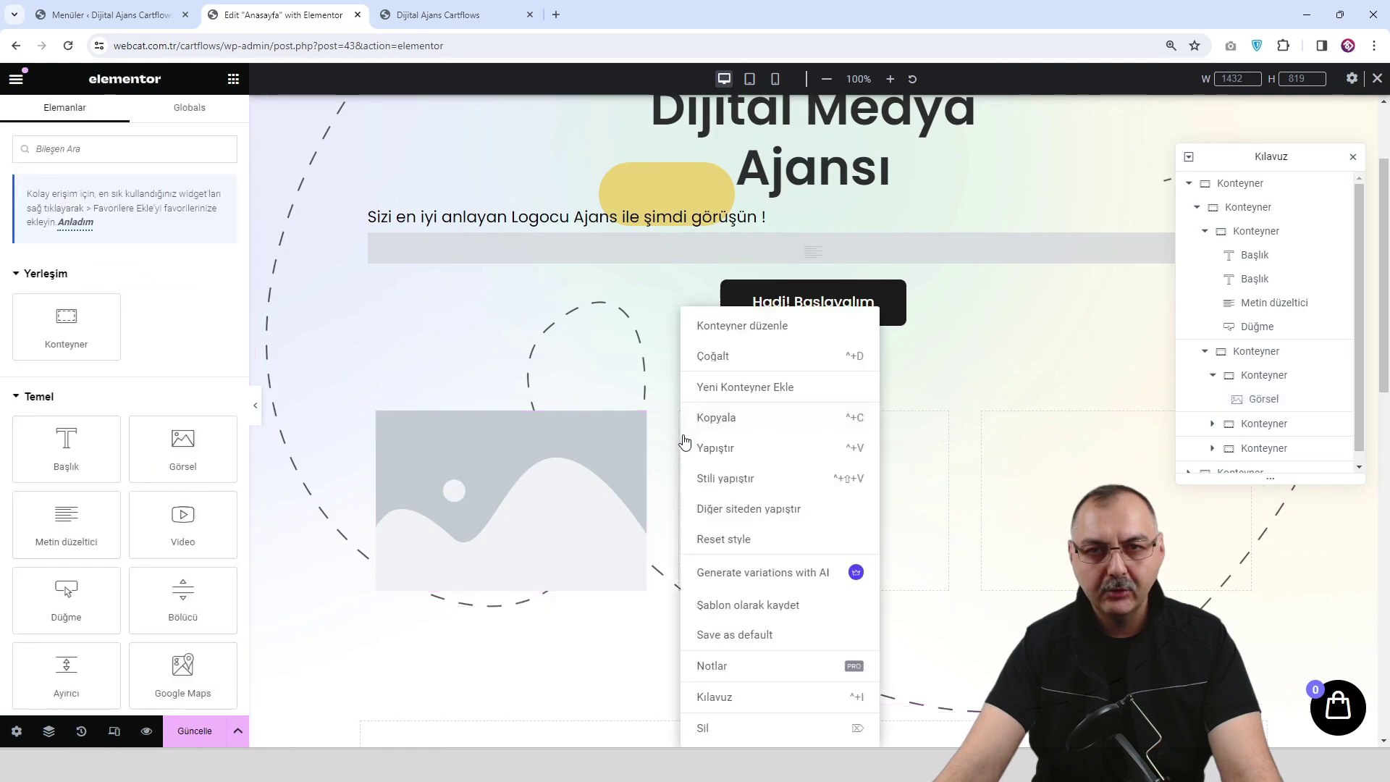
pyautogui.click(702, 723)
pyautogui.rightClick(833, 414)
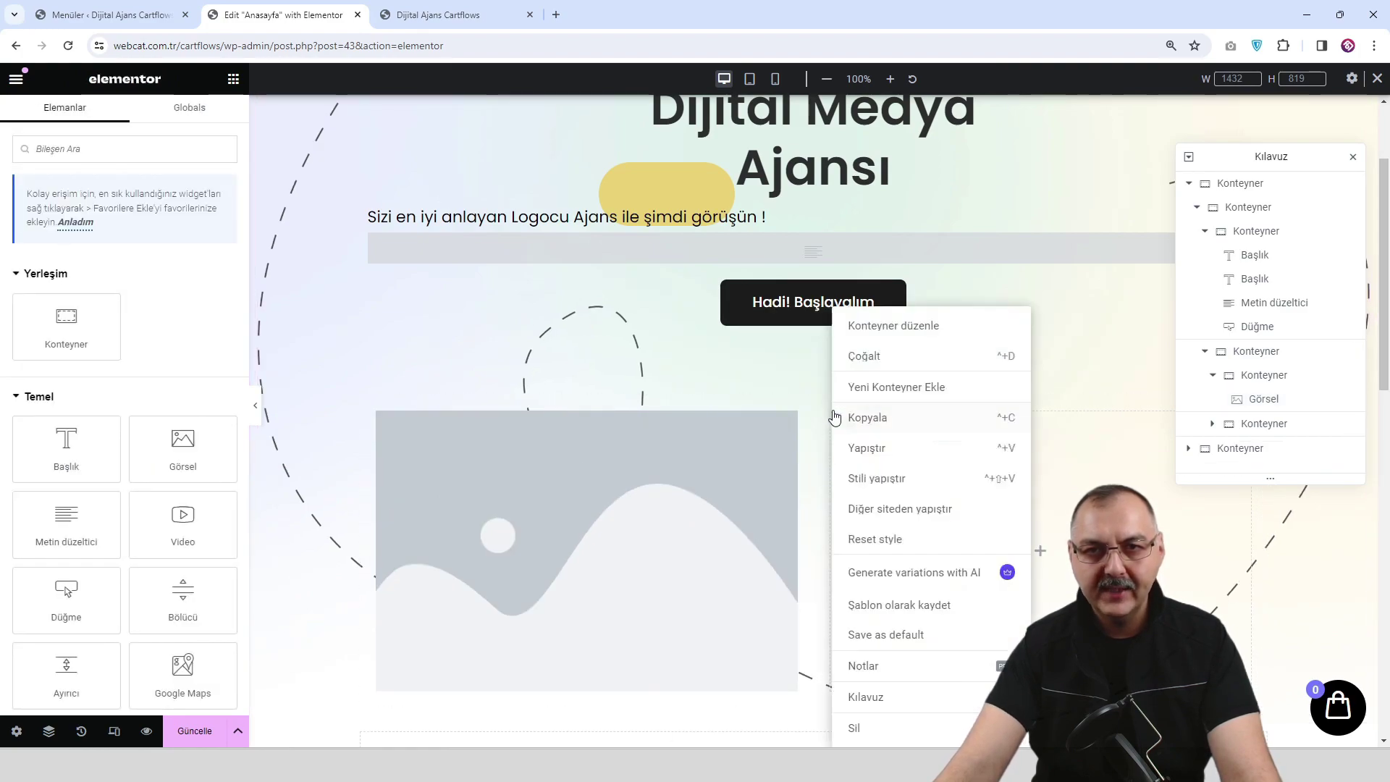
pyautogui.click(879, 728)
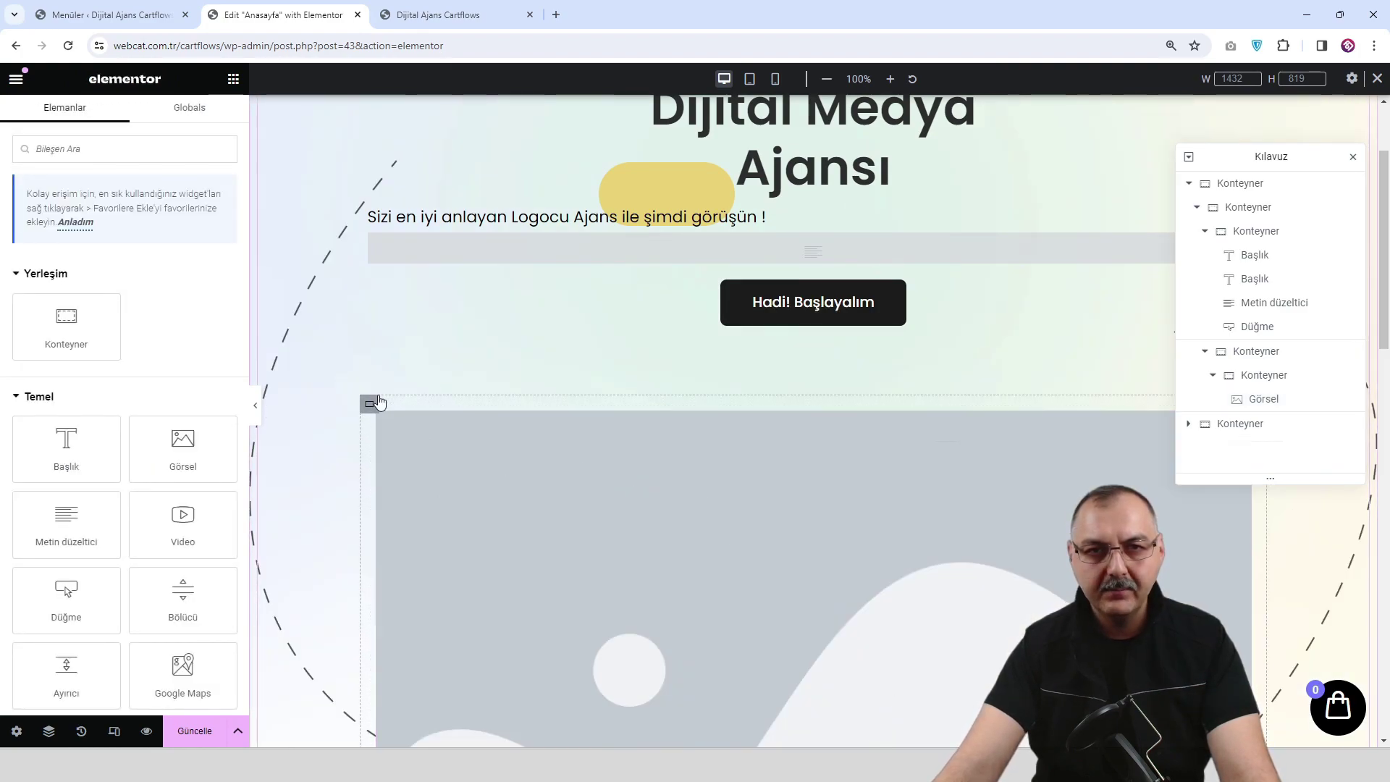
# Duplicate the image container twice to get three image cards in the row.
pyautogui.rightClick(381, 421)
pyautogui.click(447, 356)
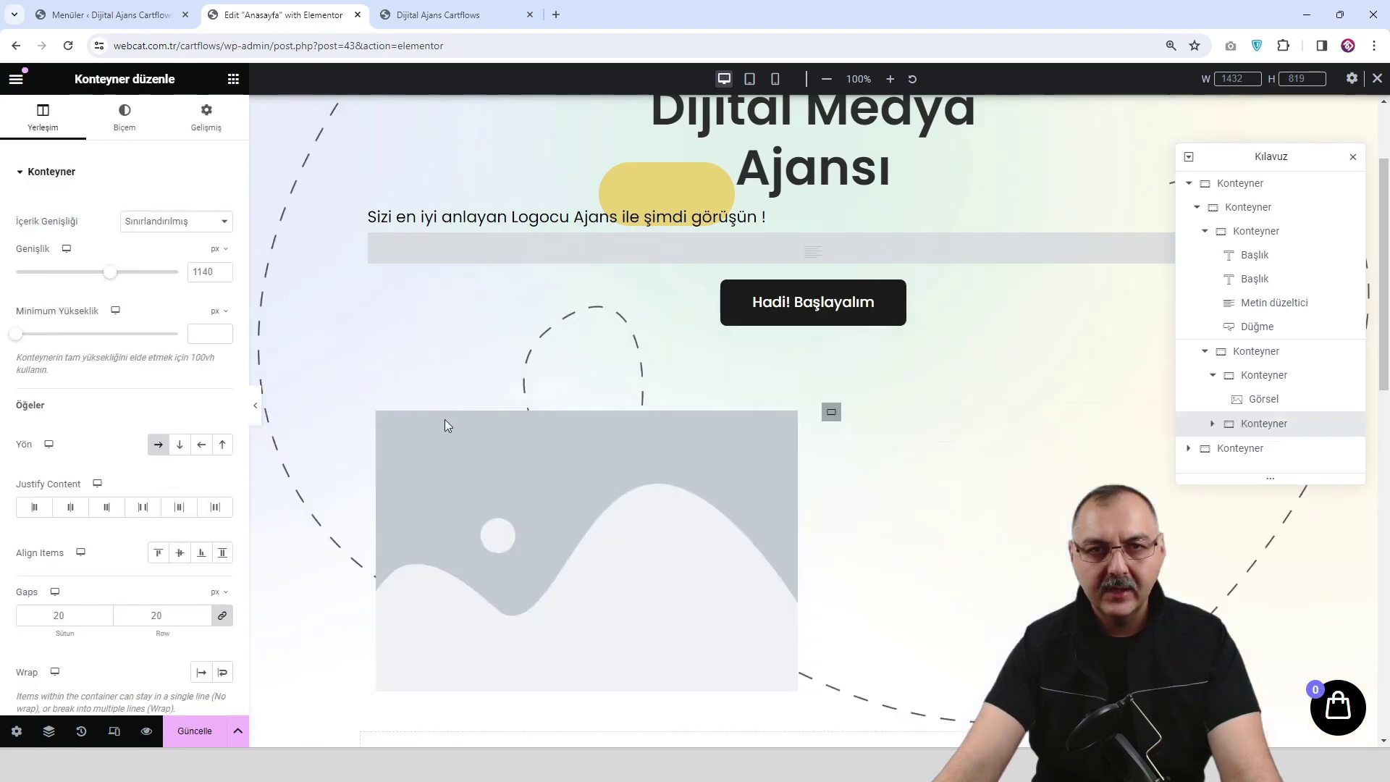
pyautogui.rightClick(383, 423)
pyautogui.click(447, 356)
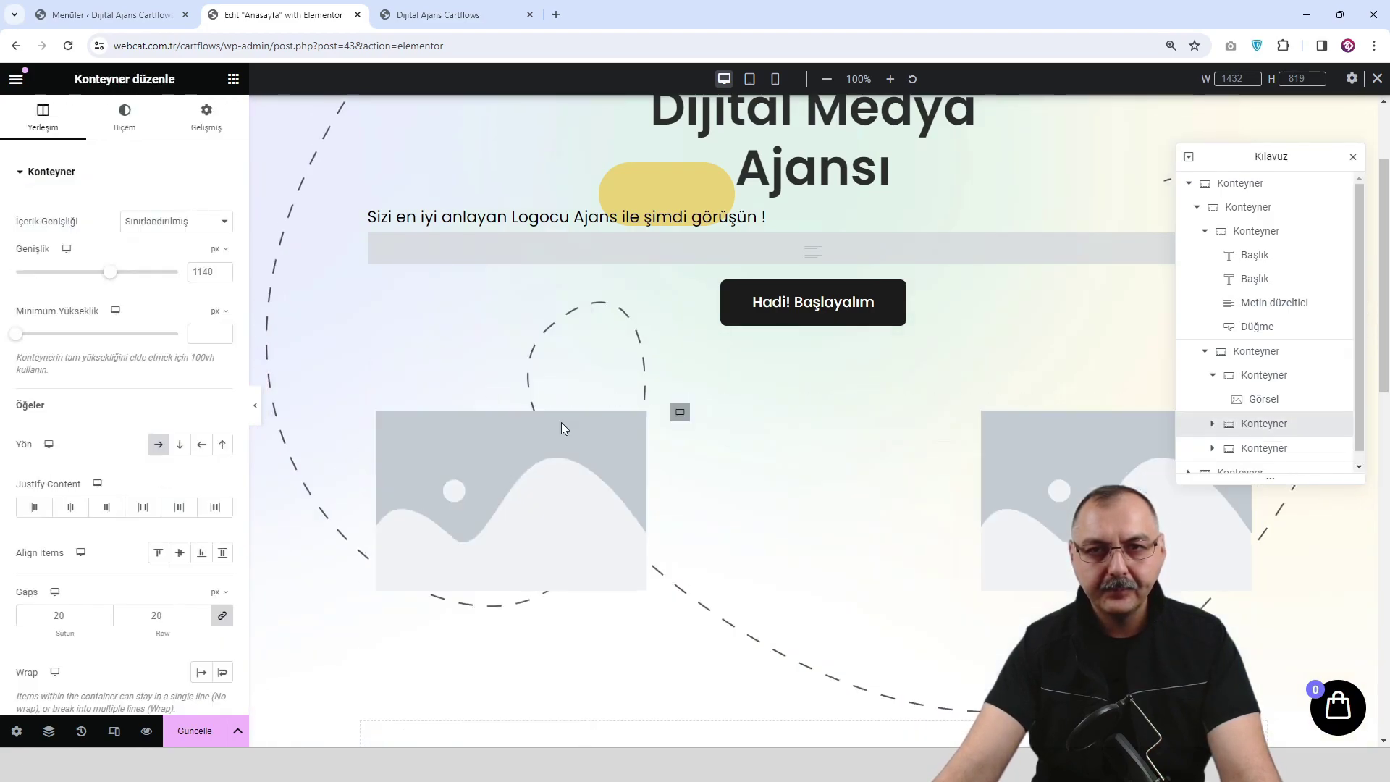
# Set the first image to the media-library photo of the woman in the orange shirt.
pyautogui.click(546, 490)
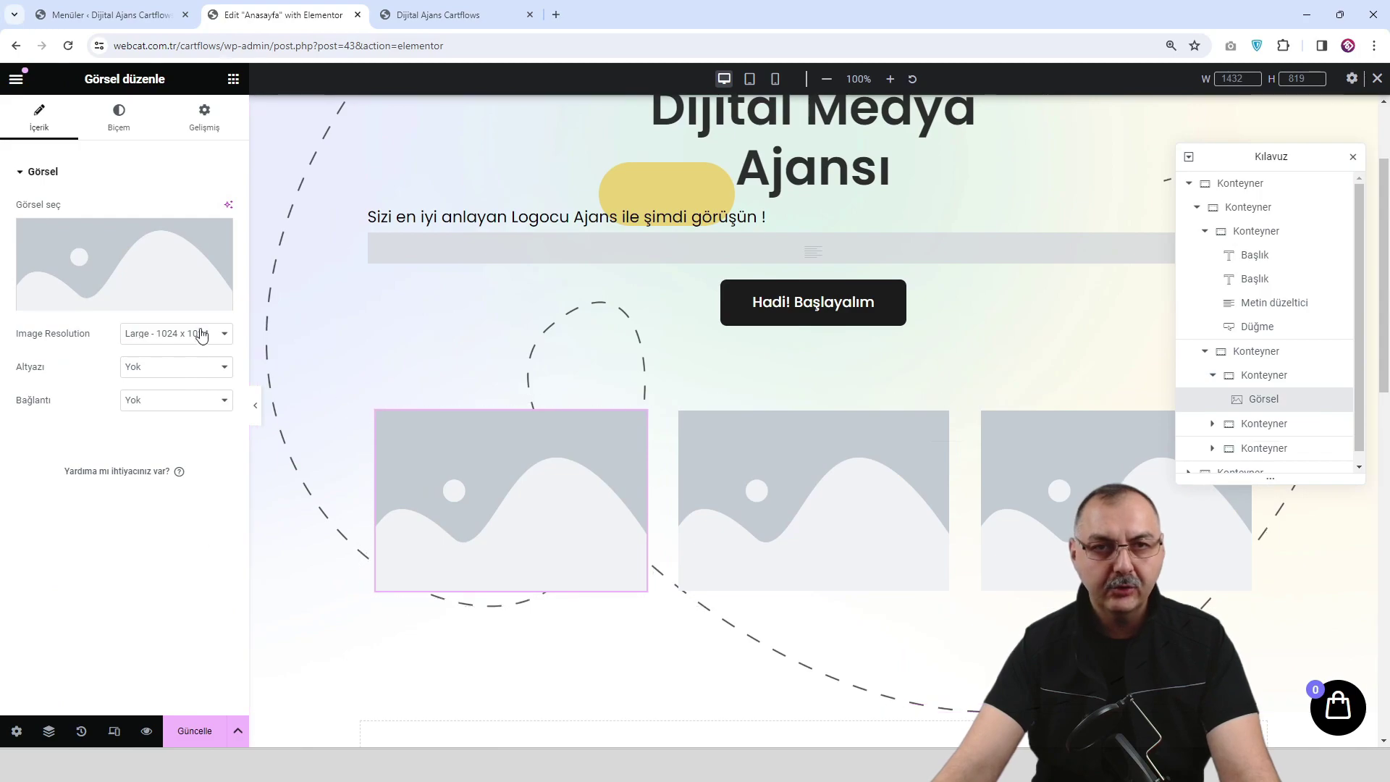
pyautogui.click(131, 271)
pyautogui.click(945, 274)
pyautogui.click(1333, 701)
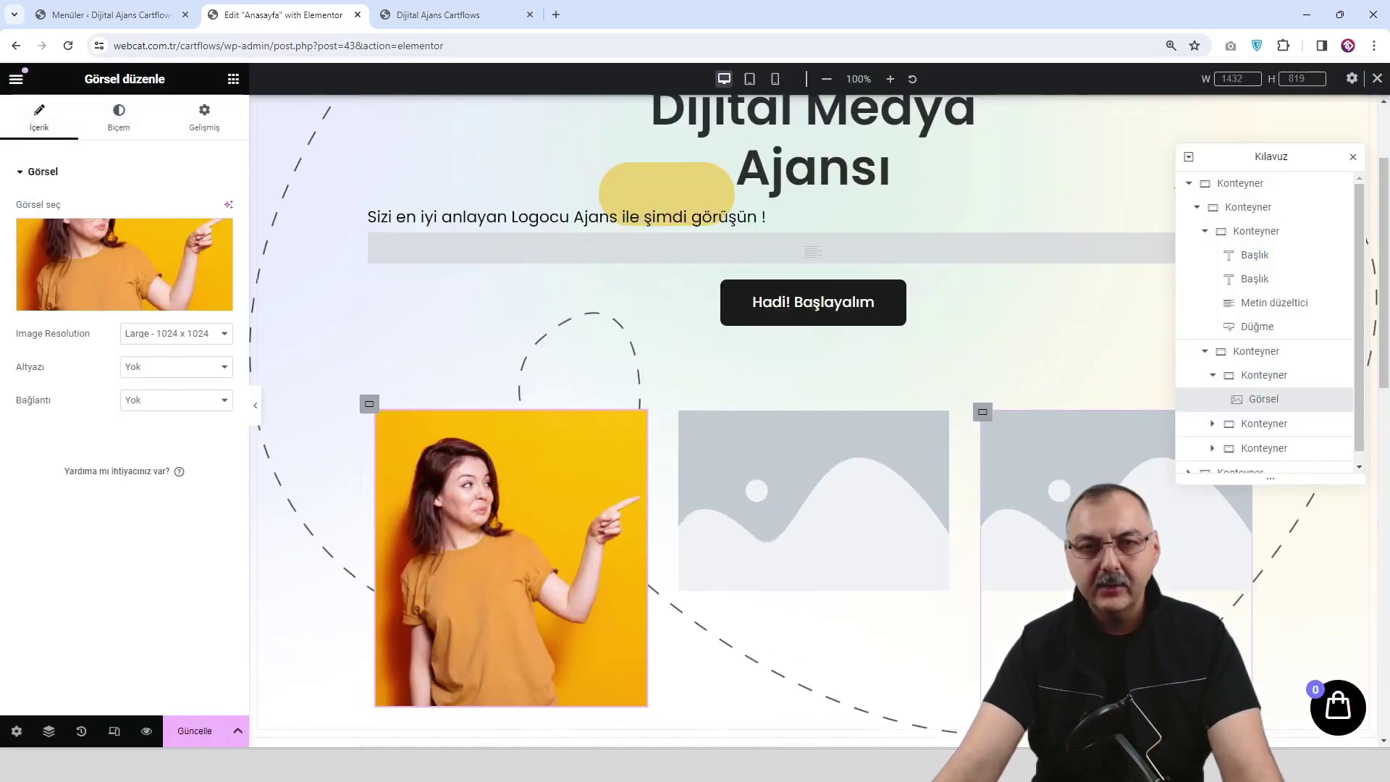
pyautogui.scroll(-3, 550, 507)
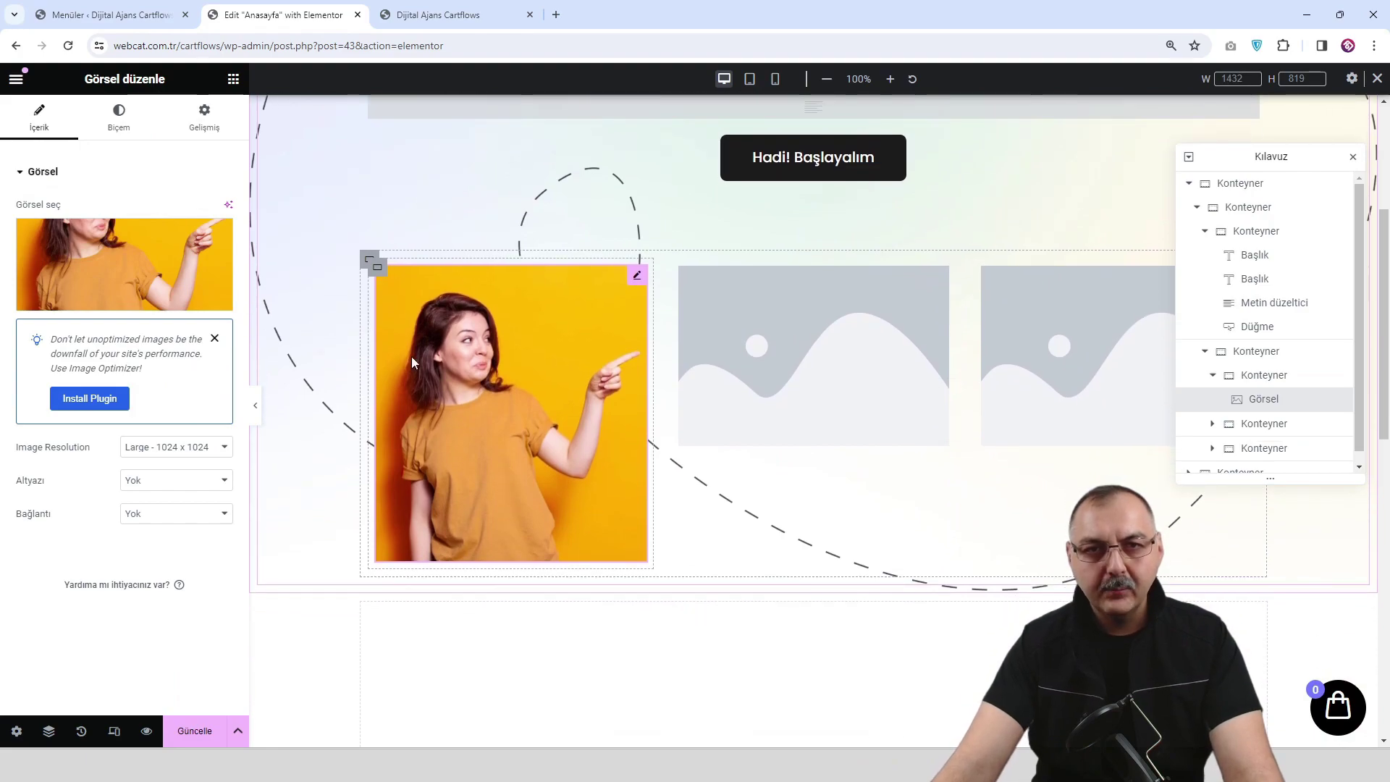
# Give the first image 30 px corner radius and a box shadow with 0.27 alpha.
pyautogui.click(137, 121)
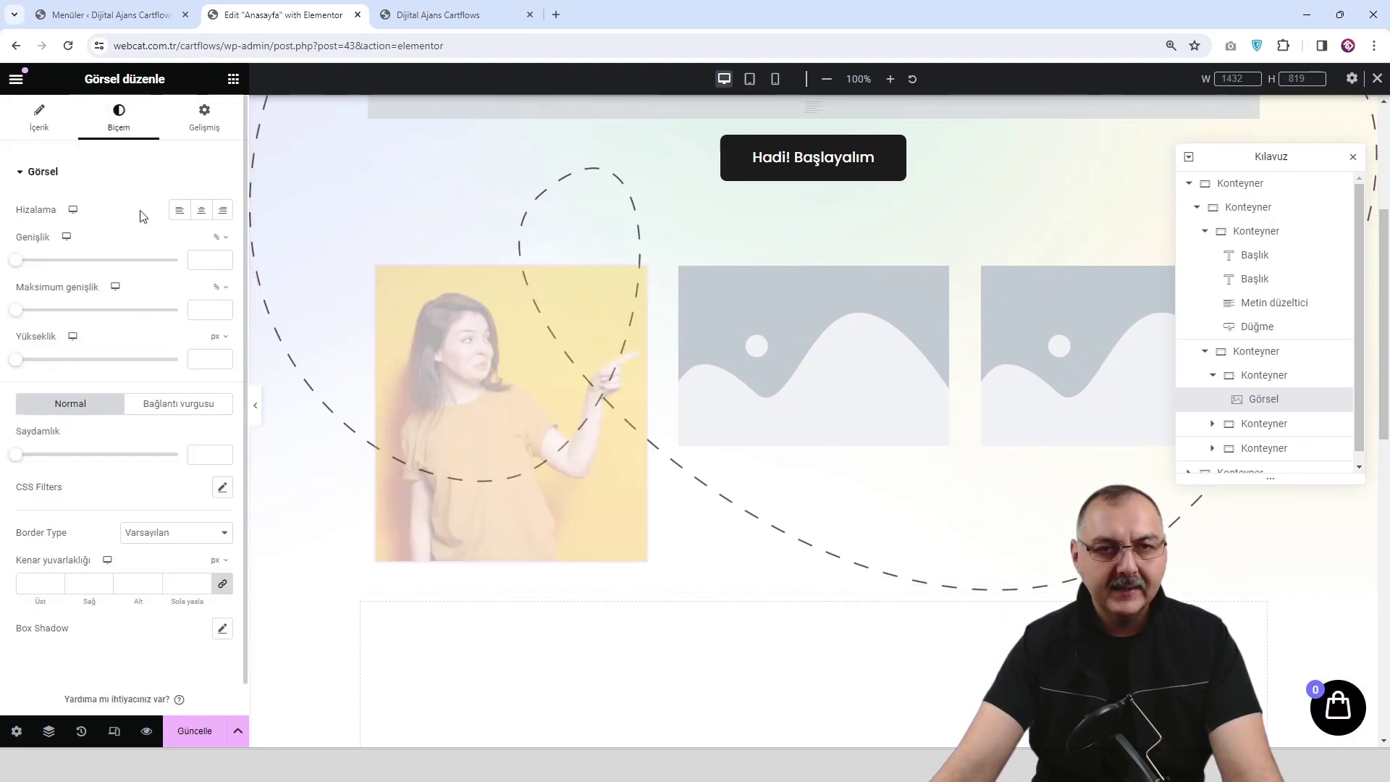
pyautogui.click(89, 588)
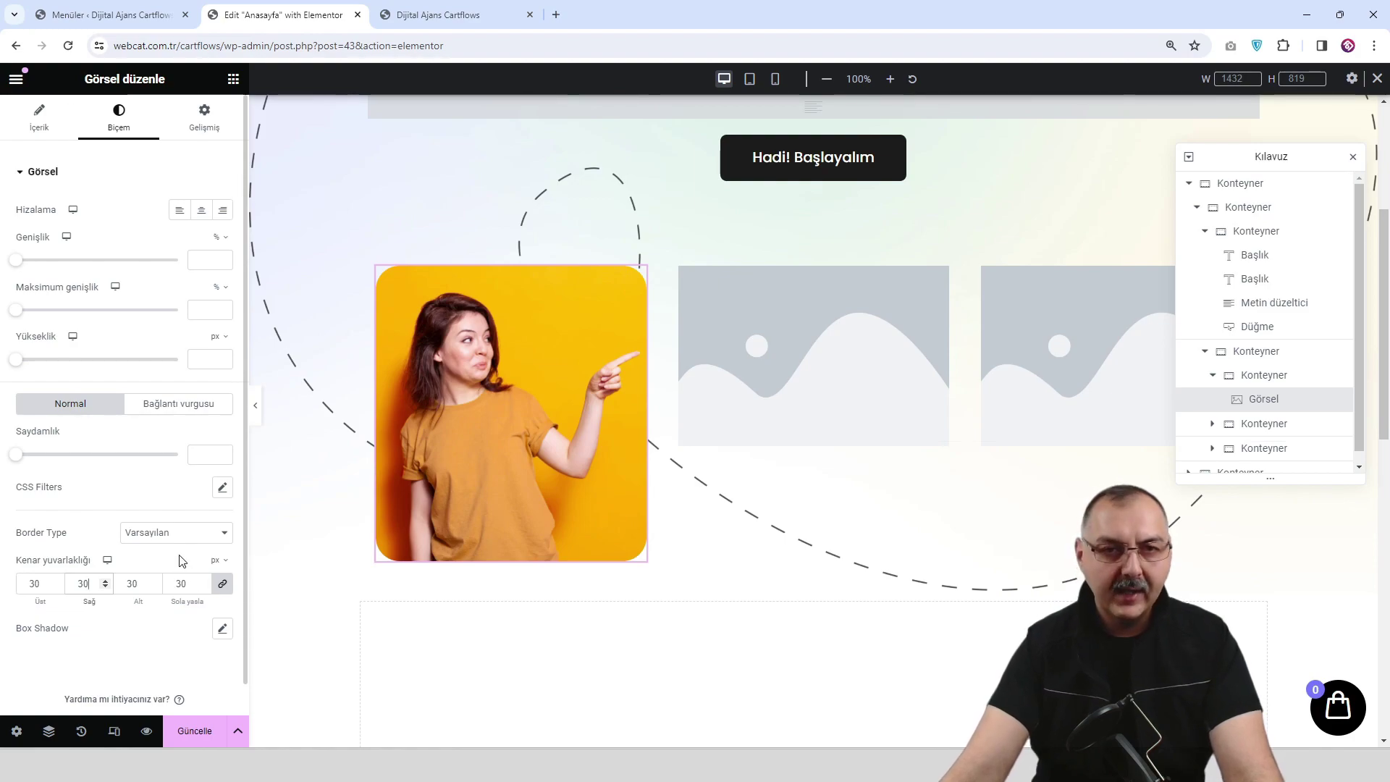
pyautogui.click(223, 629)
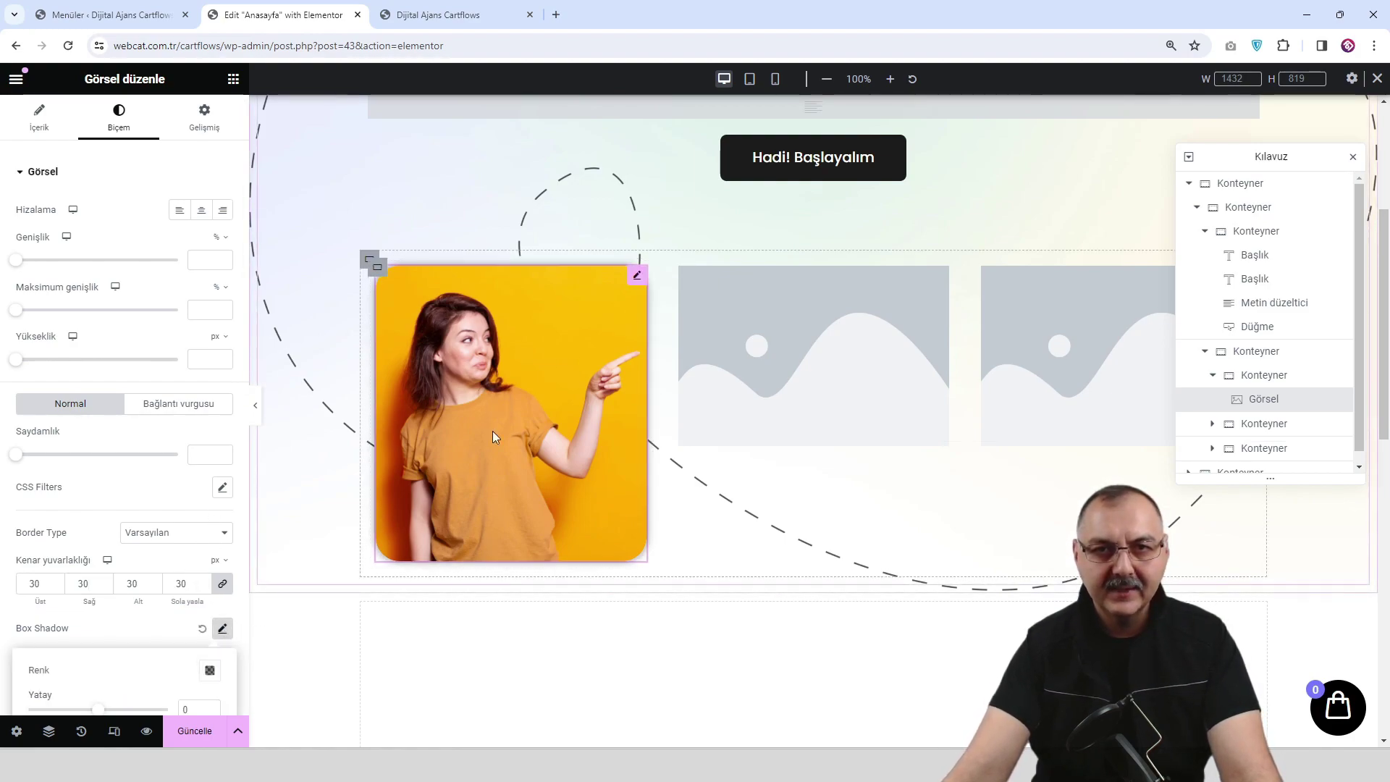
pyautogui.scroll(-2, 115, 637)
pyautogui.click(210, 551)
pyautogui.moveTo(211, 491); pyautogui.dragTo(168, 492)
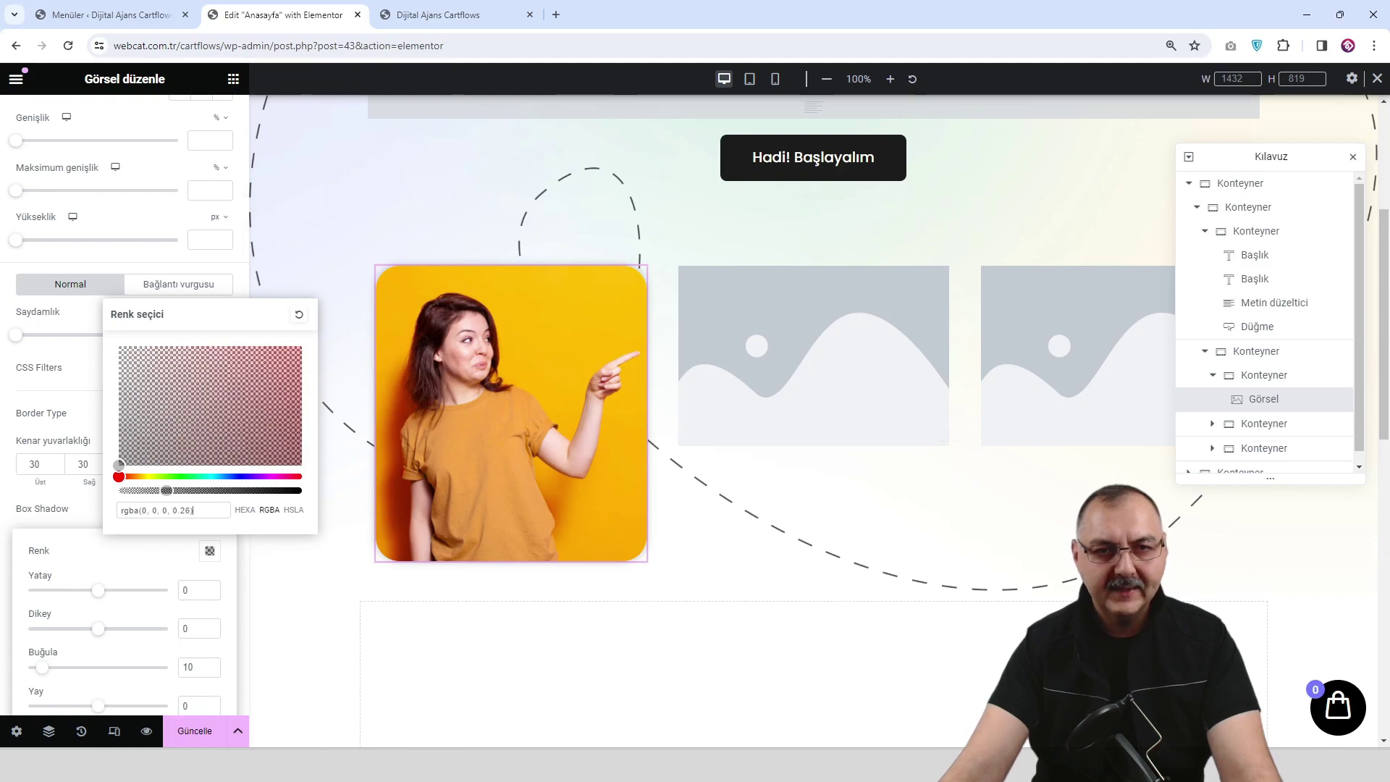
# Save the page with Güncelle and check it in the live preview.
pyautogui.click(197, 732)
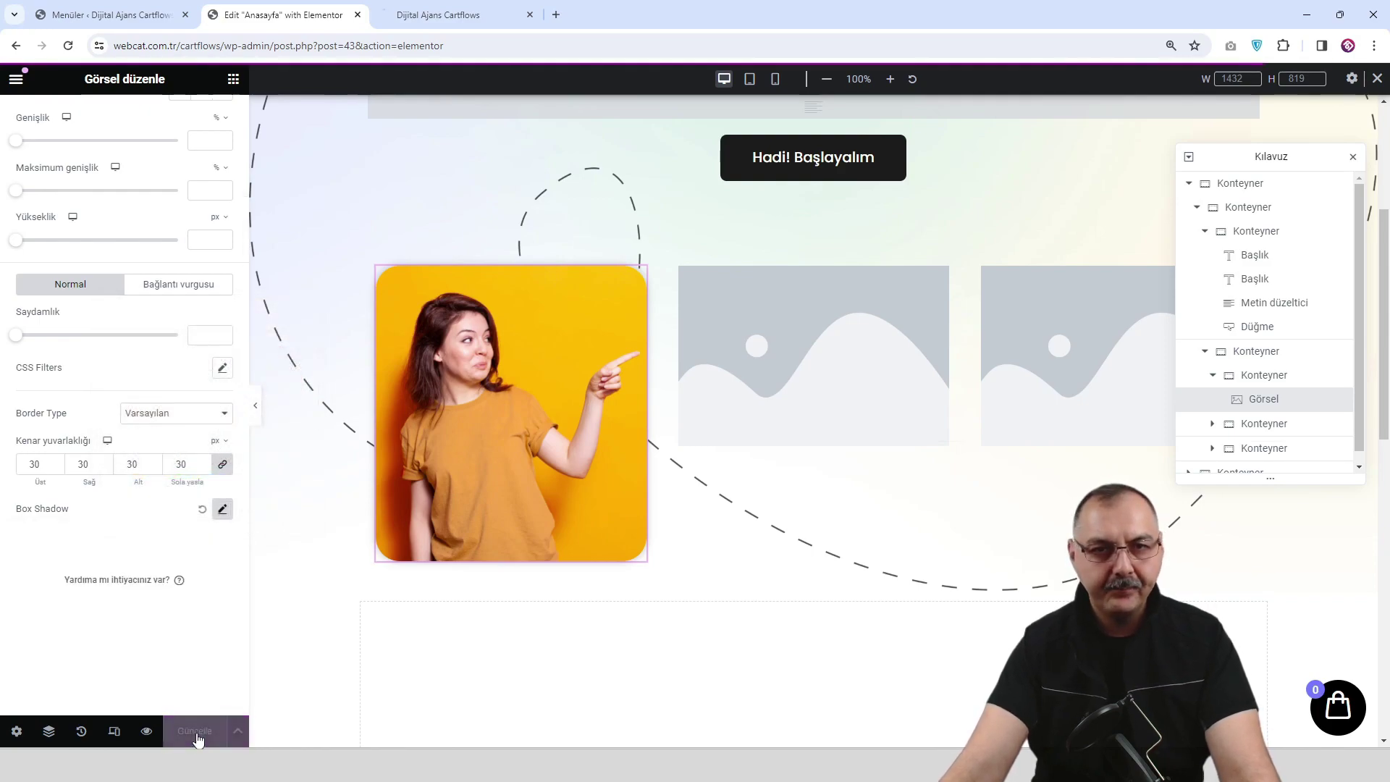
pyautogui.click(145, 731)
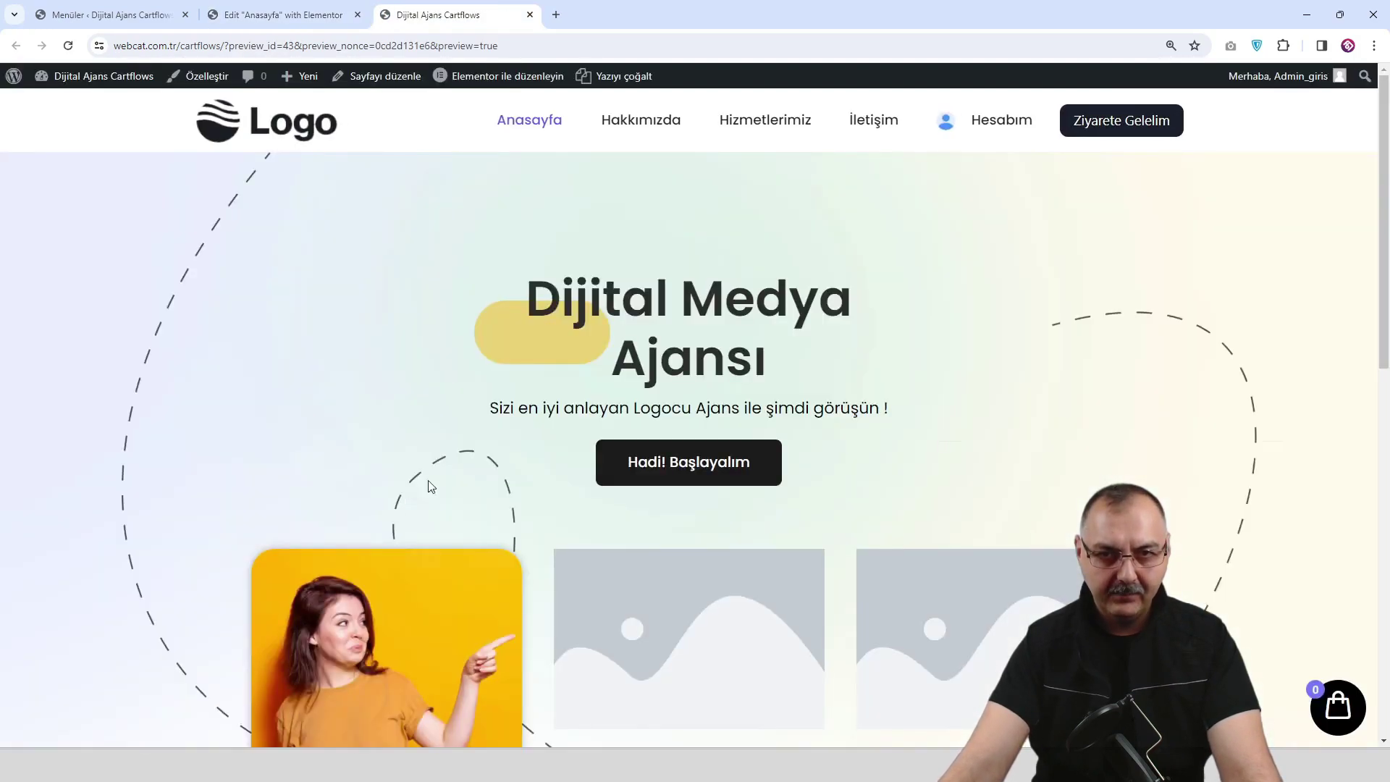
pyautogui.scroll(-4, 484, 453)
pyautogui.scroll(2, 483, 453)
pyautogui.scroll(1, 485, 456)
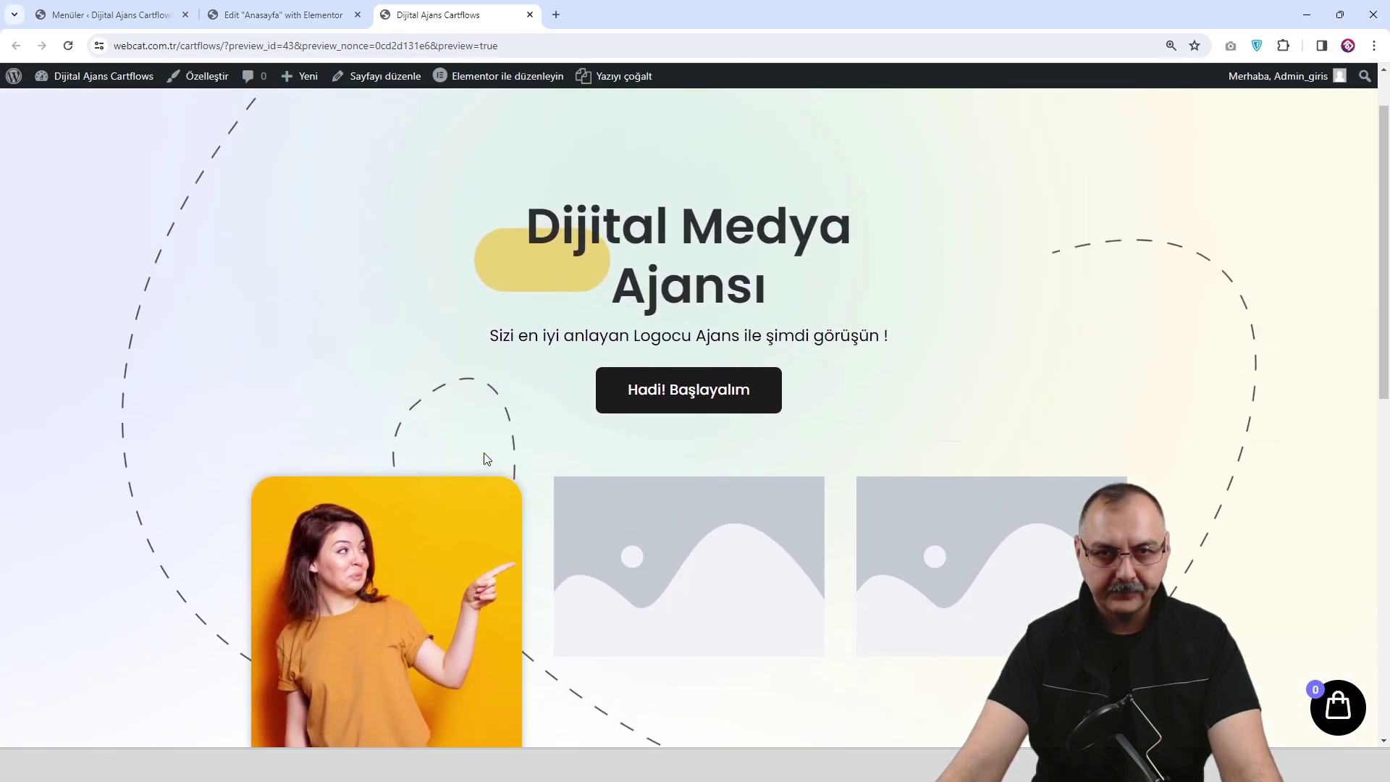
pyautogui.scroll(-2, 384, 449)
# Delete the two extra image containers and duplicate the styled one twice to get three cards.
pyautogui.click(304, 16)
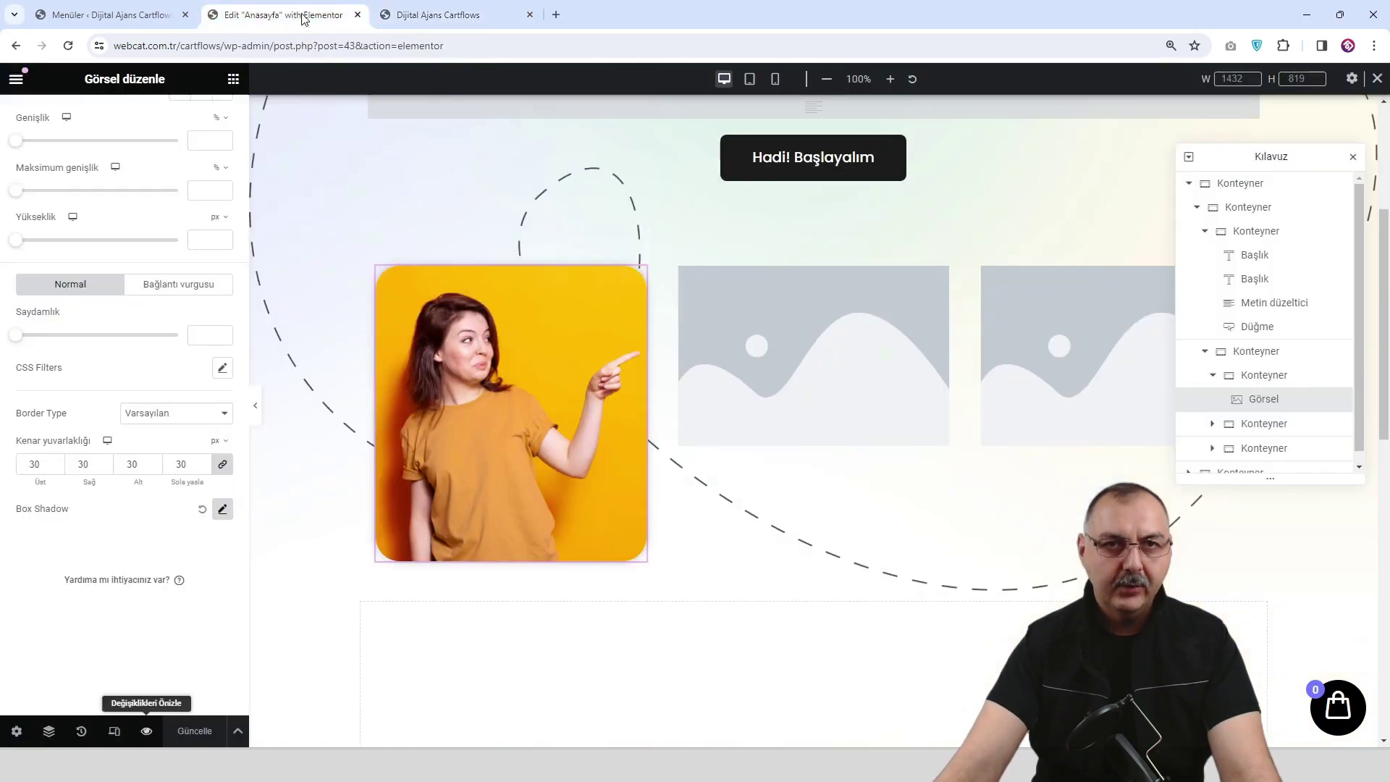
pyautogui.rightClick(681, 277)
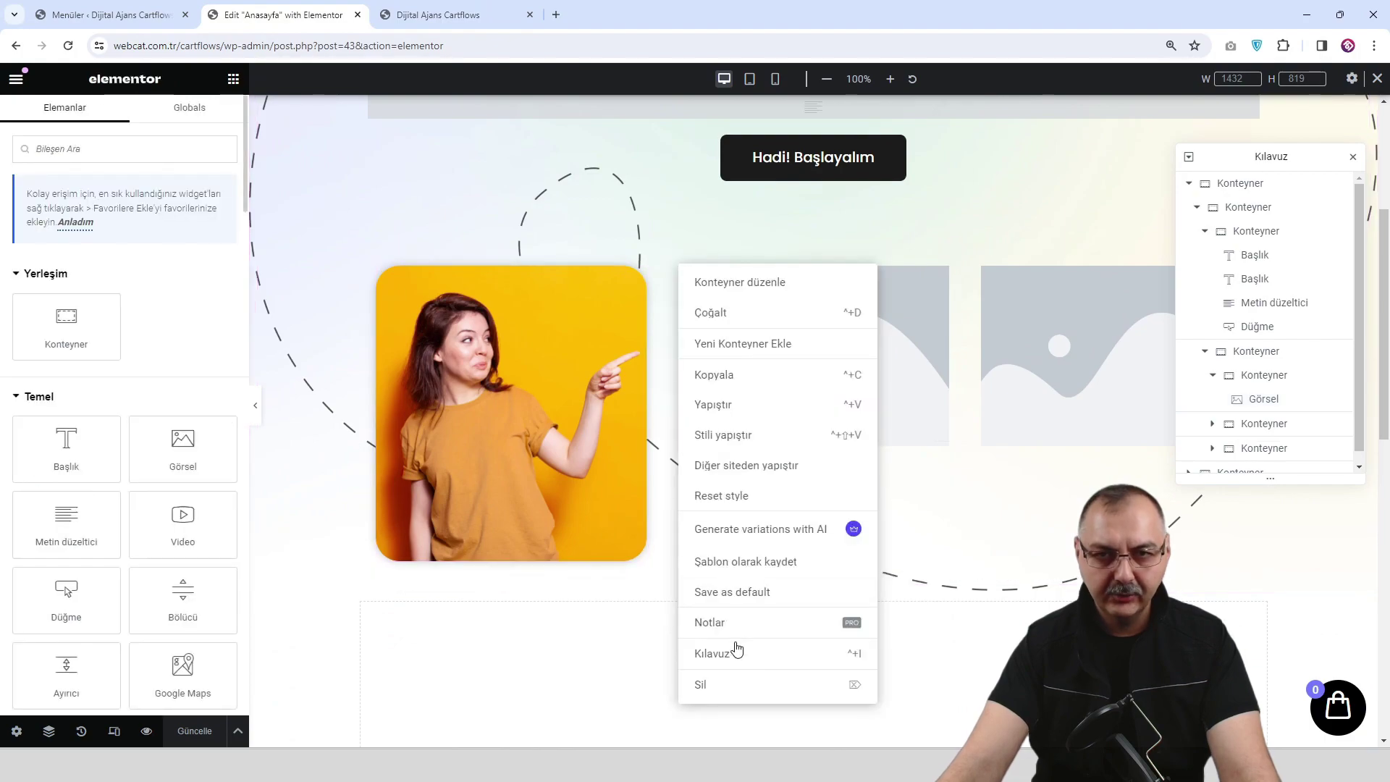
pyautogui.click(734, 684)
pyautogui.rightClick(833, 282)
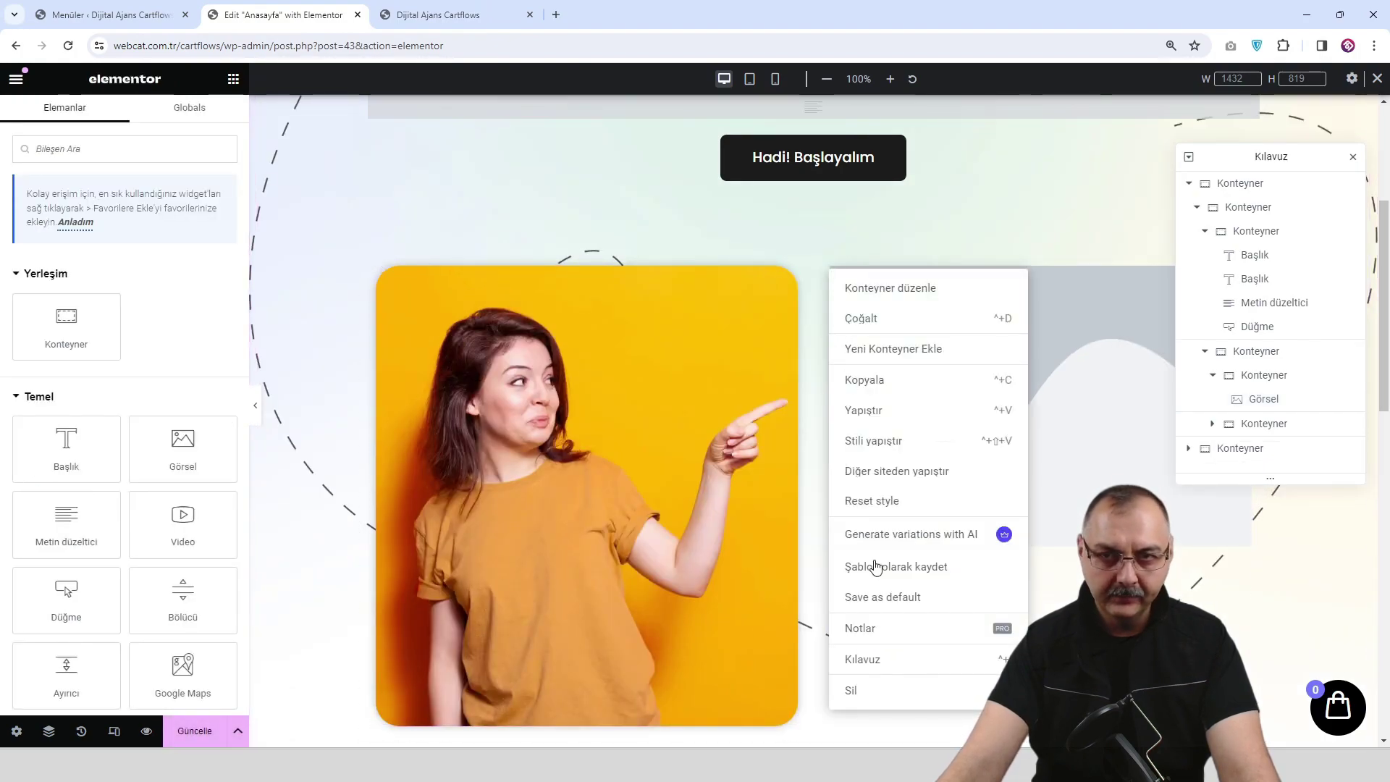
pyautogui.click(882, 689)
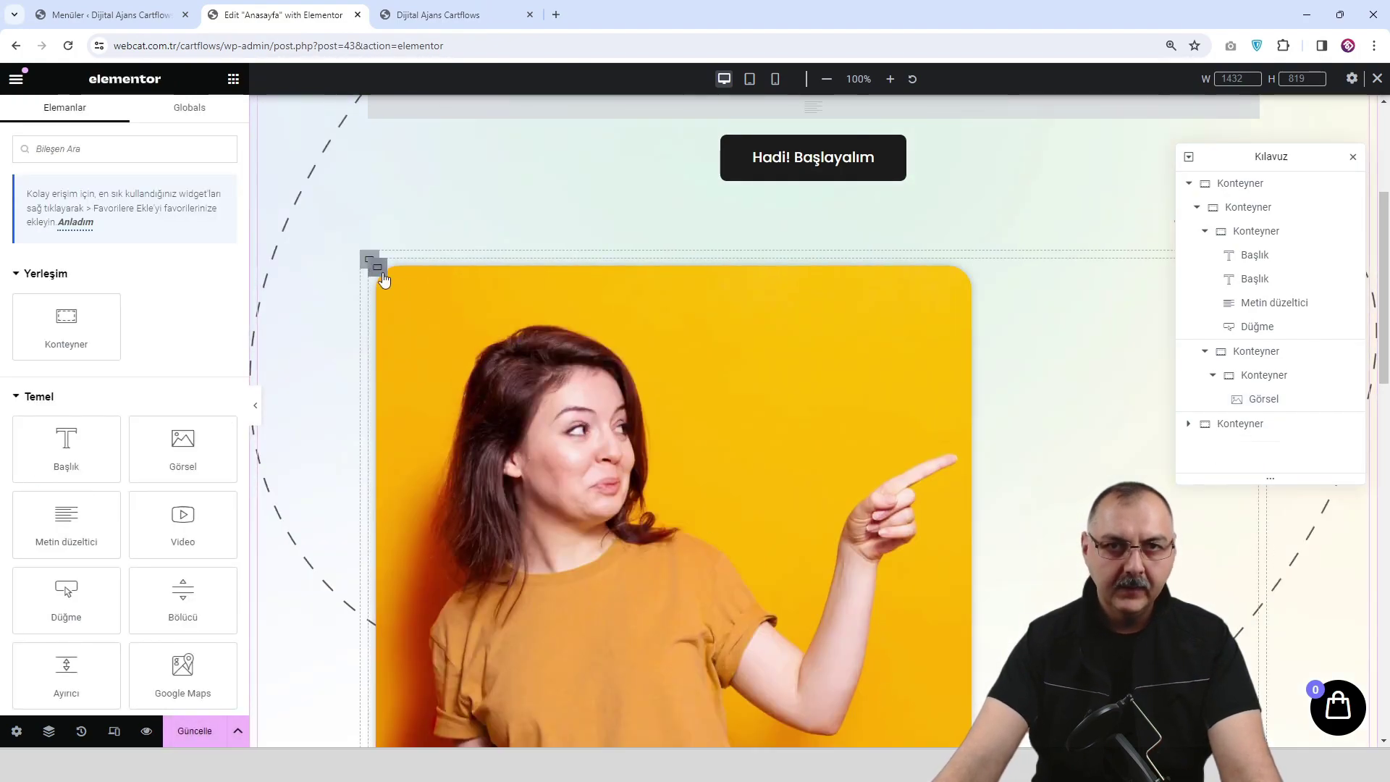
pyautogui.rightClick(377, 267)
pyautogui.click(426, 321)
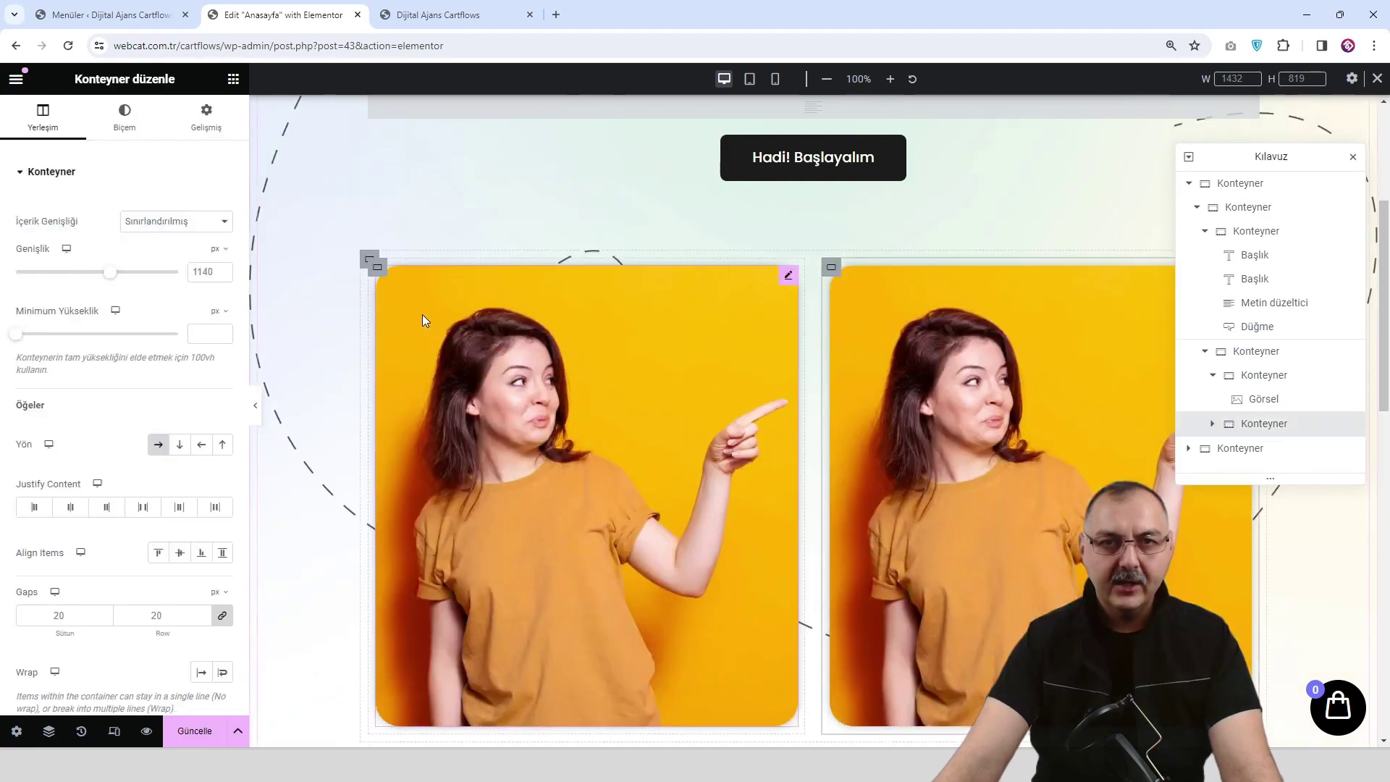
pyautogui.rightClick(377, 267)
pyautogui.click(421, 315)
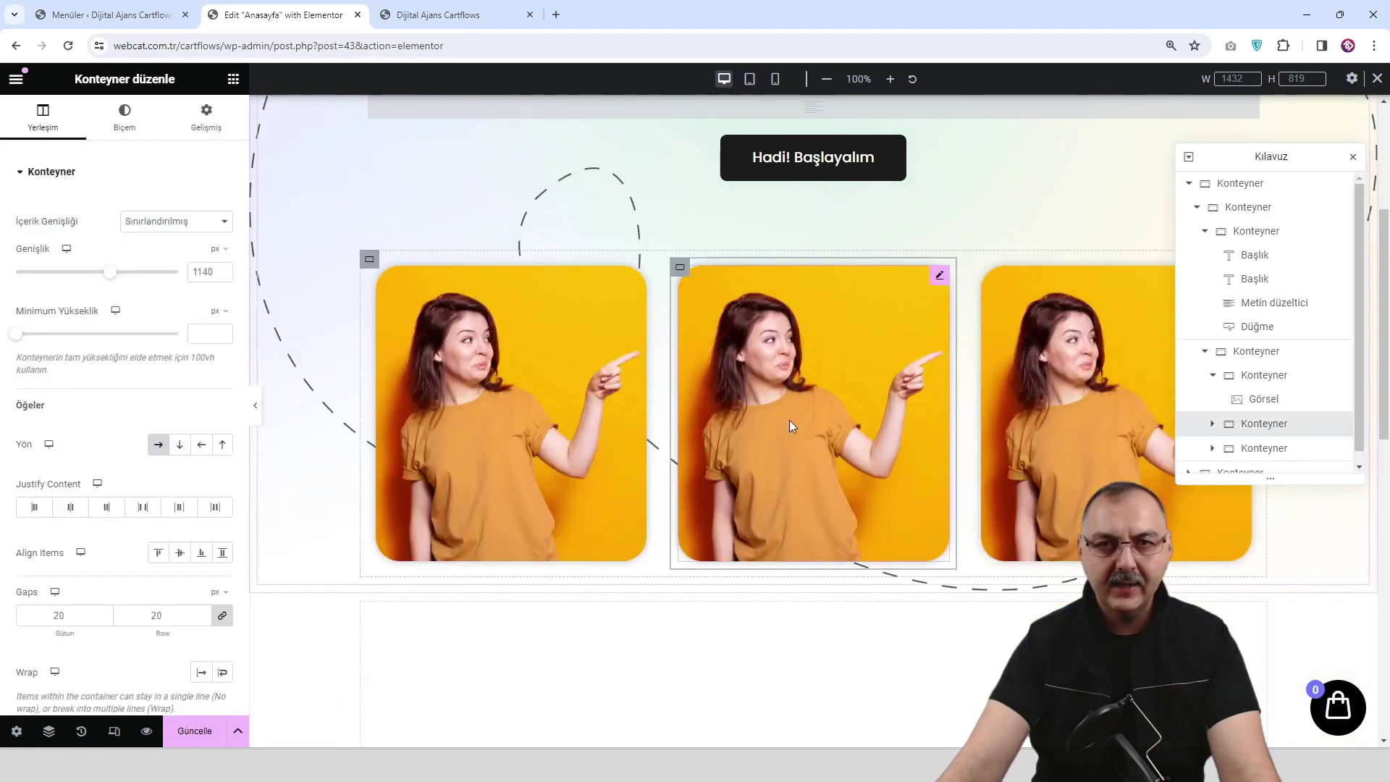
# Put the photo of the woman in purple into the middle card's image.
pyautogui.click(809, 392)
pyautogui.click(134, 279)
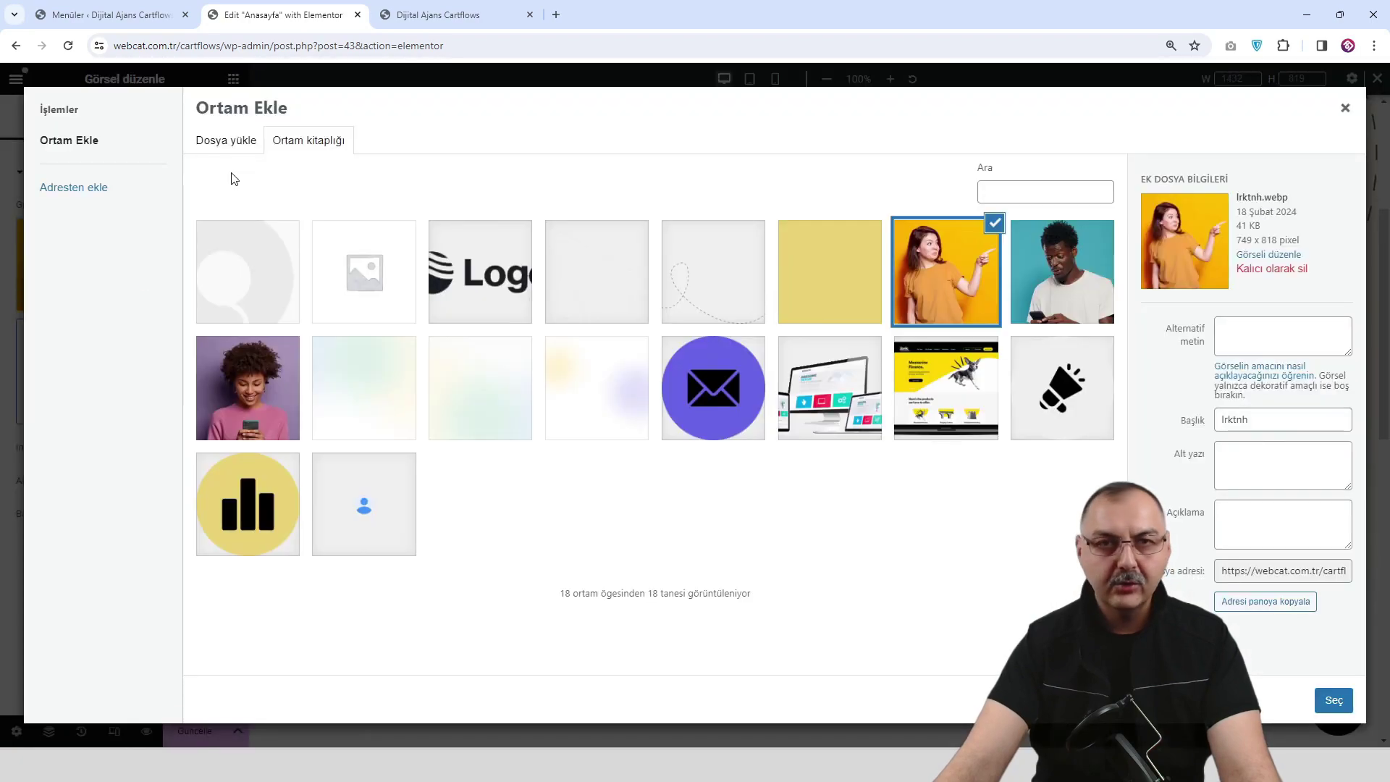
pyautogui.click(239, 142)
pyautogui.click(336, 148)
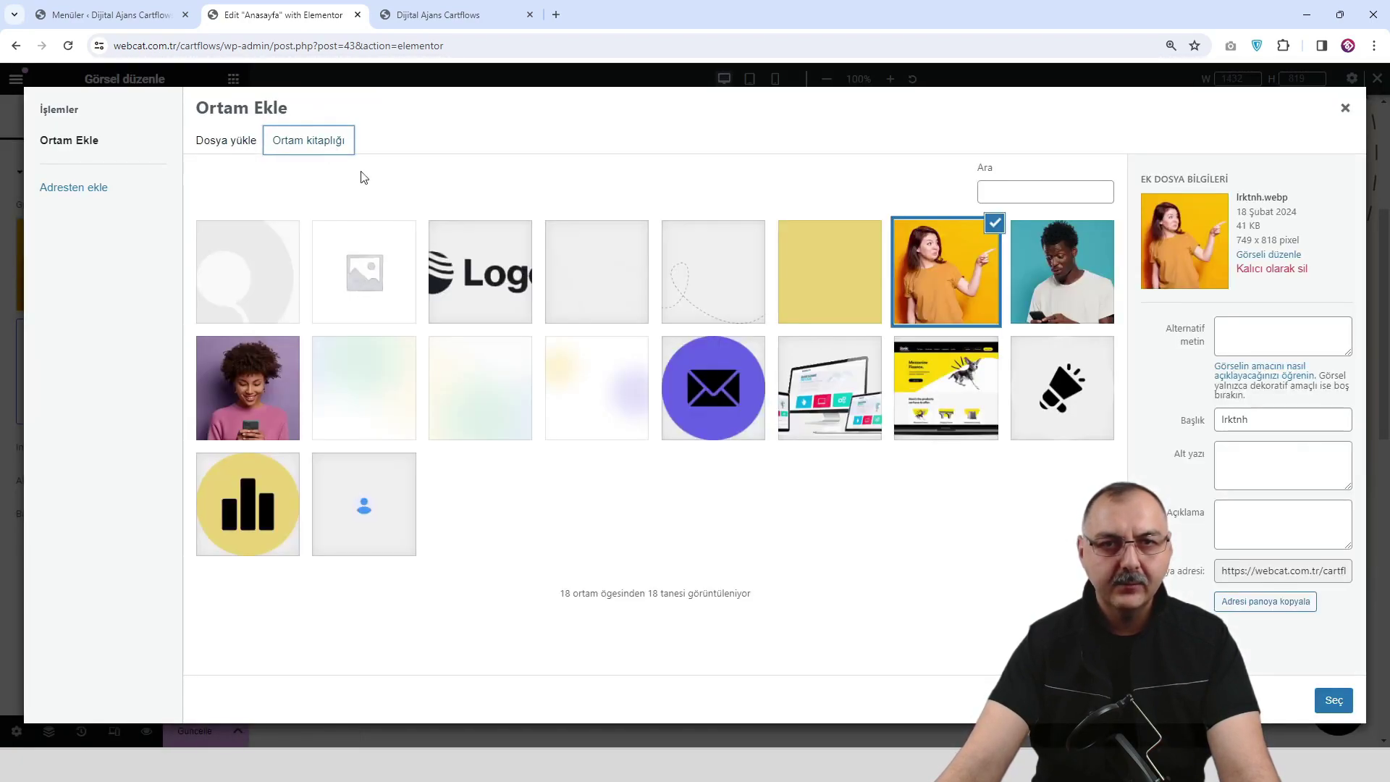
pyautogui.click(278, 412)
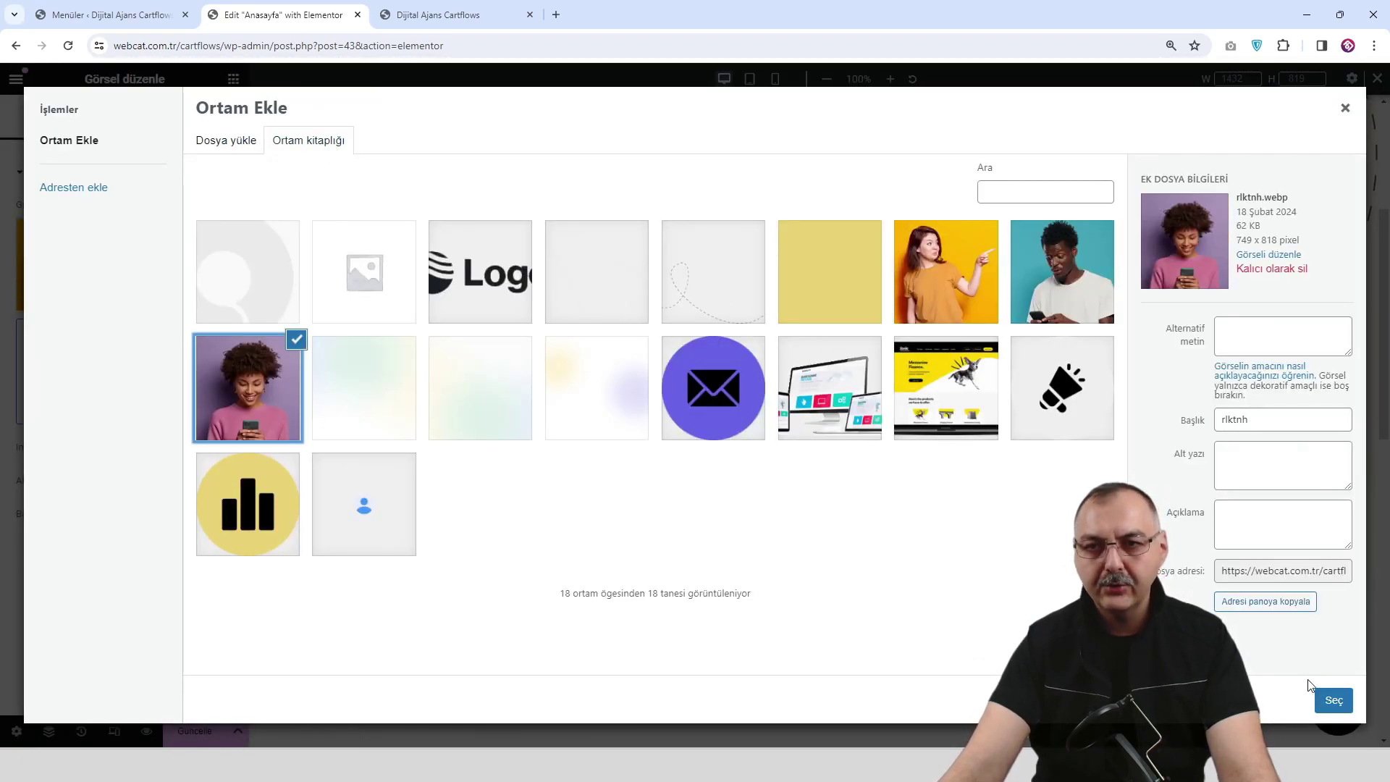
pyautogui.click(1333, 699)
# Replace the third card's image with the man on a teal background and preview the page.
pyautogui.click(1118, 439)
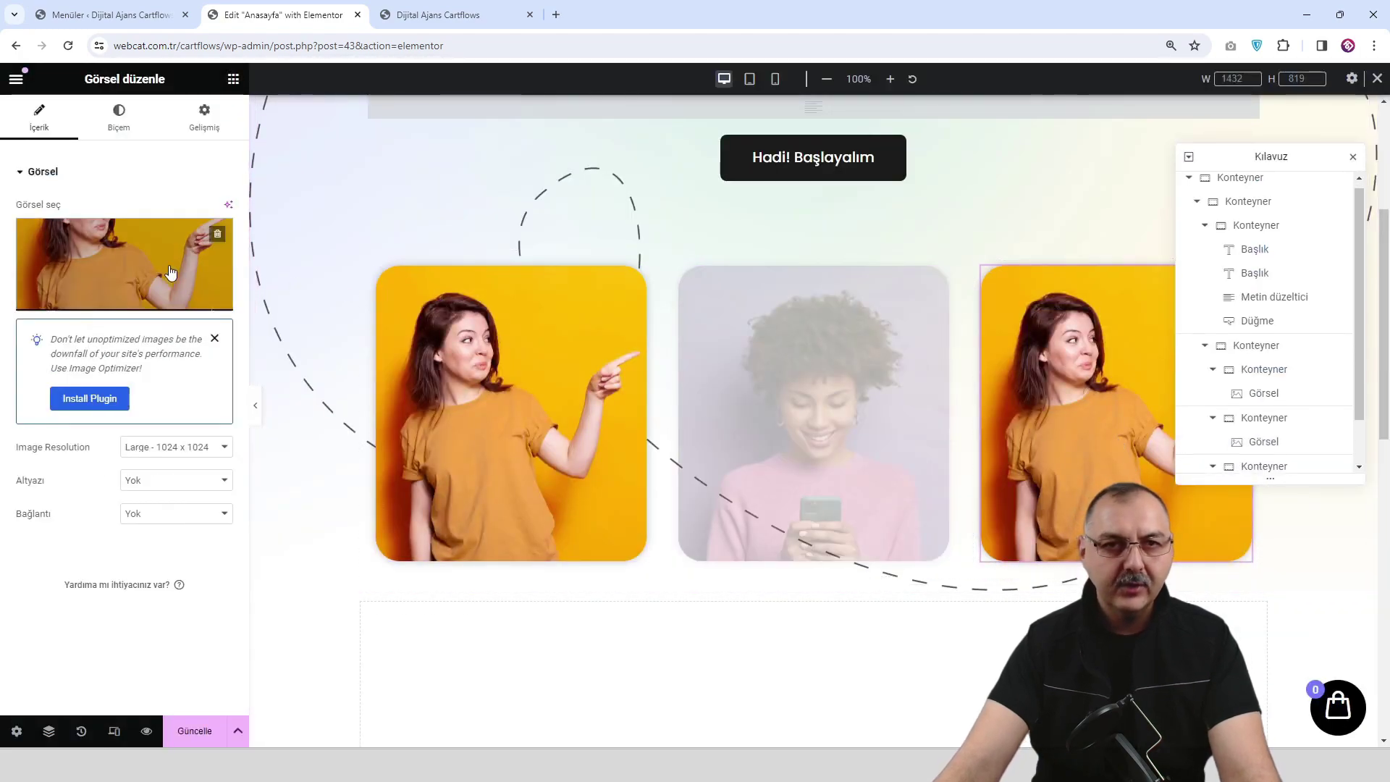
pyautogui.click(155, 285)
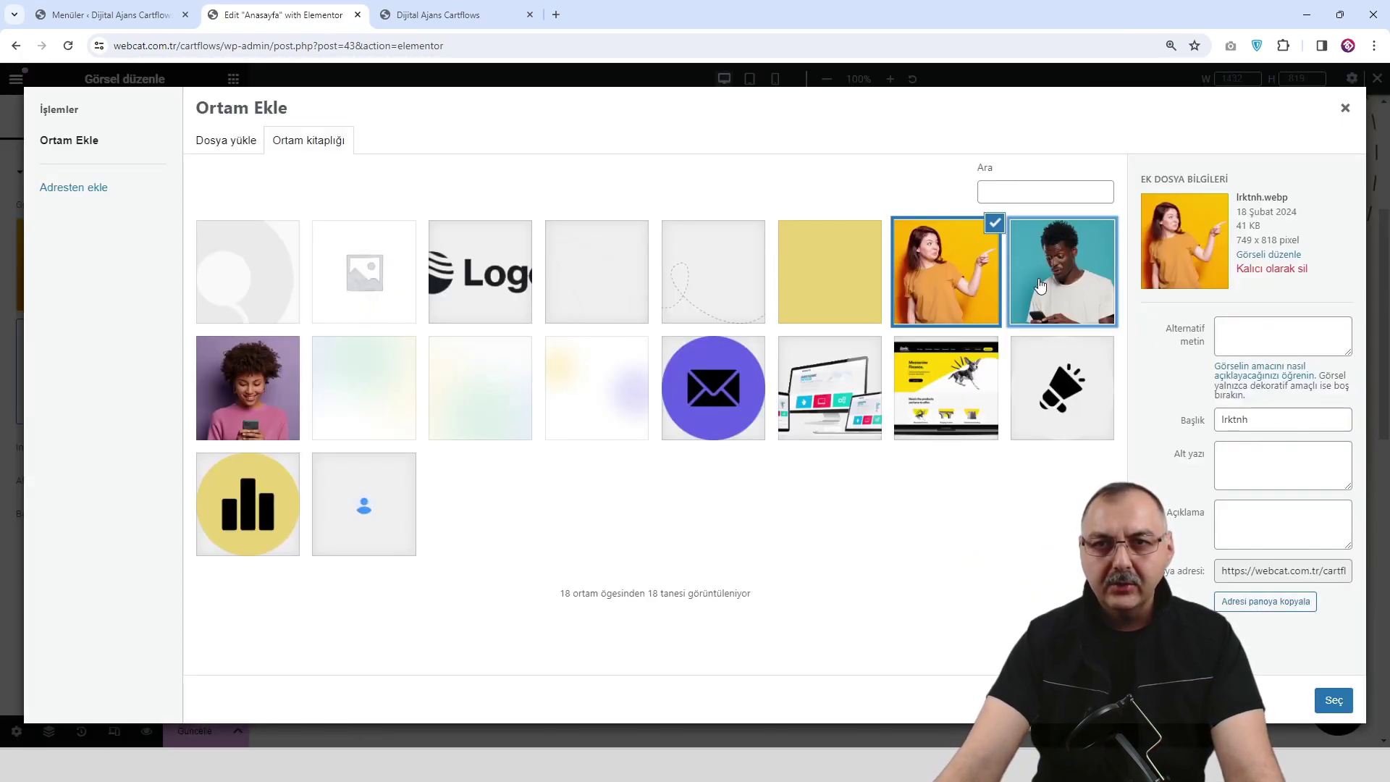
pyautogui.click(1040, 284)
pyautogui.click(1332, 701)
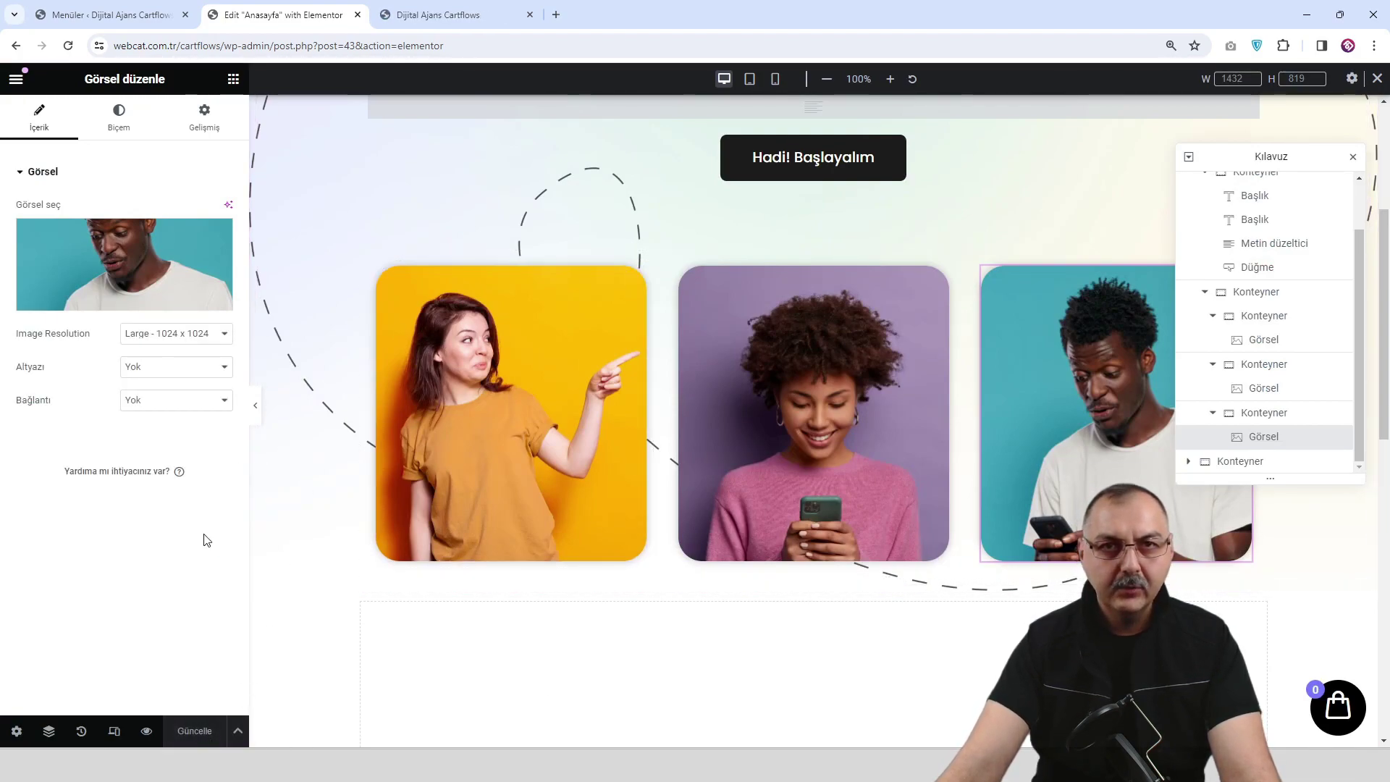
pyautogui.click(147, 731)
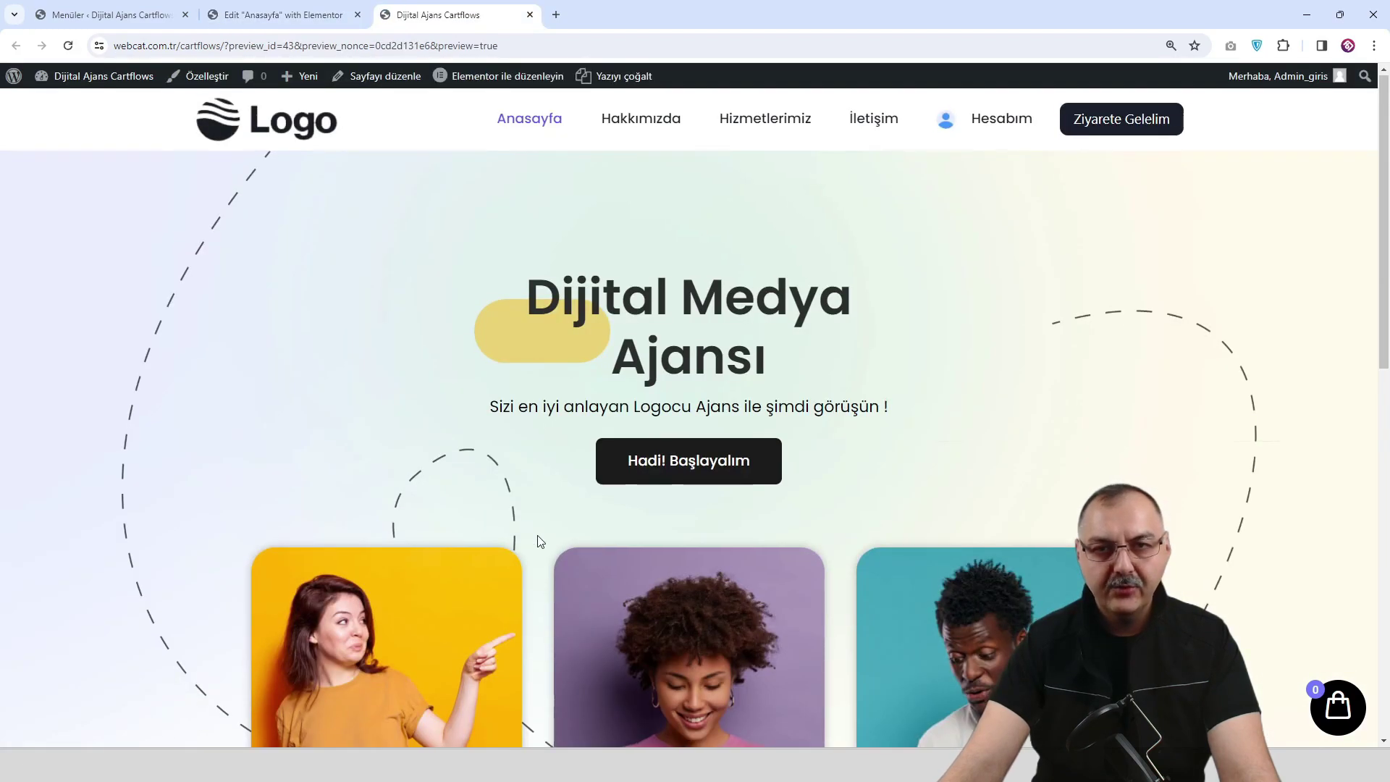
# Scroll through the live preview to inspect the three photo cards.
pyautogui.scroll(-3, 594, 541)
pyautogui.scroll(-1, 727, 556)
pyautogui.scroll(4, 727, 555)
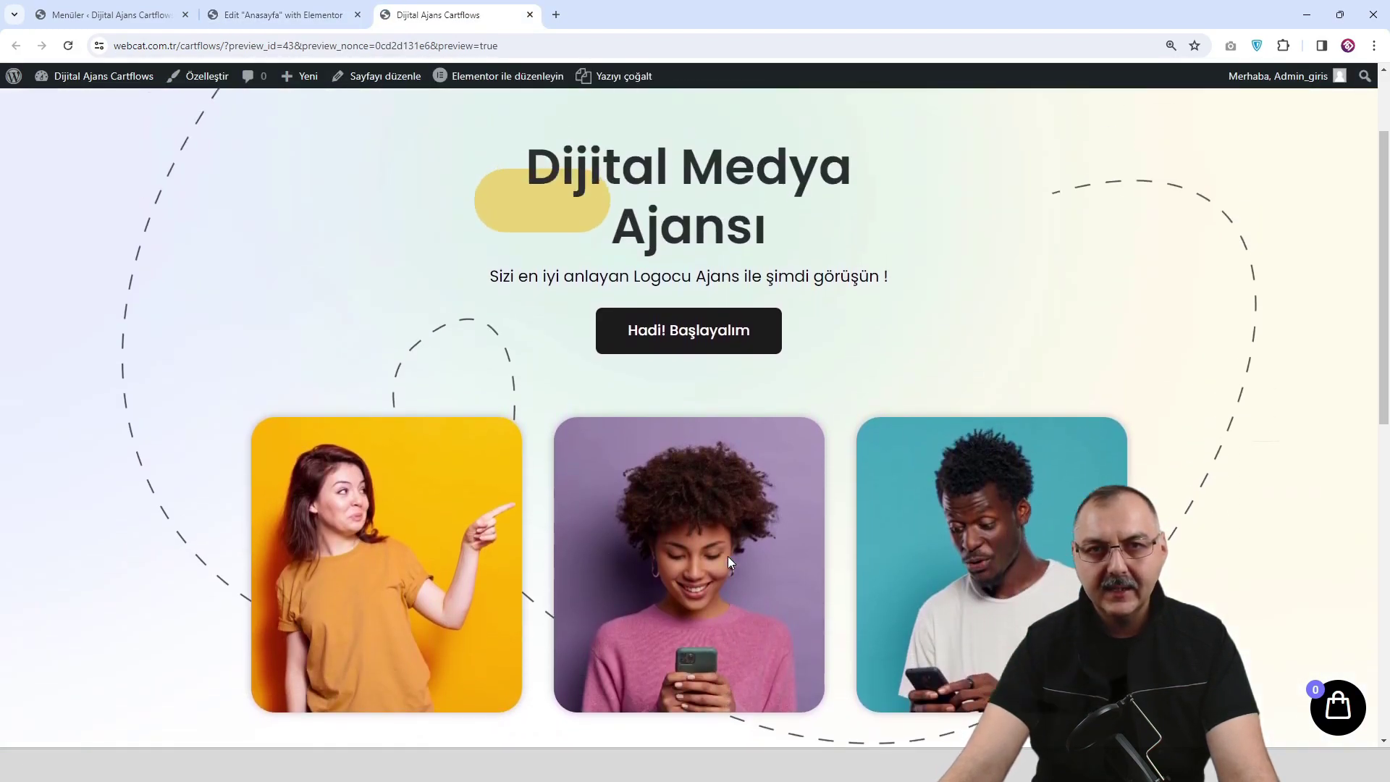
pyautogui.scroll(-2, 727, 556)
pyautogui.scroll(3, 727, 556)
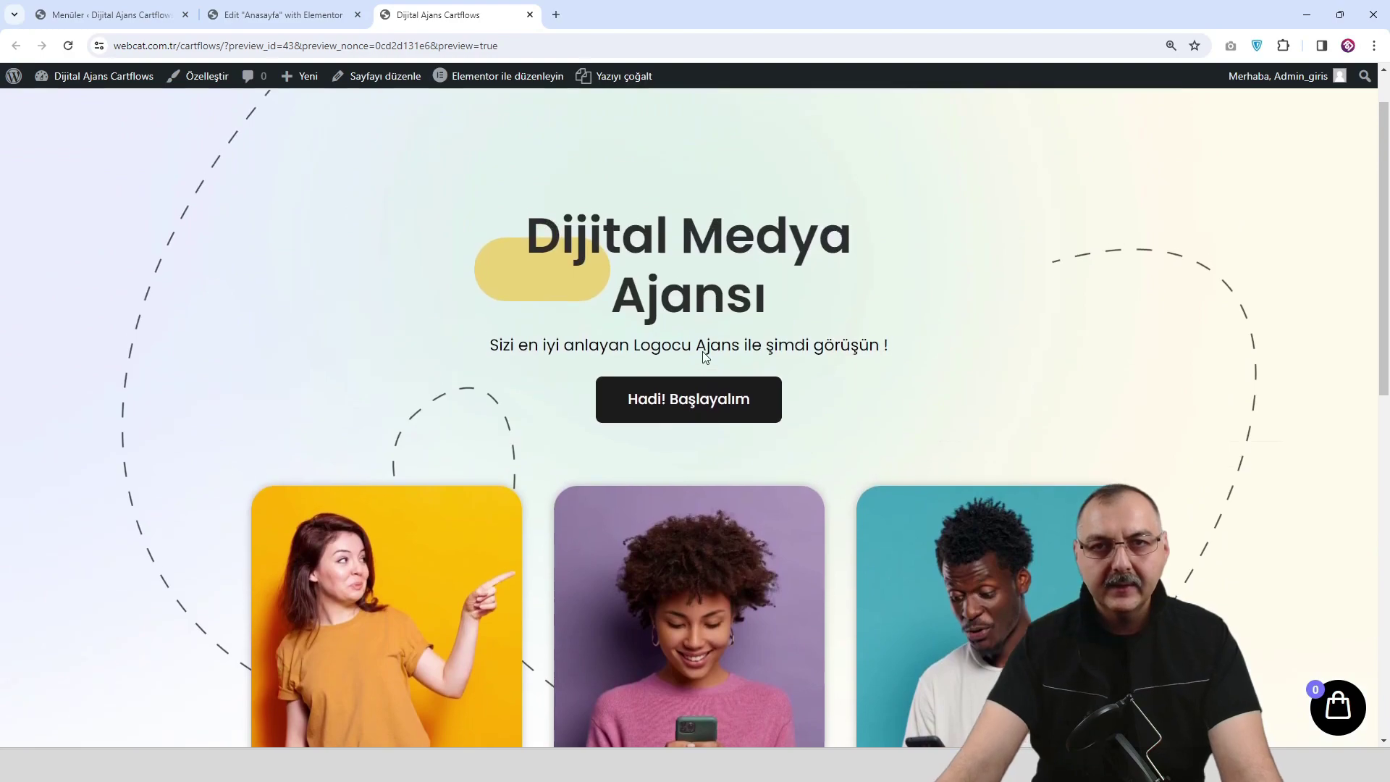
pyautogui.scroll(-3, 702, 350)
pyautogui.scroll(-1, 702, 350)
pyautogui.scroll(2, 679, 372)
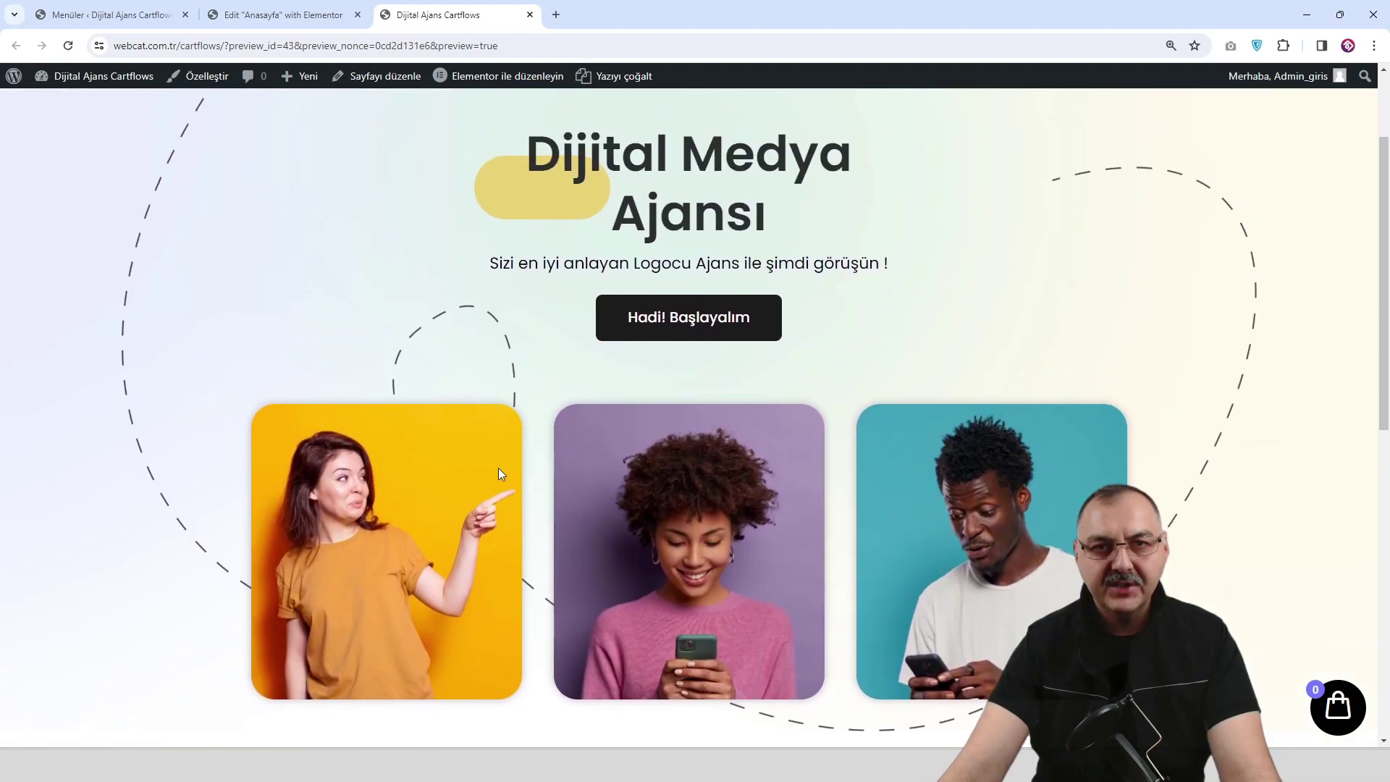
# Set the first card container's top margin alone to -103 px and check it in the preview.
pyautogui.click(313, 16)
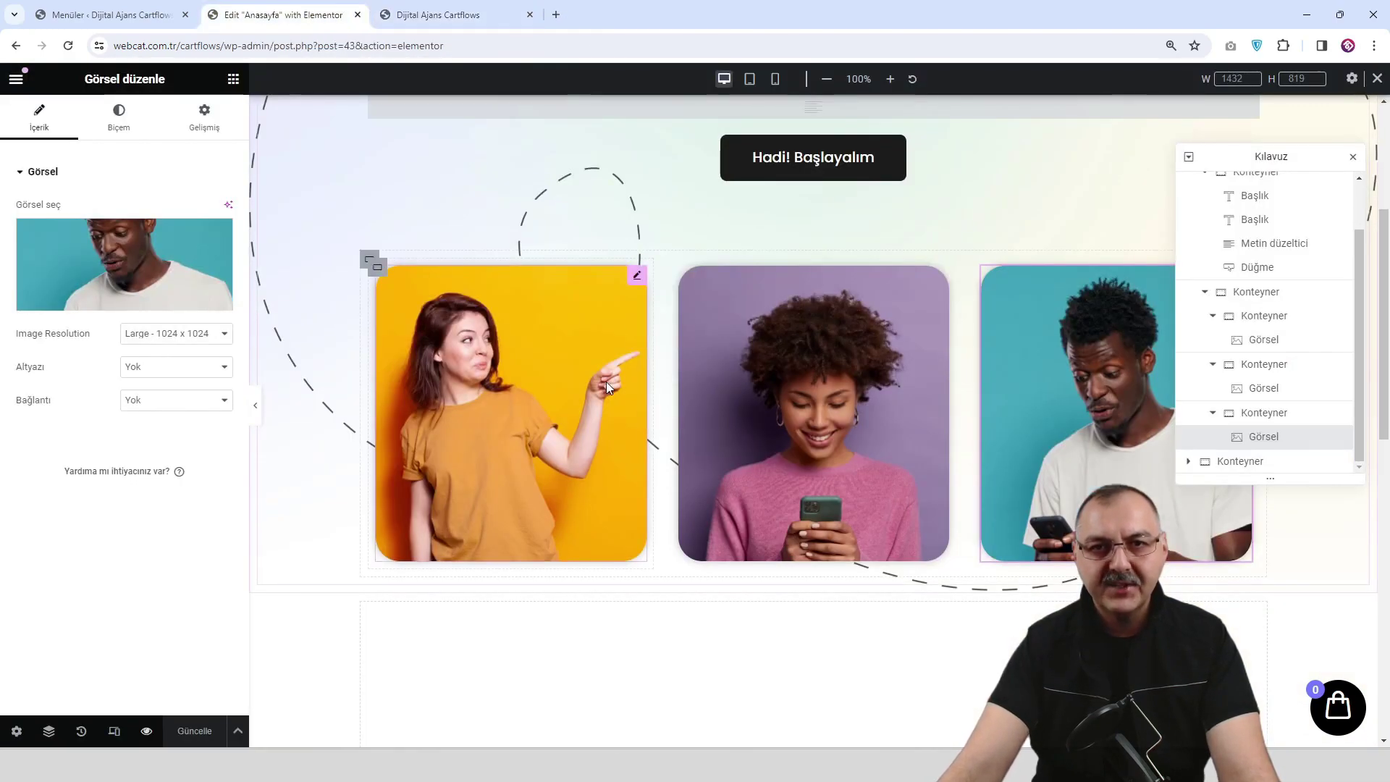
pyautogui.click(377, 269)
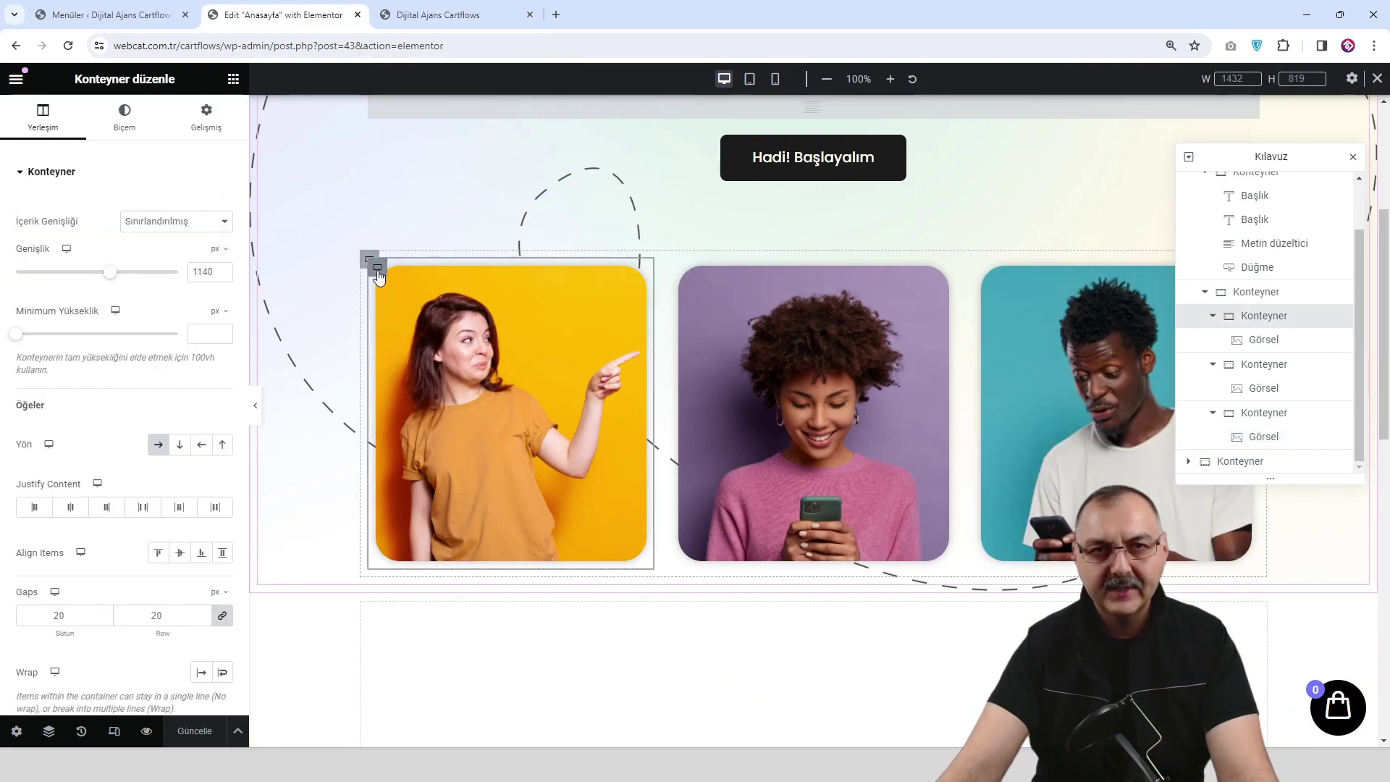
pyautogui.click(207, 122)
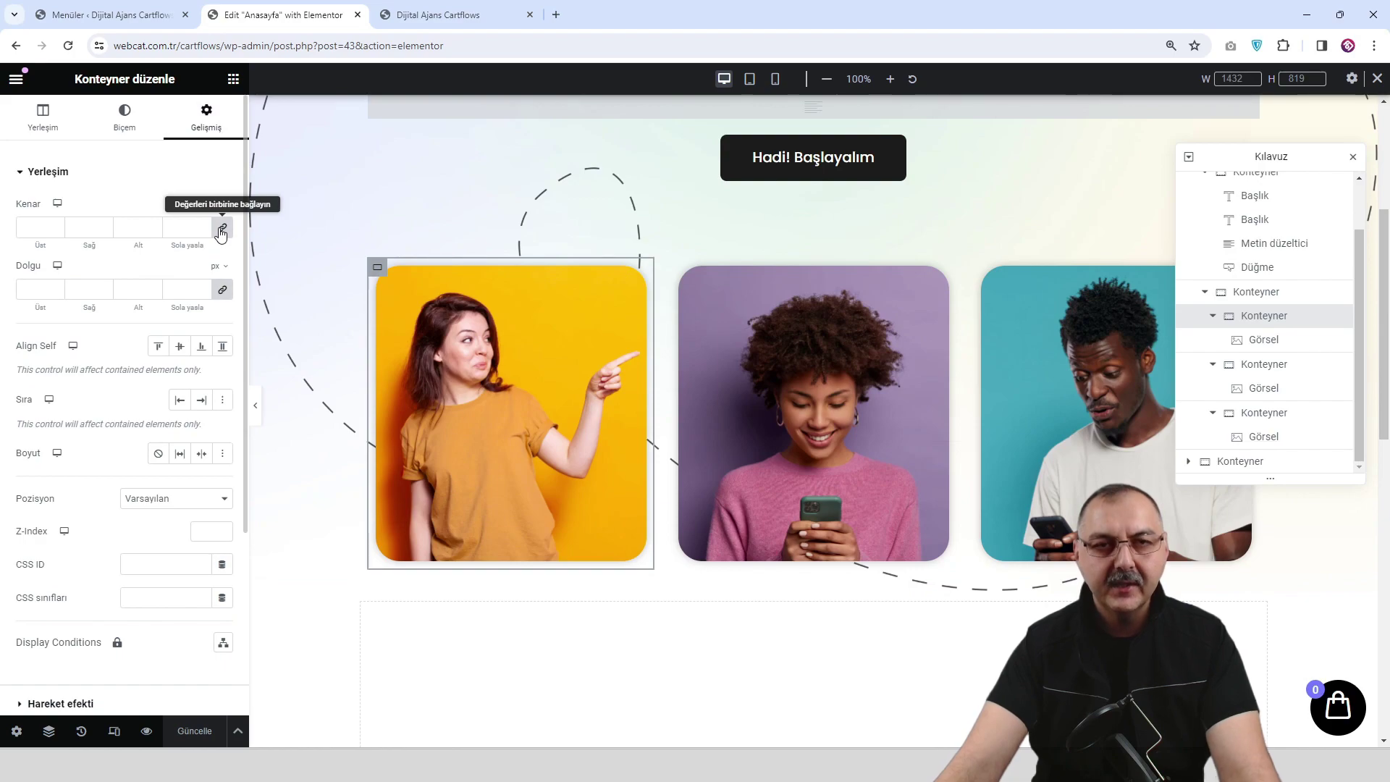
pyautogui.click(222, 230)
pyautogui.moveTo(56, 230); pyautogui.dragTo(57, 232)
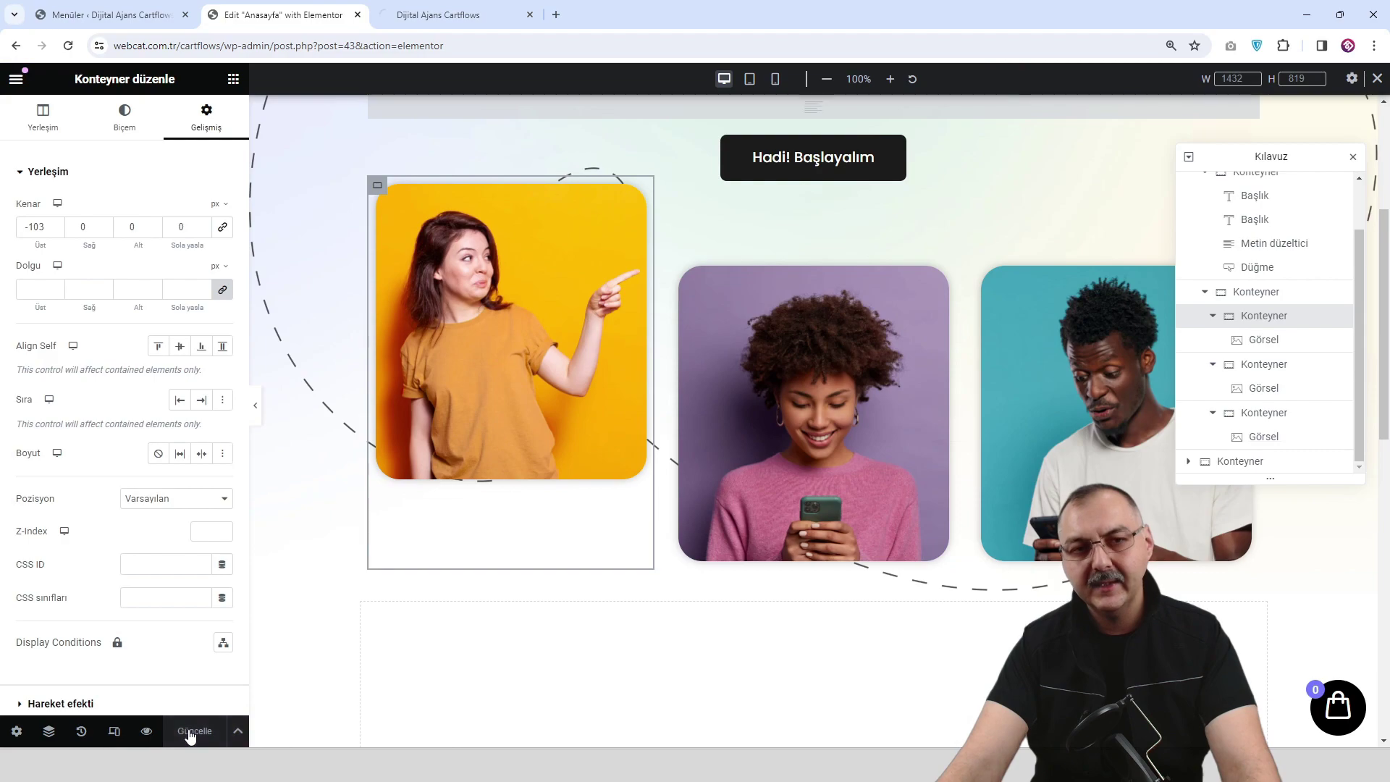
pyautogui.click(454, 21)
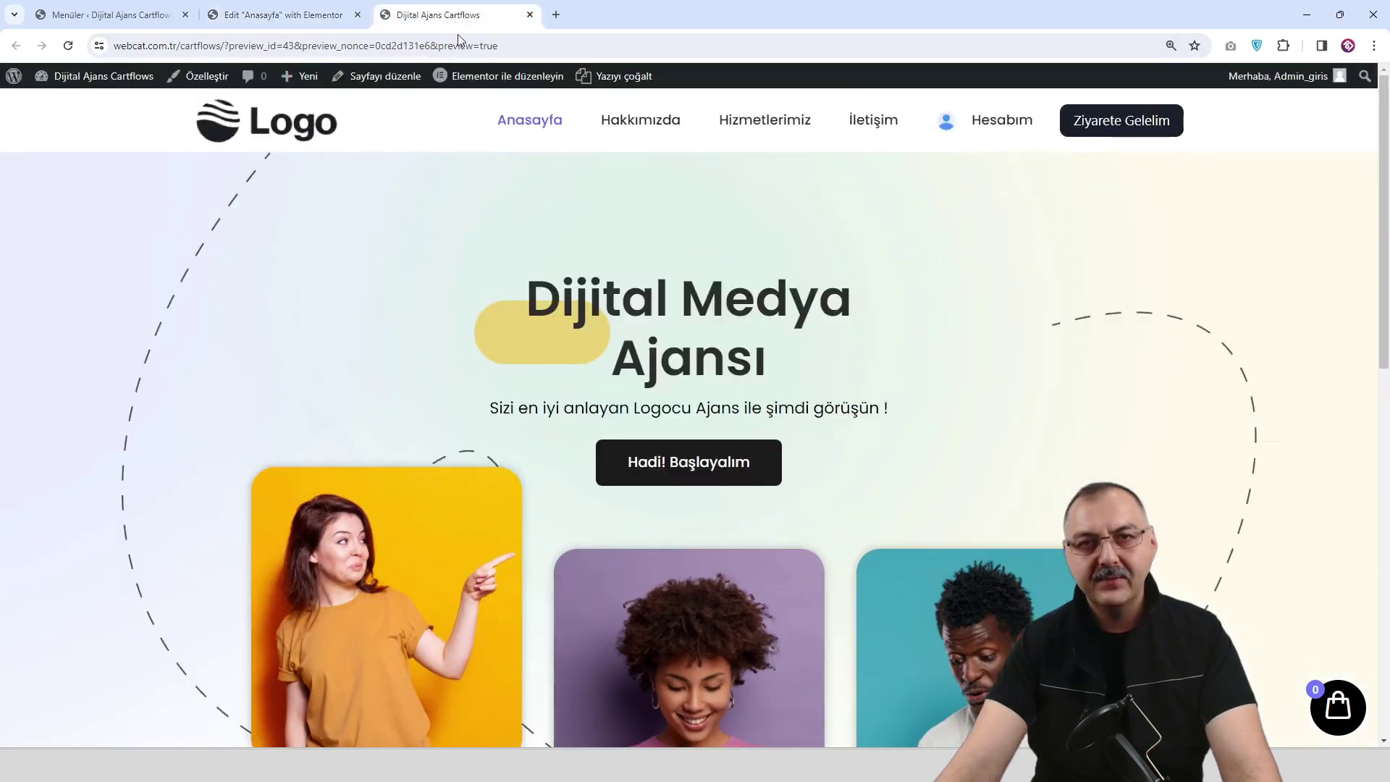
pyautogui.scroll(-2, 512, 518)
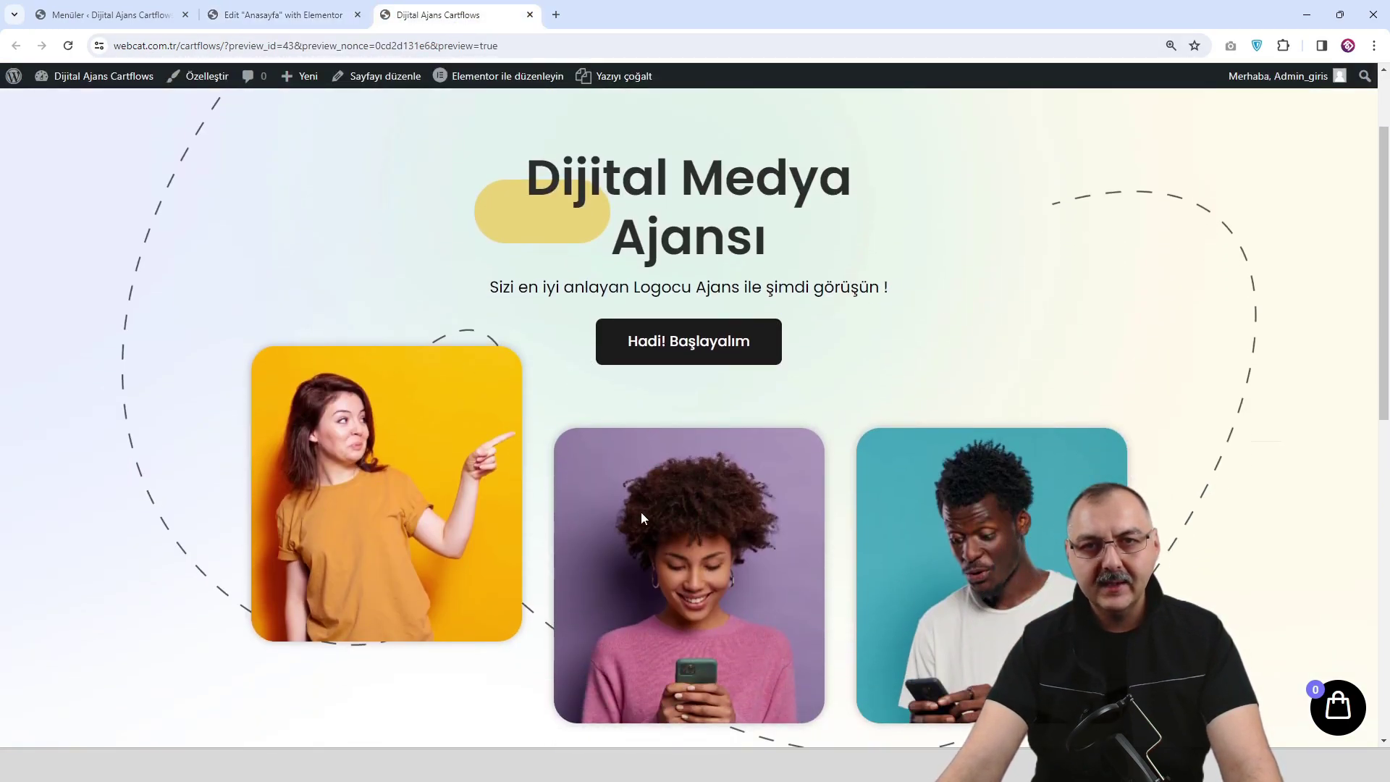
pyautogui.click(310, 15)
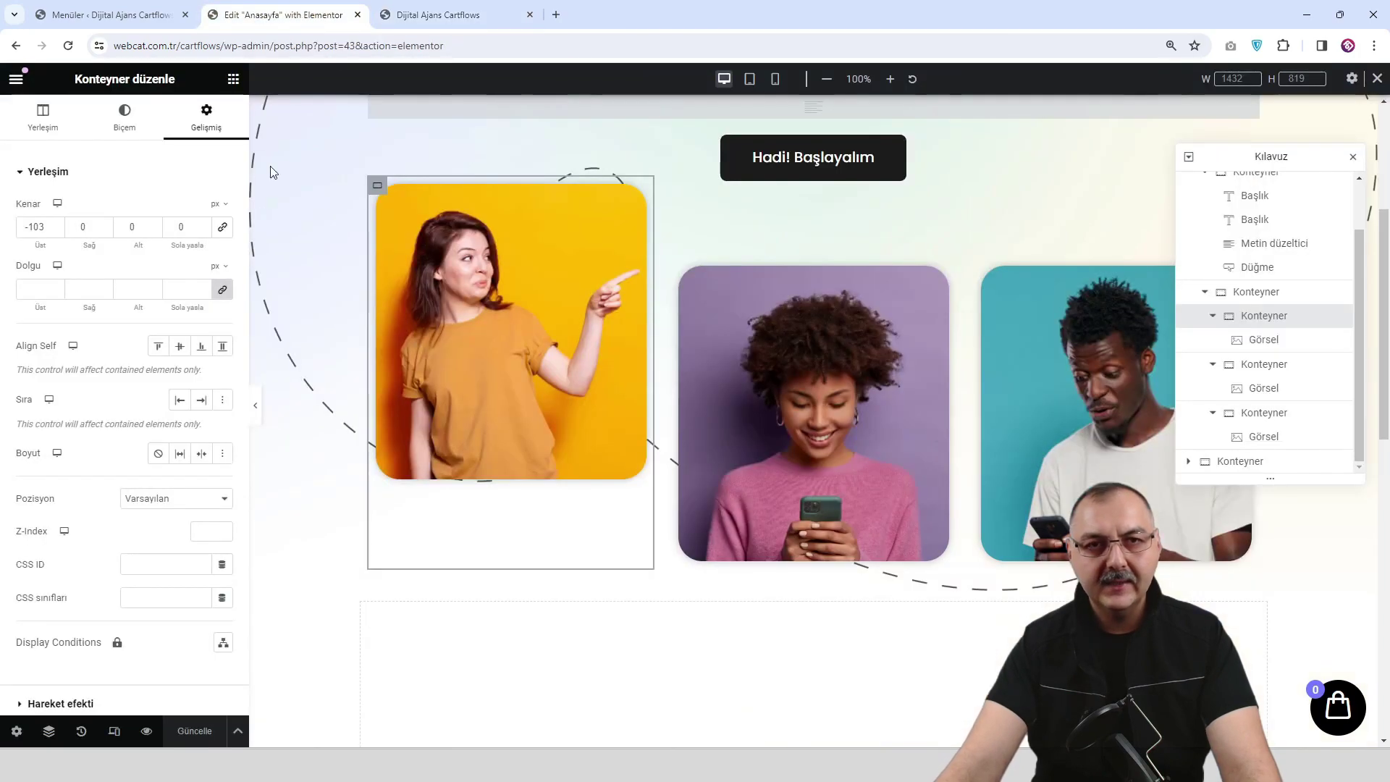
# Copy the first card container's style and paste it onto the third card container.
pyautogui.rightClick(378, 190)
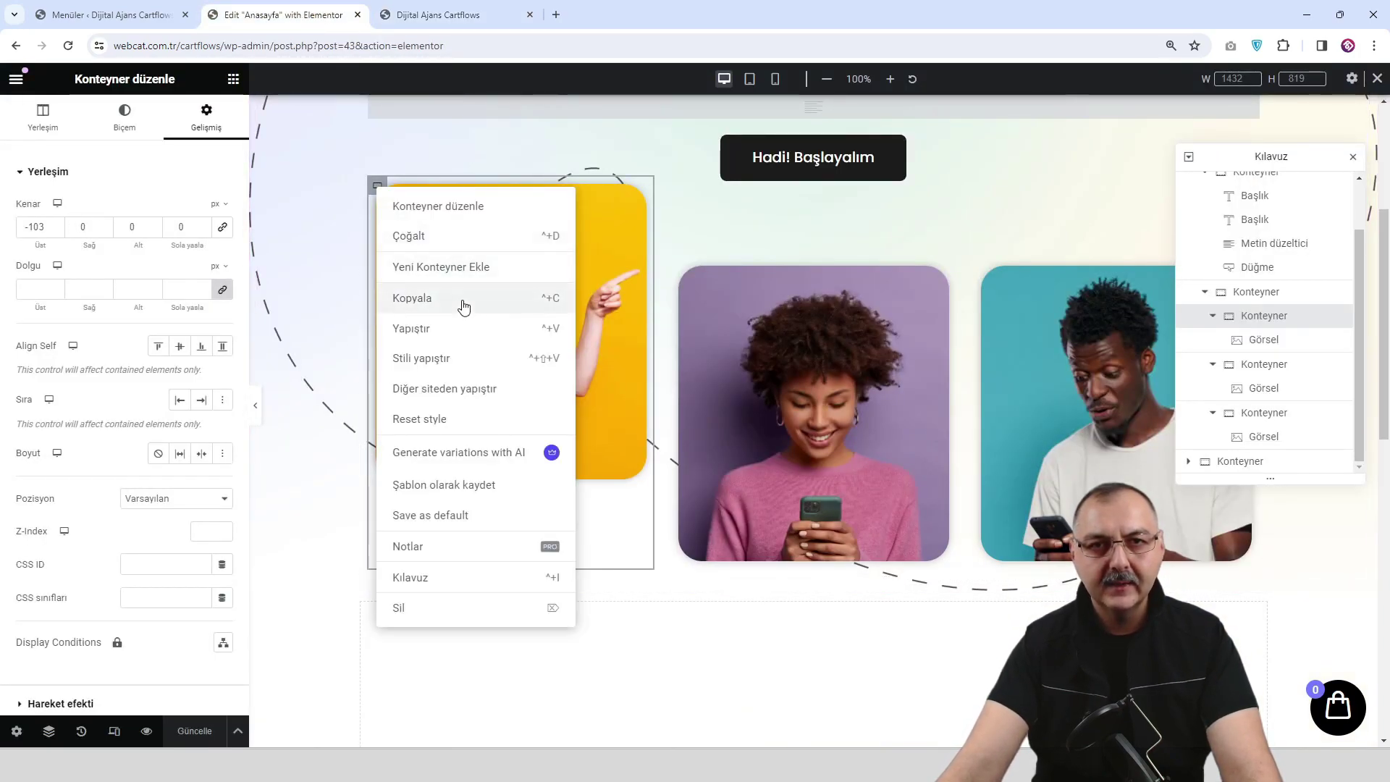
pyautogui.click(461, 301)
pyautogui.click(982, 271)
pyautogui.rightClick(982, 270)
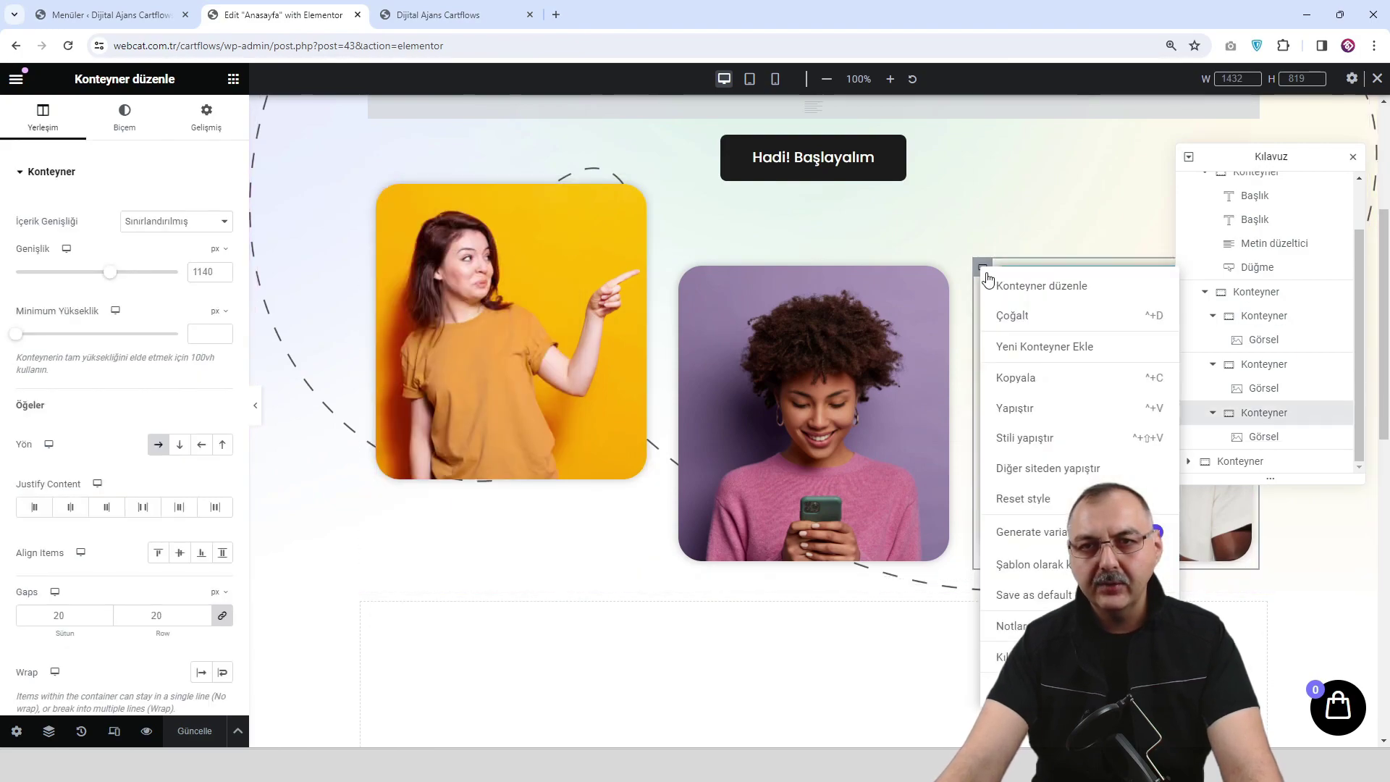
pyautogui.click(1053, 439)
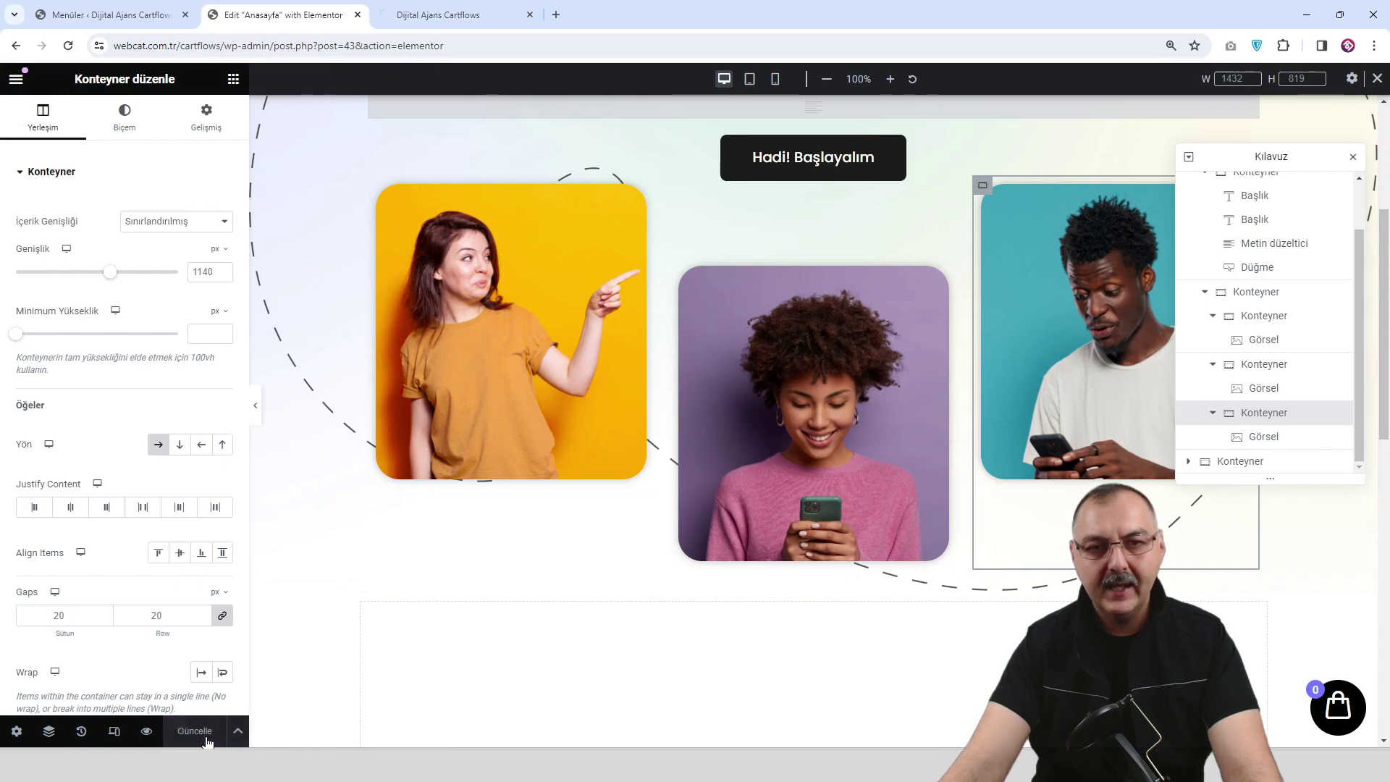
# Check the staggered cards in the live preview, with the middle card sitting lower.
pyautogui.click(454, 15)
pyautogui.scroll(-2, 561, 536)
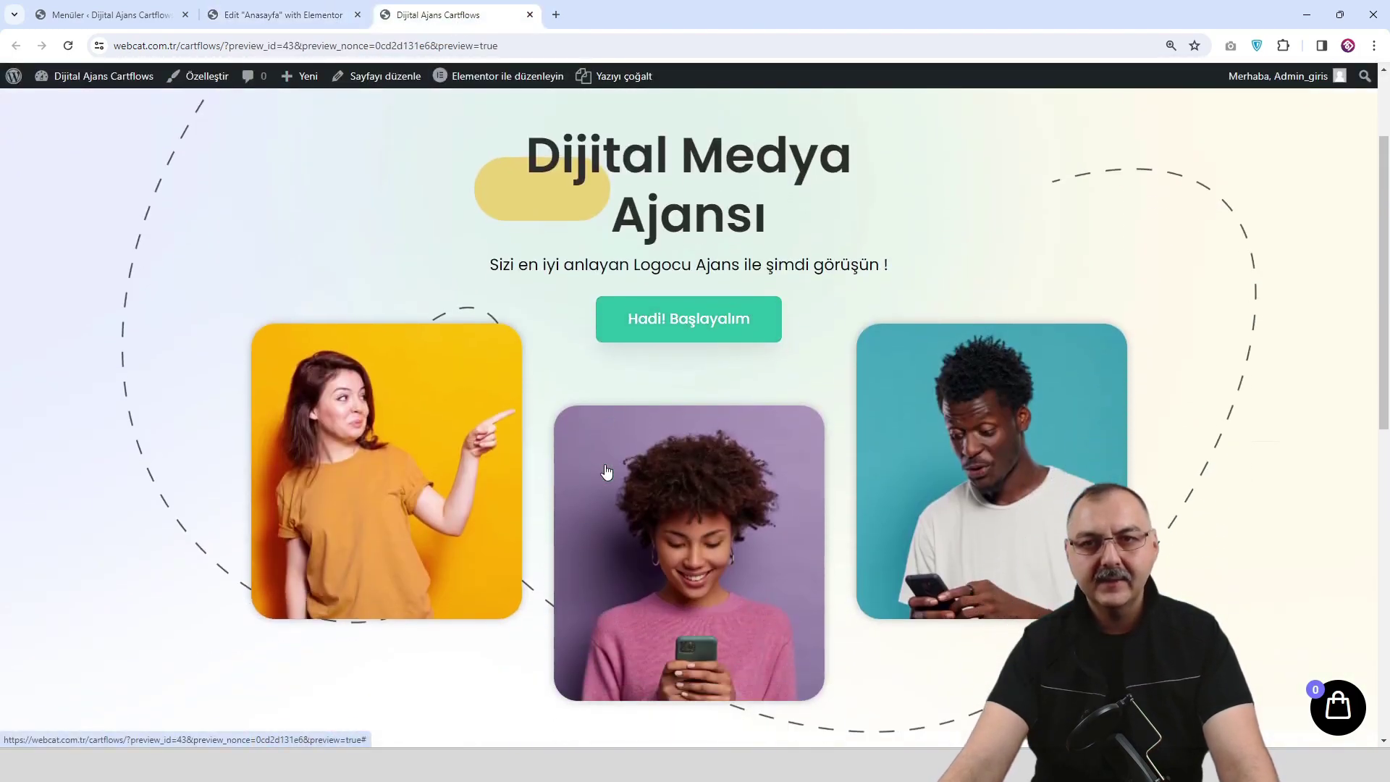
pyautogui.scroll(2, 562, 535)
pyautogui.scroll(-1, 707, 388)
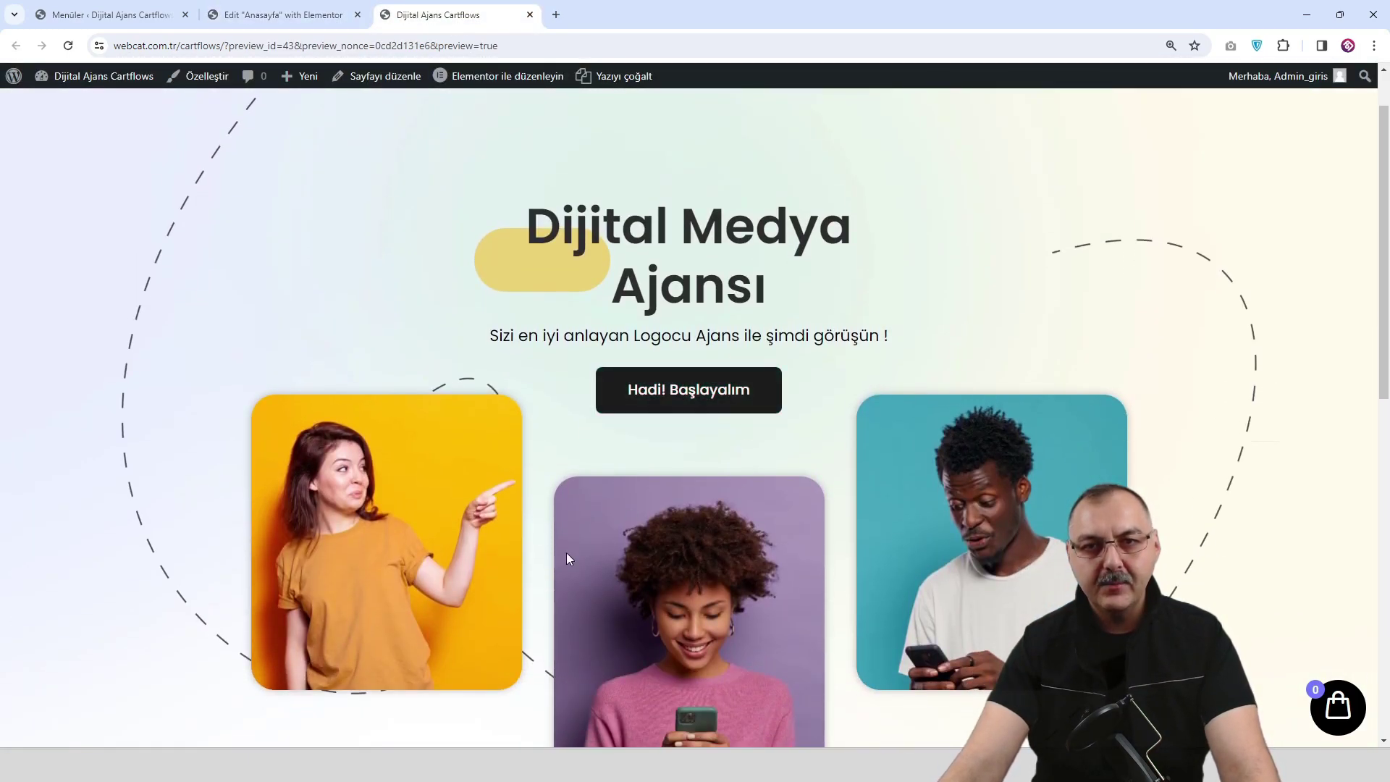
pyautogui.scroll(-2, 577, 543)
pyautogui.scroll(3, 543, 597)
pyautogui.scroll(-3, 543, 597)
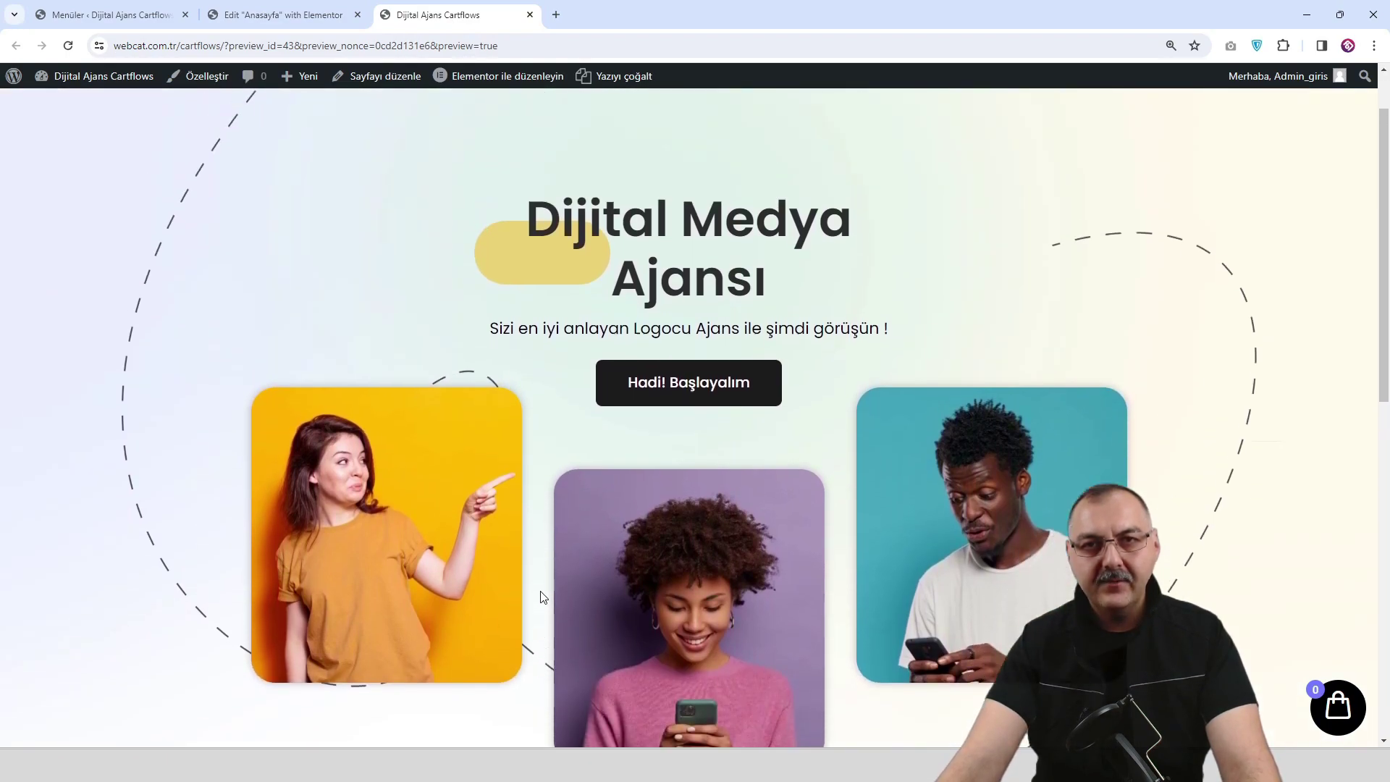
pyautogui.scroll(-2, 543, 597)
pyautogui.scroll(4, 540, 596)
pyautogui.scroll(-1, 540, 593)
pyautogui.scroll(-2, 539, 592)
pyautogui.scroll(4, 521, 528)
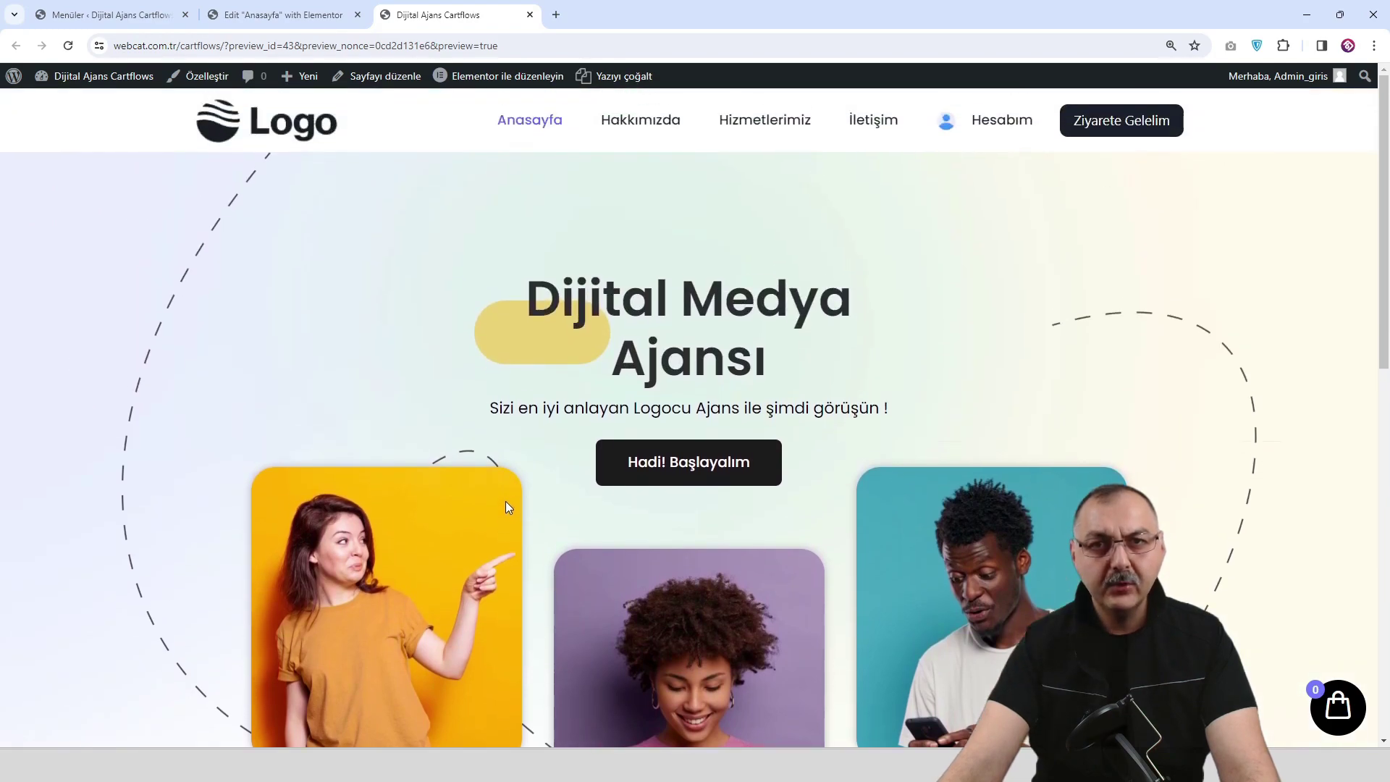
# Give the outer hero container a 756 px minimum height and check it in the preview.
pyautogui.click(321, 19)
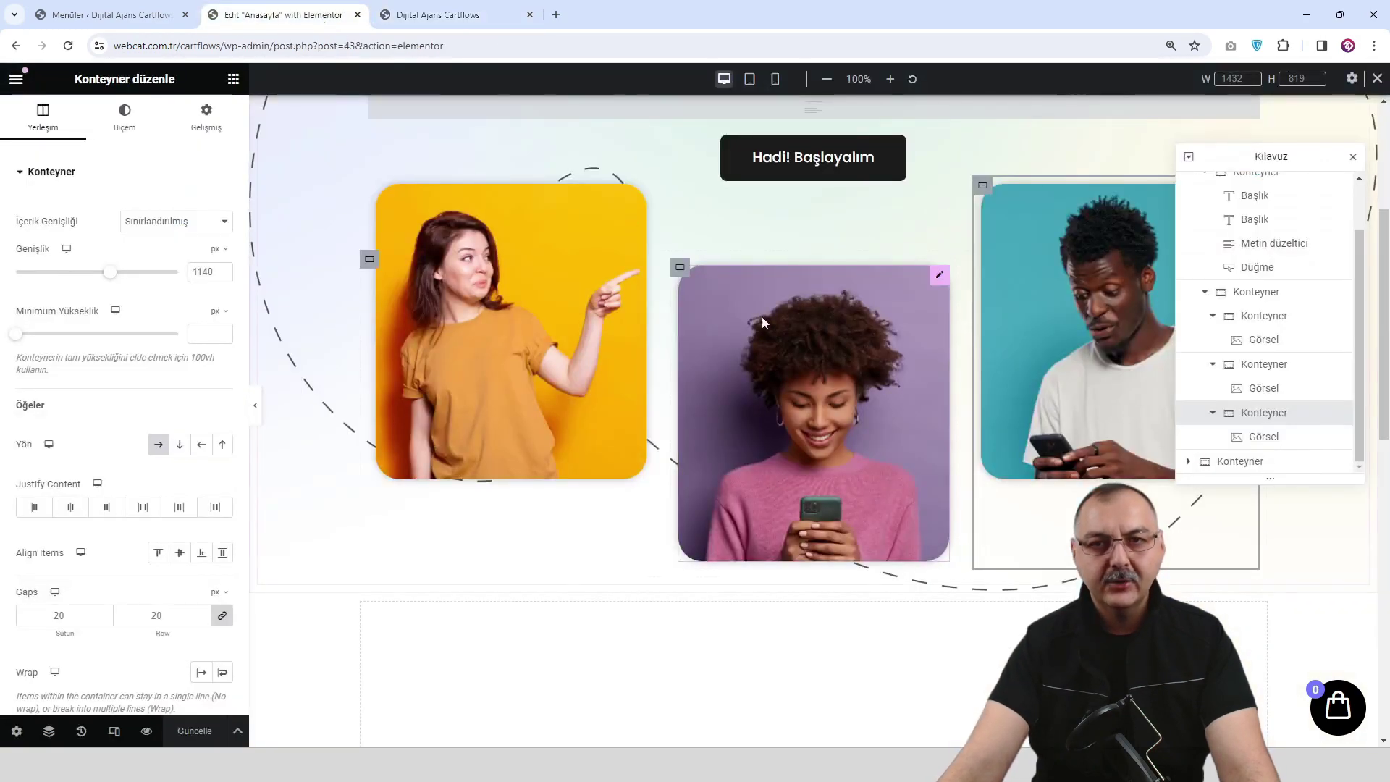
pyautogui.scroll(1, 825, 342)
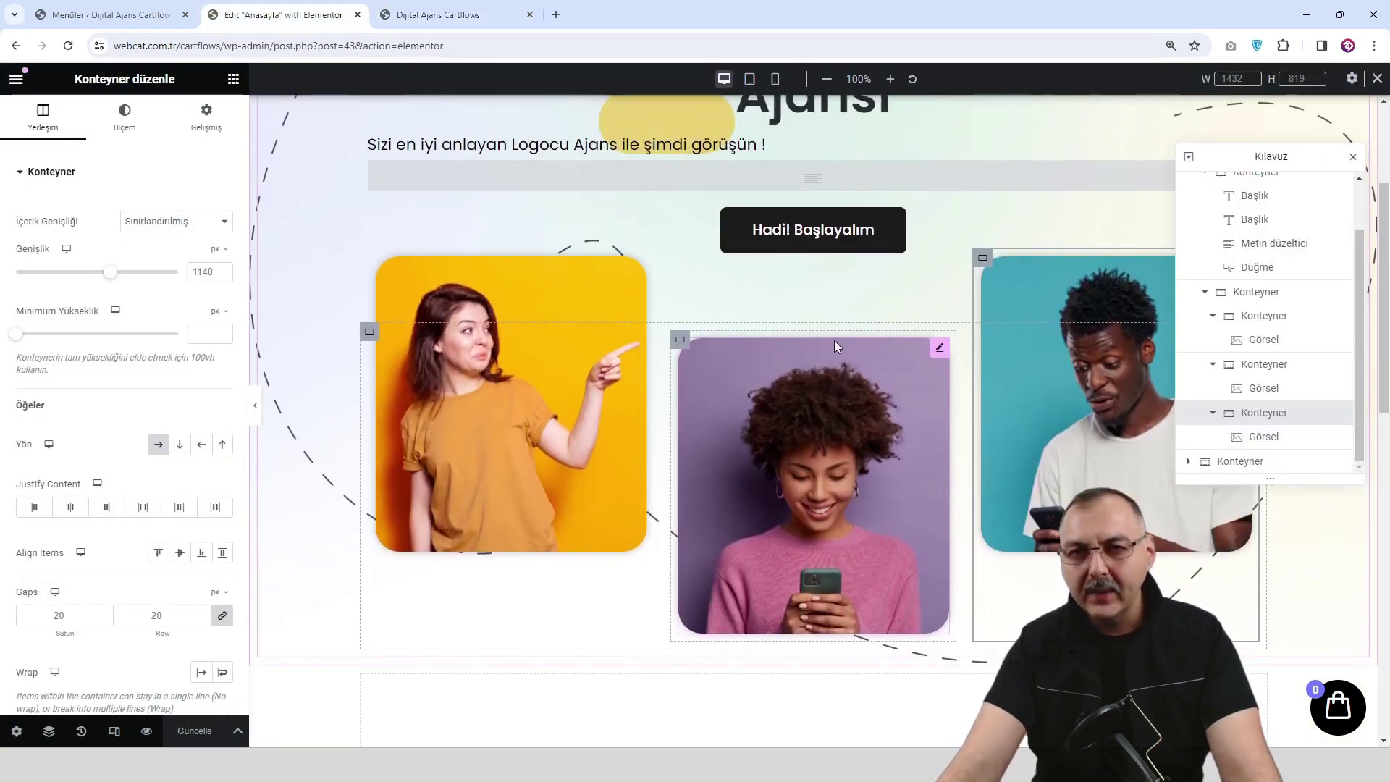
pyautogui.scroll(1, 956, 344)
pyautogui.scroll(2, 897, 246)
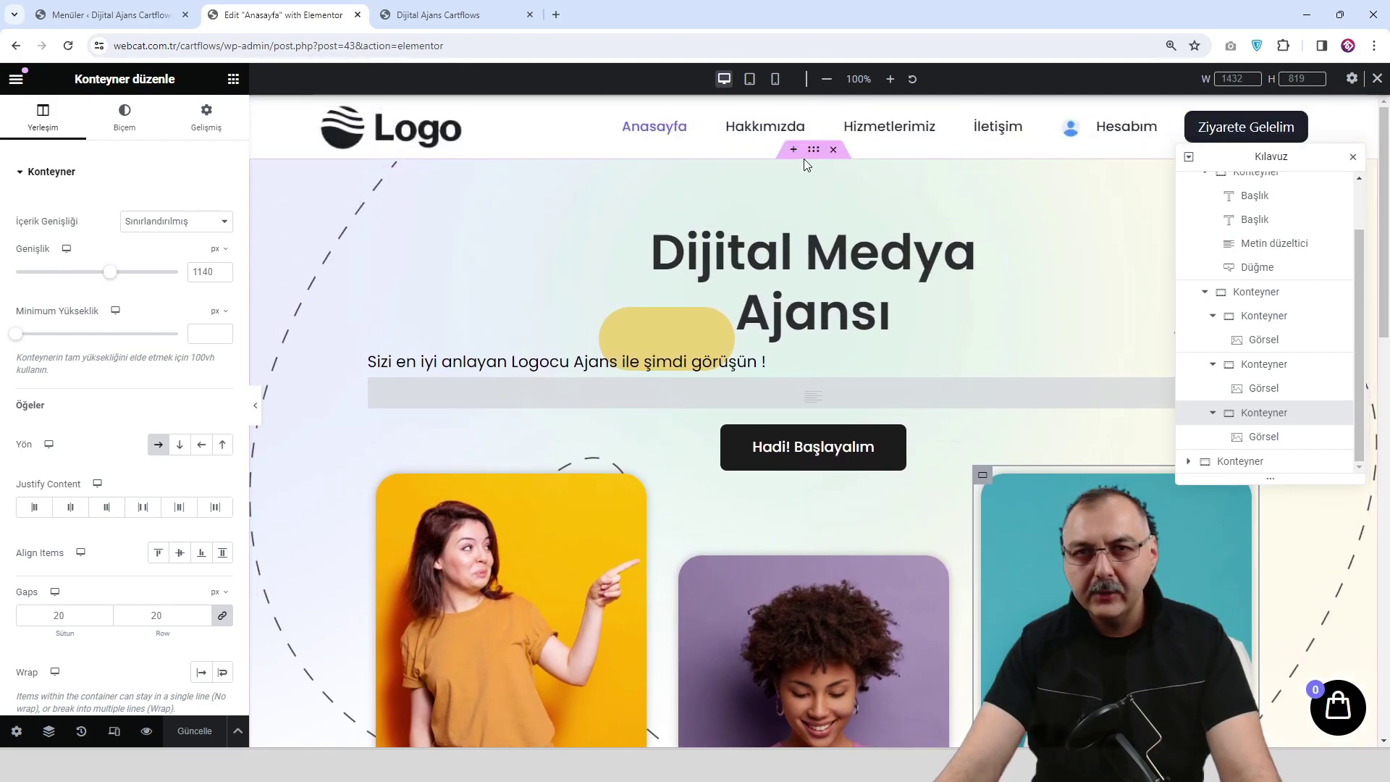
pyautogui.click(813, 148)
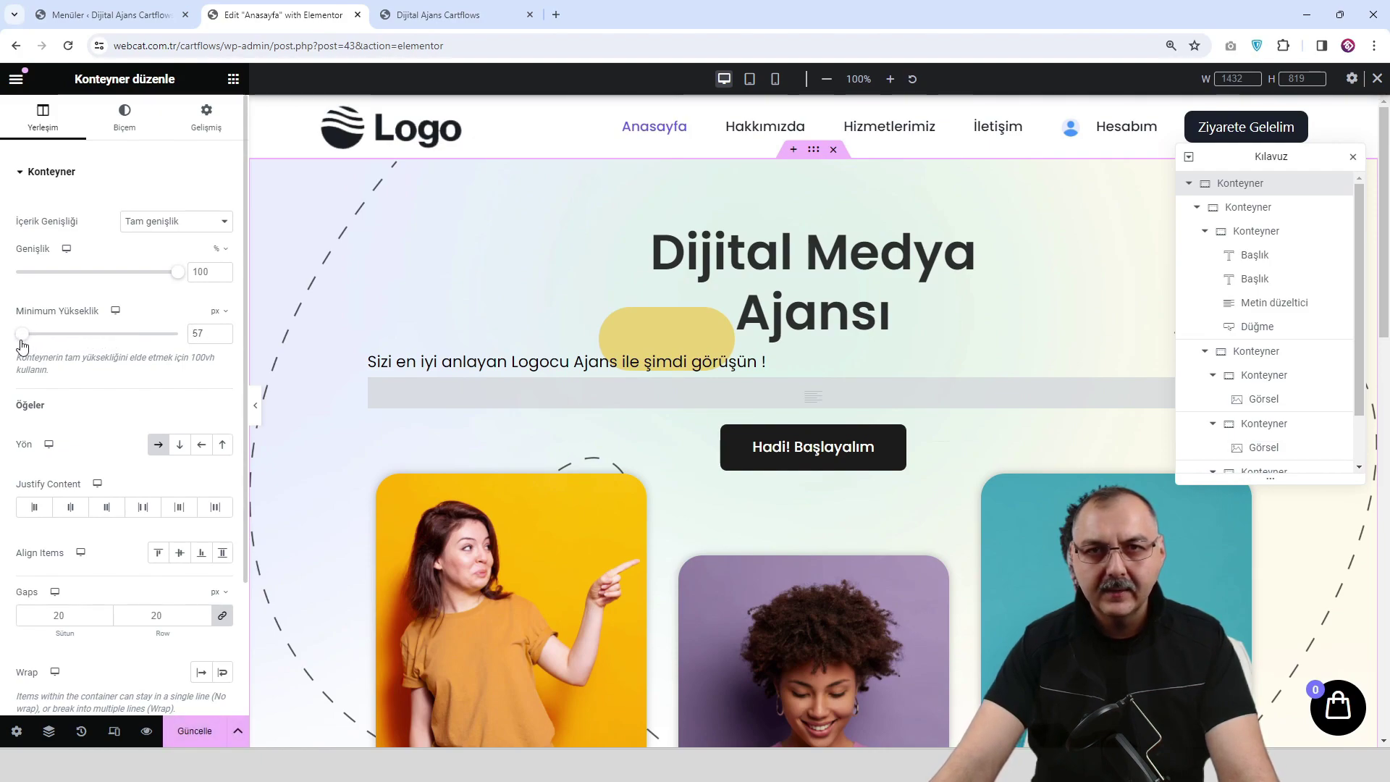
pyautogui.scroll(-4, 913, 480)
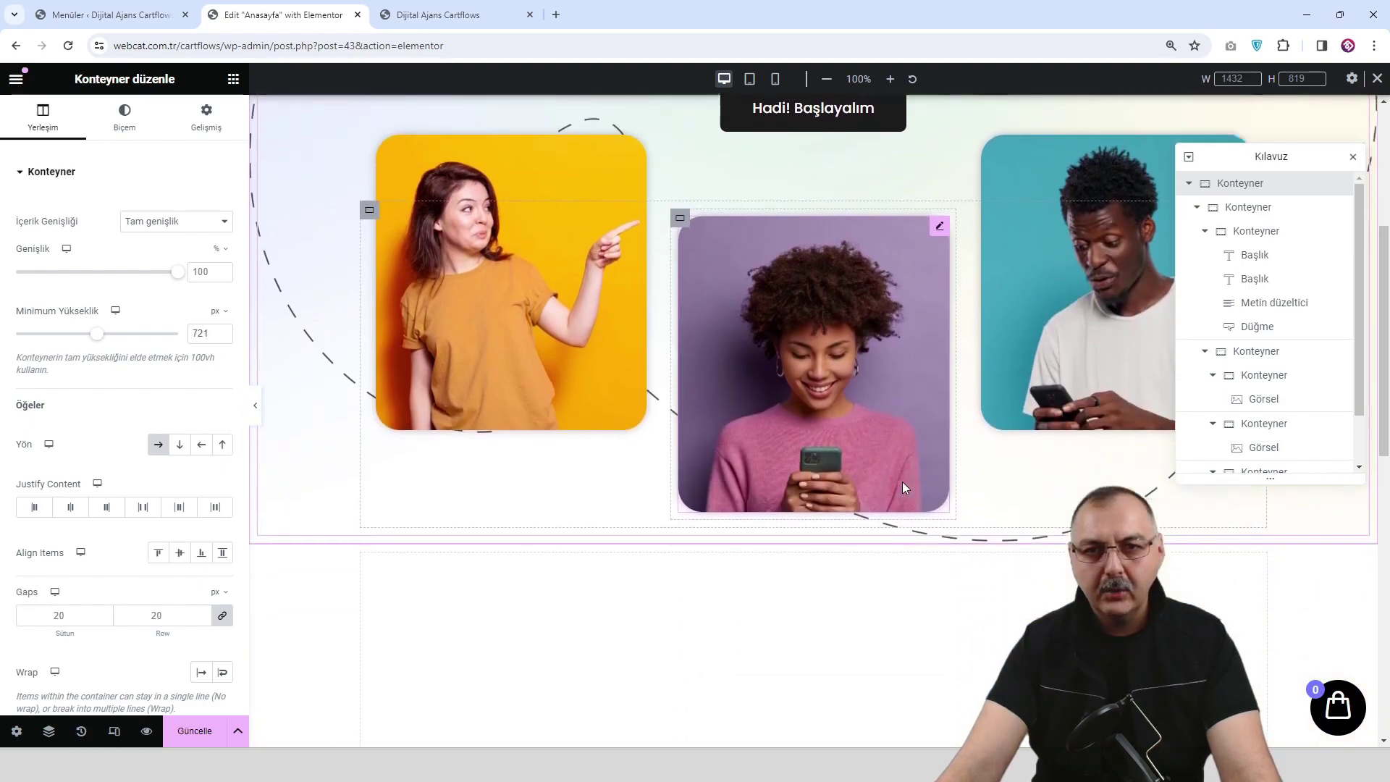
pyautogui.moveTo(101, 340); pyautogui.dragTo(101, 340)
pyautogui.scroll(4, 853, 389)
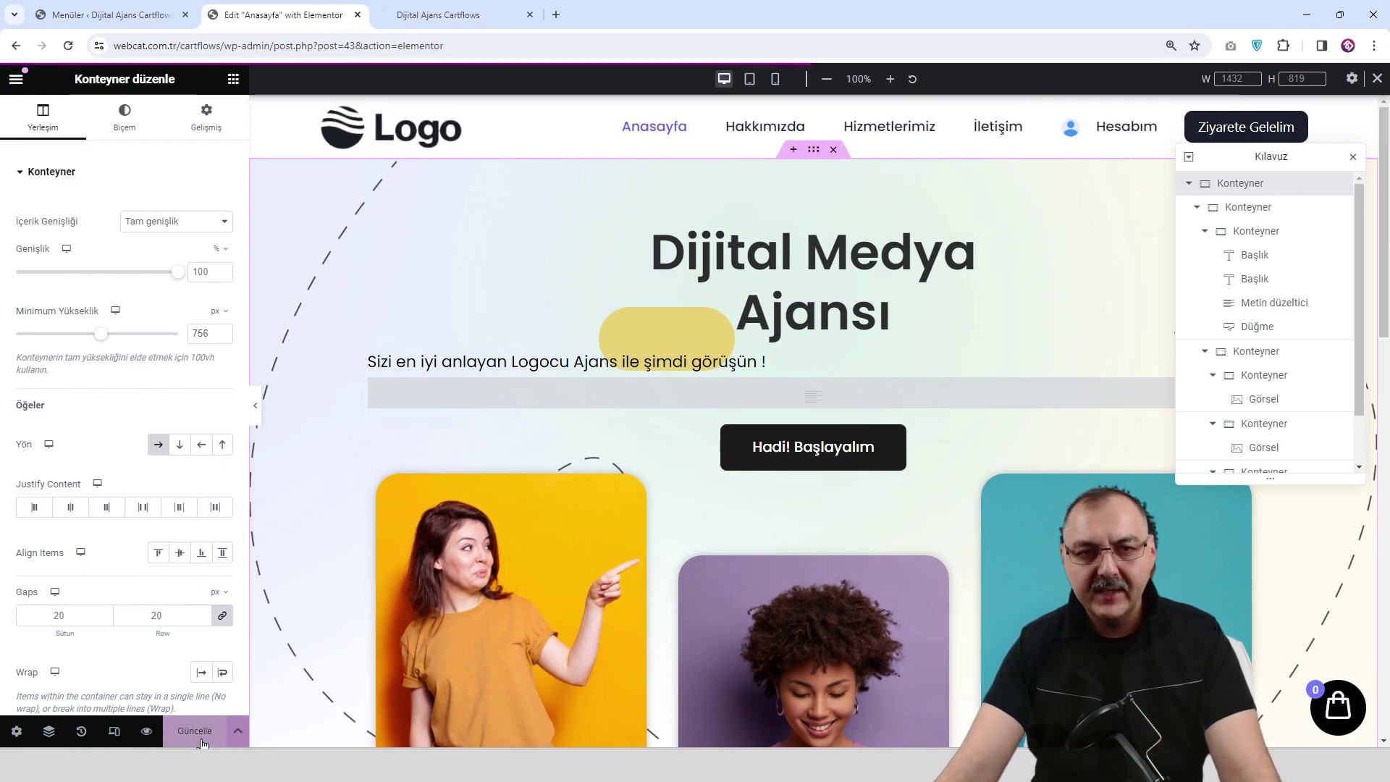
pyautogui.click(149, 732)
pyautogui.scroll(-7, 576, 366)
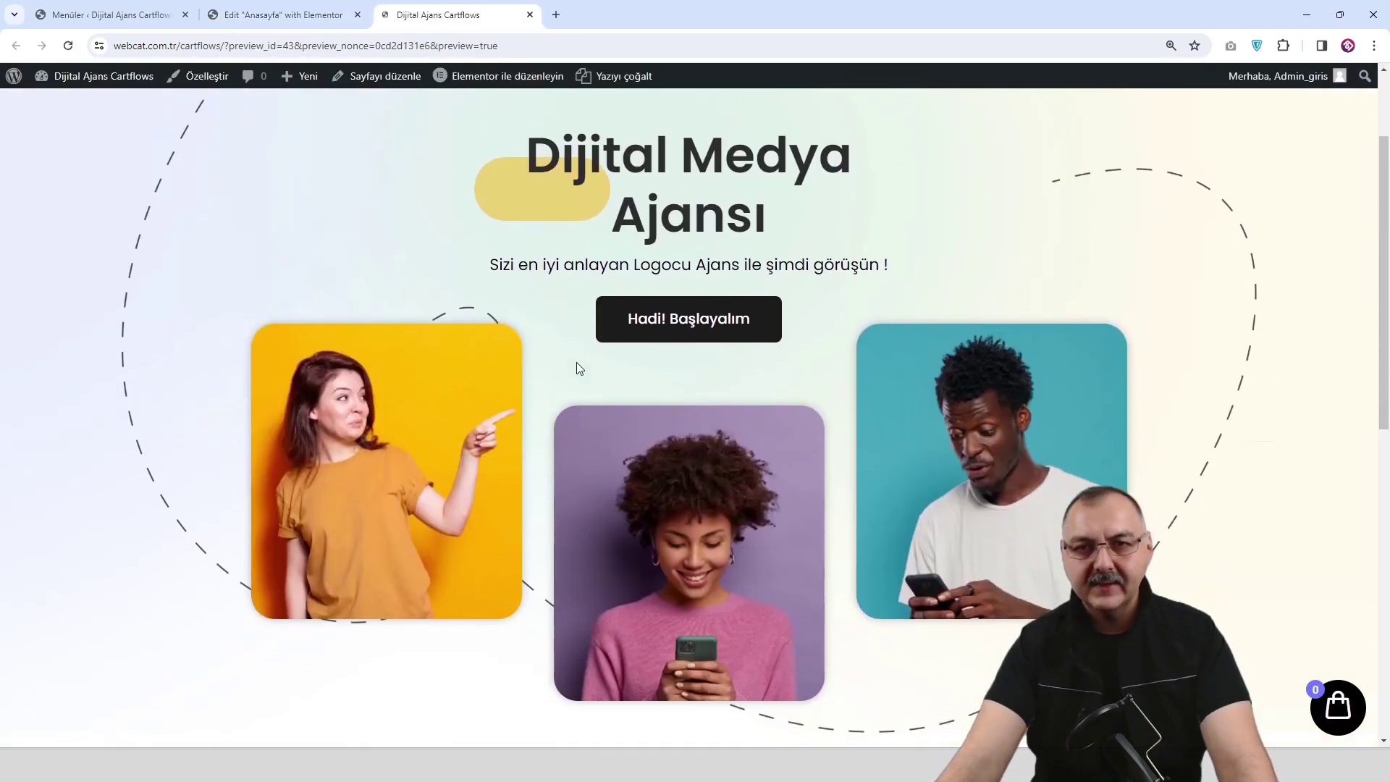
pyautogui.scroll(7, 579, 373)
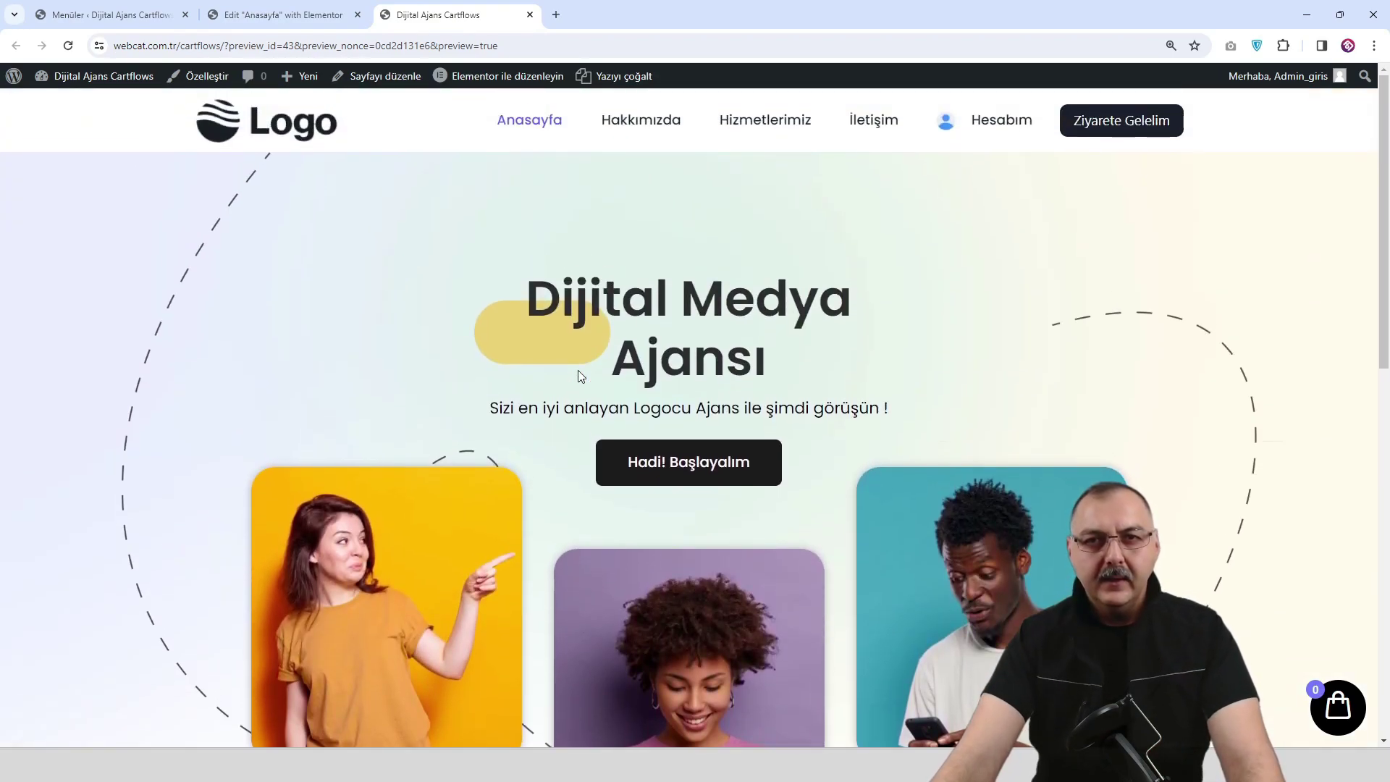
# Switch the canvas to tablet width and hide the editor panel to view the layout.
pyautogui.click(293, 19)
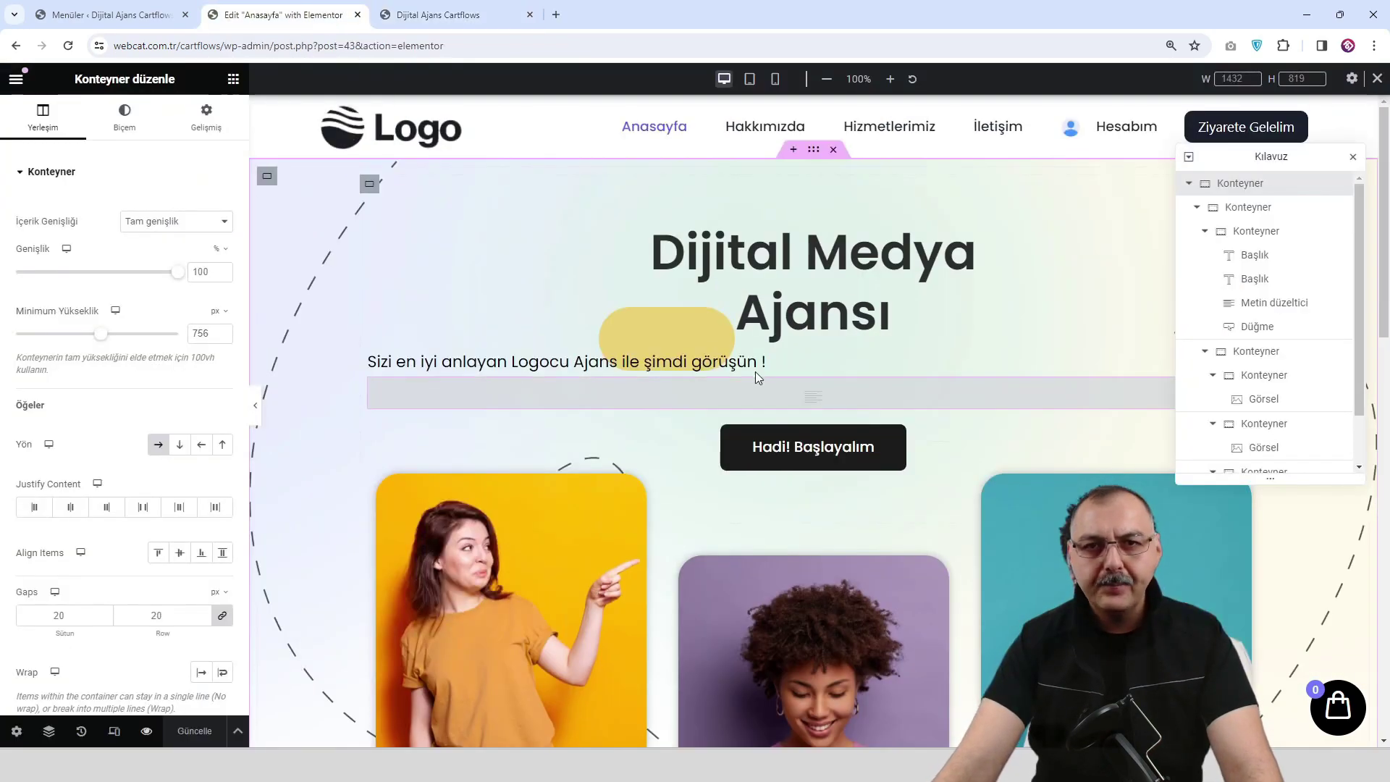
pyautogui.scroll(-3, 756, 376)
pyautogui.scroll(2, 754, 371)
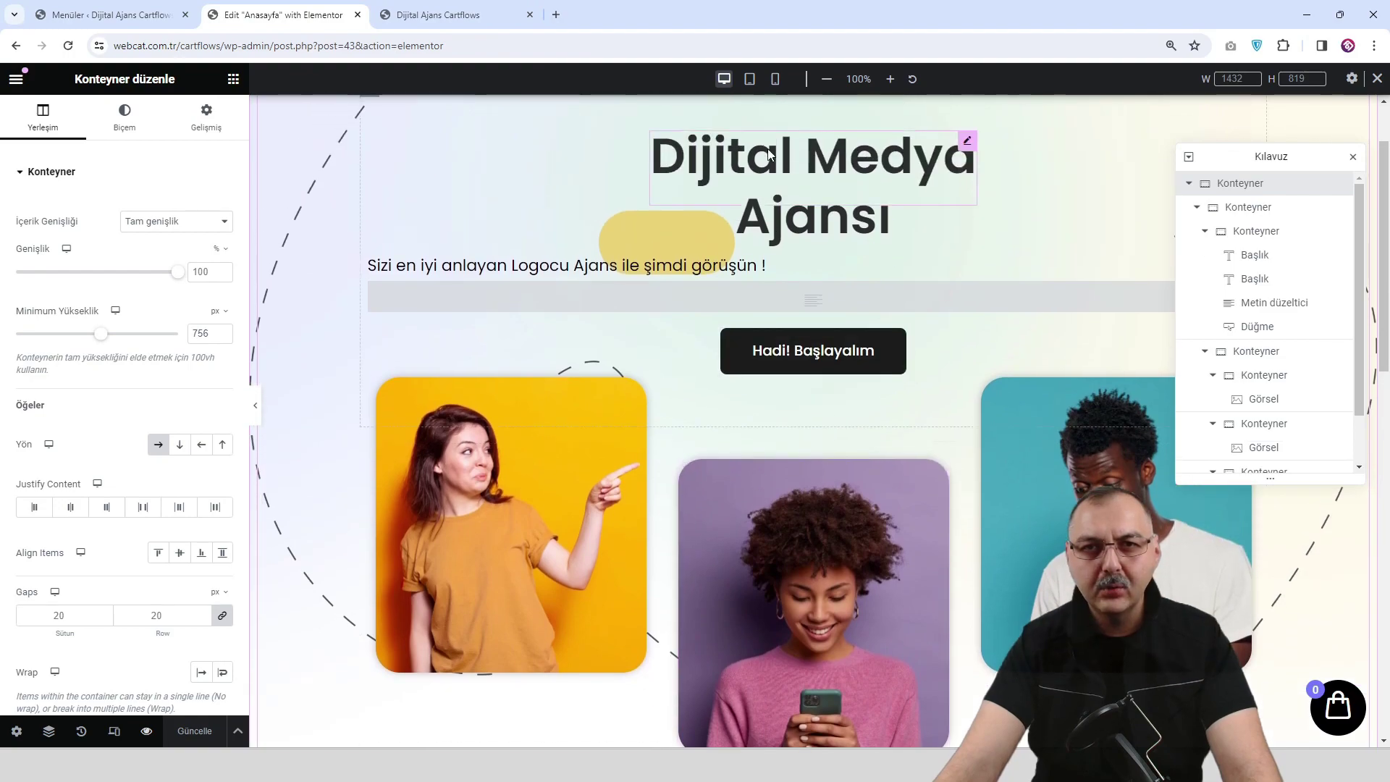
pyautogui.click(749, 78)
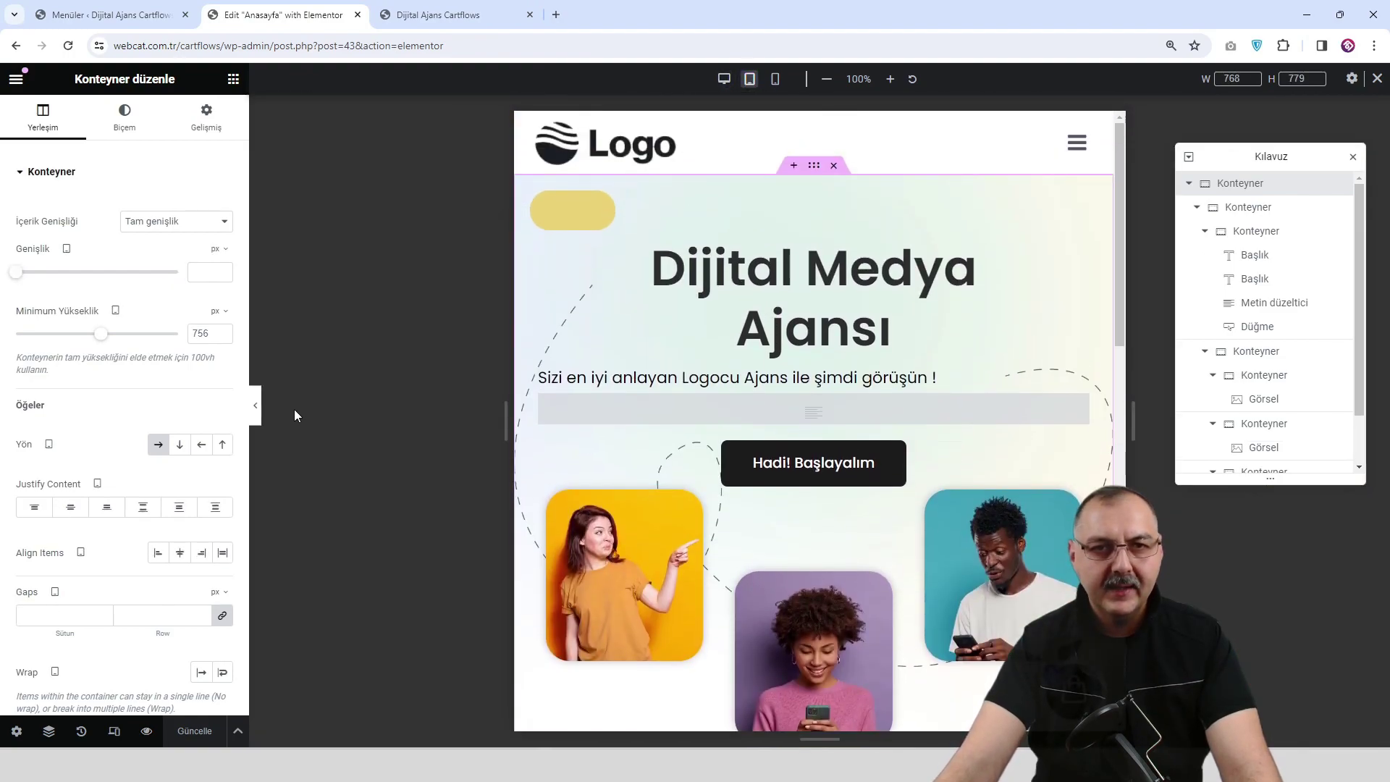
pyautogui.click(259, 416)
pyautogui.scroll(-2, 560, 501)
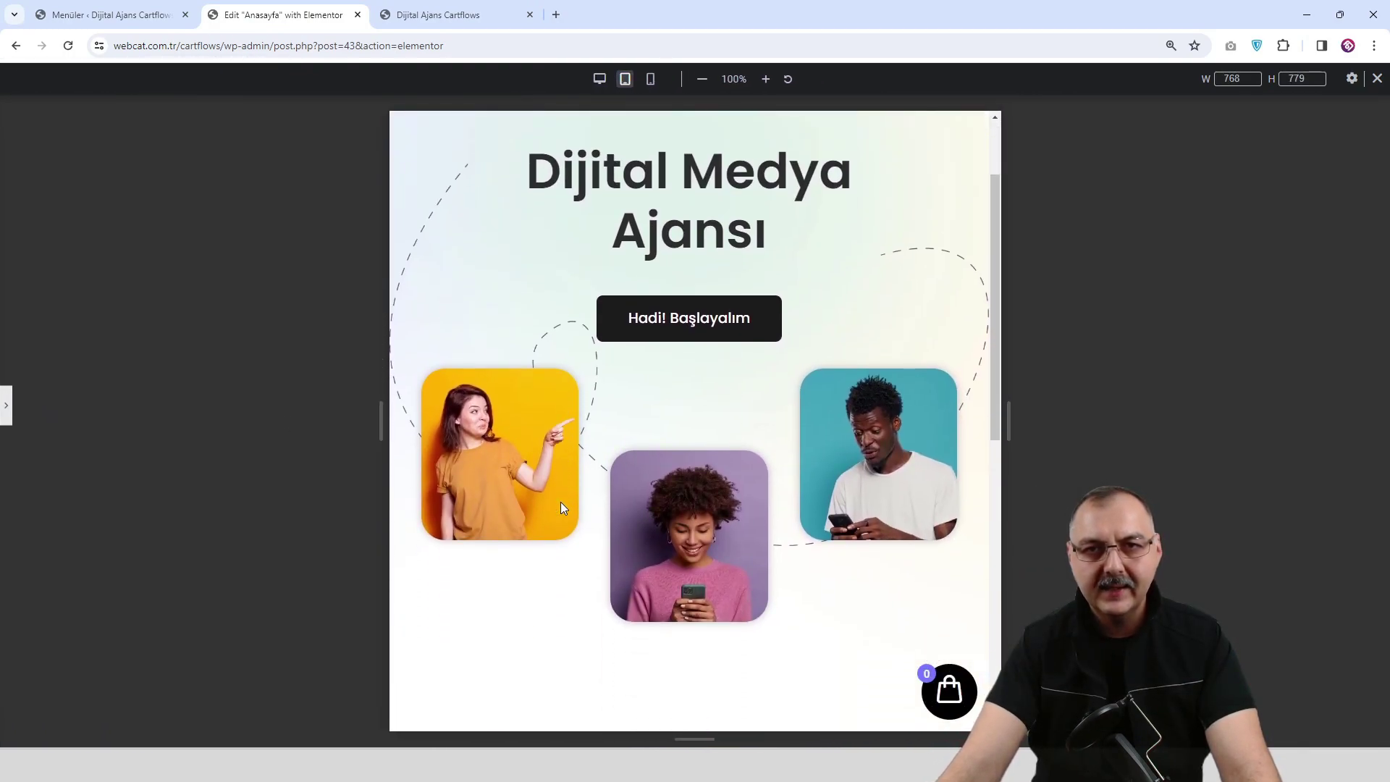
pyautogui.scroll(3, 562, 507)
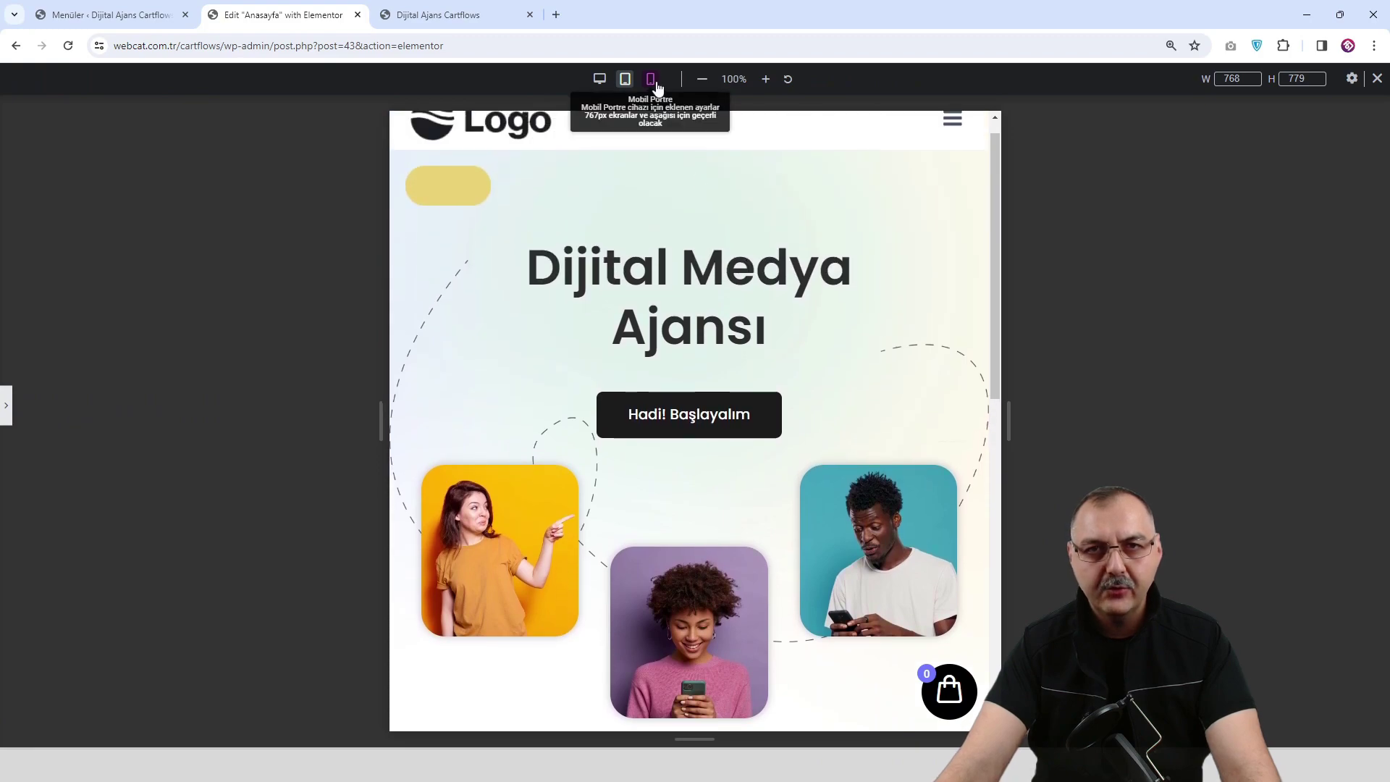
# Switch to 360 px mobile width and scroll through the stacked photo cards.
pyautogui.click(652, 79)
pyautogui.scroll(-6, 677, 347)
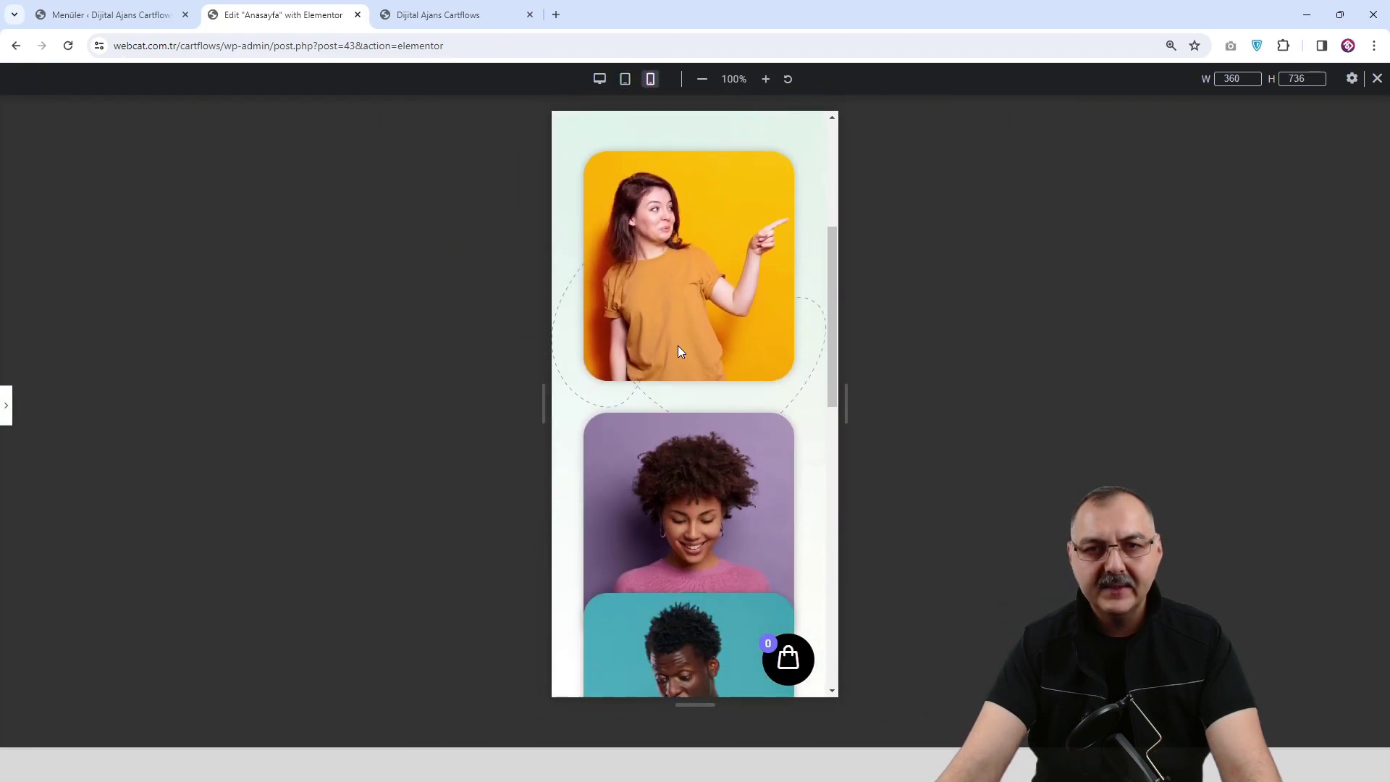
pyautogui.scroll(3, 666, 358)
pyautogui.scroll(-2, 666, 359)
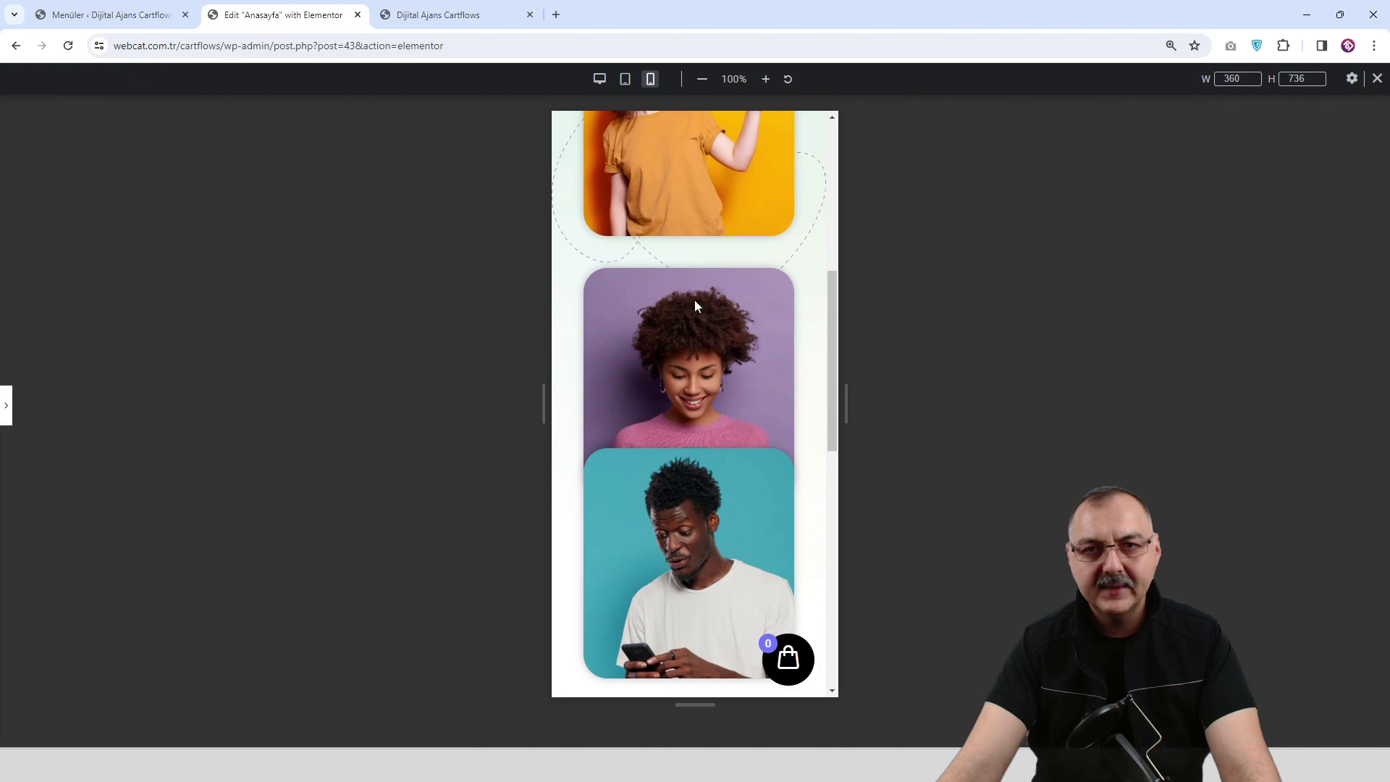
pyautogui.scroll(8, 656, 401)
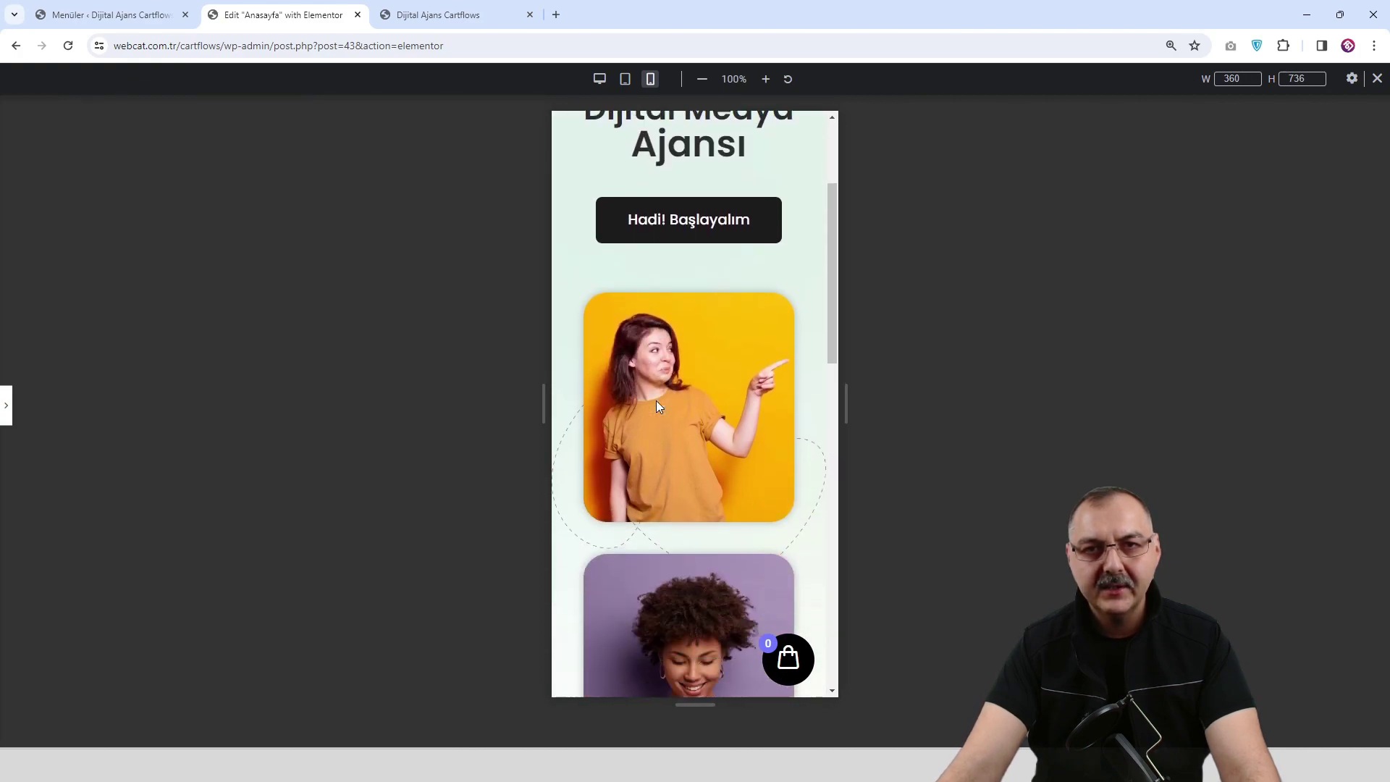
# Show the editor panel and inspect the purple photo container's advanced spacing settings.
pyautogui.click(6, 424)
pyautogui.scroll(-5, 722, 471)
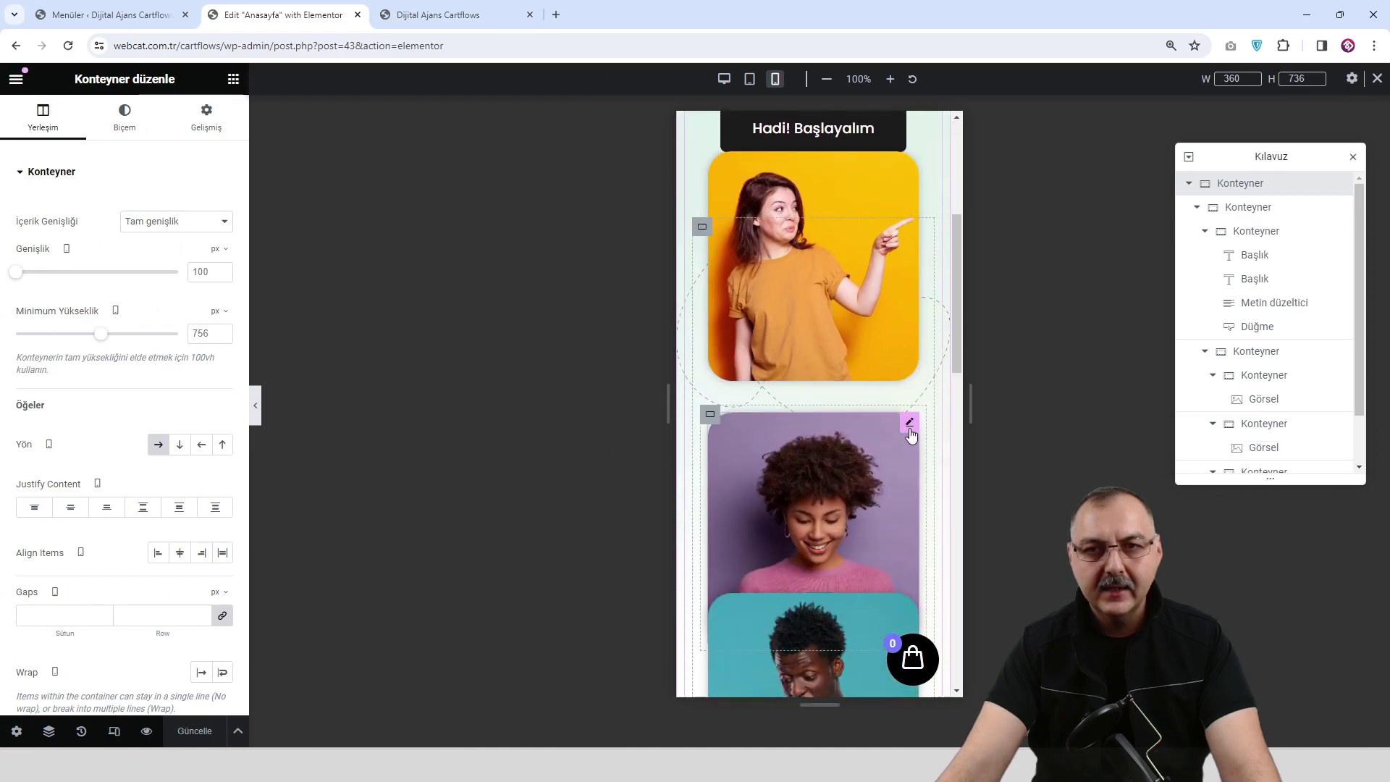
pyautogui.click(711, 417)
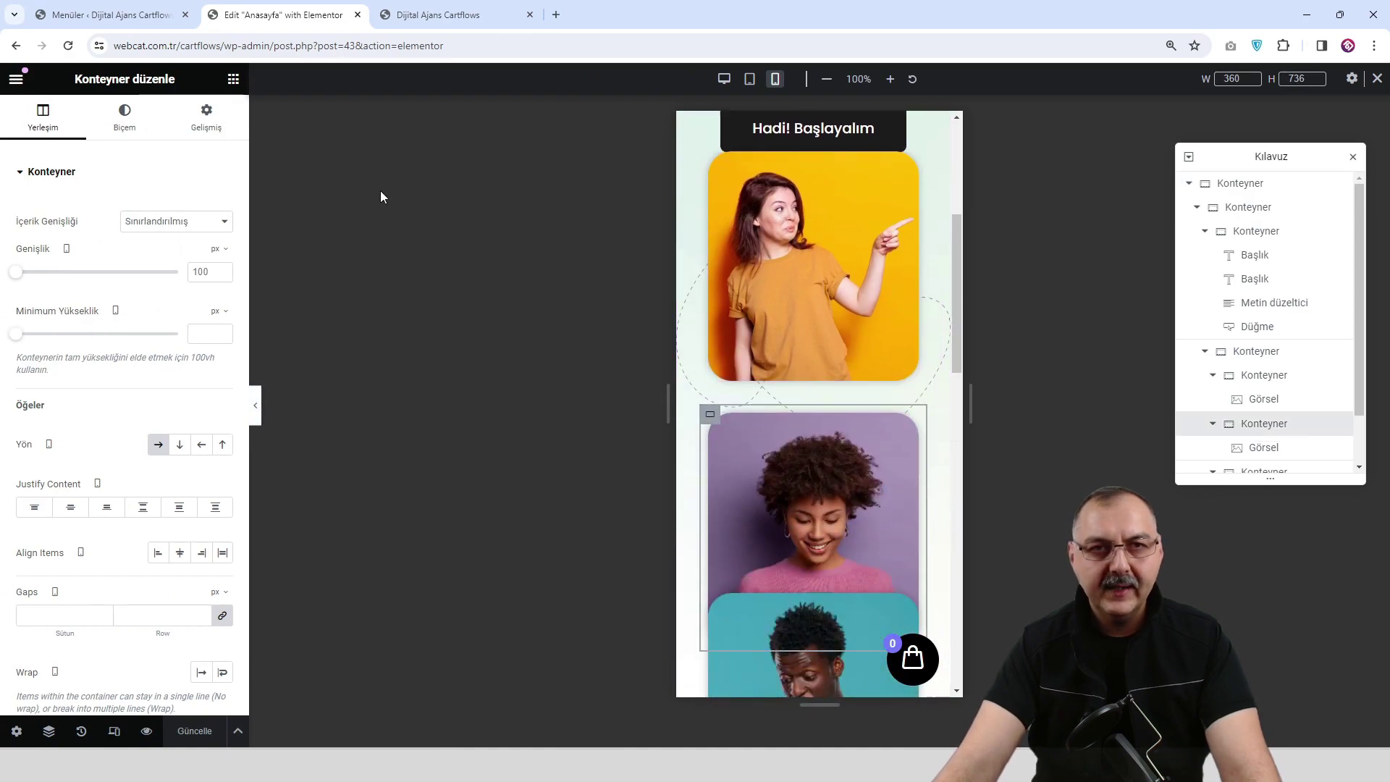
pyautogui.click(217, 112)
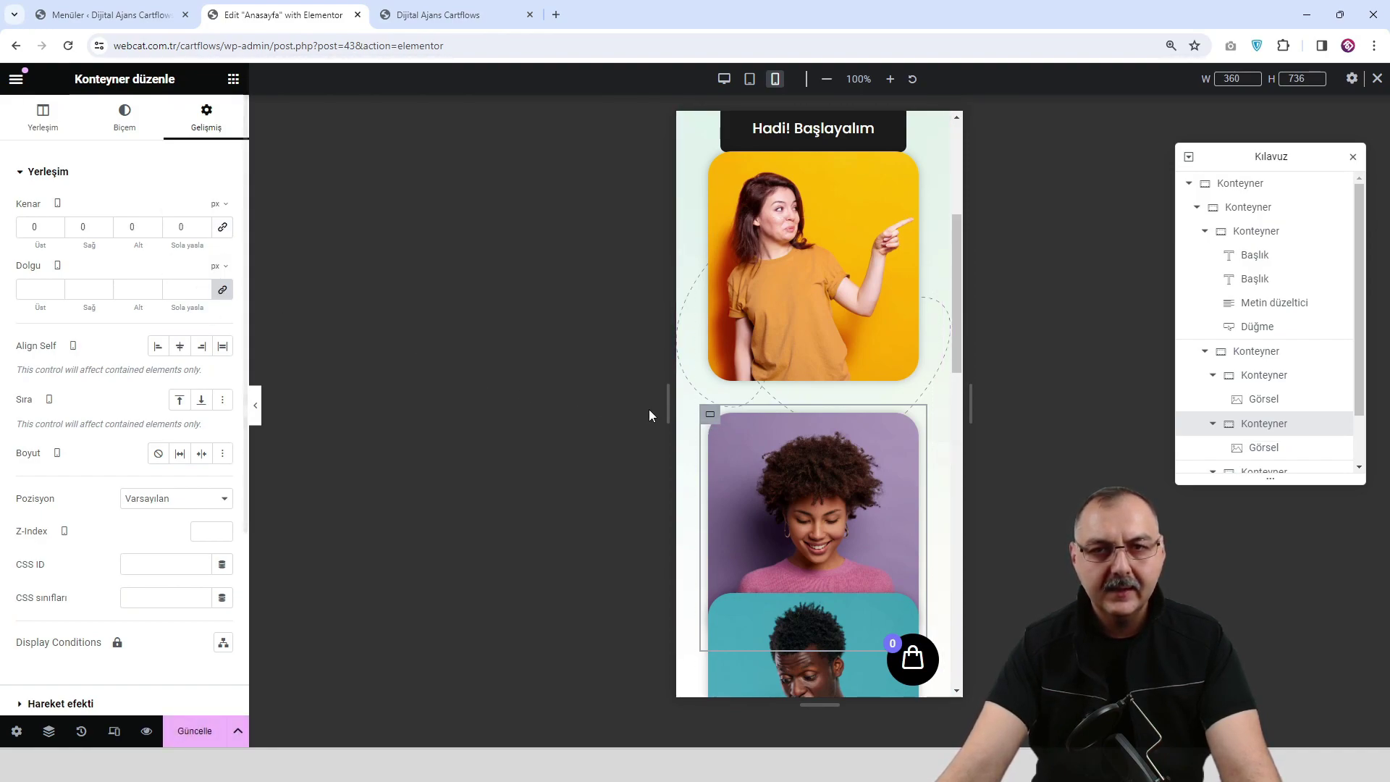
pyautogui.click(907, 429)
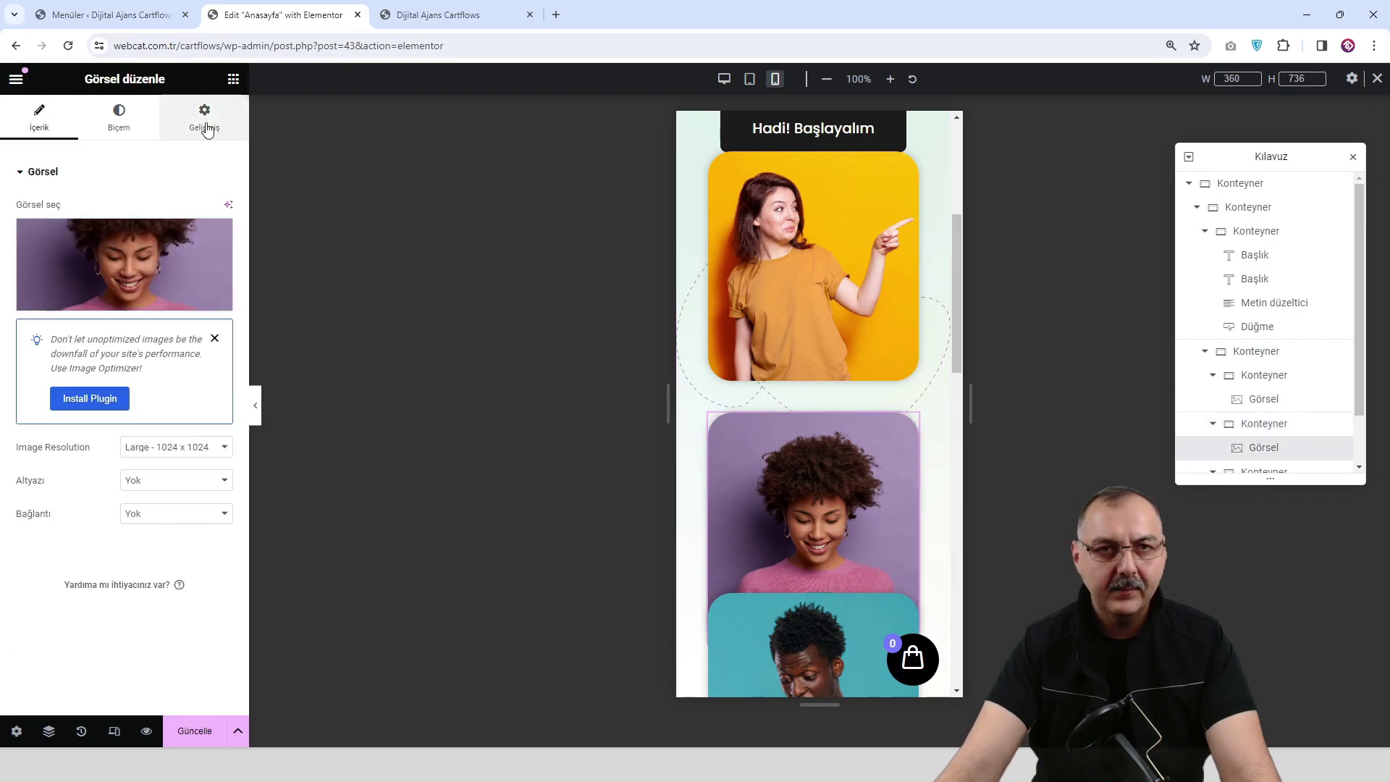
pyautogui.scroll(-2, 782, 463)
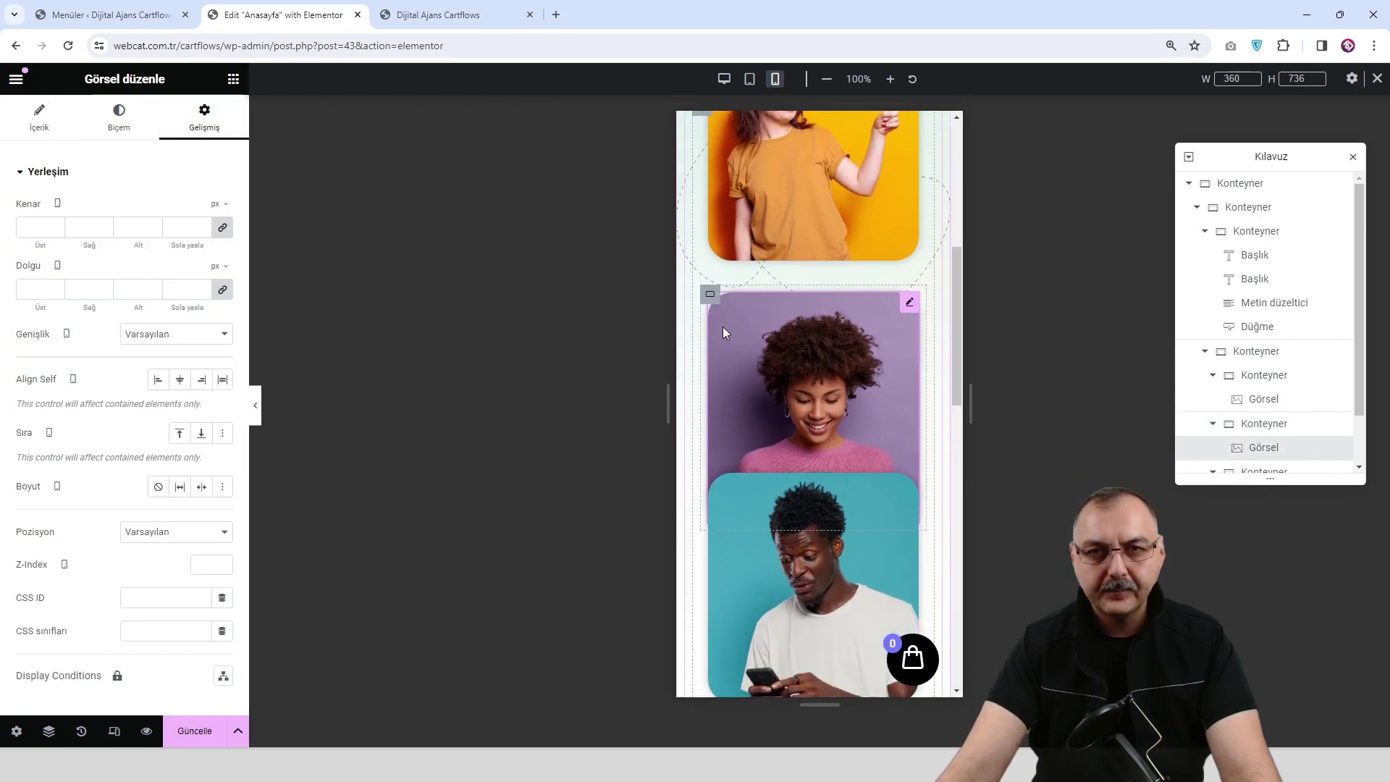
# Reset the mobile top margin of the teal and yellow photo containers from -103 to 0.
pyautogui.click(710, 475)
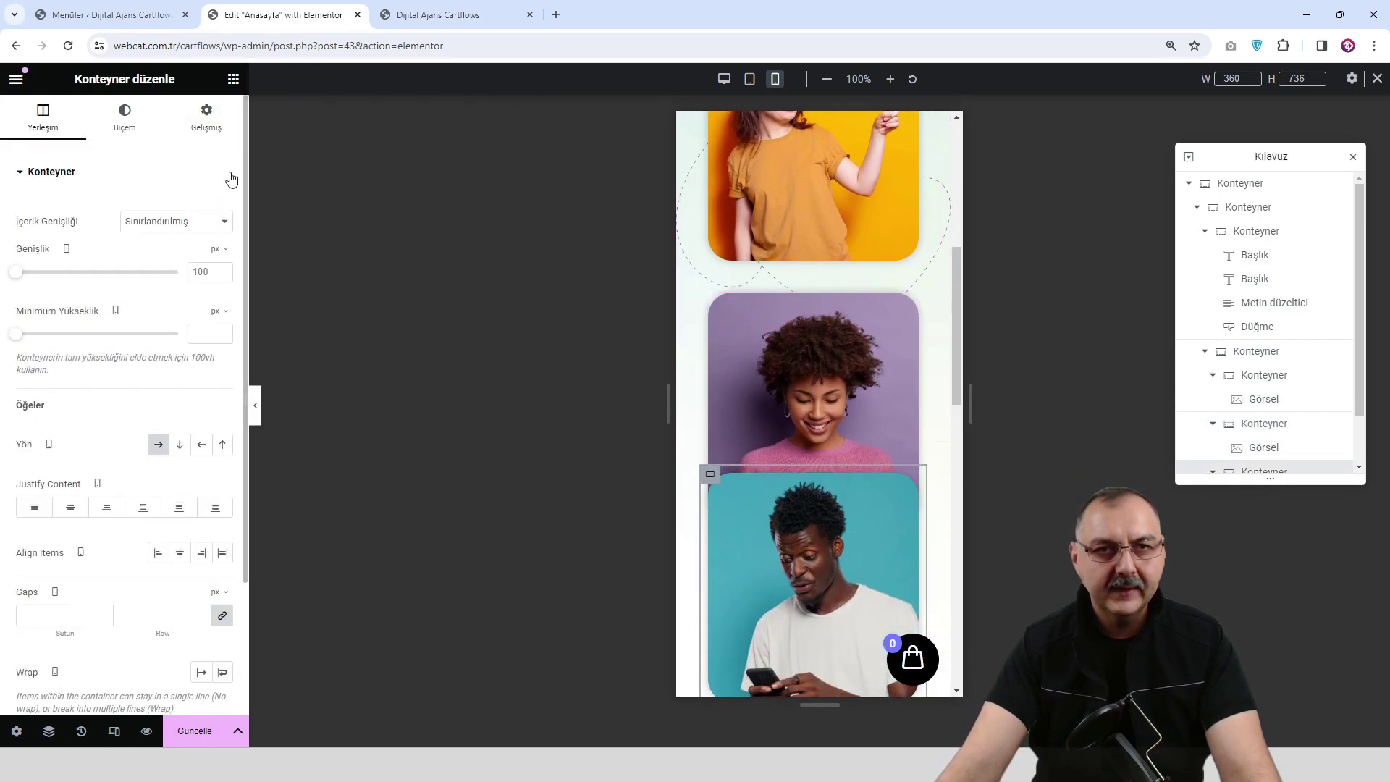
pyautogui.click(210, 119)
pyautogui.click(223, 228)
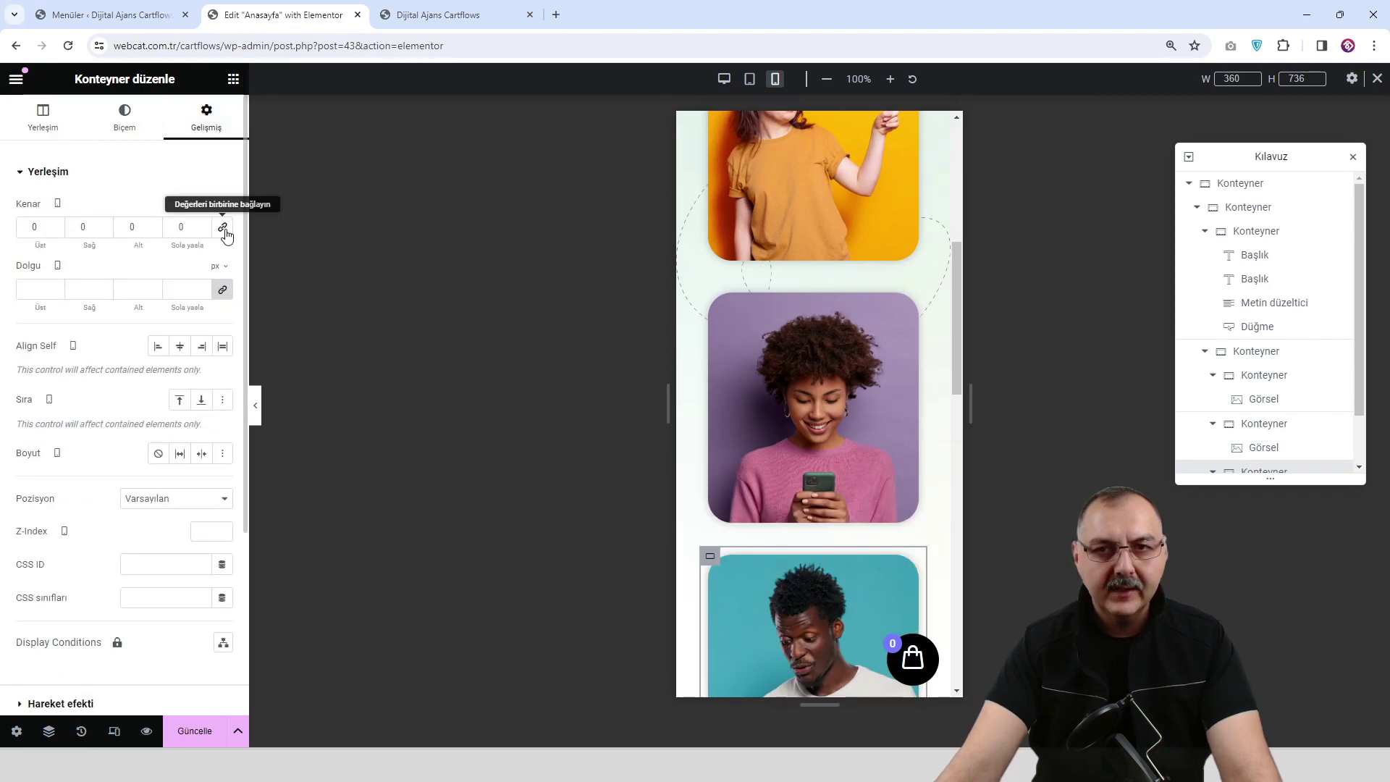
pyautogui.scroll(-1, 718, 418)
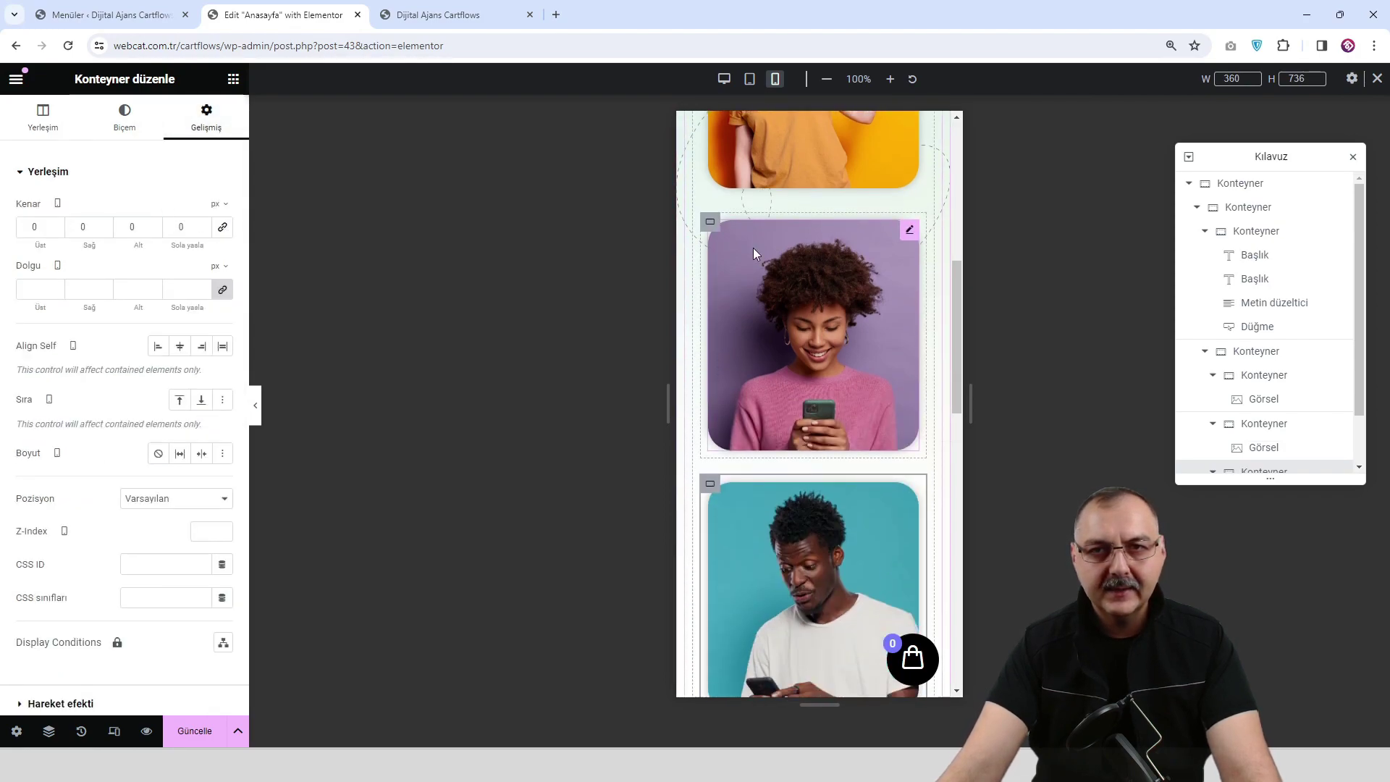
pyautogui.click(713, 225)
pyautogui.scroll(5, 796, 301)
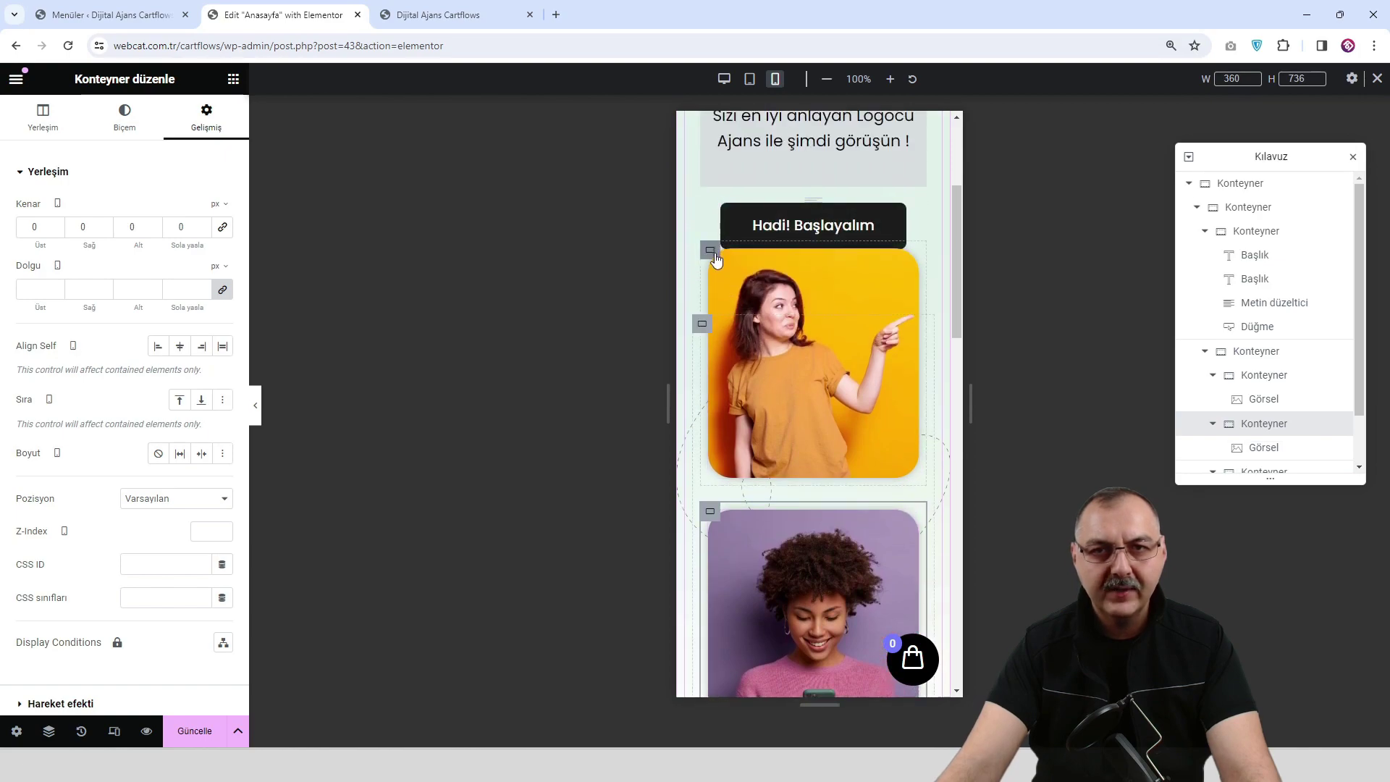
pyautogui.click(710, 251)
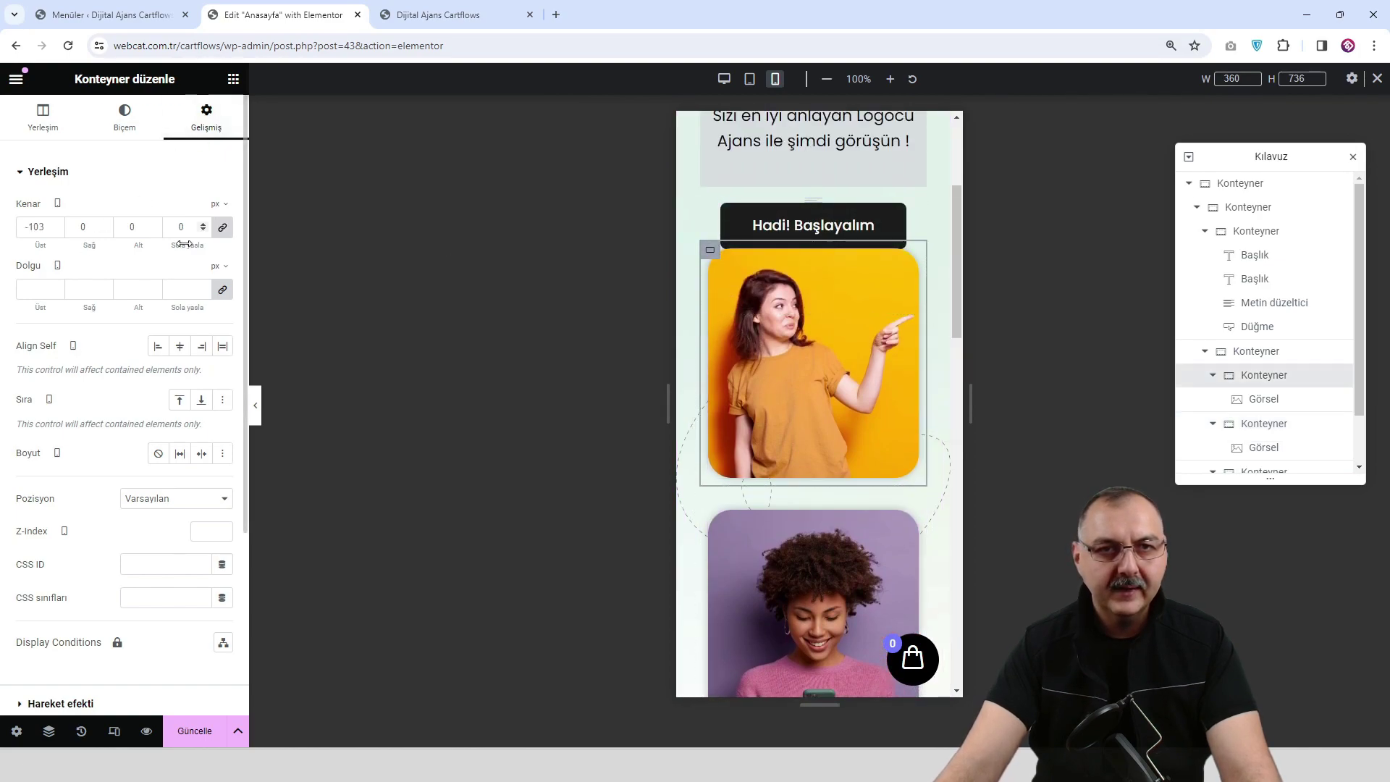
pyautogui.click(225, 228)
pyautogui.scroll(-9, 814, 423)
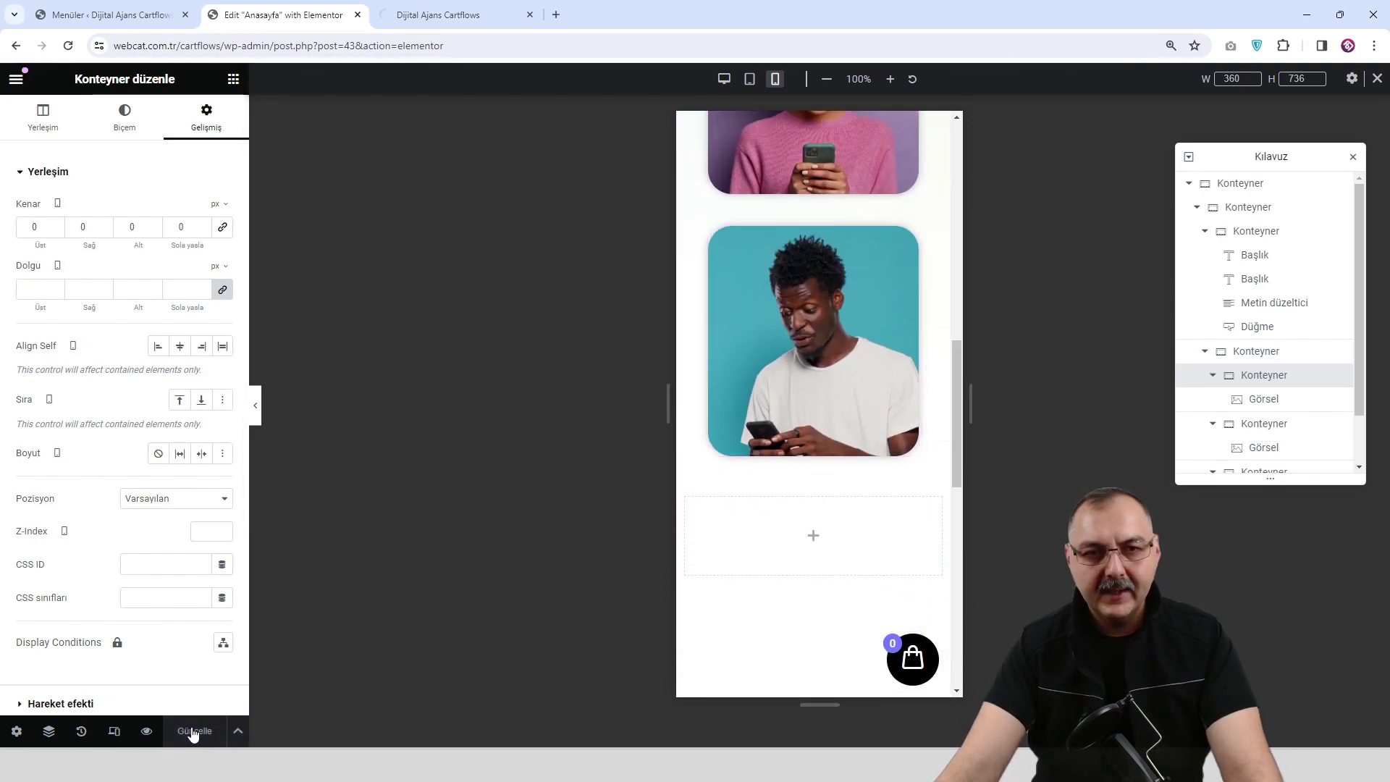
# Check the corrected photo stacking in the live page preview.
pyautogui.click(146, 731)
pyautogui.scroll(-3, 505, 398)
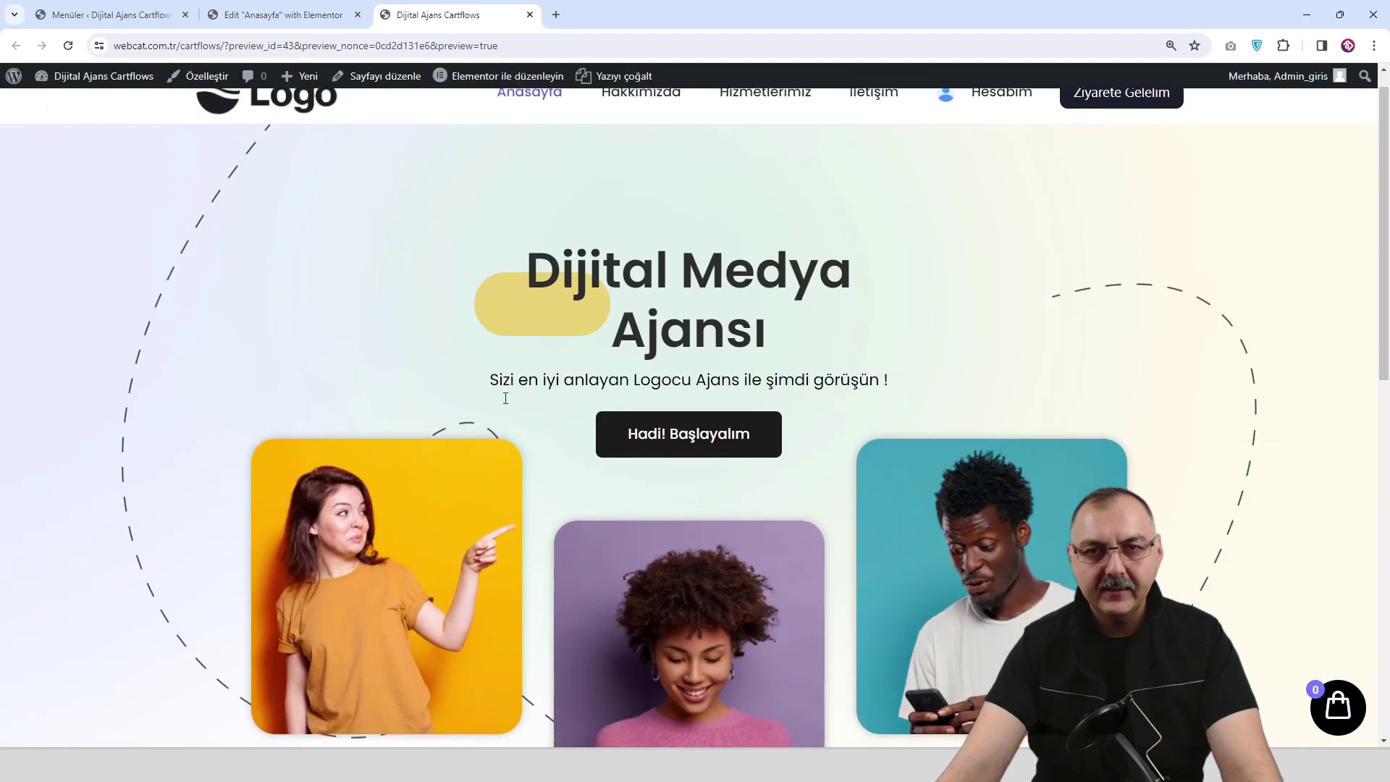
pyautogui.scroll(3, 505, 398)
pyautogui.click(270, 13)
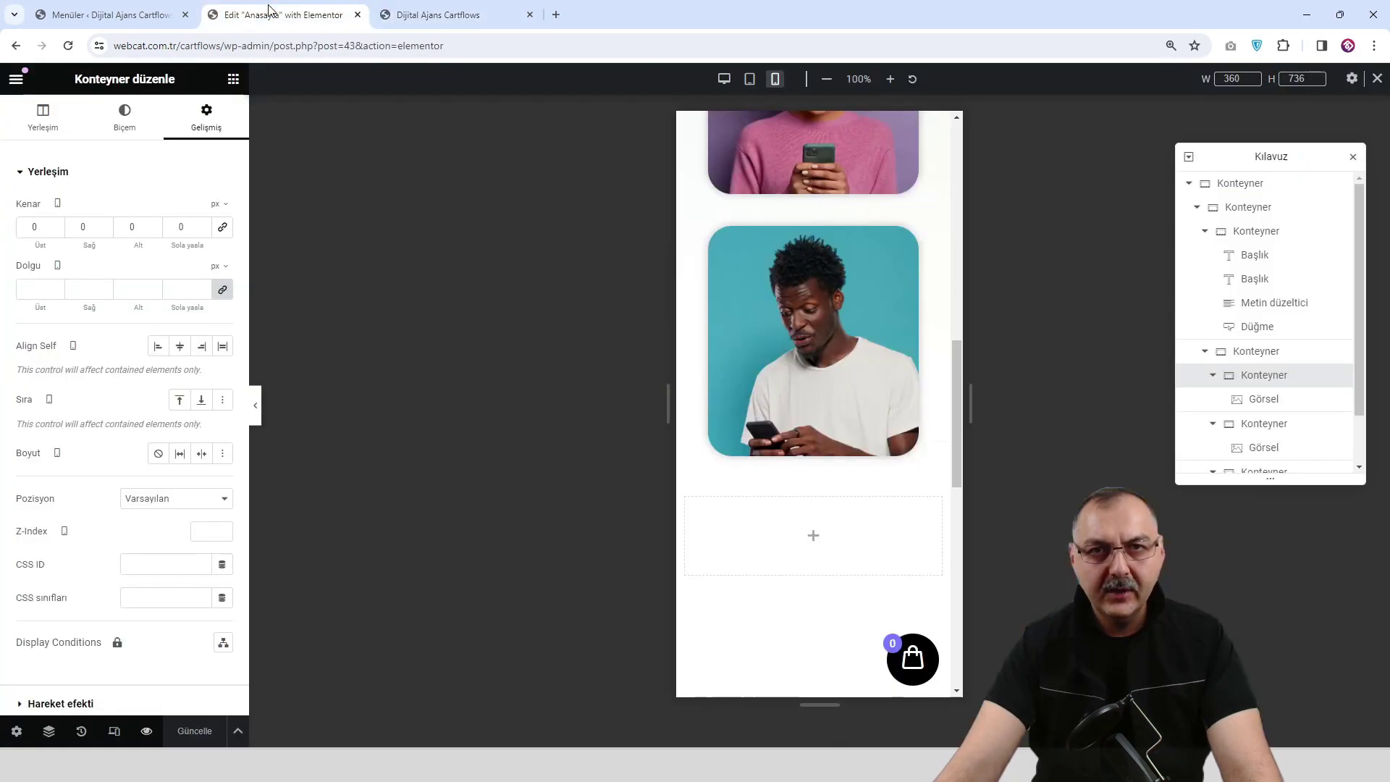
# View the layout at tablet and then mobile width with the editor panel hidden.
pyautogui.click(749, 79)
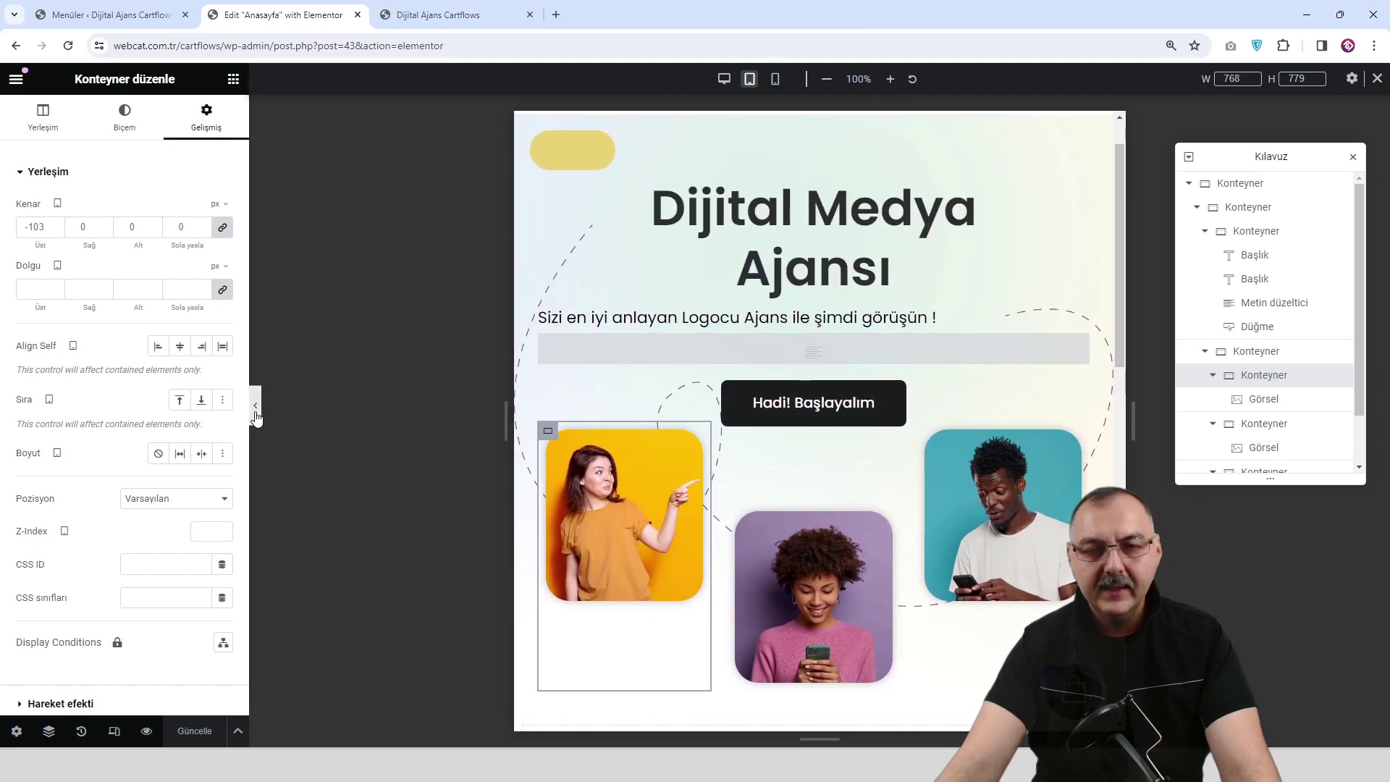
pyautogui.click(254, 412)
pyautogui.click(6, 410)
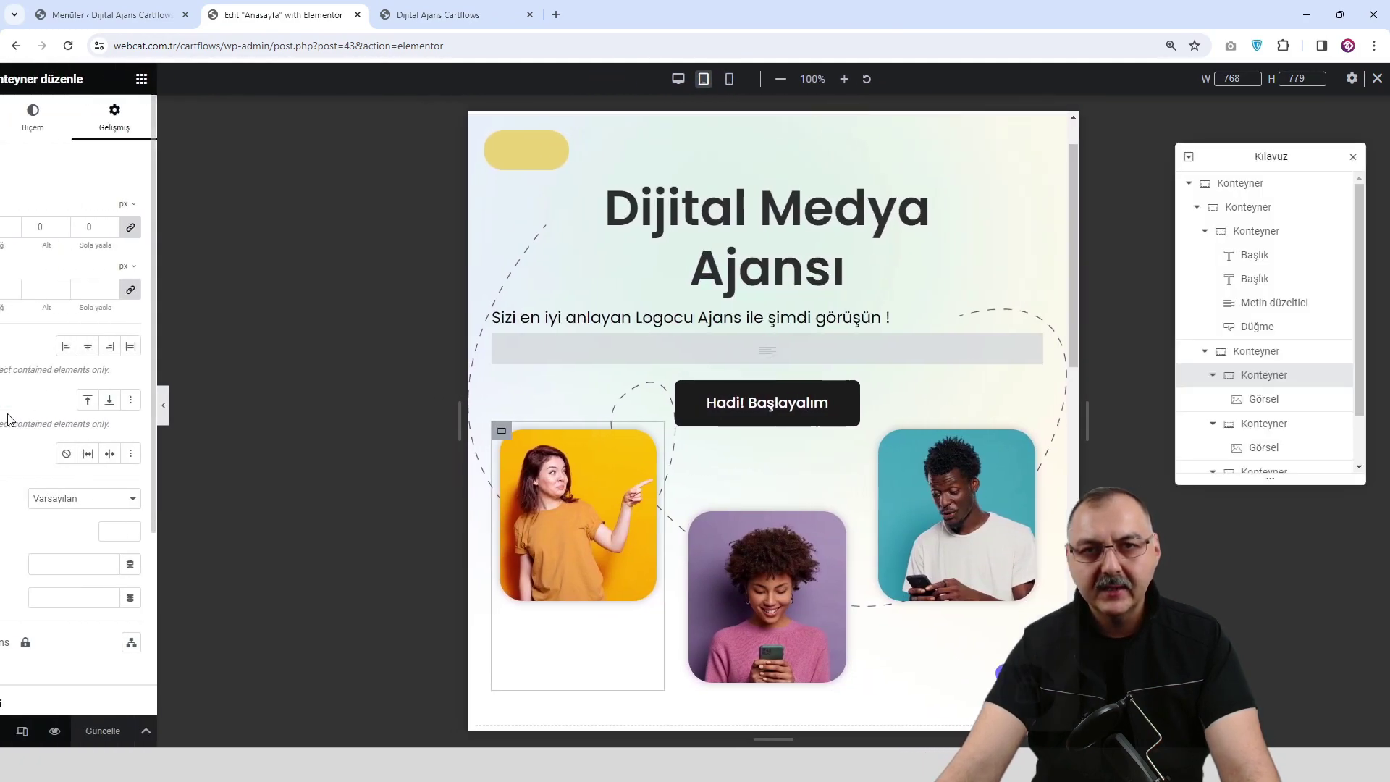
pyautogui.click(777, 79)
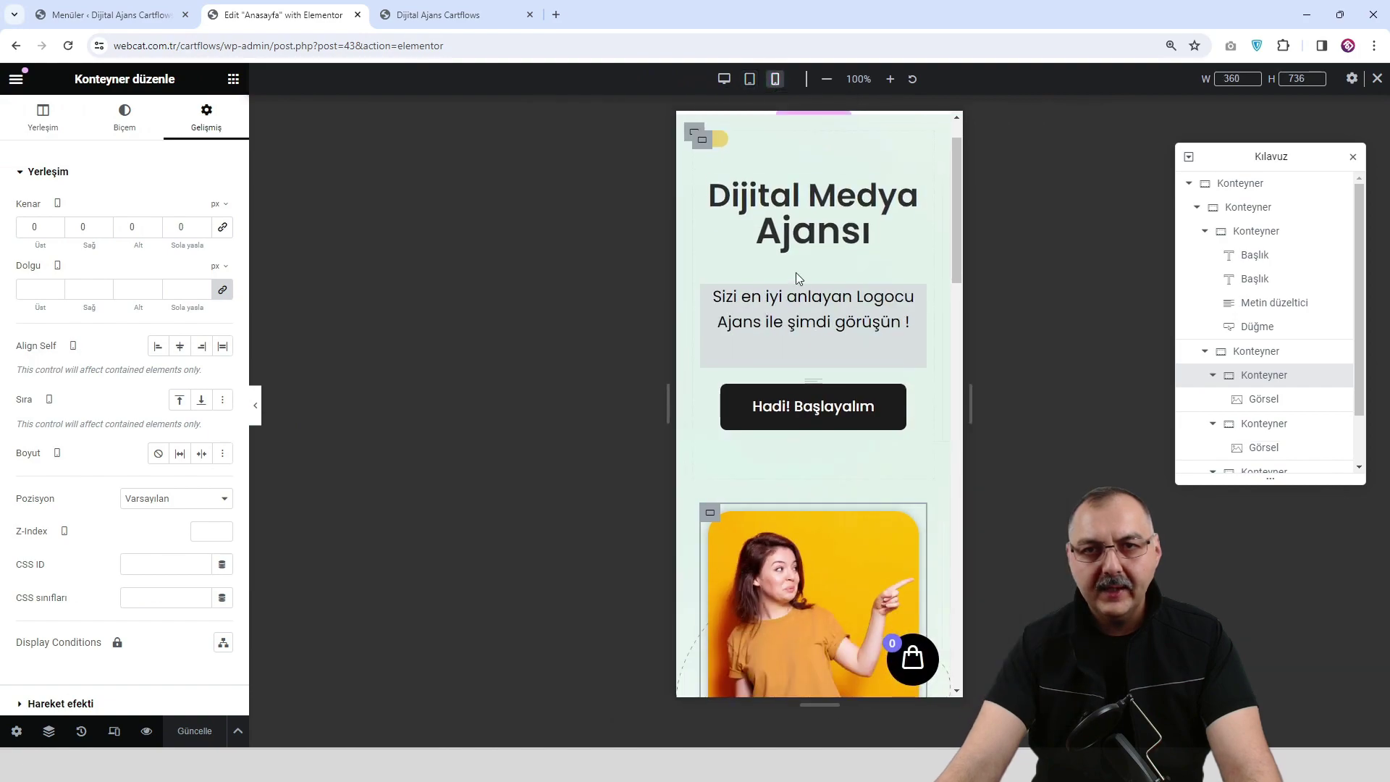
pyautogui.click(256, 406)
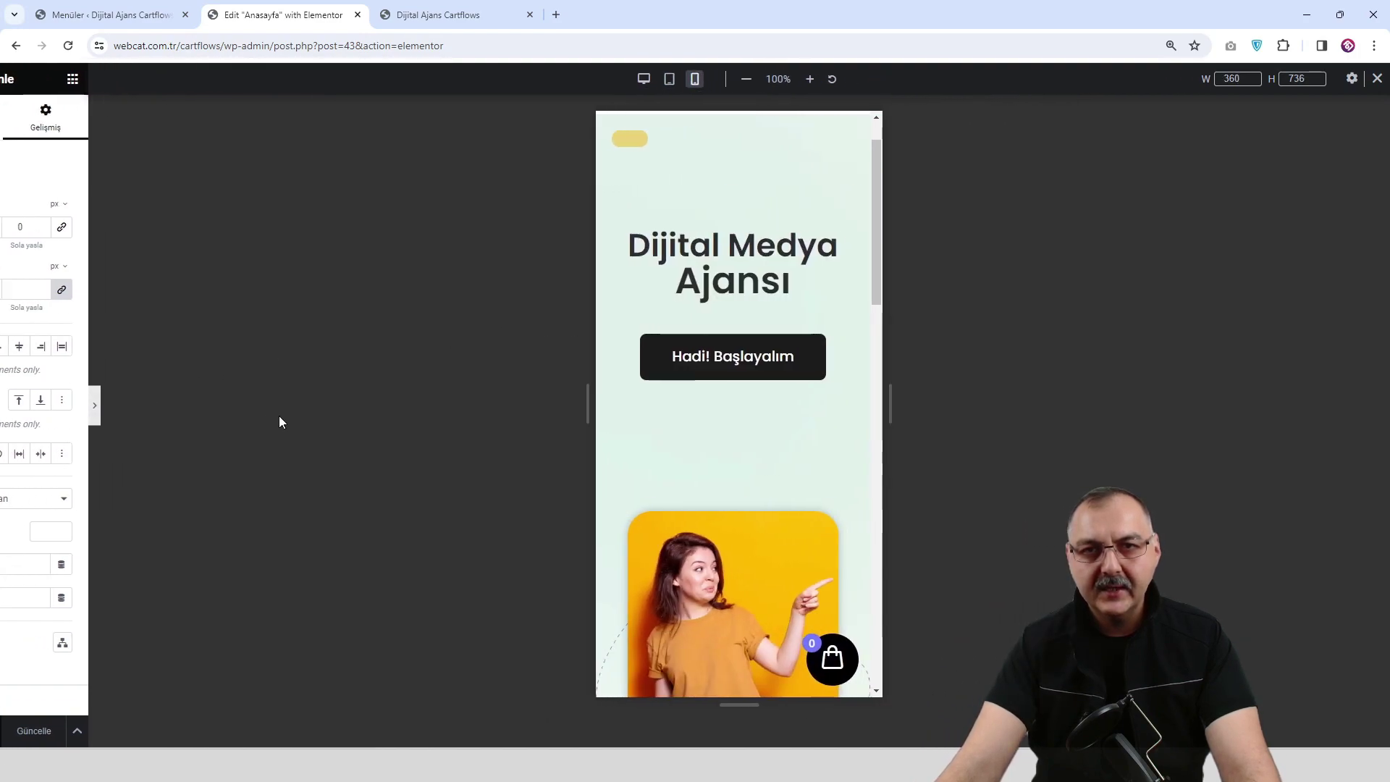
pyautogui.click(10, 414)
# Scroll the mobile layout, then return the canvas to desktop width.
pyautogui.scroll(-2, 774, 337)
pyautogui.scroll(1, 790, 323)
pyautogui.scroll(-7, 823, 324)
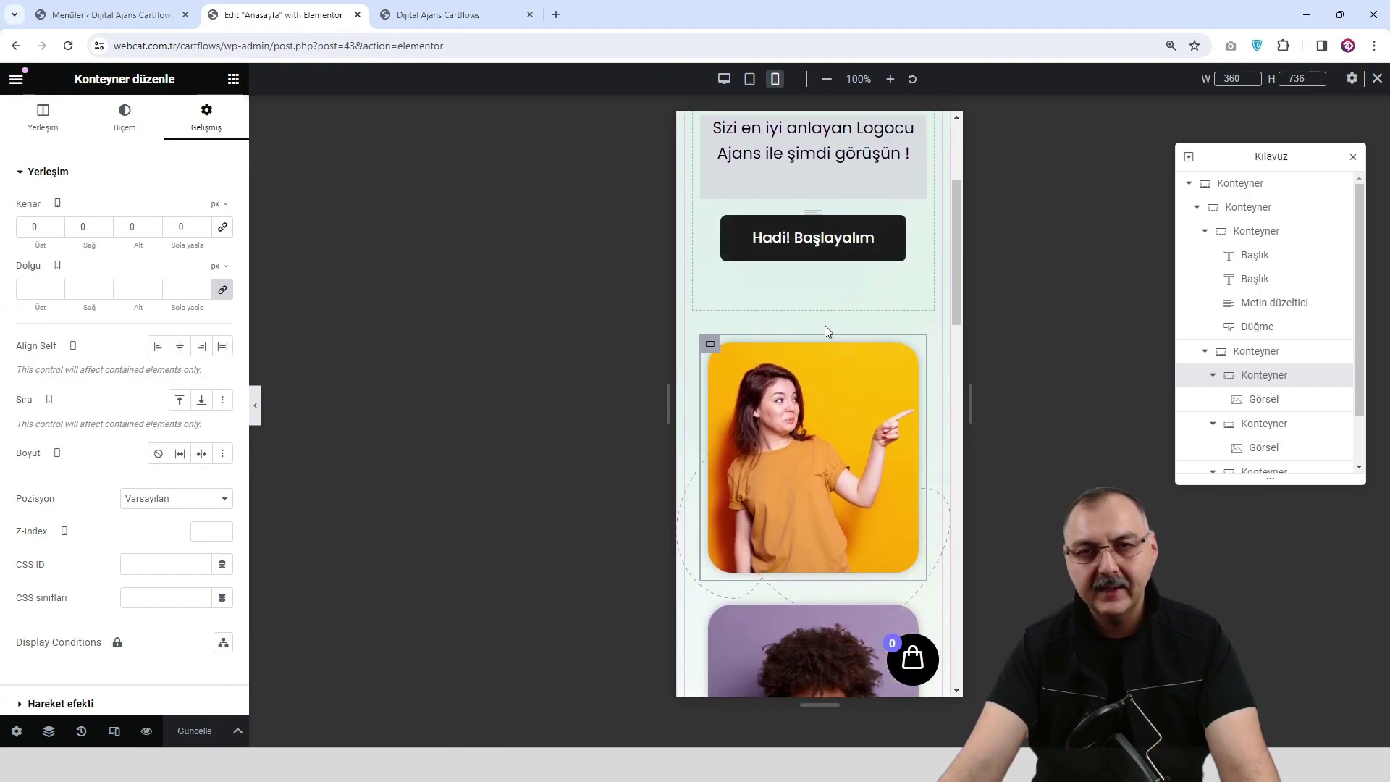
pyautogui.scroll(-5, 811, 335)
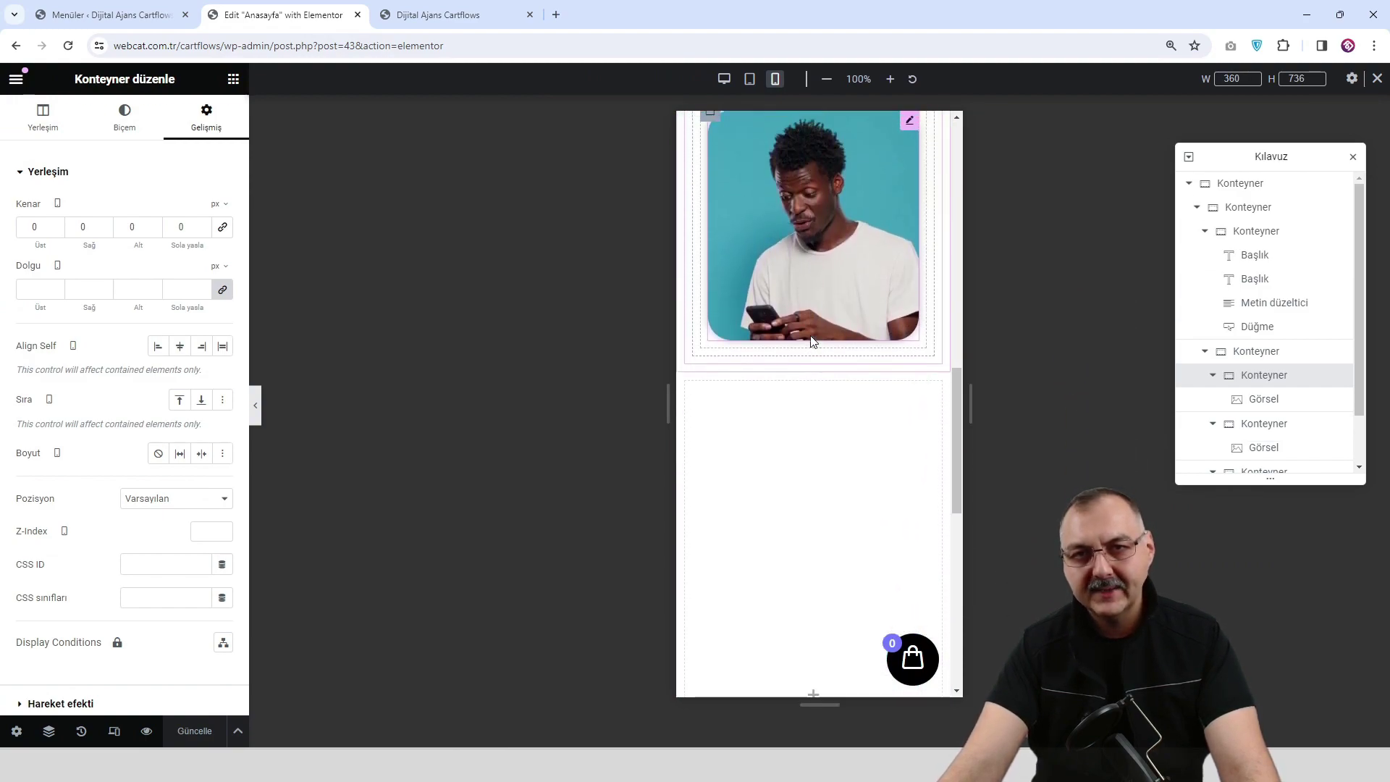
pyautogui.scroll(8, 784, 336)
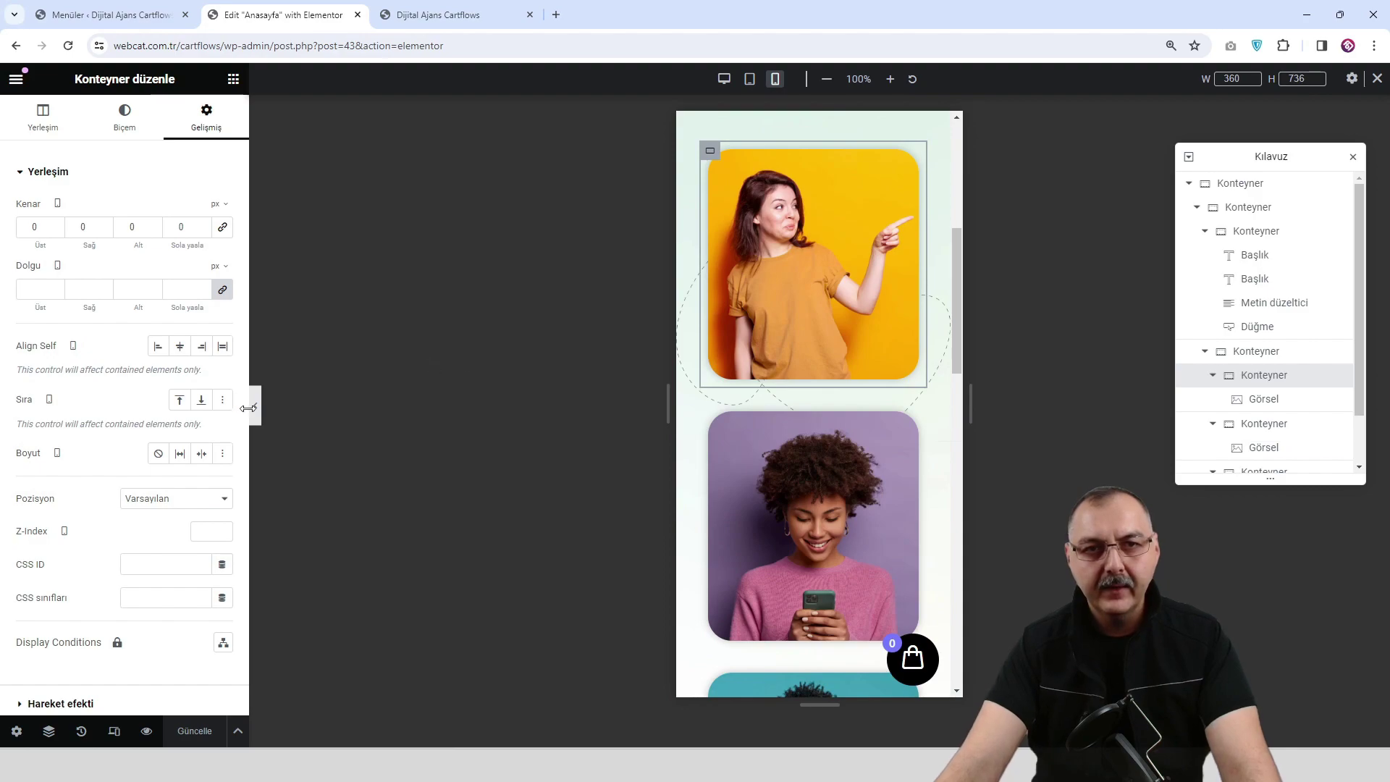
pyautogui.click(723, 79)
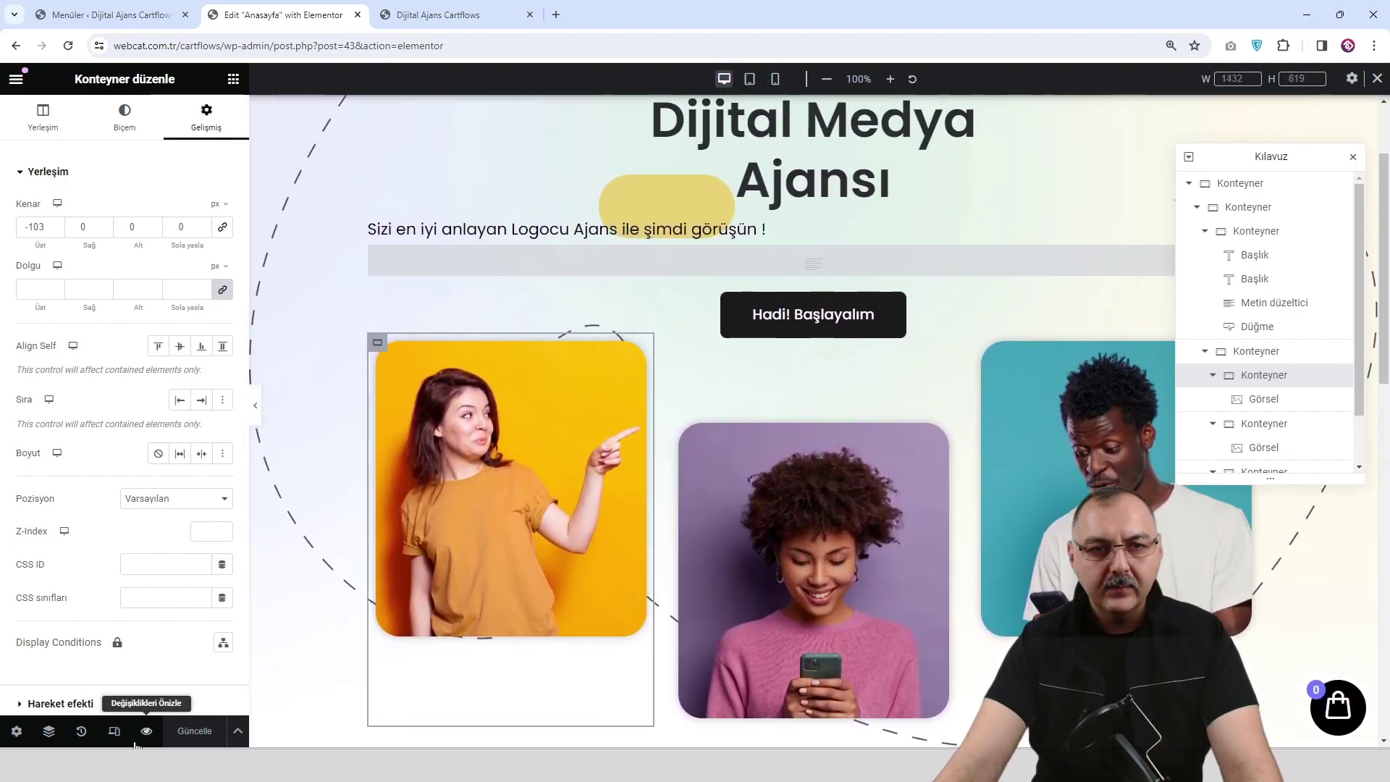
# Scroll the live preview to view the three staggered photo cards along the dashed arc.
pyautogui.click(147, 731)
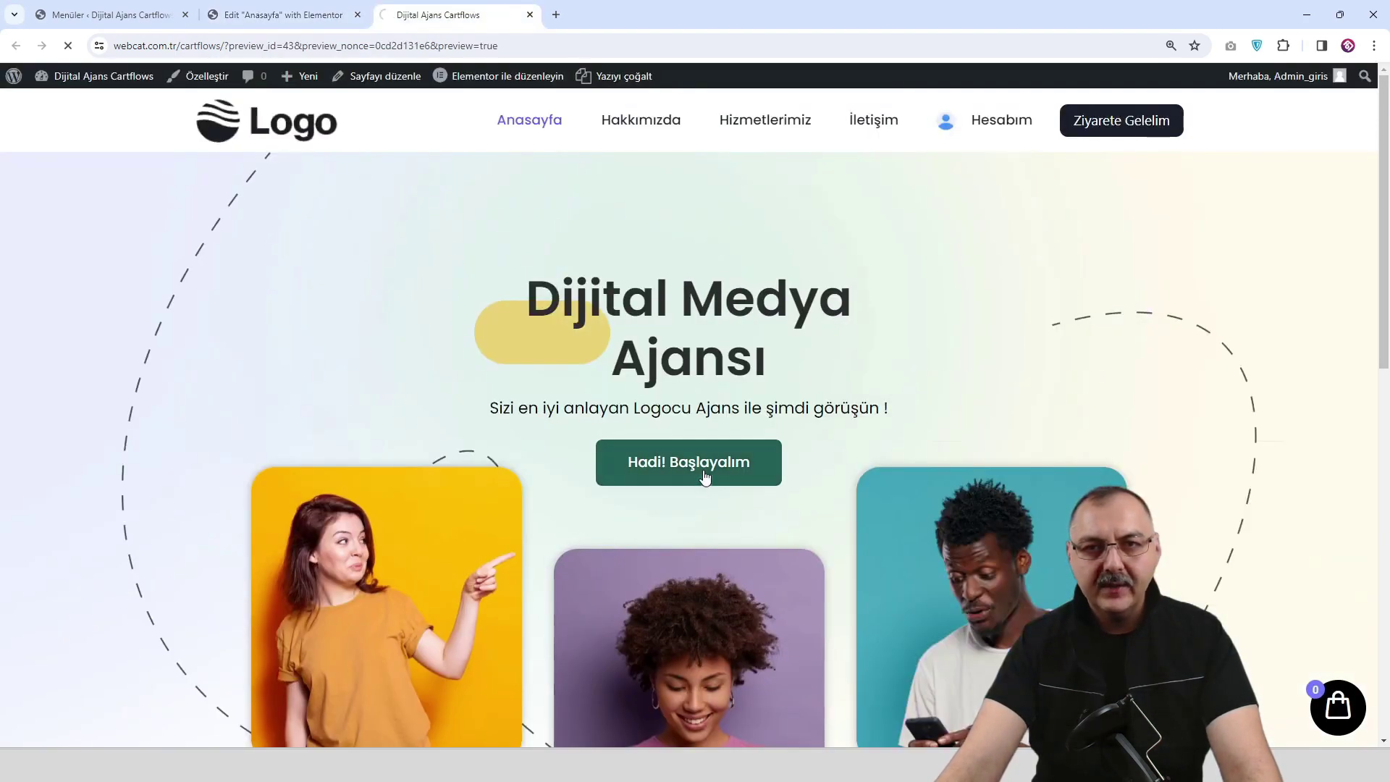
pyautogui.scroll(-5, 884, 464)
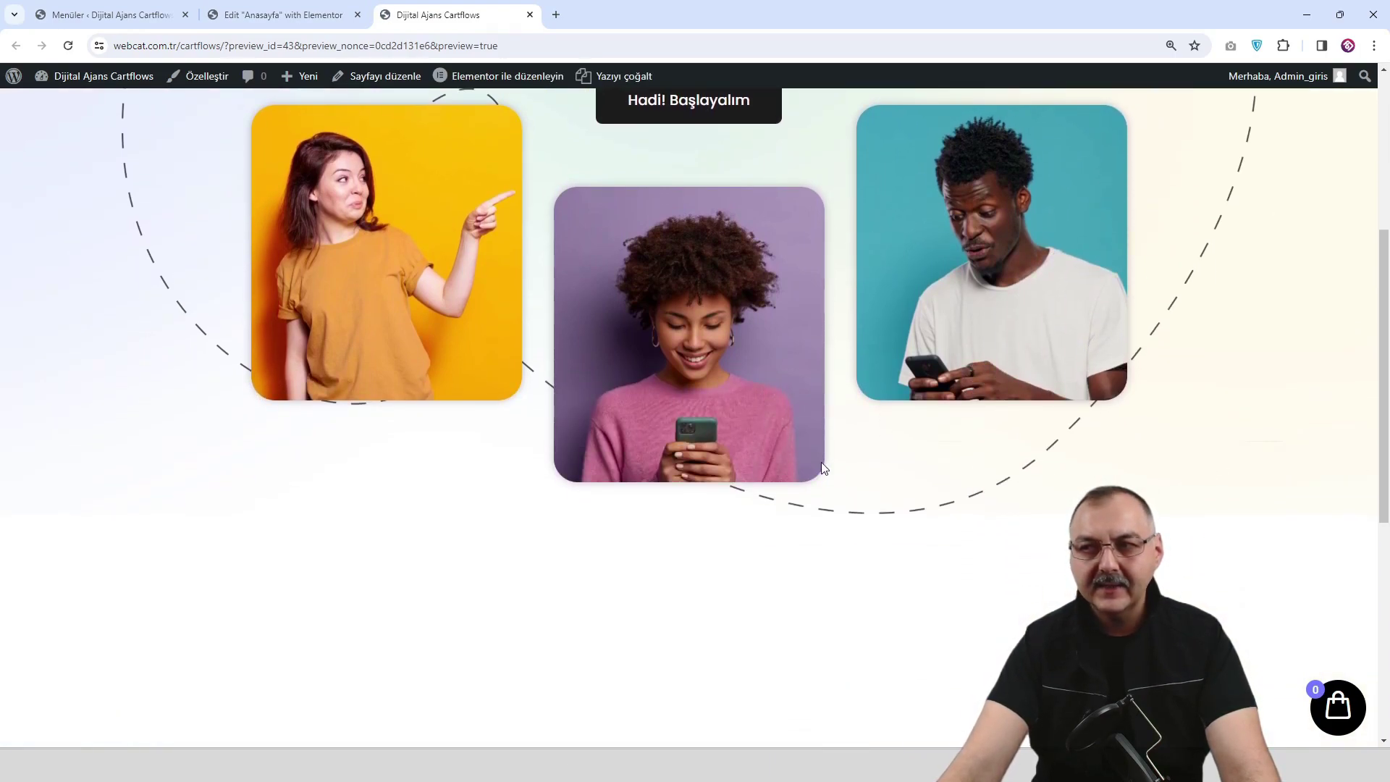
pyautogui.scroll(-2, 724, 485)
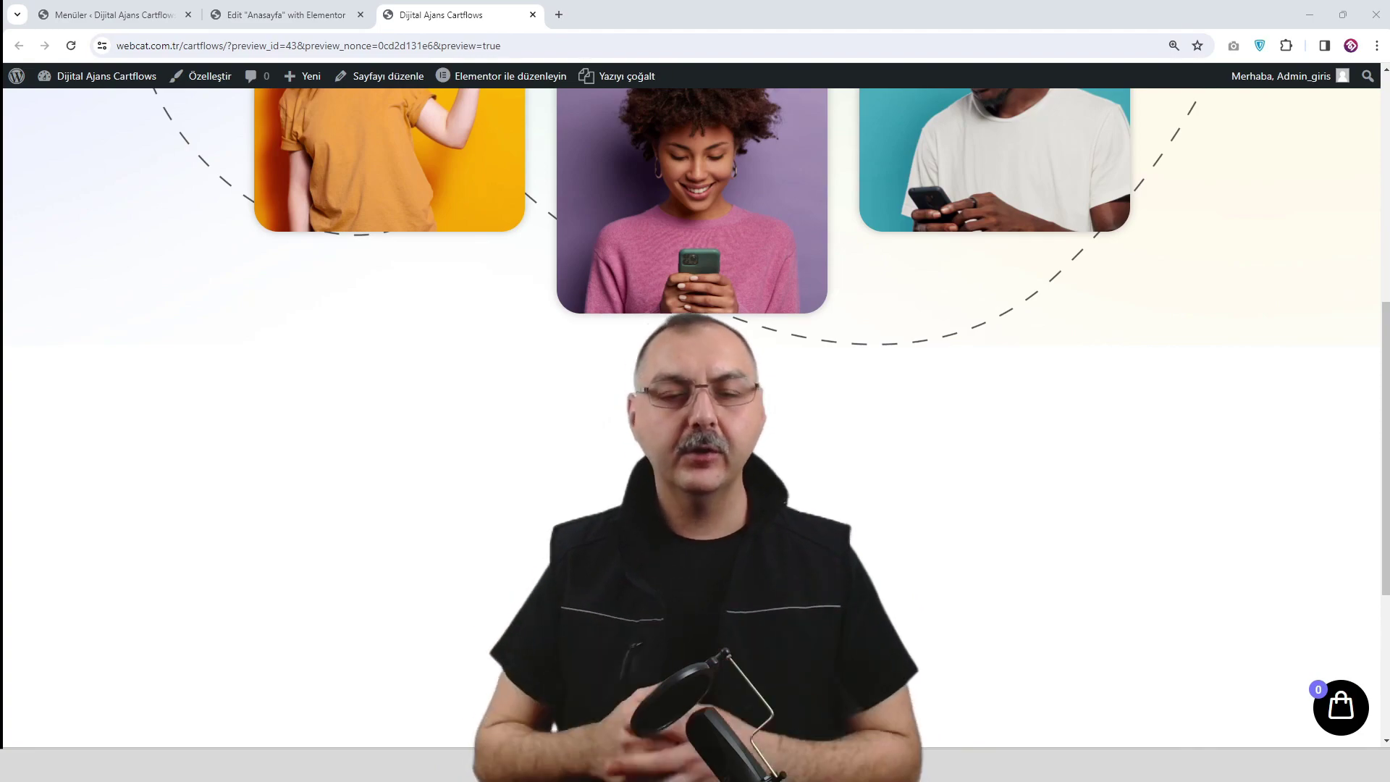
pyautogui.scroll(1, 695, 420)
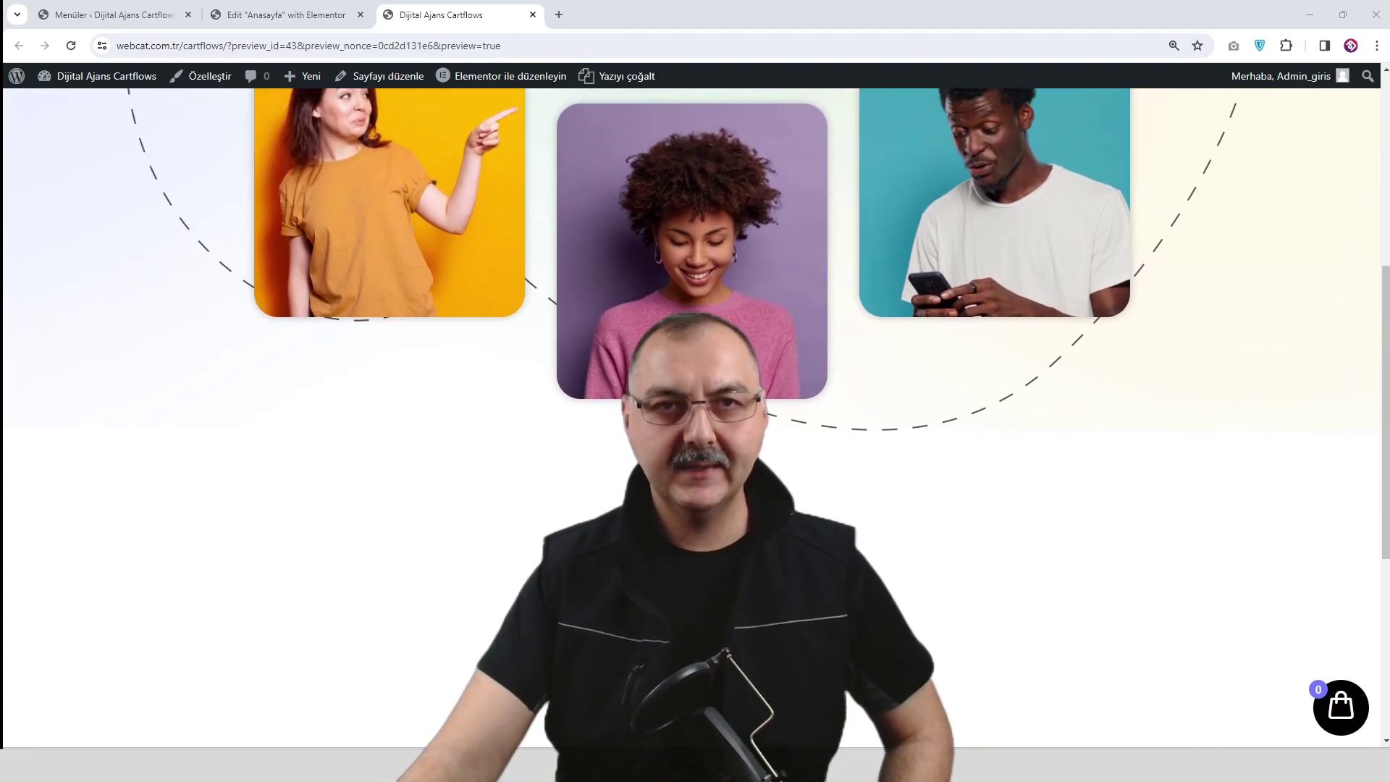
pyautogui.scroll(2, 428, 132)
# Insert a new section below the photos using a horizontal row structure.
pyautogui.click(306, 19)
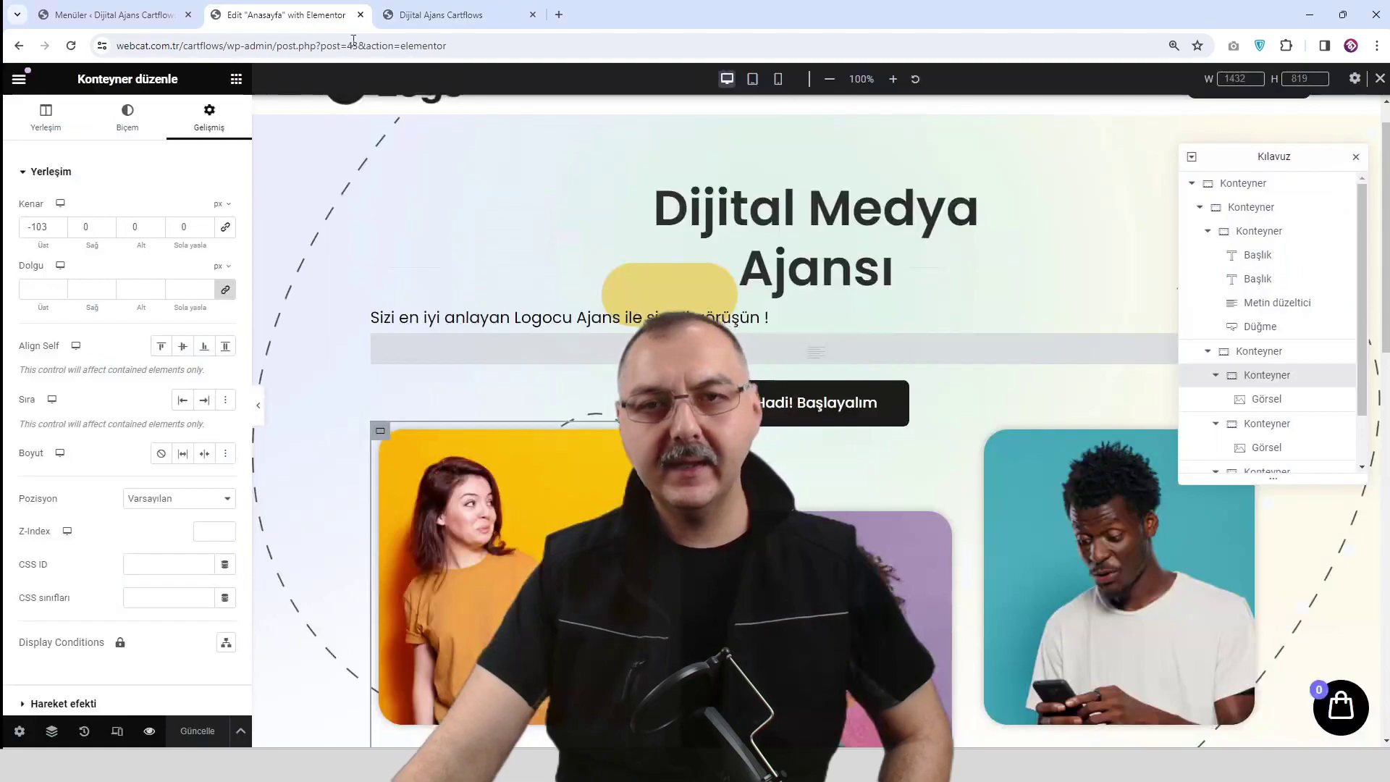
pyautogui.scroll(-6, 706, 282)
pyautogui.click(794, 371)
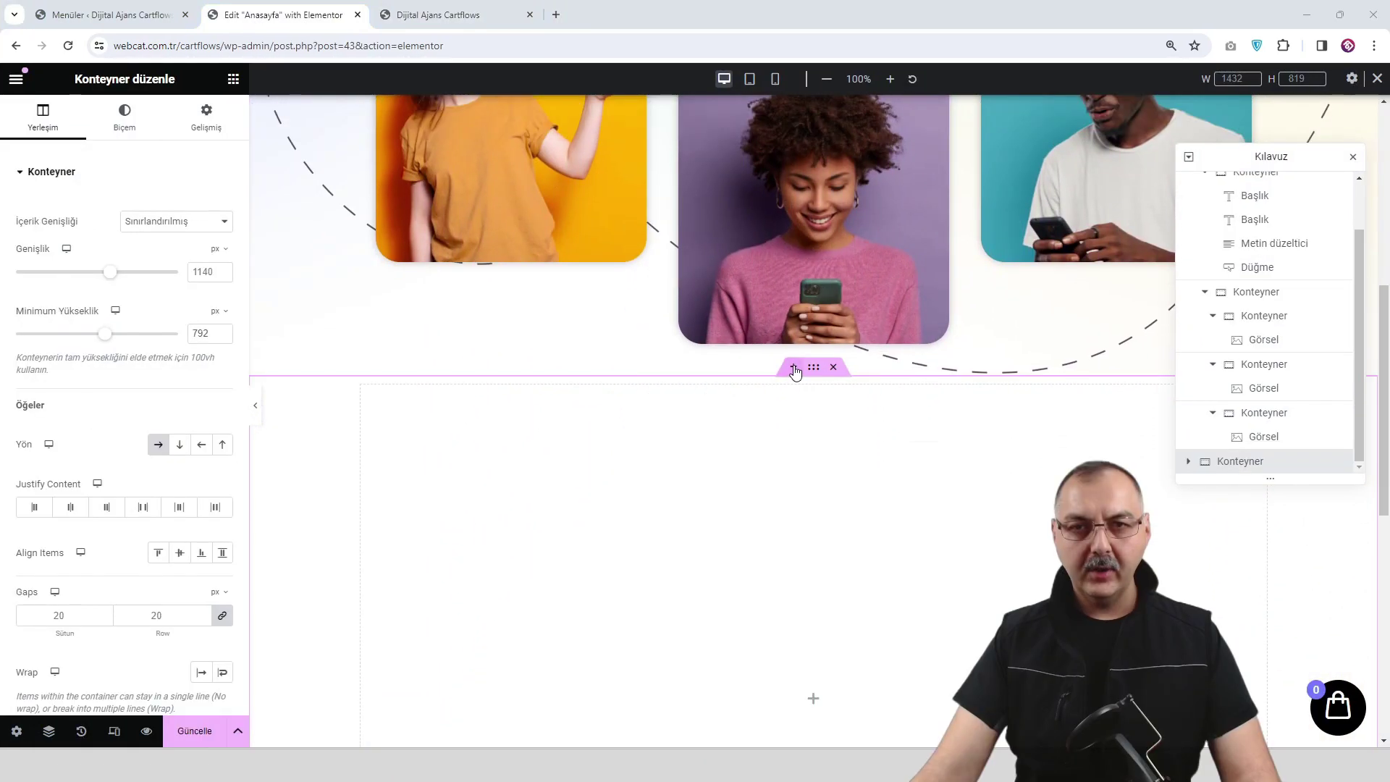
pyautogui.click(794, 370)
pyautogui.click(777, 449)
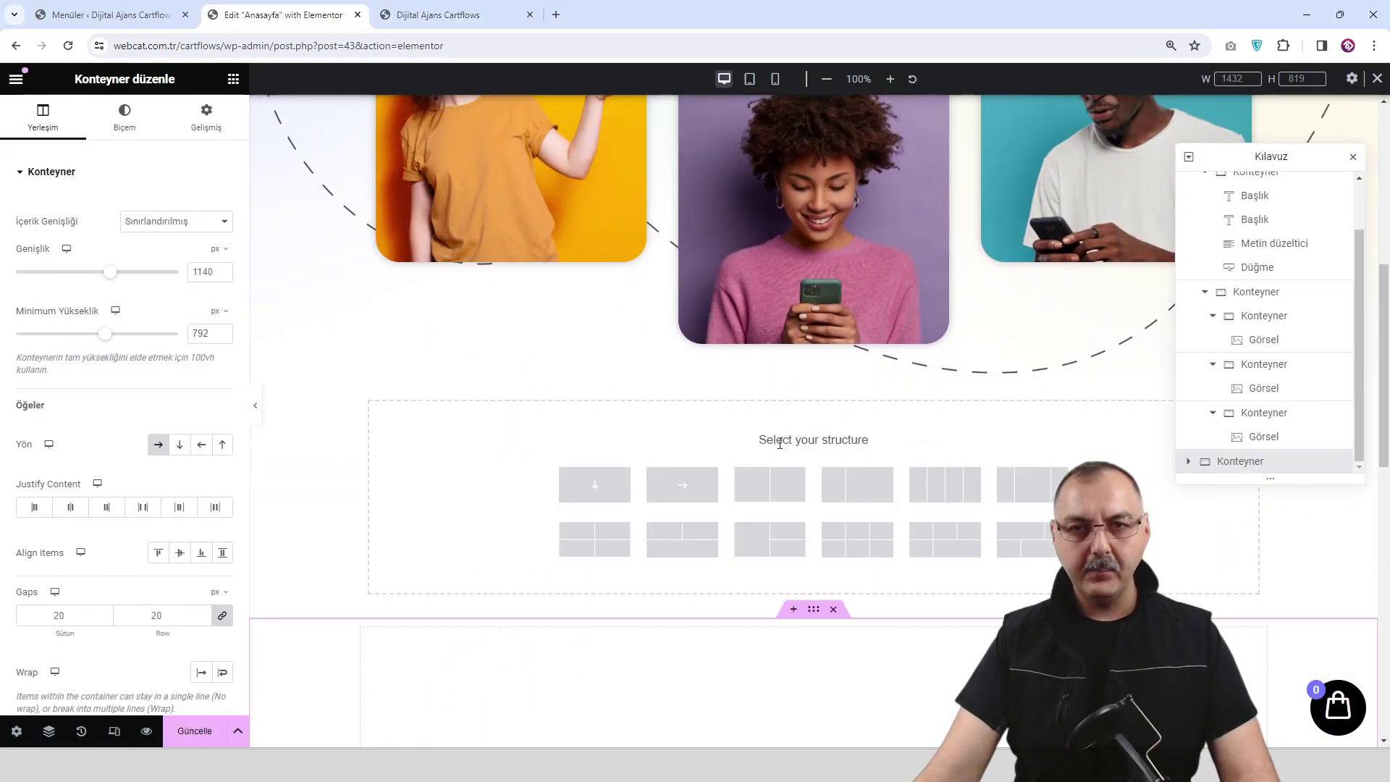
pyautogui.click(681, 484)
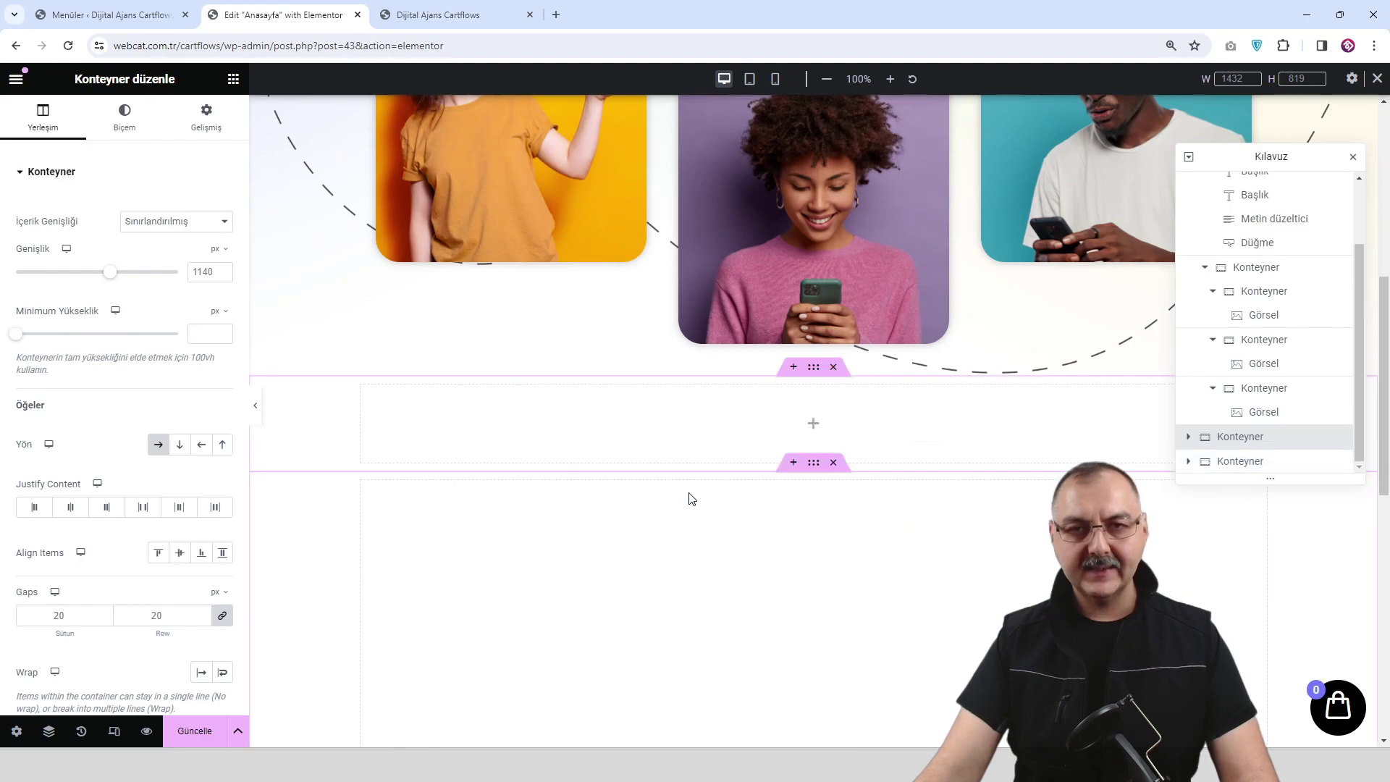
# Place a Konteyner inside the new section and duplicate it so two sit side by side.
pyautogui.click(810, 432)
pyautogui.moveTo(65, 322); pyautogui.dragTo(776, 429)
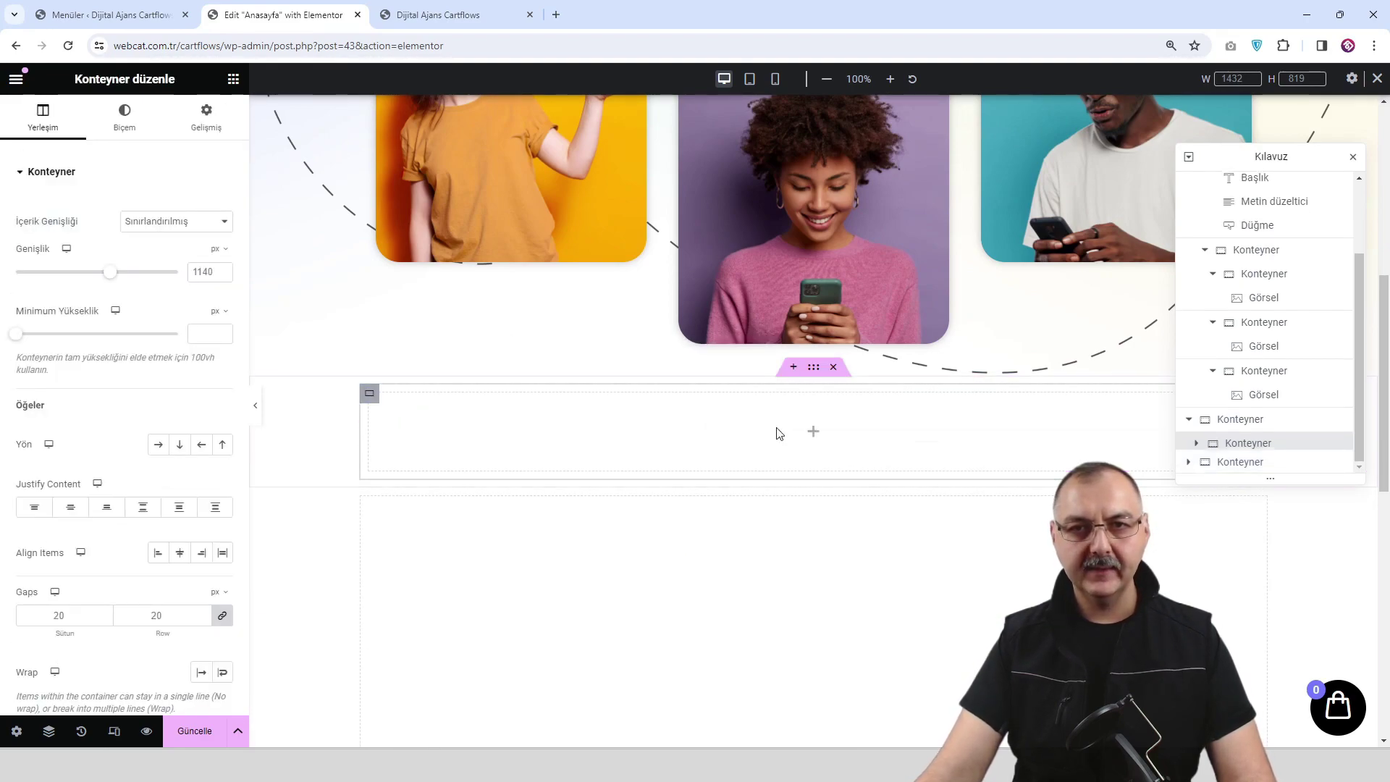
pyautogui.rightClick(370, 400)
pyautogui.click(428, 361)
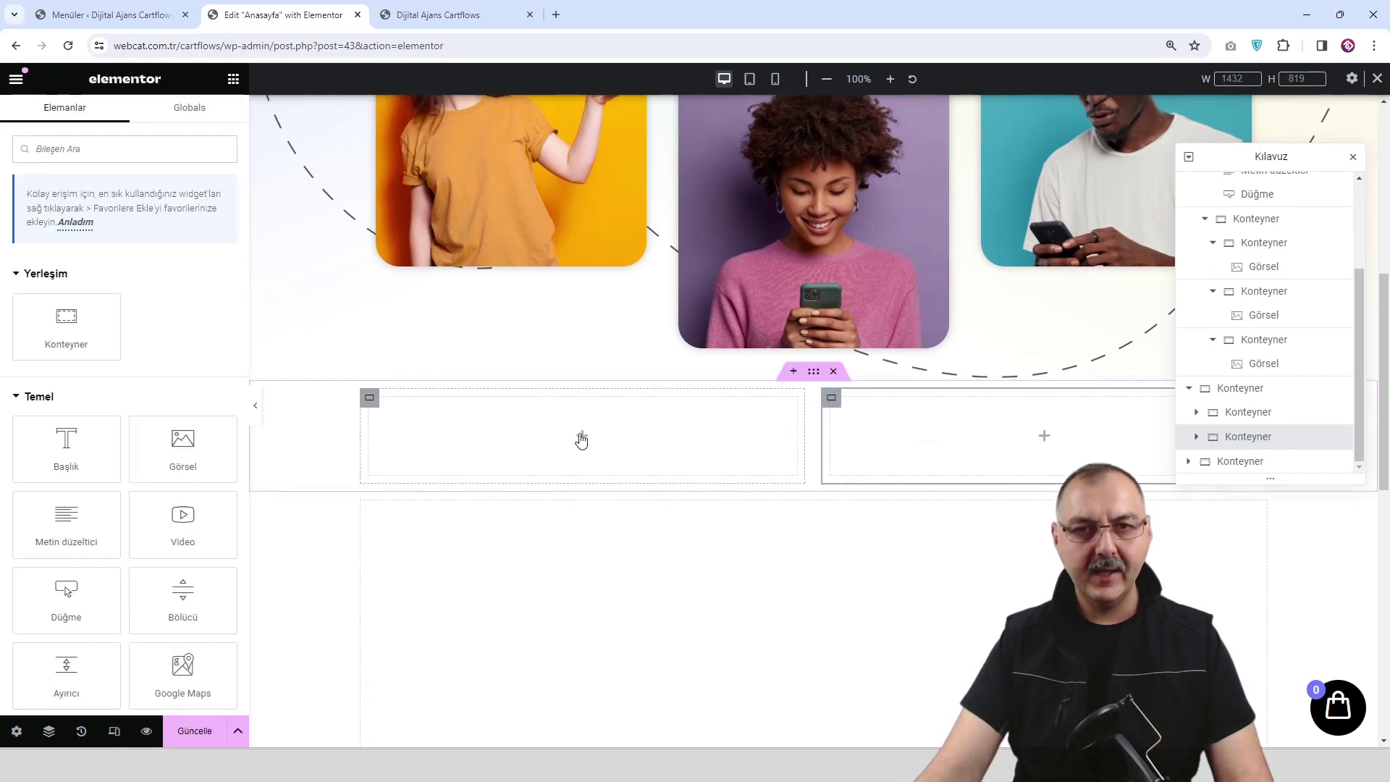
# Copy the Dijital Medya heading and paste it into the left empty container.
pyautogui.scroll(7, 579, 433)
pyautogui.rightClick(807, 263)
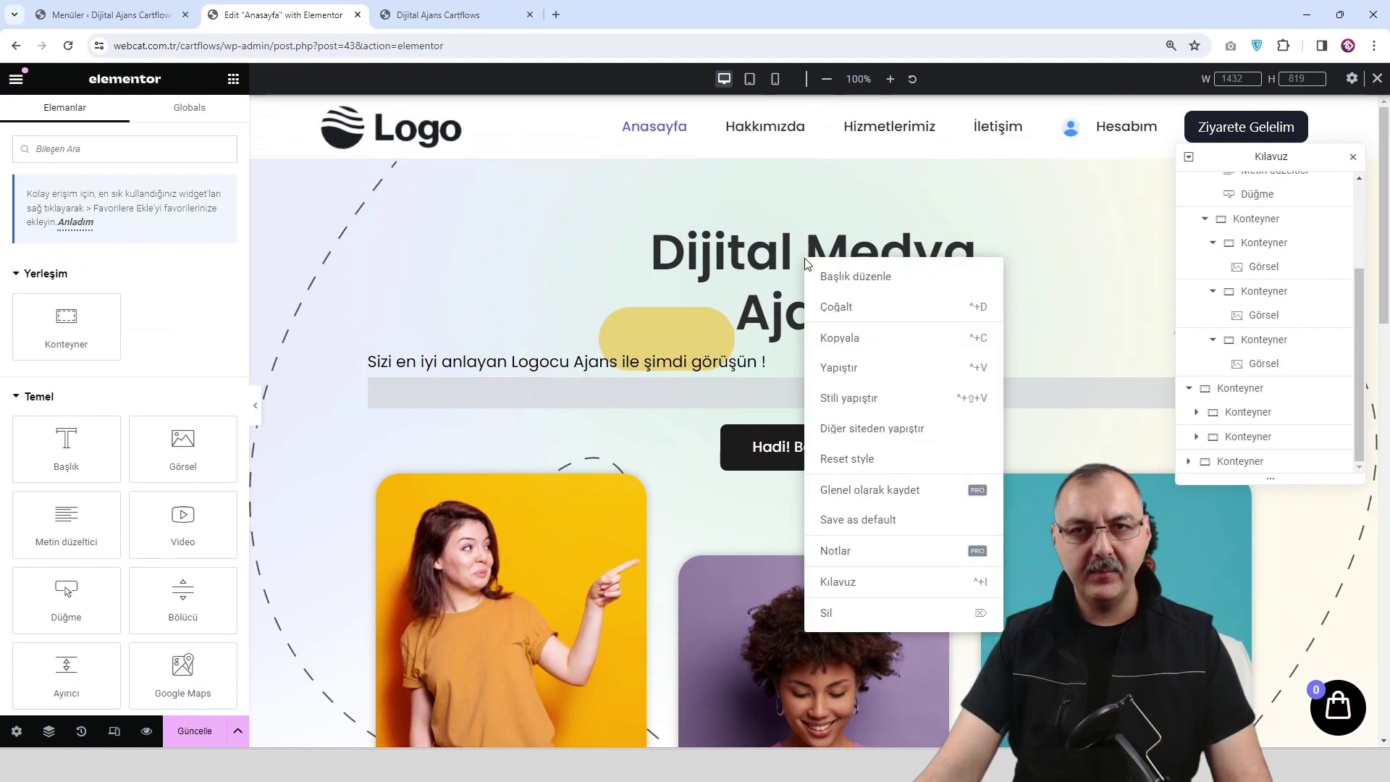
pyautogui.click(868, 340)
pyautogui.scroll(-5, 797, 394)
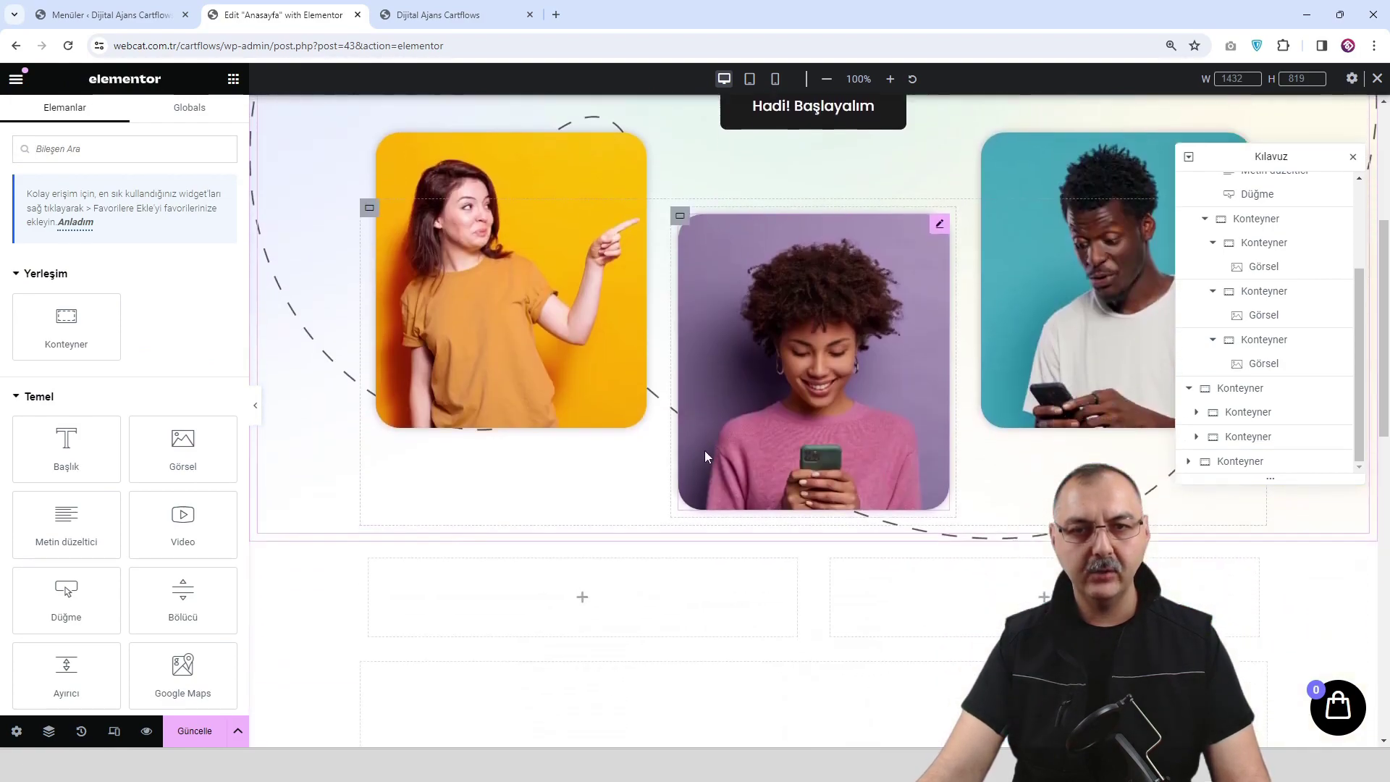
pyautogui.rightClick(577, 509)
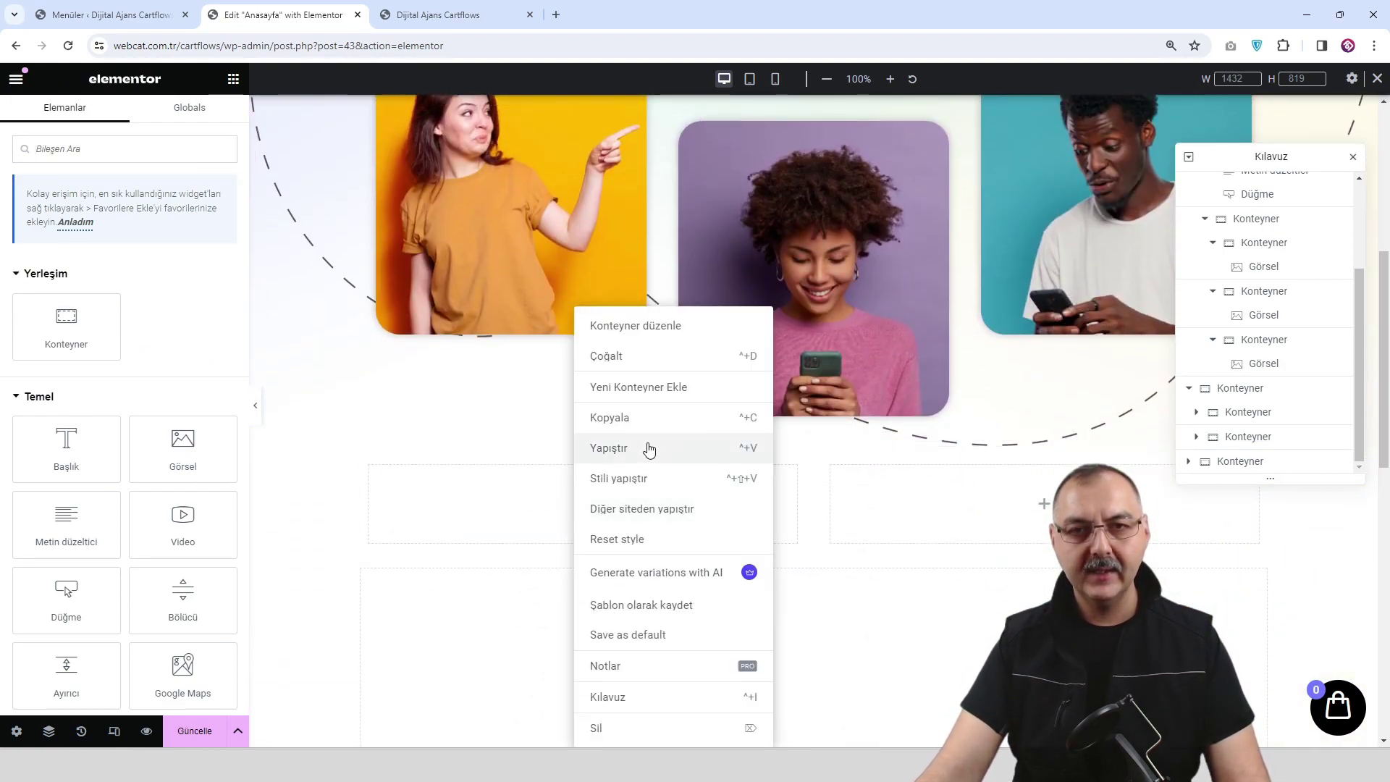
pyautogui.click(649, 450)
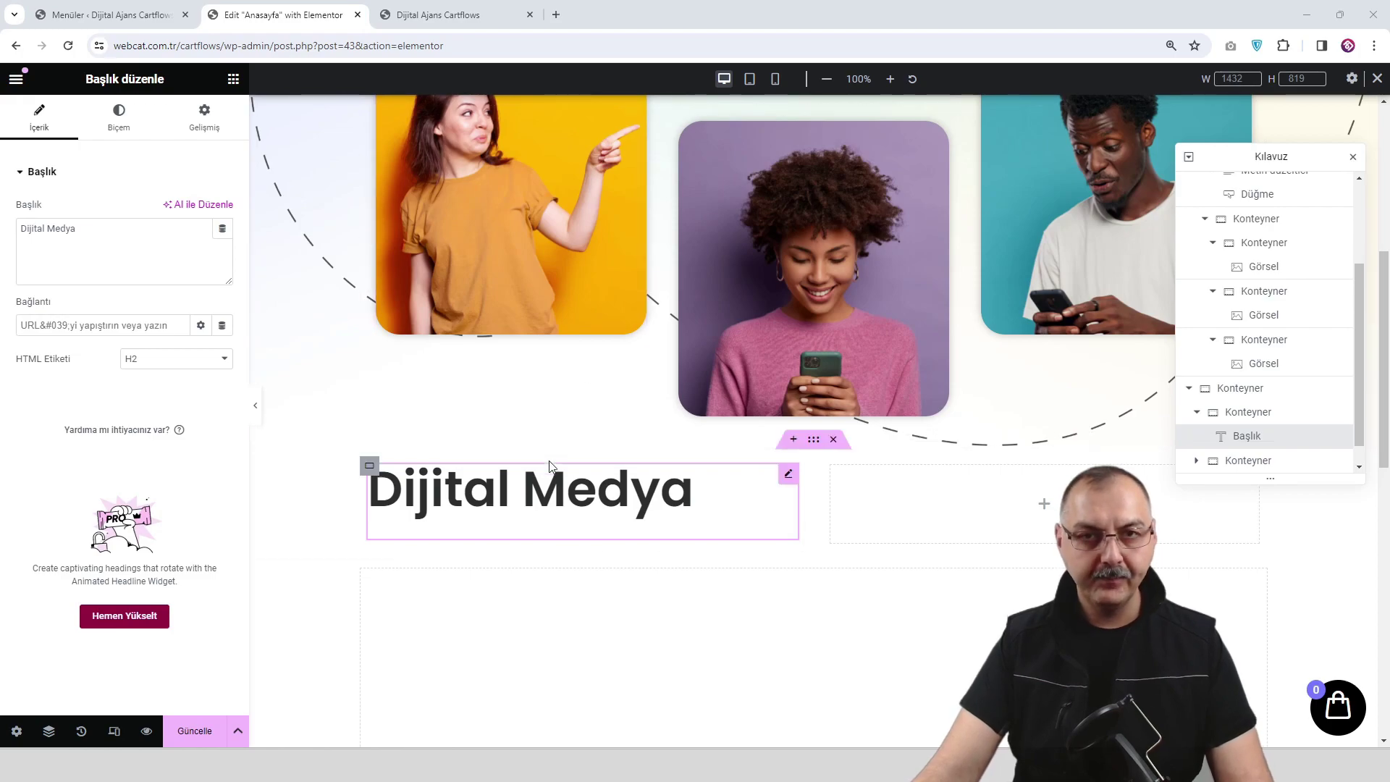
# Change its text to 'Kaybedecek zamanınız yoksa, sizi anlayan bir ajansa ihtiyacınız var!' at size 40.
pyautogui.click(111, 269)
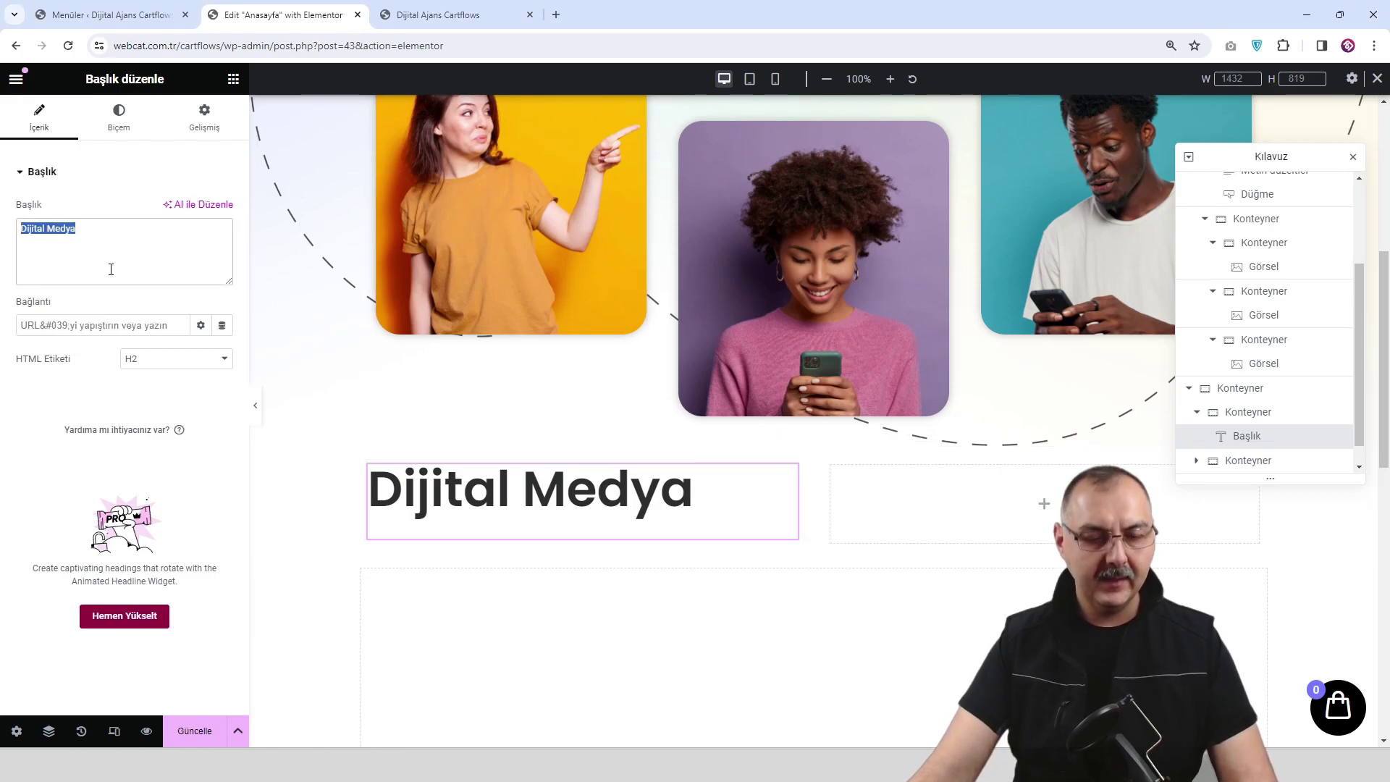
pyautogui.write('Kaybedecek zamanınız yoksa, sizi anlayan bir ajansa ihtiyacınız var!')
pyautogui.click(118, 120)
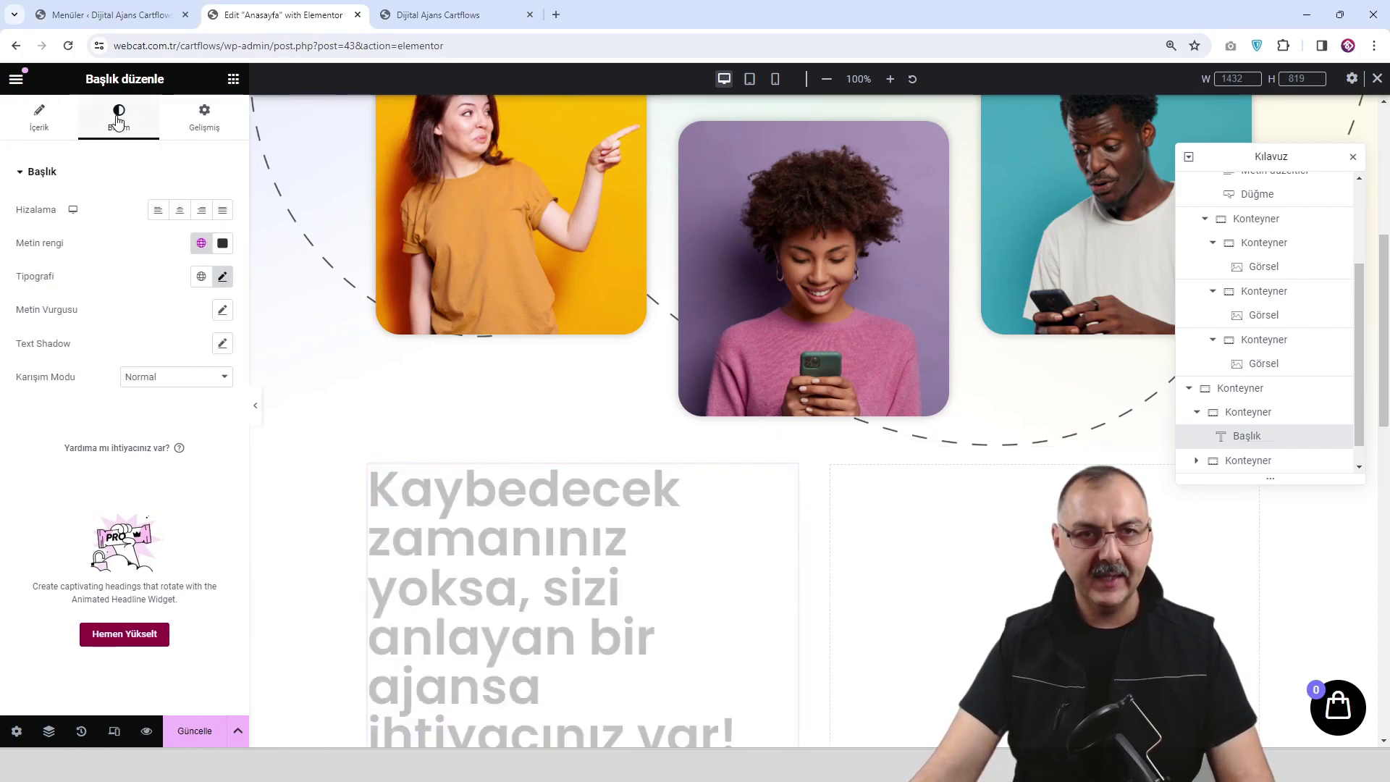
pyautogui.click(222, 276)
pyautogui.doubleClick(190, 400)
pyautogui.write('40')
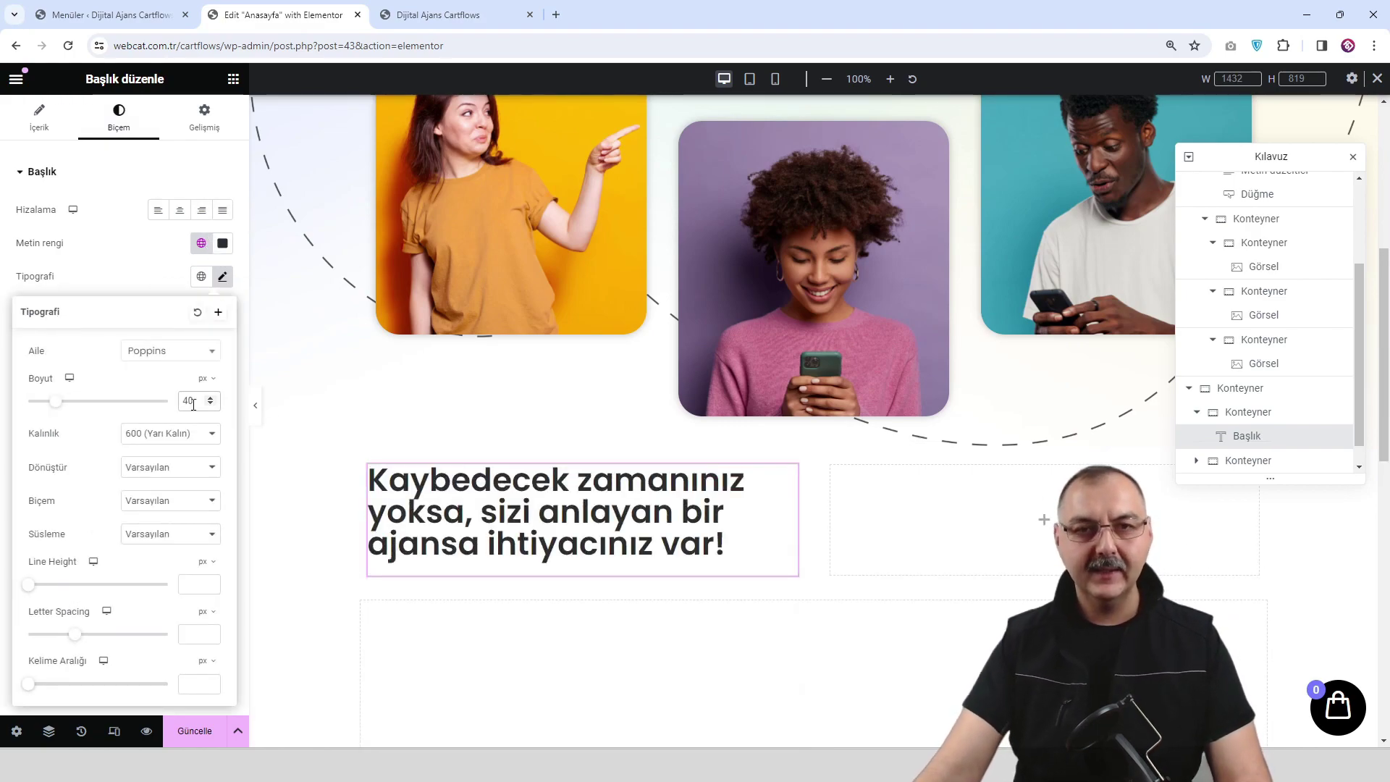
pyautogui.click(1257, 396)
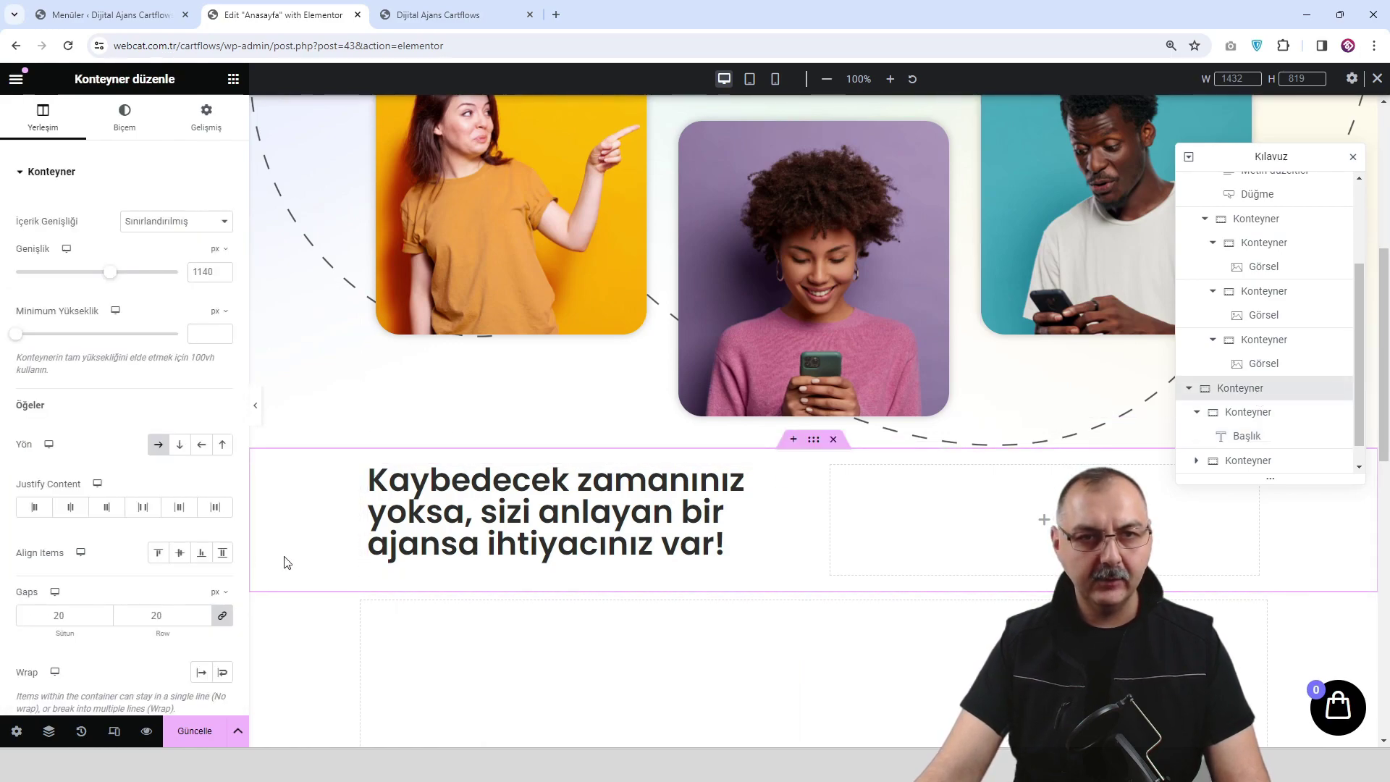
# Set the new section's Align Items to center.
pyautogui.click(179, 553)
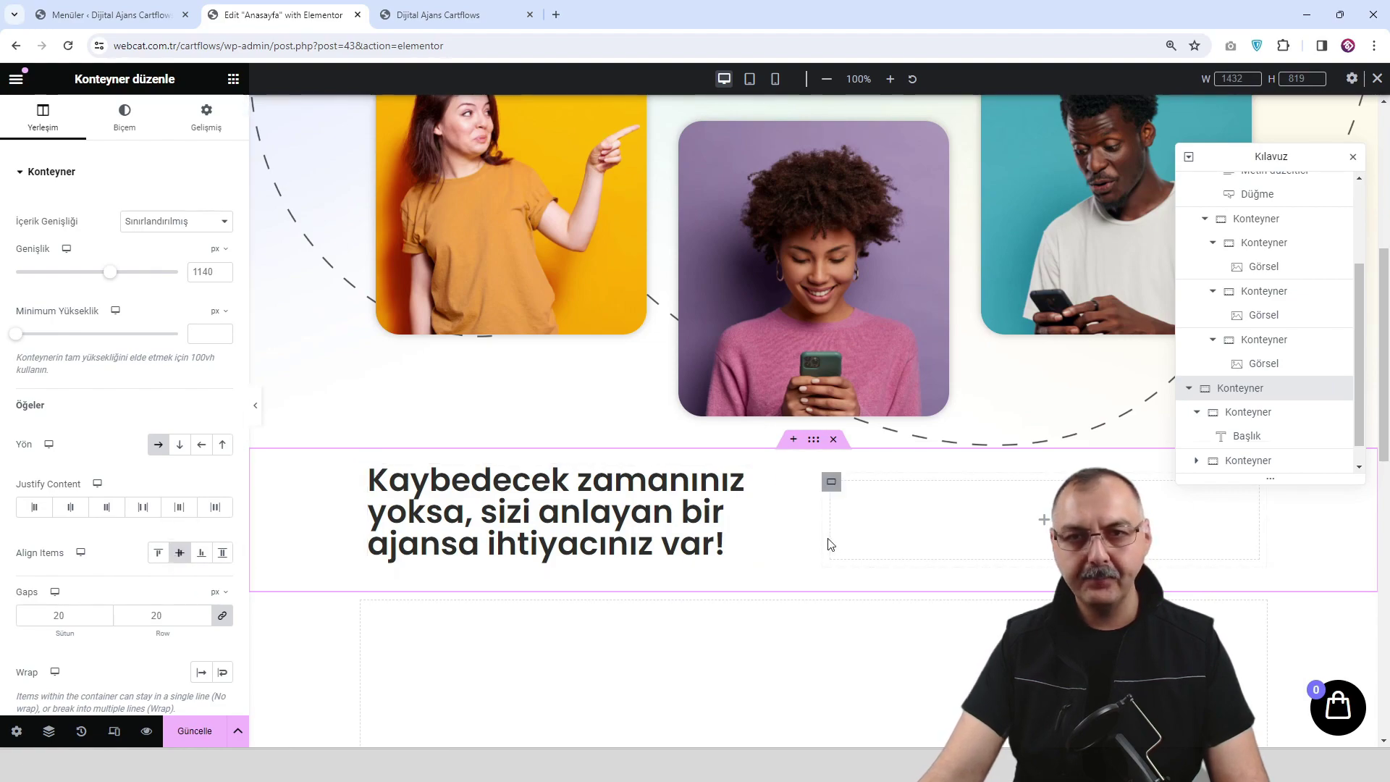
pyautogui.click(1043, 519)
pyautogui.scroll(3, 1040, 520)
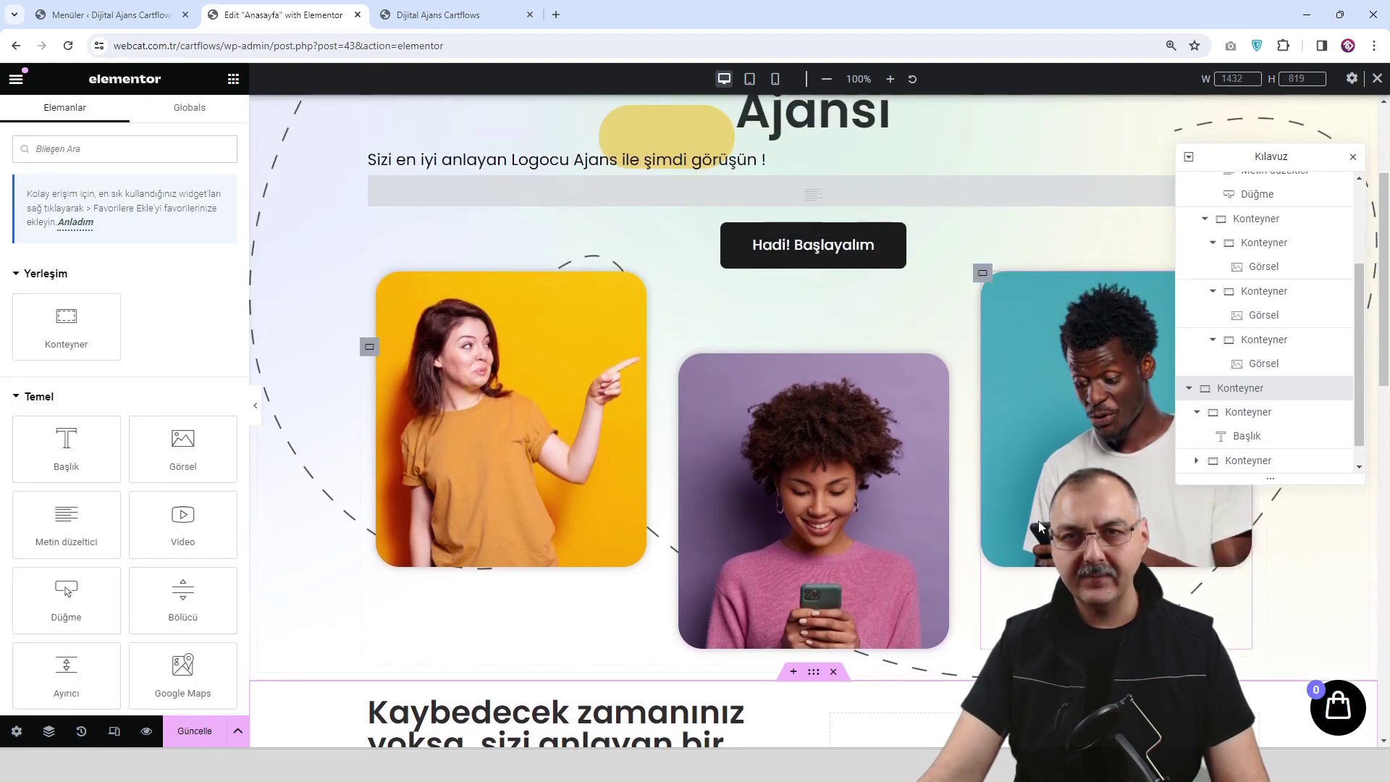
pyautogui.scroll(3, 1039, 519)
# Copy the tagline text block and paste it into the right container.
pyautogui.rightClick(667, 359)
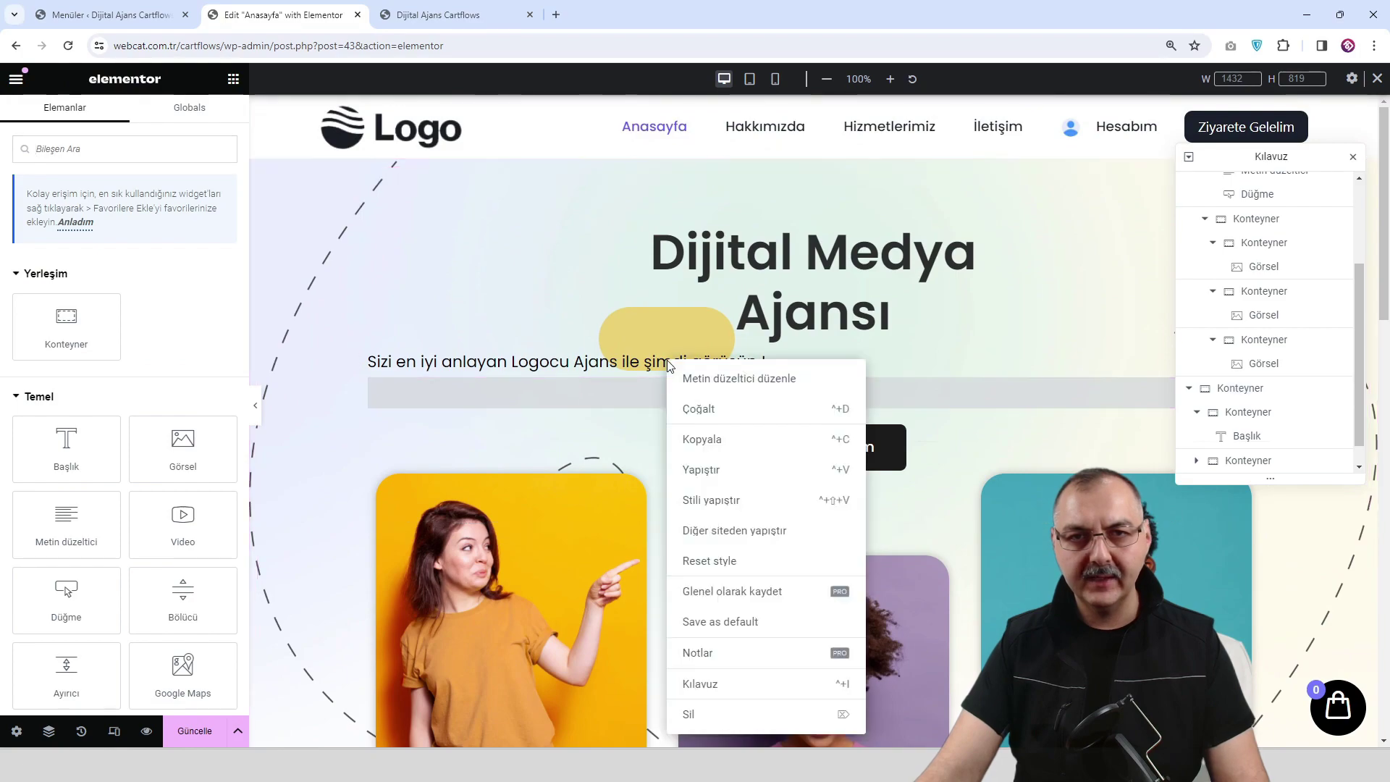
pyautogui.click(617, 396)
pyautogui.rightClick(616, 397)
pyautogui.click(695, 448)
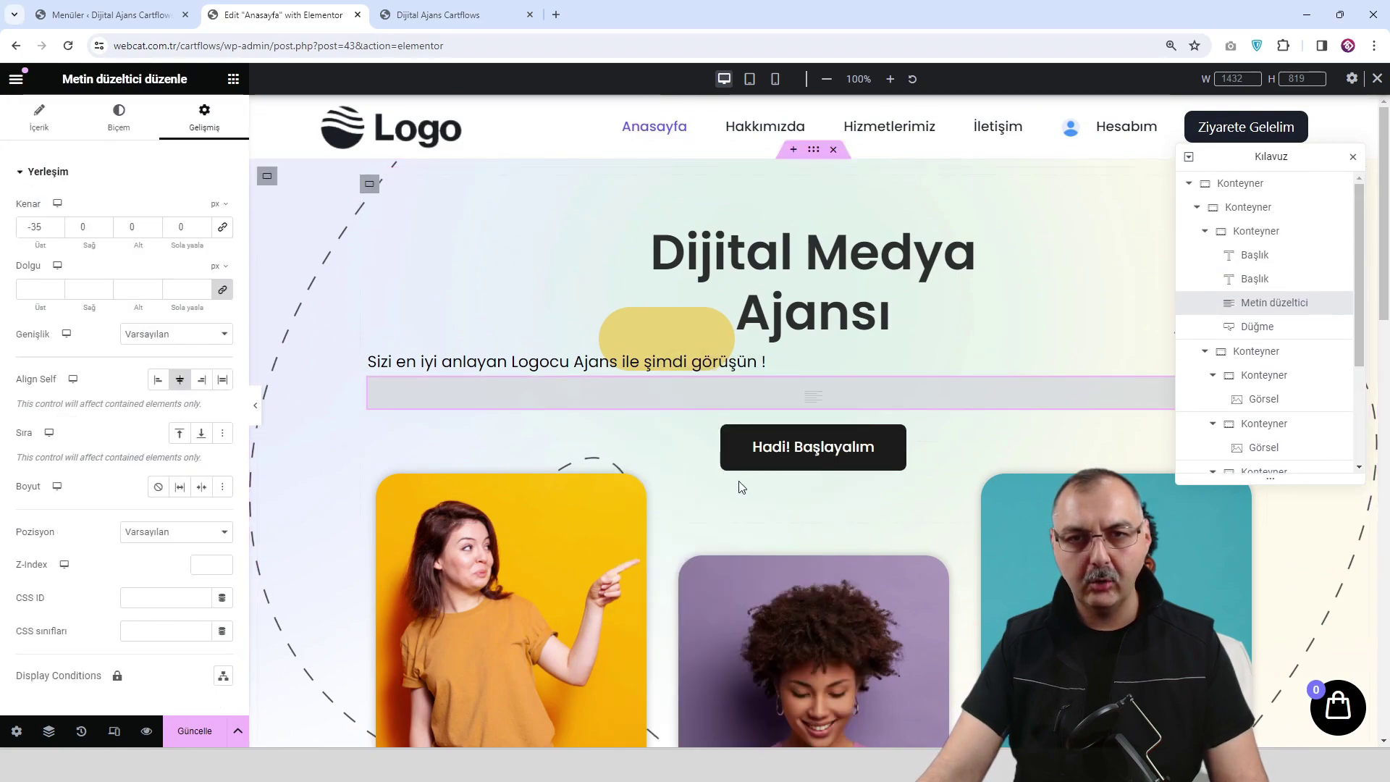
pyautogui.scroll(-6, 1039, 520)
pyautogui.click(1043, 519)
pyautogui.rightClick(1050, 510)
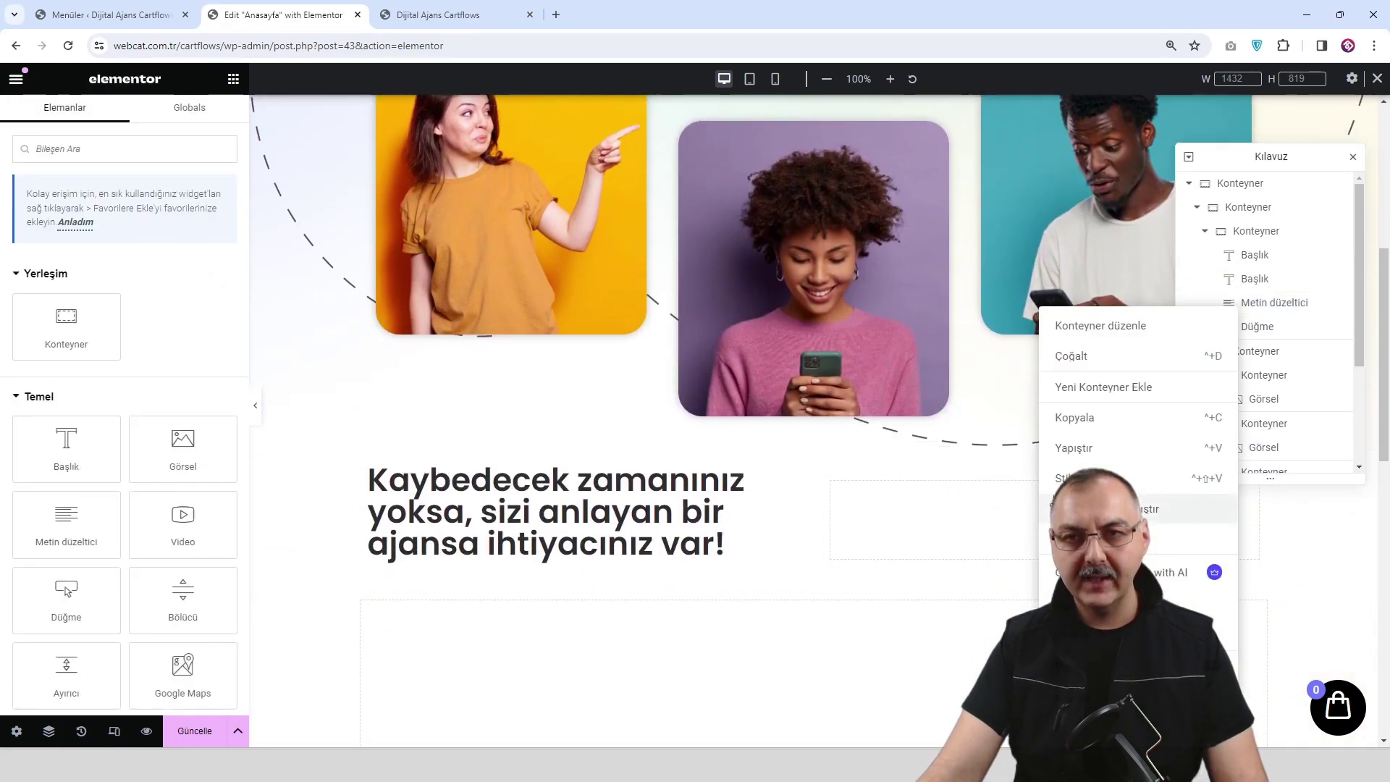
pyautogui.click(1086, 448)
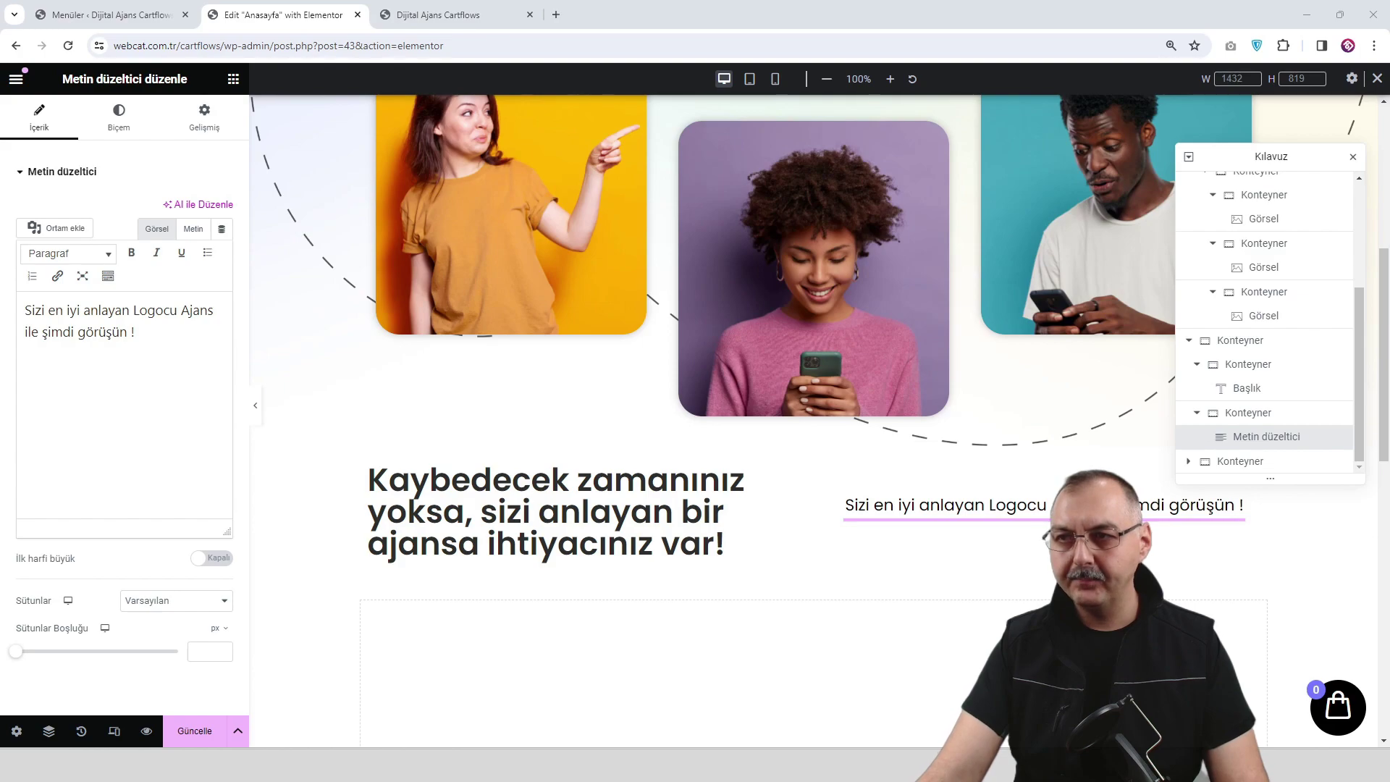
# Replace the pasted text with the paragraph beginning 'İsteklerinizi en iyi şekilde çözümlüyor'.
pyautogui.click(123, 382)
pyautogui.hotkey('ctrl', 'a')
pyautogui.write('İsteklerinizi en iyi şekilde çözümlüyor, sizi rakiplerinizin her zaman bir adım önüne taşıyabilmek için uğraşıyor, bunları gerçekleştirirken de en ekonomik yolları kullanıyoruz...')
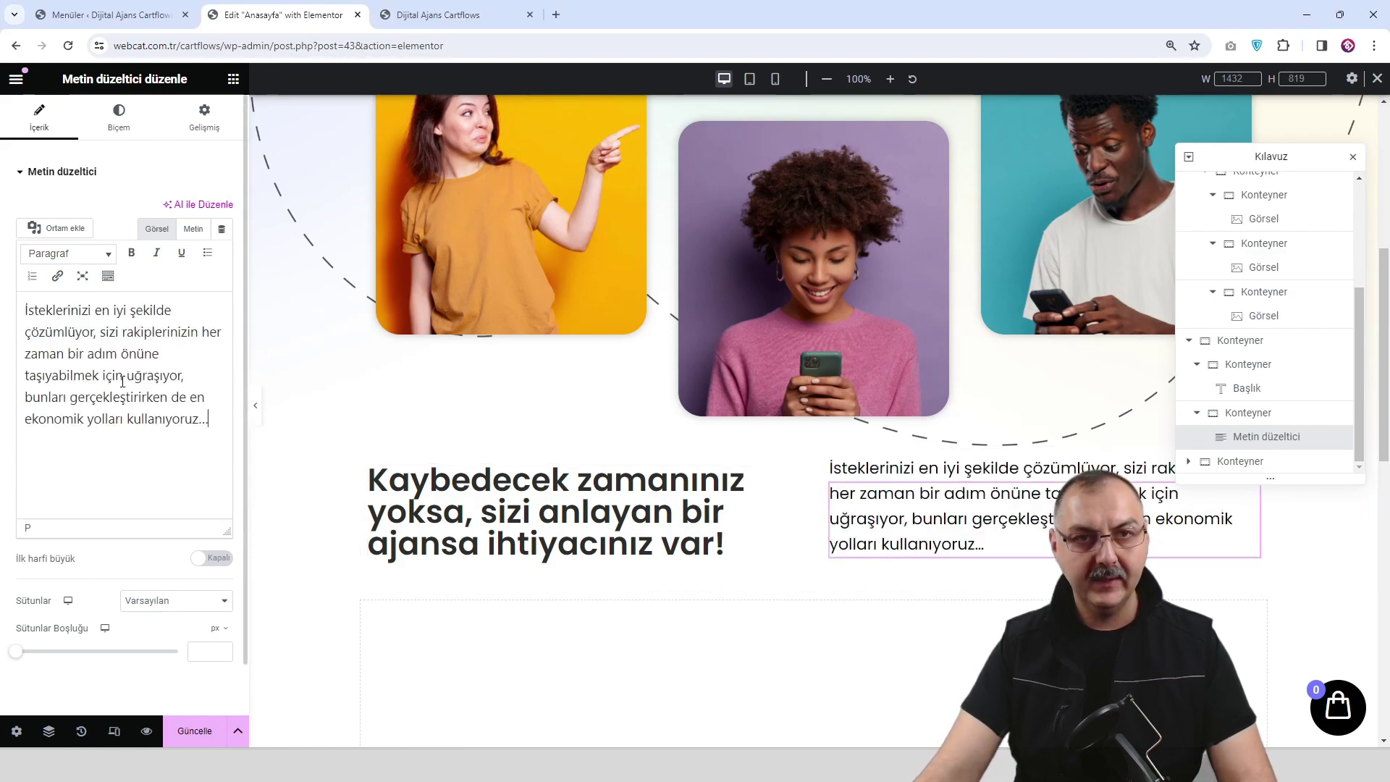
# Set the text block's top margin to 0 and justify the paragraph (İki Yana Yaslı).
pyautogui.click(204, 118)
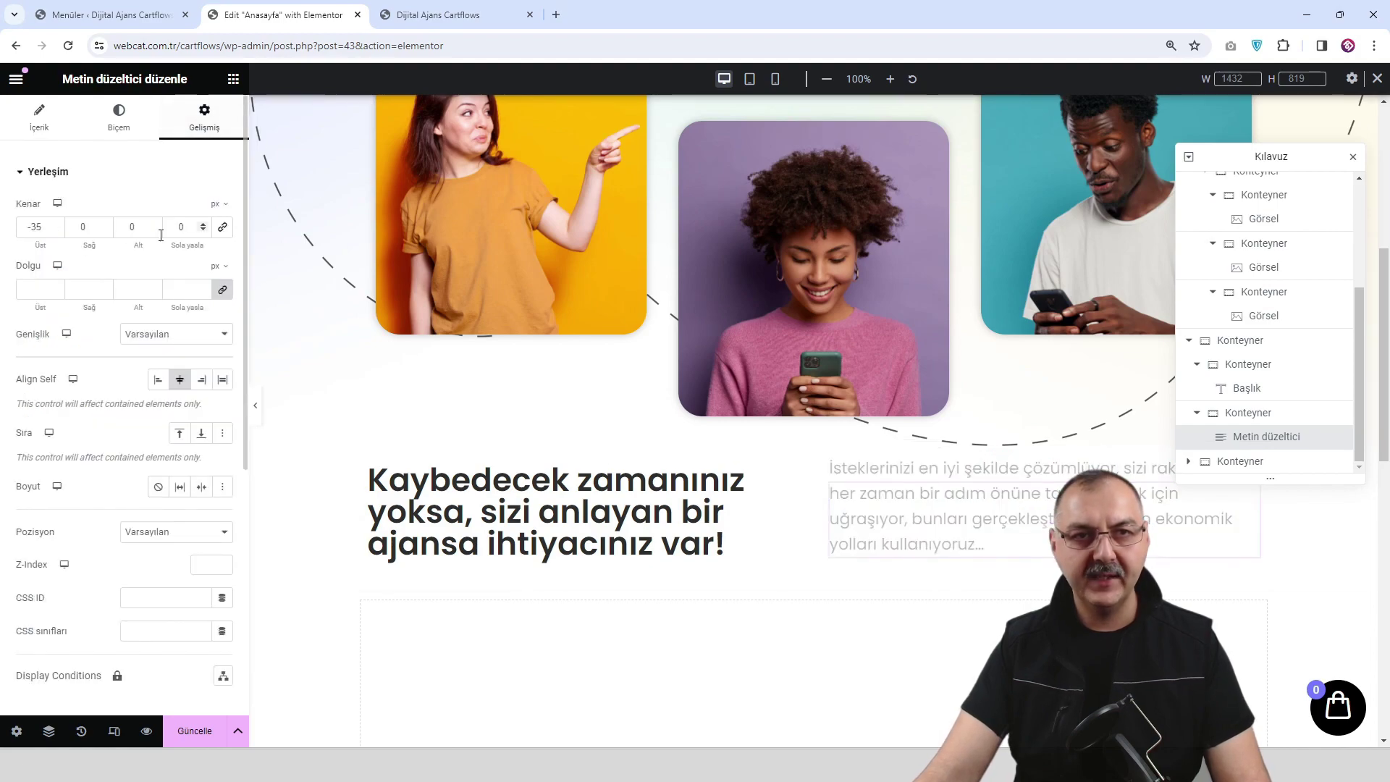
pyautogui.write('0')
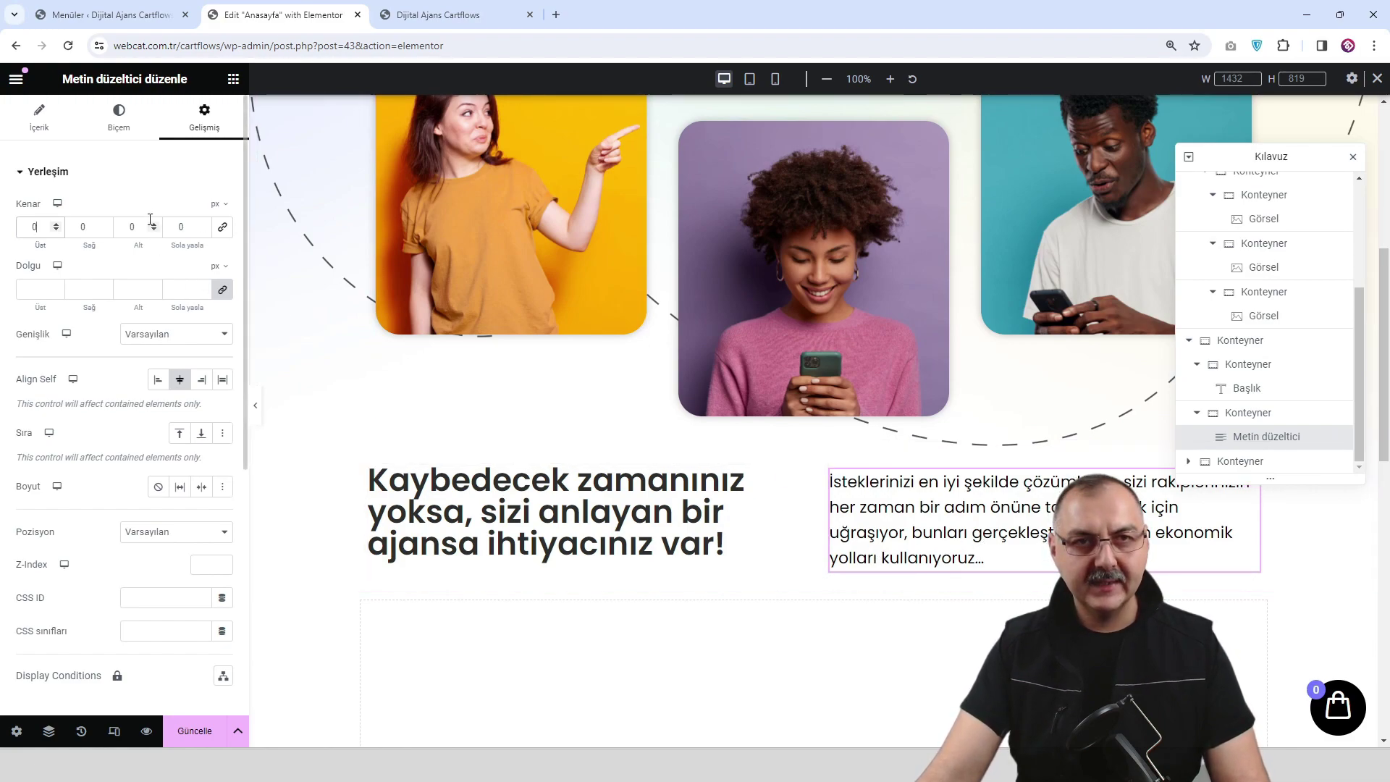
pyautogui.click(120, 127)
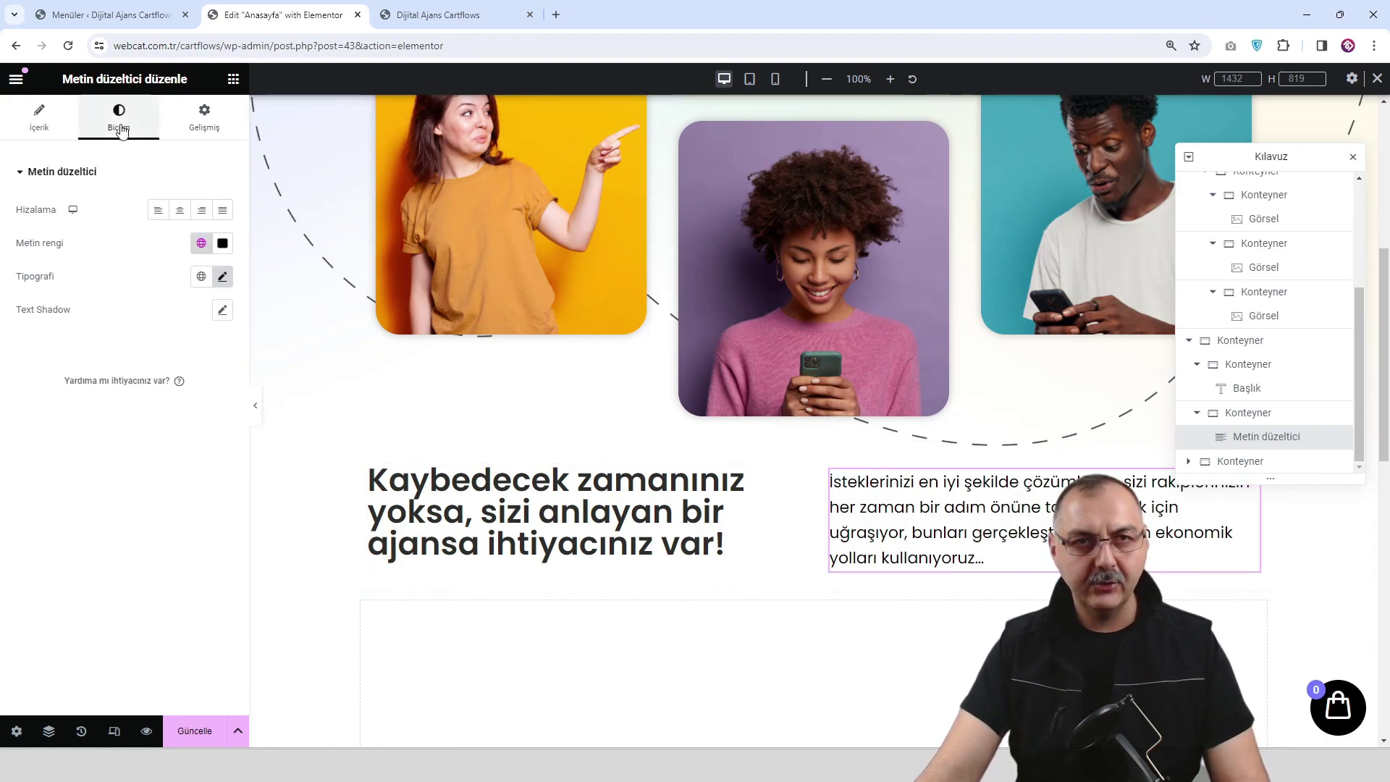
pyautogui.click(221, 212)
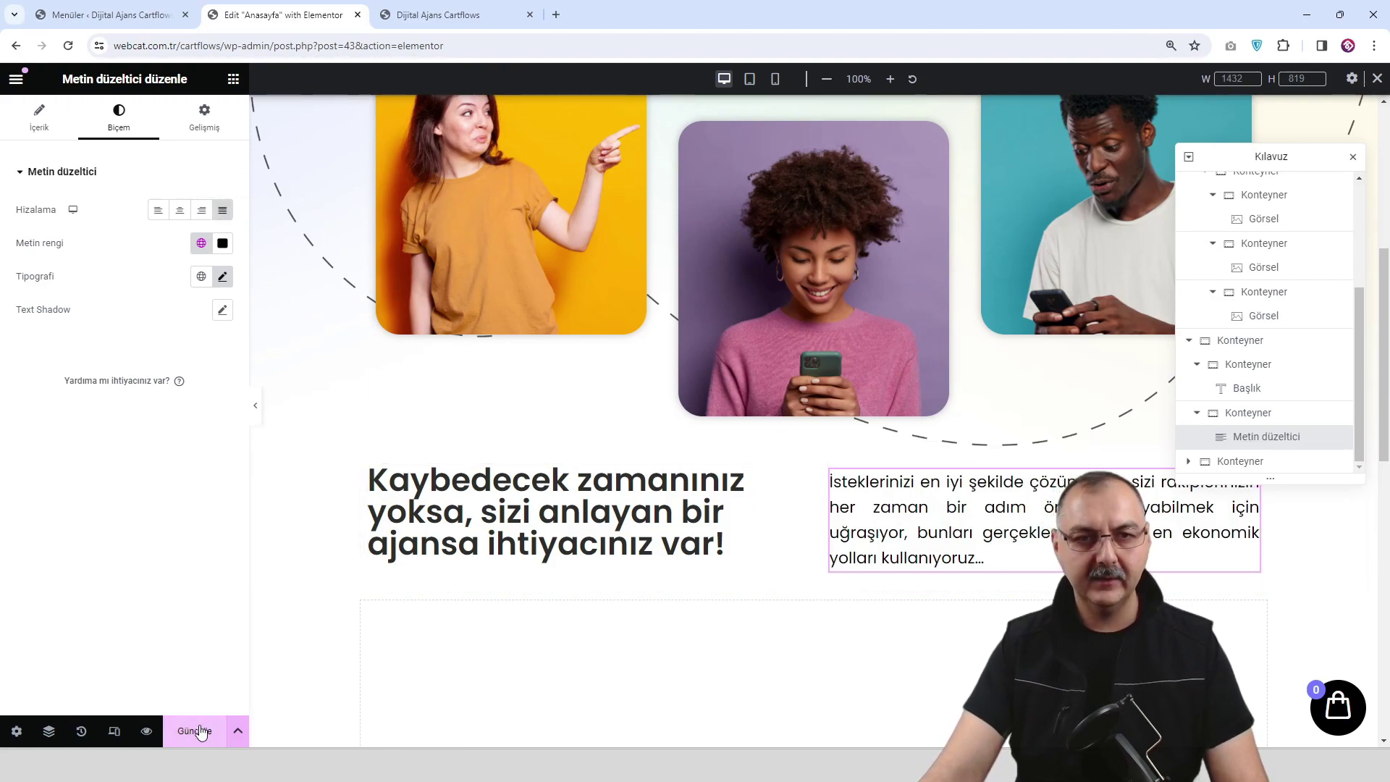
# Check the live preview, then view the editor canvas at 768 px tablet width.
pyautogui.click(147, 732)
pyautogui.scroll(-7, 742, 417)
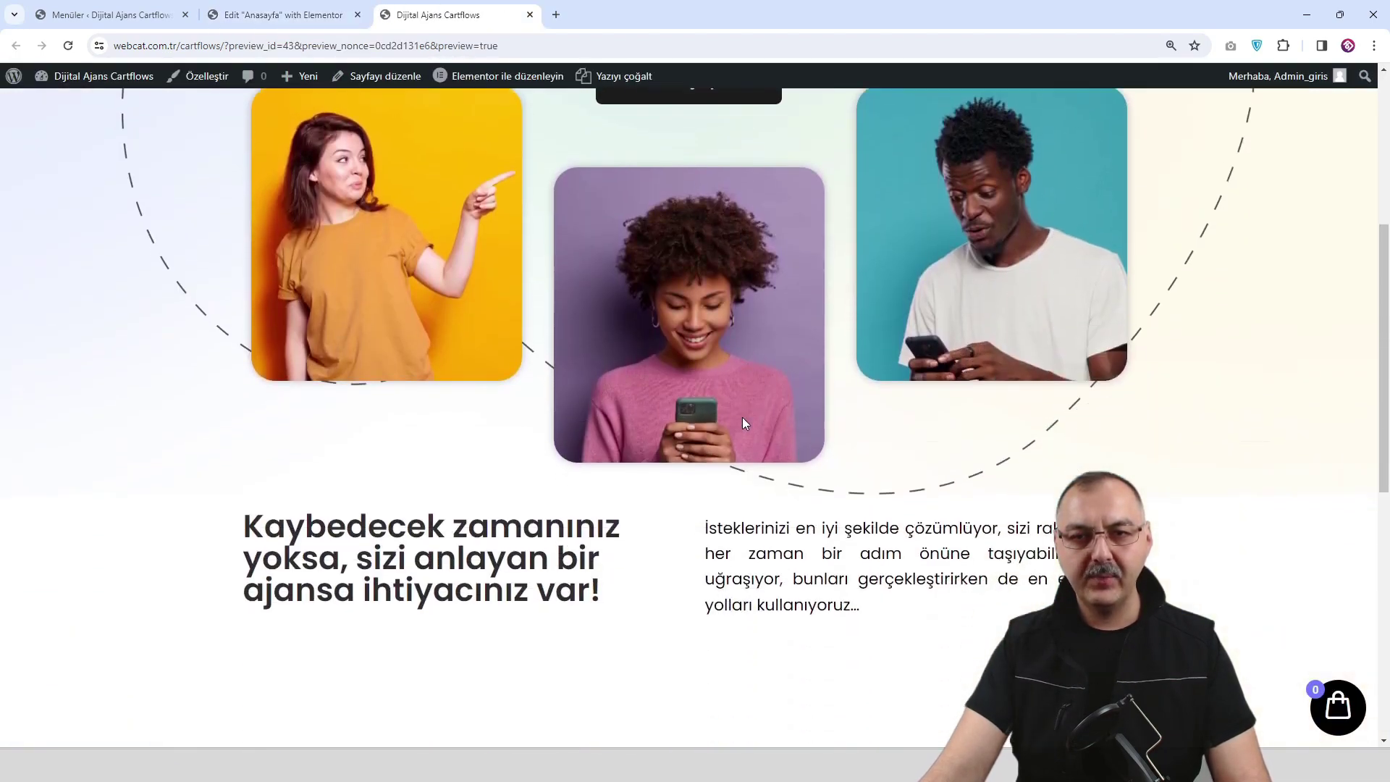
pyautogui.scroll(3, 745, 424)
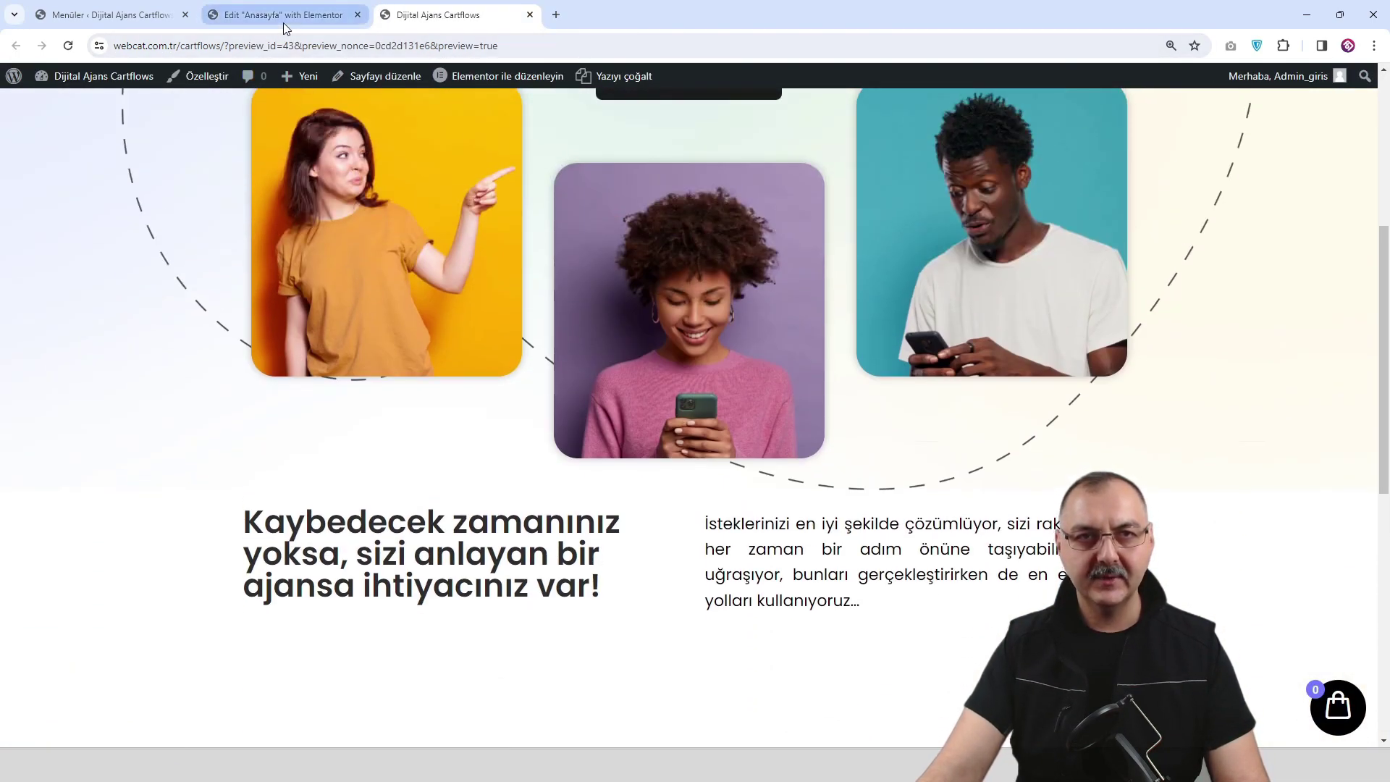
pyautogui.click(283, 19)
pyautogui.click(749, 79)
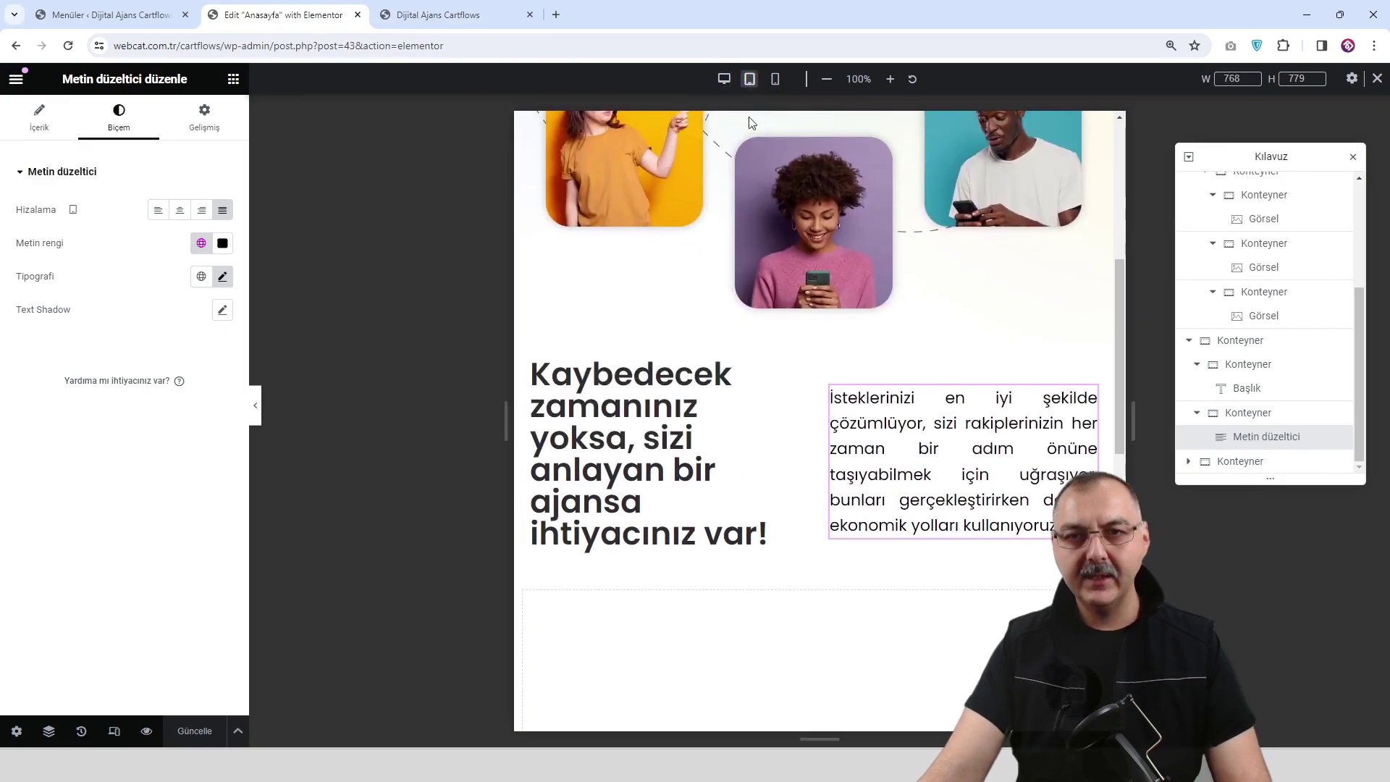
pyautogui.click(257, 405)
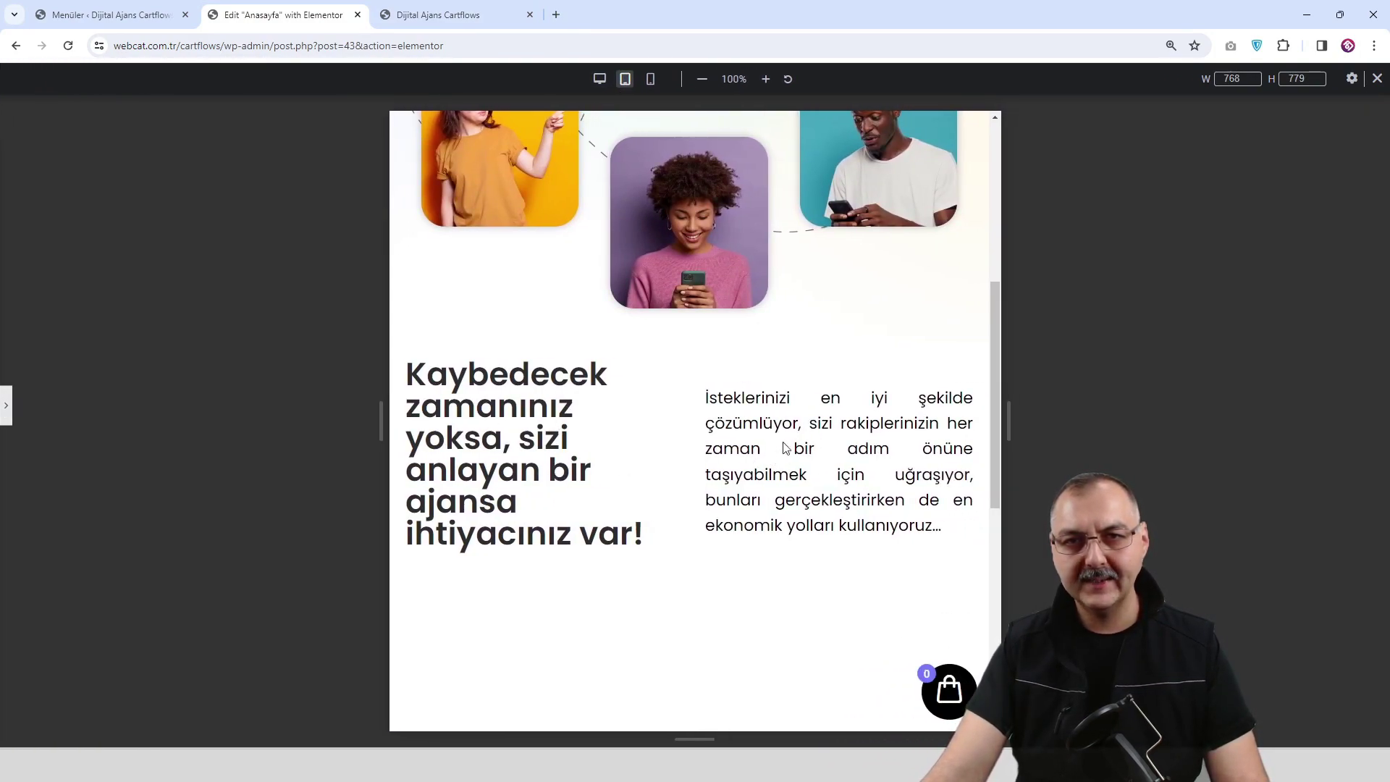
# Reduce the big heading's typography size from 40 to 34 px on tablet and save.
pyautogui.click(10, 404)
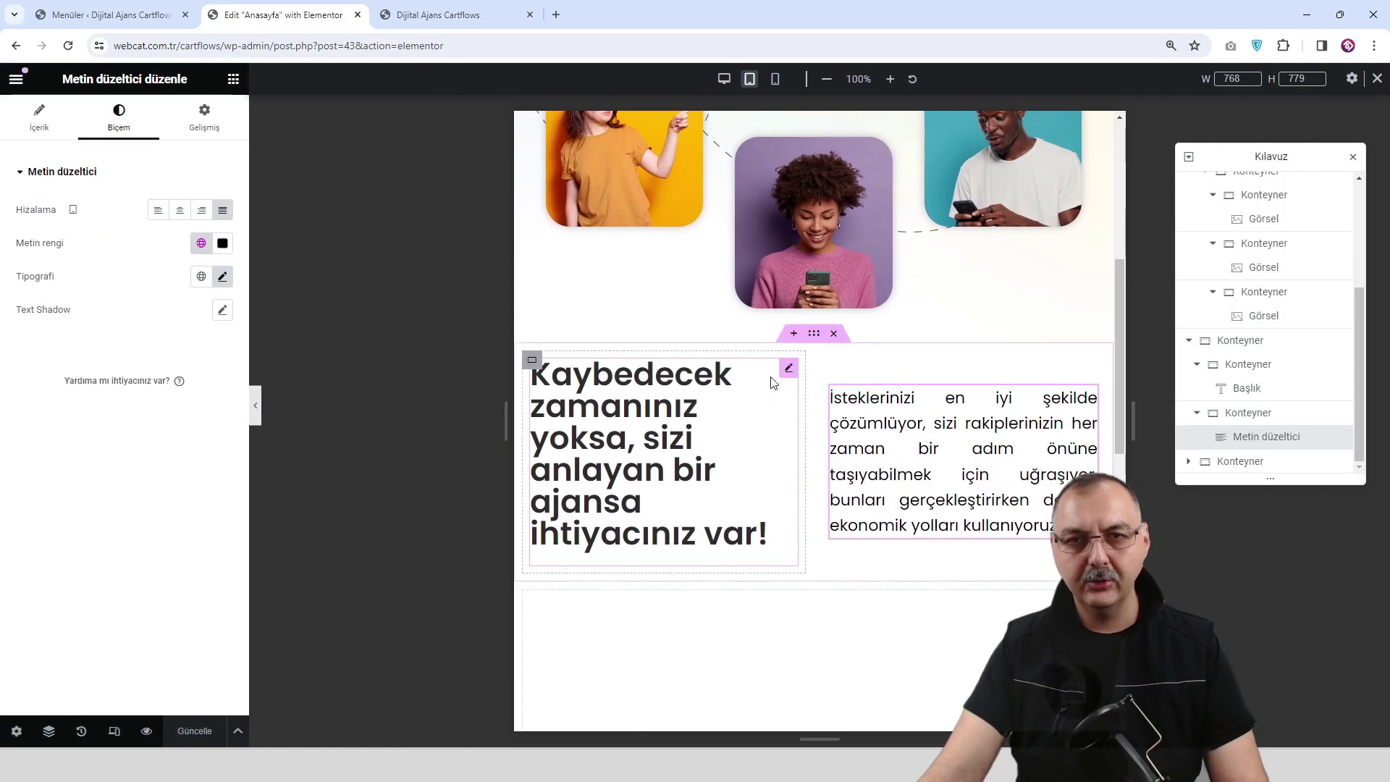
pyautogui.click(787, 372)
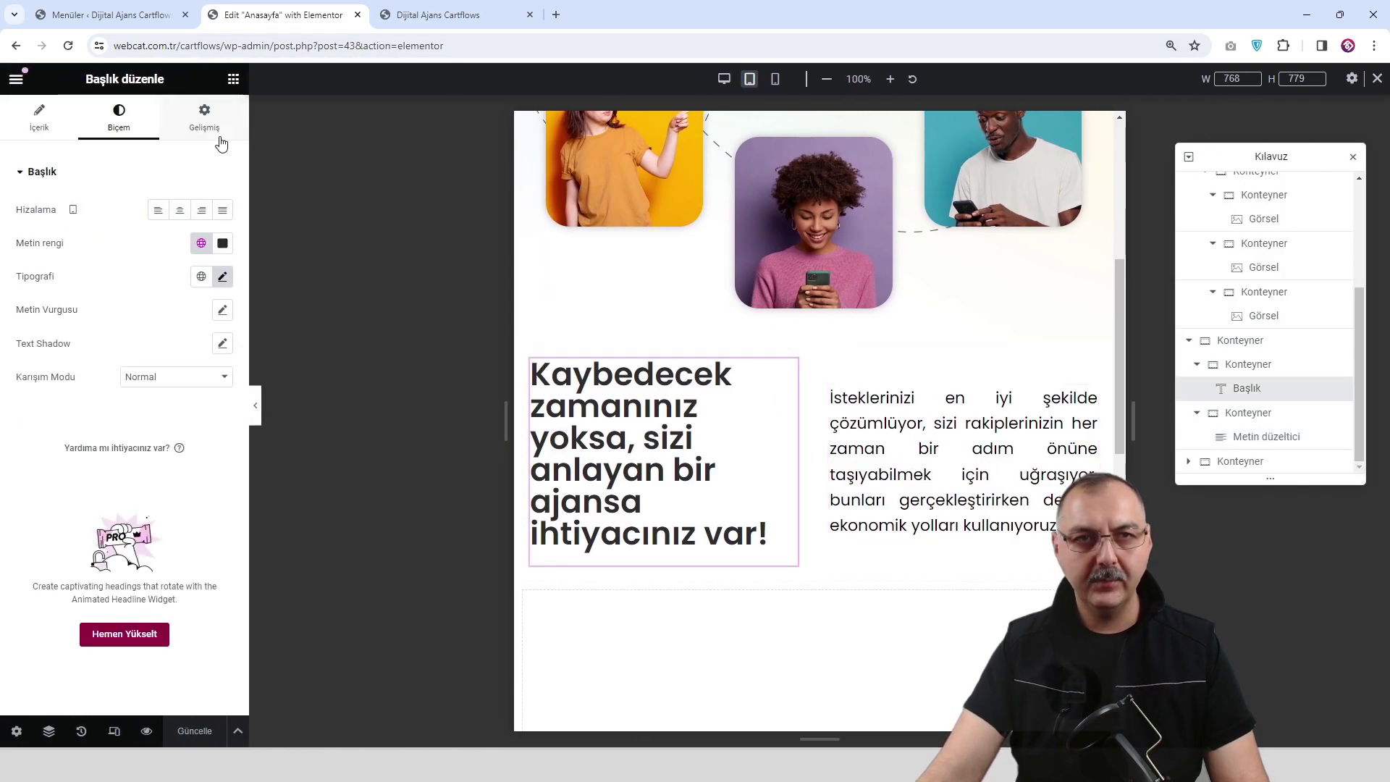
pyautogui.click(225, 278)
pyautogui.moveTo(61, 408); pyautogui.dragTo(58, 409)
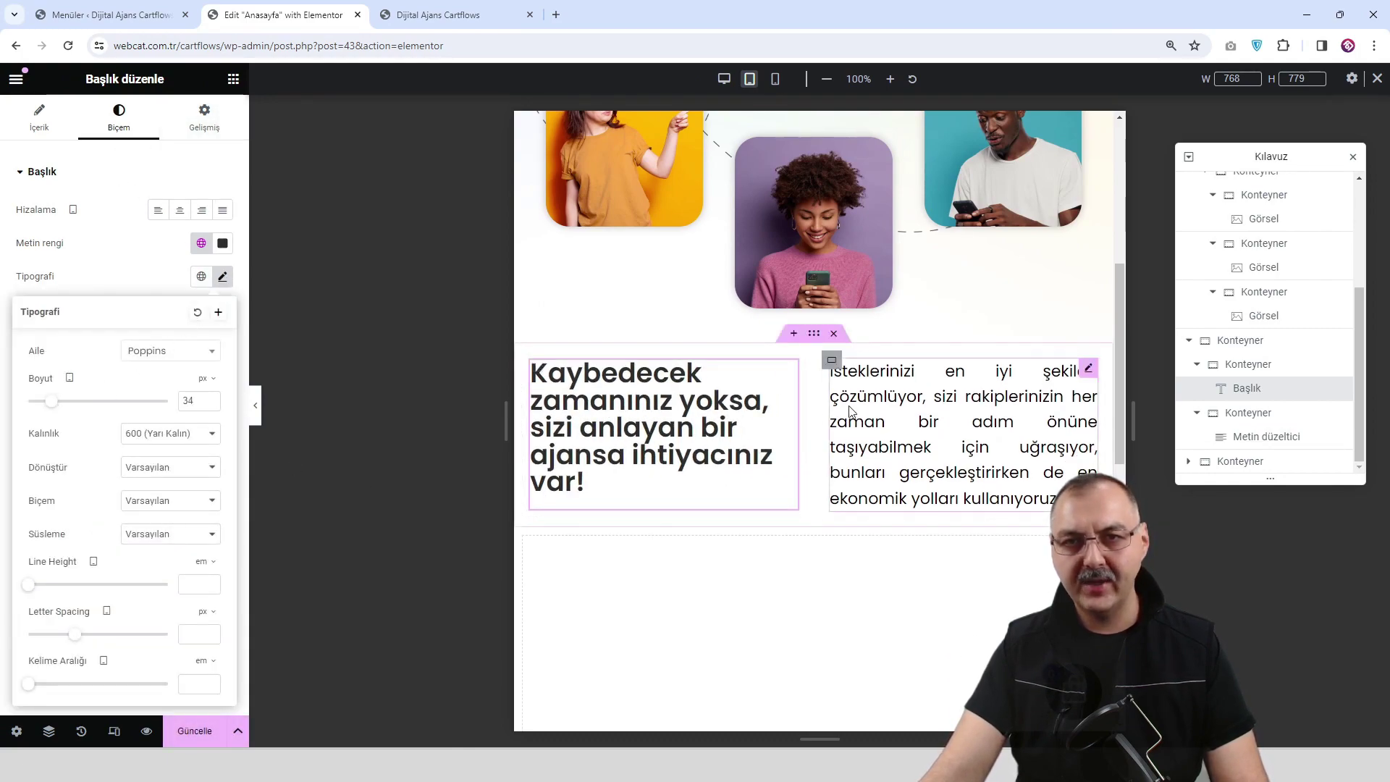
pyautogui.click(195, 731)
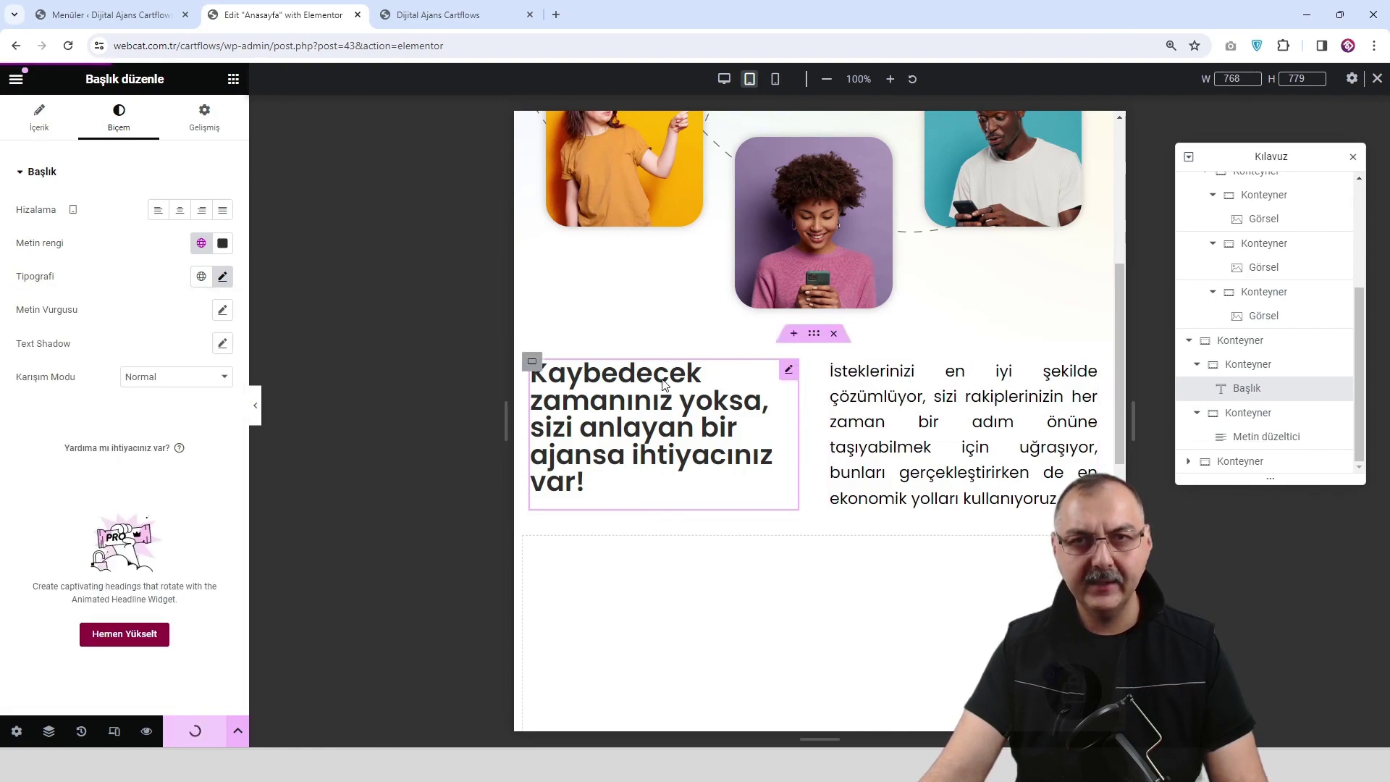
# Set the heading's size to 26 px on mobile and save the page.
pyautogui.click(777, 81)
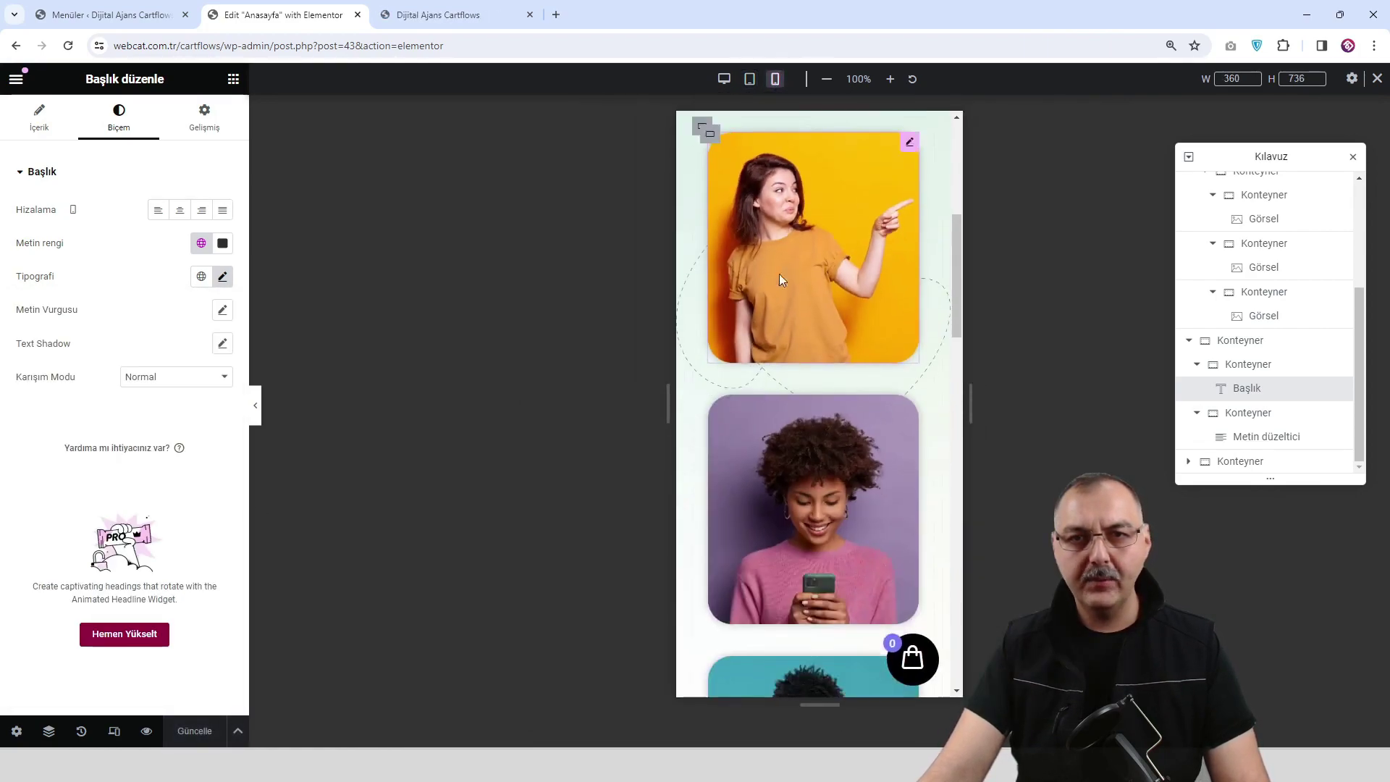
pyautogui.scroll(-10, 783, 301)
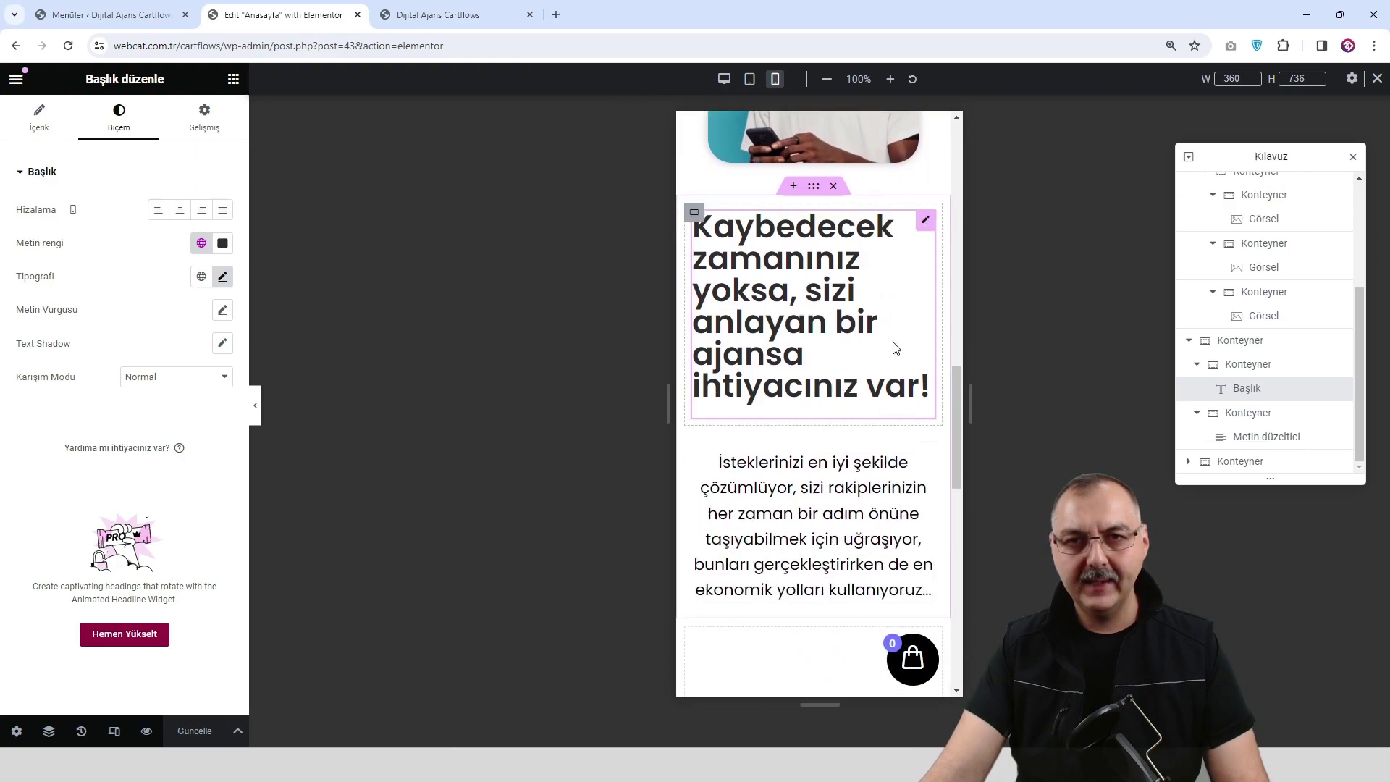
pyautogui.click(224, 278)
pyautogui.moveTo(55, 412); pyautogui.dragTo(45, 411)
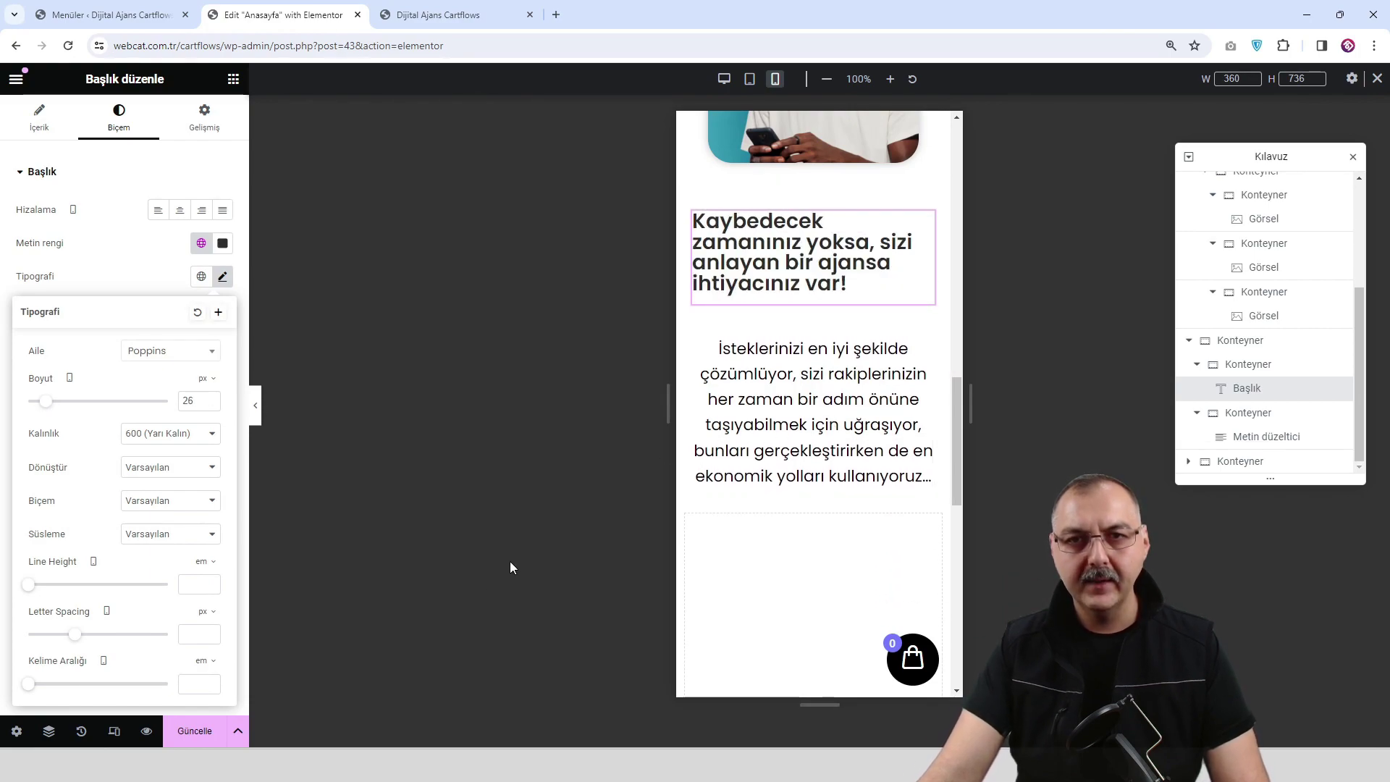
pyautogui.click(195, 738)
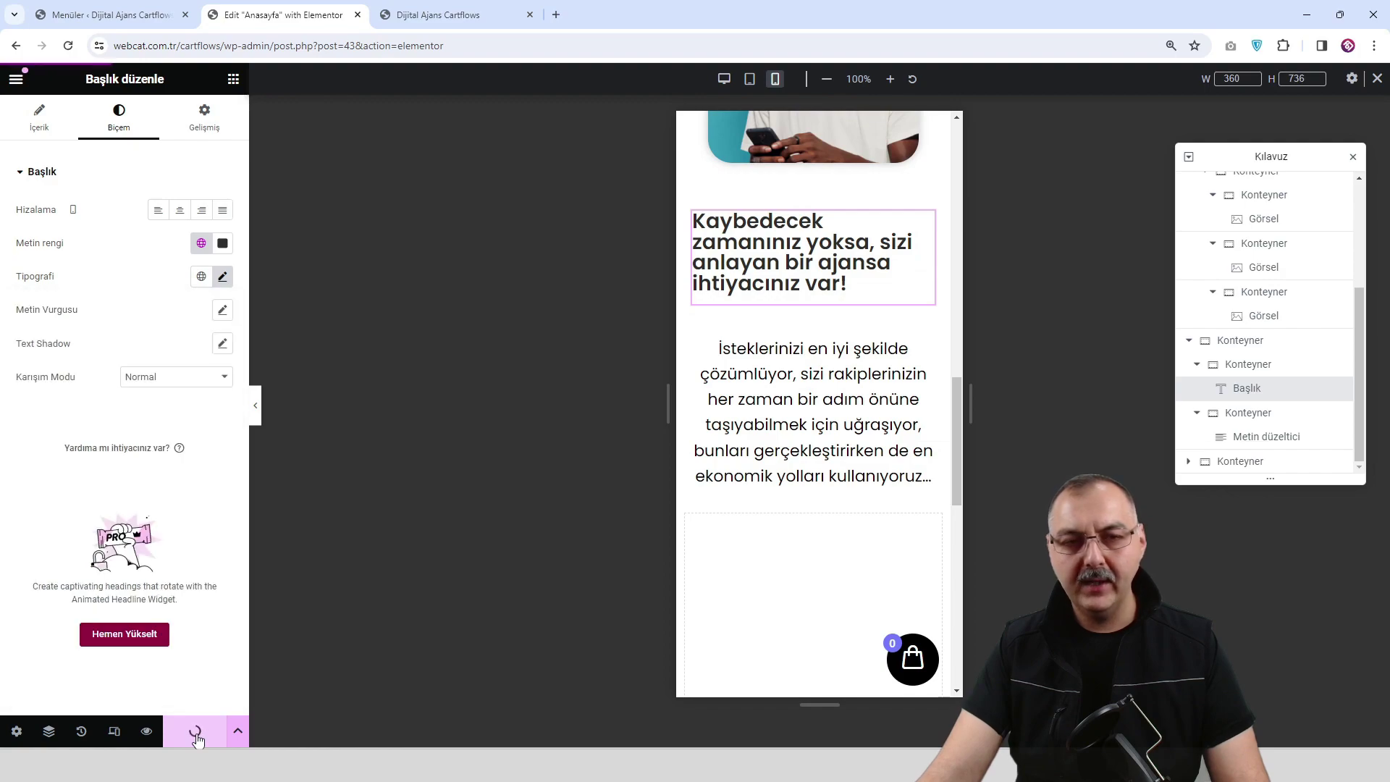
# Scroll through the live preview tab, then return the editor canvas to desktop width.
pyautogui.click(409, 16)
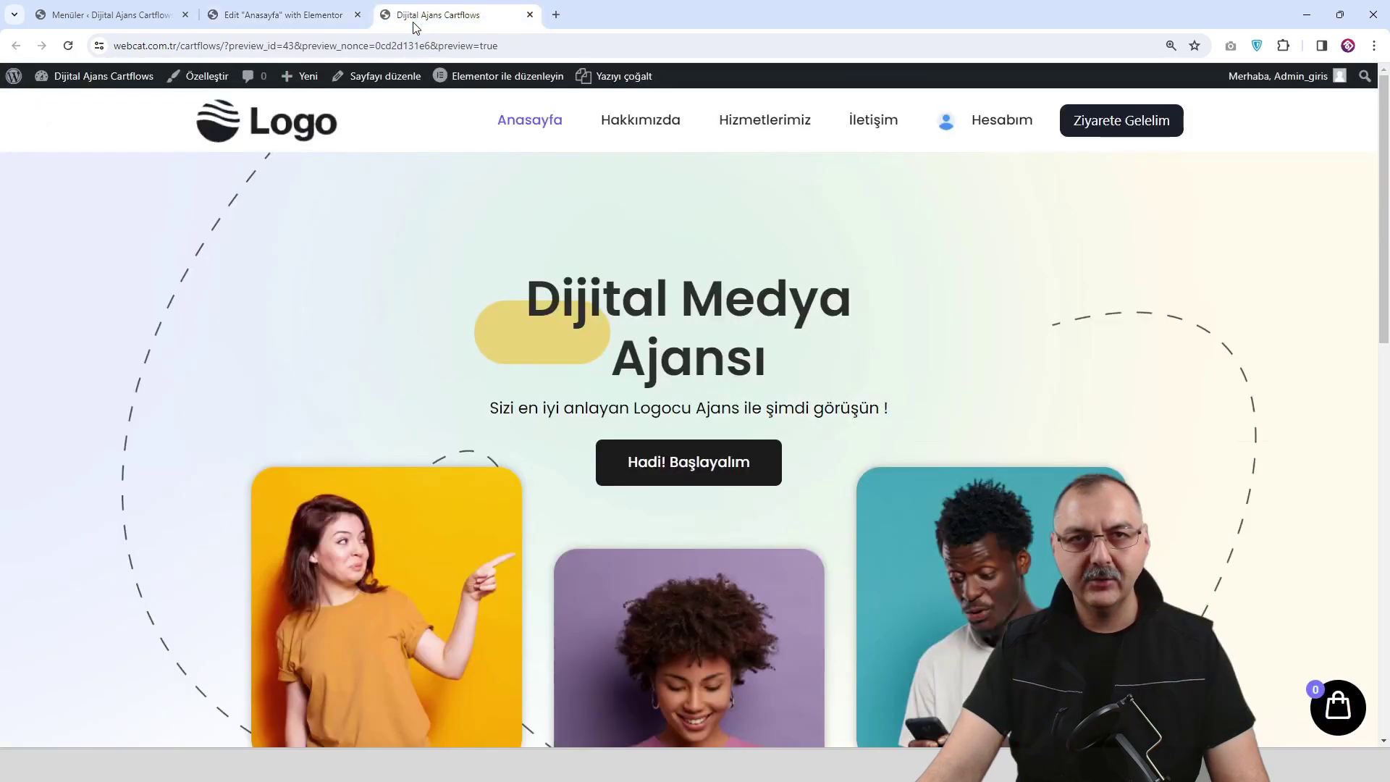
pyautogui.scroll(-3, 775, 433)
pyautogui.scroll(-3, 775, 433)
pyautogui.scroll(3, 775, 433)
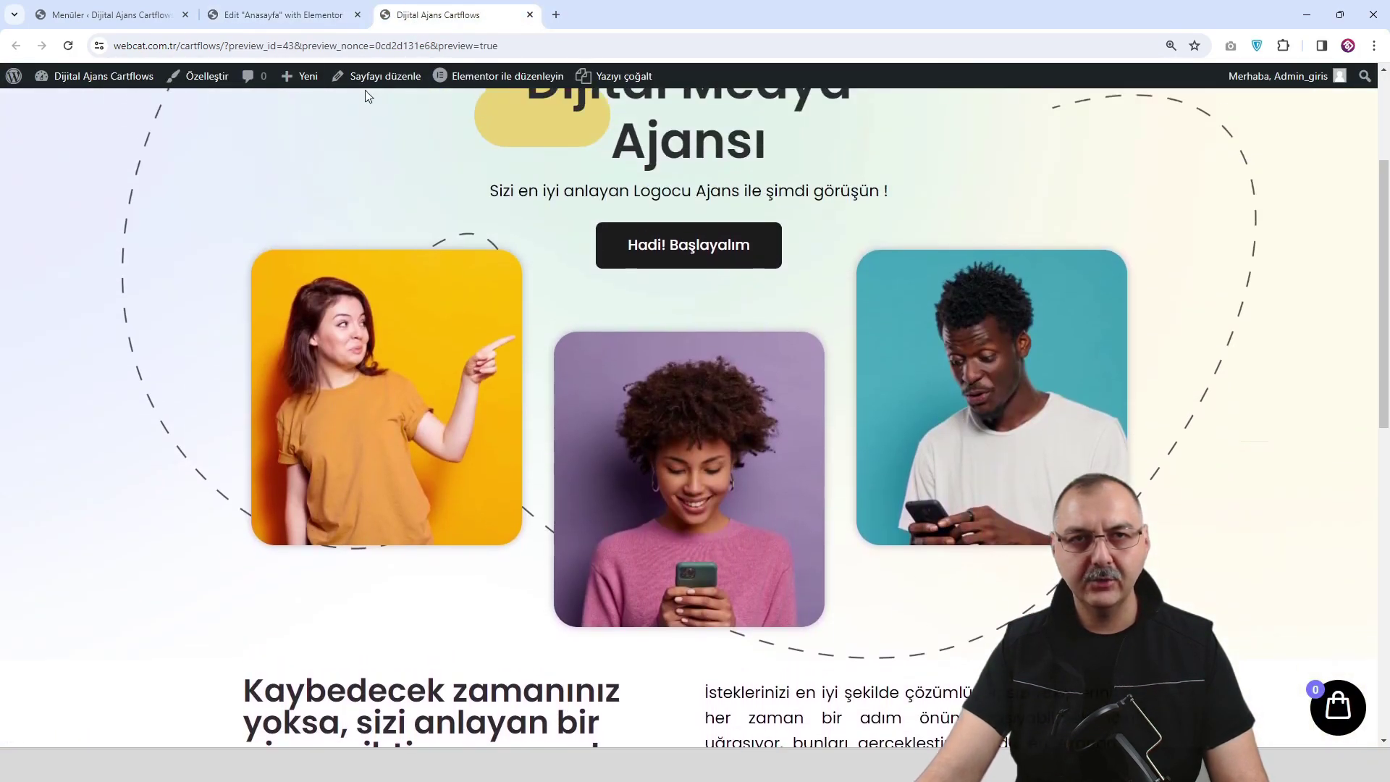
pyautogui.click(301, 20)
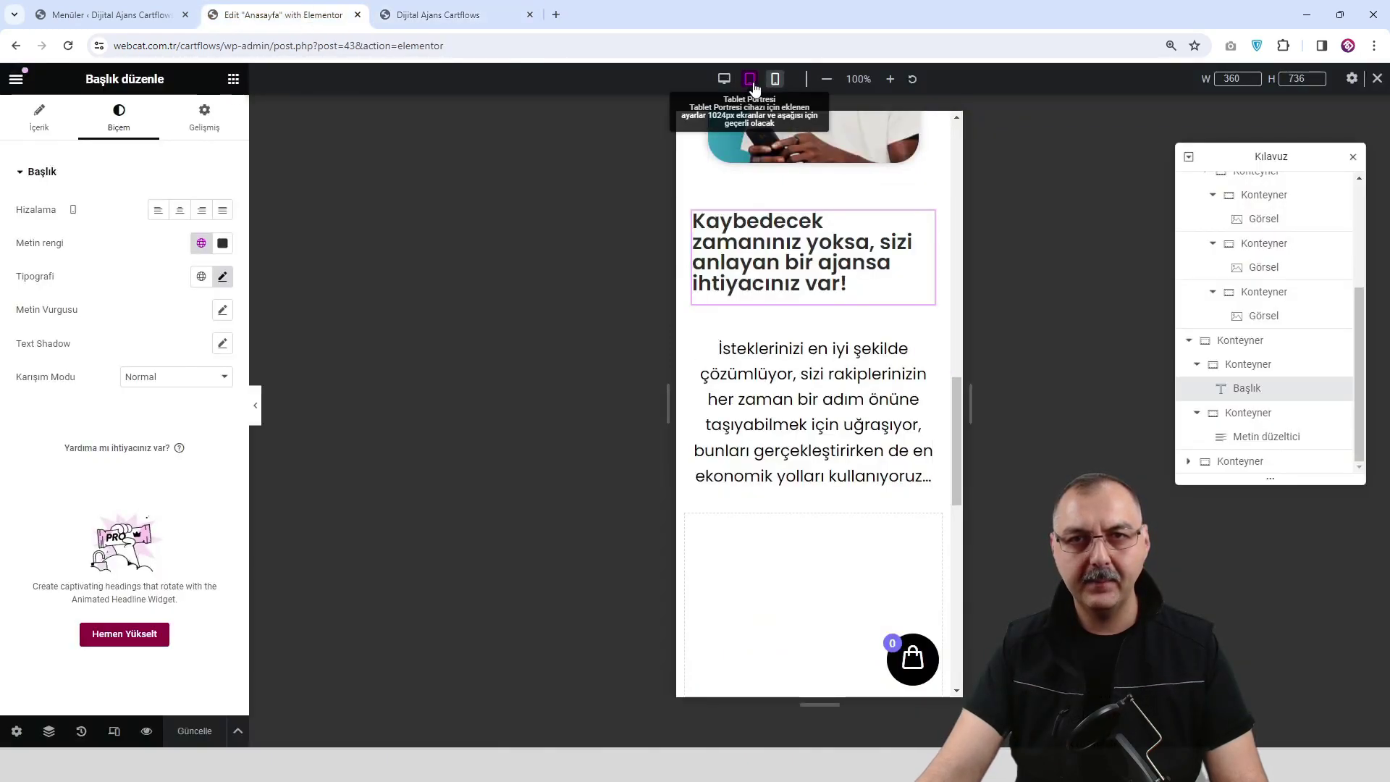
pyautogui.click(720, 81)
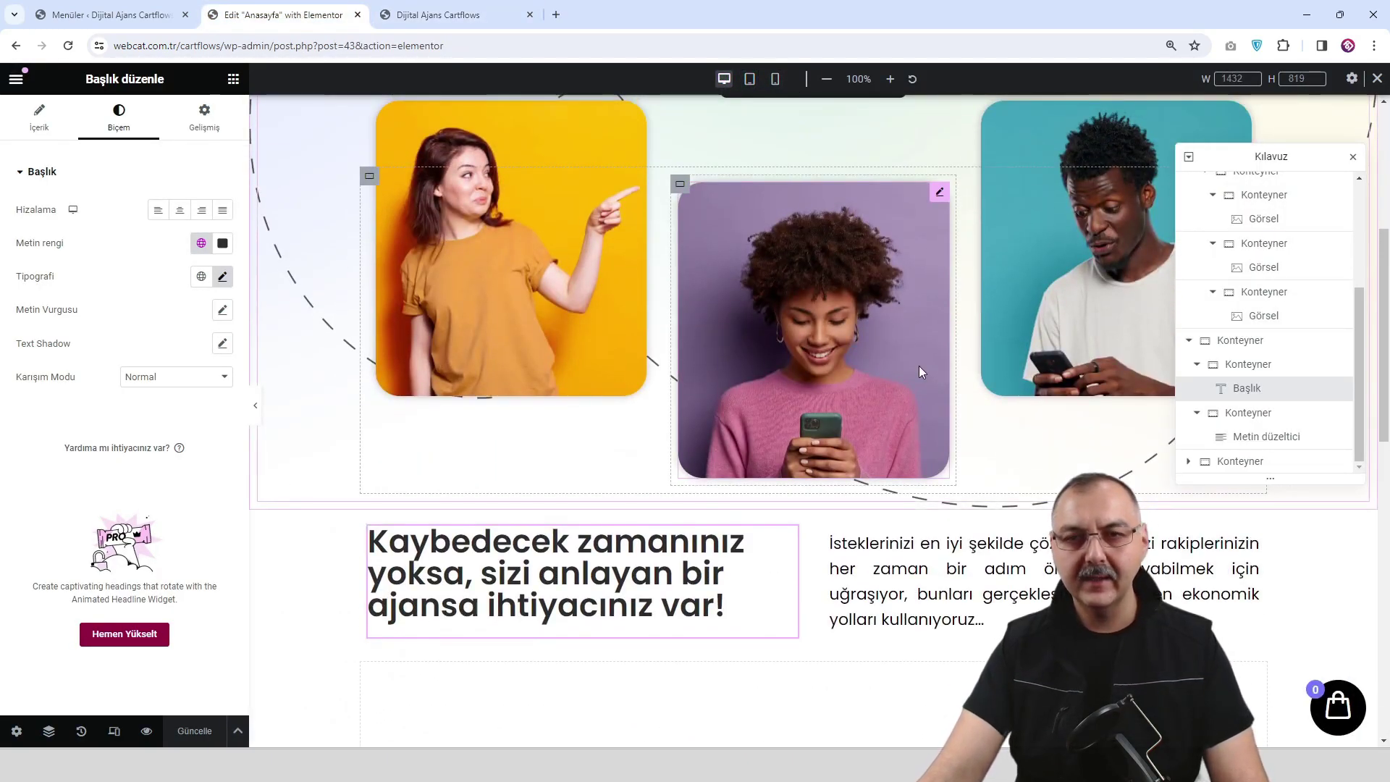
pyautogui.scroll(-2, 919, 366)
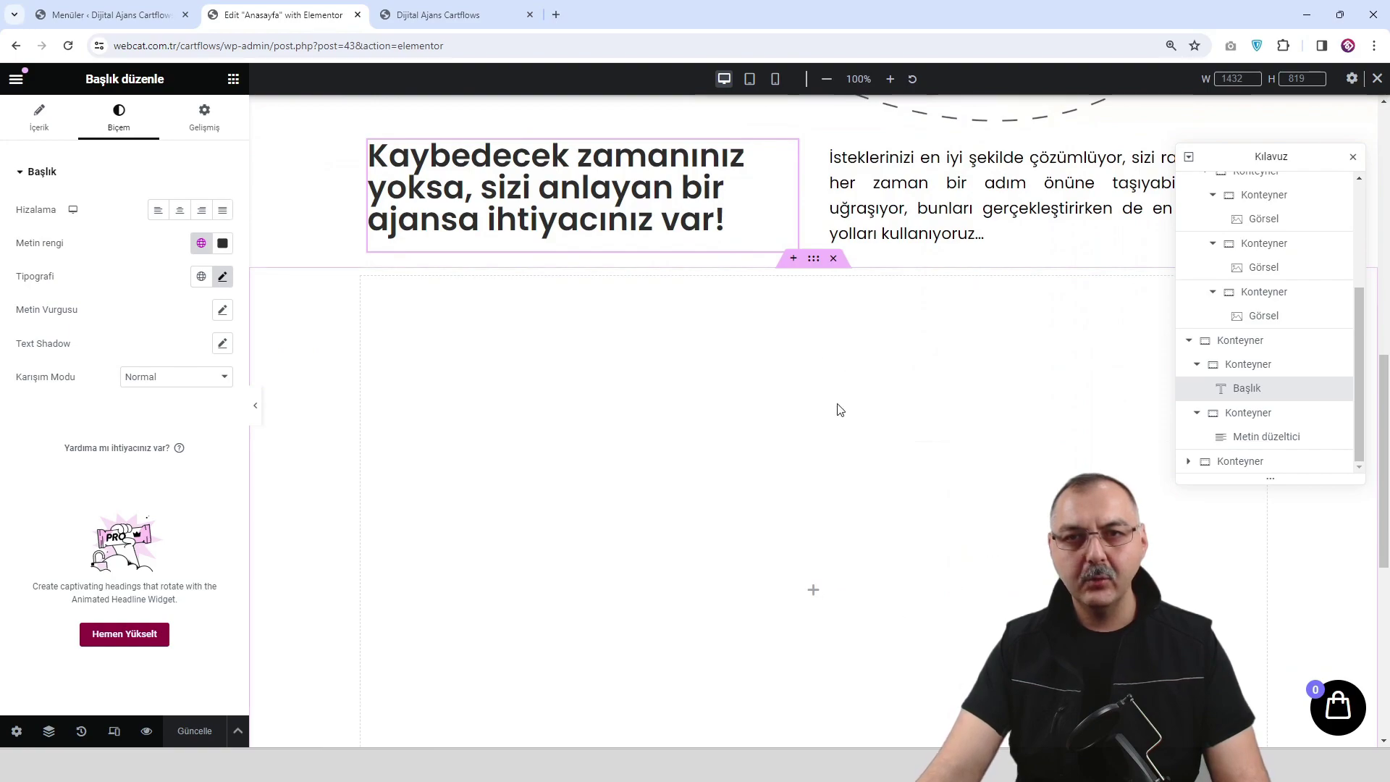
pyautogui.scroll(-1, 808, 507)
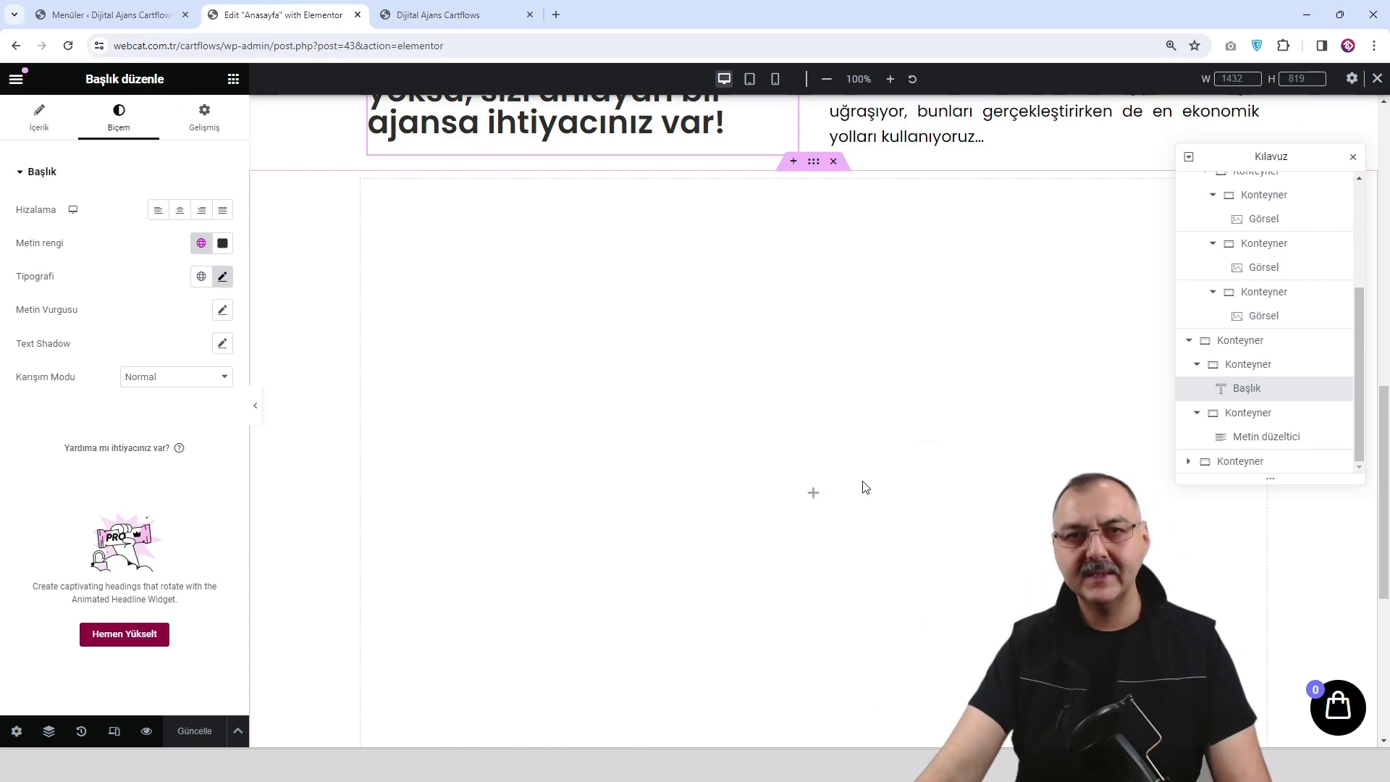
# Insert a new single-column section under the heading-and-paragraph section.
pyautogui.click(813, 492)
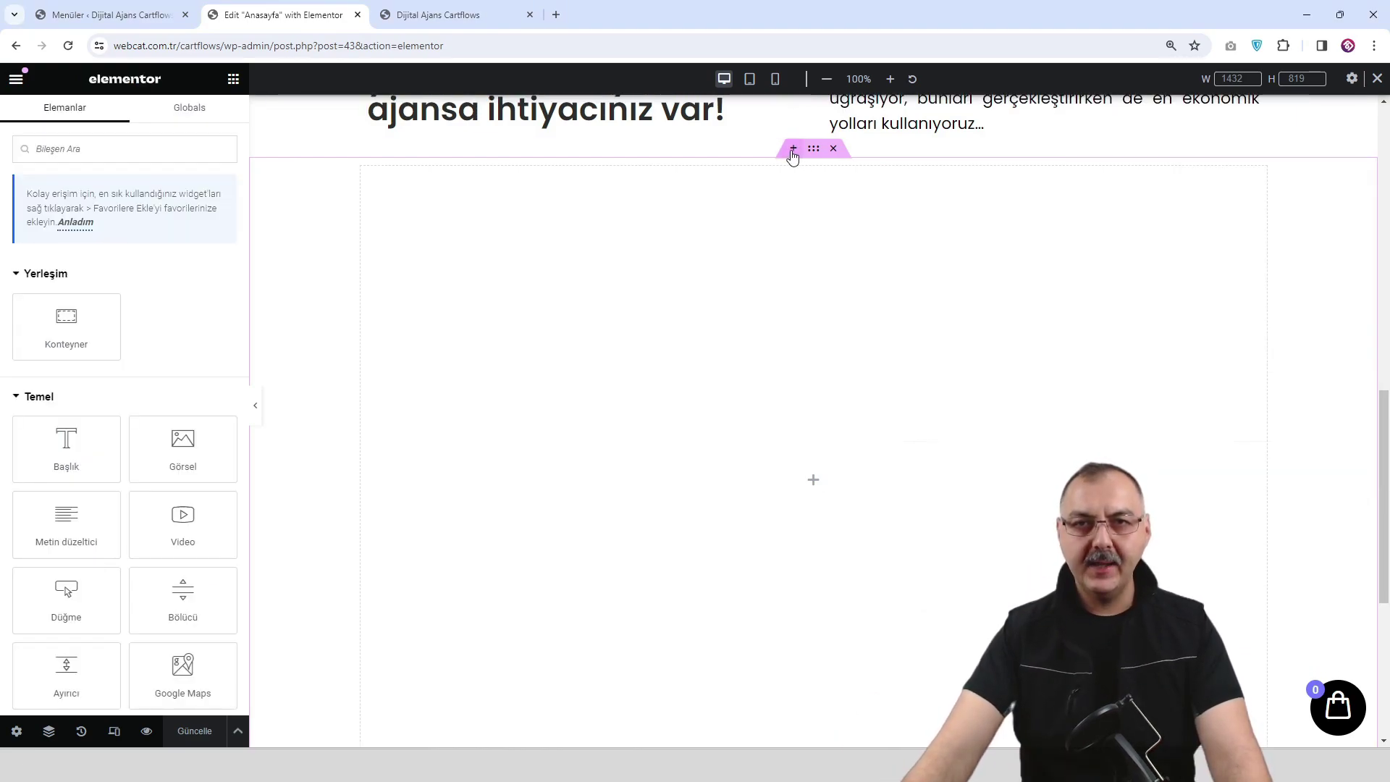
pyautogui.click(793, 150)
pyautogui.click(775, 226)
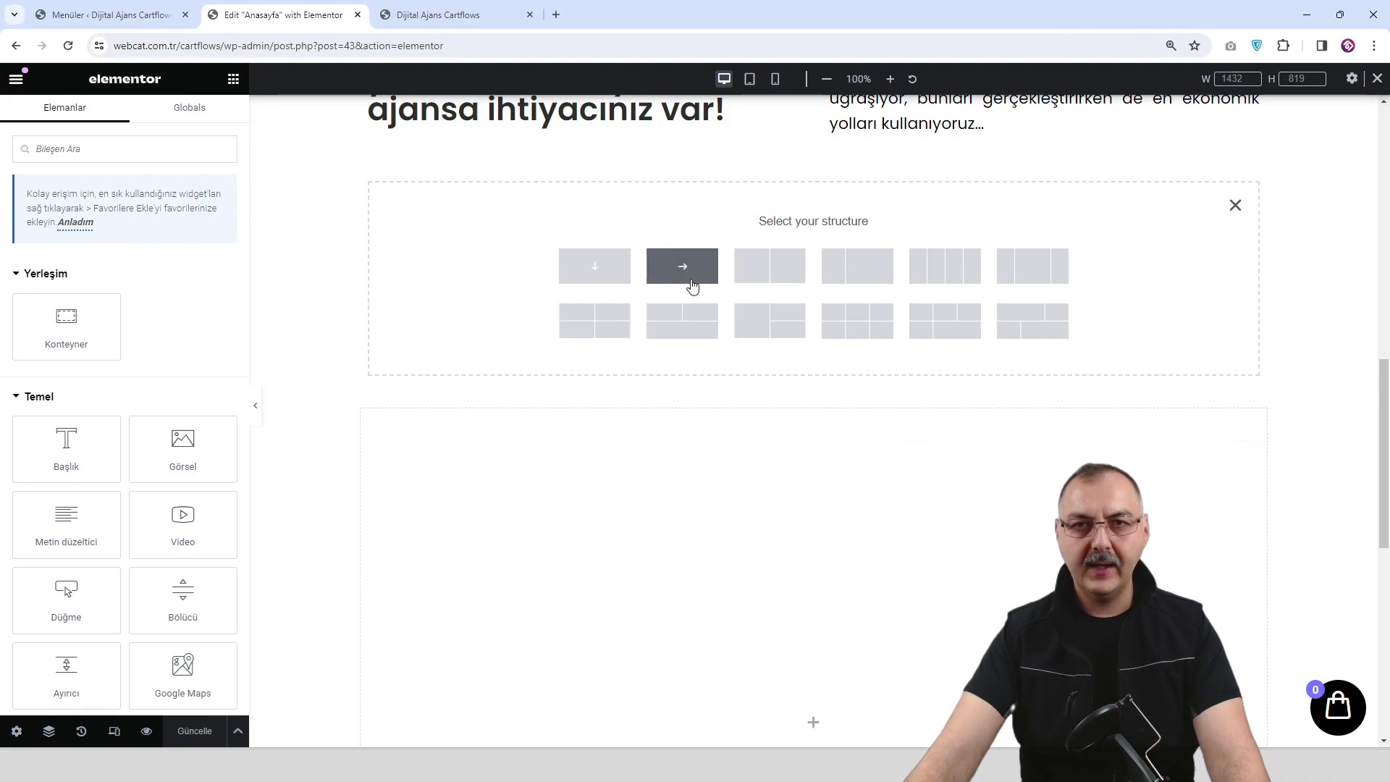
pyautogui.click(611, 279)
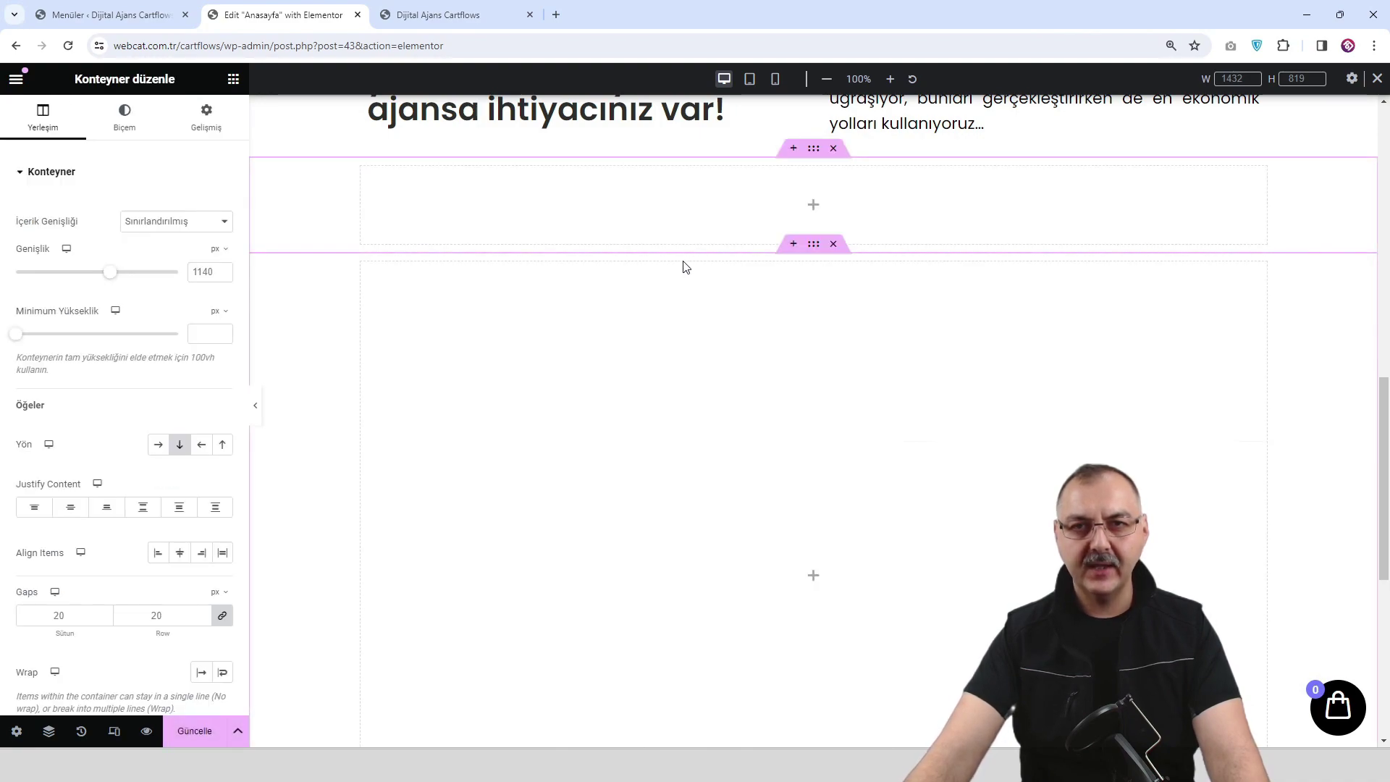
# Add a container to it, duplicate it, and nest another container in the upper one.
pyautogui.click(811, 210)
pyautogui.moveTo(109, 317); pyautogui.dragTo(821, 219)
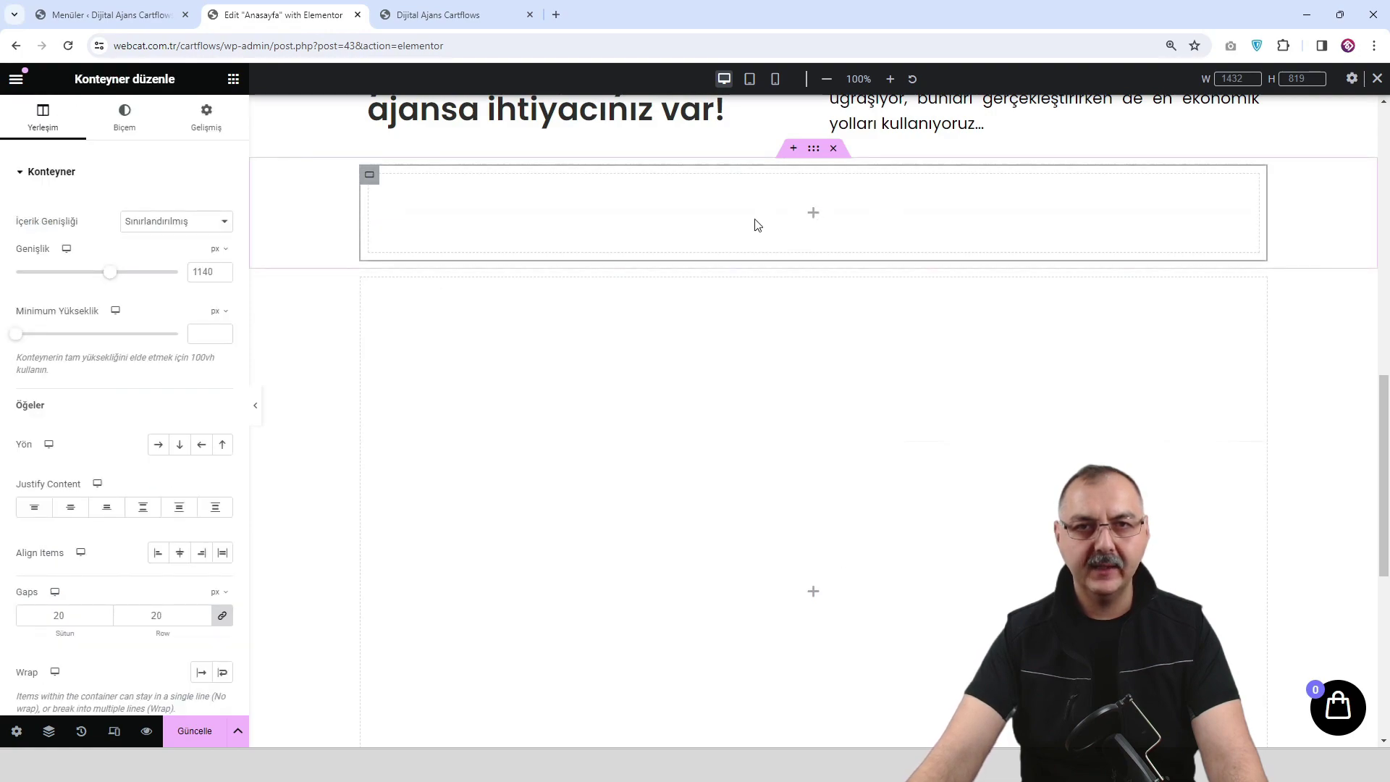
pyautogui.rightClick(372, 179)
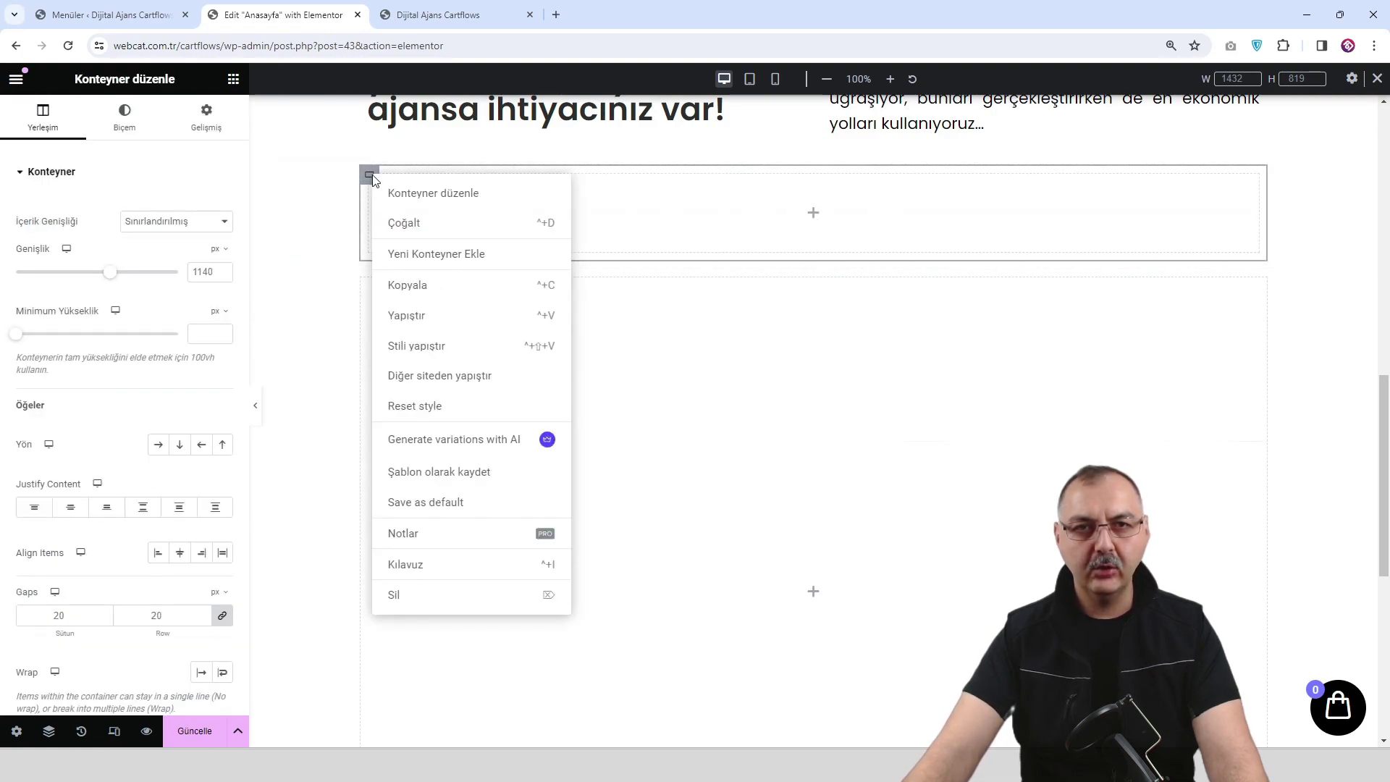
pyautogui.click(422, 224)
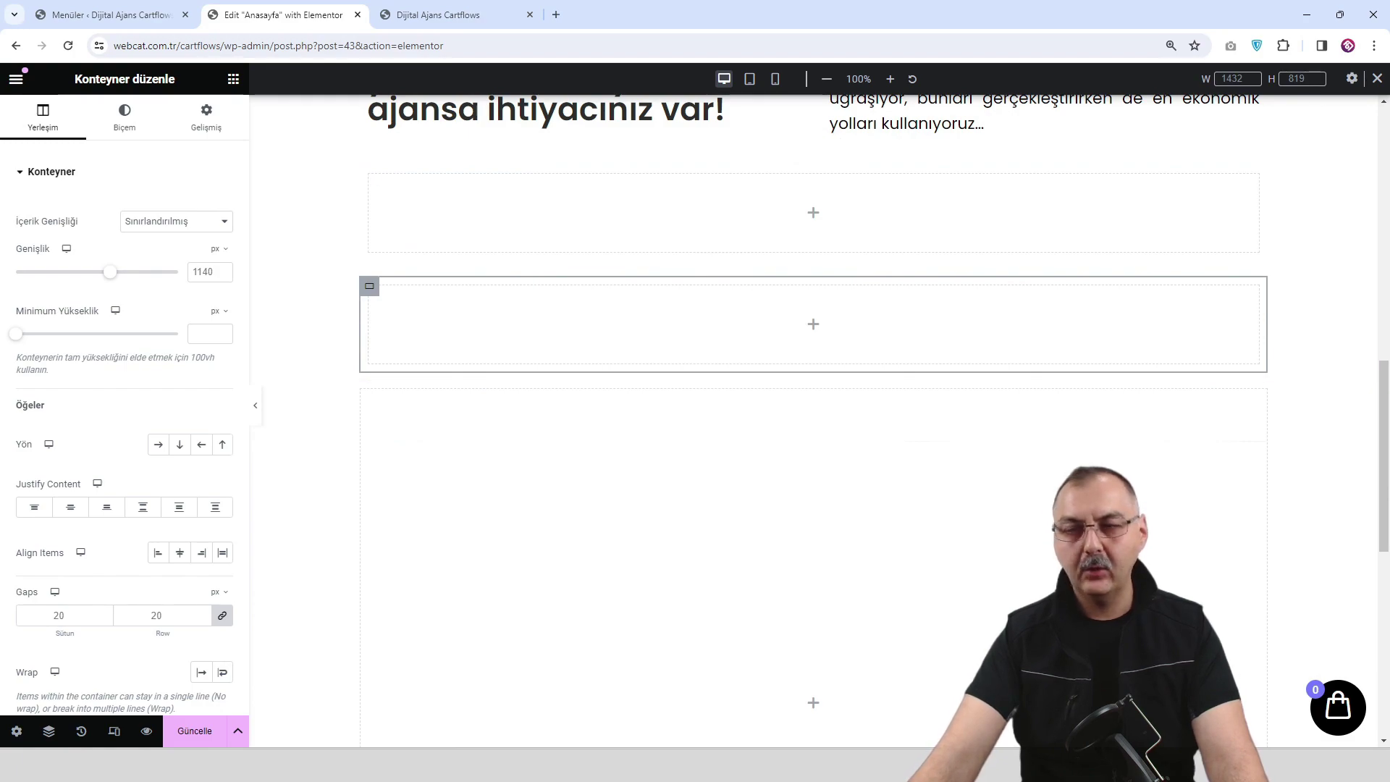
pyautogui.scroll(2, 915, 331)
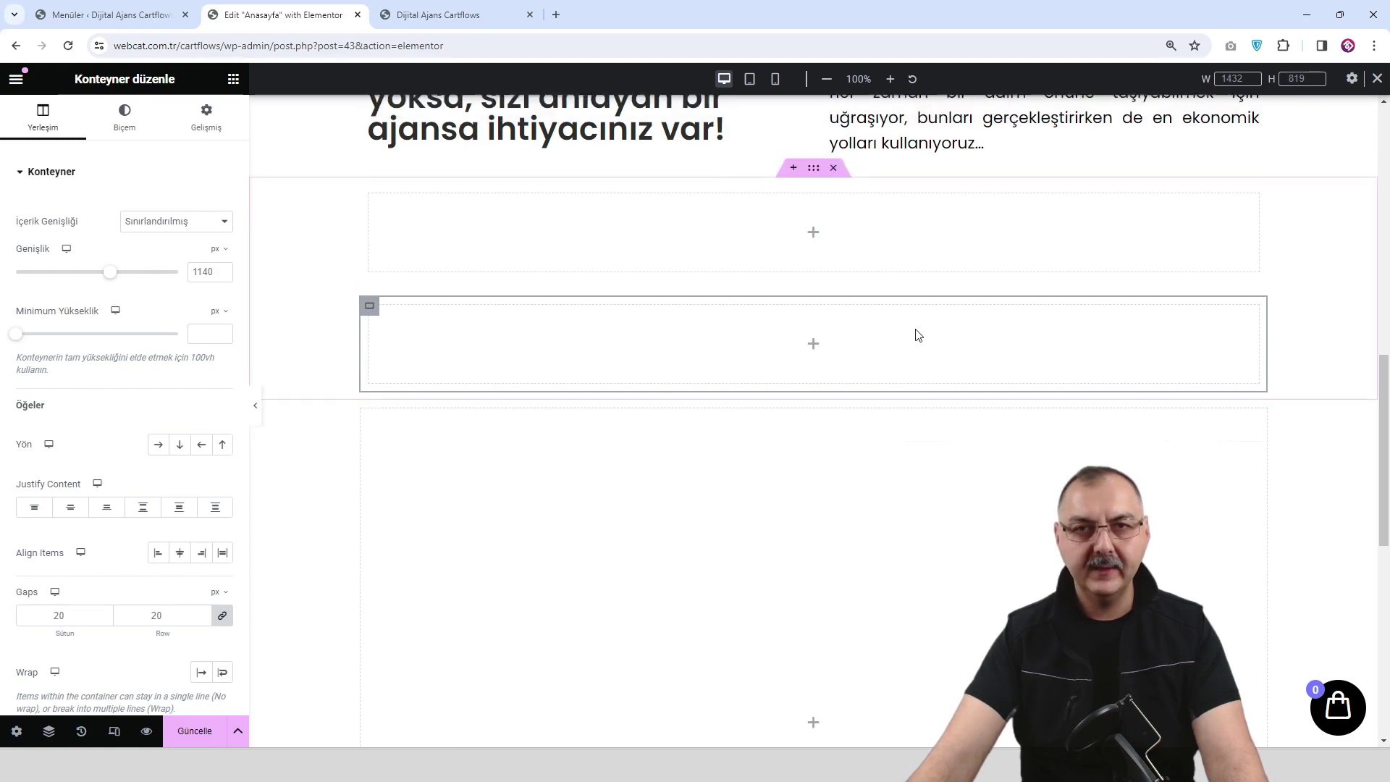
pyautogui.click(814, 361)
pyautogui.moveTo(65, 326); pyautogui.dragTo(786, 371)
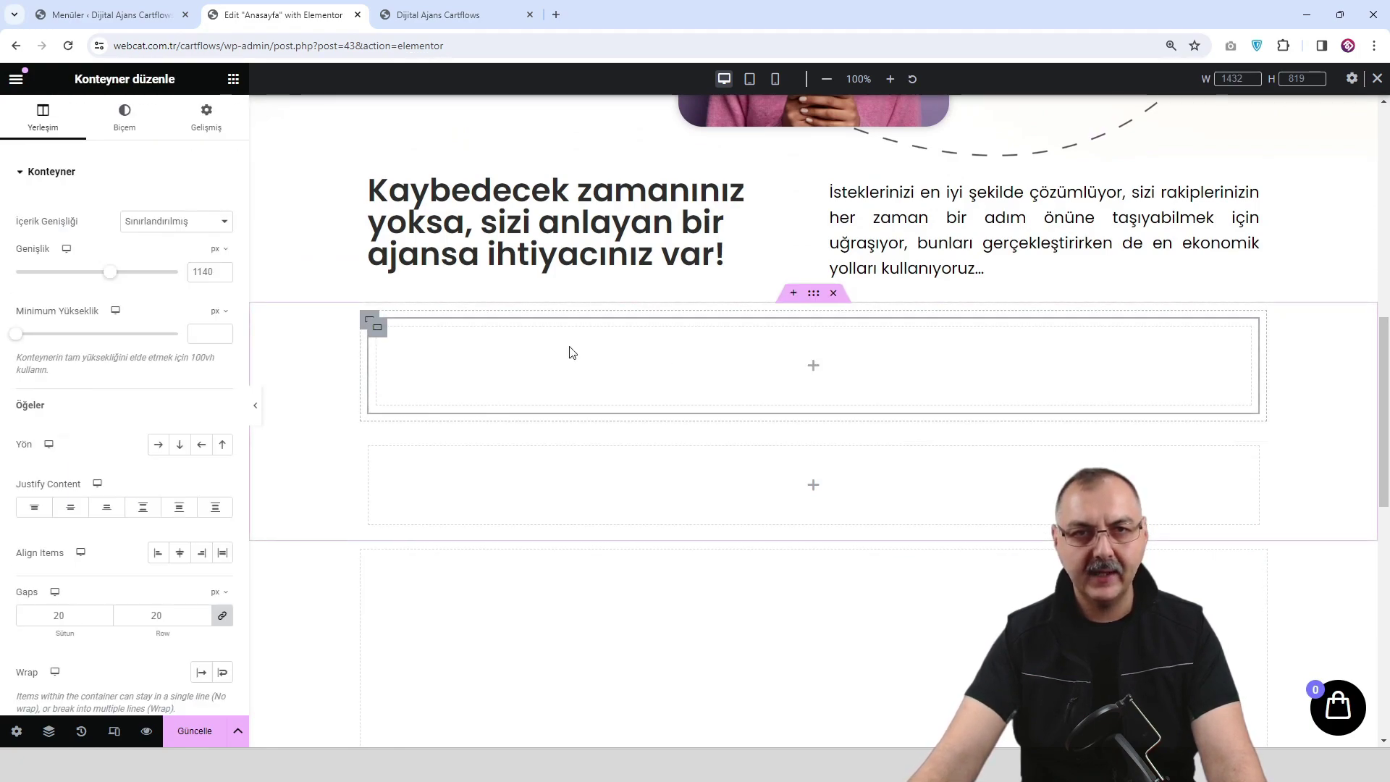
# Set the upper container to a row and duplicate its inner container to make three.
pyautogui.click(160, 445)
pyautogui.rightClick(382, 333)
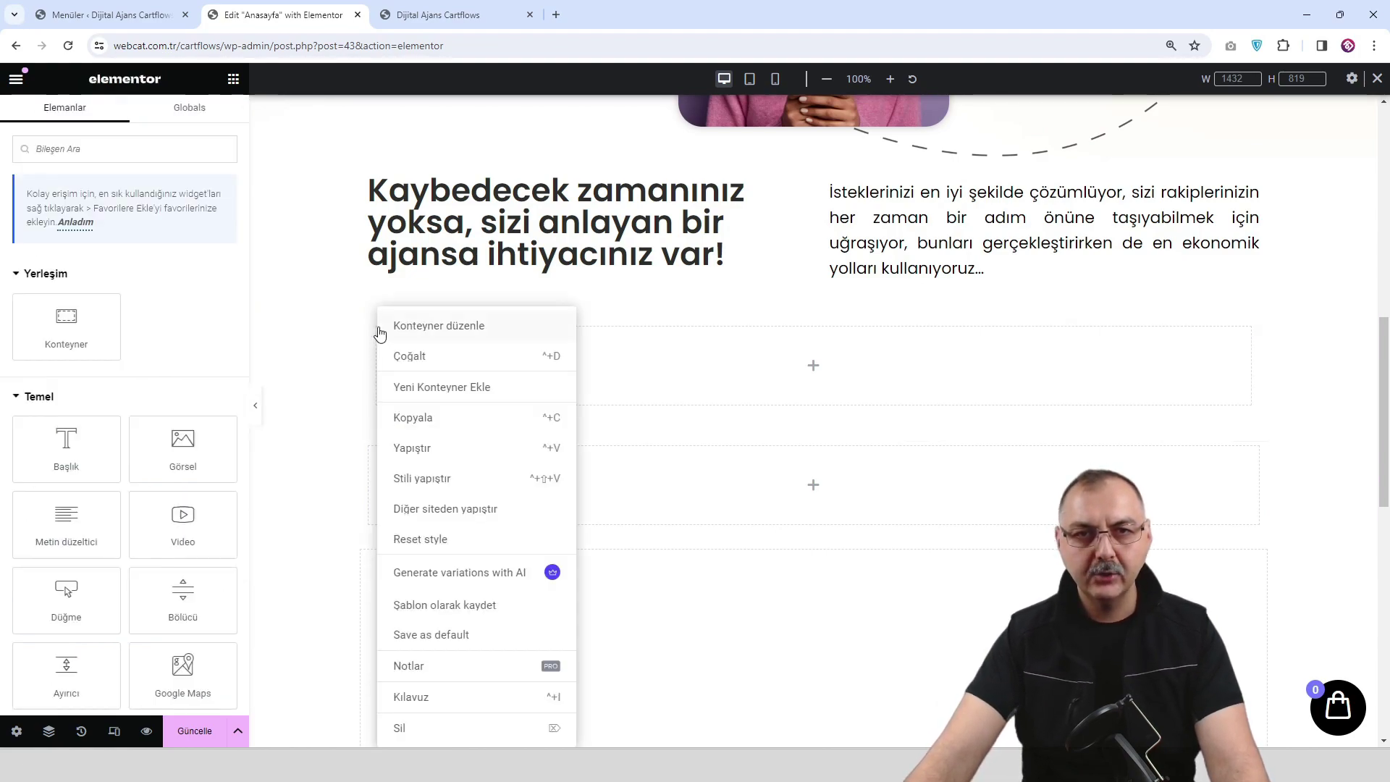
pyautogui.click(410, 358)
pyautogui.rightClick(378, 334)
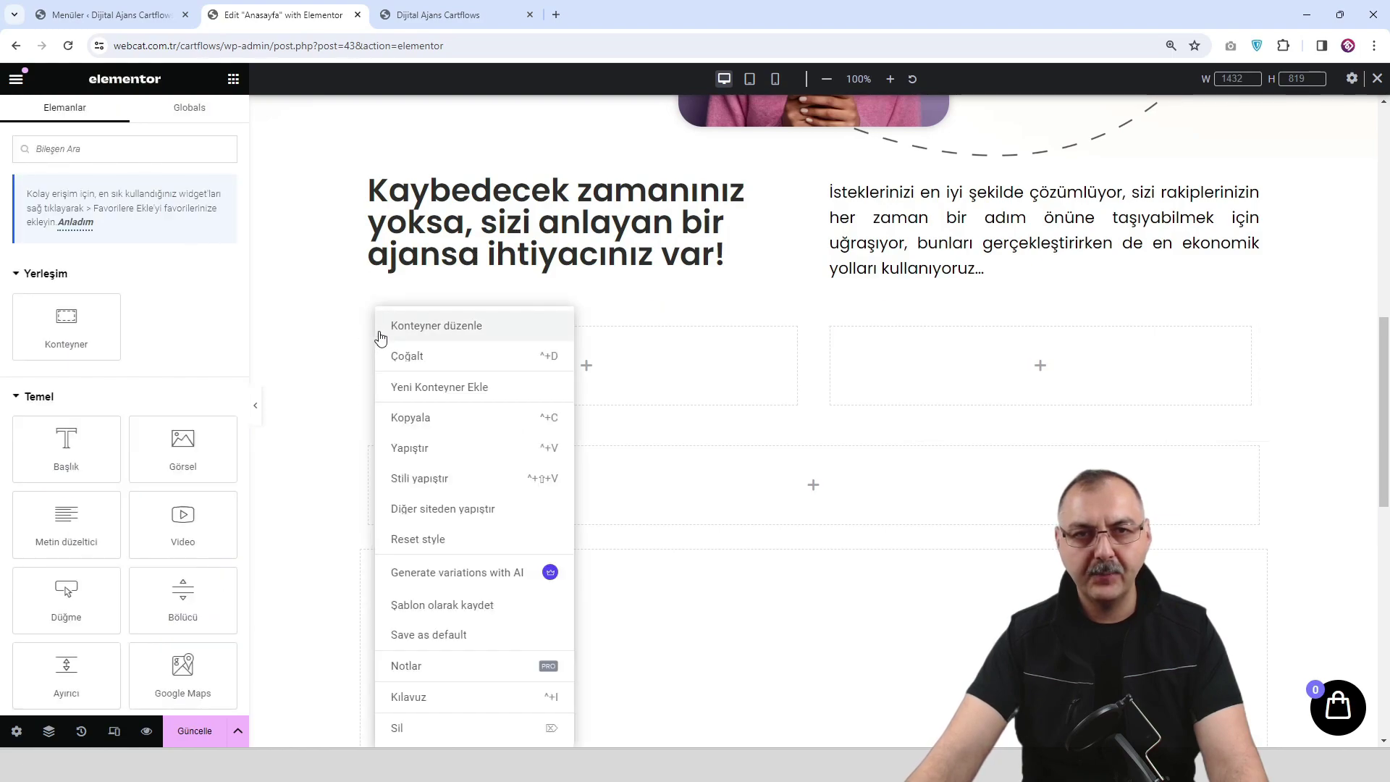
pyautogui.click(410, 359)
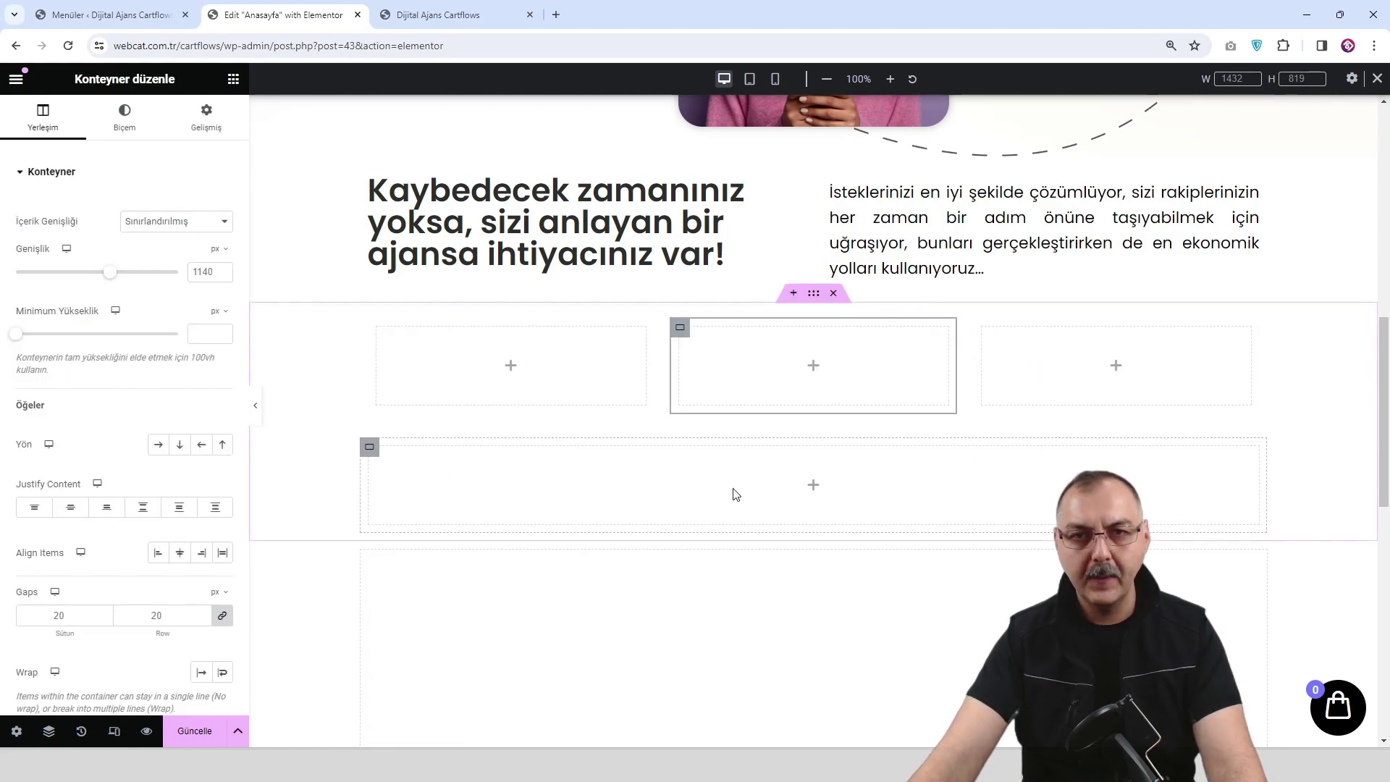
# Give the lower container a row of two inner containers.
pyautogui.click(809, 486)
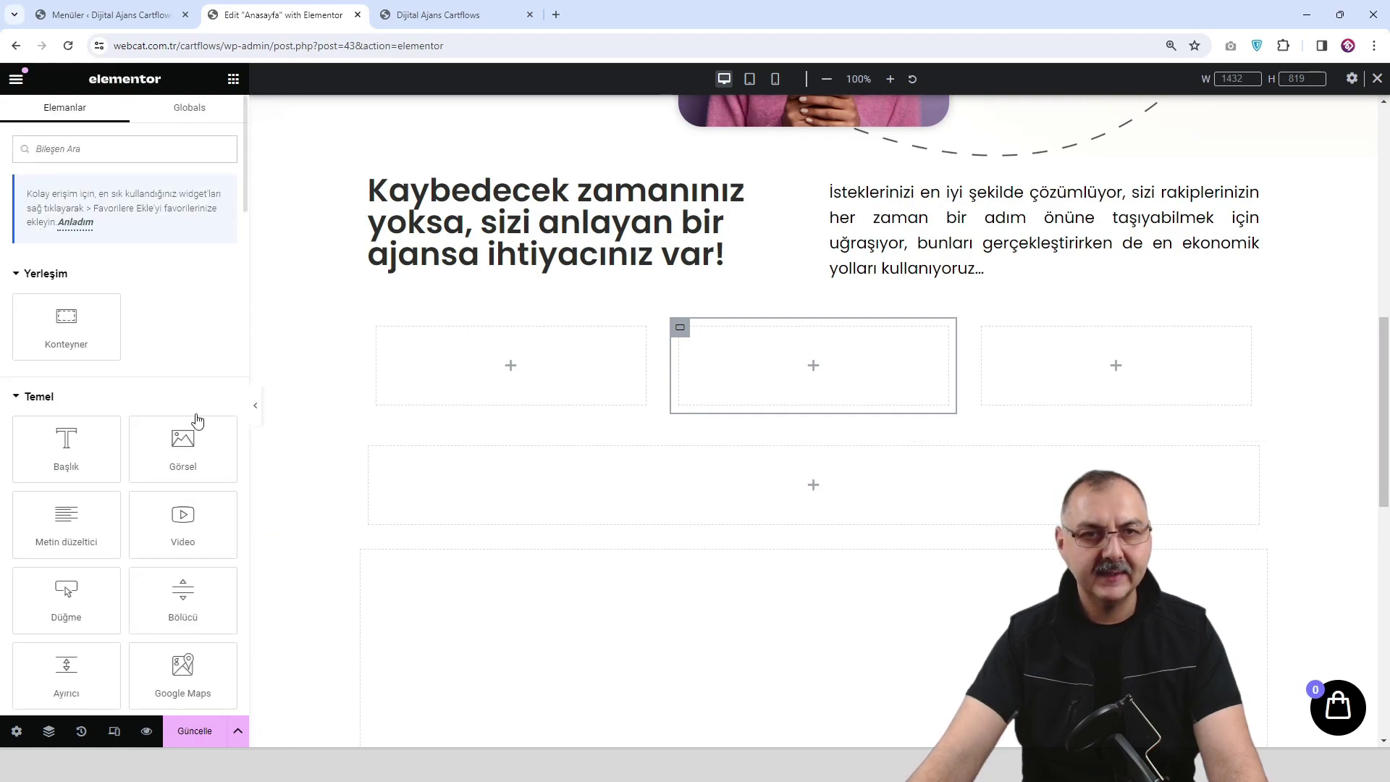
pyautogui.moveTo(65, 326); pyautogui.dragTo(784, 472)
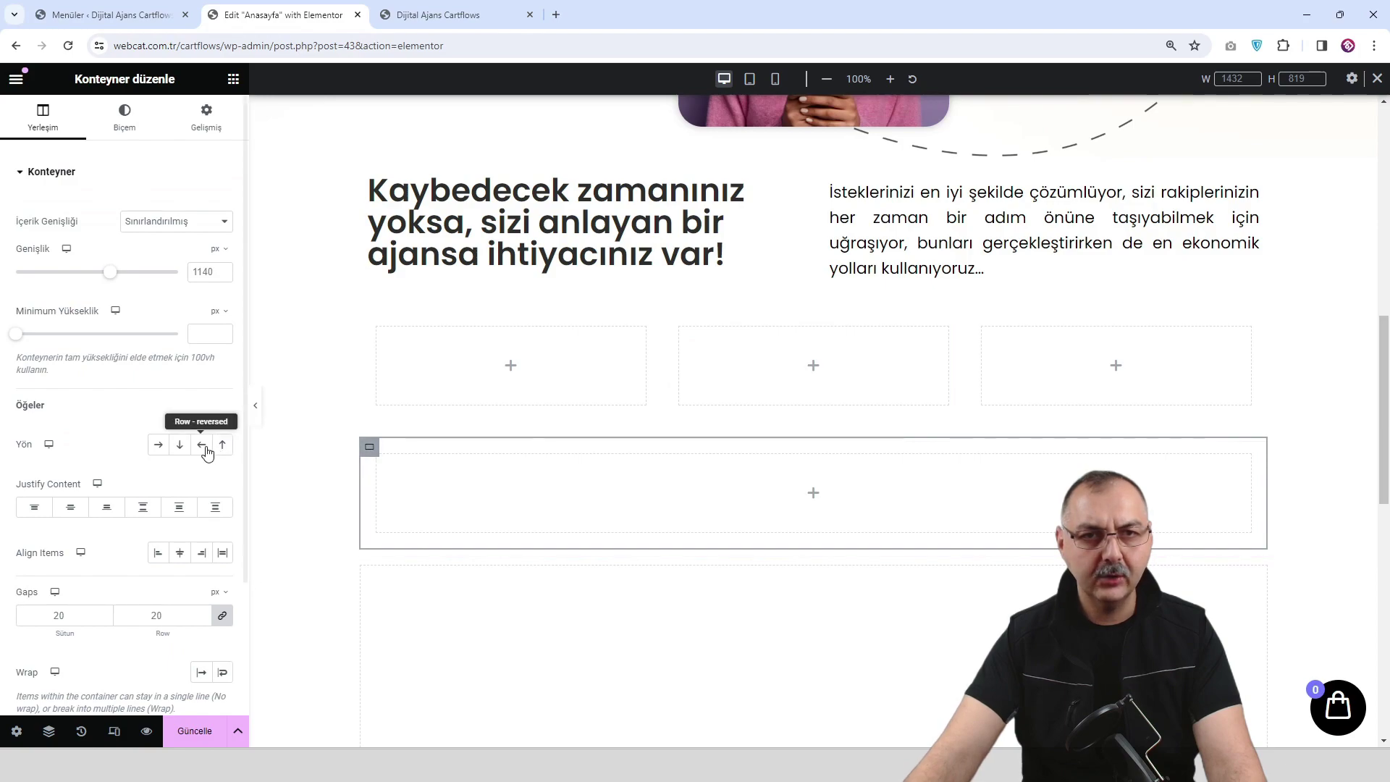
pyautogui.click(158, 444)
pyautogui.rightClick(379, 460)
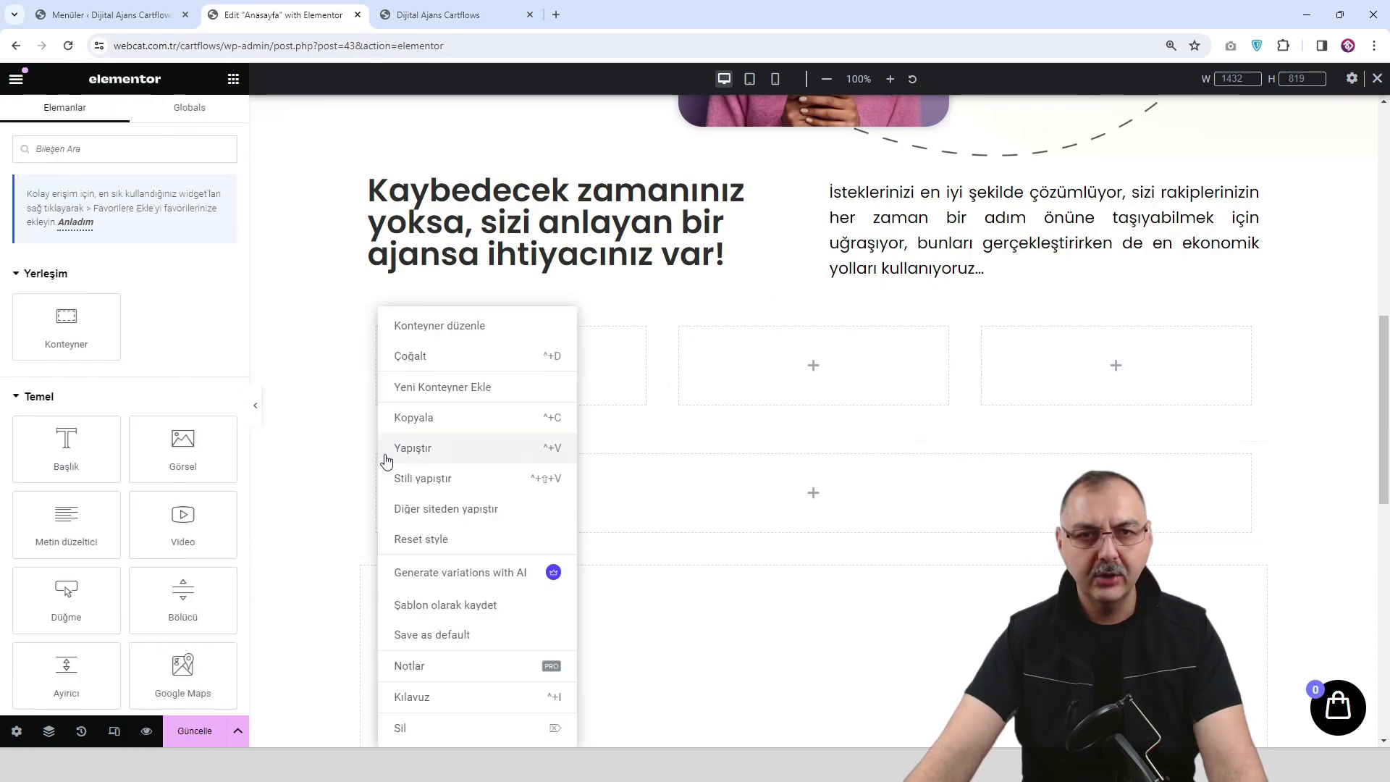
pyautogui.click(449, 360)
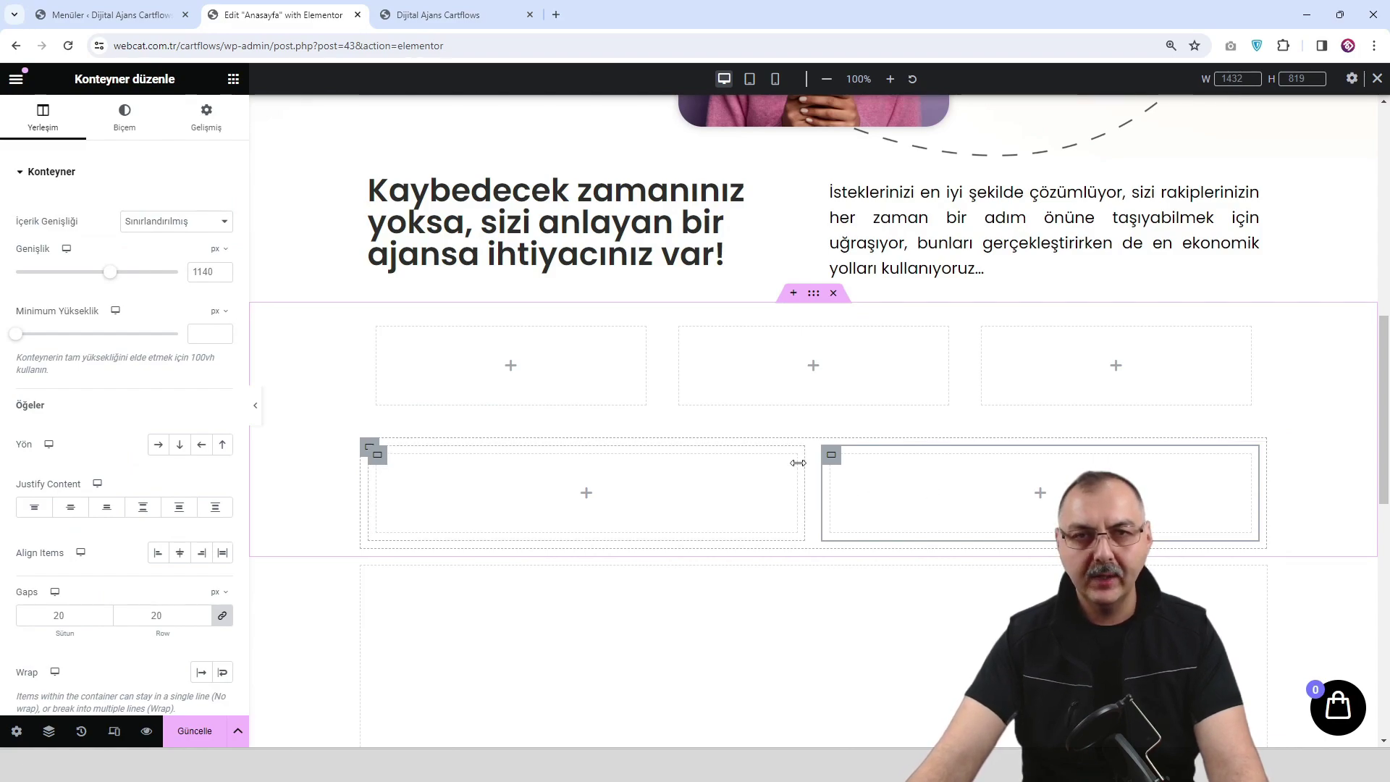
# Raise the whole card-grid container's minimum height to 1025 px.
pyautogui.scroll(1, 799, 456)
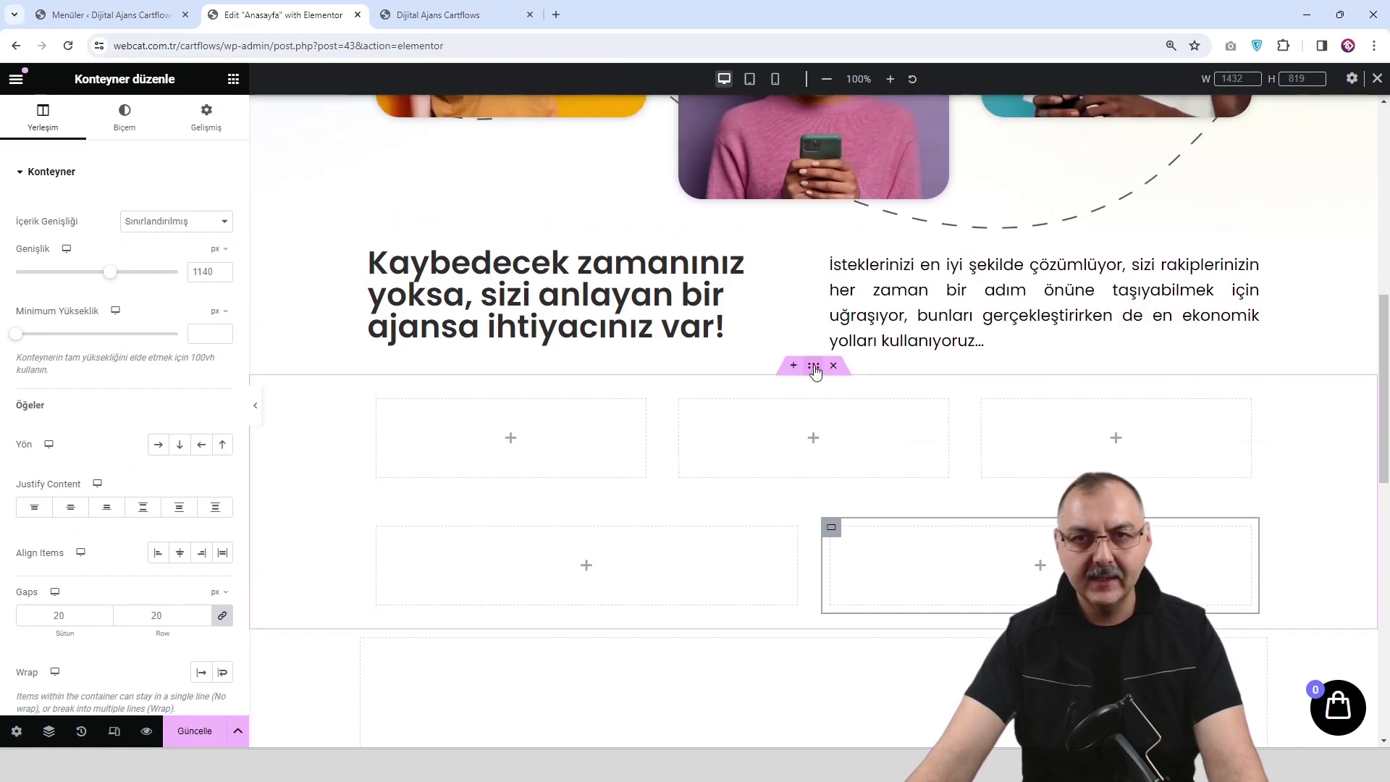
pyautogui.click(813, 366)
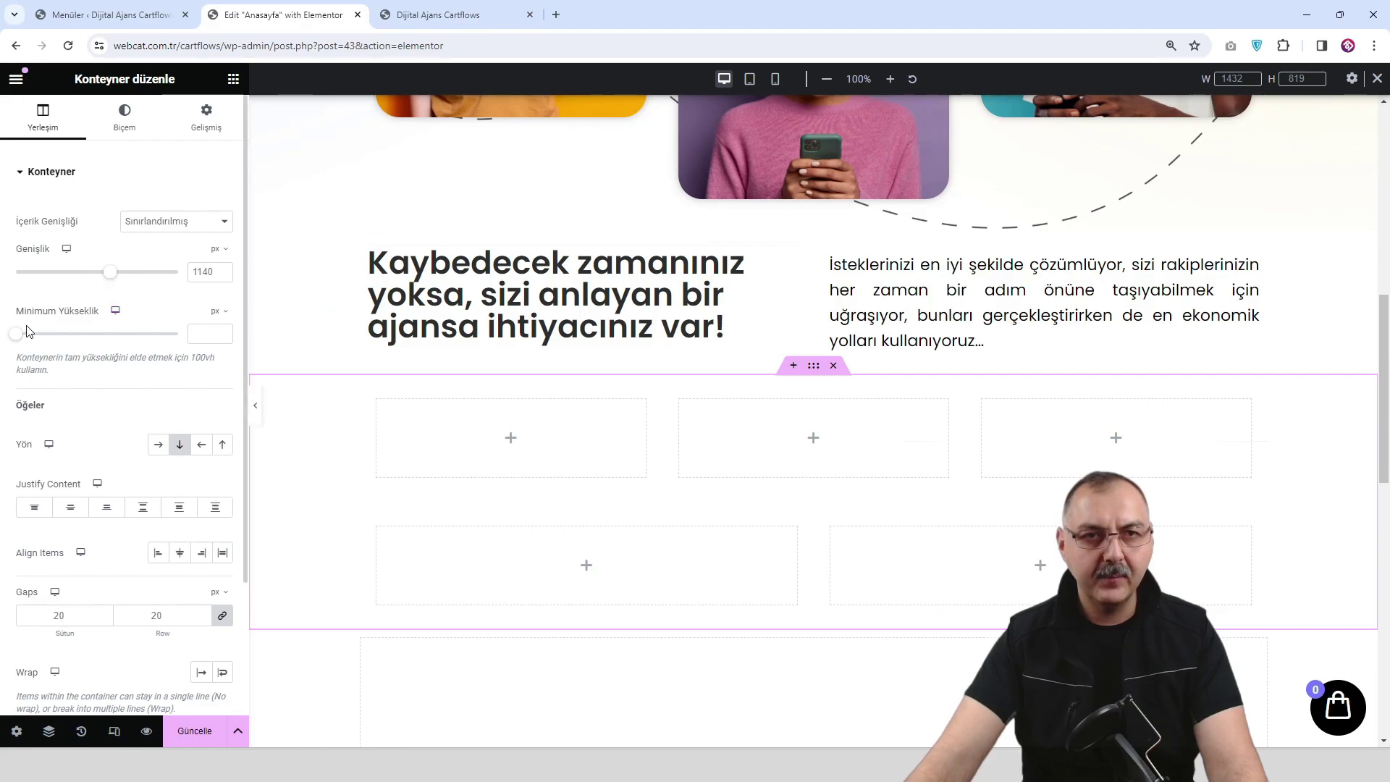
pyautogui.moveTo(46, 334); pyautogui.dragTo(96, 334)
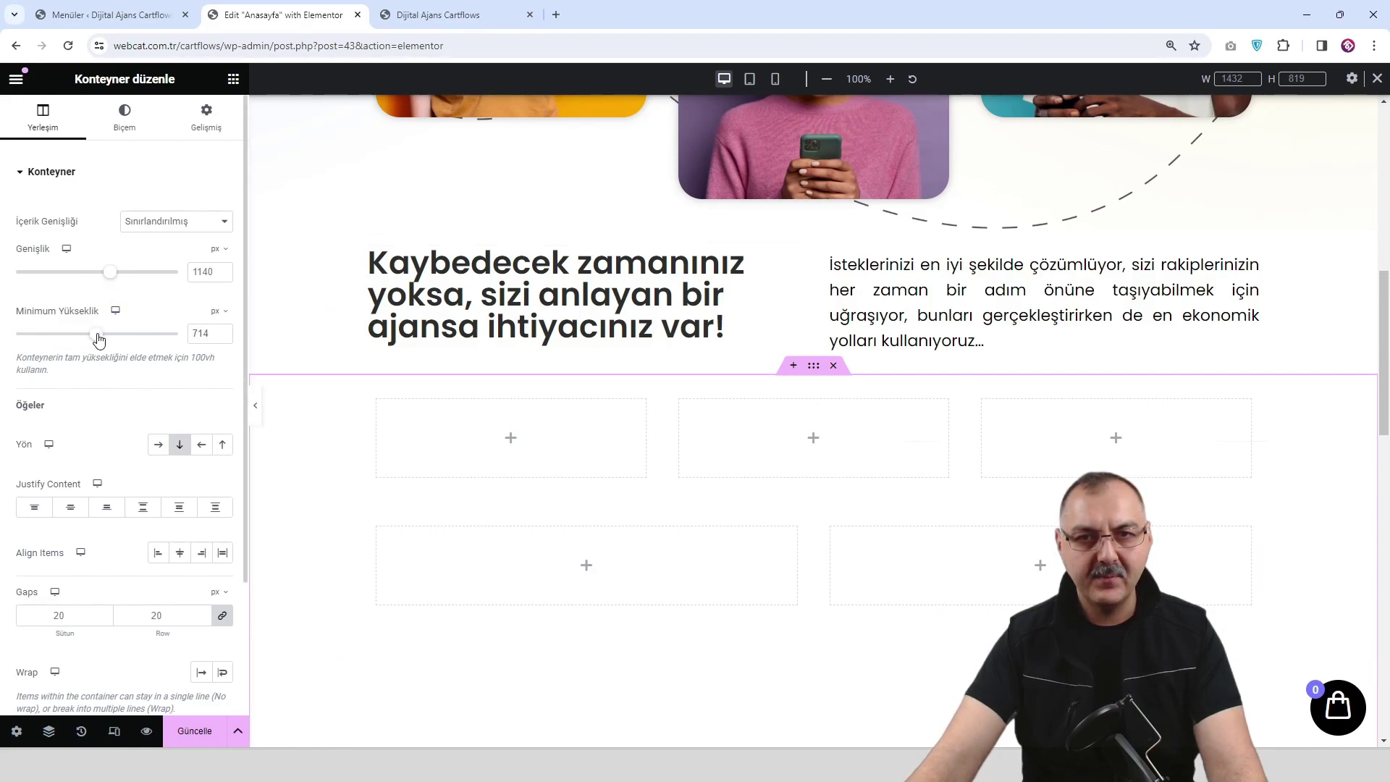
pyautogui.scroll(-7, 737, 403)
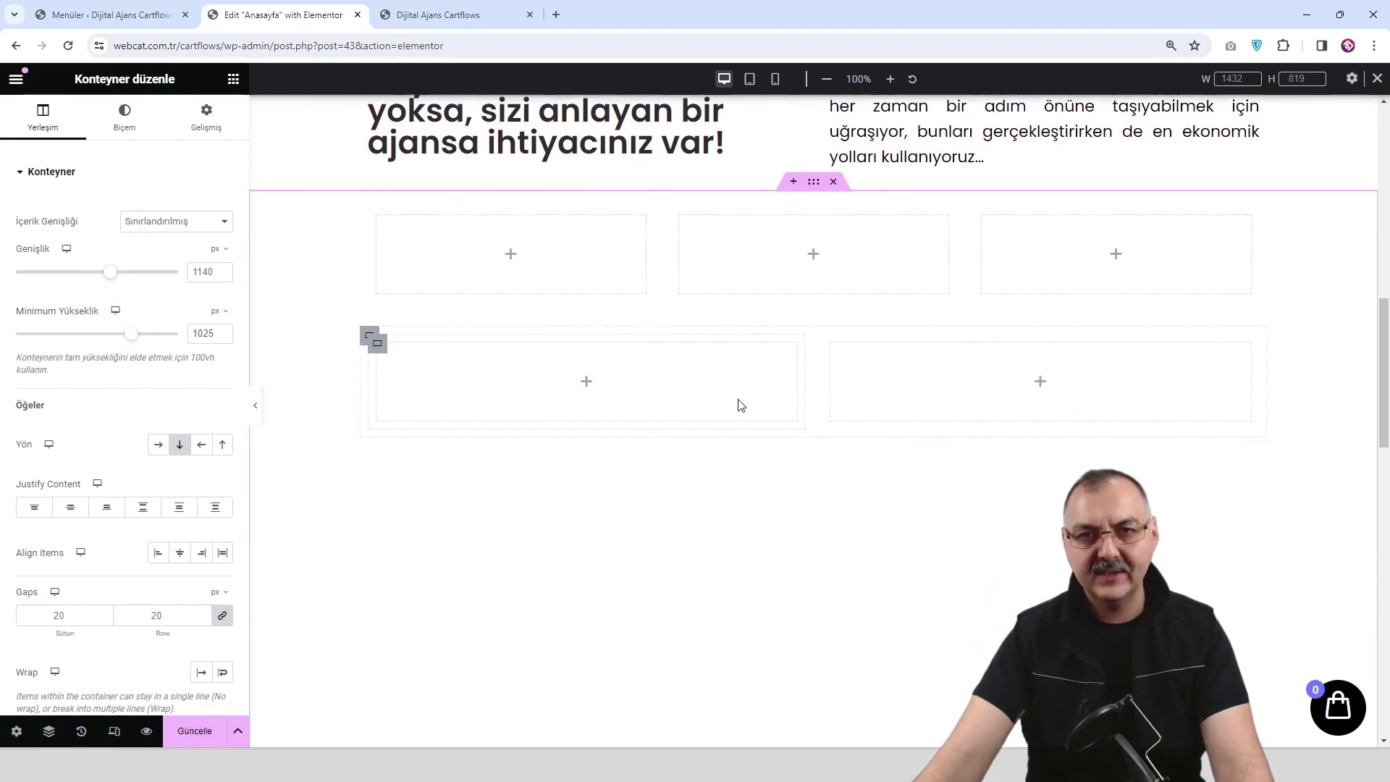
pyautogui.scroll(6, 741, 403)
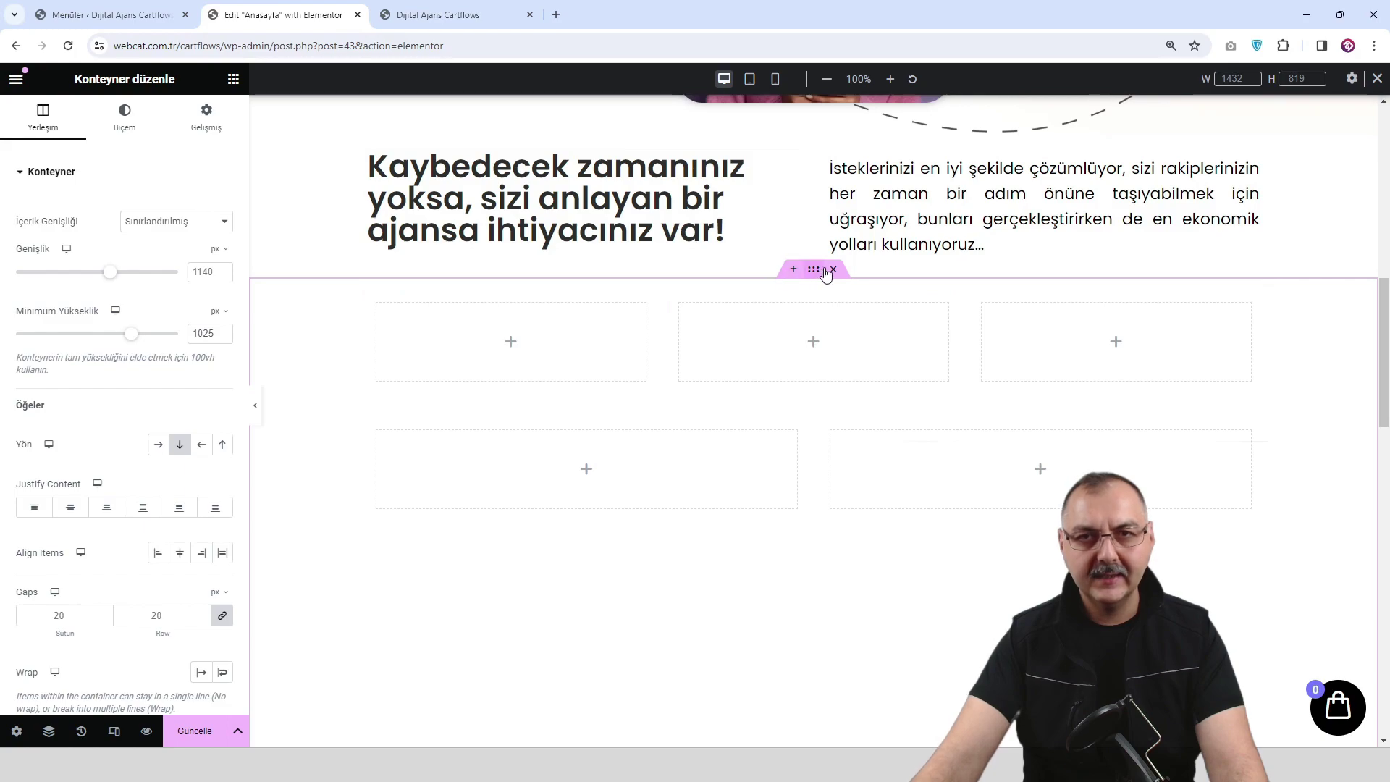
# Set the pastel gradient image as the container's classic background.
pyautogui.click(128, 110)
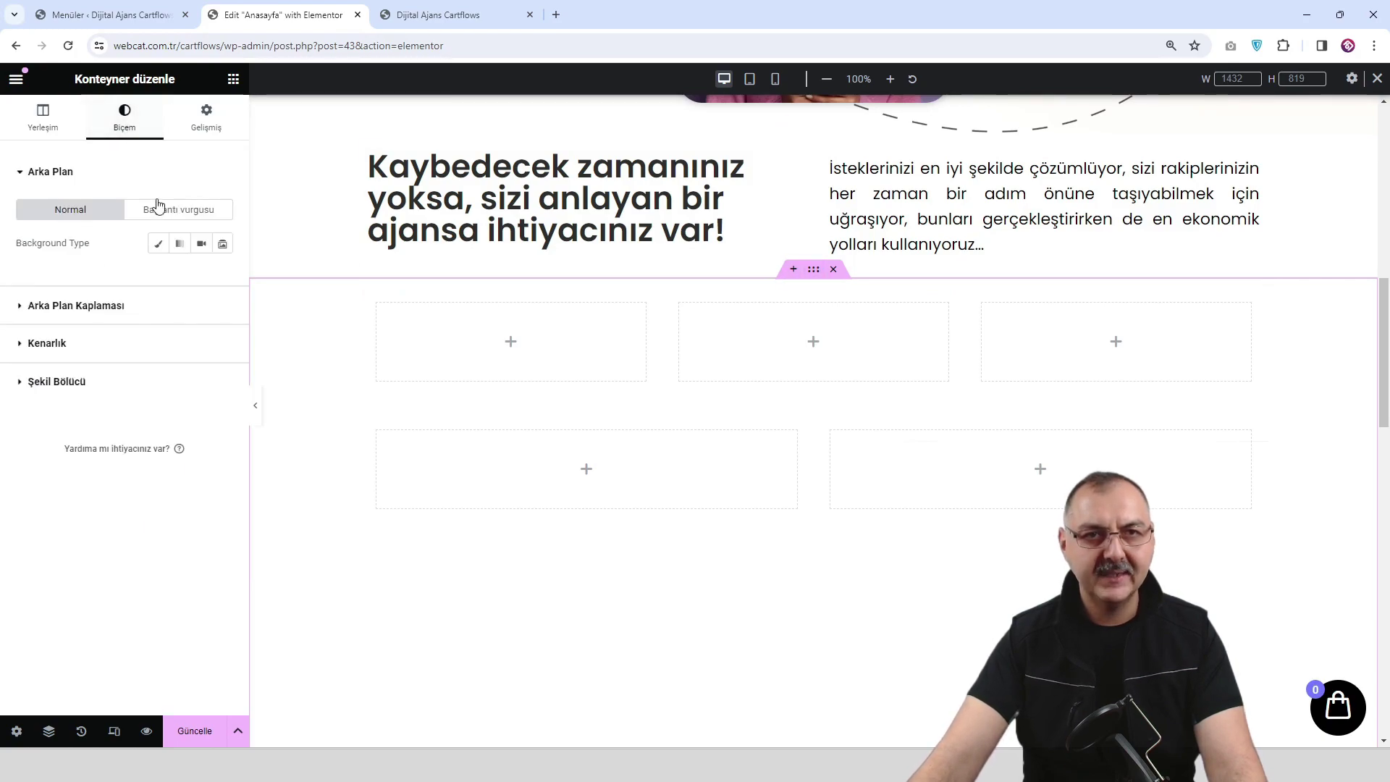
pyautogui.click(158, 245)
pyautogui.click(149, 373)
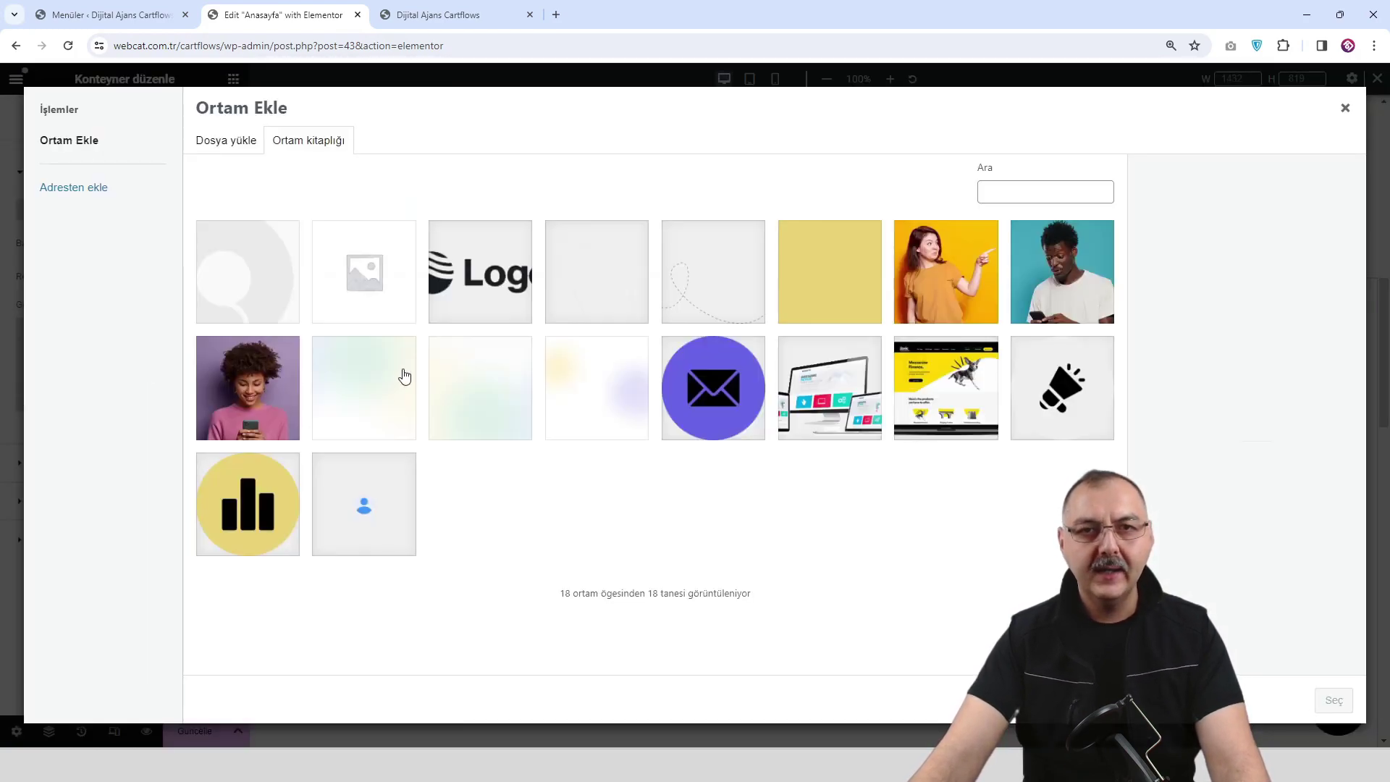
pyautogui.click(466, 412)
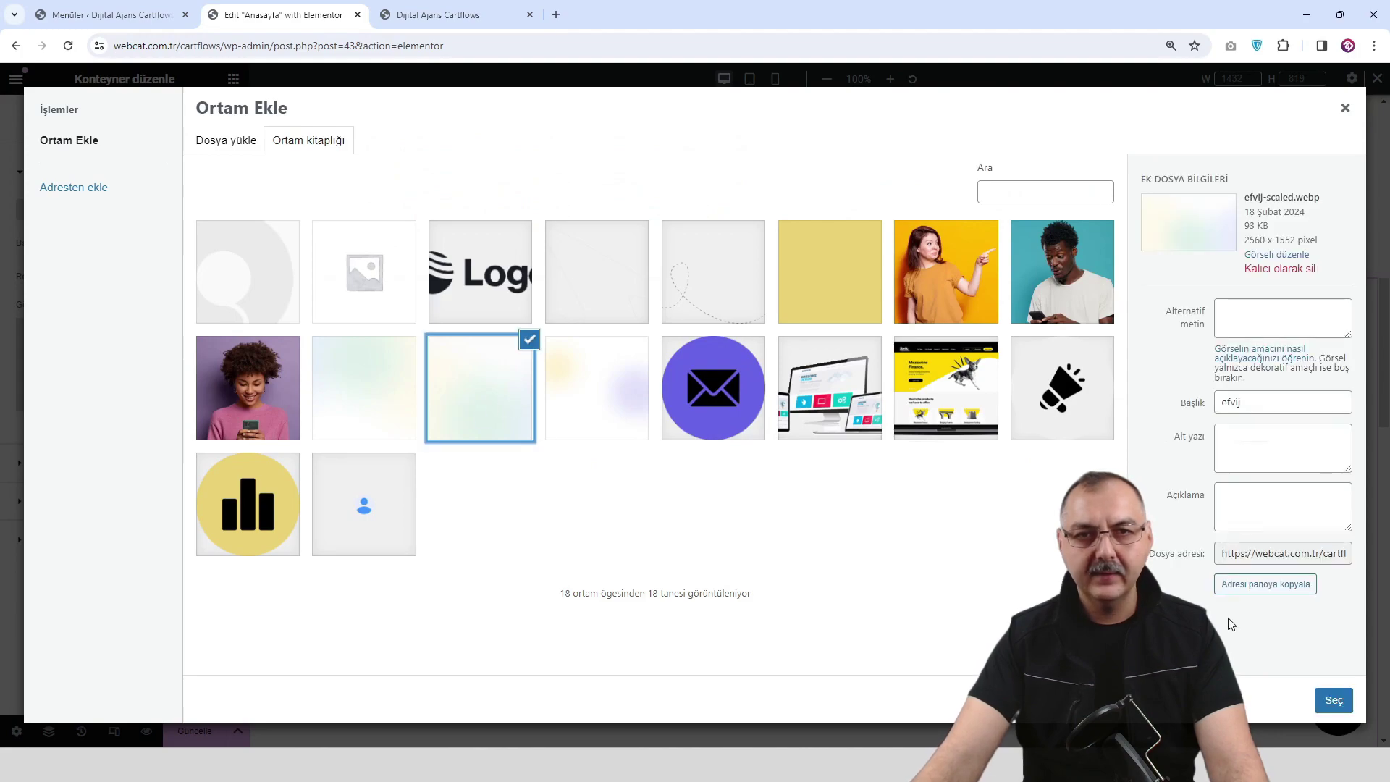
pyautogui.click(1344, 711)
# Position the background image at Üst Orta (top centre).
pyautogui.scroll(-1, 636, 570)
pyautogui.scroll(-1, 150, 529)
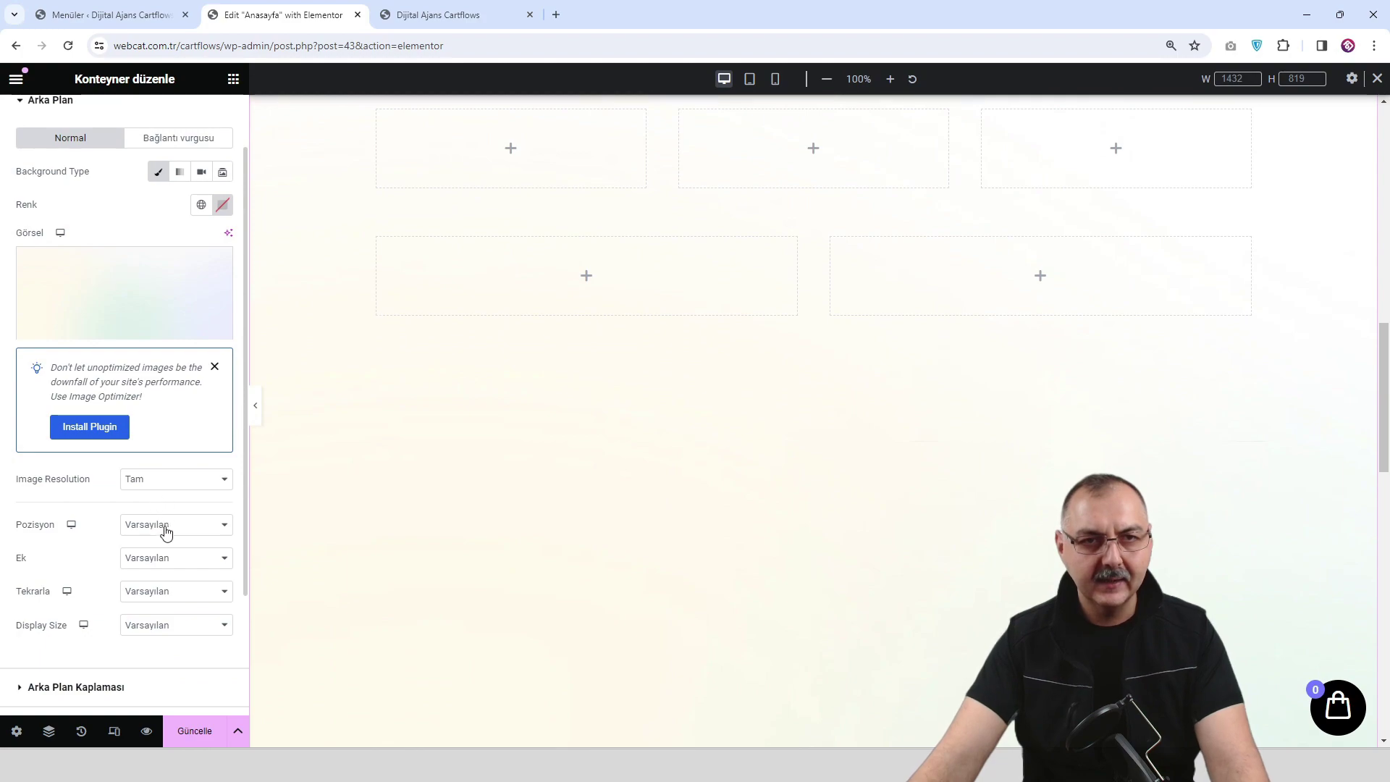
pyautogui.click(166, 527)
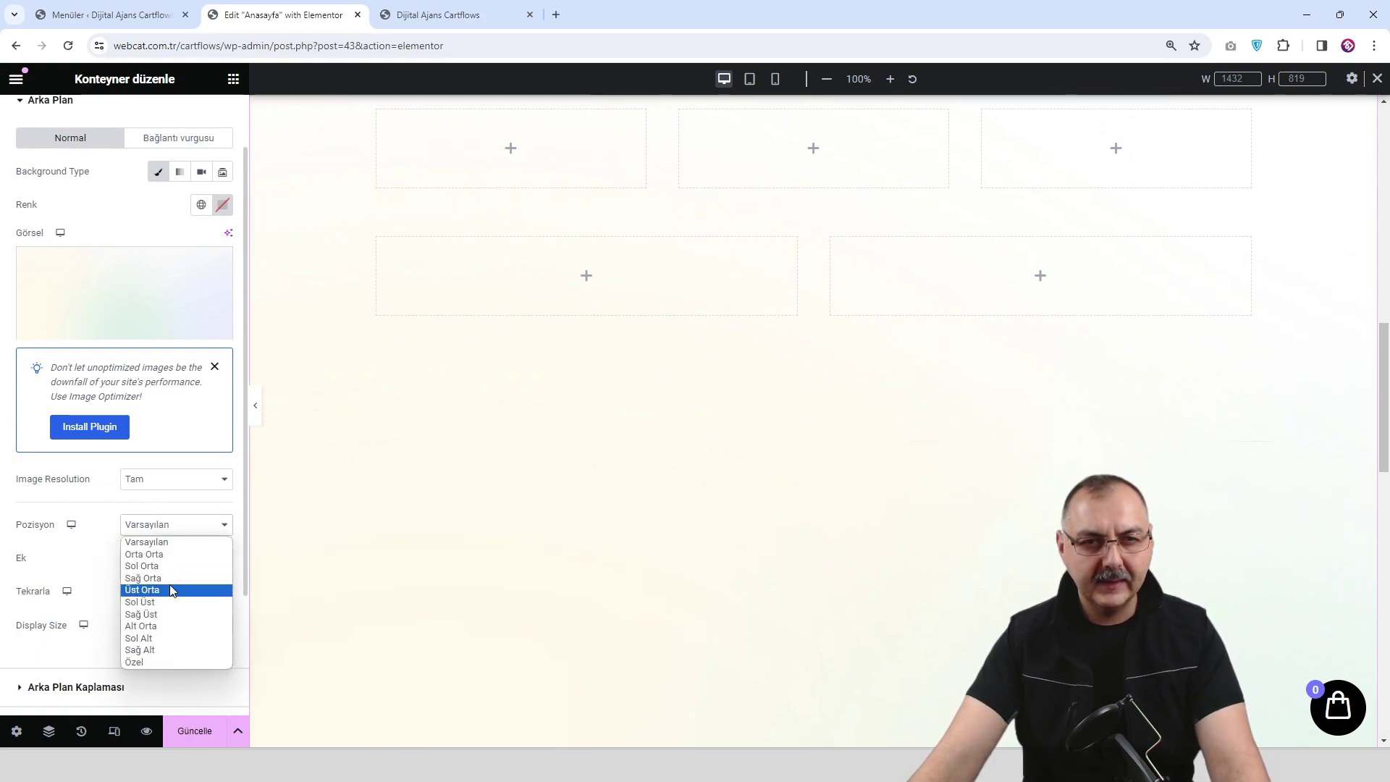
pyautogui.click(179, 626)
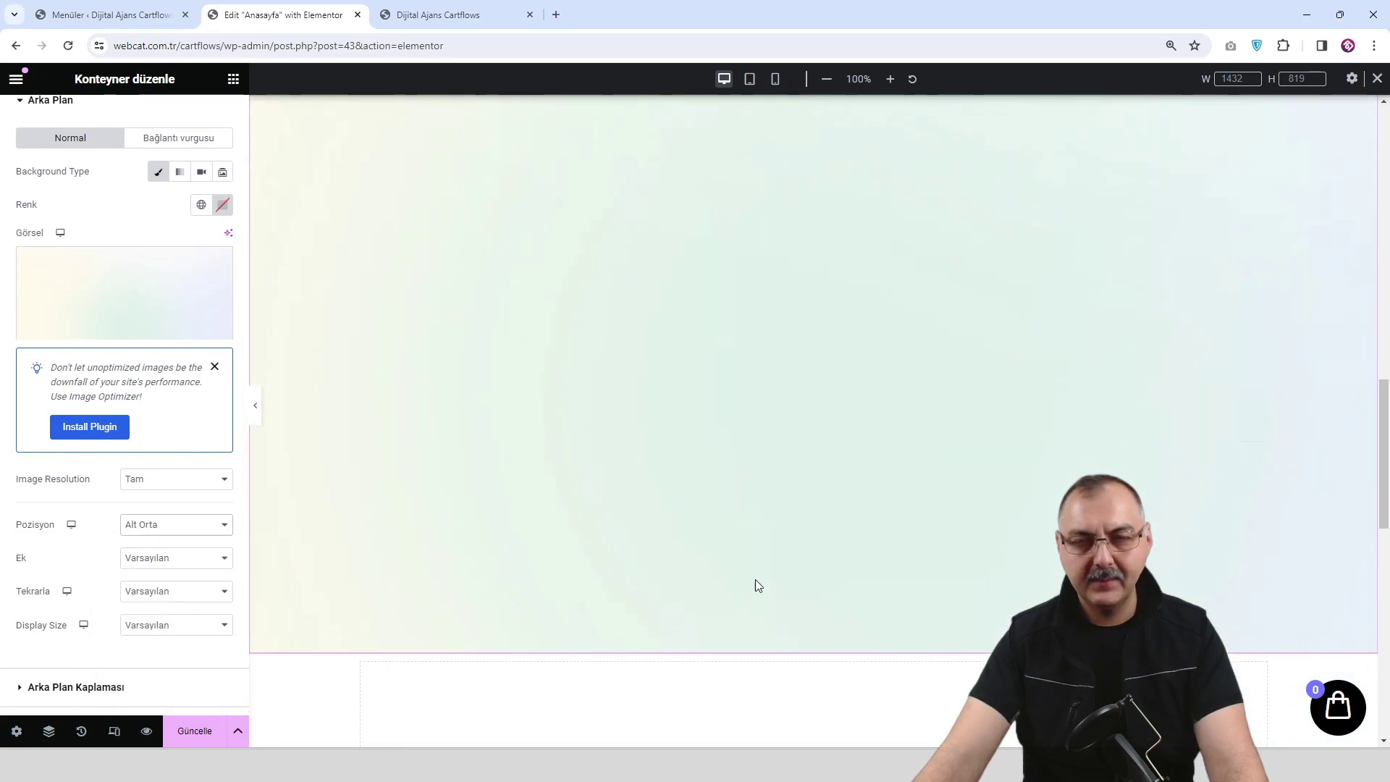
pyautogui.scroll(3, 754, 579)
pyautogui.scroll(3, 755, 586)
pyautogui.scroll(-2, 724, 579)
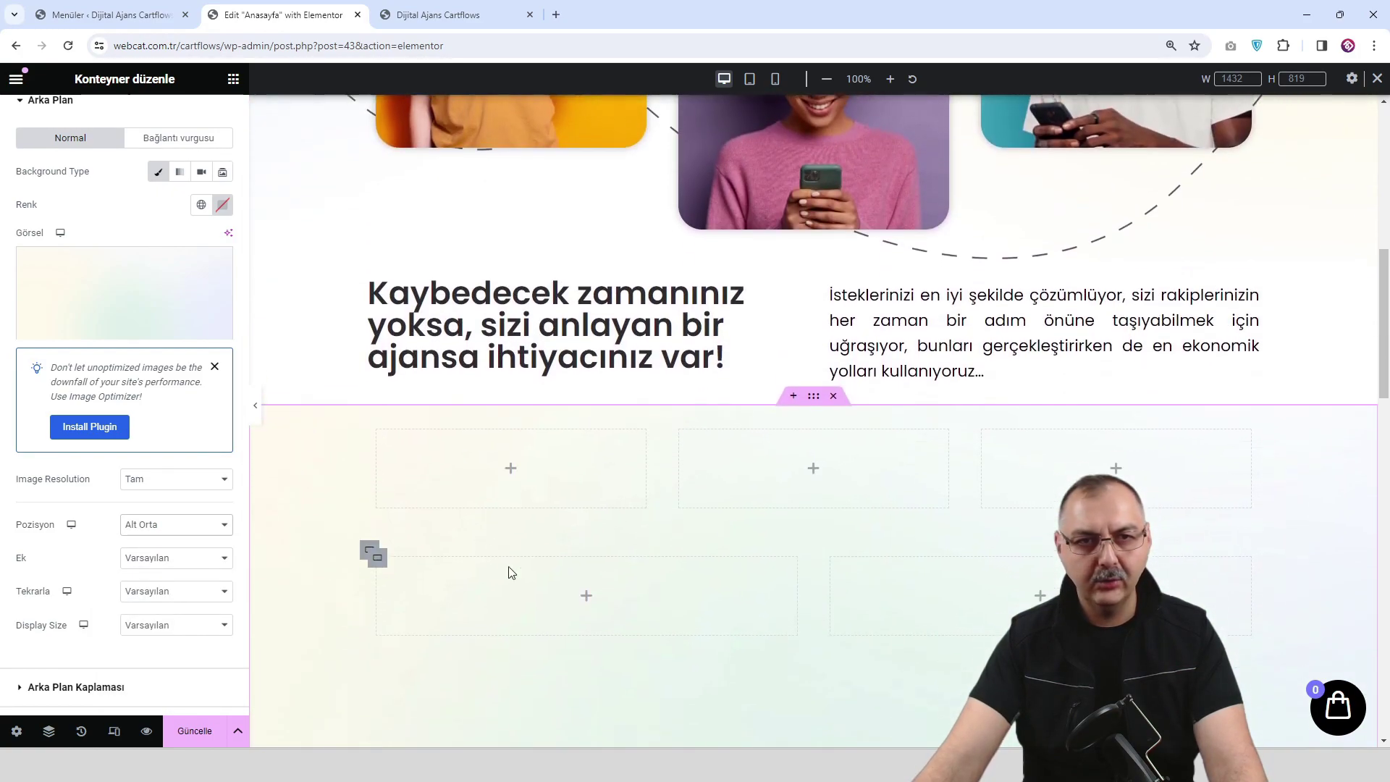
pyautogui.click(186, 535)
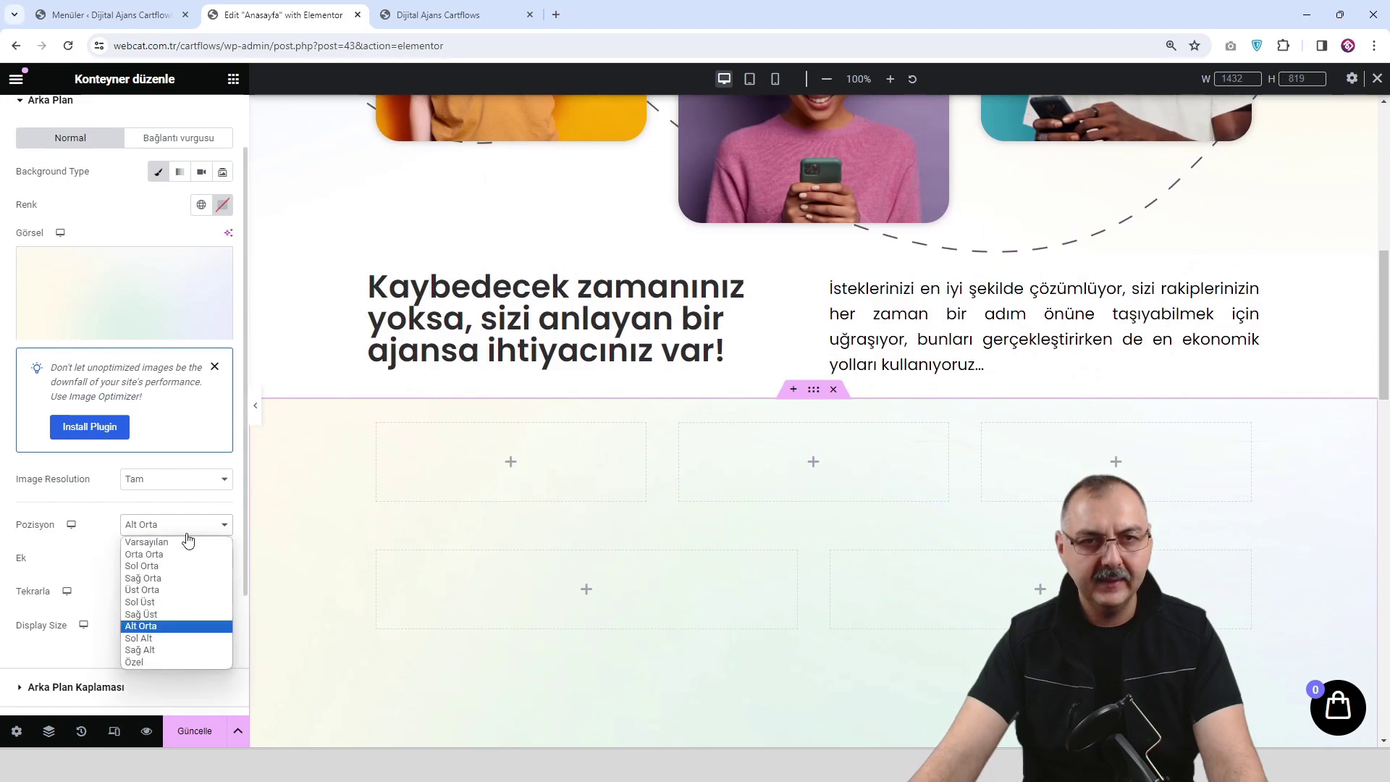
pyautogui.click(189, 590)
pyautogui.scroll(-3, 746, 572)
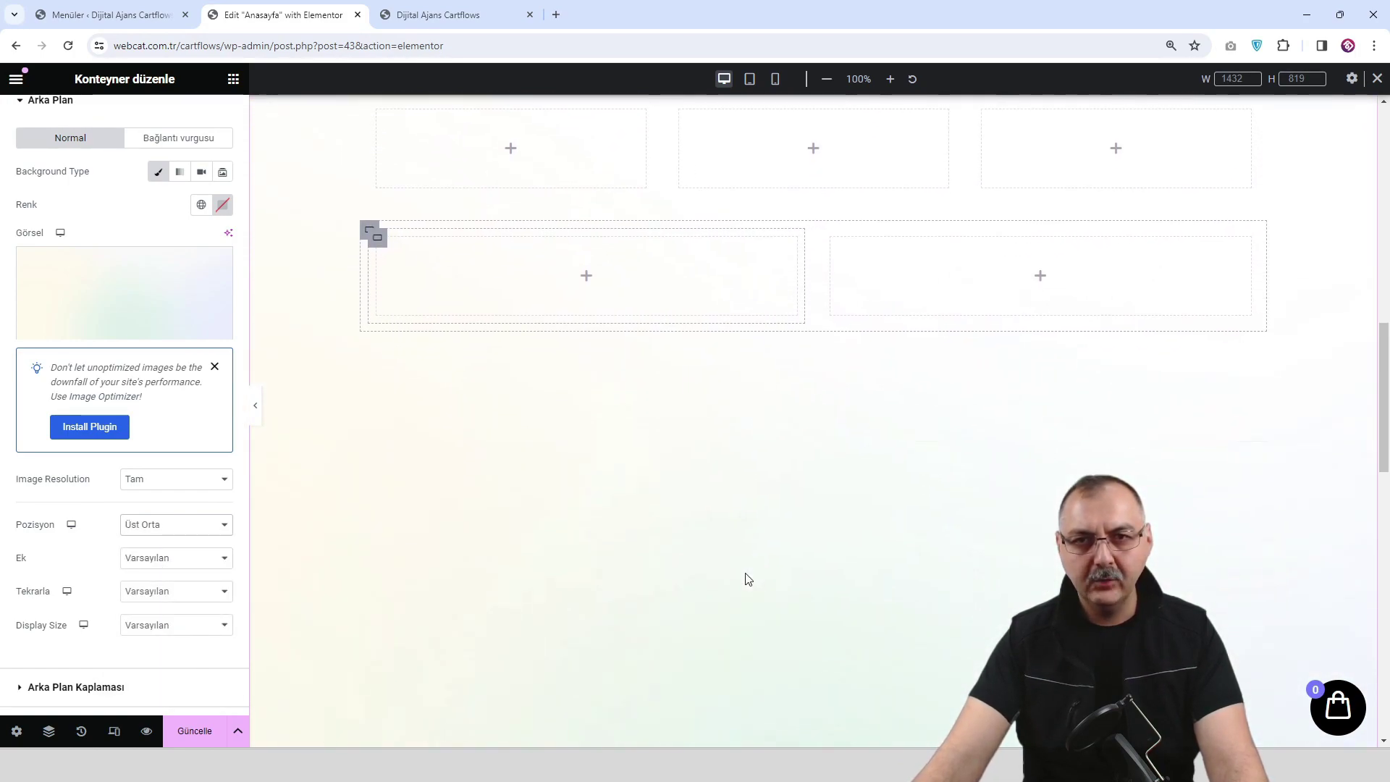
pyautogui.scroll(1, 747, 553)
pyautogui.scroll(3, 747, 551)
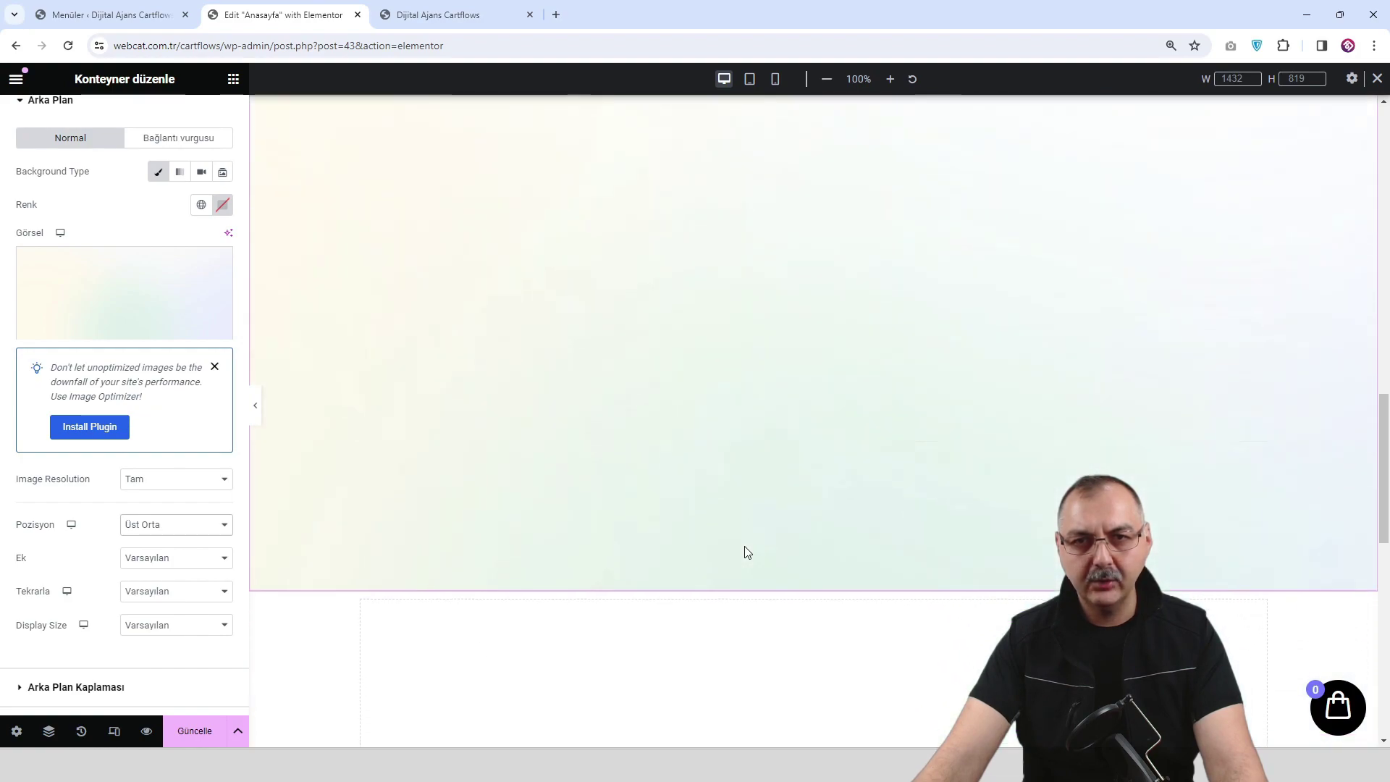
# Save the homepage with Güncelle.
pyautogui.scroll(3, 747, 551)
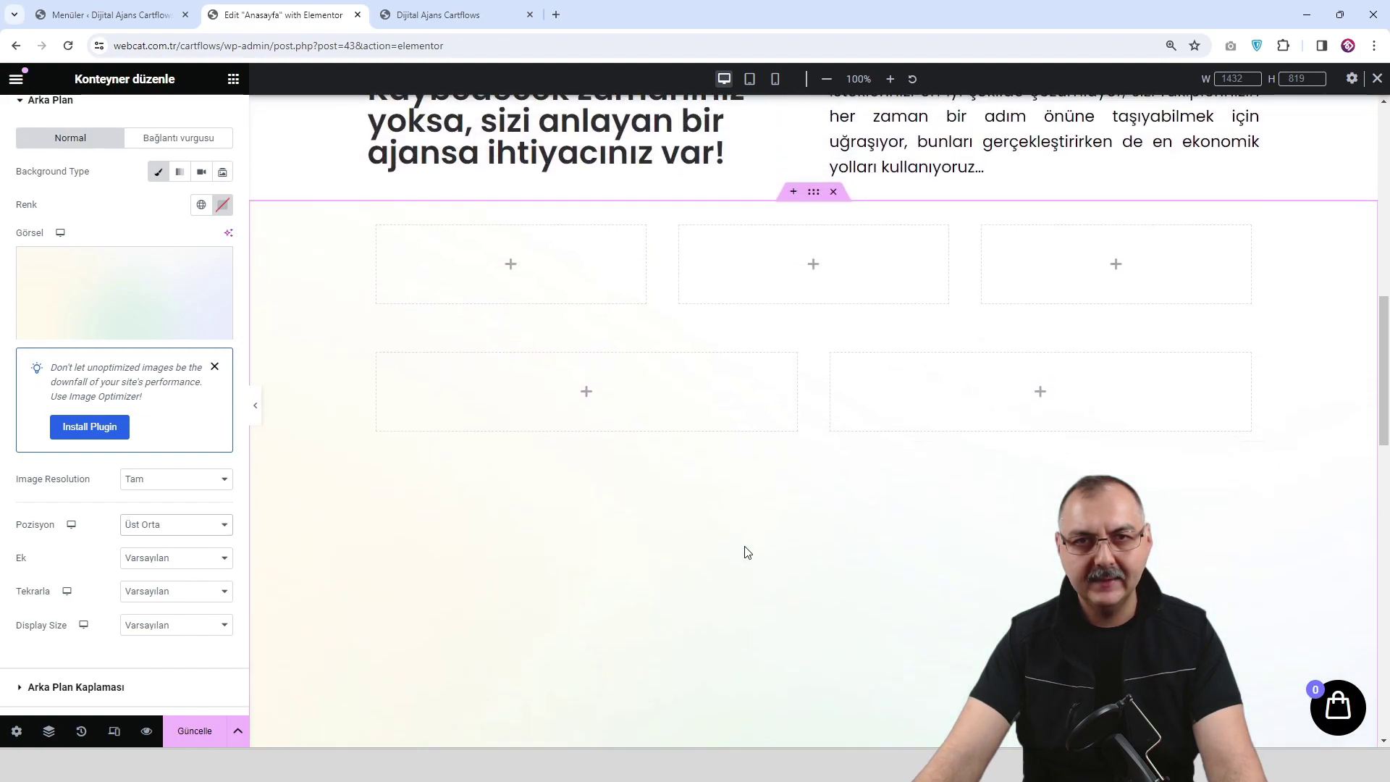
pyautogui.scroll(-3, 653, 445)
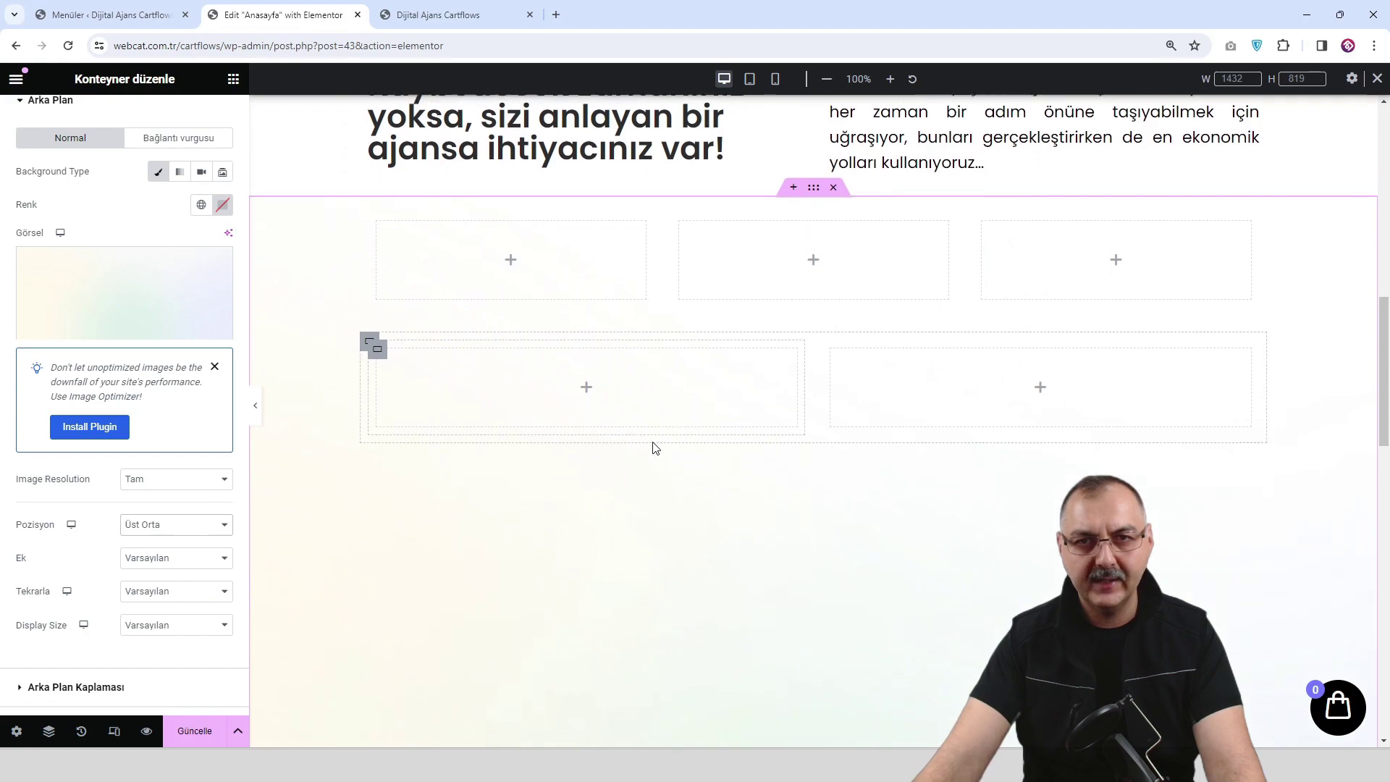
pyautogui.scroll(2, 655, 435)
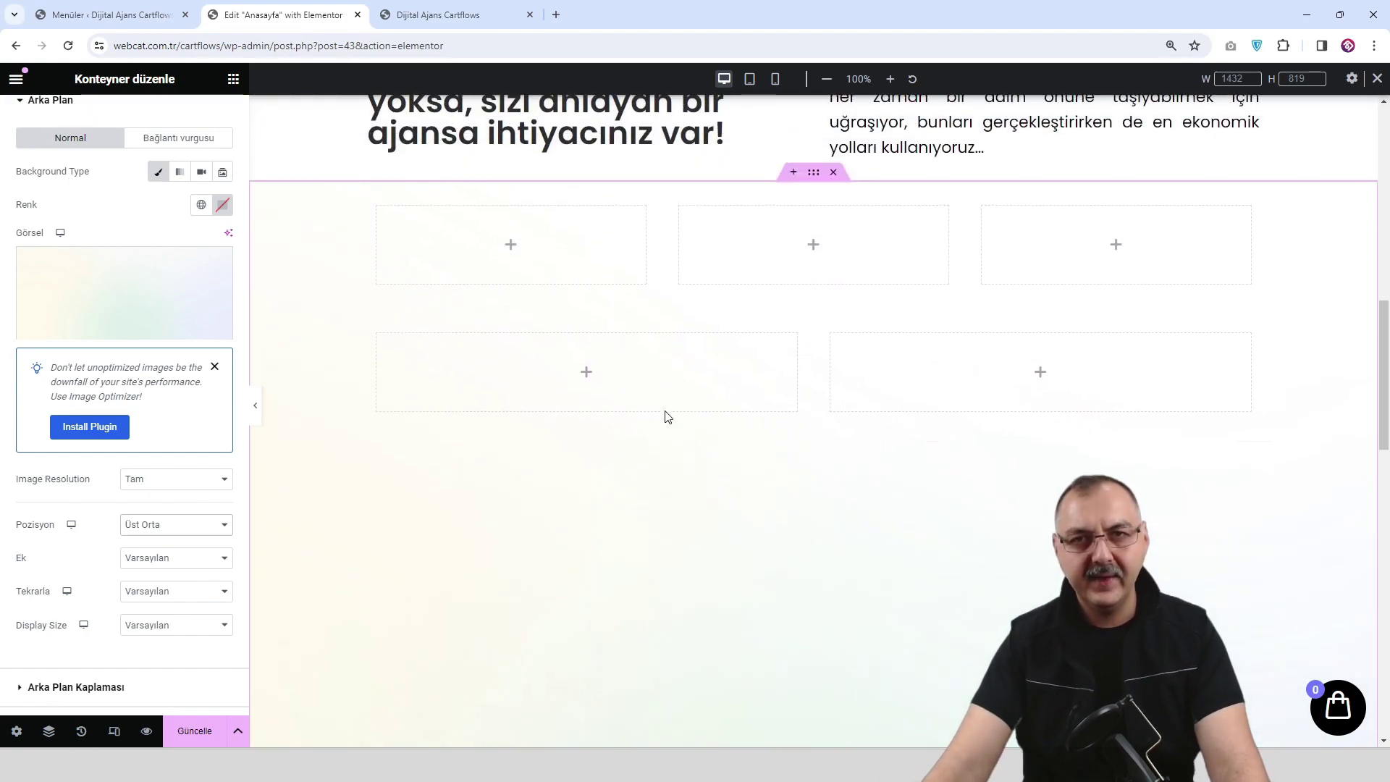
pyautogui.scroll(-1, 629, 441)
pyautogui.click(197, 737)
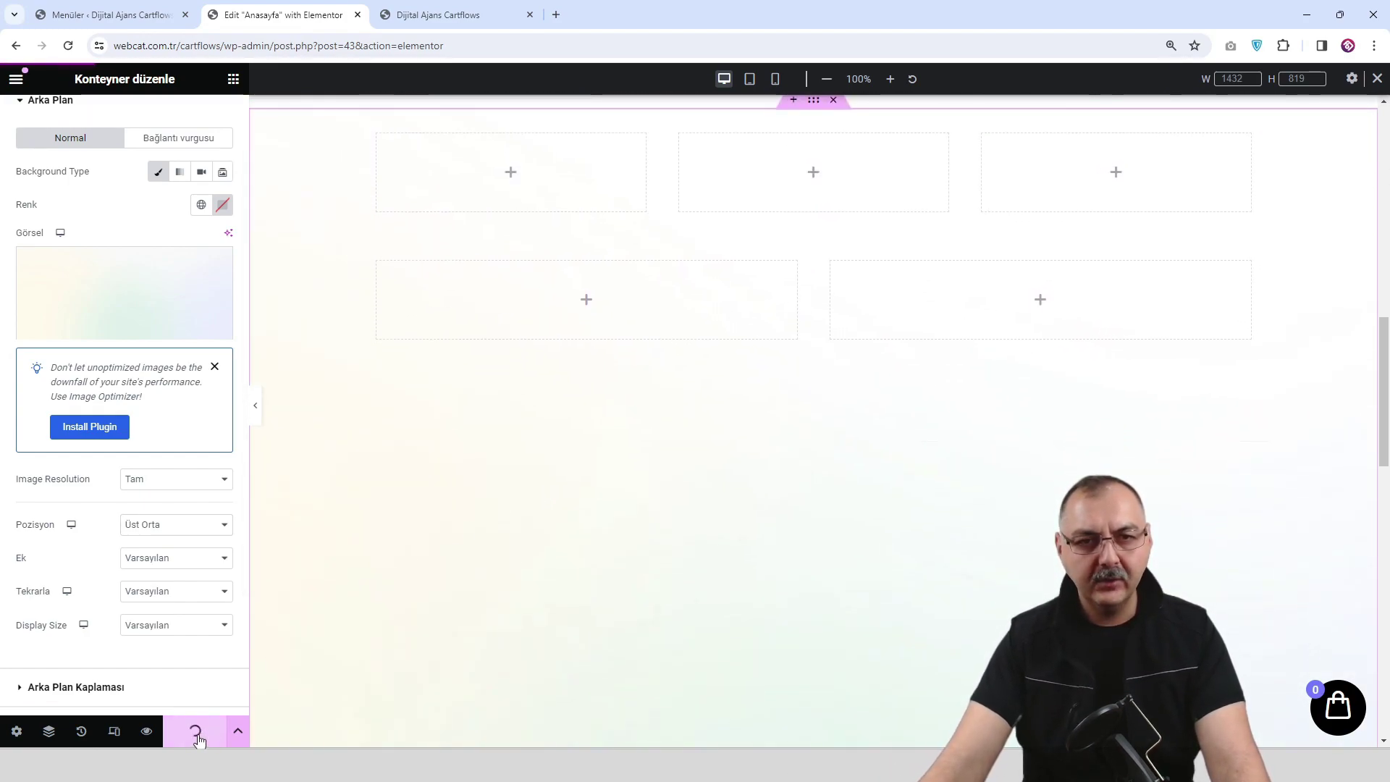
# Scroll through the pastel section in the live preview, then return to the editor.
pyautogui.click(146, 735)
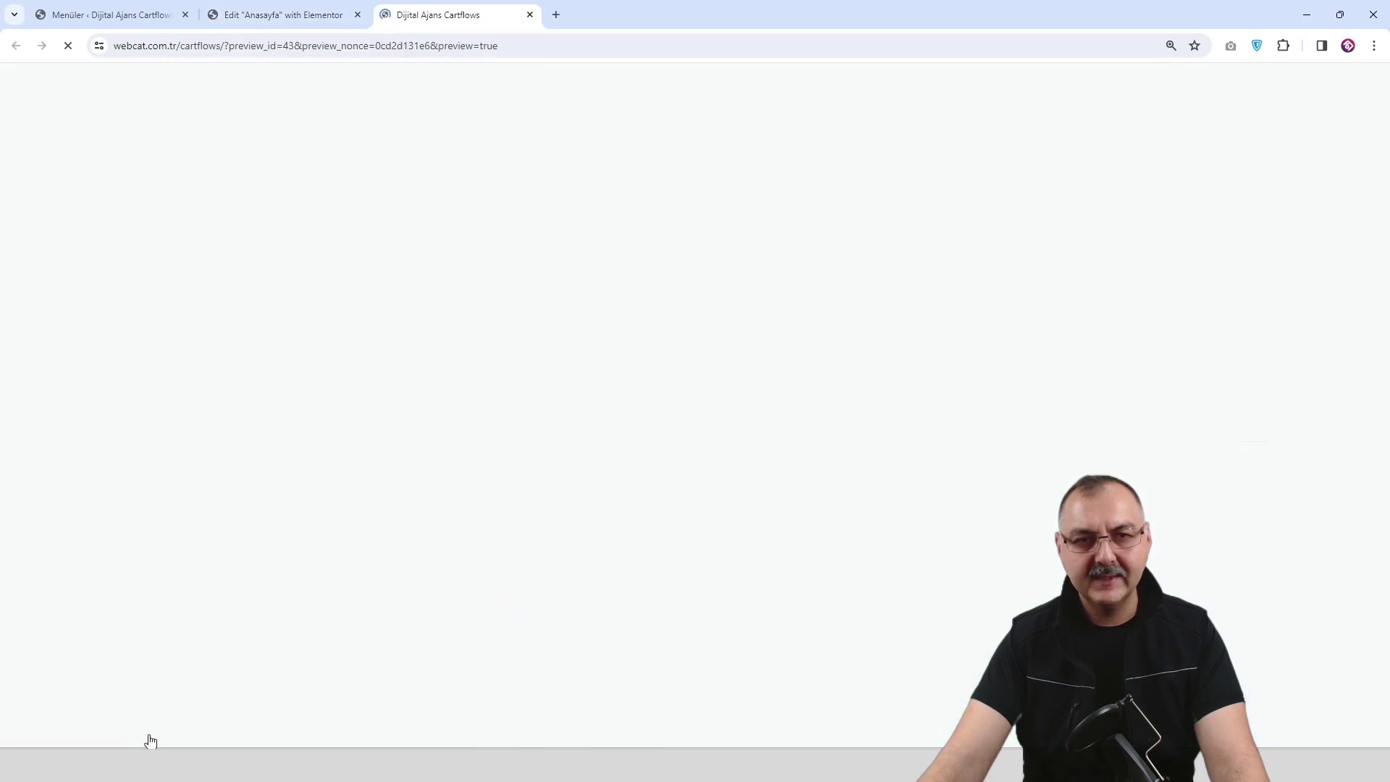
pyautogui.scroll(-10, 751, 439)
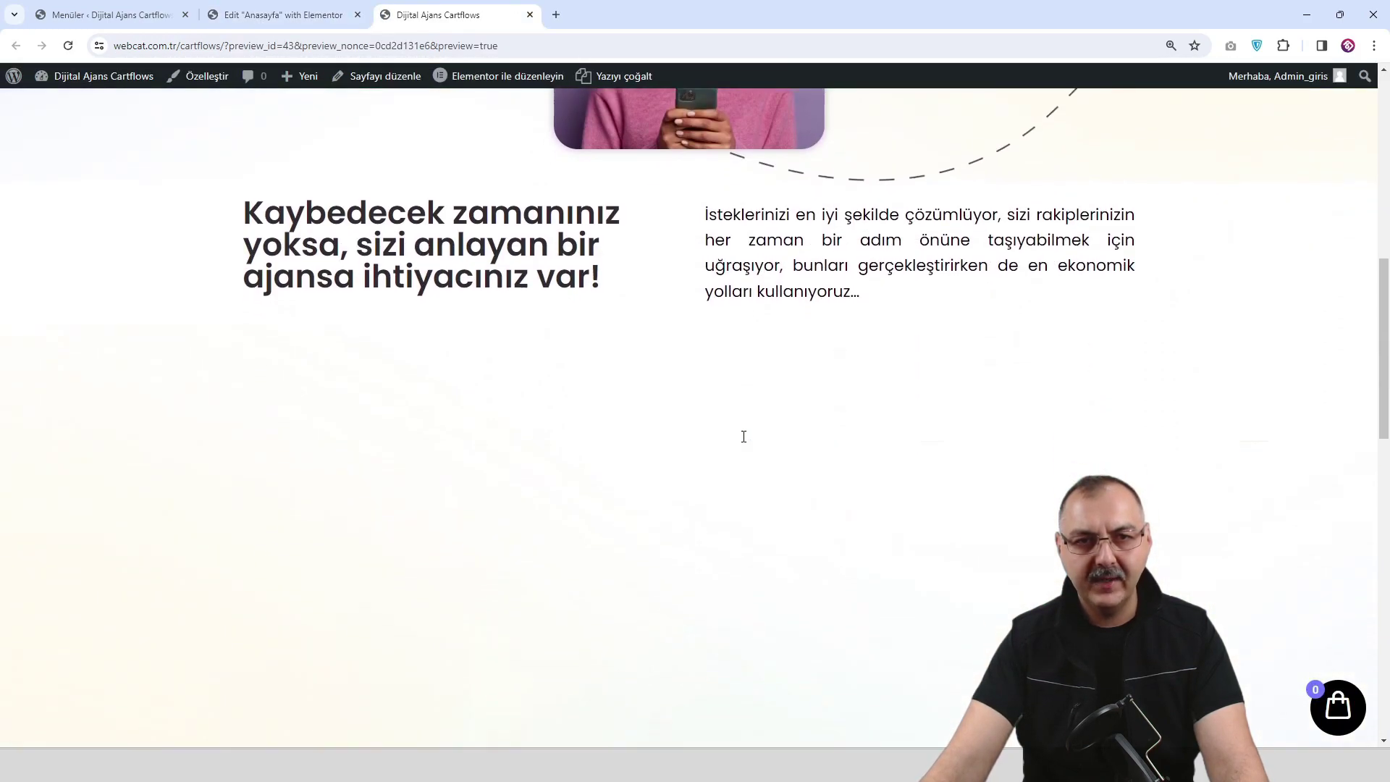
pyautogui.scroll(-2, 743, 437)
pyautogui.scroll(10, 743, 437)
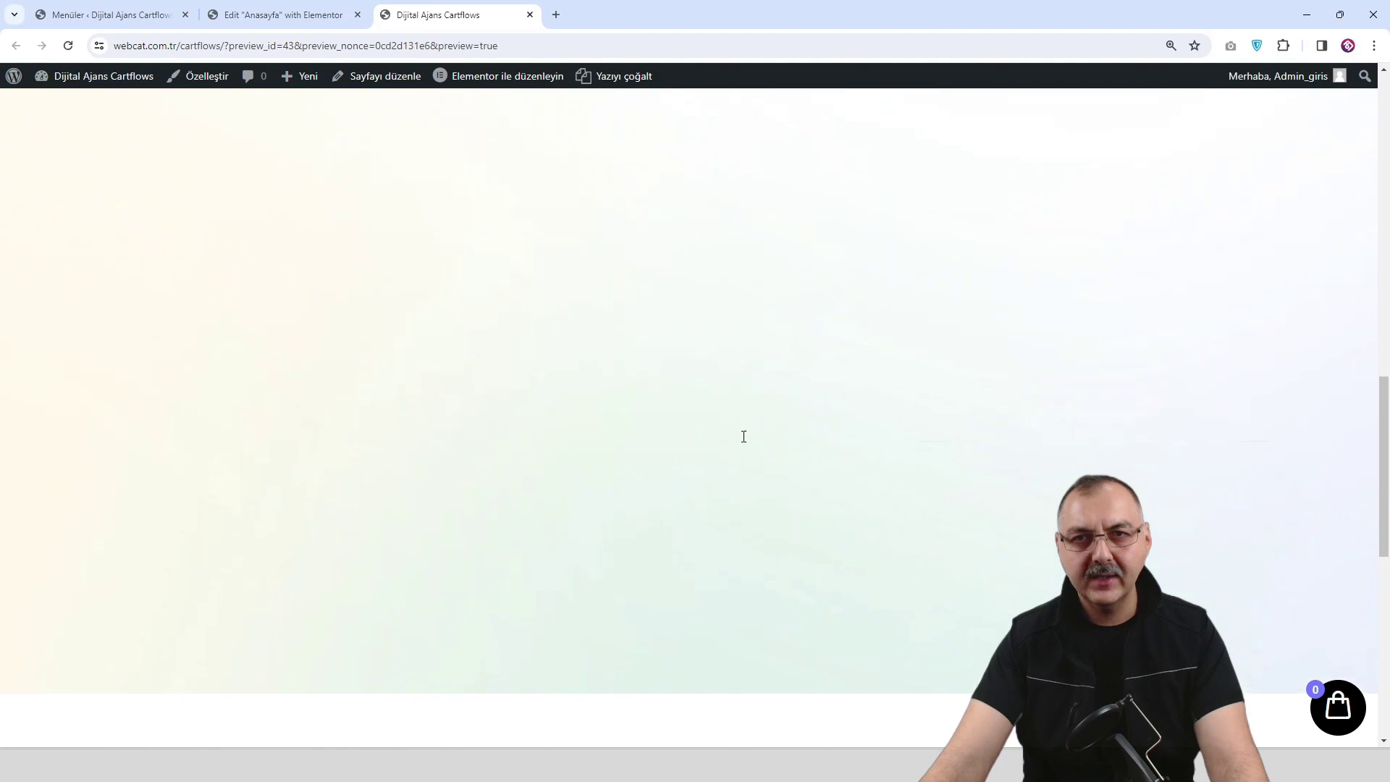
pyautogui.scroll(-6, 468, 471)
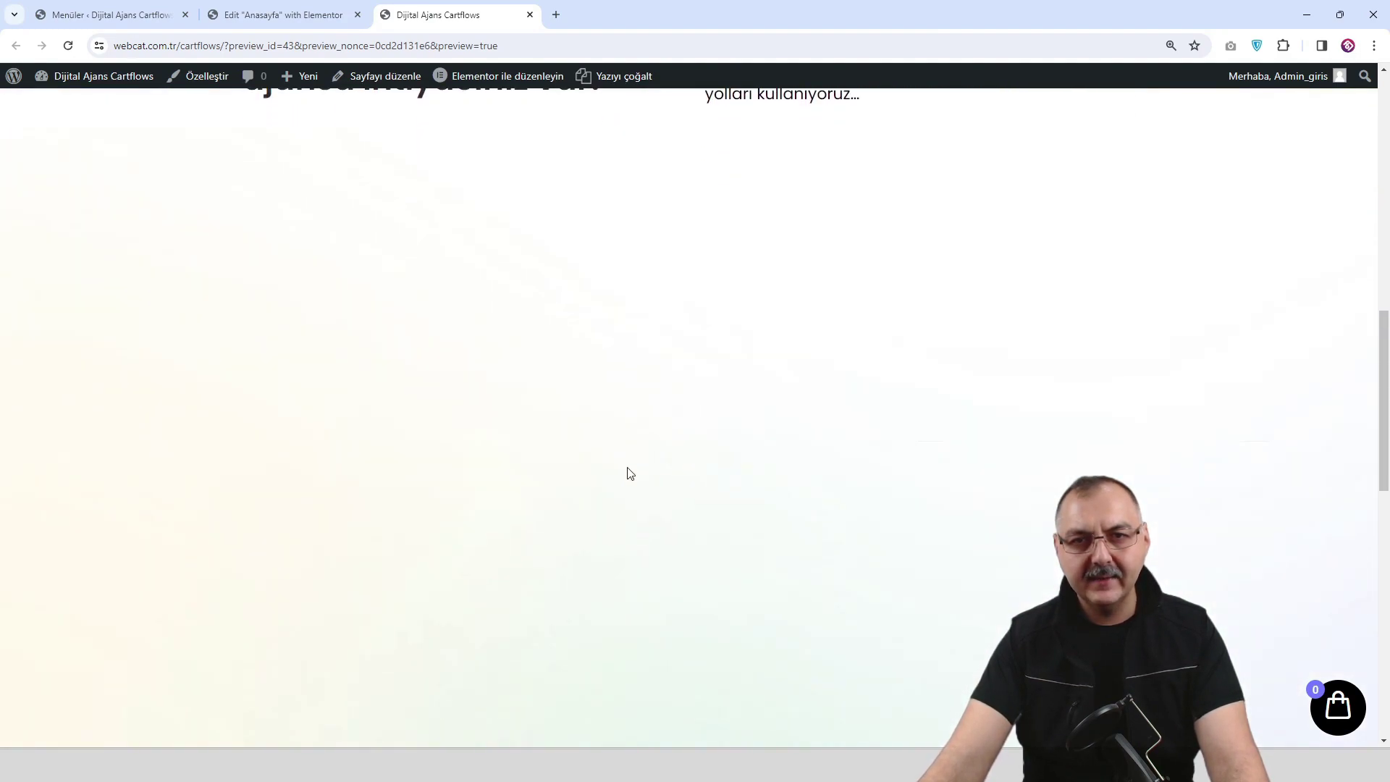
pyautogui.click(286, 14)
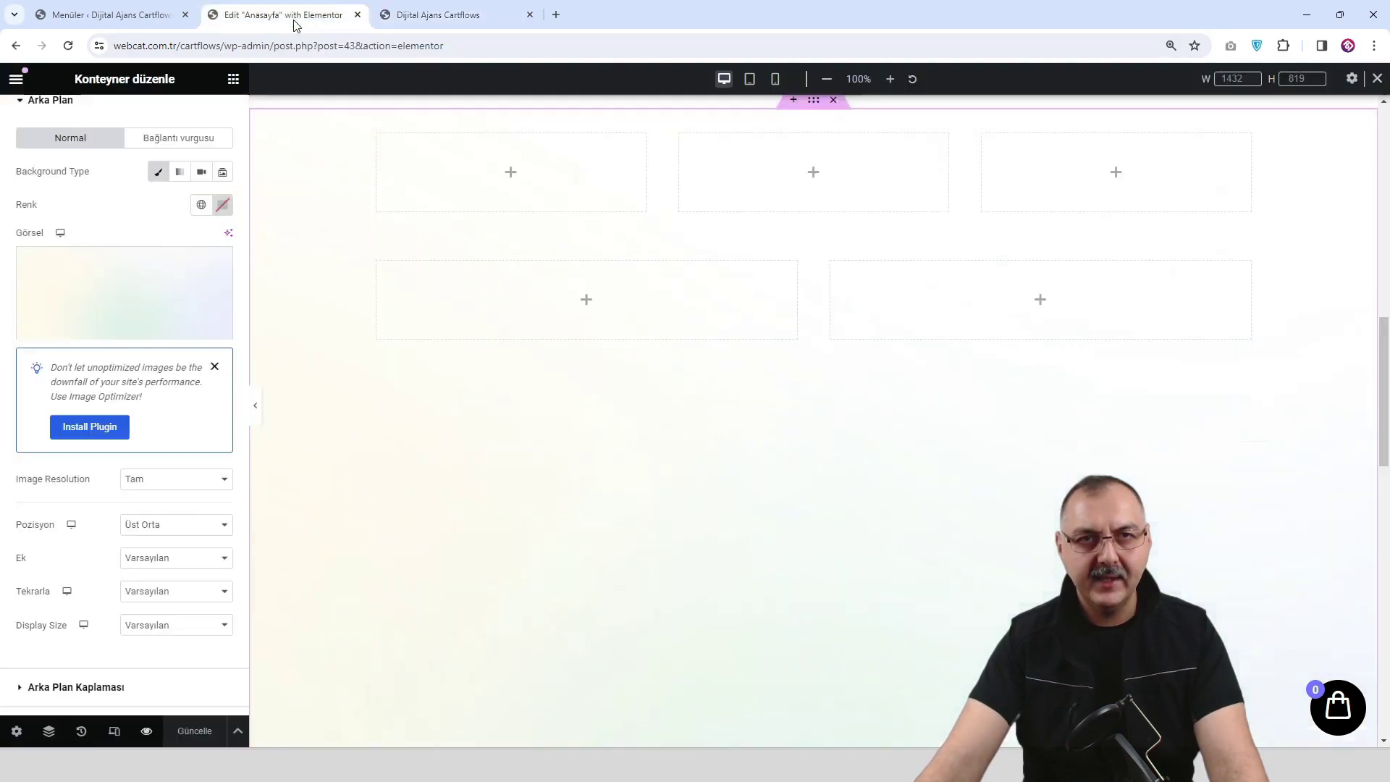
# Place an image widget holding the megaphone image in the first card.
pyautogui.scroll(3, 760, 448)
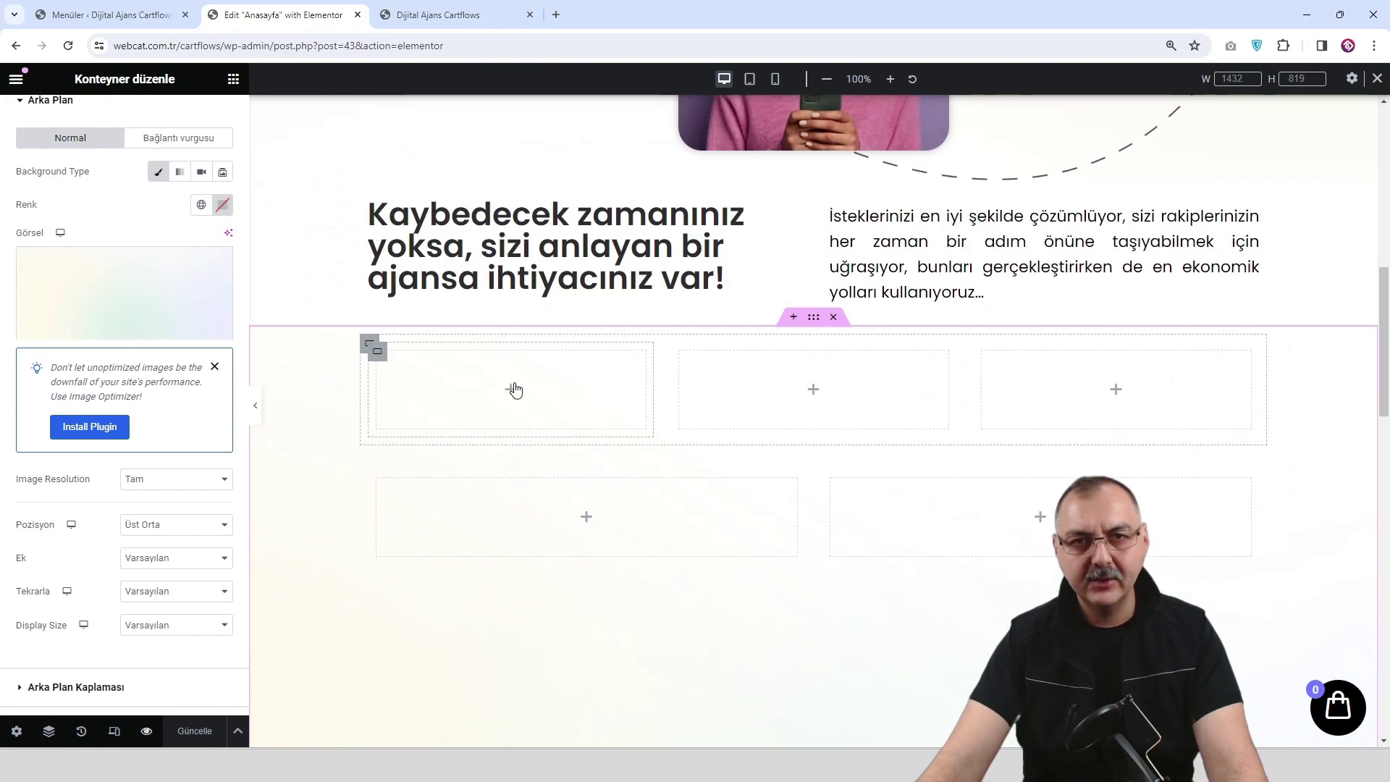
pyautogui.click(515, 390)
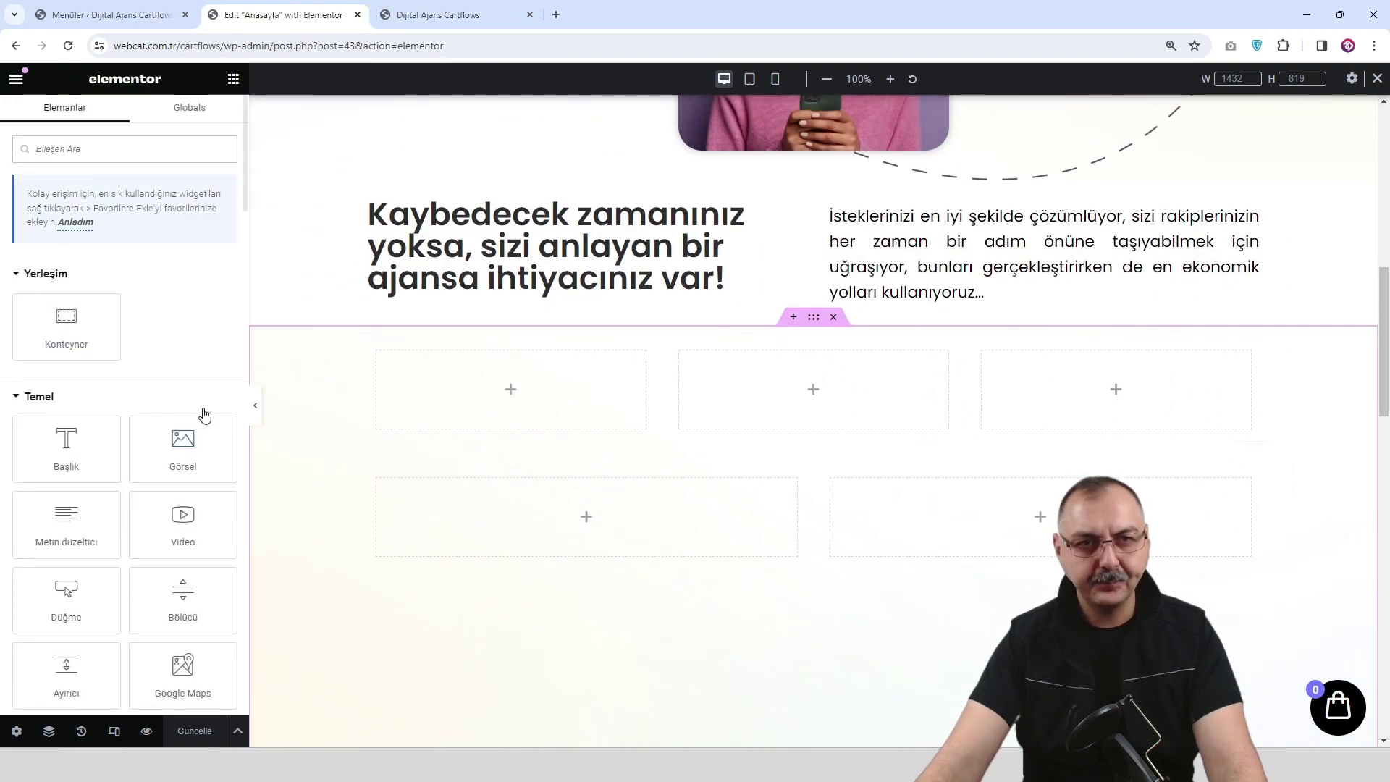
pyautogui.moveTo(183, 444); pyautogui.dragTo(485, 399)
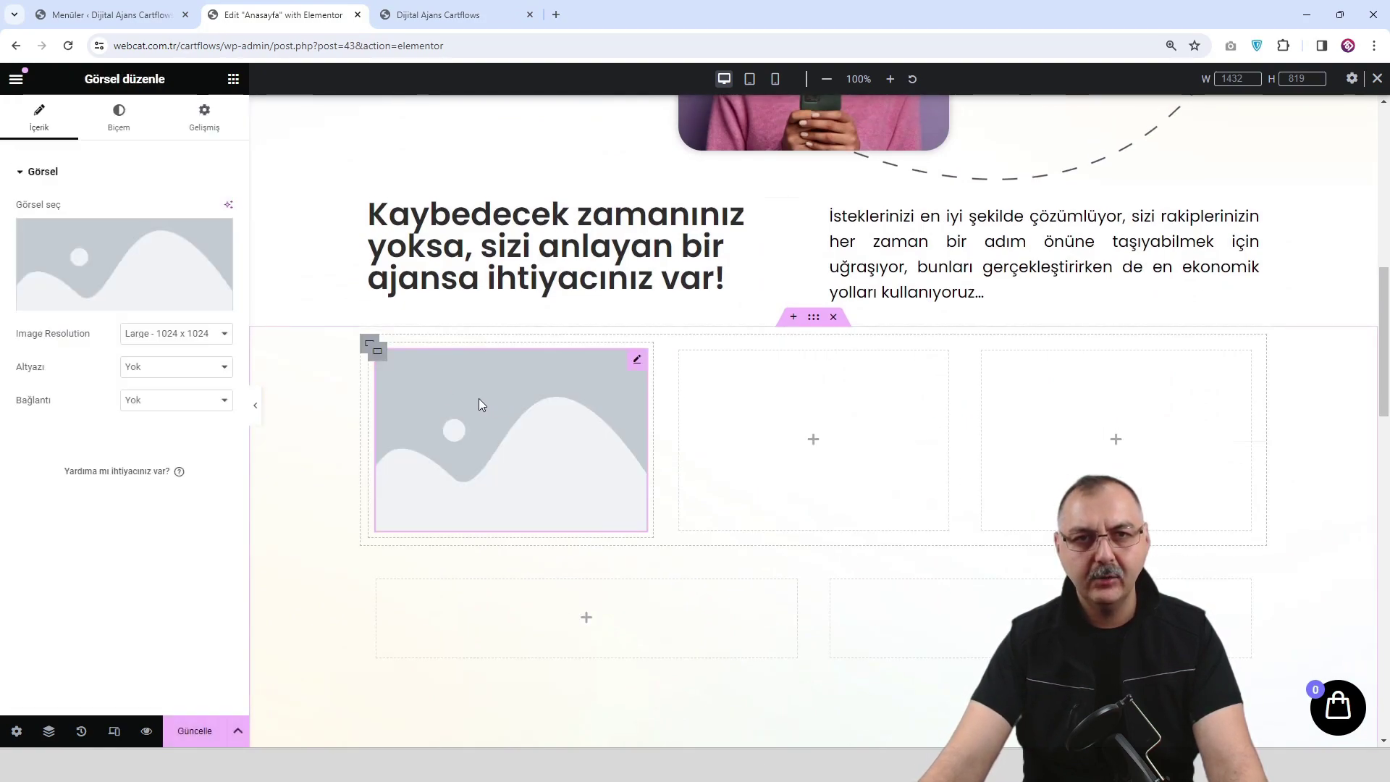
pyautogui.click(134, 275)
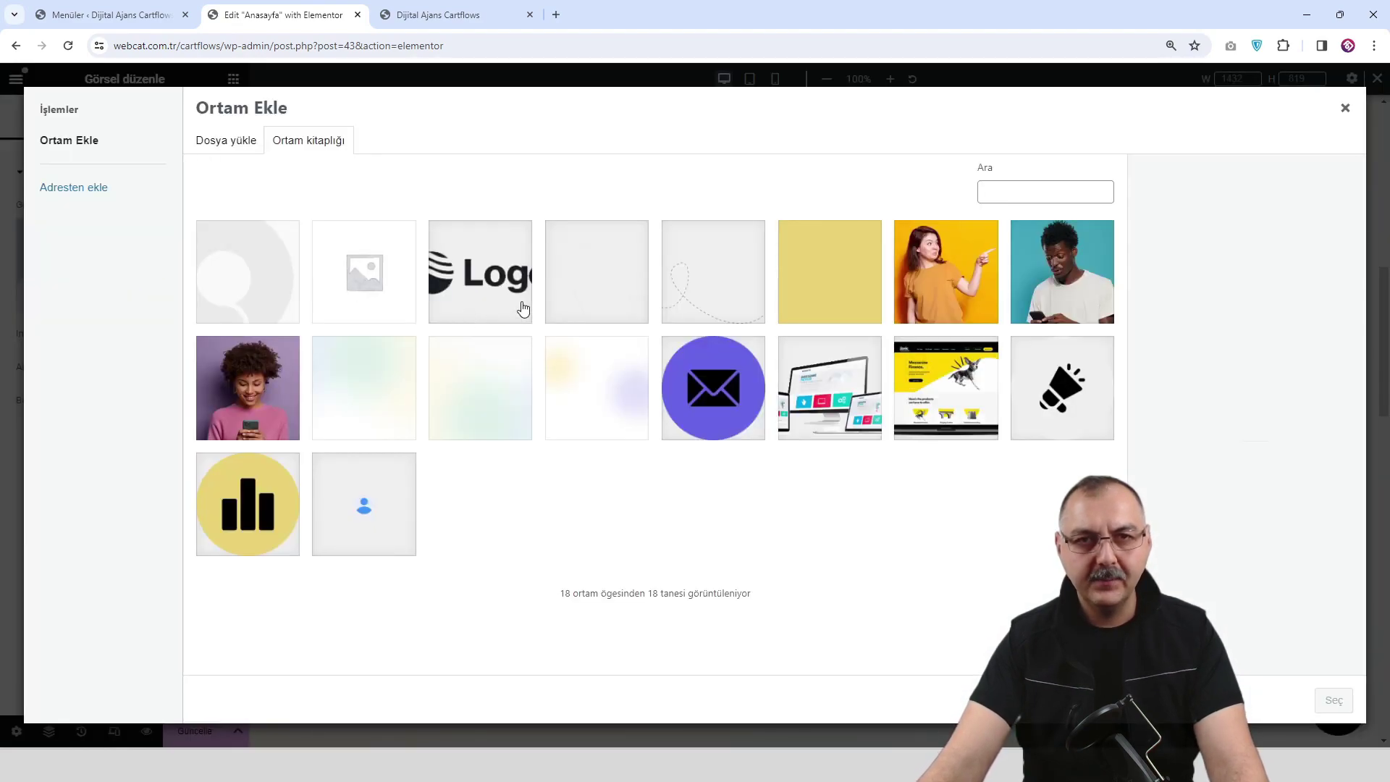
pyautogui.click(1067, 402)
pyautogui.click(1333, 700)
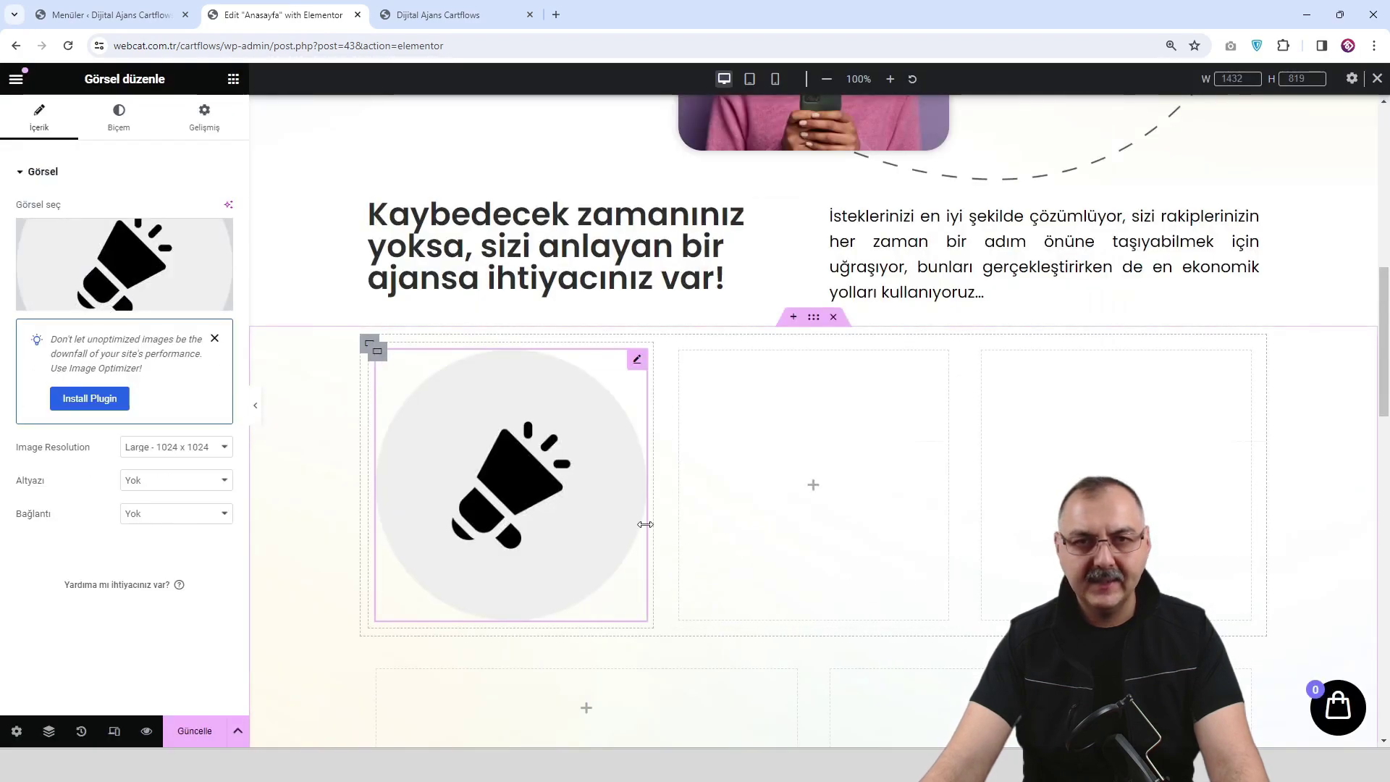
# Shrink the megaphone image to a small circular icon.
pyautogui.moveTo(646, 497); pyautogui.dragTo(472, 435)
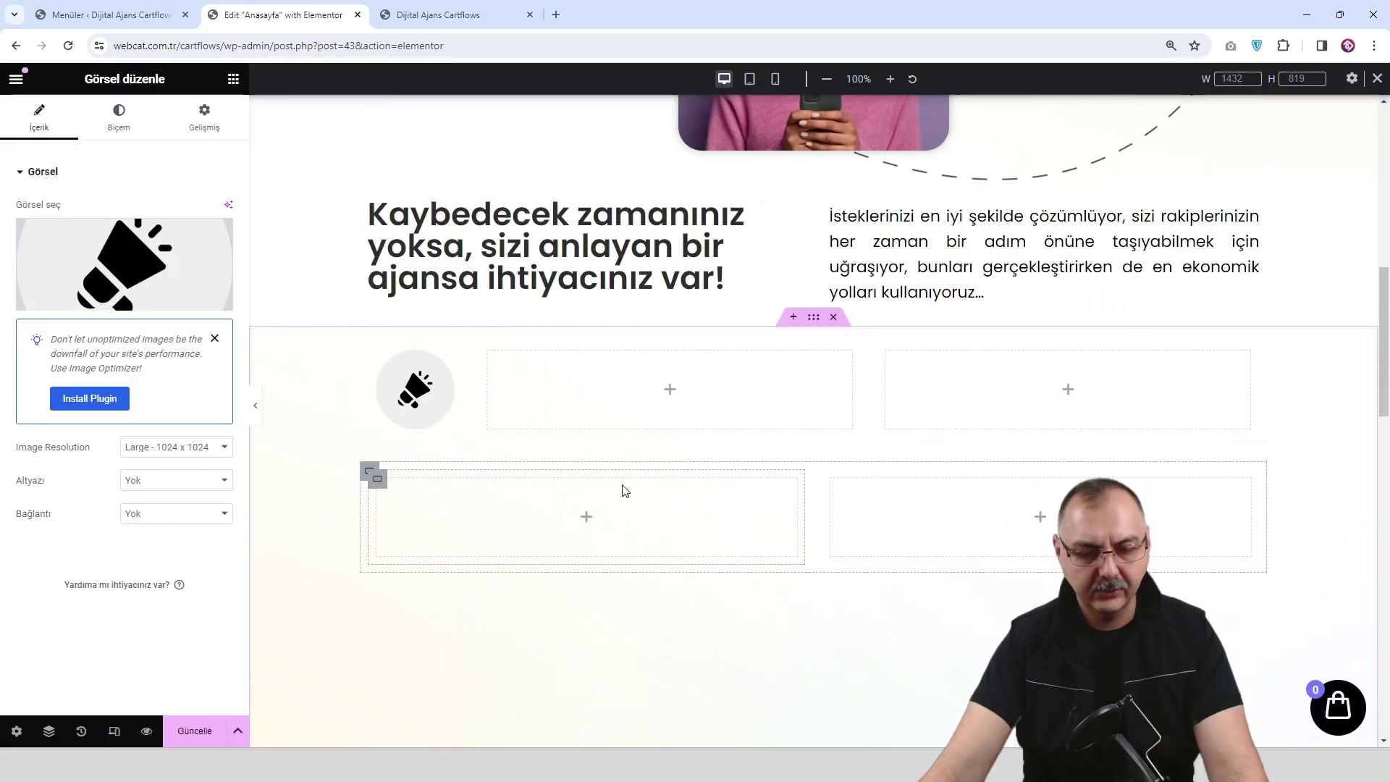
pyautogui.hotkey('ctrl', 'z')
pyautogui.click(559, 460)
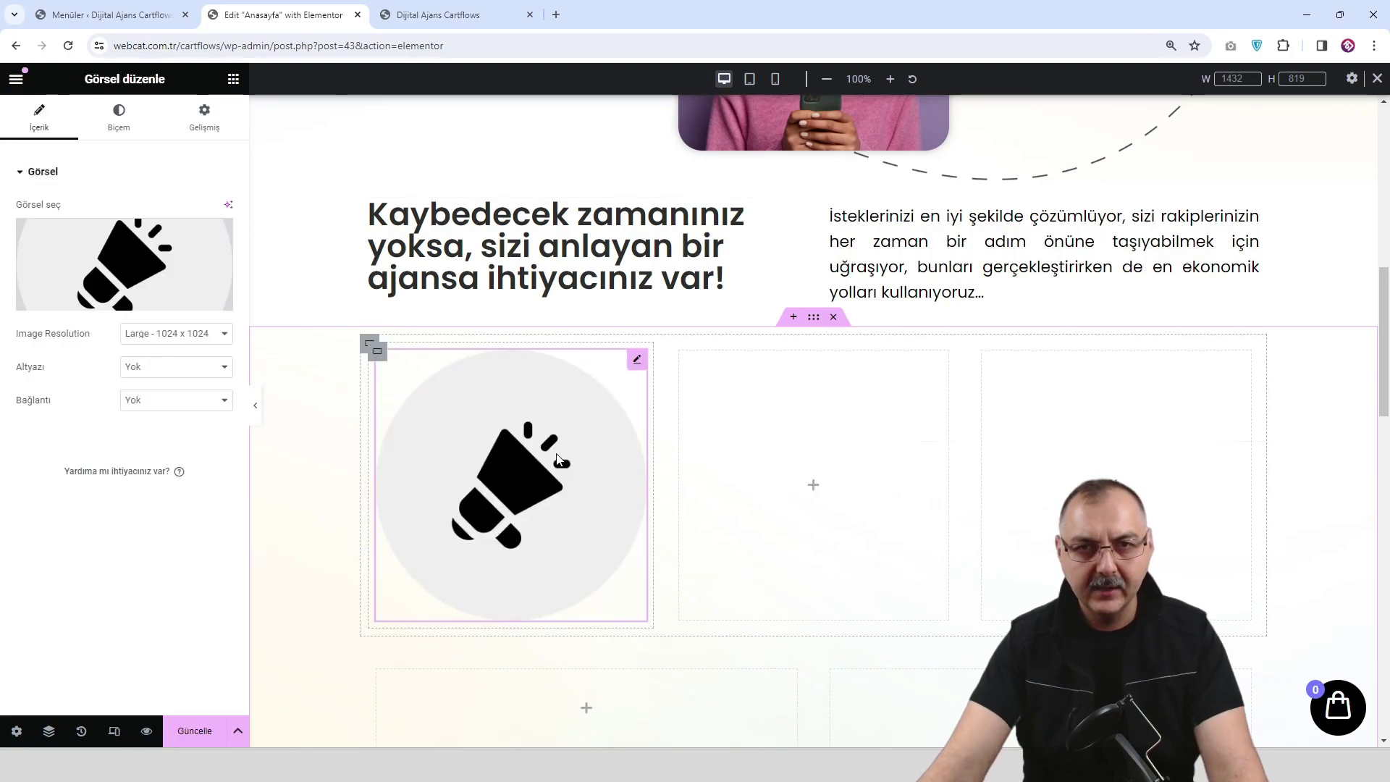
pyautogui.moveTo(645, 456); pyautogui.dragTo(440, 415)
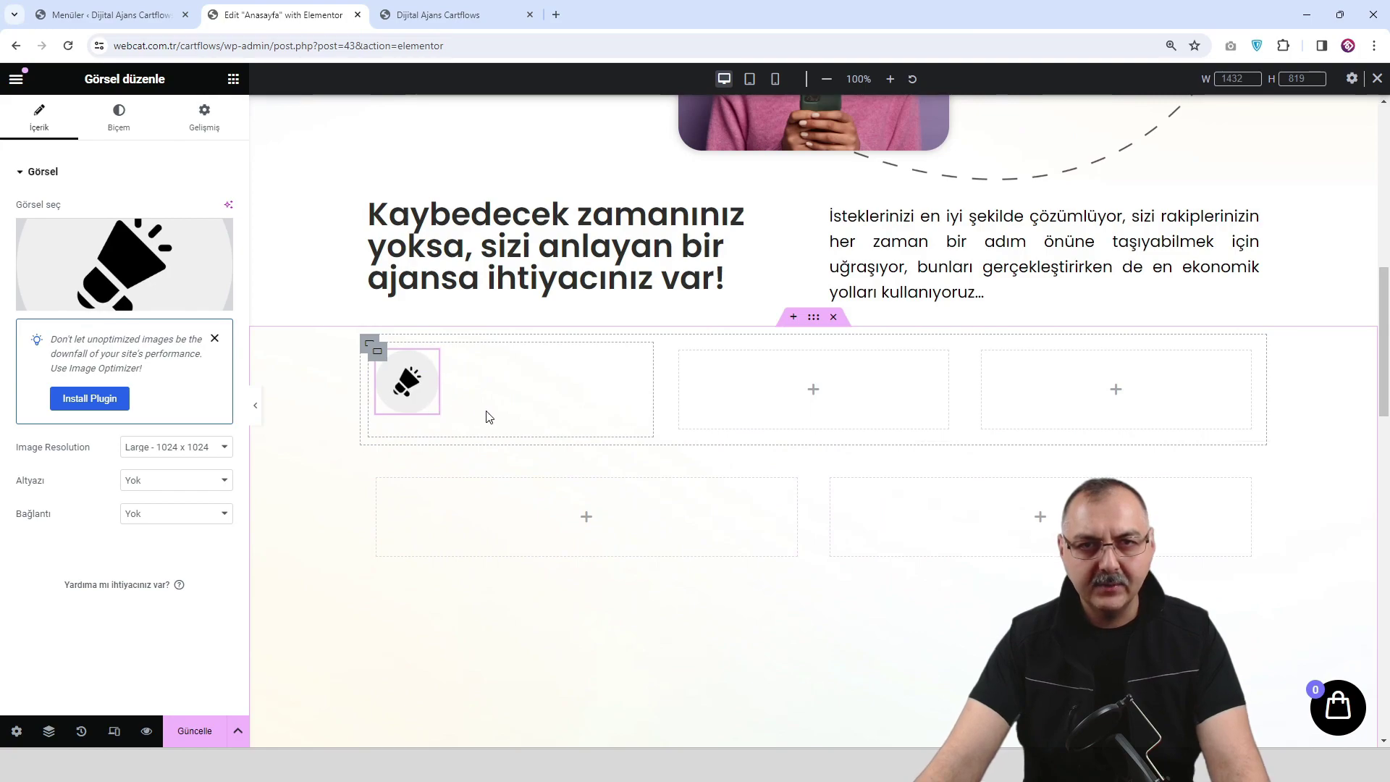
# Copy the existing section heading and paste it into the first card.
pyautogui.rightClick(590, 280)
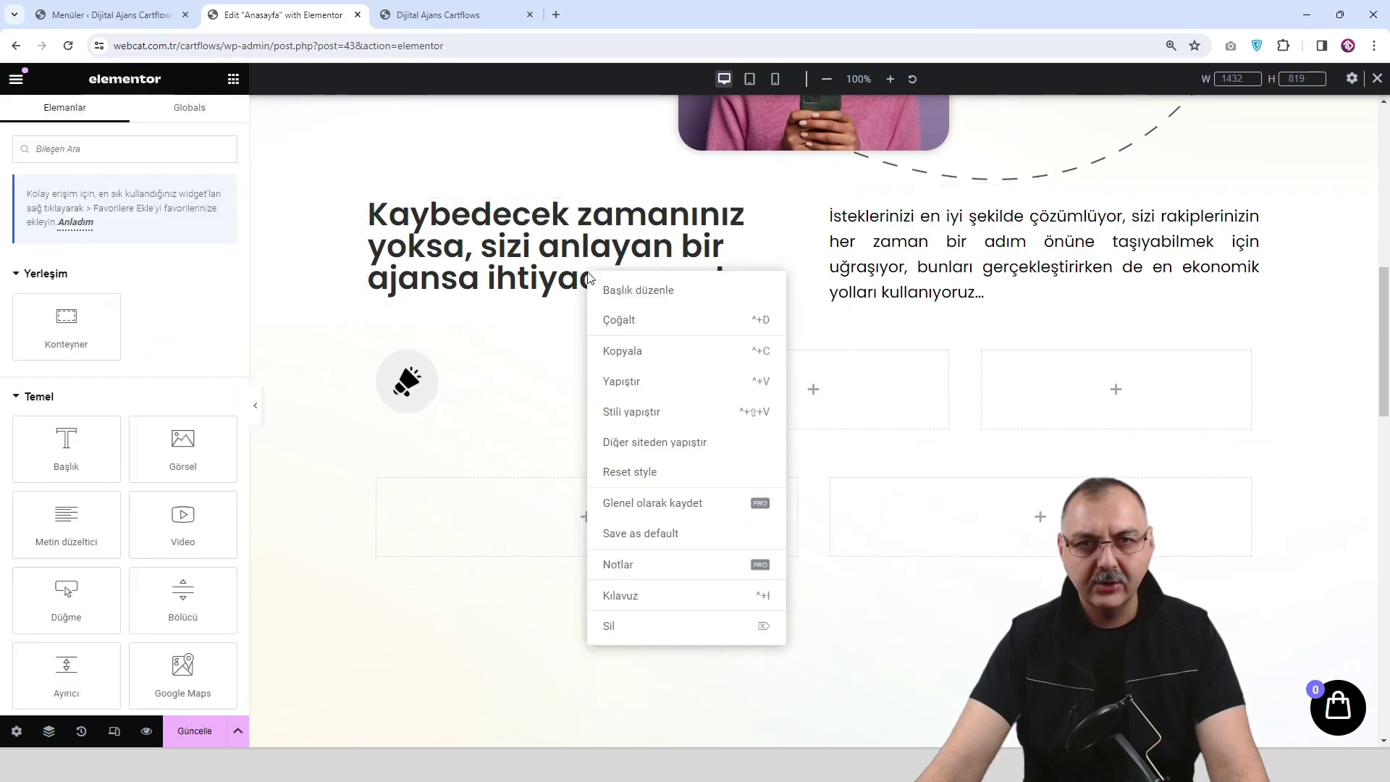
pyautogui.click(633, 350)
pyautogui.rightClick(462, 431)
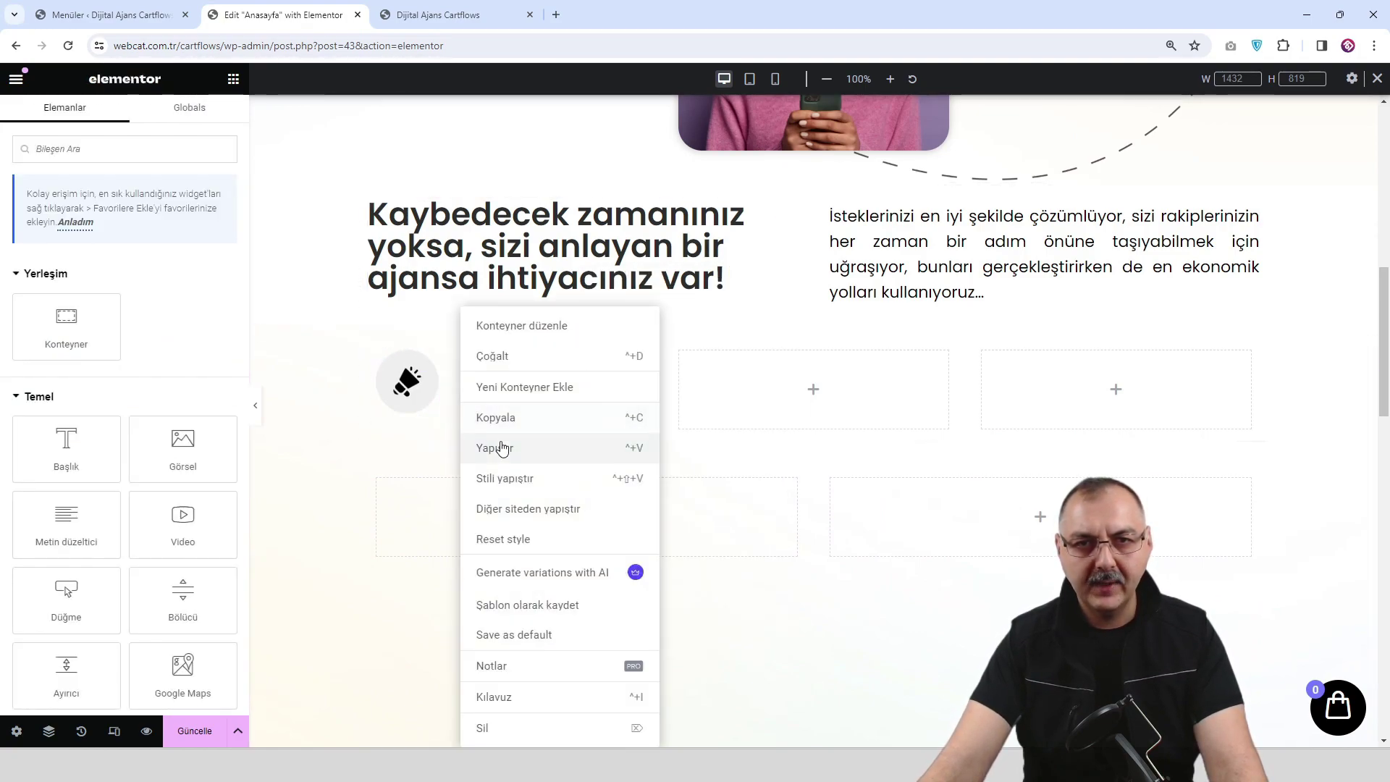
pyautogui.click(495, 447)
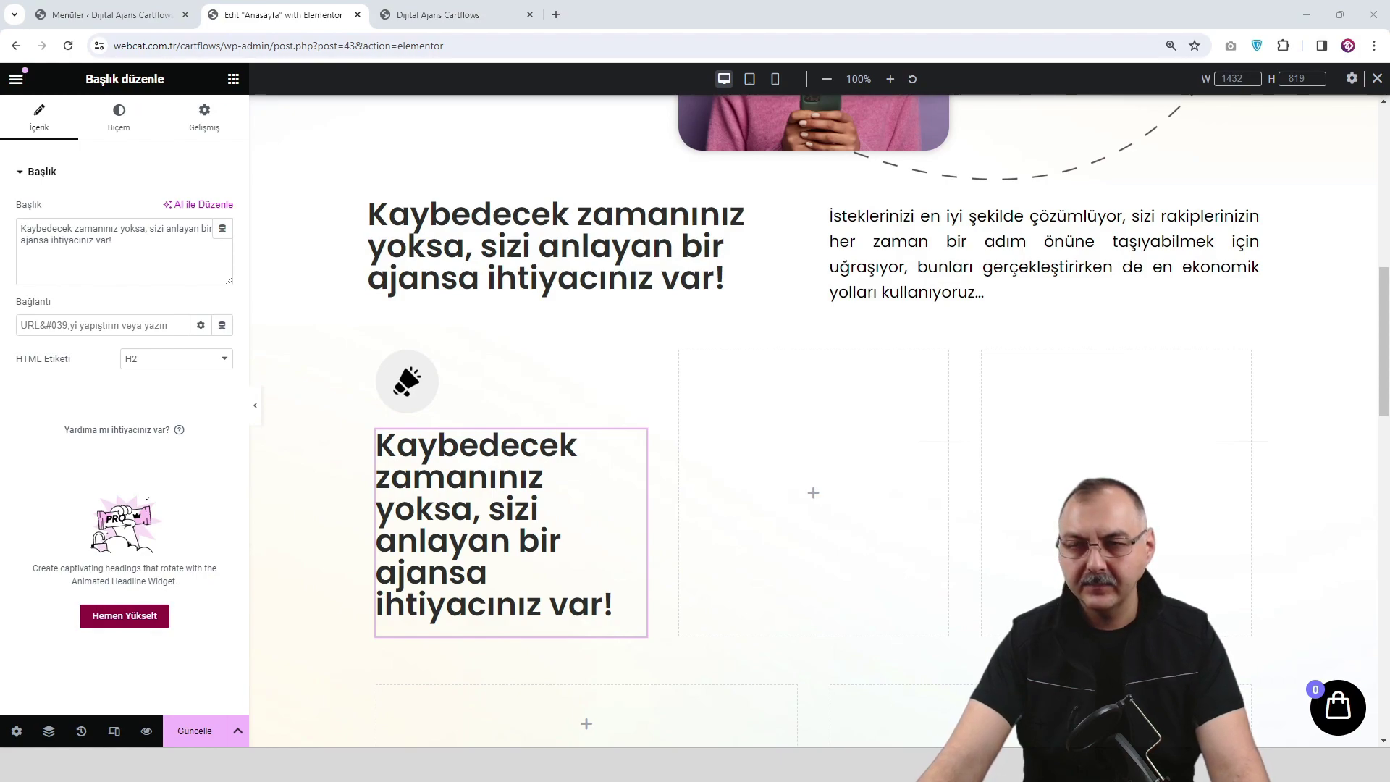
# Change the pasted heading to 'Anlaşma, Plan ve Strateji' at 22 px size.
pyautogui.tripleClick(149, 264)
pyautogui.write('Anlaşma, Plan ve Strateji')
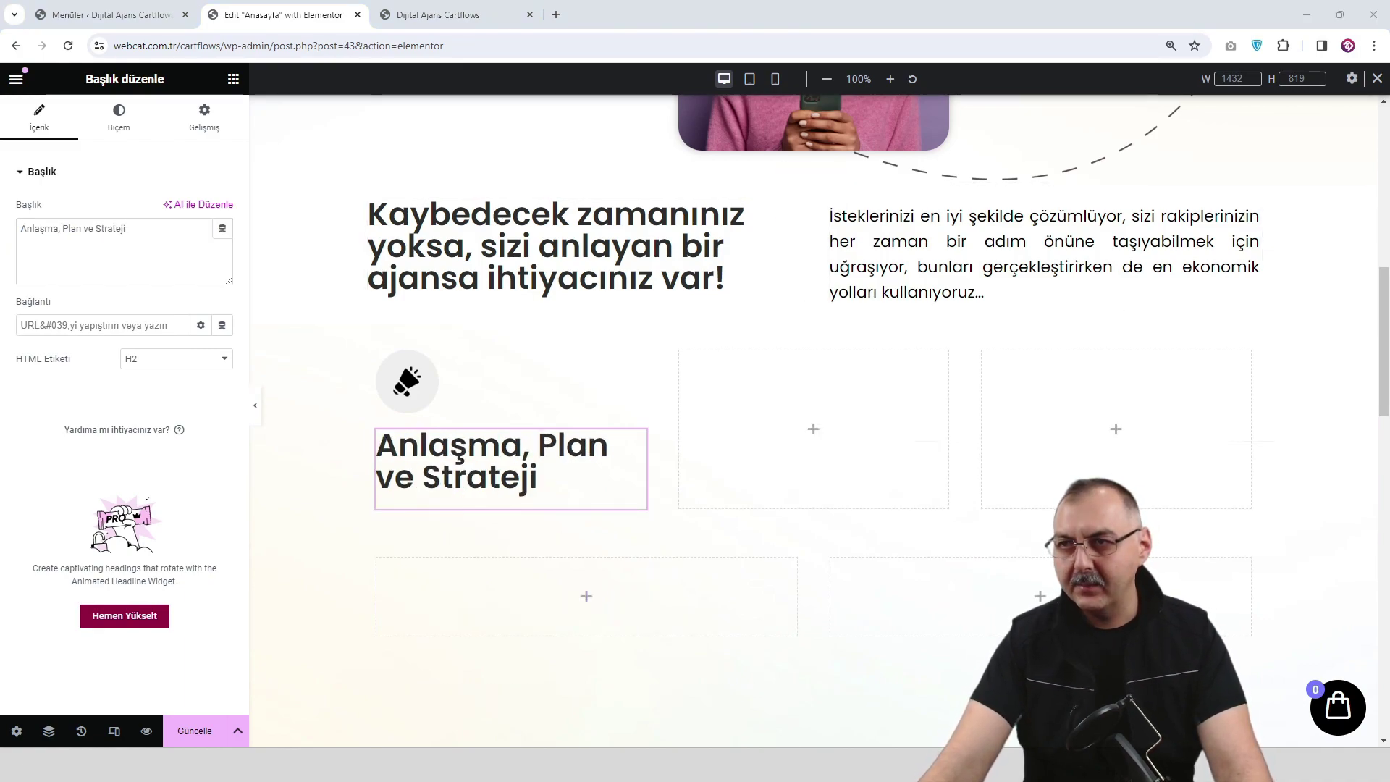
pyautogui.click(119, 117)
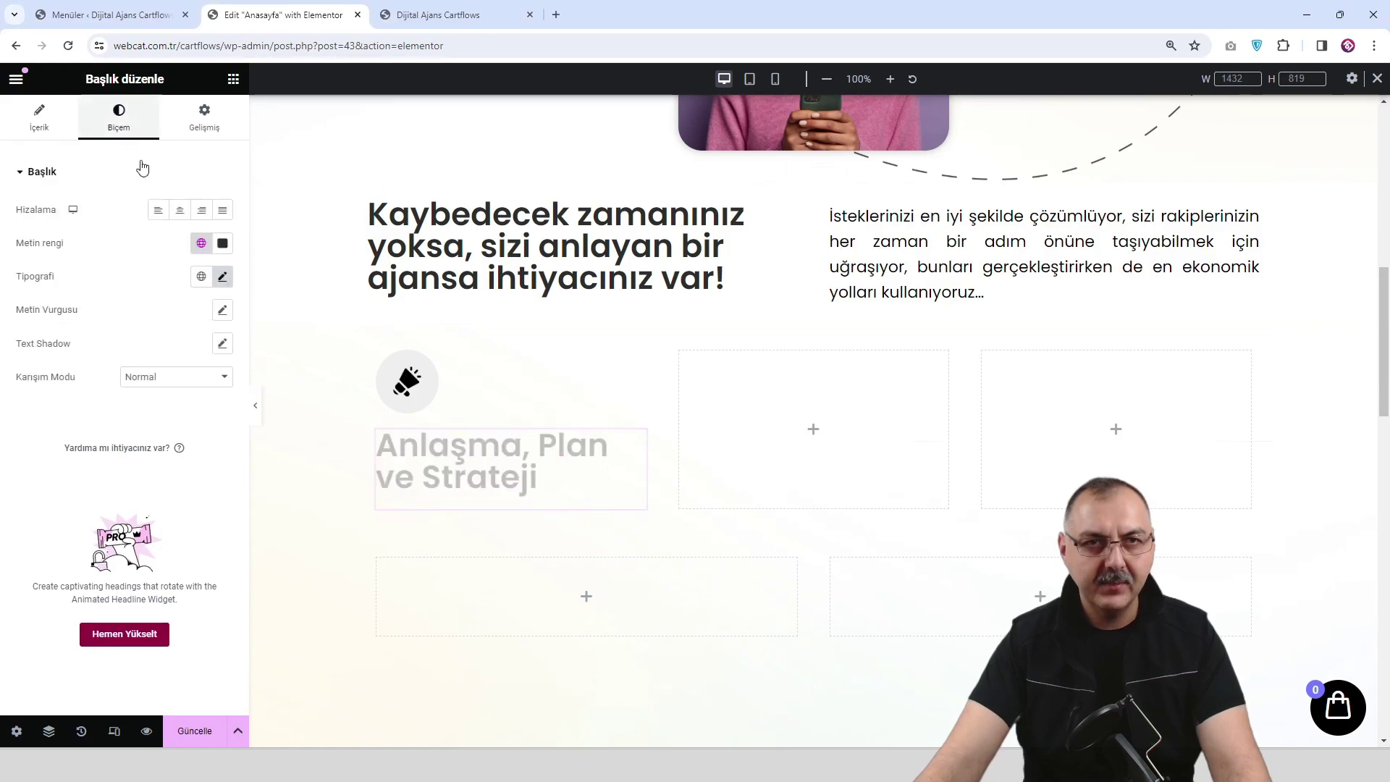
pyautogui.click(223, 278)
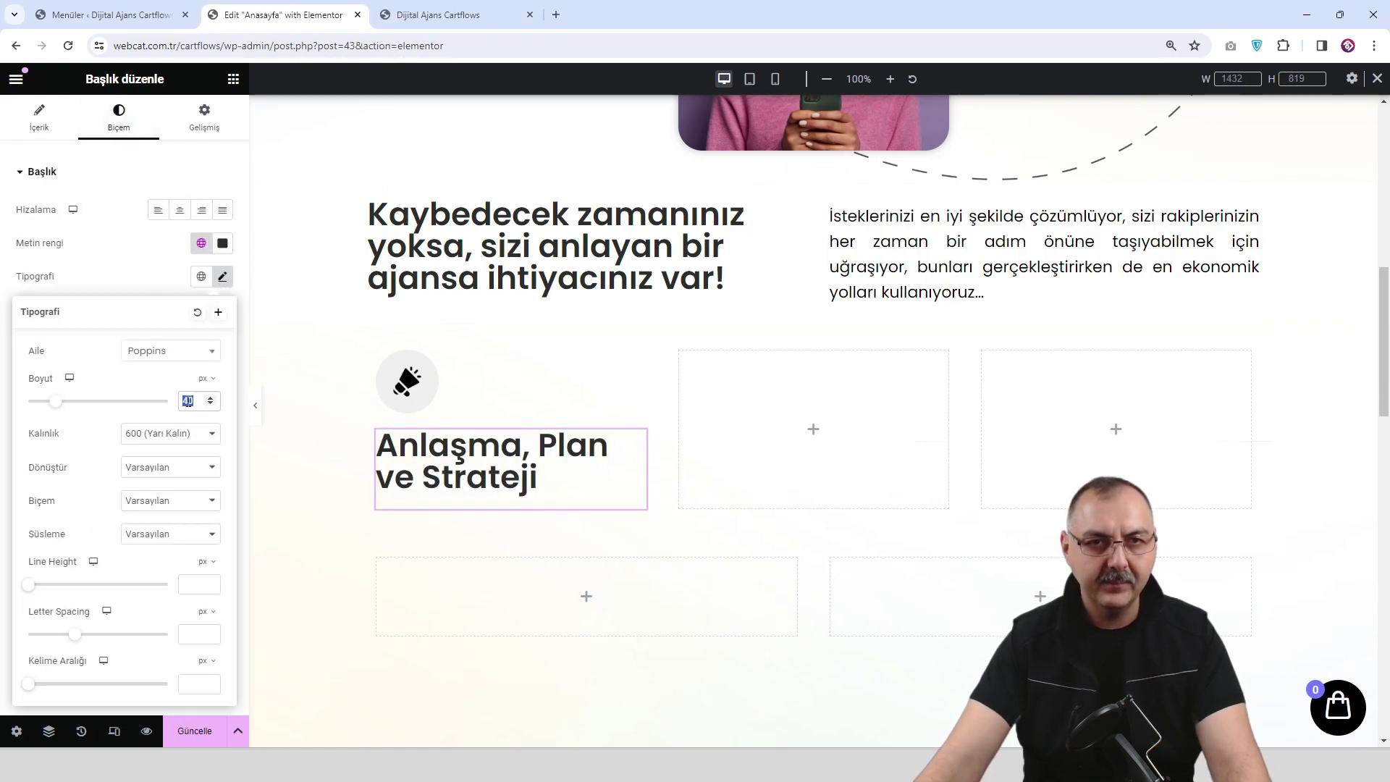
pyautogui.write('22')
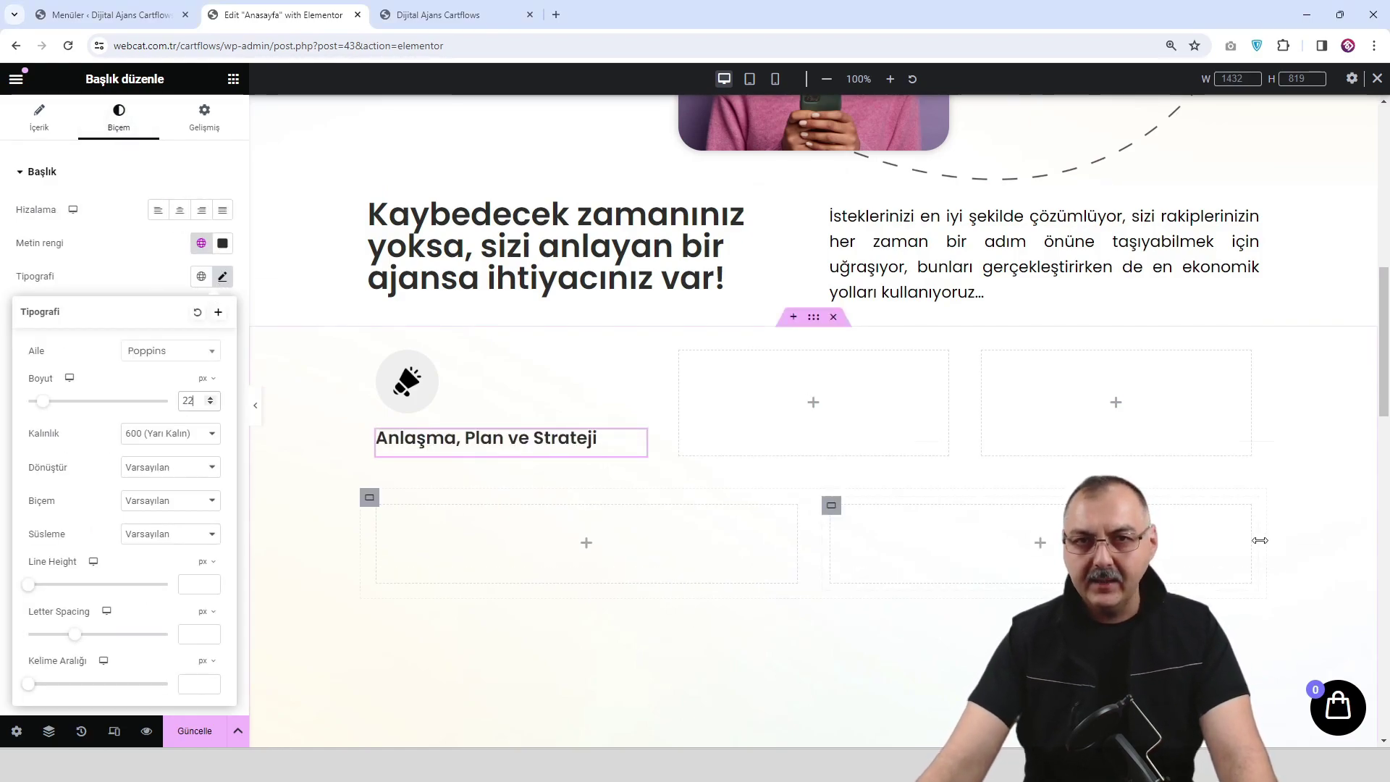
# Copy the section paragraph below the first card's heading and replace its text with the planning-and-agreement sentence.
pyautogui.rightClick(1049, 273)
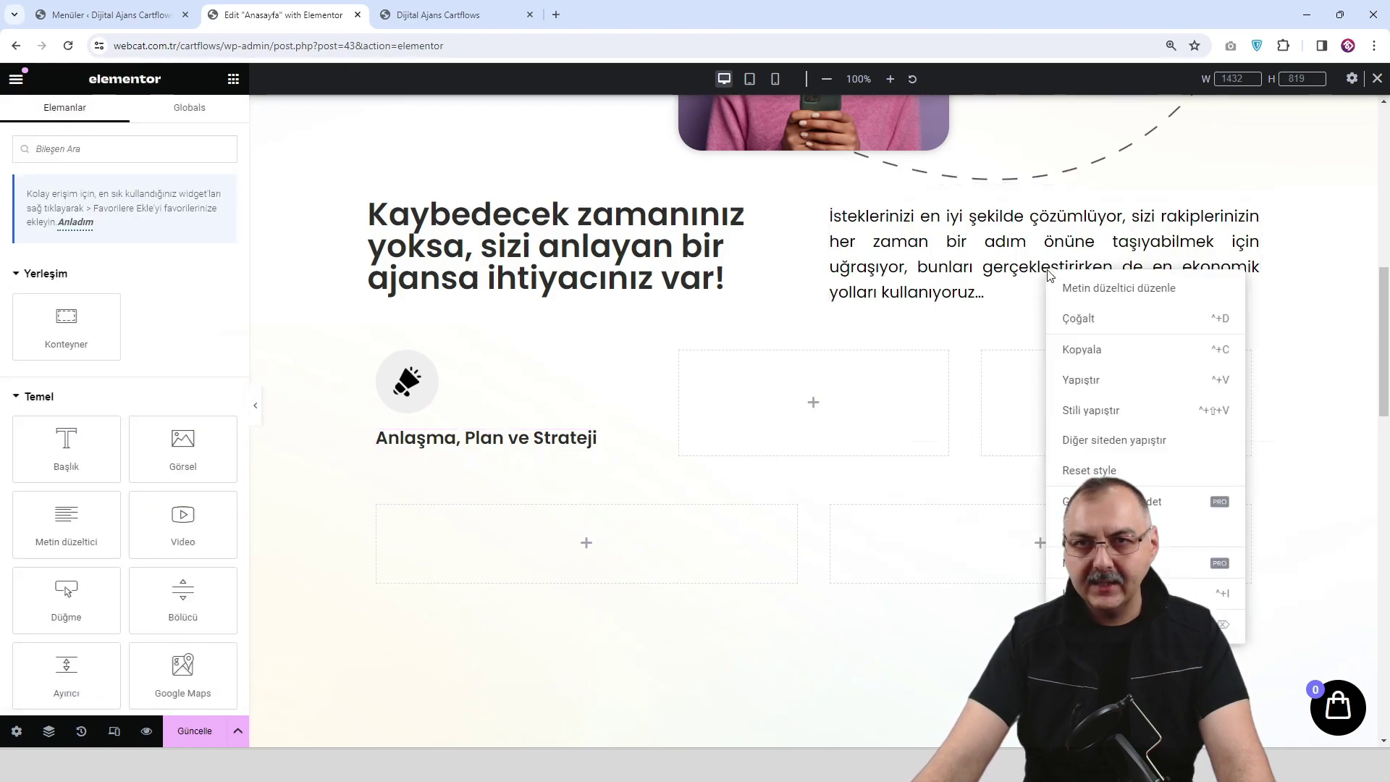
pyautogui.click(1086, 349)
pyautogui.click(505, 444)
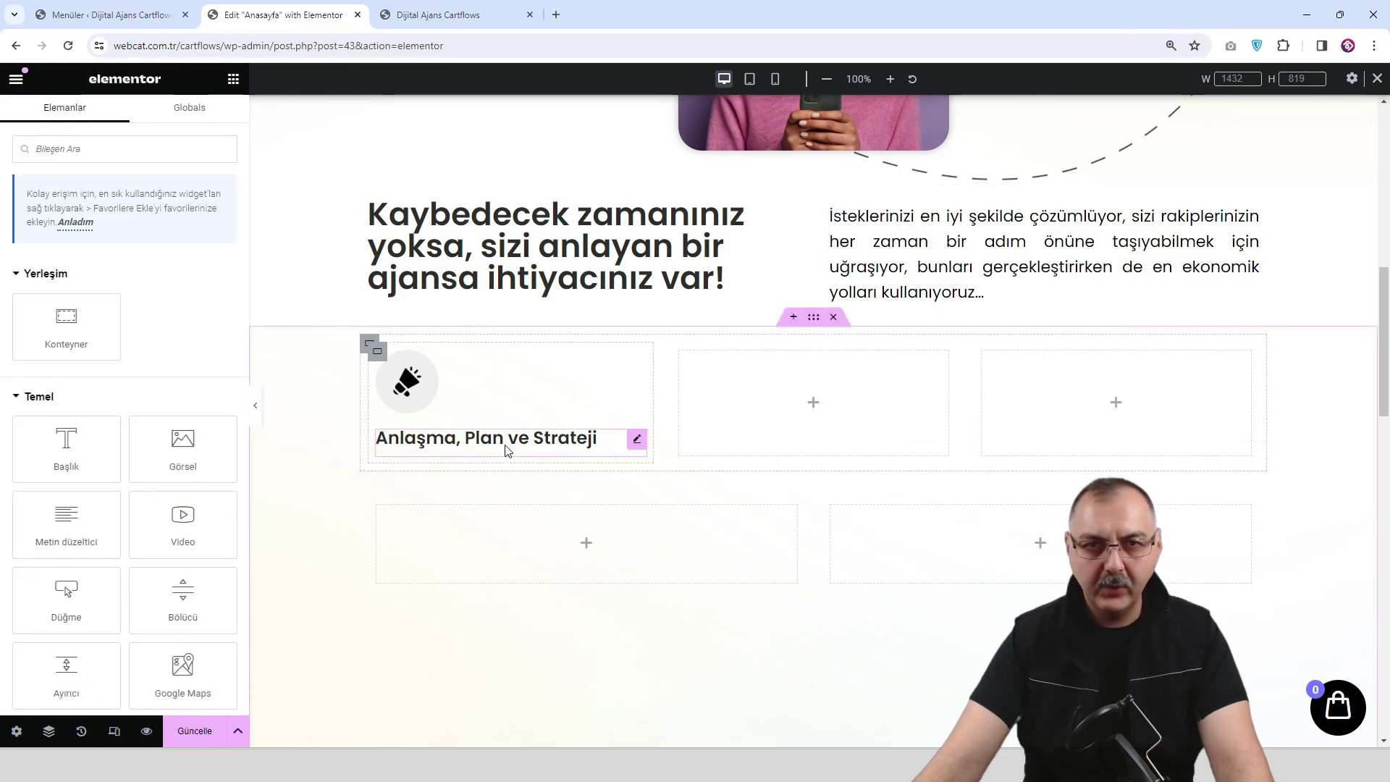
pyautogui.rightClick(505, 444)
pyautogui.click(562, 487)
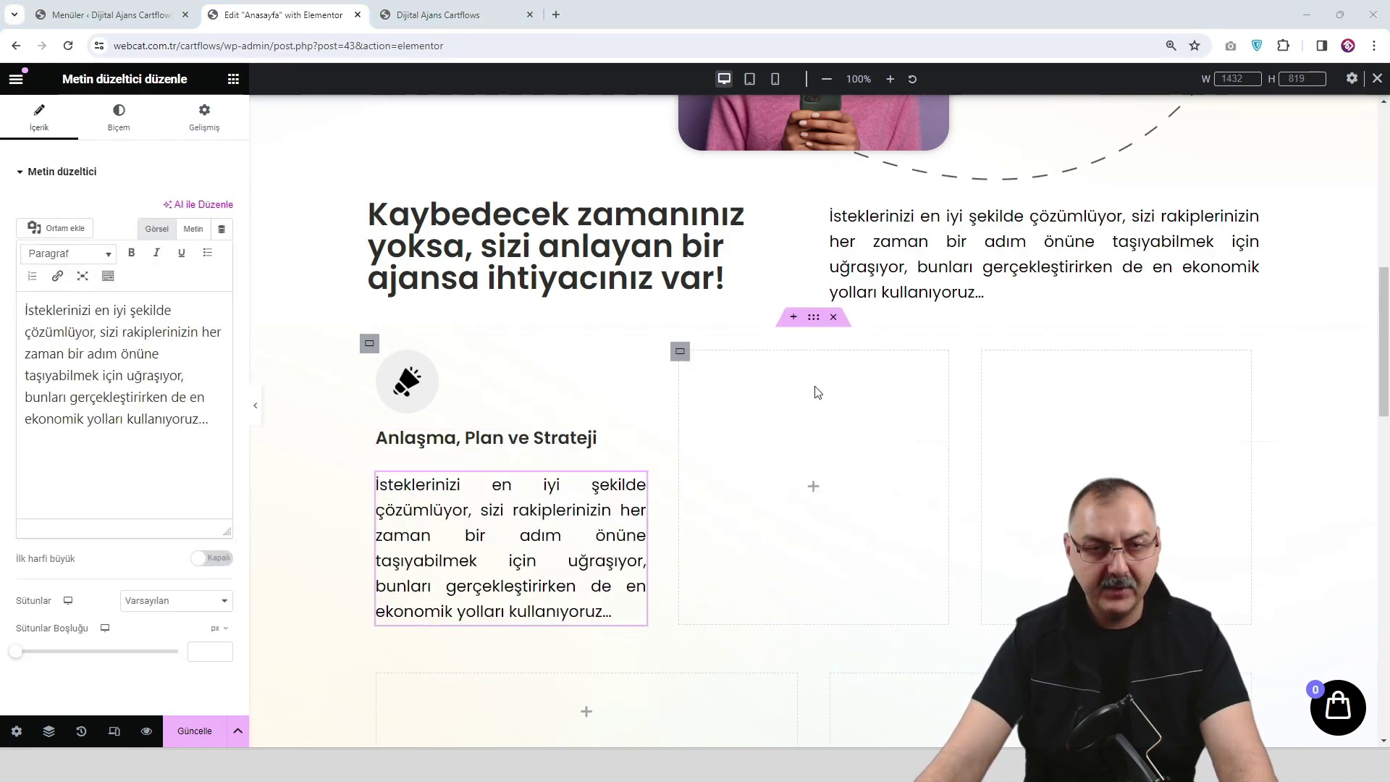
pyautogui.click(205, 427)
pyautogui.hotkey('ctrl', 'a')
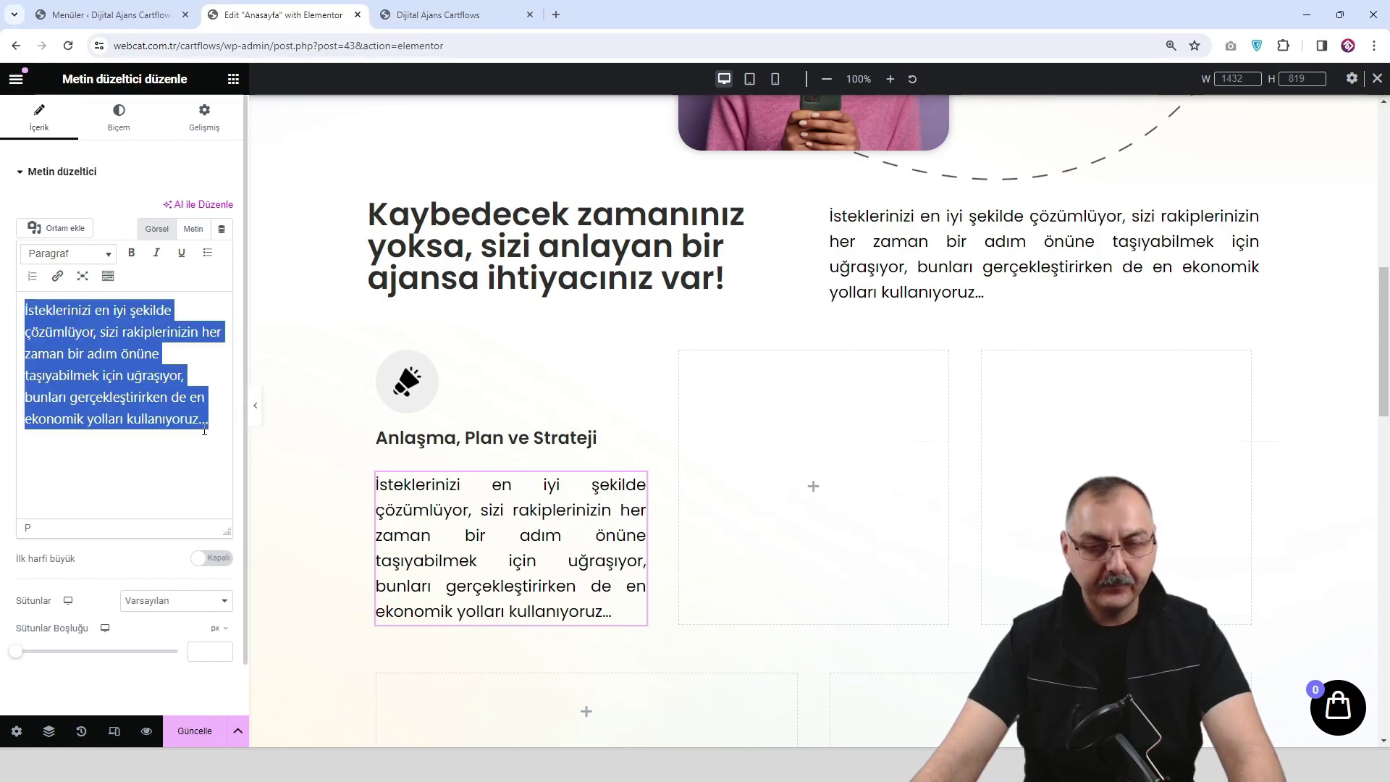
pyautogui.write('Talepleriniz hakkında bir planlama yapıp anlaşma sağlıyoruz...')
# Left-align the card paragraph and set its typography font size to 15.
pyautogui.click(118, 117)
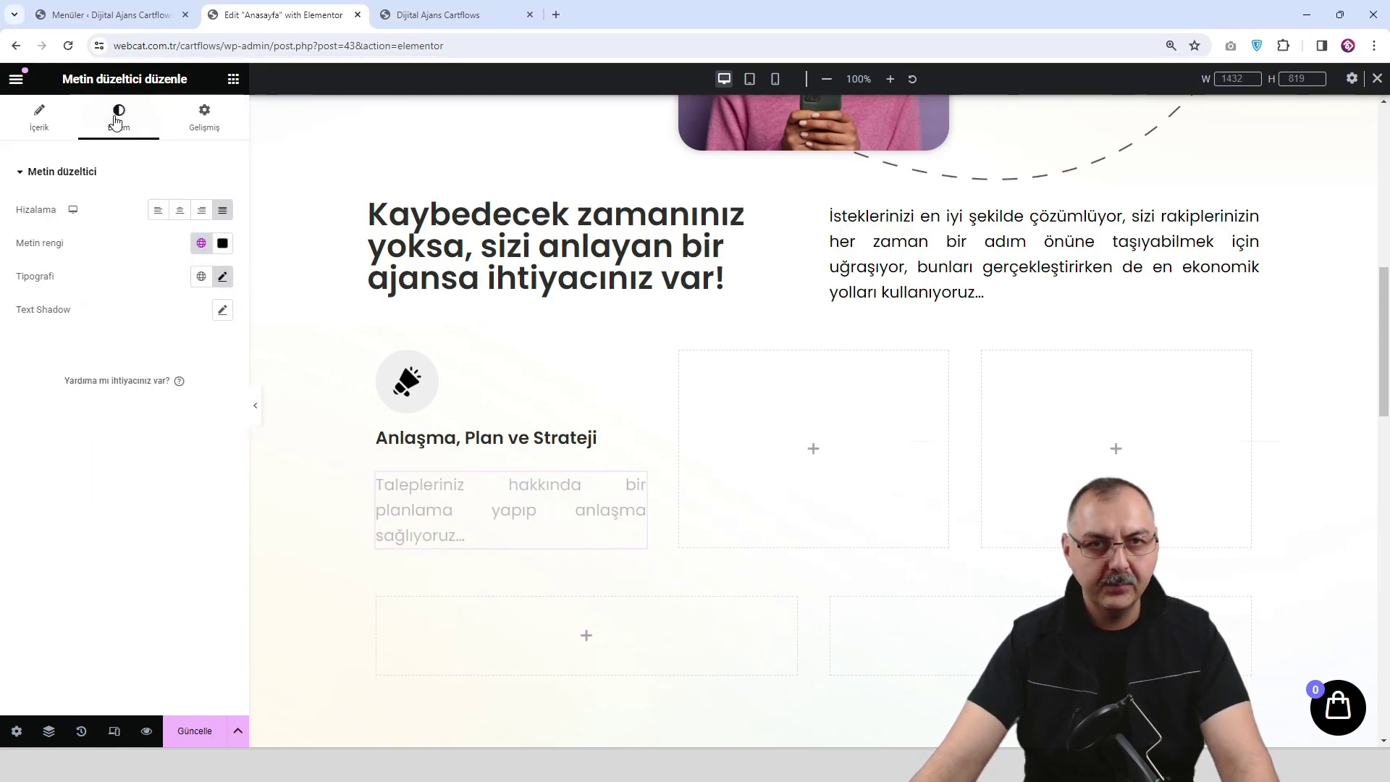
pyautogui.click(157, 210)
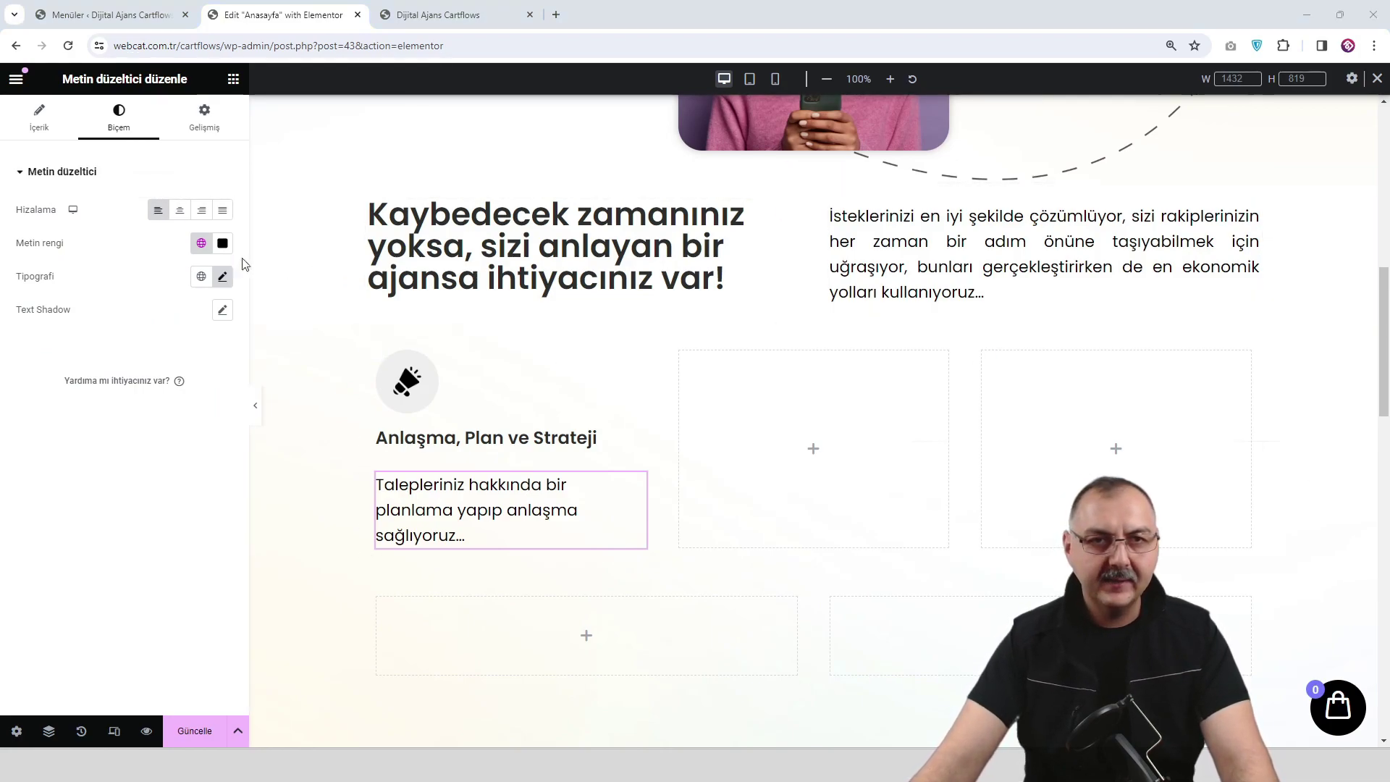
pyautogui.click(222, 277)
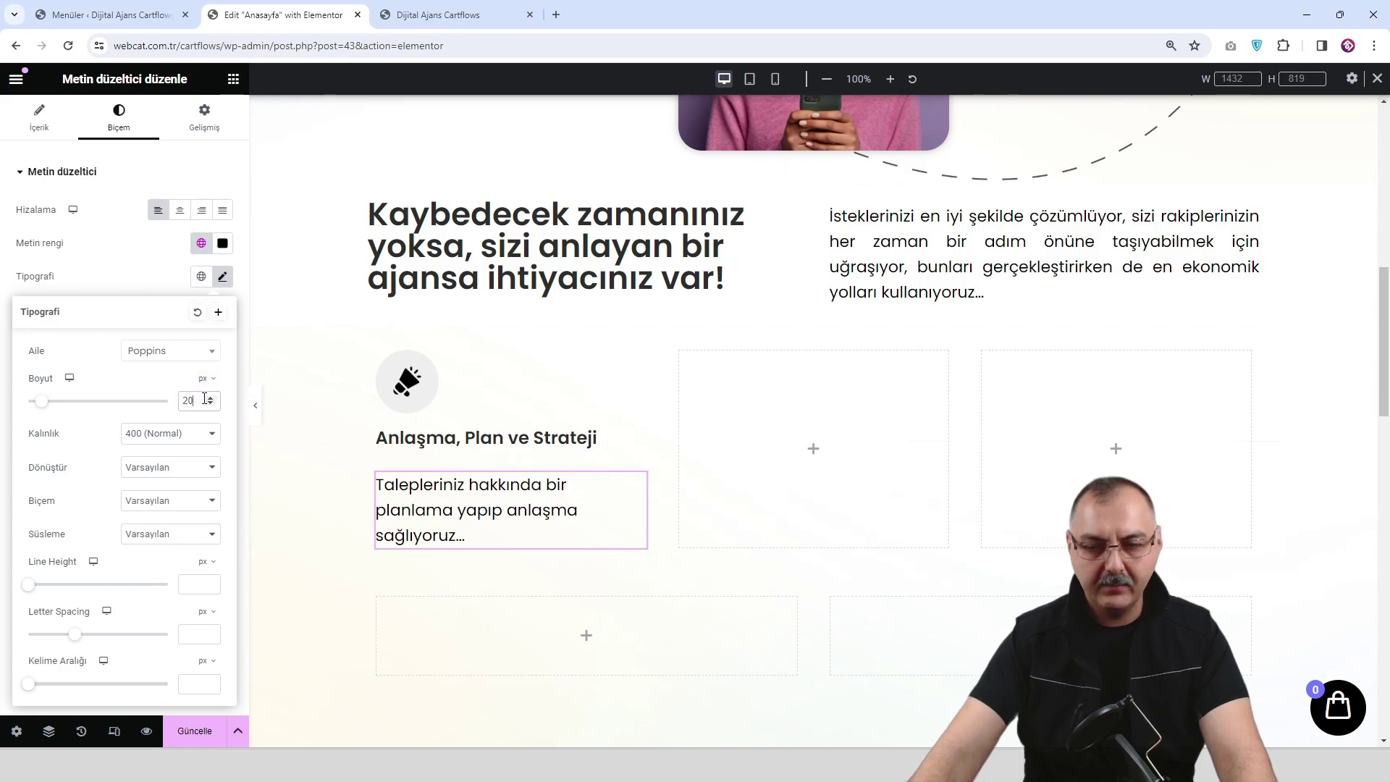
pyautogui.doubleClick(193, 400)
pyautogui.write('15')
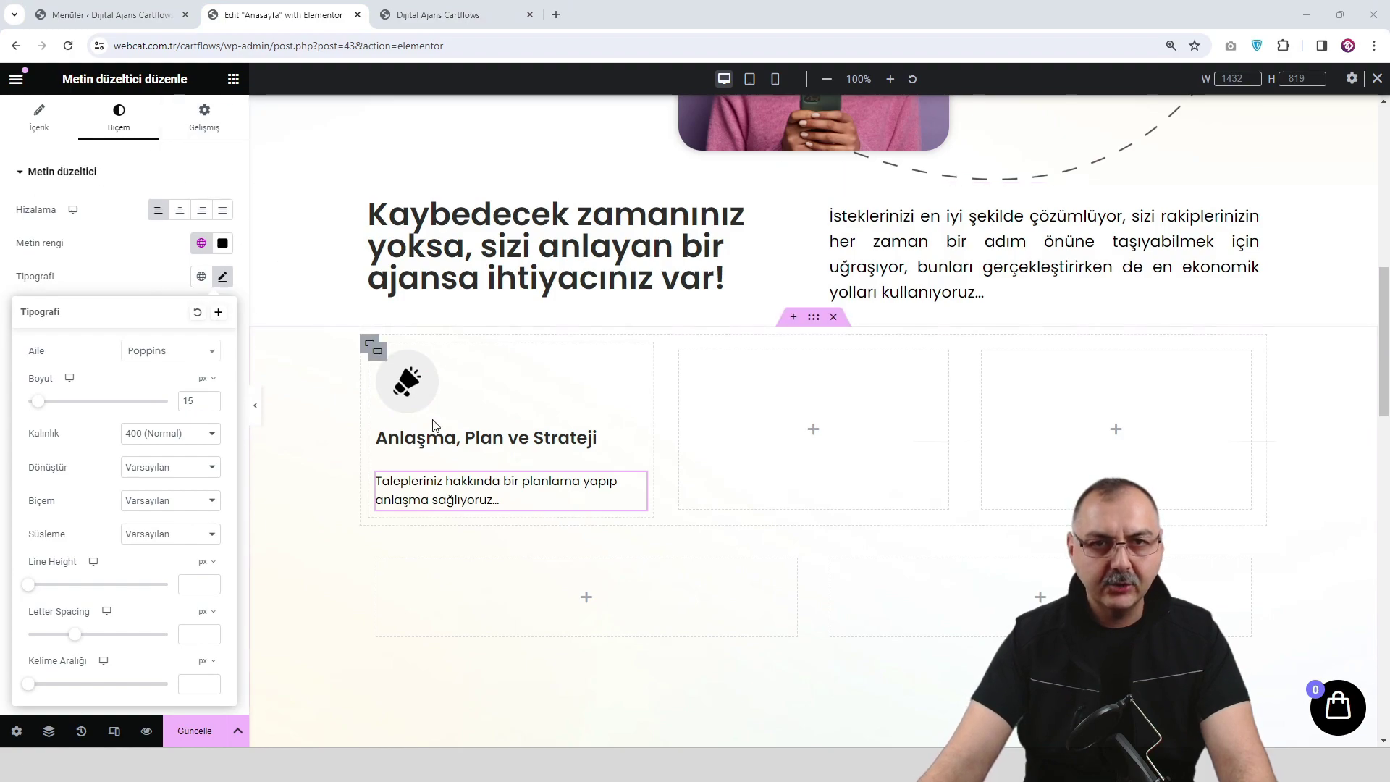
# Give the first card container a linked 7 margin and unlinked padding of 70, 50, 70, 50.
pyautogui.click(376, 352)
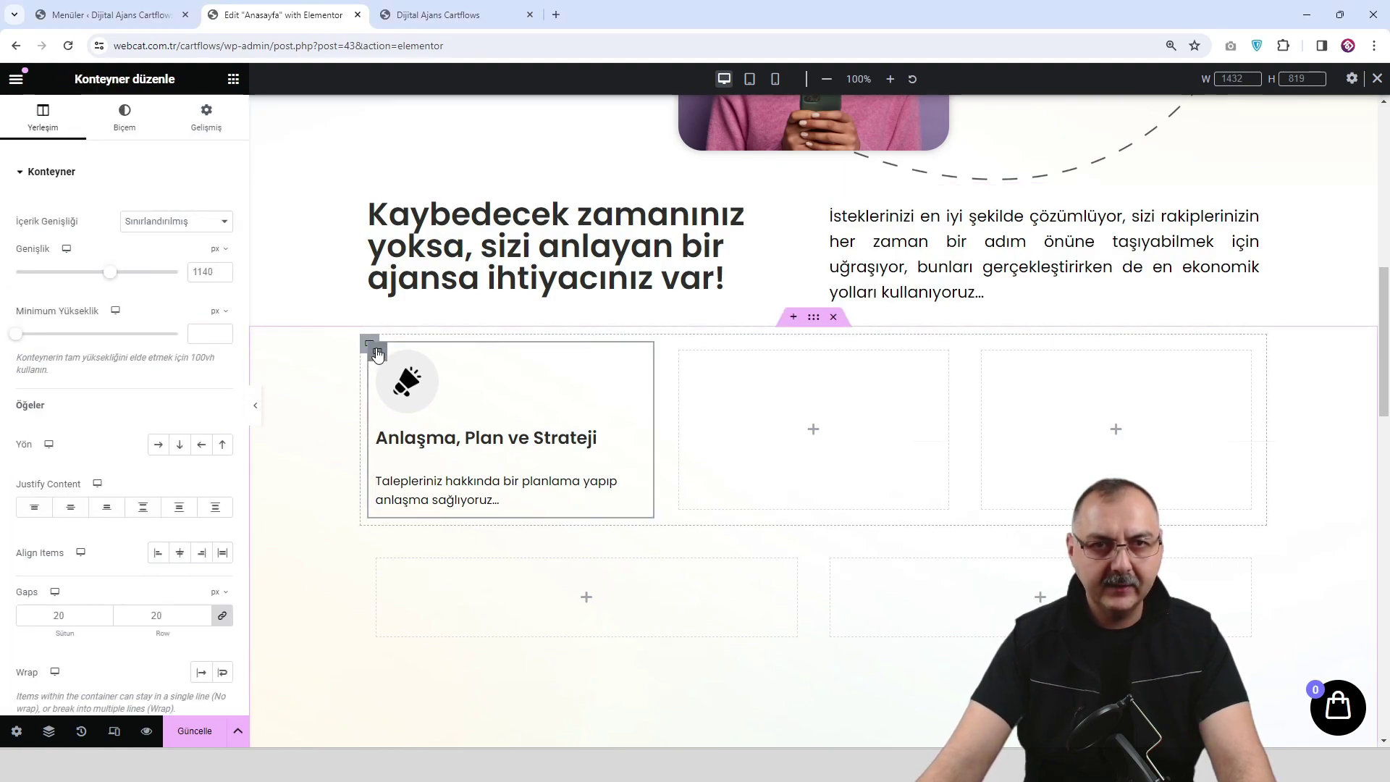
pyautogui.click(209, 117)
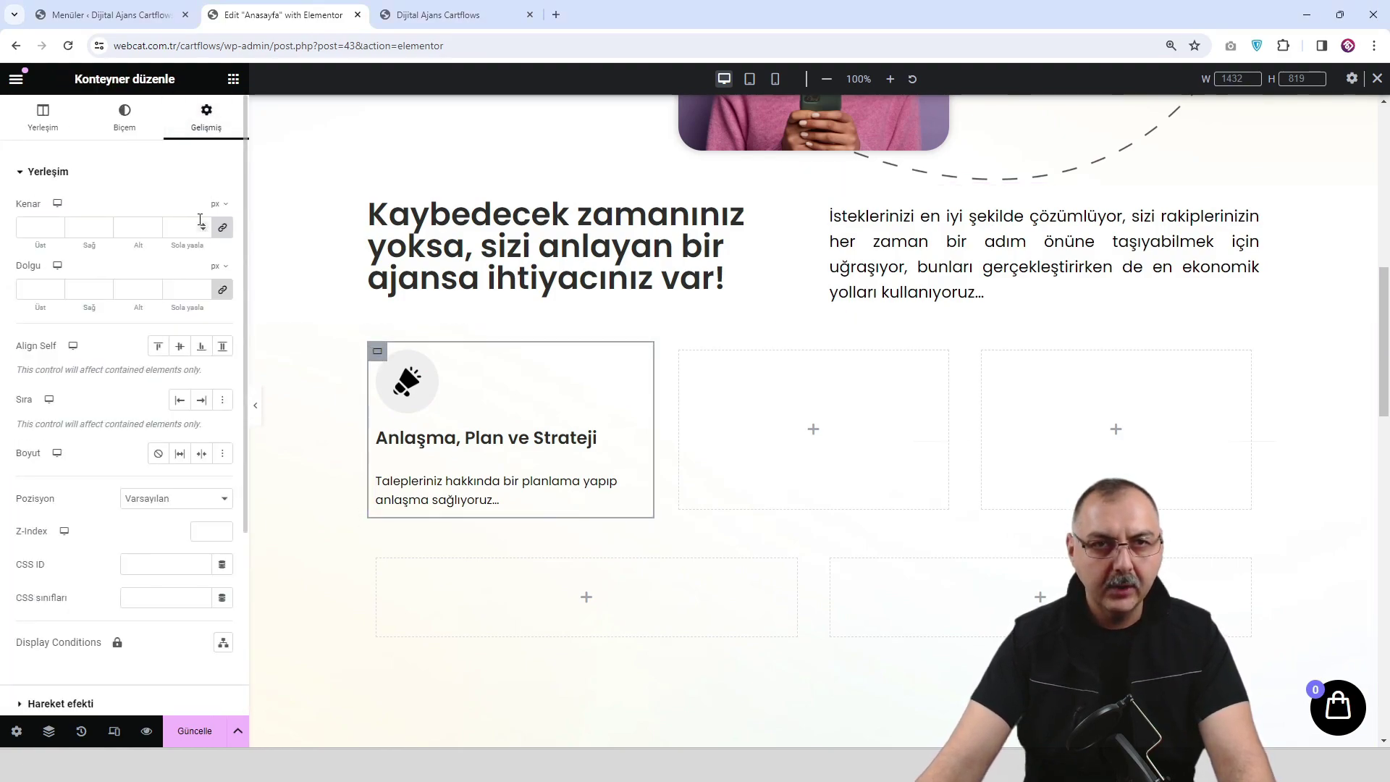
pyautogui.write('7')
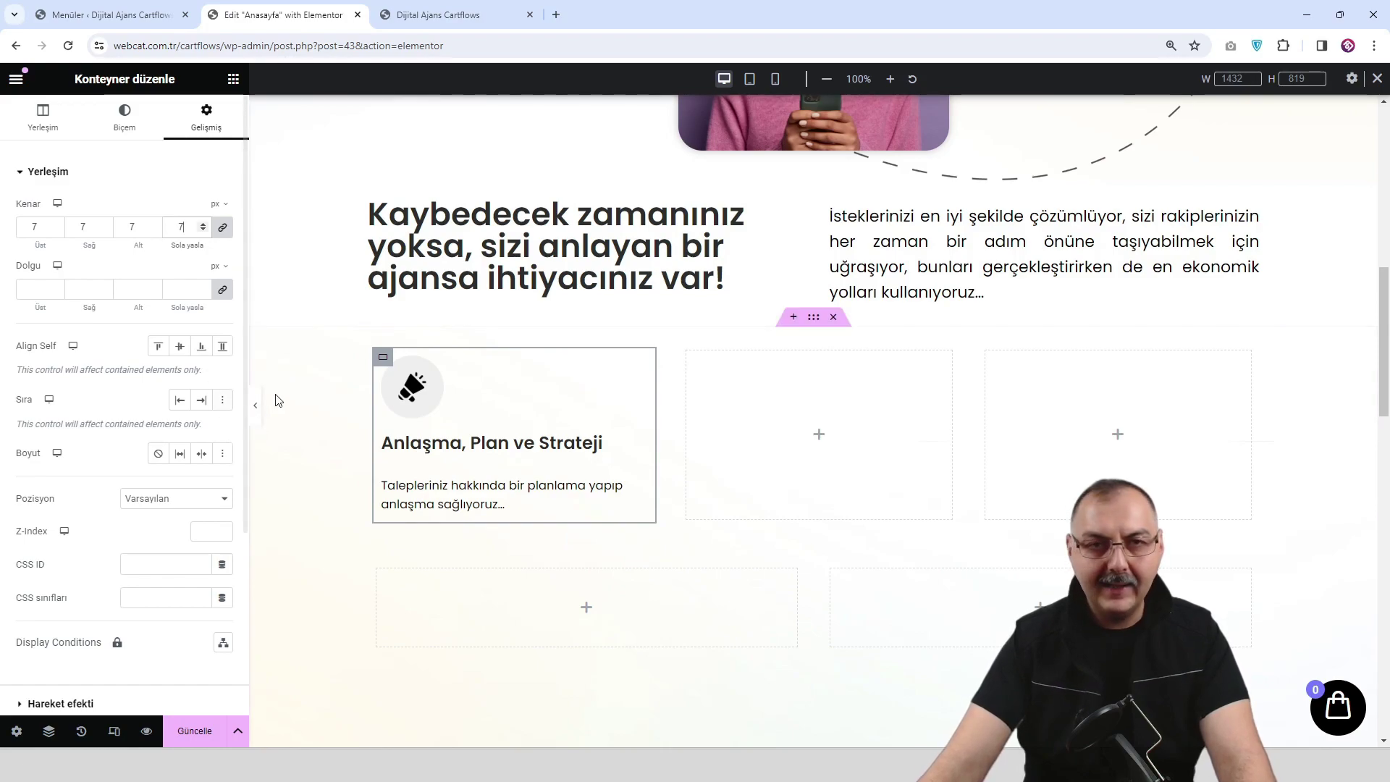
pyautogui.click(210, 293)
pyautogui.write('0')
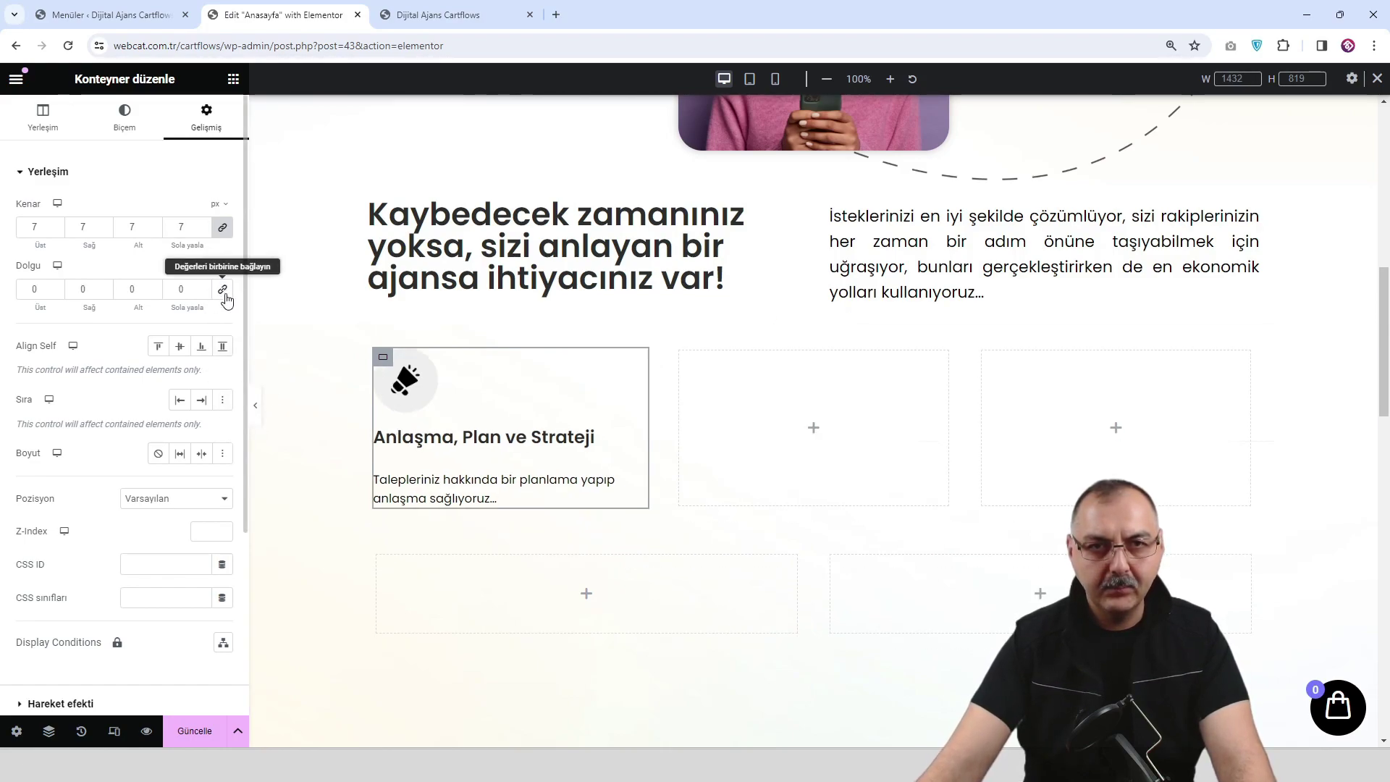
pyautogui.moveTo(45, 293); pyautogui.dragTo(18, 291)
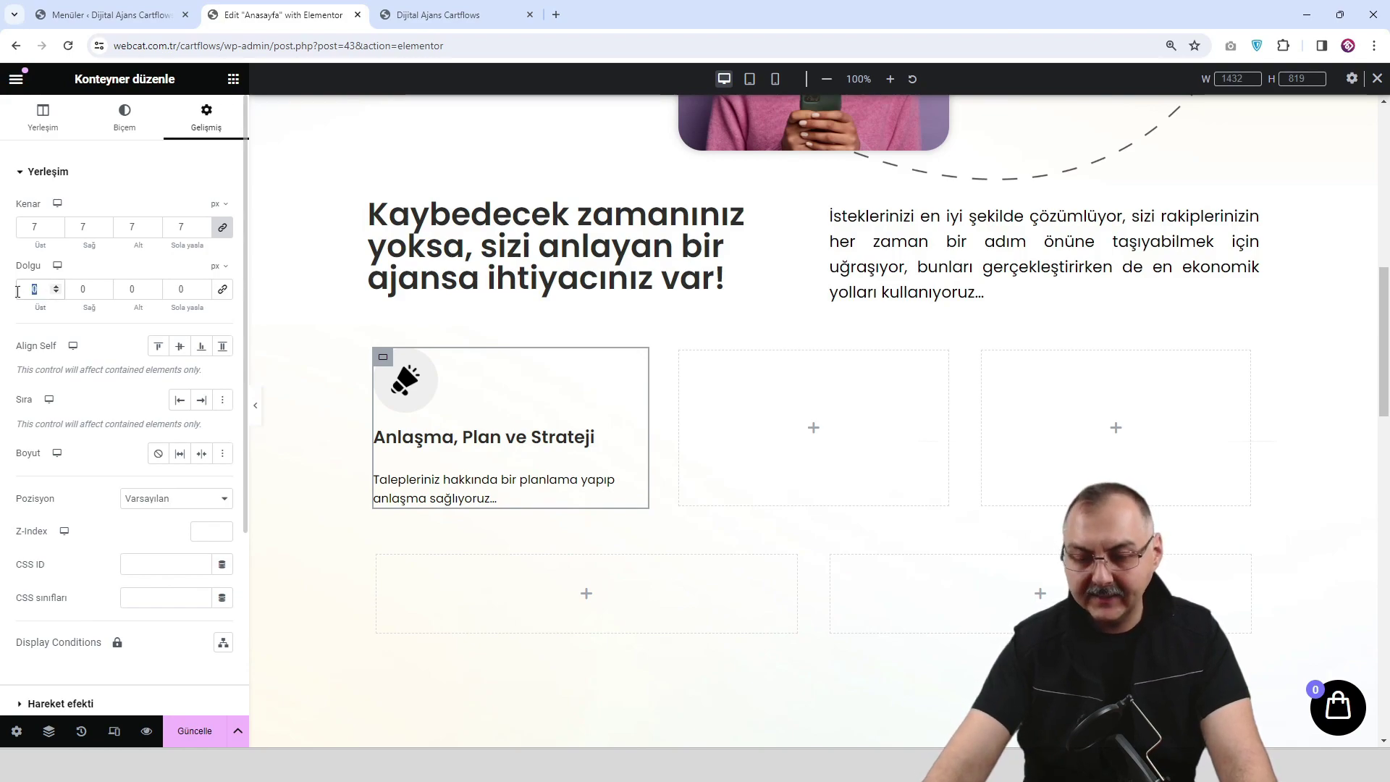
pyautogui.write('70')
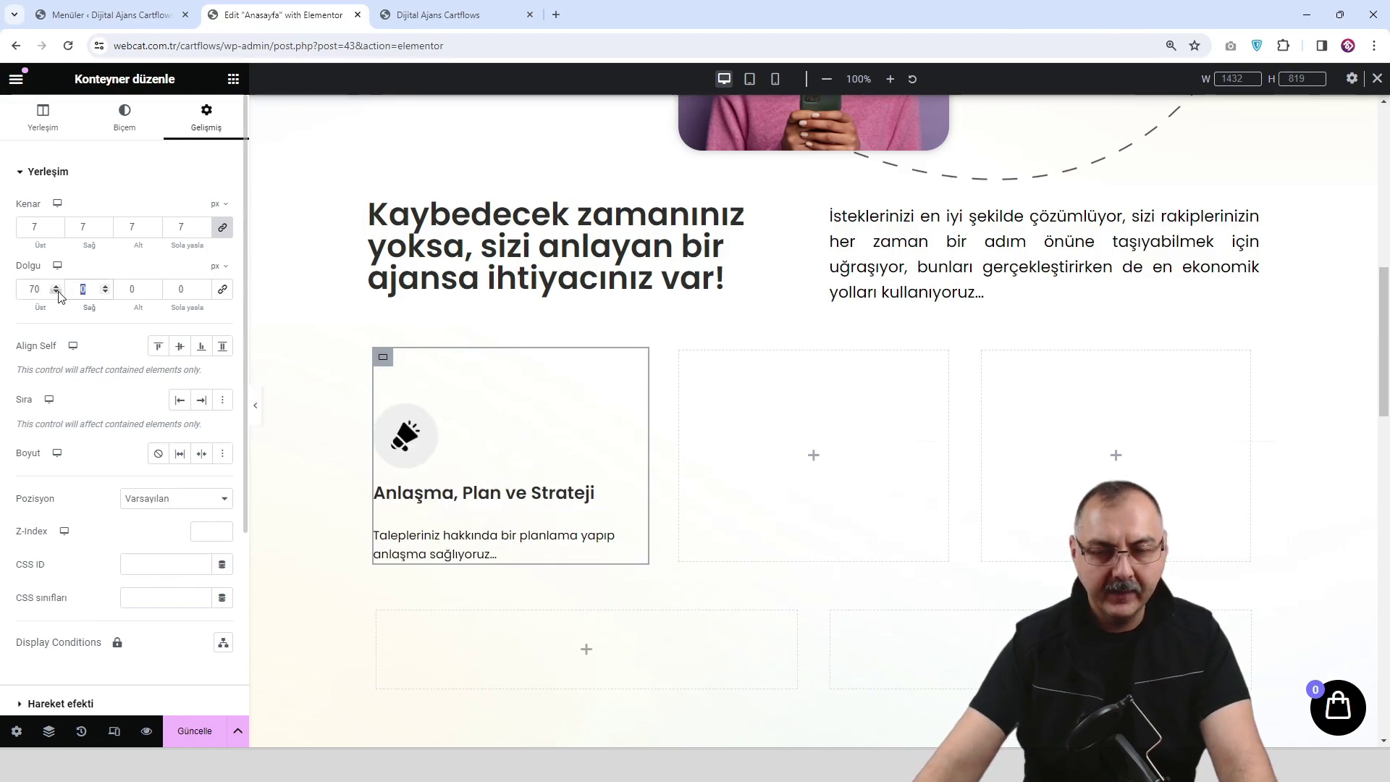
pyautogui.write('50')
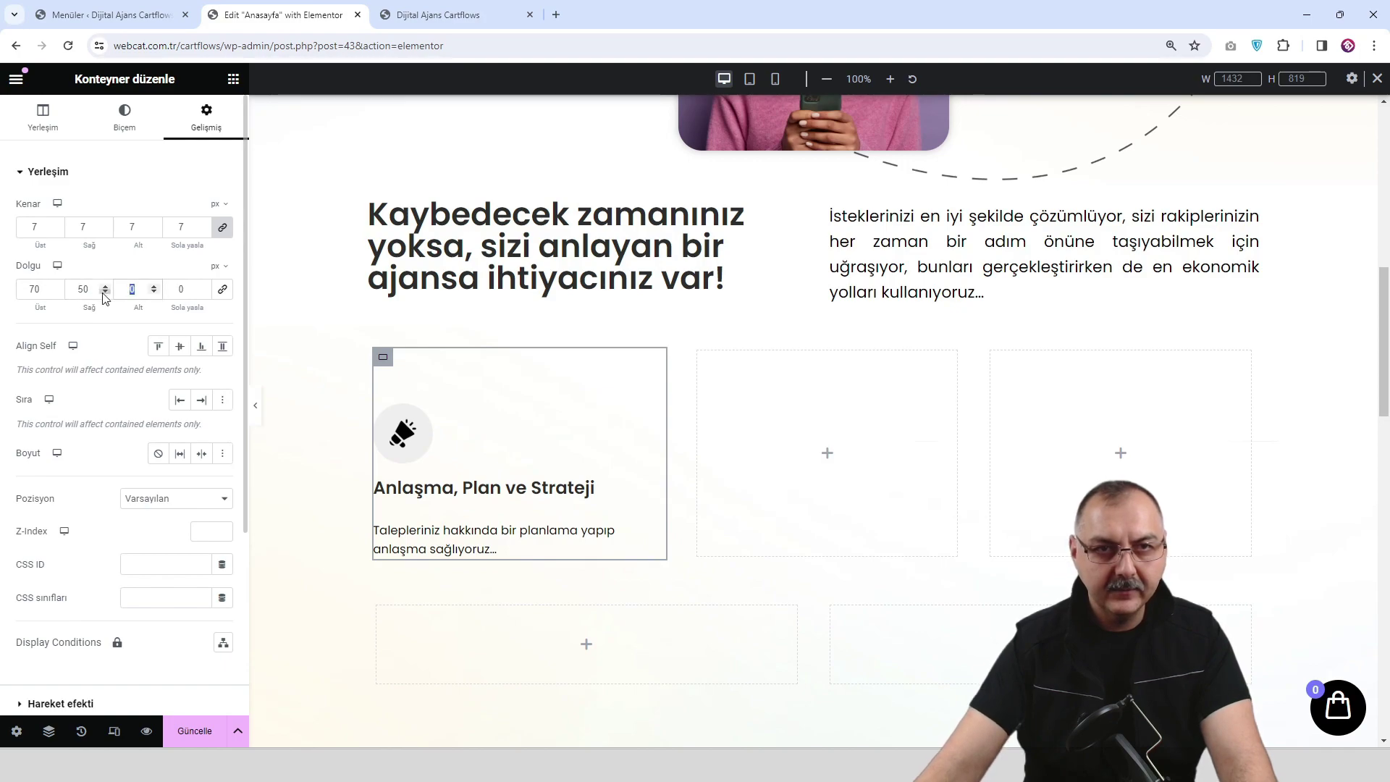
pyautogui.write('70')
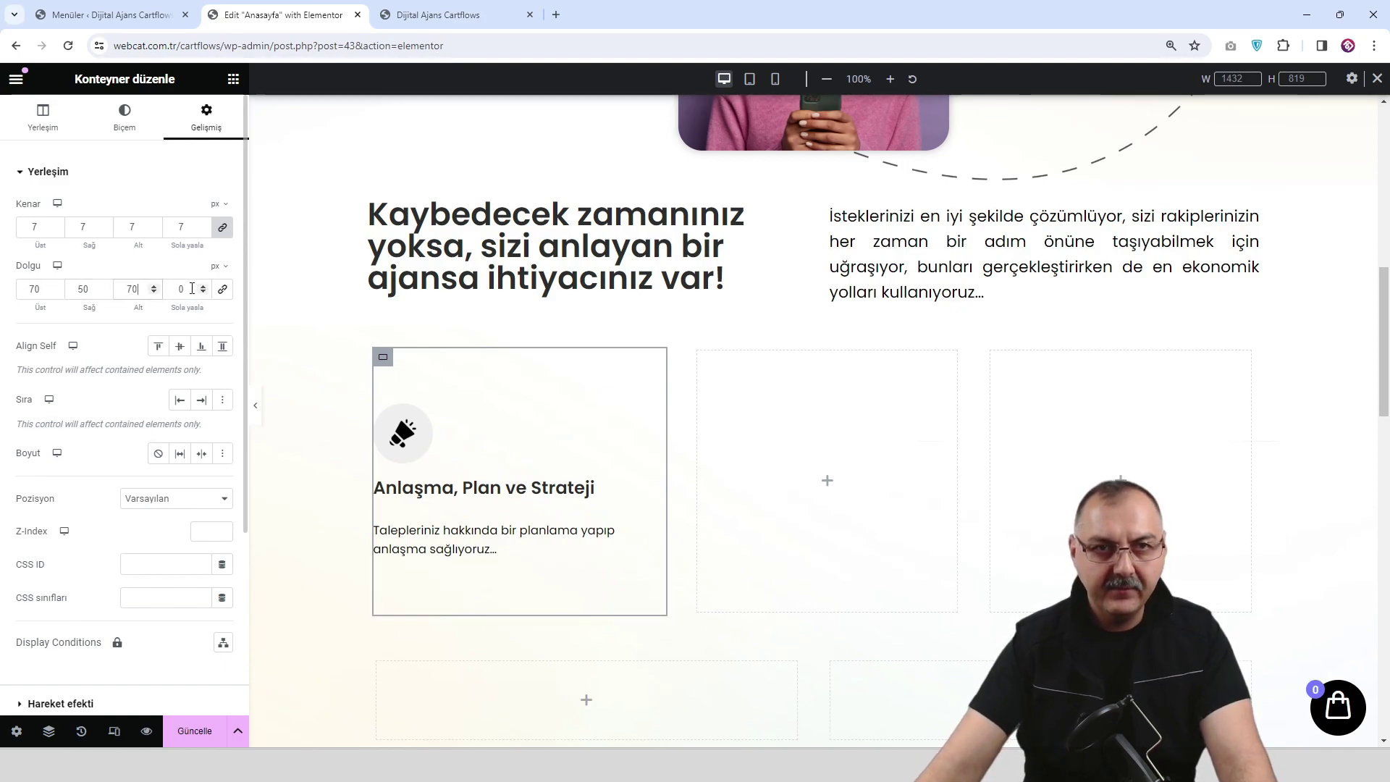
pyautogui.write('50')
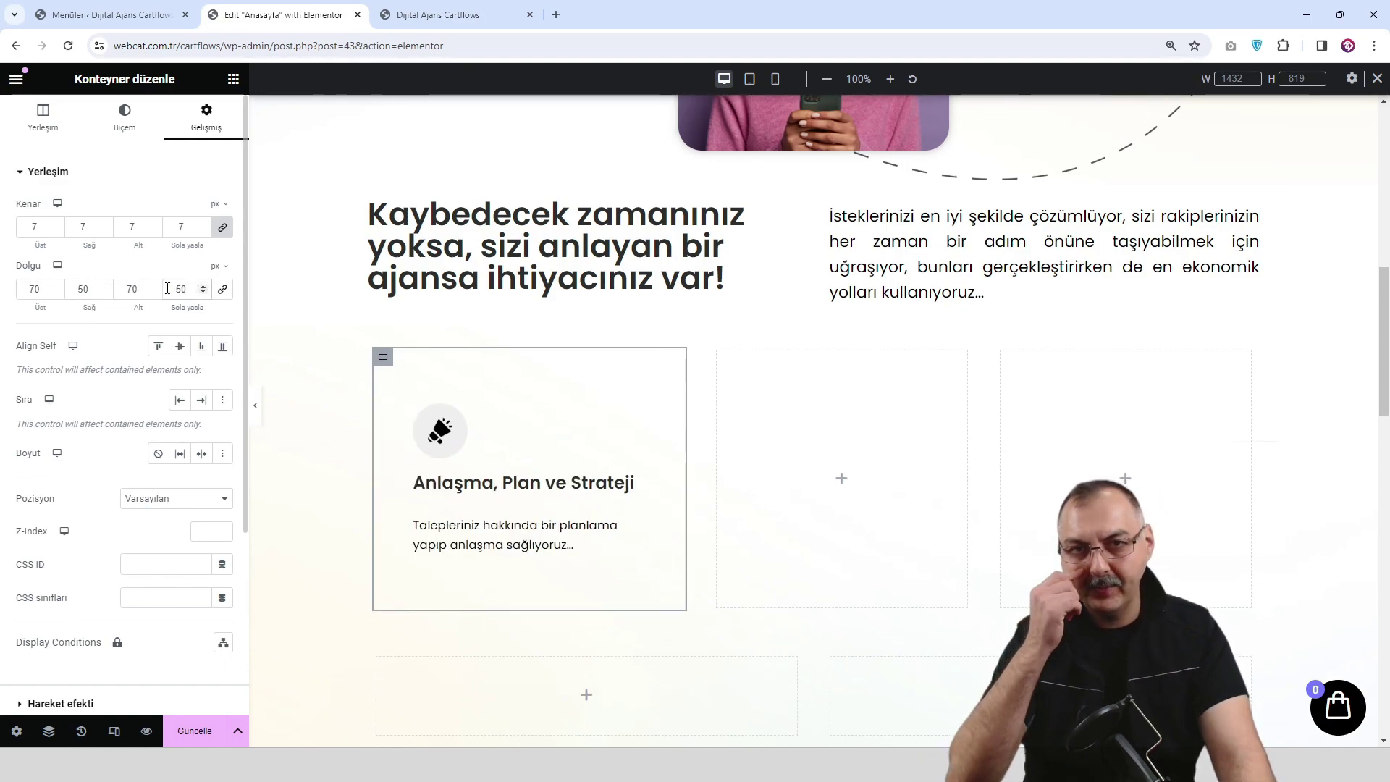
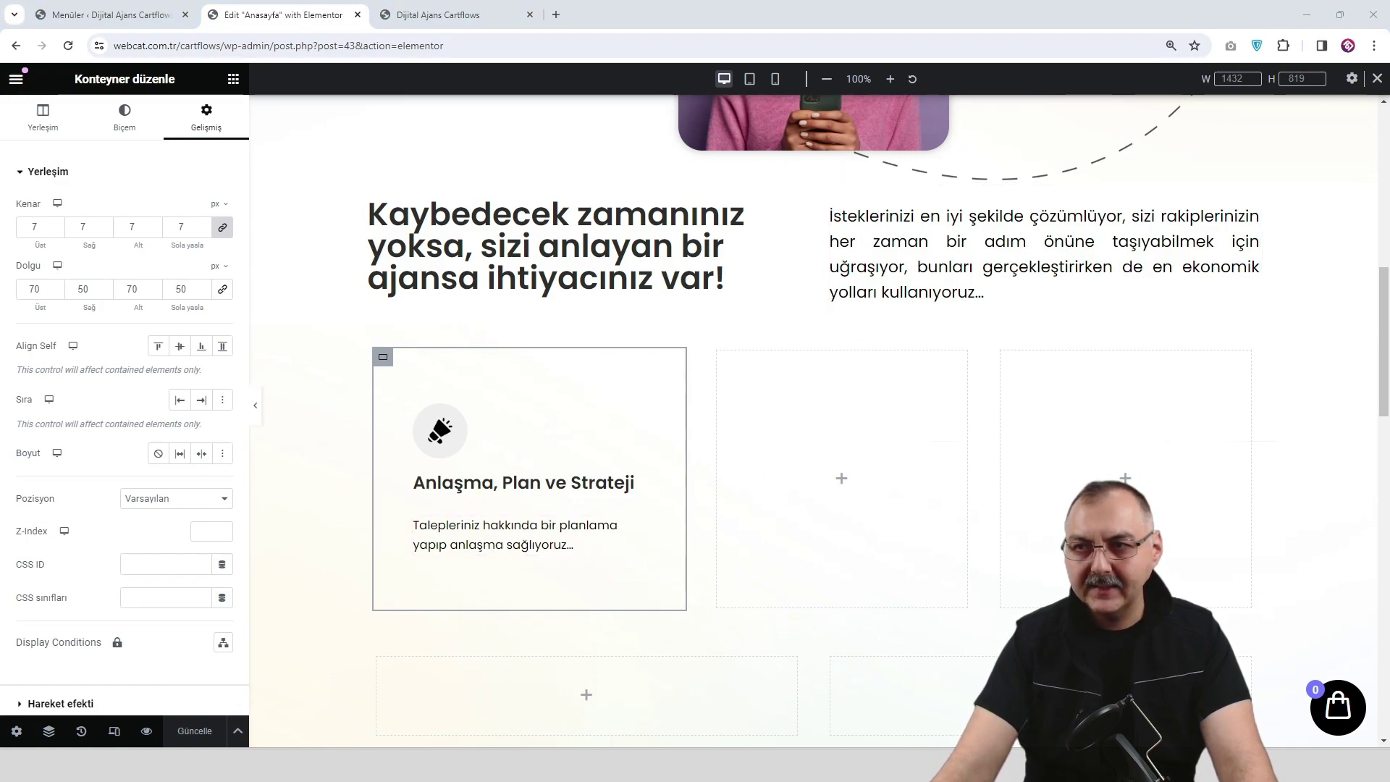
# Round all four corners of the first card's border to 25 px.
pyautogui.click(134, 127)
pyautogui.click(120, 340)
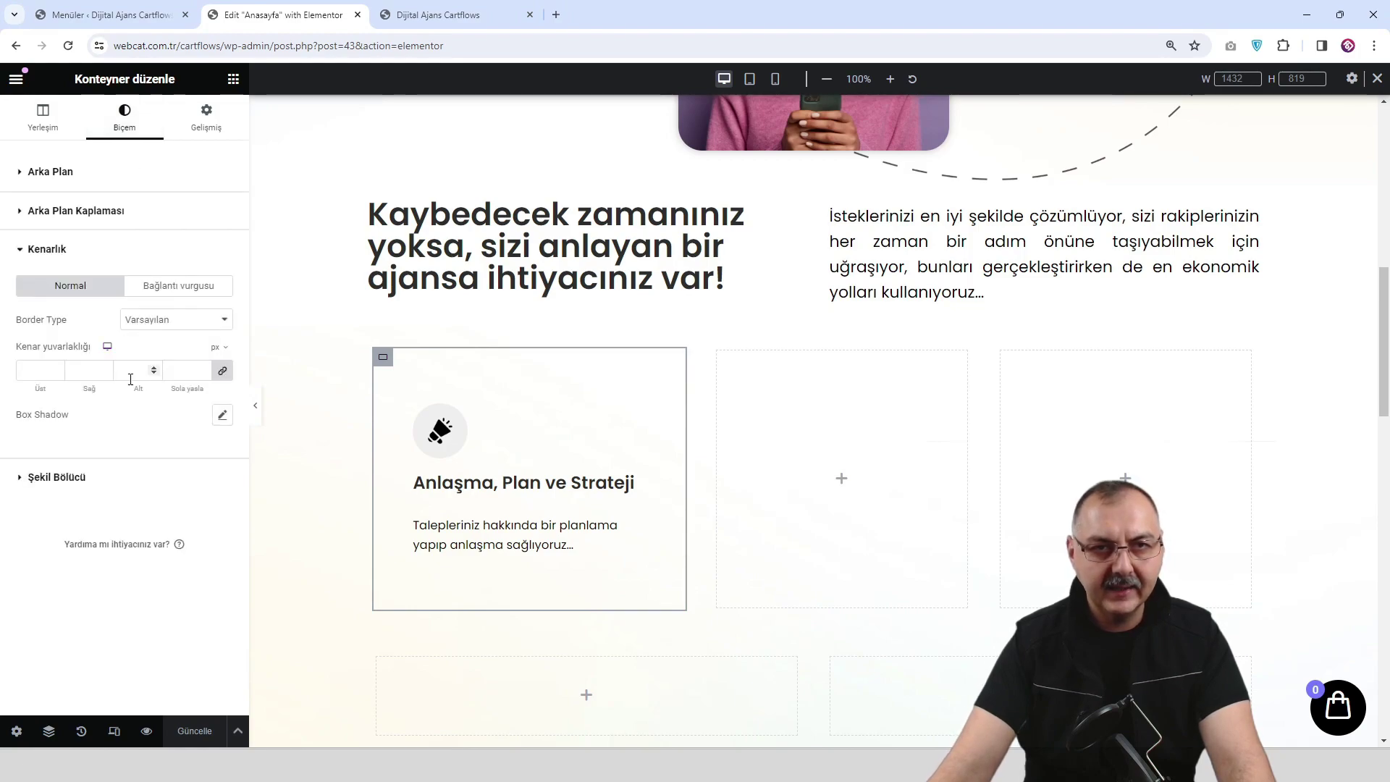
pyautogui.click(128, 371)
pyautogui.write('25')
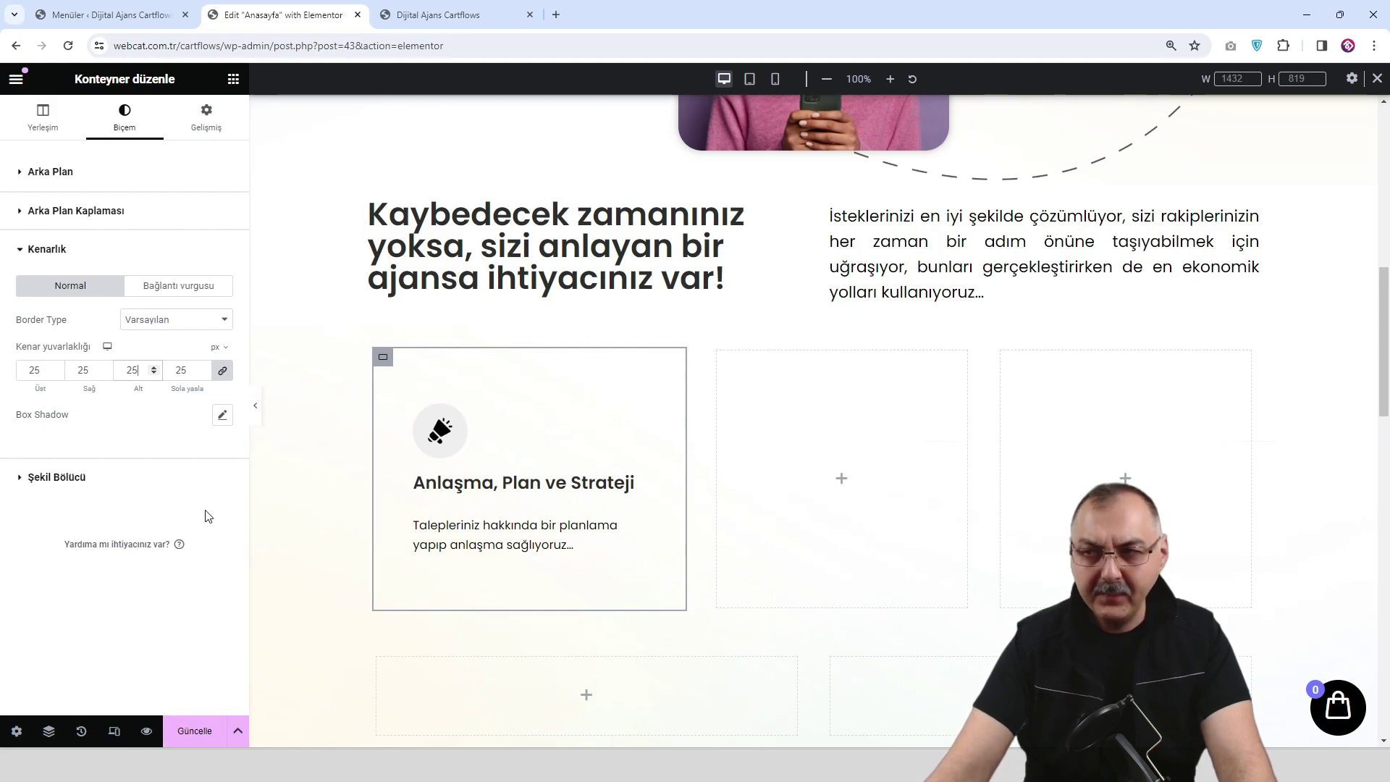
# Add a box shadow to the card and make its colour faint, about 0.28 alpha.
pyautogui.click(222, 415)
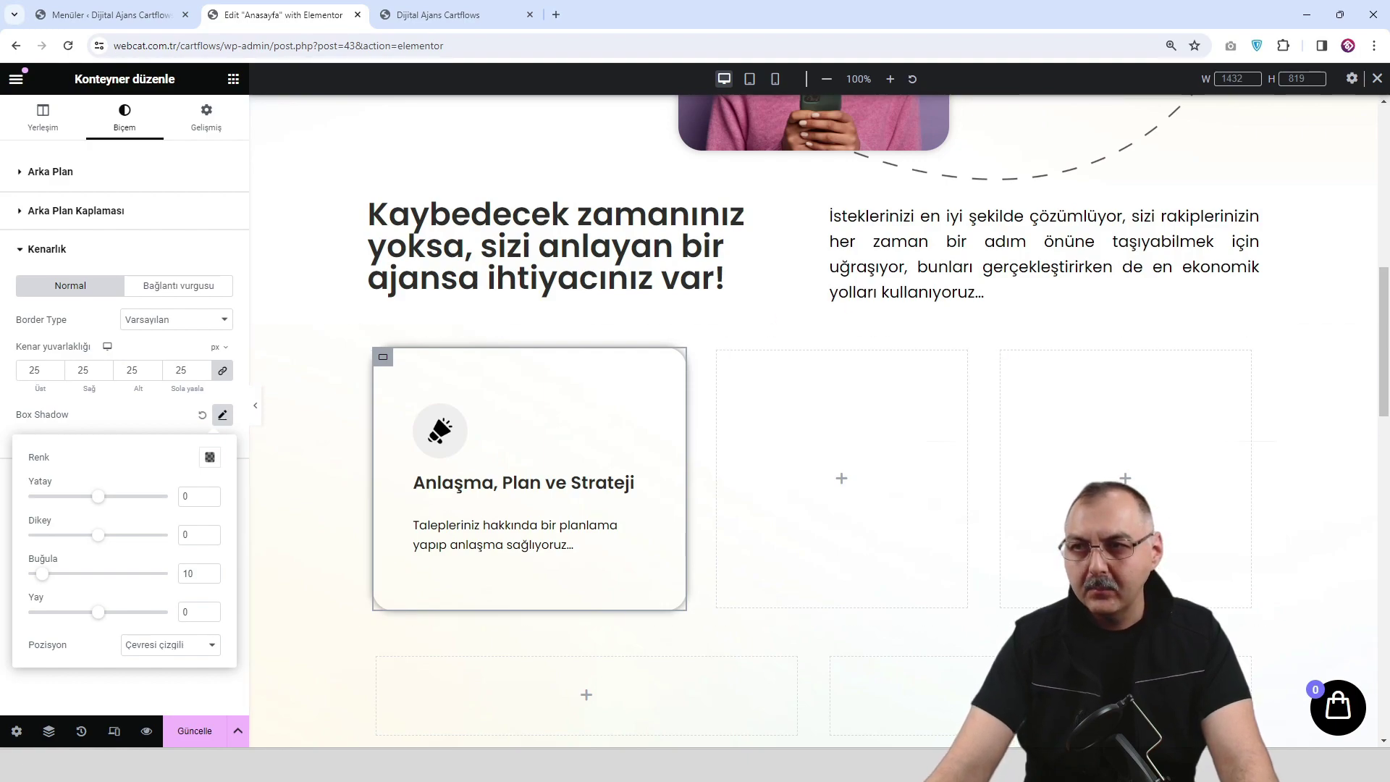
pyautogui.click(210, 459)
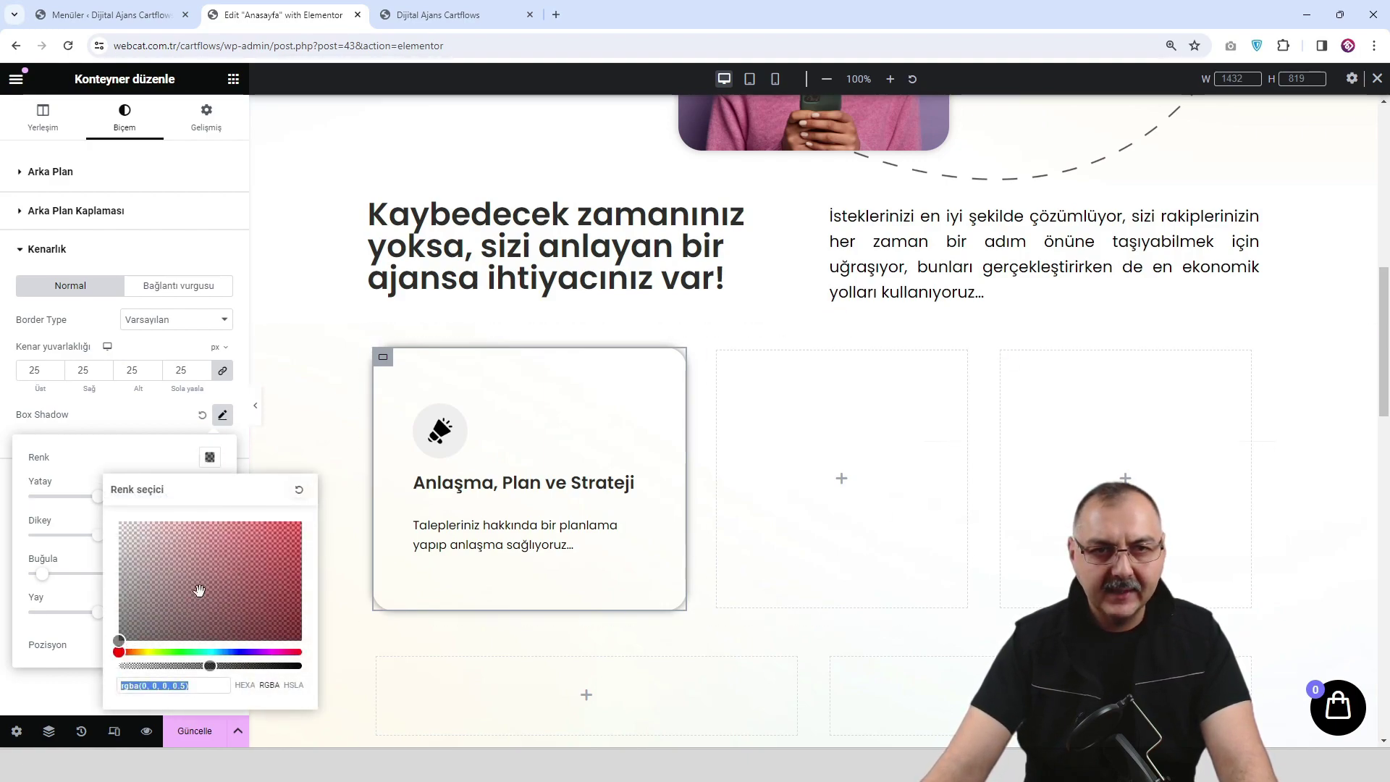
pyautogui.moveTo(208, 665); pyautogui.dragTo(169, 666)
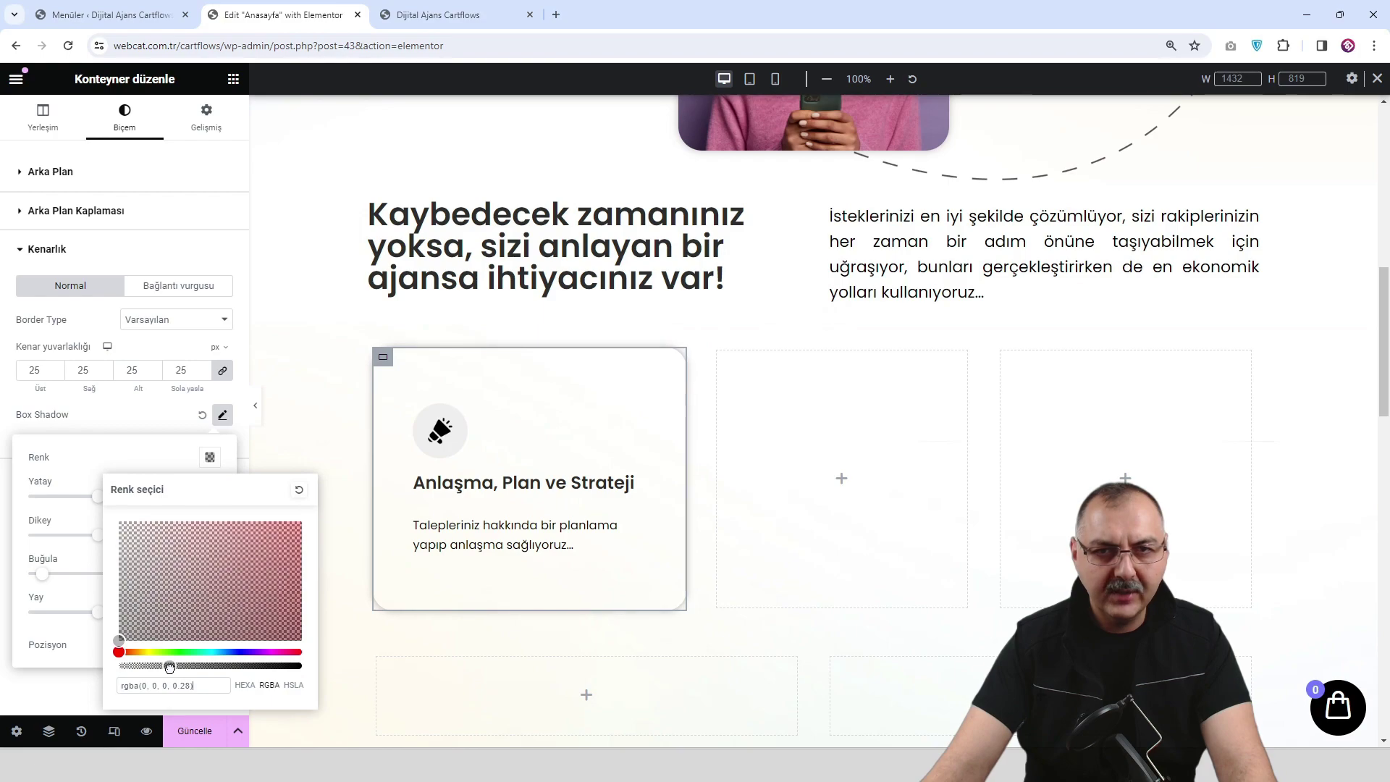
# Save the page, check the card in the browser preview, and return to the editor.
pyautogui.click(197, 733)
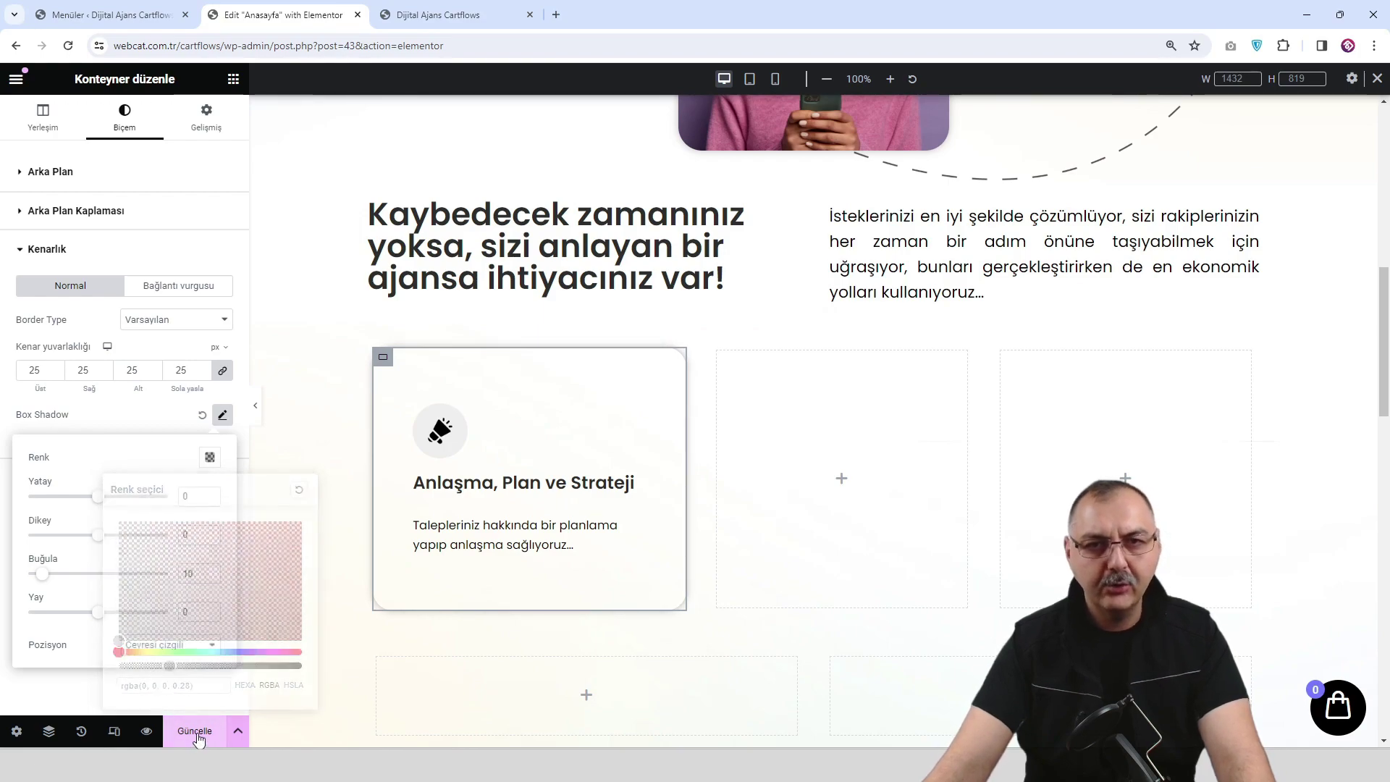
pyautogui.click(146, 732)
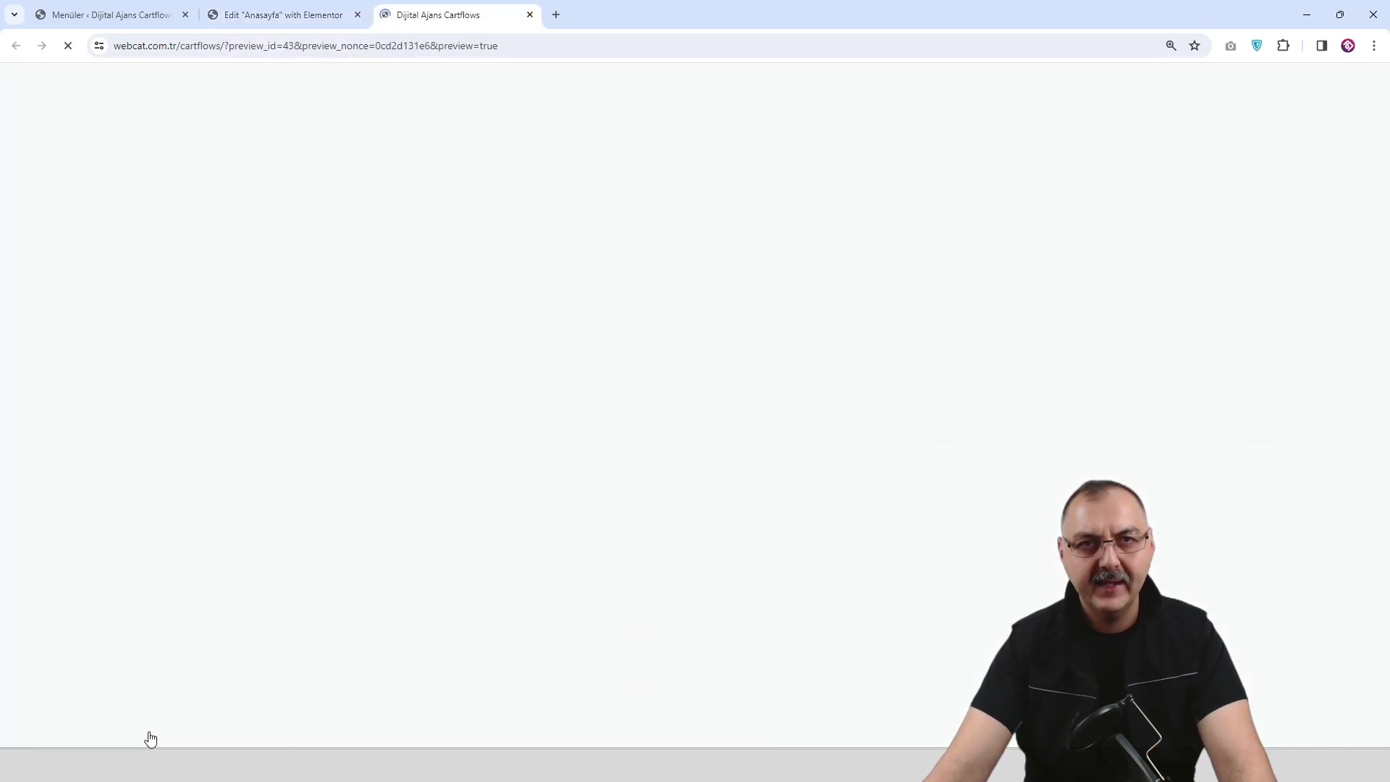
pyautogui.scroll(-10, 634, 305)
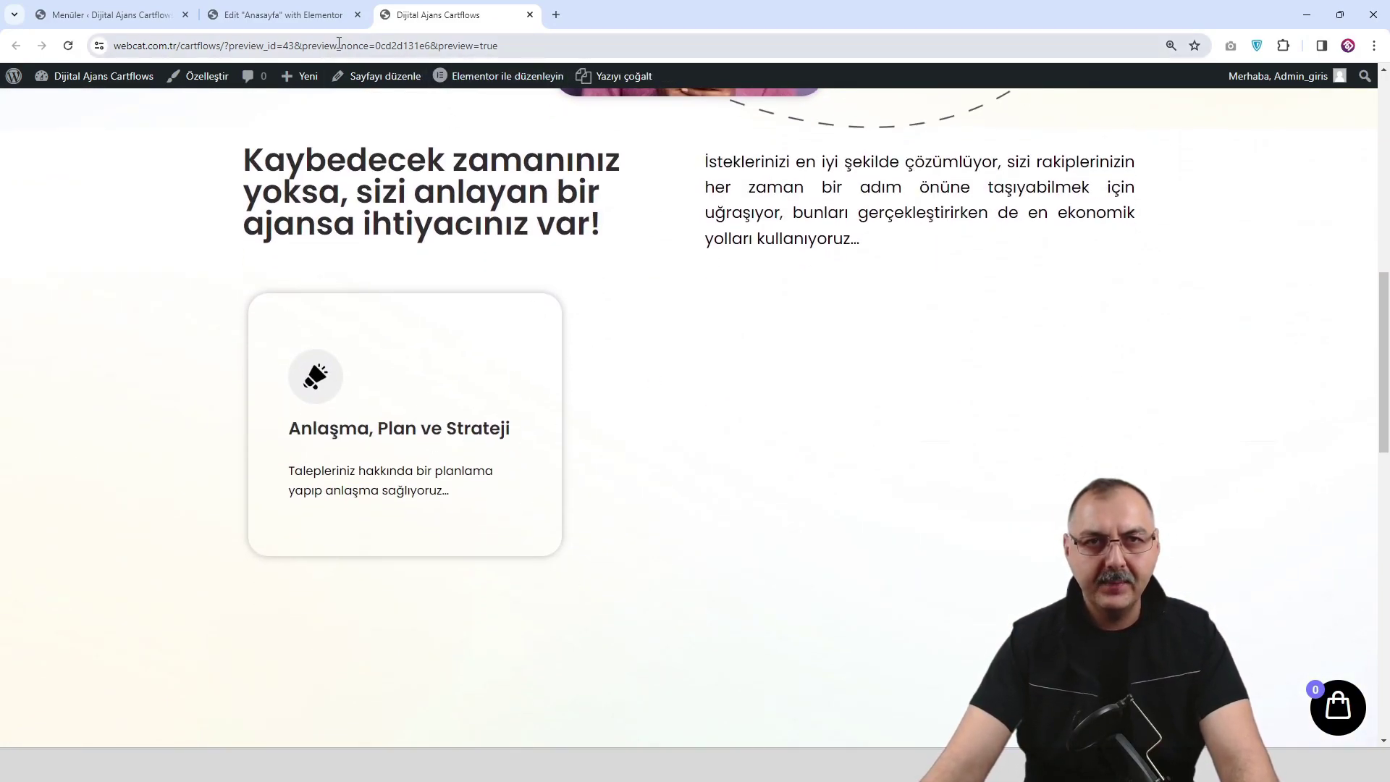
pyautogui.click(312, 16)
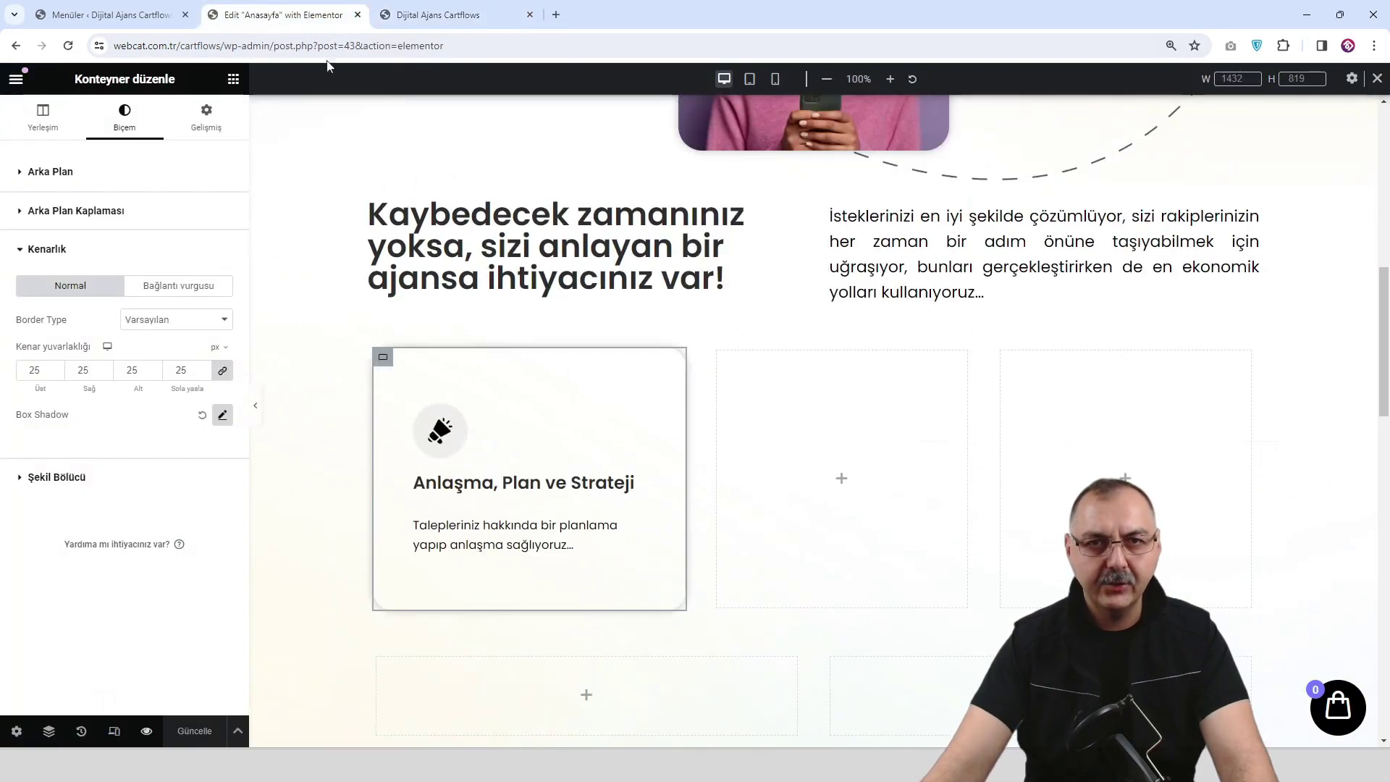
# Lower the card's shadow colour opacity to rgba(0,0,0,0.22).
pyautogui.click(222, 416)
pyautogui.click(208, 462)
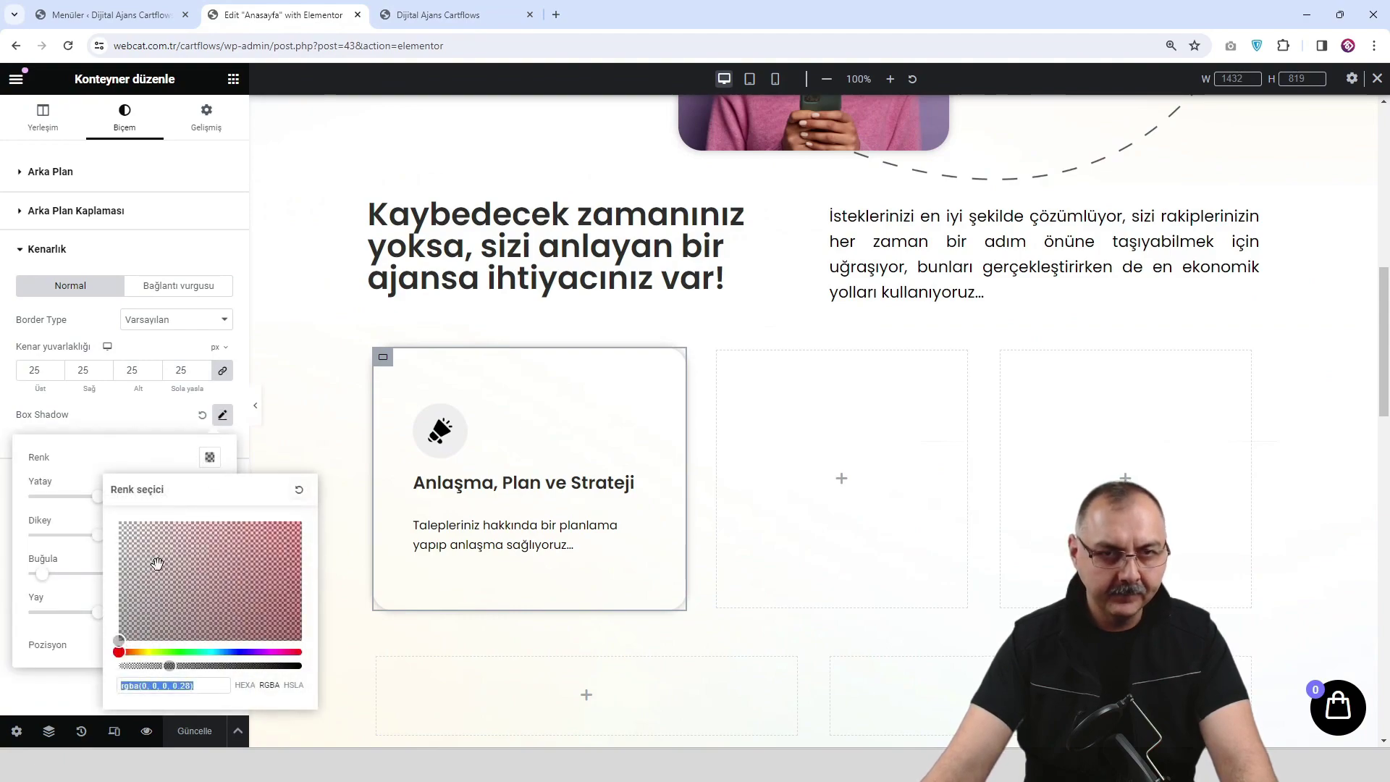
pyautogui.click(167, 665)
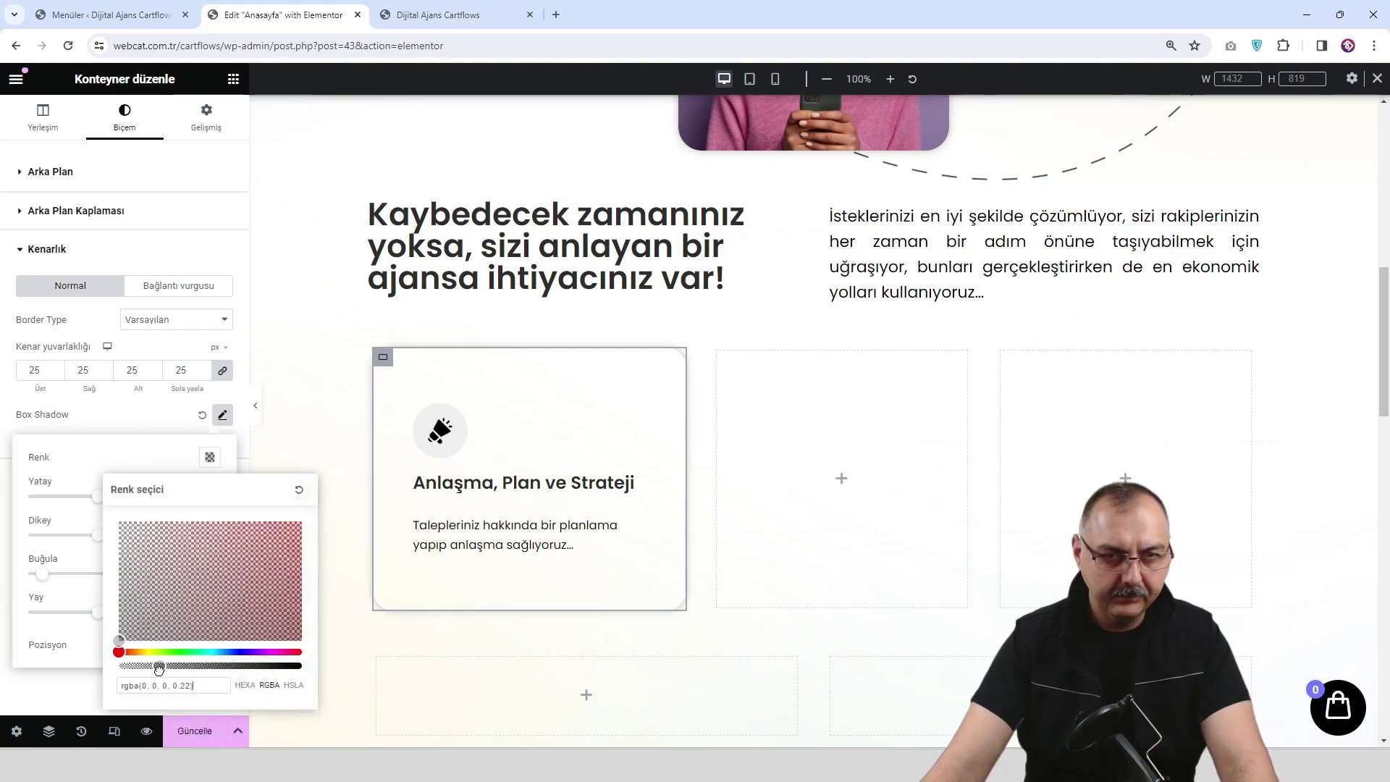
# Save the fainter shadow, check it in the preview, and return to the editor.
pyautogui.click(196, 732)
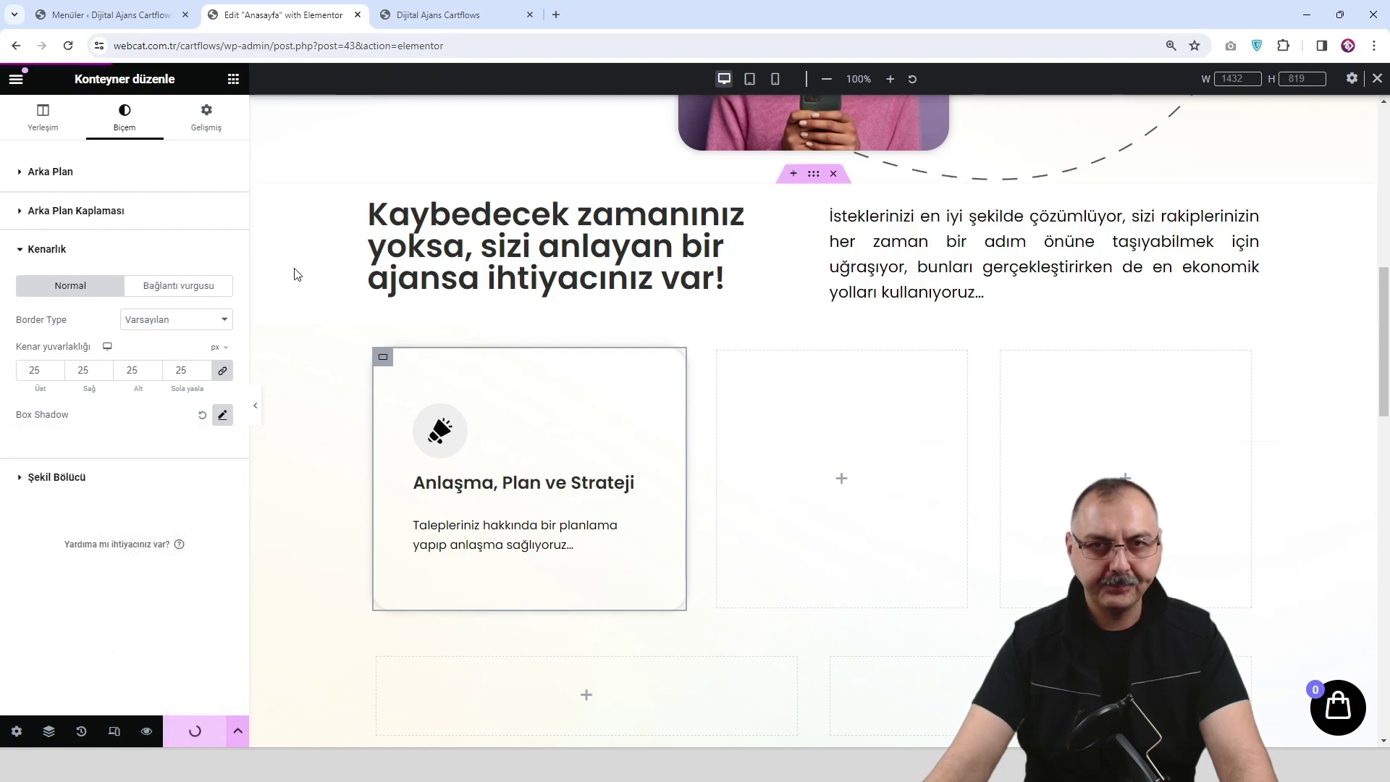
pyautogui.click(452, 15)
pyautogui.scroll(-8, 675, 370)
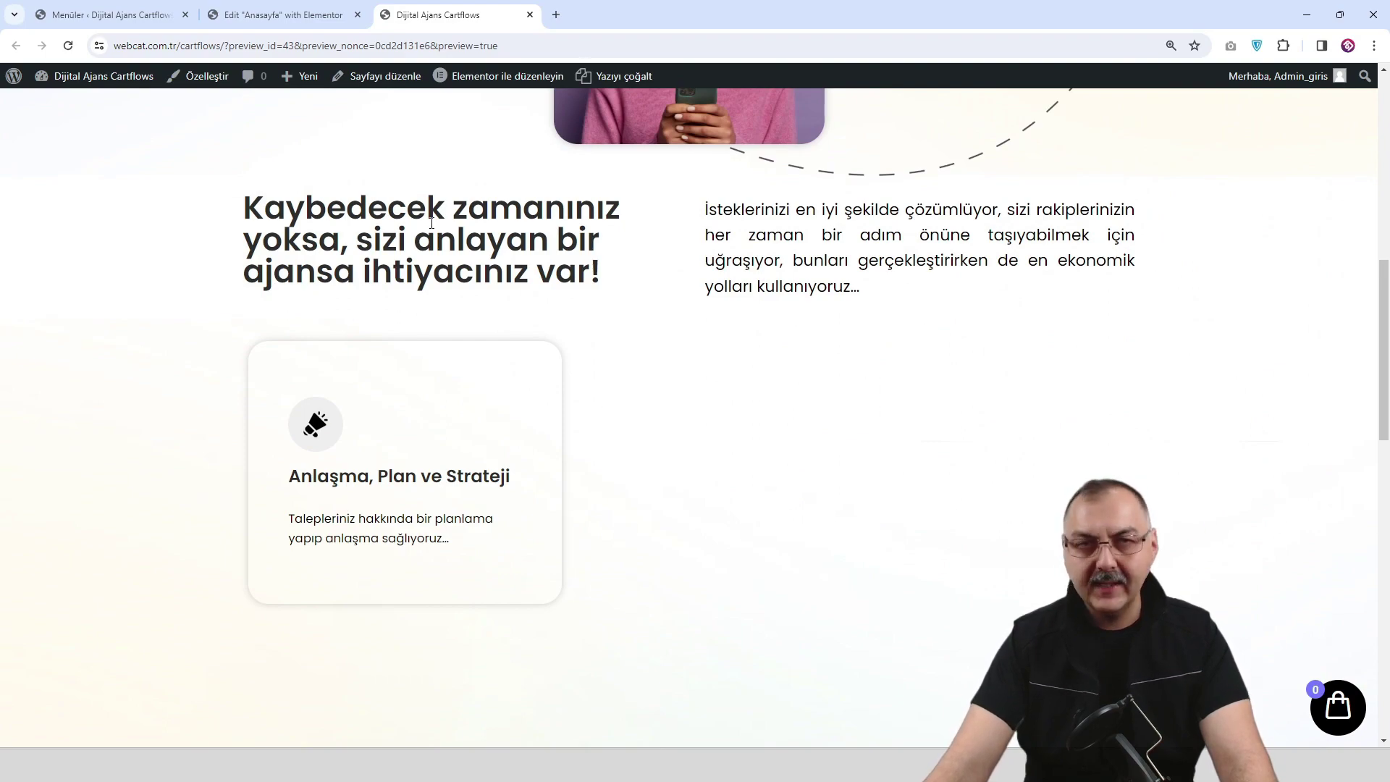
pyautogui.click(236, 22)
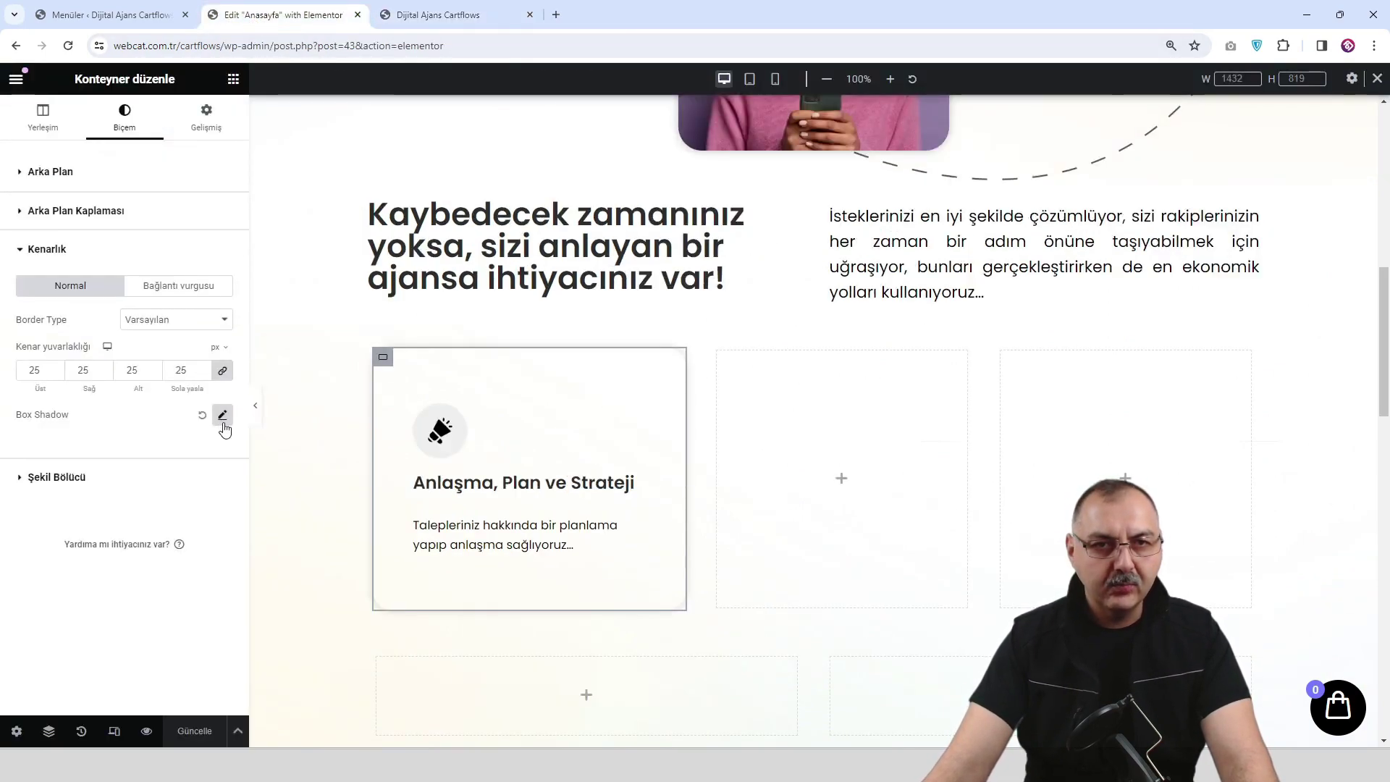
# Give the card's hover state a box shadow coloured rgba(251, 106, 215, 0.5).
pyautogui.click(194, 288)
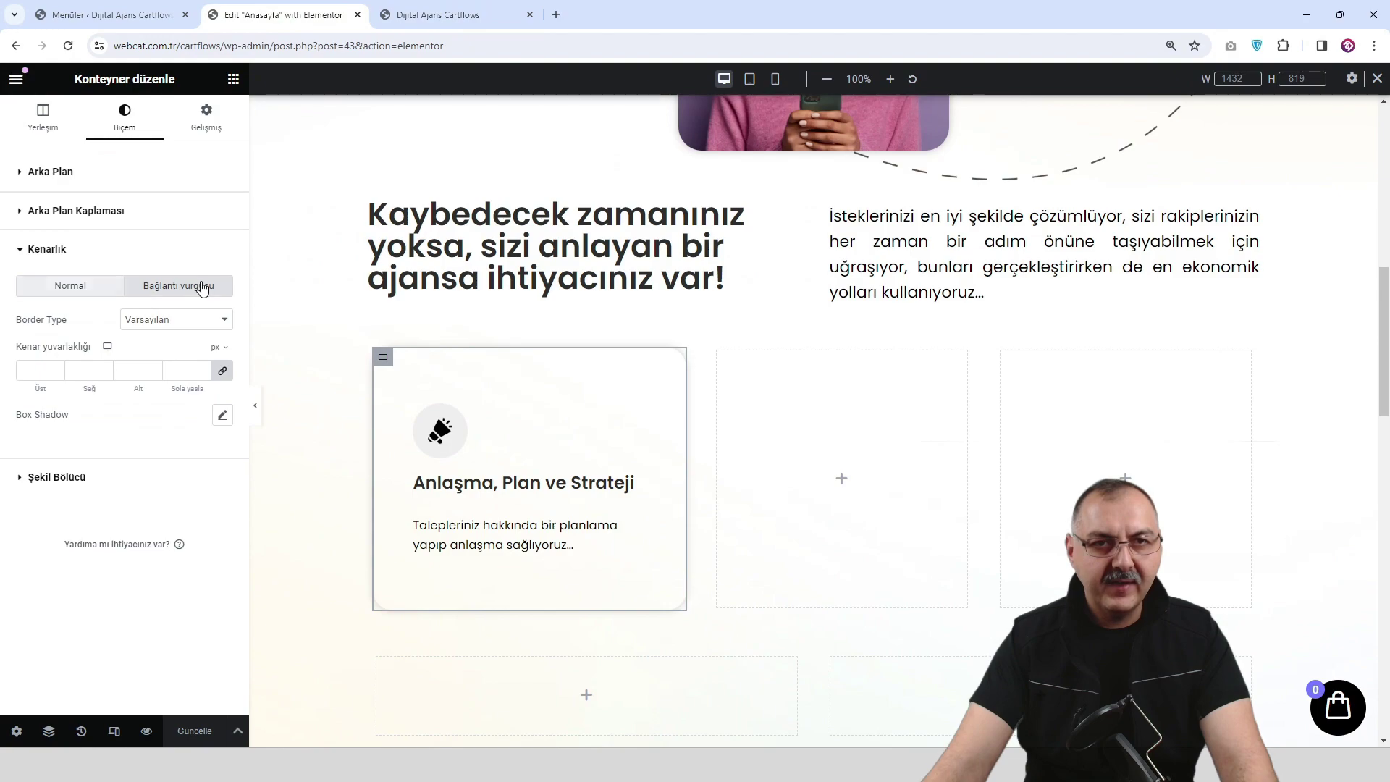
pyautogui.click(223, 415)
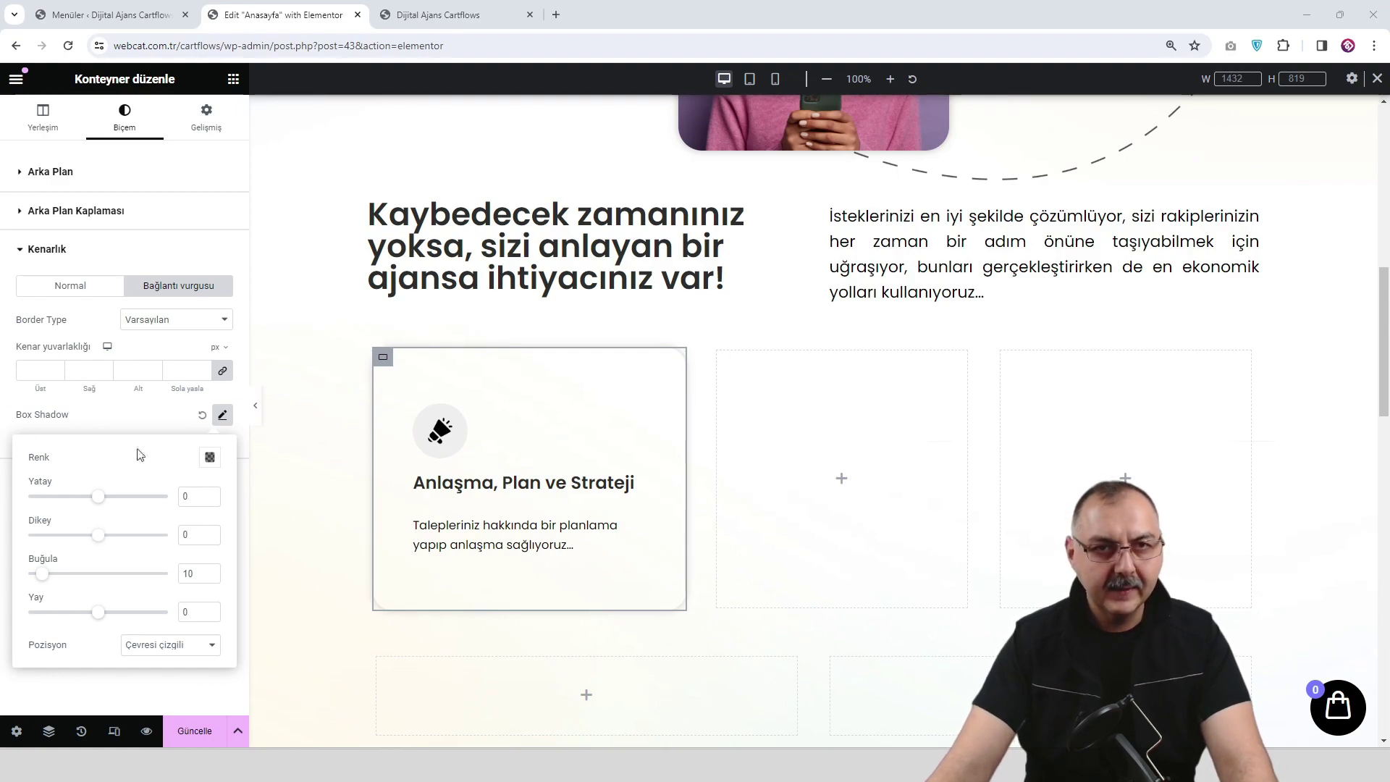
pyautogui.click(209, 457)
pyautogui.tripleClick(195, 687)
pyautogui.write('rgba(251, 106, 215, 0.5)')
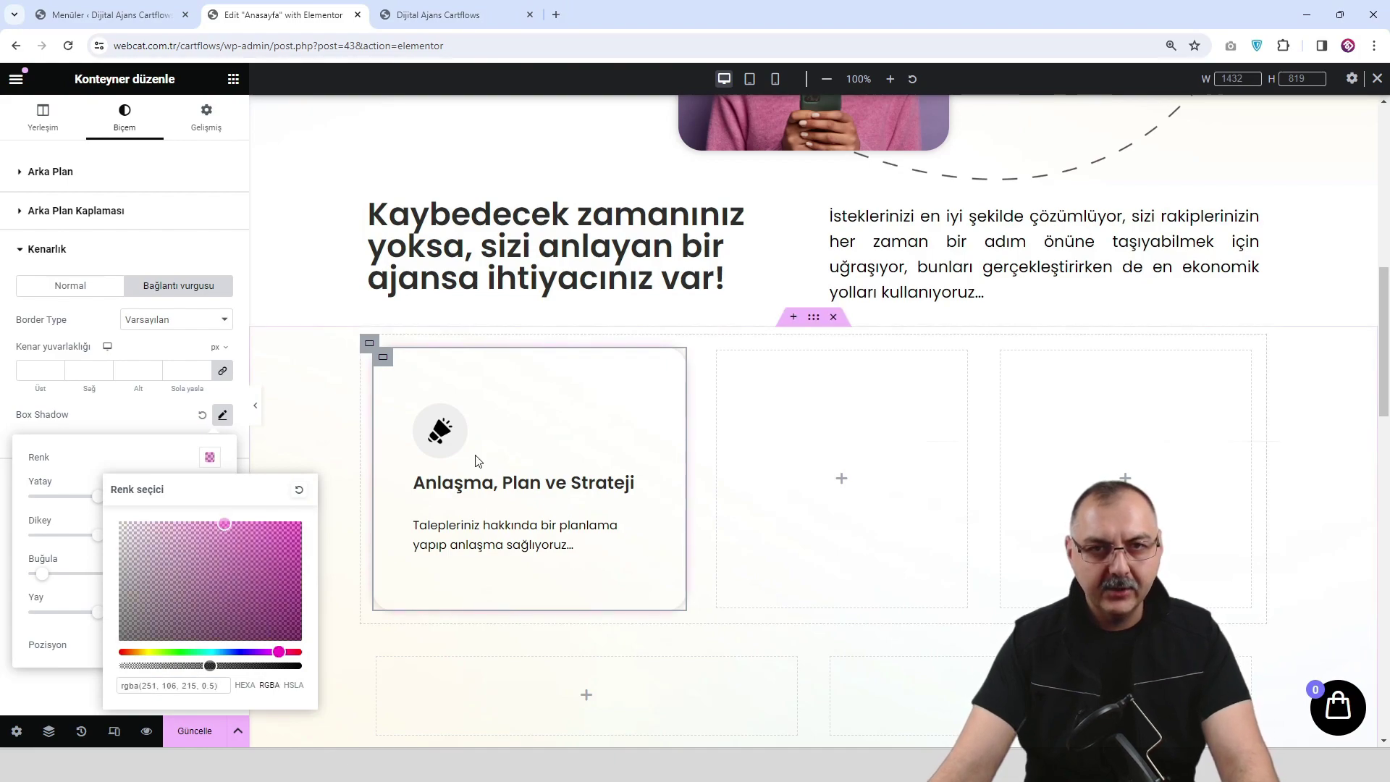
# Save the pink hover shadow and open the page preview.
pyautogui.click(173, 418)
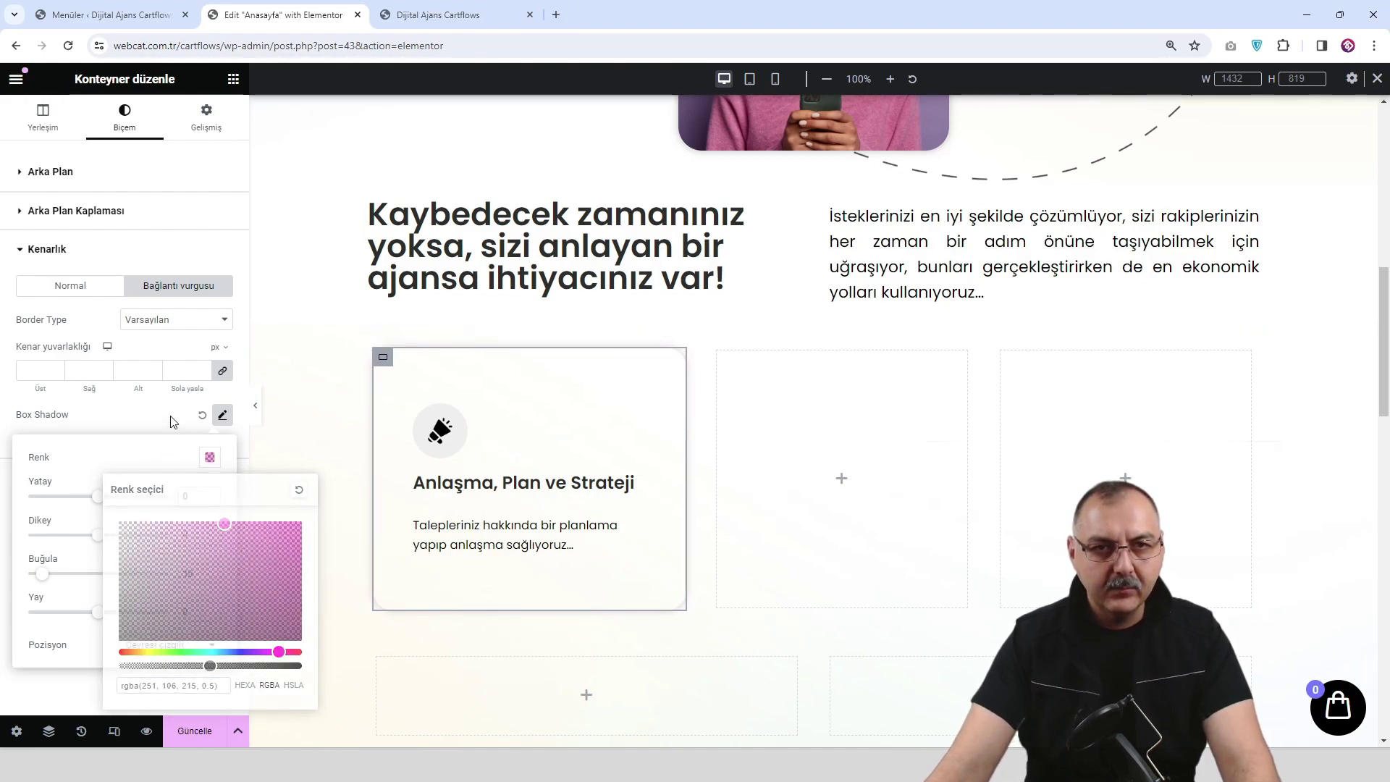
pyautogui.click(195, 732)
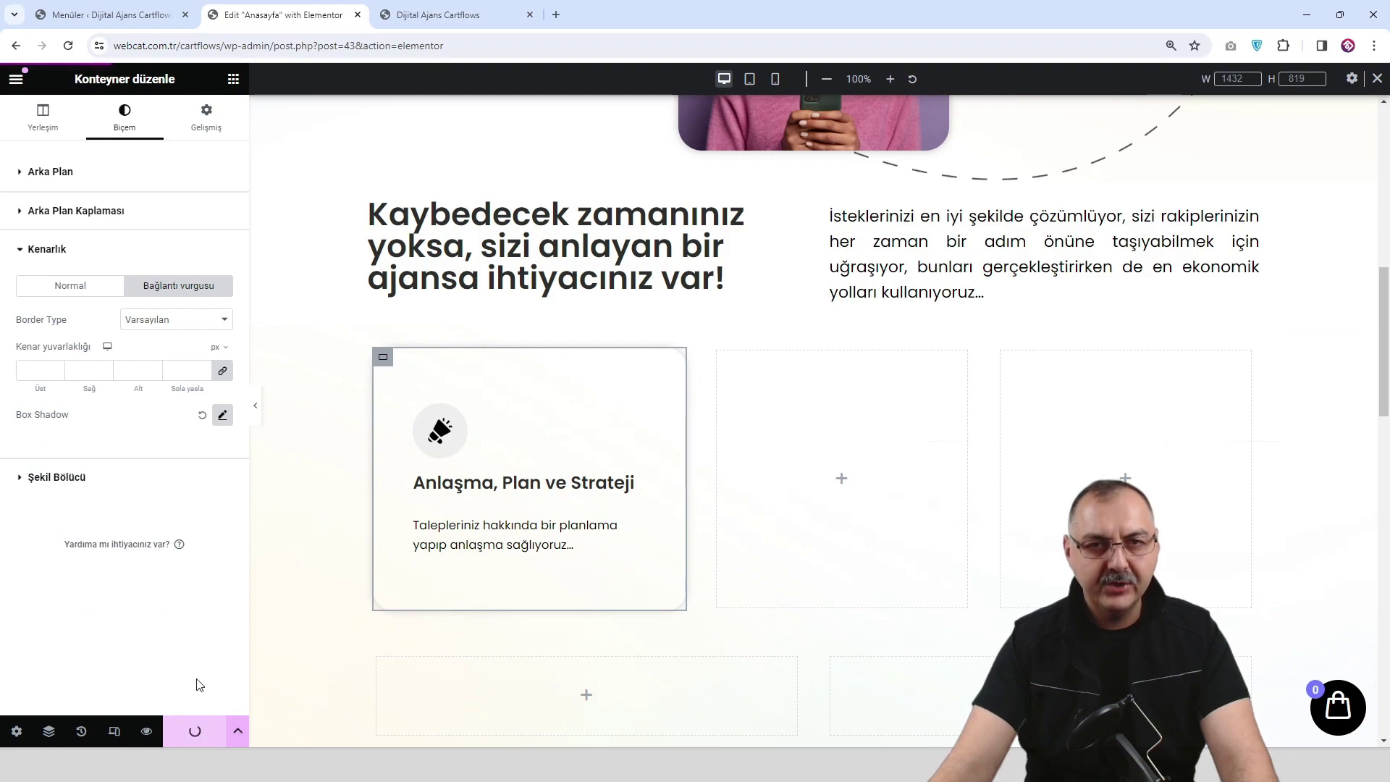
pyautogui.click(146, 731)
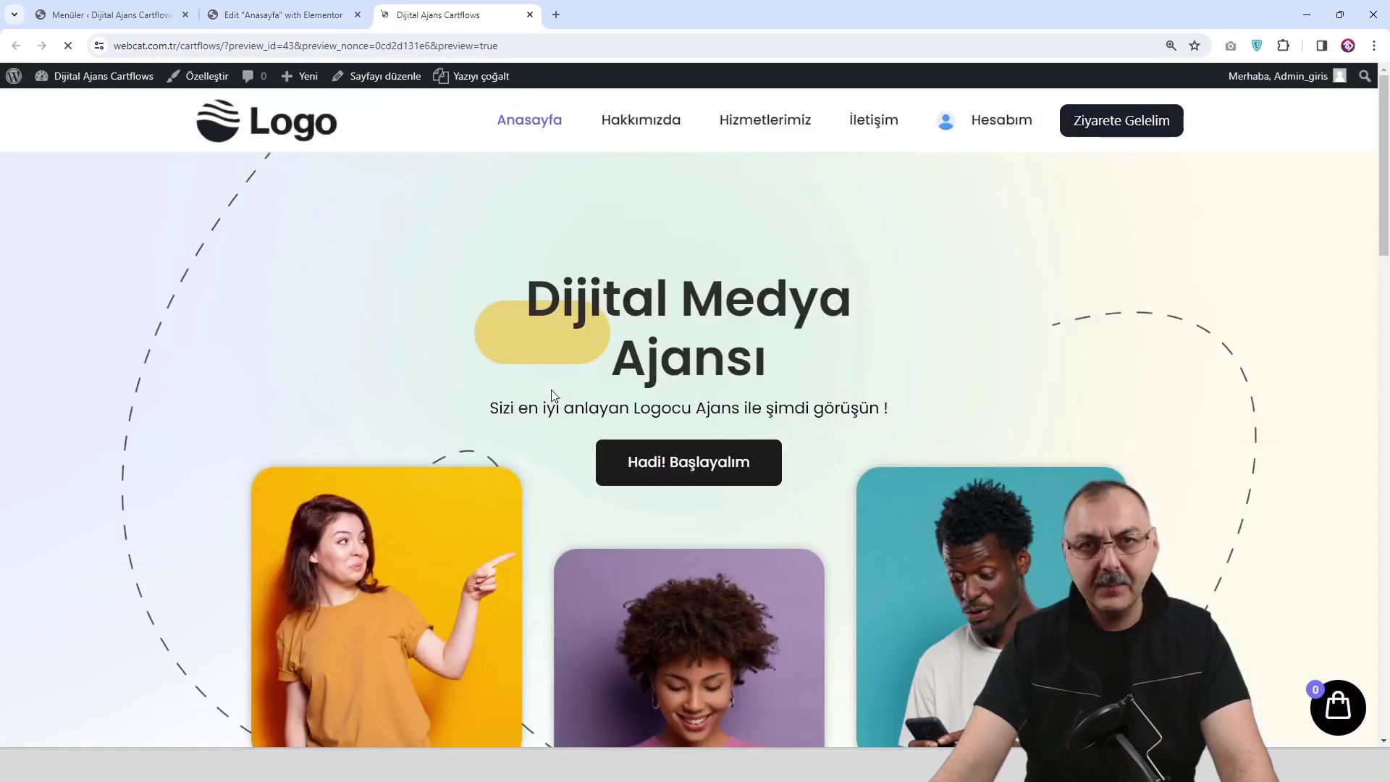
# Scroll the preview to the first card to check its pink hover shadow, then return to the editor.
pyautogui.scroll(-8, 551, 395)
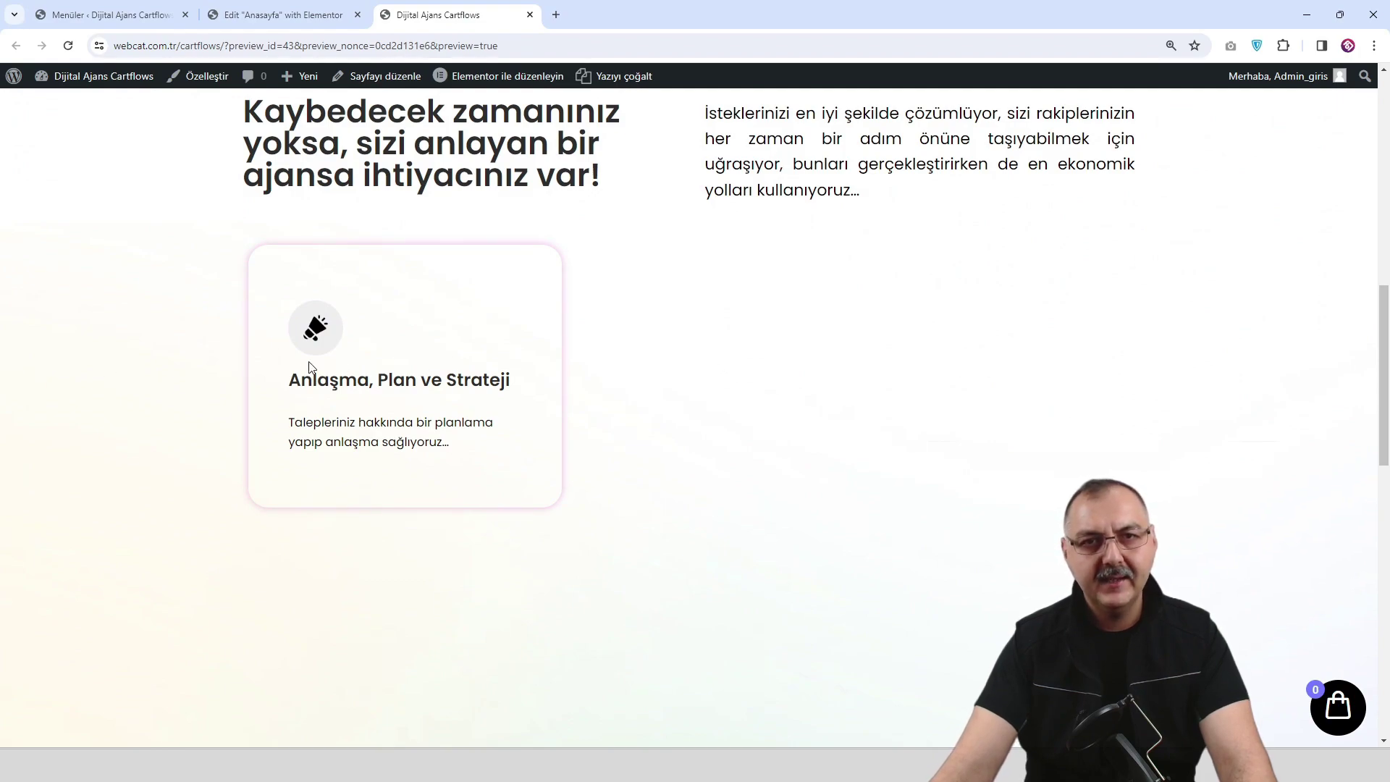
pyautogui.scroll(1, 200, 382)
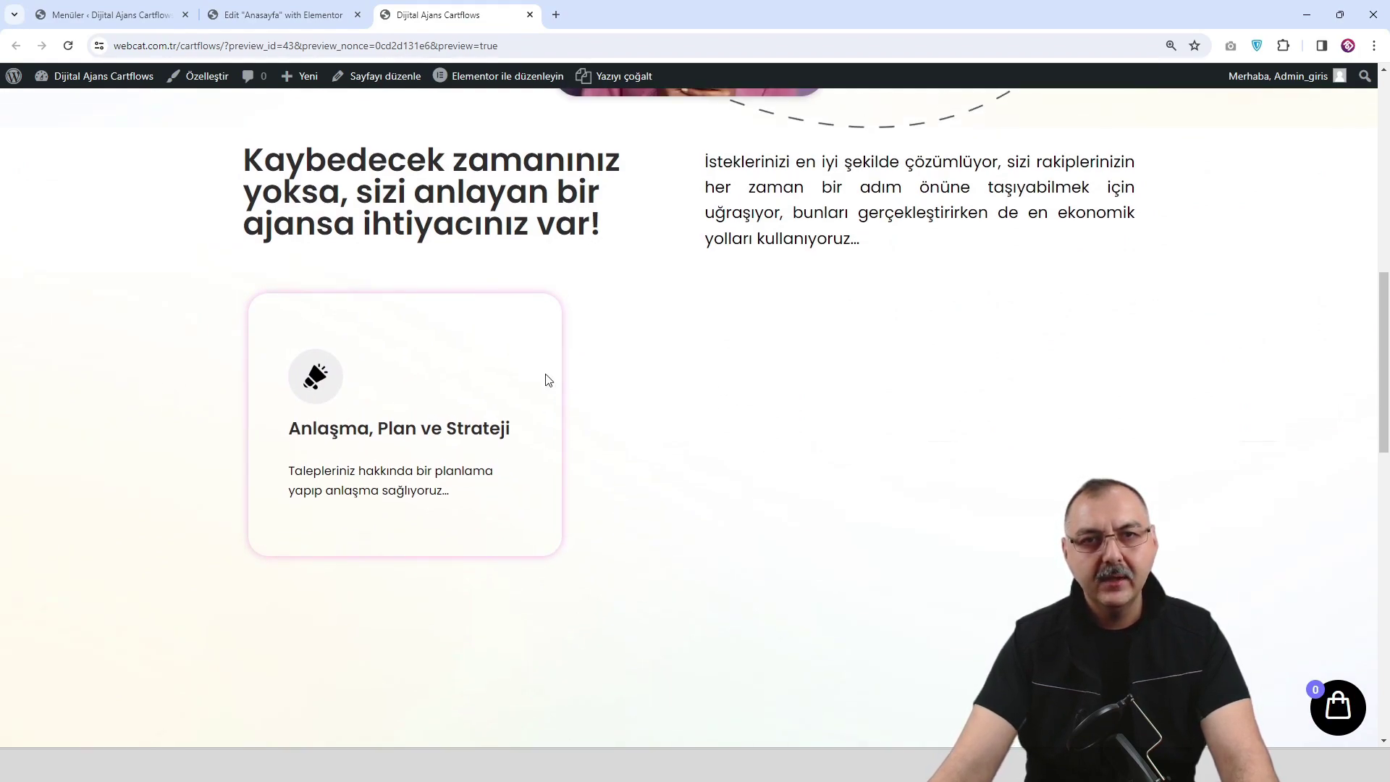
pyautogui.click(285, 16)
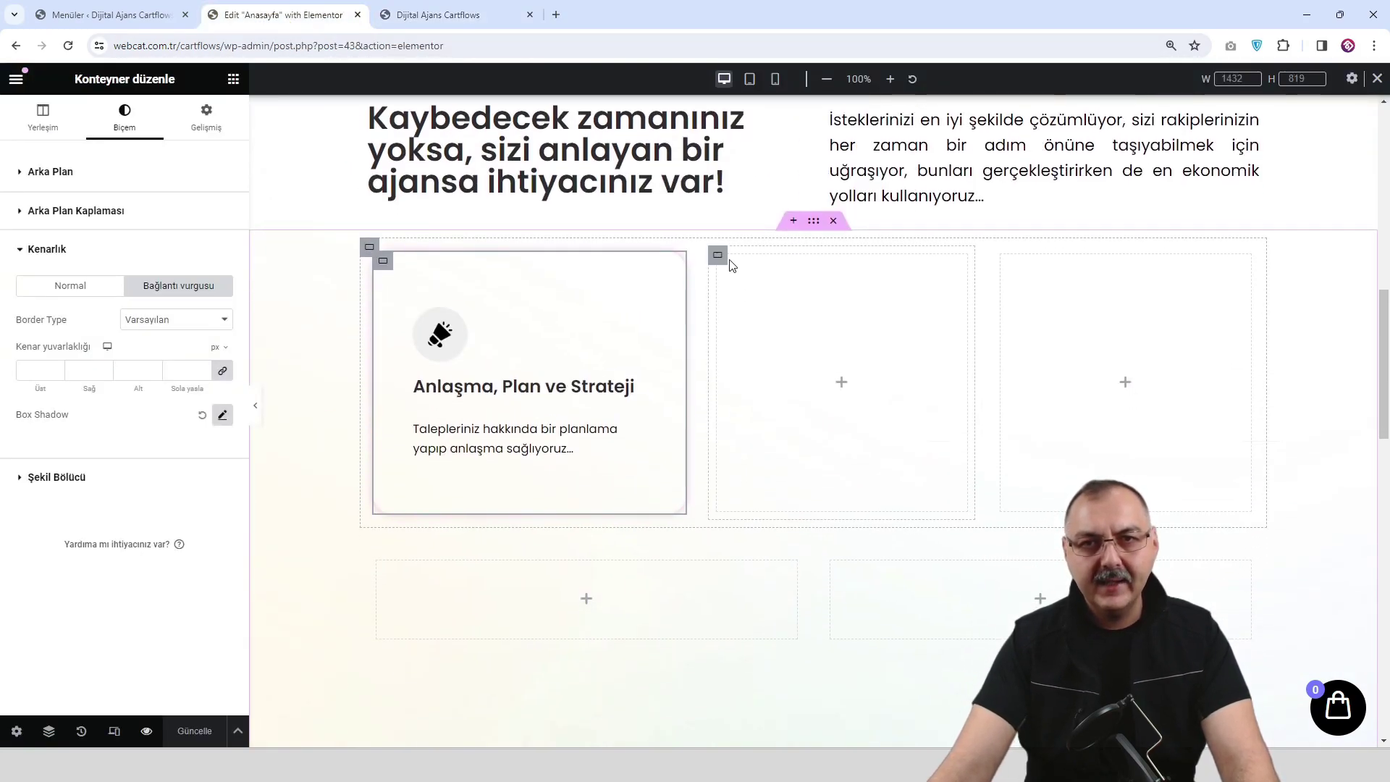
# Delete the two empty placeholder columns beside the first card.
pyautogui.rightClick(722, 260)
pyautogui.click(765, 672)
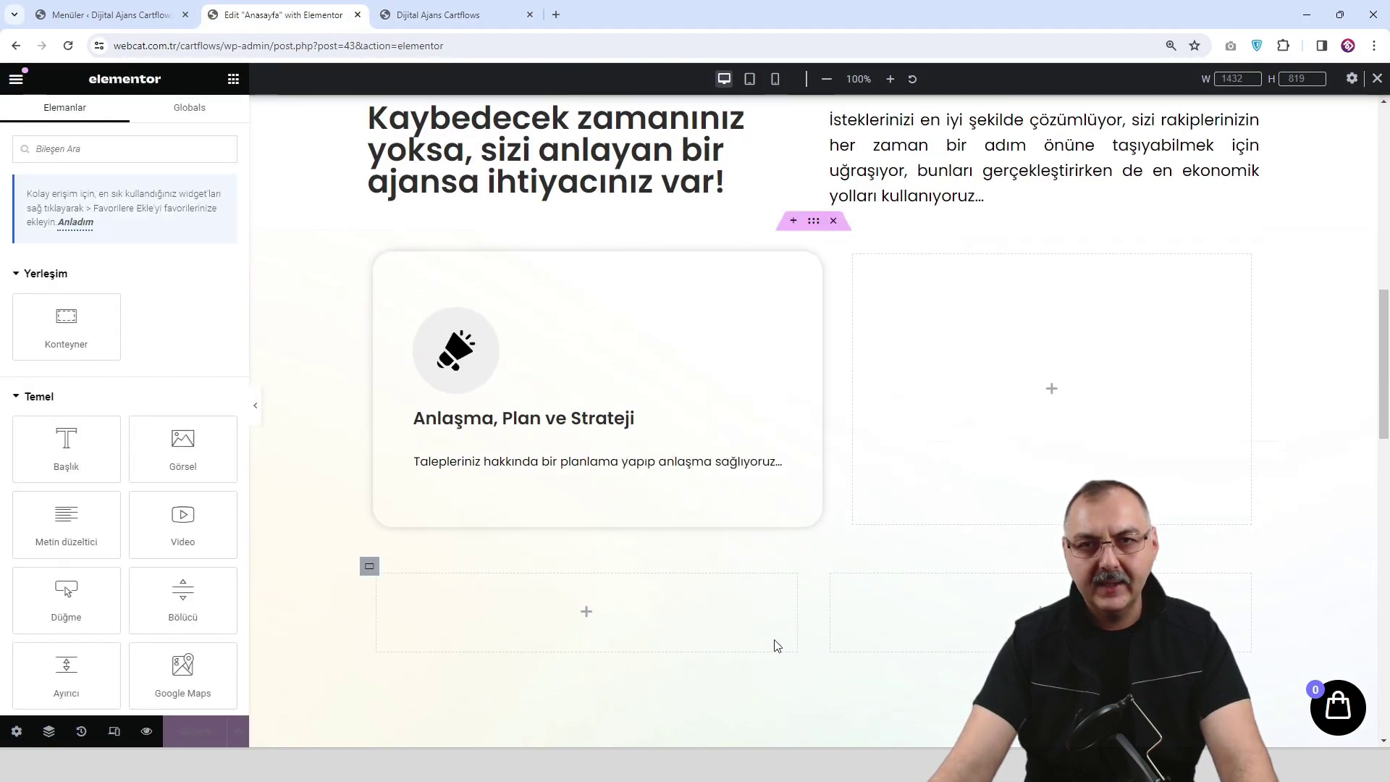
pyautogui.rightClick(854, 257)
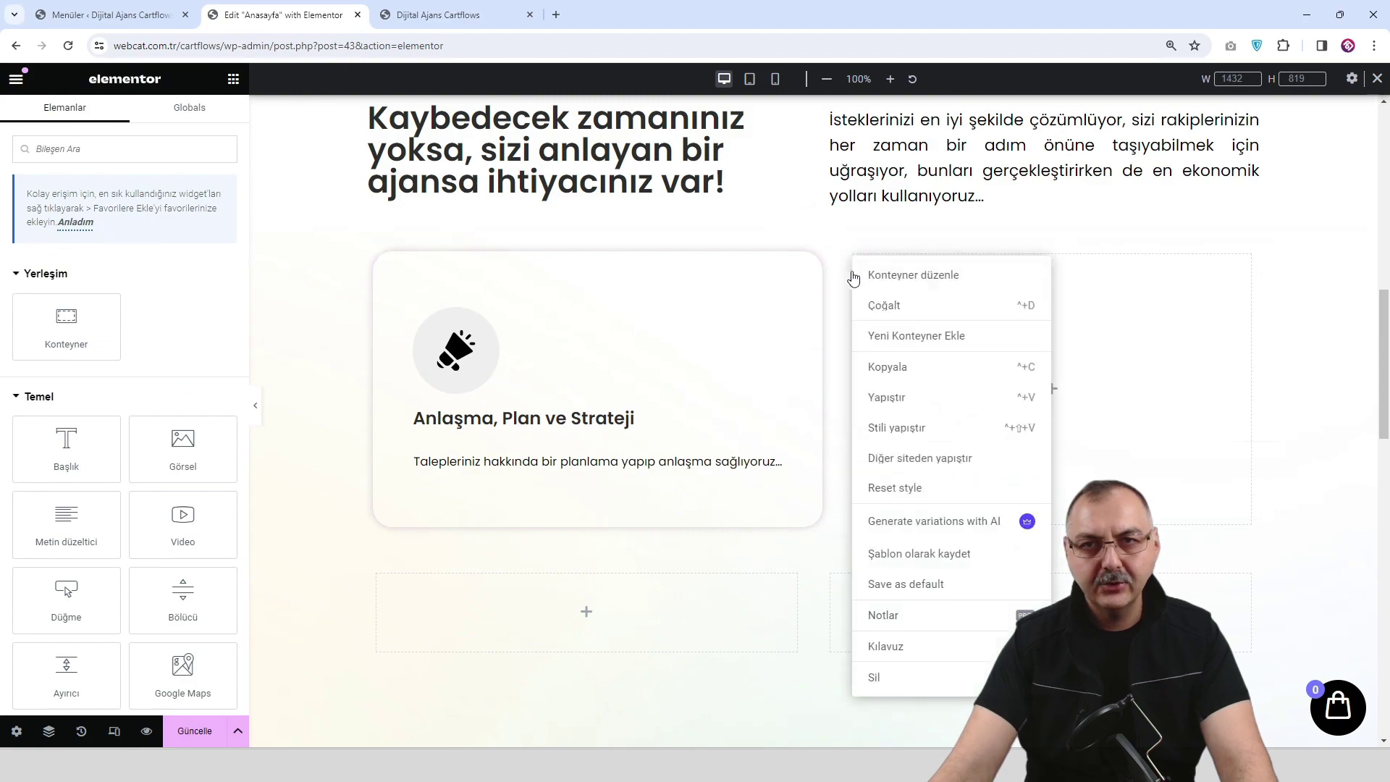
pyautogui.click(912, 680)
# Duplicate the card twice to make three identical cards side by side.
pyautogui.rightClick(380, 257)
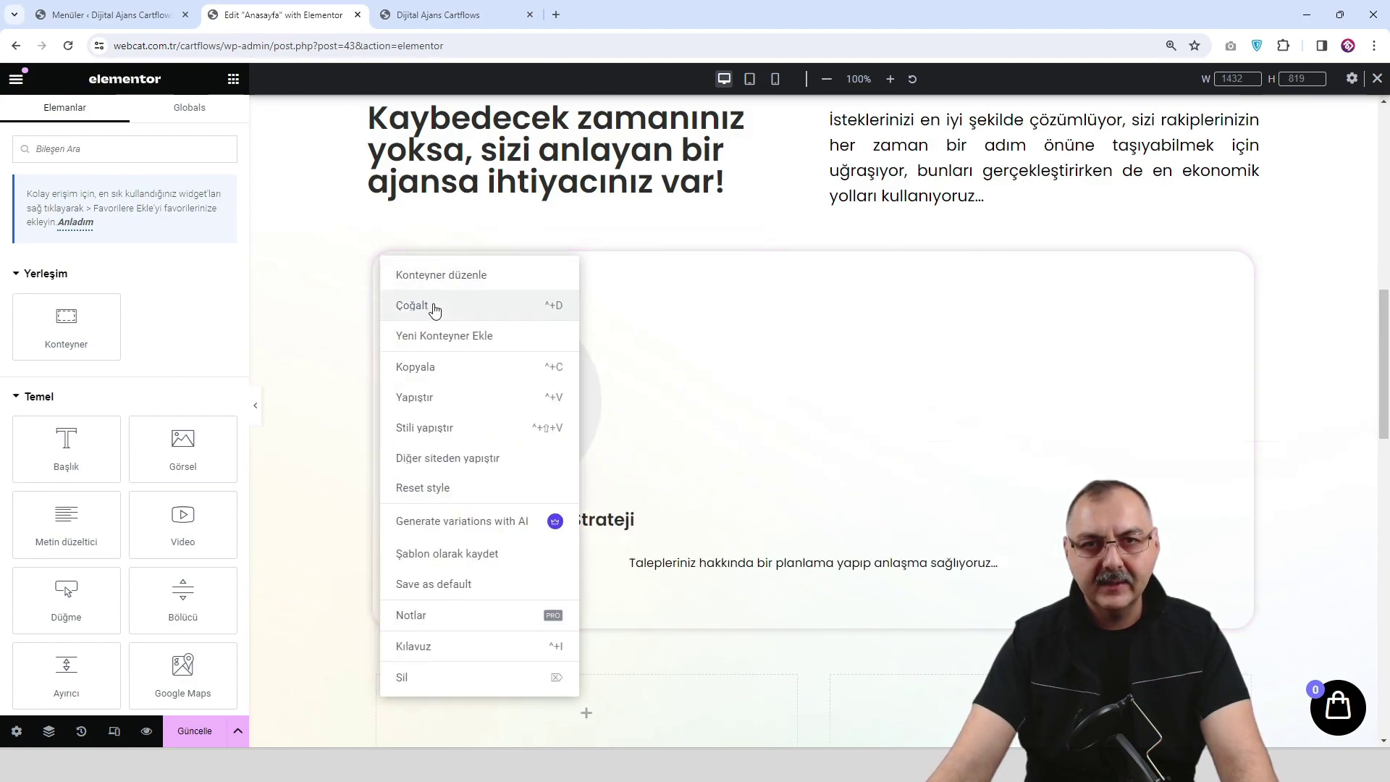
pyautogui.click(433, 306)
pyautogui.rightClick(837, 260)
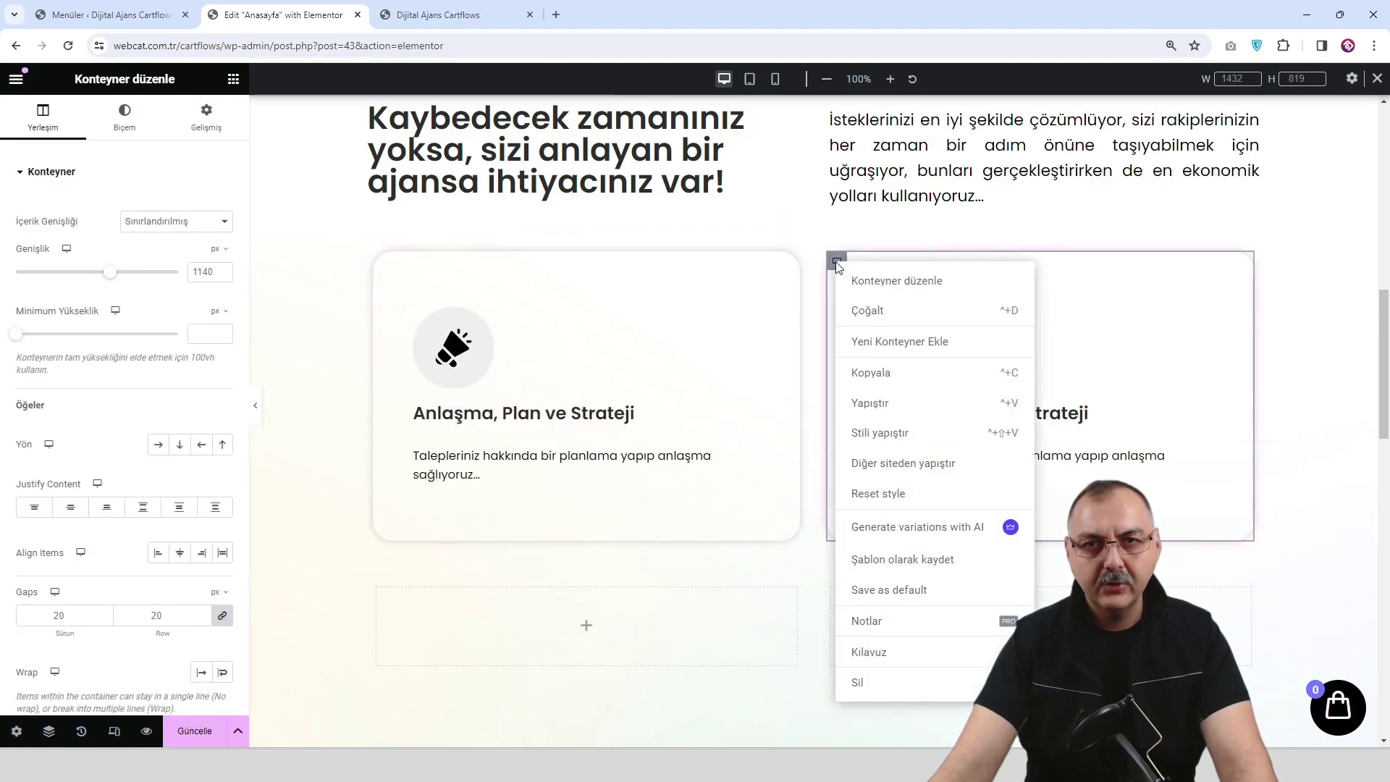
pyautogui.click(872, 311)
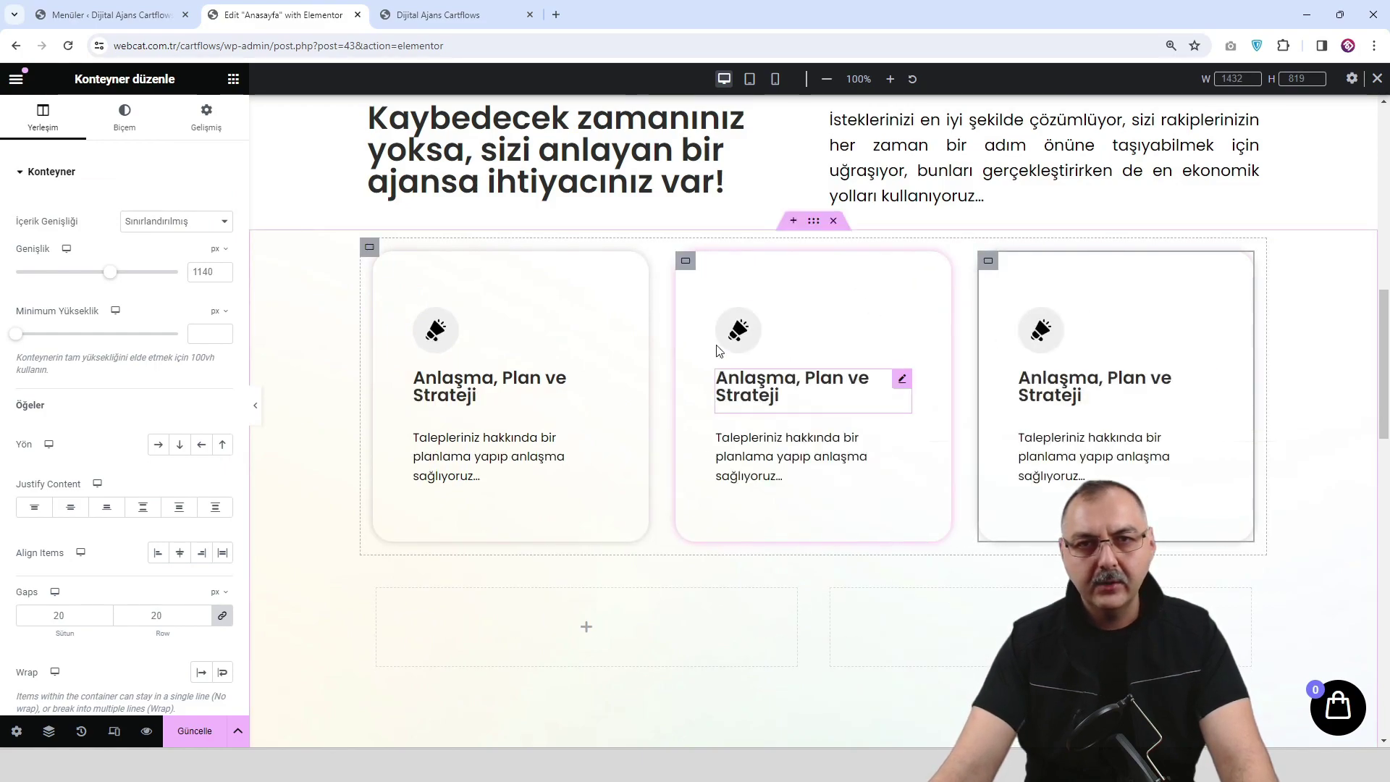
# Select the section holding the cards and drag to widen its container.
pyautogui.click(814, 223)
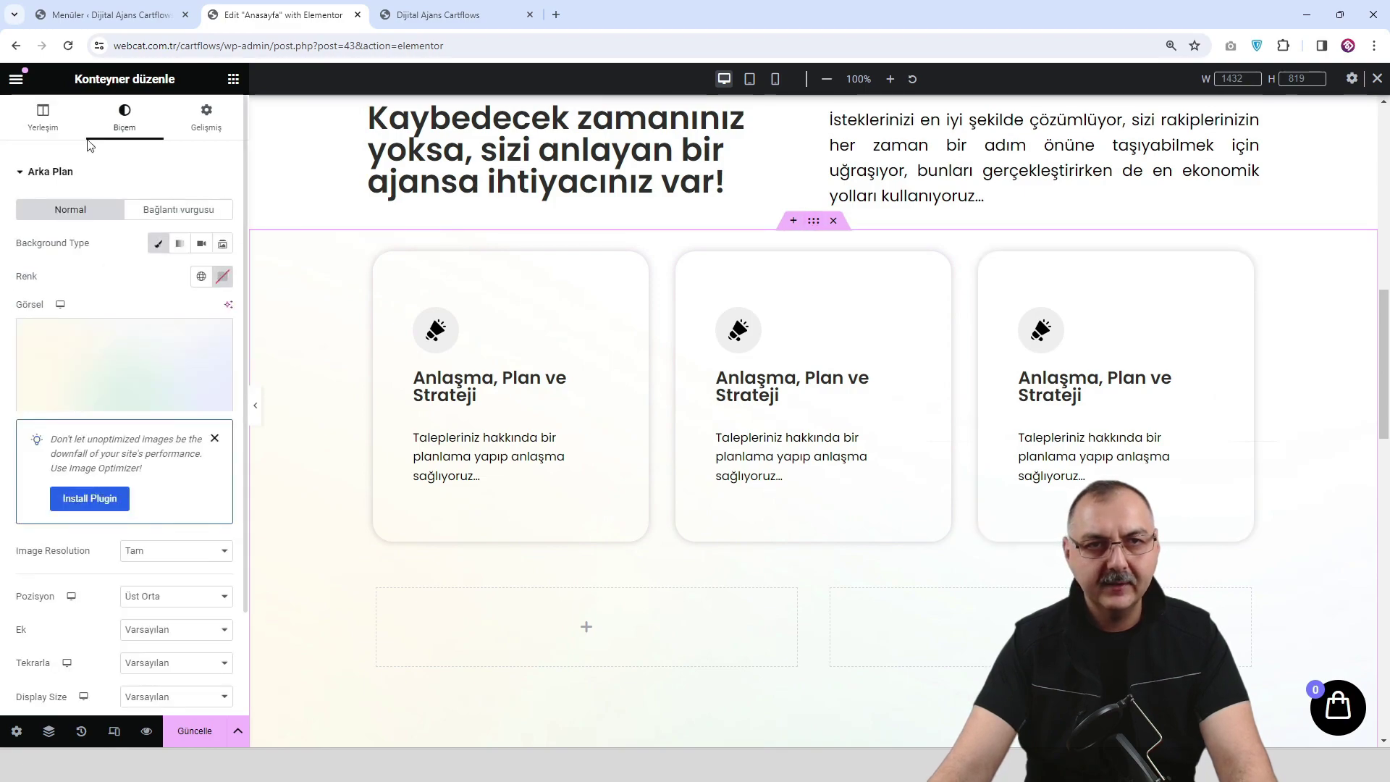
pyautogui.click(42, 116)
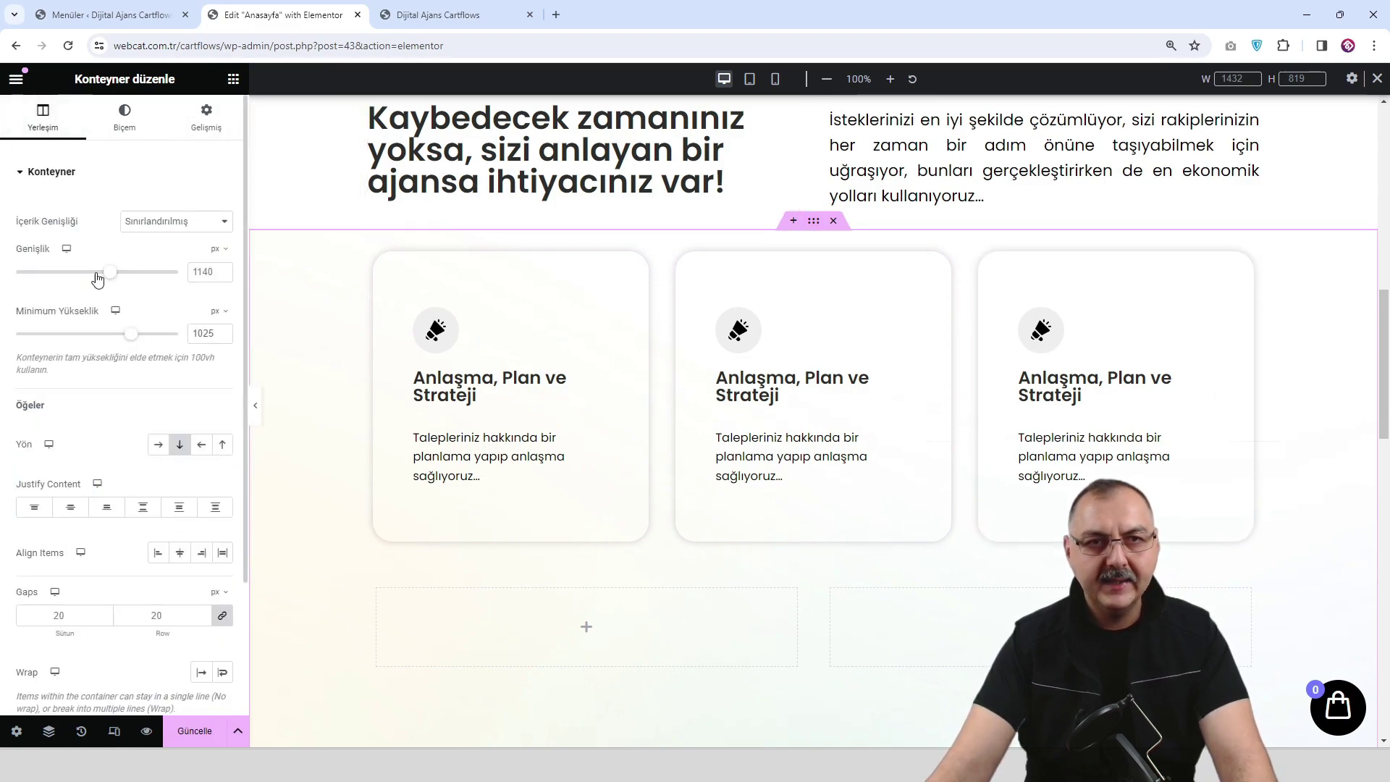
pyautogui.moveTo(111, 278); pyautogui.dragTo(131, 277)
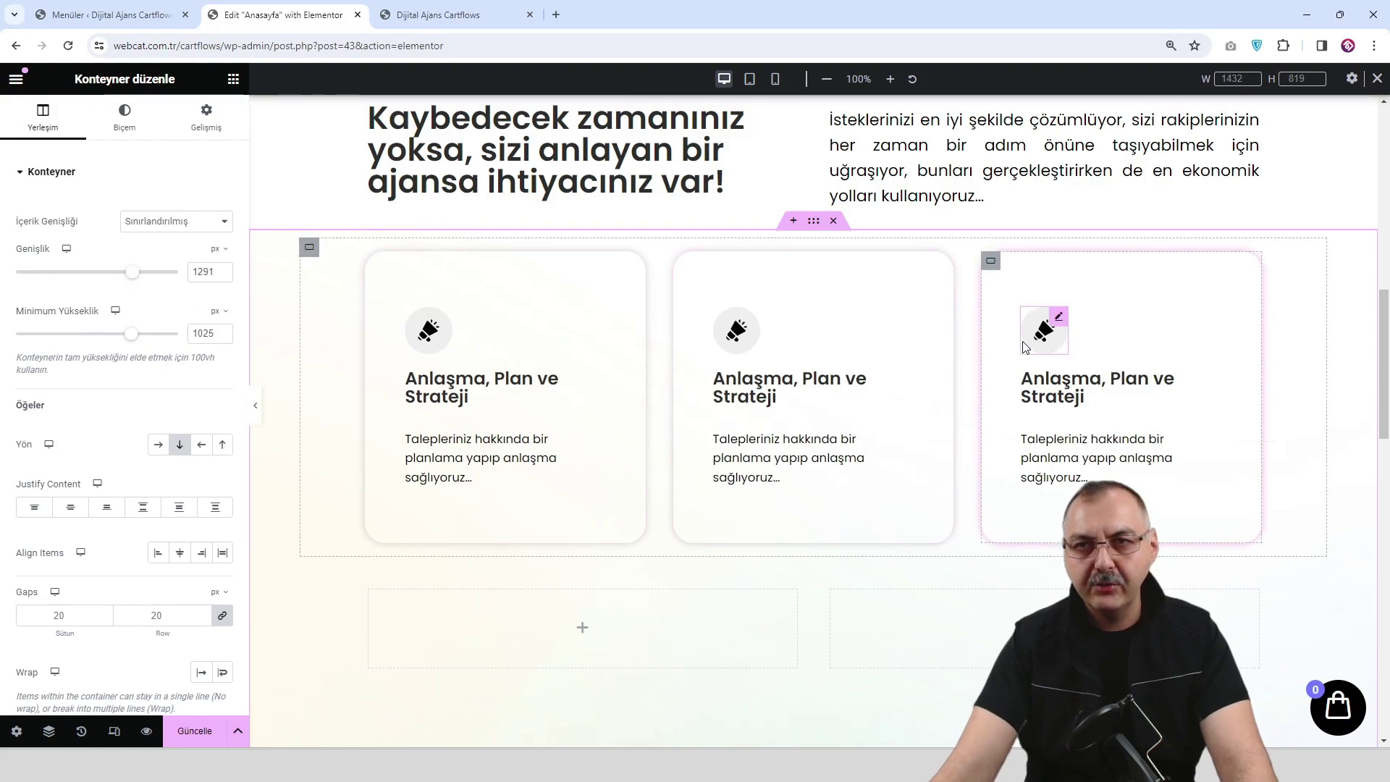
# Select the outer container of all three cards in Navigator and set its content width to Tam genişlik.
pyautogui.rightClick(1015, 307)
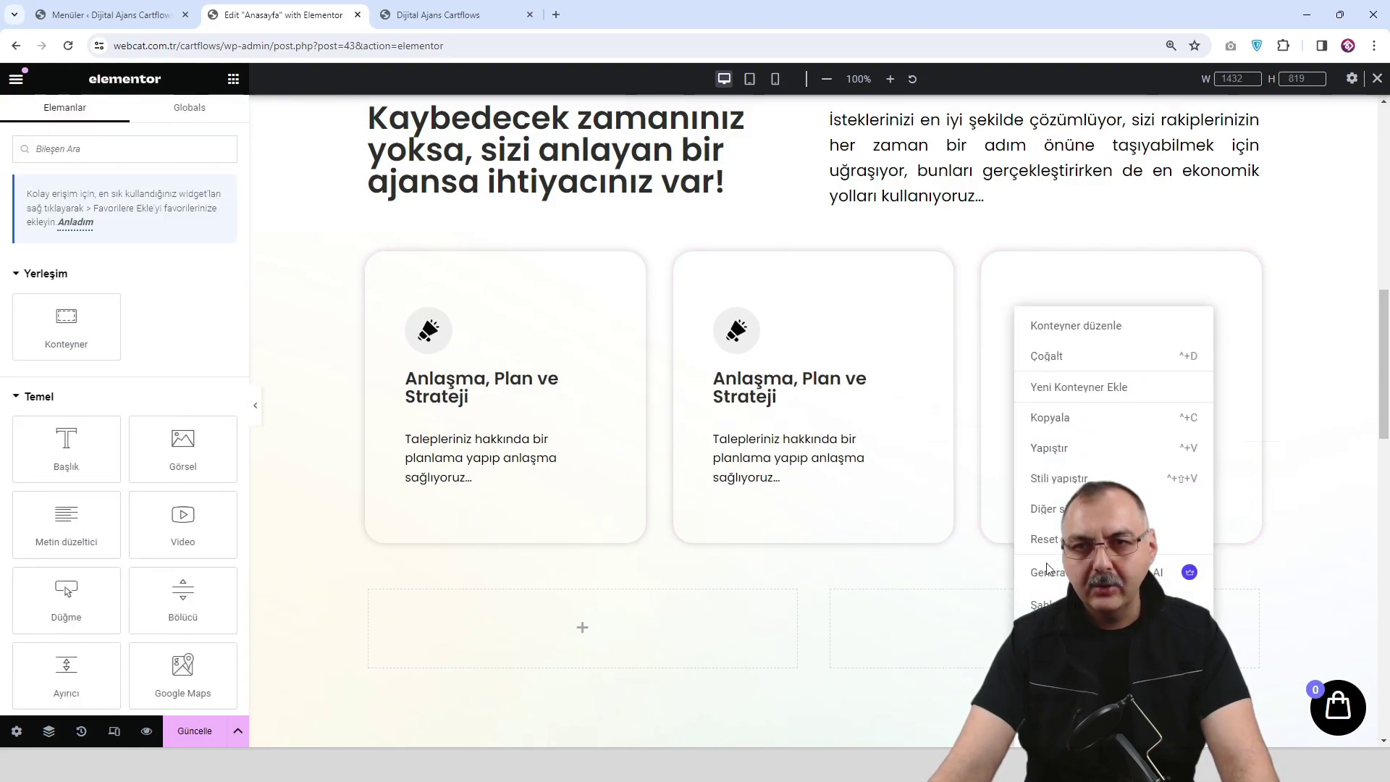
pyautogui.click(1050, 664)
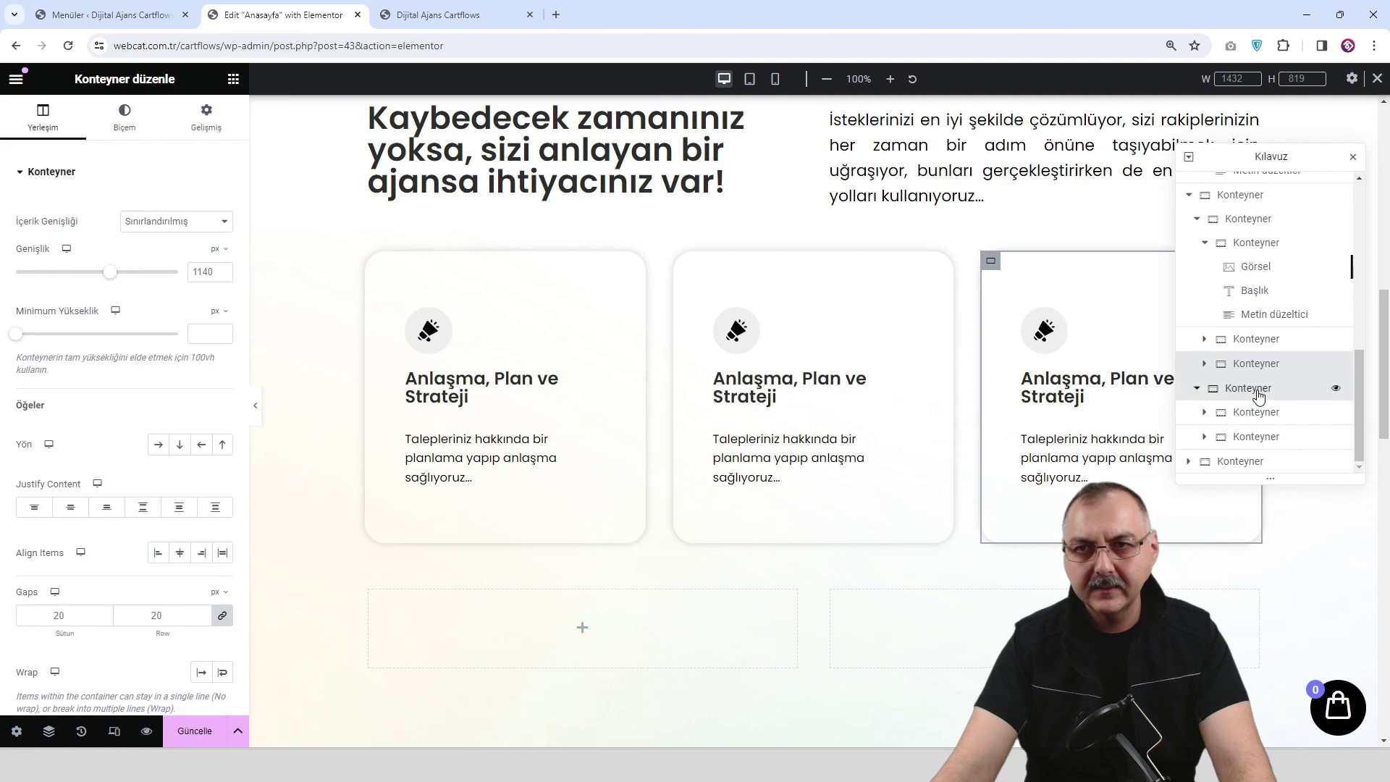
pyautogui.click(1331, 387)
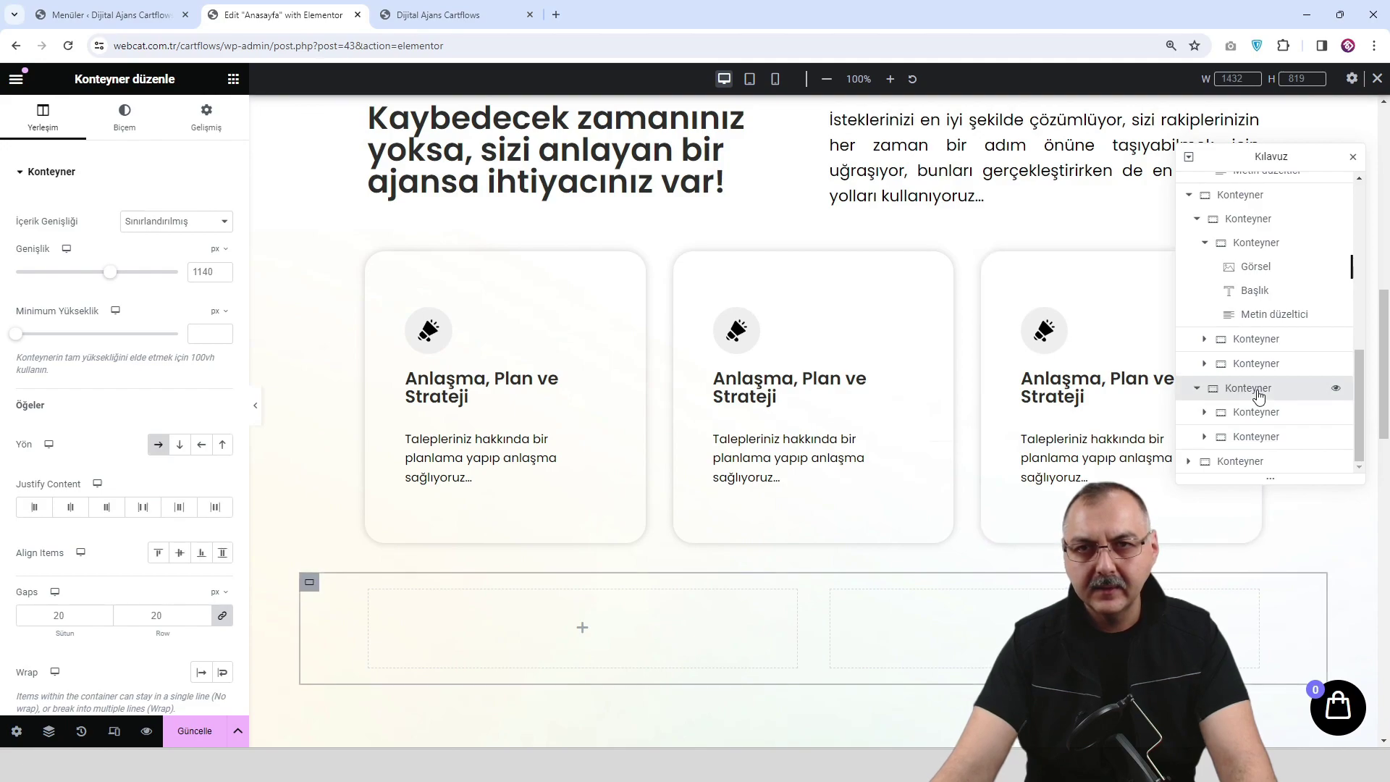
pyautogui.click(1260, 339)
pyautogui.click(1260, 319)
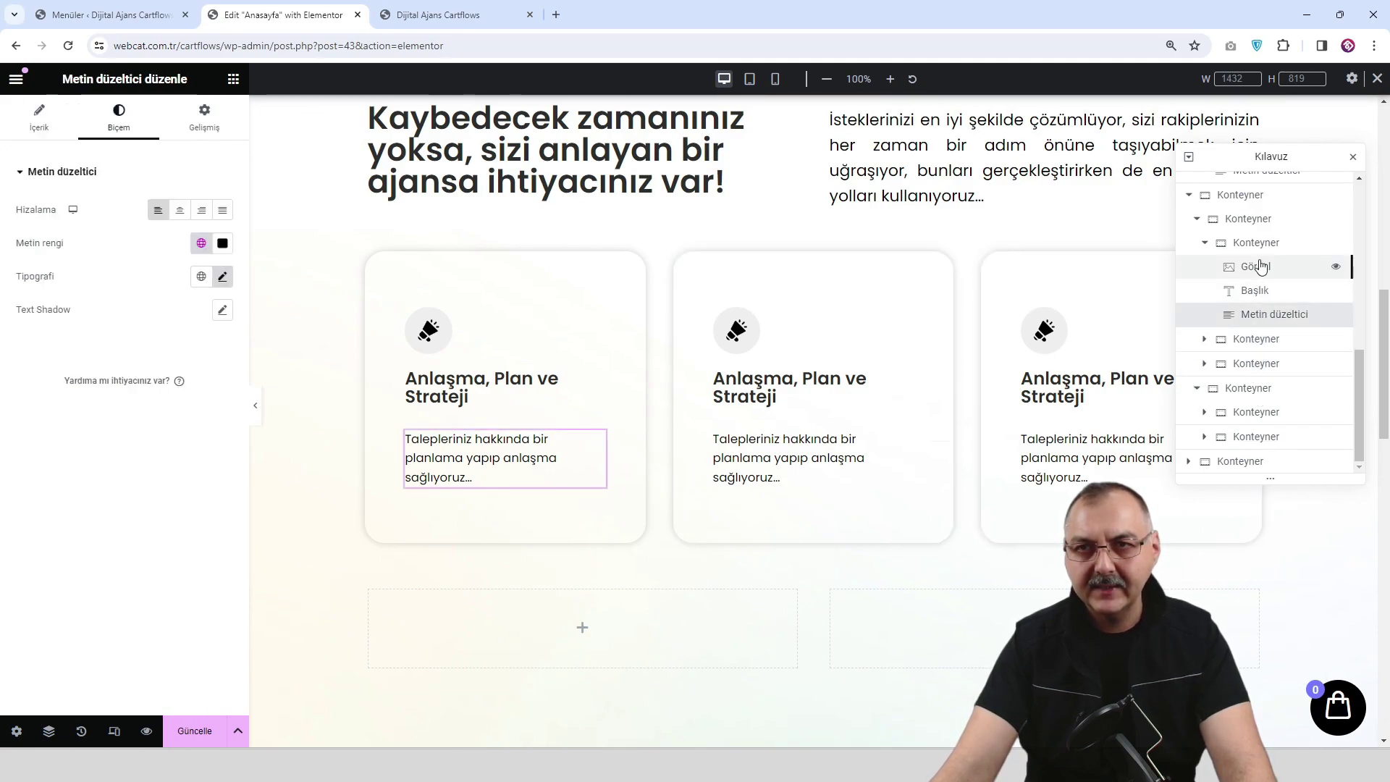
pyautogui.click(1262, 244)
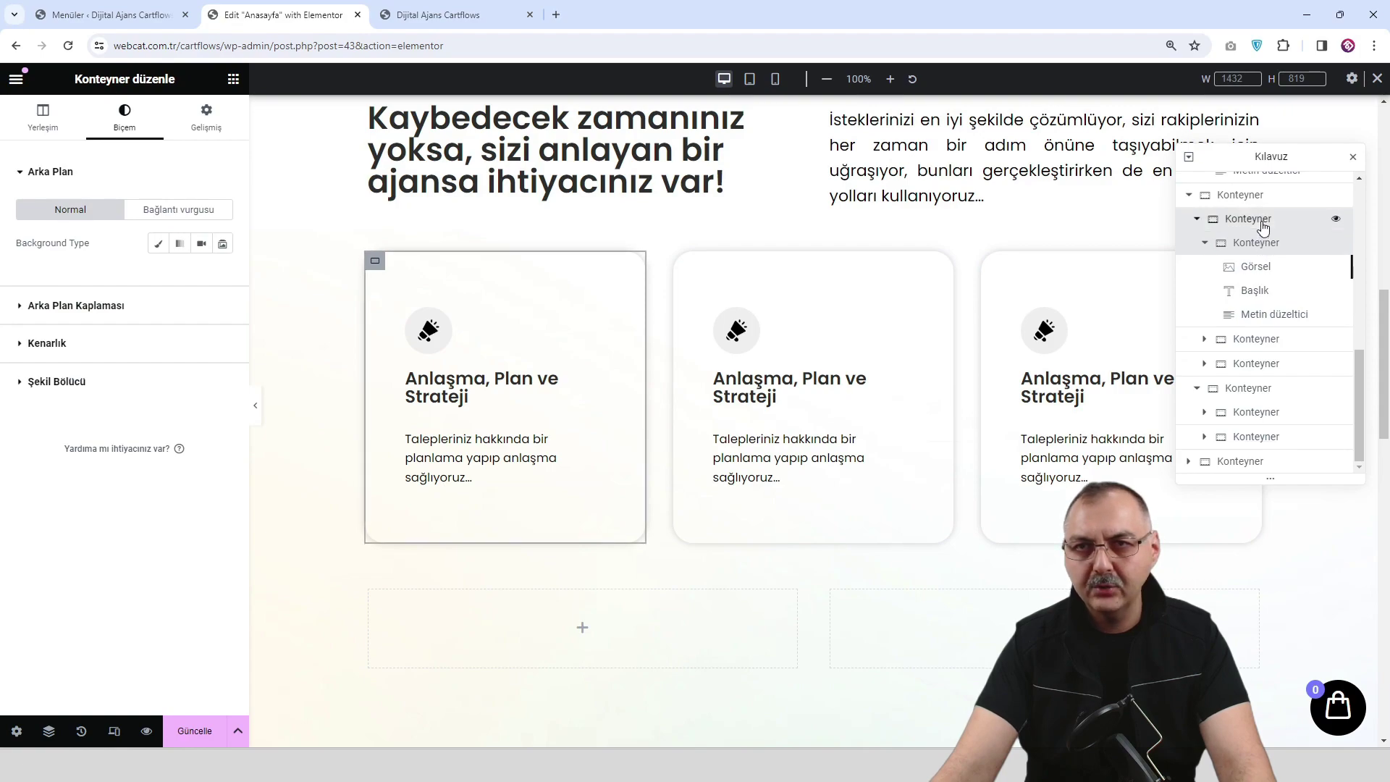
pyautogui.click(1259, 220)
pyautogui.click(171, 221)
pyautogui.click(168, 244)
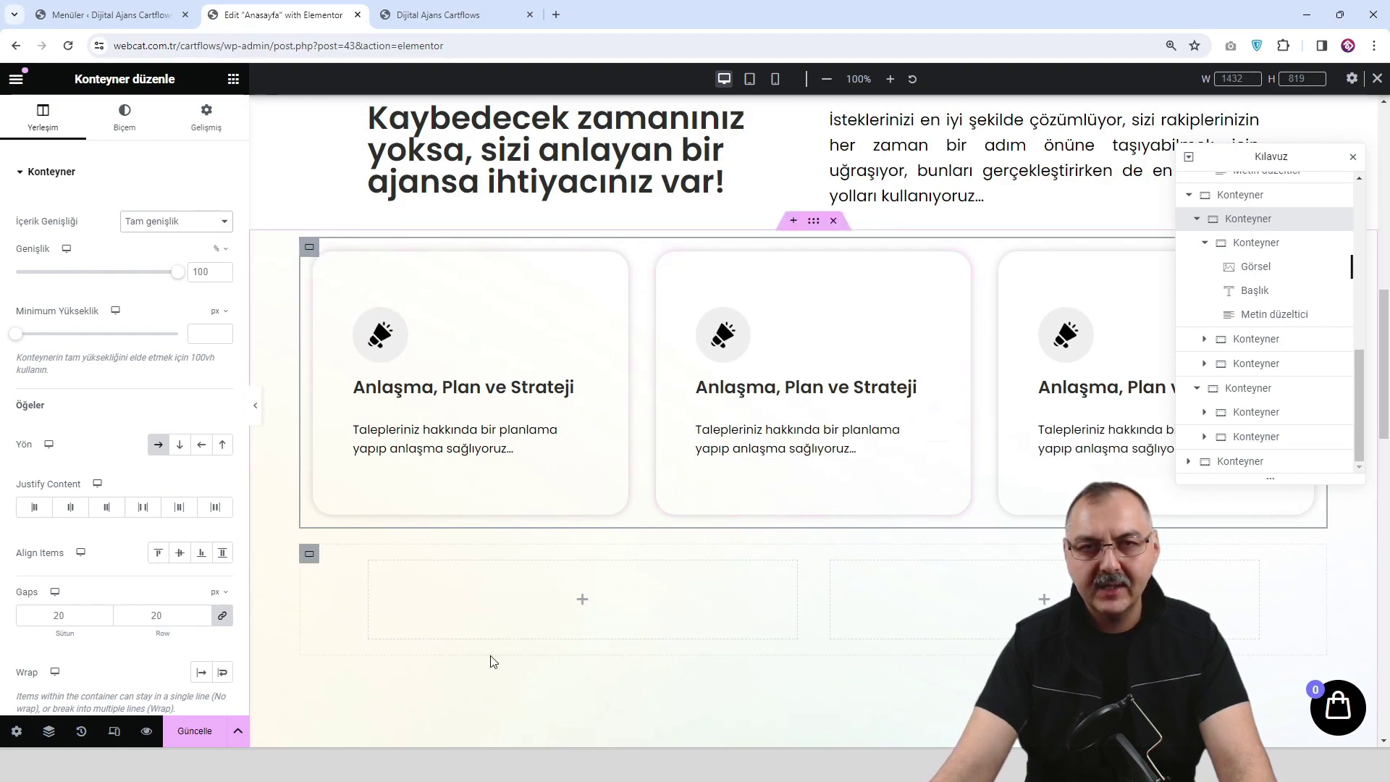
# Save the page, check the full-width three-card row in preview, and return to the editor.
pyautogui.click(194, 732)
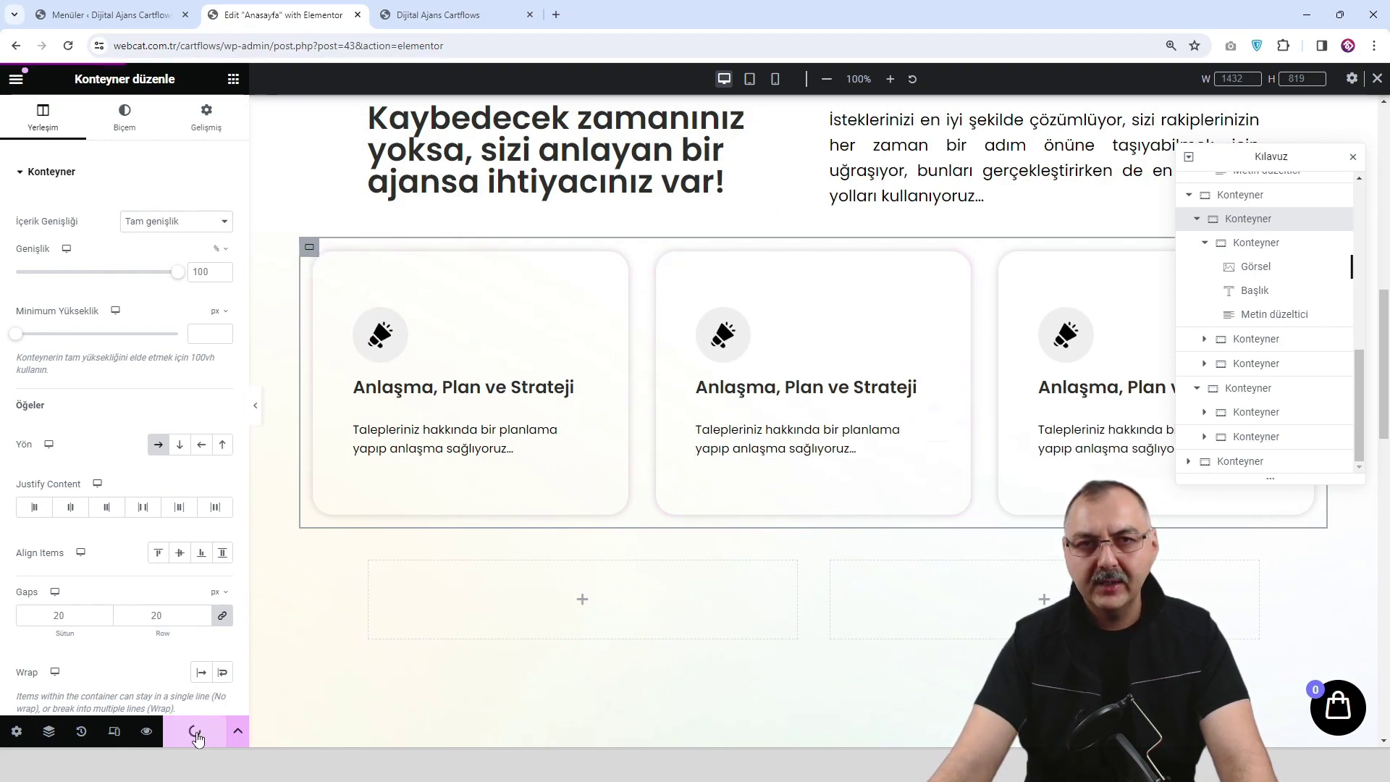
pyautogui.click(146, 732)
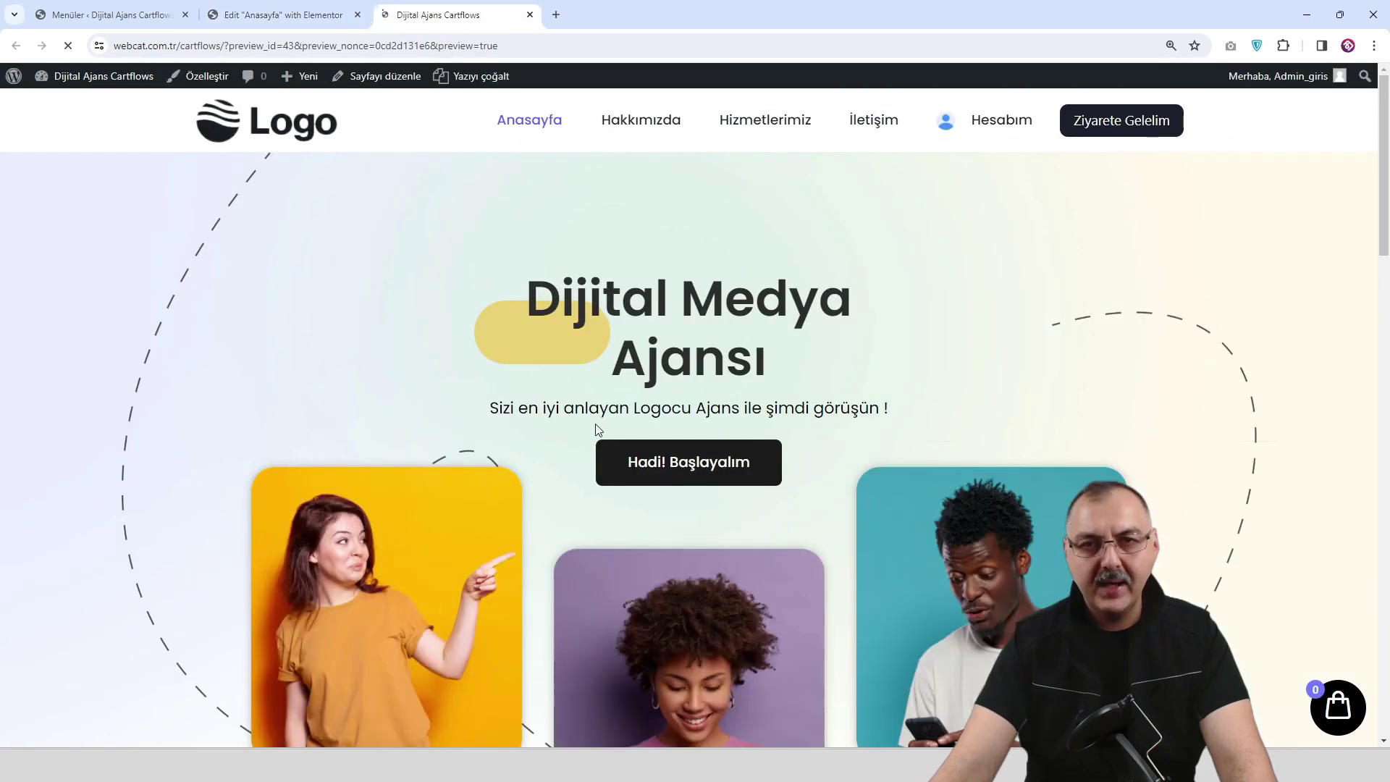
pyautogui.scroll(-10, 598, 430)
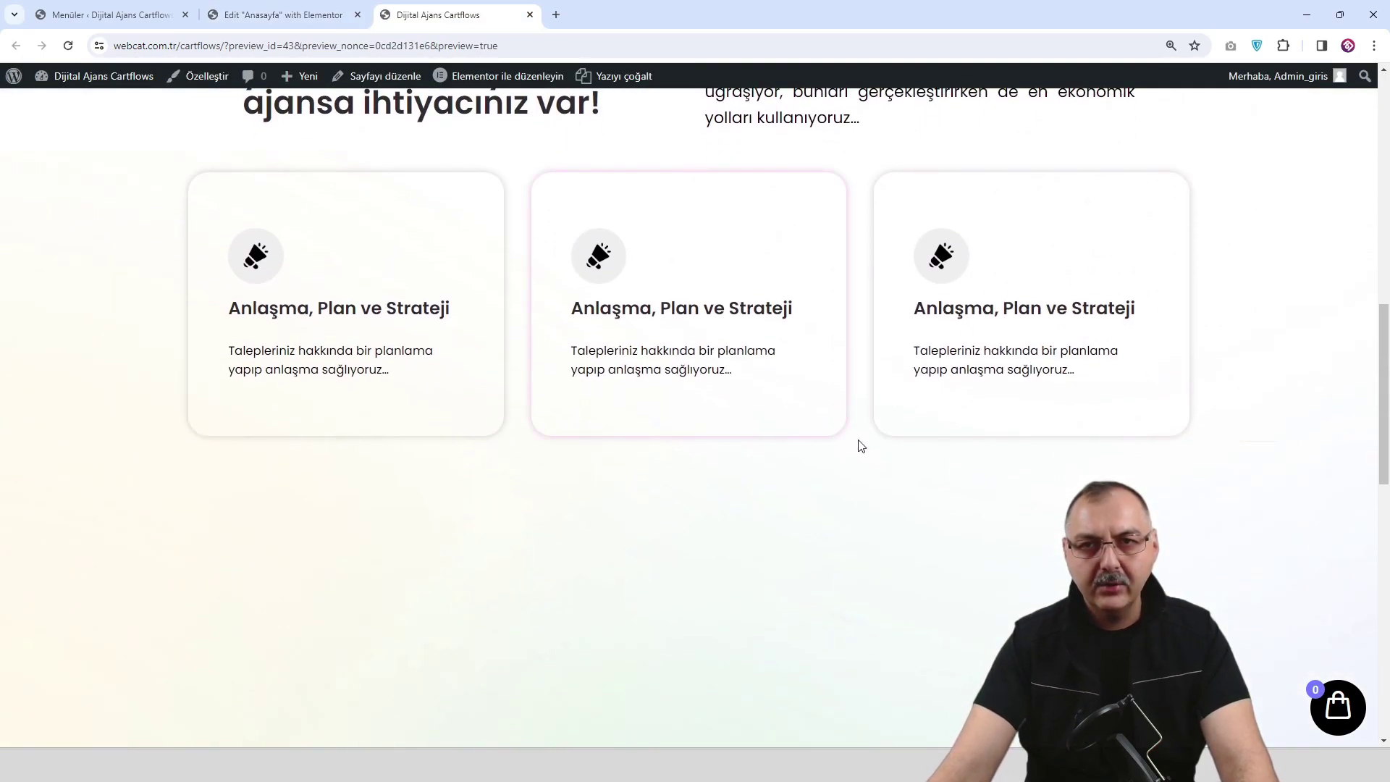
pyautogui.click(282, 15)
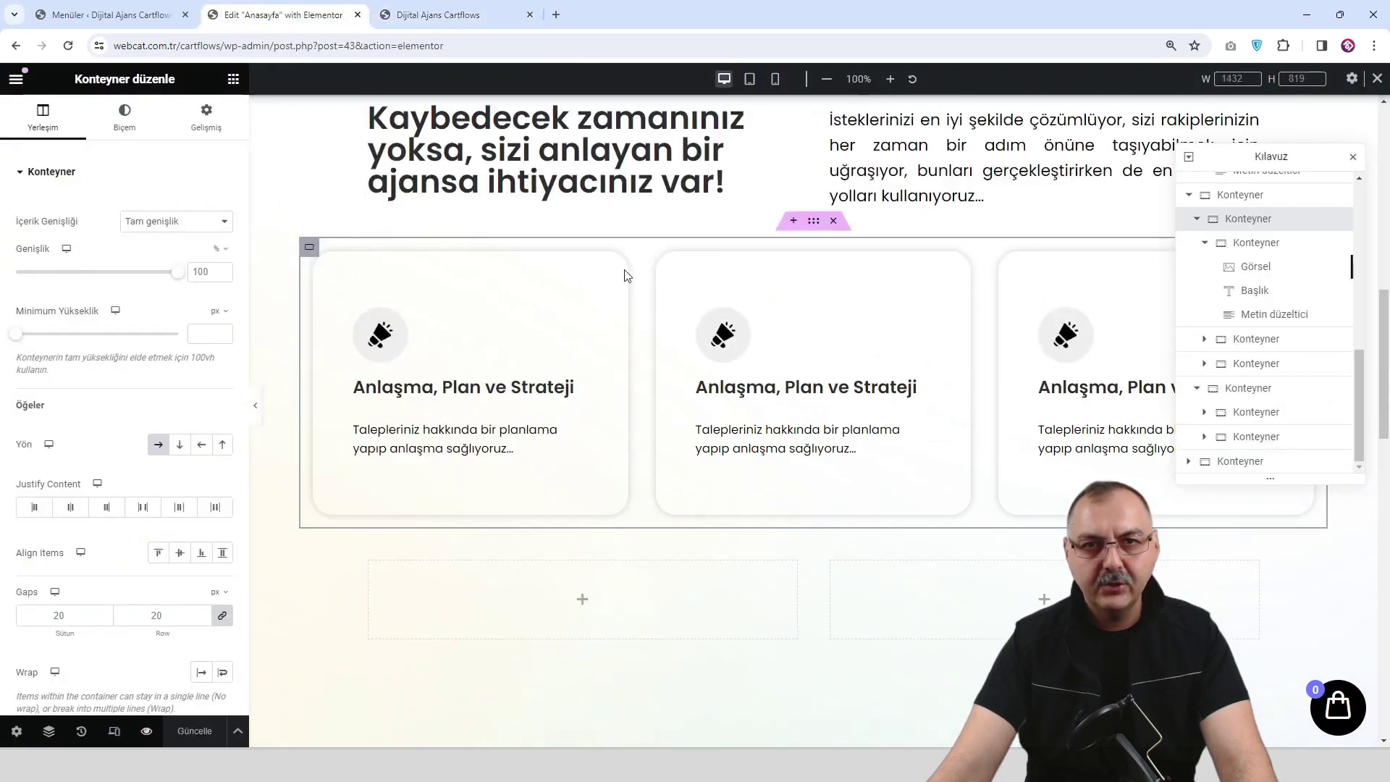
# Set the middle card's hover box shadow colour to orange, rgba(251, 158, 43, 0.5).
pyautogui.click(665, 265)
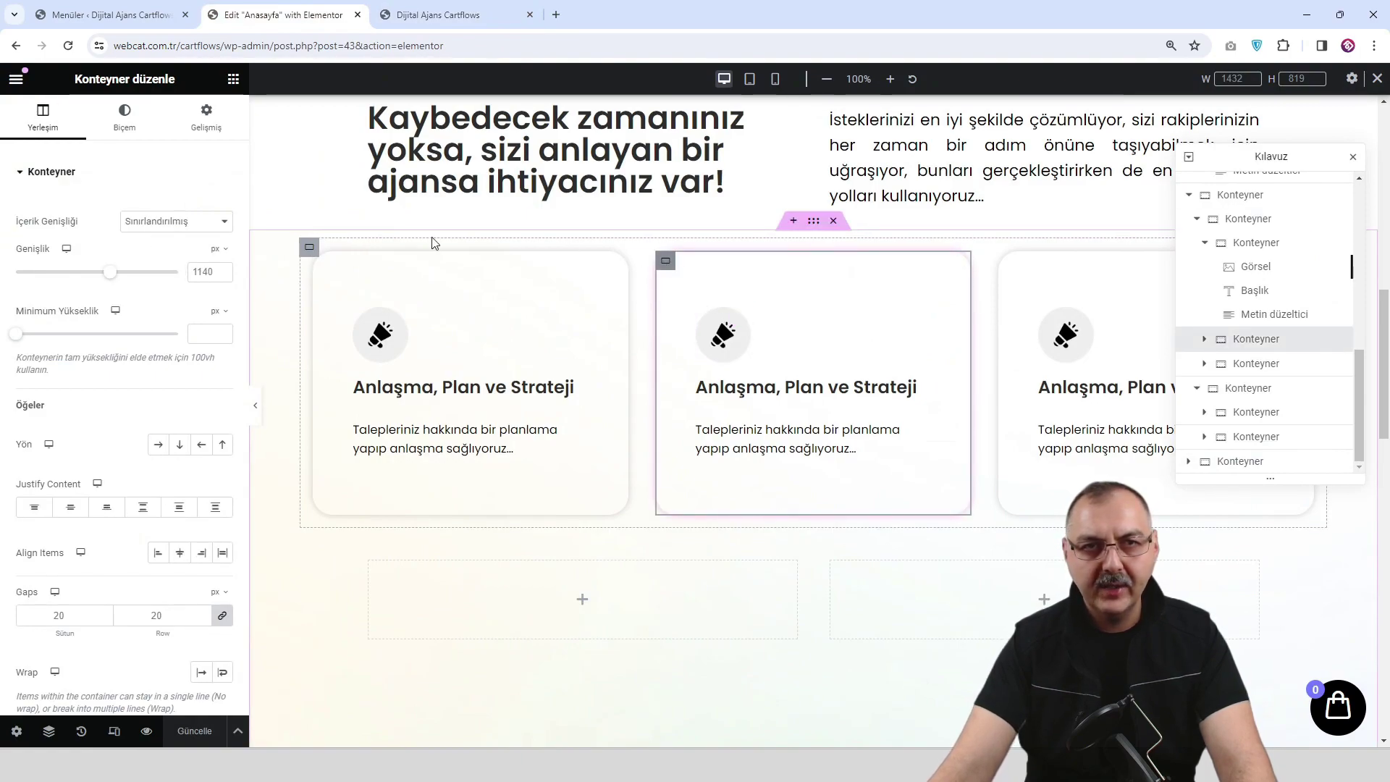
pyautogui.click(125, 116)
pyautogui.click(122, 348)
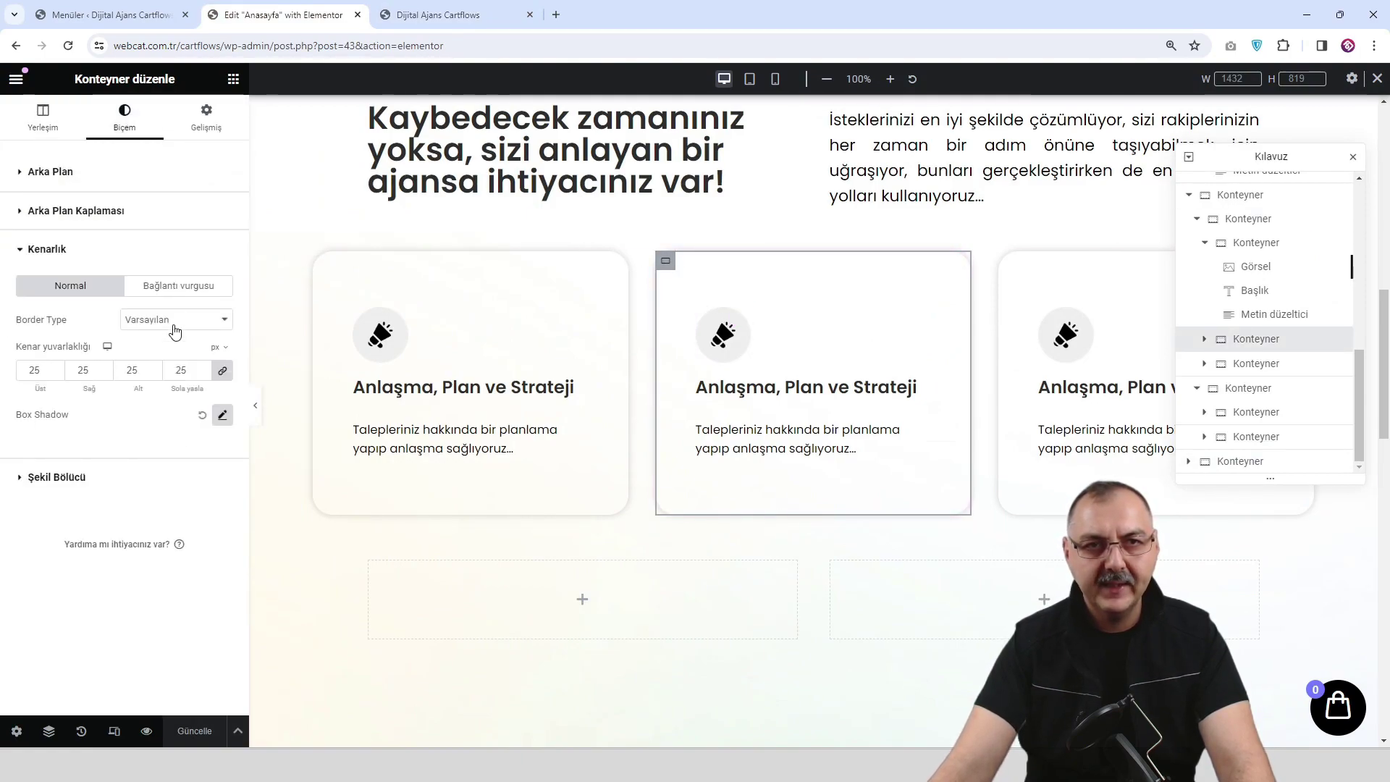
pyautogui.click(190, 285)
pyautogui.click(223, 417)
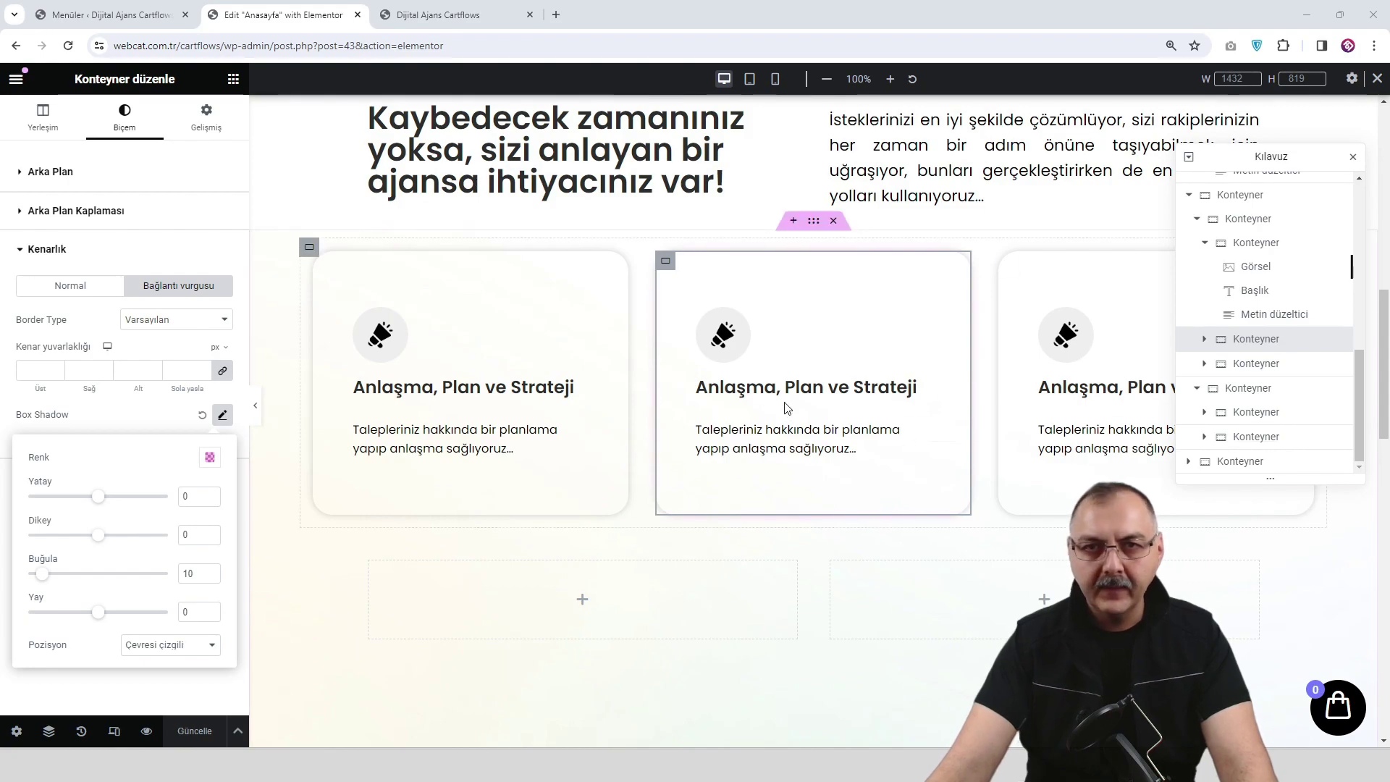
pyautogui.click(209, 458)
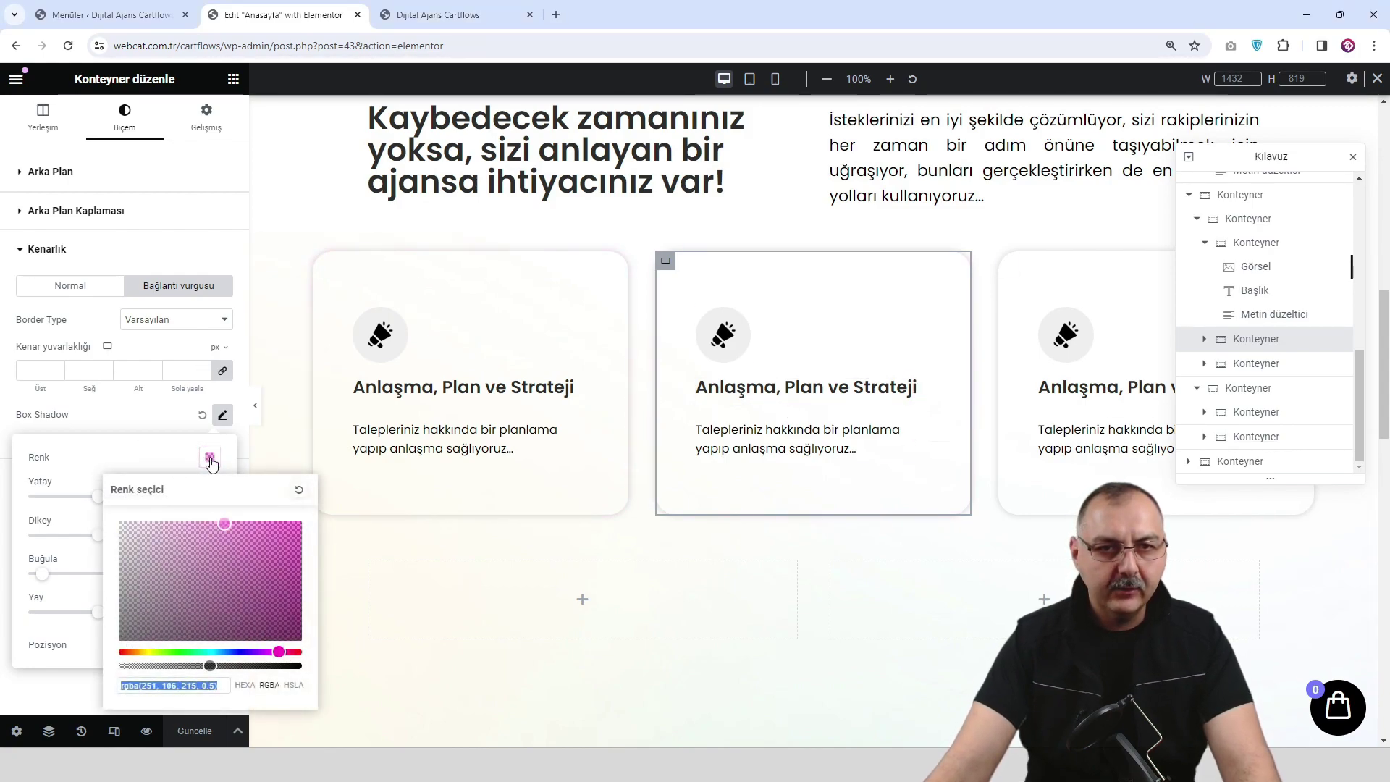
pyautogui.write('rgba(251, 158, 43, 0.5)')
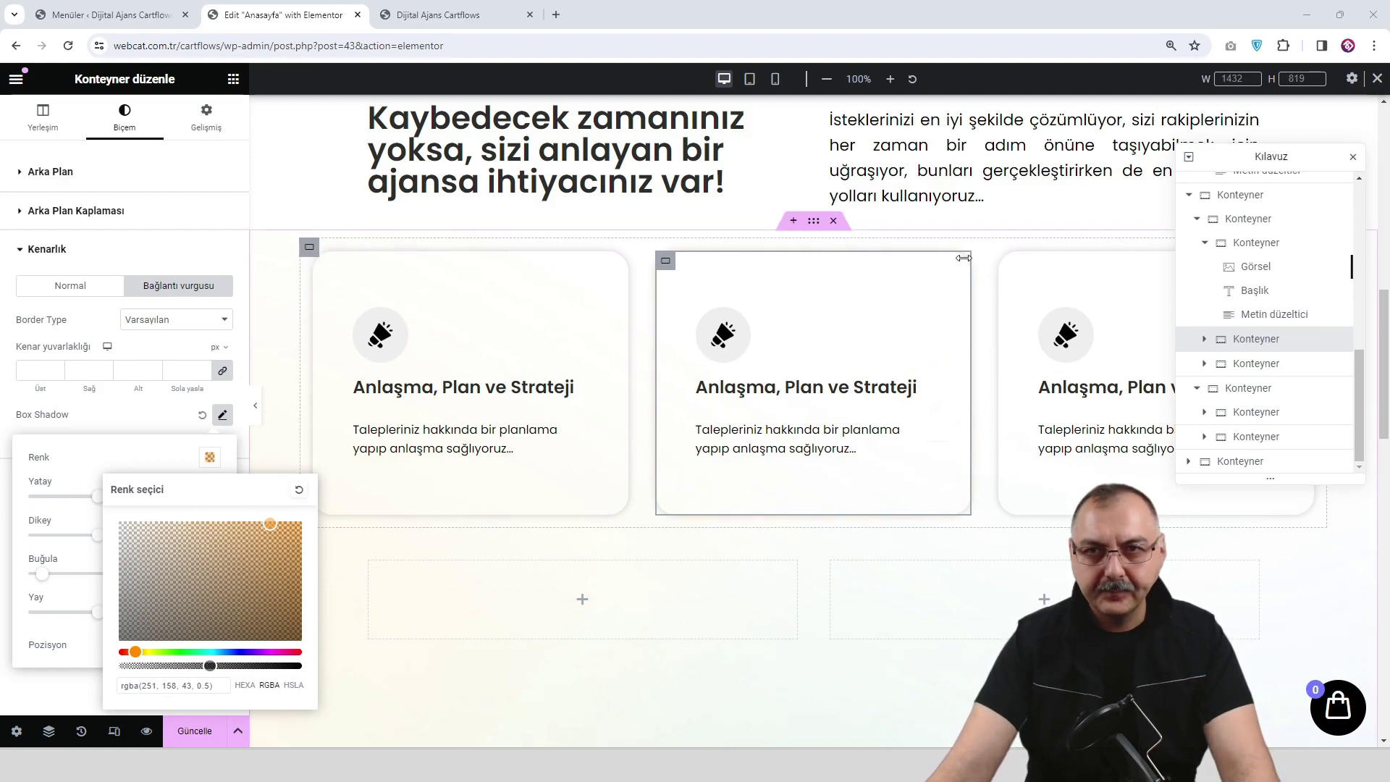
pyautogui.click(1008, 262)
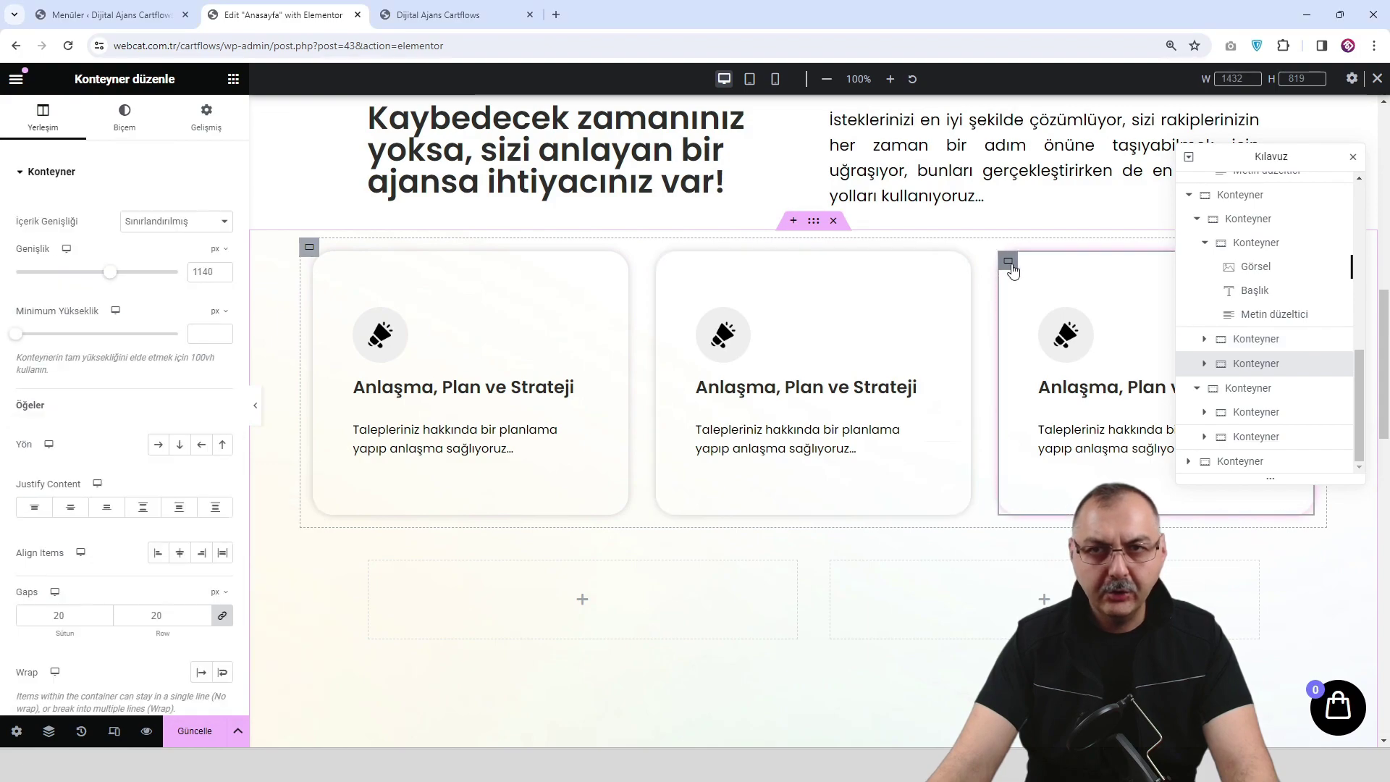
# Attempt the third card's shadow colour, undoing a wrong normal-state colour and a stray paste.
pyautogui.click(124, 116)
pyautogui.click(110, 344)
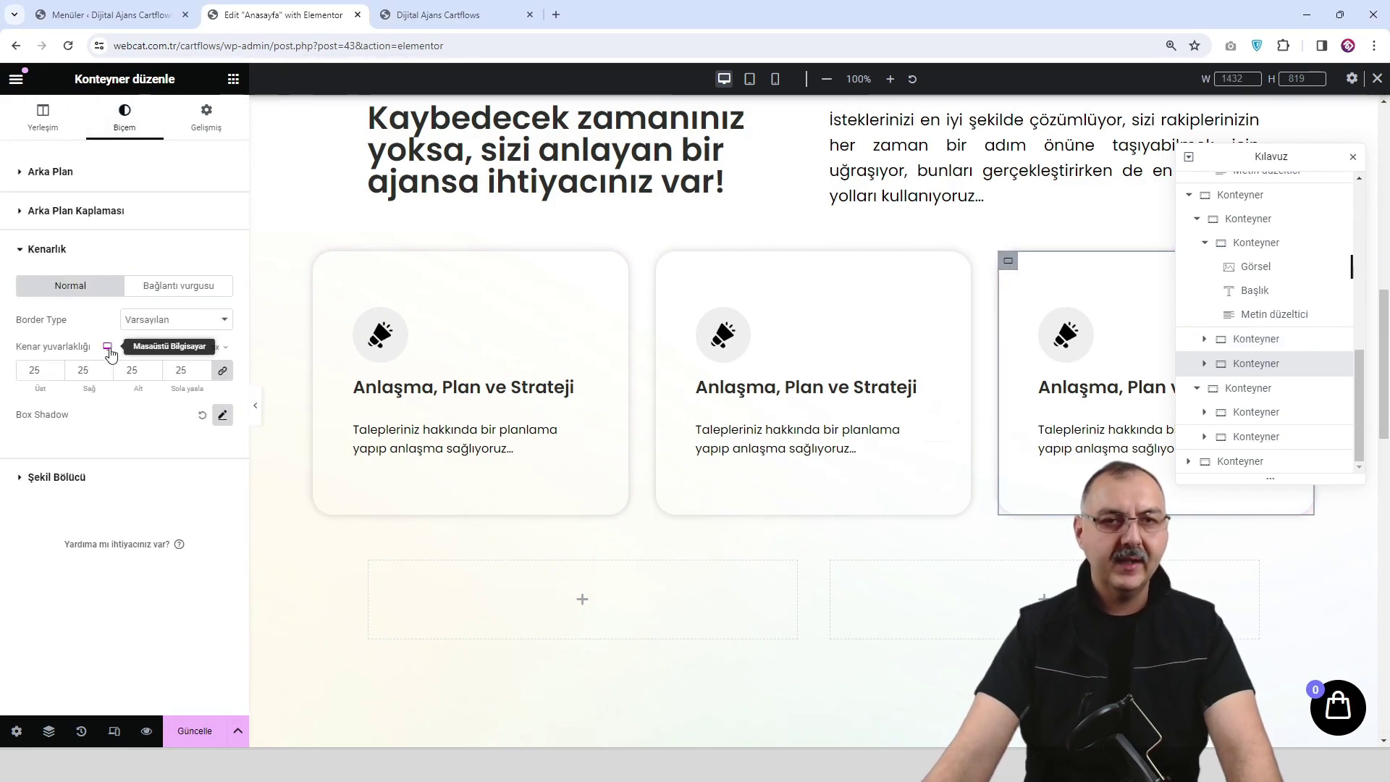
pyautogui.click(221, 416)
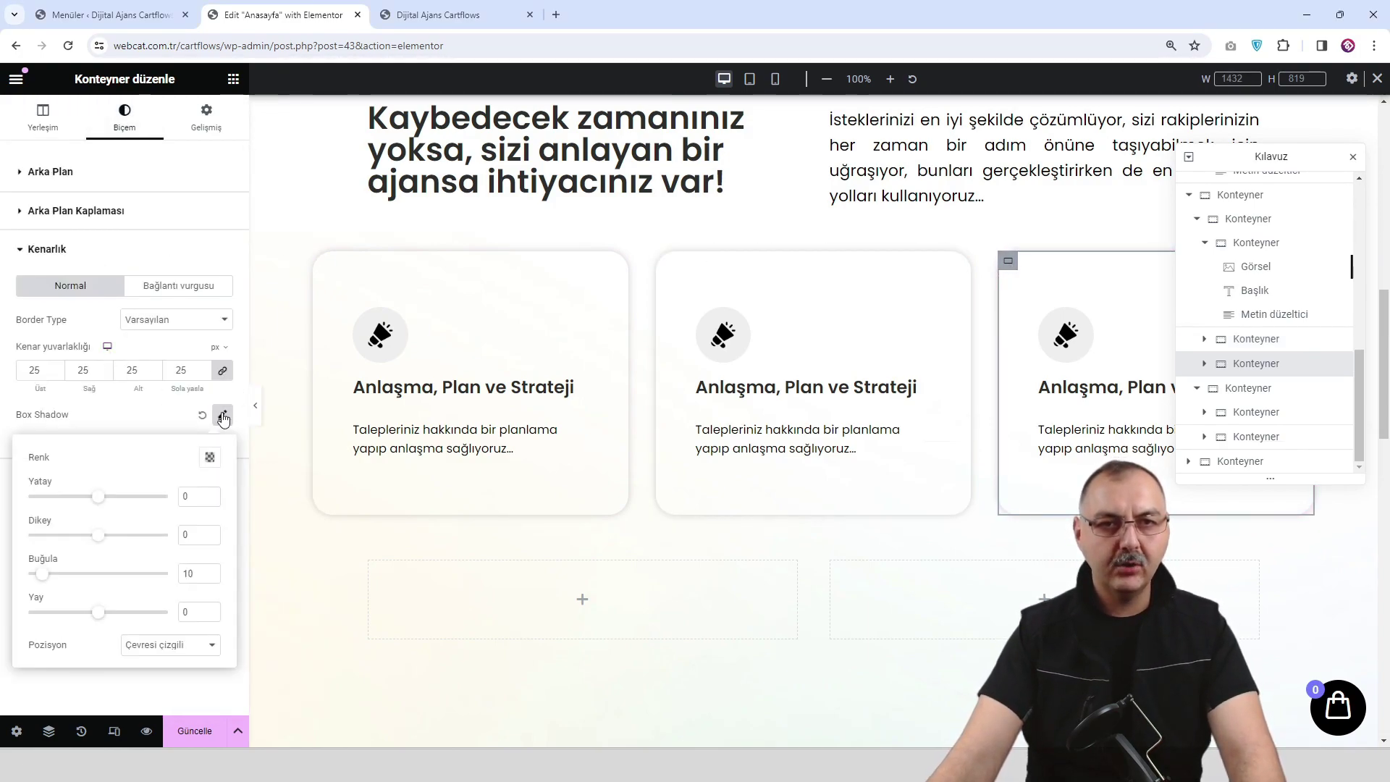
pyautogui.click(210, 457)
pyautogui.write('rgba(145, 247, 116, 0.5)')
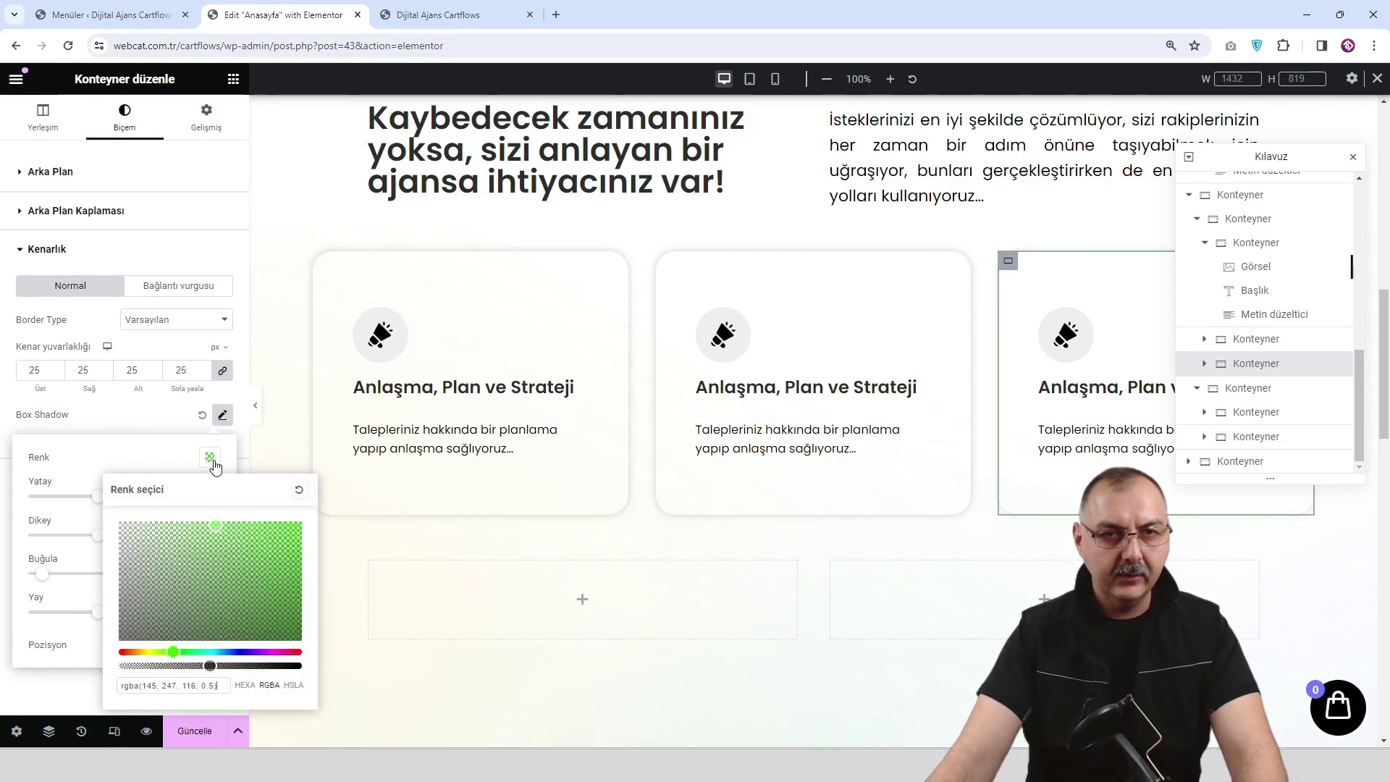
pyautogui.hotkey('ctrl', 'z')
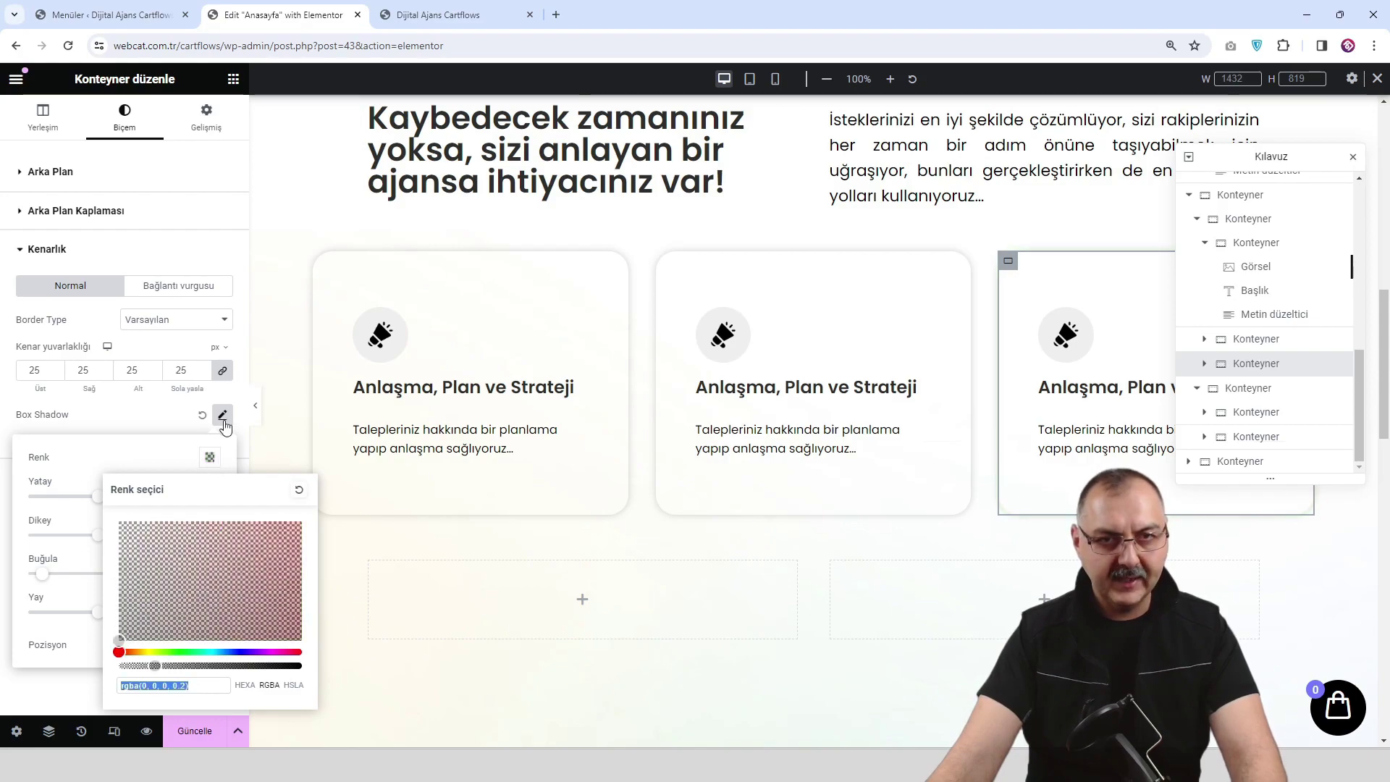
pyautogui.click(196, 284)
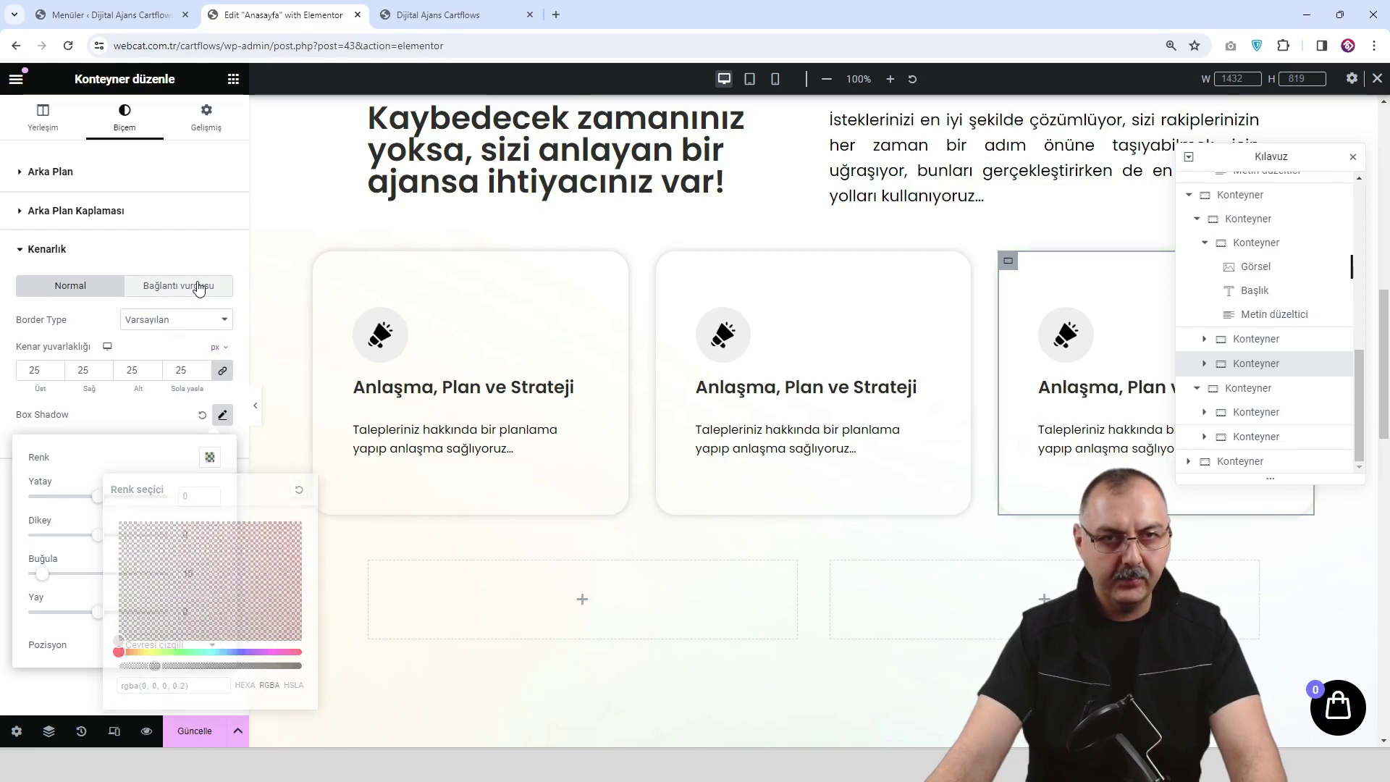
pyautogui.click(222, 416)
pyautogui.hotkey('ctrl', 'v')
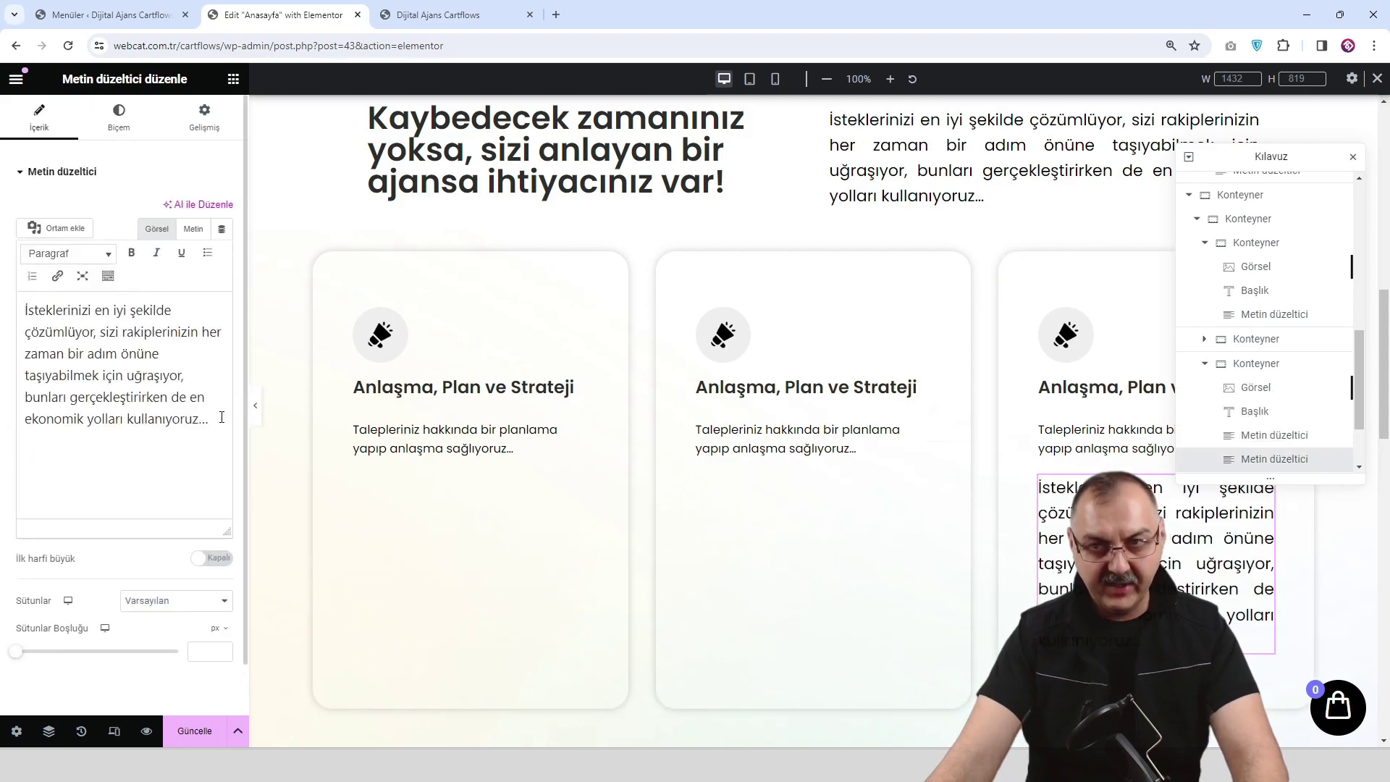
pyautogui.hotkey('ctrl', 'z')
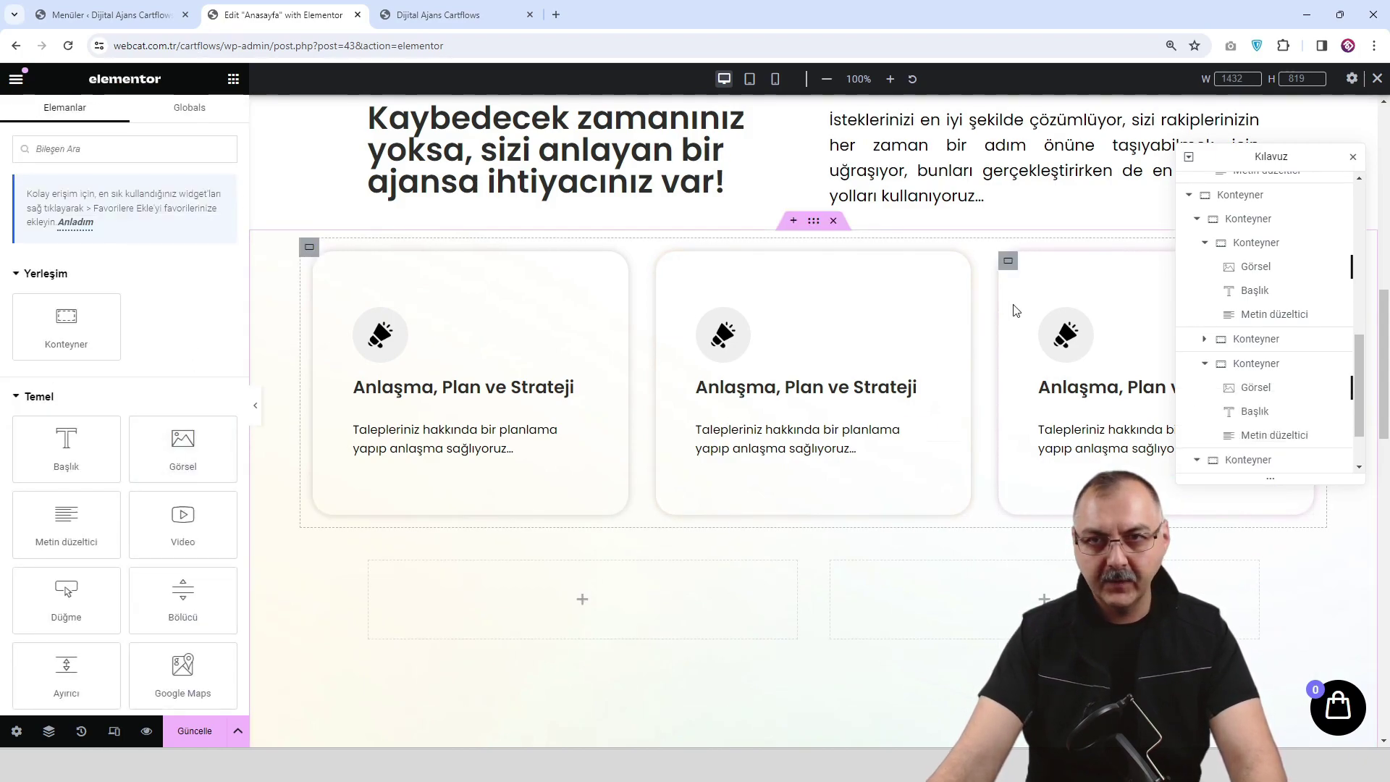
# Set the third card's hover box shadow colour to semi-transparent green.
pyautogui.click(1008, 262)
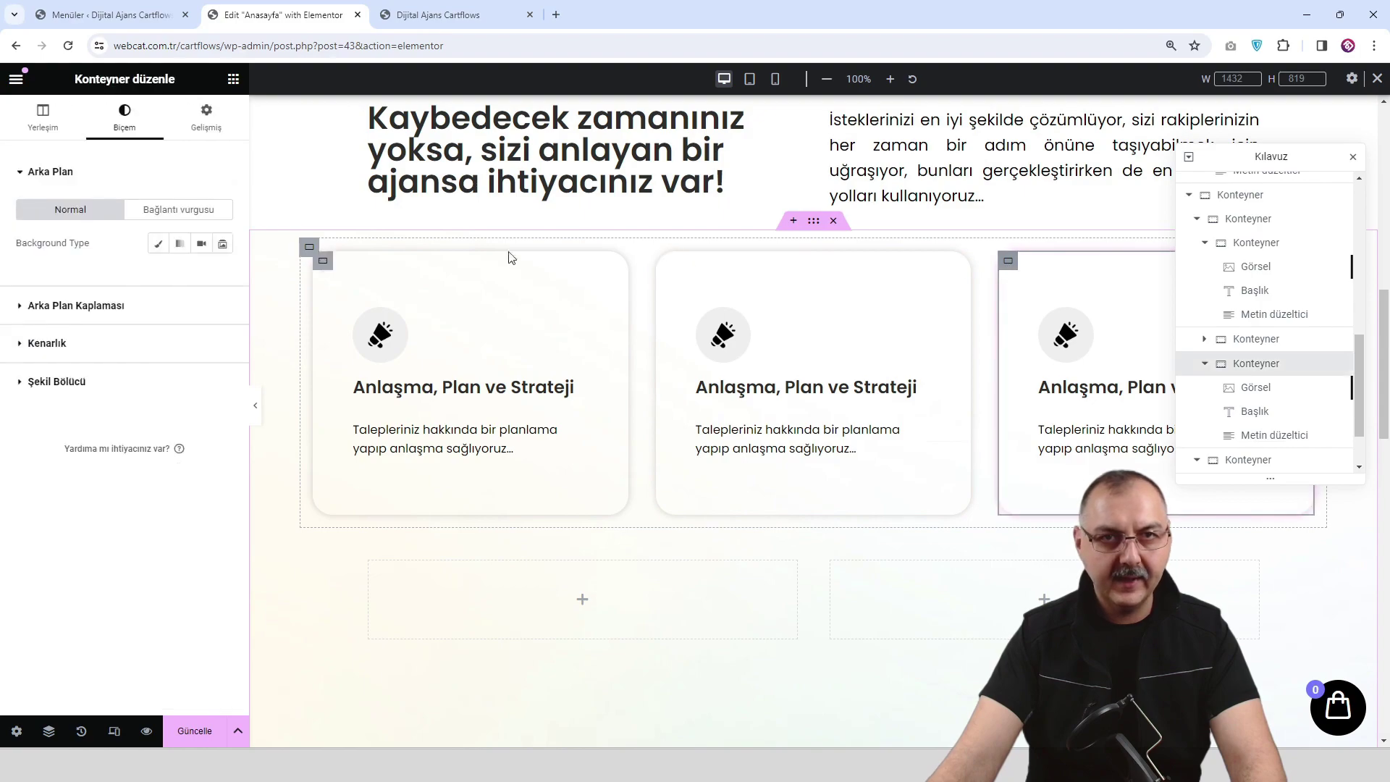
pyautogui.click(121, 343)
pyautogui.click(207, 284)
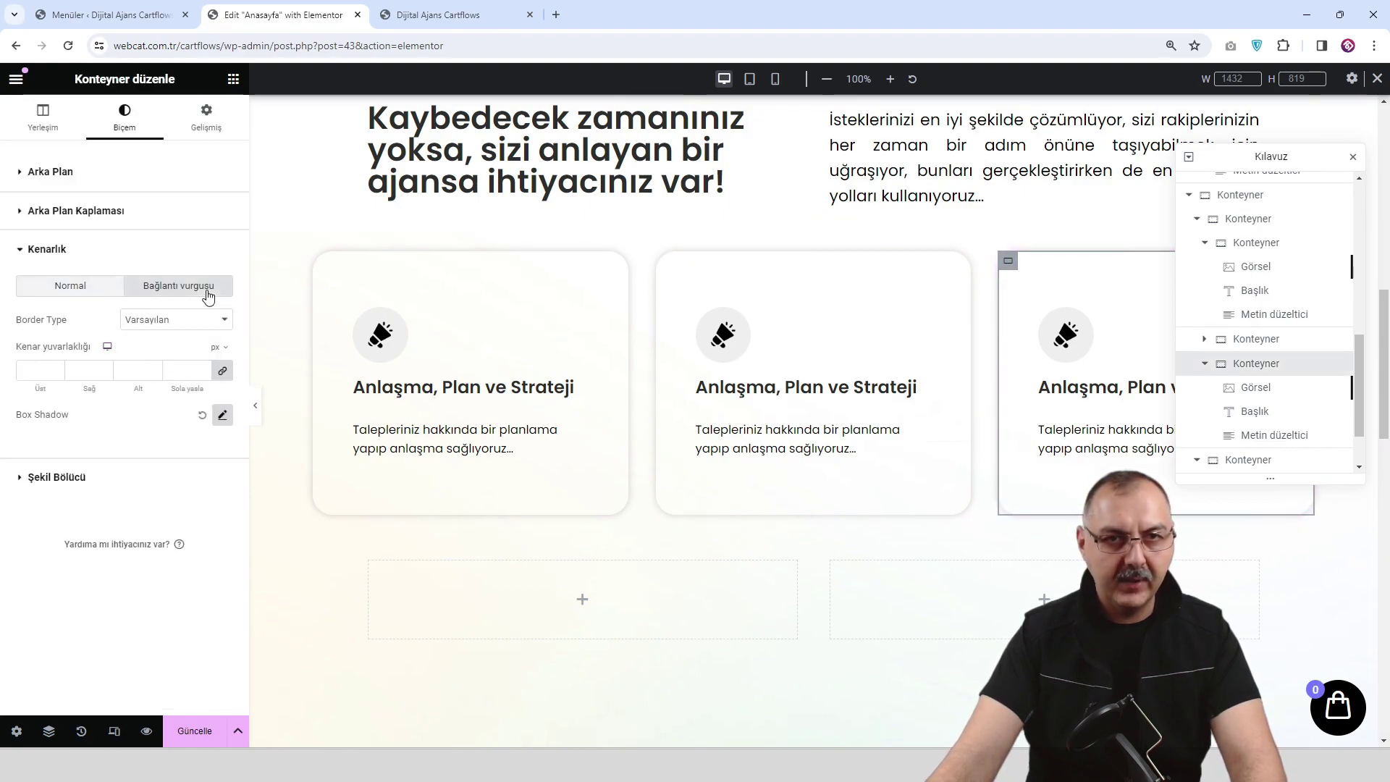
pyautogui.click(223, 416)
pyautogui.click(209, 458)
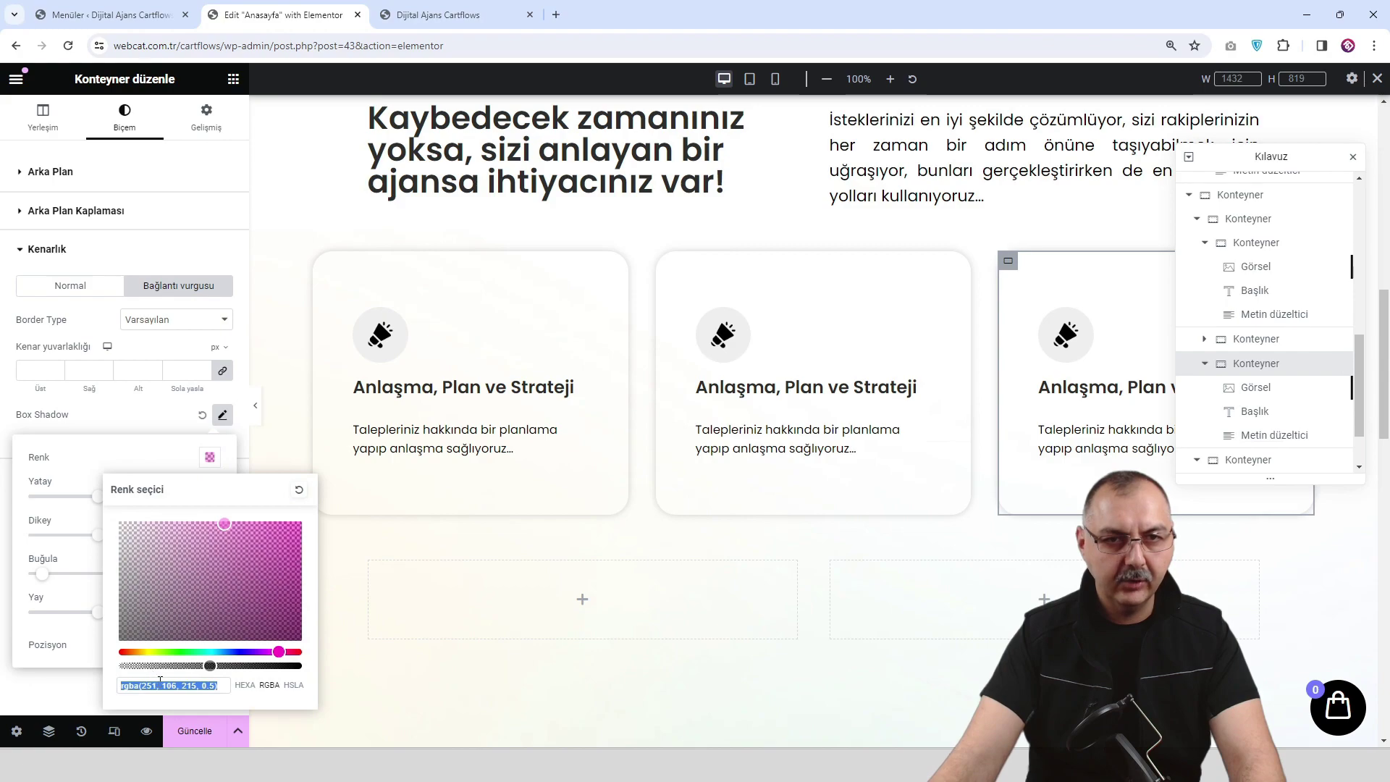
pyautogui.write('rgba(145, 247, 116, 0.5)')
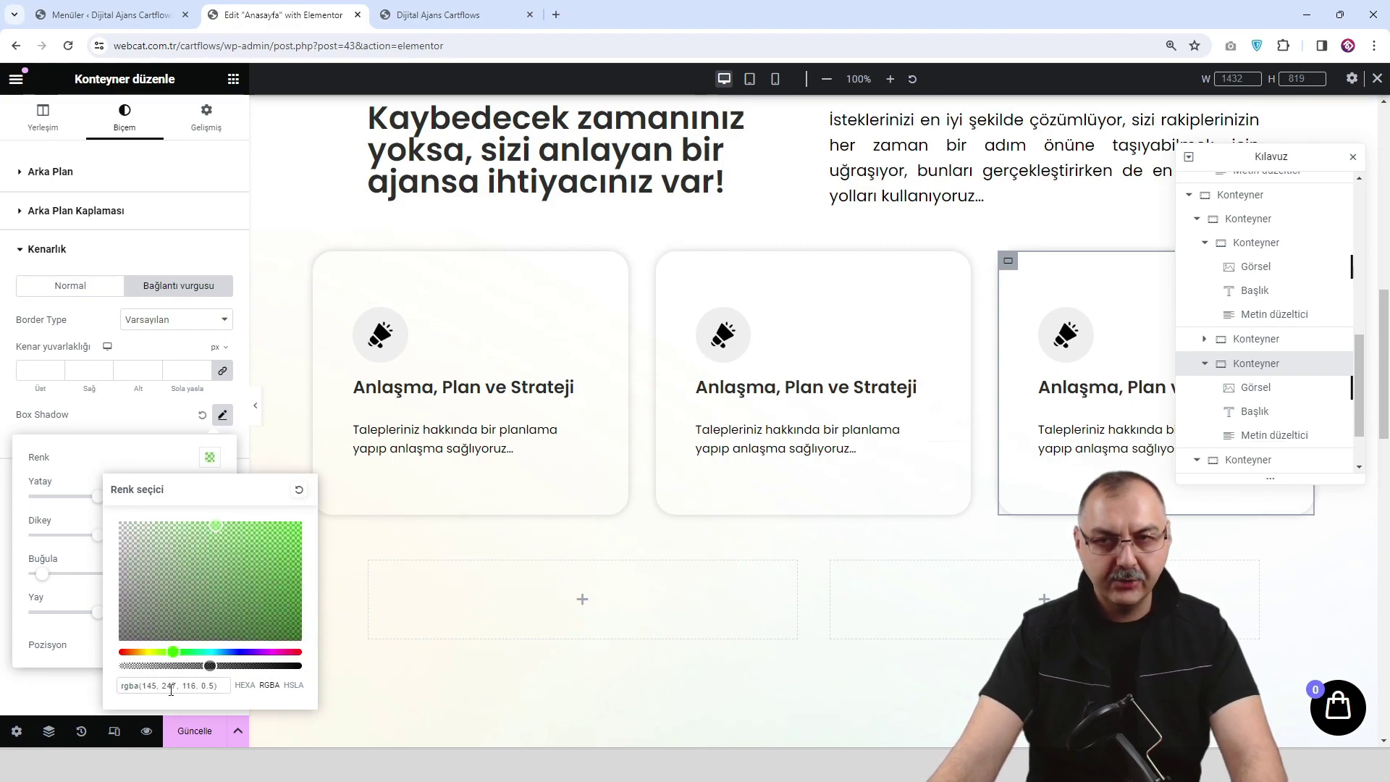
# Save the page and scroll the preview down to the three service cards.
pyautogui.click(191, 731)
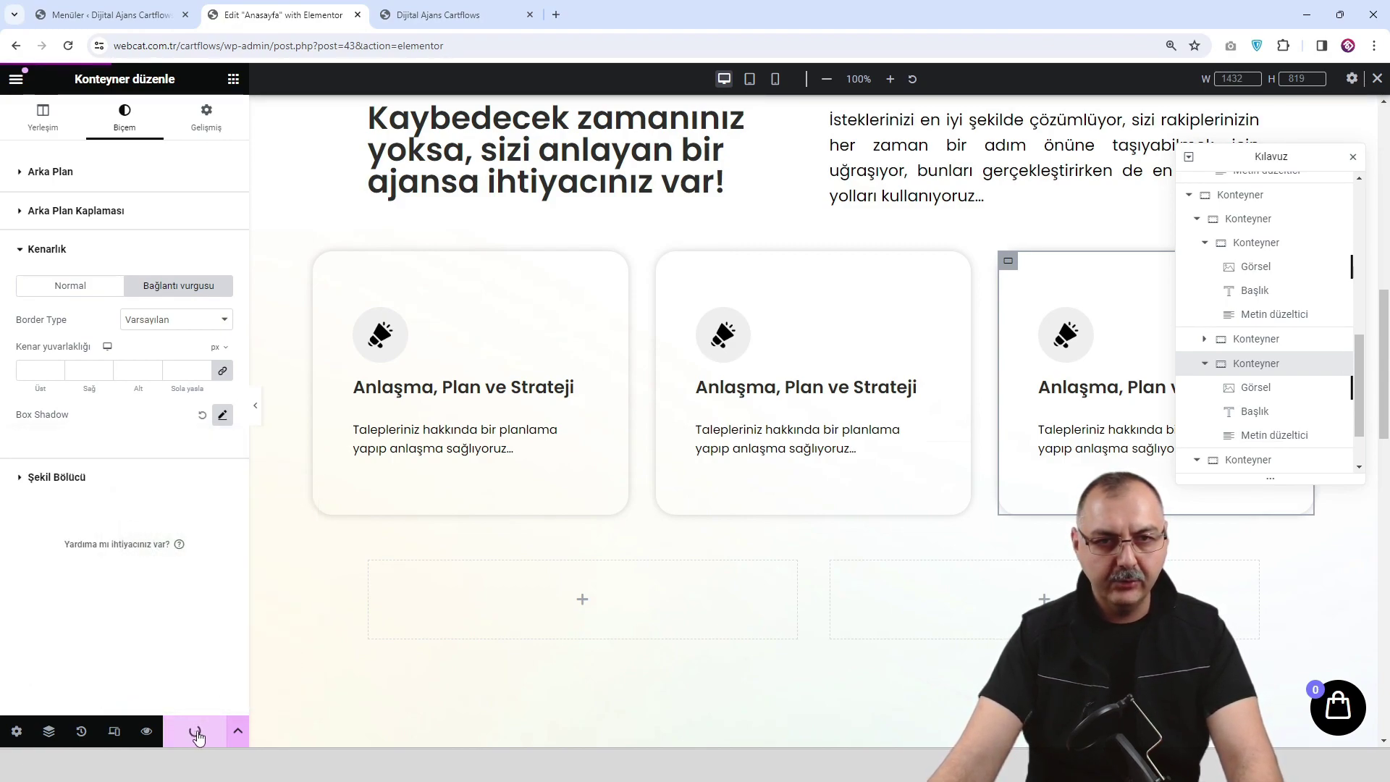
pyautogui.click(146, 731)
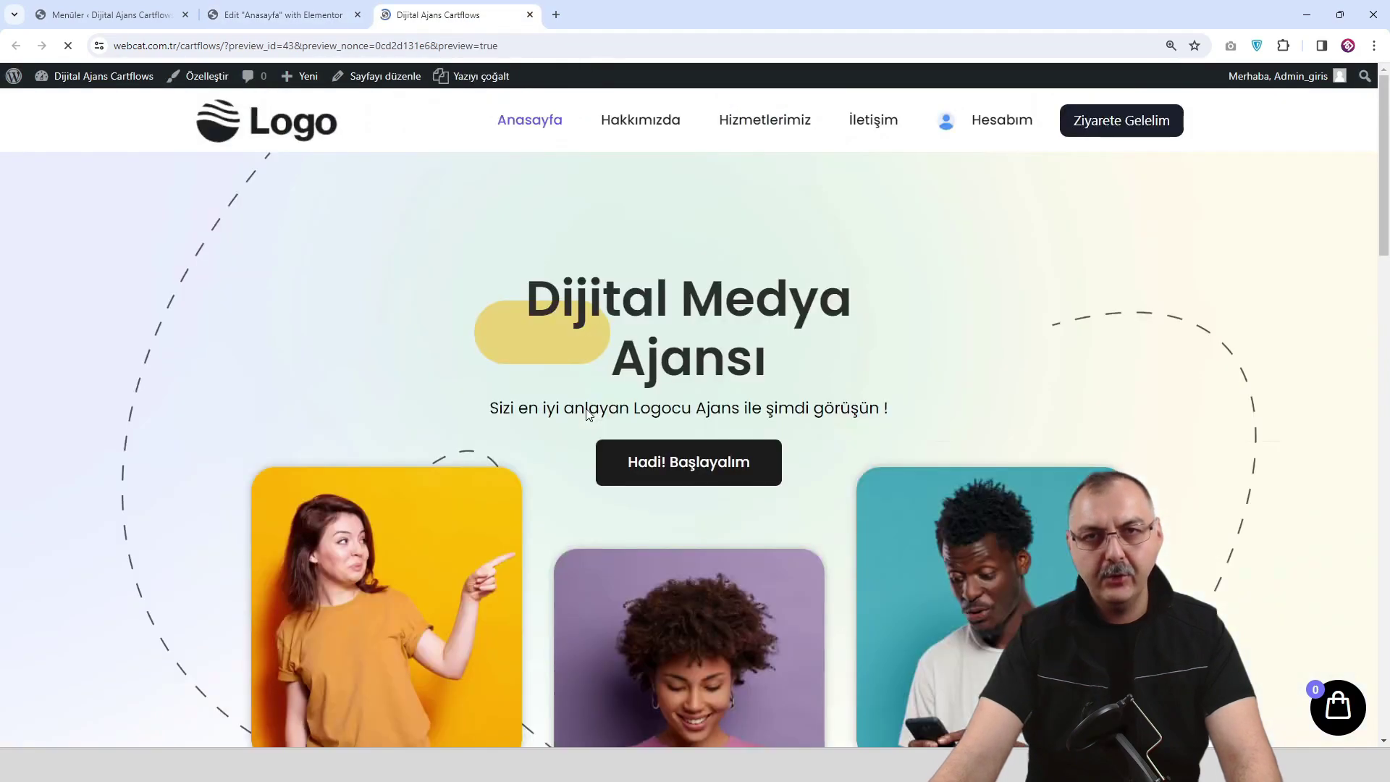
pyautogui.scroll(-10, 580, 408)
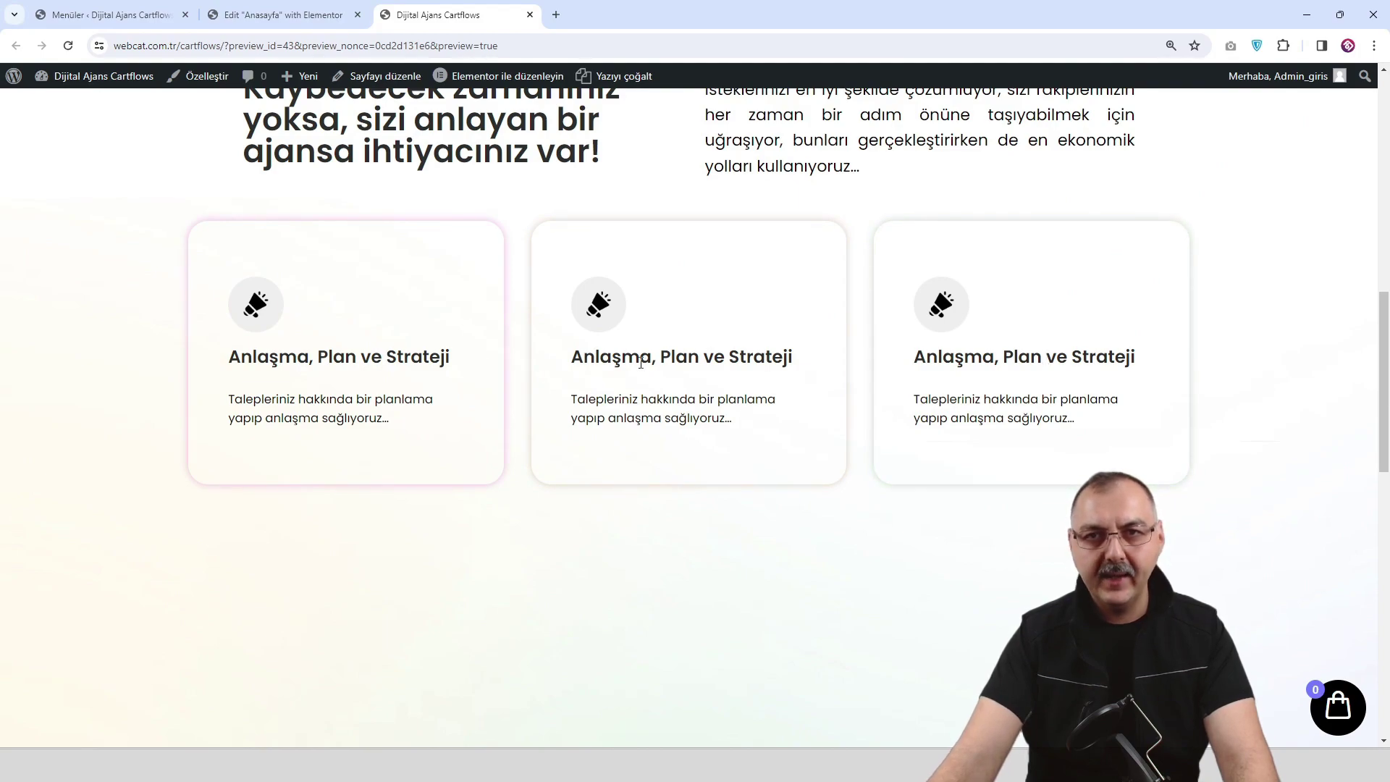
# Replace the middle card's megaphone image with the yellow chart image.
pyautogui.click(282, 14)
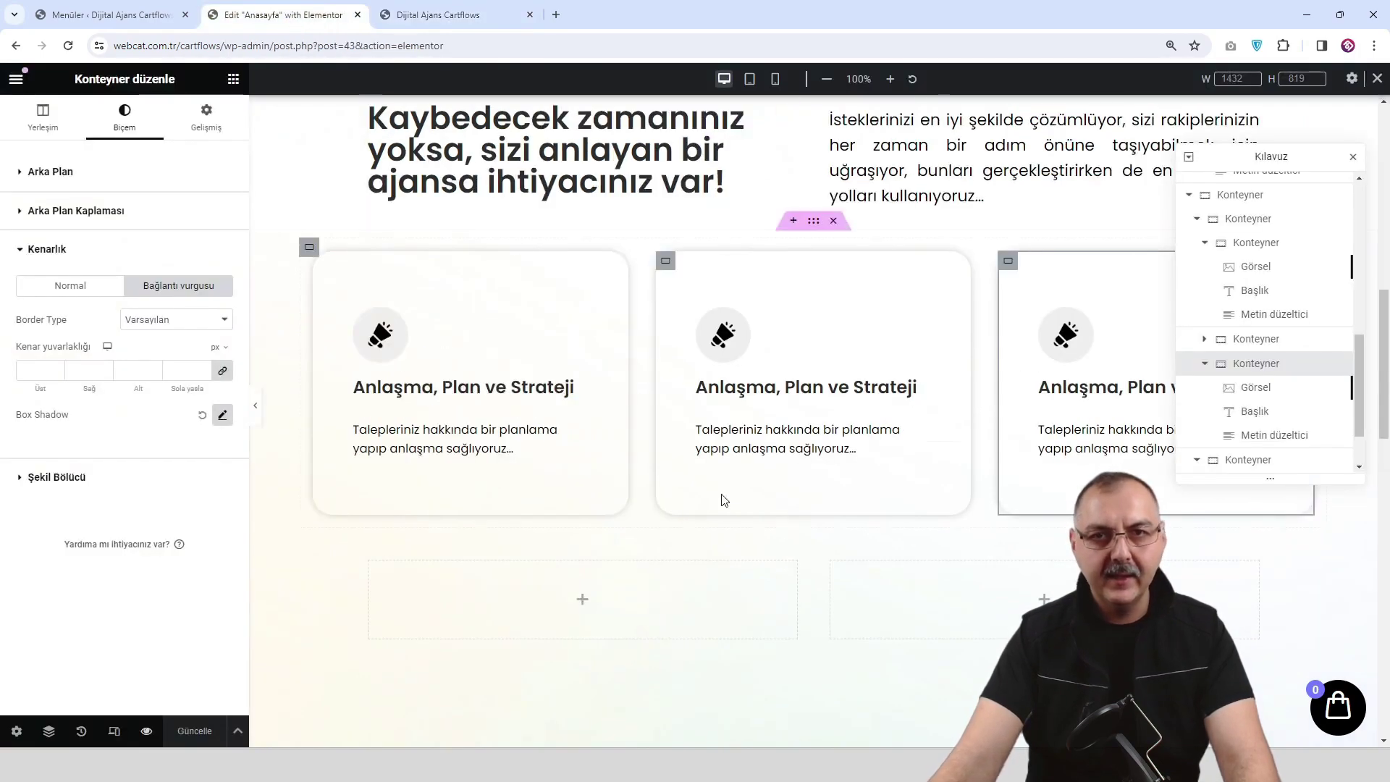
pyautogui.scroll(1, 723, 405)
pyautogui.click(723, 404)
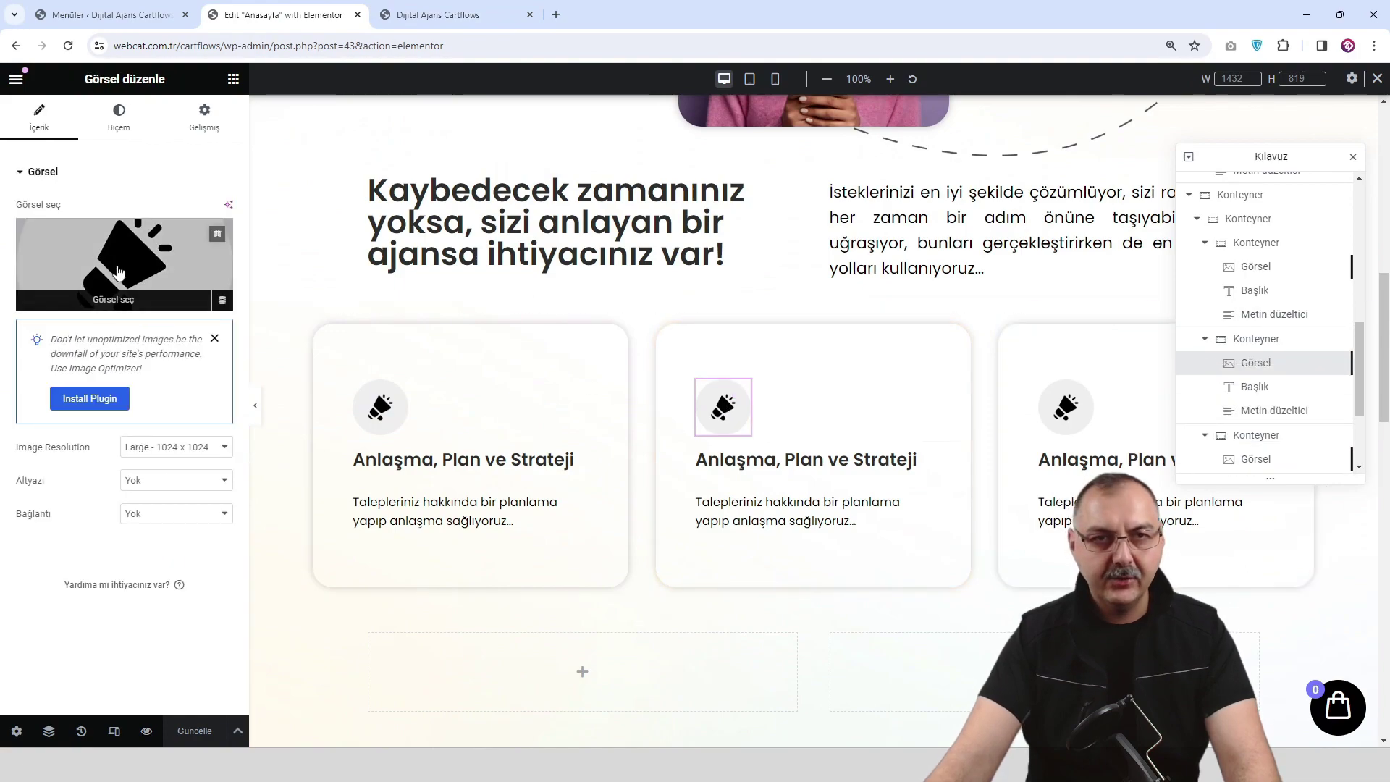
pyautogui.click(124, 275)
pyautogui.click(287, 513)
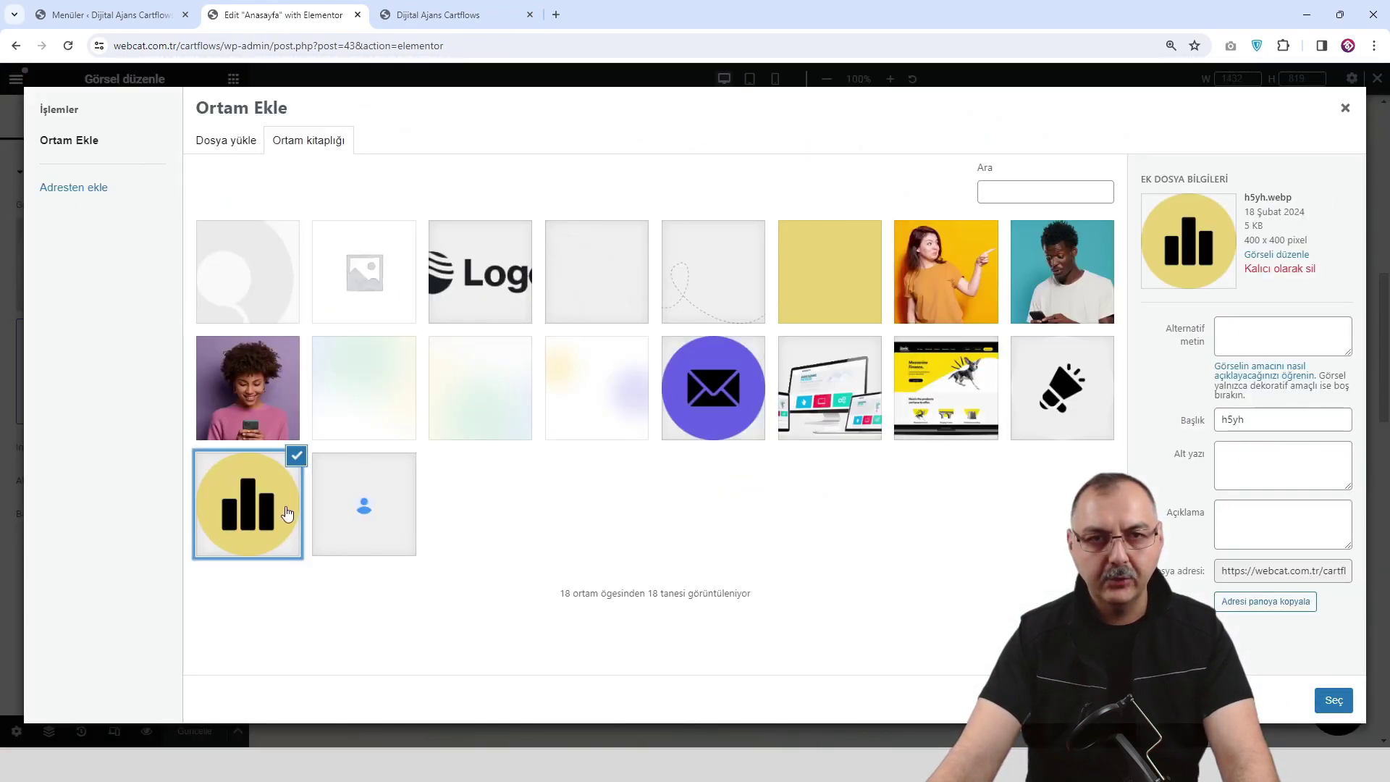
pyautogui.click(1333, 700)
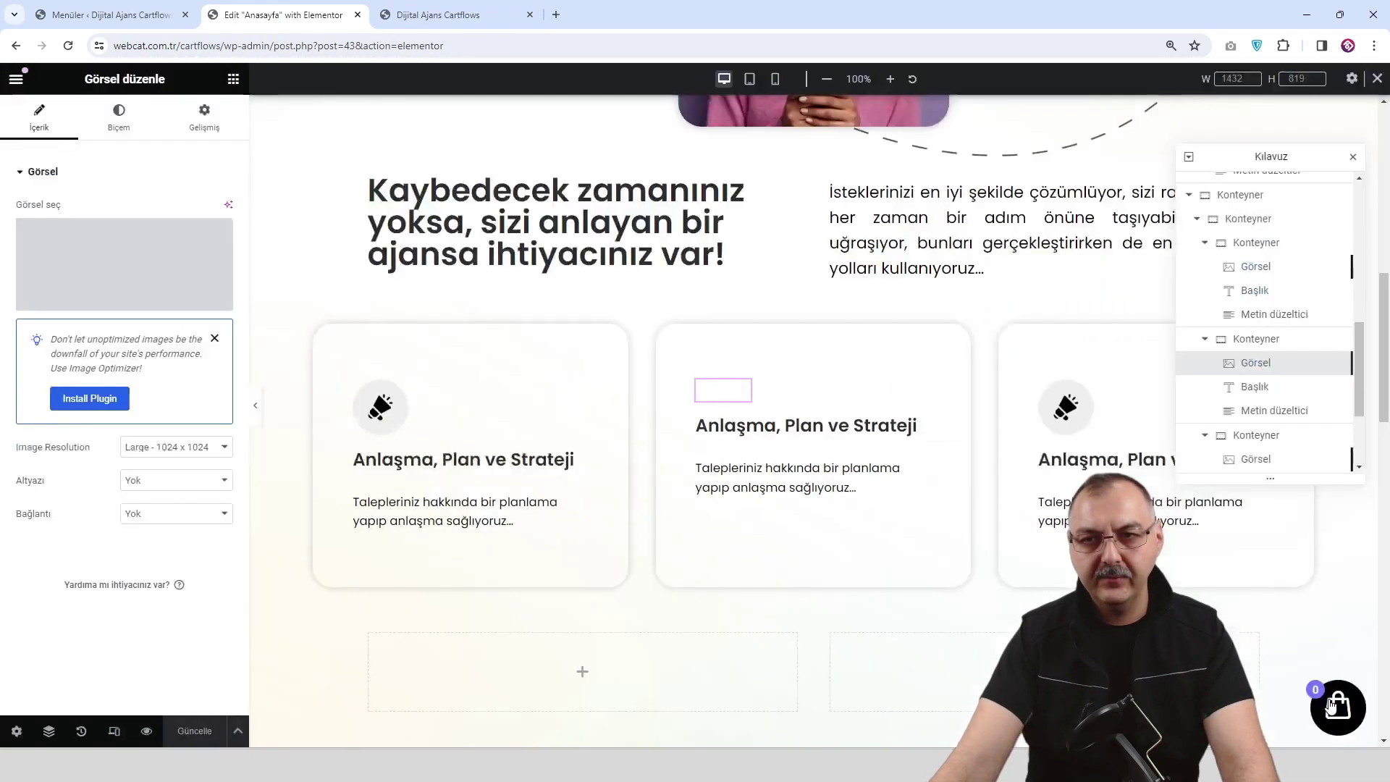
# Replace the third card's megaphone image with the envelope image and save the page.
pyautogui.click(1061, 409)
pyautogui.click(124, 267)
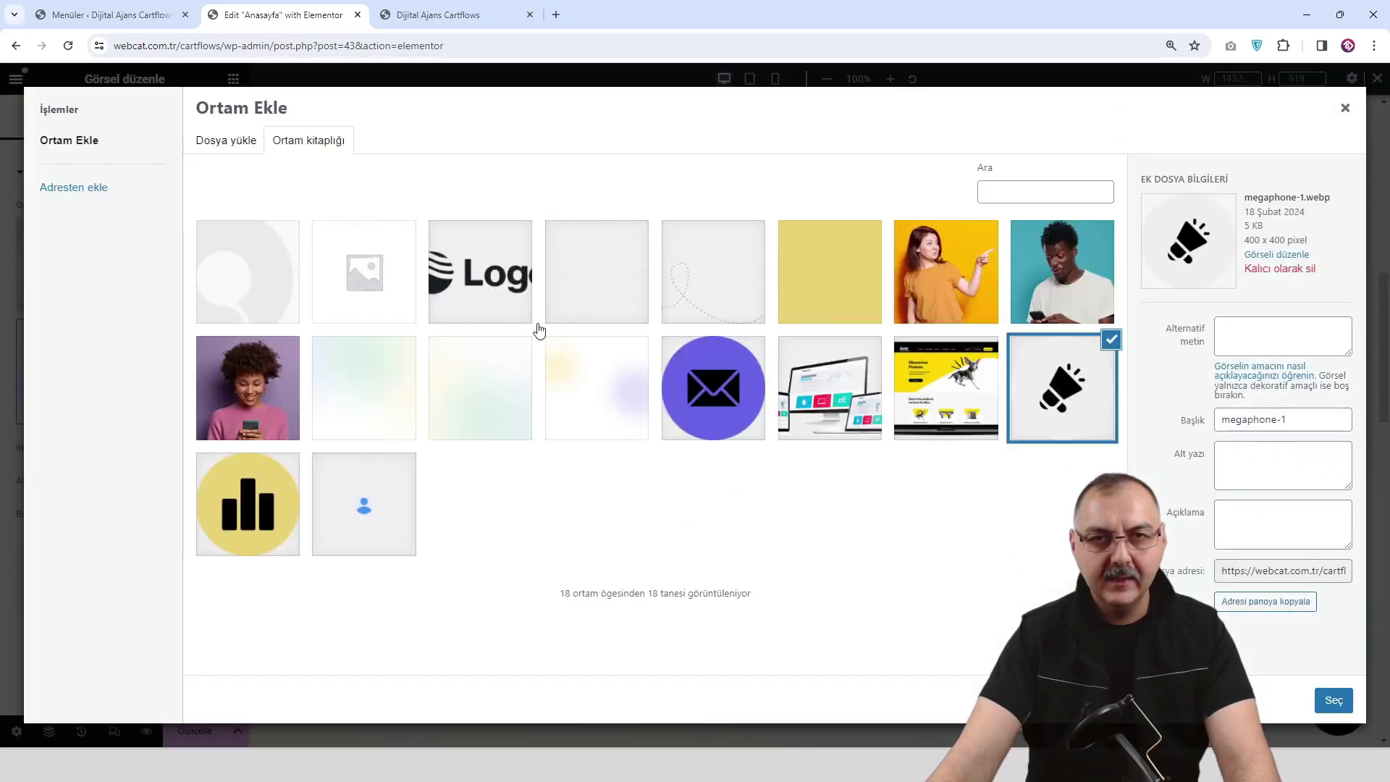
pyautogui.click(688, 396)
pyautogui.click(1333, 699)
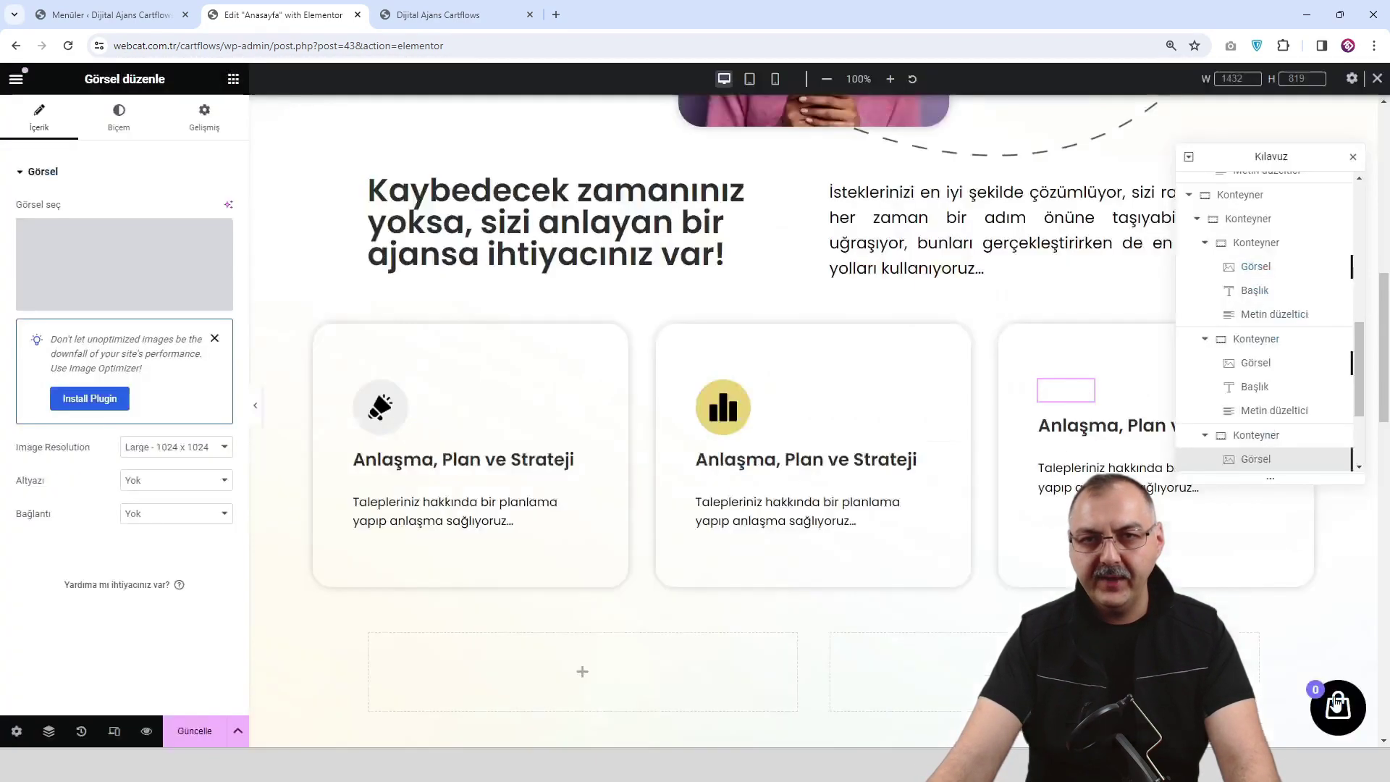
pyautogui.click(194, 730)
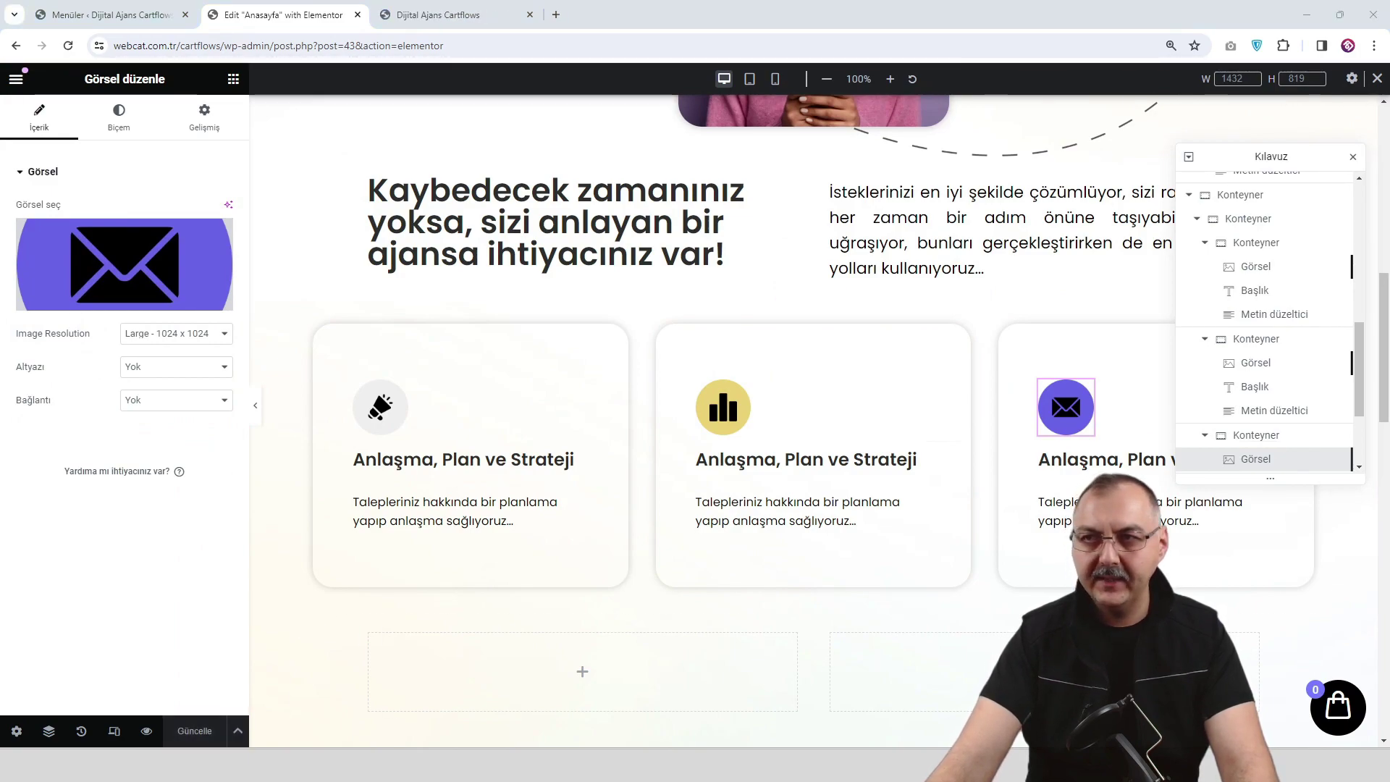
# Retitle the middle and third cards 'Uygulama ve Süreç Takibi' and 'Sonuç ve Raporlama', then preview.
pyautogui.click(905, 460)
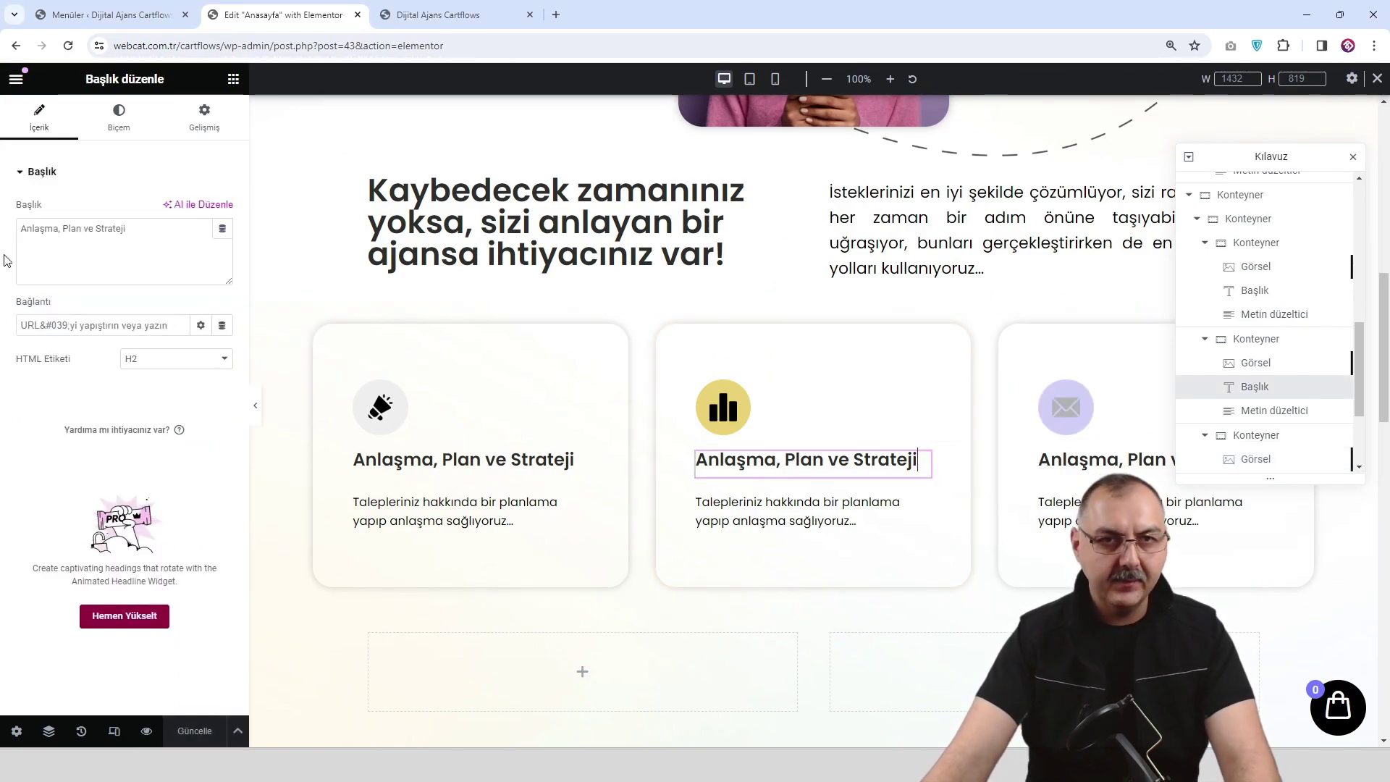
pyautogui.hotkey('ctrl', 'a')
pyautogui.write('Uygulama  ve Süreç Takibi')
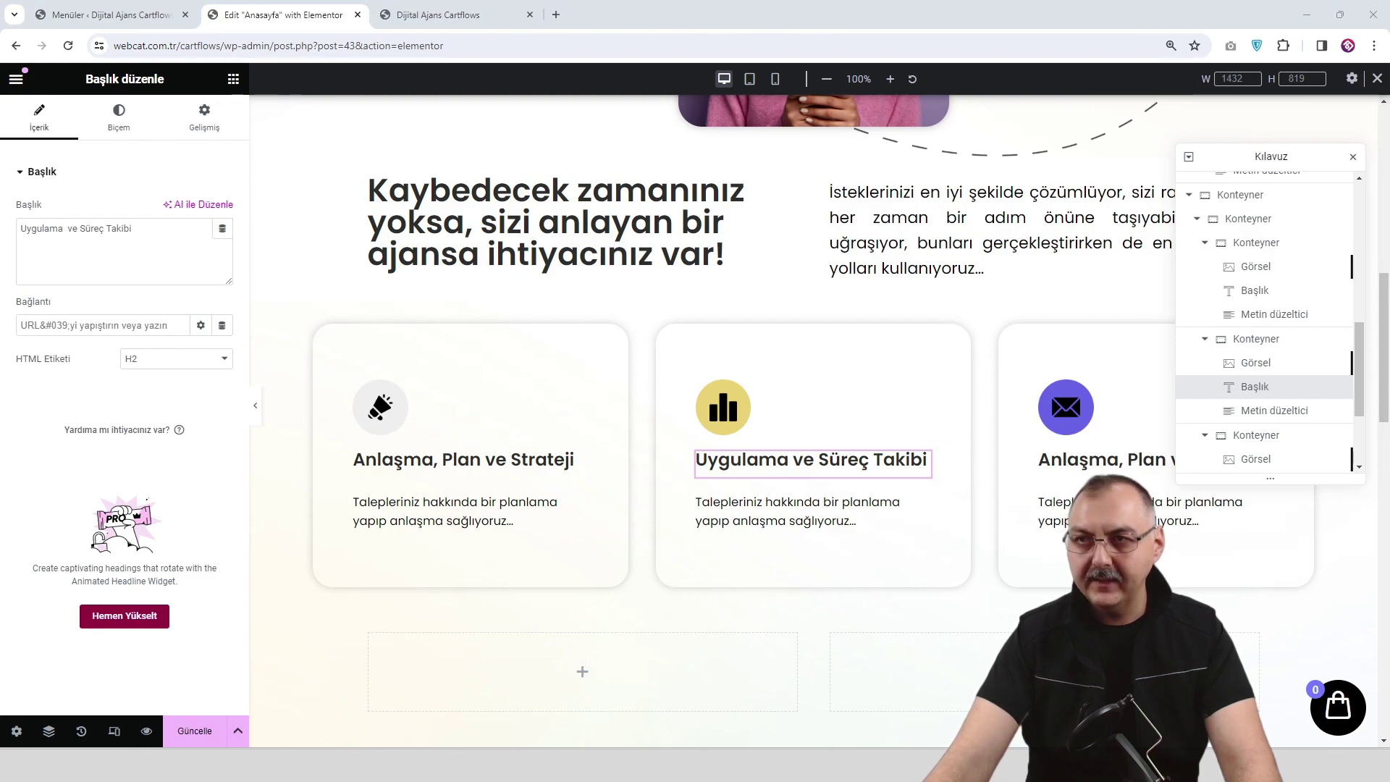
pyautogui.click(1089, 460)
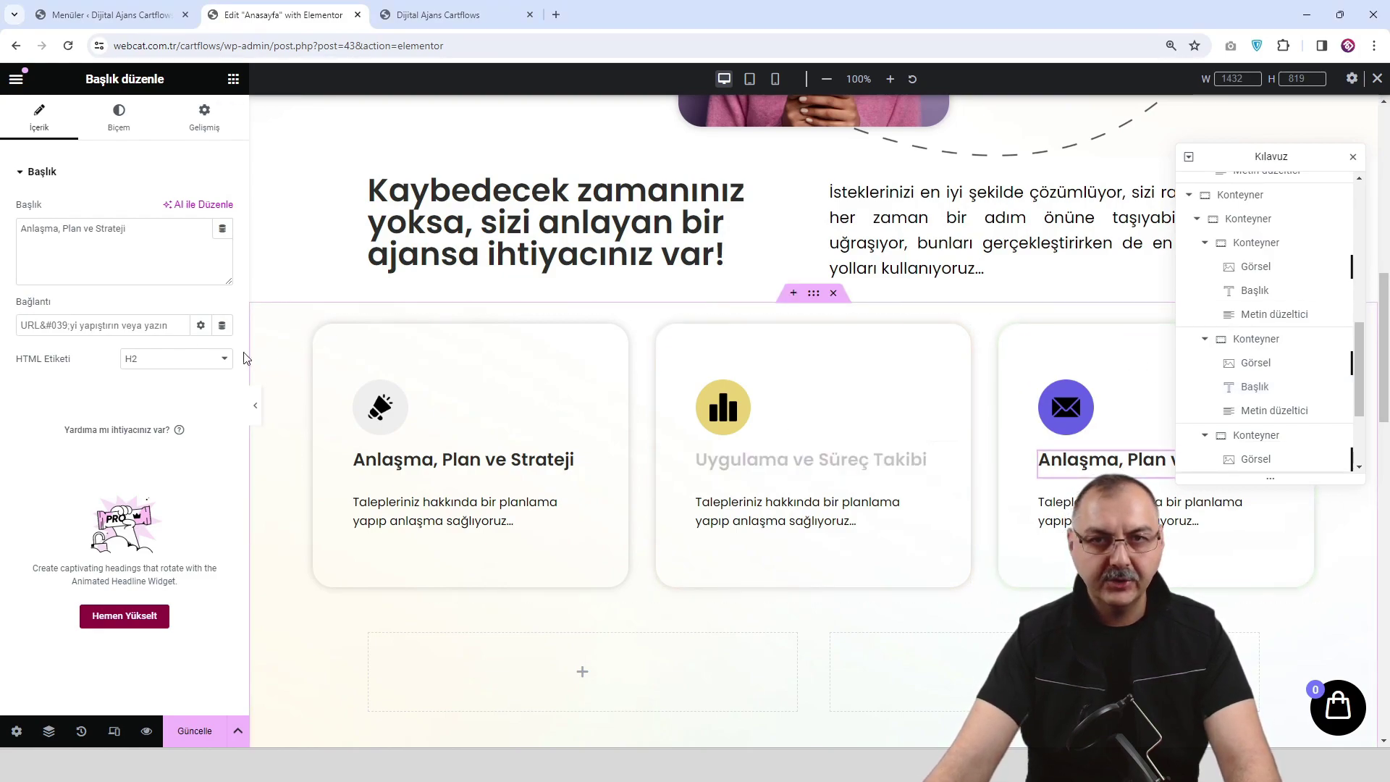
pyautogui.hotkey('ctrl', 'a')
pyautogui.write('Sonuç ve Raporlama')
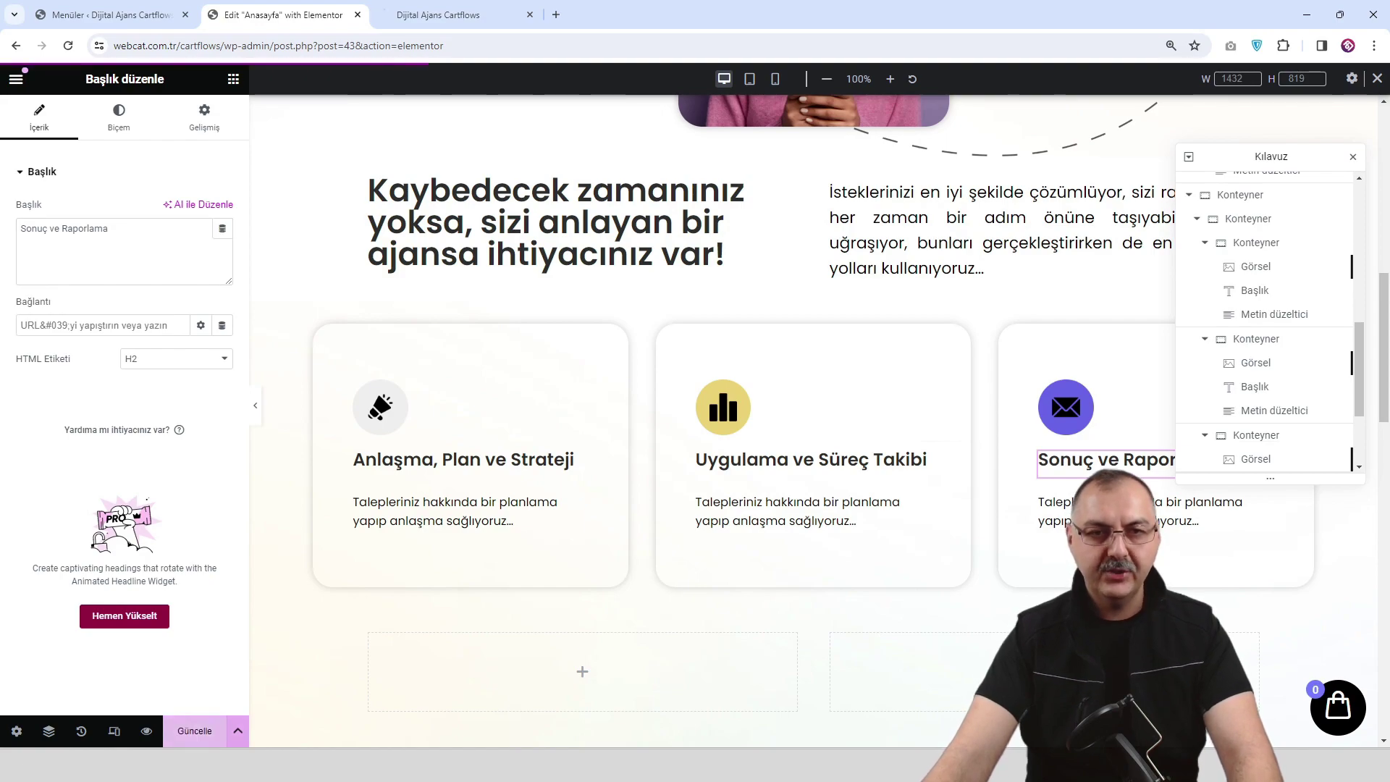
pyautogui.click(146, 731)
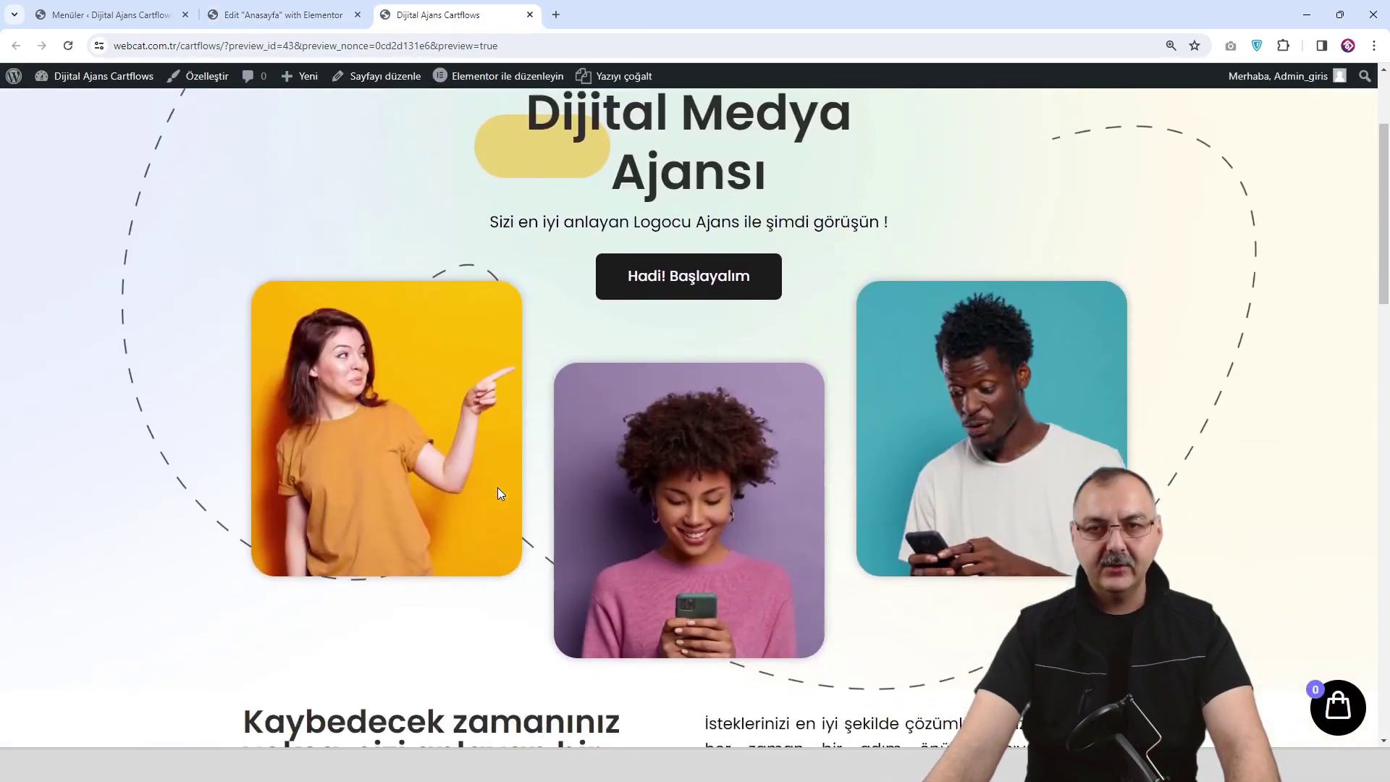
# Scroll through the page preview to review the cards, then return to the editor.
pyautogui.scroll(-9, 497, 488)
pyautogui.scroll(7, 360, 398)
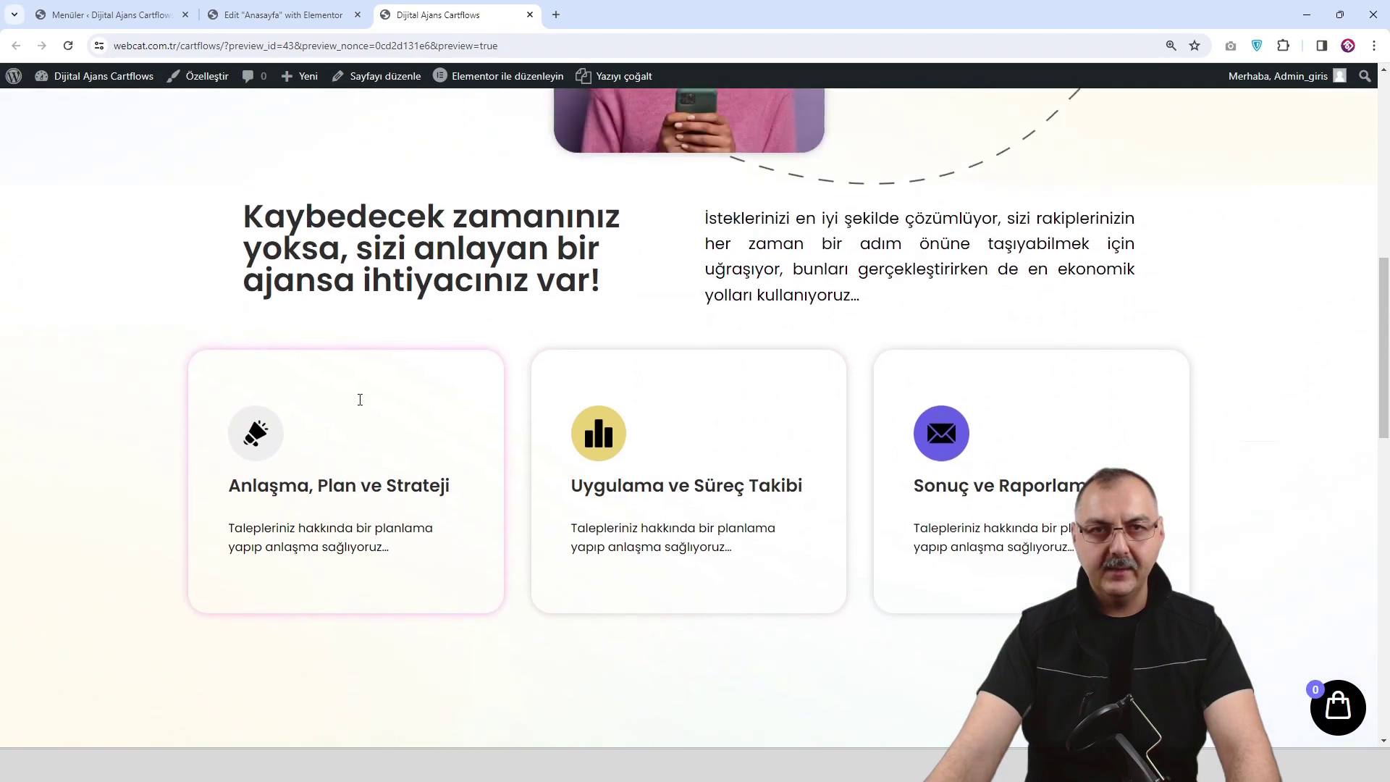
pyautogui.scroll(-5, 360, 406)
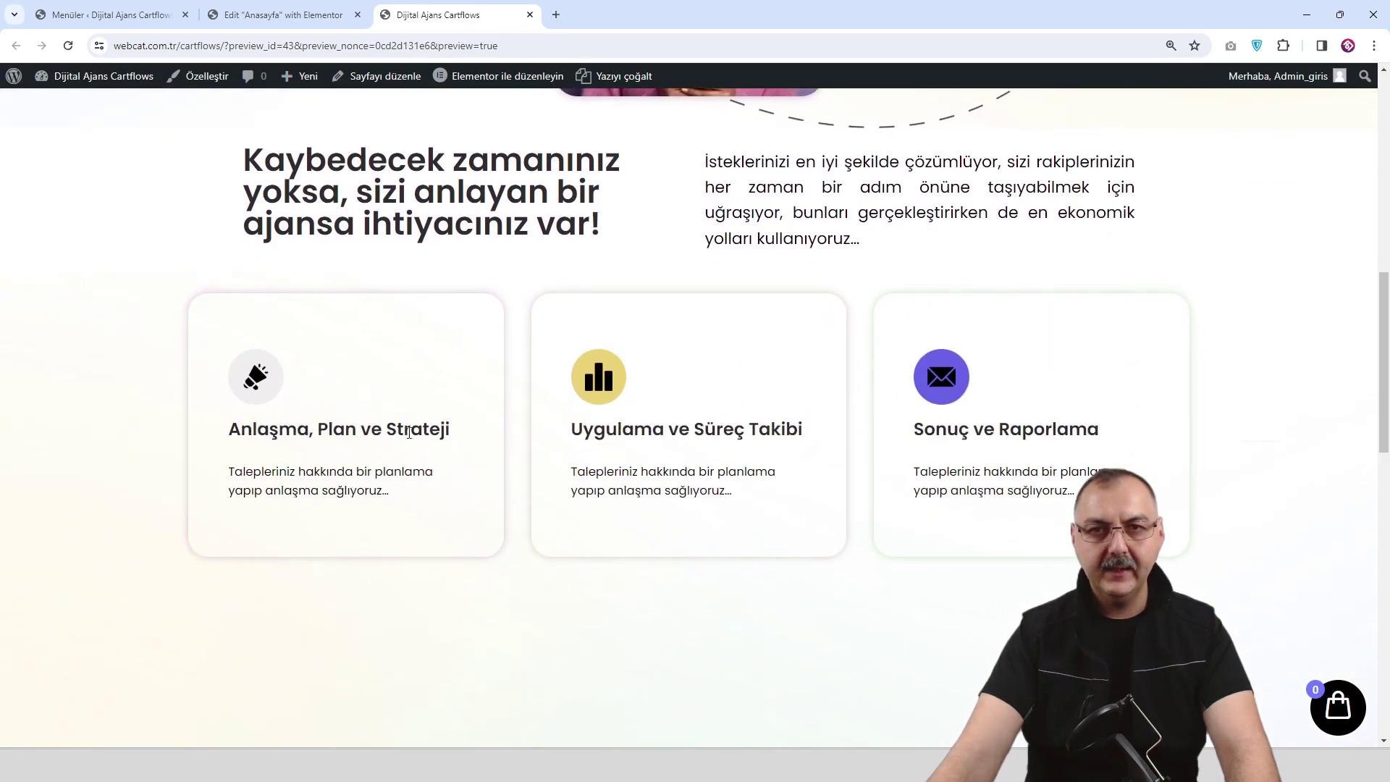
pyautogui.scroll(3, 453, 433)
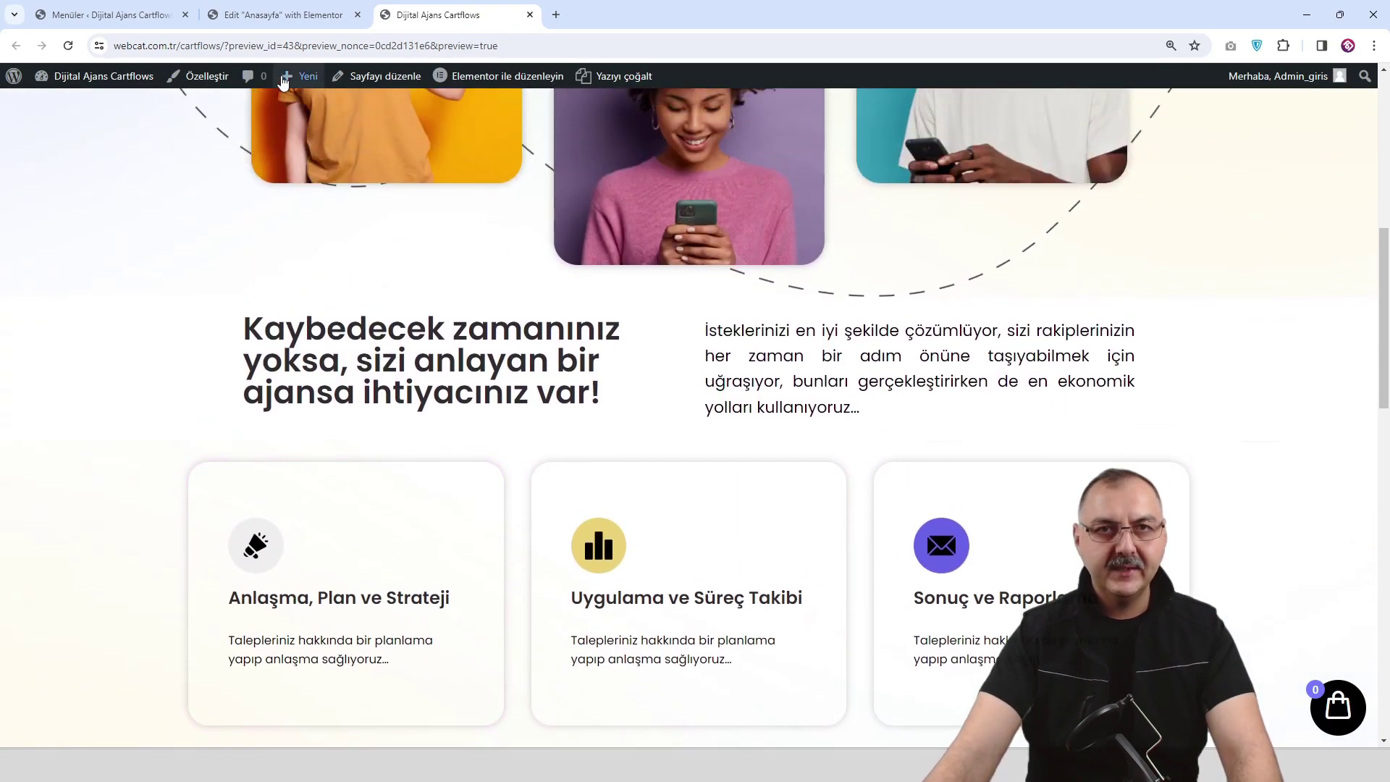
pyautogui.click(239, 14)
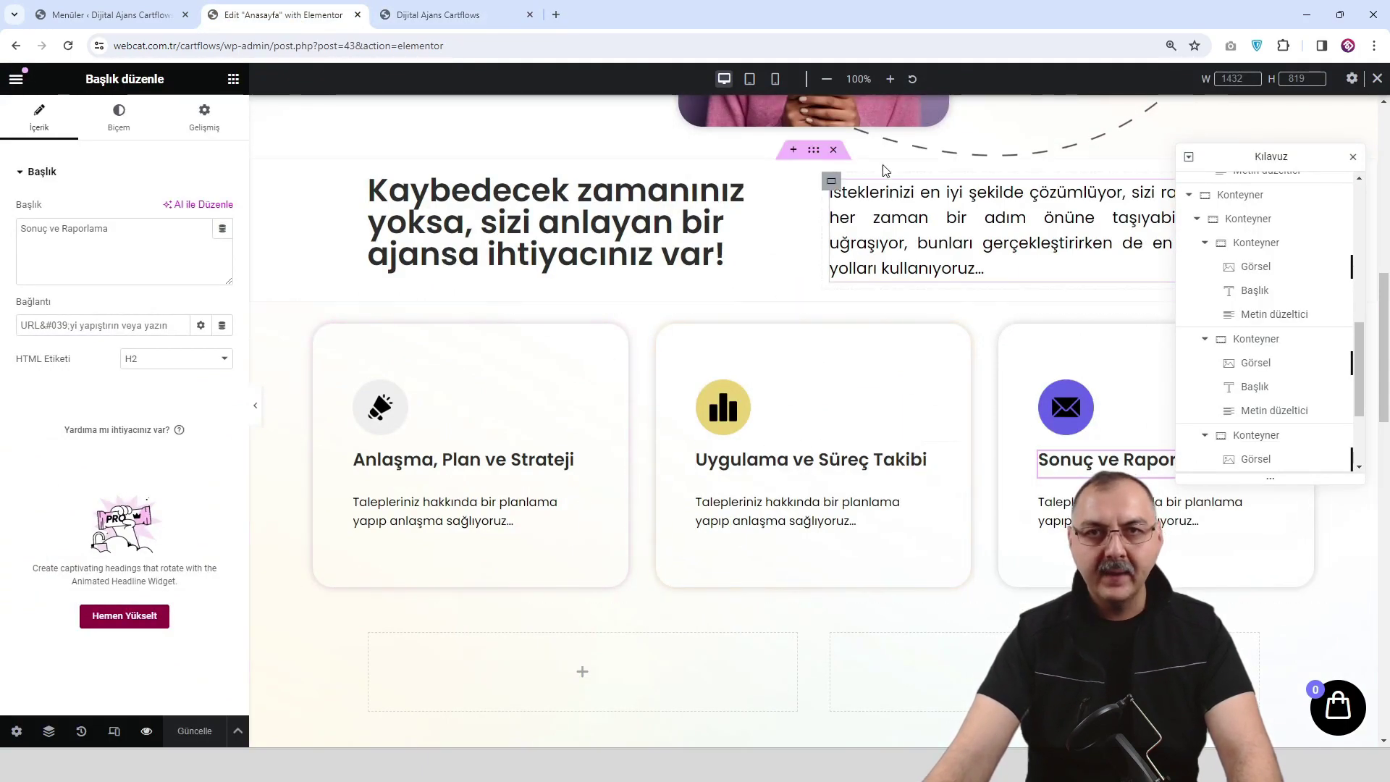
# Switch the editor to 768 px tablet width and open the first card container's Yerleşim settings.
pyautogui.click(750, 79)
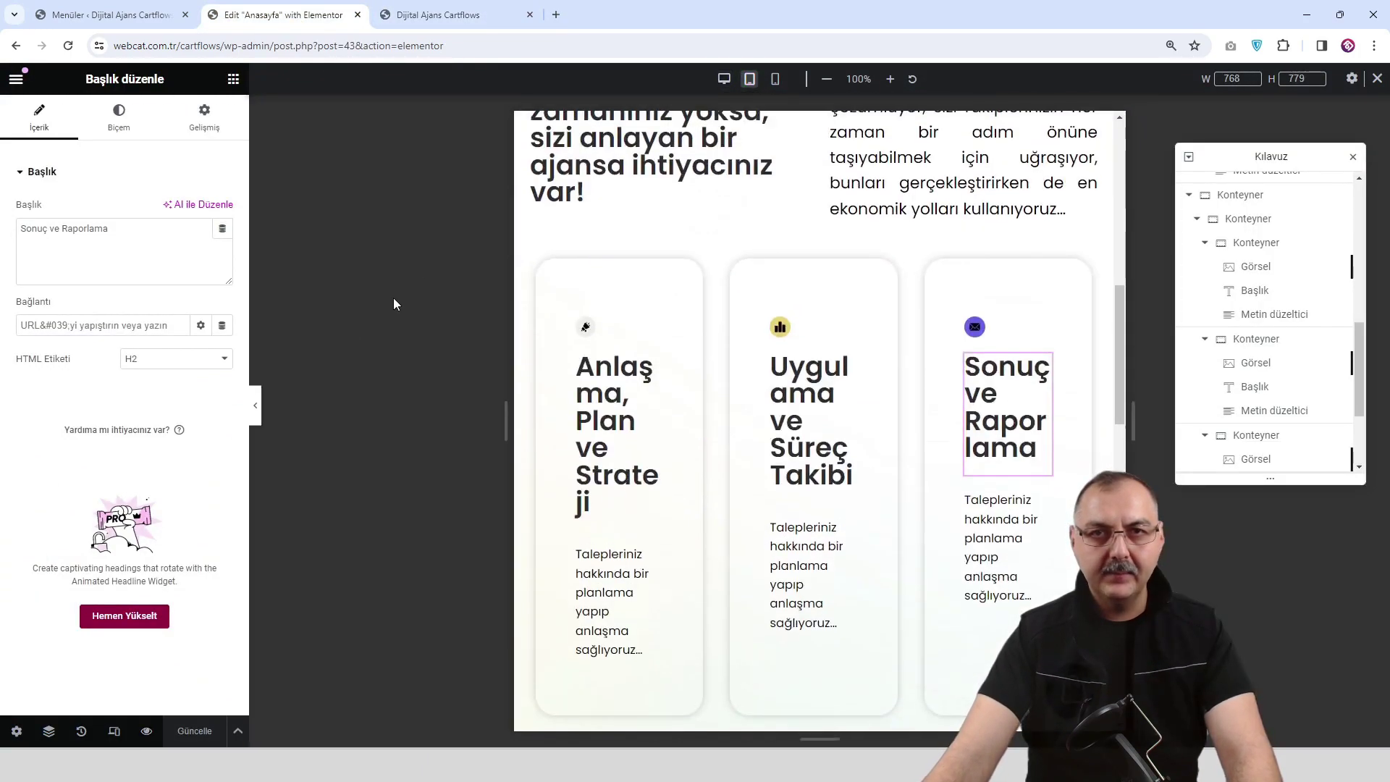
pyautogui.click(258, 405)
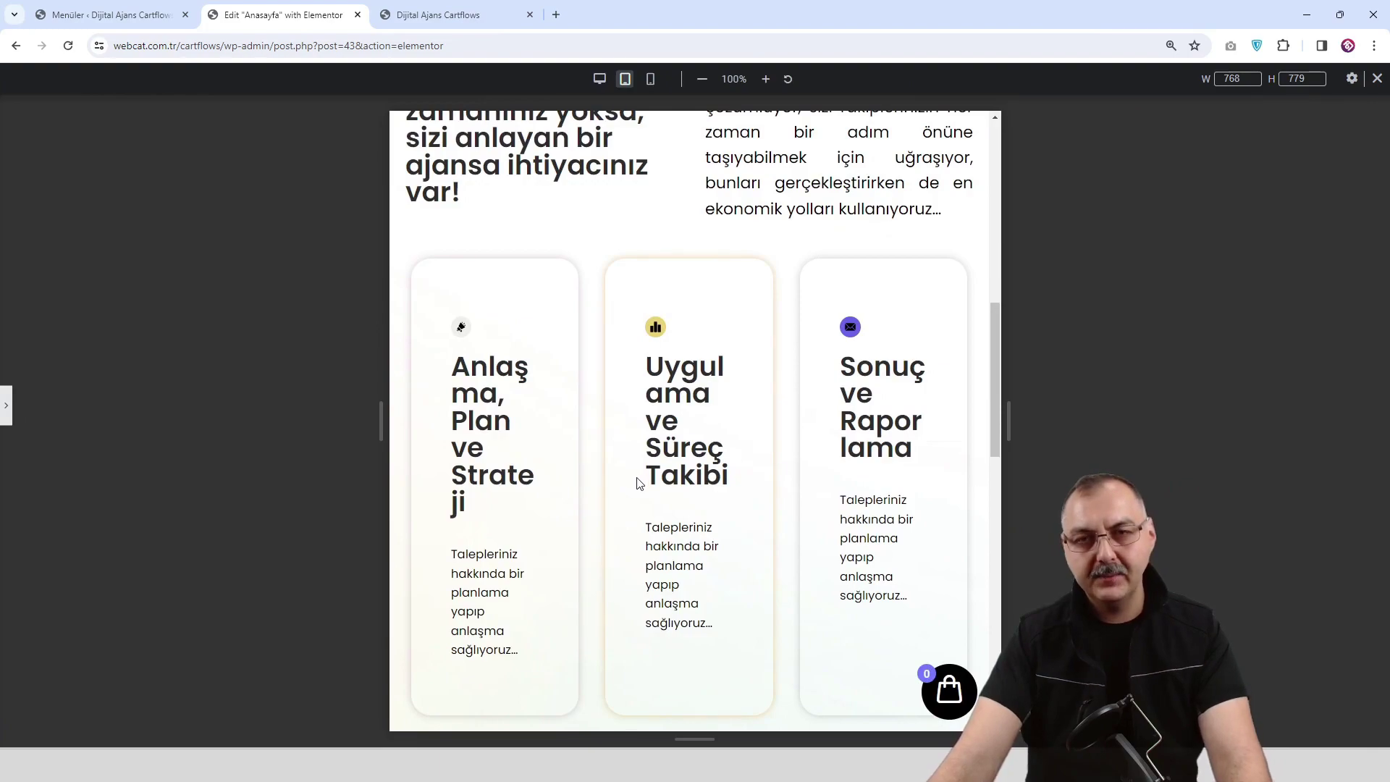
pyautogui.scroll(4, 677, 351)
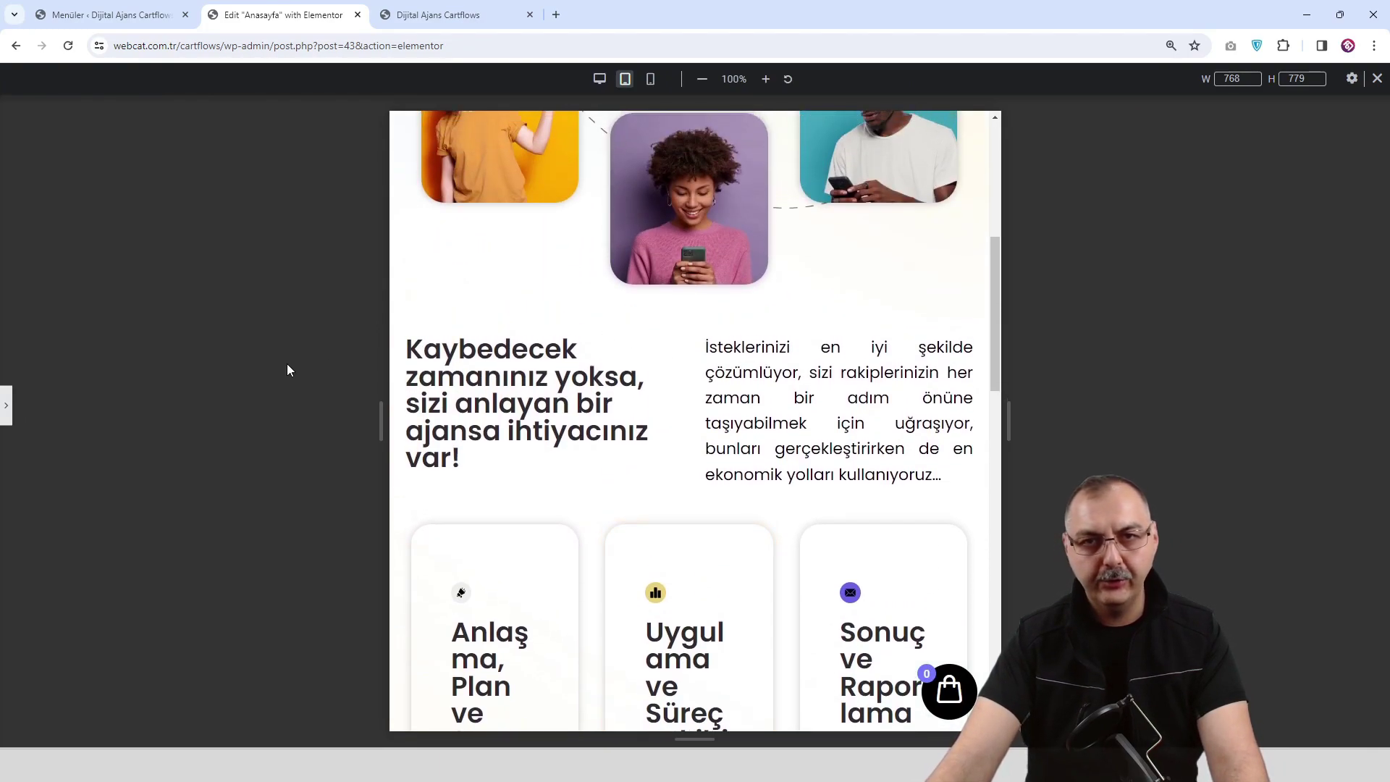
pyautogui.click(10, 414)
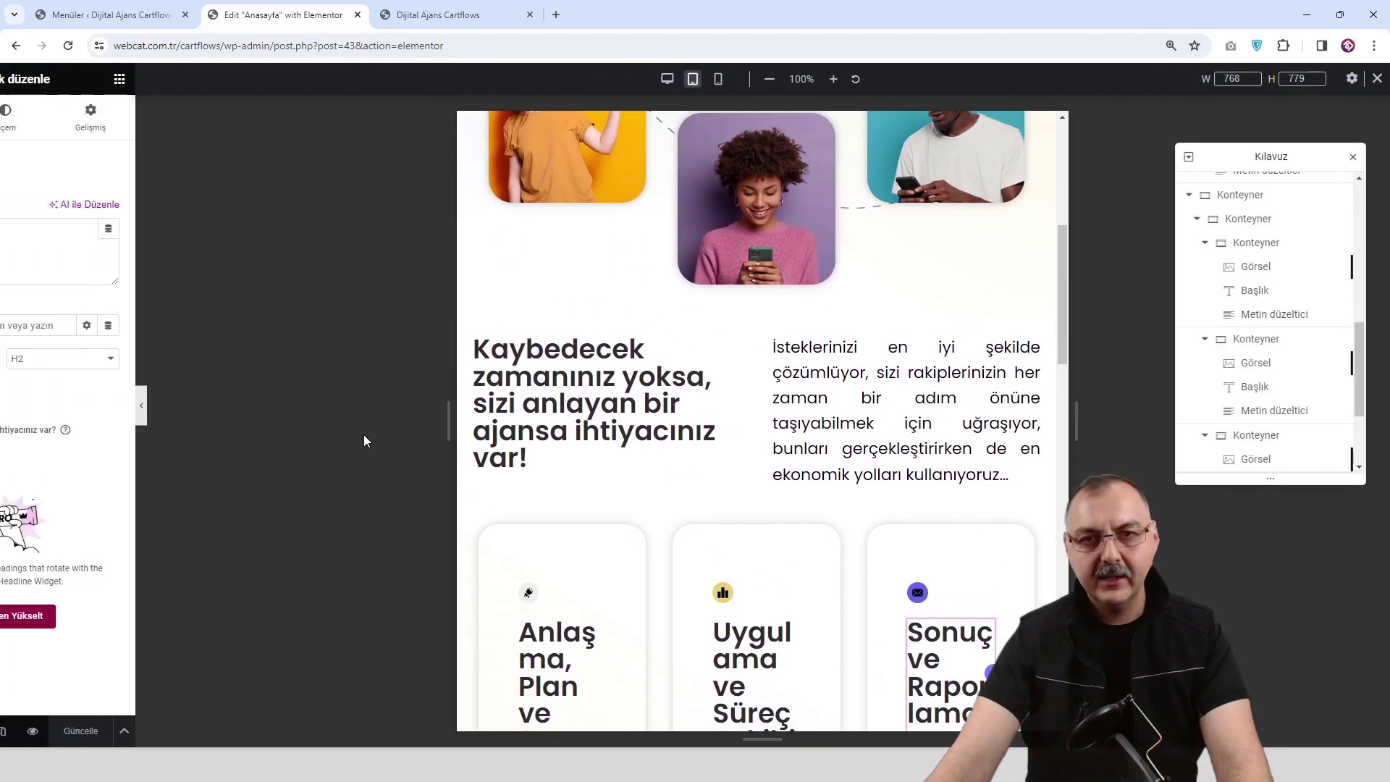
pyautogui.scroll(-2, 582, 490)
pyautogui.scroll(-1, 581, 490)
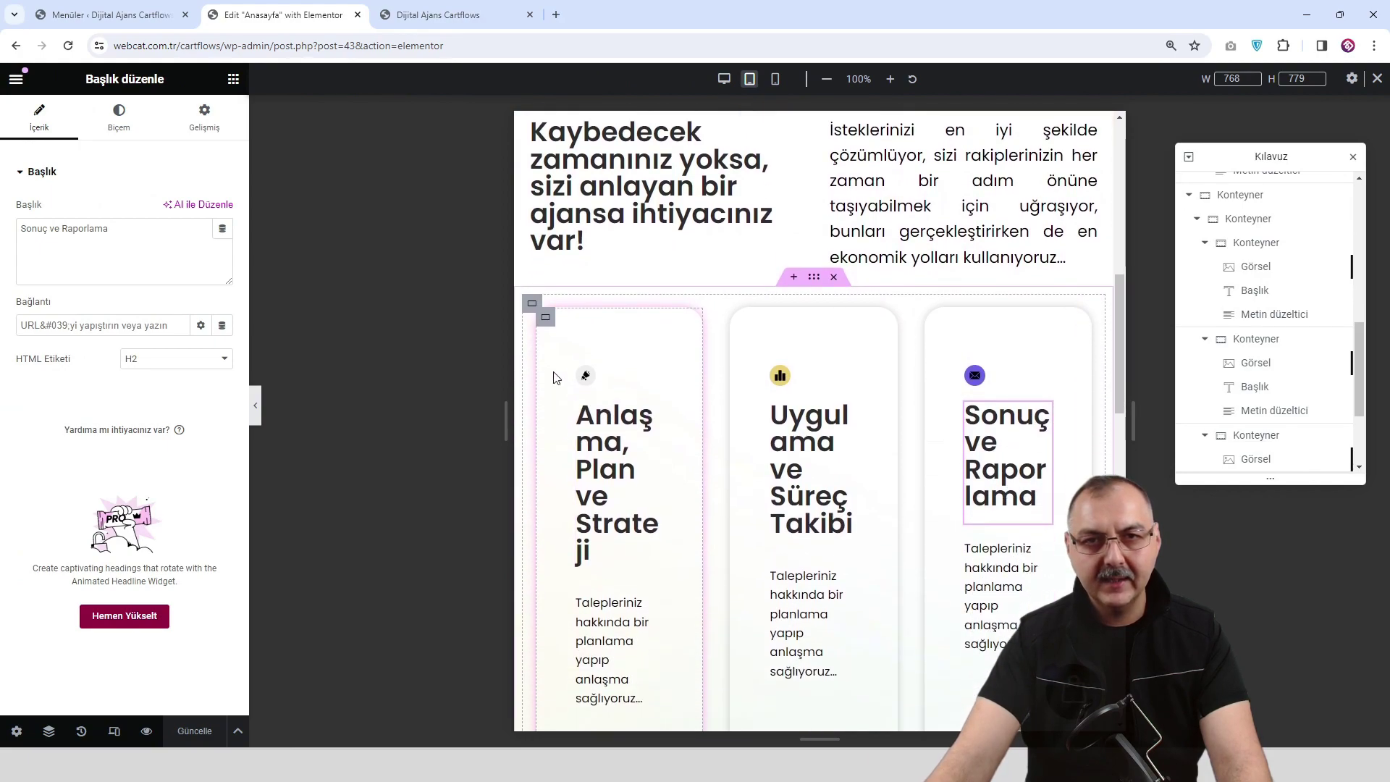
pyautogui.click(545, 318)
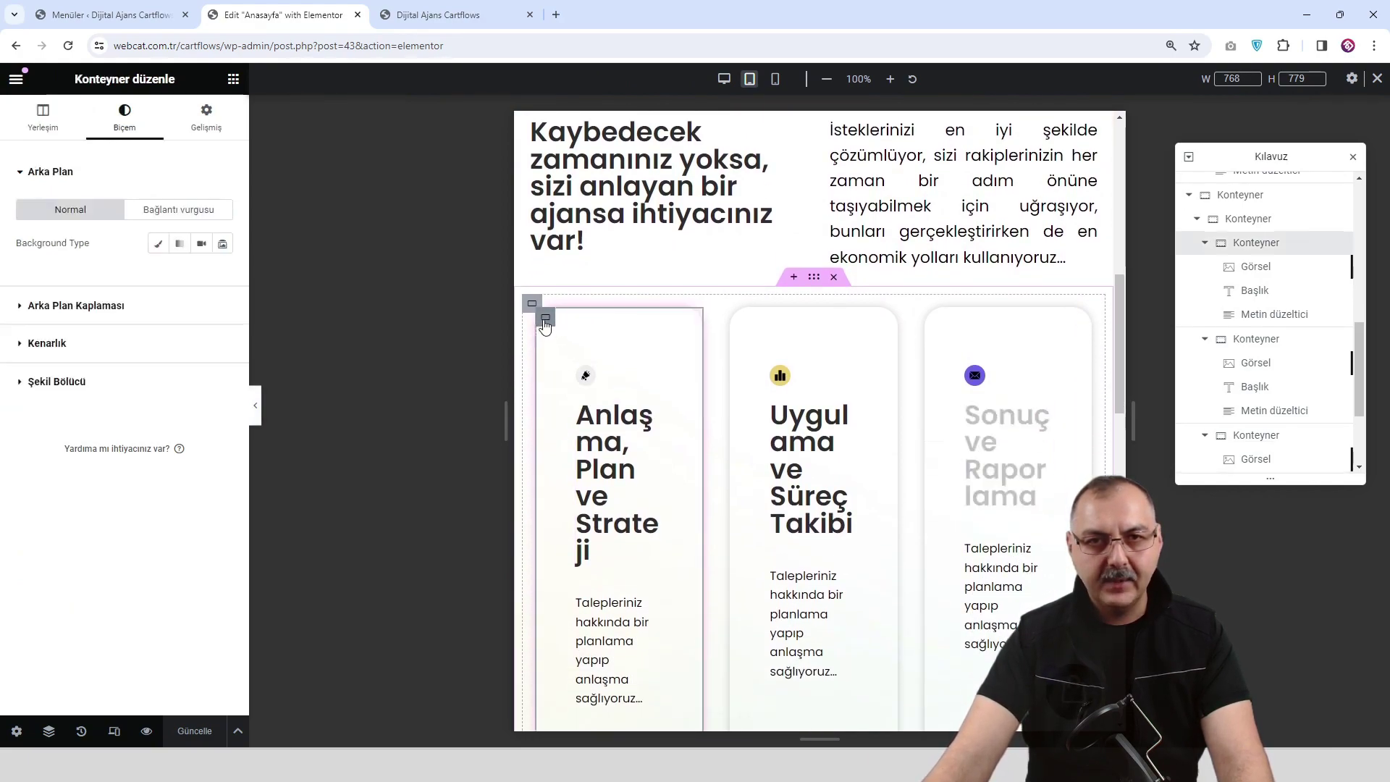
pyautogui.click(43, 116)
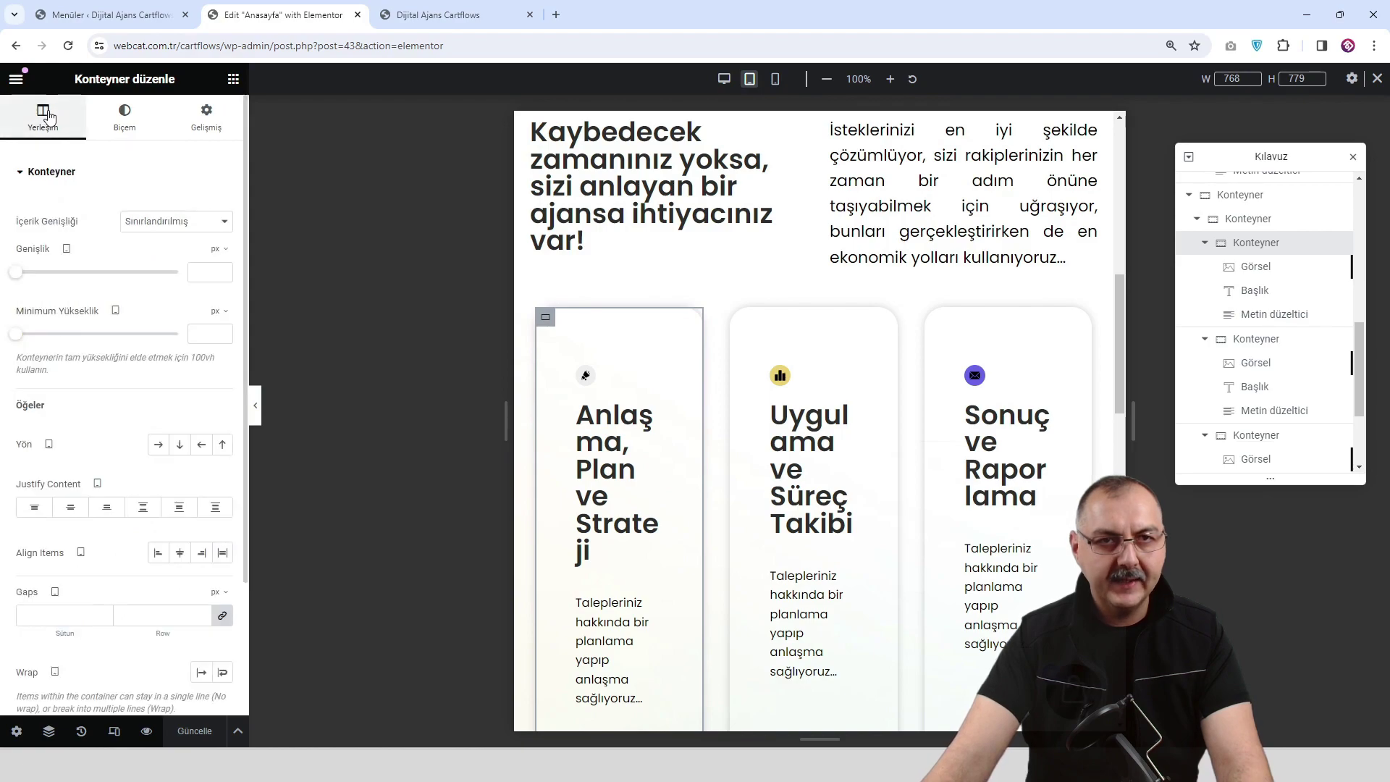
# Stack the first card's contents vertically and edit its margin in the Advanced tab.
pyautogui.click(180, 447)
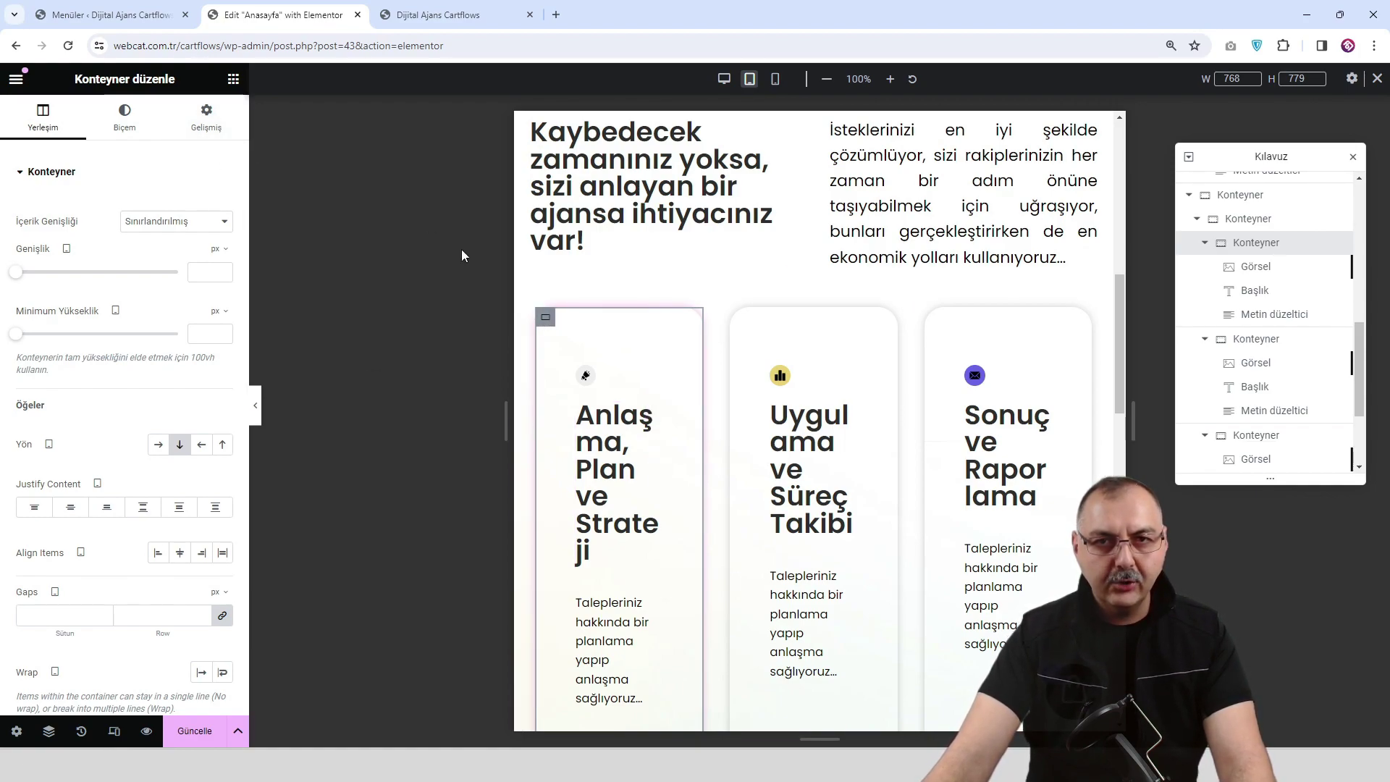
pyautogui.click(206, 116)
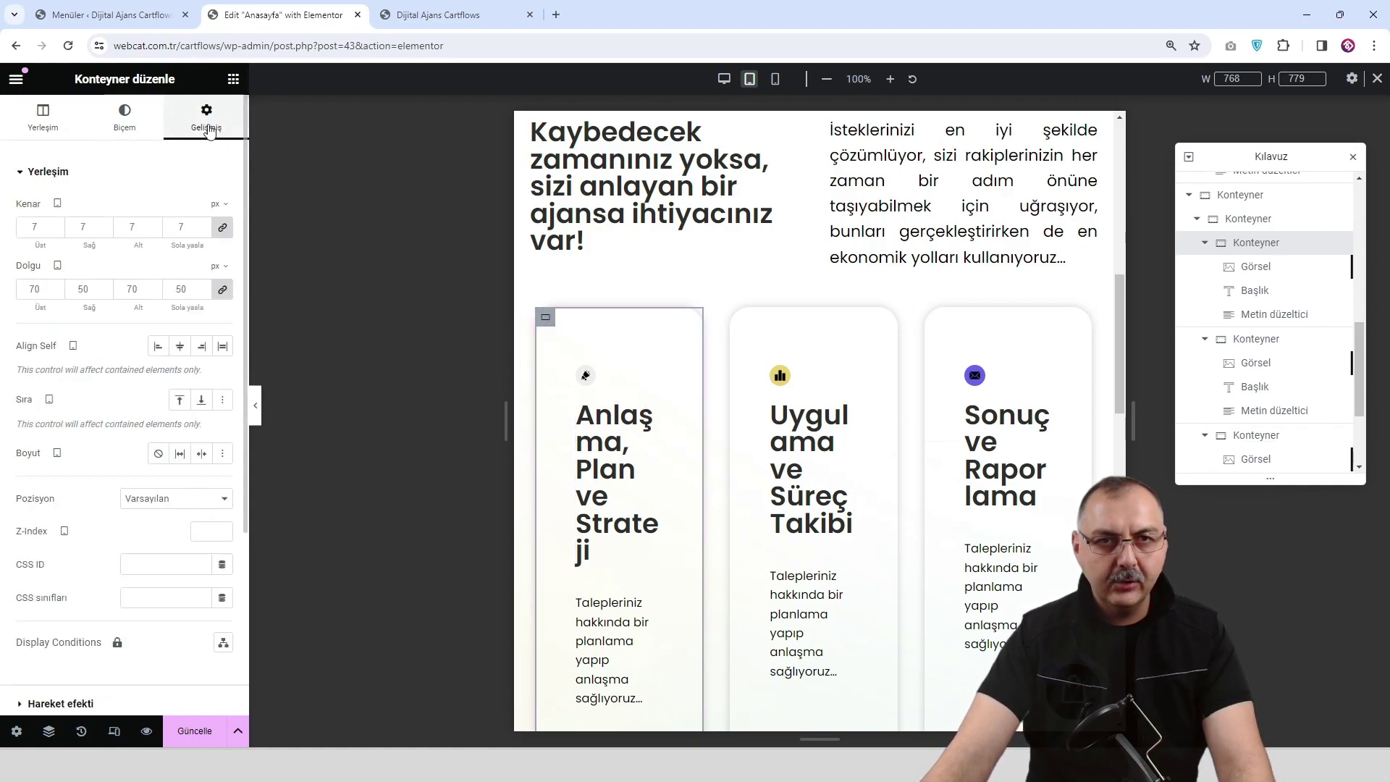
pyautogui.click(223, 228)
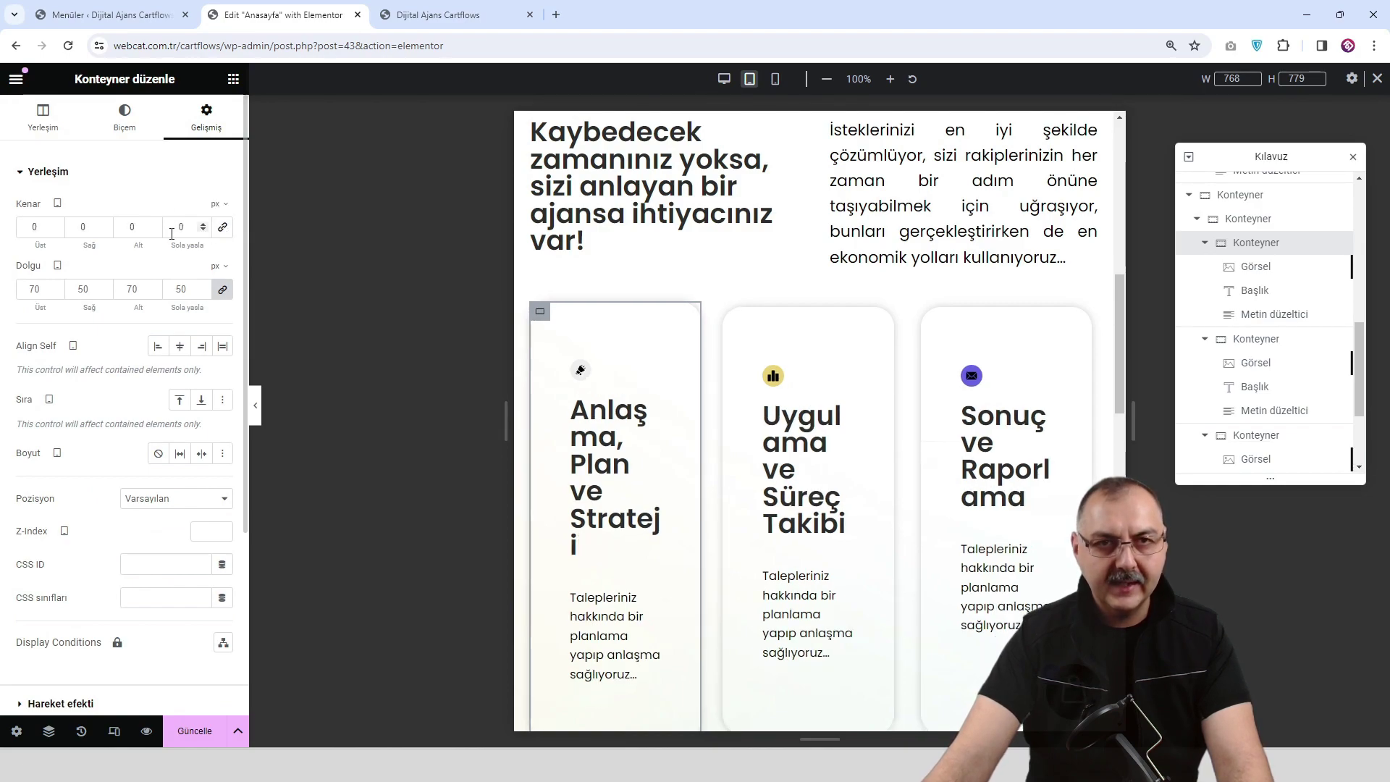
pyautogui.write('7')
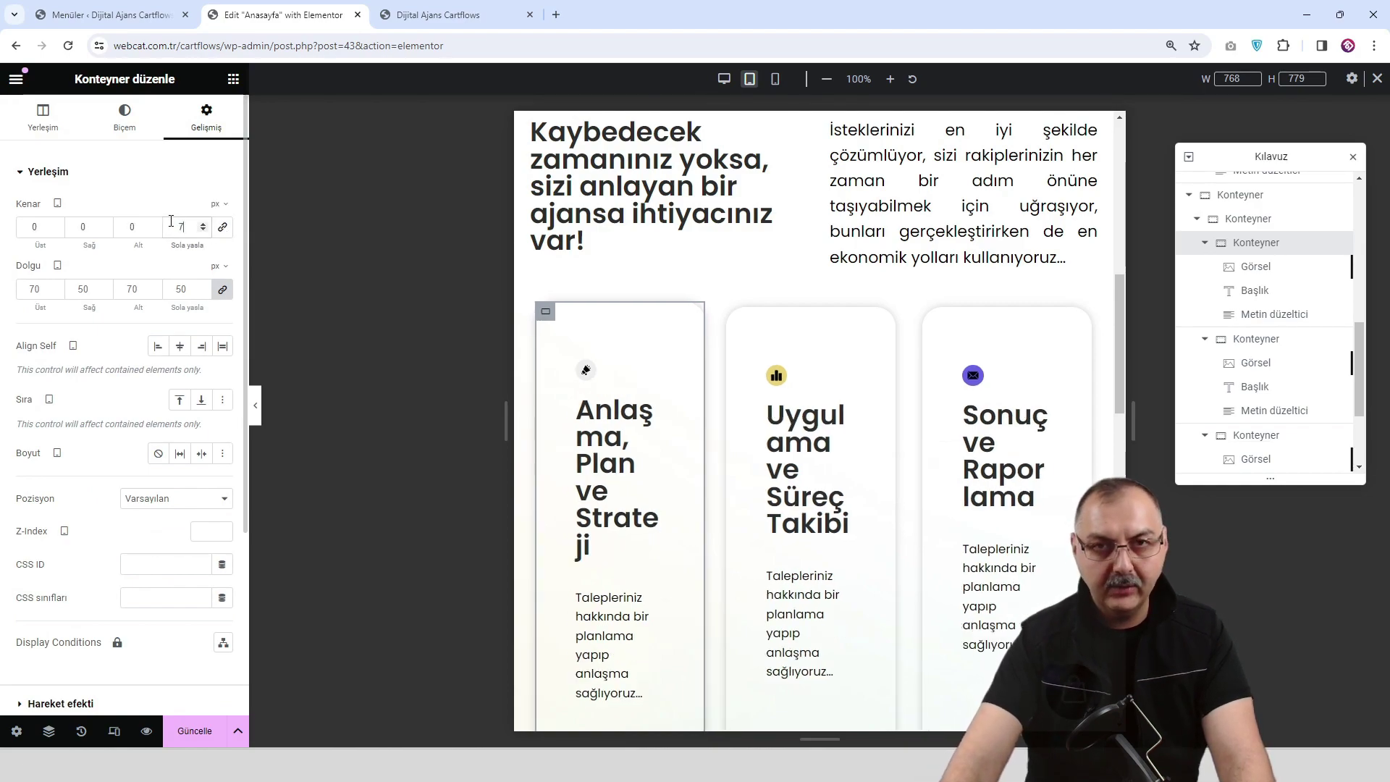
# Set the first card's Dolgu padding to 10 px, linked on all four sides.
pyautogui.click(222, 291)
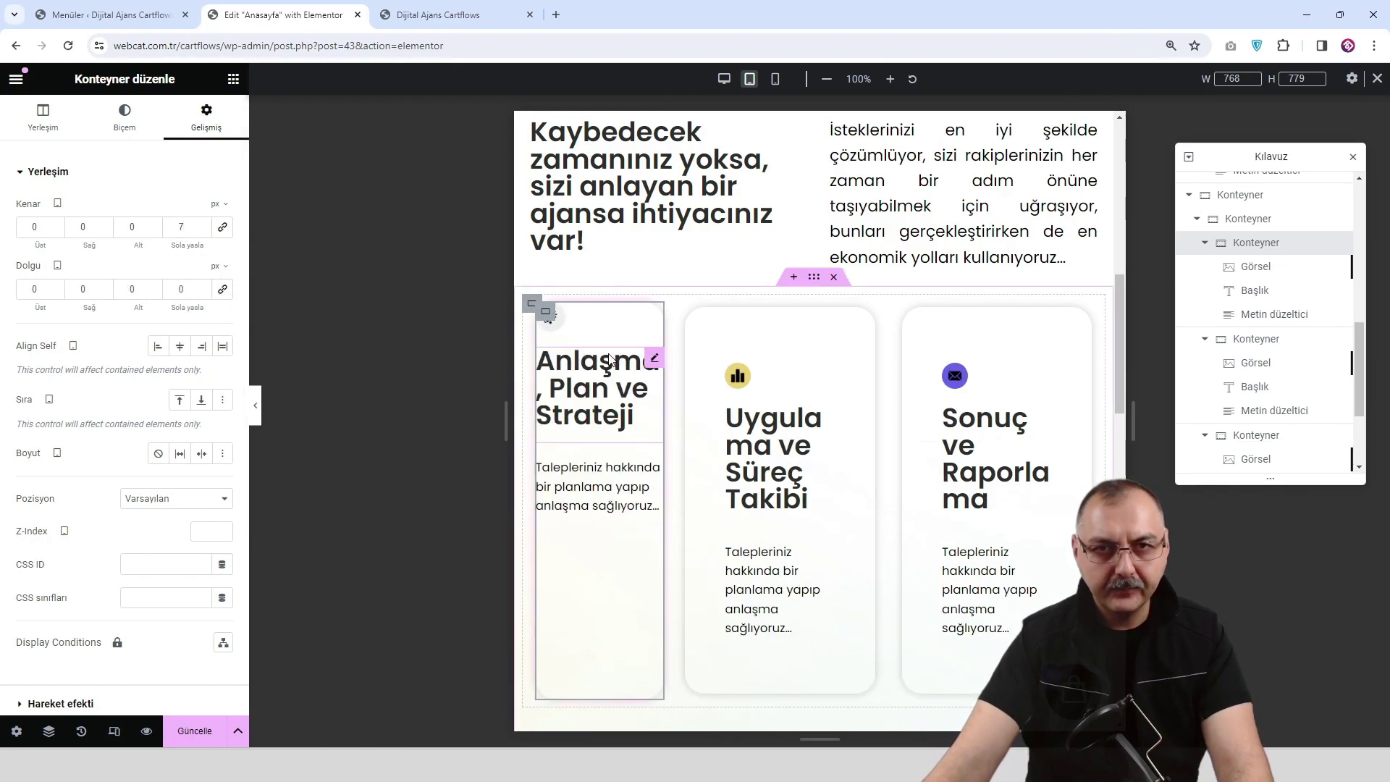
pyautogui.click(34, 289)
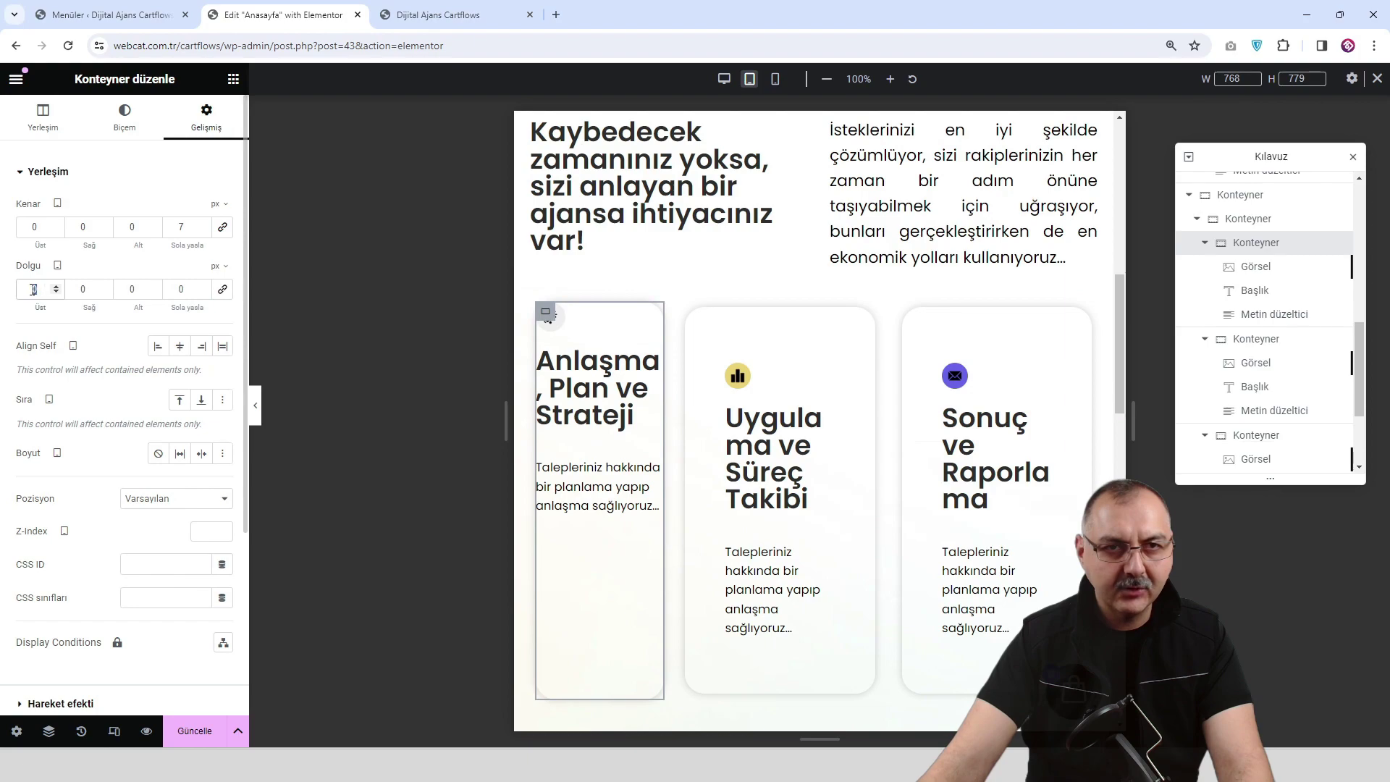
pyautogui.write('5')
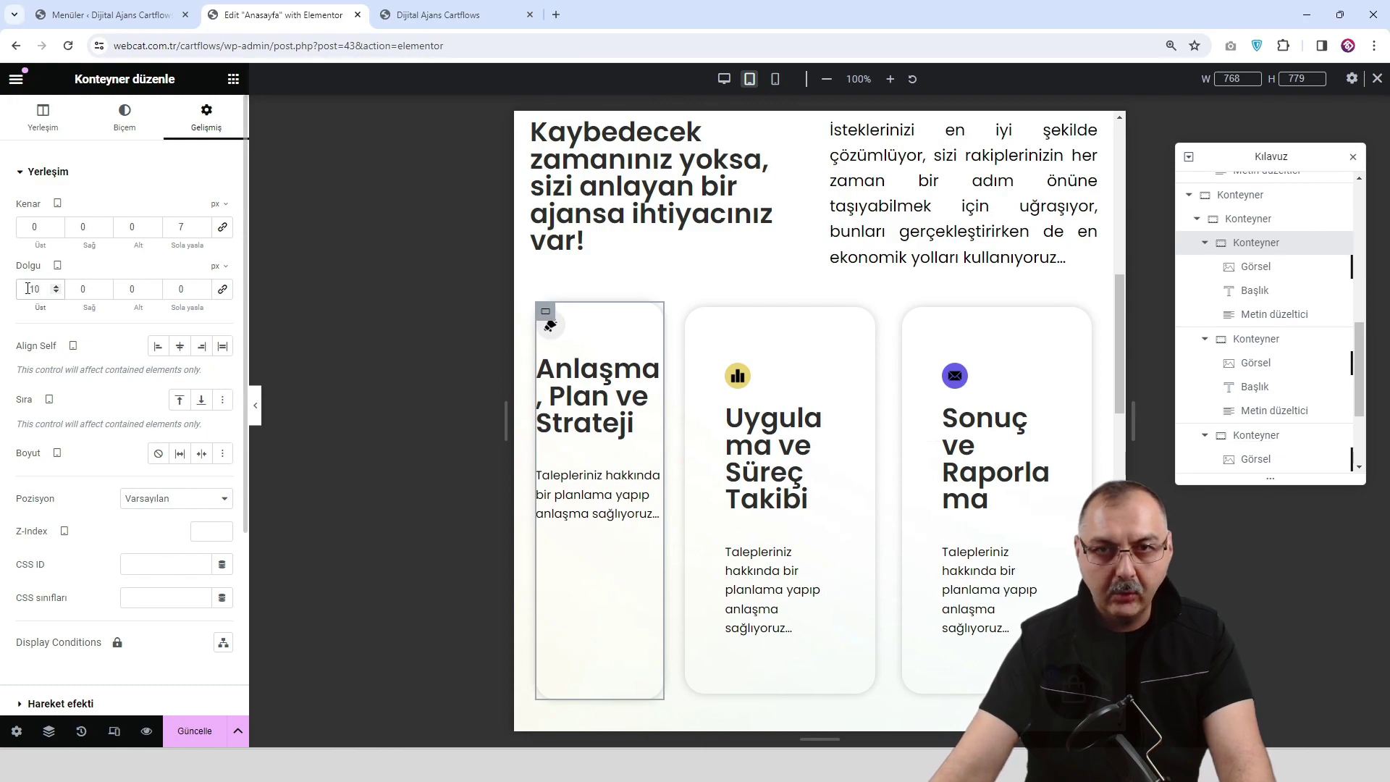
pyautogui.click(222, 289)
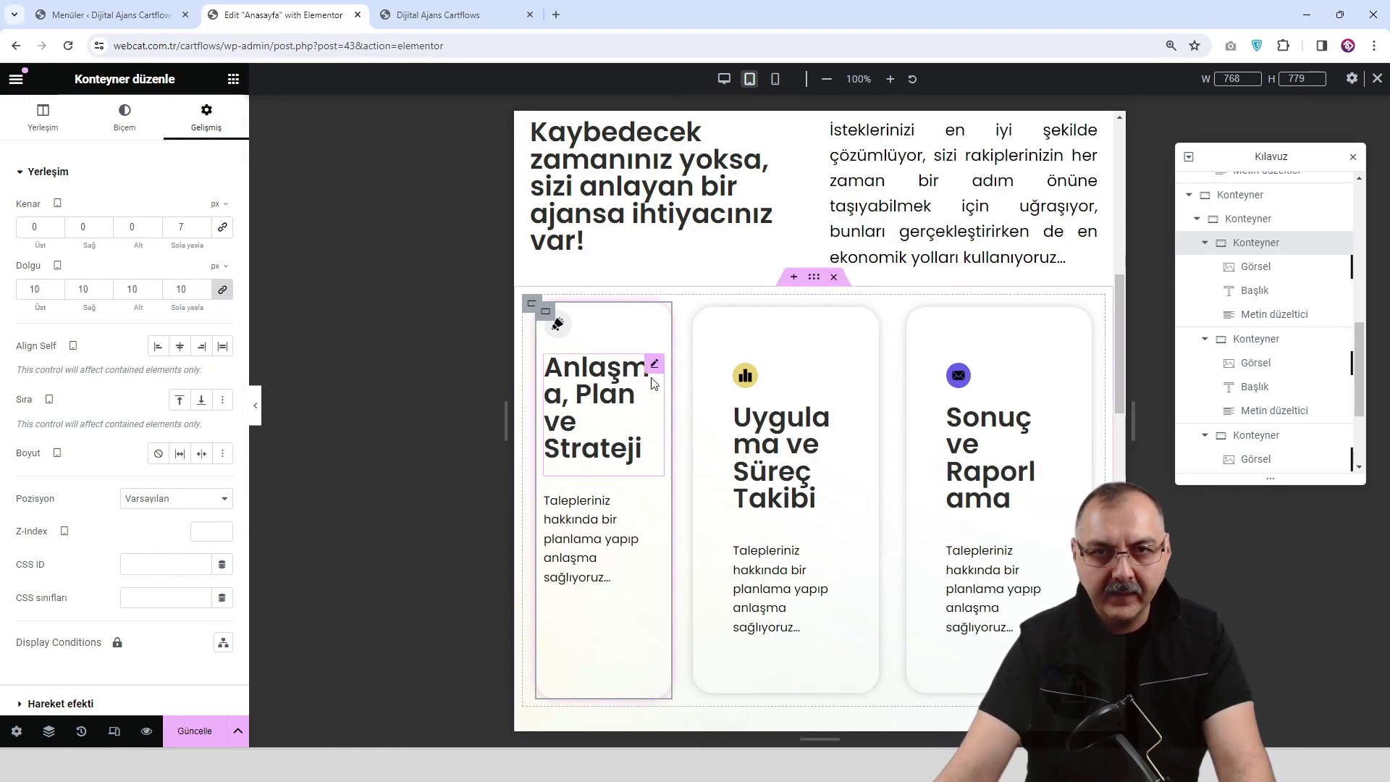
# Set the first card's heading typography size to 16 px.
pyautogui.click(654, 372)
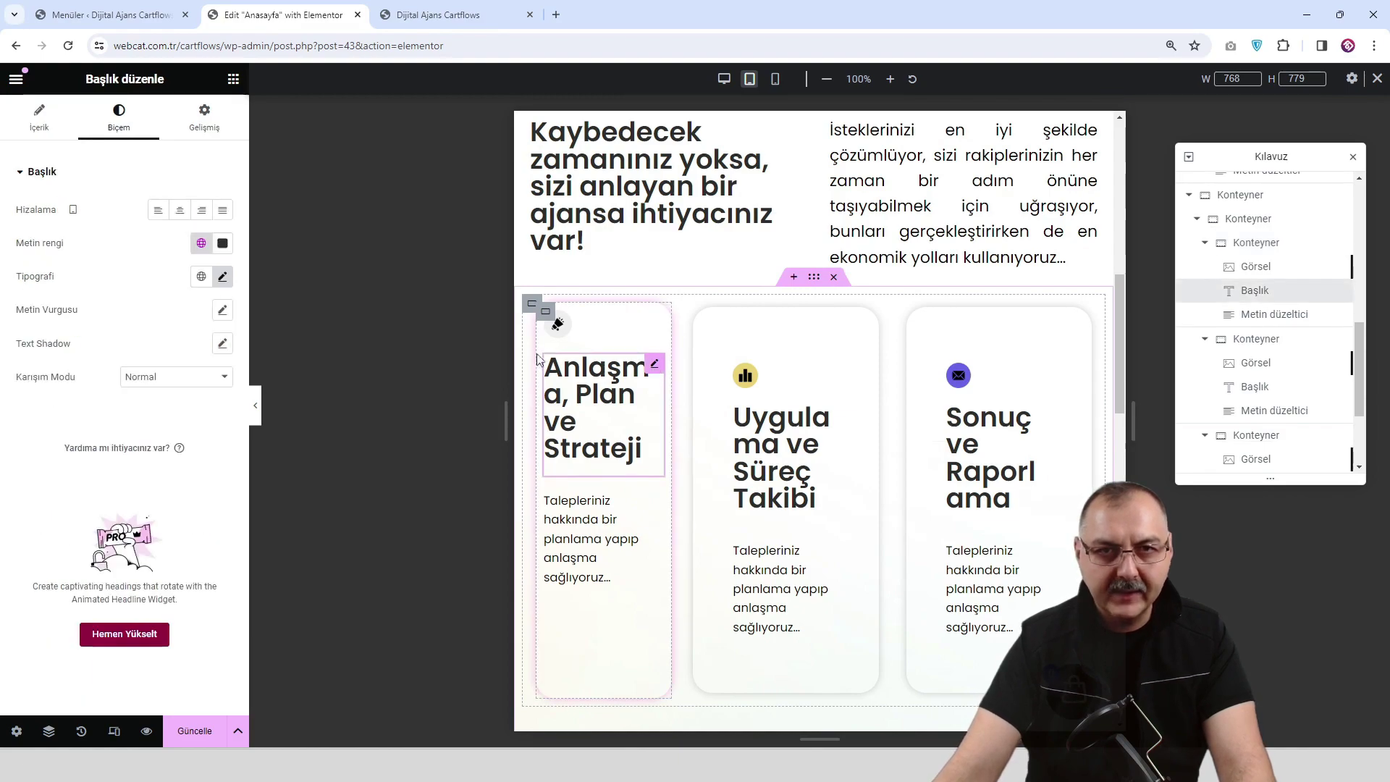
pyautogui.click(222, 277)
pyautogui.moveTo(56, 408); pyautogui.dragTo(43, 414)
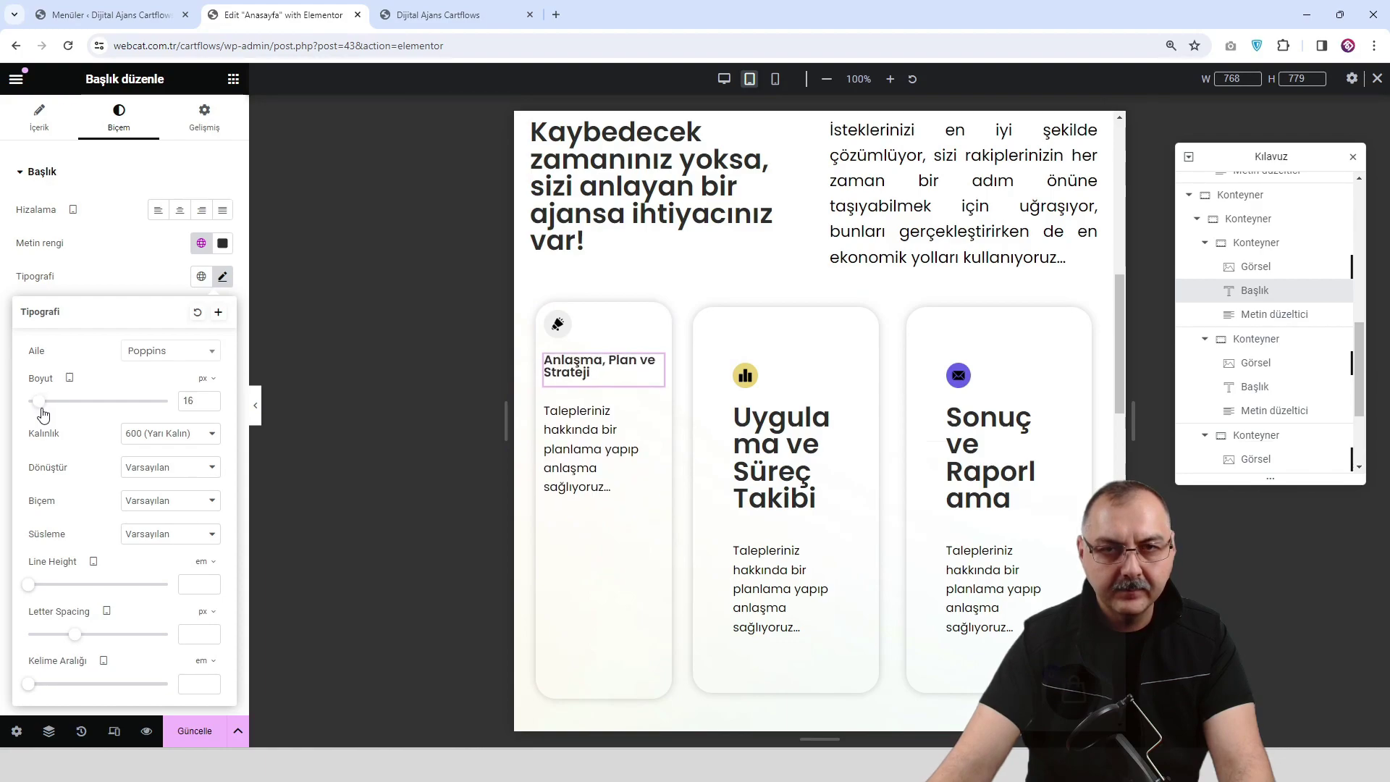
# Set the first card's description text size to 12 px.
pyautogui.click(654, 418)
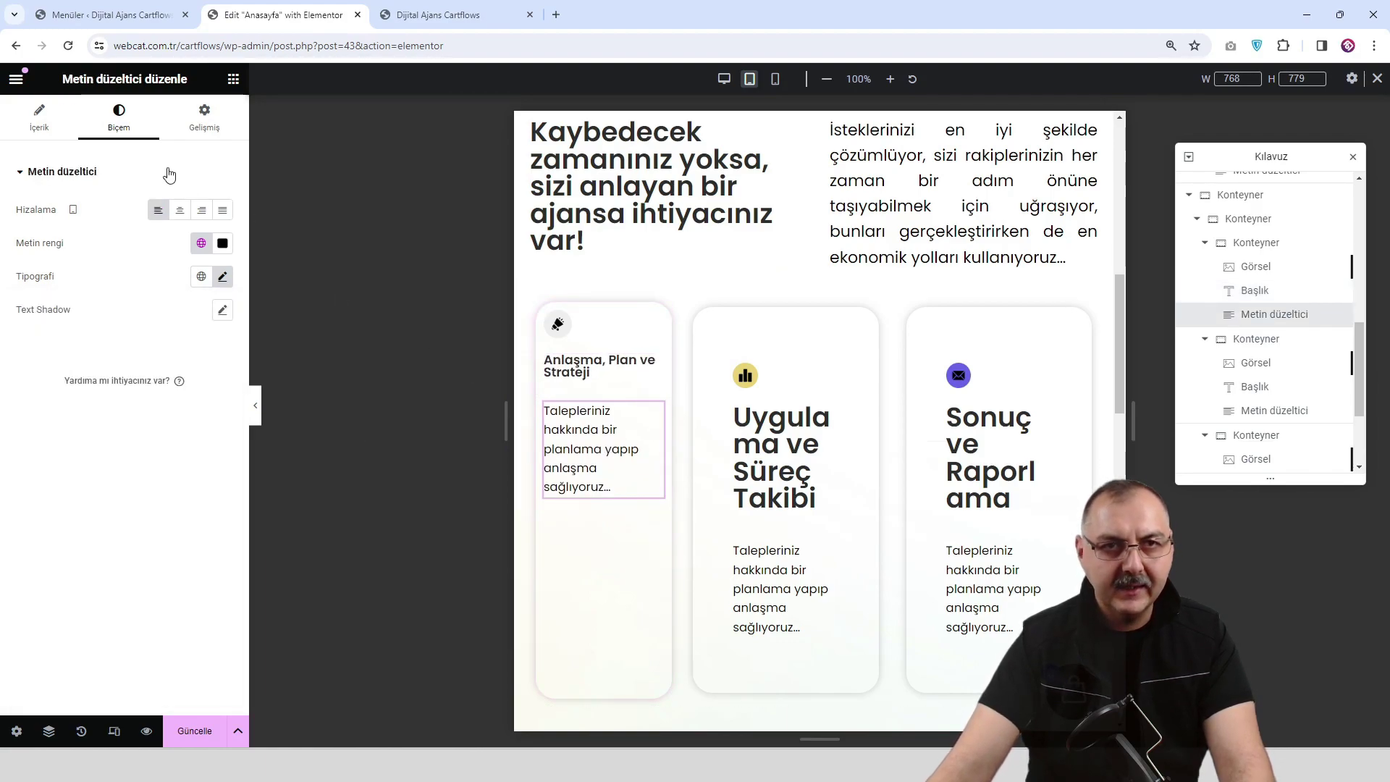
pyautogui.click(224, 278)
pyautogui.moveTo(50, 405); pyautogui.dragTo(40, 410)
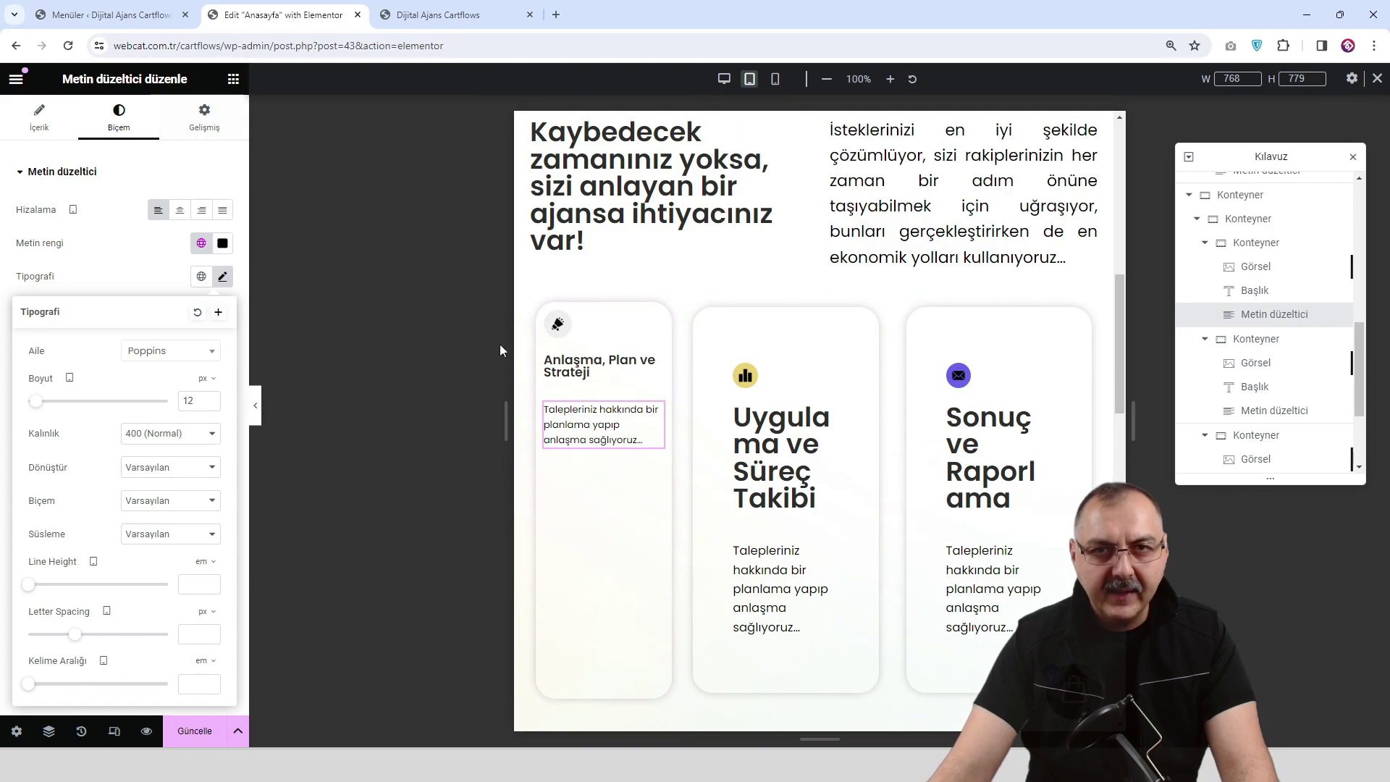
pyautogui.click(532, 302)
pyautogui.click(212, 112)
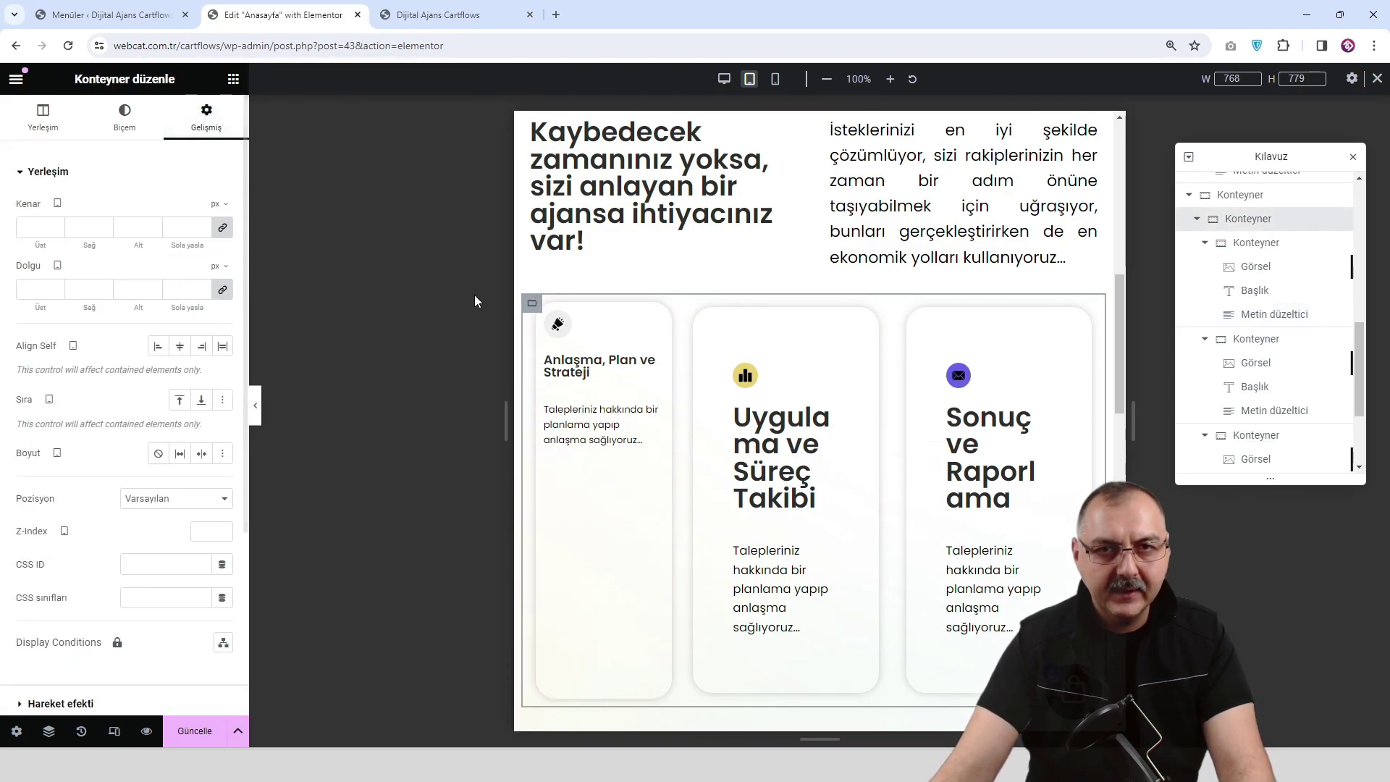
# Link the first card container's margins and enter 7 px for all sides.
pyautogui.click(545, 314)
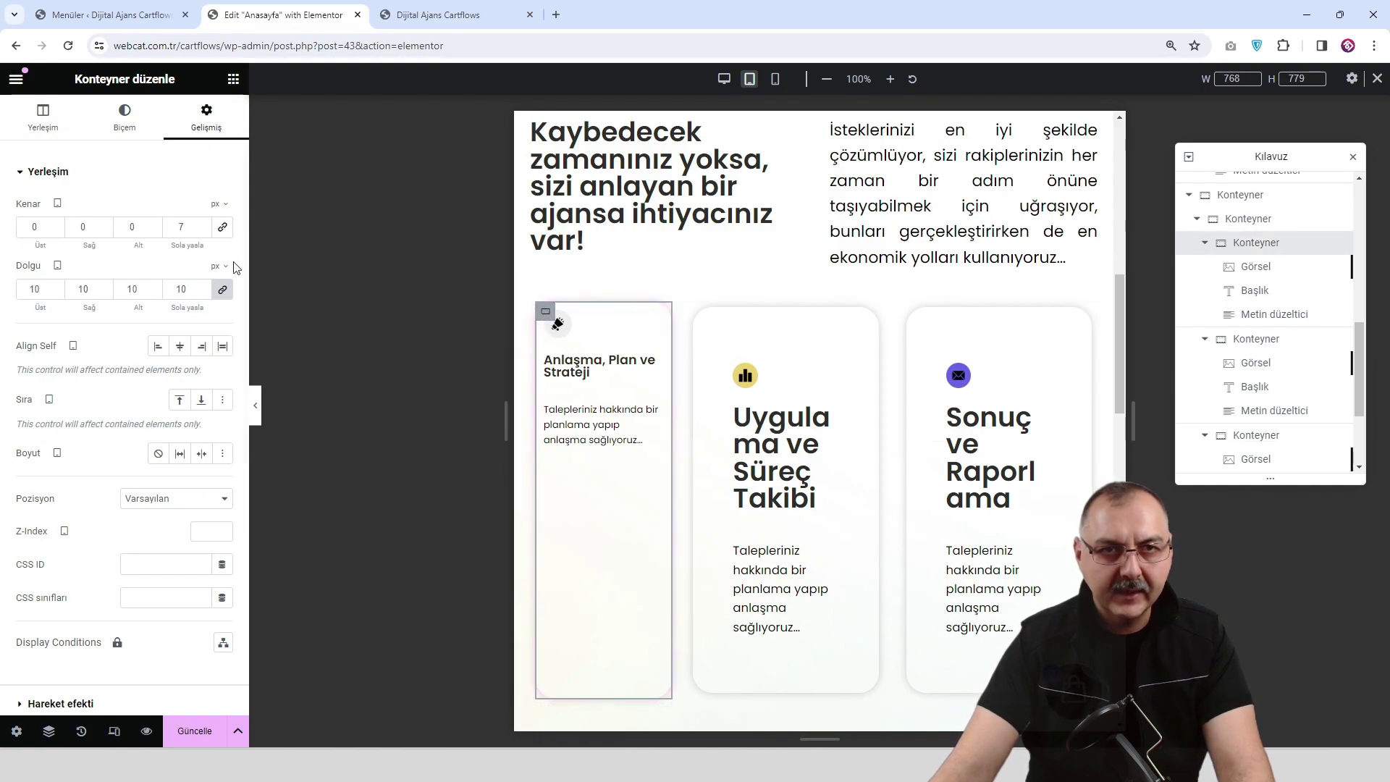
pyautogui.click(222, 226)
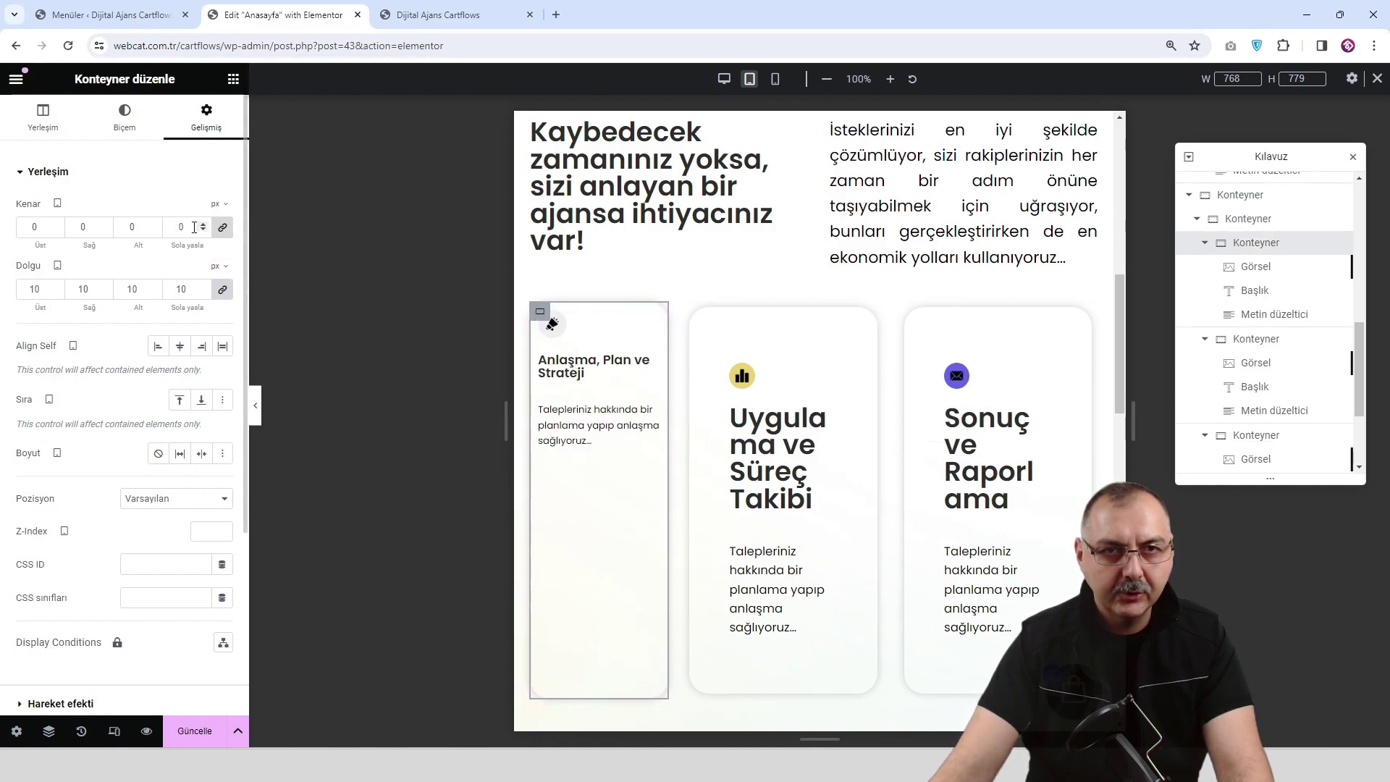
pyautogui.write('7')
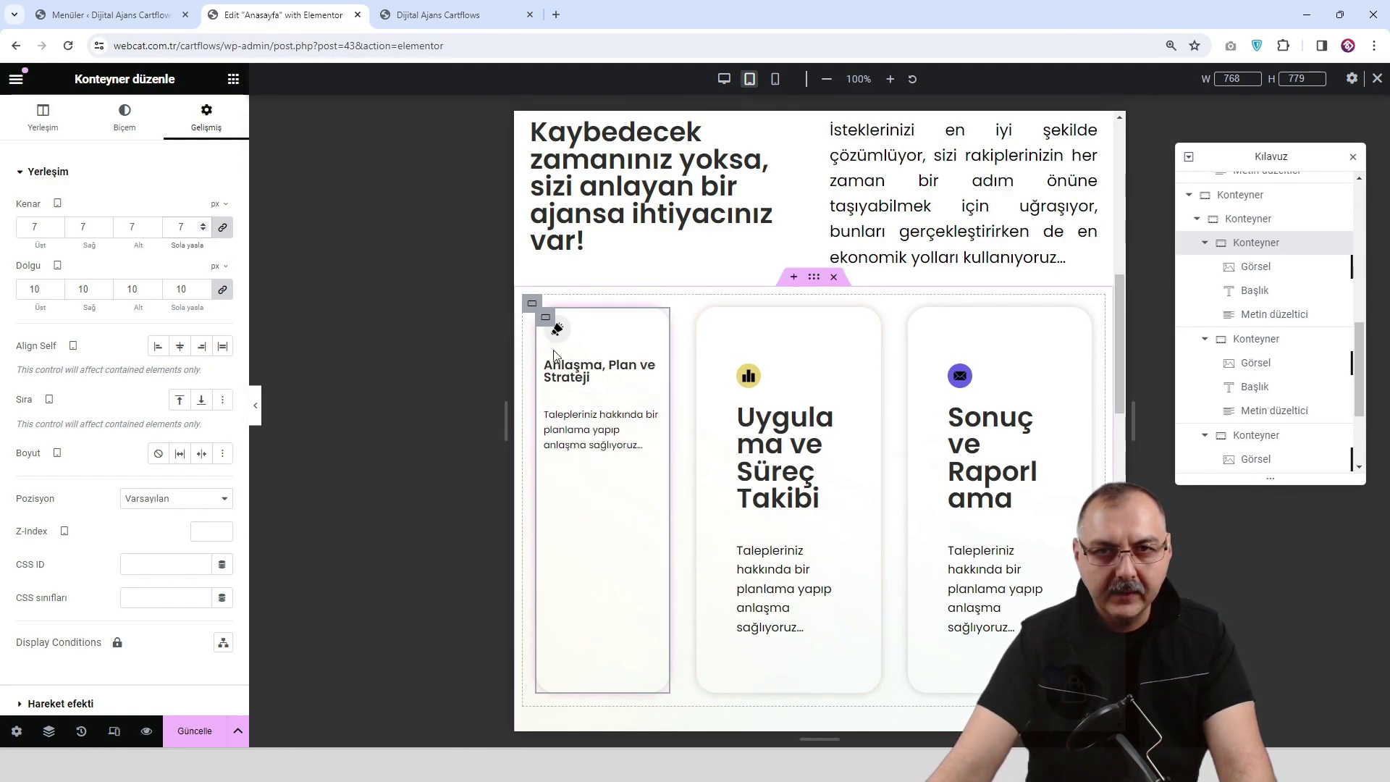
# Copy the first card's container style and paste it onto the second and third cards.
pyautogui.rightClick(547, 316)
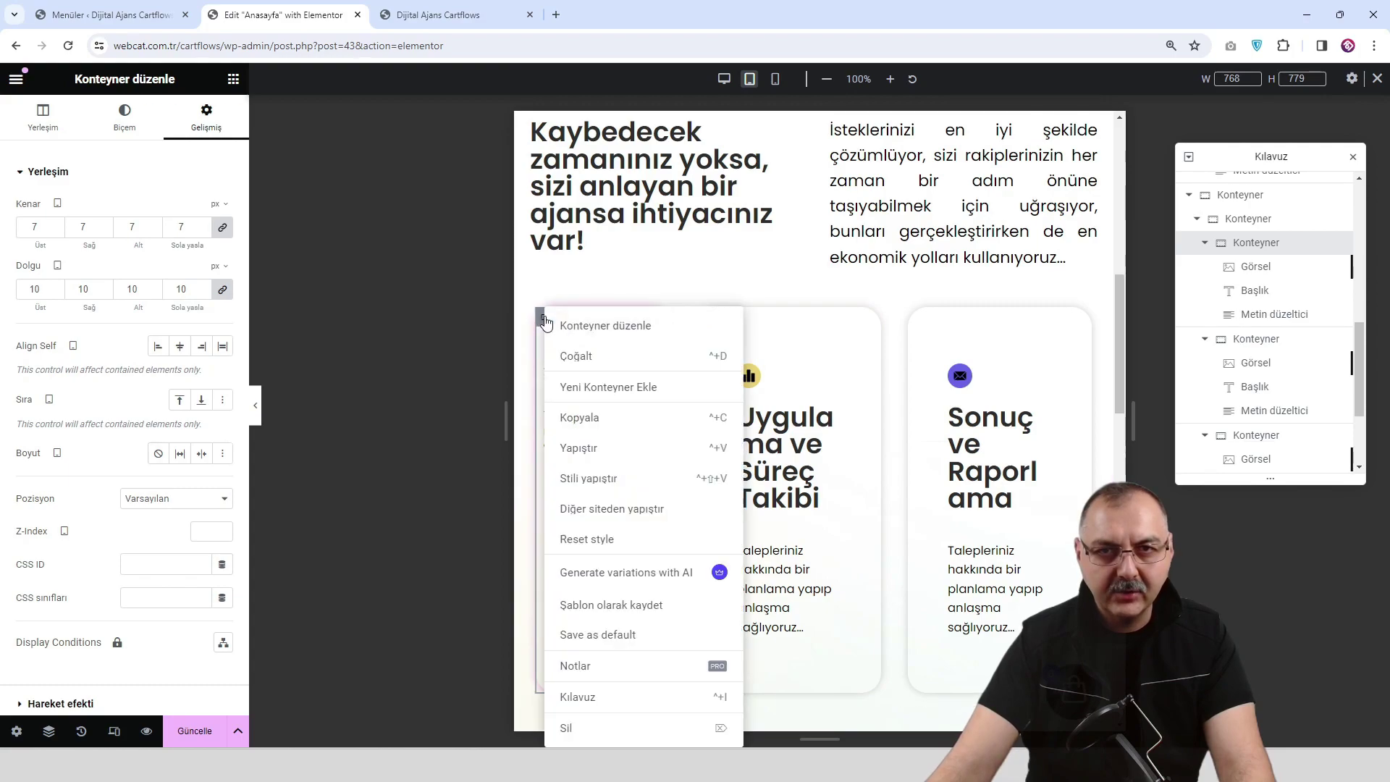
pyautogui.click(599, 418)
pyautogui.rightClick(709, 320)
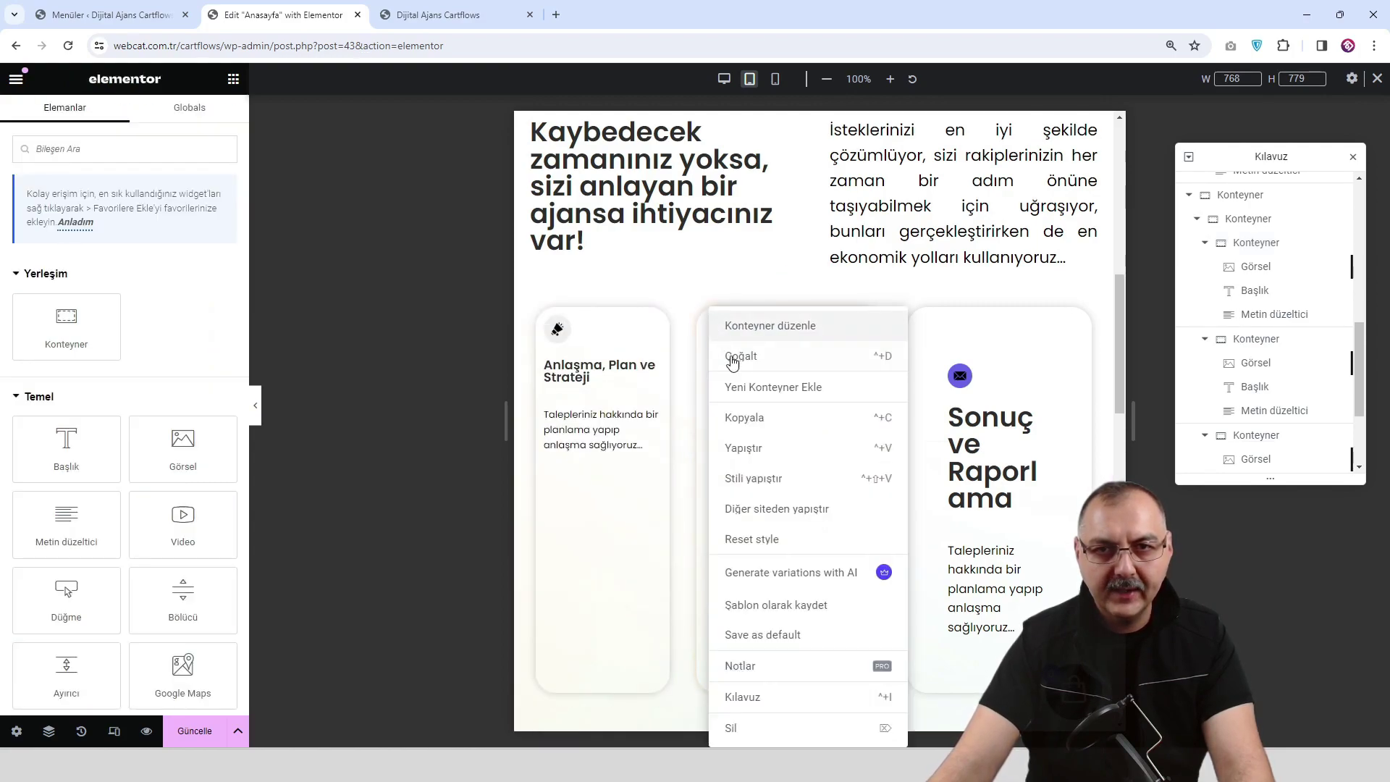
pyautogui.click(778, 471)
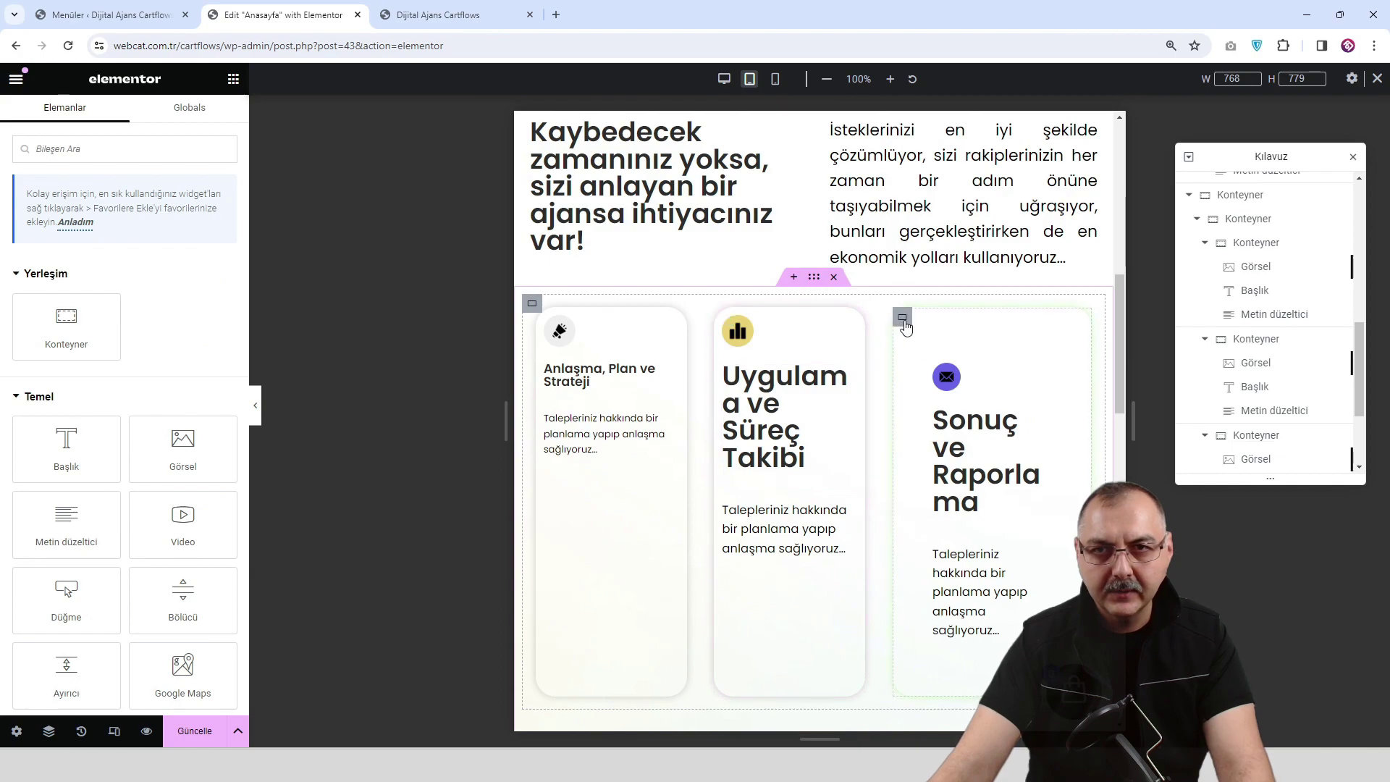
pyautogui.rightClick(901, 313)
pyautogui.click(959, 478)
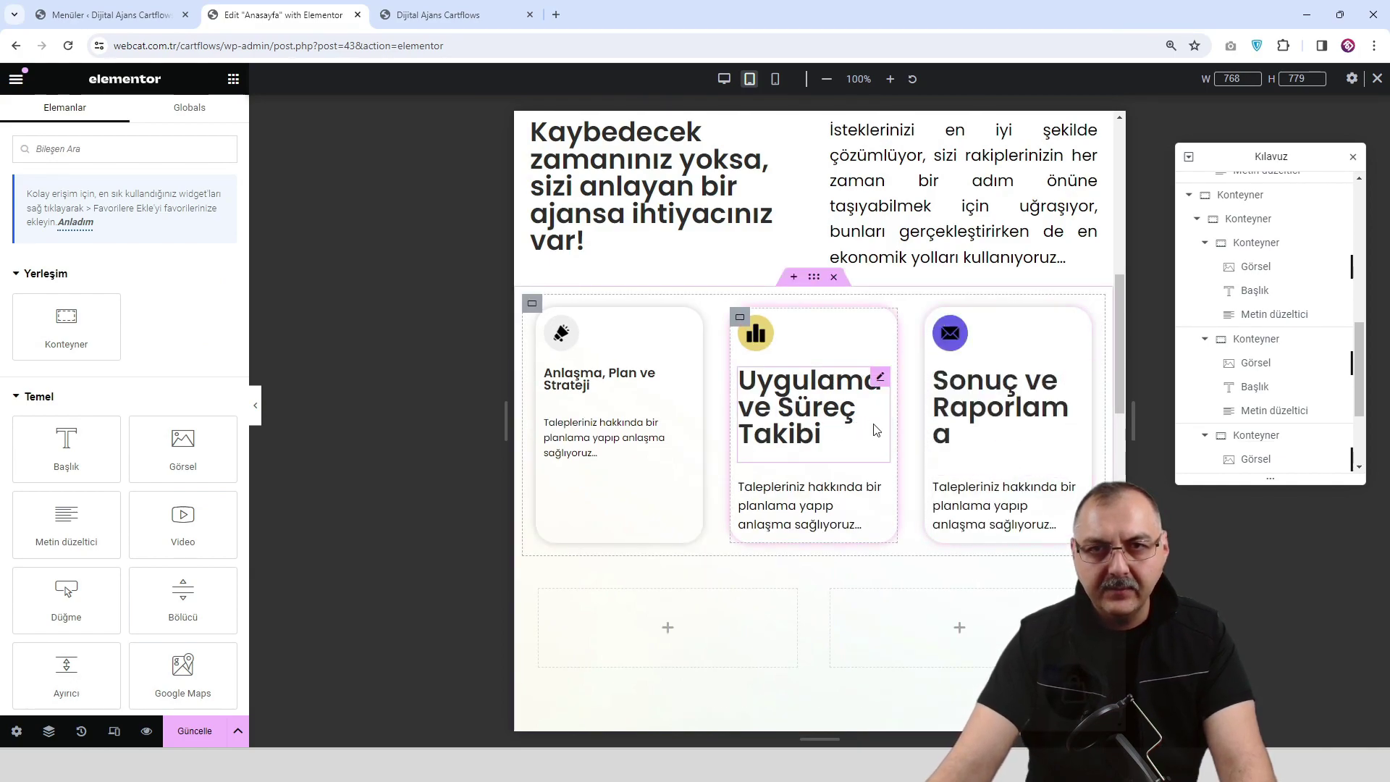
# Paste the first card's heading style onto the second and third headings.
pyautogui.rightClick(605, 384)
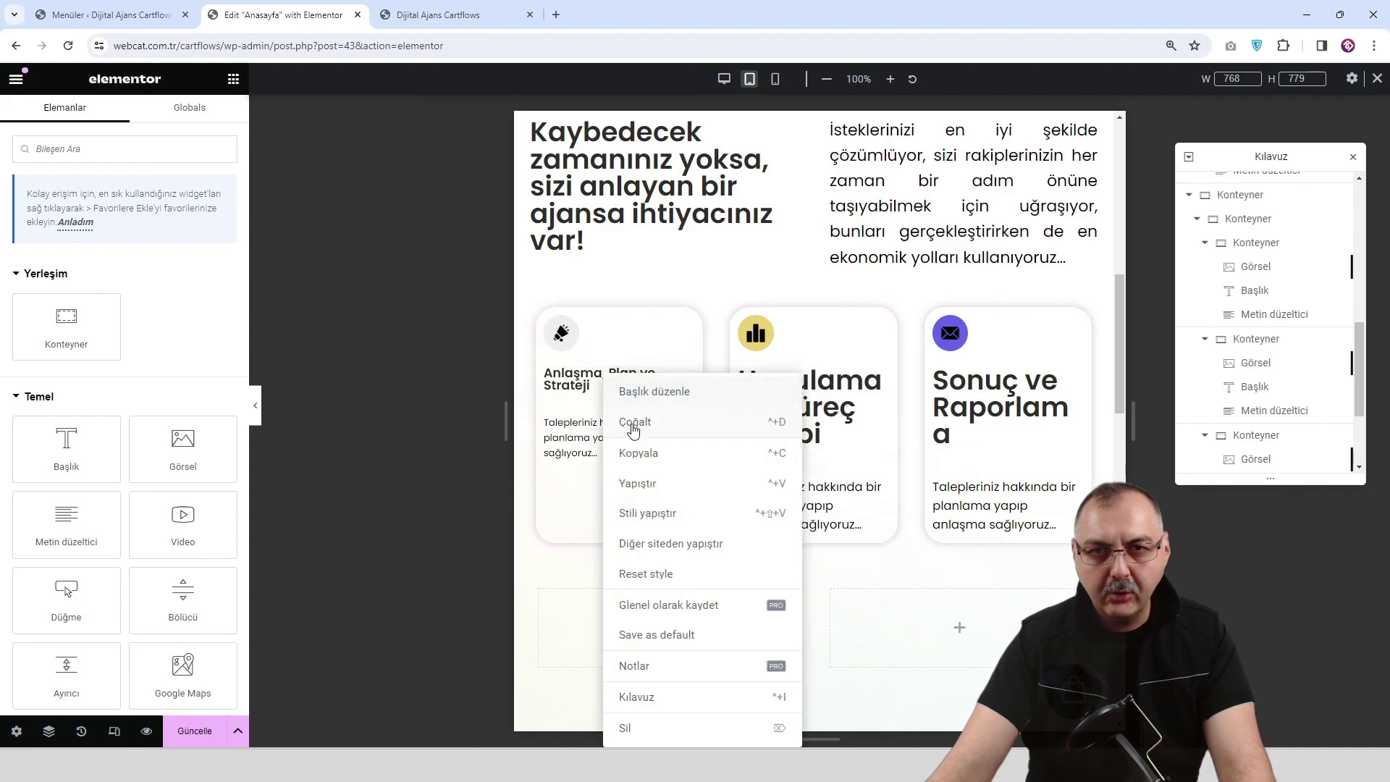
pyautogui.click(657, 454)
pyautogui.rightClick(789, 424)
pyautogui.click(862, 517)
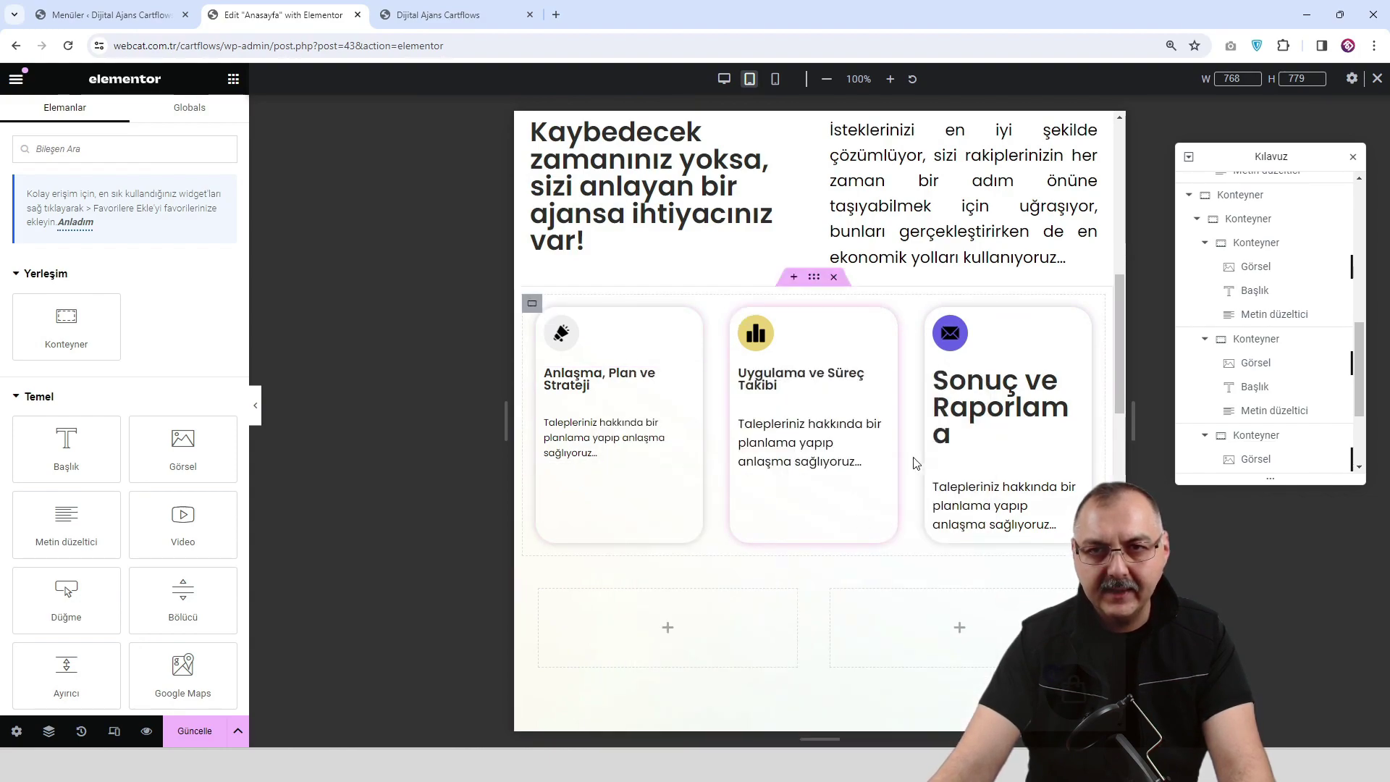
pyautogui.rightClick(991, 410)
pyautogui.click(1030, 515)
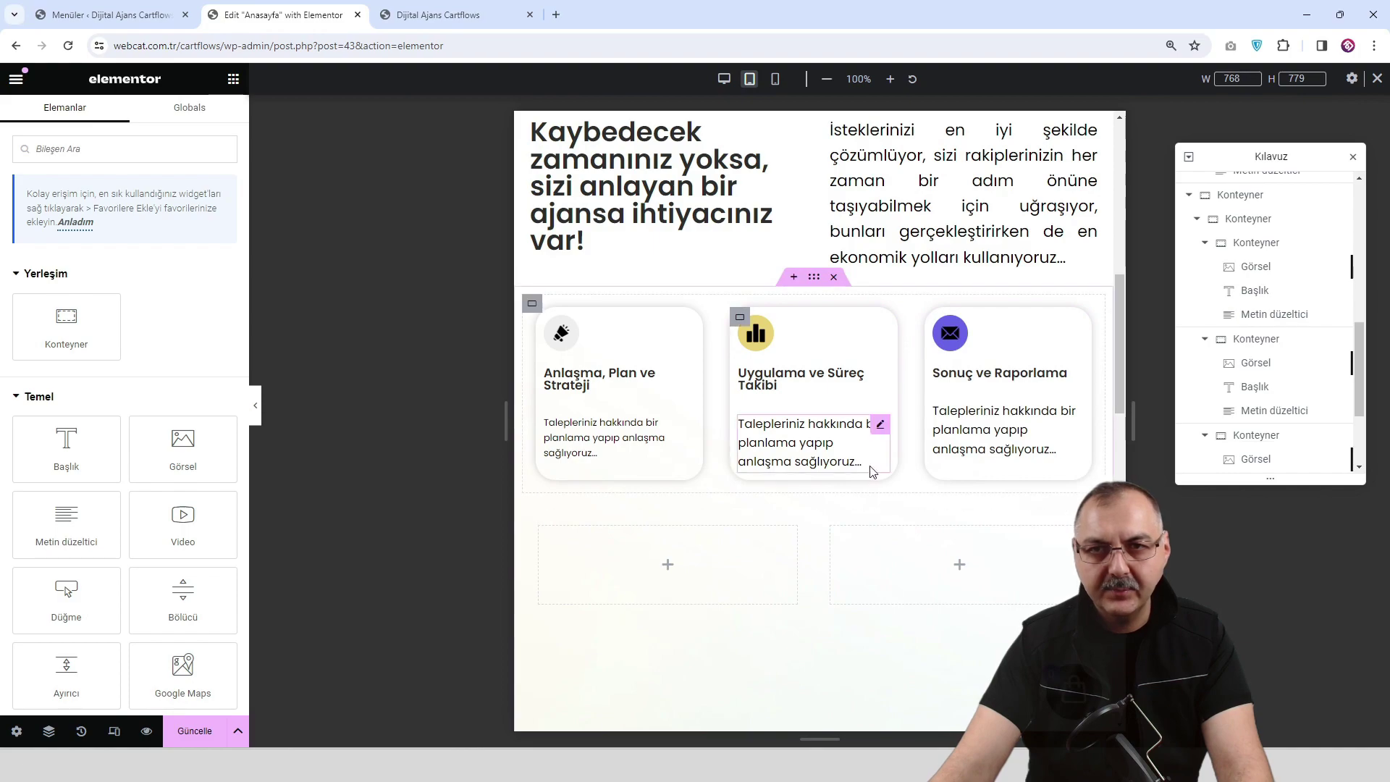
# Paste the first description's style onto the other two descriptions and save with Güncelle.
pyautogui.rightClick(647, 452)
pyautogui.click(712, 467)
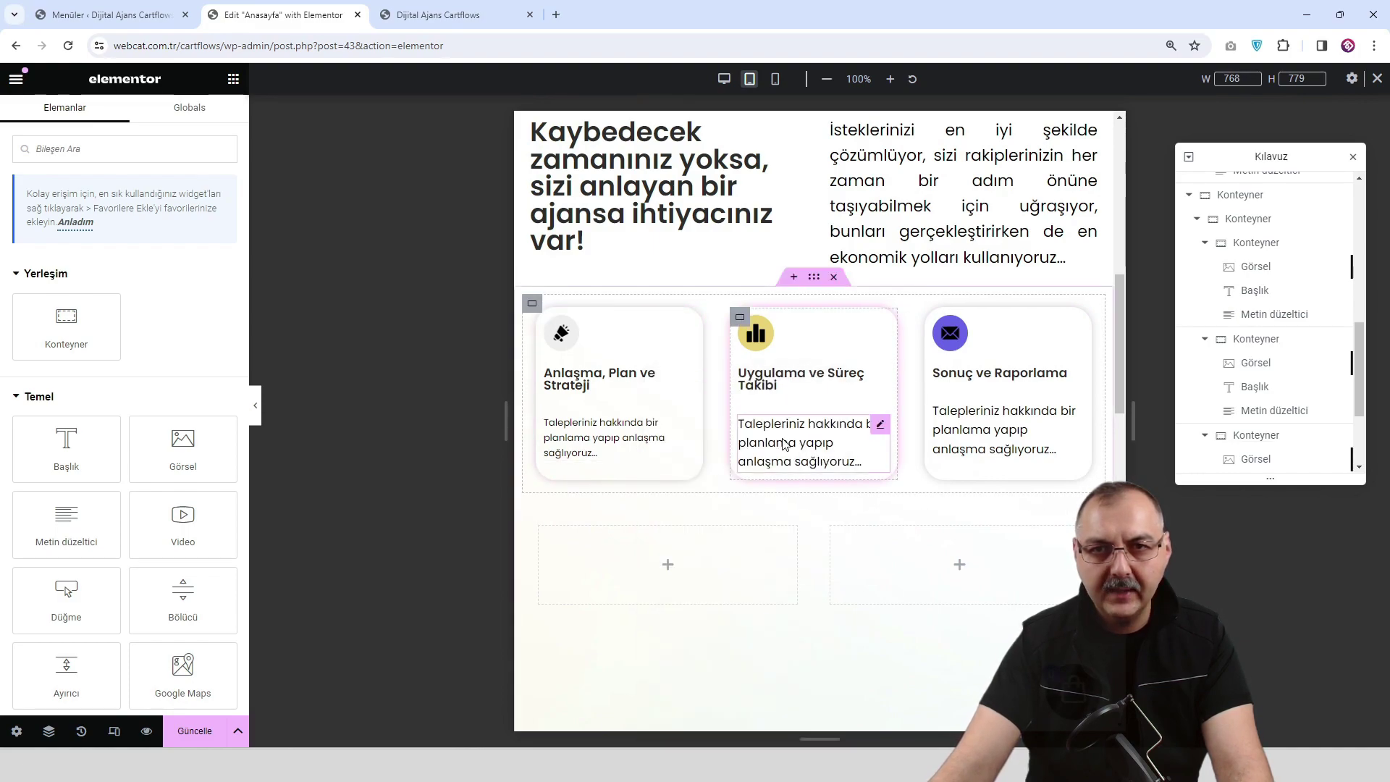
pyautogui.rightClick(783, 442)
pyautogui.click(844, 515)
pyautogui.rightClick(964, 434)
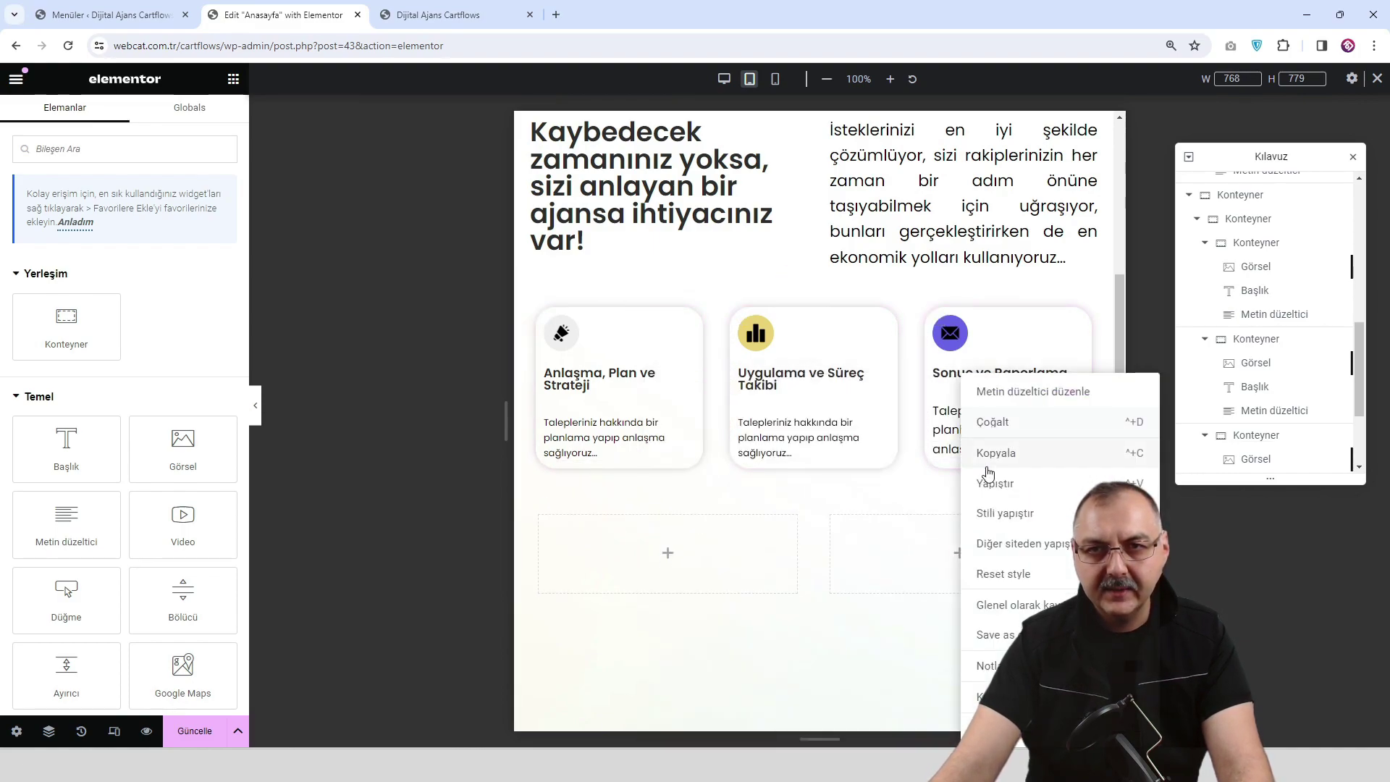
pyautogui.click(985, 513)
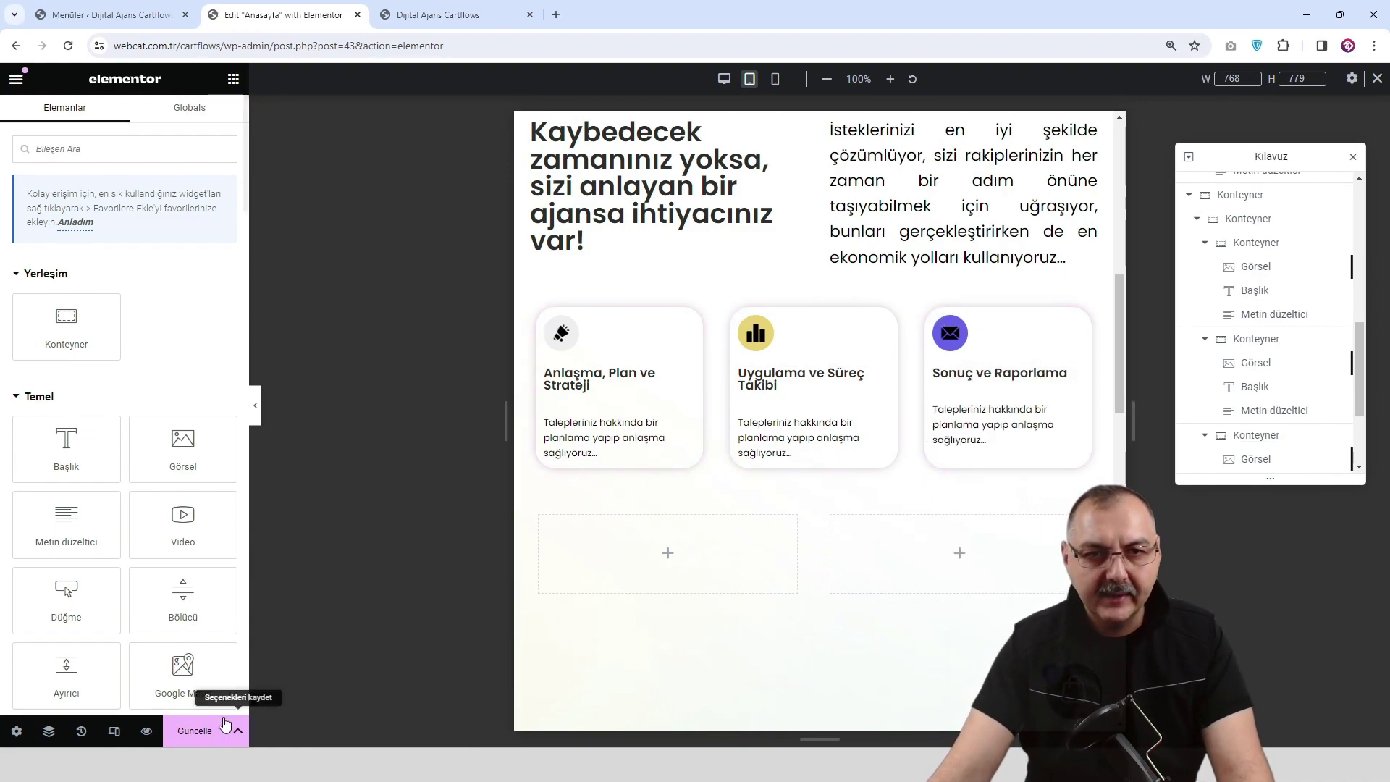
pyautogui.click(197, 732)
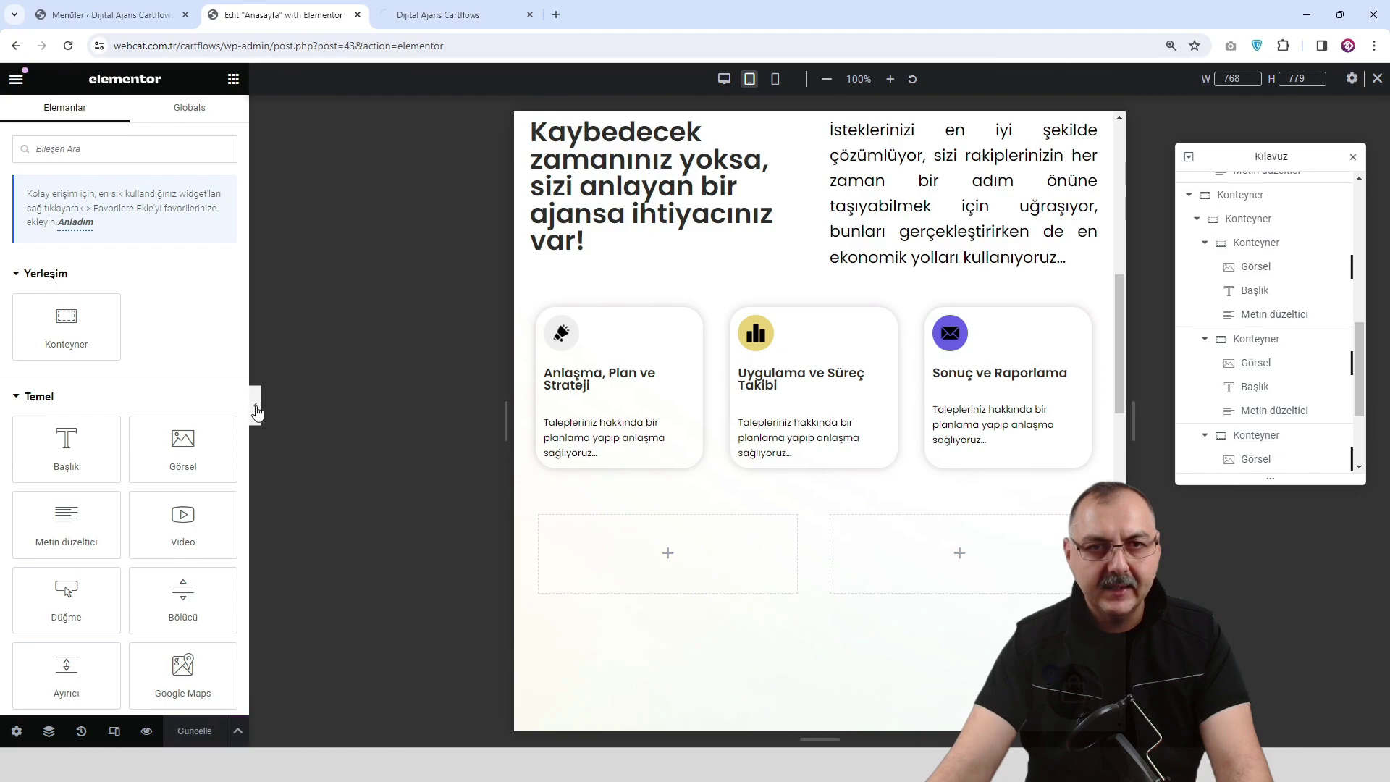
# Preview the page at Mobil Portre width, scroll through the stacked cards, then restore the panel.
pyautogui.click(248, 408)
pyautogui.scroll(3, 600, 440)
pyautogui.scroll(2, 599, 439)
pyautogui.scroll(-4, 597, 442)
pyautogui.scroll(2, 652, 289)
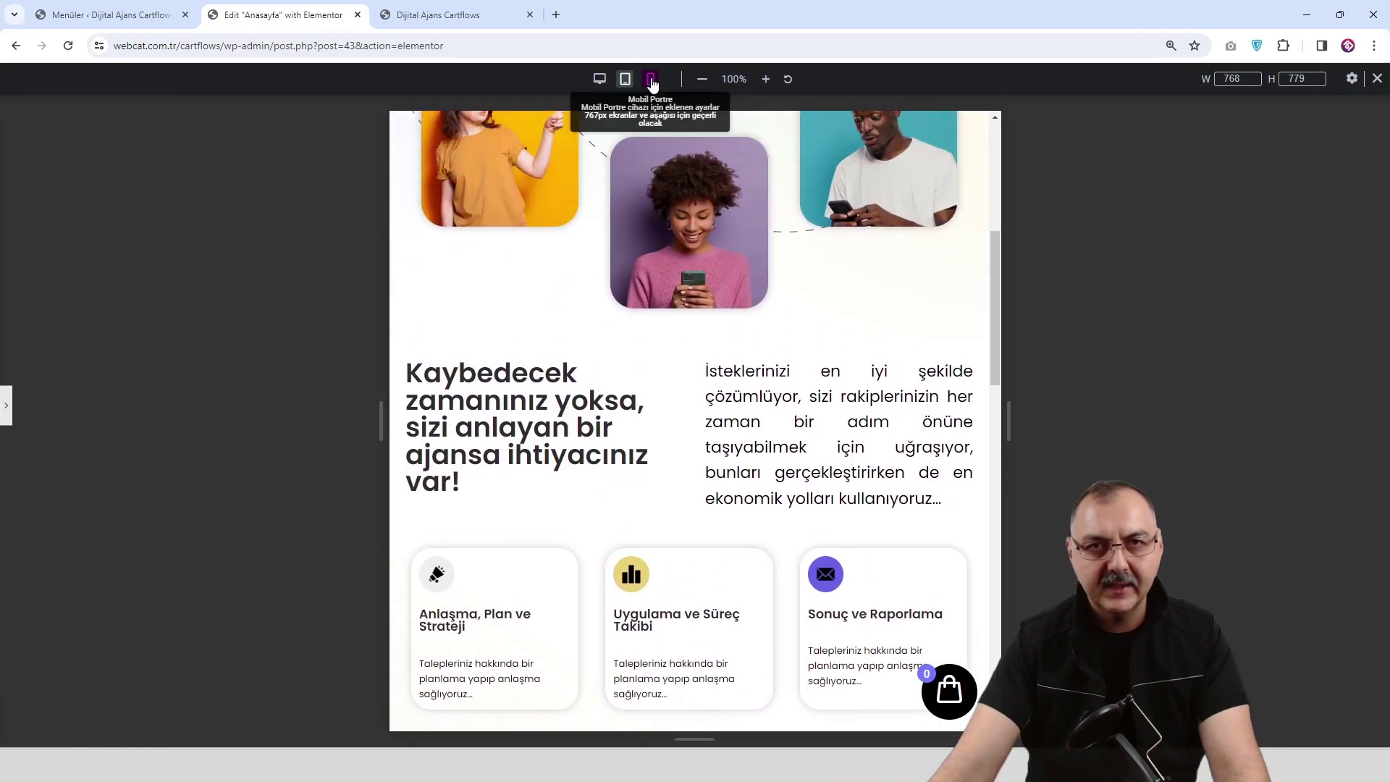
pyautogui.click(650, 78)
pyautogui.scroll(-4, 698, 370)
pyautogui.scroll(-8, 696, 371)
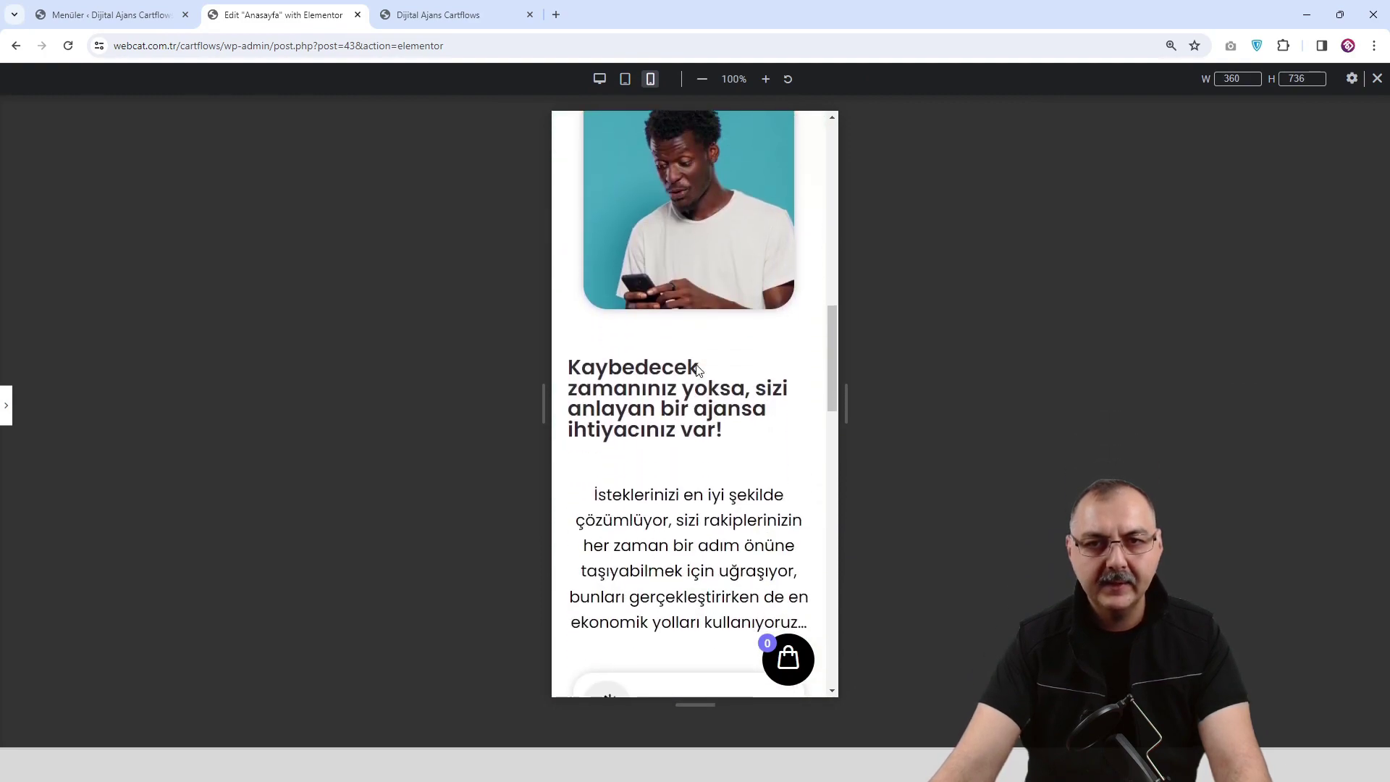
pyautogui.scroll(-3, 697, 370)
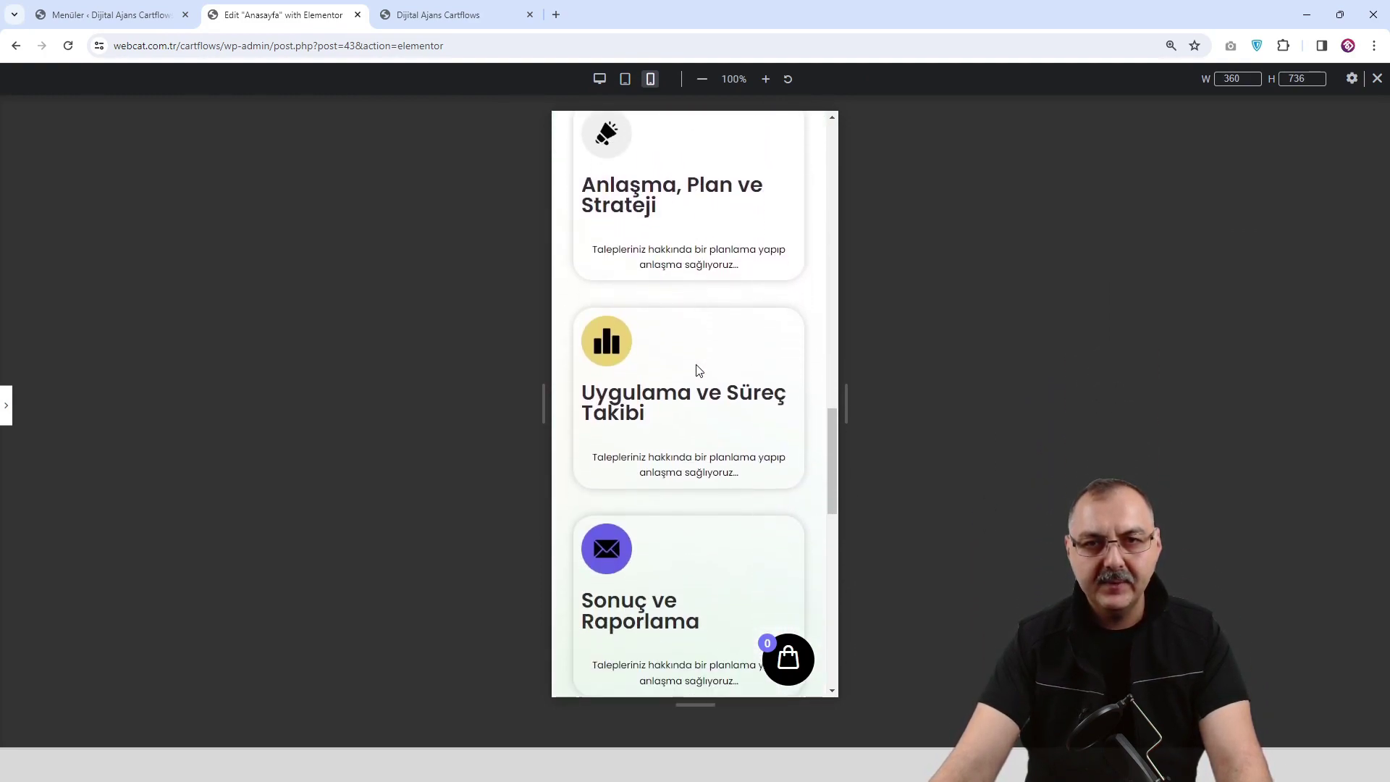
pyautogui.click(4, 416)
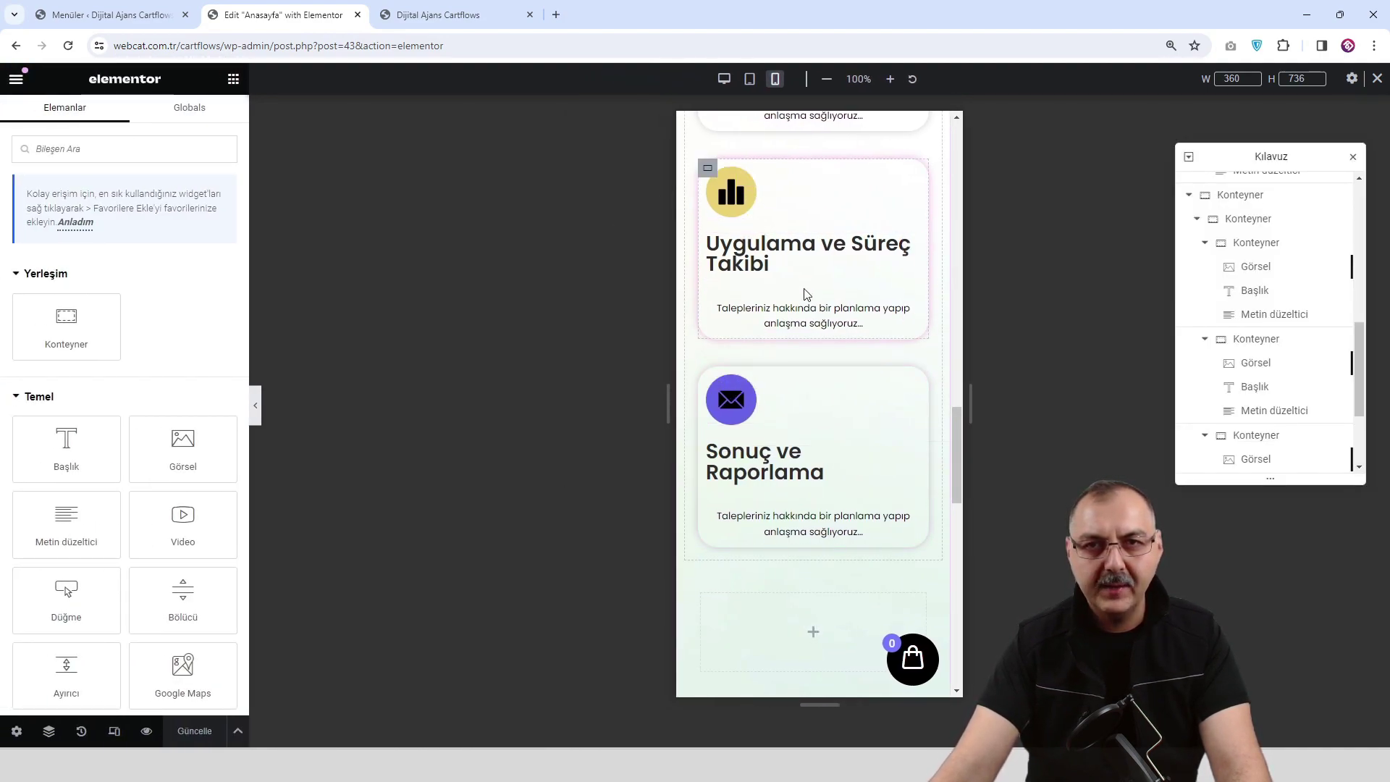
pyautogui.scroll(4, 778, 224)
# Keep the first card's margin at 7 px and raise its linked padding to 36 px.
pyautogui.click(708, 252)
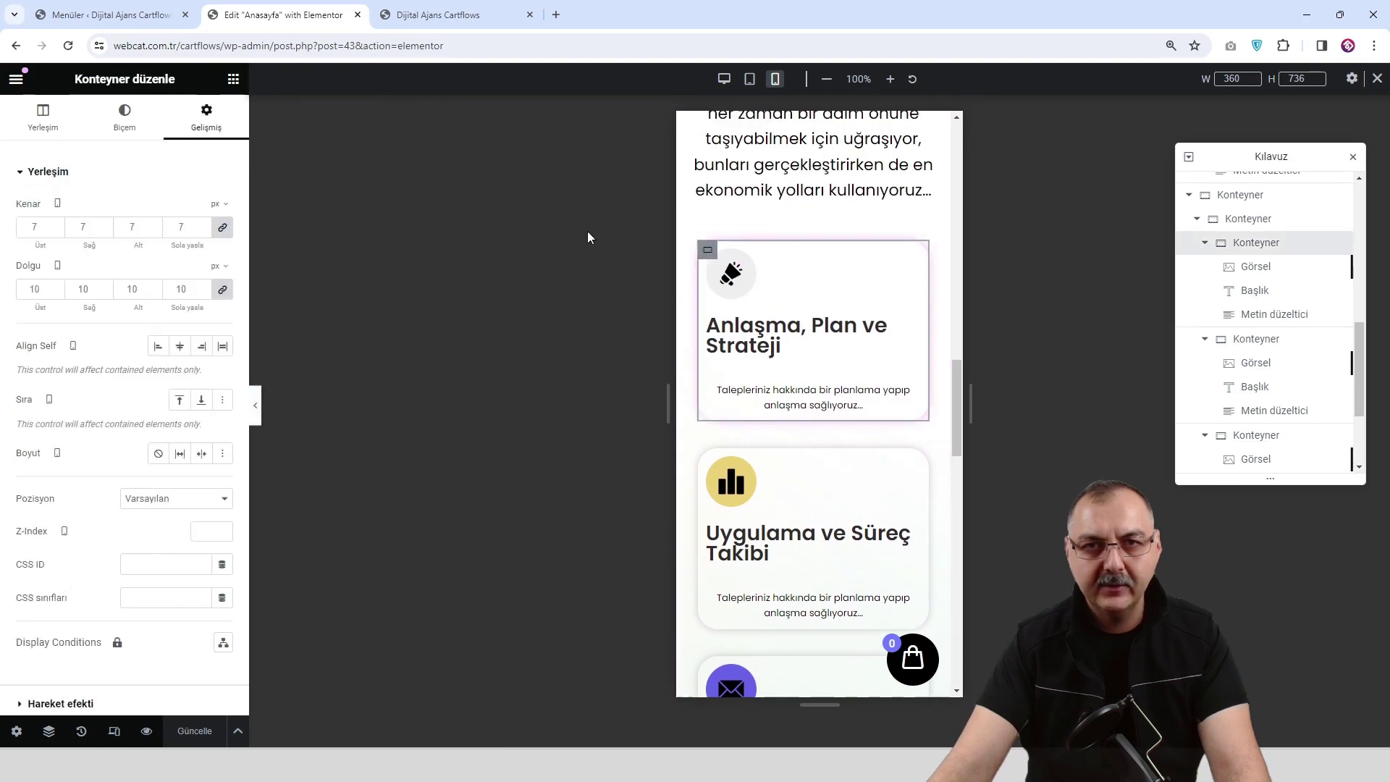
pyautogui.click(202, 228)
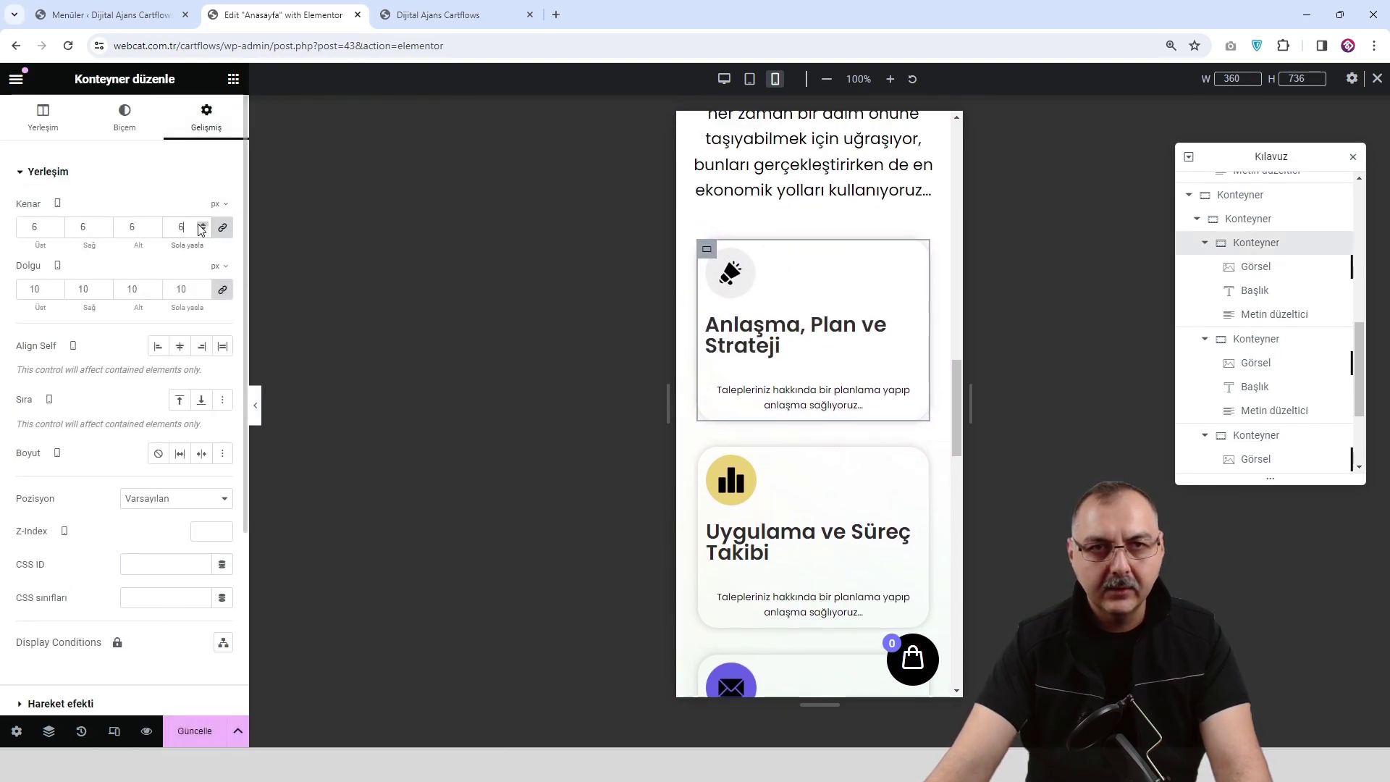
pyautogui.click(203, 225)
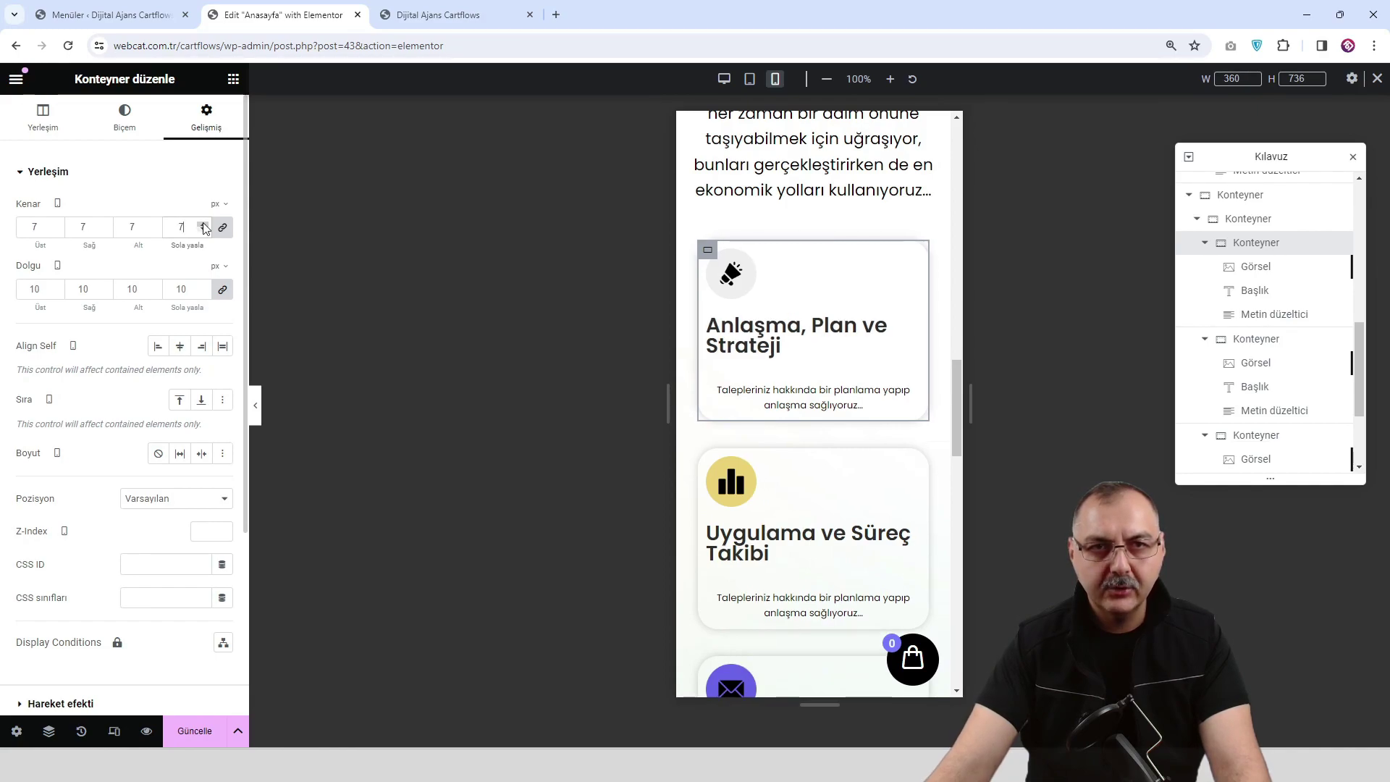
pyautogui.click(203, 286)
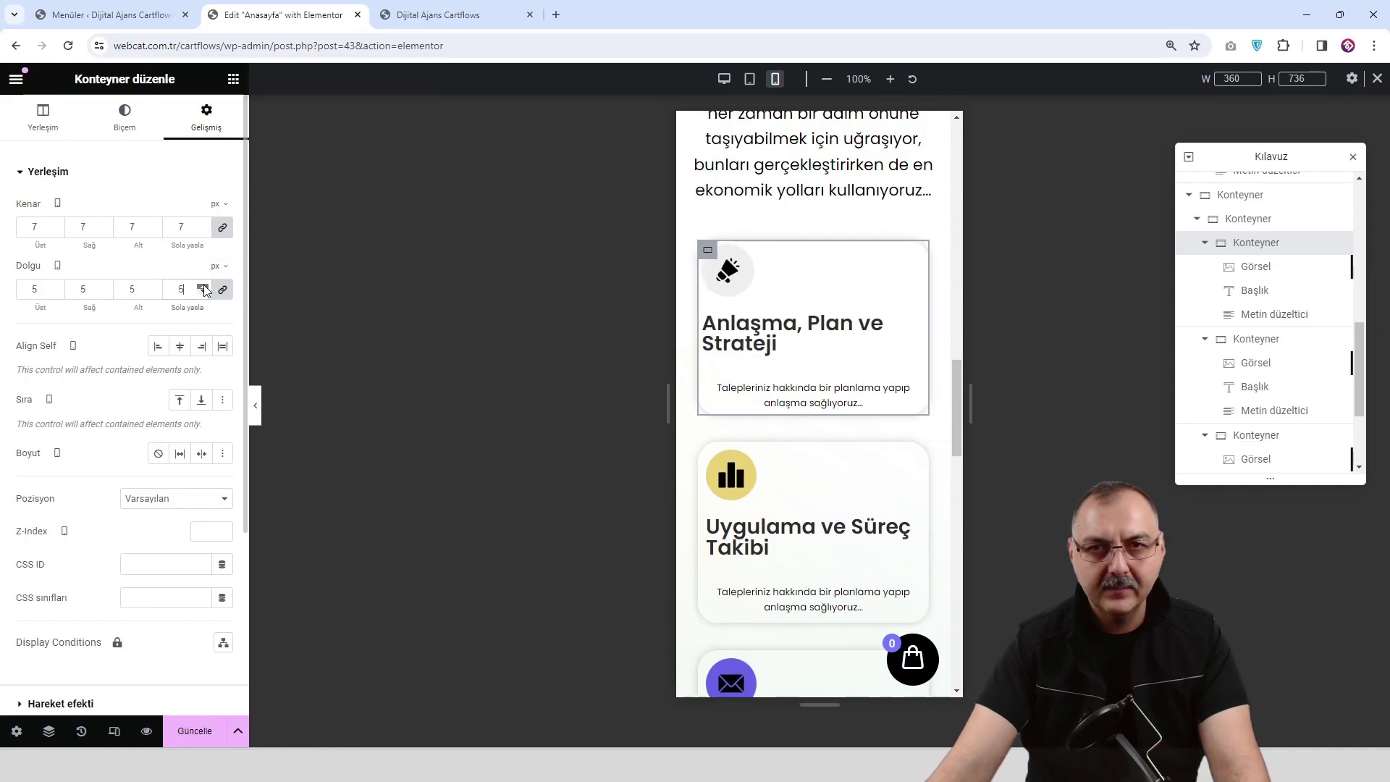
pyautogui.click(203, 287)
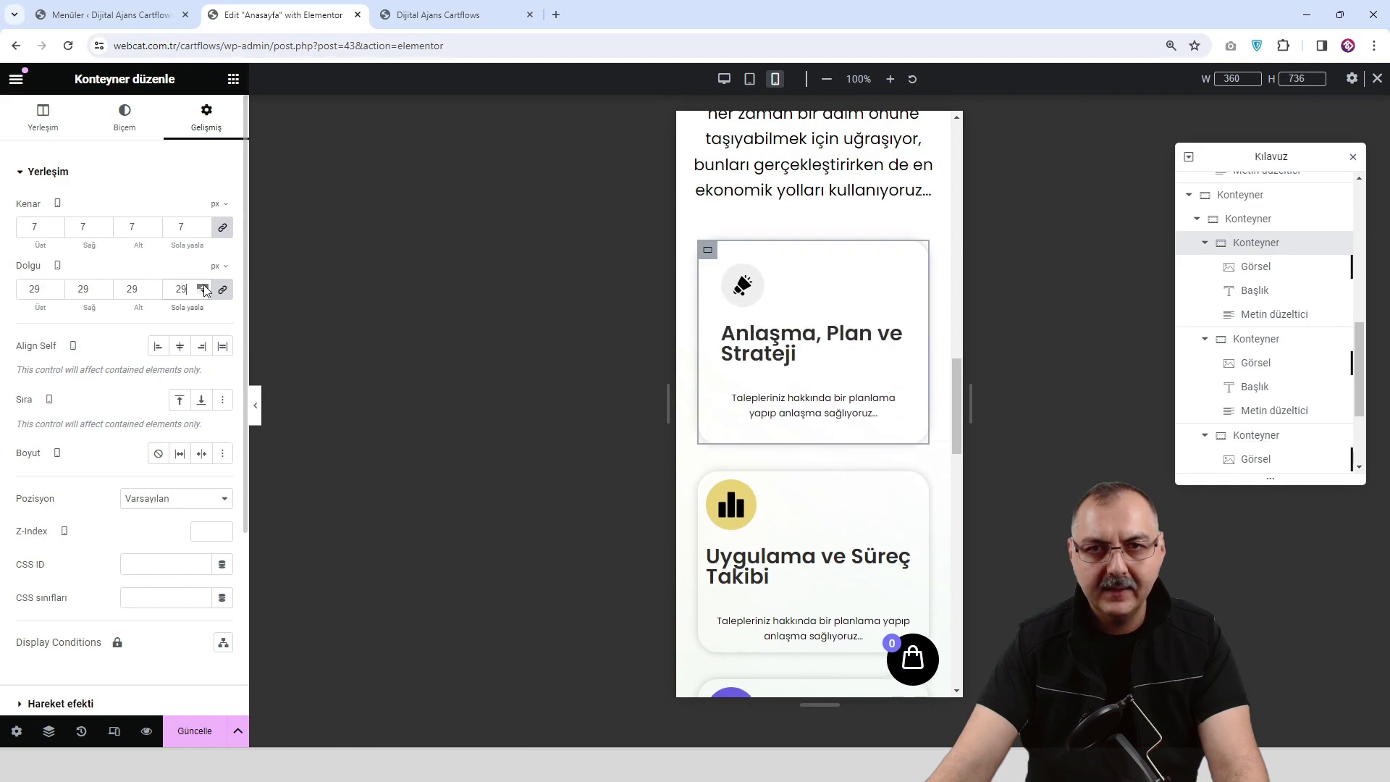
pyautogui.click(204, 286)
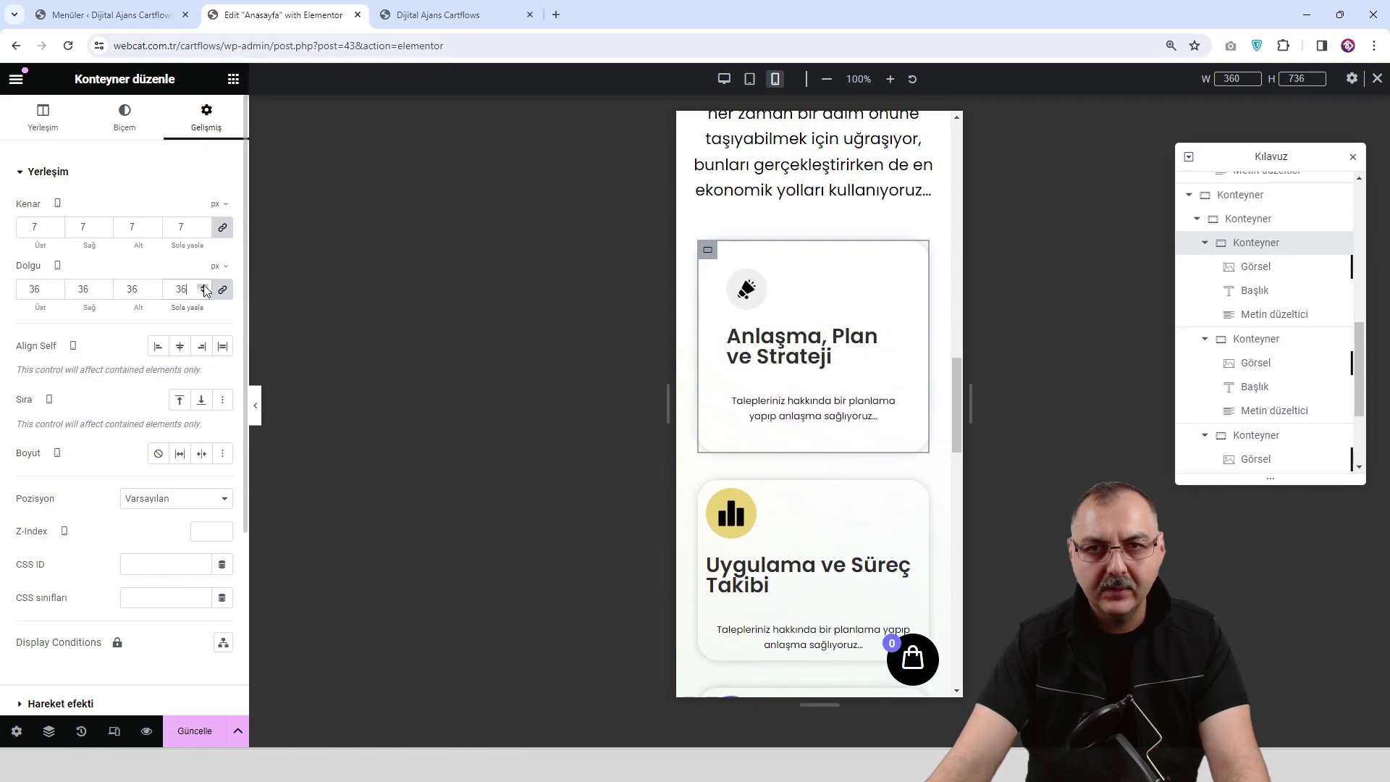
# Copy the Anlaşma, Plan ve Strateji card container.
pyautogui.rightClick(707, 251)
pyautogui.click(718, 368)
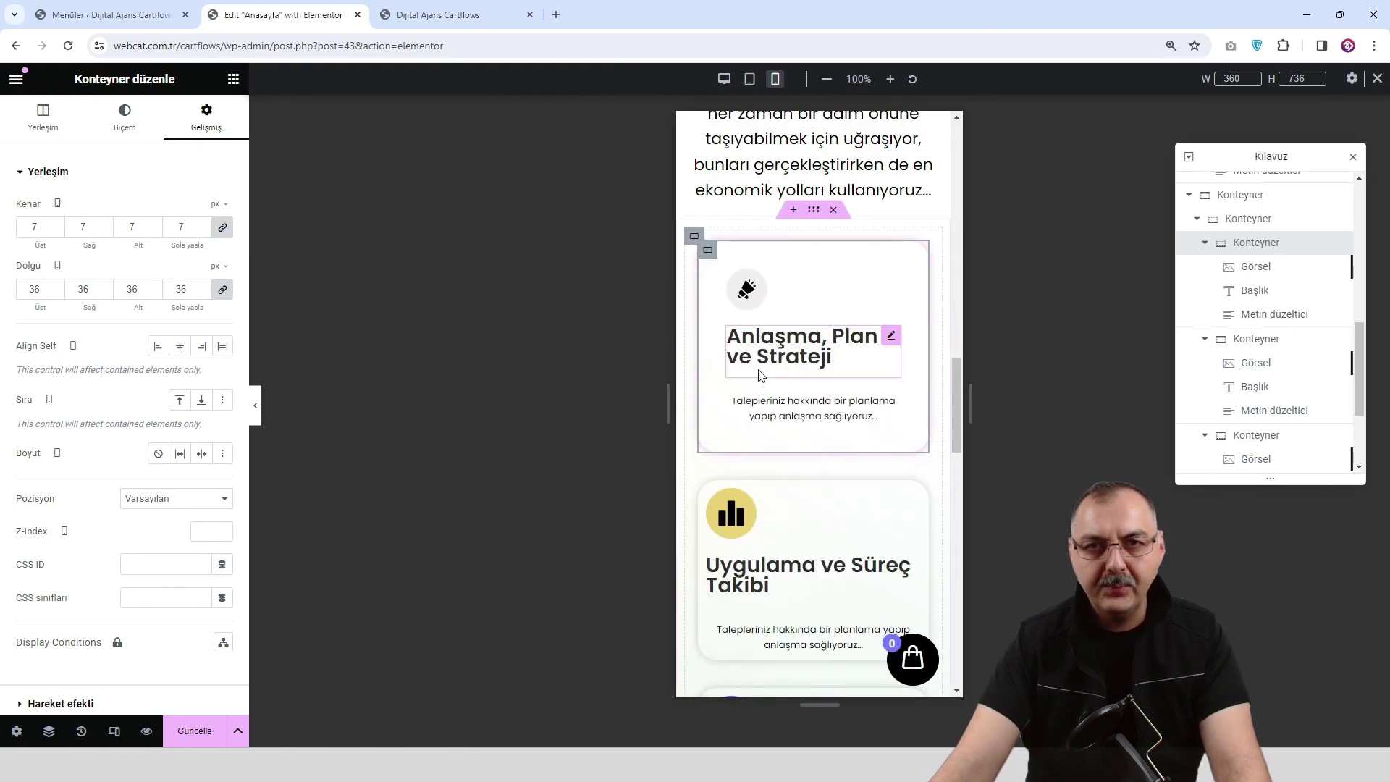
pyautogui.scroll(-3, 736, 338)
# Paste the first card's style onto the second and third cards, then open the live preview.
pyautogui.rightClick(713, 299)
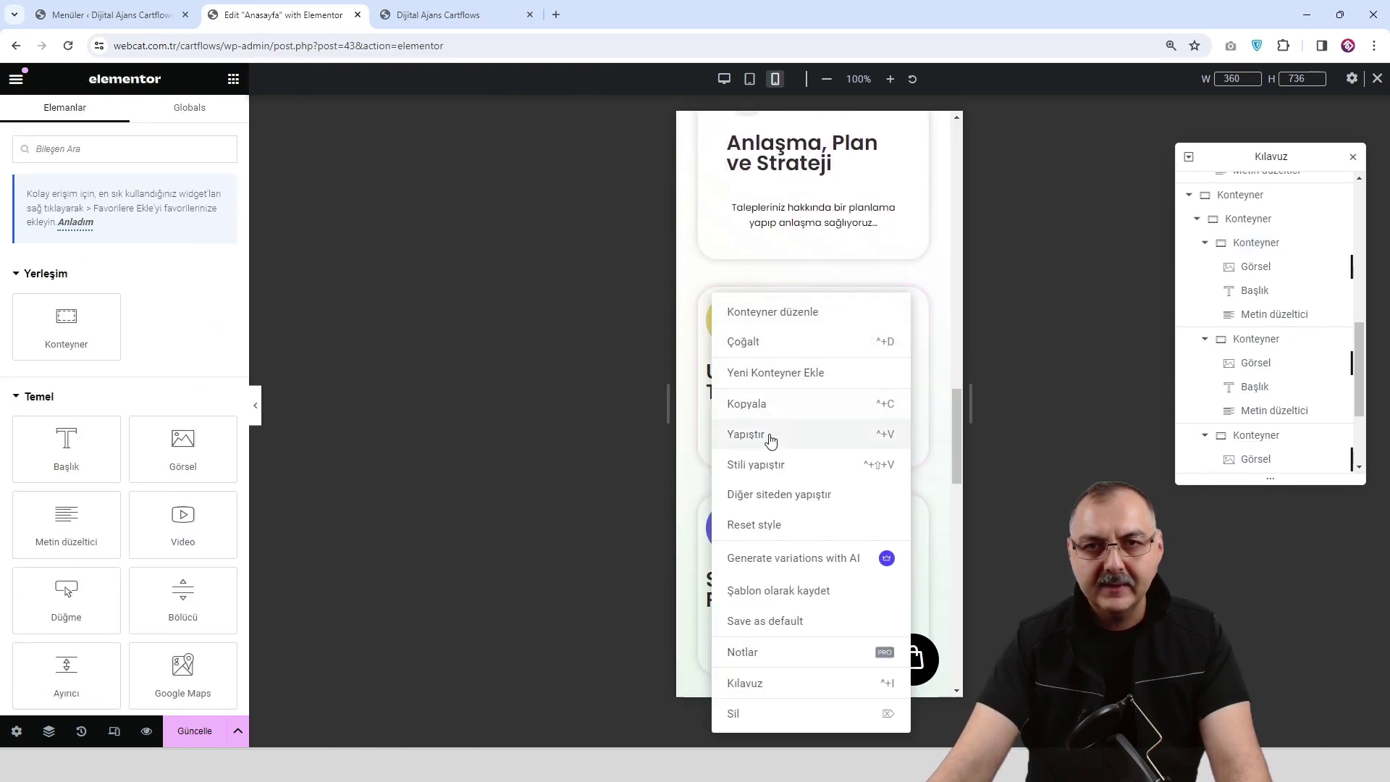
pyautogui.click(779, 465)
pyautogui.scroll(-1, 781, 441)
pyautogui.rightClick(706, 424)
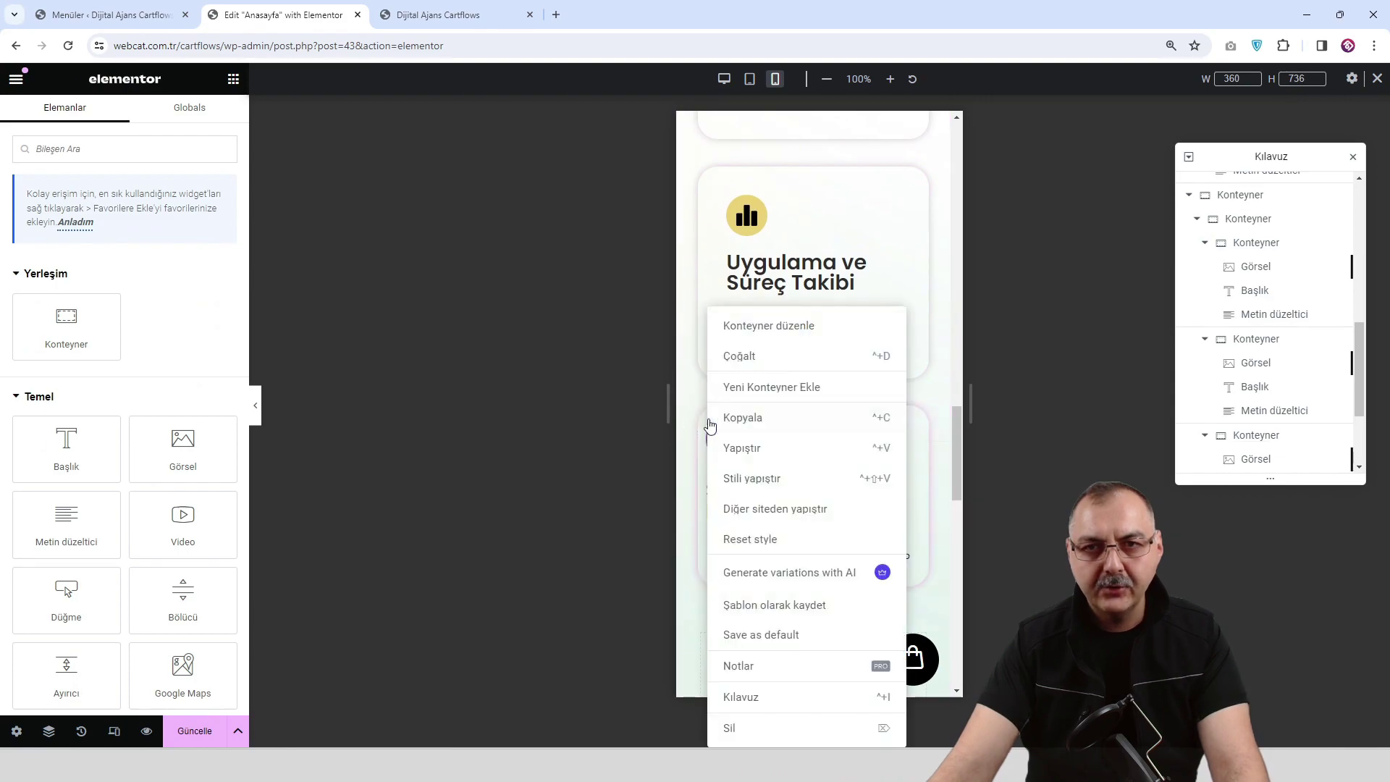
pyautogui.click(765, 480)
pyautogui.scroll(1, 846, 444)
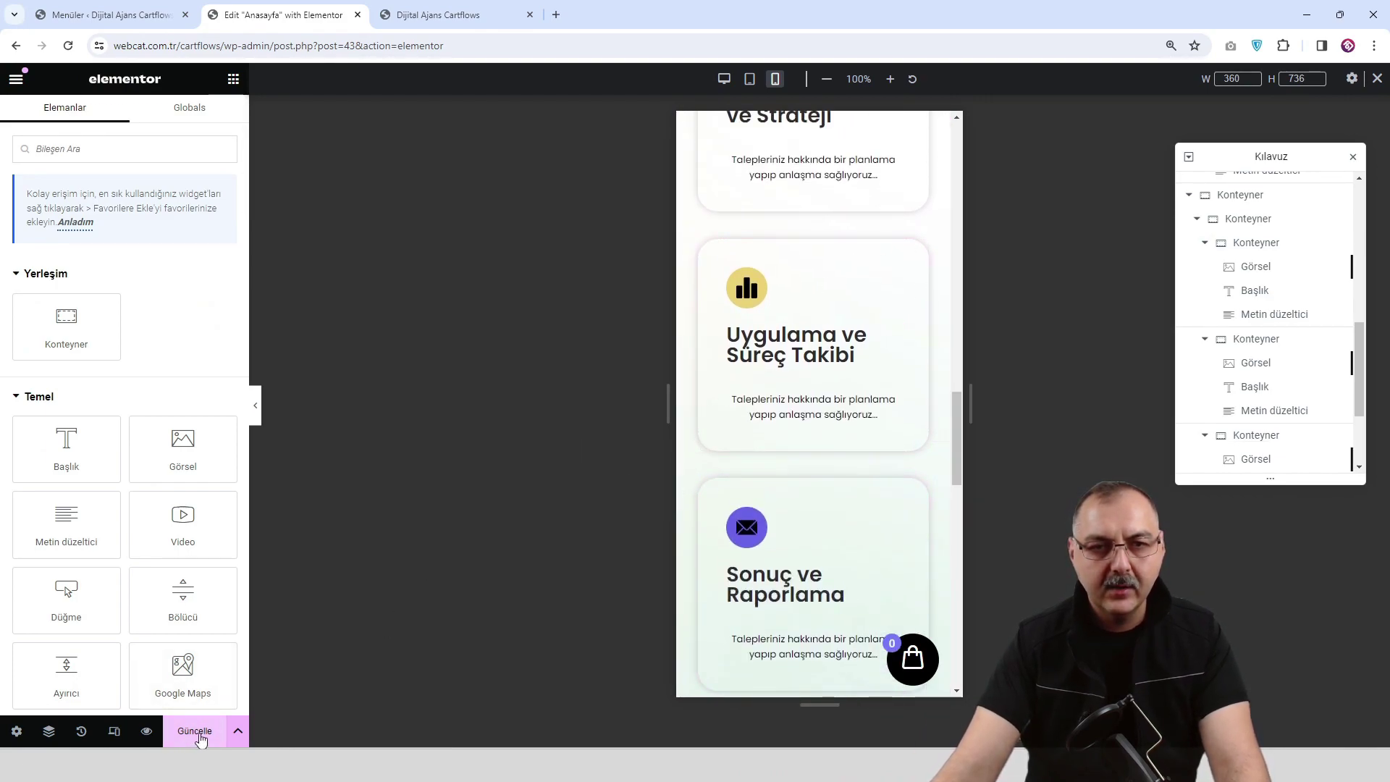
pyautogui.click(146, 732)
# Go back to the Edit Anasayfa editor, switch to Desktop width, and hide the side panel.
pyautogui.scroll(-10, 660, 405)
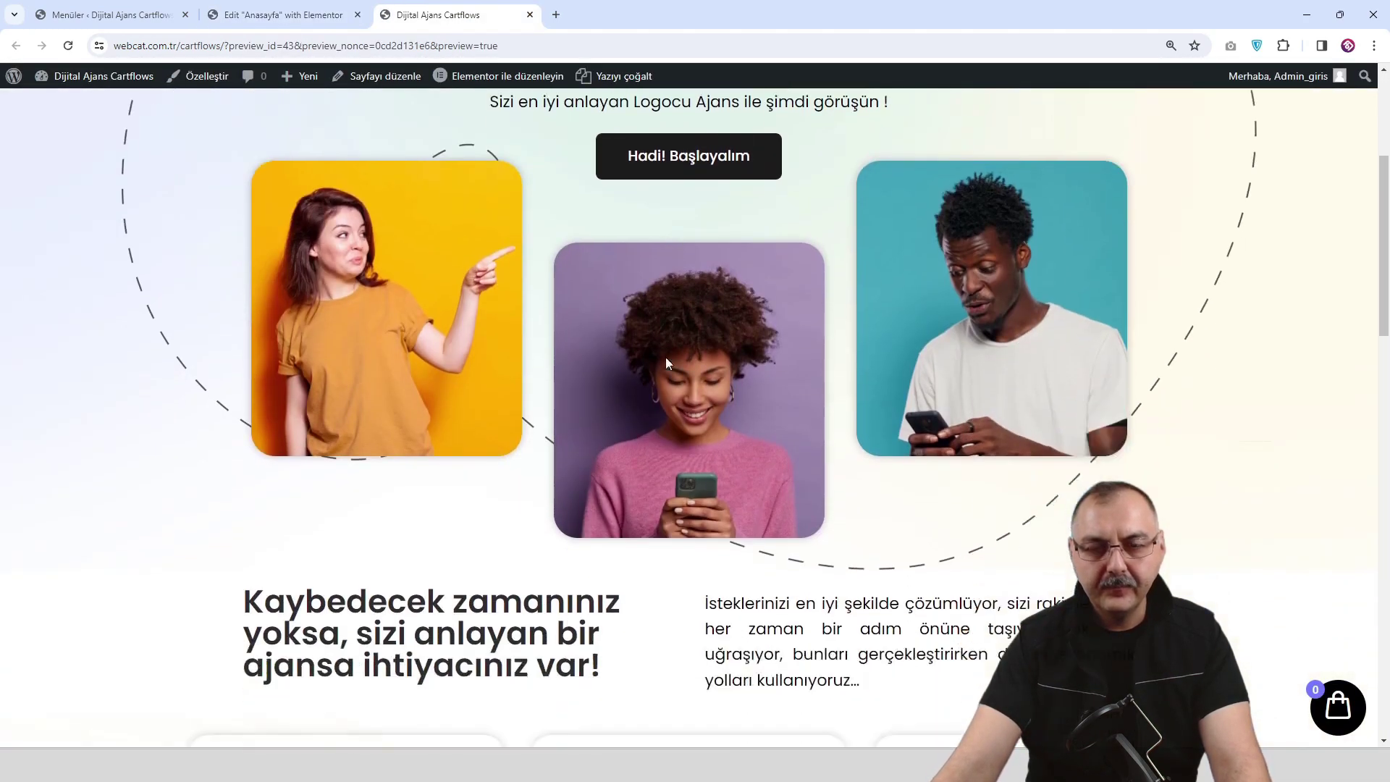
pyautogui.scroll(-2, 664, 373)
pyautogui.click(283, 14)
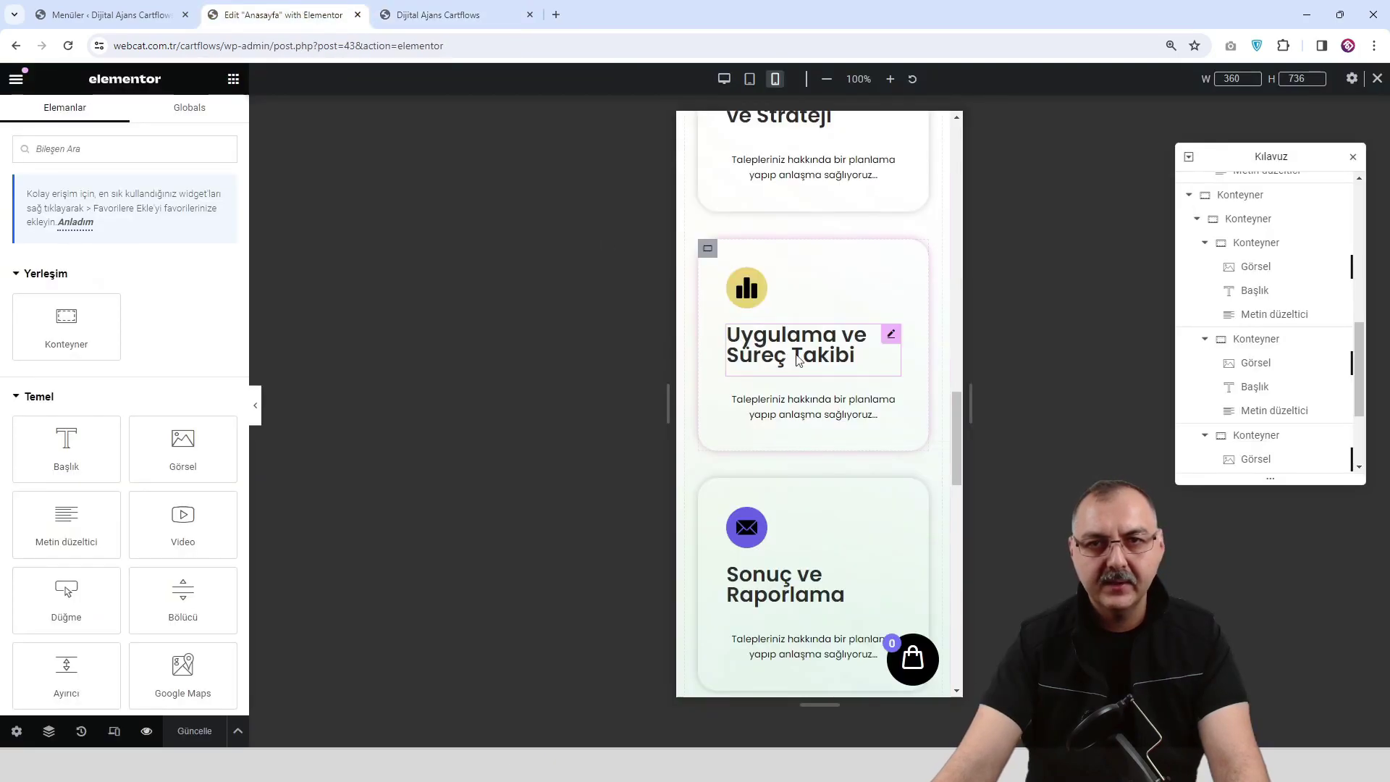
pyautogui.click(257, 402)
pyautogui.scroll(10, 710, 456)
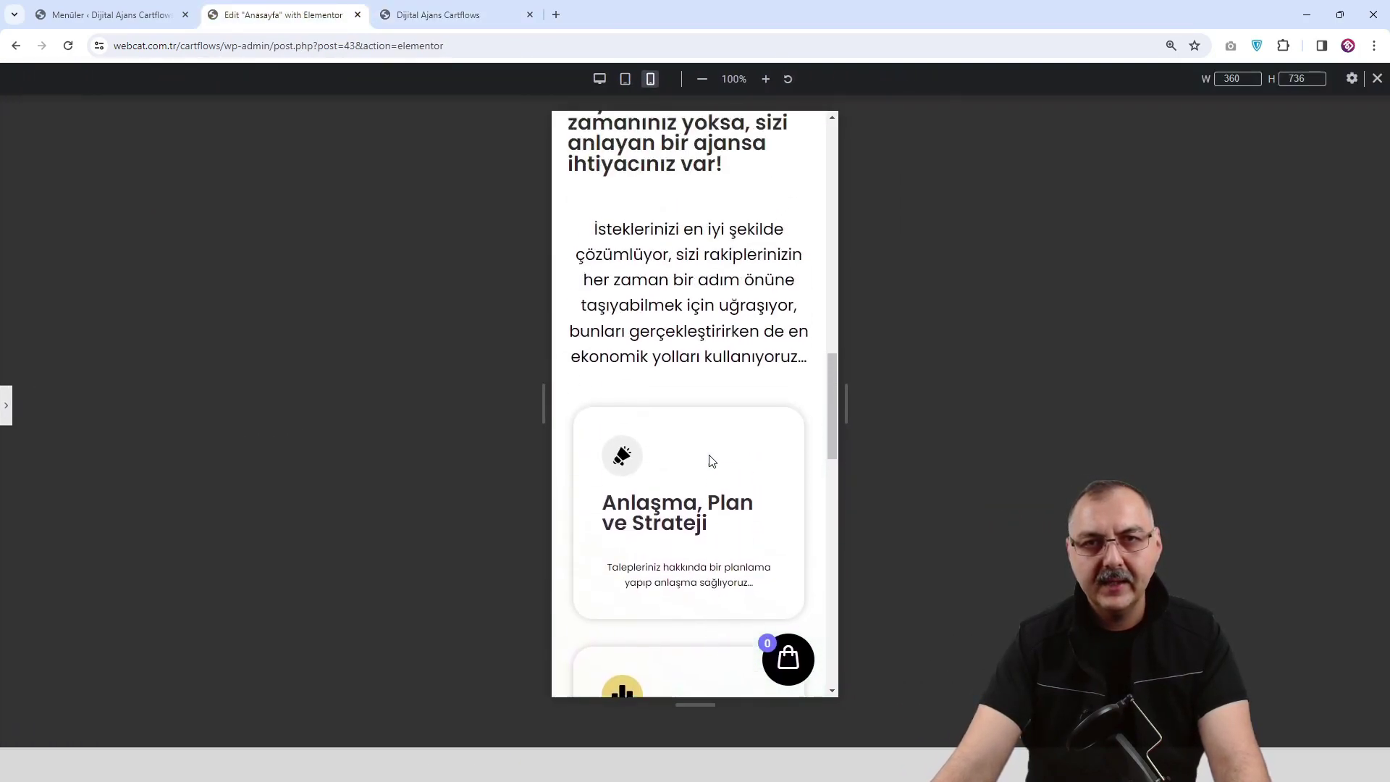
pyautogui.scroll(4, 709, 456)
pyautogui.scroll(-11, 709, 456)
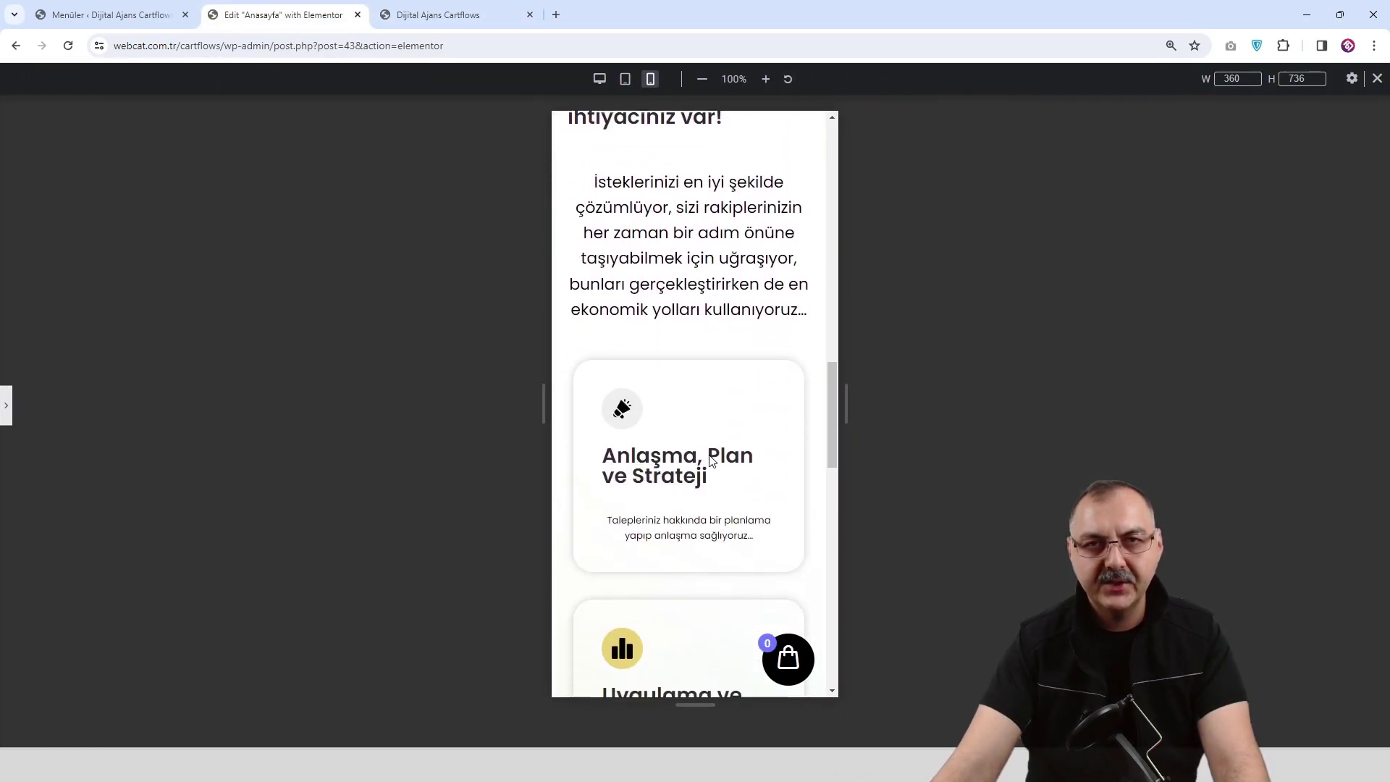
pyautogui.click(600, 79)
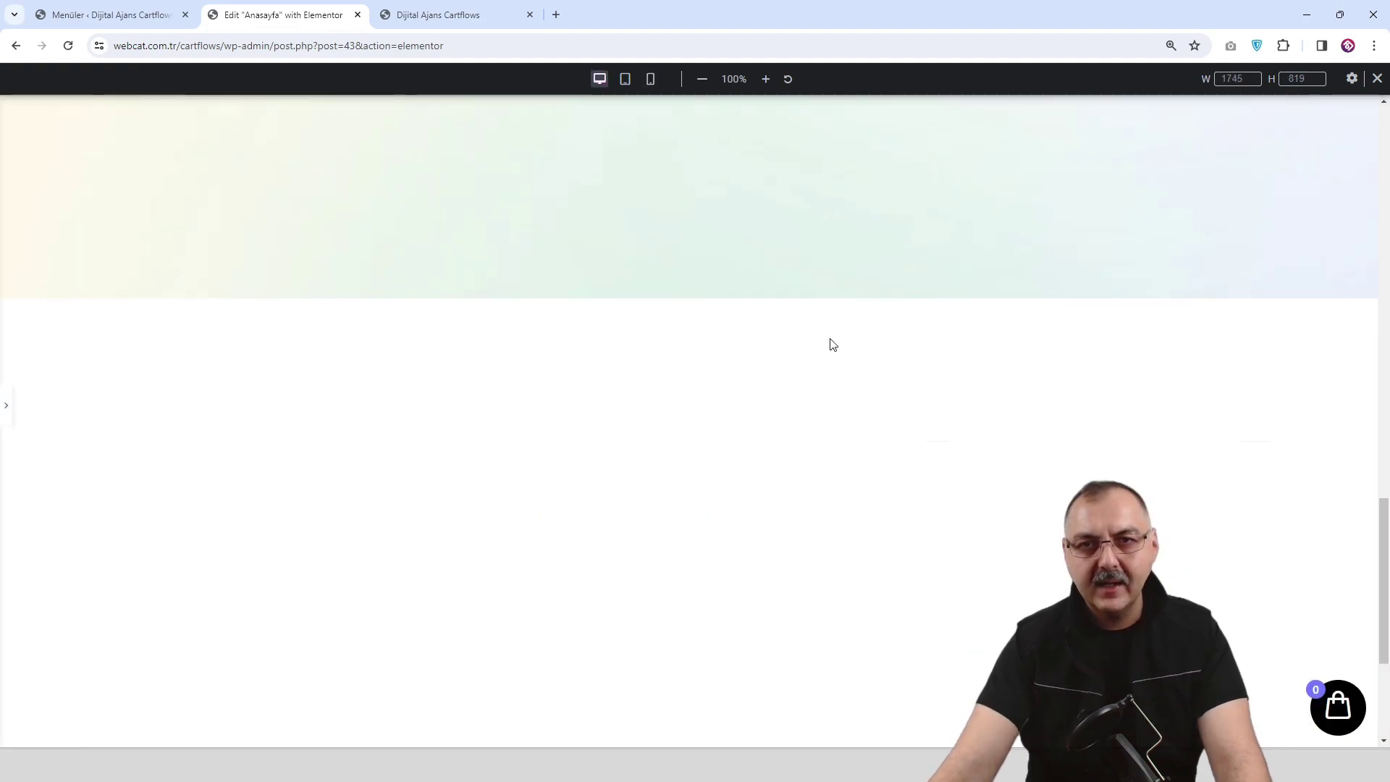
pyautogui.scroll(5, 819, 341)
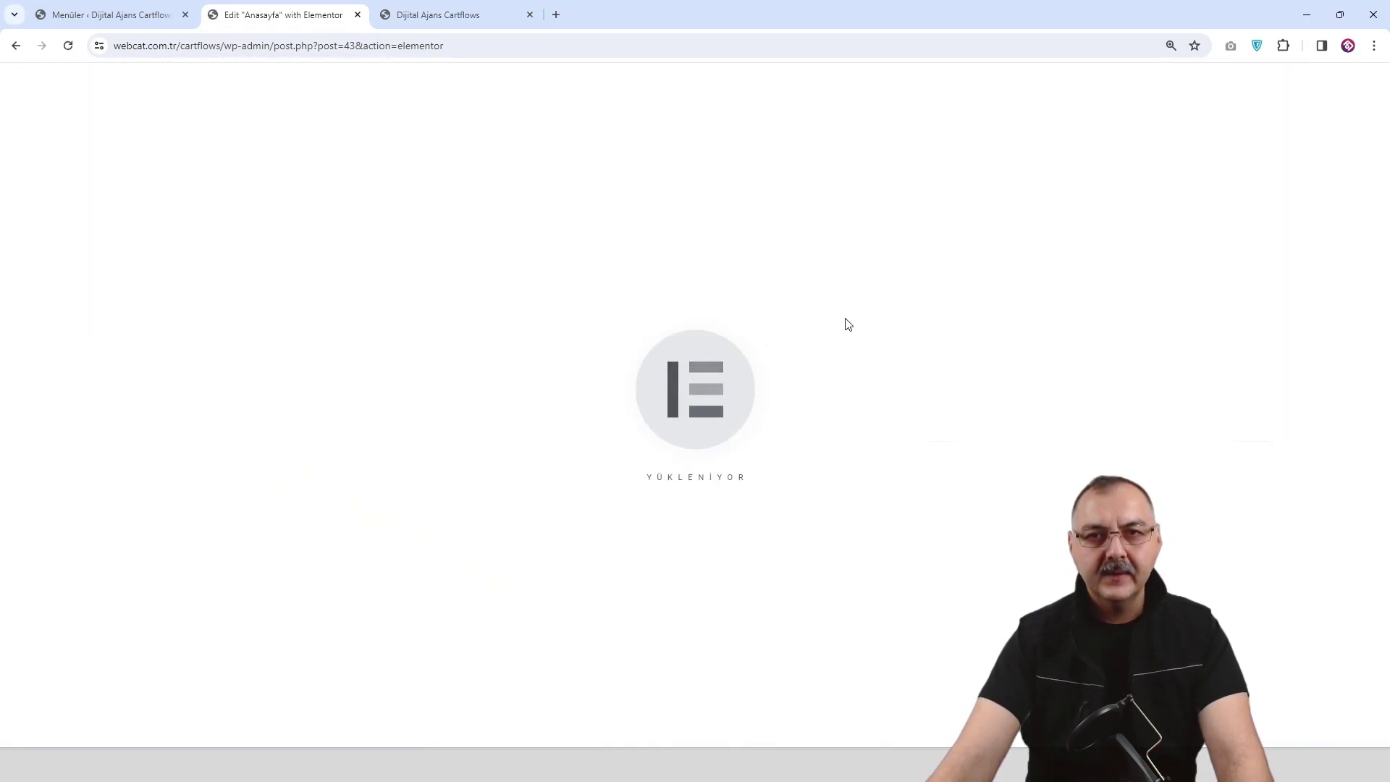
pyautogui.scroll(-8, 843, 323)
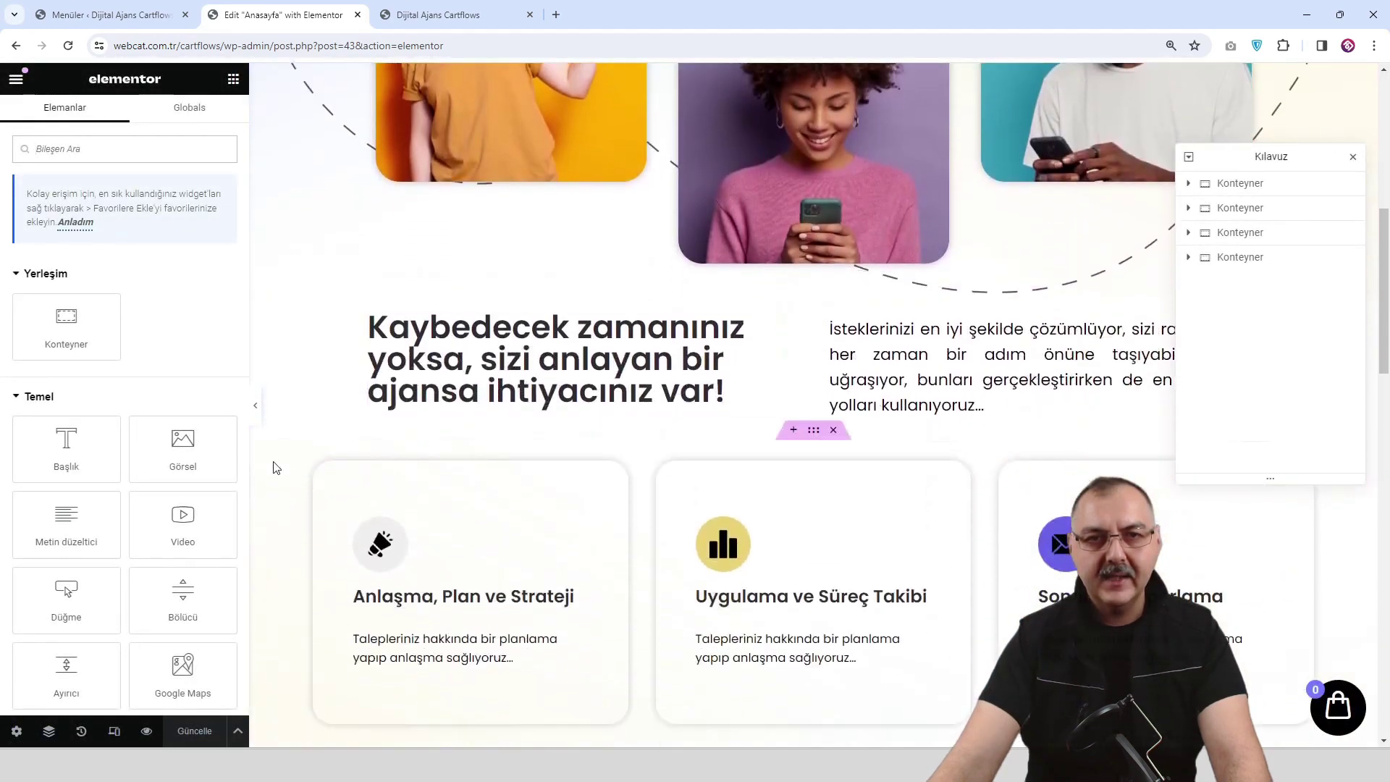
pyautogui.click(254, 405)
pyautogui.scroll(8, 723, 392)
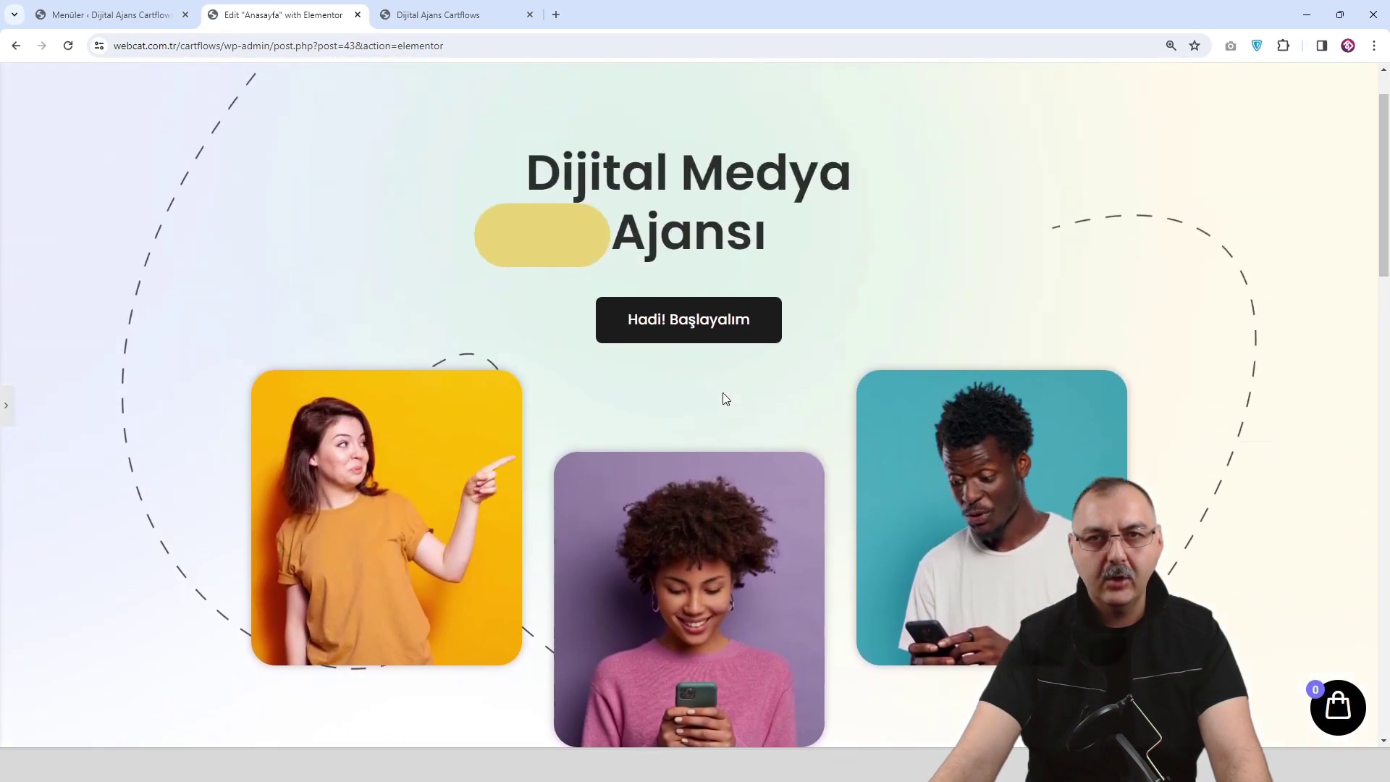
pyautogui.scroll(-8, 722, 394)
pyautogui.scroll(-8, 722, 397)
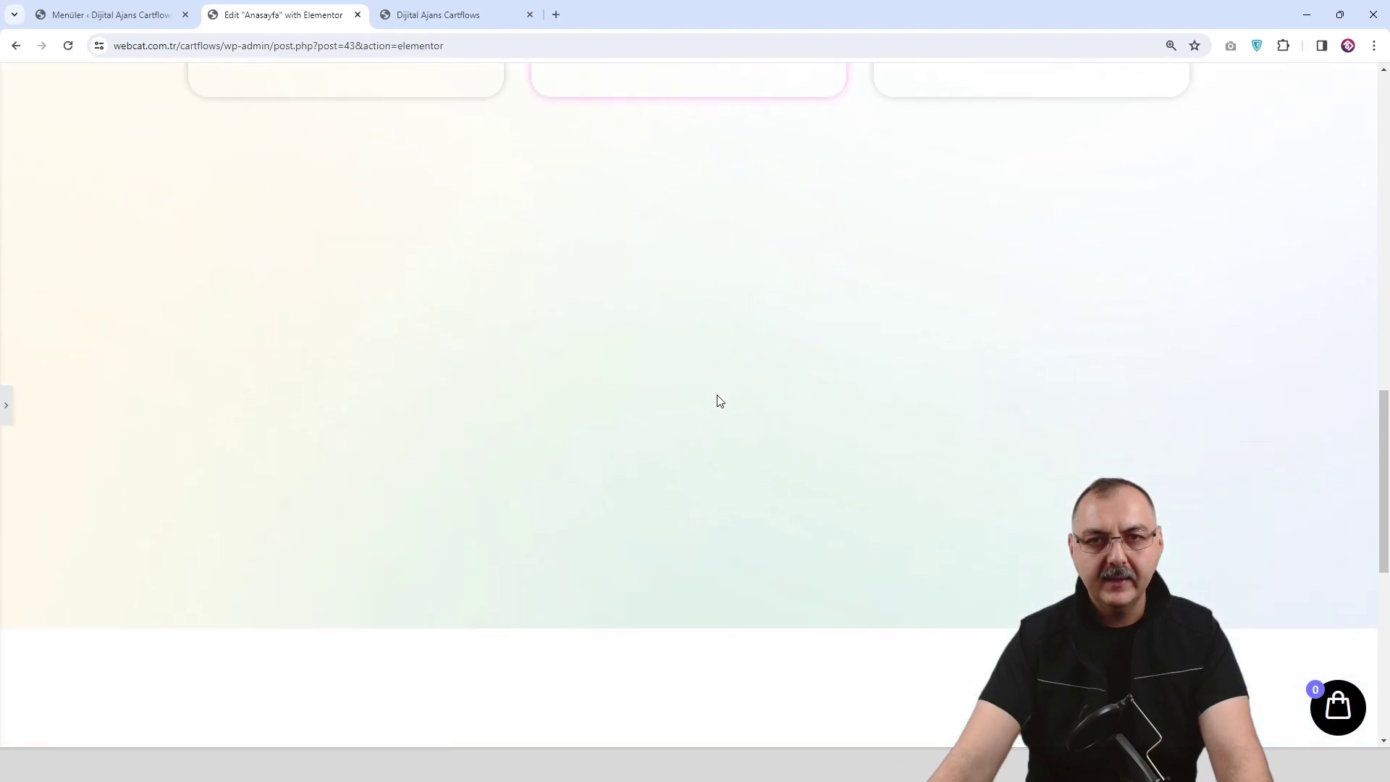
pyautogui.scroll(3, 60, 332)
pyautogui.scroll(1, 61, 332)
# Paste a copy of the Kaybedecek zamanınız heading into the empty left column, retitled Logo Tasarım.
pyautogui.click(5, 406)
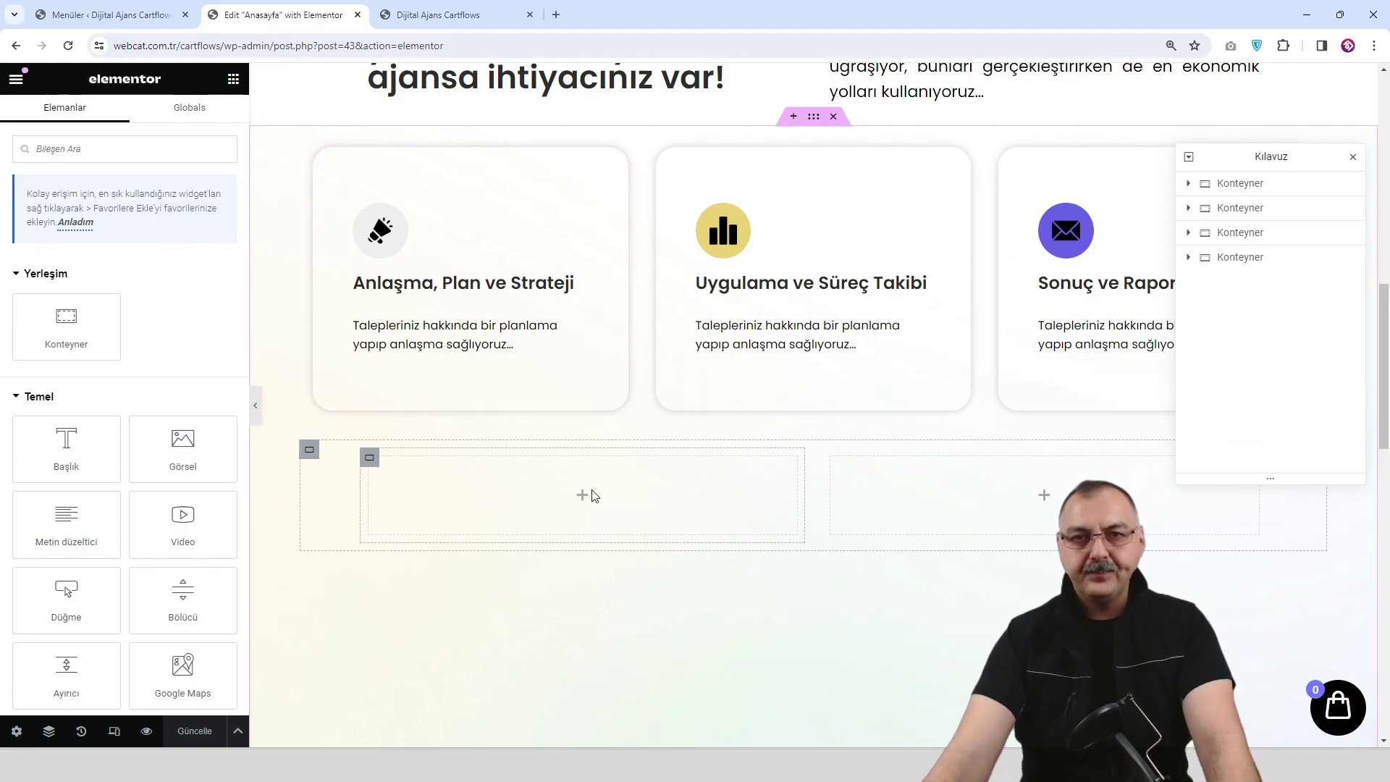
pyautogui.scroll(5, 588, 477)
pyautogui.rightClick(595, 368)
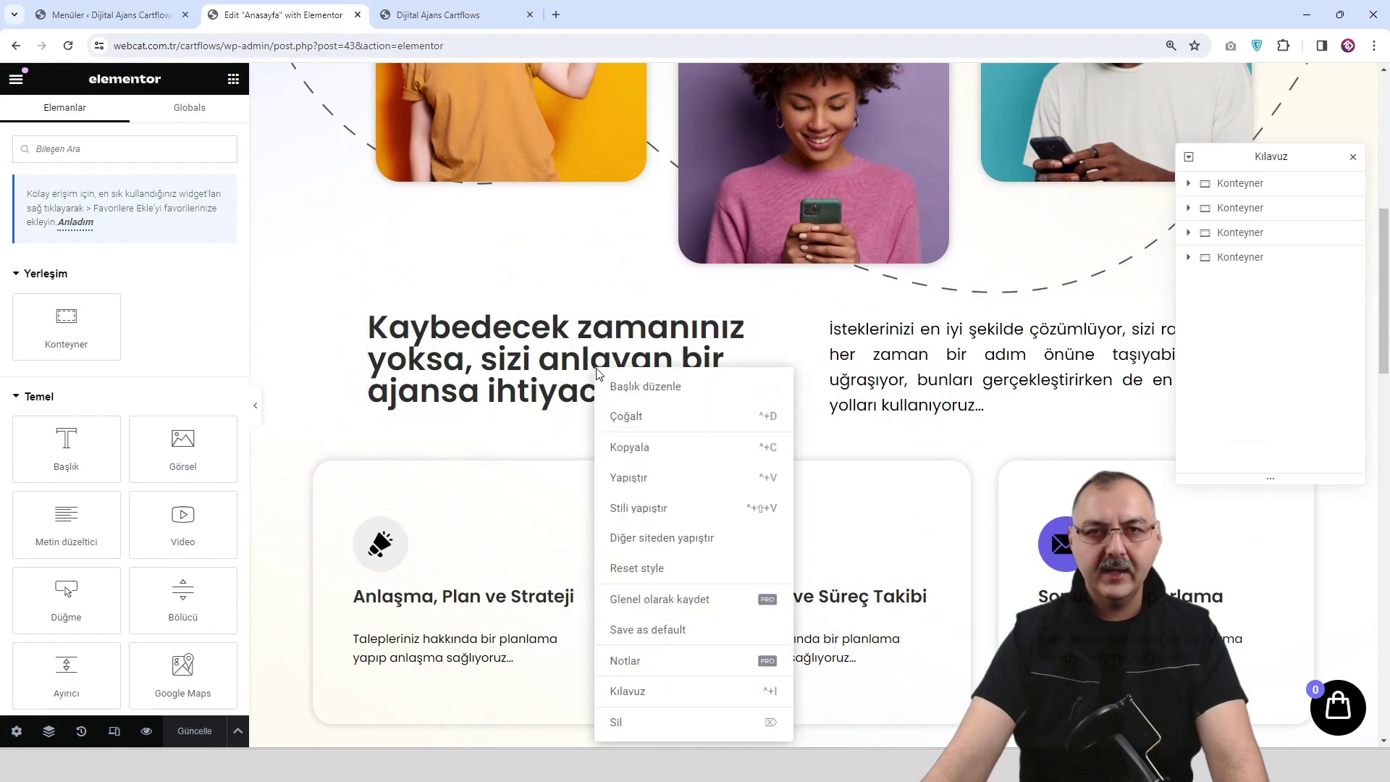
pyautogui.click(647, 453)
pyautogui.scroll(-6, 637, 453)
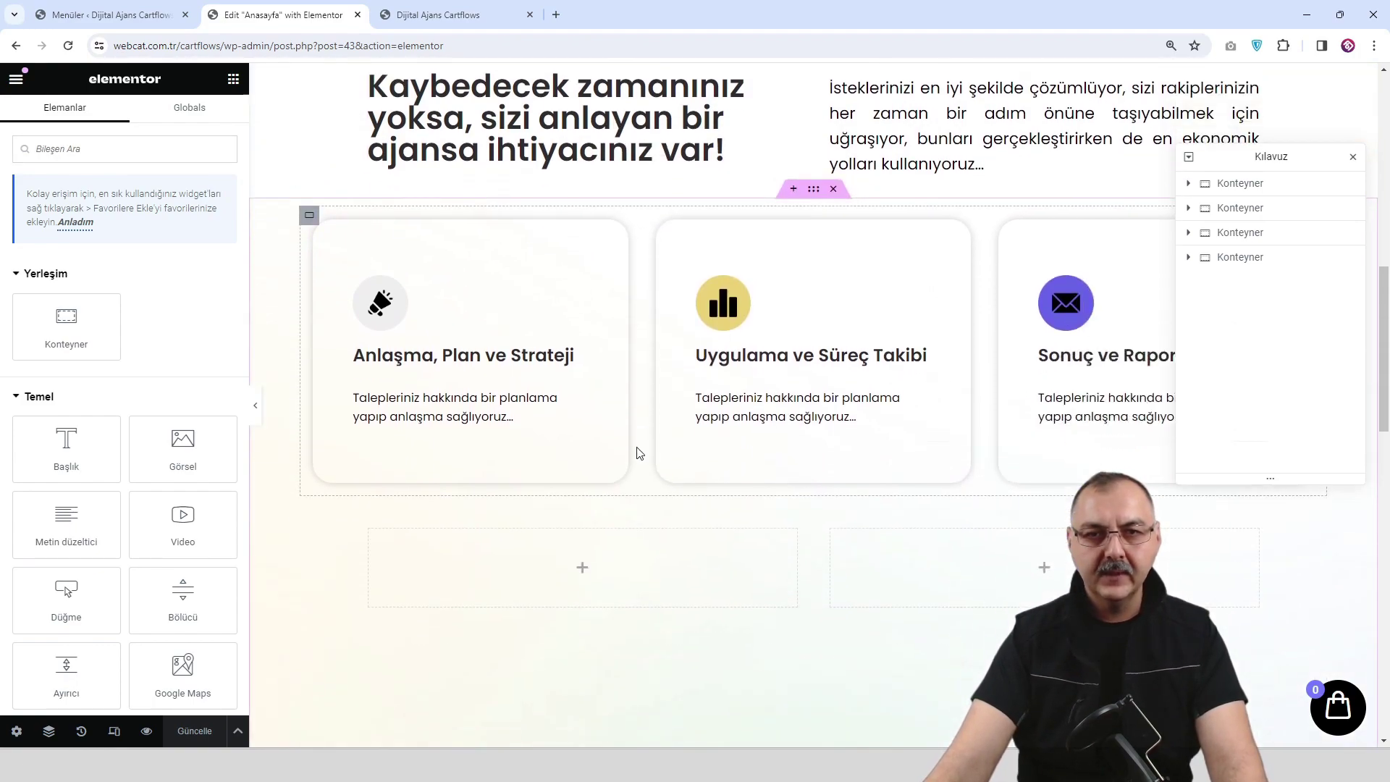
pyautogui.rightClick(589, 408)
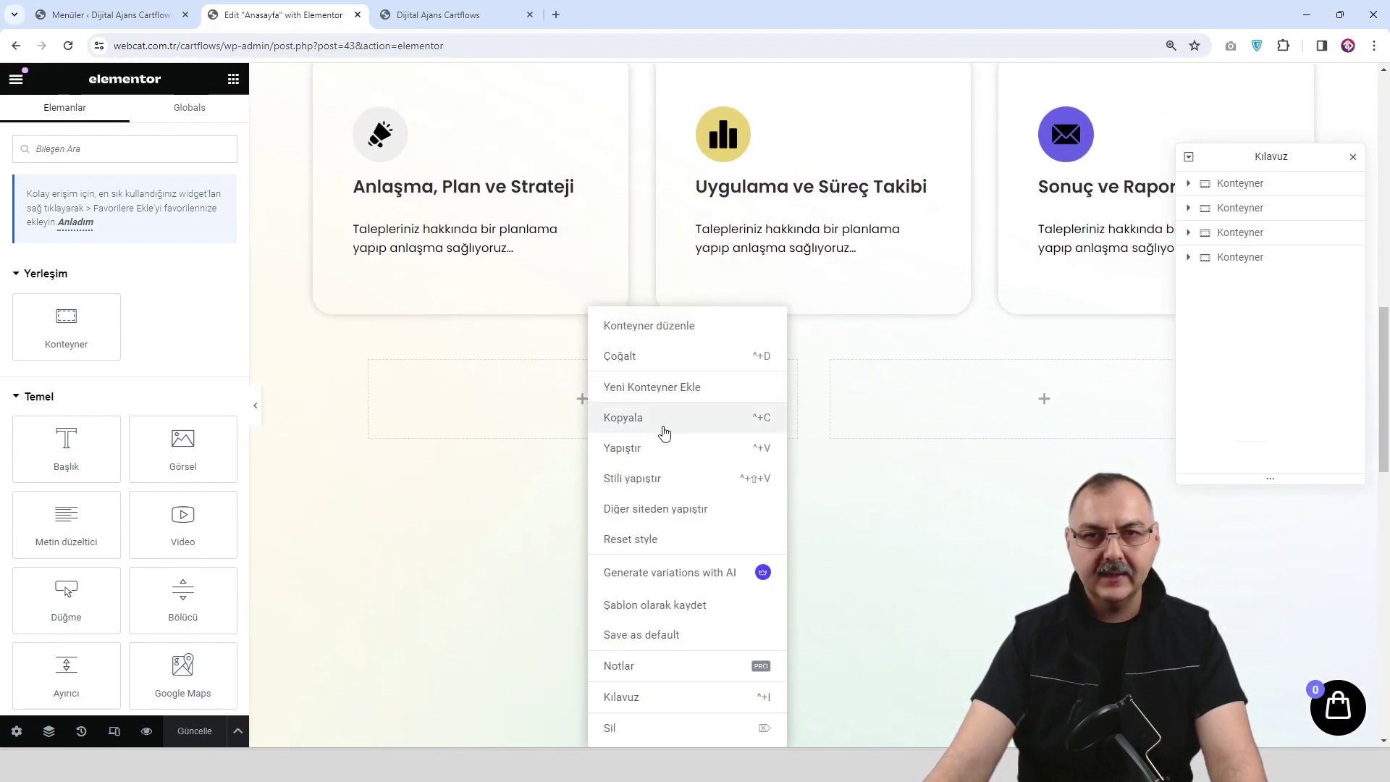
pyautogui.click(670, 449)
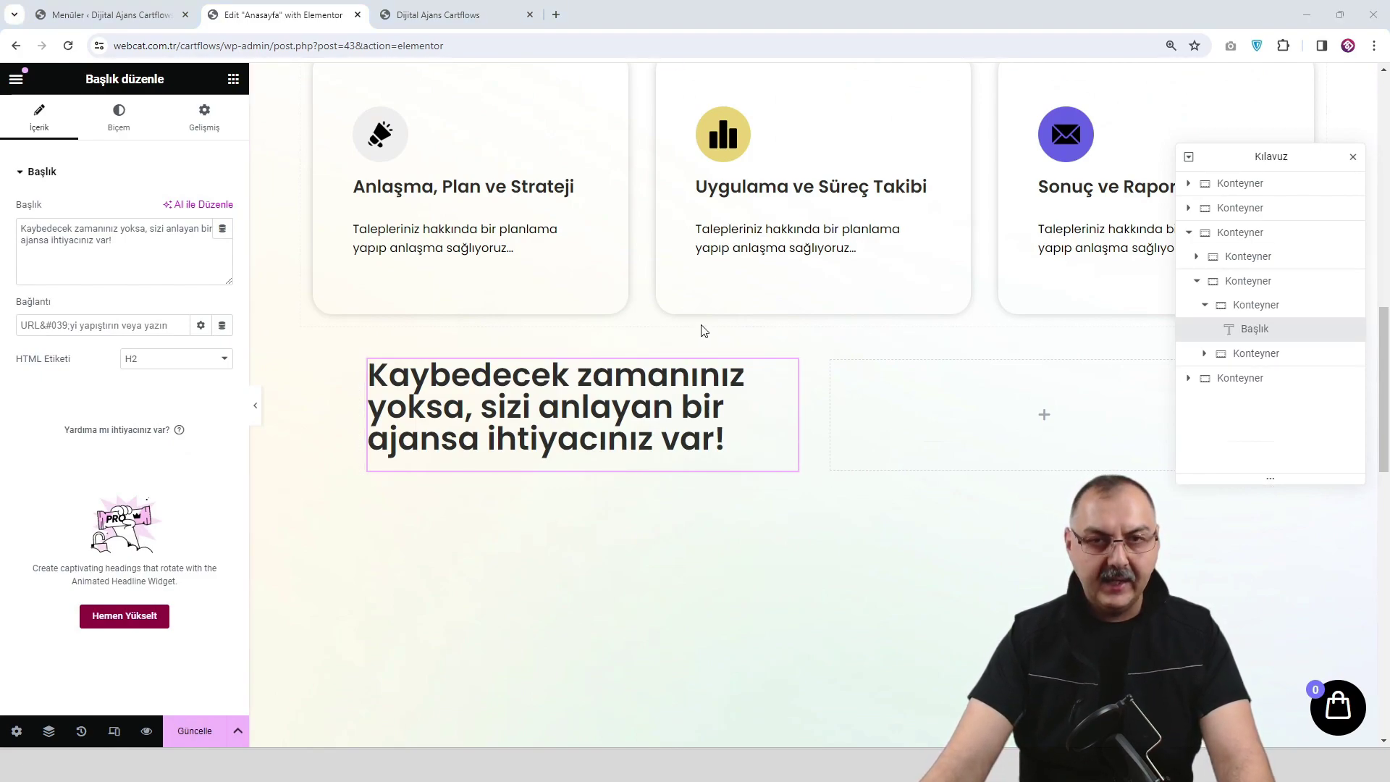
pyautogui.tripleClick(88, 243)
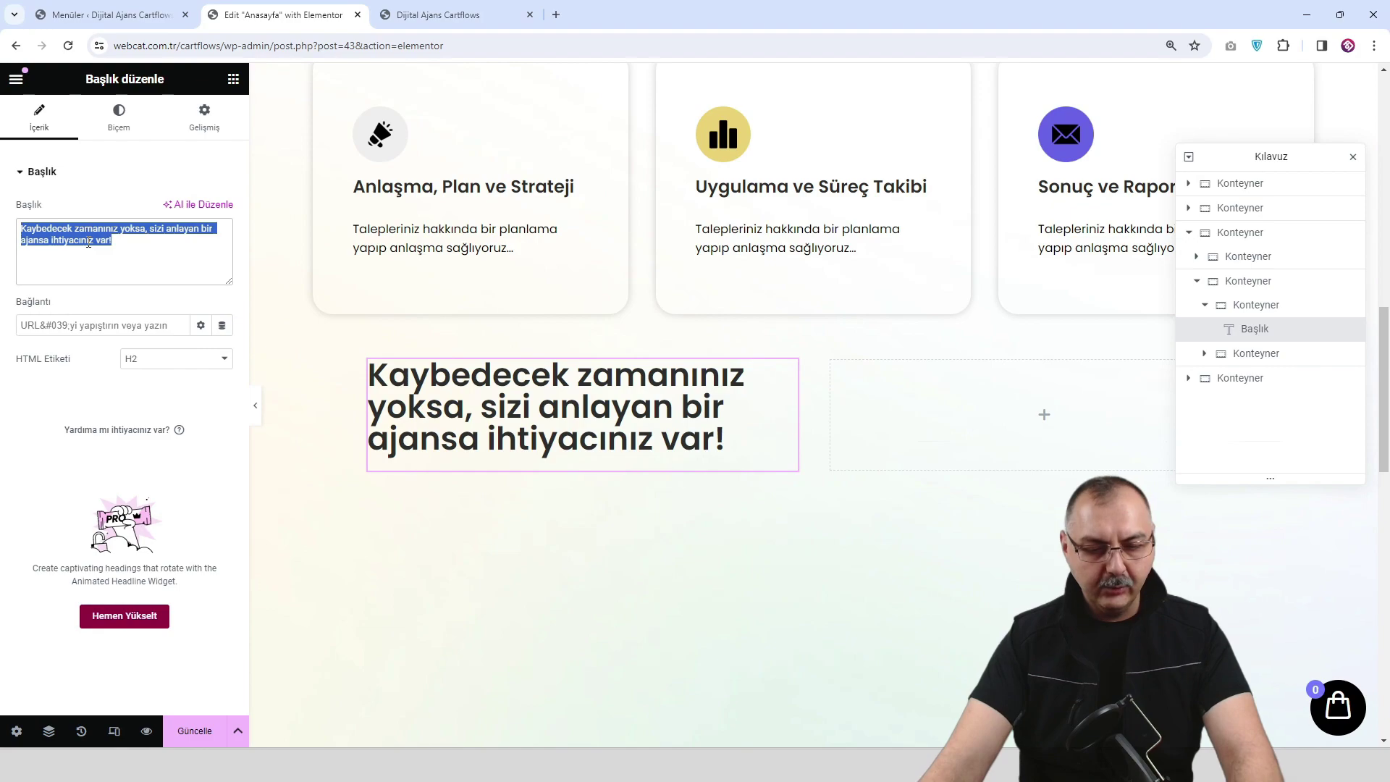
pyautogui.write('Logo Tasarım')
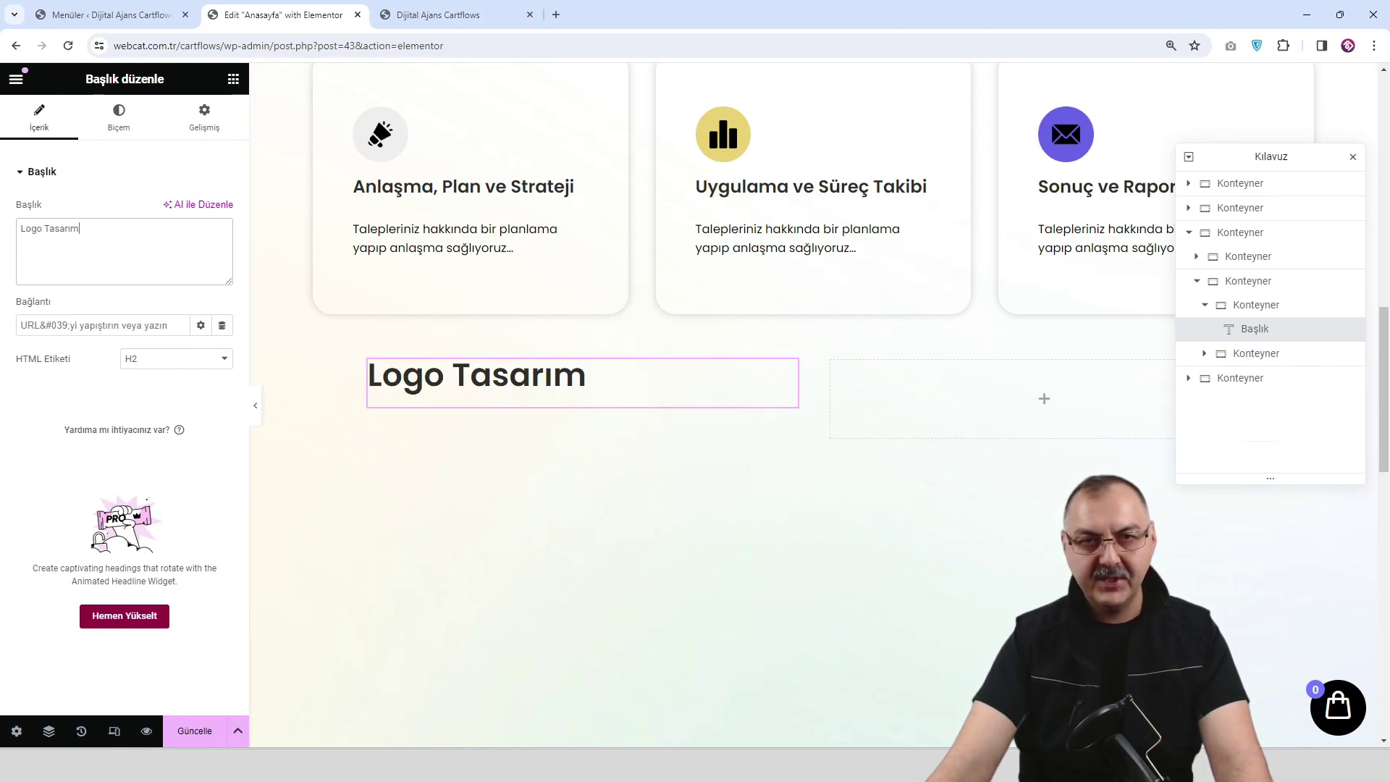
# Copy the descriptive paragraph widget for use in the Logo Tasarım column.
pyautogui.scroll(5, 651, 418)
pyautogui.rightClick(971, 307)
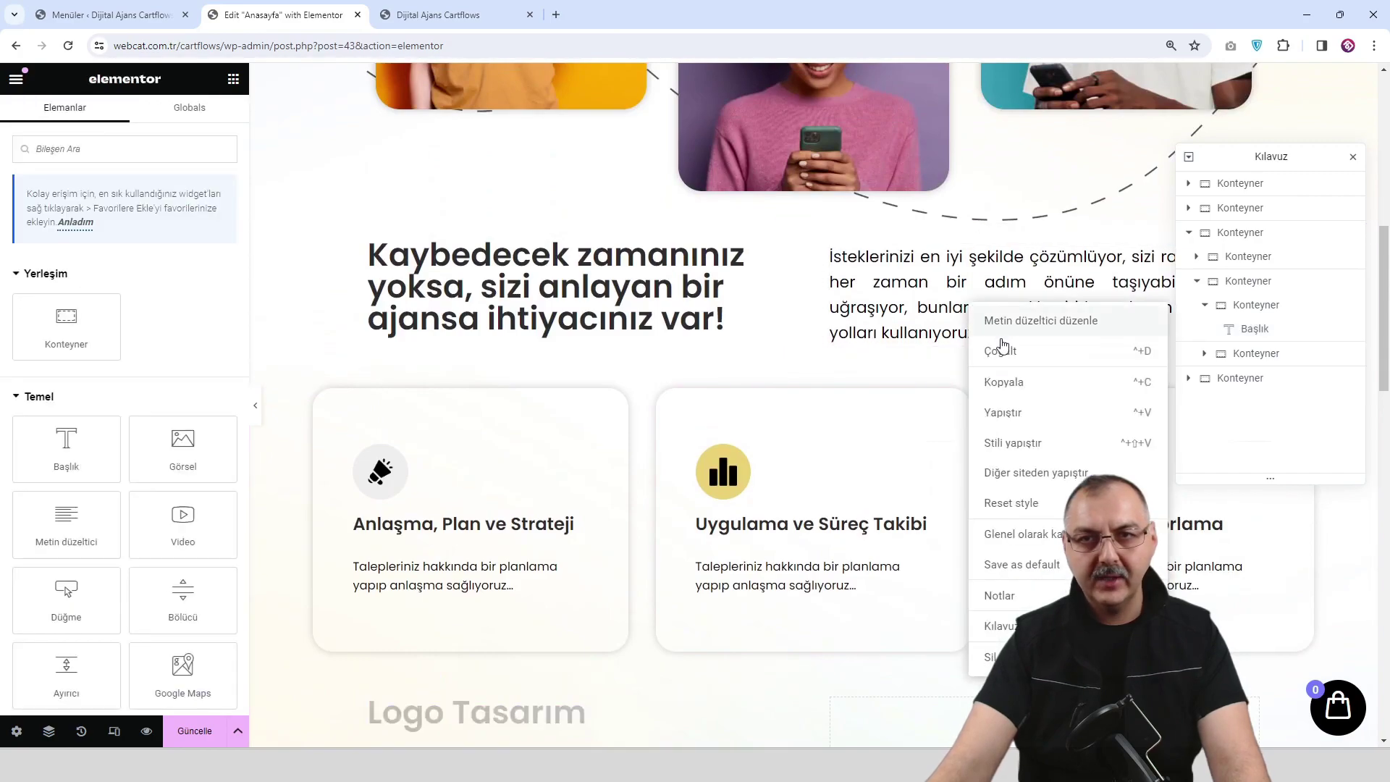
pyautogui.click(1023, 381)
pyautogui.scroll(-6, 579, 432)
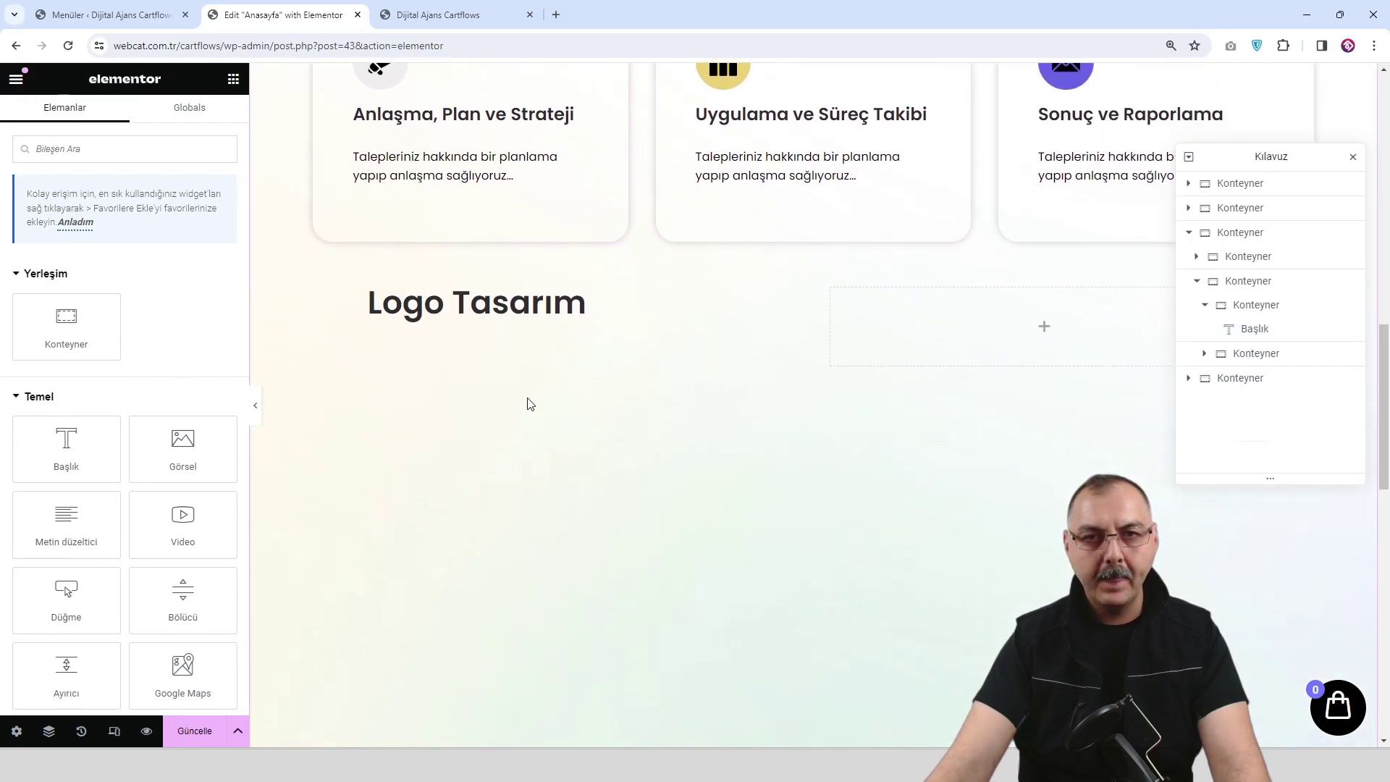
pyautogui.rightClick(517, 343)
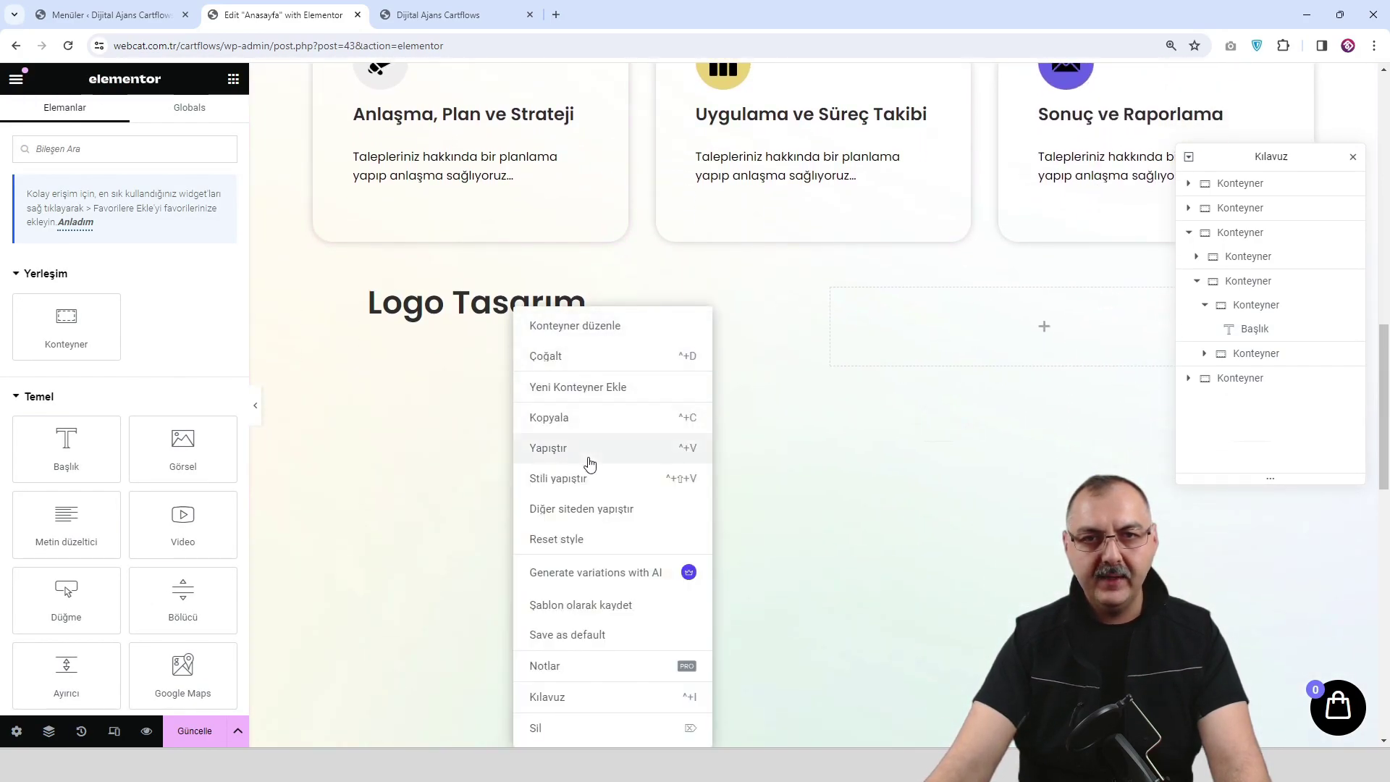
# Paste the paragraph under Logo Tasarım and replace its text with three new paragraphs.
pyautogui.click(590, 464)
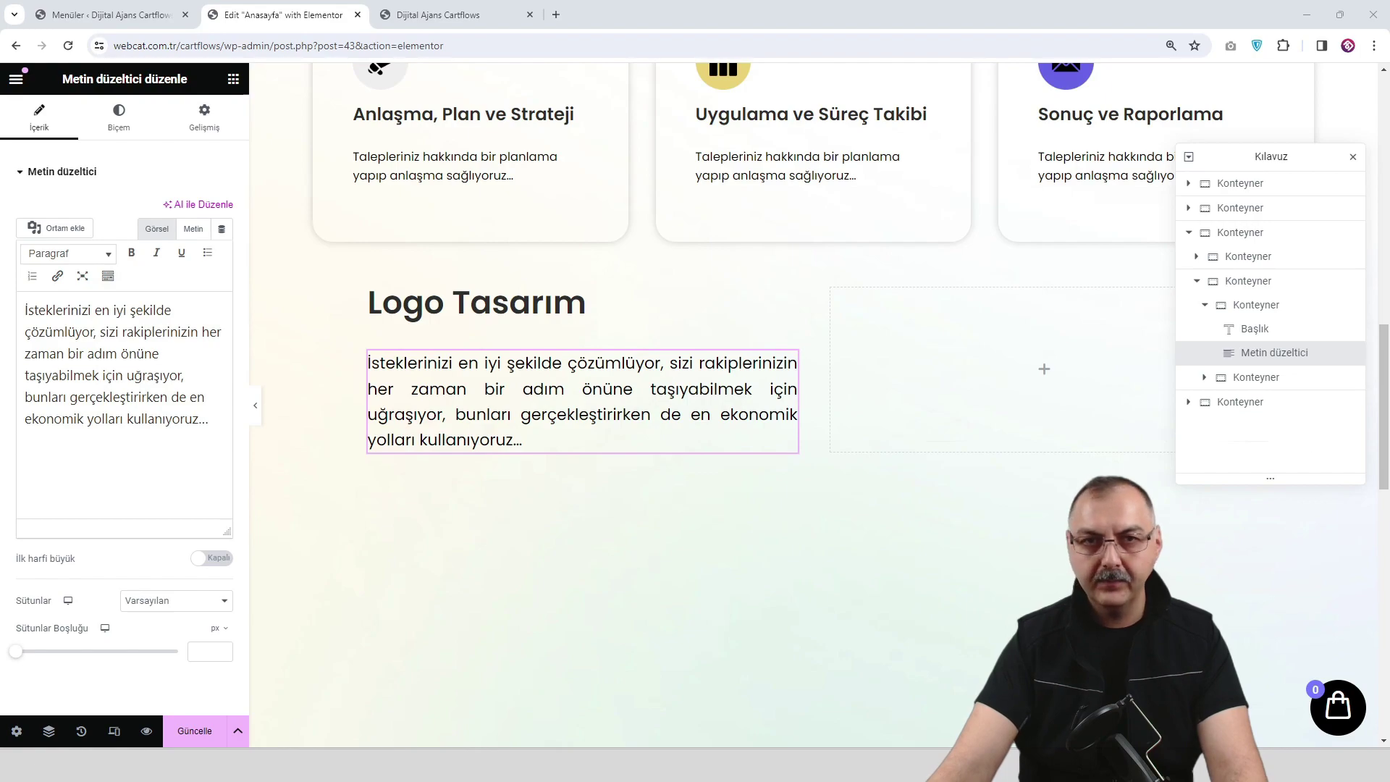
pyautogui.moveTo(215, 426); pyautogui.dragTo(24, 300)
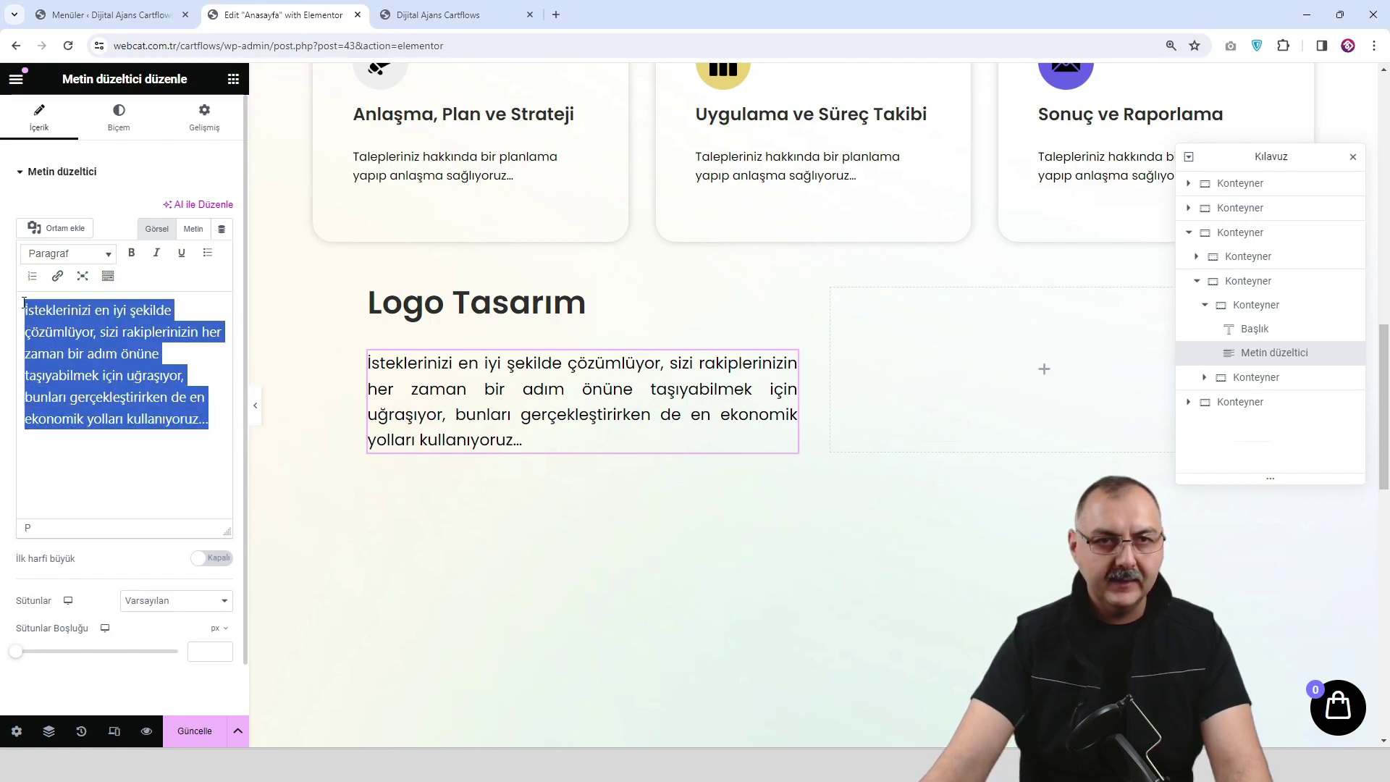
pyautogui.write('Dilerseniz yeni bir iş yeri kuruyor olun, dilerseniz imajını yenilemek istiyor olun tasarım ekibimiz kurumsal bir vizyon elde etmenize yardımcı olacaktır.  Bir işletmenin ilk olarak en önemli unsuru logodur. Bu nedenle markanızın kimliğini mükemmel hale getirmek için buradayız.  Büyüyen ve gelişen teknoloji ile sektörünüz ne olursa olsun öne çıkmanıza yardımcı olacağız.')
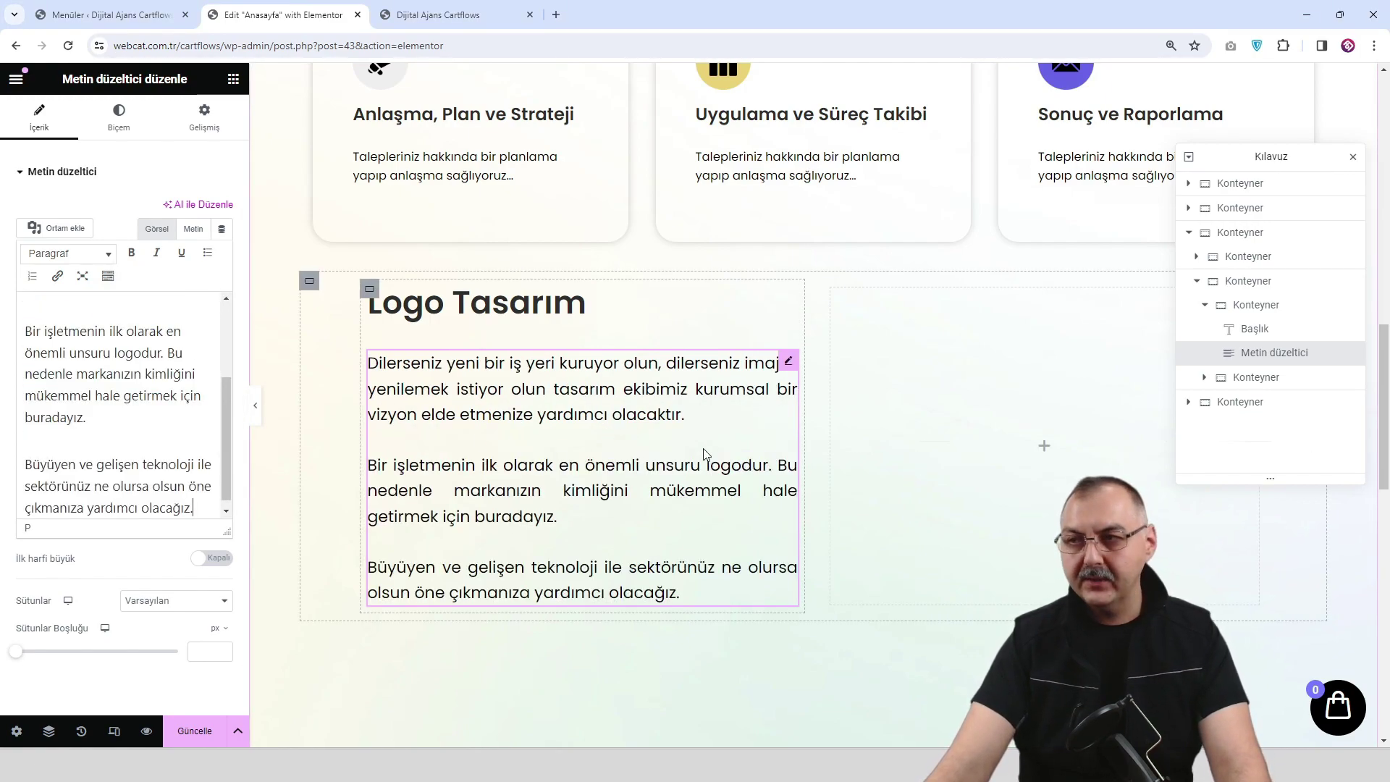
# Paste a copy of the Hadi! Başlayalım button below the text, relabelled Daha Fazla Bilgi...
pyautogui.scroll(10, 562, 477)
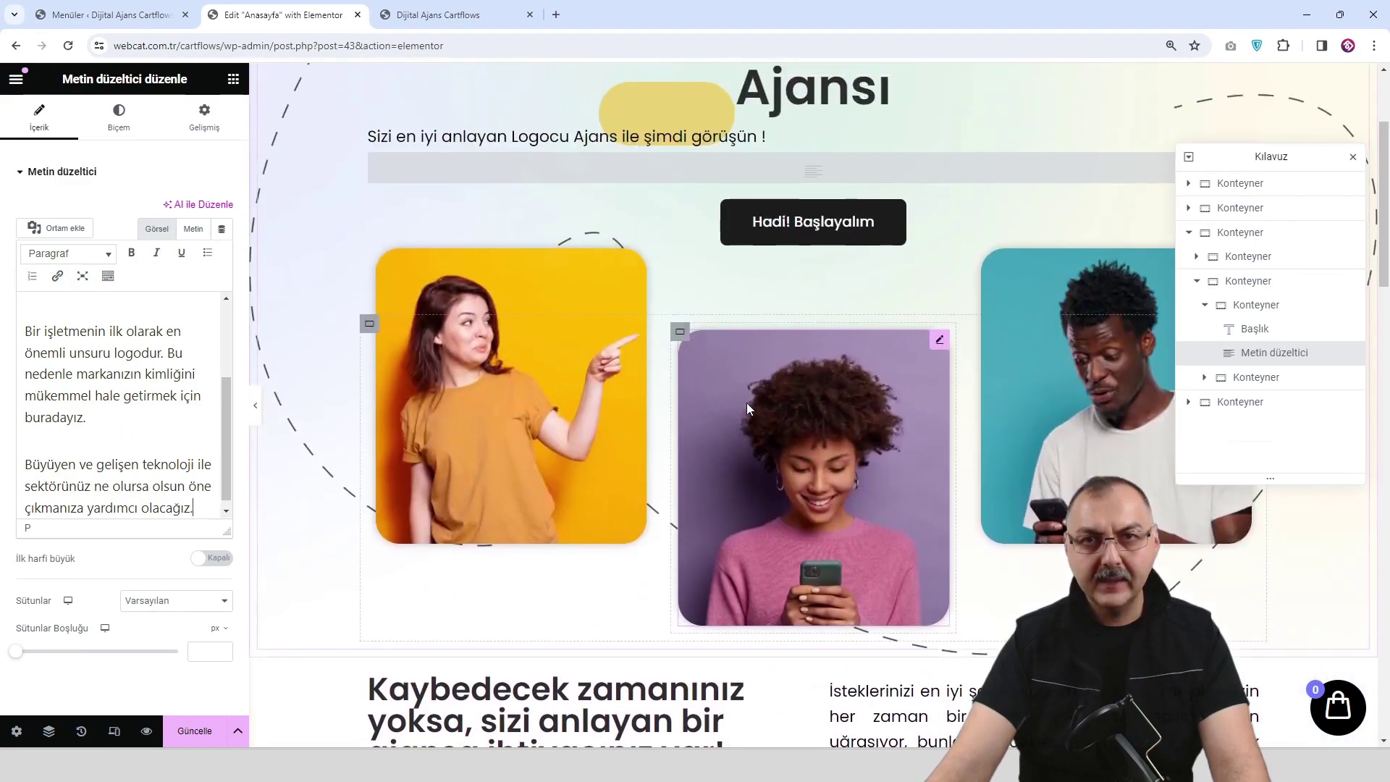
pyautogui.rightClick(791, 237)
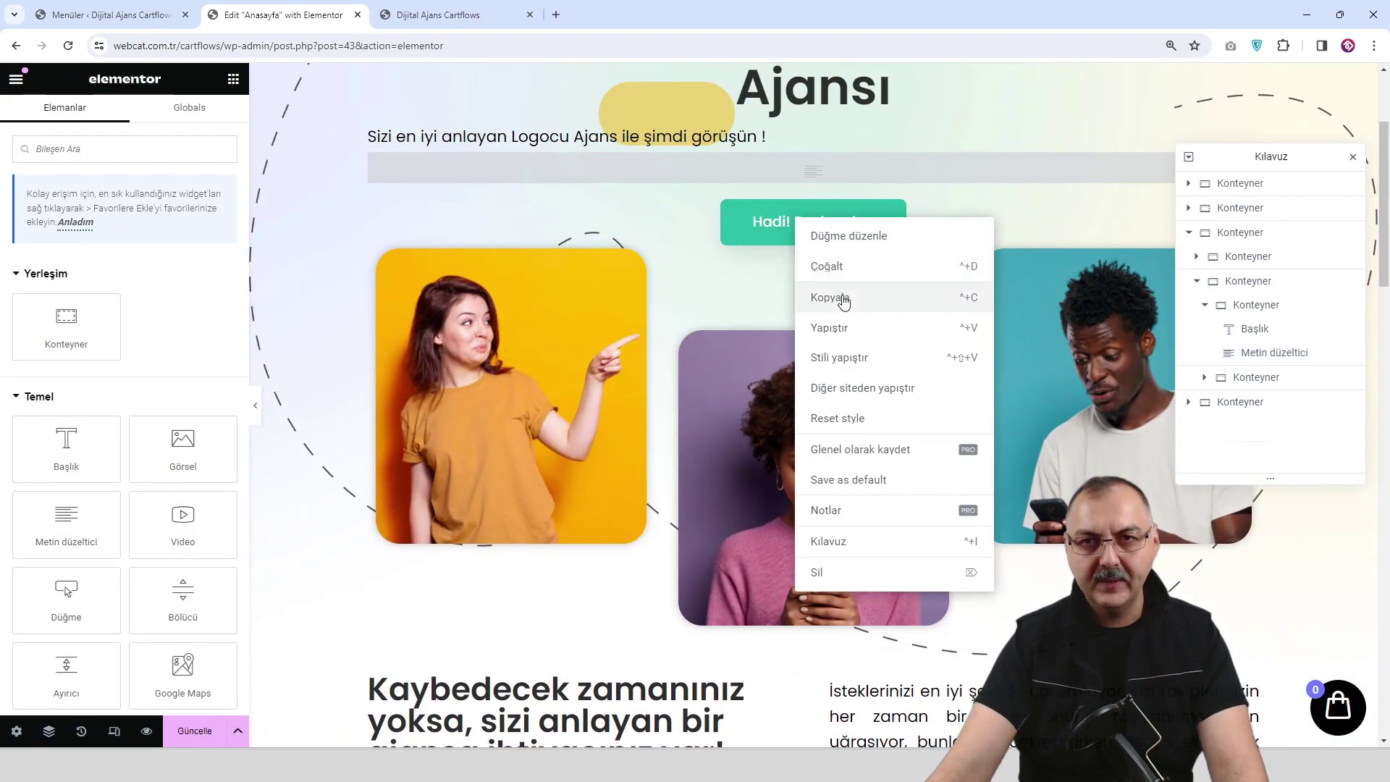
pyautogui.click(832, 298)
pyautogui.scroll(-2, 760, 364)
pyautogui.scroll(-10, 760, 364)
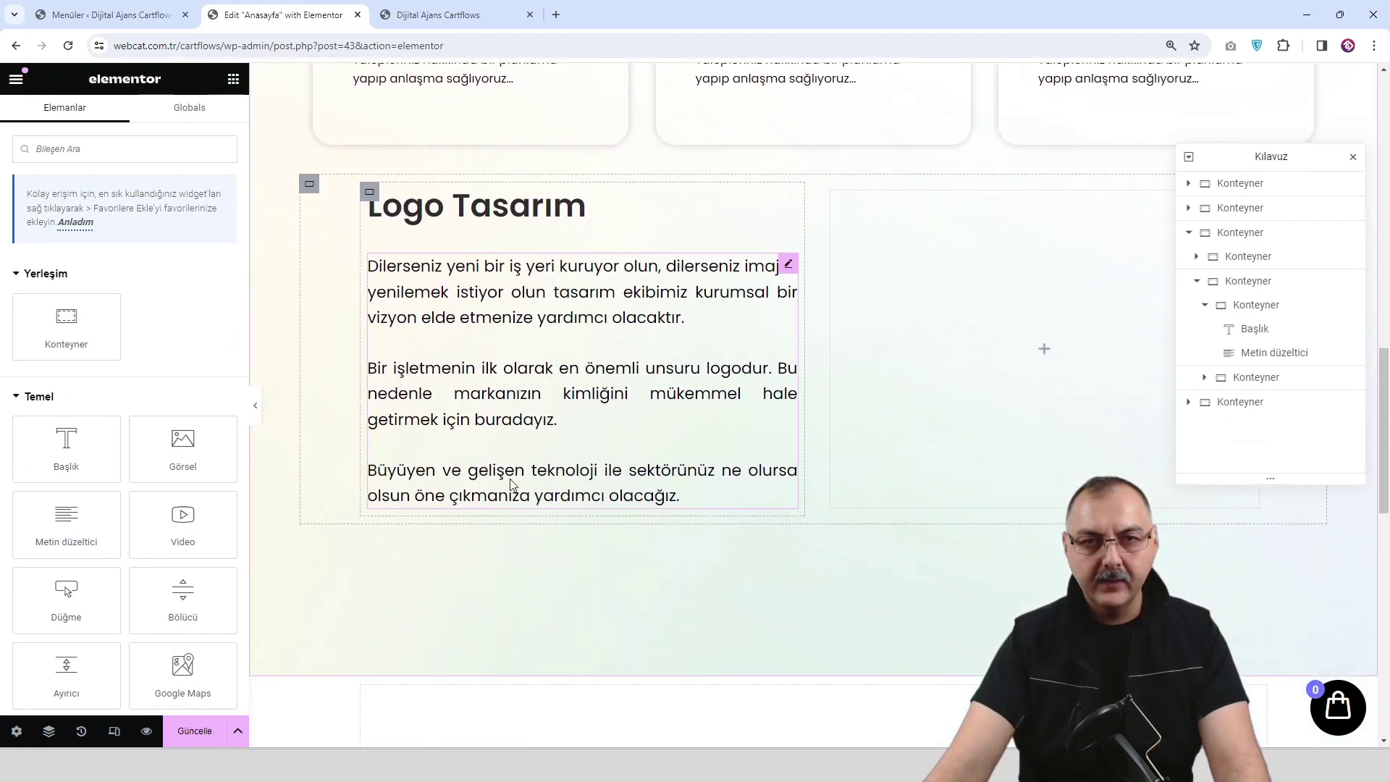
pyautogui.rightClick(512, 502)
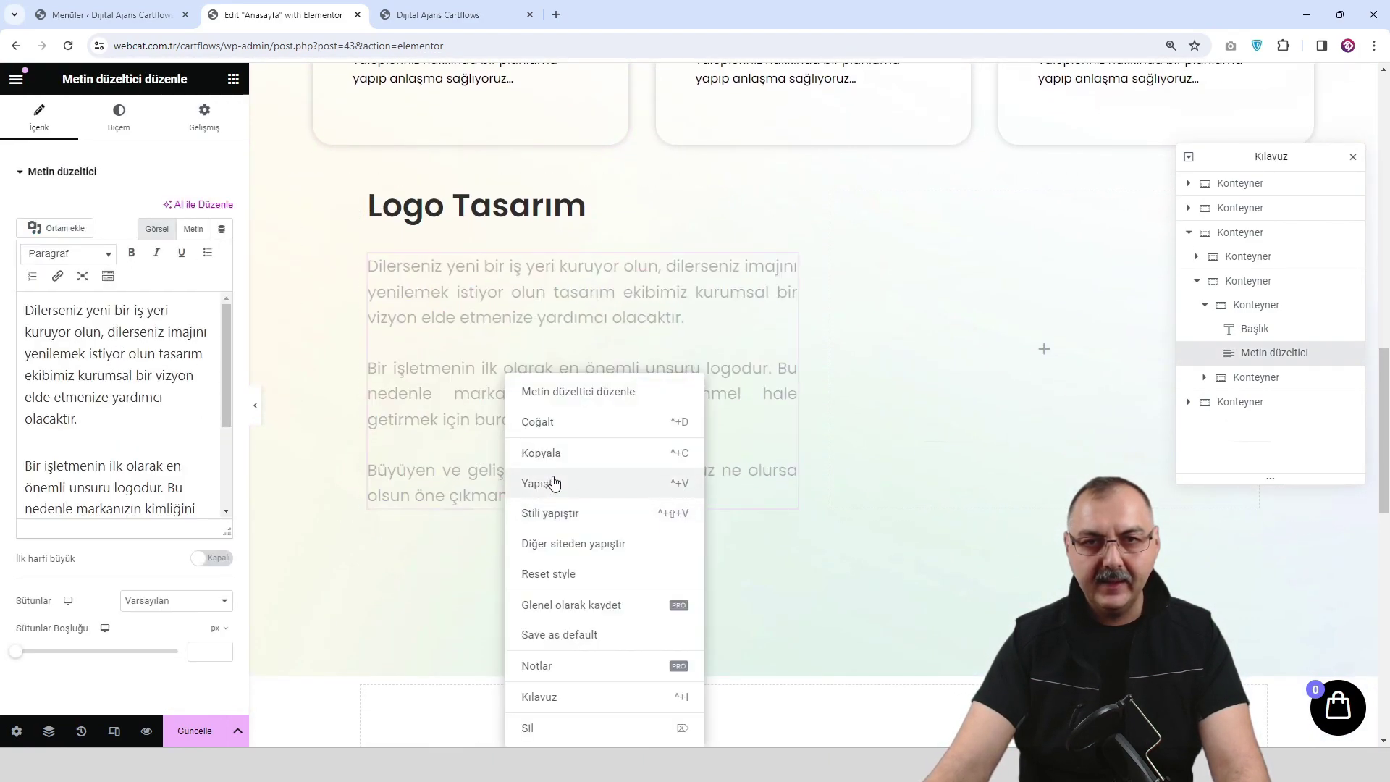
pyautogui.click(555, 480)
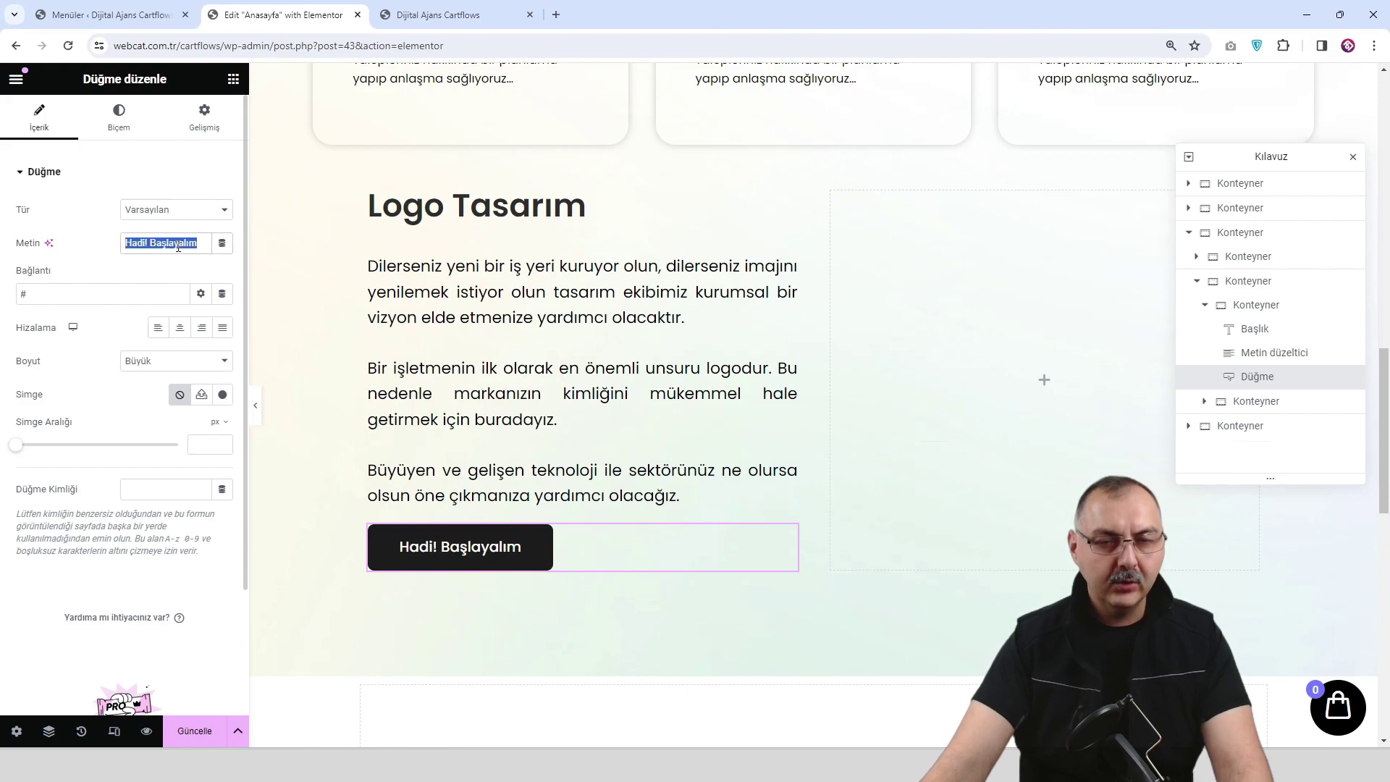
pyautogui.hotkey('ctrl', 'v')
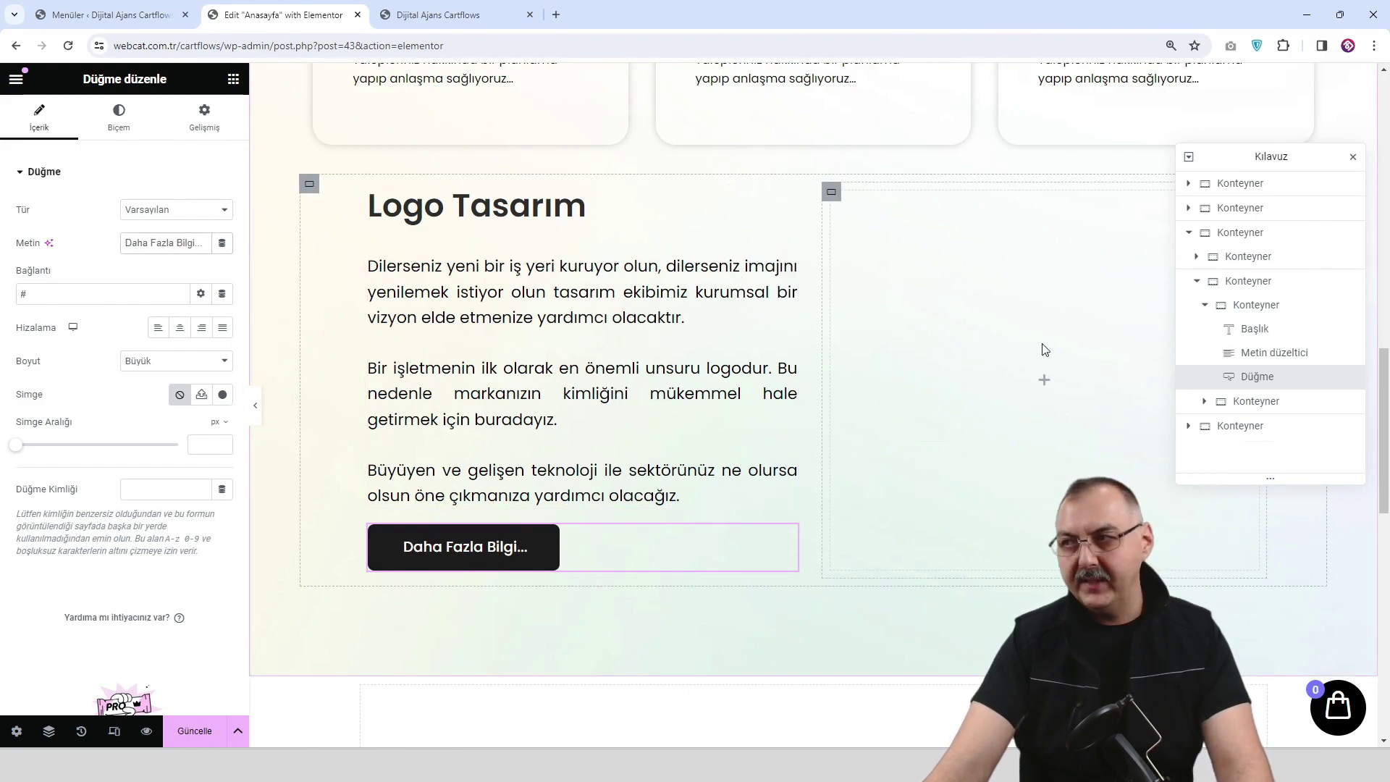
pyautogui.click(1042, 381)
# Drop an Image widget into the empty right column and insert the multi-device website mockup picture.
pyautogui.moveTo(182, 445); pyautogui.dragTo(1070, 370)
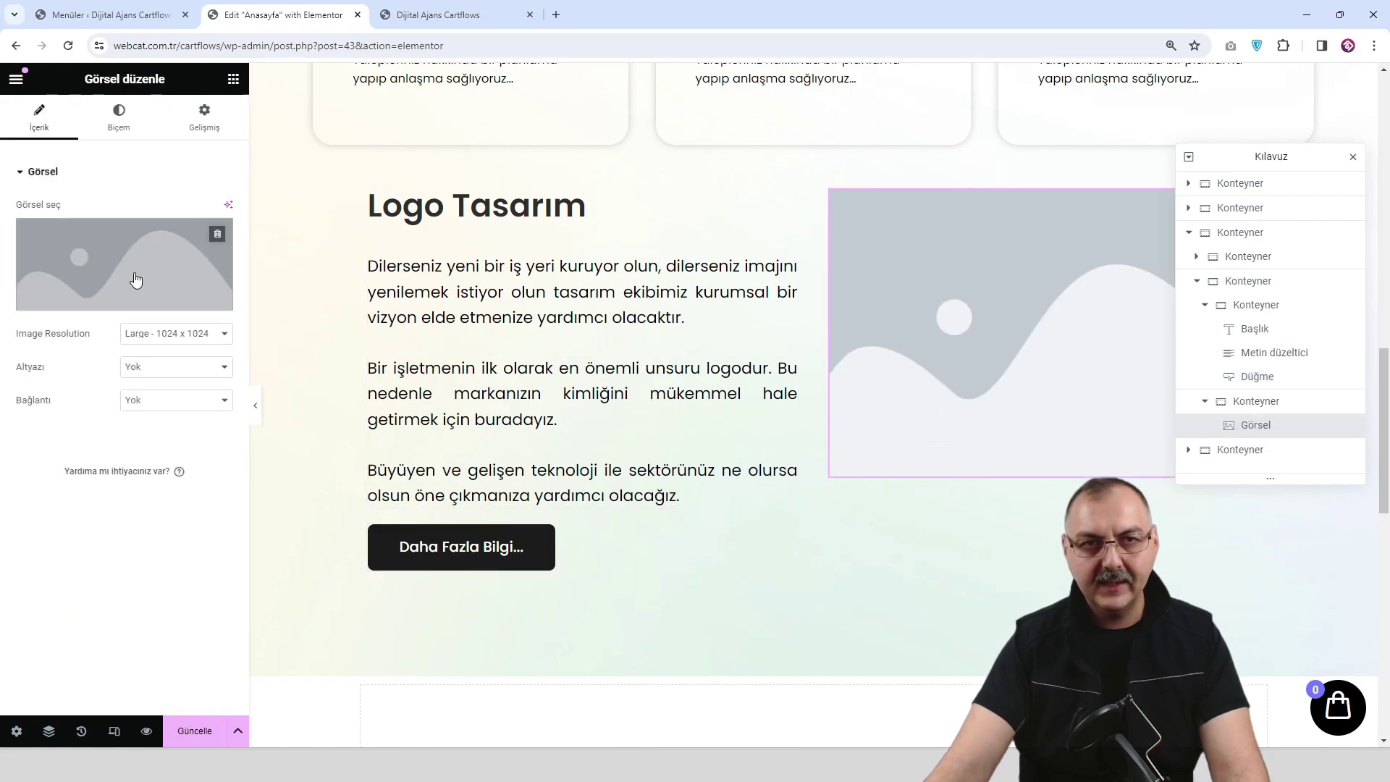
pyautogui.click(130, 264)
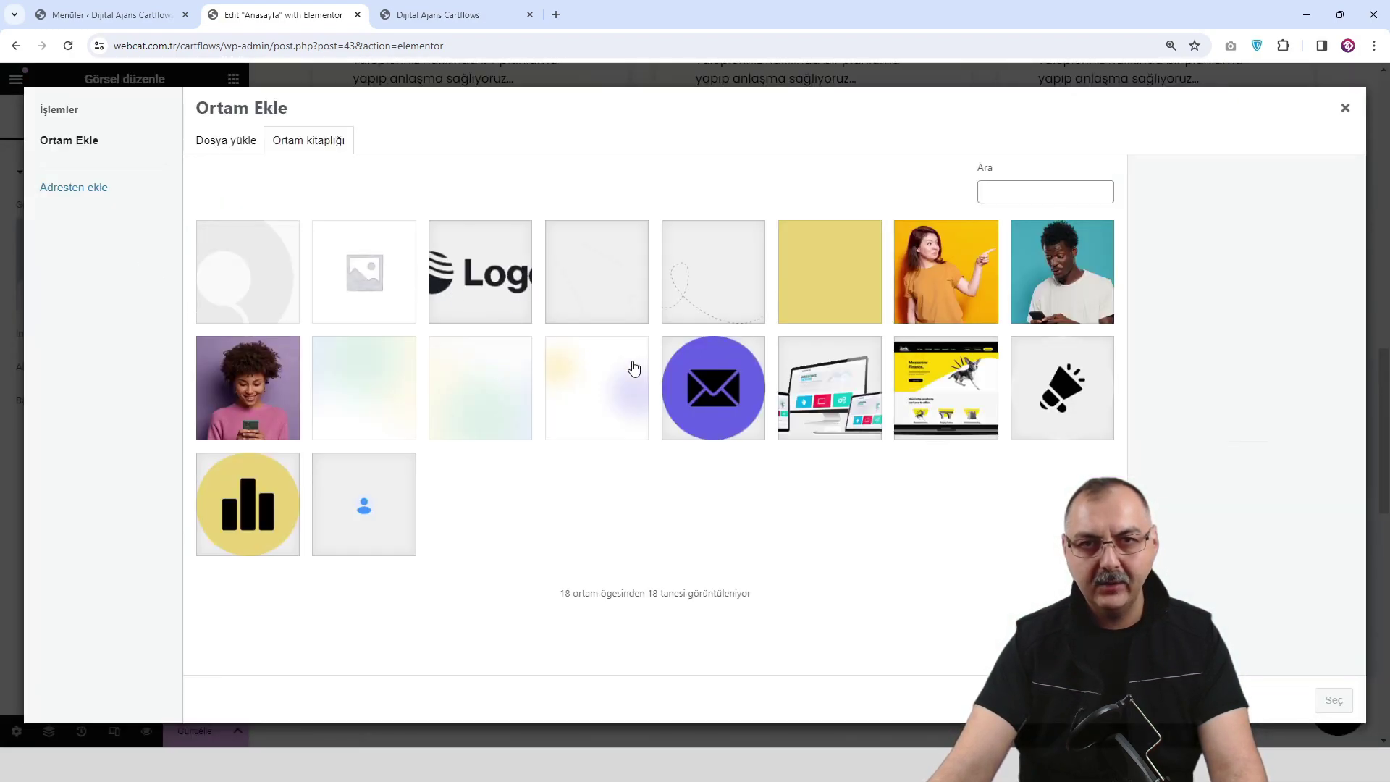
pyautogui.click(854, 402)
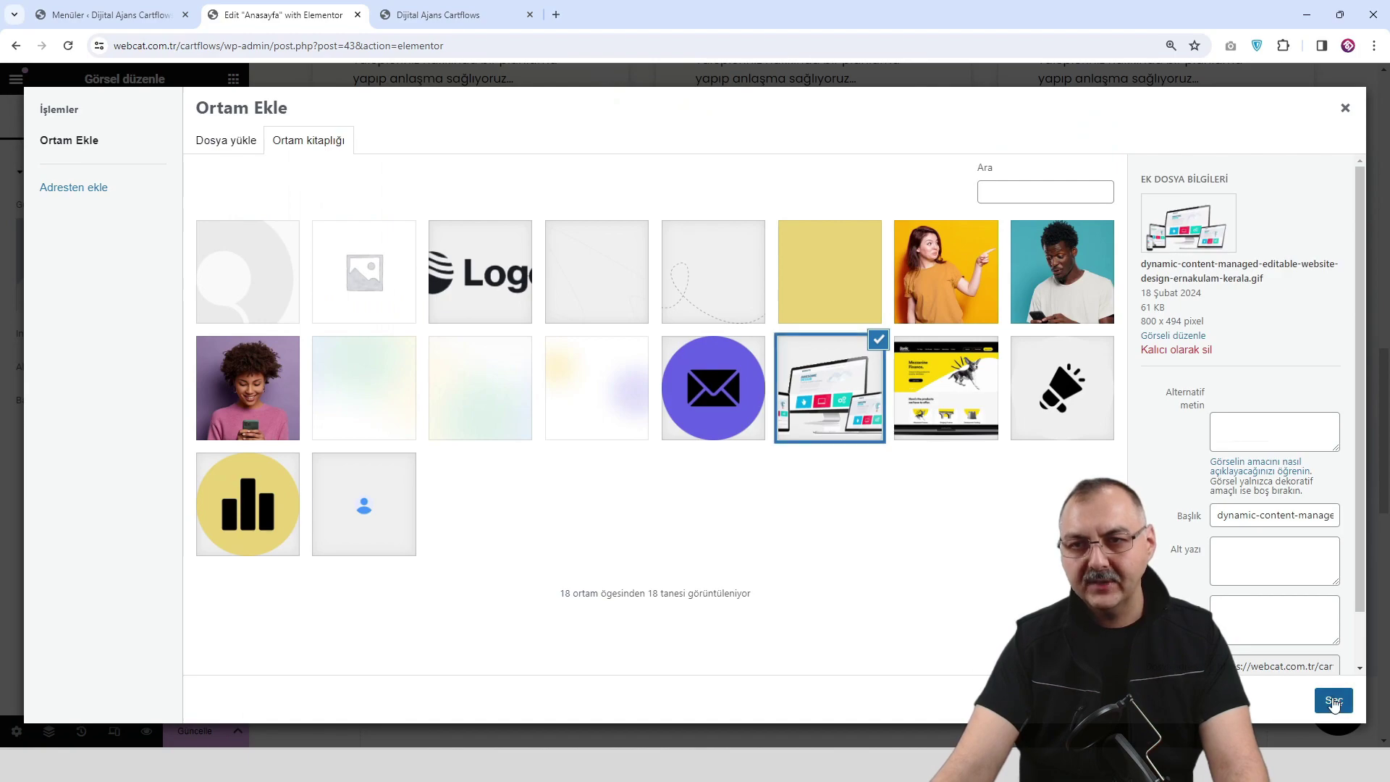
pyautogui.click(1333, 700)
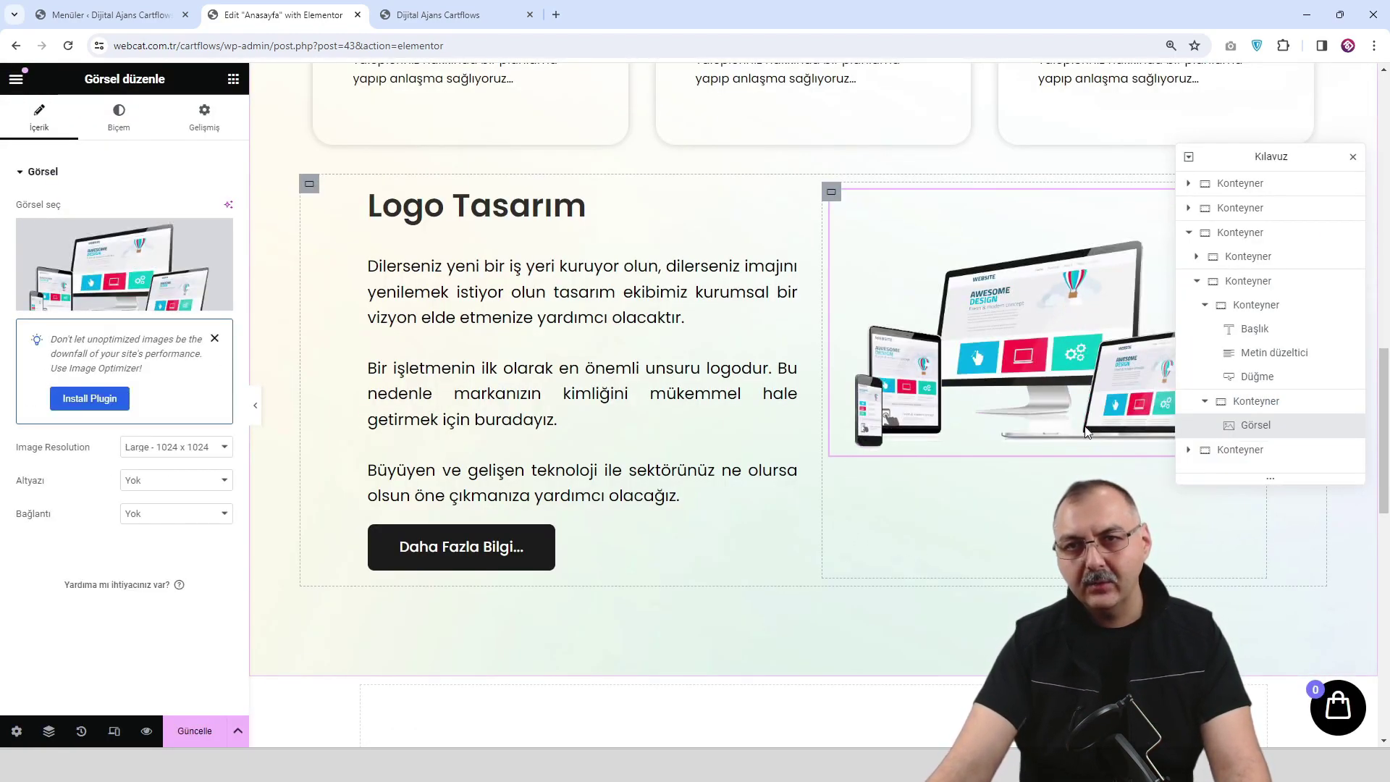
pyautogui.click(831, 193)
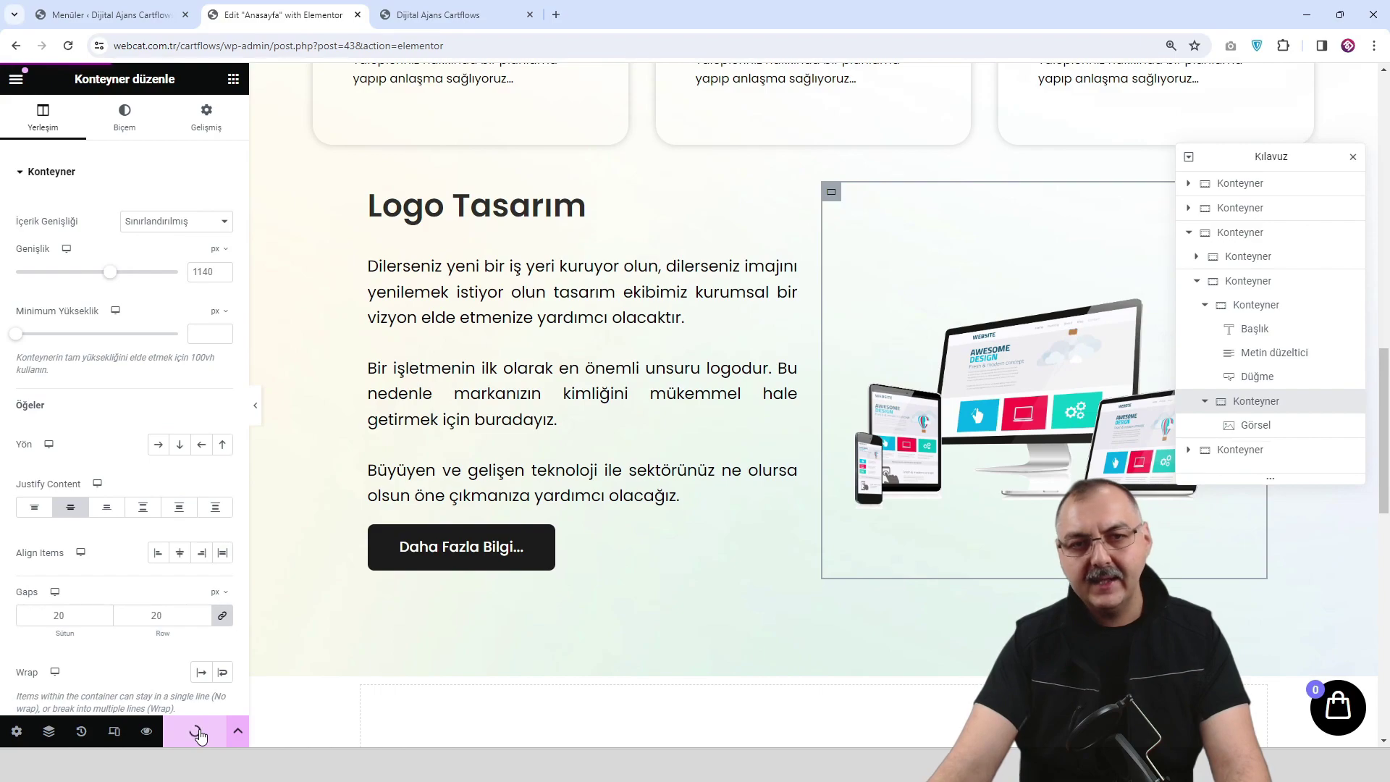
# Preview the page as a visitor, scroll through it, and return to the editor.
pyautogui.click(147, 731)
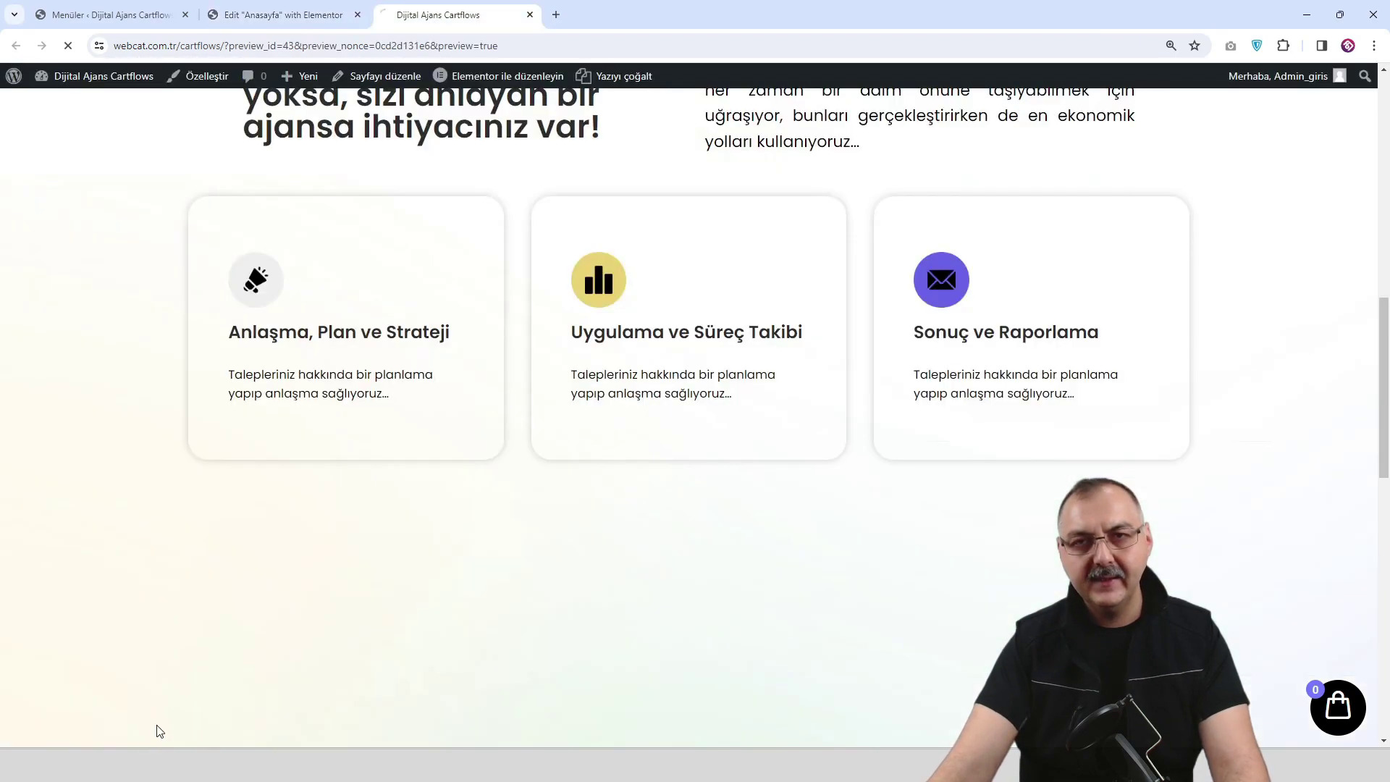
pyautogui.scroll(-12, 612, 489)
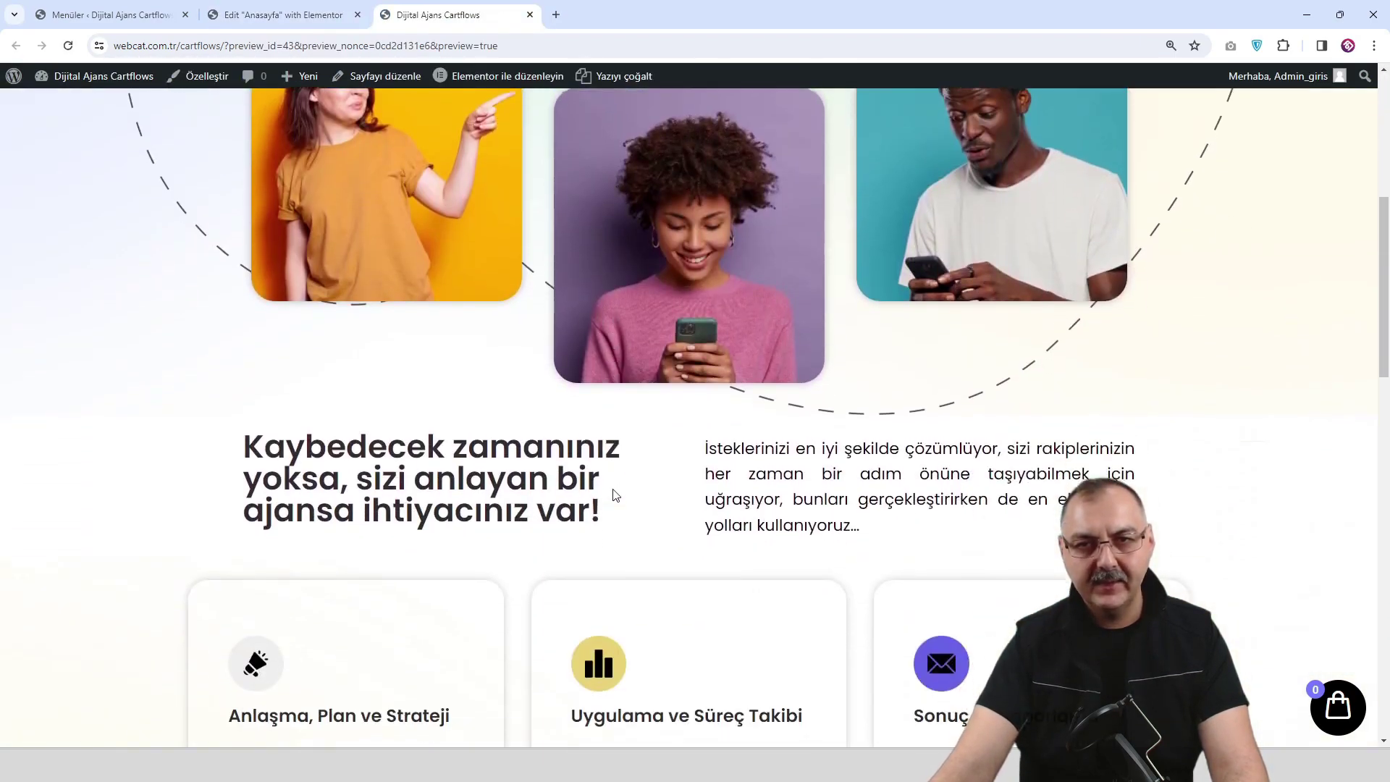
pyautogui.scroll(-3, 612, 496)
pyautogui.scroll(3, 613, 493)
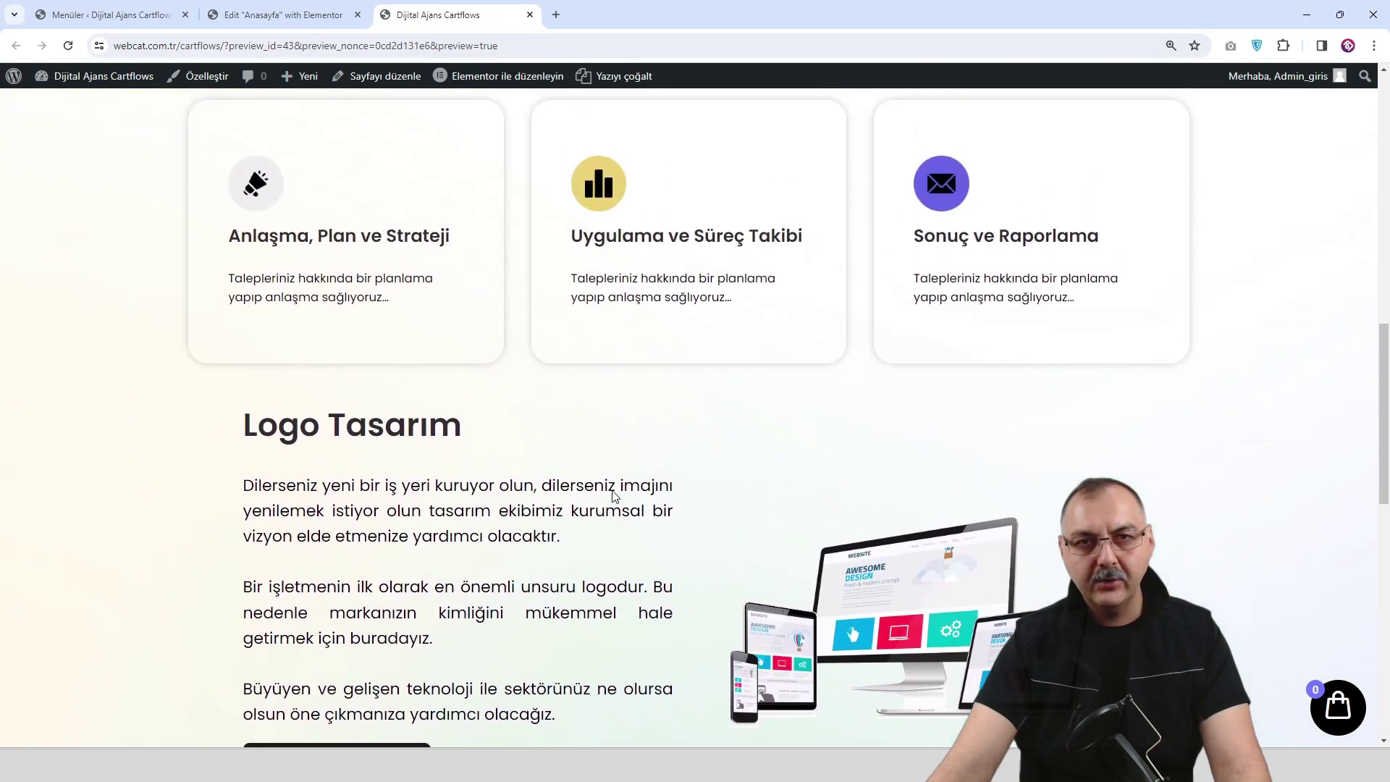
pyautogui.scroll(-2, 821, 521)
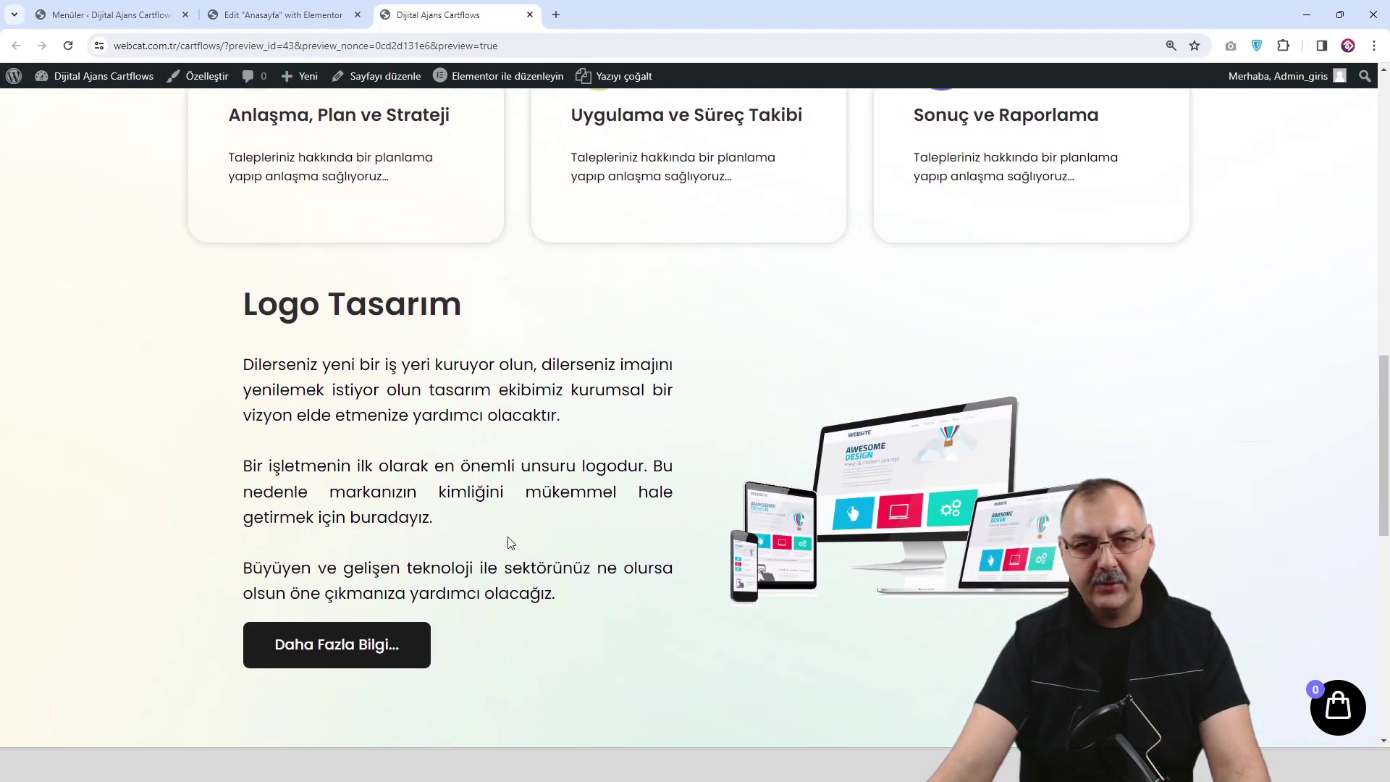
pyautogui.click(289, 16)
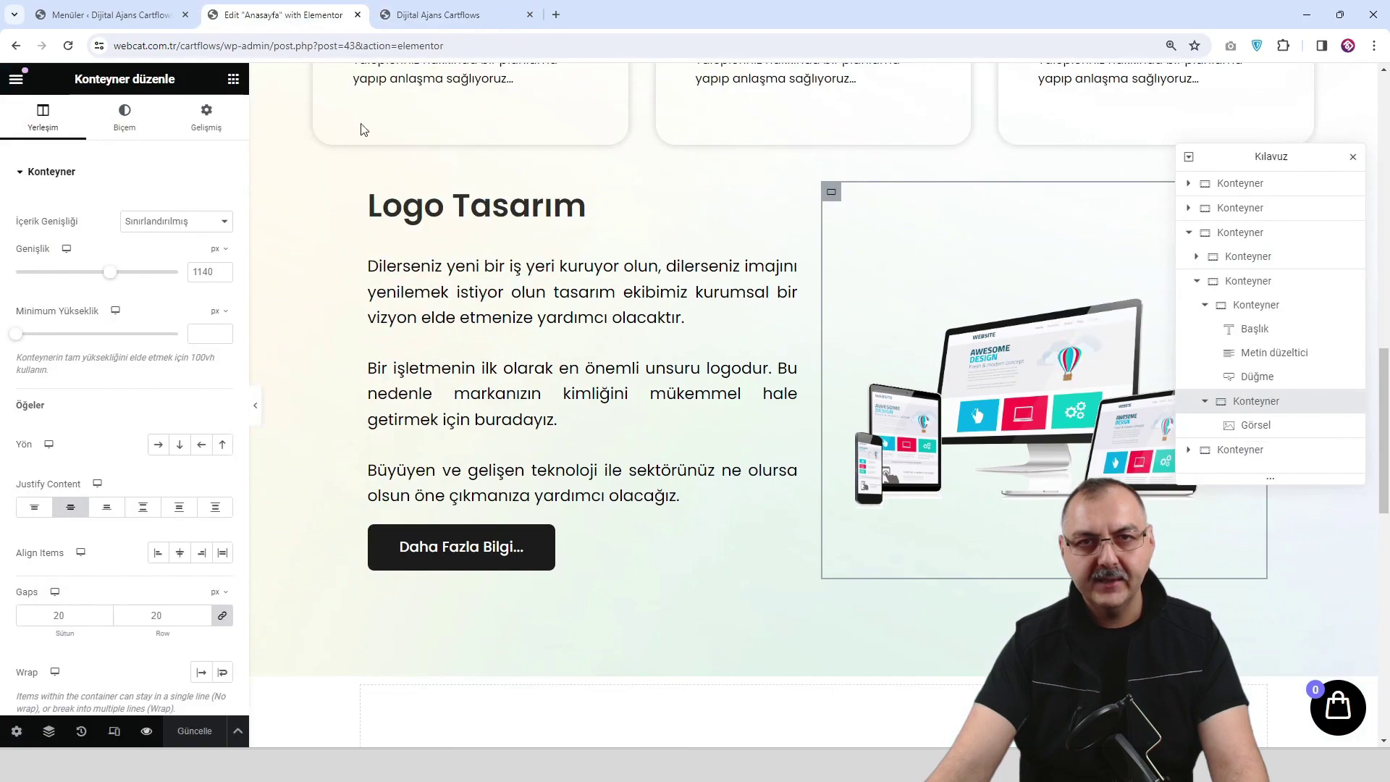
# Check the layout at tablet width with the editing panel hidden.
pyautogui.click(112, 737)
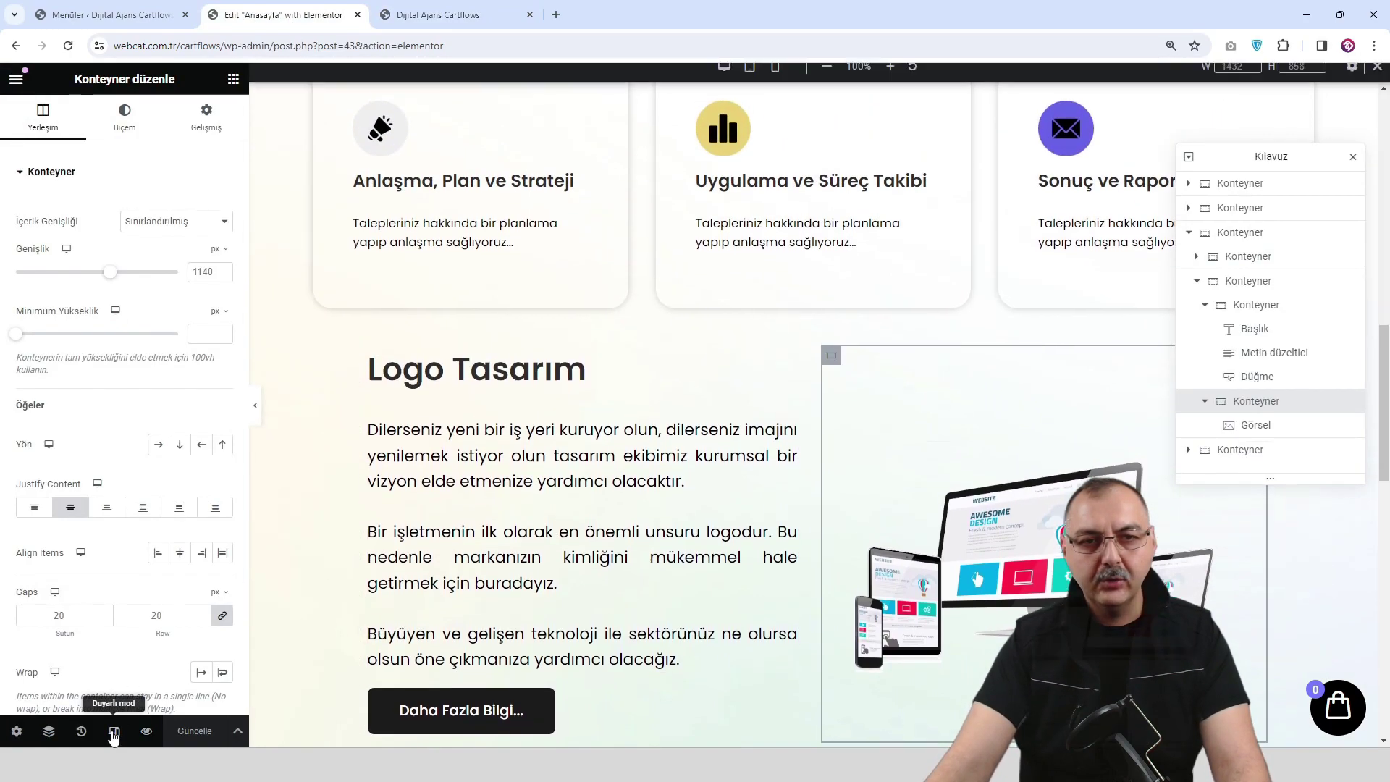
pyautogui.click(750, 81)
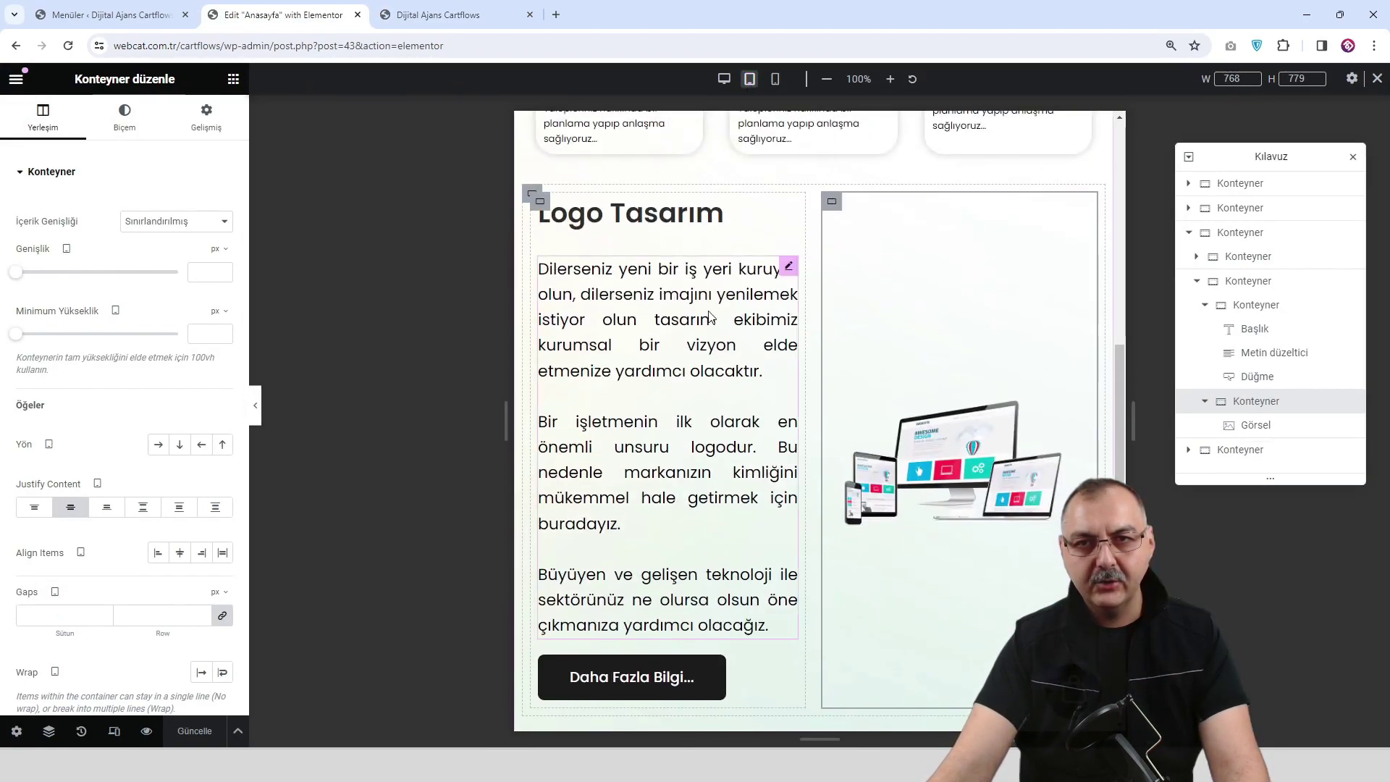
pyautogui.click(257, 398)
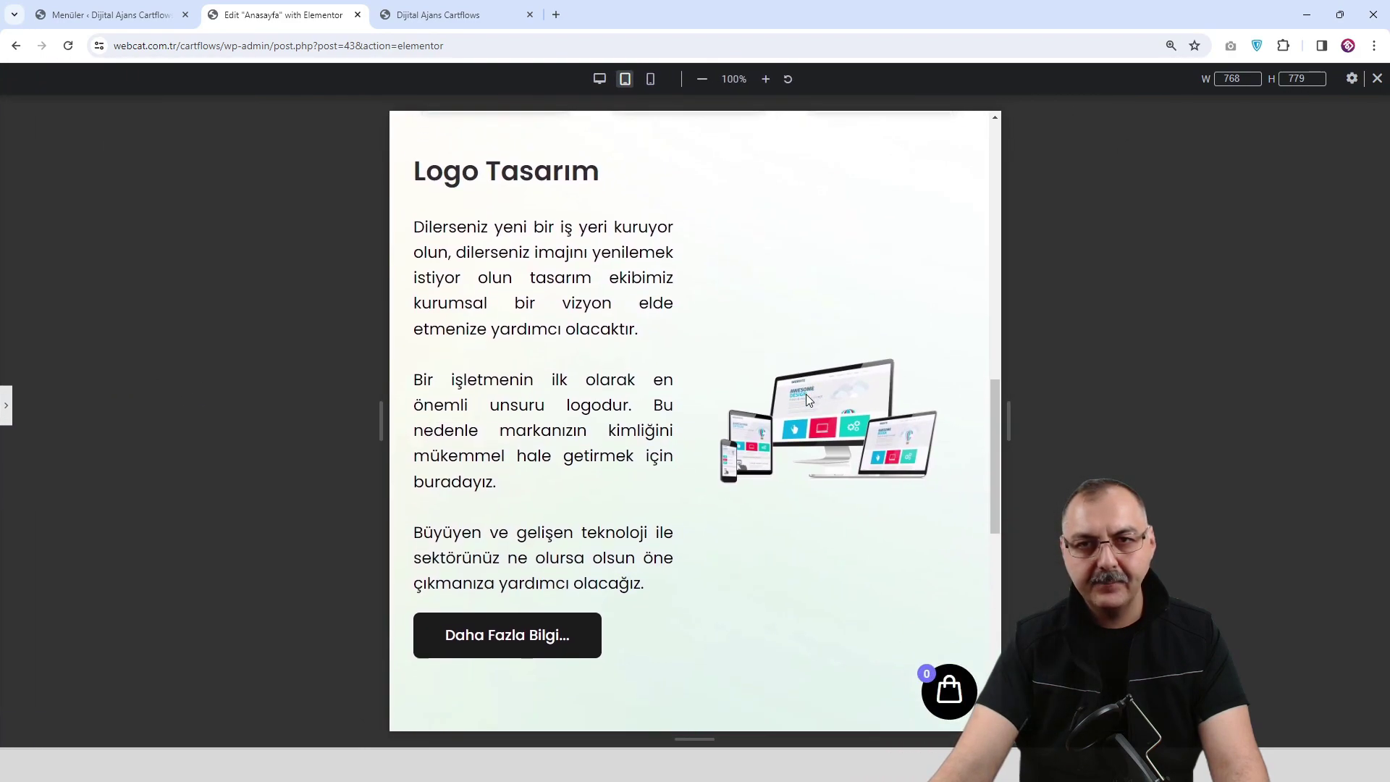
pyautogui.scroll(-2, 807, 400)
pyautogui.scroll(2, 803, 394)
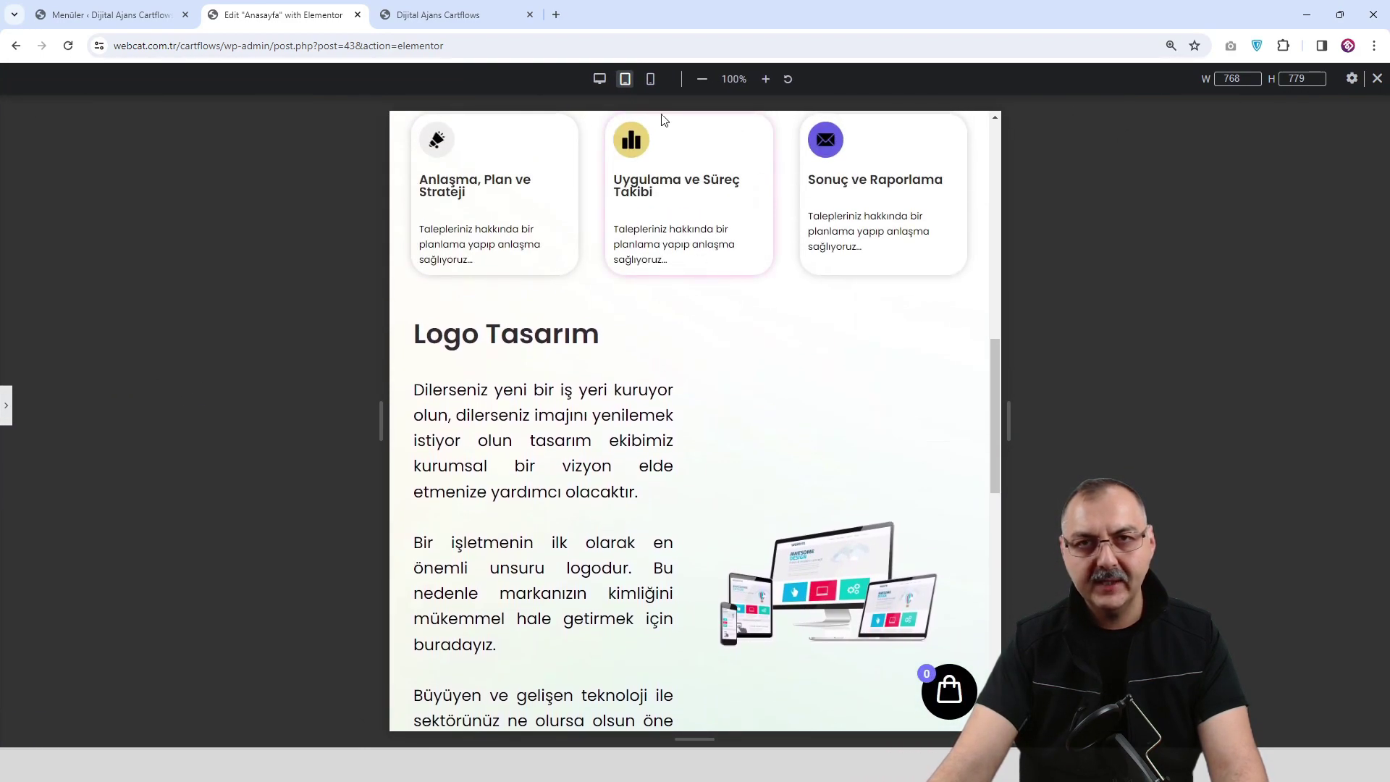
# Scroll through the page at mobile width to inspect the stacked layout.
pyautogui.click(651, 79)
pyautogui.scroll(-5, 739, 293)
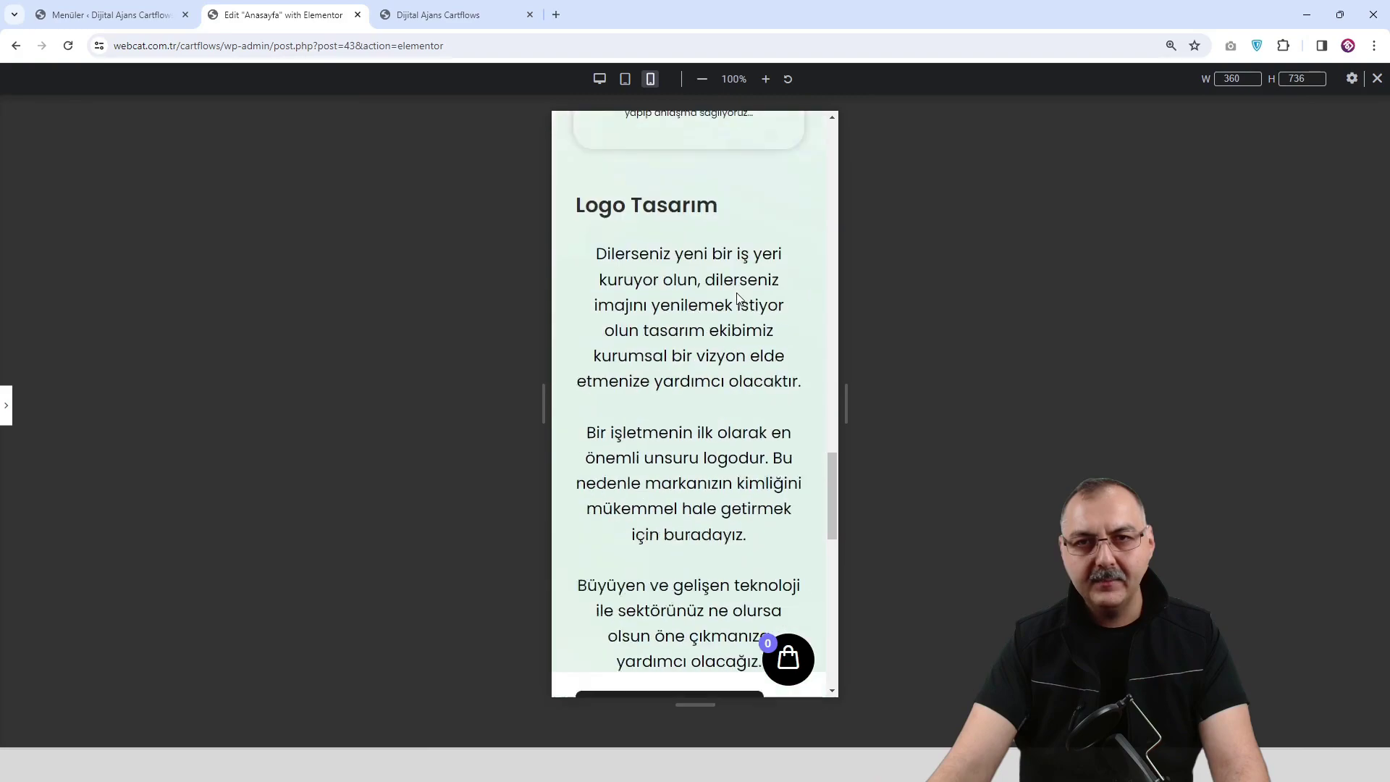
pyautogui.scroll(-1, 734, 289)
pyautogui.scroll(3, 734, 294)
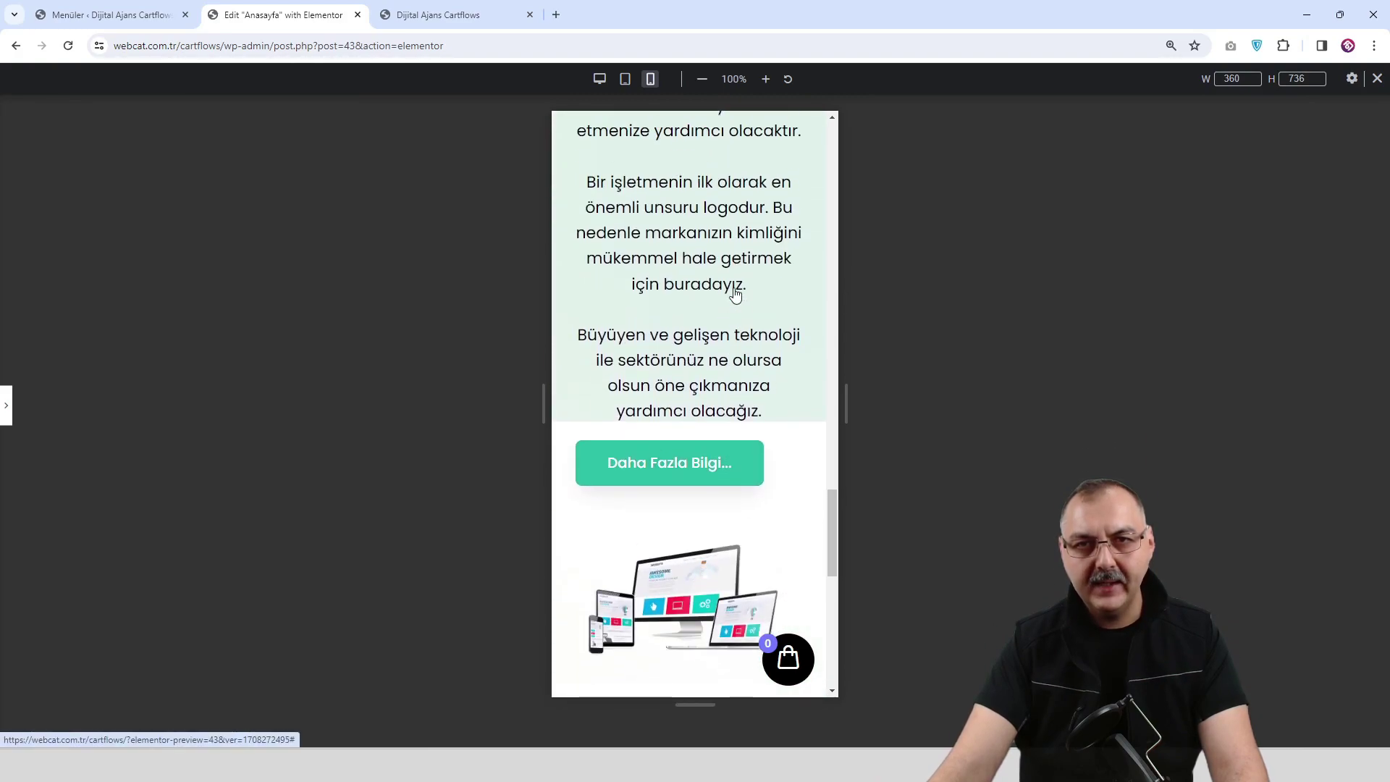
pyautogui.scroll(-2, 717, 326)
pyautogui.scroll(2, 658, 403)
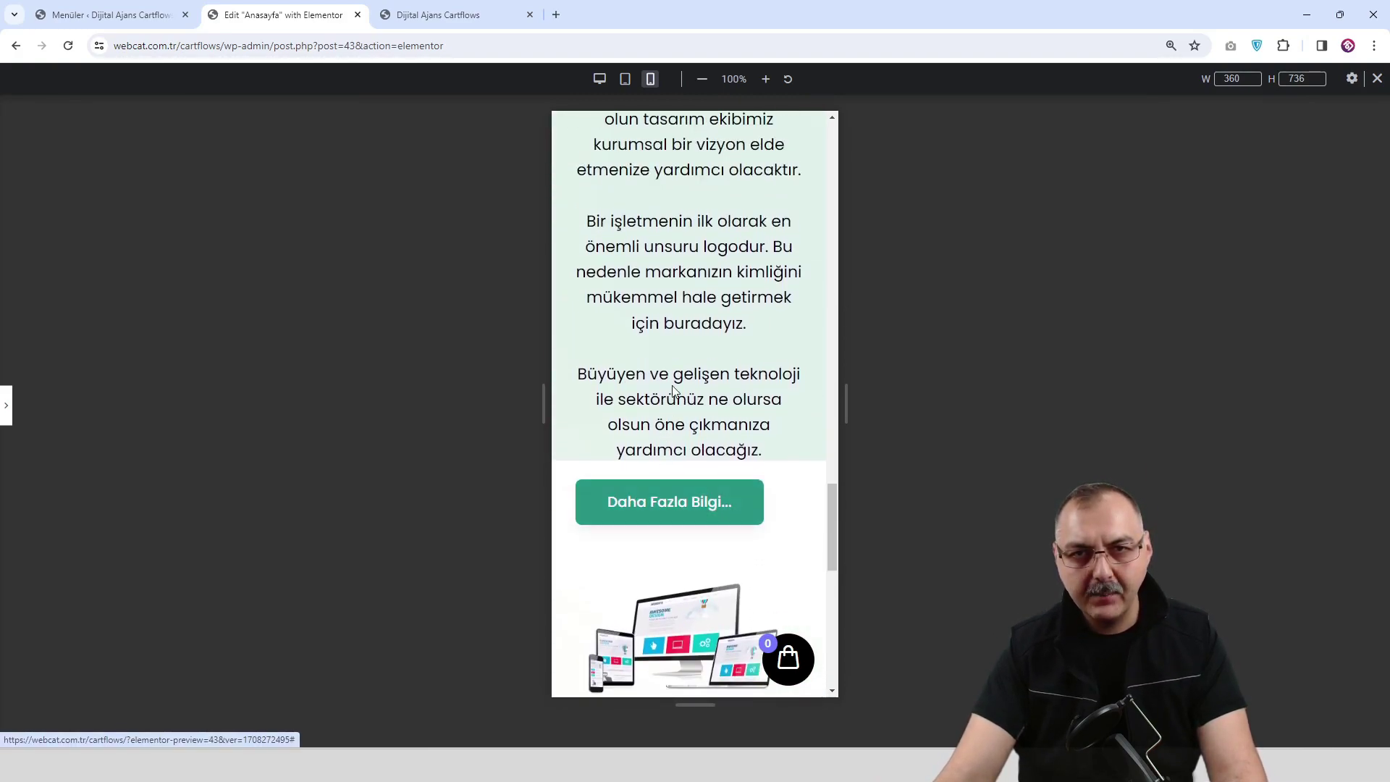
pyautogui.scroll(-2, 686, 386)
pyautogui.scroll(-2, 686, 386)
pyautogui.scroll(6, 686, 386)
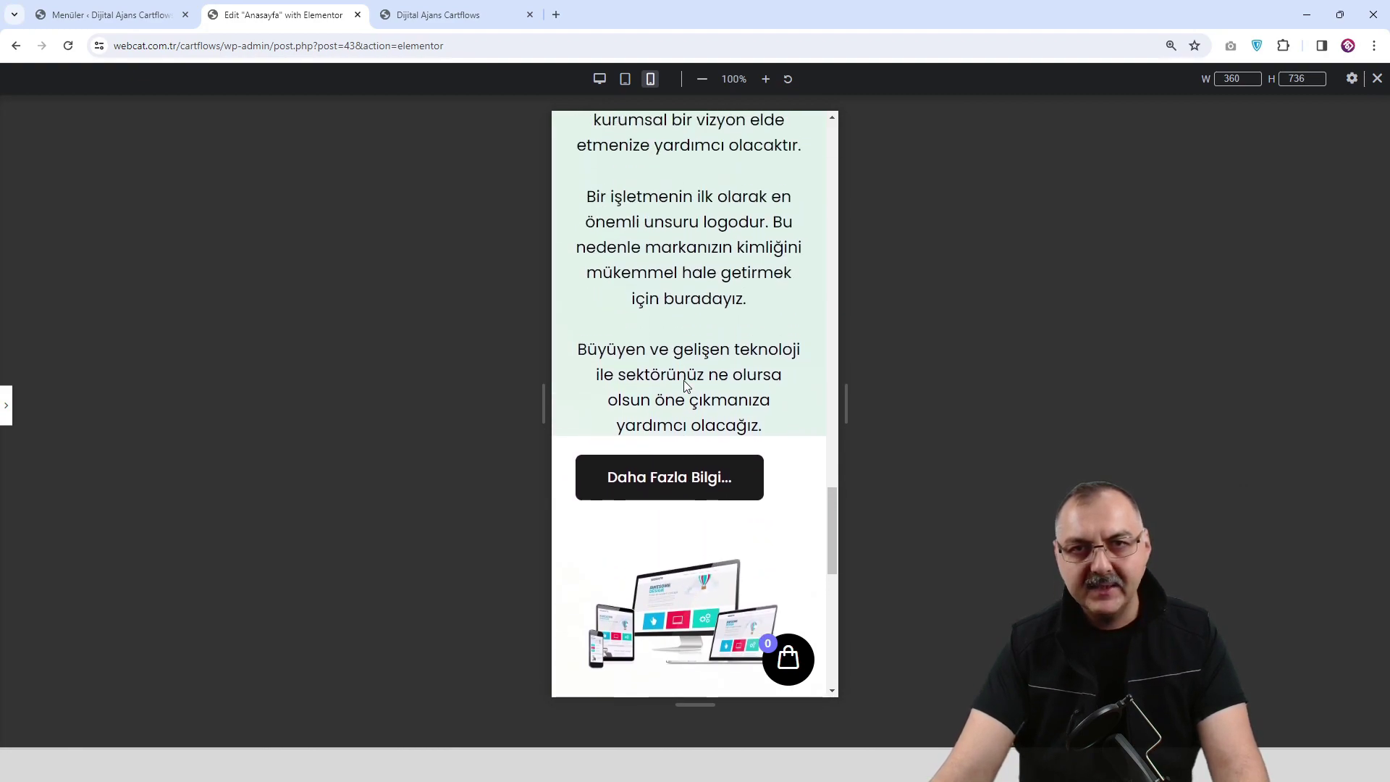
pyautogui.scroll(2, 686, 386)
pyautogui.scroll(-4, 686, 386)
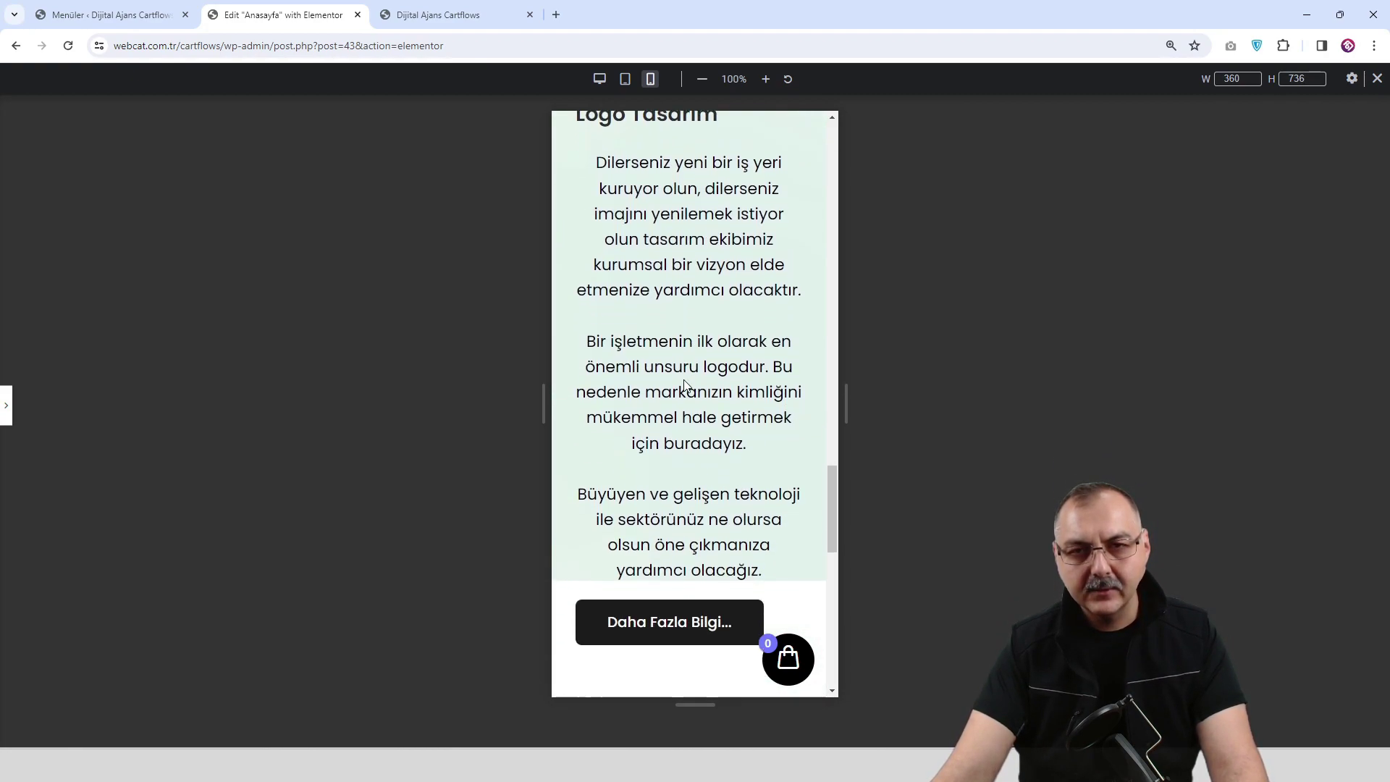
pyautogui.scroll(-5, 686, 384)
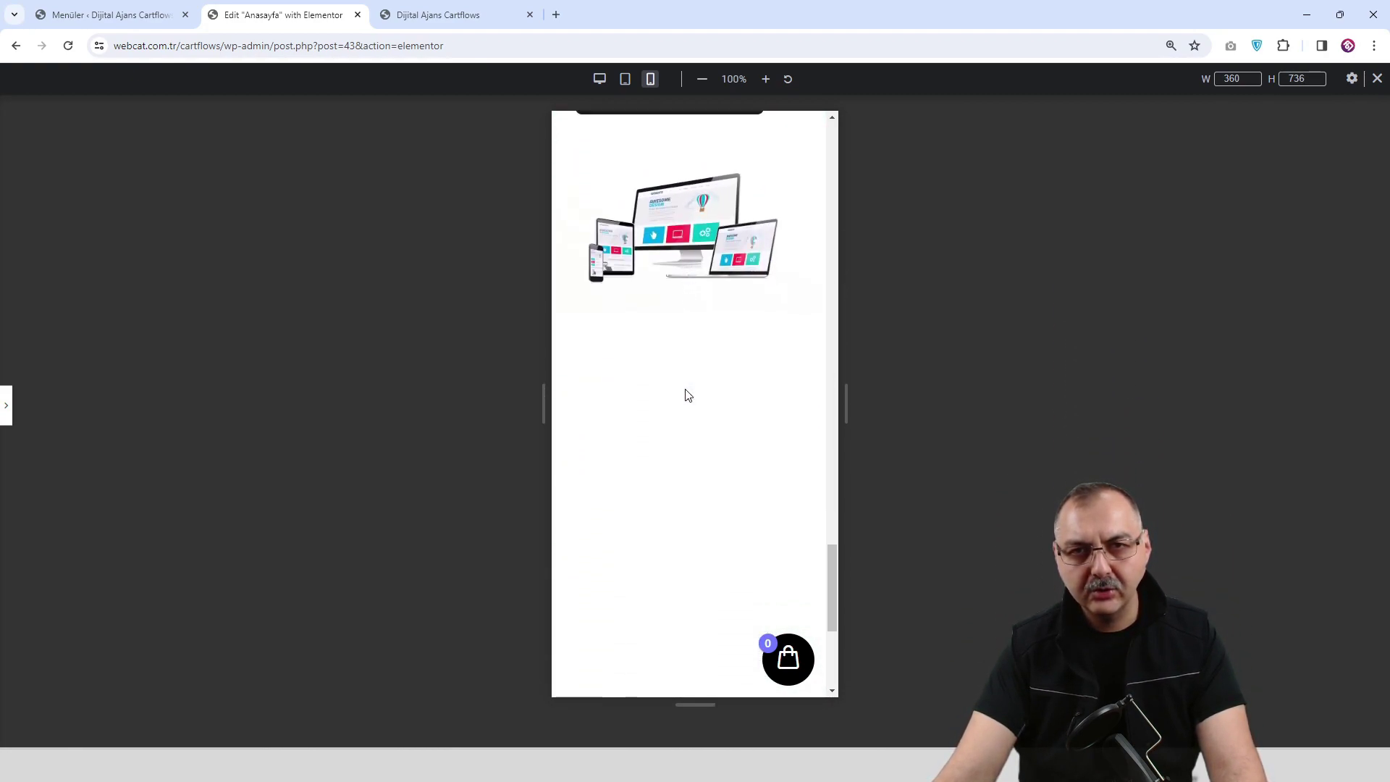
pyautogui.scroll(2, 686, 391)
pyautogui.scroll(12, 686, 391)
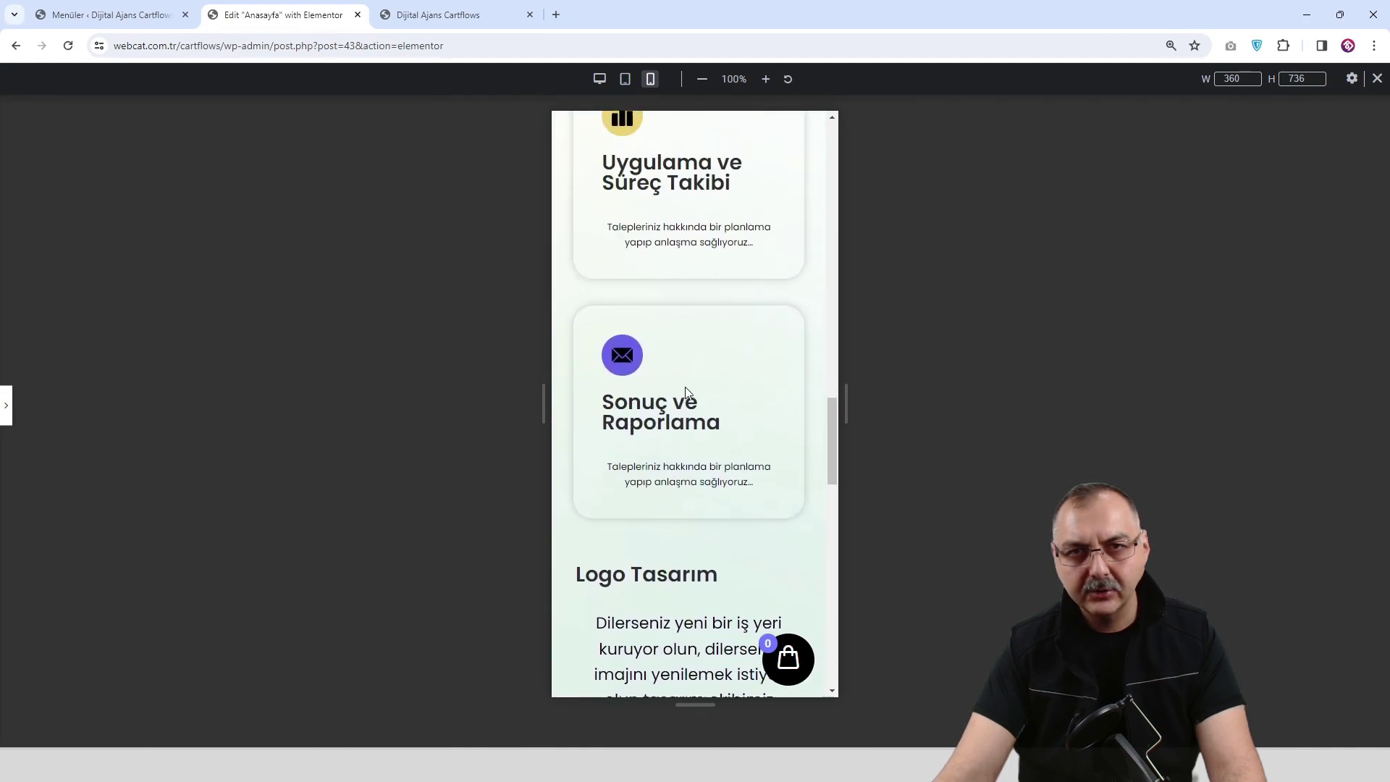
pyautogui.scroll(-6, 684, 393)
pyautogui.scroll(7, 684, 393)
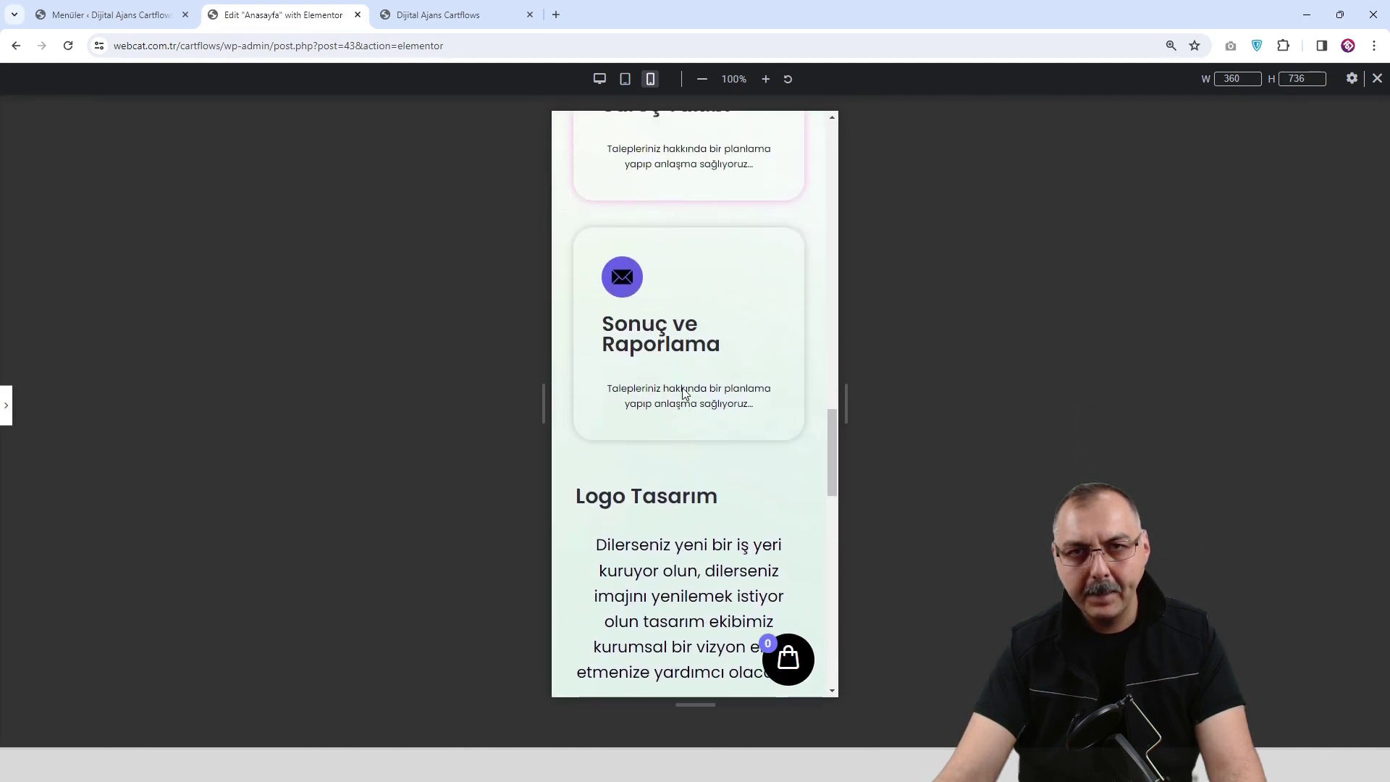
pyautogui.scroll(5, 683, 393)
pyautogui.scroll(-6, 681, 391)
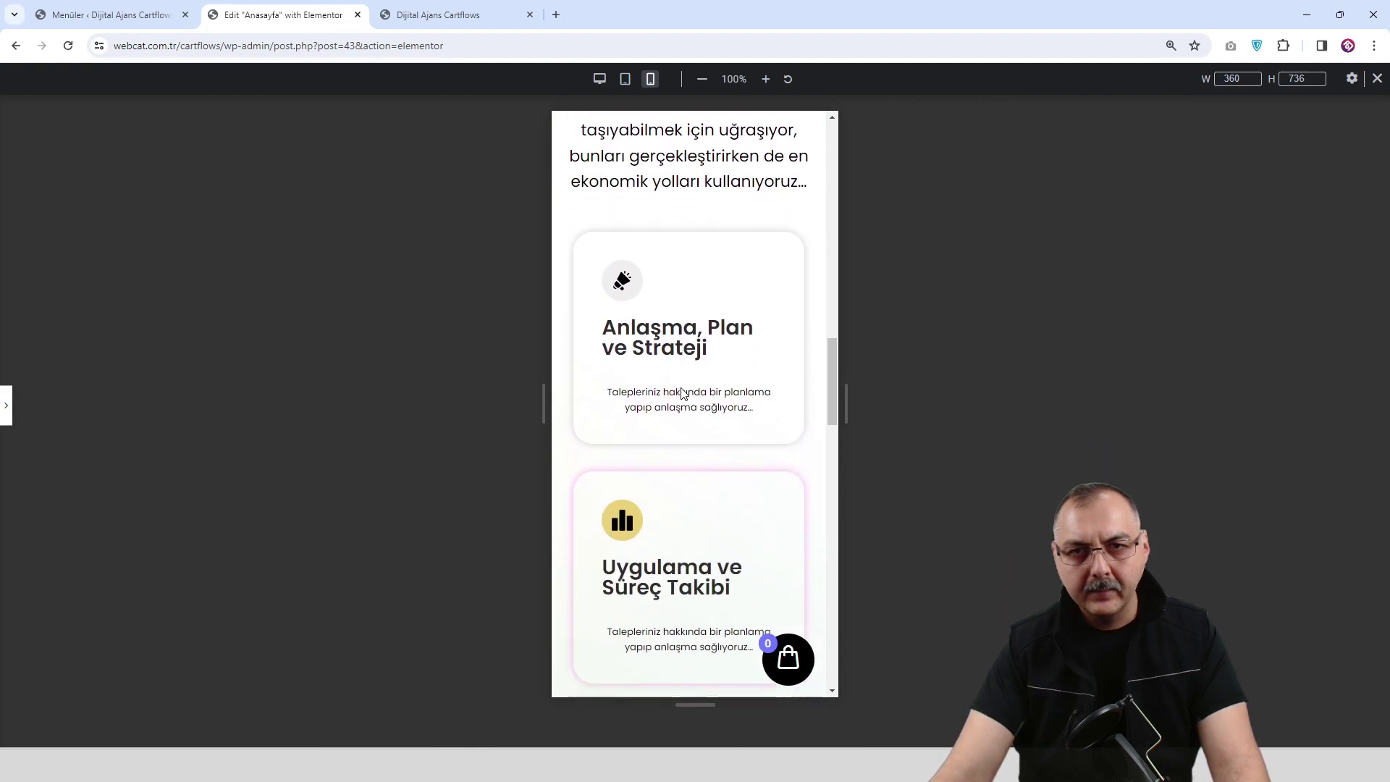
pyautogui.scroll(-11, 681, 389)
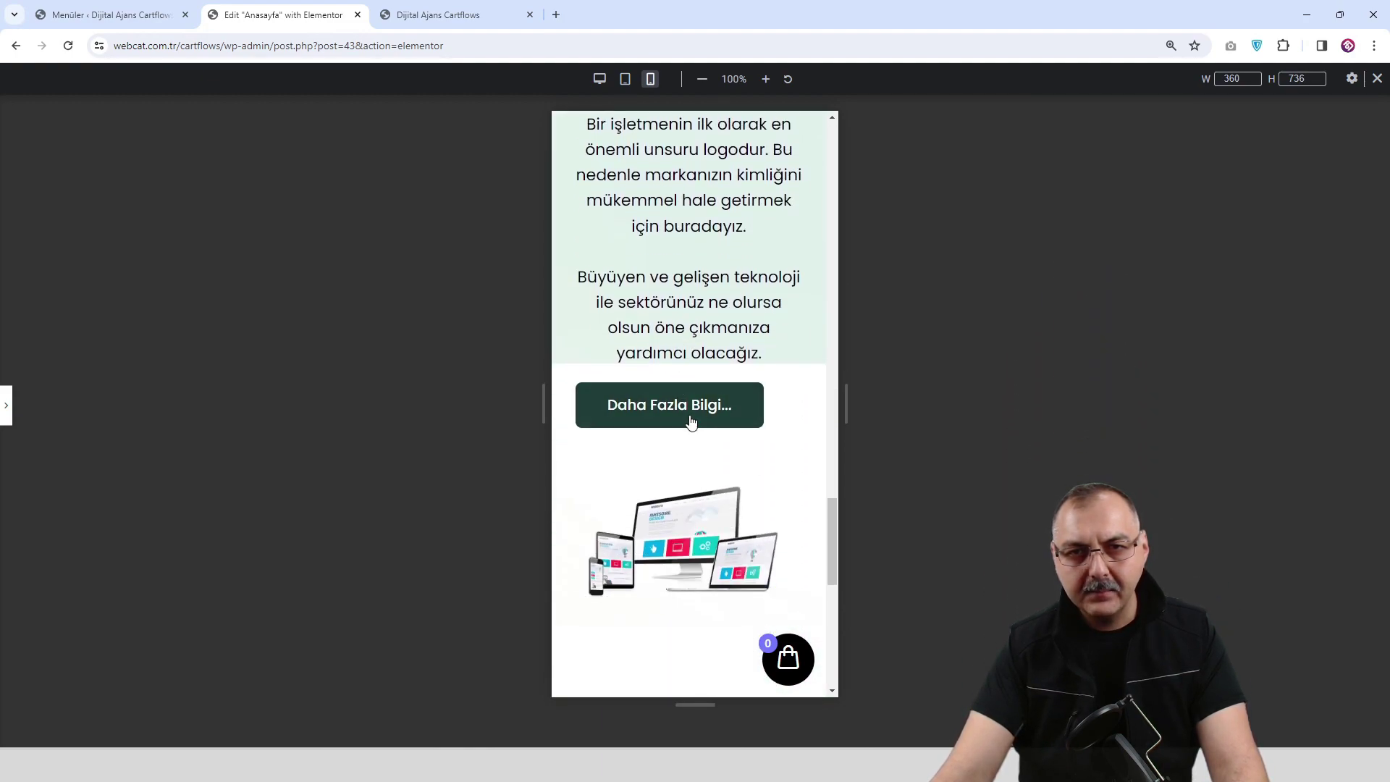
pyautogui.scroll(-5, 699, 505)
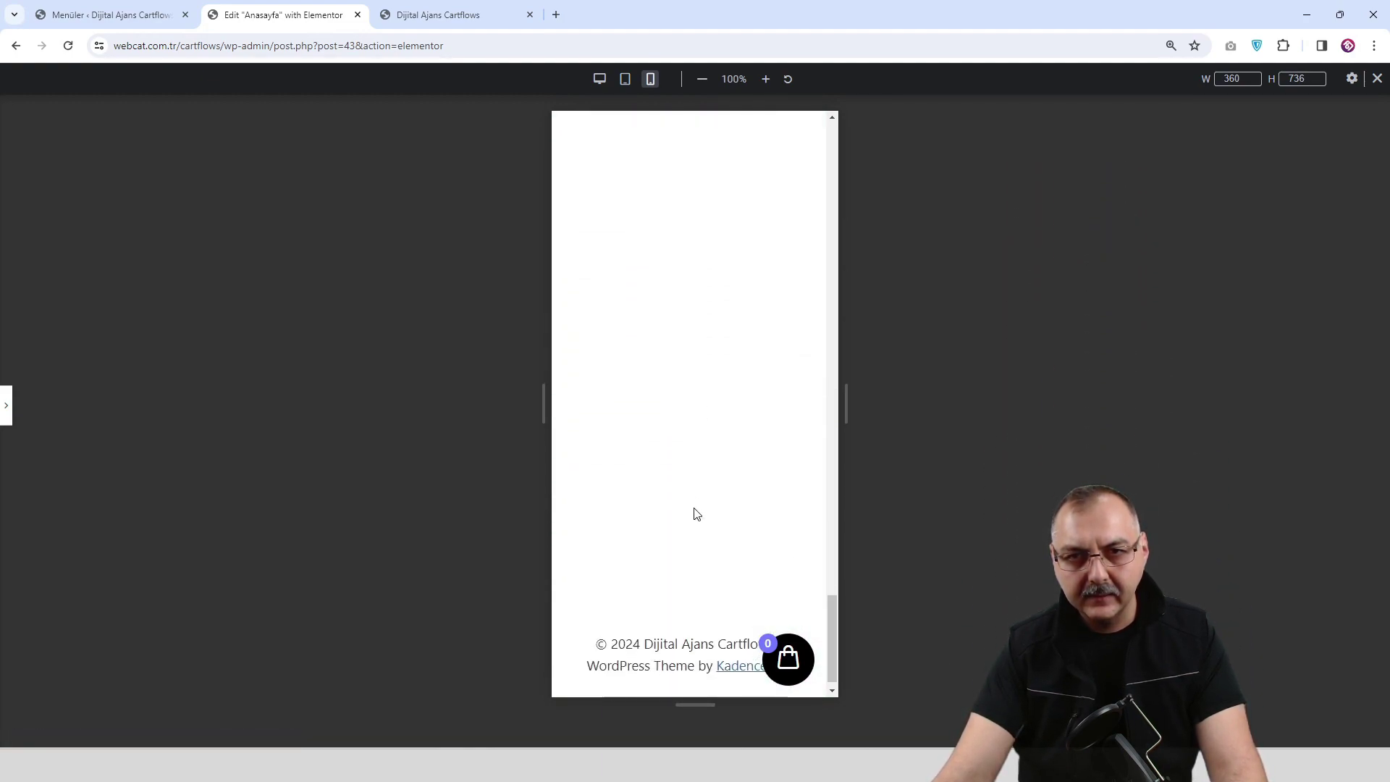
pyautogui.scroll(3, 589, 449)
# Switch back through tablet to desktop width and restore the editing panel.
pyautogui.click(625, 79)
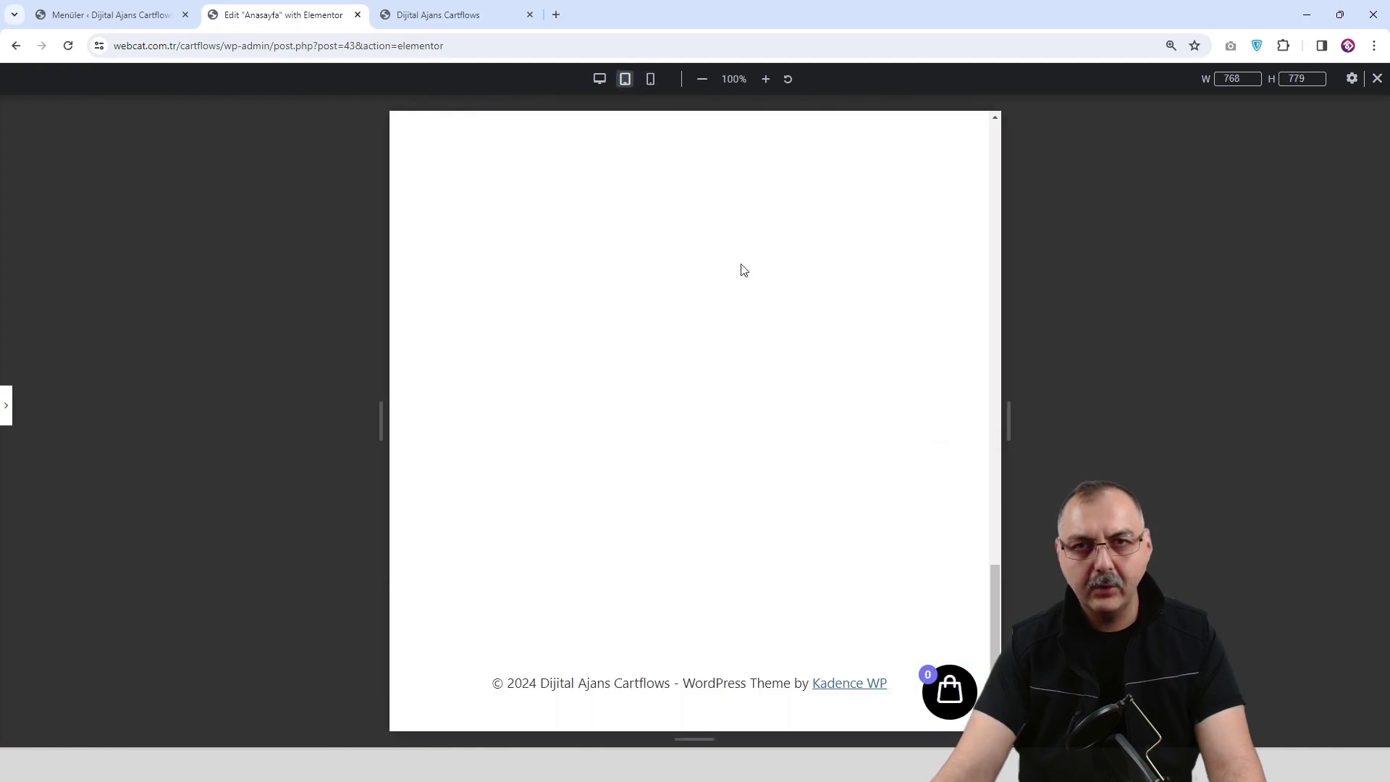
pyautogui.scroll(10, 760, 425)
pyautogui.click(599, 79)
pyautogui.scroll(-8, 769, 435)
pyautogui.click(13, 410)
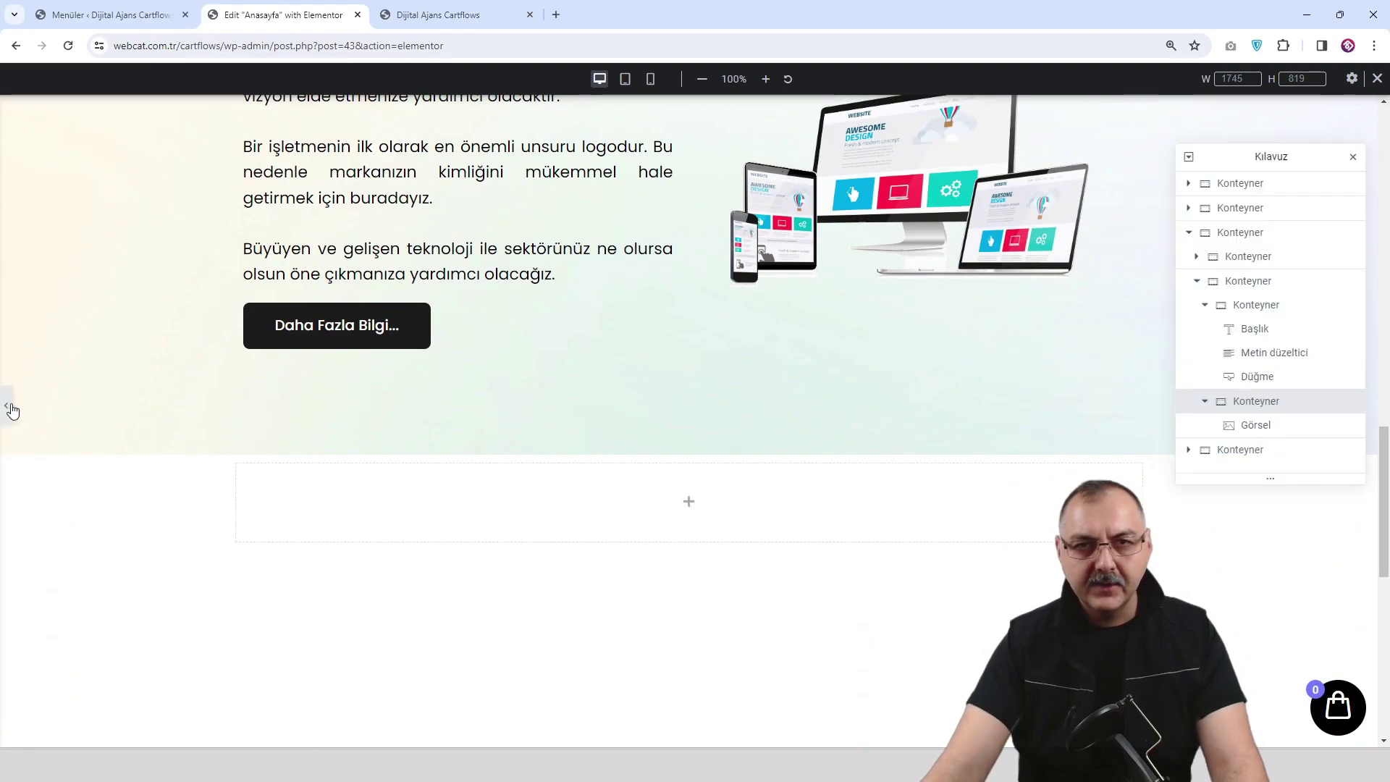
# Preview the page at 360 px mobile width and select the Logo Tasarım content container.
pyautogui.click(775, 79)
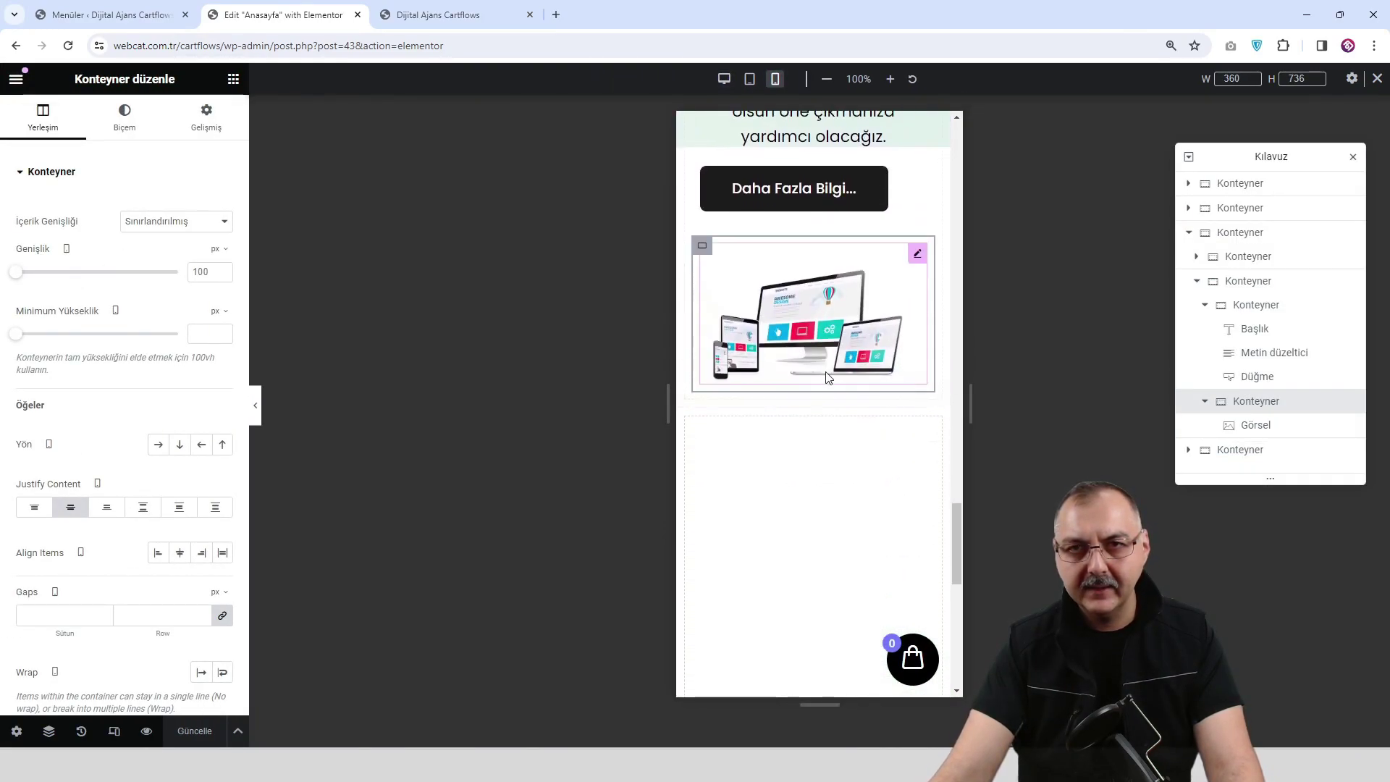
pyautogui.scroll(2, 825, 275)
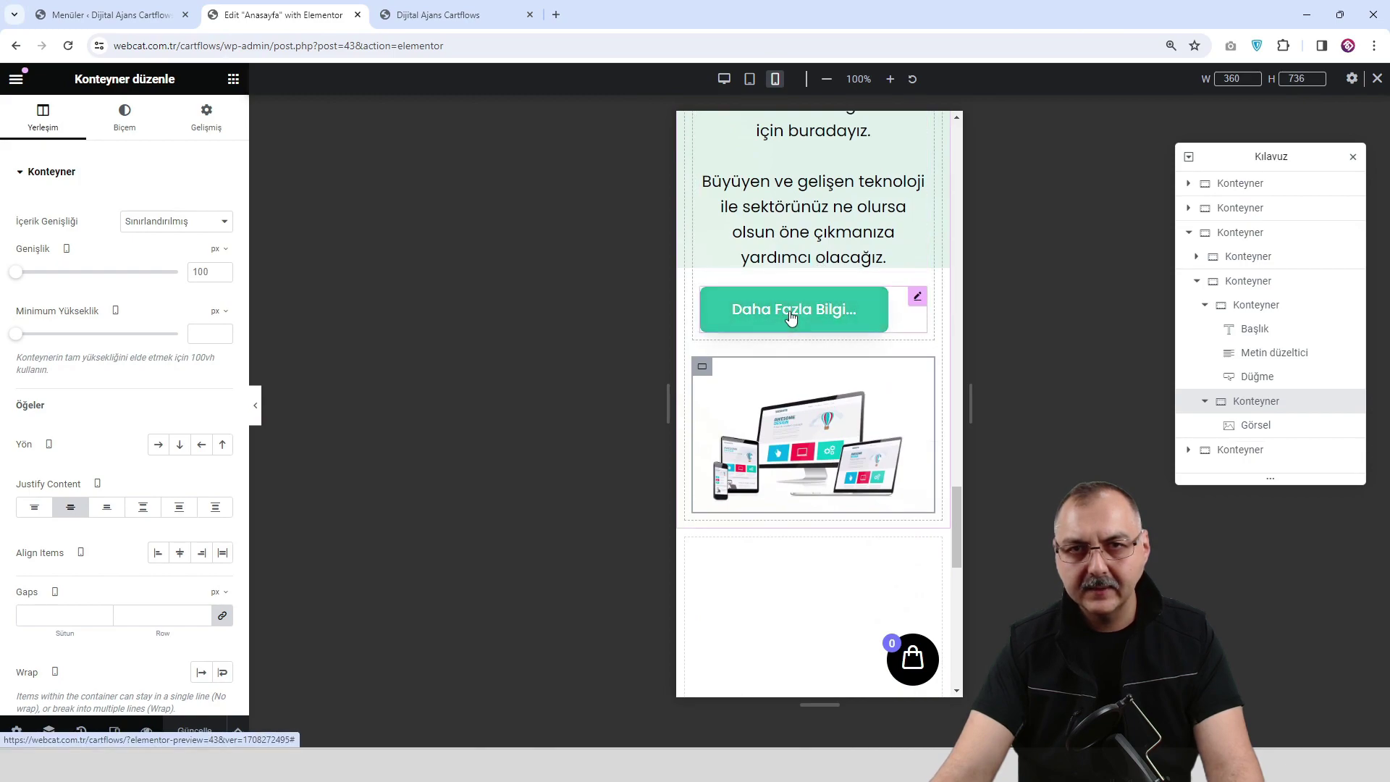
pyautogui.scroll(5, 791, 318)
pyautogui.scroll(2, 791, 319)
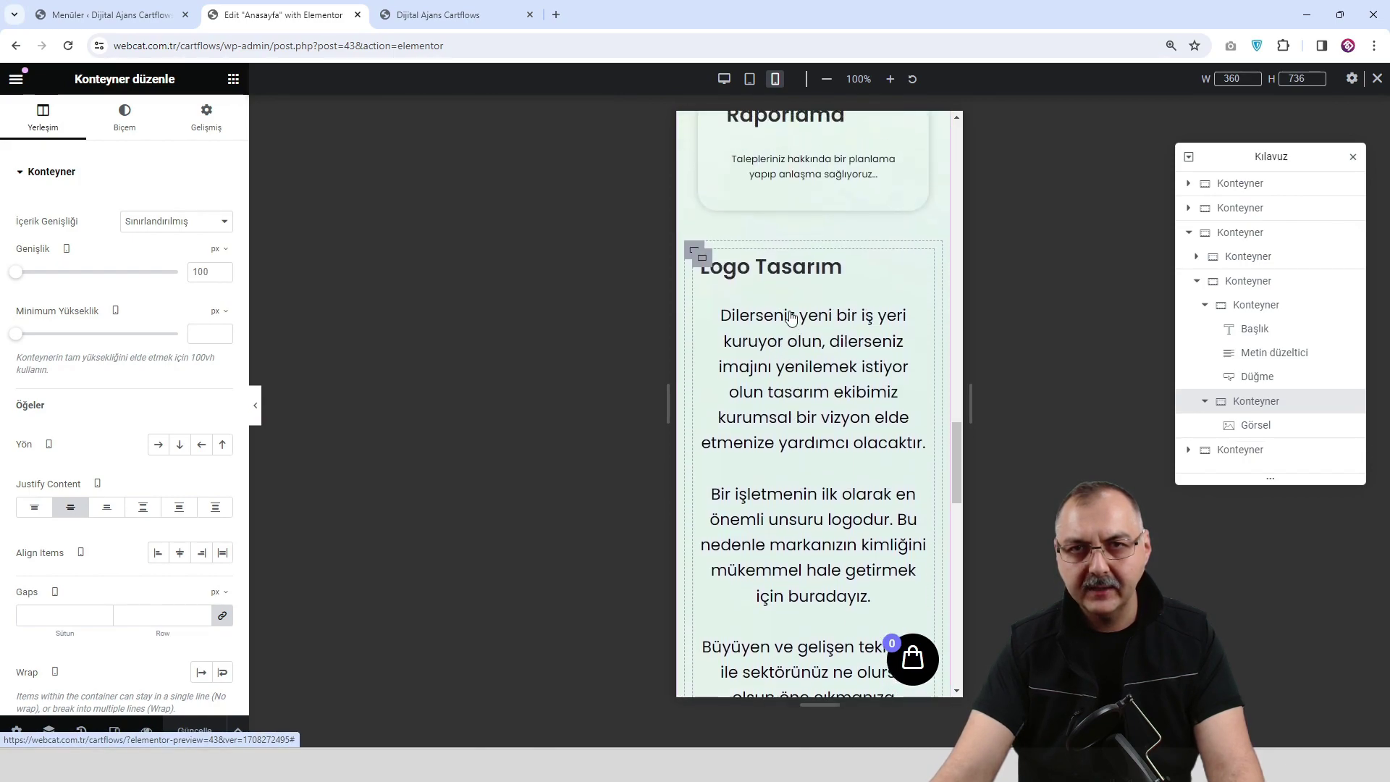
pyautogui.scroll(2, 805, 299)
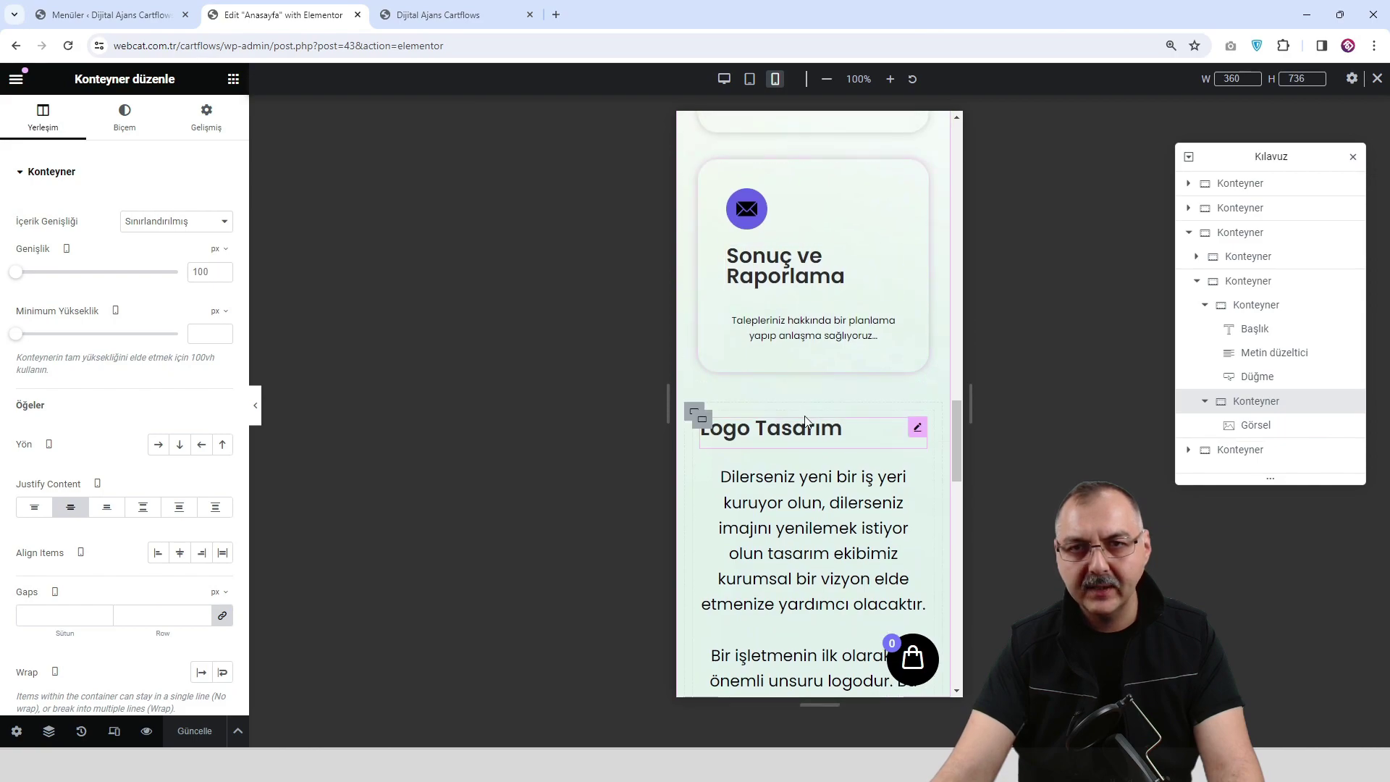
pyautogui.scroll(-7, 805, 422)
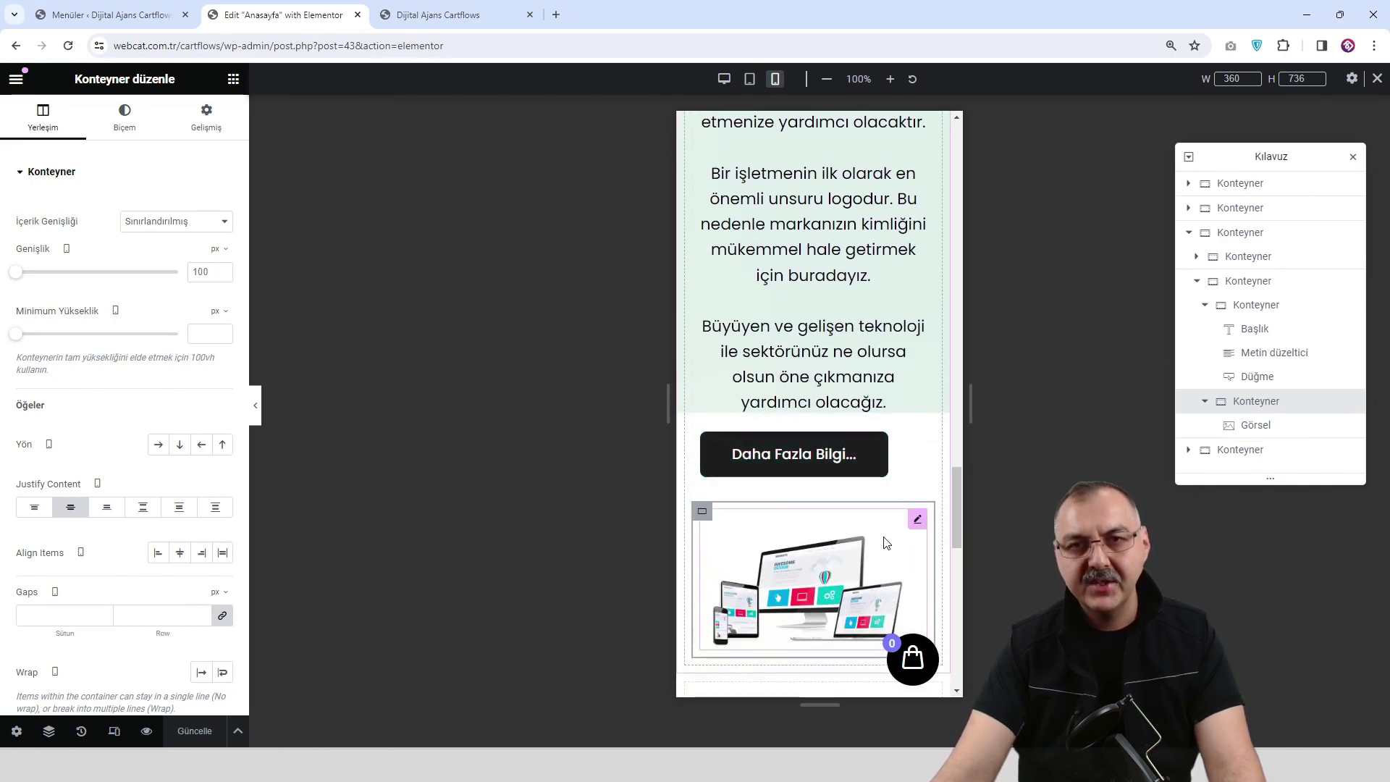
pyautogui.scroll(-1, 825, 519)
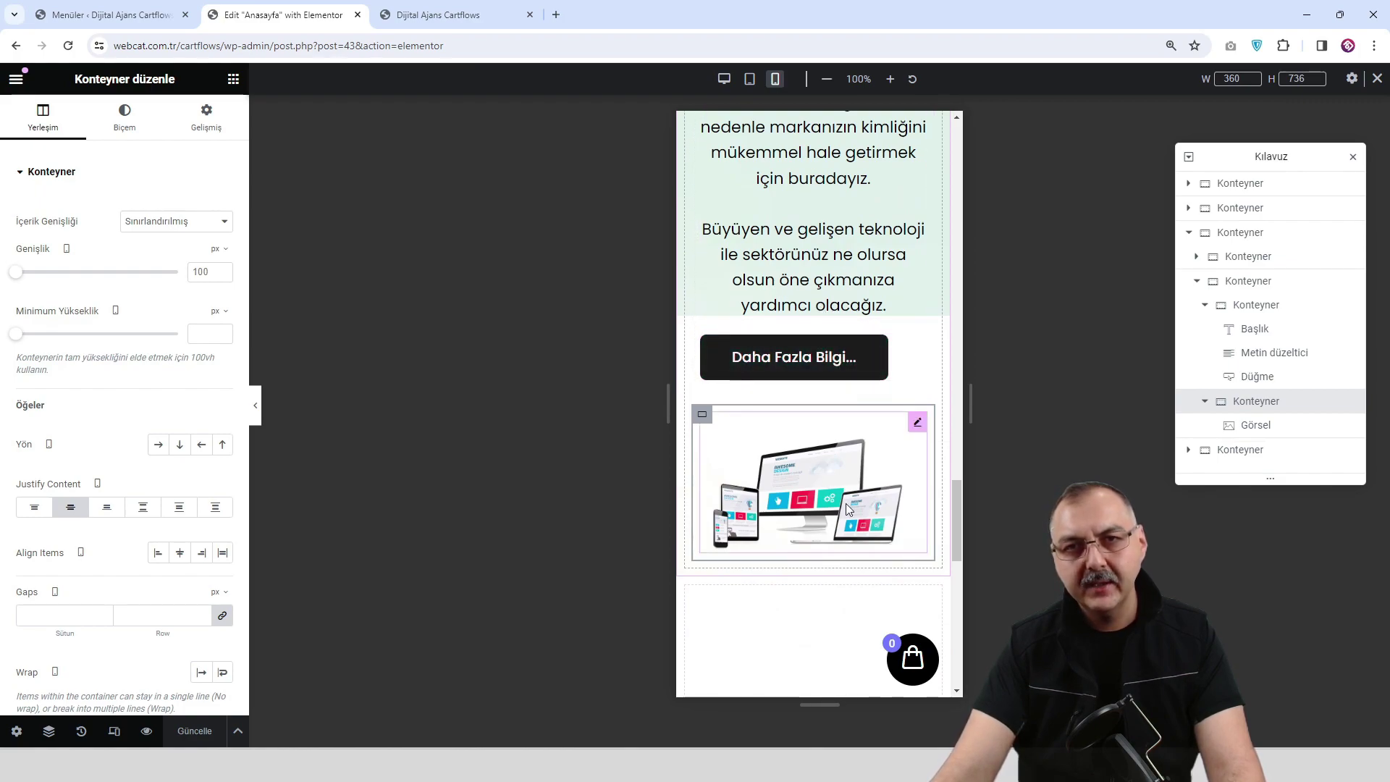
pyautogui.scroll(12, 847, 509)
pyautogui.scroll(7, 847, 465)
pyautogui.scroll(-15, 847, 465)
pyautogui.scroll(-6, 838, 490)
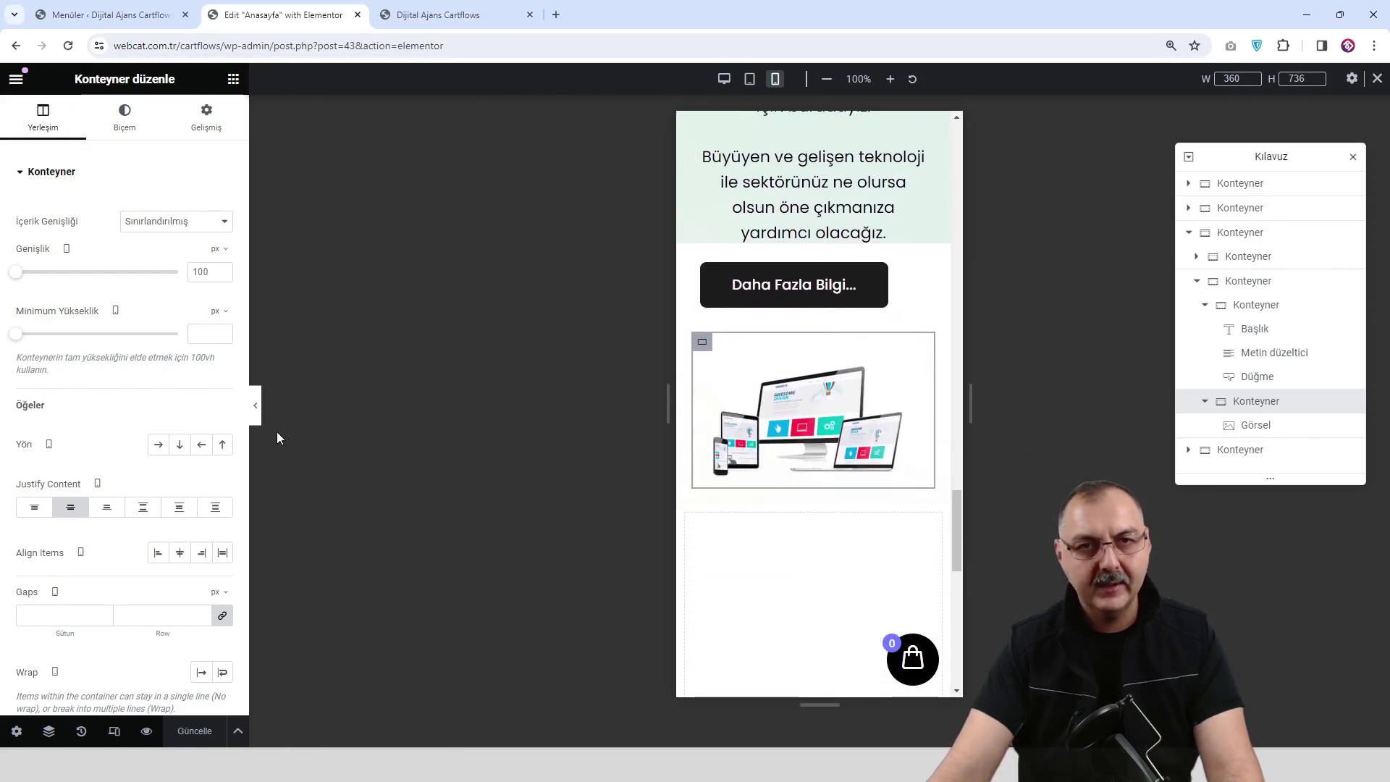
pyautogui.scroll(2, 806, 403)
pyautogui.scroll(-1, 806, 402)
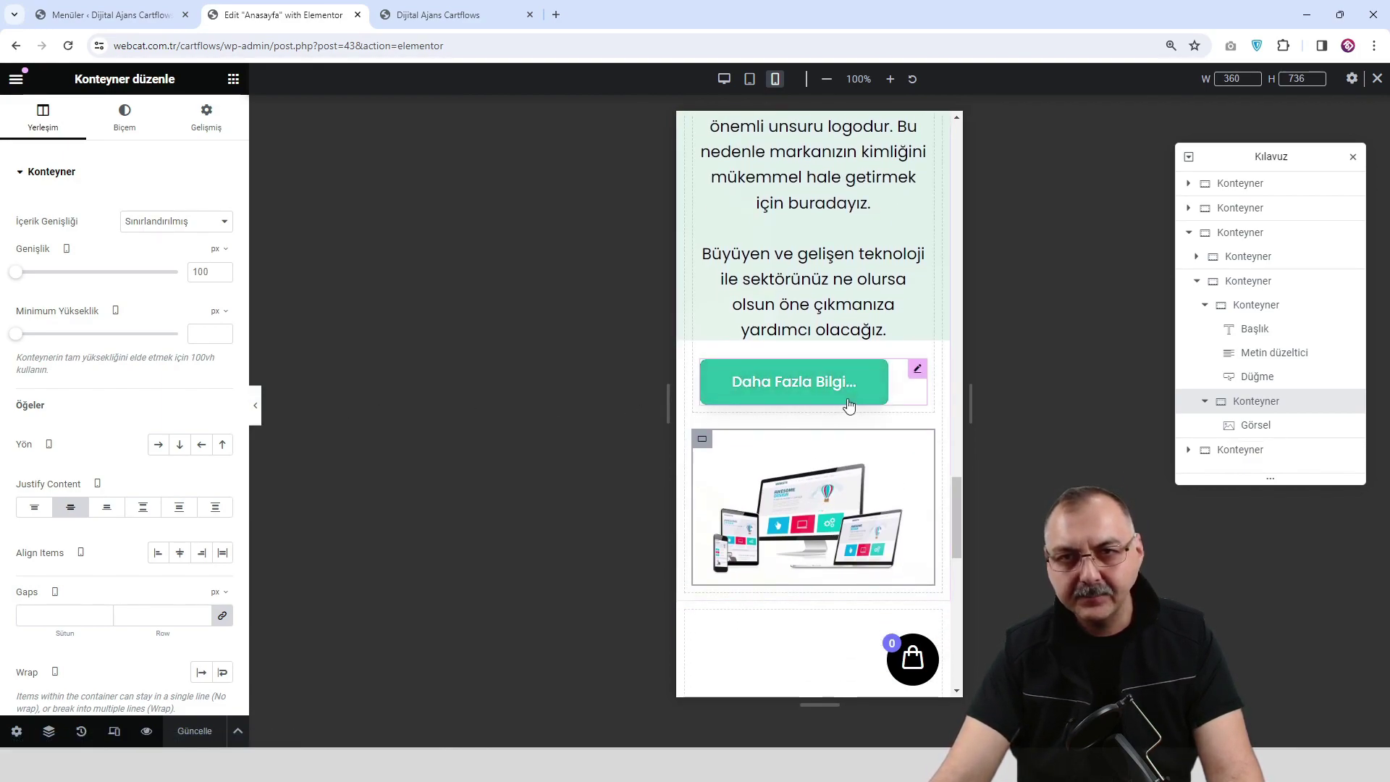
pyautogui.scroll(-1, 797, 403)
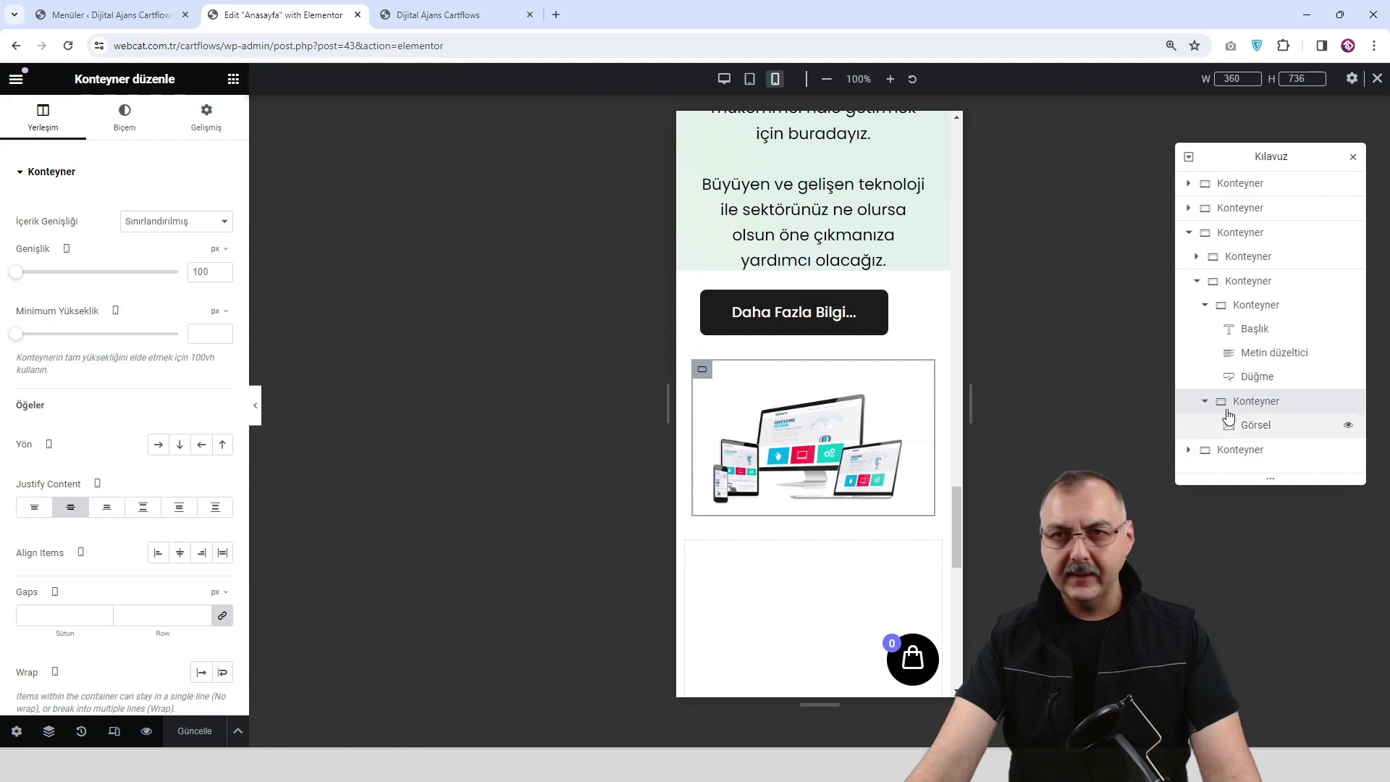
pyautogui.click(1272, 288)
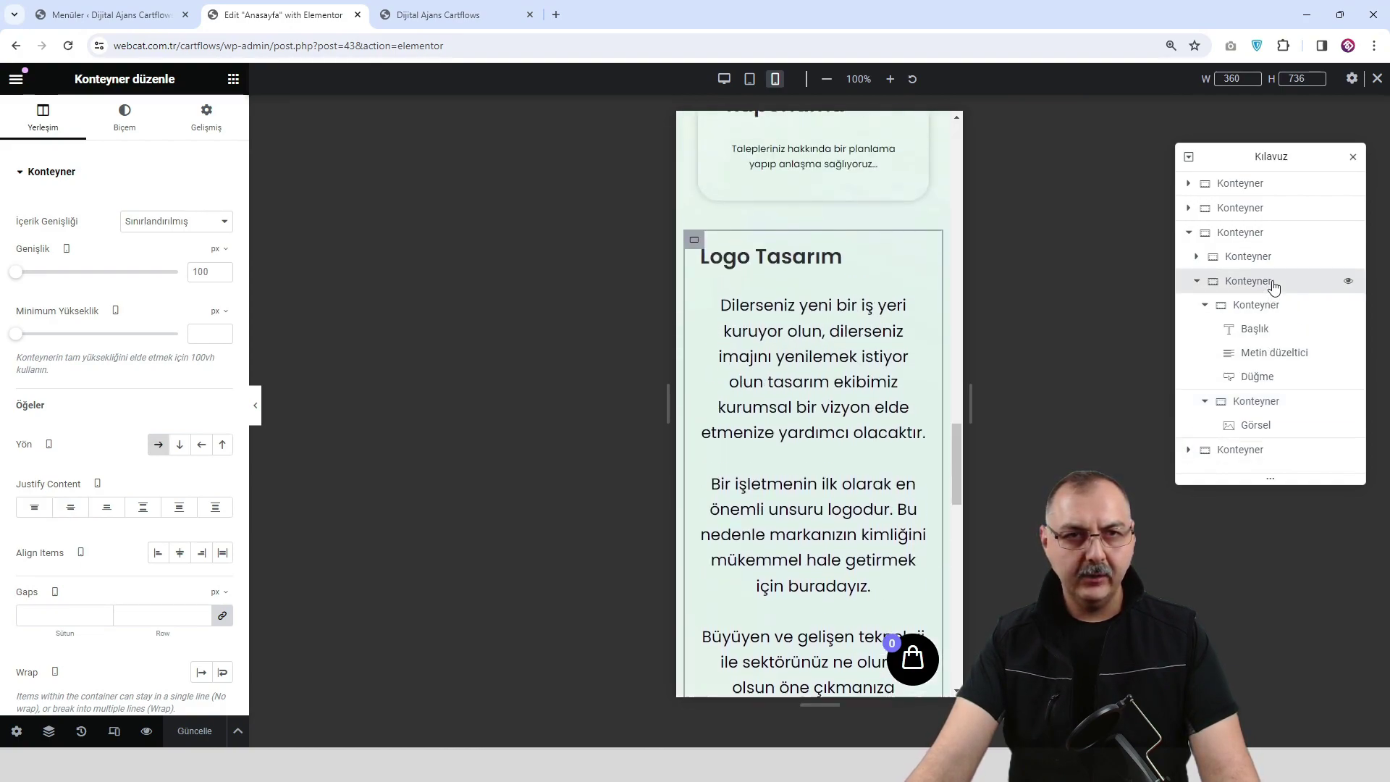
# Set the parent Logo Tasarım container's mobile background size to Kapla (cover) and check it in preview.
pyautogui.click(1270, 233)
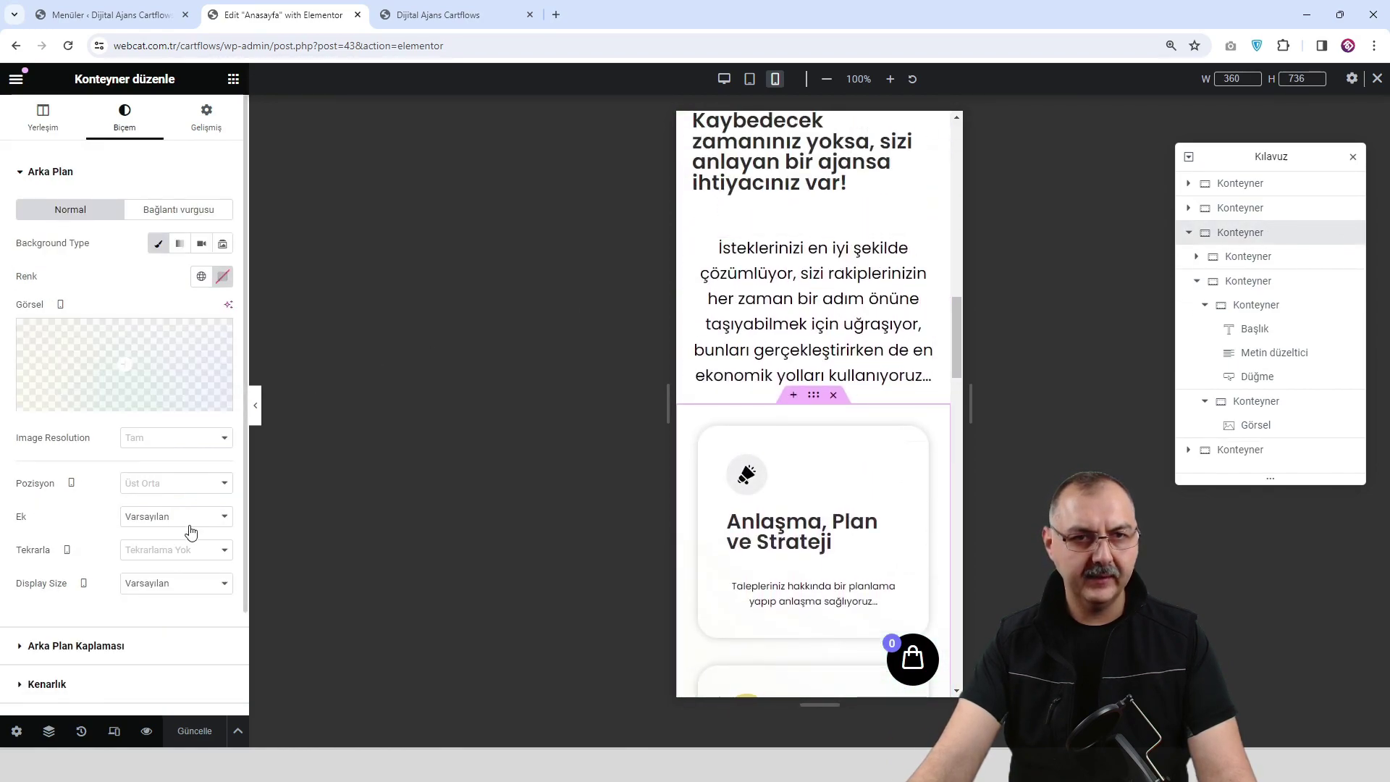
pyautogui.click(161, 585)
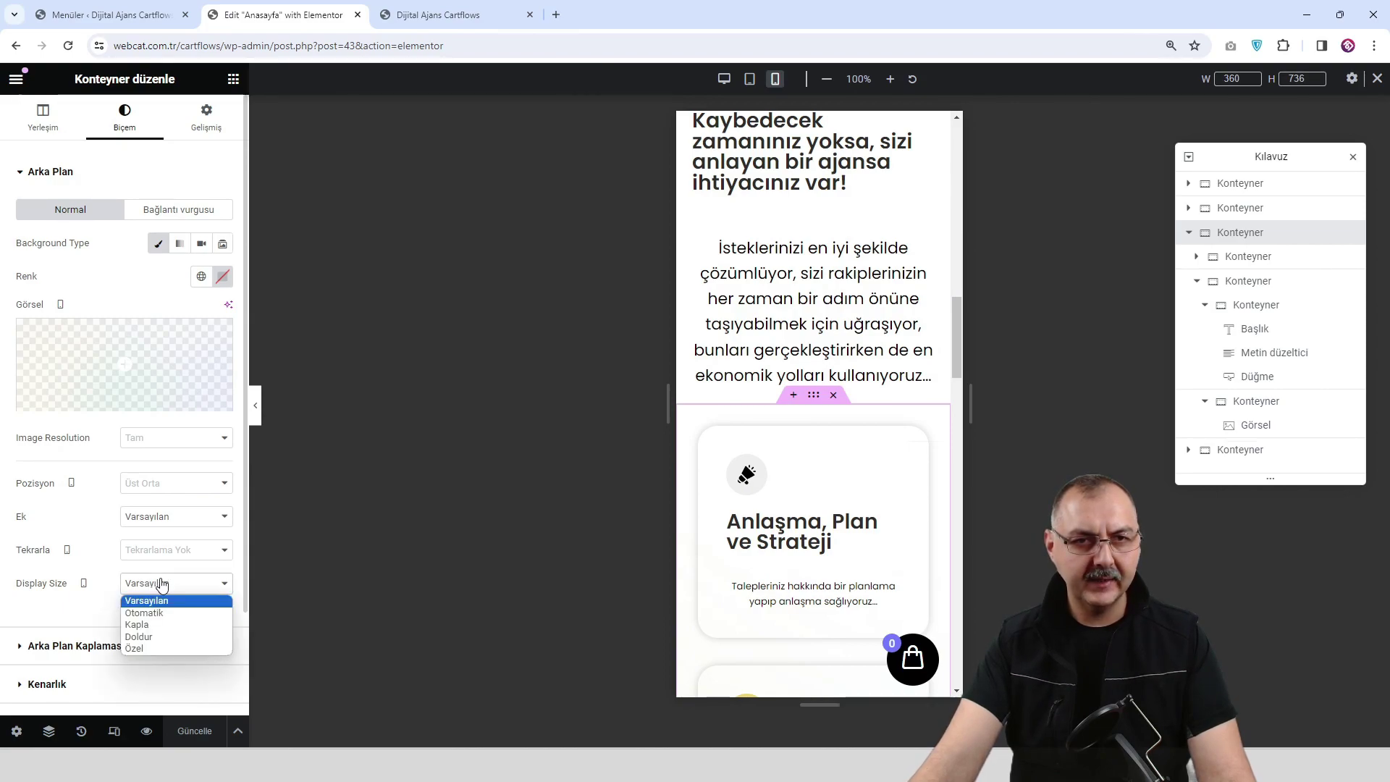
pyautogui.click(172, 627)
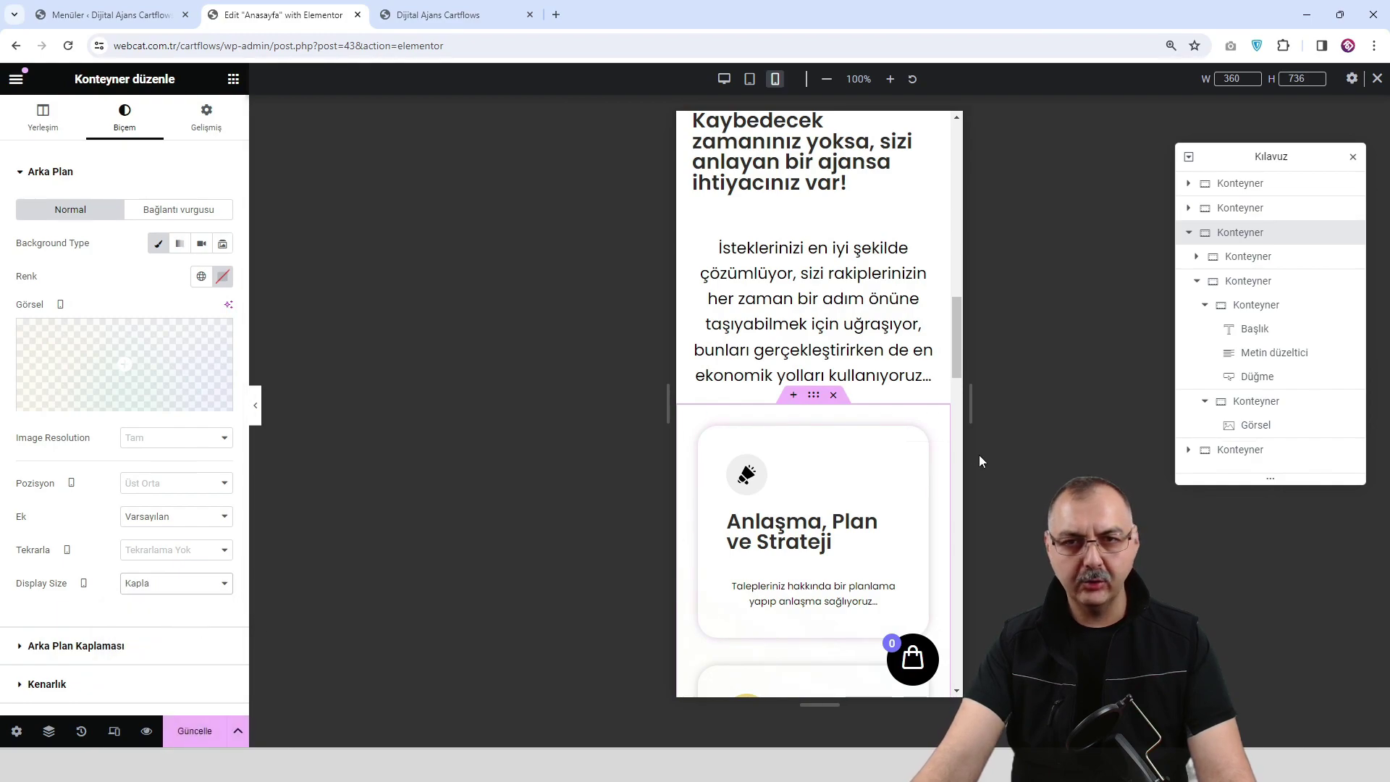
pyautogui.scroll(-18, 844, 497)
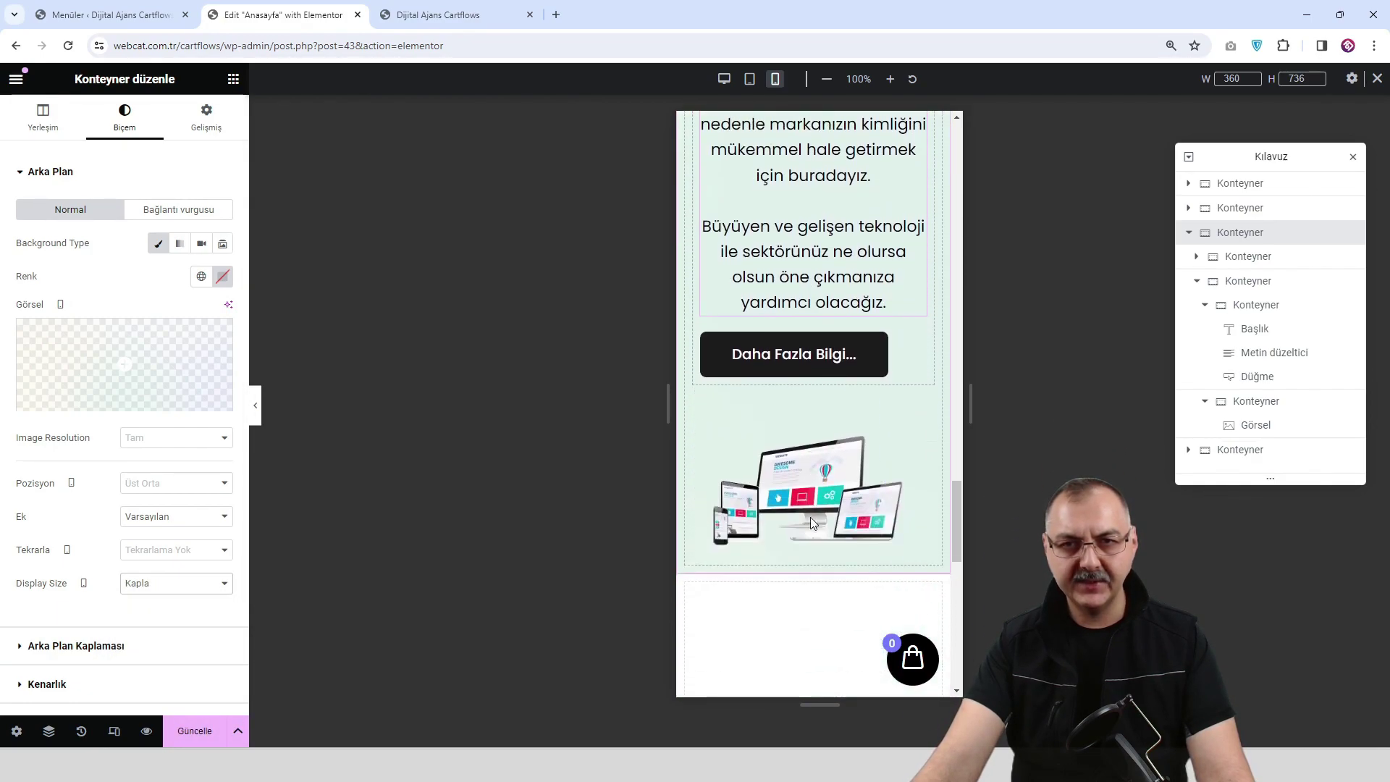
pyautogui.scroll(-3, 812, 520)
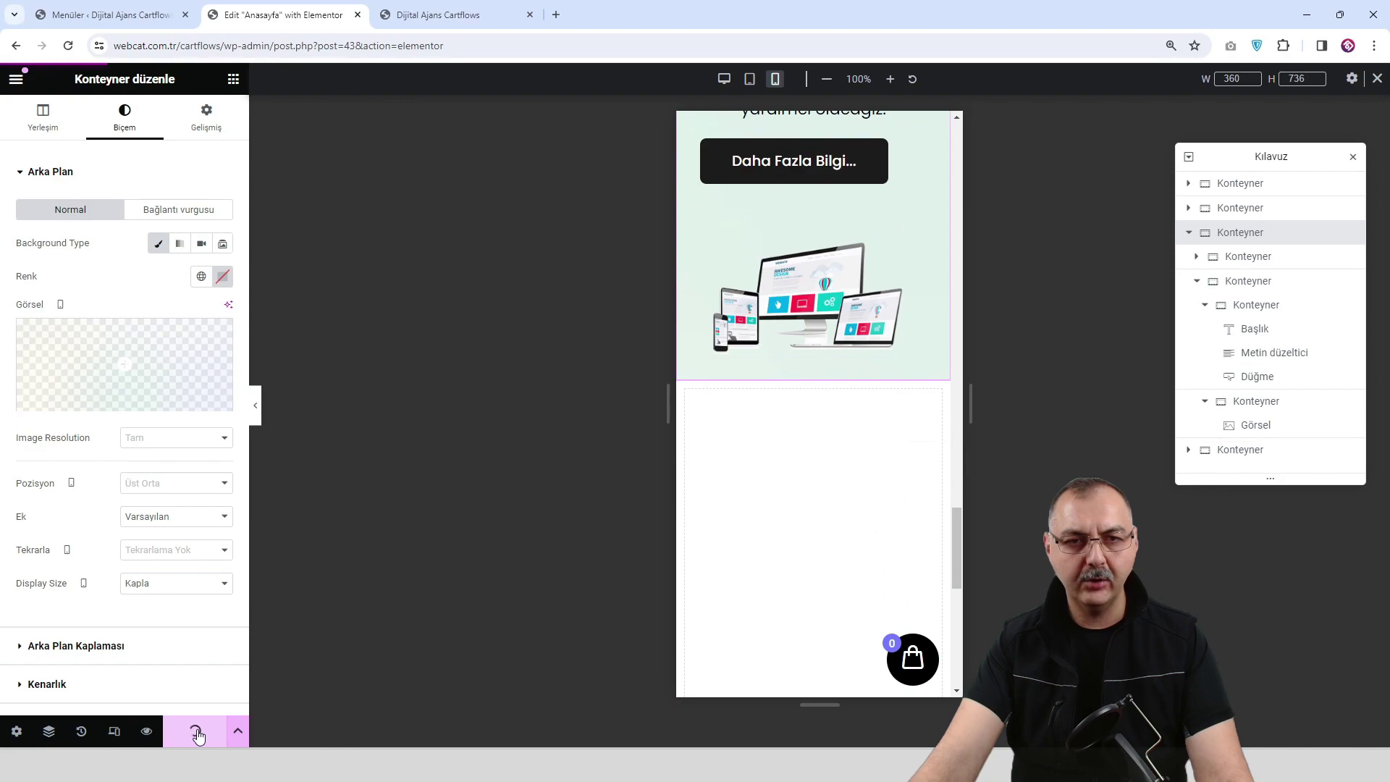
pyautogui.click(147, 731)
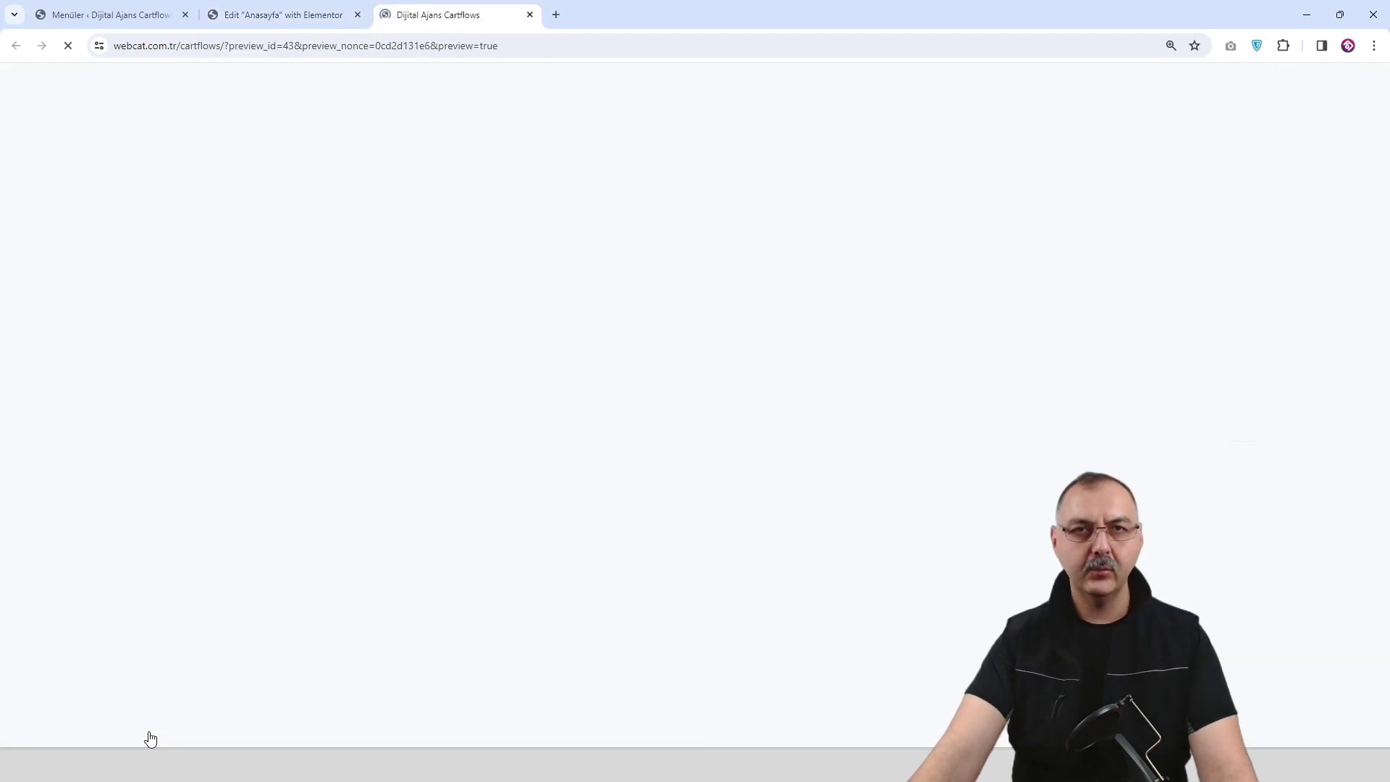
pyautogui.click(289, 15)
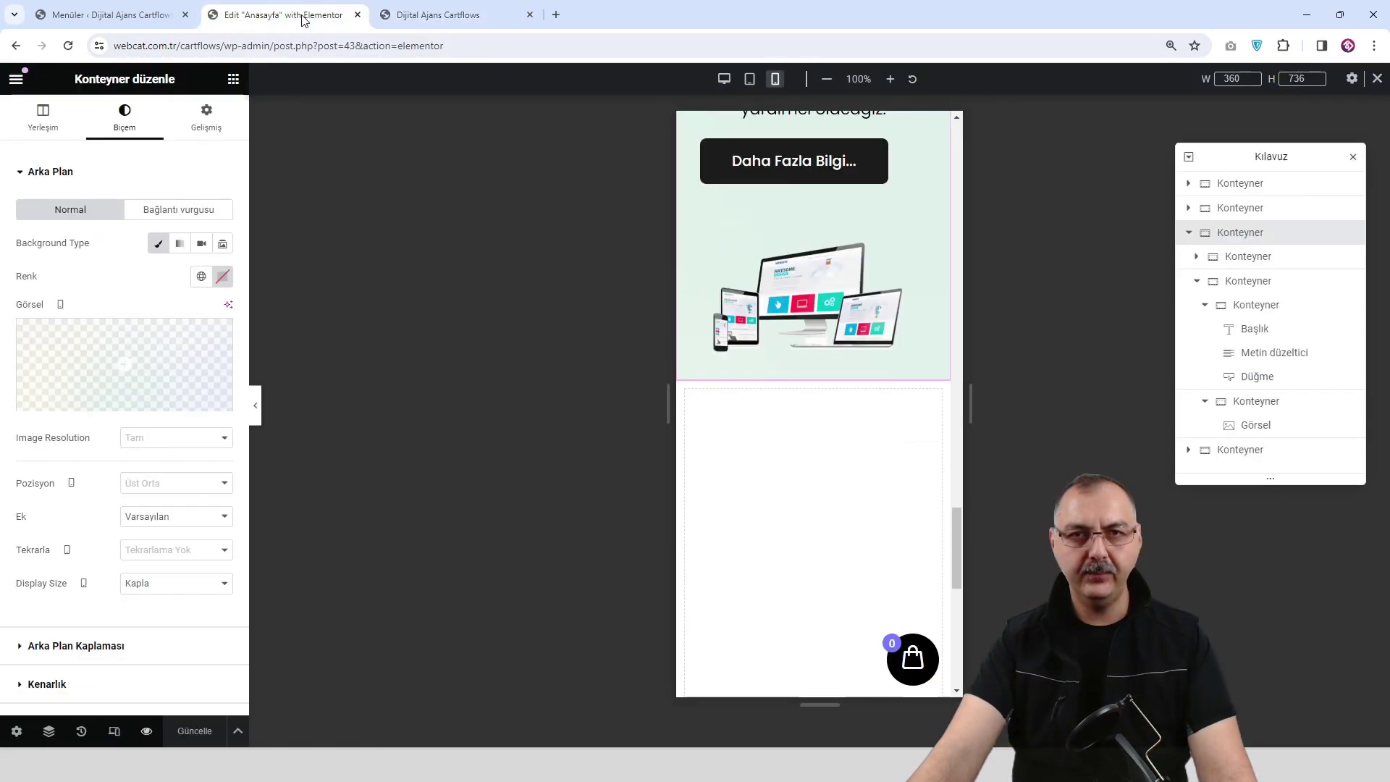
# Collapse the editing panel and review the page at tablet width.
pyautogui.click(257, 411)
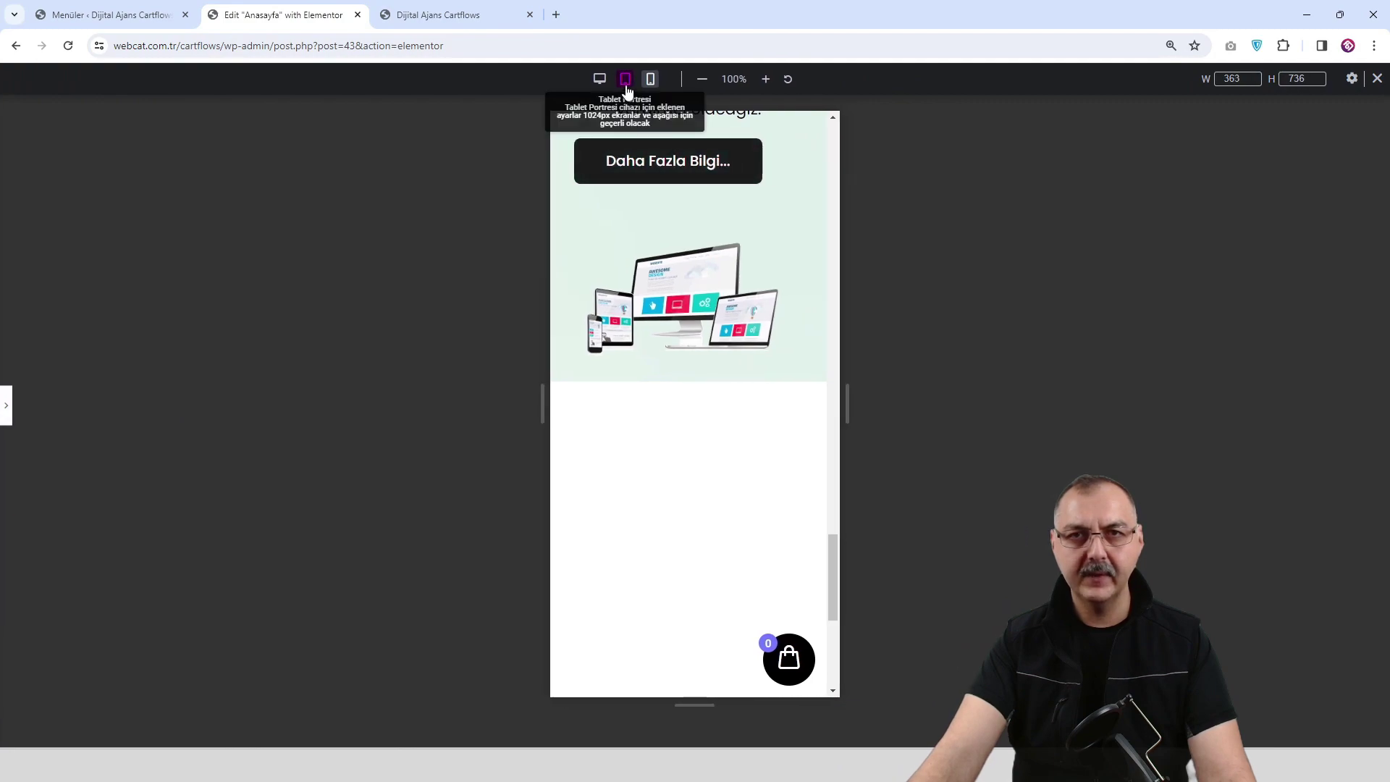
pyautogui.click(625, 78)
pyautogui.scroll(10, 724, 322)
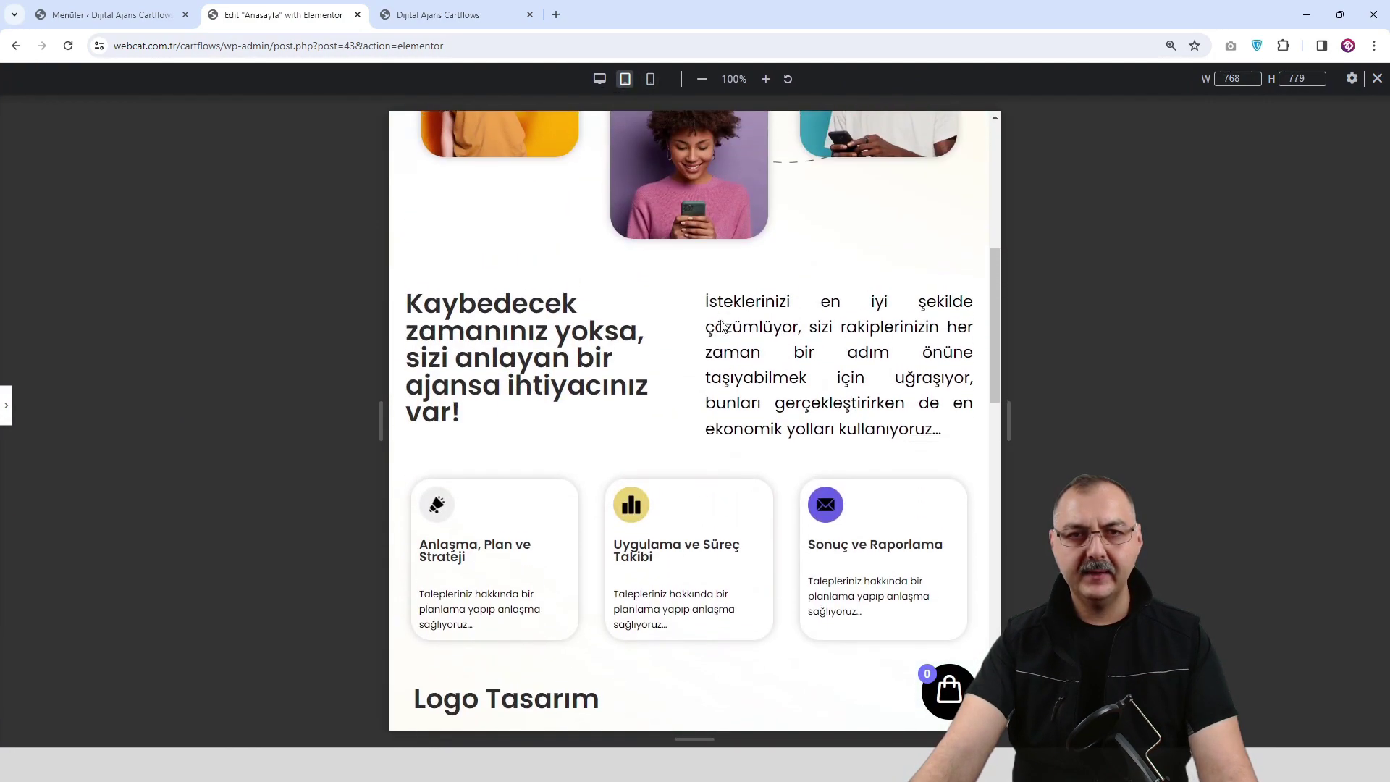
pyautogui.scroll(6, 724, 327)
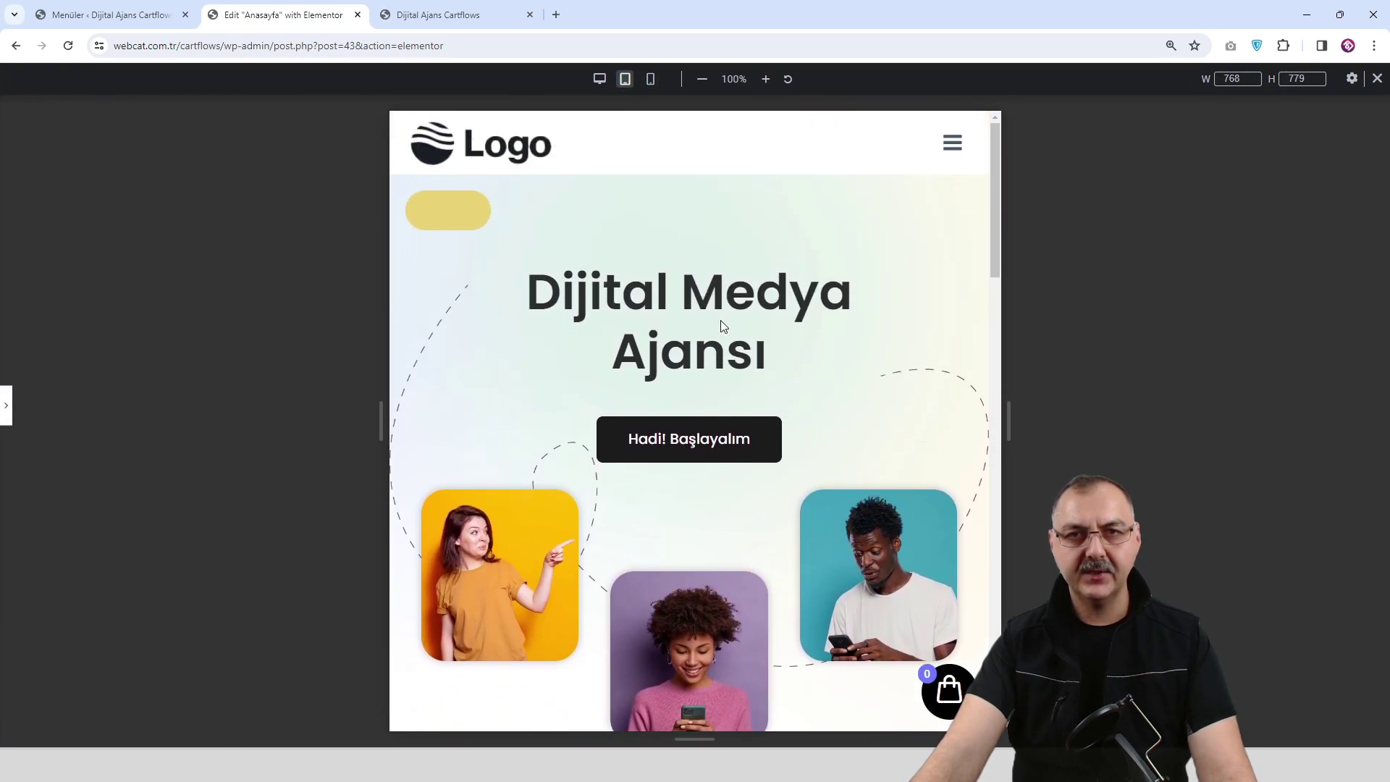
pyautogui.scroll(-3, 723, 326)
pyautogui.scroll(-3, 723, 325)
# Review the mobile layout, then return to desktop width with the editing panel reopened.
pyautogui.click(650, 78)
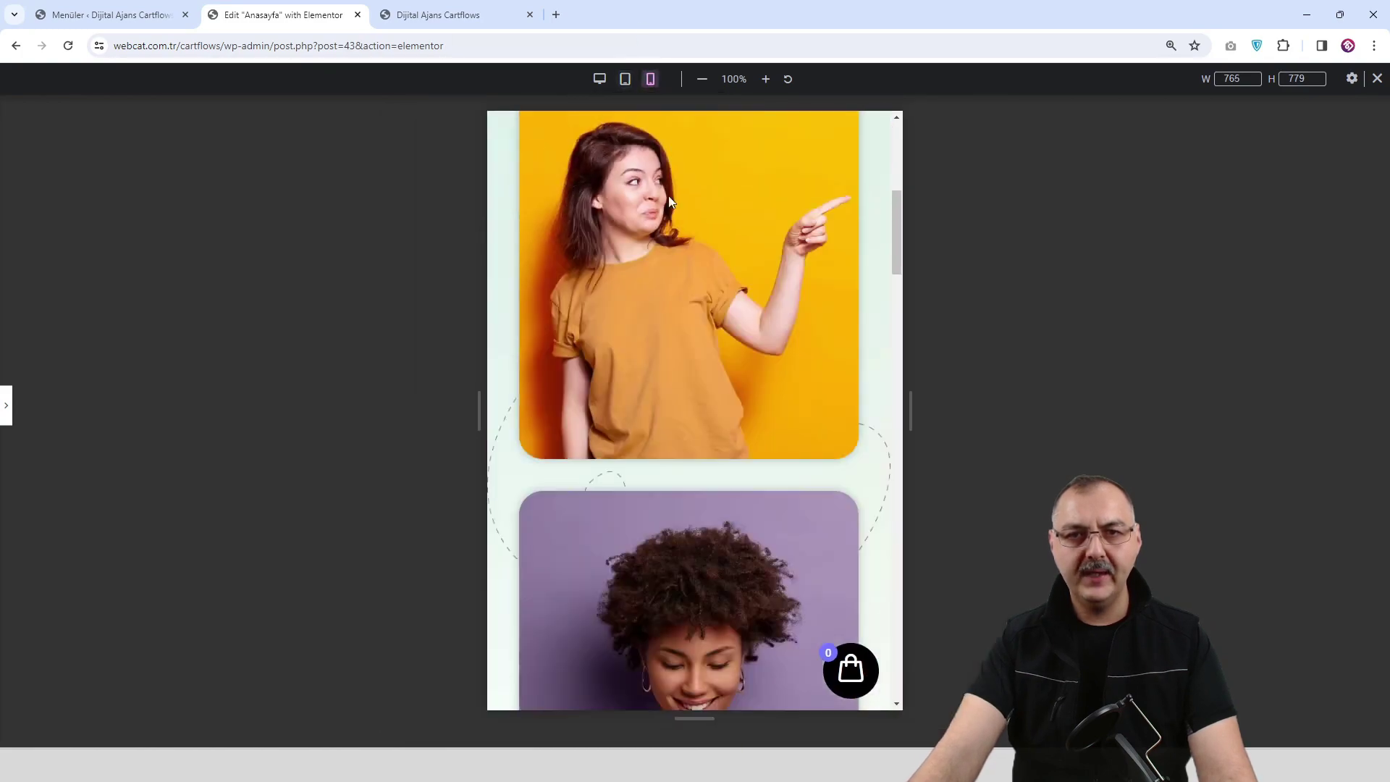
pyautogui.scroll(-10, 700, 396)
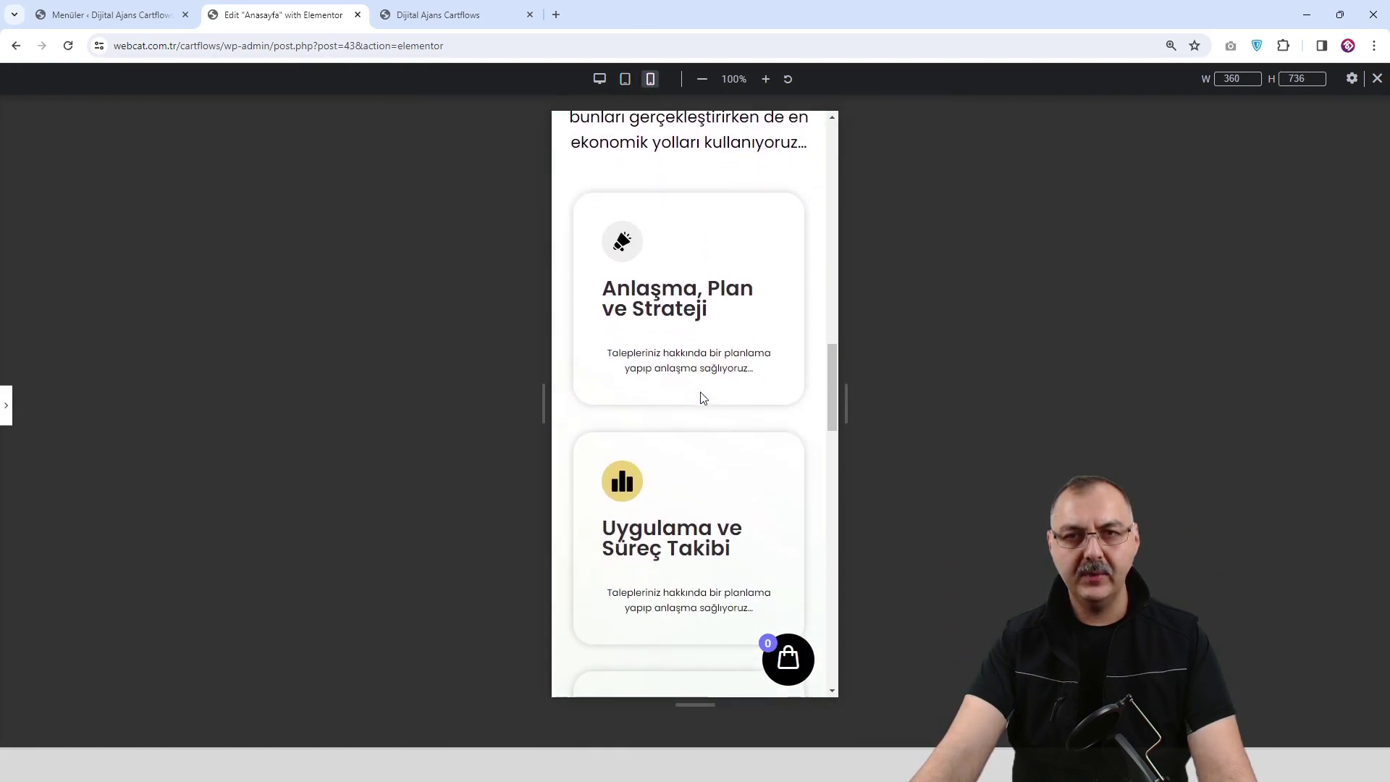
pyautogui.scroll(-12, 701, 397)
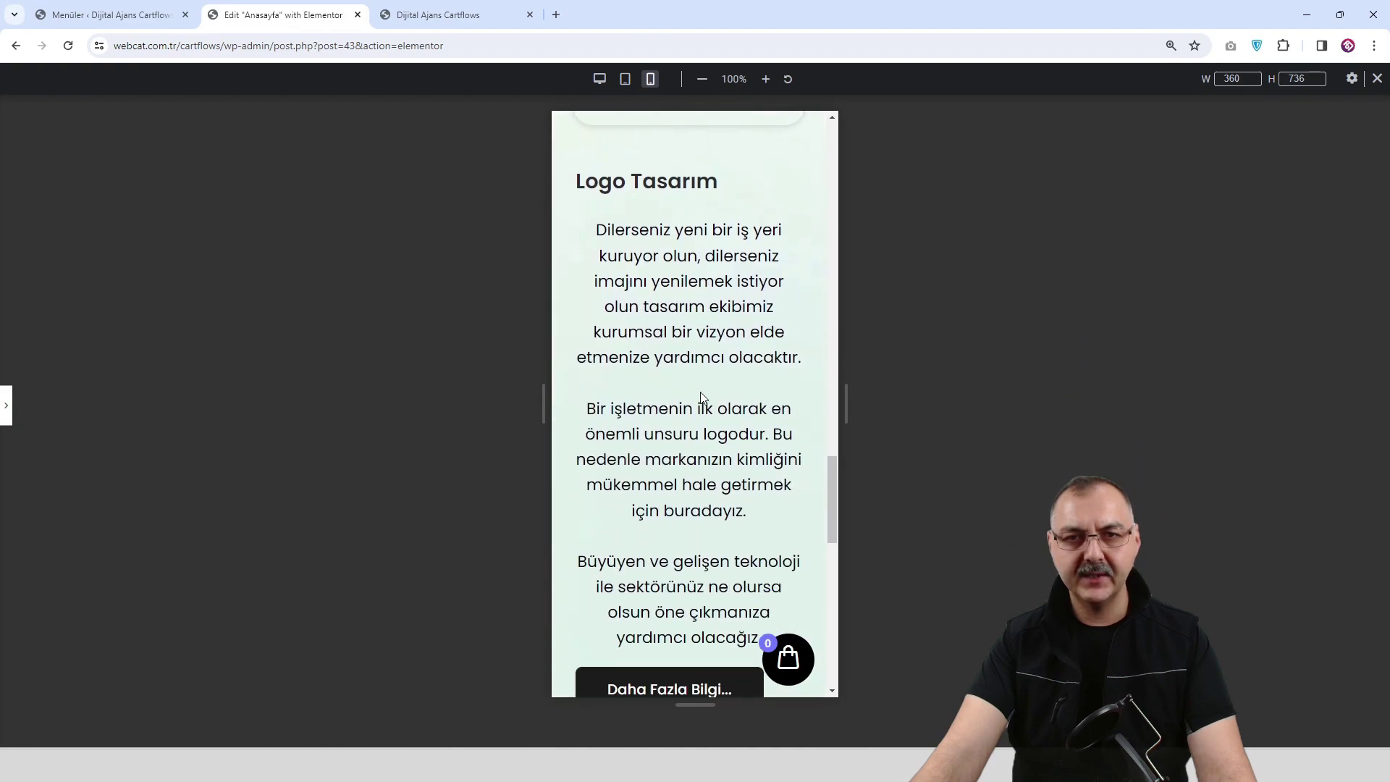
pyautogui.scroll(-4, 702, 398)
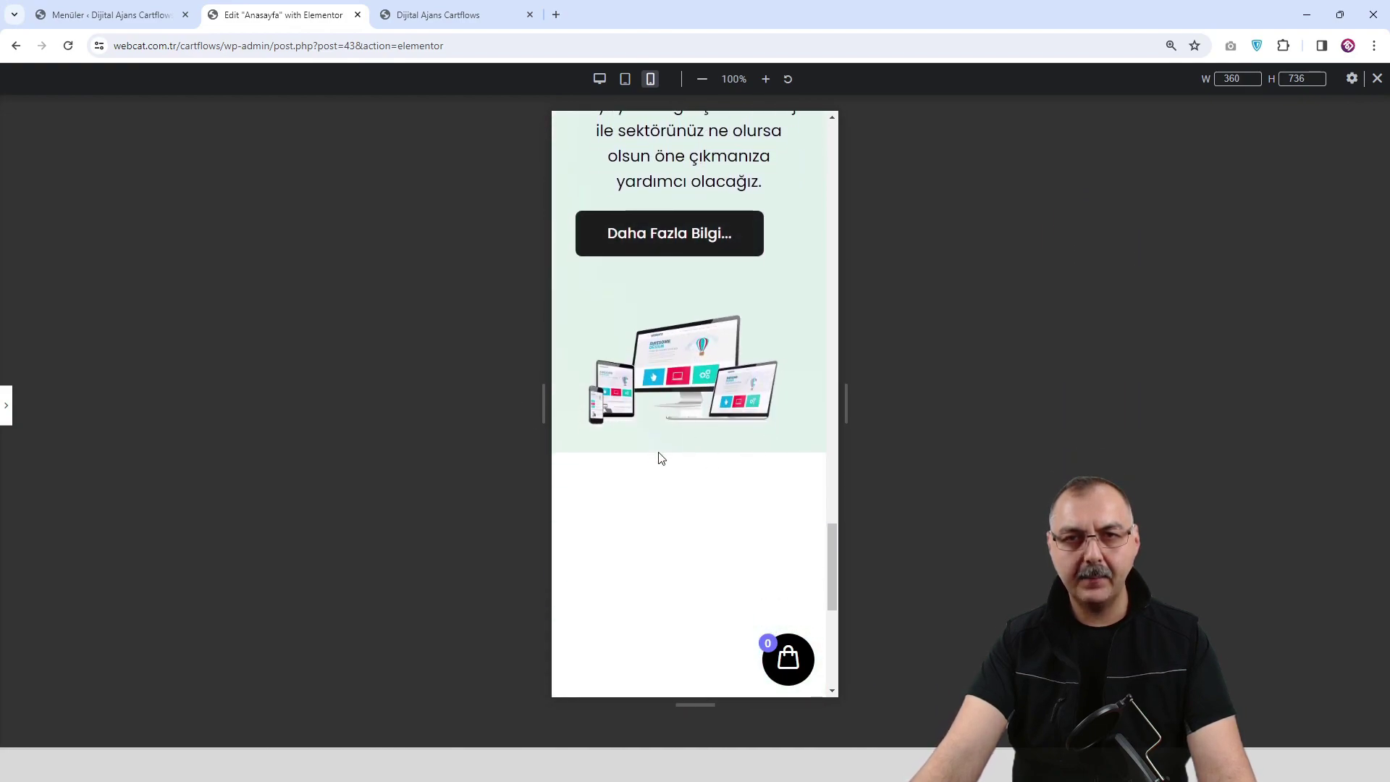
pyautogui.scroll(10, 767, 437)
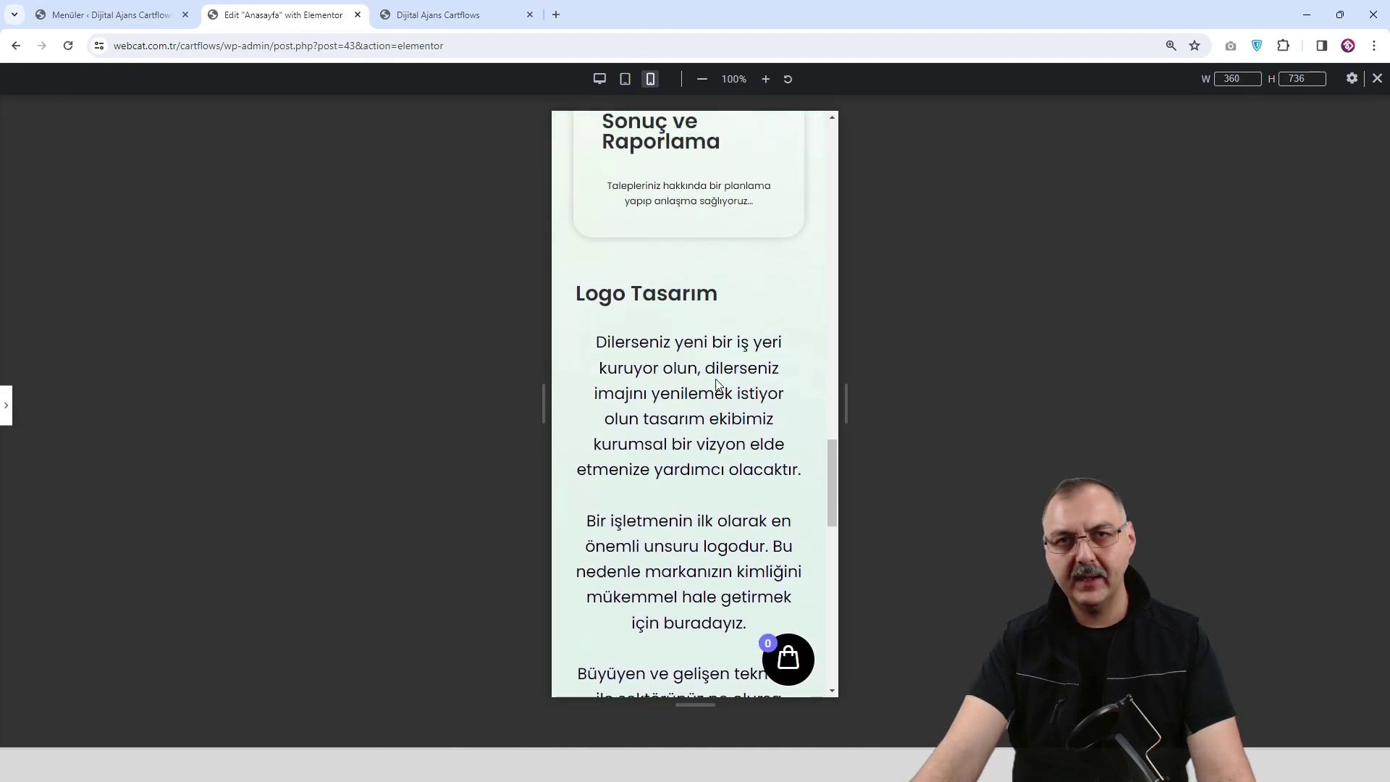
pyautogui.click(599, 79)
pyautogui.scroll(10, 304, 419)
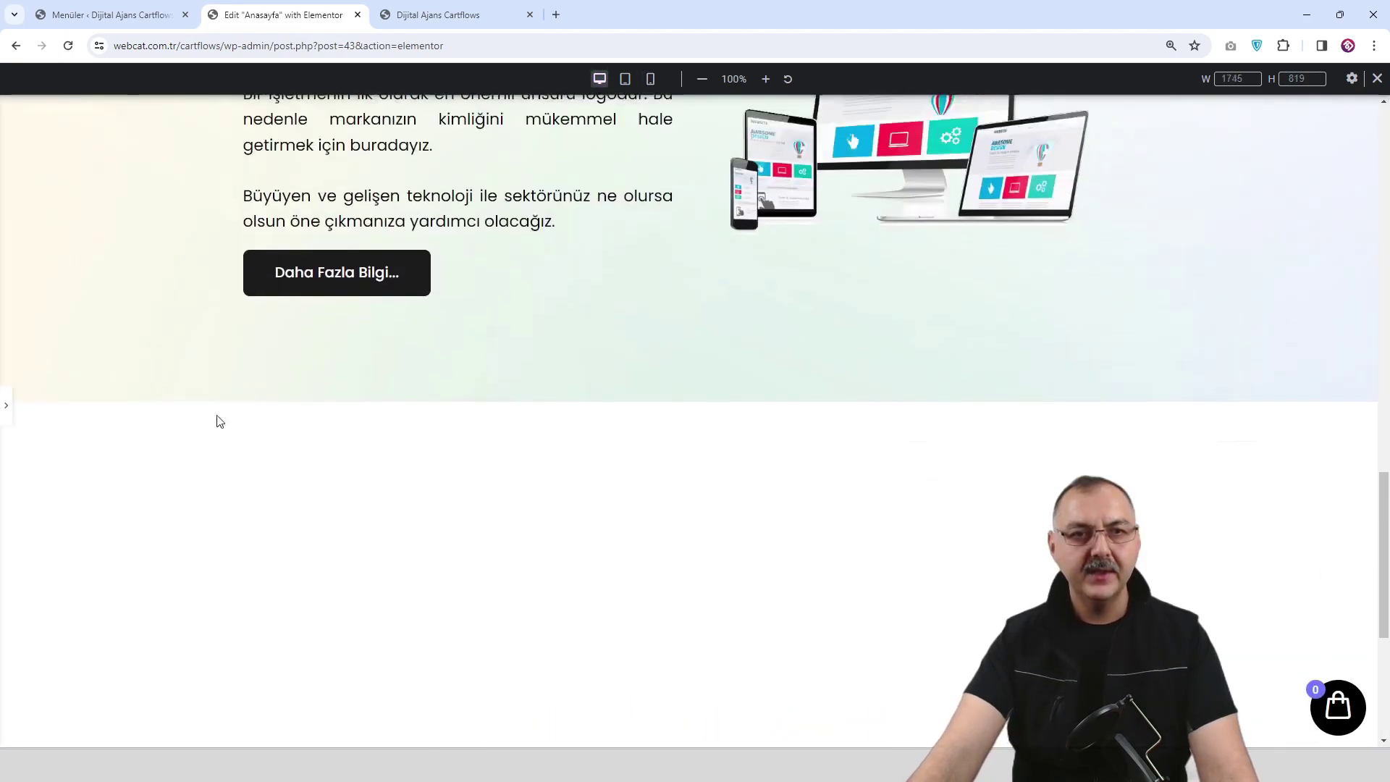
pyautogui.click(6, 405)
pyautogui.scroll(-9, 738, 391)
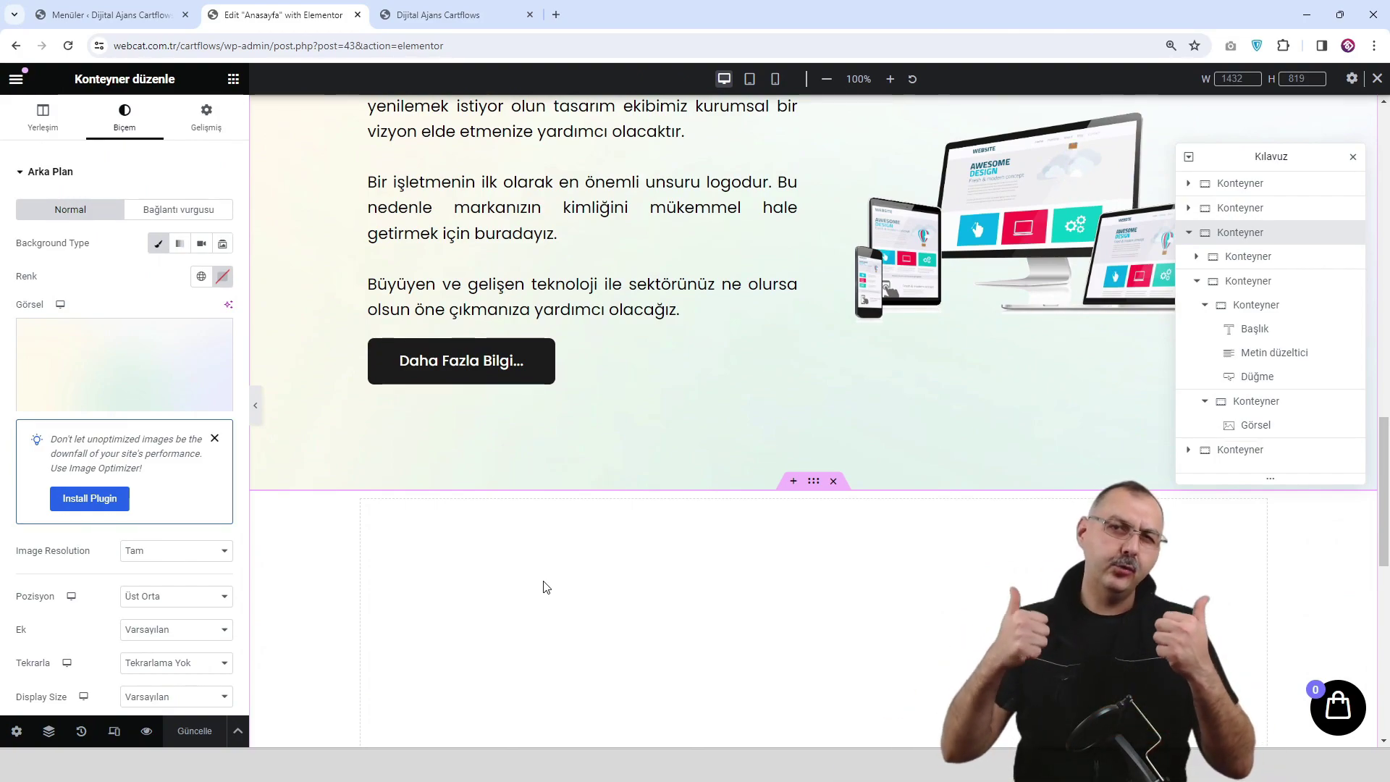
# Duplicate the service cards container with Çoğalt.
pyautogui.scroll(9, 546, 586)
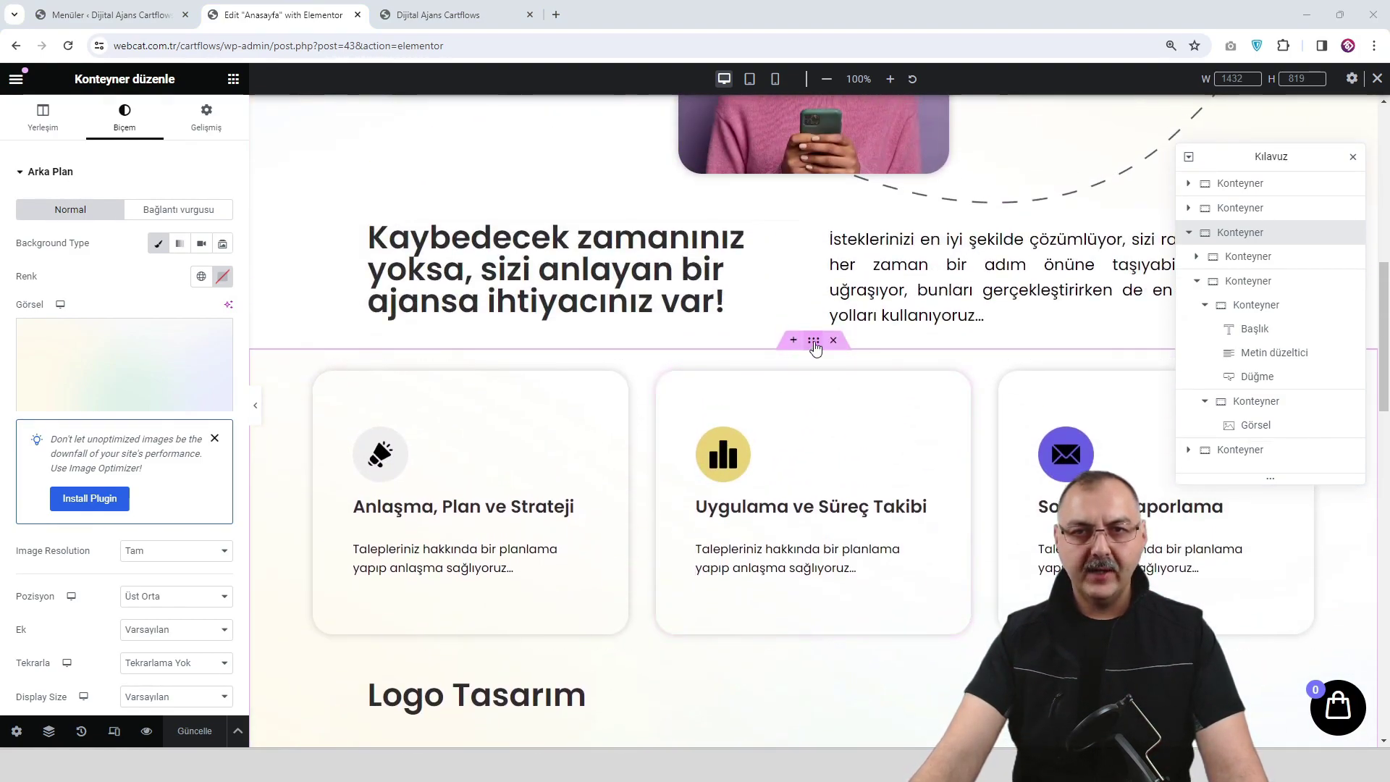
pyautogui.rightClick(814, 347)
pyautogui.click(842, 357)
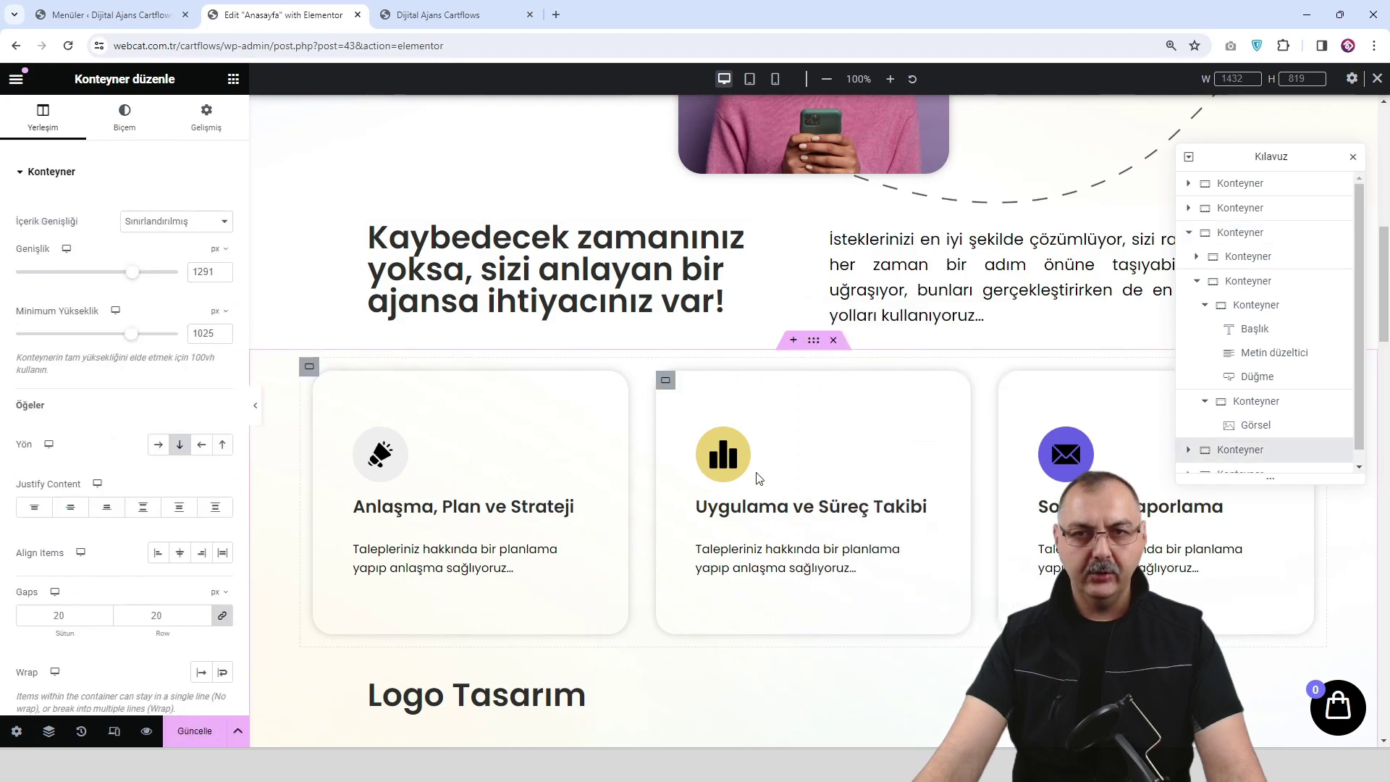
pyautogui.scroll(-14, 782, 519)
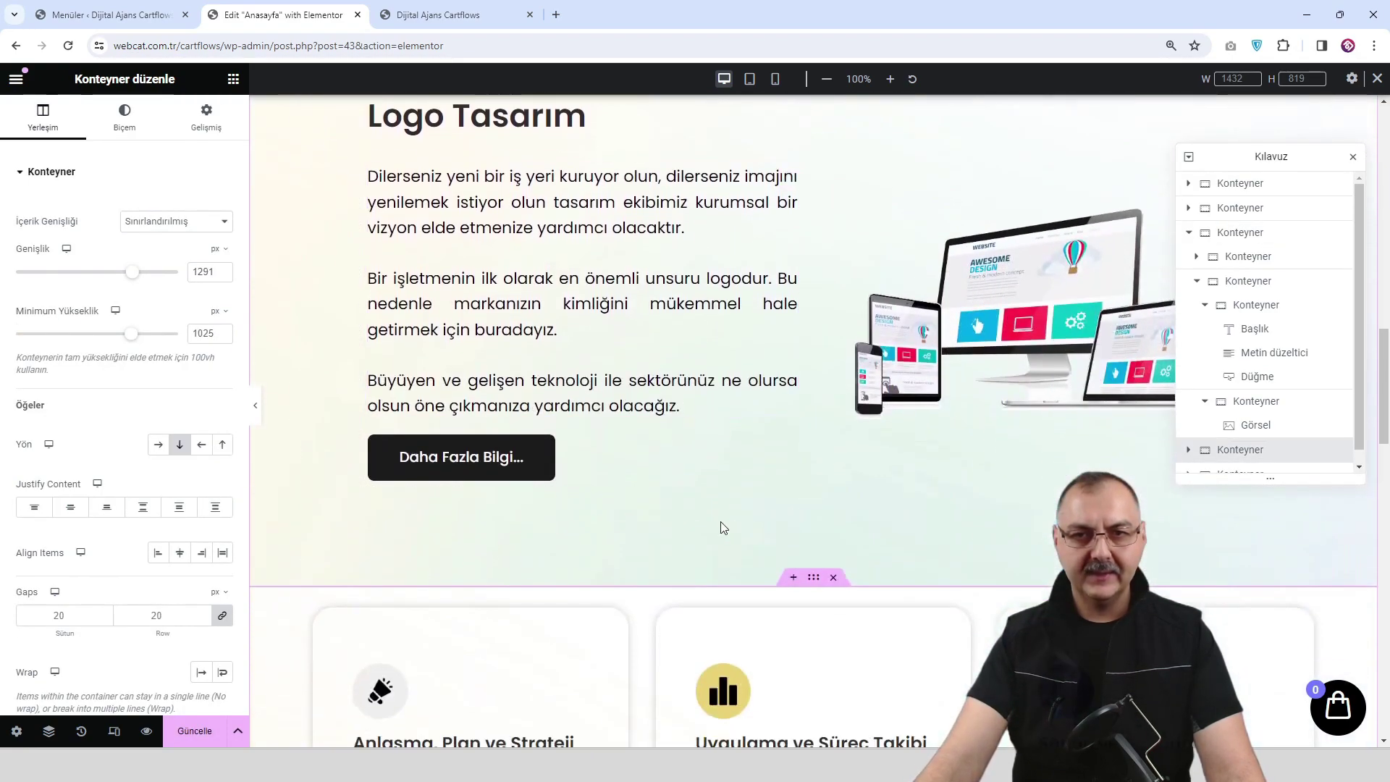
# Delete the duplicated Logo Tasarım block with Sil.
pyautogui.scroll(-2, 758, 521)
pyautogui.scroll(1, 490, 491)
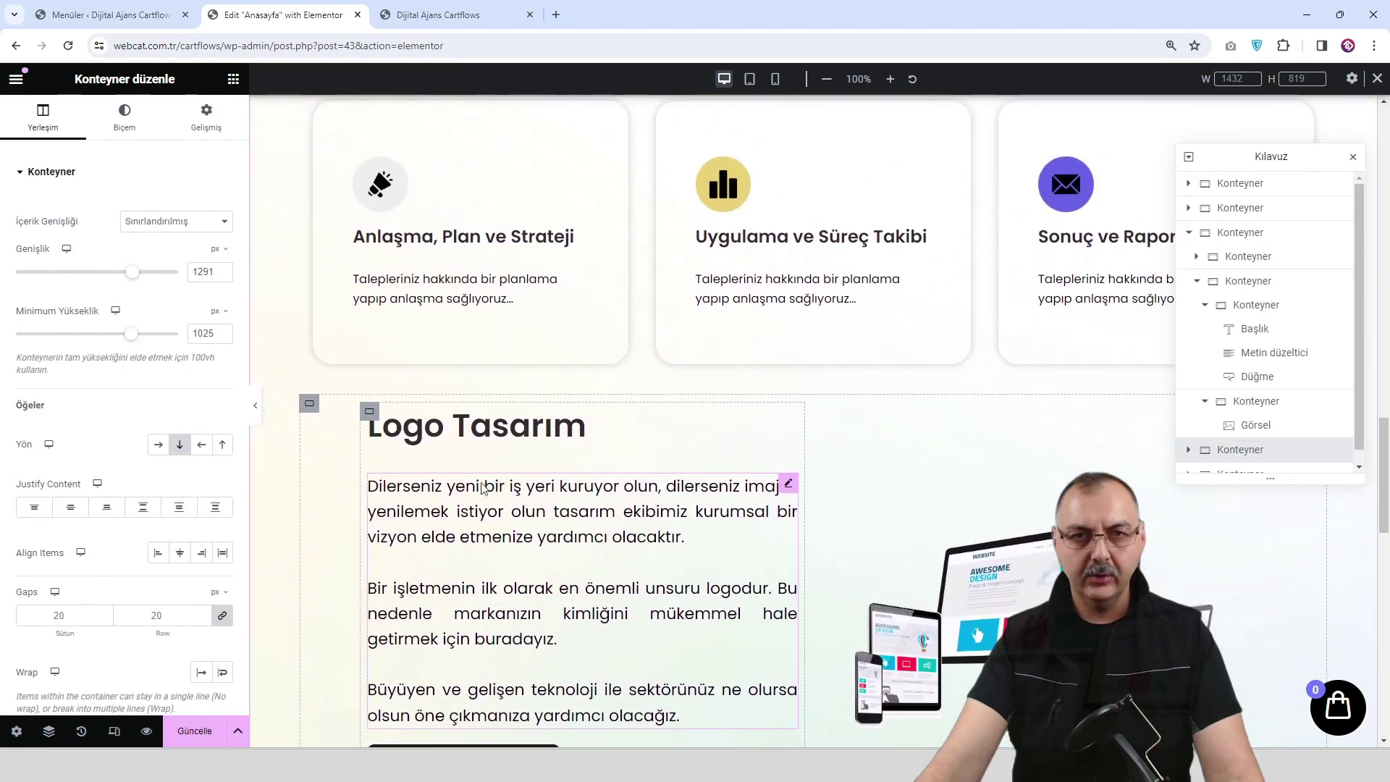
pyautogui.rightClick(309, 408)
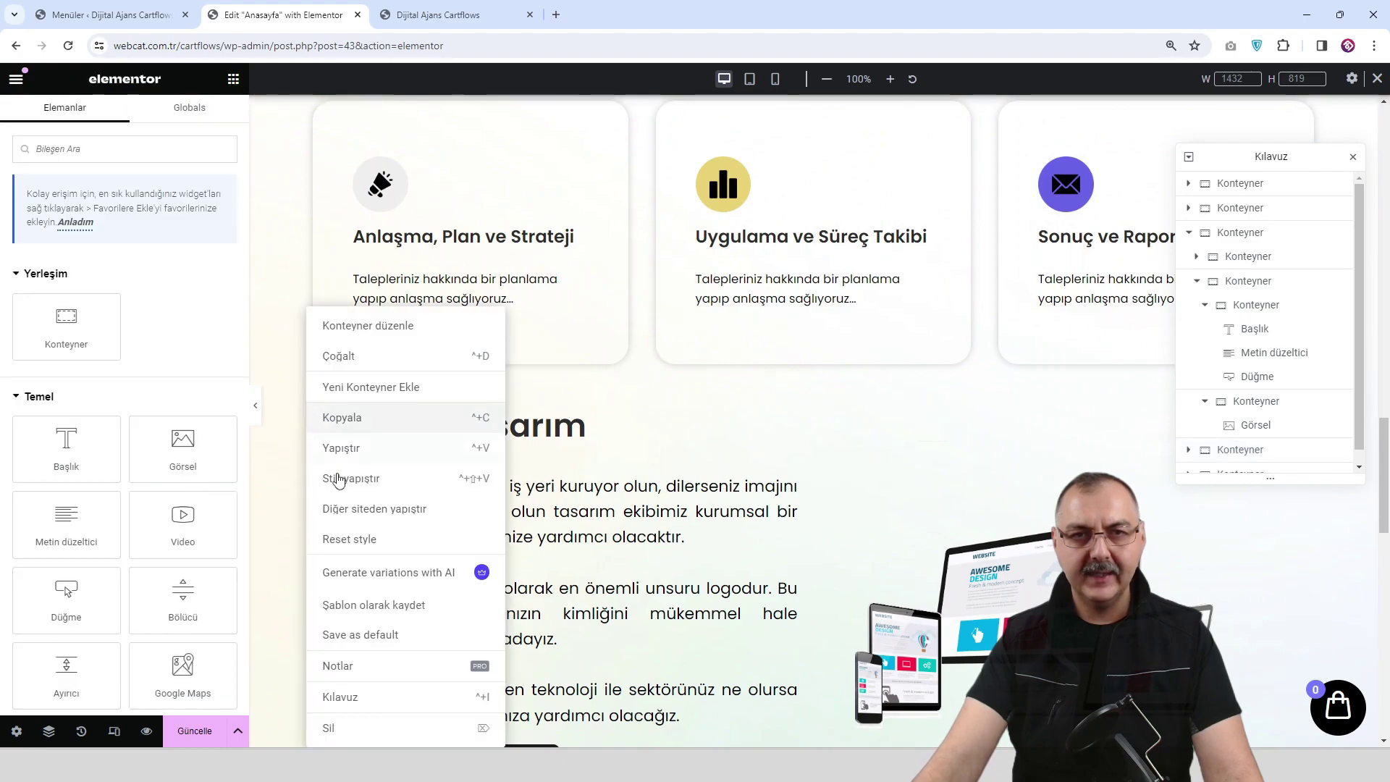
pyautogui.click(358, 731)
pyautogui.scroll(-3, 748, 531)
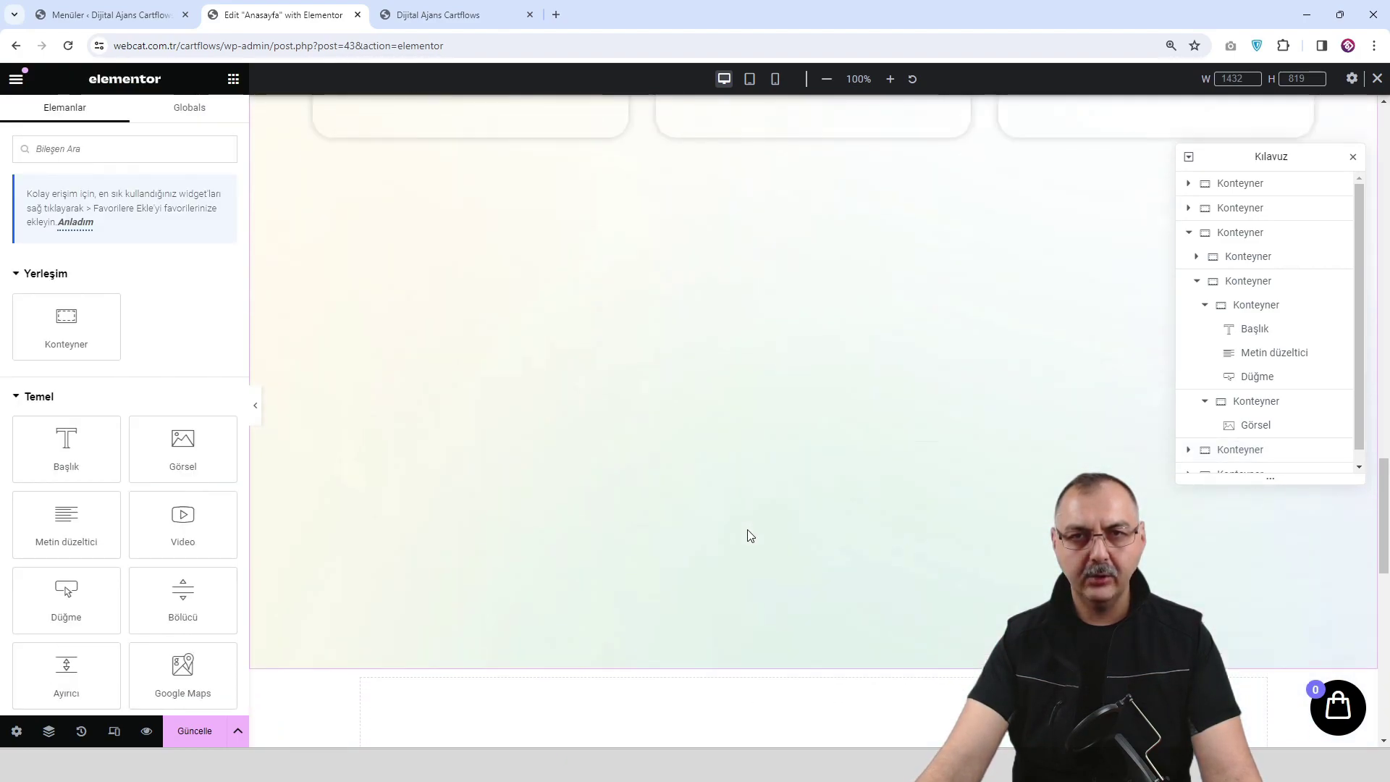
pyautogui.scroll(5, 782, 434)
# Remove the background image from the copied card section's Biçem settings.
pyautogui.click(813, 241)
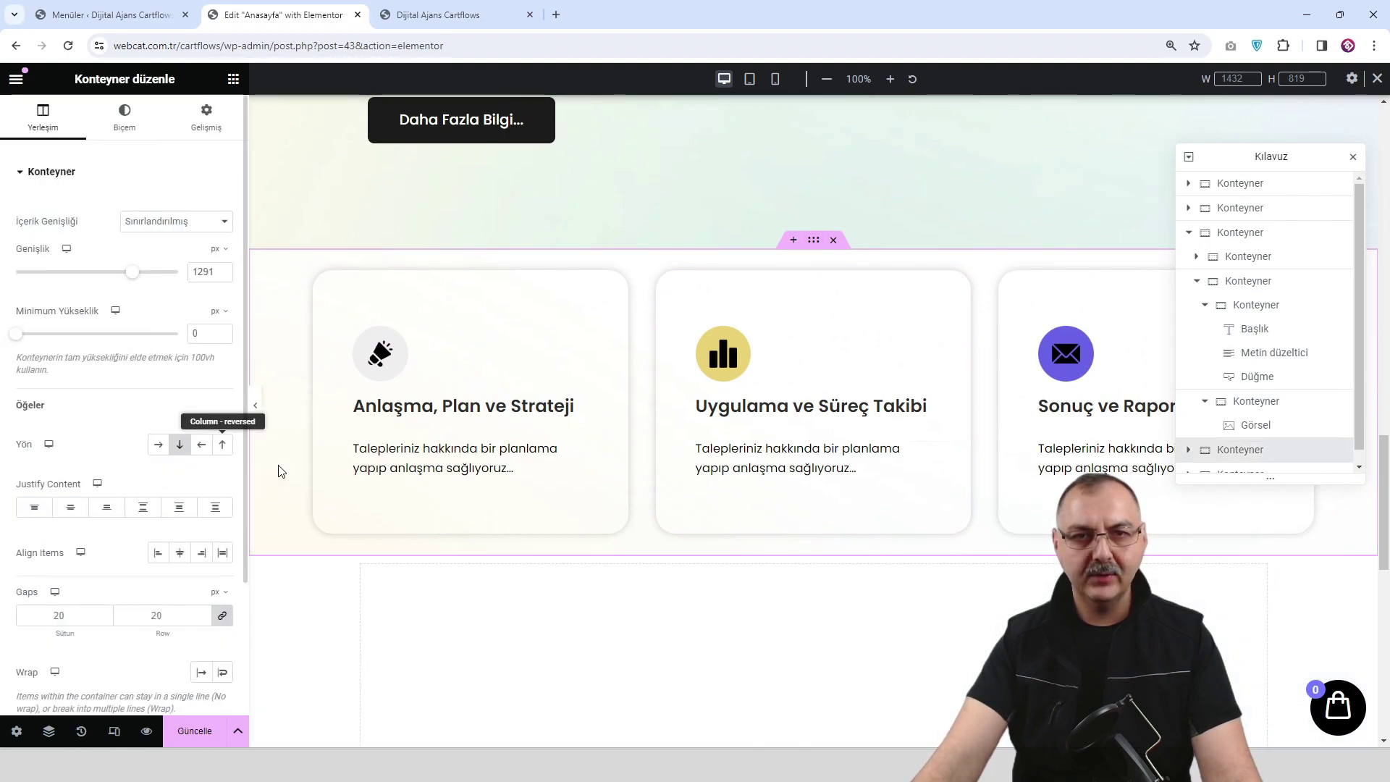
pyautogui.click(119, 123)
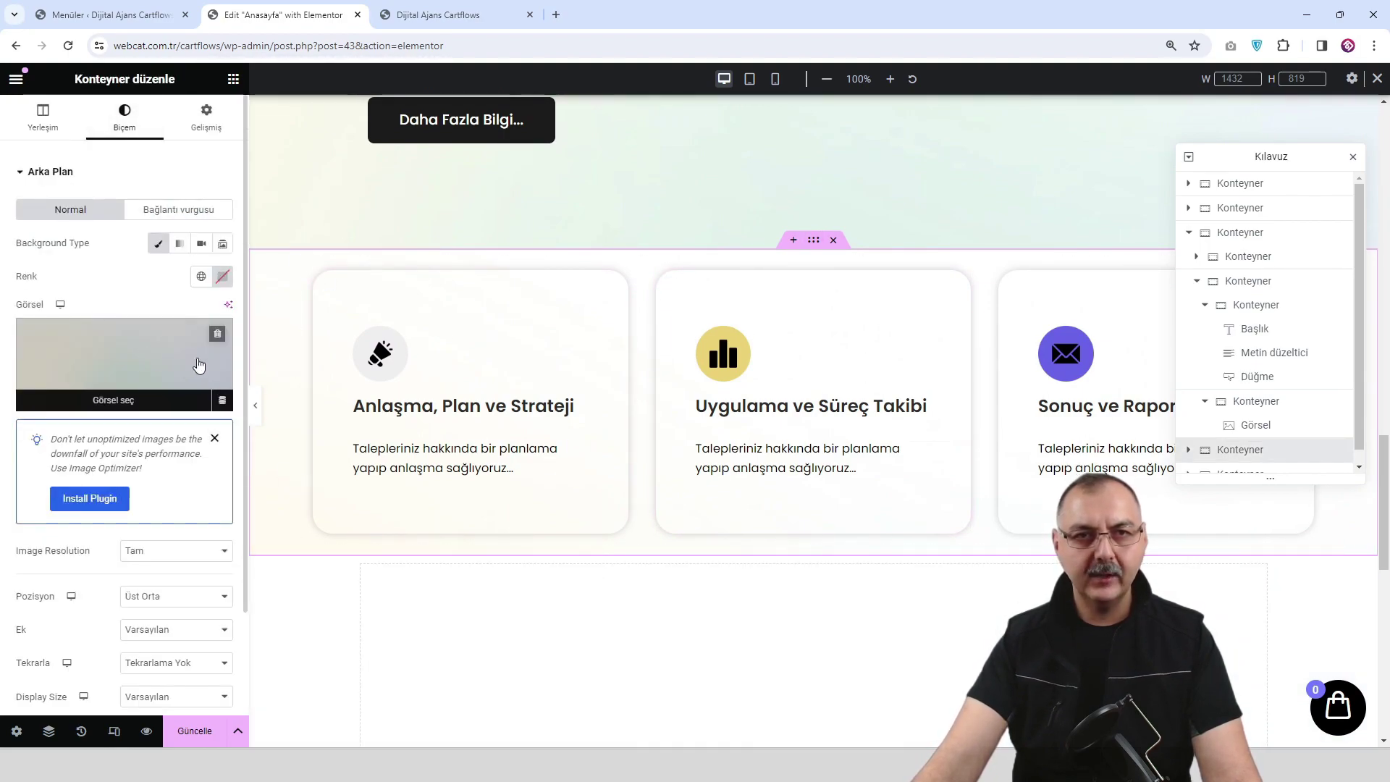
pyautogui.click(217, 335)
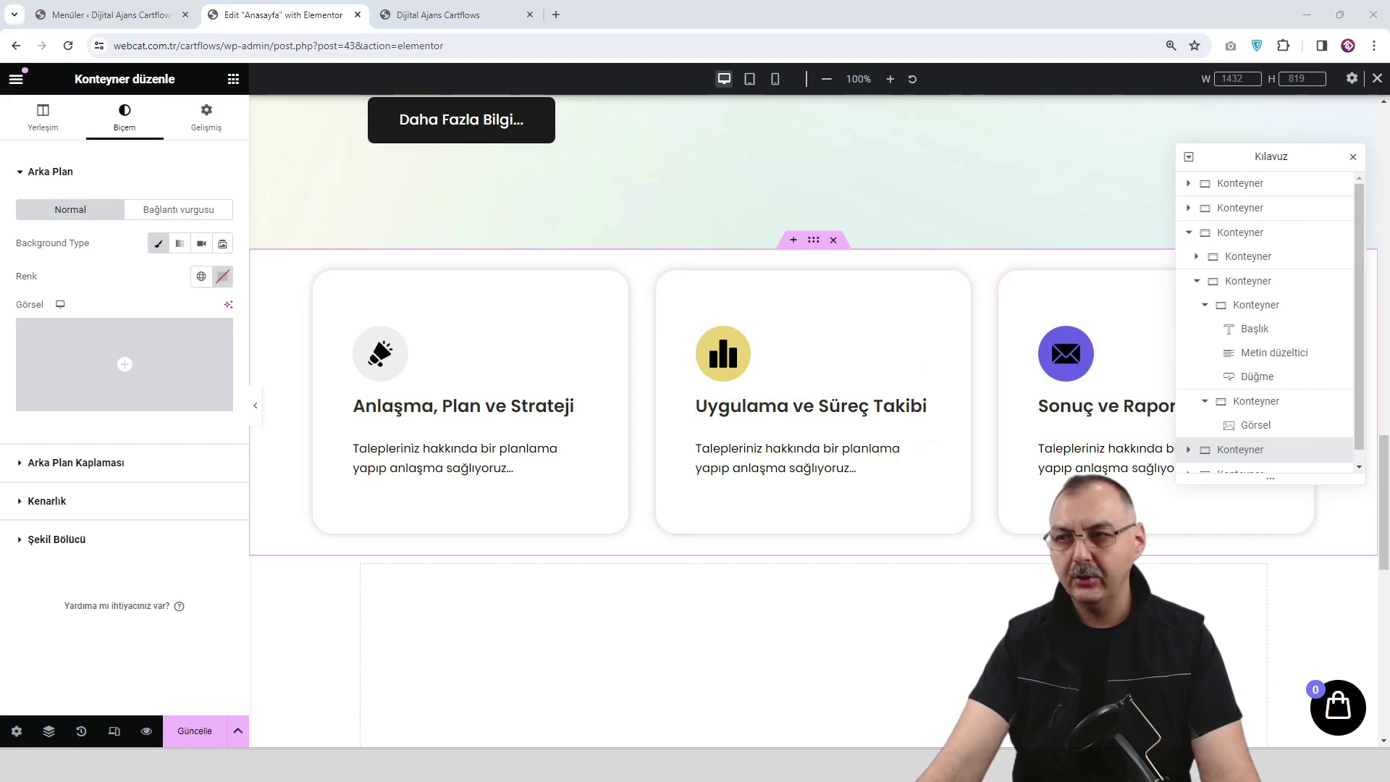
pyautogui.scroll(1, 866, 366)
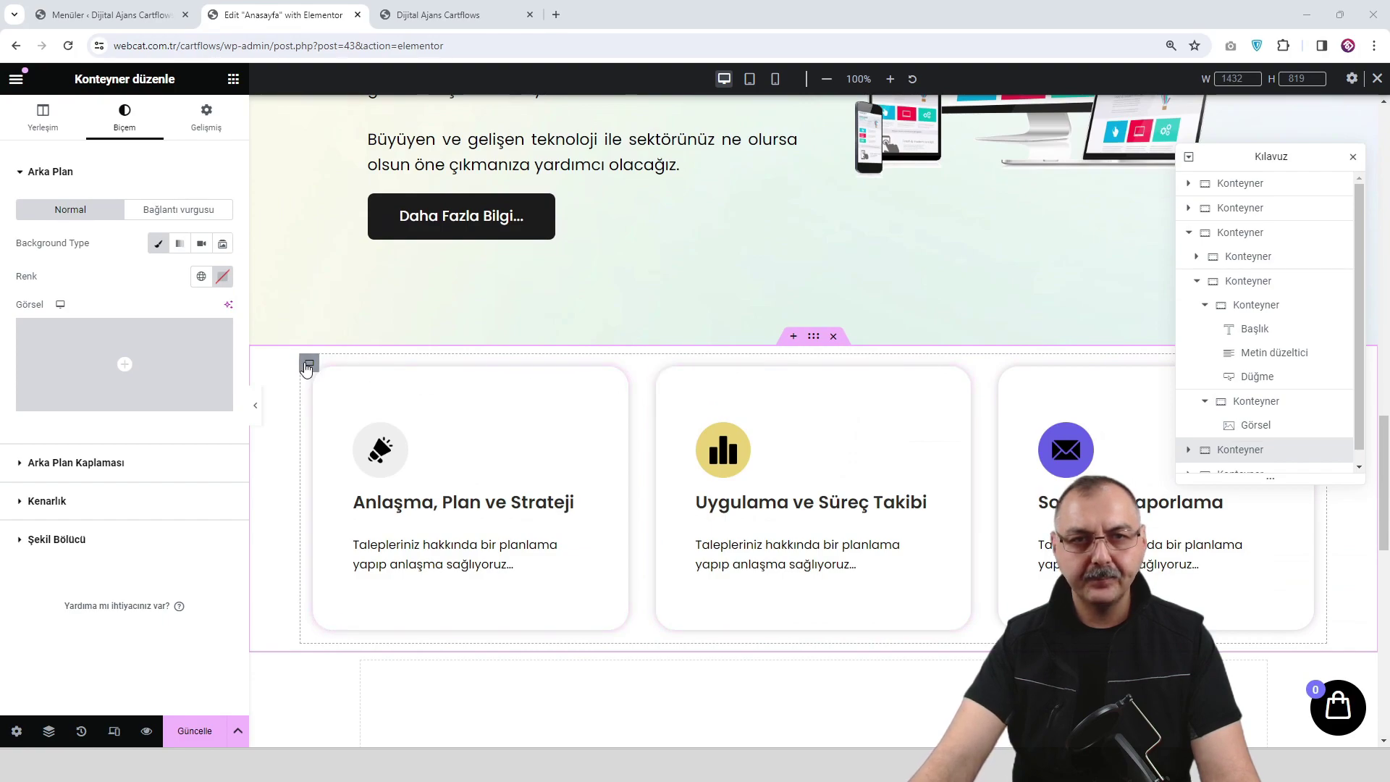
# Duplicate the card row and delete the copied Anlaşma, Plan ve Strateji and Uygulama ve Süreç Takibi cards.
pyautogui.rightClick(307, 369)
pyautogui.click(408, 356)
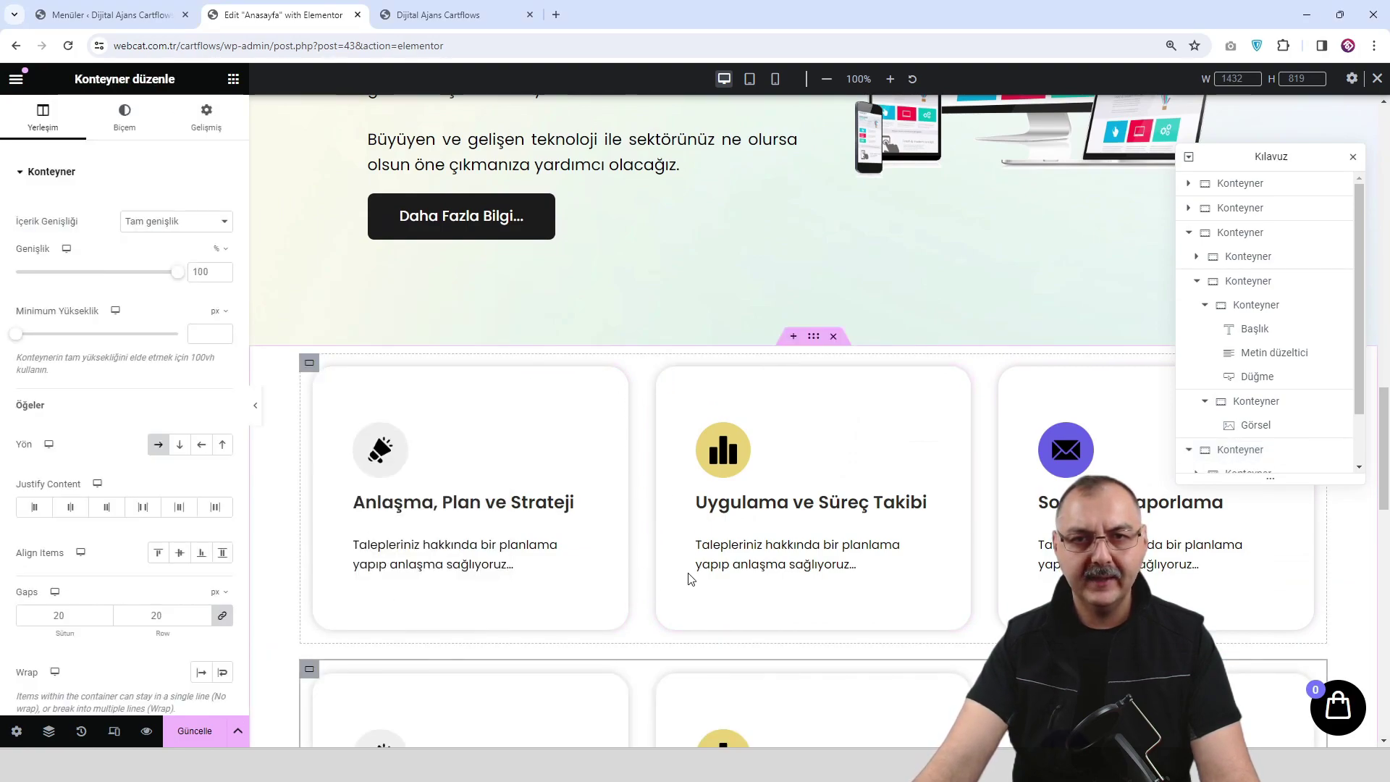
pyautogui.scroll(-2, 495, 365)
pyautogui.rightClick(416, 294)
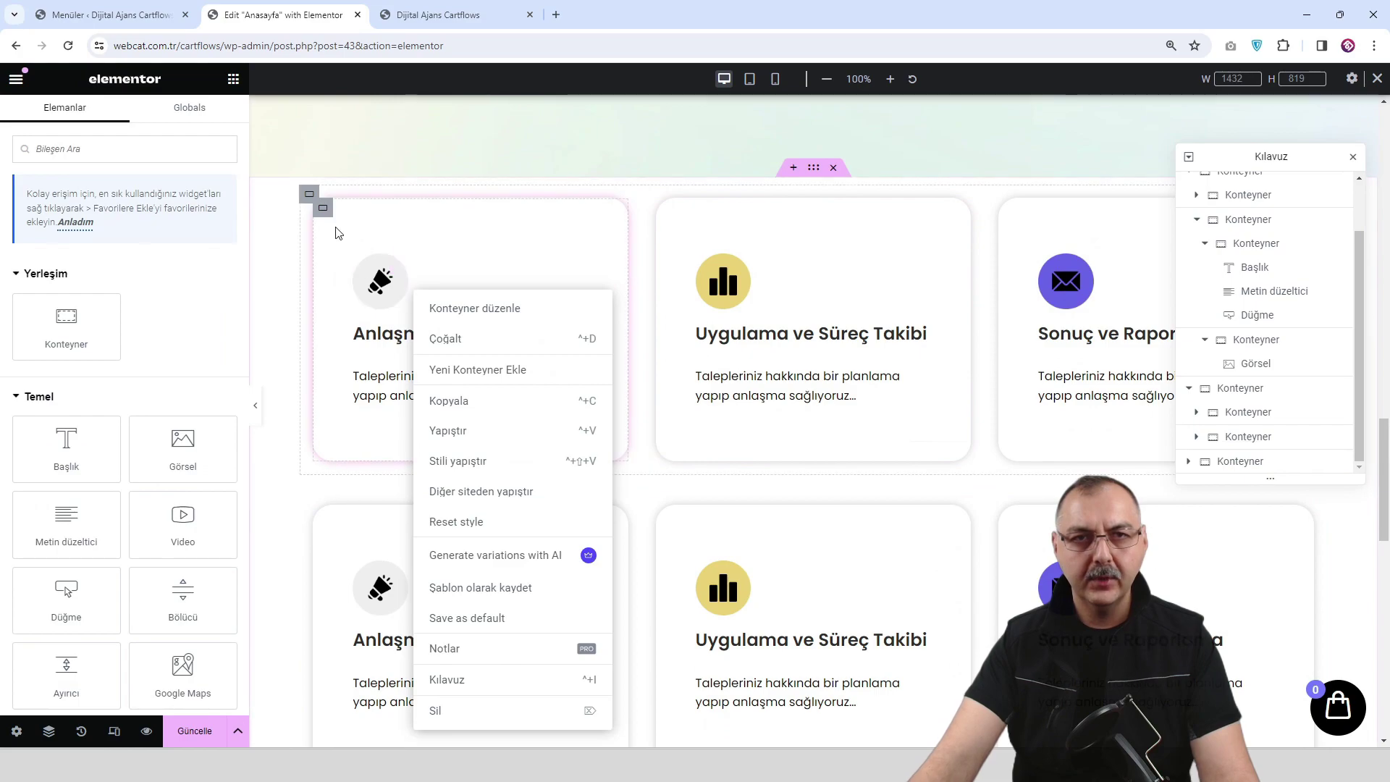
pyautogui.click(325, 211)
pyautogui.rightClick(322, 211)
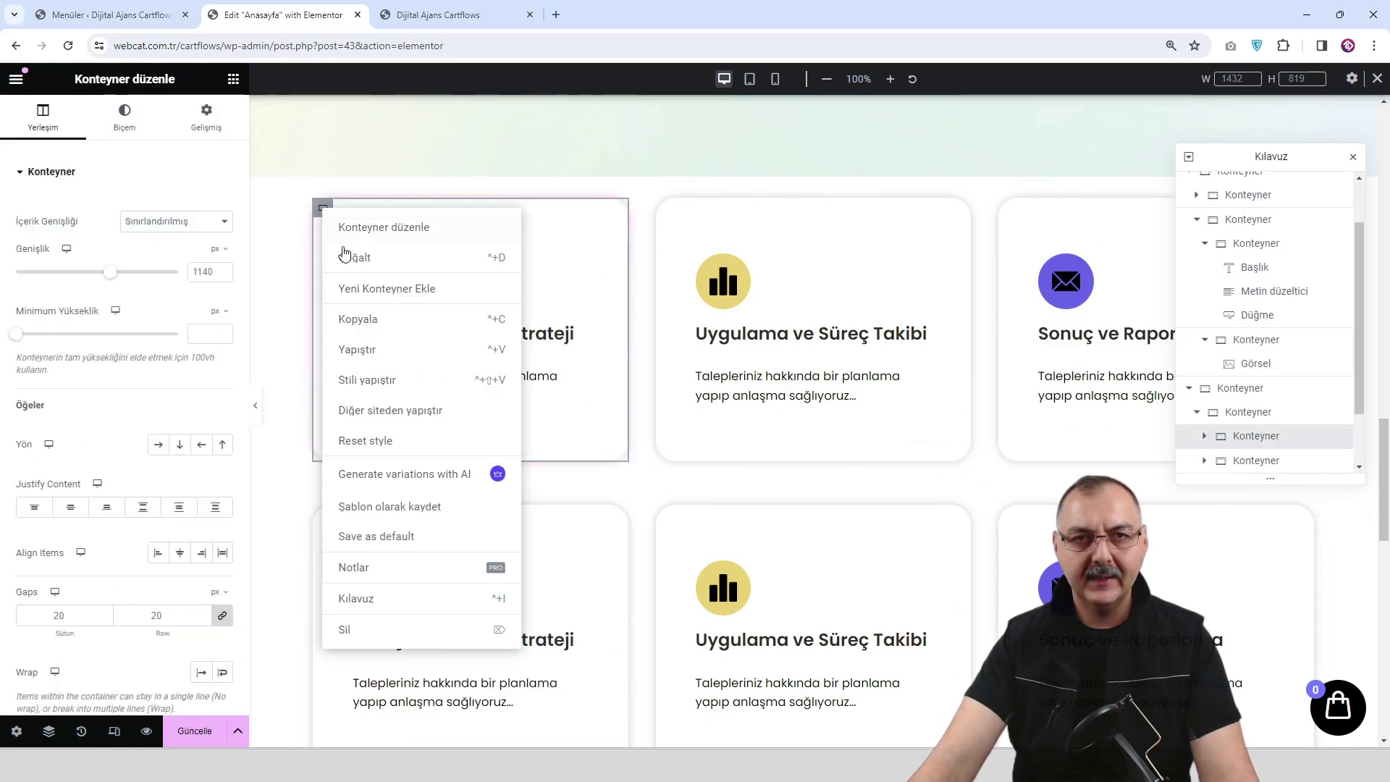
pyautogui.click(344, 628)
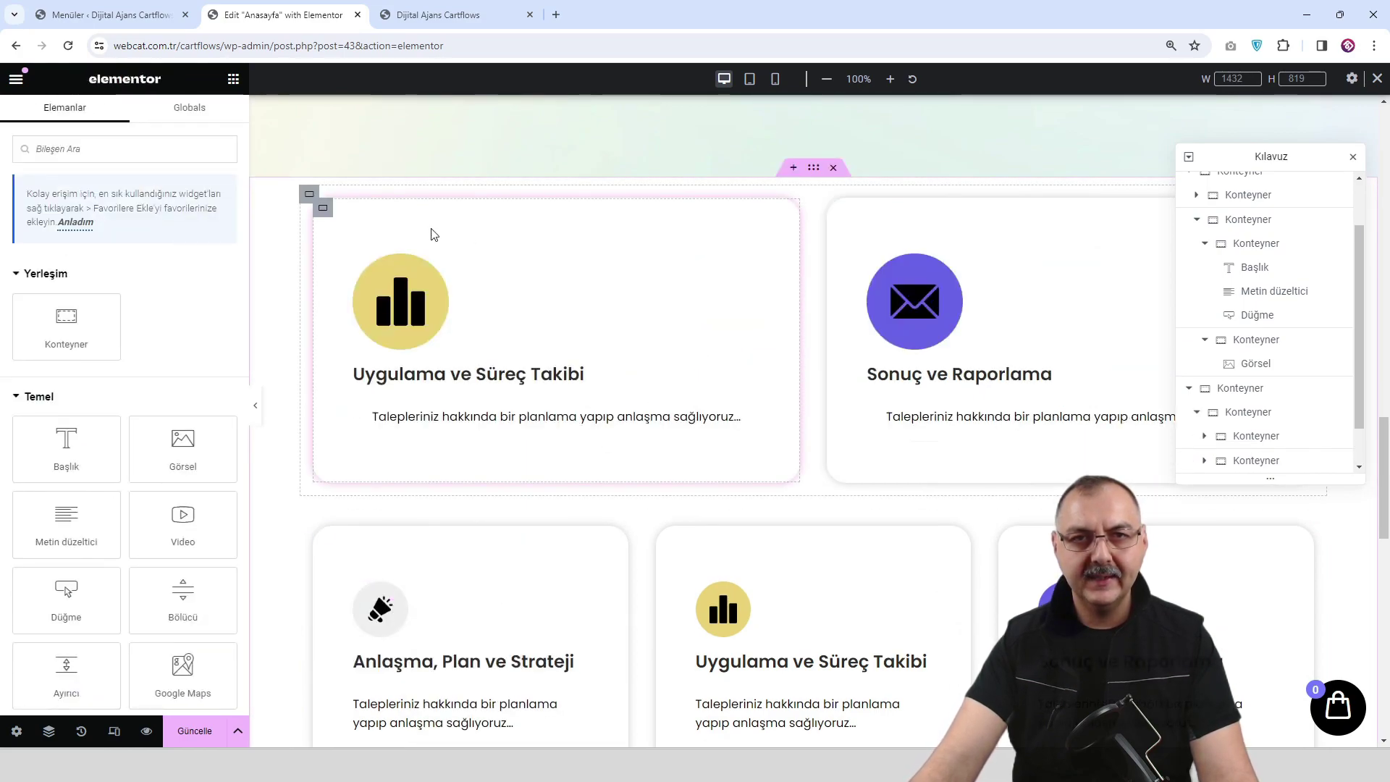
pyautogui.rightClick(323, 210)
pyautogui.click(379, 631)
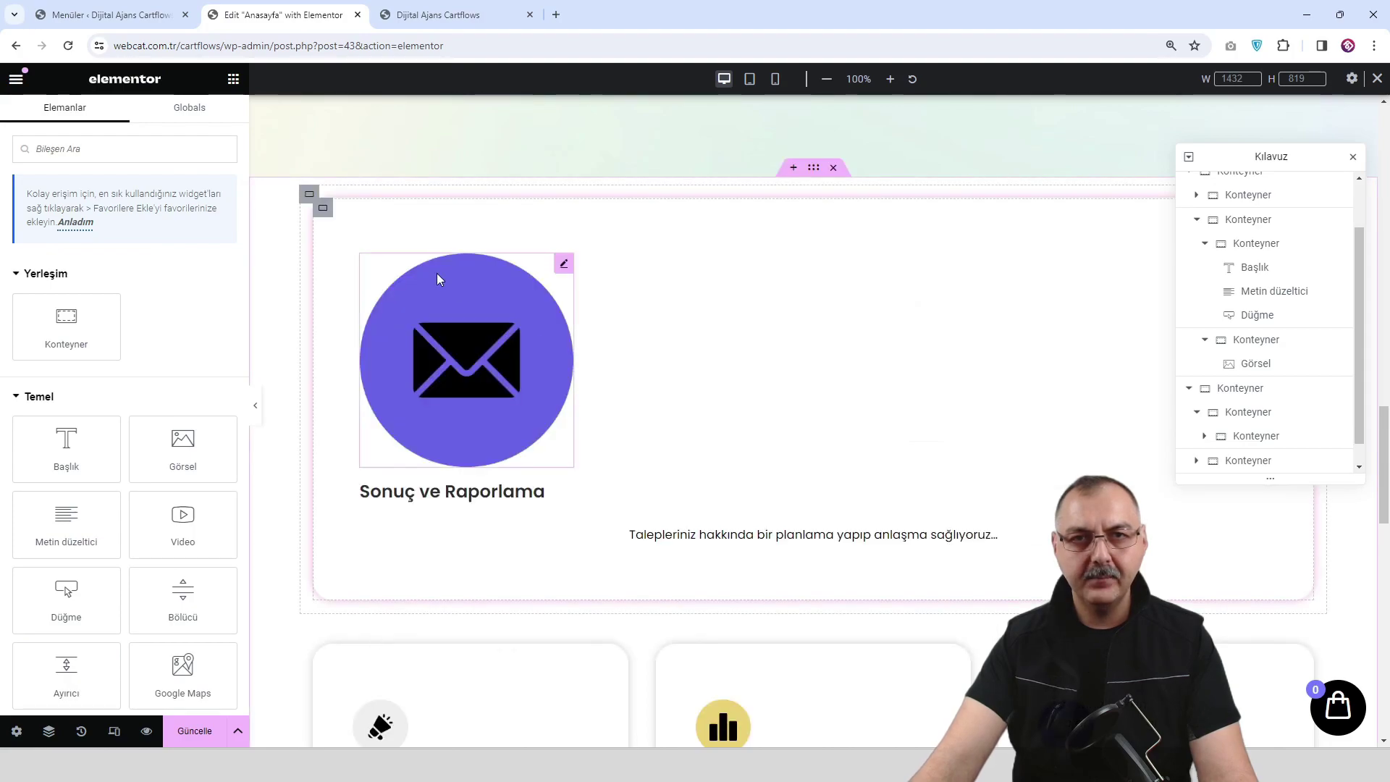
# Delete the envelope image, description text, Sonuç ve Raporlama heading and the emptied inner container.
pyautogui.rightClick(542, 339)
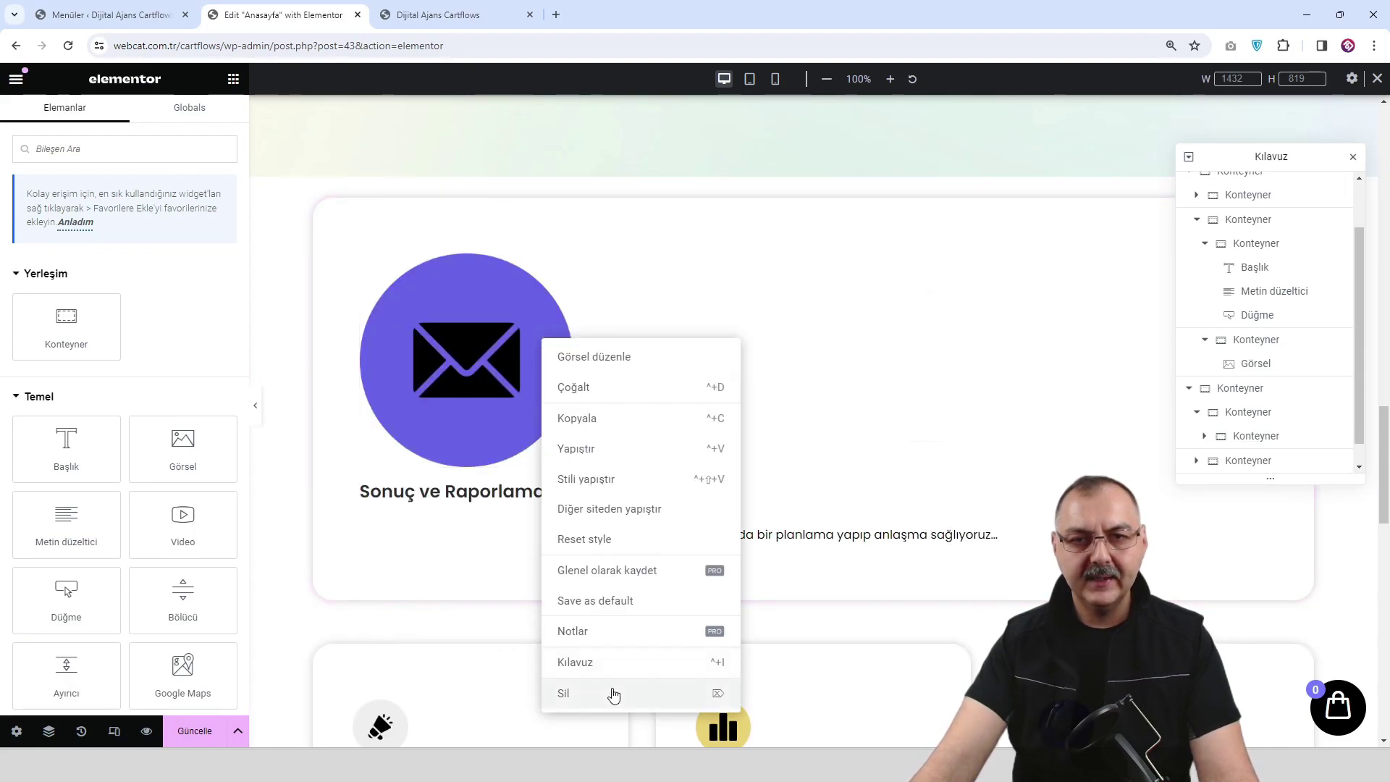
pyautogui.click(613, 693)
pyautogui.rightClick(701, 301)
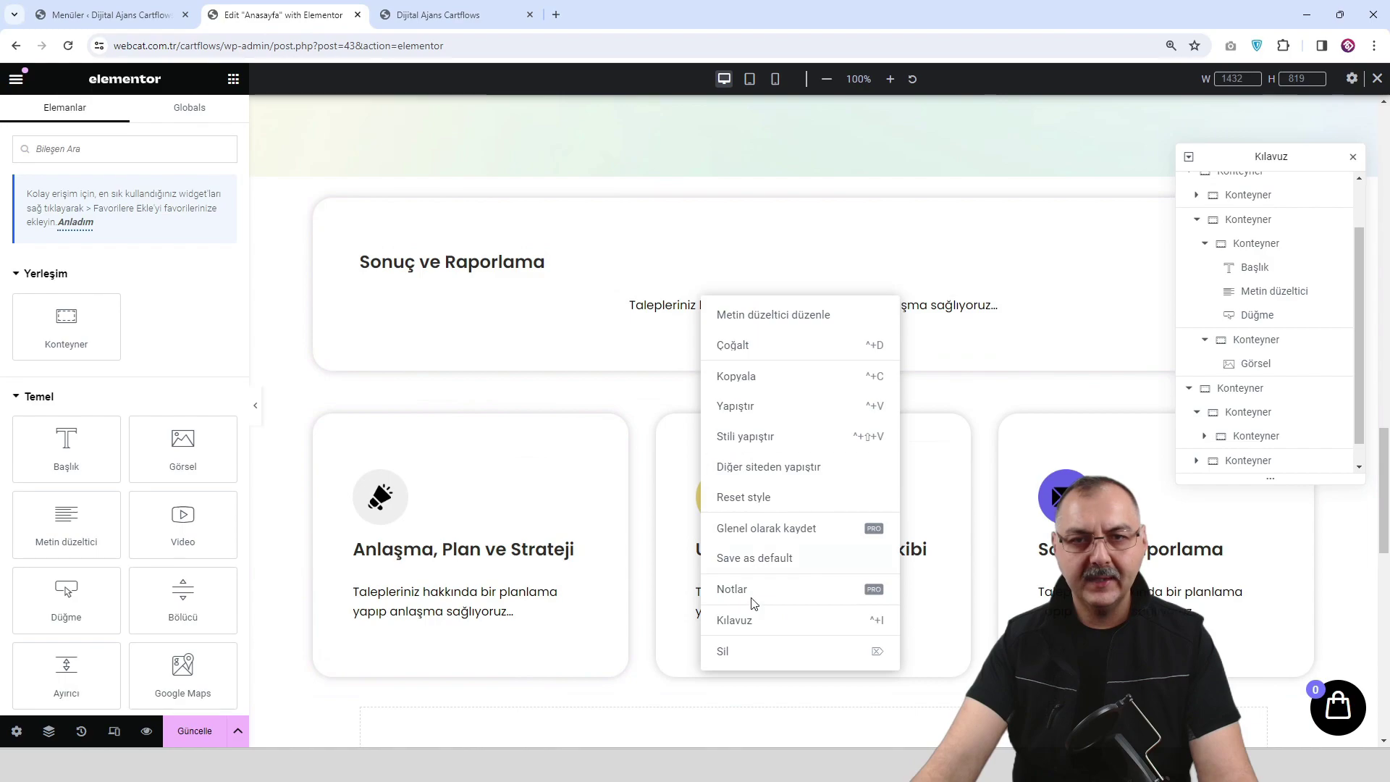
pyautogui.click(744, 660)
pyautogui.rightClick(472, 270)
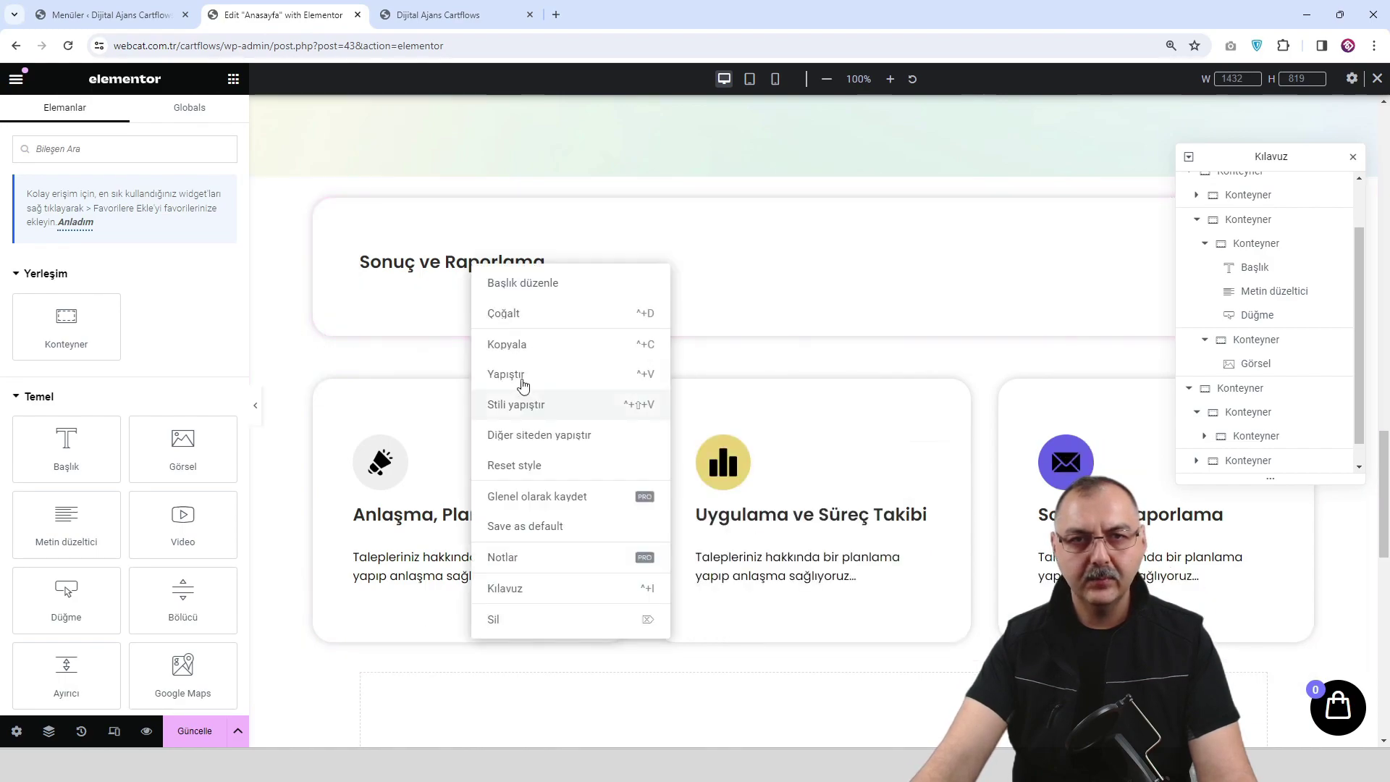
pyautogui.click(510, 622)
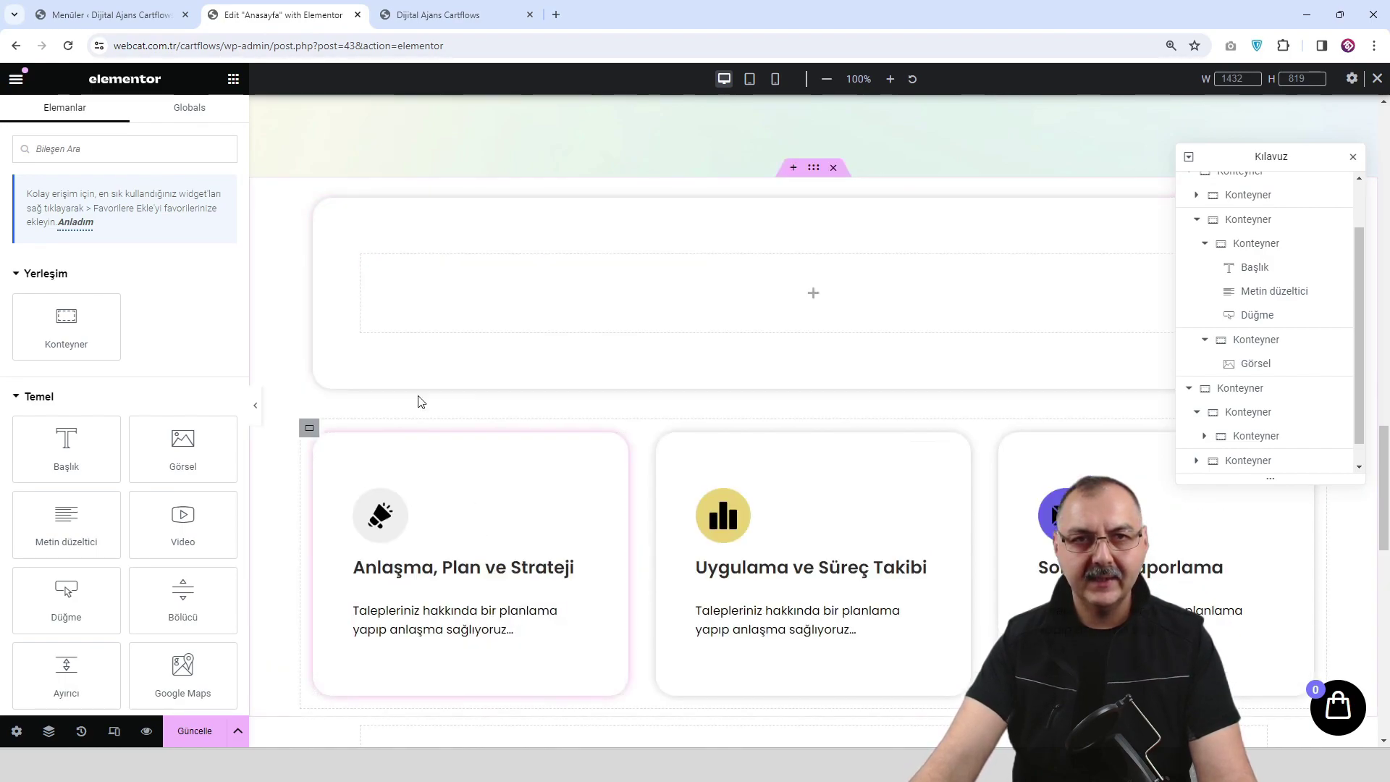
pyautogui.click(322, 208)
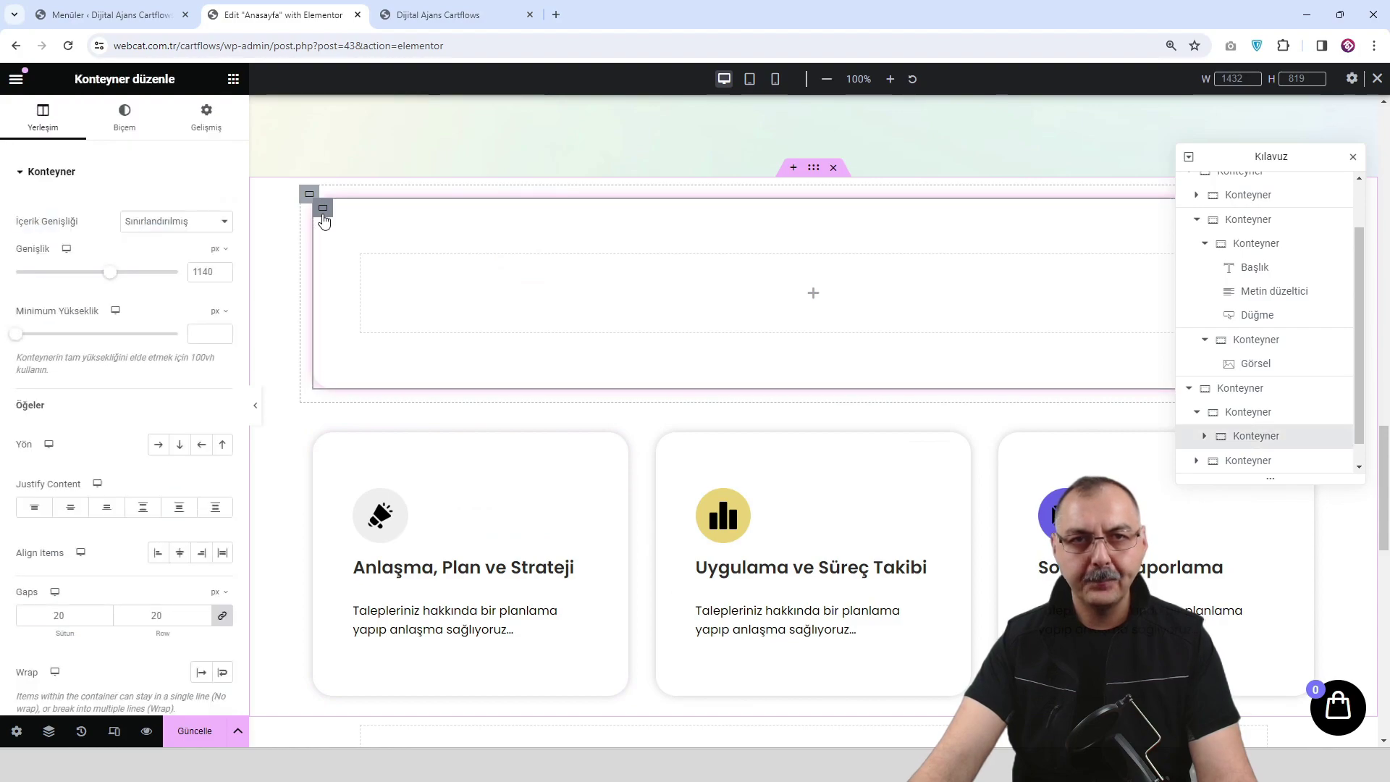
pyautogui.rightClick(323, 220)
pyautogui.click(406, 642)
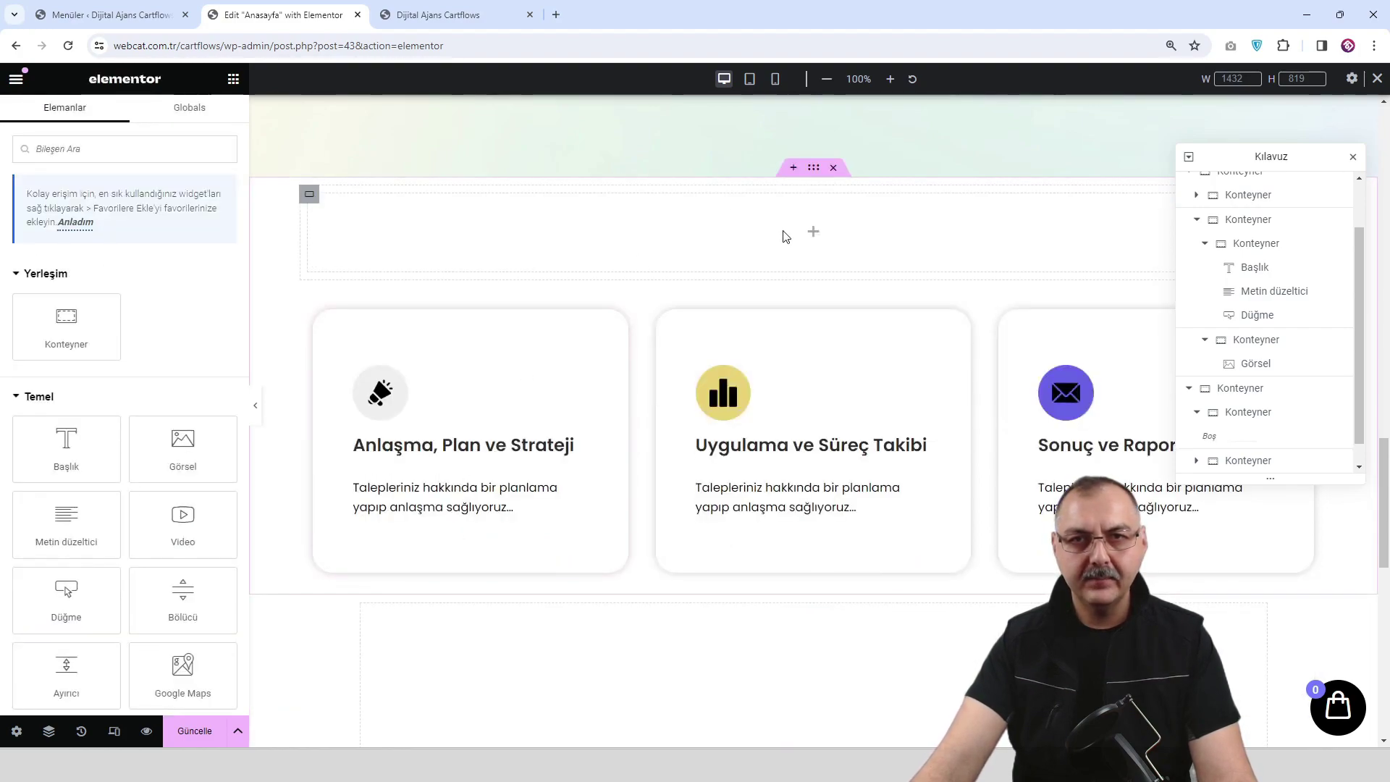
# Copy the Logo Tasarım heading and paste it into the empty container above the cards.
pyautogui.click(95, 329)
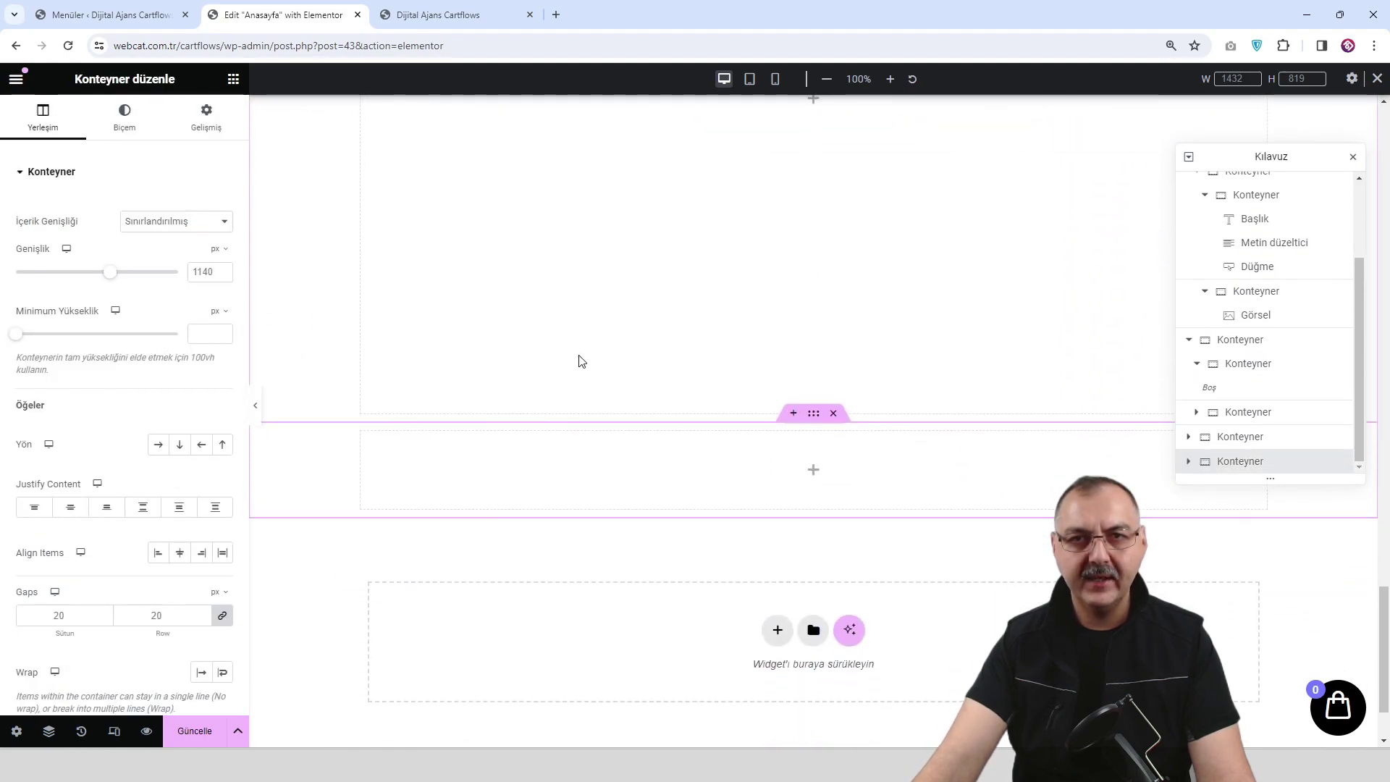
pyautogui.scroll(10, 715, 333)
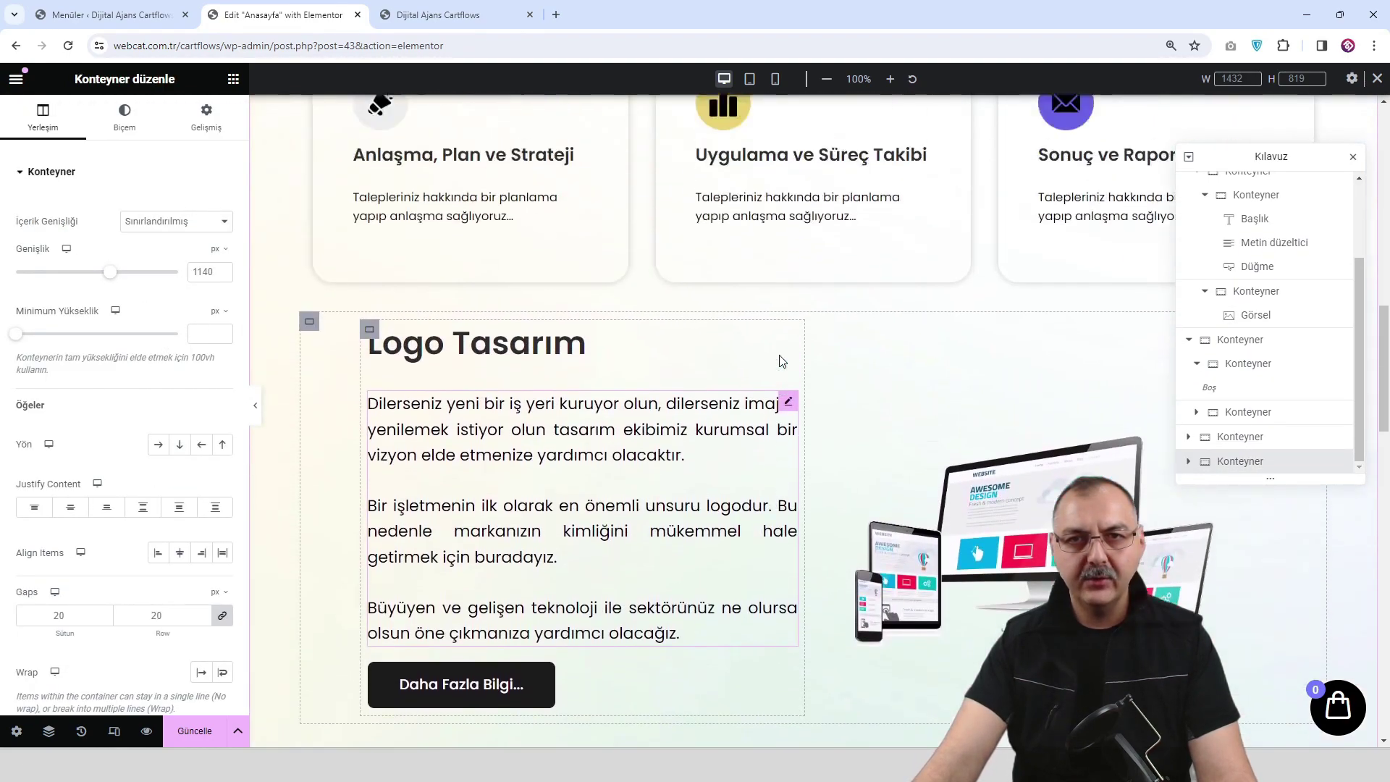
pyautogui.rightClick(579, 438)
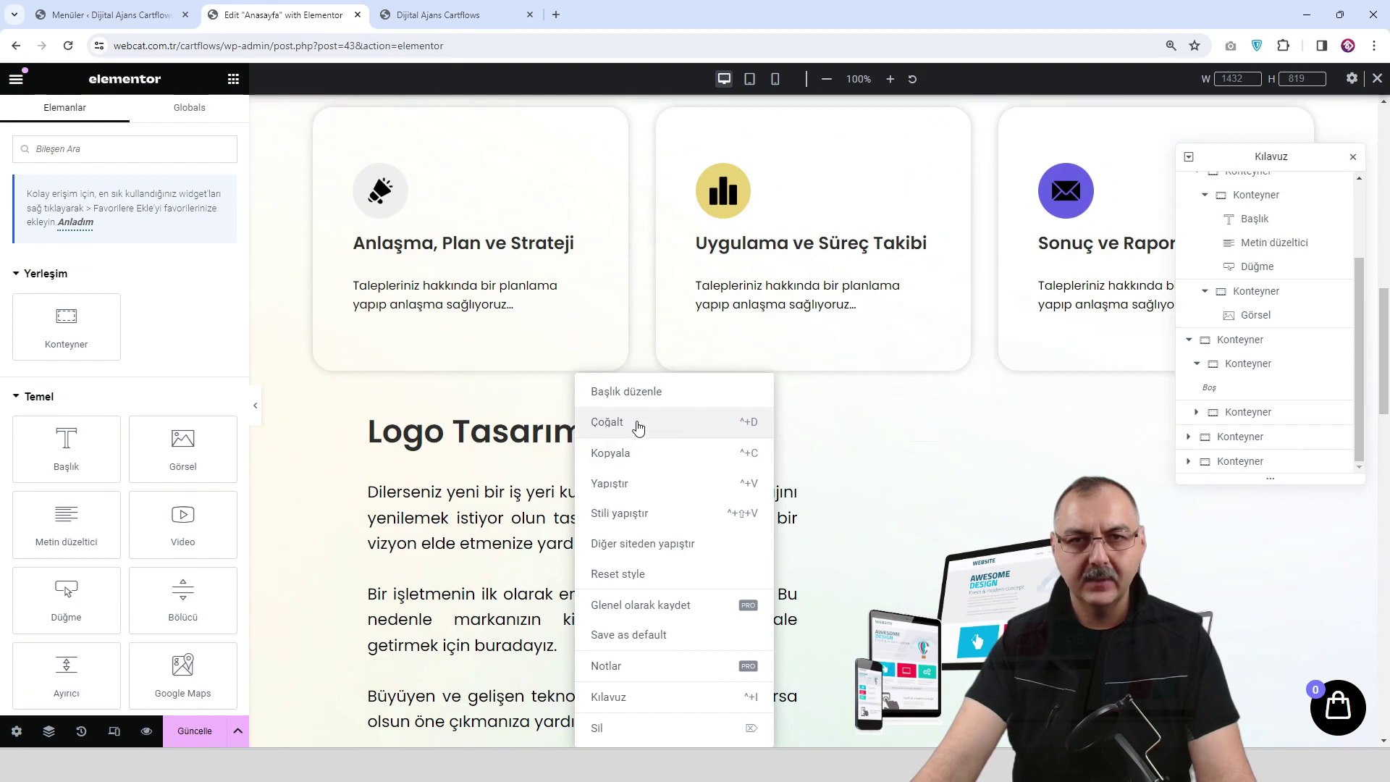
pyautogui.click(636, 458)
pyautogui.scroll(-6, 760, 506)
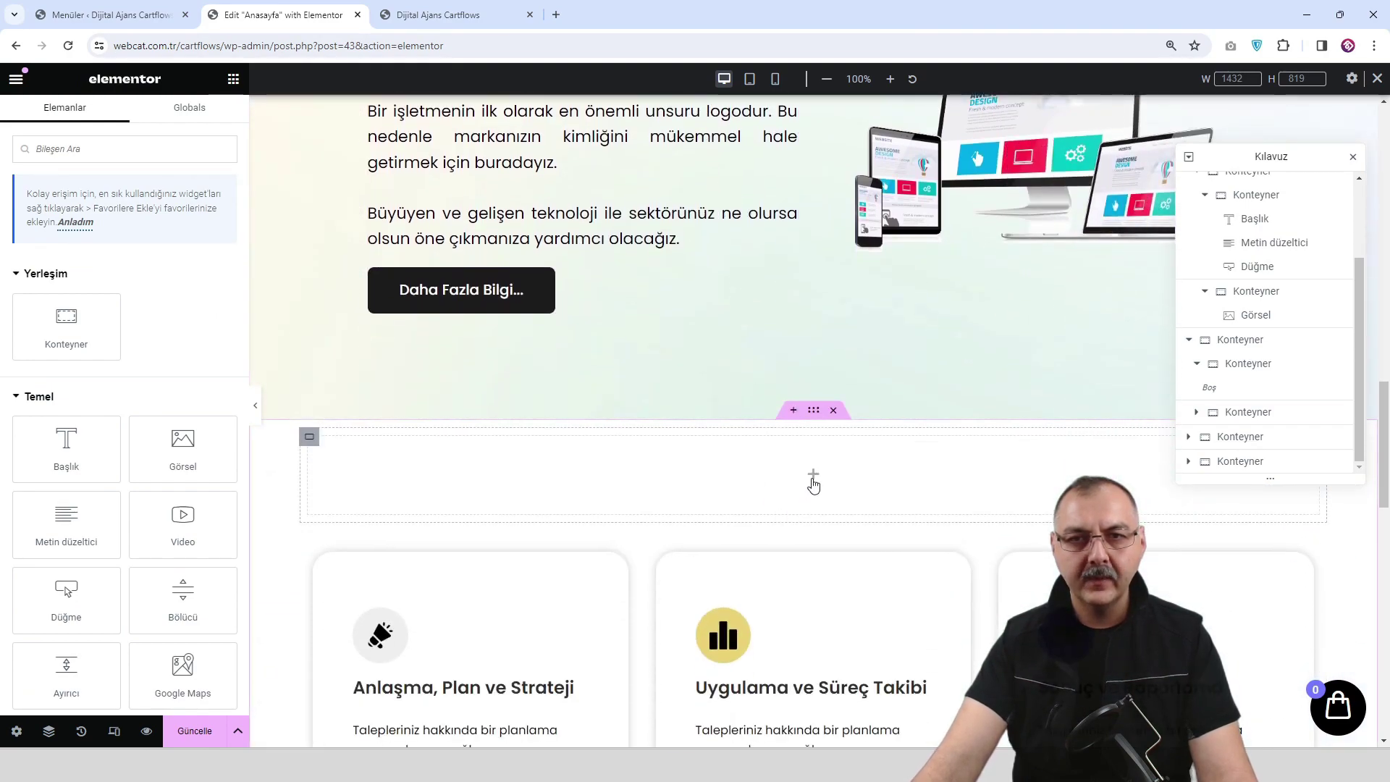
pyautogui.rightClick(812, 483)
pyautogui.click(880, 454)
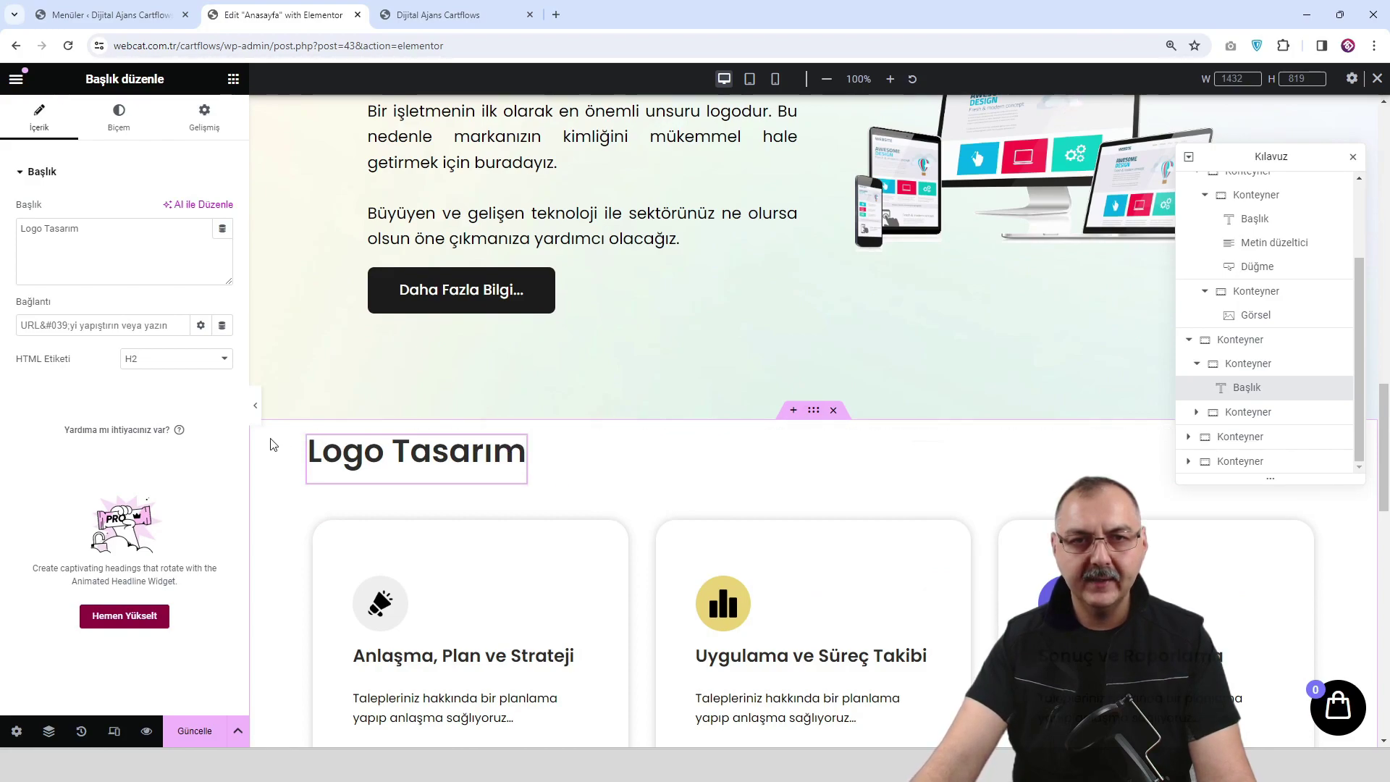
# Centre the heading with Justify Content and Align Items set to Orta, and rename it Tasarım Paketleri.
pyautogui.click(309, 437)
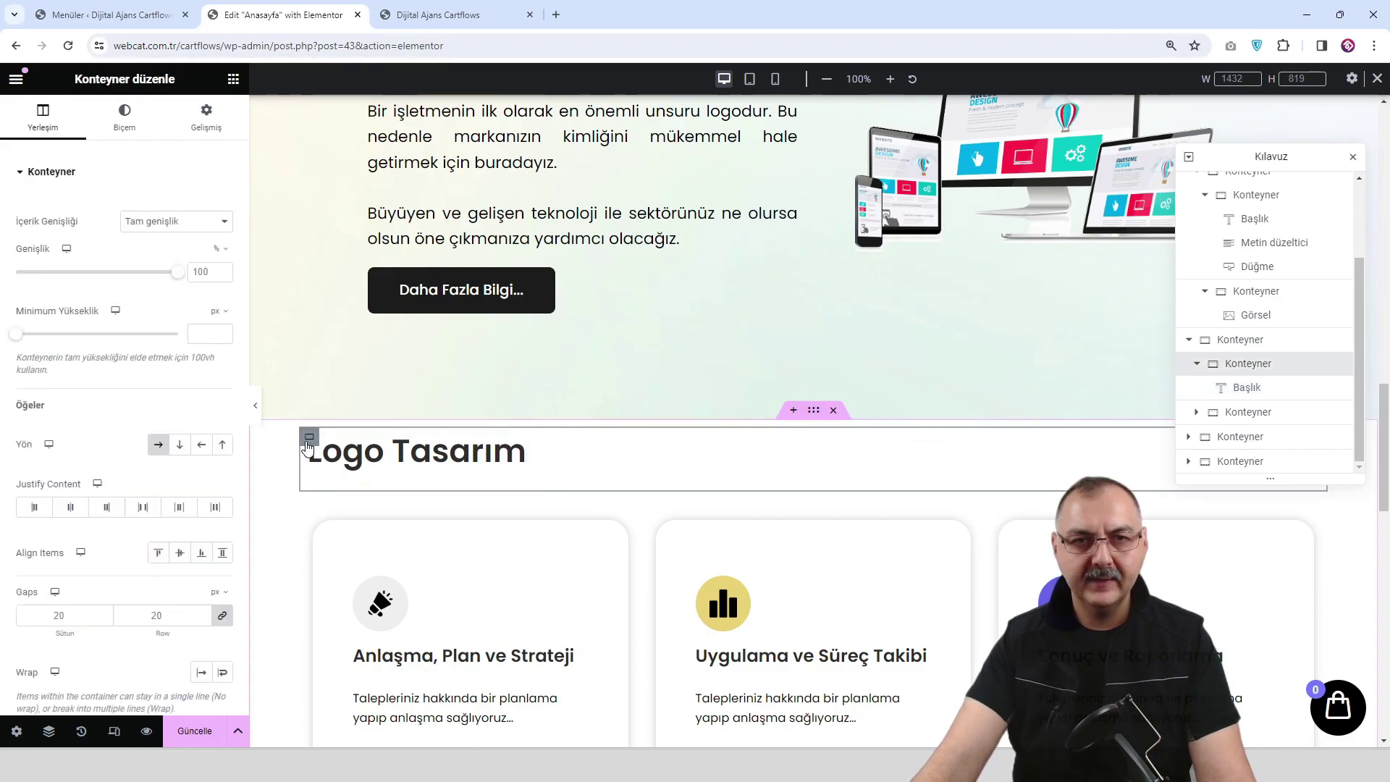
pyautogui.click(72, 508)
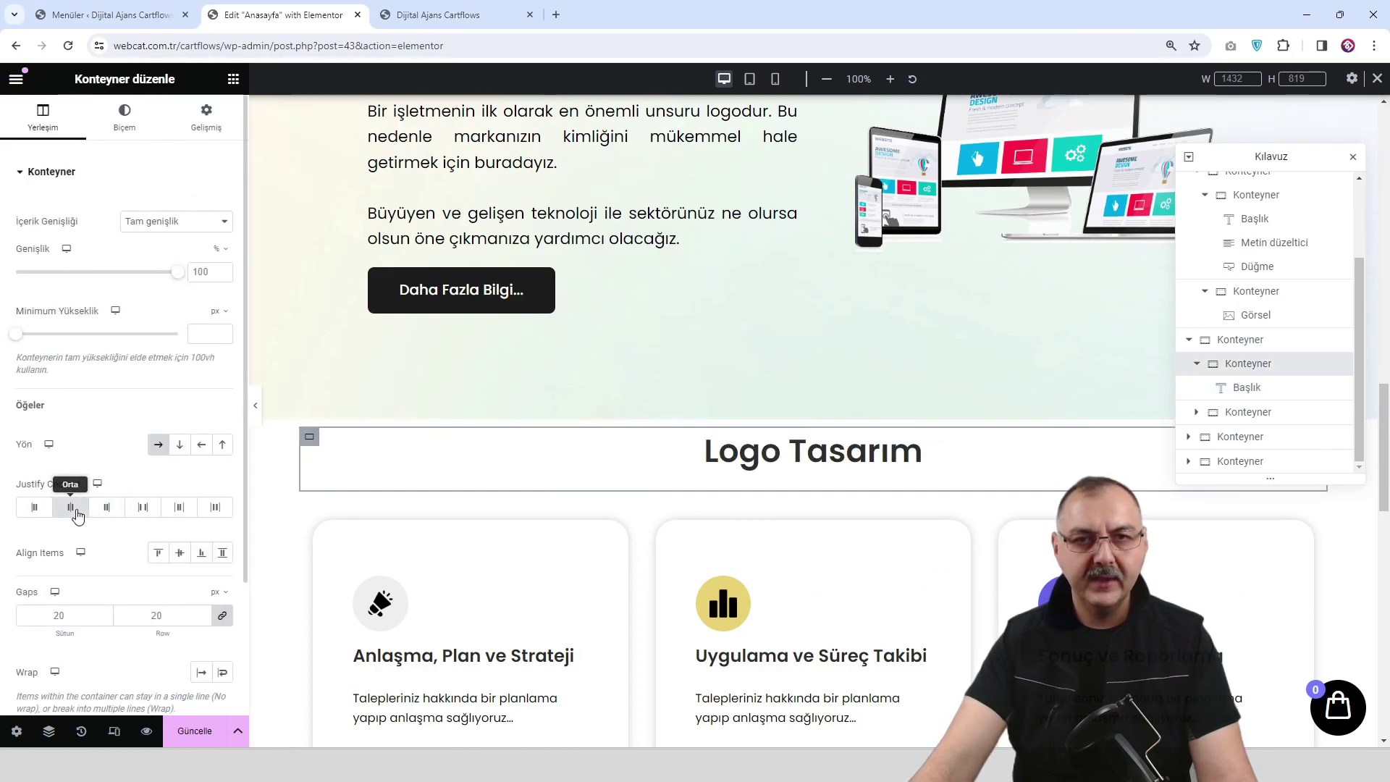
pyautogui.click(180, 553)
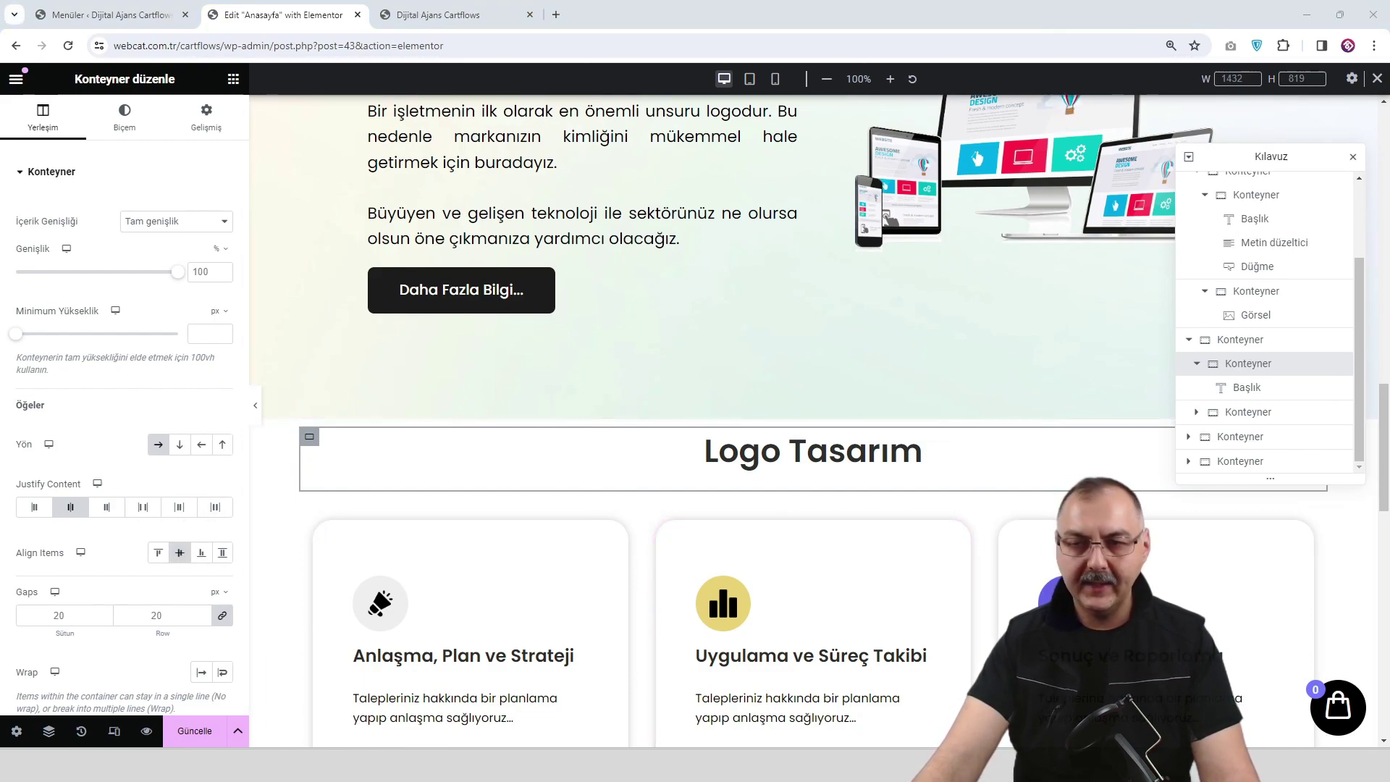
pyautogui.click(913, 453)
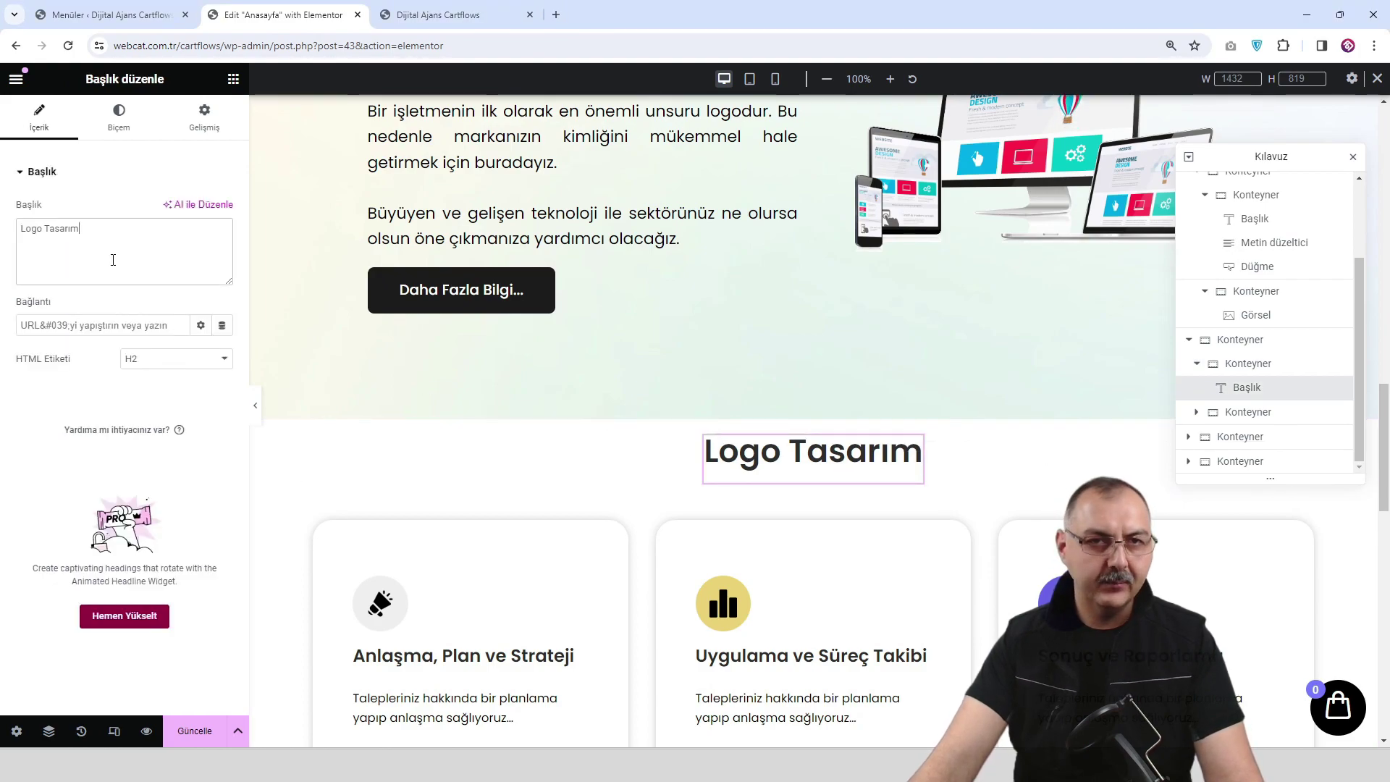
pyautogui.write('Tasarım Paketleri')
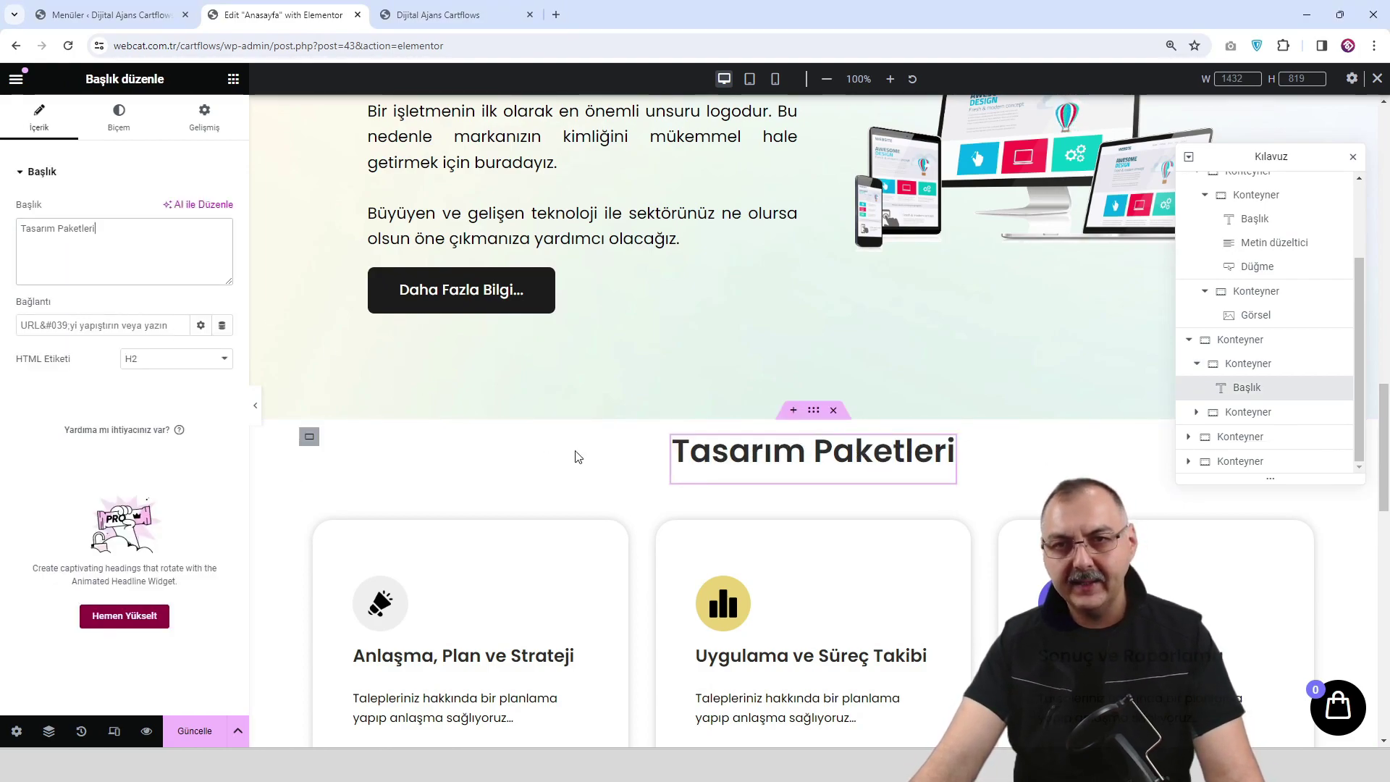
pyautogui.scroll(-1, 485, 545)
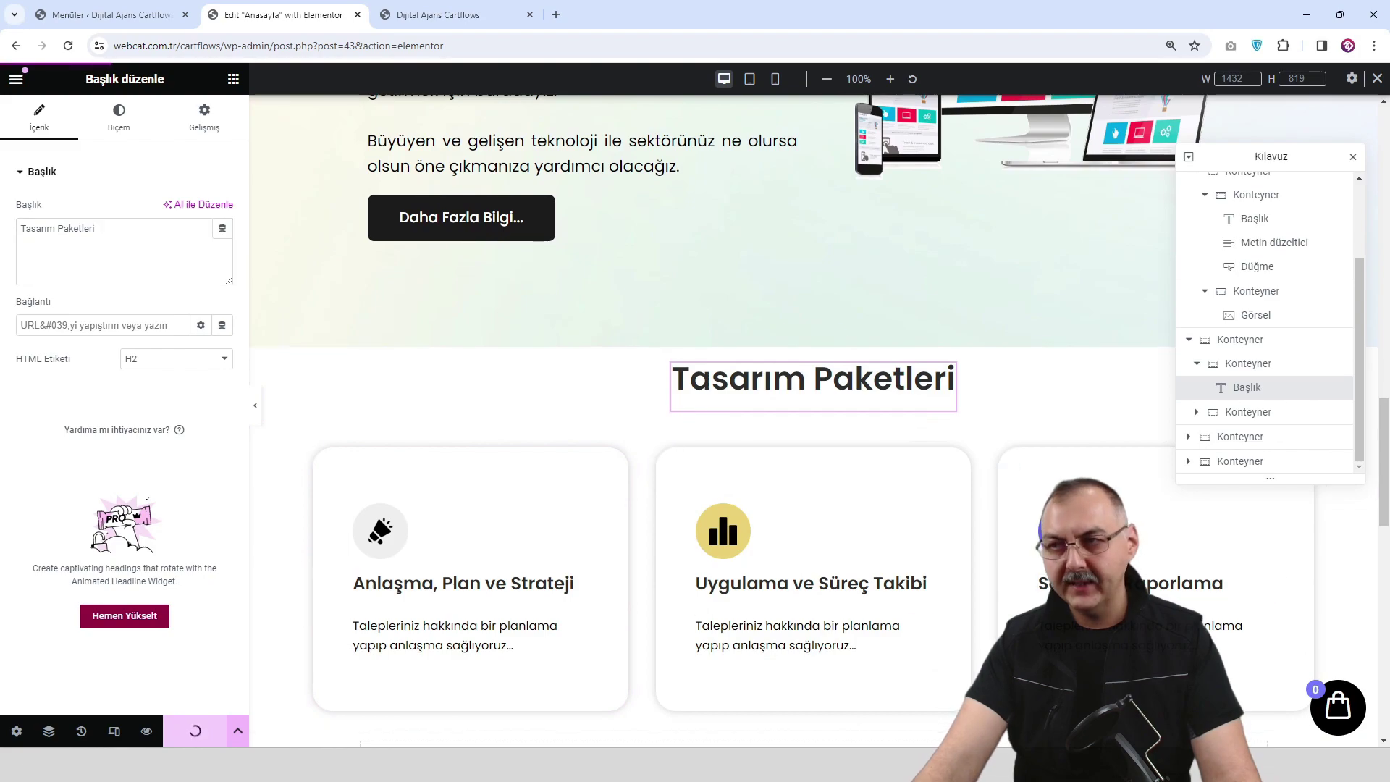
pyautogui.scroll(1, 586, 521)
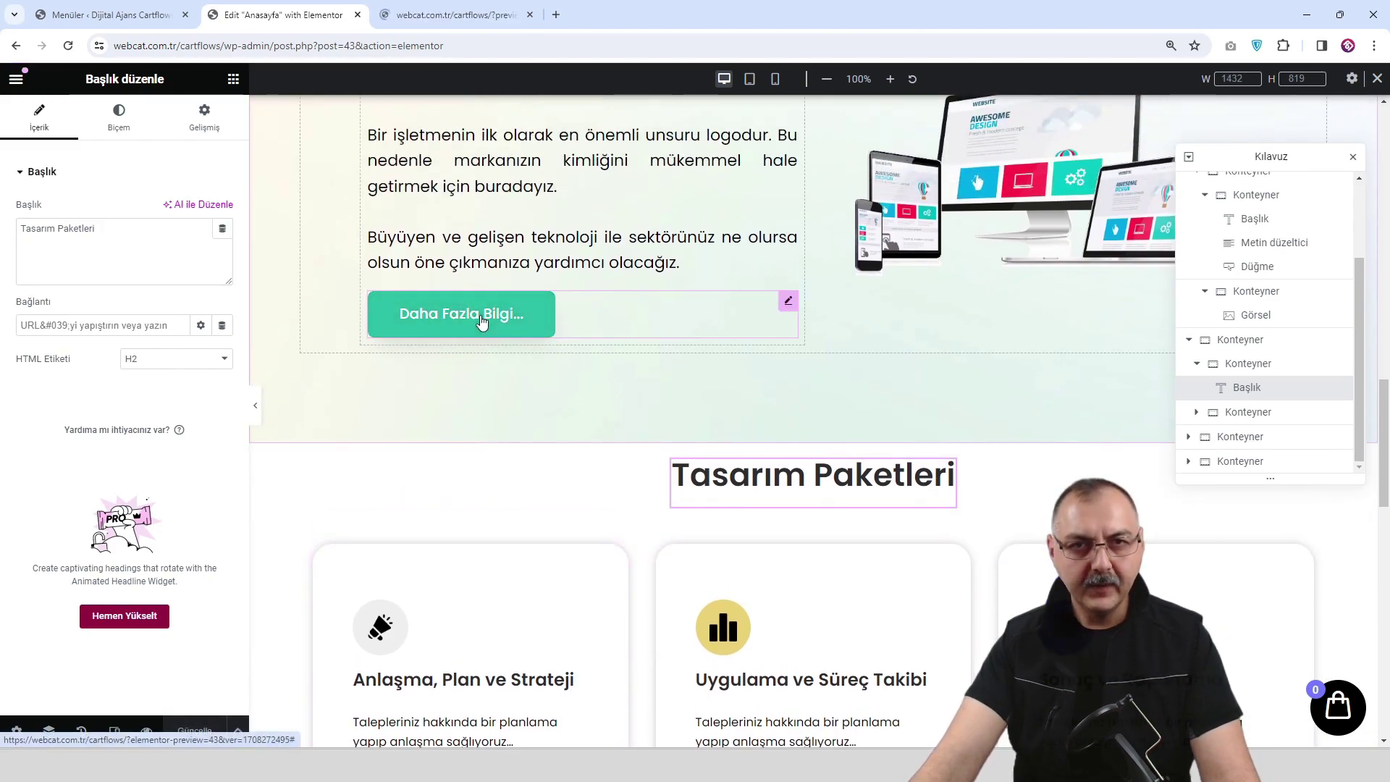
# Copy the Daha Fazla Bilgi... button and paste it into each of the three package cards.
pyautogui.rightClick(483, 321)
pyautogui.click(527, 395)
pyautogui.scroll(-3, 497, 456)
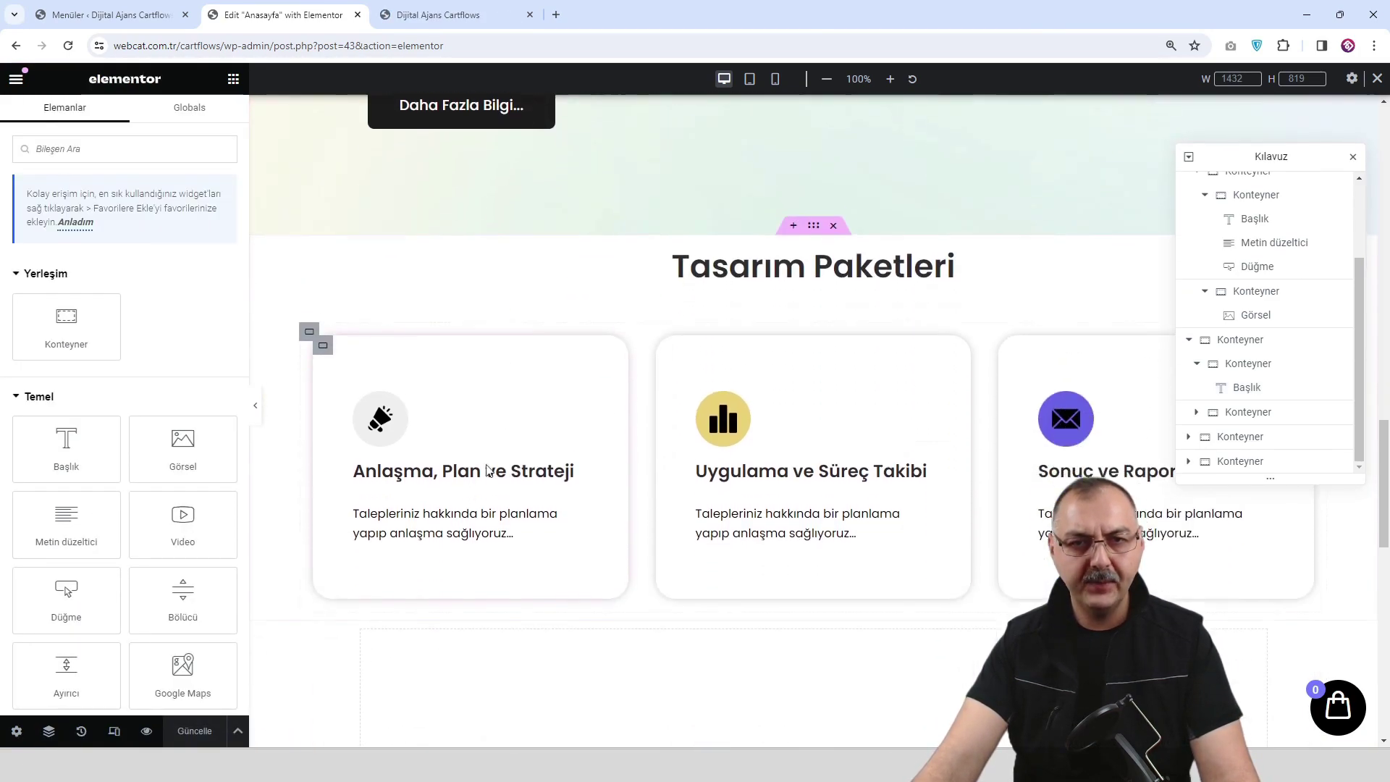
pyautogui.rightClick(452, 563)
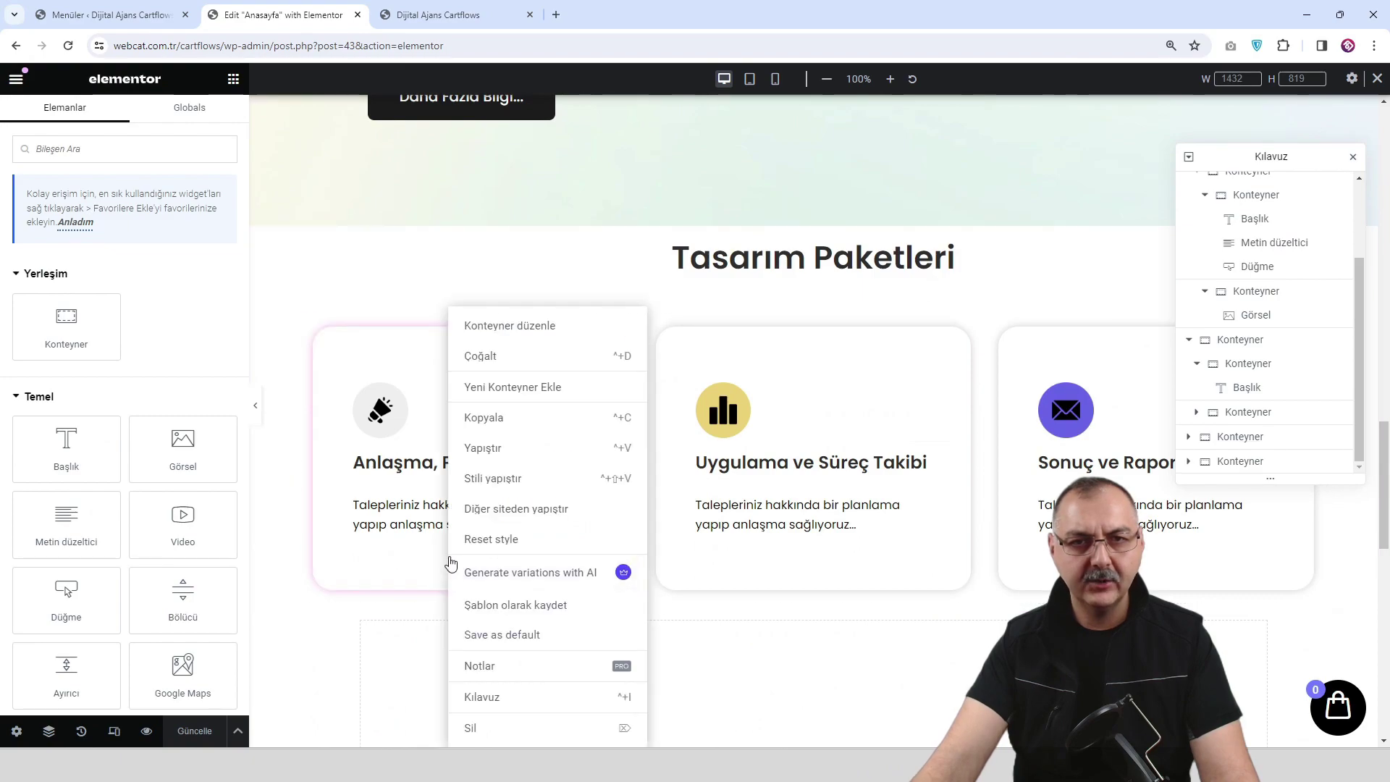
pyautogui.click(515, 449)
pyautogui.rightClick(787, 580)
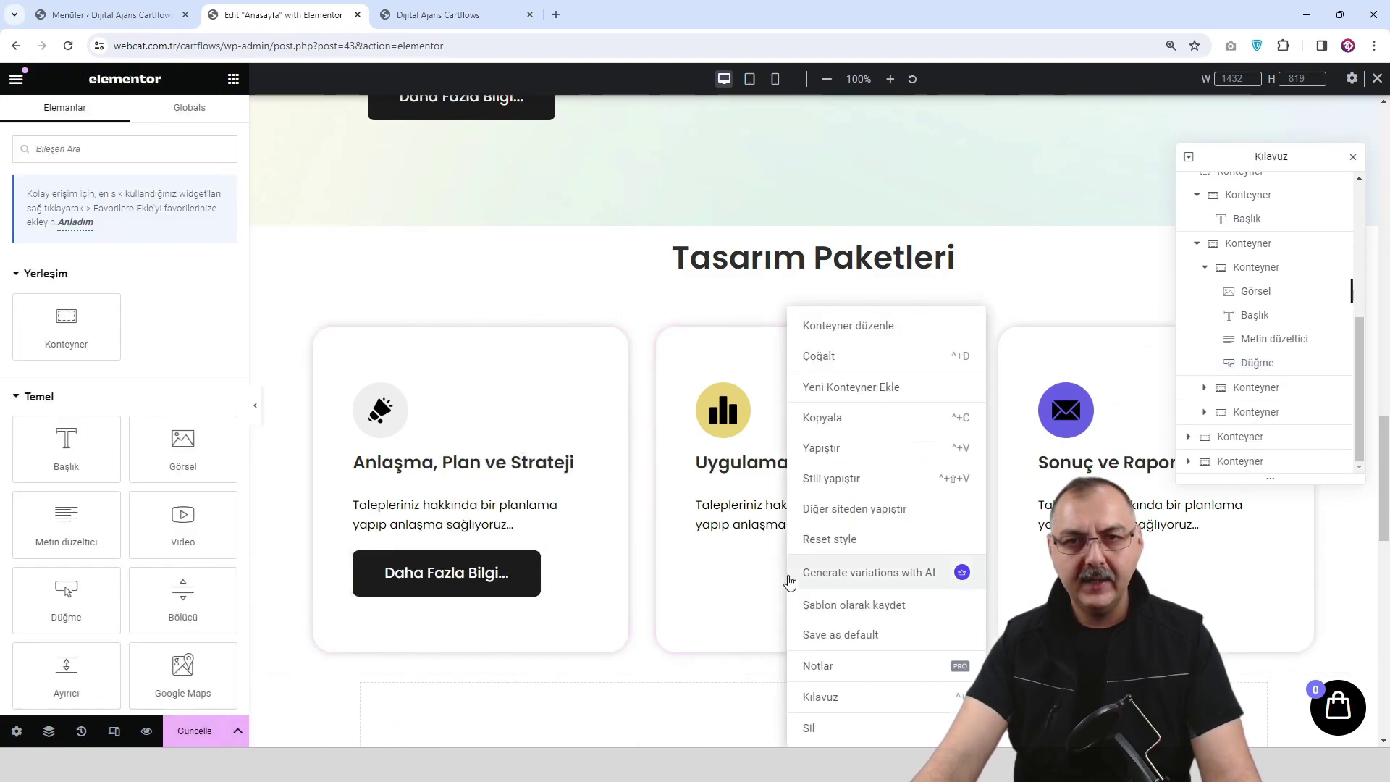
pyautogui.click(849, 456)
pyautogui.rightClick(1093, 571)
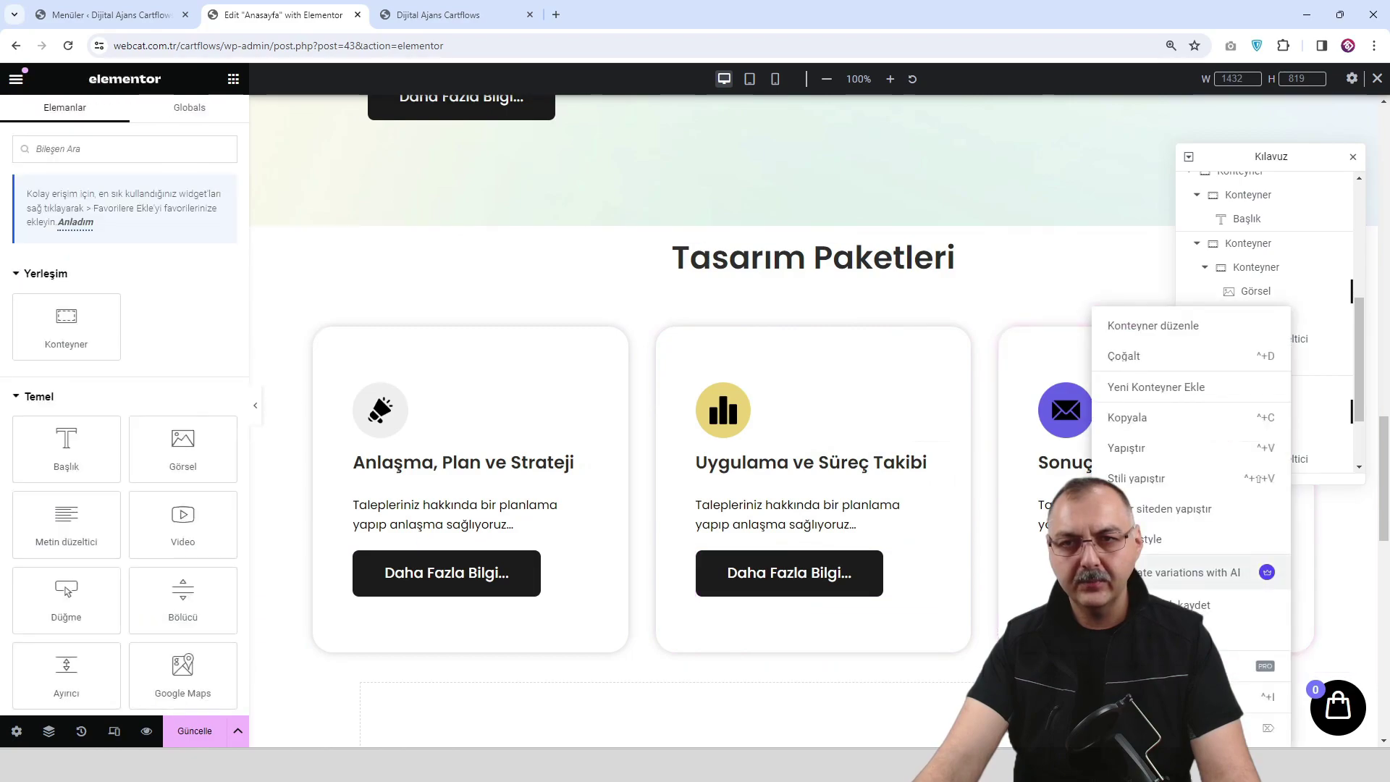
pyautogui.click(1162, 449)
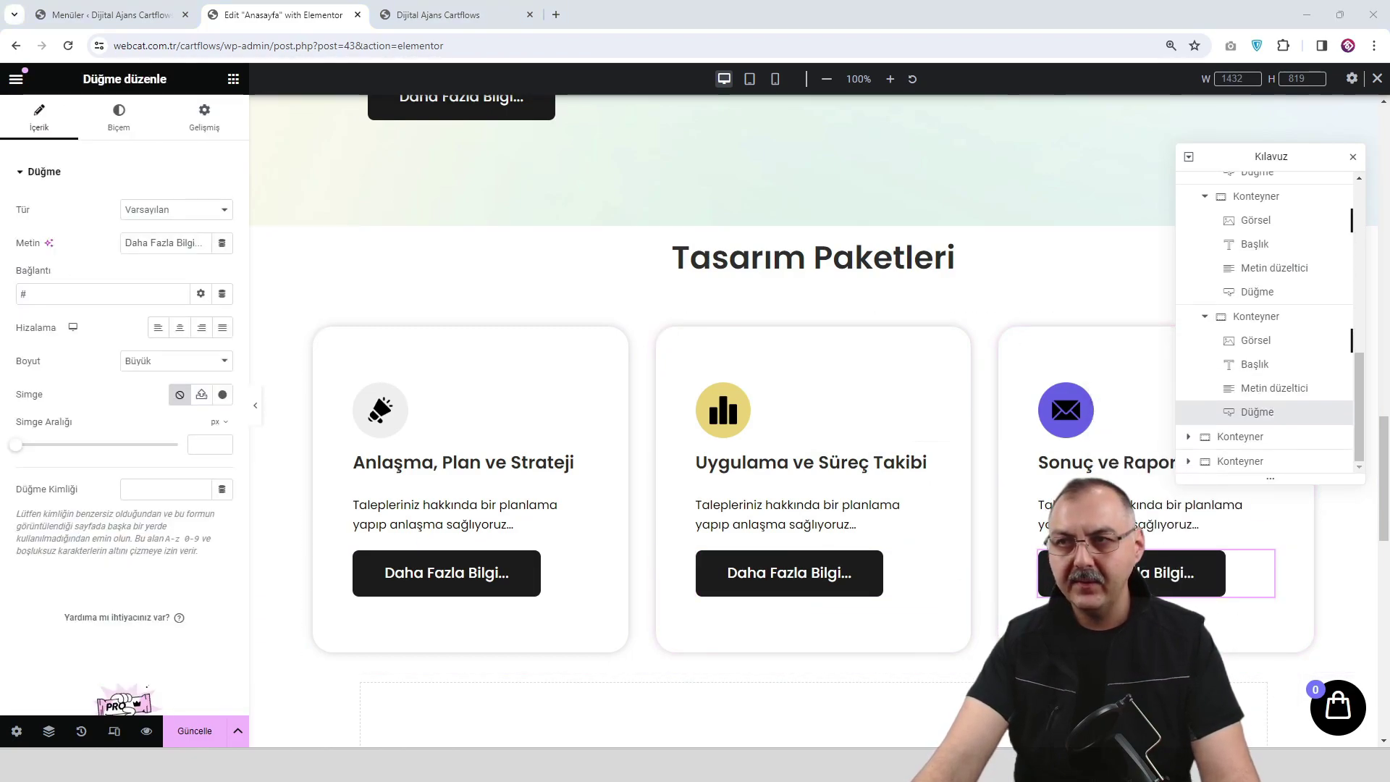
# Relabel all three pasted buttons 'Paketi incele...'.
pyautogui.click(470, 585)
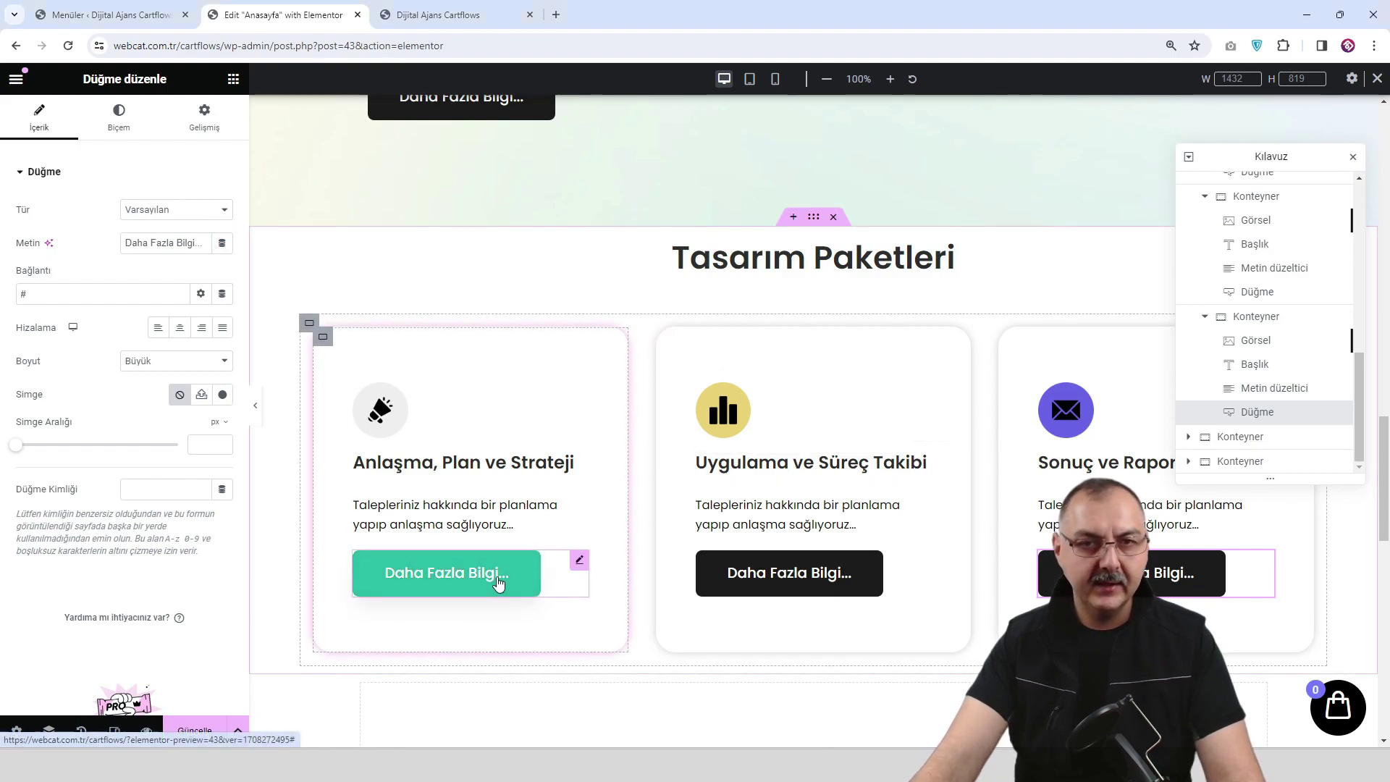
pyautogui.tripleClick(150, 239)
pyautogui.write('Paketi incele...')
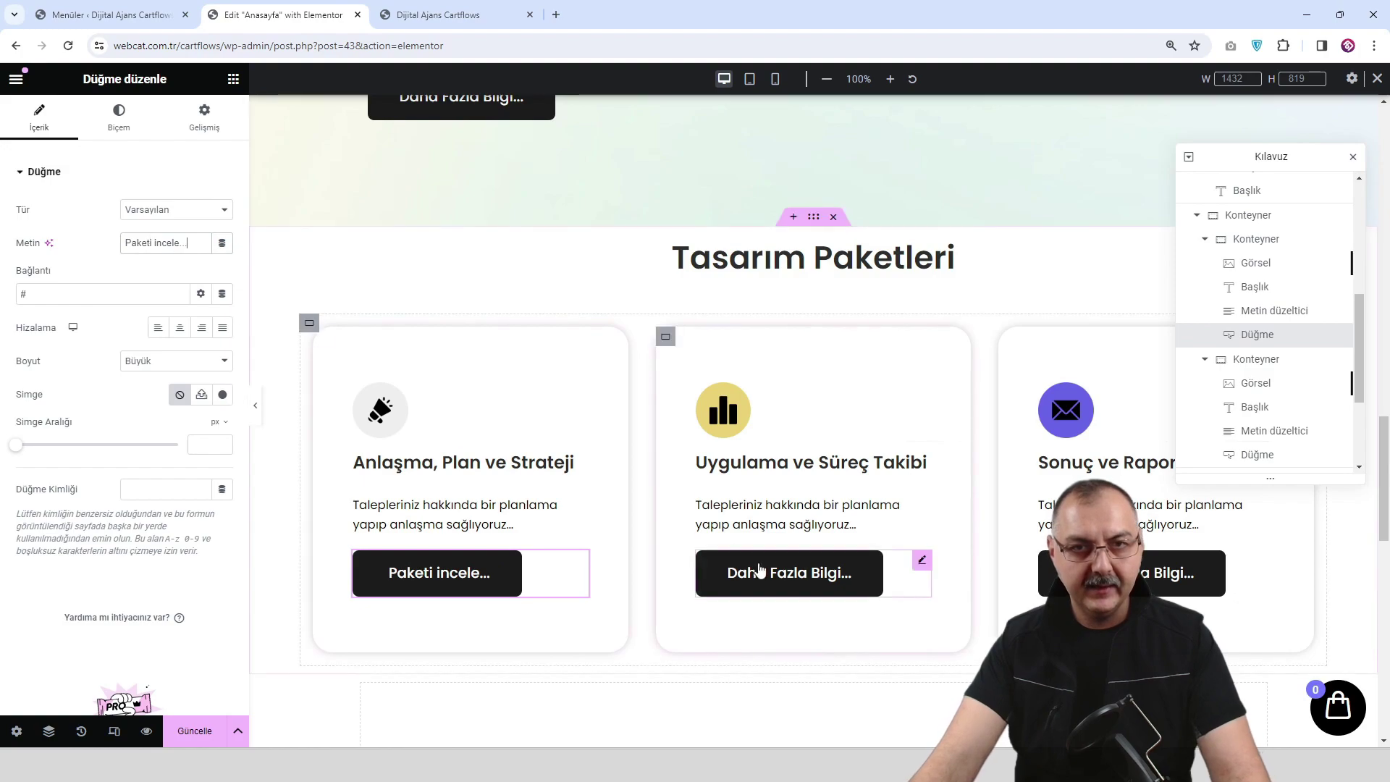
pyautogui.click(921, 560)
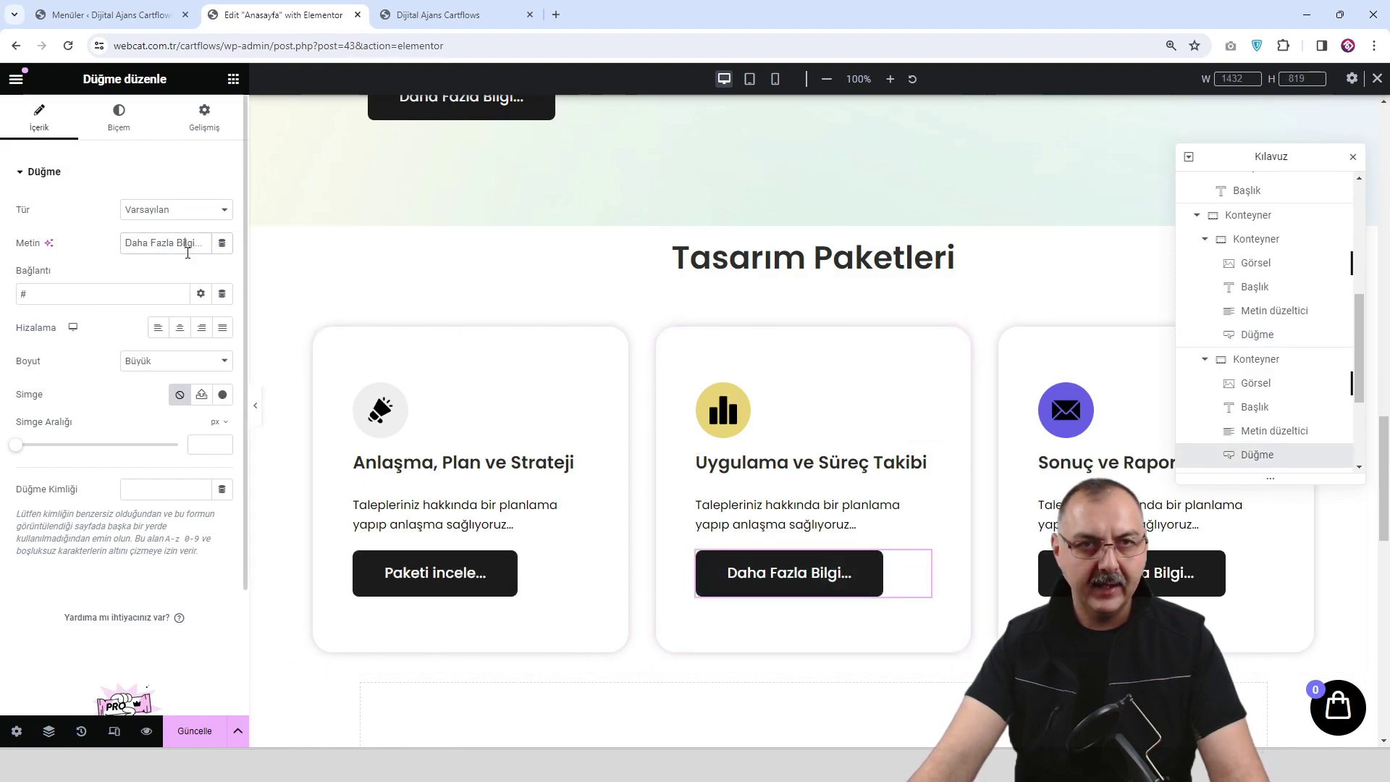
pyautogui.write('Paketi incele...')
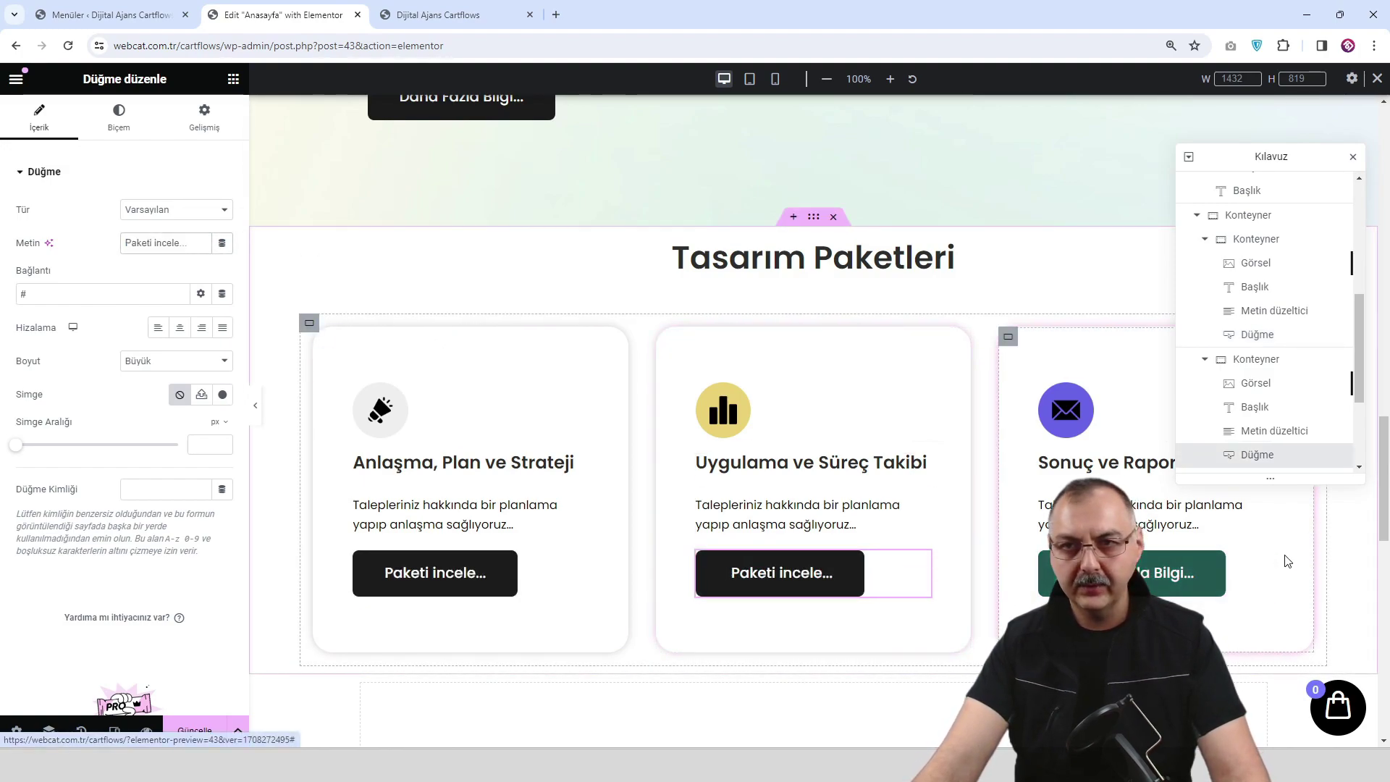
pyautogui.click(1267, 562)
pyautogui.tripleClick(170, 239)
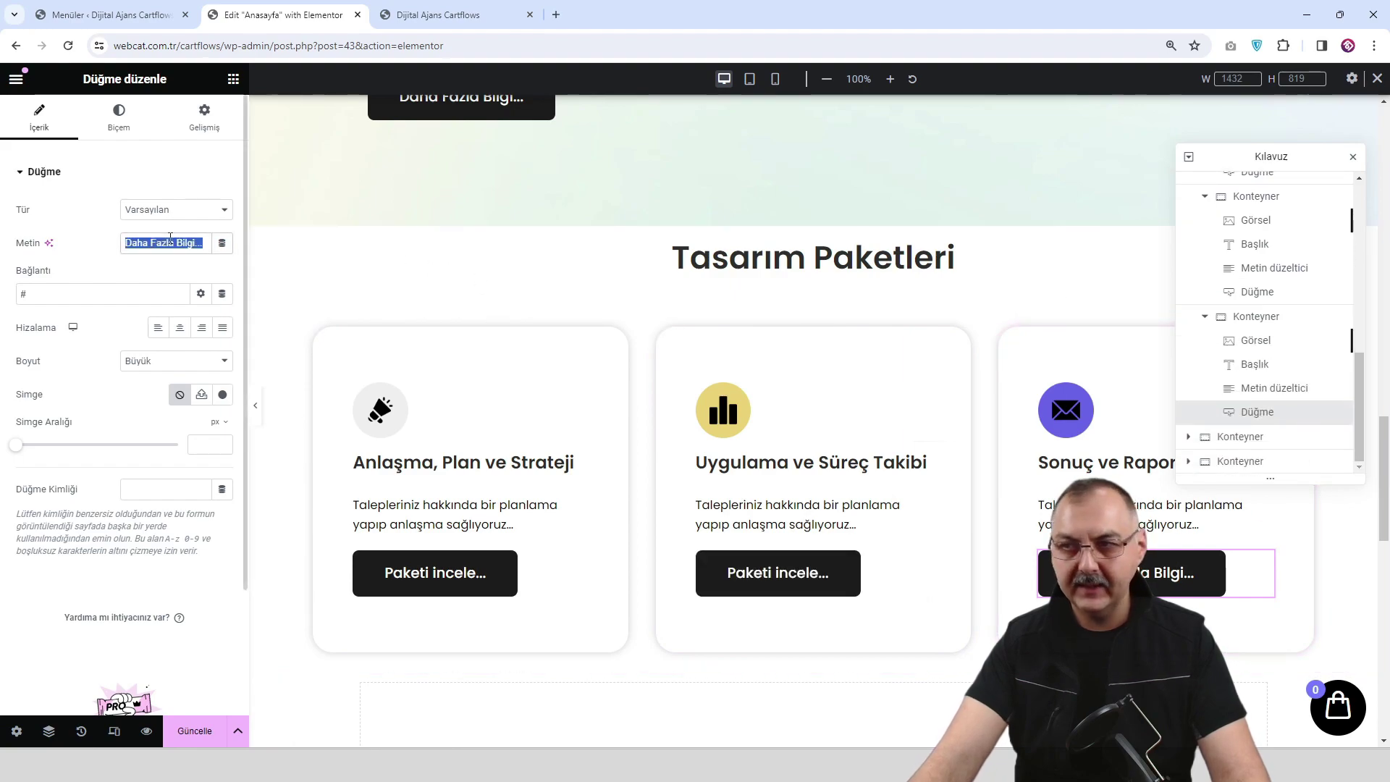
pyautogui.write('Paketi incele...')
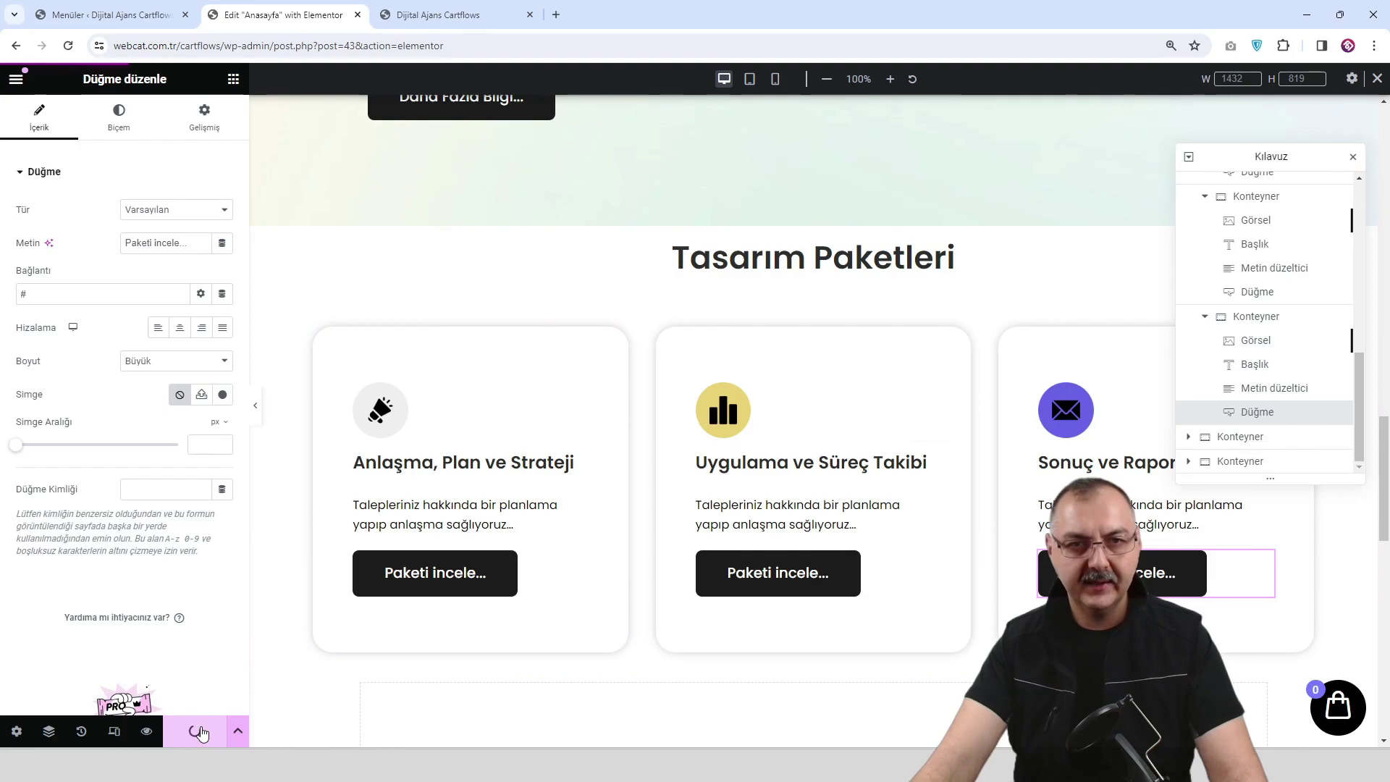
# Check the three 'Paketi incele...' buttons in the live page preview, then return to the editor.
pyautogui.click(147, 731)
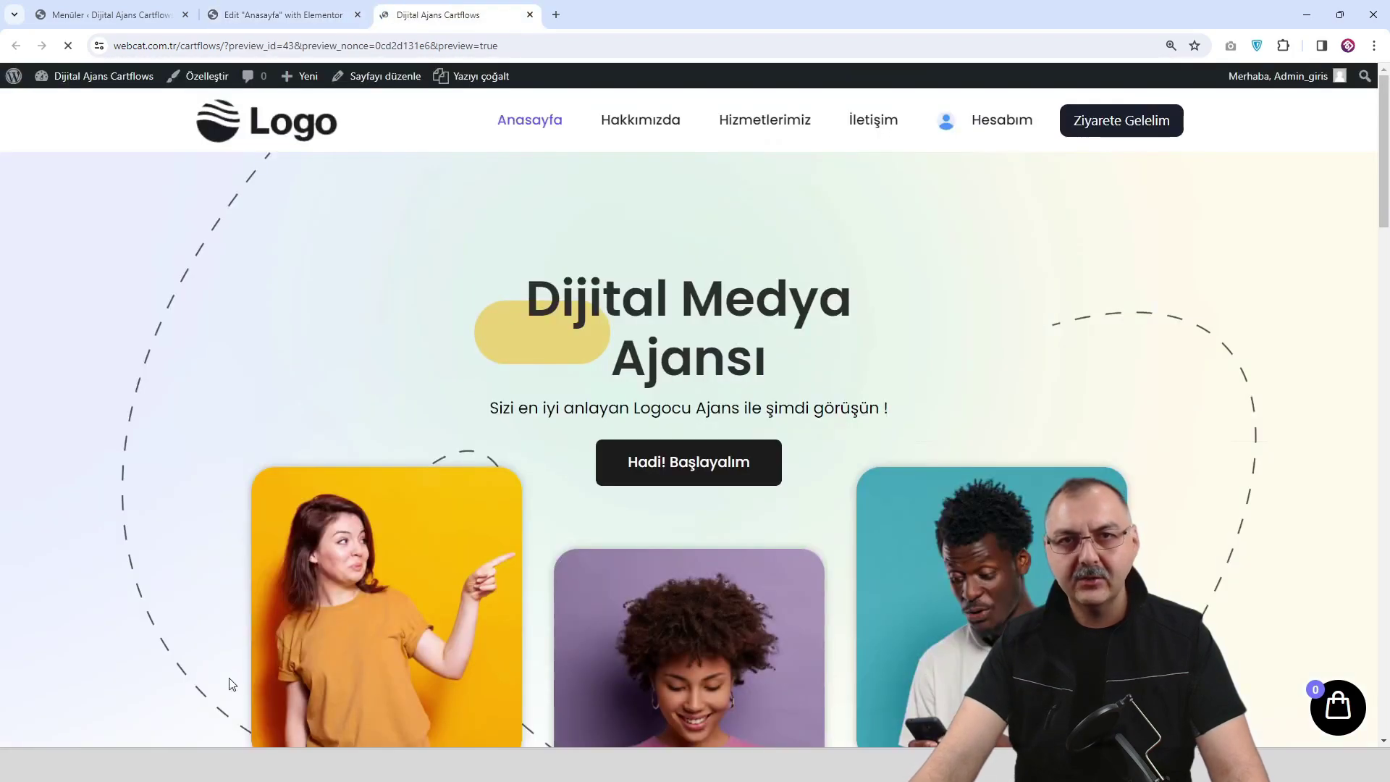
pyautogui.scroll(-15, 536, 498)
pyautogui.scroll(-8, 540, 498)
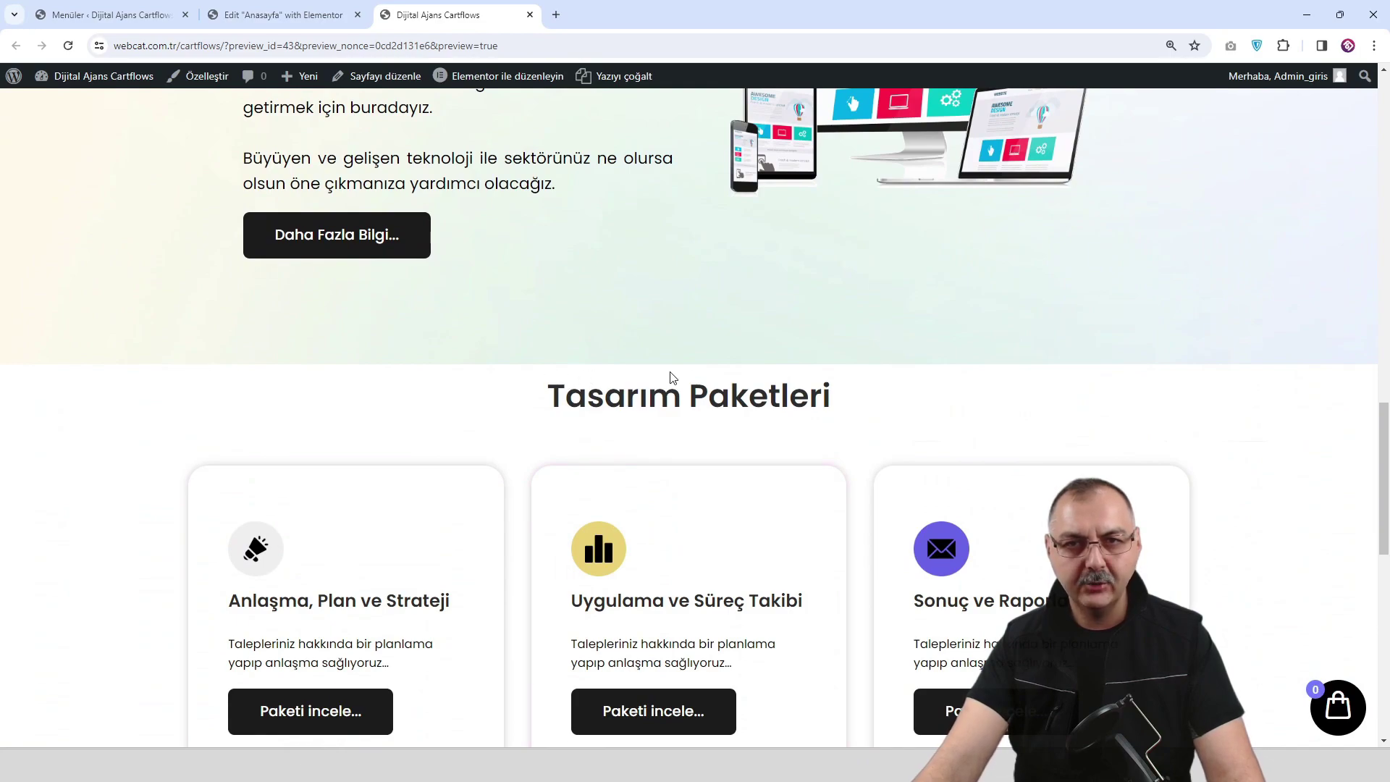
pyautogui.click(318, 14)
pyautogui.scroll(2, 802, 358)
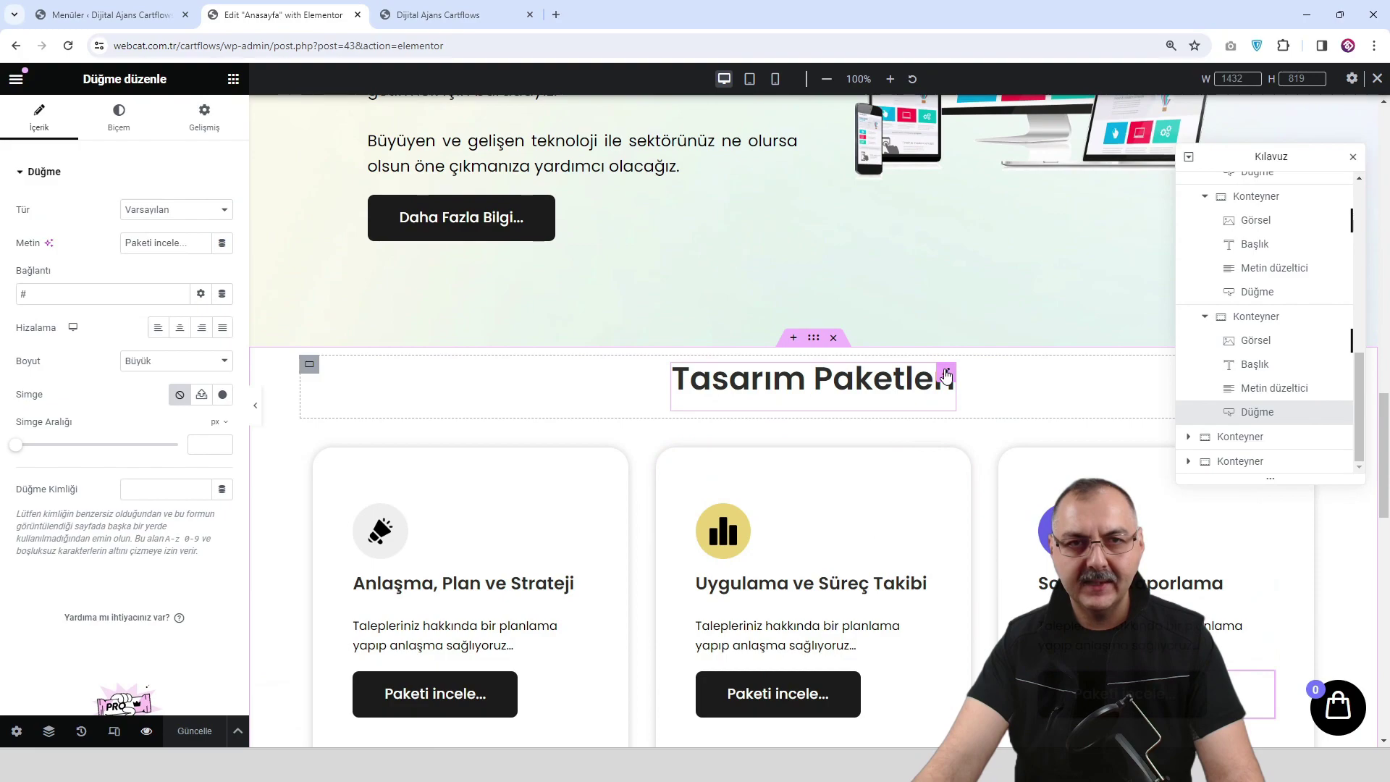
# Make the Tasarım Paketleri heading container taller and check it in the preview.
pyautogui.click(310, 366)
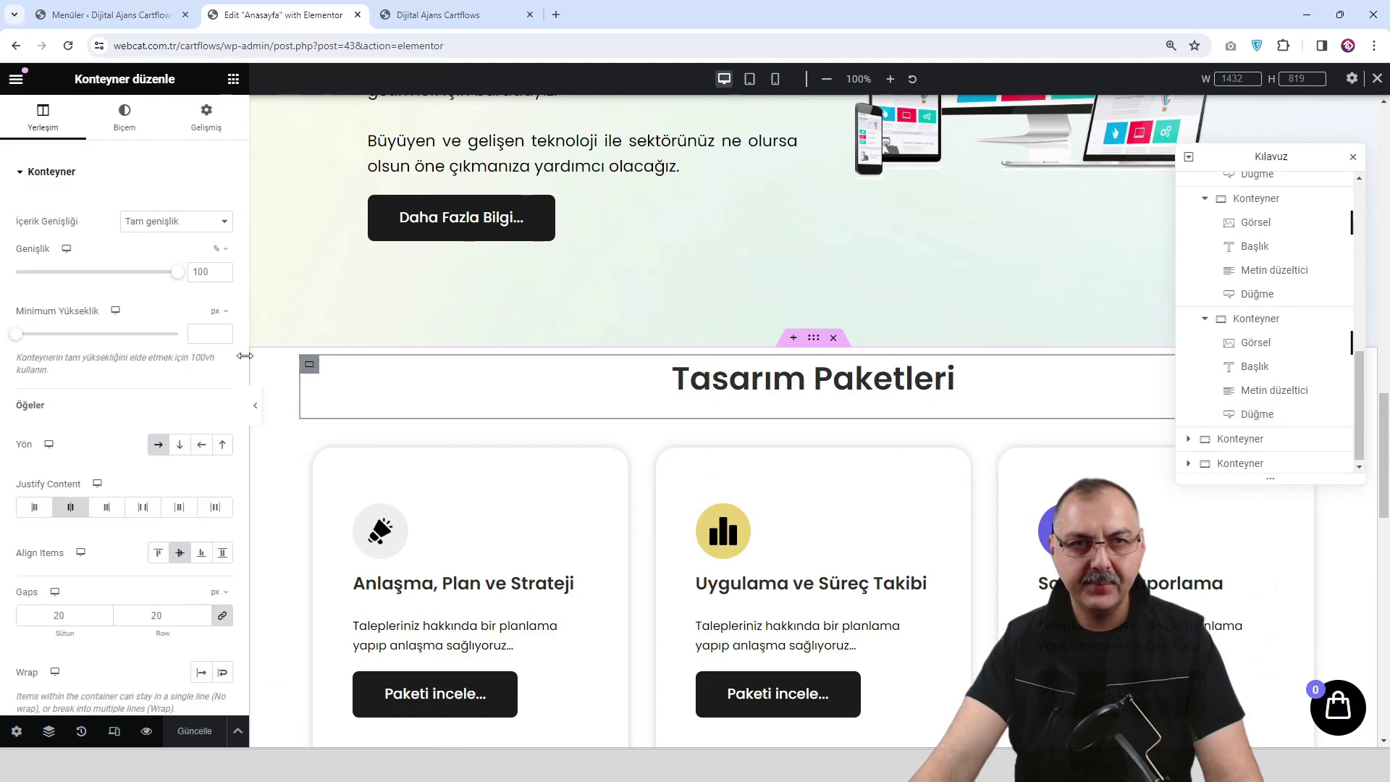
pyautogui.moveTo(20, 334); pyautogui.dragTo(35, 337)
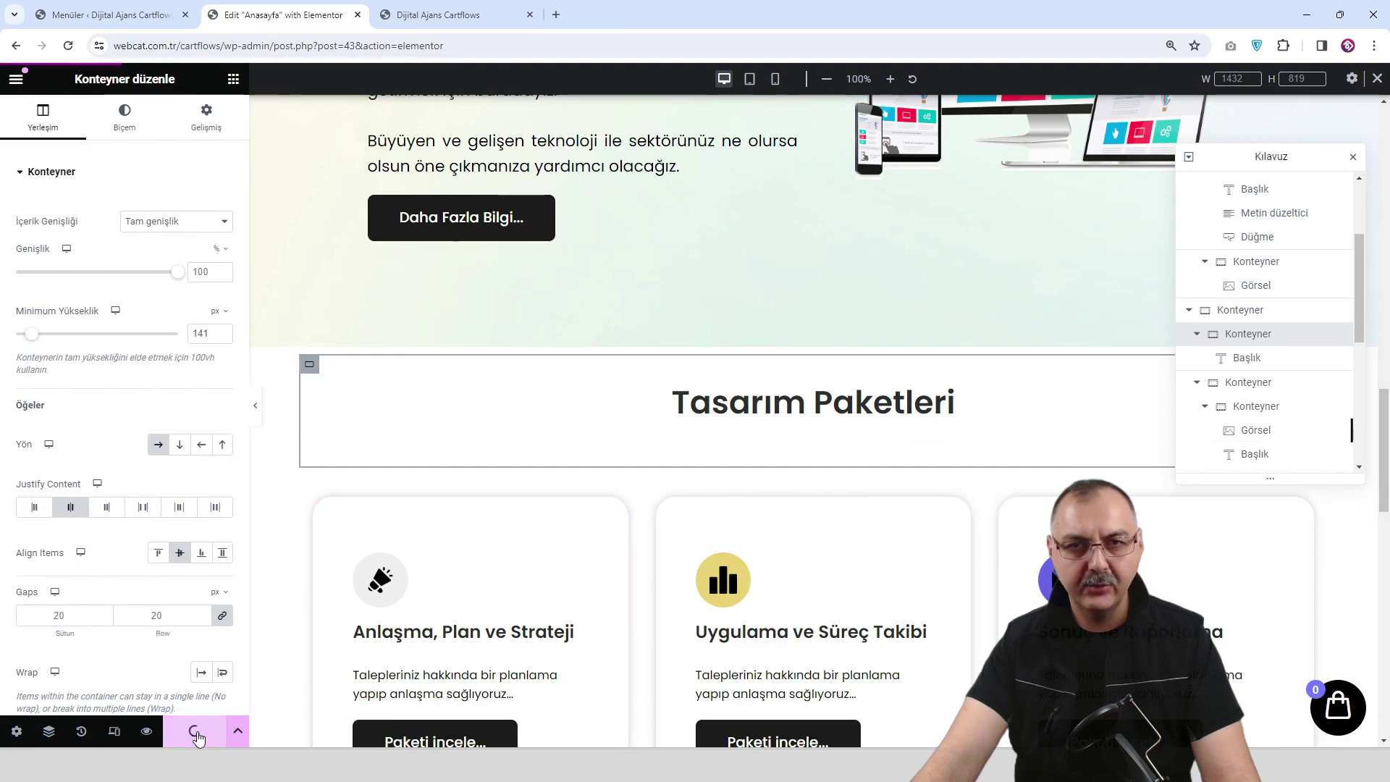
pyautogui.click(445, 16)
pyautogui.scroll(-3, 626, 516)
pyautogui.scroll(-20, 626, 515)
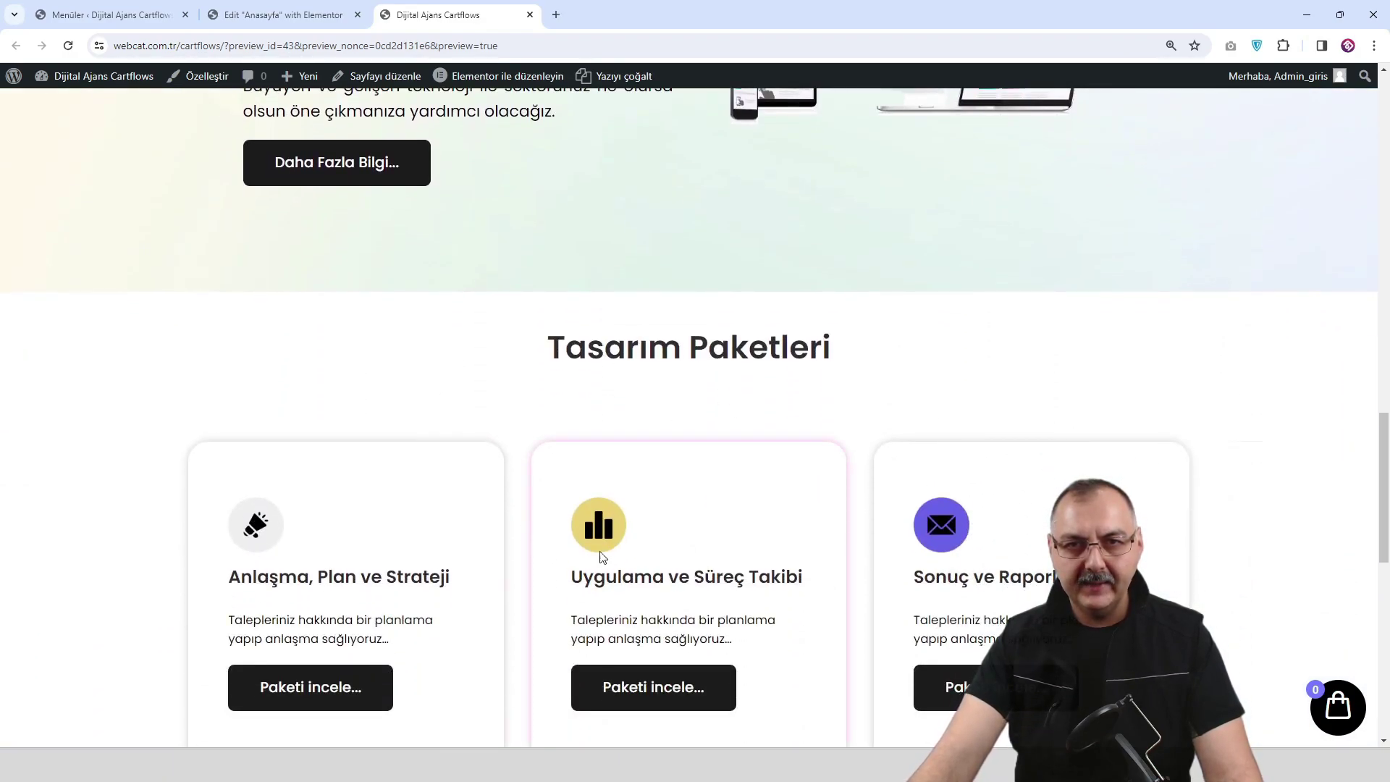
pyautogui.click(289, 15)
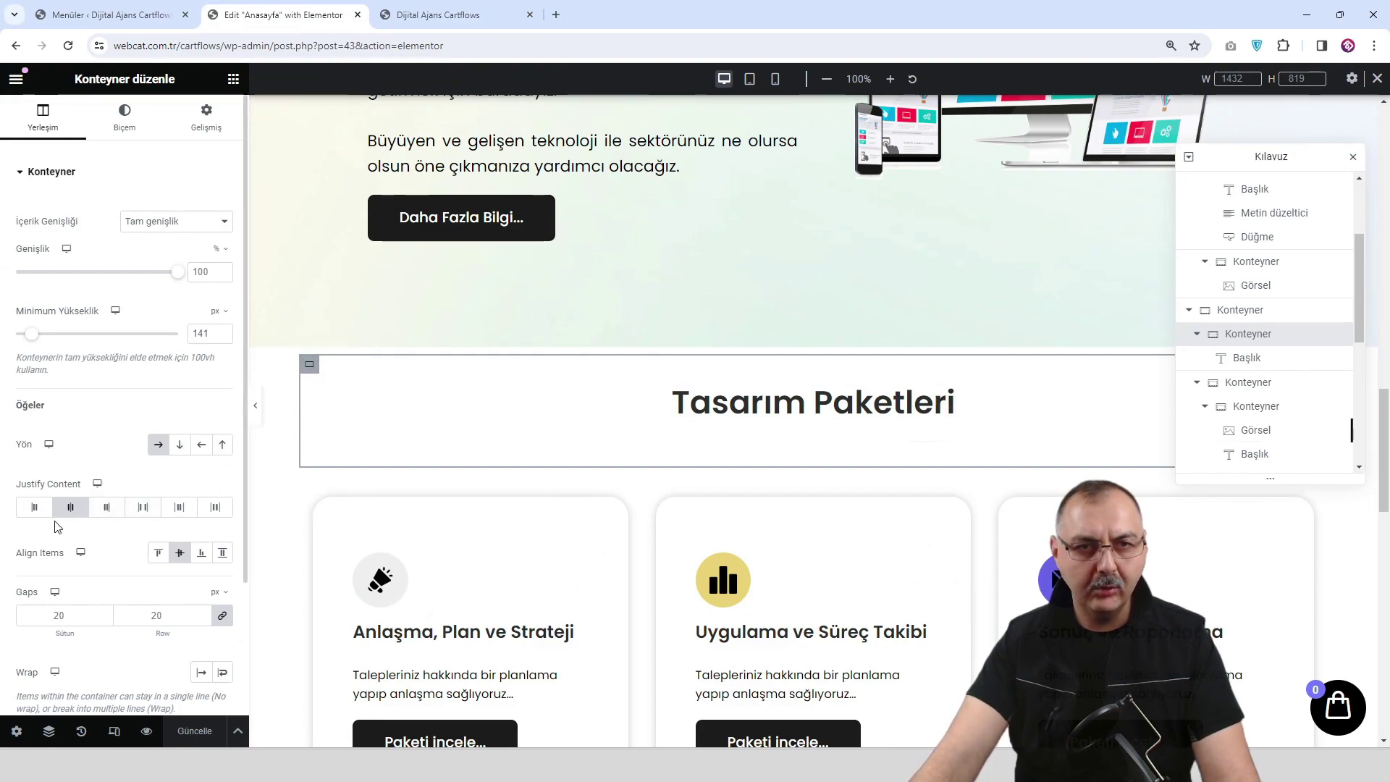
# Align the heading to the container bottom with a 120 px minimum height, then recheck the preview.
pyautogui.click(200, 562)
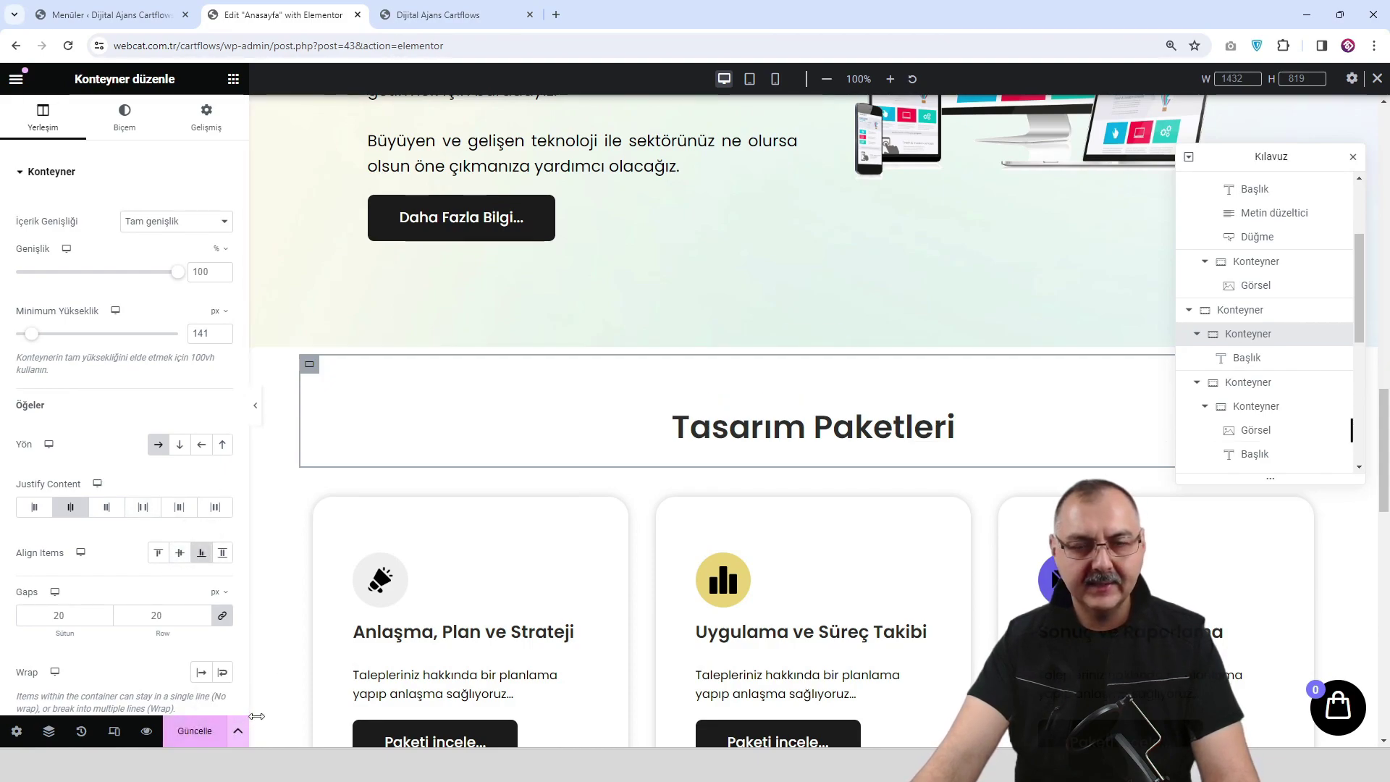
pyautogui.moveTo(34, 344); pyautogui.dragTo(32, 345)
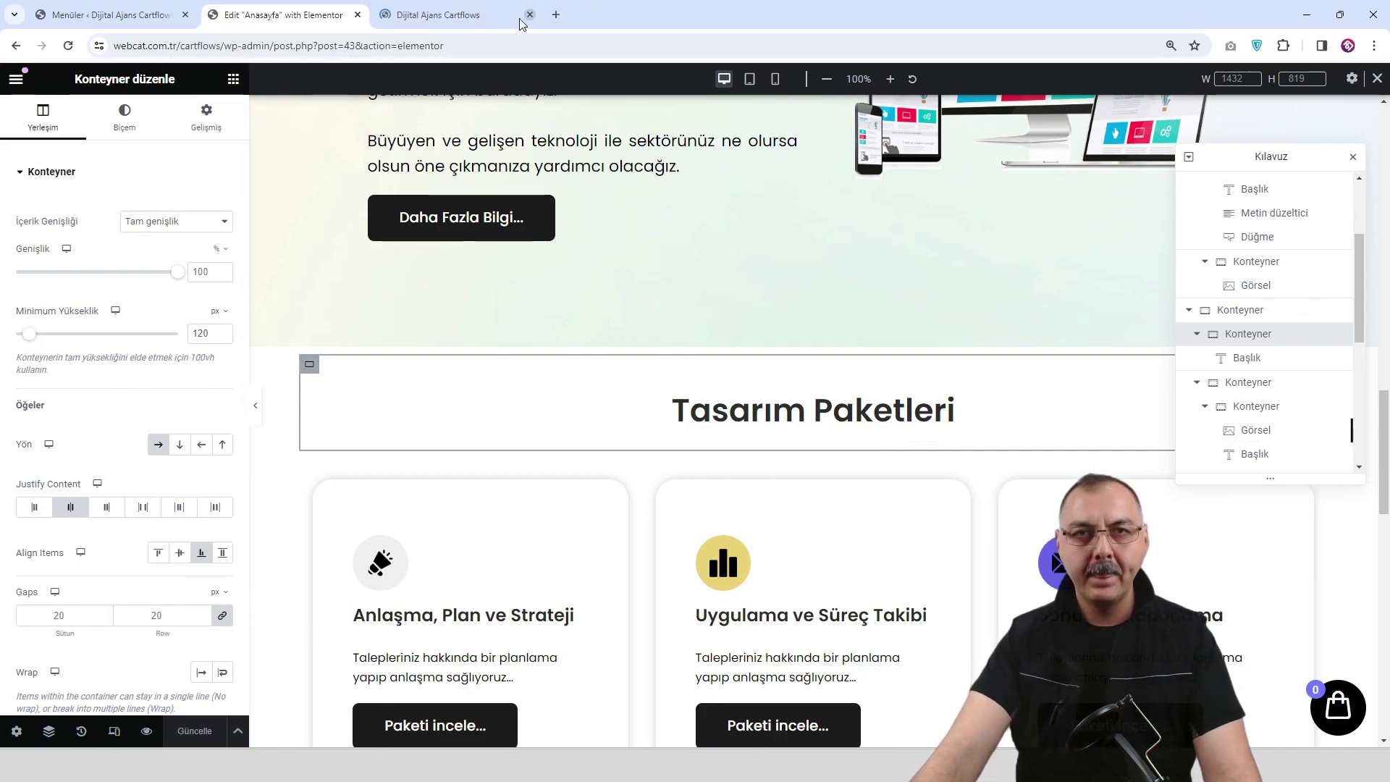
pyautogui.click(481, 16)
pyautogui.scroll(-10, 691, 474)
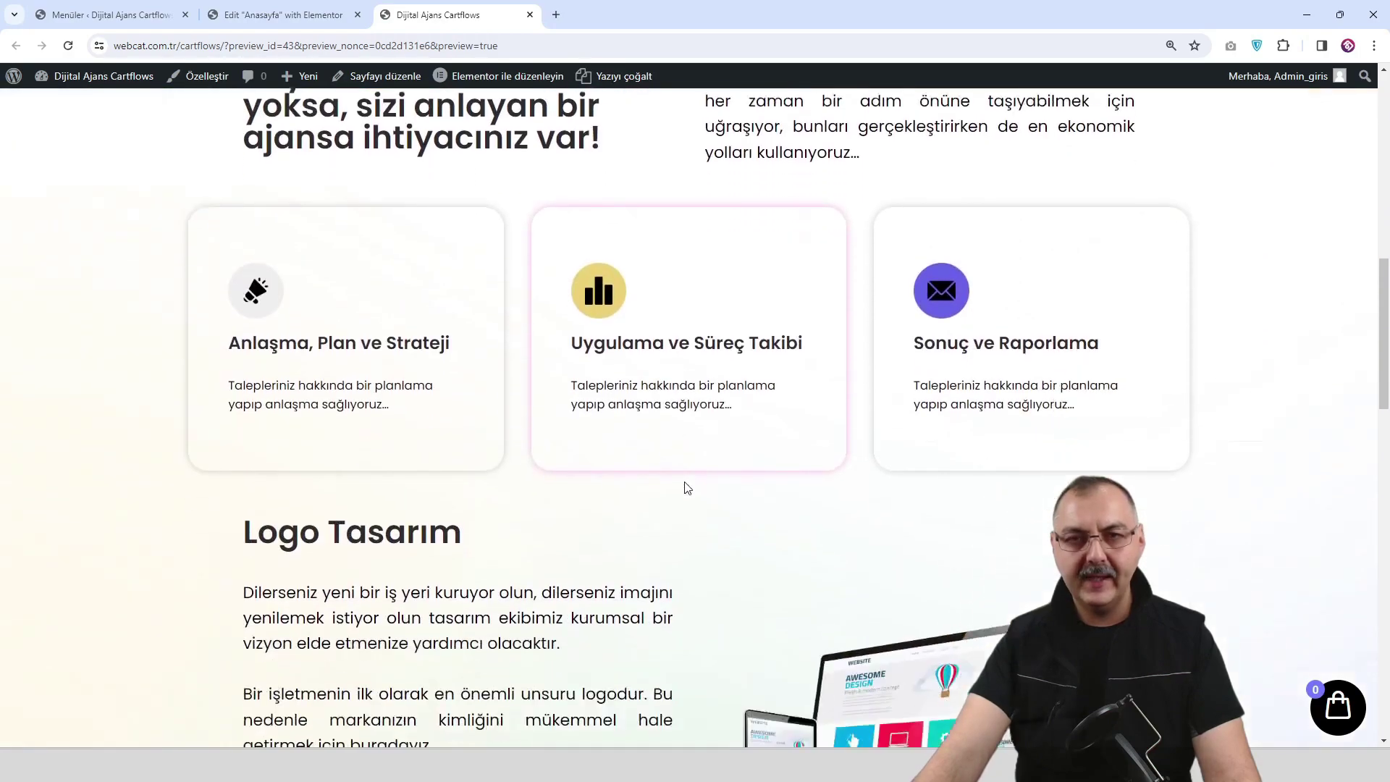
pyautogui.scroll(-12, 687, 487)
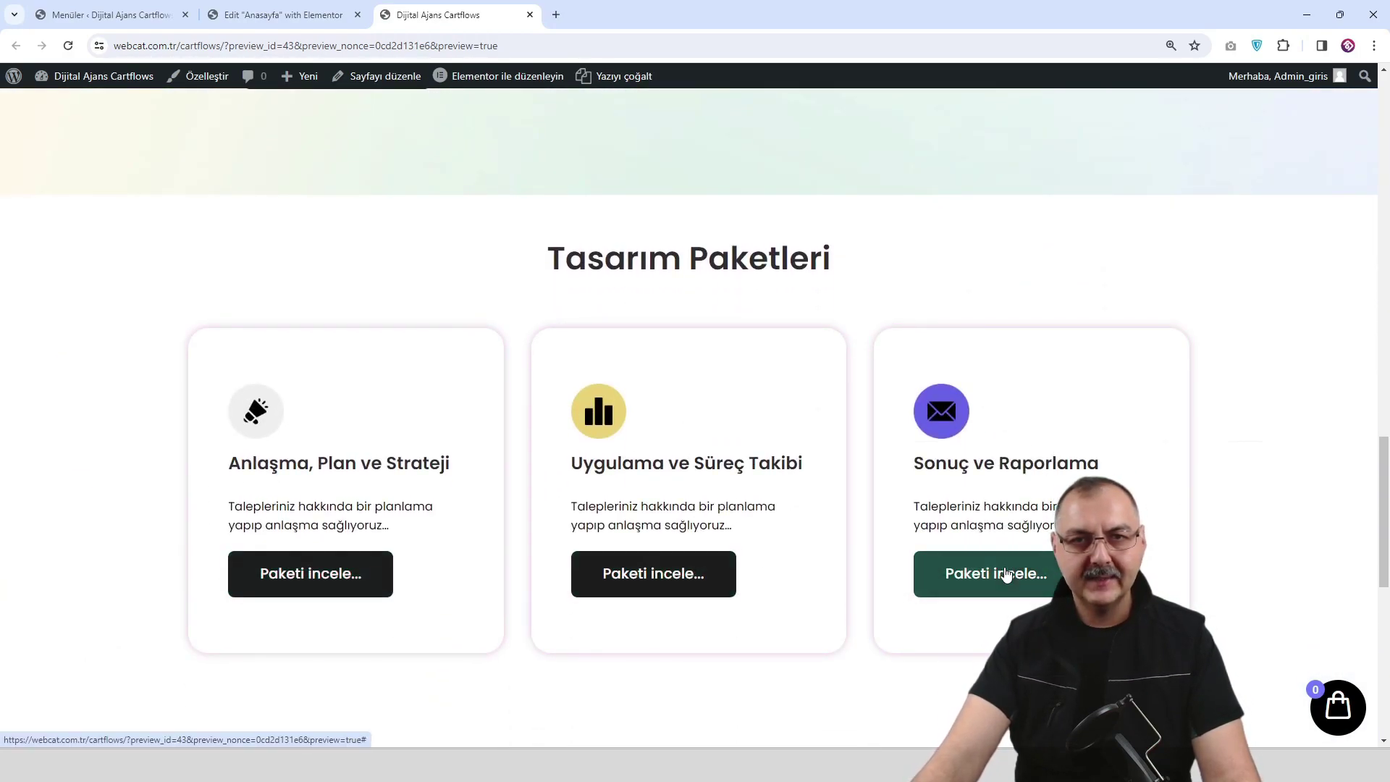
pyautogui.scroll(5, 732, 564)
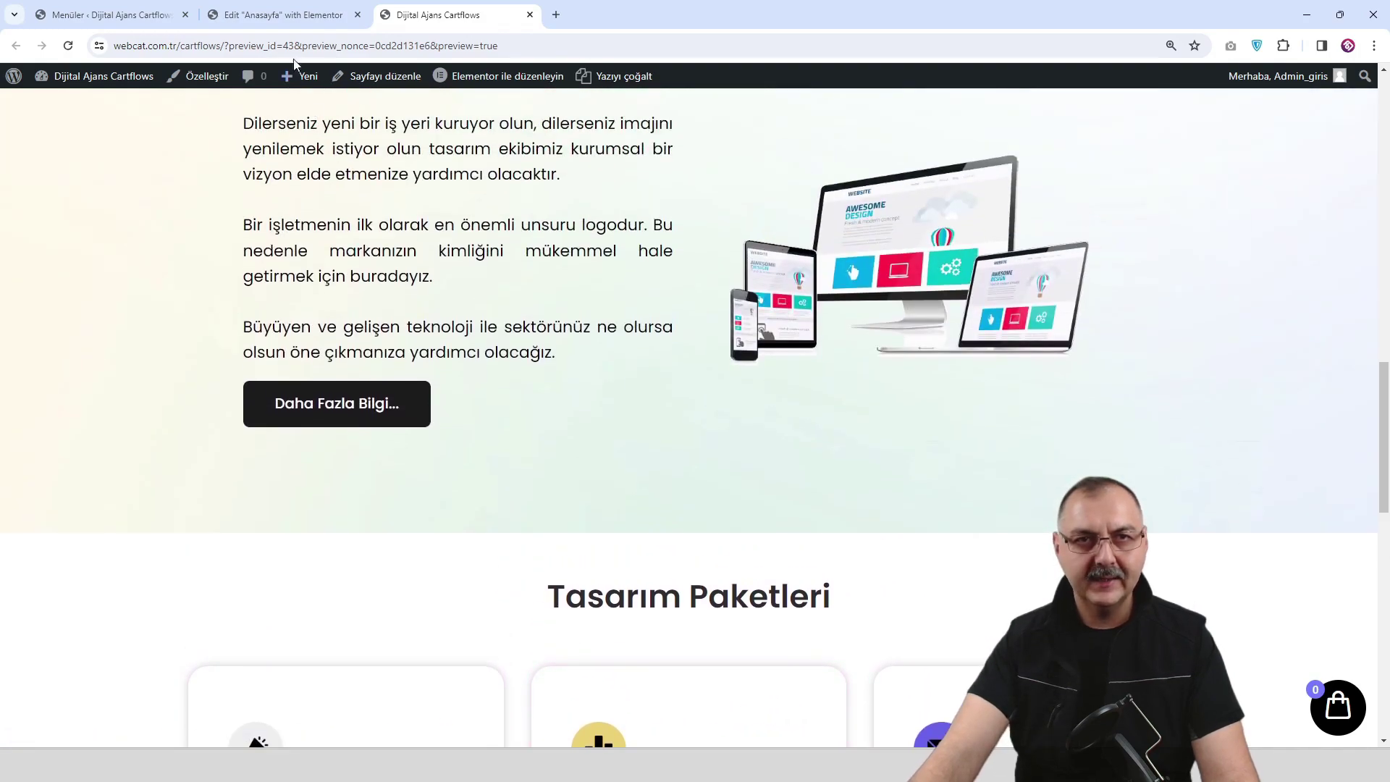
pyautogui.click(292, 23)
pyautogui.scroll(-2, 807, 502)
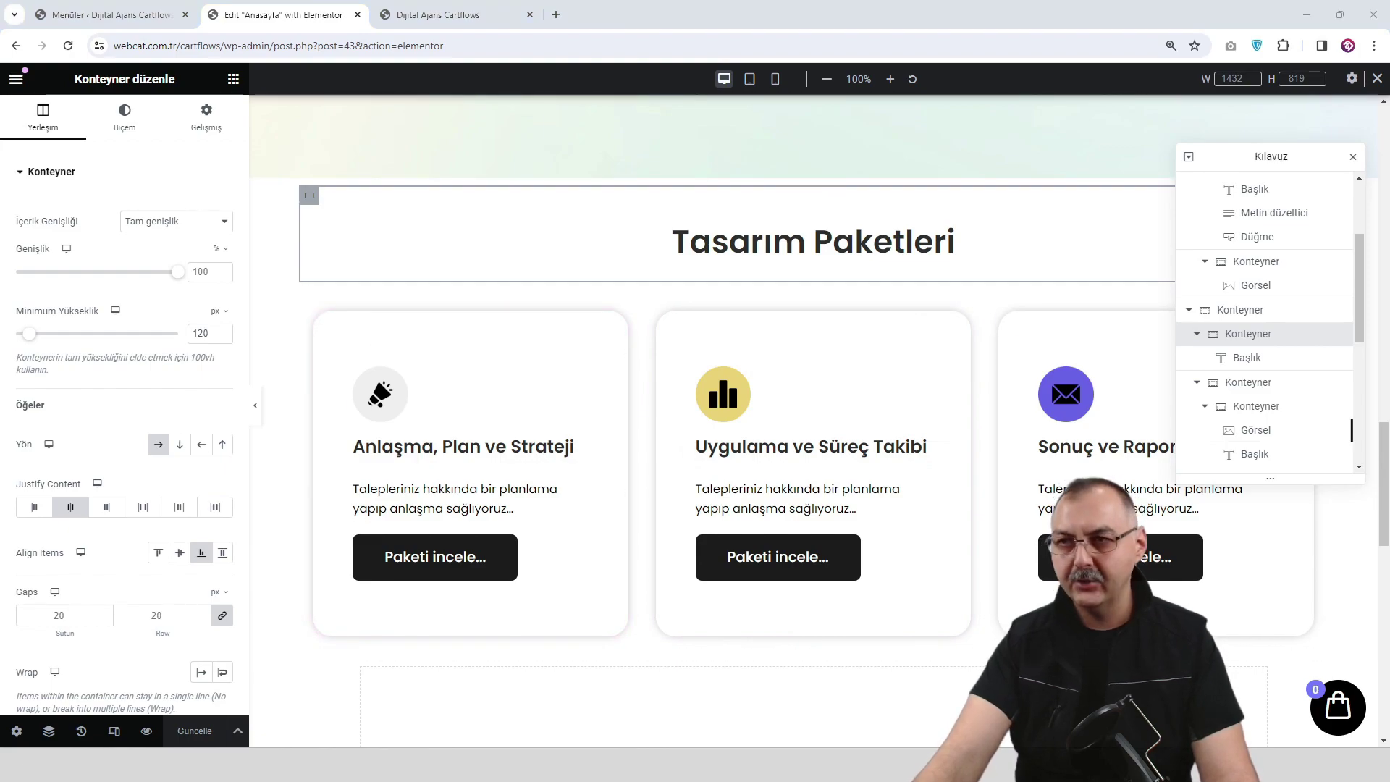
# Retitle the first two cards Web Tasarım and Logo Tasarım, then select the Sonuç ve Raporlama heading.
pyautogui.click(553, 453)
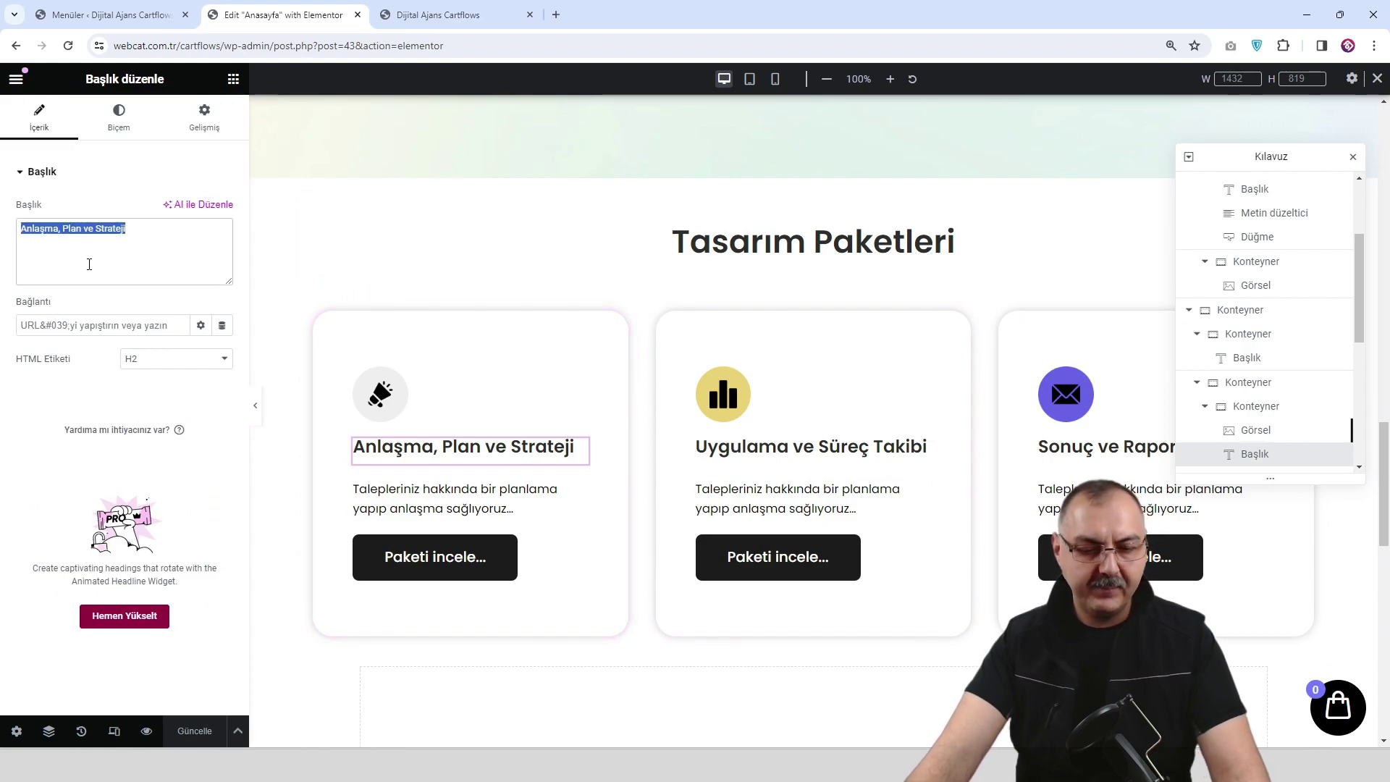
pyautogui.write('Web Tasarım')
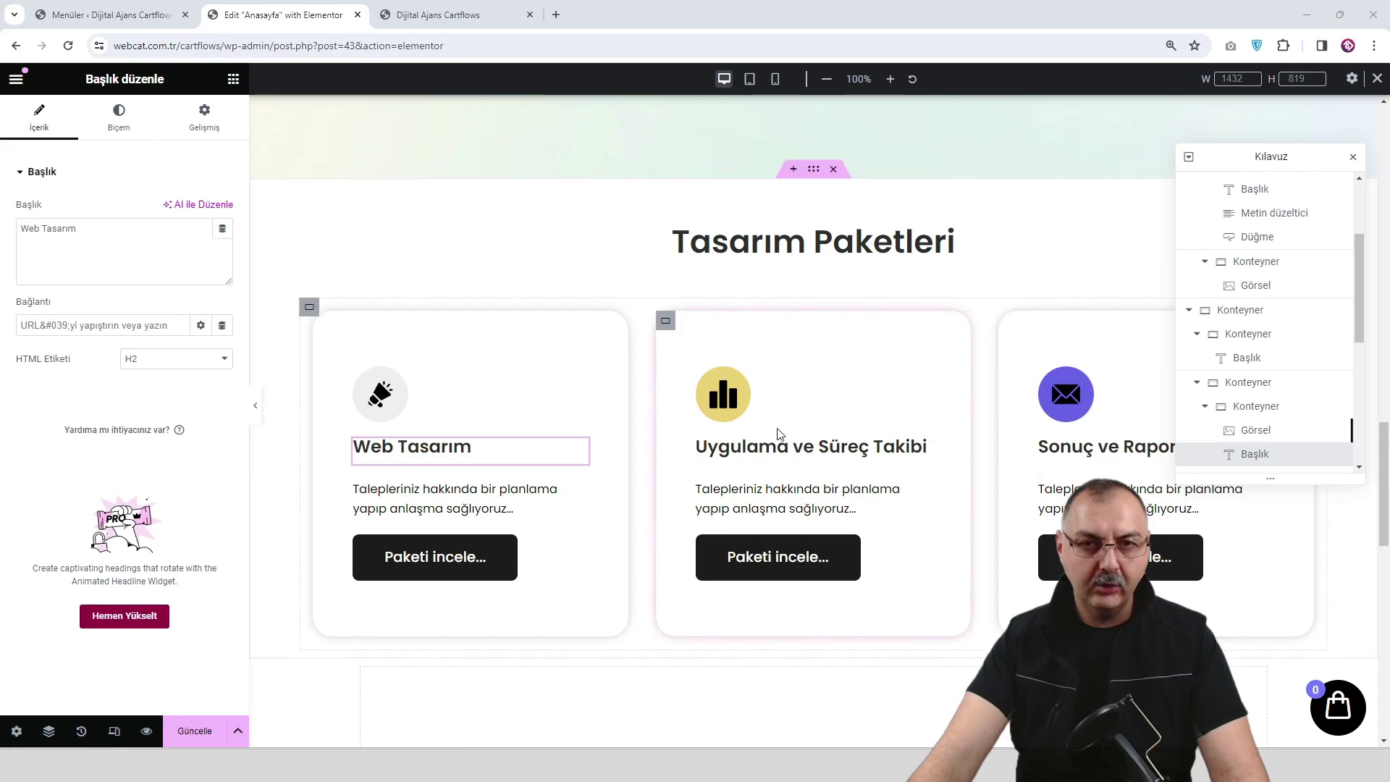
pyautogui.click(796, 446)
pyautogui.tripleClick(99, 261)
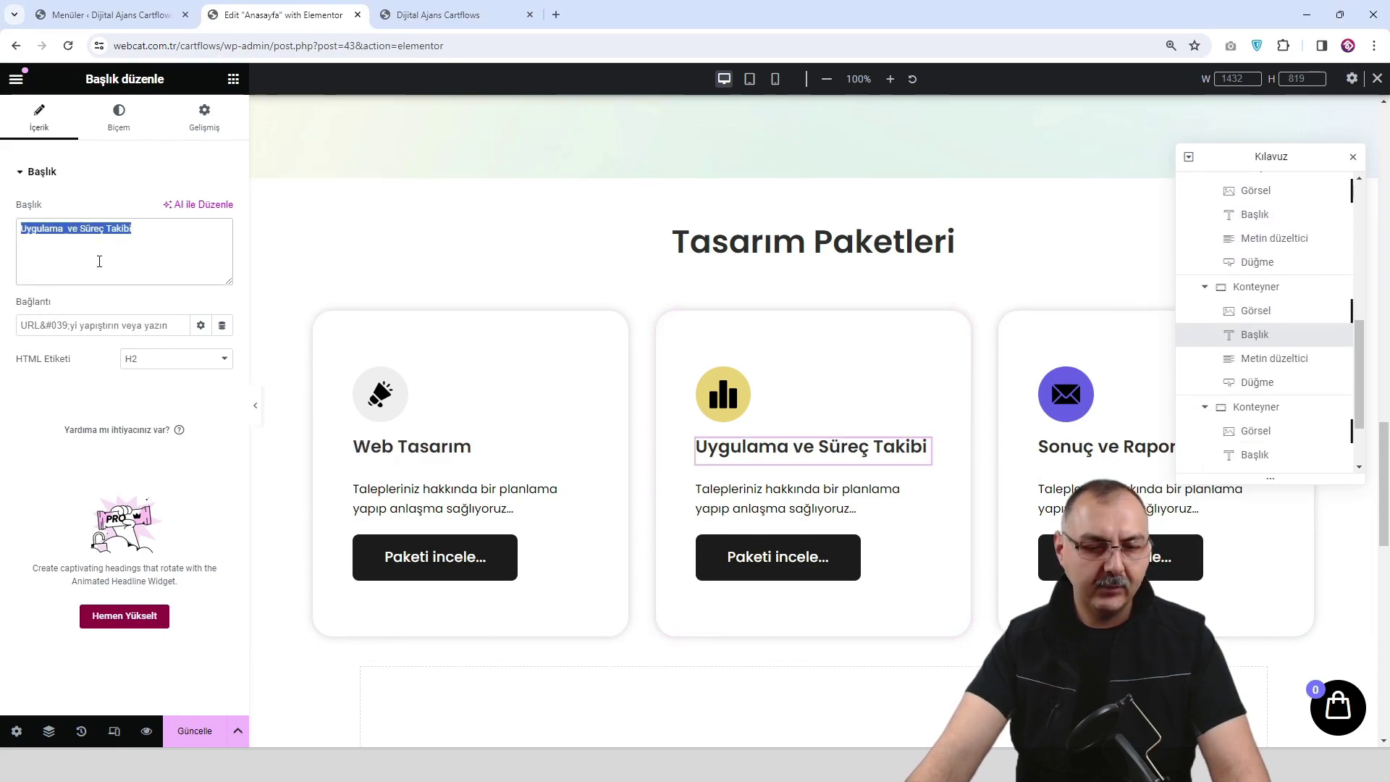
pyautogui.write('Logo Tasarım')
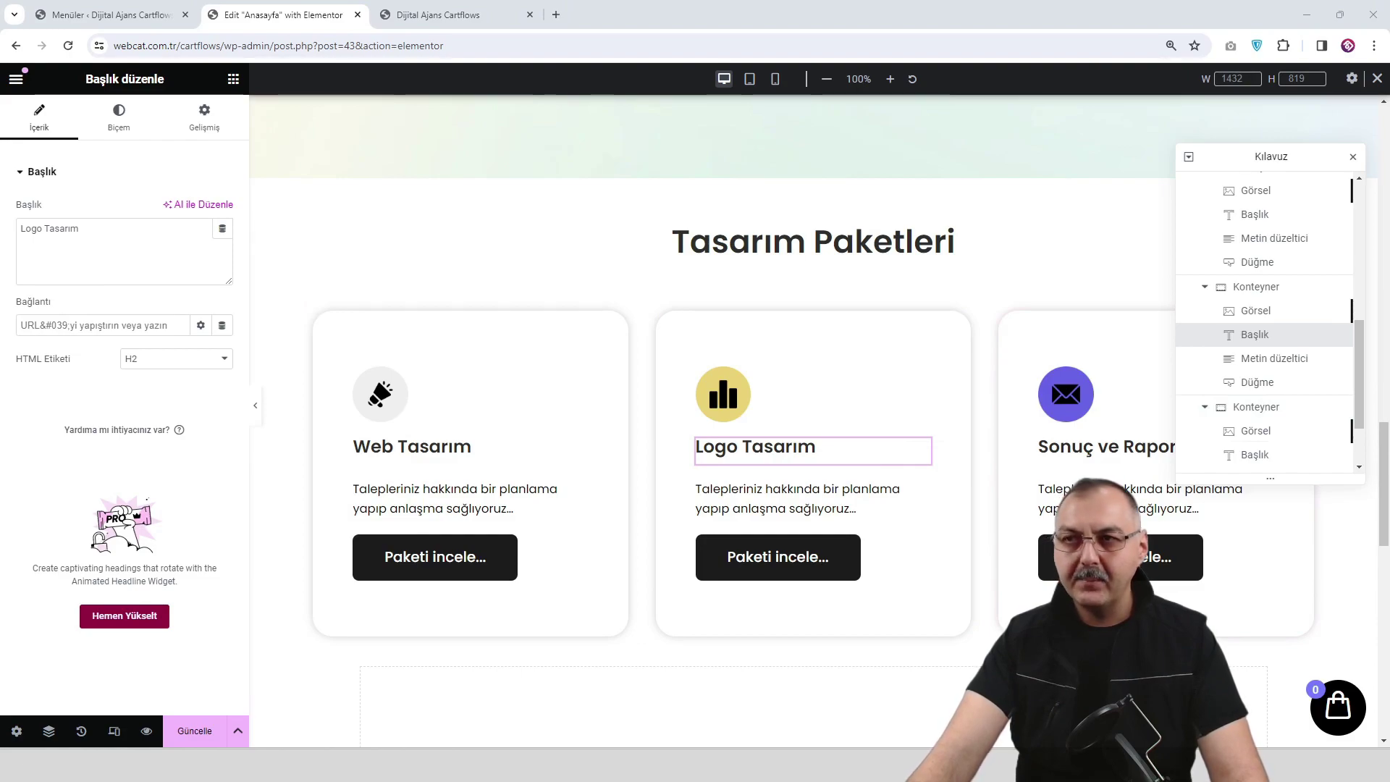
pyautogui.click(1111, 457)
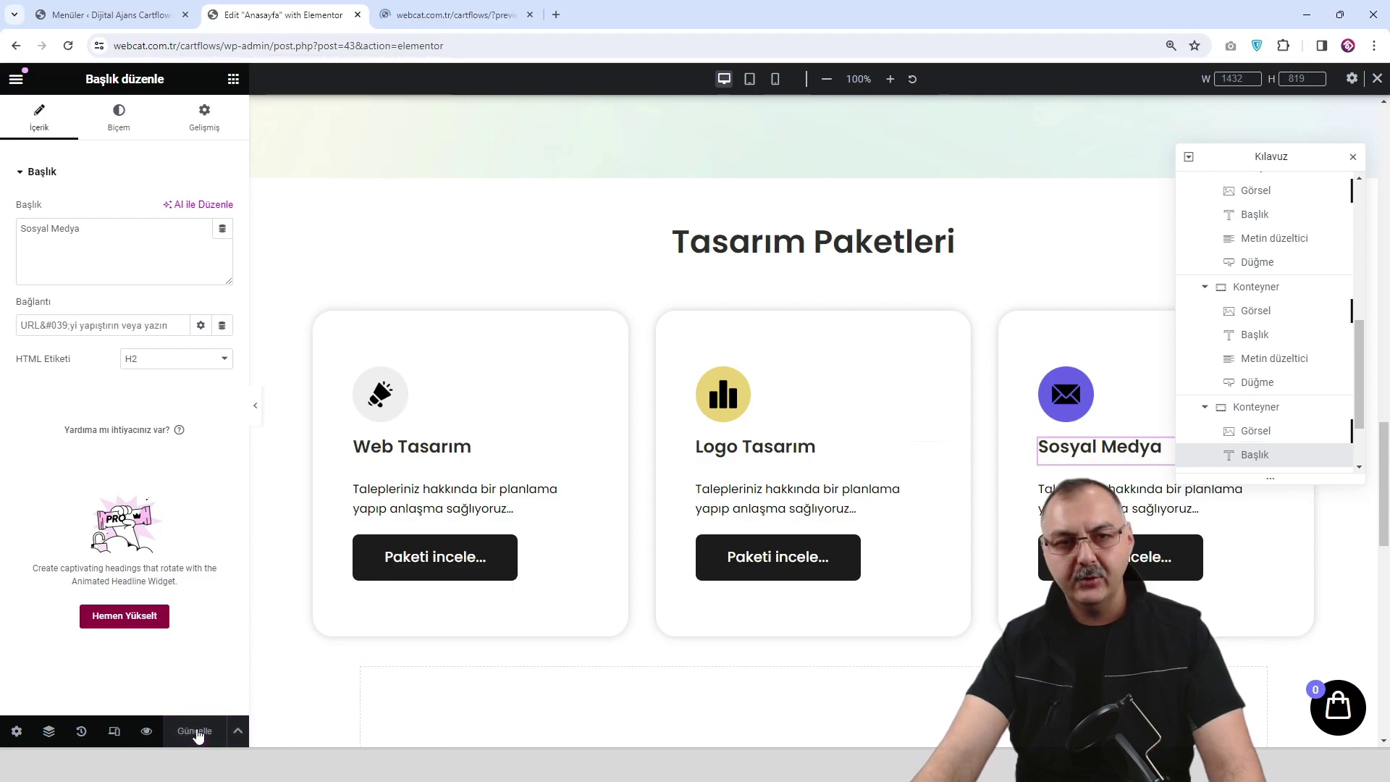
# In tablet view, set the Web Tasarım card's button size to Küçük.
pyautogui.click(749, 78)
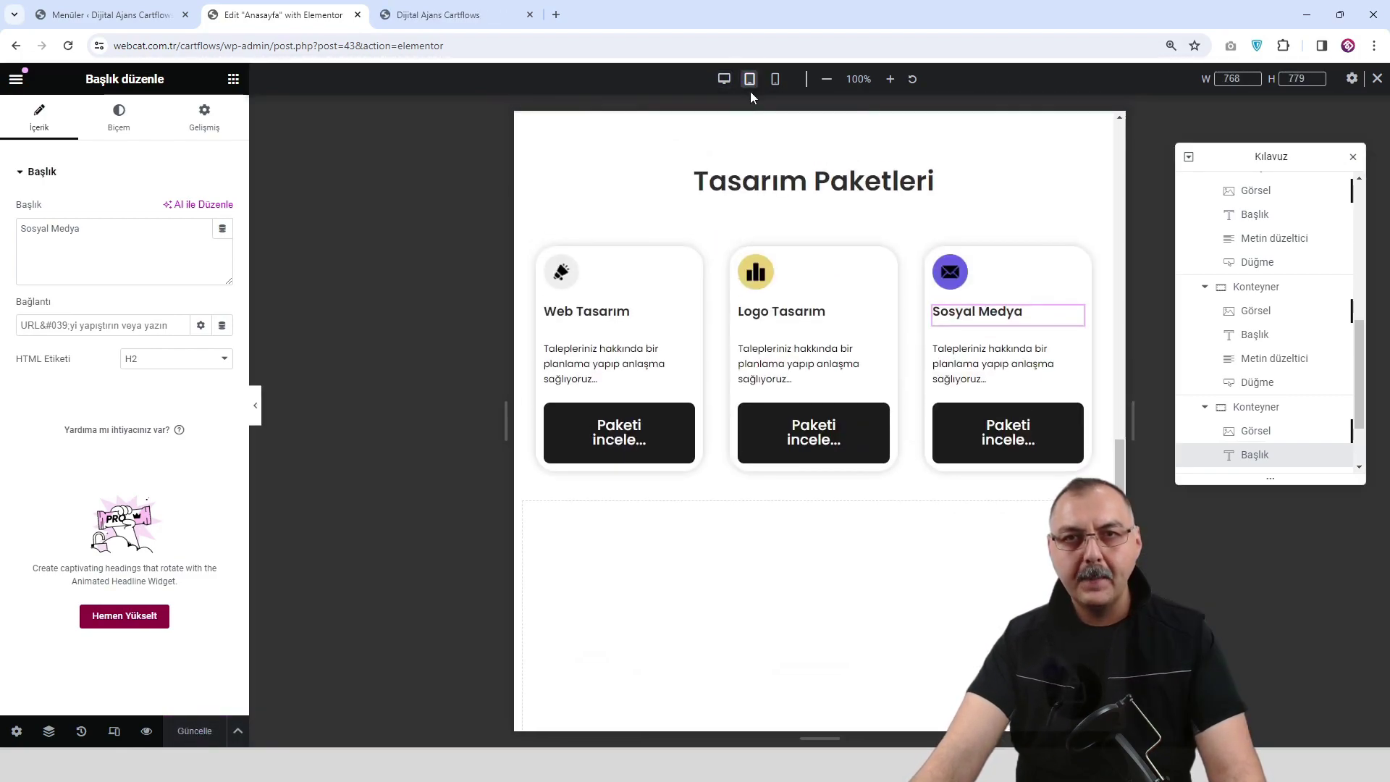
pyautogui.scroll(1, 753, 449)
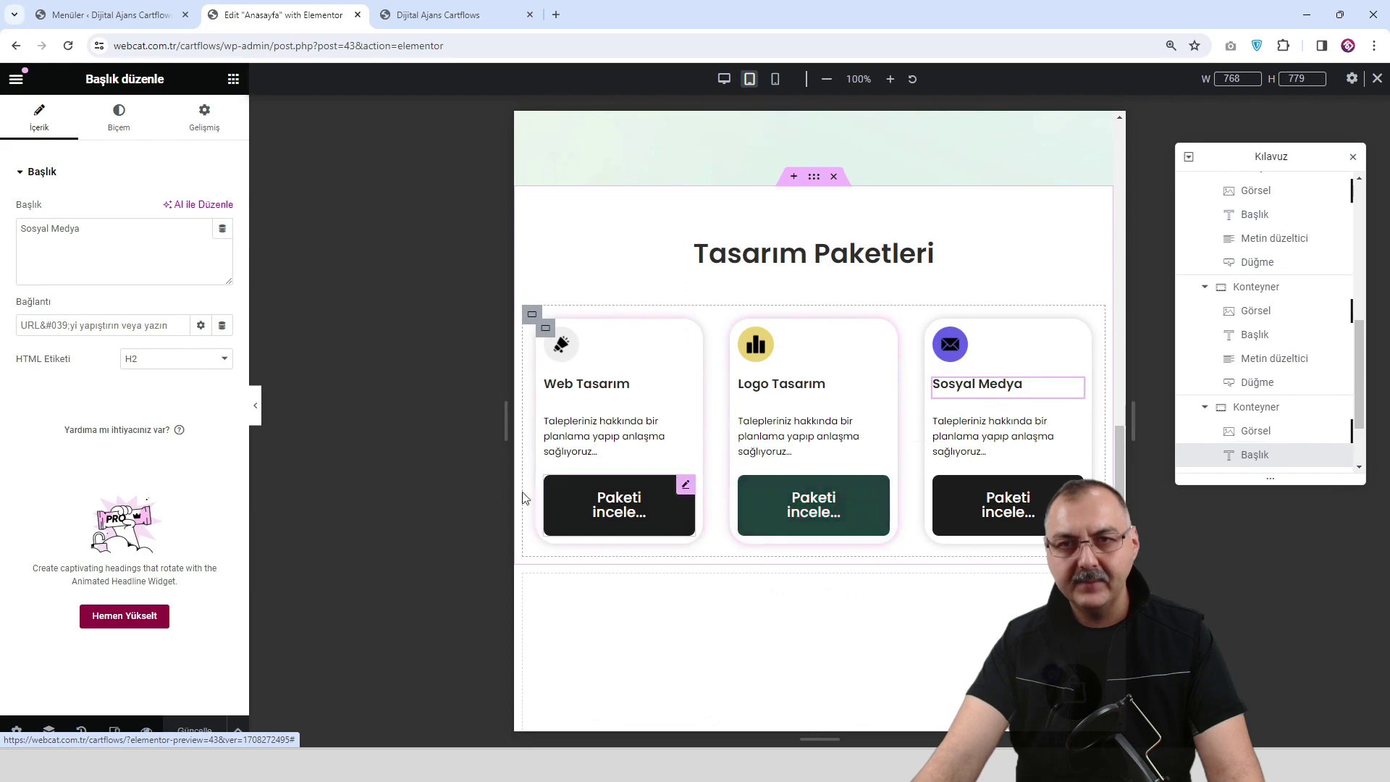
pyautogui.click(685, 488)
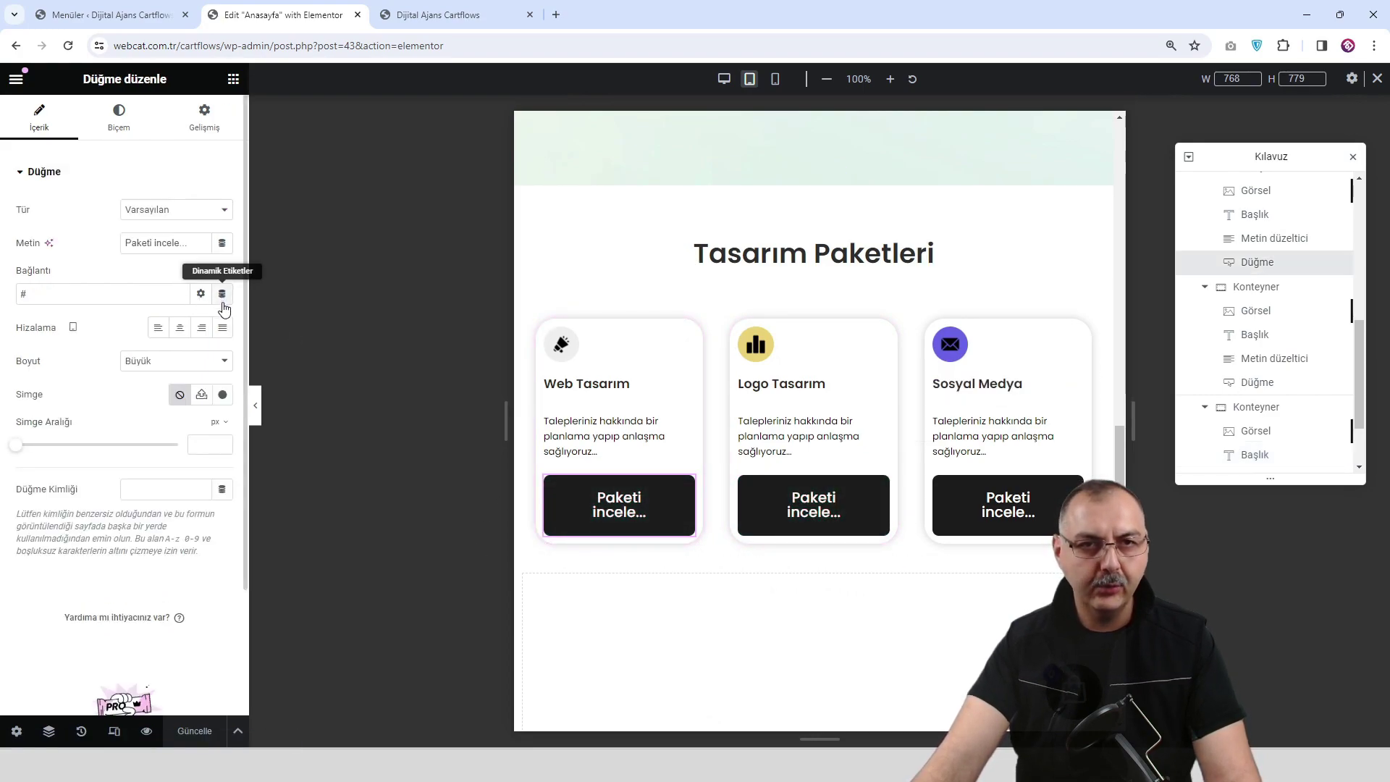
pyautogui.click(194, 364)
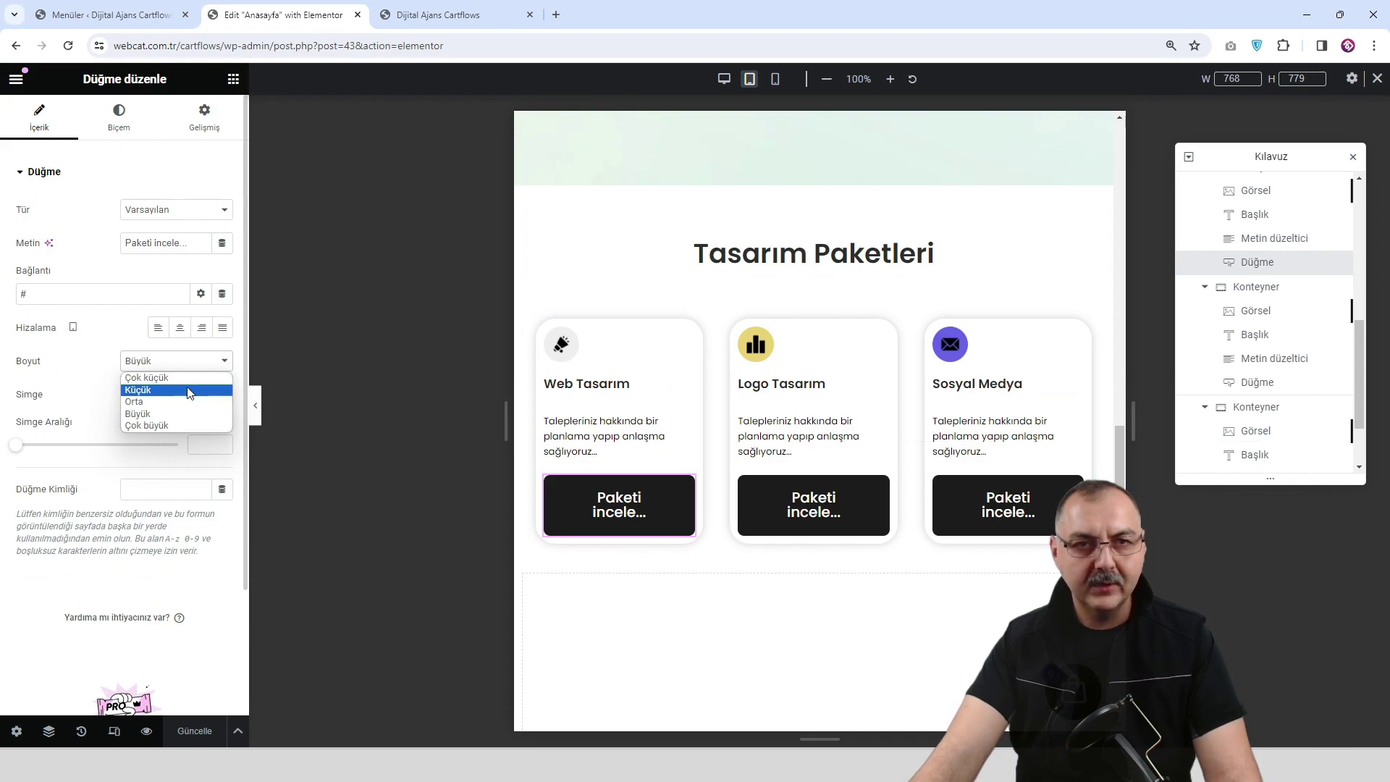
pyautogui.click(189, 389)
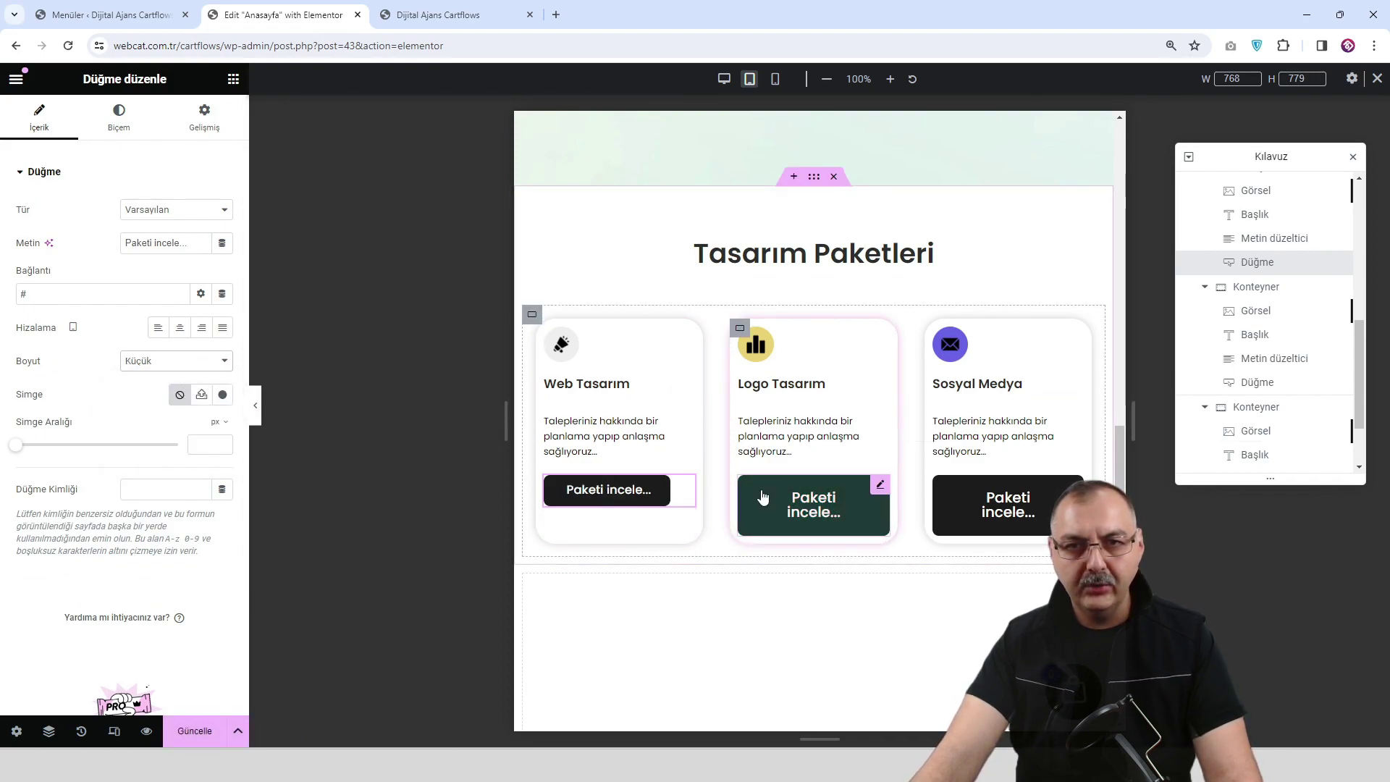
# Set the Logo Tasarım and Sosyal Medya buttons to Küçük size as well.
pyautogui.click(813, 505)
pyautogui.click(152, 371)
pyautogui.click(155, 387)
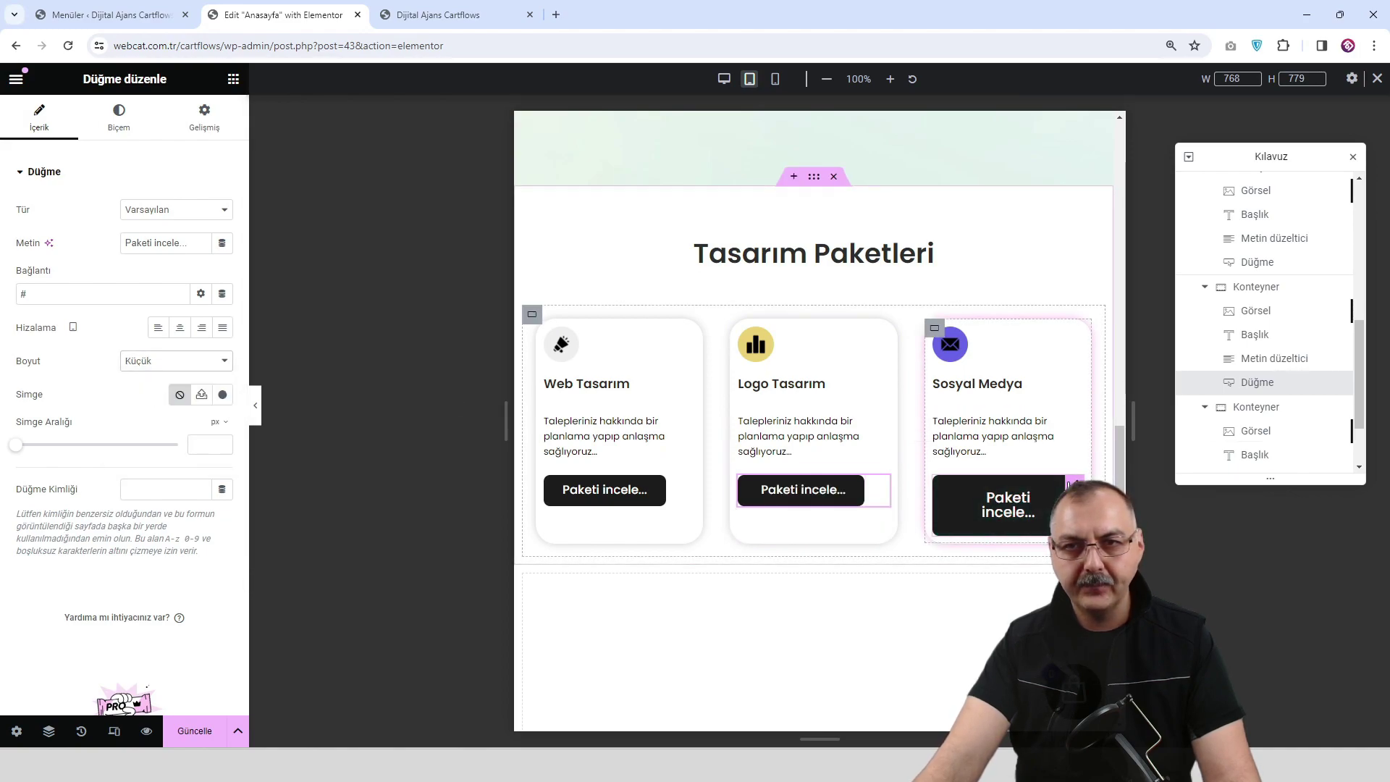
pyautogui.click(999, 507)
pyautogui.click(148, 365)
pyautogui.click(158, 391)
pyautogui.scroll(6, 860, 518)
pyautogui.scroll(3, 863, 521)
pyautogui.scroll(-8, 856, 518)
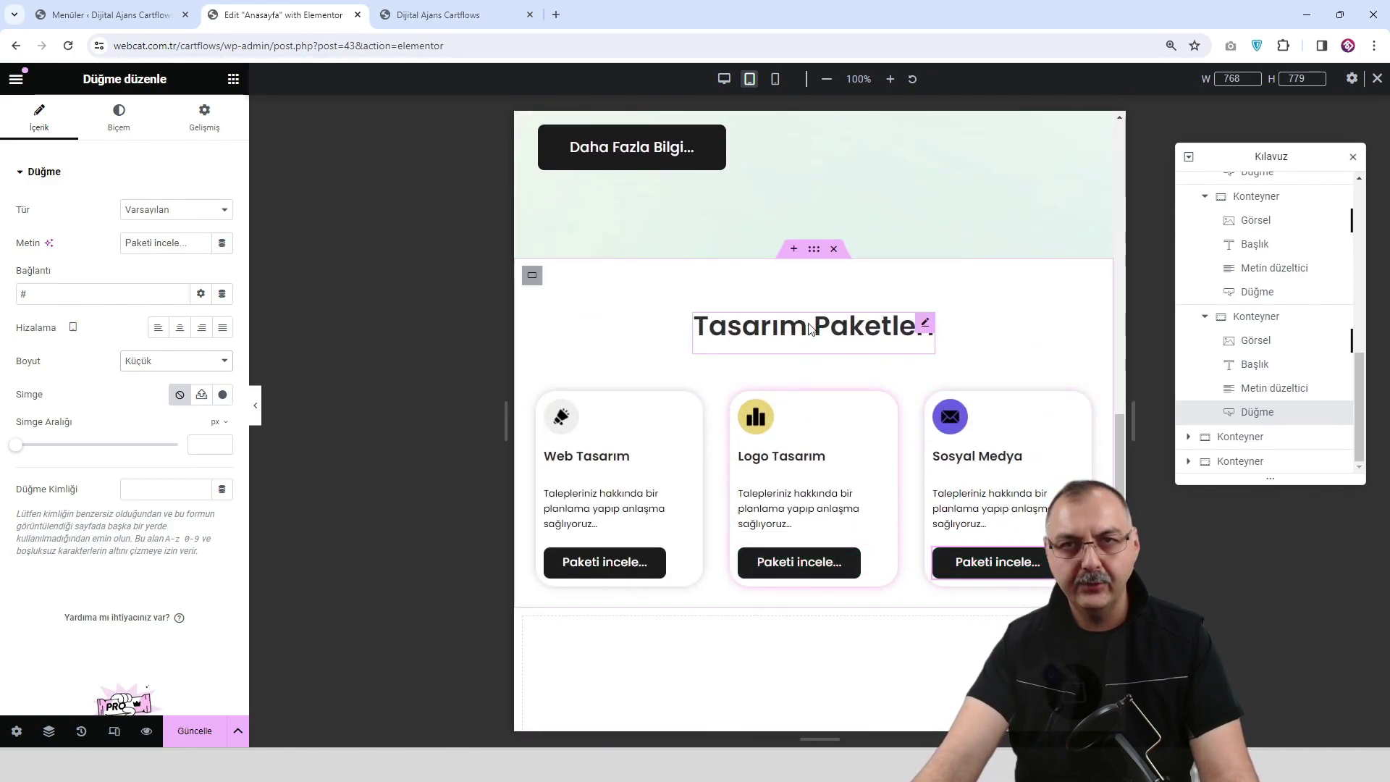
# Preview the package cards at mobile width, then switch the canvas back to desktop.
pyautogui.click(774, 78)
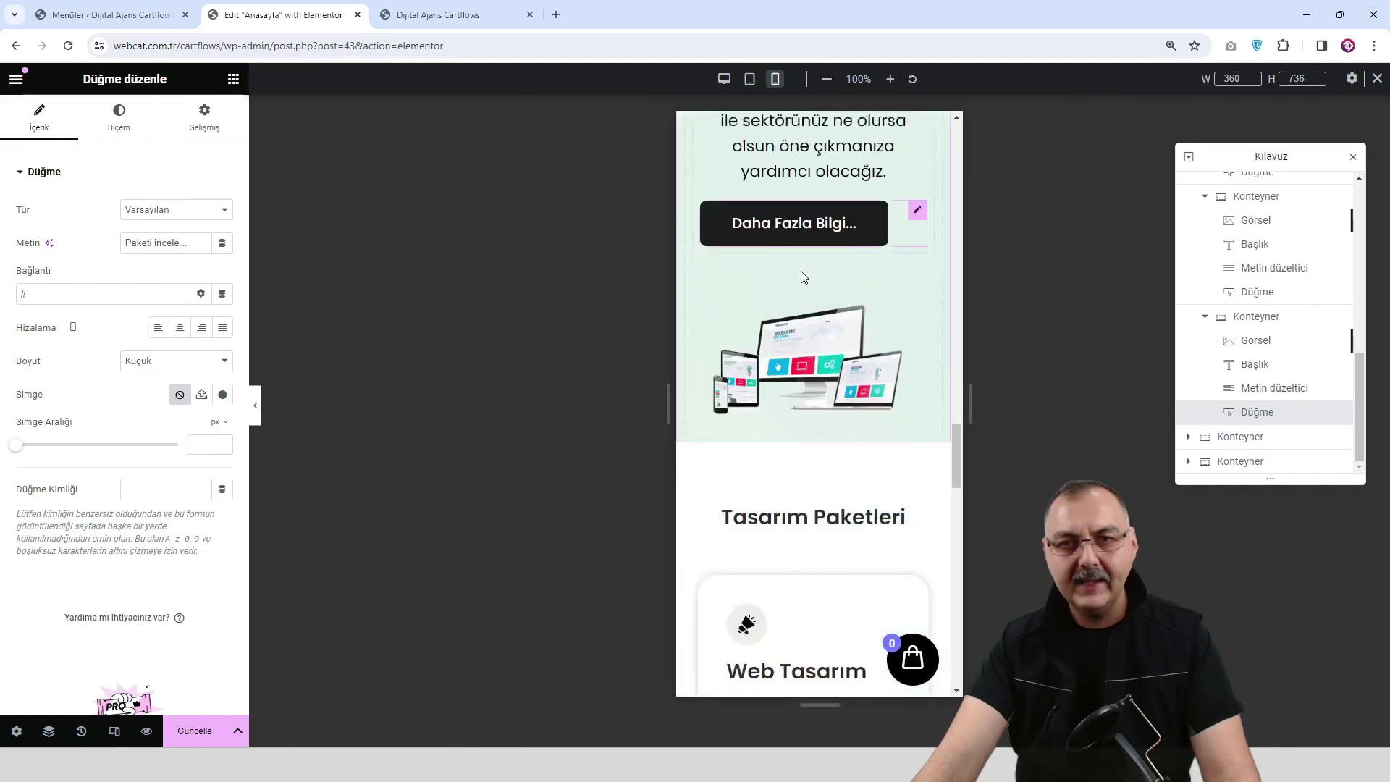
pyautogui.scroll(9, 798, 360)
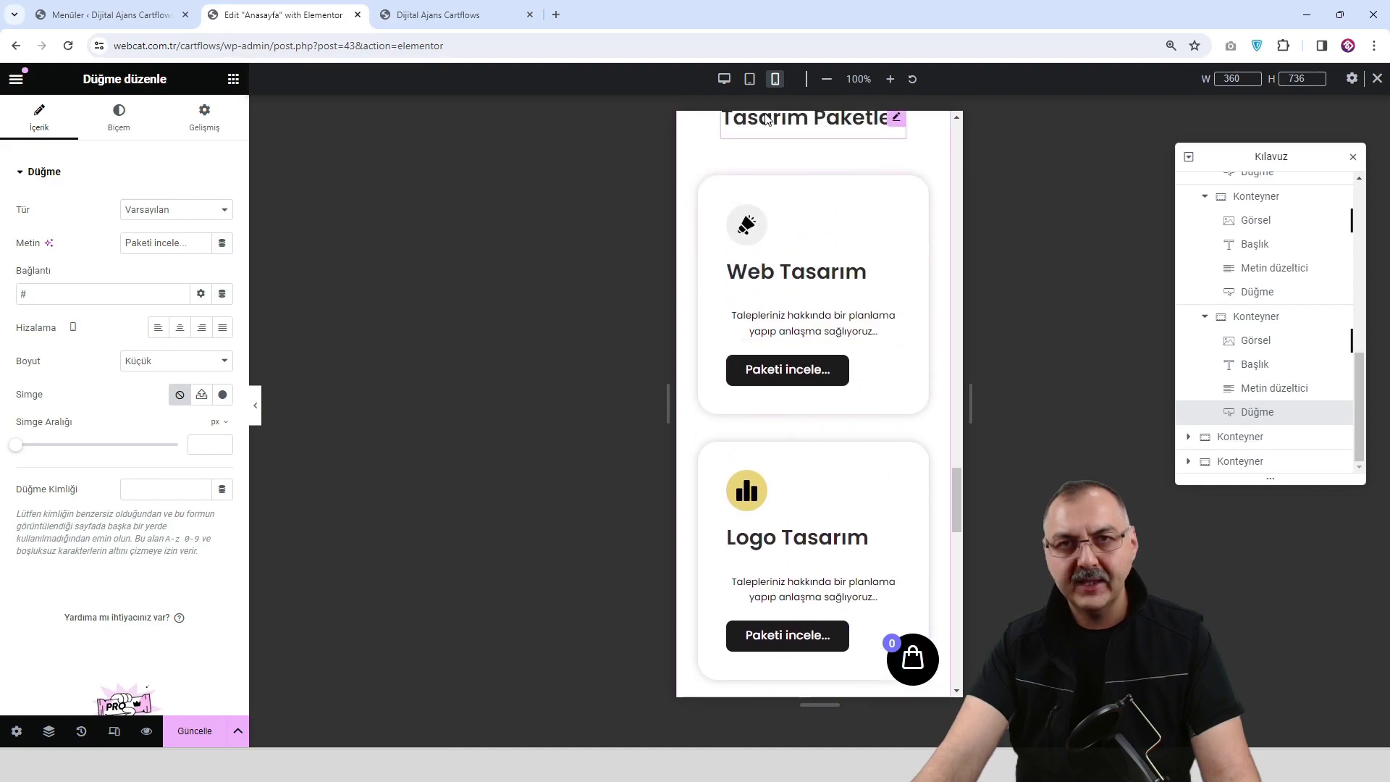
pyautogui.click(723, 79)
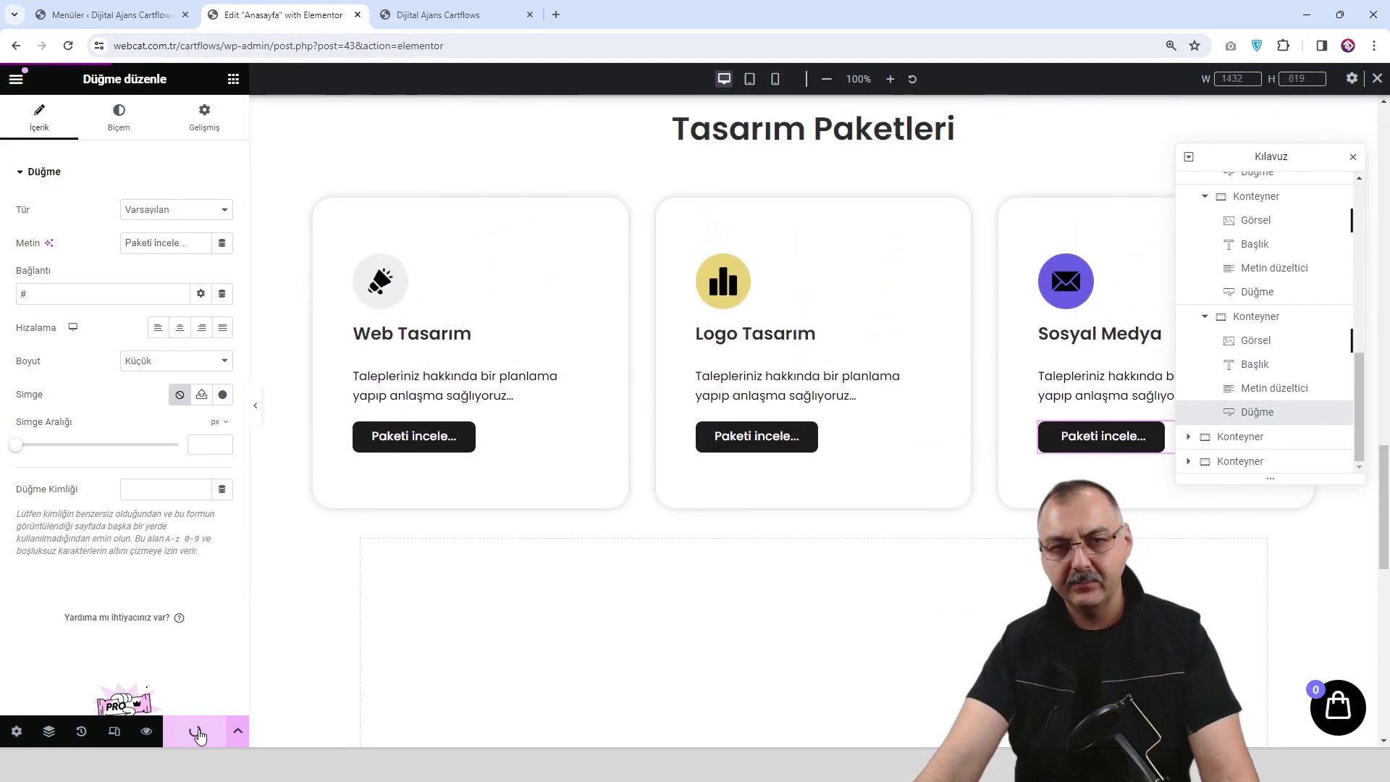
pyautogui.click(450, 17)
pyautogui.scroll(-6, 817, 228)
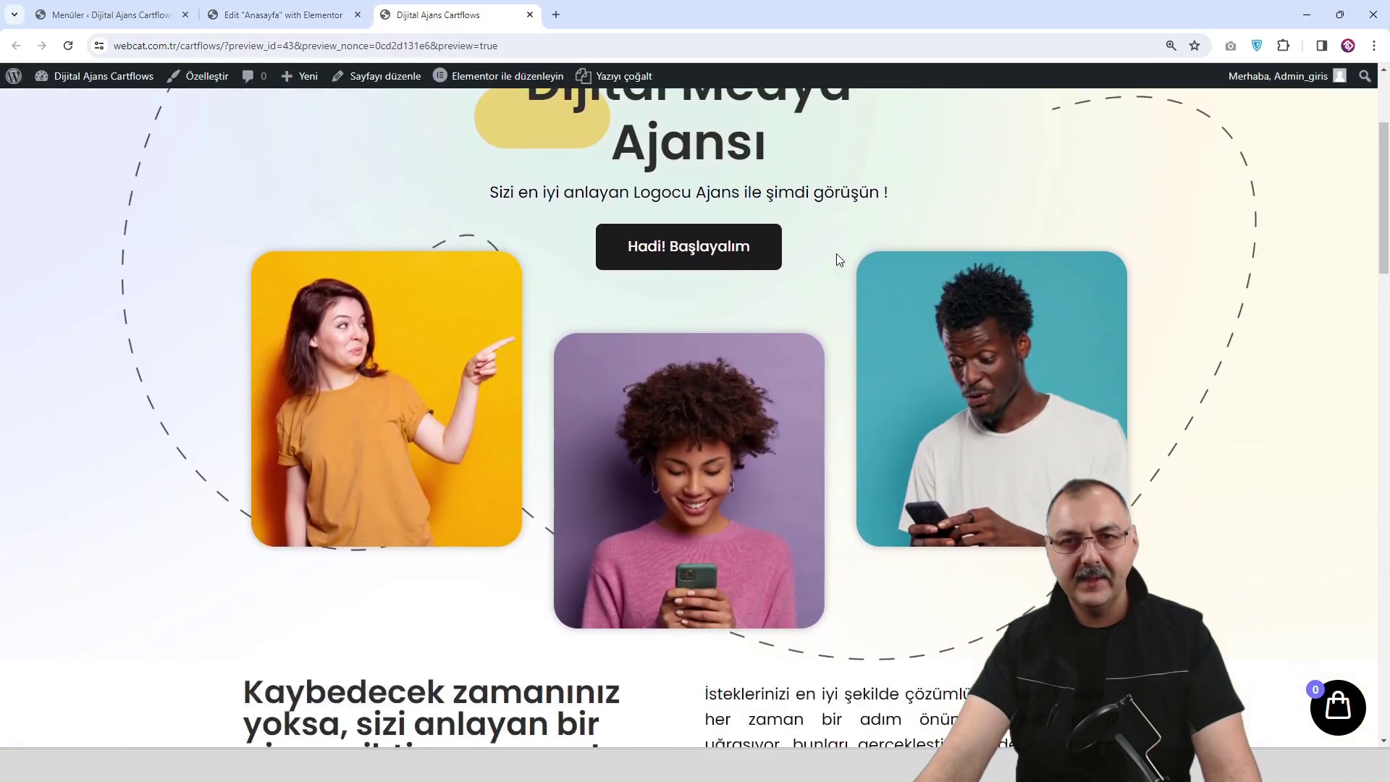
pyautogui.scroll(-11, 836, 254)
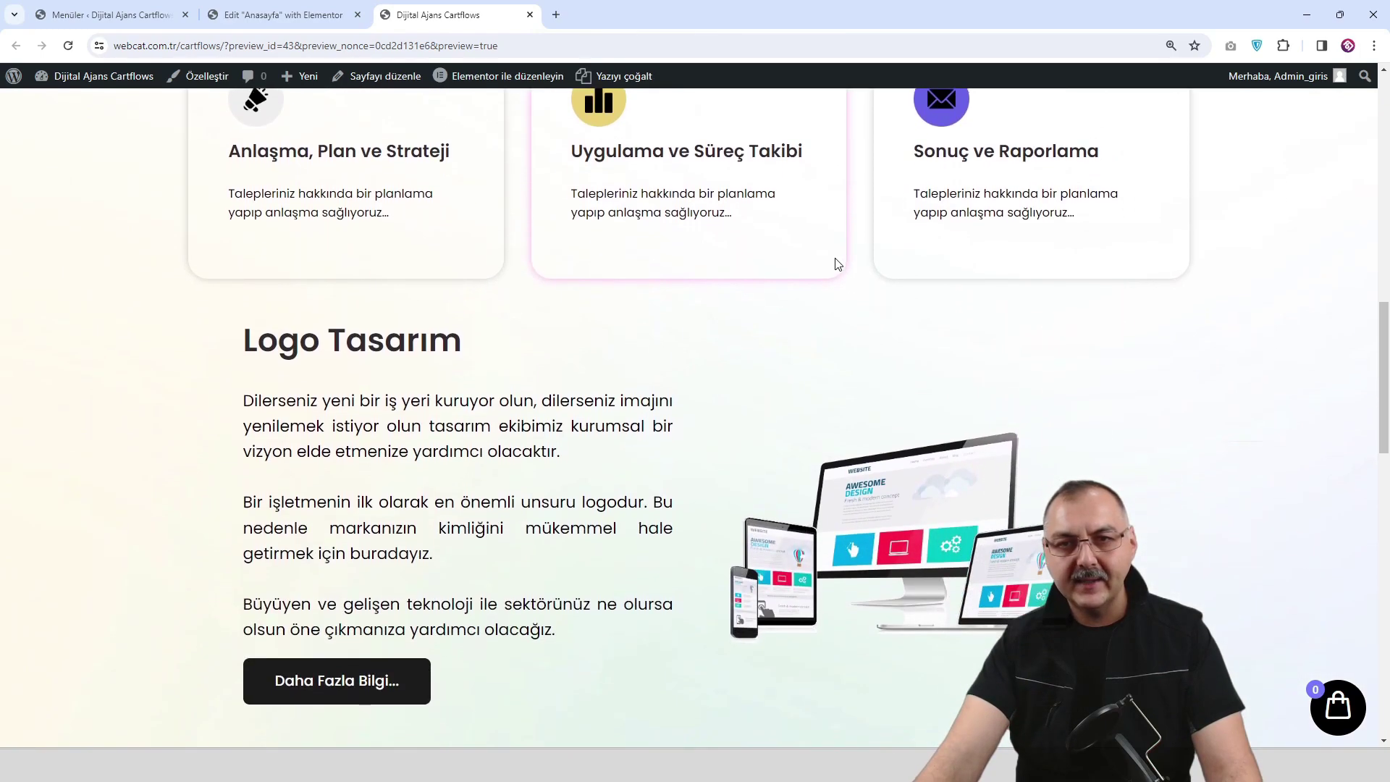
pyautogui.scroll(-8, 836, 262)
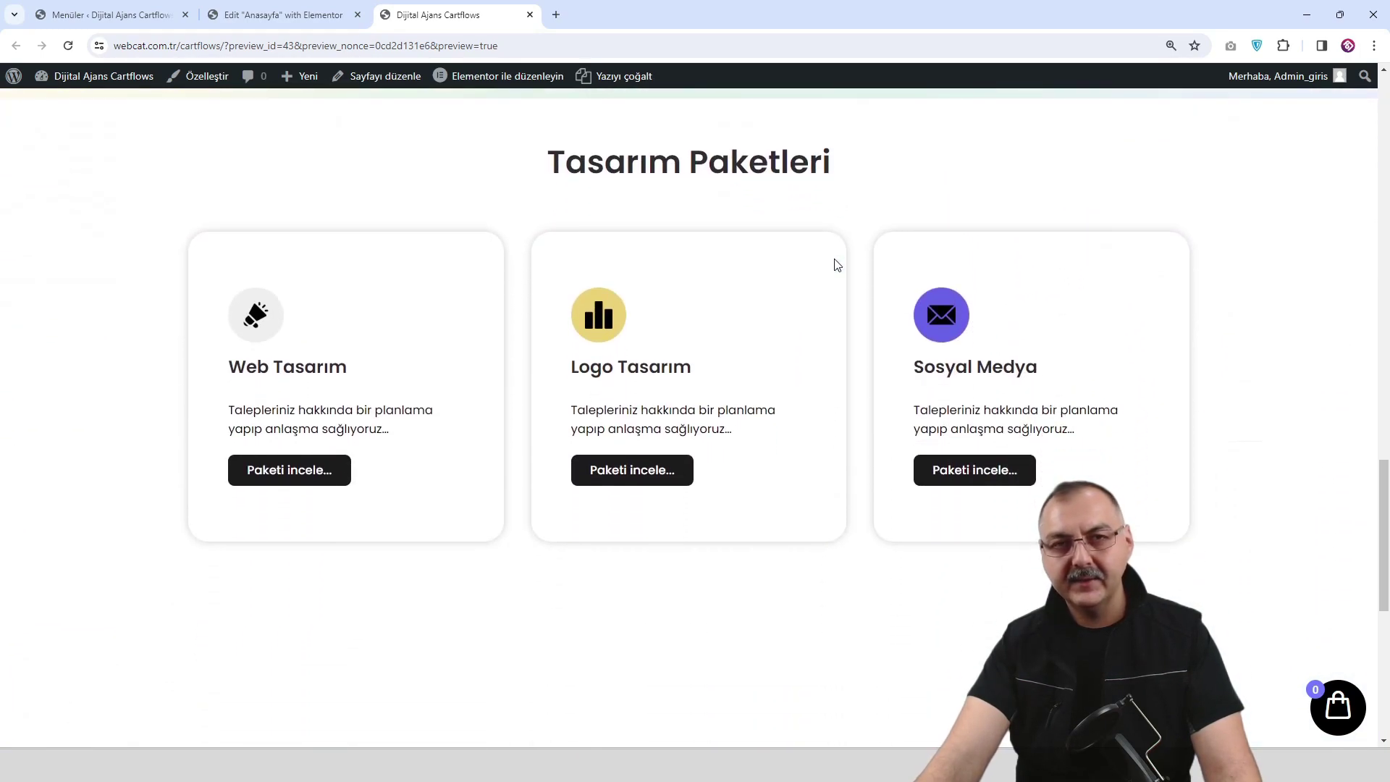
pyautogui.scroll(5, 837, 264)
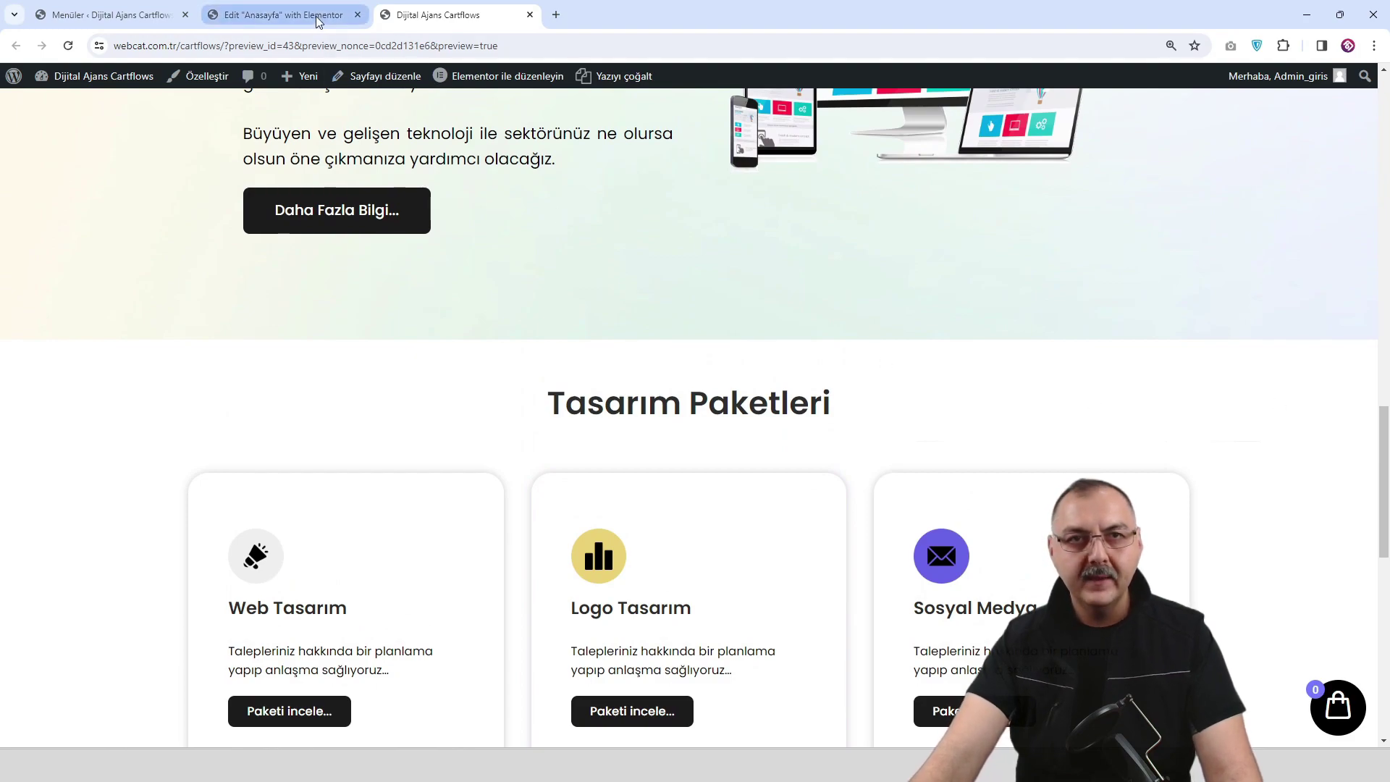
pyautogui.click(282, 15)
pyautogui.scroll(-5, 810, 353)
pyautogui.scroll(8, 811, 353)
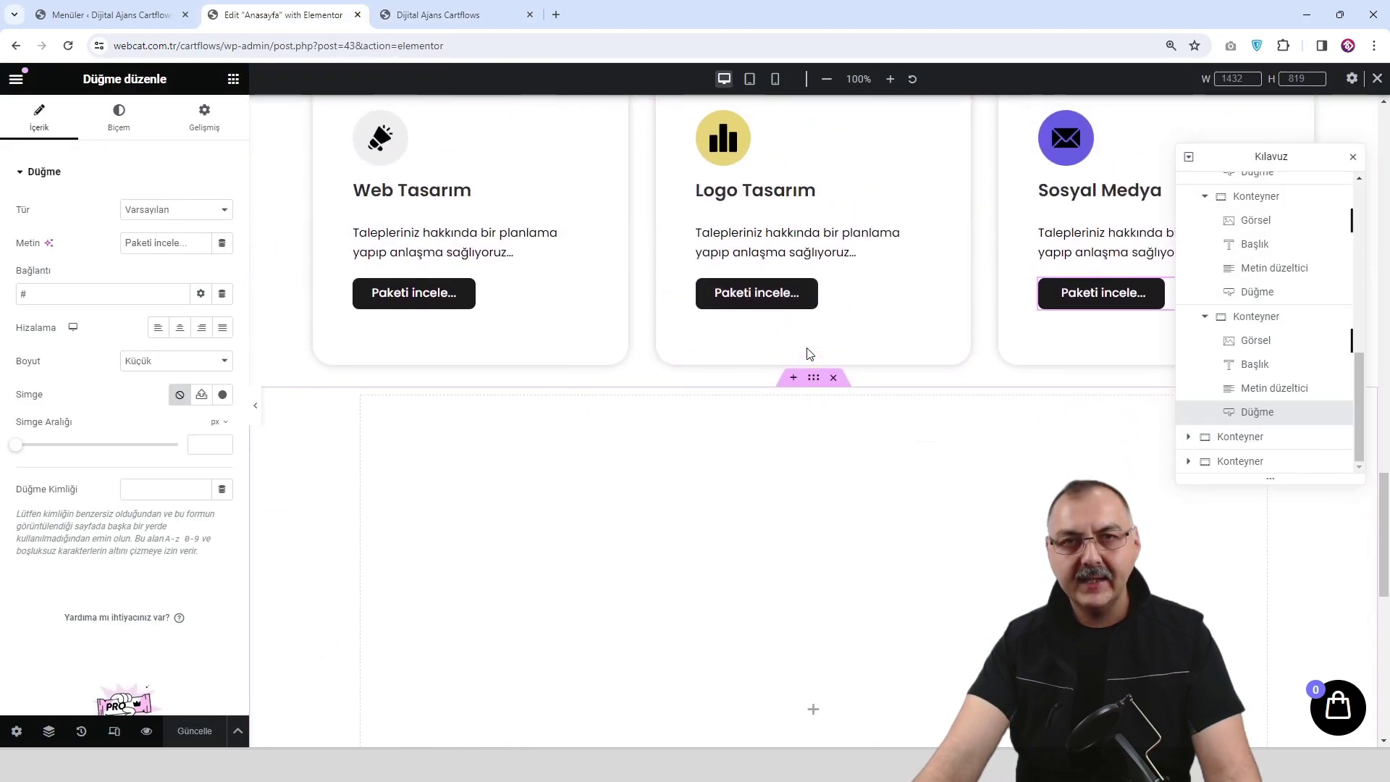
pyautogui.scroll(15, 809, 353)
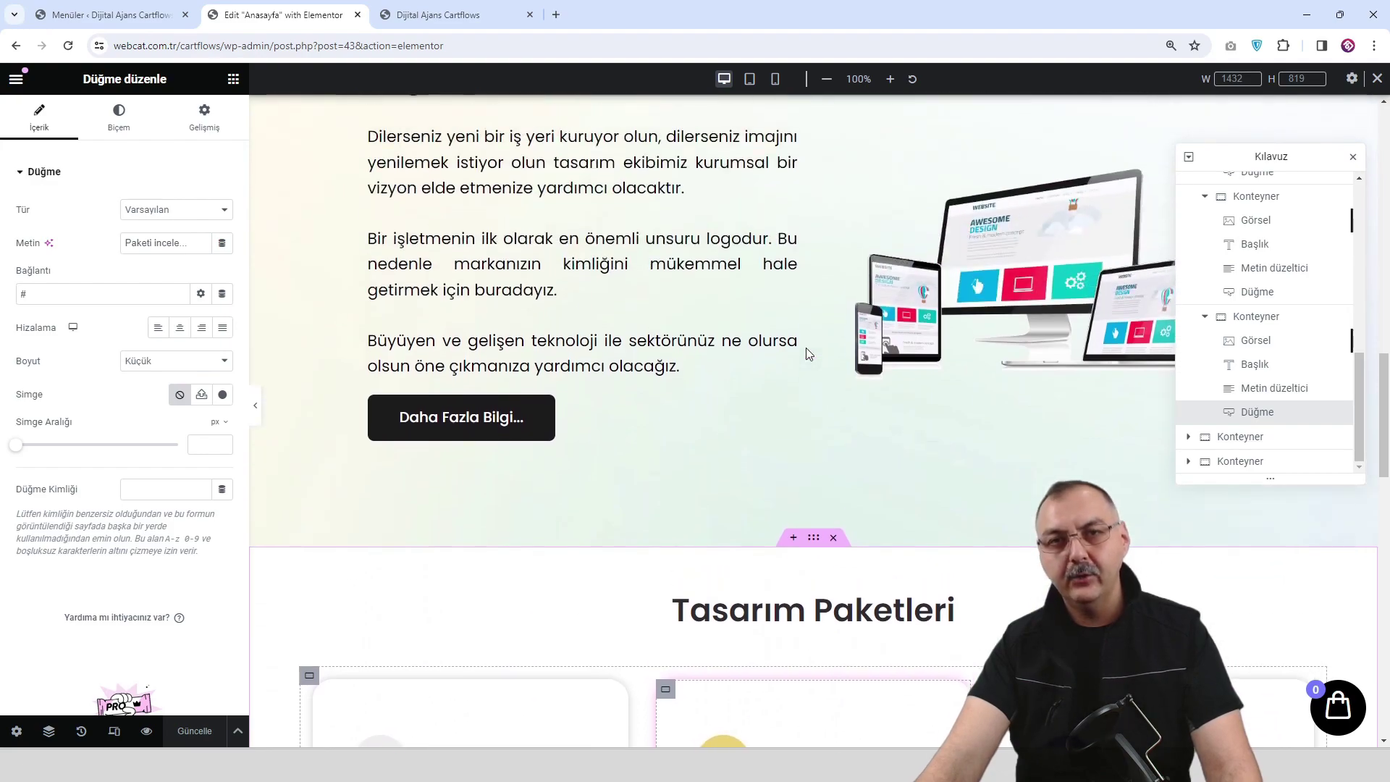
pyautogui.scroll(5, 806, 353)
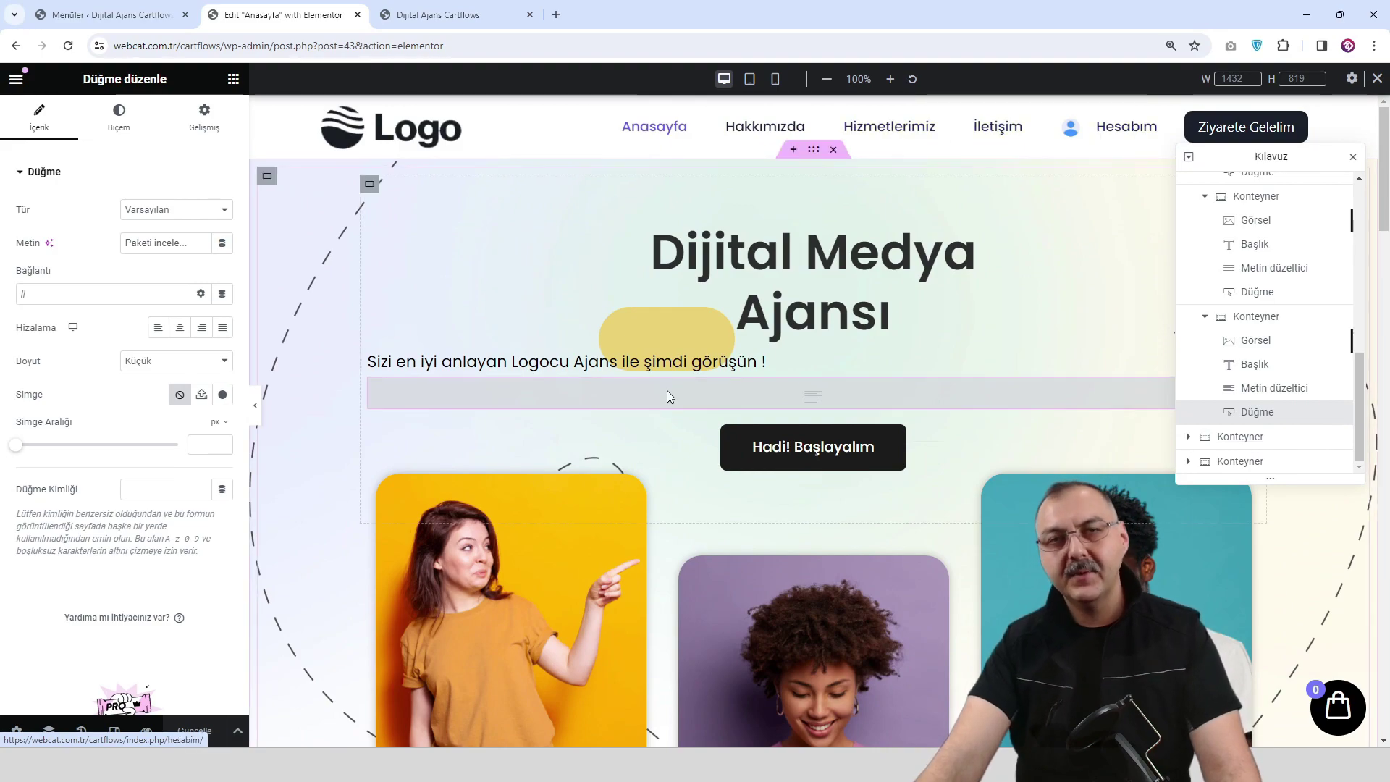
pyautogui.scroll(-9, 669, 389)
pyautogui.scroll(-11, 621, 507)
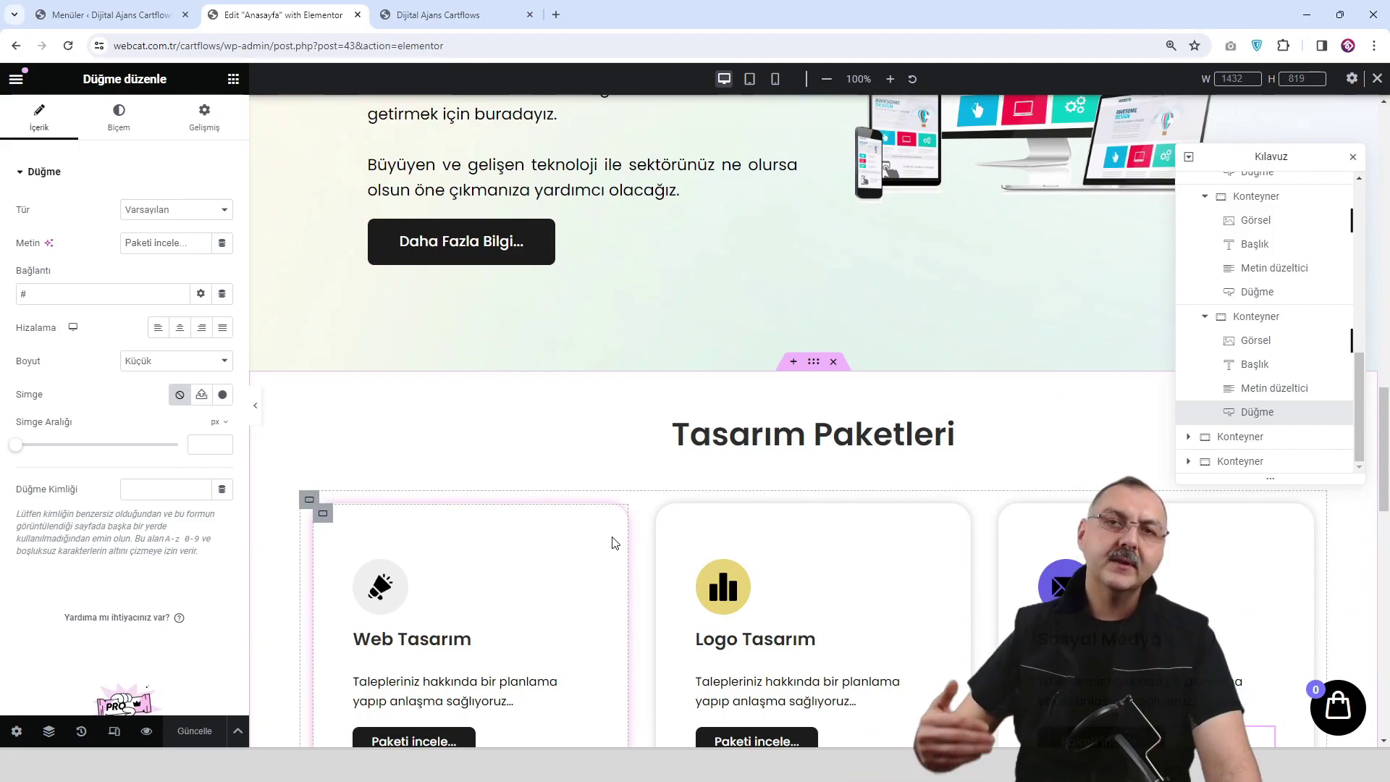
pyautogui.scroll(-3, 796, 507)
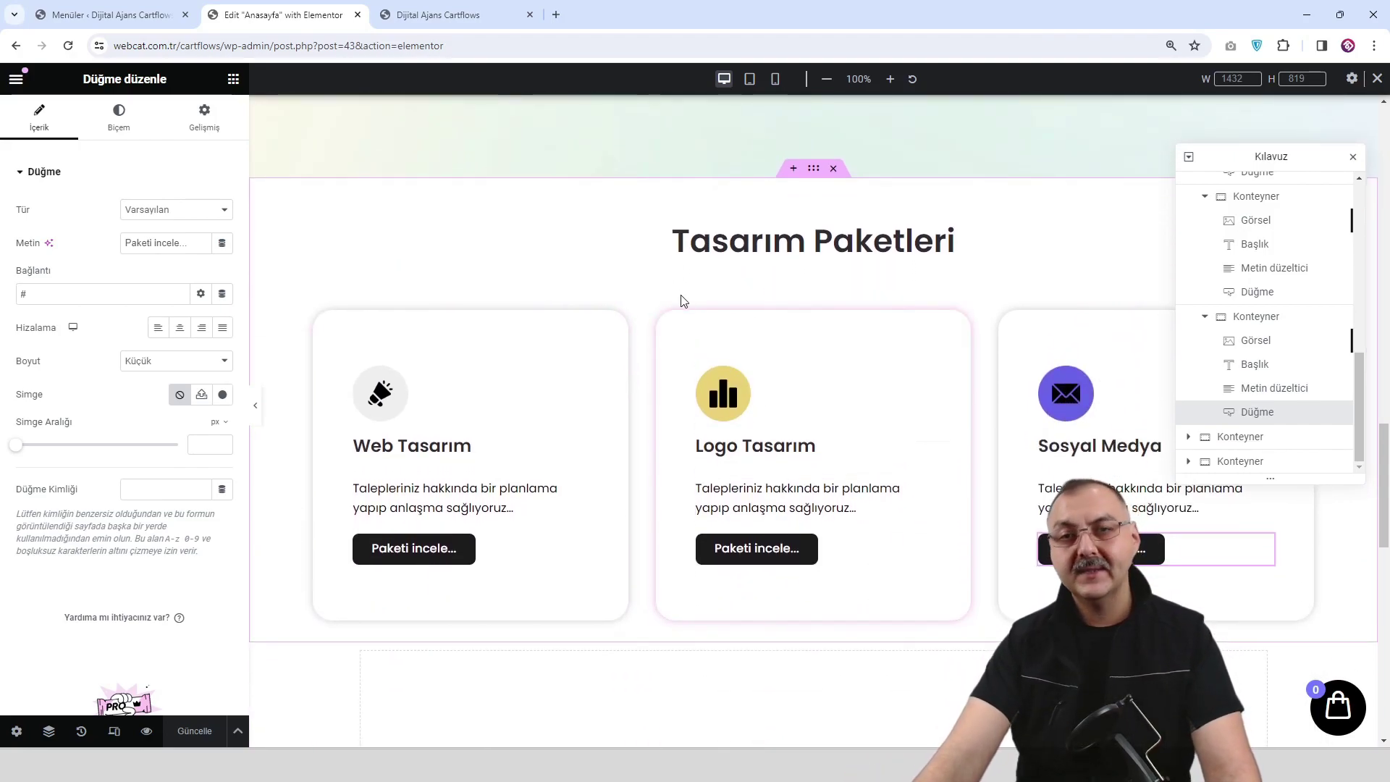
pyautogui.scroll(-1, 651, 377)
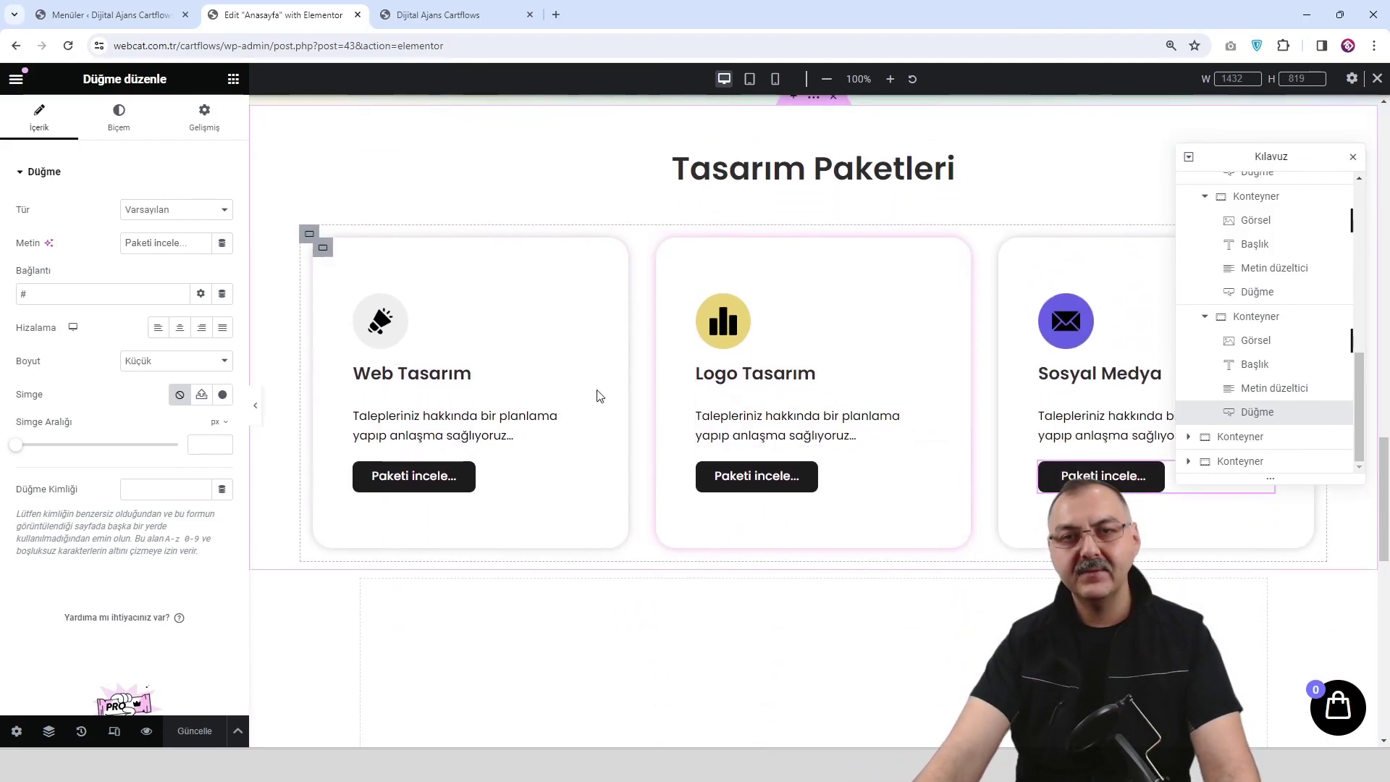
pyautogui.scroll(-2, 700, 383)
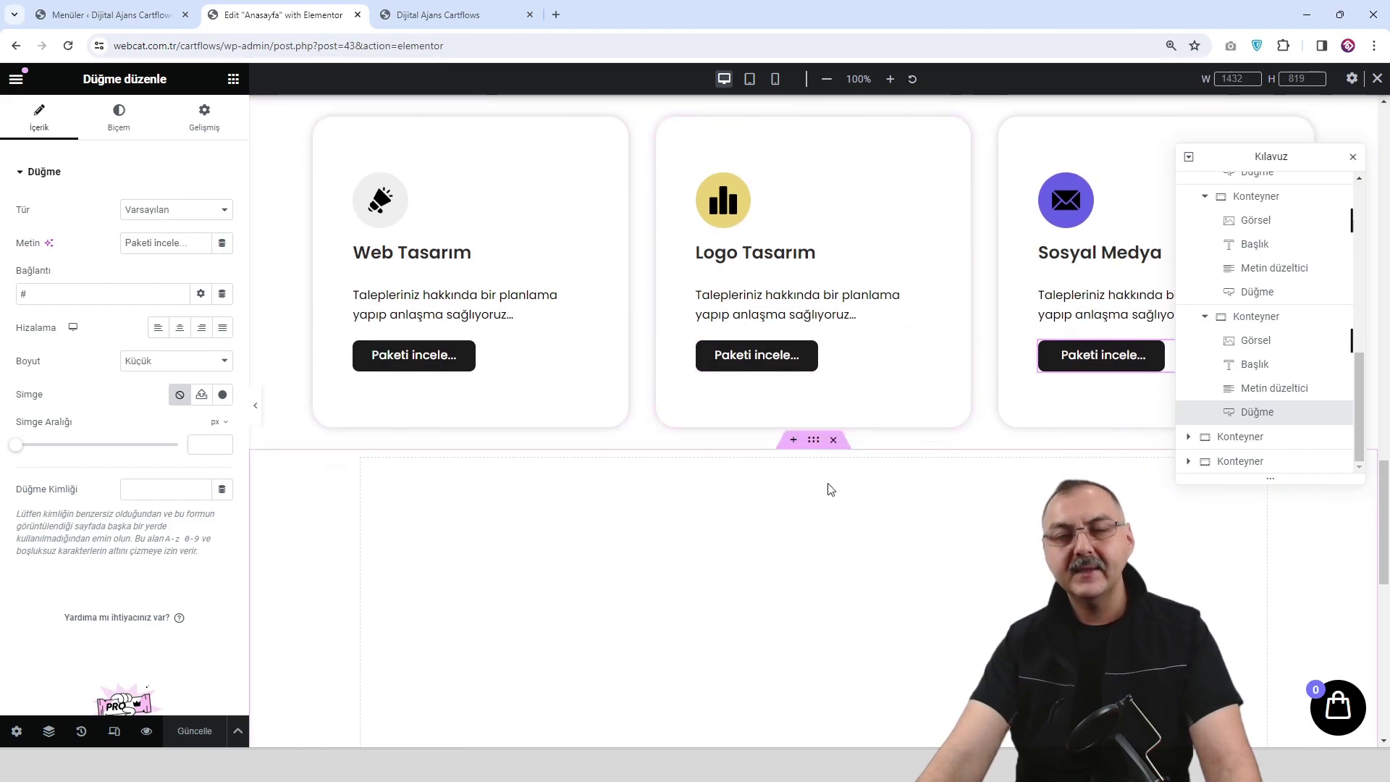
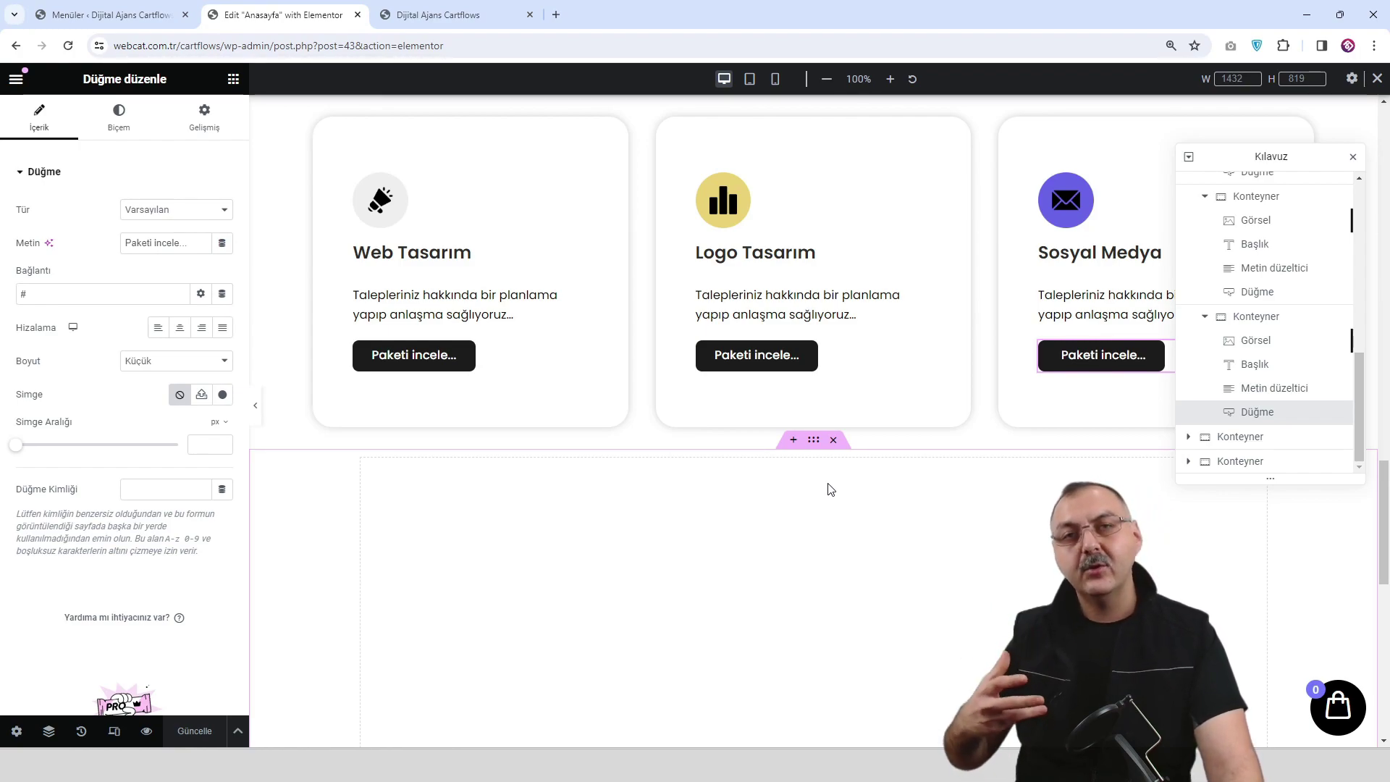
# Leave the Elementor editor for the WordPress Menus screen showing the Mobil Menu structure.
pyautogui.scroll(-3, 863, 531)
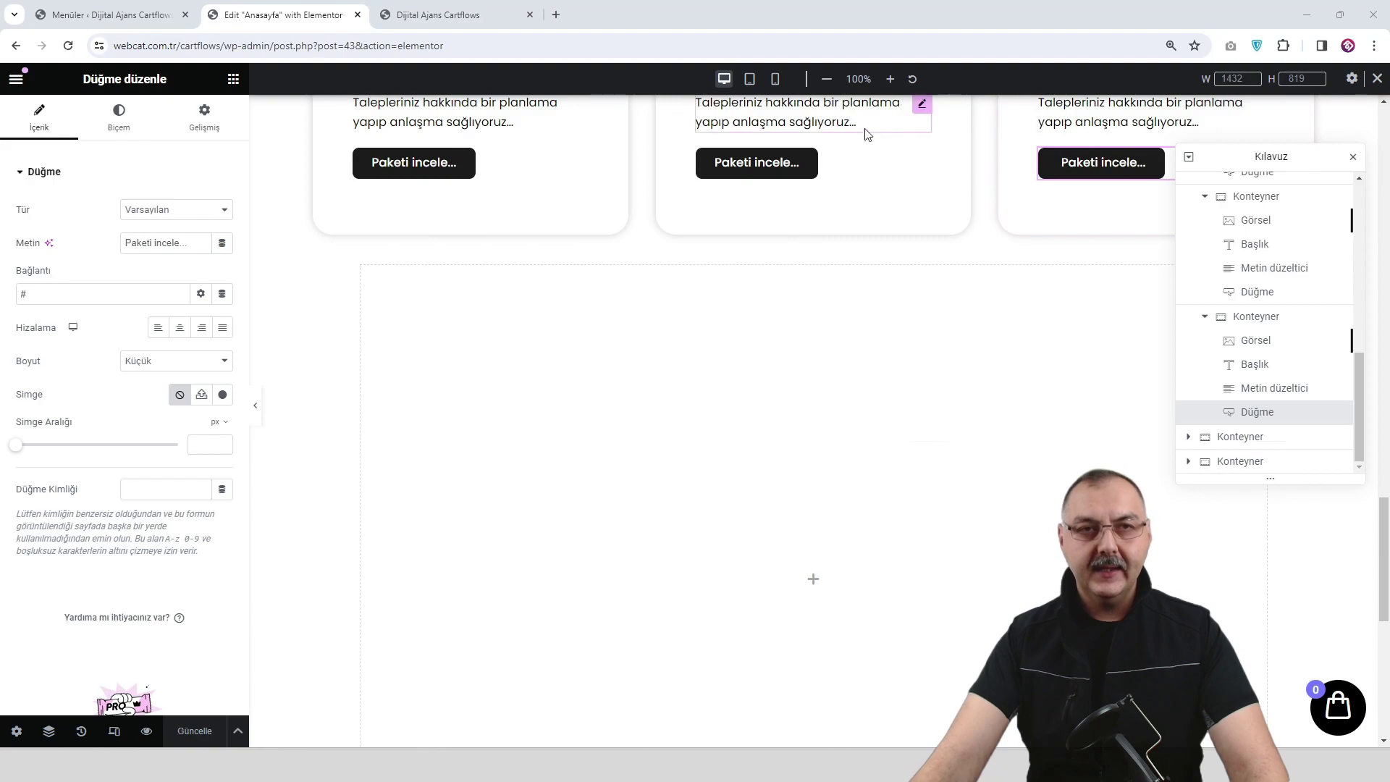
pyautogui.click(133, 23)
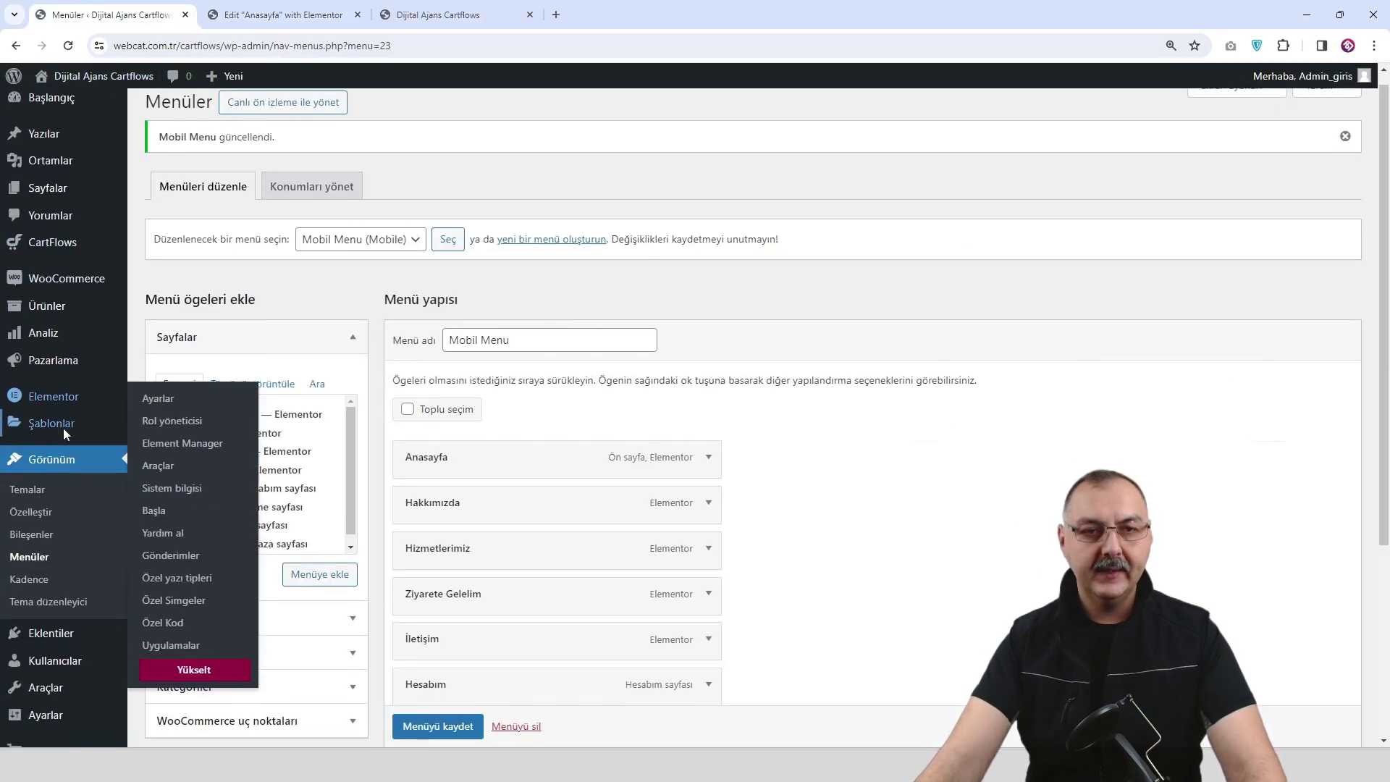
pyautogui.scroll(-1, 63, 428)
# Search the plugin directory for 'classic widgets' and install the Classic Widgets plugin.
pyautogui.moveTo(69, 558)
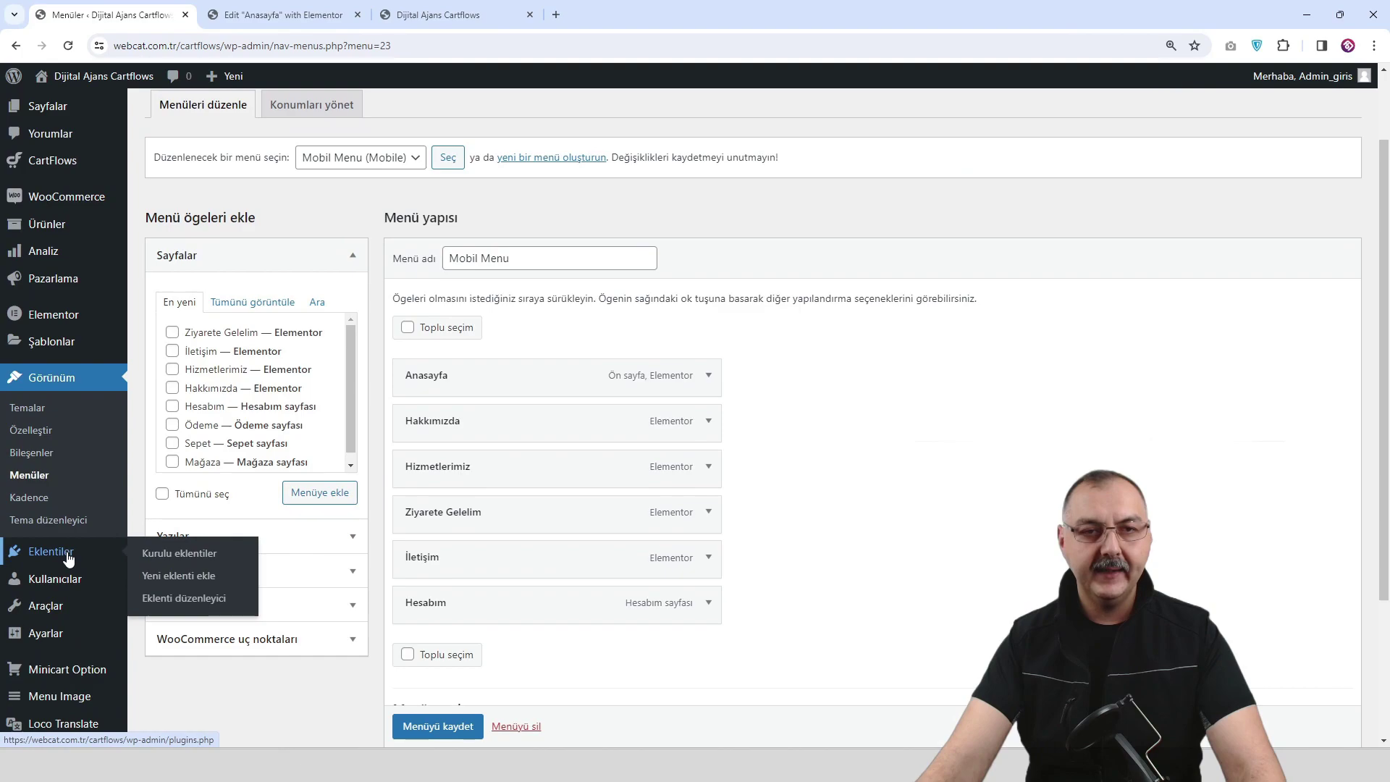
pyautogui.click(189, 576)
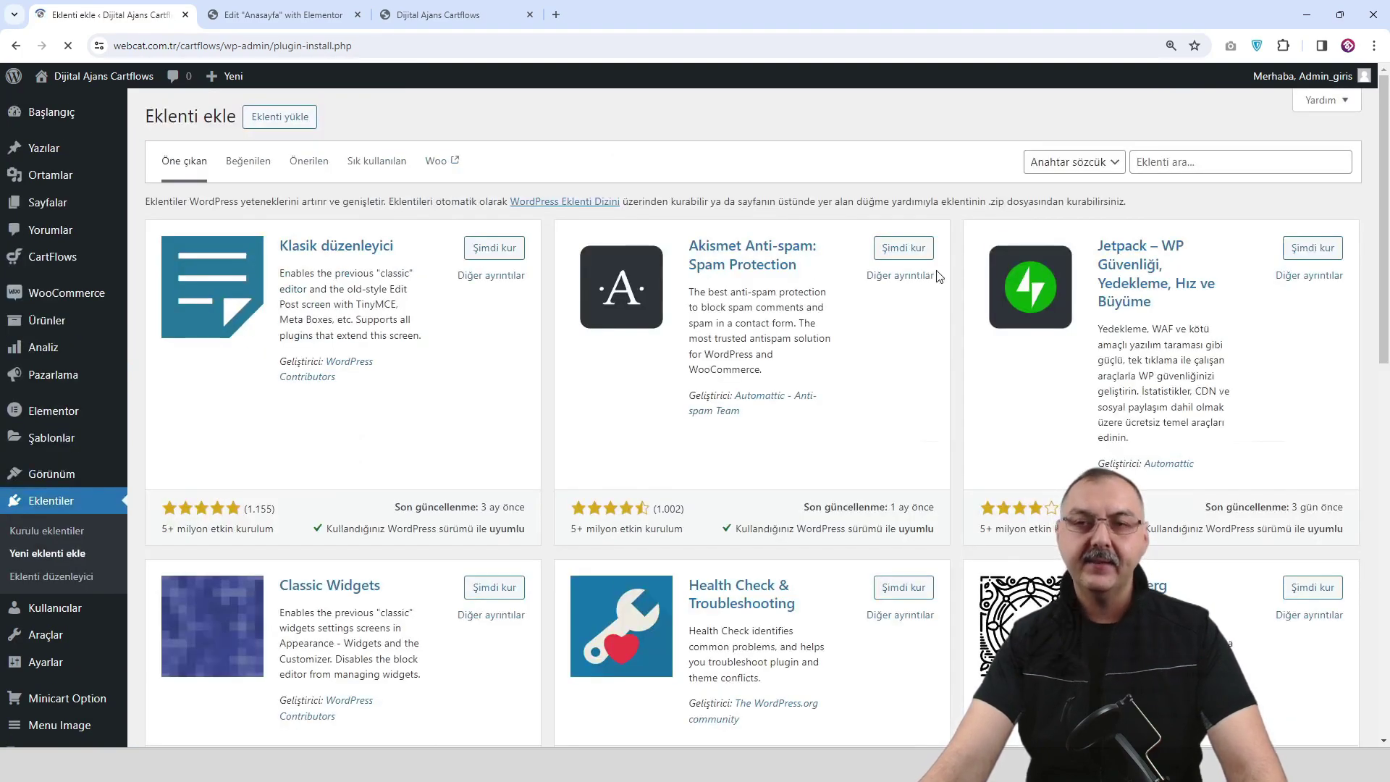
pyautogui.click(1174, 163)
pyautogui.write('classic widgets')
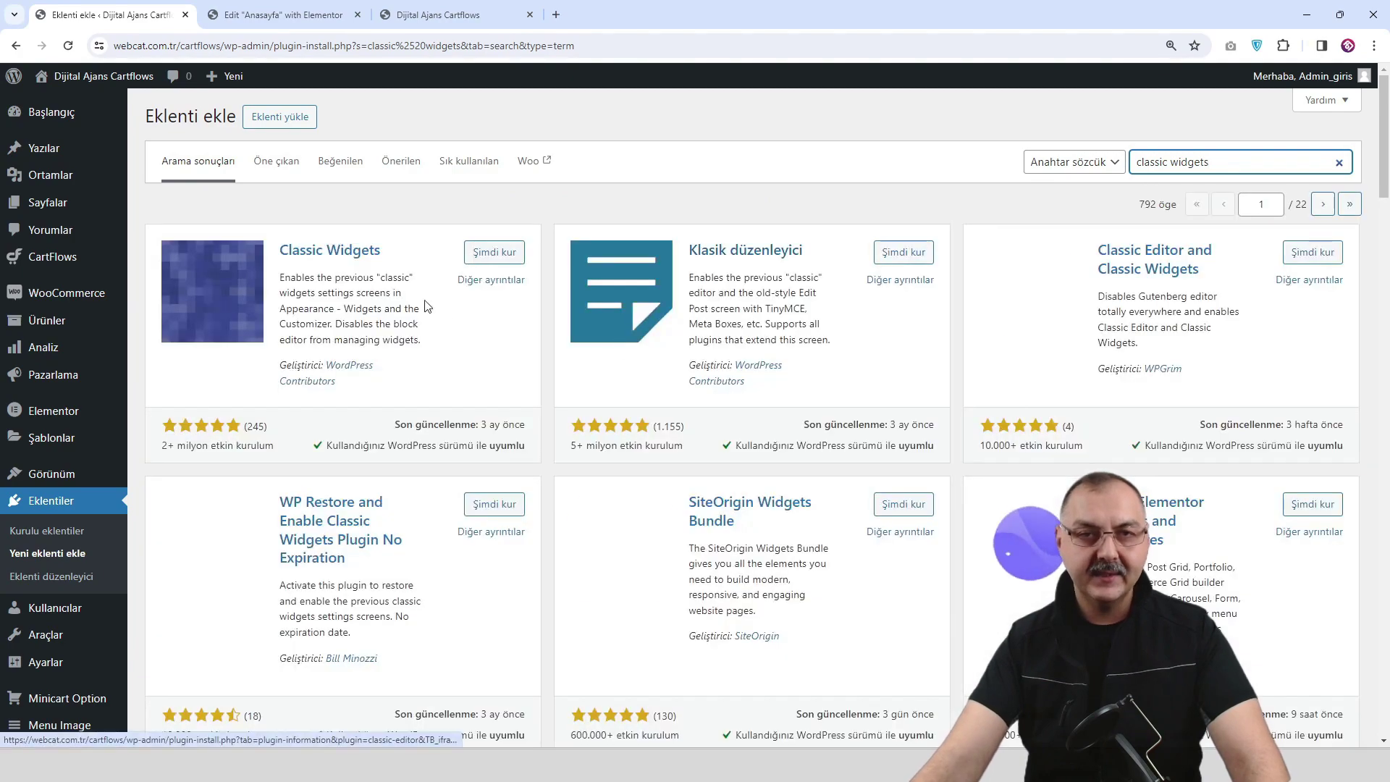
pyautogui.click(488, 253)
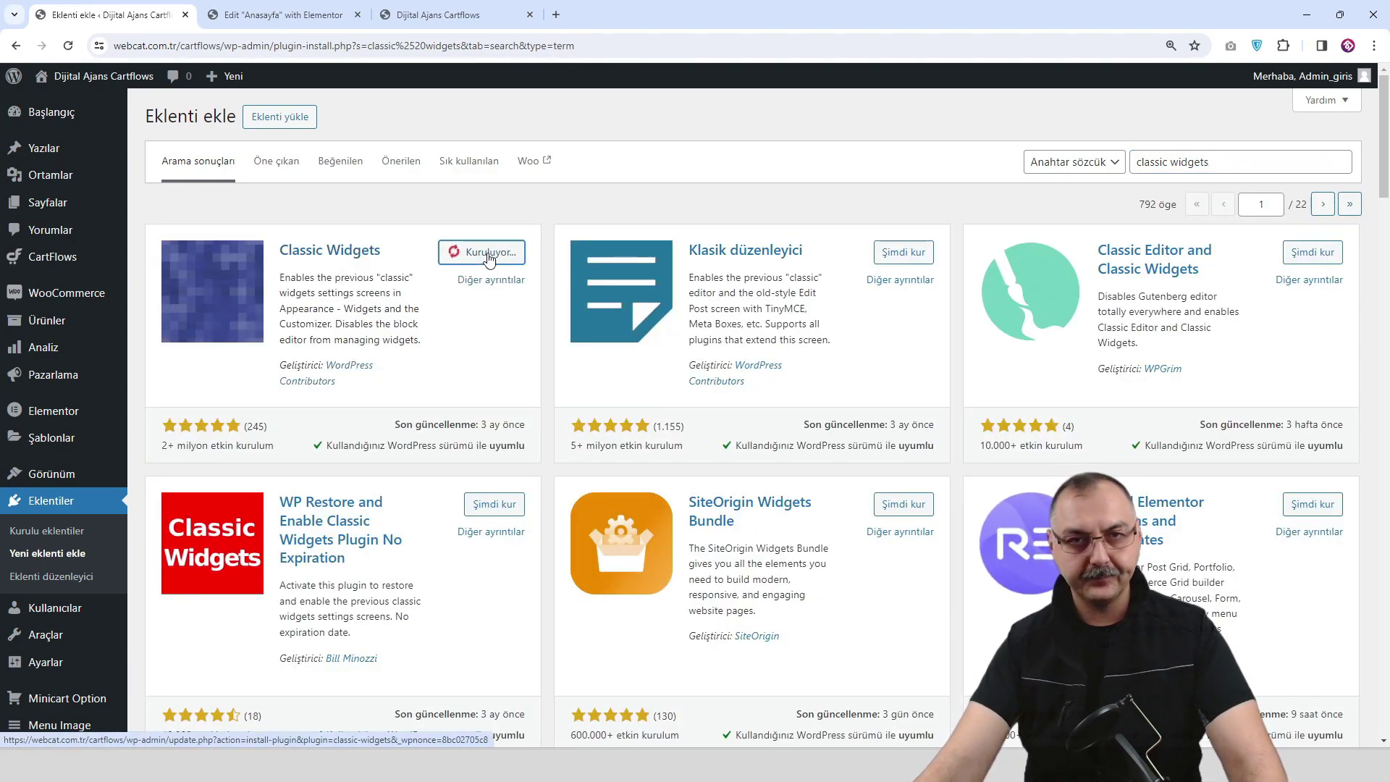
# Close the Elementor page editor, load the live home page and open the site Customizer.
pyautogui.click(282, 15)
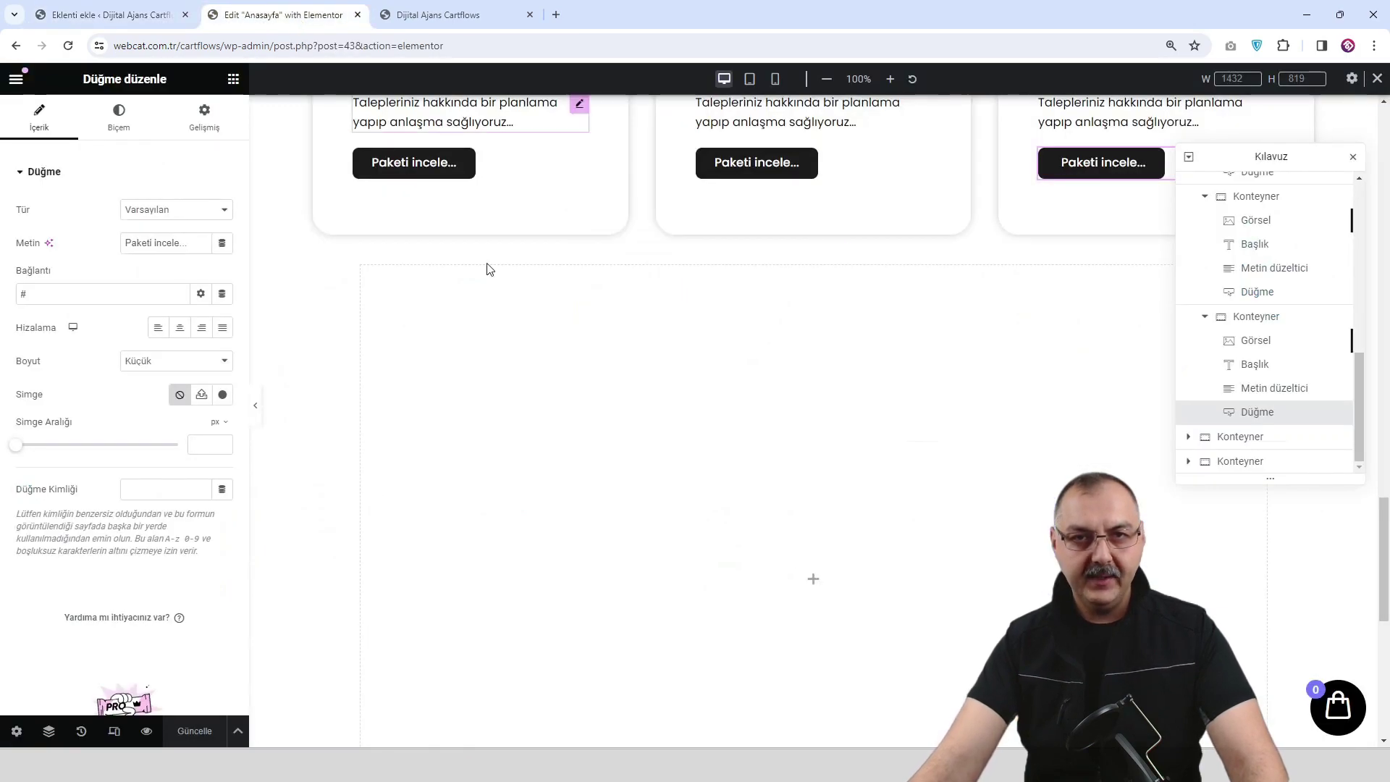
pyautogui.scroll(2, 366, 304)
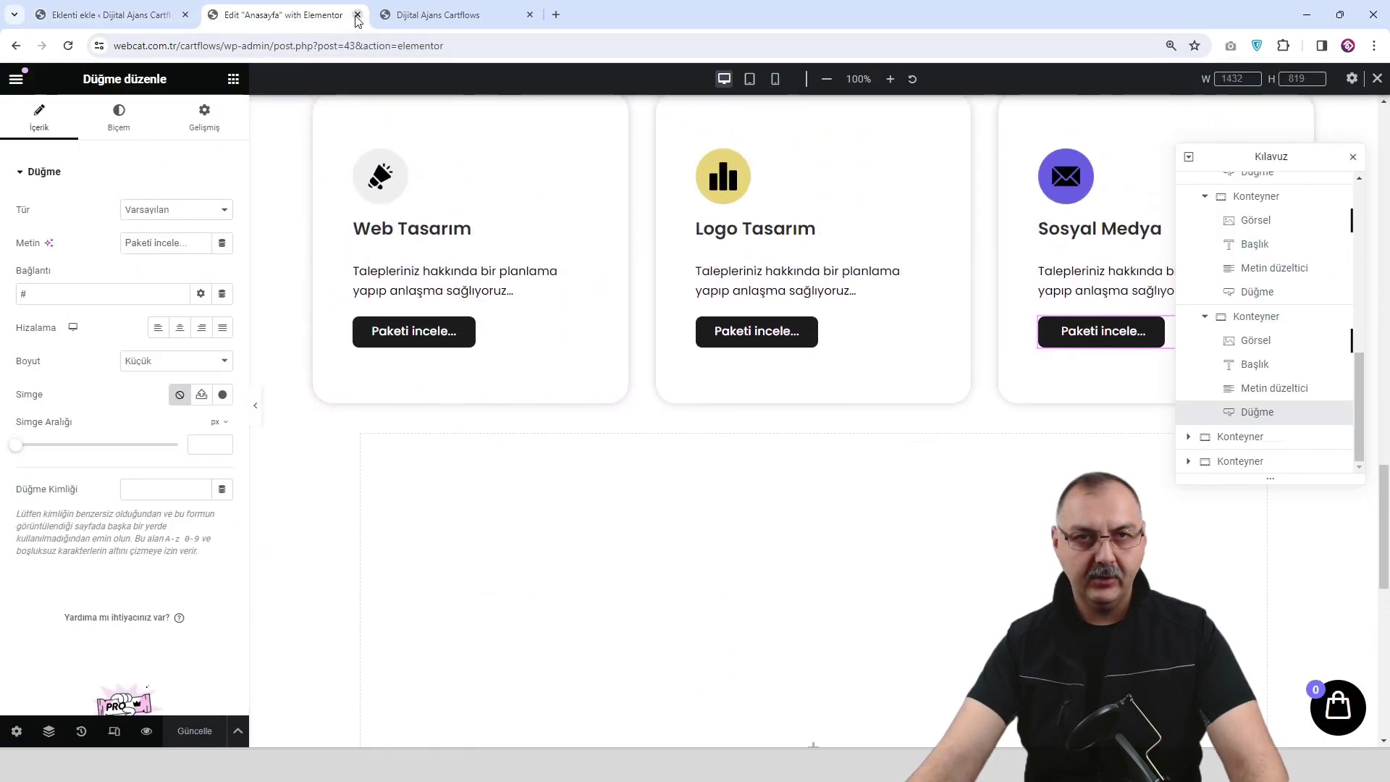
pyautogui.click(357, 14)
pyautogui.scroll(9, 550, 419)
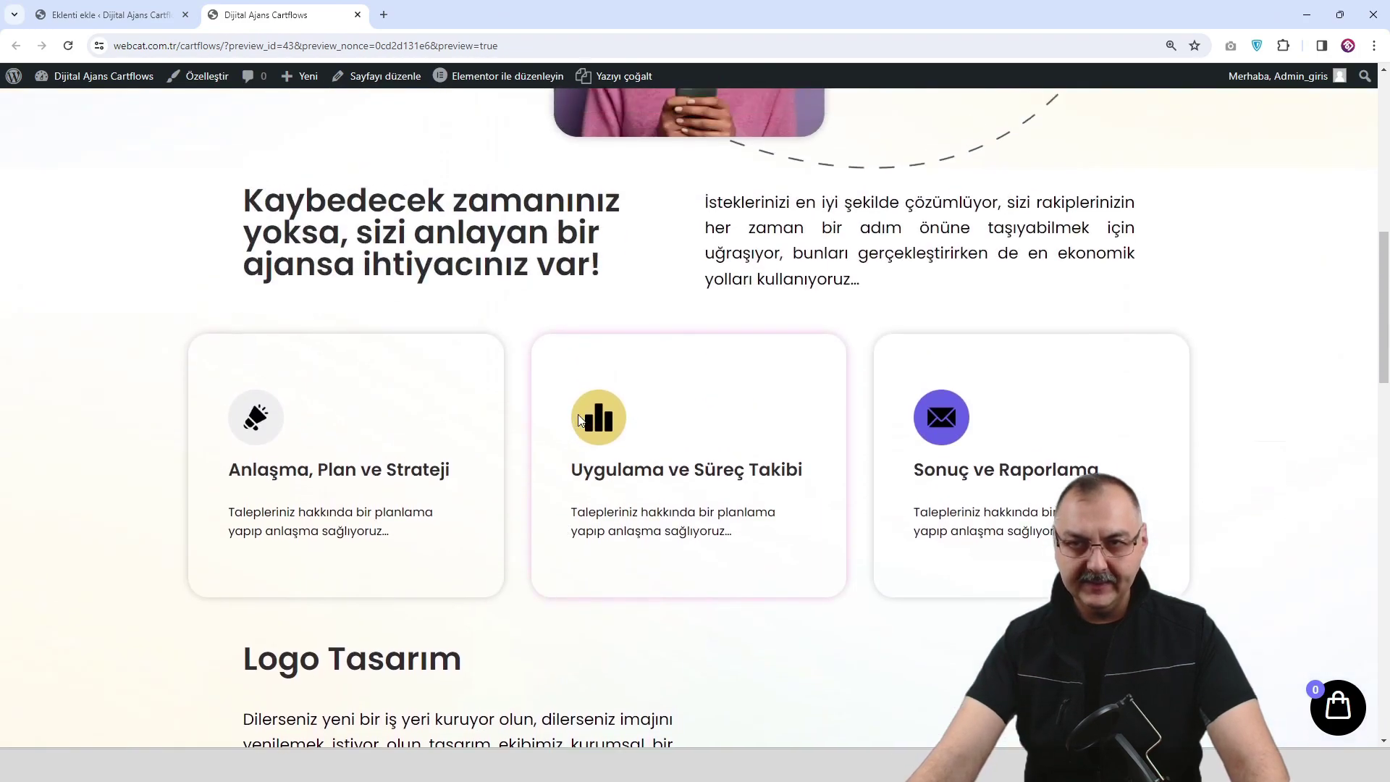
pyautogui.scroll(10, 579, 420)
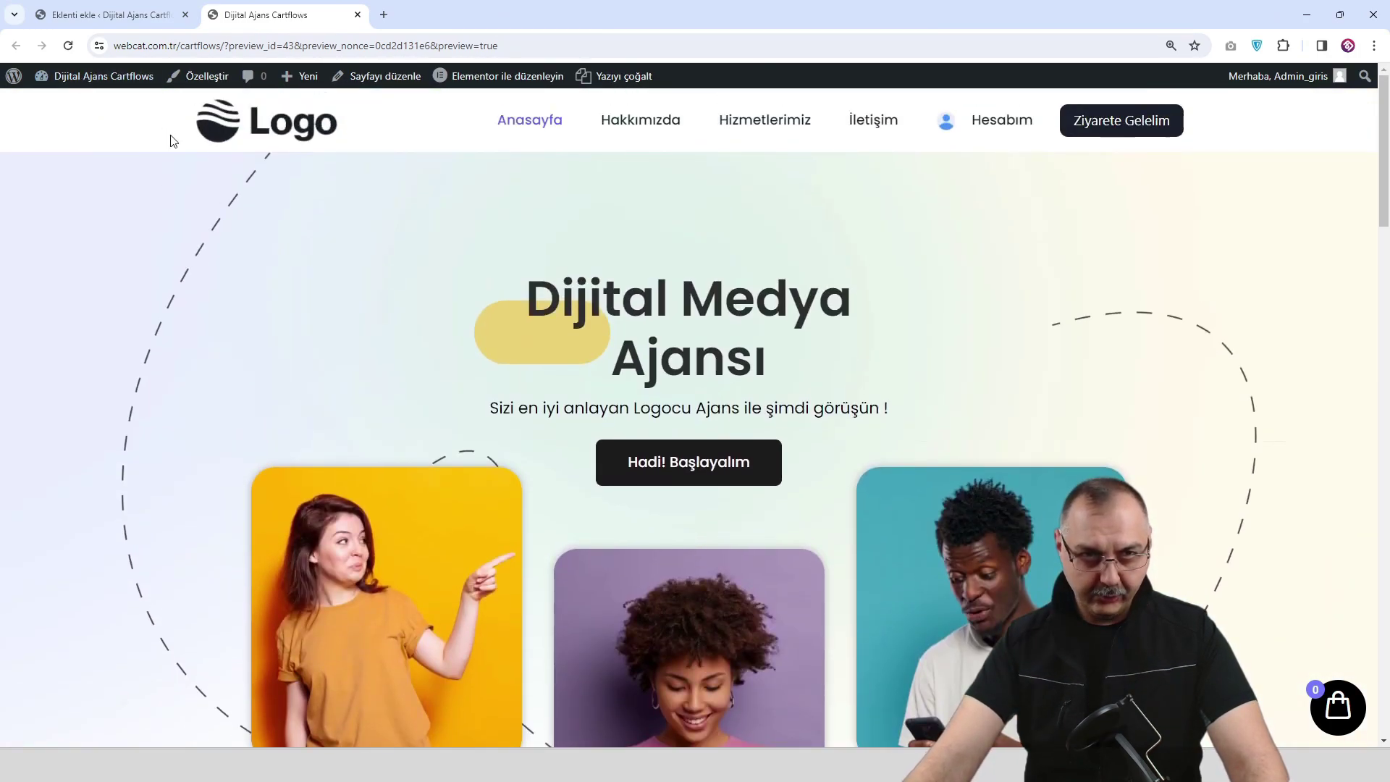
pyautogui.click(259, 136)
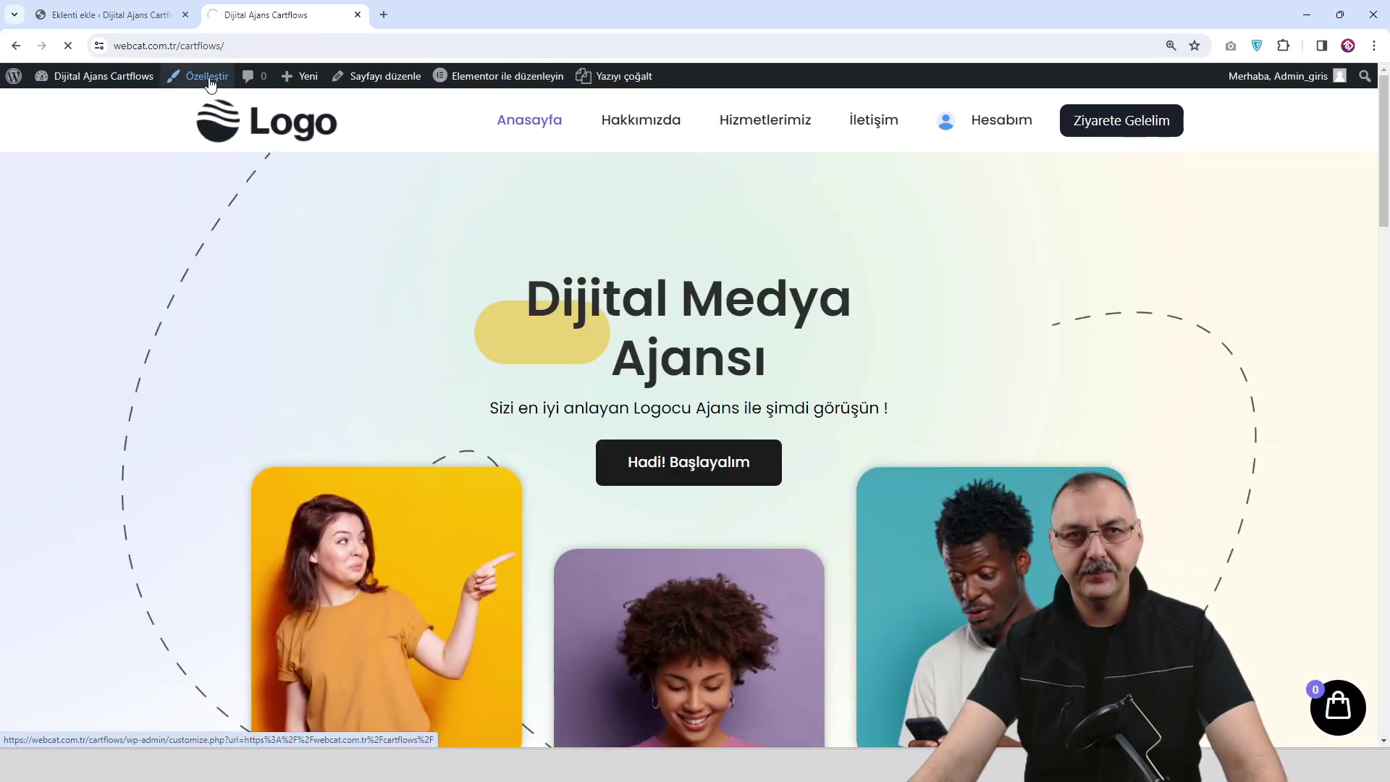
pyautogui.click(210, 84)
# Activate the Classic Widgets plugin, bringing the site to 10 active plugins.
pyautogui.click(140, 20)
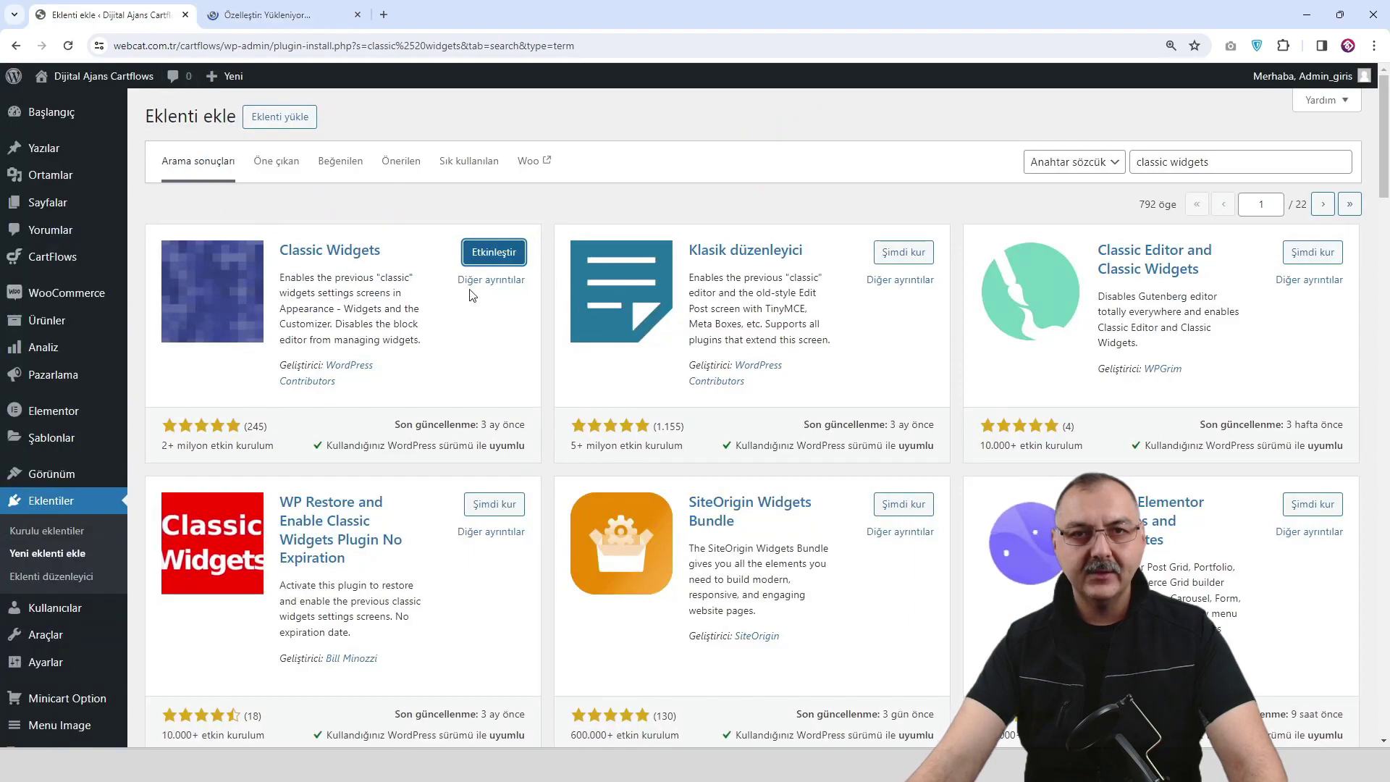
pyautogui.click(501, 255)
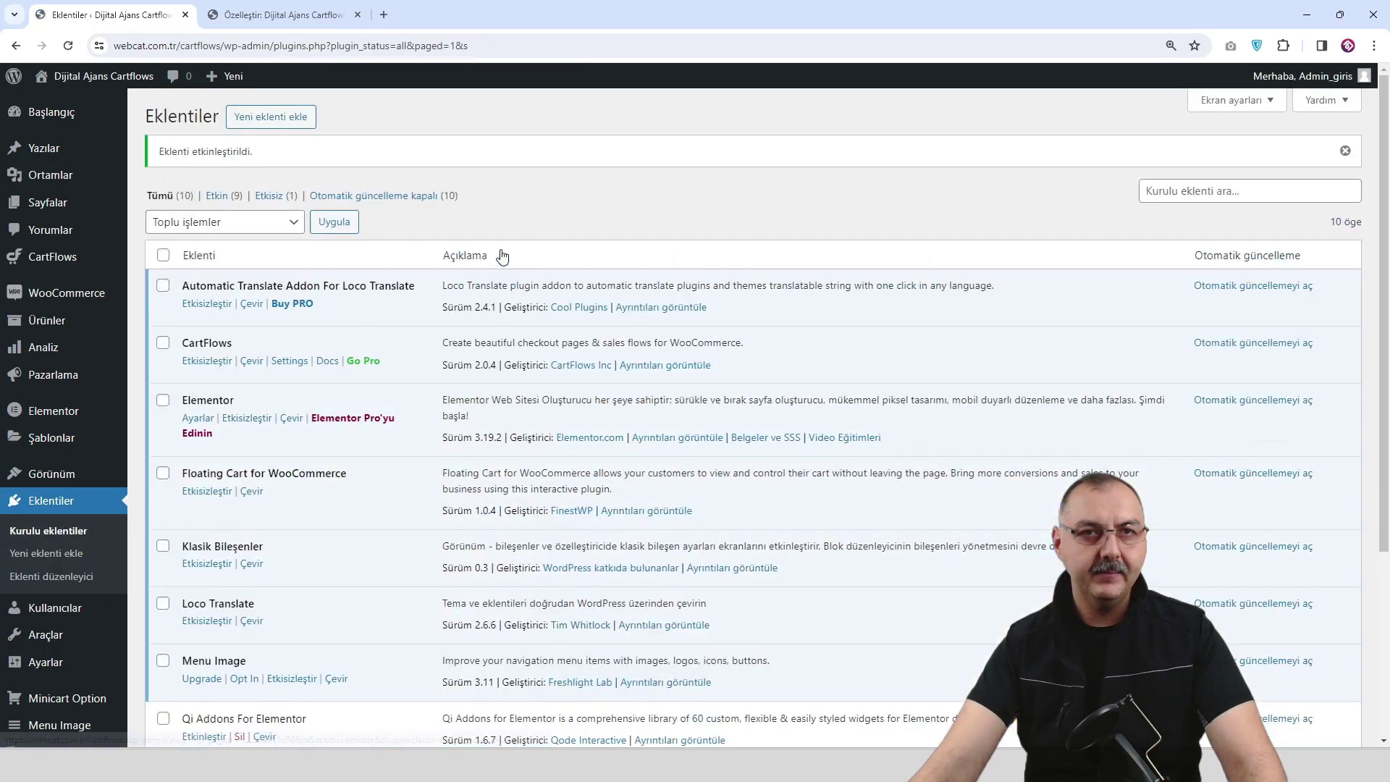
pyautogui.scroll(-1, 320, 598)
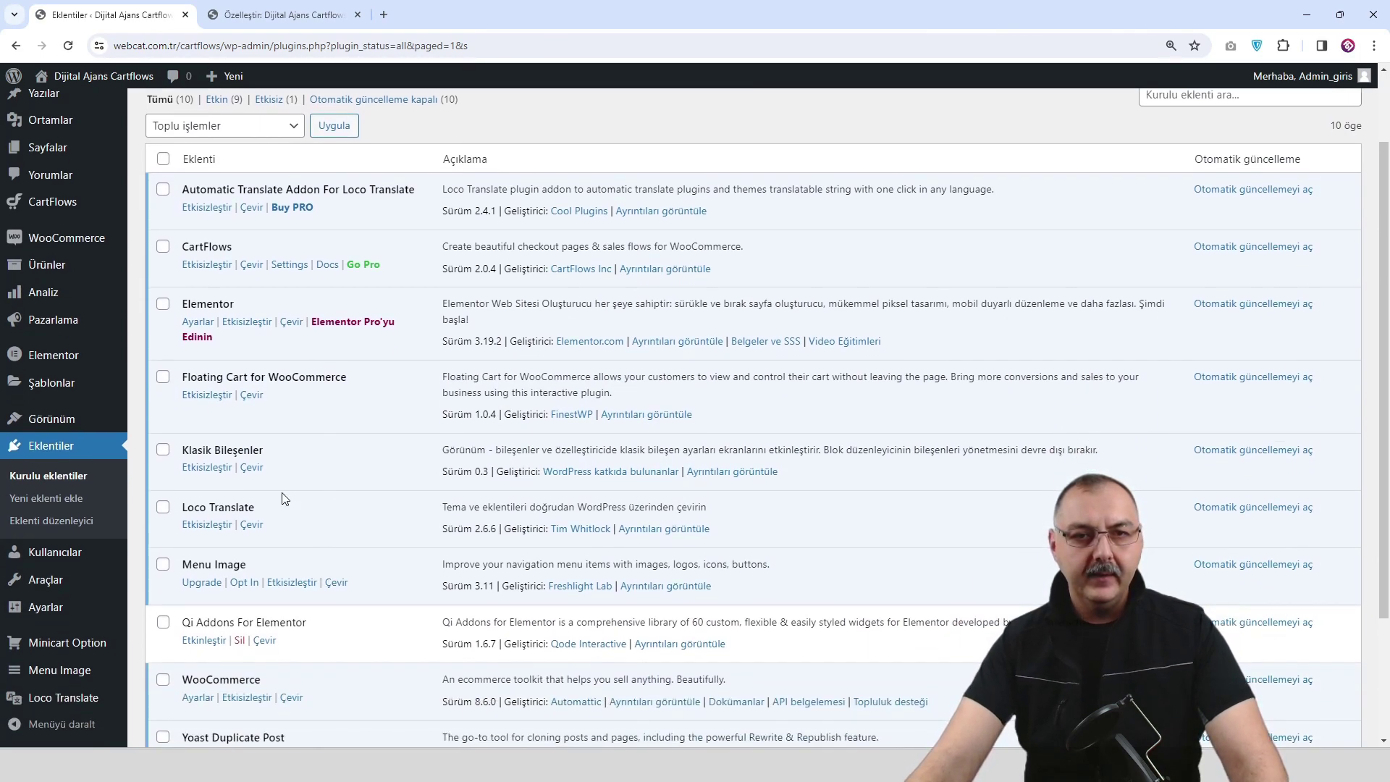
pyautogui.scroll(-1, 250, 585)
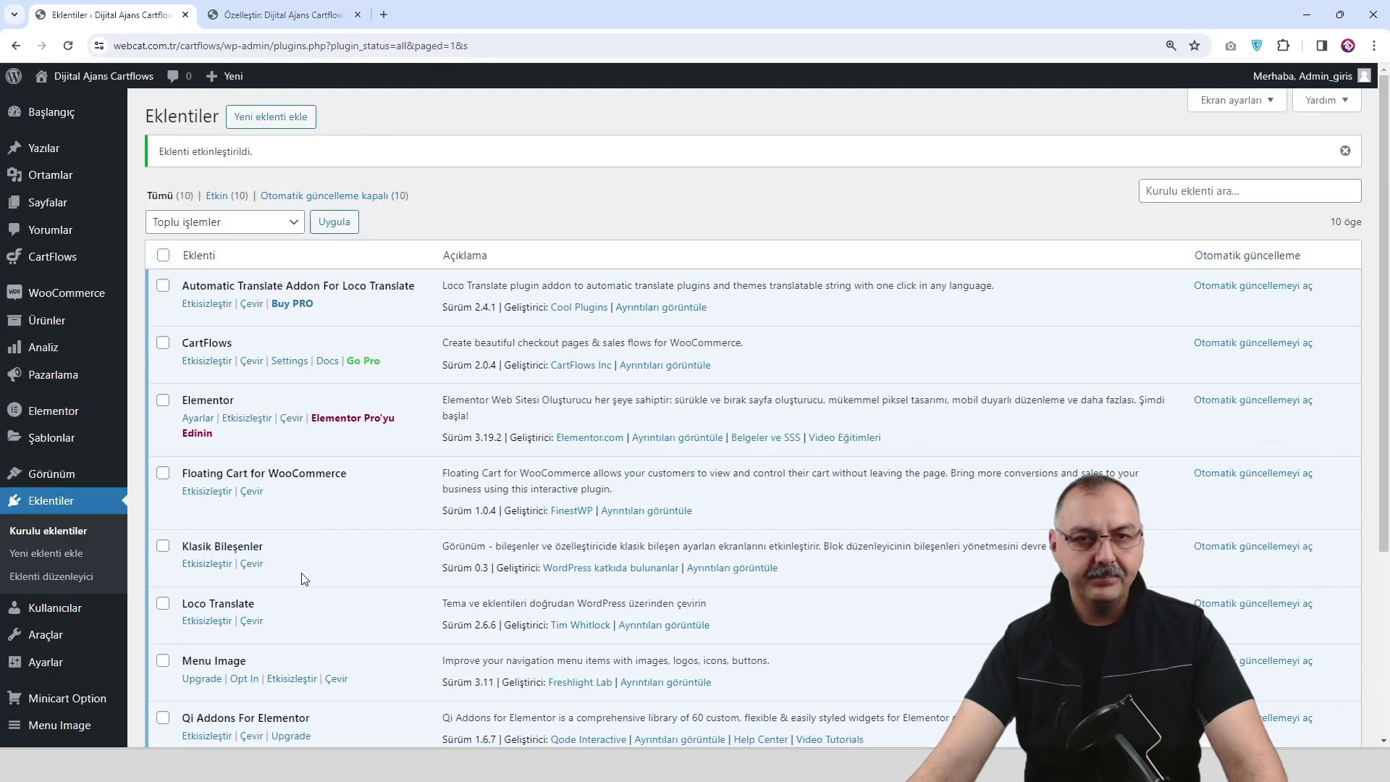
pyautogui.scroll(-2, 366, 571)
pyautogui.scroll(-2, 365, 571)
pyautogui.scroll(4, 366, 568)
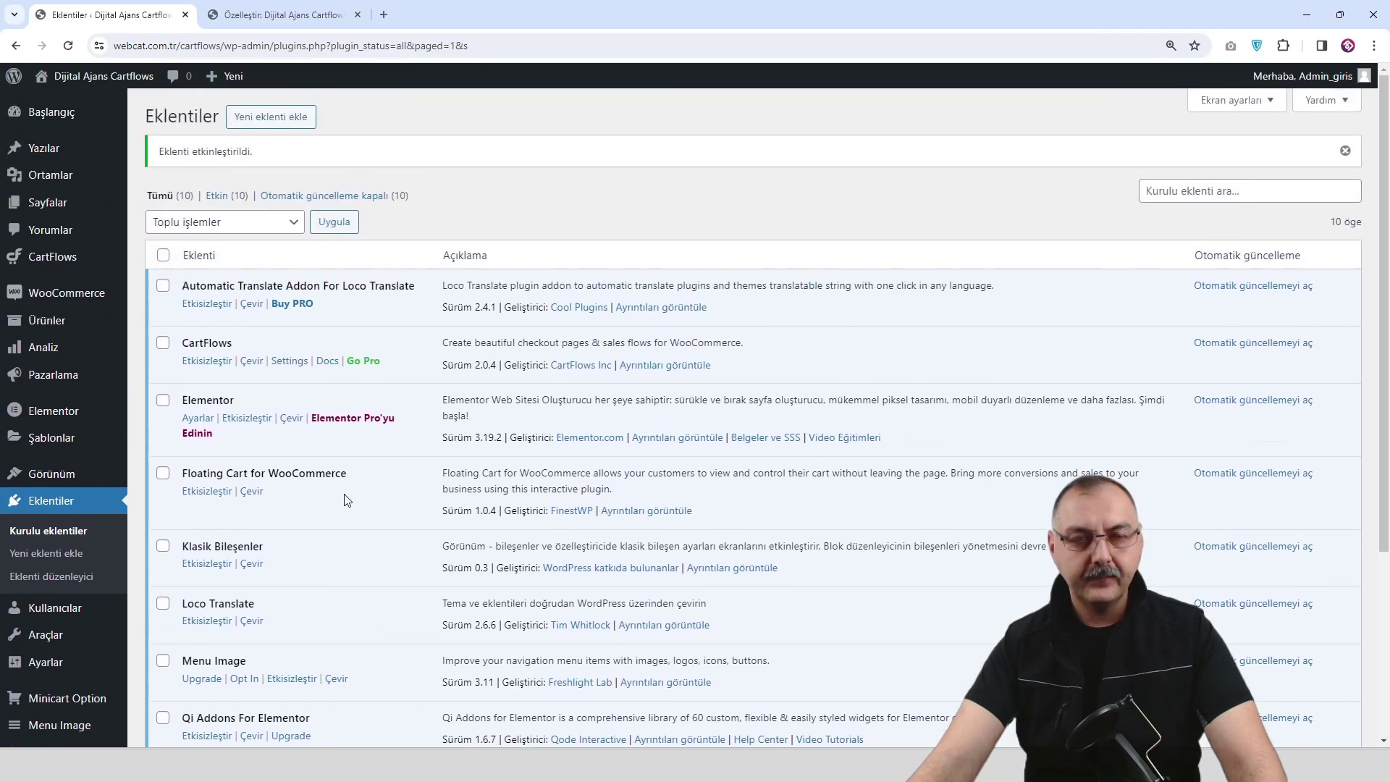
pyautogui.click(284, 24)
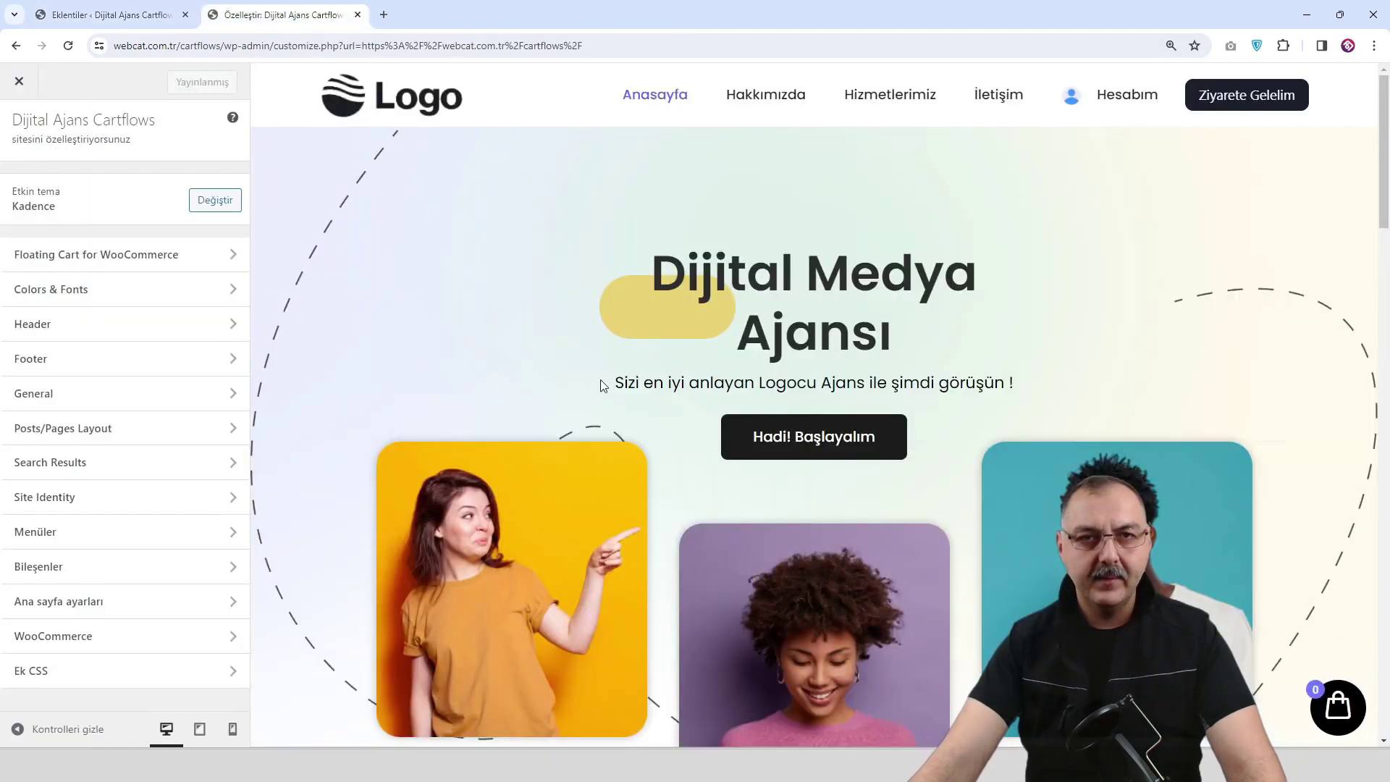
pyautogui.scroll(-3, 521, 336)
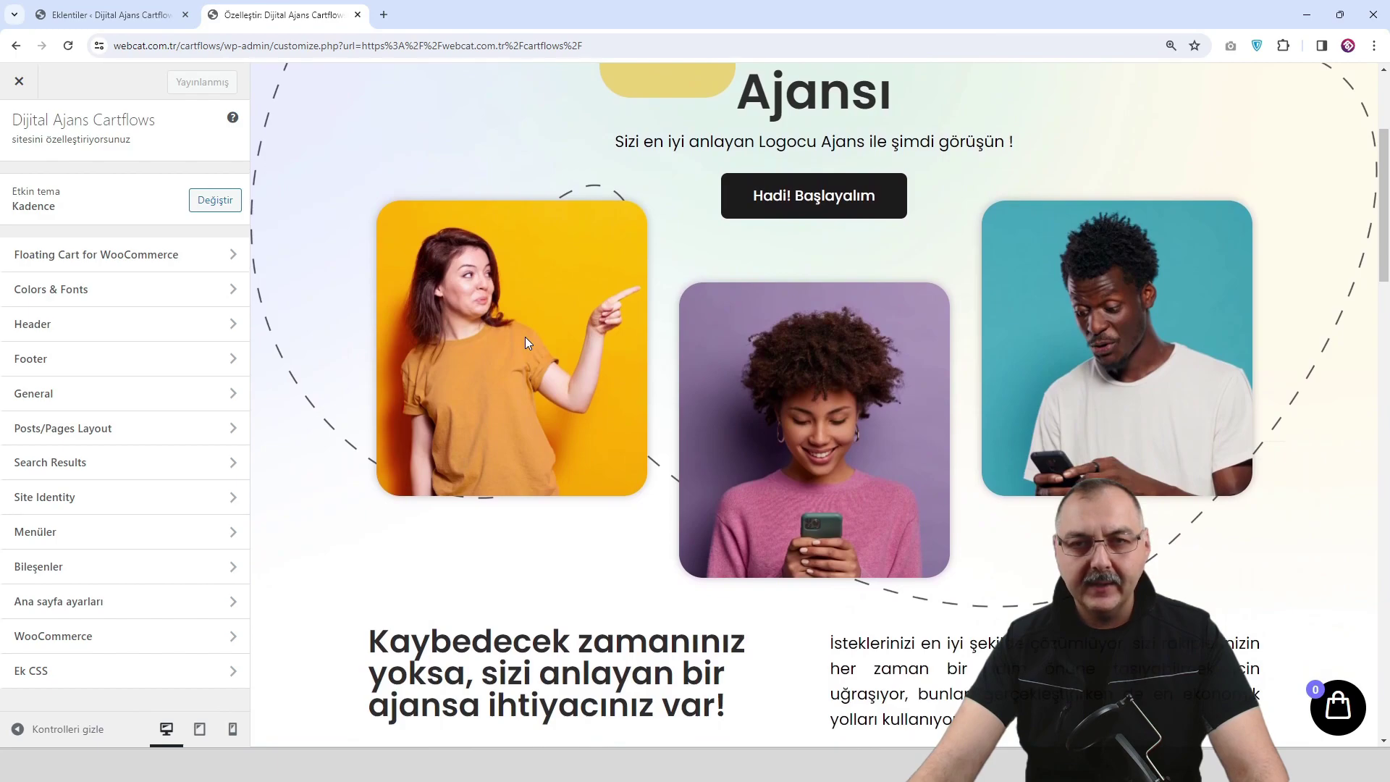
pyautogui.scroll(-2, 524, 336)
pyautogui.scroll(-12, 526, 343)
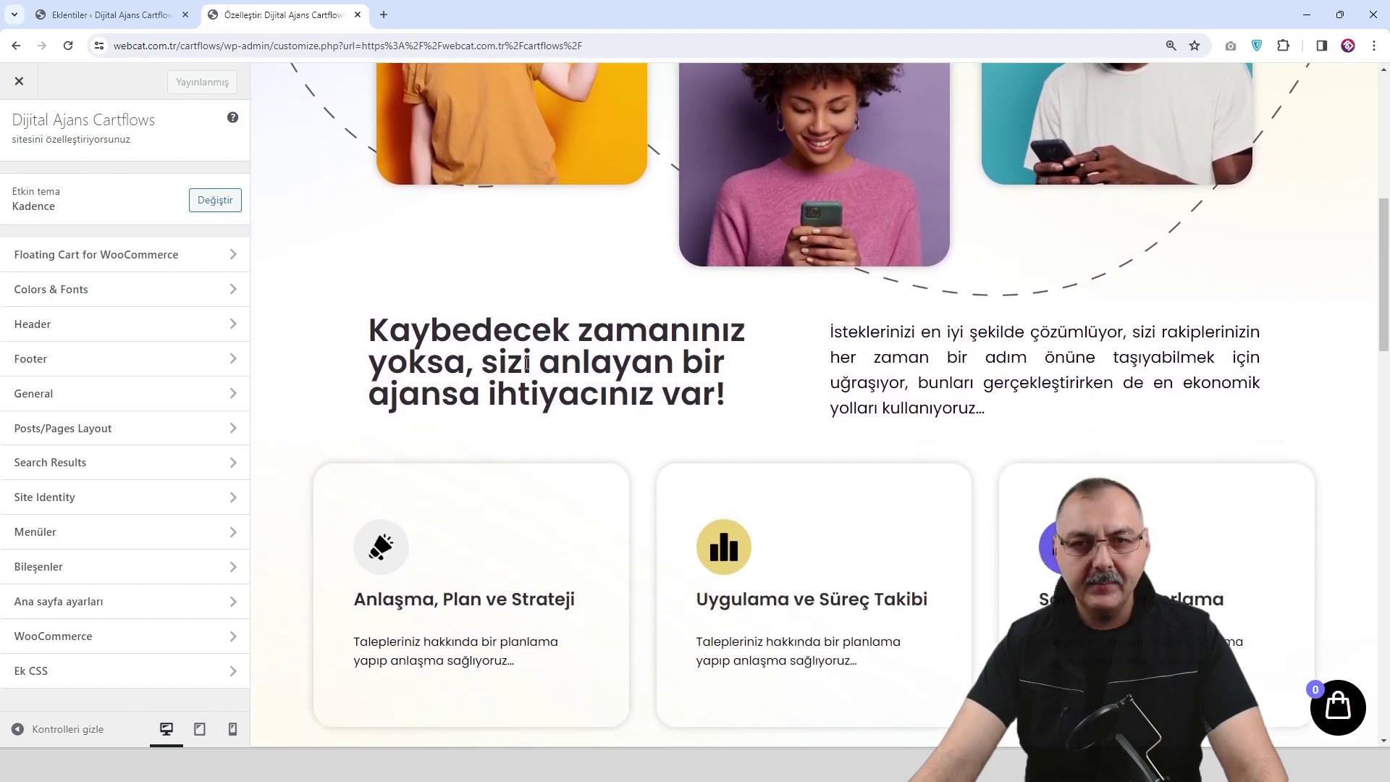
pyautogui.scroll(-5, 441, 384)
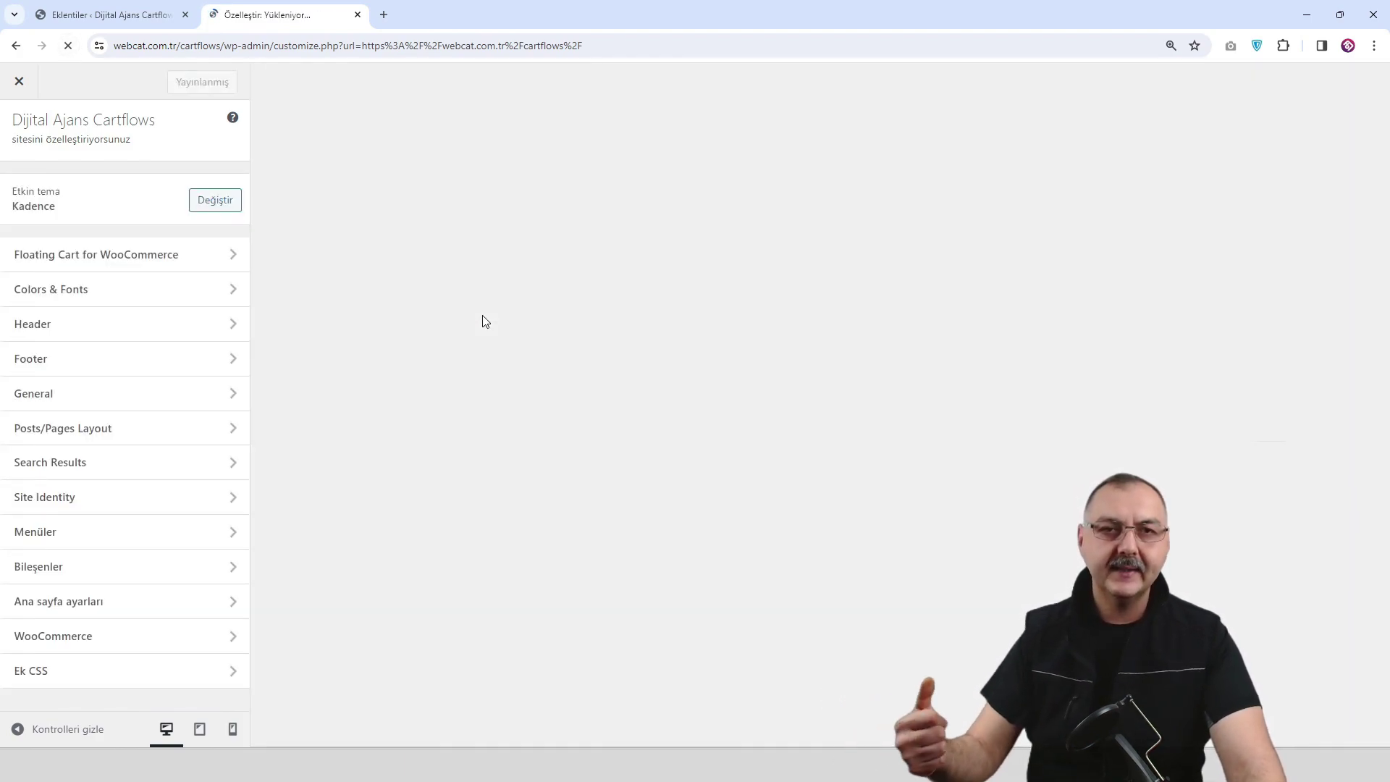
pyautogui.scroll(-15, 574, 351)
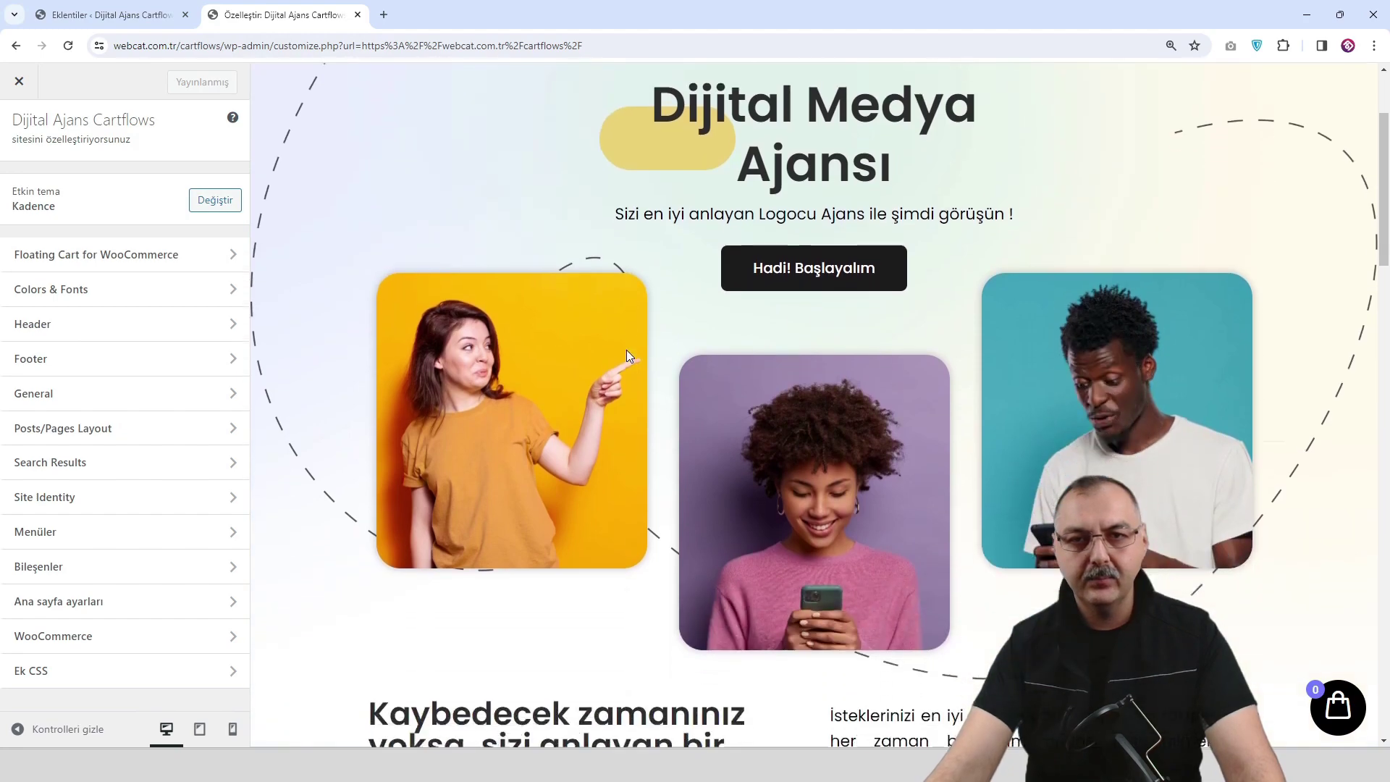
pyautogui.scroll(-15, 634, 355)
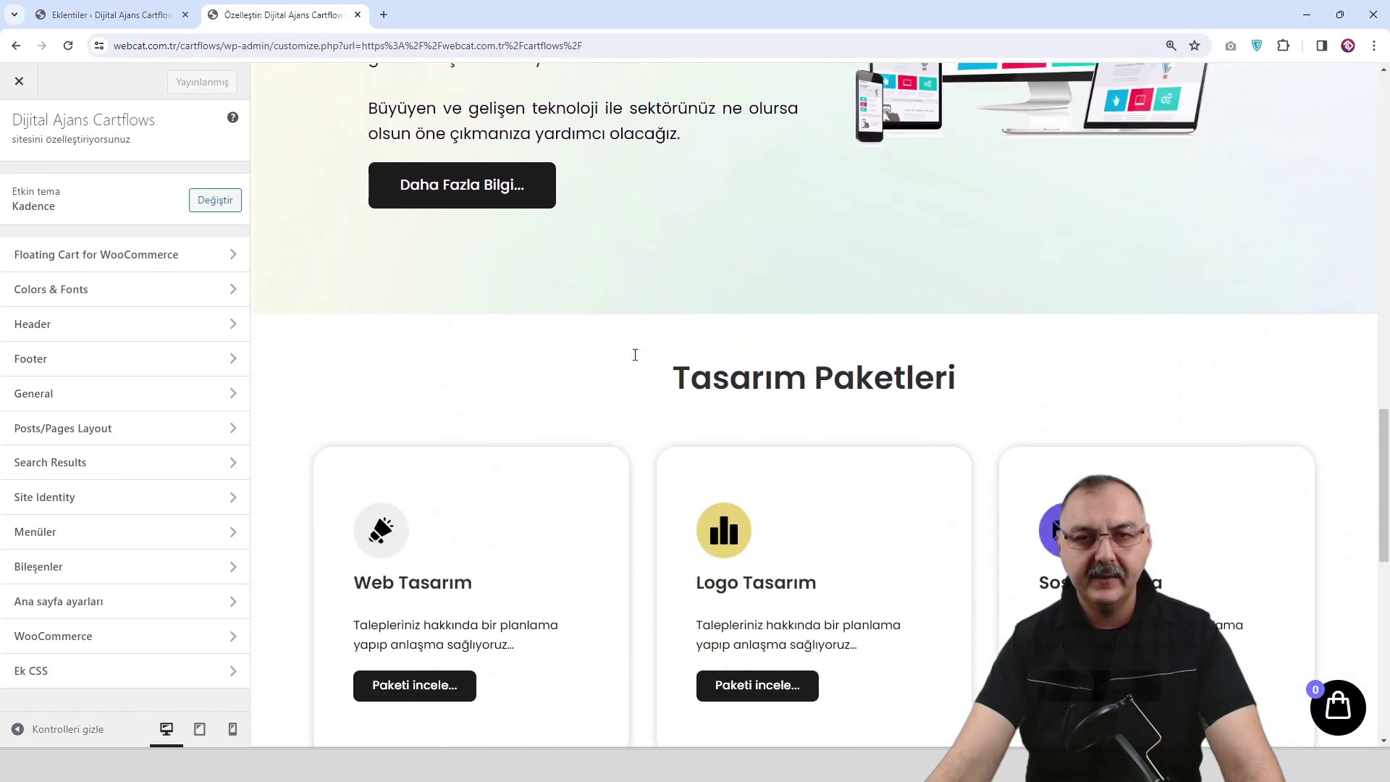
pyautogui.scroll(3, 646, 365)
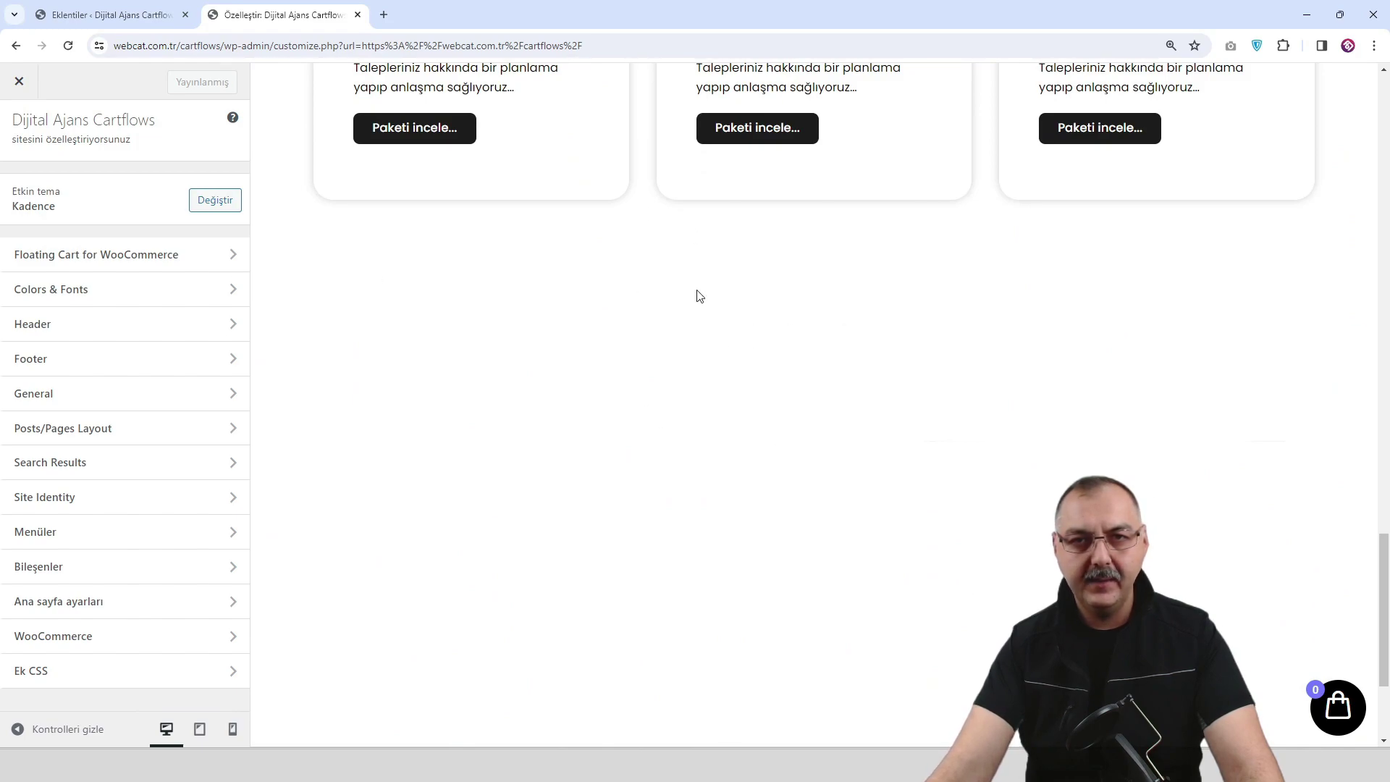
pyautogui.scroll(-3, 771, 548)
pyautogui.scroll(3, 732, 447)
pyautogui.scroll(-3, 728, 434)
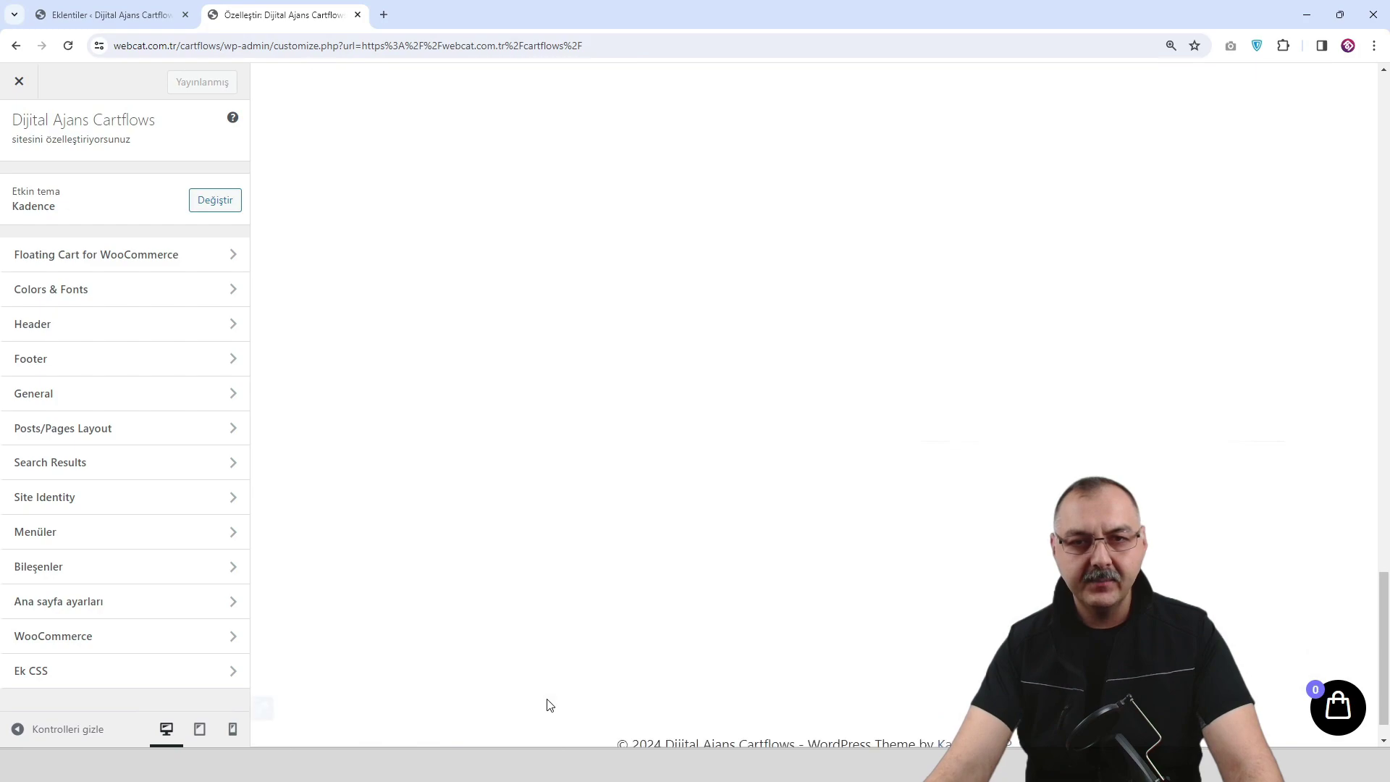
# In the footer builder, give the middle footer row four columns.
pyautogui.click(262, 662)
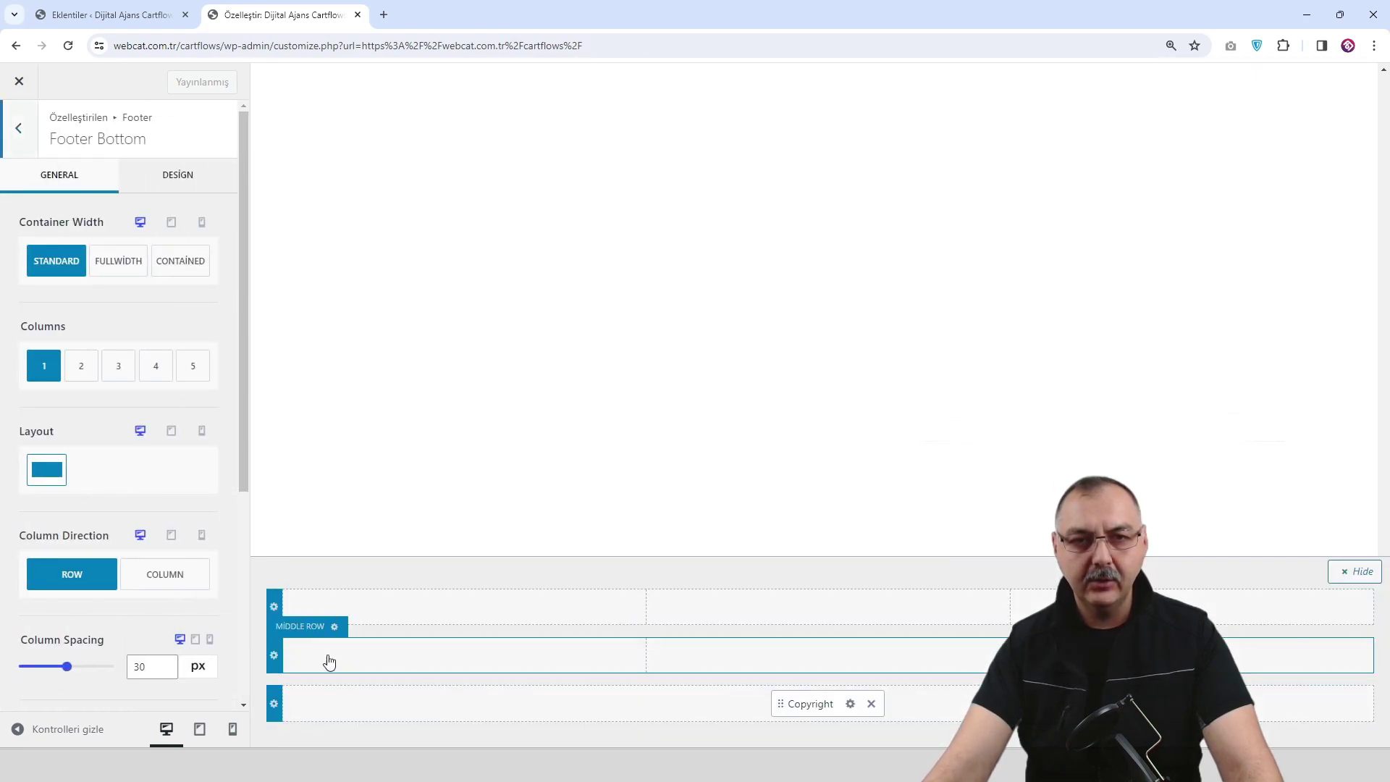
pyautogui.click(274, 656)
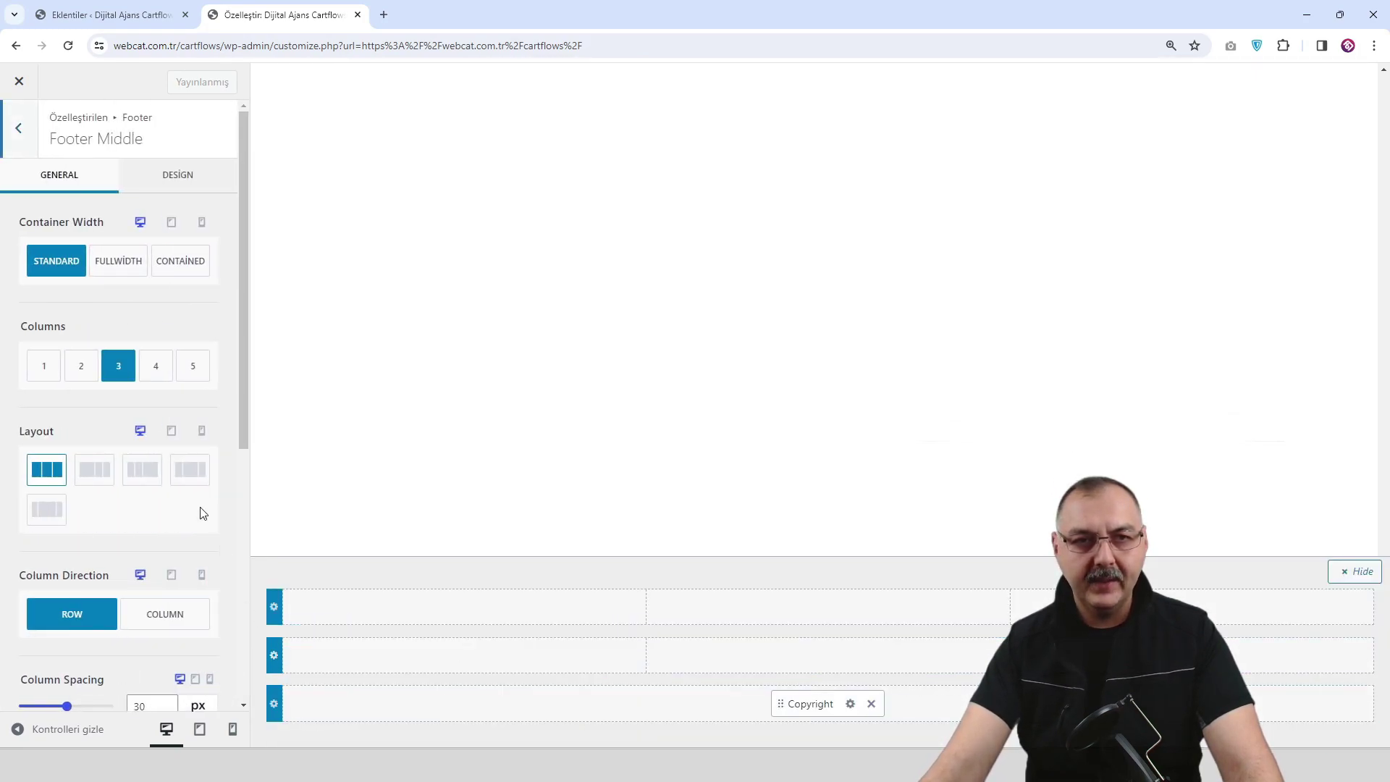
pyautogui.click(154, 380)
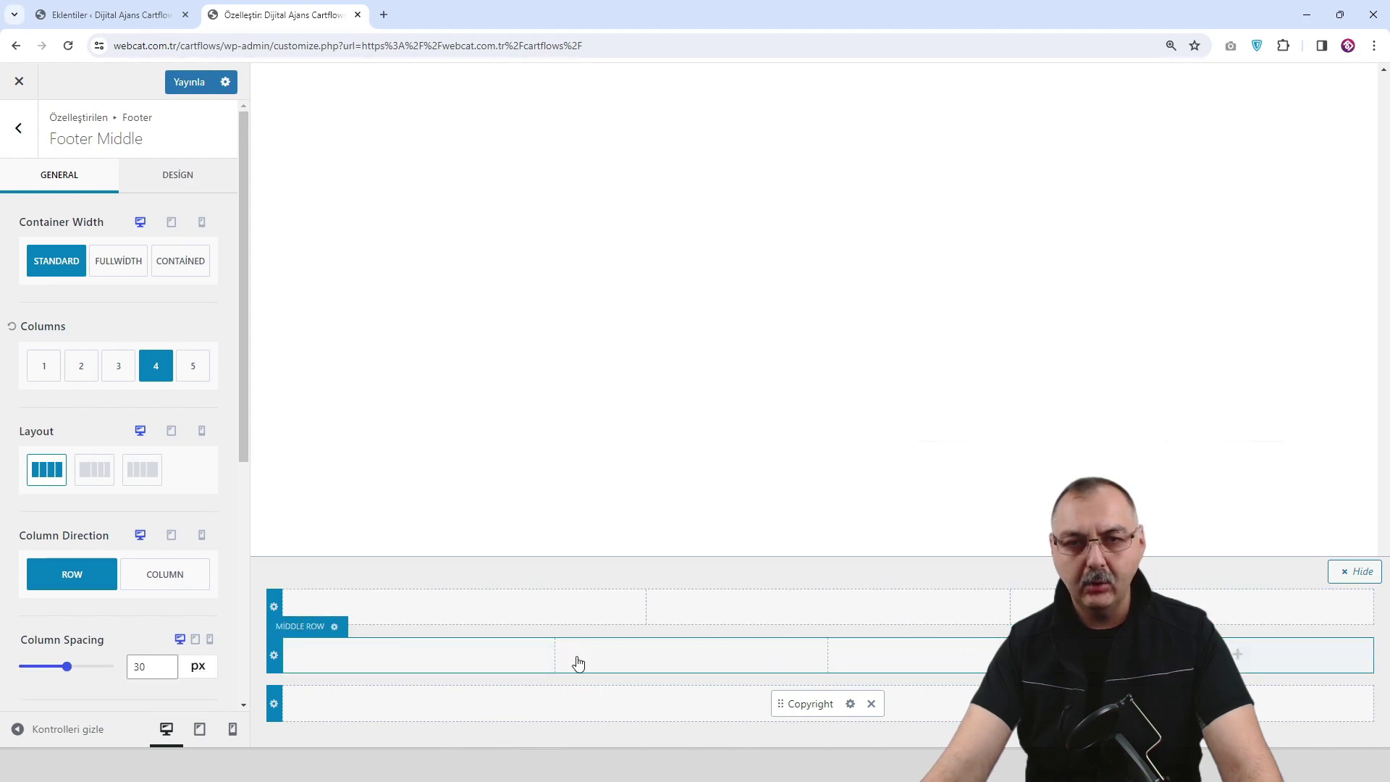
# Place Widgets 1, 2, 3 and 4 in the four middle columns and publish.
pyautogui.click(420, 655)
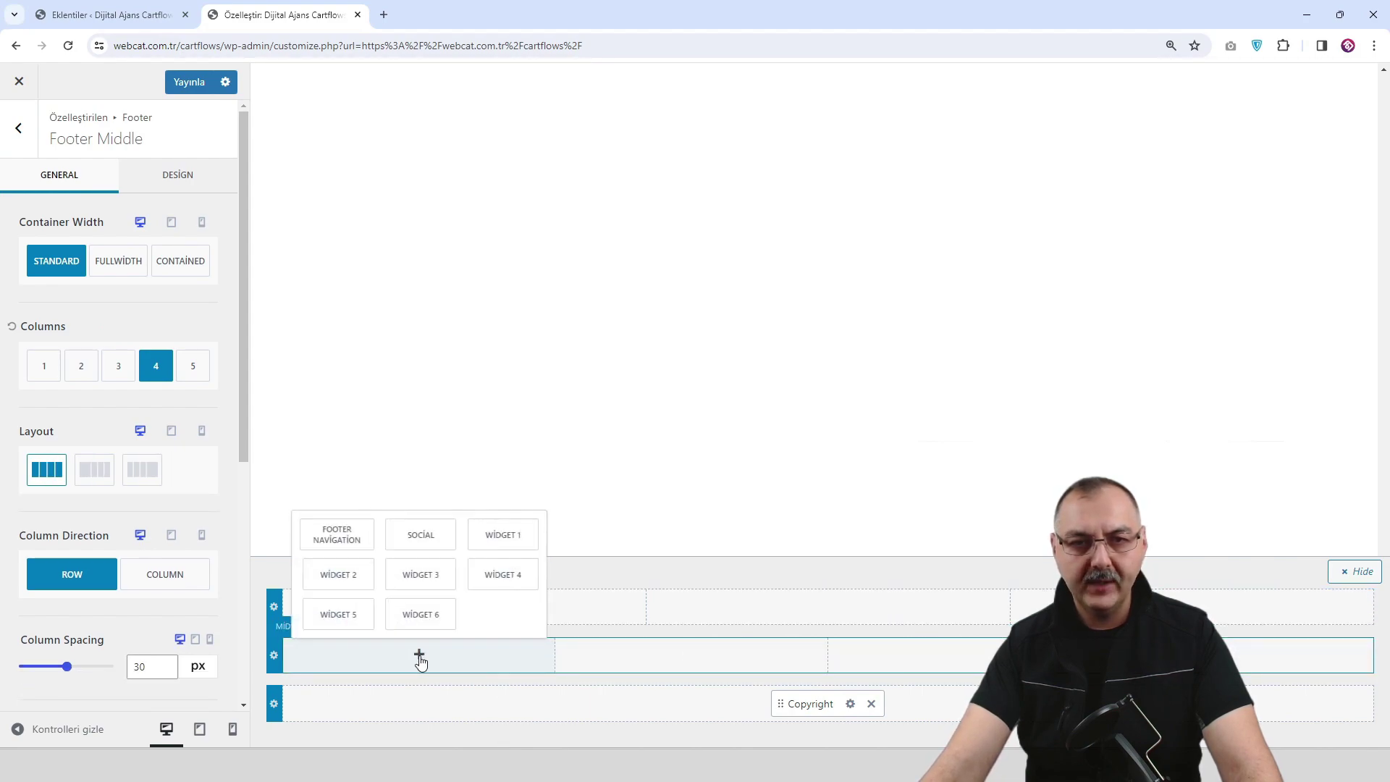
pyautogui.click(503, 543)
pyautogui.click(681, 654)
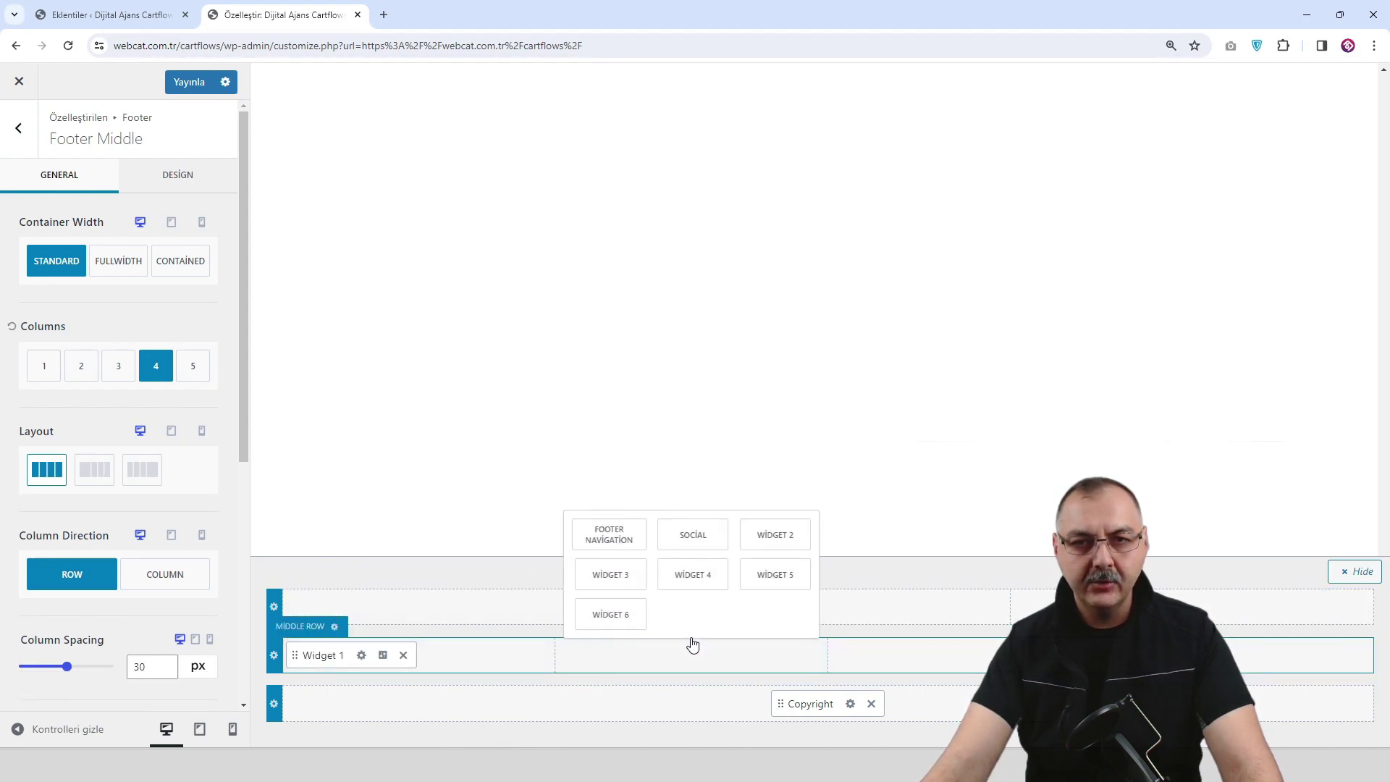
pyautogui.click(762, 553)
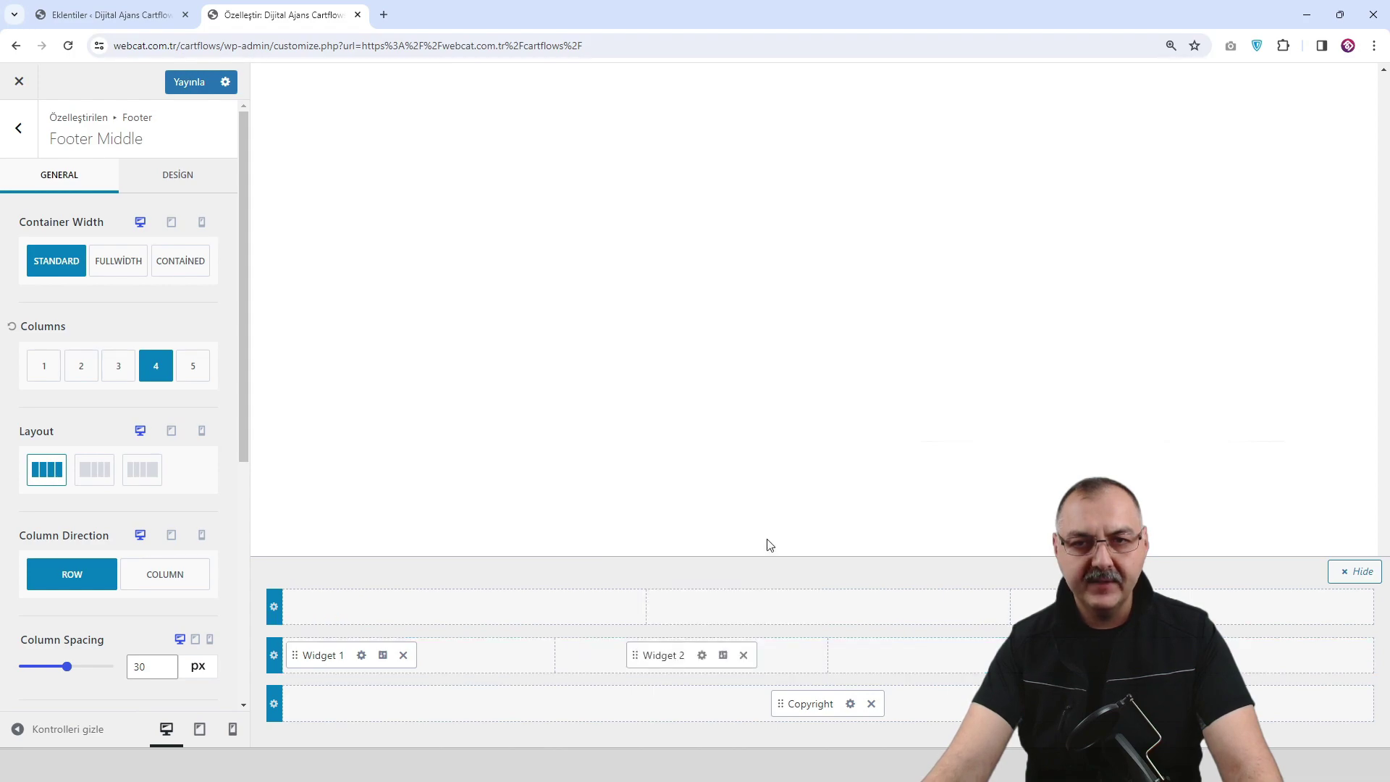
pyautogui.click(965, 655)
pyautogui.click(1044, 574)
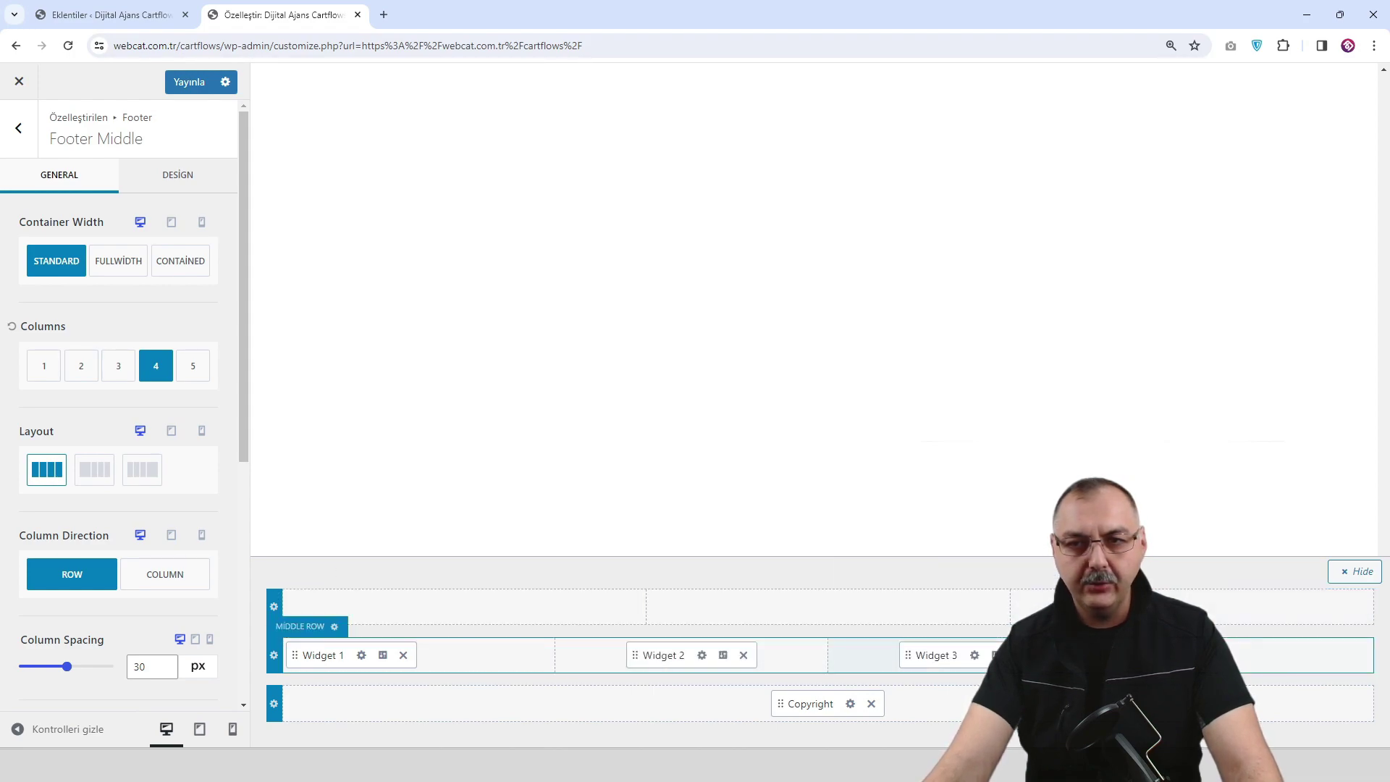
pyautogui.click(1237, 655)
pyautogui.click(1321, 576)
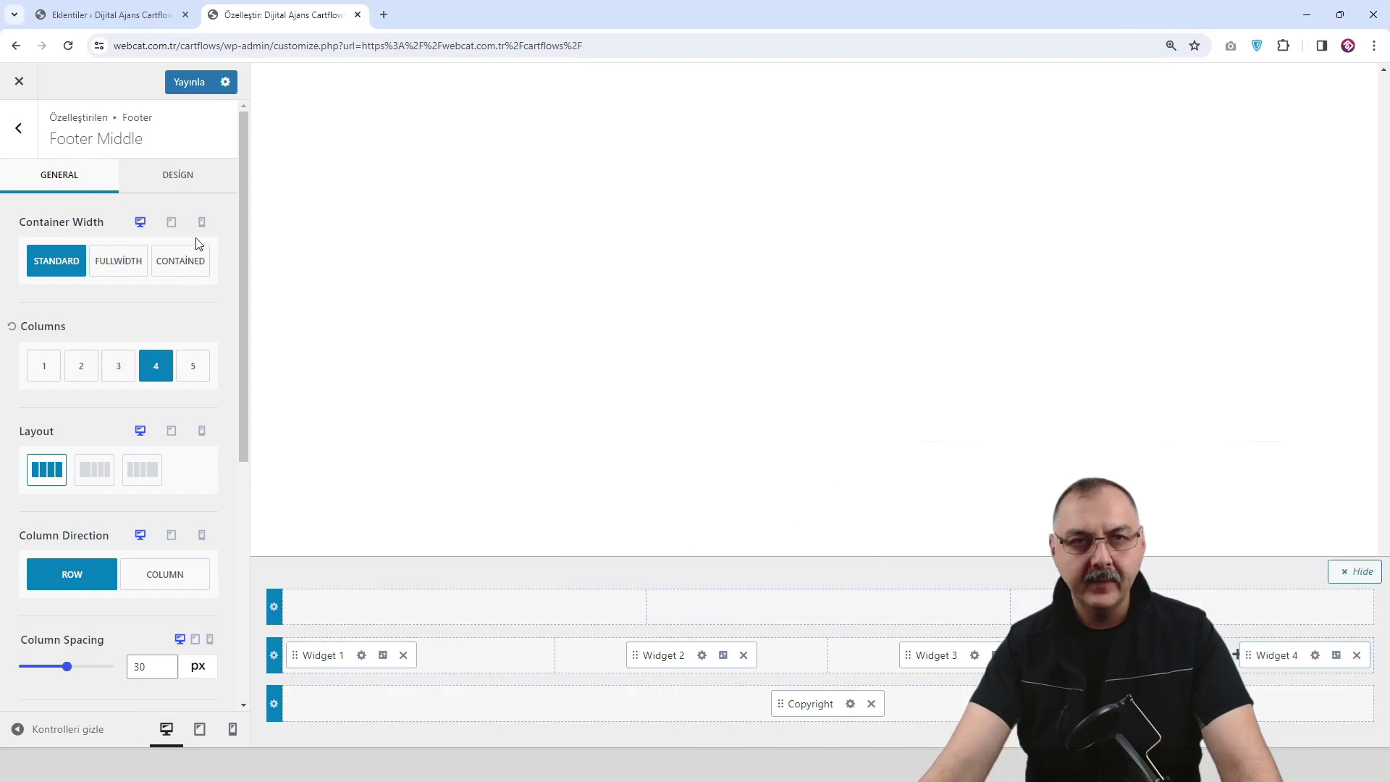
pyautogui.click(188, 81)
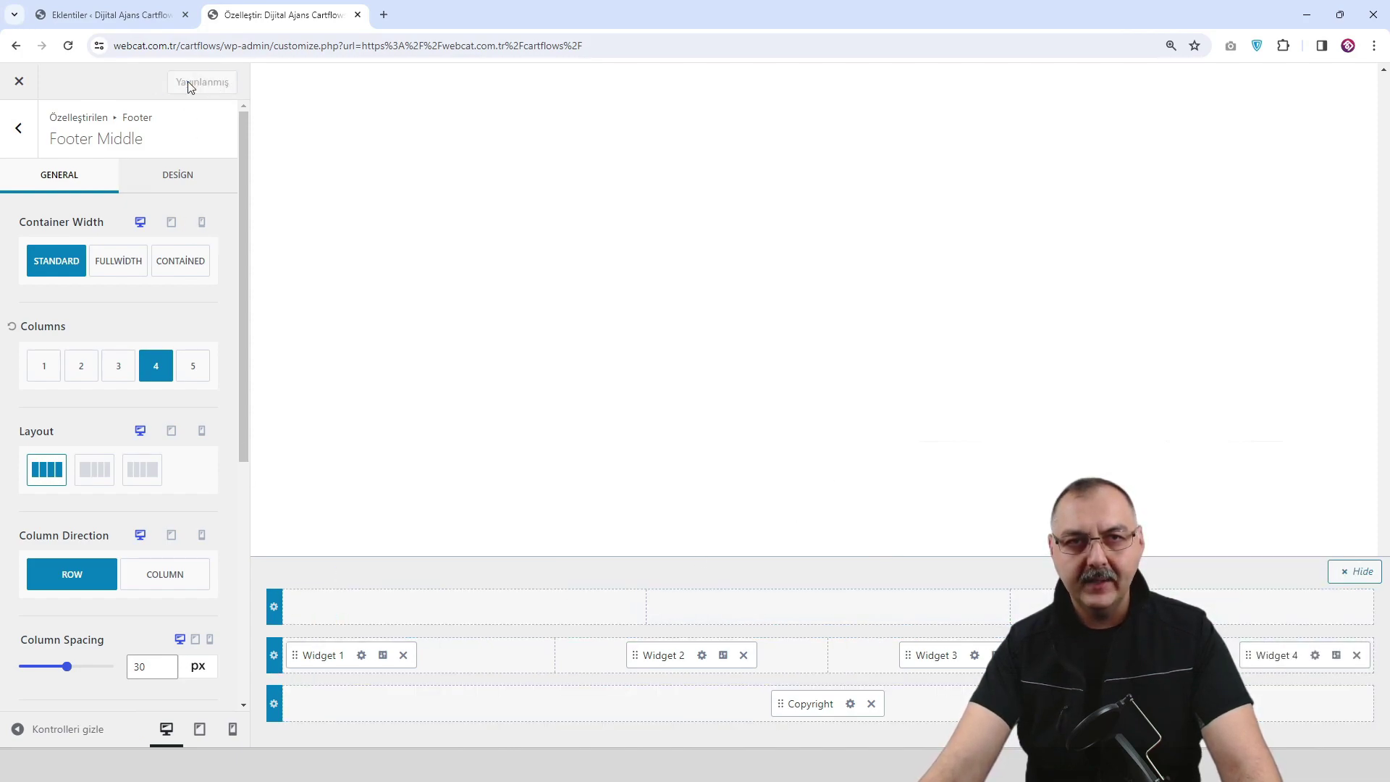
pyautogui.click(20, 84)
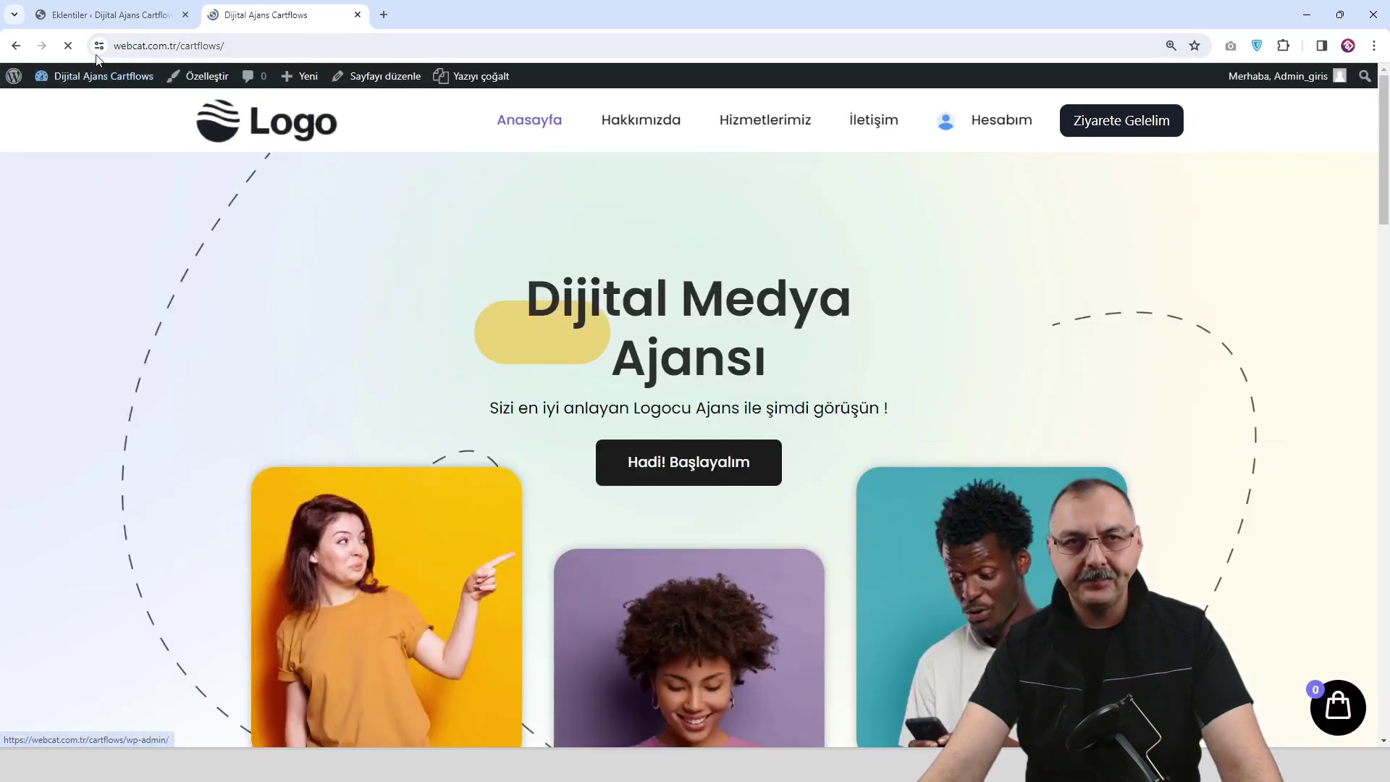
# Add a Text widget to the Footer 1 widget area.
pyautogui.click(120, 16)
pyautogui.scroll(-2, 54, 229)
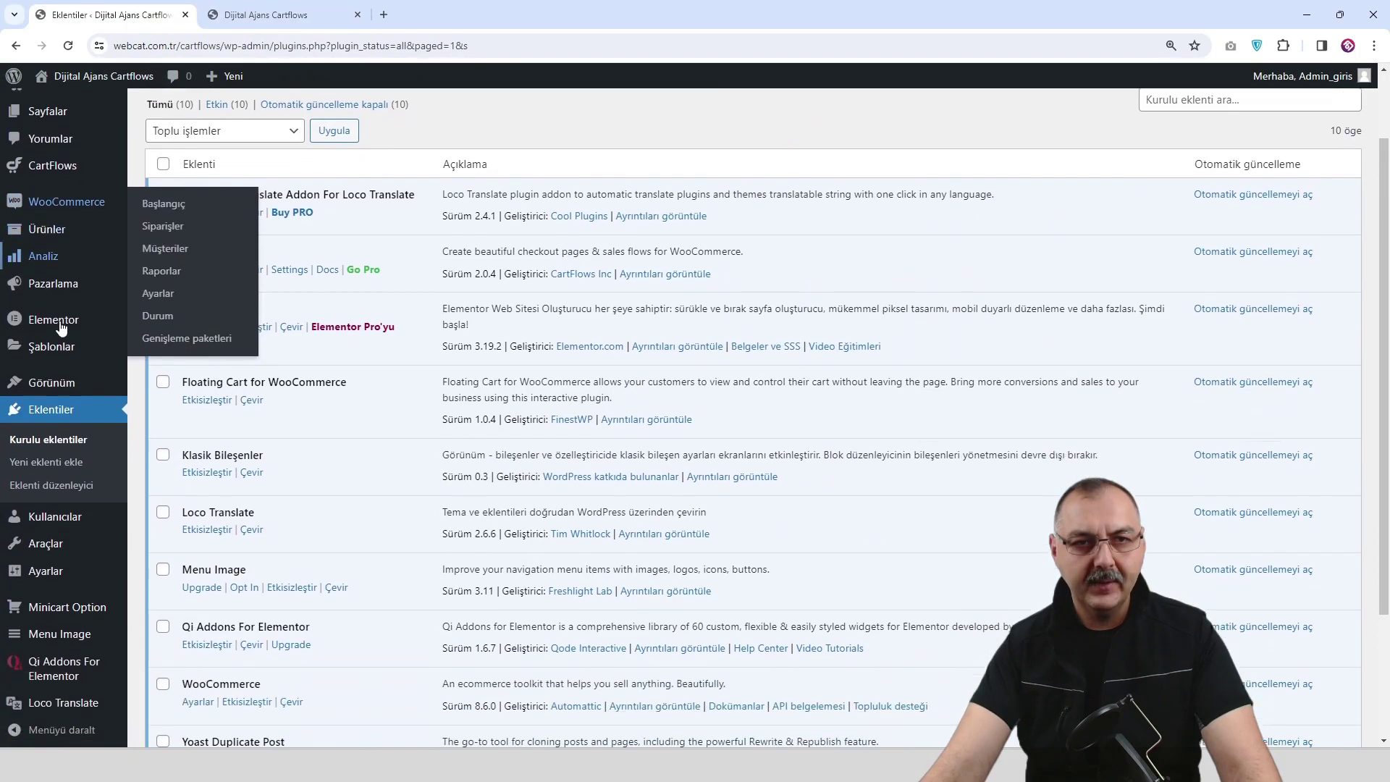
pyautogui.moveTo(65, 380)
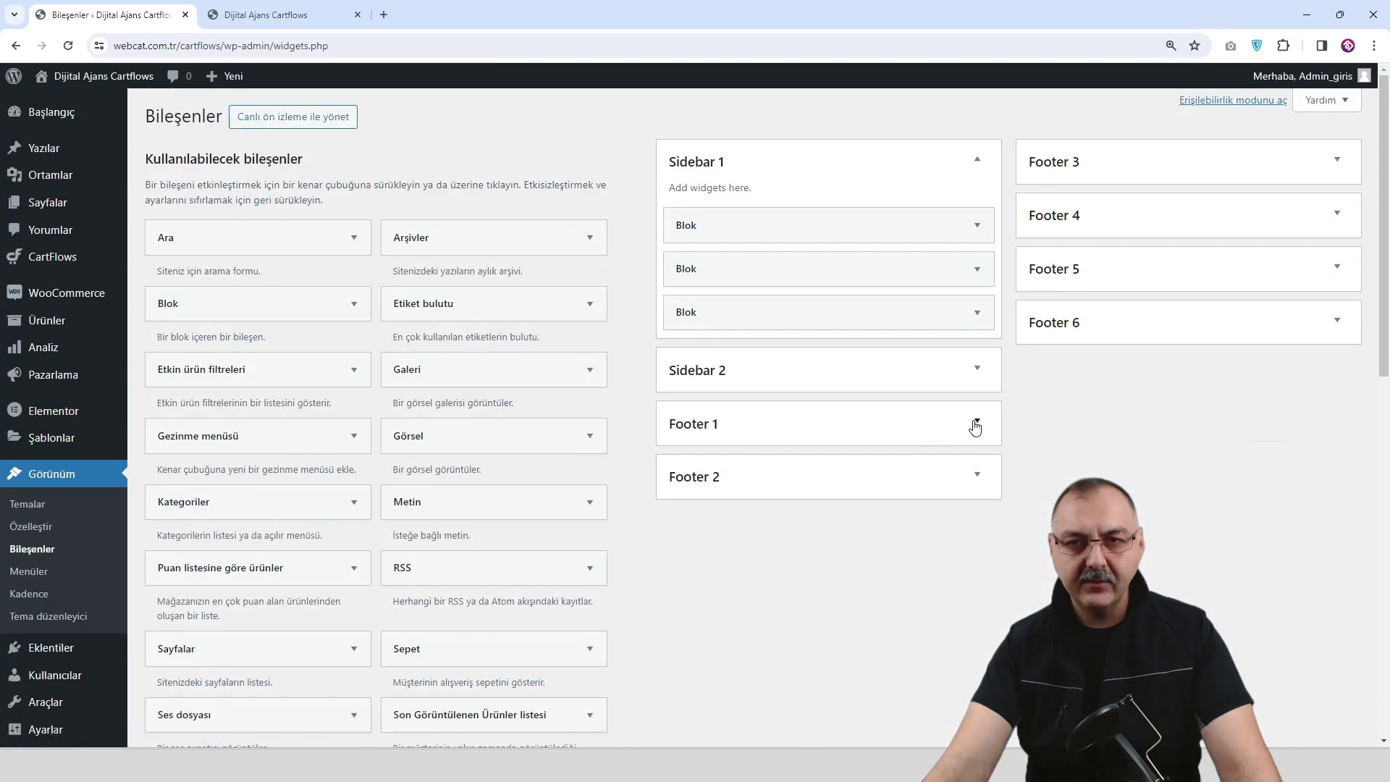
pyautogui.click(976, 421)
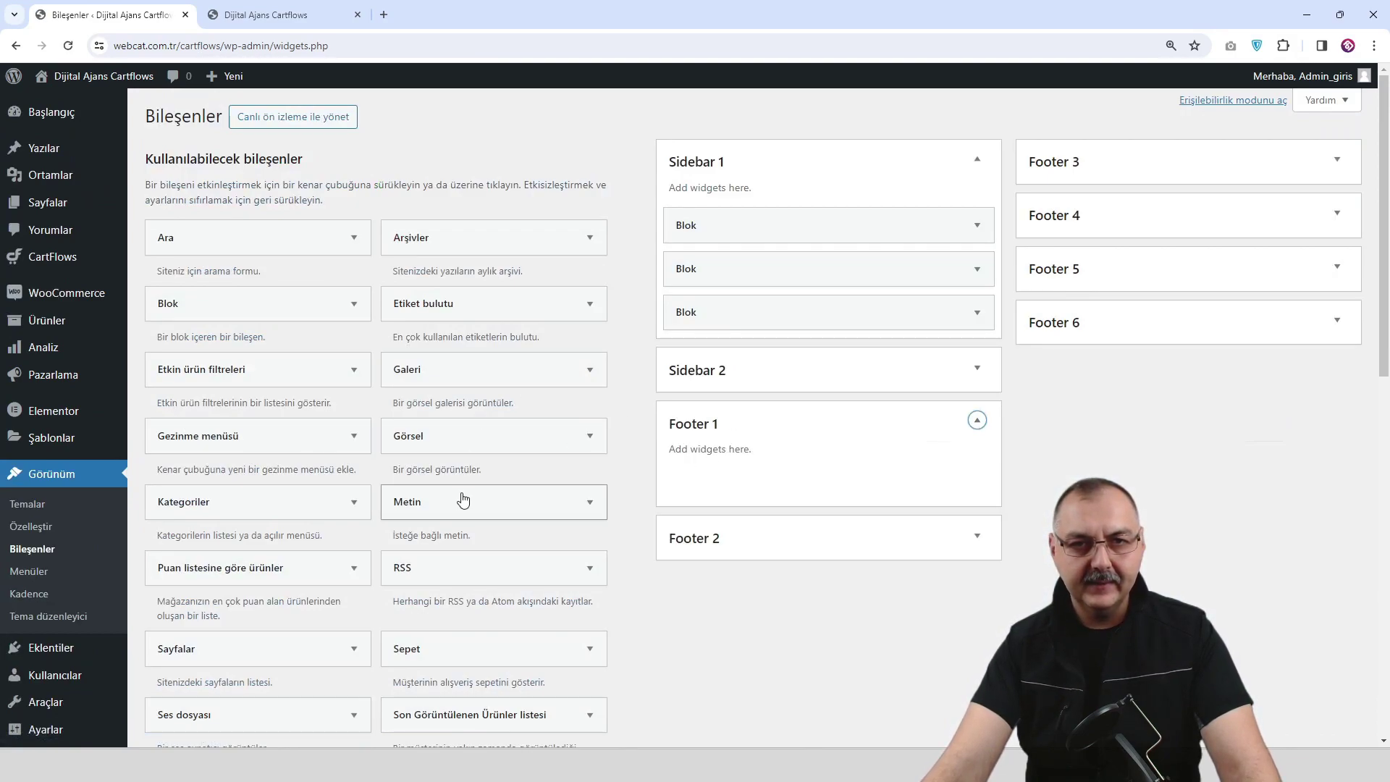
pyautogui.moveTo(459, 504); pyautogui.dragTo(796, 479)
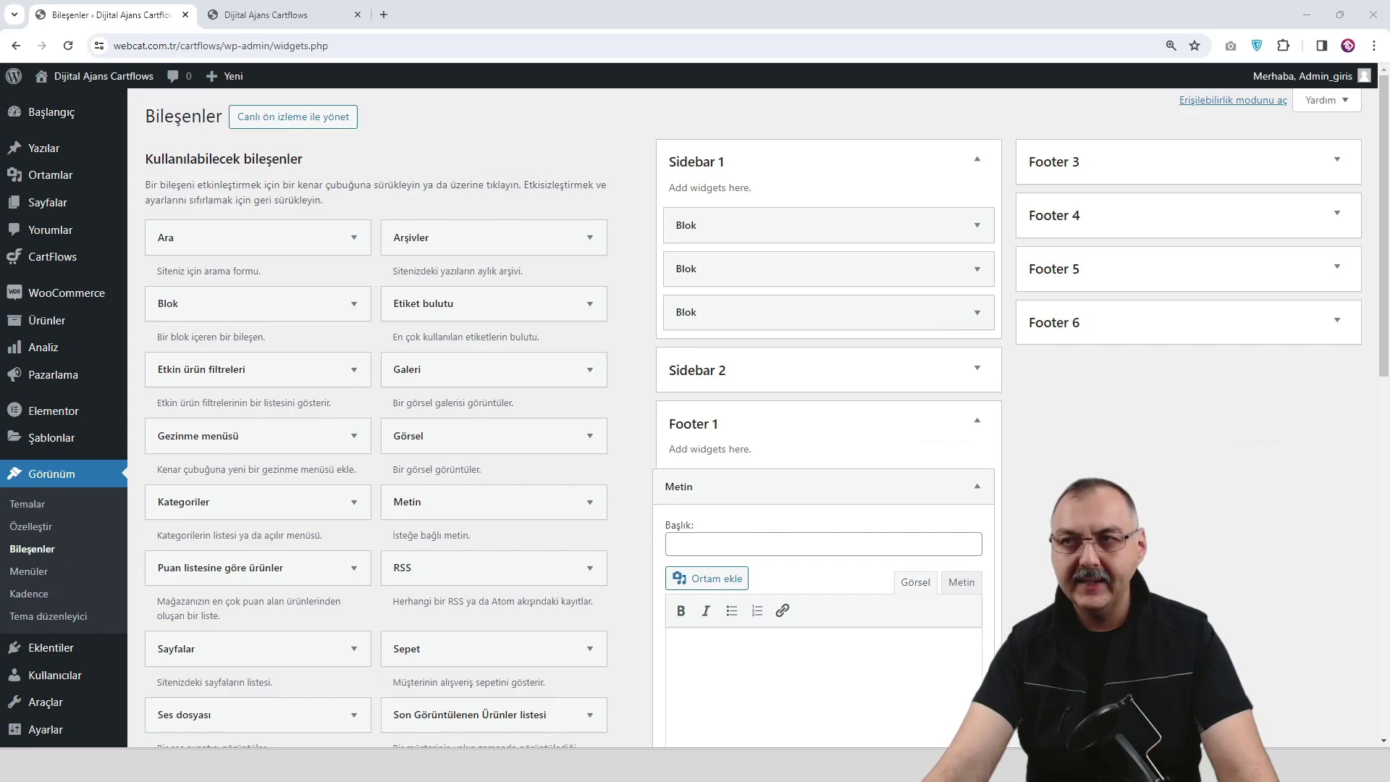
# Title the widget KOLAY LİNKLER and paste the five page names into its body.
pyautogui.click(713, 546)
pyautogui.write('KOLAY LİNKLER')
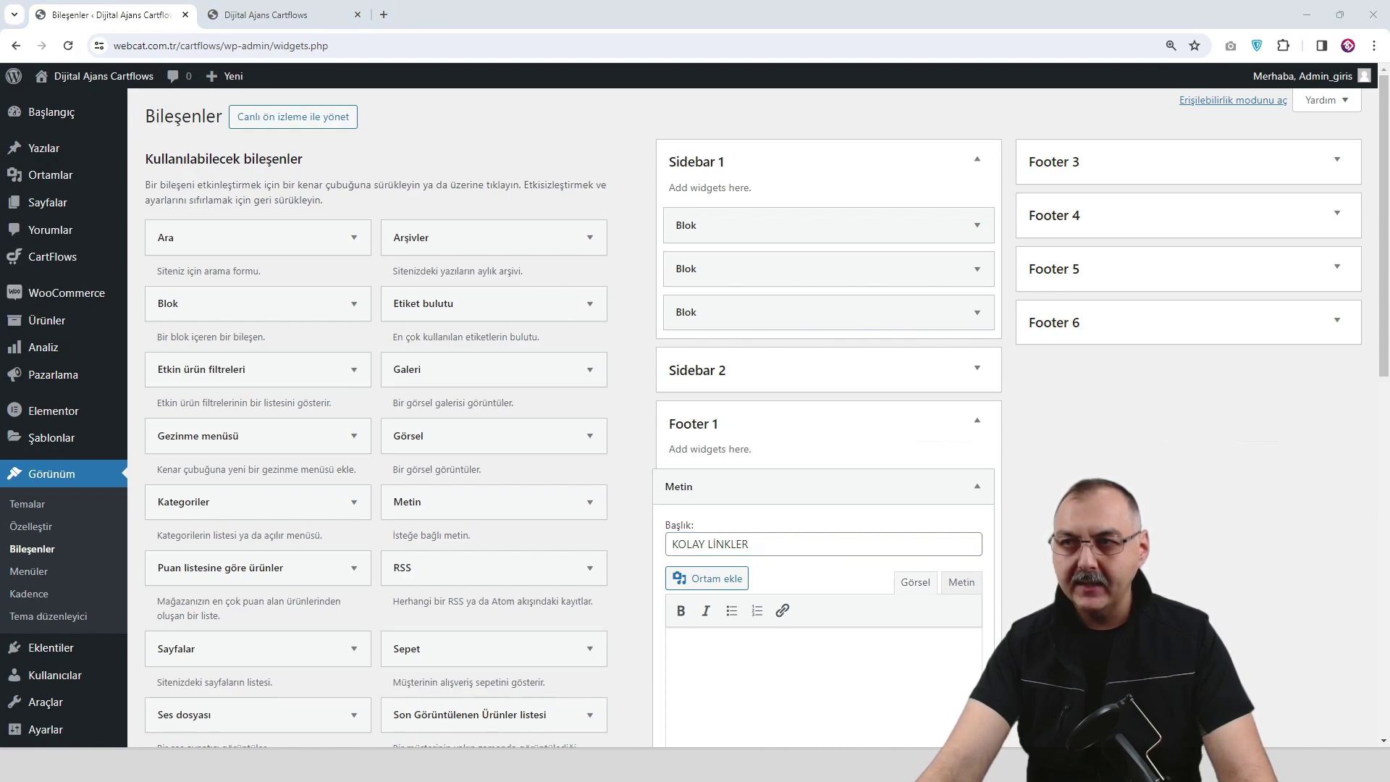
pyautogui.click(685, 650)
pyautogui.write('Anasayfa Hakkımızda Hizmetlerimiz İletişim Ziyarete Gelelim')
pyautogui.scroll(-2, 724, 594)
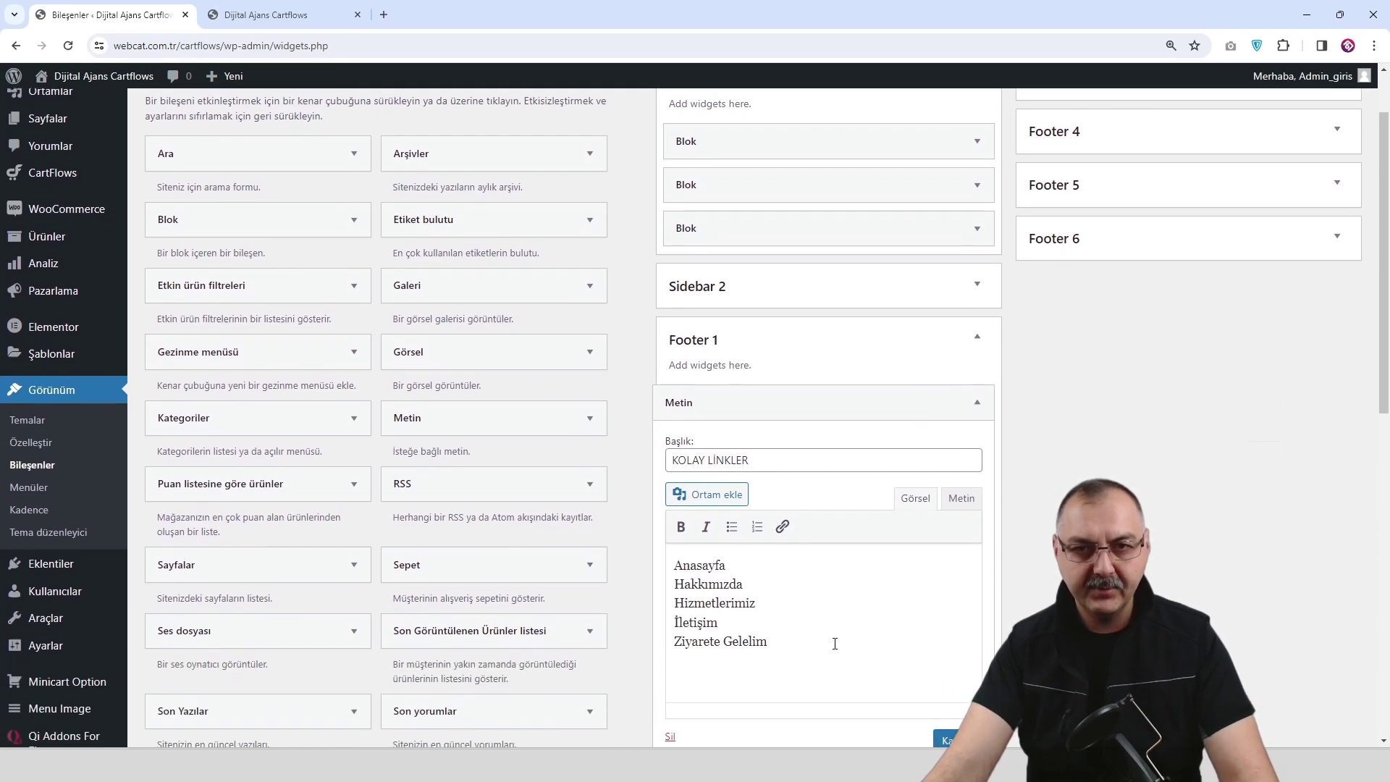
# Link Anasayfa to the homepage and Hakkımızda to the Hakkımızda page.
pyautogui.moveTo(730, 551); pyautogui.dragTo(668, 552)
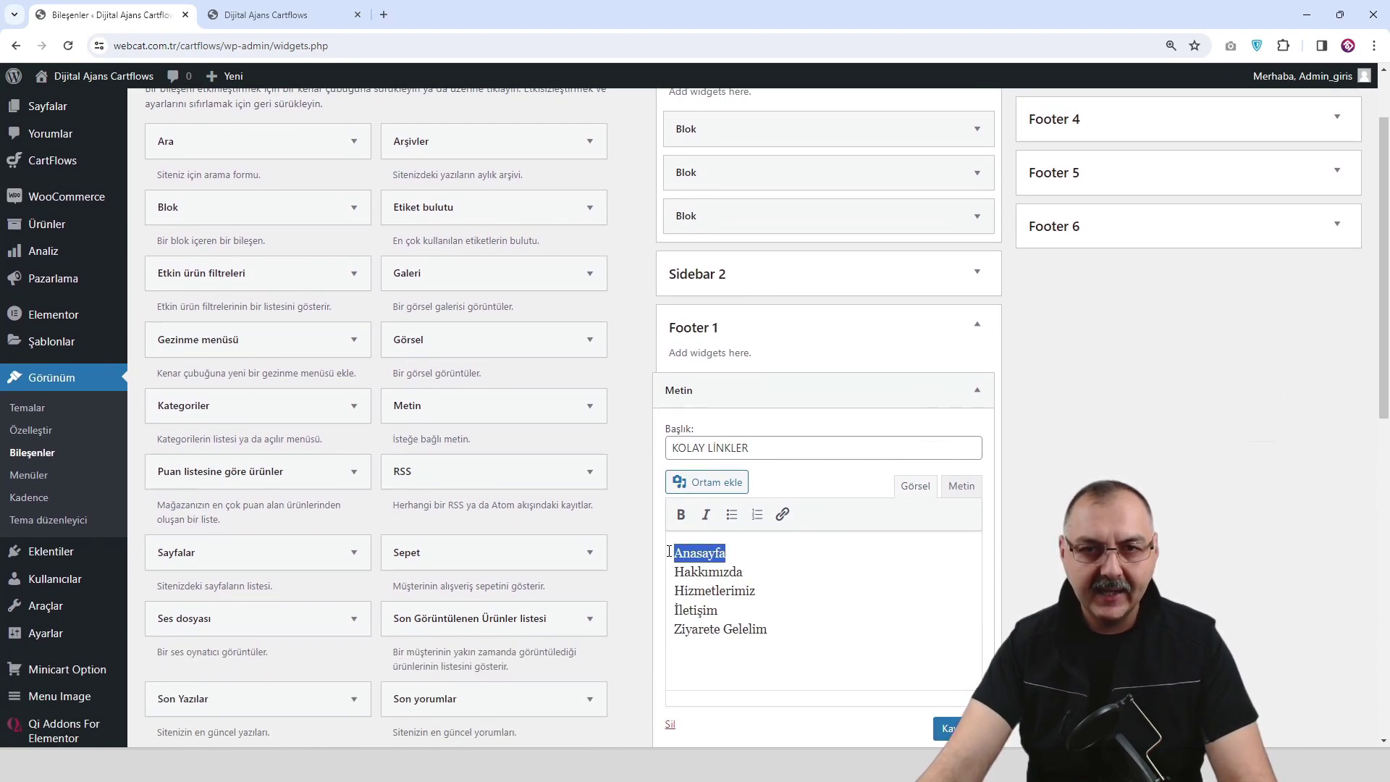
pyautogui.click(782, 516)
pyautogui.write('anas')
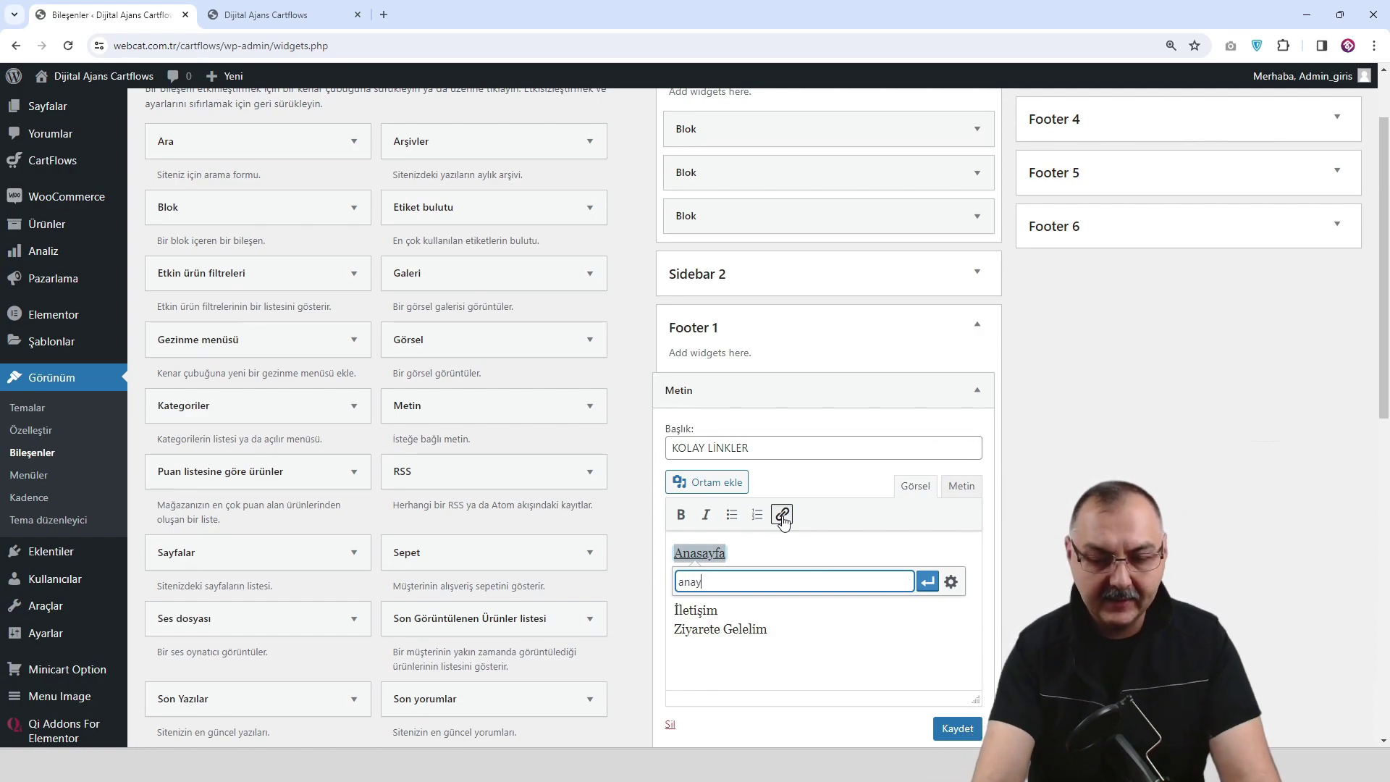
pyautogui.click(743, 602)
pyautogui.click(927, 581)
pyautogui.click(857, 612)
pyautogui.moveTo(733, 568); pyautogui.dragTo(673, 570)
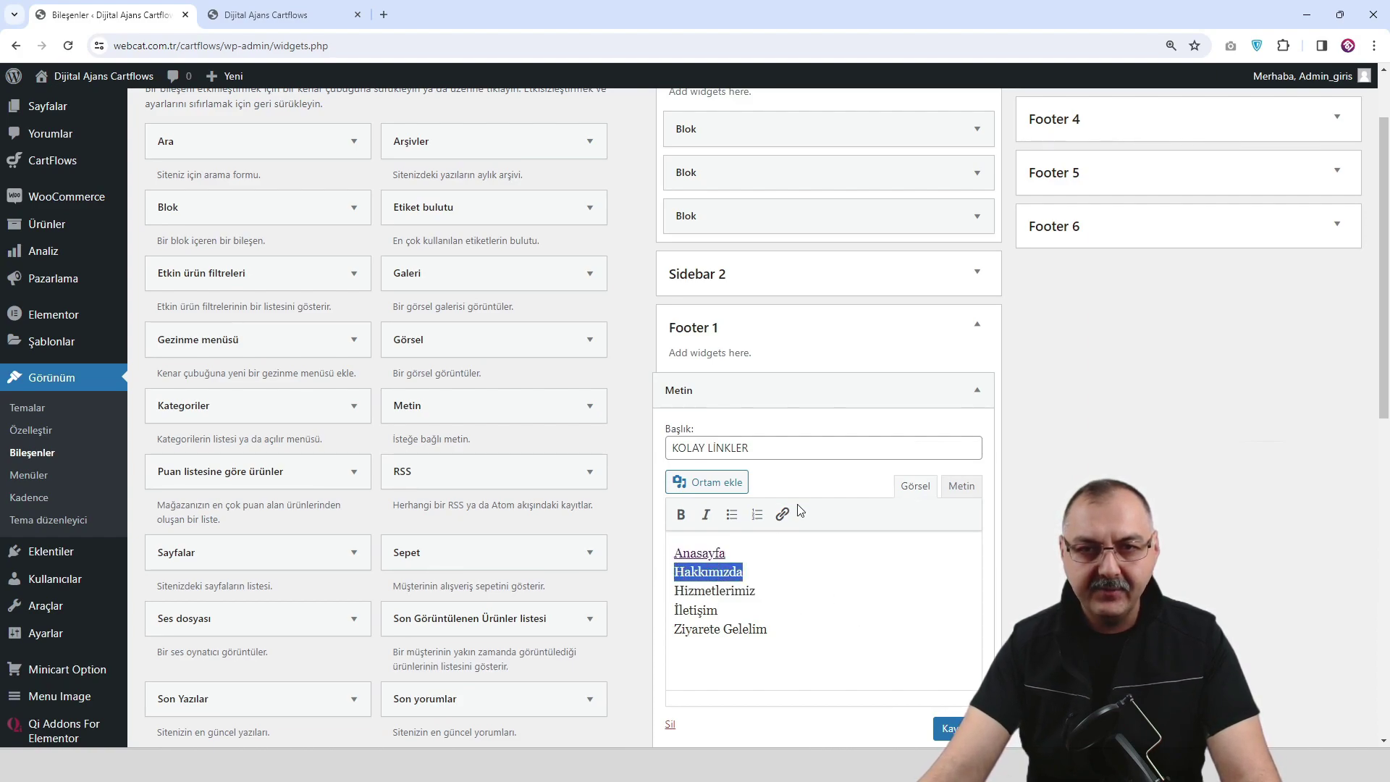
pyautogui.click(782, 514)
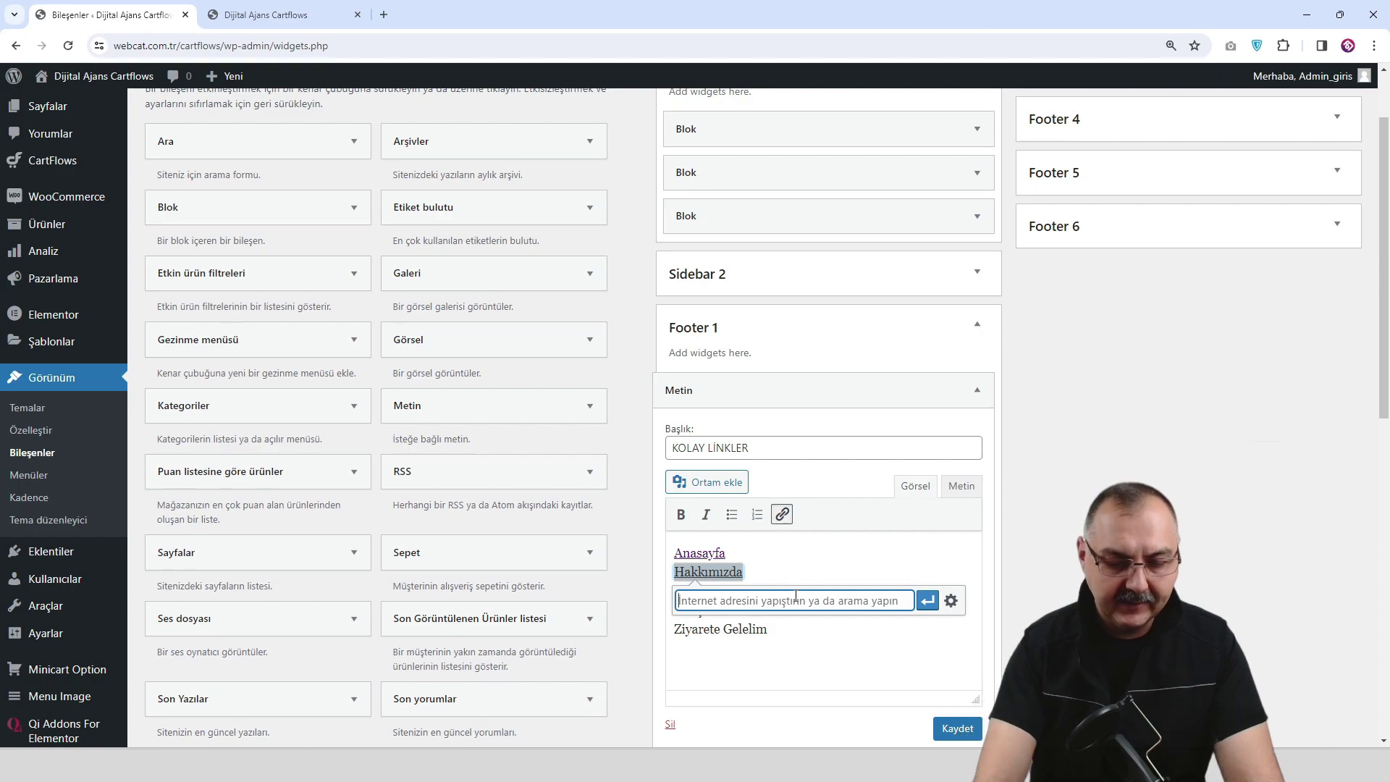
pyautogui.write('ha')
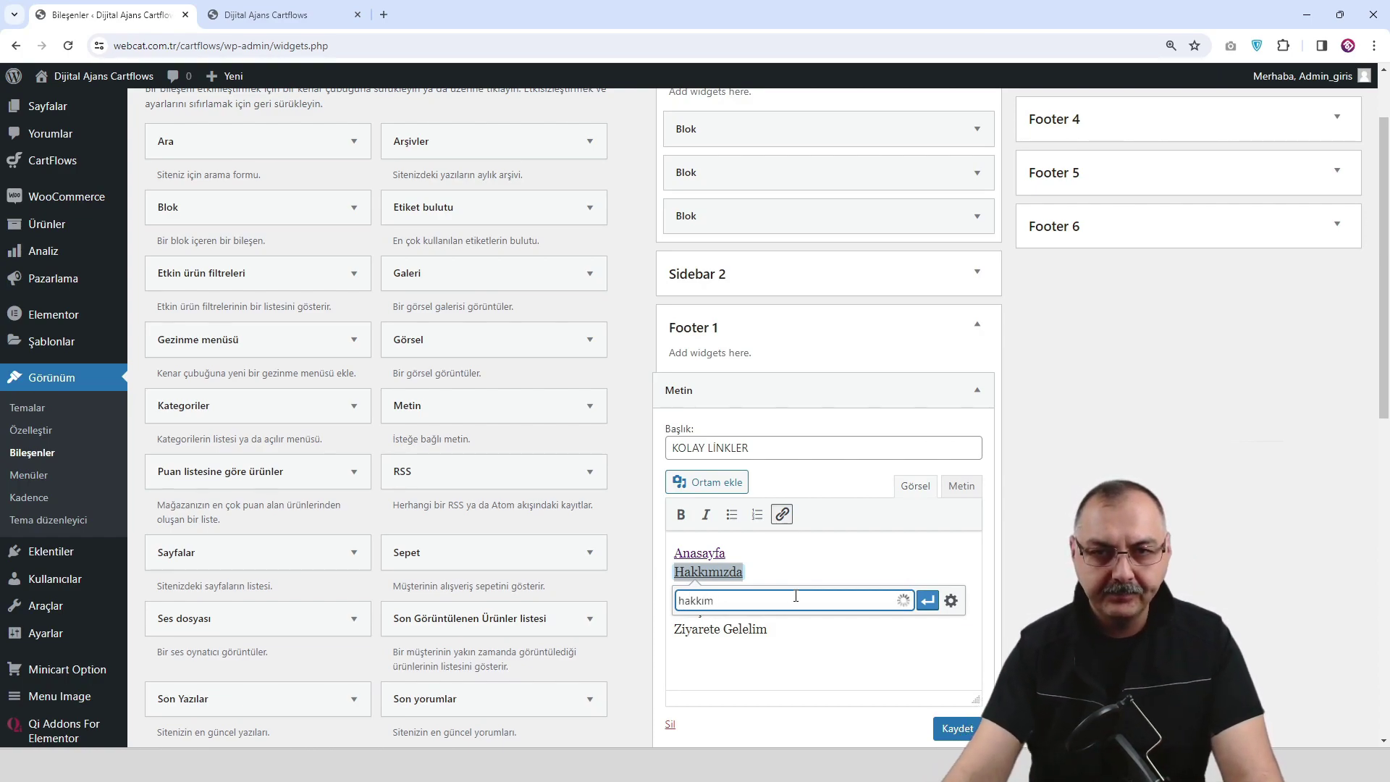
pyautogui.write('kkım')
pyautogui.click(787, 626)
pyautogui.click(927, 600)
pyautogui.click(798, 626)
# Link Hizmetlerimiz and İletişim to their own pages.
pyautogui.moveTo(769, 595); pyautogui.dragTo(693, 591)
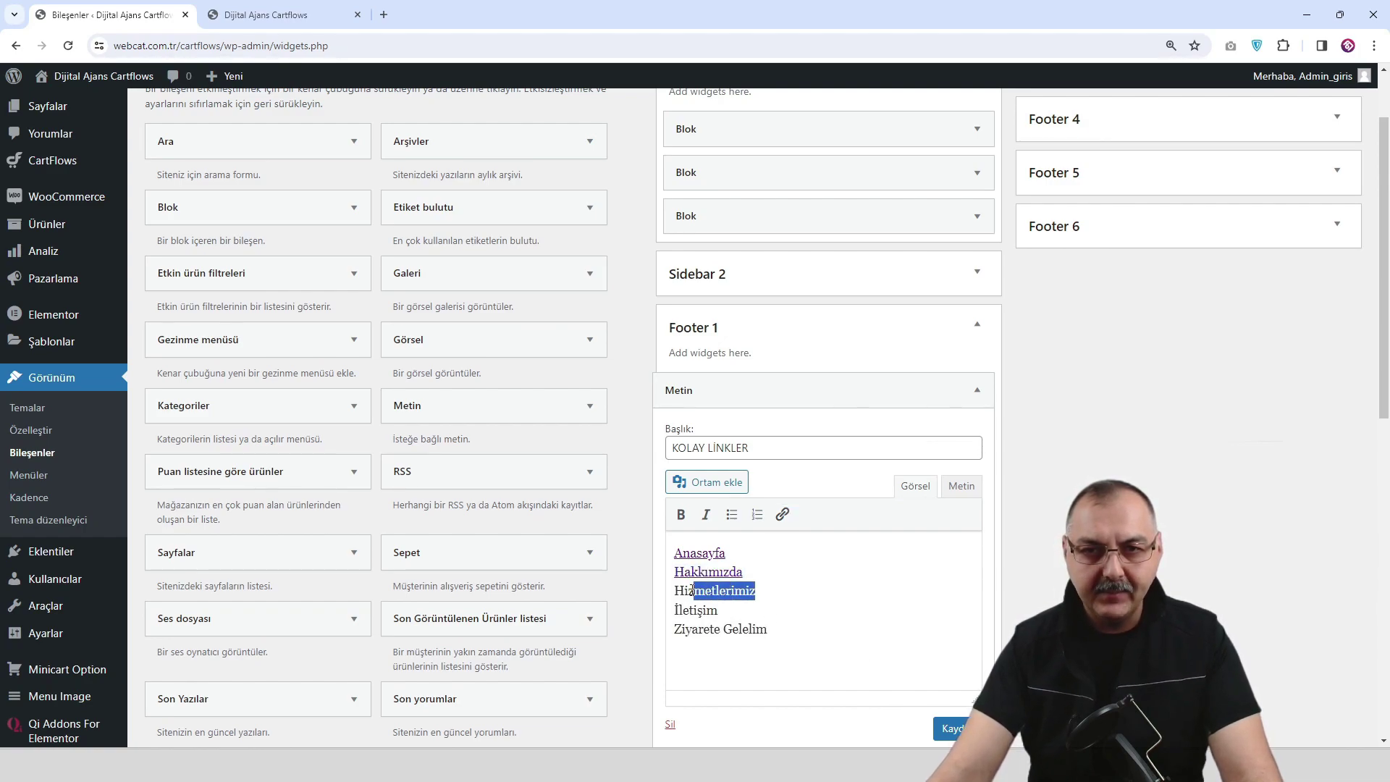
pyautogui.click(782, 515)
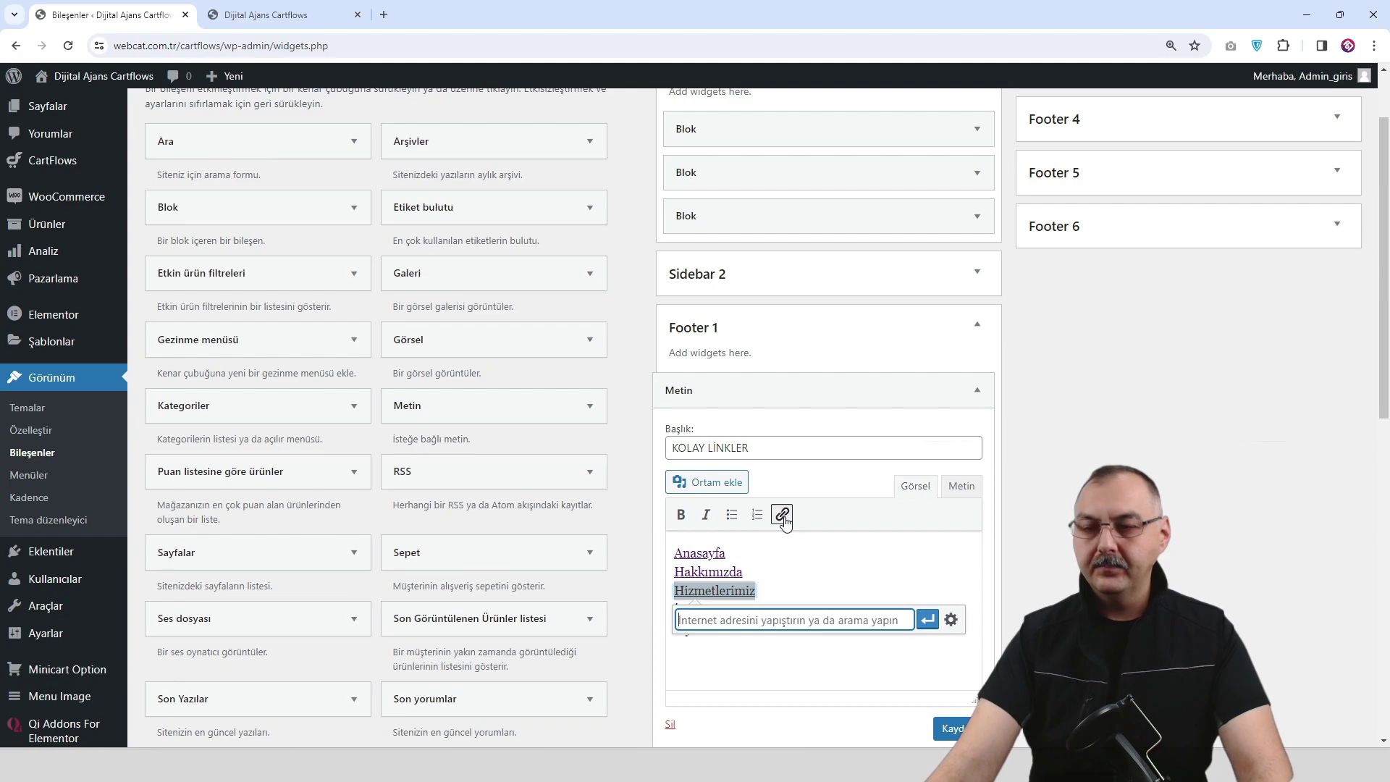
pyautogui.write('hizme')
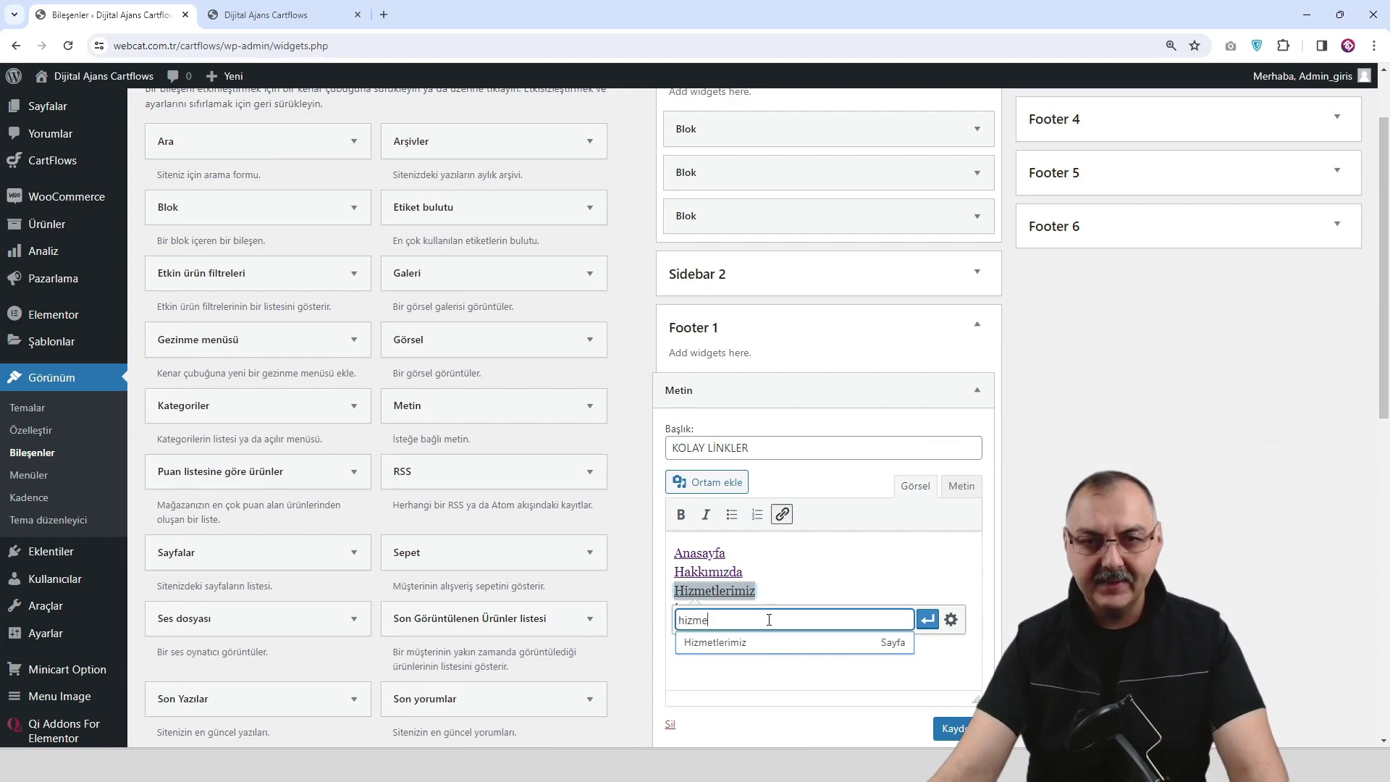
pyautogui.click(766, 644)
pyautogui.click(927, 619)
pyautogui.click(862, 667)
pyautogui.moveTo(724, 615); pyautogui.dragTo(668, 615)
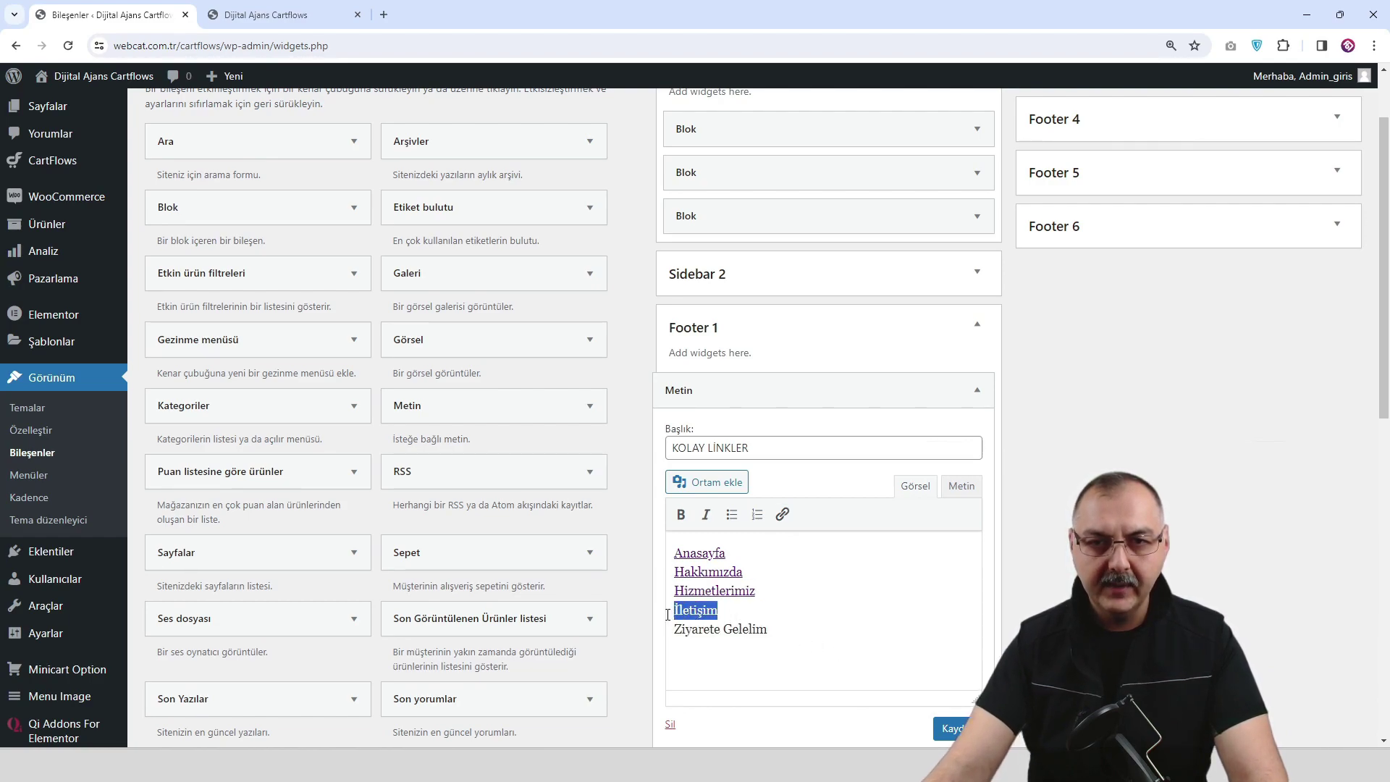
pyautogui.click(781, 515)
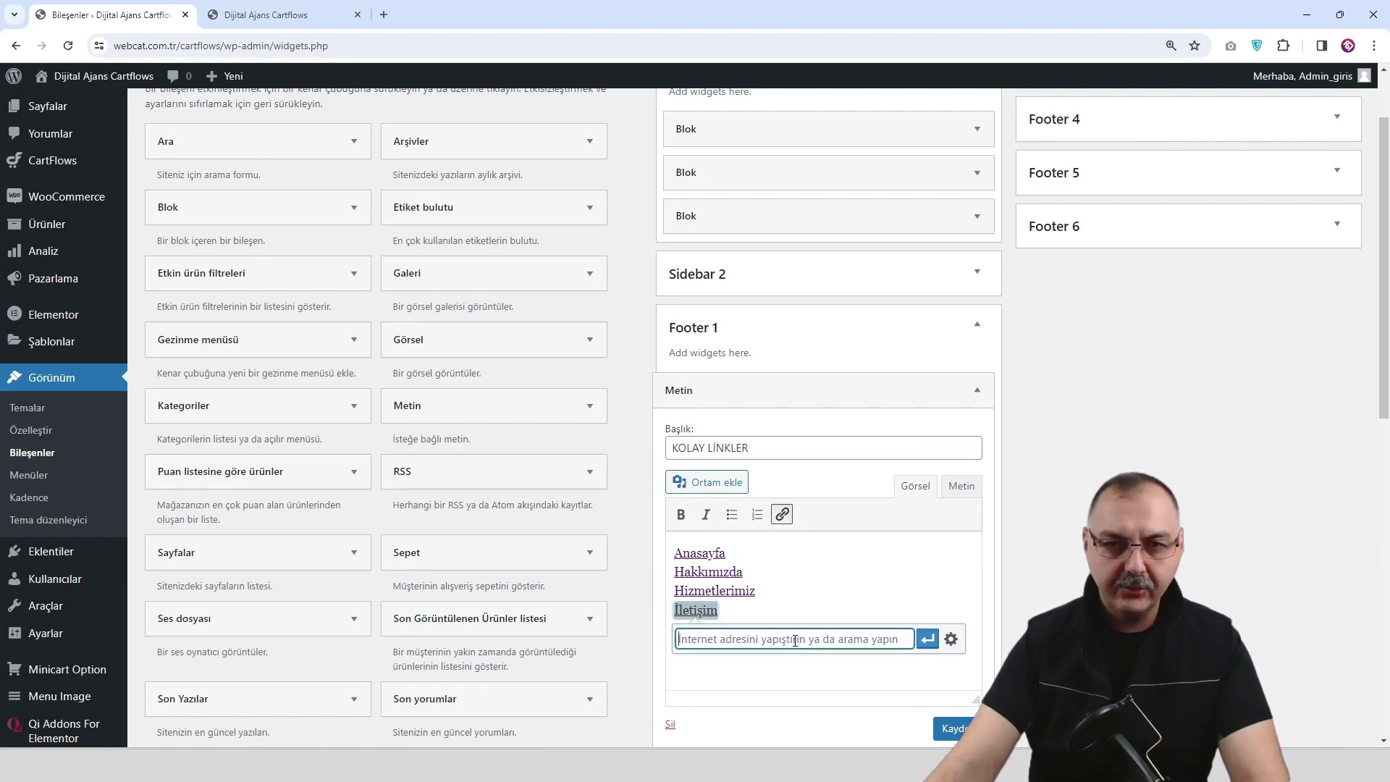
pyautogui.write('ile')
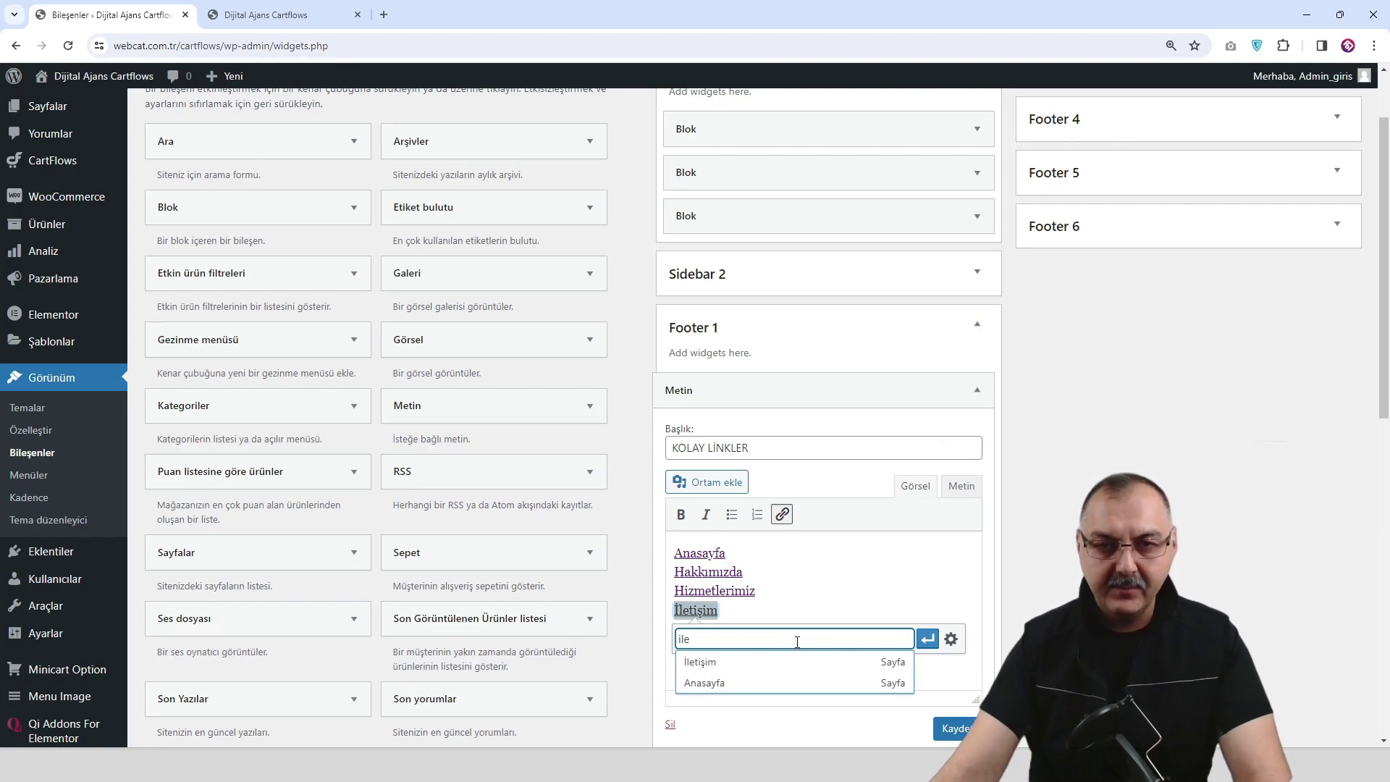
pyautogui.click(791, 669)
pyautogui.click(927, 639)
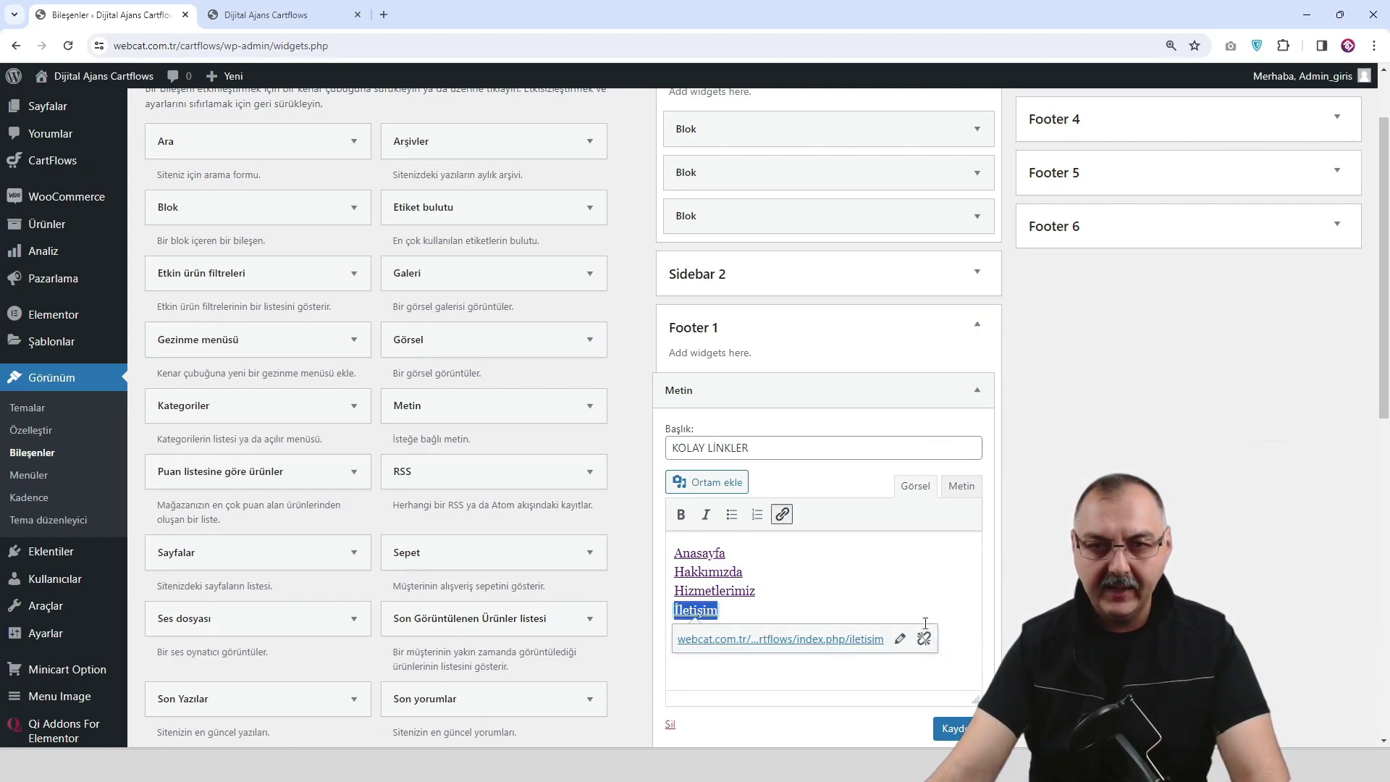
pyautogui.click(920, 588)
# Link Ziyarete Gelelim to its page and save the KOLAY LİNKLER widget.
pyautogui.moveTo(797, 632); pyautogui.dragTo(673, 630)
pyautogui.click(779, 517)
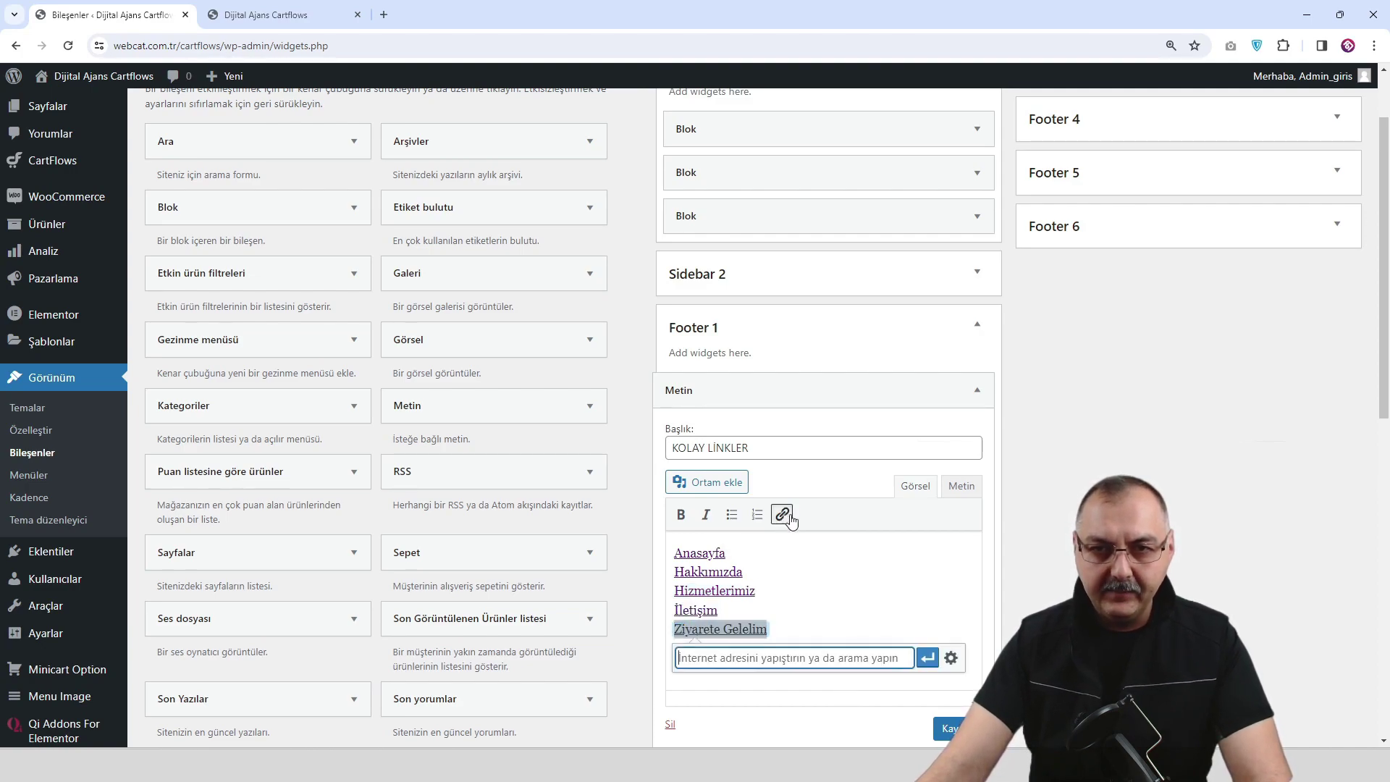
pyautogui.write('ziya')
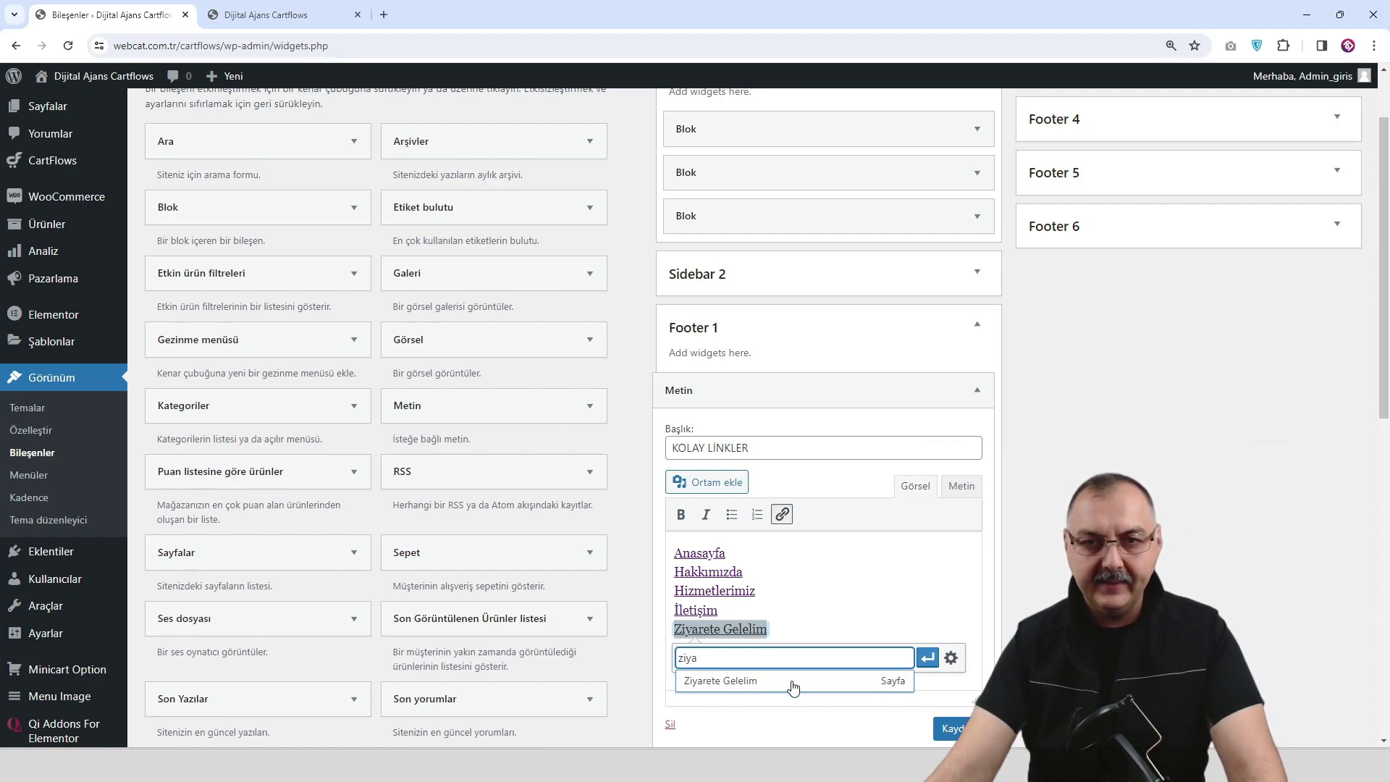
pyautogui.click(793, 688)
pyautogui.click(926, 659)
pyautogui.click(957, 729)
pyautogui.click(272, 14)
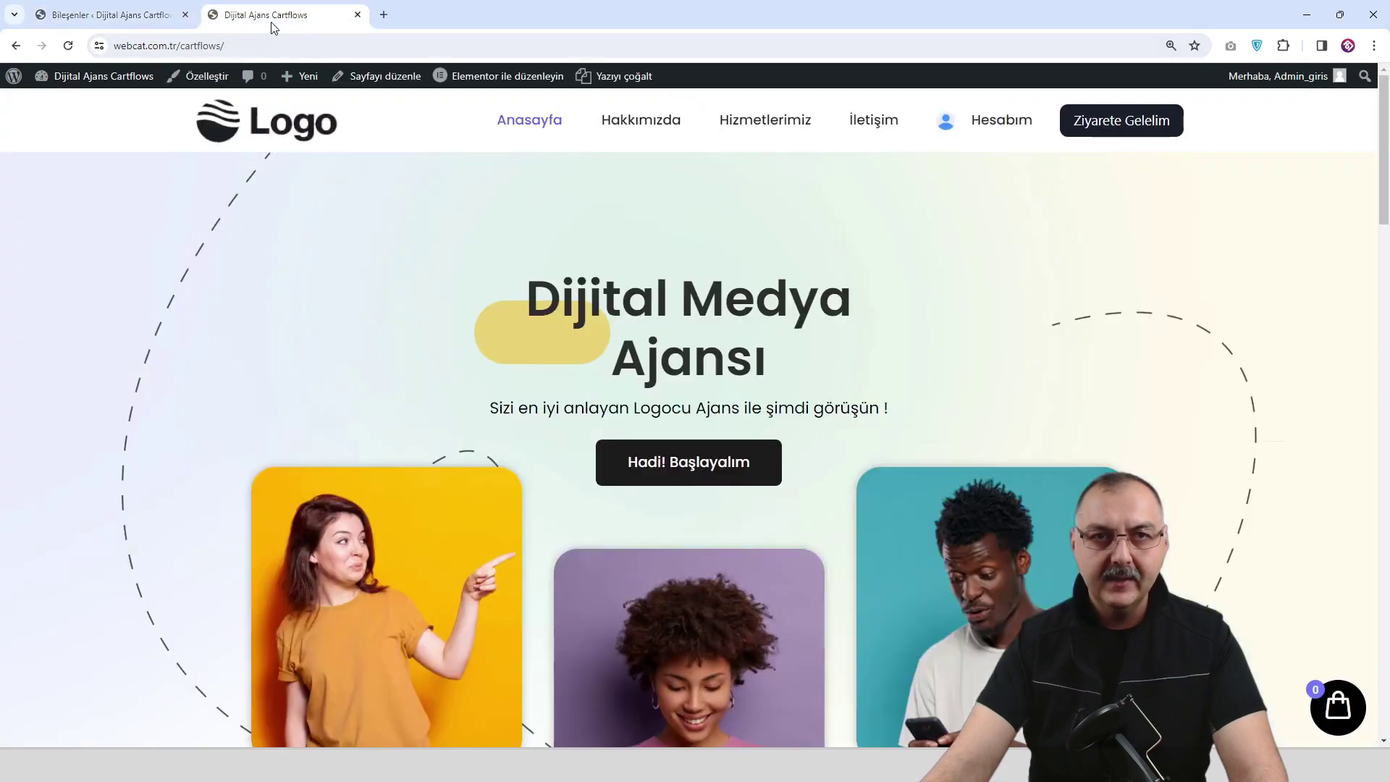
pyautogui.click(76, 45)
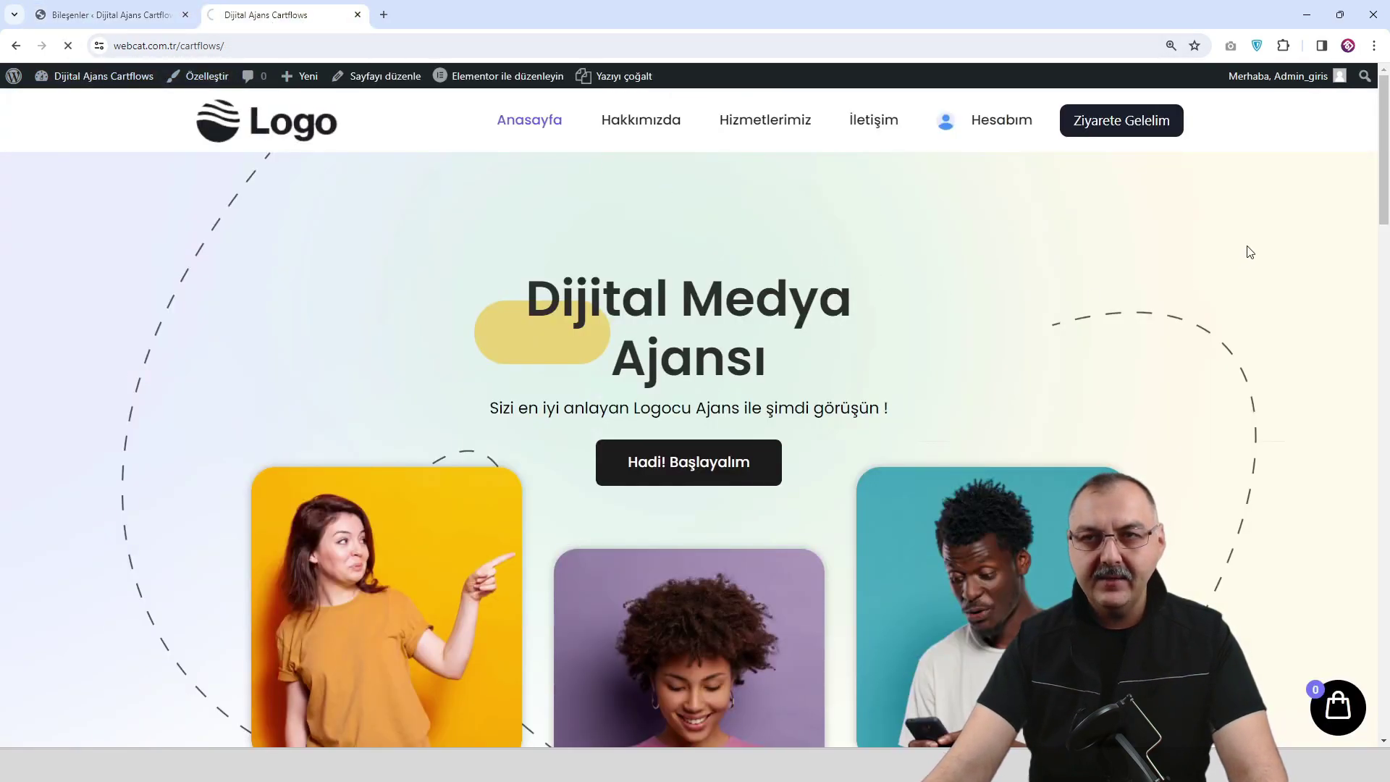
pyautogui.moveTo(1382, 133); pyautogui.dragTo(1382, 653)
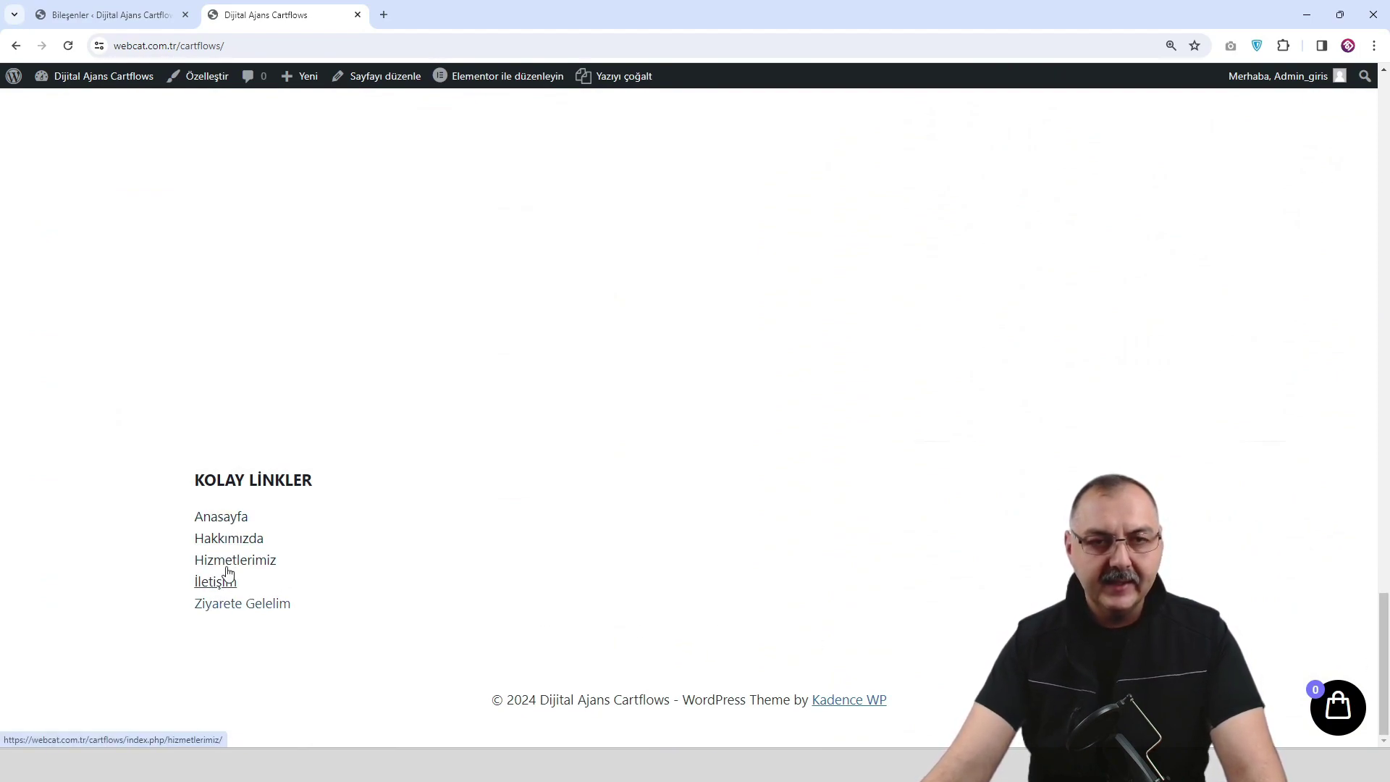
# Back on the widgets page, add a Text widget to Footer 2.
pyautogui.click(133, 19)
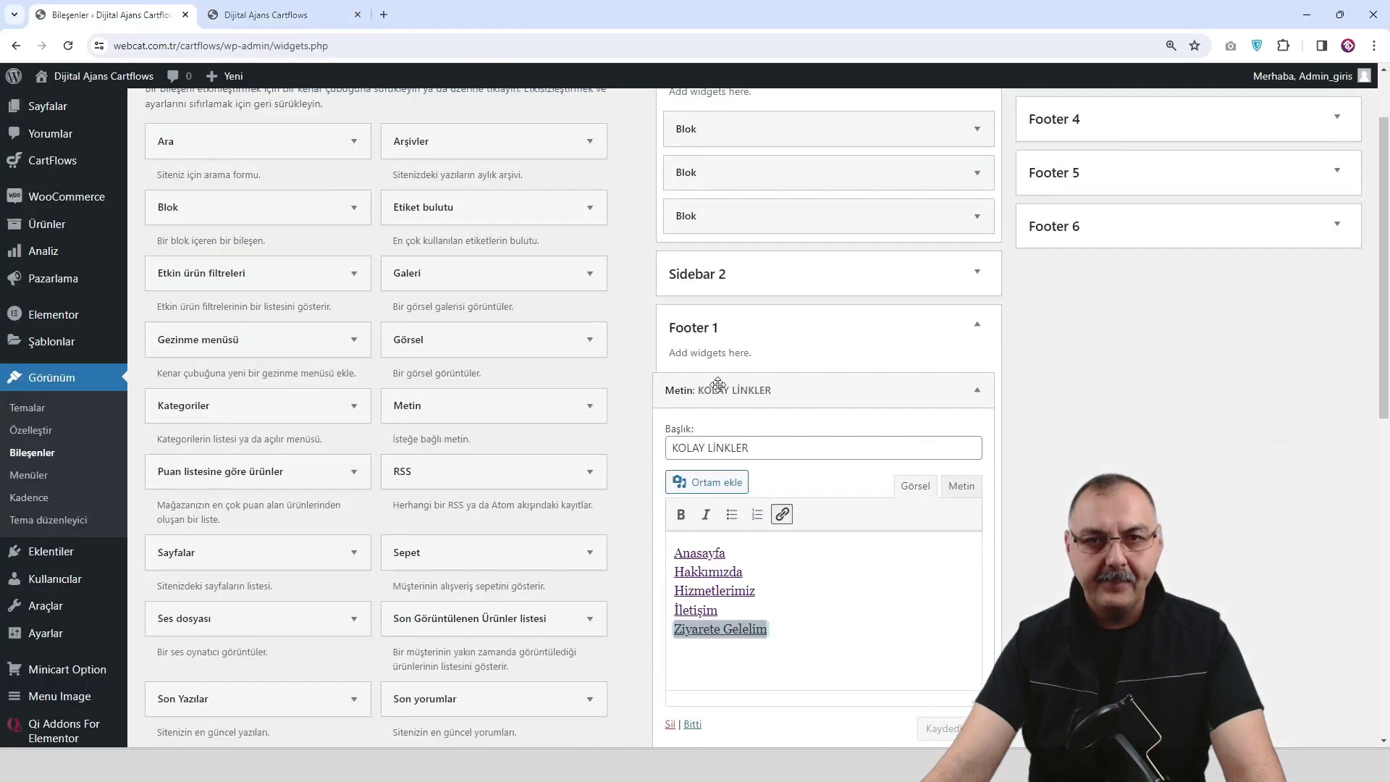
pyautogui.click(976, 324)
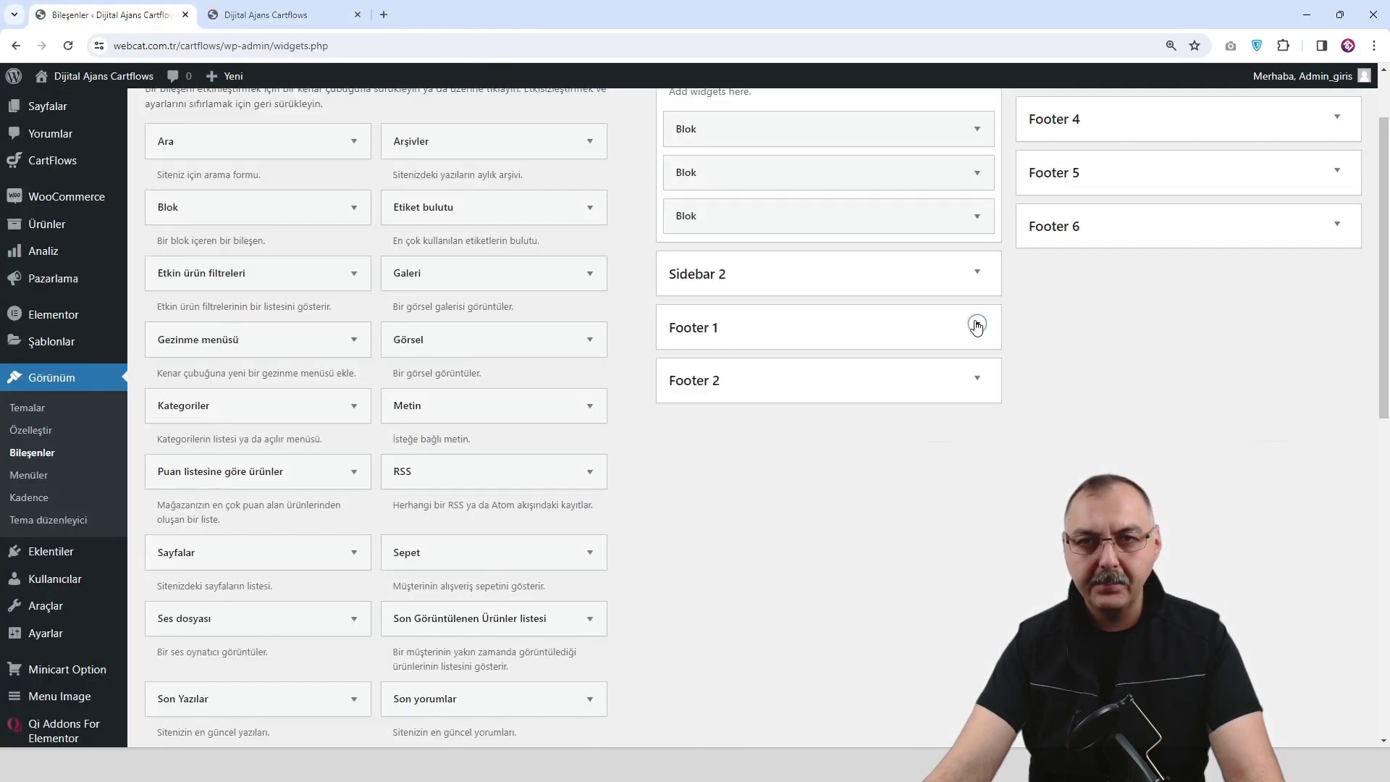
pyautogui.click(977, 379)
pyautogui.moveTo(487, 403); pyautogui.dragTo(859, 412)
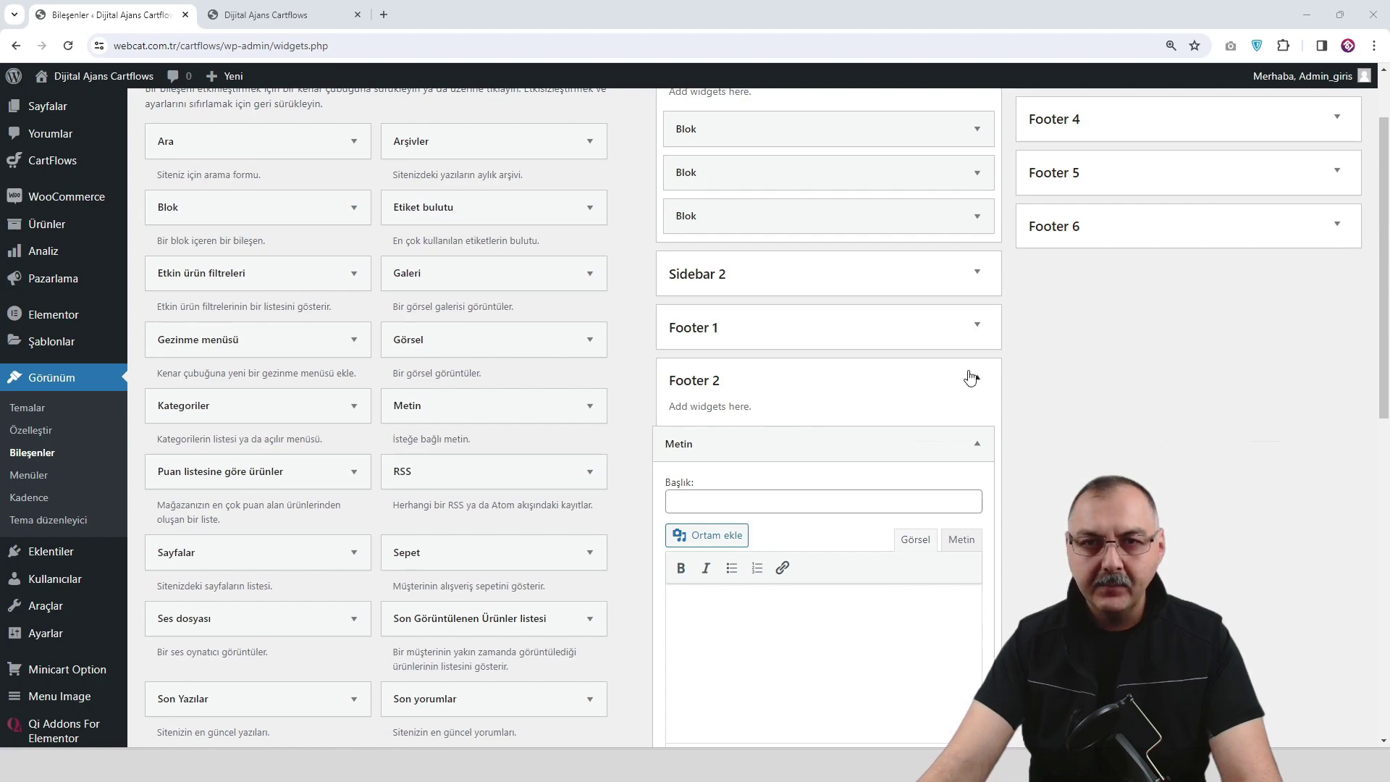
# Title the Footer 2 widget HİZMETLERİMİZ and paste the three service lines into its body.
pyautogui.click(742, 505)
pyautogui.write('HİZMETLERİMİZ')
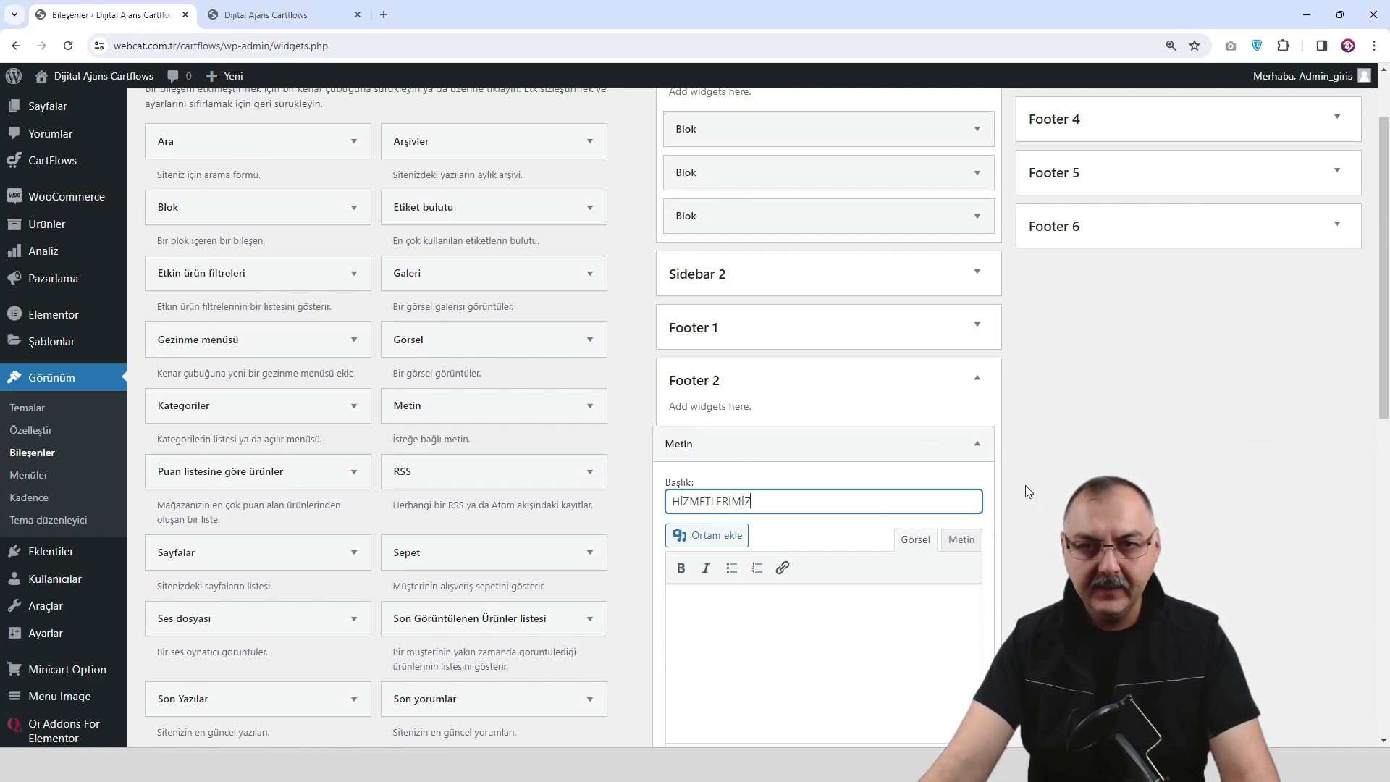
pyautogui.hotkey('alt', 'Tab')
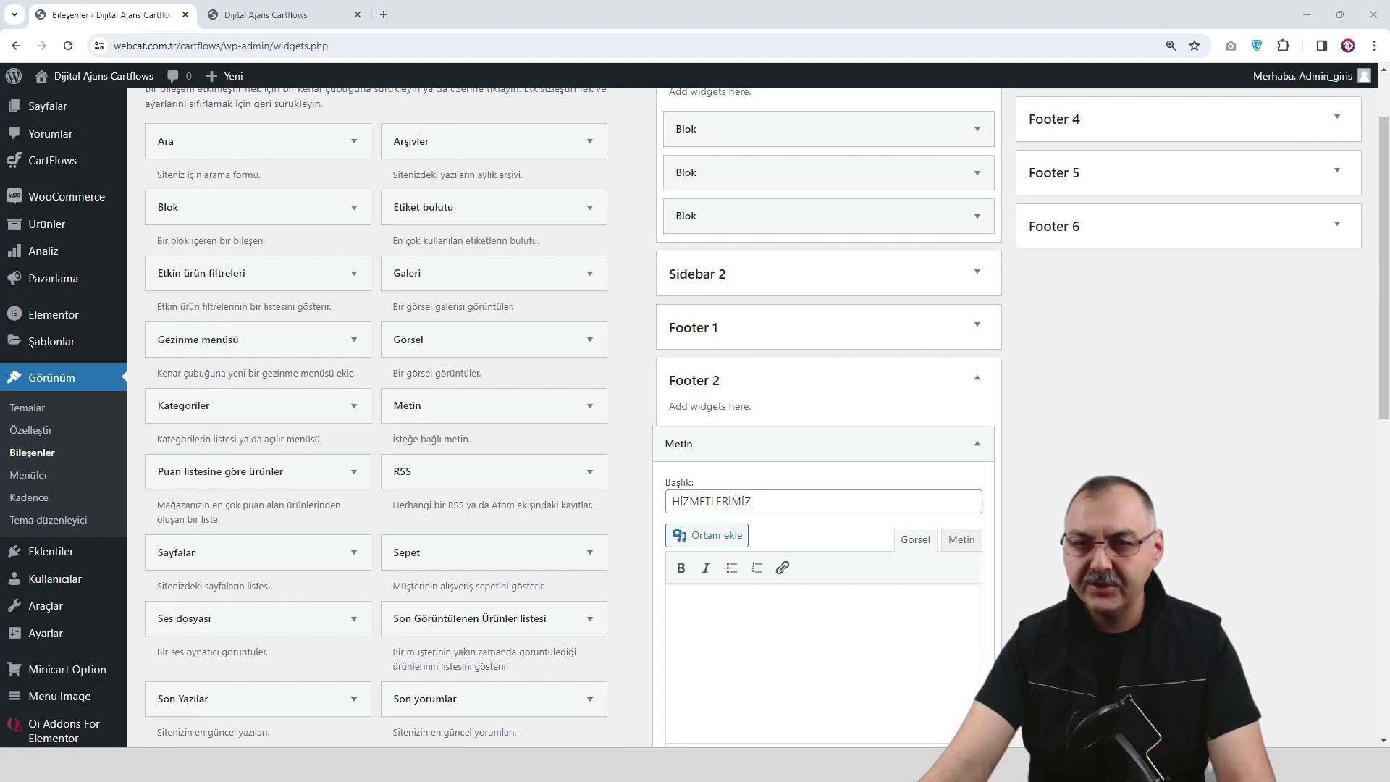
pyautogui.click(739, 613)
pyautogui.write('Web Tasarım Sosyal Medya Logo Tasarım')
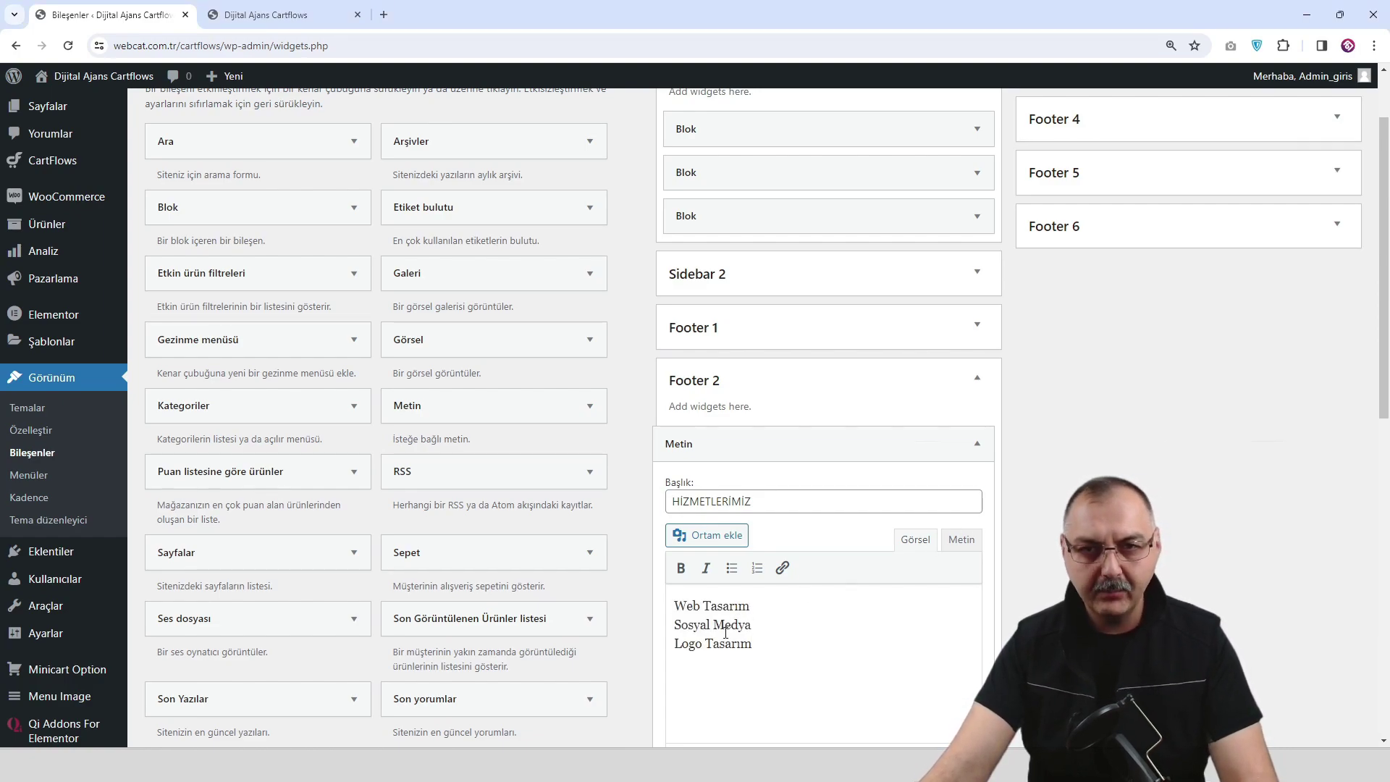
# Link Web Tasarım and Sosyal Medya to #.
pyautogui.moveTo(759, 605); pyautogui.dragTo(673, 606)
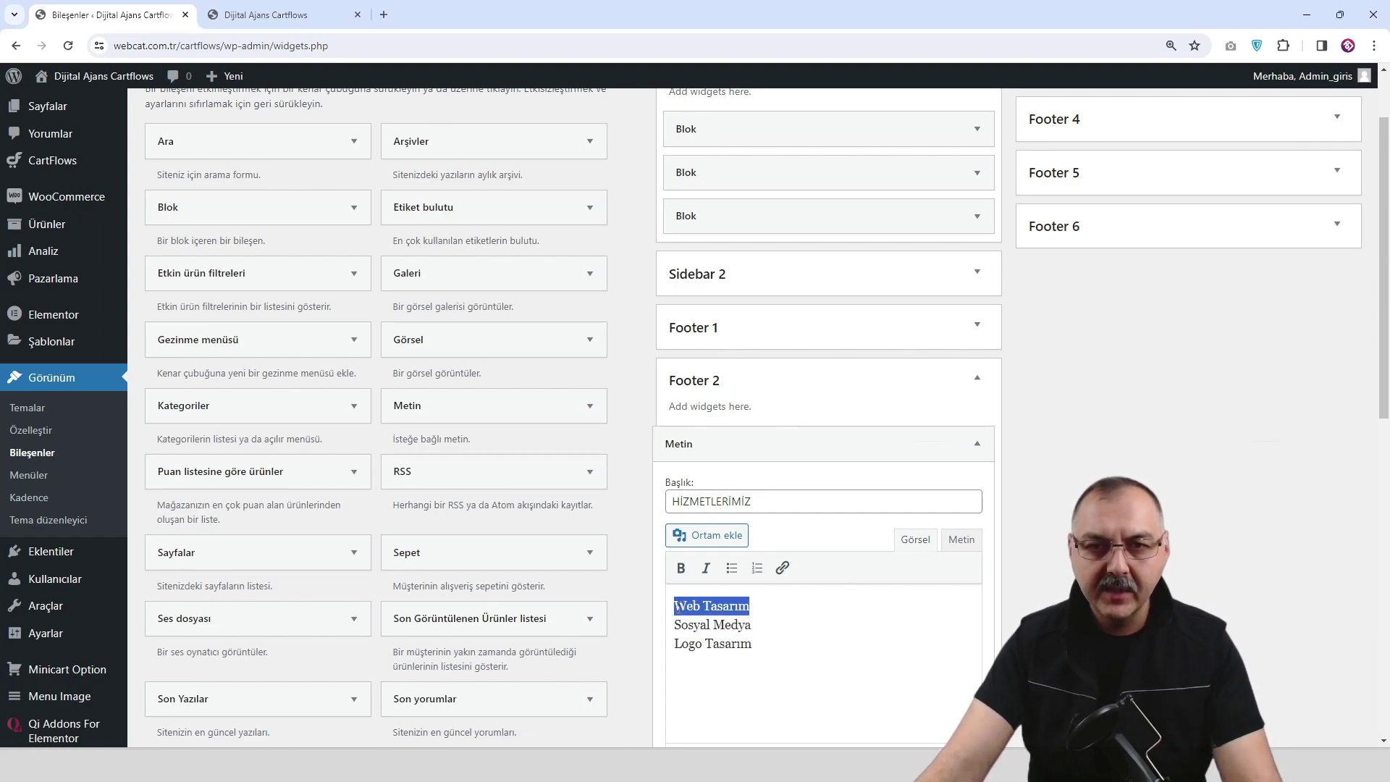
pyautogui.click(781, 567)
pyautogui.write('#')
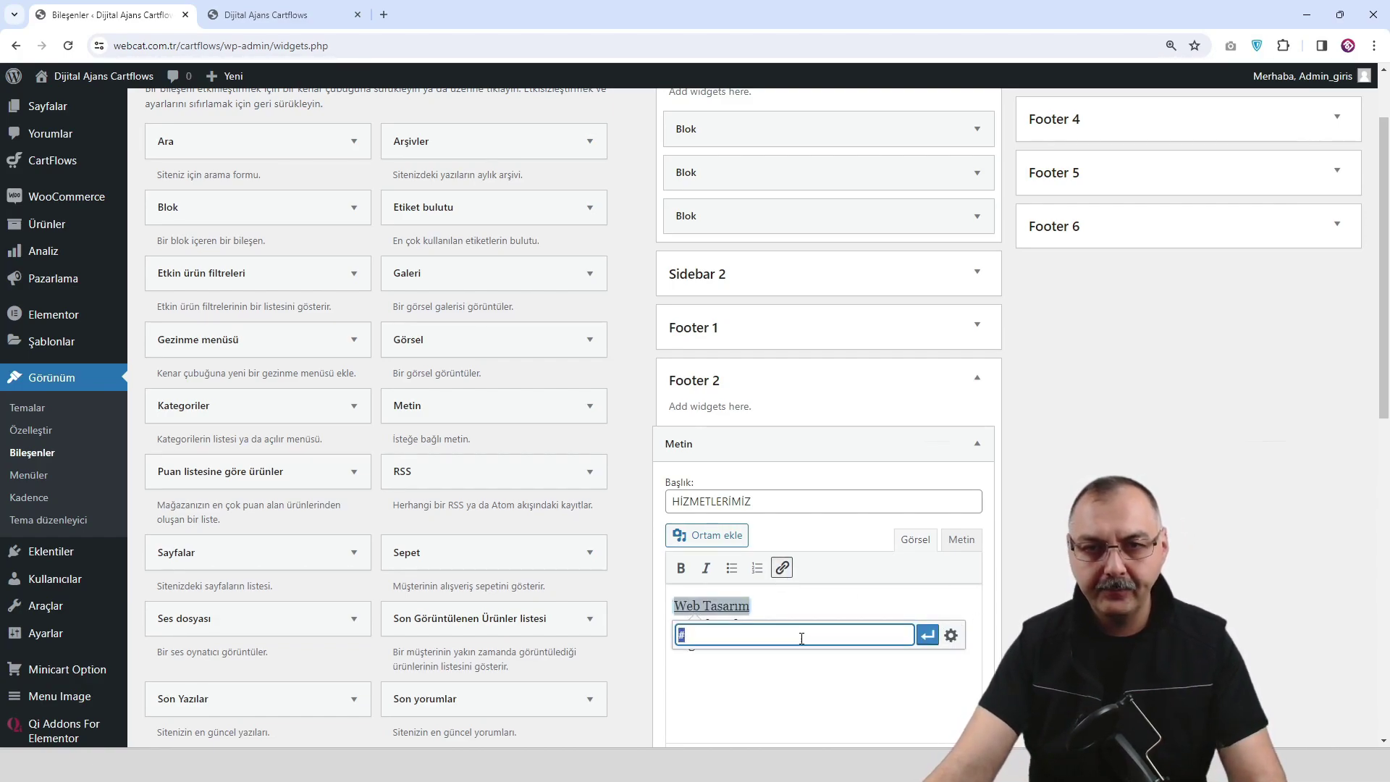
pyautogui.click(927, 635)
pyautogui.click(778, 638)
pyautogui.moveTo(754, 624); pyautogui.dragTo(672, 624)
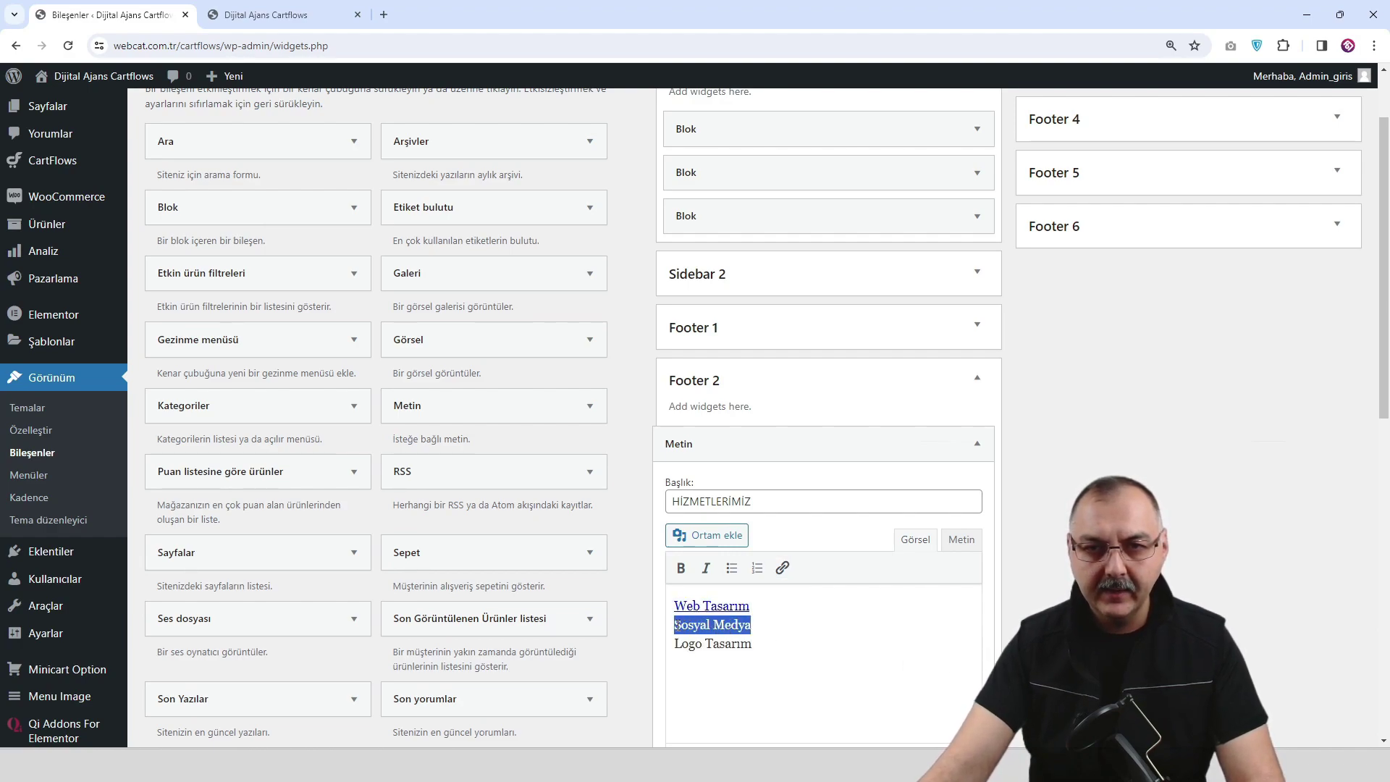
pyautogui.click(782, 568)
pyautogui.write('#')
pyautogui.click(927, 654)
# Link Logo Tasarım to # and save the HİZMETLERİMİZ widget.
pyautogui.click(785, 651)
pyautogui.moveTo(785, 651); pyautogui.dragTo(683, 646)
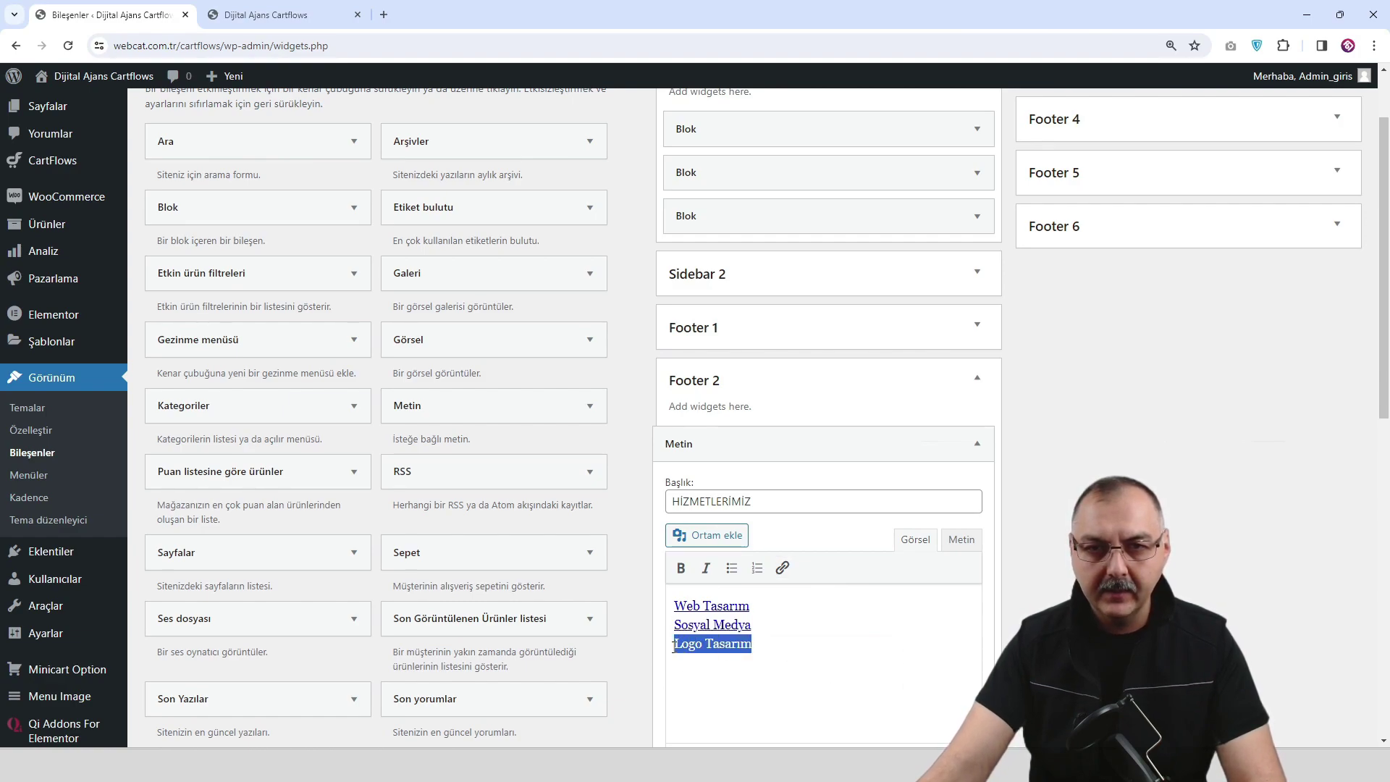
pyautogui.click(782, 568)
pyautogui.write('#')
pyautogui.click(928, 673)
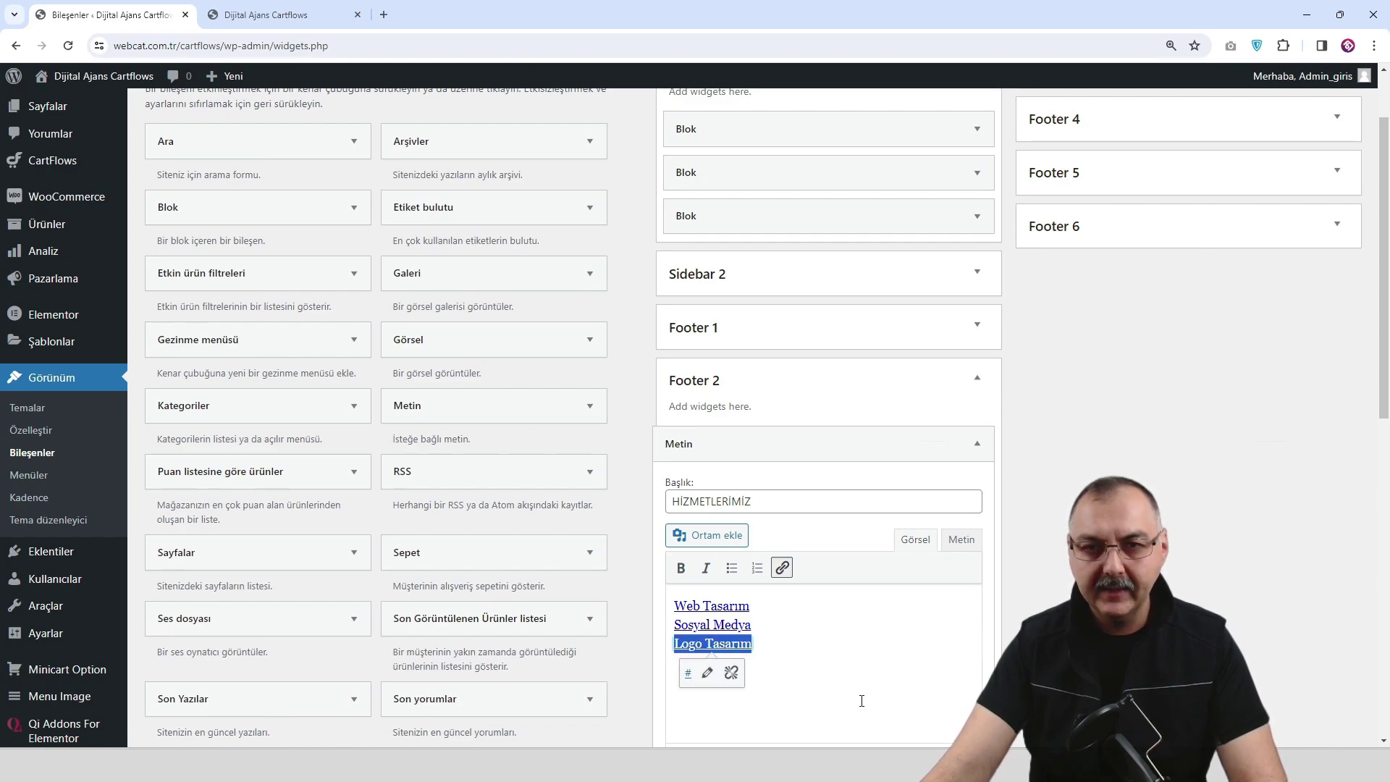
pyautogui.scroll(-3, 940, 601)
pyautogui.click(957, 535)
pyautogui.scroll(3, 953, 532)
pyautogui.scroll(2, 953, 531)
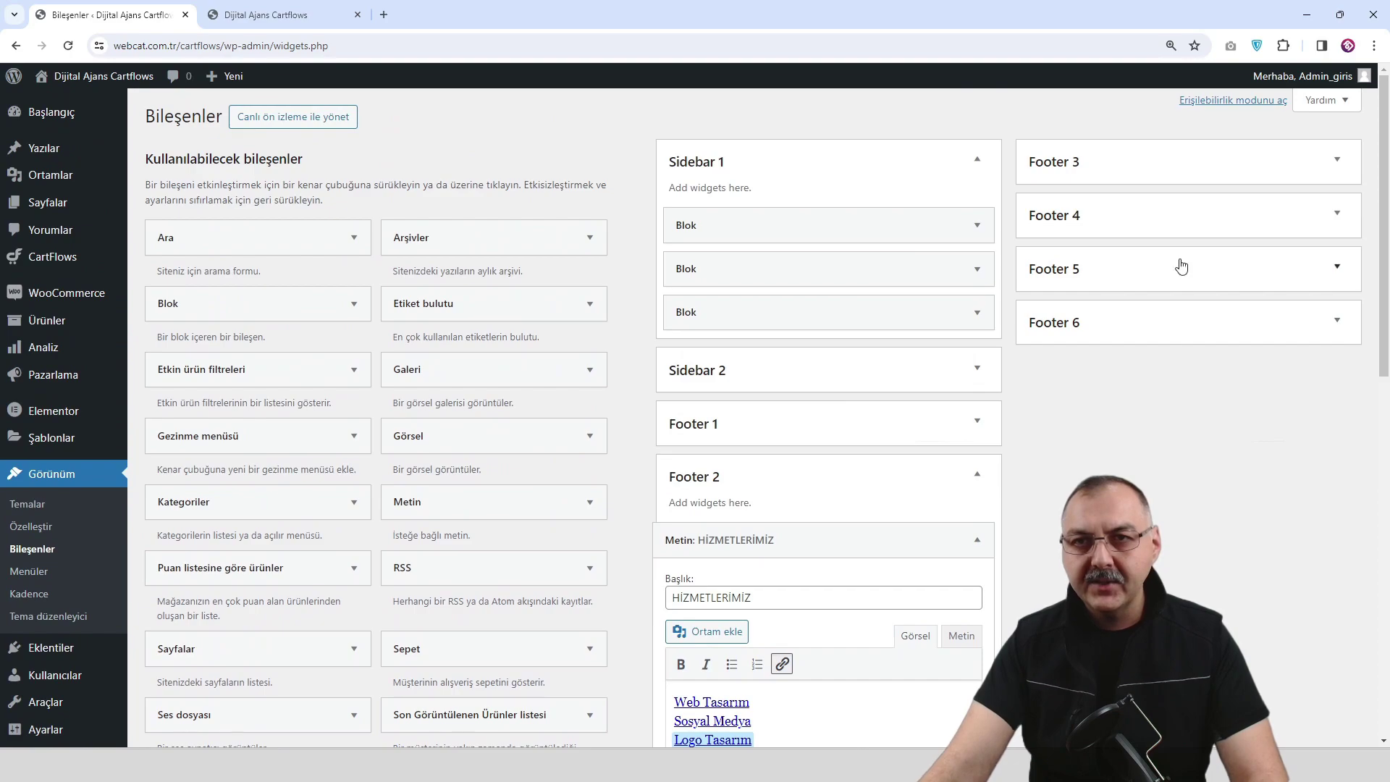
# Add a Text widget to Footer 3 titled SÖZLEŞME & KOŞULLAR with the five agreement lines.
pyautogui.click(1336, 158)
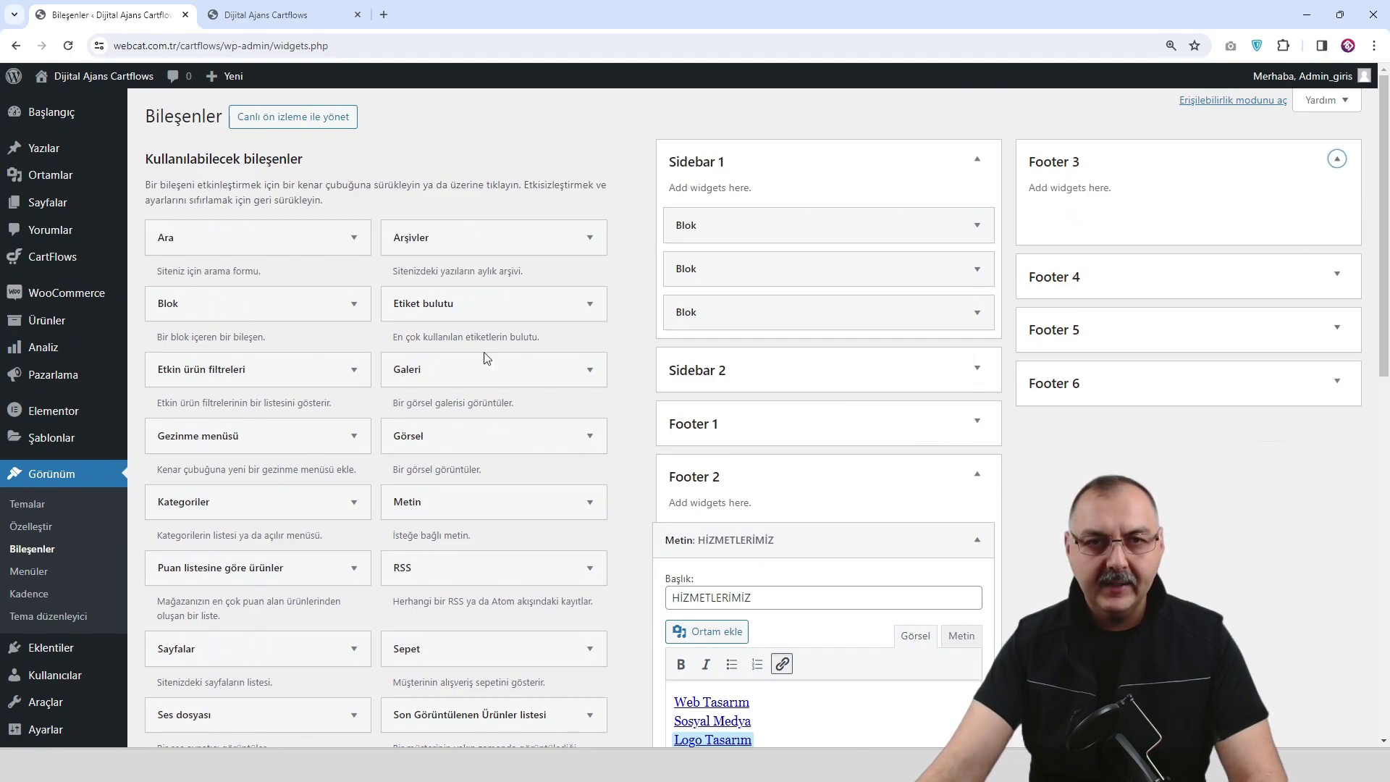
pyautogui.moveTo(480, 506); pyautogui.dragTo(1146, 233)
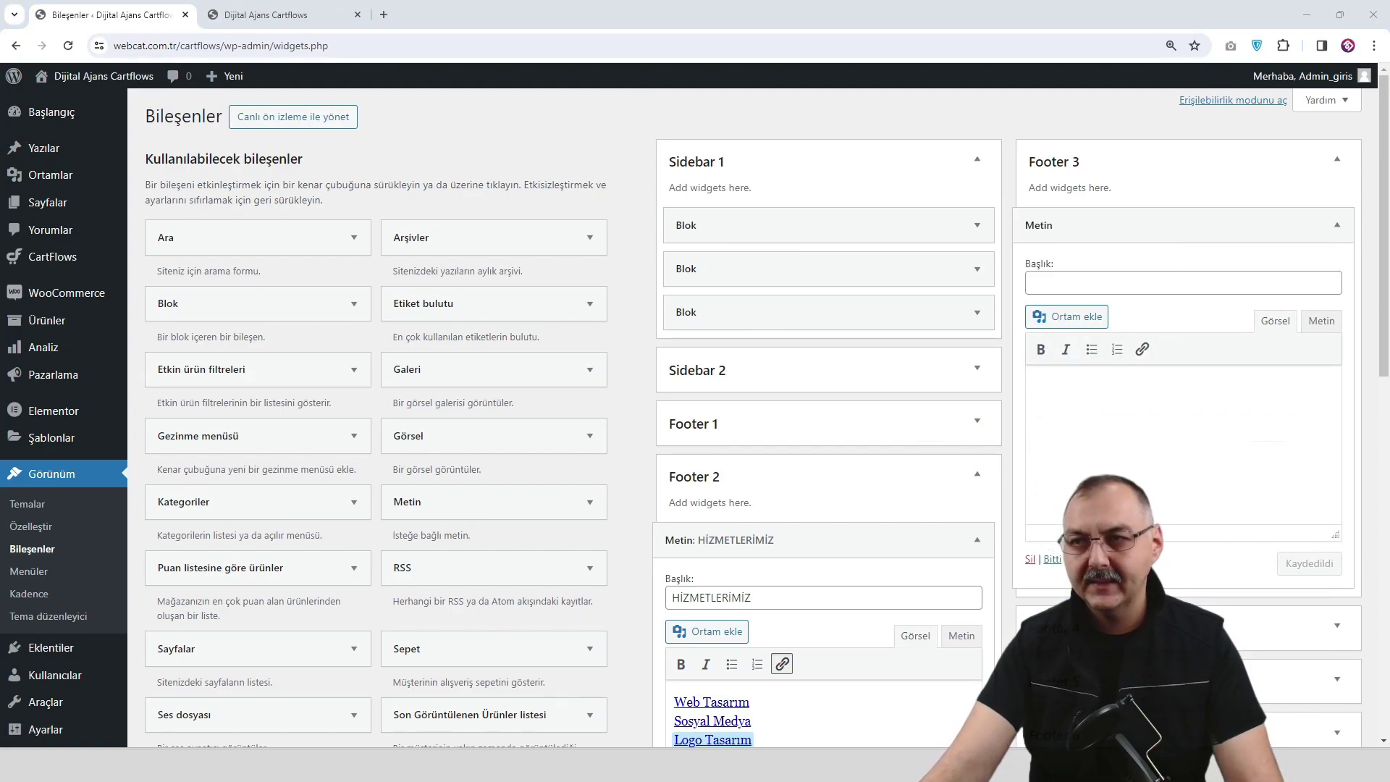
pyautogui.click(1075, 286)
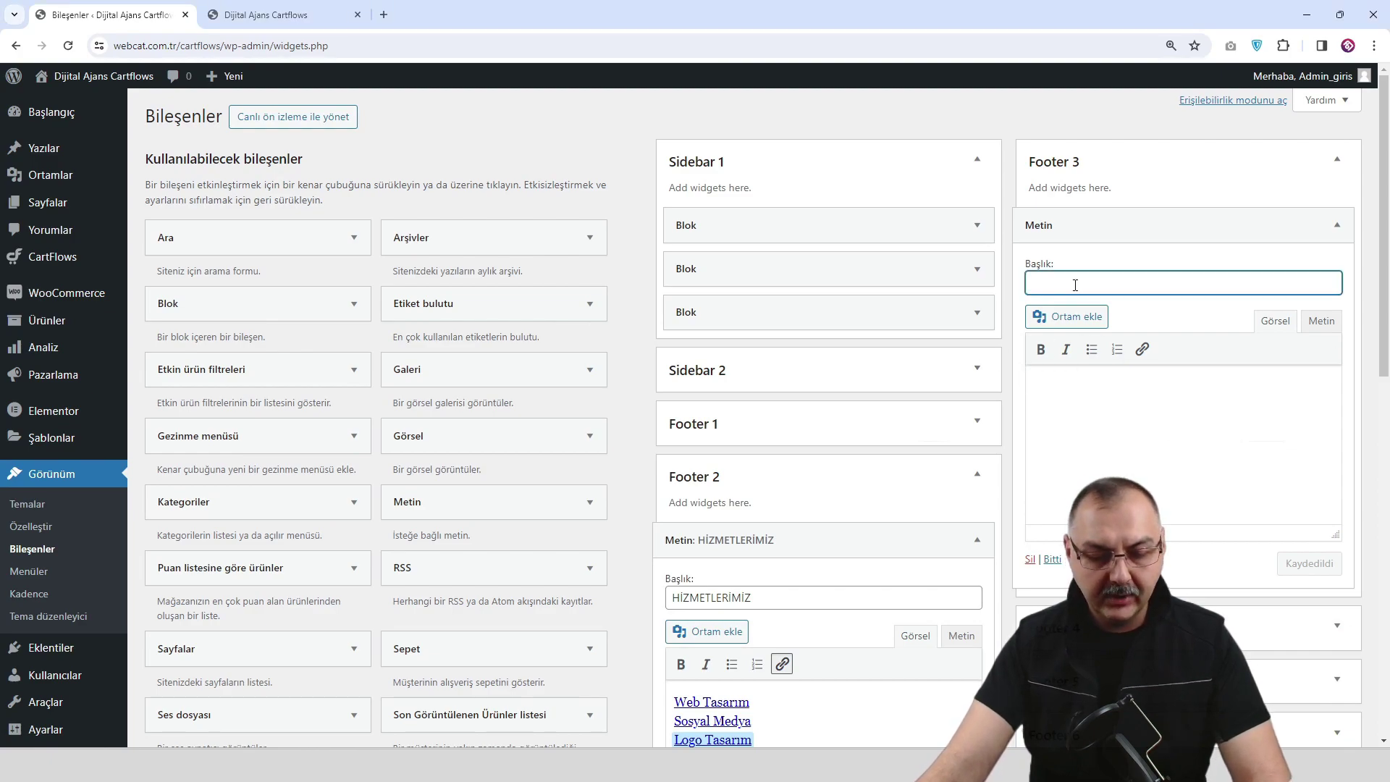
pyautogui.write('SÖZLEŞME & KOŞULLAR')
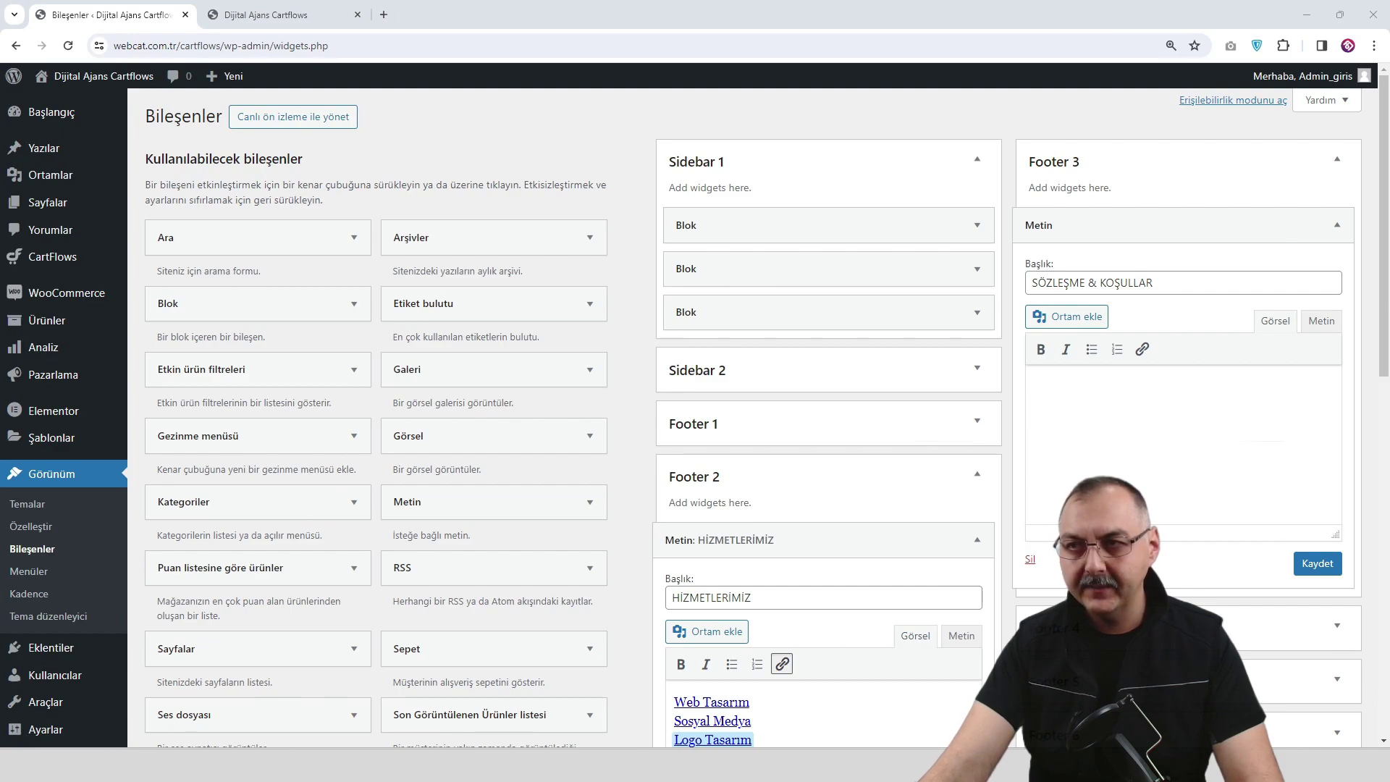
pyautogui.click(1071, 378)
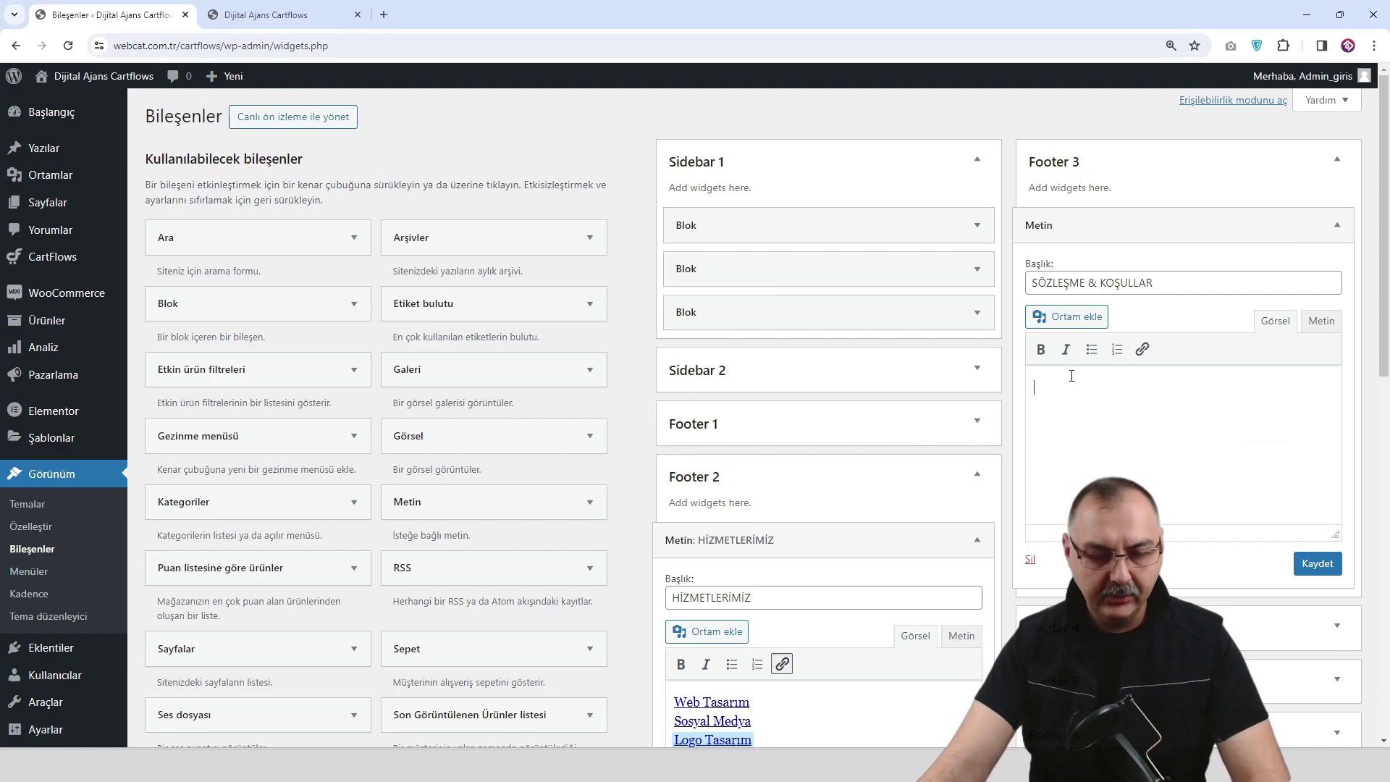
pyautogui.write('Mesafeli Satış Sözleşmesi Ön Bilgilendirme Formu Üyelik Sözleşmesi Açık Rıza Metni K.V.K.K')
# Link Mesafeli Satış Sözleşmesi and Ön Bilgilendirme Formu to #.
pyautogui.moveTo(1182, 384); pyautogui.dragTo(1033, 388)
pyautogui.click(1142, 350)
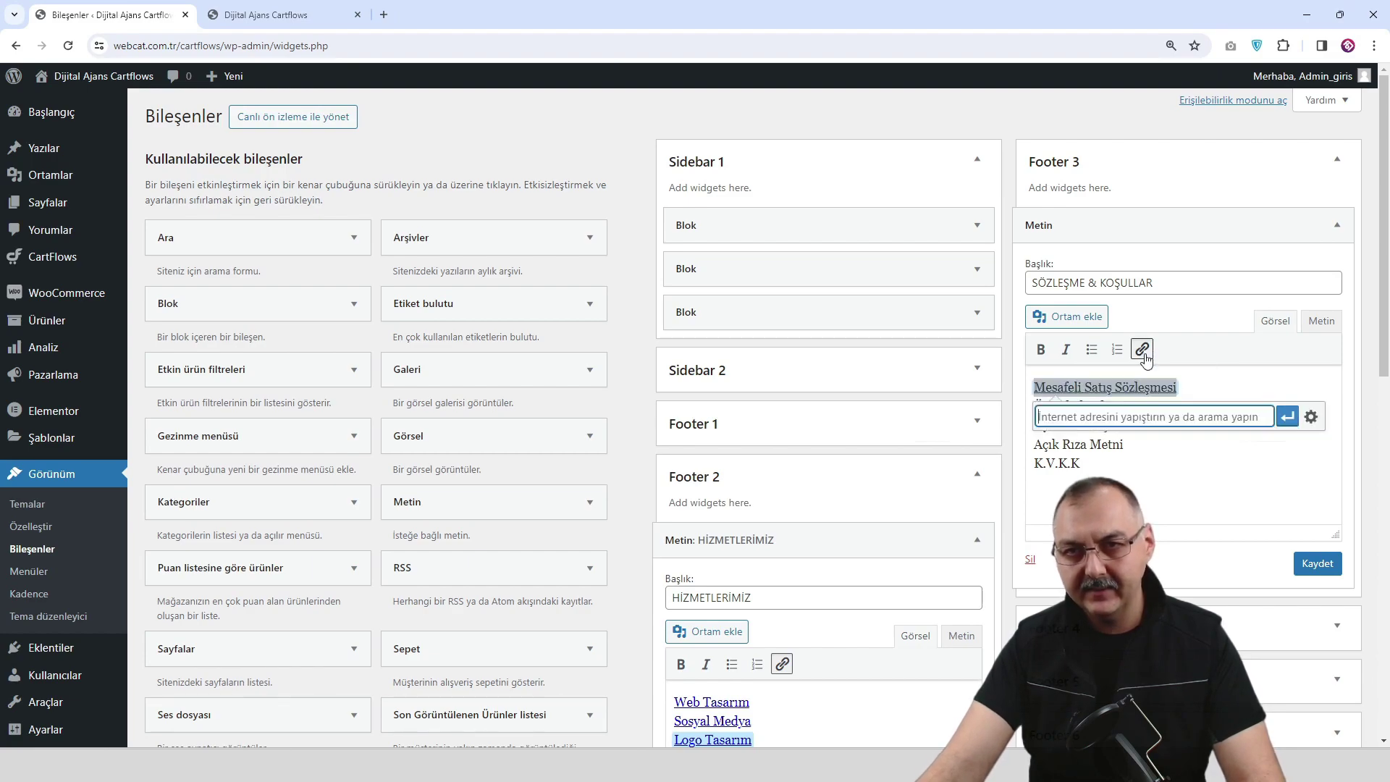
pyautogui.write('#')
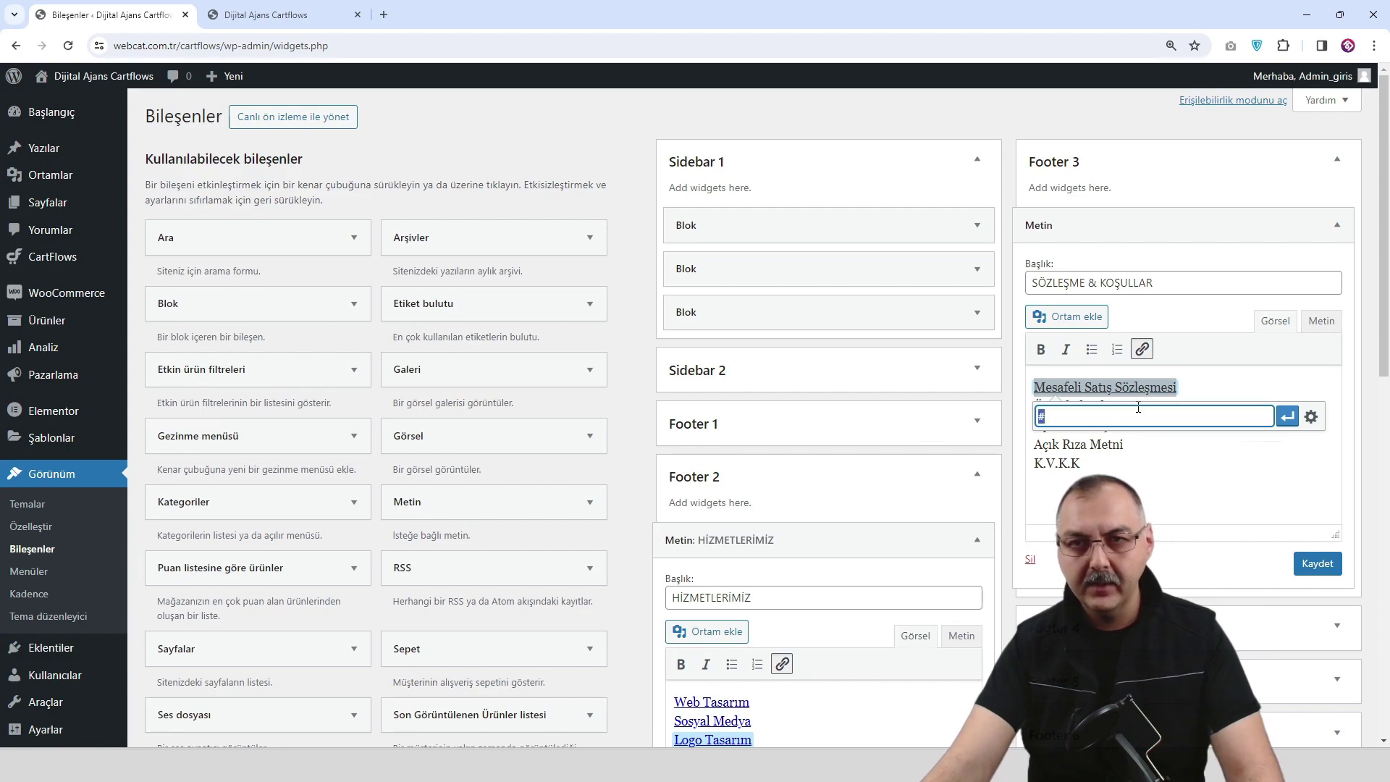
pyautogui.click(1287, 416)
pyautogui.moveTo(1172, 406); pyautogui.dragTo(1033, 407)
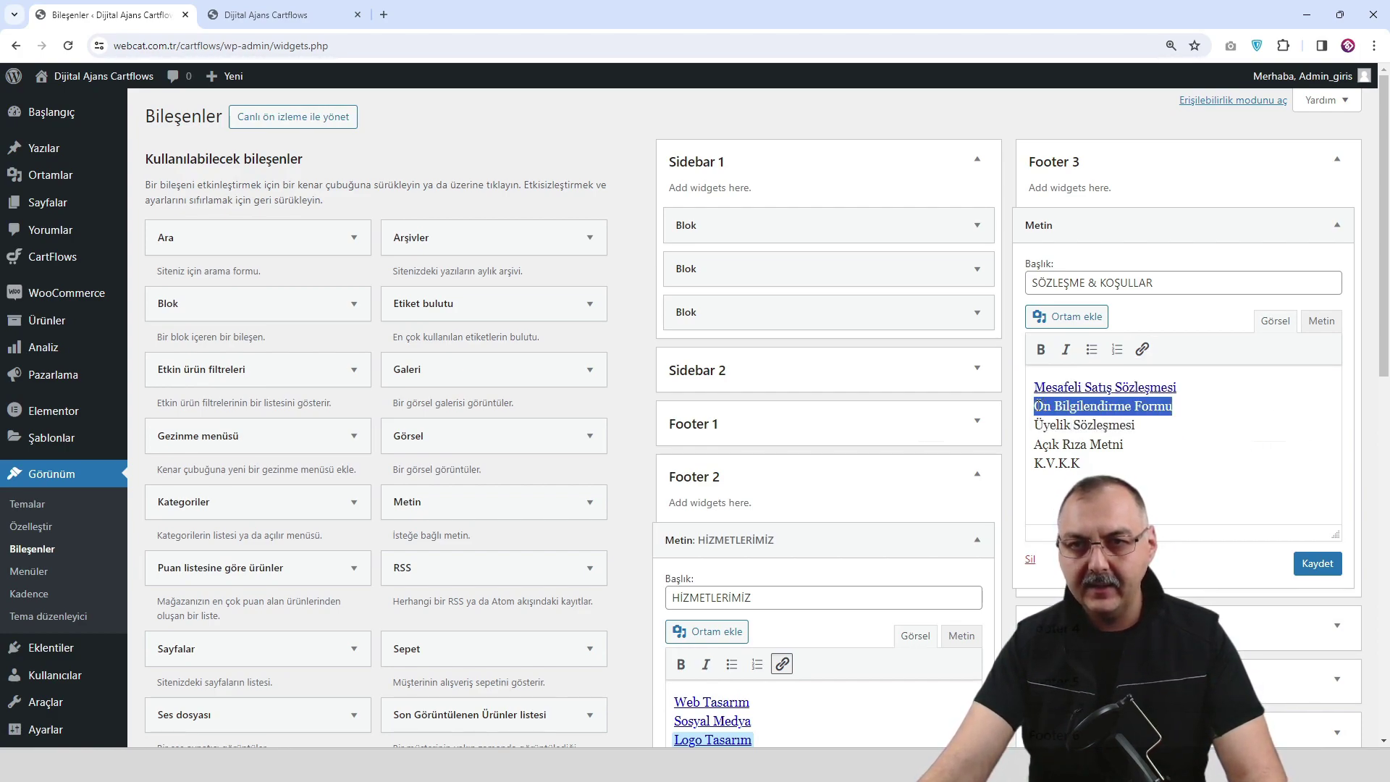
pyautogui.click(1142, 349)
pyautogui.write('#')
pyautogui.click(1286, 435)
# Link Üyelik Sözleşmesi and Açık Rıza Metni to #.
pyautogui.click(1158, 492)
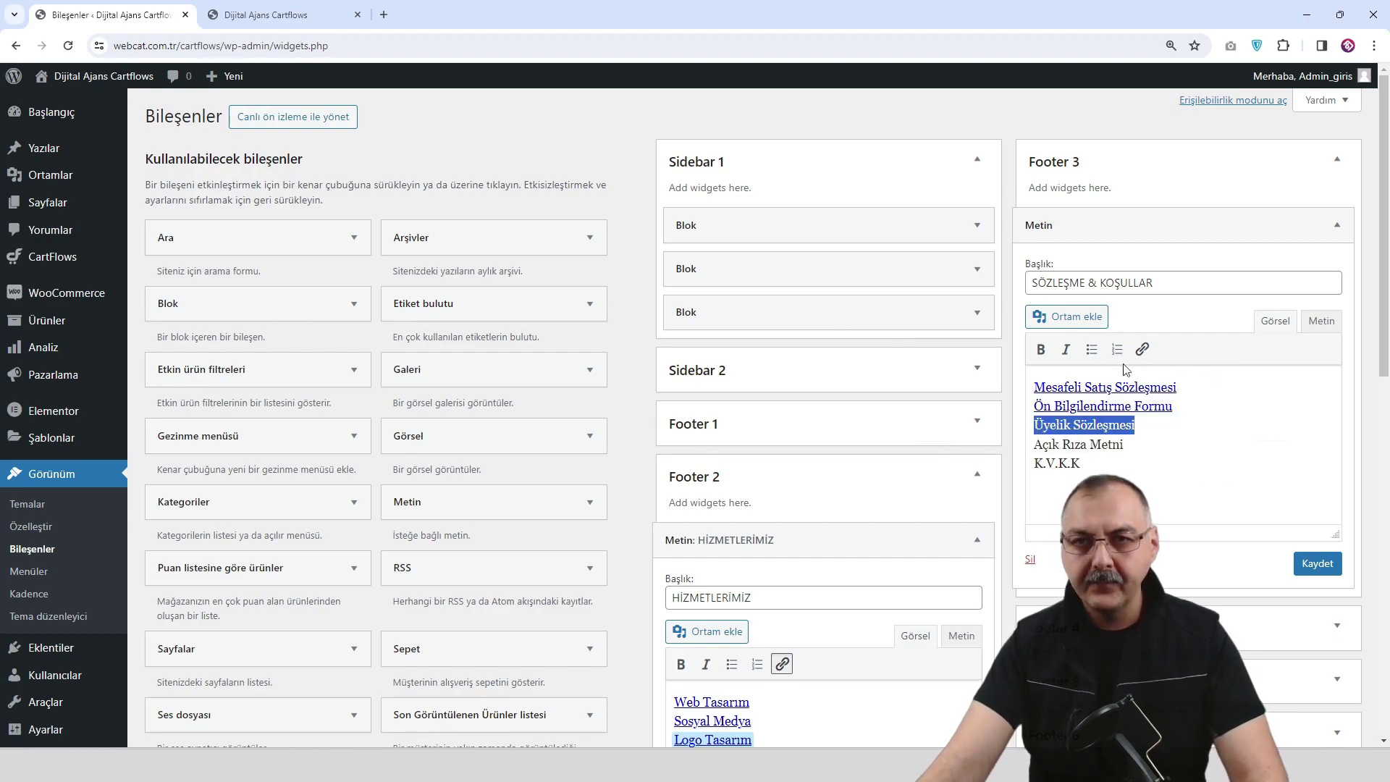
pyautogui.click(1142, 349)
pyautogui.write('#')
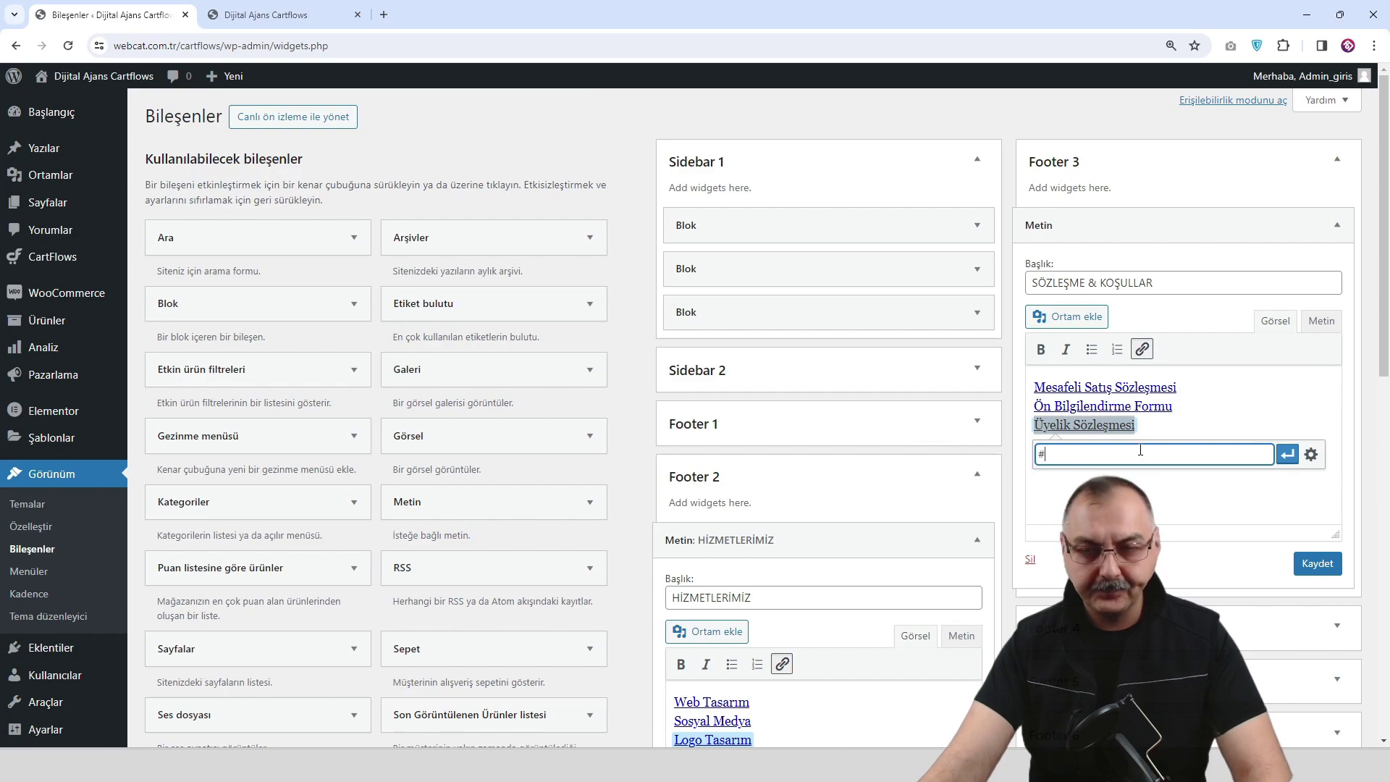
pyautogui.click(1287, 455)
pyautogui.click(1169, 477)
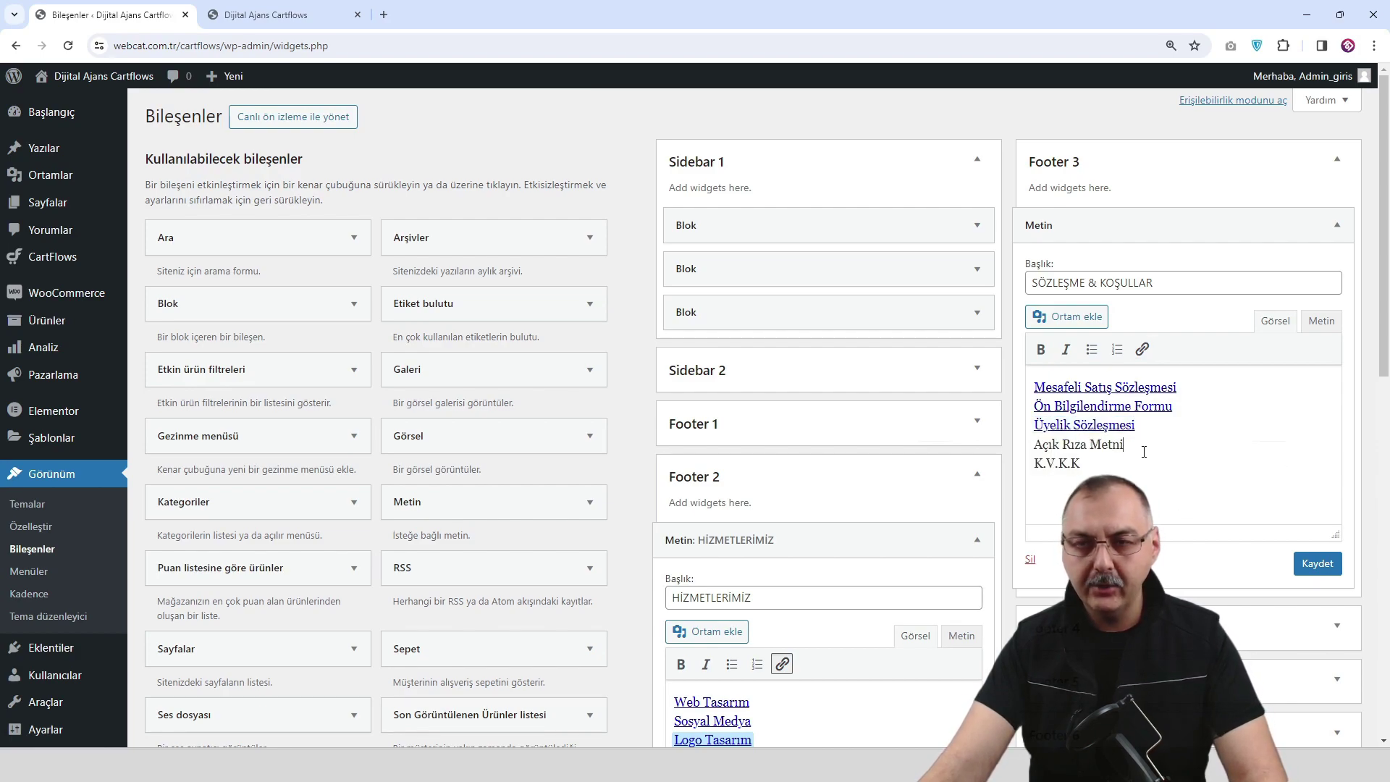
pyautogui.click(1142, 349)
pyautogui.write('#')
pyautogui.click(1286, 473)
# Link K.V.K.K to # and save the SÖZLEŞME & KOŞULLAR widget.
pyautogui.click(1185, 507)
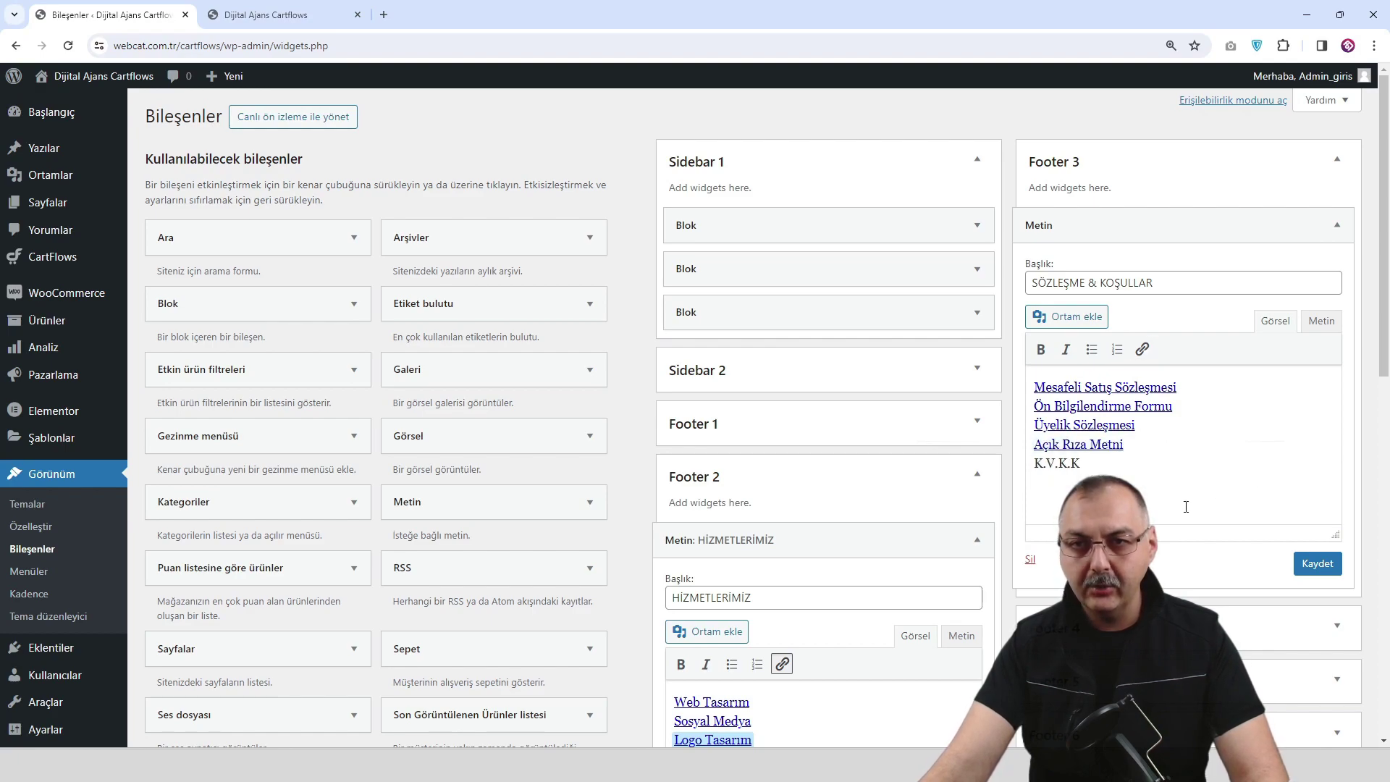
pyautogui.click(1142, 350)
pyautogui.write('#')
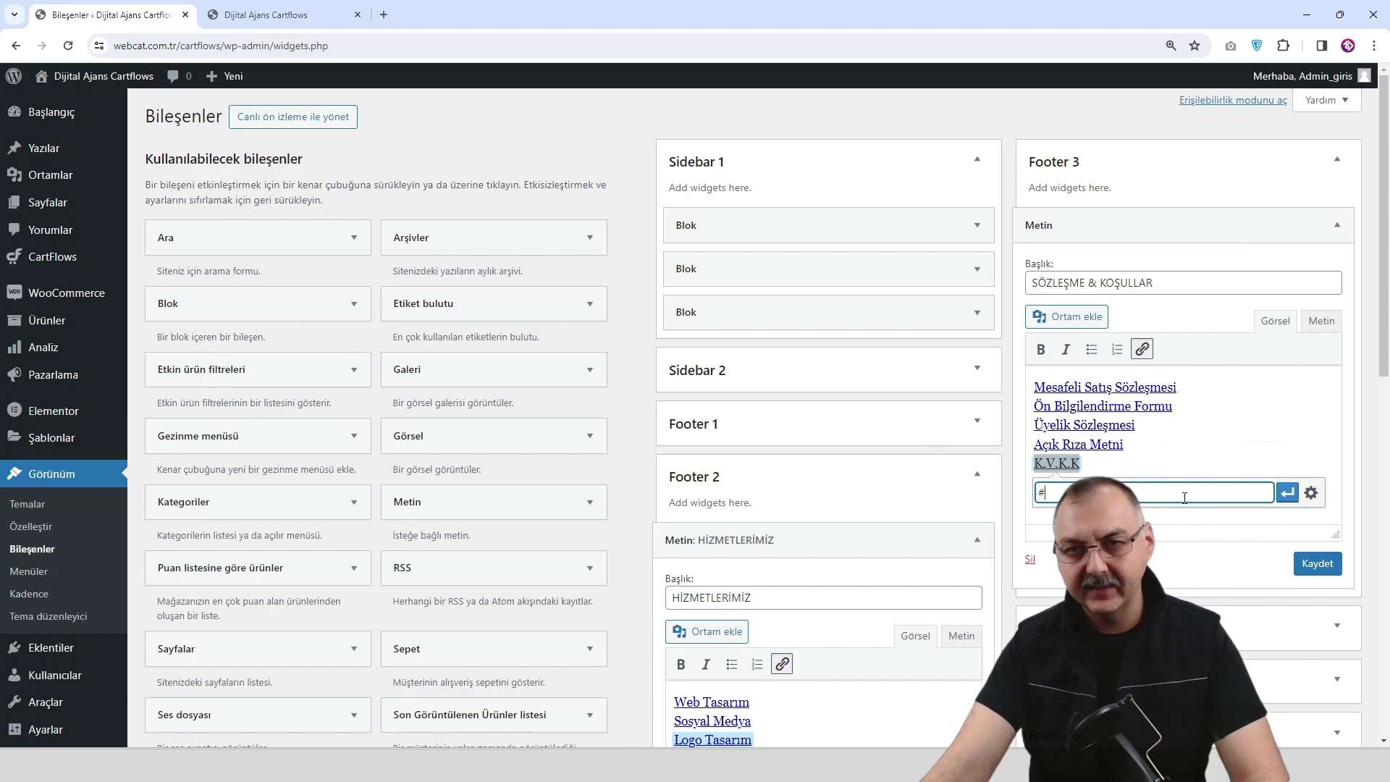
pyautogui.click(1286, 493)
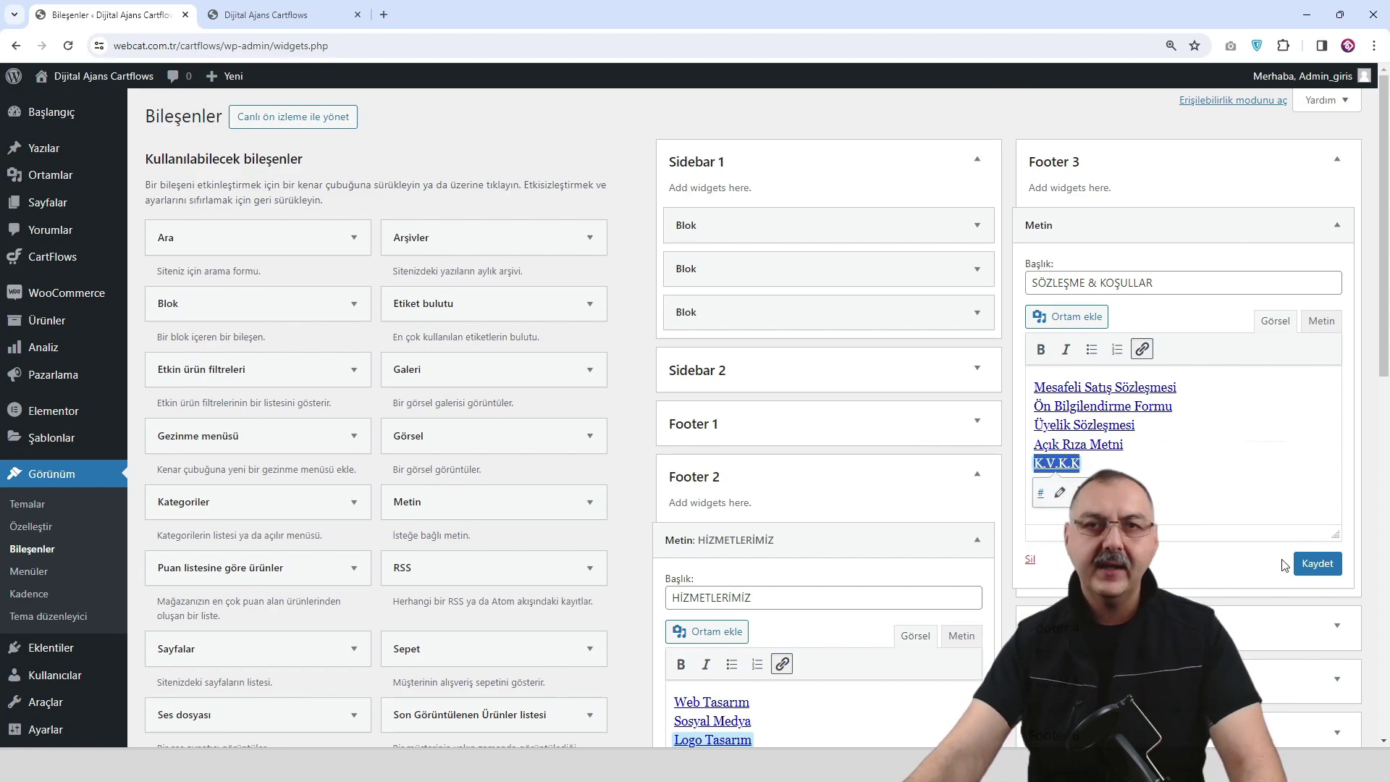
pyautogui.click(1328, 570)
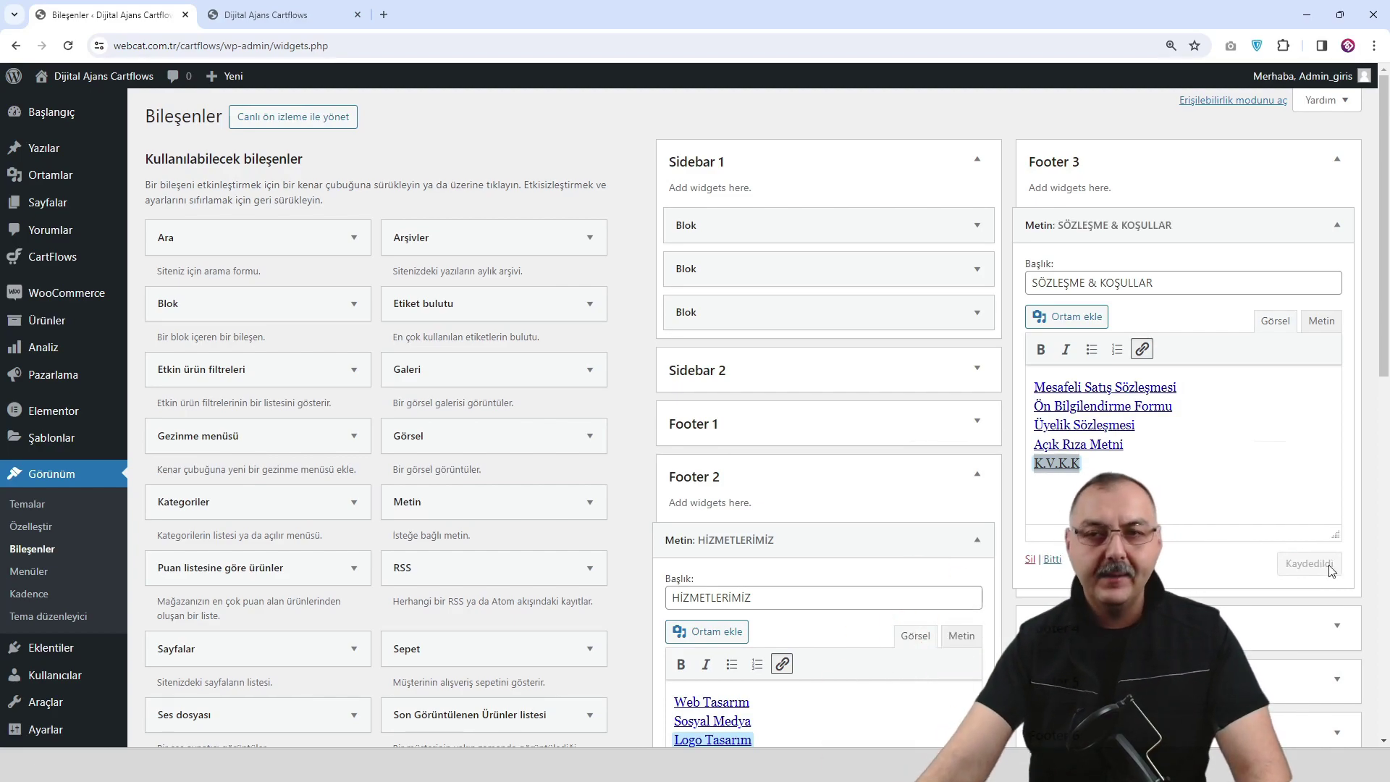
# Add a Text widget to the Footer 4 area and focus its title field.
pyautogui.scroll(-1, 1281, 622)
pyautogui.click(1337, 552)
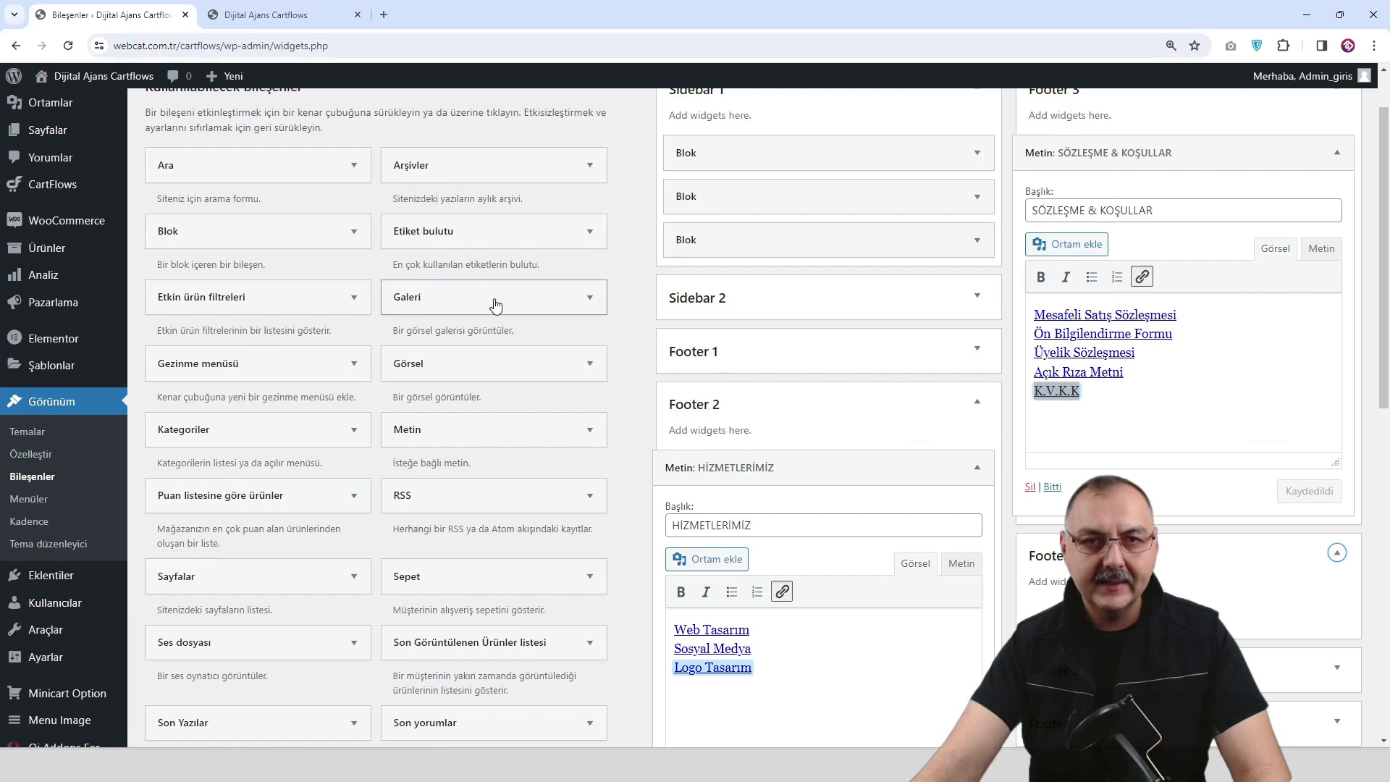
pyautogui.moveTo(478, 429); pyautogui.dragTo(1114, 579)
pyautogui.scroll(-1, 1114, 579)
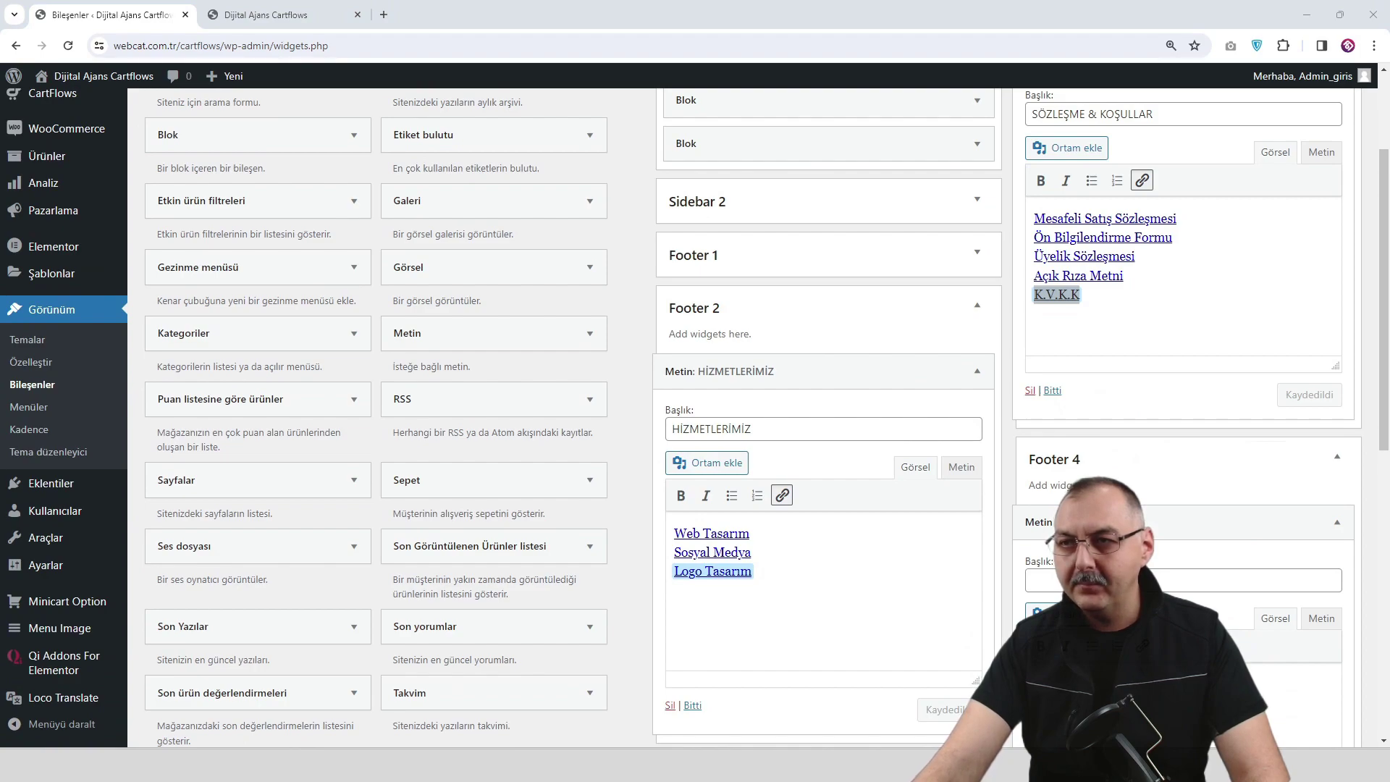
pyautogui.click(1032, 580)
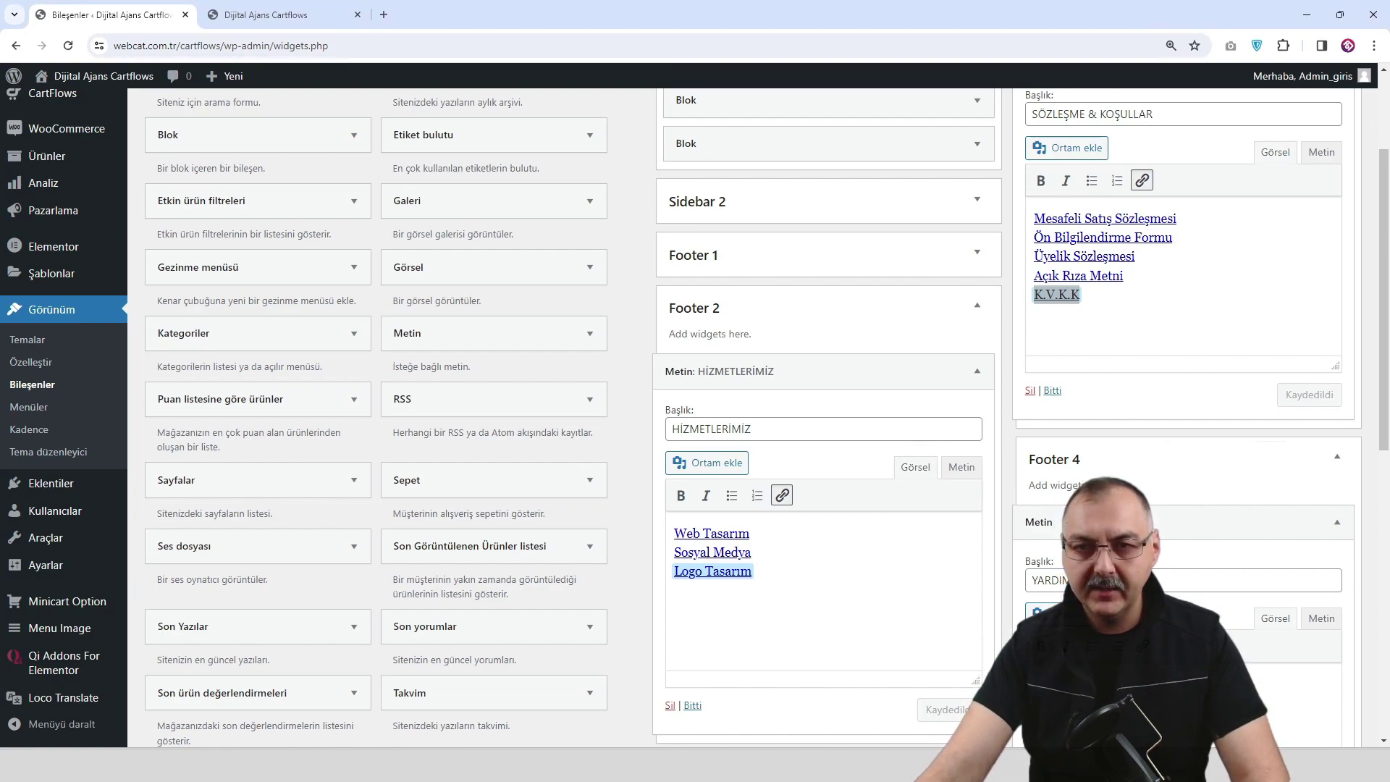
# Link each help line in the YARDIM text, then save the Footer 4 widget.
pyautogui.scroll(-2, 767, 417)
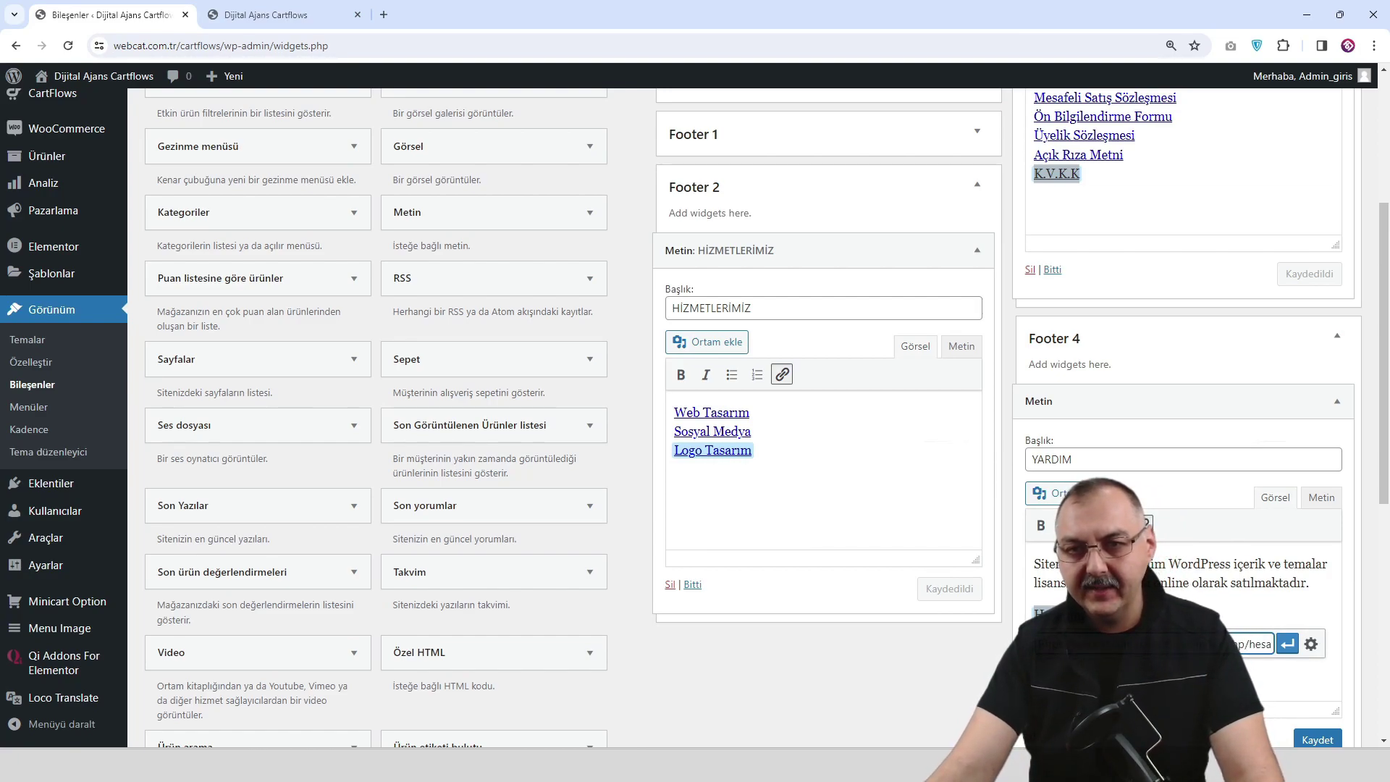
pyautogui.click(1287, 644)
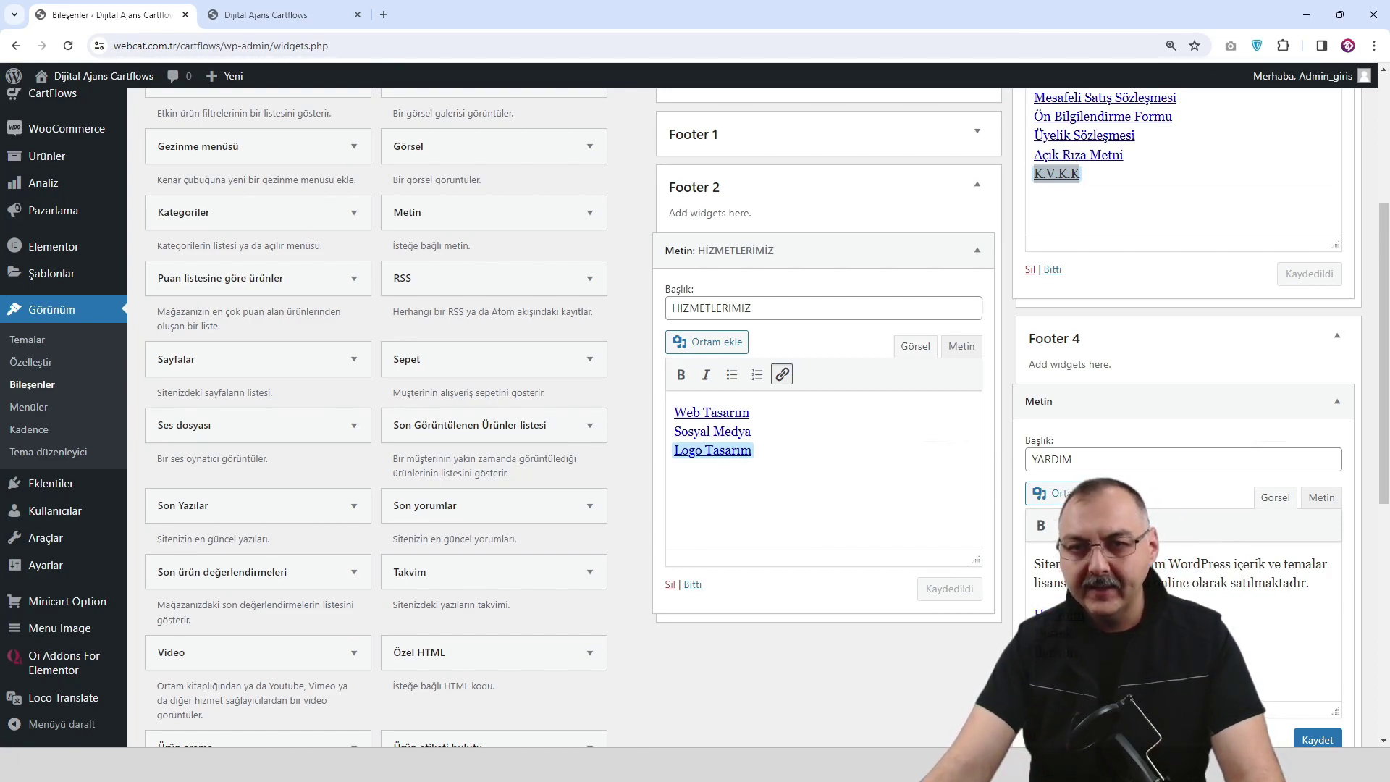
pyautogui.hotkey('ctrl', 'k')
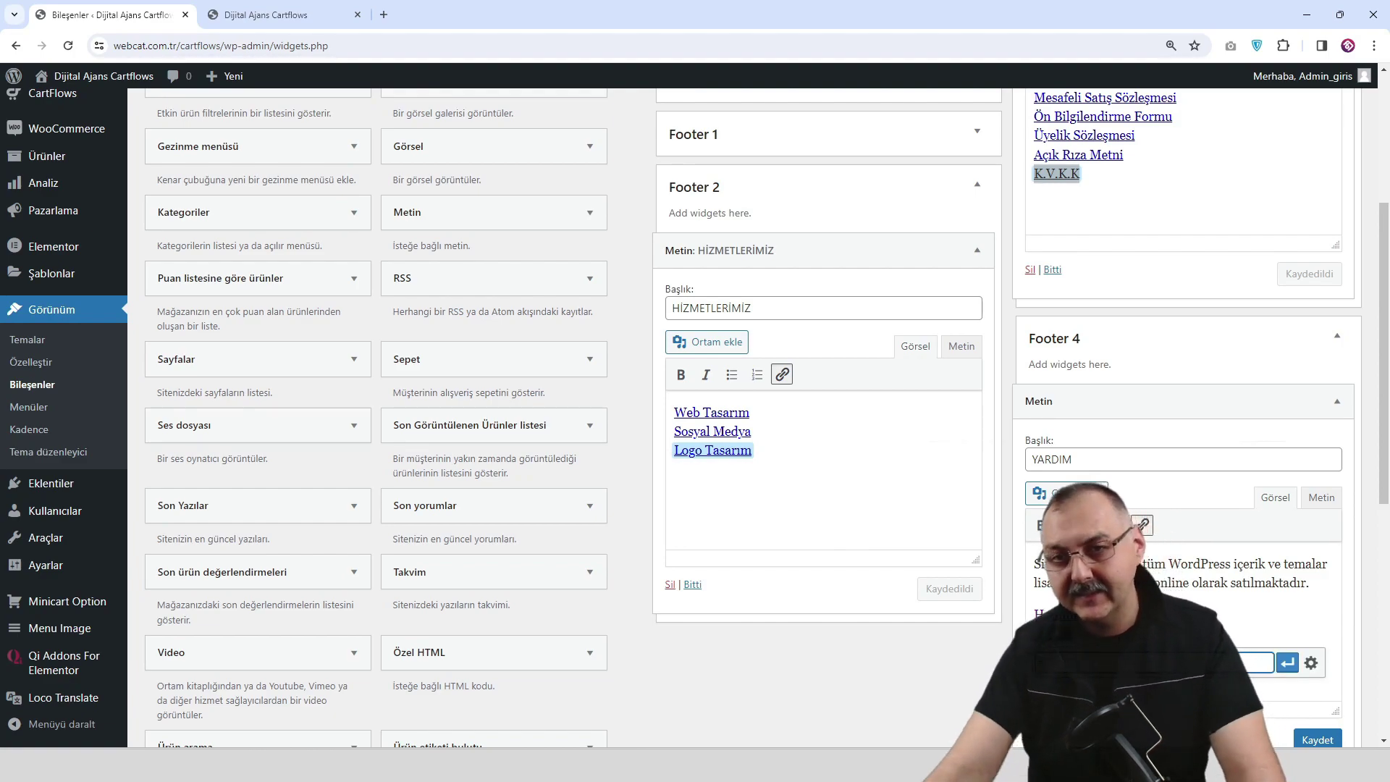
pyautogui.click(1288, 663)
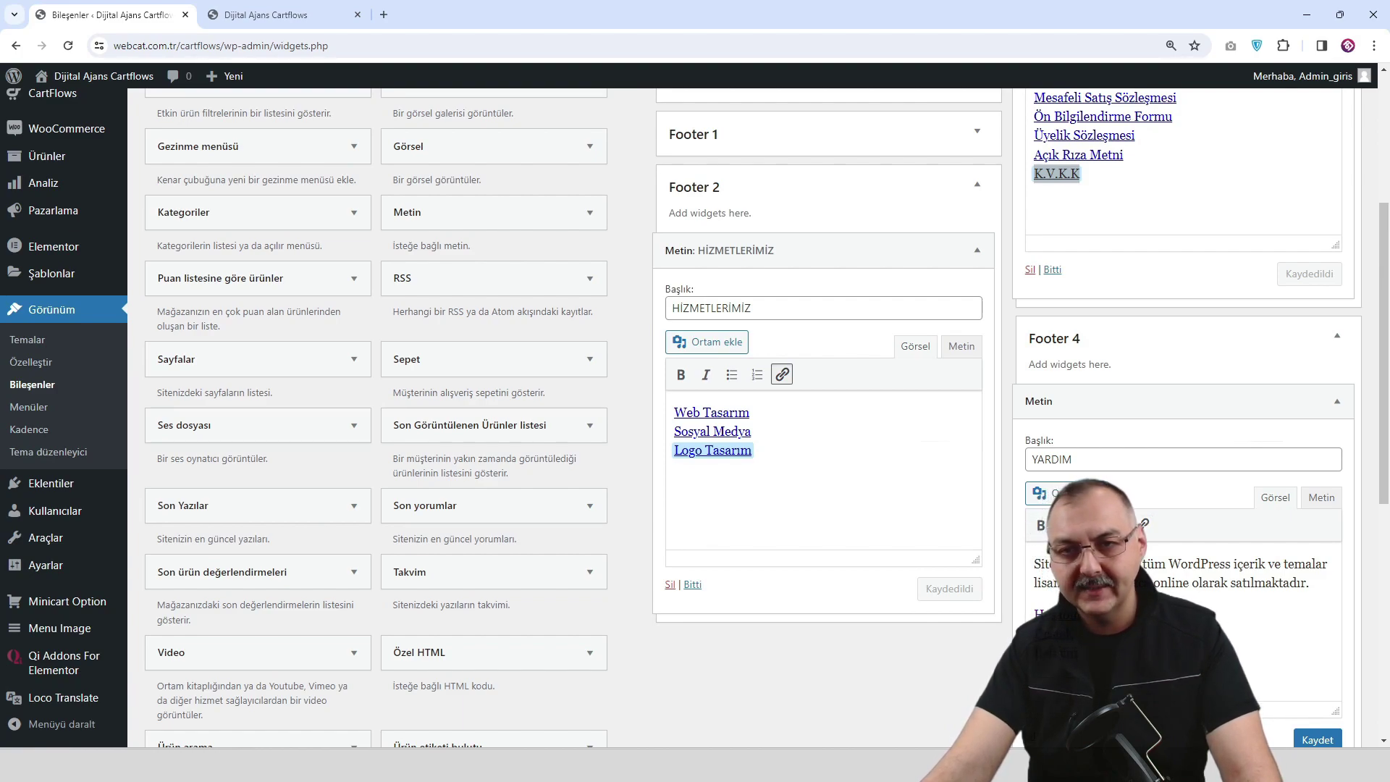
pyautogui.click(1142, 526)
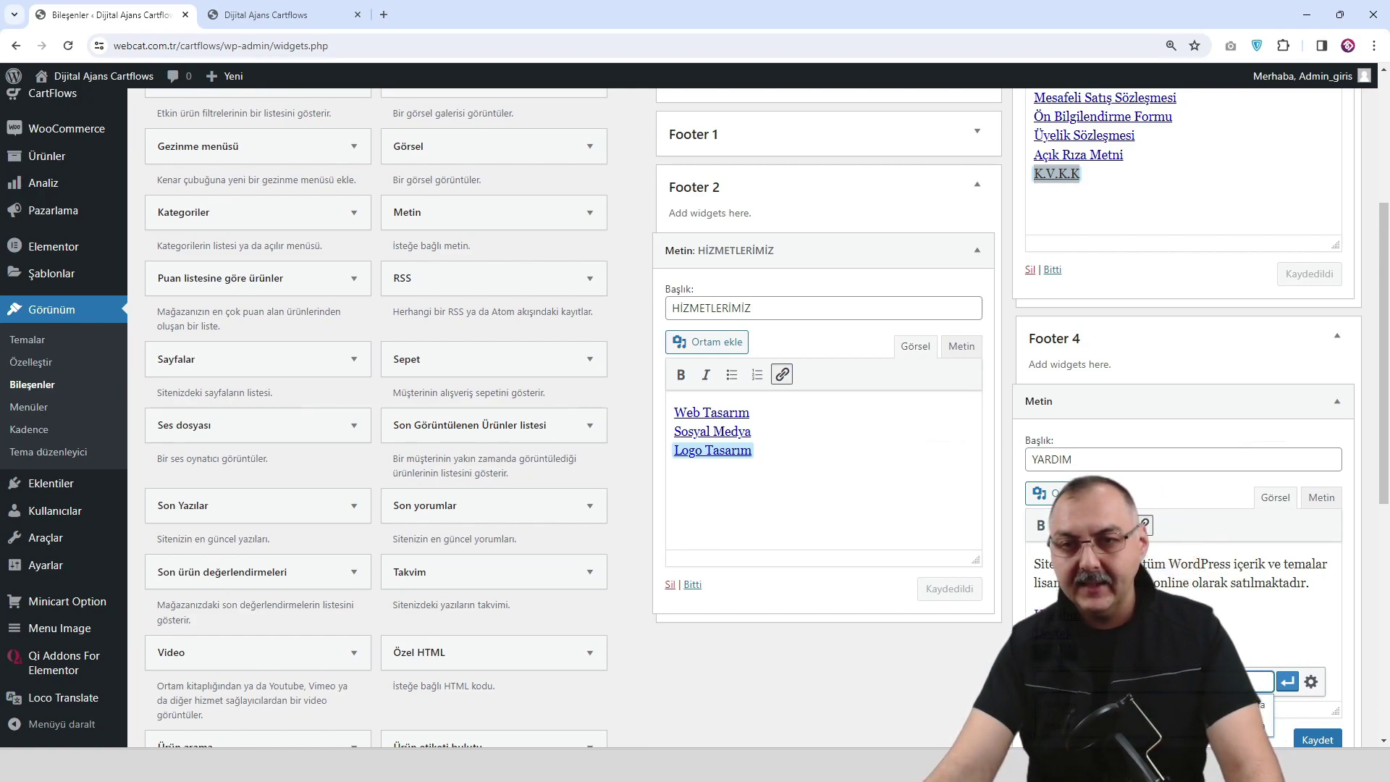
pyautogui.click(1285, 683)
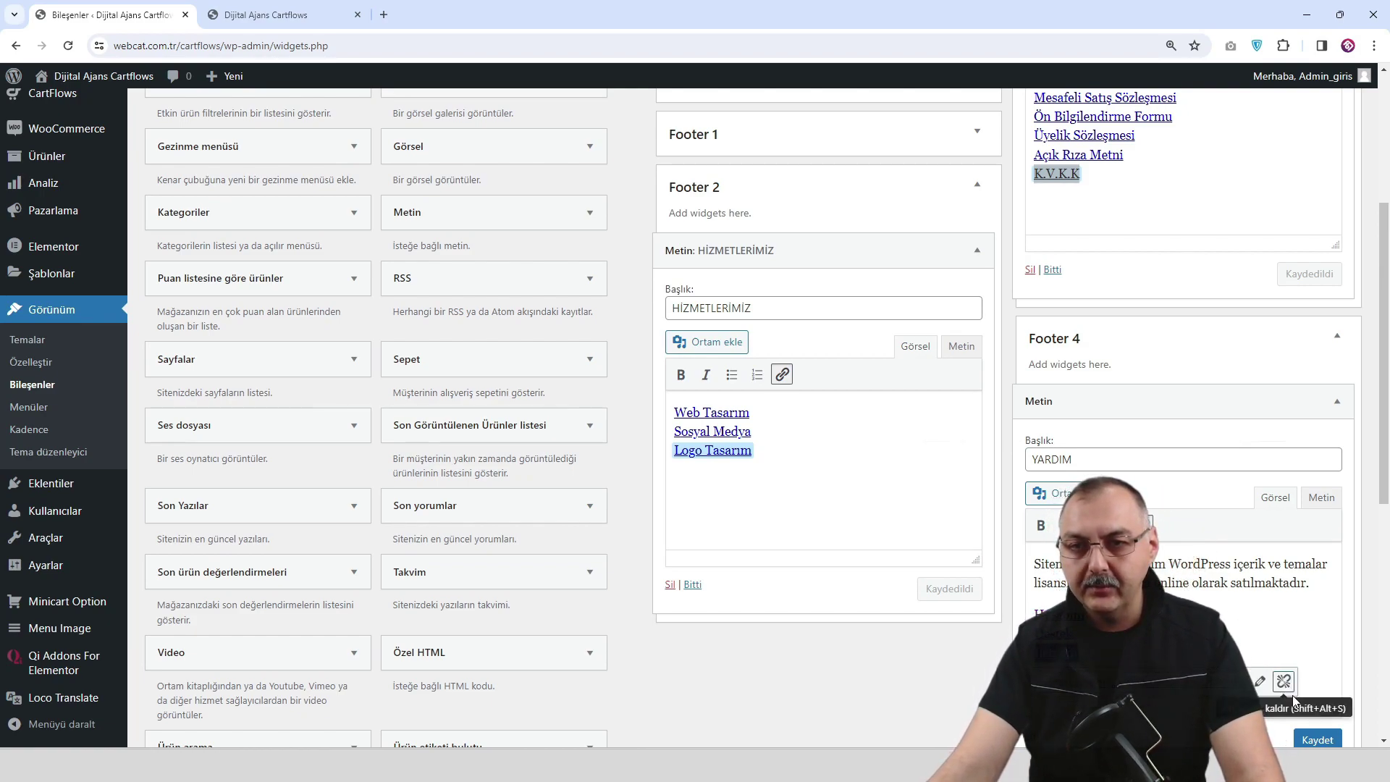
pyautogui.click(1317, 739)
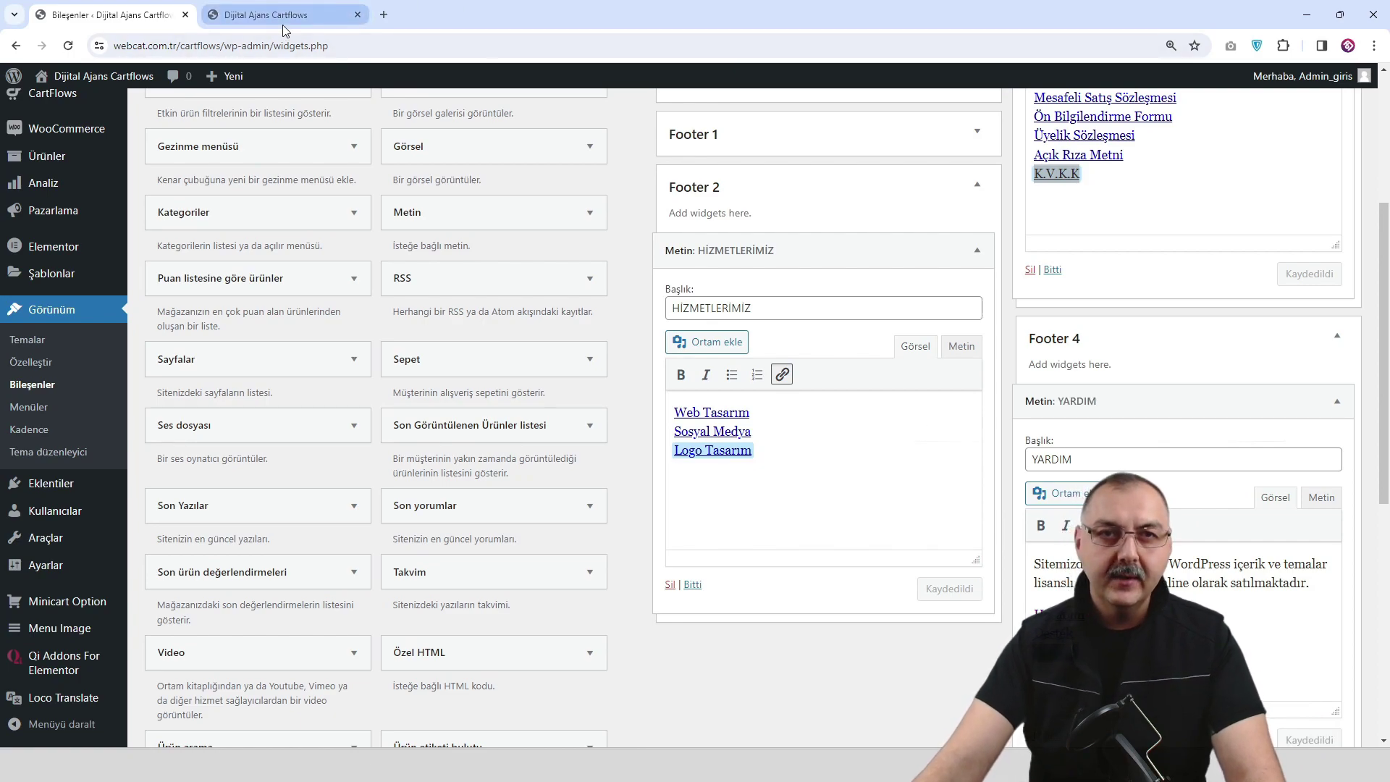
pyautogui.click(289, 15)
# Reload the live site, check the four-column footer, and open Anasayfa in Elementor.
pyautogui.click(68, 45)
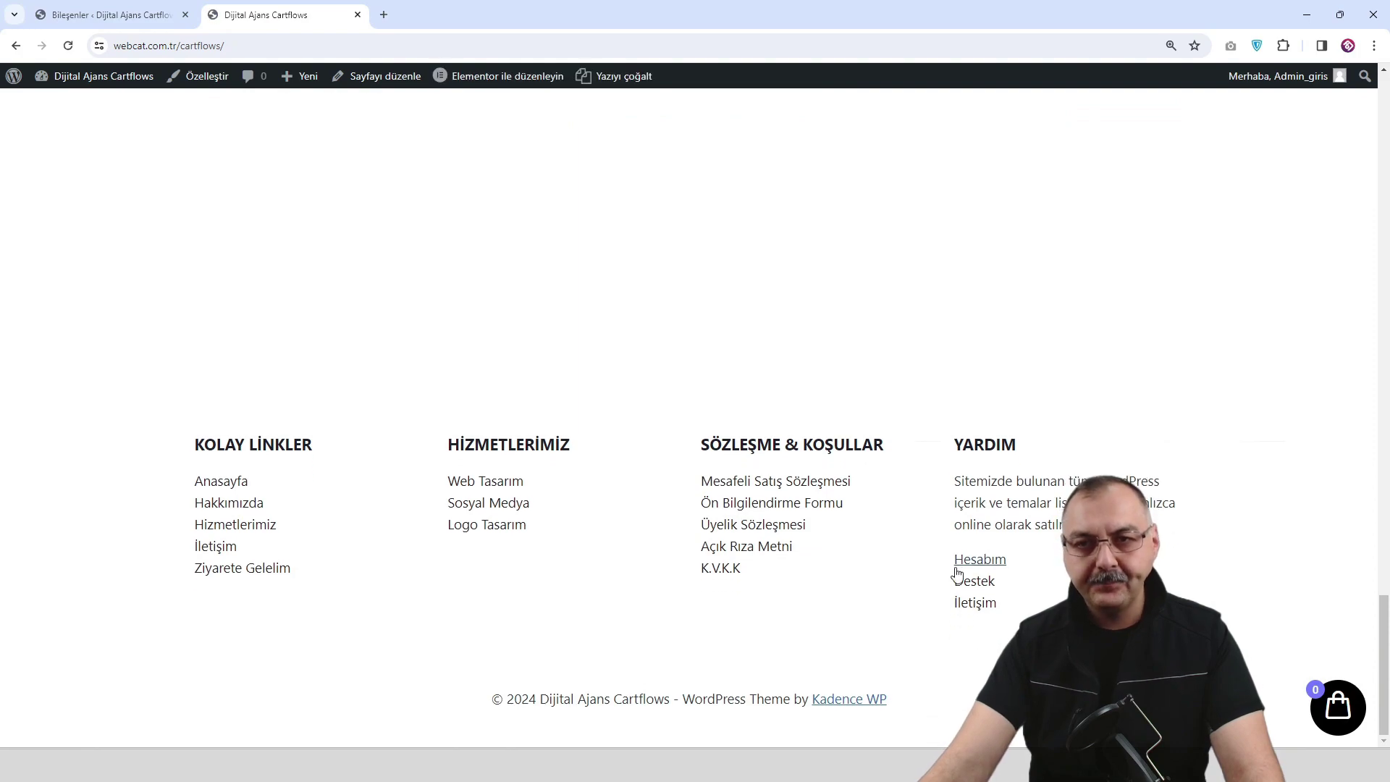
pyautogui.scroll(3, 684, 463)
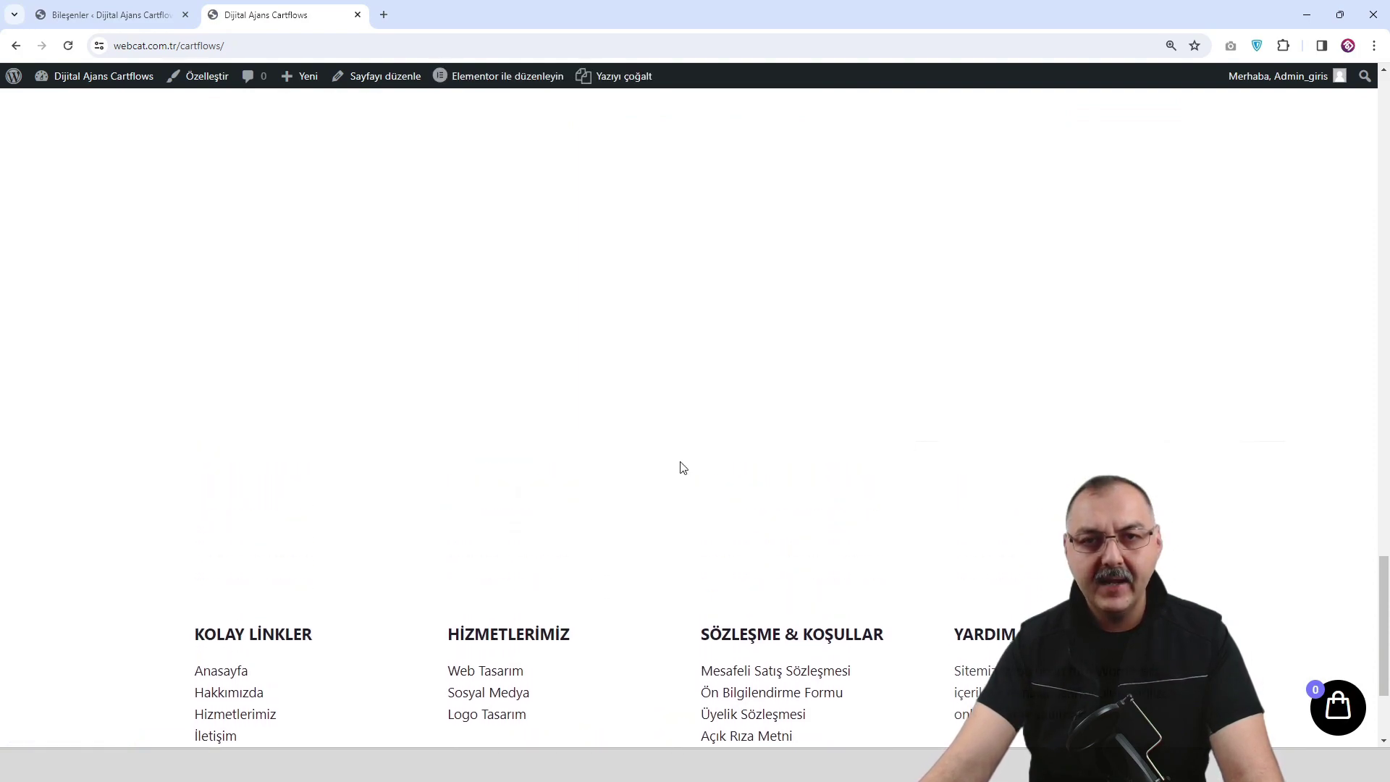
pyautogui.scroll(5, 623, 341)
pyautogui.scroll(-5, 623, 344)
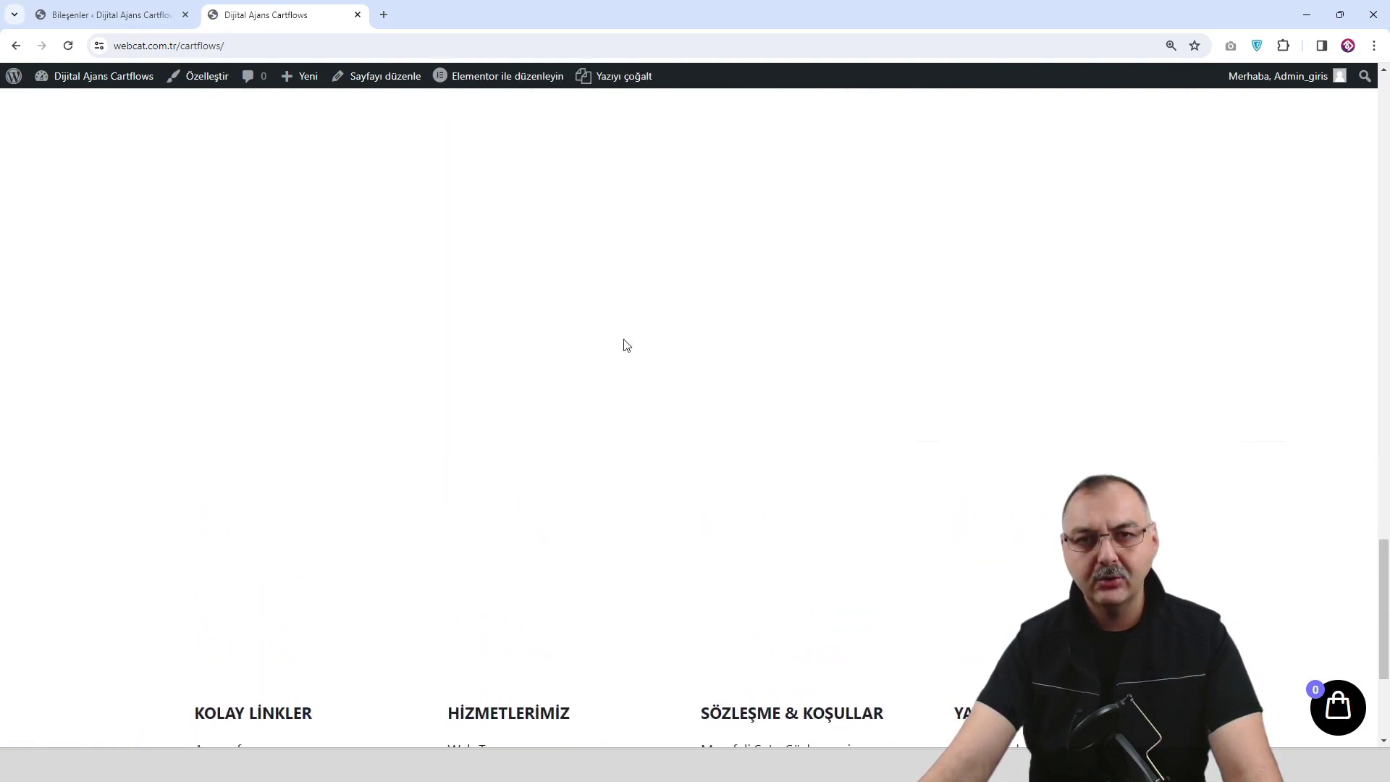
pyautogui.scroll(1, 623, 349)
pyautogui.scroll(5, 624, 352)
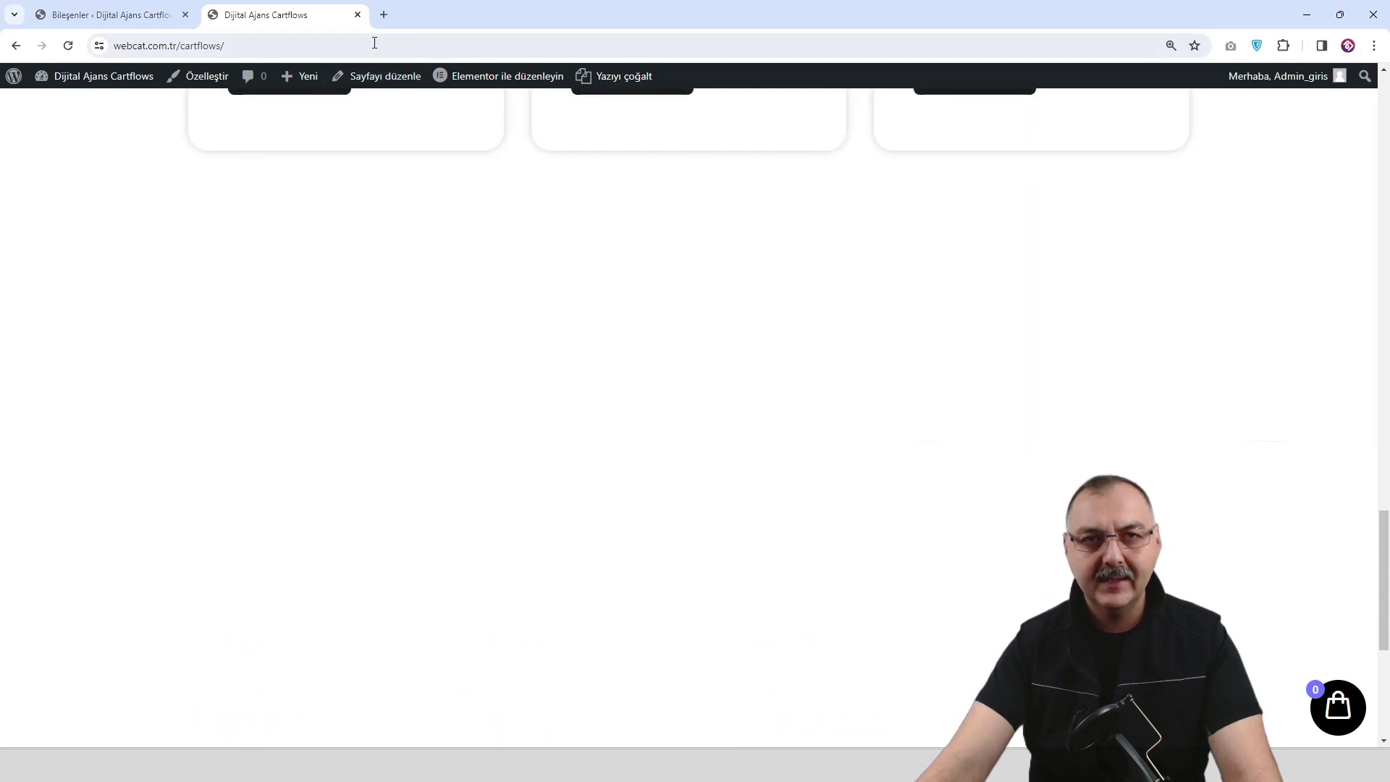
pyautogui.click(505, 84)
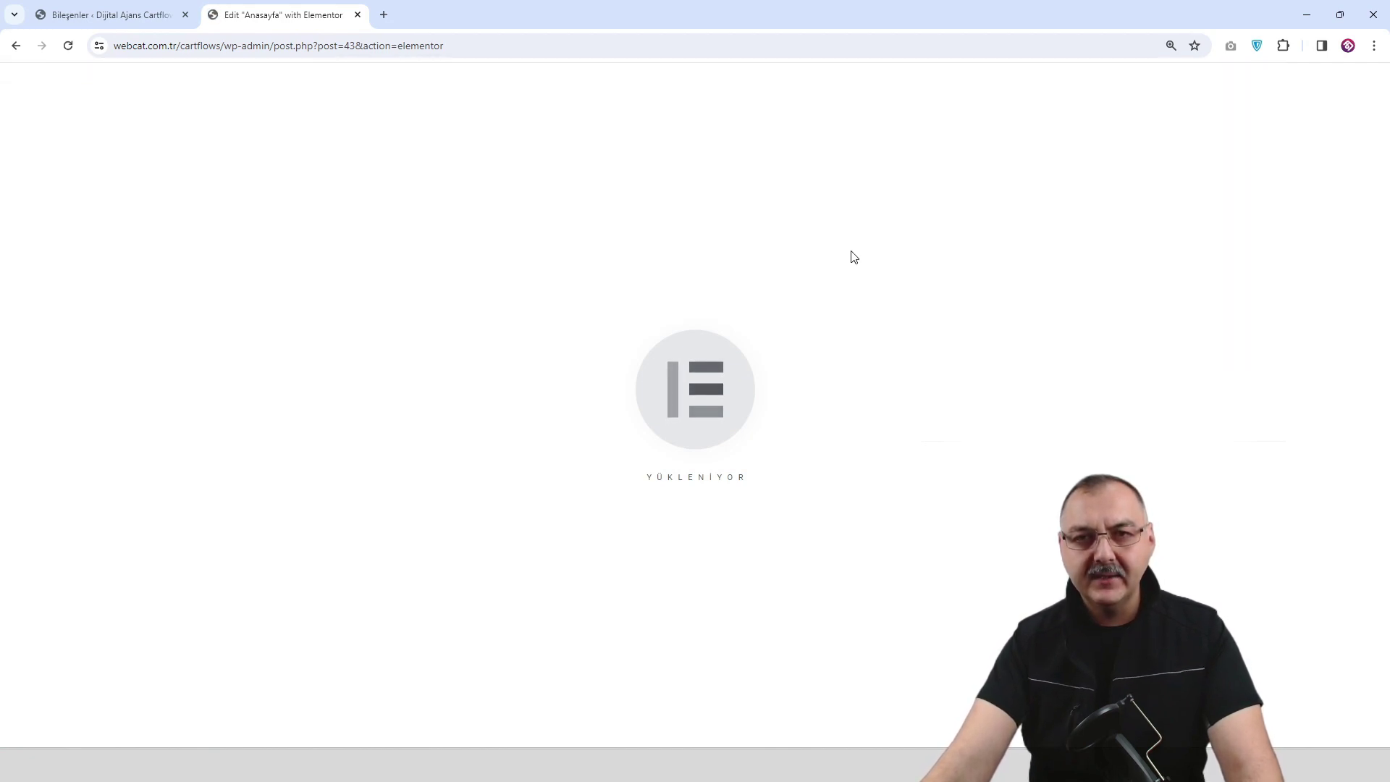
# Delete the empty container above the footer and save the homepage with Güncelle.
pyautogui.scroll(-2, 862, 262)
pyautogui.scroll(2, 862, 246)
pyautogui.scroll(-5, 853, 267)
pyautogui.scroll(-15, 846, 293)
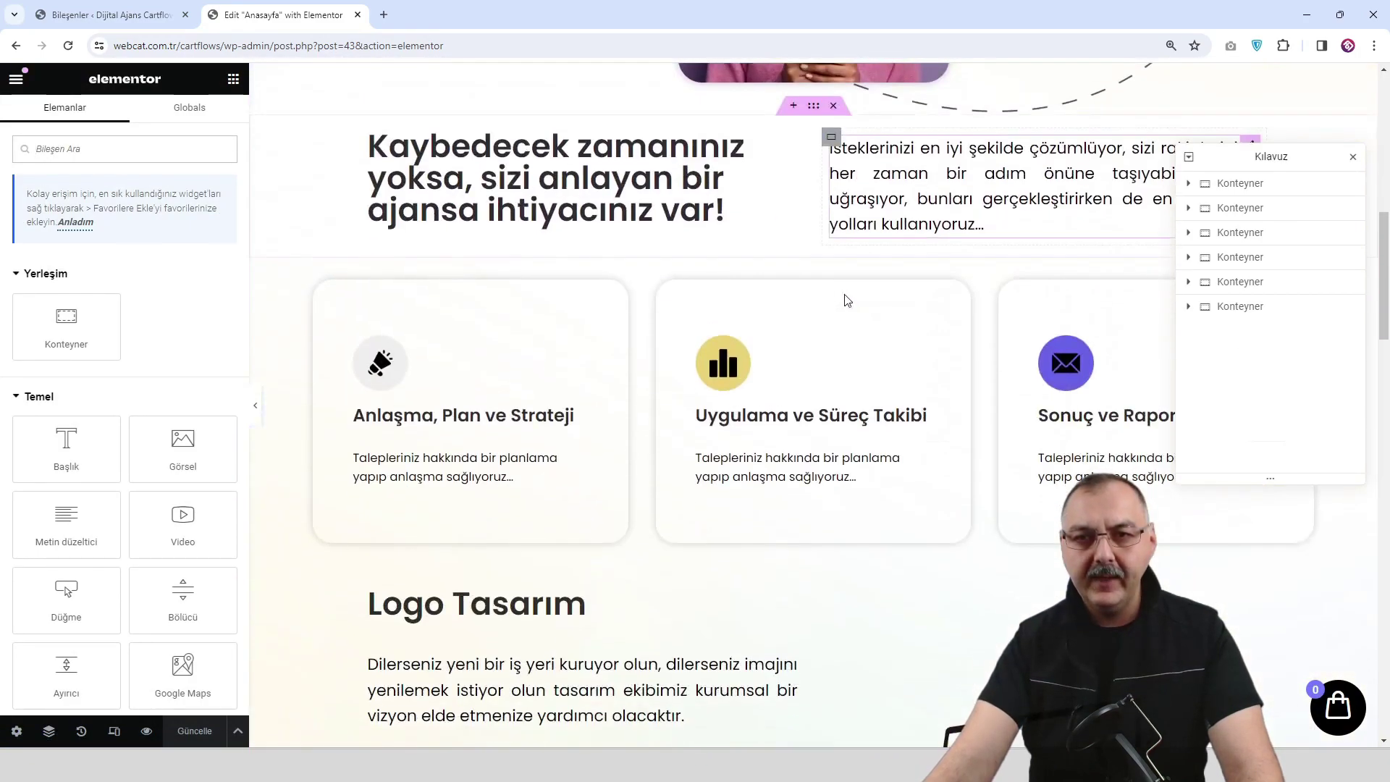
pyautogui.scroll(-5, 841, 319)
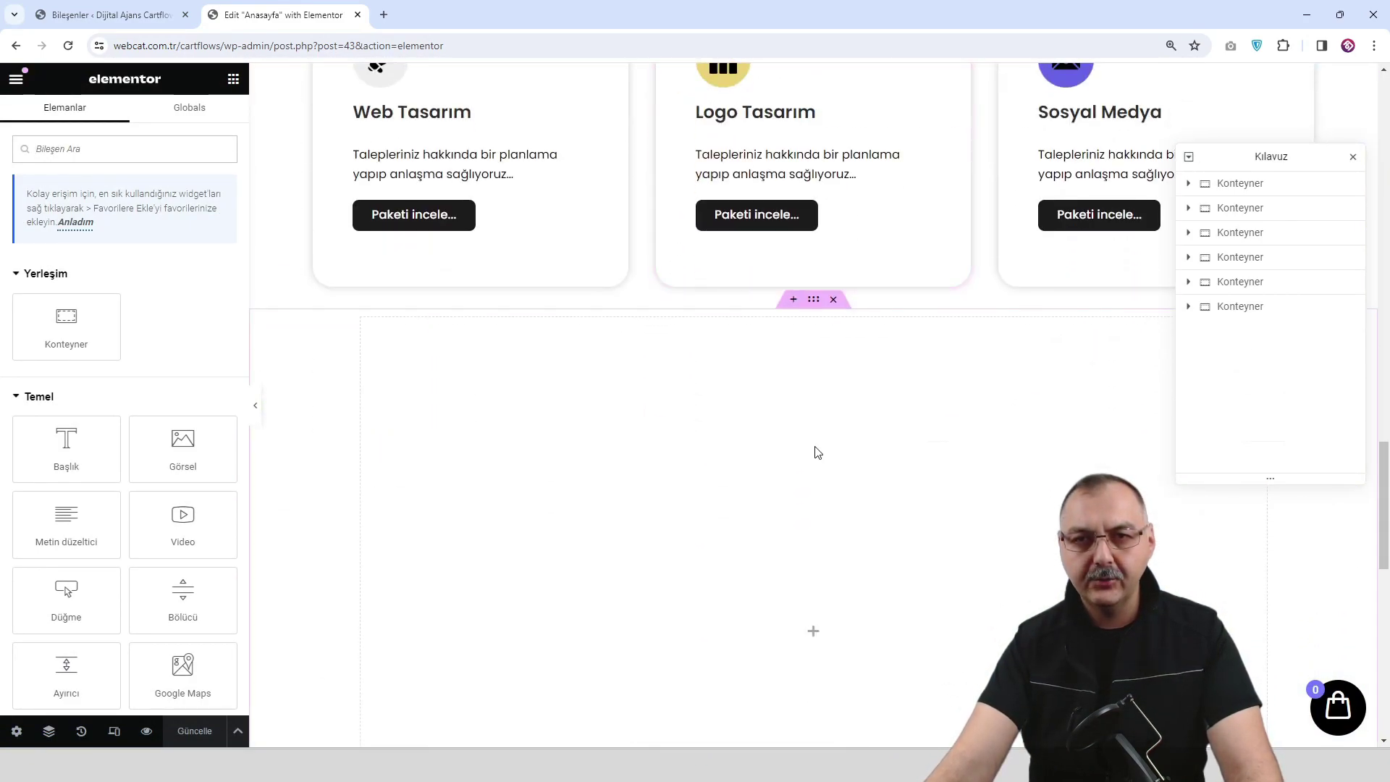
pyautogui.click(833, 106)
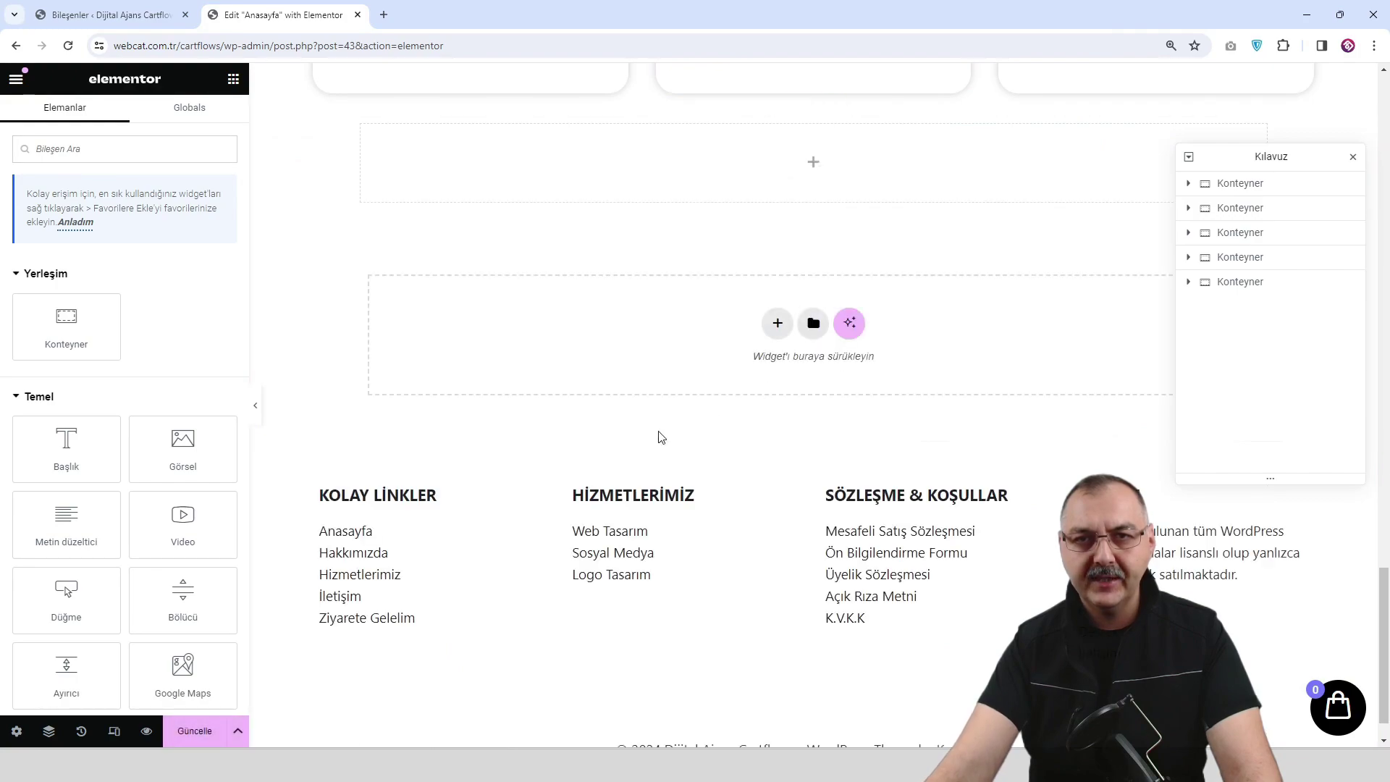
pyautogui.click(203, 731)
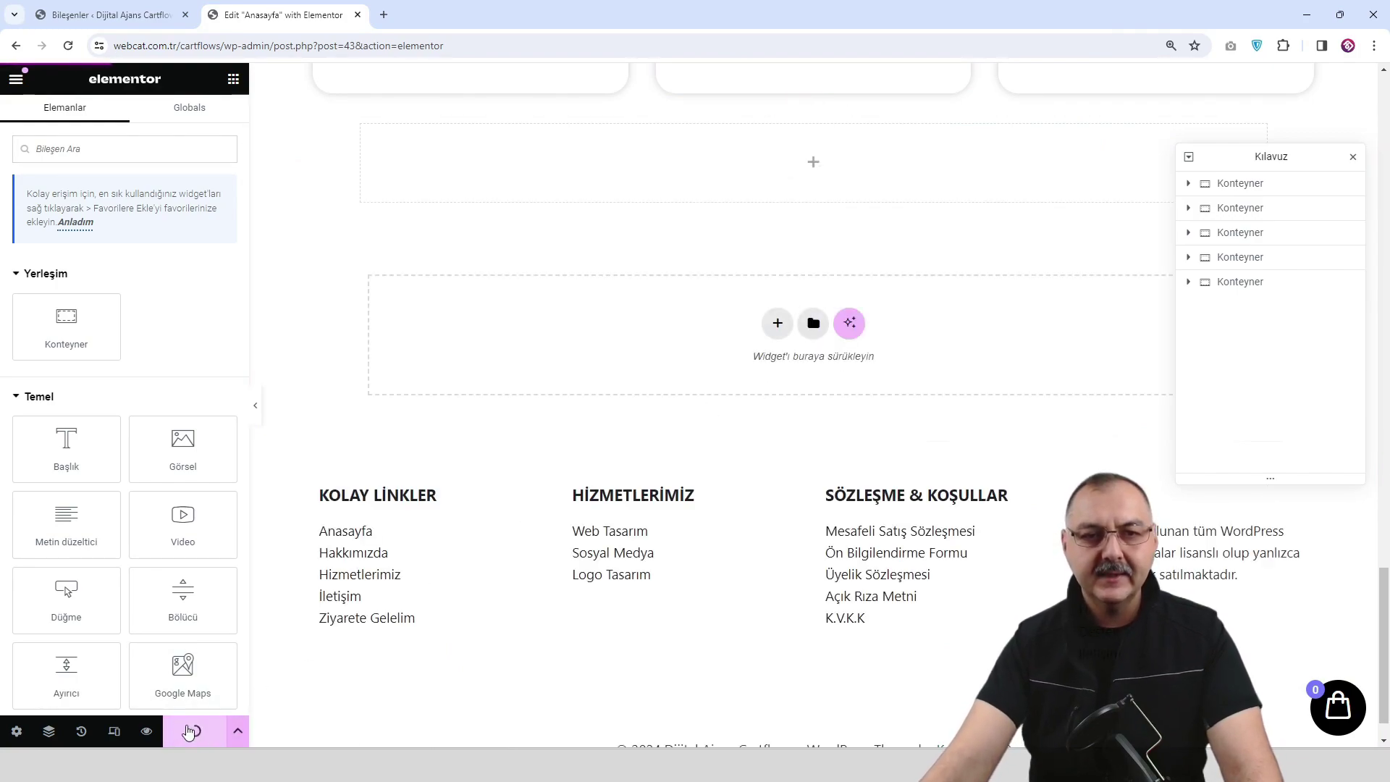
# Preview the saved homepage down to the footer, then go to the Customizer.
pyautogui.click(147, 732)
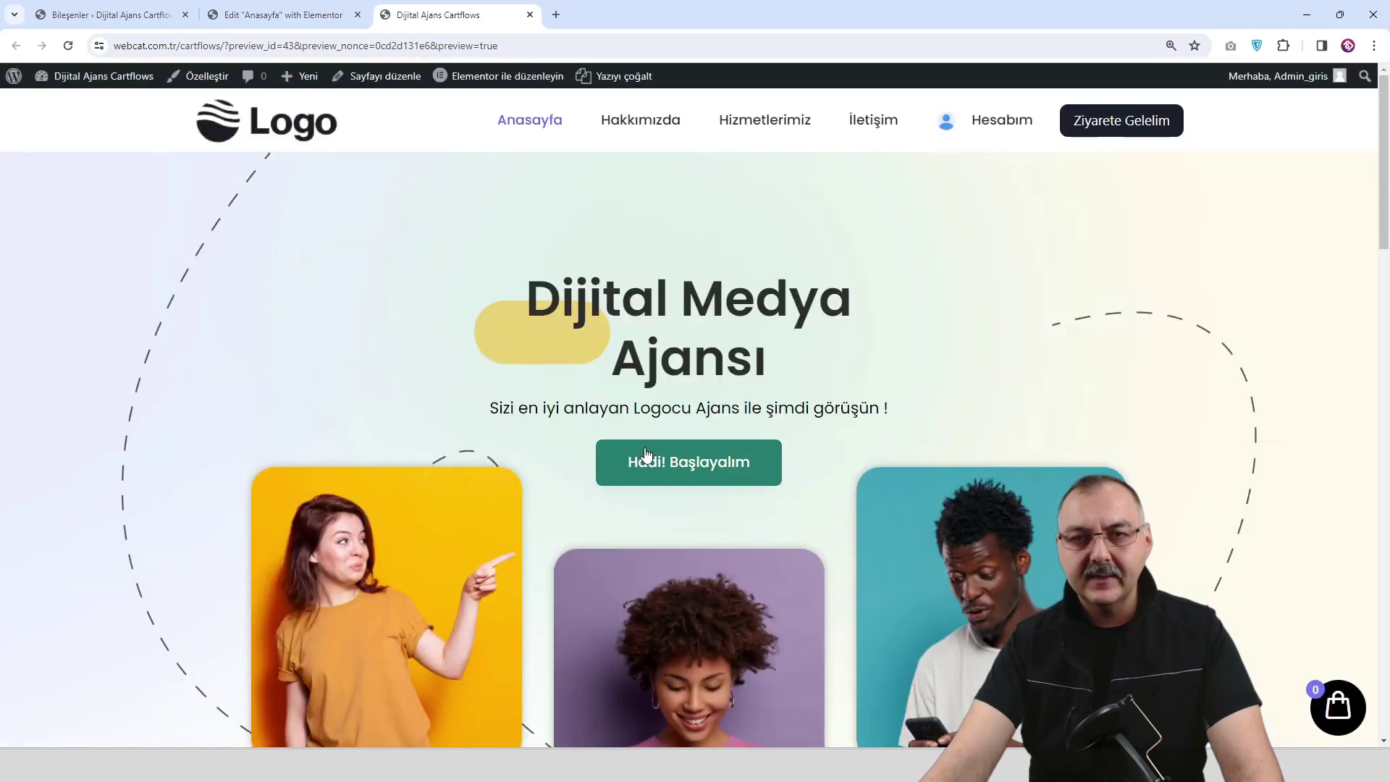
pyautogui.scroll(-3, 688, 464)
pyautogui.moveTo(1373, 217); pyautogui.dragTo(1376, 724)
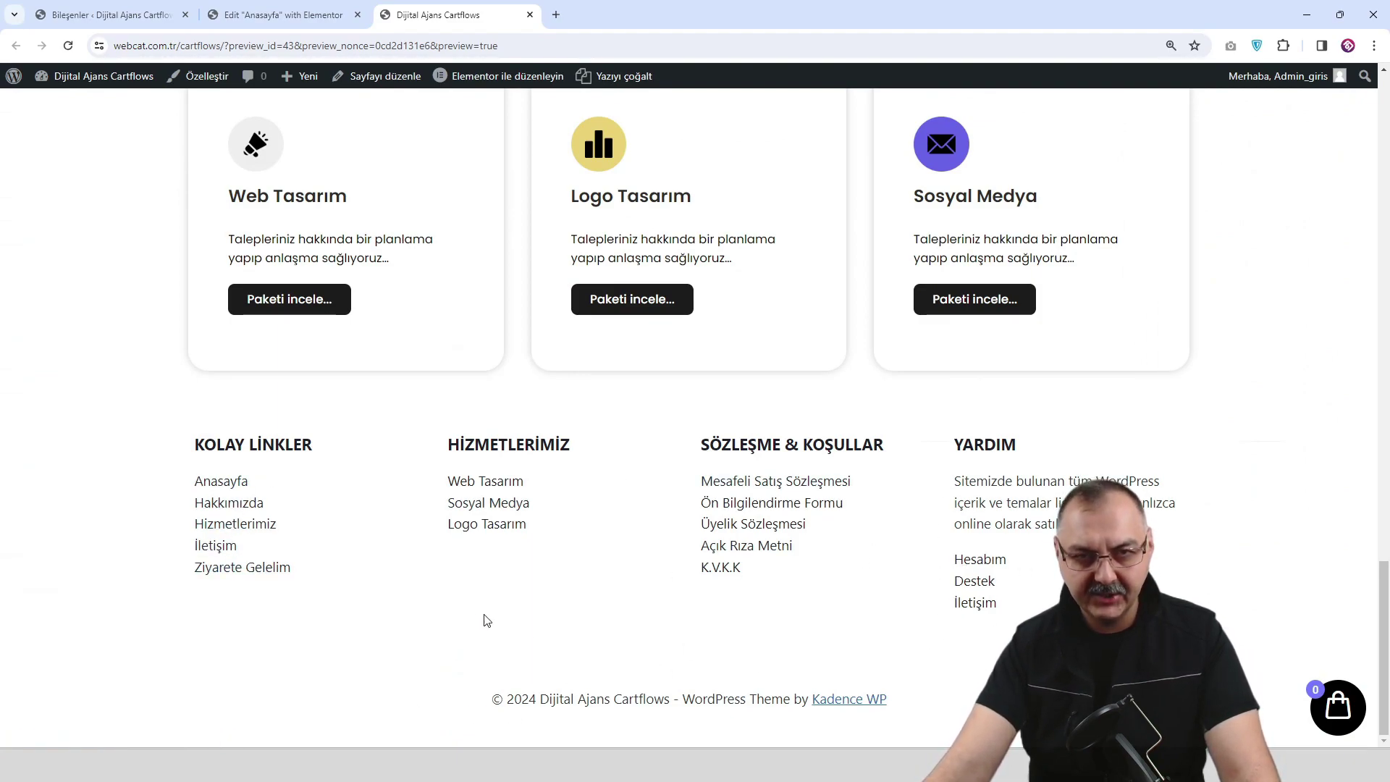
pyautogui.scroll(1, 673, 566)
pyautogui.scroll(-1, 673, 566)
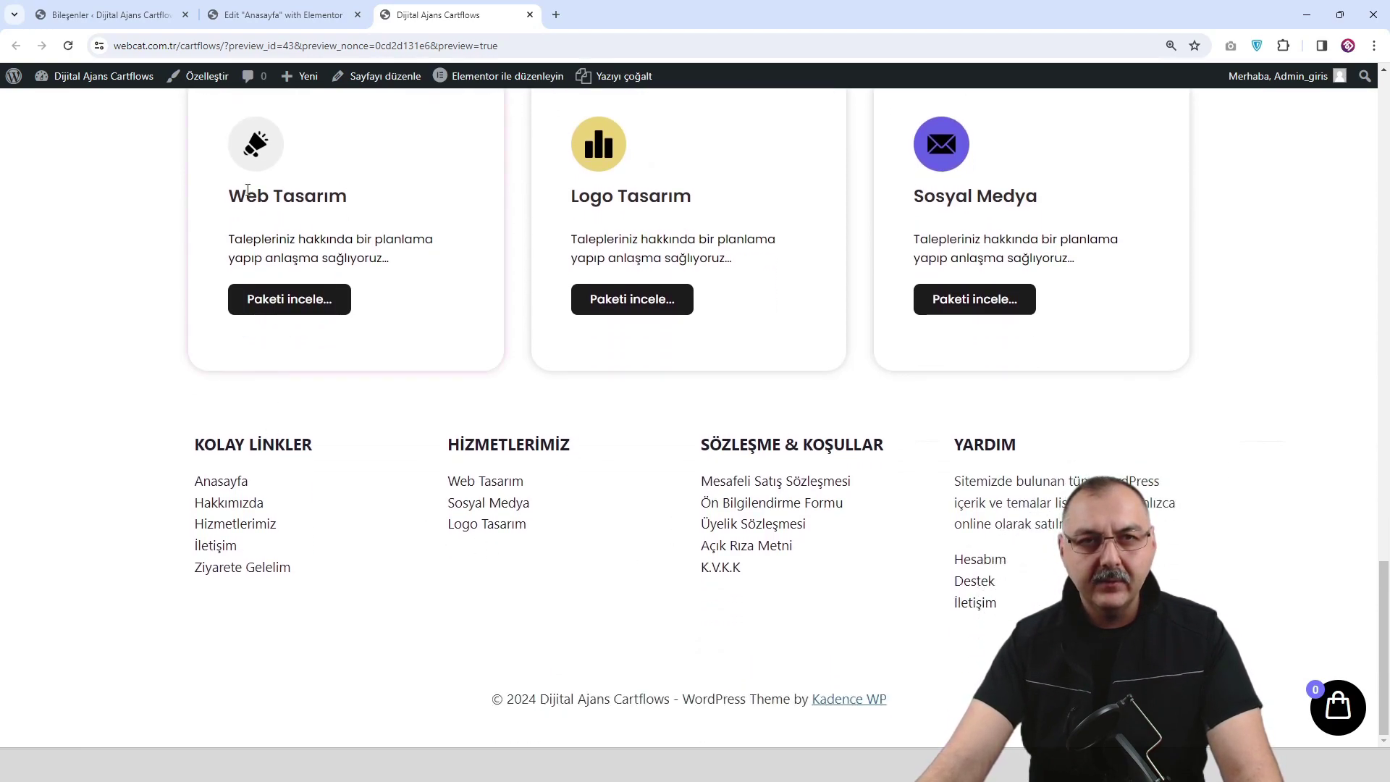
pyautogui.click(207, 86)
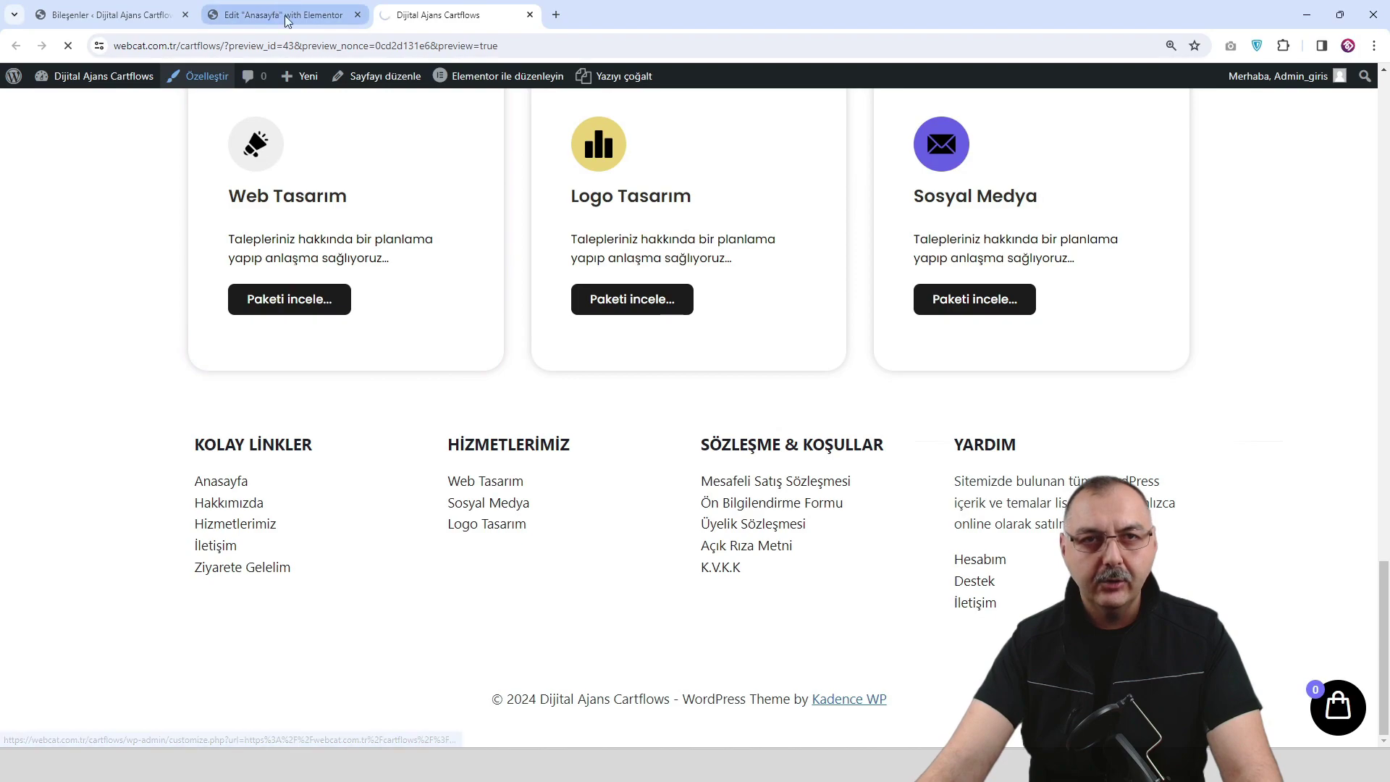
# Close the Elementor tab and review the Customizer's Colors & Fonts > Colors settings.
pyautogui.click(341, 16)
pyautogui.click(357, 15)
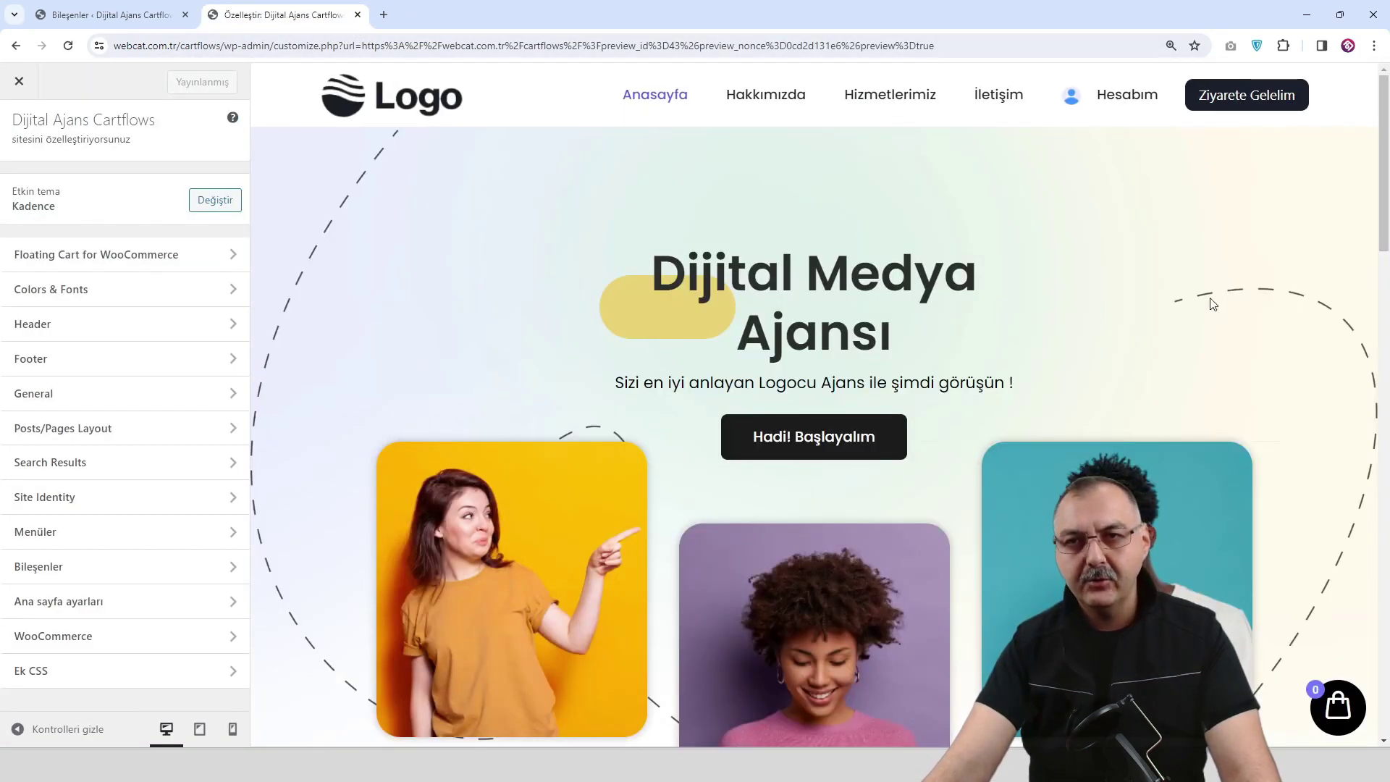
pyautogui.moveTo(1383, 173); pyautogui.dragTo(1382, 668)
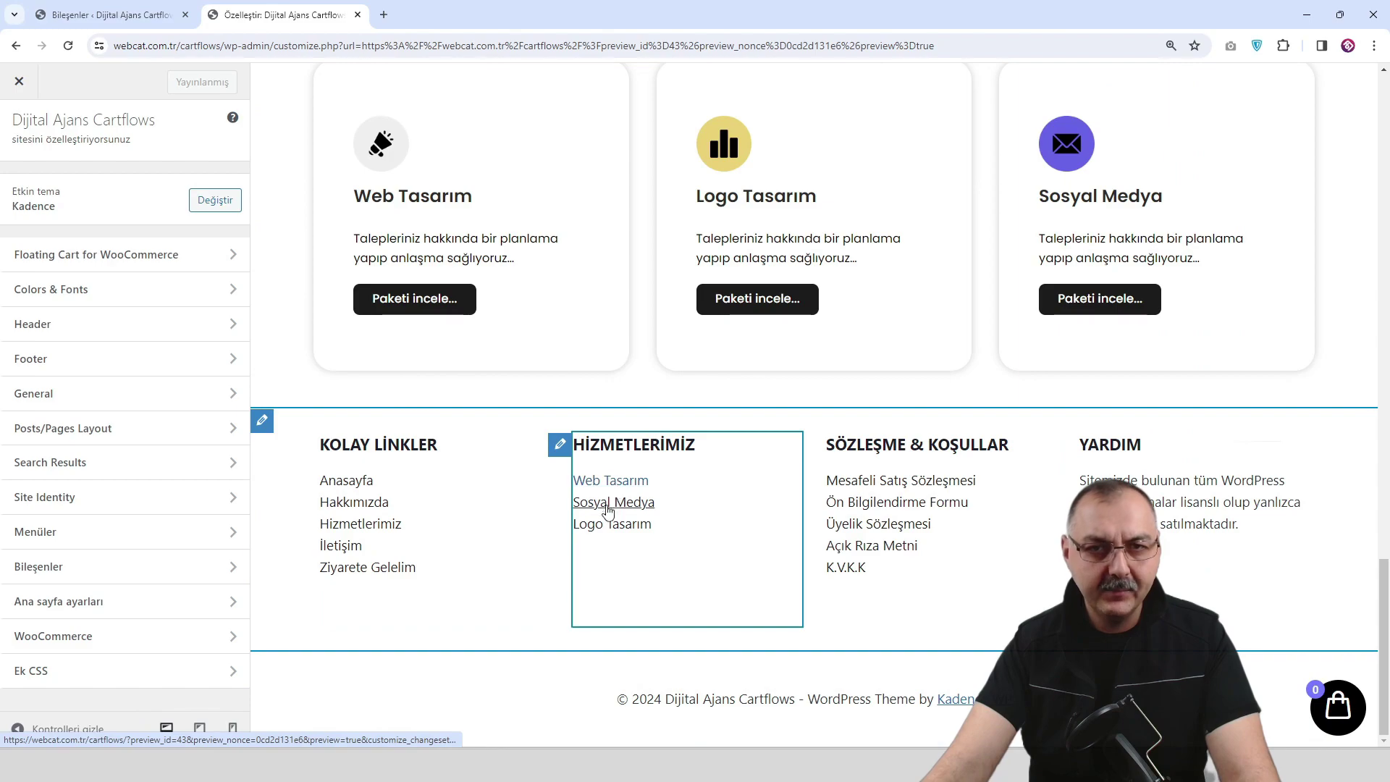
pyautogui.scroll(6, 611, 512)
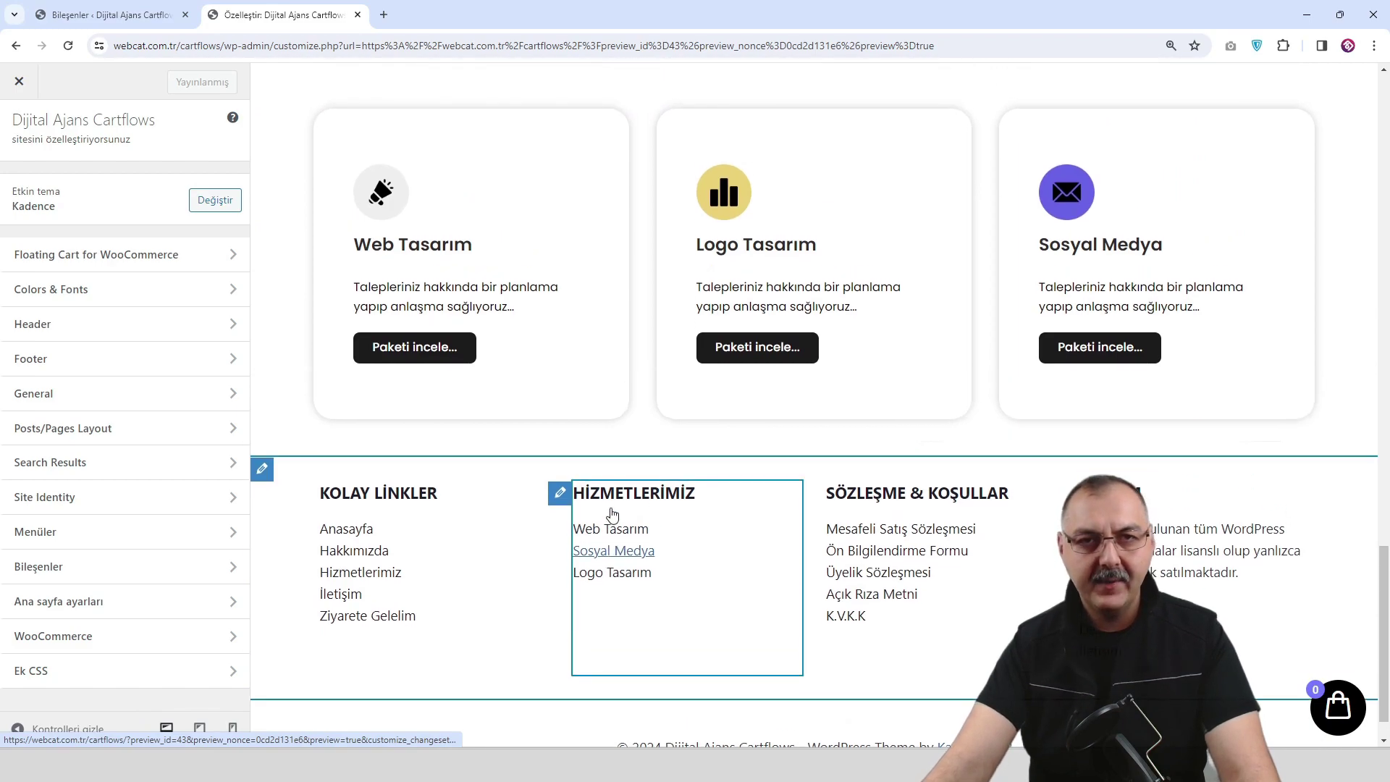
pyautogui.scroll(12, 611, 512)
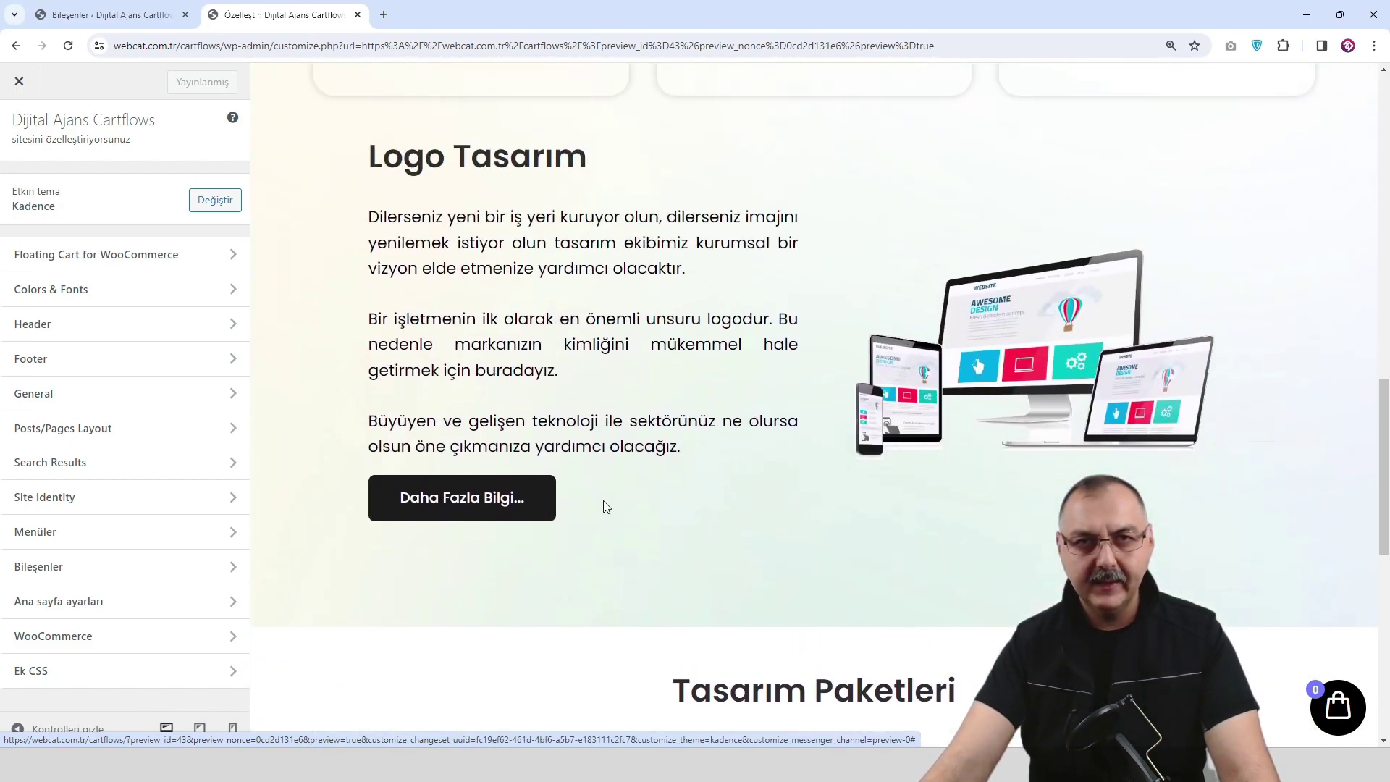
pyautogui.scroll(8, 847, 465)
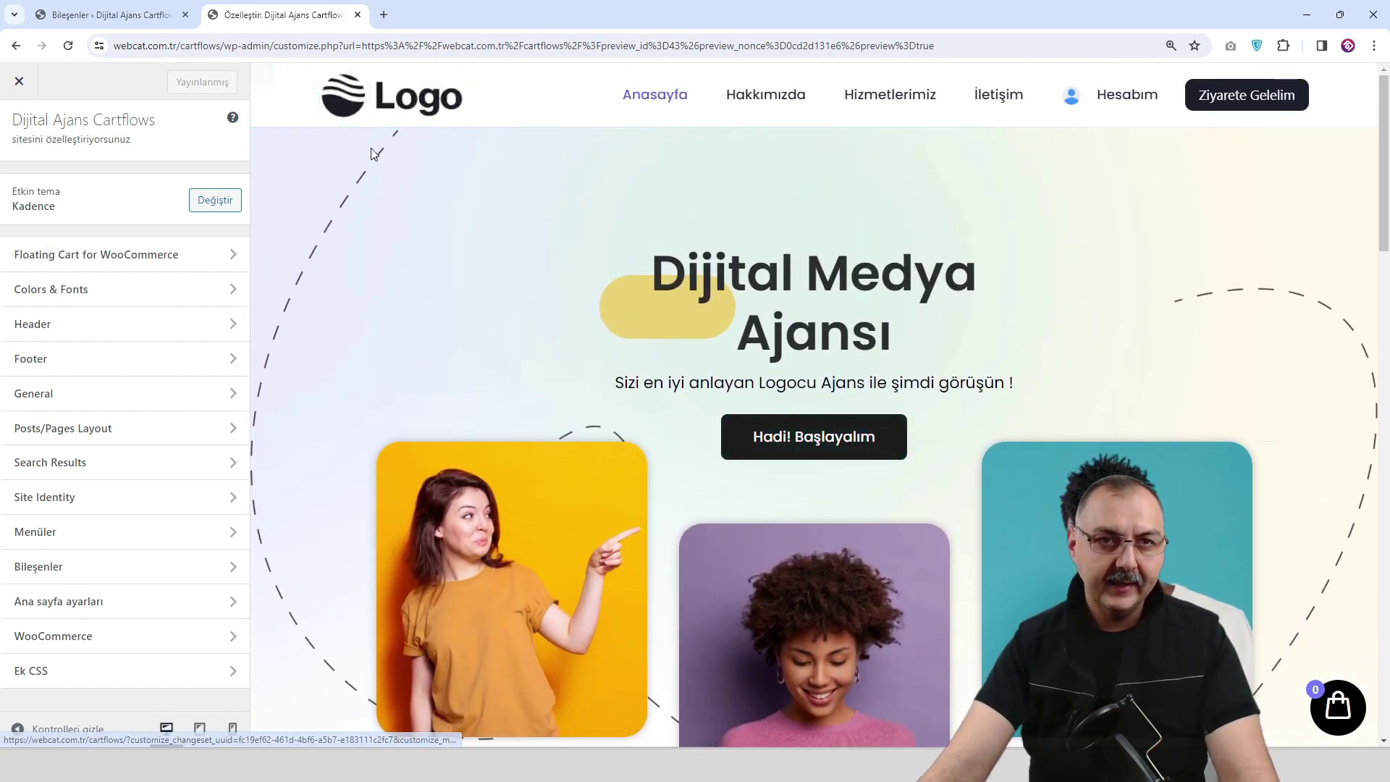
pyautogui.click(156, 290)
pyautogui.click(173, 183)
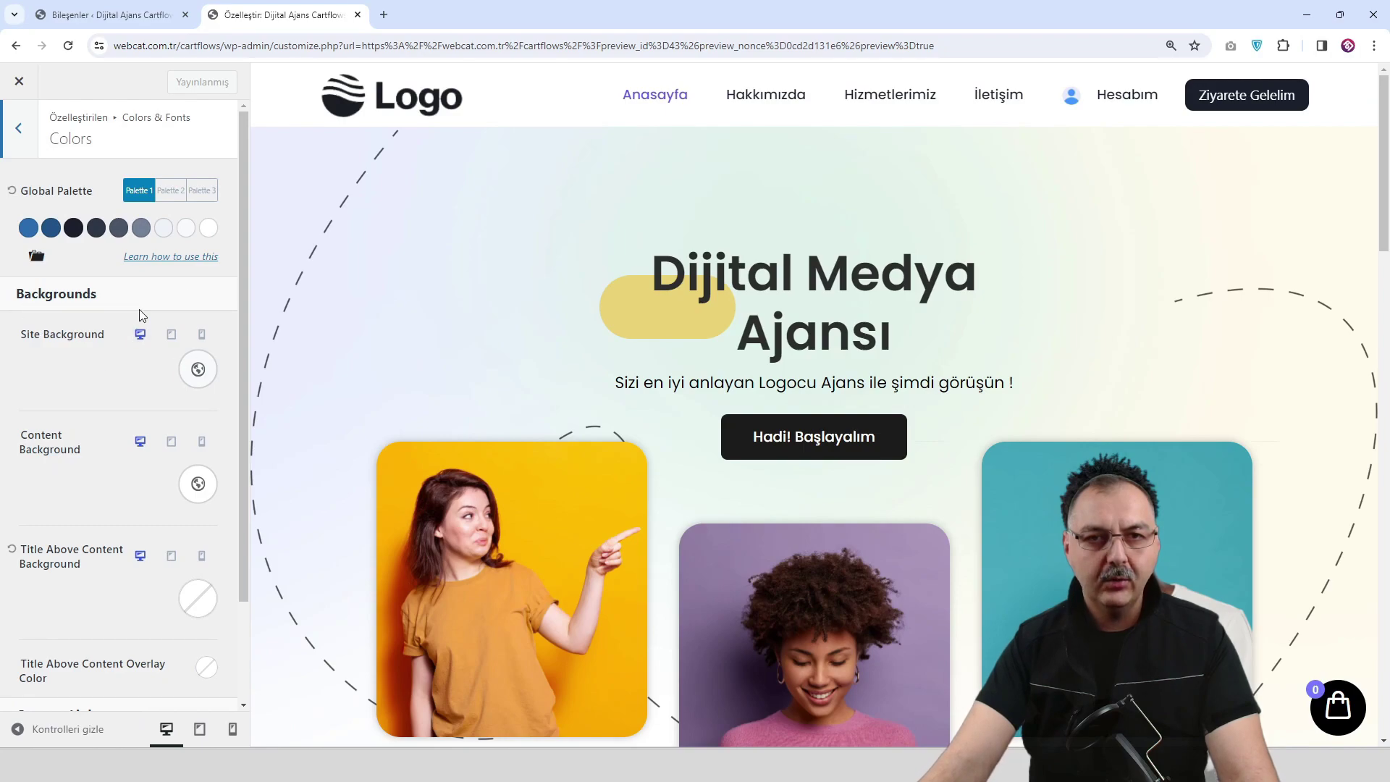
pyautogui.scroll(-2, 93, 340)
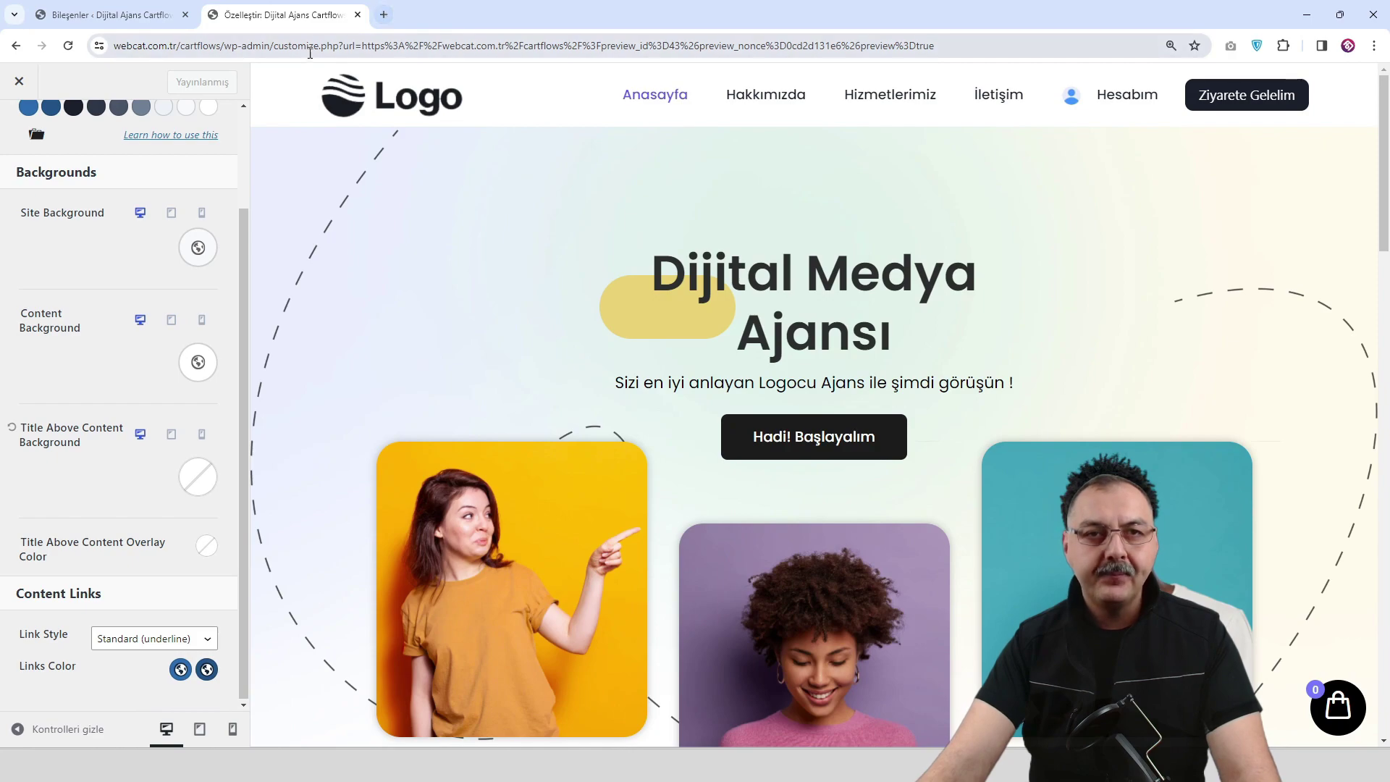
# Open the live site in a new tab from the Widgets page.
pyautogui.click(144, 16)
pyautogui.rightClick(72, 108)
pyautogui.click(109, 118)
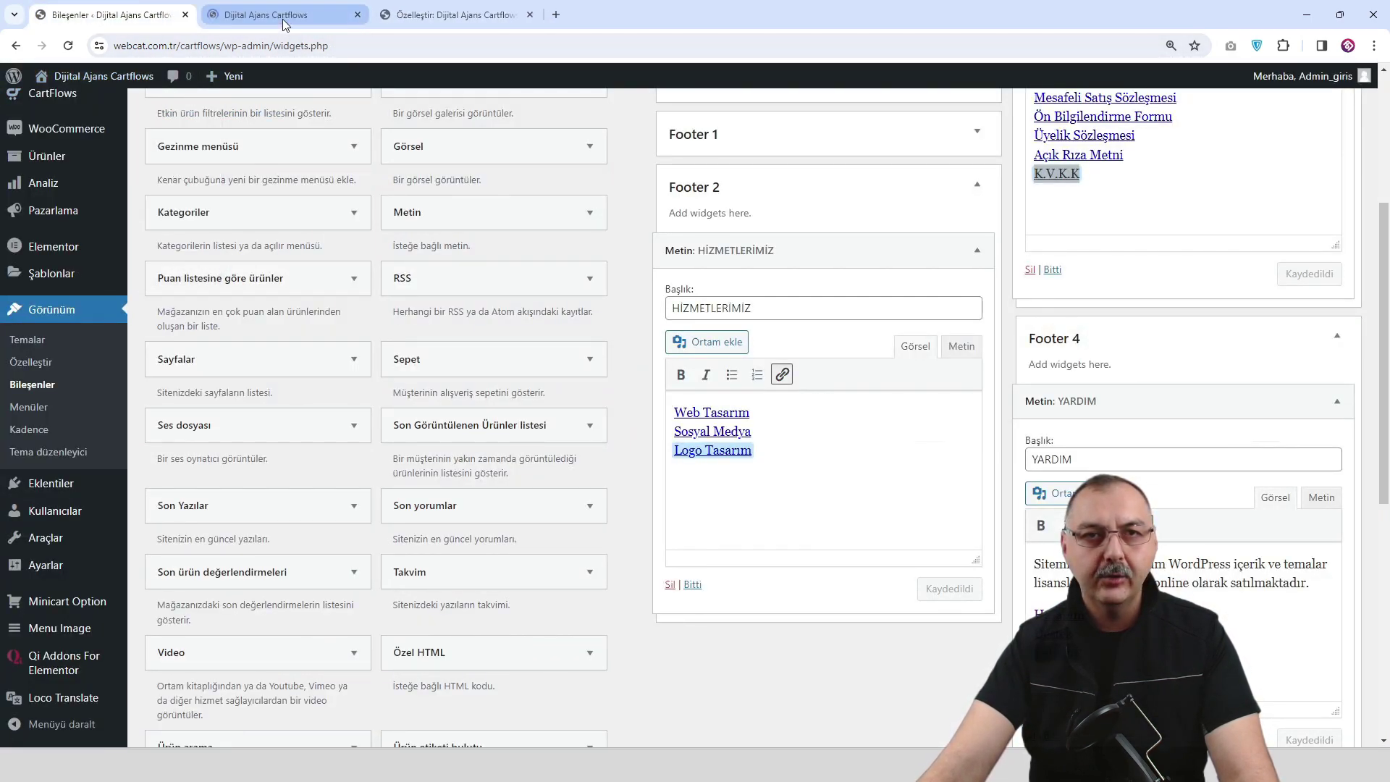
# Reorder the site tab and open the homepage in the Elementor editor.
pyautogui.moveTo(283, 25); pyautogui.dragTo(456, 17)
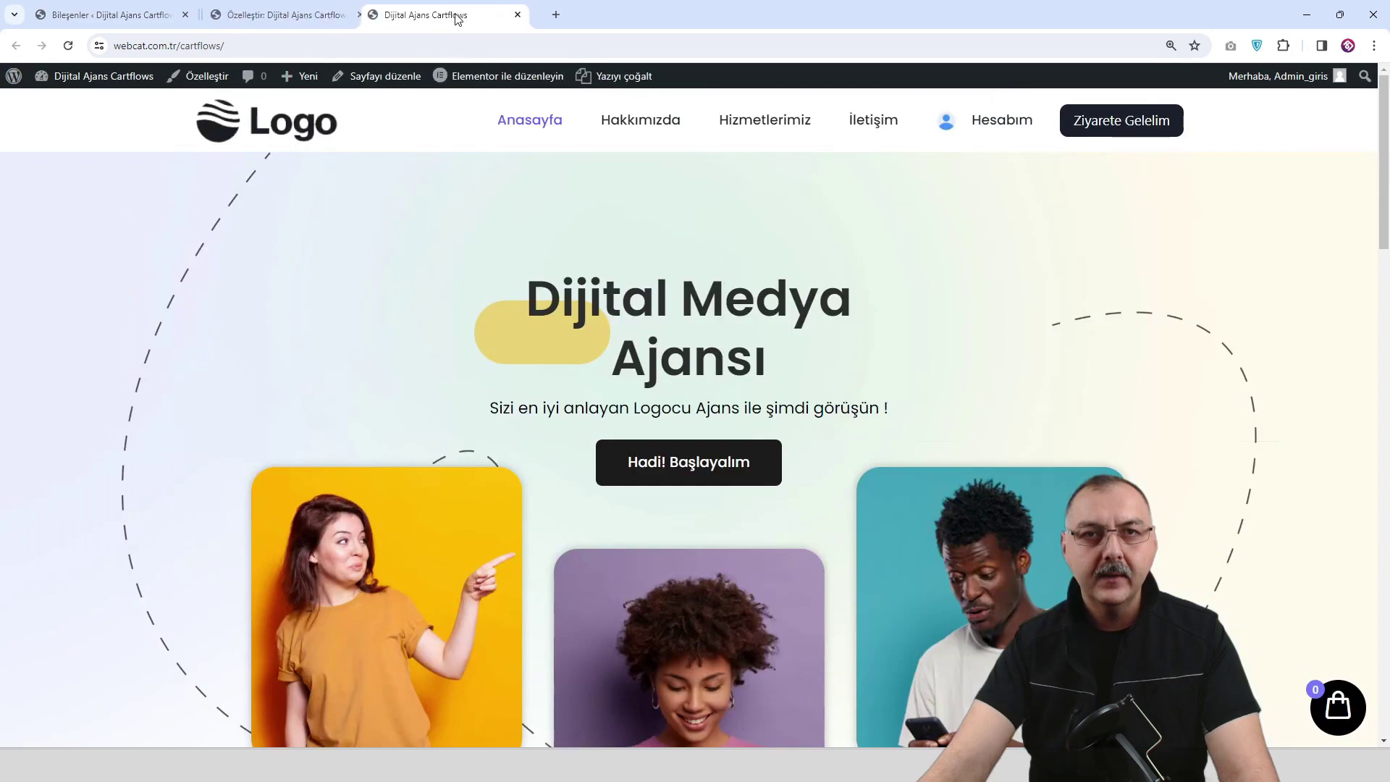
pyautogui.click(510, 79)
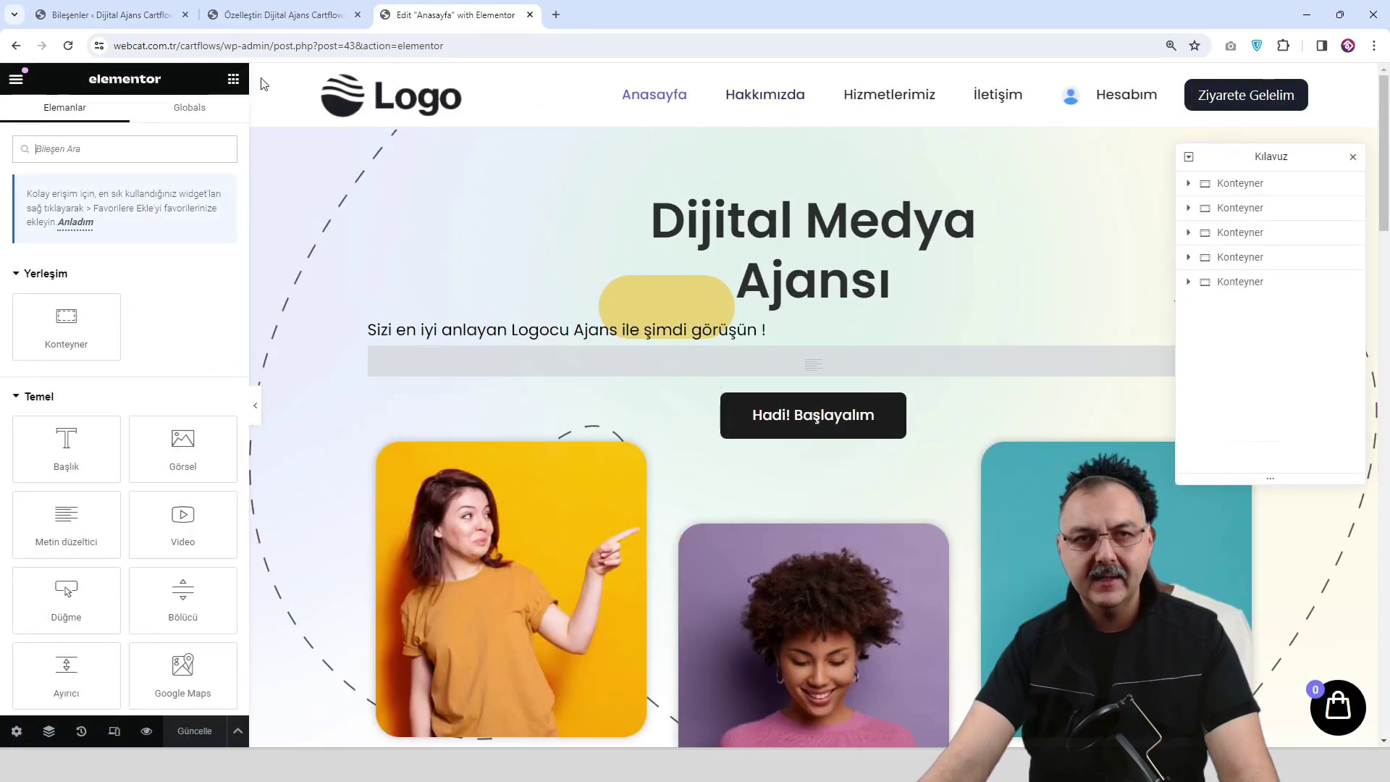
pyautogui.scroll(-7, 389, 186)
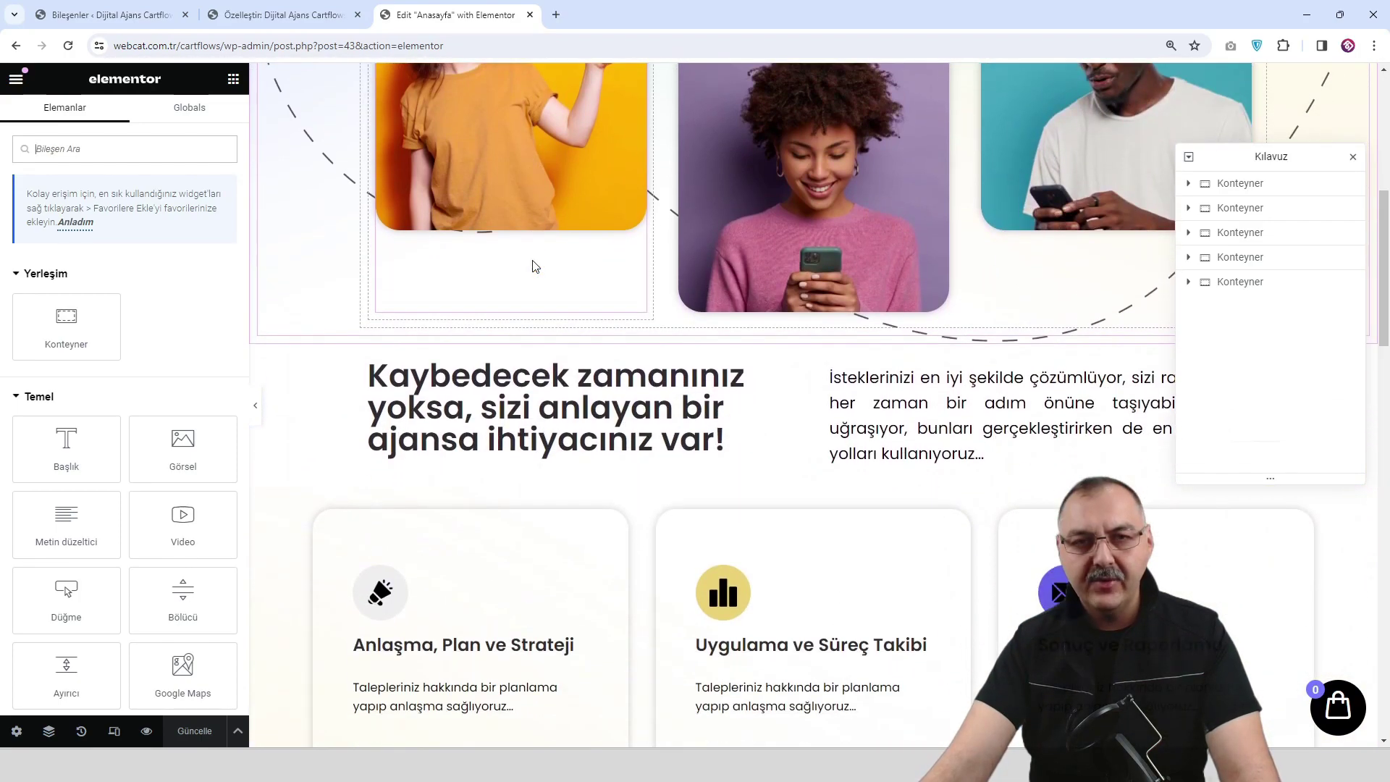
pyautogui.scroll(4, 275, 246)
# Review Elementor's Site Settings global colours and typography, then close the panel.
pyautogui.click(16, 79)
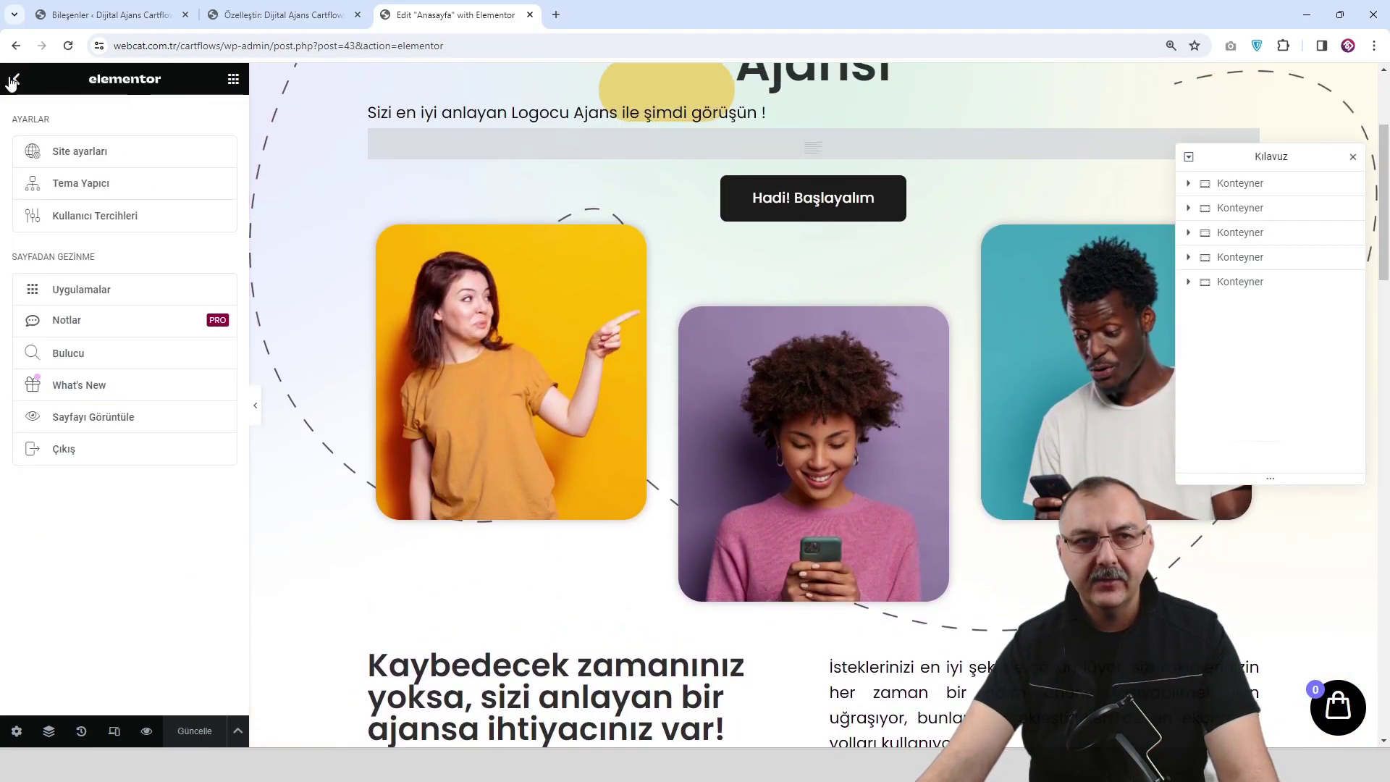
pyautogui.click(80, 153)
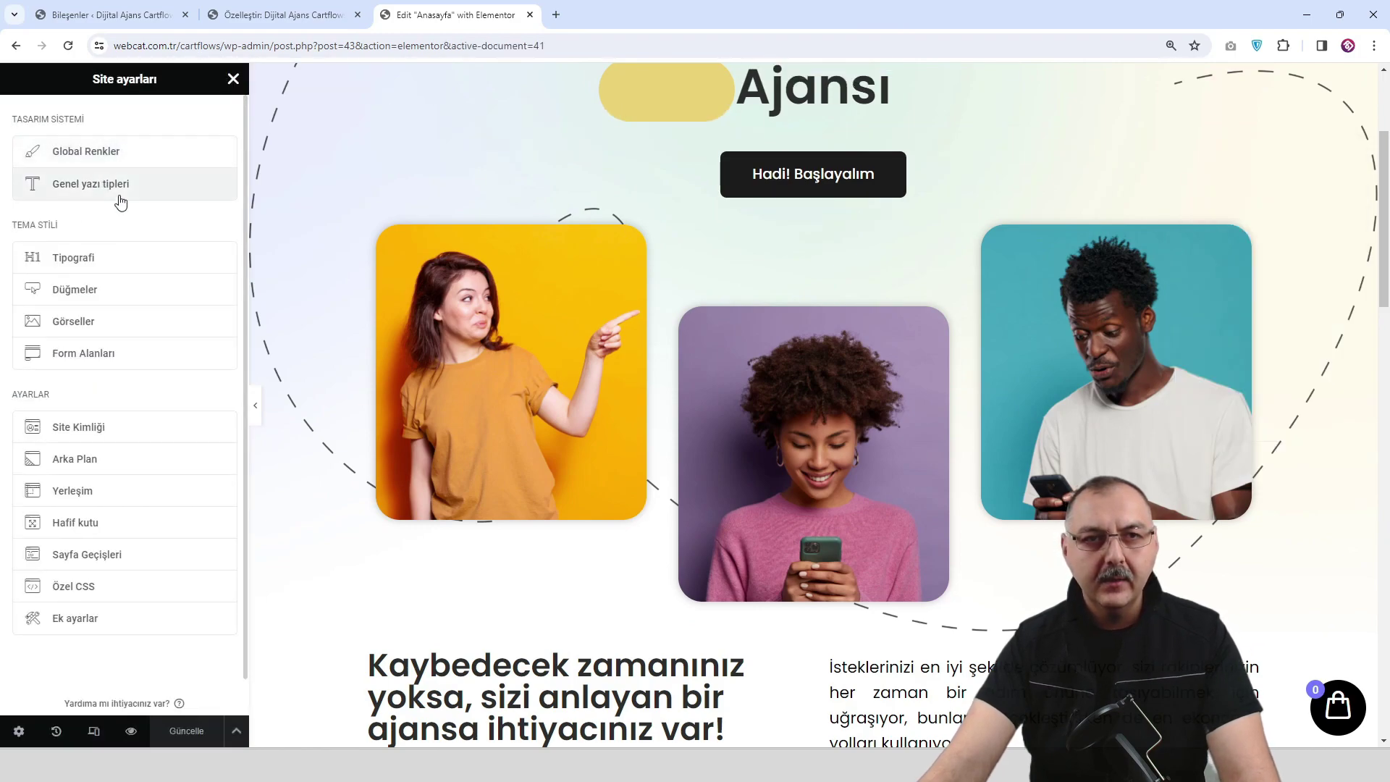
pyautogui.click(134, 158)
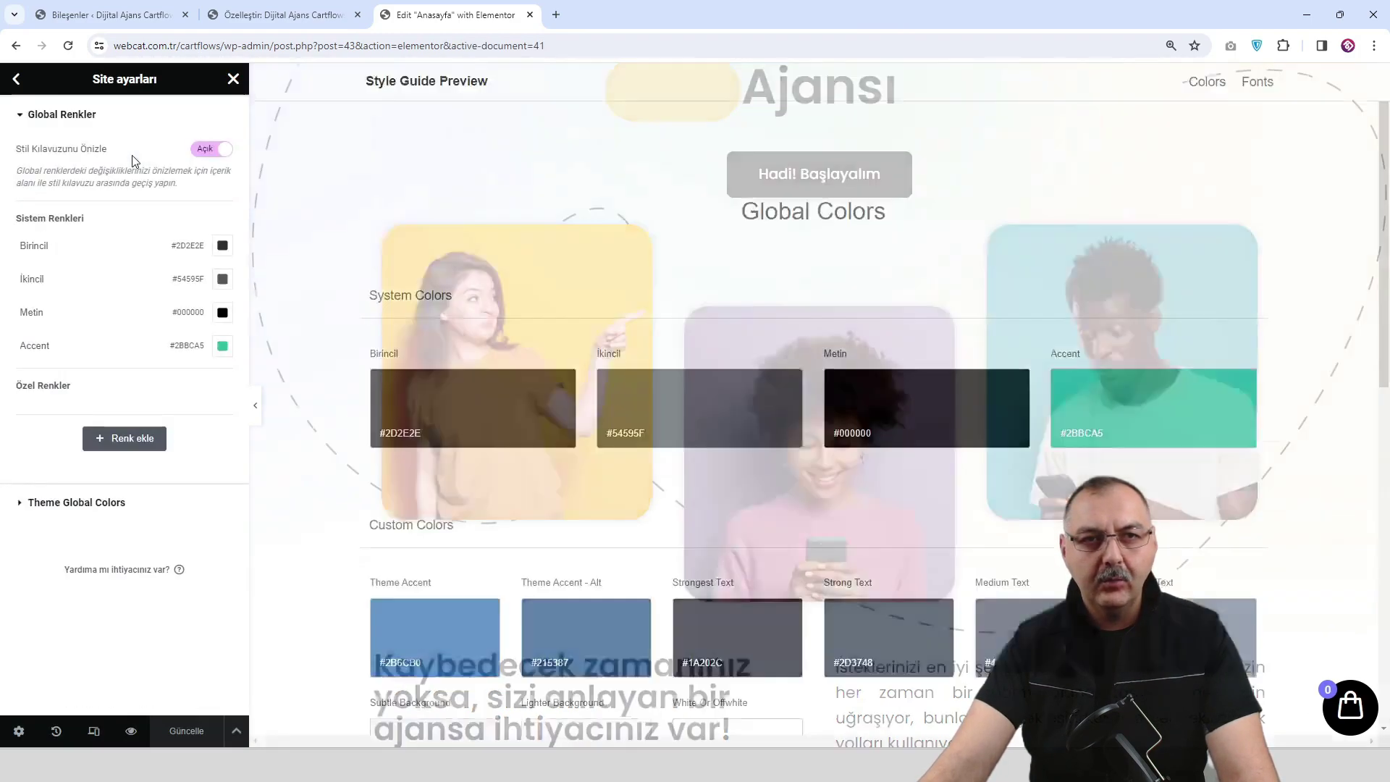
pyautogui.click(16, 80)
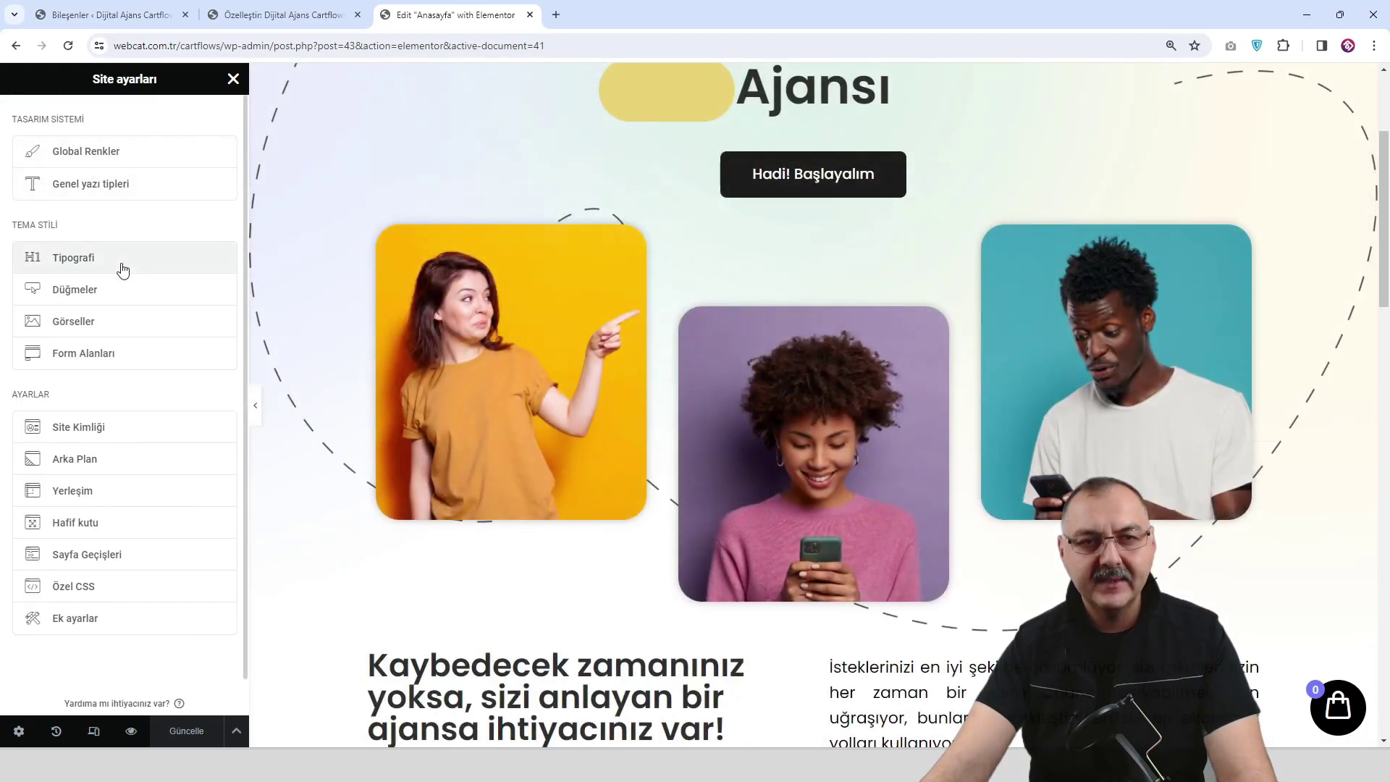
pyautogui.click(124, 266)
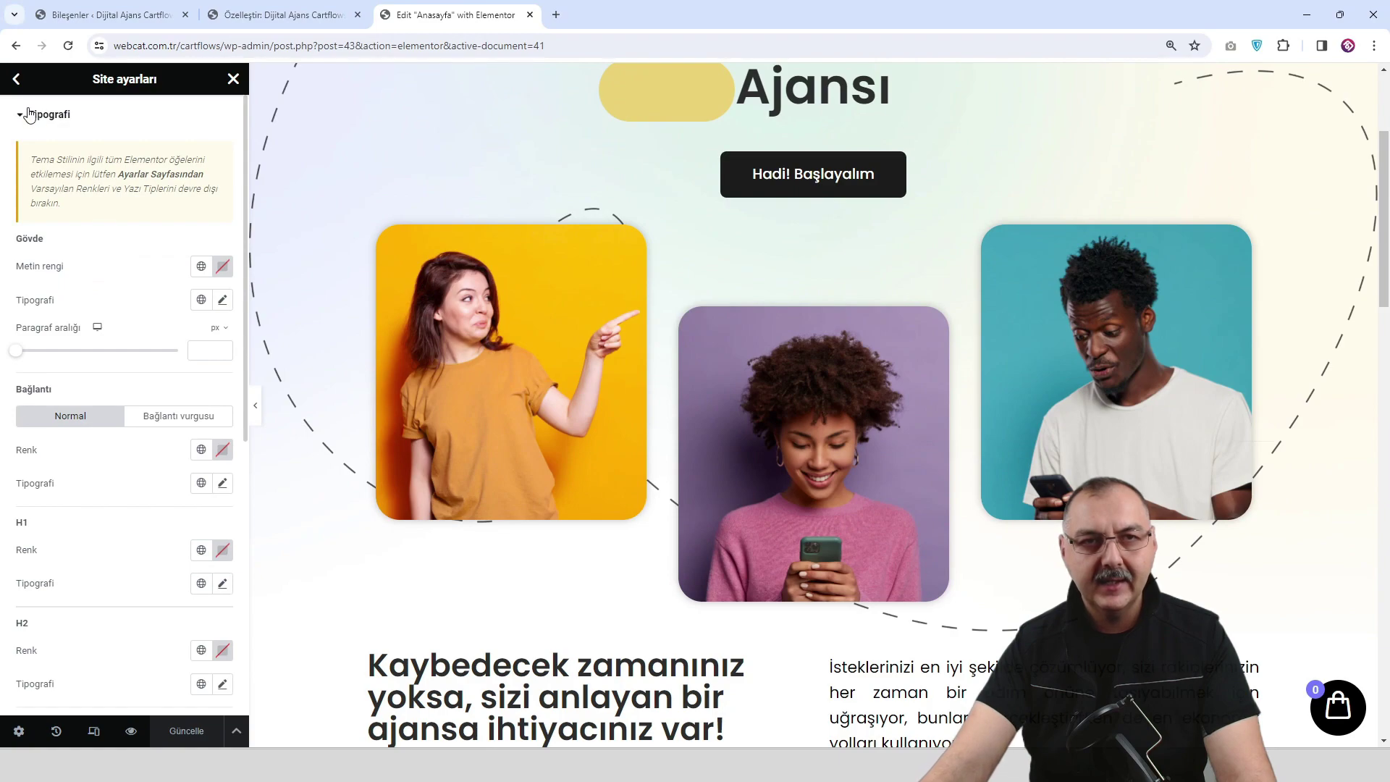
pyautogui.click(16, 79)
pyautogui.scroll(-1, 696, 353)
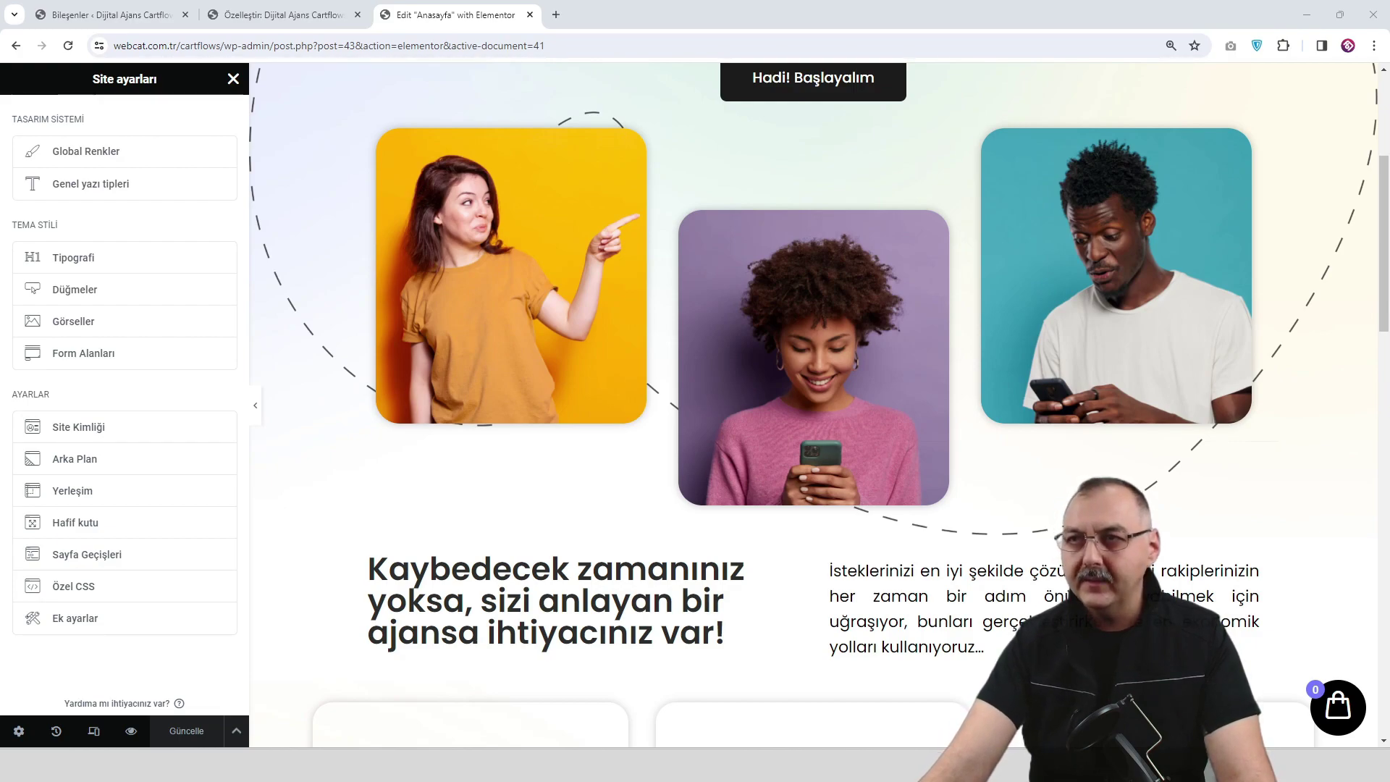
pyautogui.scroll(-2, 613, 392)
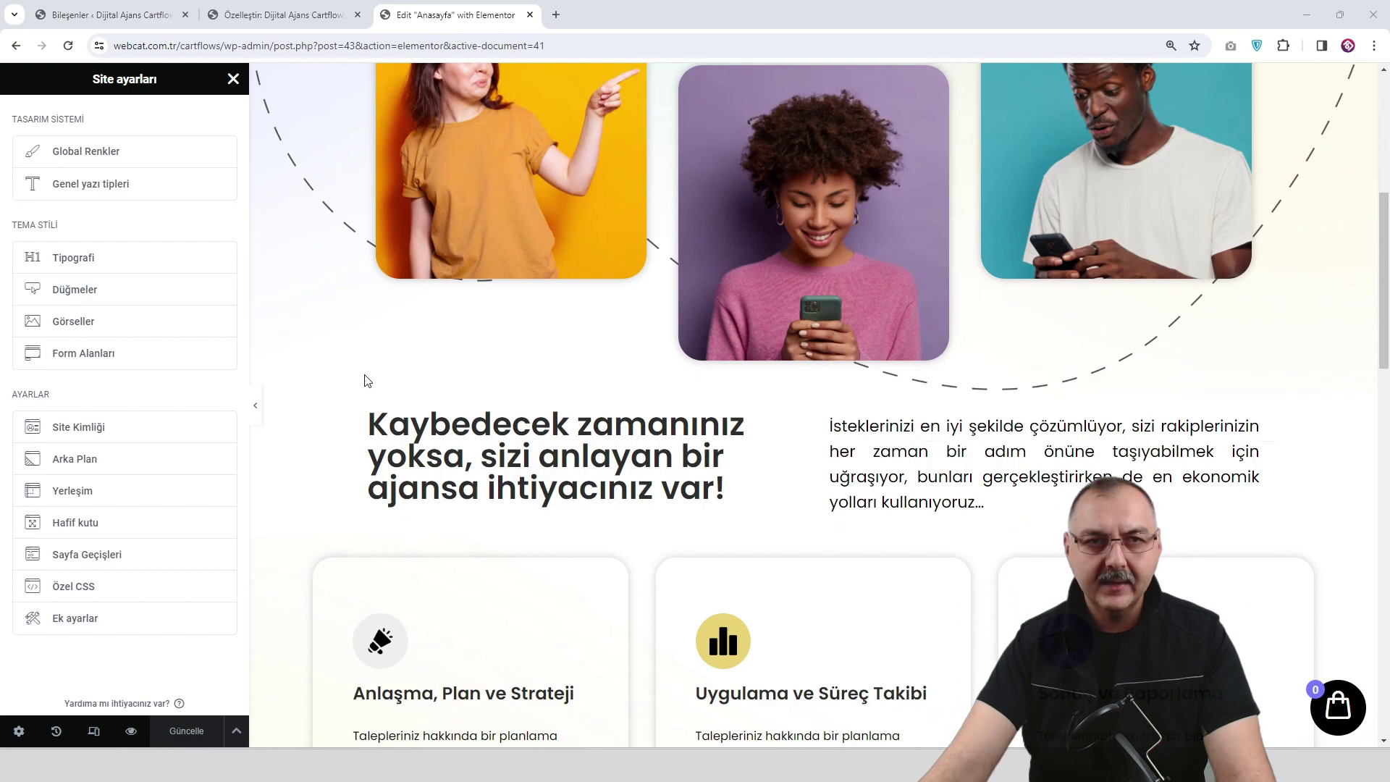
pyautogui.scroll(2, 366, 385)
pyautogui.click(233, 78)
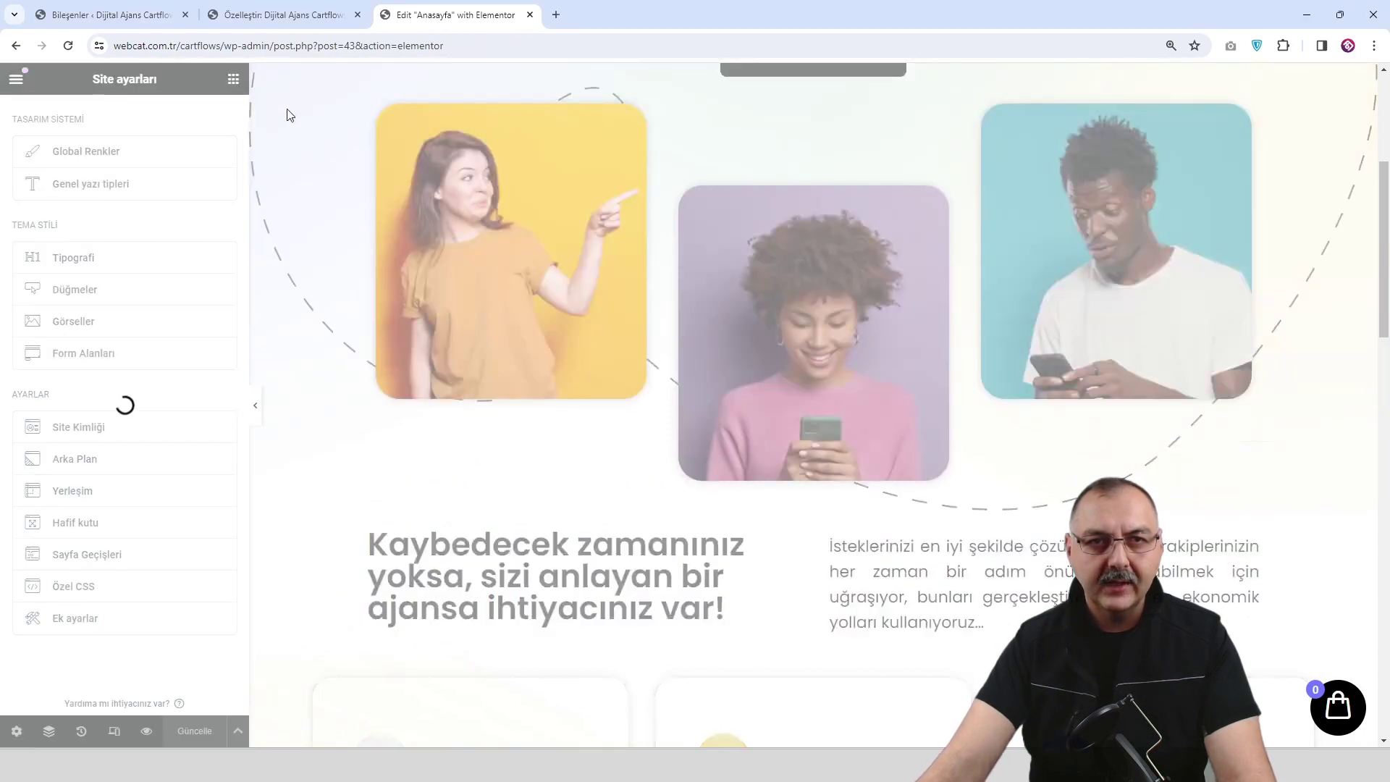
# Set content link colours to black and #6957F1 in the Customizer and publish.
pyautogui.click(291, 16)
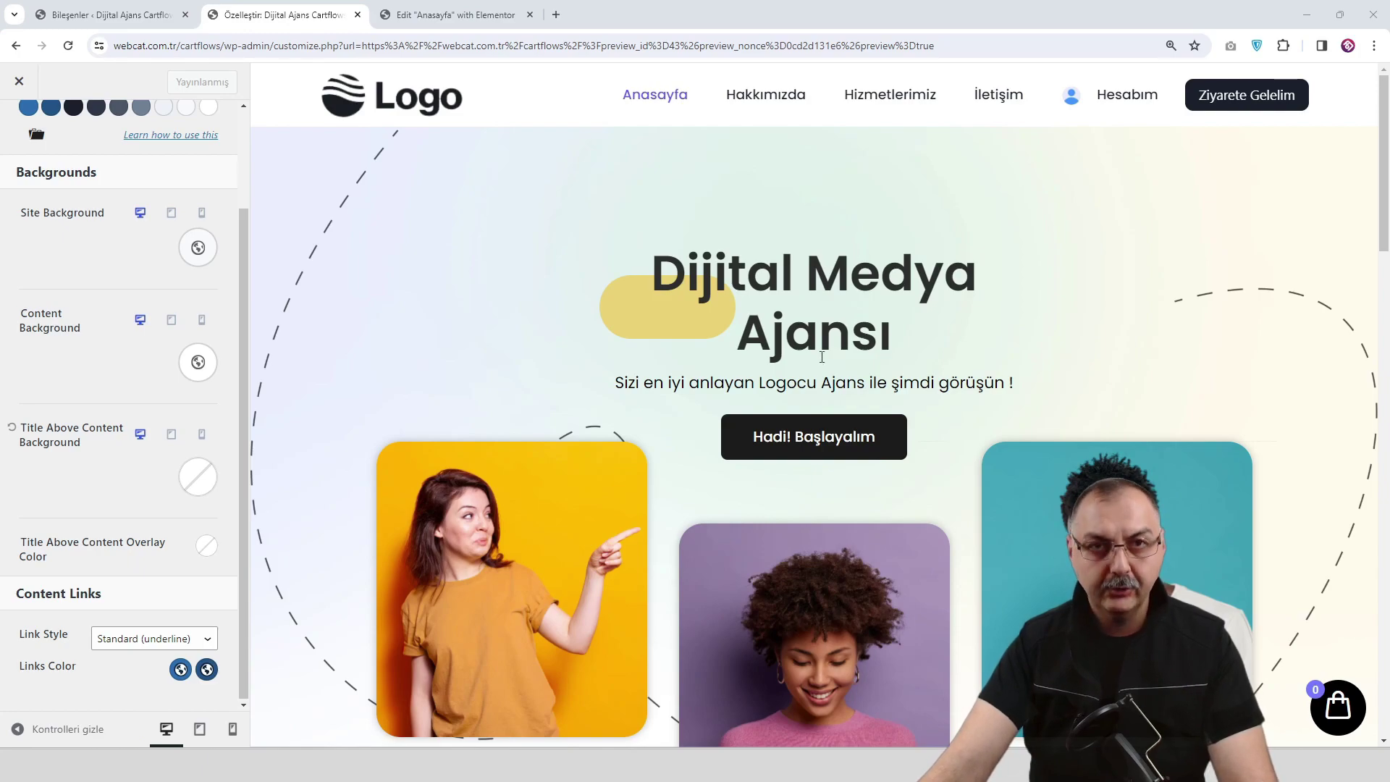
pyautogui.scroll(2, 136, 304)
pyautogui.scroll(-2, 134, 325)
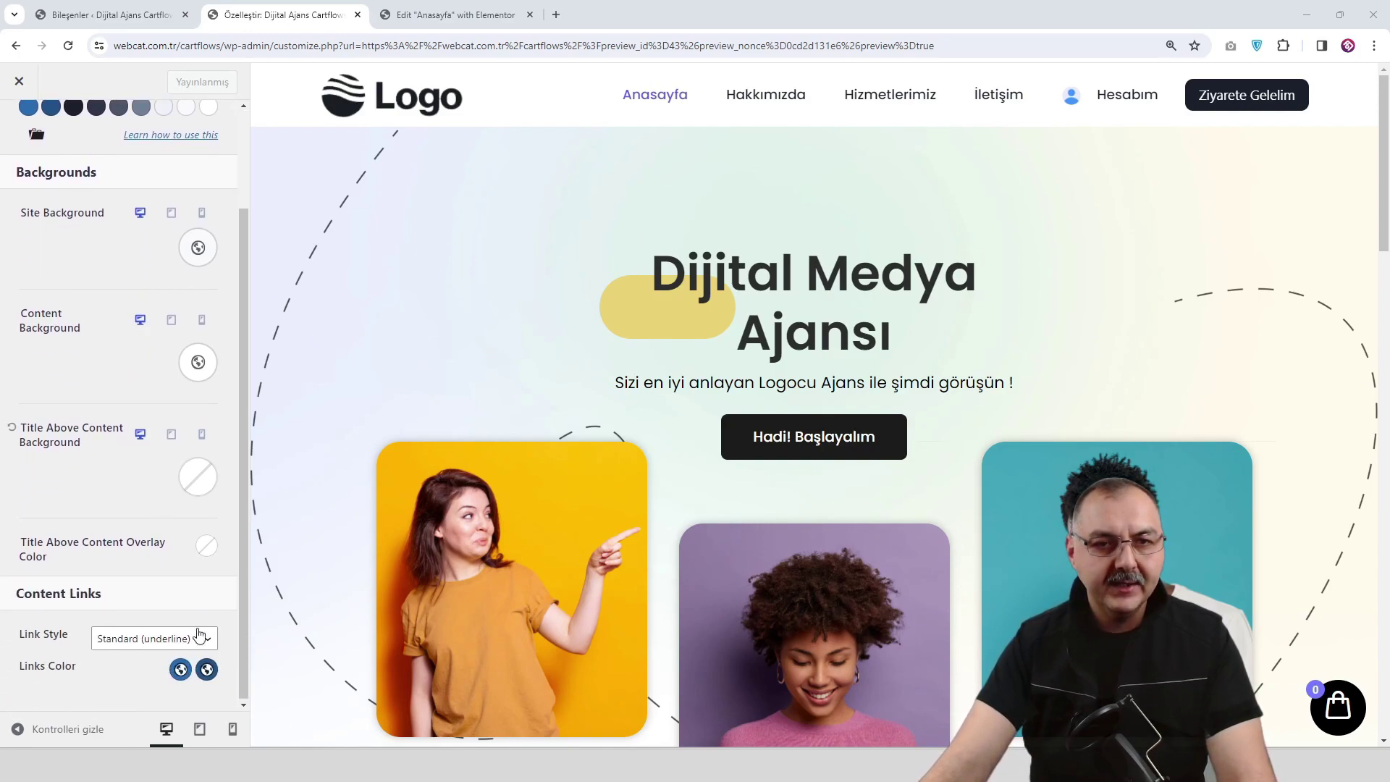
pyautogui.click(180, 669)
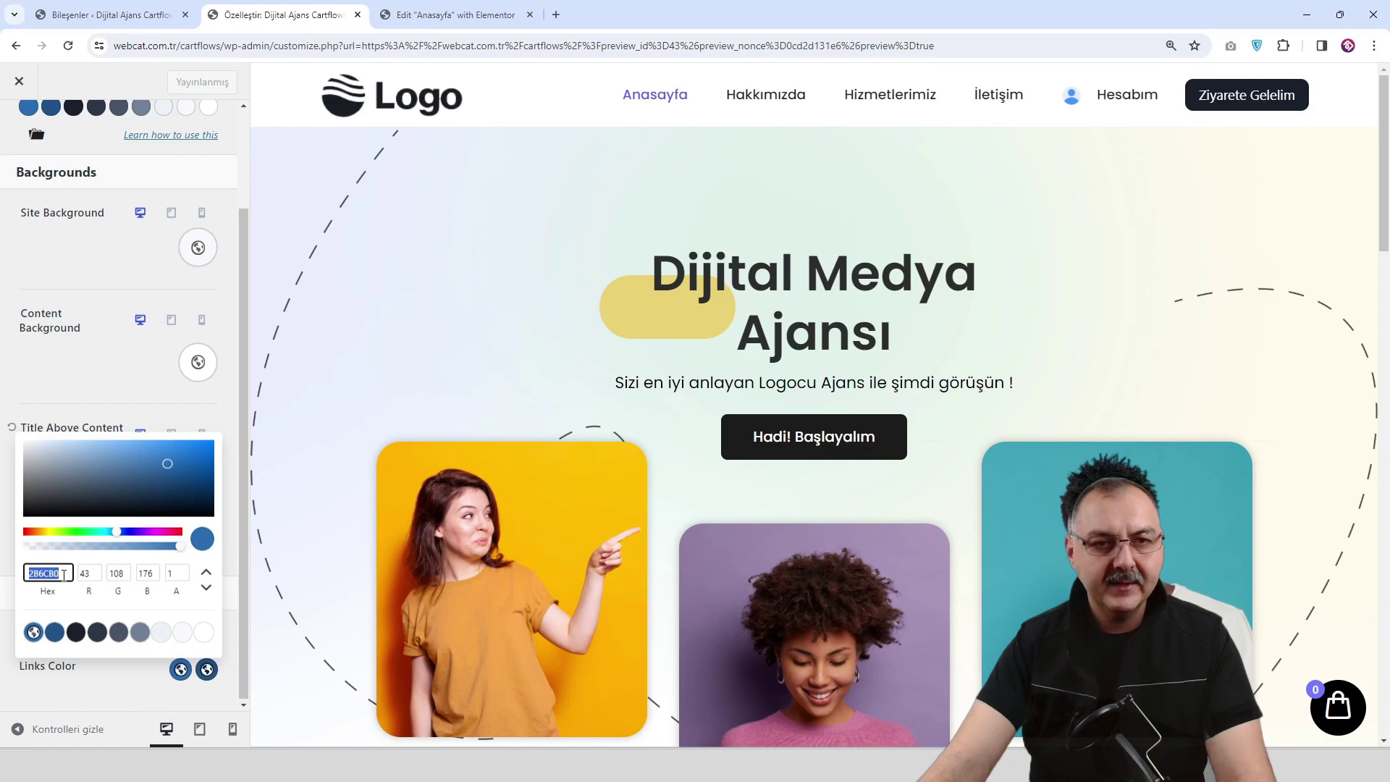
pyautogui.click(55, 633)
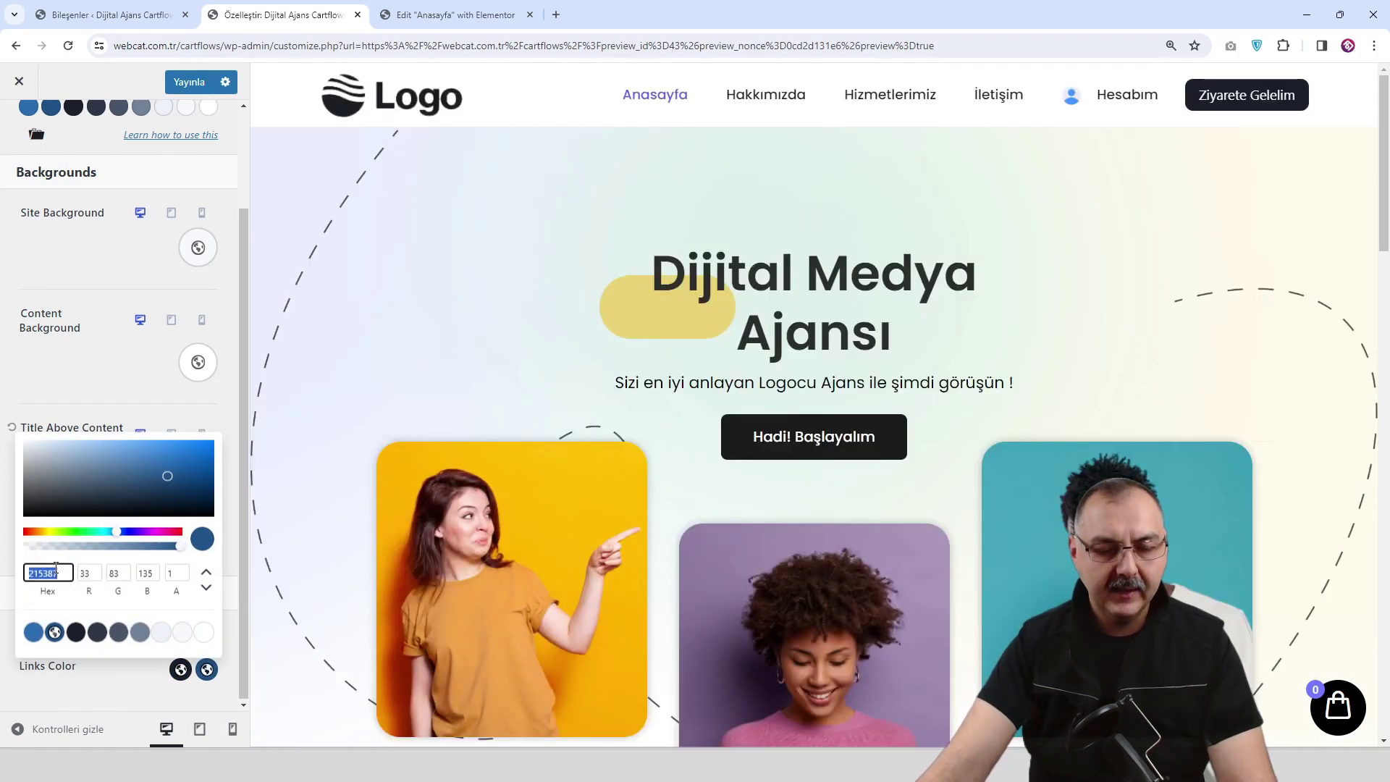
pyautogui.write('6957F1')
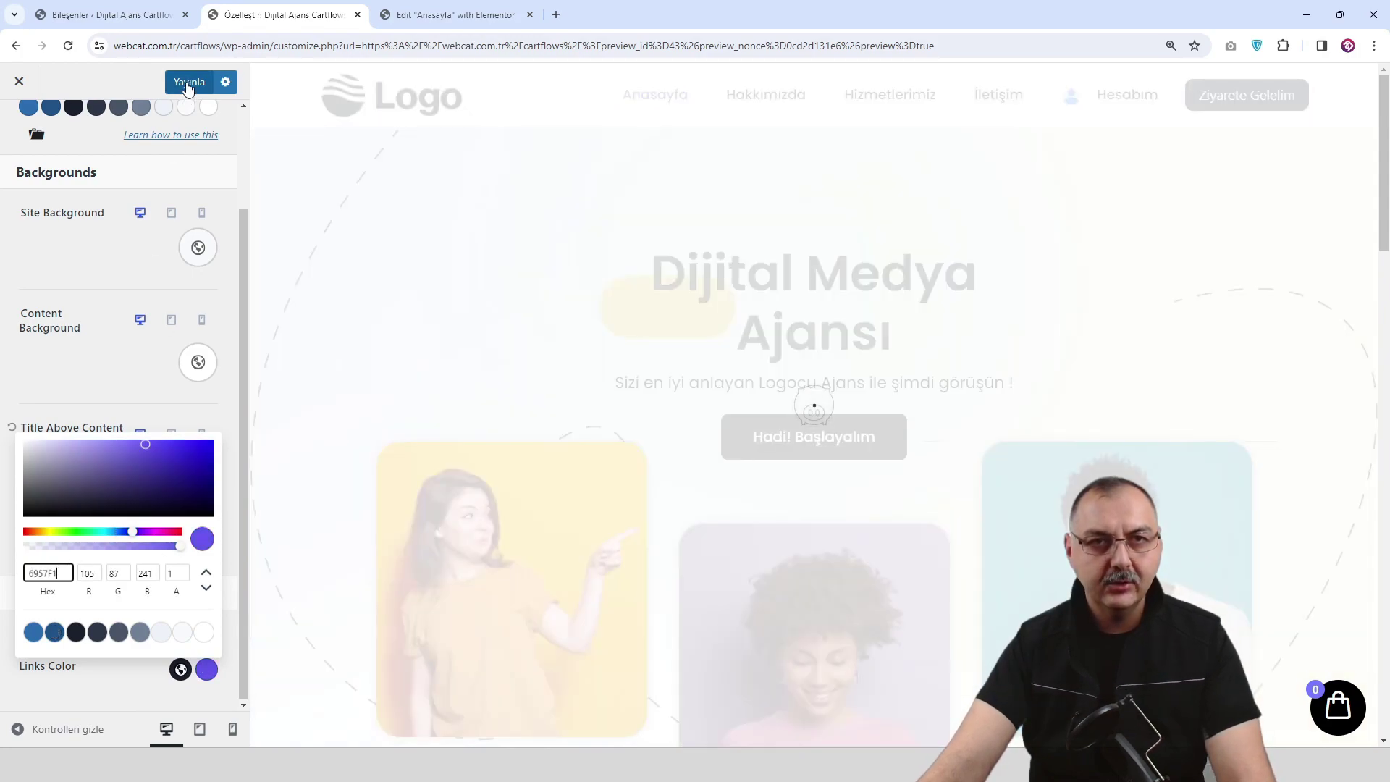
pyautogui.click(188, 83)
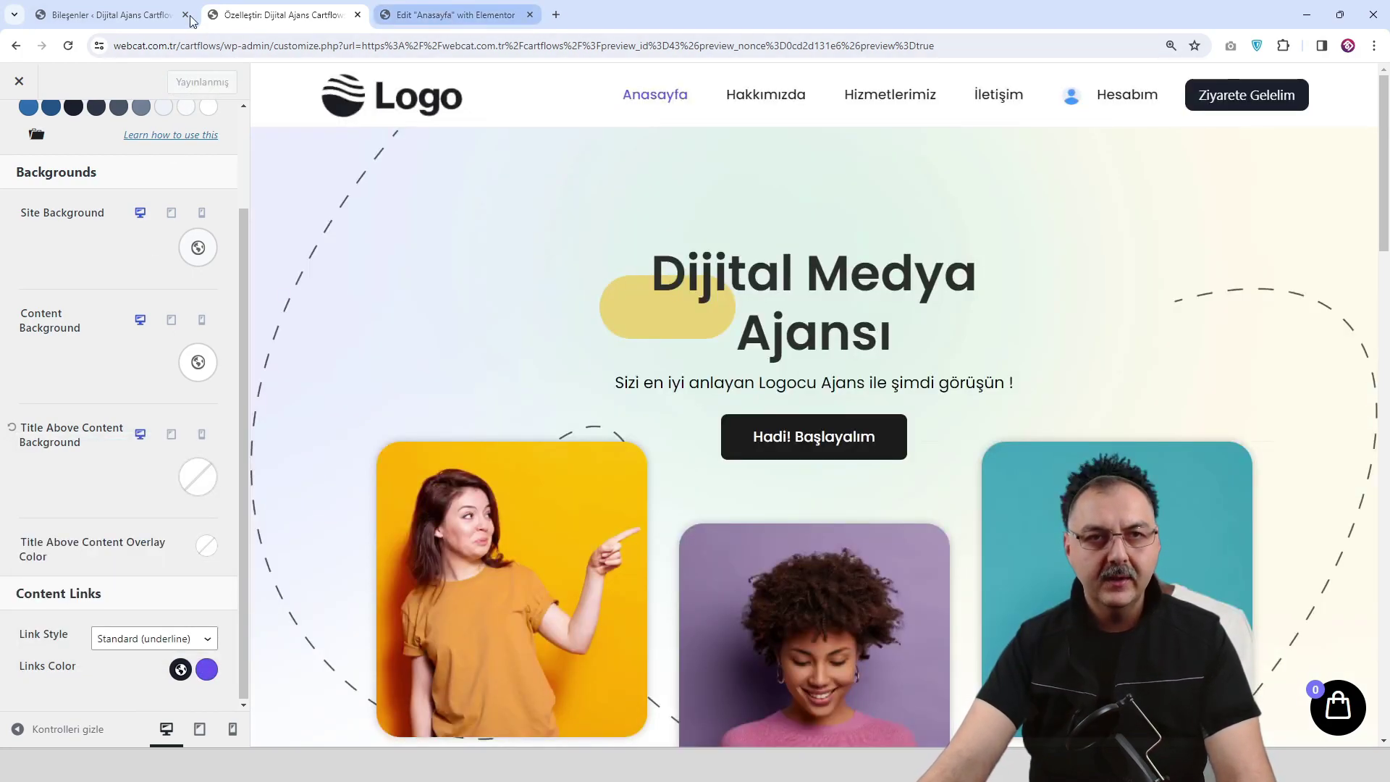
# Open the live homepage in a new tab from the Widgets page.
pyautogui.click(192, 21)
pyautogui.moveTo(87, 76)
pyautogui.rightClick(81, 102)
pyautogui.click(115, 114)
pyautogui.click(396, 15)
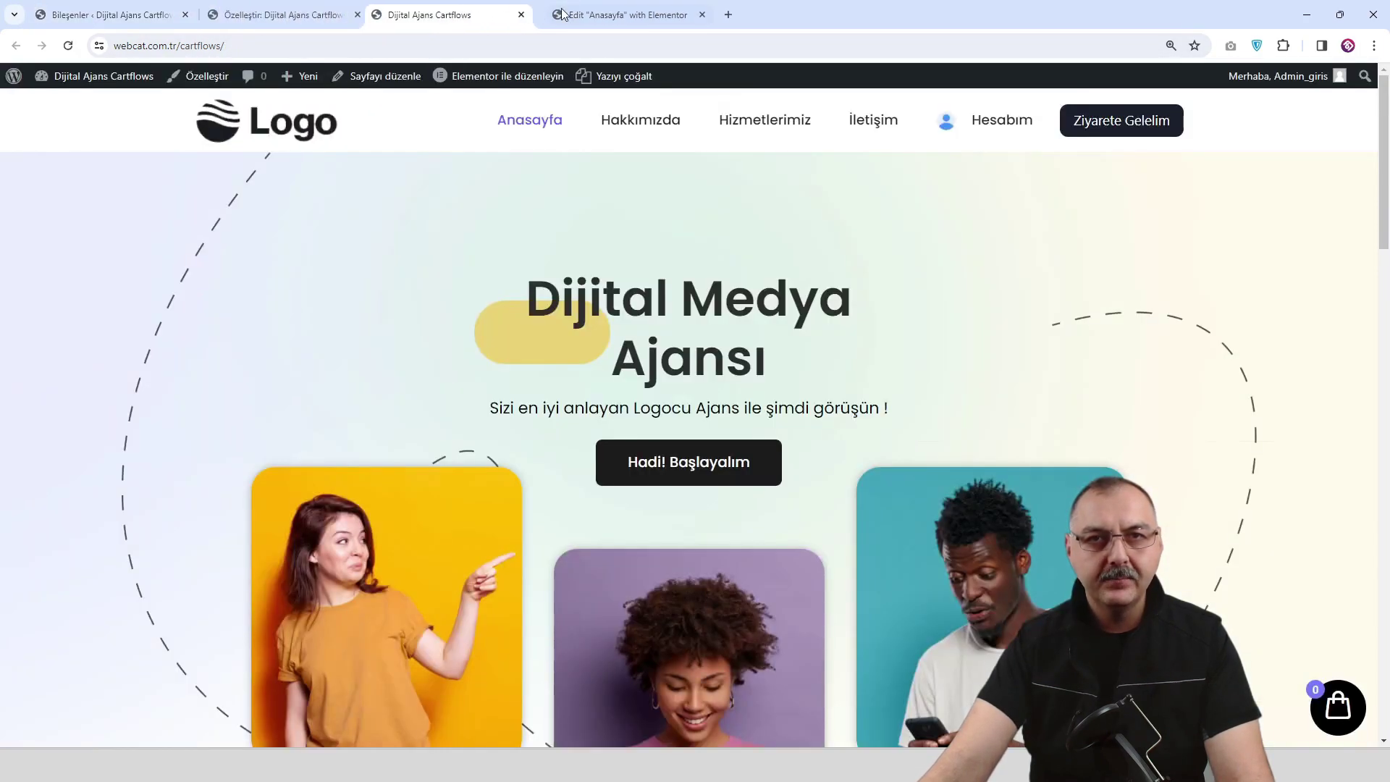
# Close the Elementor editor tab.
pyautogui.click(701, 15)
pyautogui.scroll(-5, 994, 372)
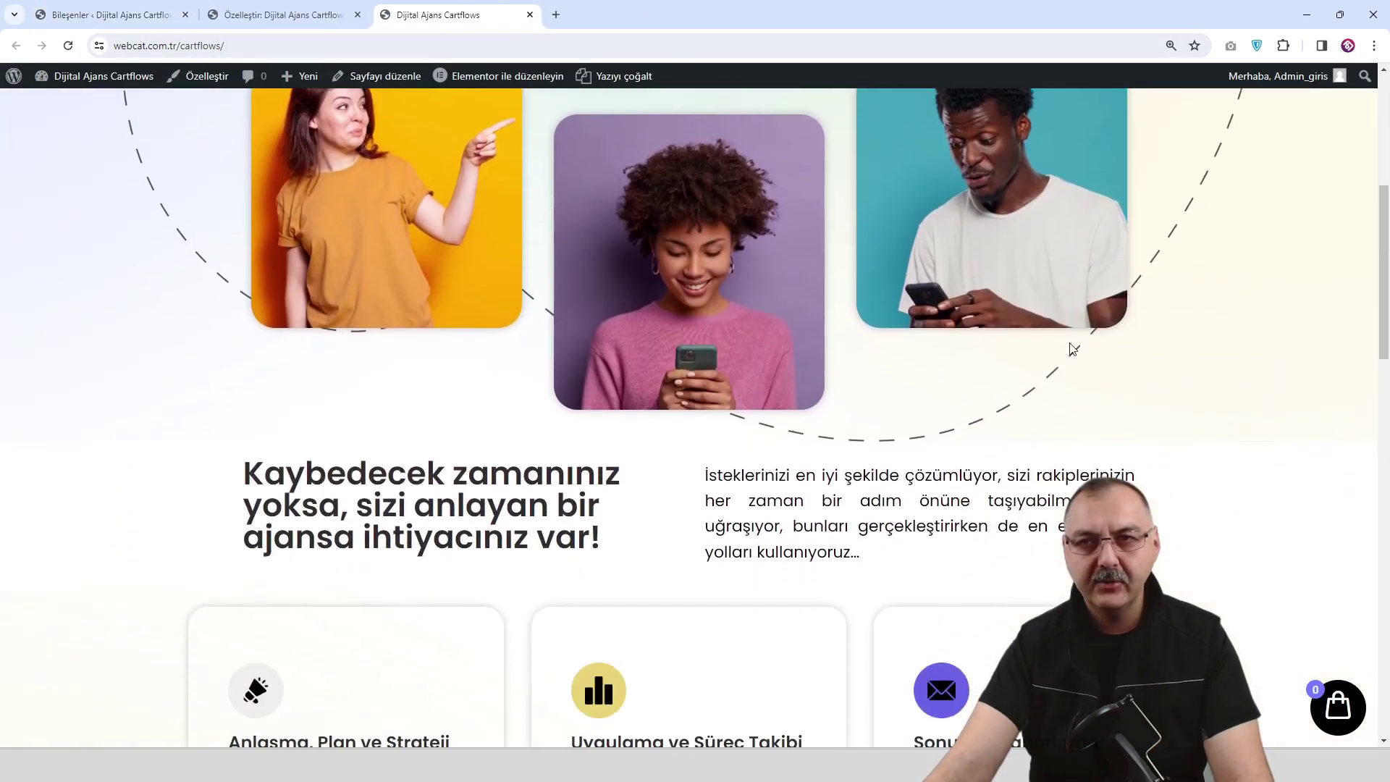
pyautogui.scroll(-15, 1380, 252)
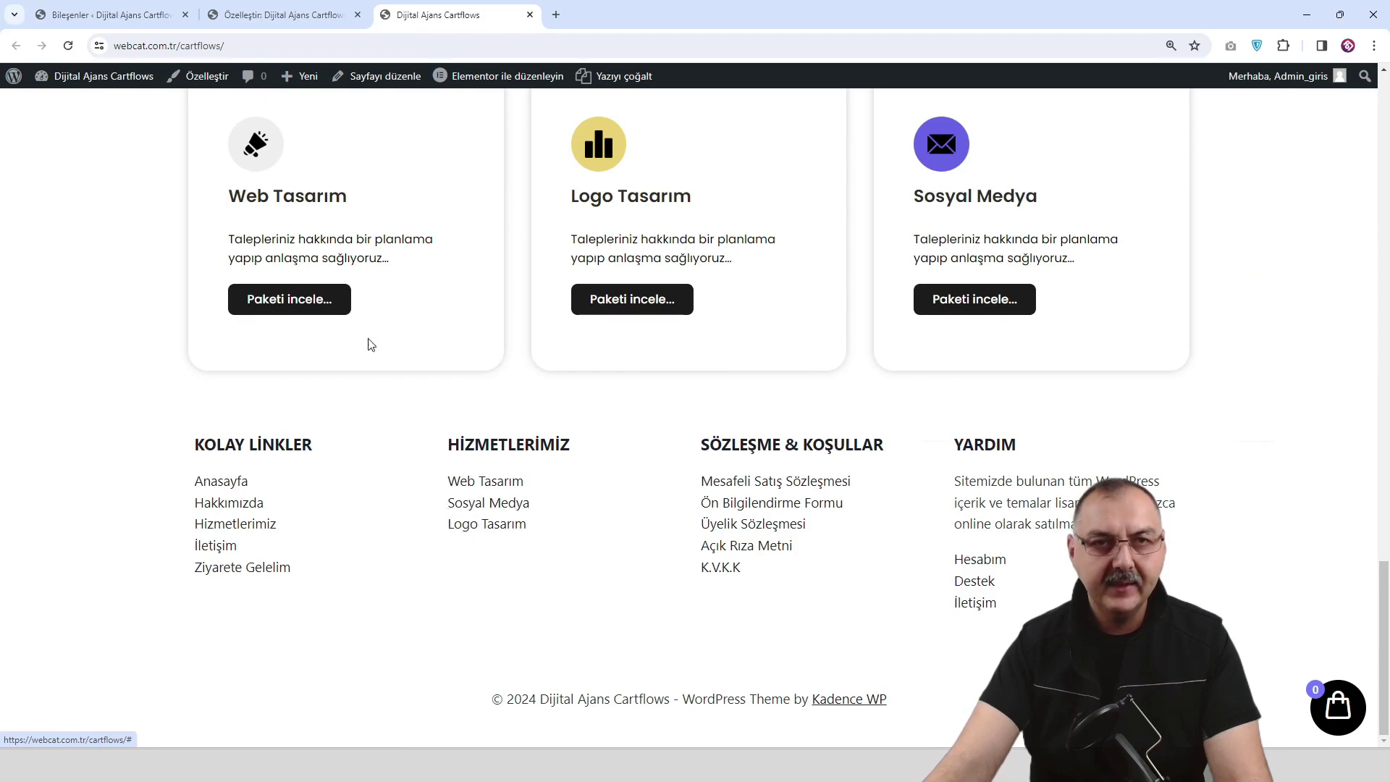
# Set the content Link Style to No Underline and publish.
pyautogui.click(270, 16)
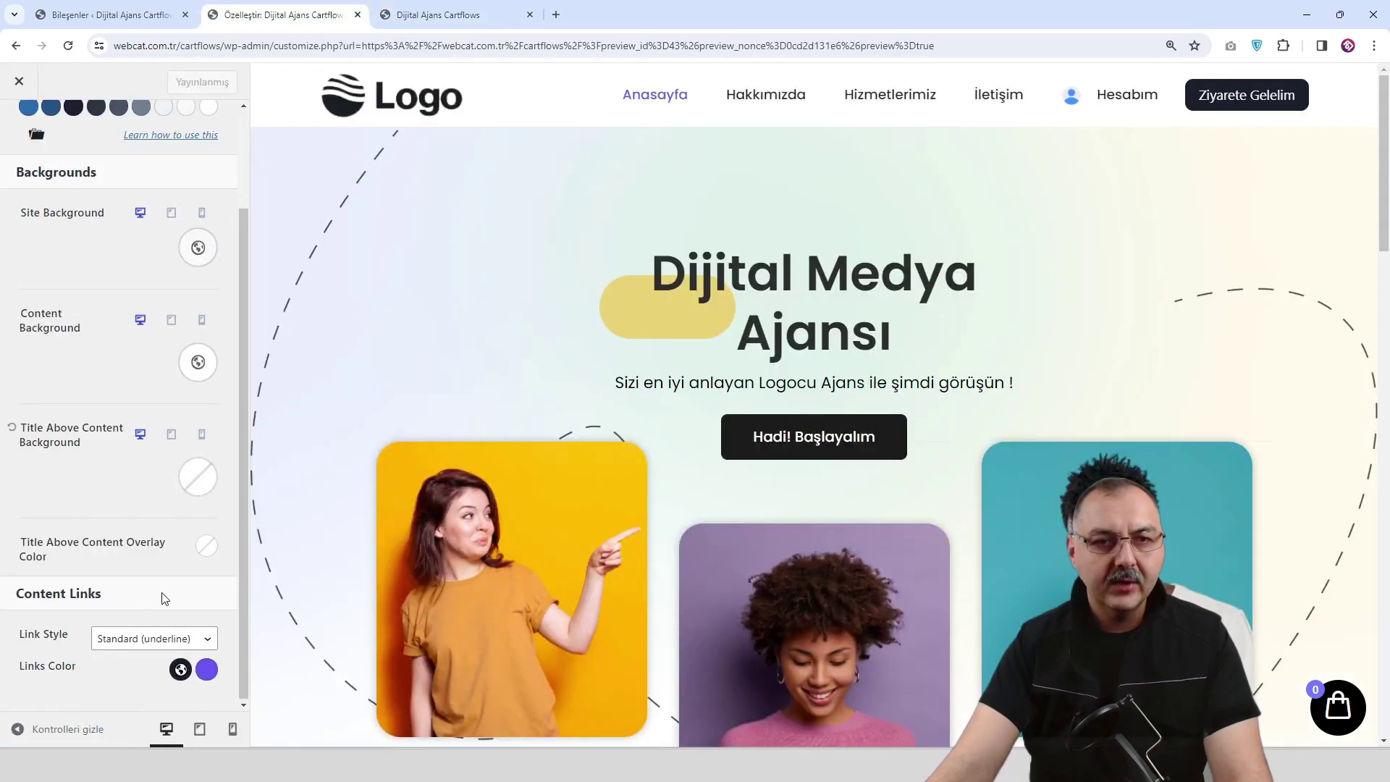
pyautogui.scroll(-3, 539, 478)
pyautogui.scroll(3, 513, 467)
pyautogui.scroll(2, 135, 364)
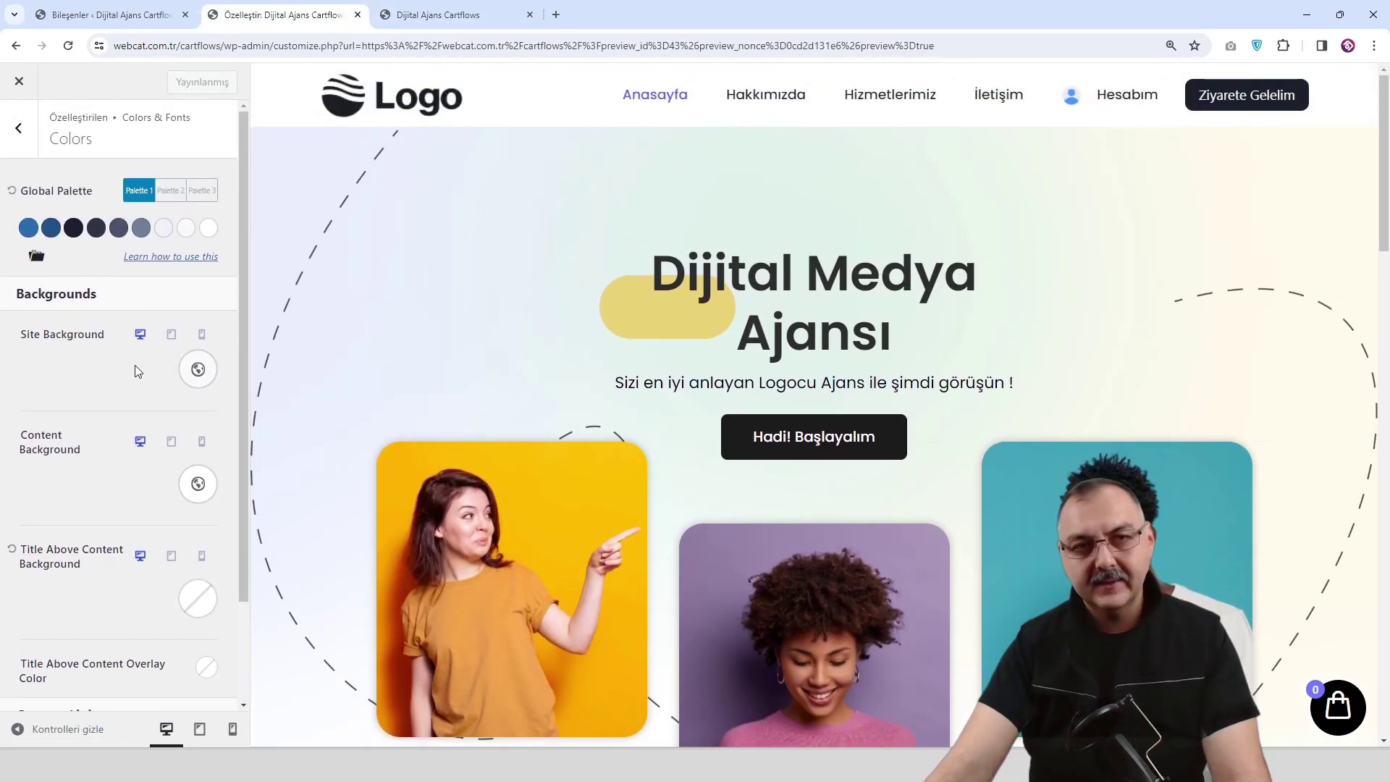
pyautogui.scroll(-2, 24, 235)
pyautogui.scroll(2, 37, 239)
pyautogui.scroll(-2, 49, 251)
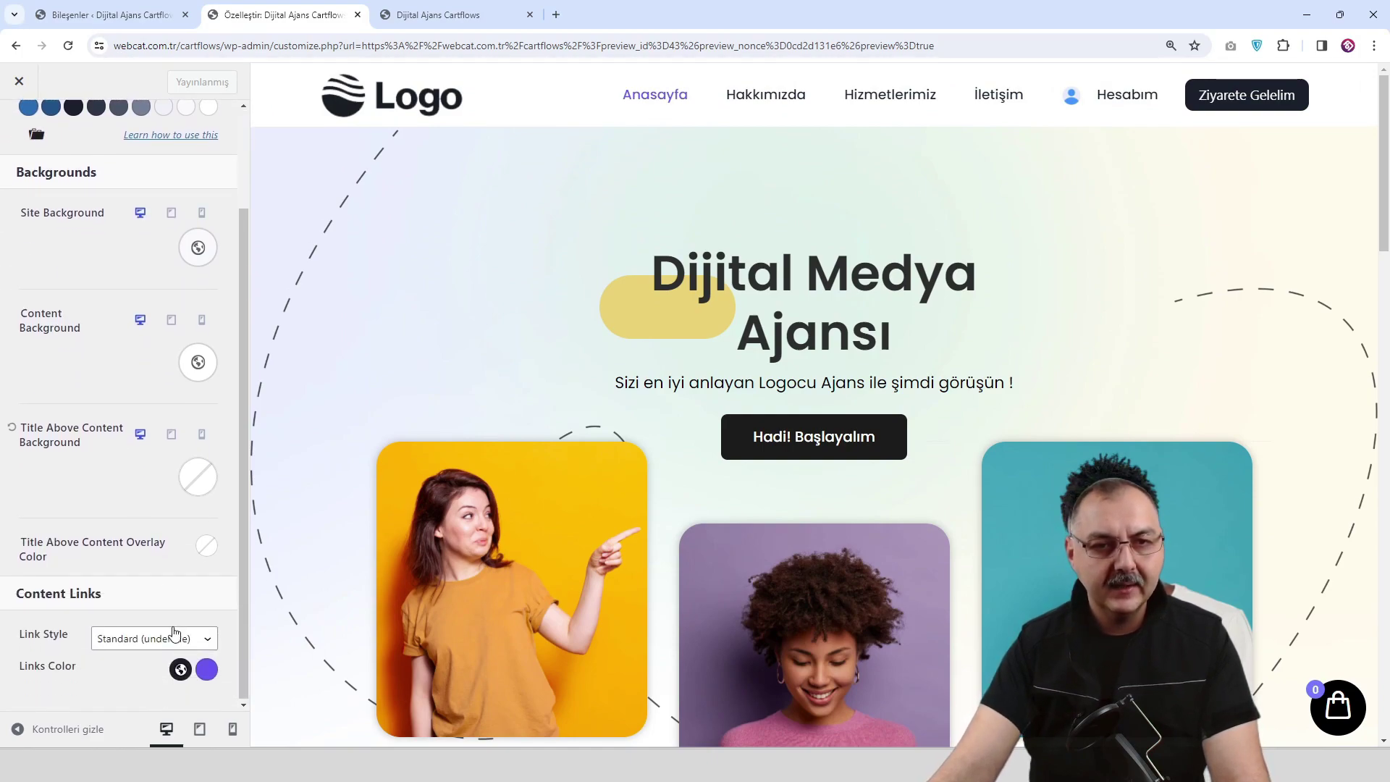
pyautogui.click(160, 639)
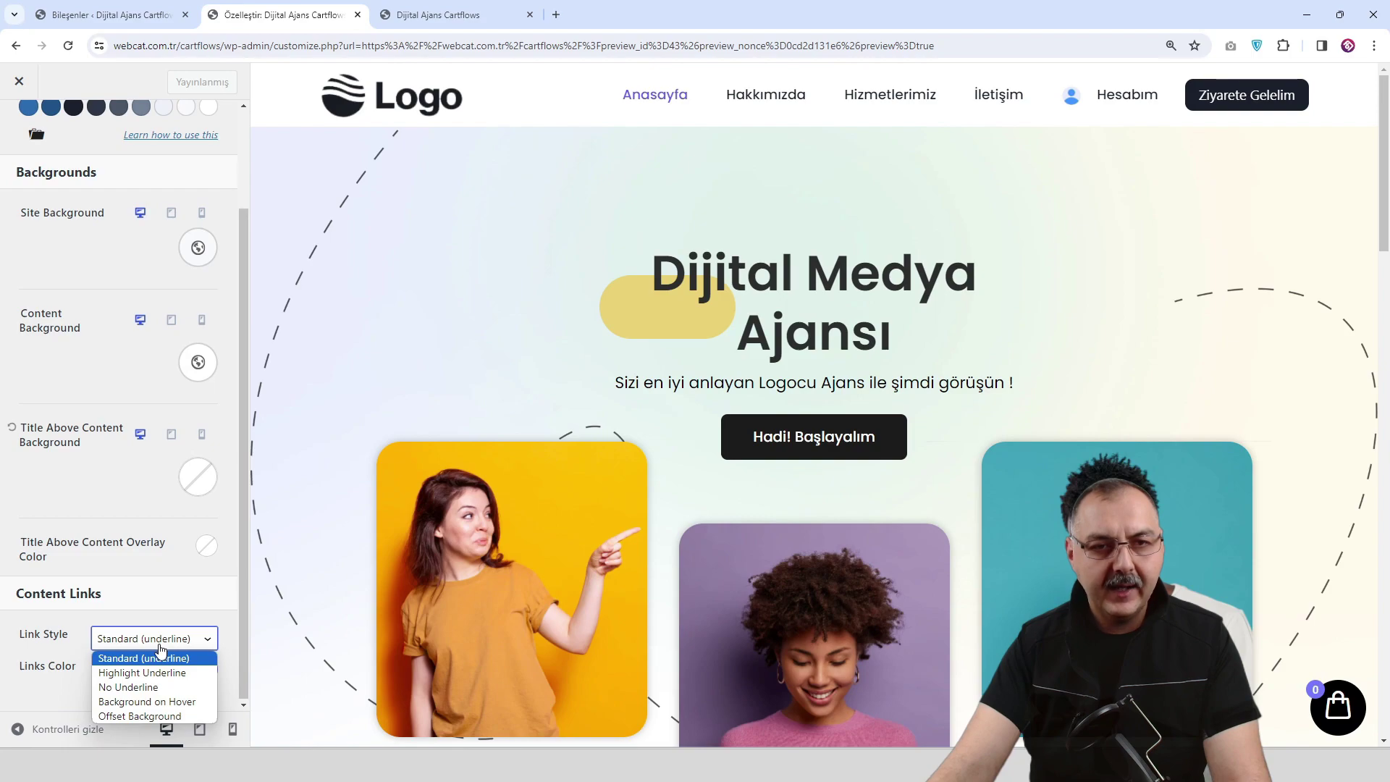
pyautogui.click(163, 688)
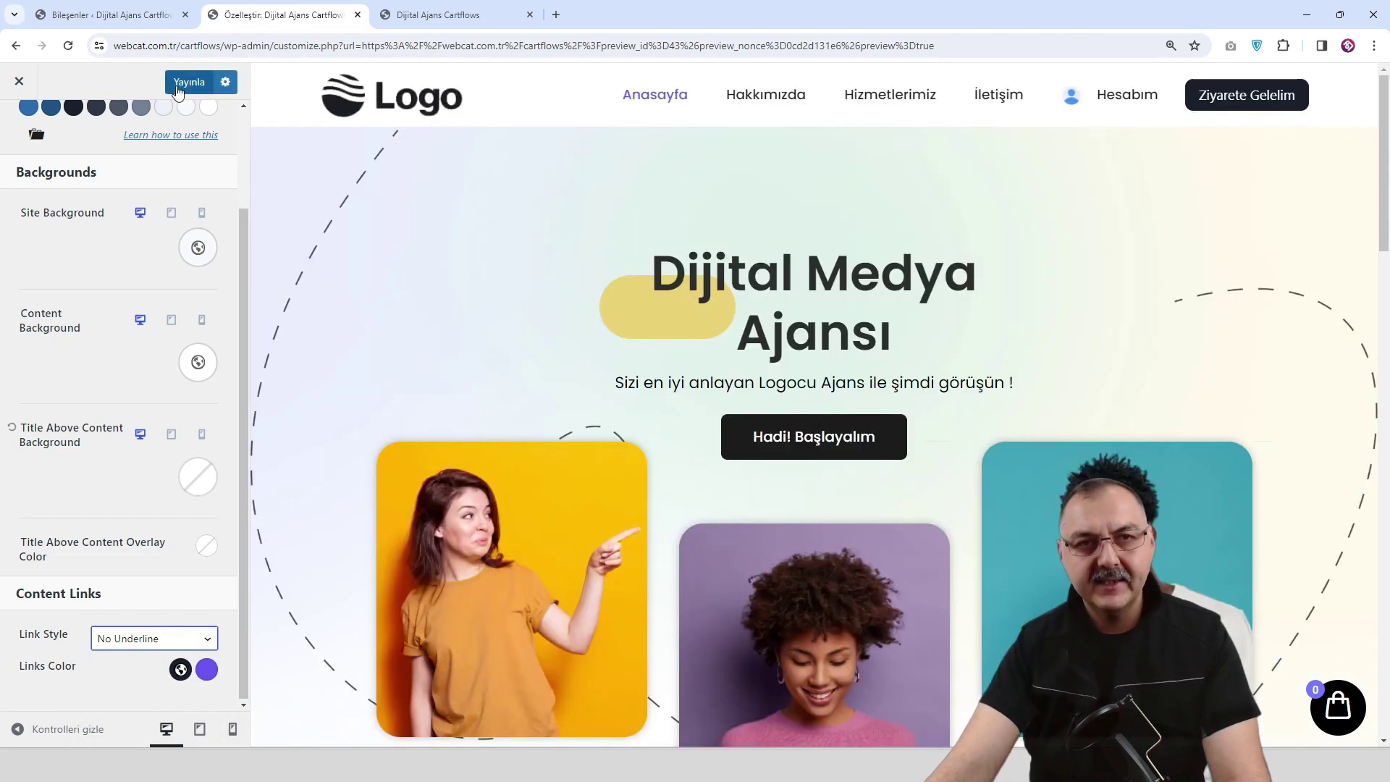
pyautogui.click(187, 83)
# Reload the live site to check the footer links, then return to the Customizer.
pyautogui.click(438, 14)
pyautogui.click(68, 46)
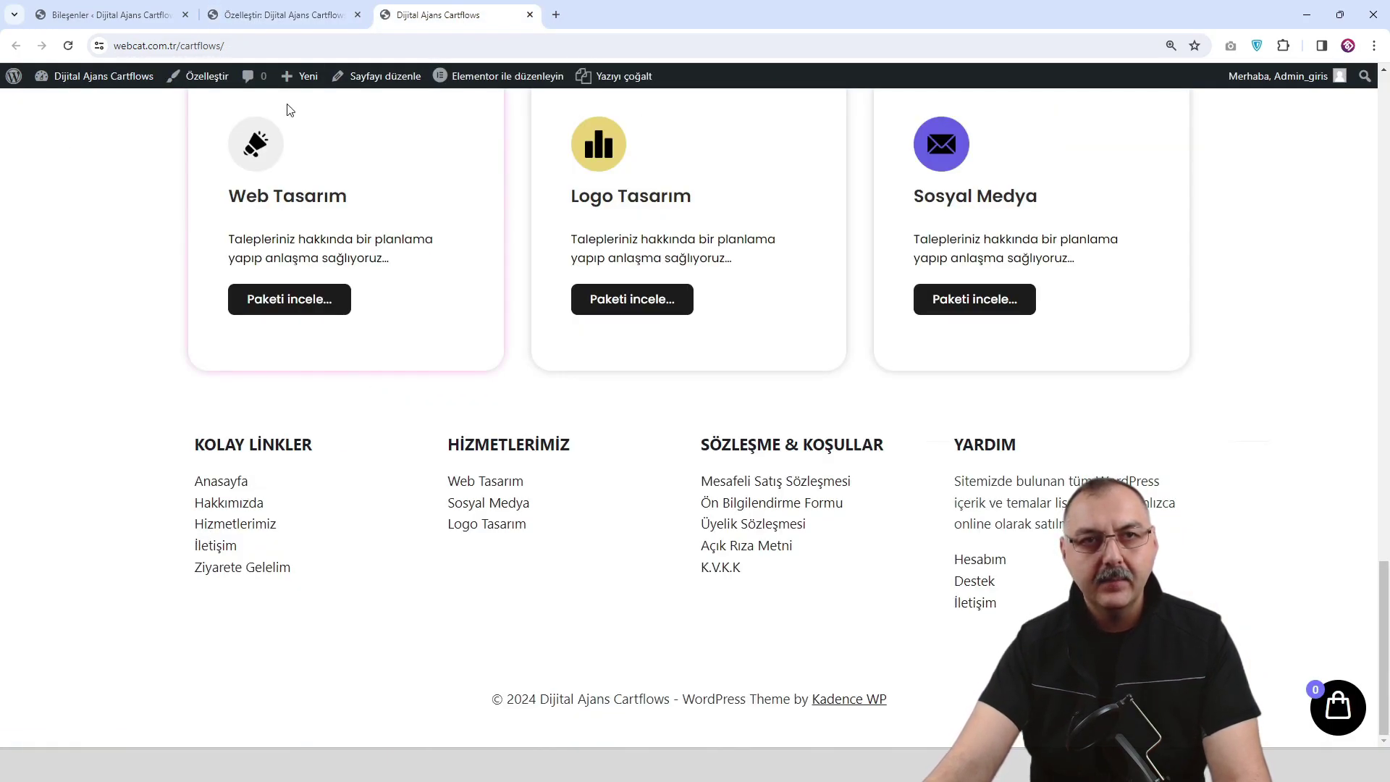
pyautogui.click(282, 14)
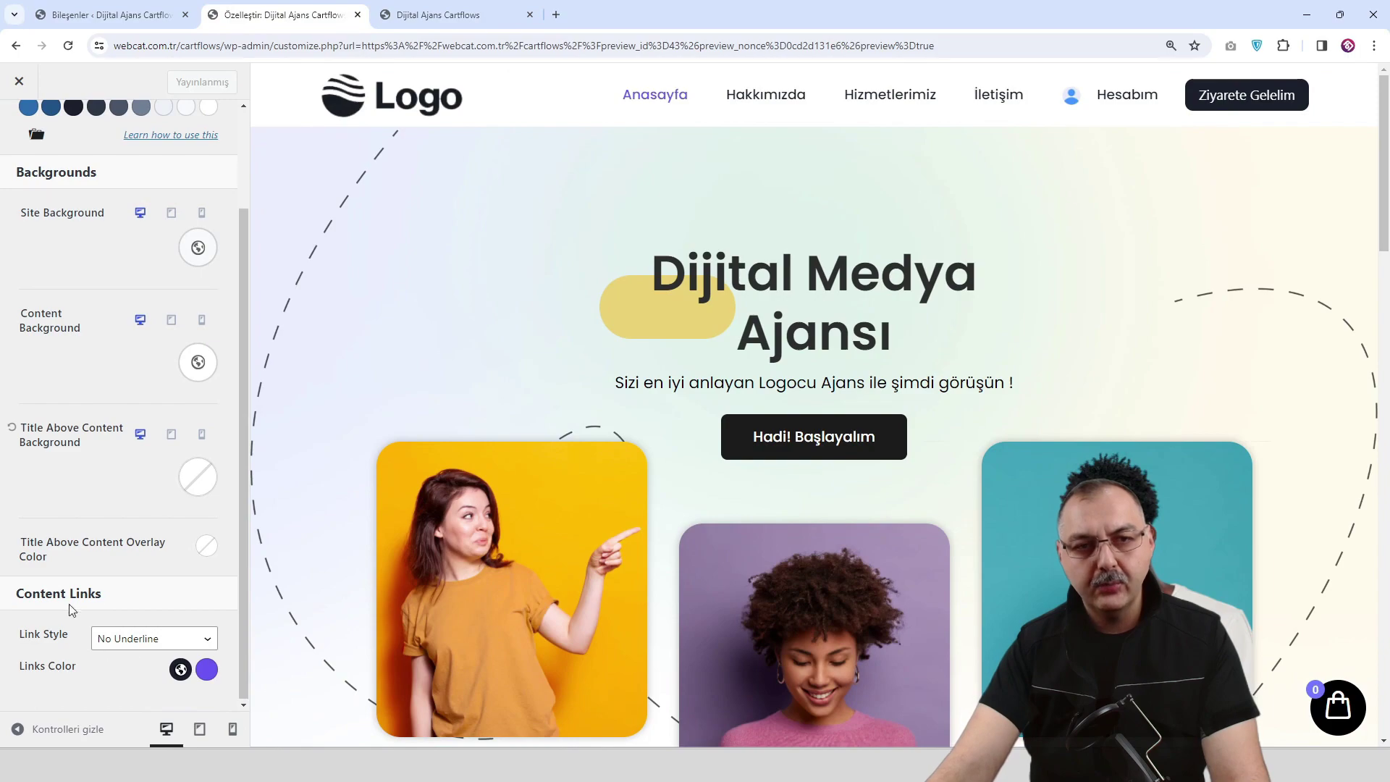
pyautogui.scroll(3, 92, 614)
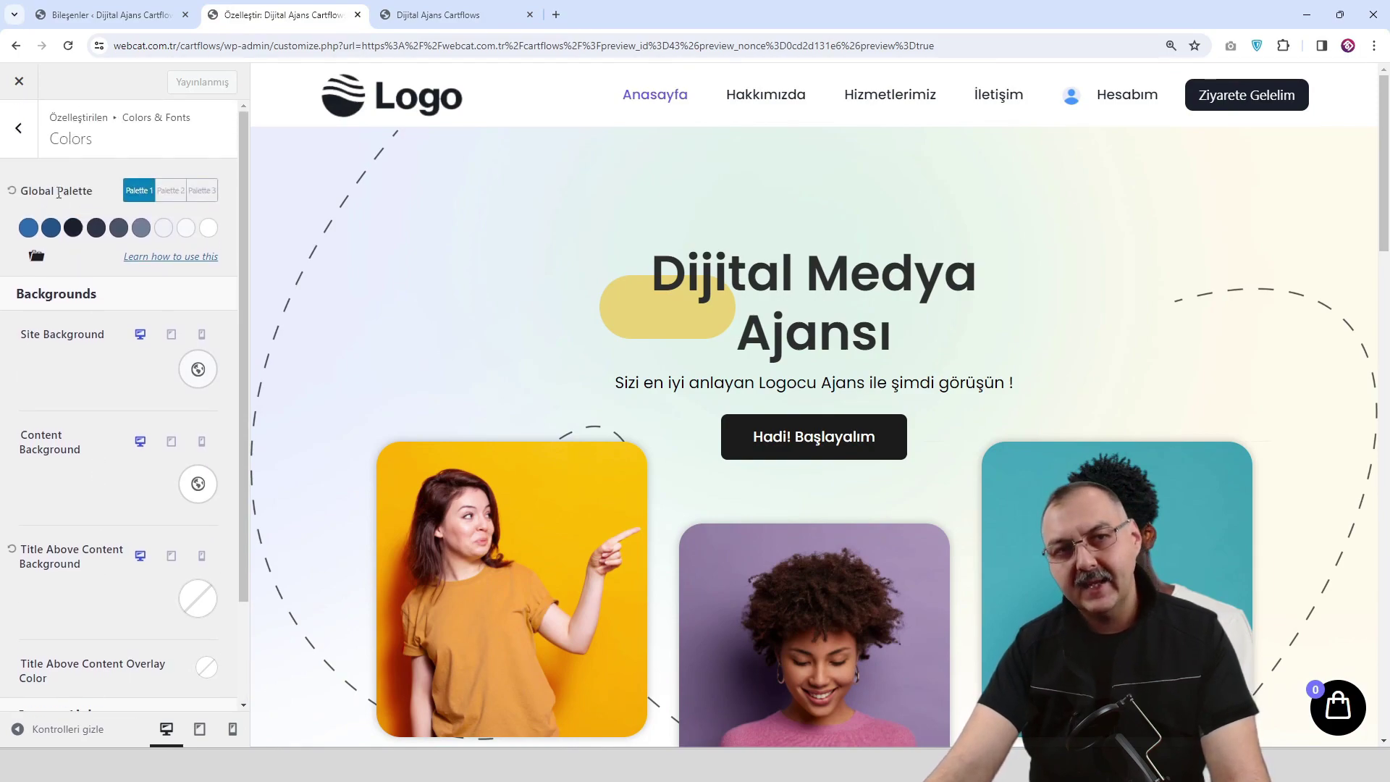
# Make button backgrounds black with a #6957F1 hover background under Colors & Fonts > Buttons.
pyautogui.click(21, 131)
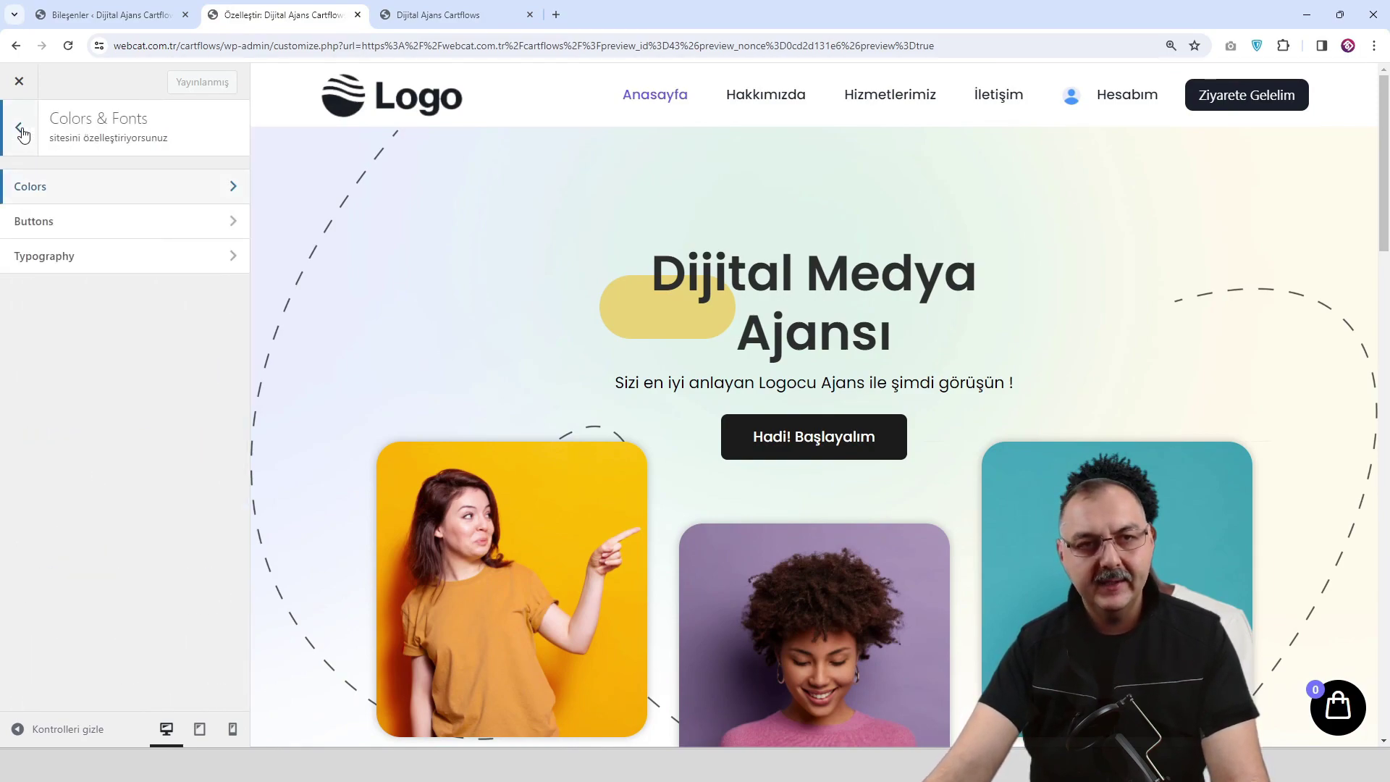
pyautogui.click(91, 224)
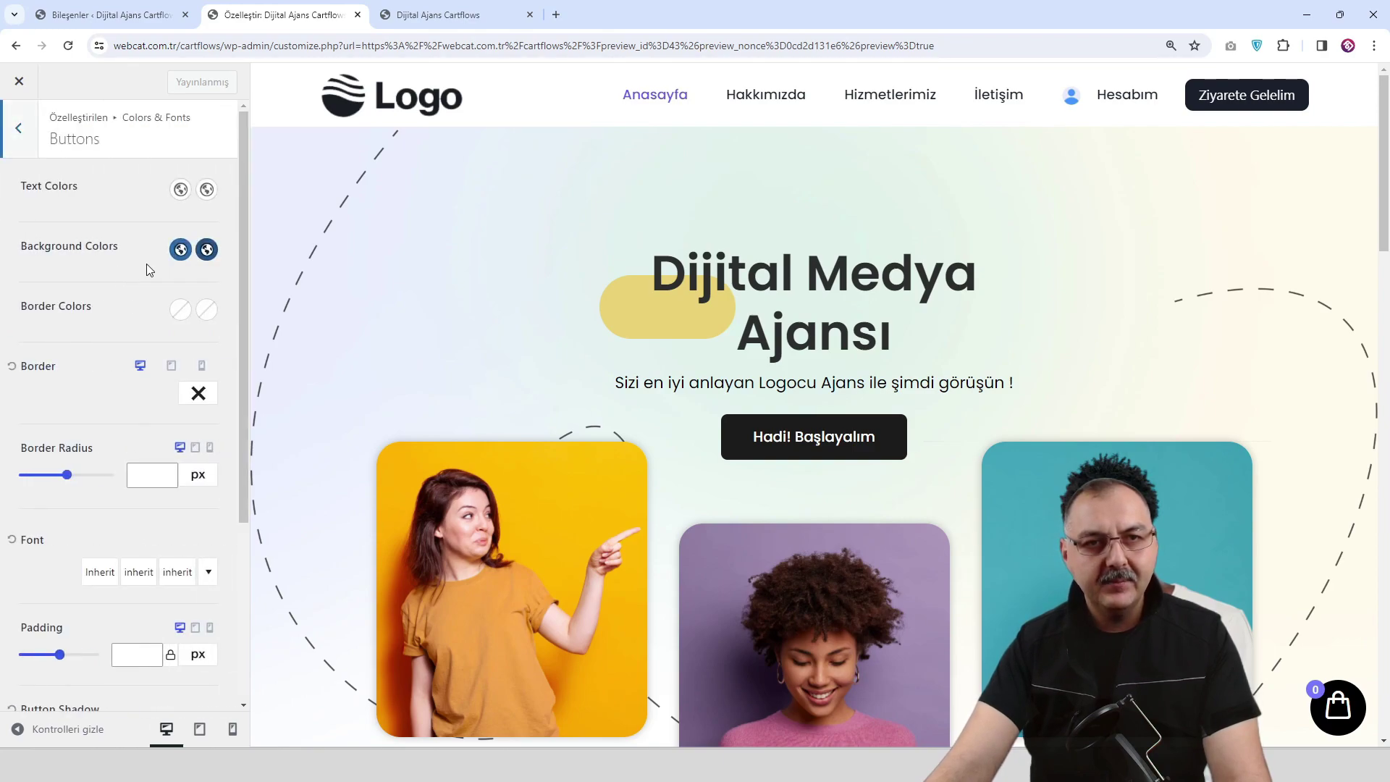
pyautogui.click(181, 249)
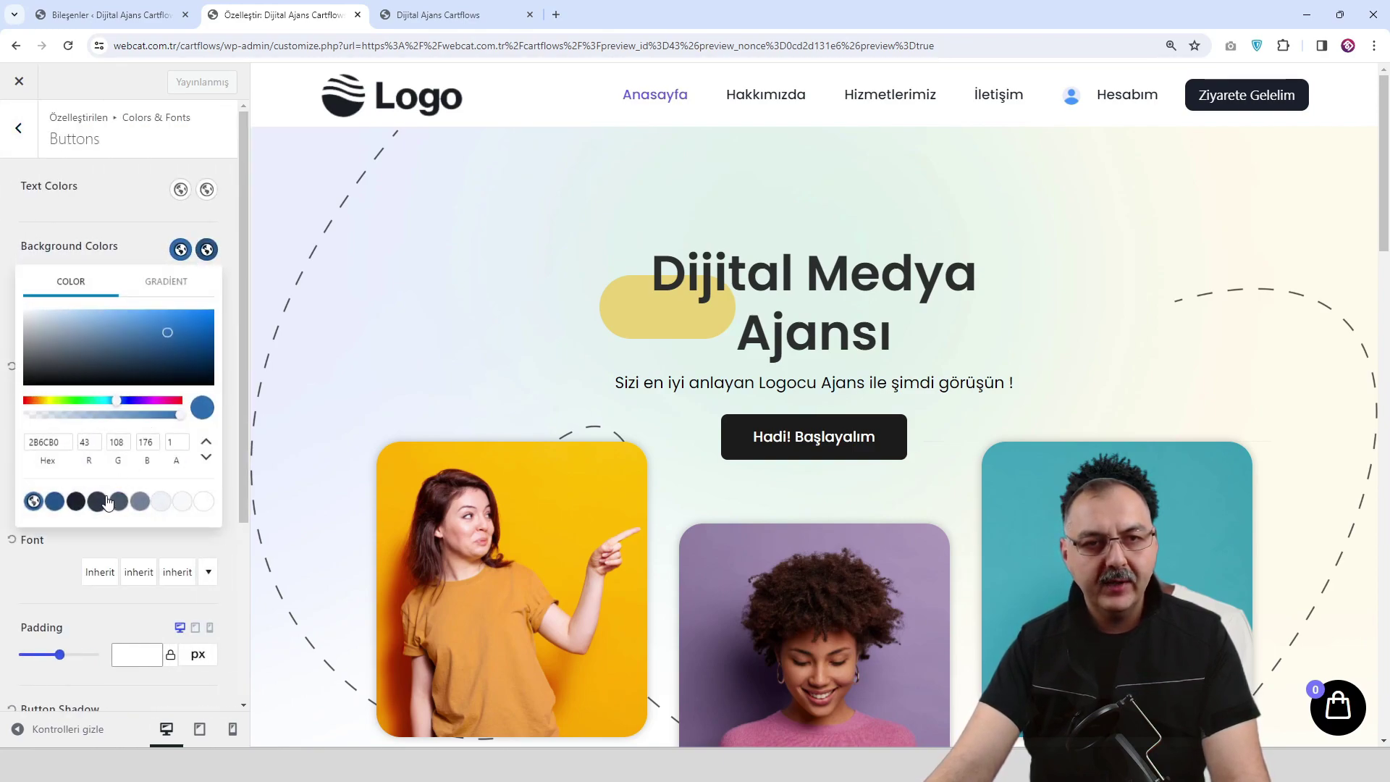
pyautogui.click(75, 501)
pyautogui.click(206, 249)
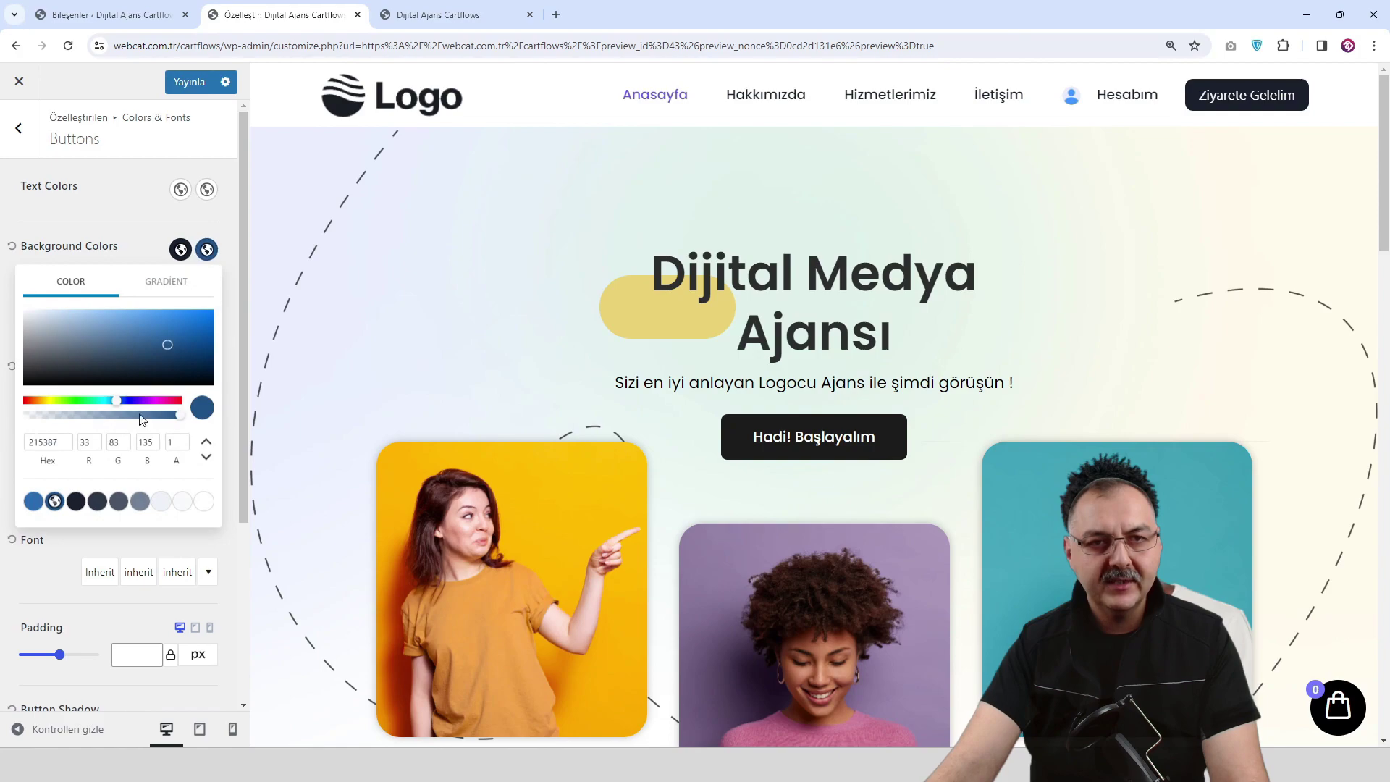
pyautogui.write('6957F1')
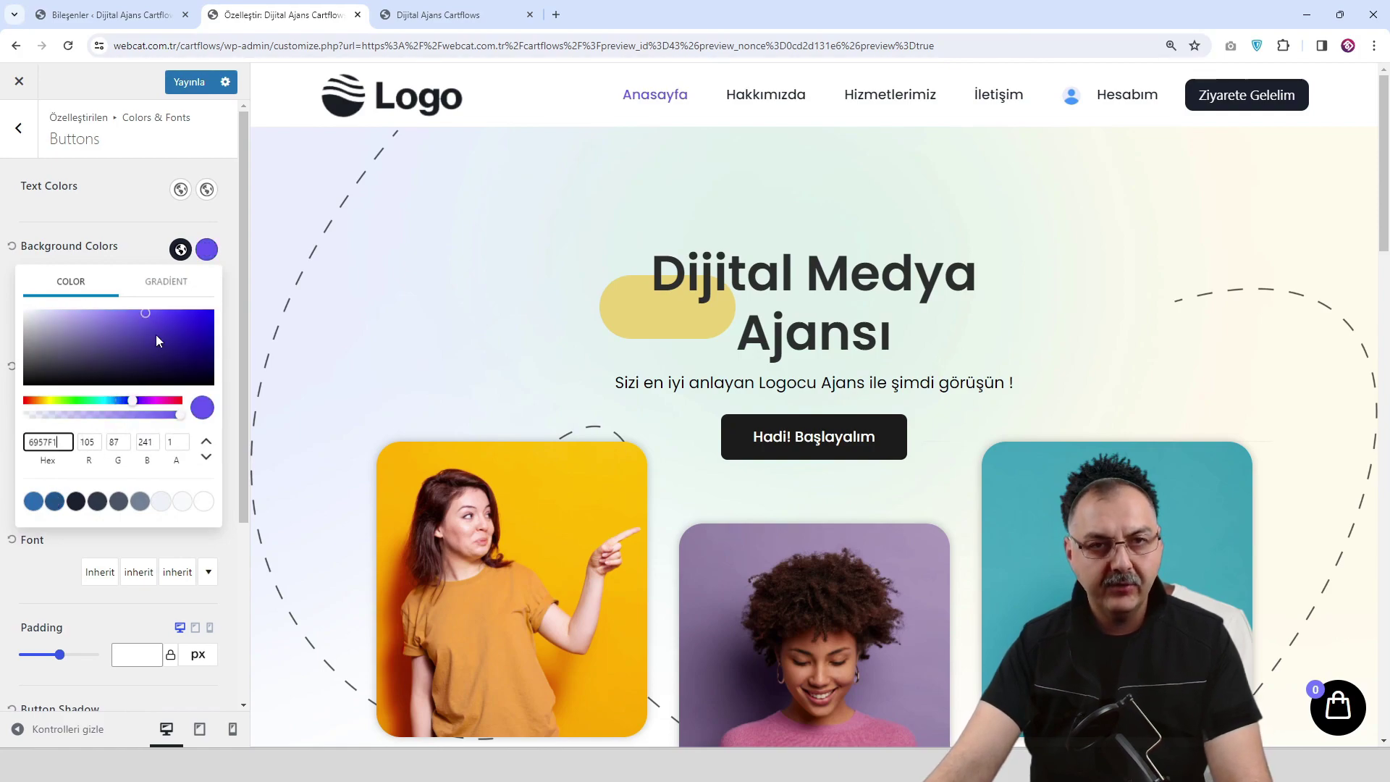
pyautogui.click(140, 222)
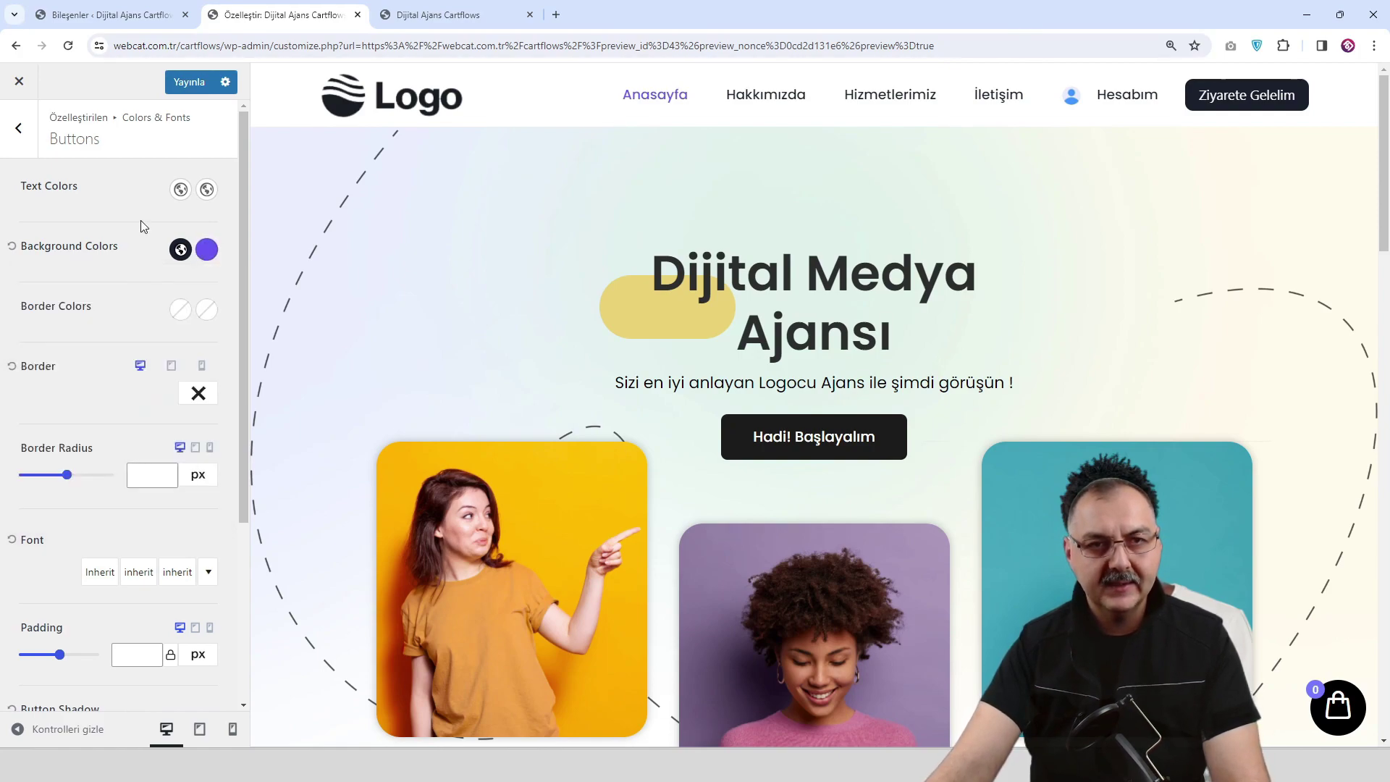
pyautogui.scroll(-4, 140, 220)
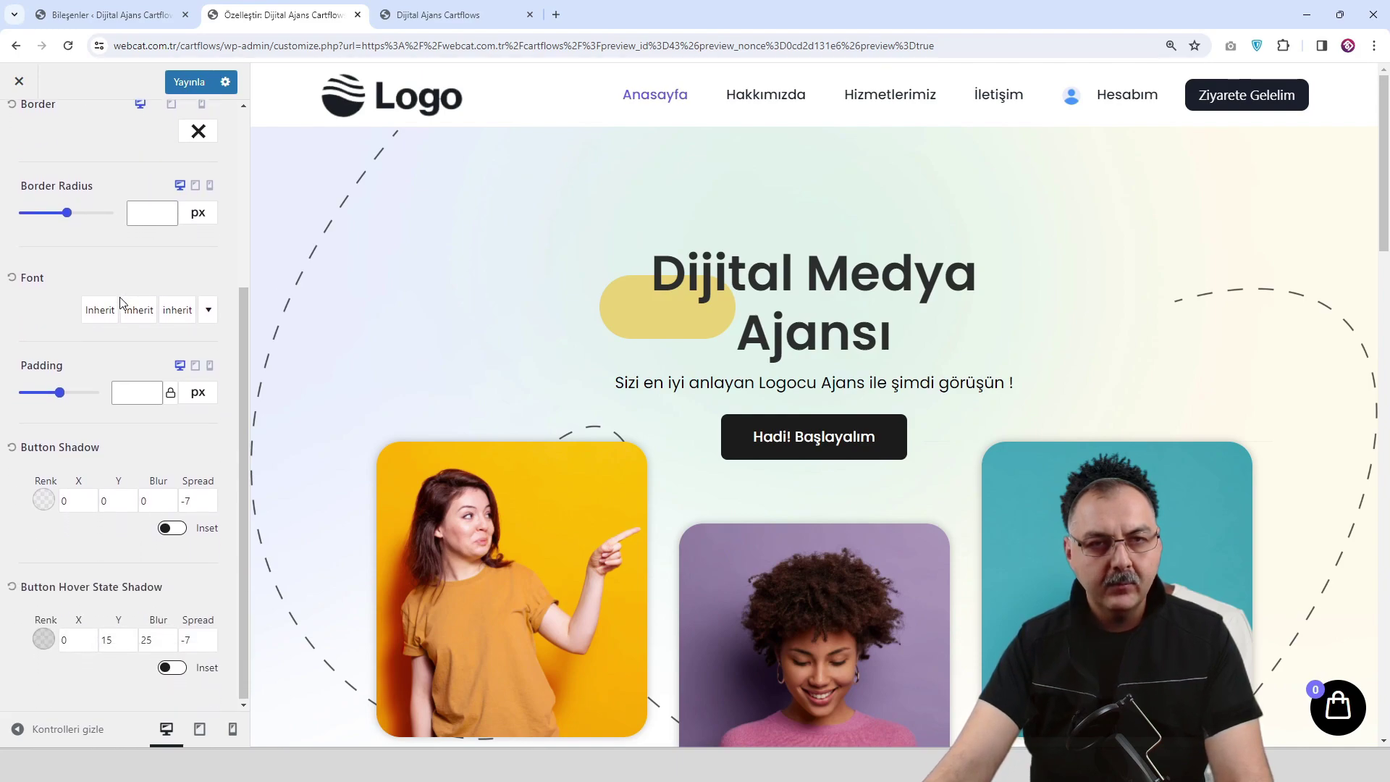
pyautogui.scroll(5, 120, 302)
pyautogui.click(26, 136)
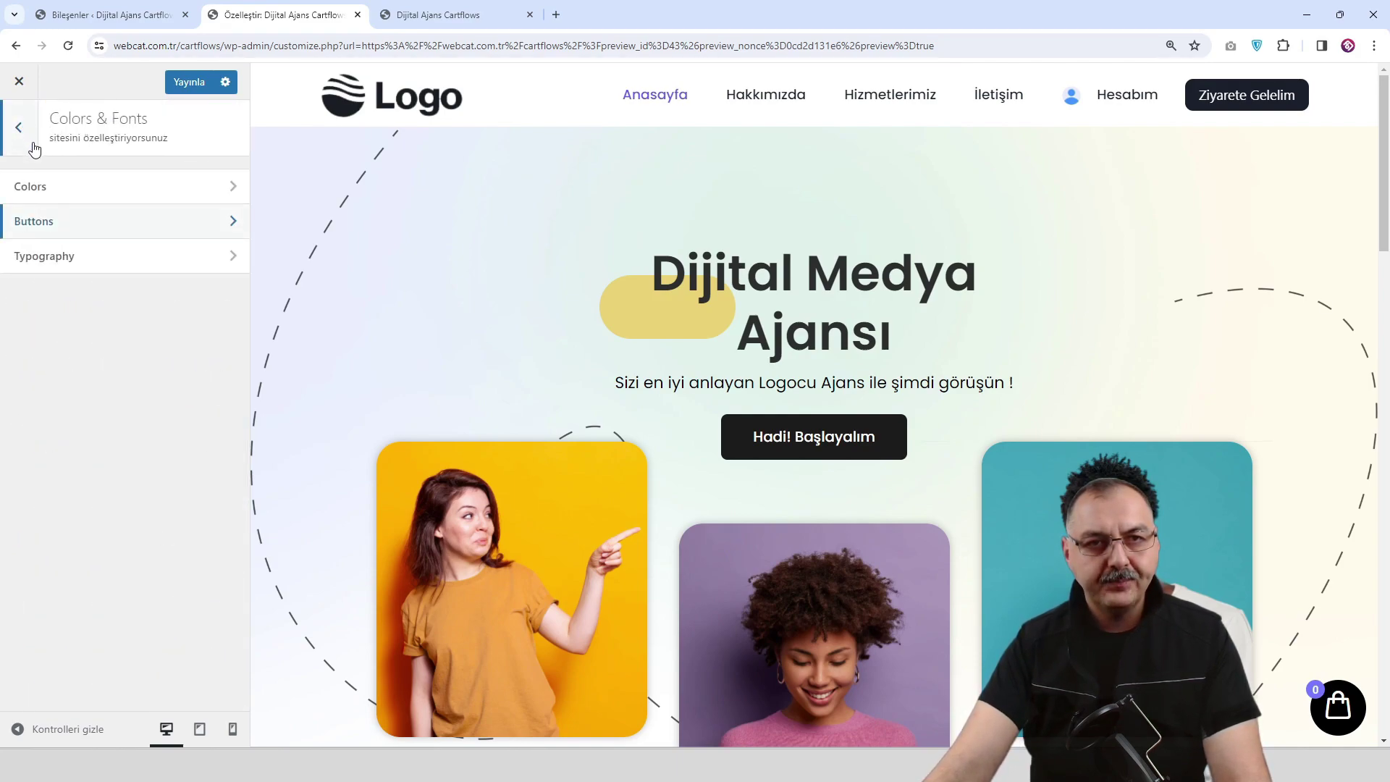
# Set the base typography font to Poppins.
pyautogui.click(118, 259)
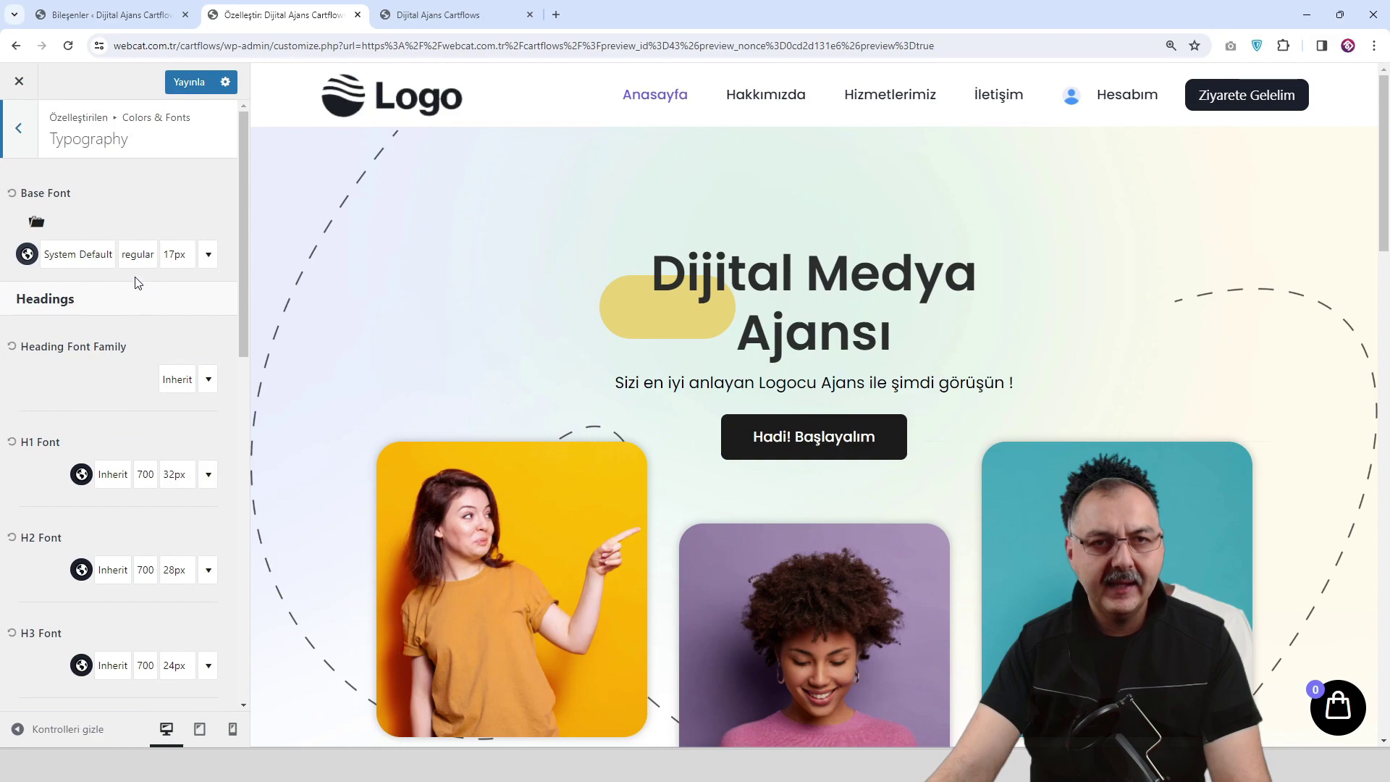
pyautogui.click(86, 256)
pyautogui.click(85, 331)
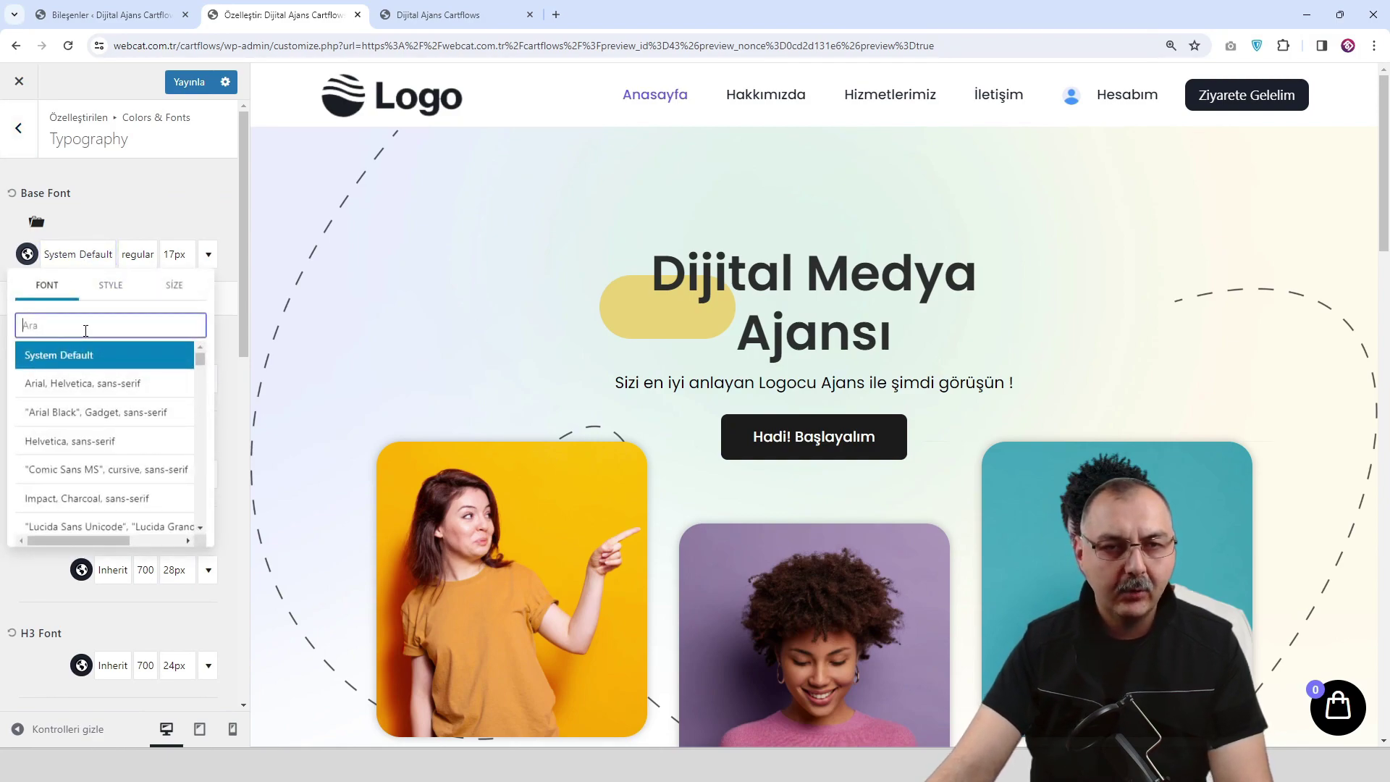
pyautogui.write('pop')
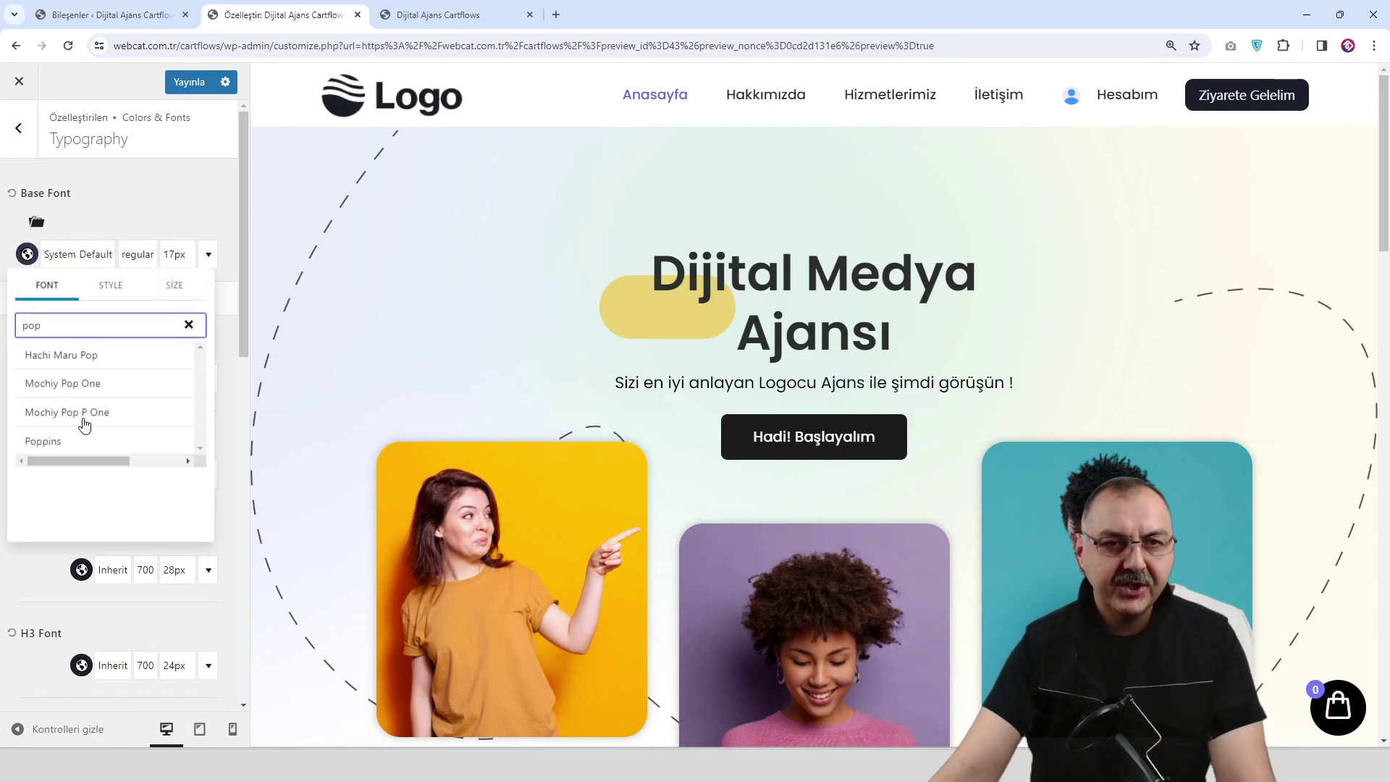
pyautogui.click(83, 443)
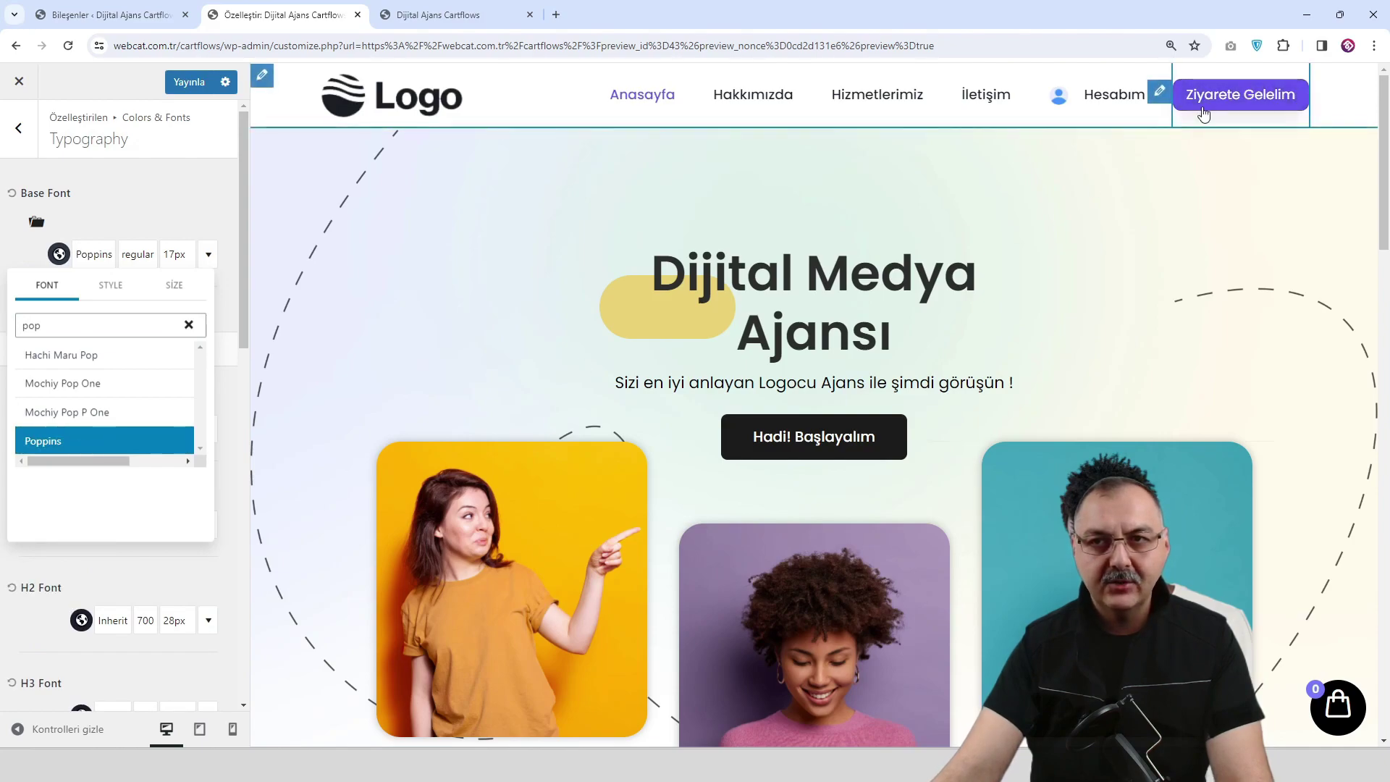
pyautogui.click(174, 217)
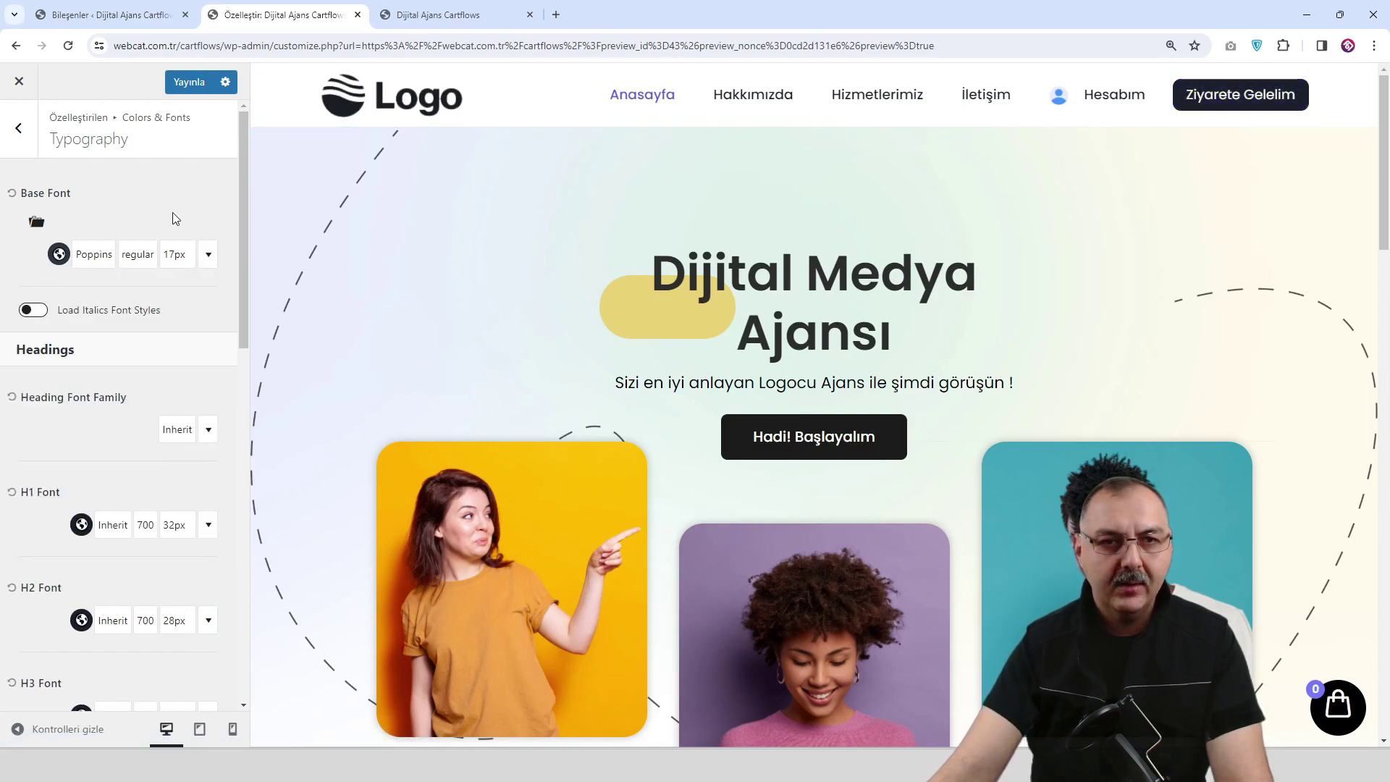
# Publish the typography changes and return to the main Customizer menu.
pyautogui.scroll(-5, 128, 300)
pyautogui.scroll(-7, 125, 301)
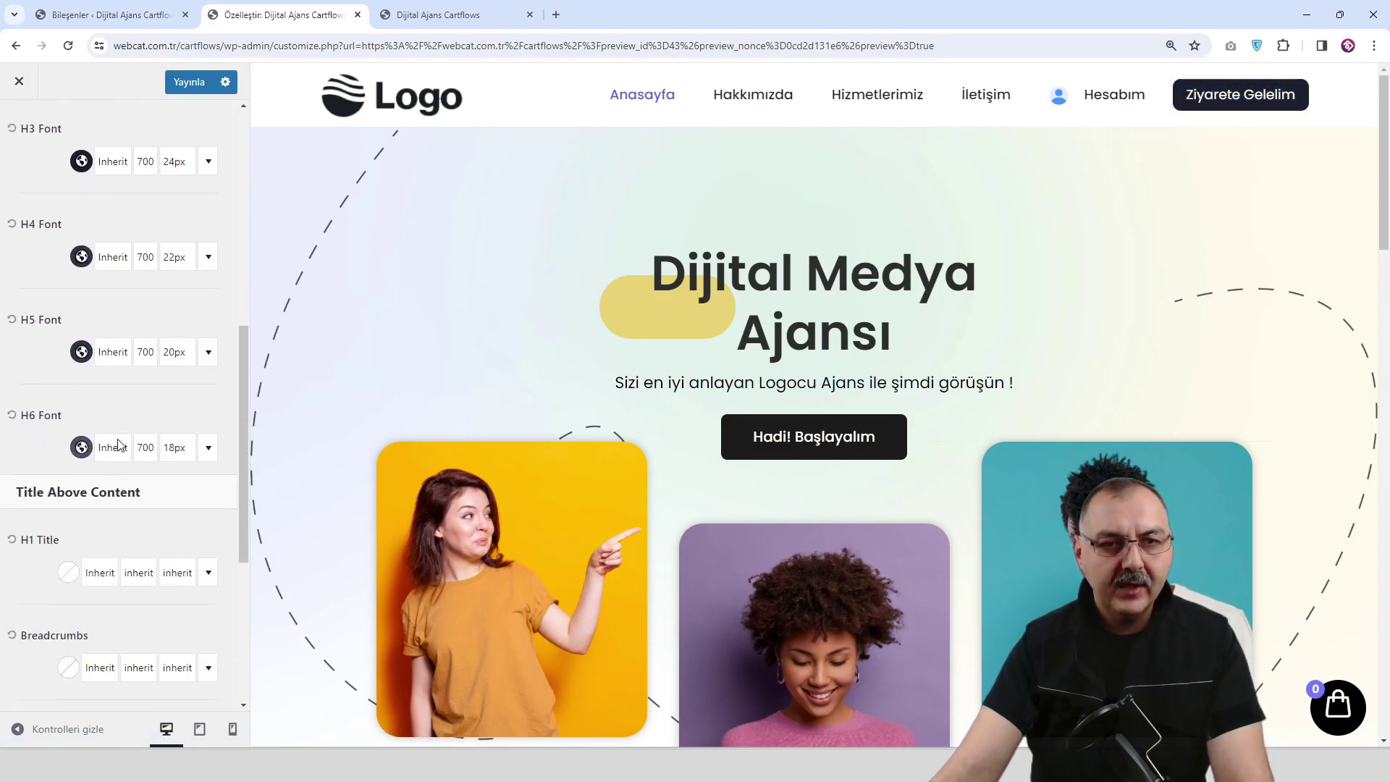
pyautogui.scroll(2, 125, 404)
pyautogui.click(188, 82)
pyautogui.scroll(3, 131, 175)
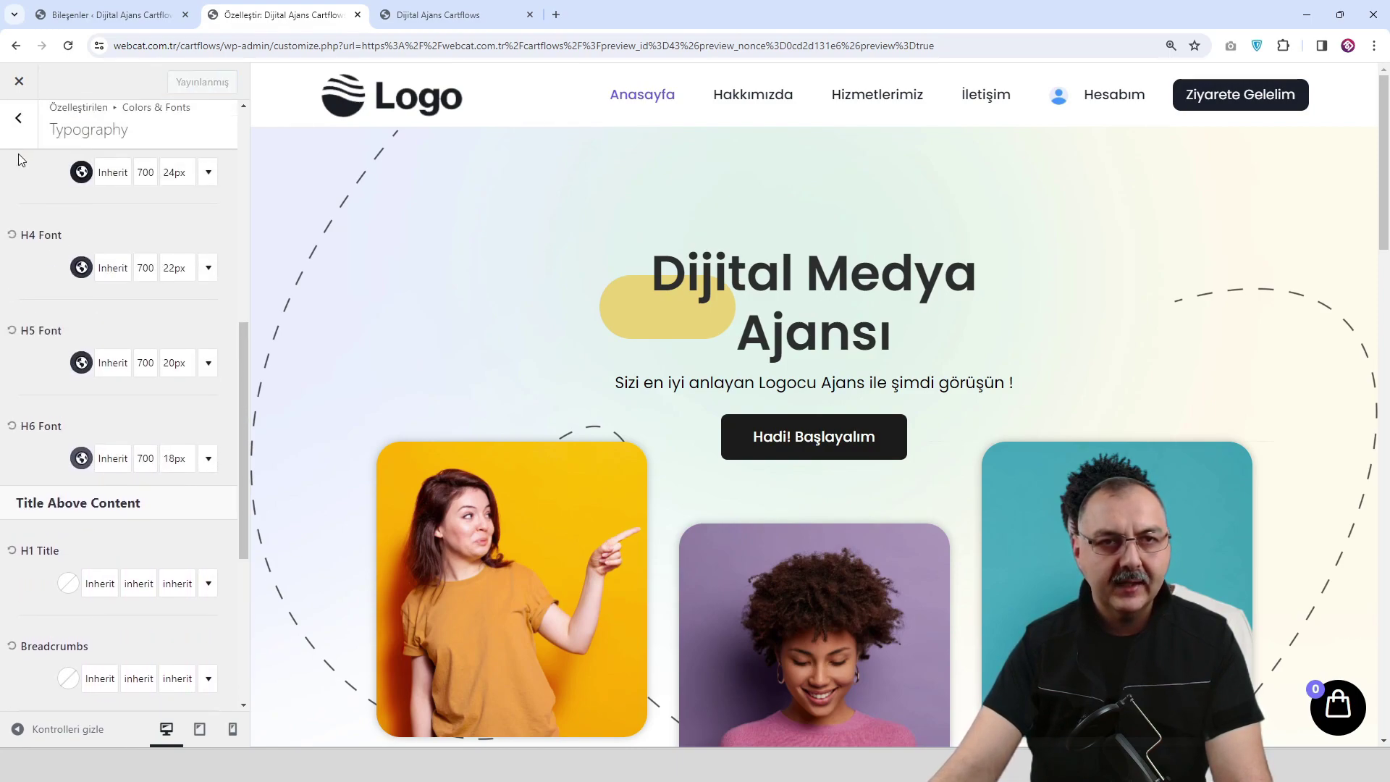
pyautogui.click(20, 120)
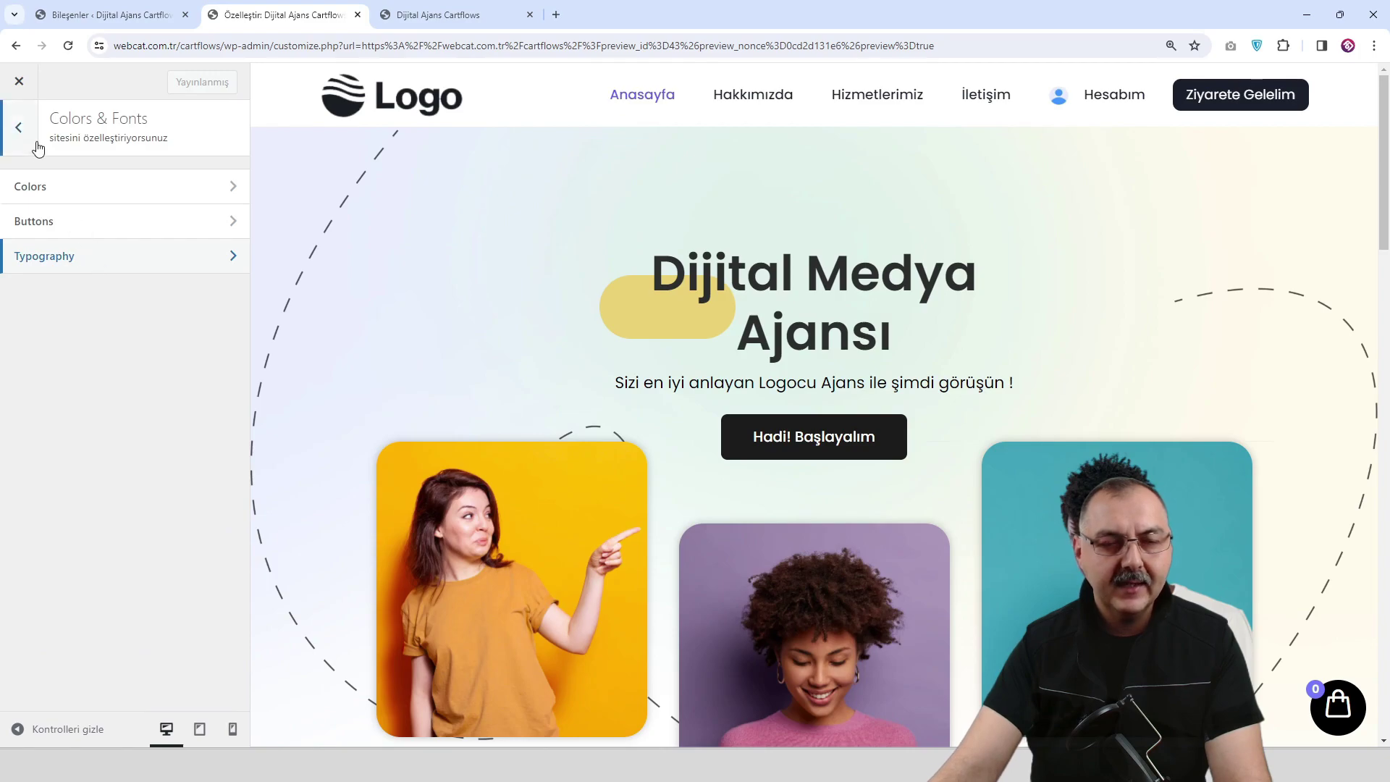
pyautogui.click(18, 127)
pyautogui.scroll(-5, 459, 363)
# Set the Footer Middle row's Link Style to No Underline.
pyautogui.moveTo(1382, 217); pyautogui.dragTo(1382, 623)
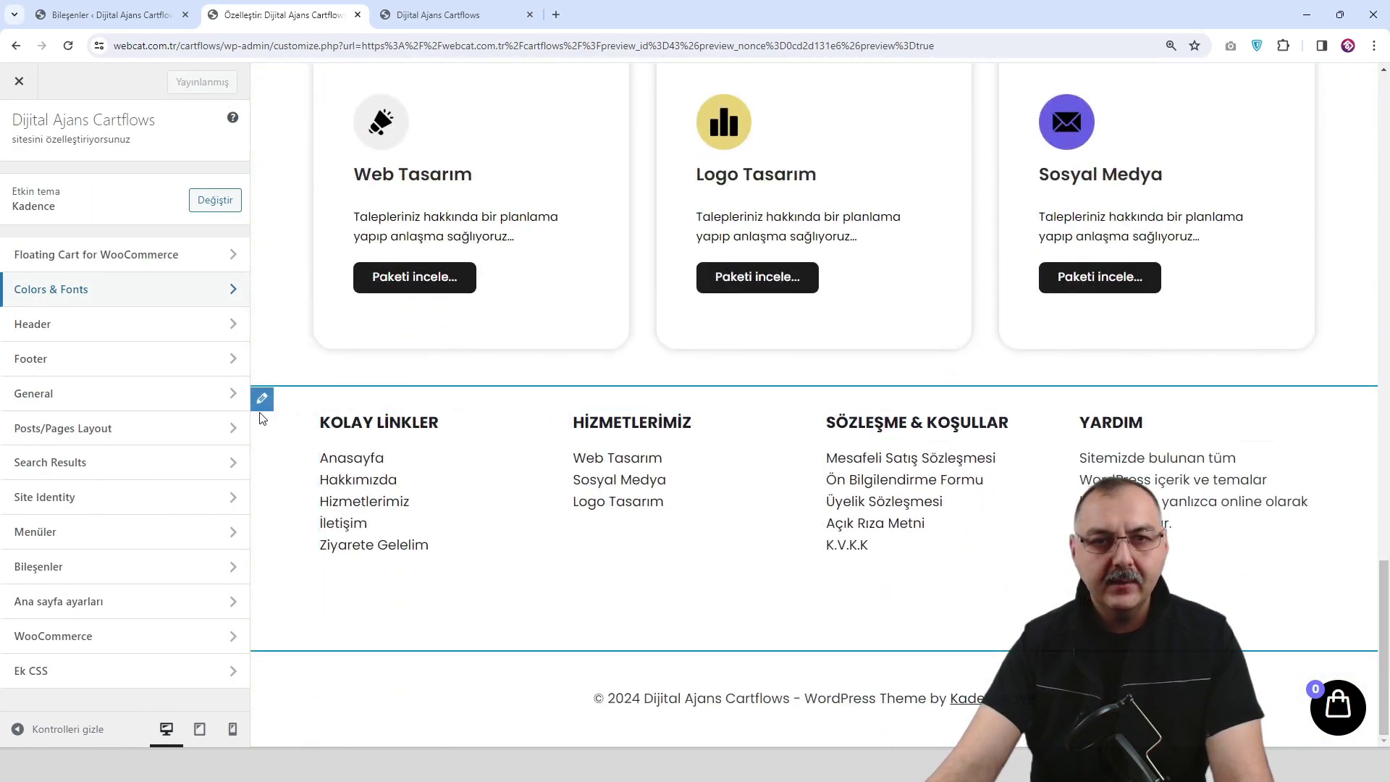
pyautogui.click(262, 398)
pyautogui.scroll(-1, 327, 432)
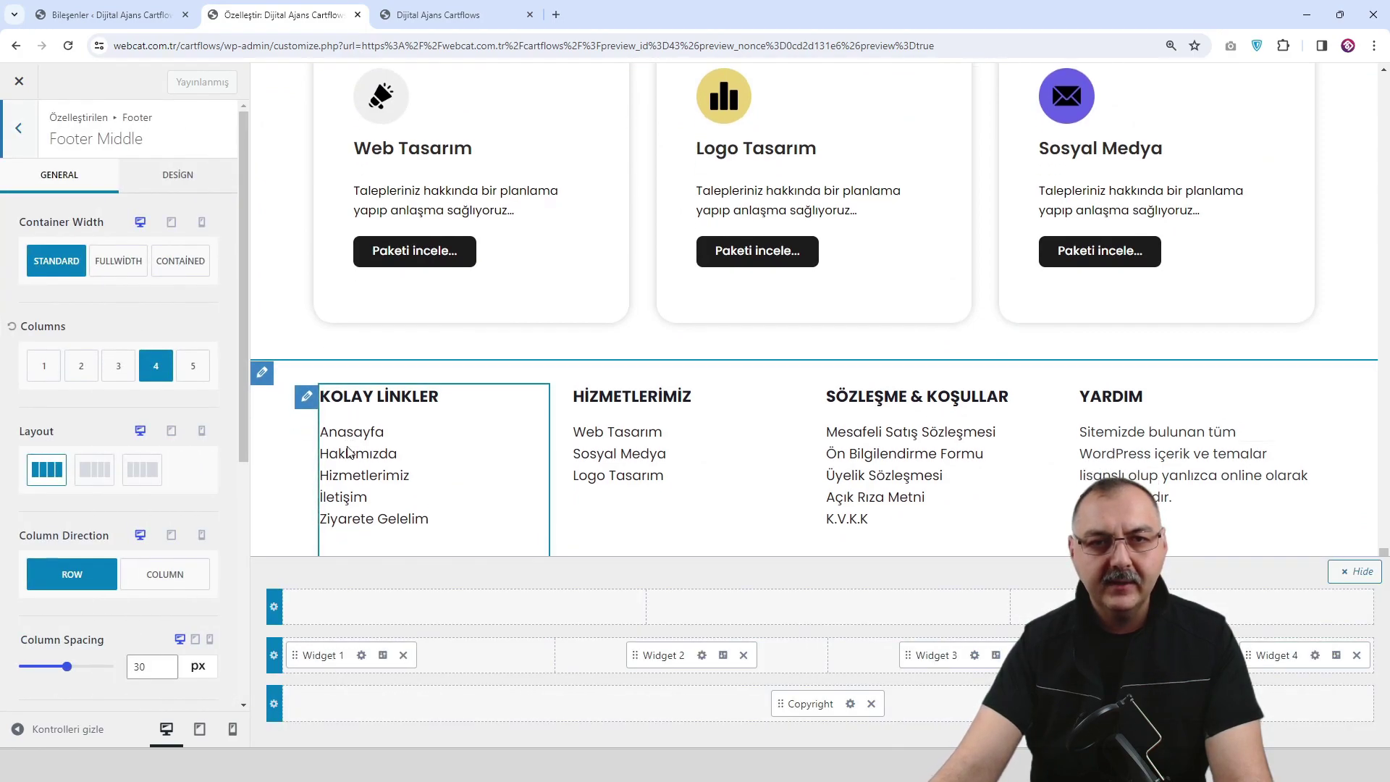
pyautogui.click(186, 175)
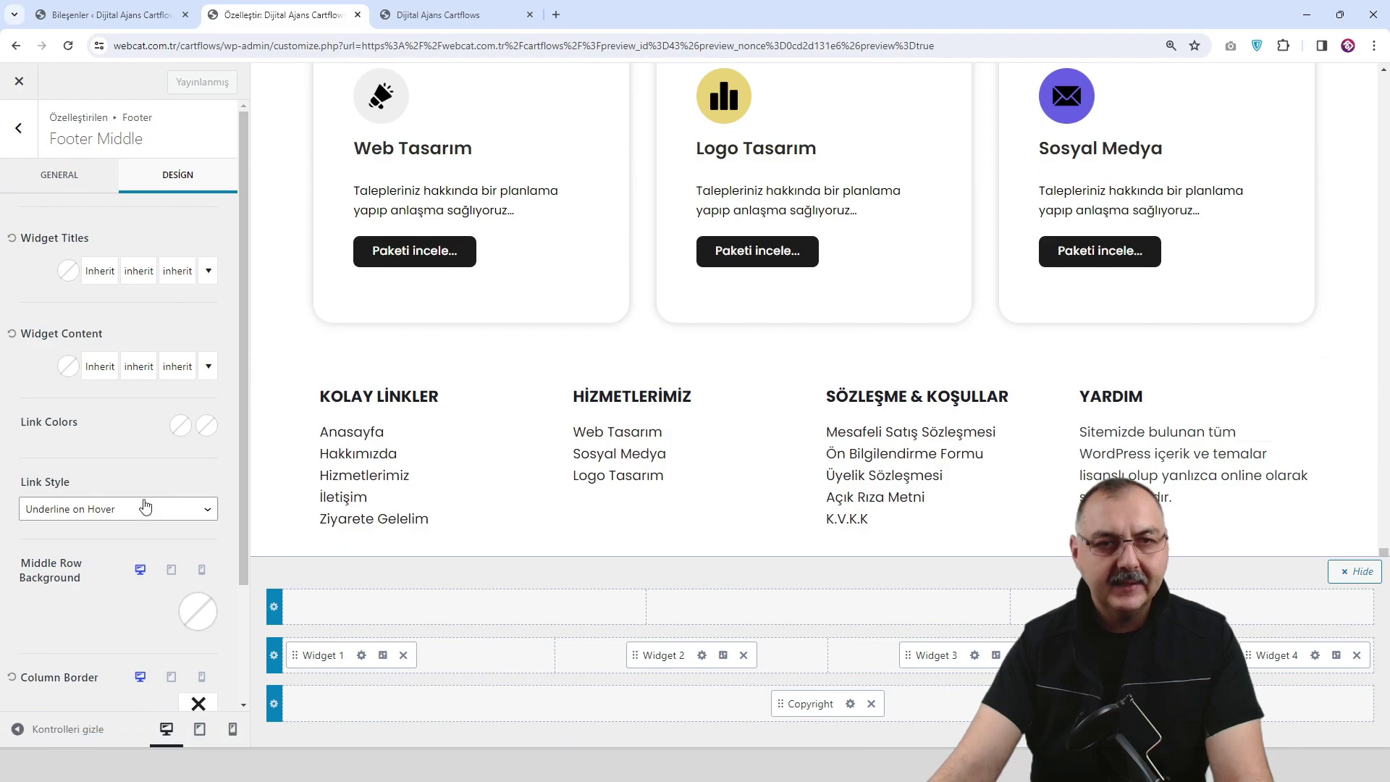
pyautogui.click(133, 517)
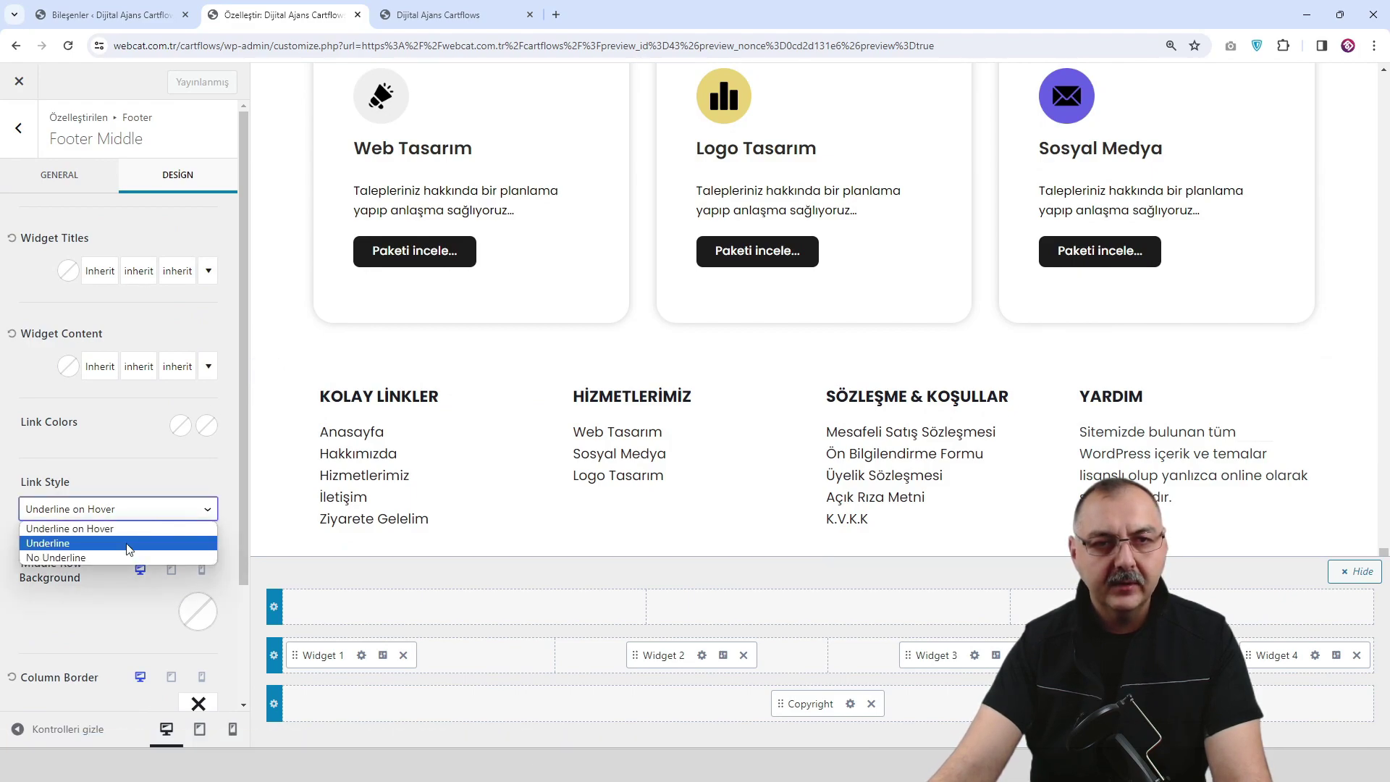
pyautogui.click(125, 561)
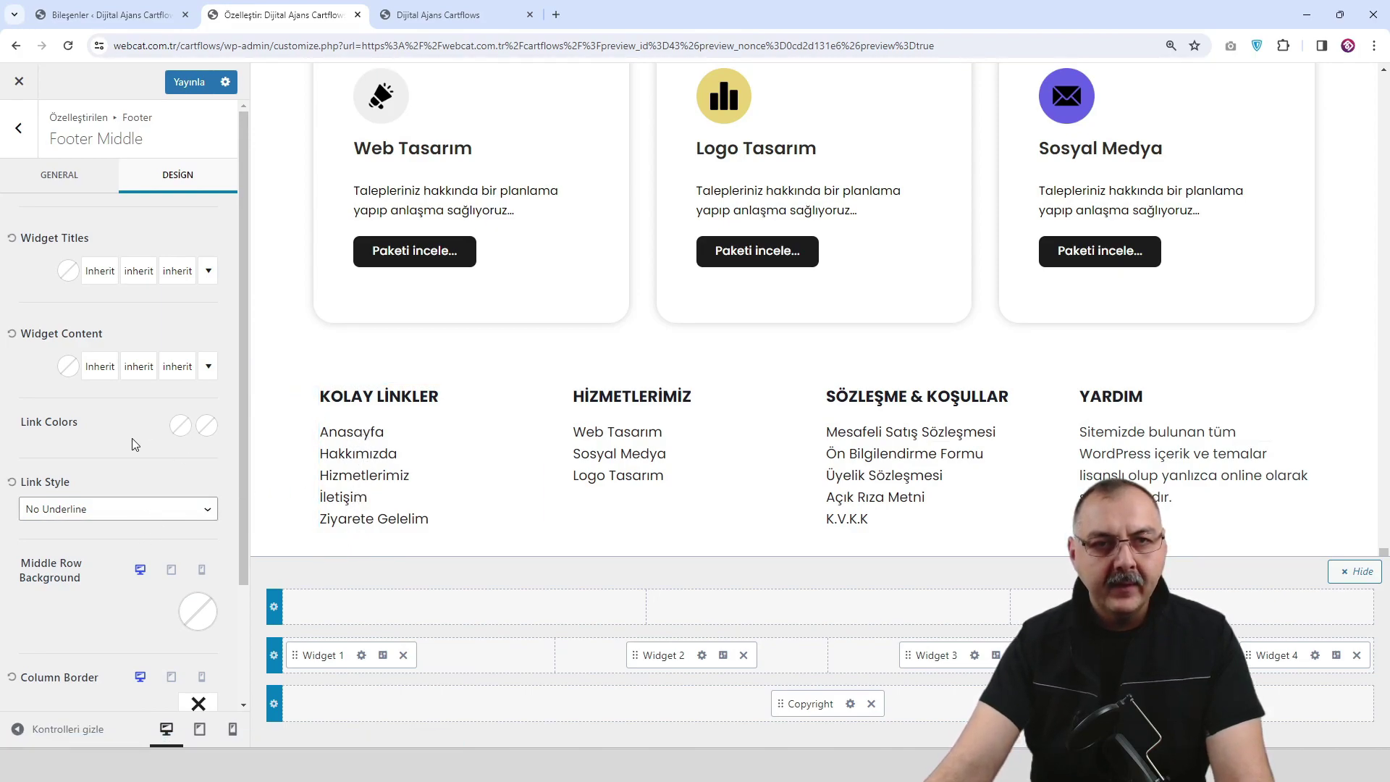
# Give footer links colour 1A202C with a 6957F1 hover, and publish.
pyautogui.click(181, 425)
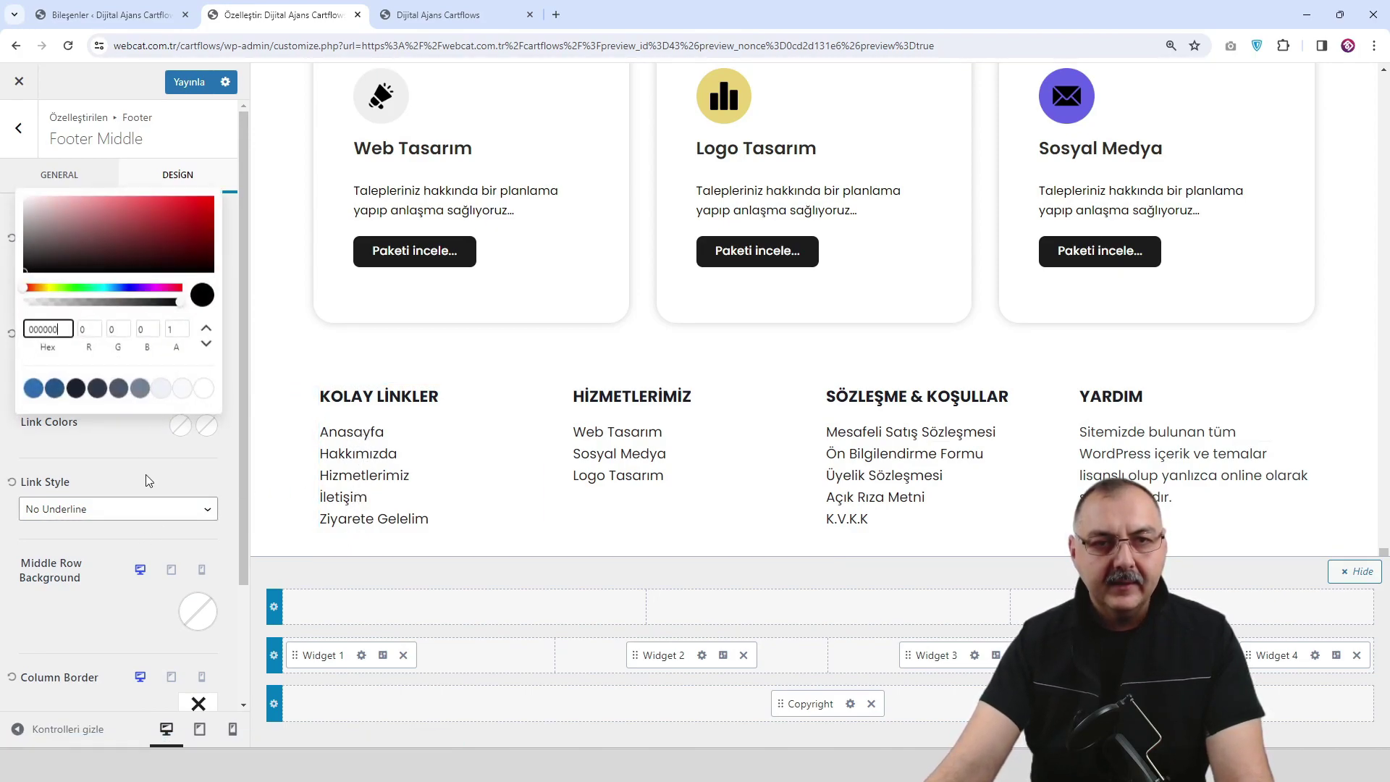
pyautogui.click(75, 387)
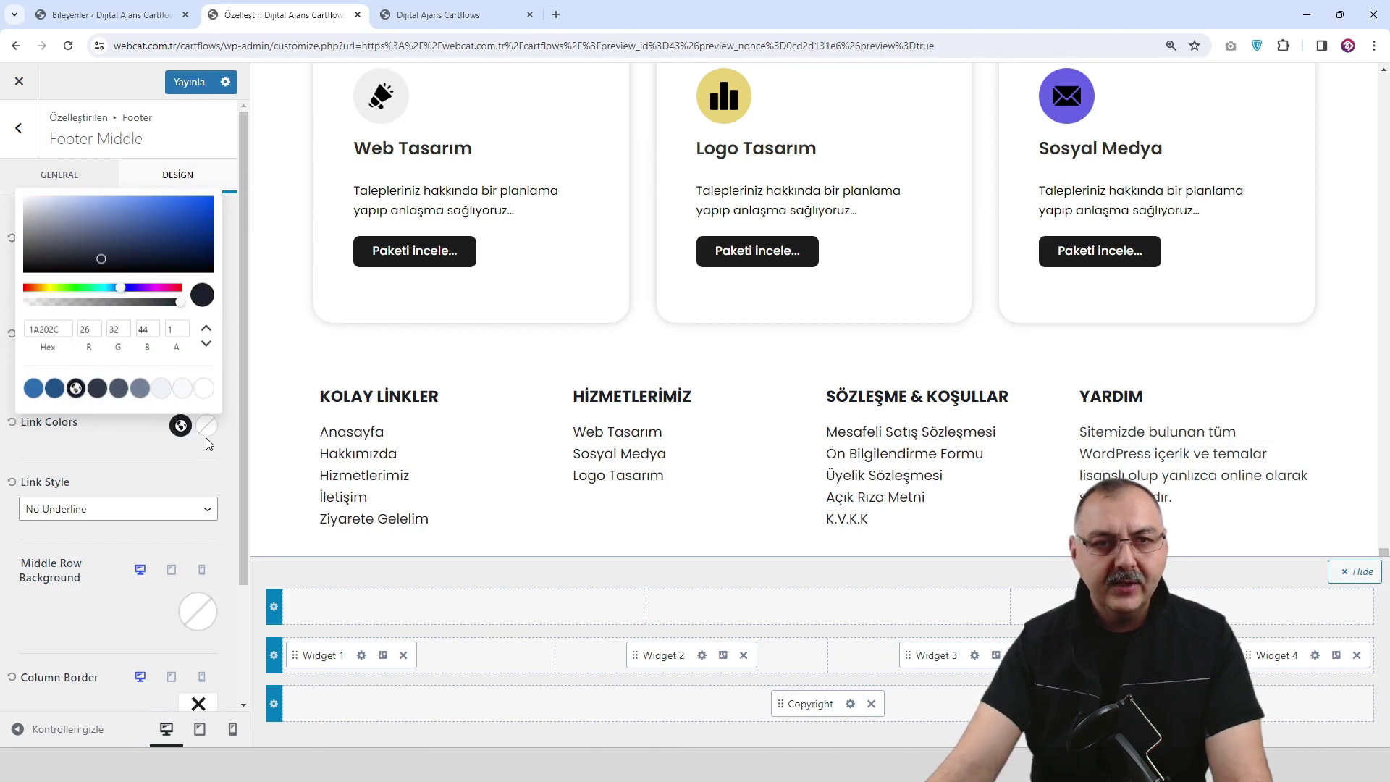
pyautogui.click(186, 429)
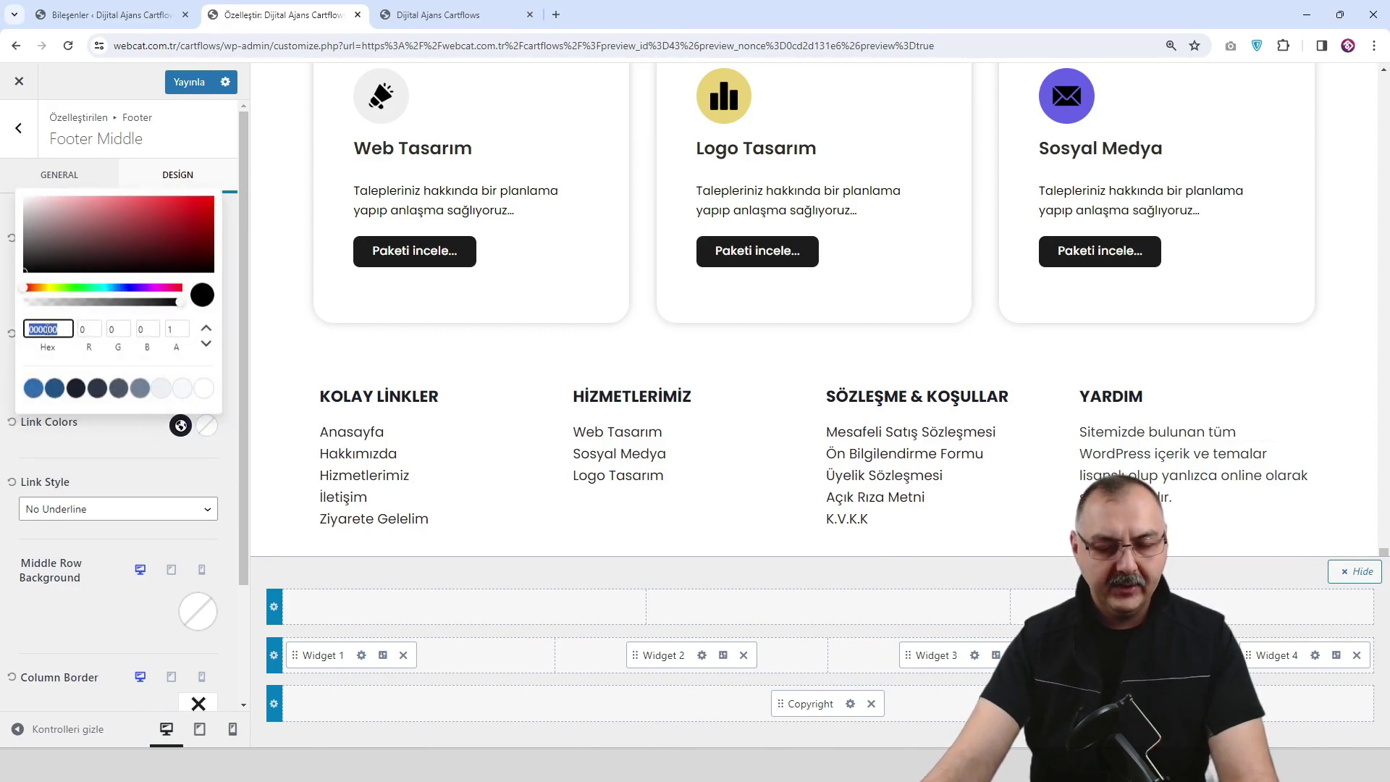
pyautogui.write('6957F1')
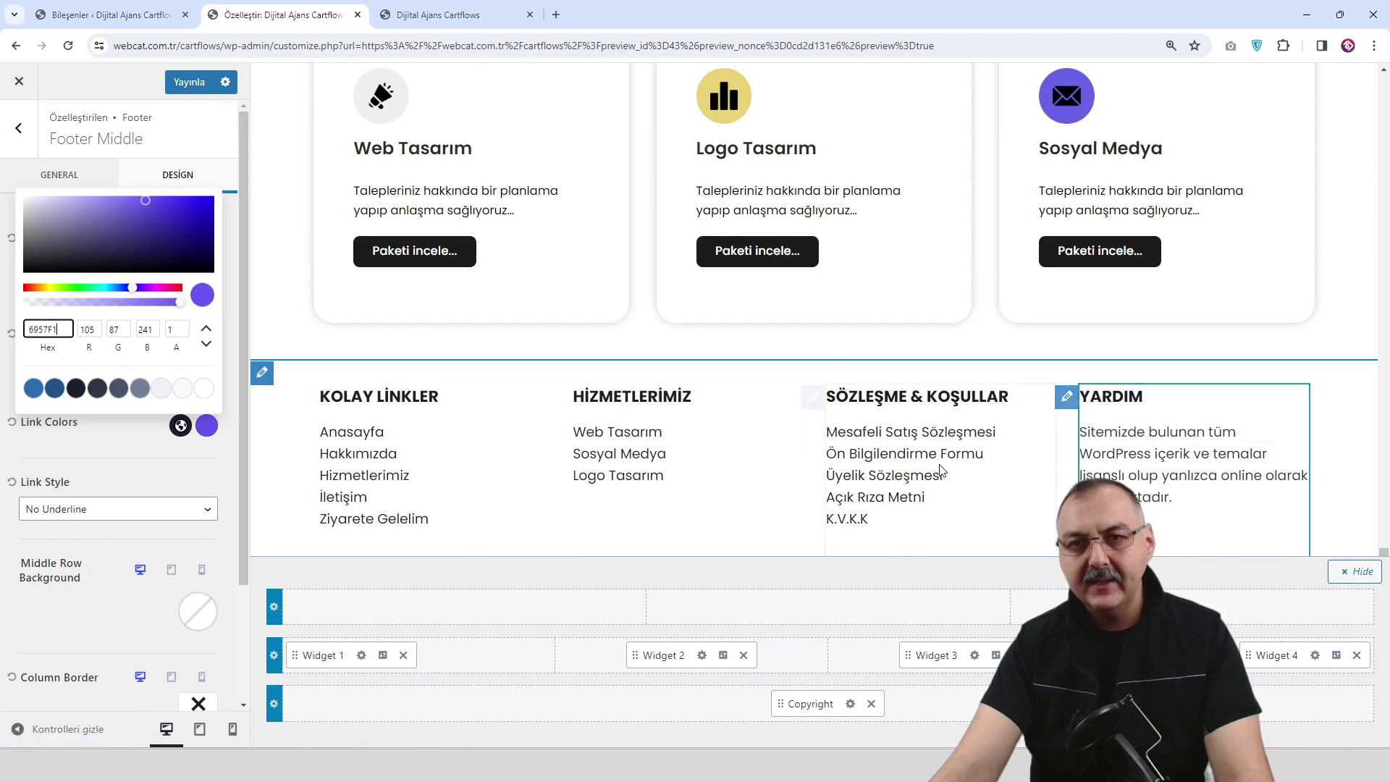
pyautogui.click(188, 82)
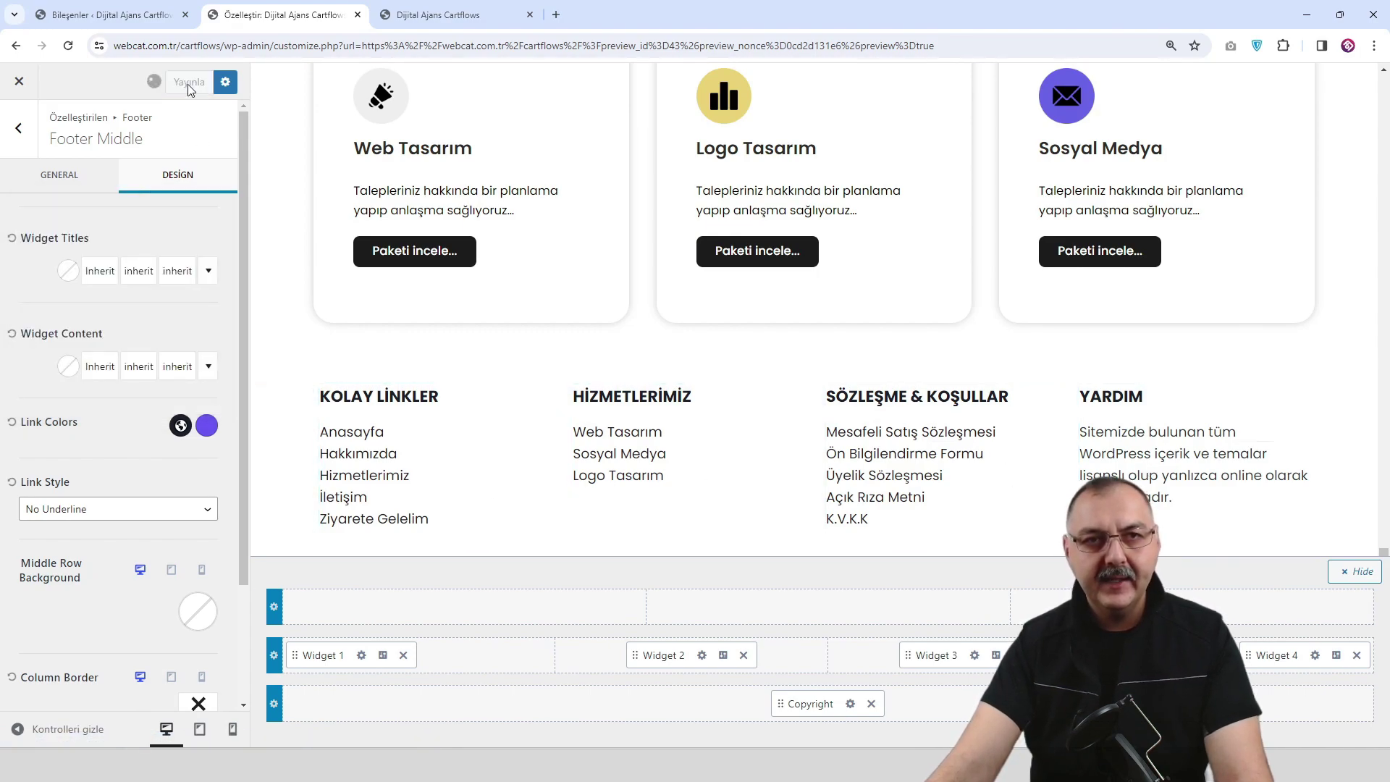
# Reload the live site to check the restyled footer links.
pyautogui.click(418, 15)
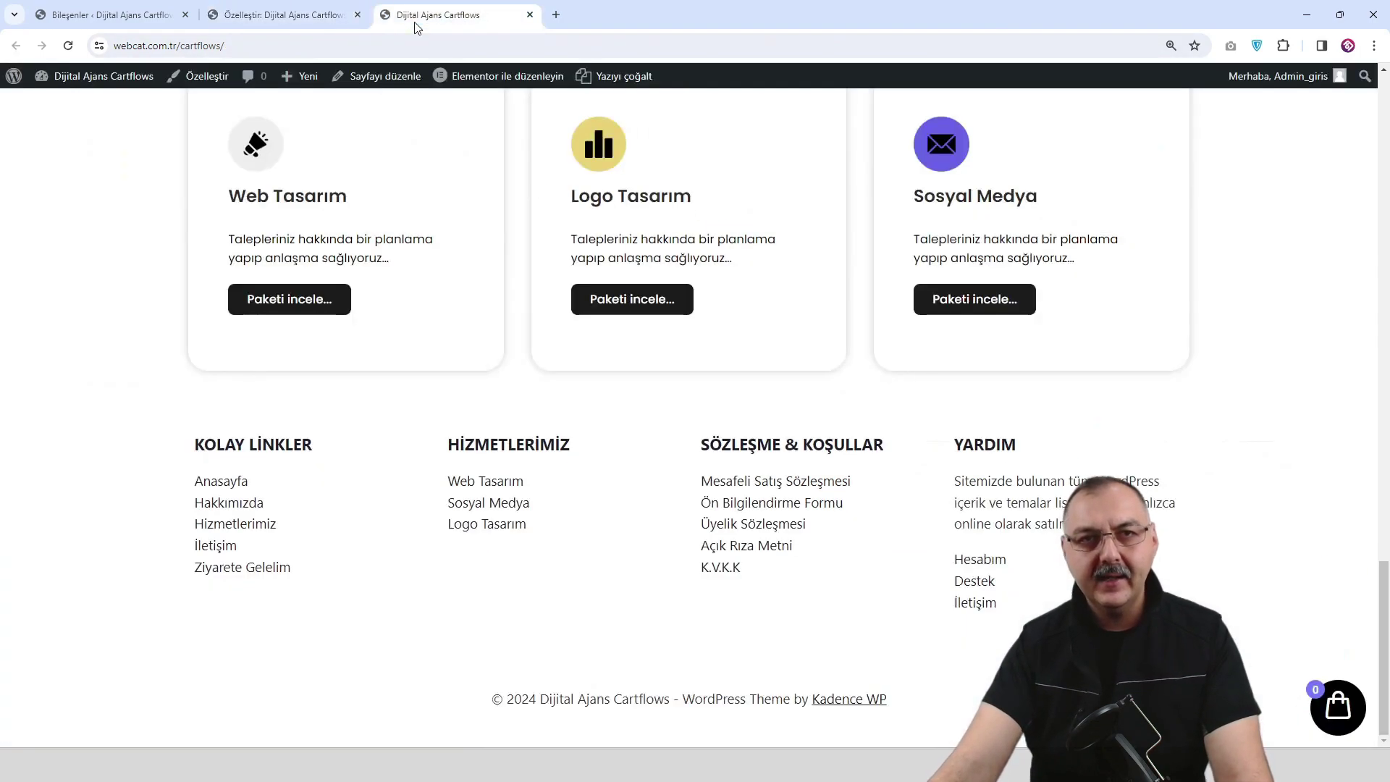
pyautogui.click(68, 46)
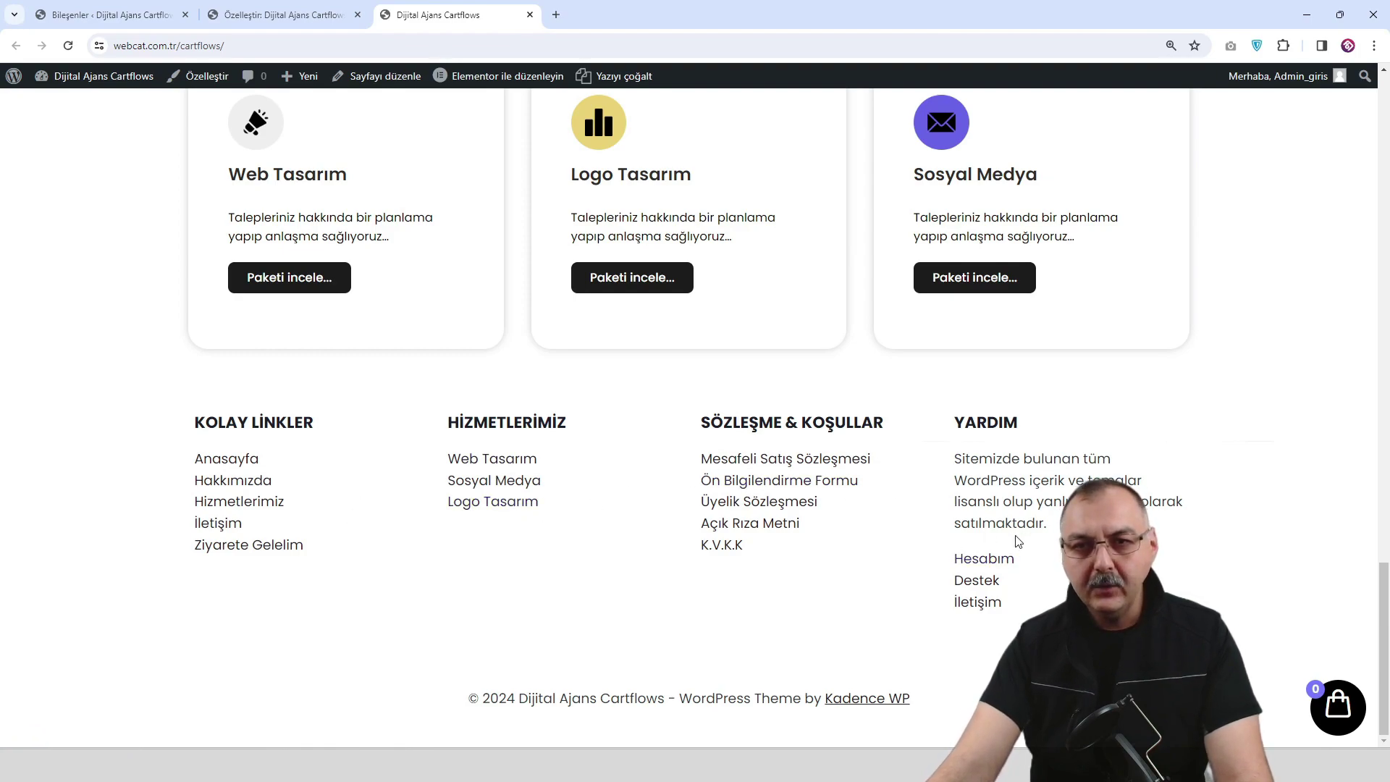
pyautogui.click(322, 20)
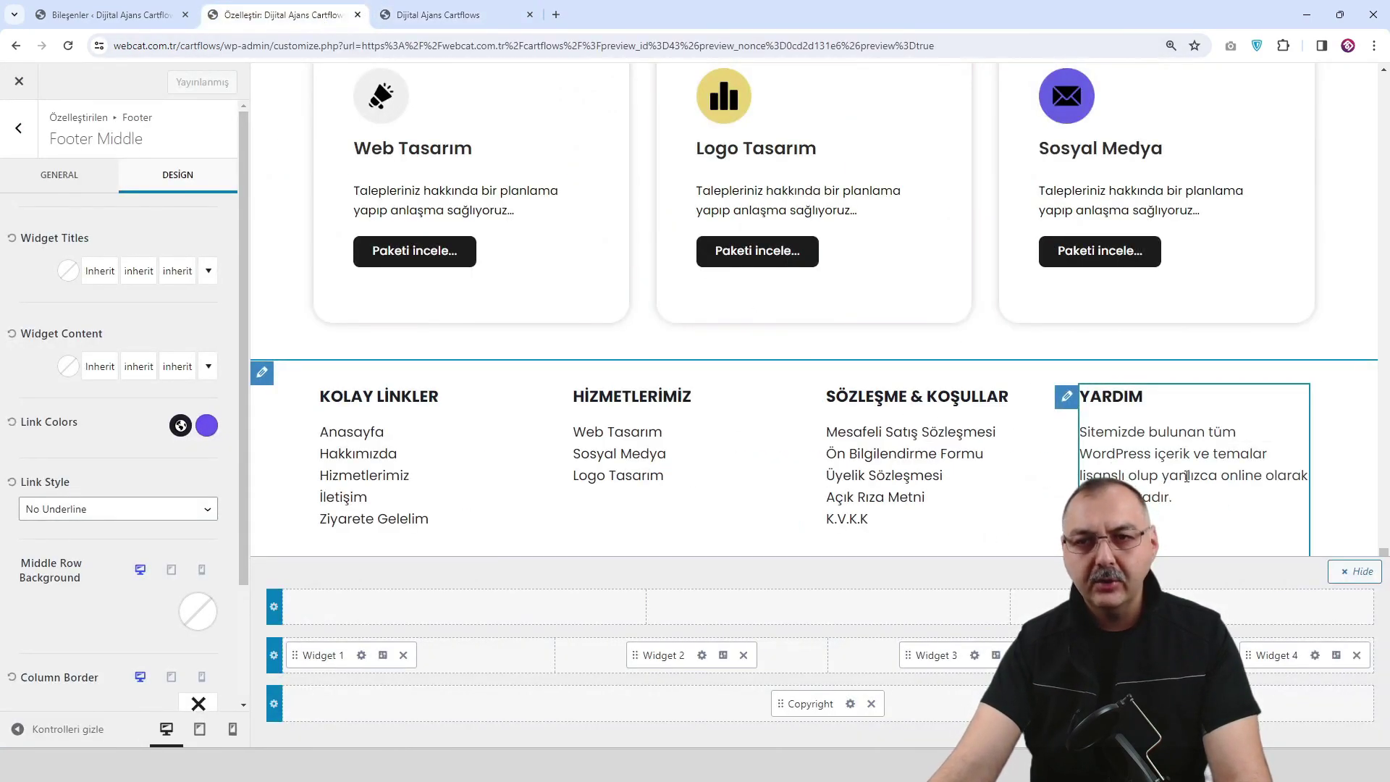
# Insert the Logo image on a new line below the YARDIM widget's text in Footer 4.
pyautogui.click(1314, 655)
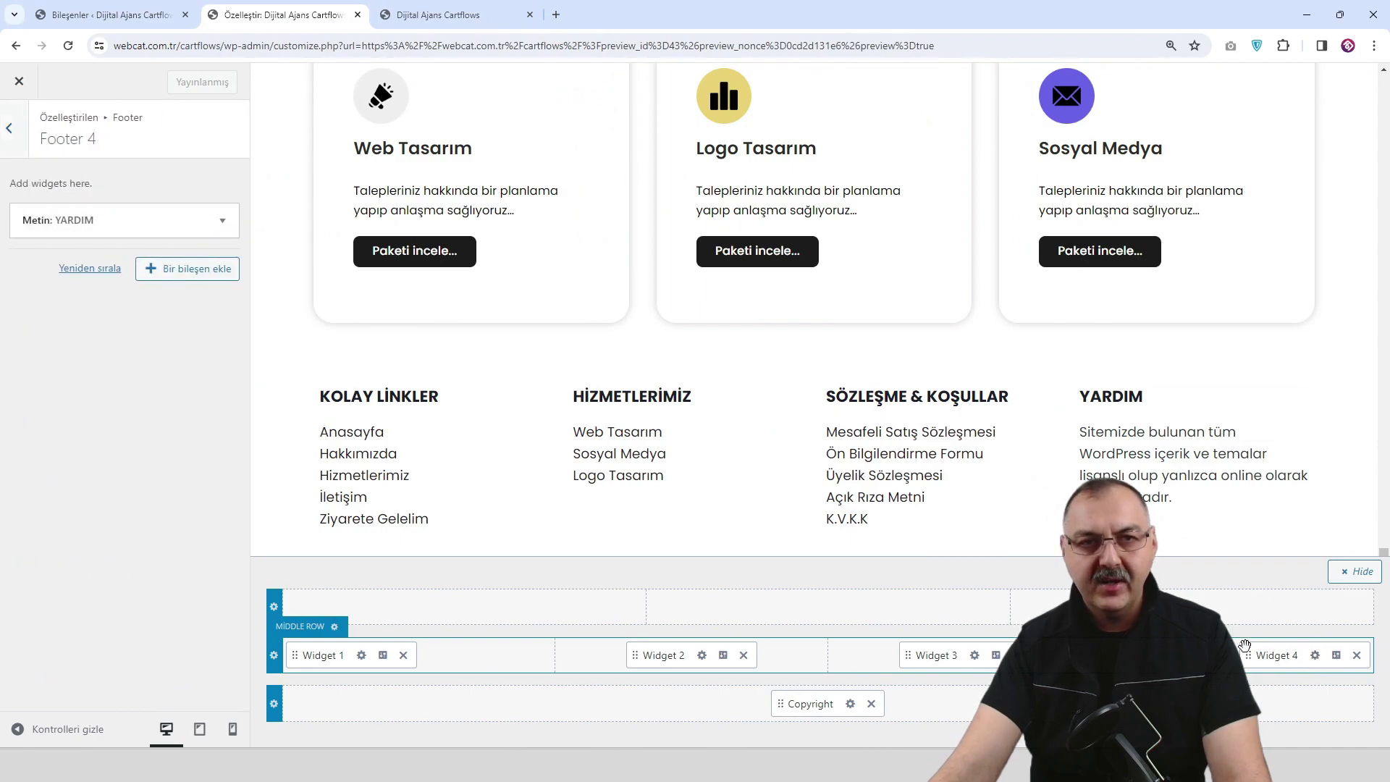
pyautogui.click(222, 220)
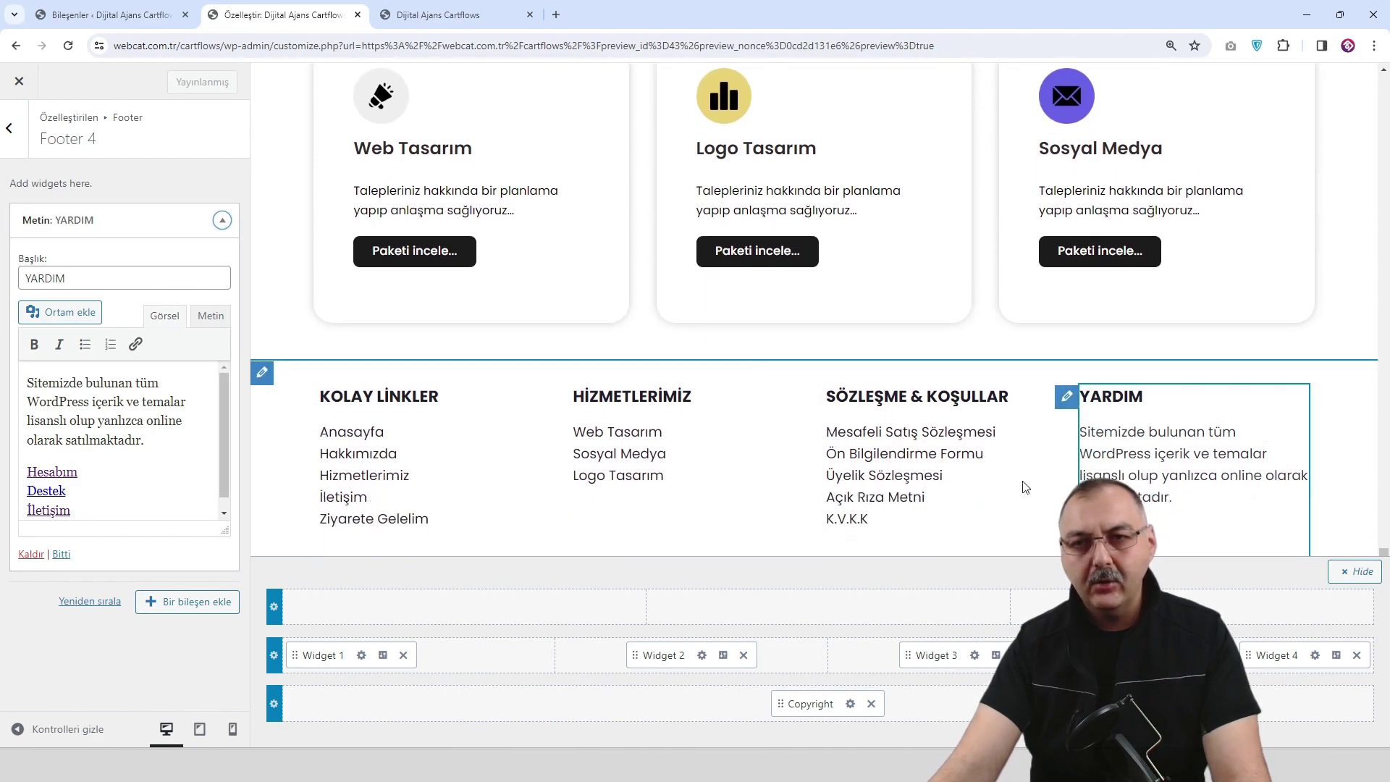
pyautogui.click(157, 441)
pyautogui.press('Return')
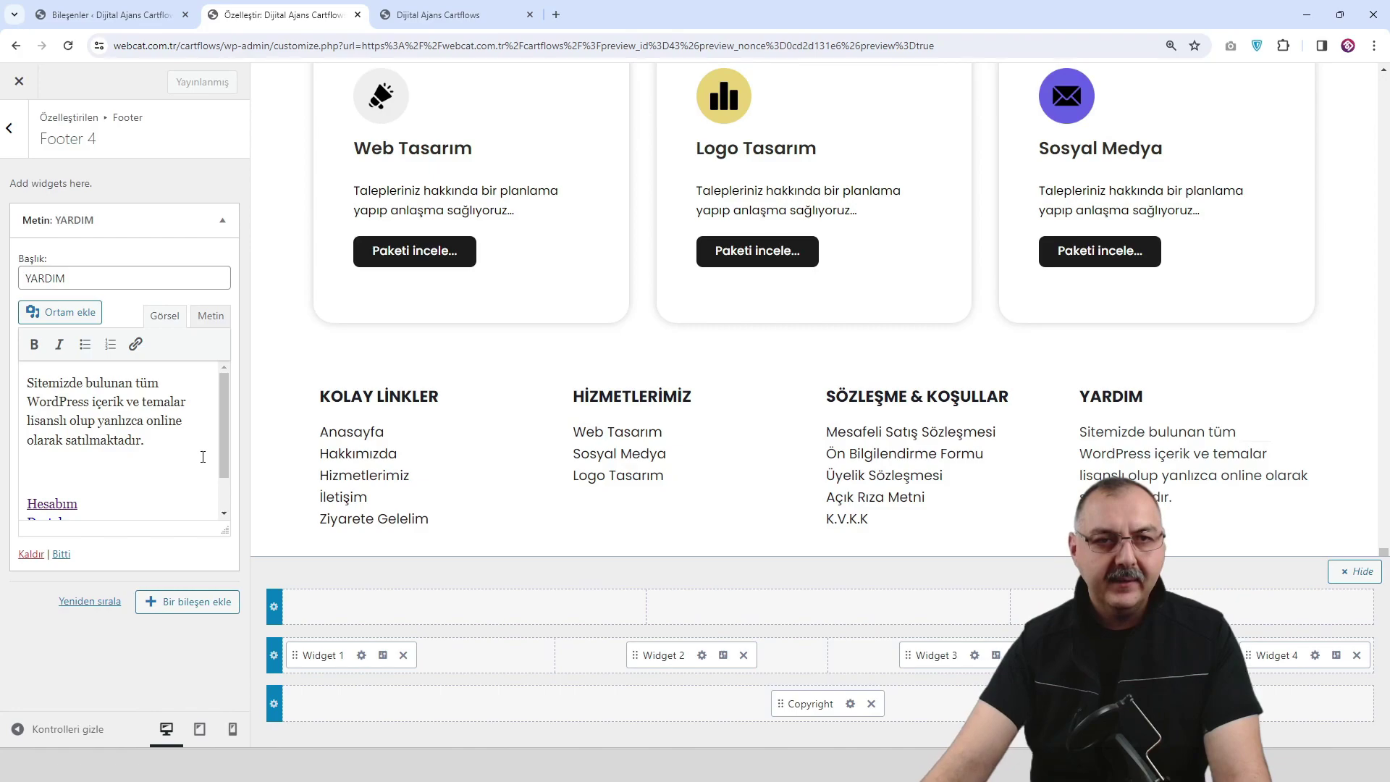
pyautogui.click(76, 312)
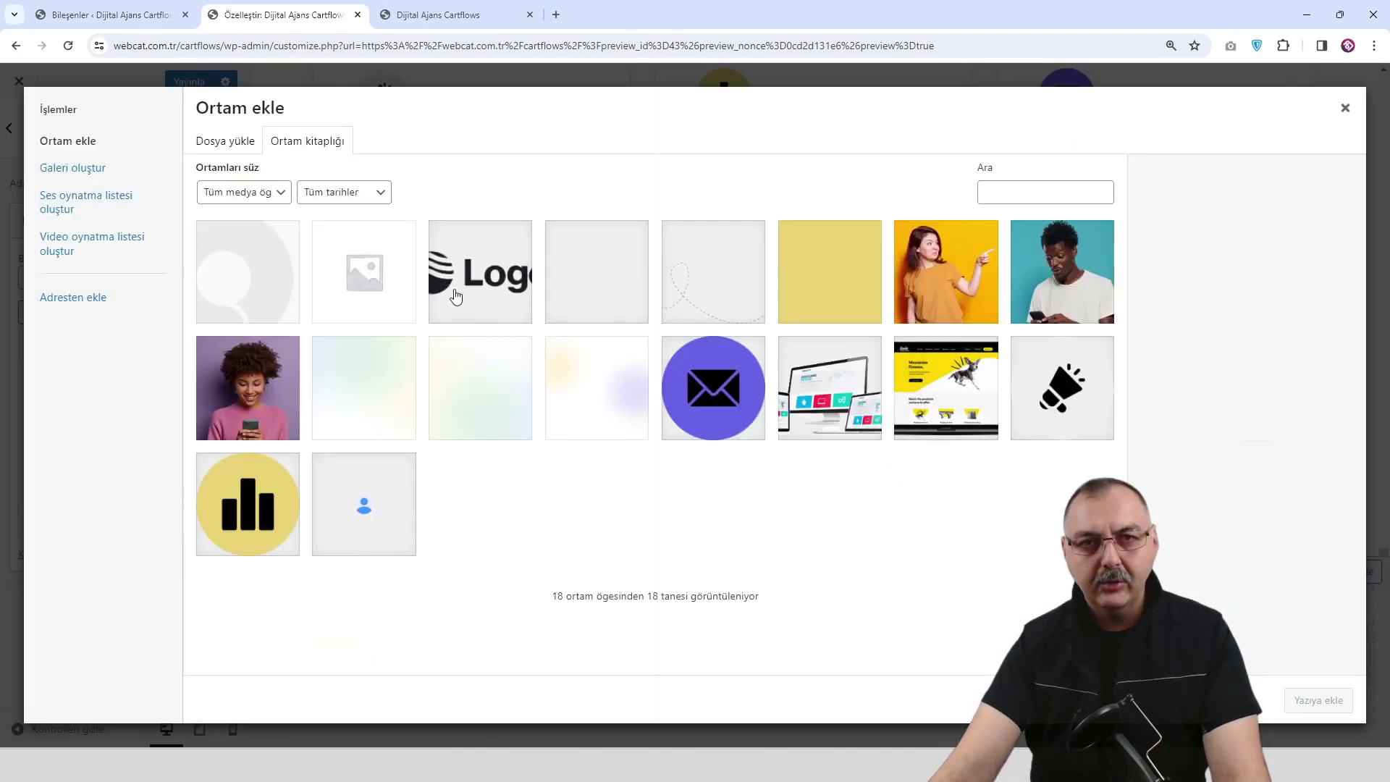
pyautogui.click(454, 293)
pyautogui.click(1318, 700)
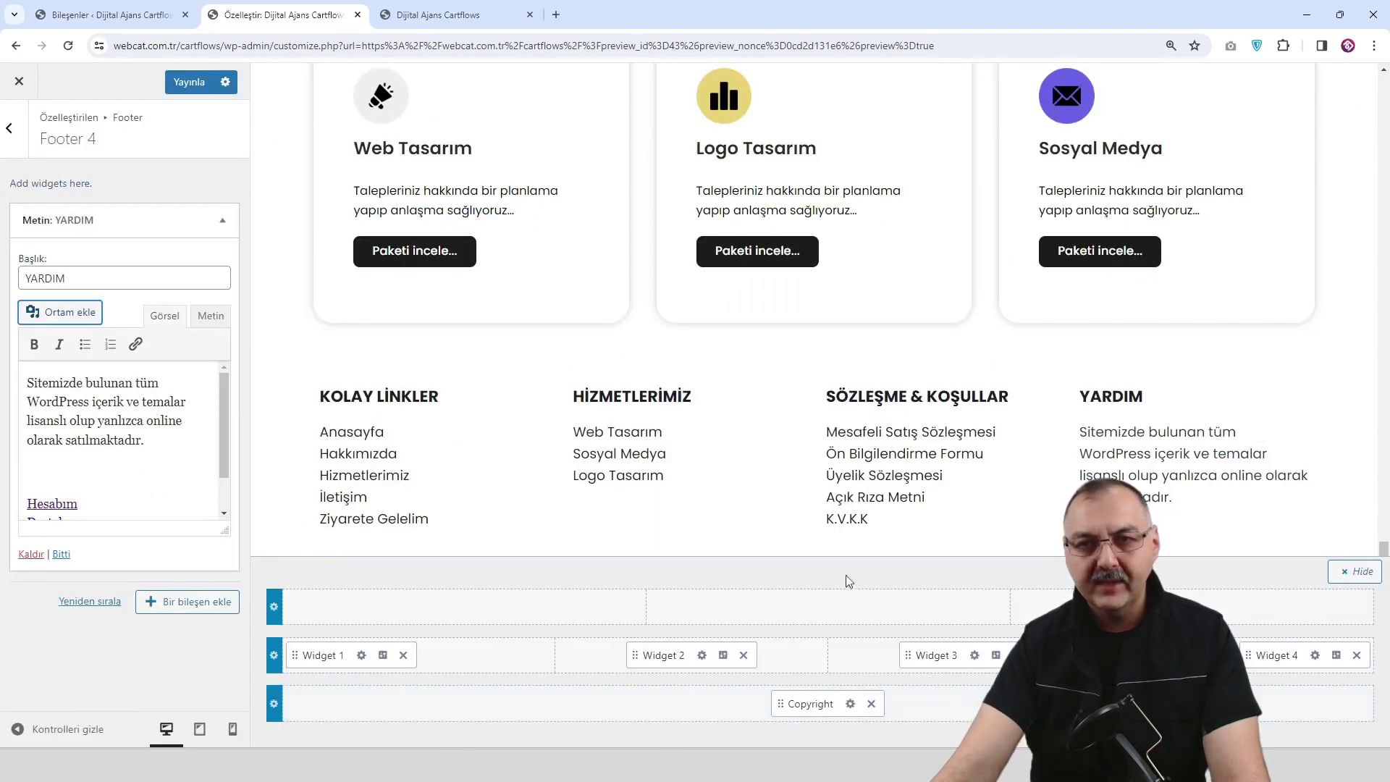
# Shrink the inserted Logo image and publish the footer change.
pyautogui.scroll(-1, 521, 463)
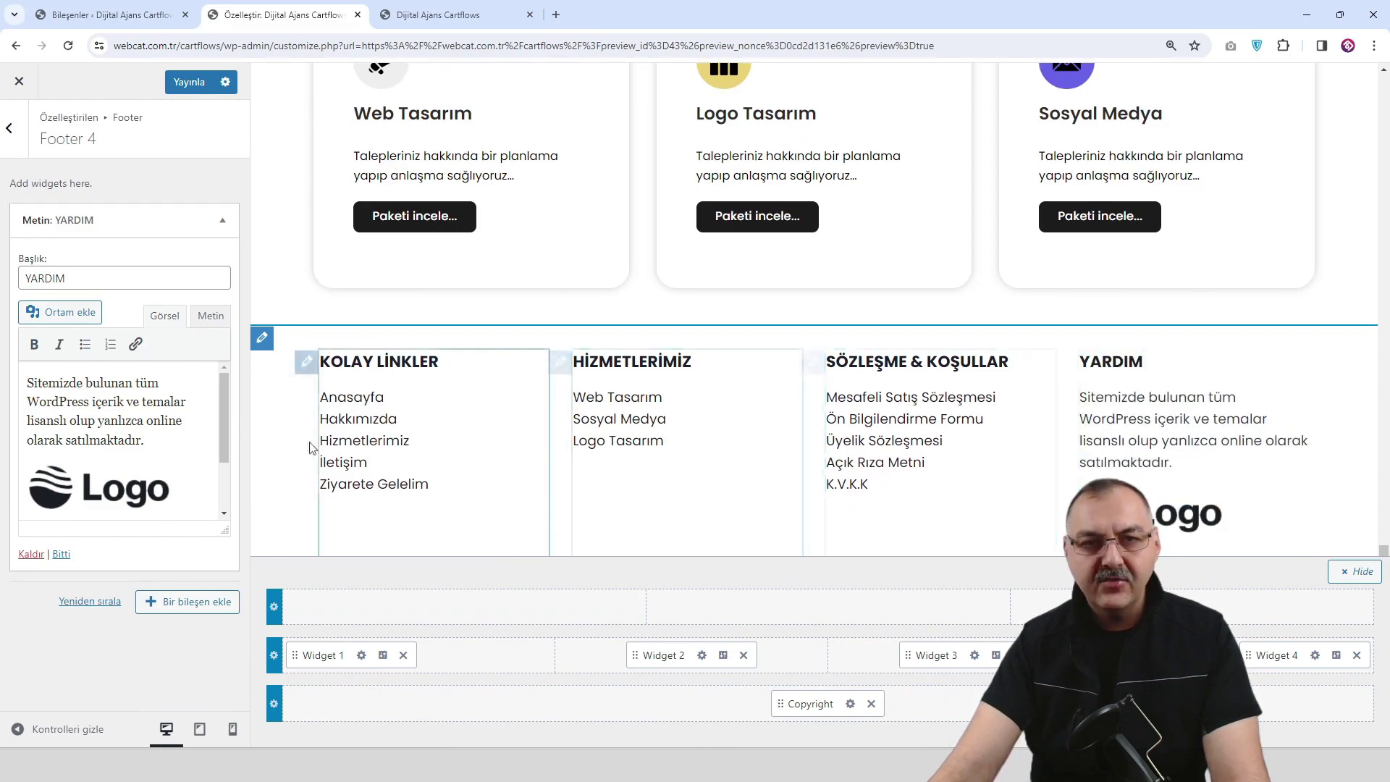
pyautogui.click(141, 481)
pyautogui.moveTo(172, 510); pyautogui.dragTo(143, 508)
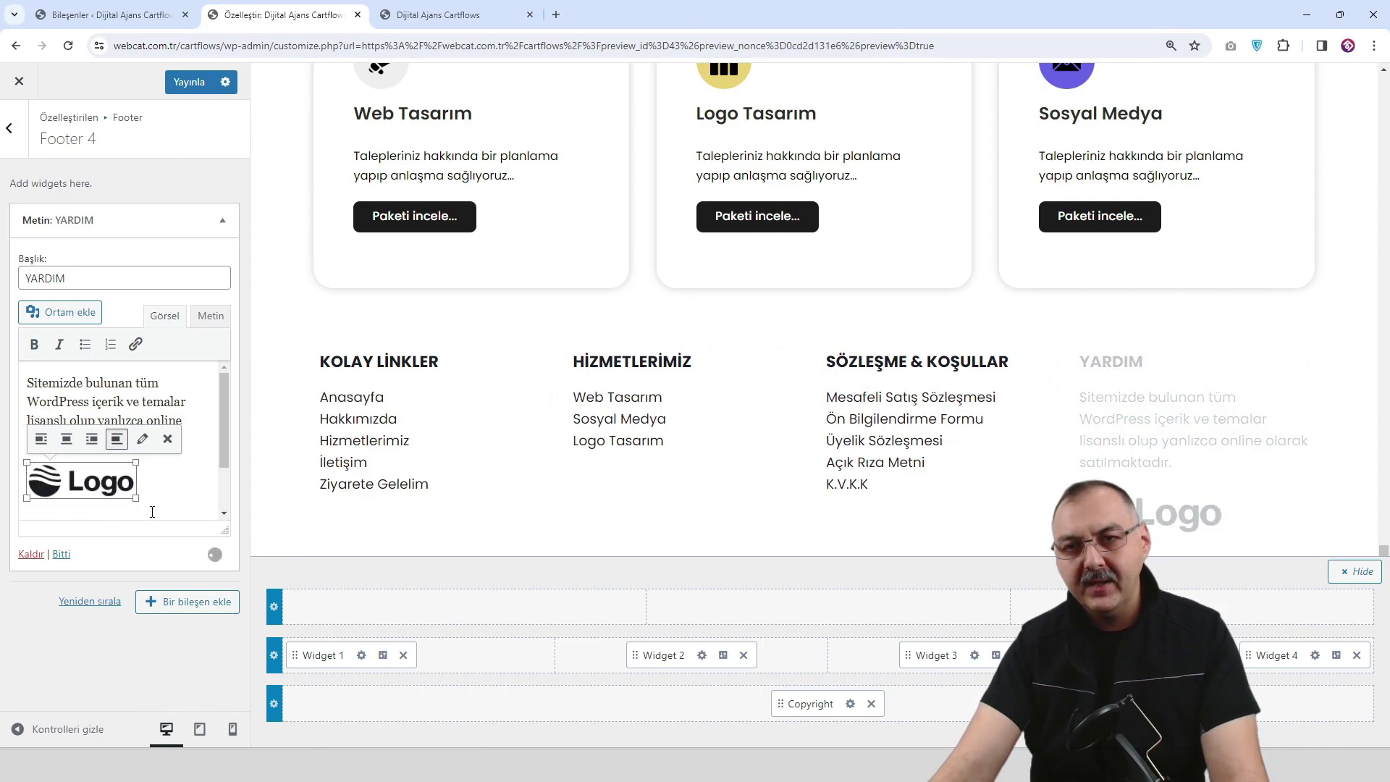
pyautogui.click(190, 82)
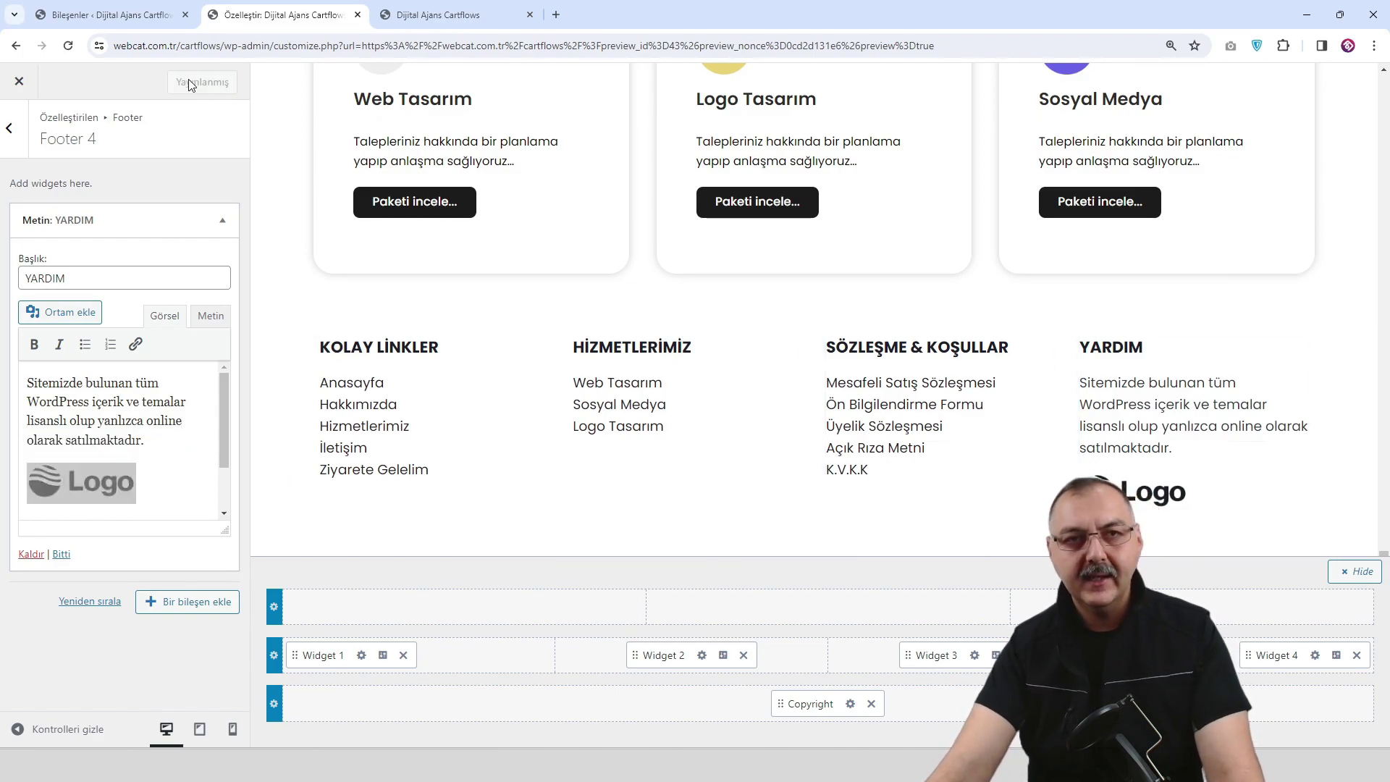
# Reload the live homepage and scroll to the footer to check the Logo in the YARDIM column.
pyautogui.click(456, 14)
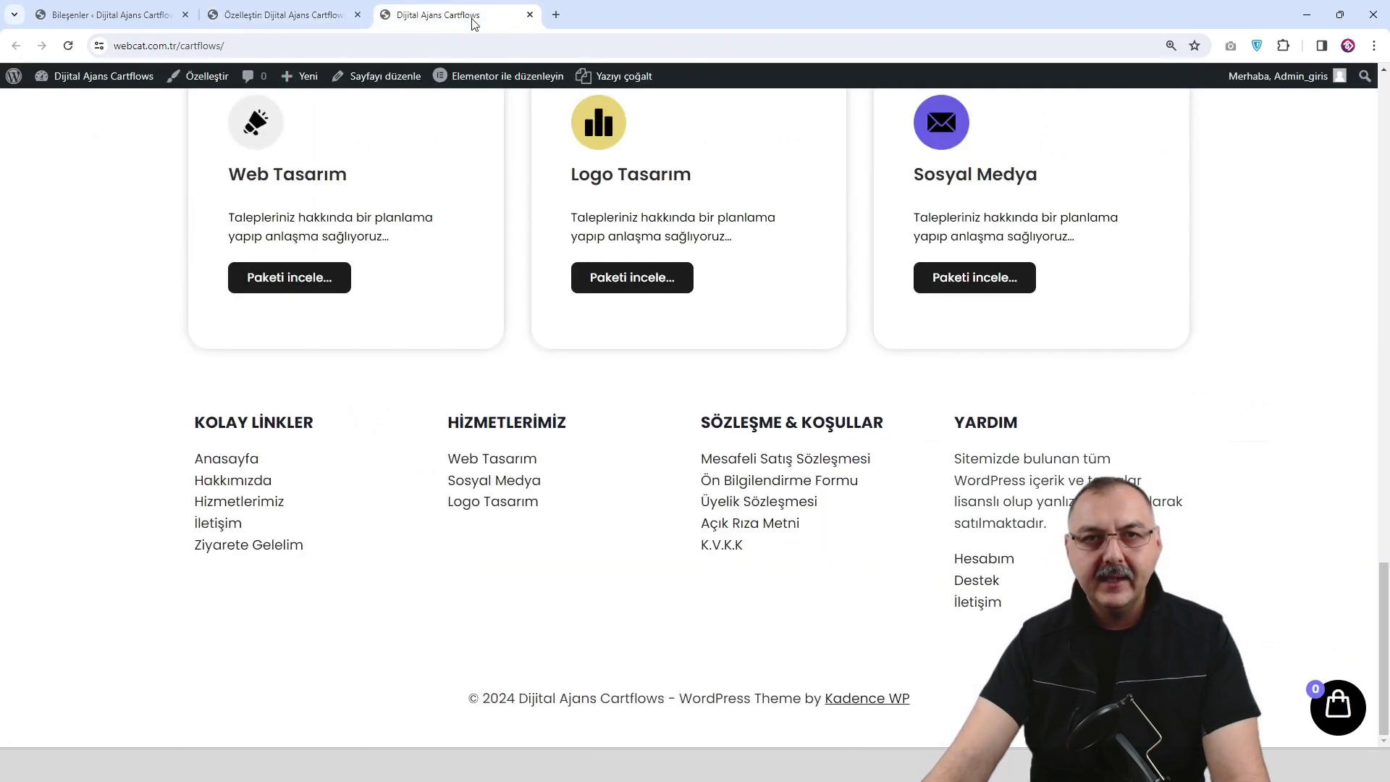
pyautogui.click(68, 46)
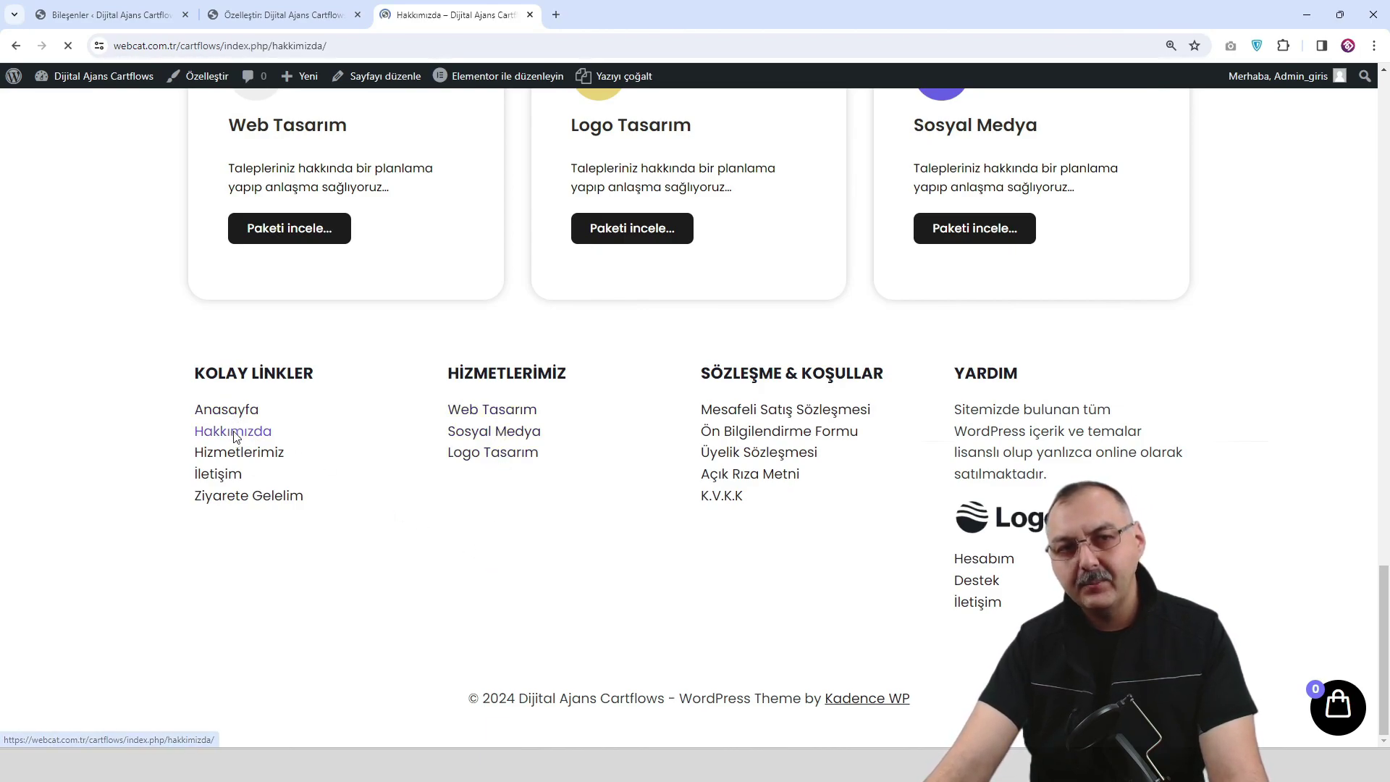
pyautogui.scroll(-5, 863, 427)
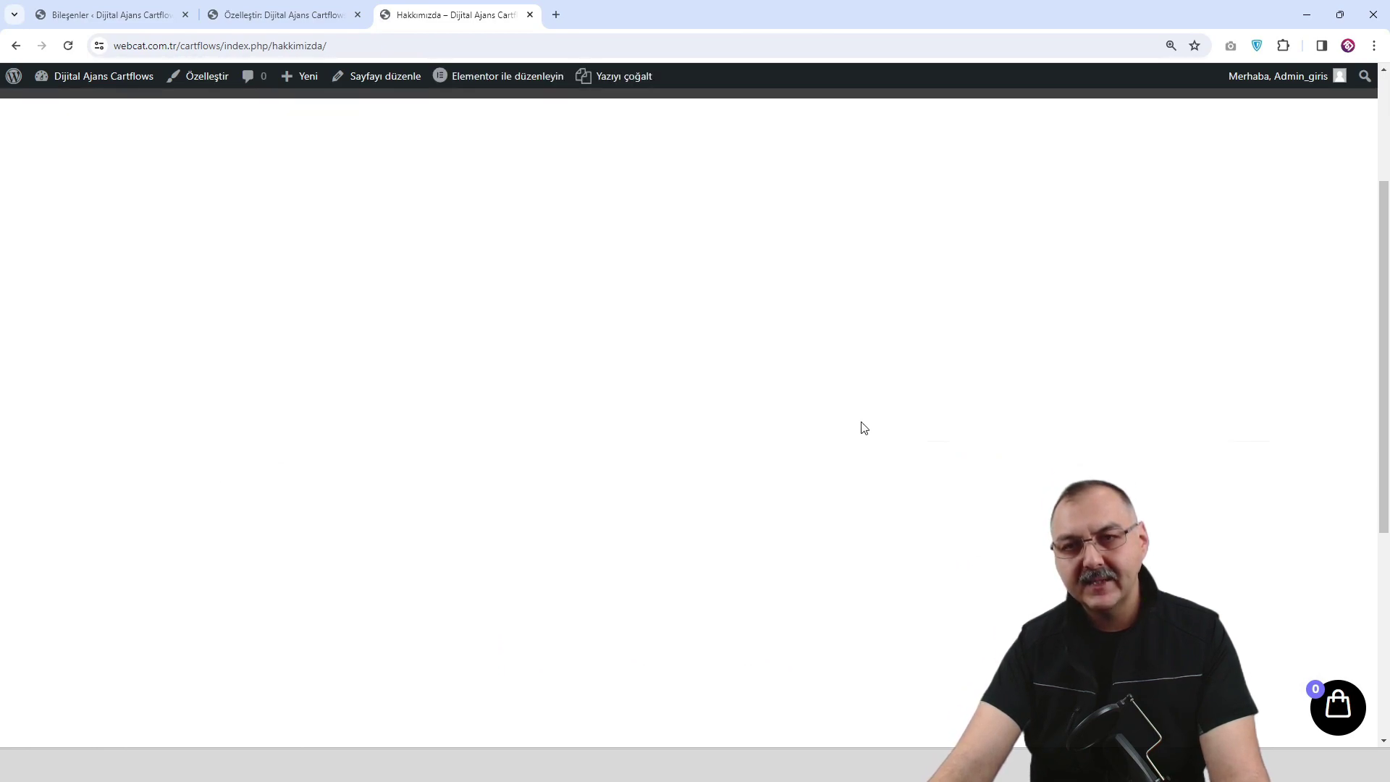
pyautogui.scroll(5, 864, 427)
pyautogui.scroll(-9, 861, 428)
pyautogui.scroll(3, 859, 432)
pyautogui.scroll(5, 860, 431)
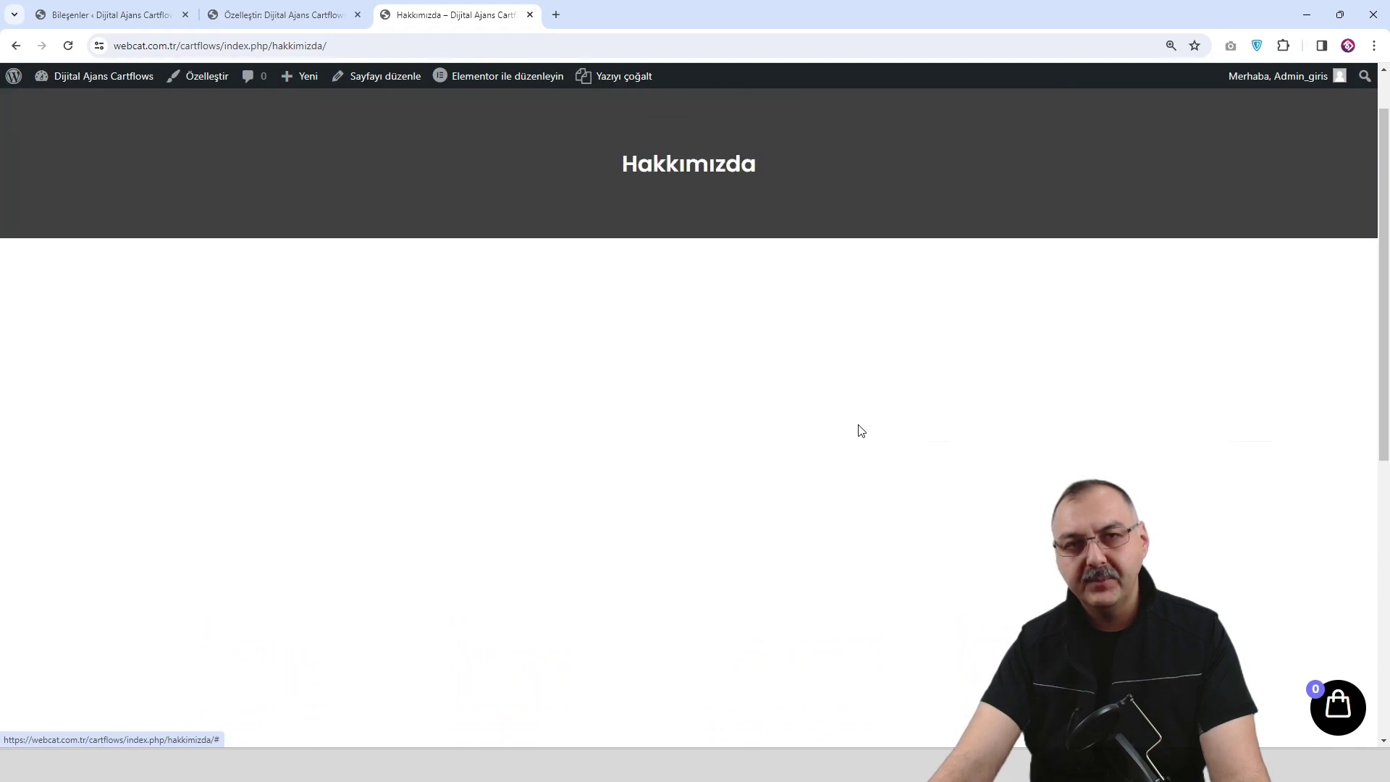
pyautogui.click(288, 136)
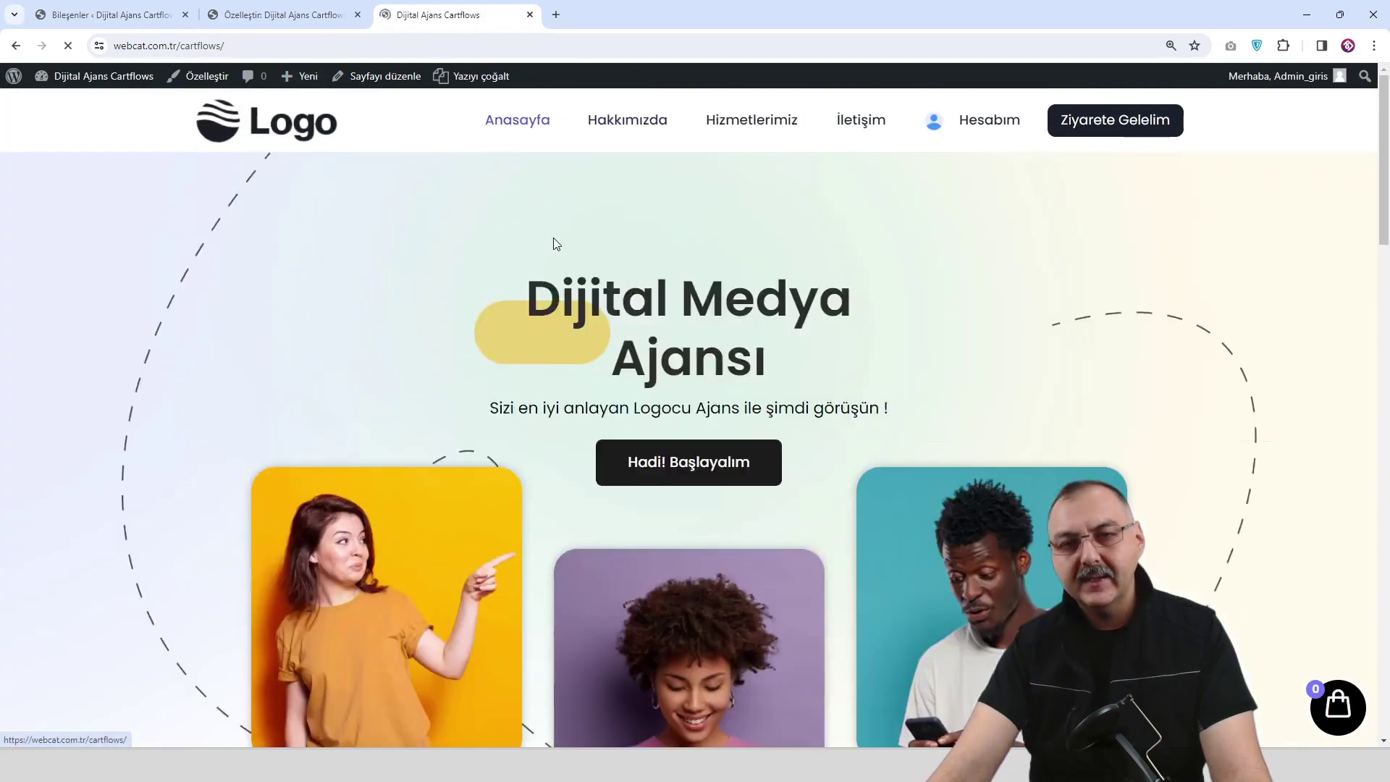
pyautogui.scroll(-6, 676, 295)
pyautogui.scroll(-18, 727, 318)
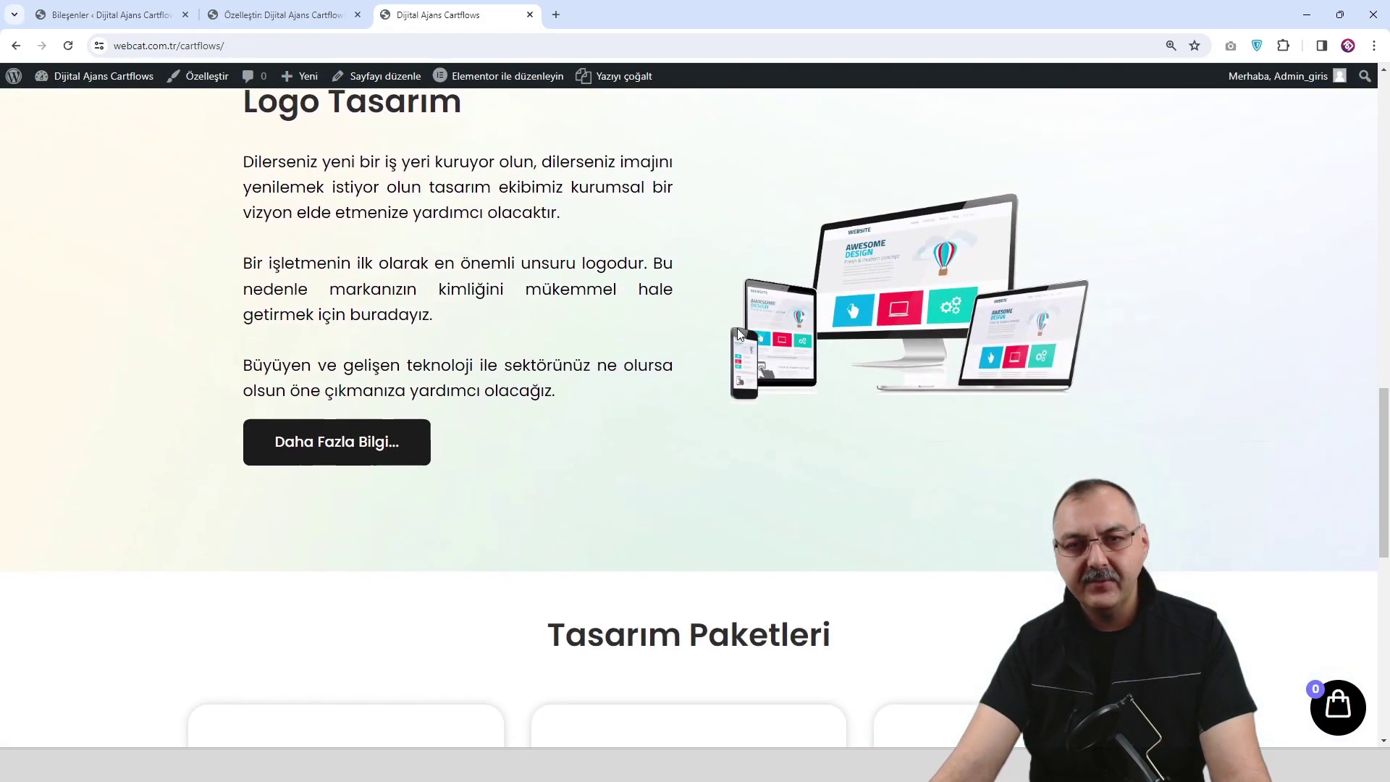
pyautogui.scroll(-1, 742, 337)
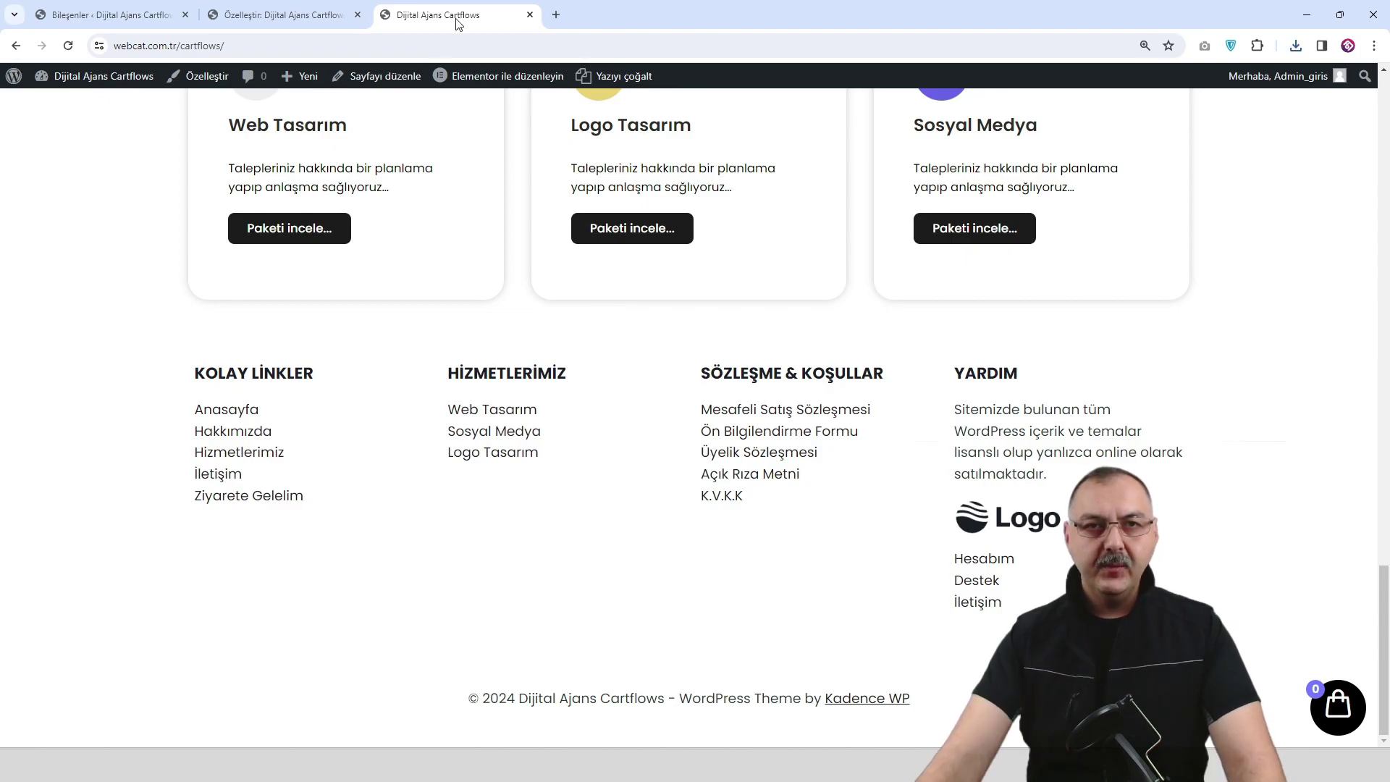
# Reload the Customizer and scroll its preview down to the four-column footer.
pyautogui.click(307, 15)
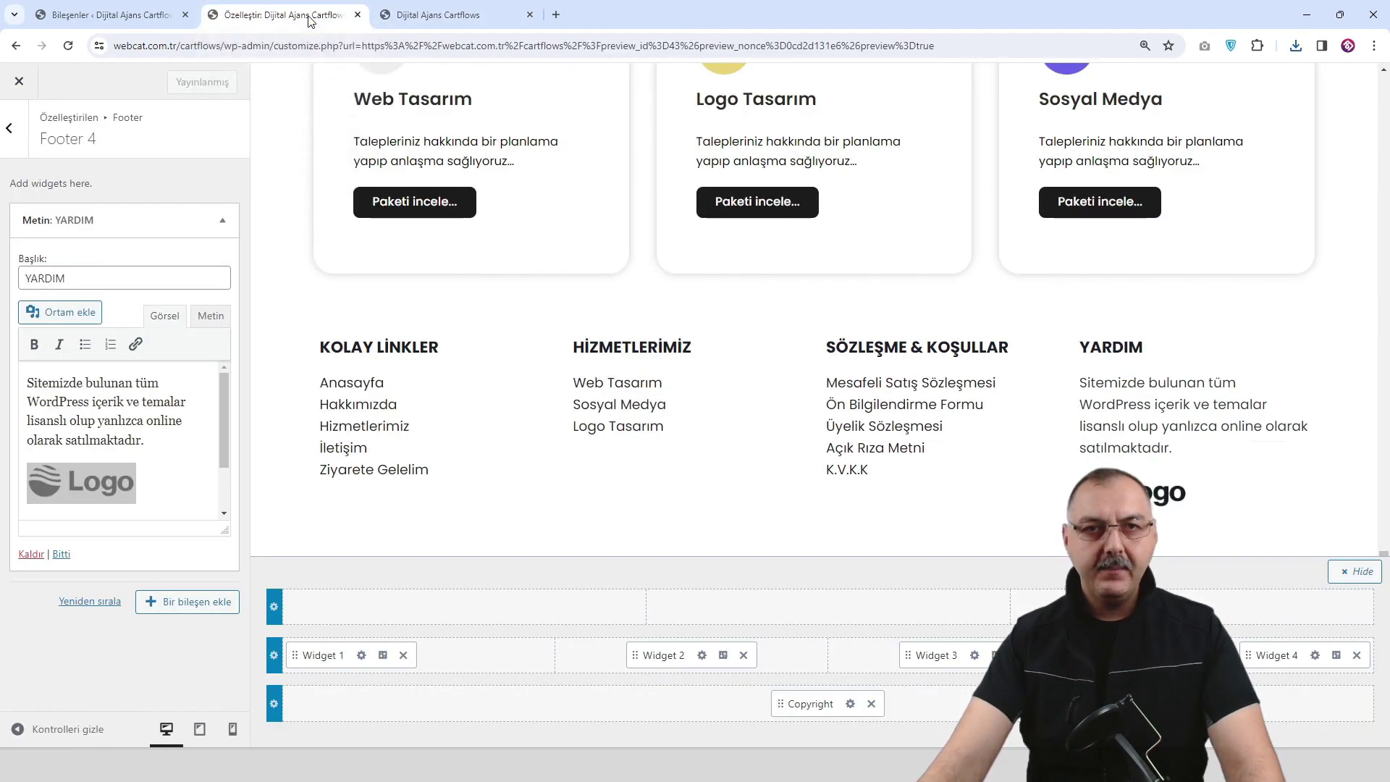
pyautogui.click(129, 16)
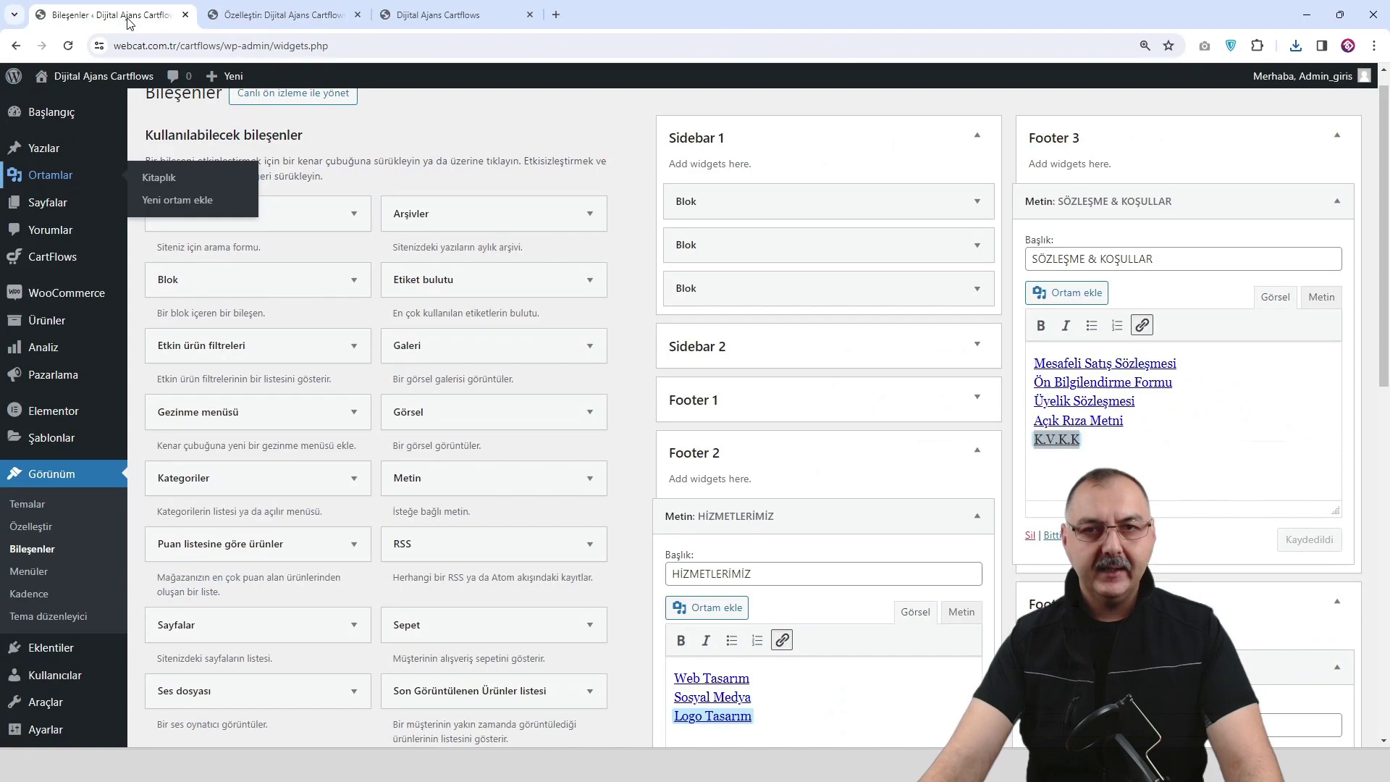
pyautogui.scroll(-5, 771, 314)
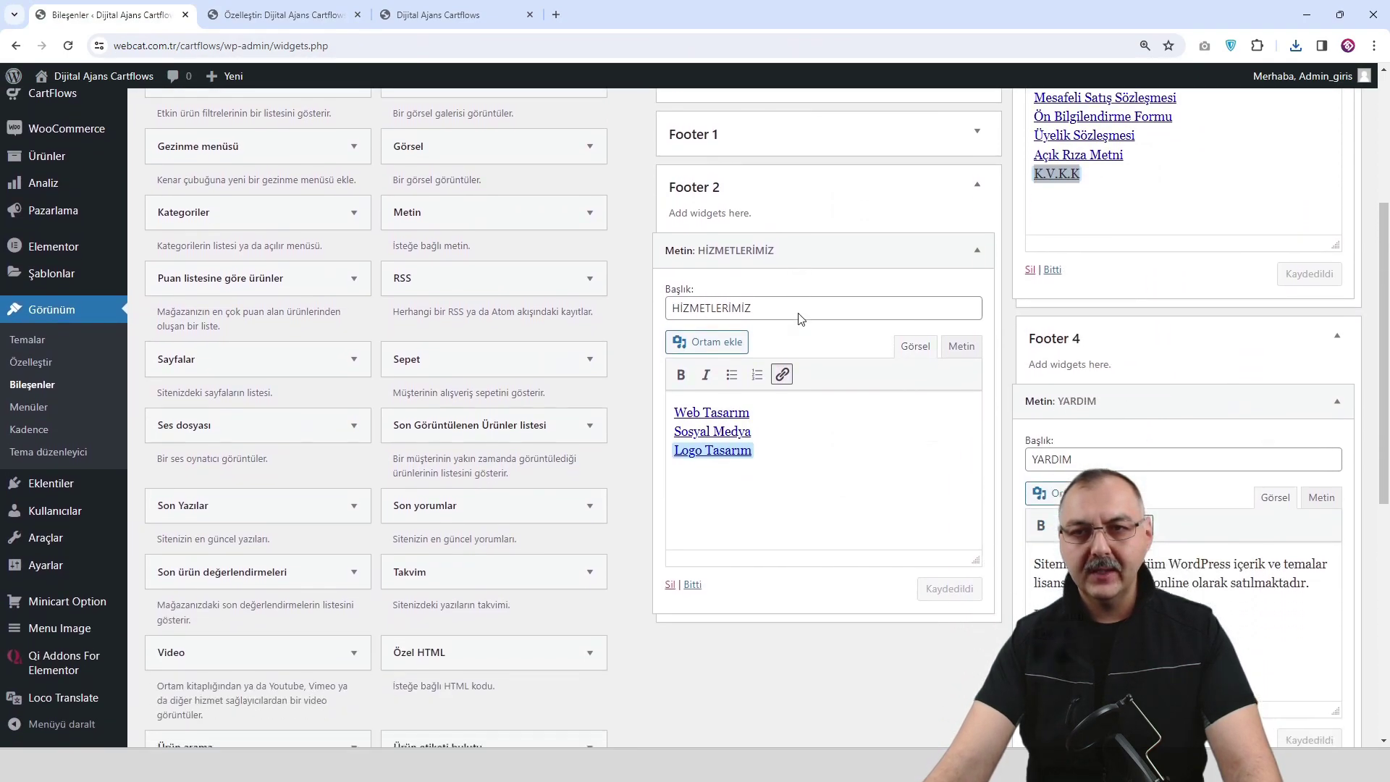
pyautogui.scroll(2, 925, 344)
pyautogui.click(264, 18)
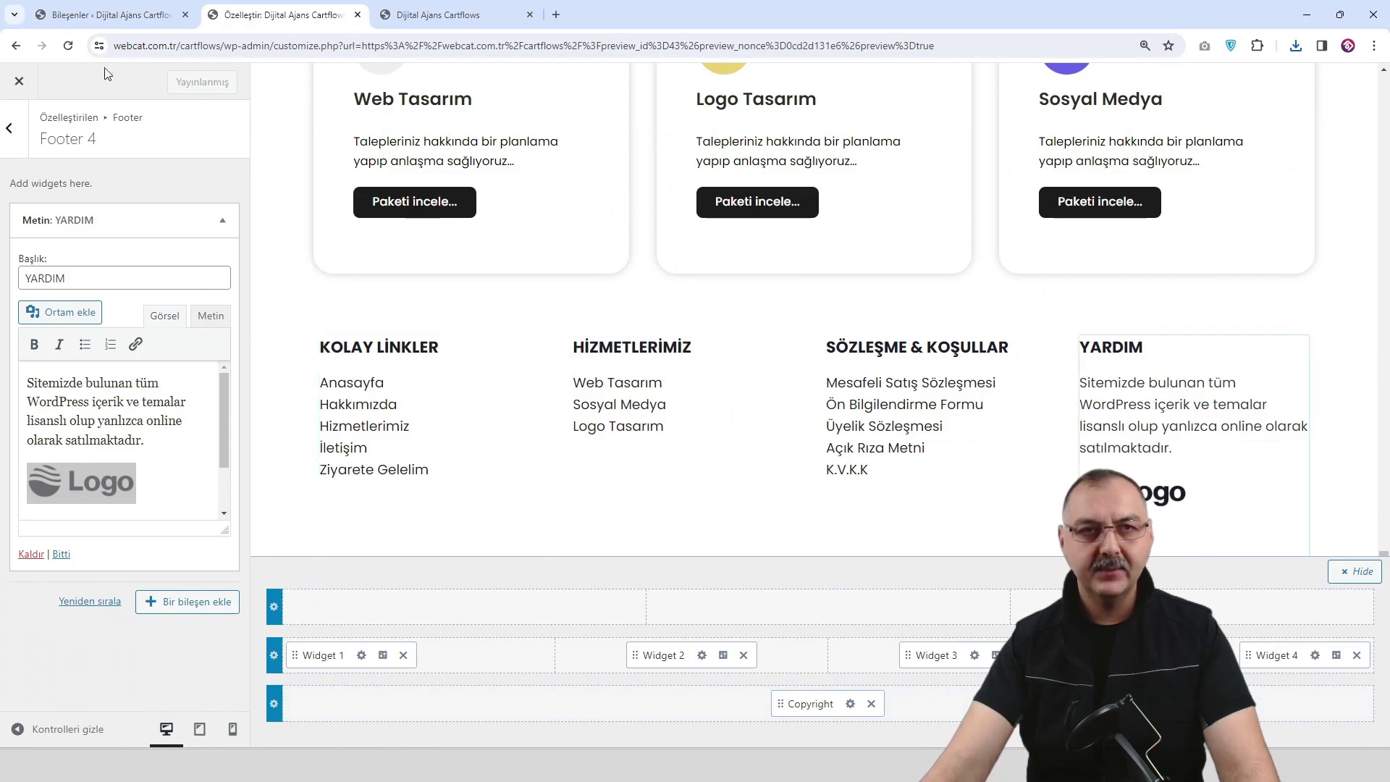
pyautogui.click(70, 47)
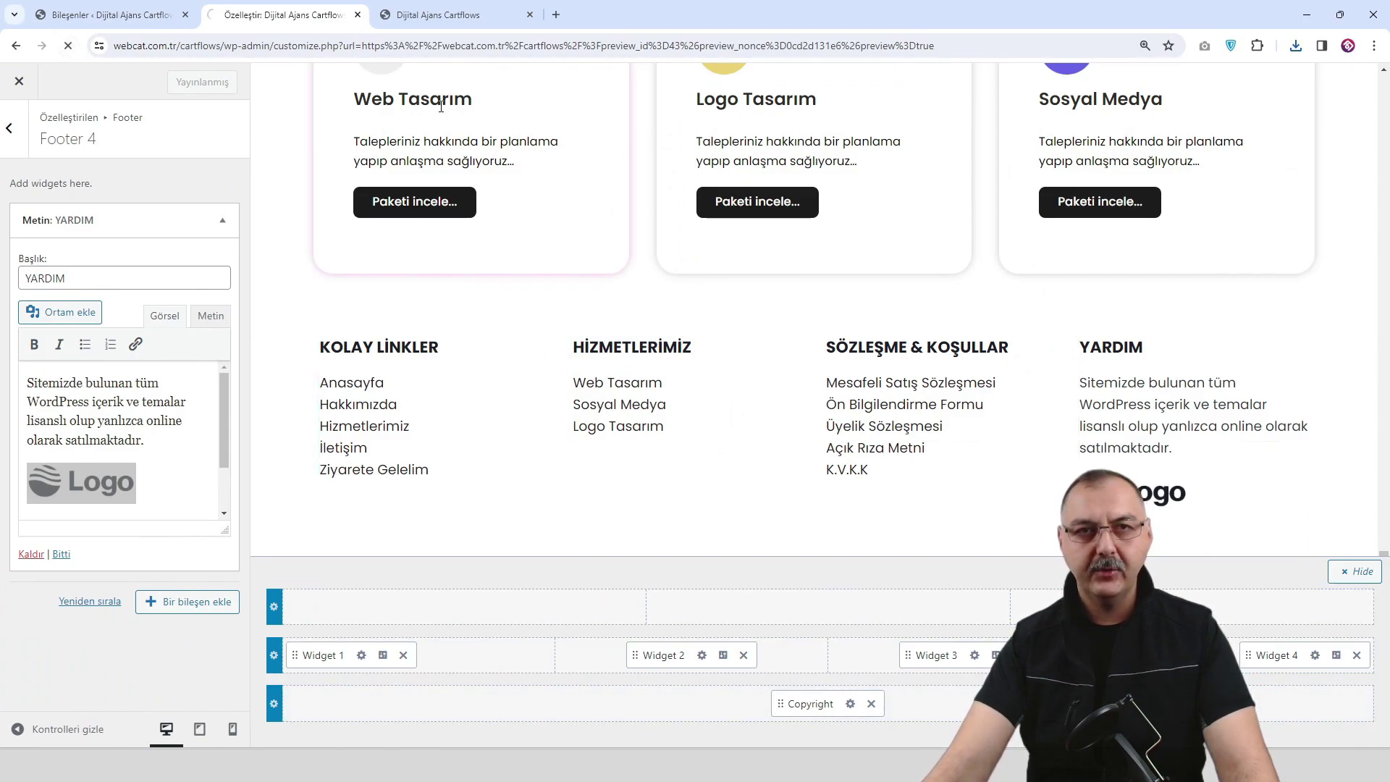
pyautogui.scroll(-8, 634, 239)
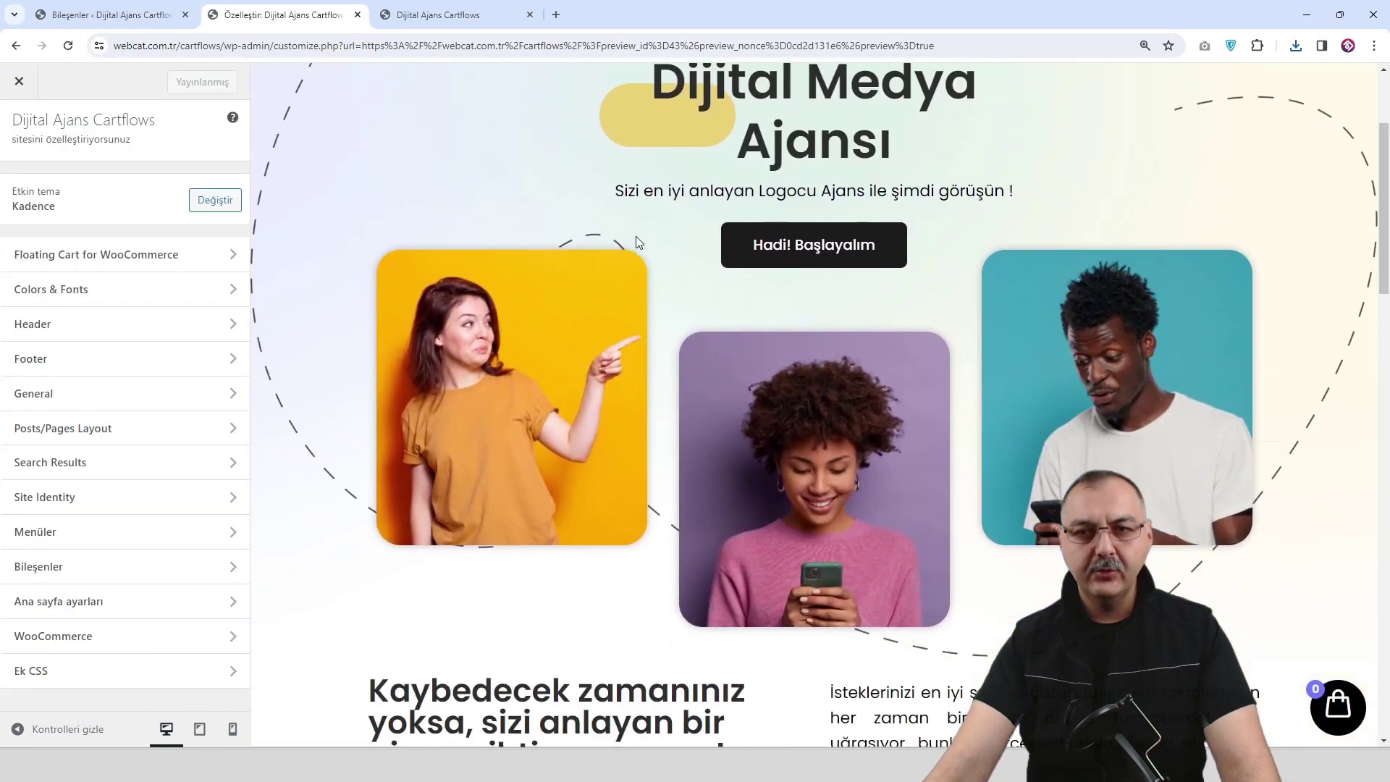
pyautogui.scroll(-20, 634, 273)
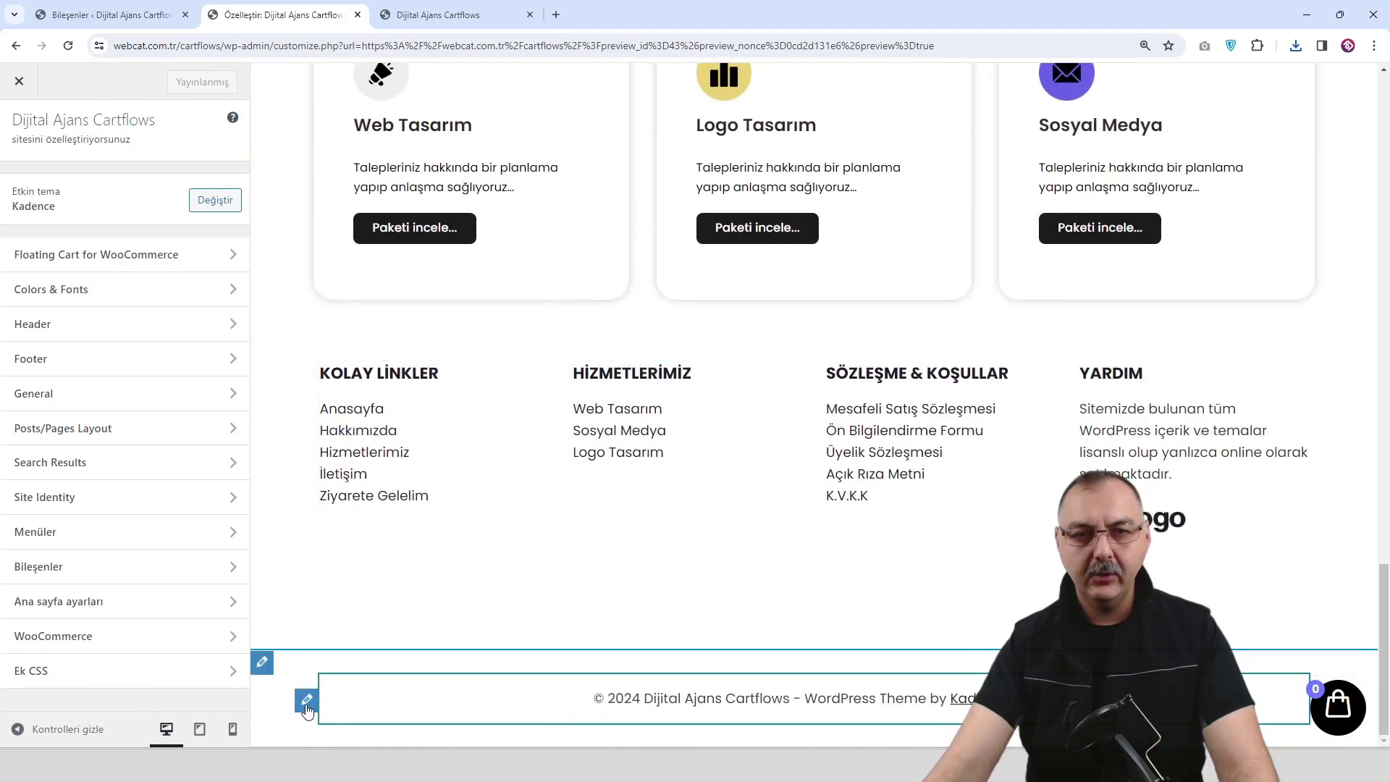
# Set the Footer Bottom row to 2 columns, publish, and reload the Customizer.
pyautogui.click(262, 664)
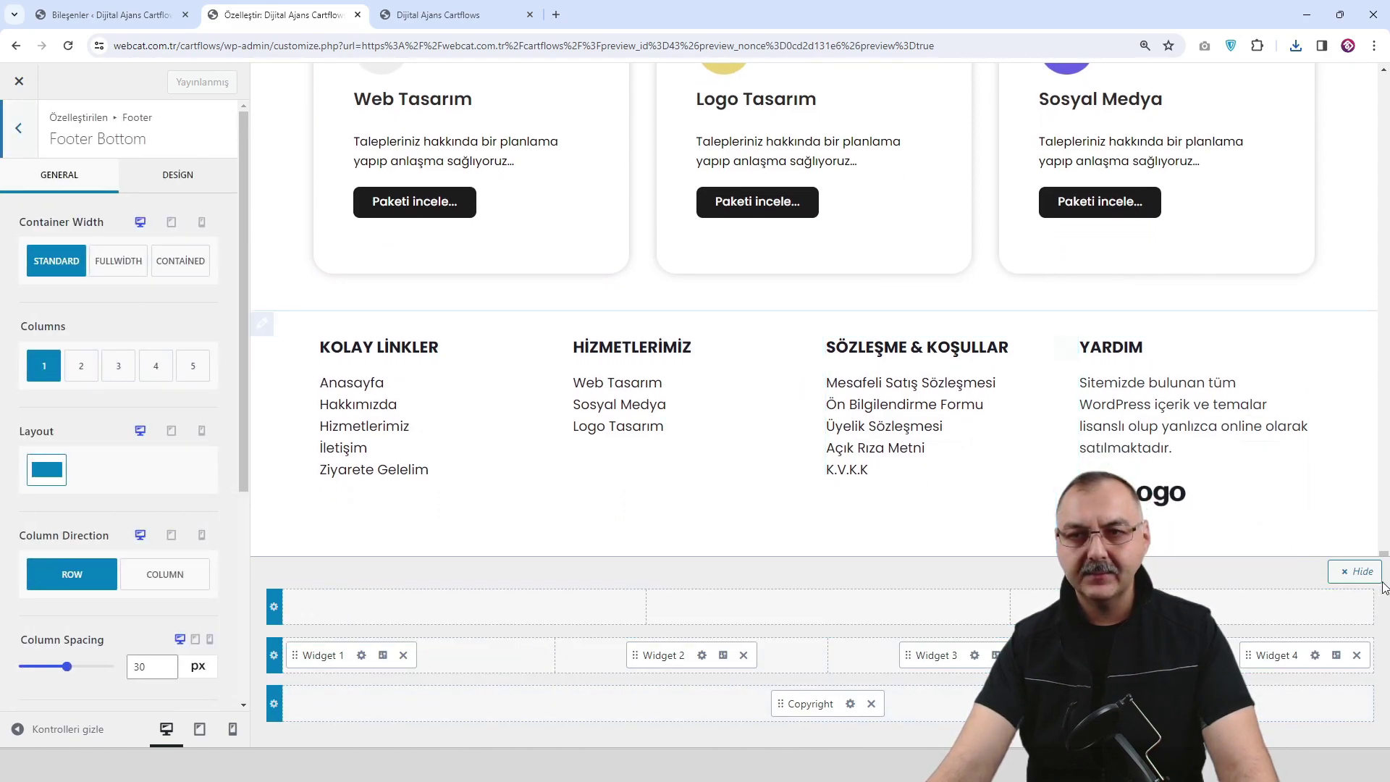
pyautogui.click(1343, 577)
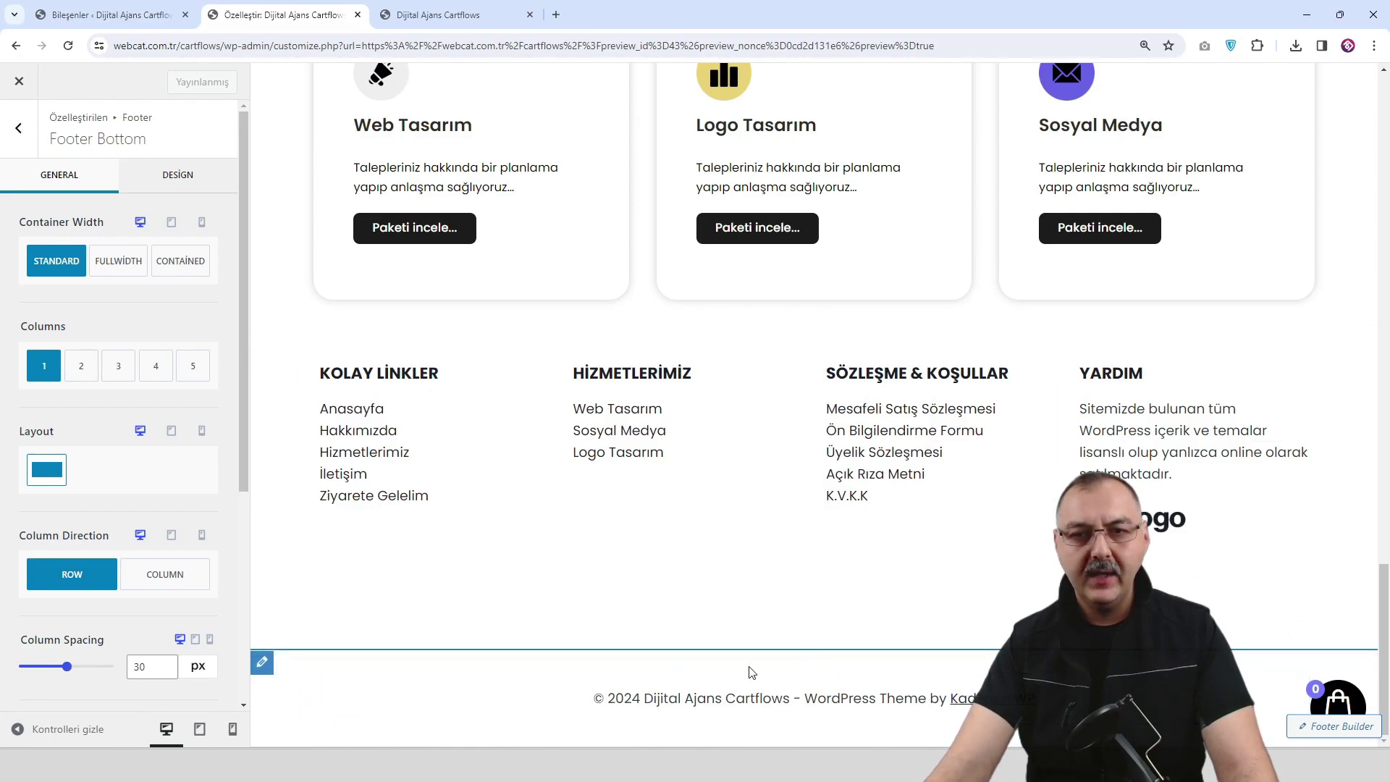
pyautogui.click(262, 671)
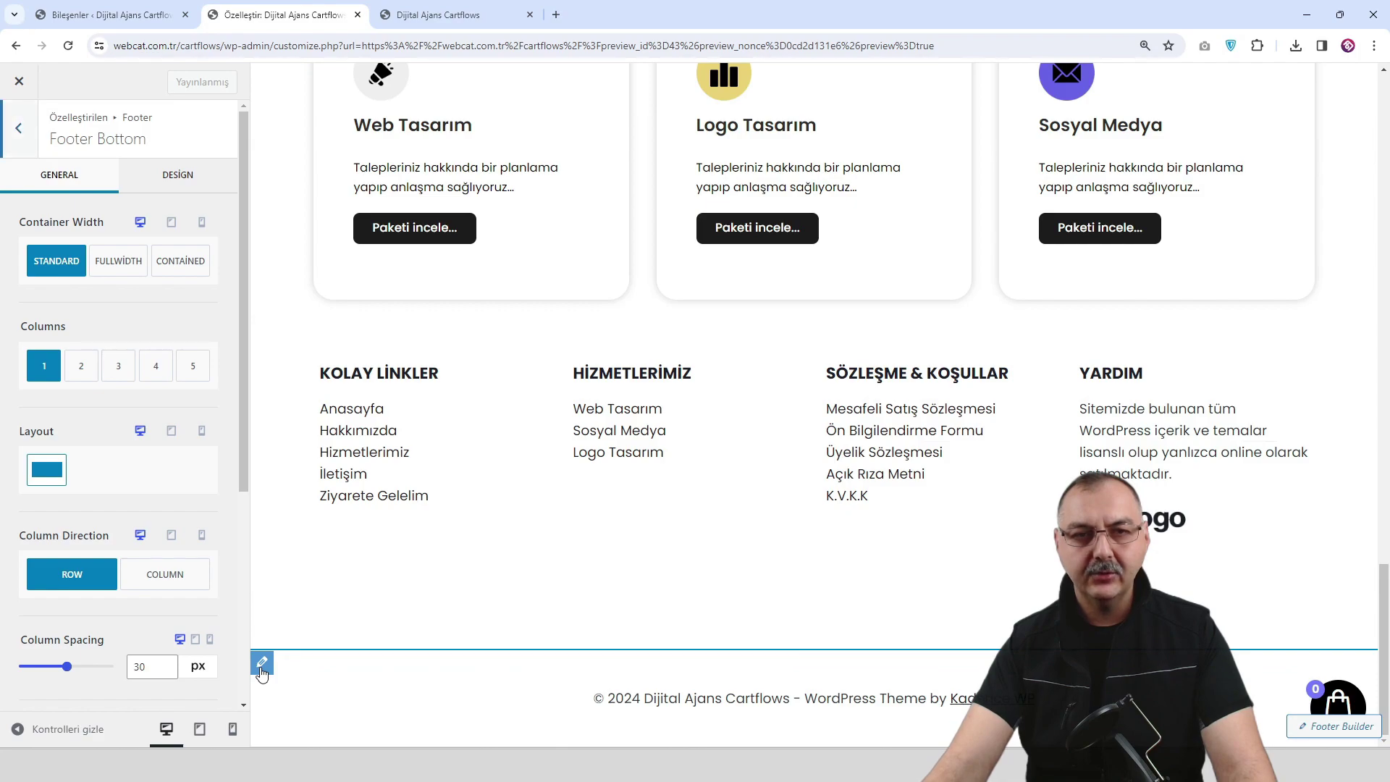
pyautogui.click(81, 365)
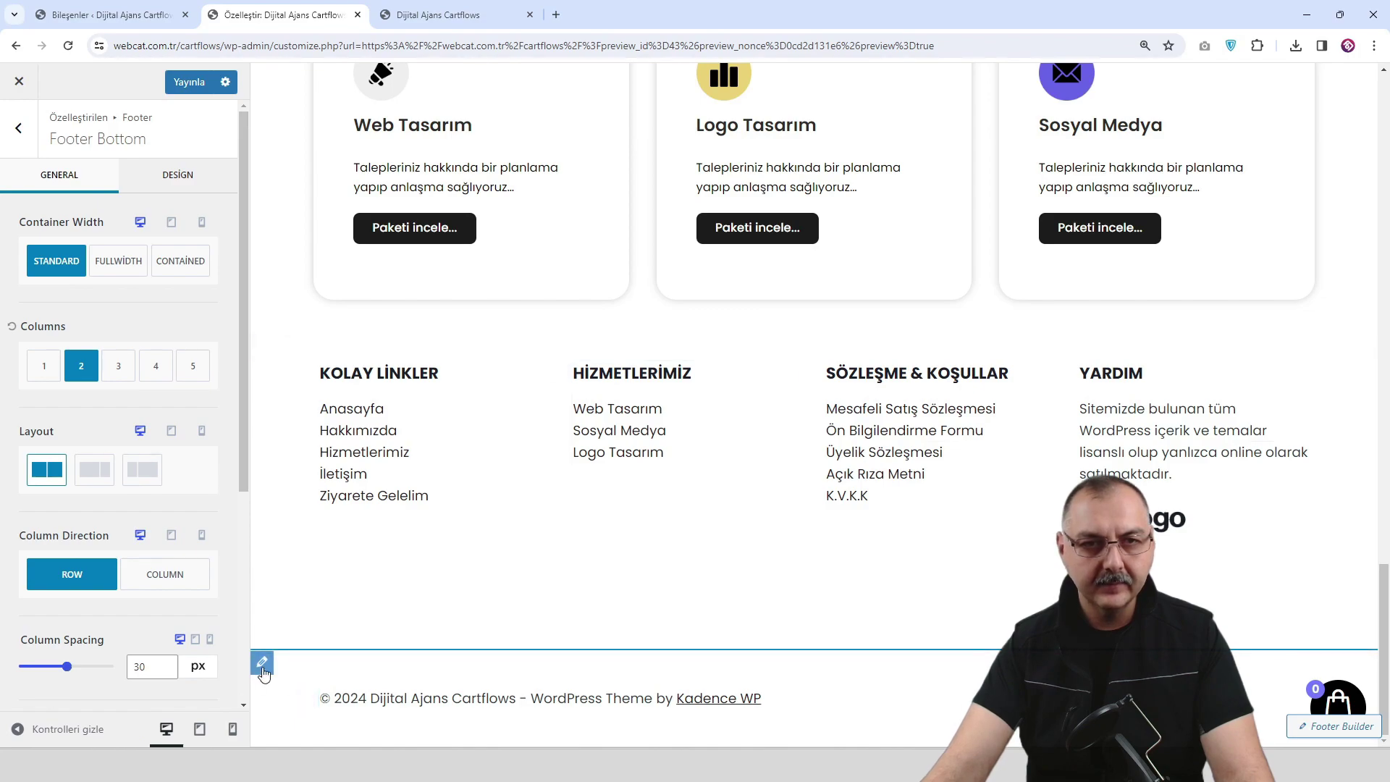
pyautogui.click(81, 365)
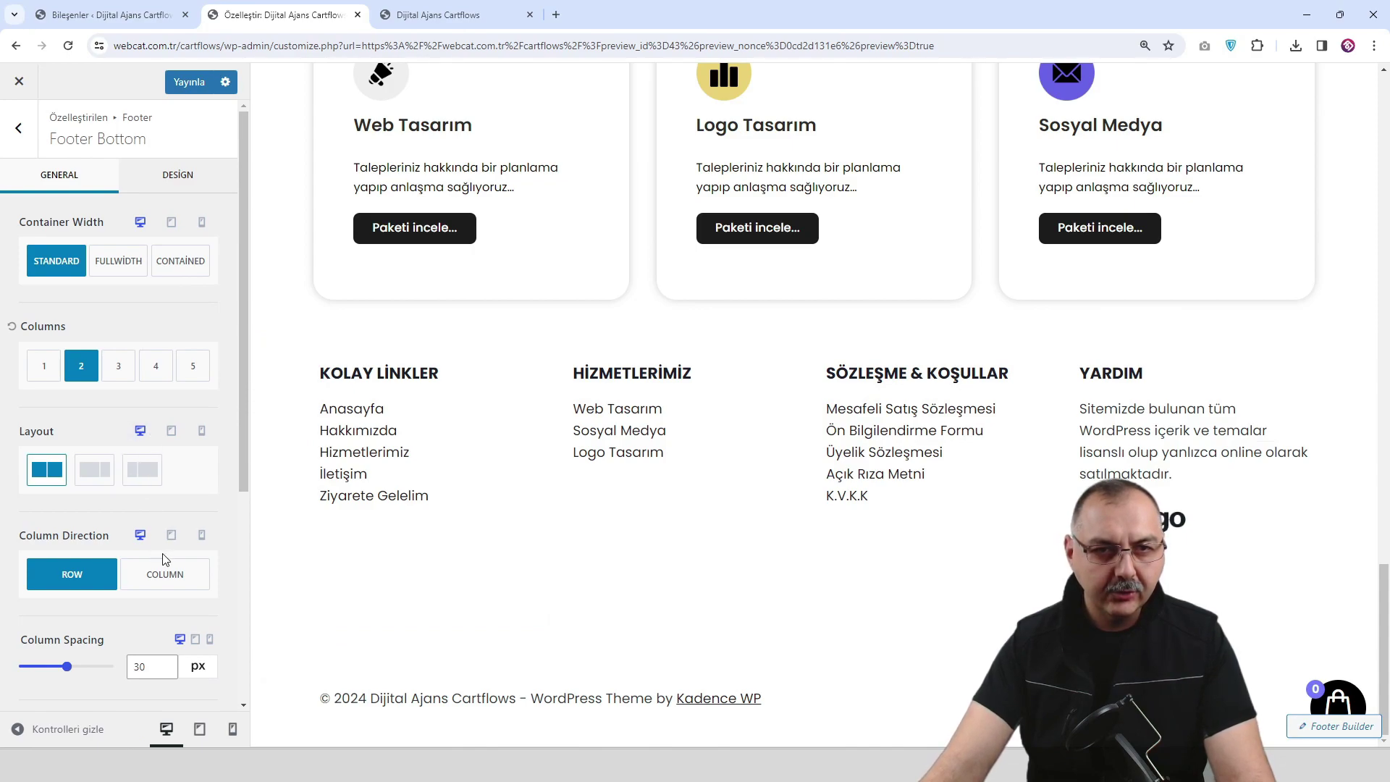
pyautogui.scroll(-5, 165, 554)
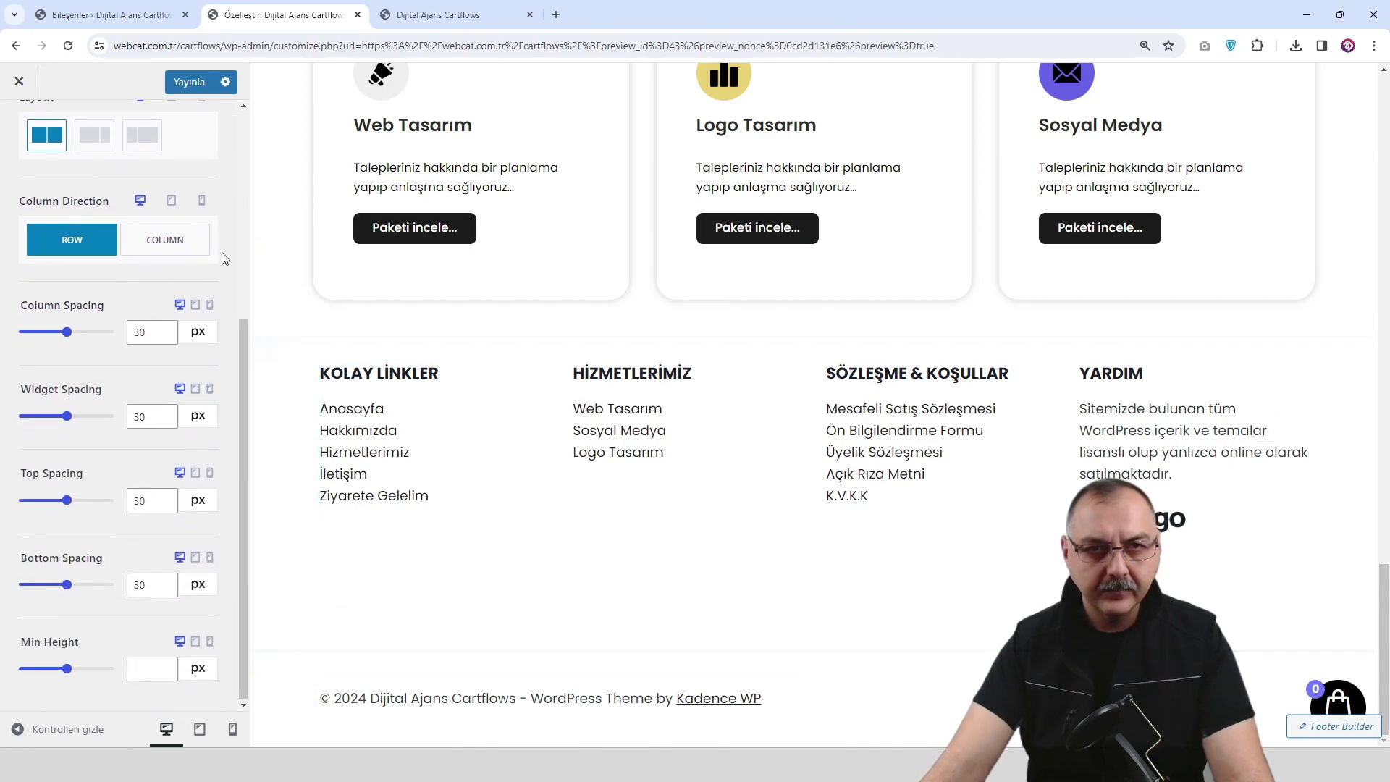
pyautogui.click(189, 82)
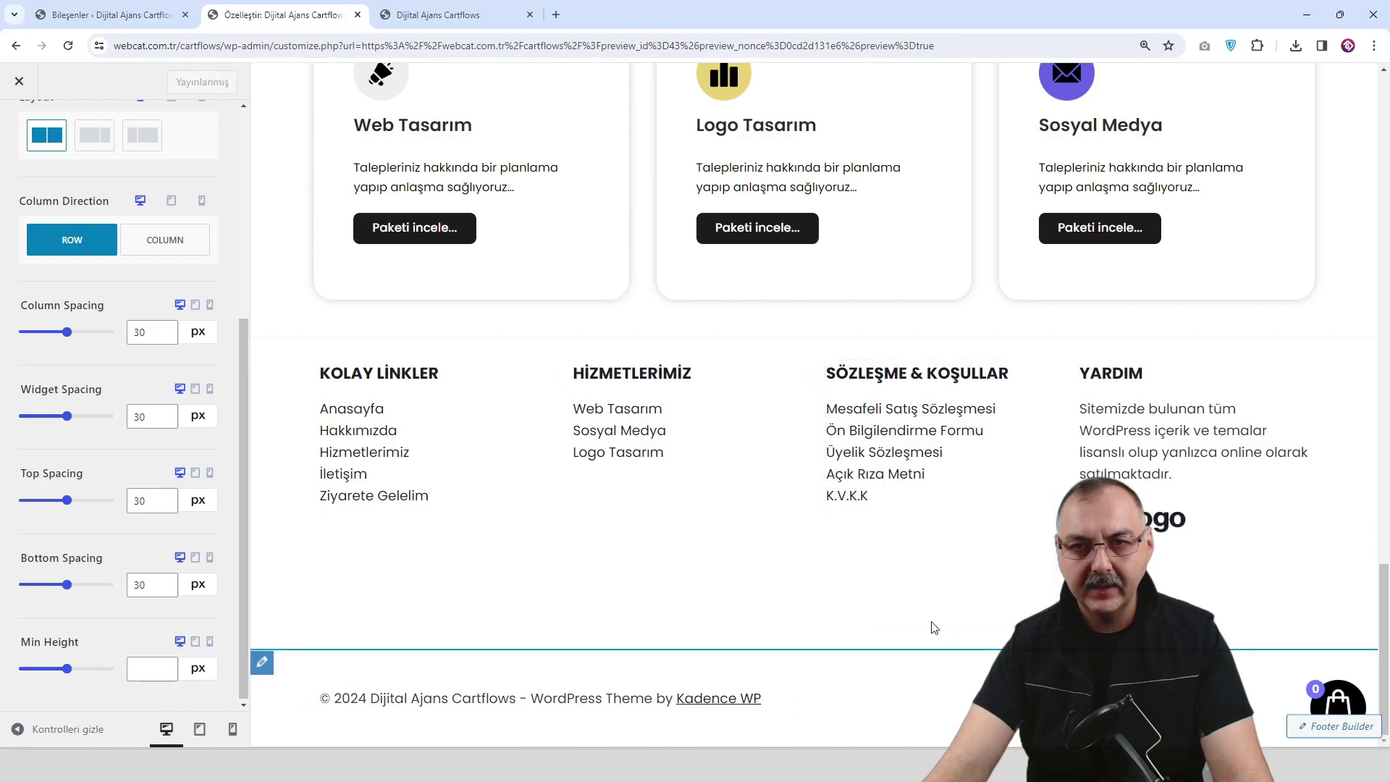
pyautogui.click(69, 46)
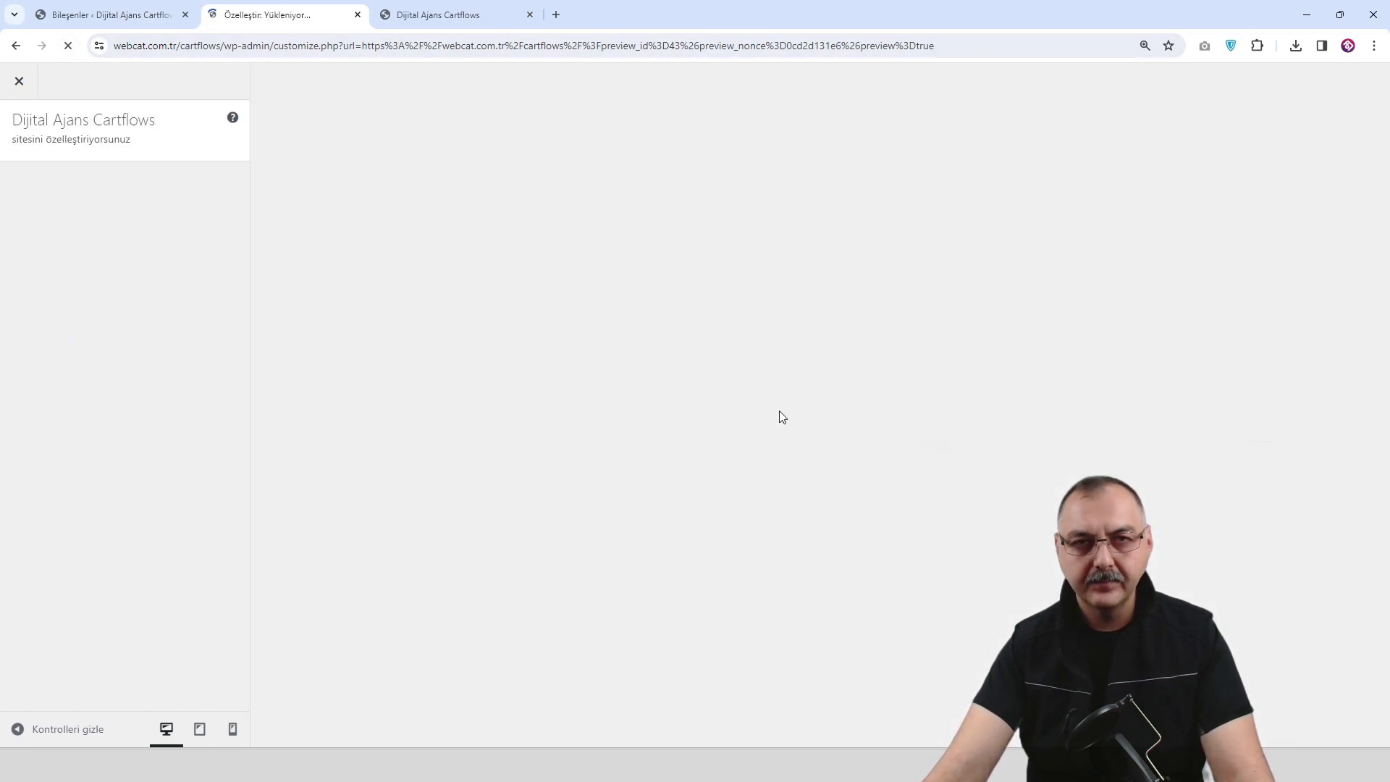
pyautogui.scroll(-2, 963, 503)
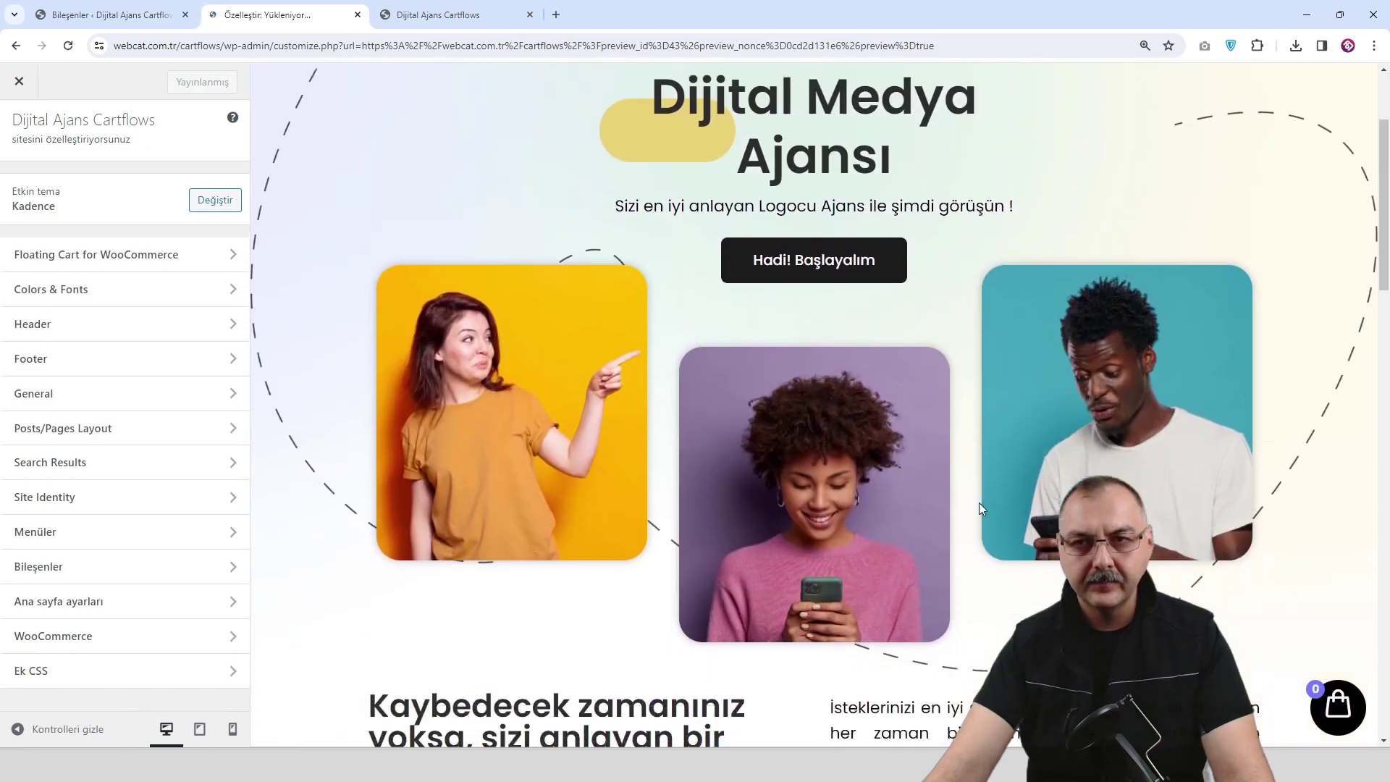
pyautogui.scroll(-10, 973, 509)
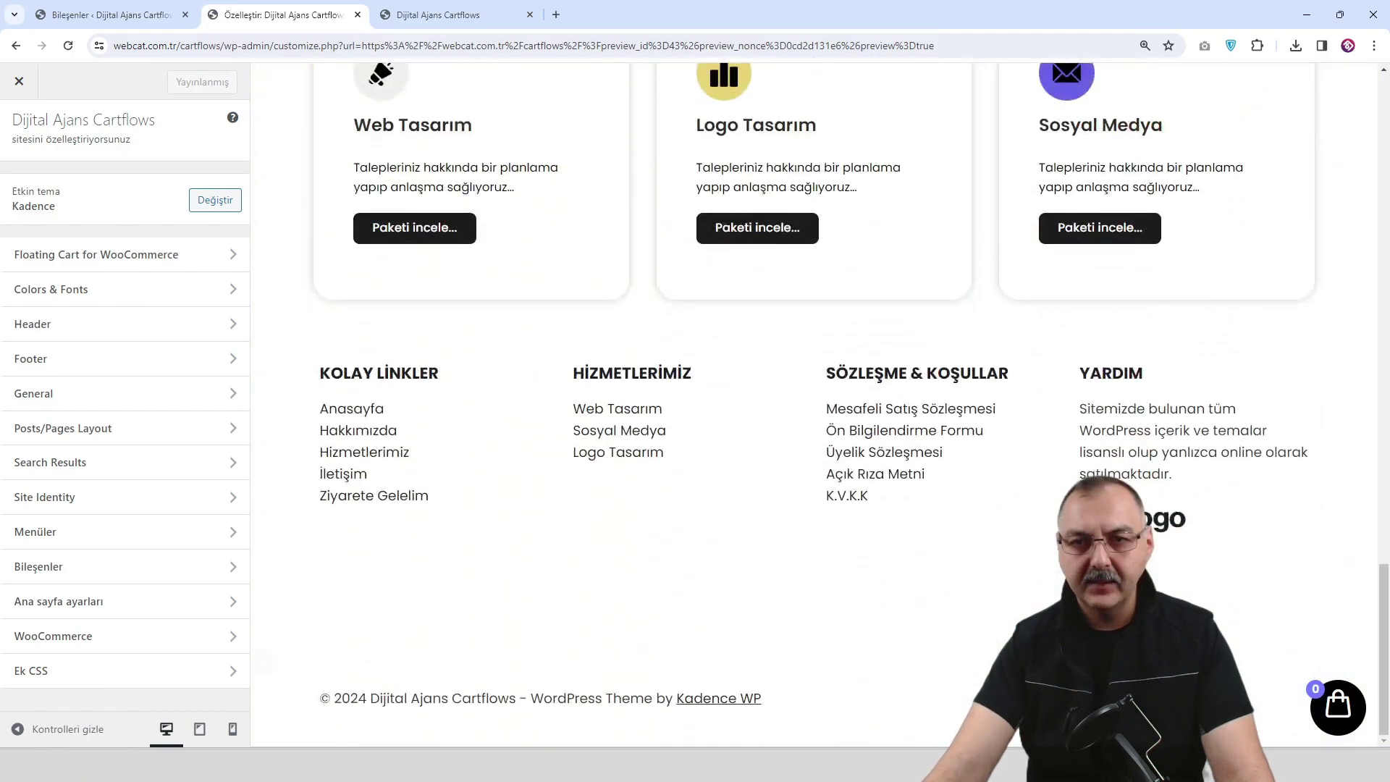
# Place Widget 5 in the right-hand column of the bottom row, beside the copyright.
pyautogui.moveTo(350, 670)
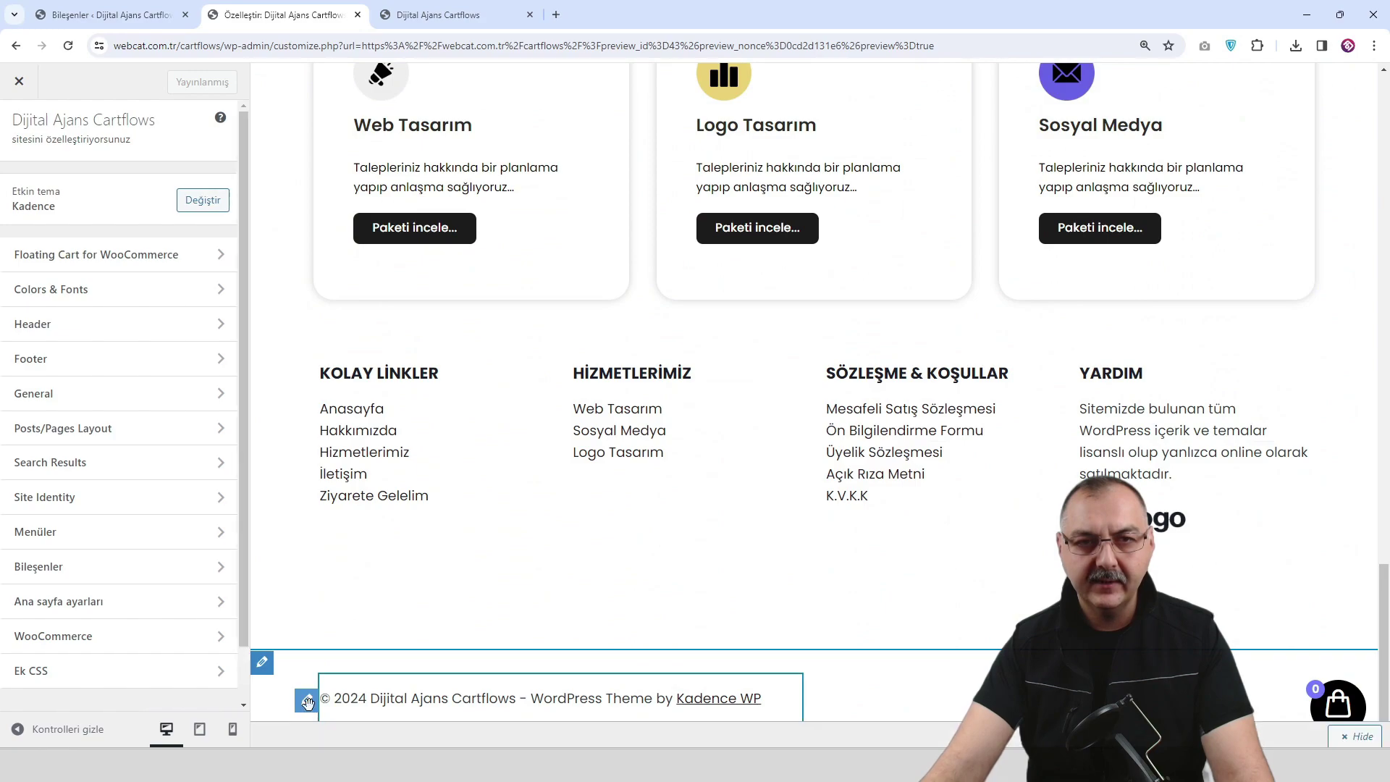
pyautogui.click(307, 701)
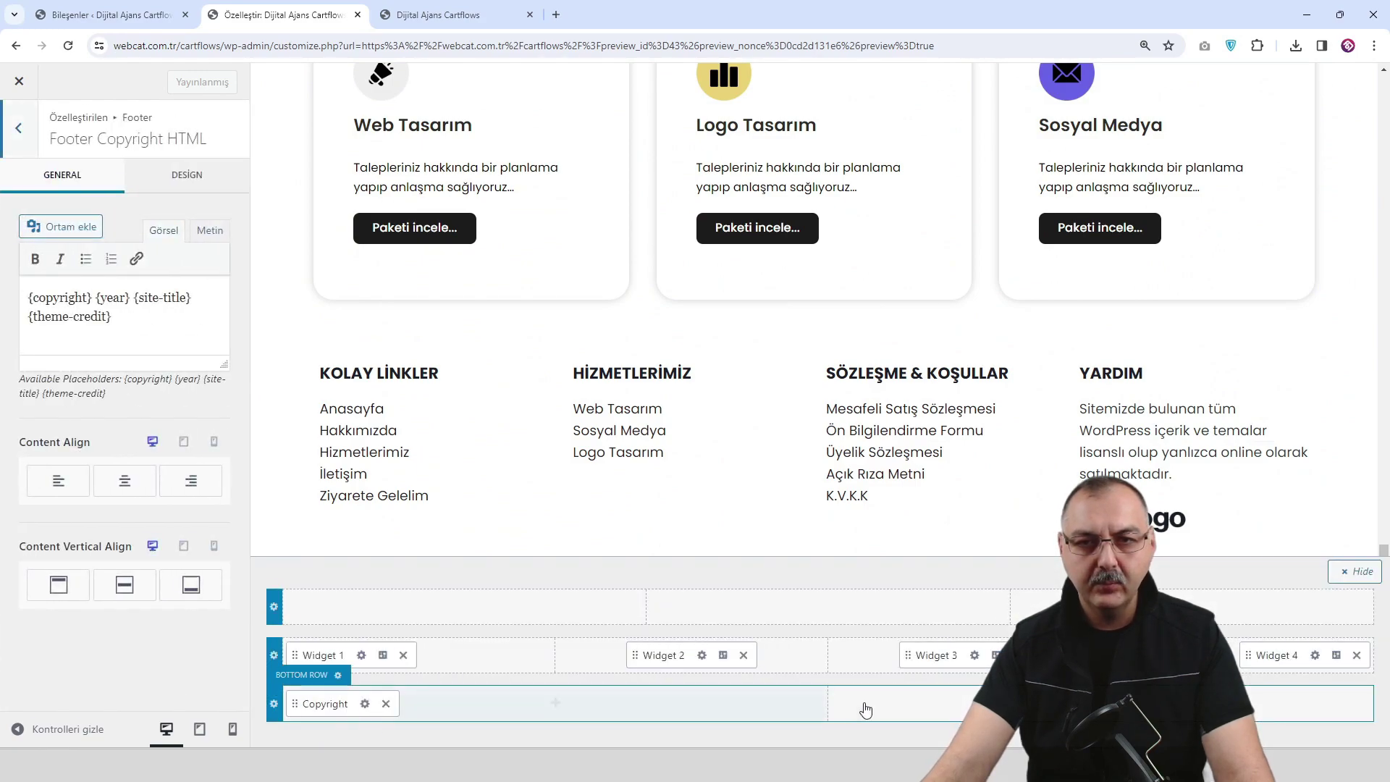
pyautogui.click(1101, 703)
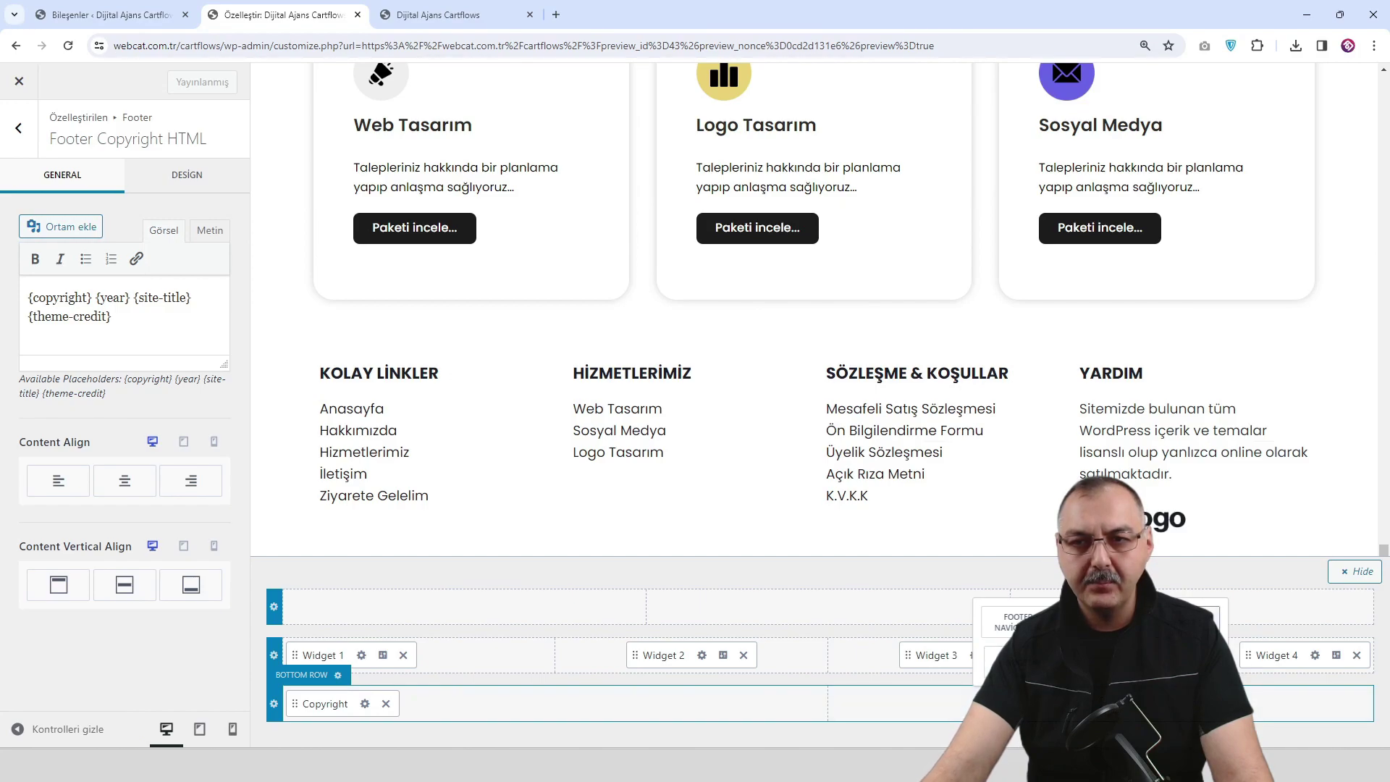
pyautogui.click(1100, 659)
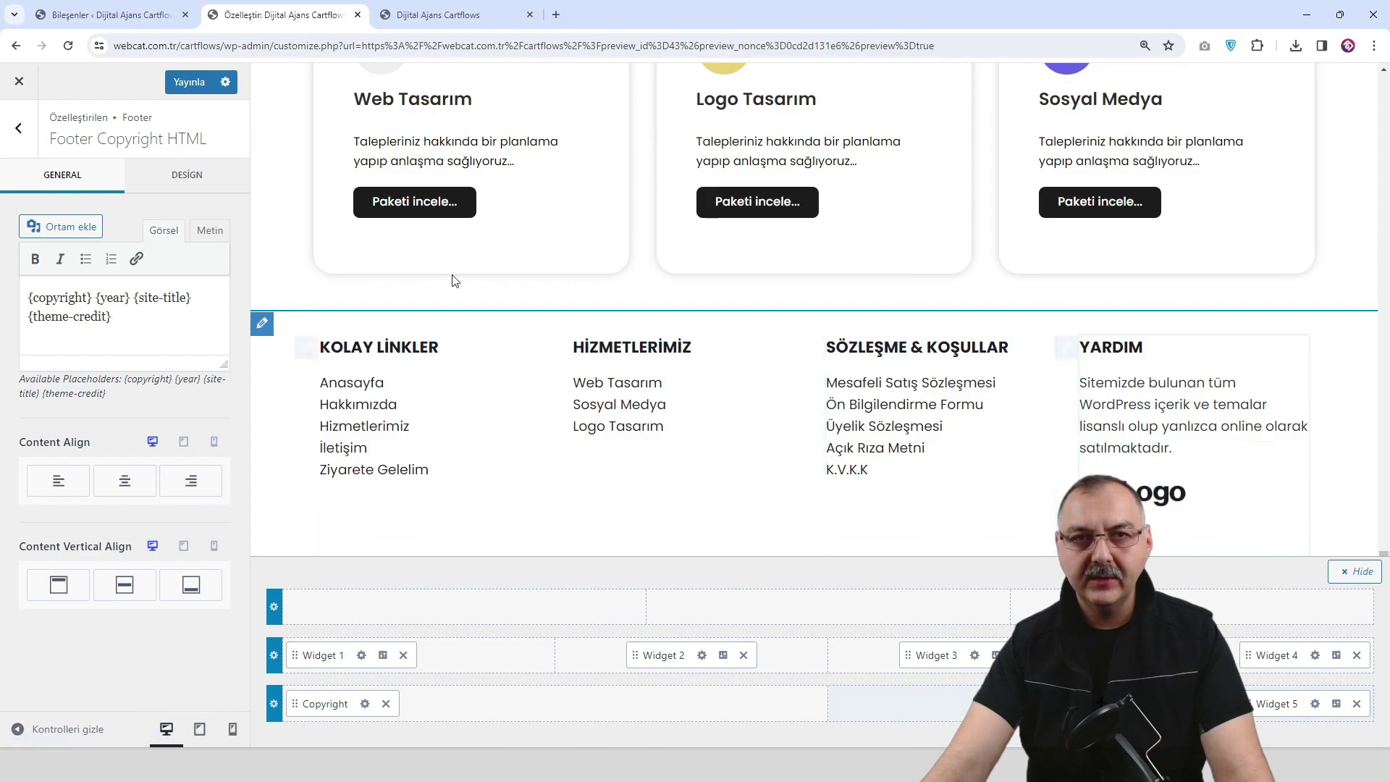
# Add a Metin text widget to Footer 5 and insert the payment logos image into it.
pyautogui.click(149, 16)
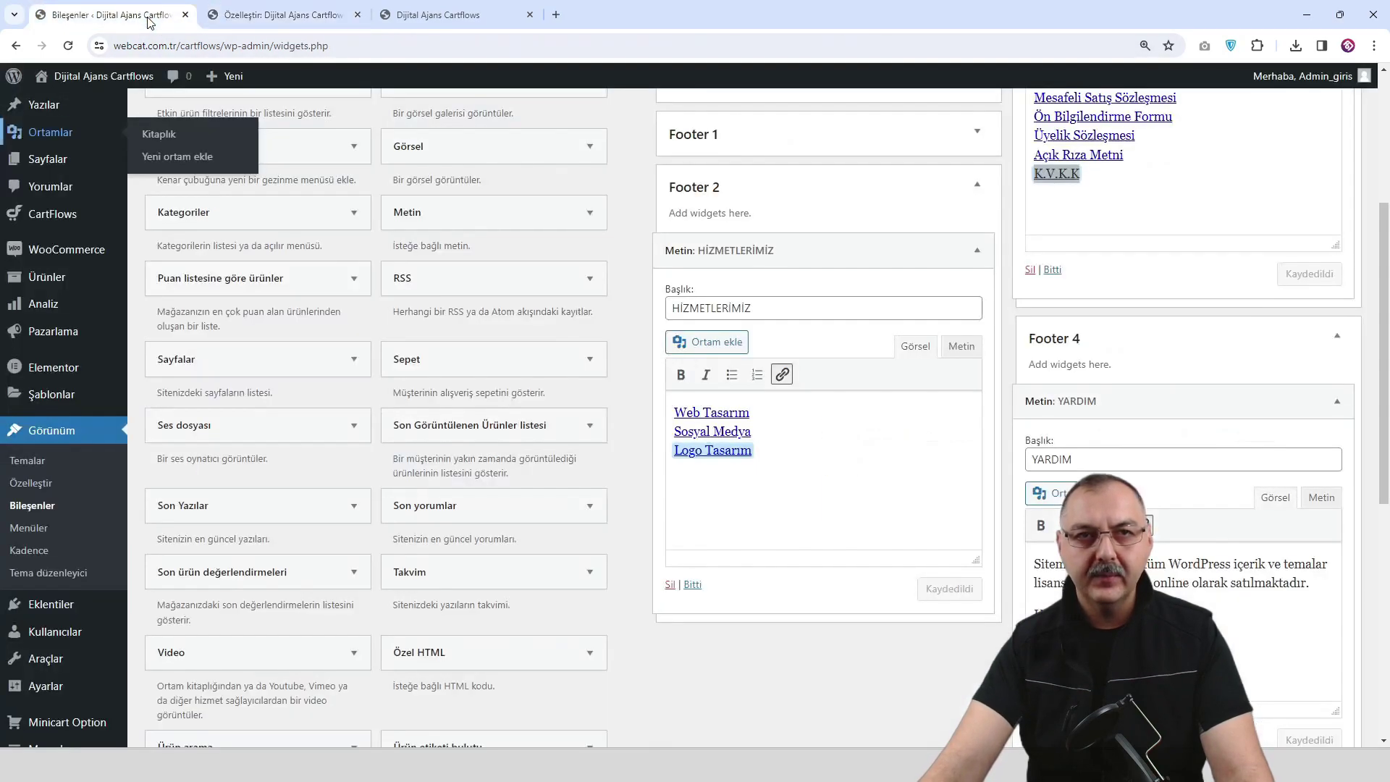
pyautogui.click(67, 46)
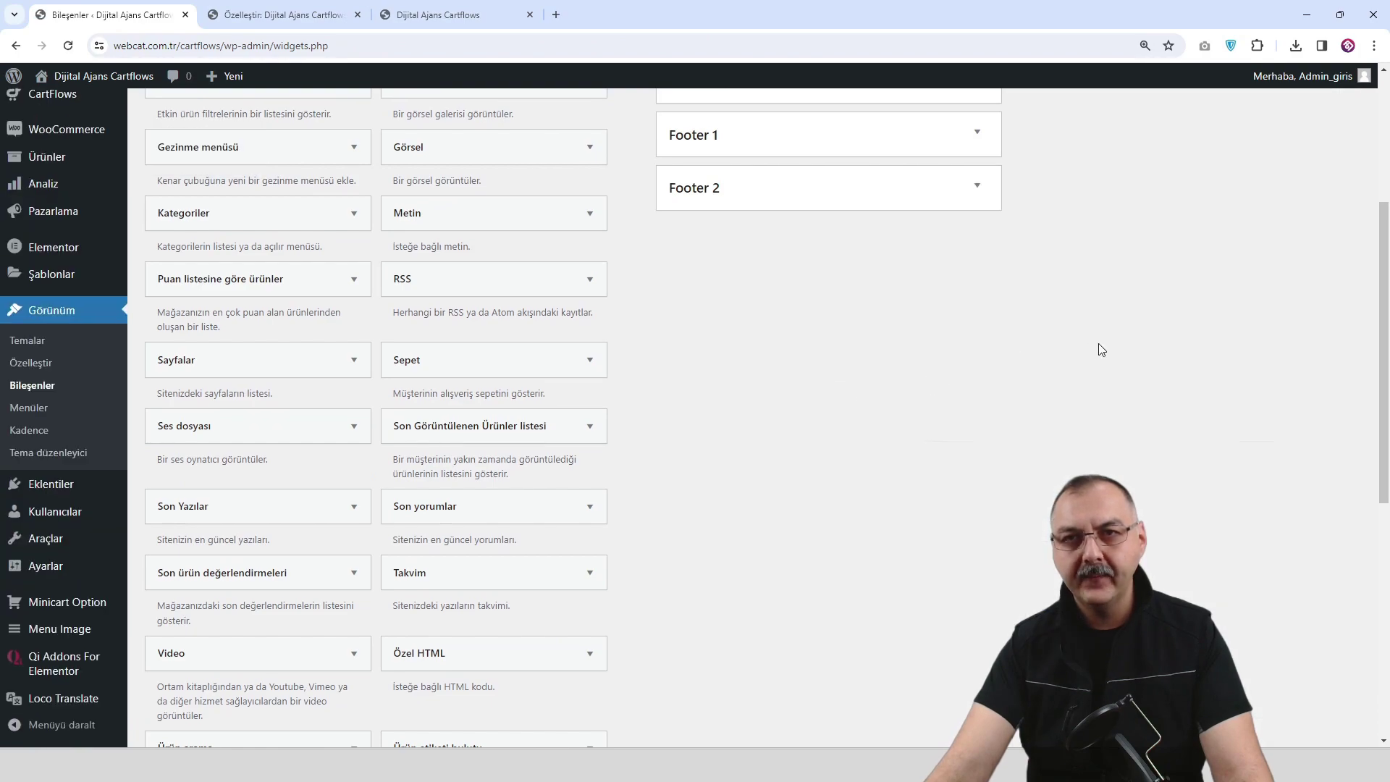
pyautogui.click(1332, 268)
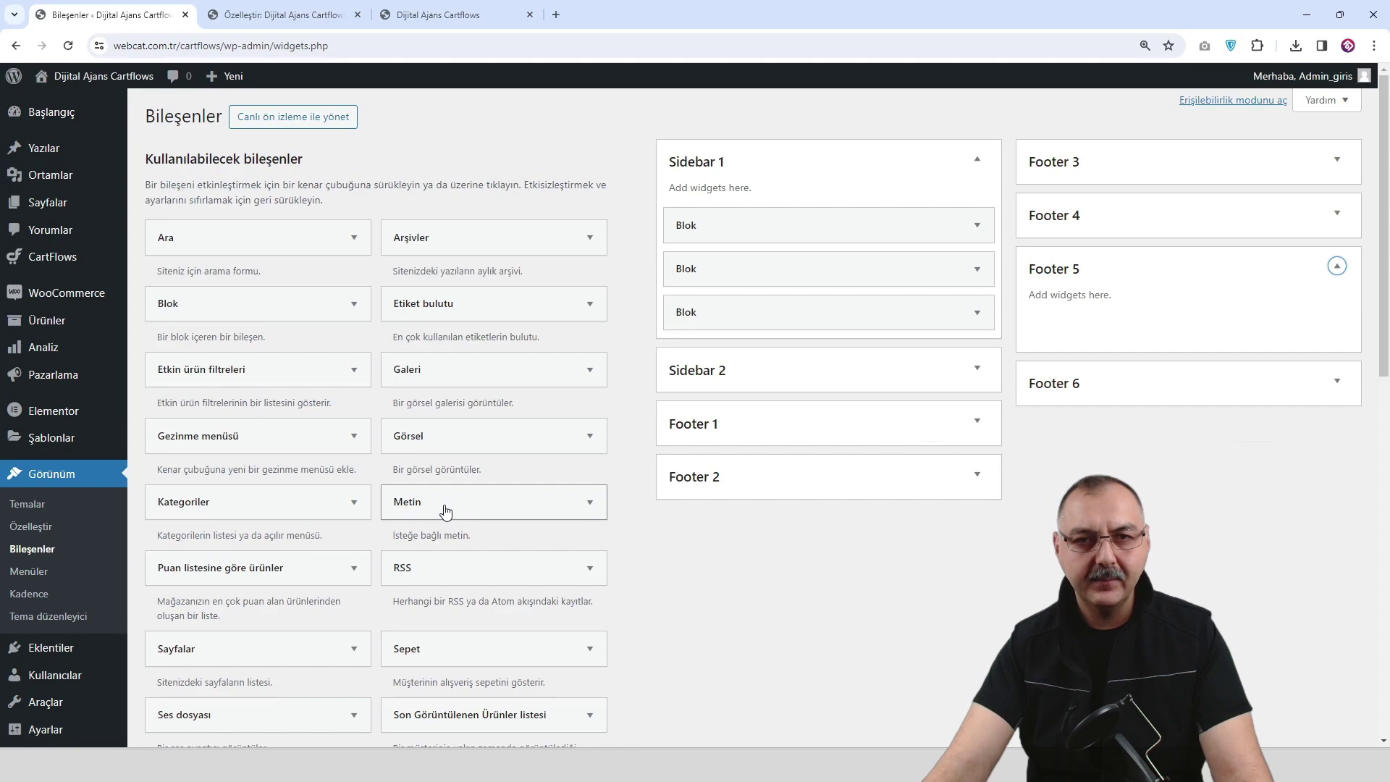
pyautogui.moveTo(443, 509); pyautogui.dragTo(1151, 333)
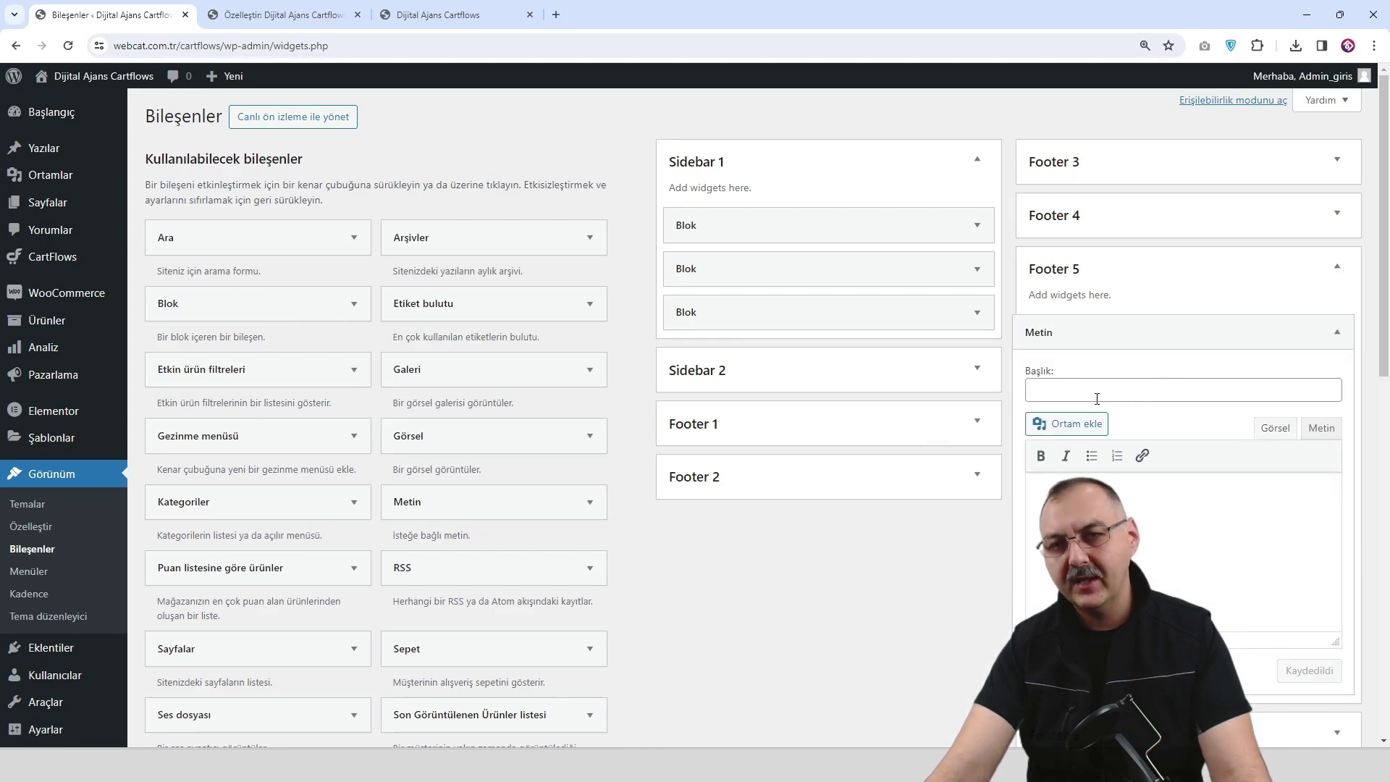
pyautogui.click(1070, 425)
pyautogui.click(255, 297)
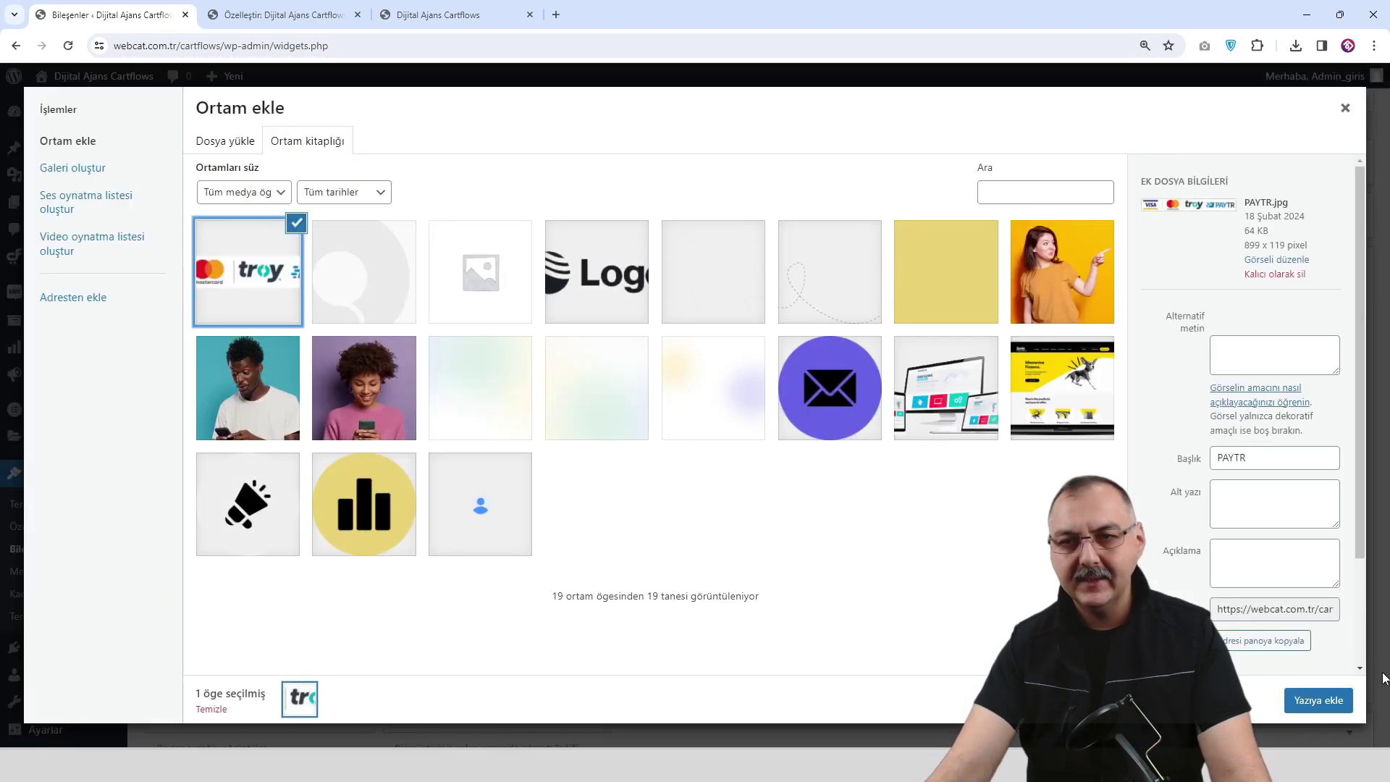
pyautogui.click(1324, 699)
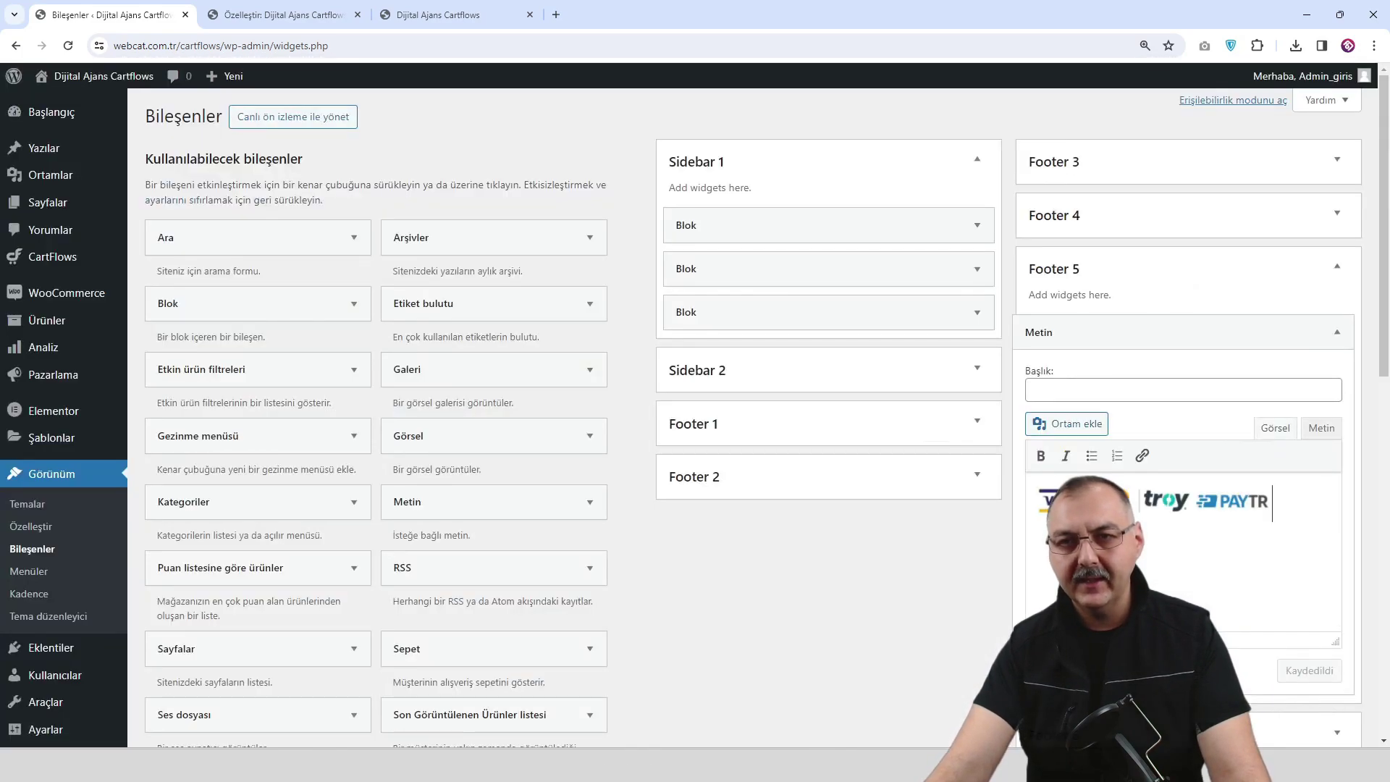
# Set the payment logos image to its full 899 × 119 size and save the widget.
pyautogui.click(1231, 507)
pyautogui.click(1197, 543)
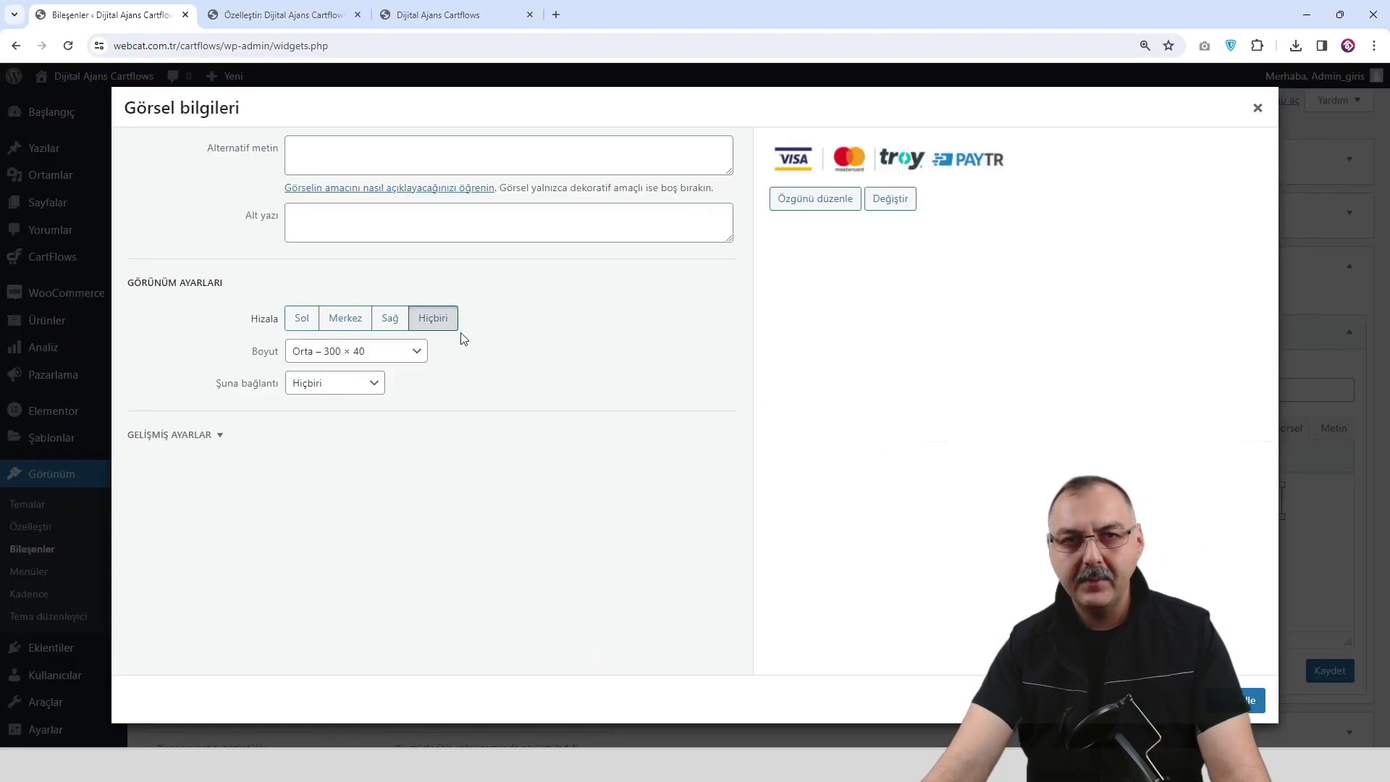
pyautogui.click(368, 362)
pyautogui.click(365, 398)
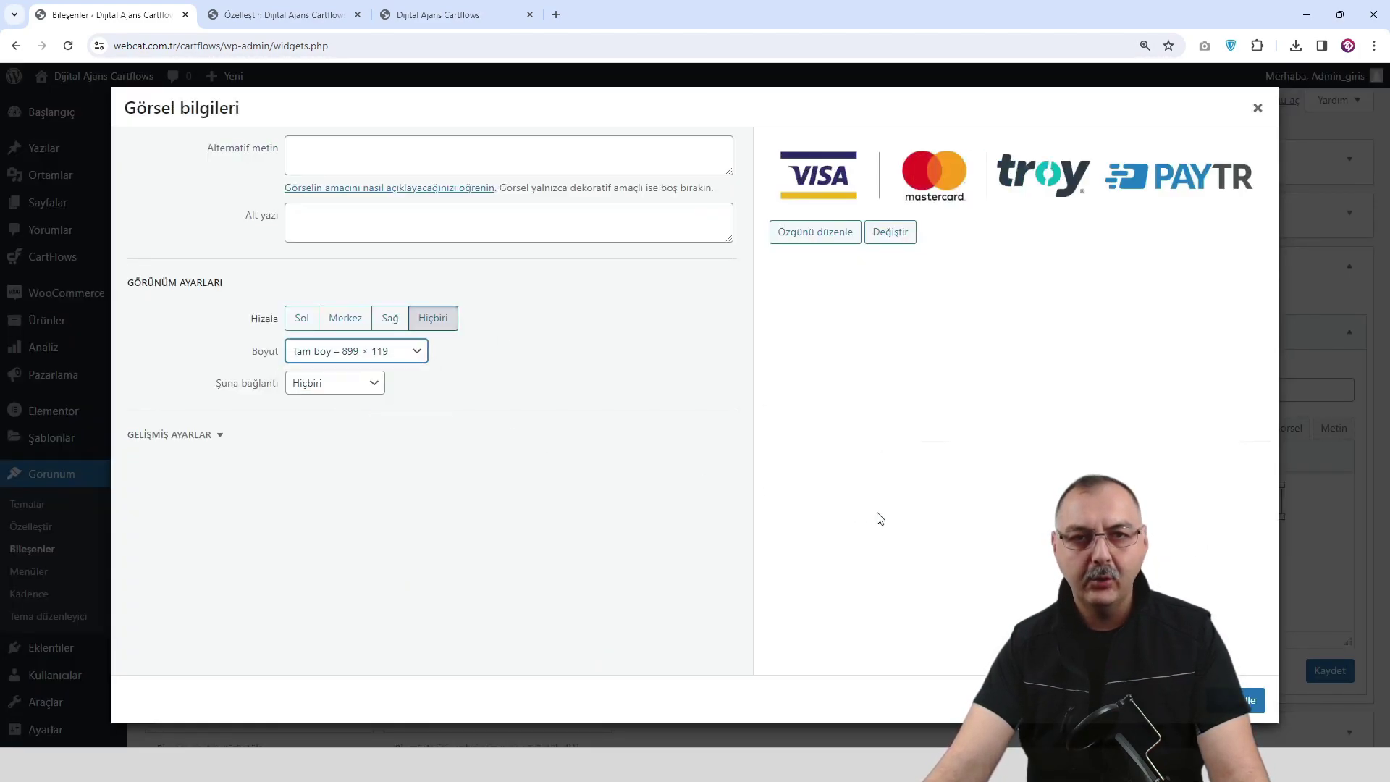
pyautogui.click(1242, 693)
pyautogui.click(1326, 670)
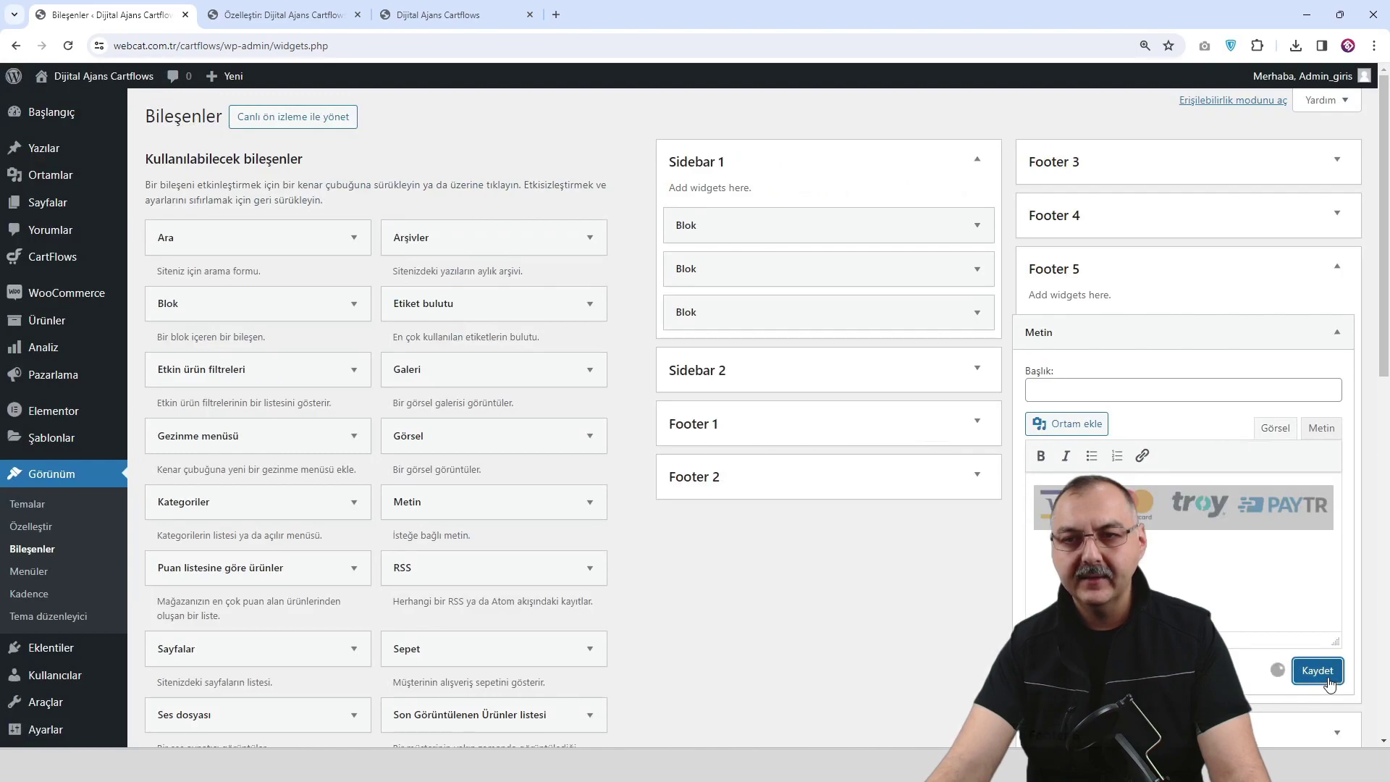
# Reload the live site to see the payment logos in the footer.
pyautogui.click(282, 15)
pyautogui.click(449, 14)
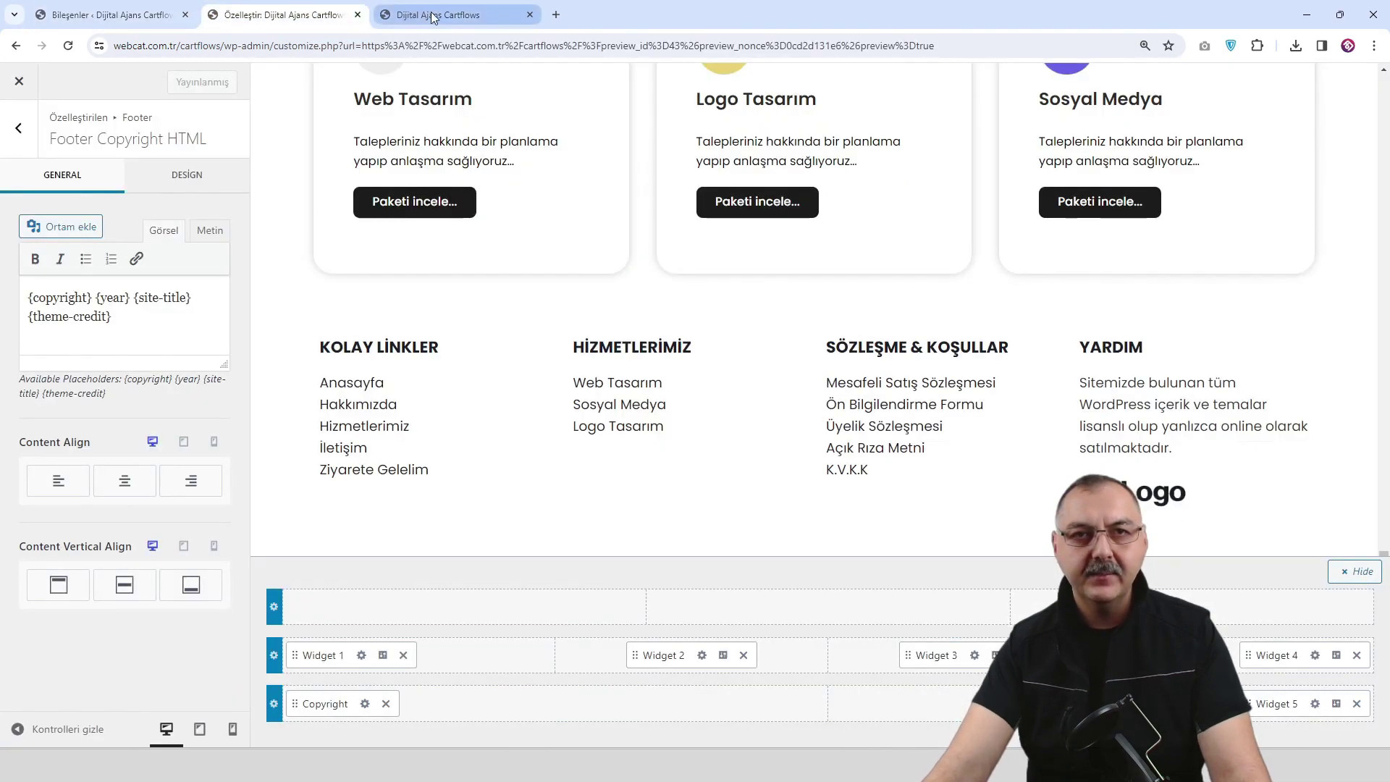
pyautogui.click(70, 46)
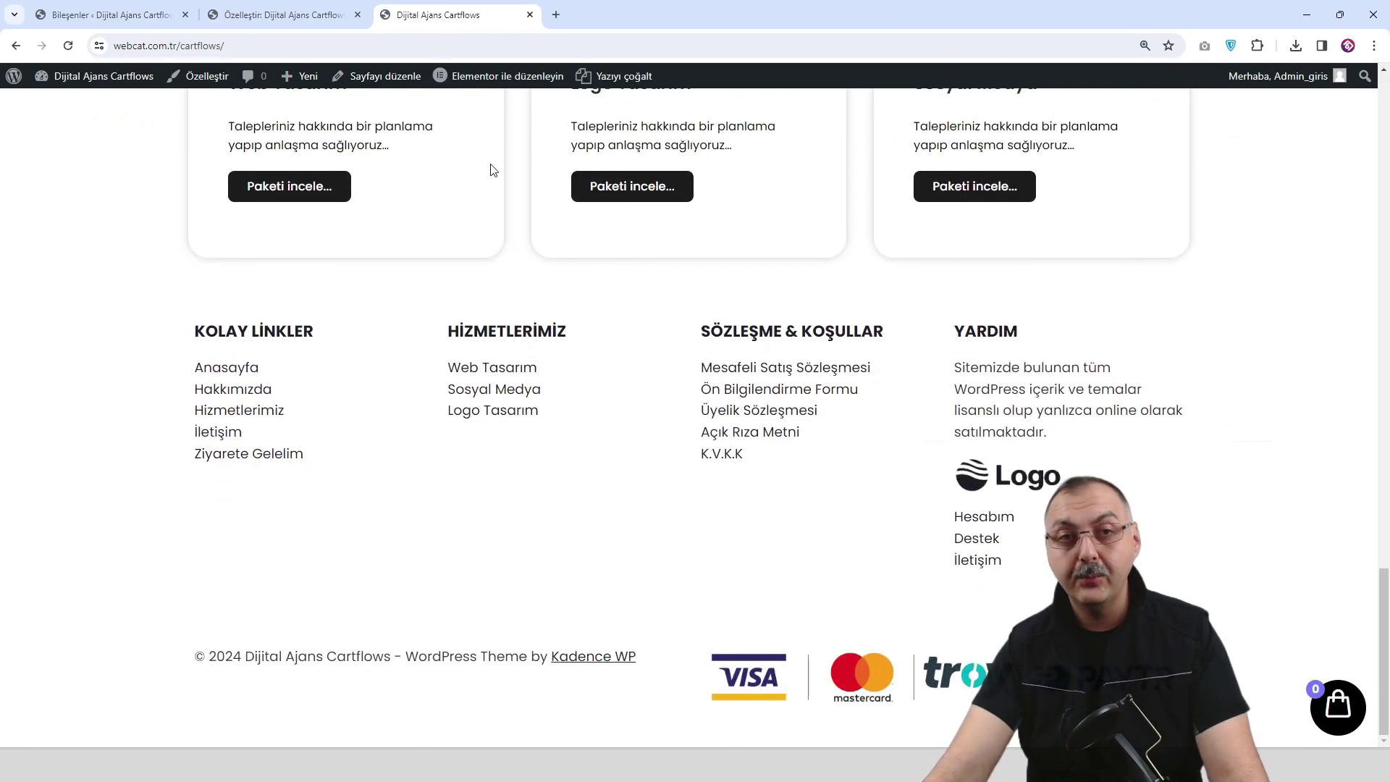
# Centre-align and shrink the payment-logos image in Footer 5, save, and check the live site.
pyautogui.click(288, 16)
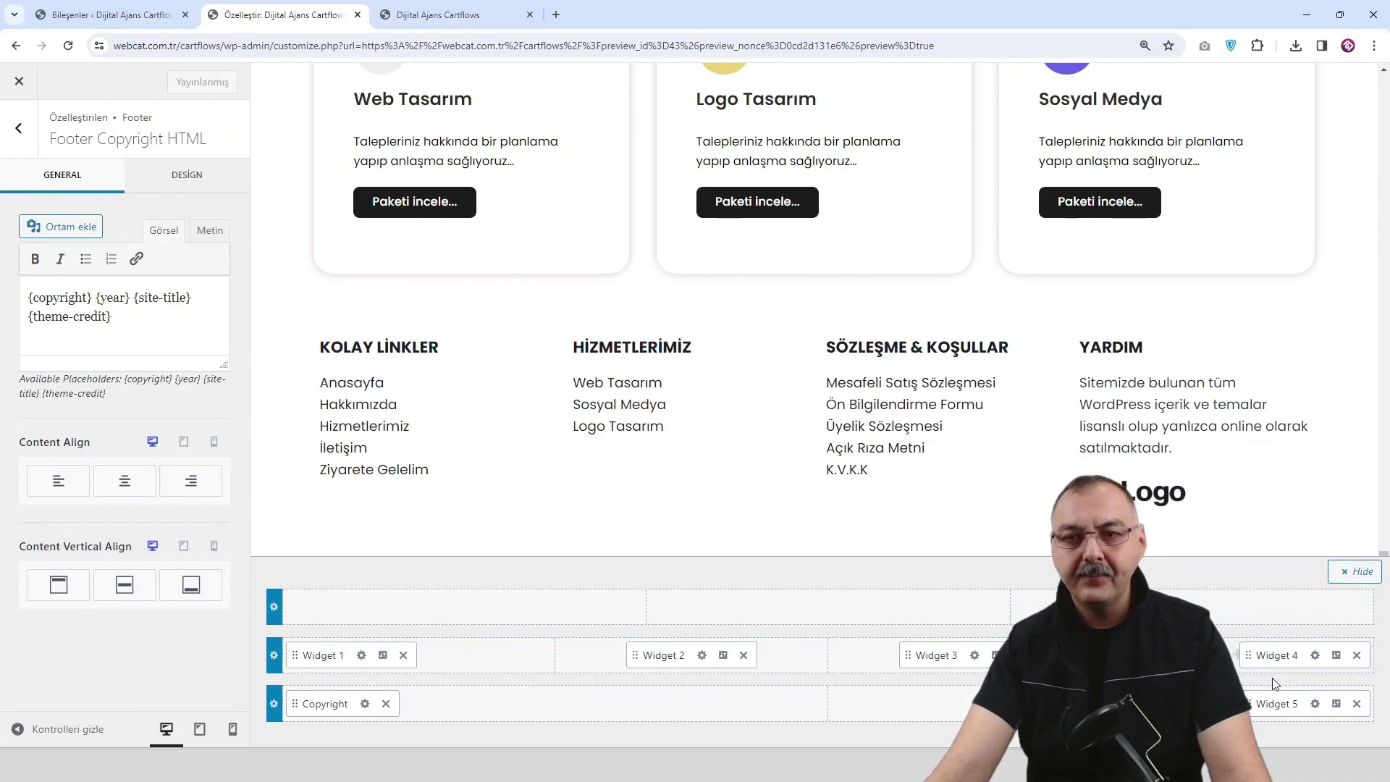
pyautogui.click(109, 14)
pyautogui.click(1180, 503)
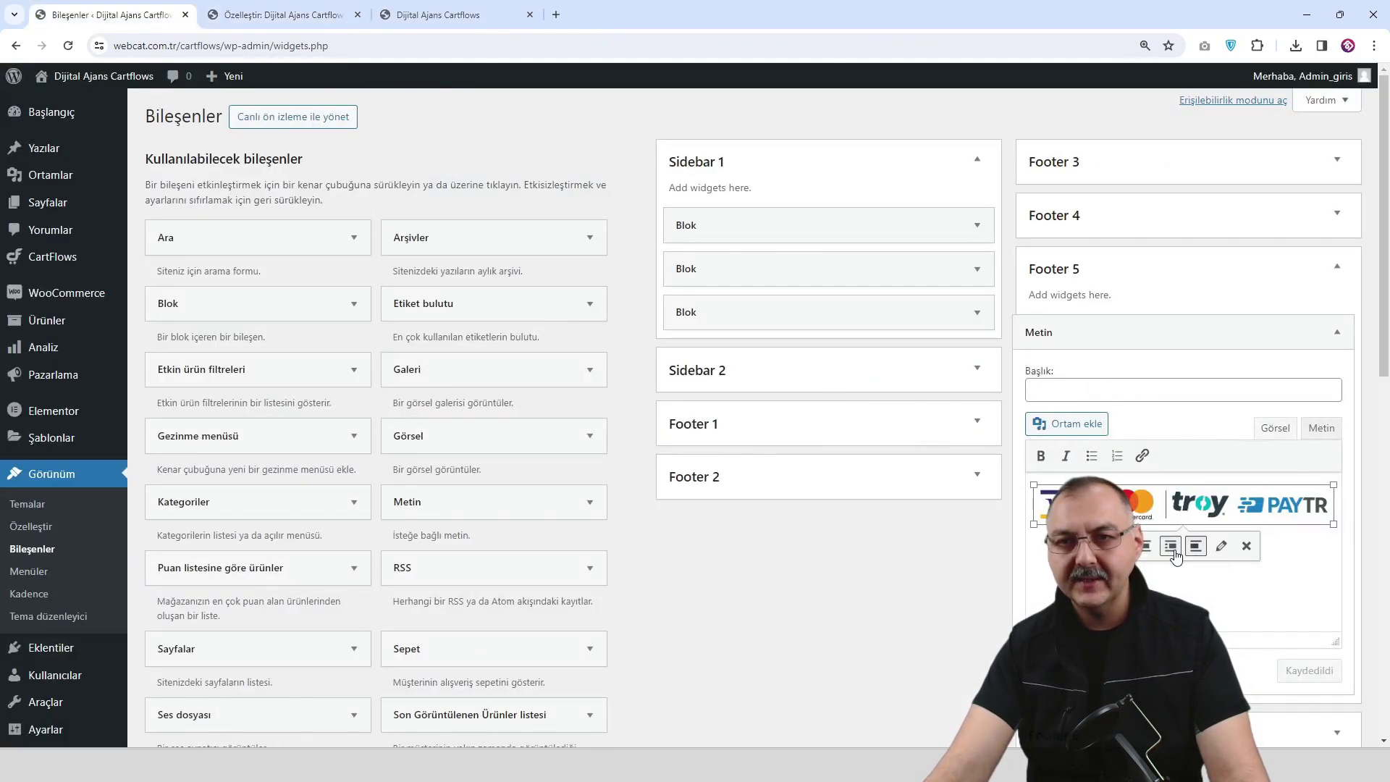
pyautogui.click(1173, 551)
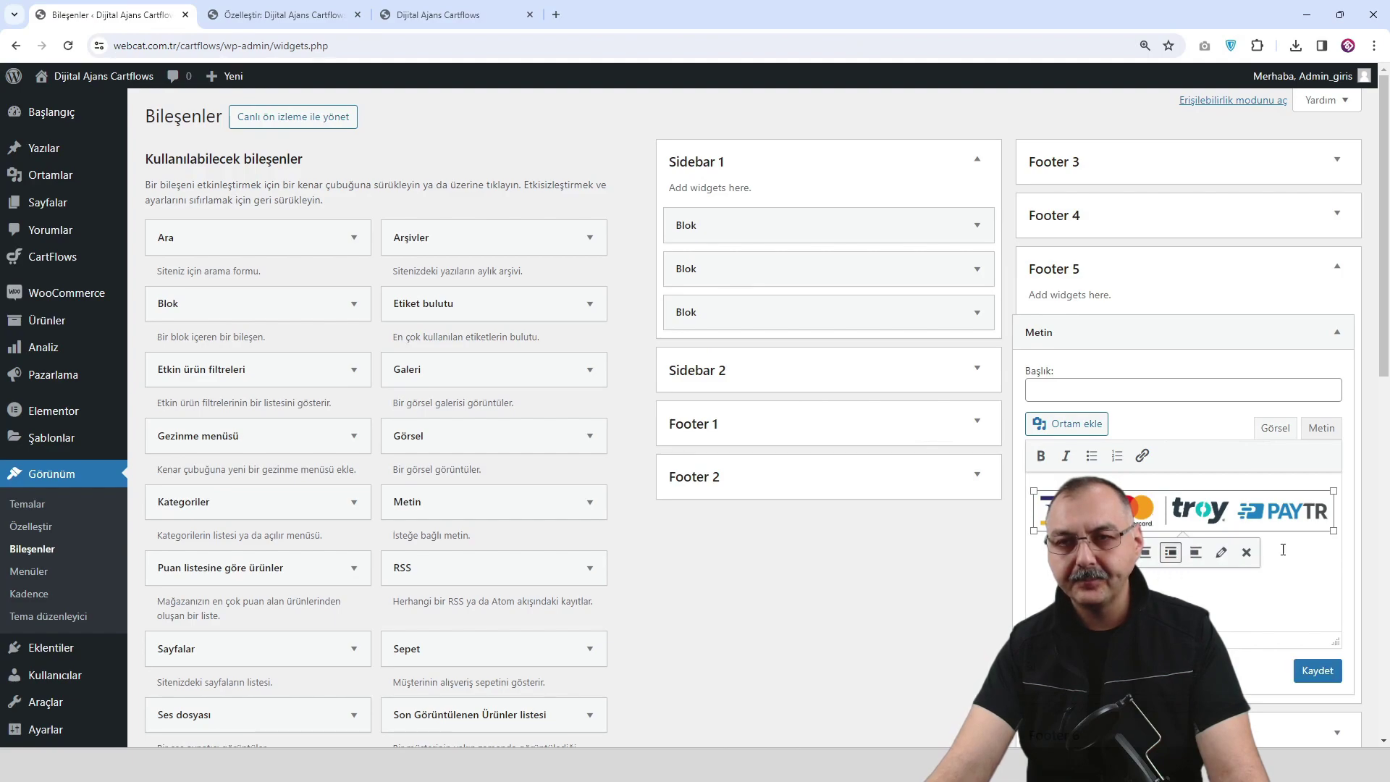
pyautogui.moveTo(1336, 535); pyautogui.dragTo(1198, 514)
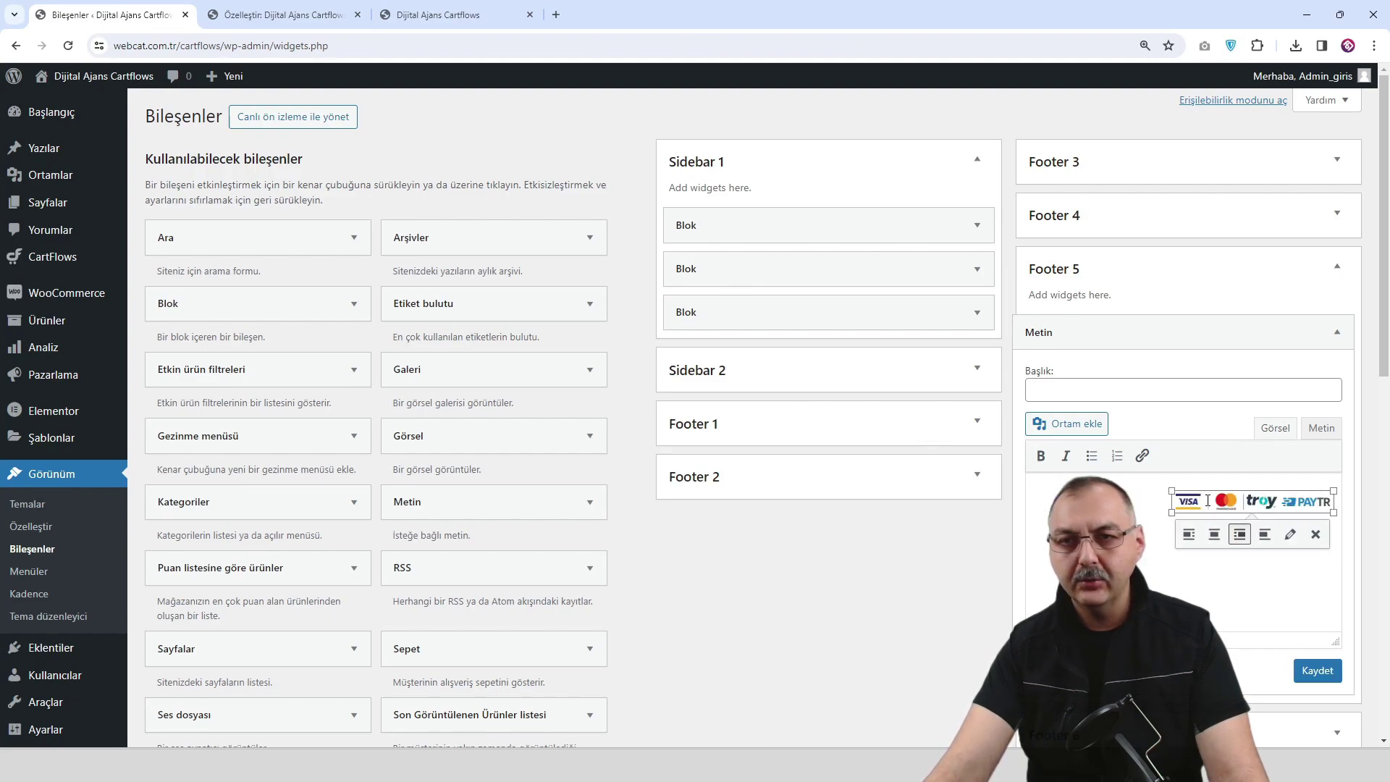
pyautogui.click(1319, 673)
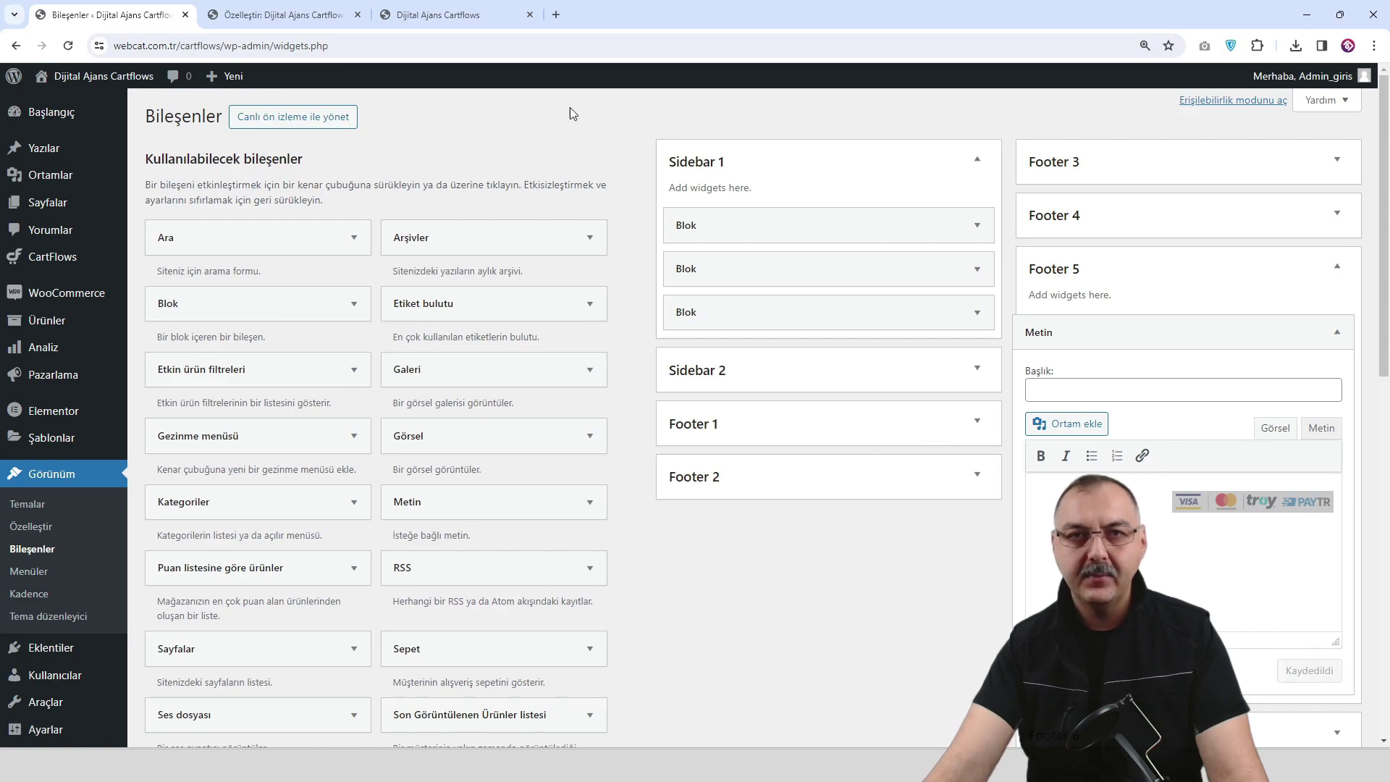
pyautogui.click(461, 16)
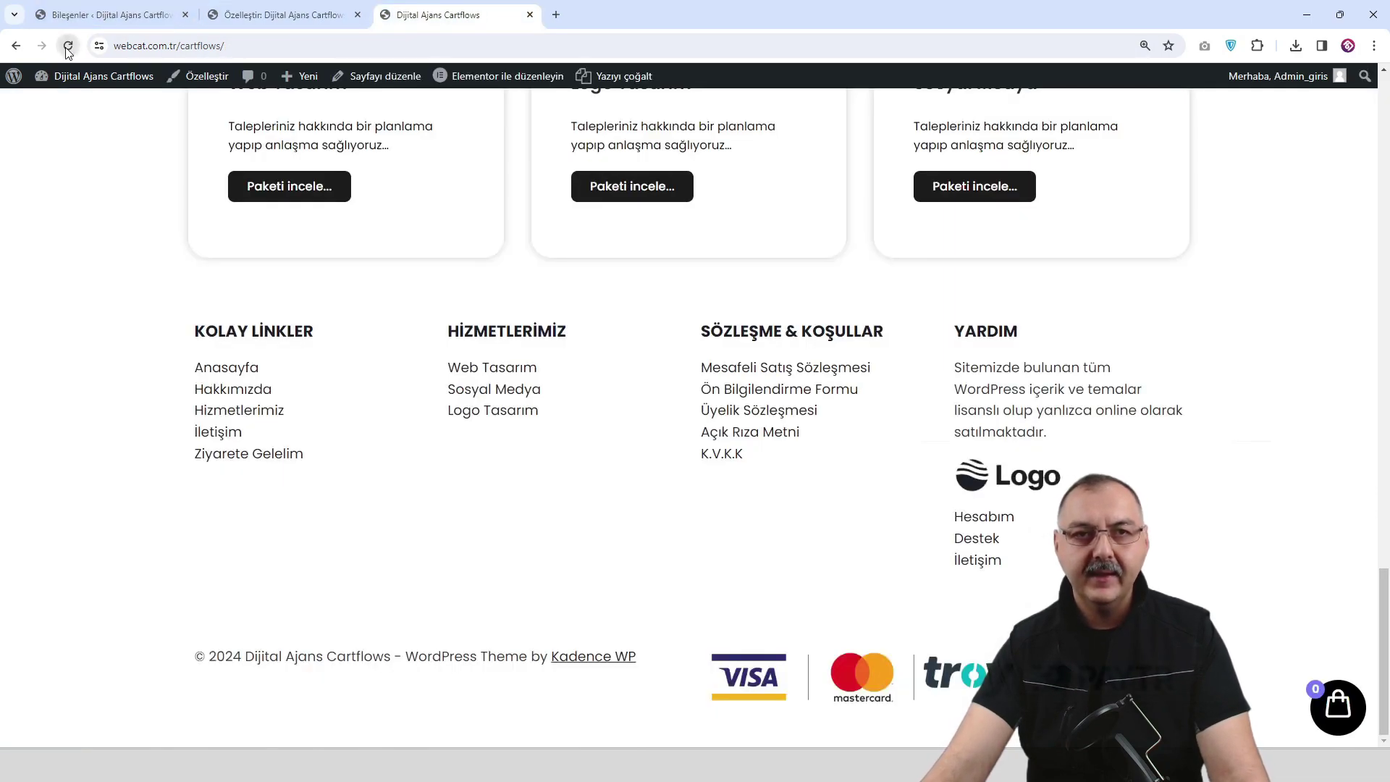
pyautogui.press('F5')
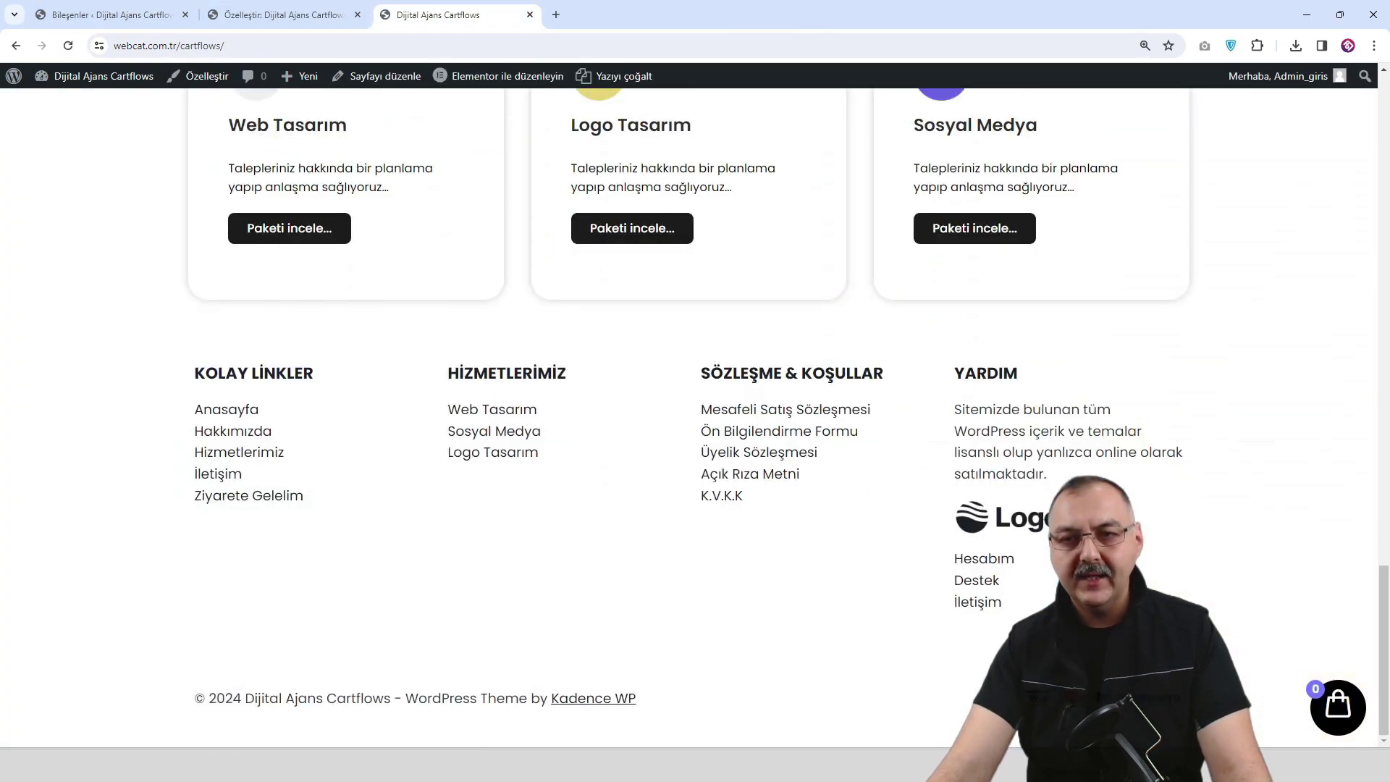
# Enlarge the payment-logos image slightly, save, and reload both the live site and Customizer.
pyautogui.click(279, 15)
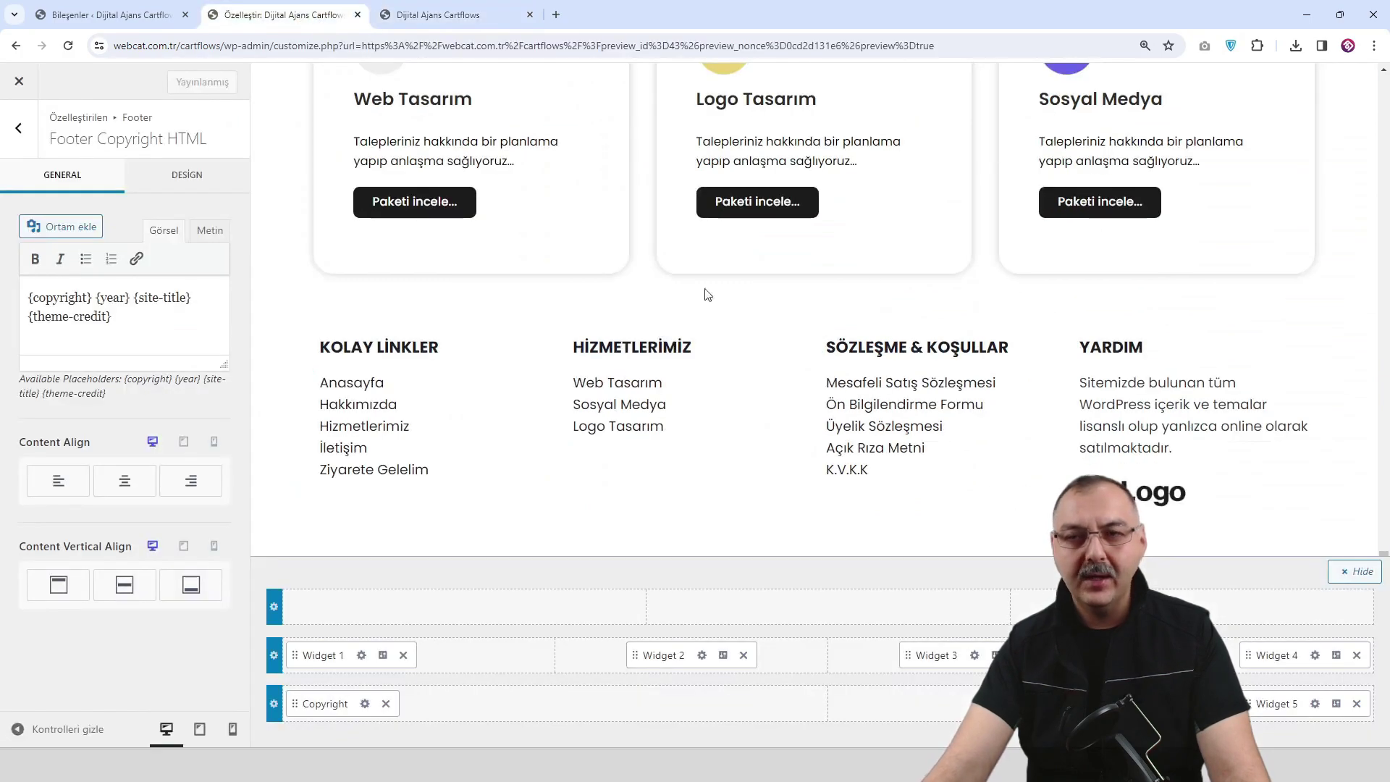
pyautogui.click(108, 14)
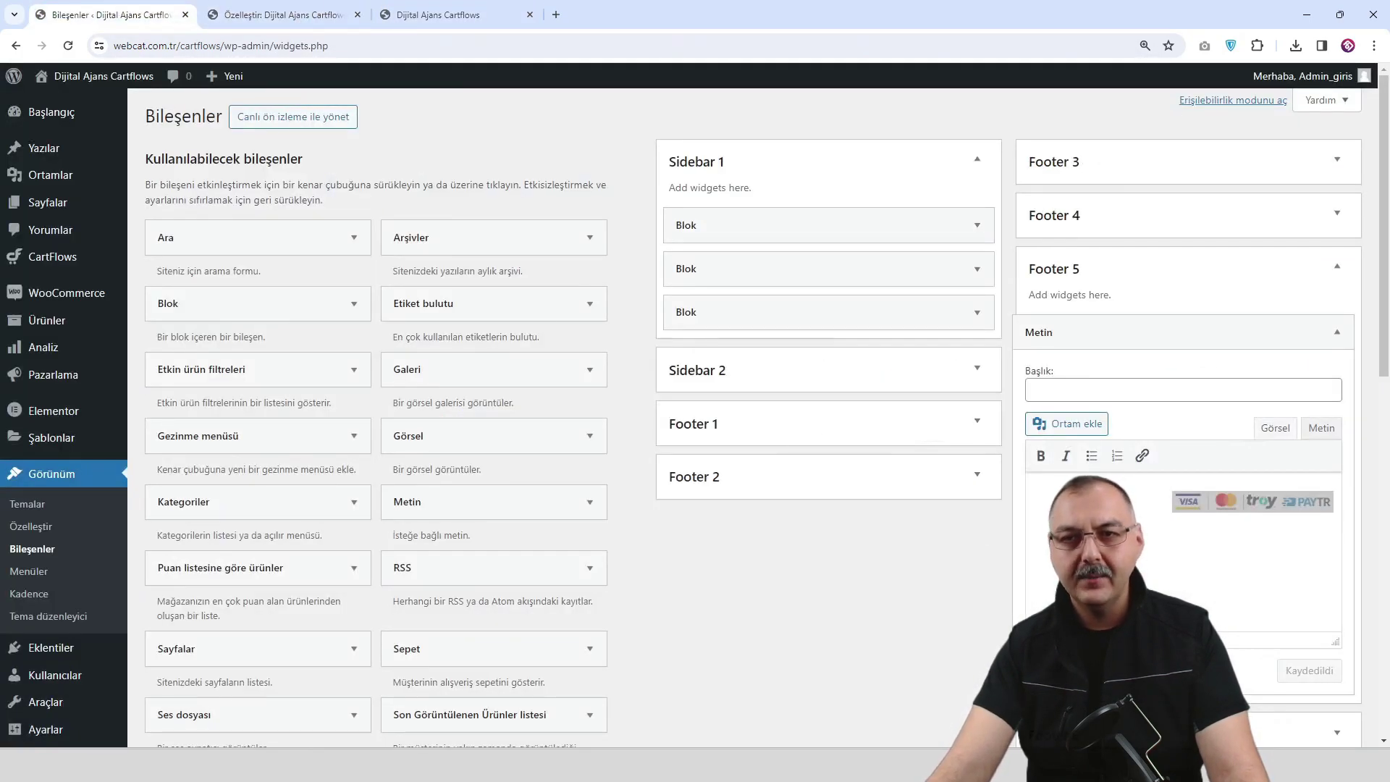
pyautogui.click(1201, 510)
pyautogui.moveTo(1172, 515); pyautogui.dragTo(1137, 518)
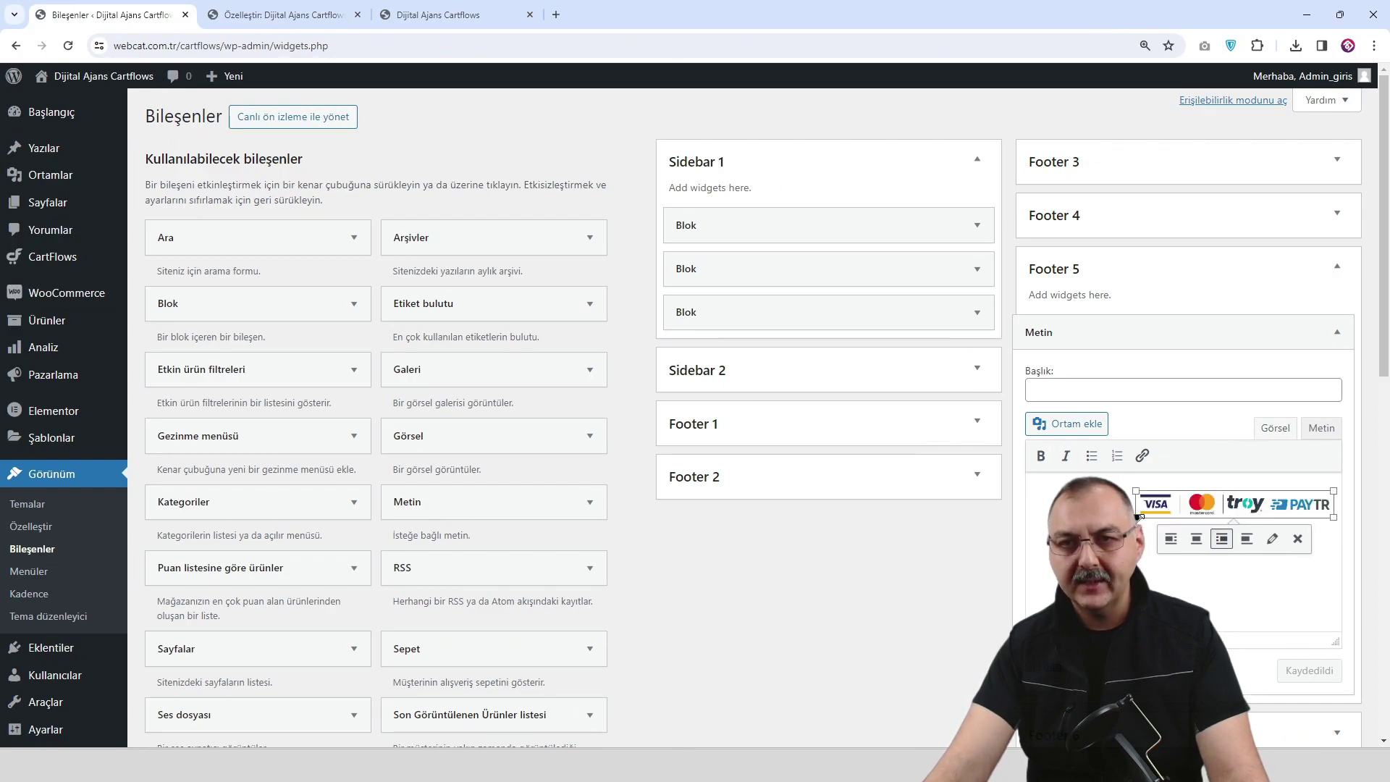
pyautogui.click(1317, 671)
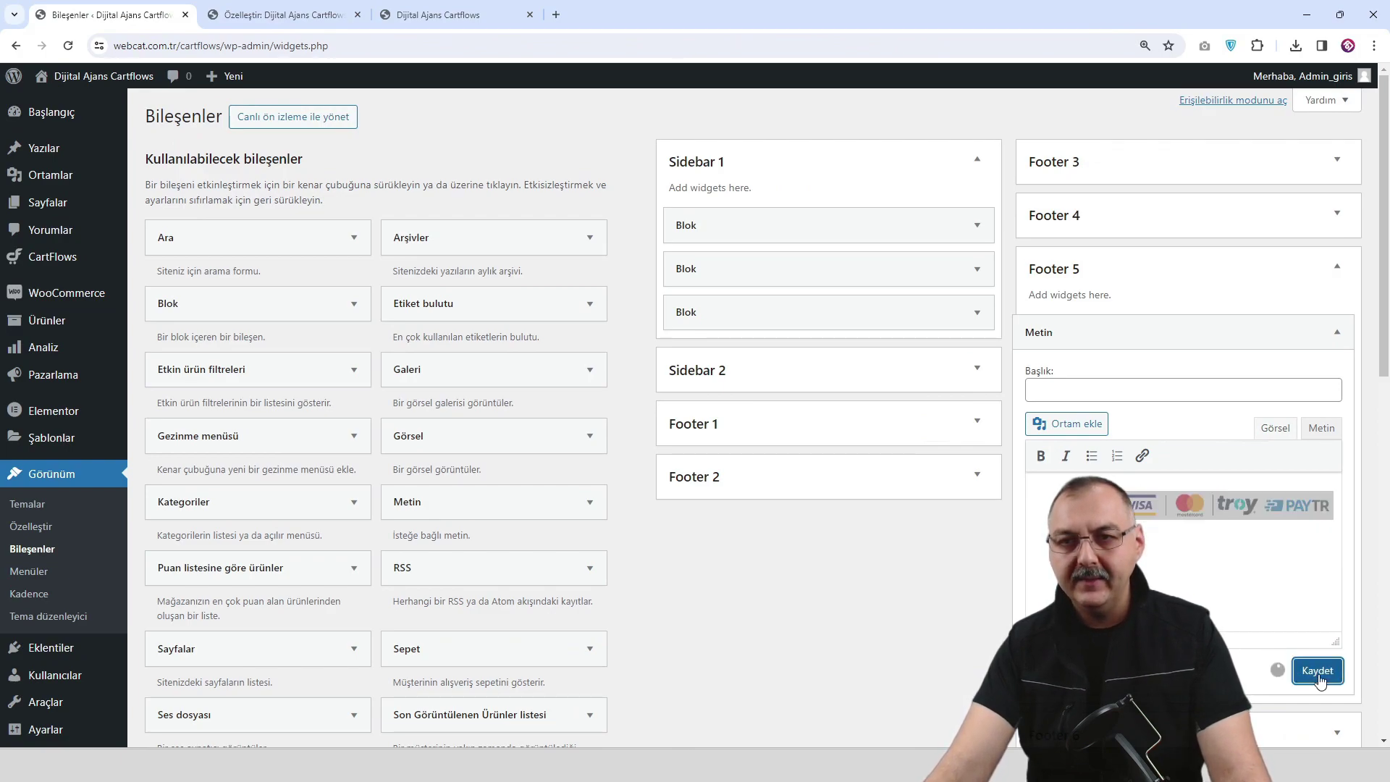
pyautogui.click(403, 17)
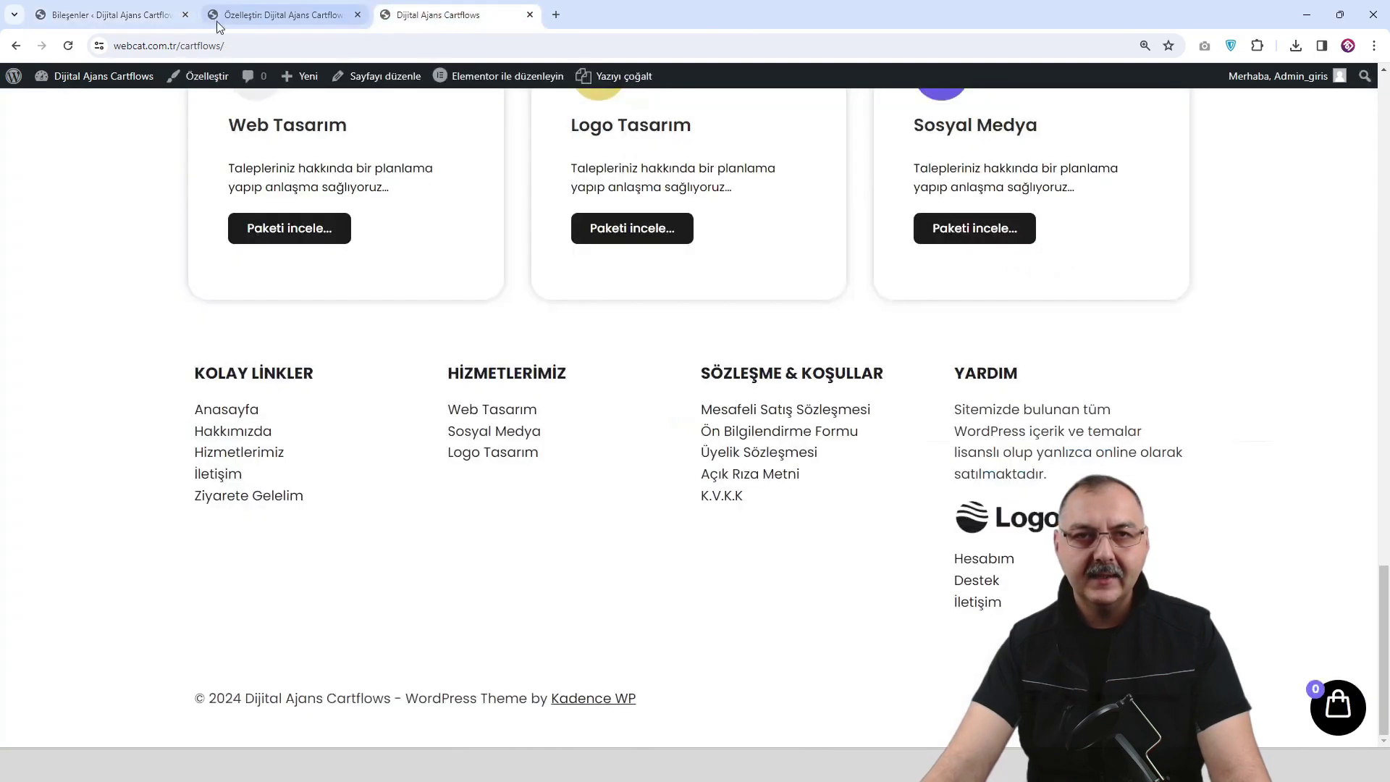
pyautogui.click(69, 46)
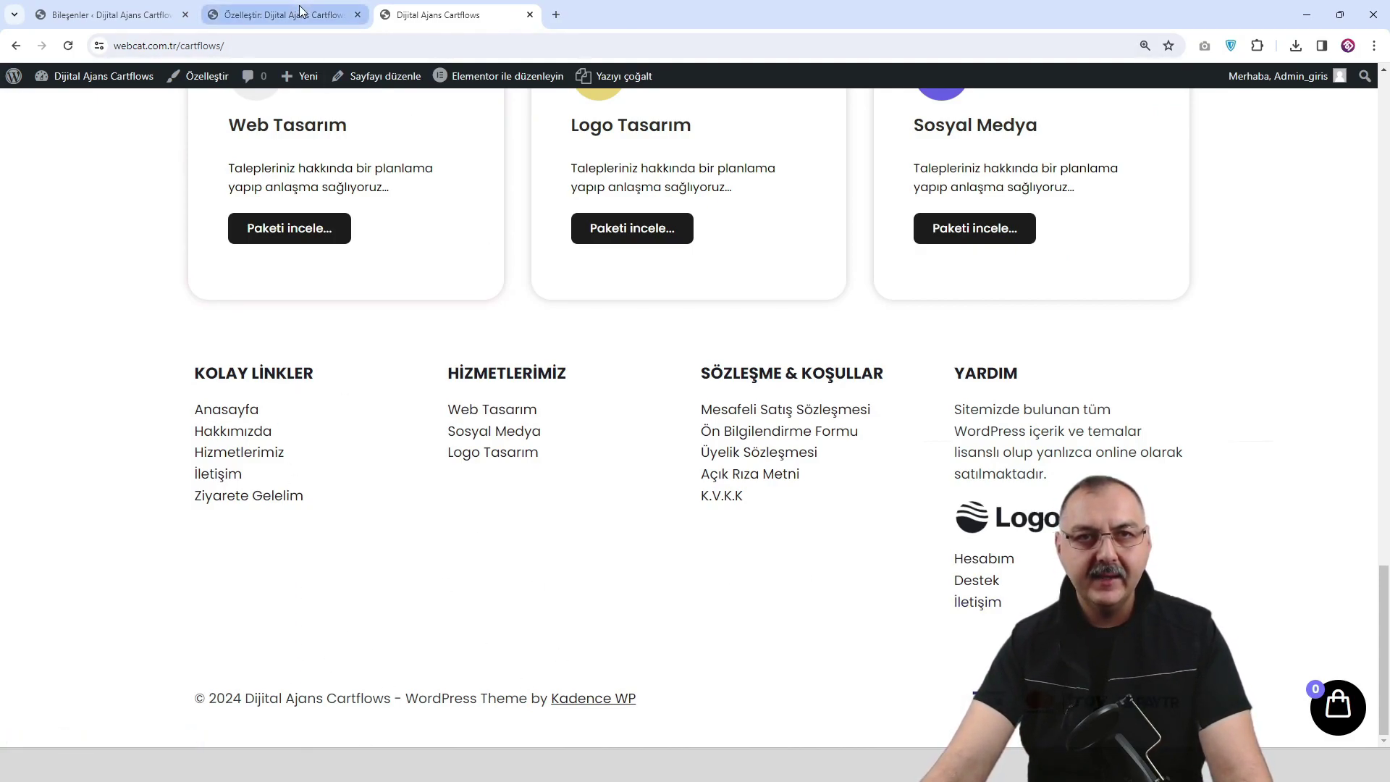
pyautogui.click(283, 14)
pyautogui.click(67, 46)
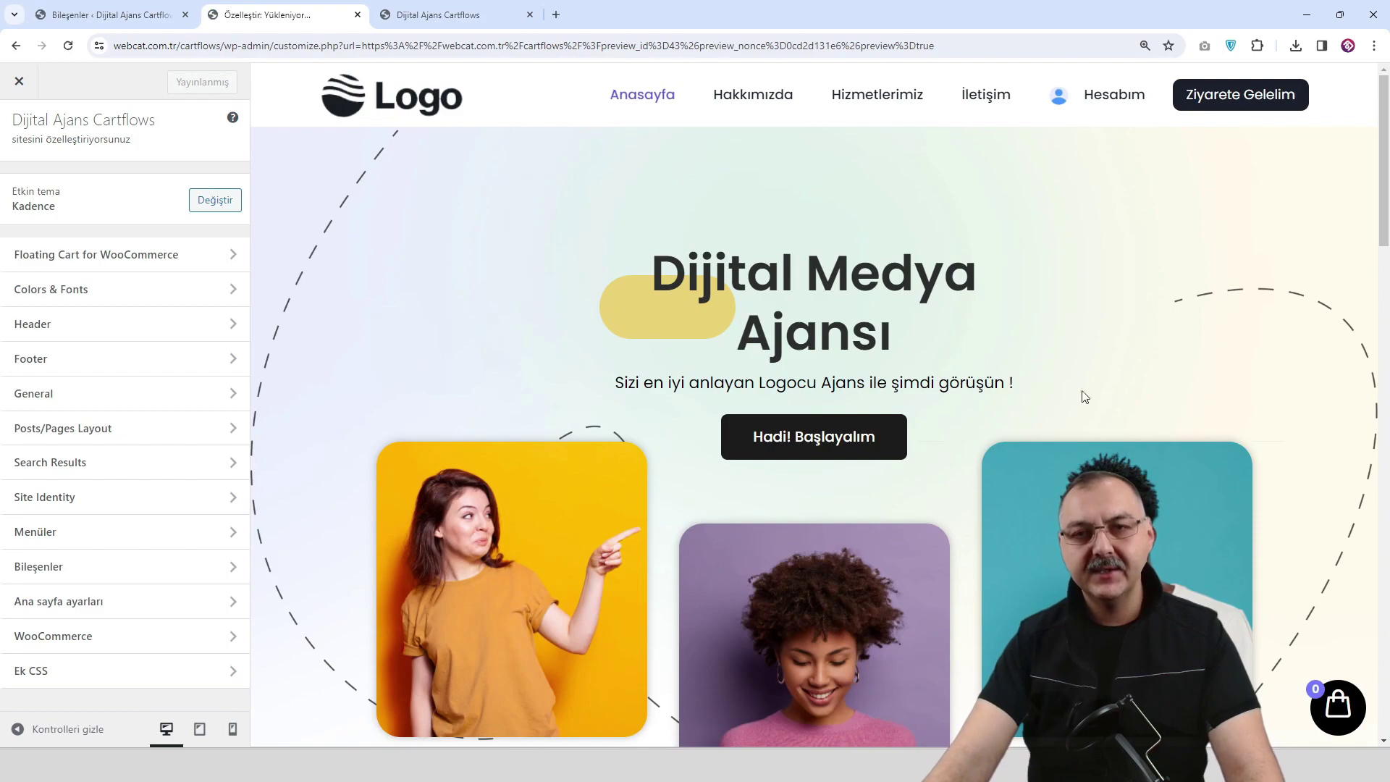
# Set the Footer Bottom row background to #EDF2F7, publish, and open the Copyright item's settings.
pyautogui.scroll(-6, 1287, 293)
pyautogui.scroll(-2, 1287, 293)
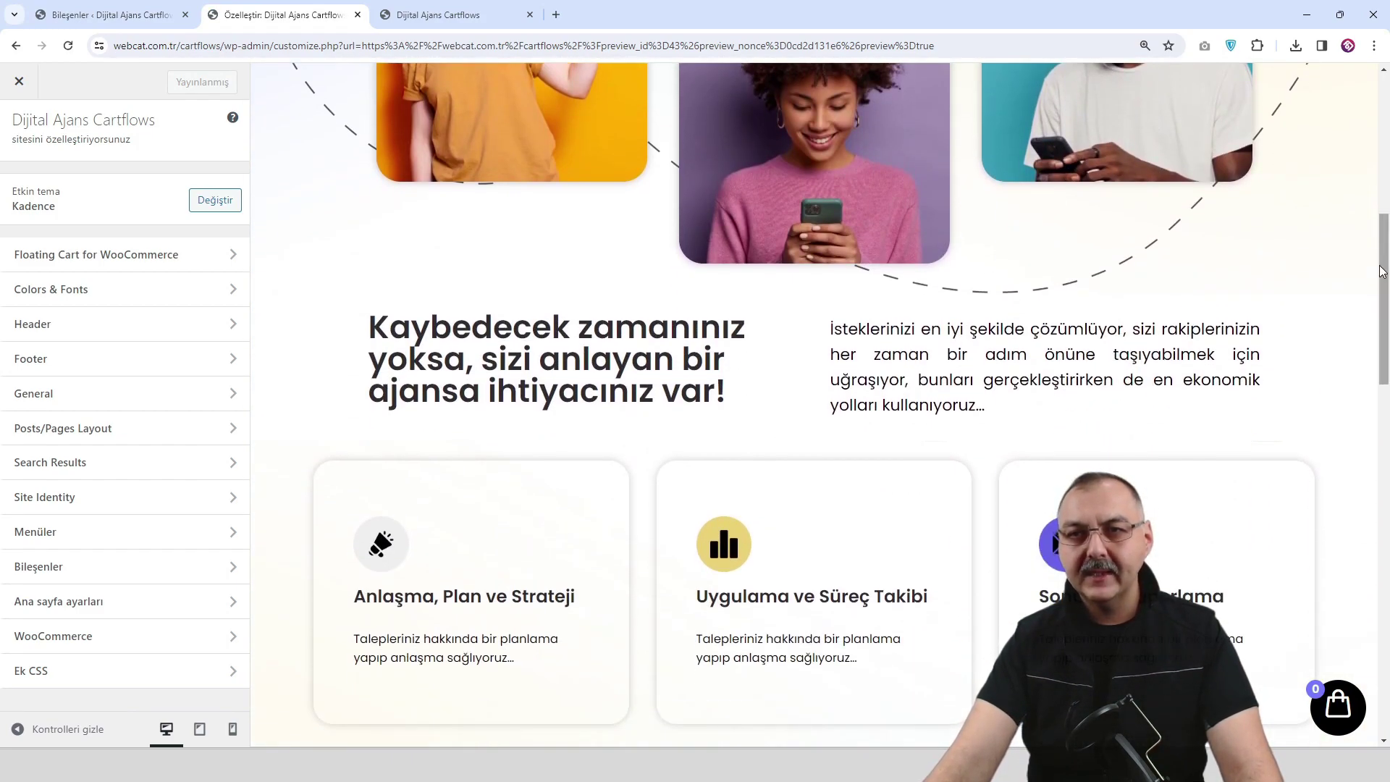
pyautogui.scroll(-10, 1355, 410)
pyautogui.scroll(-2, 1368, 613)
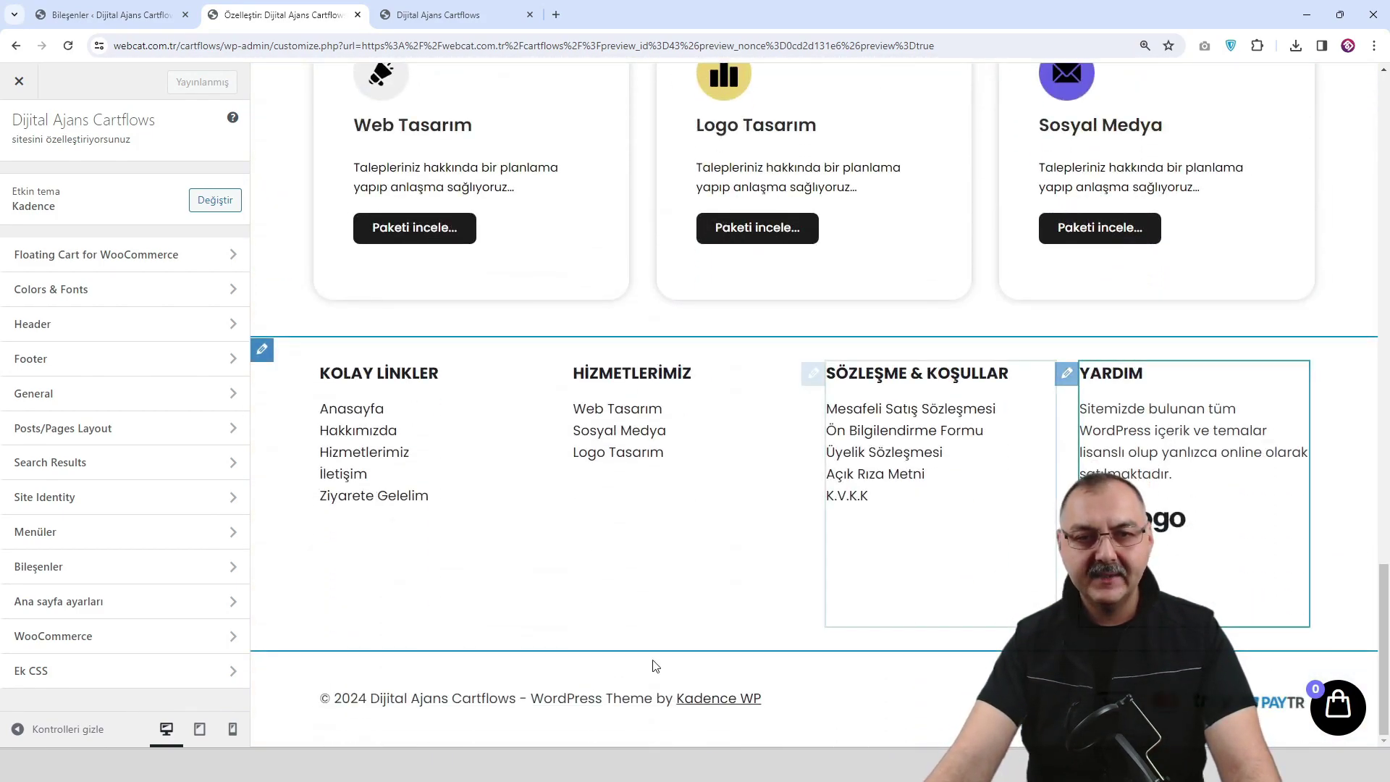
pyautogui.click(259, 664)
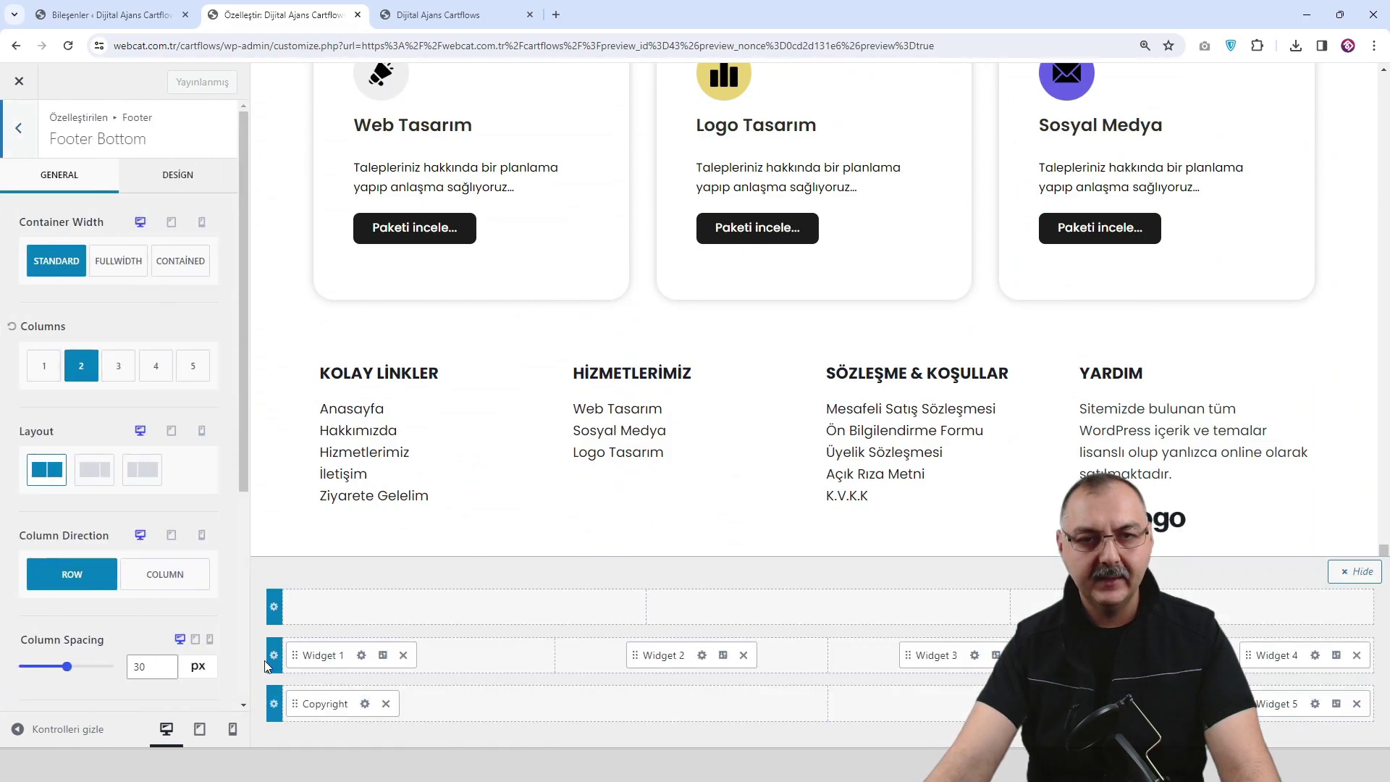
pyautogui.click(178, 177)
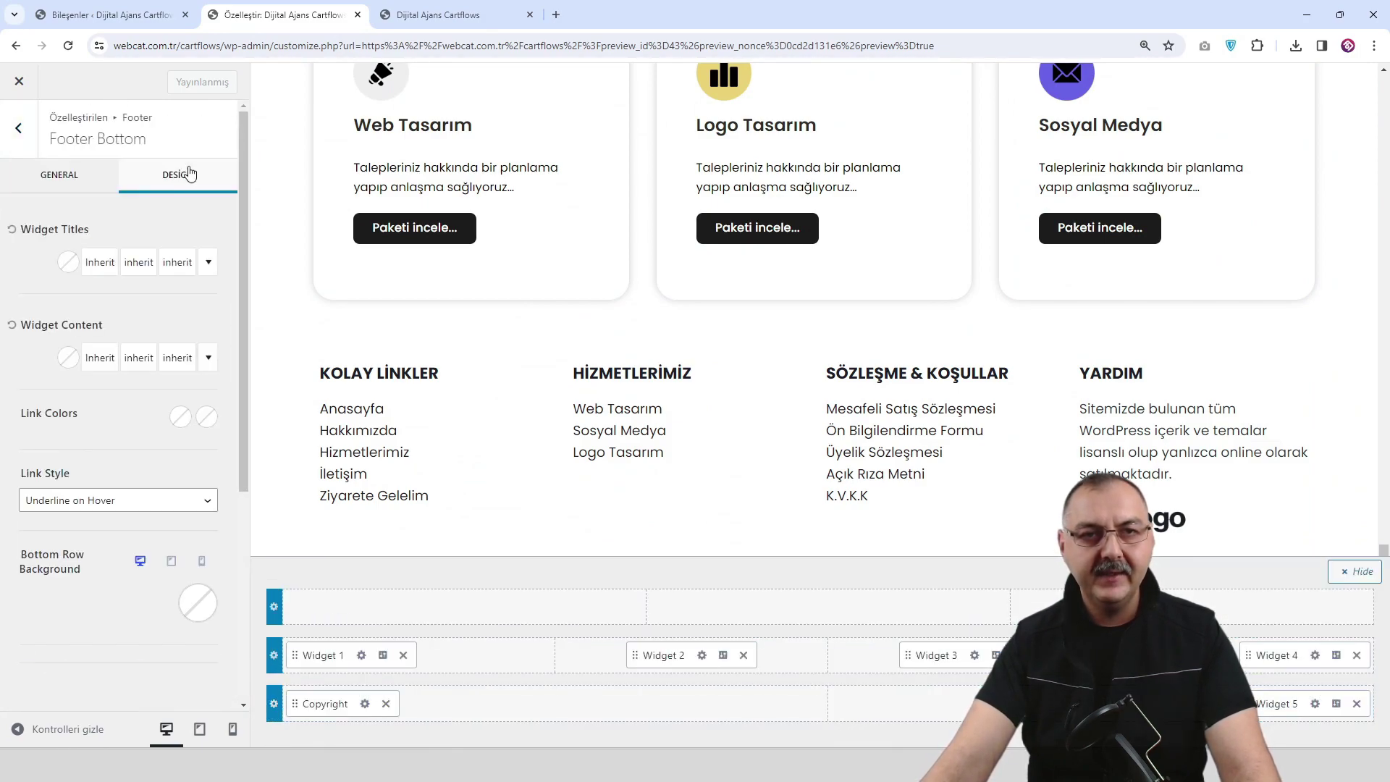
pyautogui.click(198, 603)
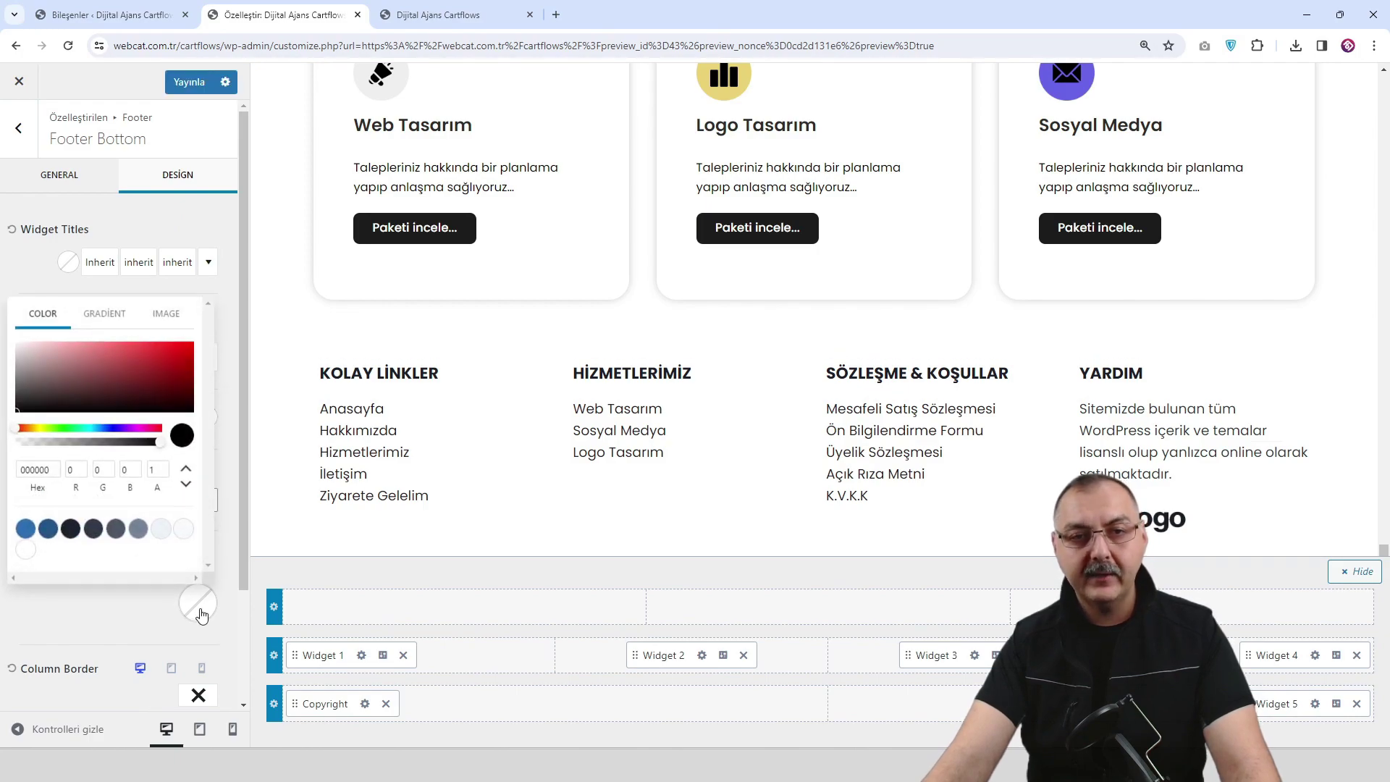
pyautogui.click(162, 534)
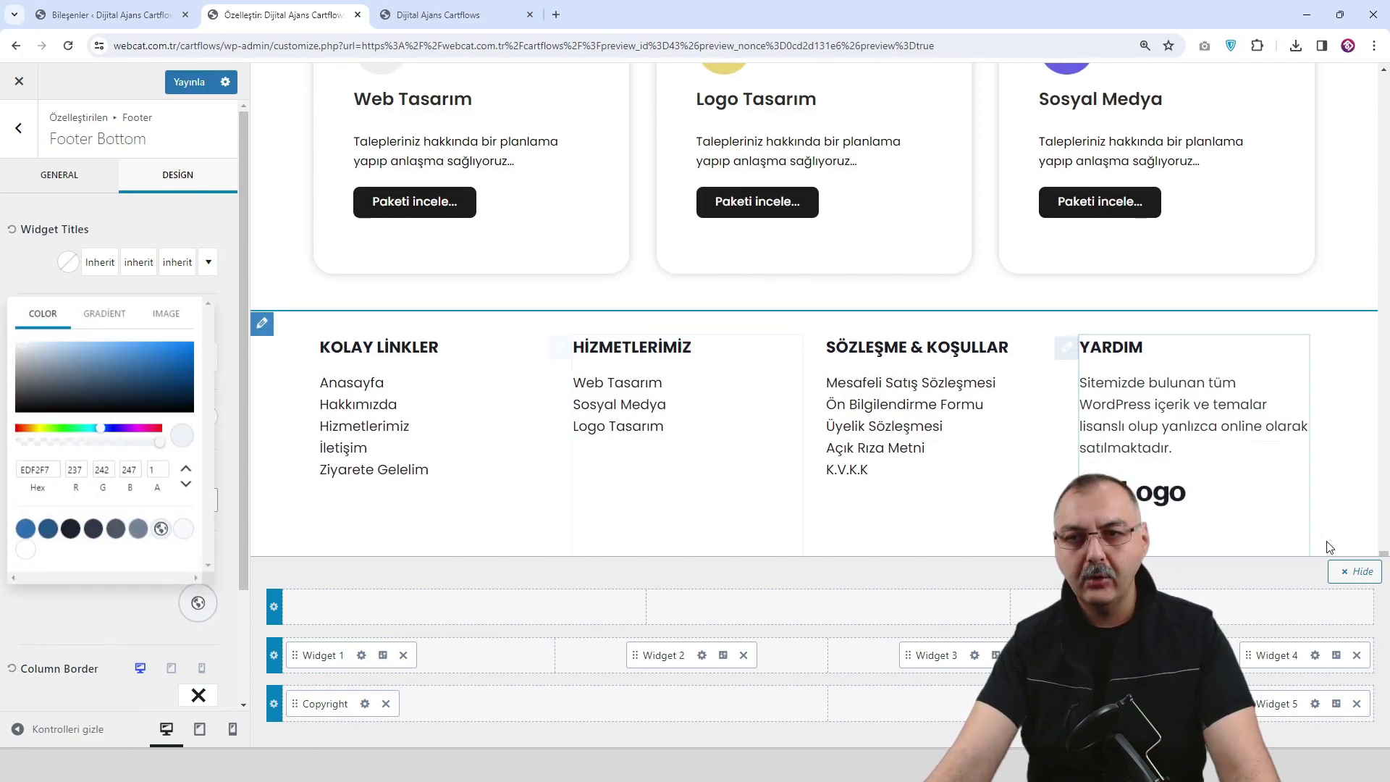
pyautogui.click(1364, 574)
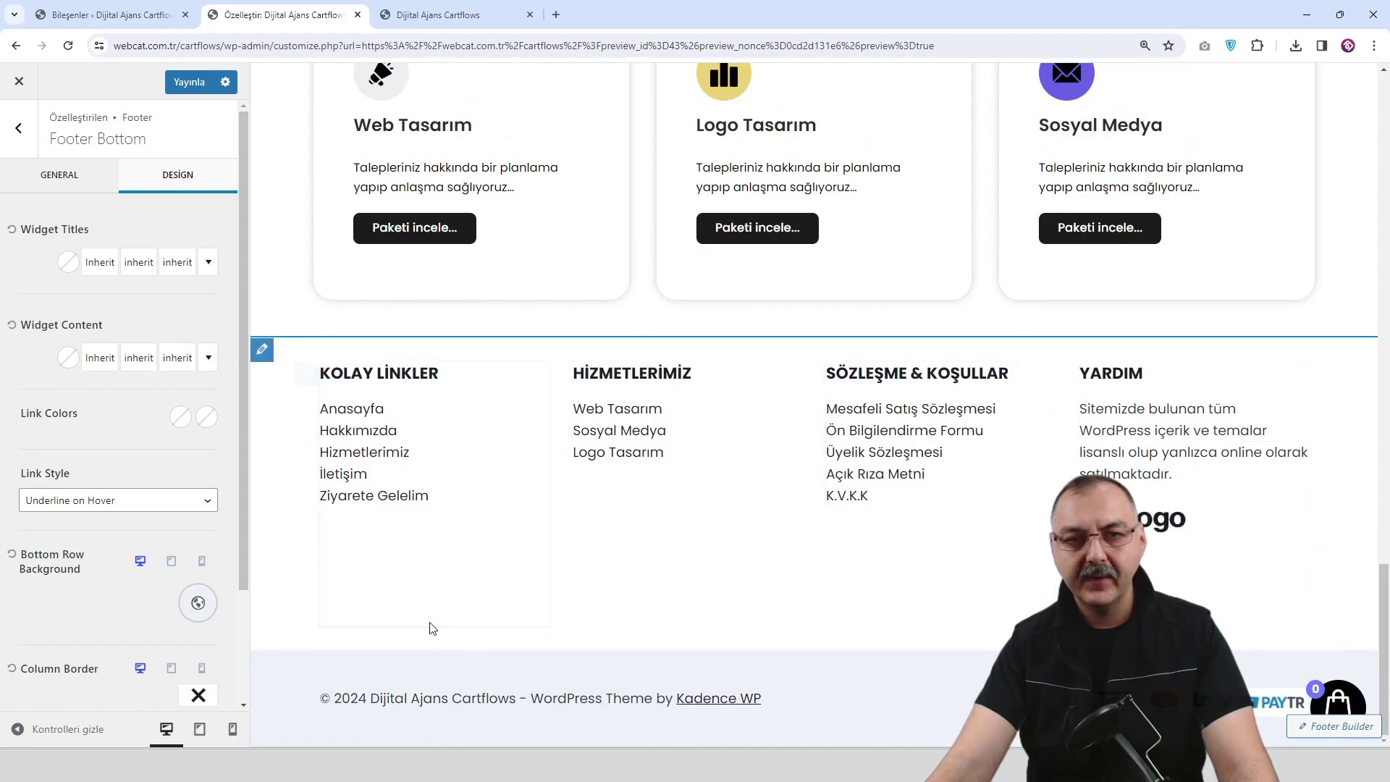
pyautogui.hotkey('ctrl', 's')
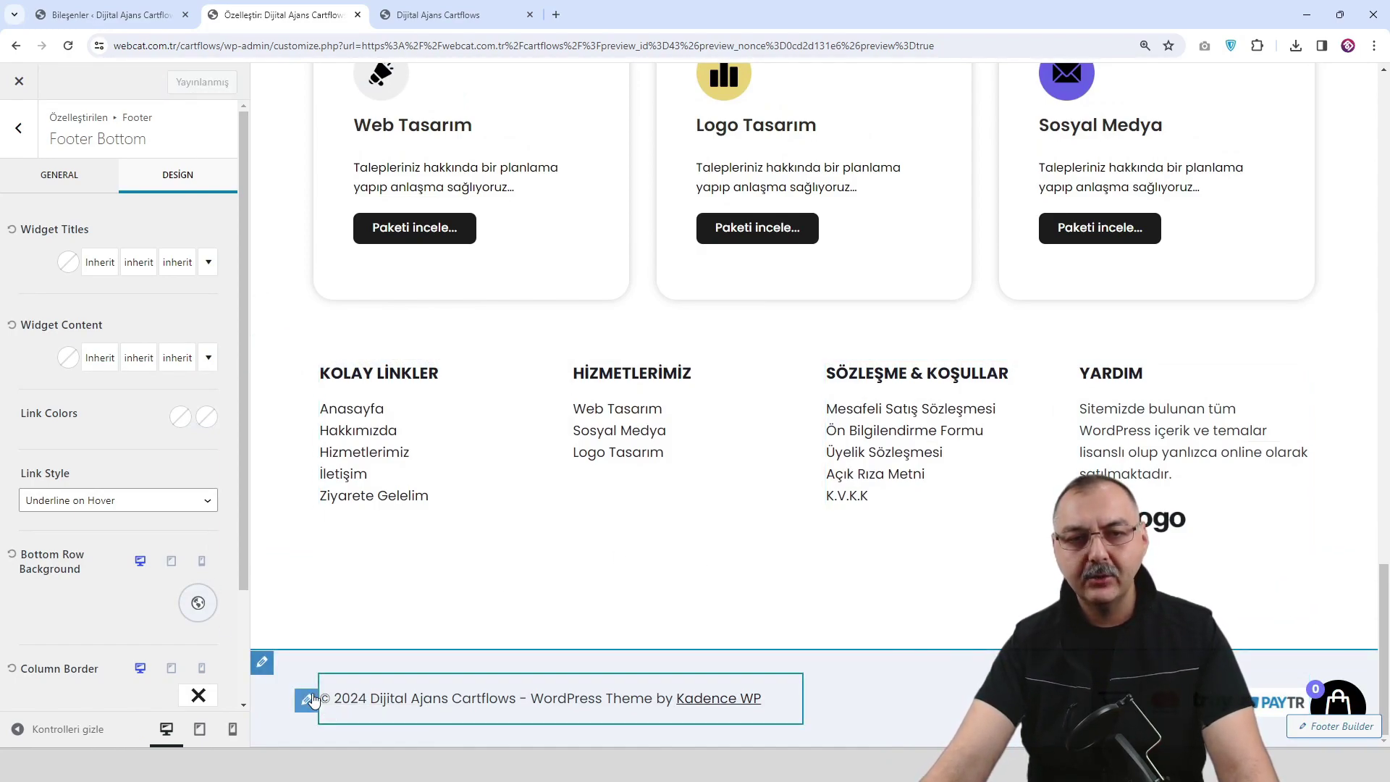
pyautogui.click(311, 700)
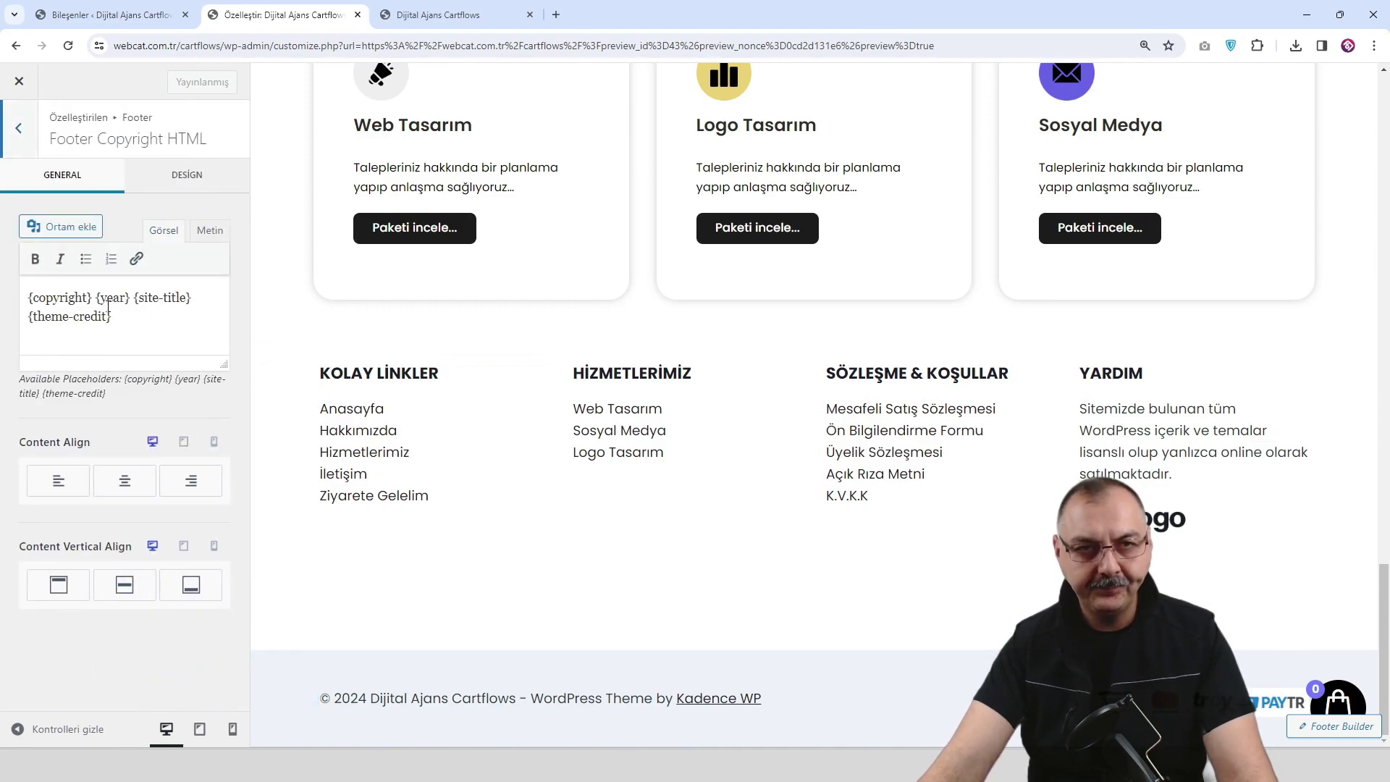
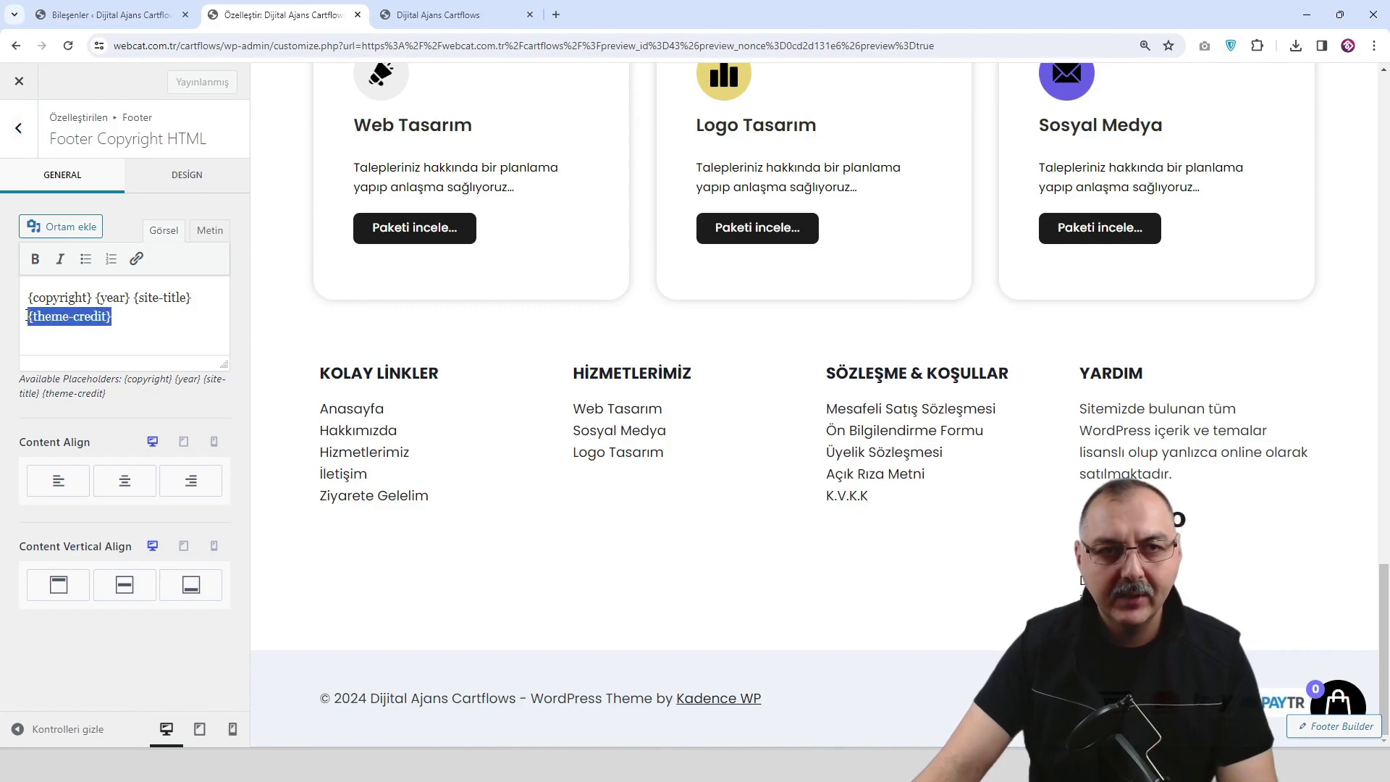
# Replace the footer credit with 'FB Software Solutions', link it to Anasayfa, and publish.
pyautogui.write('FB')
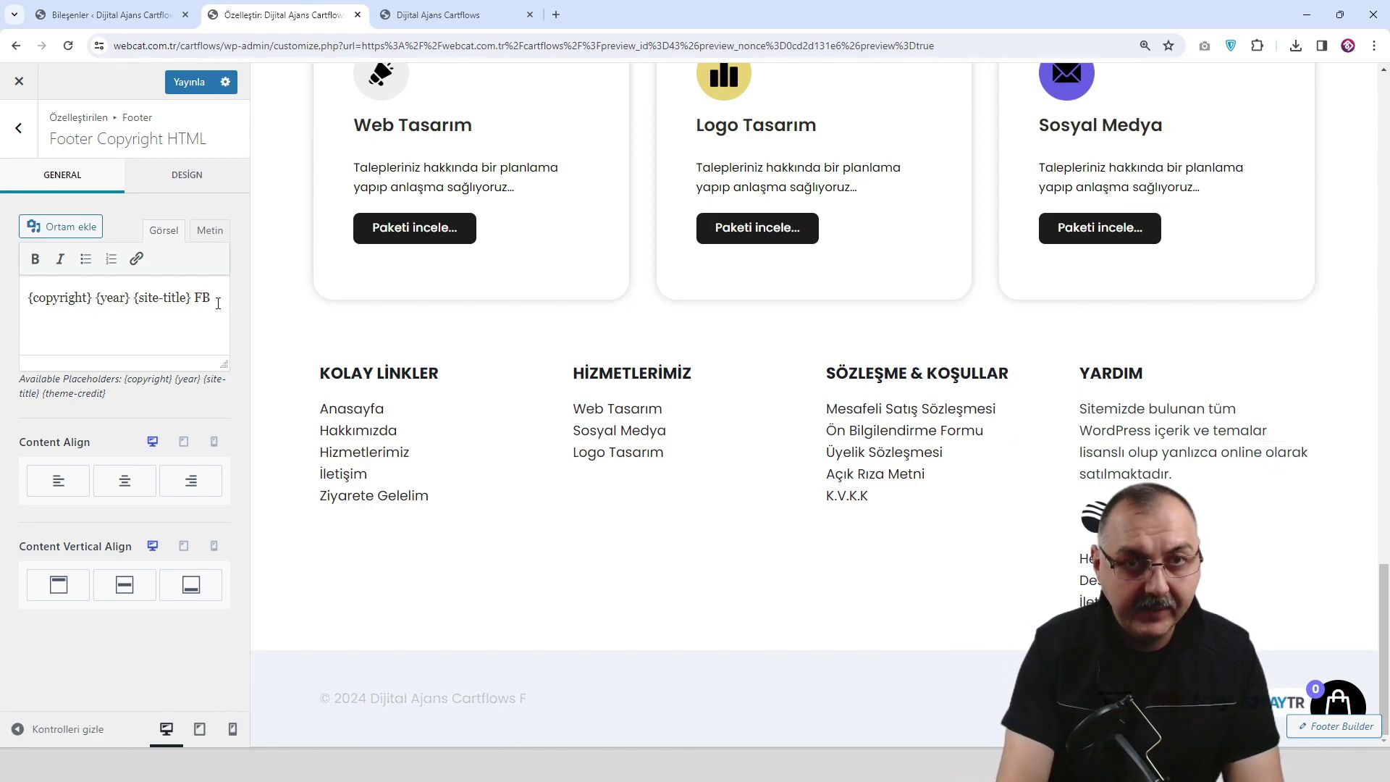
pyautogui.write('Software Solutions')
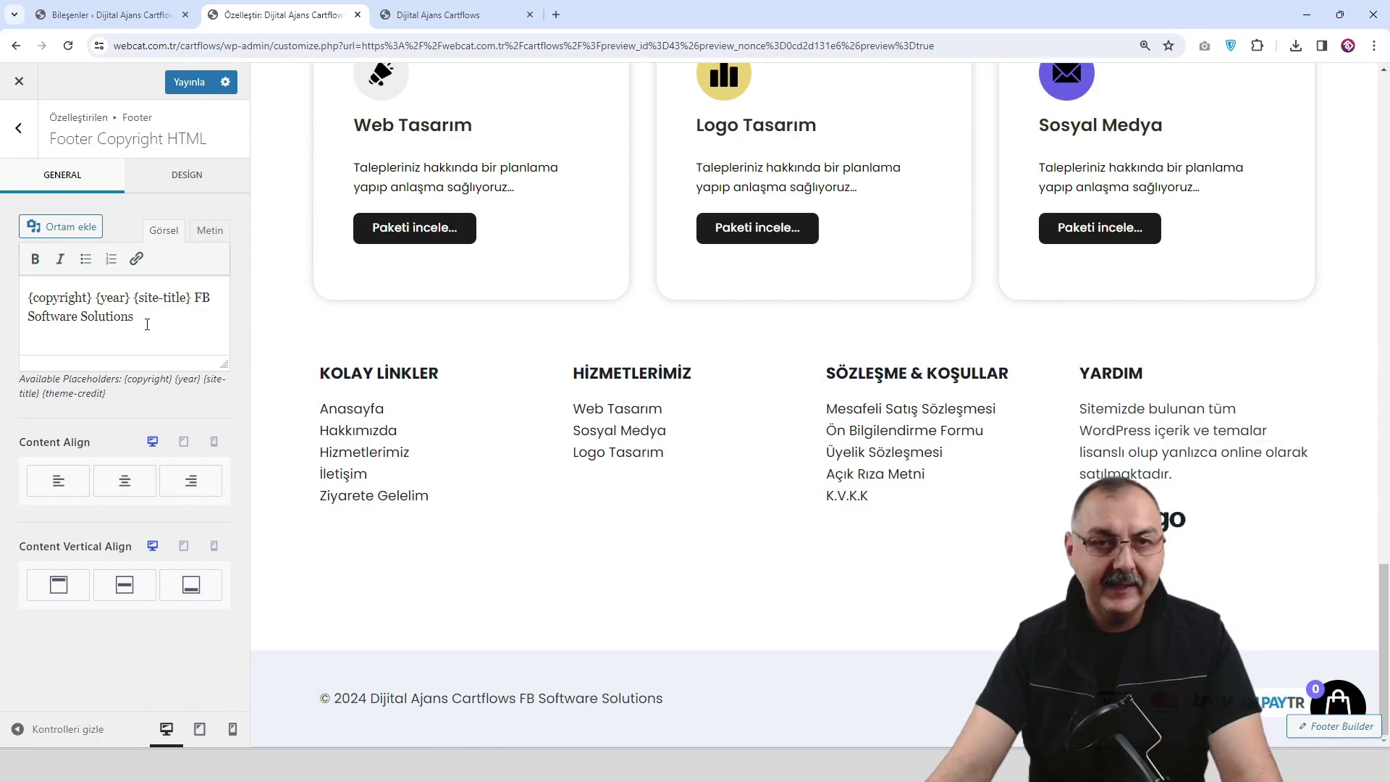
pyautogui.moveTo(135, 318); pyautogui.dragTo(188, 287)
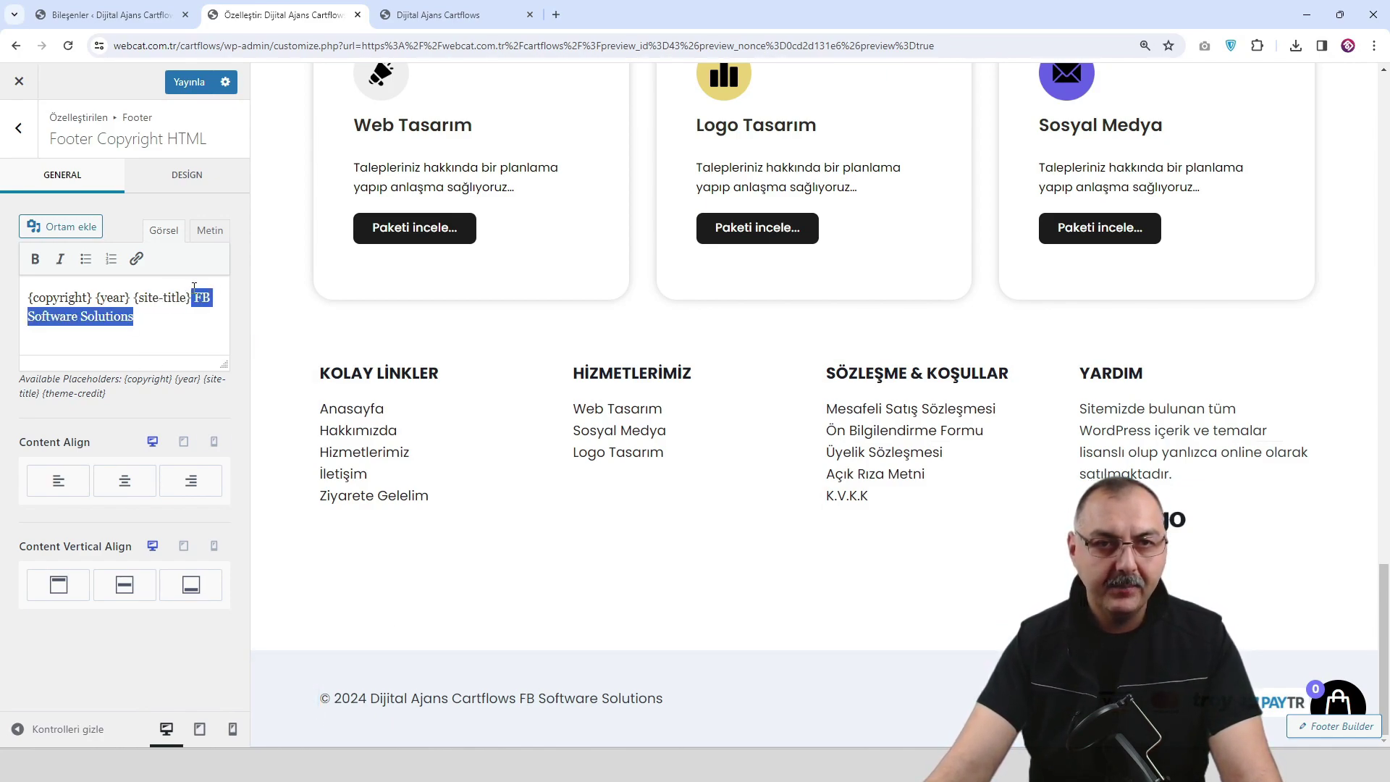
pyautogui.click(136, 259)
pyautogui.write('ana')
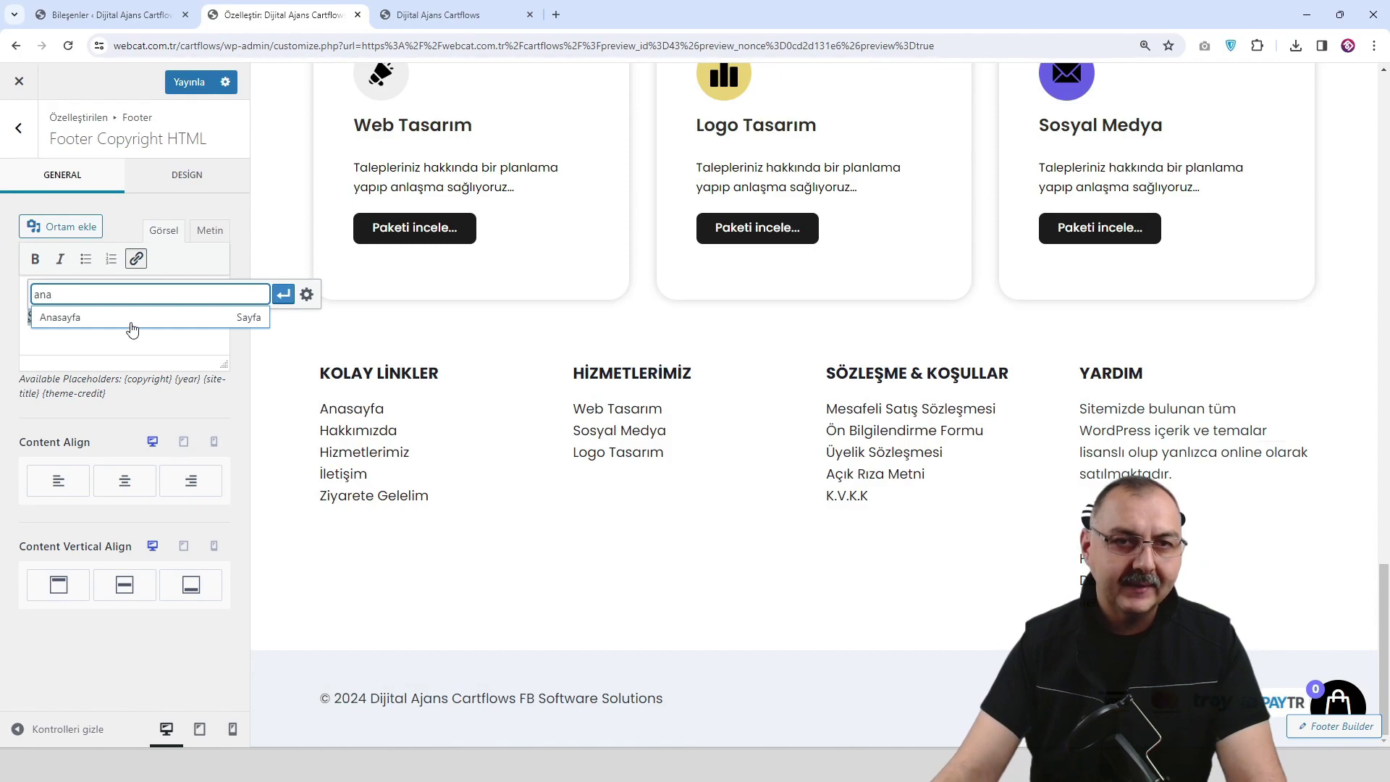
pyautogui.click(134, 313)
pyautogui.click(187, 83)
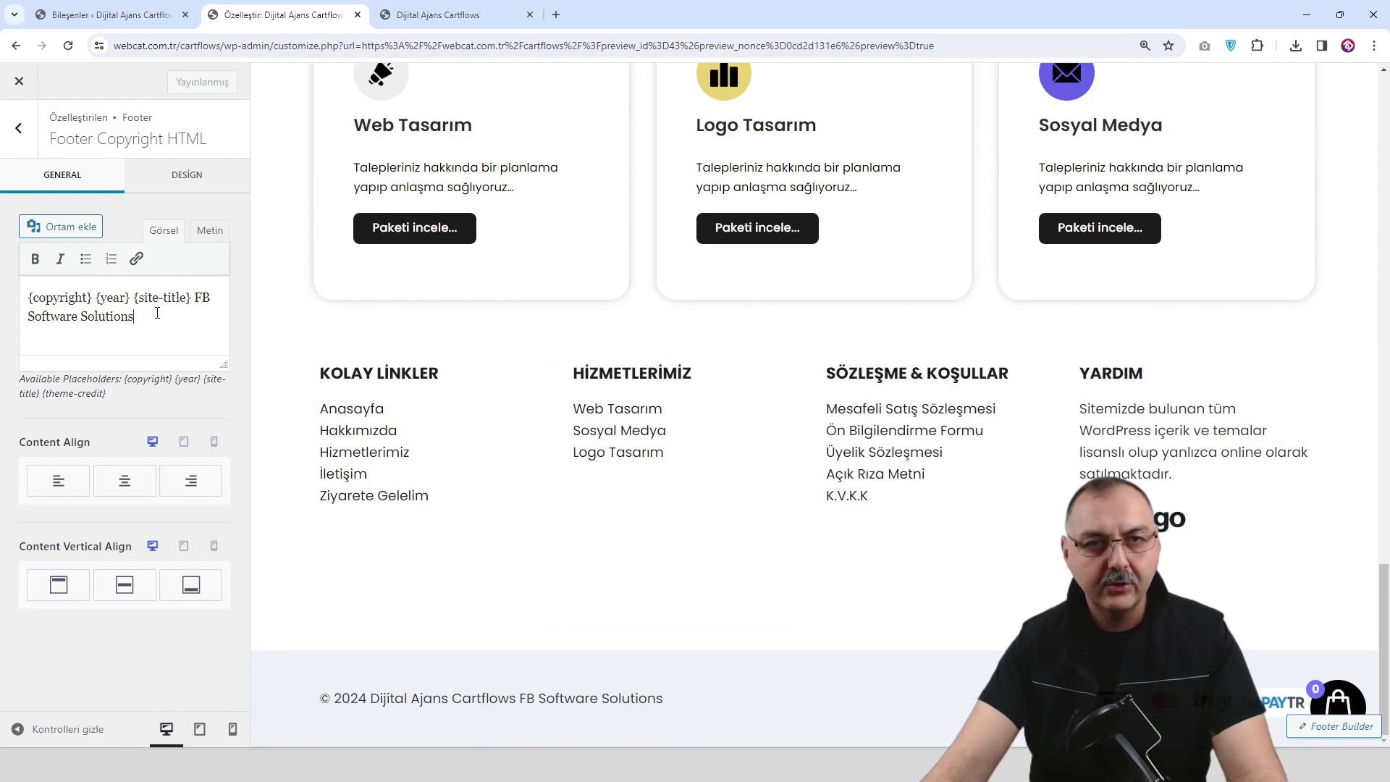
# Relink 'FB Software Solutions' to the Anasayfa homepage, apply the link, and publish again.
pyautogui.moveTo(158, 313); pyautogui.dragTo(185, 293)
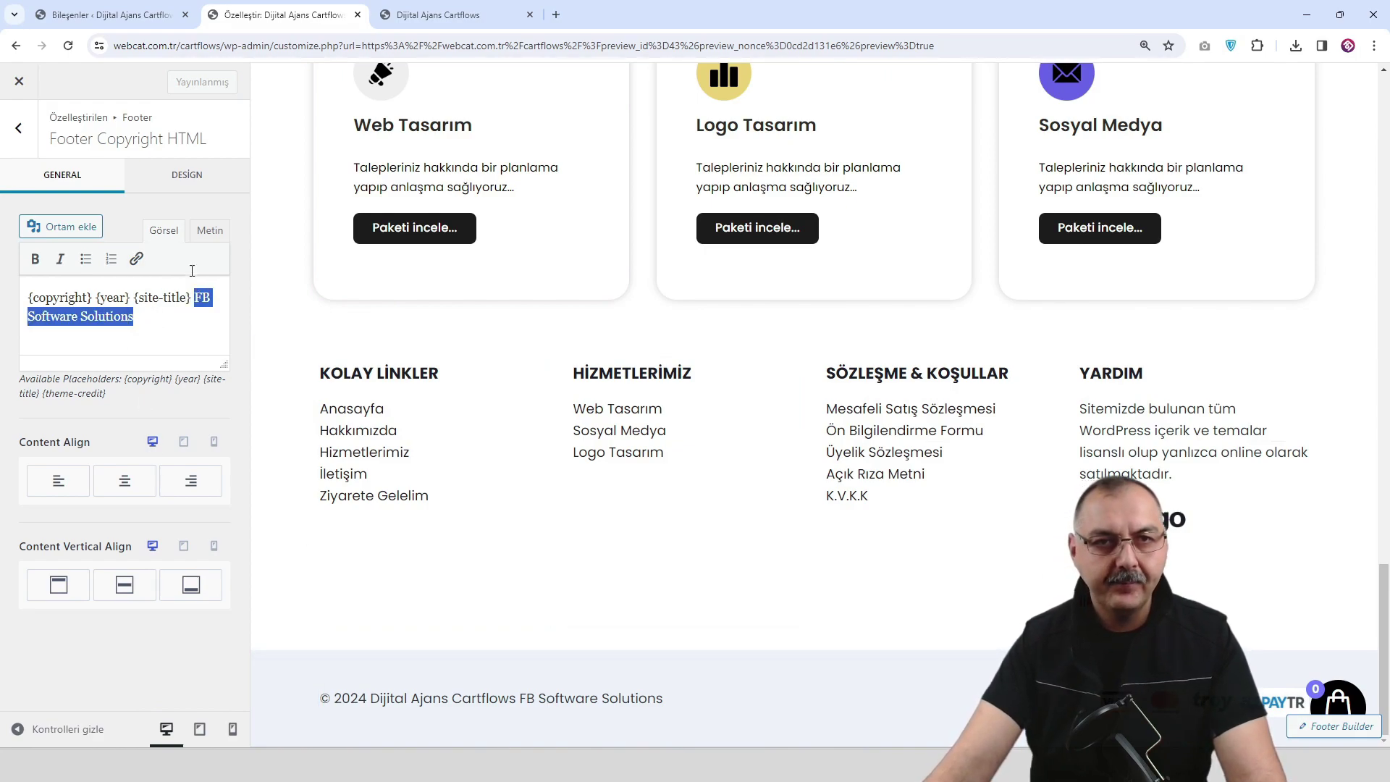
pyautogui.click(136, 260)
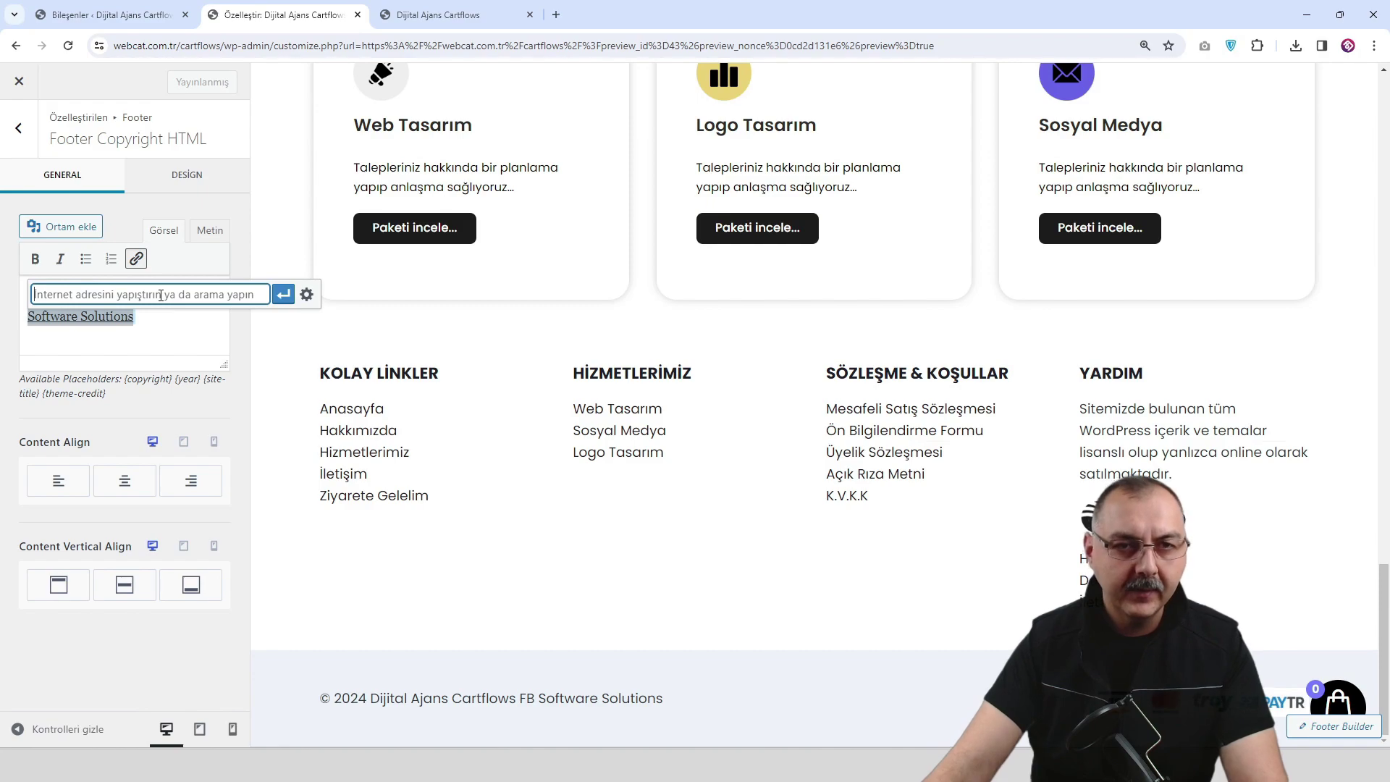
pyautogui.write('ana')
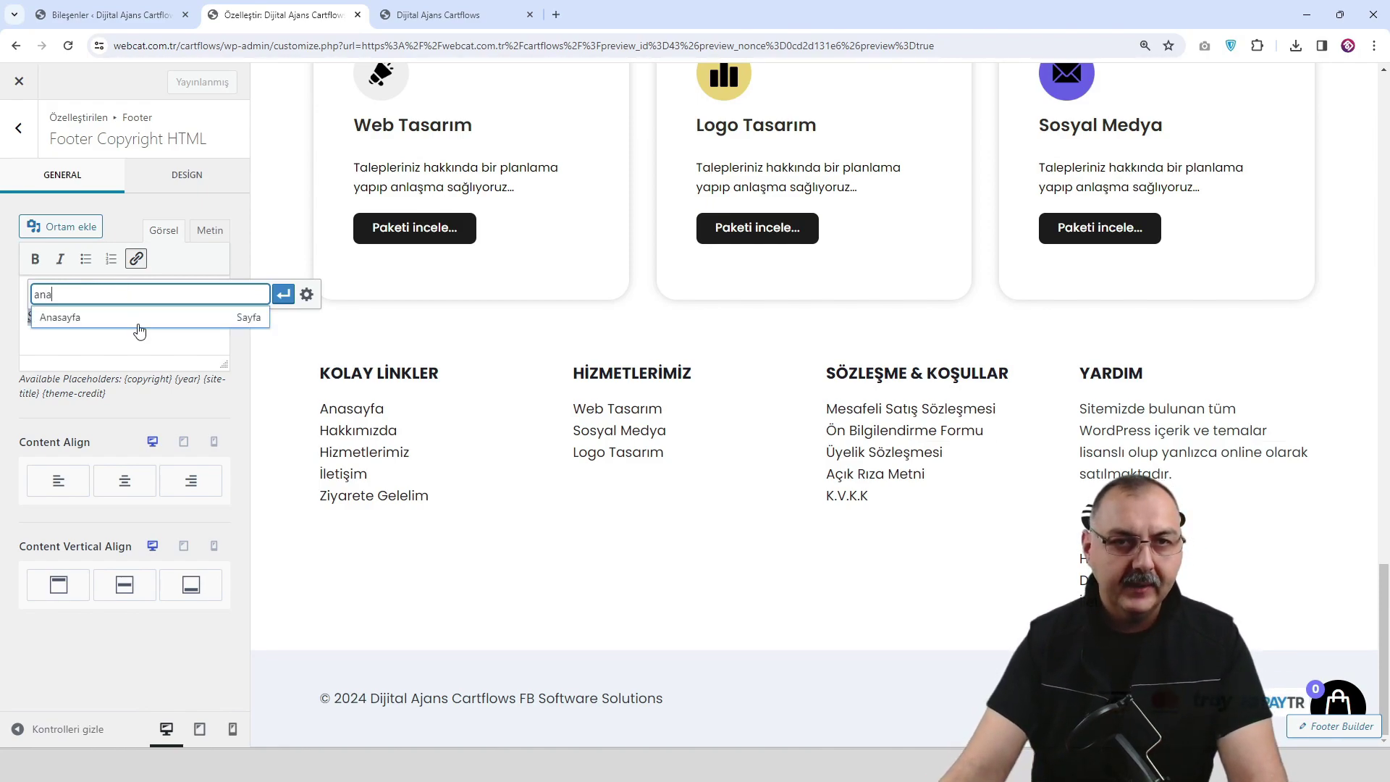
pyautogui.click(144, 317)
pyautogui.click(282, 295)
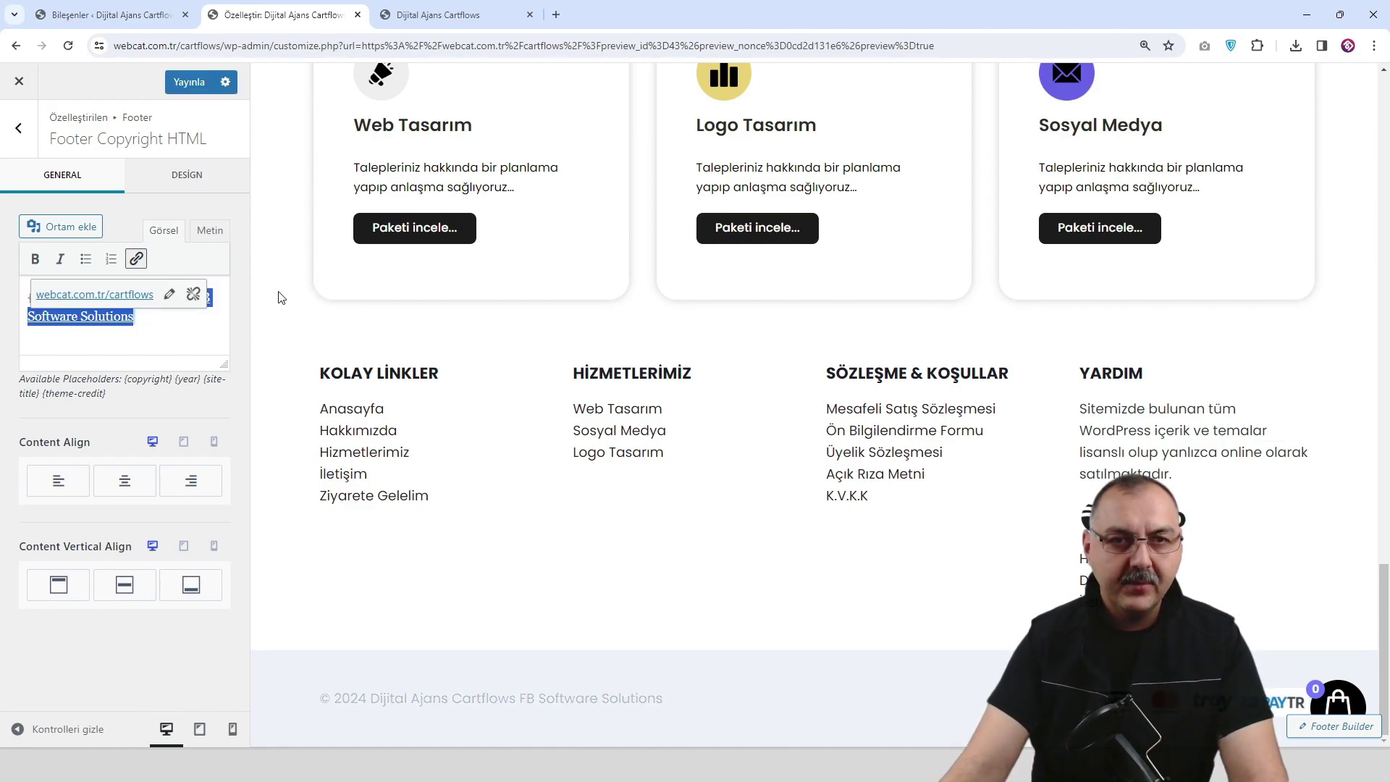
pyautogui.click(213, 393)
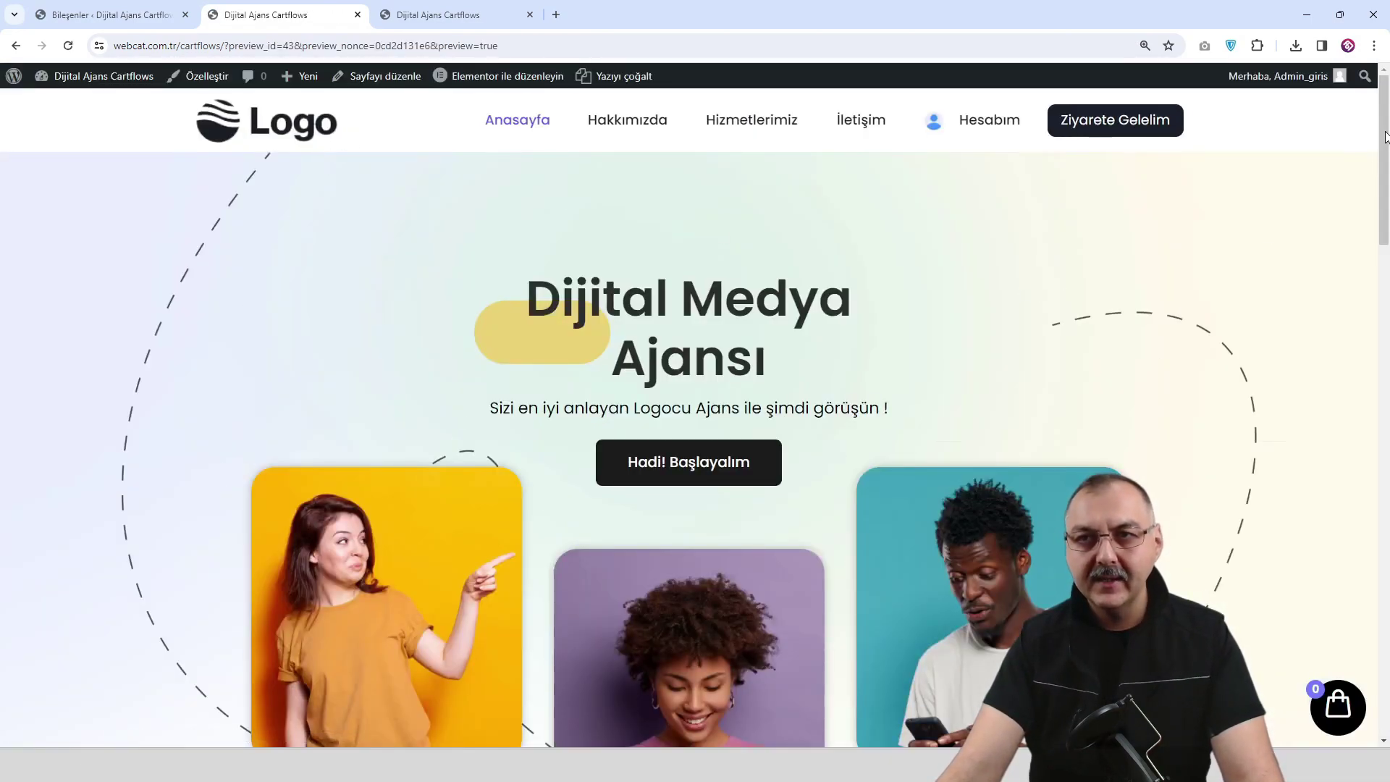
# Compare the FB Software Solutions footer credit in the preview and on the live site, then reopen the Customizer.
pyautogui.moveTo(1384, 137); pyautogui.dragTo(1385, 628)
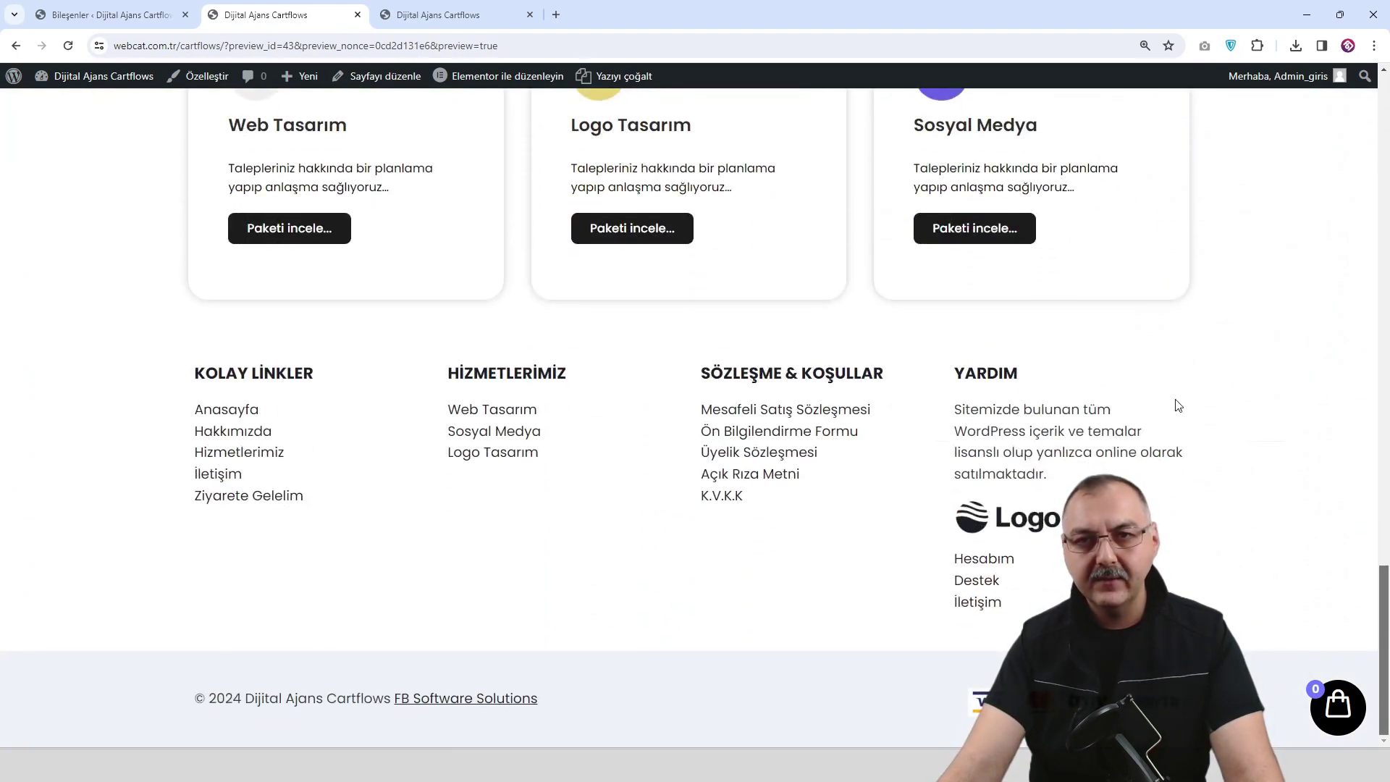
pyautogui.scroll(6, 526, 409)
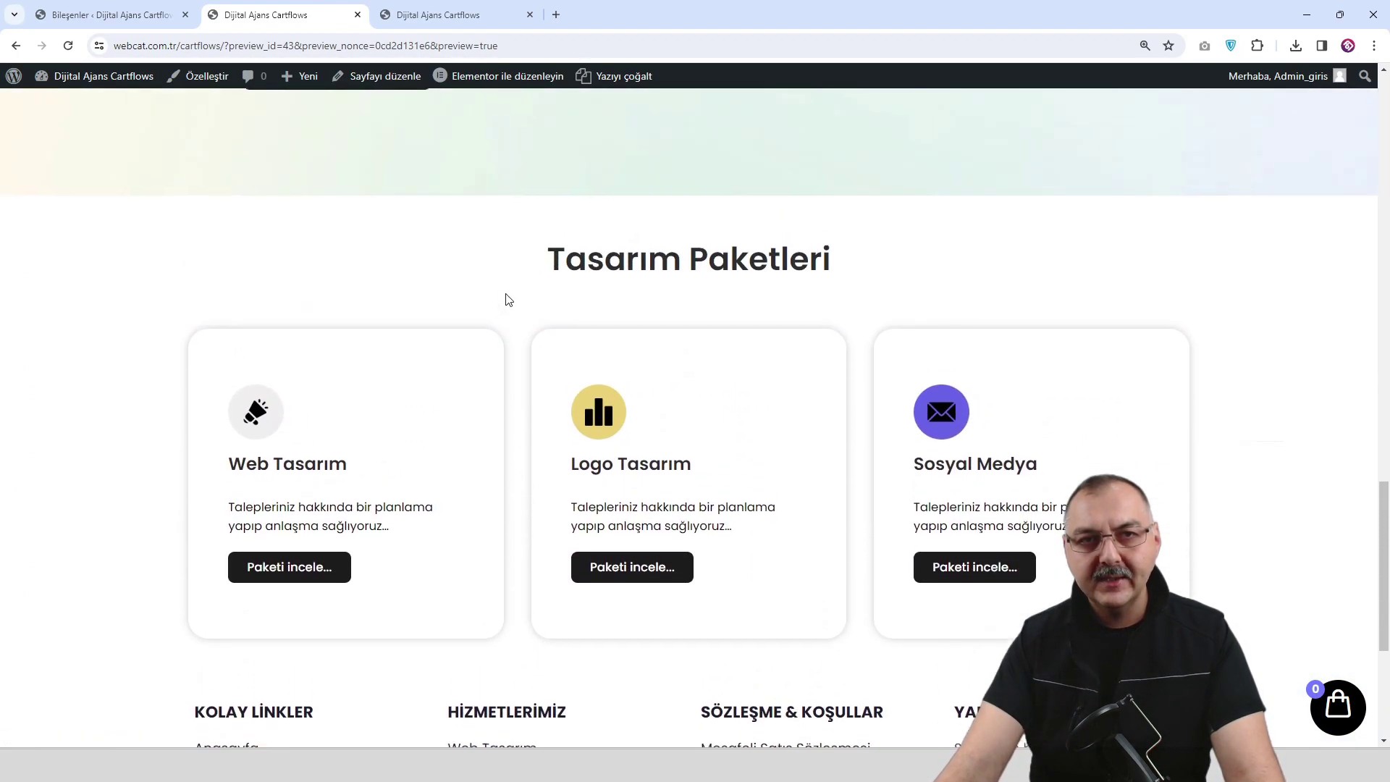
pyautogui.scroll(-7, 499, 303)
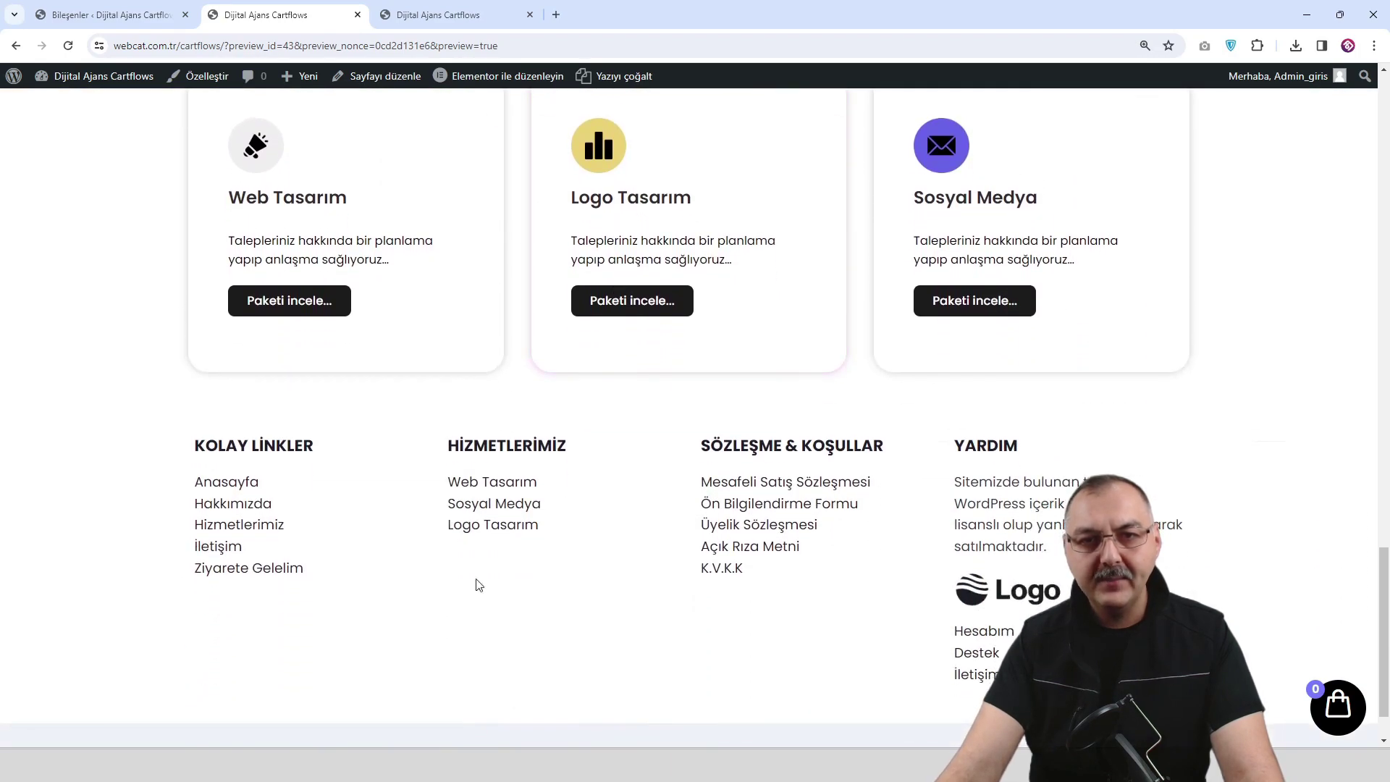
pyautogui.click(413, 14)
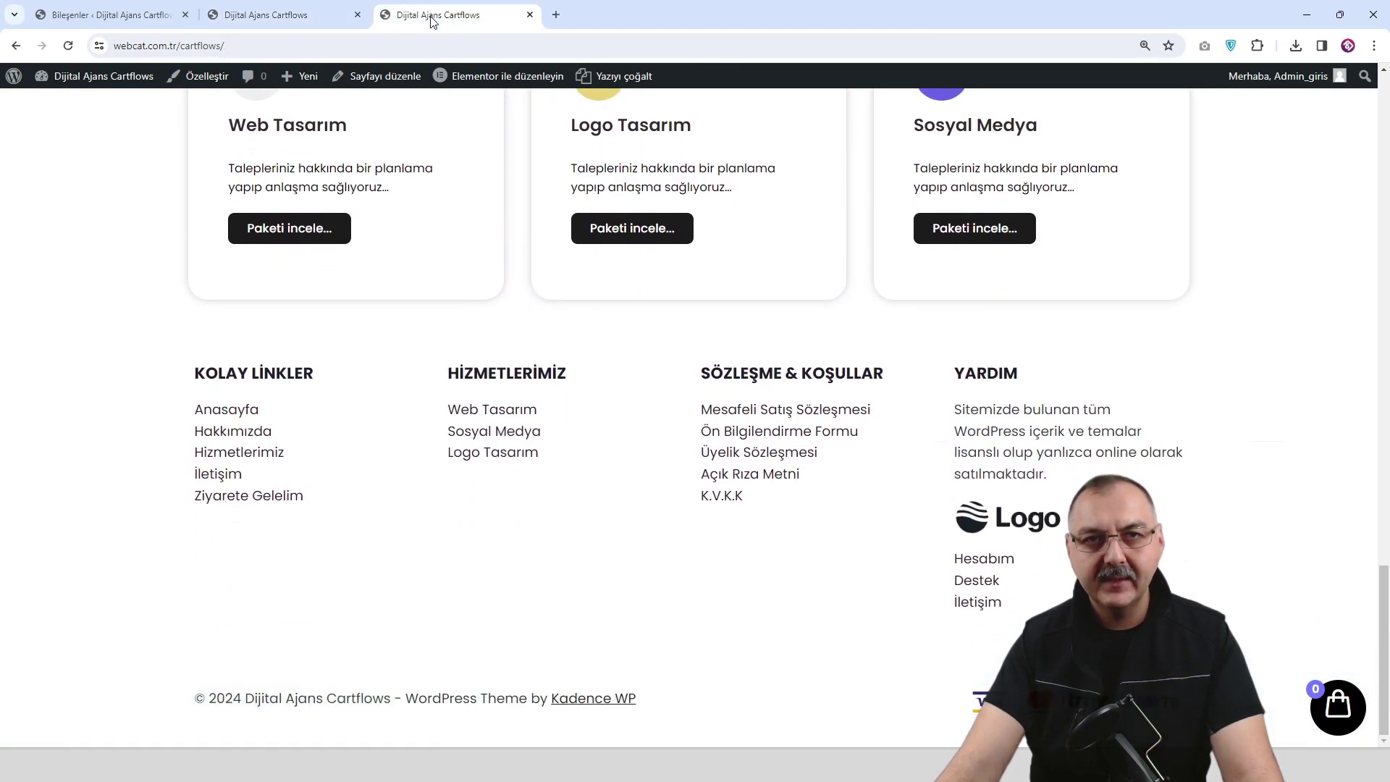
pyautogui.click(289, 16)
pyautogui.click(174, 18)
pyautogui.click(281, 17)
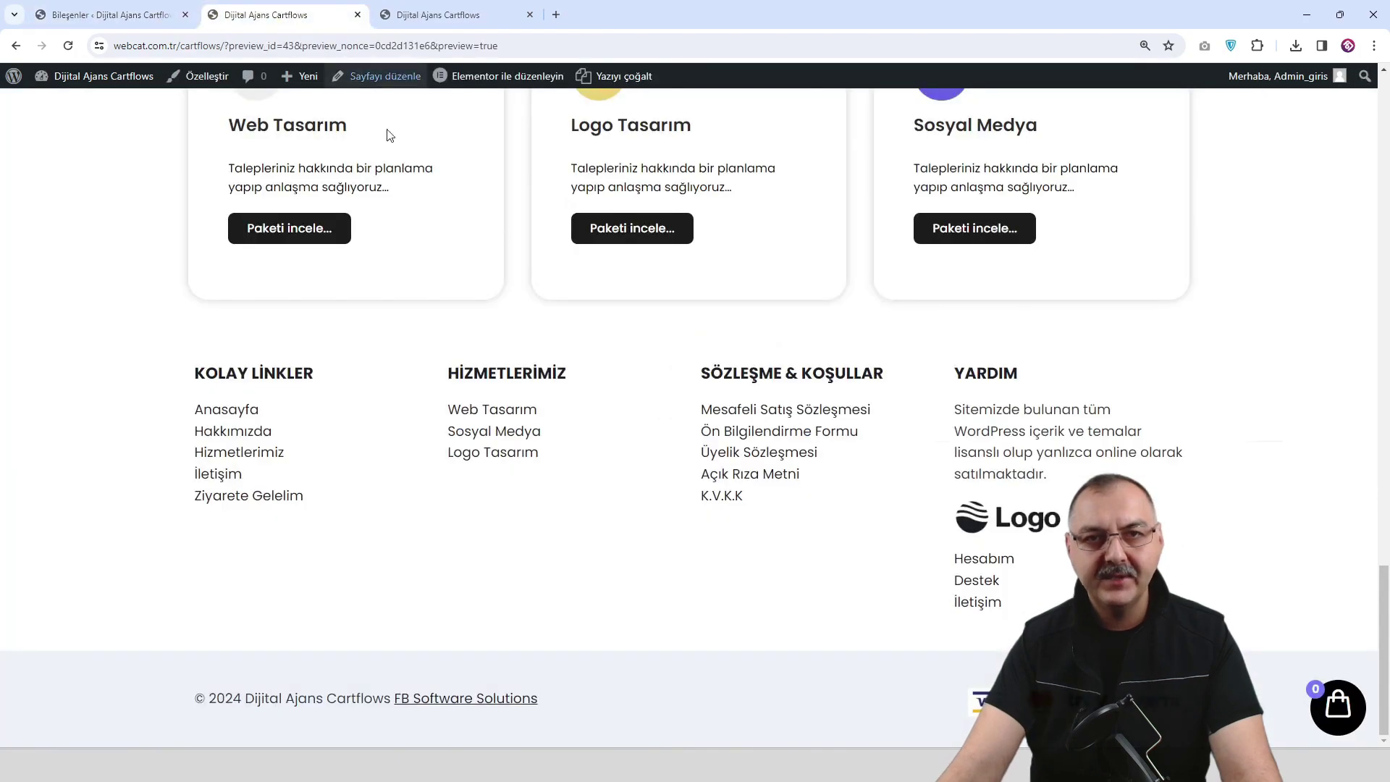
pyautogui.scroll(3, 227, 108)
pyautogui.click(207, 78)
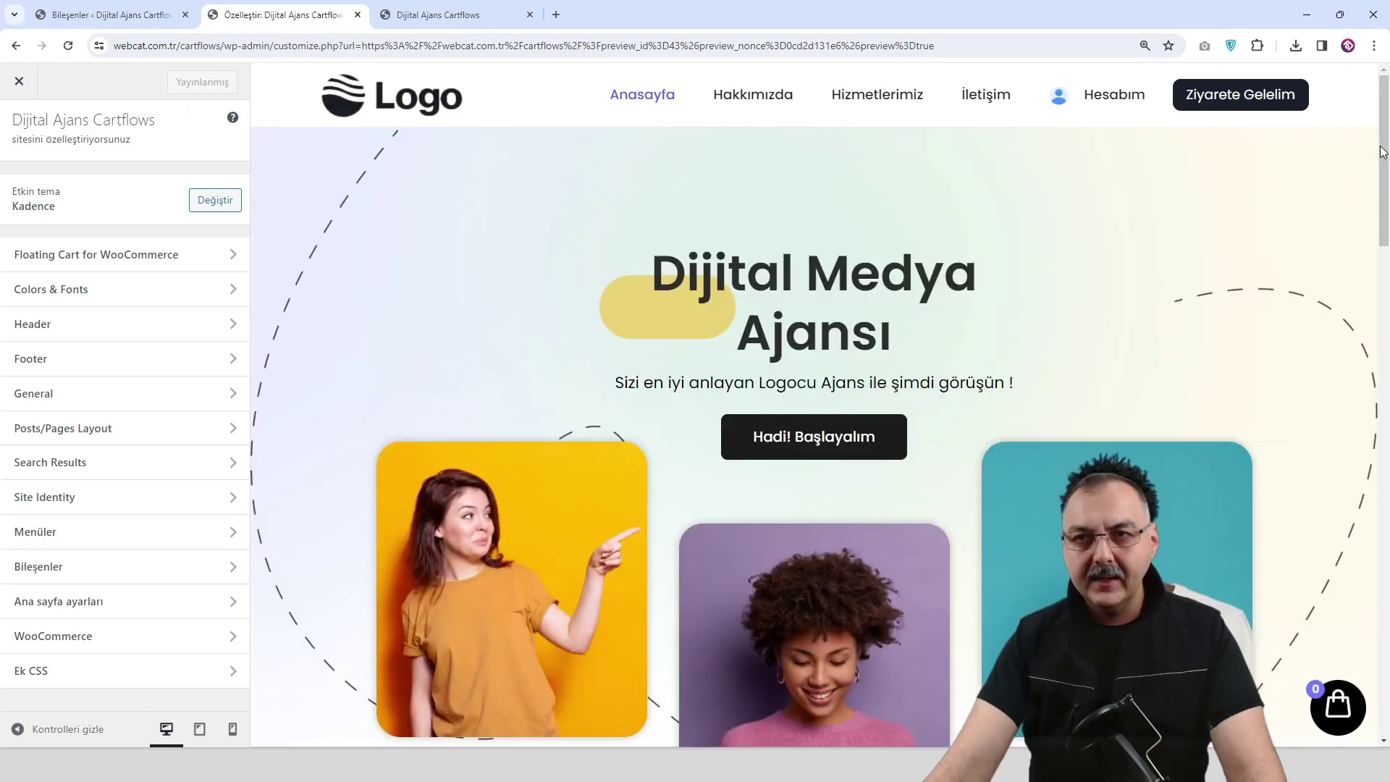
# Set the footer's Middle Row Background colour to F7FAFC in the Design settings.
pyautogui.moveTo(1381, 160); pyautogui.dragTo(1381, 644)
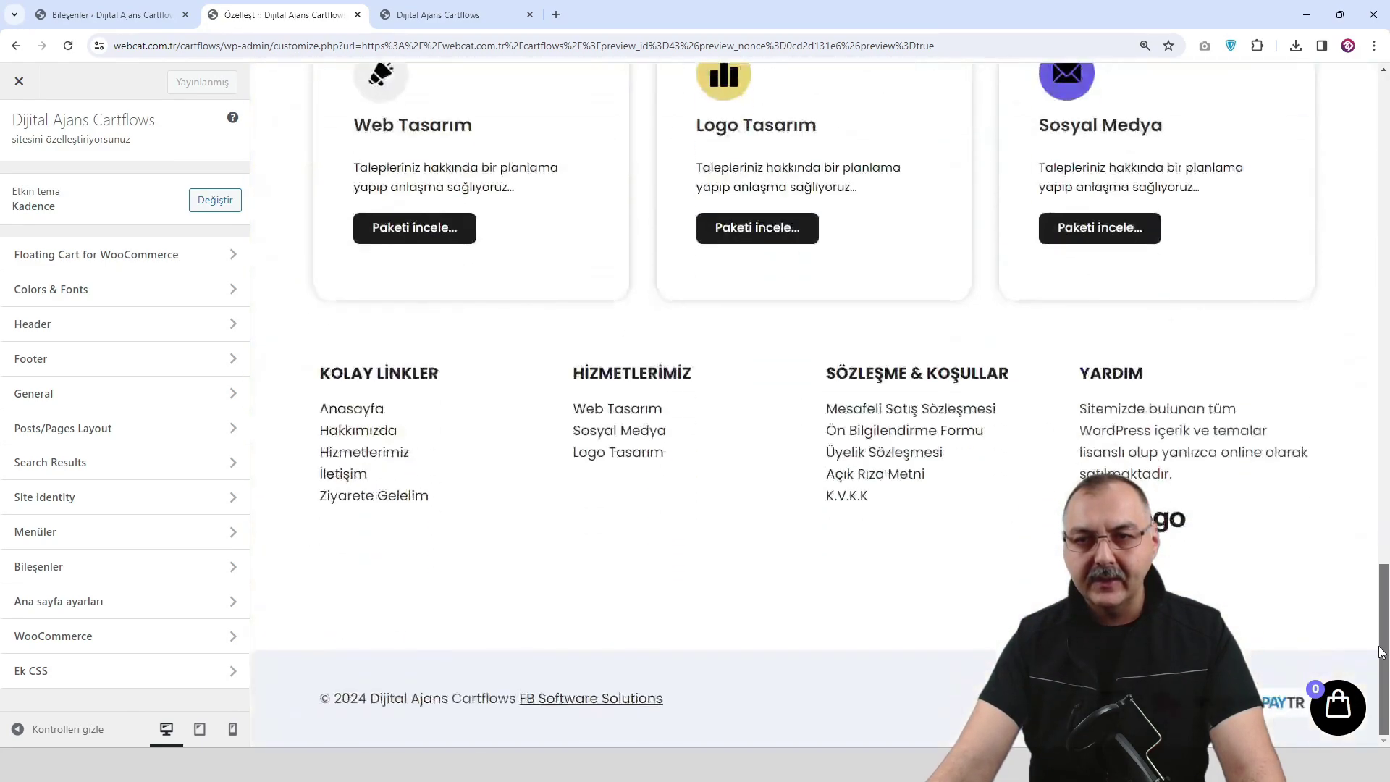
pyautogui.click(262, 350)
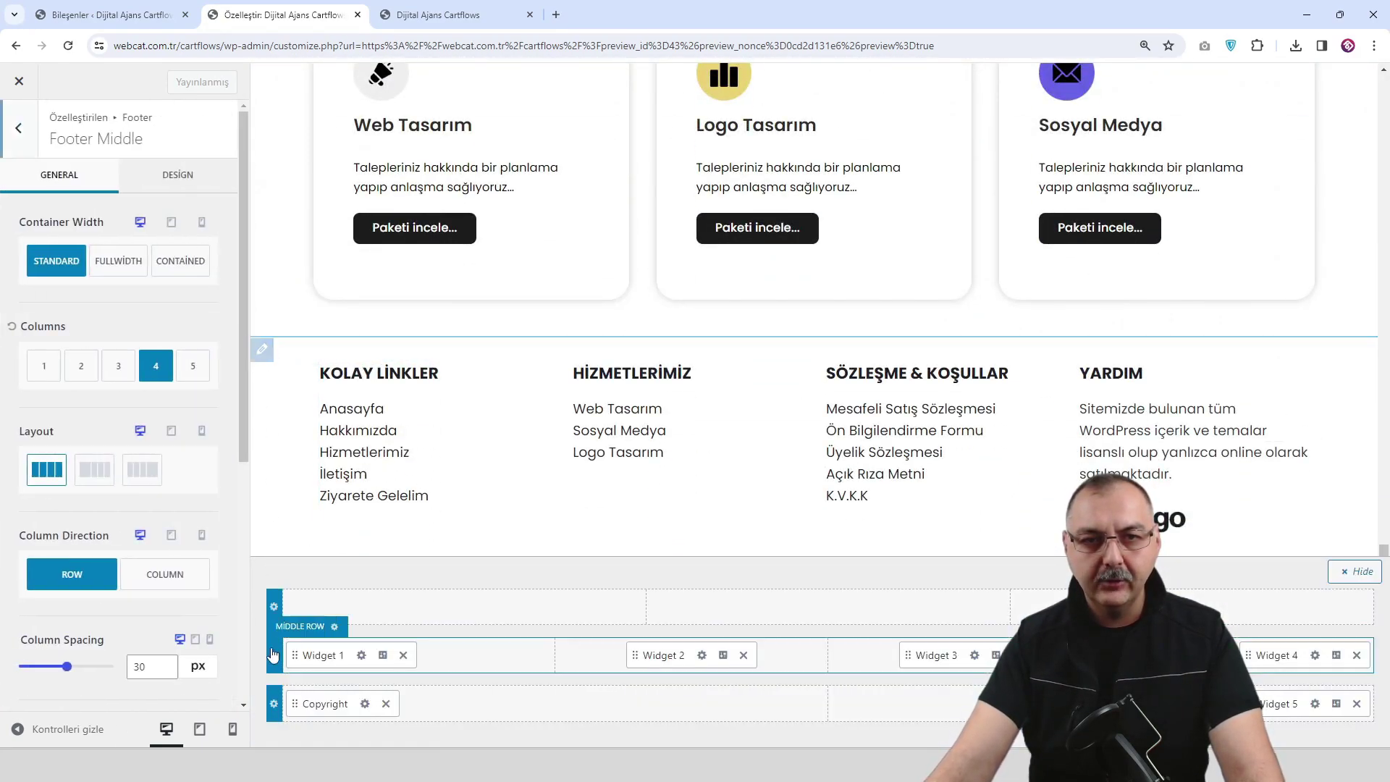
pyautogui.click(178, 172)
pyautogui.scroll(-1, 190, 514)
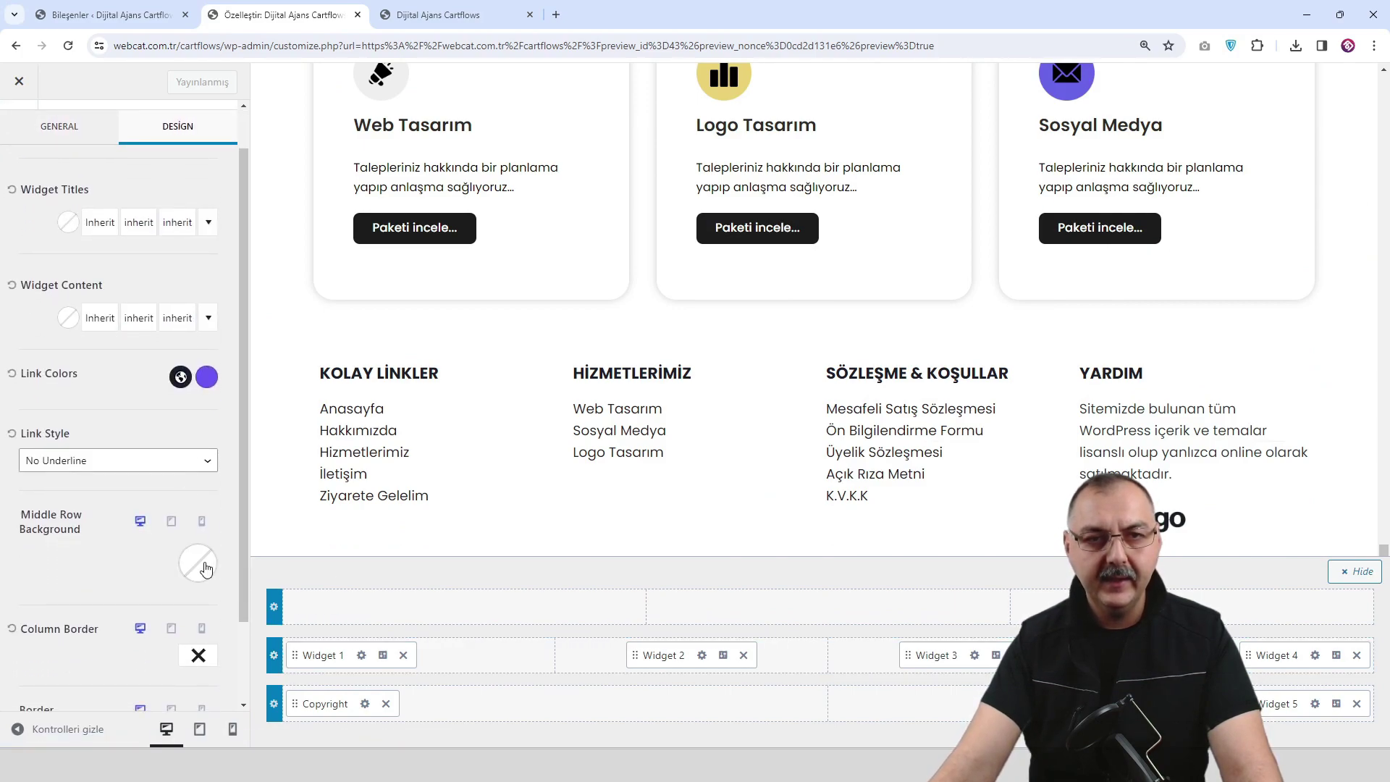
pyautogui.click(197, 564)
pyautogui.click(184, 489)
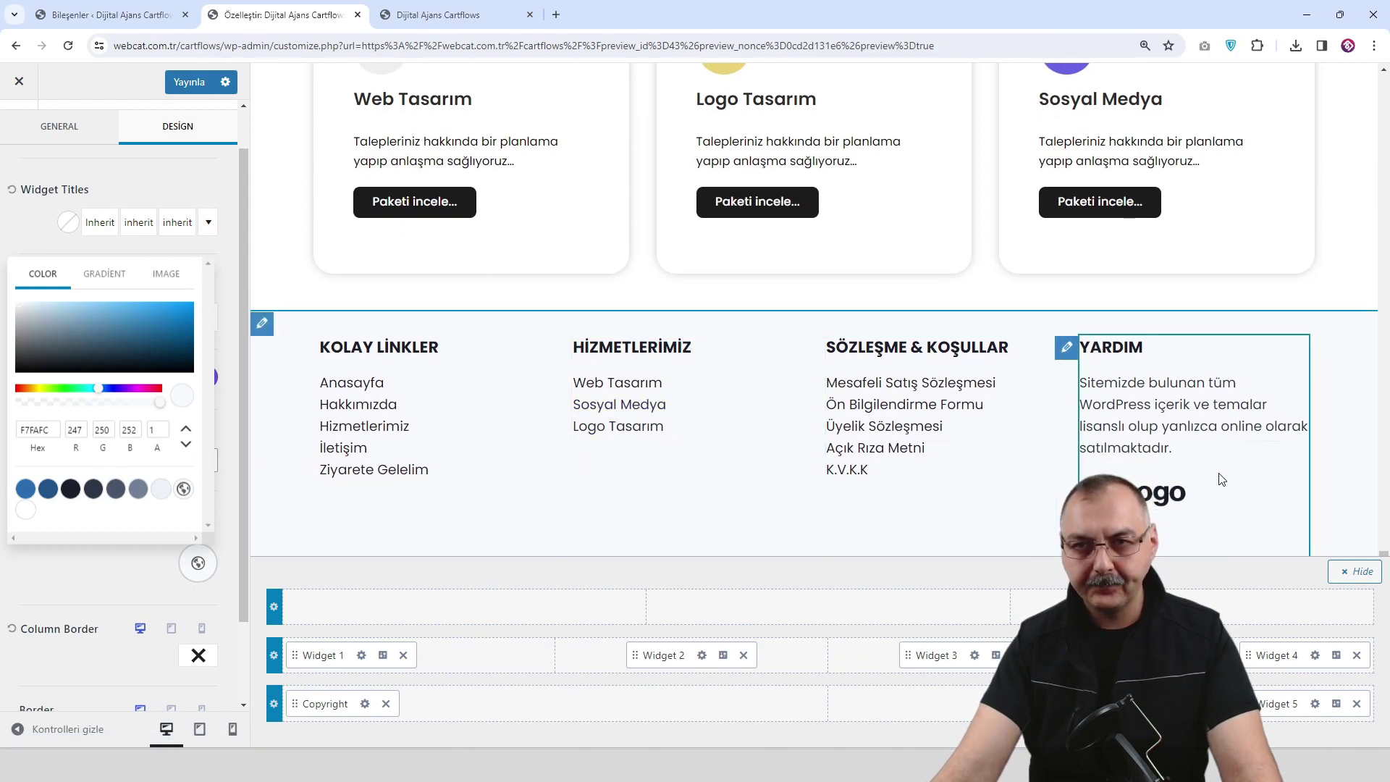
pyautogui.click(1354, 571)
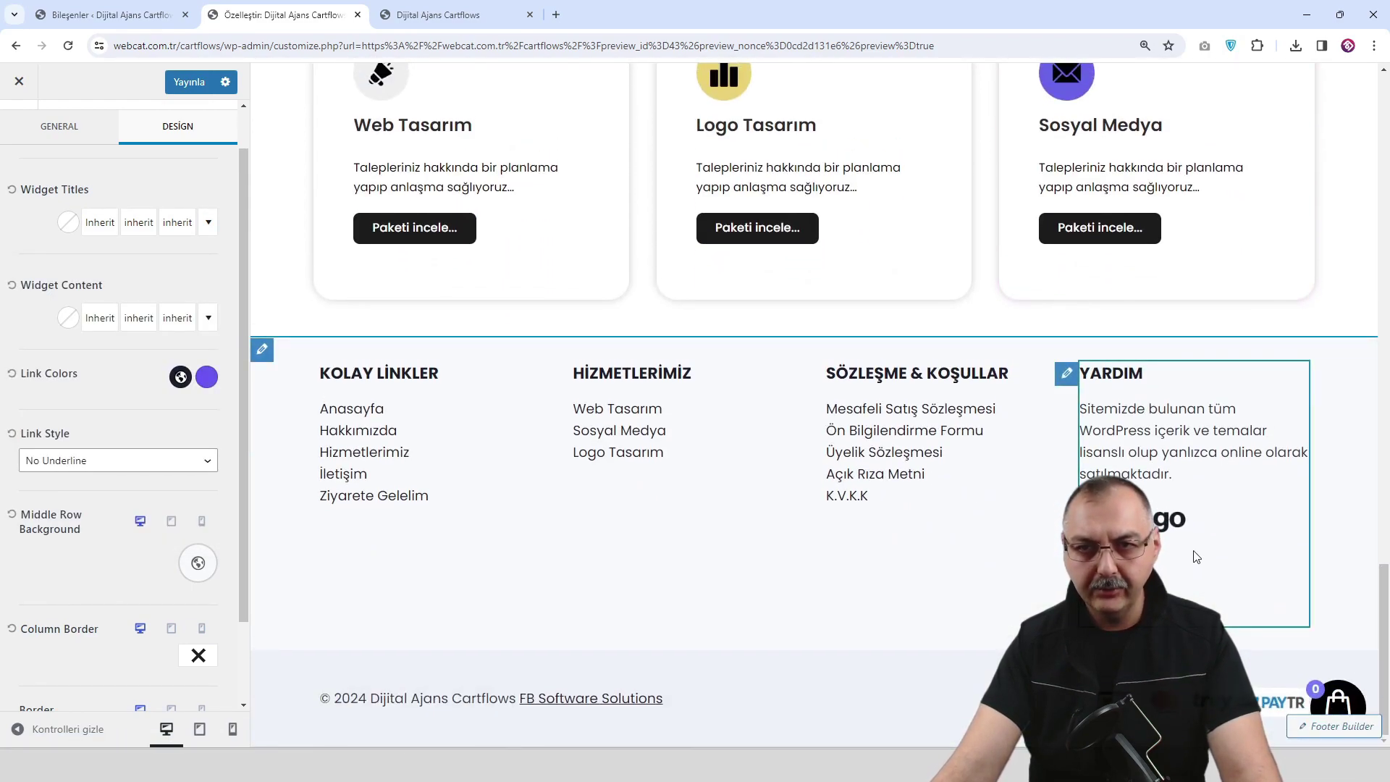
# Publish the footer background change and reload the live site to see it.
pyautogui.click(189, 82)
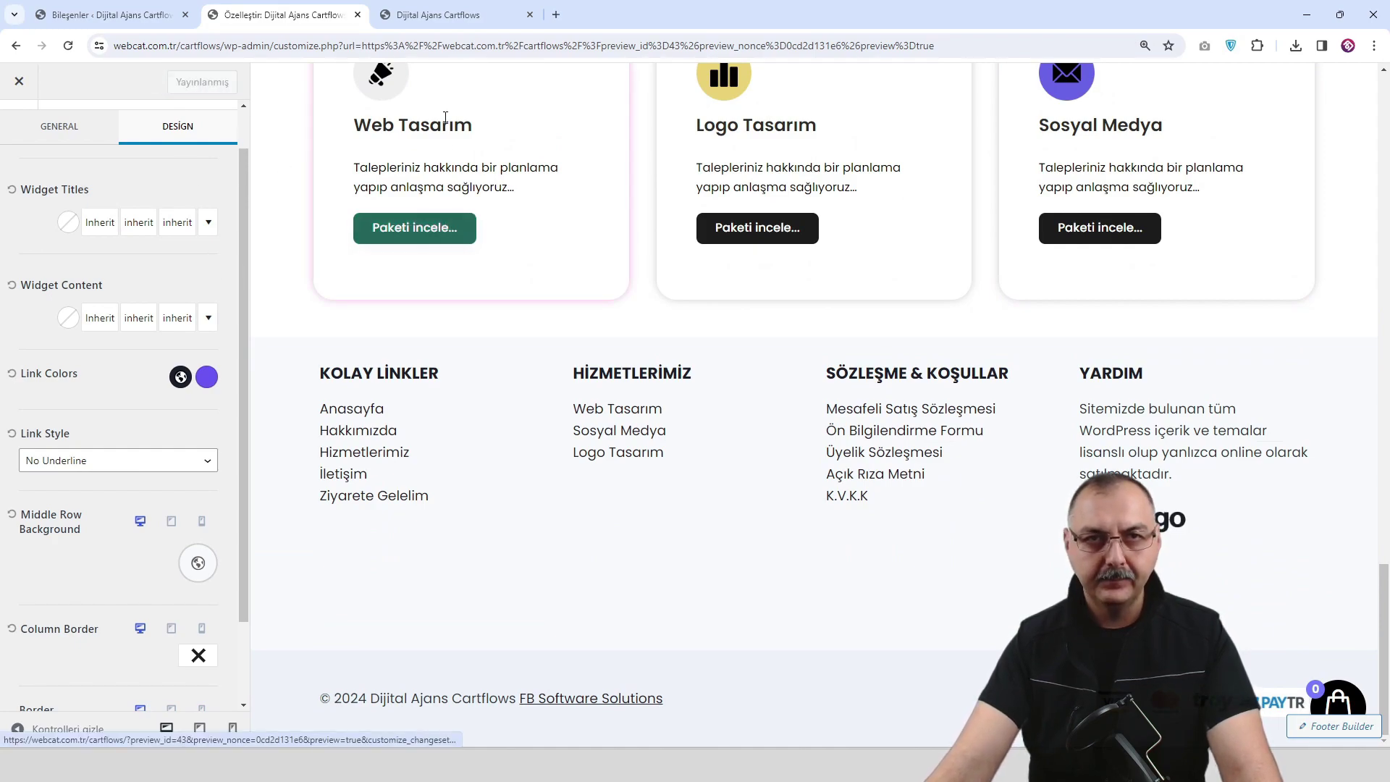
pyautogui.click(450, 17)
pyautogui.click(68, 46)
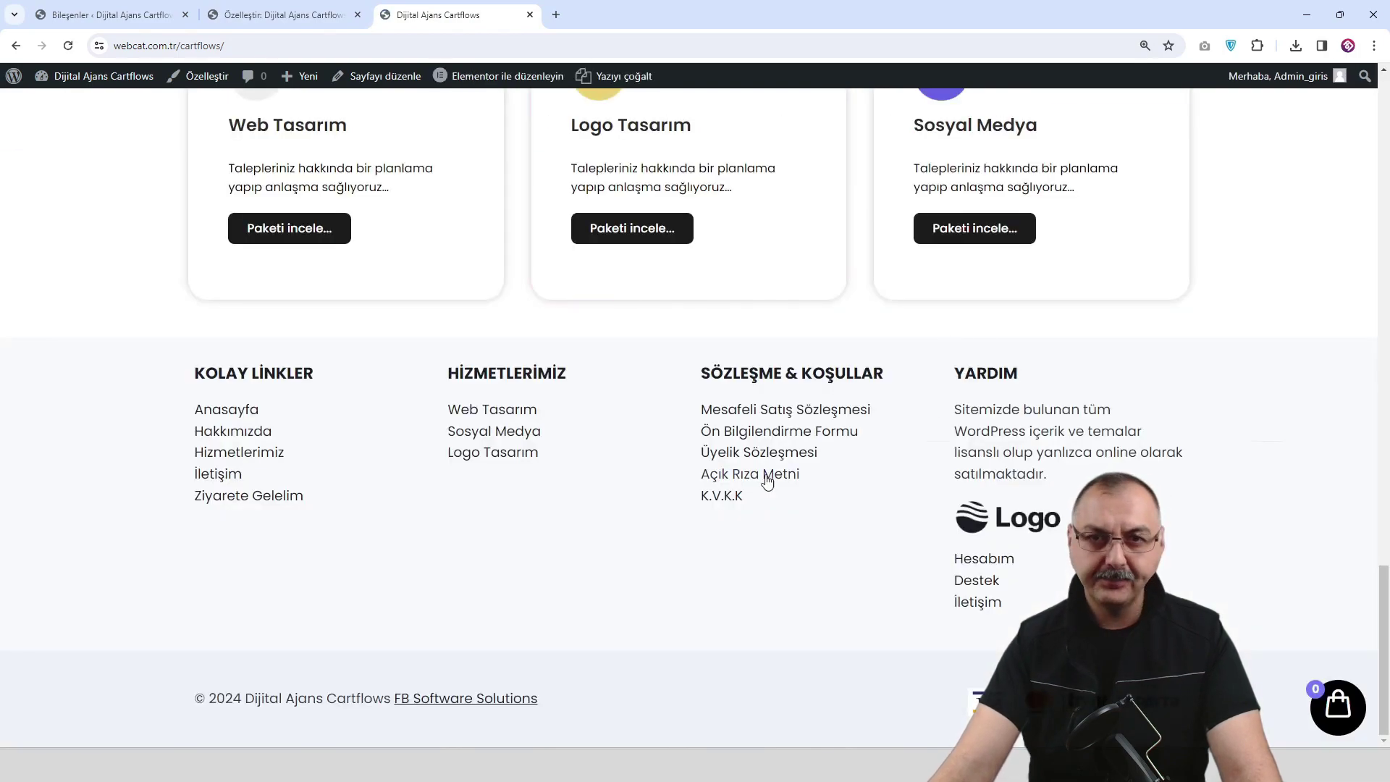
# Scroll through the live homepage to inspect the new light gray footer.
pyautogui.scroll(1, 767, 480)
pyautogui.scroll(-1, 764, 478)
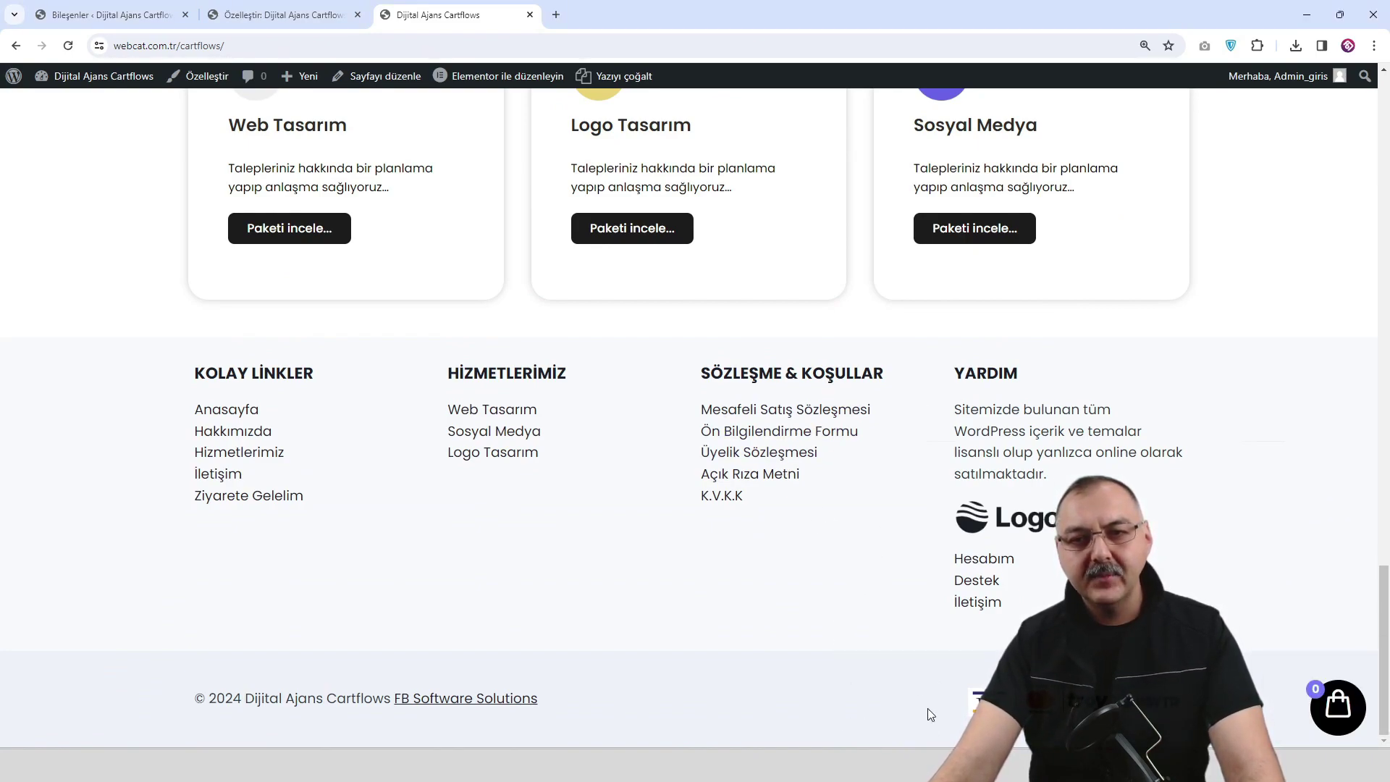
pyautogui.scroll(1, 922, 660)
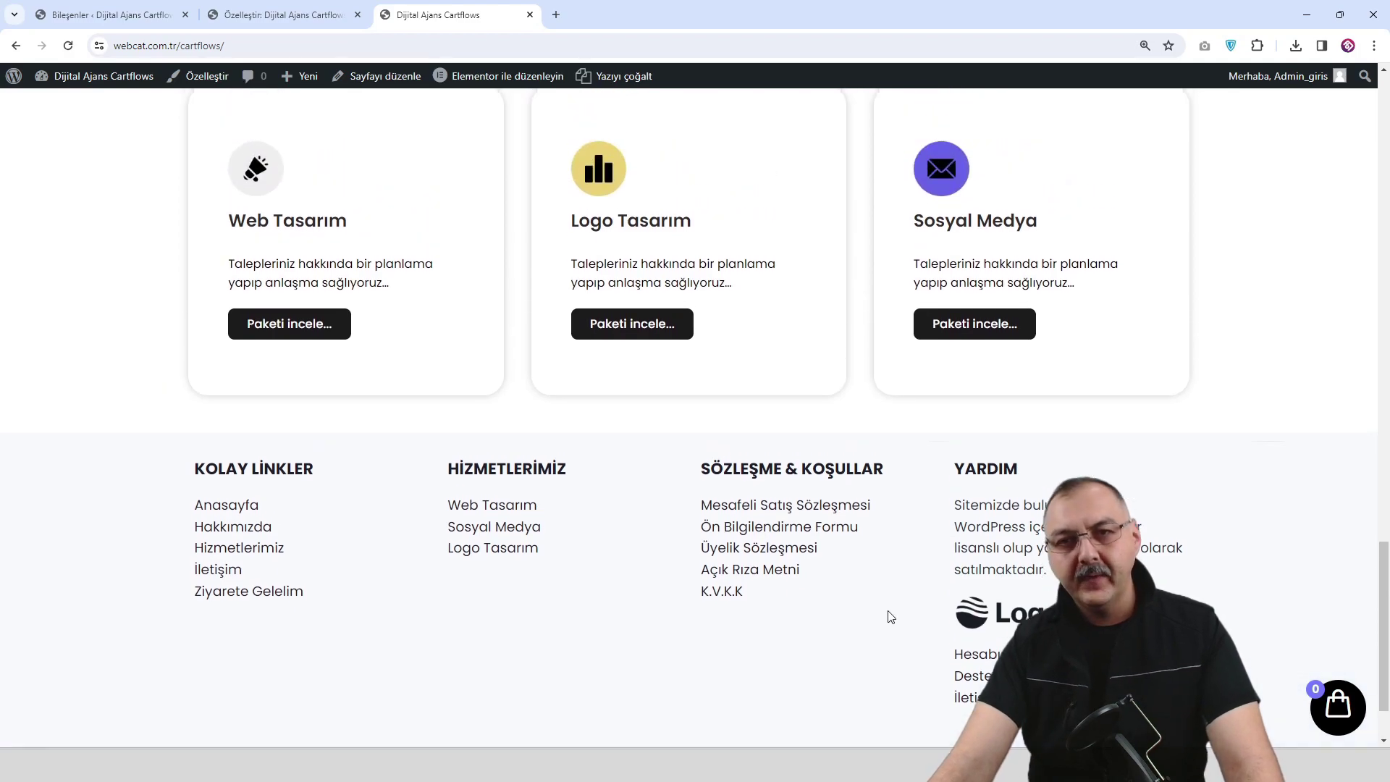
pyautogui.scroll(-1, 891, 616)
pyautogui.scroll(9, 889, 617)
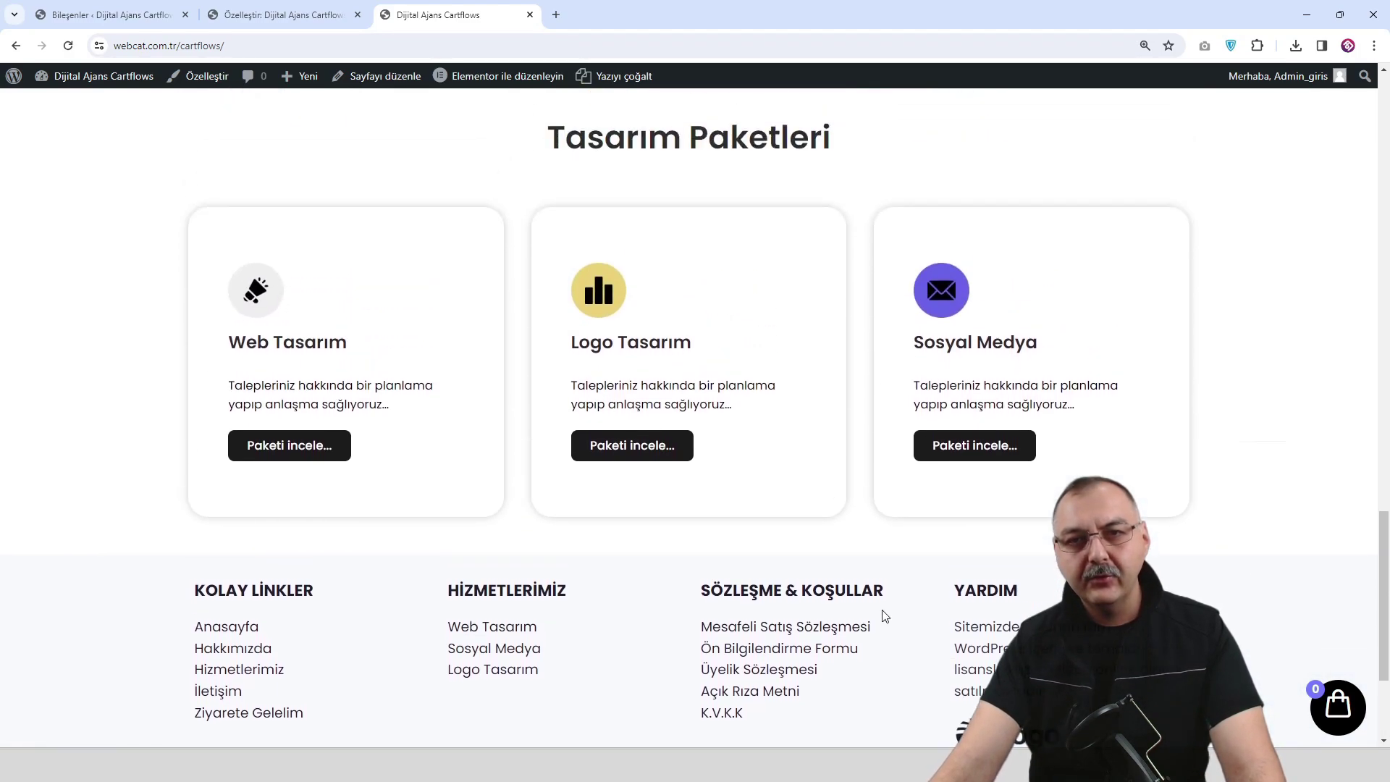
pyautogui.scroll(10, 884, 615)
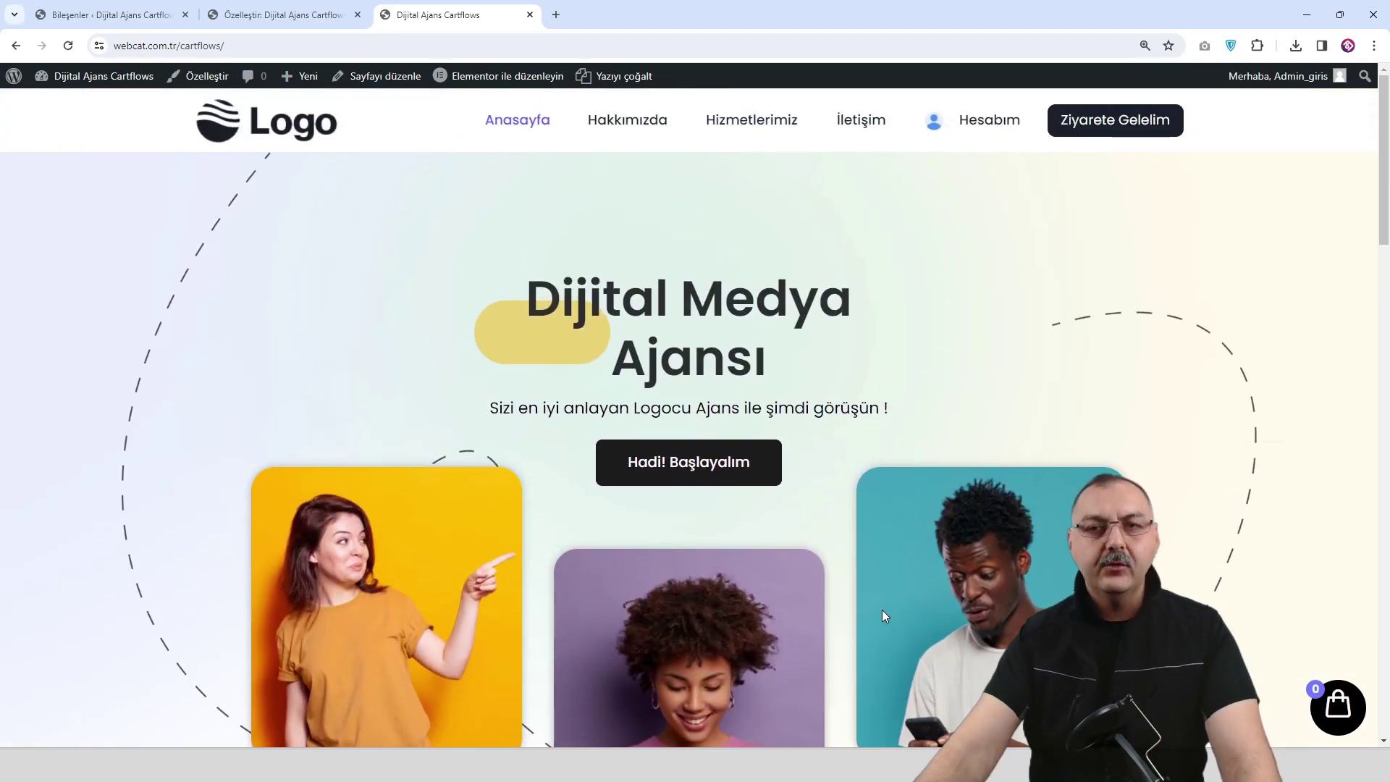
pyautogui.scroll(-12, 775, 360)
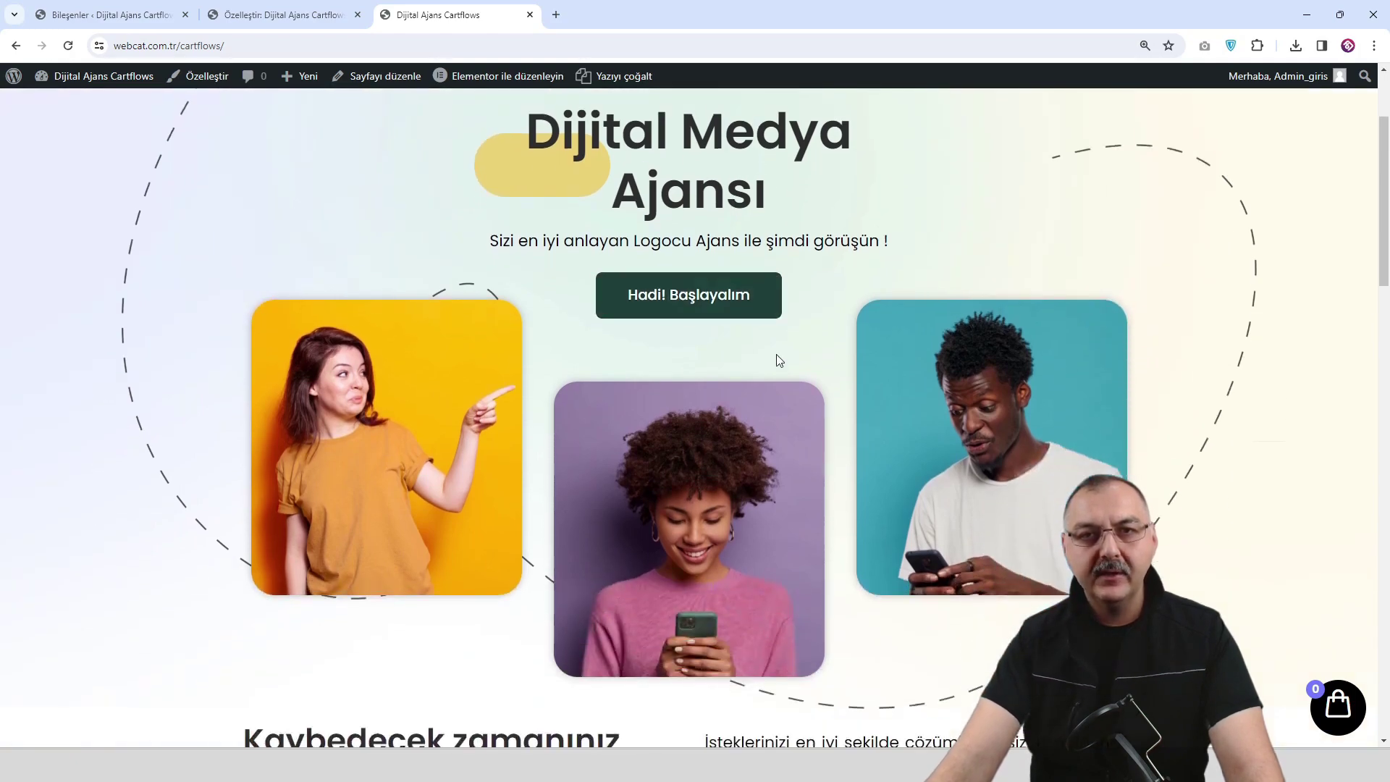
pyautogui.scroll(-12, 775, 359)
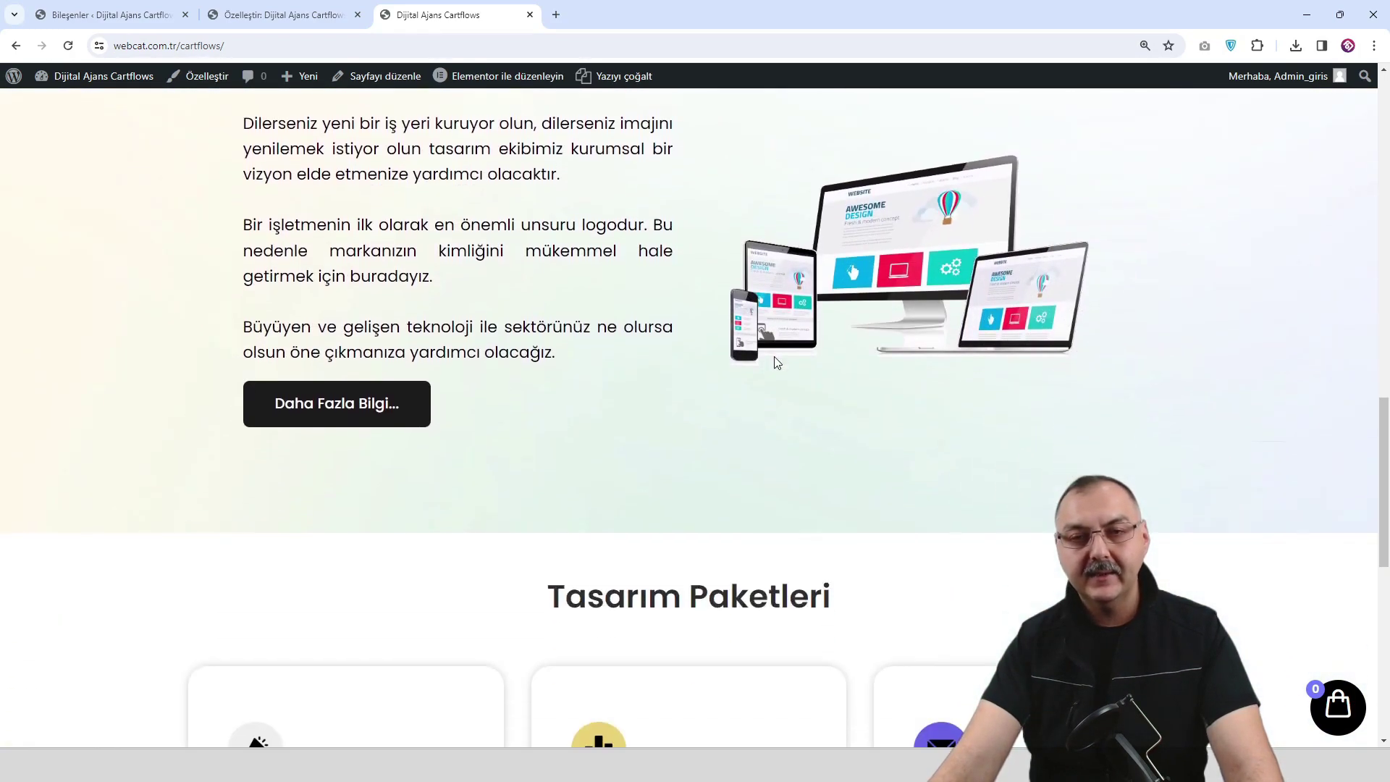
pyautogui.scroll(15, 779, 379)
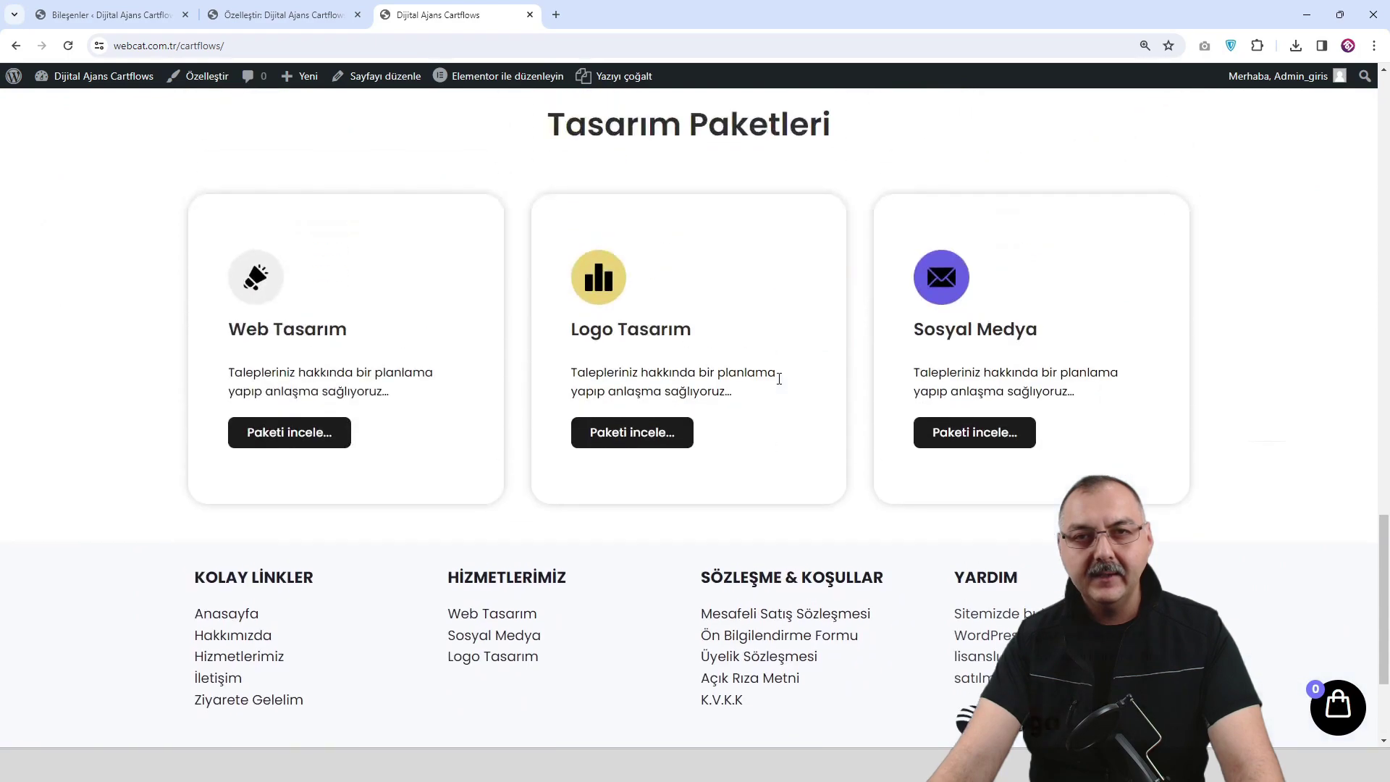
pyautogui.scroll(8, 779, 378)
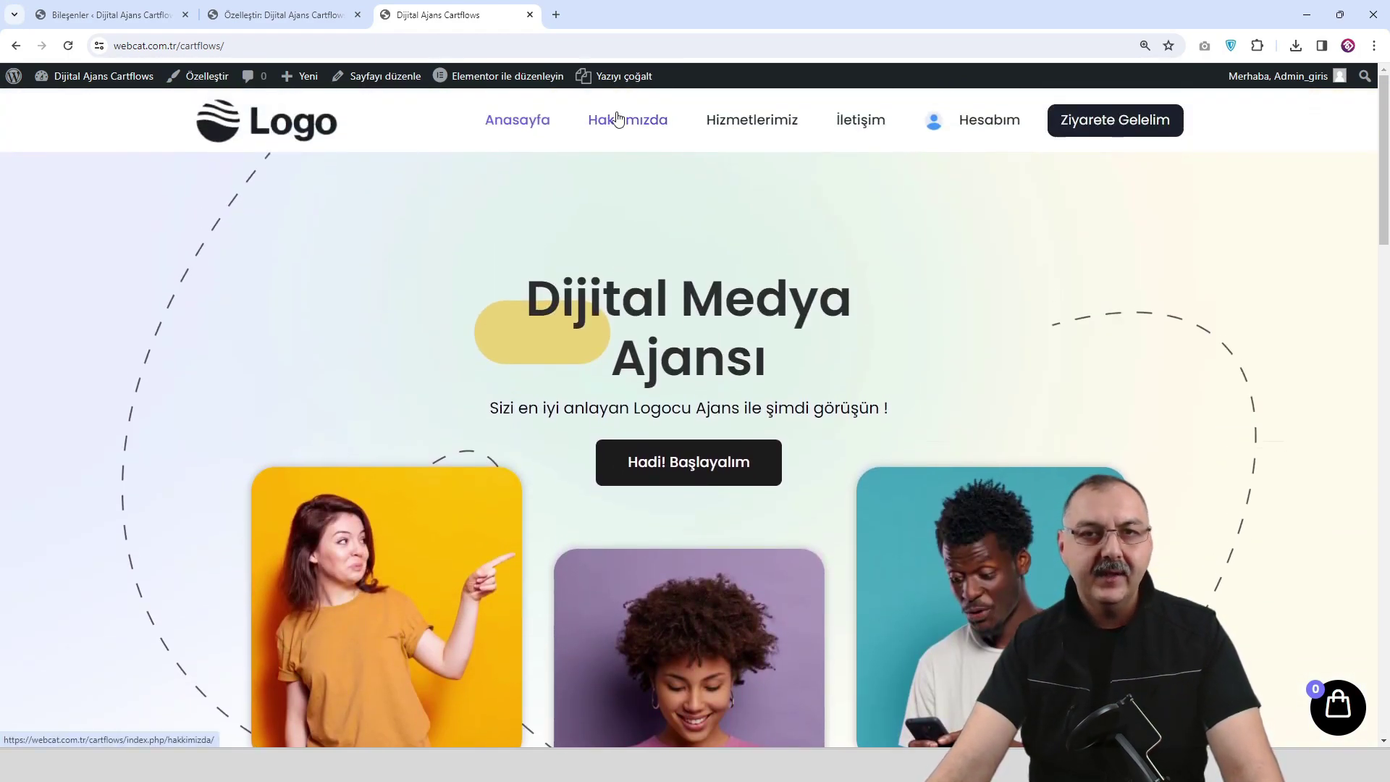
# Open the Hakkımızda page and look over its dark title banner and footer.
pyautogui.click(618, 117)
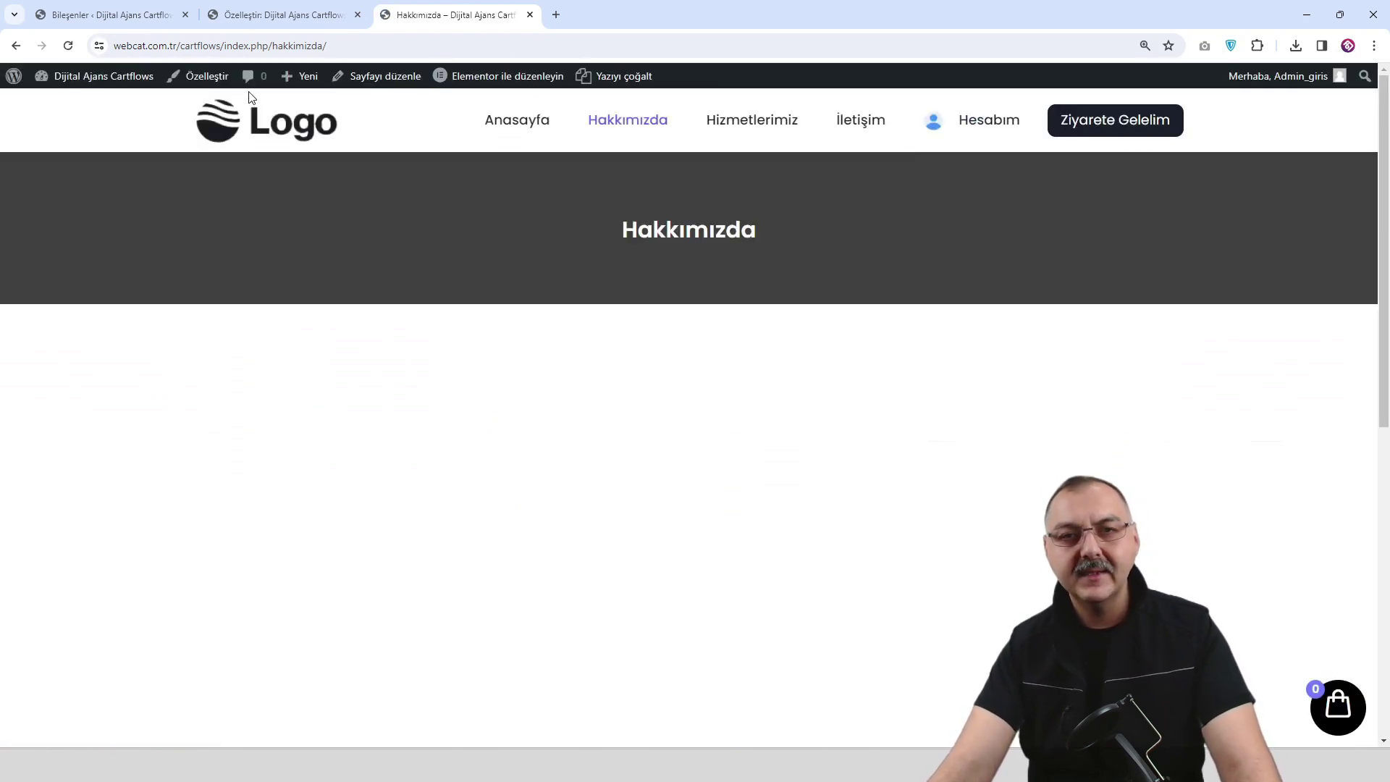
pyautogui.scroll(-5, 740, 393)
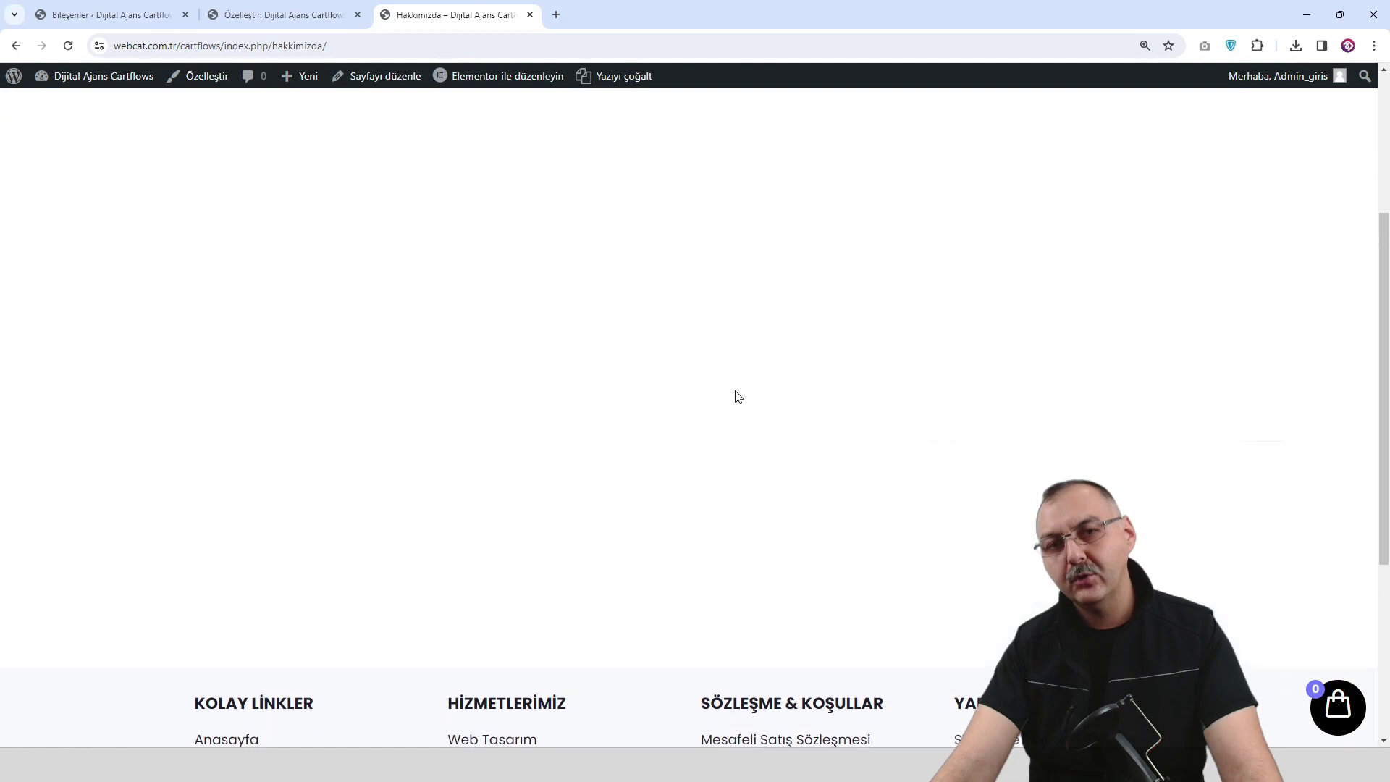
pyautogui.scroll(5, 737, 396)
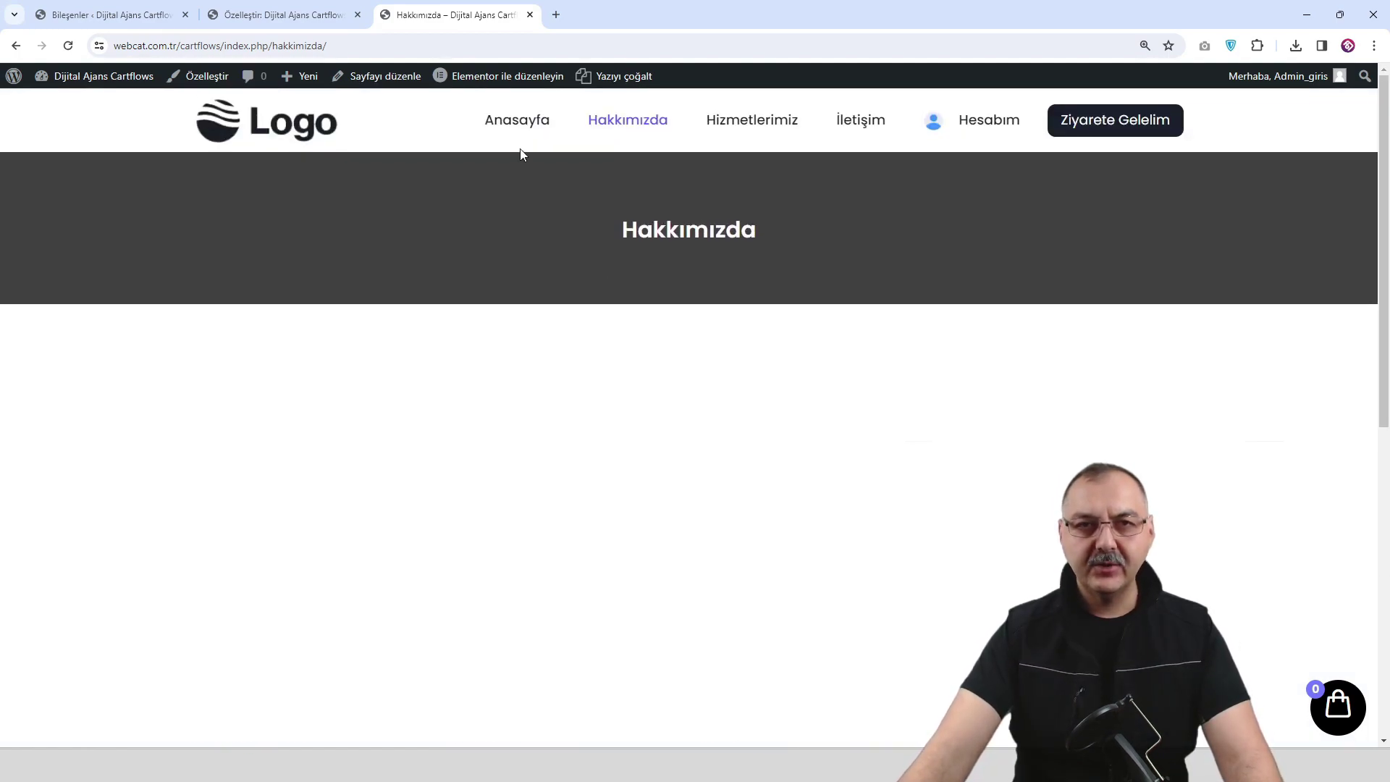
pyautogui.moveTo(498, 81)
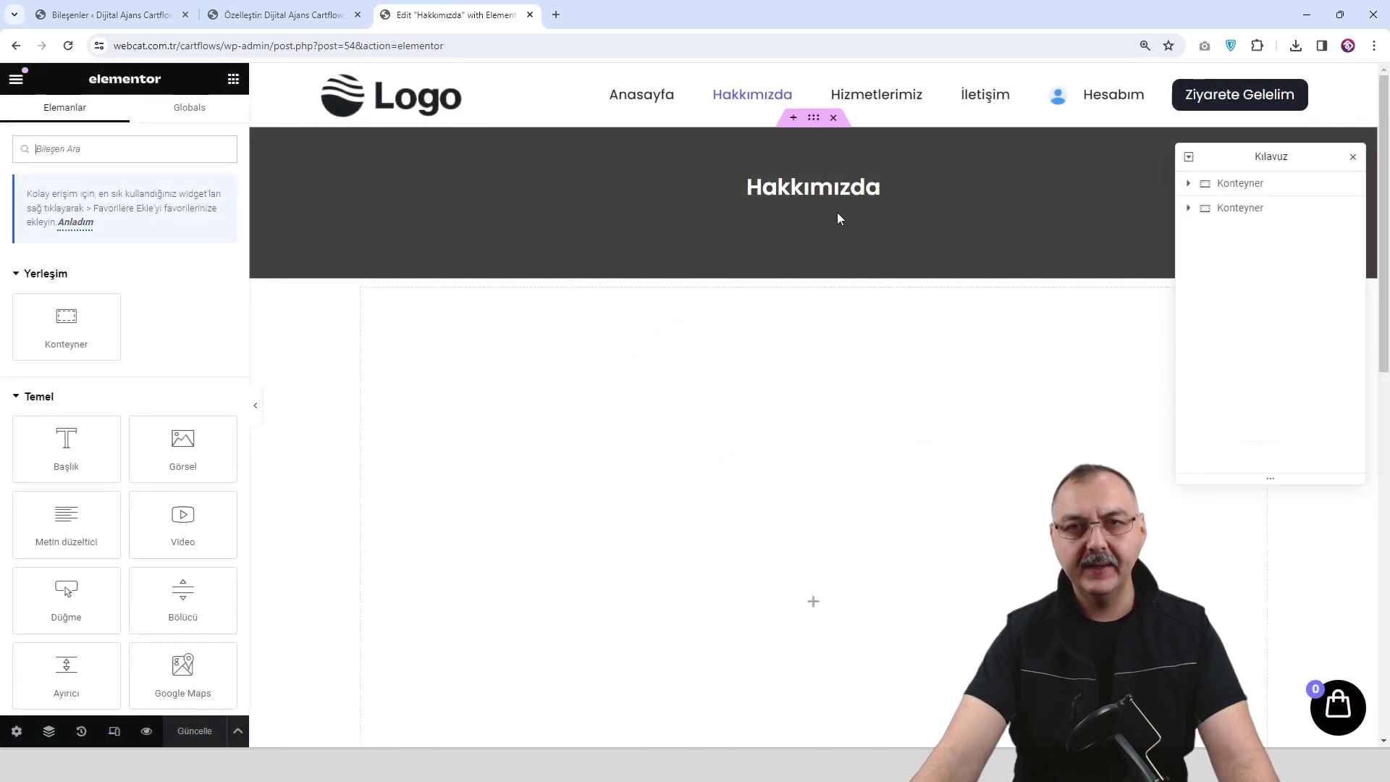
# Give the banner container a Classic background image, kjgrn-scaled.webp.
pyautogui.click(813, 120)
pyautogui.click(124, 120)
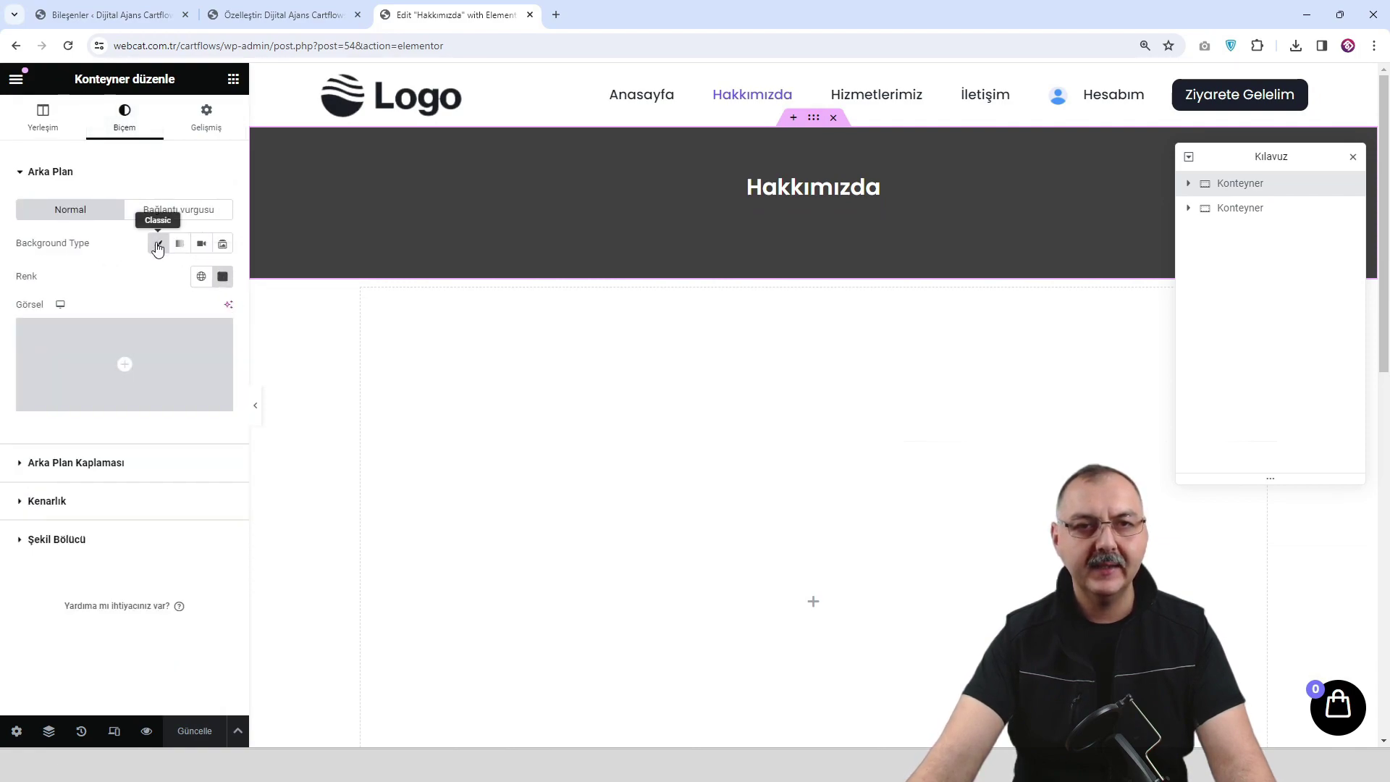
pyautogui.click(222, 276)
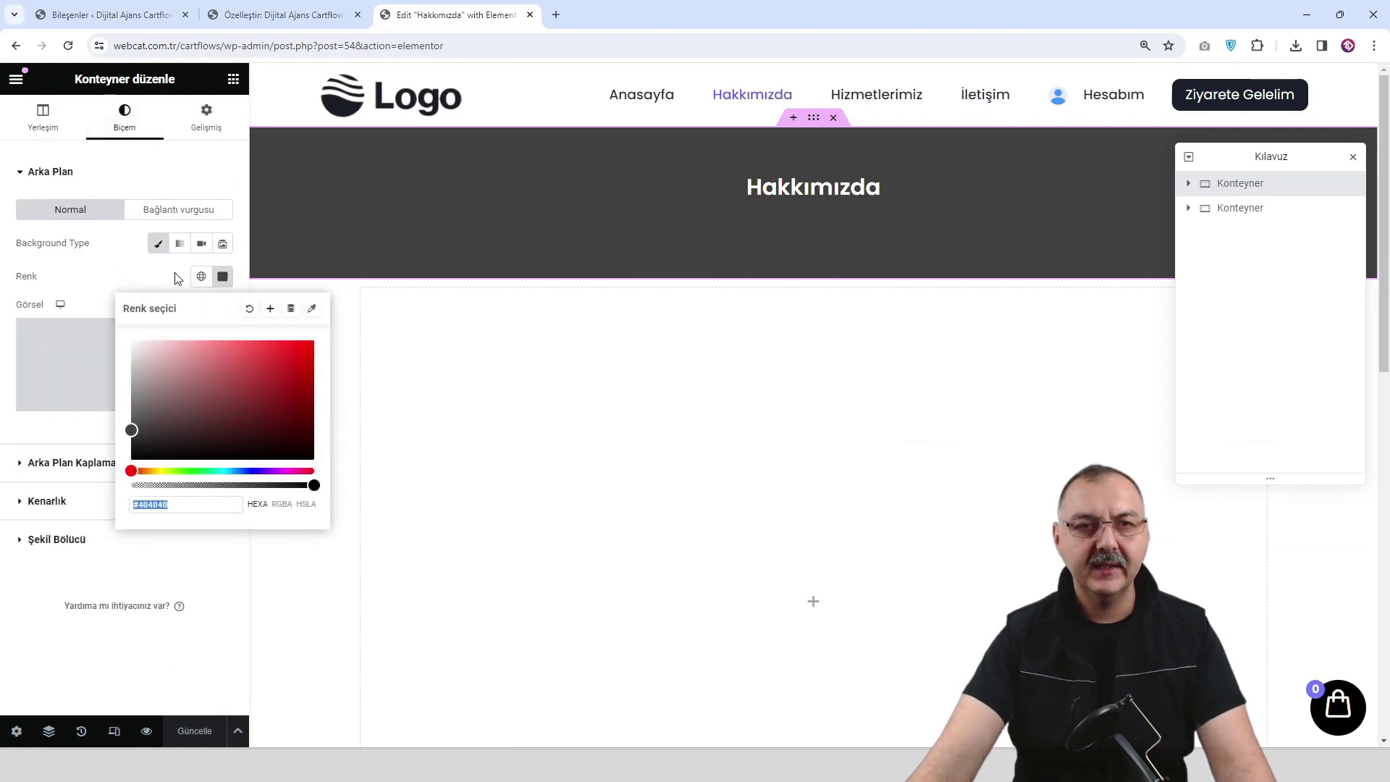
pyautogui.click(155, 245)
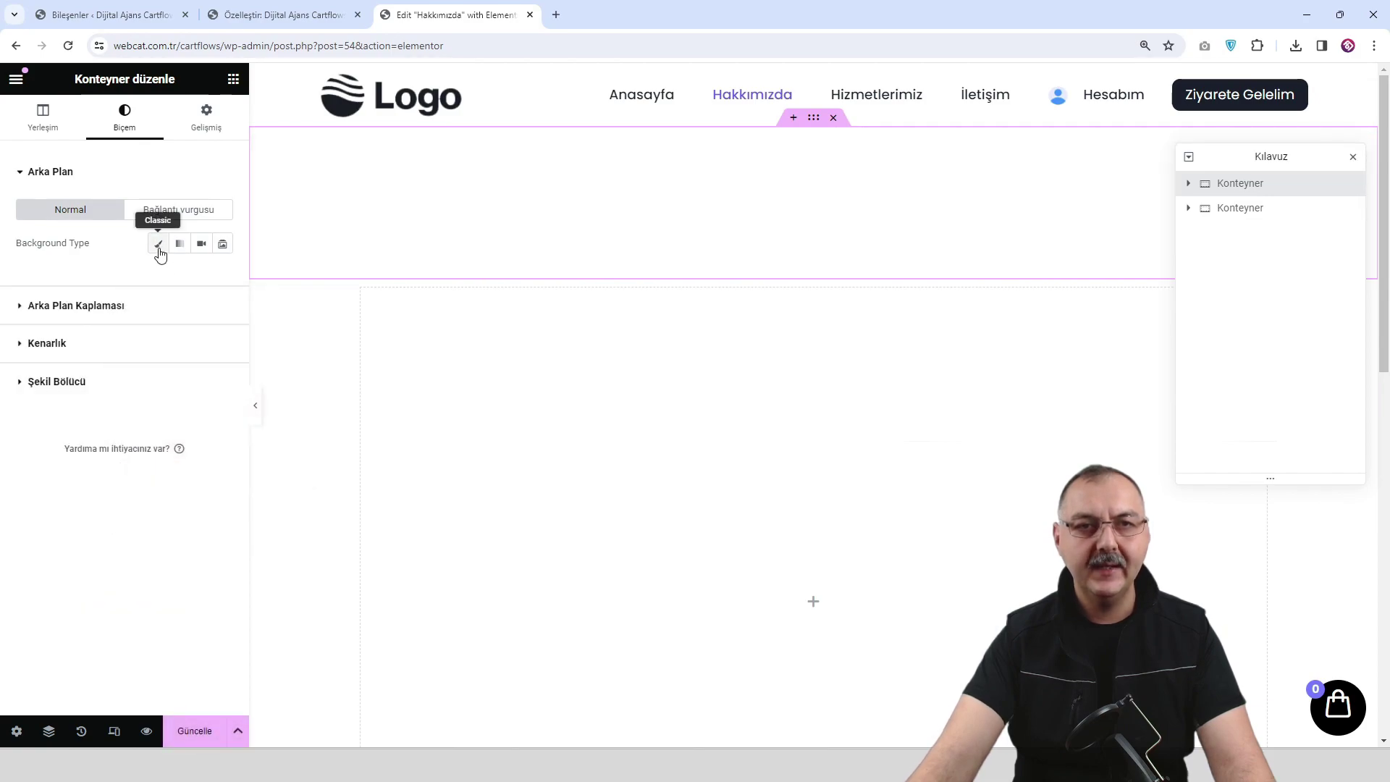
pyautogui.click(159, 245)
pyautogui.click(137, 353)
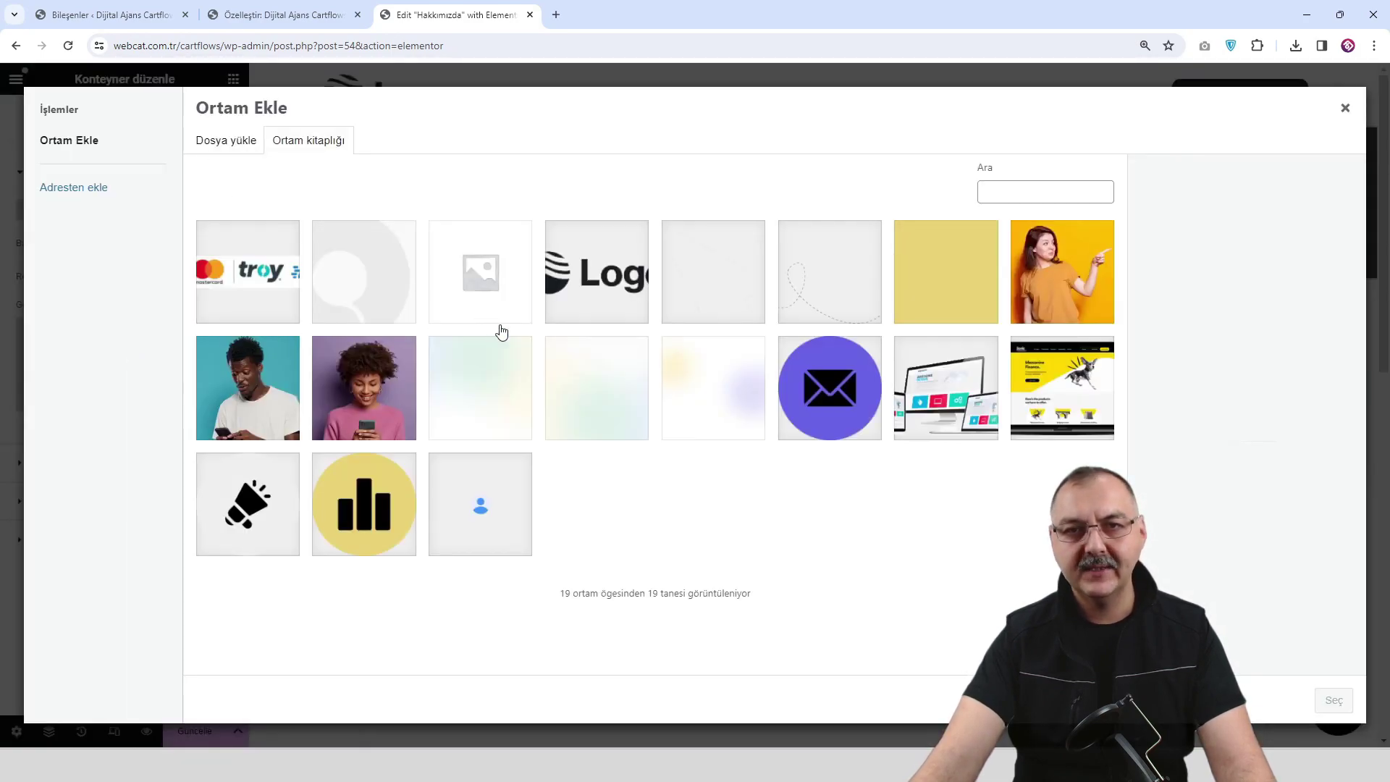
pyautogui.click(500, 400)
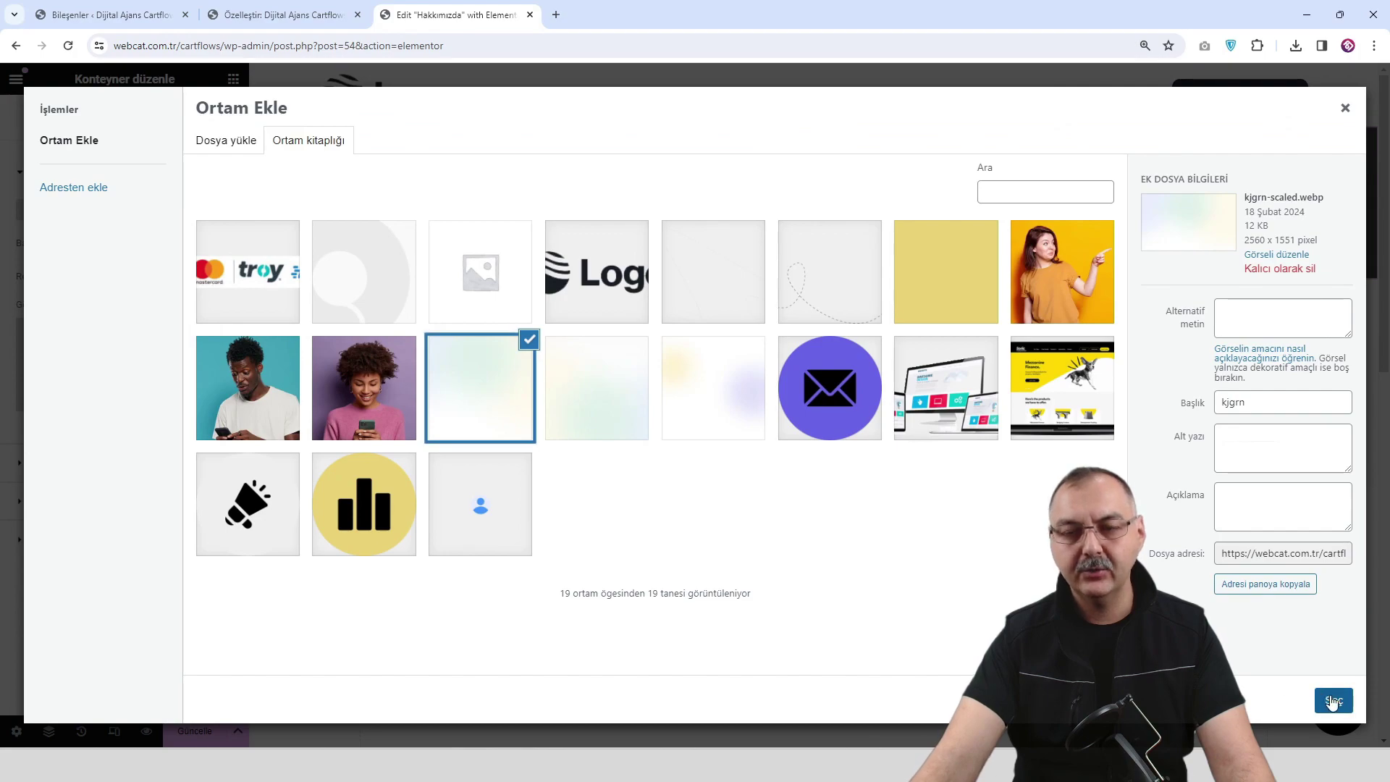
pyautogui.click(1334, 701)
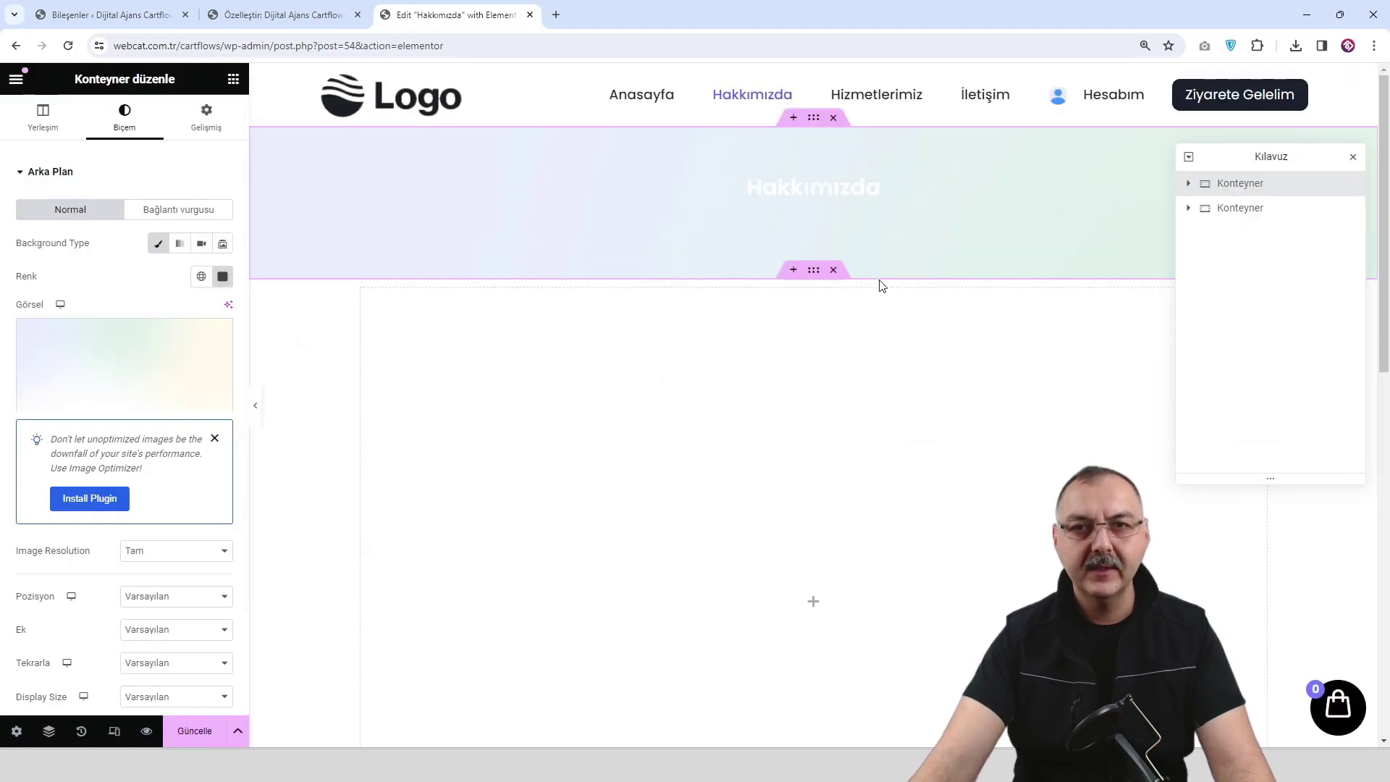
# Set the Hakkımızda heading text colour to #171717.
pyautogui.click(874, 208)
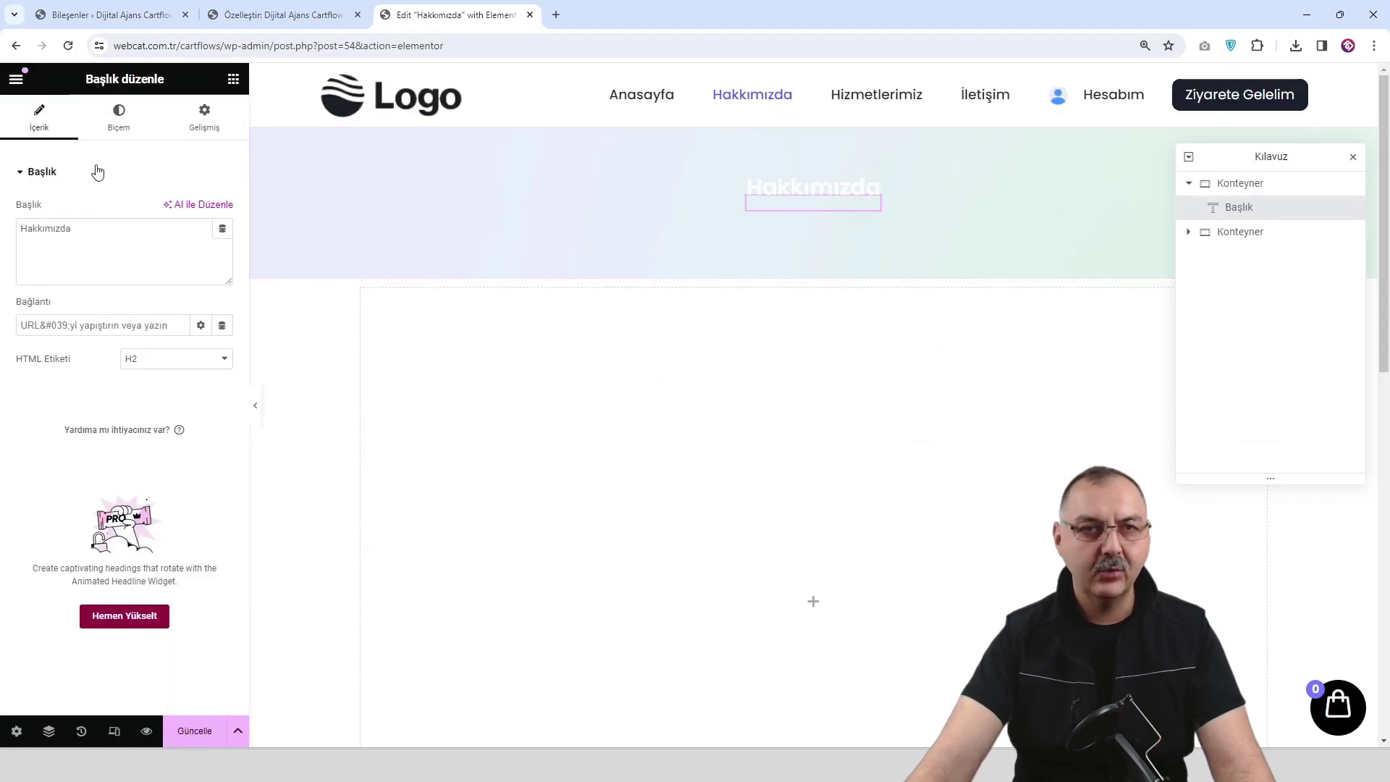
pyautogui.click(118, 121)
pyautogui.click(222, 243)
pyautogui.moveTo(148, 363); pyautogui.dragTo(107, 415)
pyautogui.click(118, 205)
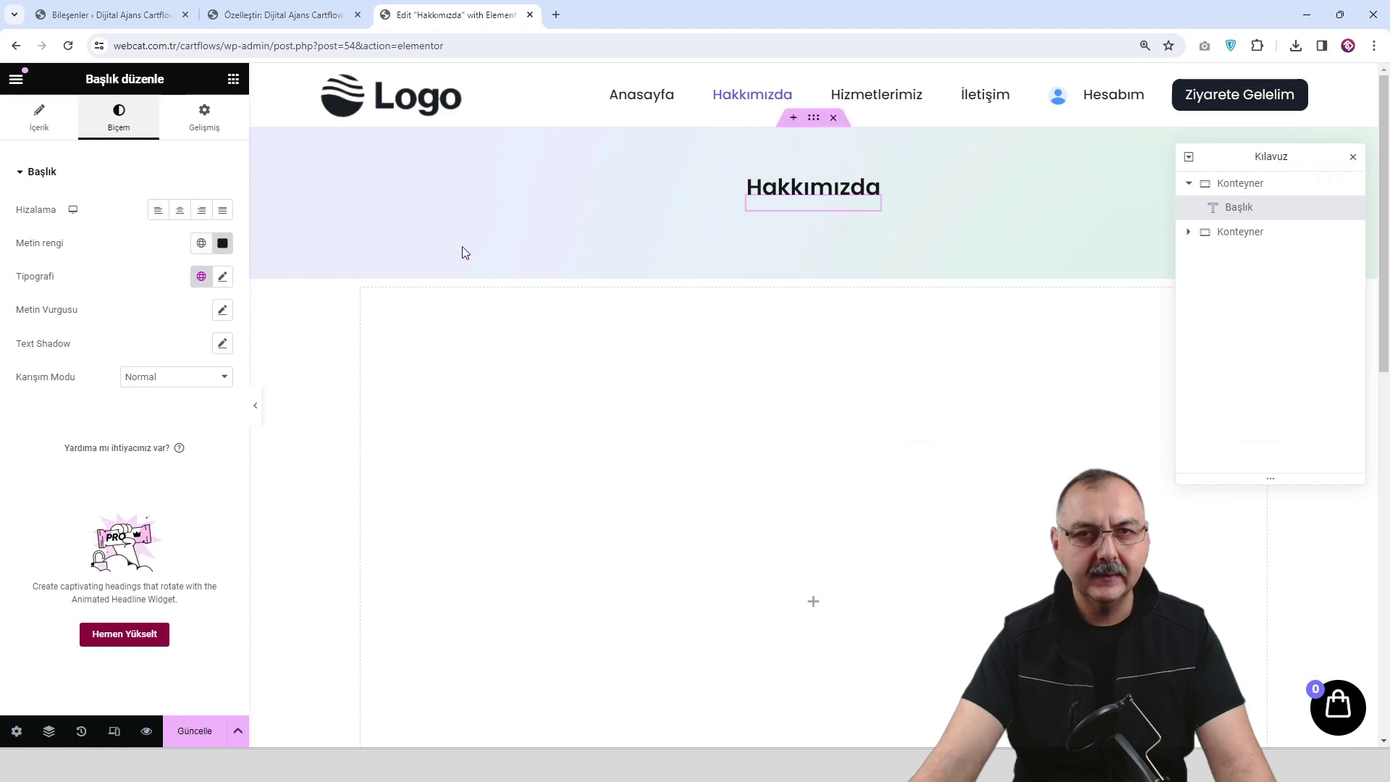
# Set the banner background image to Orta Orta position, Tekrarlama Yok, and Kapla size.
pyautogui.click(816, 119)
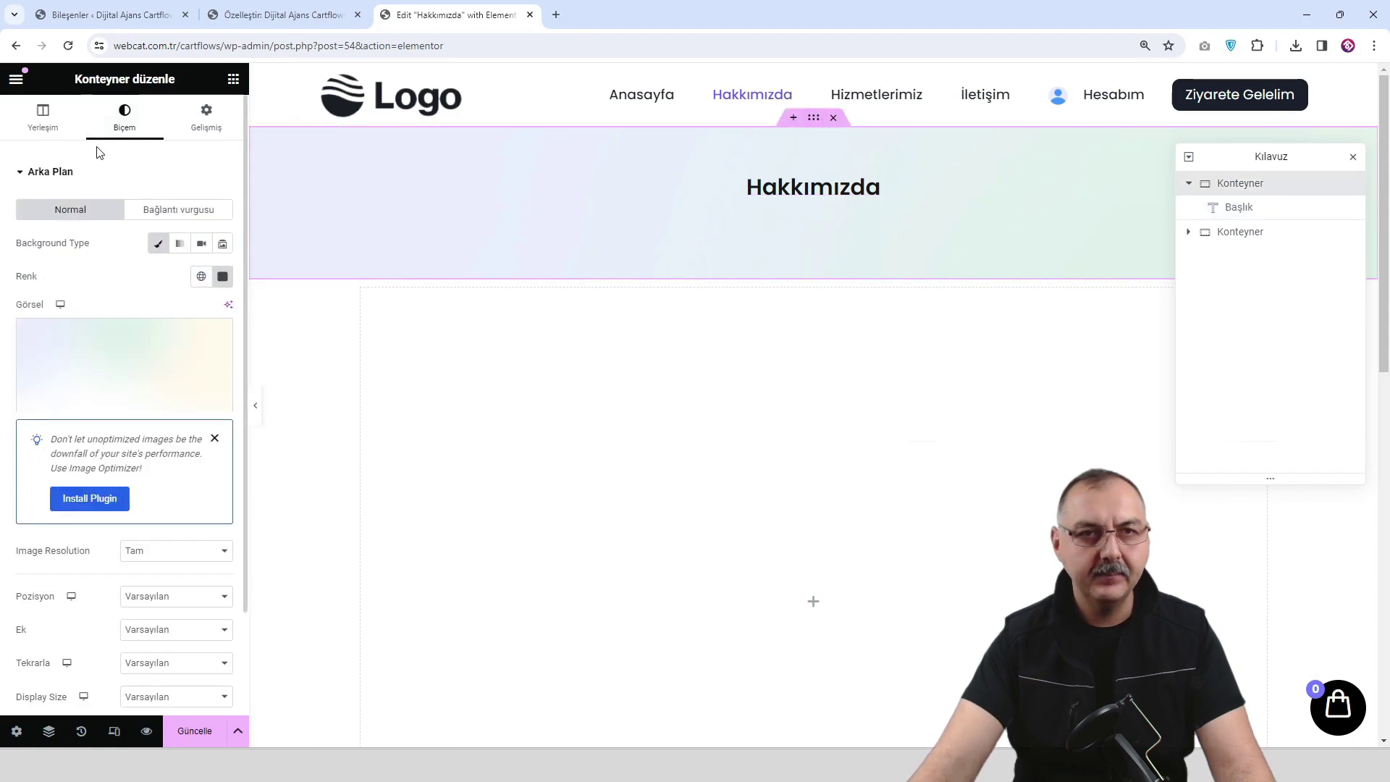
pyautogui.scroll(-1, 152, 401)
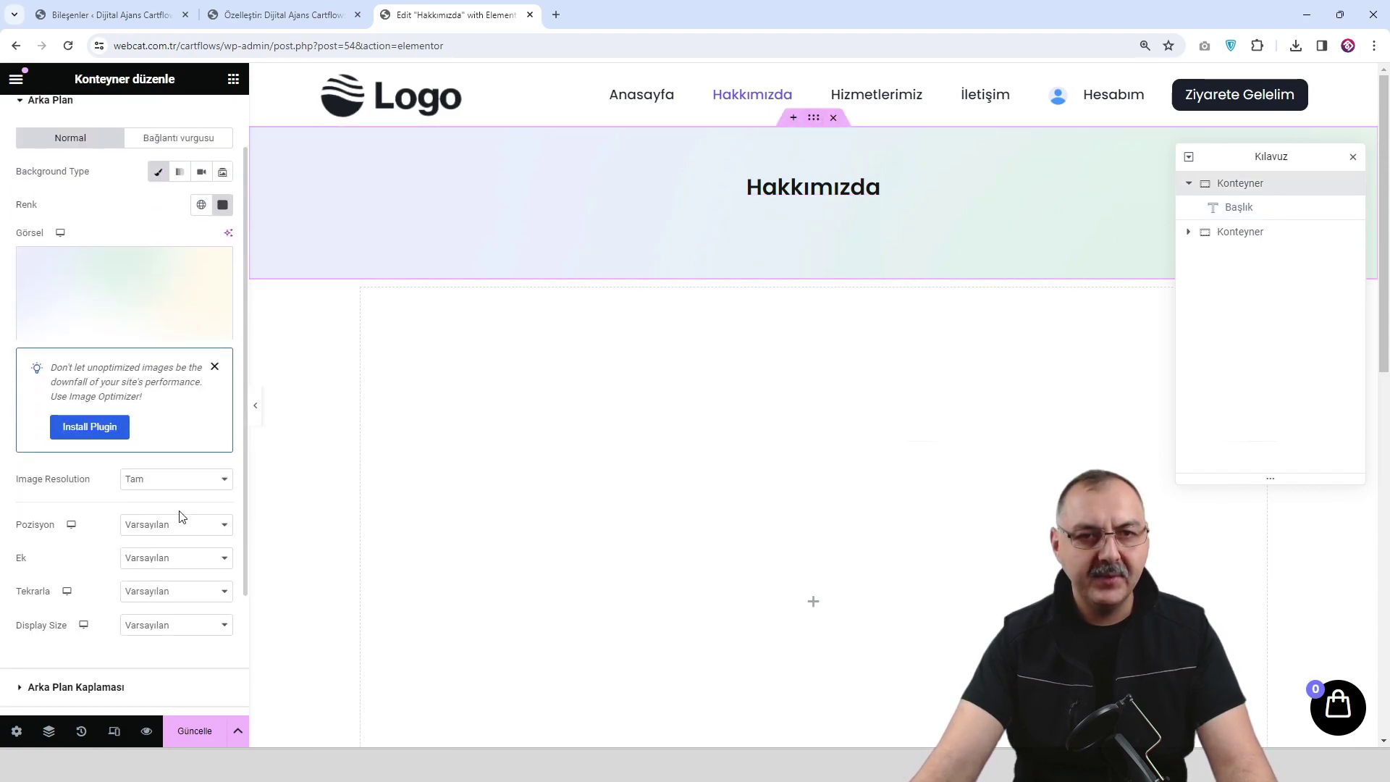
pyautogui.click(169, 534)
pyautogui.click(177, 558)
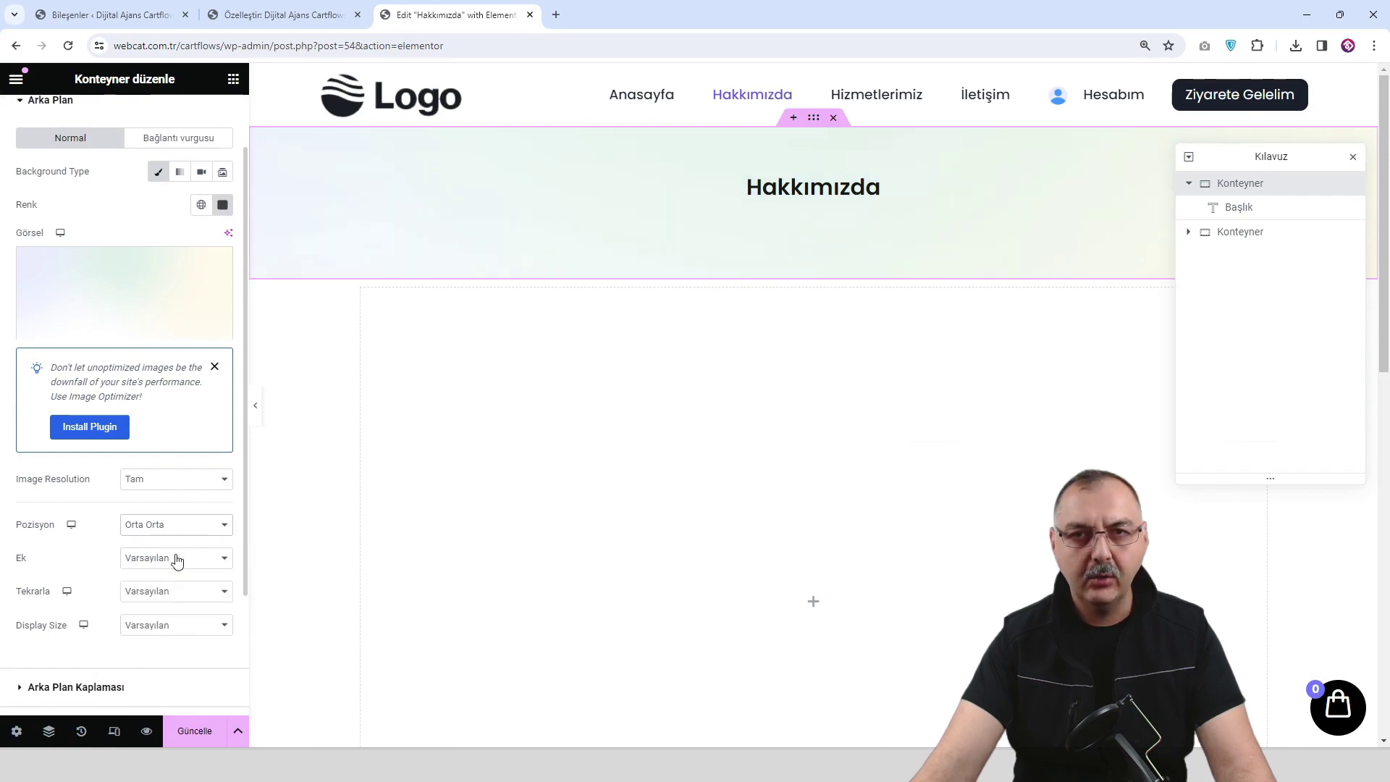
pyautogui.click(170, 593)
pyautogui.click(176, 618)
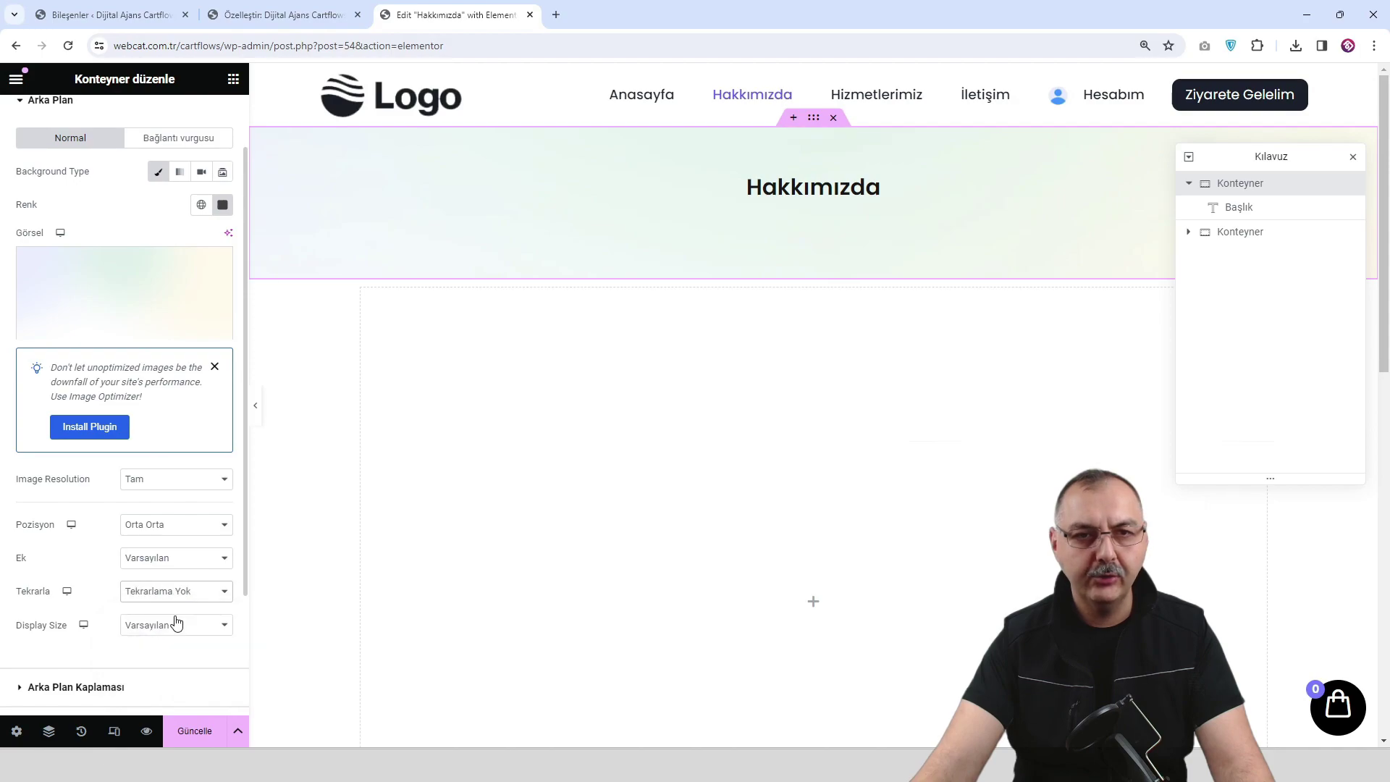
pyautogui.click(171, 634)
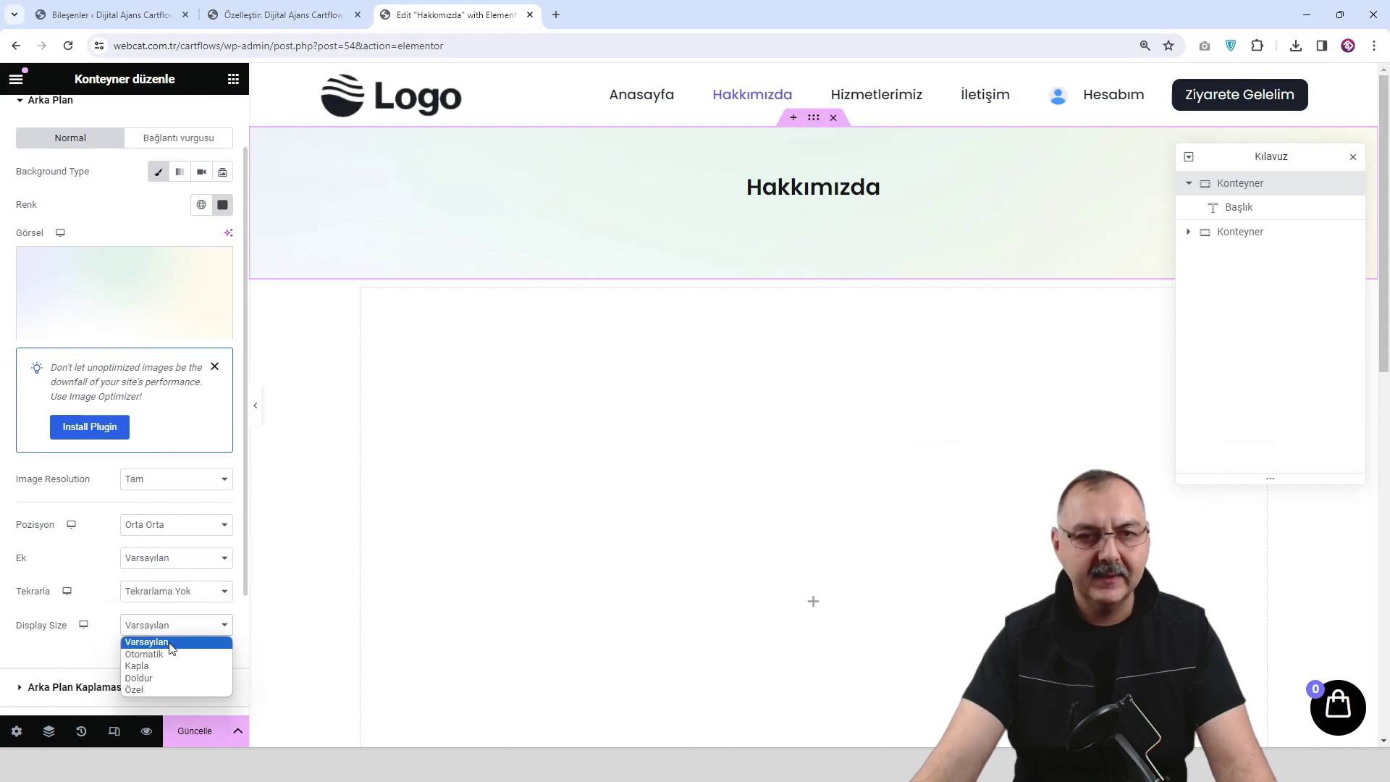
pyautogui.click(168, 665)
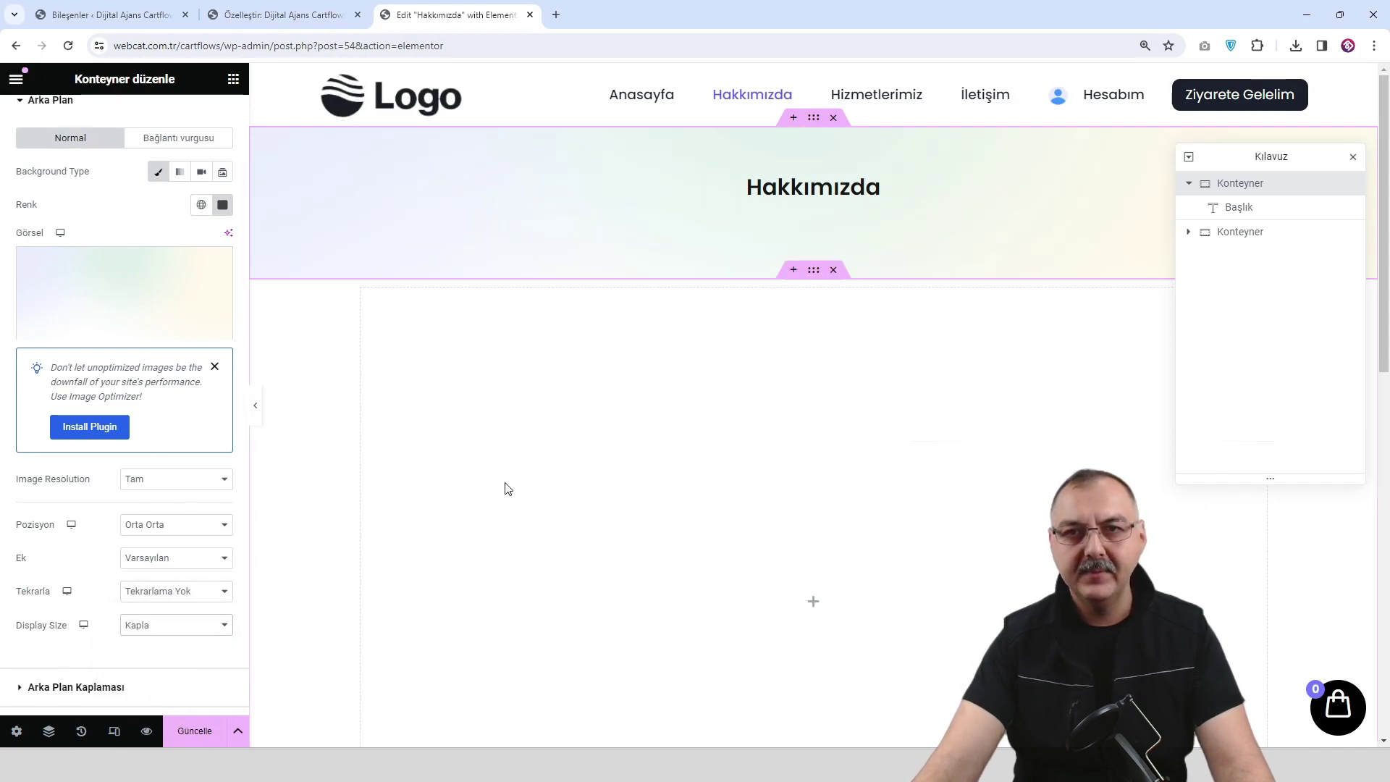
# Save the page with Güncelle, check the preview, and return to the editor.
pyautogui.click(202, 736)
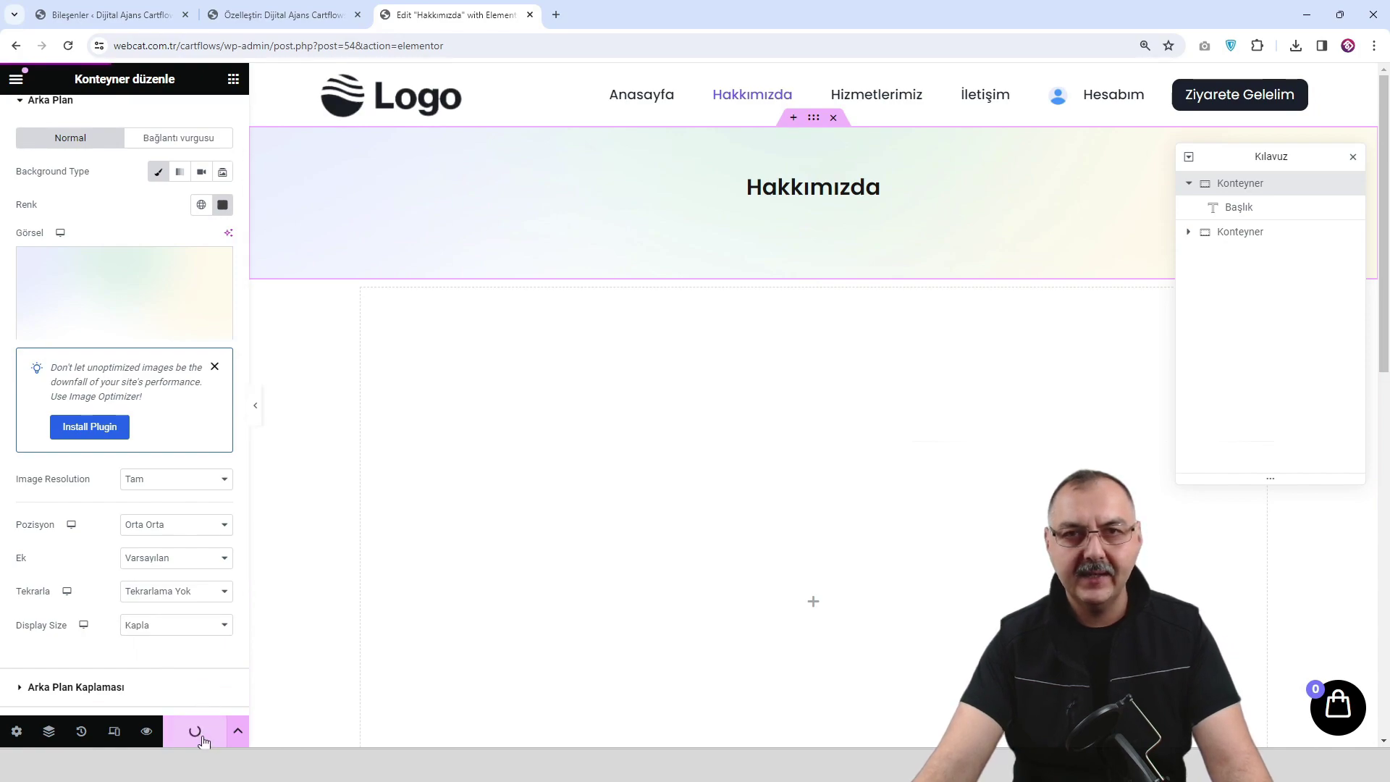
pyautogui.click(148, 734)
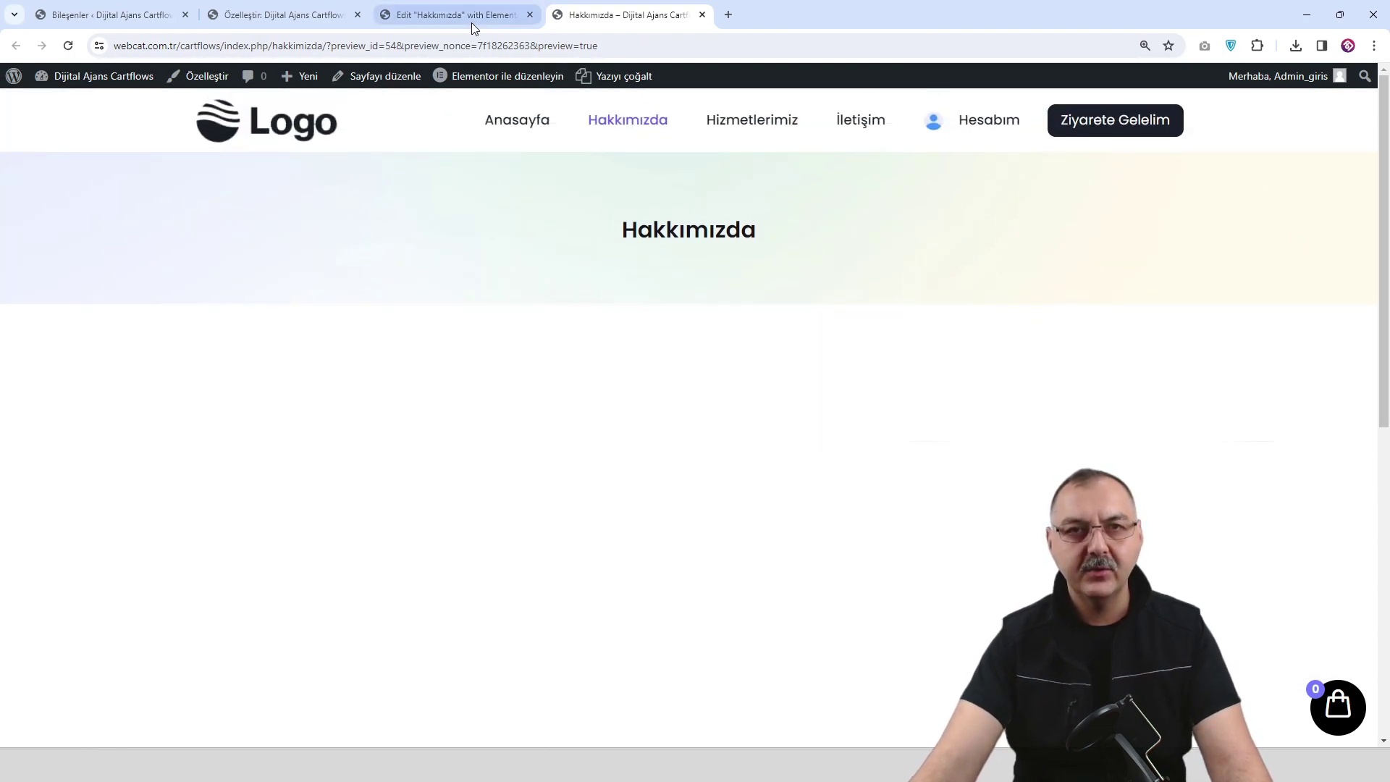
pyautogui.moveTo(473, 15)
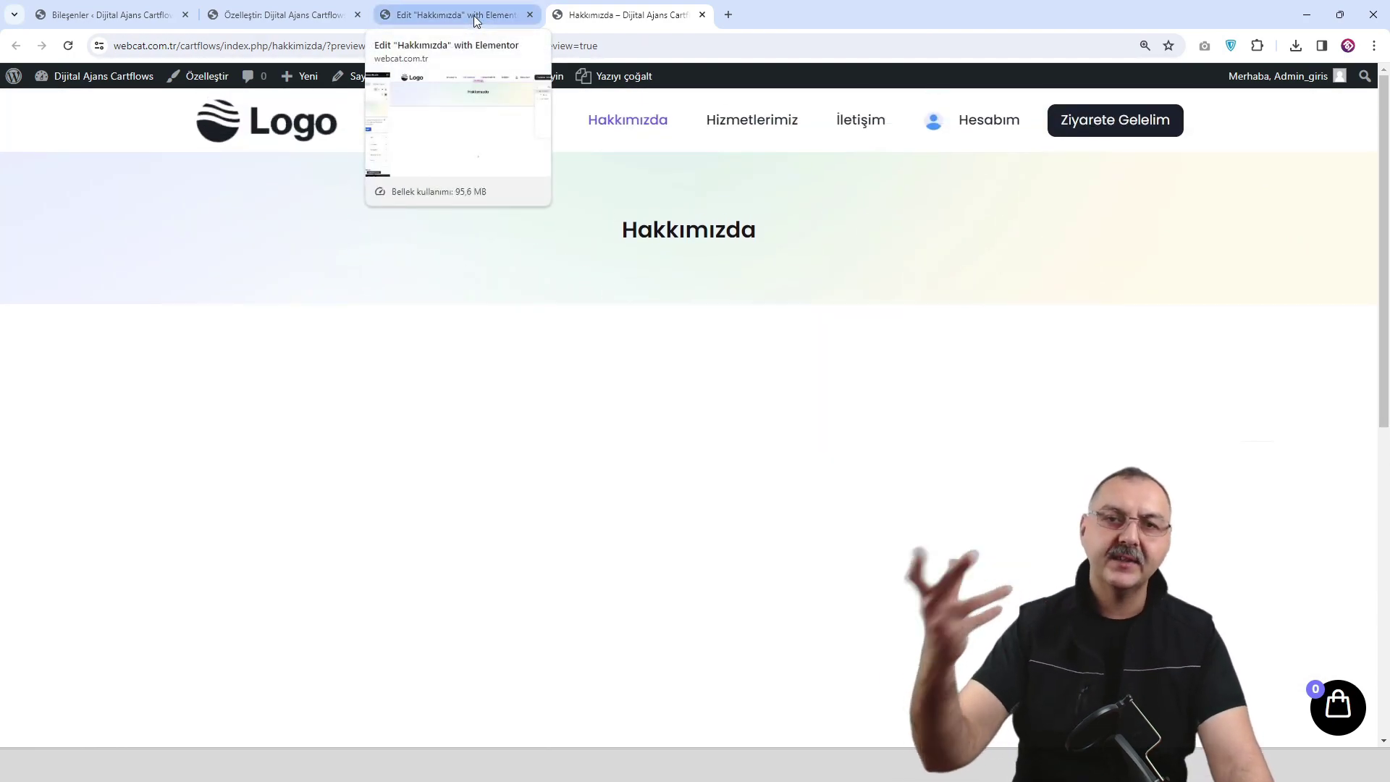
pyautogui.click(474, 15)
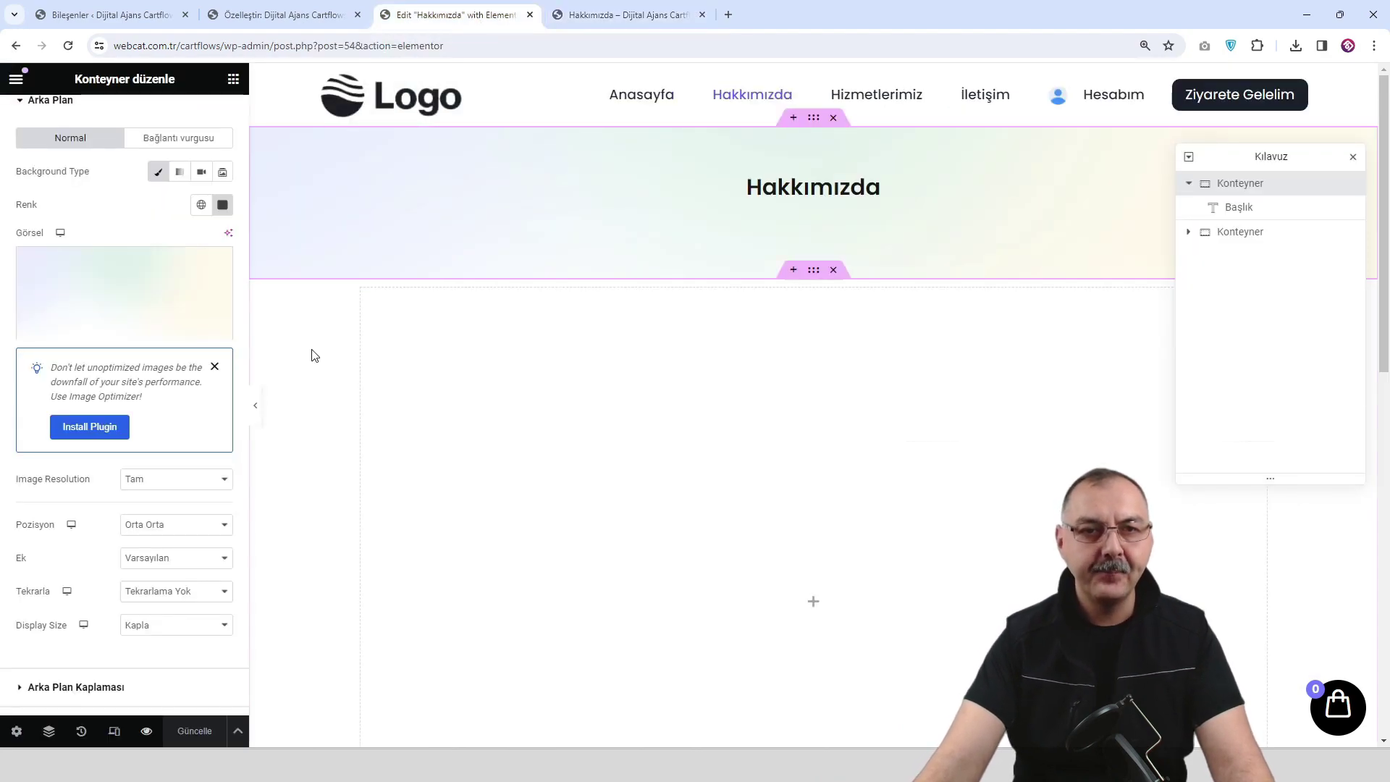
pyautogui.click(110, 730)
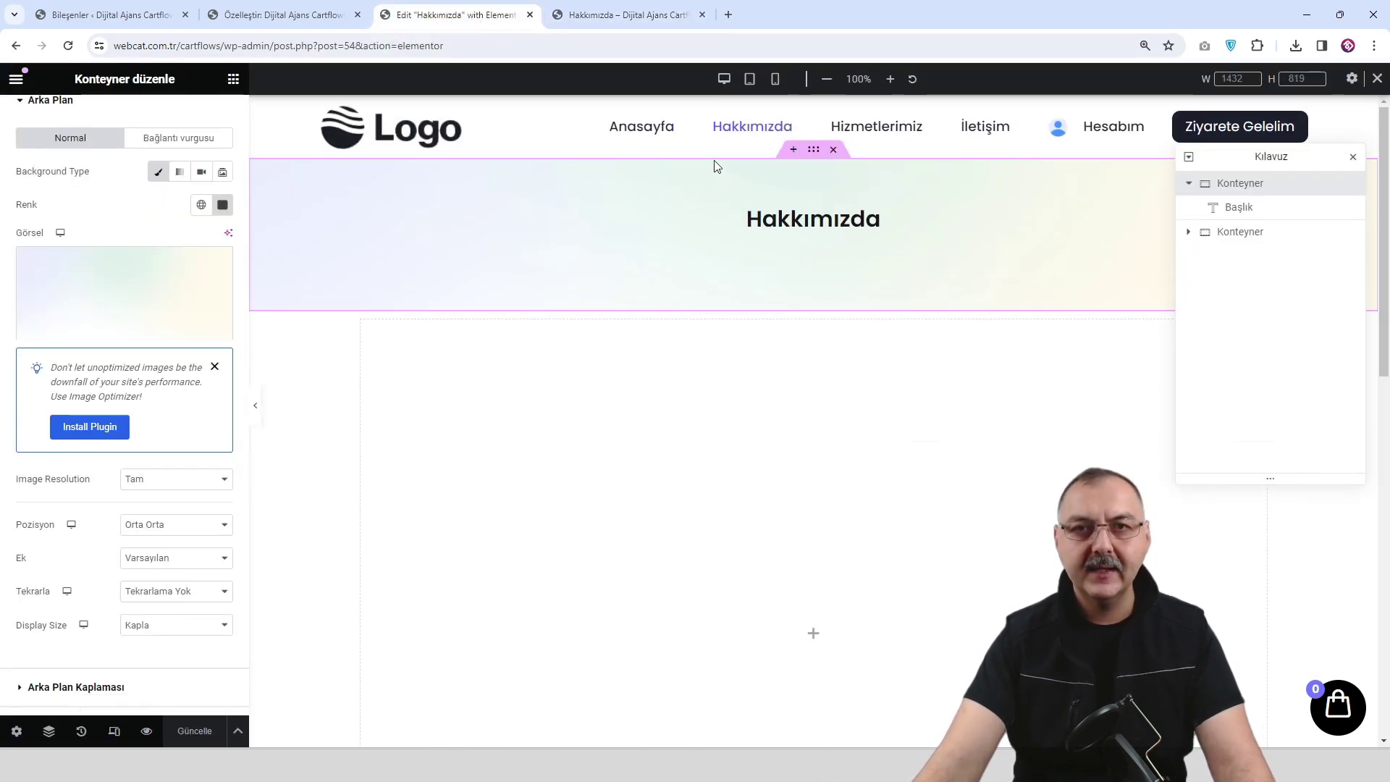
pyautogui.click(749, 83)
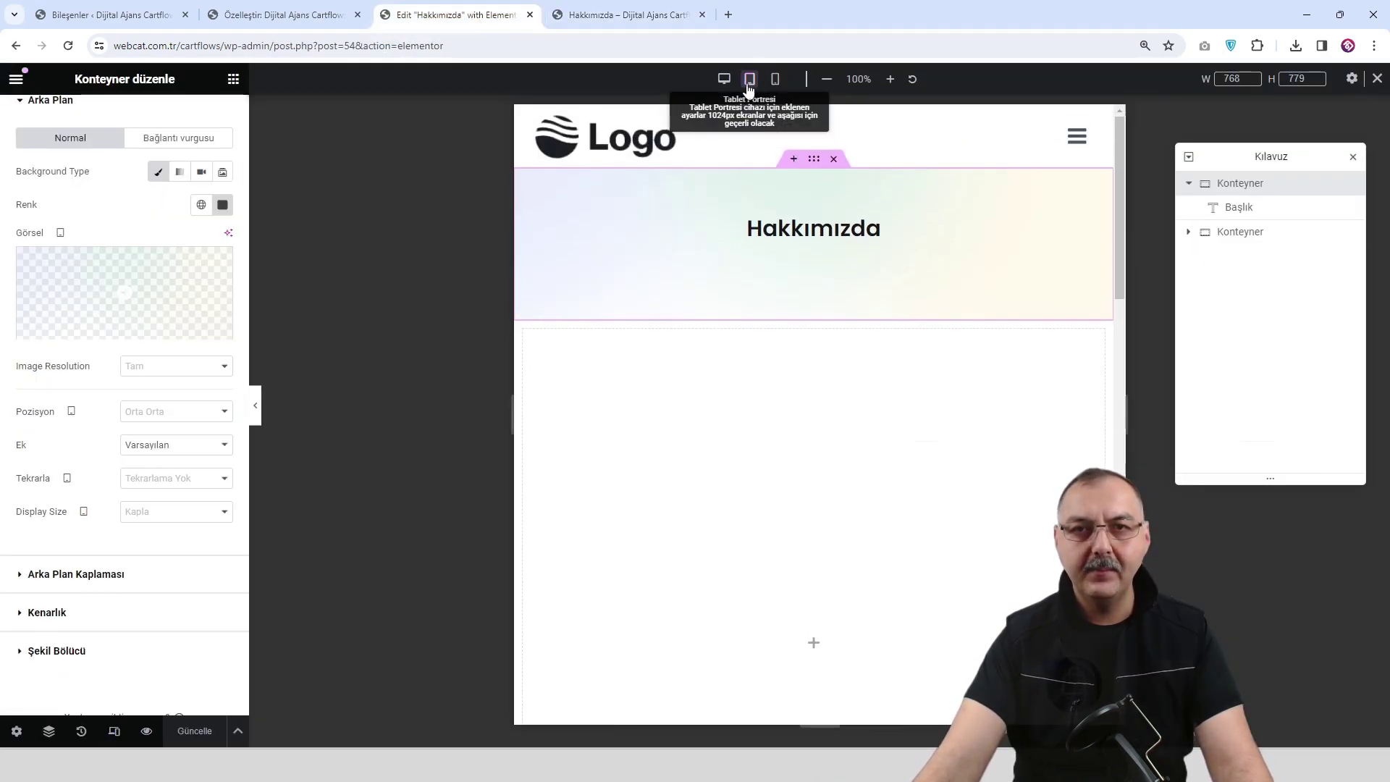
pyautogui.click(259, 408)
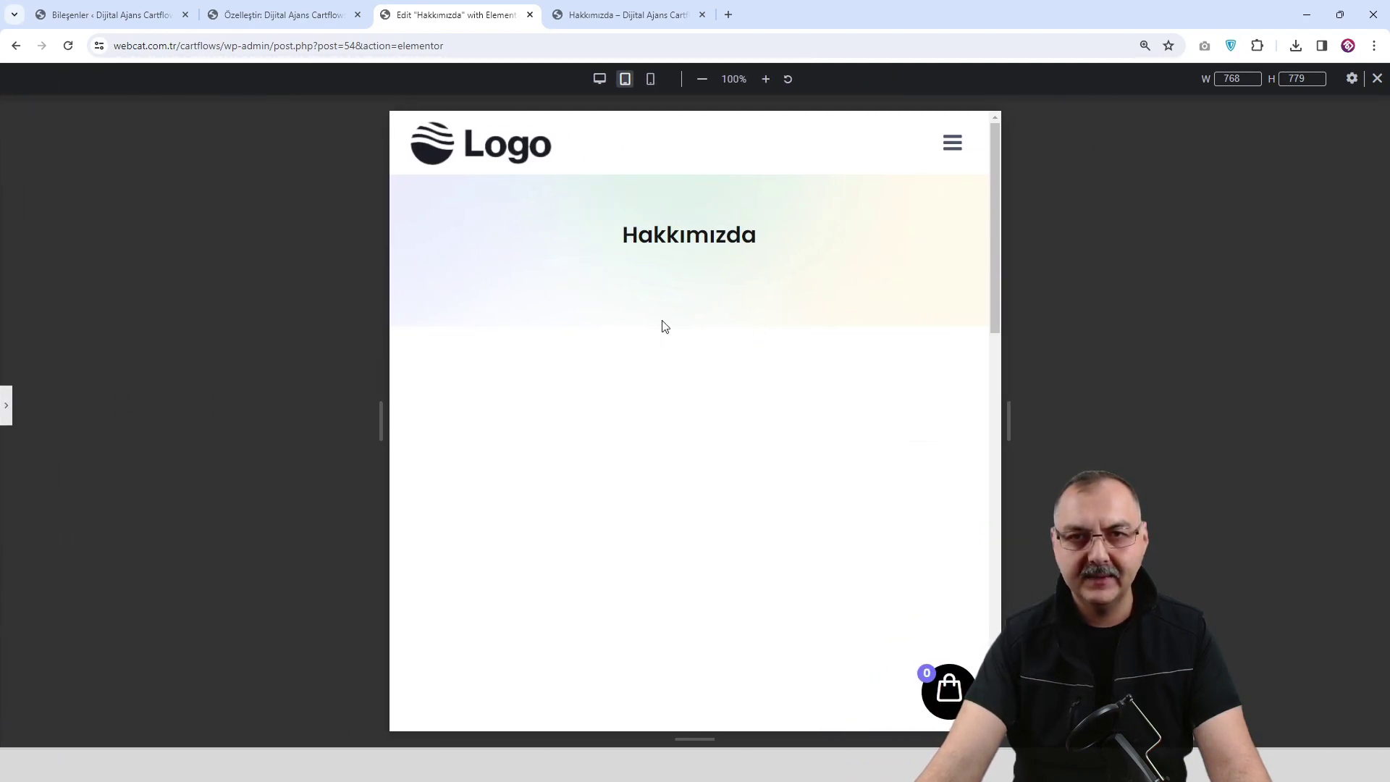
pyautogui.click(649, 80)
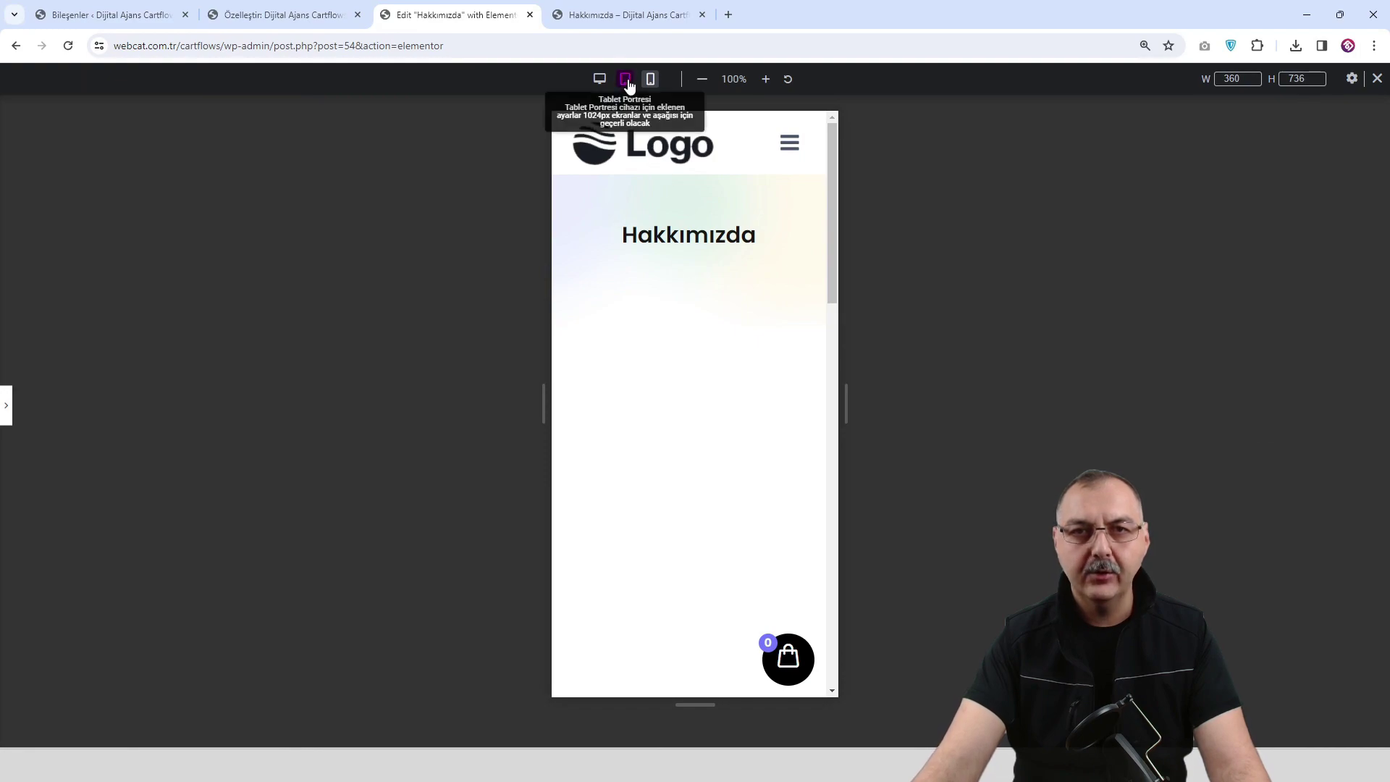
pyautogui.click(624, 79)
pyautogui.click(603, 83)
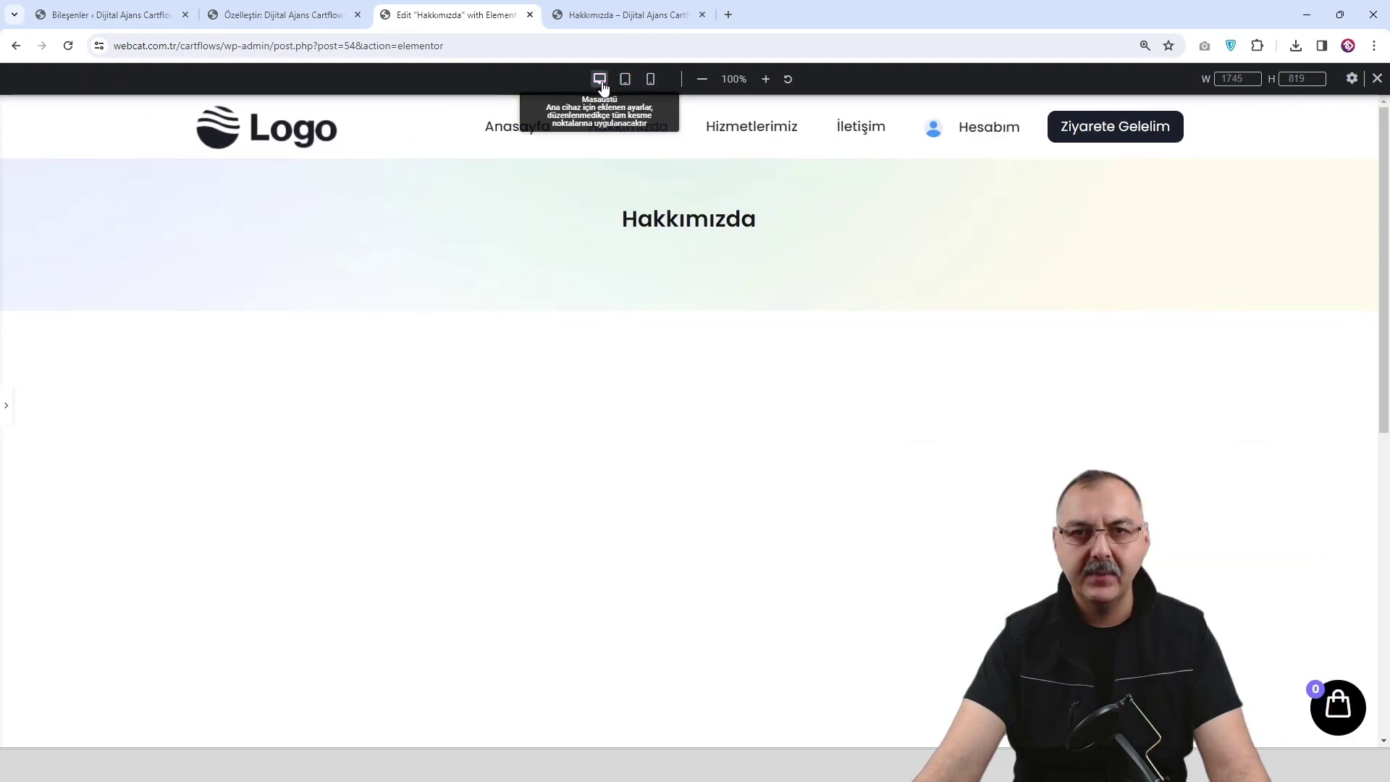
pyautogui.click(8, 410)
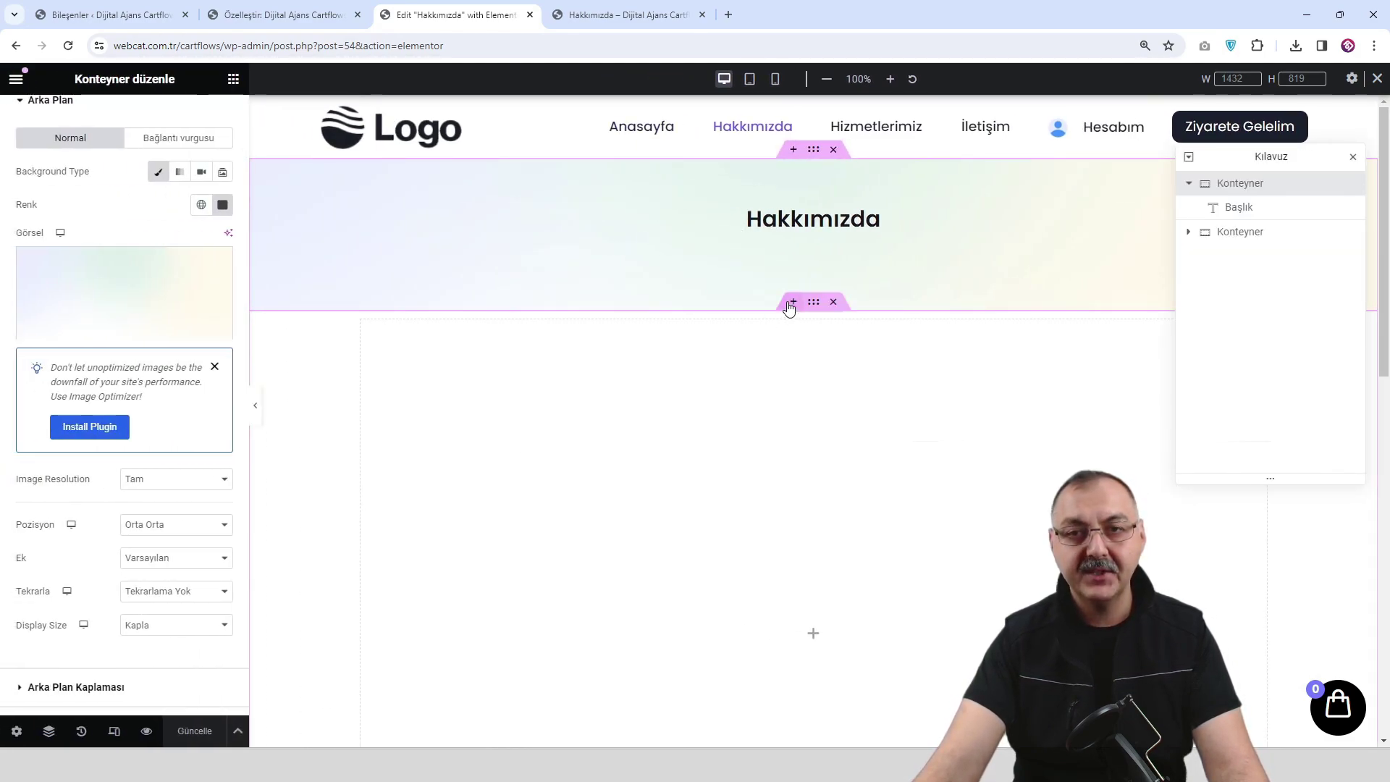
pyautogui.click(790, 303)
# Add an empty single-row container below the banner, removing its placeholder heading.
pyautogui.click(774, 382)
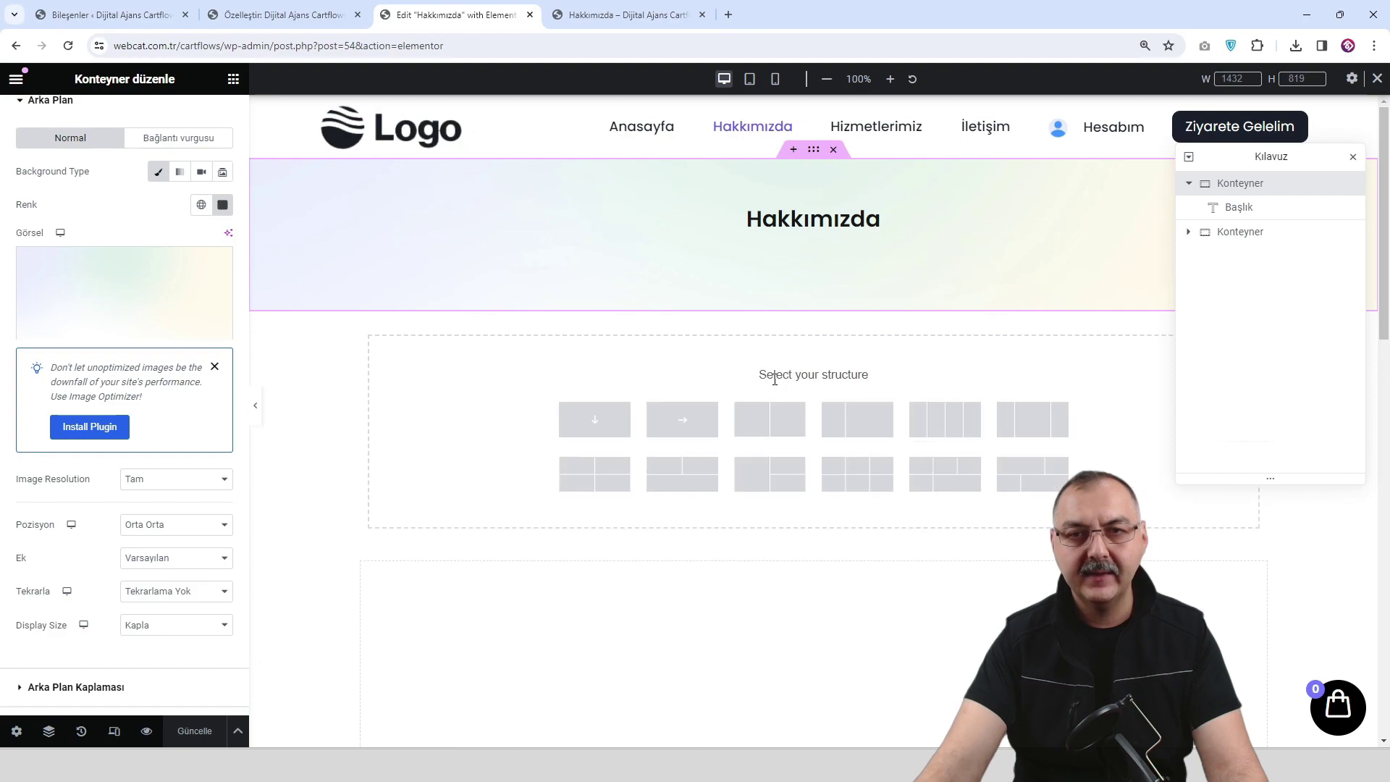
pyautogui.click(693, 433)
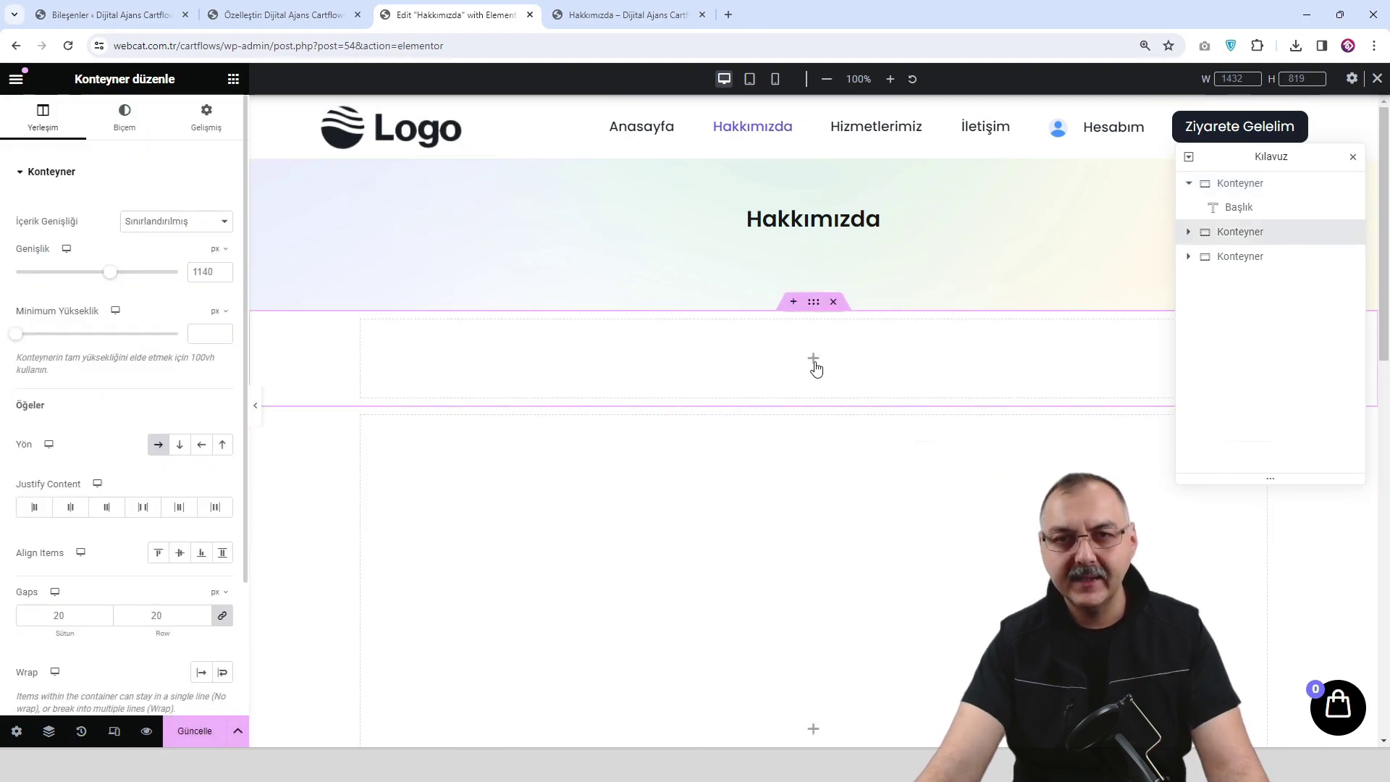
pyautogui.click(814, 363)
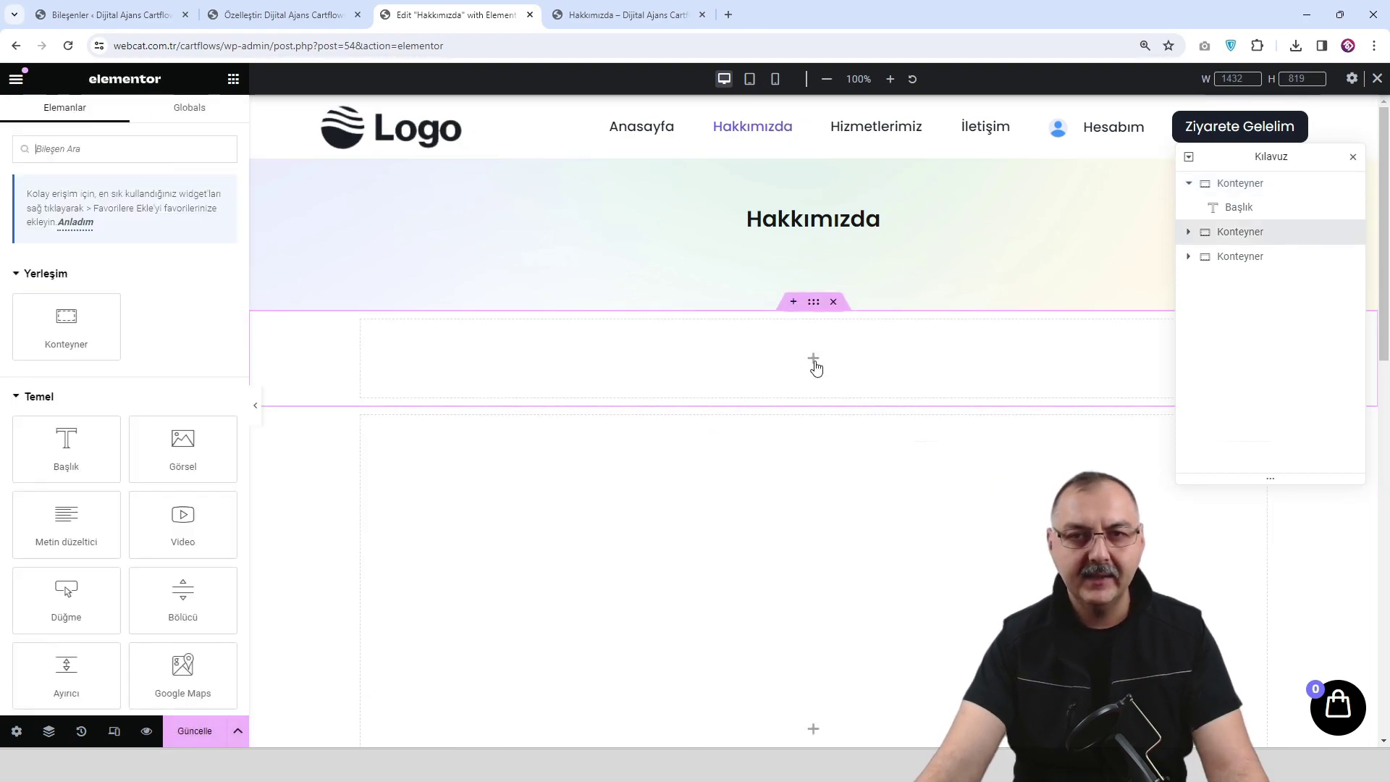
pyautogui.click(71, 454)
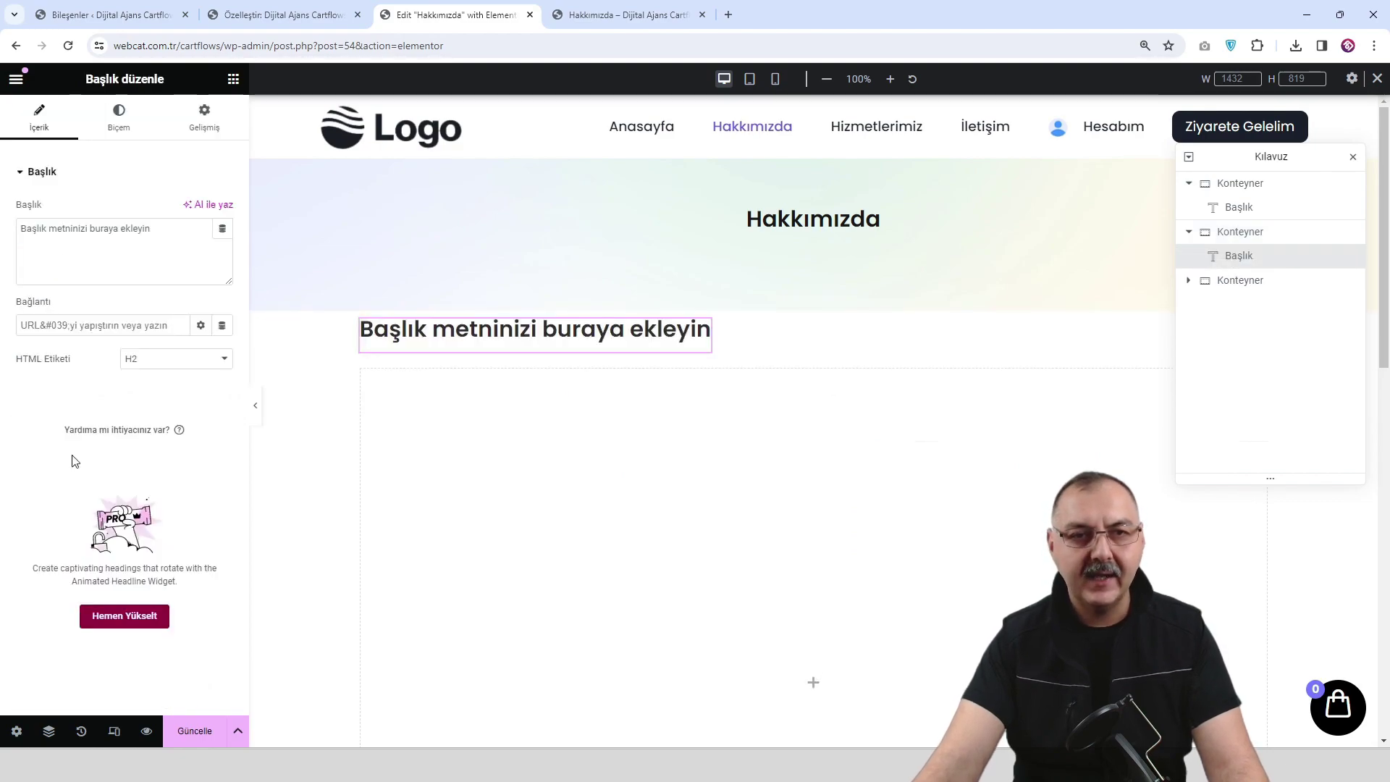
pyautogui.rightClick(513, 338)
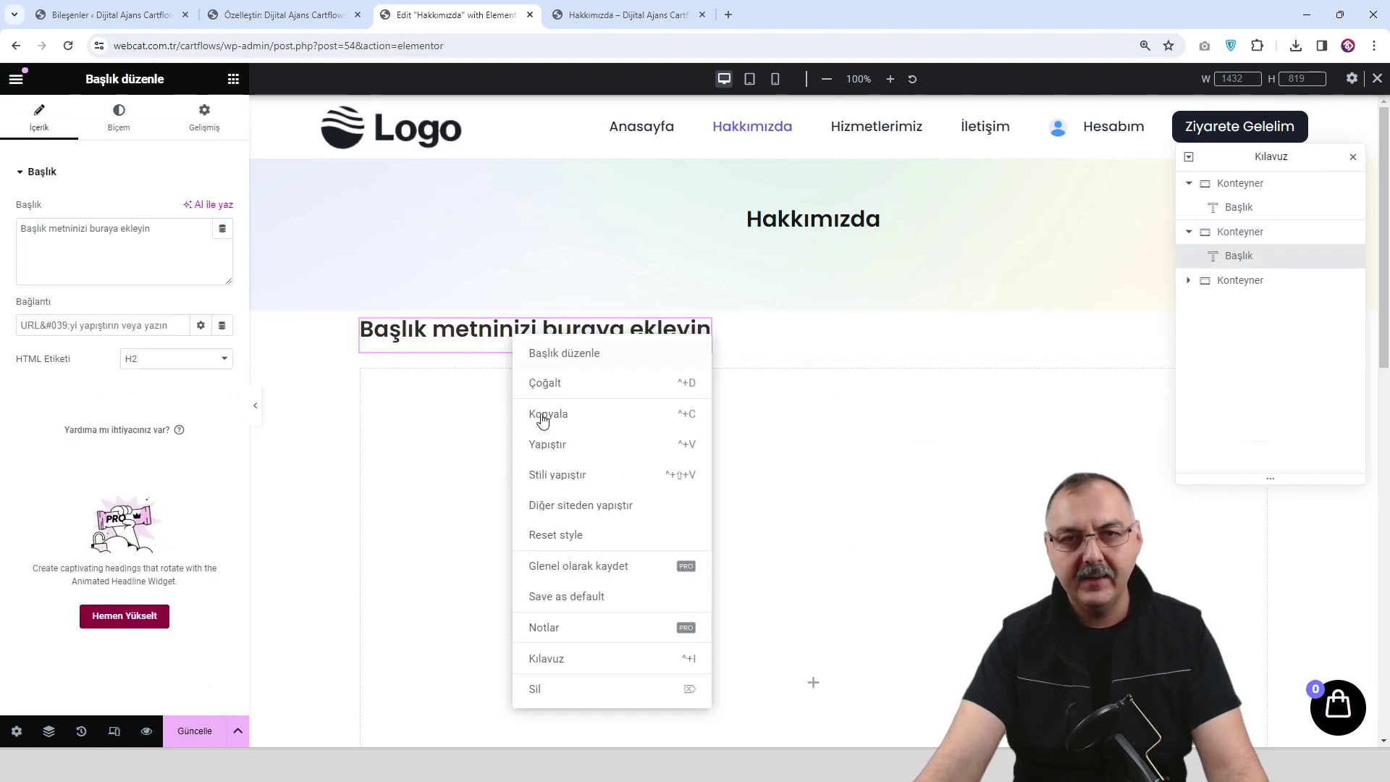
pyautogui.click(558, 689)
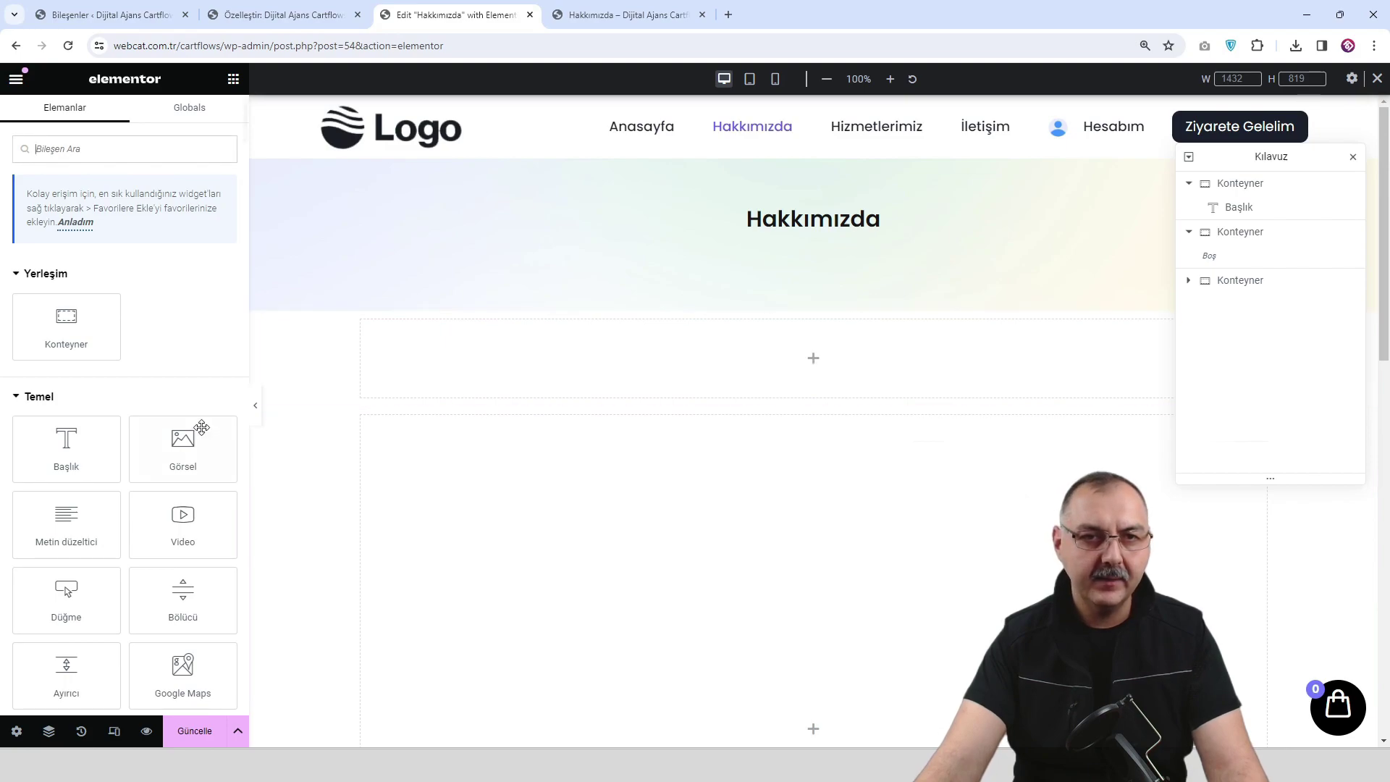
# Insert a Metin düzeltici text block with pasted lorem ipsum paragraphs and delete the empty container.
pyautogui.moveTo(65, 518); pyautogui.dragTo(847, 366)
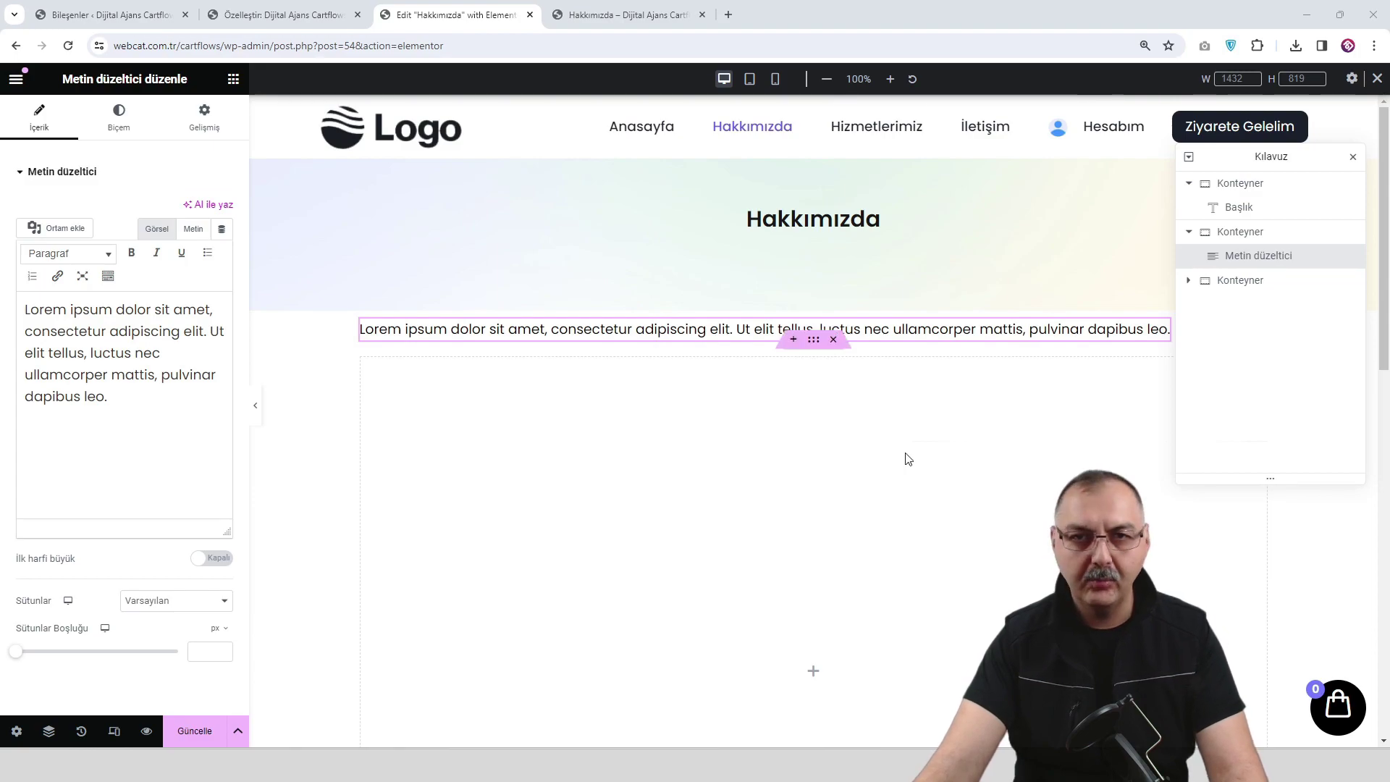
pyautogui.moveTo(159, 425); pyautogui.dragTo(11, 313)
pyautogui.hotkey('ctrl', 'v')
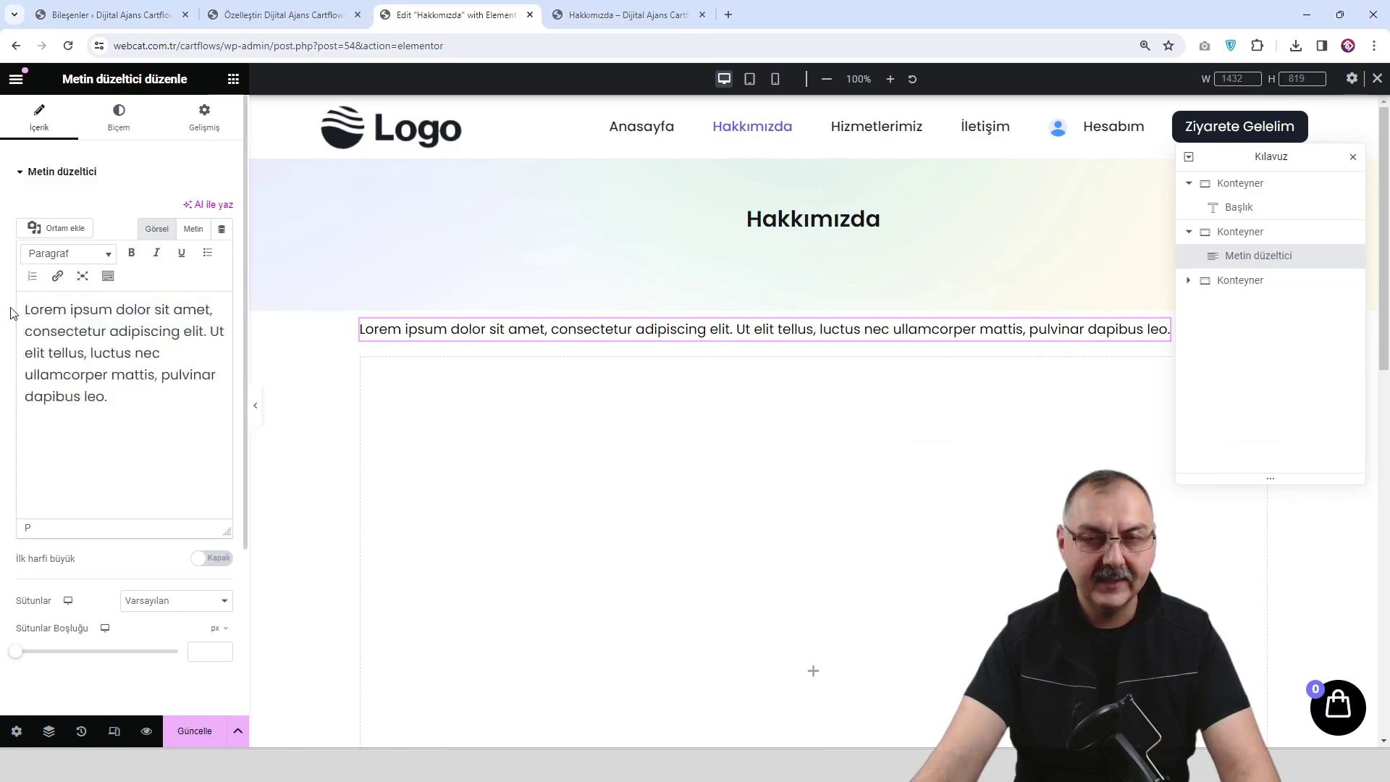
pyautogui.scroll(-2, 723, 472)
pyautogui.scroll(-5, 723, 473)
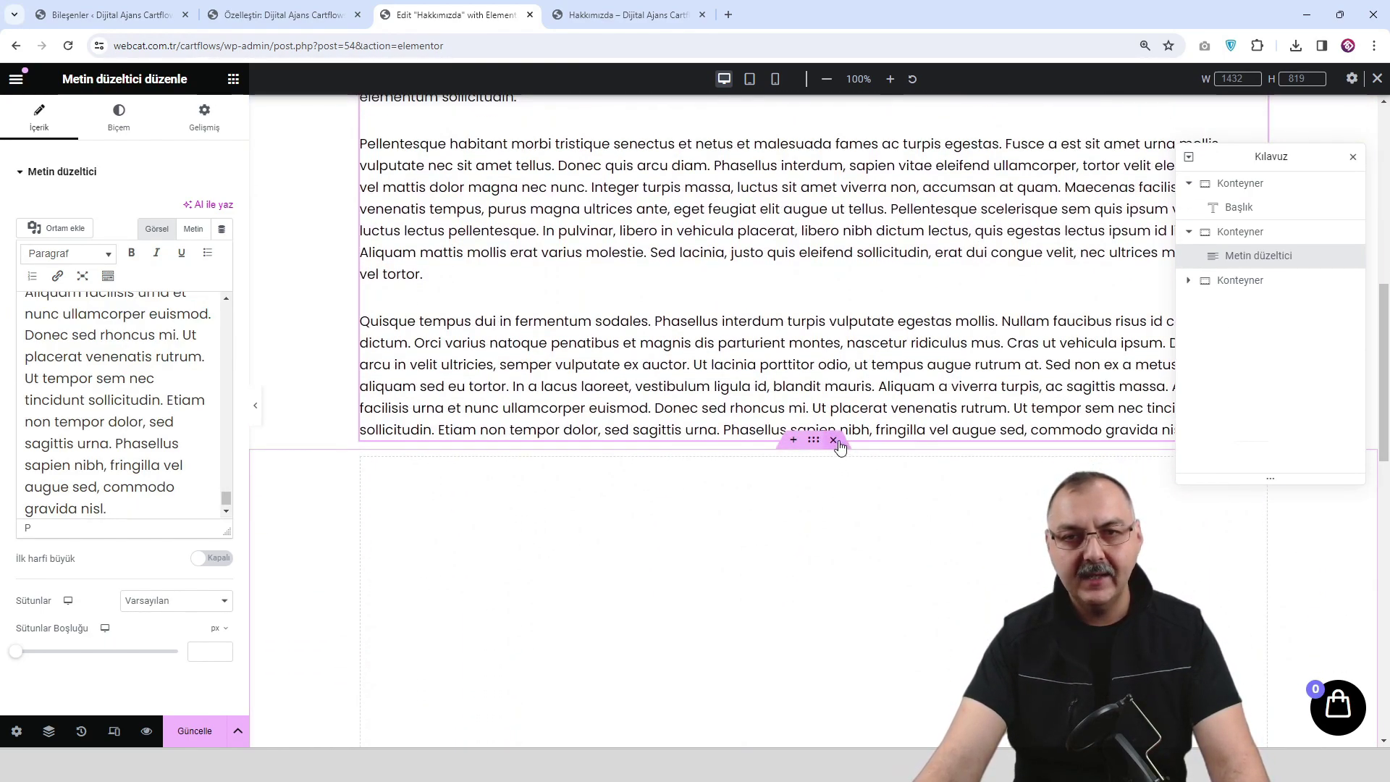
pyautogui.click(835, 441)
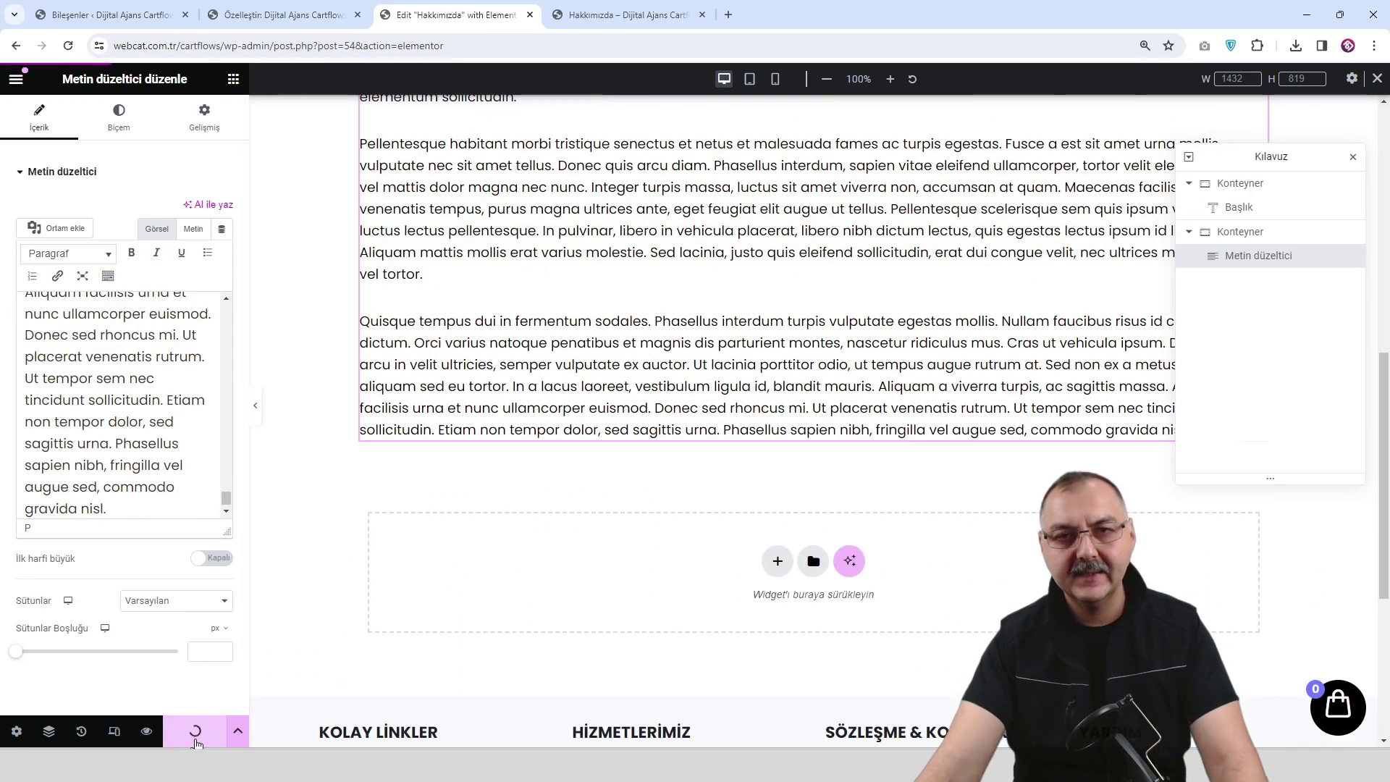
# Preview the updated Hakkımızda page and return to the editor.
pyautogui.click(147, 733)
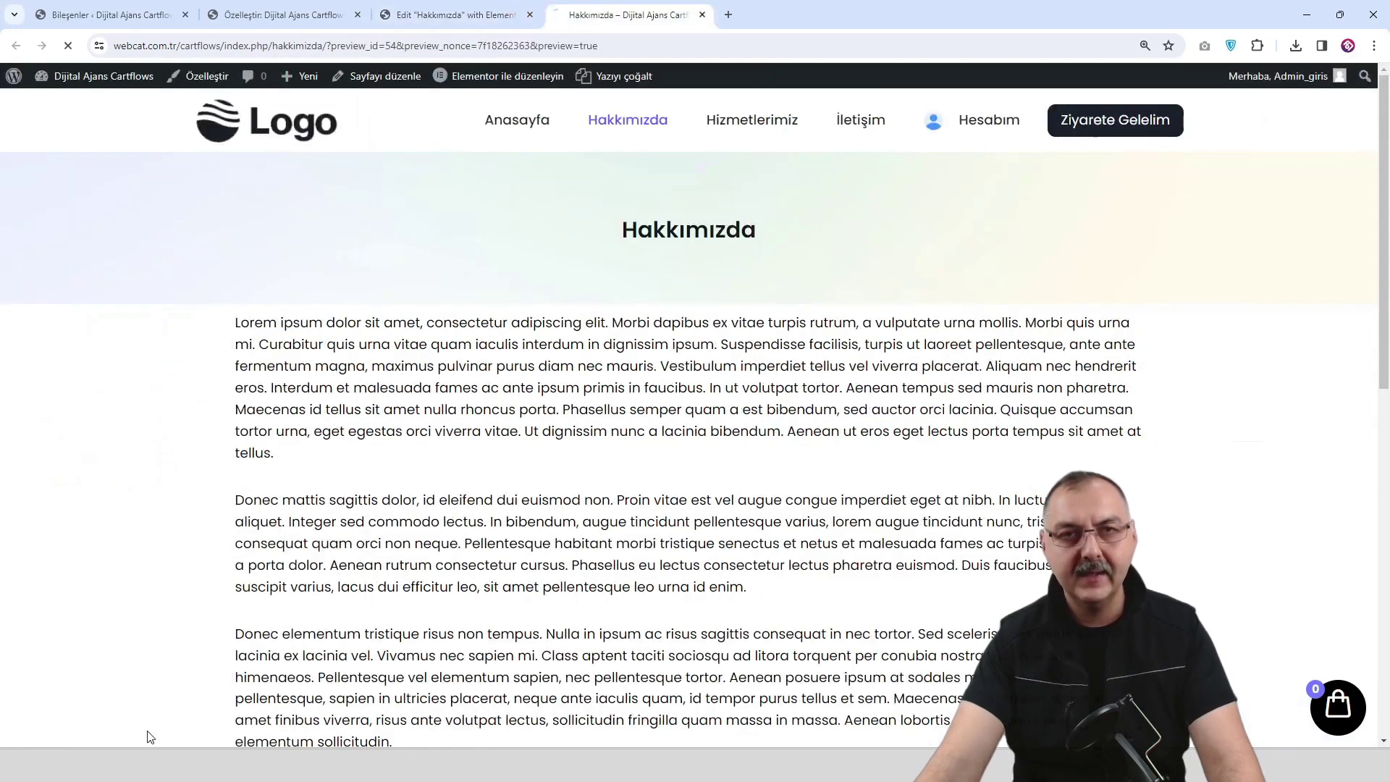
pyautogui.scroll(-1, 395, 407)
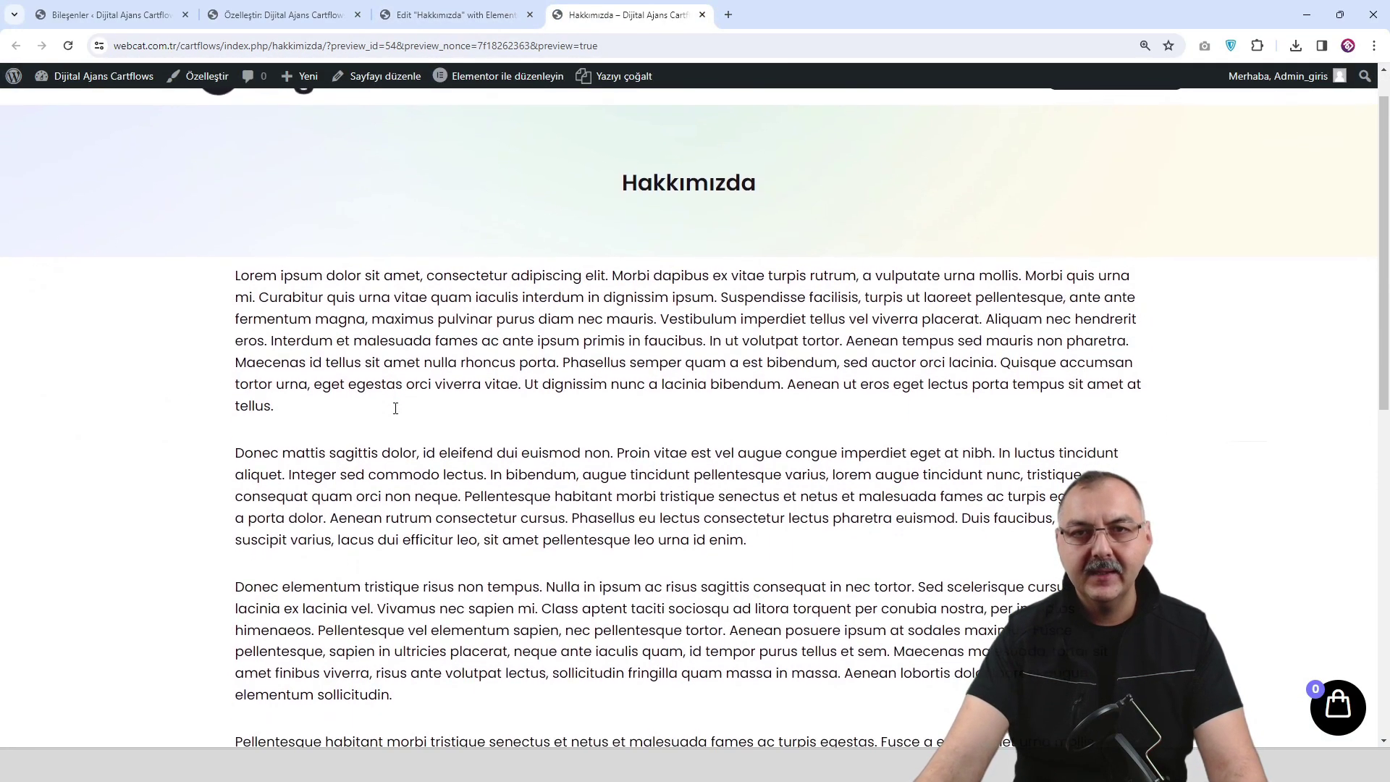
pyautogui.scroll(1, 395, 408)
pyautogui.scroll(-2, 416, 388)
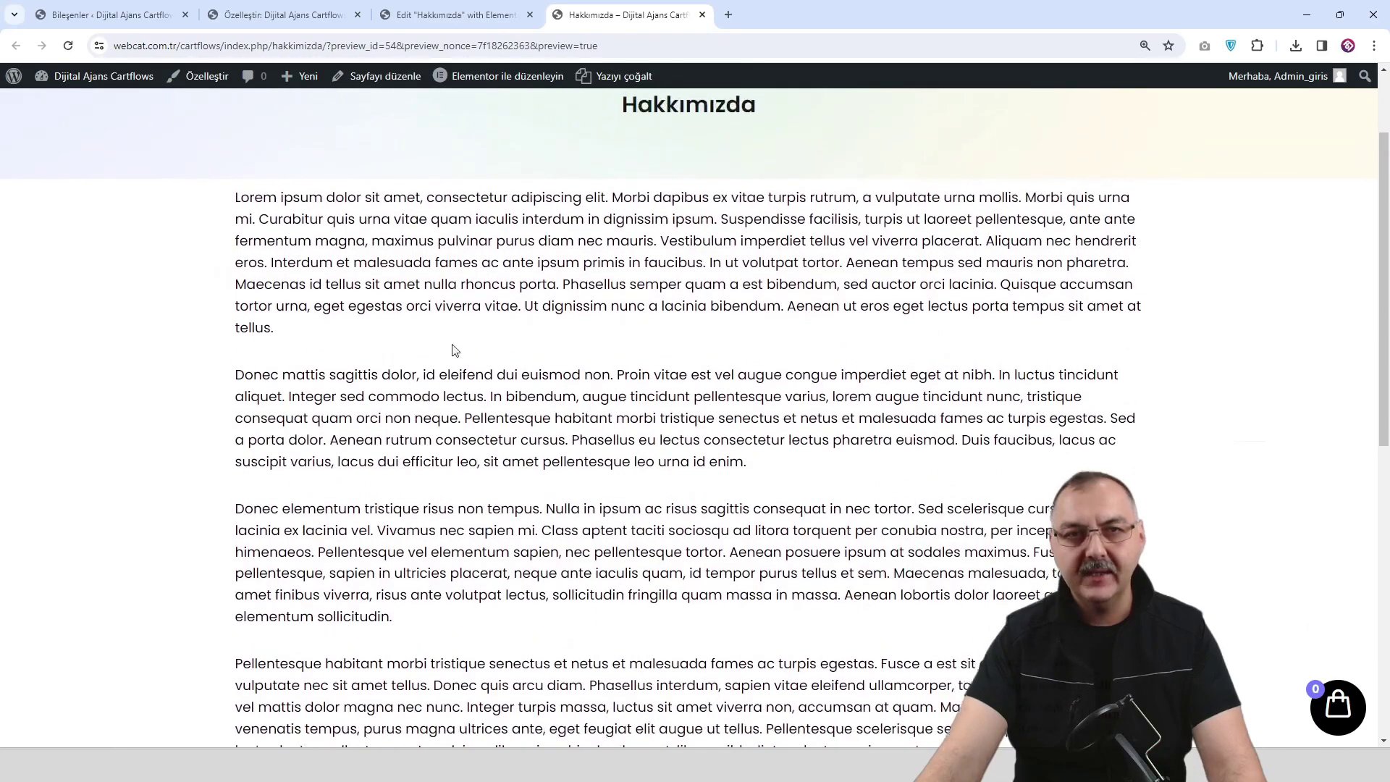
pyautogui.scroll(1, 507, 322)
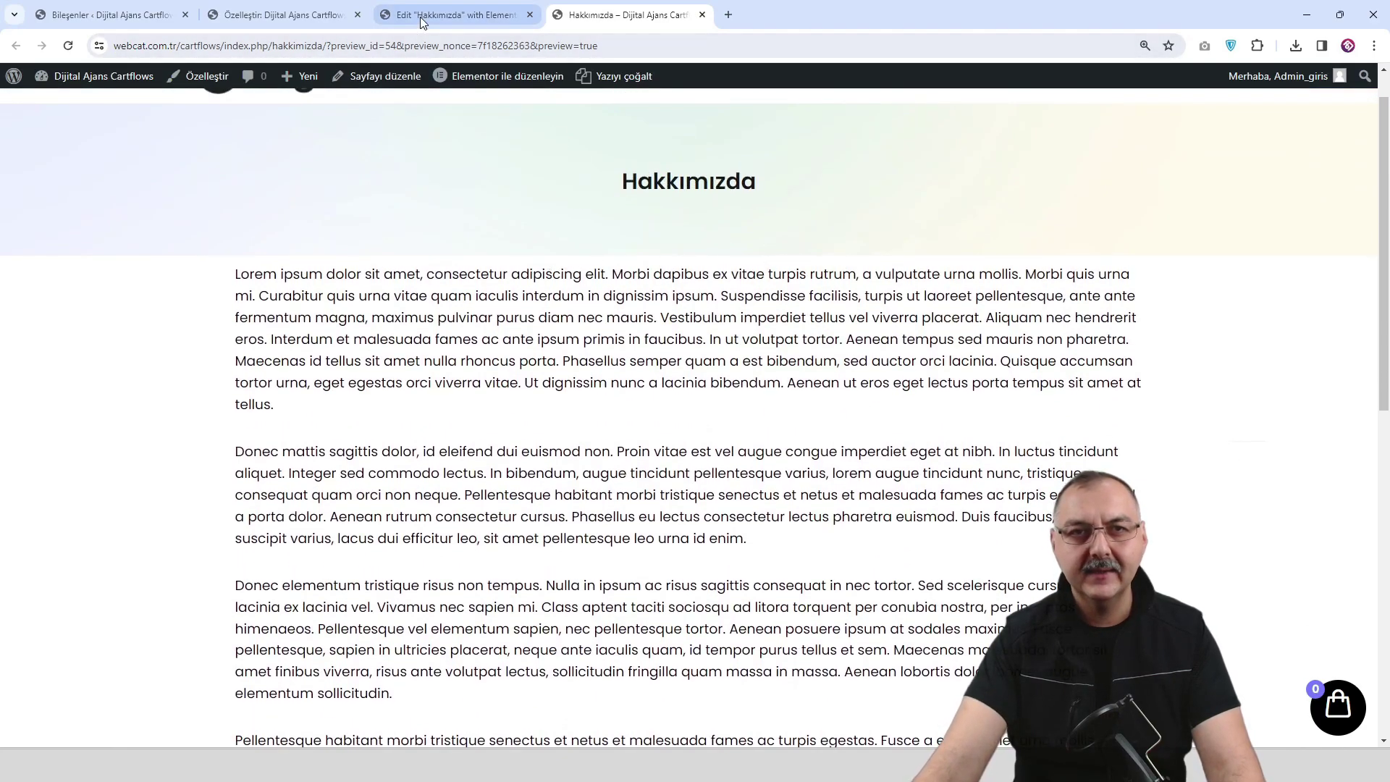
pyautogui.click(456, 15)
pyautogui.scroll(6, 773, 393)
pyautogui.scroll(3, 773, 393)
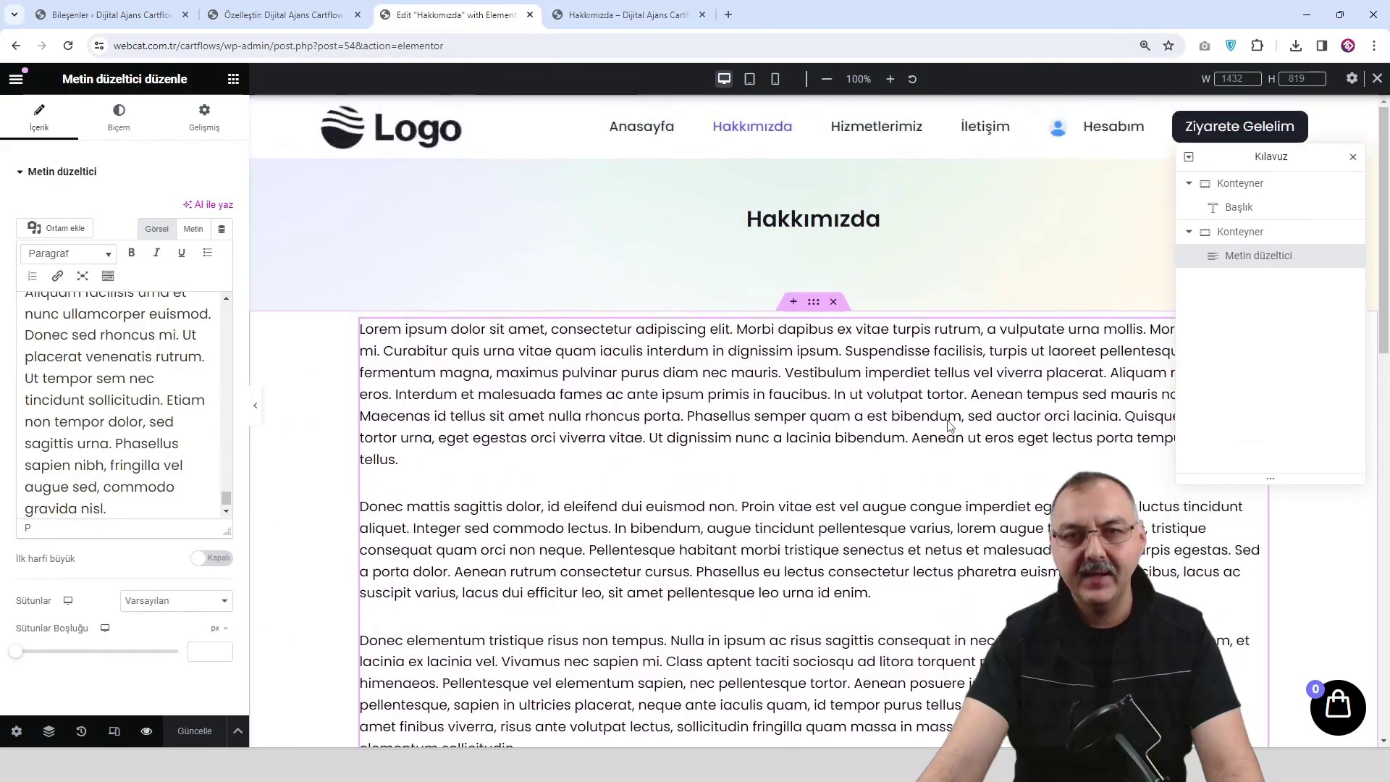
# Set the text block's unlinked Dolgu to 60 px on Üst and Alt.
pyautogui.click(1352, 156)
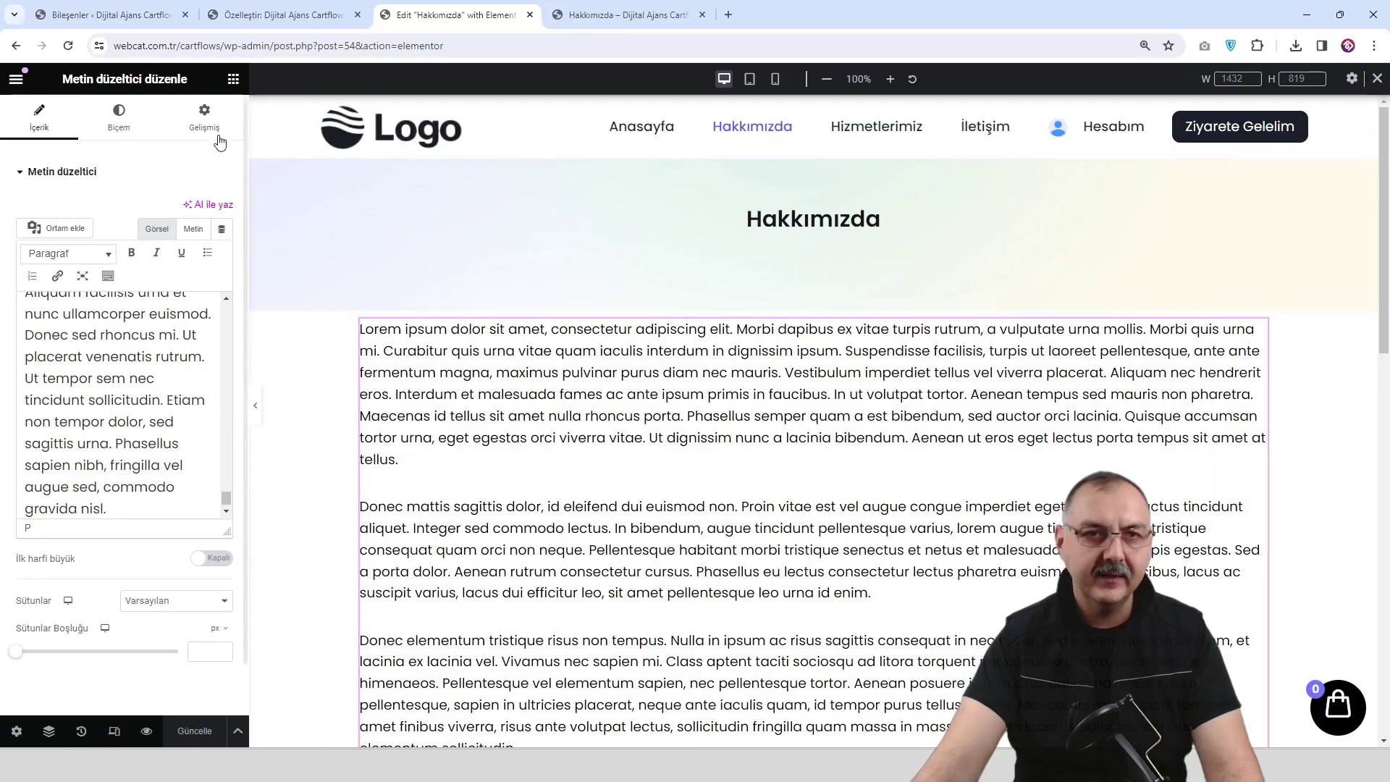
pyautogui.click(204, 117)
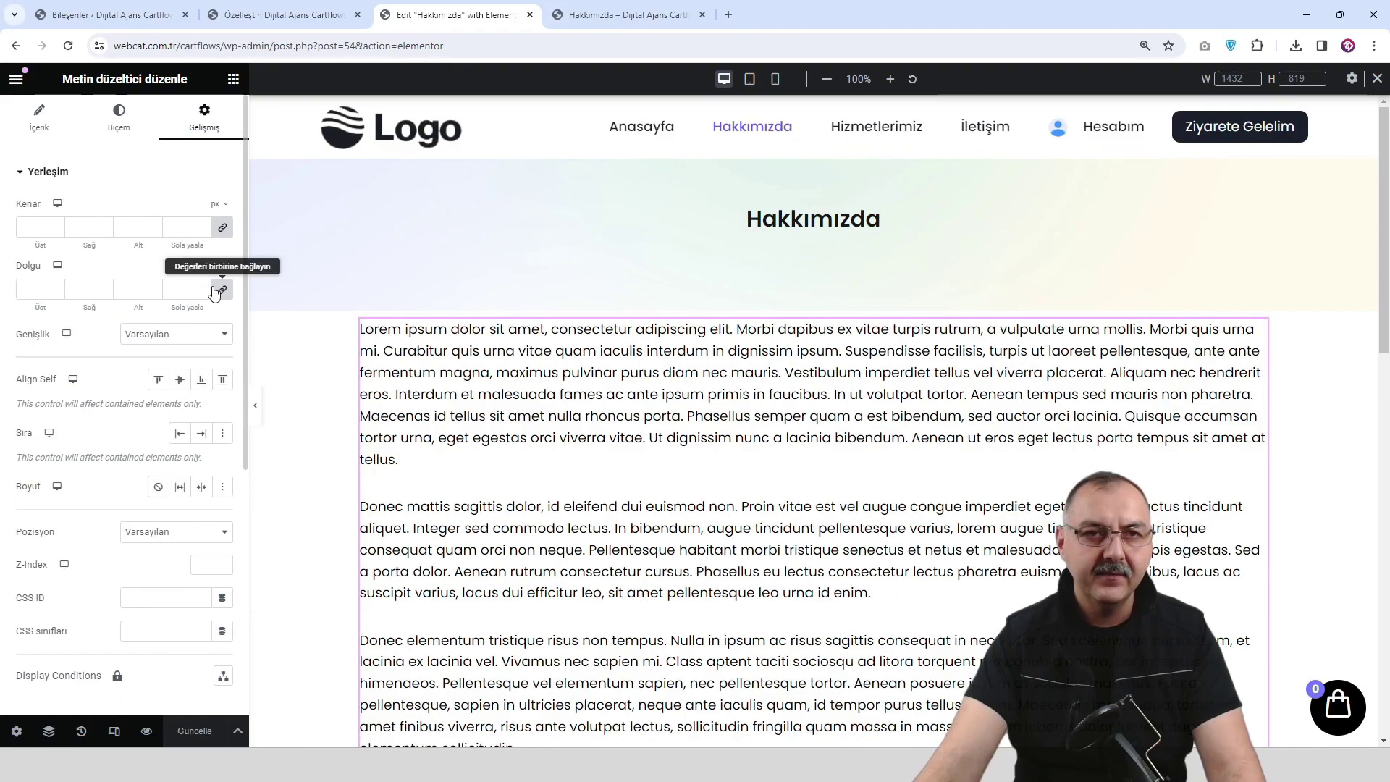
pyautogui.click(223, 290)
pyautogui.click(39, 296)
pyautogui.write('60')
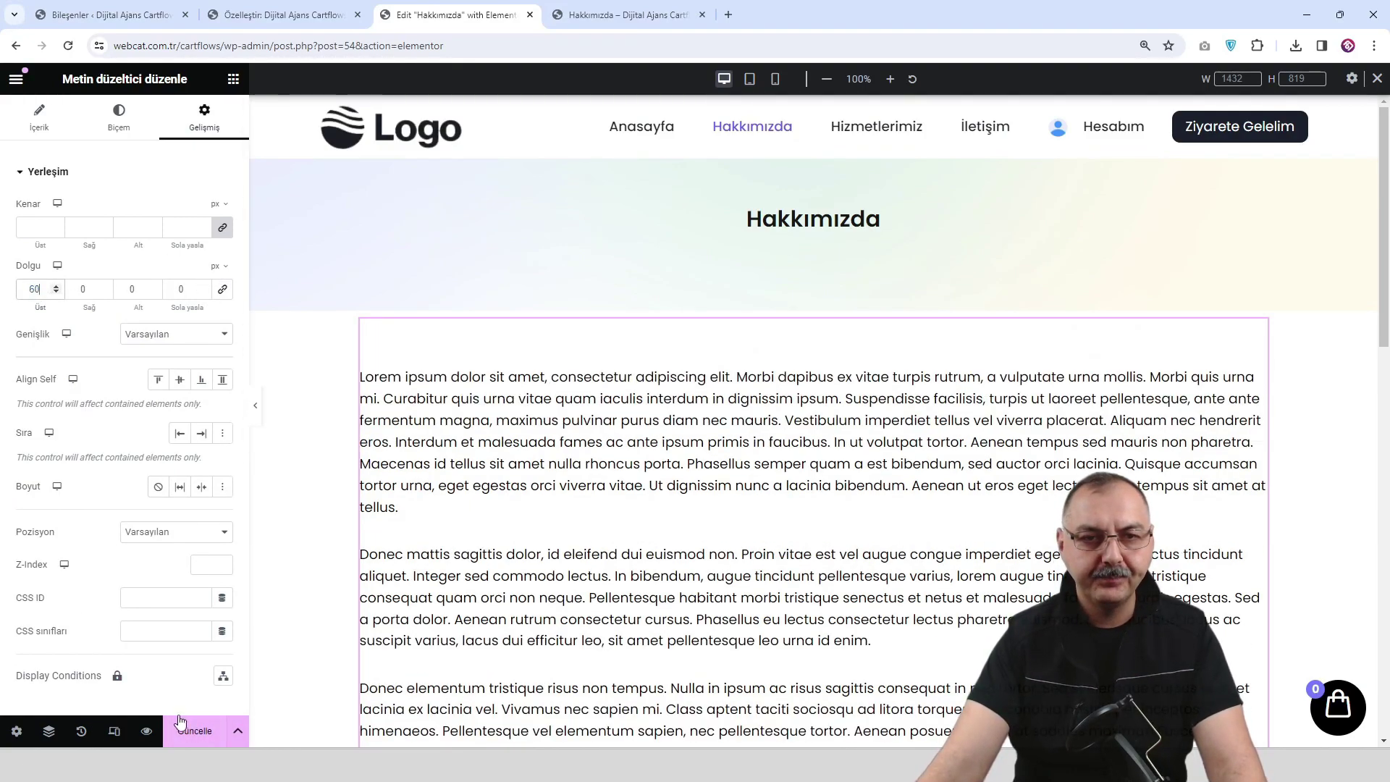
pyautogui.click(117, 292)
pyautogui.write('60')
# Save the page with Güncelle and check the added spacing in the preview tab.
pyautogui.scroll(-10, 551, 449)
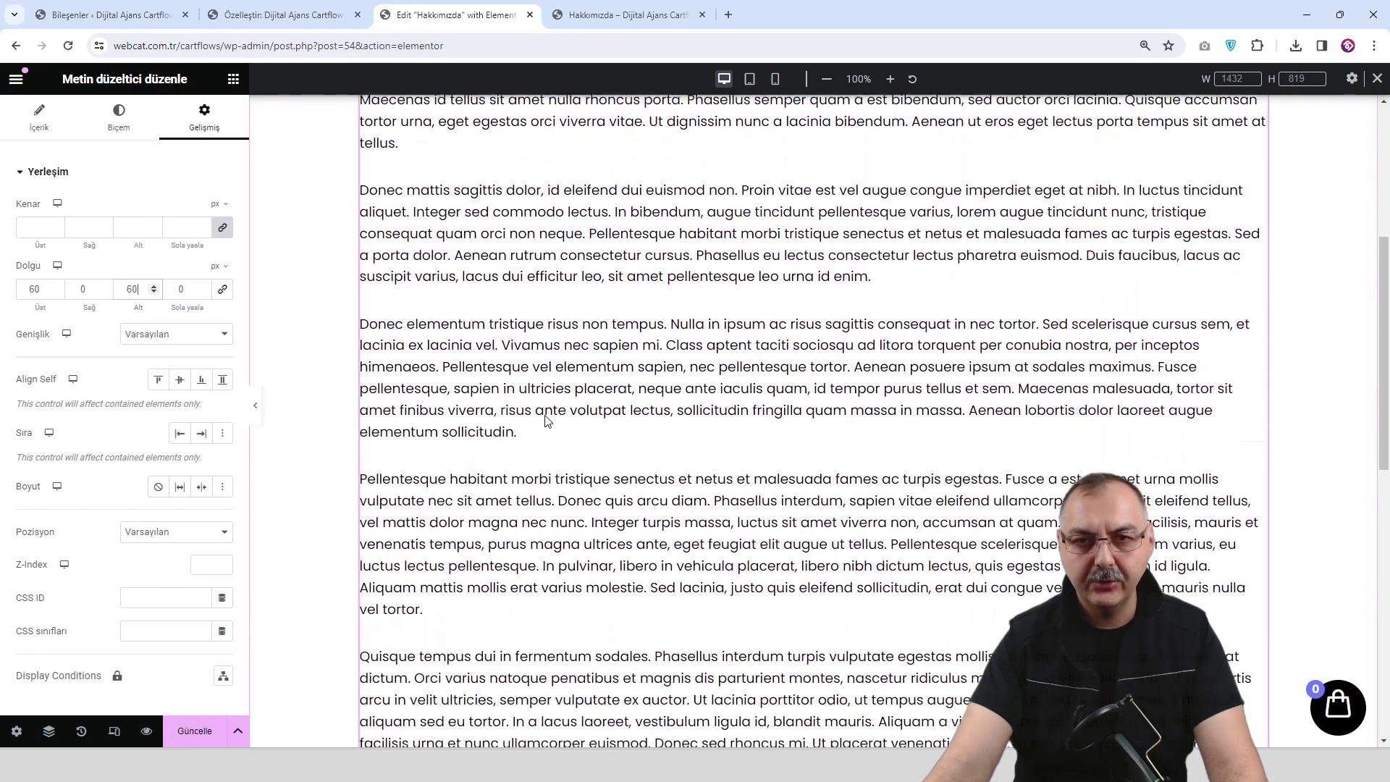
pyautogui.scroll(-3, 552, 449)
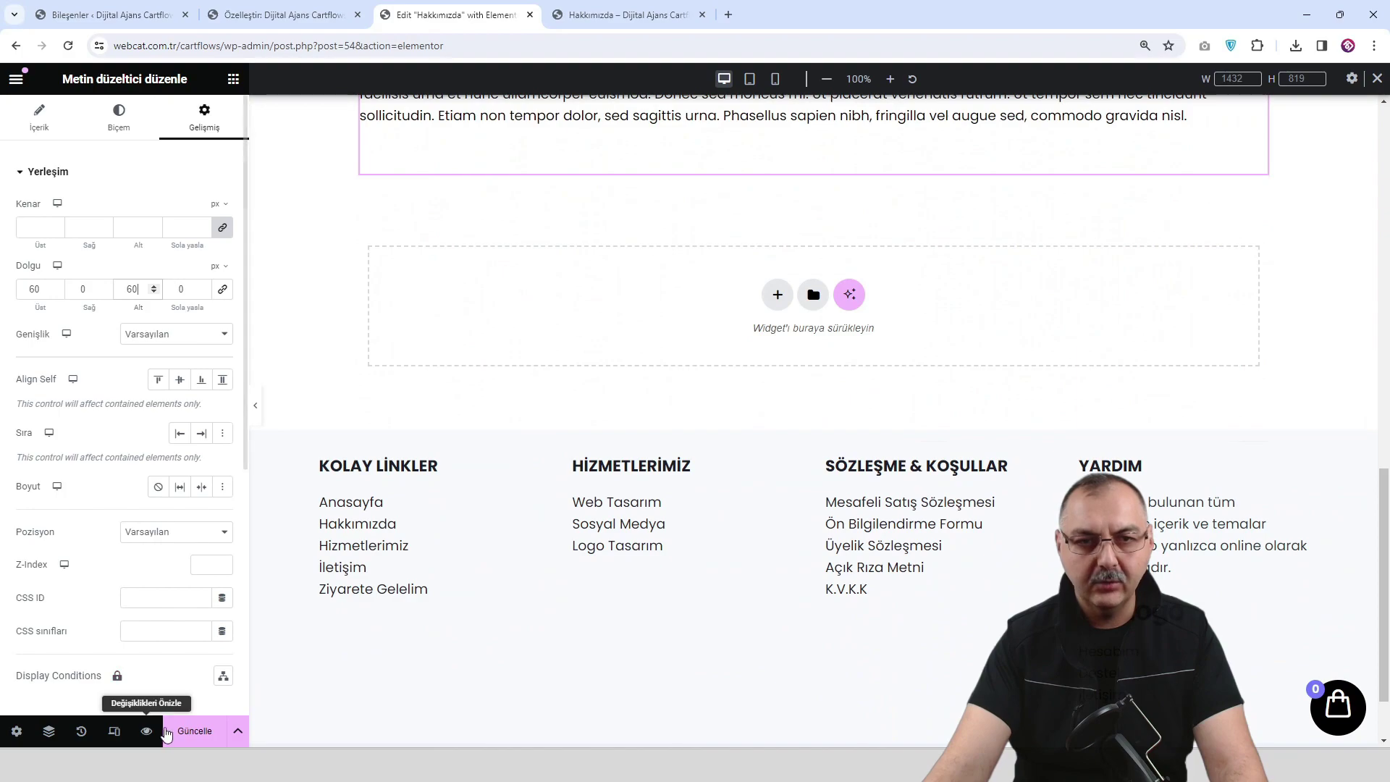
pyautogui.click(195, 730)
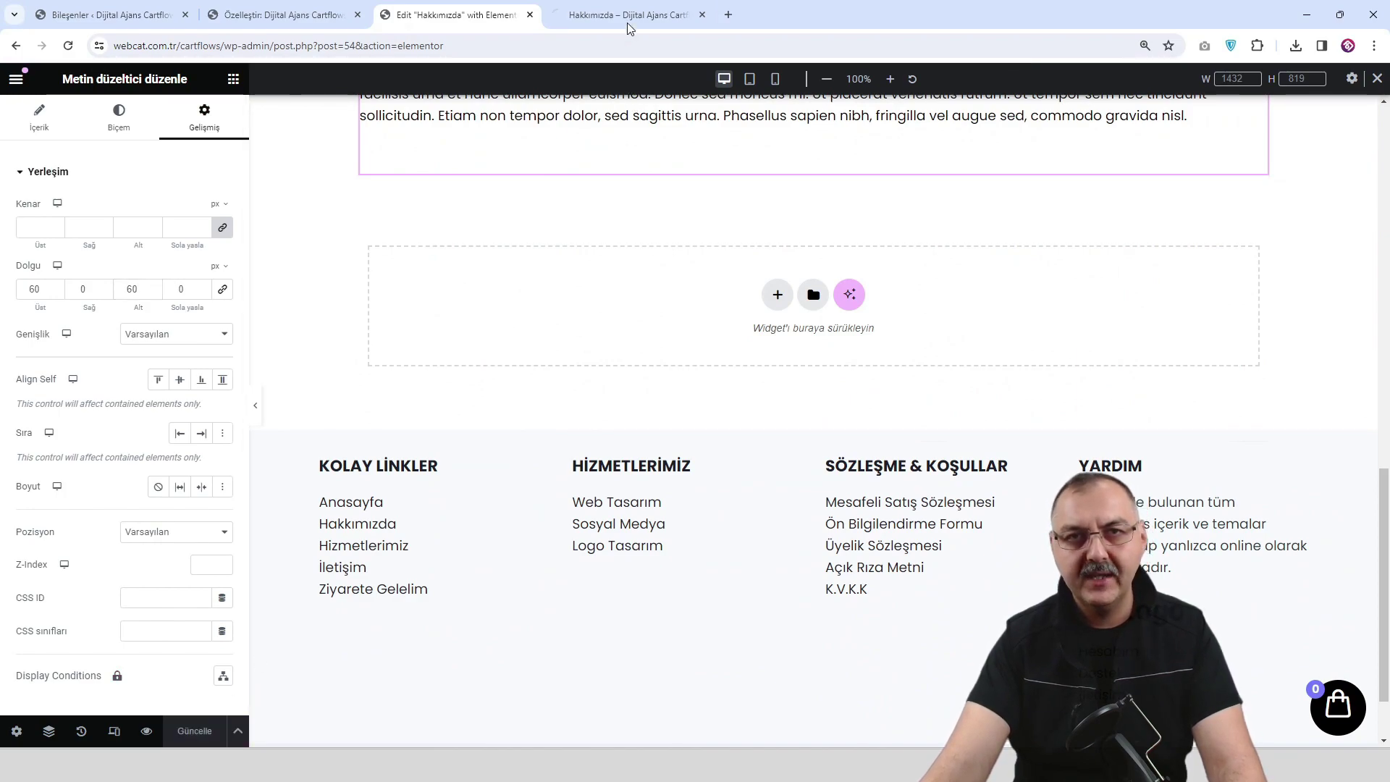
pyautogui.click(627, 14)
pyautogui.scroll(-2, 632, 356)
pyautogui.scroll(-8, 632, 357)
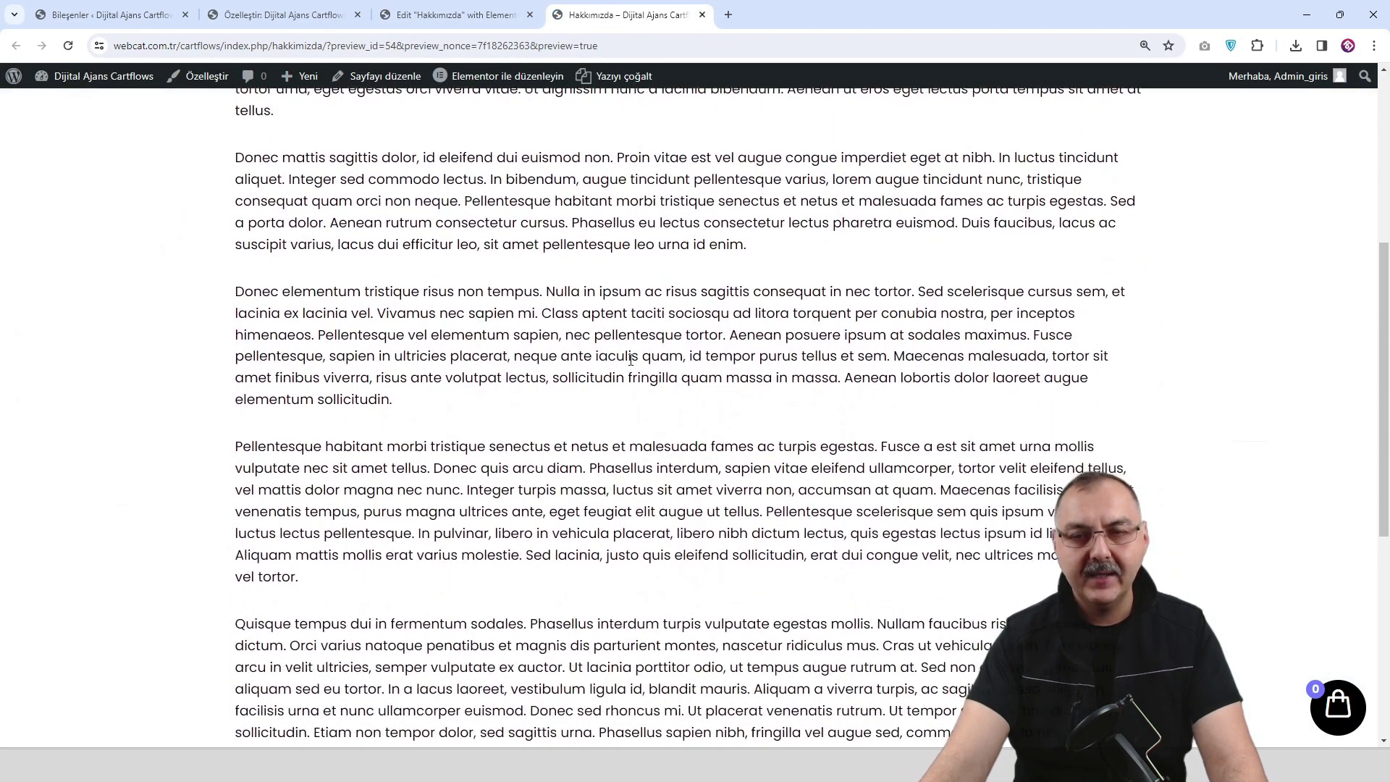
pyautogui.scroll(7, 632, 372)
pyautogui.scroll(3, 633, 376)
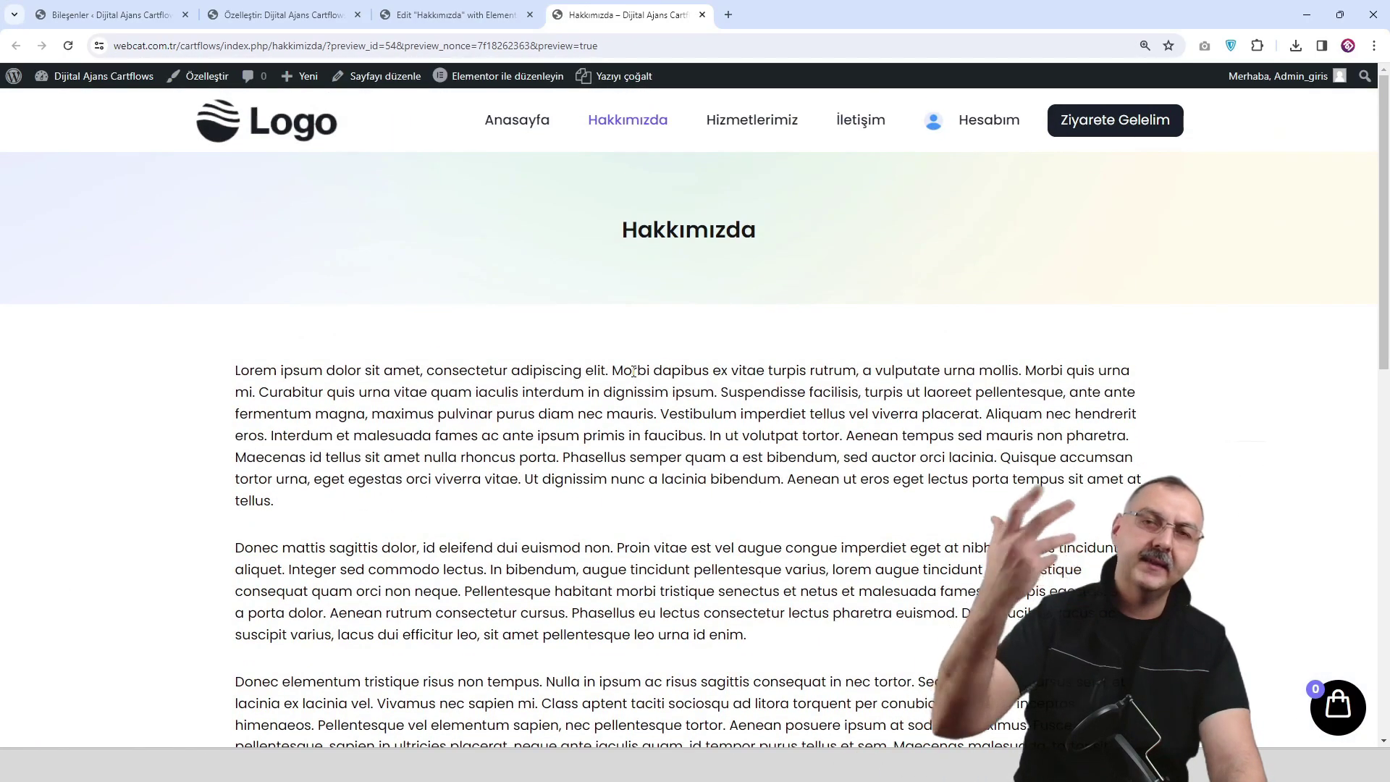
pyautogui.scroll(-6, 699, 470)
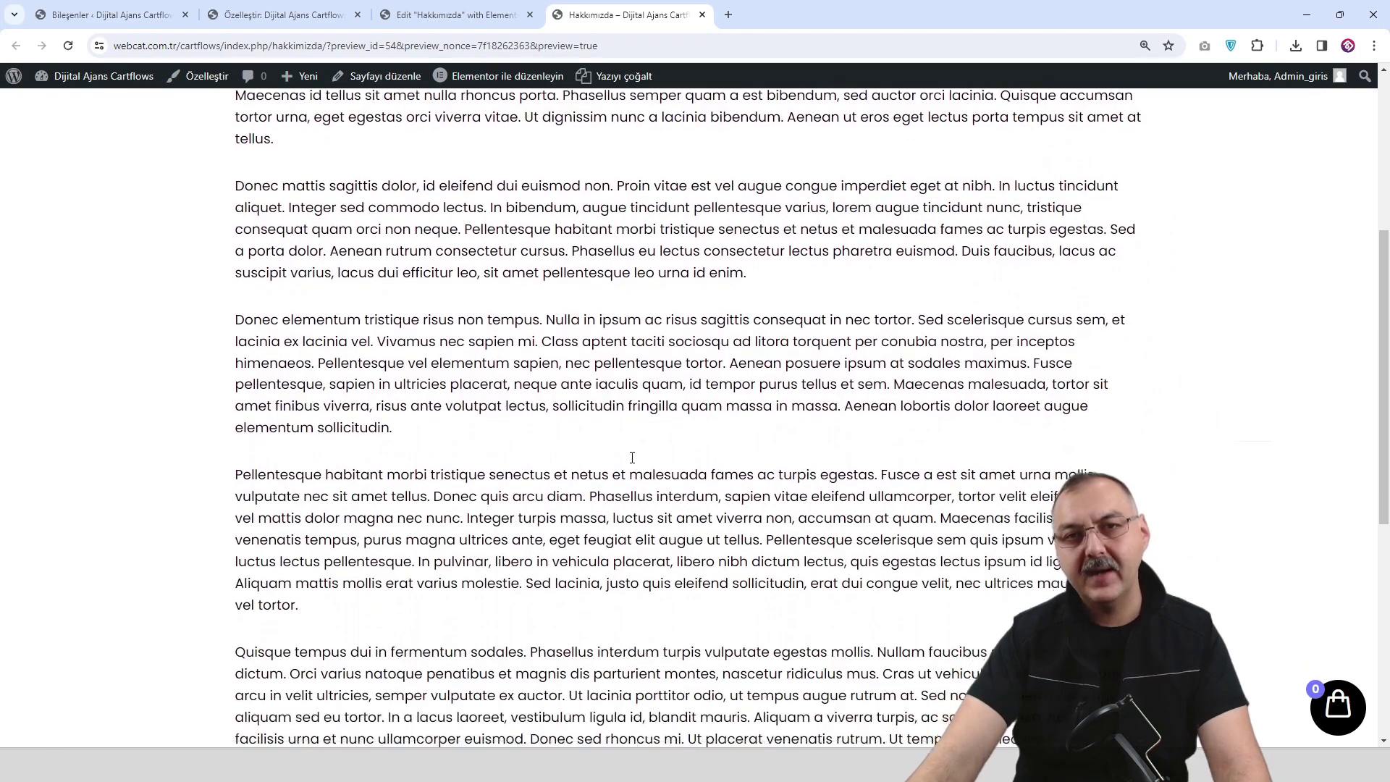
pyautogui.scroll(7, 723, 434)
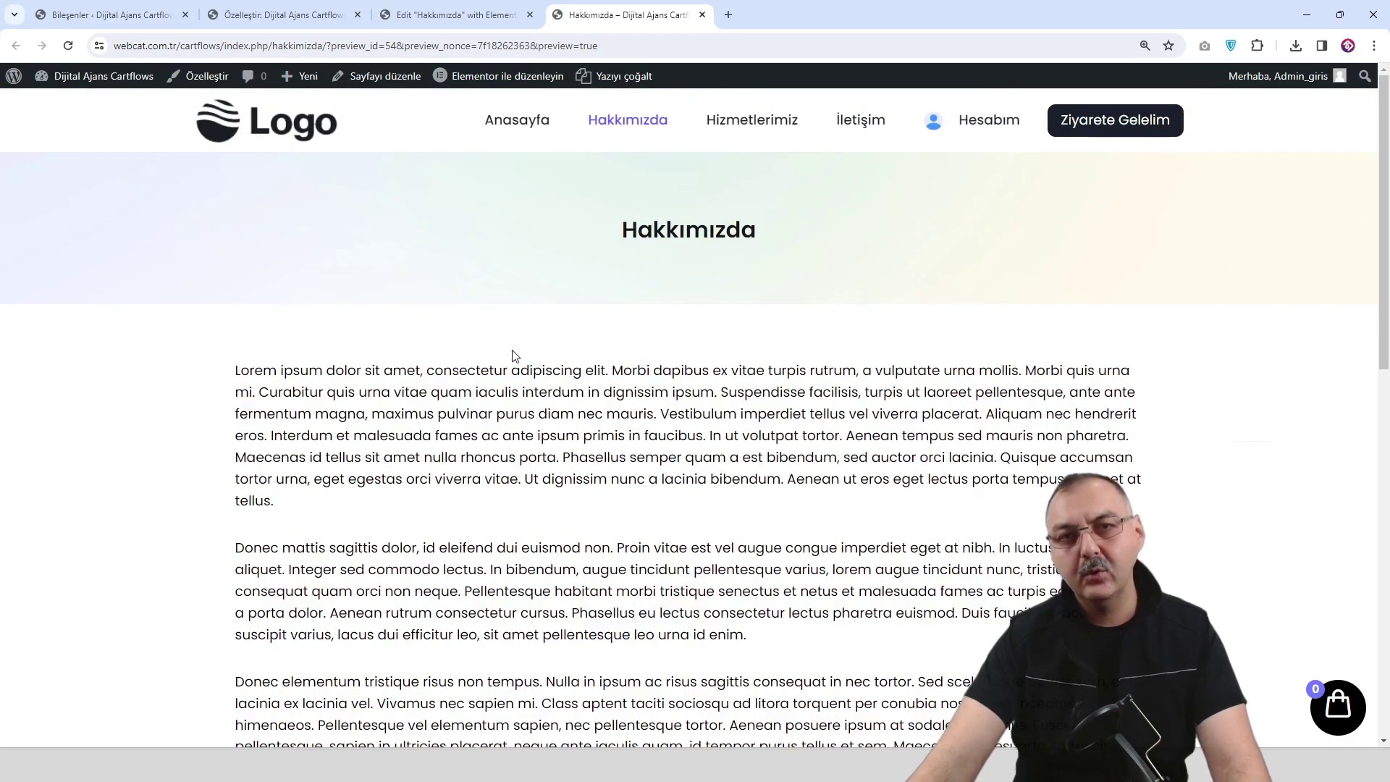
pyautogui.click(456, 15)
pyautogui.scroll(10, 812, 283)
# Save the Hakkımızda banner container as template 'Sayfa Başlığı' and close the Kütüphane dialog.
pyautogui.scroll(2, 794, 284)
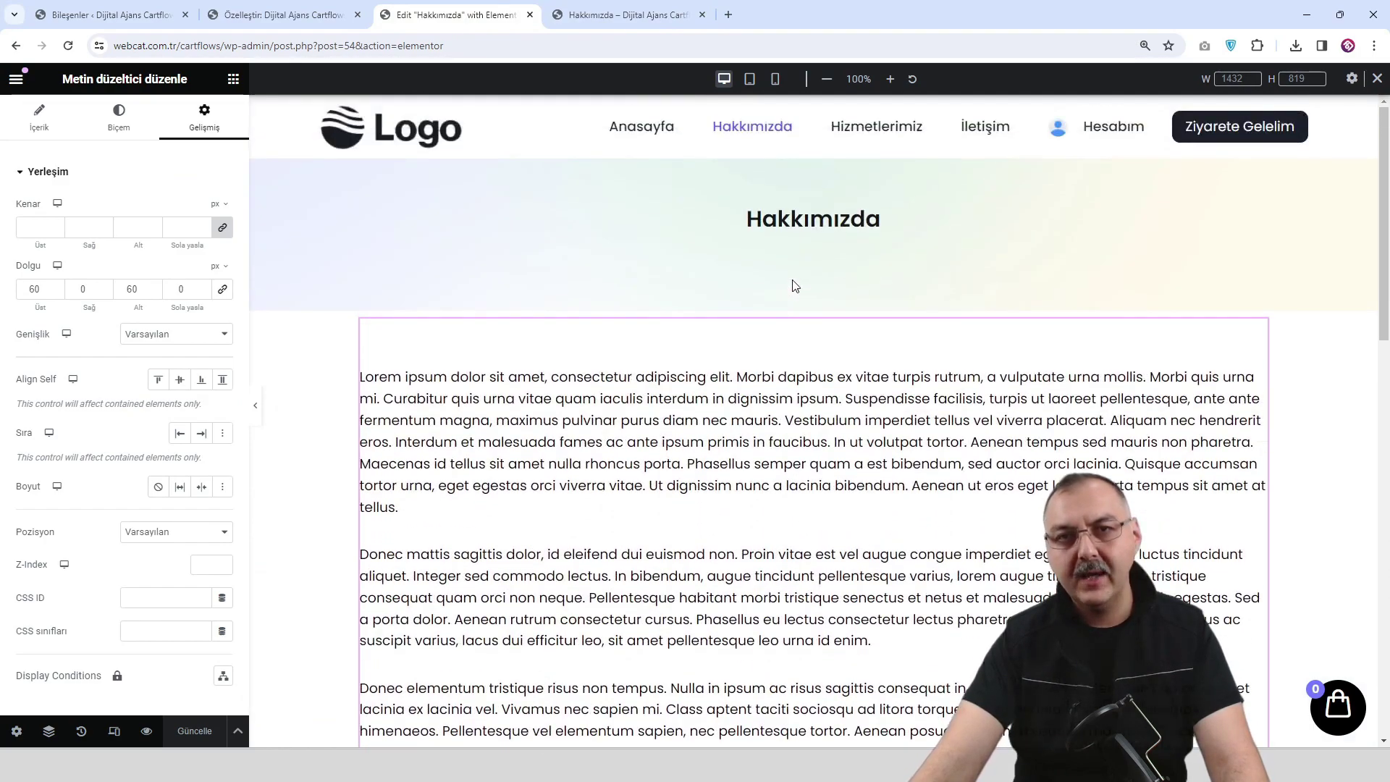
pyautogui.rightClick(814, 153)
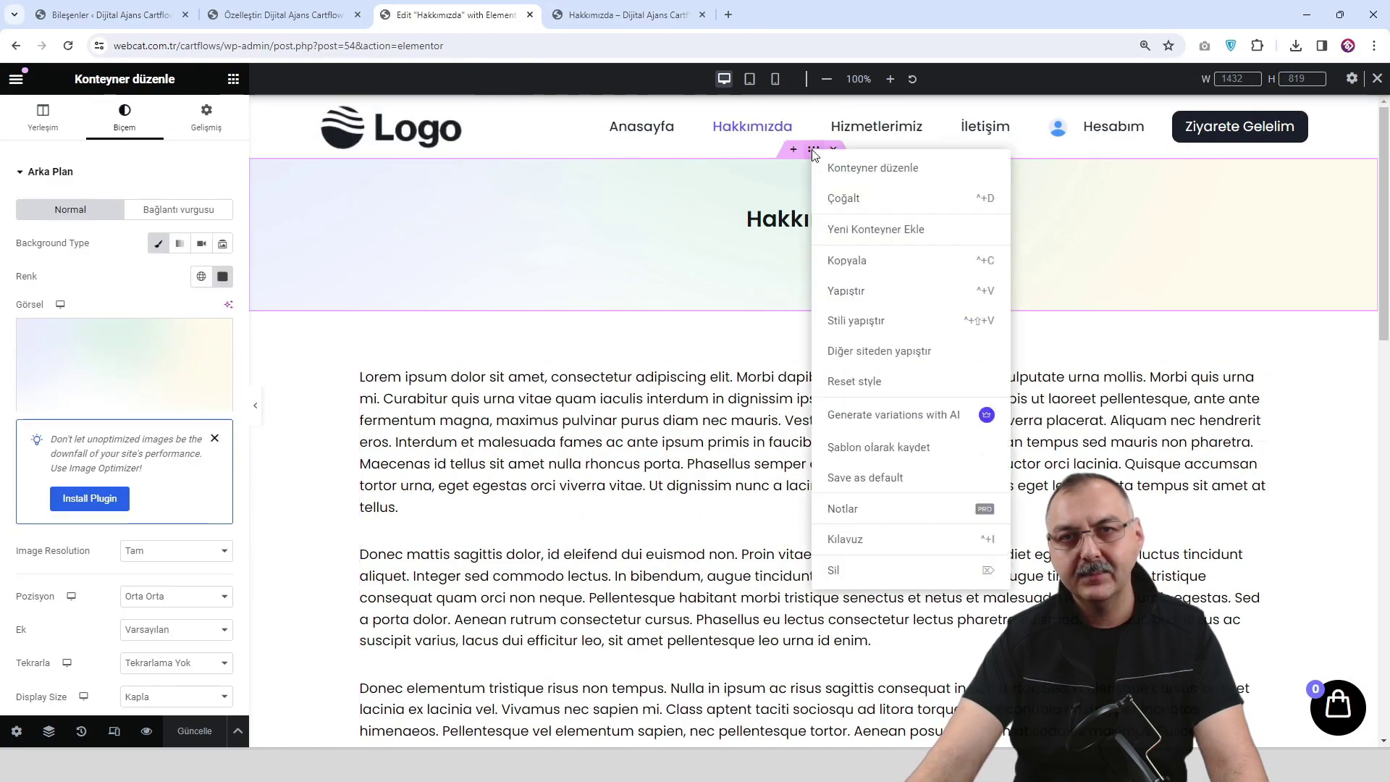
pyautogui.click(905, 453)
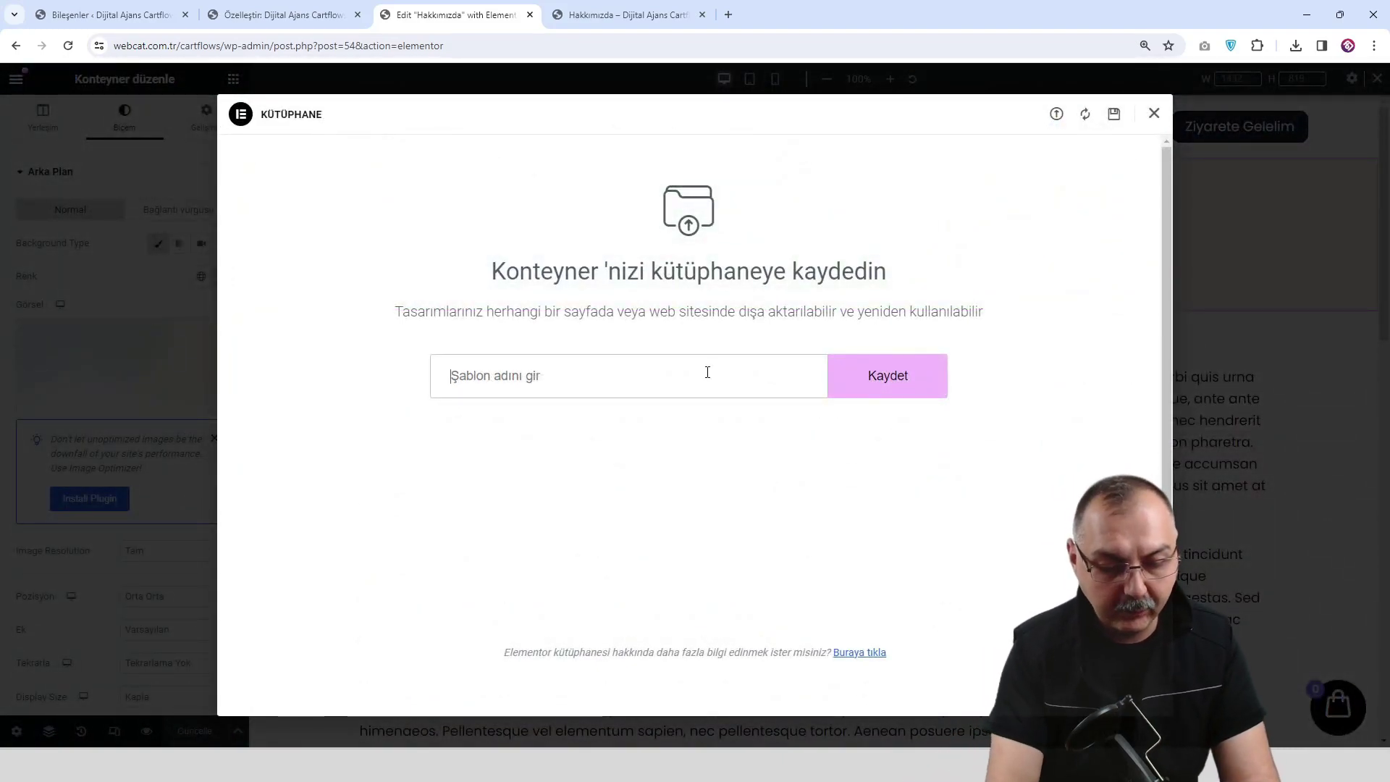
pyautogui.write('Sayfa ')
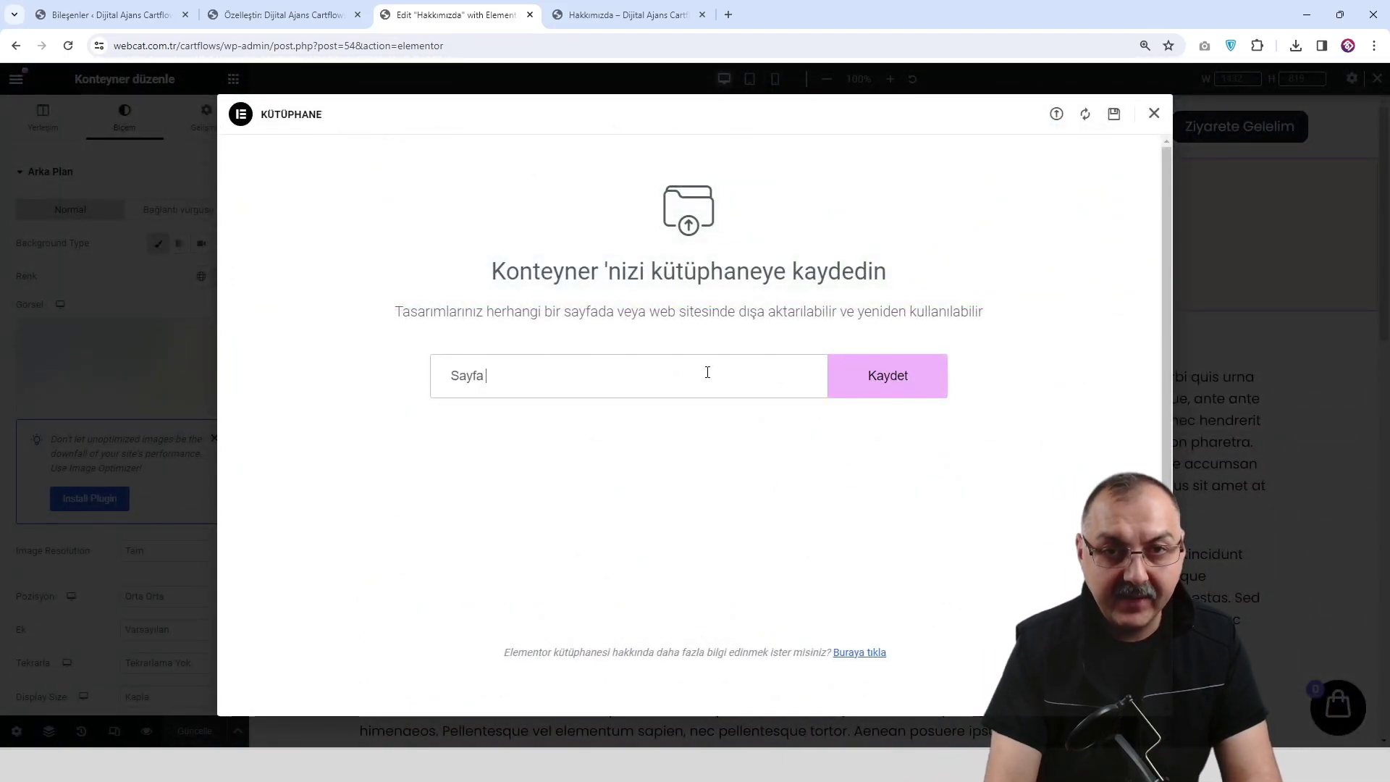
pyautogui.write('Başlığı')
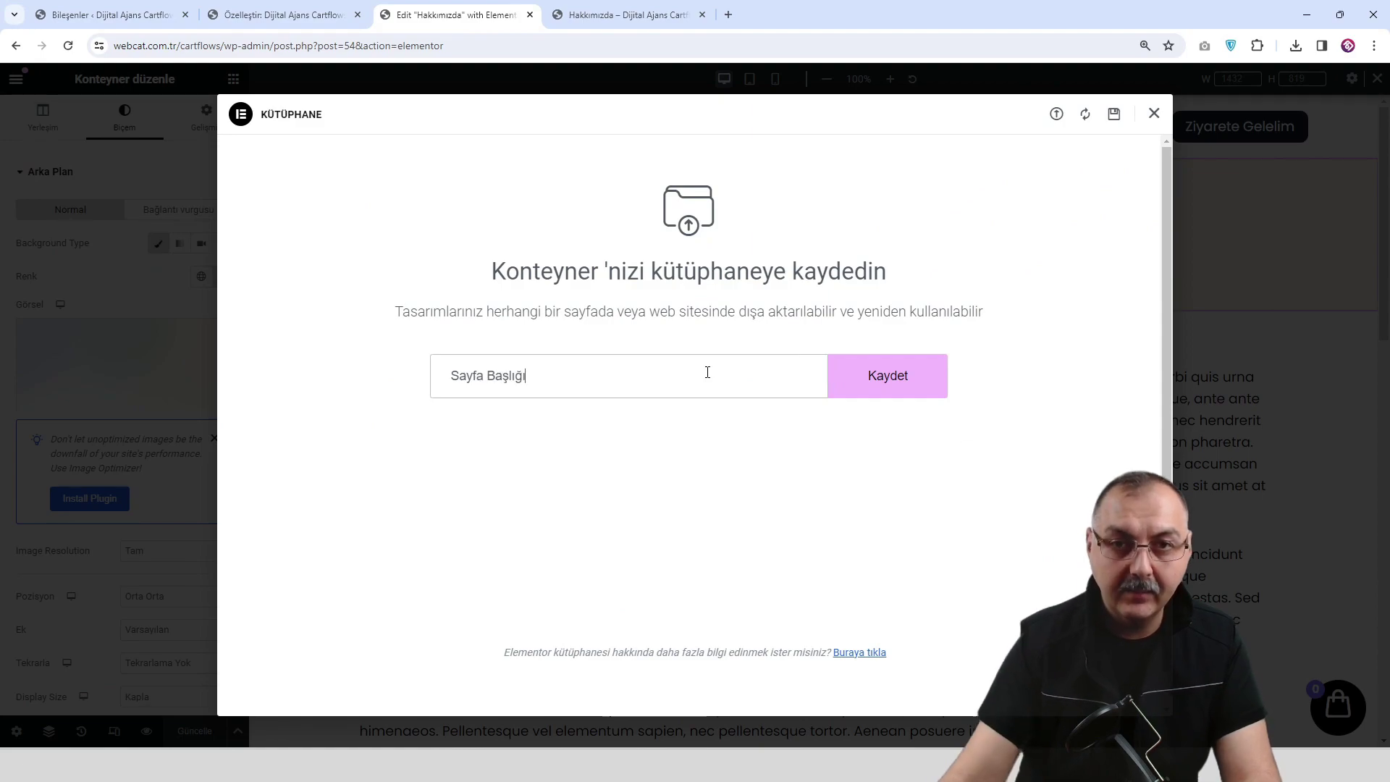
pyautogui.click(863, 388)
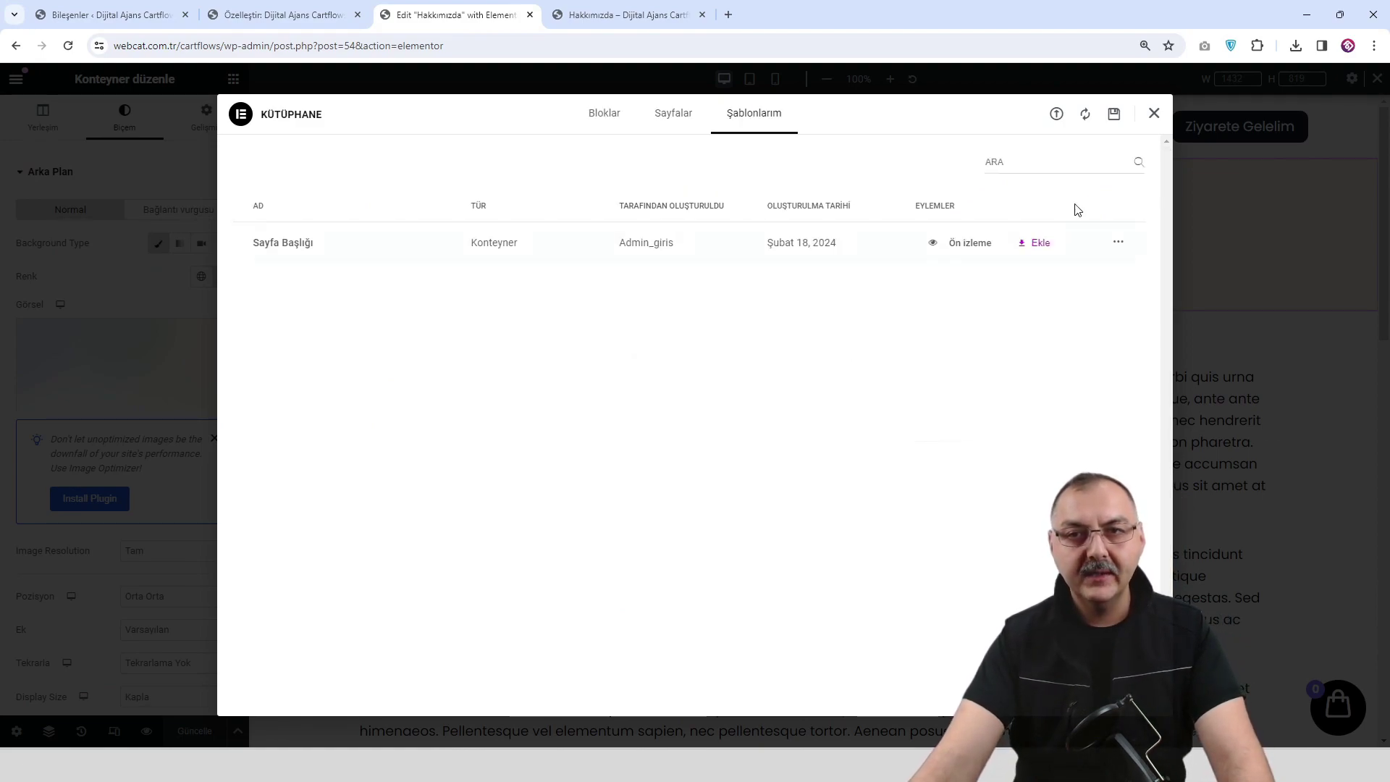
pyautogui.click(1155, 113)
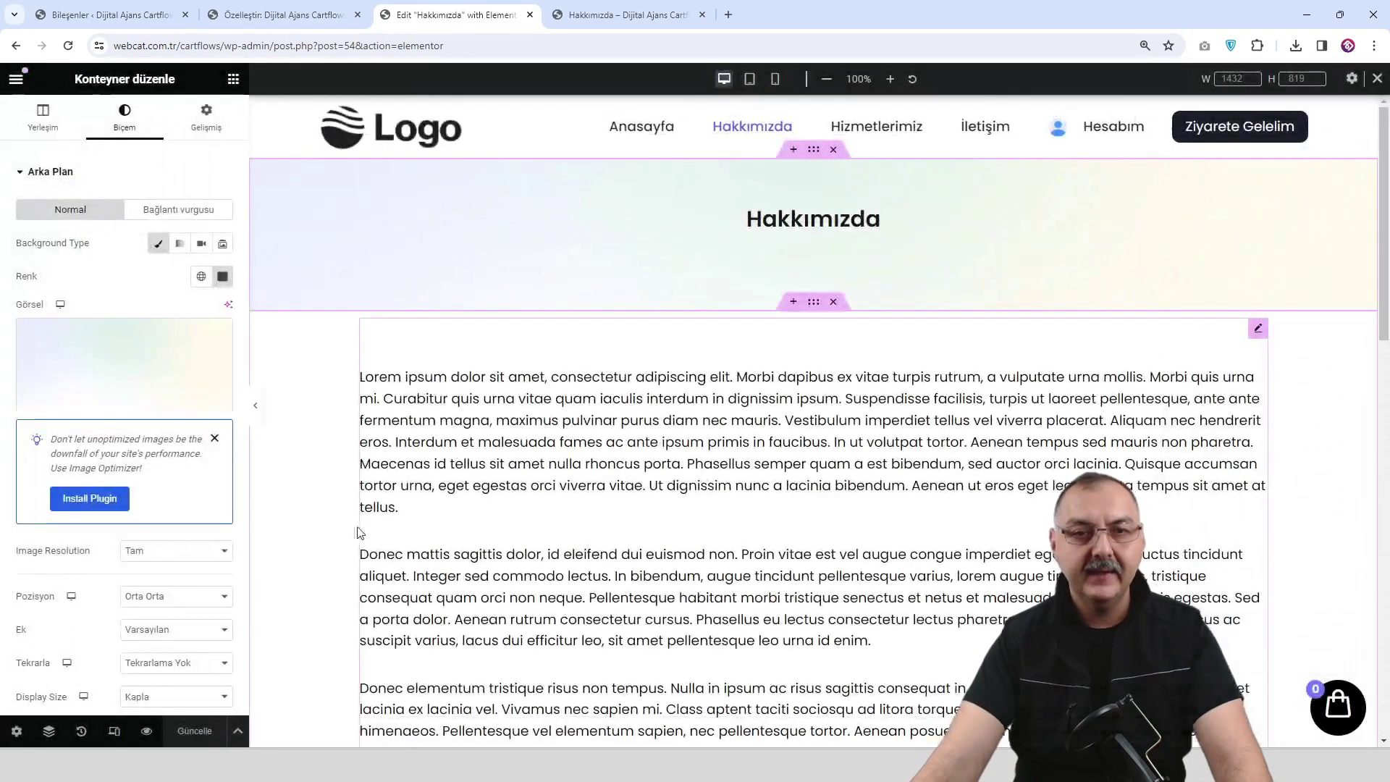
# Open the Hizmetlerimiz page in Elementor and delete its dark title section and empty container.
pyautogui.click(147, 730)
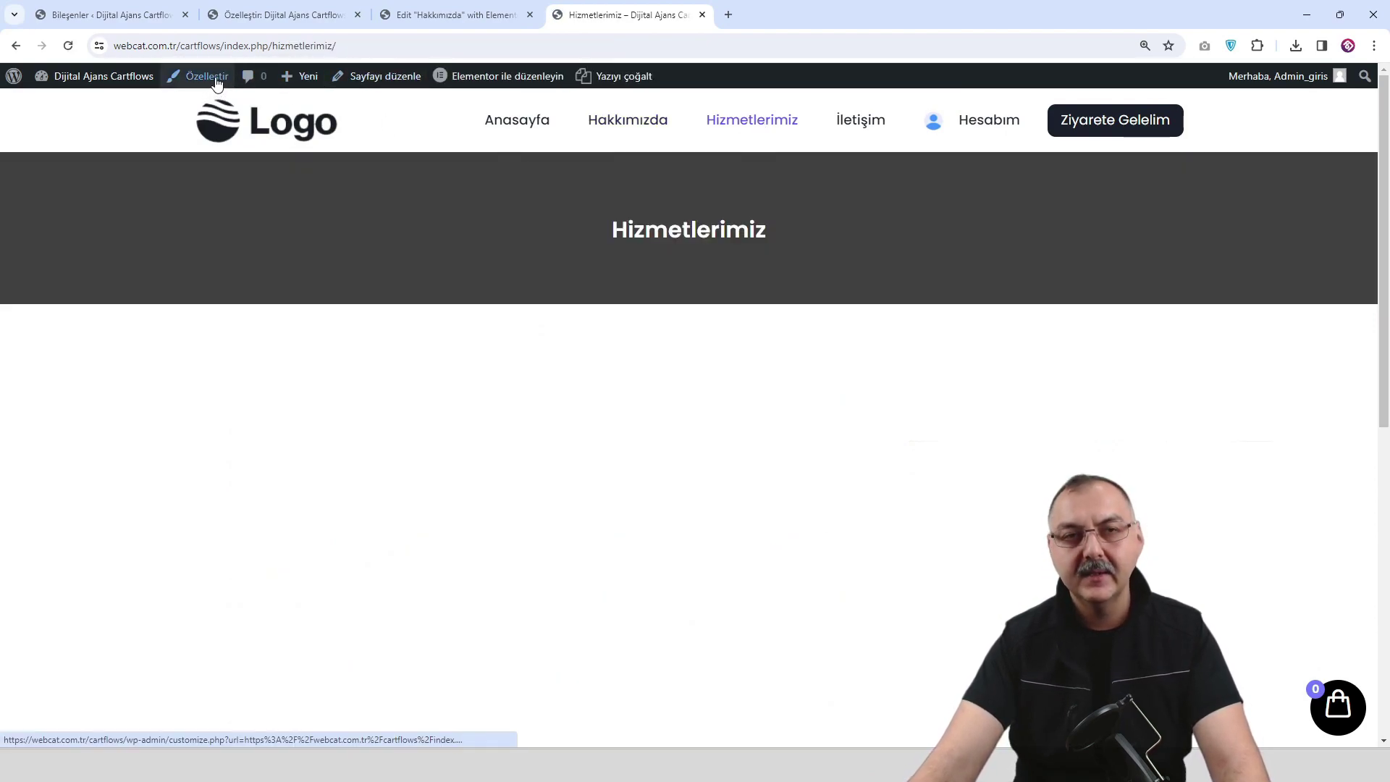
pyautogui.click(490, 79)
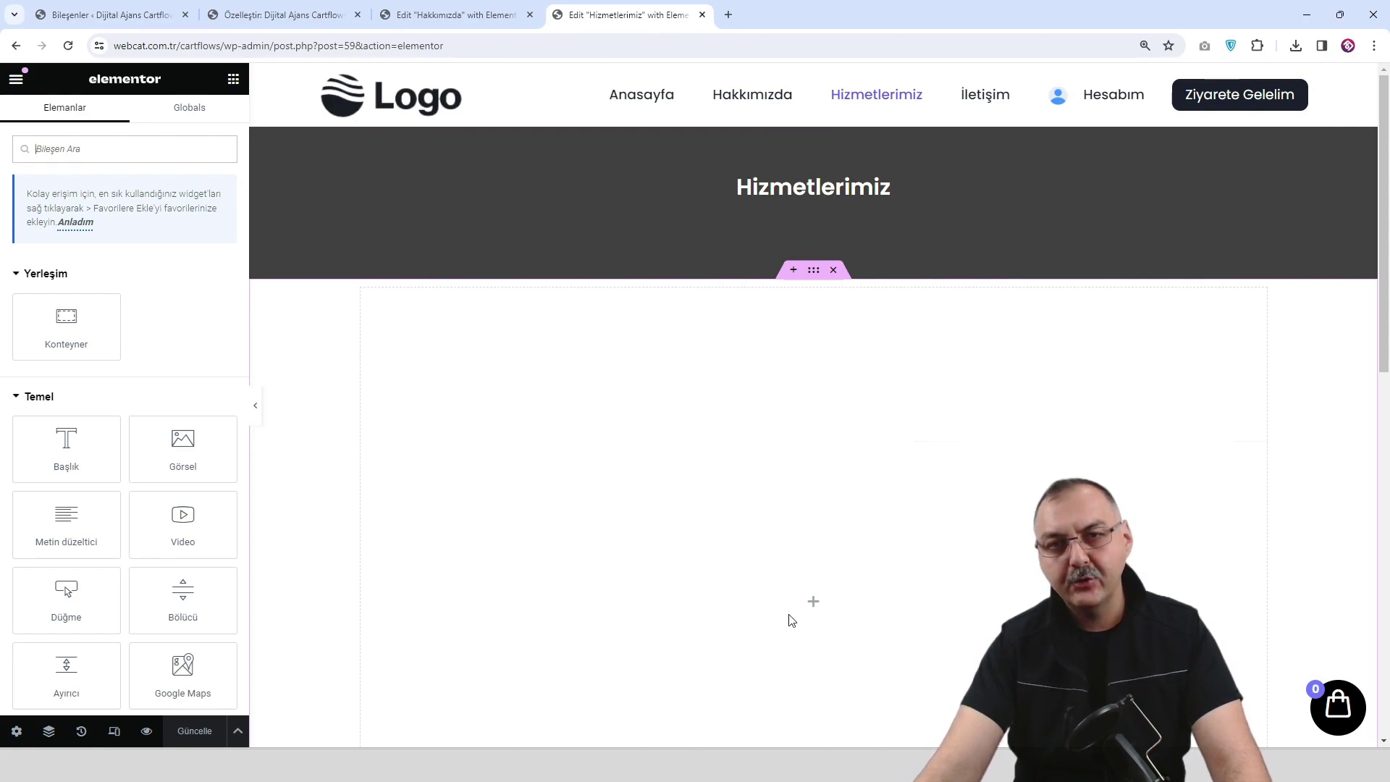
pyautogui.click(833, 118)
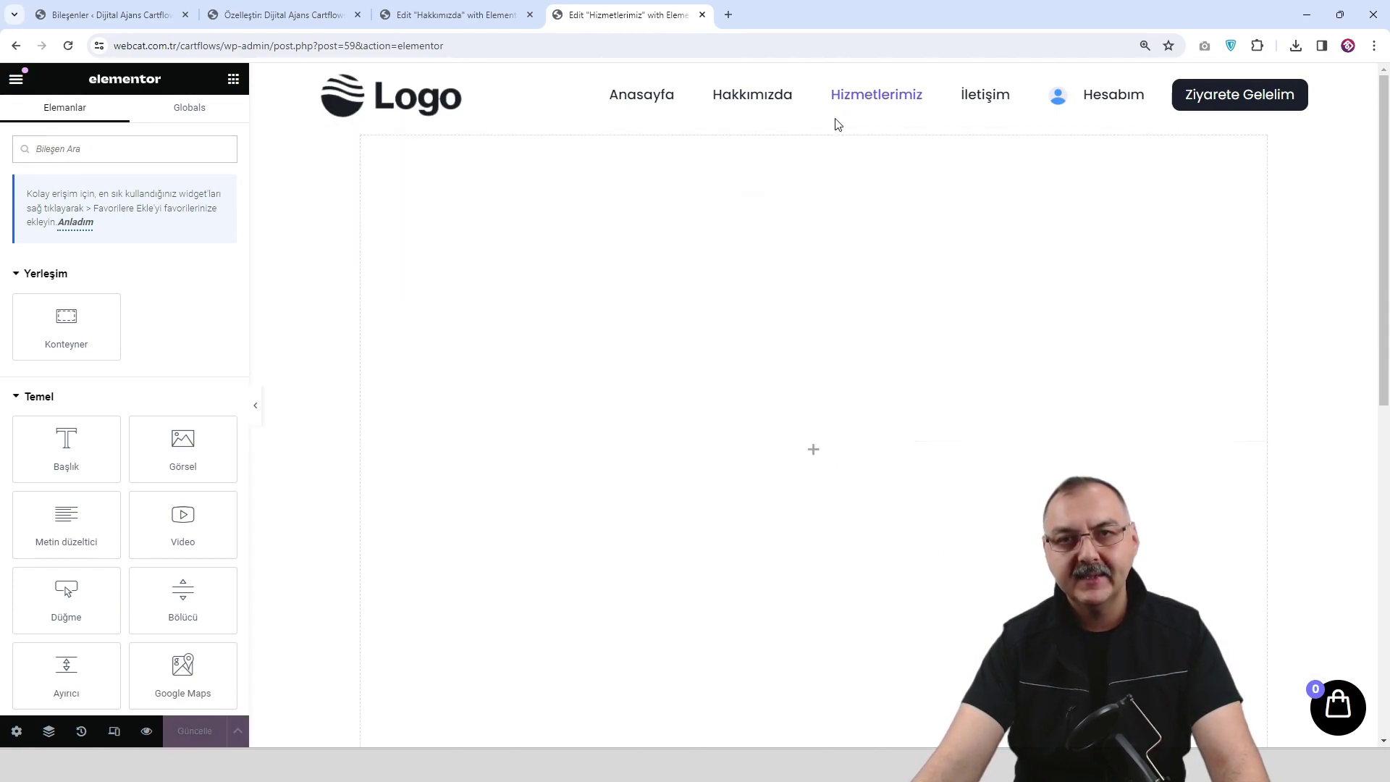
pyautogui.click(833, 119)
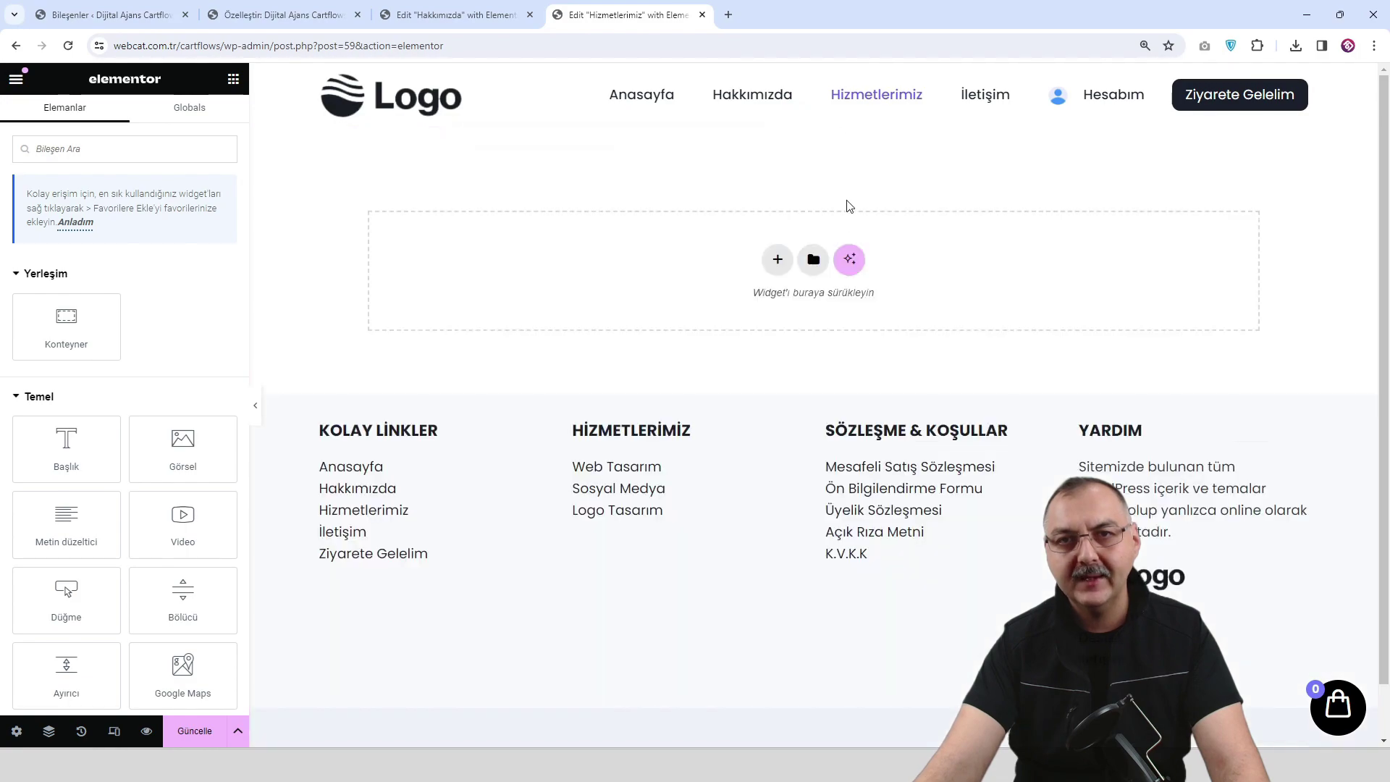
# Insert the saved Sayfa Başlığı template from My Templates, including its container settings.
pyautogui.click(778, 262)
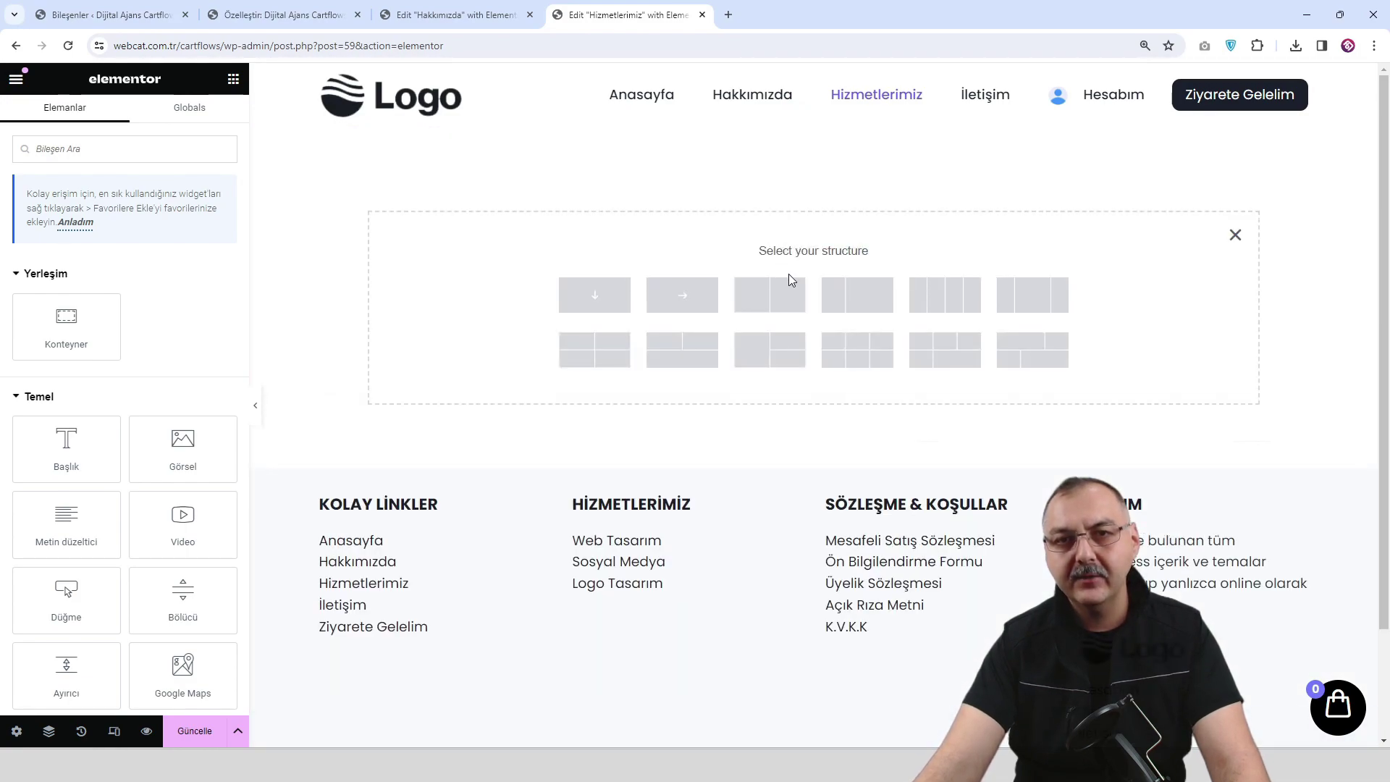
pyautogui.click(1235, 235)
pyautogui.click(814, 259)
pyautogui.click(769, 120)
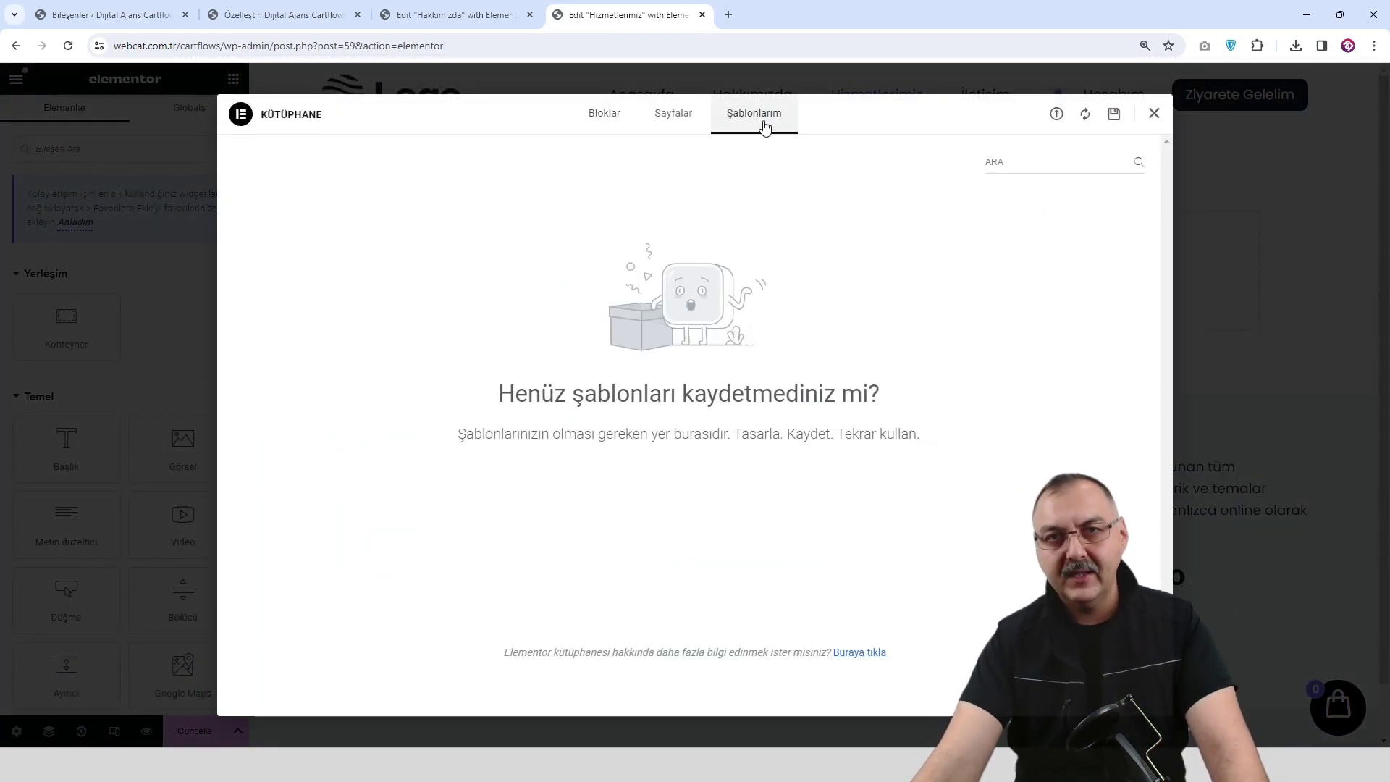
pyautogui.click(1154, 113)
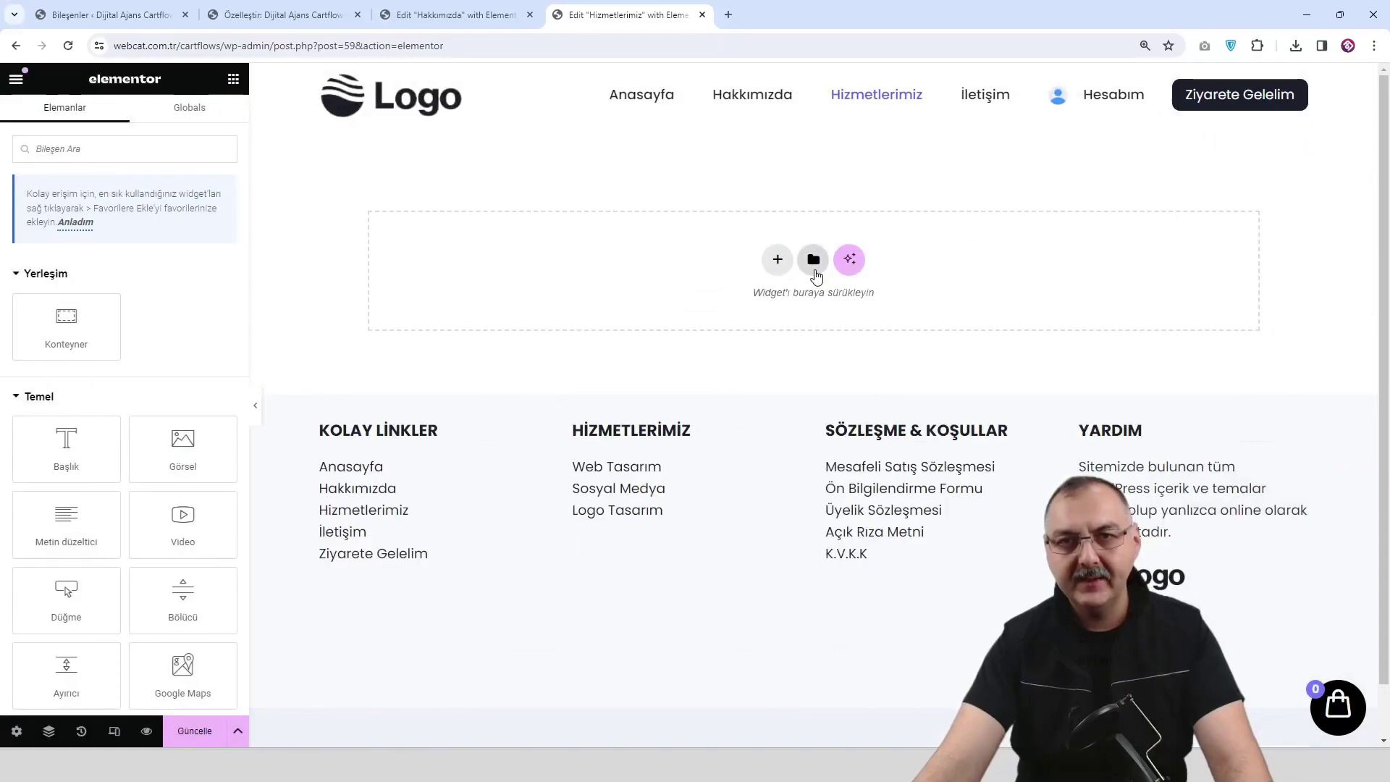
pyautogui.click(812, 255)
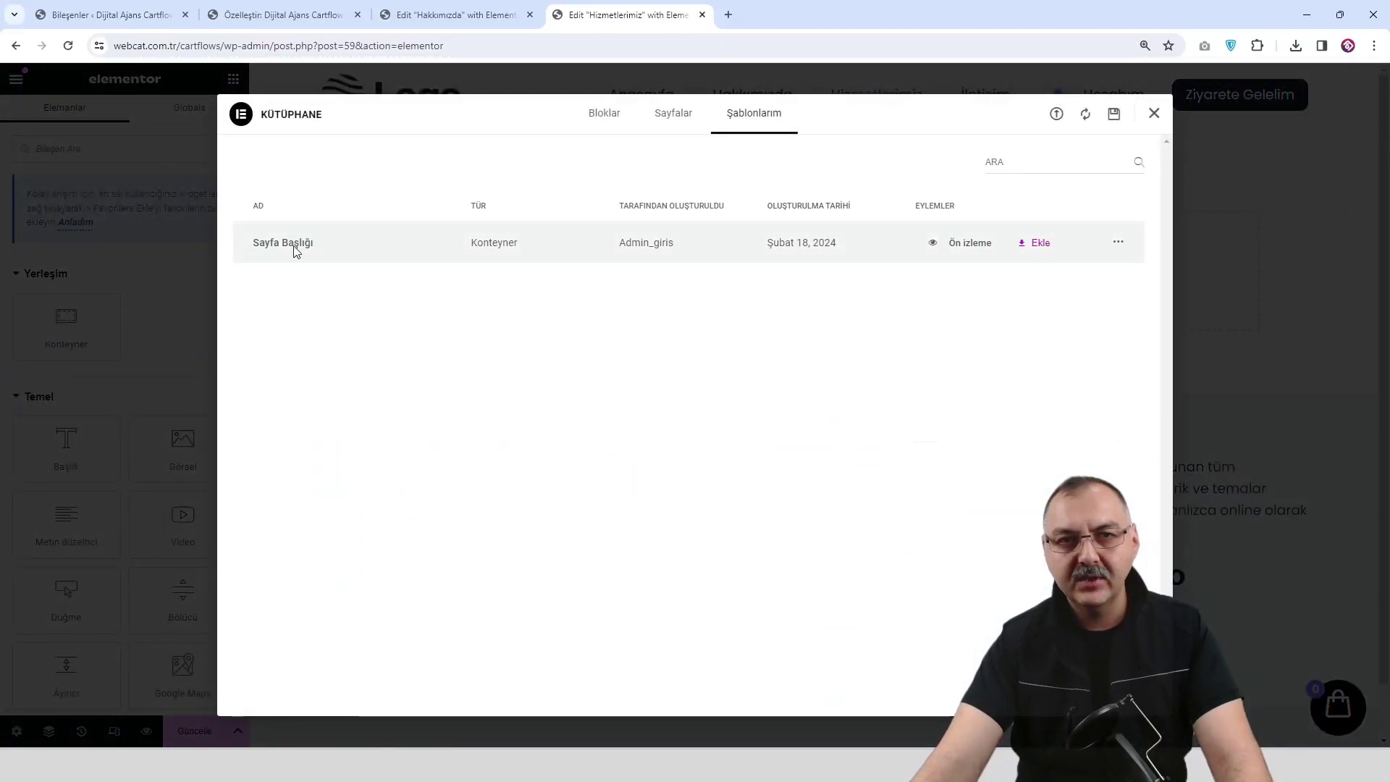
pyautogui.click(1036, 246)
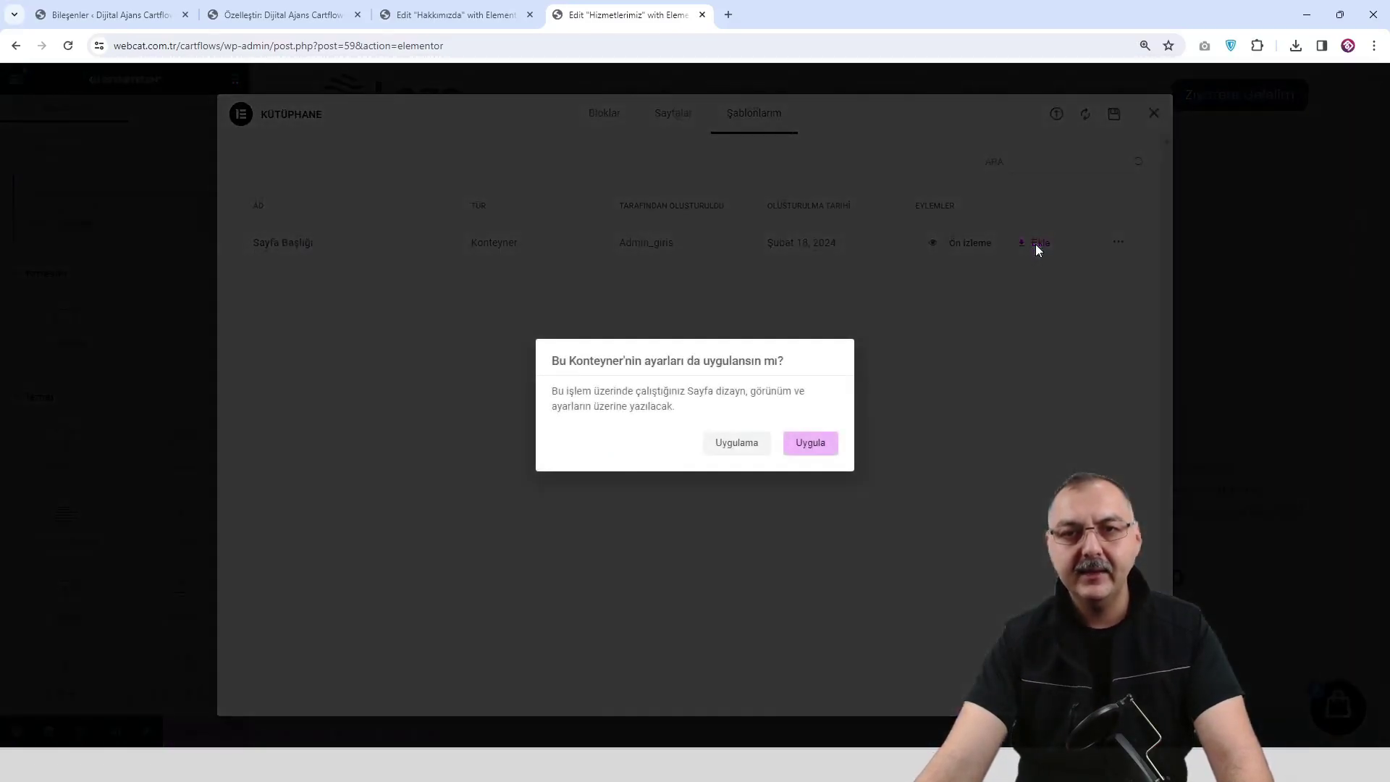
pyautogui.click(810, 443)
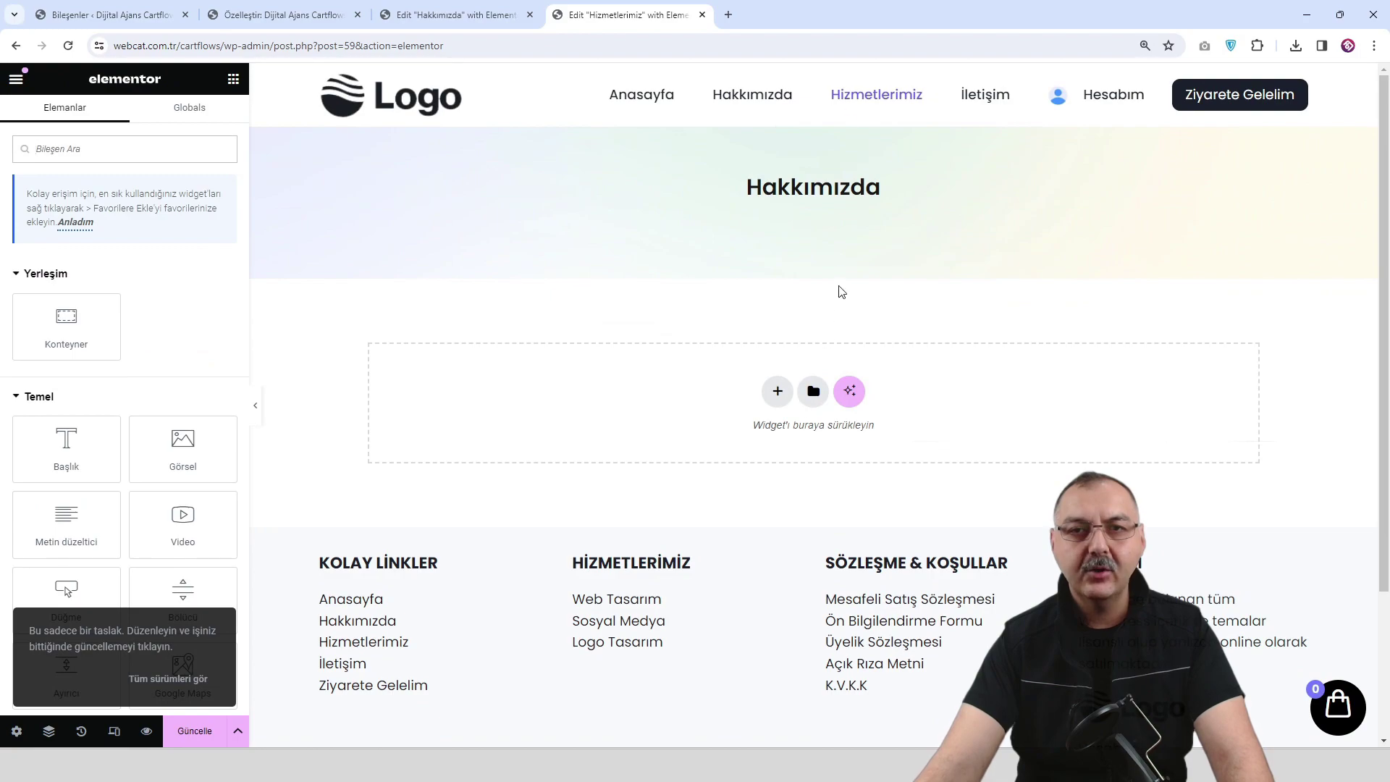
# Retitle the inserted banner heading to 'Hizmetlerimiz' and save the page.
pyautogui.click(868, 210)
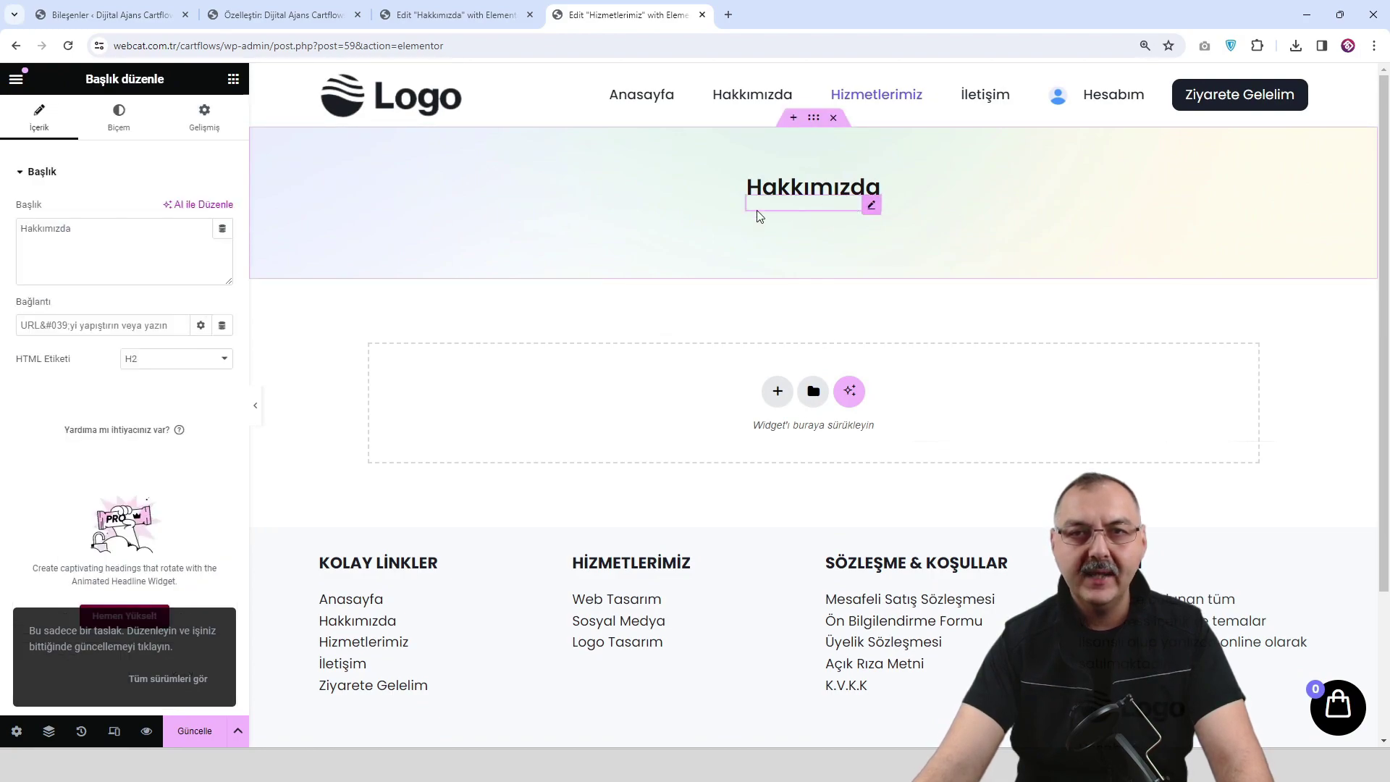
pyautogui.tripleClick(112, 238)
pyautogui.write('H')
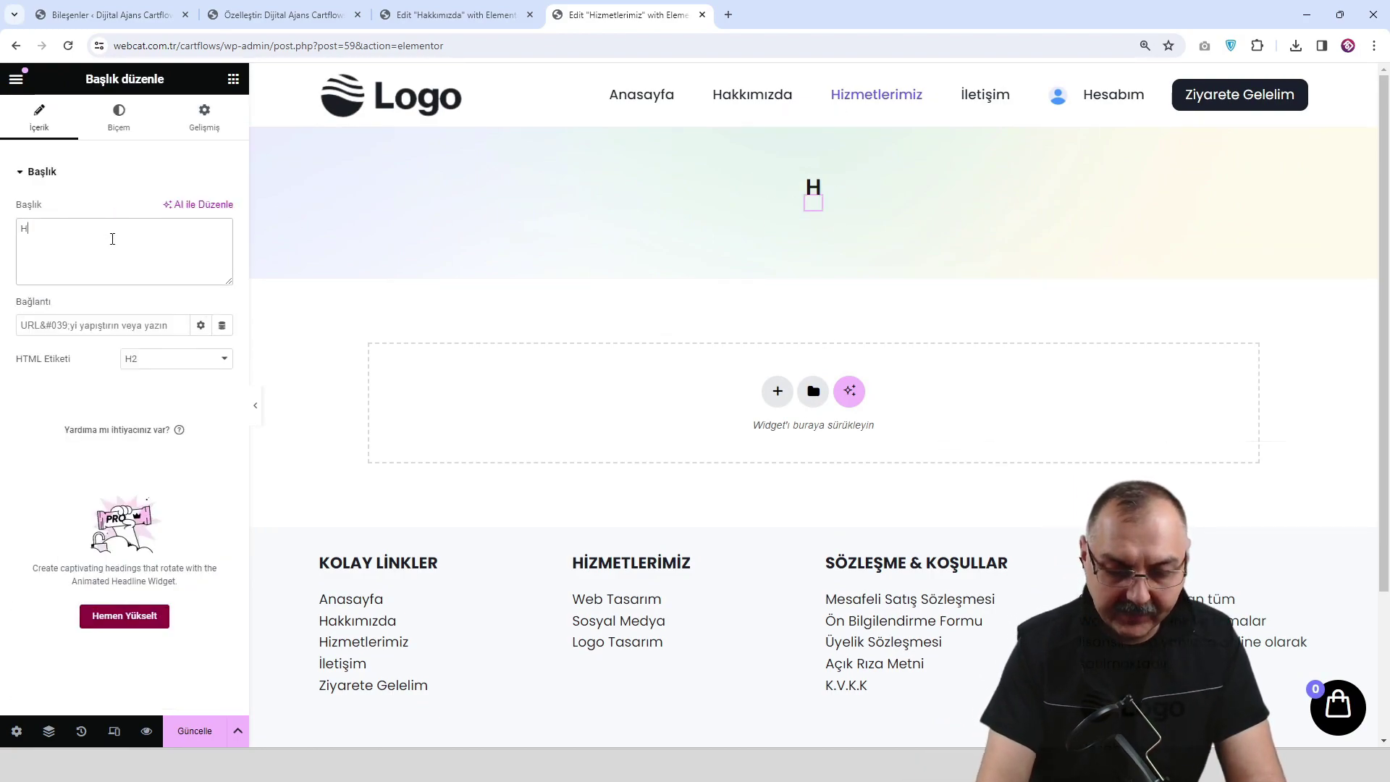
pyautogui.write('izmetlerimiz')
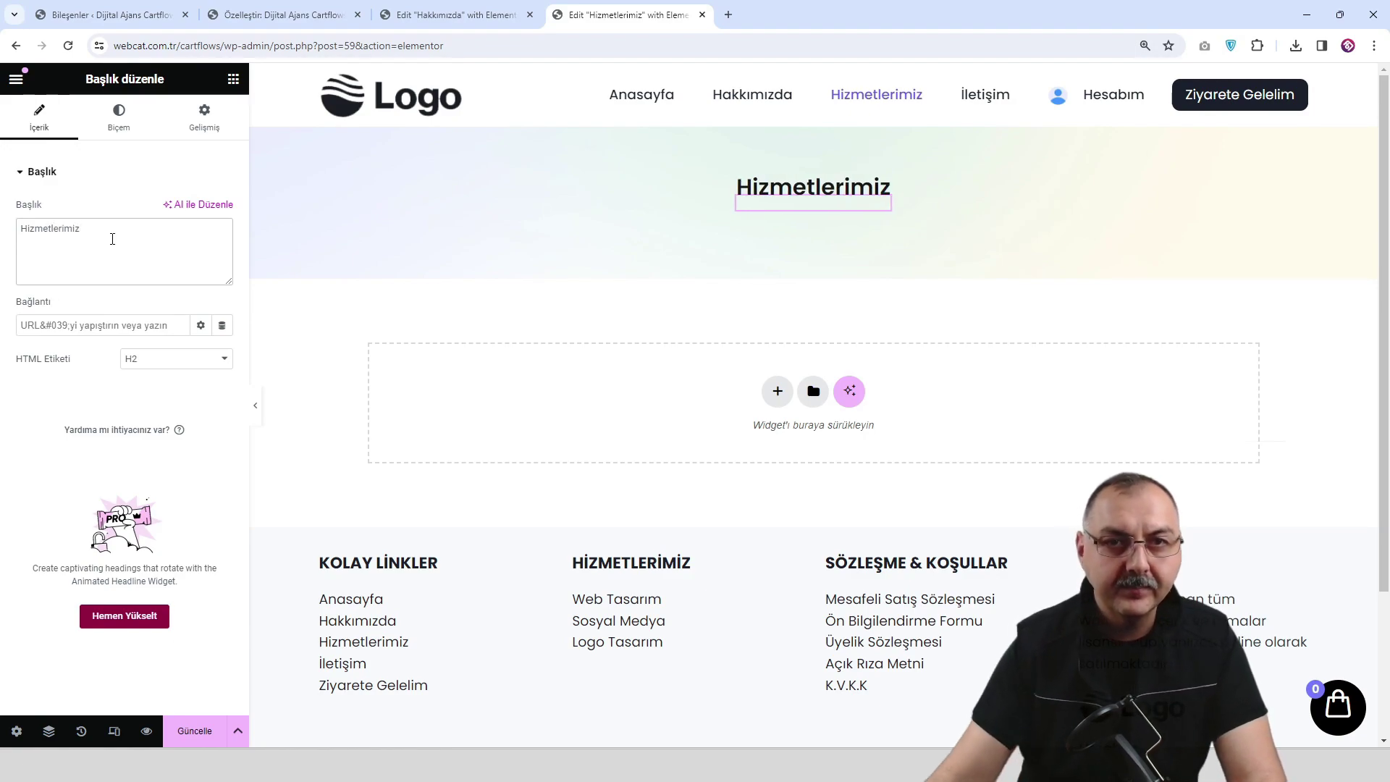
pyautogui.click(201, 729)
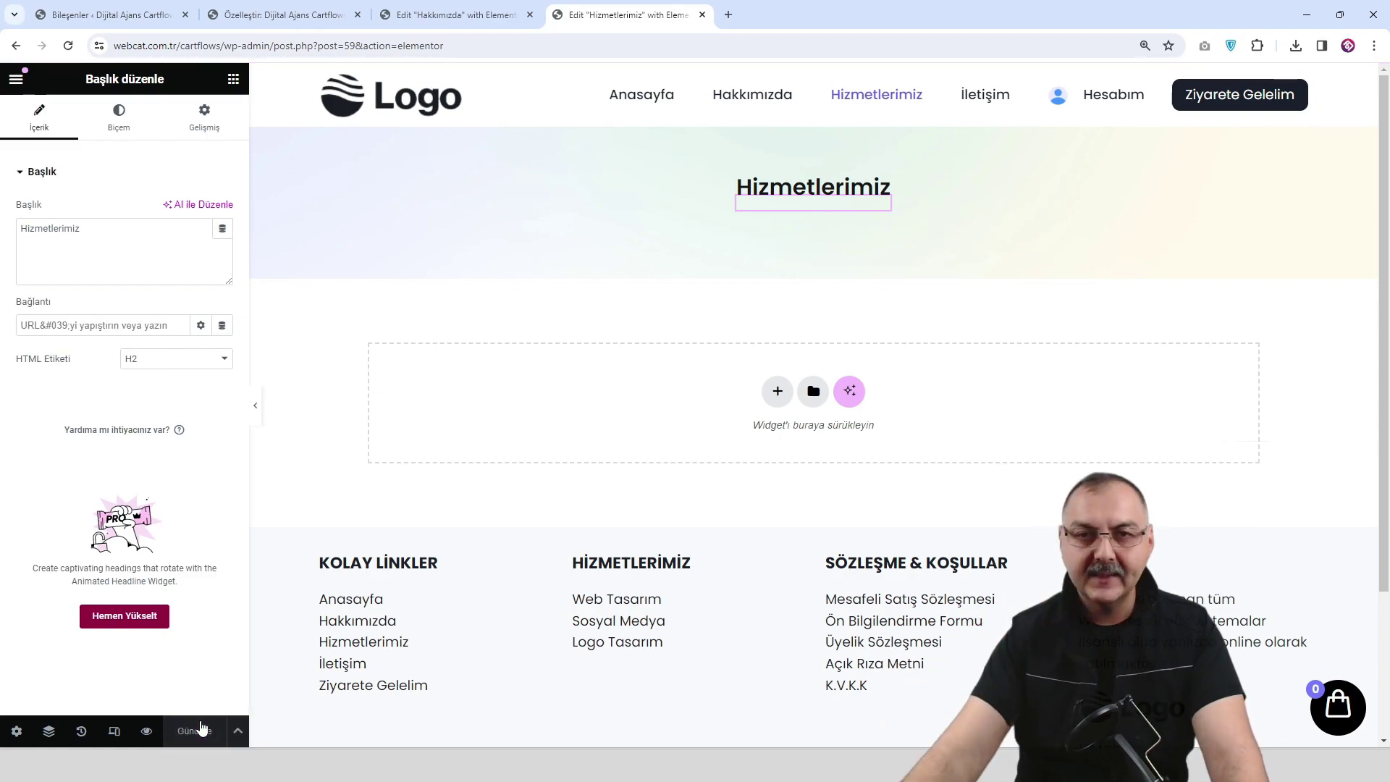
# Add a container below the banner with 629 px minimum height, then preview the page.
pyautogui.click(776, 397)
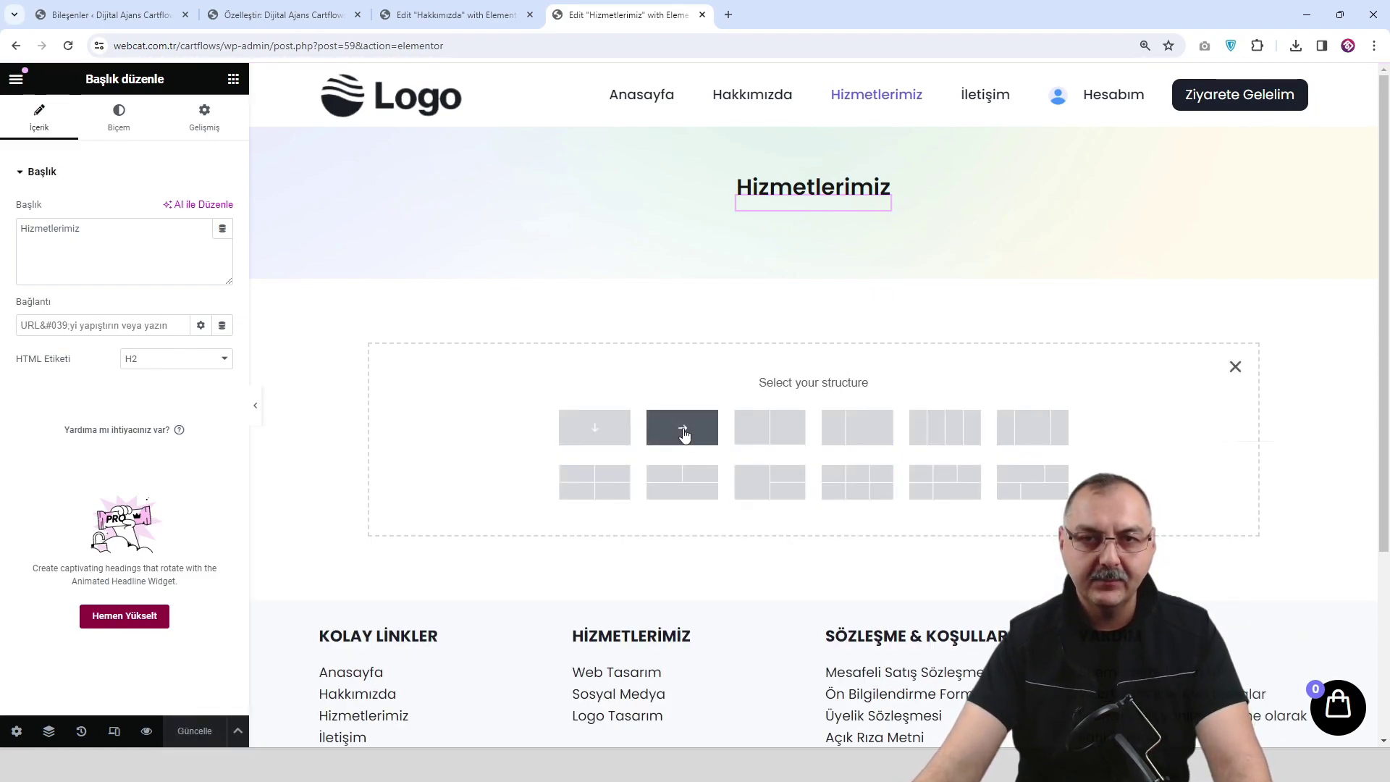
pyautogui.click(684, 432)
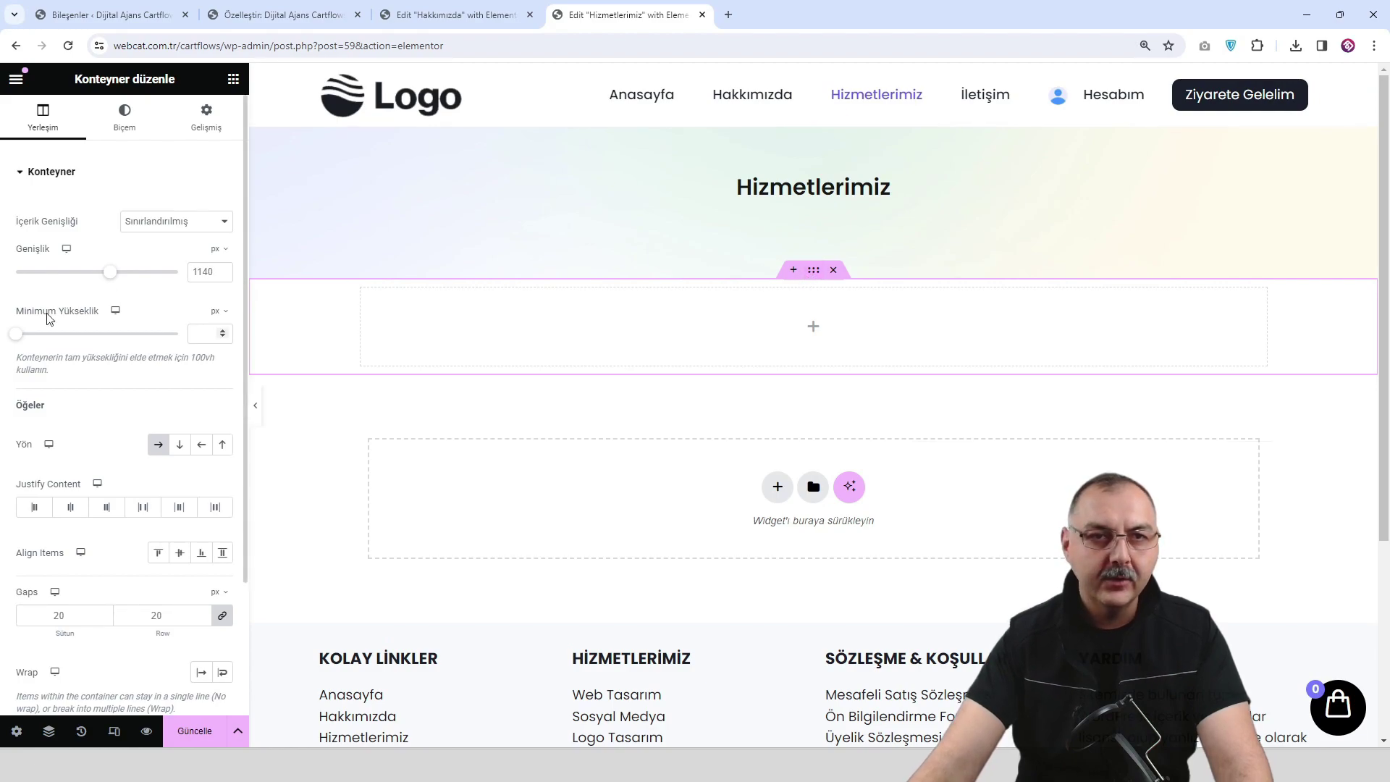
pyautogui.moveTo(16, 334); pyautogui.dragTo(87, 333)
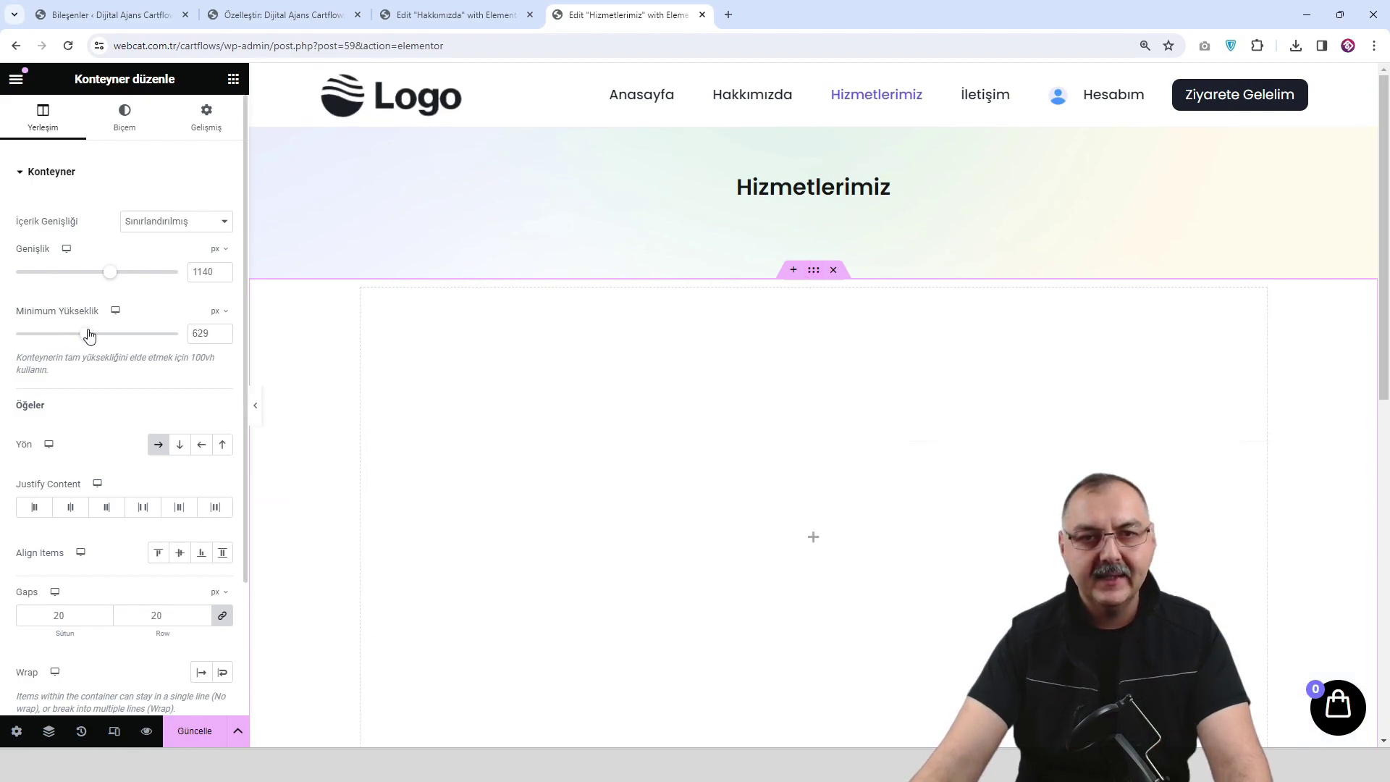
pyautogui.click(197, 731)
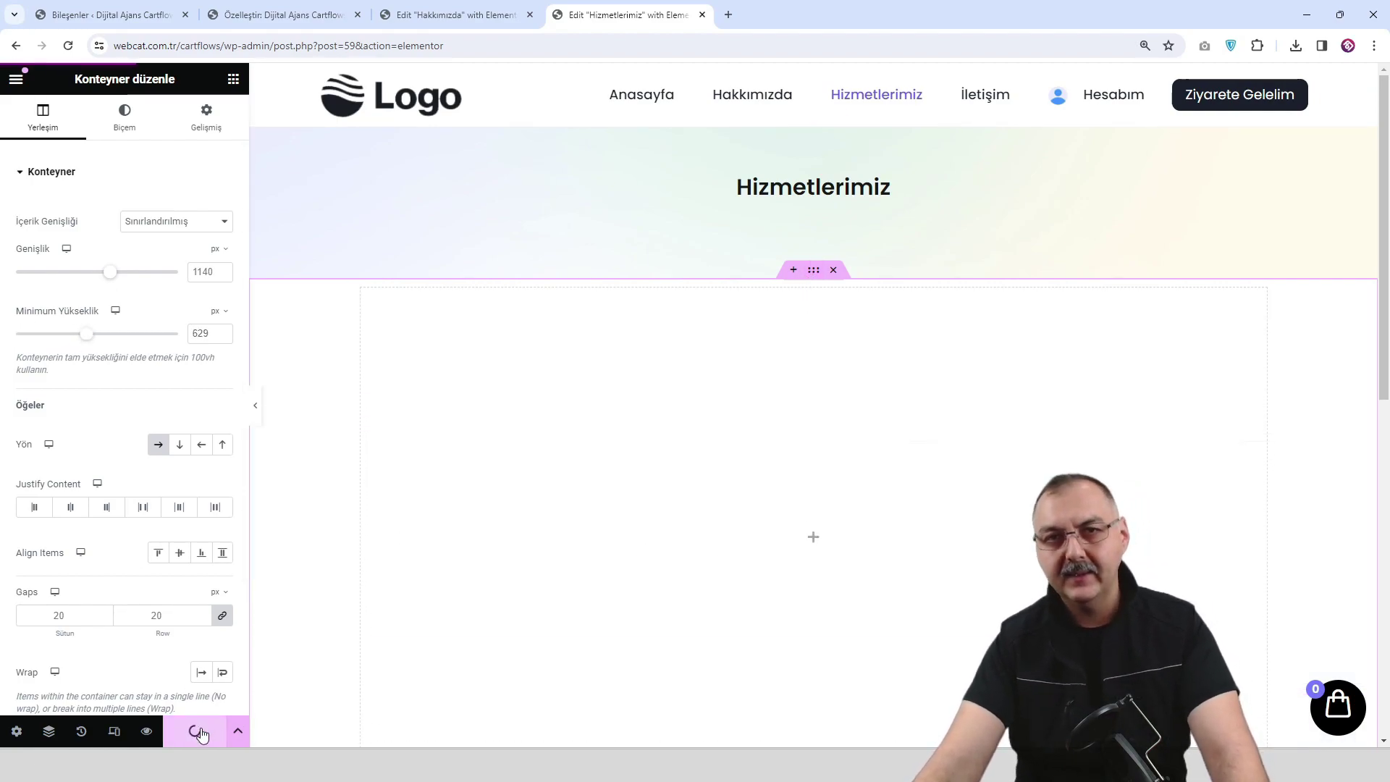
pyautogui.click(146, 731)
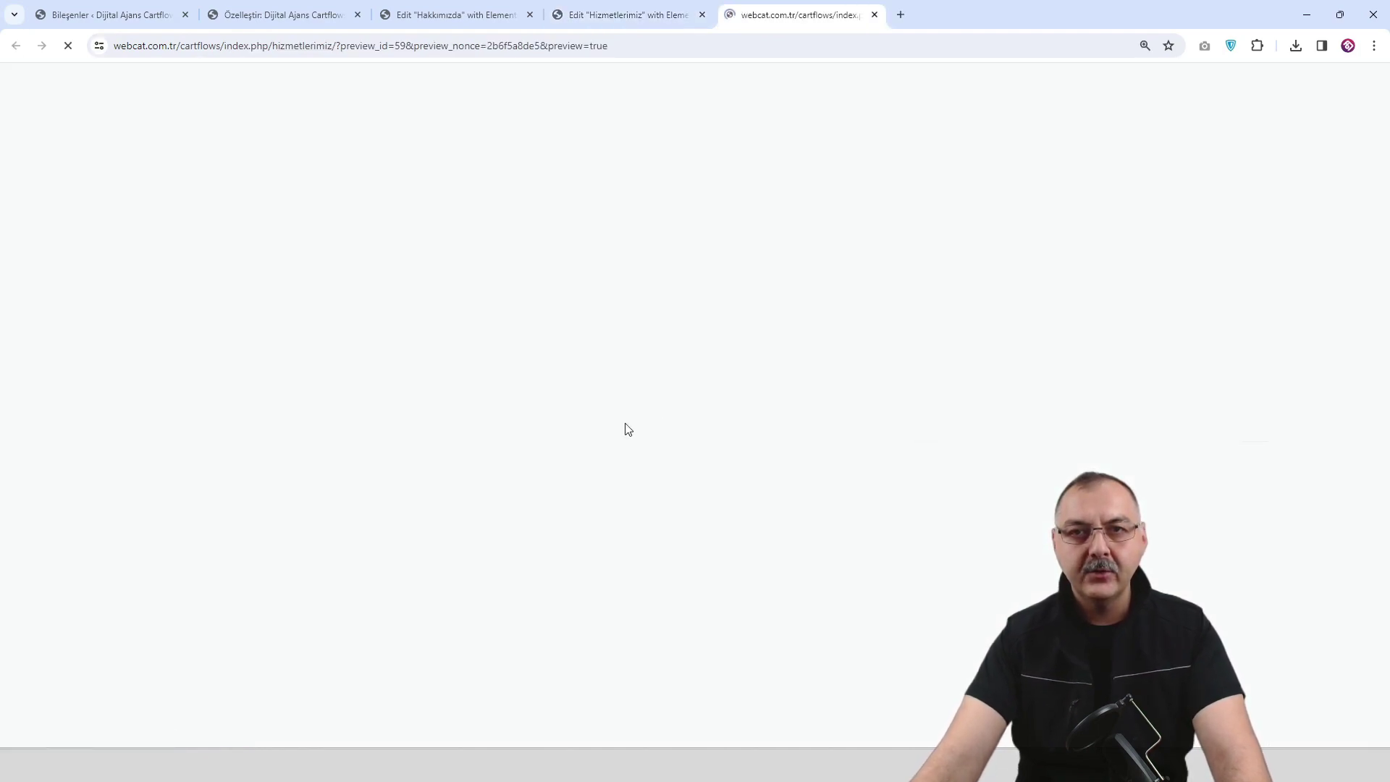
# Go to the İletişim page and open it with 'Elementor ile düzenleyin'.
pyautogui.scroll(-6, 698, 369)
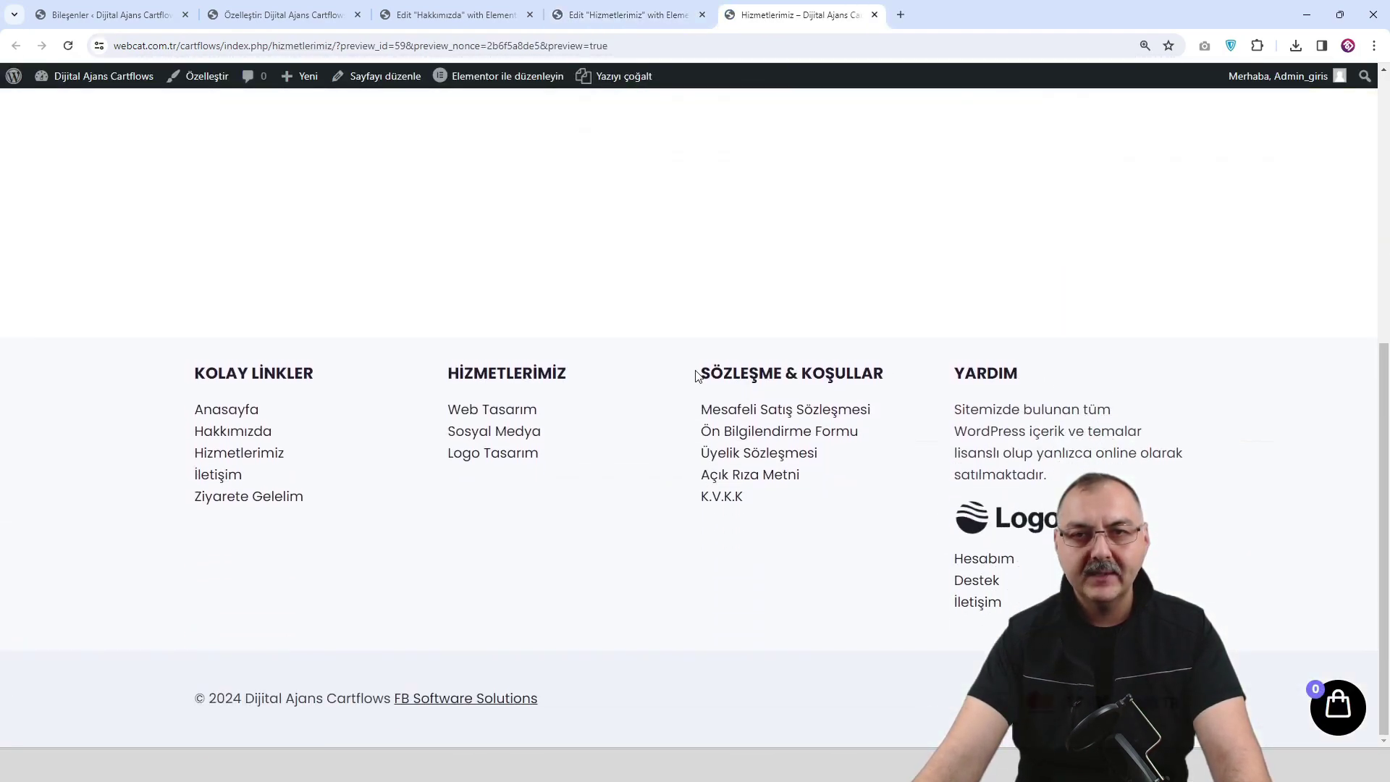
pyautogui.scroll(6, 696, 375)
pyautogui.scroll(-2, 708, 332)
pyautogui.scroll(2, 692, 289)
pyautogui.click(860, 123)
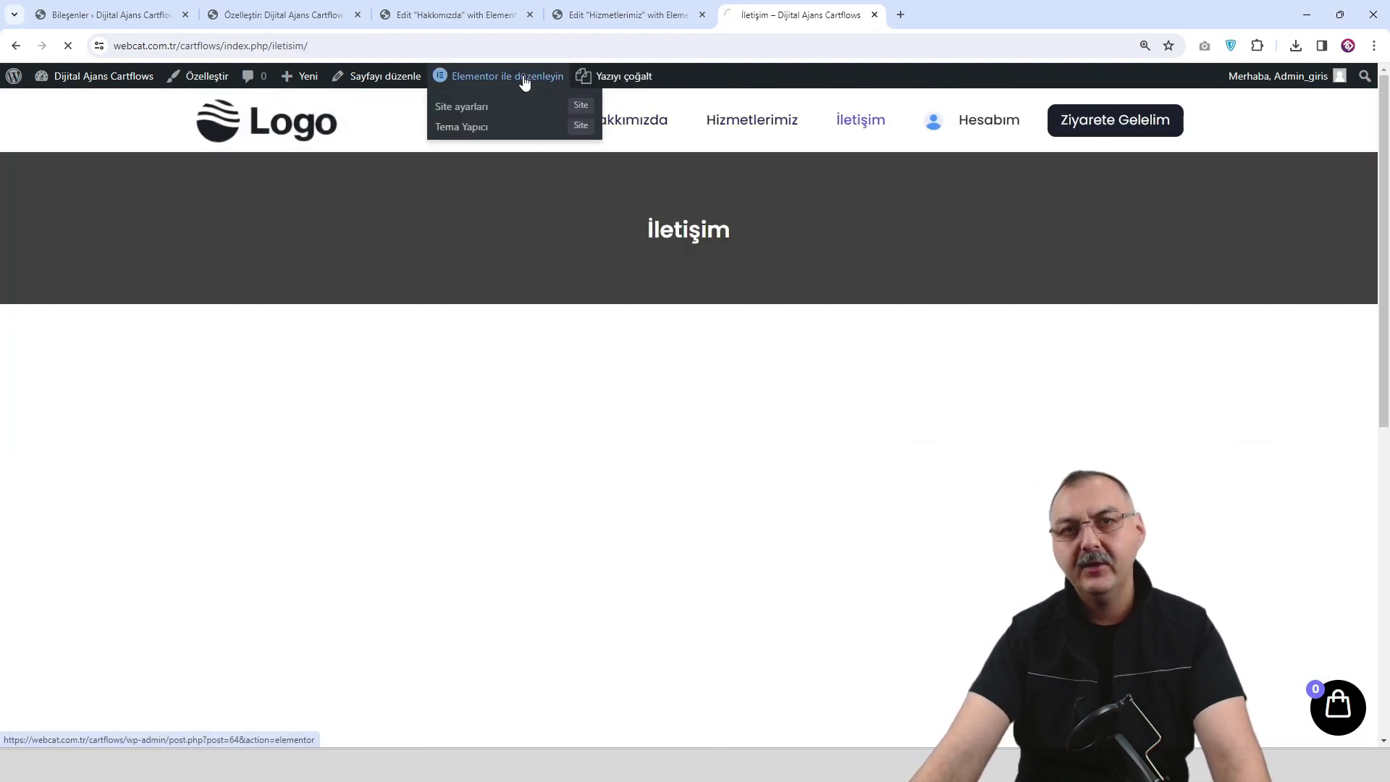
pyautogui.click(525, 81)
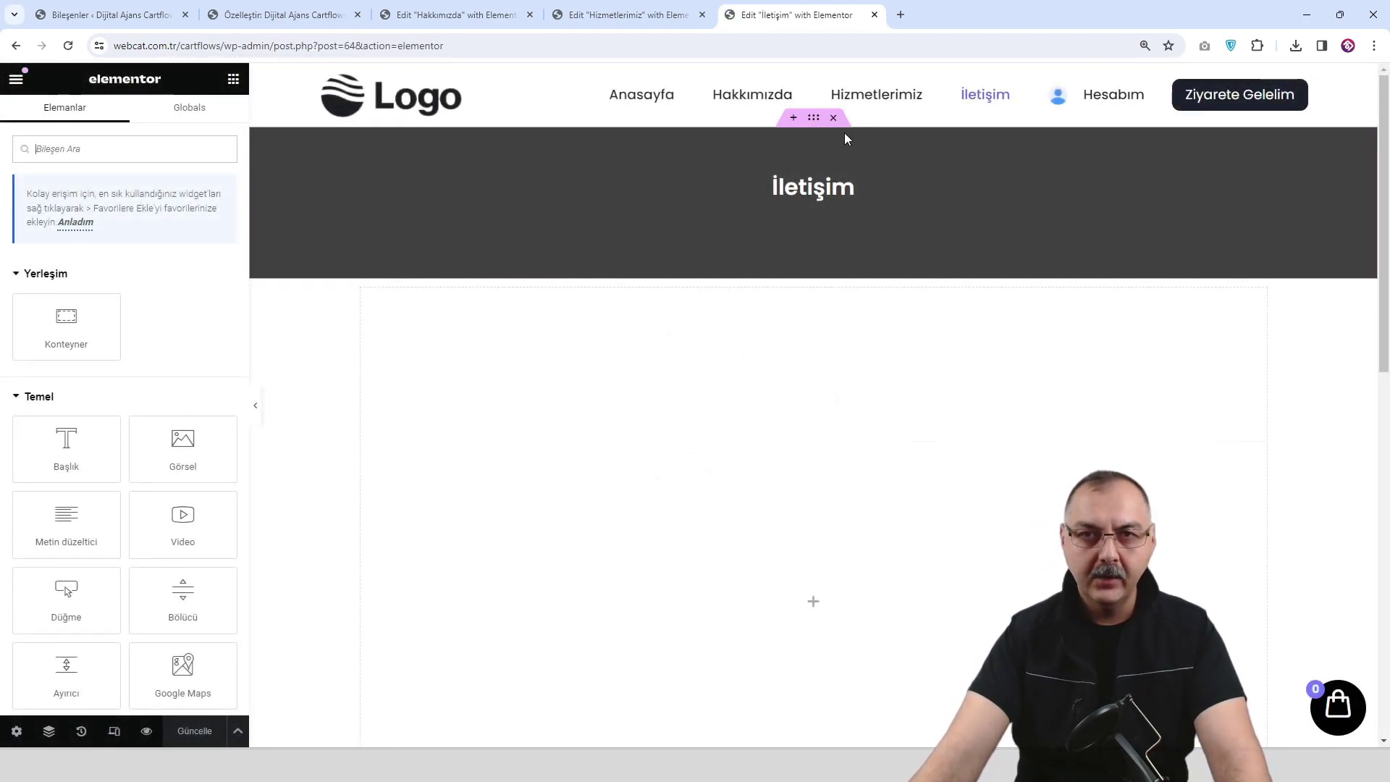
# Delete the dark title banner and insert the saved Sayfa Başlığı template with its settings.
pyautogui.click(833, 118)
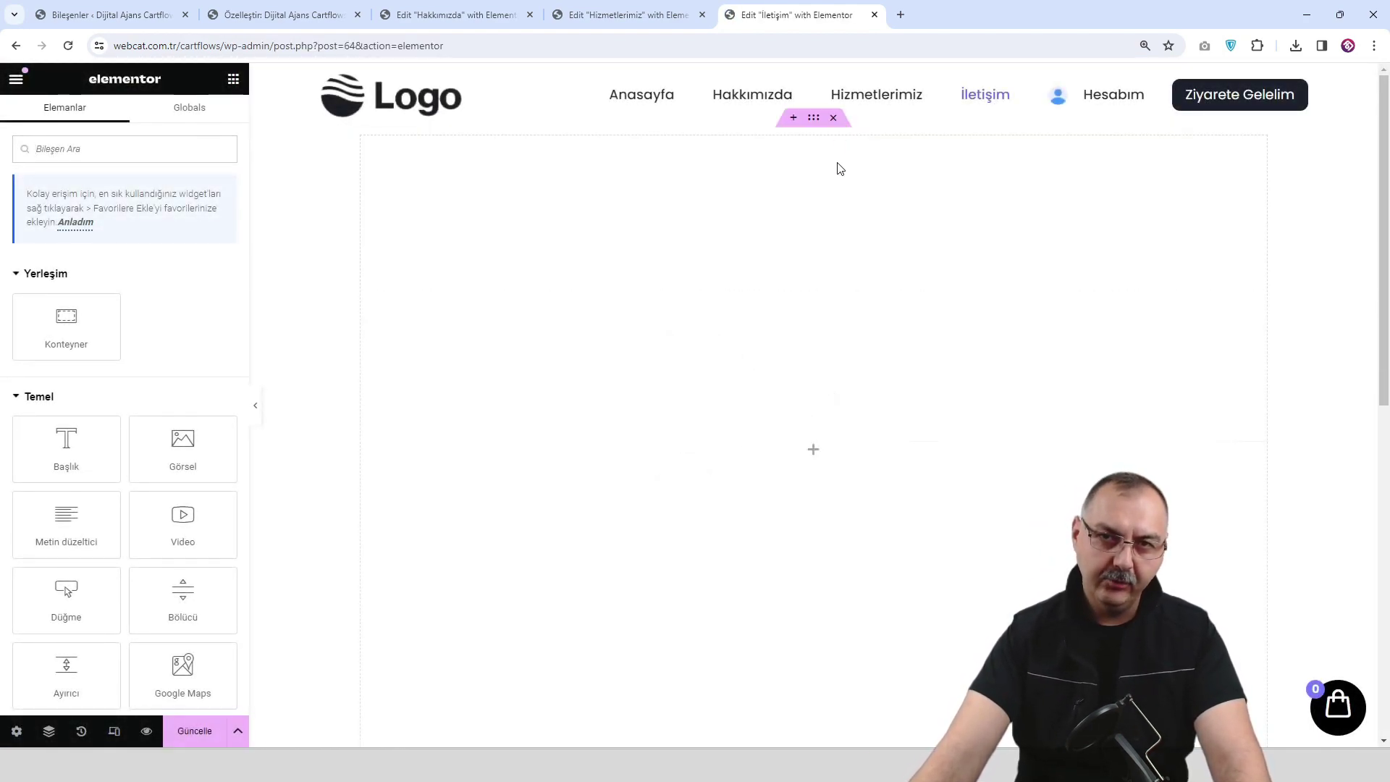
pyautogui.click(793, 117)
pyautogui.click(813, 203)
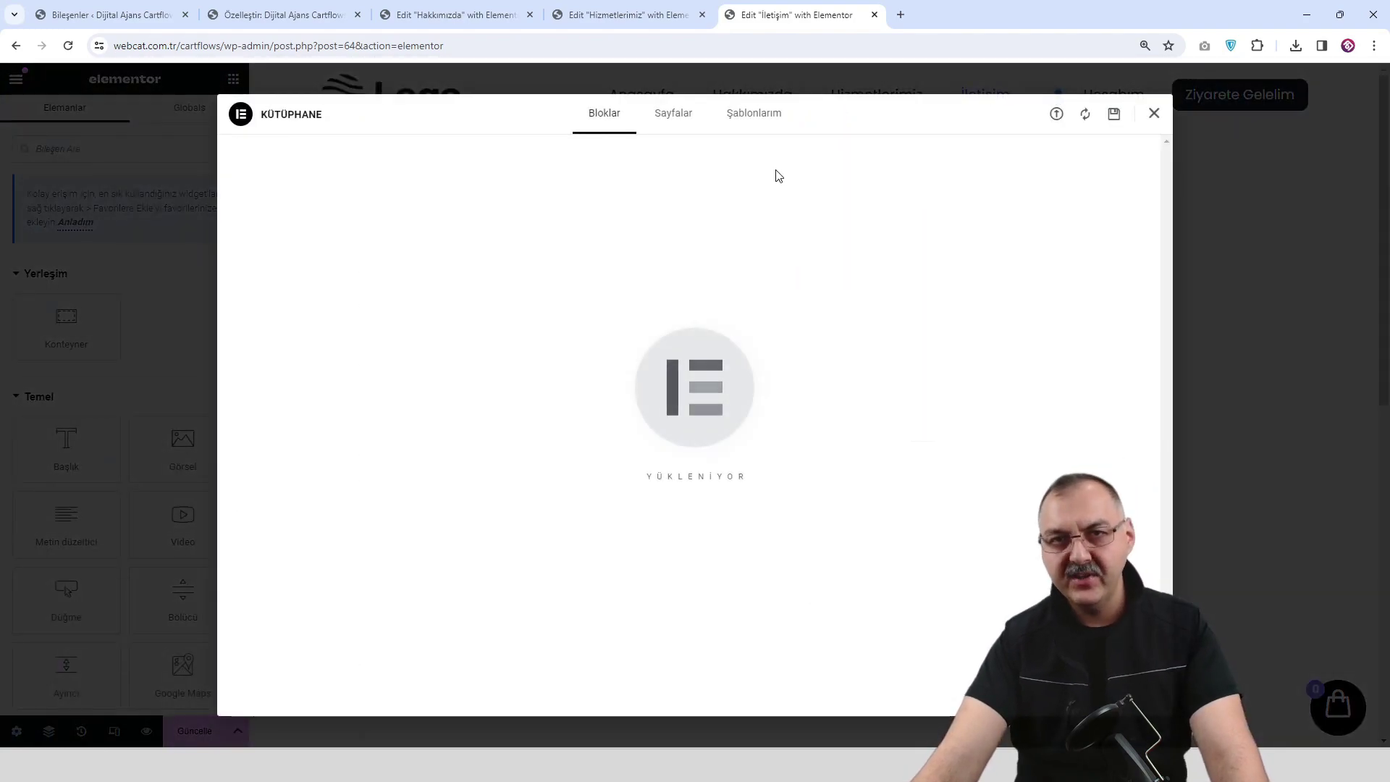
pyautogui.click(760, 115)
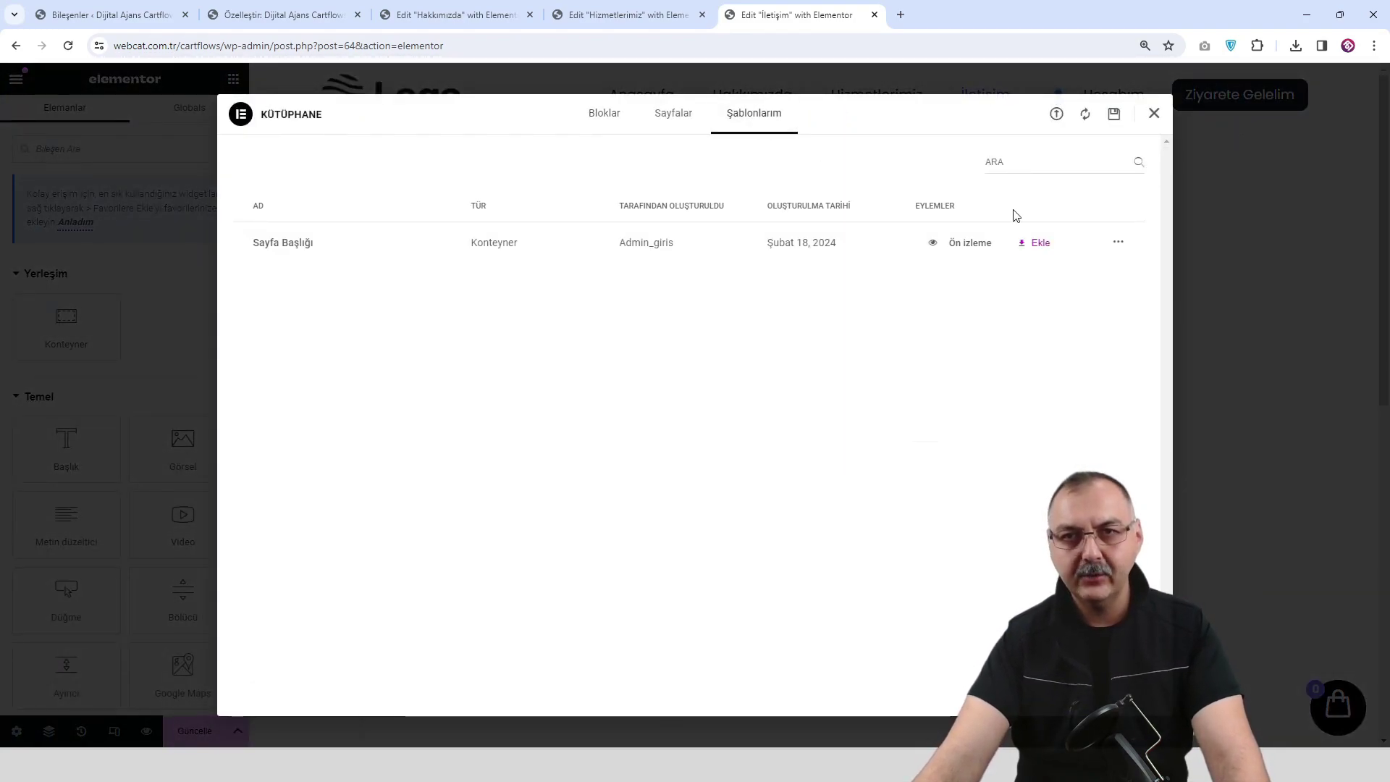
pyautogui.click(1042, 251)
pyautogui.click(818, 442)
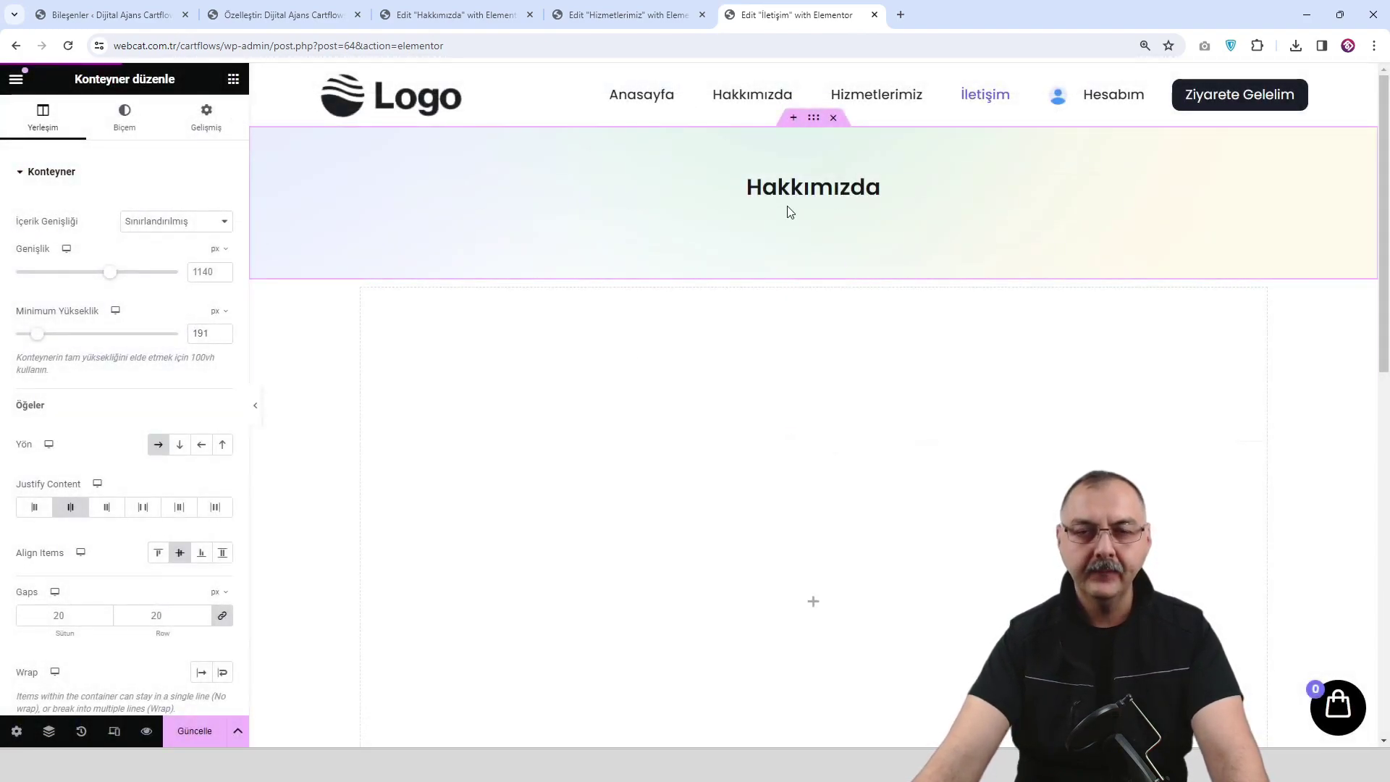
# Change the banner heading from Hakkımızda to İletişim, save the page and preview it.
pyautogui.click(872, 207)
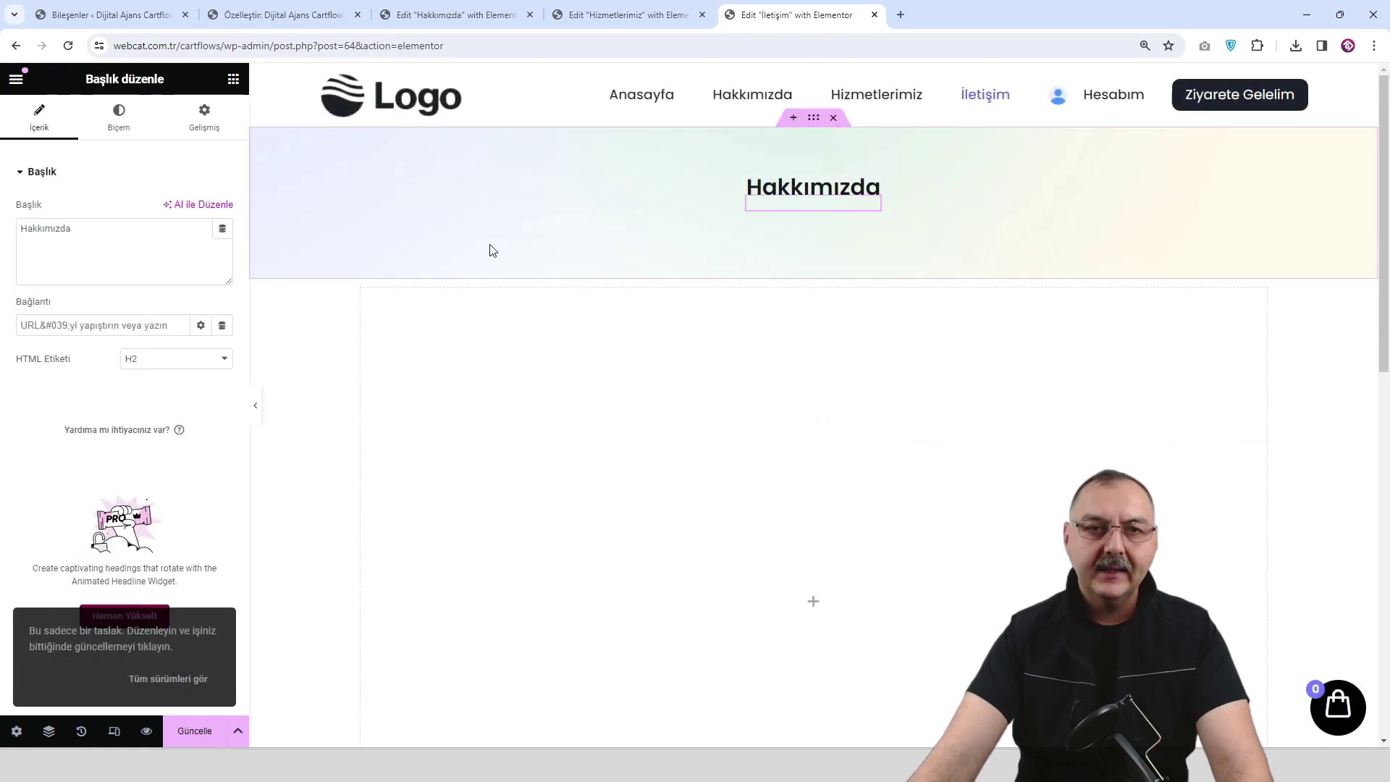
pyautogui.tripleClick(162, 265)
pyautogui.write('İletişim')
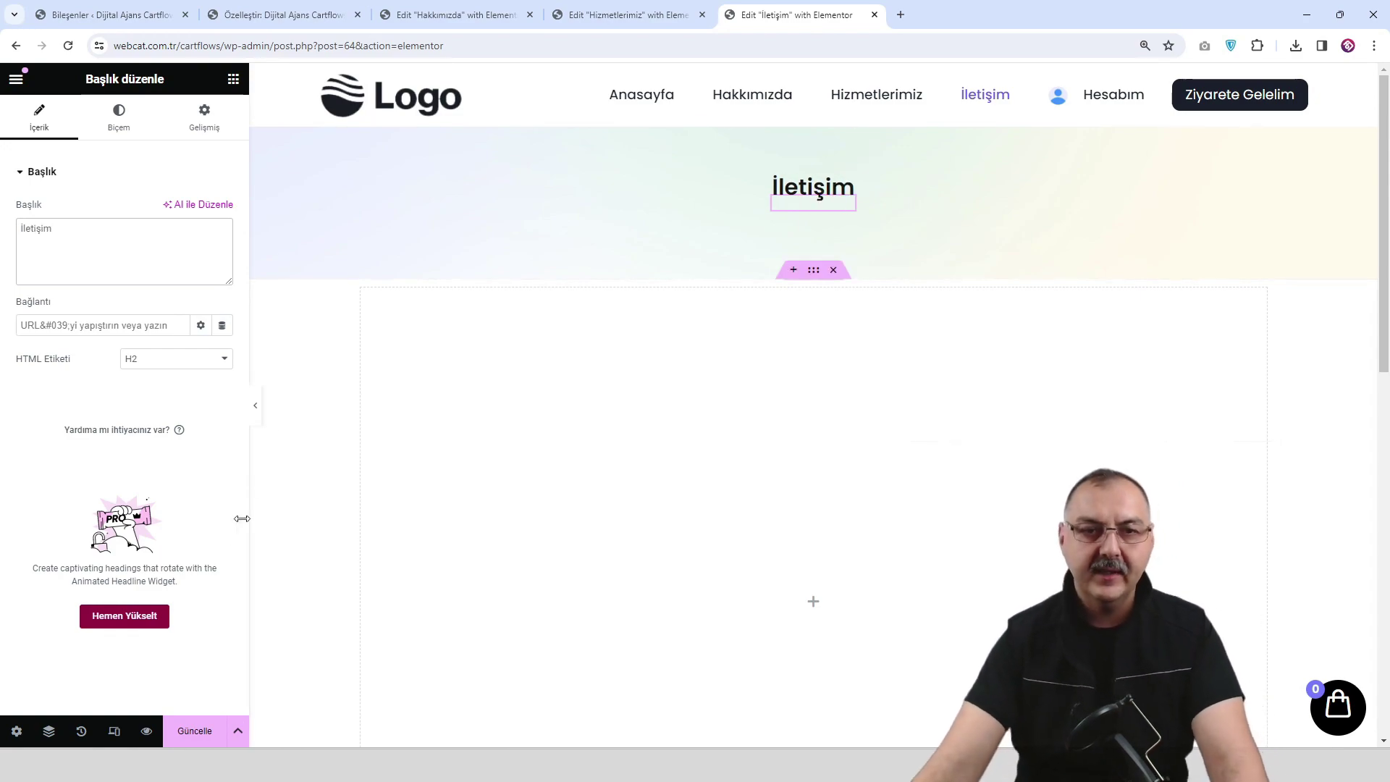
pyautogui.click(200, 735)
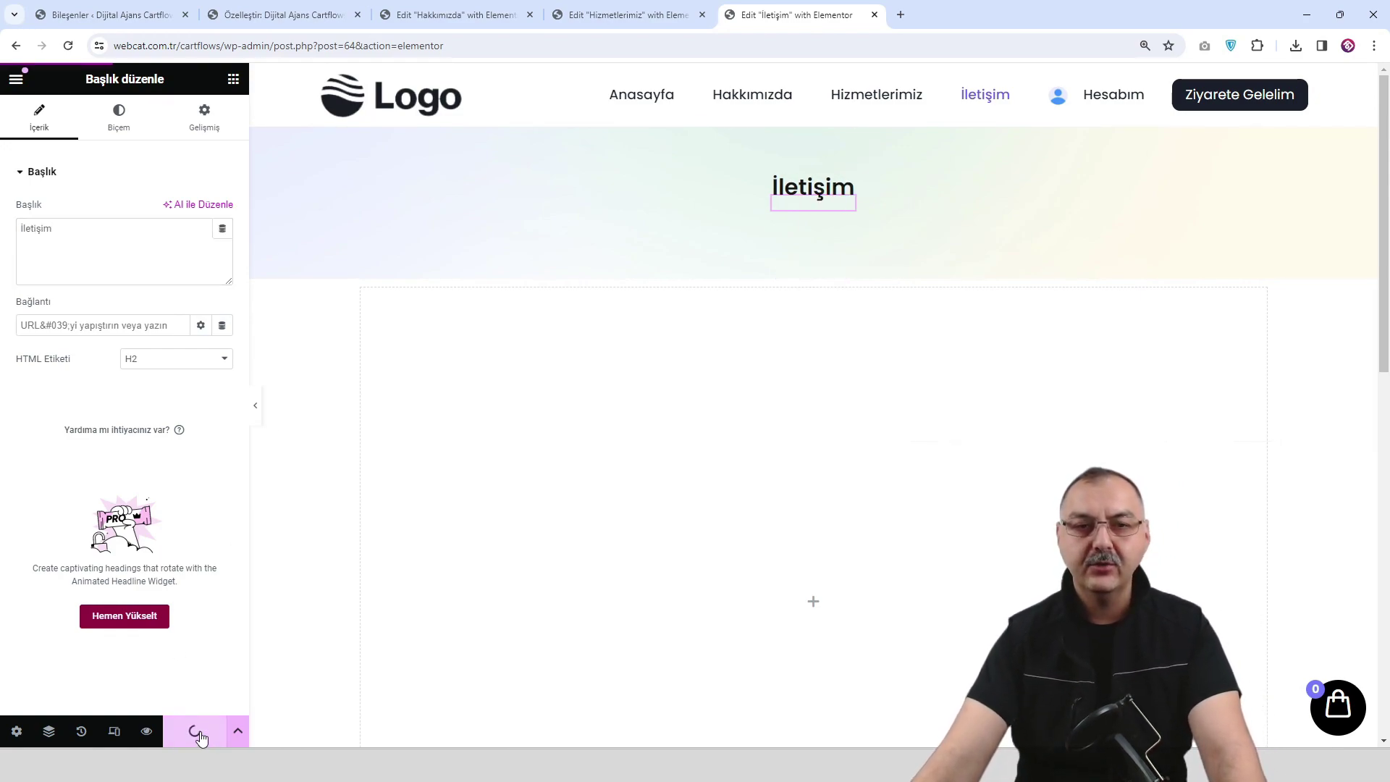
pyautogui.click(147, 731)
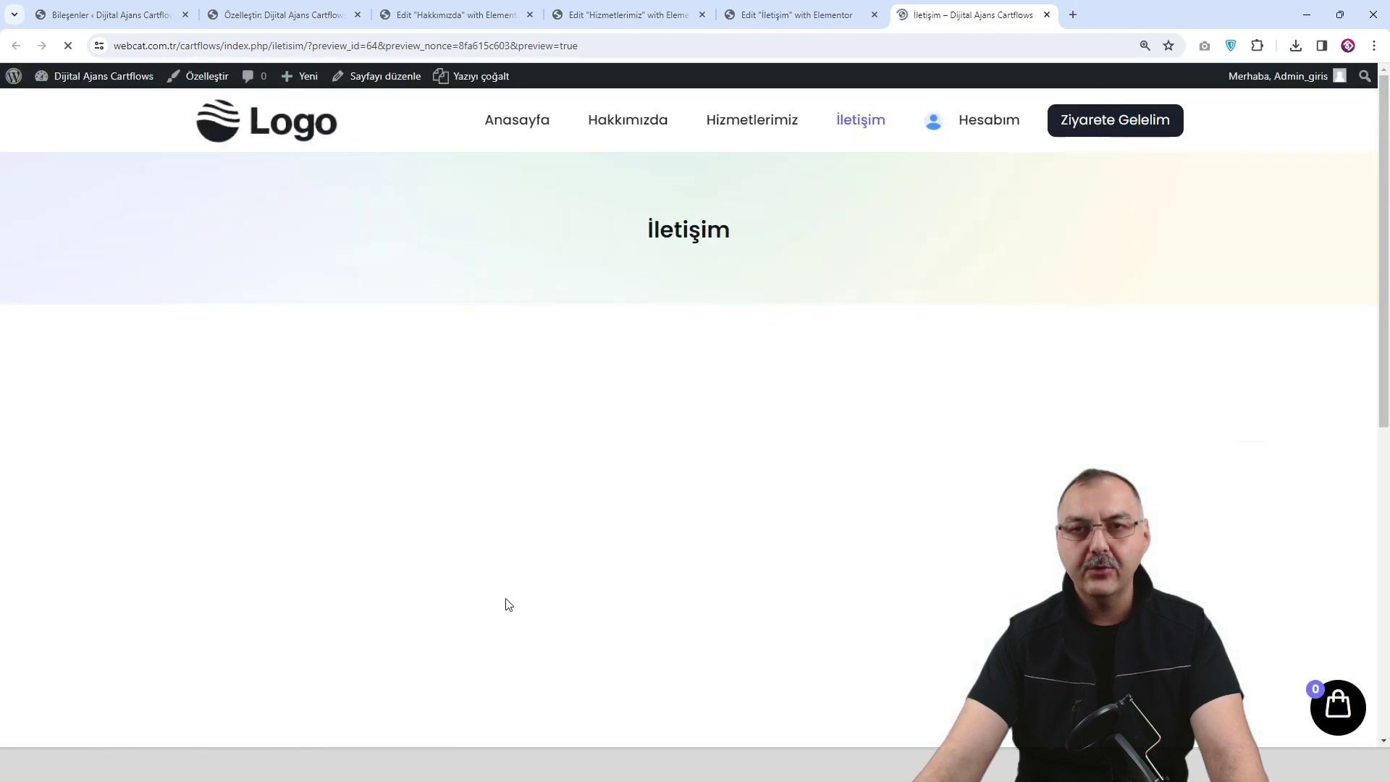
pyautogui.click(805, 21)
# In the İletişim preview, follow the Hesabım menu link to the account page and back.
pyautogui.scroll(-2, 805, 606)
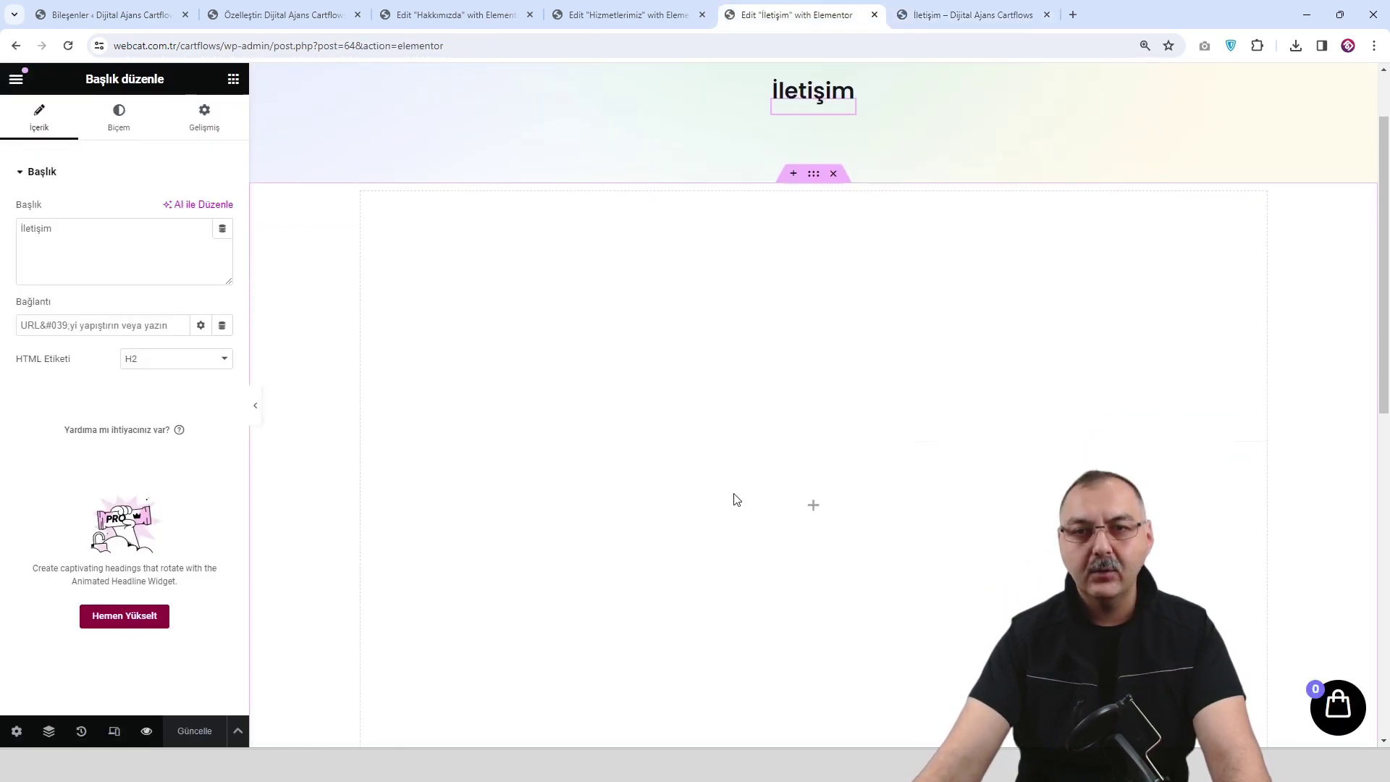
pyautogui.click(966, 20)
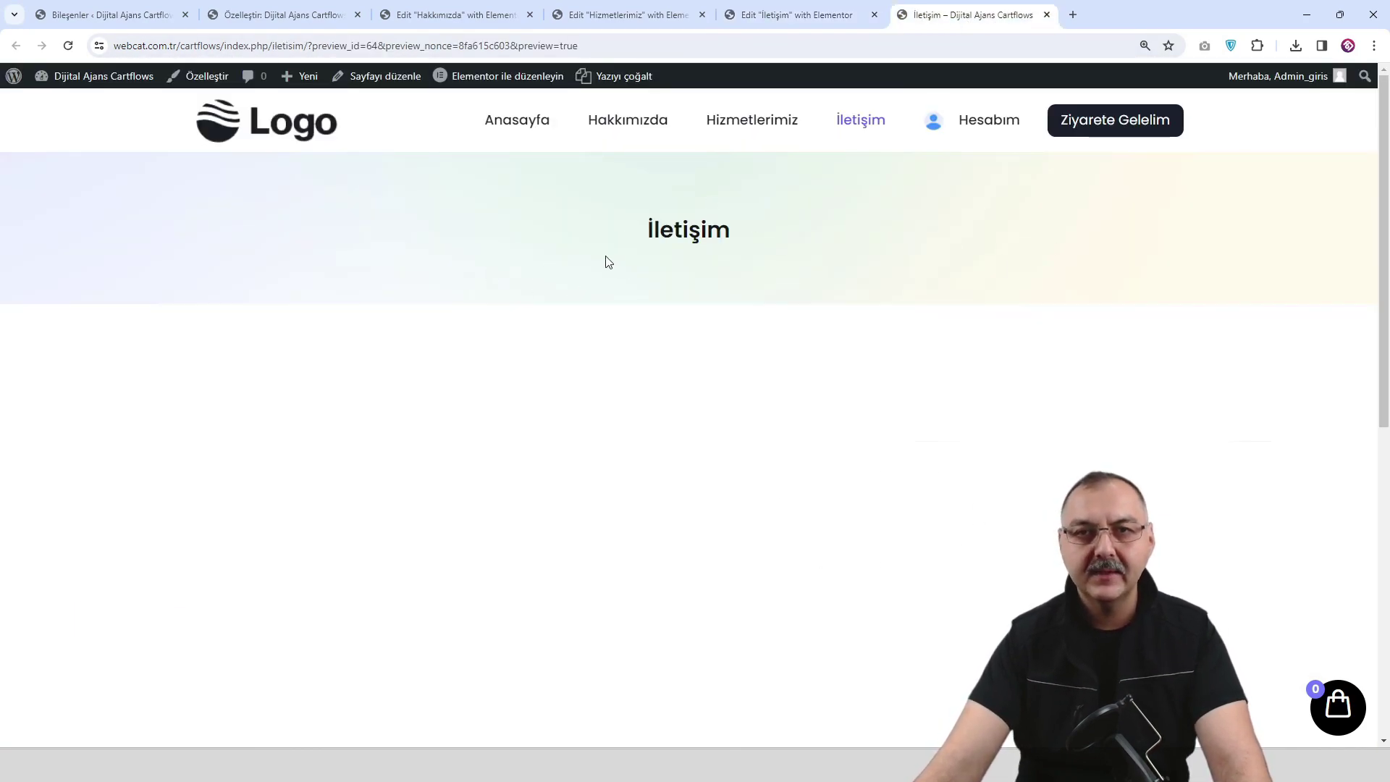
pyautogui.click(992, 123)
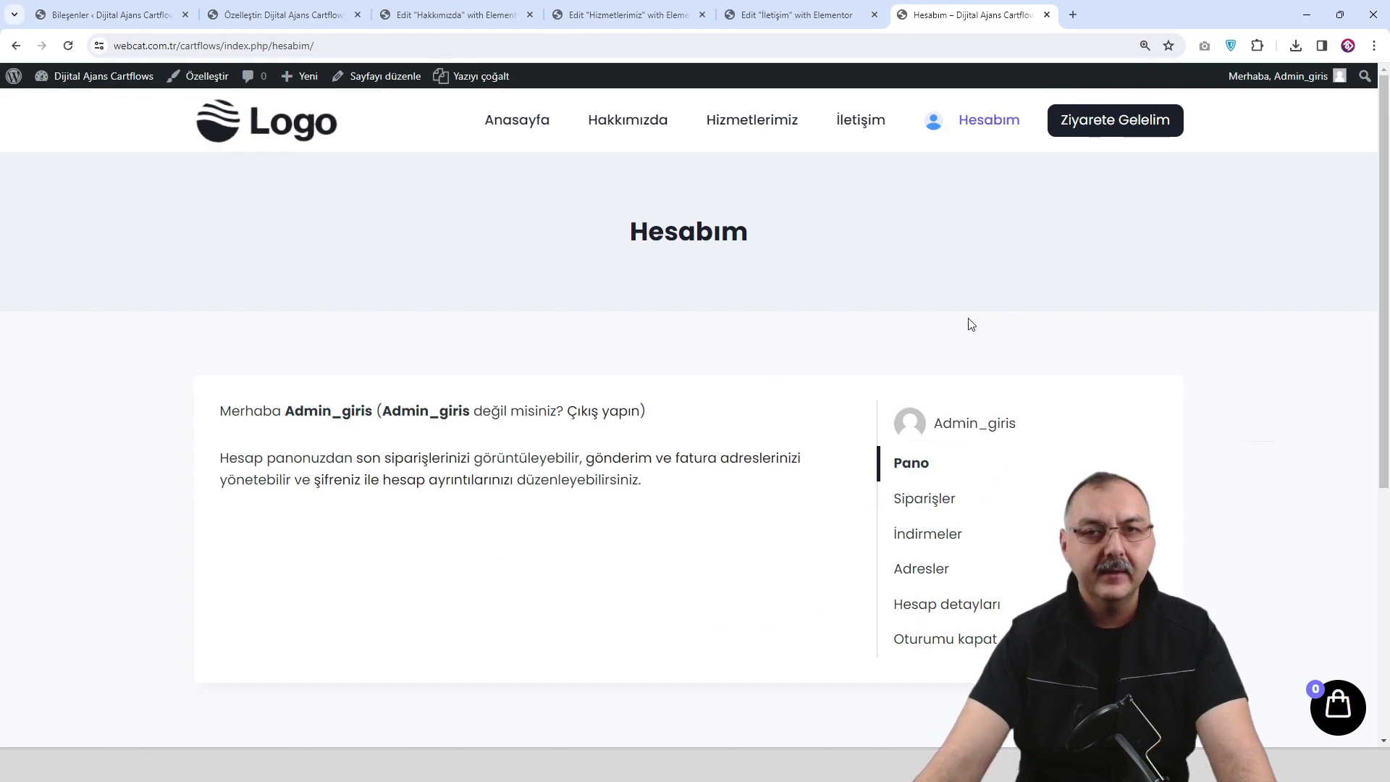
pyautogui.click(865, 121)
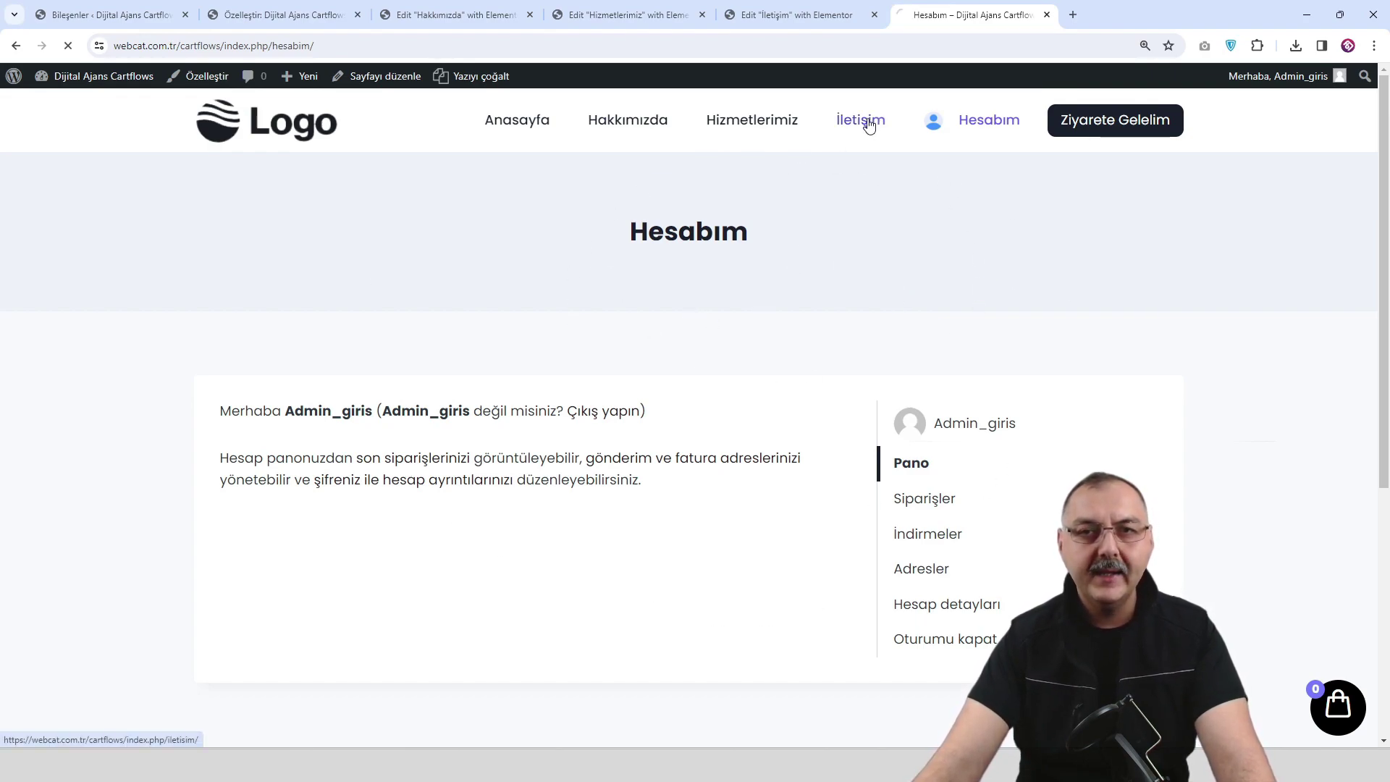
# Revisit Hesabım, then go to Ziyarete Gelelim and open it in Elementor.
pyautogui.click(988, 124)
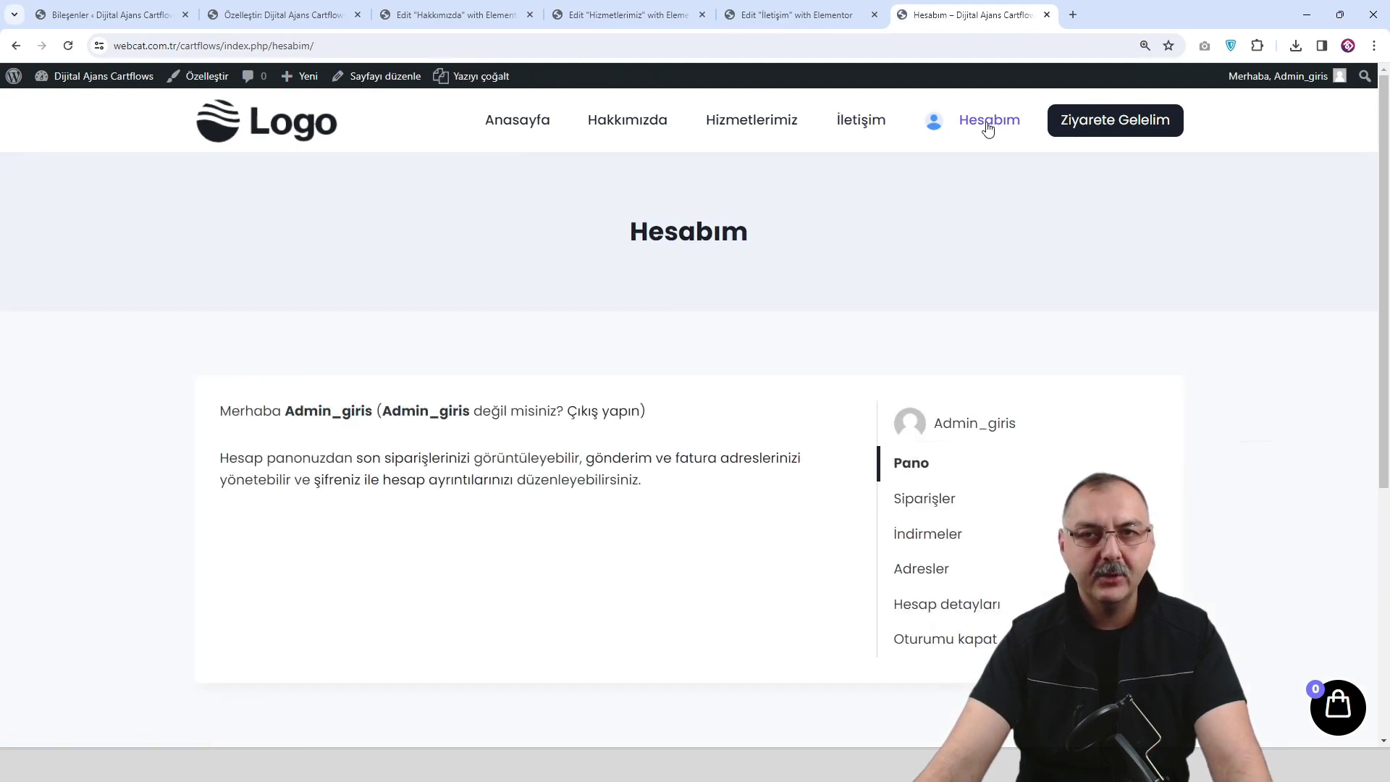
pyautogui.click(1108, 124)
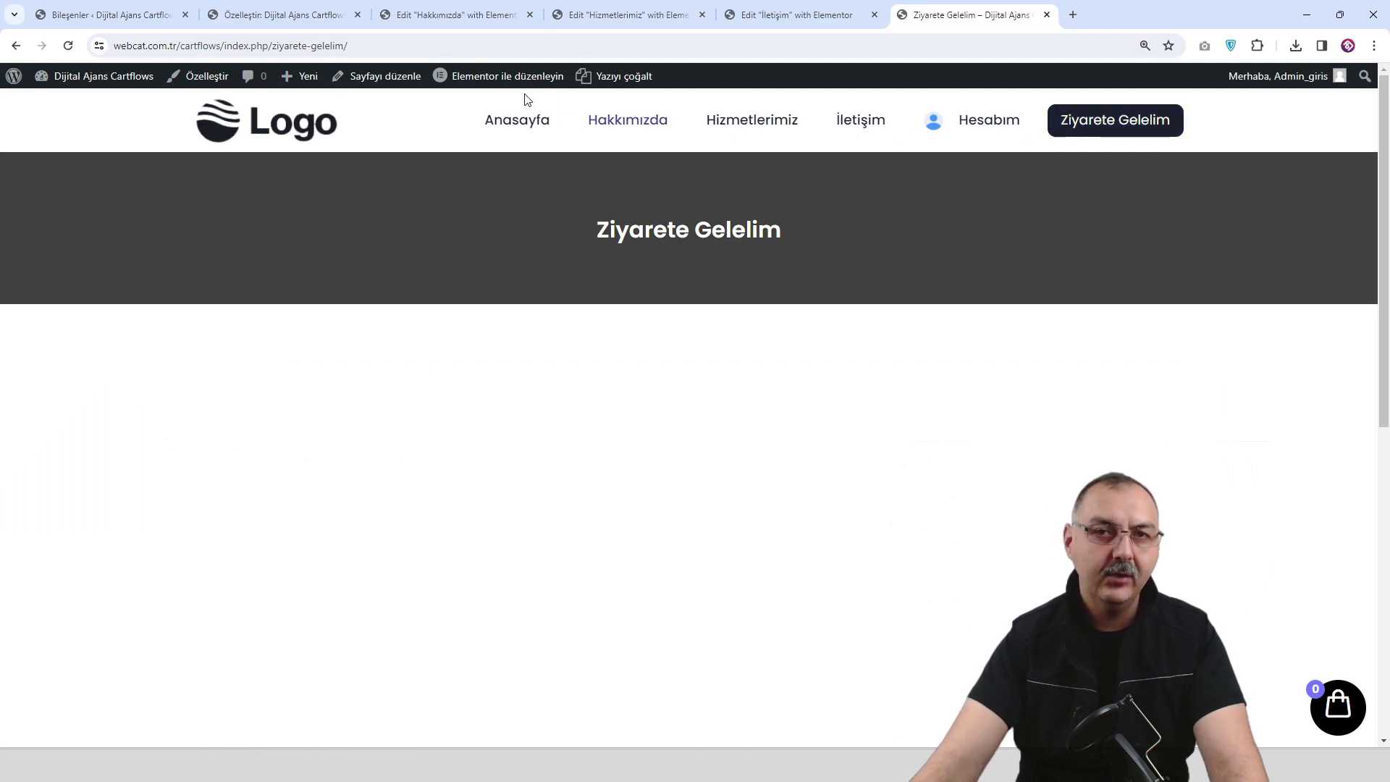
pyautogui.click(500, 78)
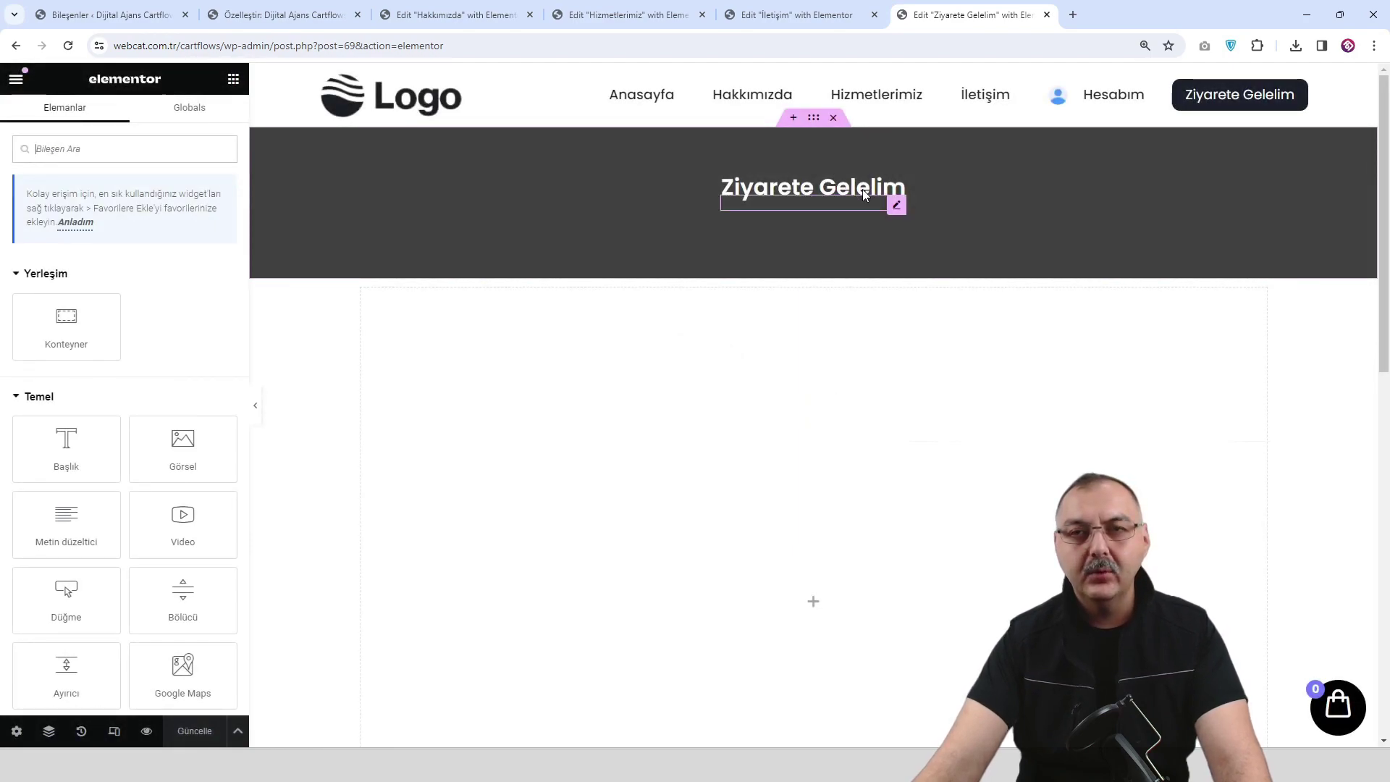
# Insert the saved Sayfa Başlığı template with its settings above the dark section.
pyautogui.click(794, 120)
pyautogui.click(814, 201)
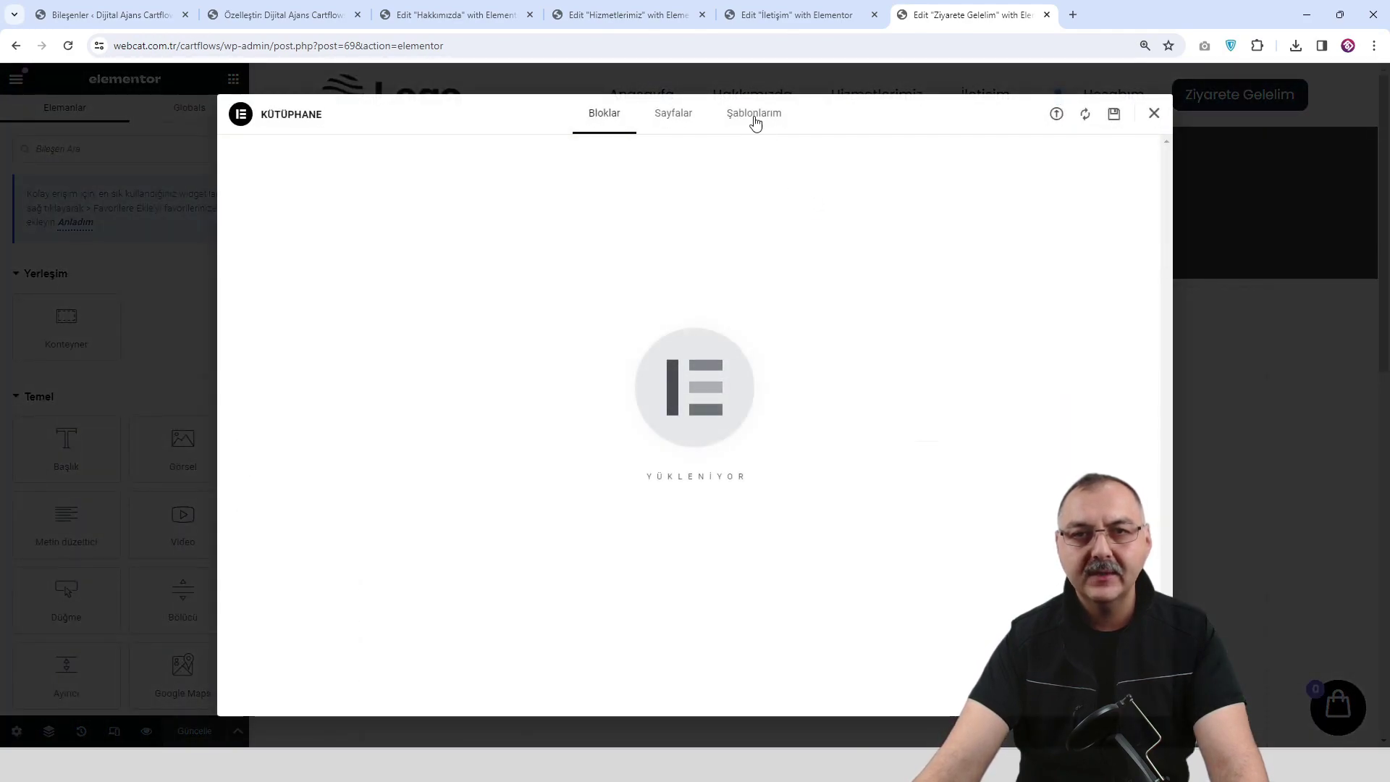
pyautogui.click(753, 116)
pyautogui.click(1028, 244)
pyautogui.click(811, 443)
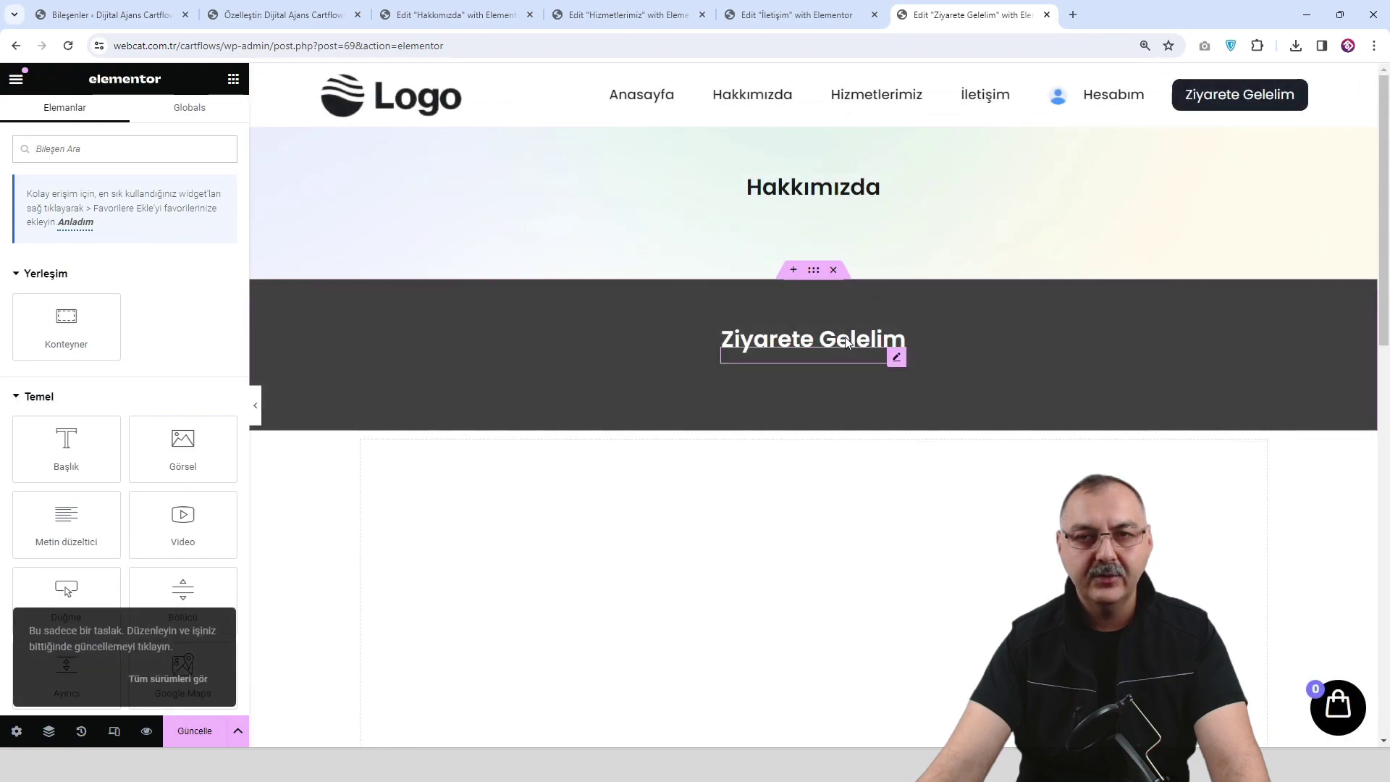
# Replace the inserted banner's Hakkımızda heading with Ziyarete Gelelim.
pyautogui.click(846, 351)
pyautogui.tripleClick(145, 250)
pyautogui.hotkey('ctrl', 'c')
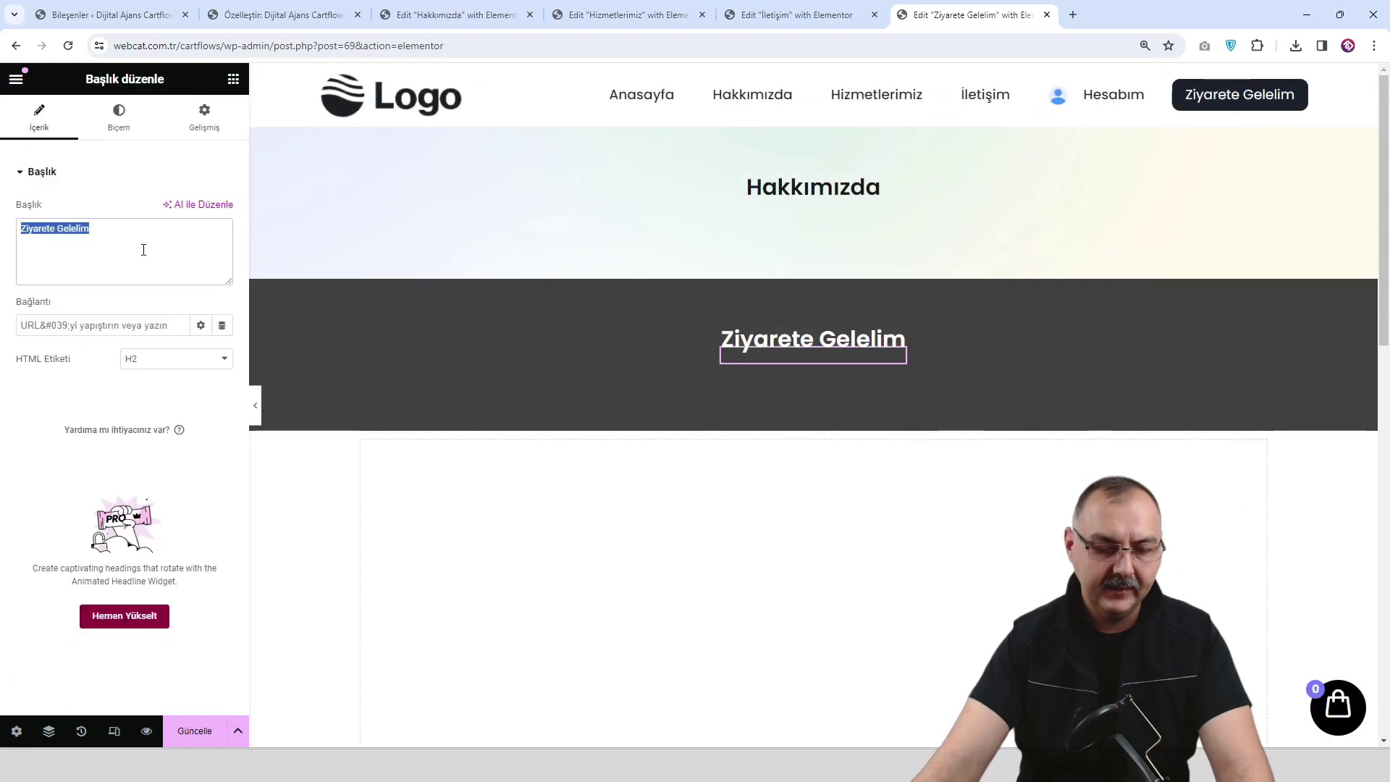
pyautogui.click(869, 194)
pyautogui.doubleClick(126, 239)
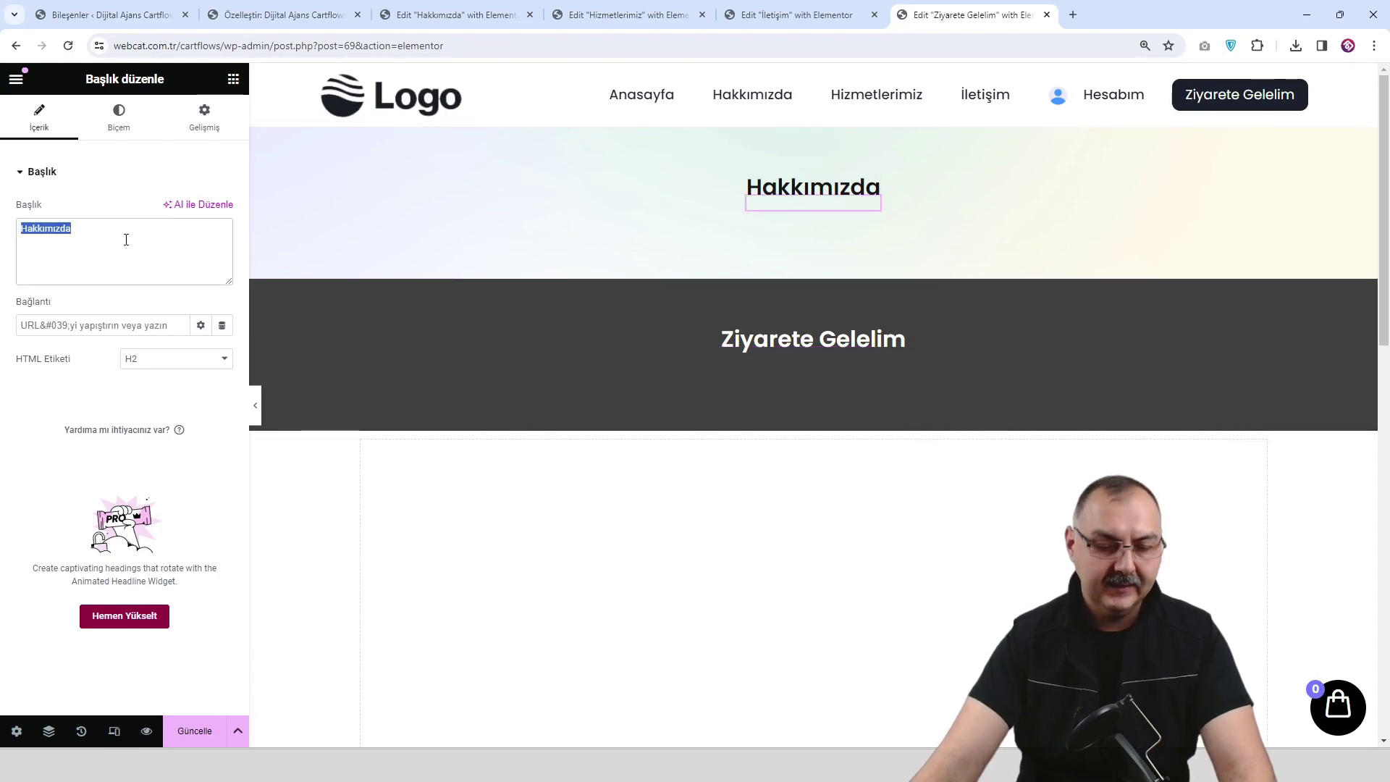
pyautogui.hotkey('ctrl', 'v')
# Delete the old dark Ziyarete Gelelim section, save, and preview the page.
pyautogui.click(835, 271)
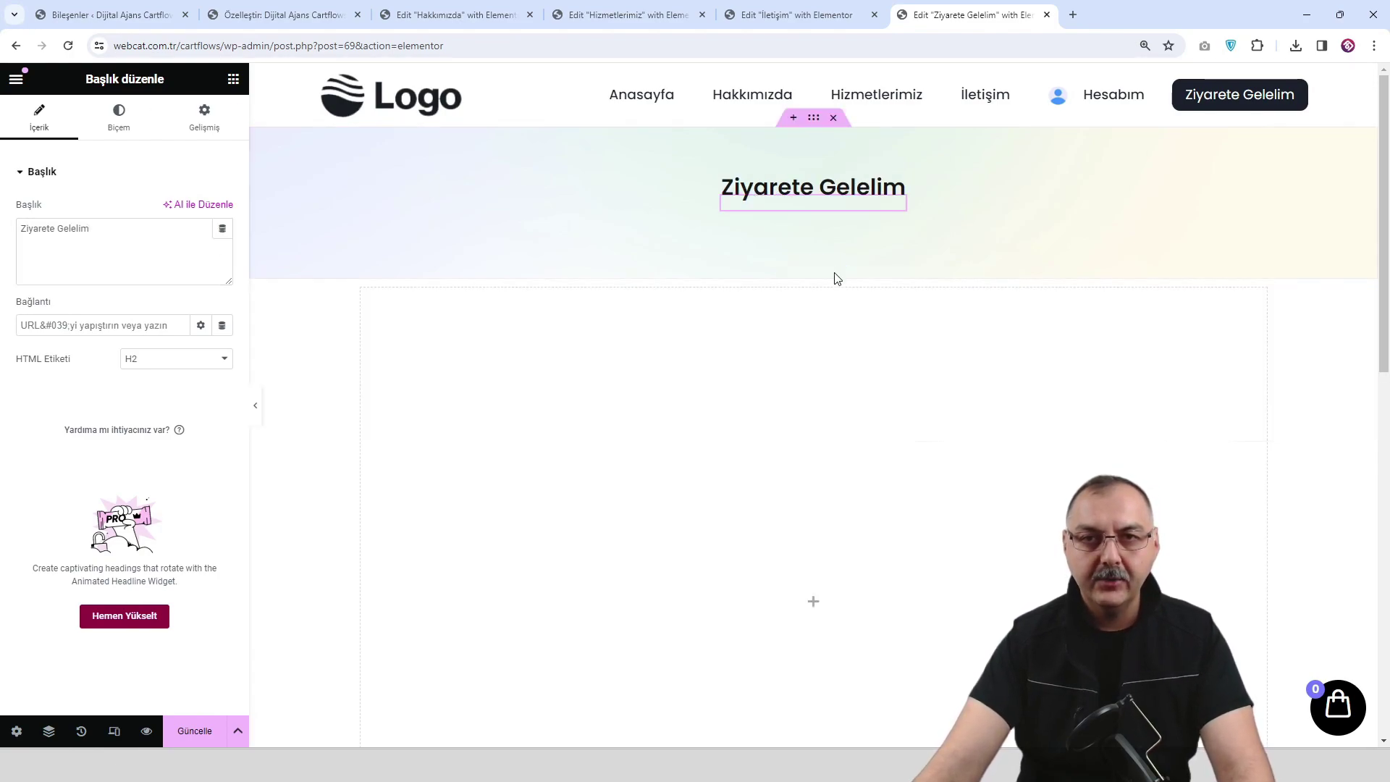
pyautogui.click(196, 732)
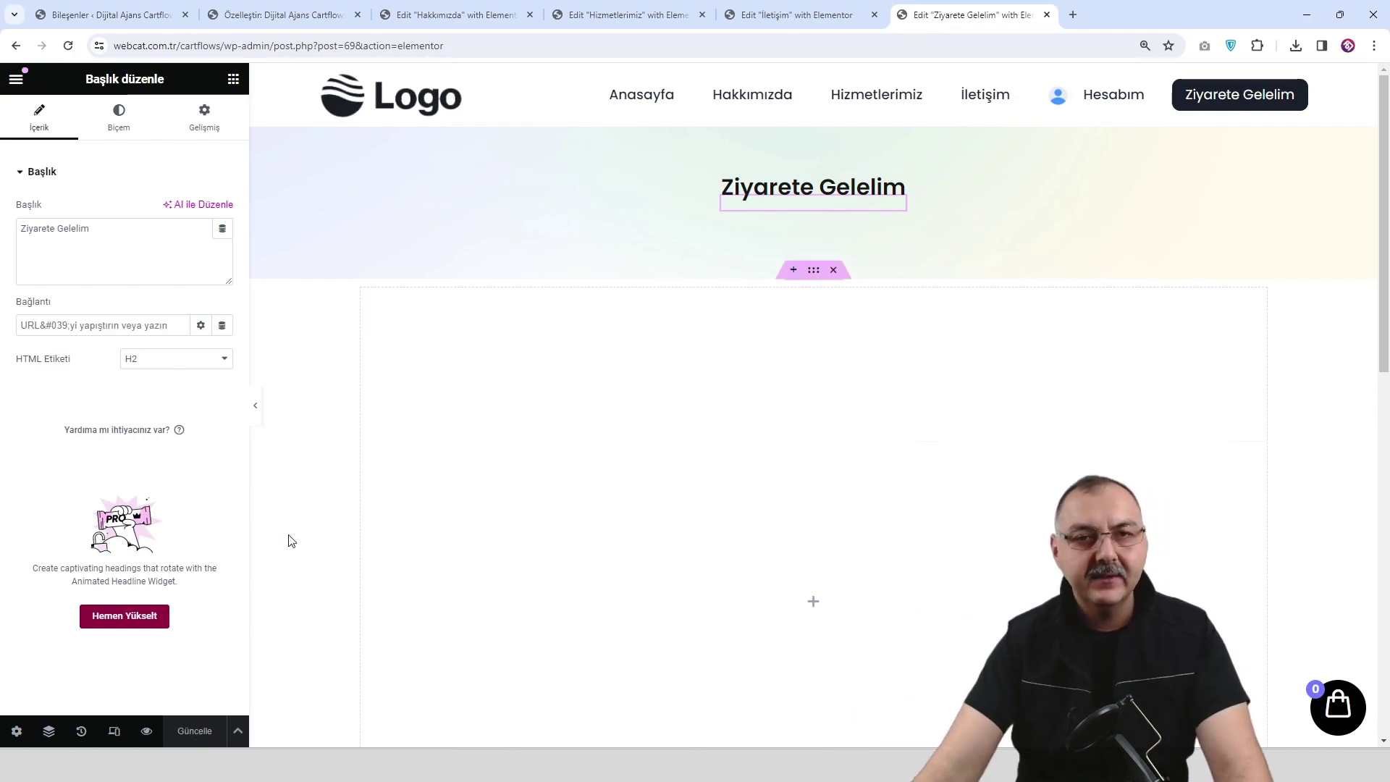
pyautogui.click(144, 732)
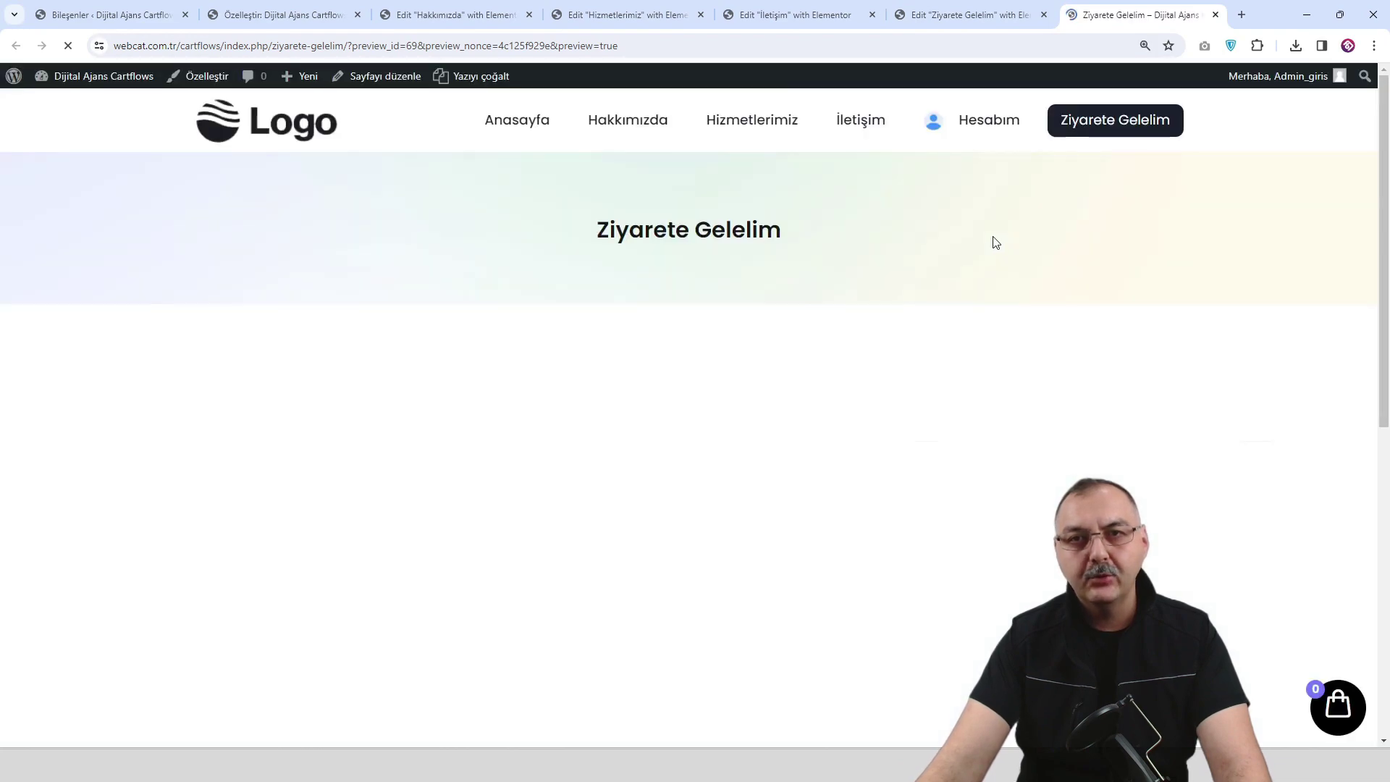
# Visit Ziyarete Gelelim, İletişim, Hizmetlerimiz and Hakkımızda from the menu, ending on Hesabım.
pyautogui.click(1107, 137)
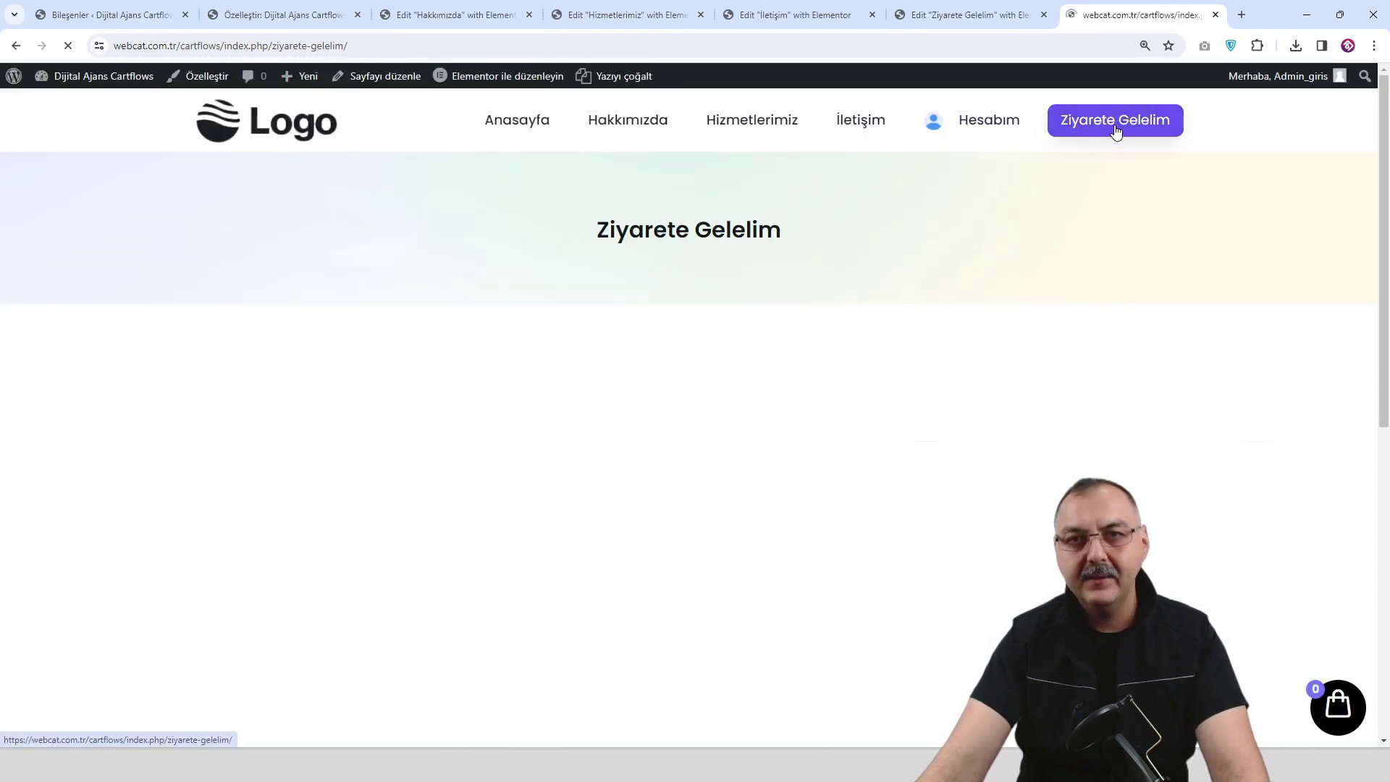
pyautogui.click(874, 132)
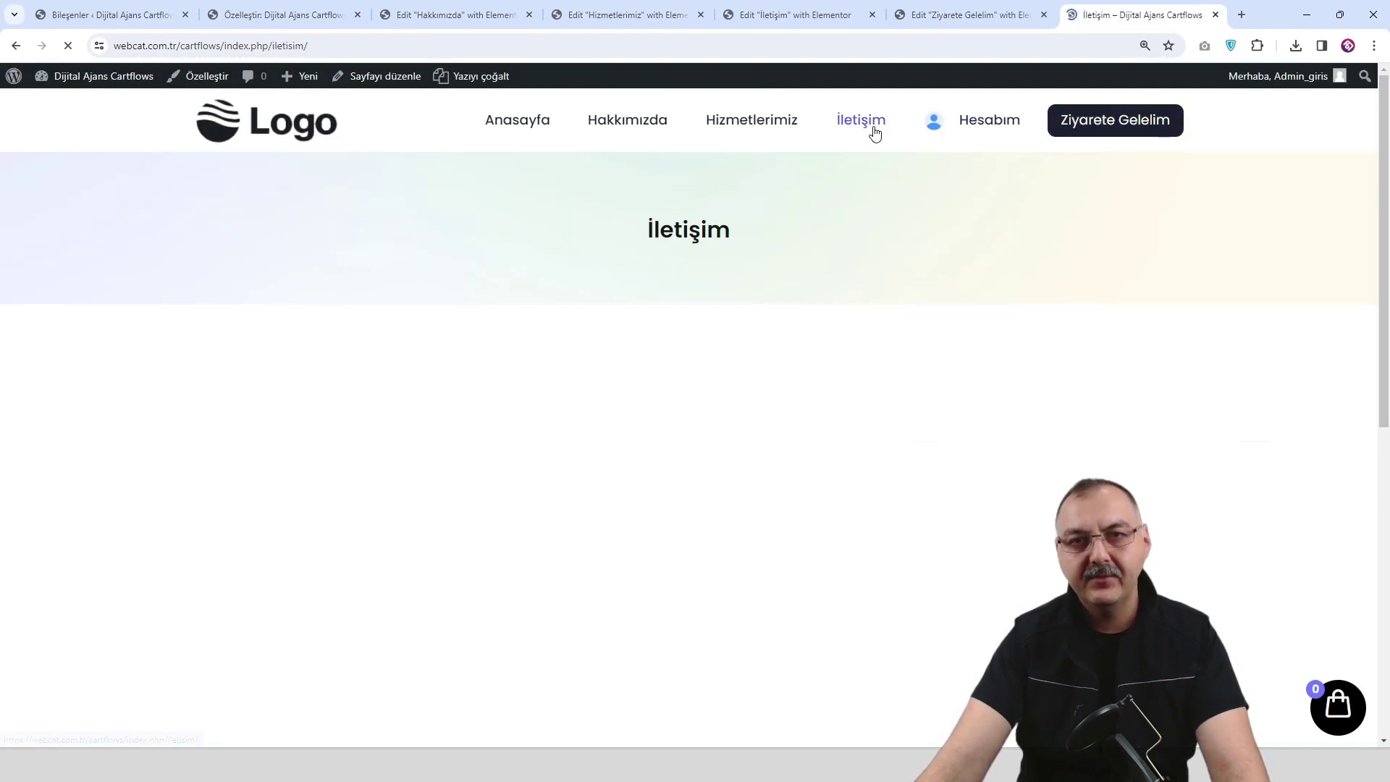
pyautogui.click(770, 132)
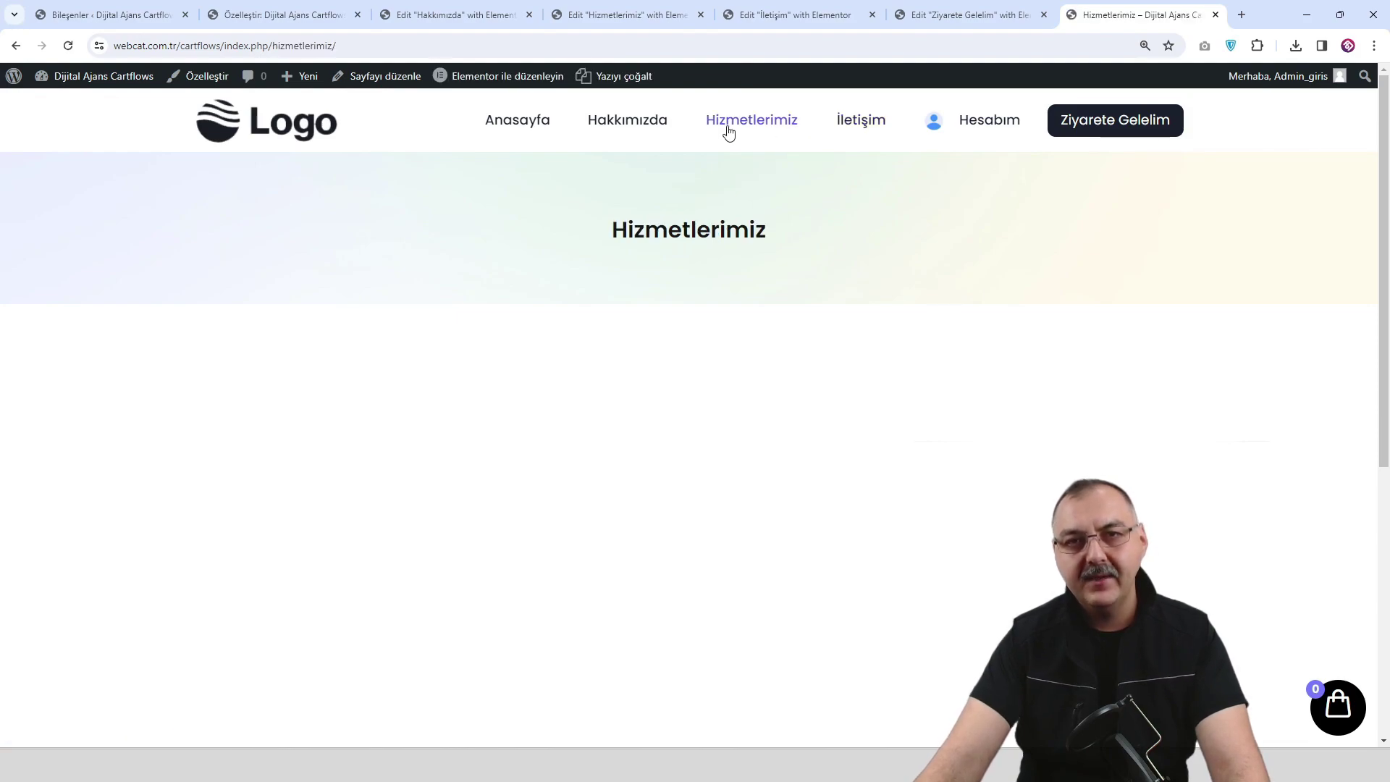
pyautogui.click(636, 130)
pyautogui.scroll(-20, 734, 400)
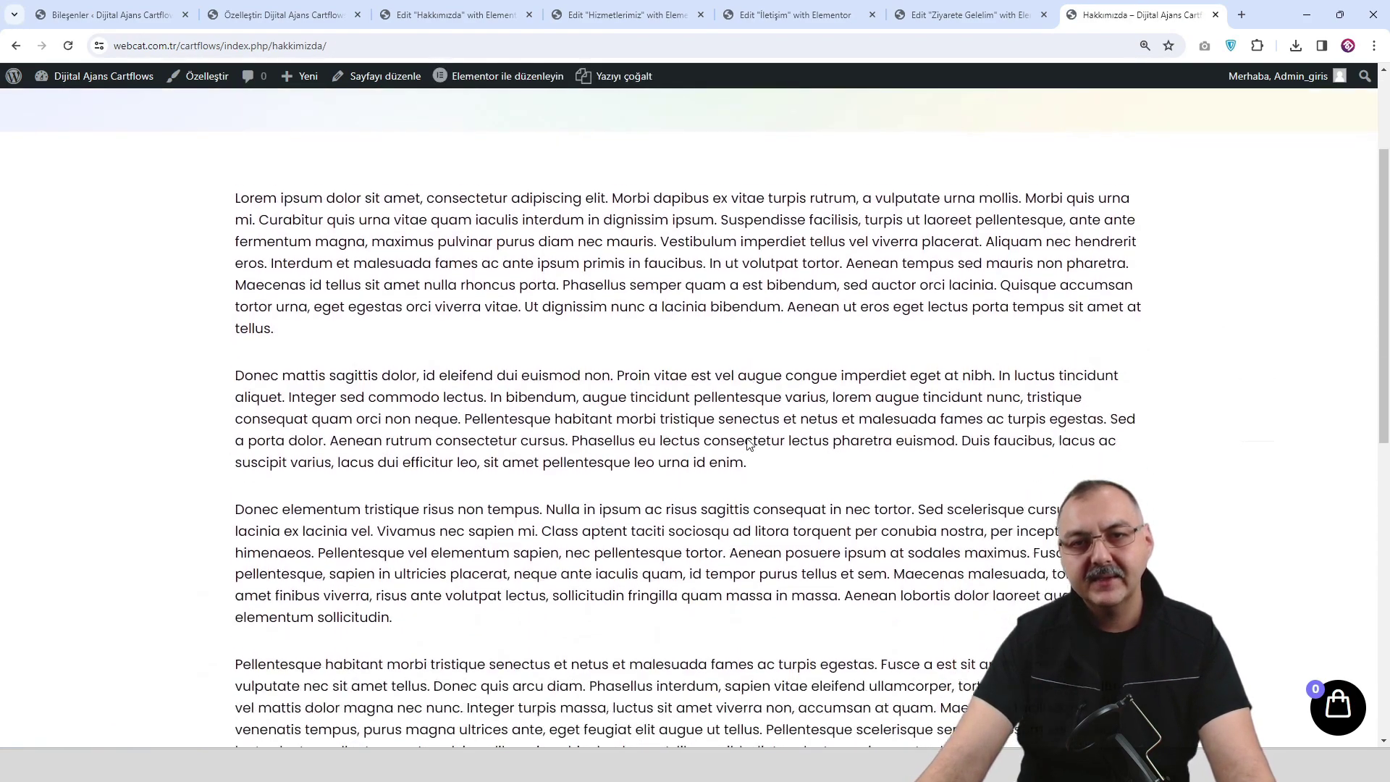
pyautogui.scroll(20, 748, 441)
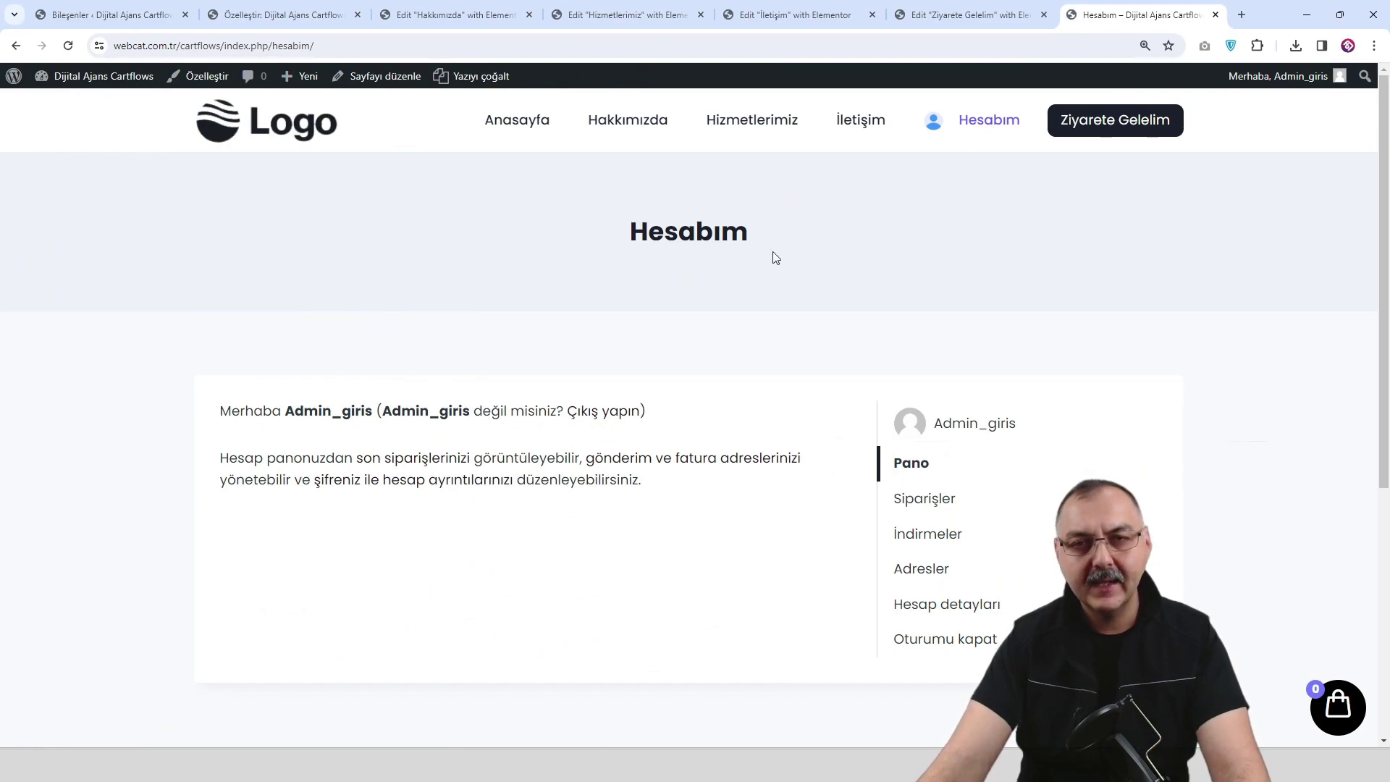
pyautogui.click(1134, 132)
pyautogui.click(997, 129)
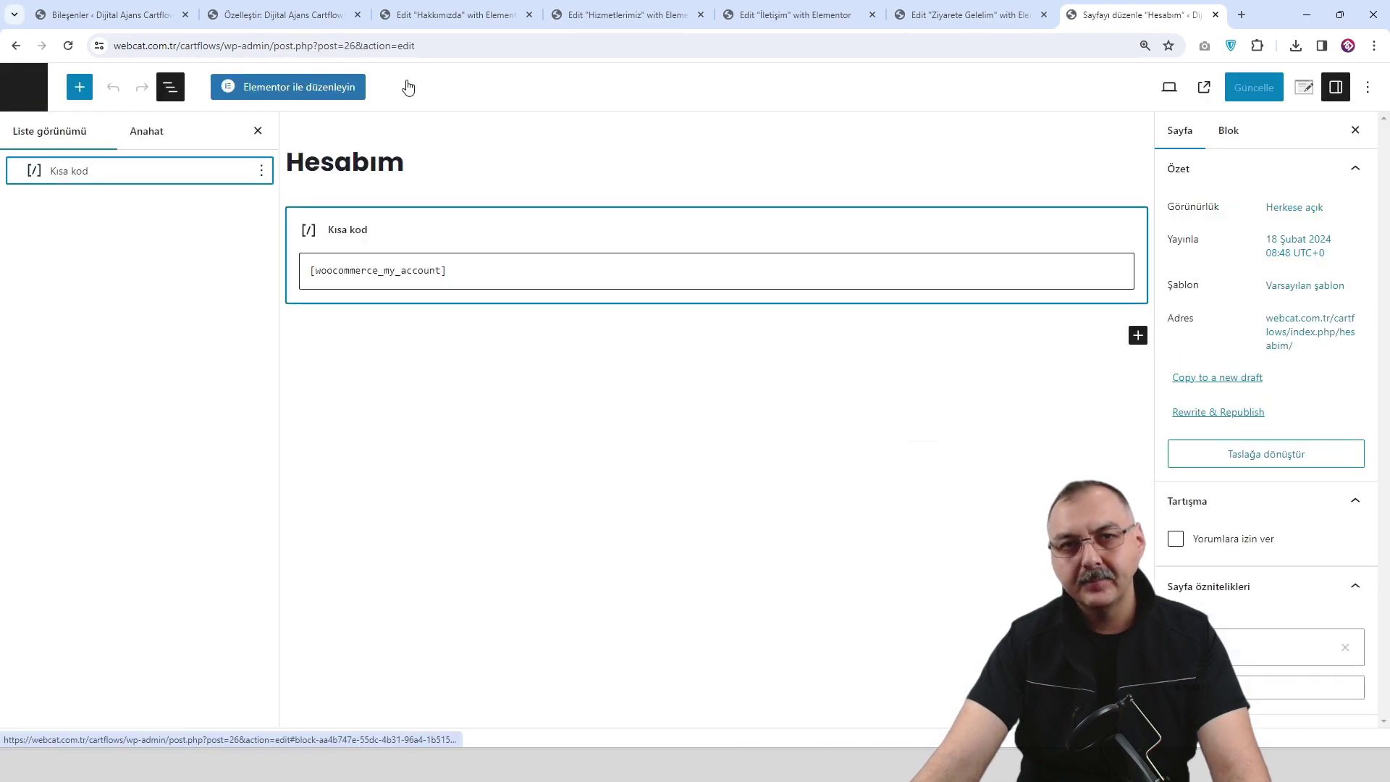
# Select the [woocommerce_my_account] shortcode in the Hesabım editor and compare with the Ziyarete Gelelim preview.
pyautogui.tripleClick(459, 272)
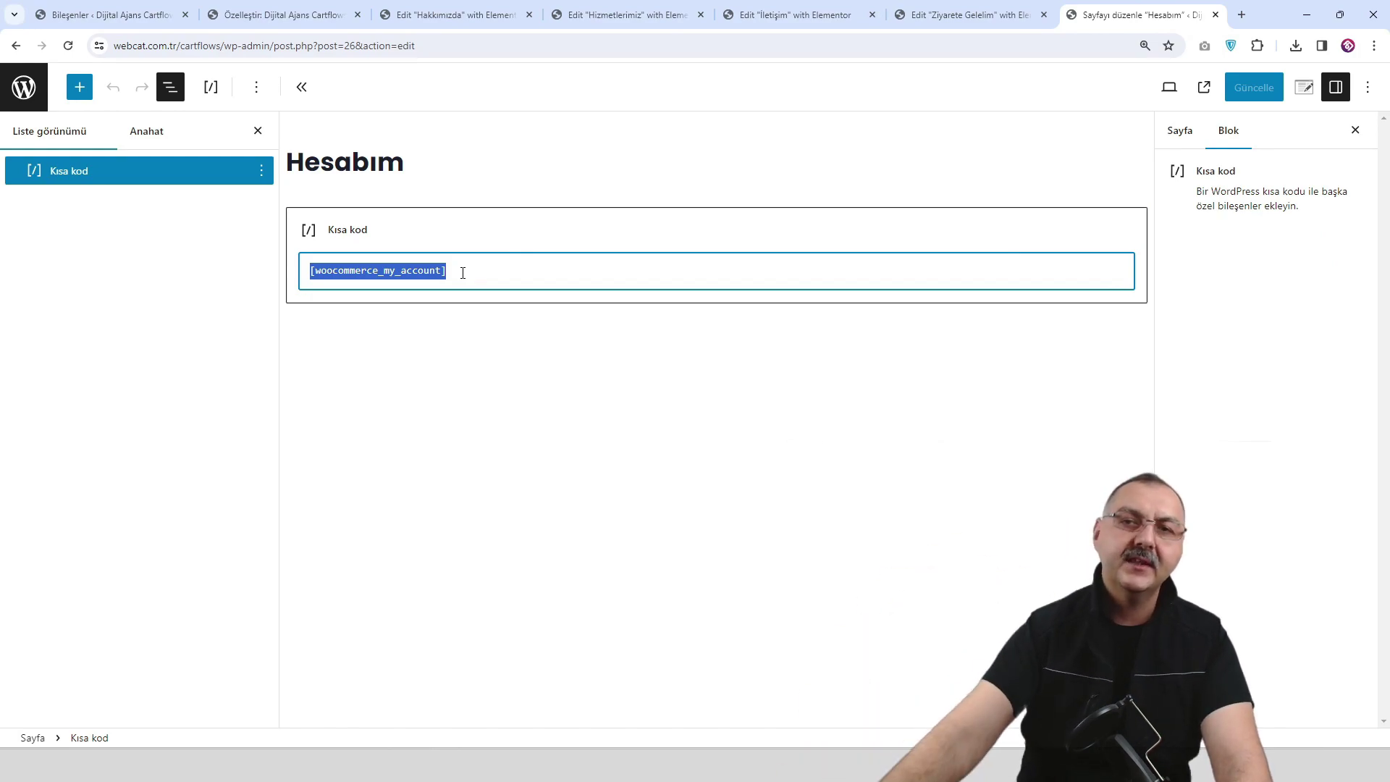
pyautogui.click(976, 16)
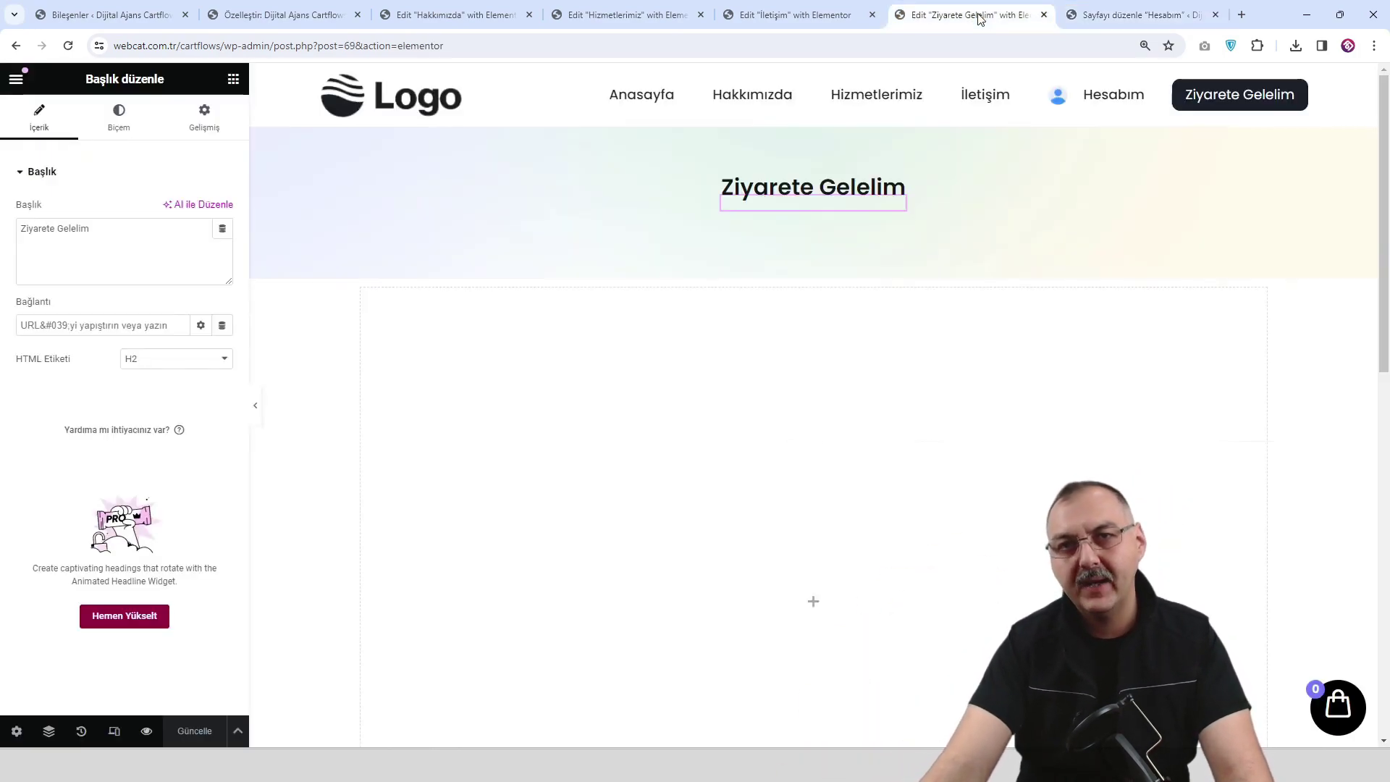
pyautogui.click(147, 731)
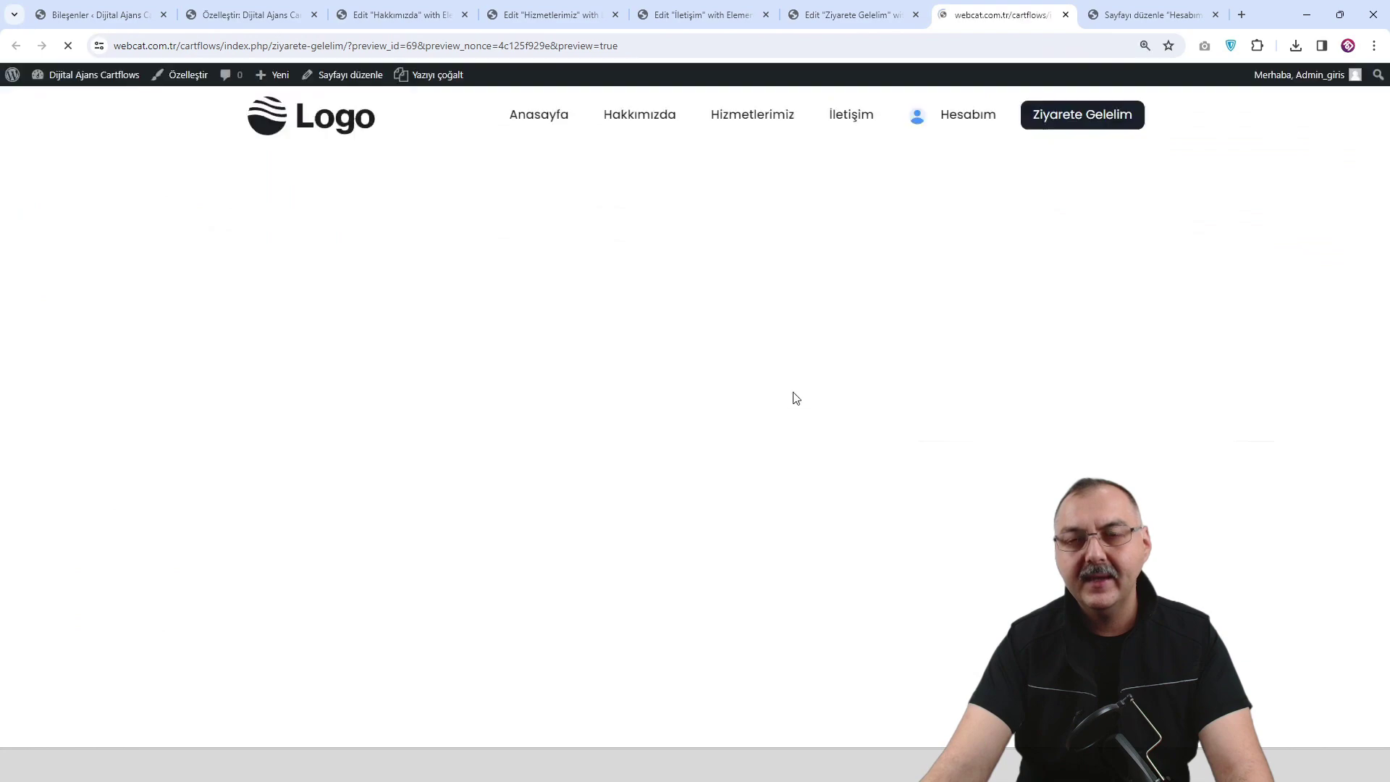
pyautogui.click(1147, 15)
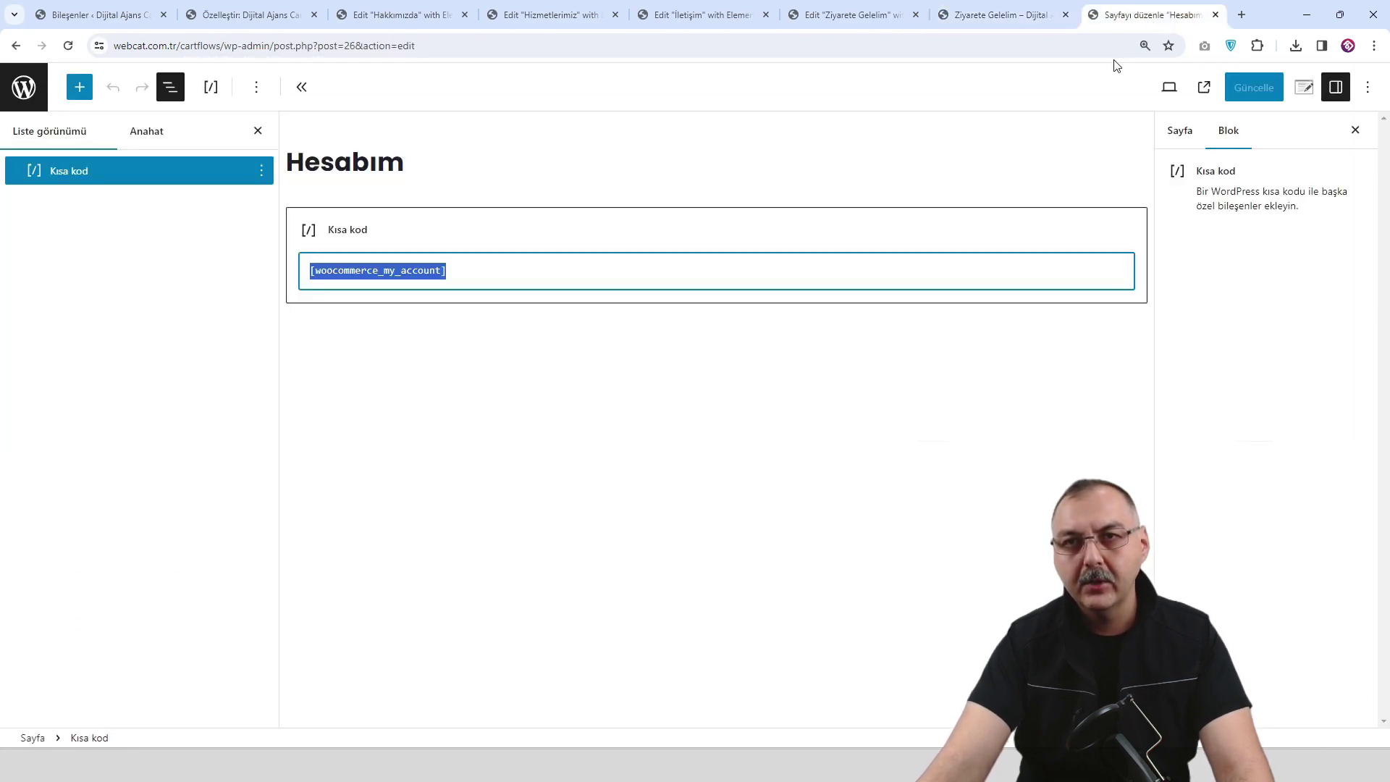
pyautogui.click(997, 14)
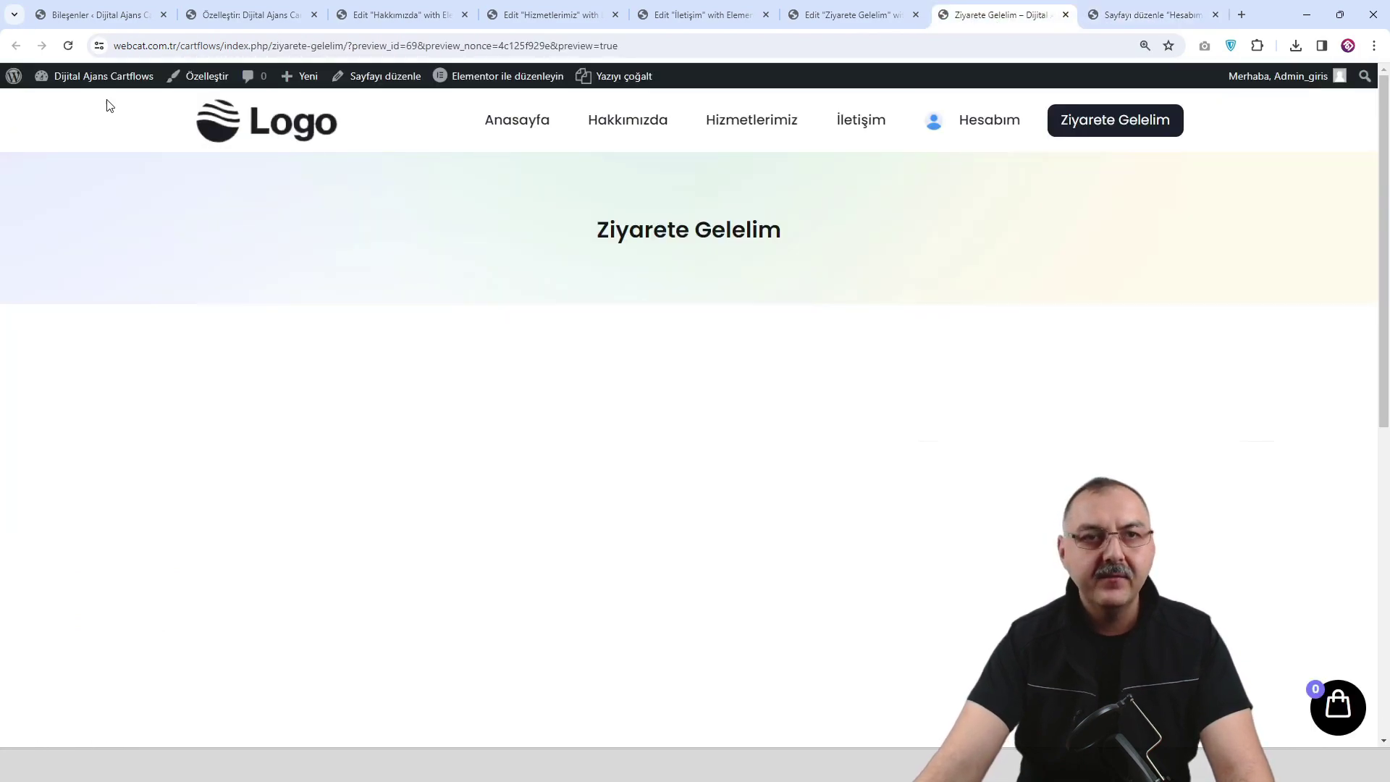
pyautogui.moveTo(102, 89)
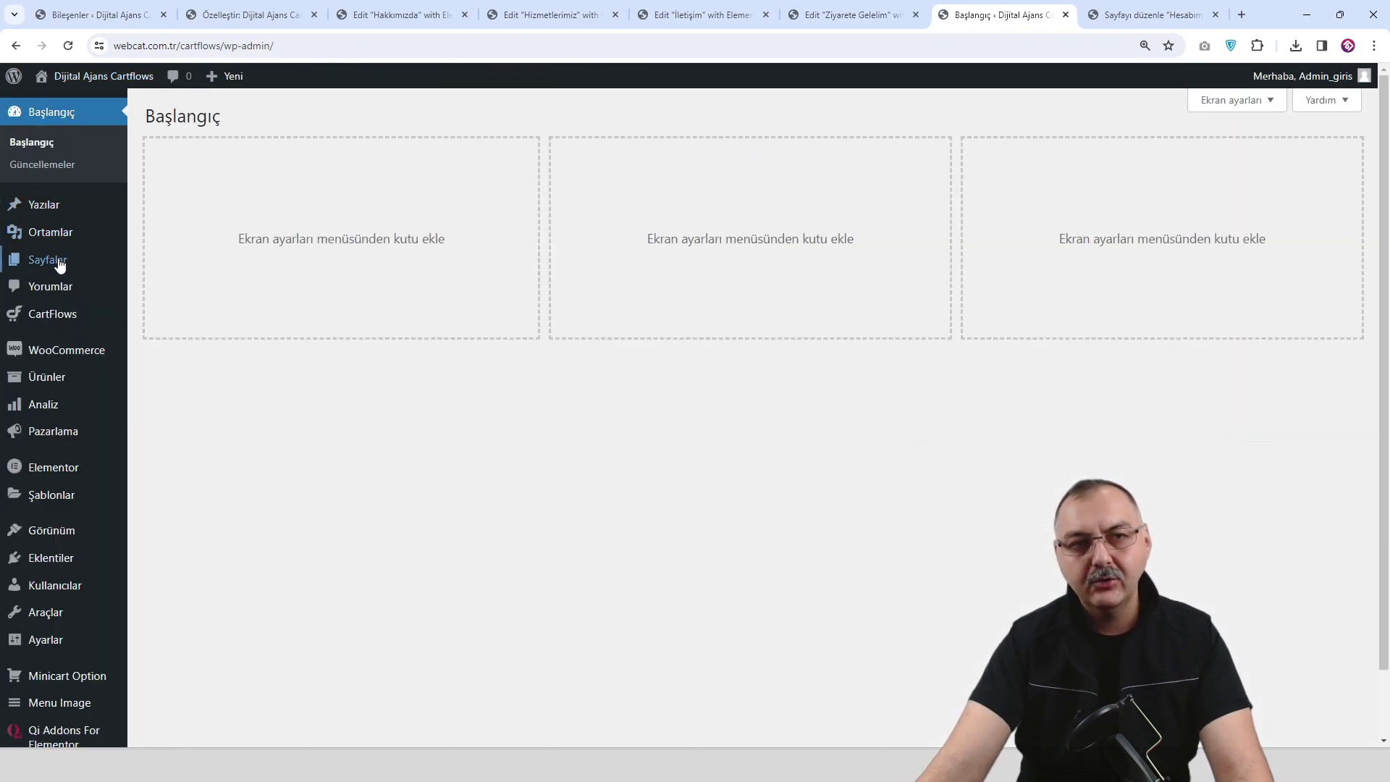
# From Sayfalar > Tüm sayfalar, start a new page titled Hesabım 2.
pyautogui.moveTo(59, 270)
pyautogui.click(181, 266)
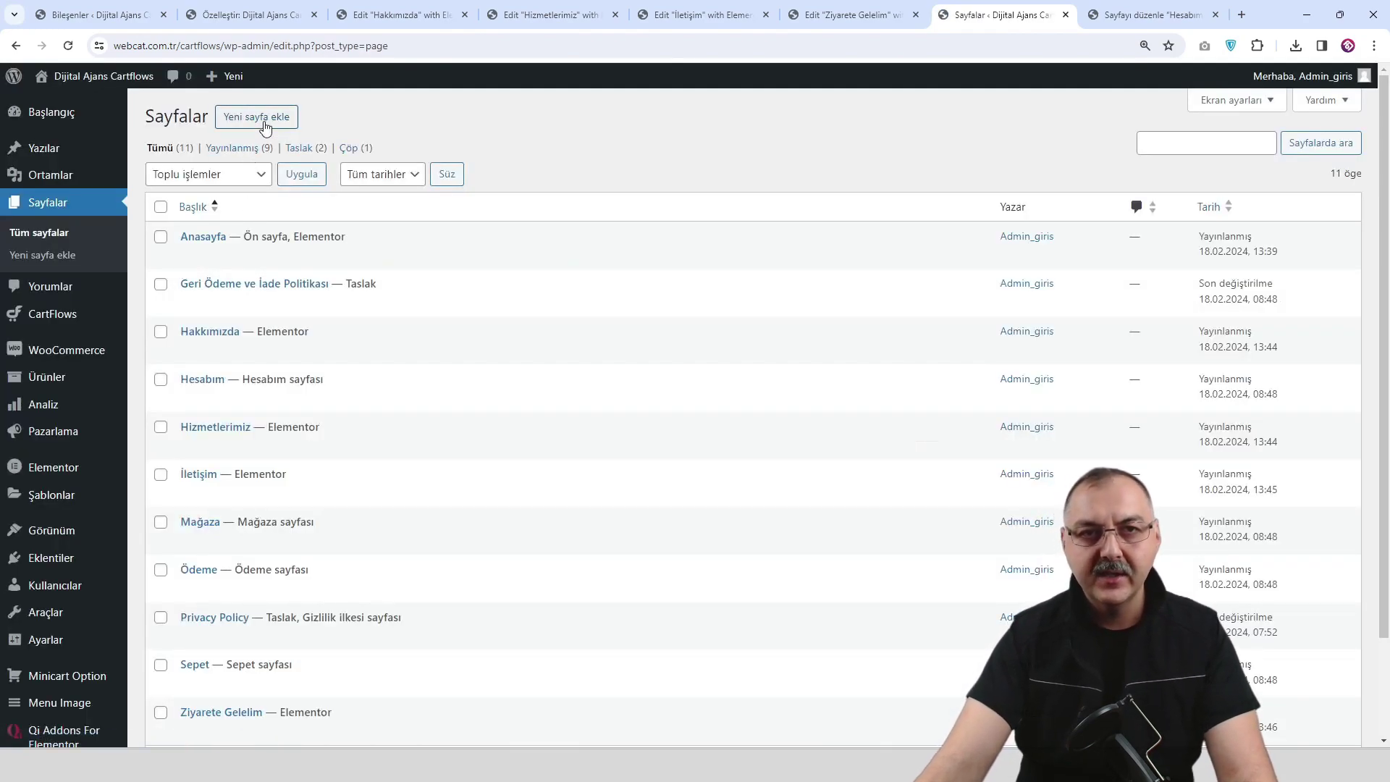
pyautogui.click(266, 128)
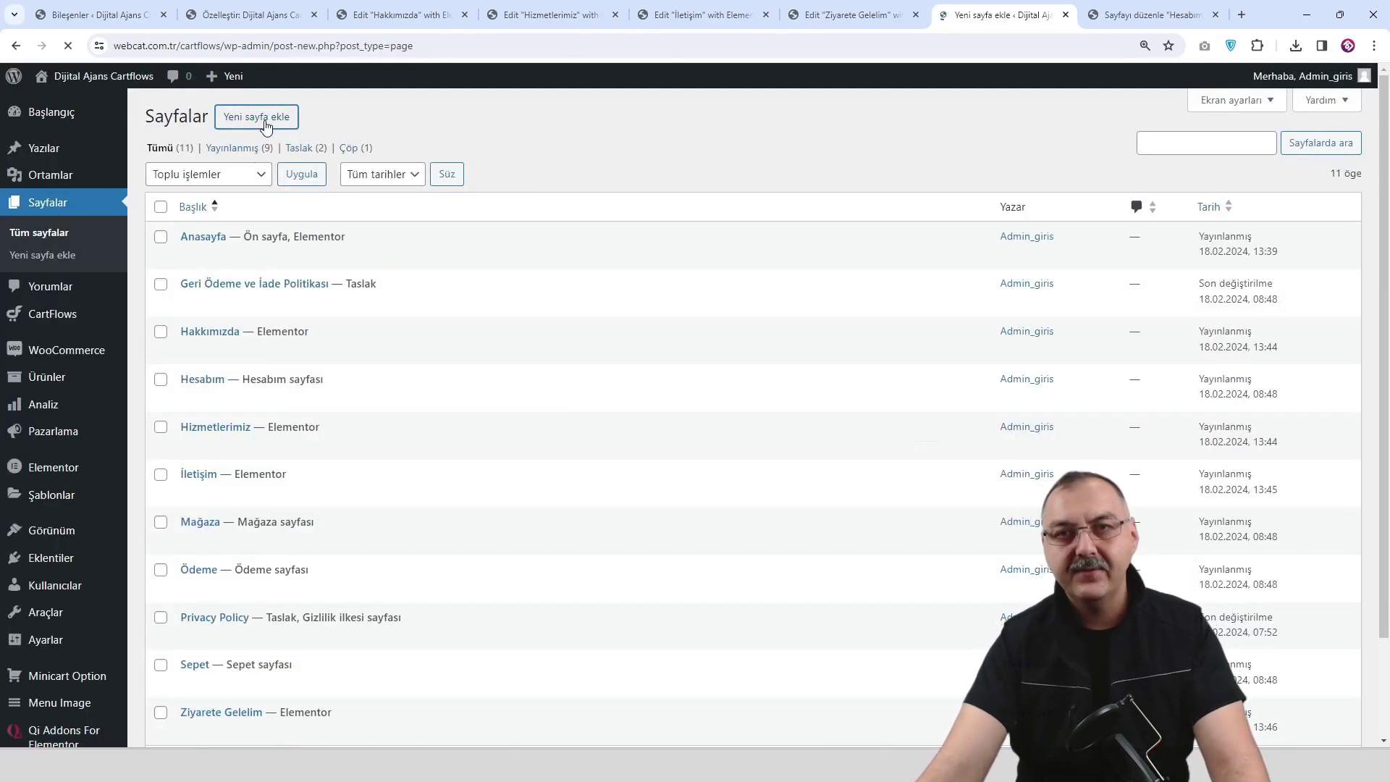
pyautogui.write('Hesanım')
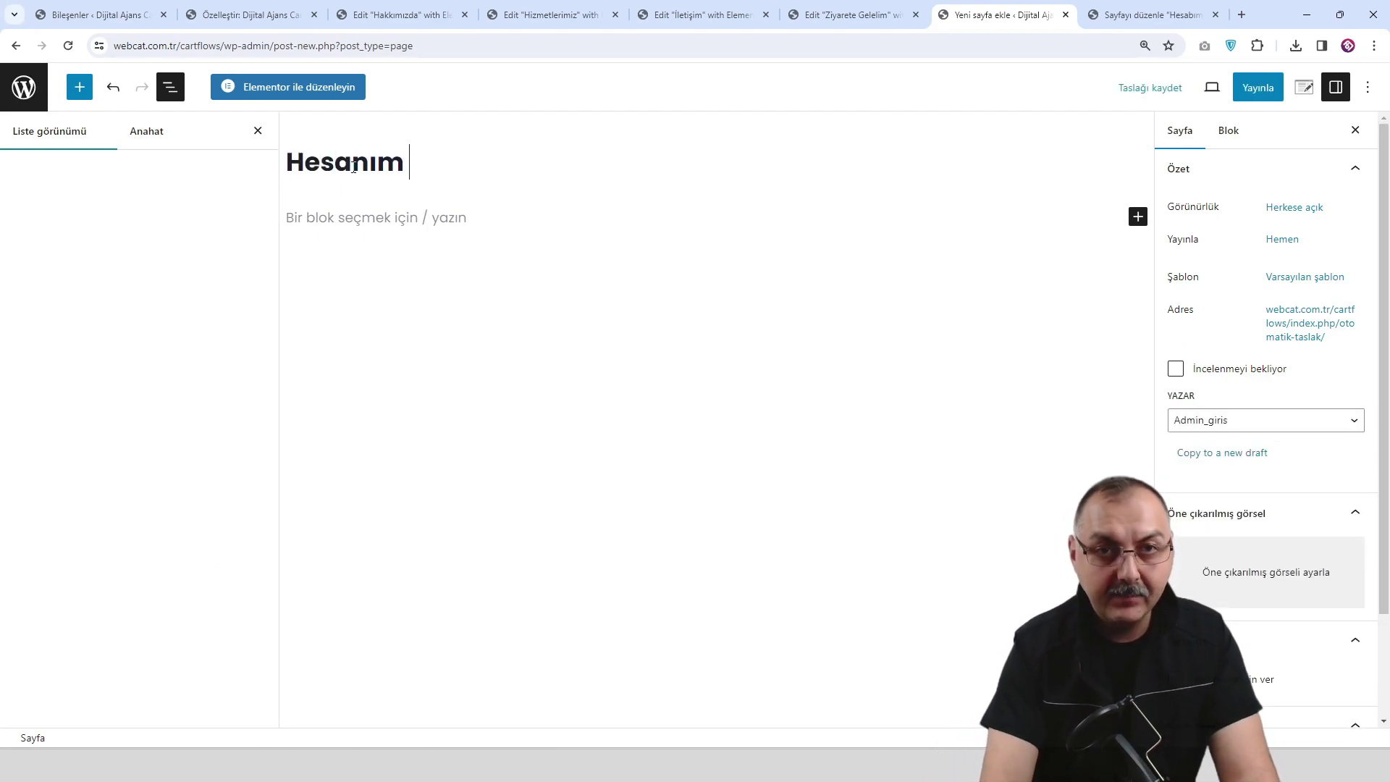
pyautogui.press('BackSpace')
pyautogui.press('BackSpace')
pyautogui.press('BackSpace')
pyautogui.press('BackSpace')
pyautogui.write('bım 2')
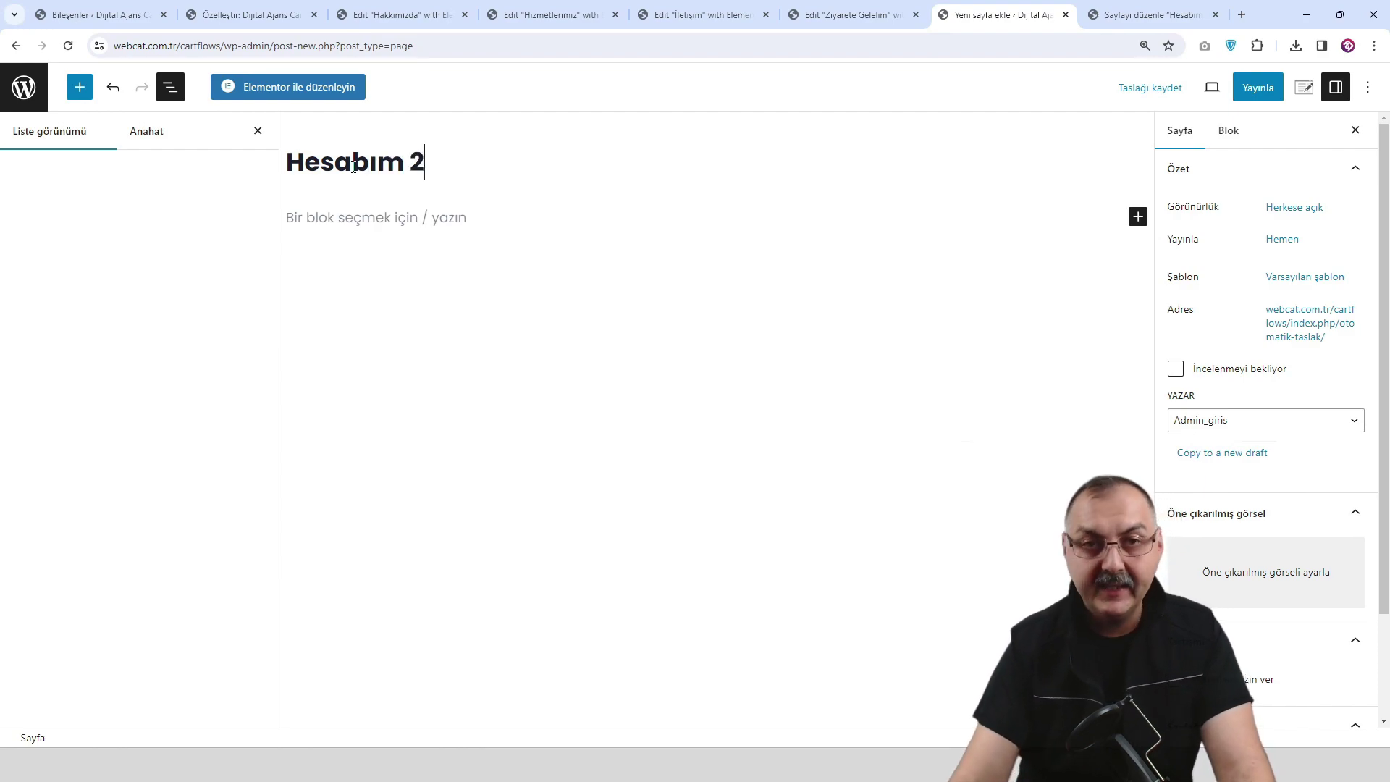
# Publish the Hesabım 2 page and open it in Elementor.
pyautogui.click(1256, 88)
pyautogui.click(1240, 88)
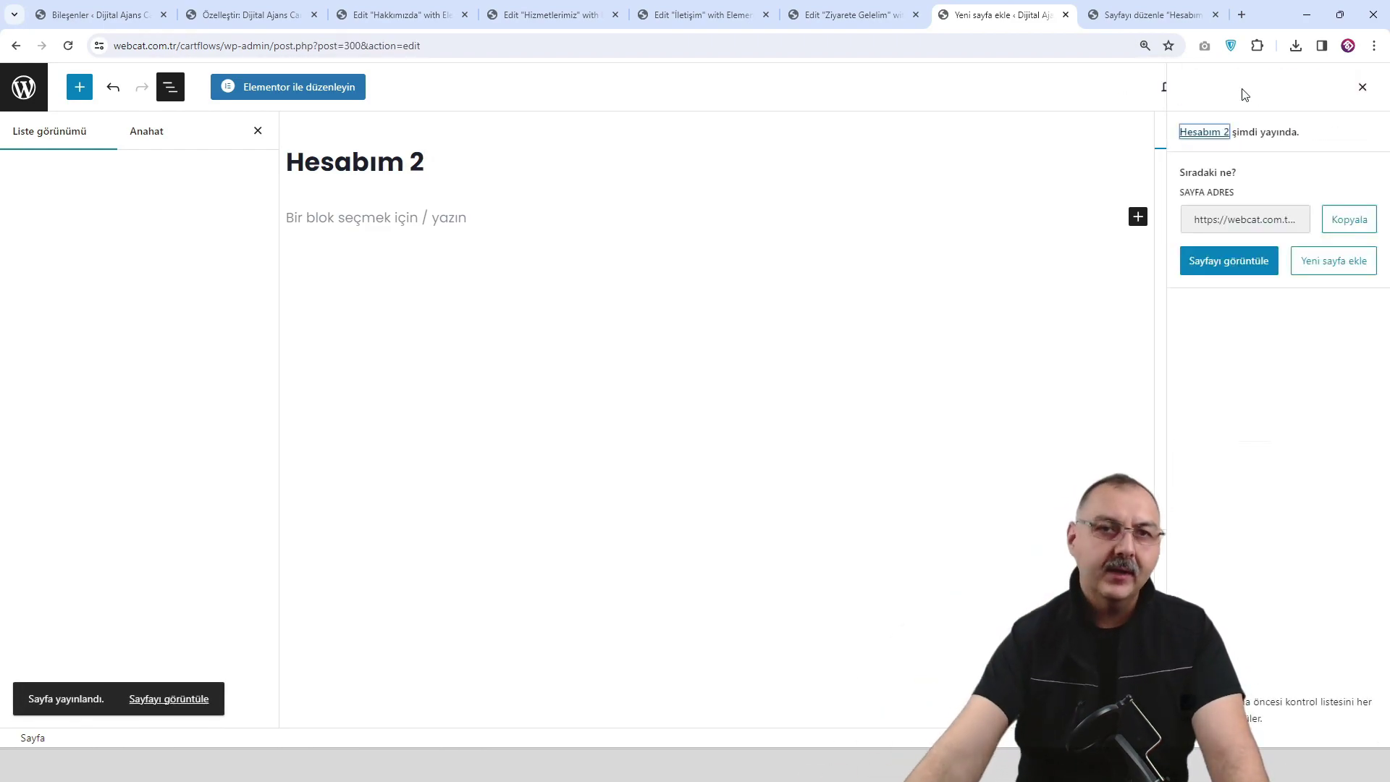
pyautogui.click(323, 88)
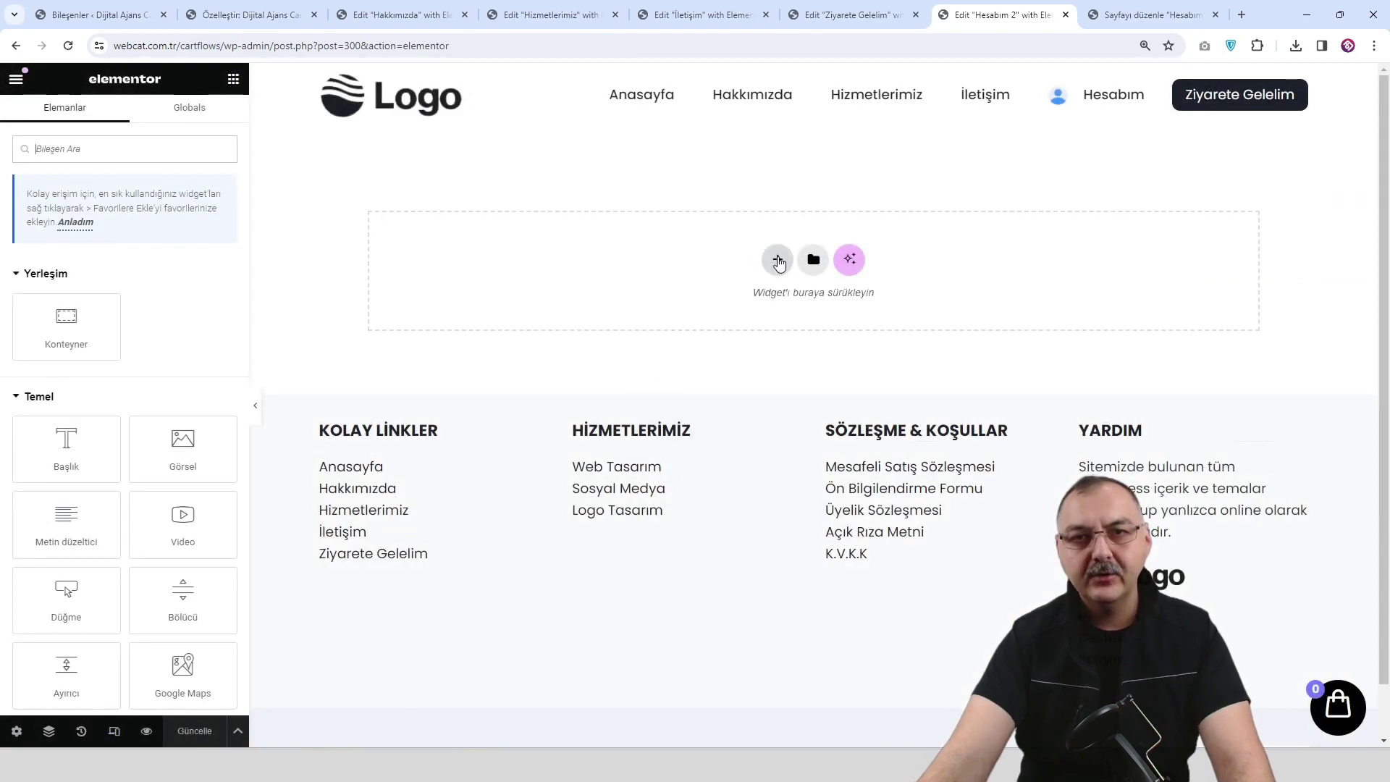
# Insert the saved page-title template and change its heading to Hesabım.
pyautogui.click(813, 262)
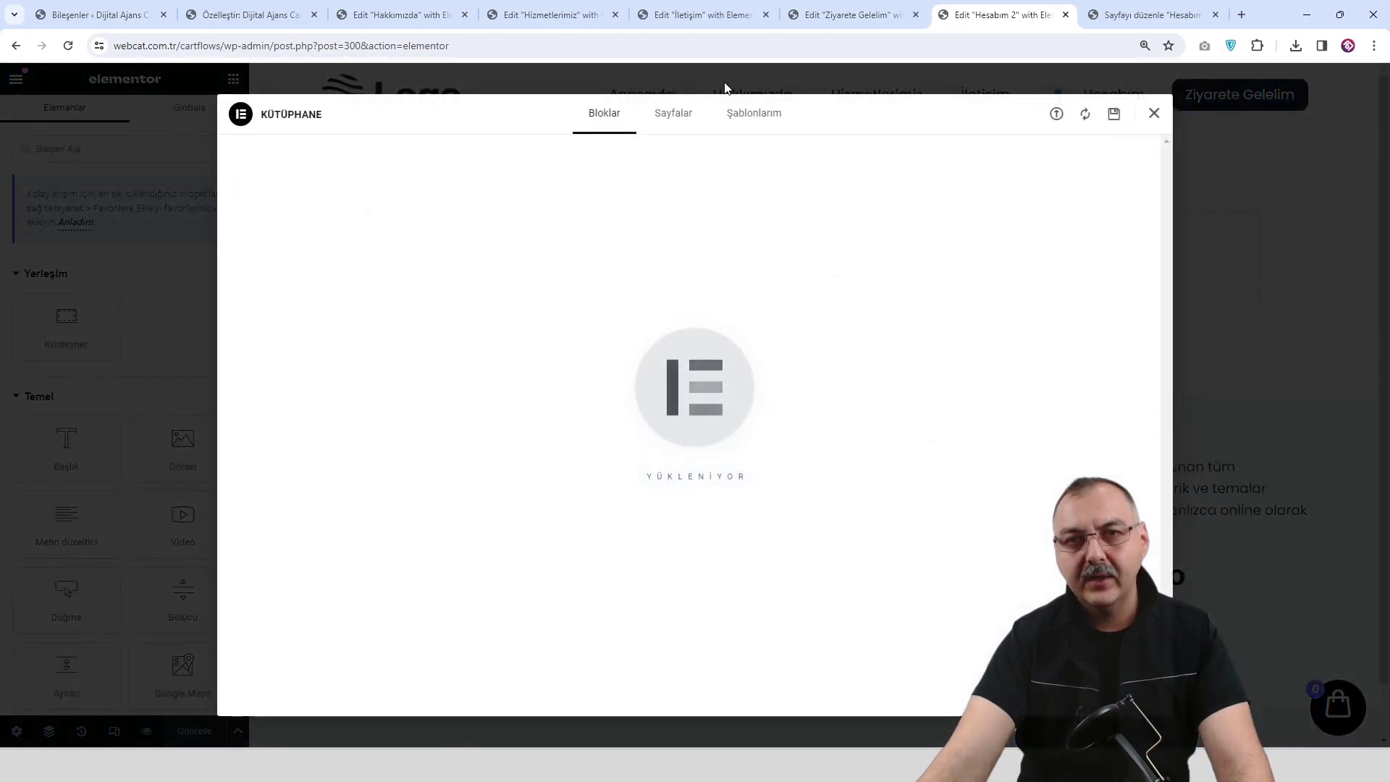
pyautogui.click(769, 118)
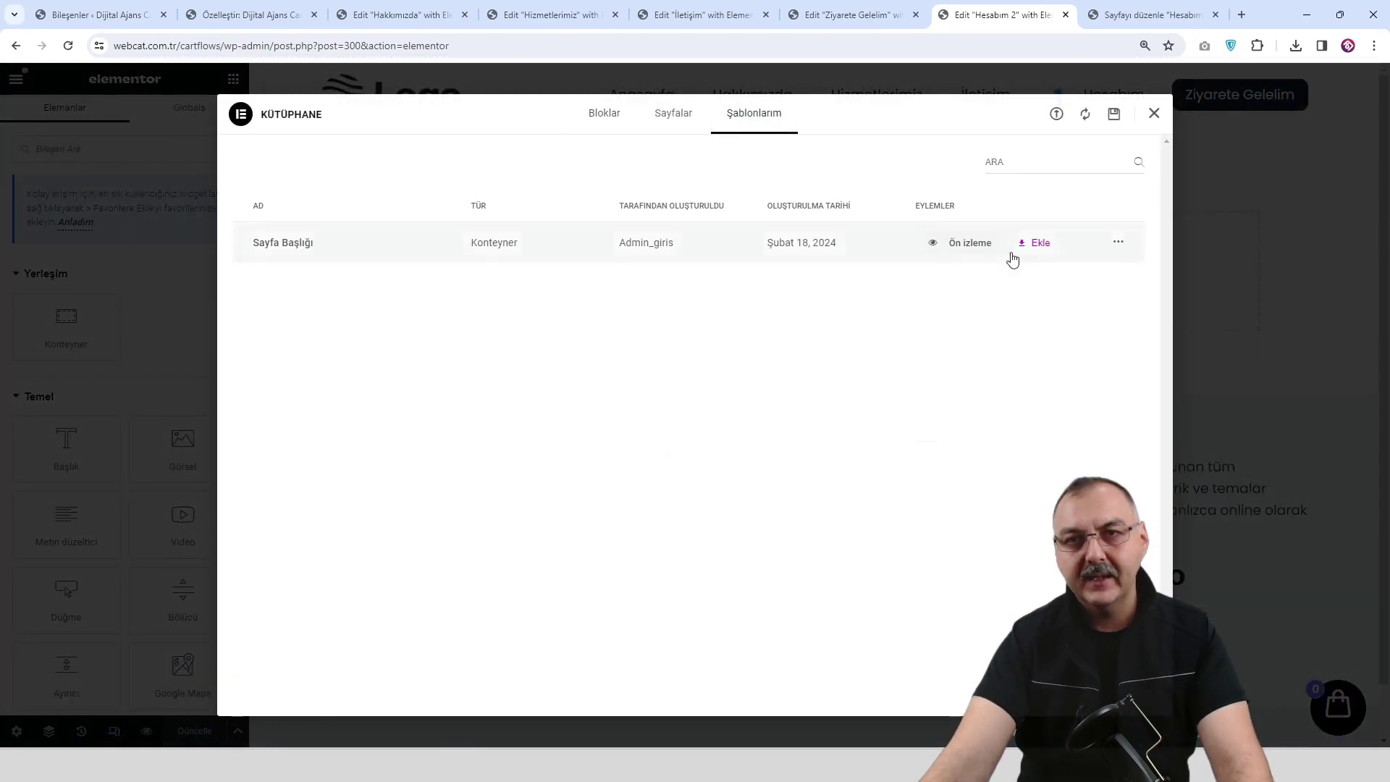
pyautogui.click(1037, 248)
pyautogui.click(817, 446)
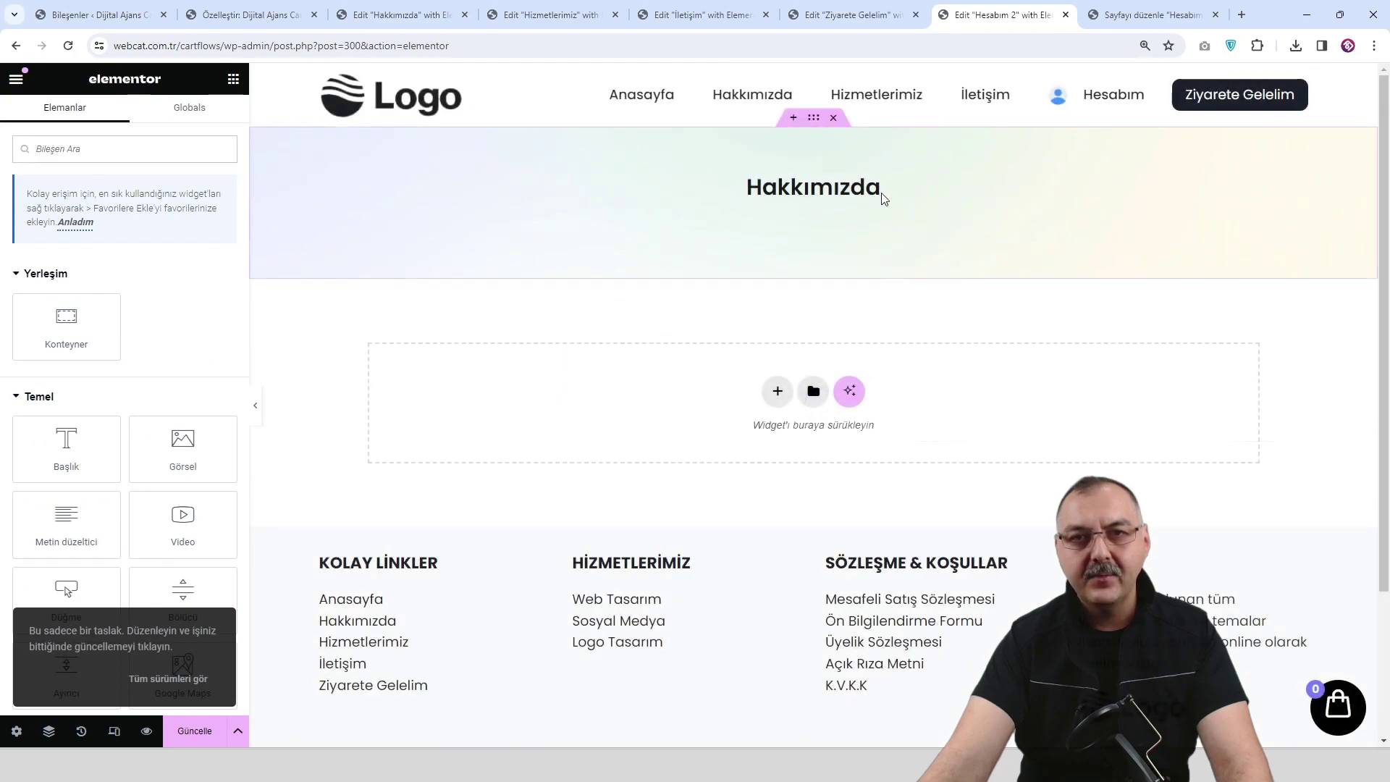
pyautogui.click(857, 206)
pyautogui.tripleClick(100, 267)
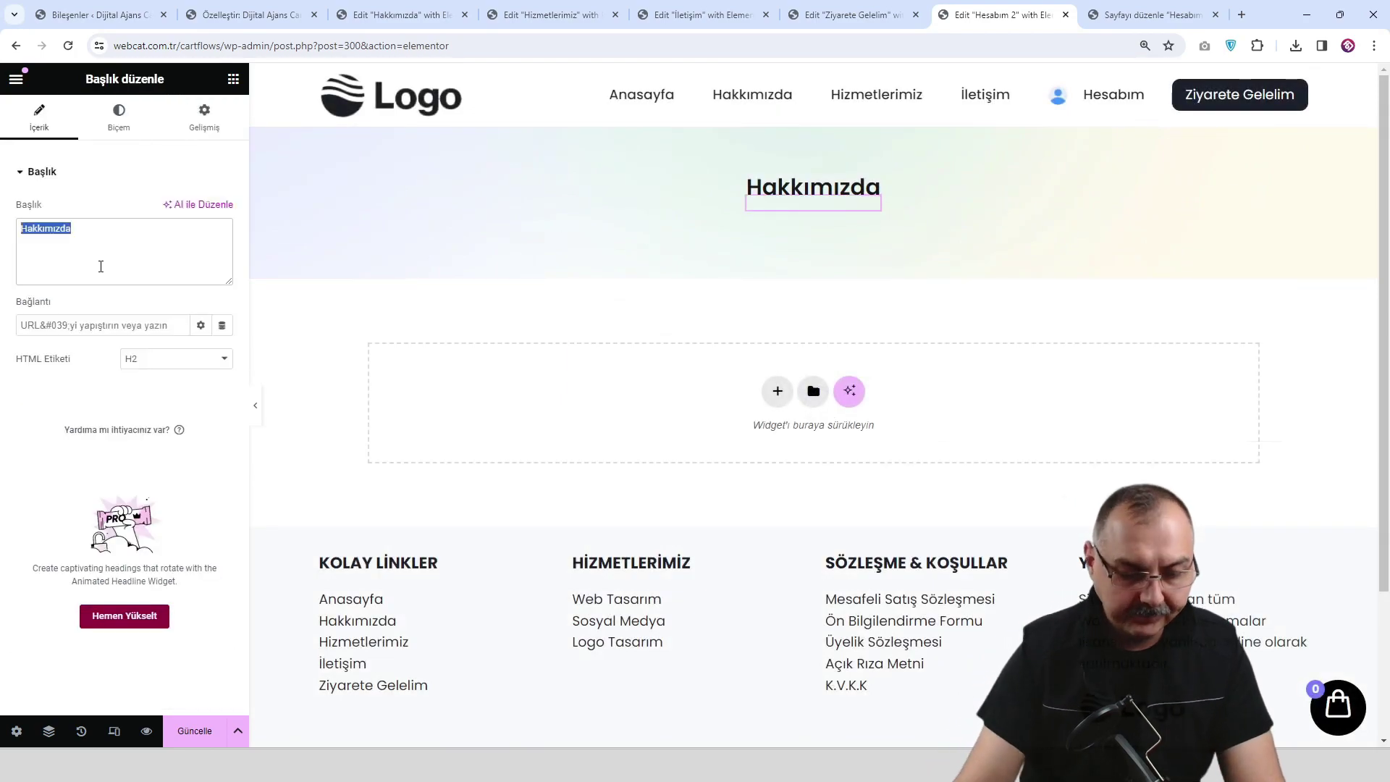
pyautogui.write('Hesabım')
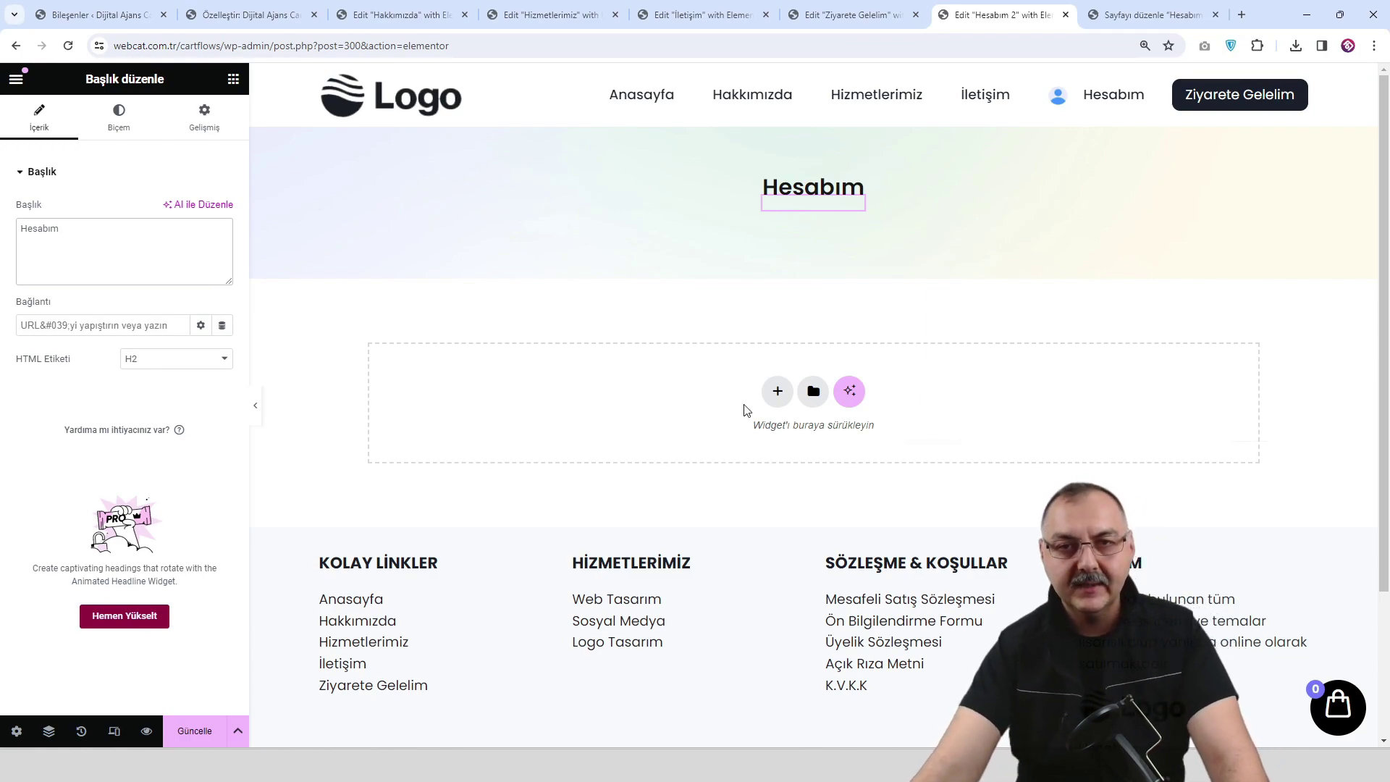
# Add a container below the title and drop a Kısa kod widget, found by searching 'kısa', into it.
pyautogui.click(776, 391)
pyautogui.click(707, 435)
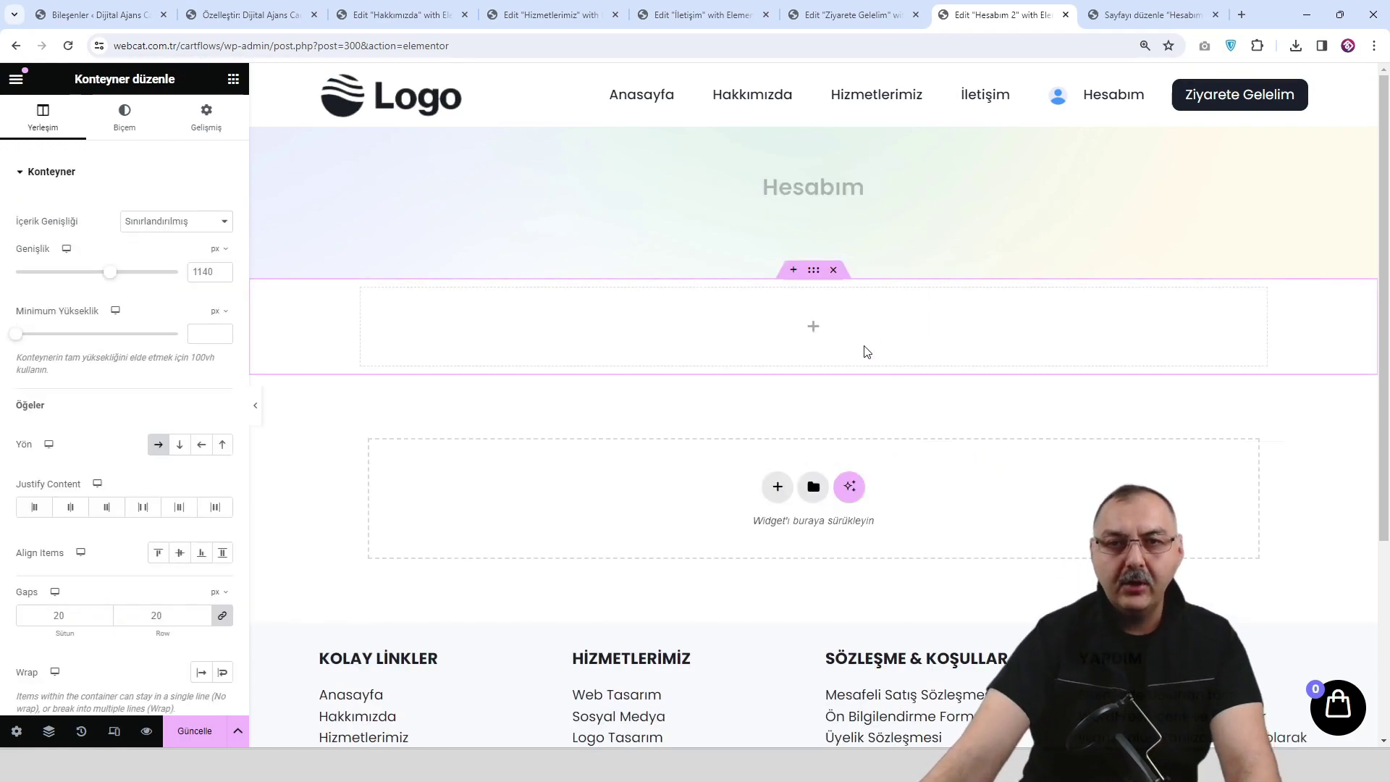
pyautogui.click(811, 327)
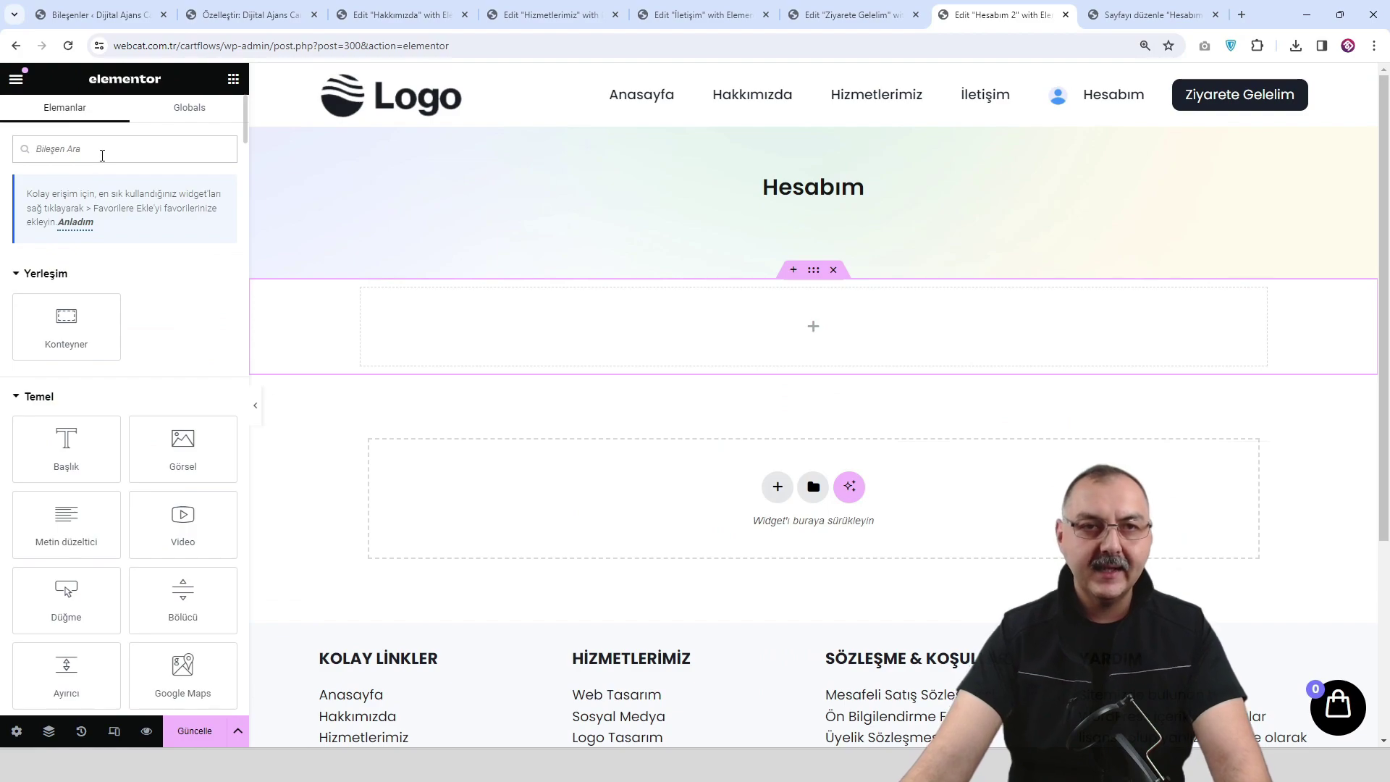
pyautogui.write('kısa')
pyautogui.moveTo(66, 288); pyautogui.dragTo(854, 336)
pyautogui.click(1151, 12)
# Paste [woocommerce_my_account] into the Kısa kod widget, apply it, save and preview Hesabım 2.
pyautogui.rightClick(418, 271)
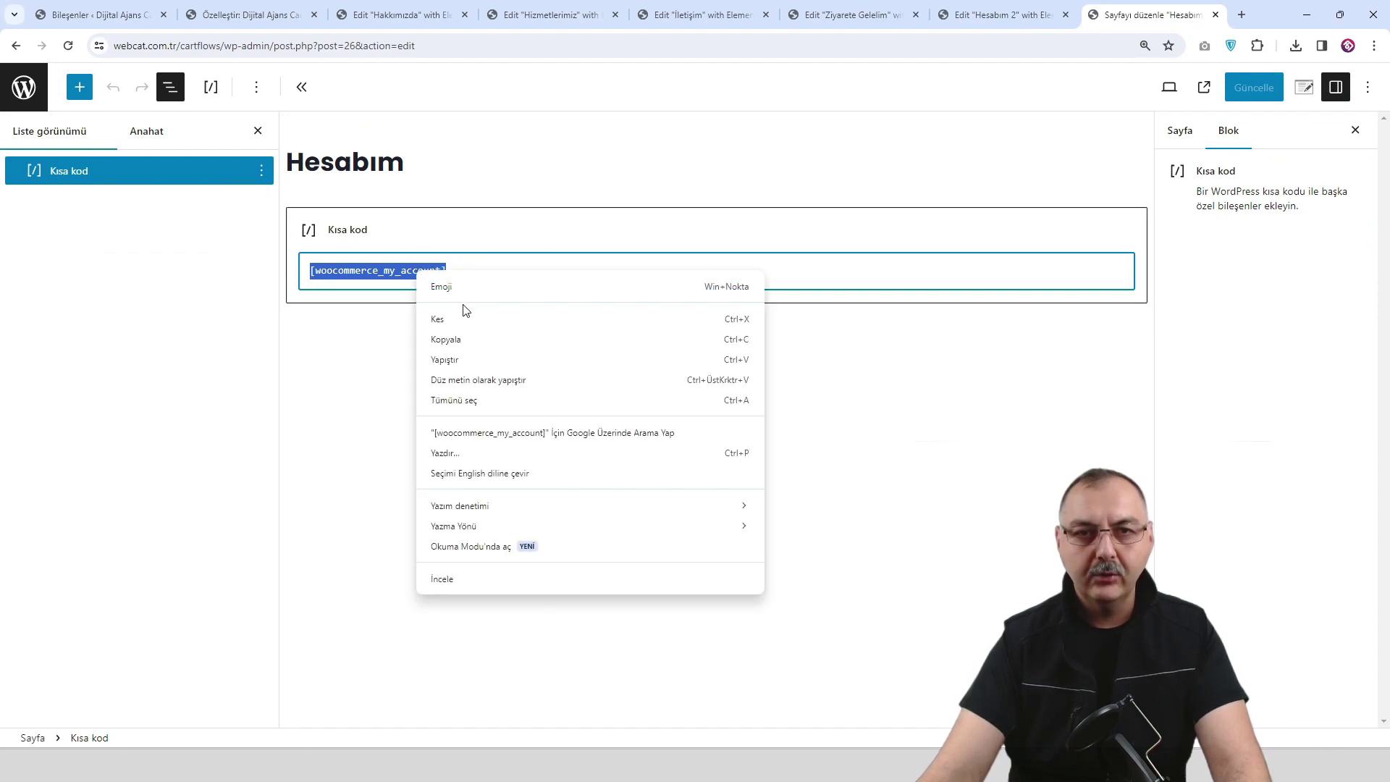
pyautogui.click(483, 342)
pyautogui.click(1028, 16)
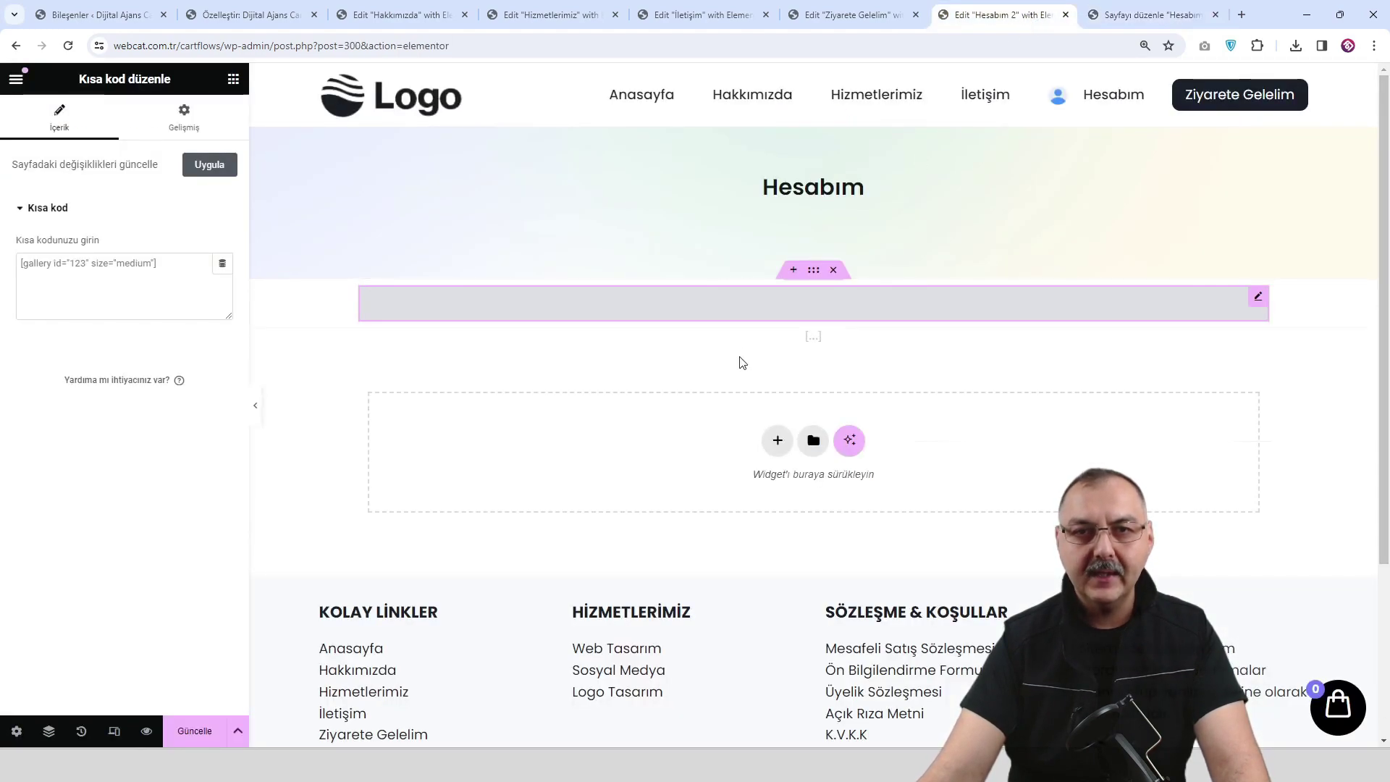
pyautogui.click(153, 300)
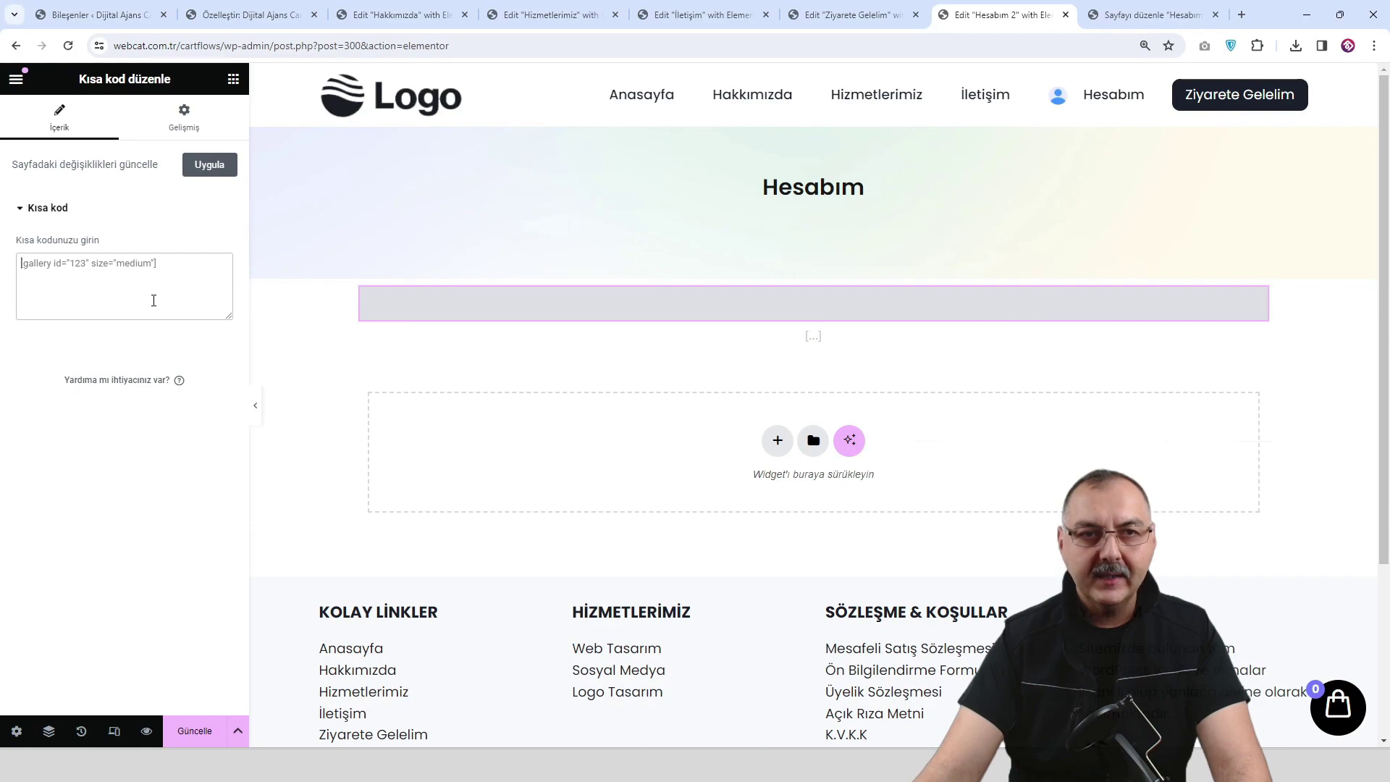
pyautogui.hotkey('ctrl', 'v')
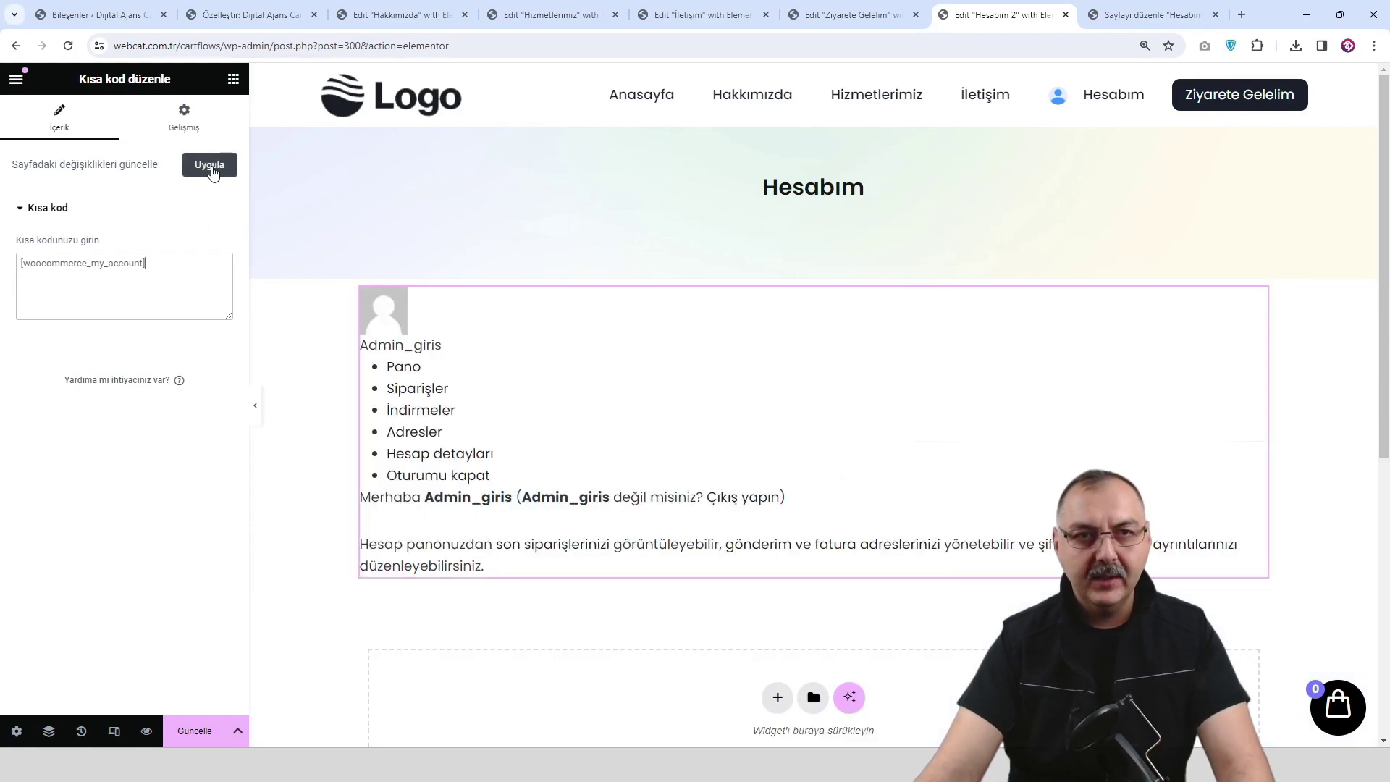
pyautogui.click(210, 168)
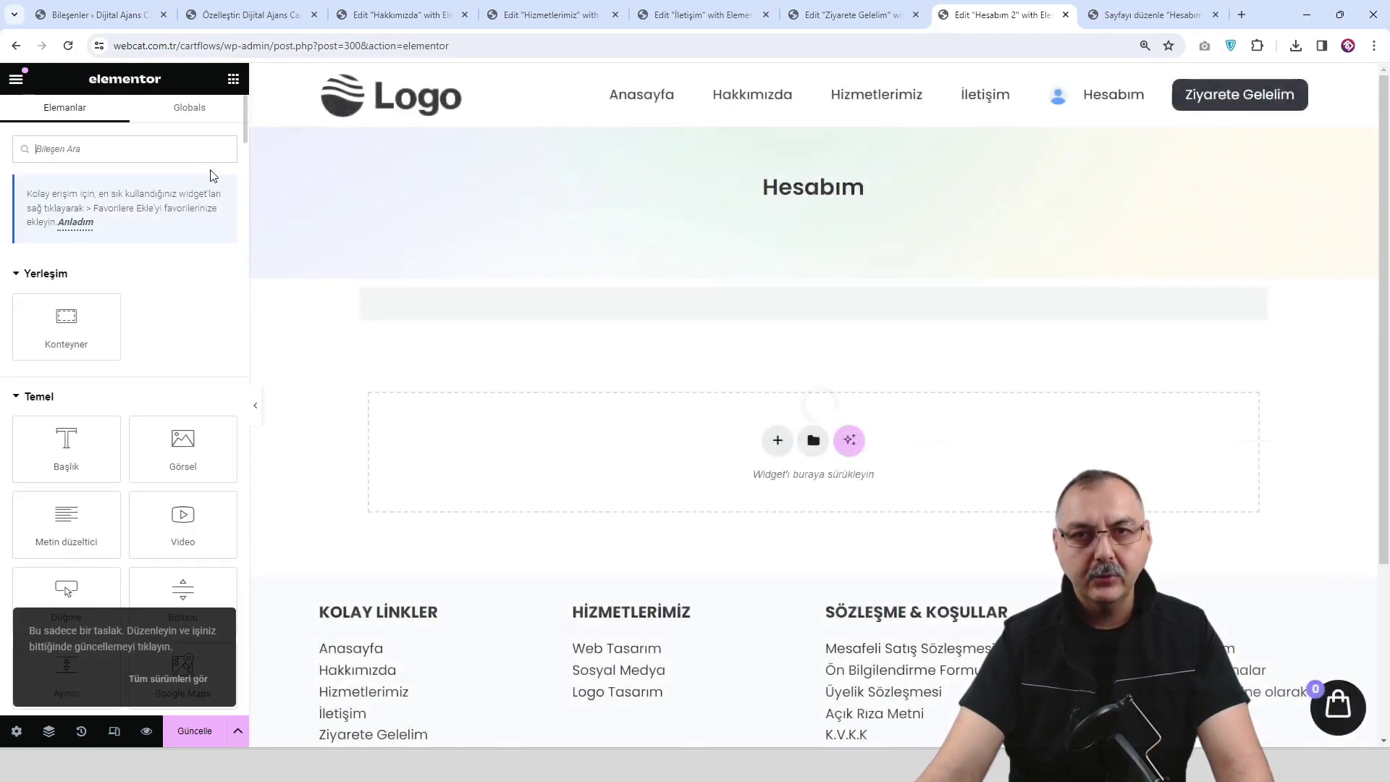
pyautogui.click(194, 732)
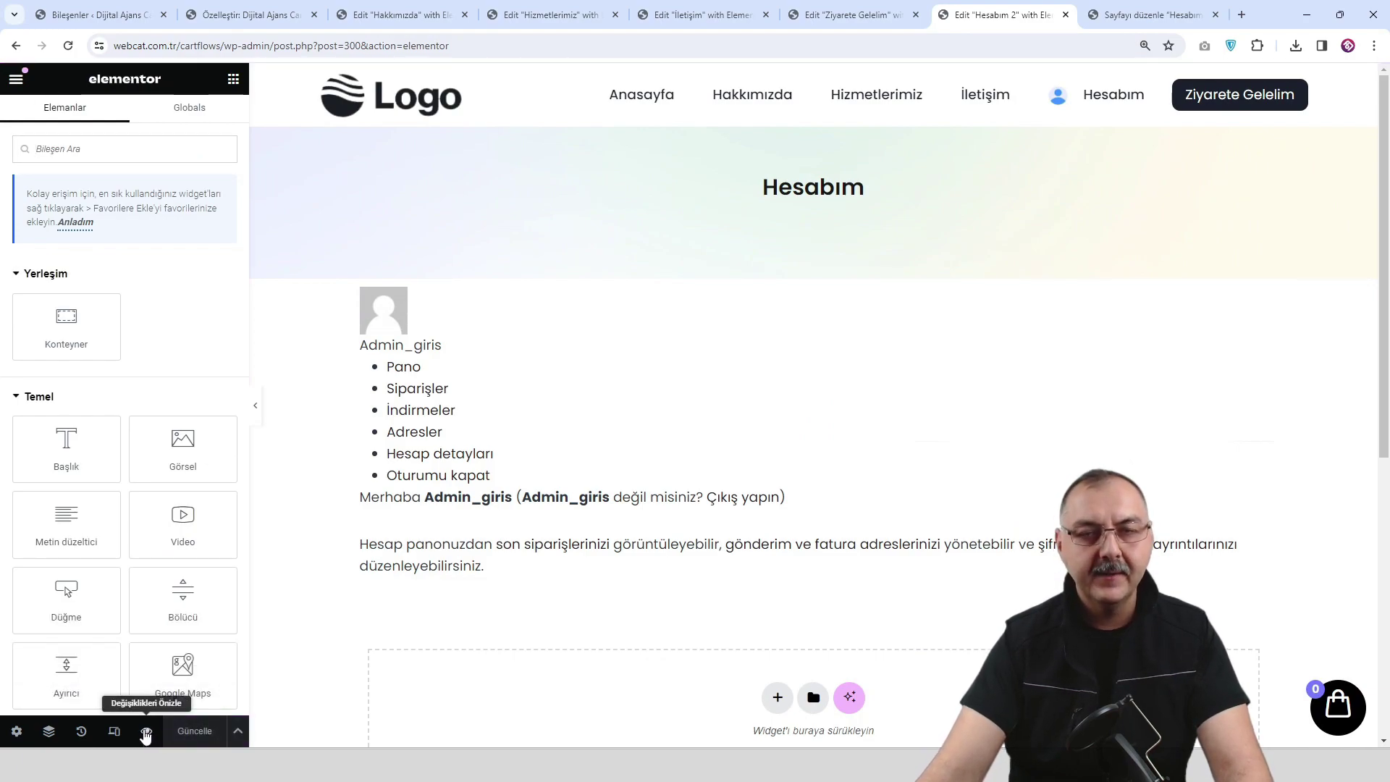
pyautogui.click(146, 731)
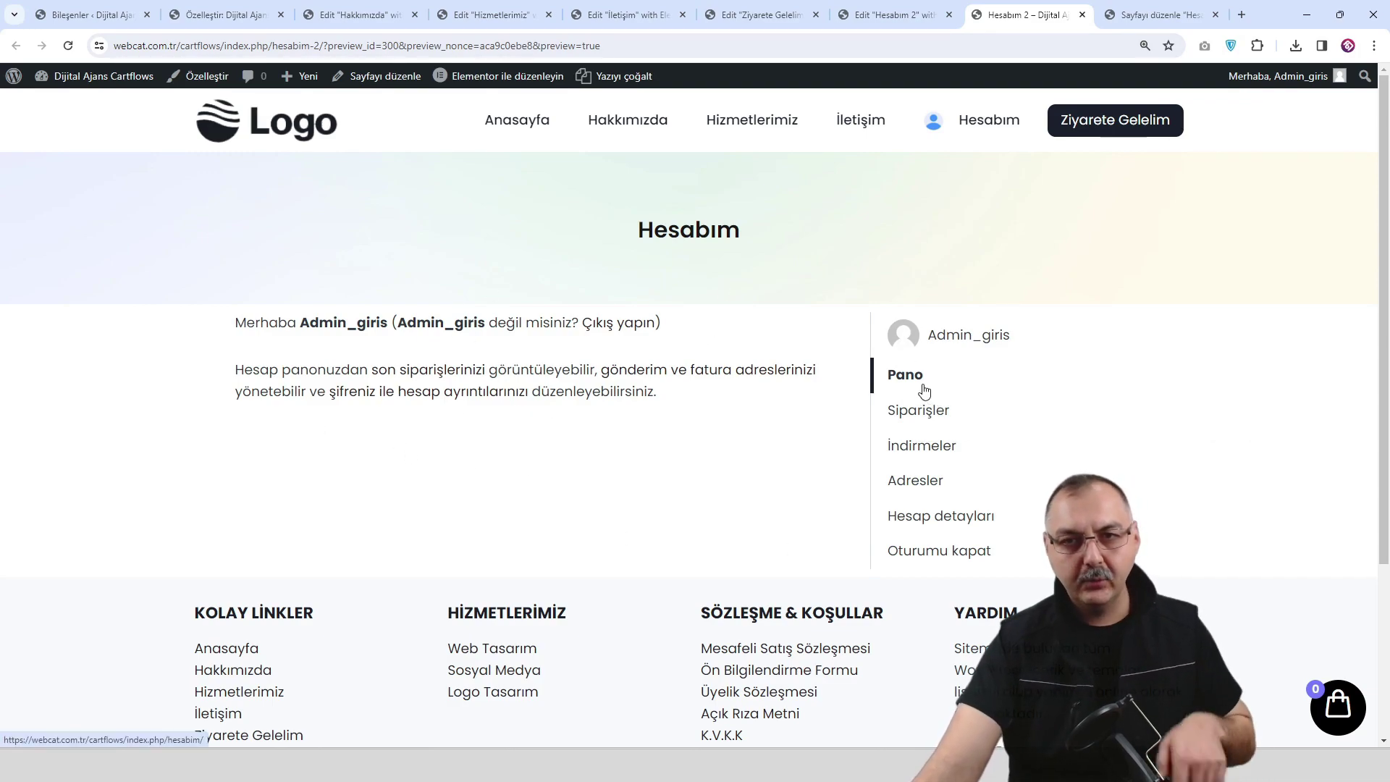
# Give the account container a 551 px minimum height with centred content, and save.
pyautogui.click(896, 15)
pyautogui.click(813, 272)
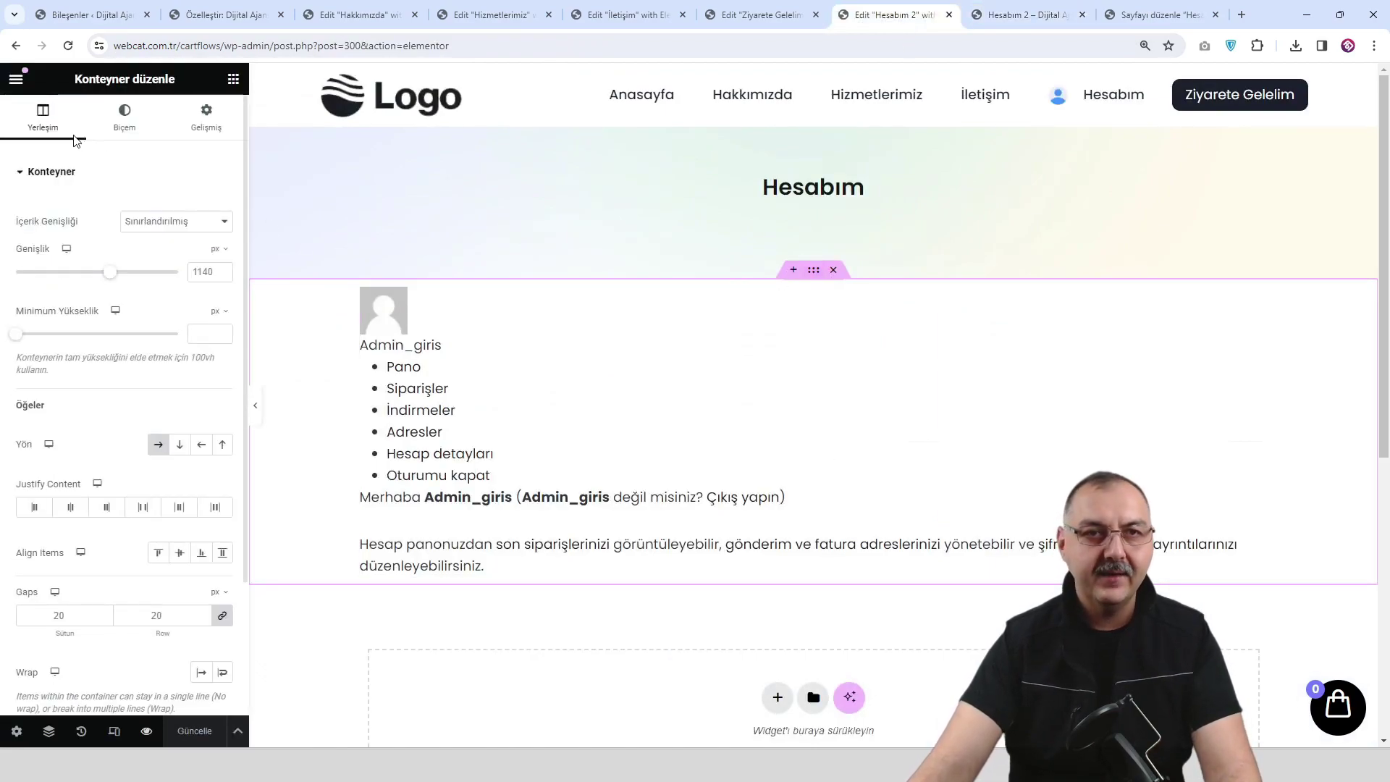
pyautogui.moveTo(16, 334); pyautogui.dragTo(81, 340)
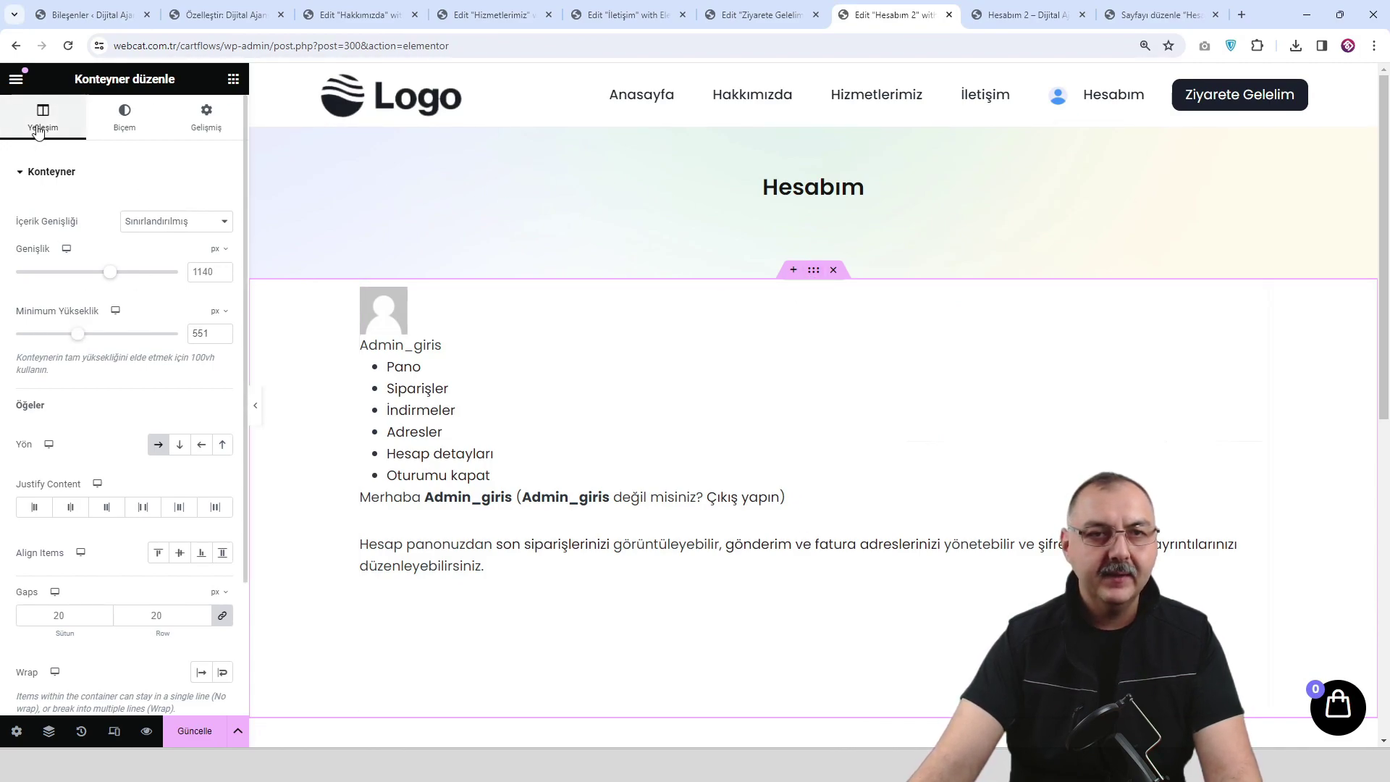
pyautogui.click(75, 511)
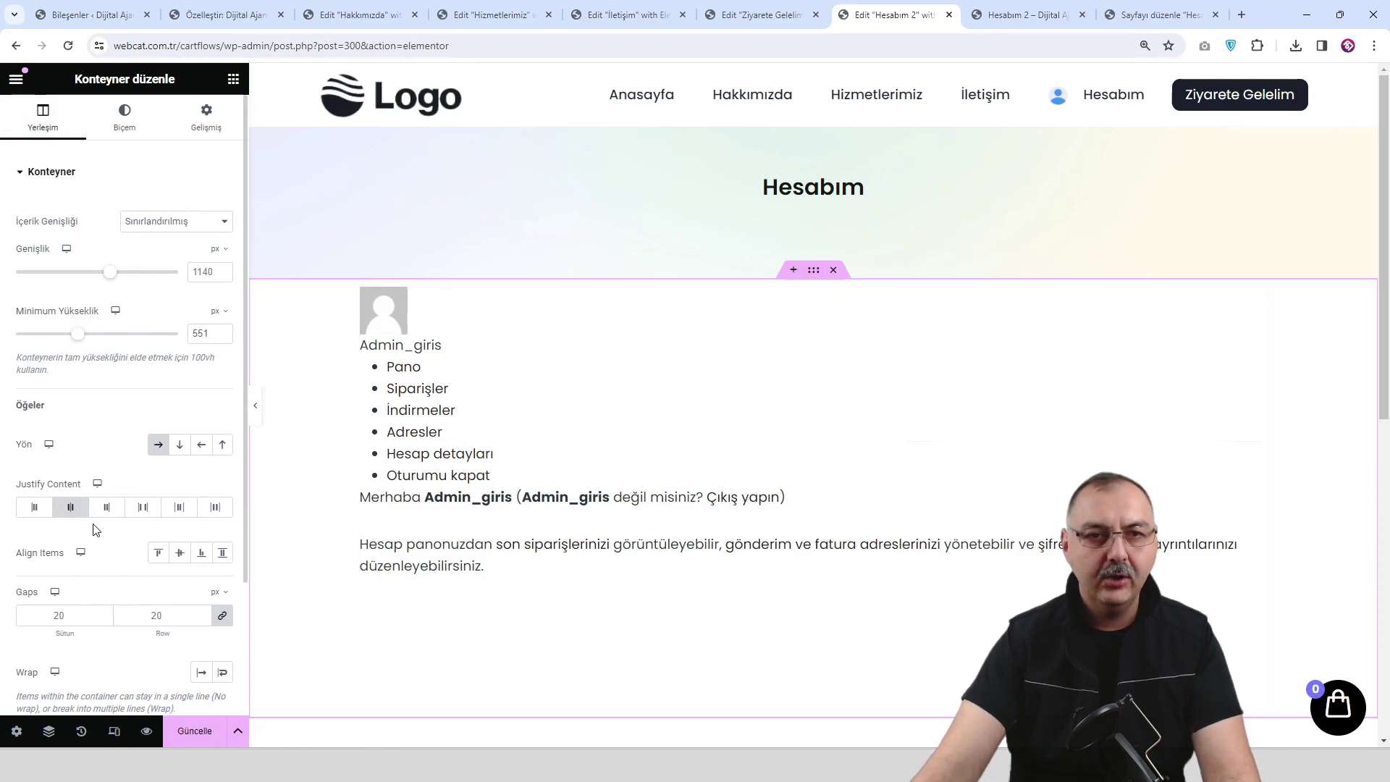
pyautogui.click(179, 553)
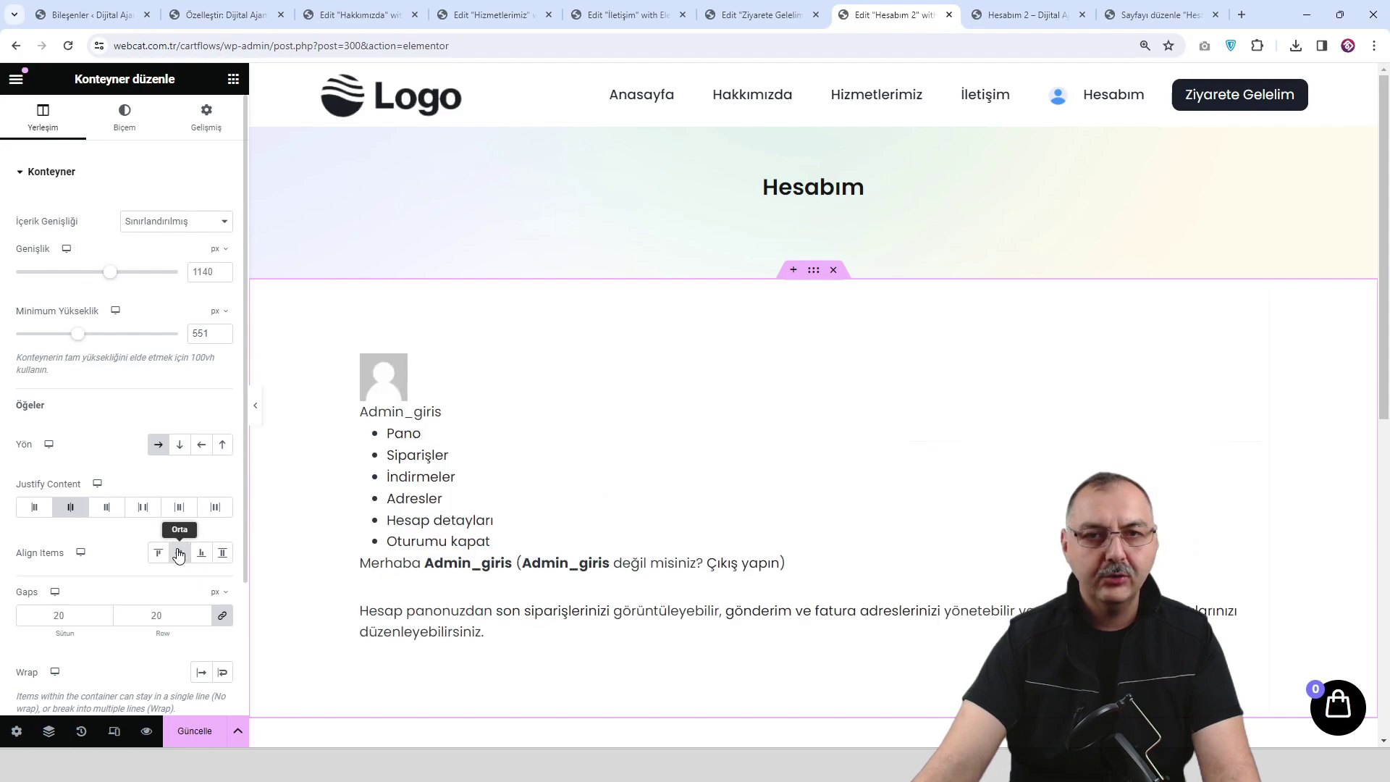
pyautogui.click(206, 732)
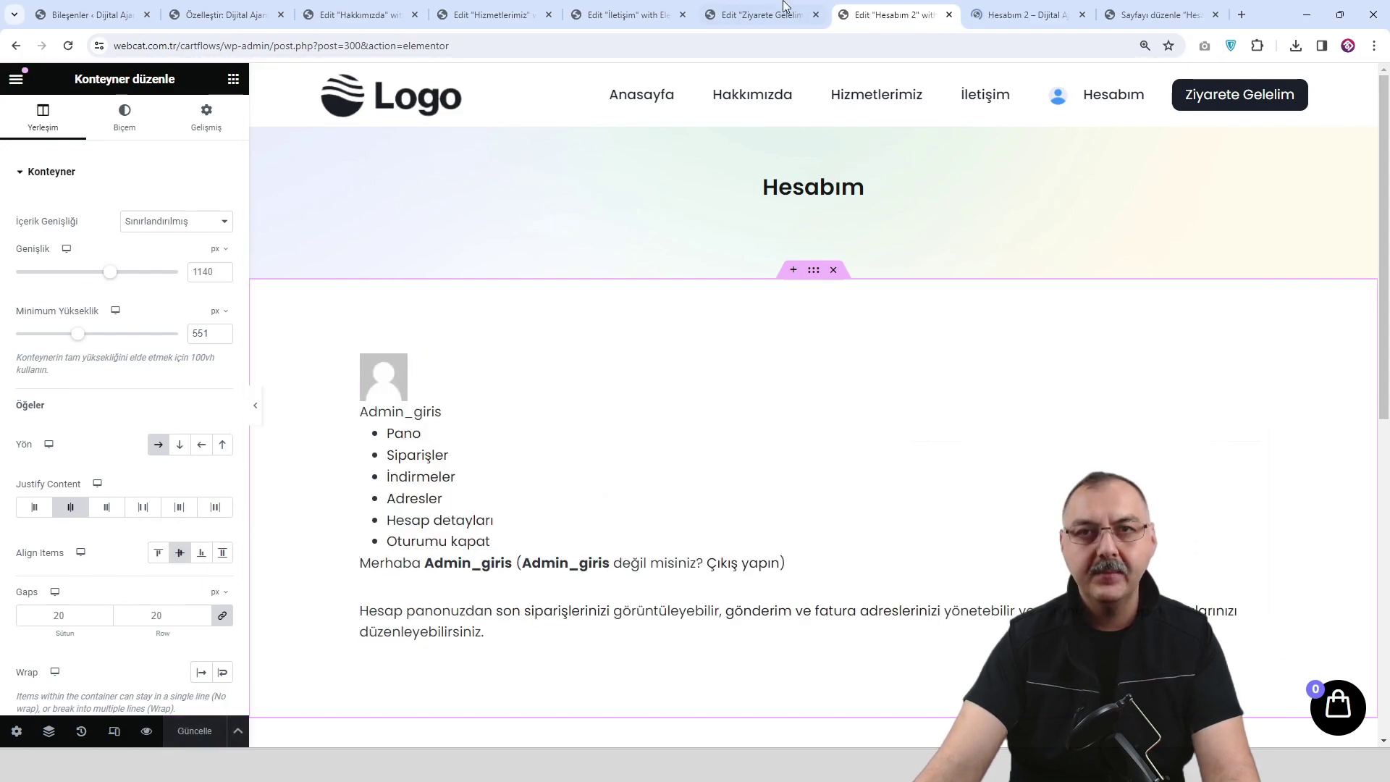
# Check the updated Hesabım 2 preview, then open the site's current Hesabım page from the menu.
pyautogui.click(1023, 16)
pyautogui.scroll(-5, 588, 435)
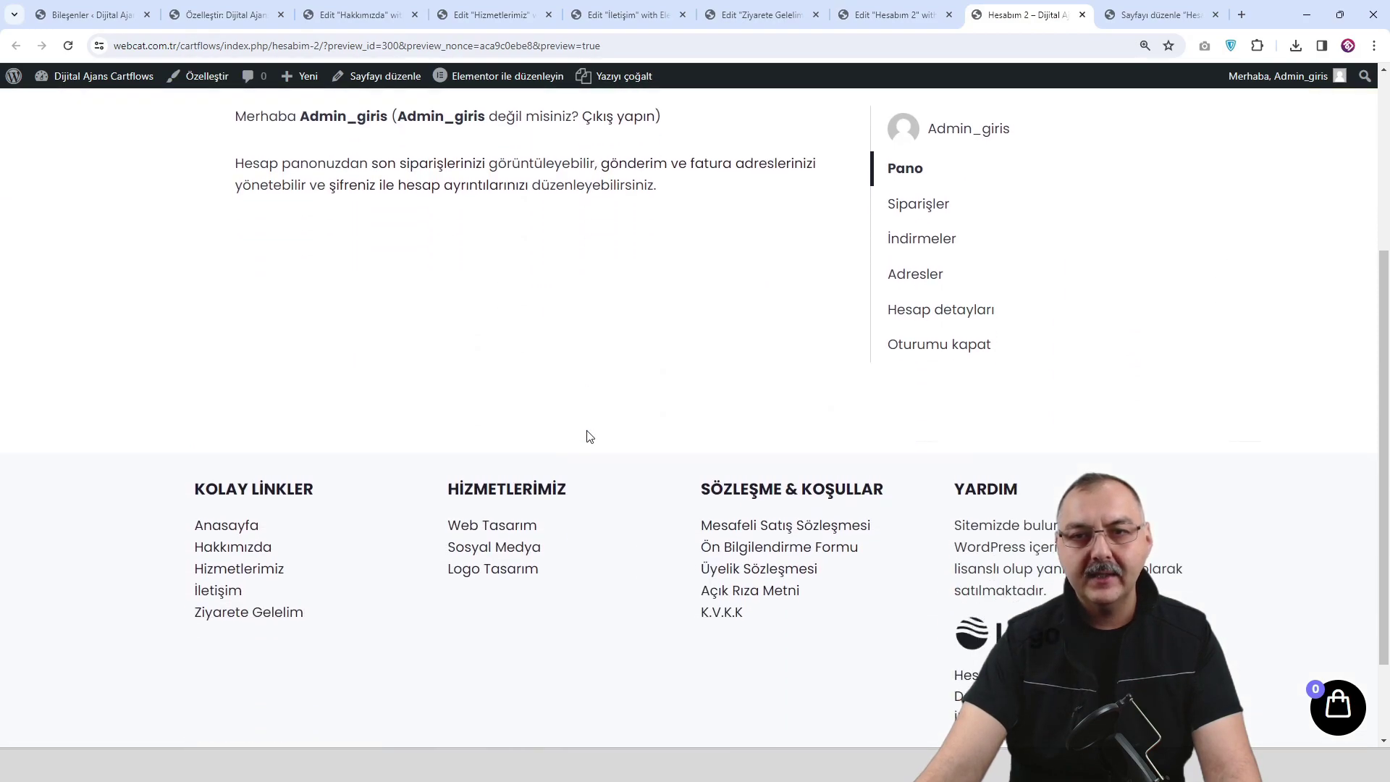
pyautogui.scroll(5, 588, 434)
pyautogui.scroll(-2, 587, 434)
pyautogui.scroll(2, 587, 435)
pyautogui.scroll(-1, 587, 434)
pyautogui.scroll(1, 587, 434)
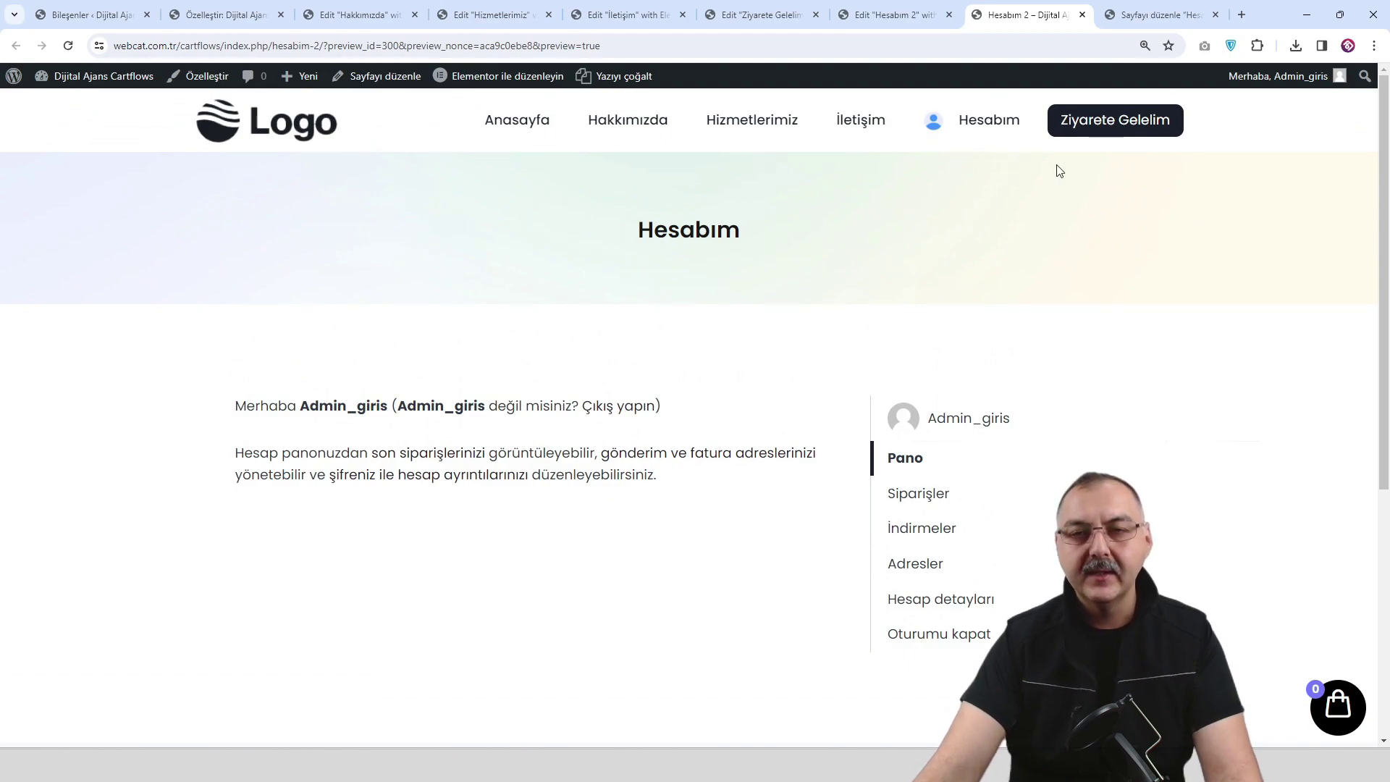
pyautogui.click(989, 129)
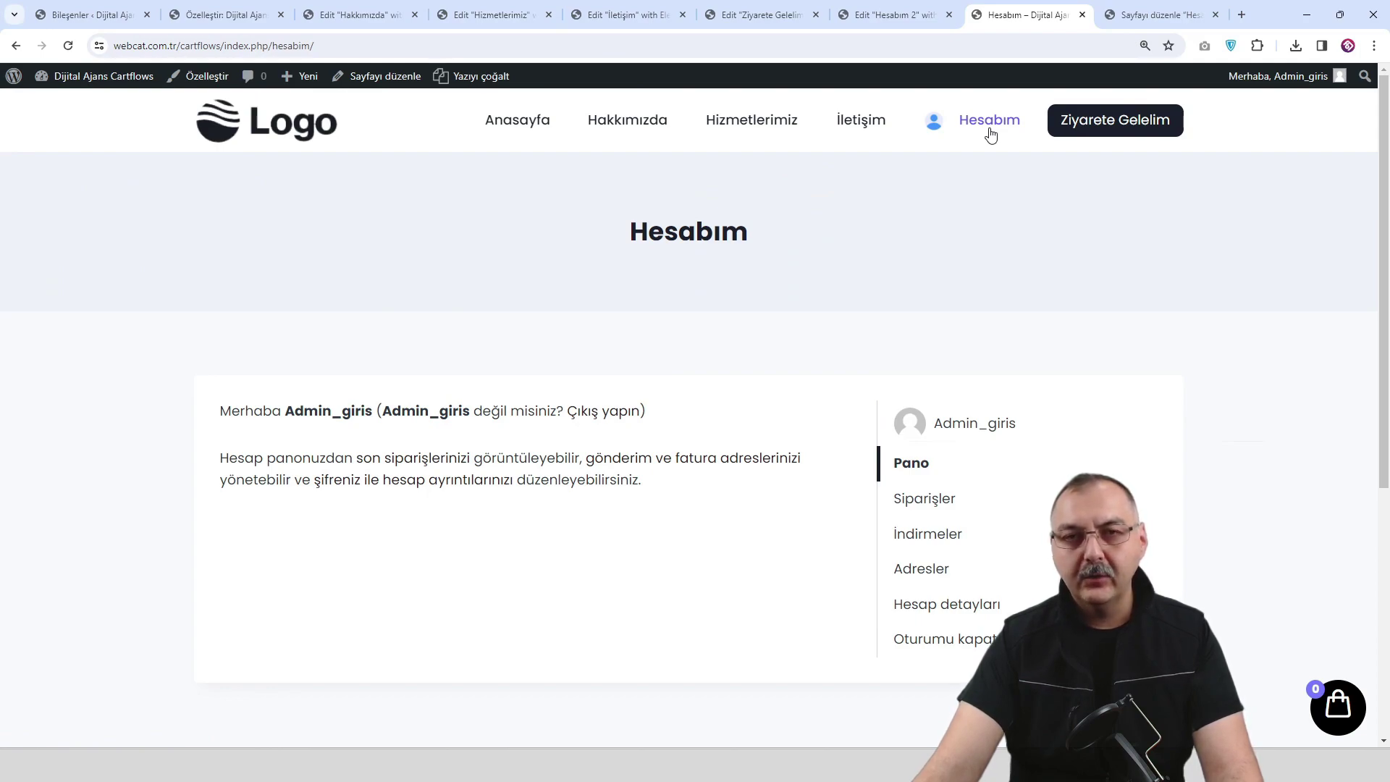
# From the admin dashboard, open WooCommerce's Gelişmiş page setup settings.
pyautogui.moveTo(101, 76)
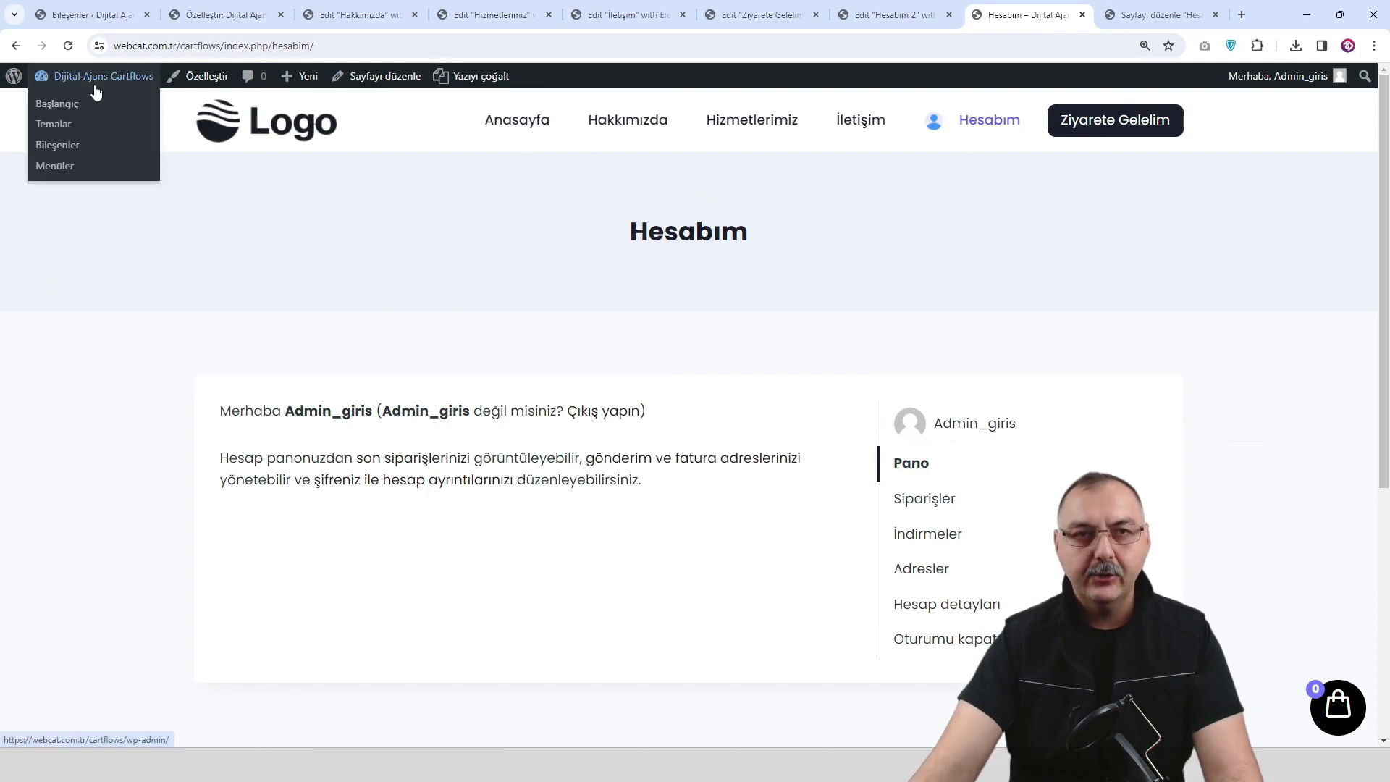
pyautogui.click(78, 107)
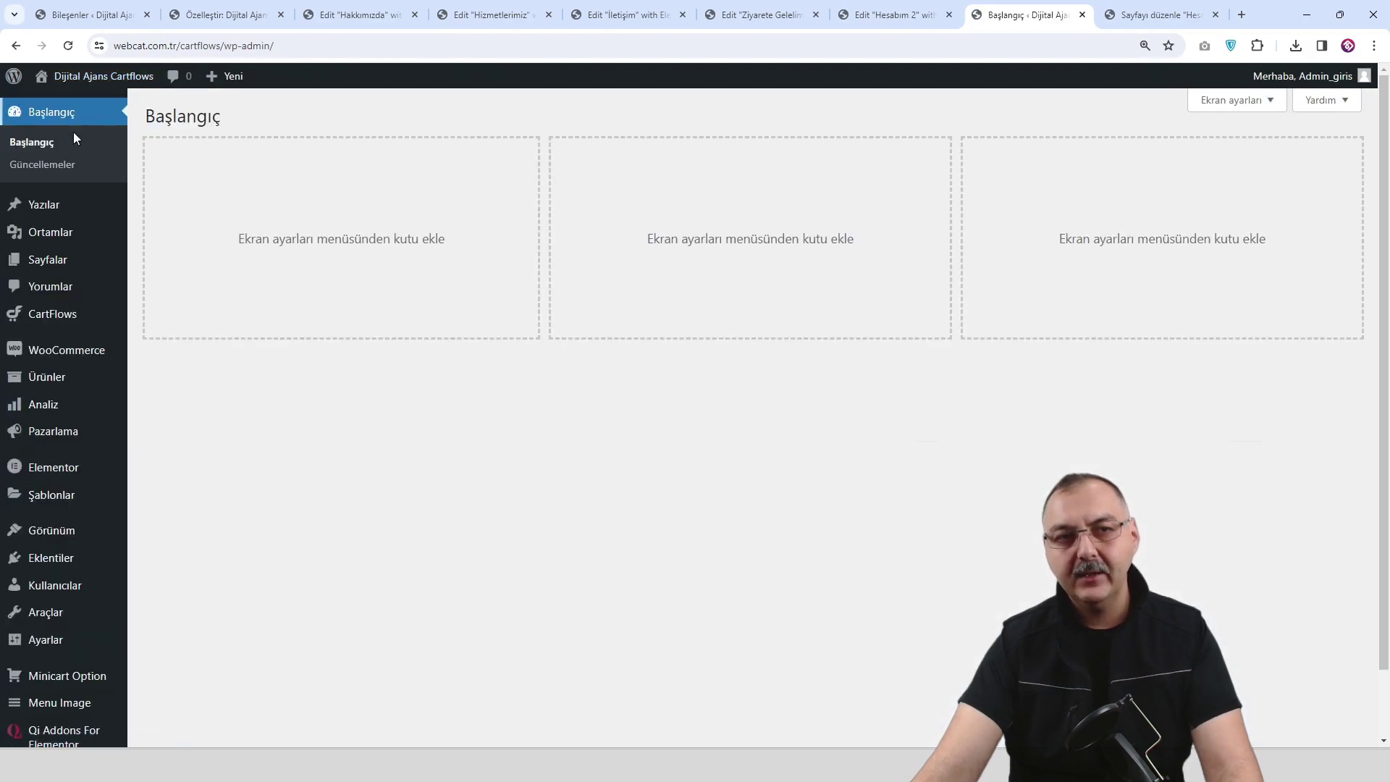
pyautogui.scroll(-1, 72, 304)
pyautogui.moveTo(83, 325)
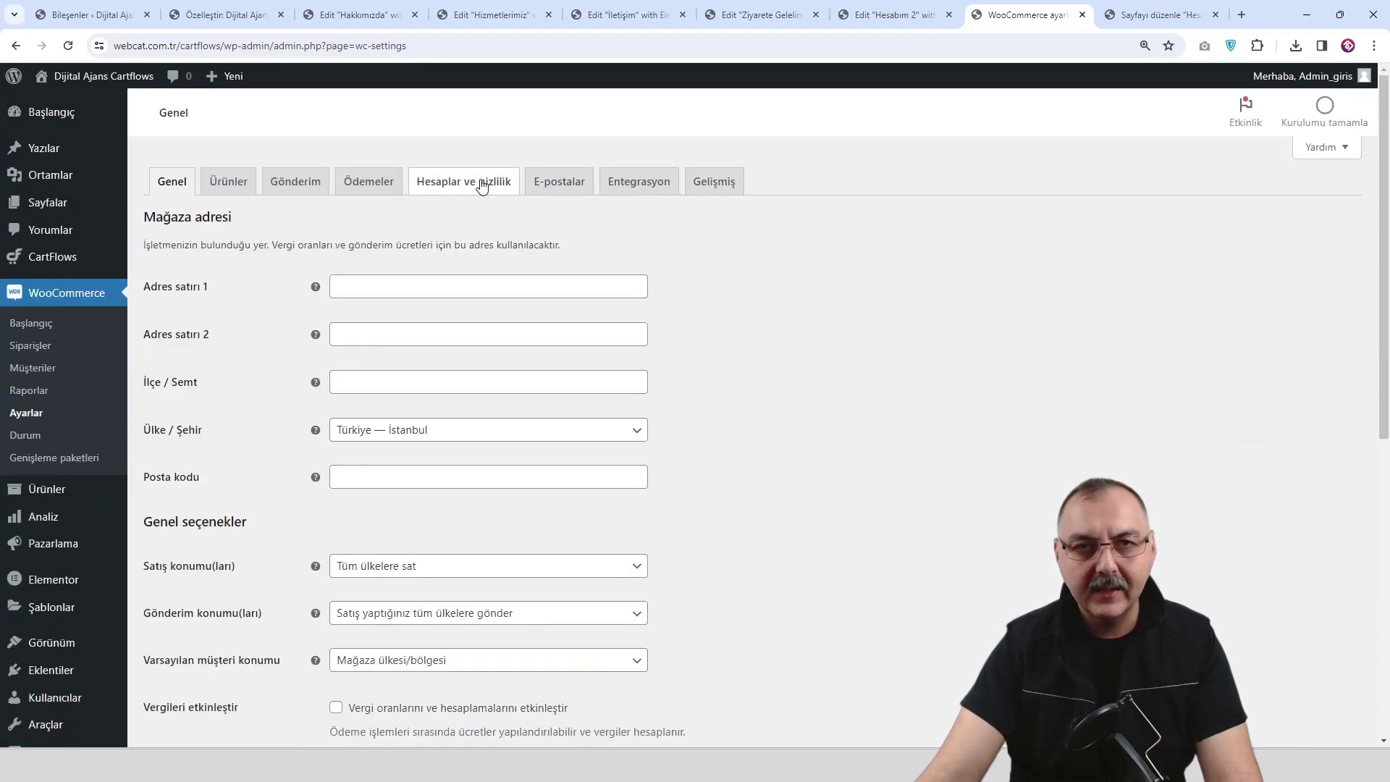
pyautogui.click(637, 184)
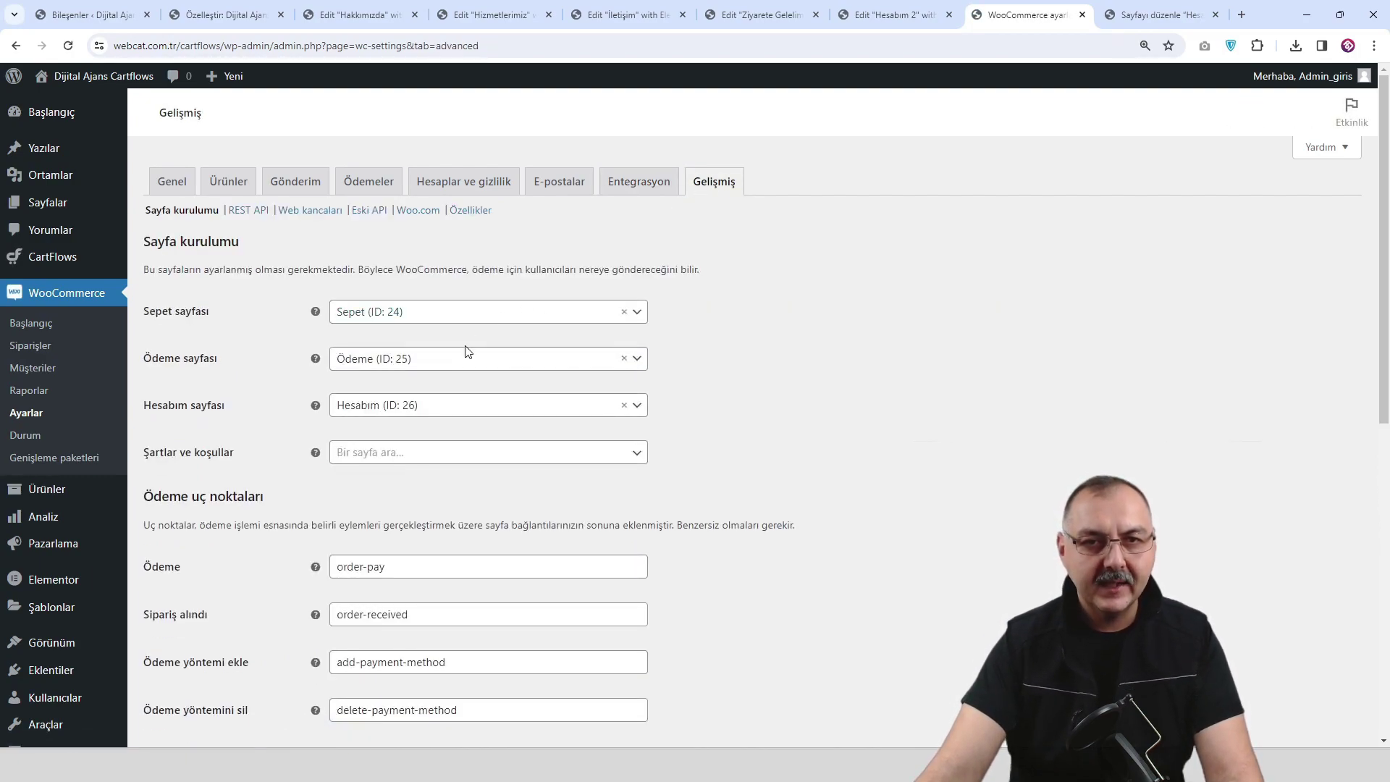
# Set Hesabım sayfası to Hesabım 2 (ID: 300) and save the WooCommerce settings.
pyautogui.click(622, 406)
pyautogui.click(445, 432)
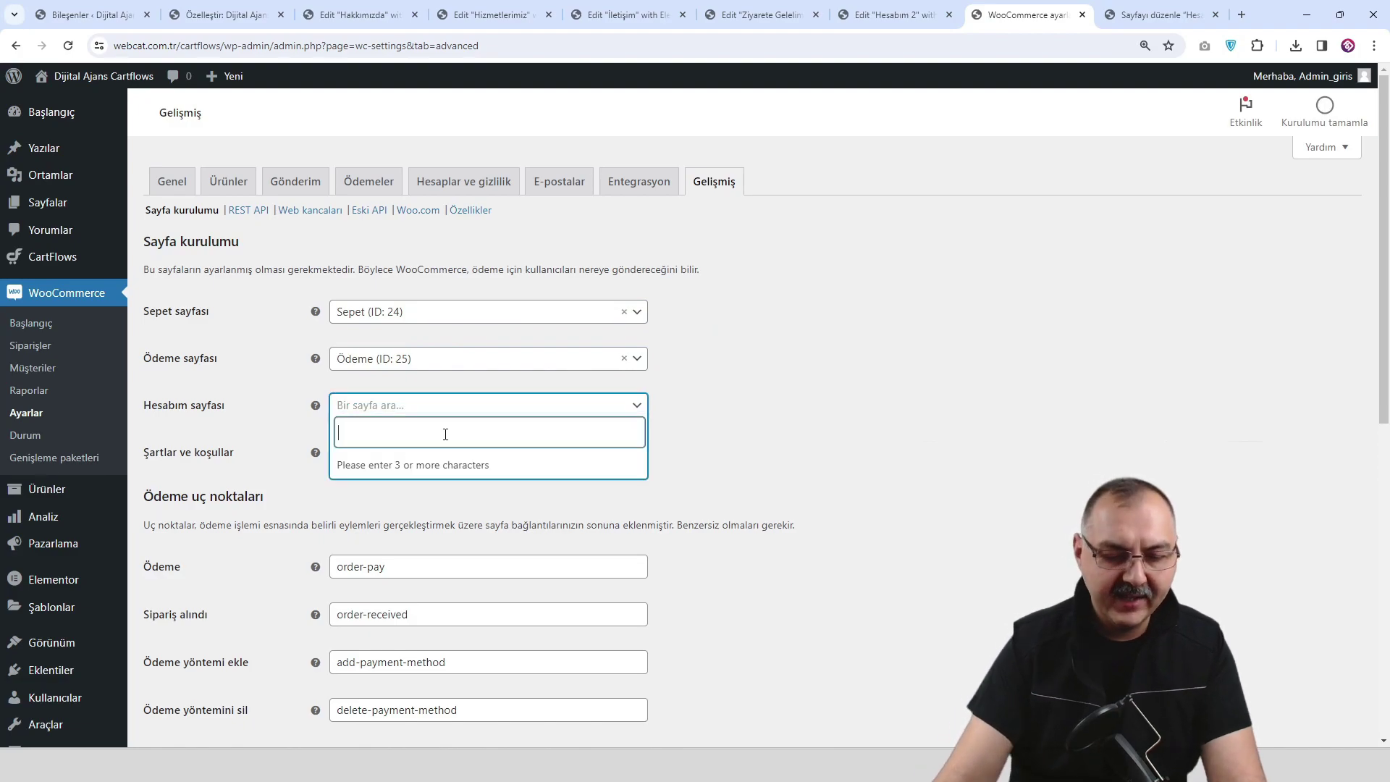
pyautogui.write('hesab')
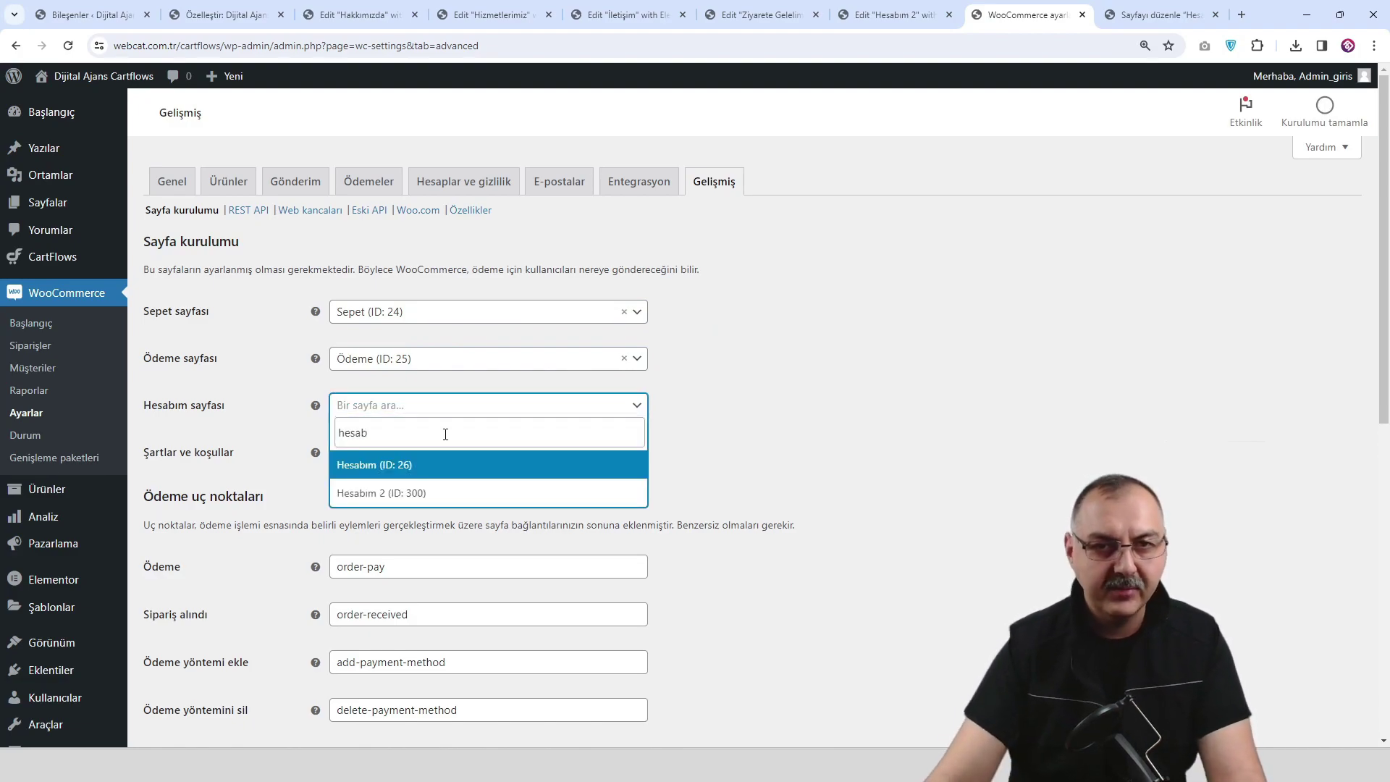
pyautogui.click(445, 492)
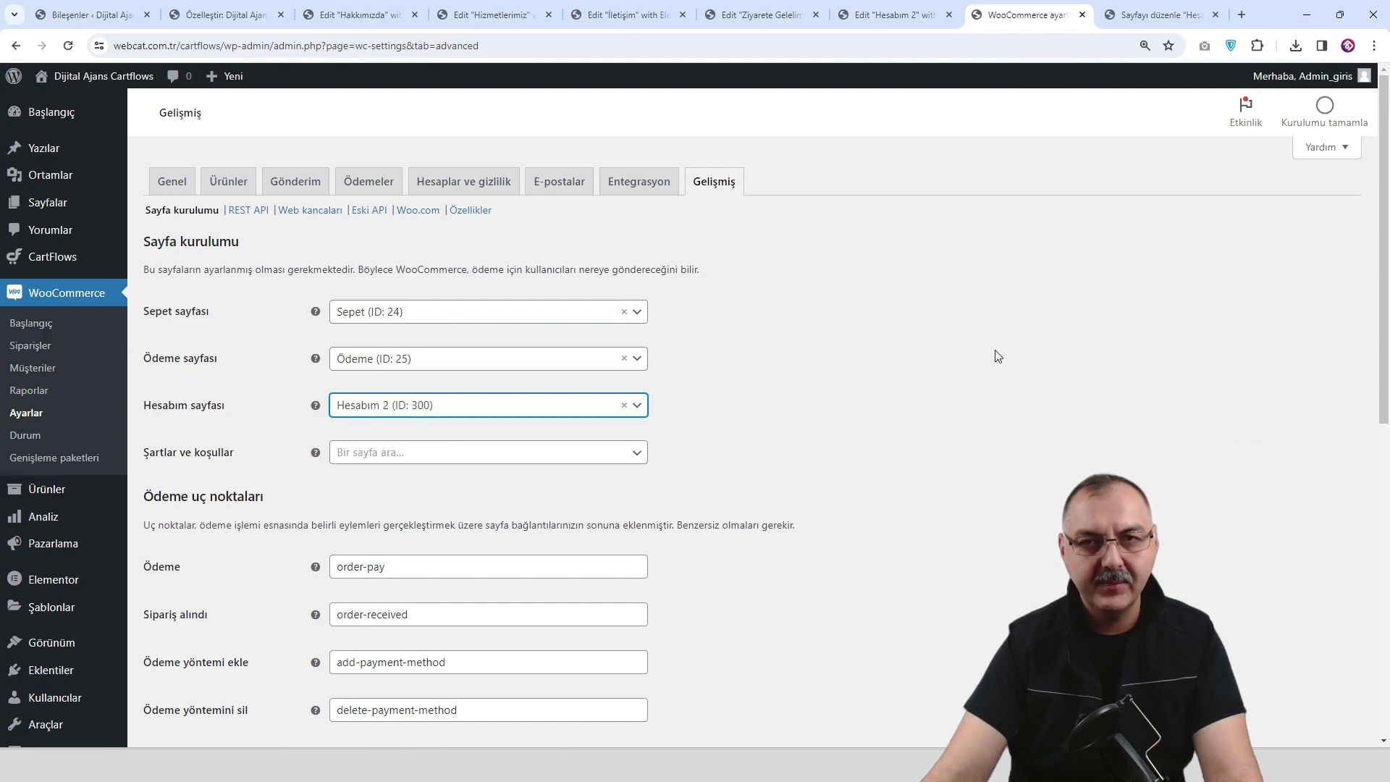
pyautogui.scroll(-8, 988, 362)
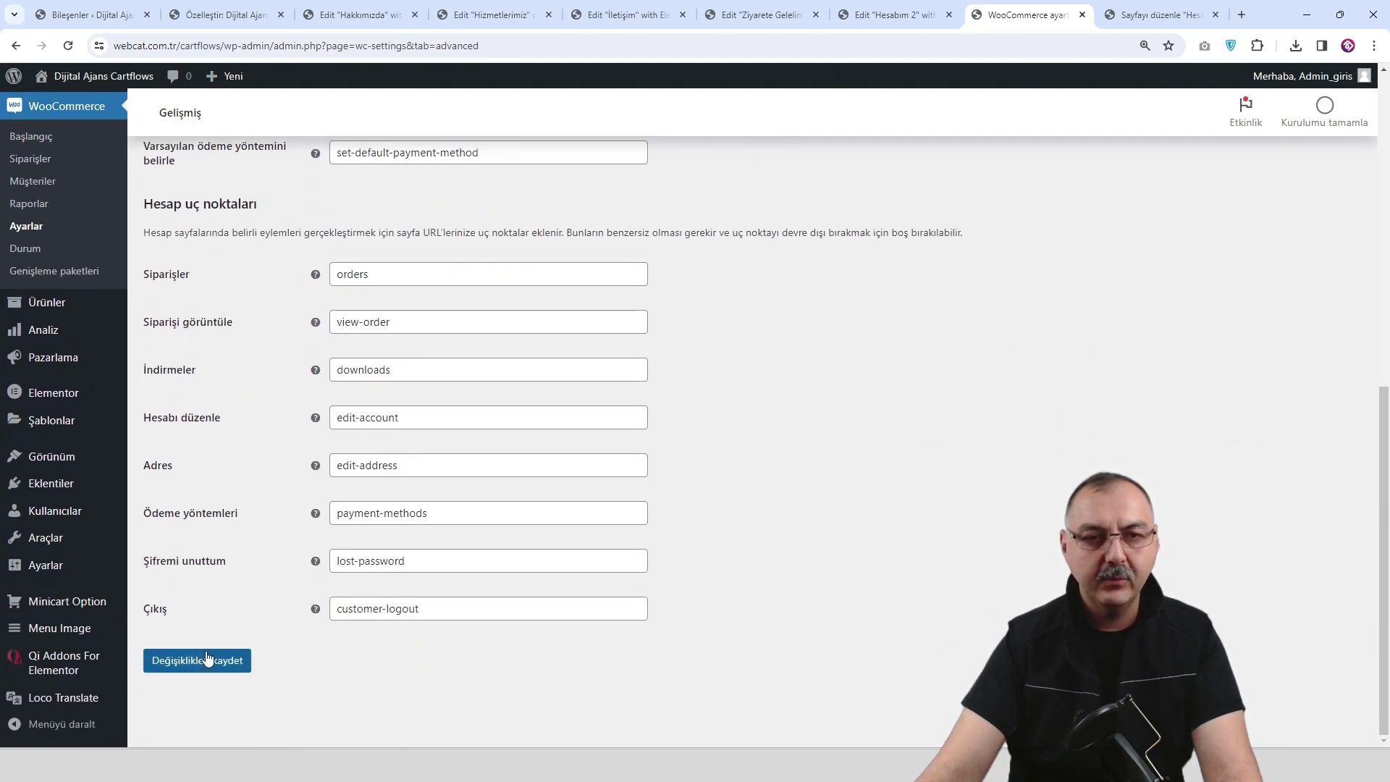
pyautogui.click(203, 663)
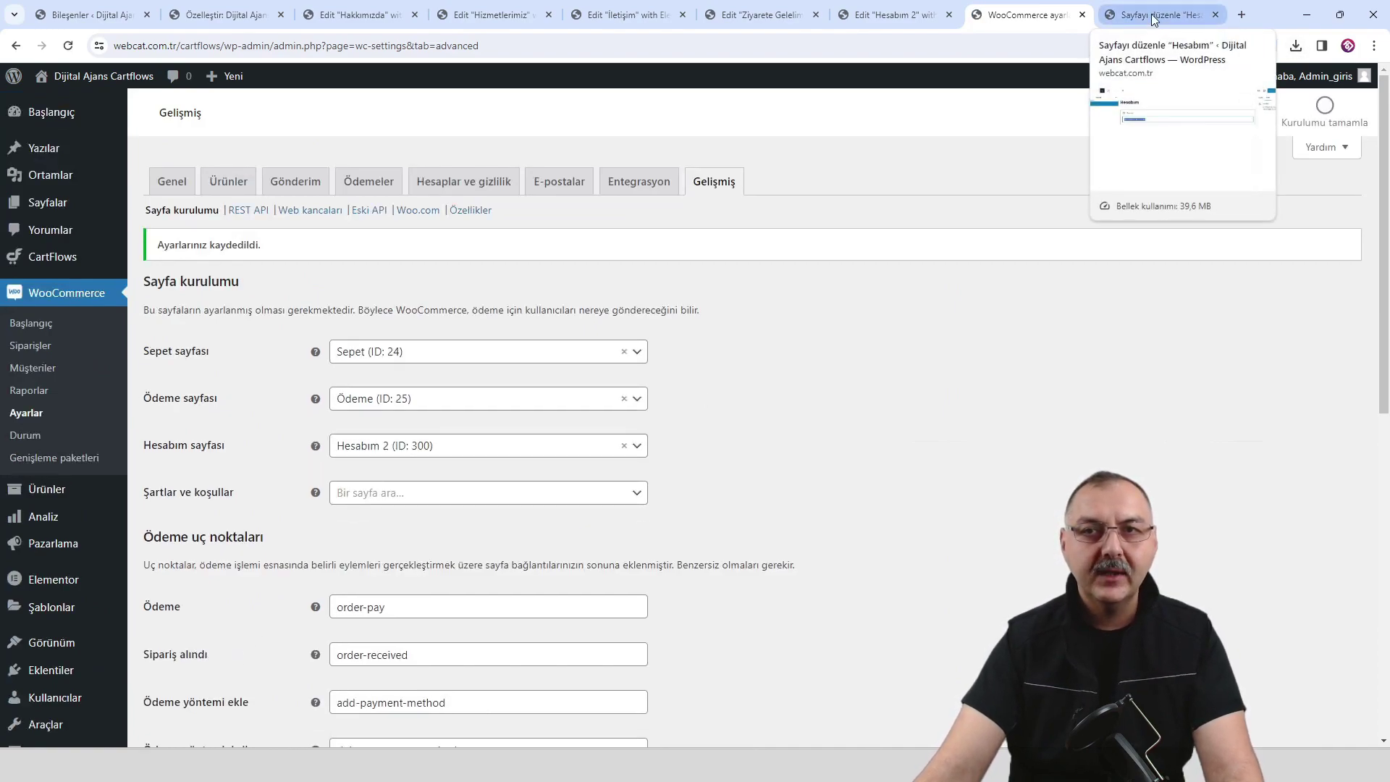
# Close the old Hesabım editor, preview Hesabım 2, and follow the site's Hesabım menu link.
pyautogui.middleClick(1130, 14)
pyautogui.click(1006, 16)
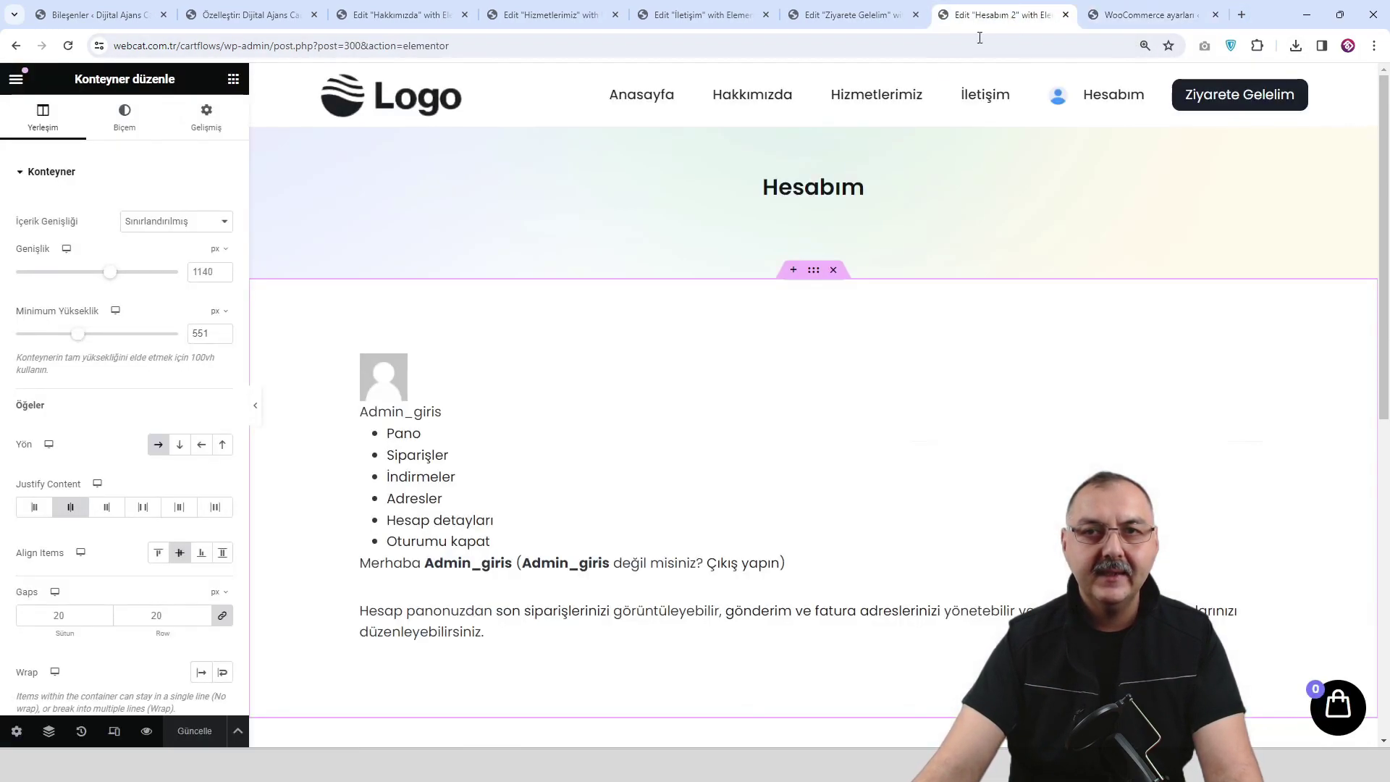
pyautogui.click(147, 732)
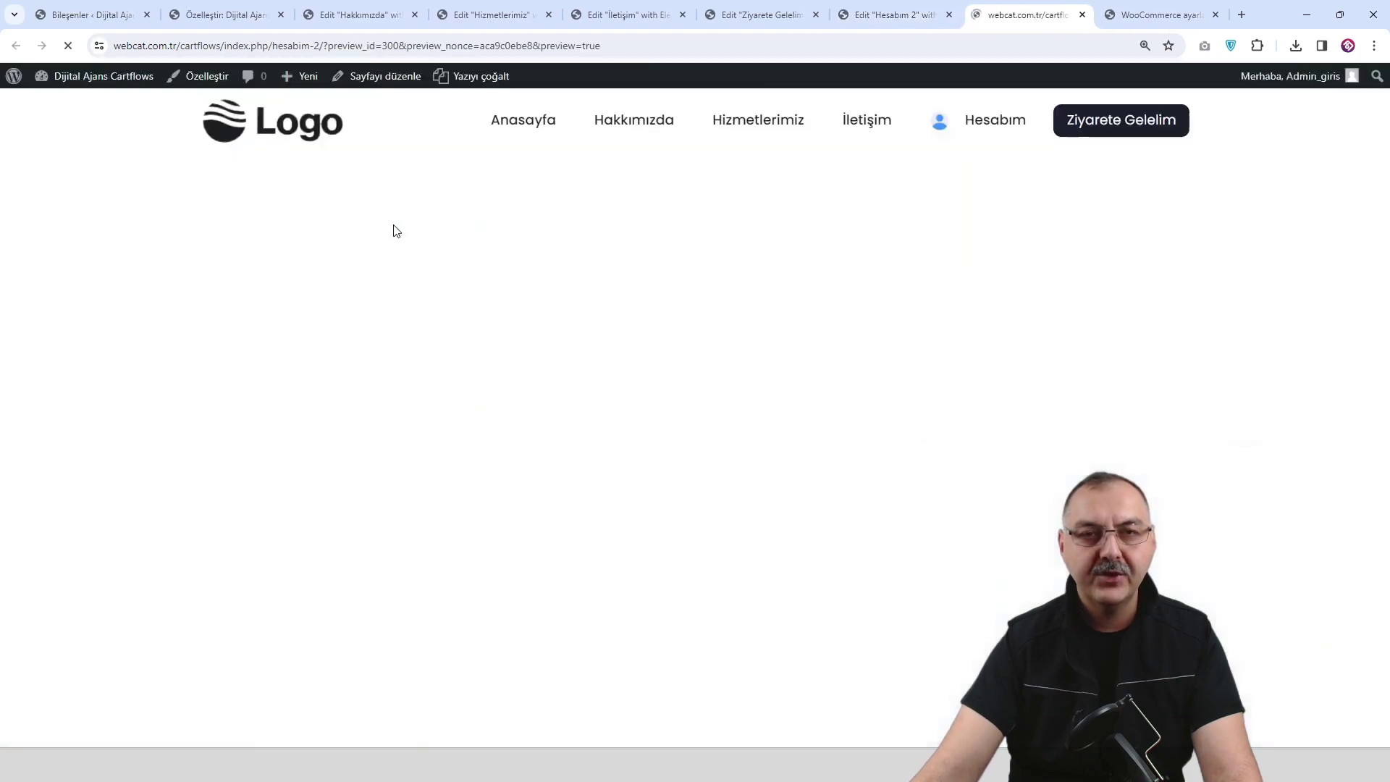
pyautogui.click(313, 126)
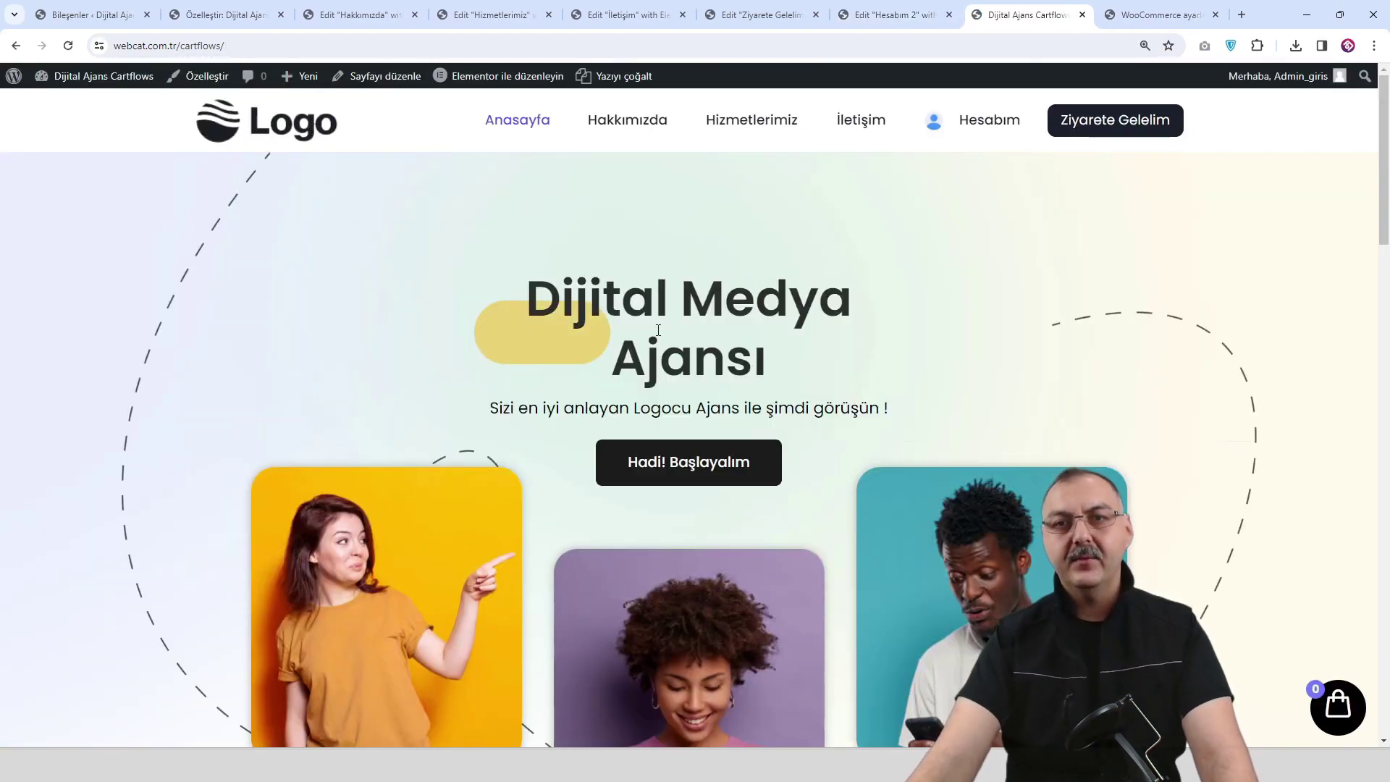
pyautogui.click(985, 120)
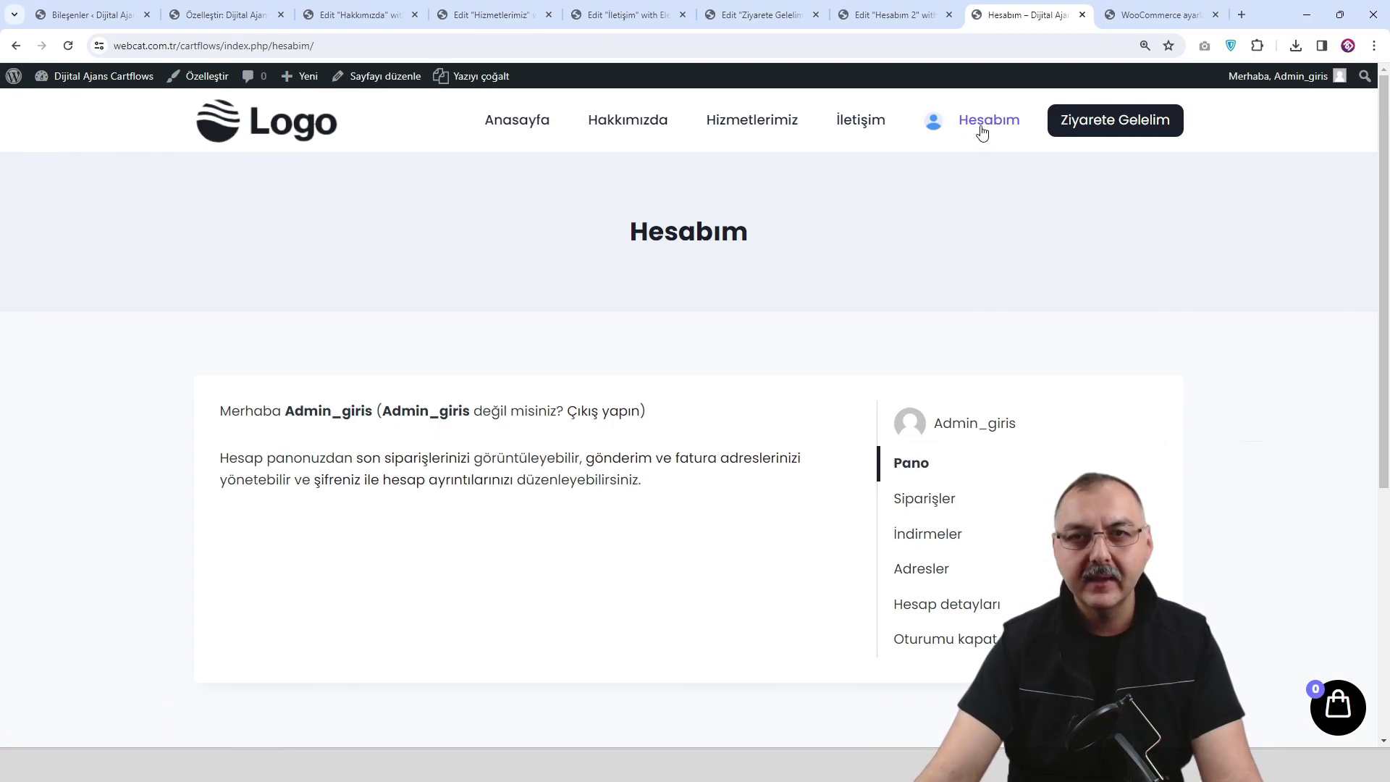
# Go from the site front end to the dashboard's Görünüm > Menüler screen.
pyautogui.moveTo(104, 80)
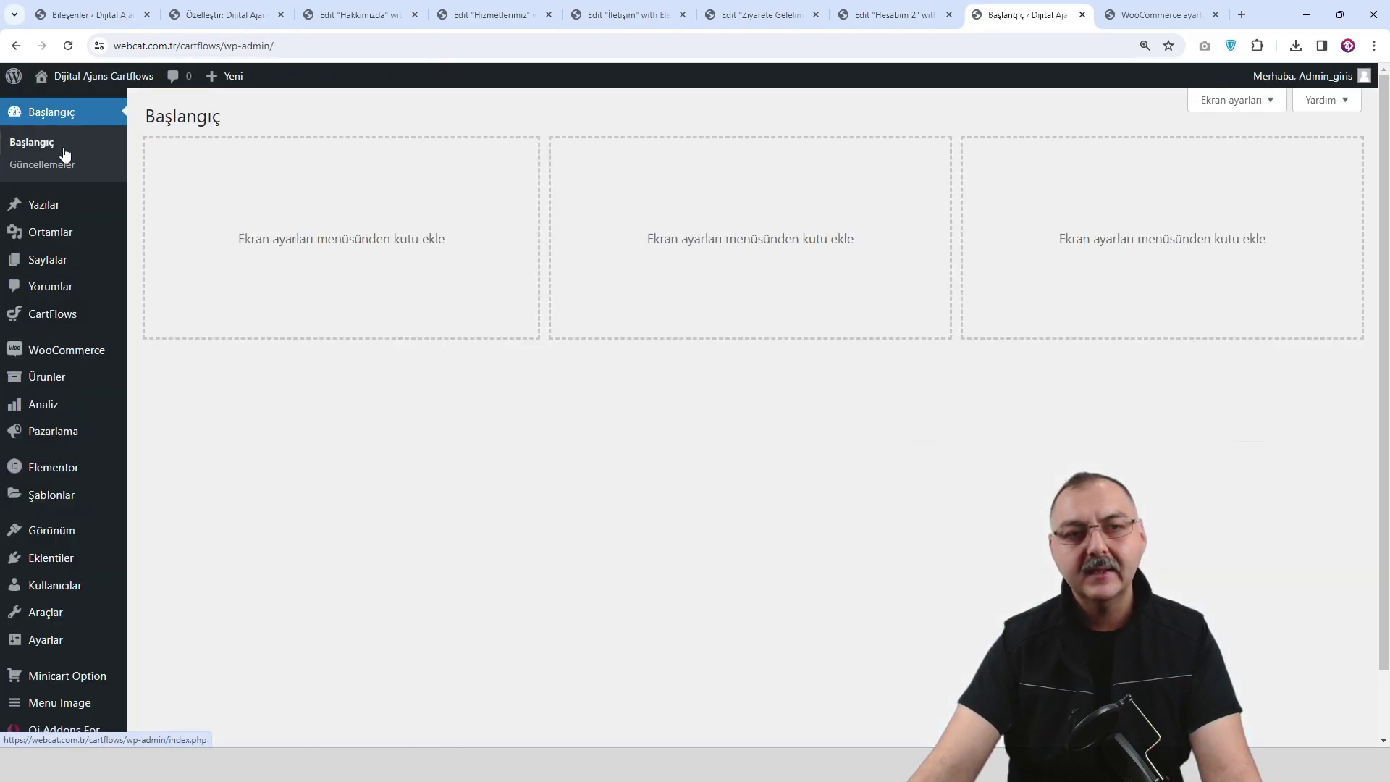
pyautogui.moveTo(65, 271)
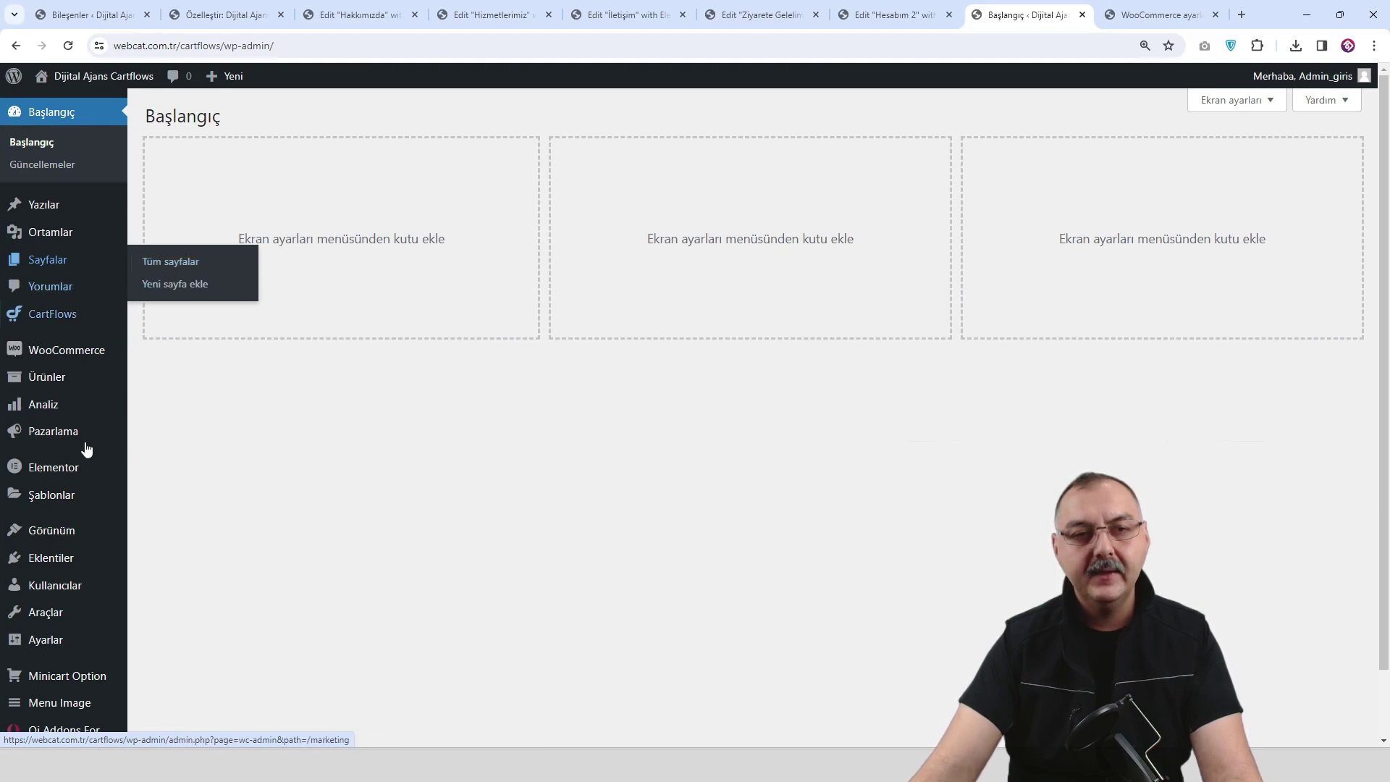
pyautogui.moveTo(79, 536)
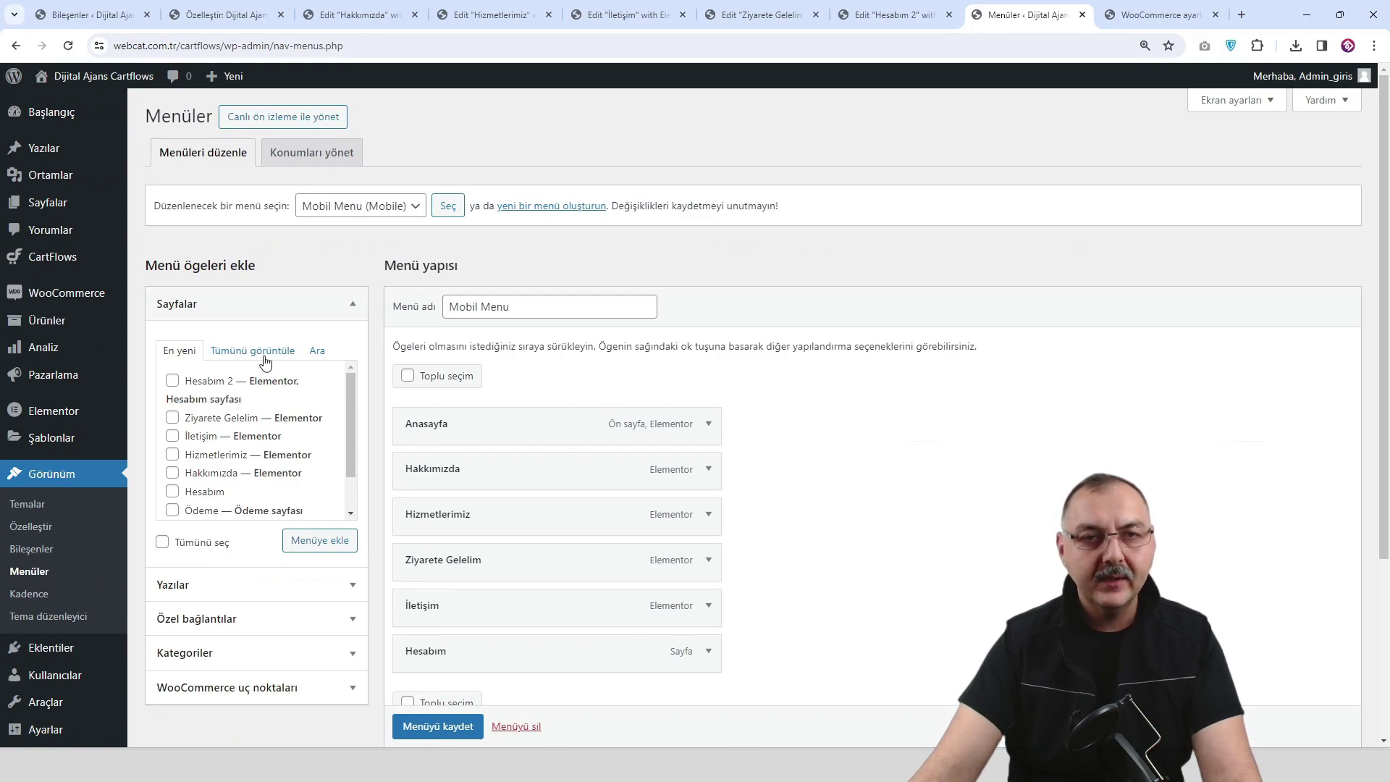
# Add the Hesabım 2 page to the Mobil Menu and drag it into position.
pyautogui.click(265, 355)
pyautogui.click(173, 455)
pyautogui.click(320, 540)
pyautogui.scroll(-1, 697, 476)
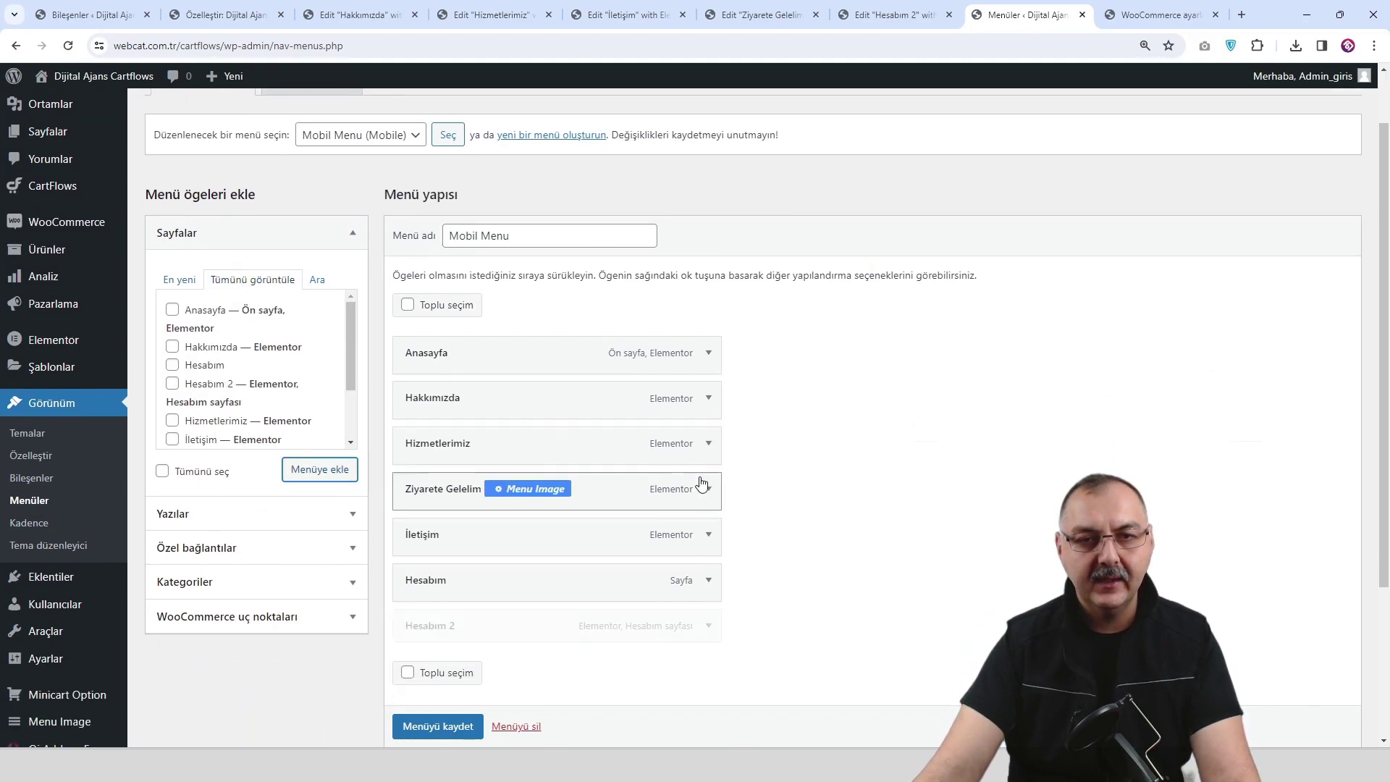
pyautogui.scroll(-1, 697, 475)
pyautogui.moveTo(496, 558); pyautogui.dragTo(506, 517)
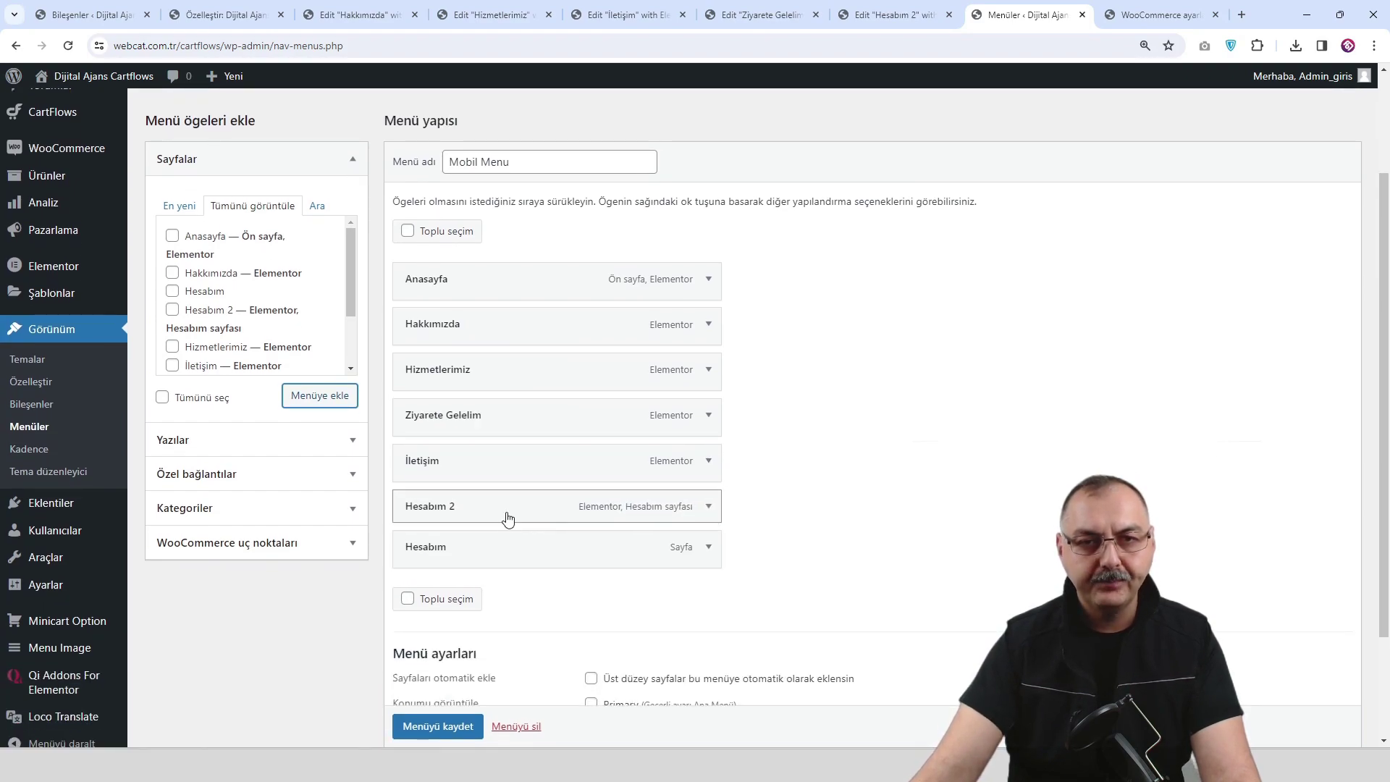
# Relabel the Hesabım 2 item as Hesabım, remove the old Hesabım item, and save the menu.
pyautogui.click(709, 508)
pyautogui.click(469, 558)
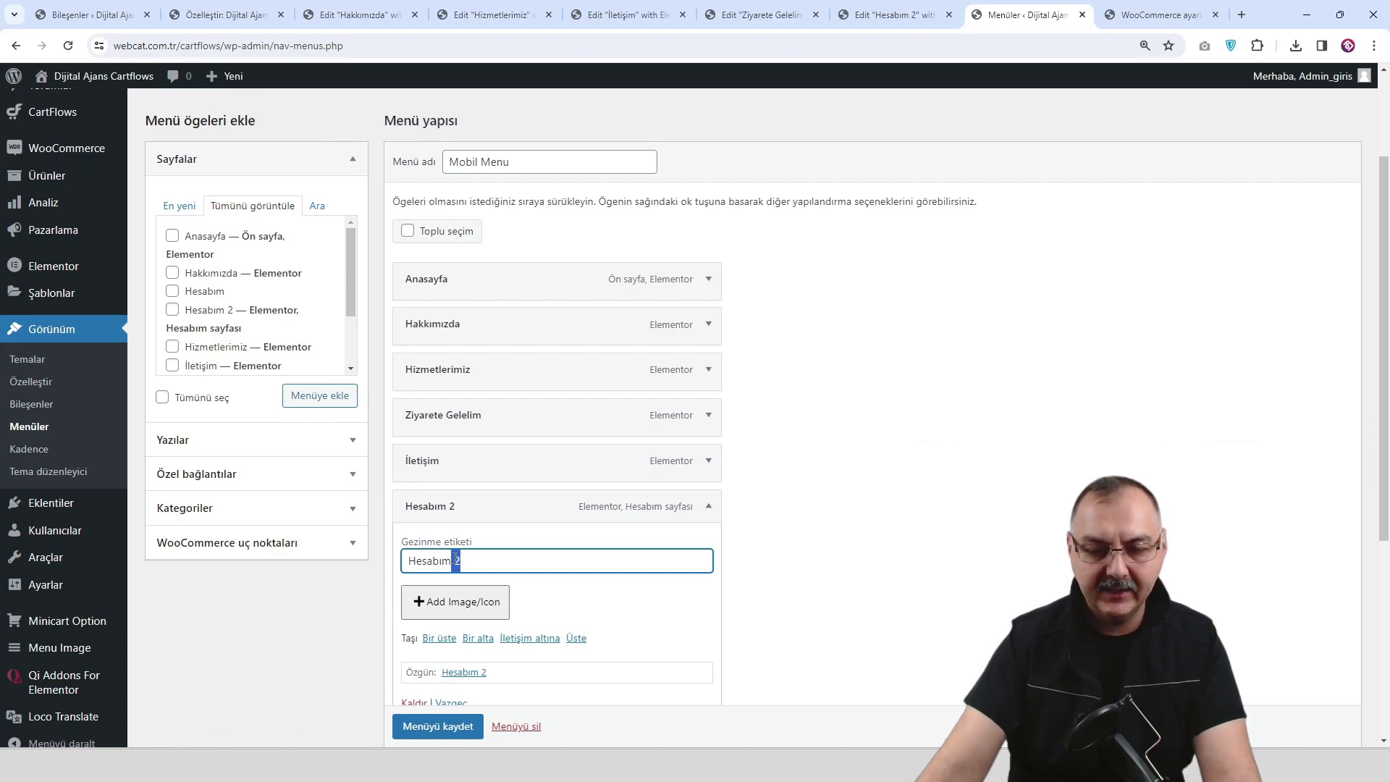
pyautogui.click(709, 506)
pyautogui.click(709, 548)
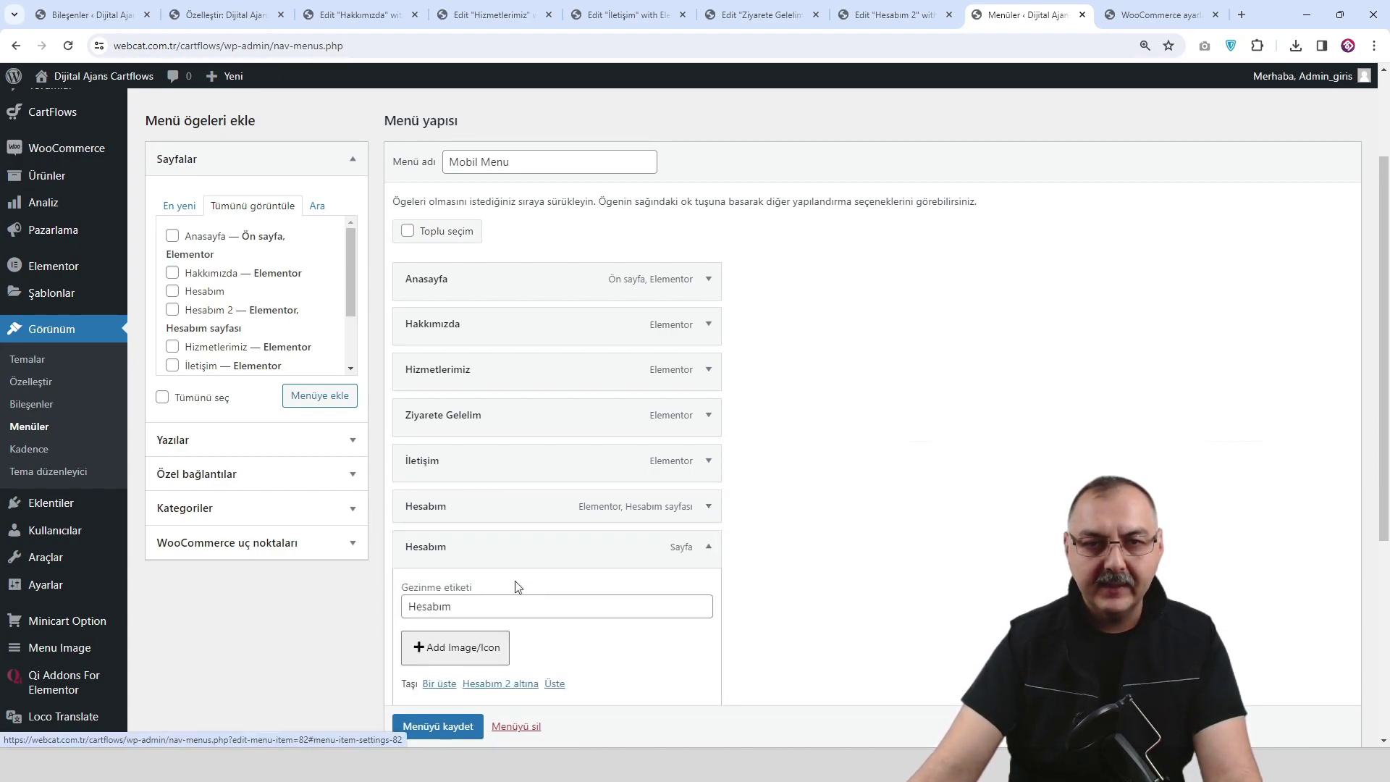
pyautogui.scroll(-1, 470, 666)
pyautogui.click(416, 677)
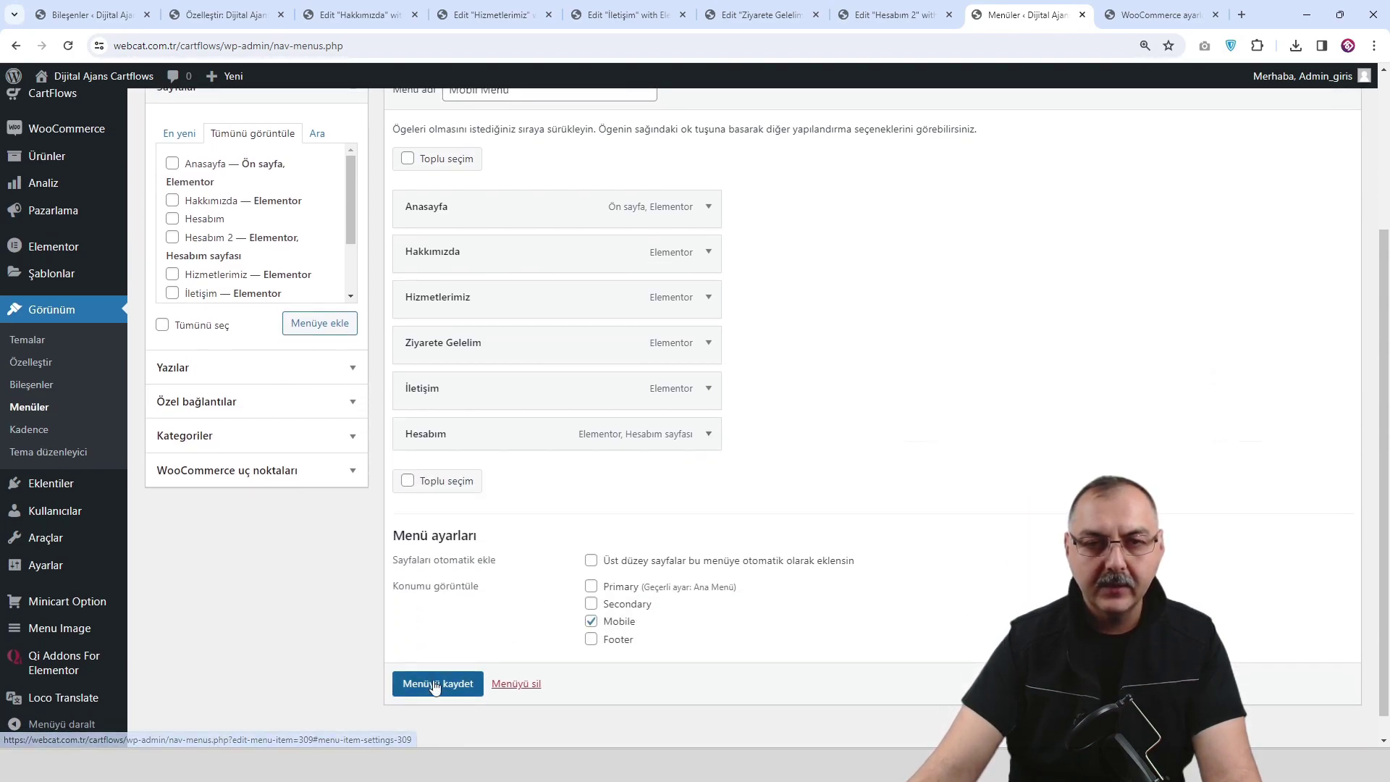
pyautogui.click(437, 678)
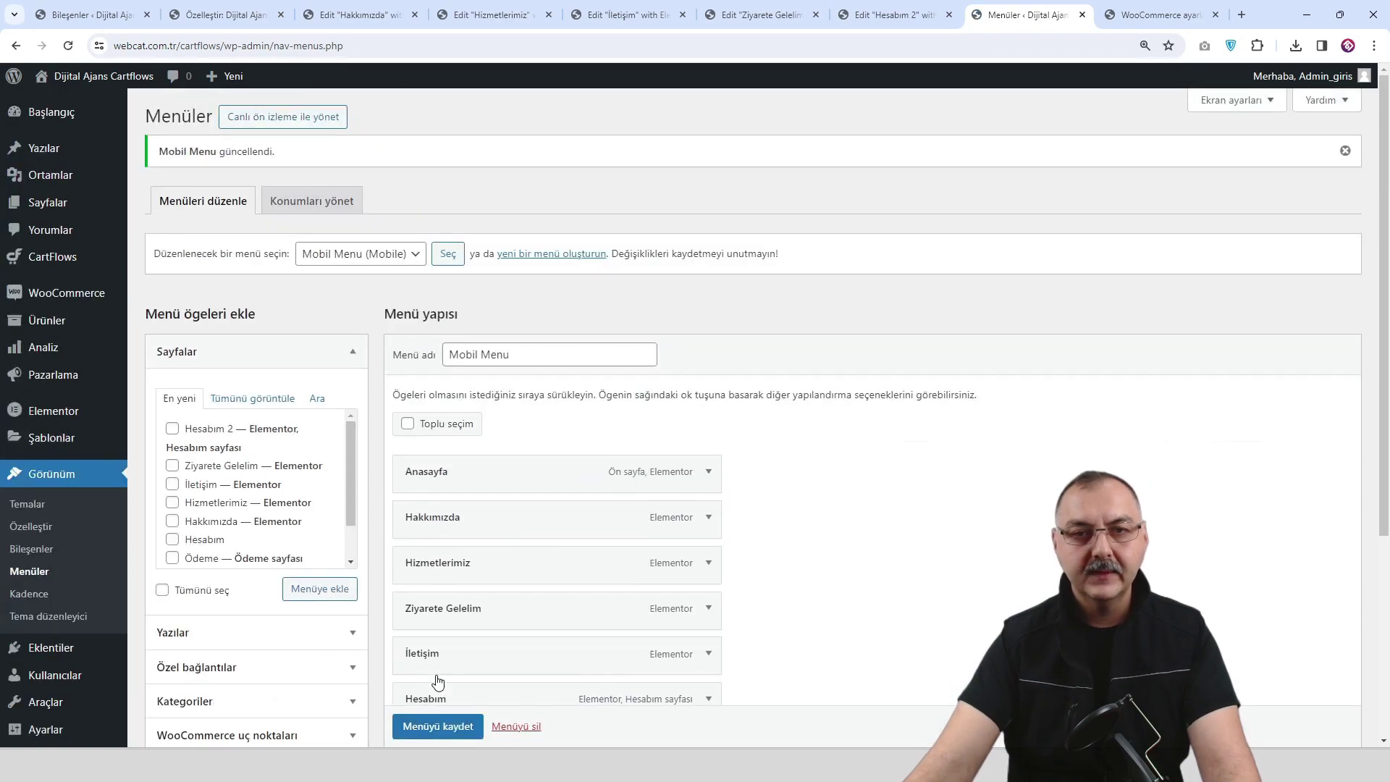
# Give the Hesabım menu item a user.png menu image at Menu-24x24 size.
pyautogui.moveTo(487, 652)
pyautogui.scroll(-2, 487, 652)
pyautogui.click(503, 559)
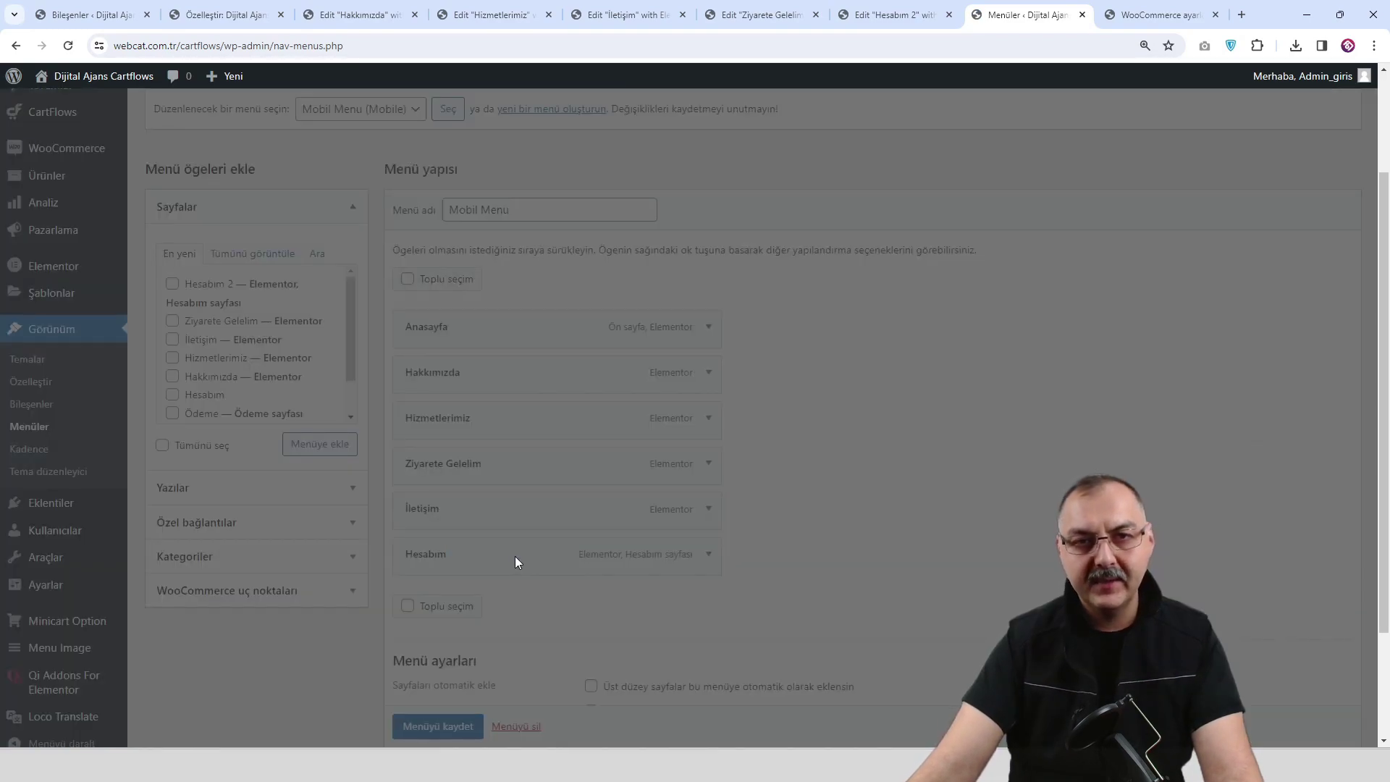
pyautogui.click(465, 410)
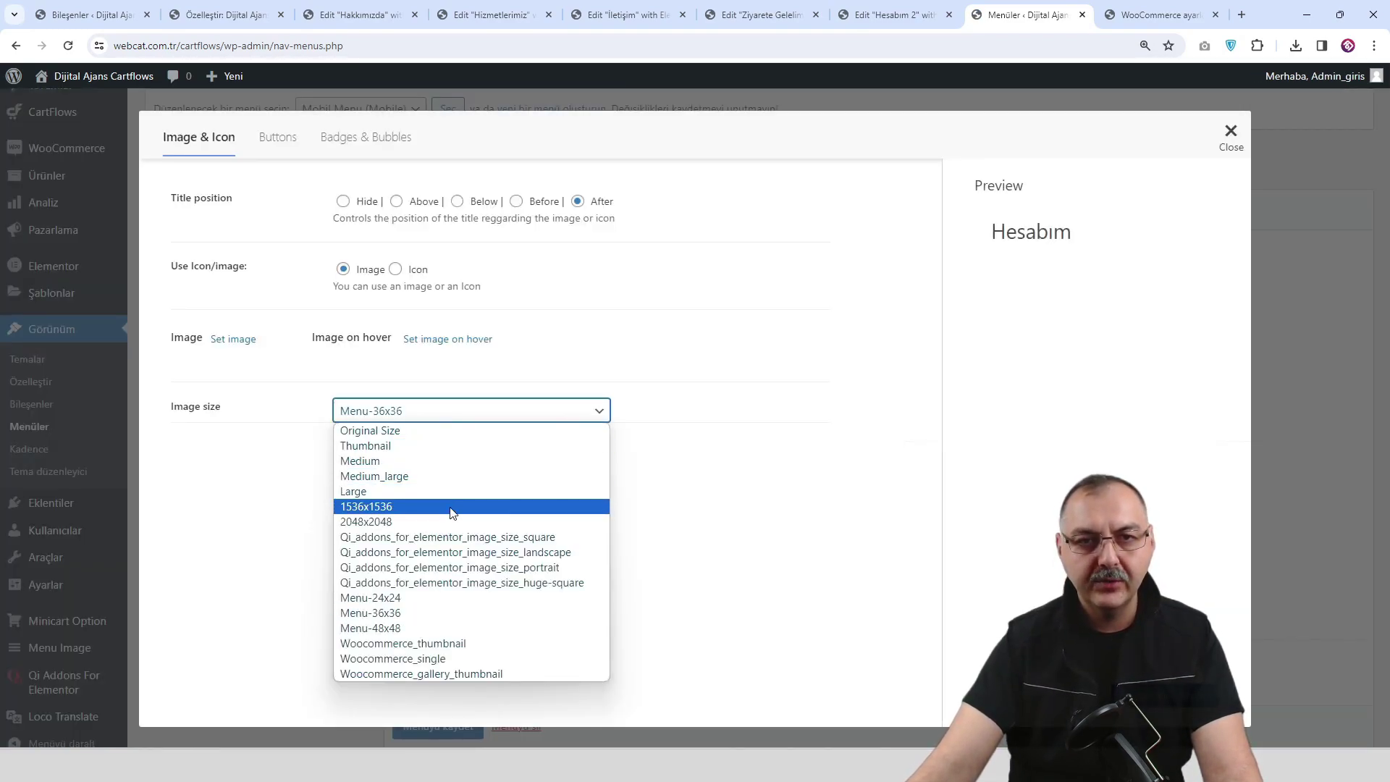
pyautogui.click(449, 595)
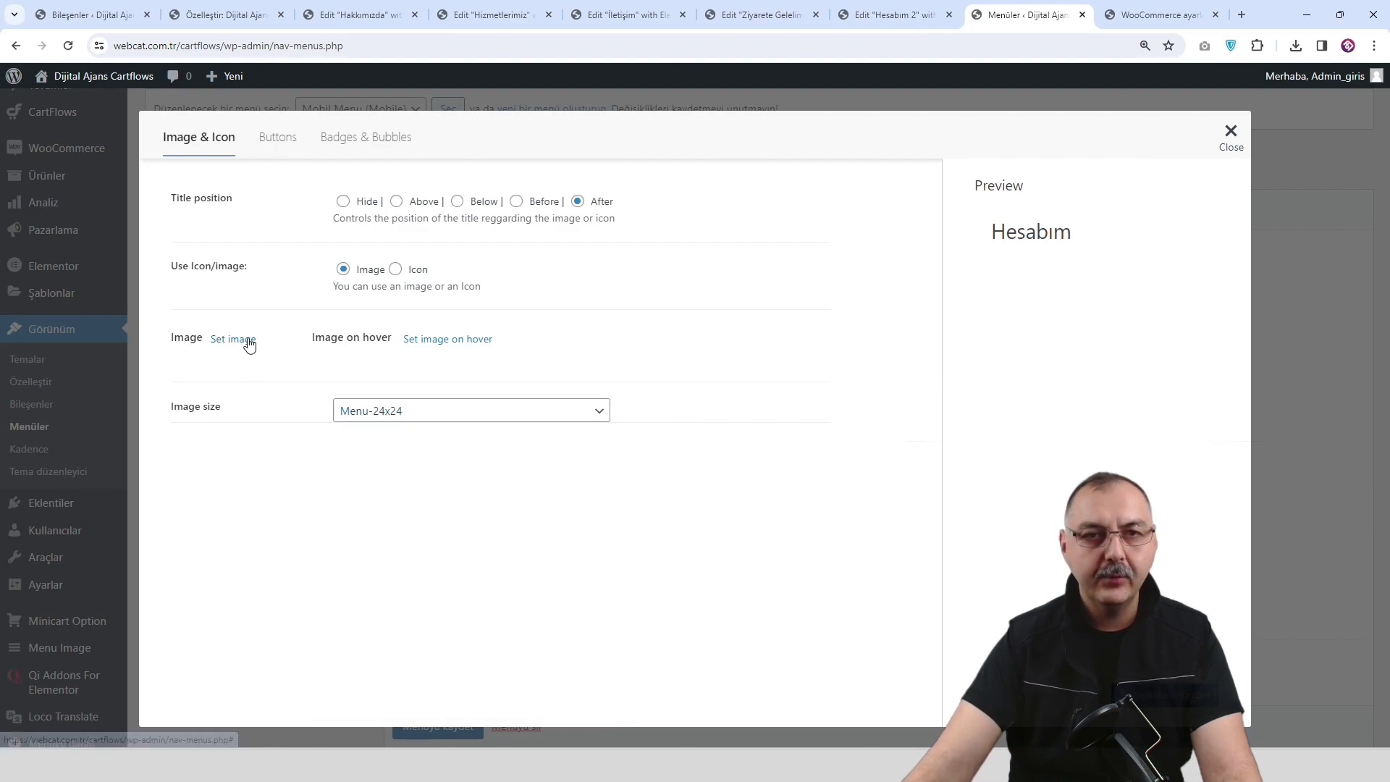
pyautogui.click(244, 339)
pyautogui.click(120, 526)
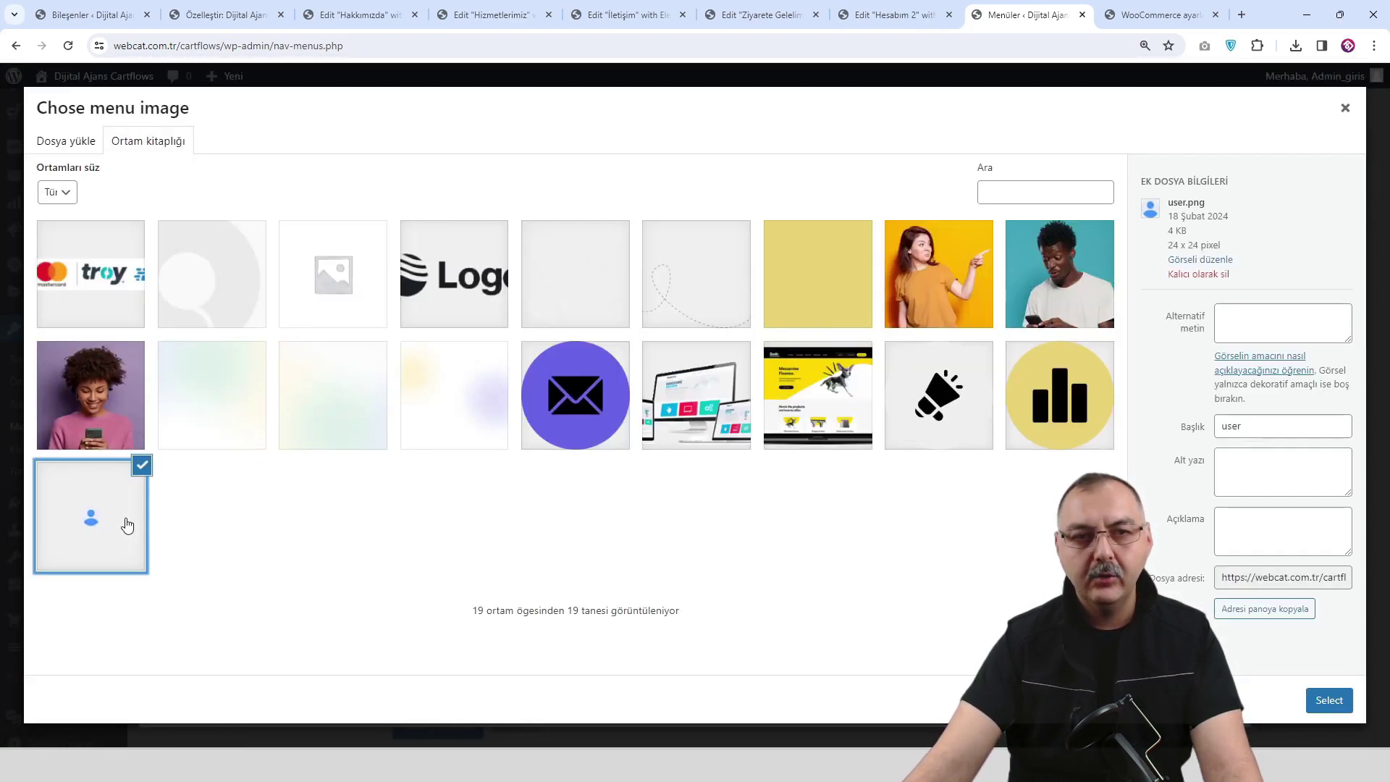
pyautogui.click(1328, 701)
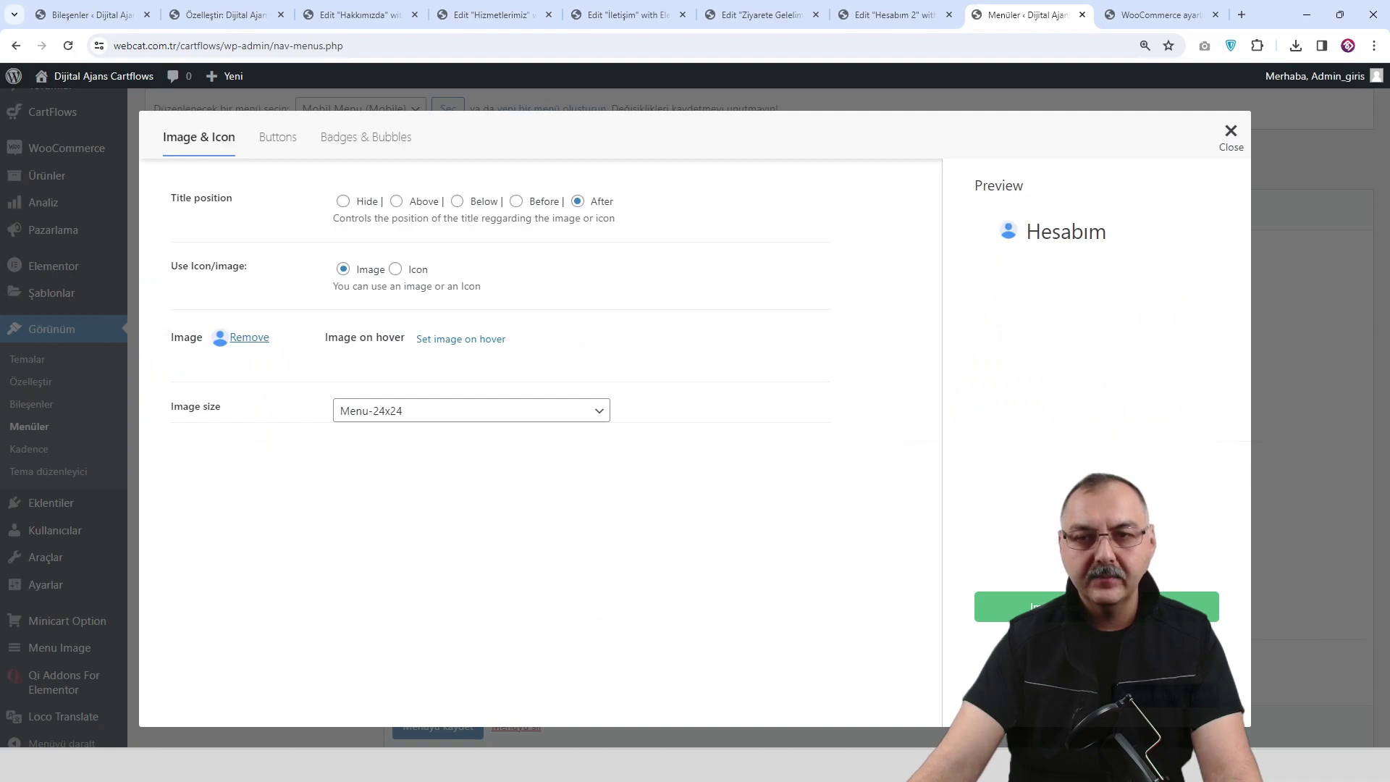
pyautogui.click(1231, 134)
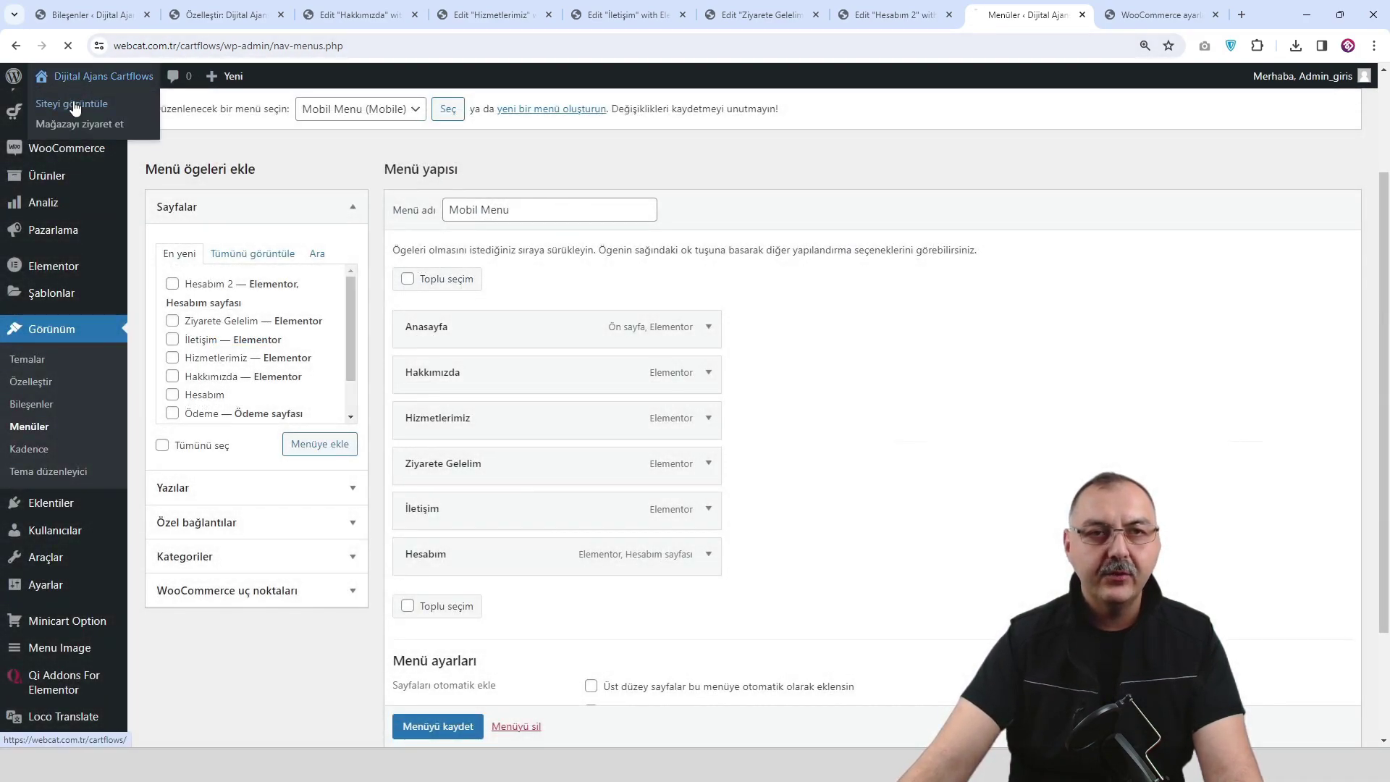
# View the live site's Hesabım page, then re-save the WooCommerce advanced page settings.
pyautogui.click(74, 105)
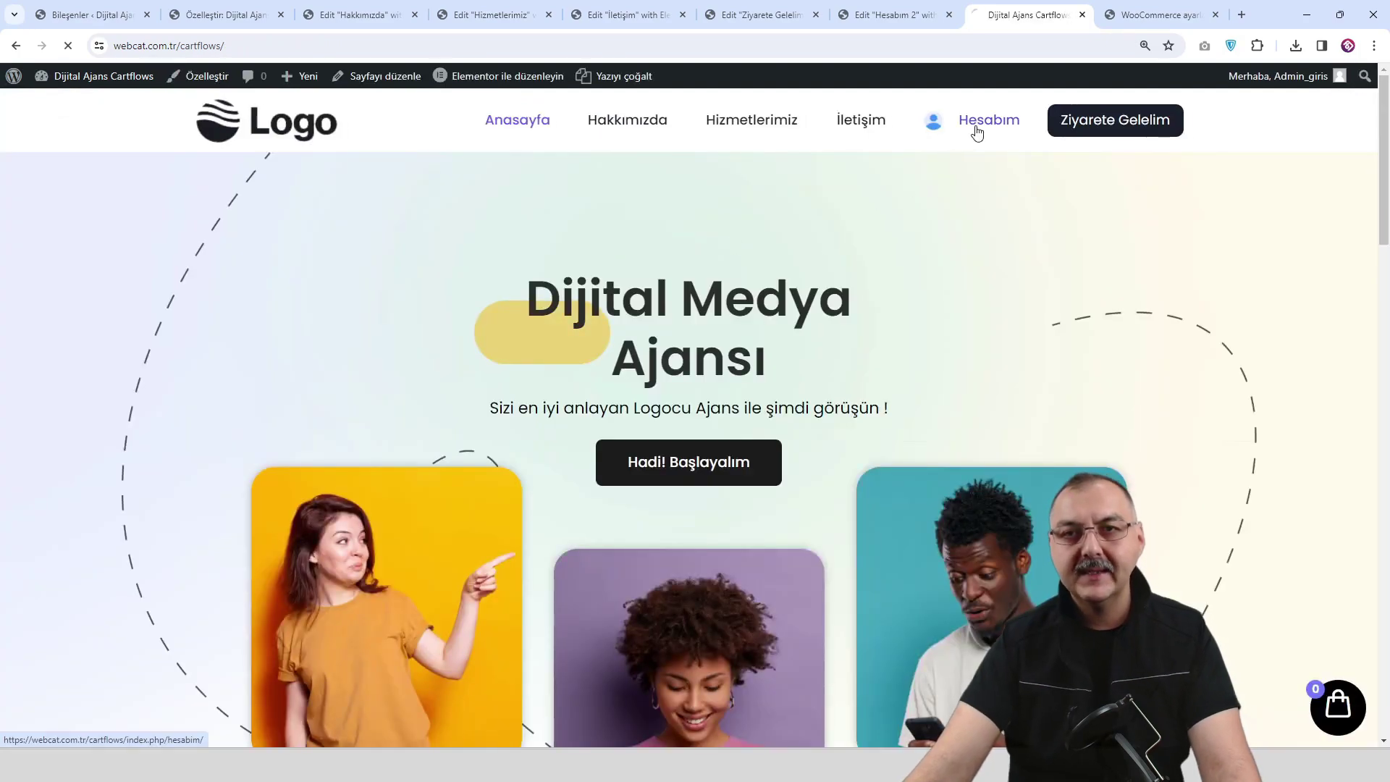
pyautogui.click(977, 132)
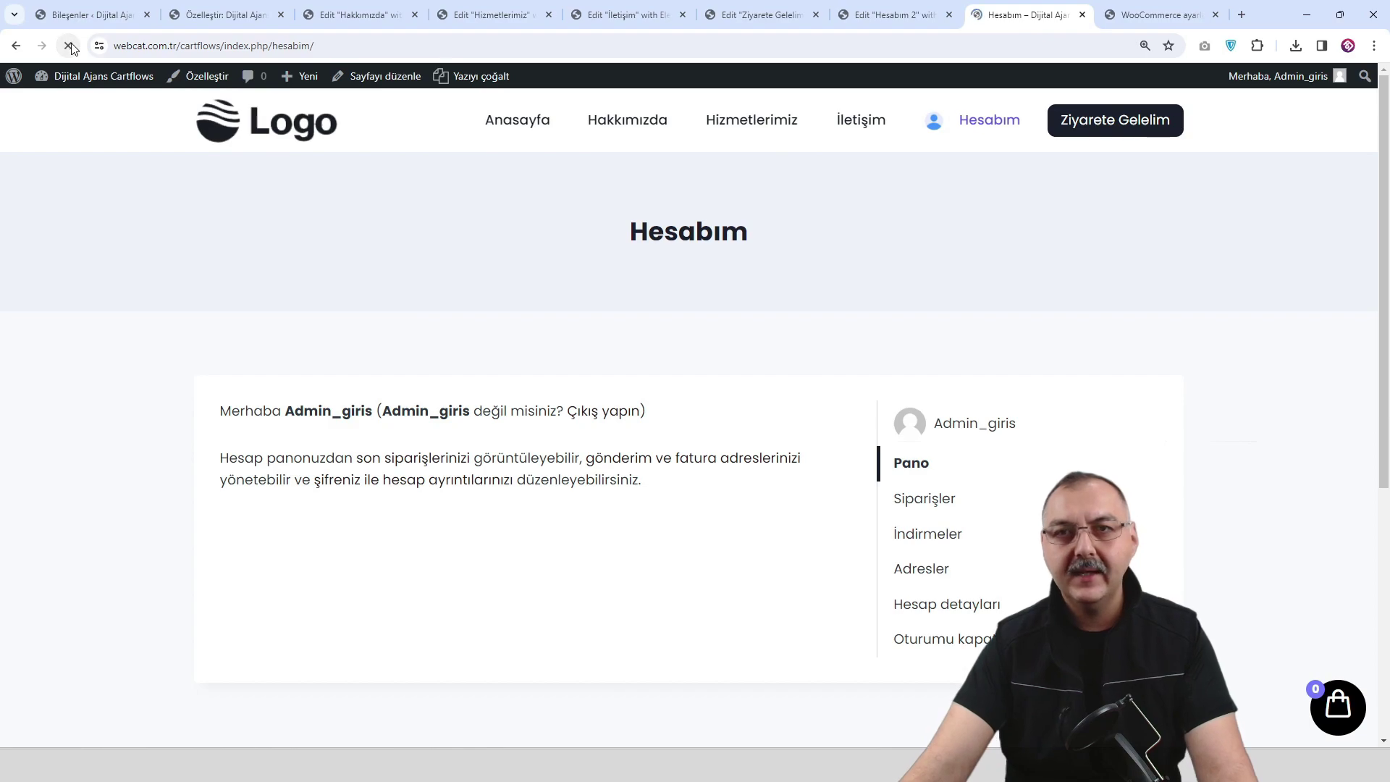
pyautogui.click(1158, 16)
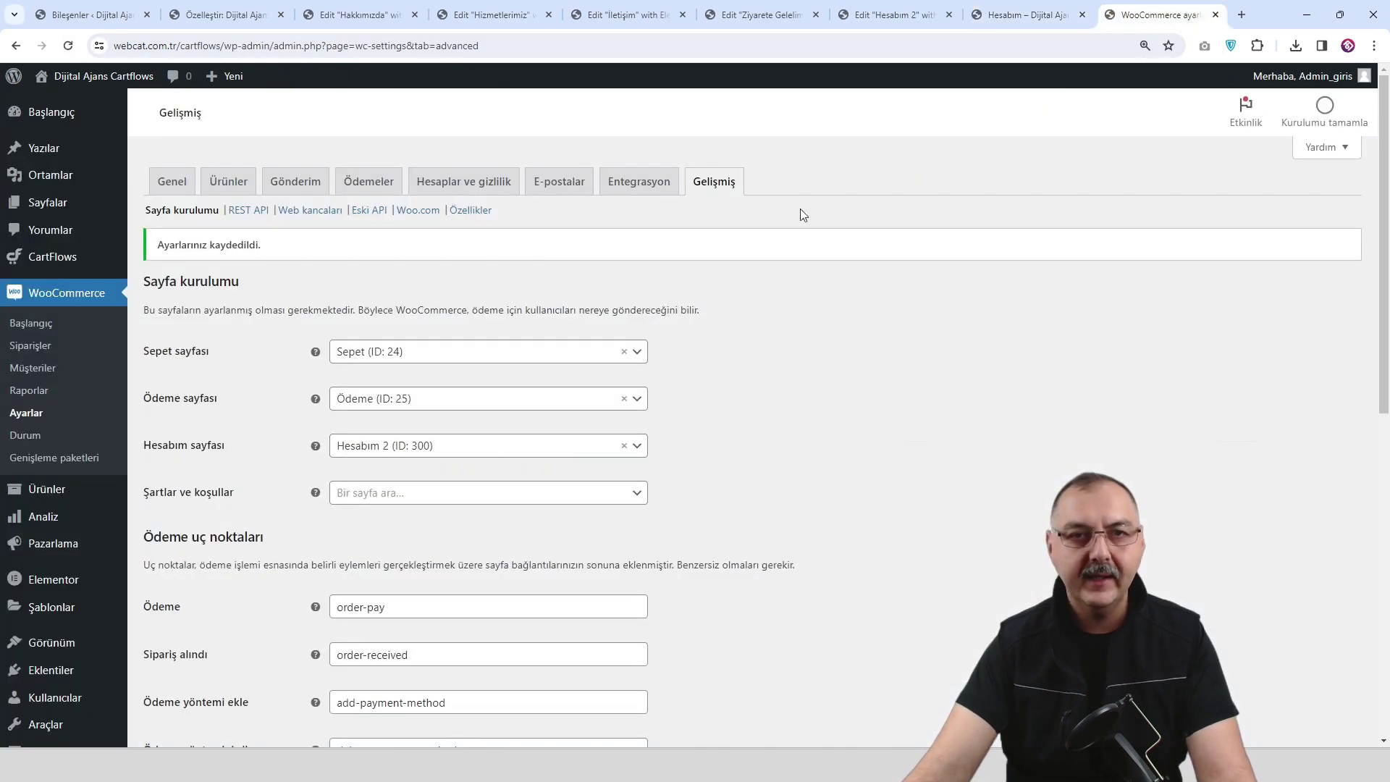
pyautogui.scroll(-9, 536, 489)
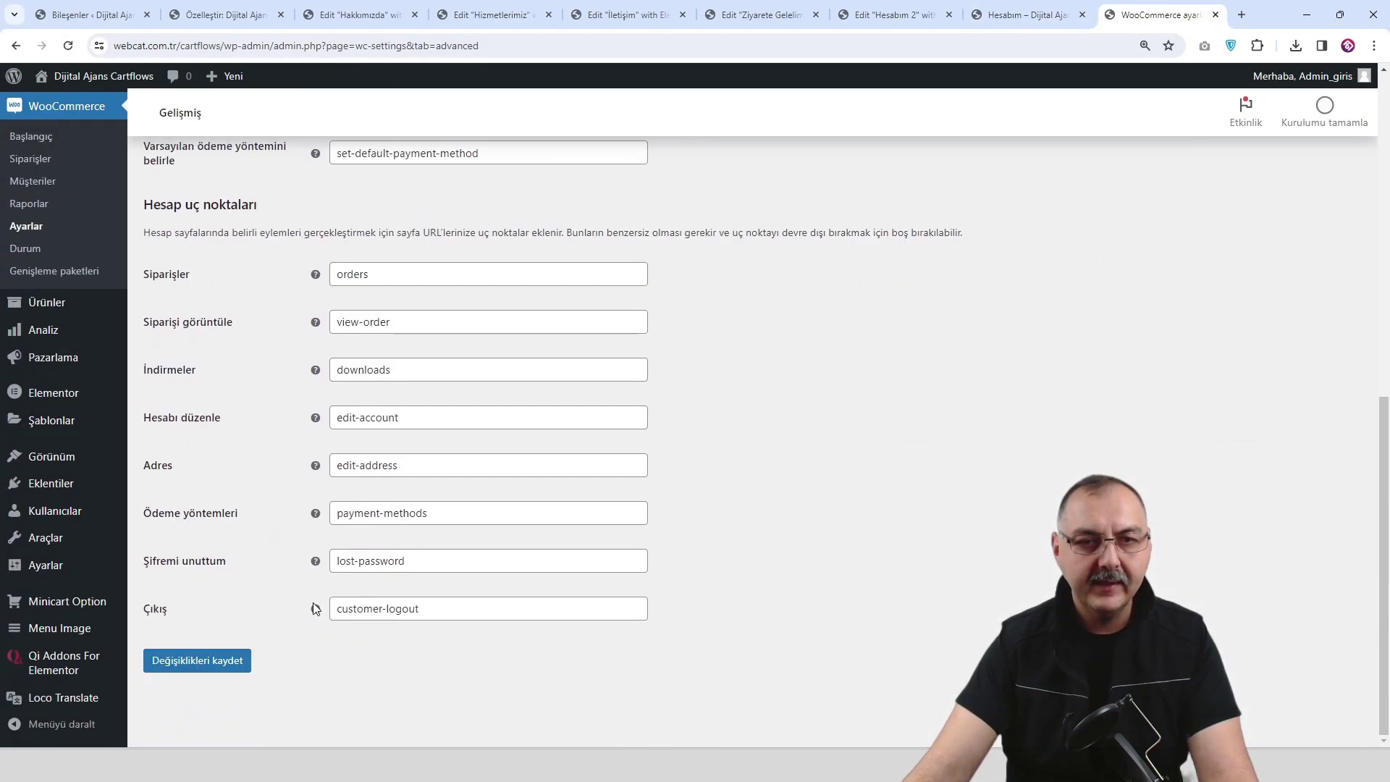
pyautogui.click(225, 670)
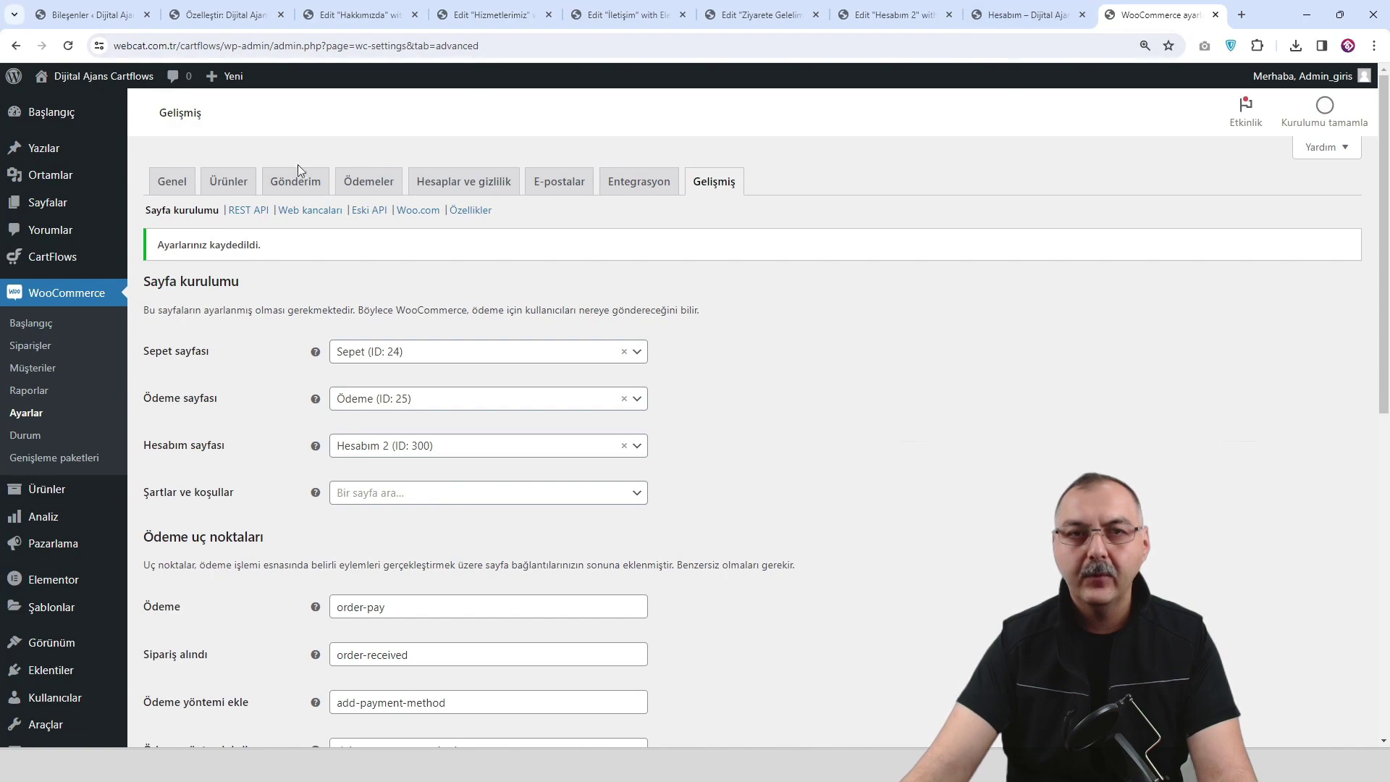
# Open the site in a new tab and reload its Hesabım account page.
pyautogui.moveTo(87, 76)
pyautogui.rightClick(60, 103)
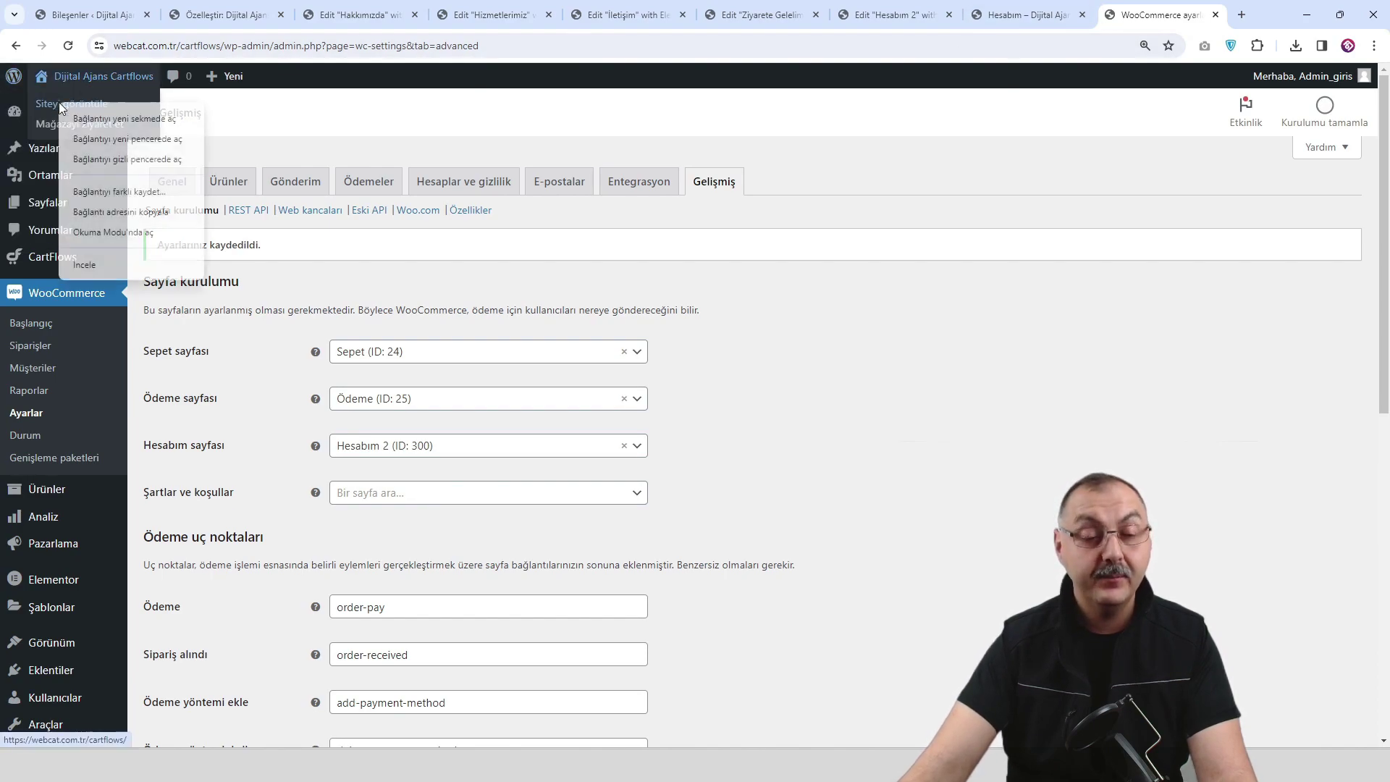
pyautogui.click(100, 120)
pyautogui.click(1165, 15)
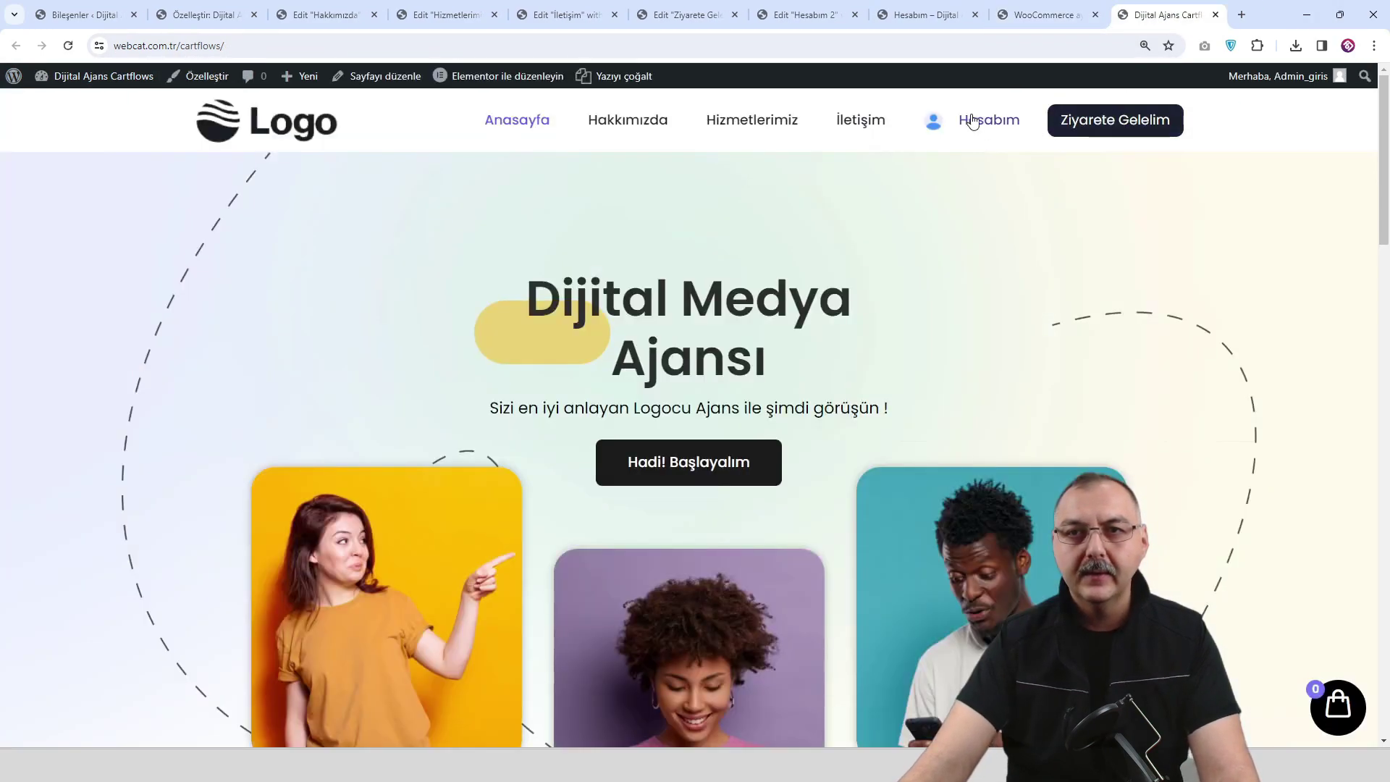
pyautogui.click(977, 123)
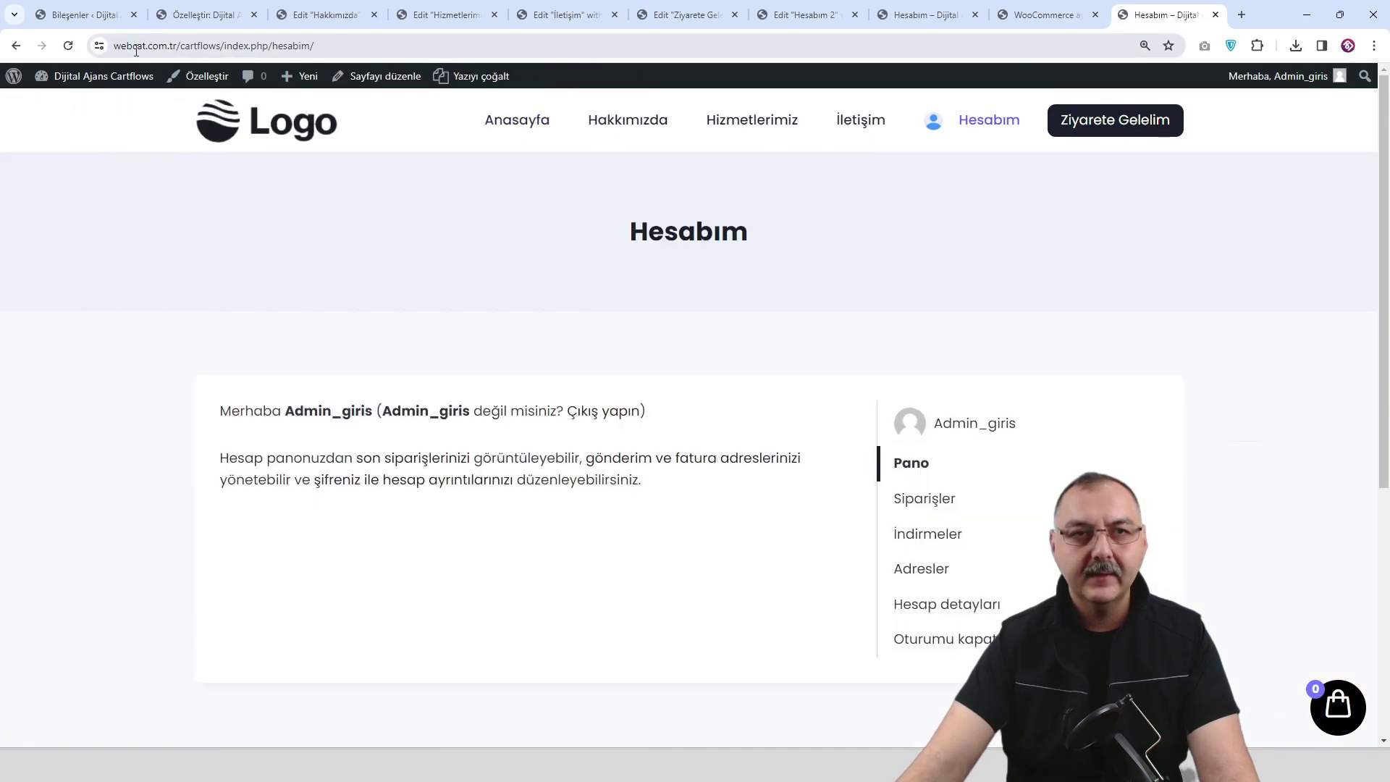
pyautogui.click(67, 47)
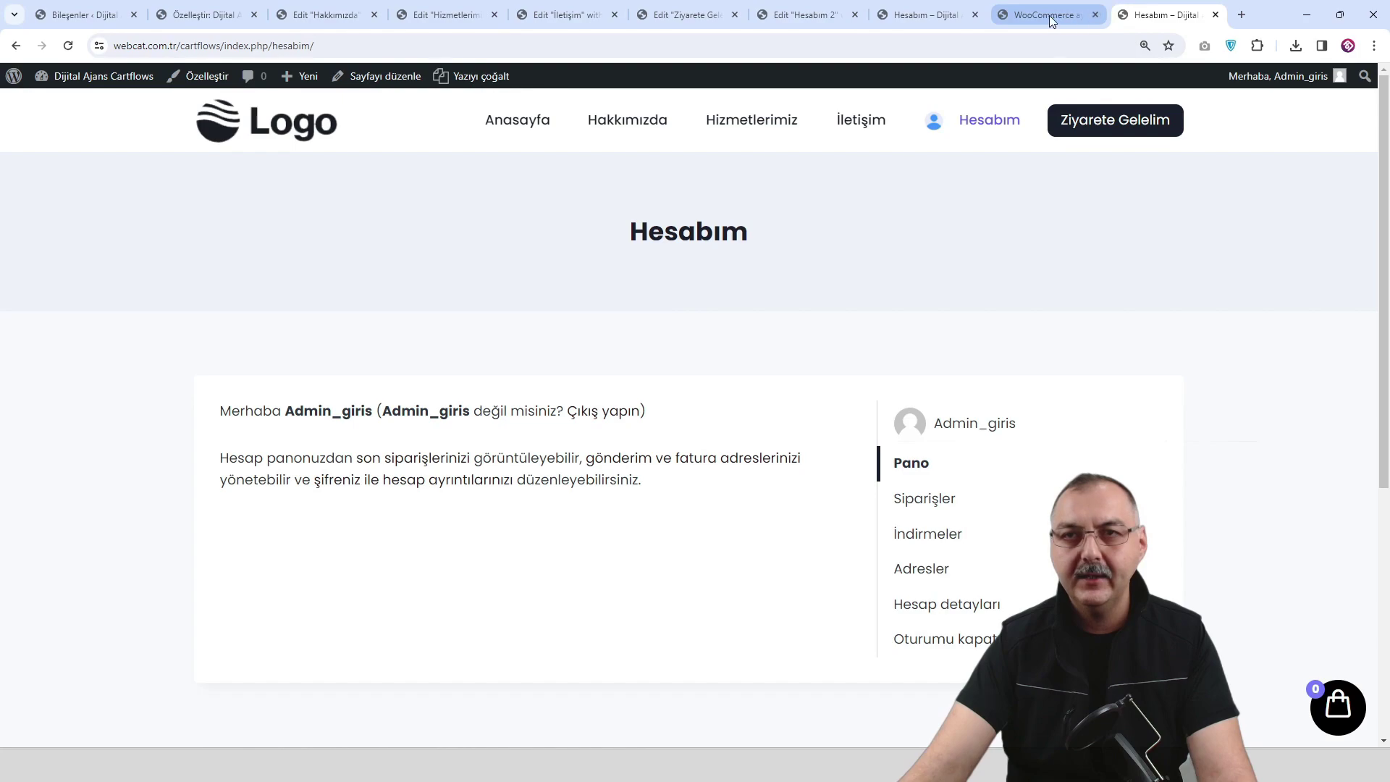
pyautogui.scroll(-2, 796, 338)
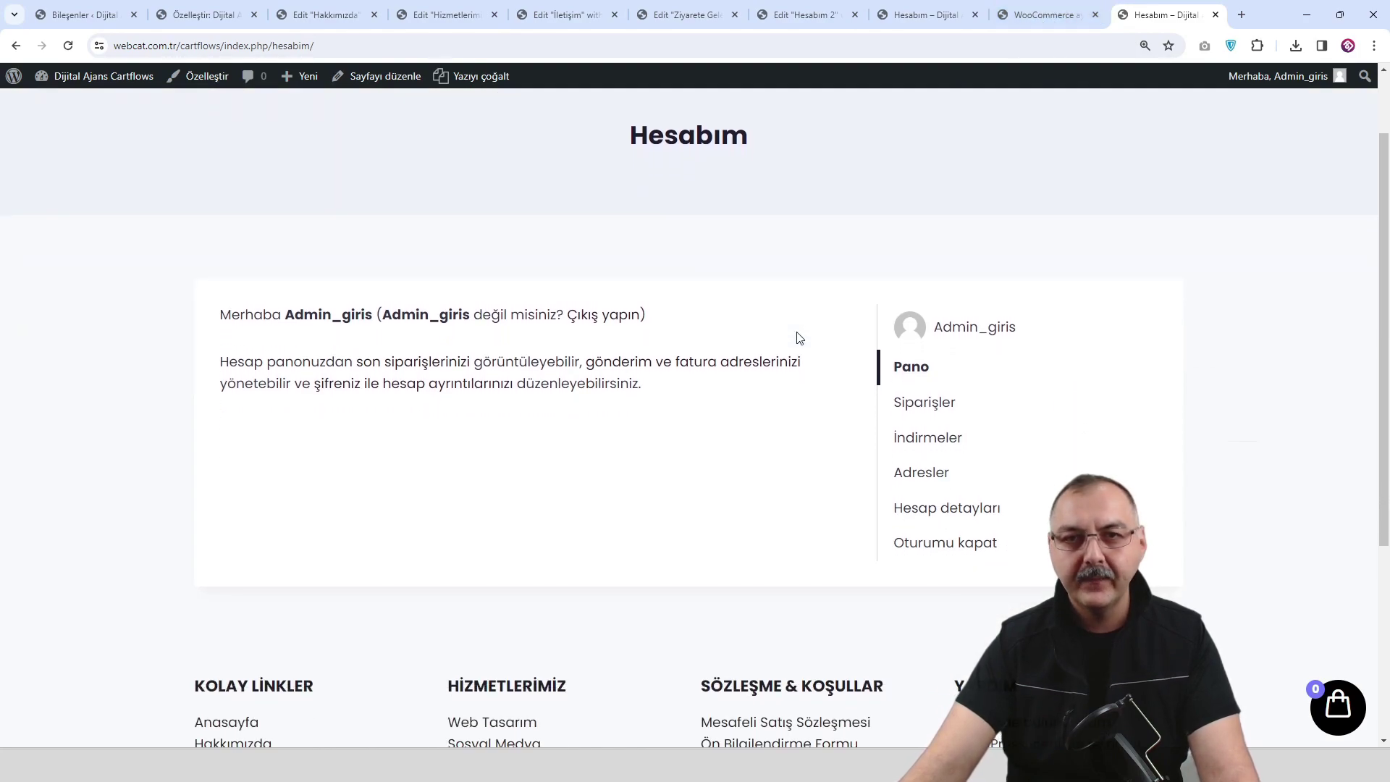
pyautogui.scroll(3, 796, 338)
# Go to the site homepage and copy its URL from the address bar.
pyautogui.click(1049, 15)
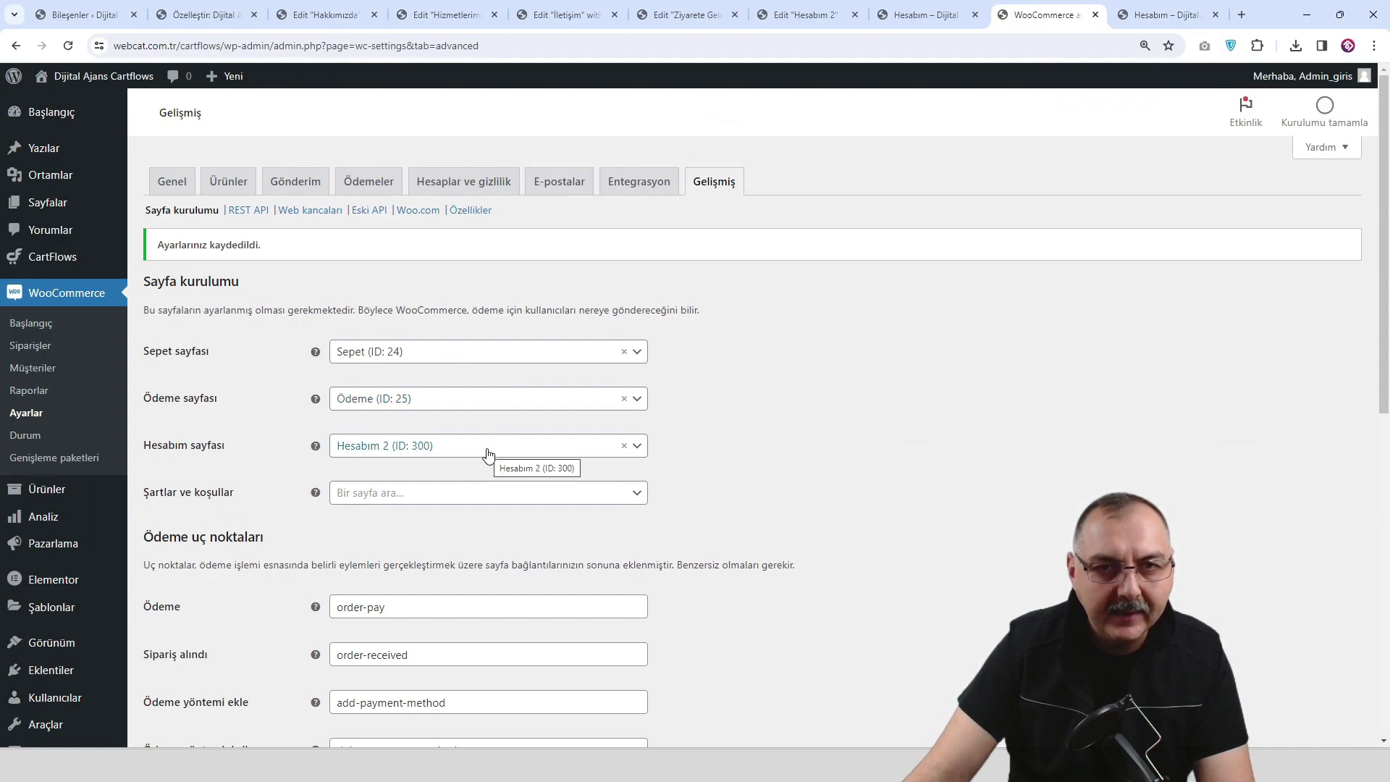
pyautogui.click(1166, 14)
pyautogui.click(360, 45)
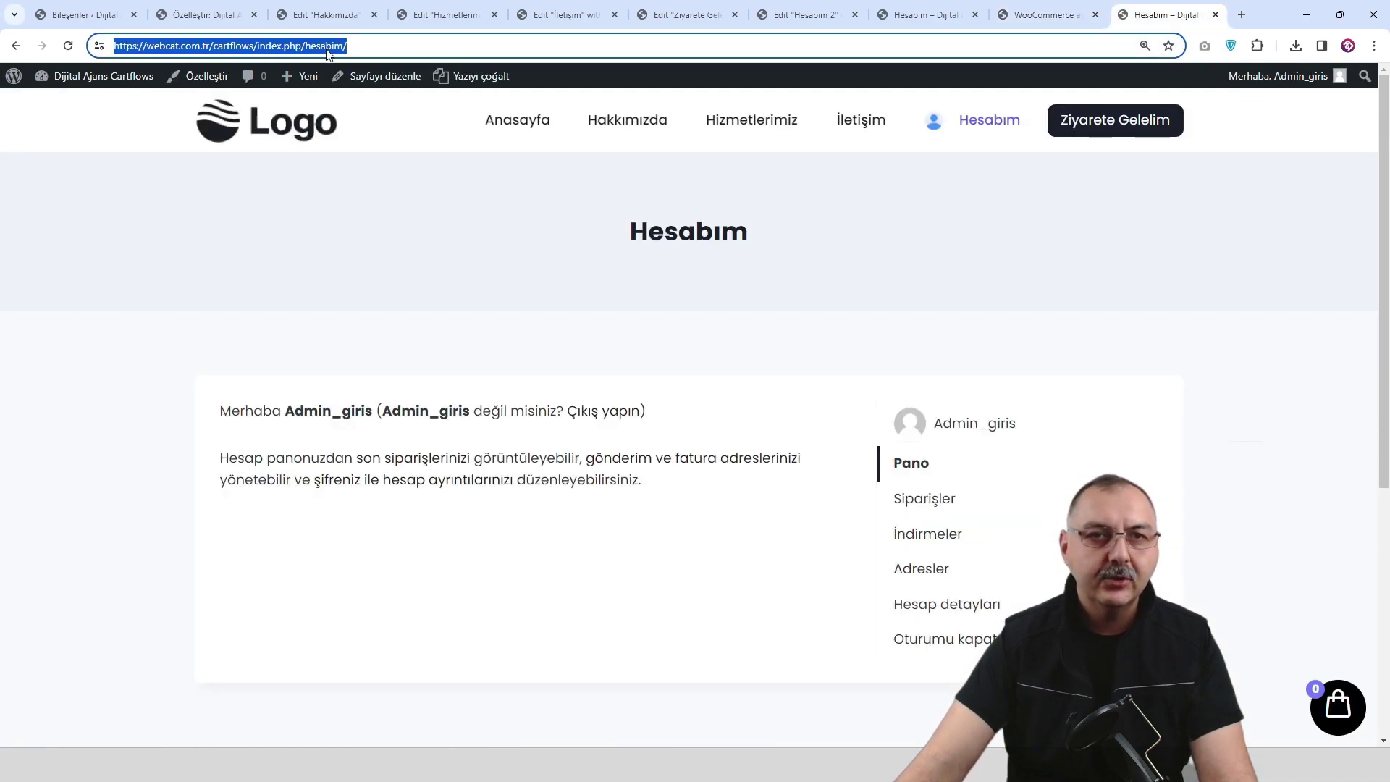
pyautogui.click(387, 45)
pyautogui.click(288, 121)
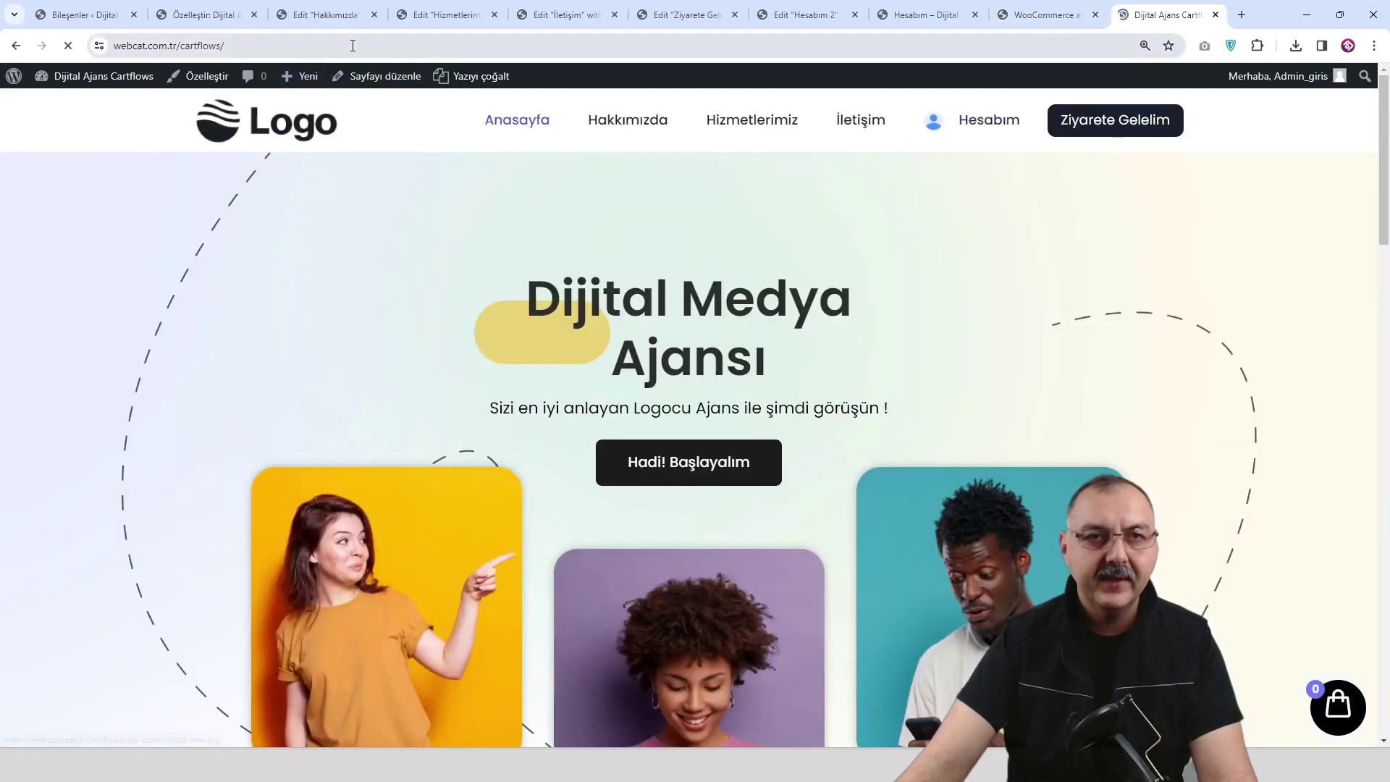
pyautogui.click(352, 45)
pyautogui.hotkey('ctrl', 'c')
pyautogui.rightClick(232, 49)
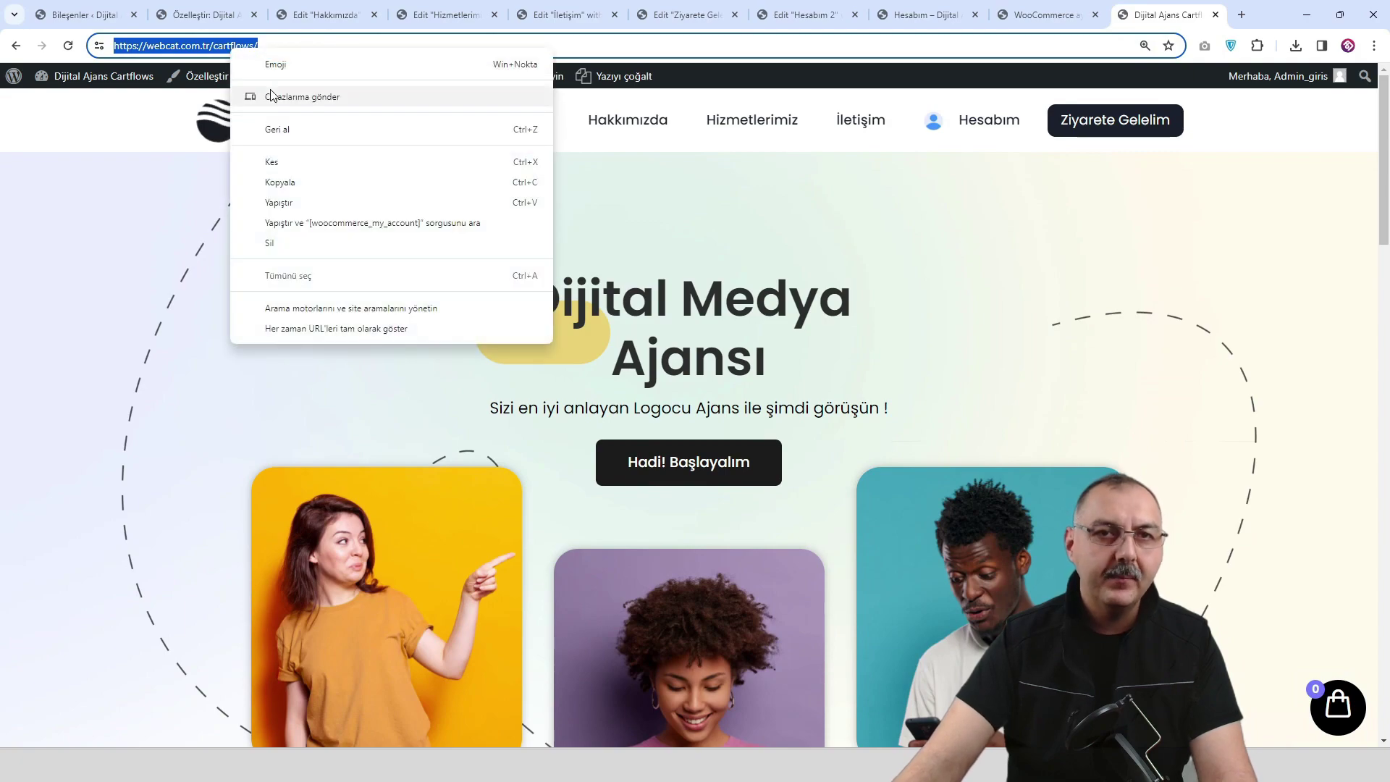
pyautogui.click(291, 174)
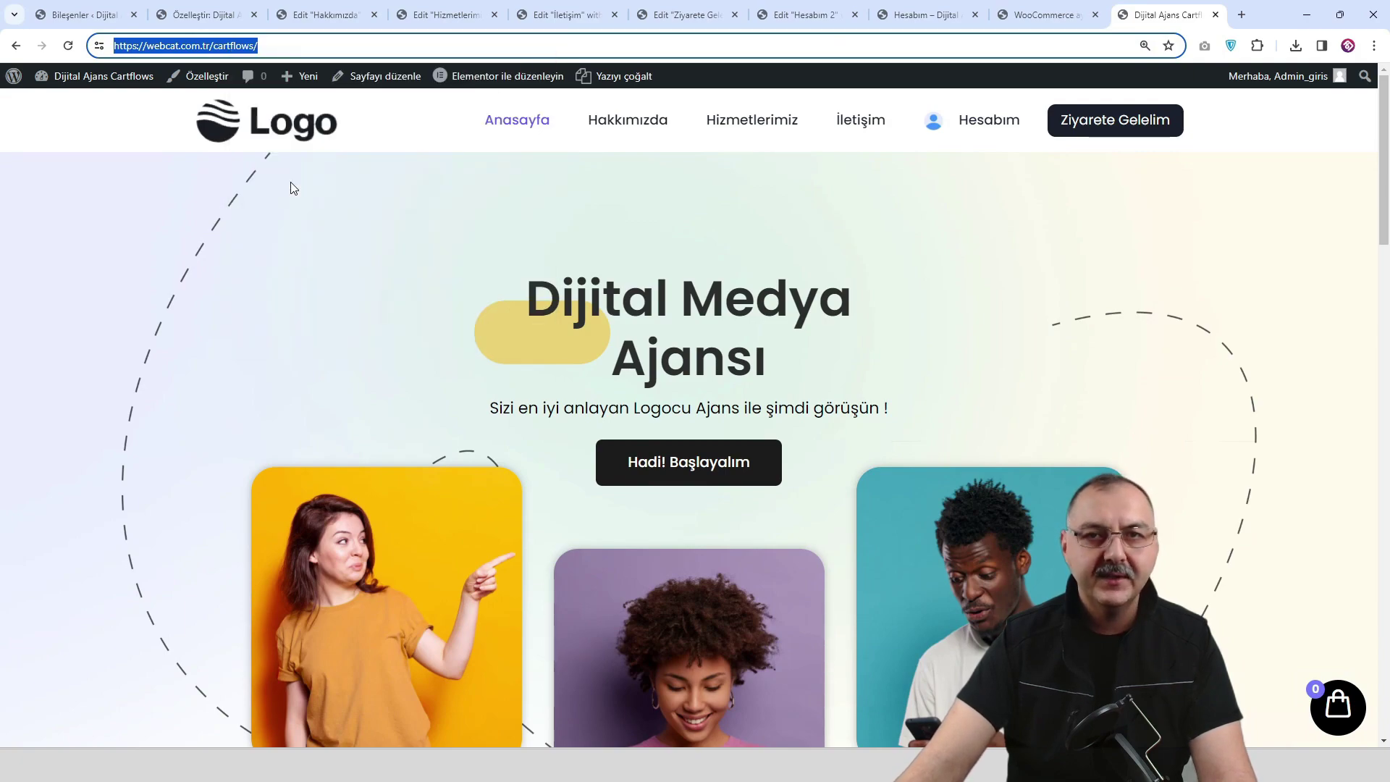
# Load the site URL in a new incognito window, open Hesabım logged out, then return to WooCommerce.
pyautogui.click(1375, 46)
pyautogui.click(1260, 120)
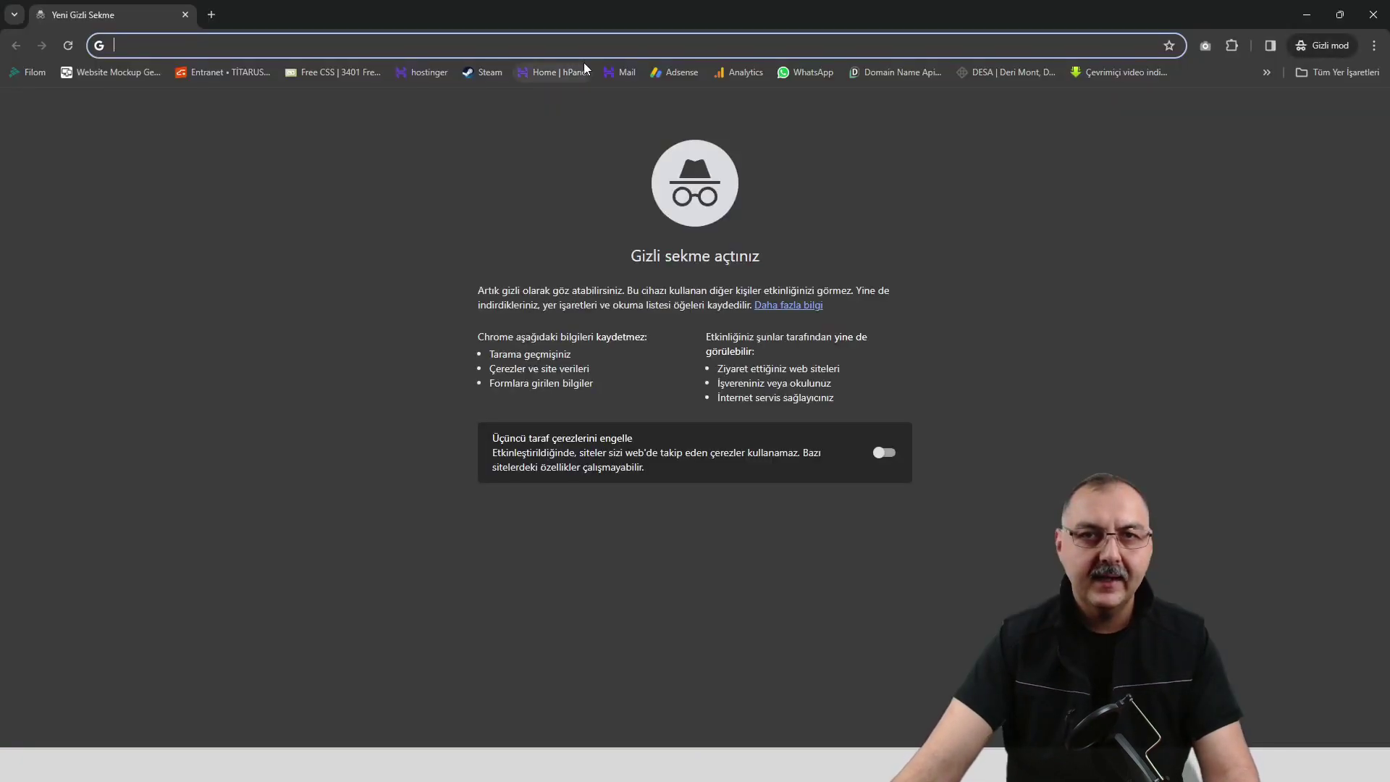
pyautogui.hotkey('ctrl', 'v')
pyautogui.press('Return')
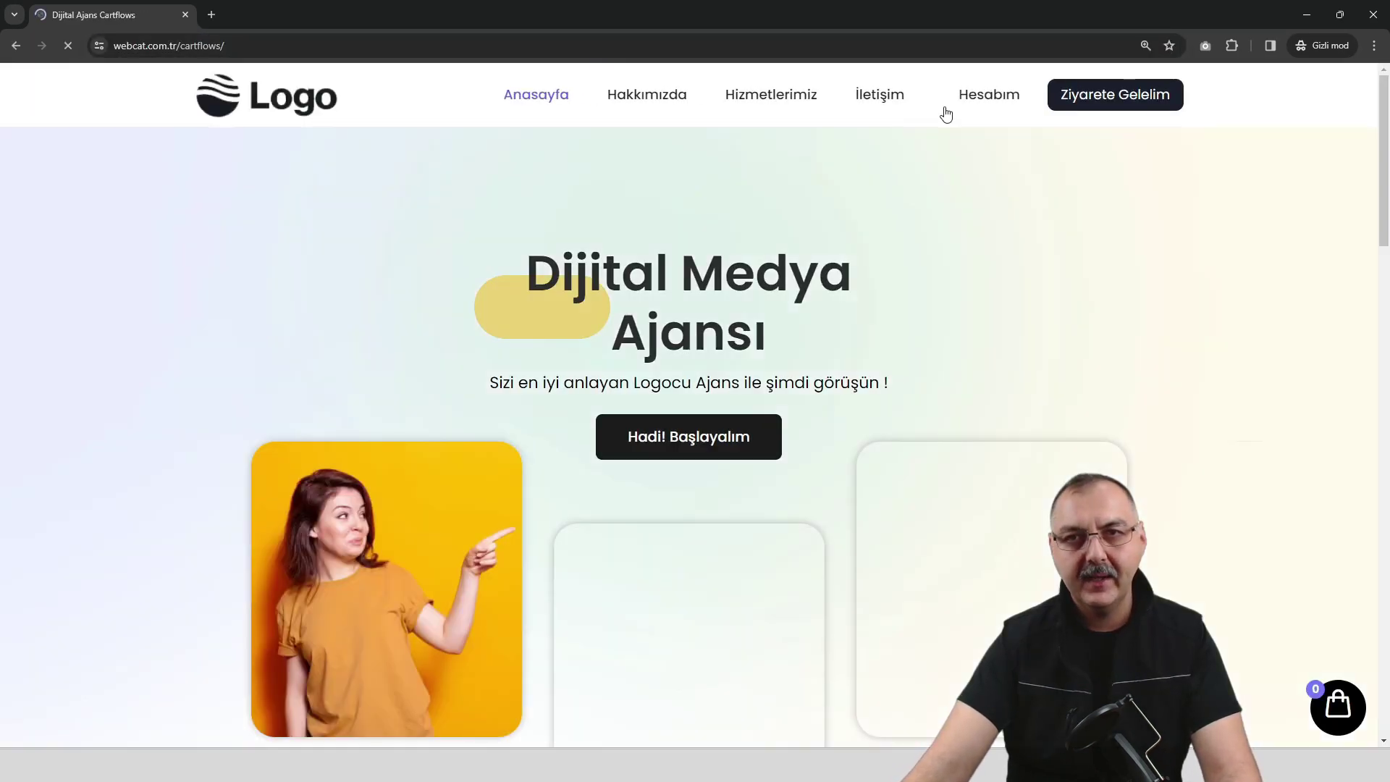
pyautogui.click(988, 94)
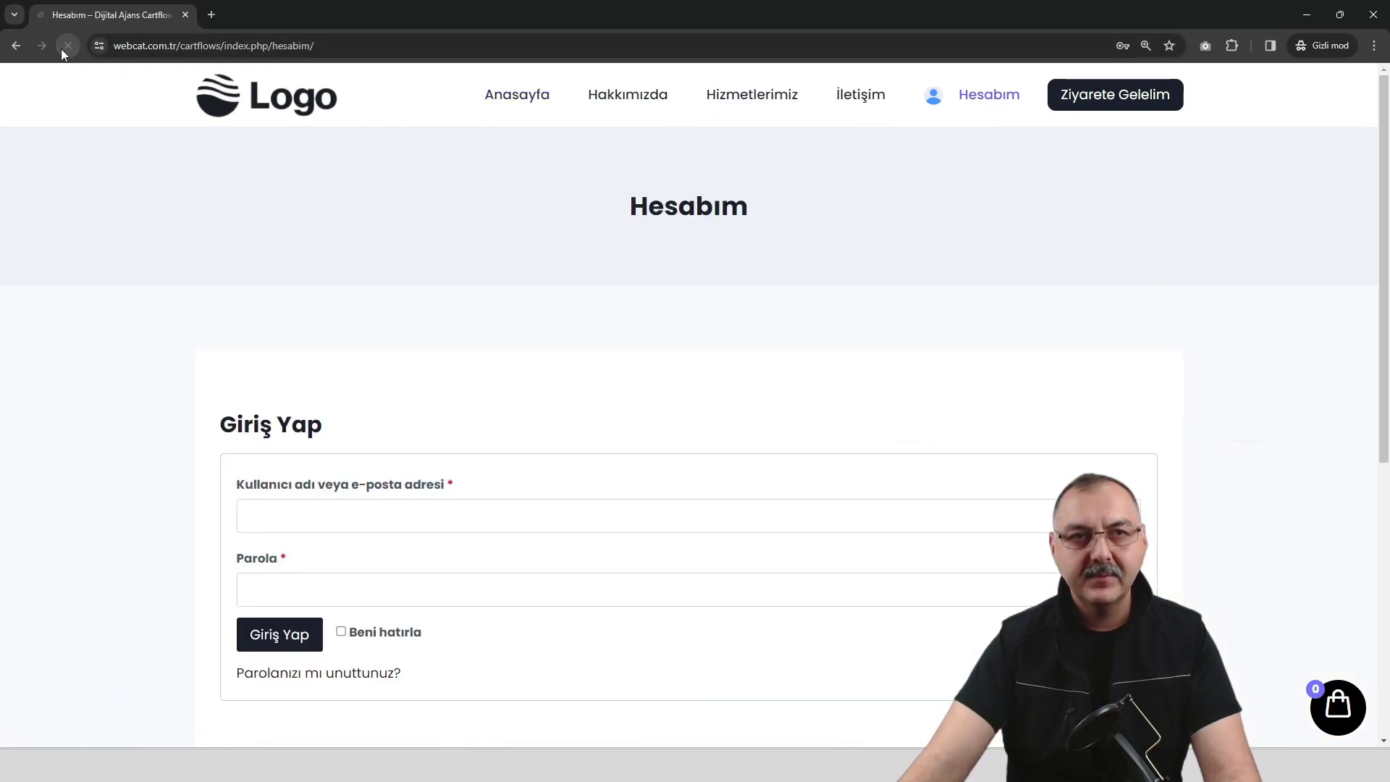
pyautogui.click(1307, 22)
pyautogui.click(1032, 13)
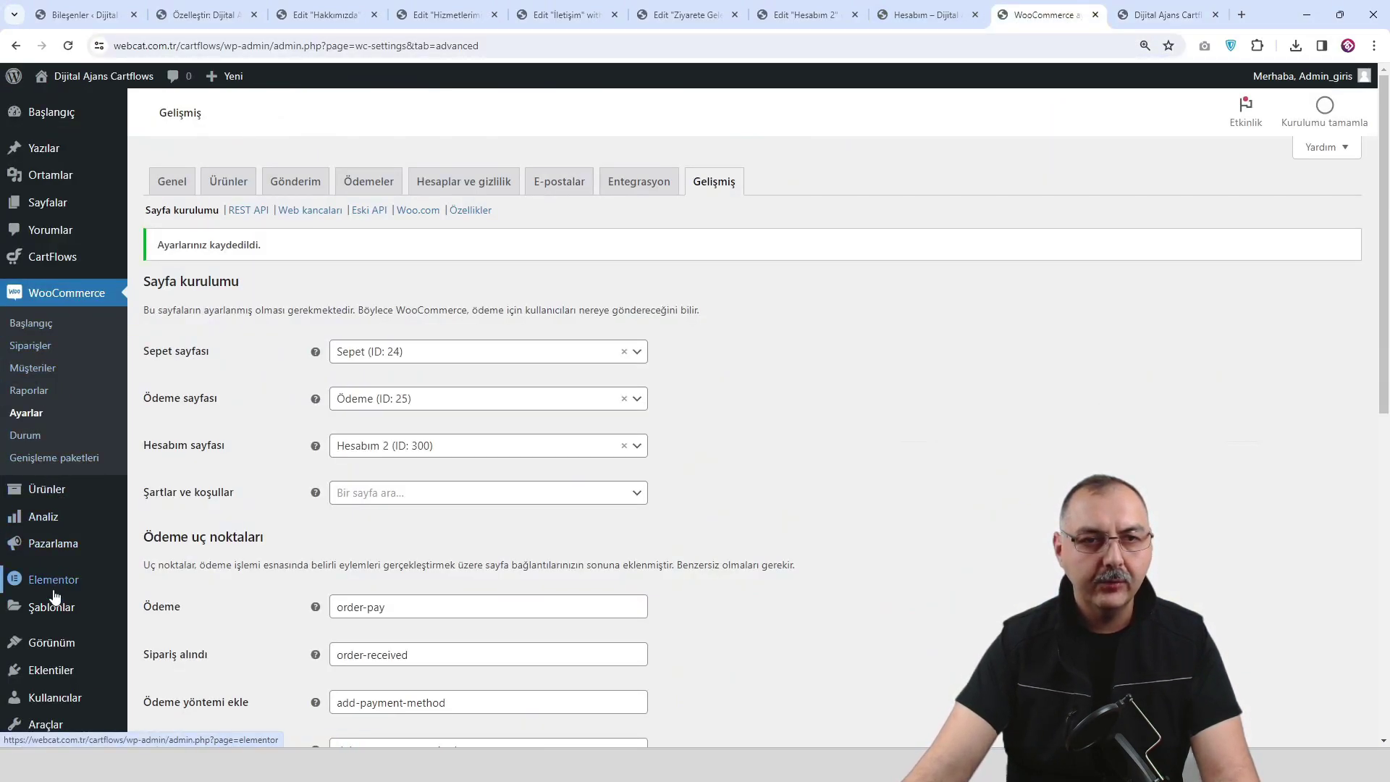
# Load the Ana Menü (Primary) menu for editing in the admin Menus screen.
pyautogui.click(929, 17)
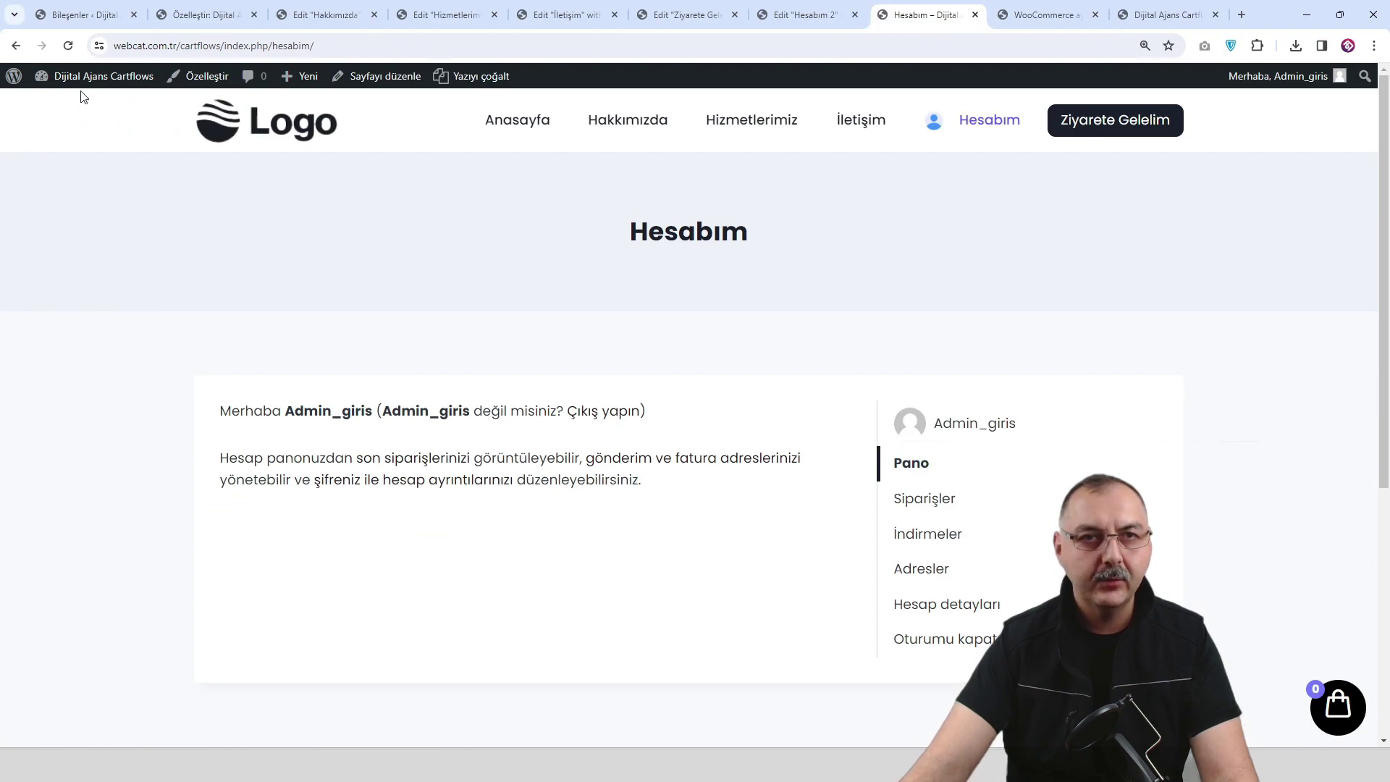
pyautogui.click(60, 115)
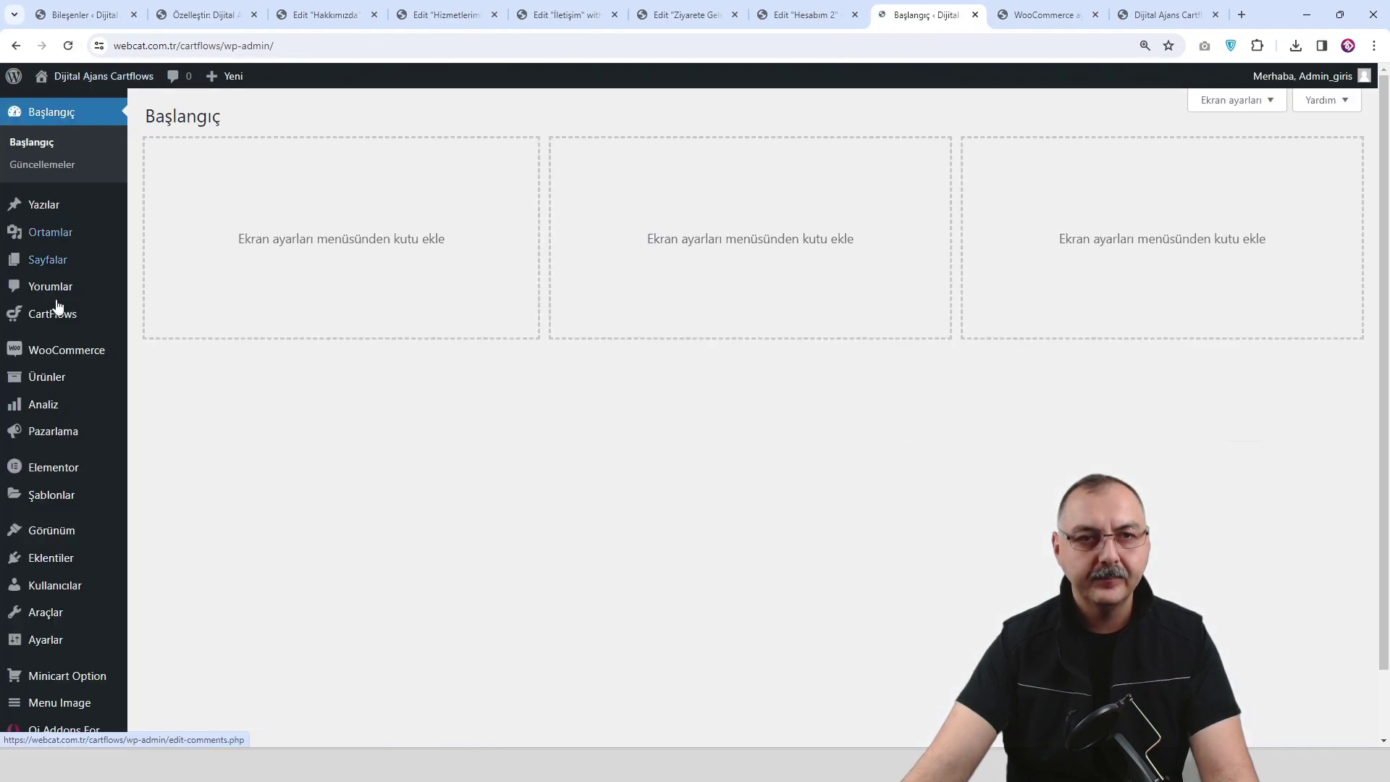
pyautogui.moveTo(72, 528)
pyautogui.scroll(-1, 72, 510)
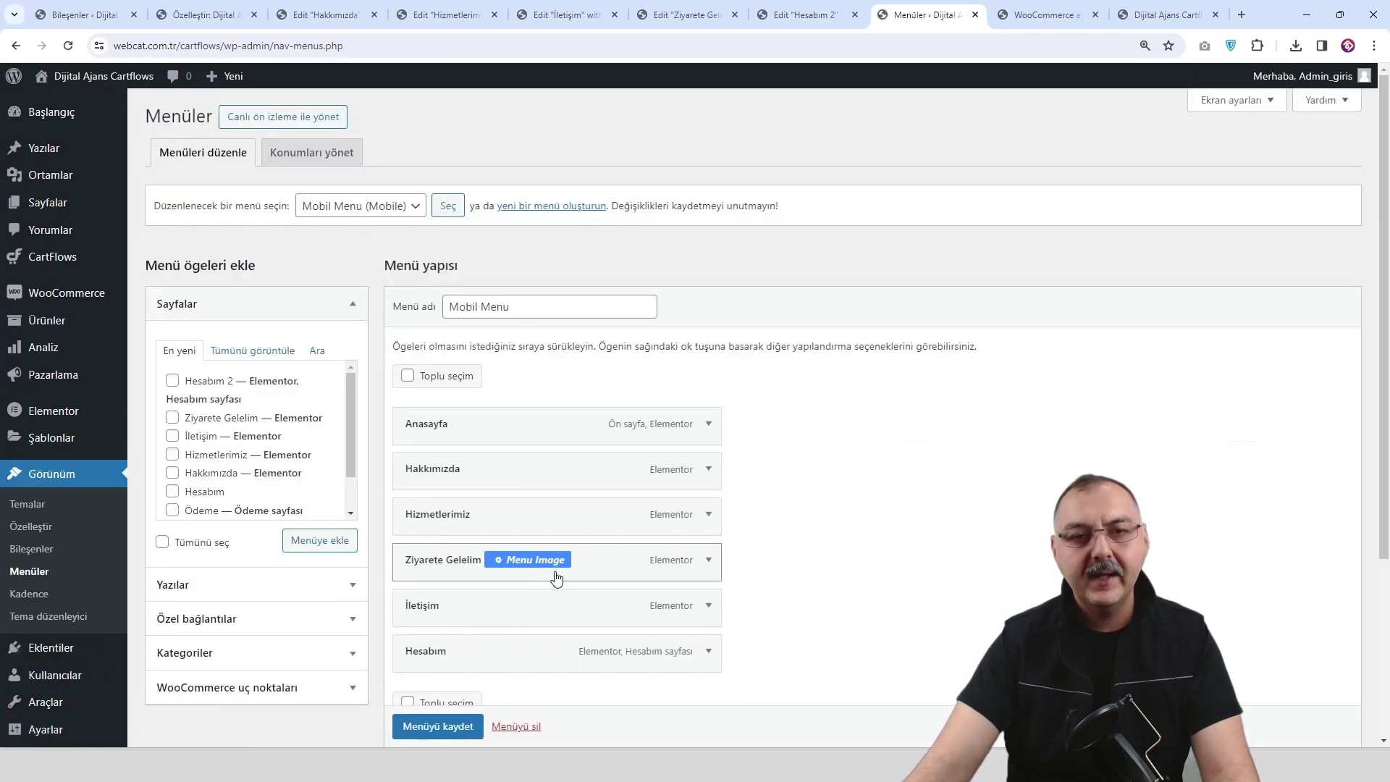
pyautogui.moveTo(494, 617)
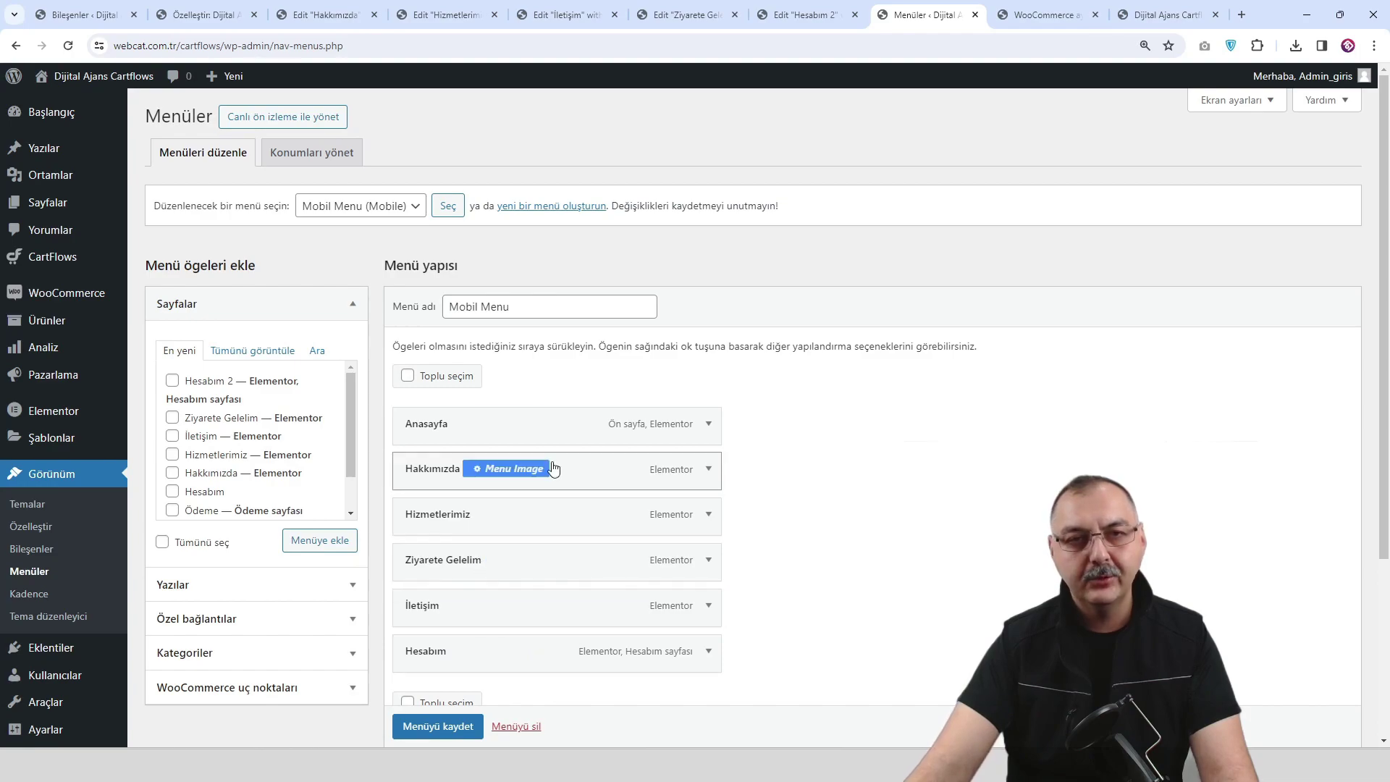
pyautogui.click(390, 210)
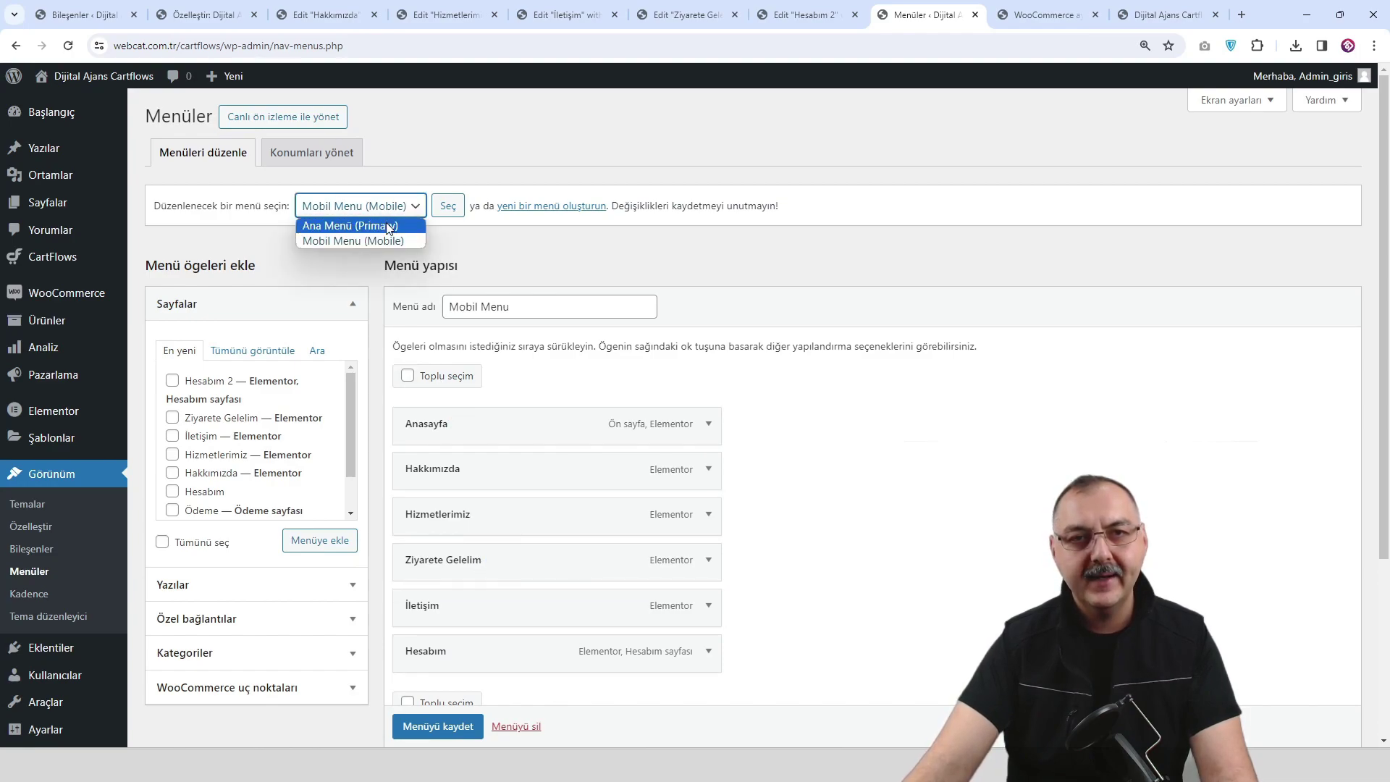
pyautogui.click(390, 226)
pyautogui.click(450, 206)
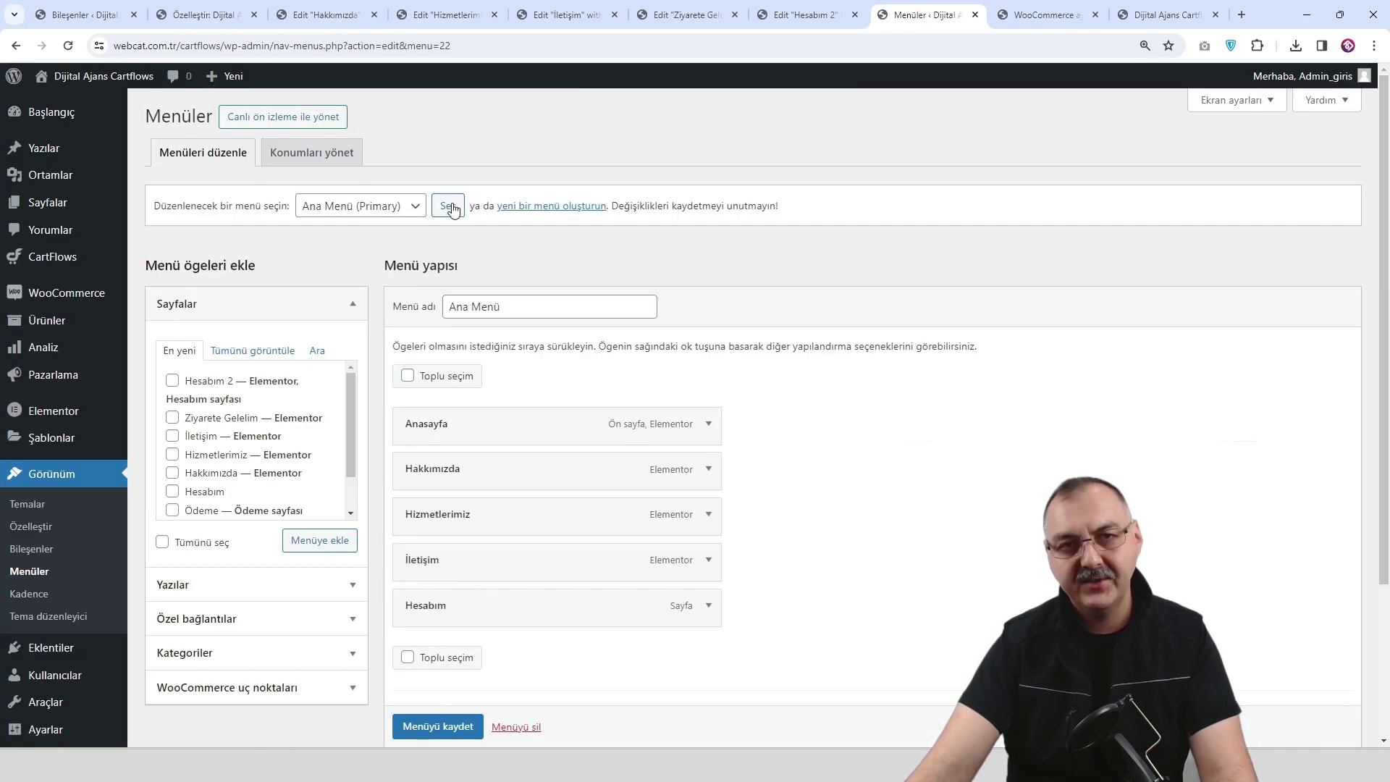
# Replace the old Hesabım item with Hesabım 2 relabelled Hesabım, and save the main menu.
pyautogui.click(709, 606)
pyautogui.scroll(-1, 568, 615)
pyautogui.scroll(-1, 517, 672)
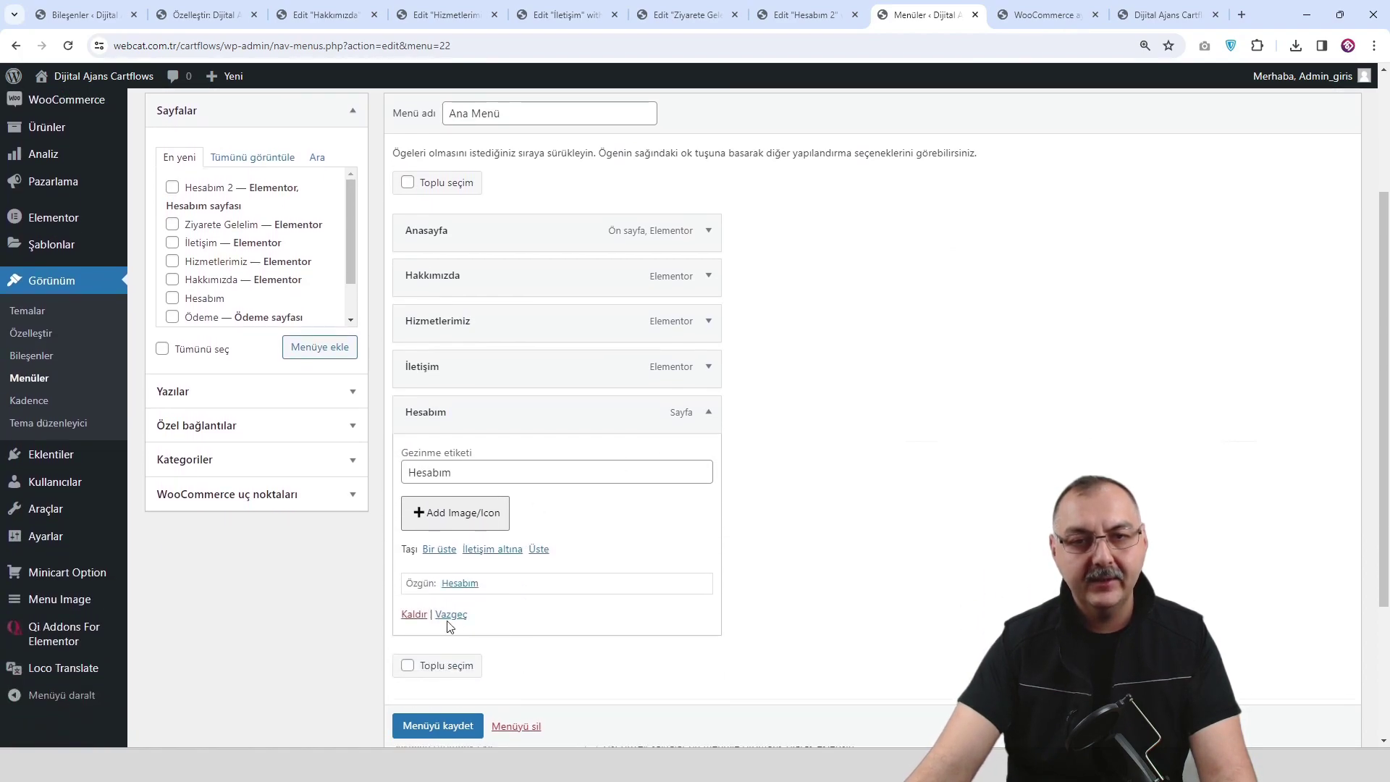
pyautogui.click(408, 619)
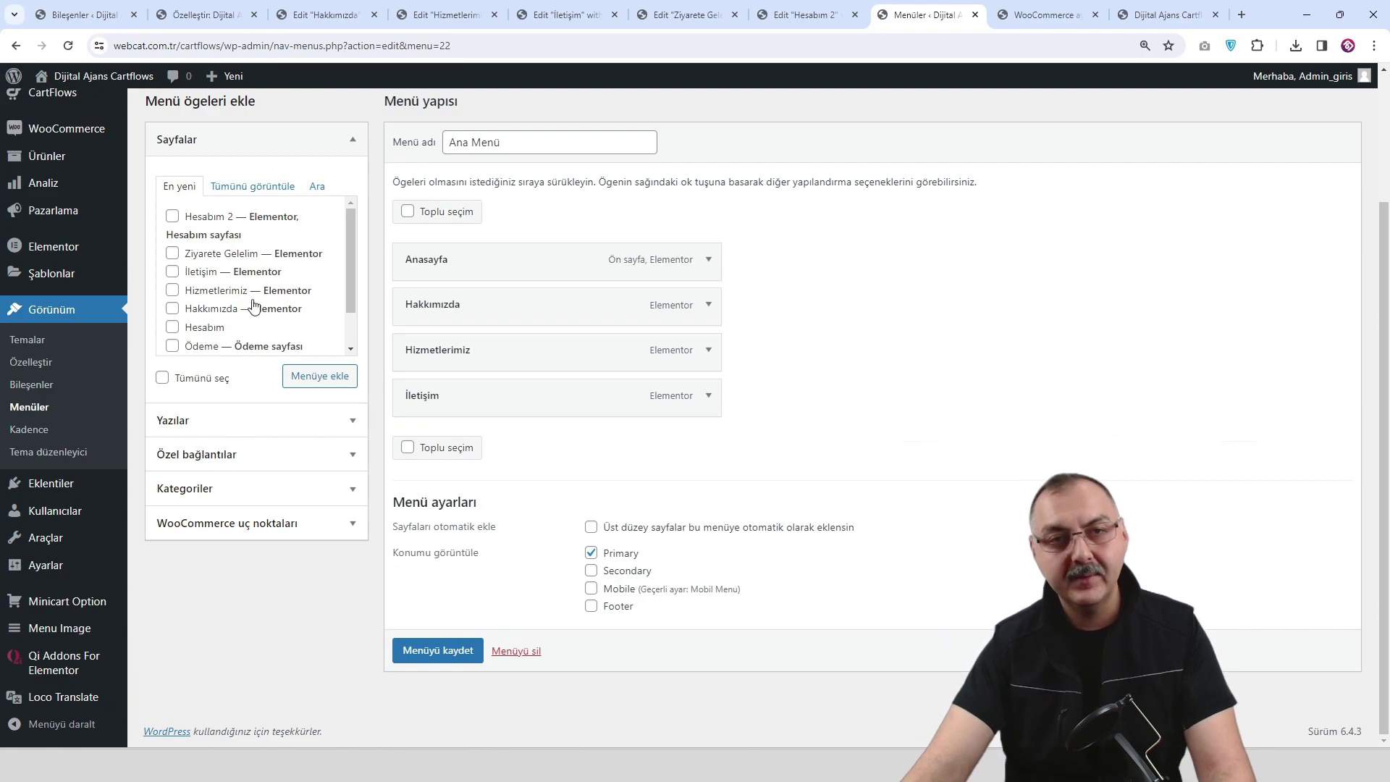
pyautogui.click(317, 377)
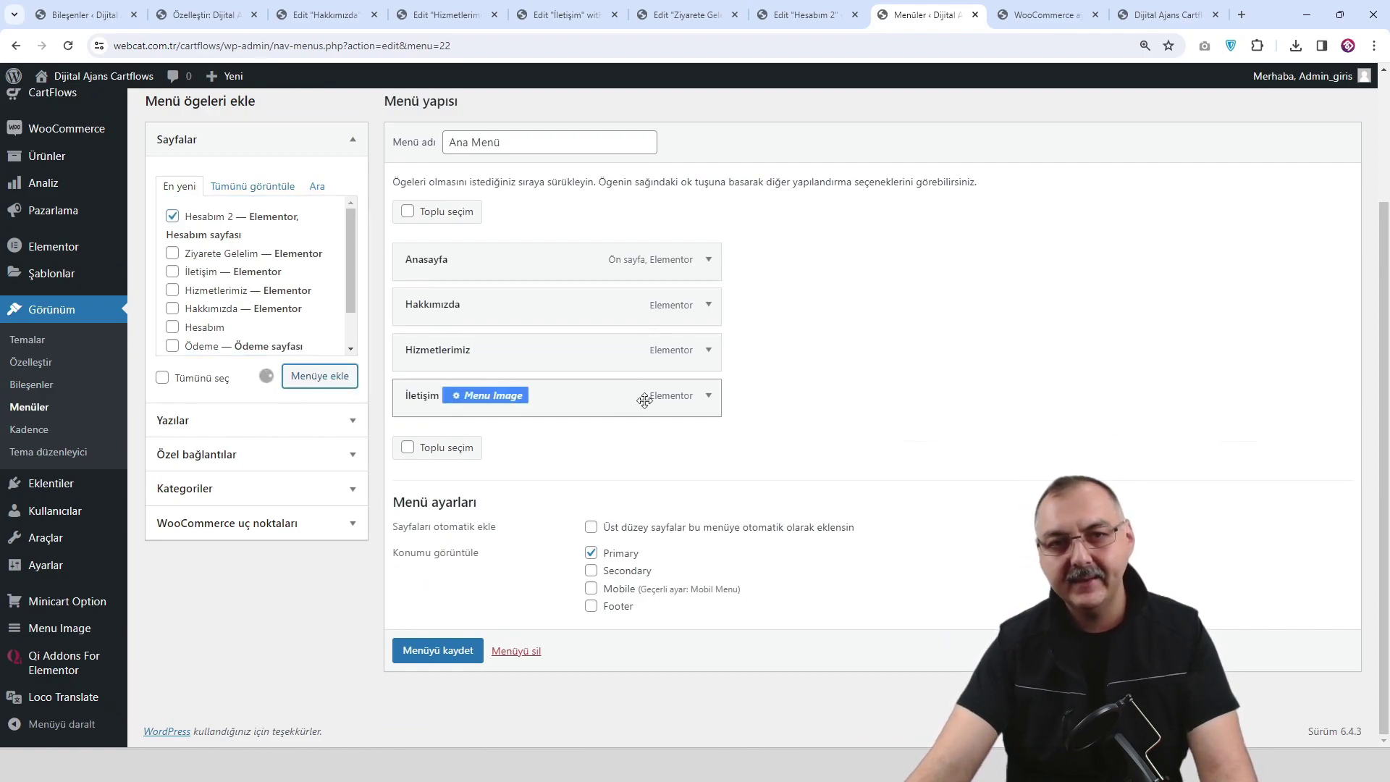
pyautogui.click(708, 441)
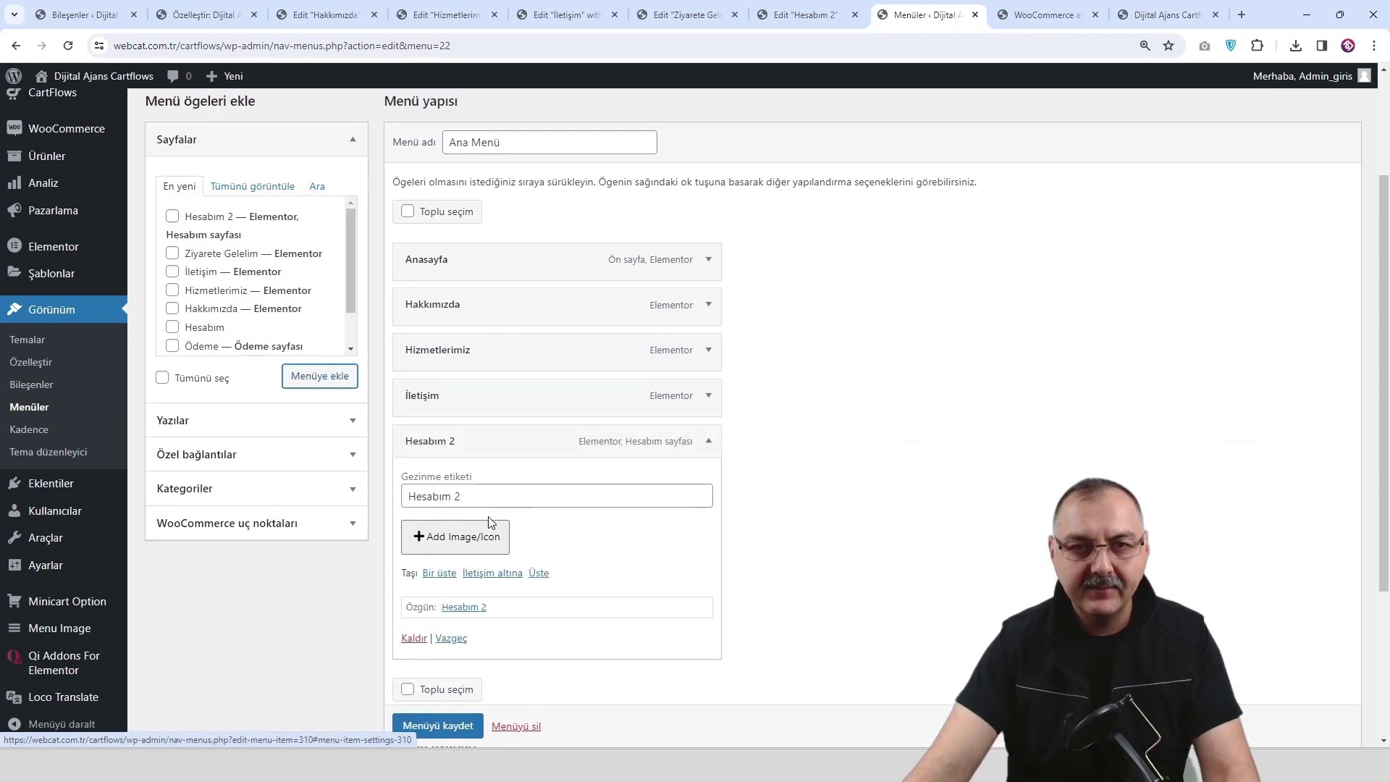
pyautogui.moveTo(499, 496); pyautogui.dragTo(456, 496)
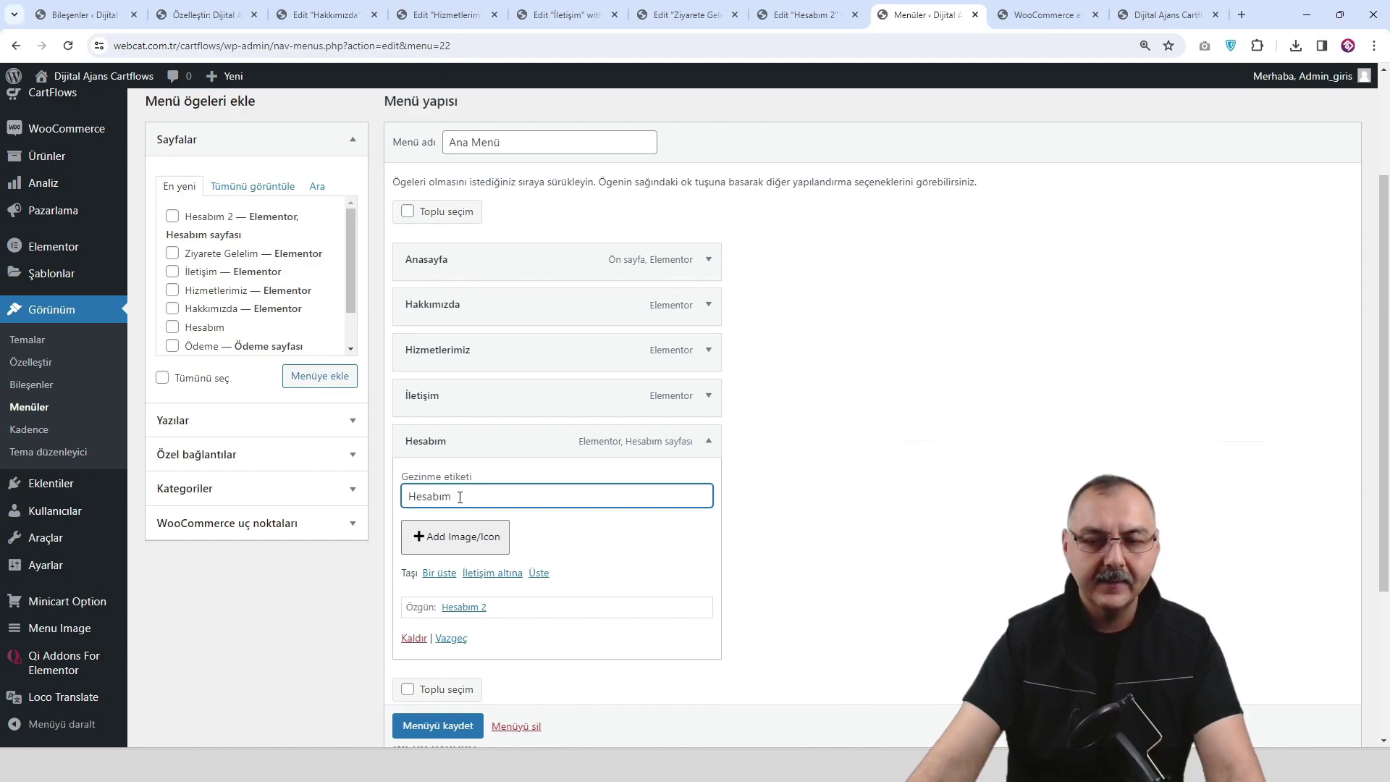
pyautogui.click(444, 726)
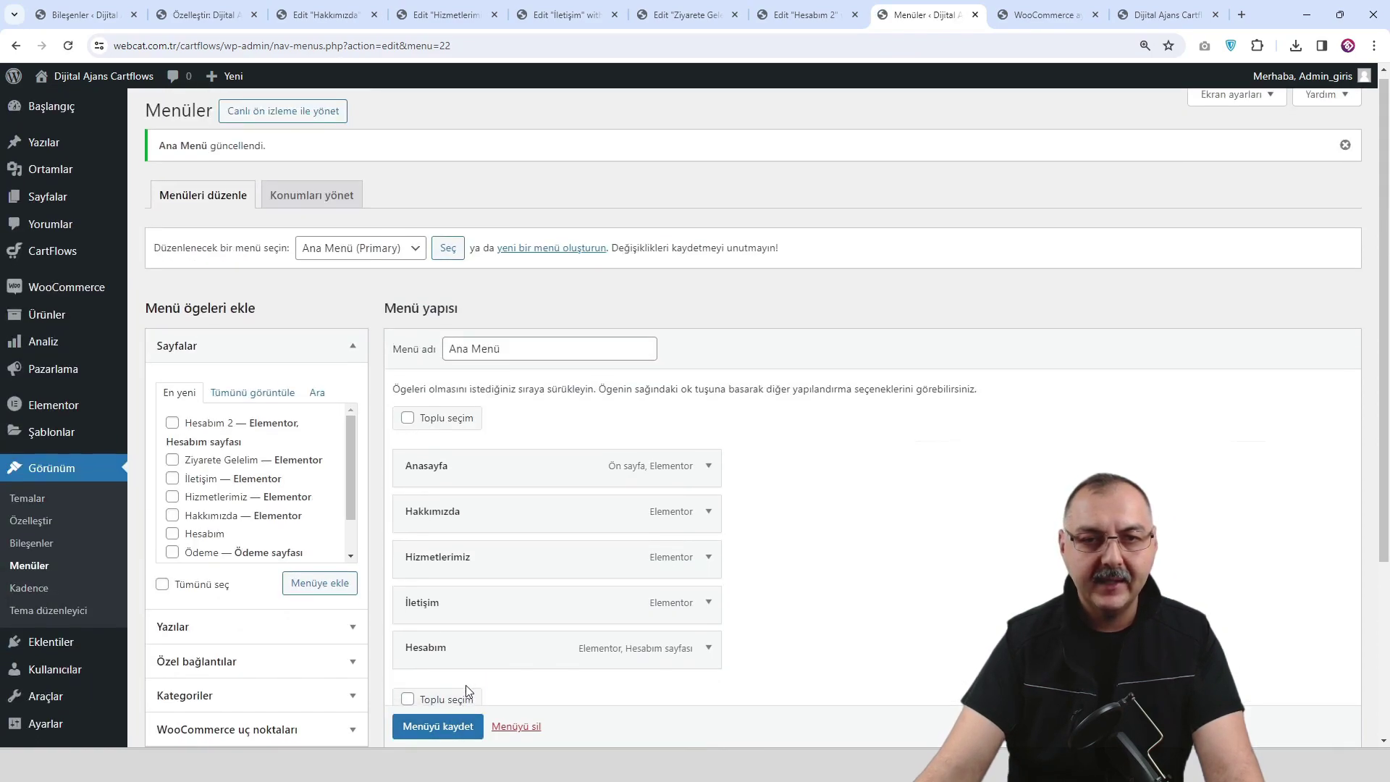
# Set user.png as the Hesabım item's menu image at Menu-24x24.
pyautogui.scroll(-2, 466, 684)
pyautogui.click(484, 535)
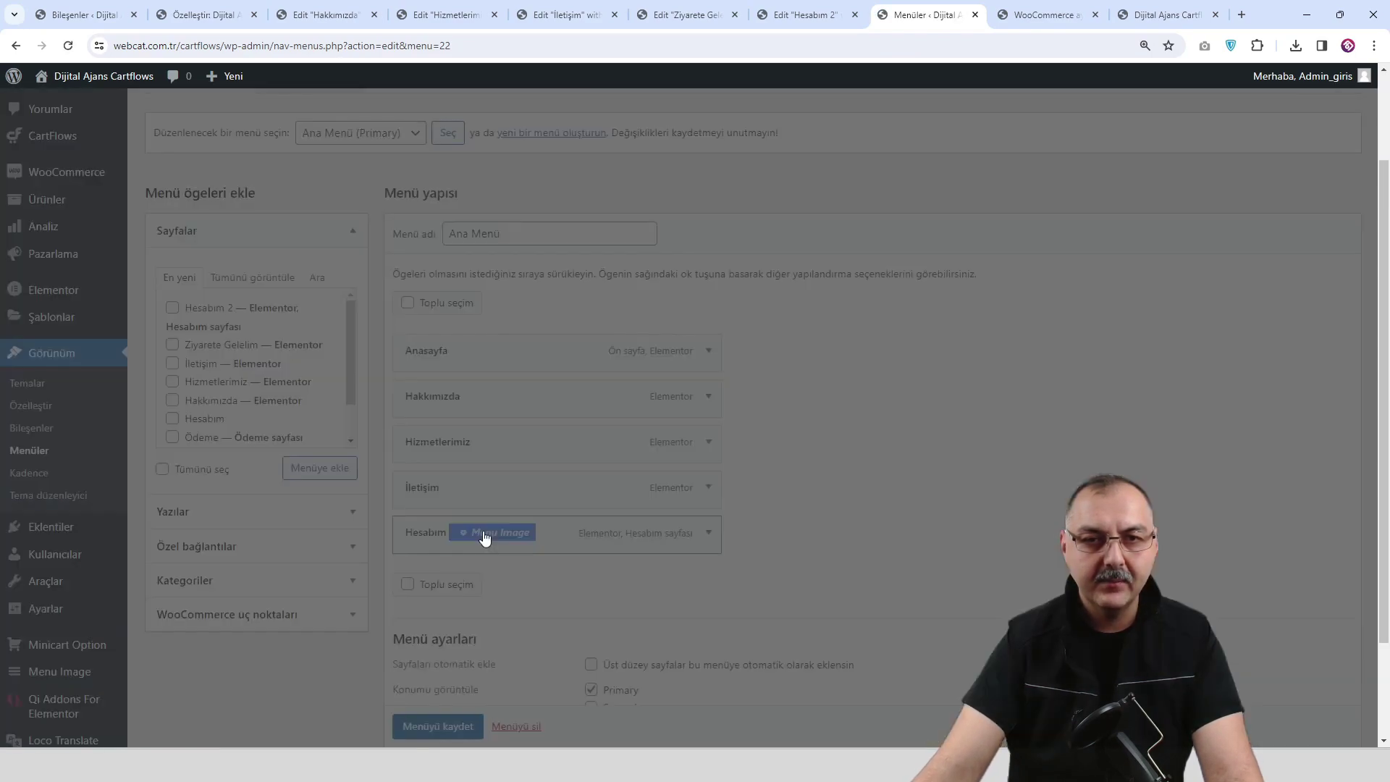
pyautogui.click(225, 340)
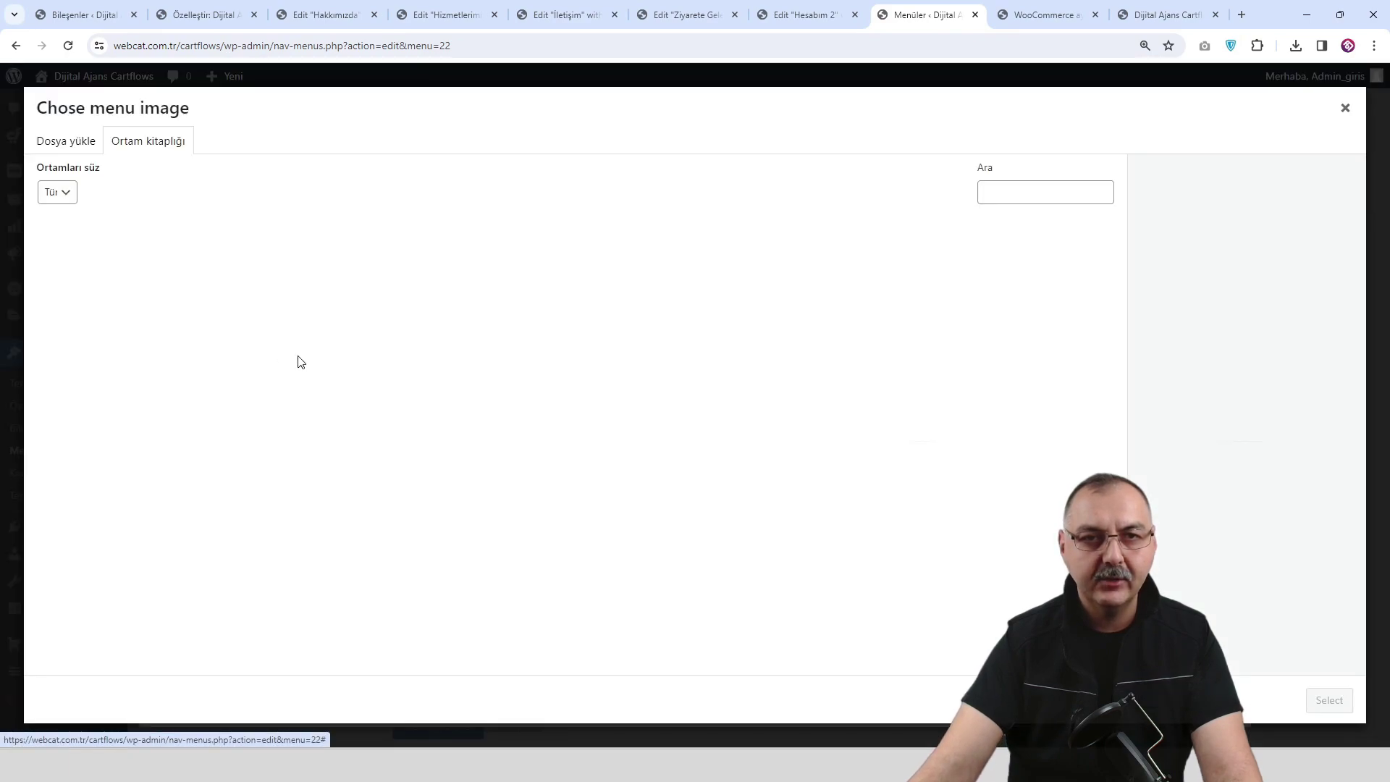
pyautogui.click(98, 533)
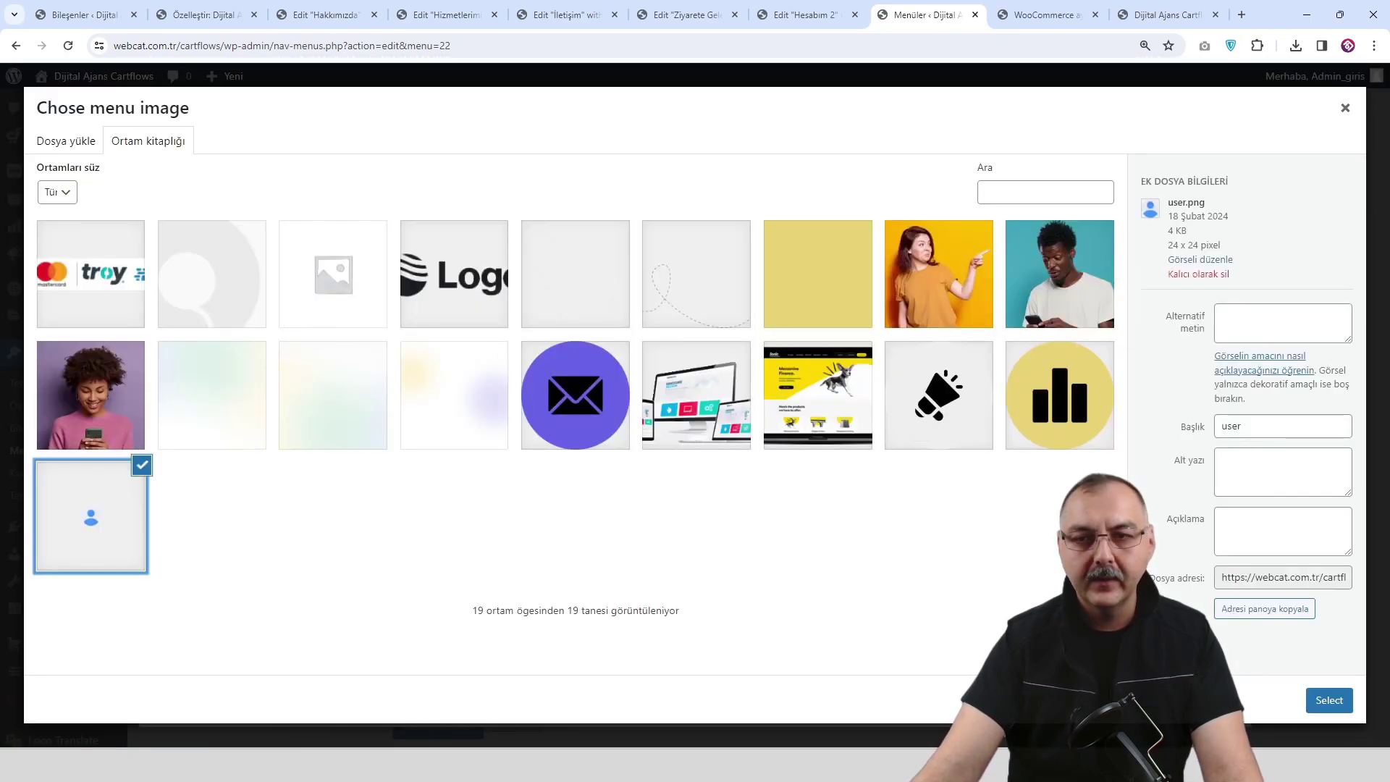
pyautogui.click(1328, 700)
pyautogui.click(476, 412)
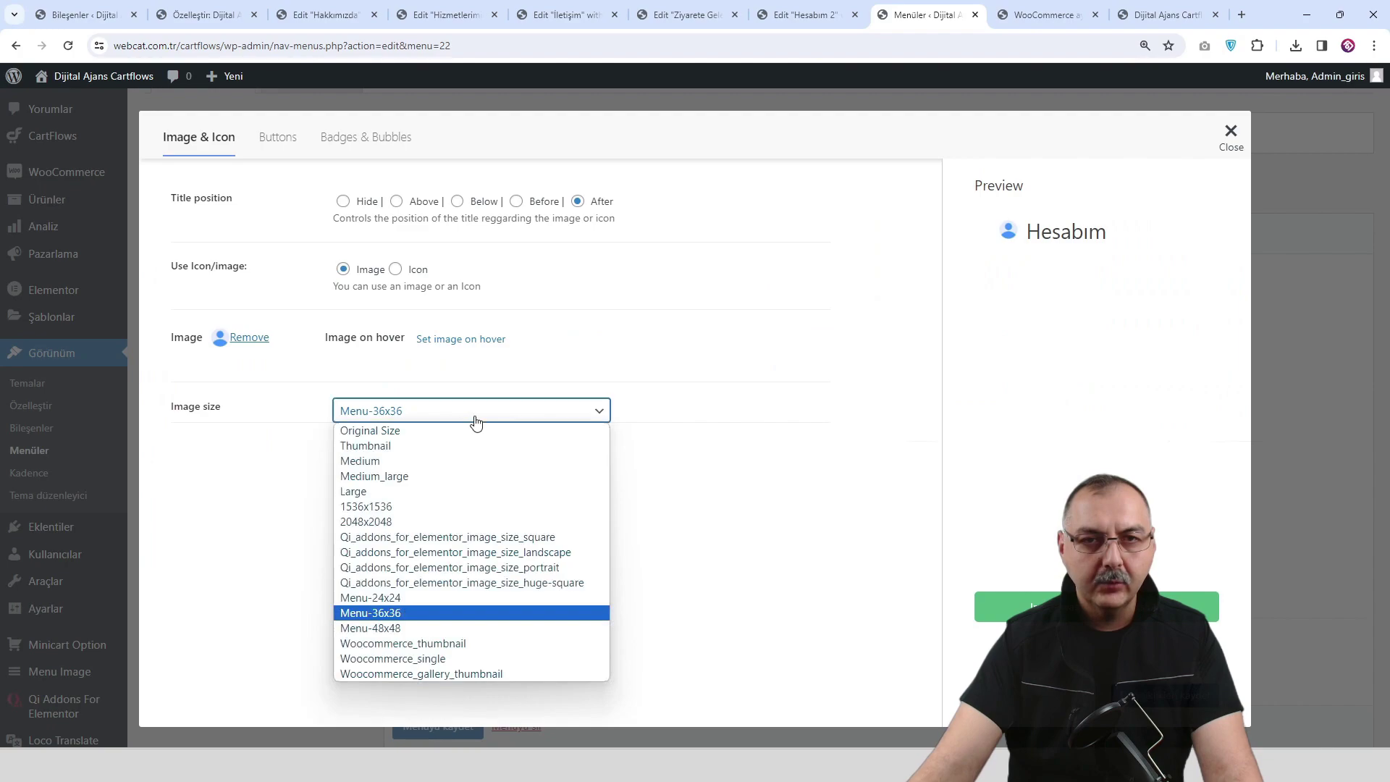
pyautogui.click(445, 598)
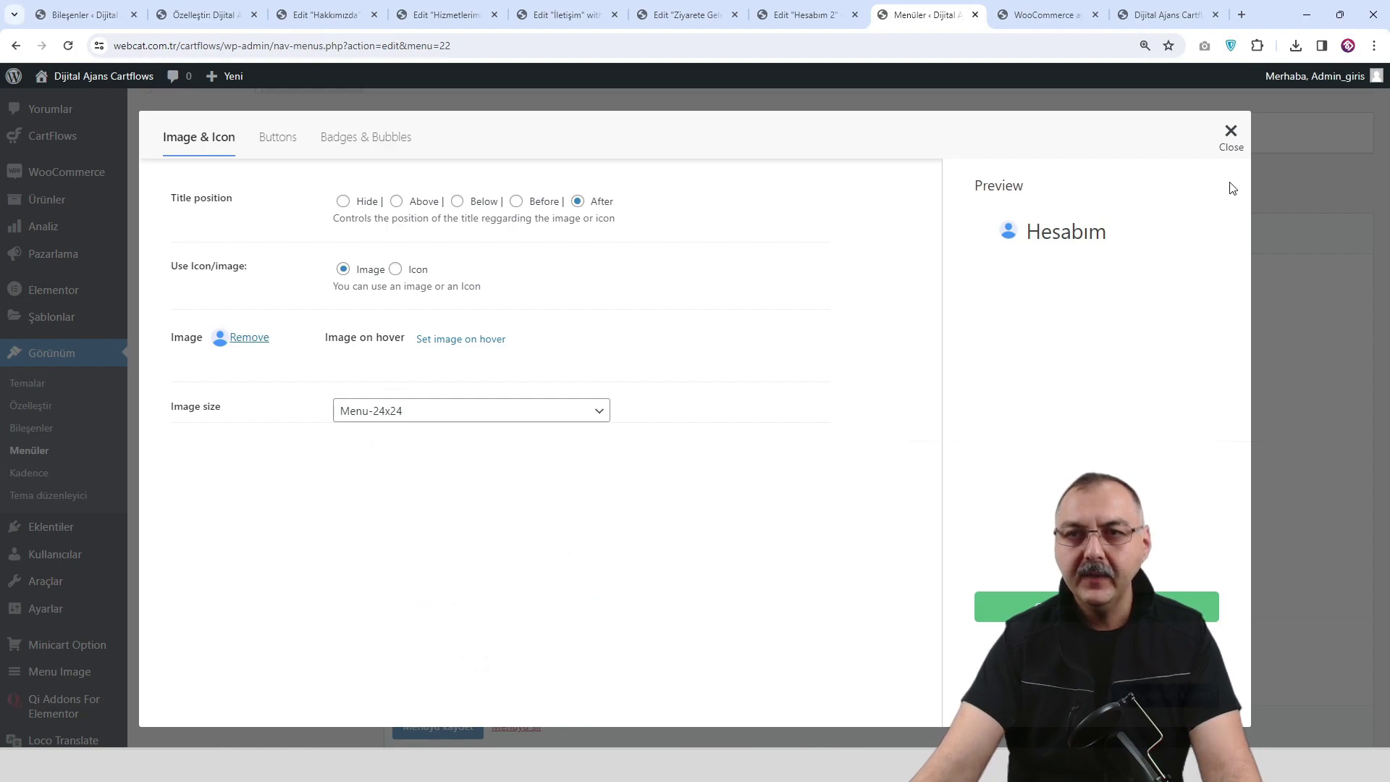
pyautogui.click(1230, 132)
# Switch to the live site homepage tab and reload it.
pyautogui.click(1045, 22)
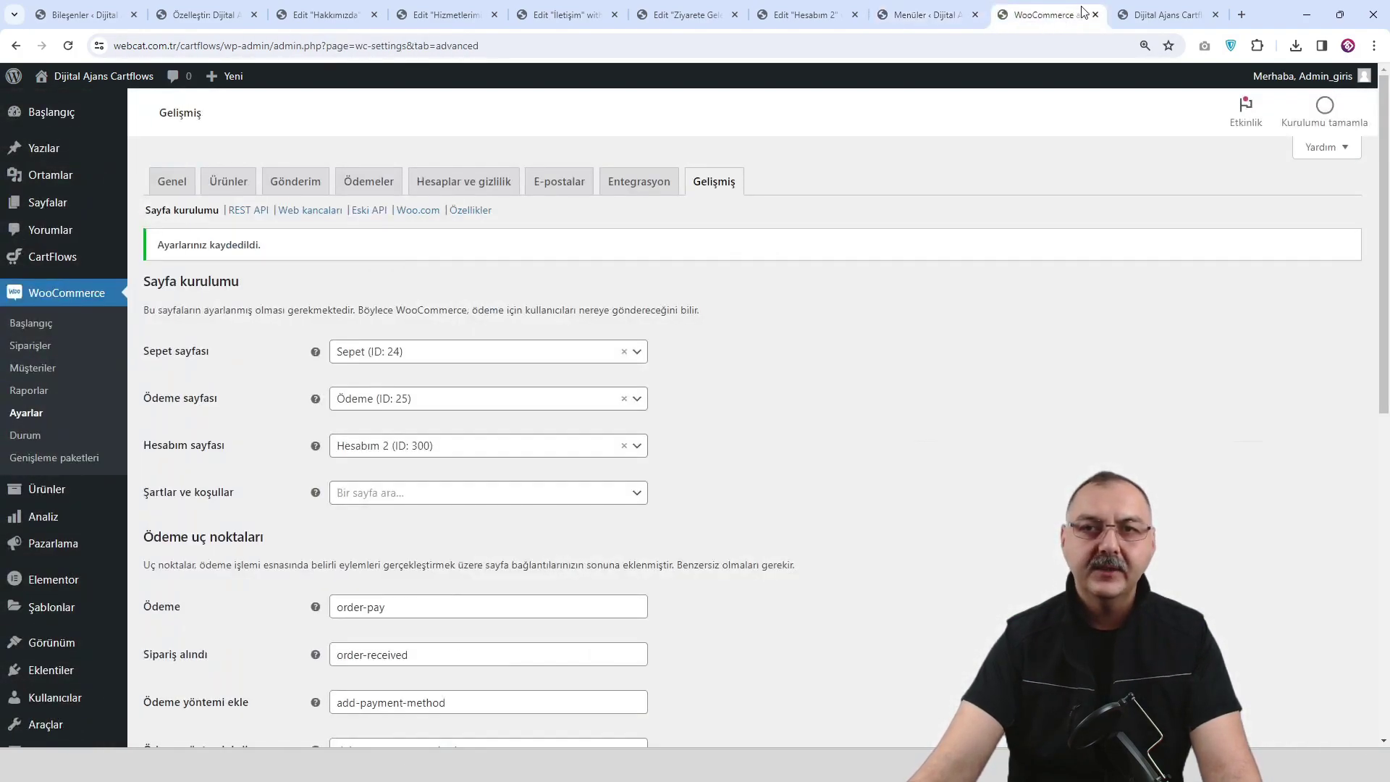
pyautogui.click(1159, 16)
pyautogui.click(290, 134)
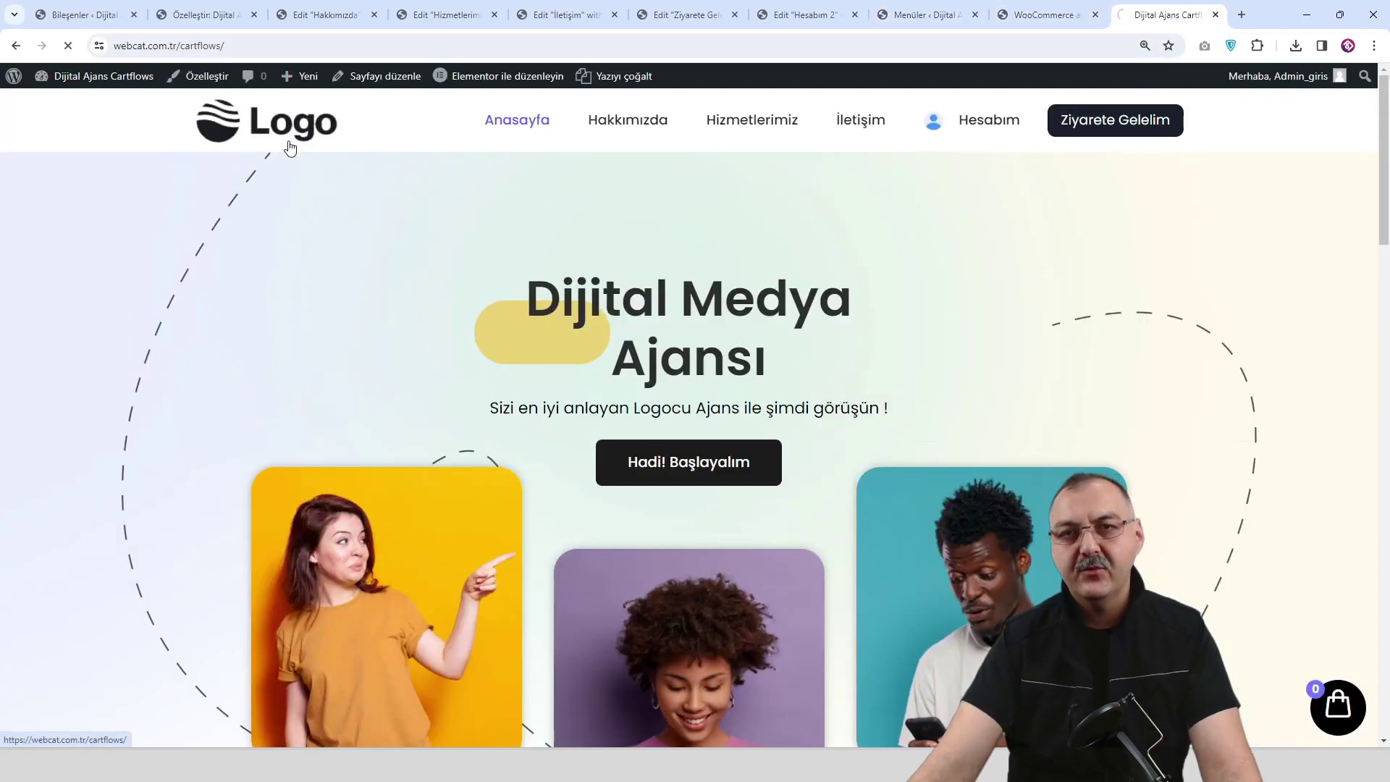
# Check the live menu links: Hesabım, Ziyarete Gelelim, İletişim, Hizmetlerimiz and the homepage.
pyautogui.click(981, 123)
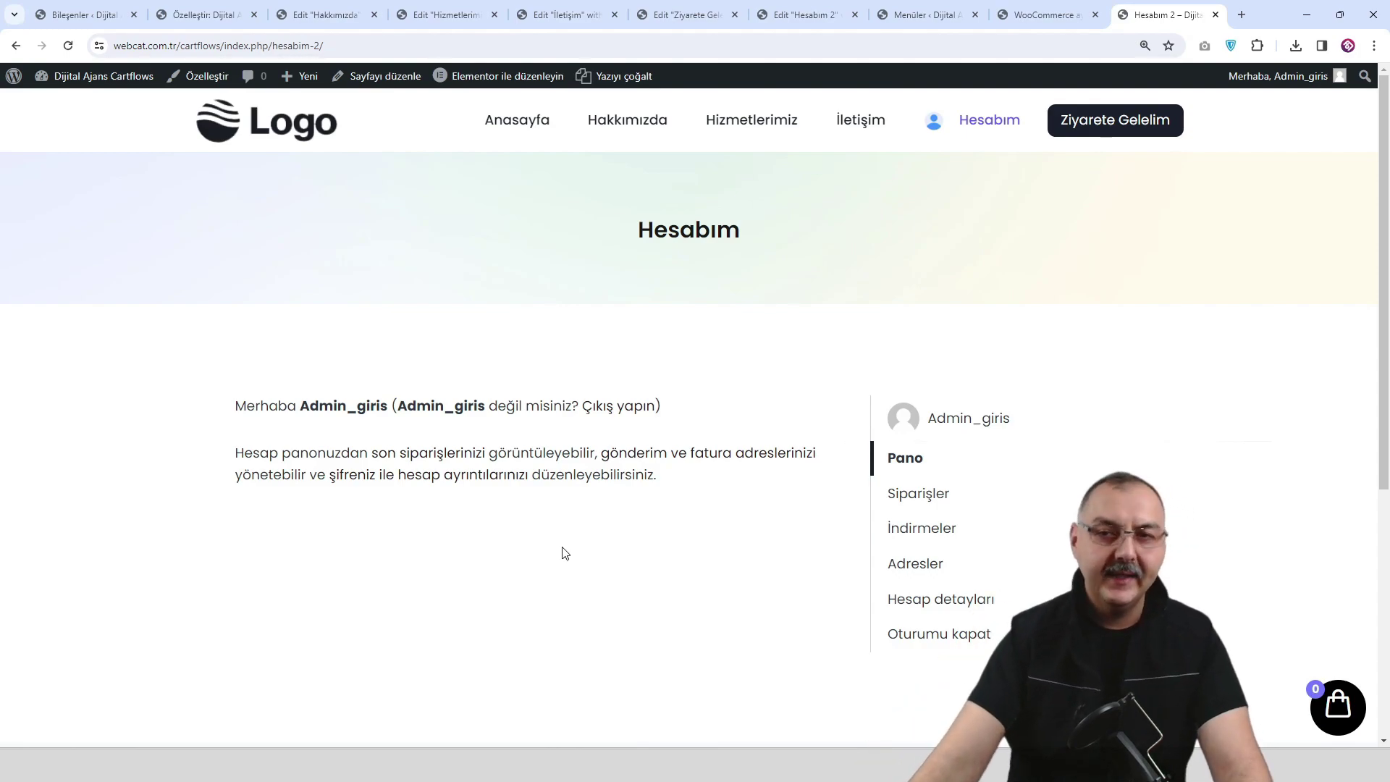
pyautogui.scroll(-3, 789, 362)
pyautogui.scroll(3, 779, 372)
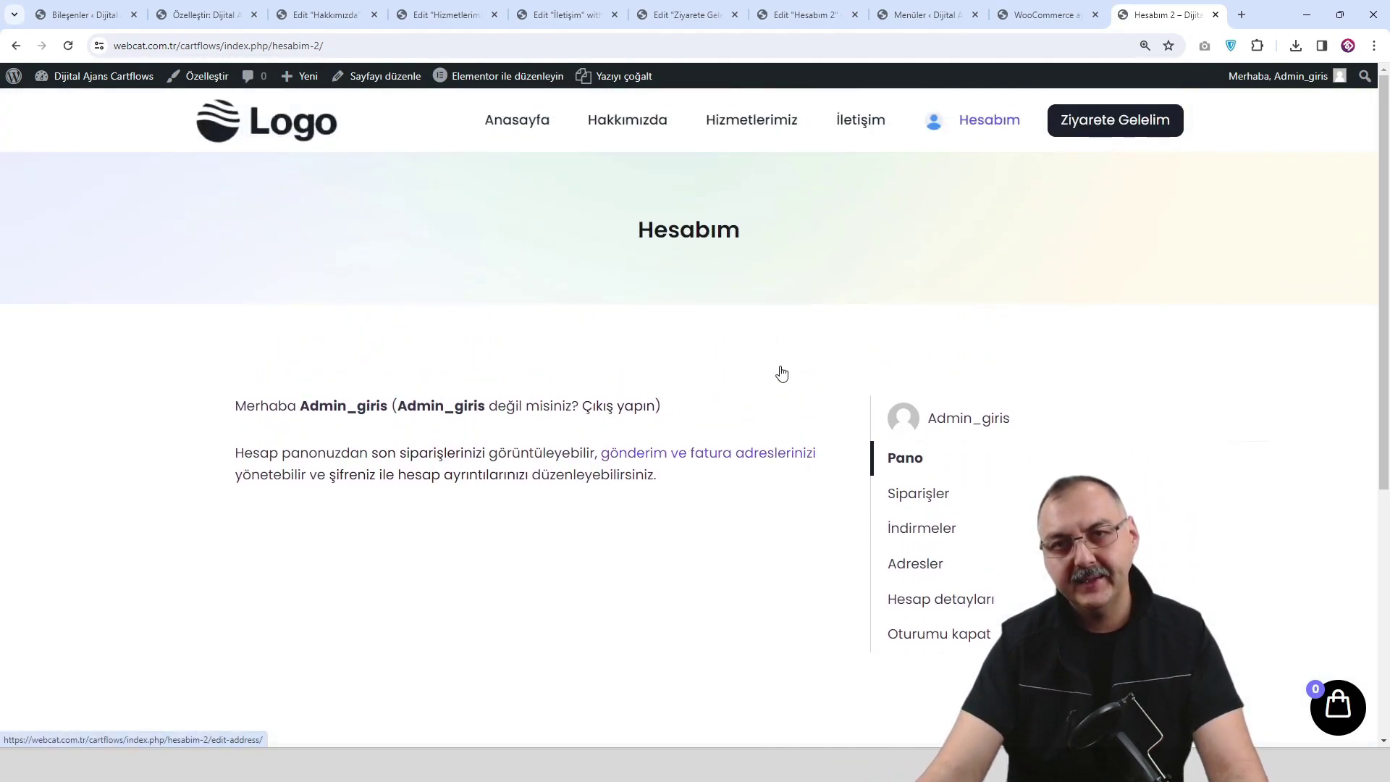
pyautogui.click(1115, 124)
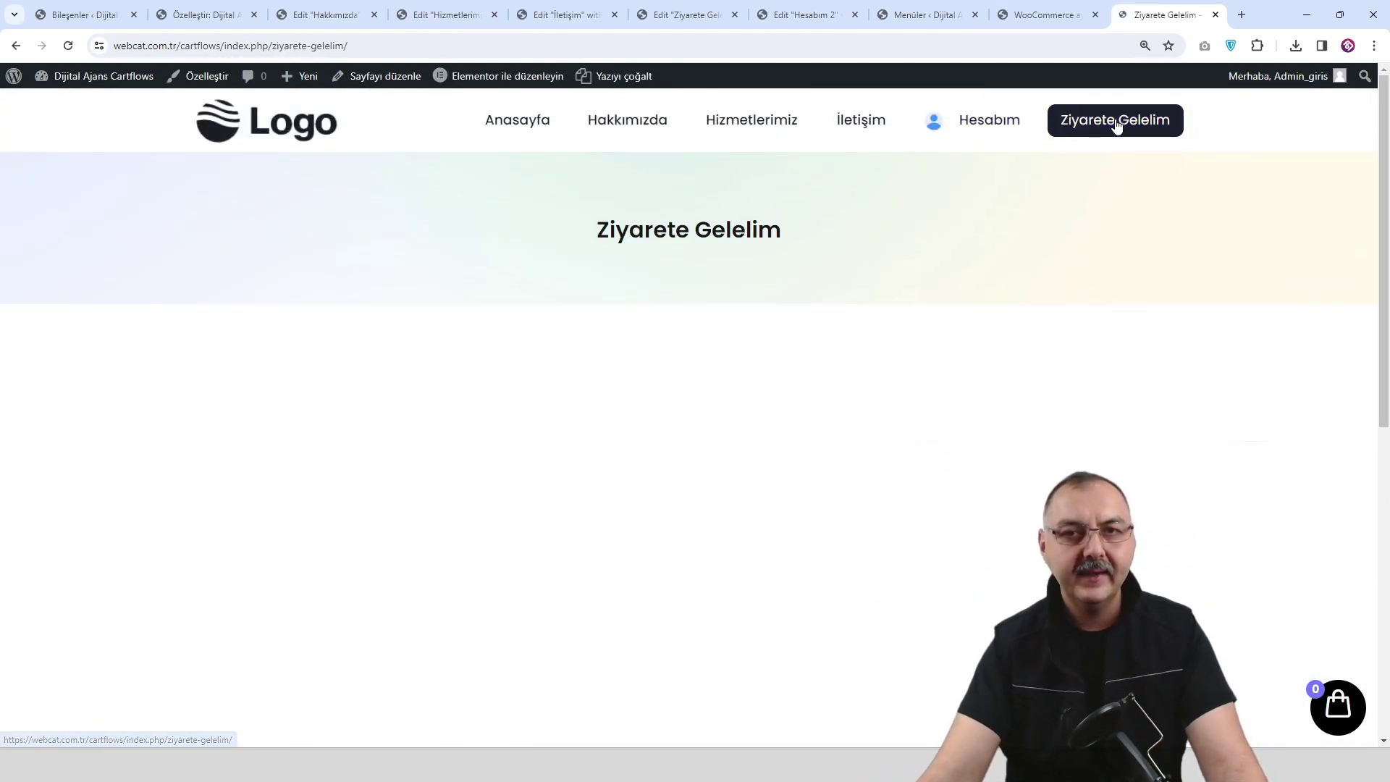
pyautogui.click(993, 128)
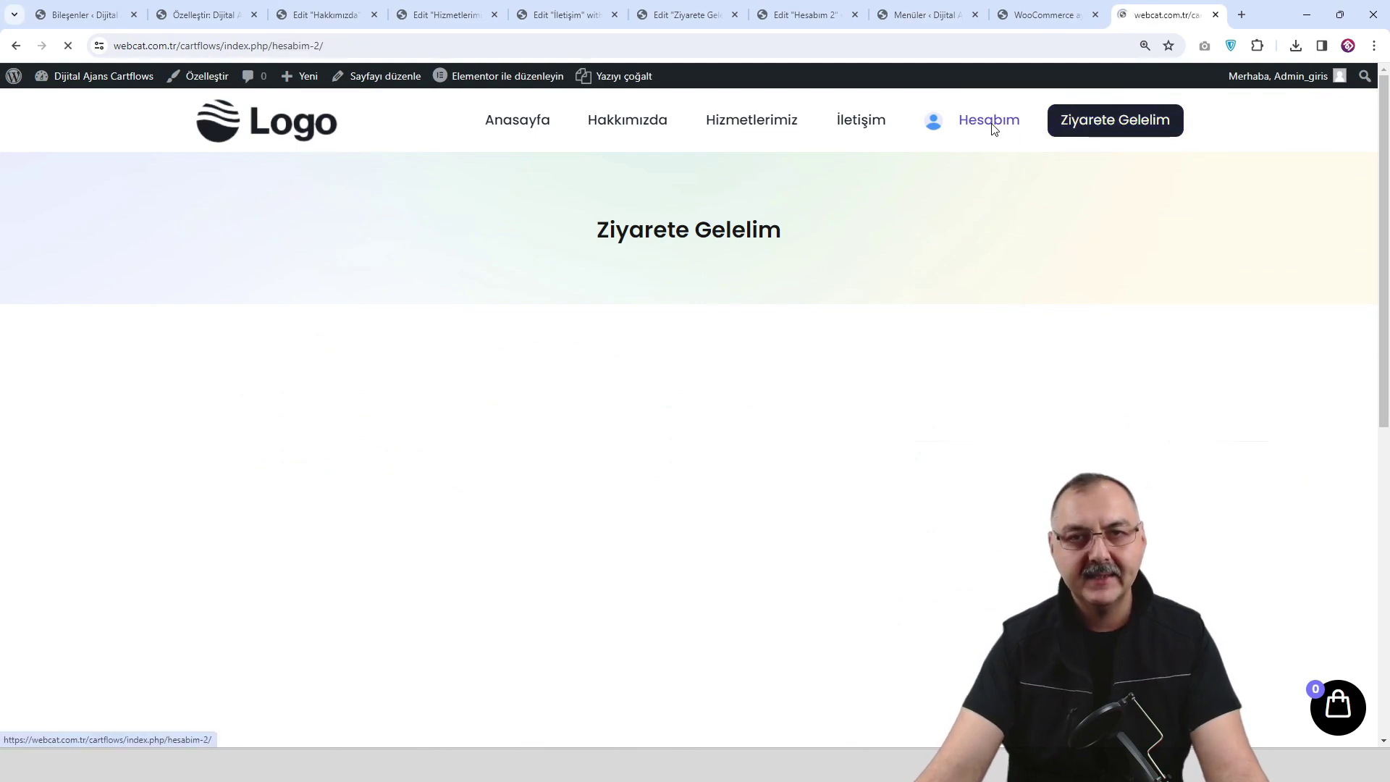
pyautogui.click(869, 125)
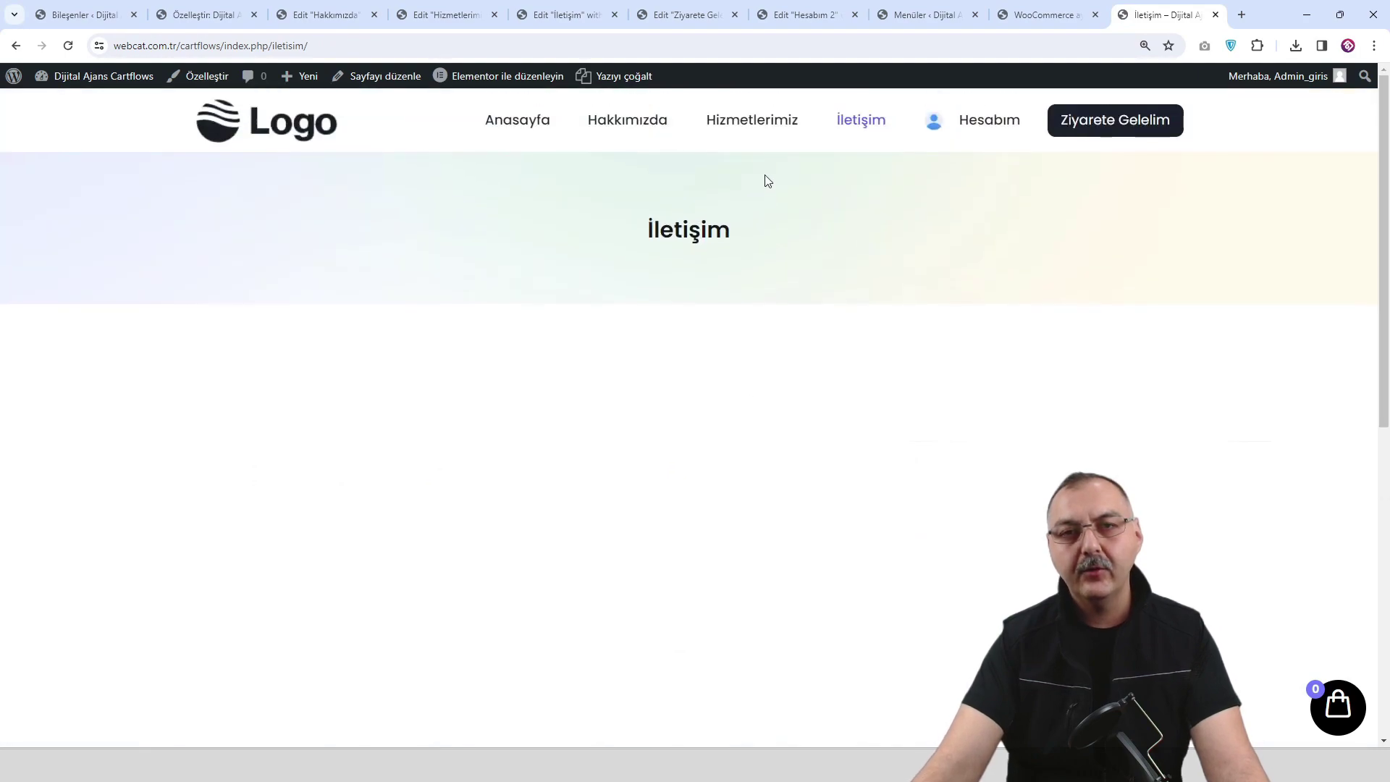
pyautogui.click(754, 128)
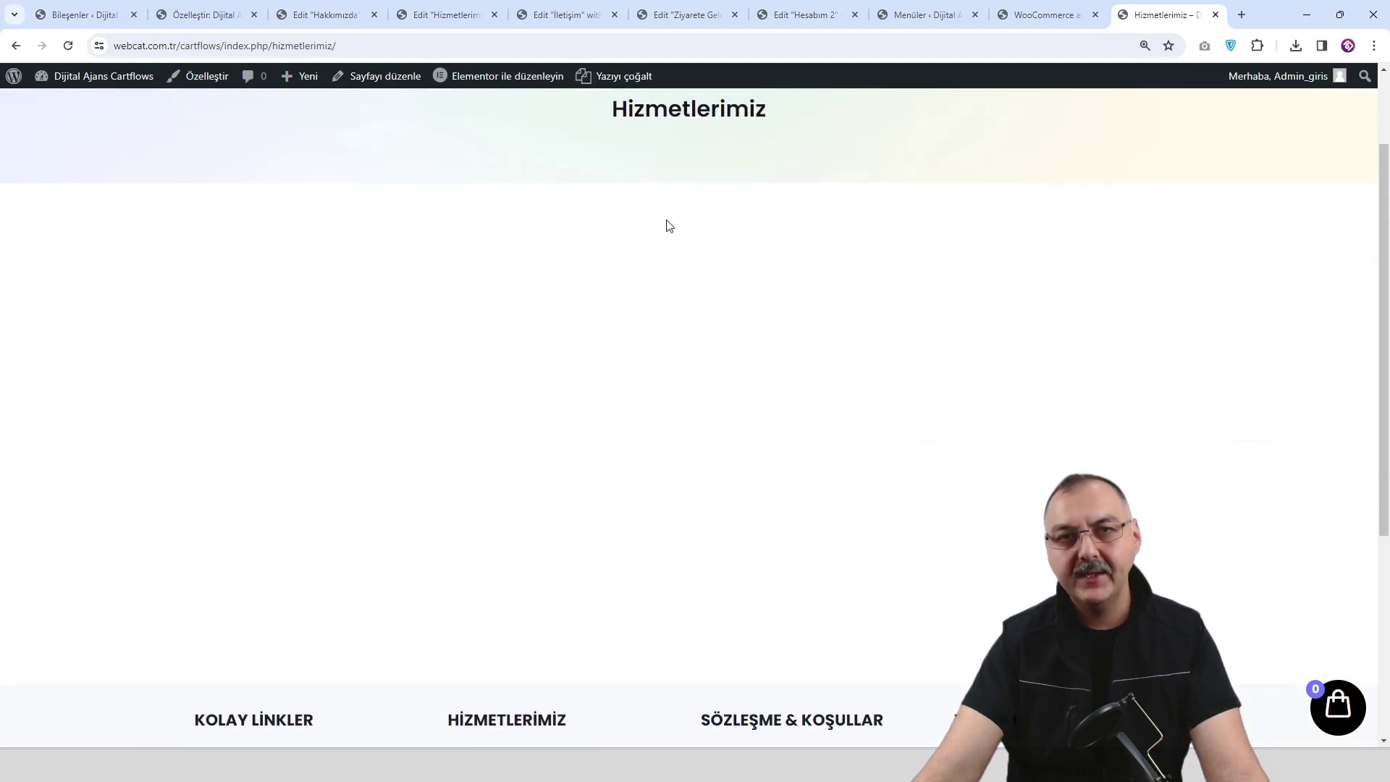
pyautogui.click(626, 128)
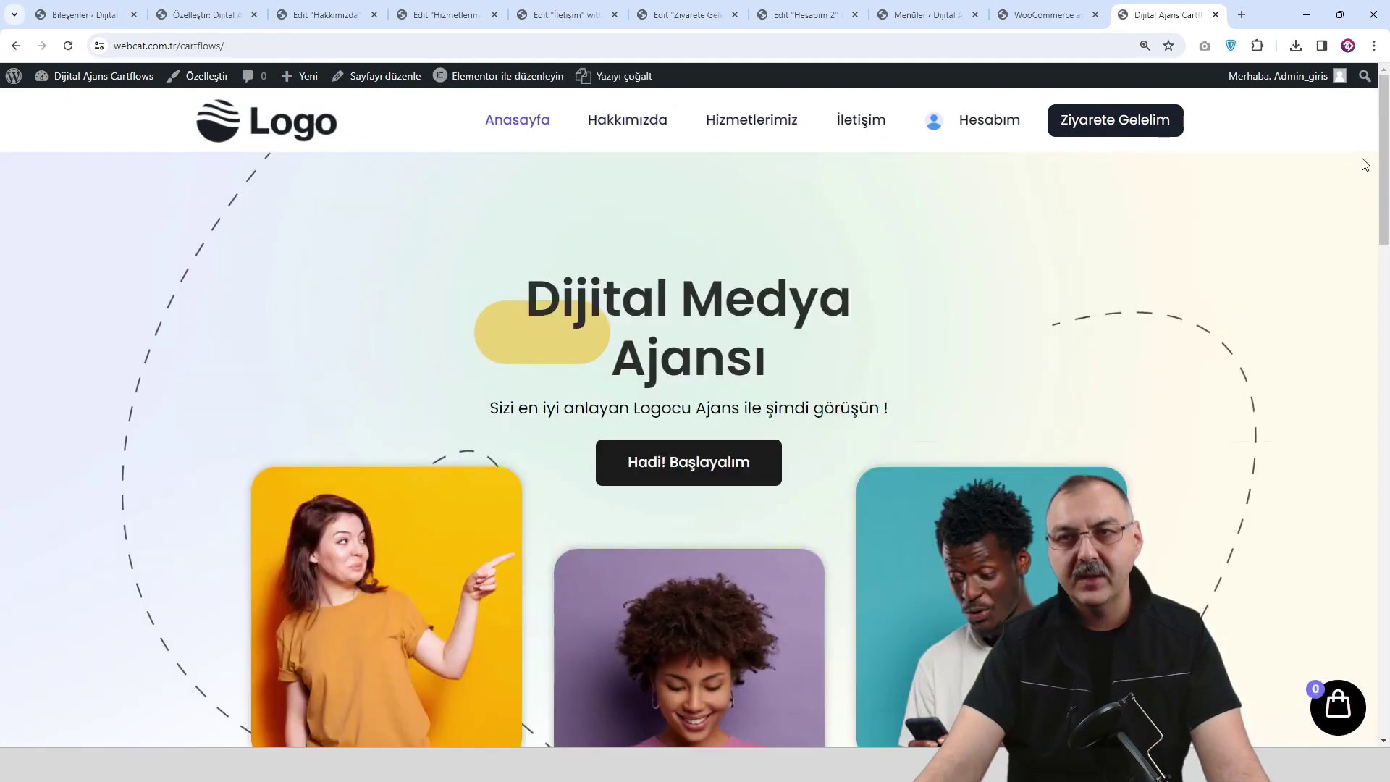
pyautogui.moveTo(1383, 157); pyautogui.dragTo(1384, 652)
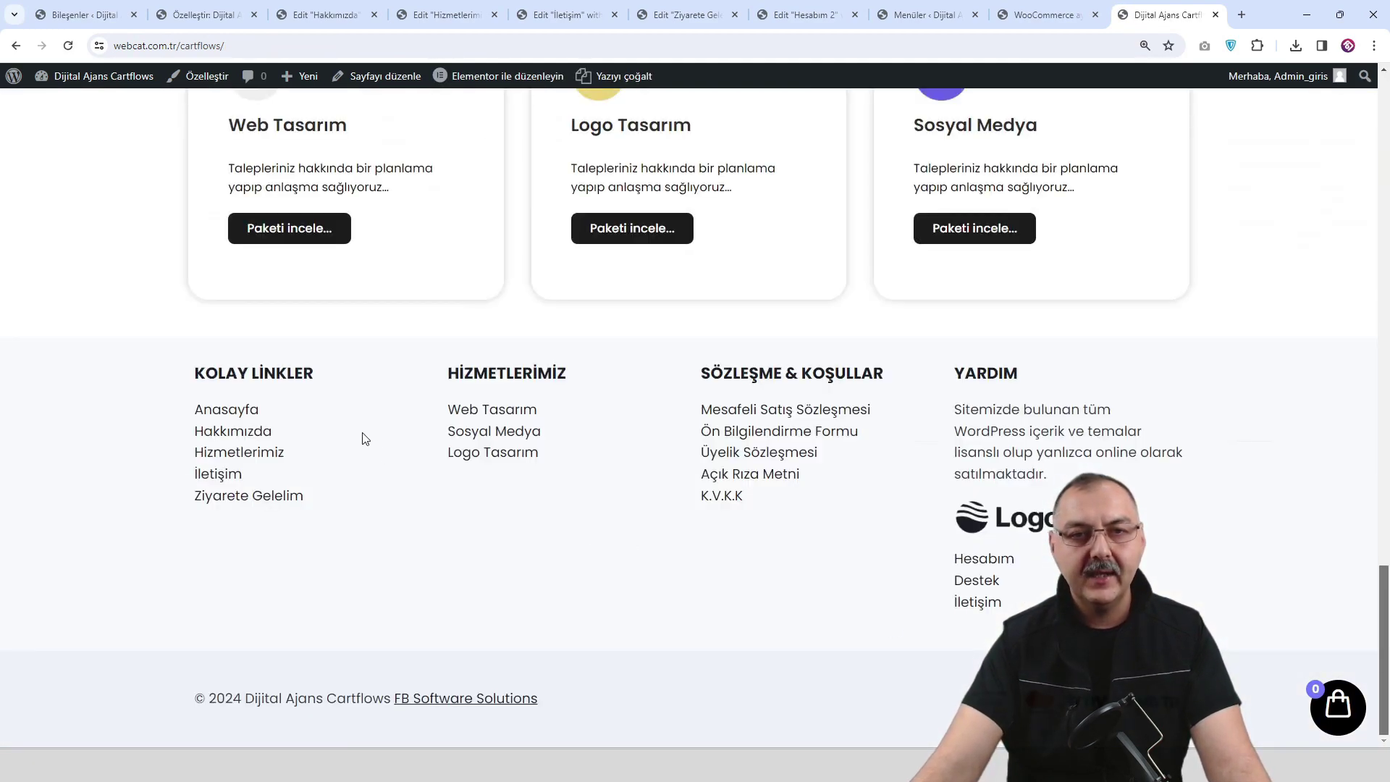
# Open Hakkımızda from the footer and copy the Mesafeli Satış Sözleşmesi text.
pyautogui.click(236, 432)
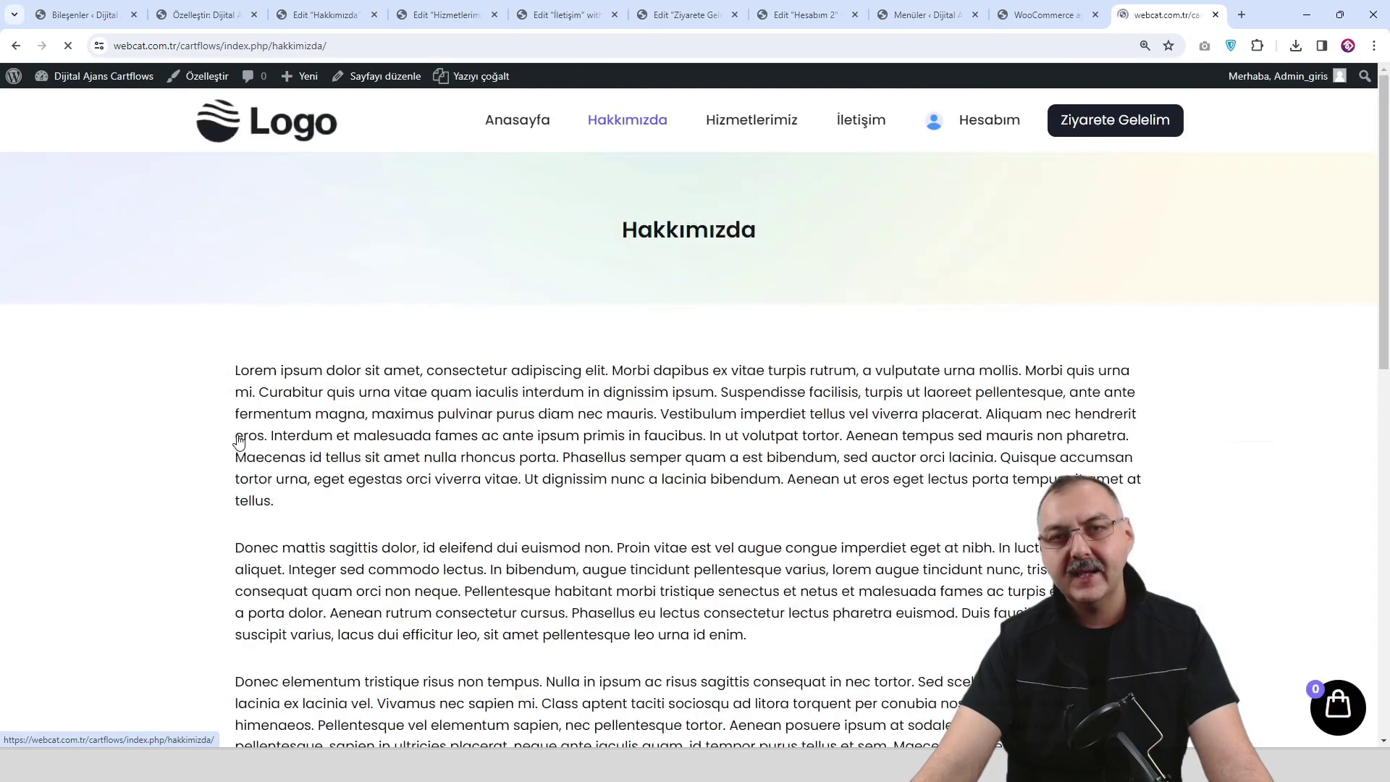
pyautogui.scroll(-10, 518, 444)
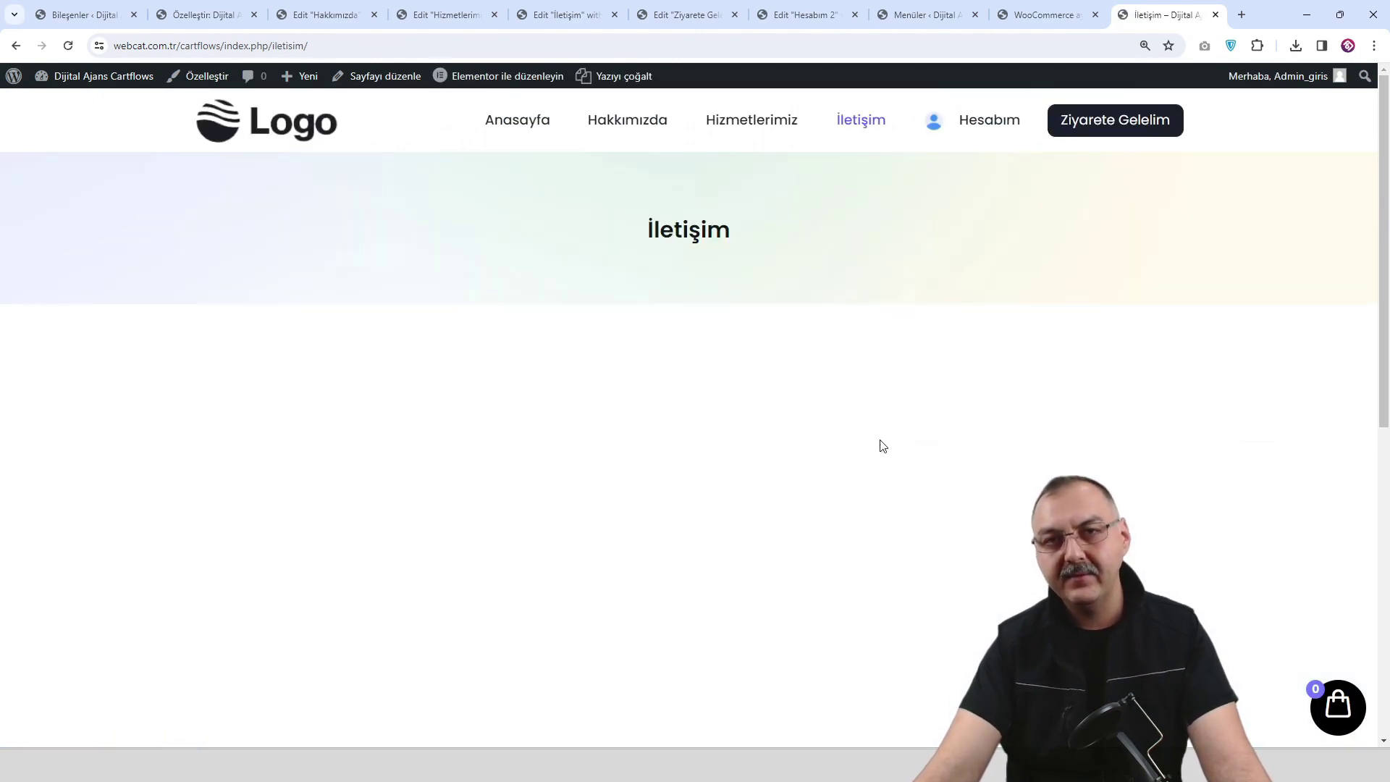
pyautogui.scroll(-8, 689, 320)
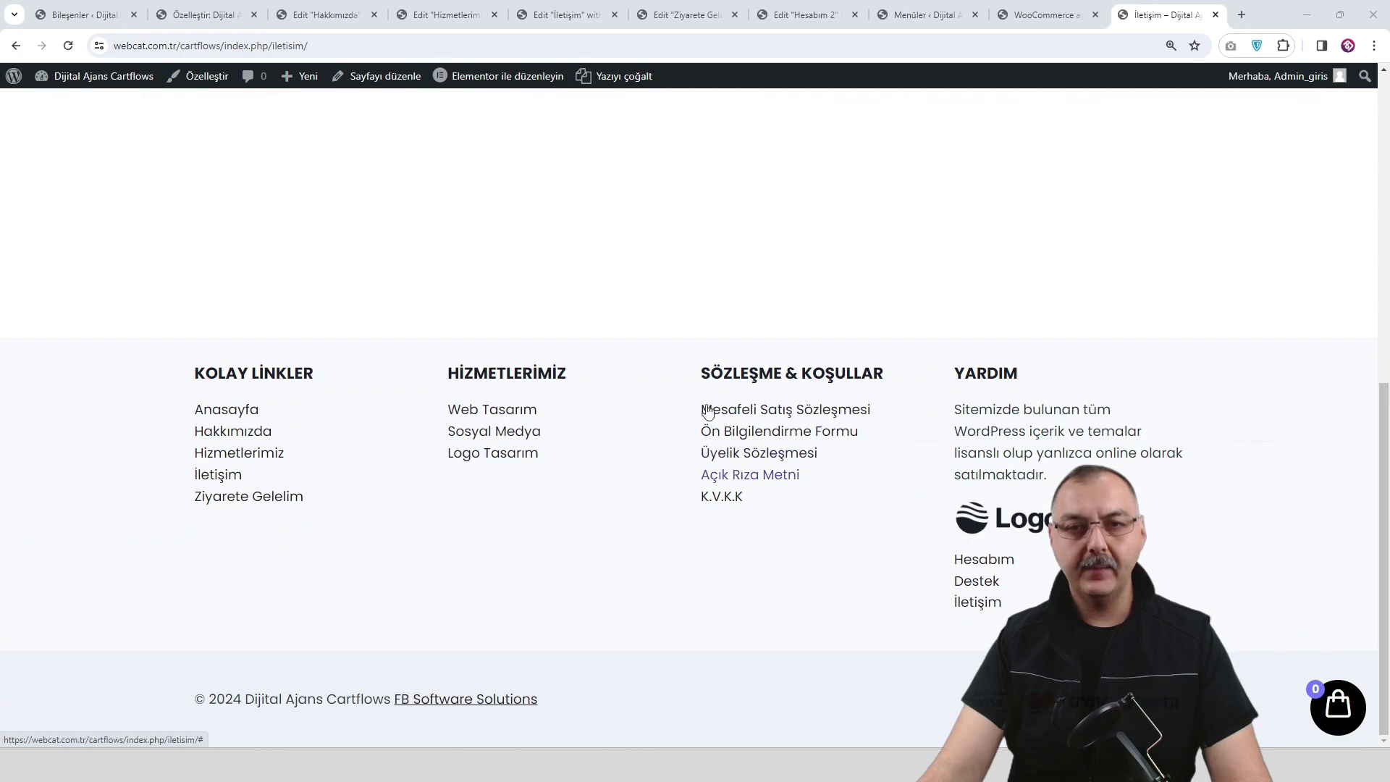
pyautogui.scroll(2, 717, 398)
pyautogui.moveTo(878, 535); pyautogui.dragTo(715, 531)
pyautogui.rightClick(714, 535)
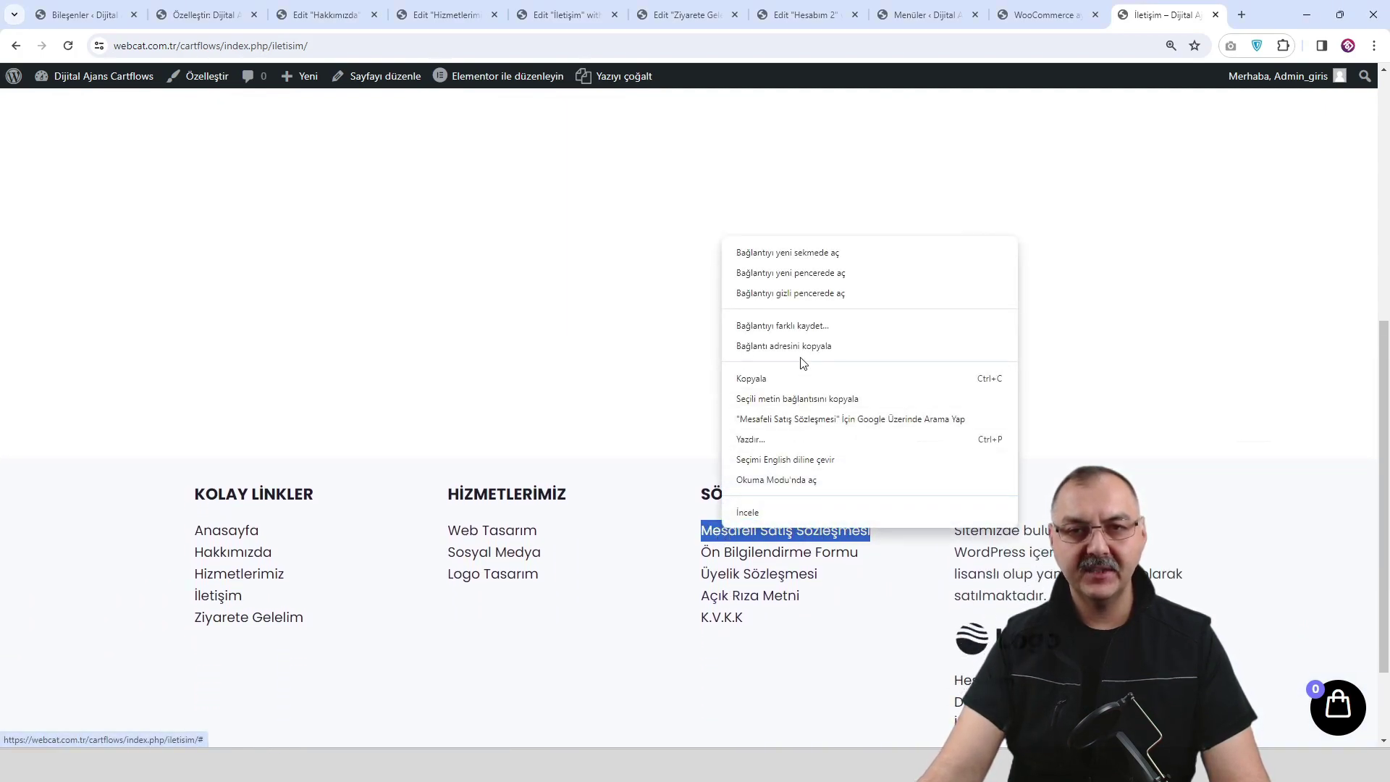
pyautogui.click(793, 384)
pyautogui.scroll(5, 634, 388)
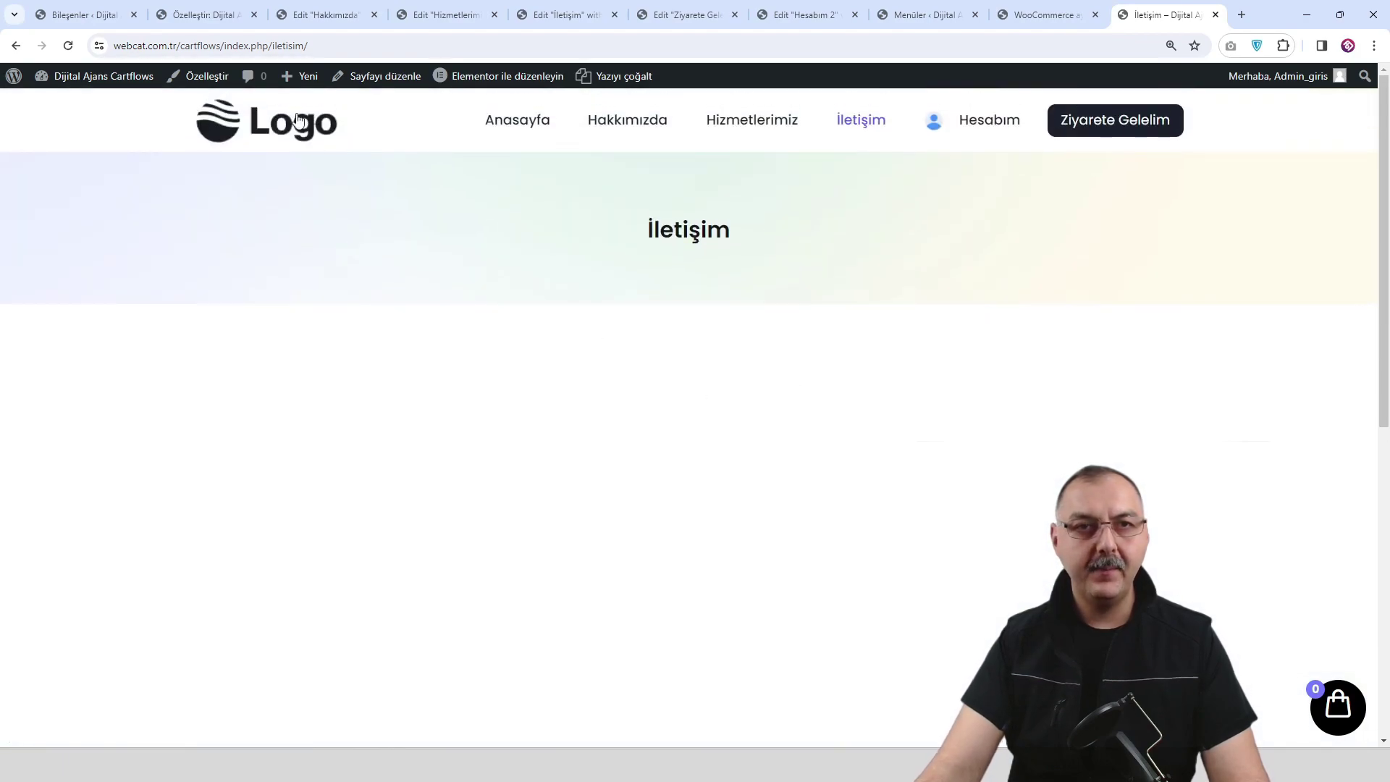
# Close the Customizer and the other leftover editing tabs.
pyautogui.click(217, 15)
pyautogui.click(253, 14)
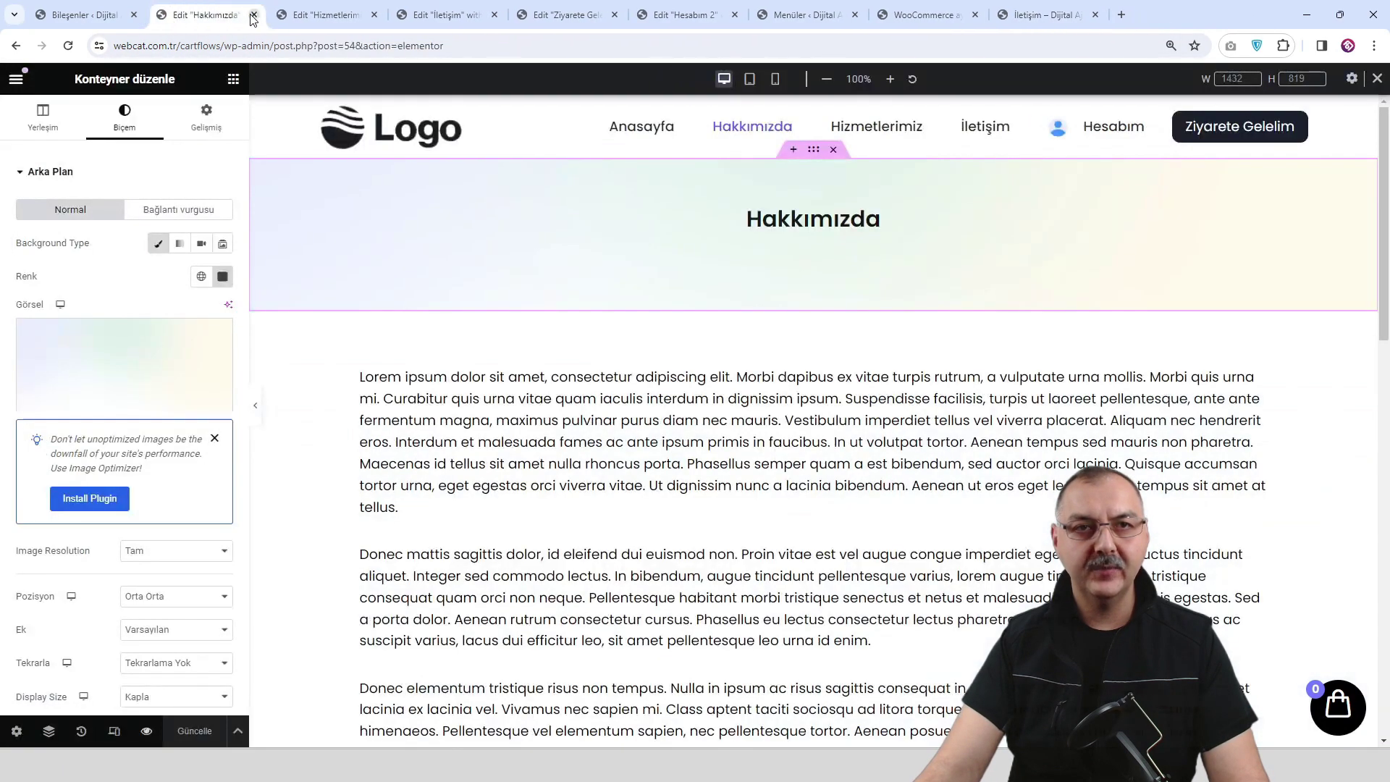
pyautogui.click(253, 15)
pyautogui.click(253, 14)
pyautogui.click(253, 14)
pyautogui.click(253, 14)
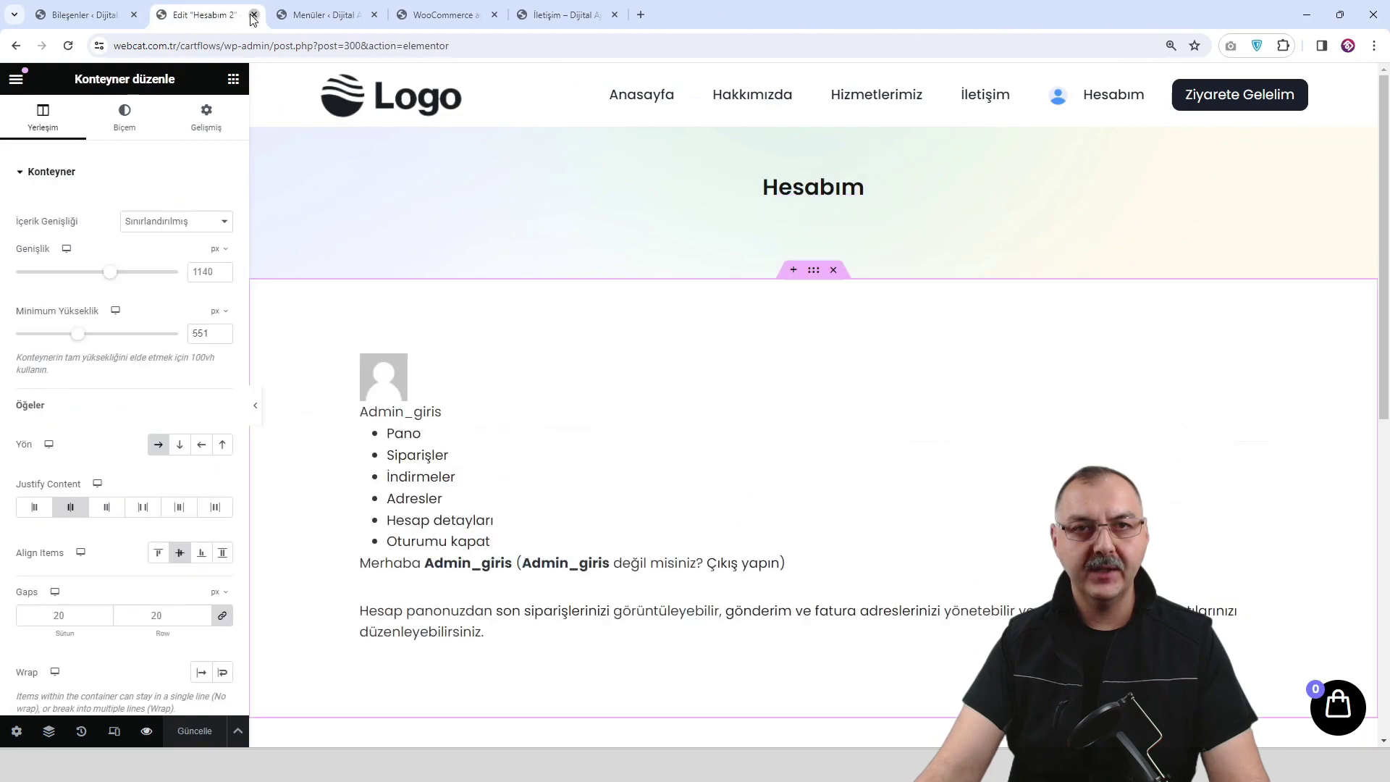
pyautogui.click(254, 15)
pyautogui.click(253, 15)
pyautogui.click(254, 14)
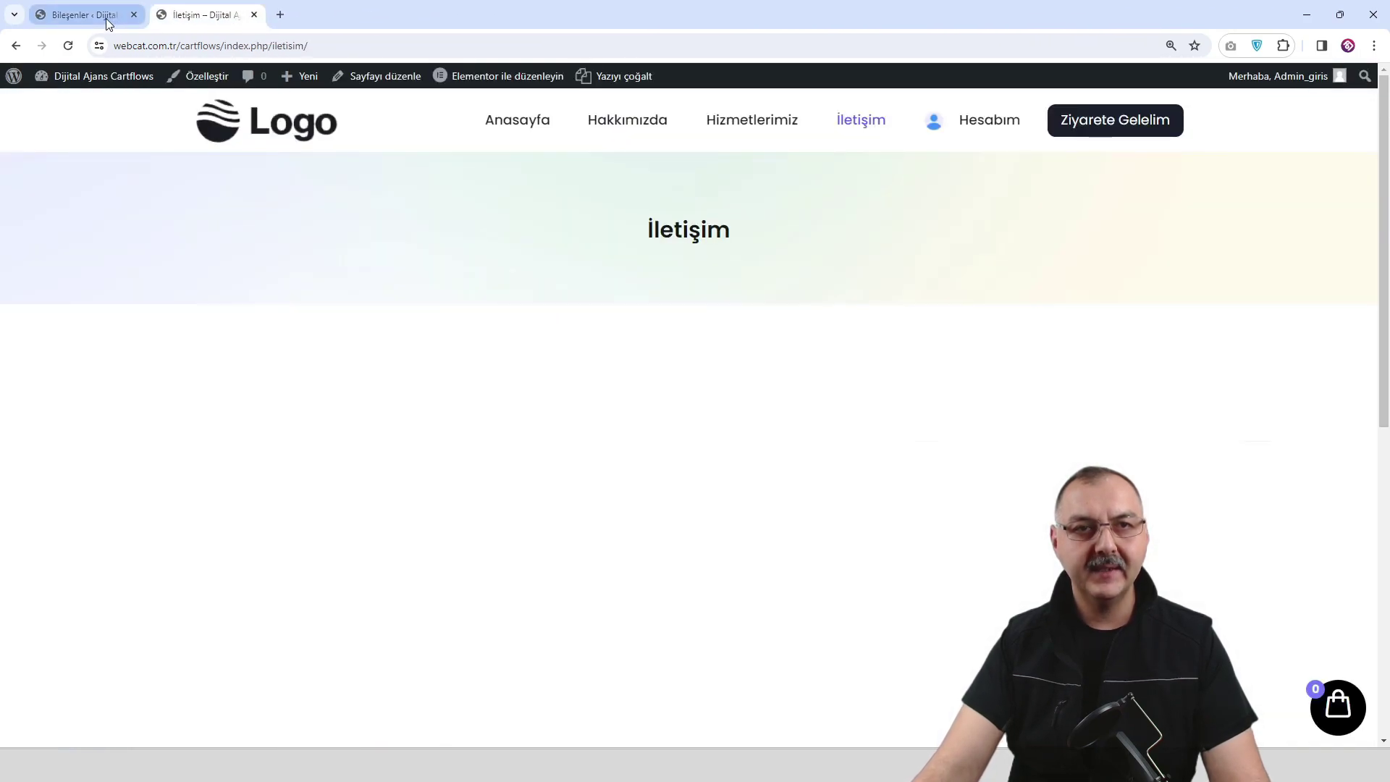
# Move the old Hesabım page to the trash from All Pages.
pyautogui.click(105, 19)
pyautogui.moveTo(70, 208)
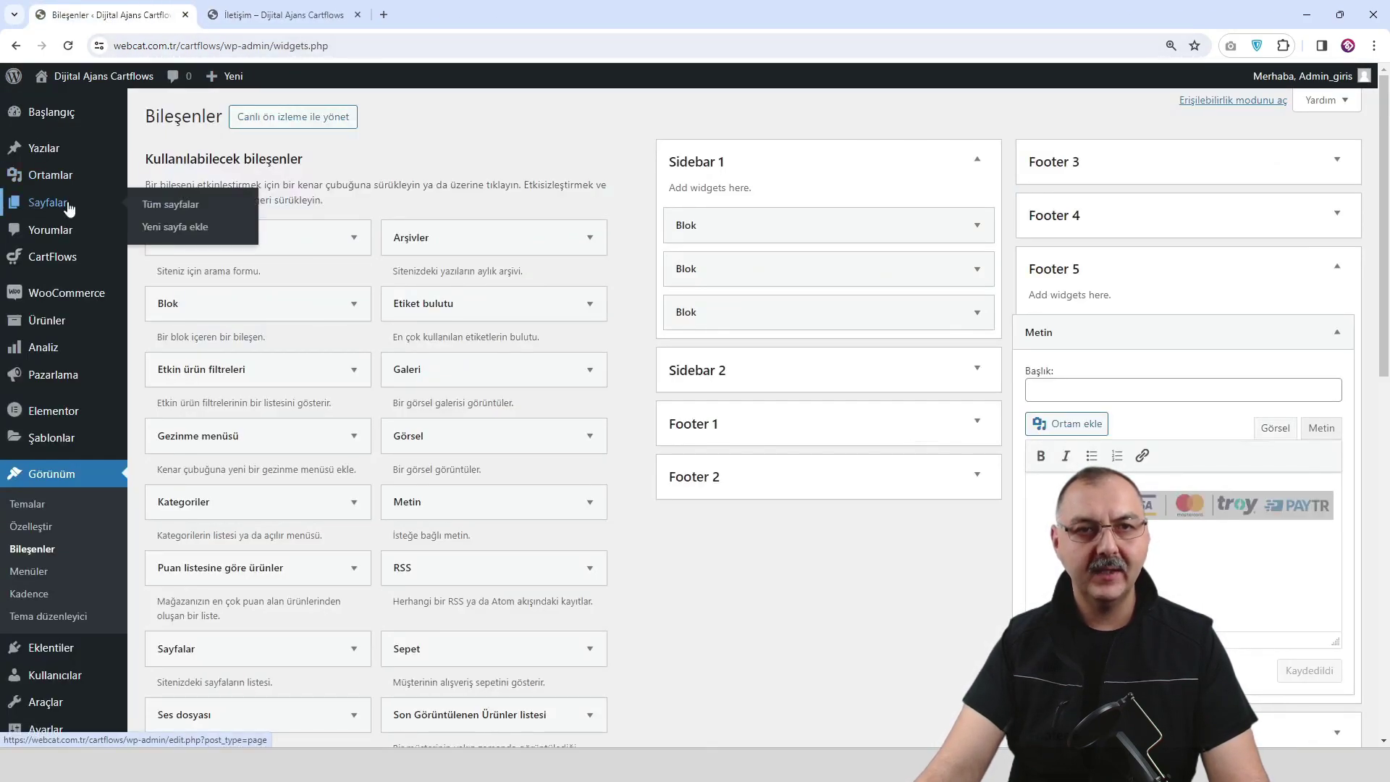
pyautogui.click(163, 206)
pyautogui.scroll(-2, 287, 238)
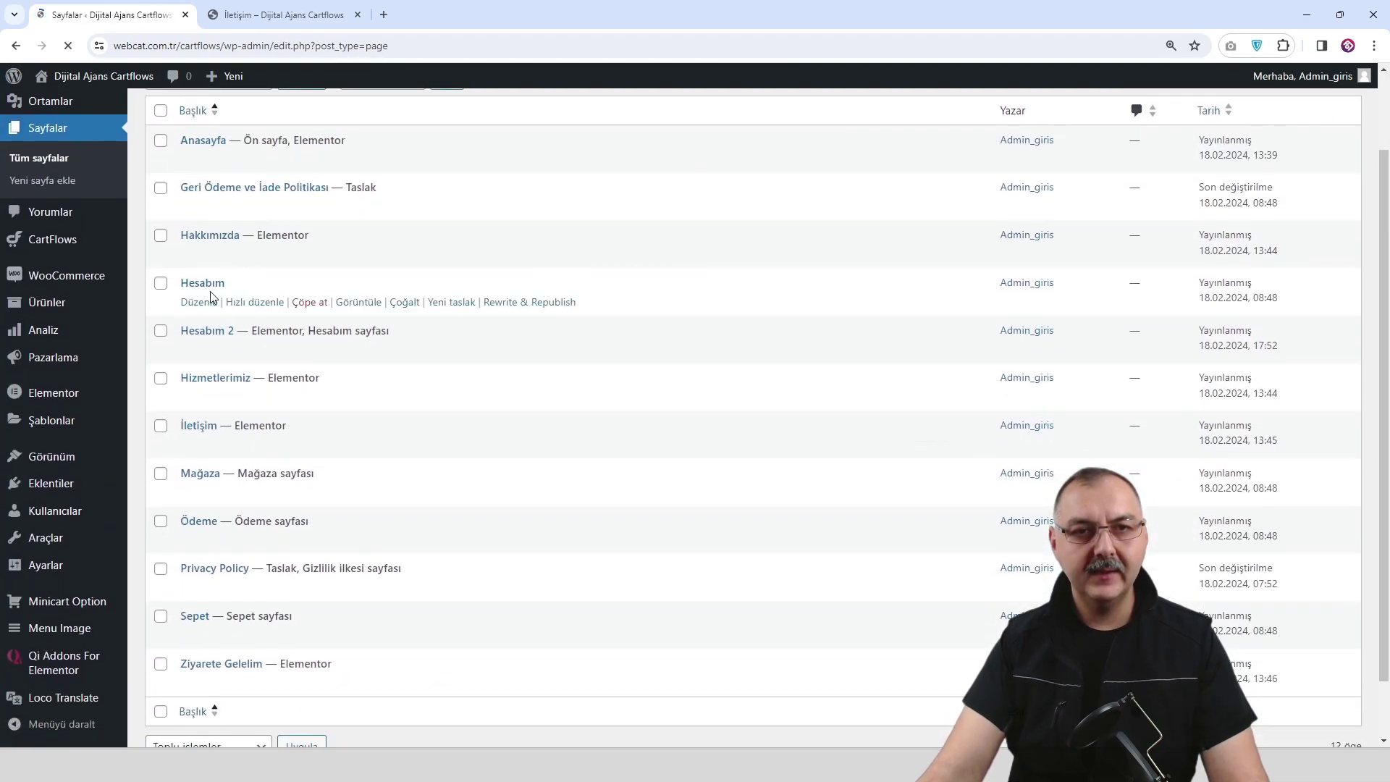
pyautogui.click(309, 303)
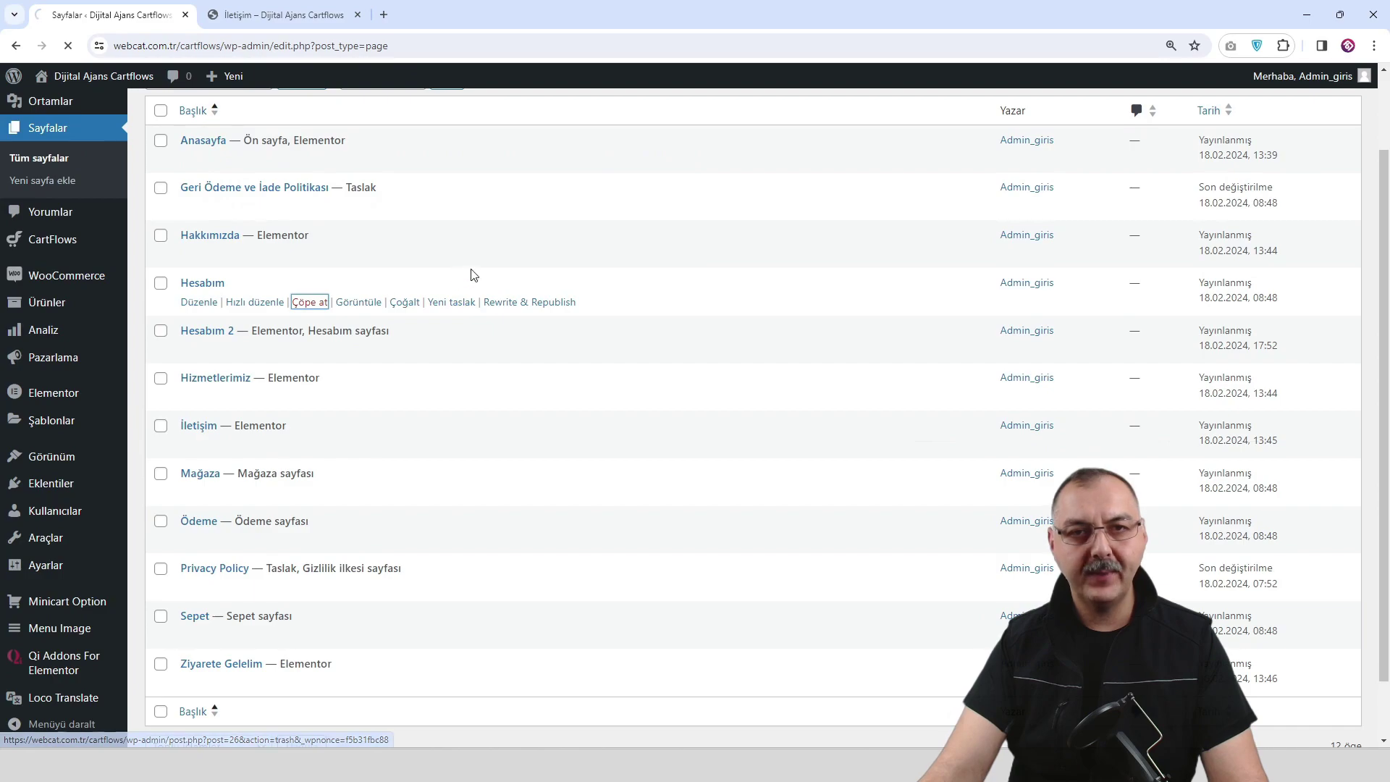
# Retitle the Hizmetlerimiz copy to Mesafeli Satış Sözleşmesi and publish it.
pyautogui.scroll(-1, 304, 339)
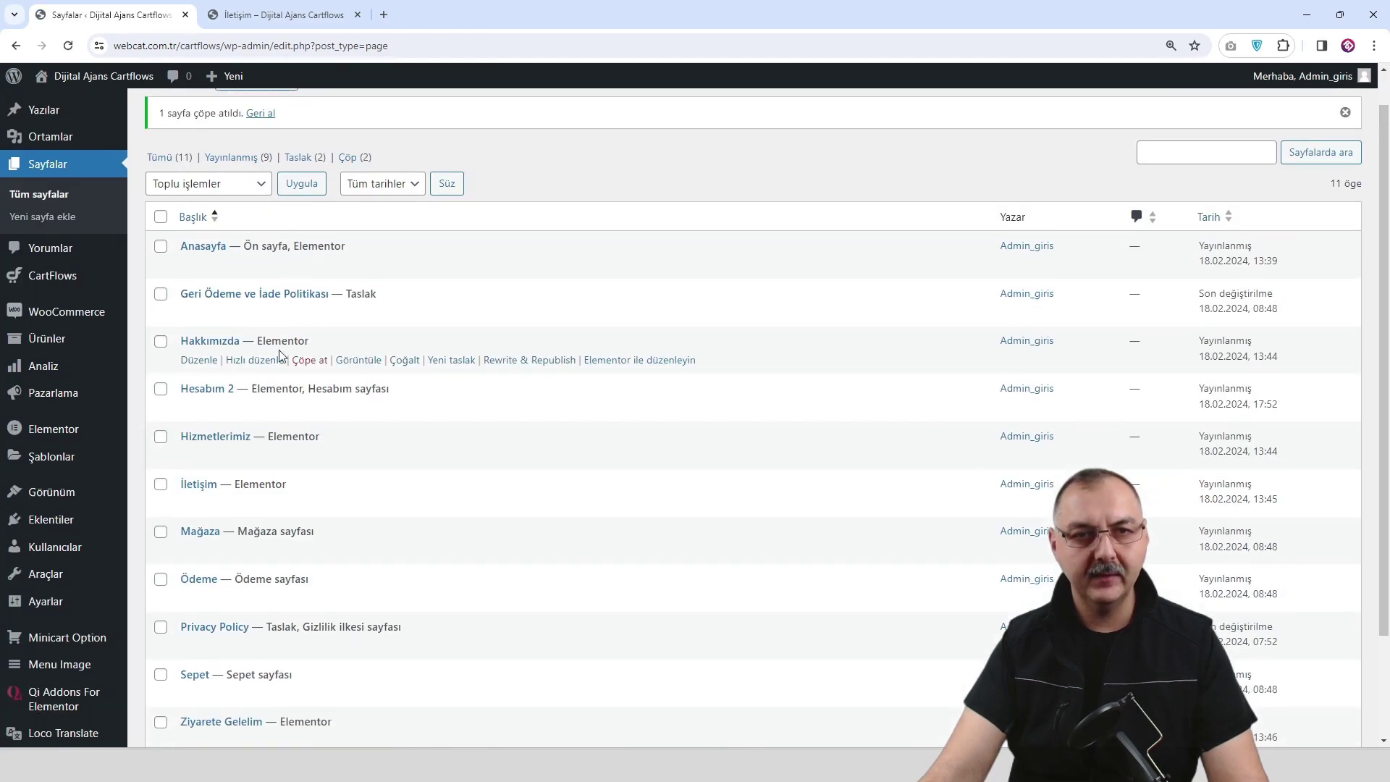
pyautogui.scroll(-1, 231, 351)
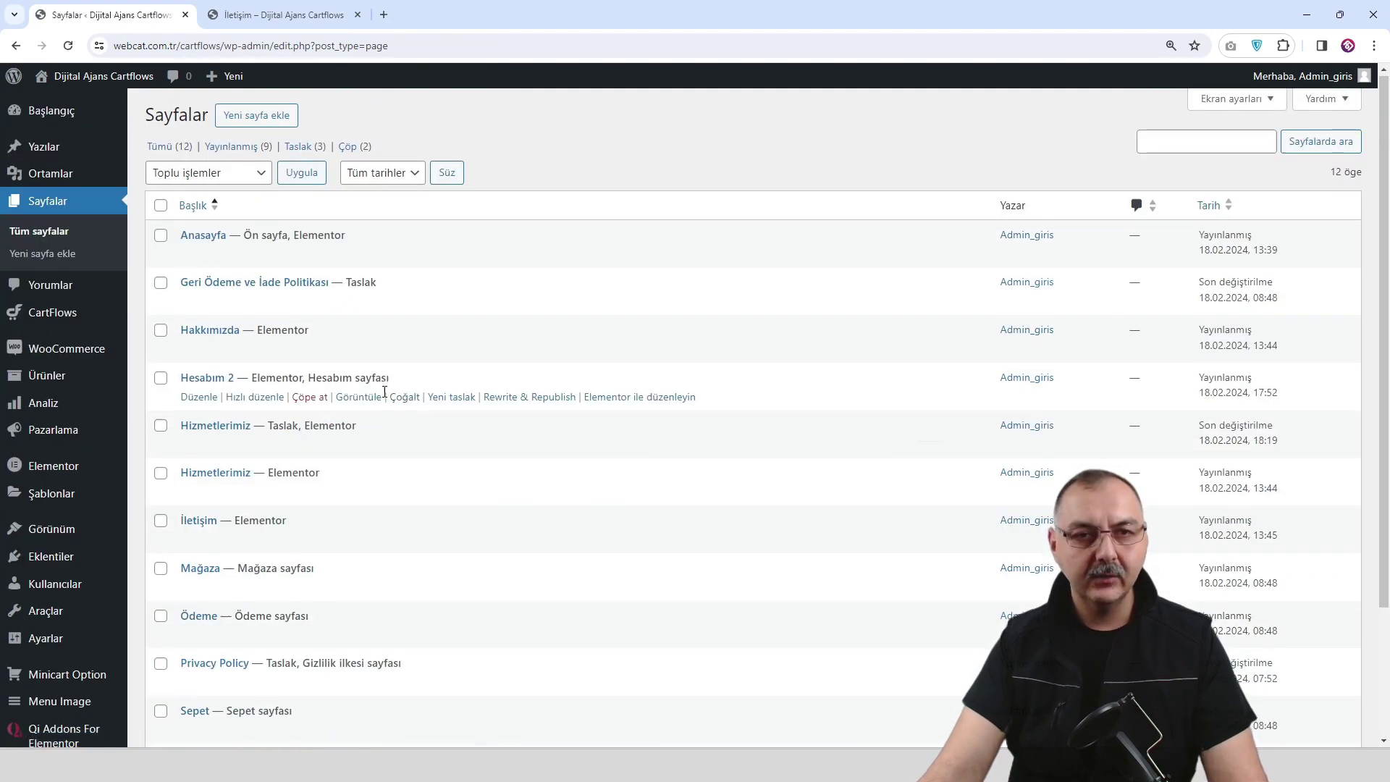
pyautogui.scroll(-1, 325, 391)
pyautogui.click(193, 398)
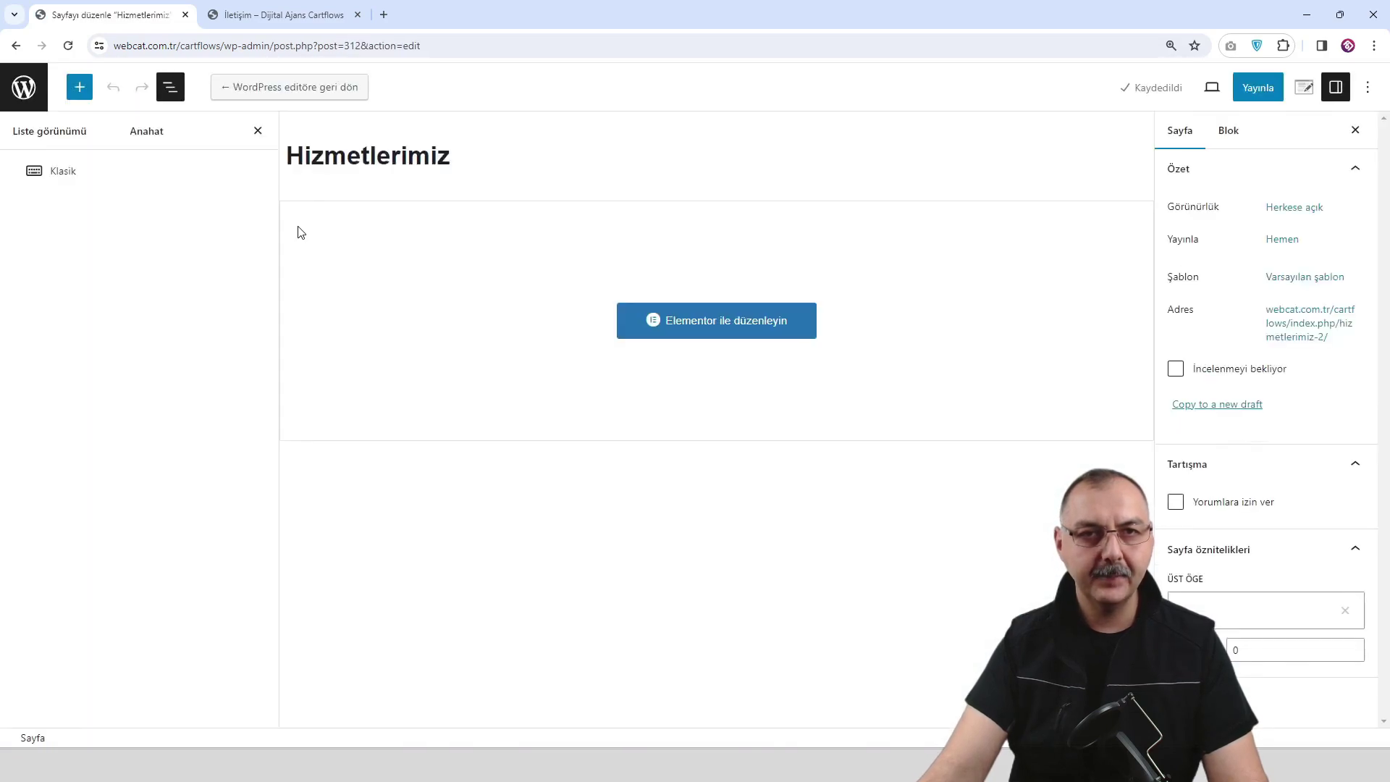
pyautogui.doubleClick(345, 162)
pyautogui.hotkey('ctrl', 'v')
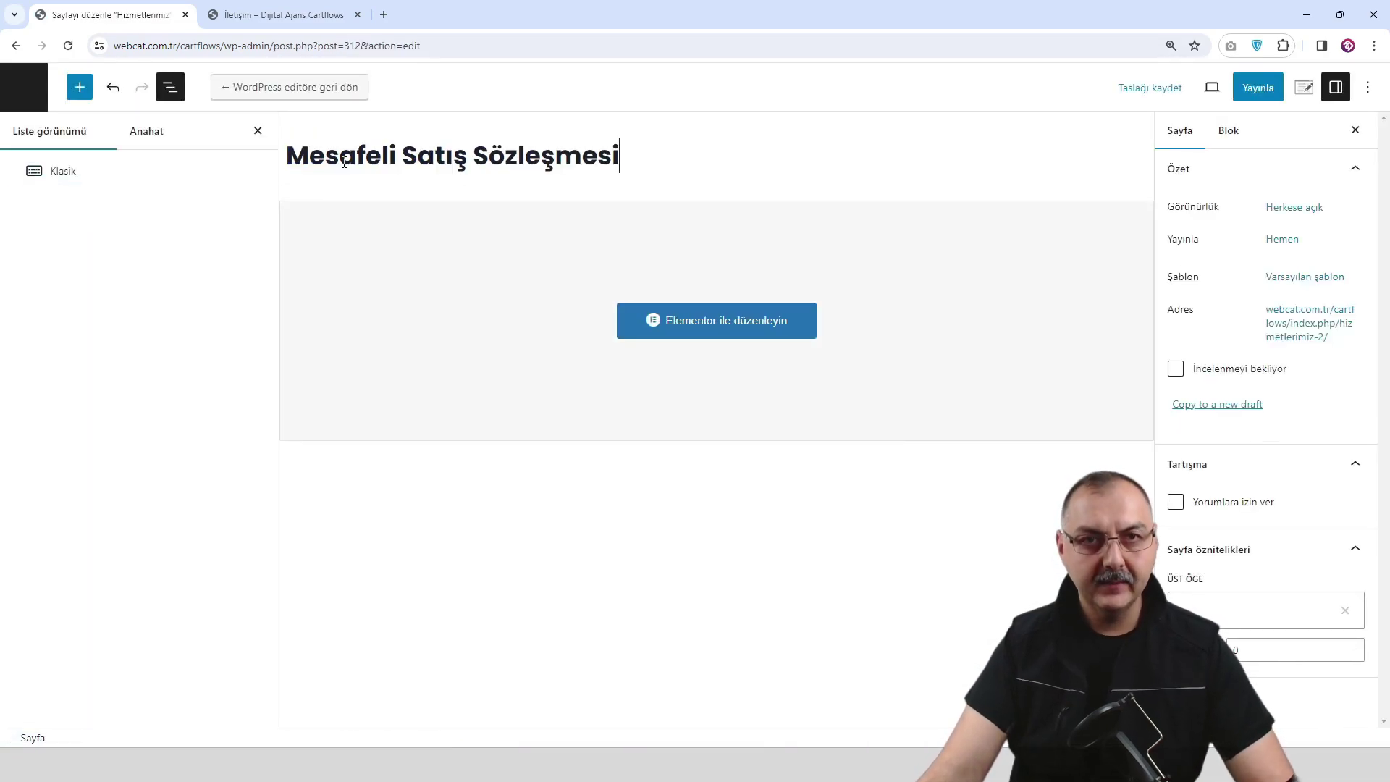
pyautogui.click(1250, 88)
pyautogui.click(1249, 88)
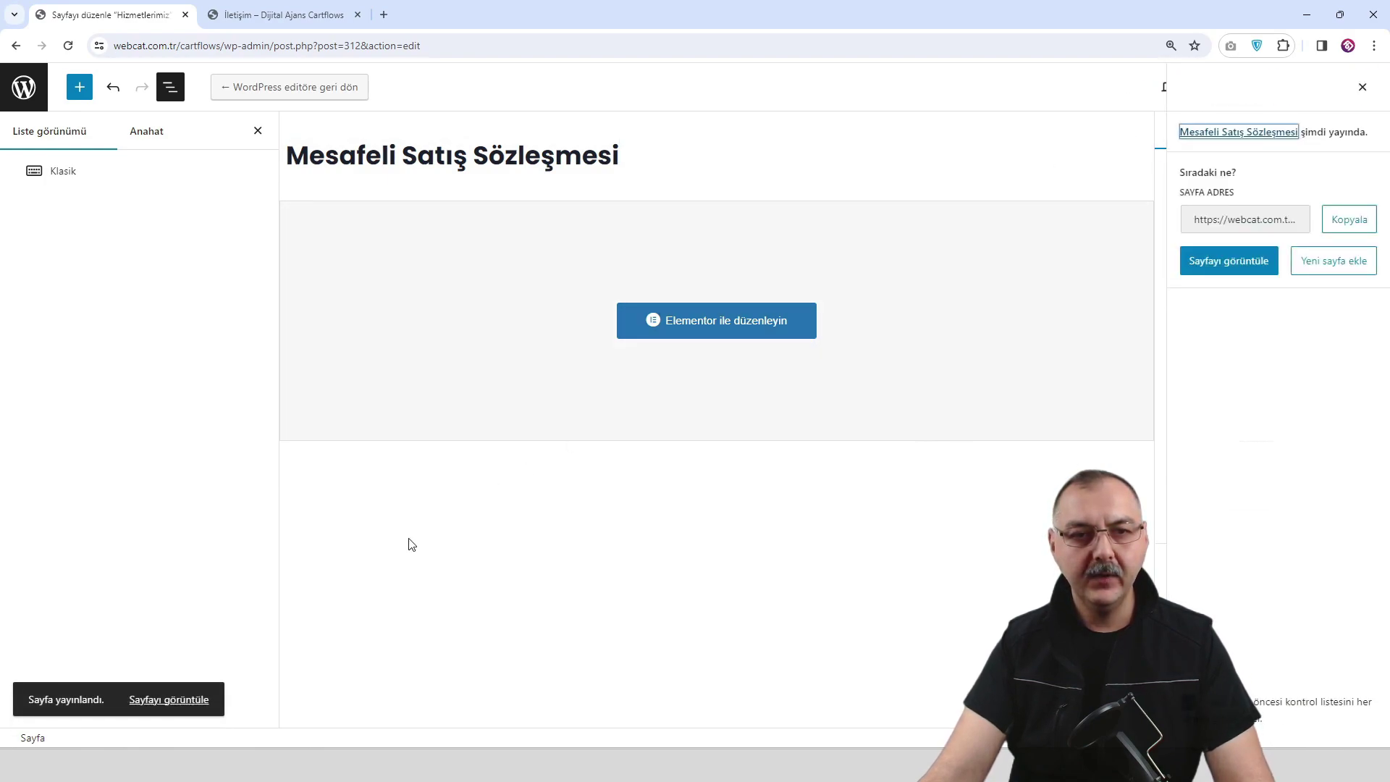
# View the published page in a new tab, then return to the page editor.
pyautogui.rightClick(182, 699)
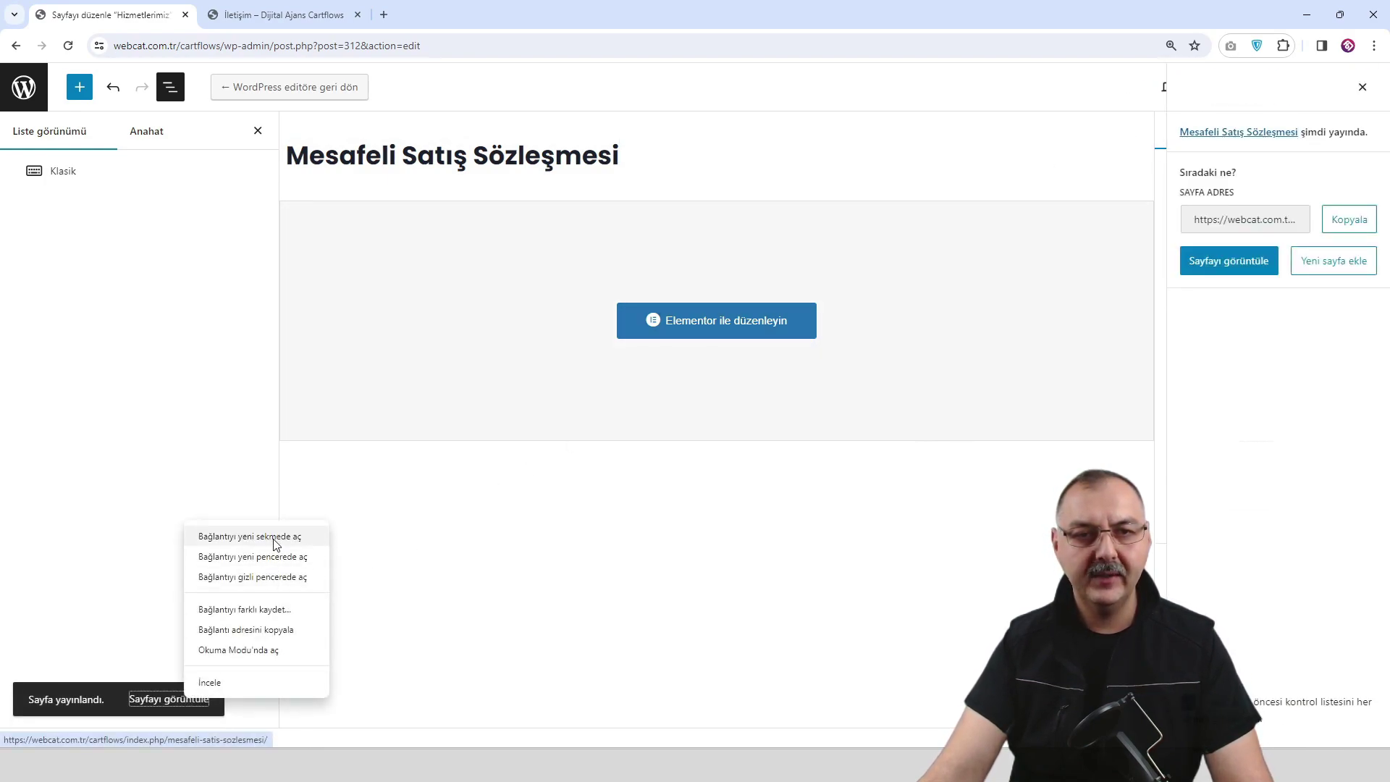
pyautogui.click(253, 535)
pyautogui.click(279, 14)
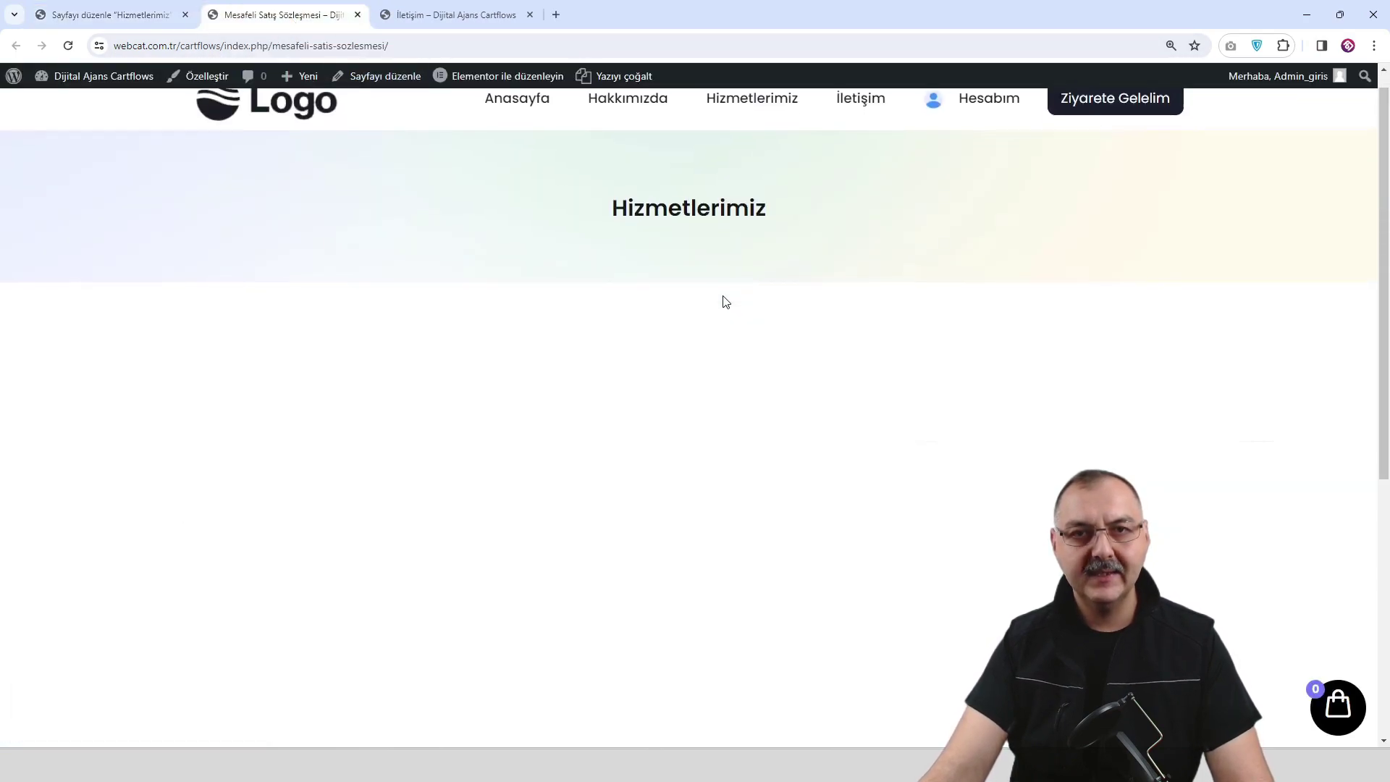
pyautogui.click(139, 22)
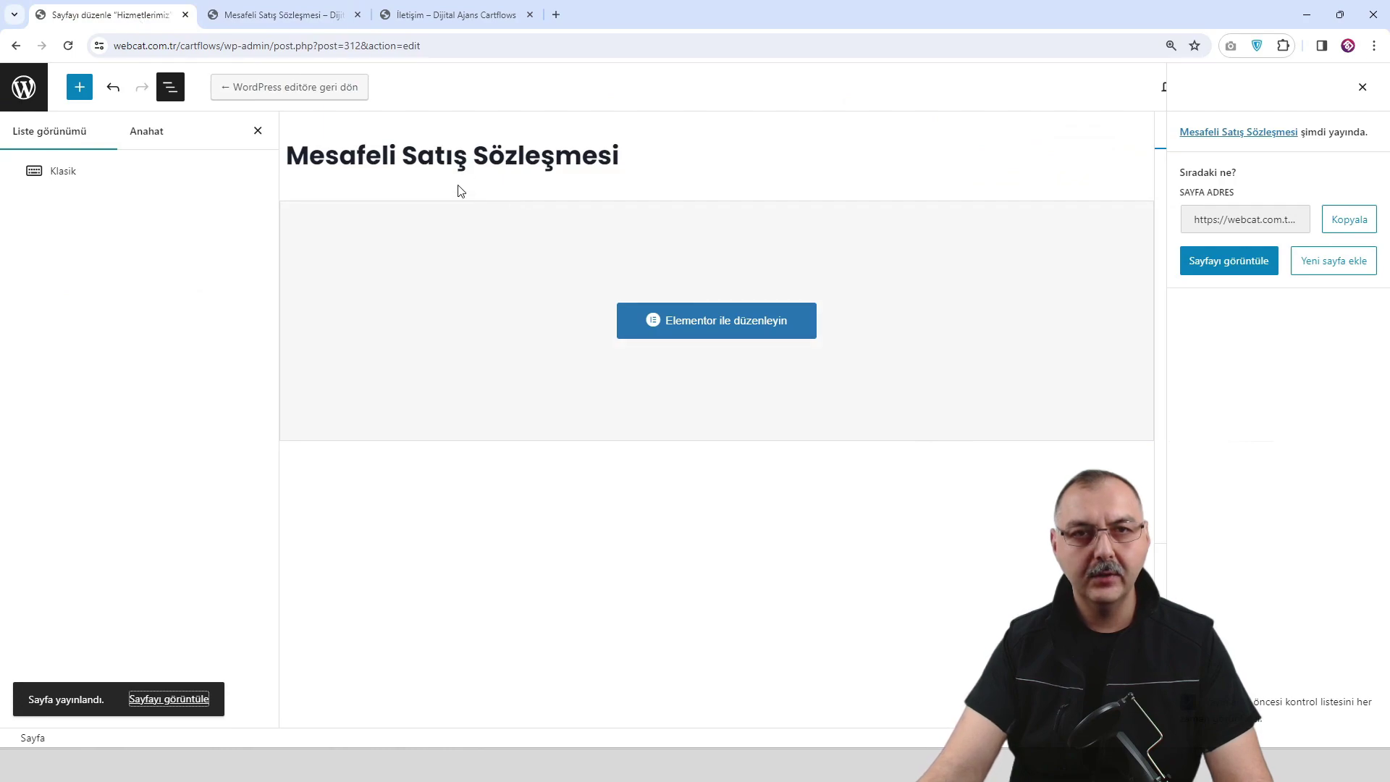
# Change the Elementor banner heading to Mesafeli Satış Sözleşmesi and preview the page.
pyautogui.click(730, 331)
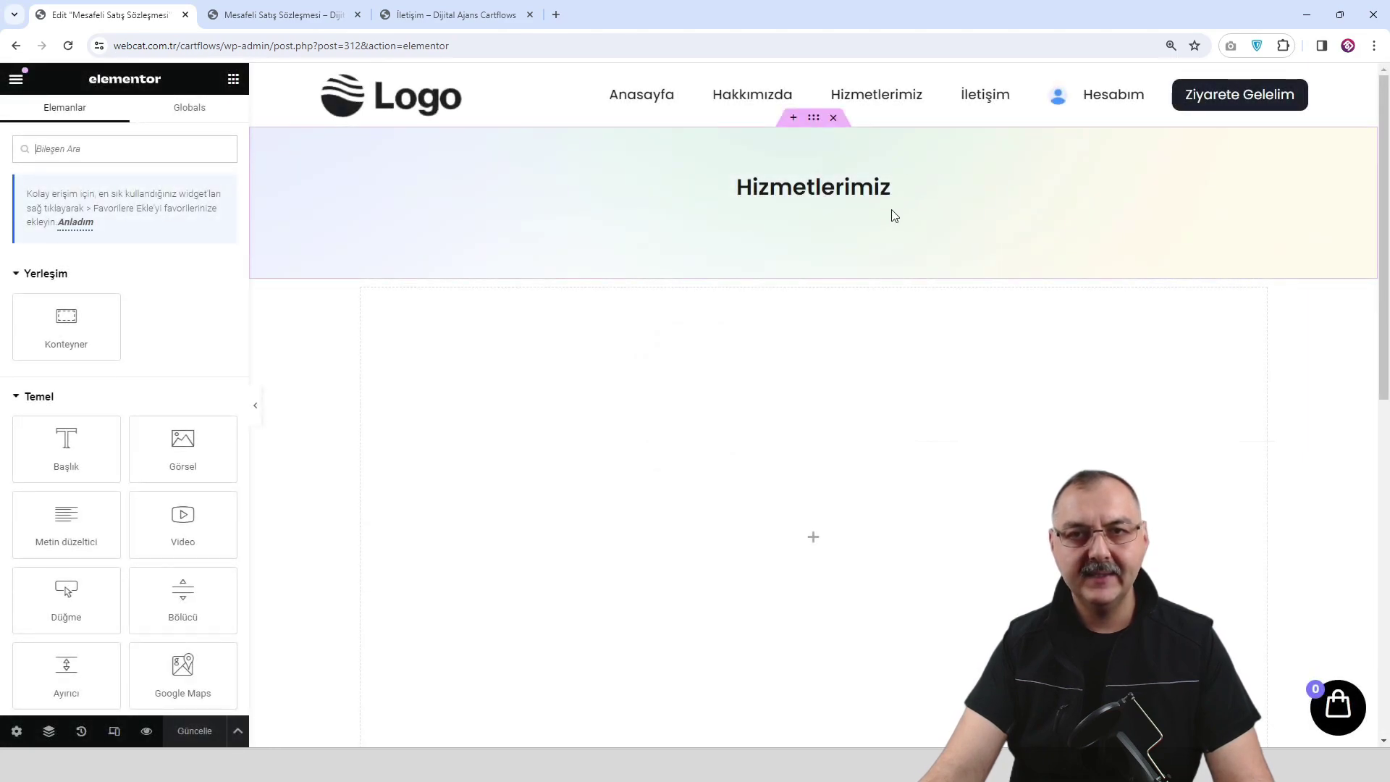
pyautogui.click(878, 206)
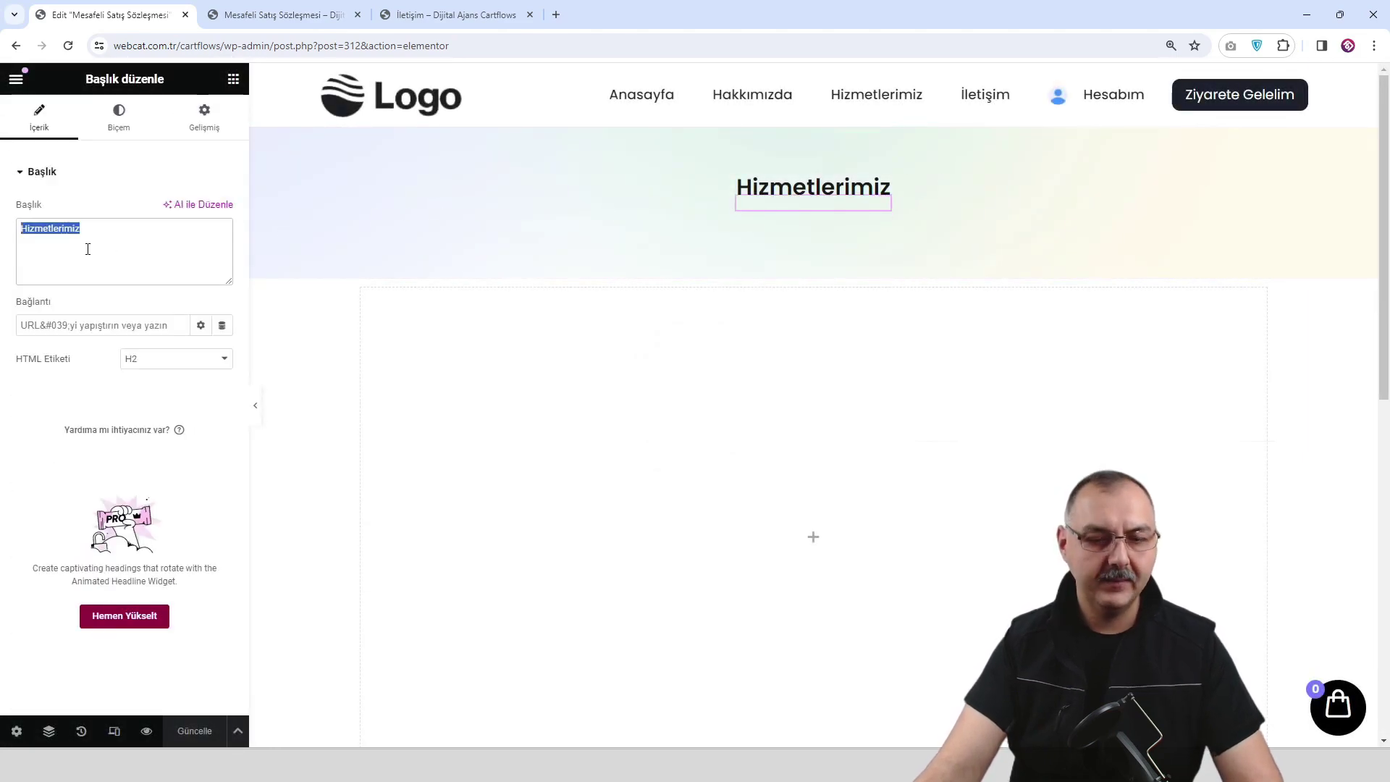
pyautogui.write('Mesafeli Satış Sözleşmesi')
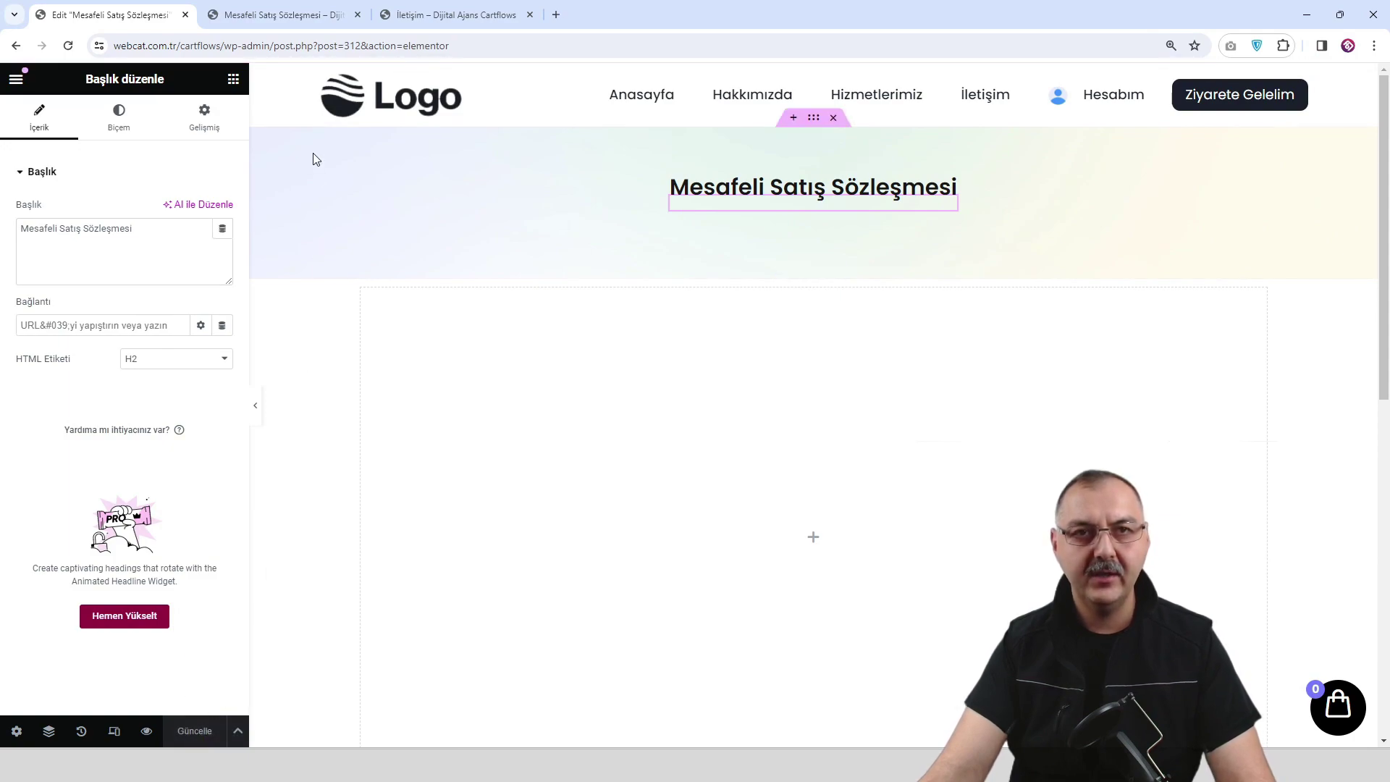
pyautogui.click(148, 731)
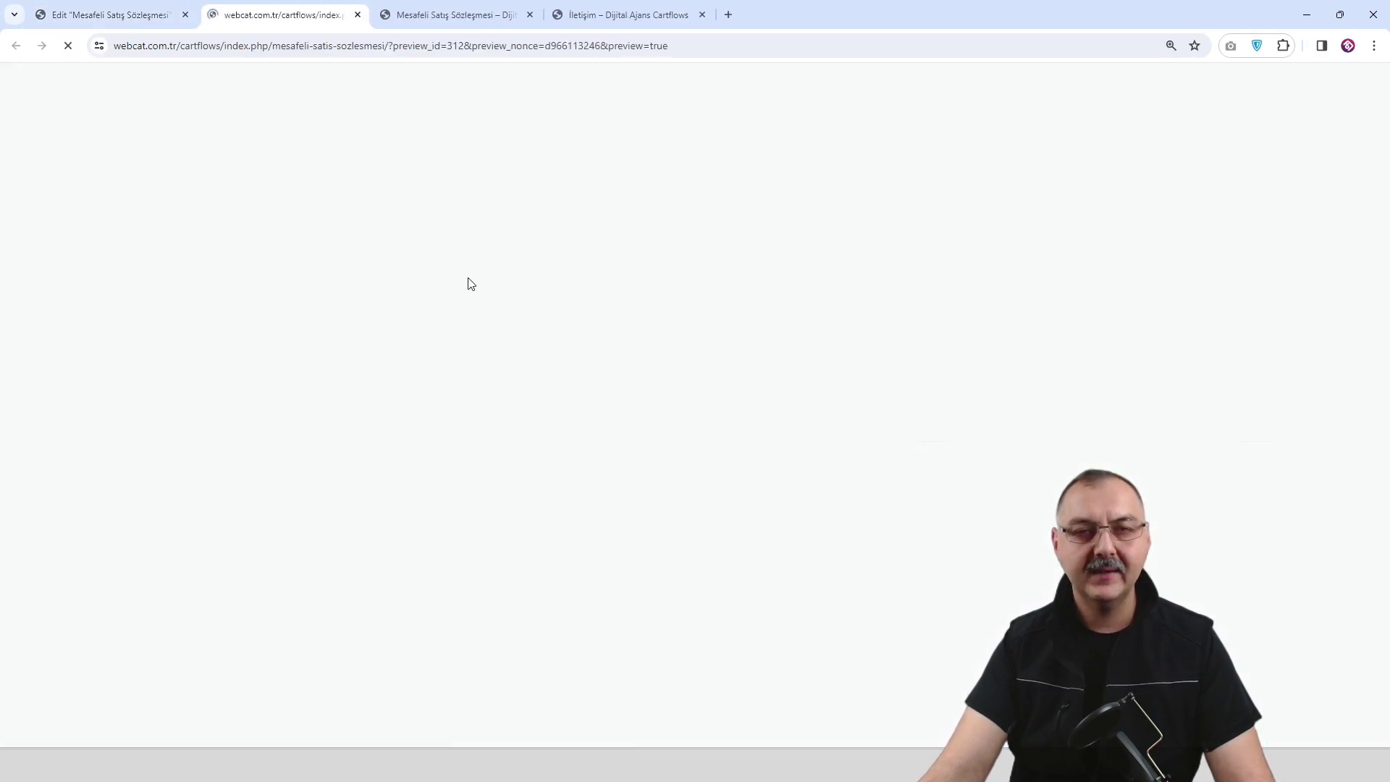
pyautogui.scroll(-4, 503, 270)
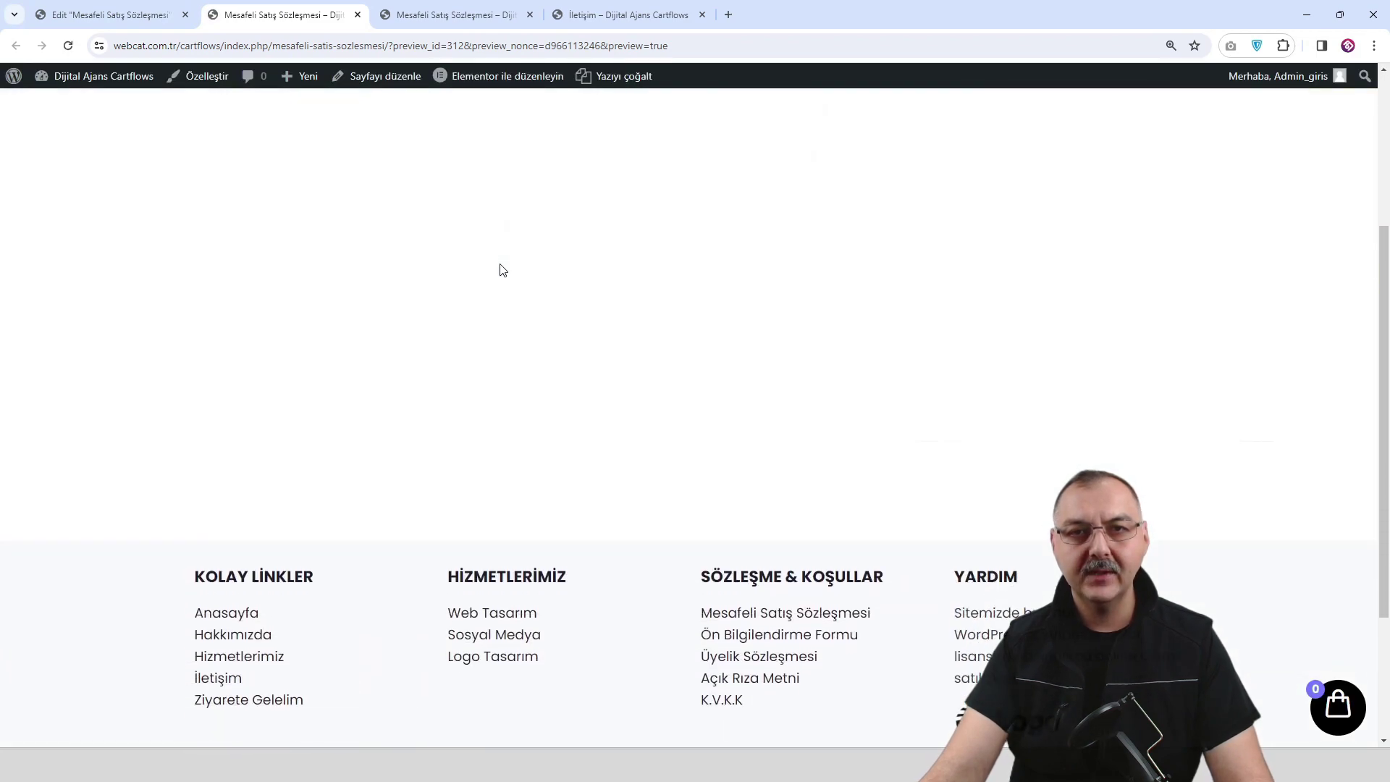
pyautogui.scroll(3, 503, 270)
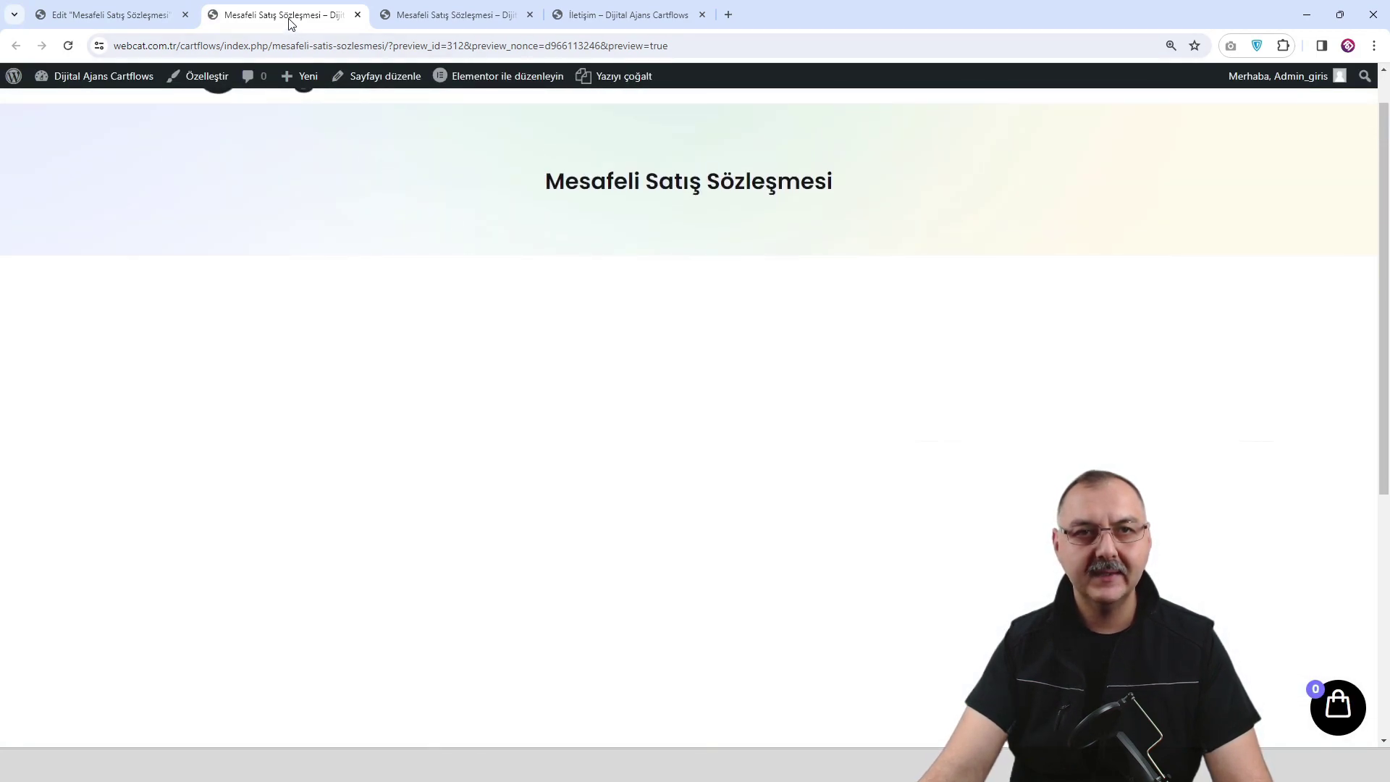
pyautogui.scroll(1, 617, 319)
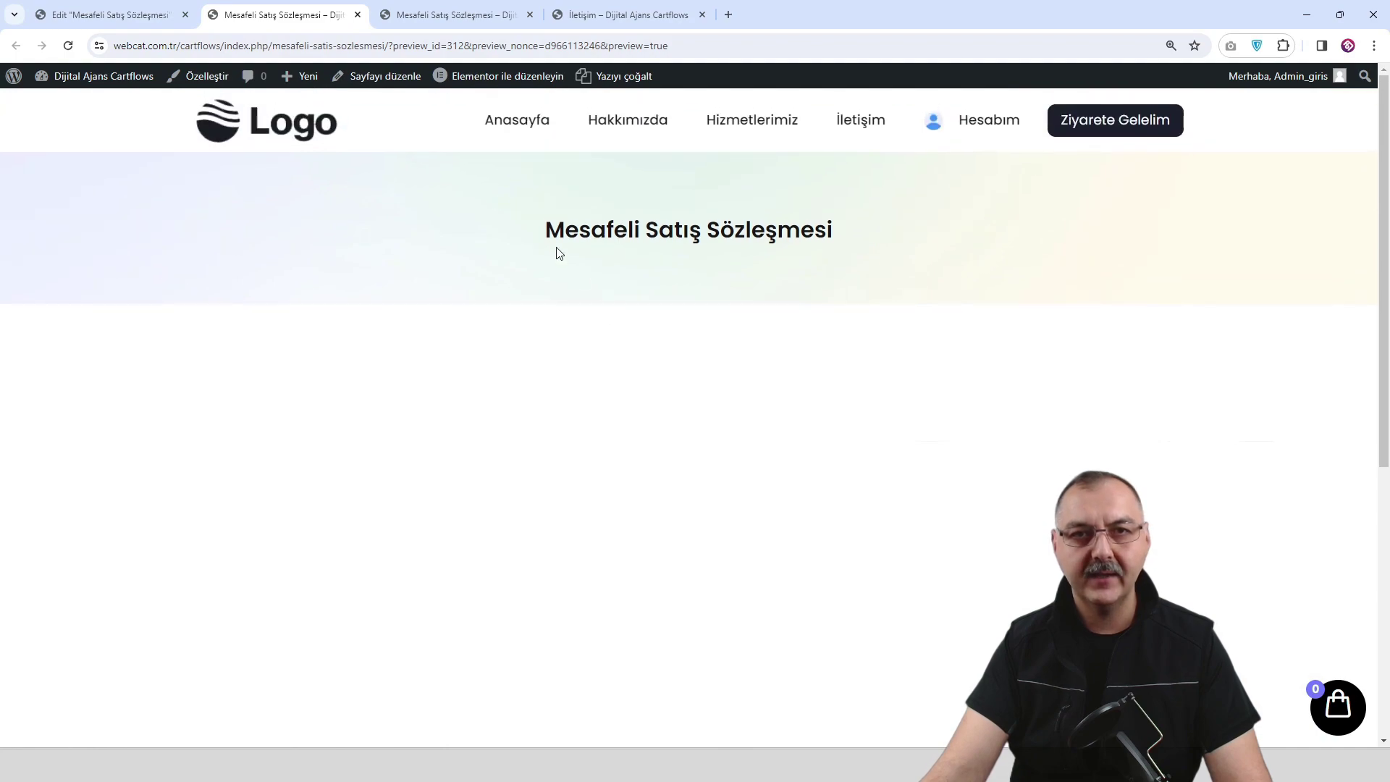
pyautogui.click(109, 14)
# Replace the empty container with a new one holding a Text Editor of lorem ipsum paragraphs.
pyautogui.scroll(-2, 781, 393)
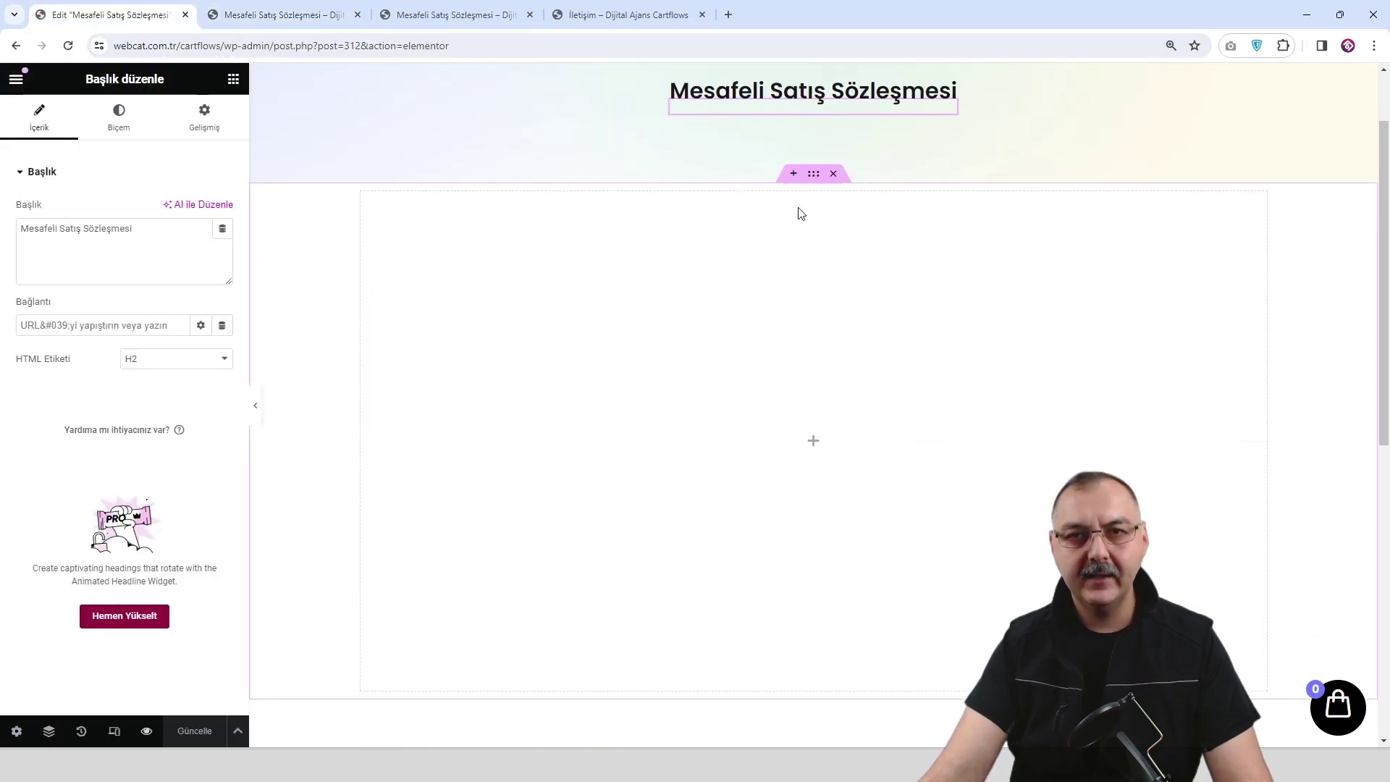
pyautogui.click(833, 174)
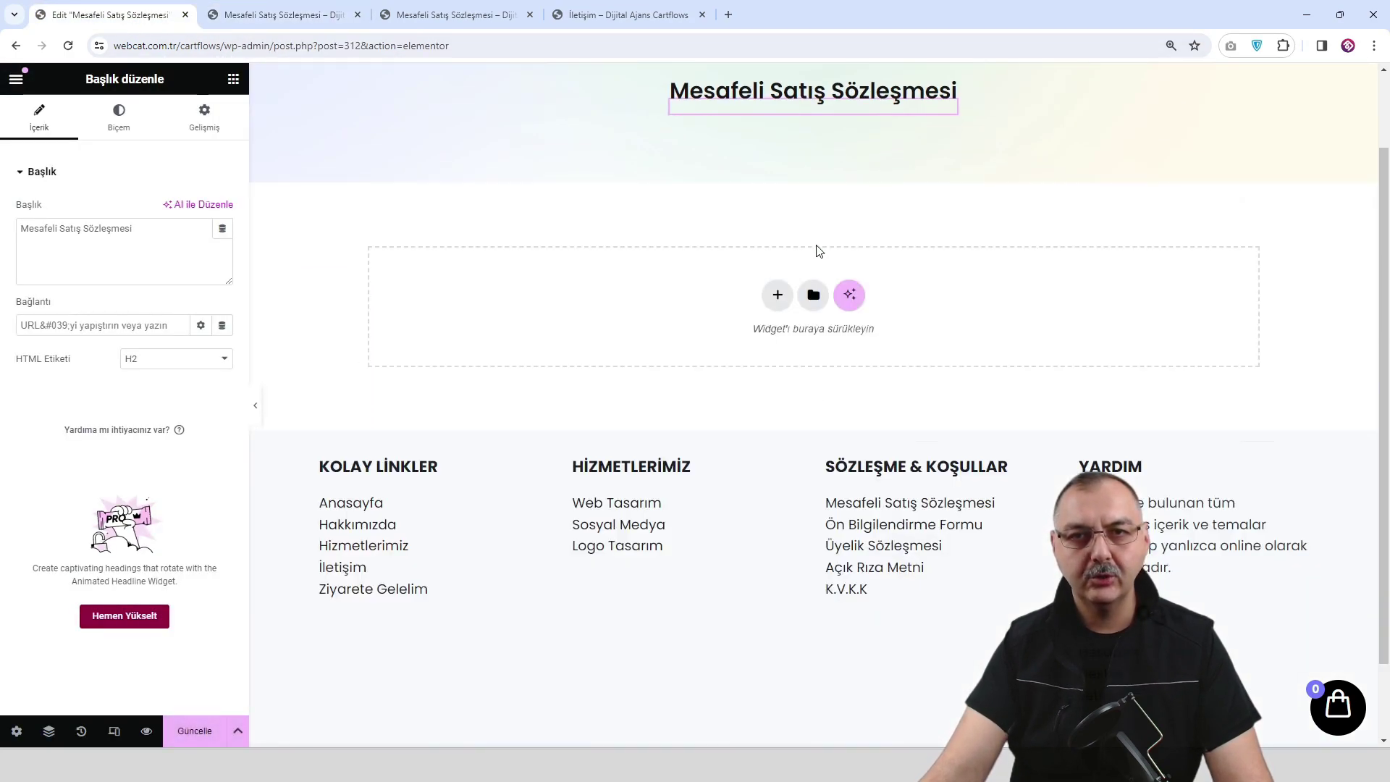
pyautogui.click(776, 297)
pyautogui.click(688, 339)
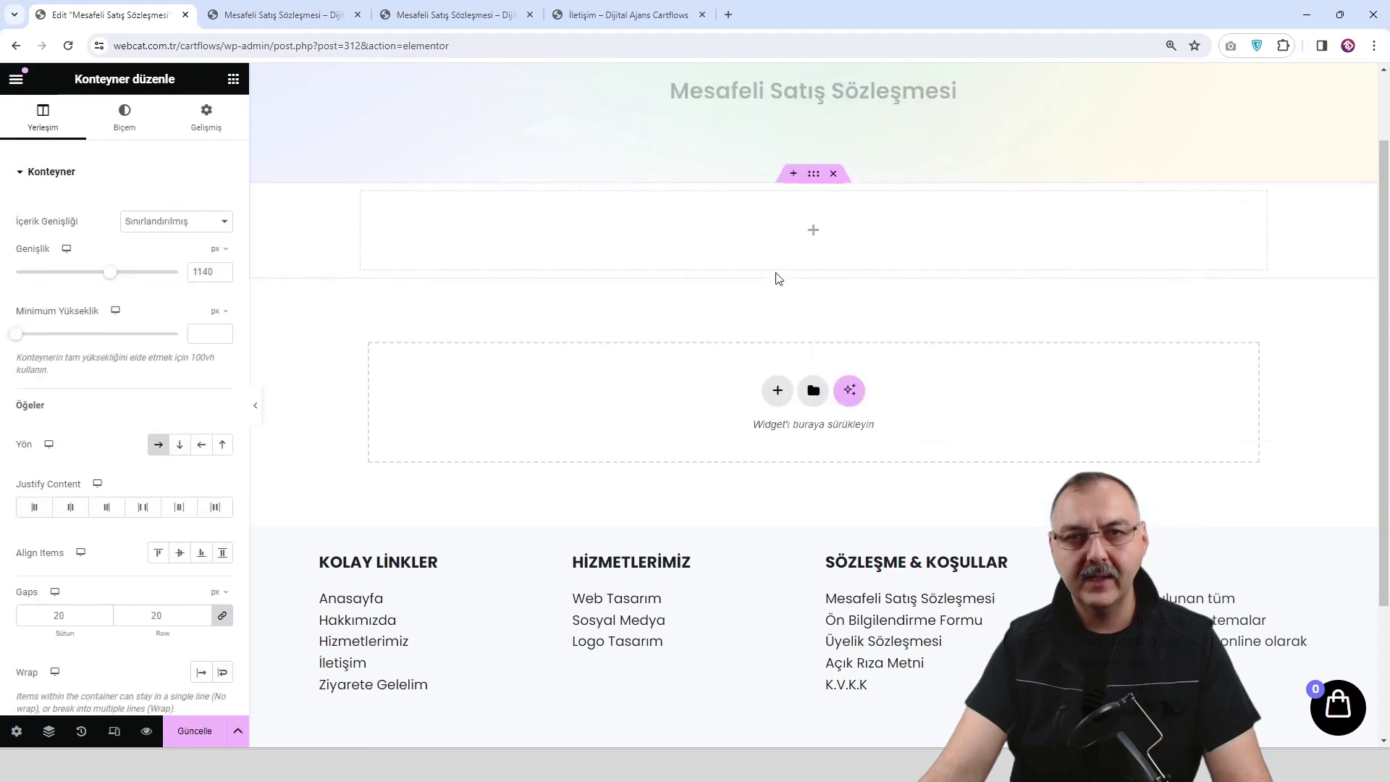
pyautogui.click(813, 231)
pyautogui.moveTo(68, 525); pyautogui.dragTo(800, 239)
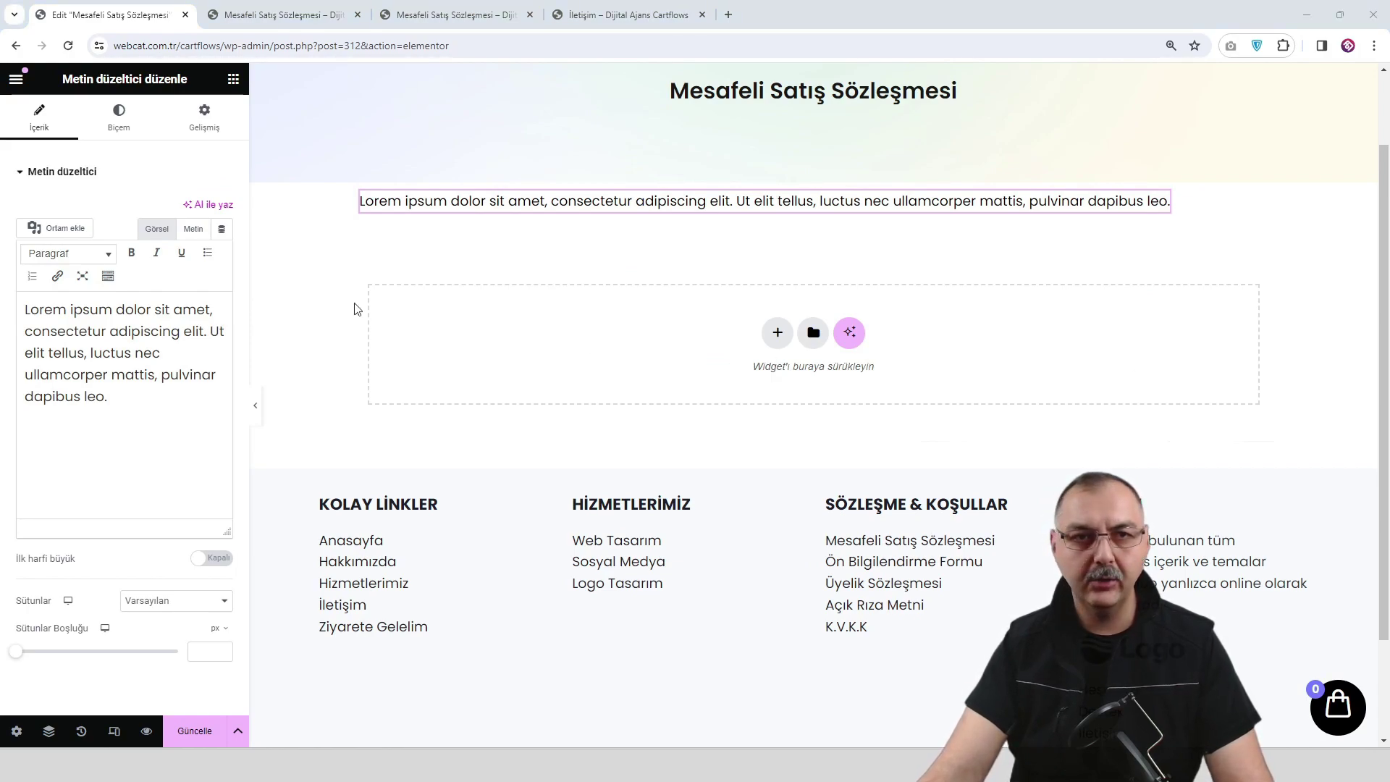
pyautogui.tripleClick(144, 422)
pyautogui.hotkey('ctrl', 'v')
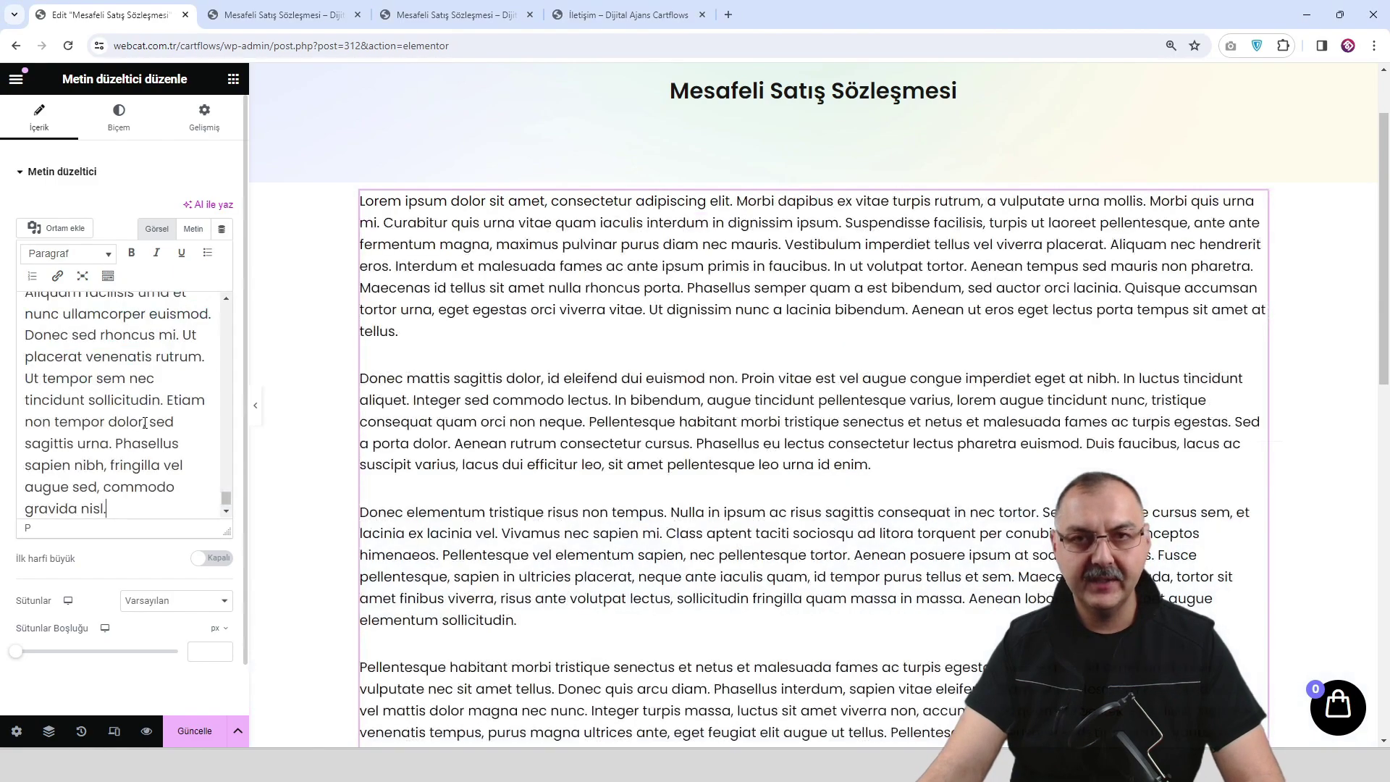
pyautogui.click(204, 114)
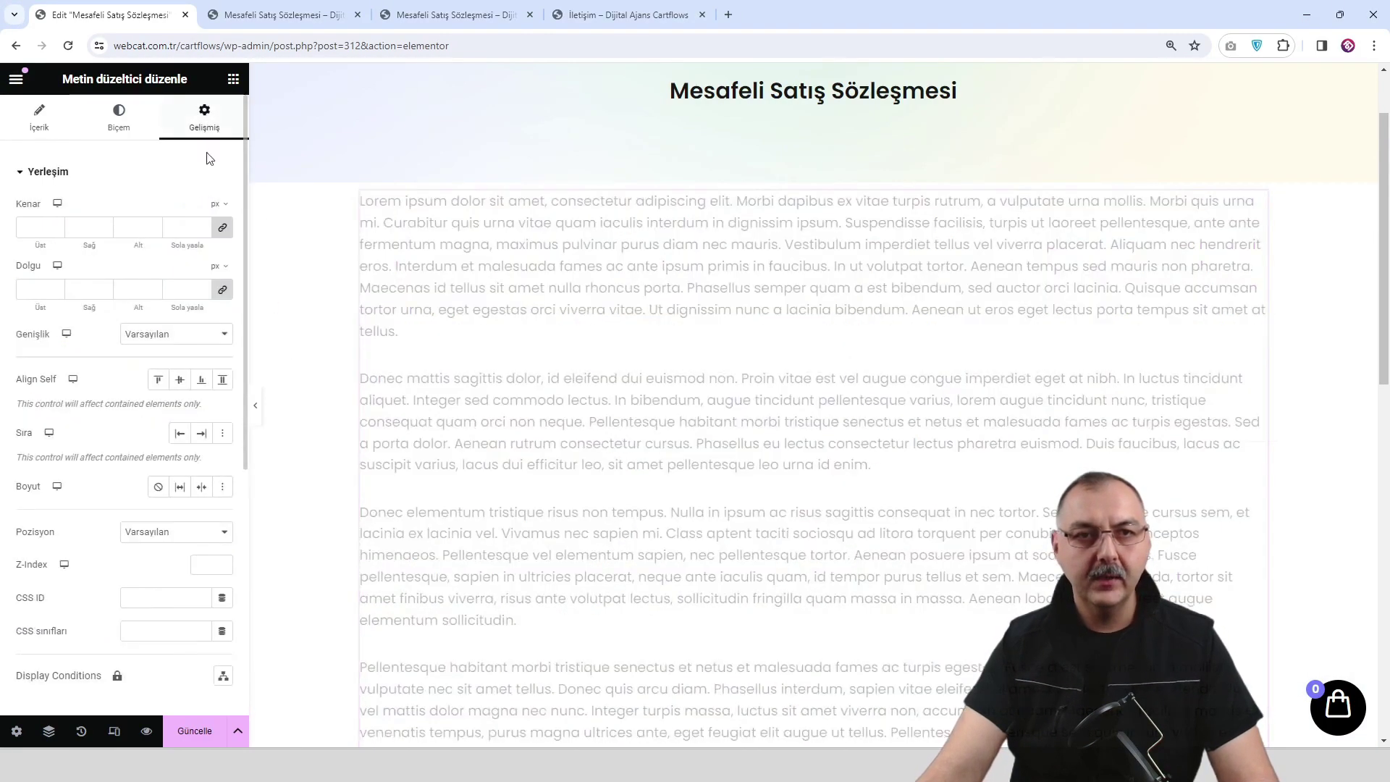
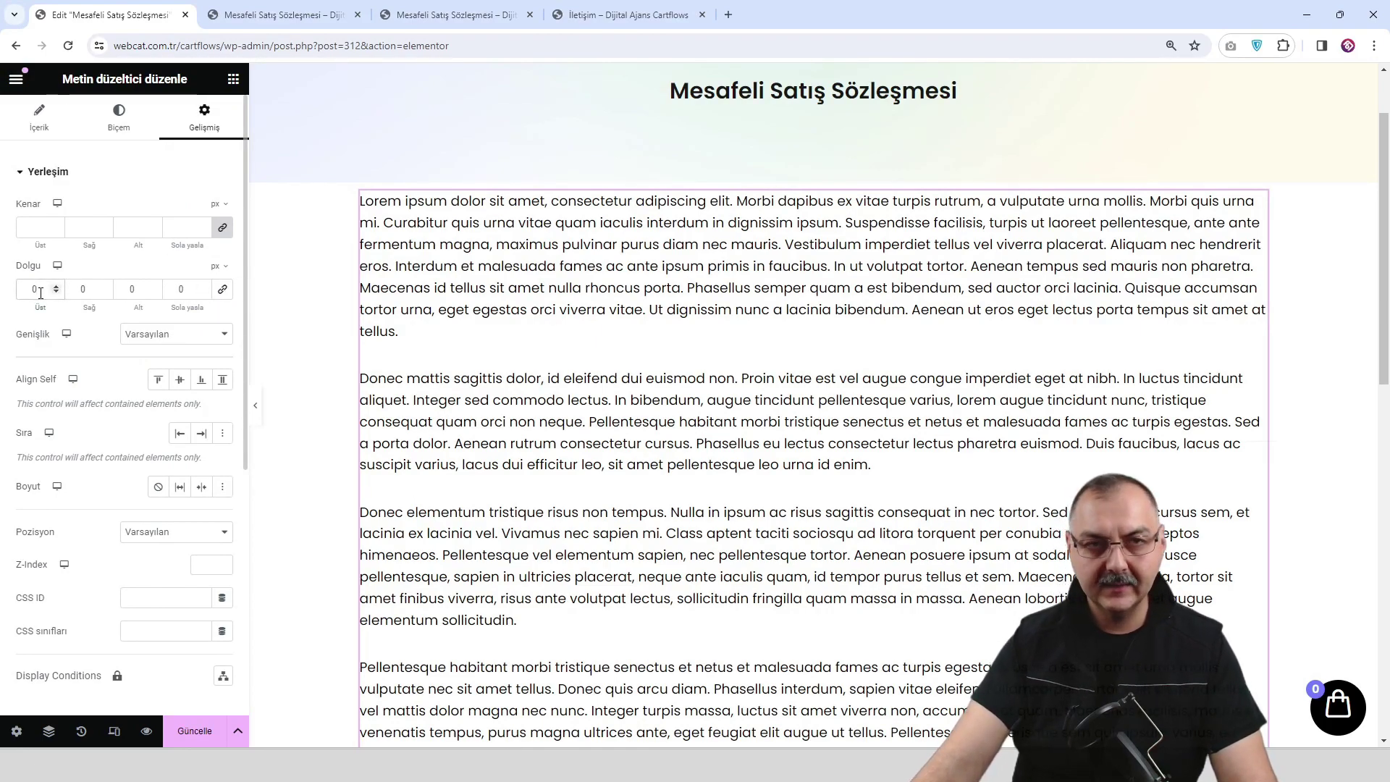
# Give the contract text block 60 px top and bottom padding, save it with Güncelle, and preview the page.
pyautogui.write('60')
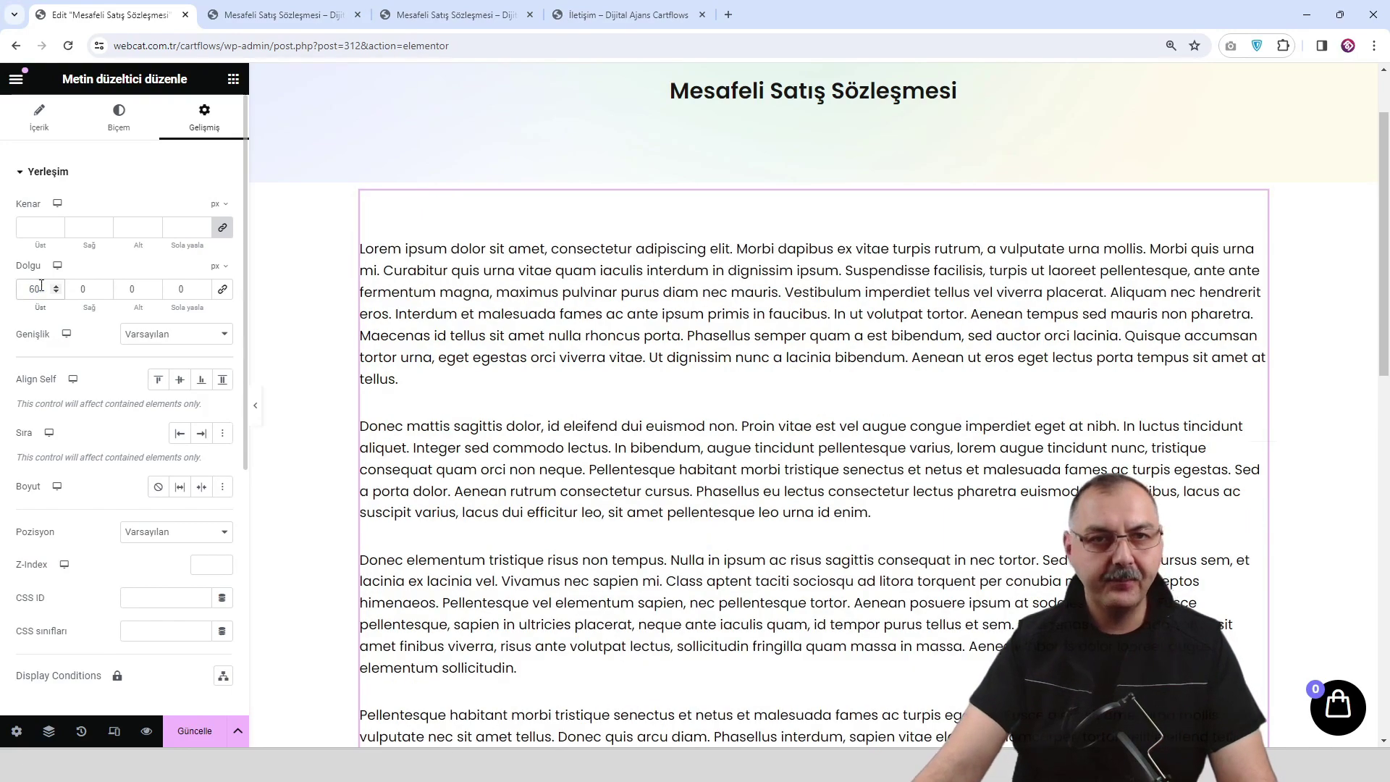
pyautogui.click(124, 286)
pyautogui.write('60')
pyautogui.click(194, 731)
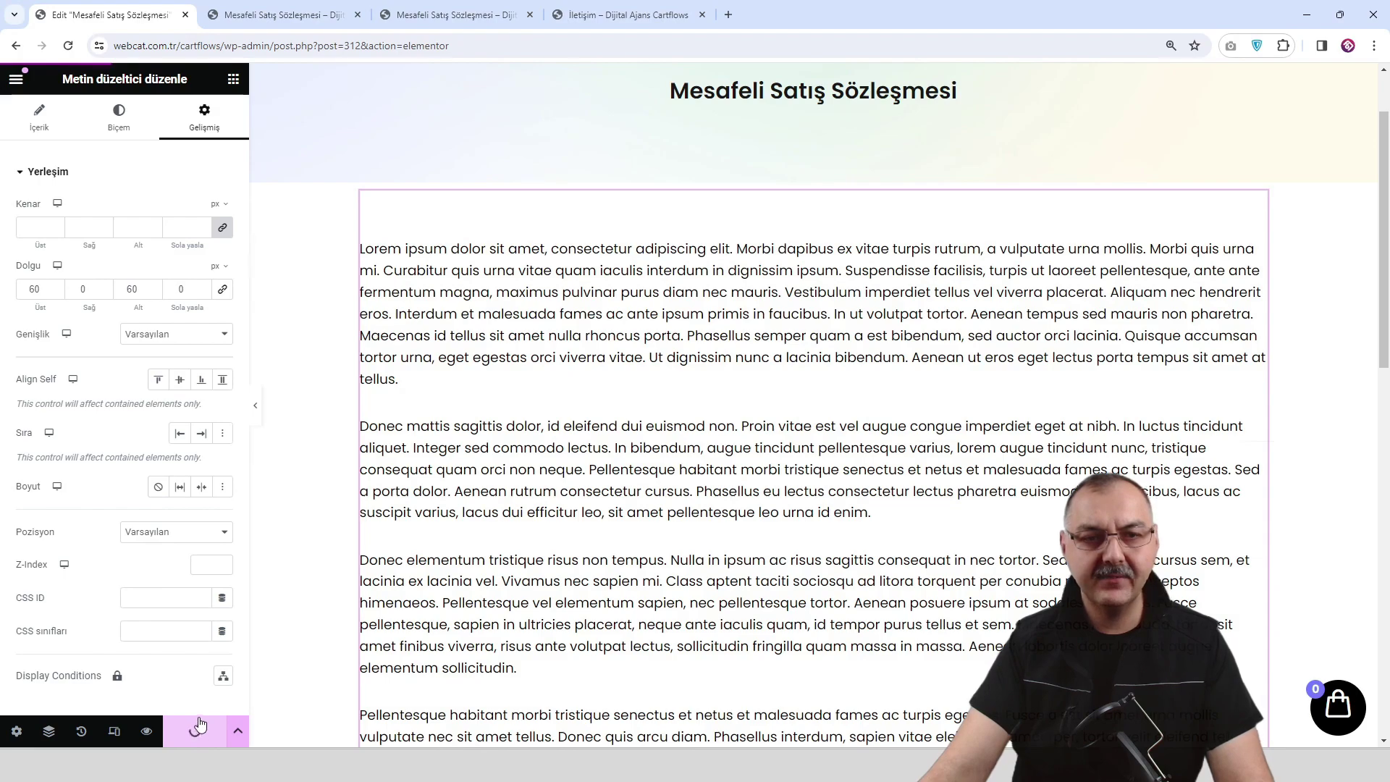
pyautogui.click(148, 731)
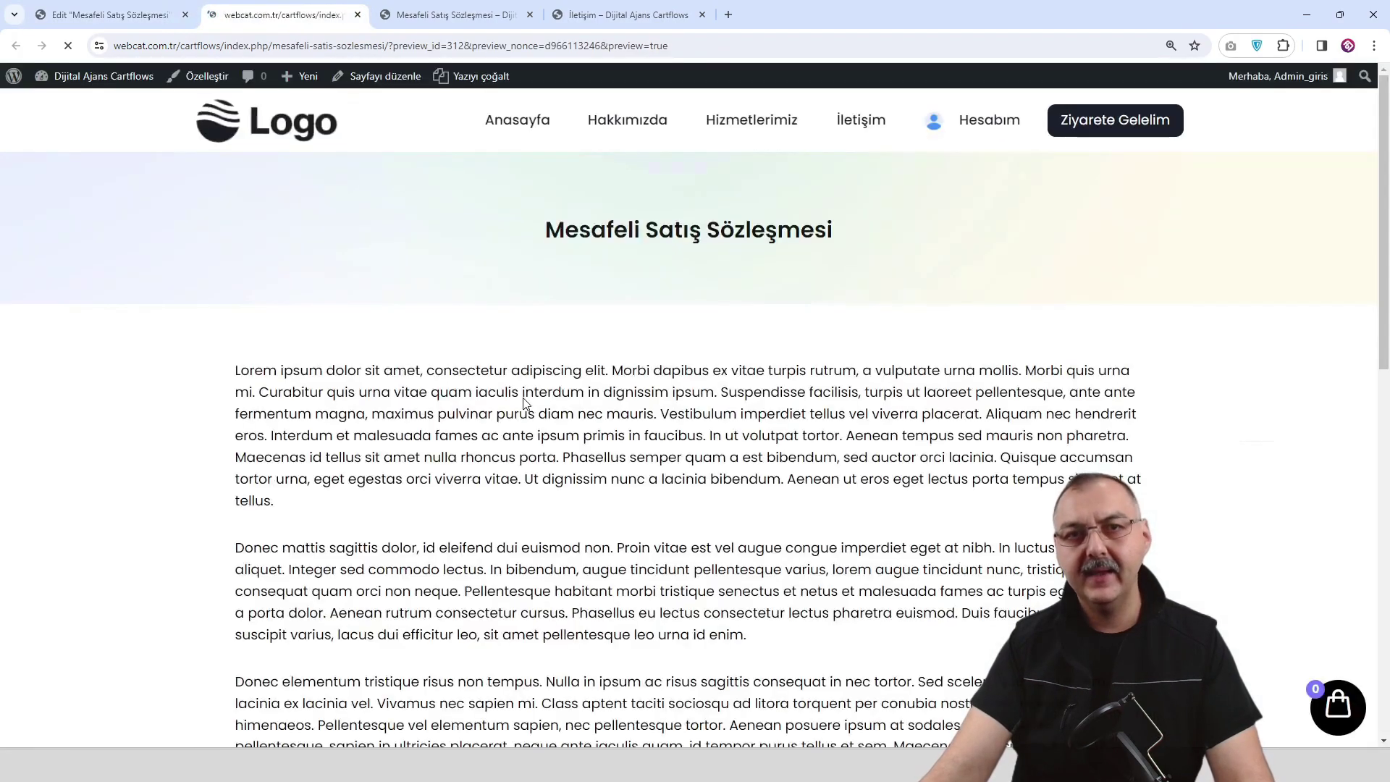
# Test the Mesafeli Satış Sözleşmesi link in the live page footer.
pyautogui.scroll(-12, 601, 316)
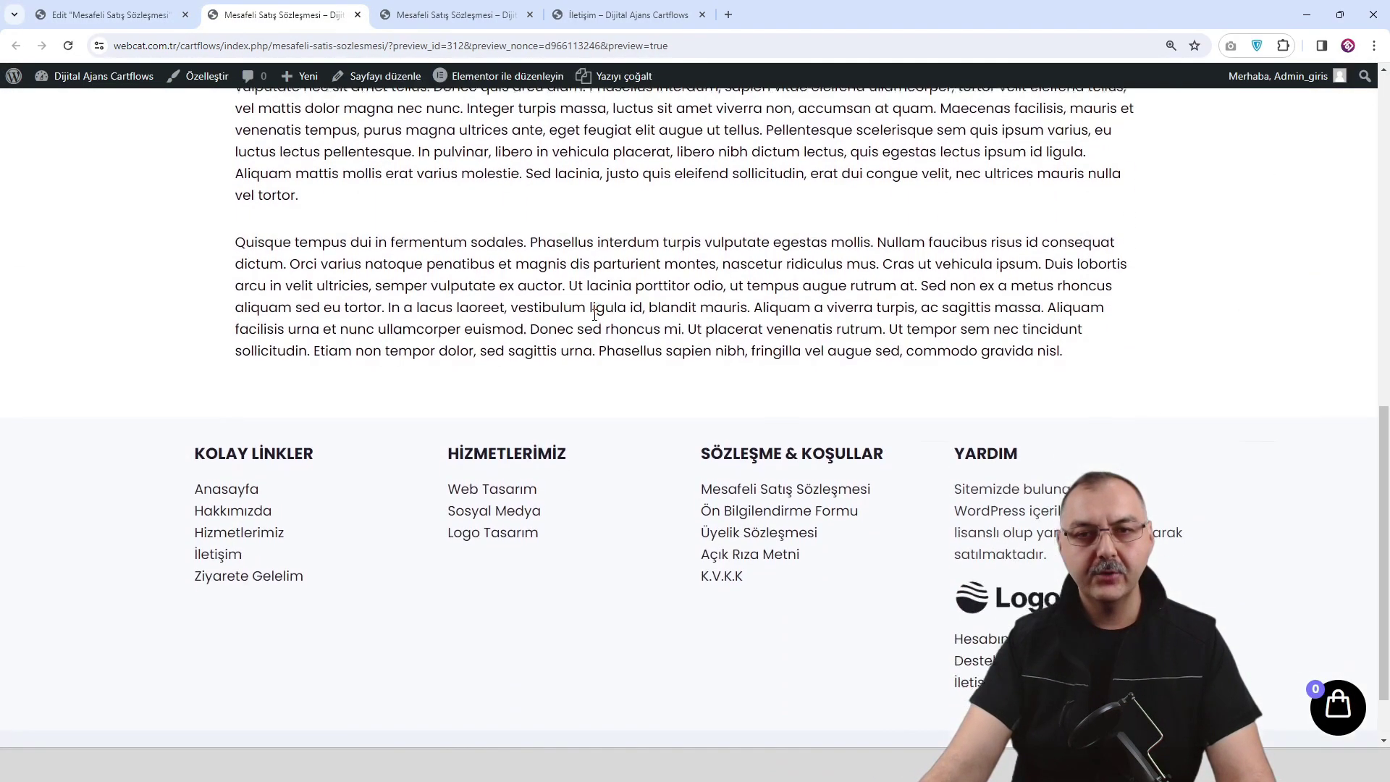
pyautogui.scroll(12, 595, 316)
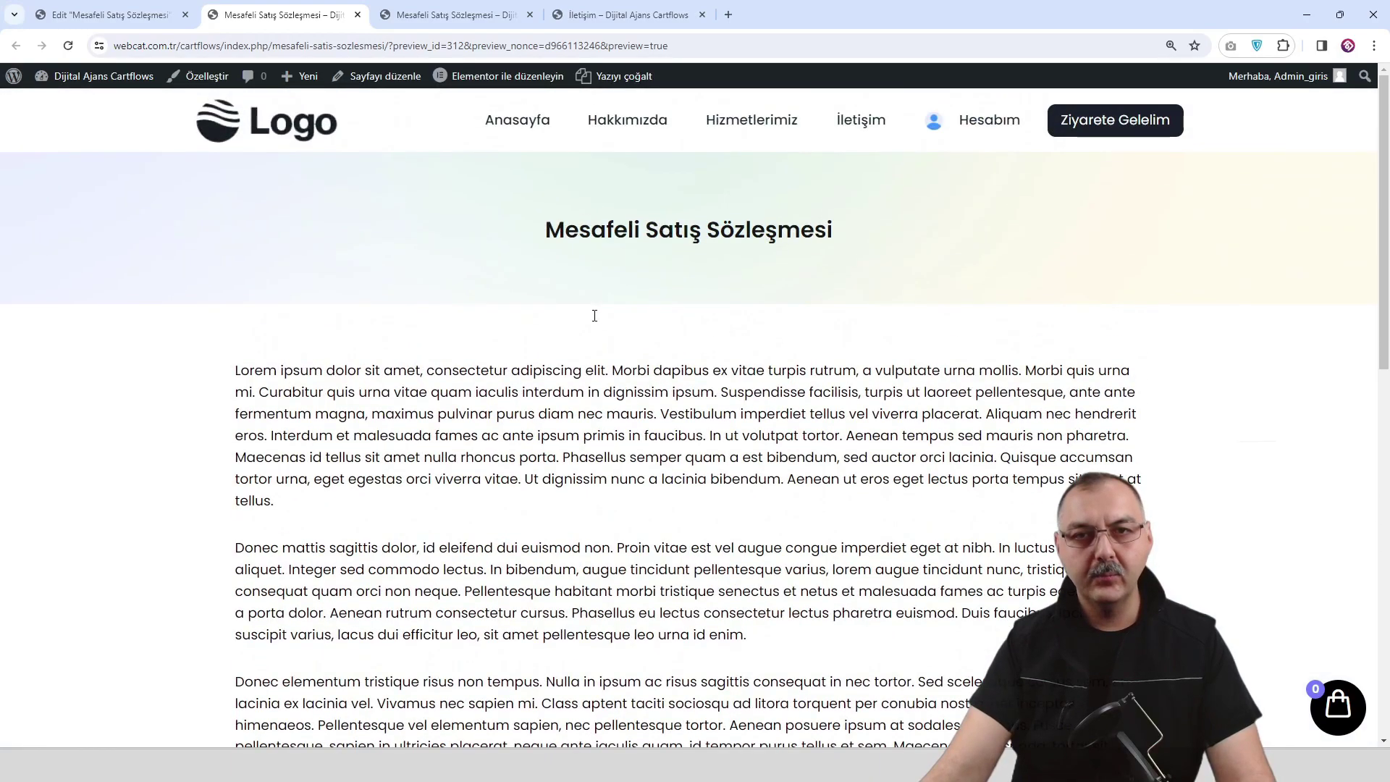
pyautogui.scroll(-10, 595, 315)
pyautogui.scroll(3, 589, 311)
pyautogui.scroll(-2, 587, 333)
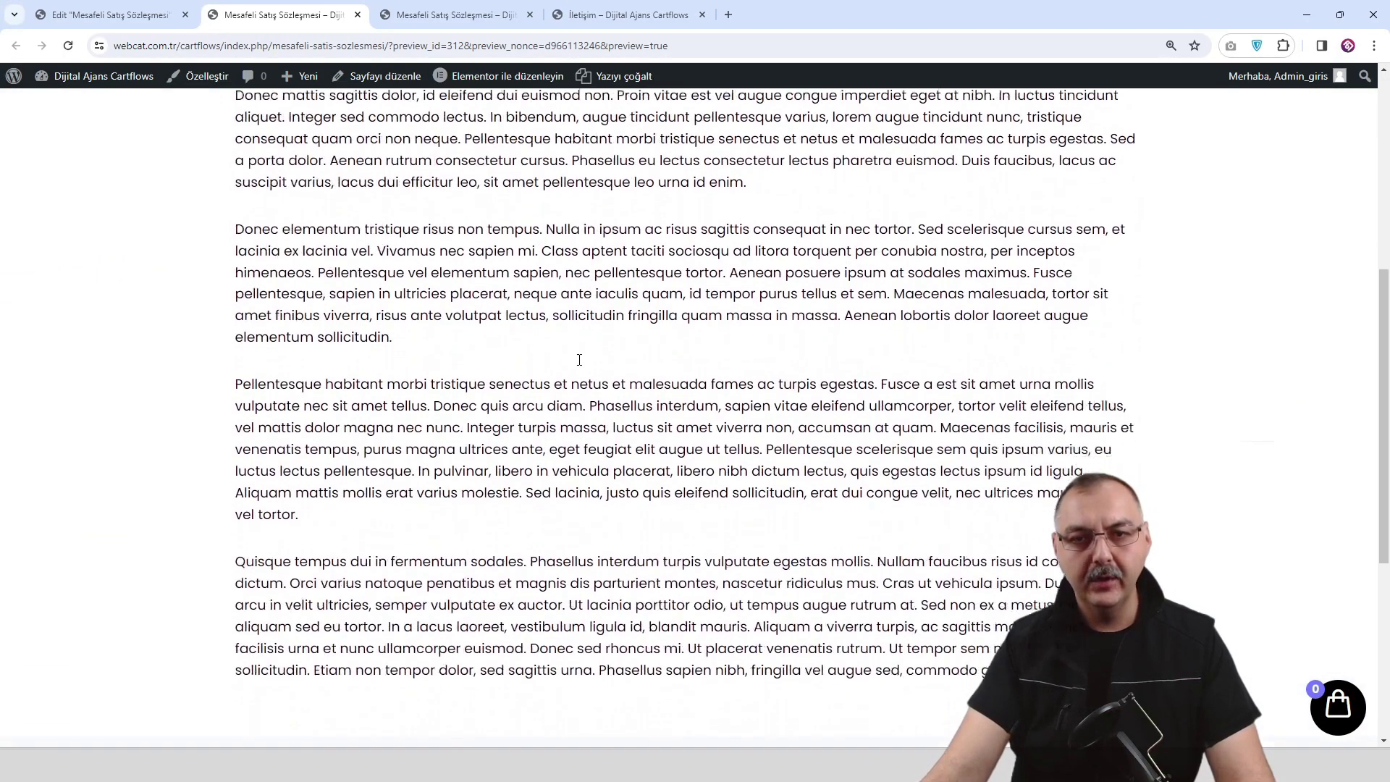
pyautogui.scroll(-5, 578, 359)
pyautogui.click(786, 414)
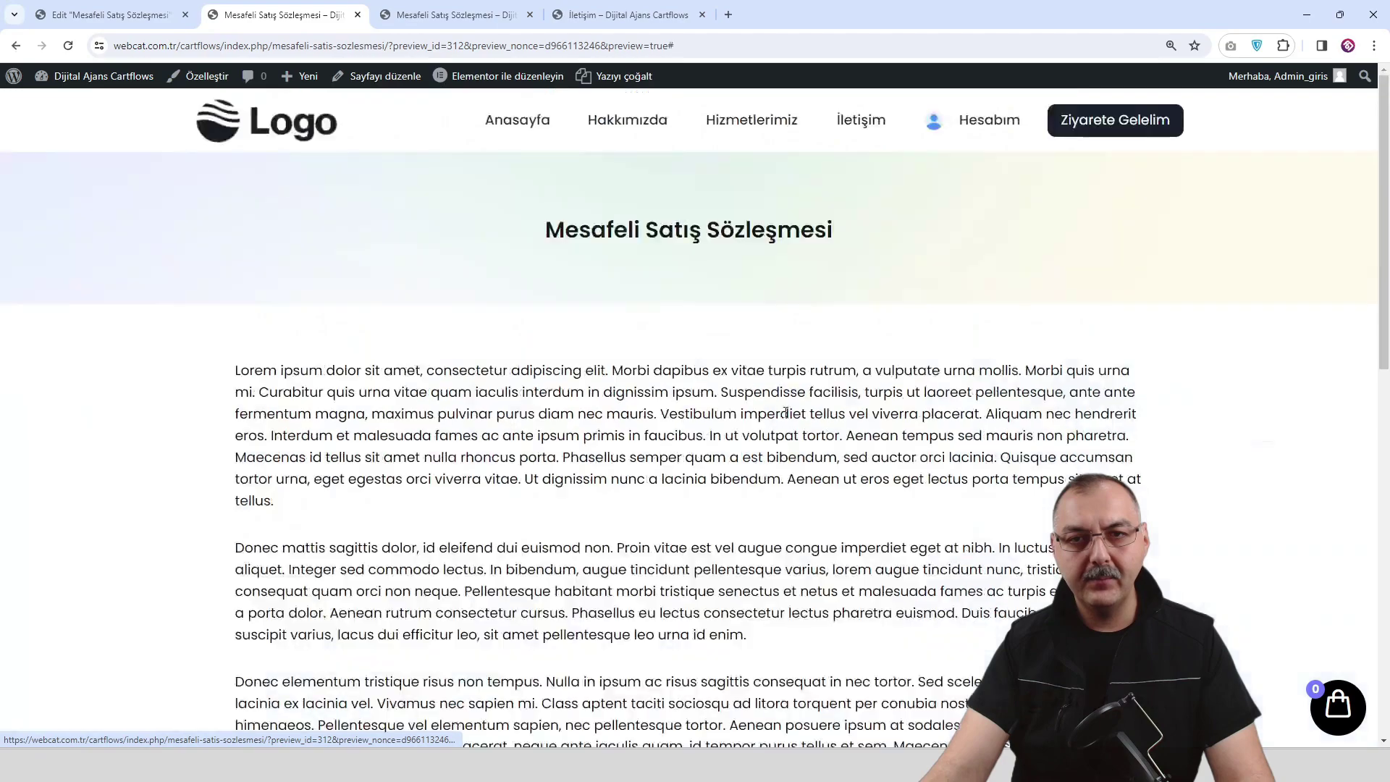
pyautogui.scroll(-10, 786, 413)
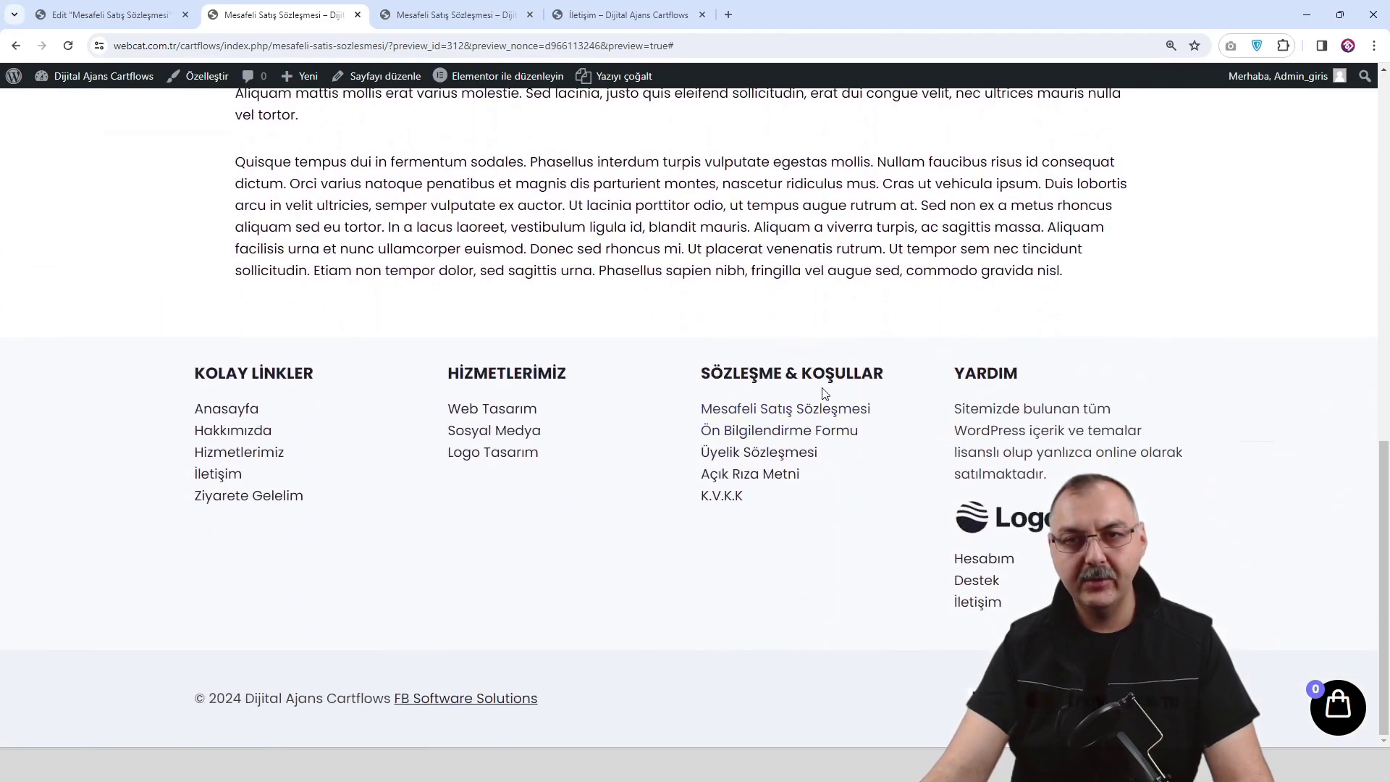
pyautogui.click(817, 409)
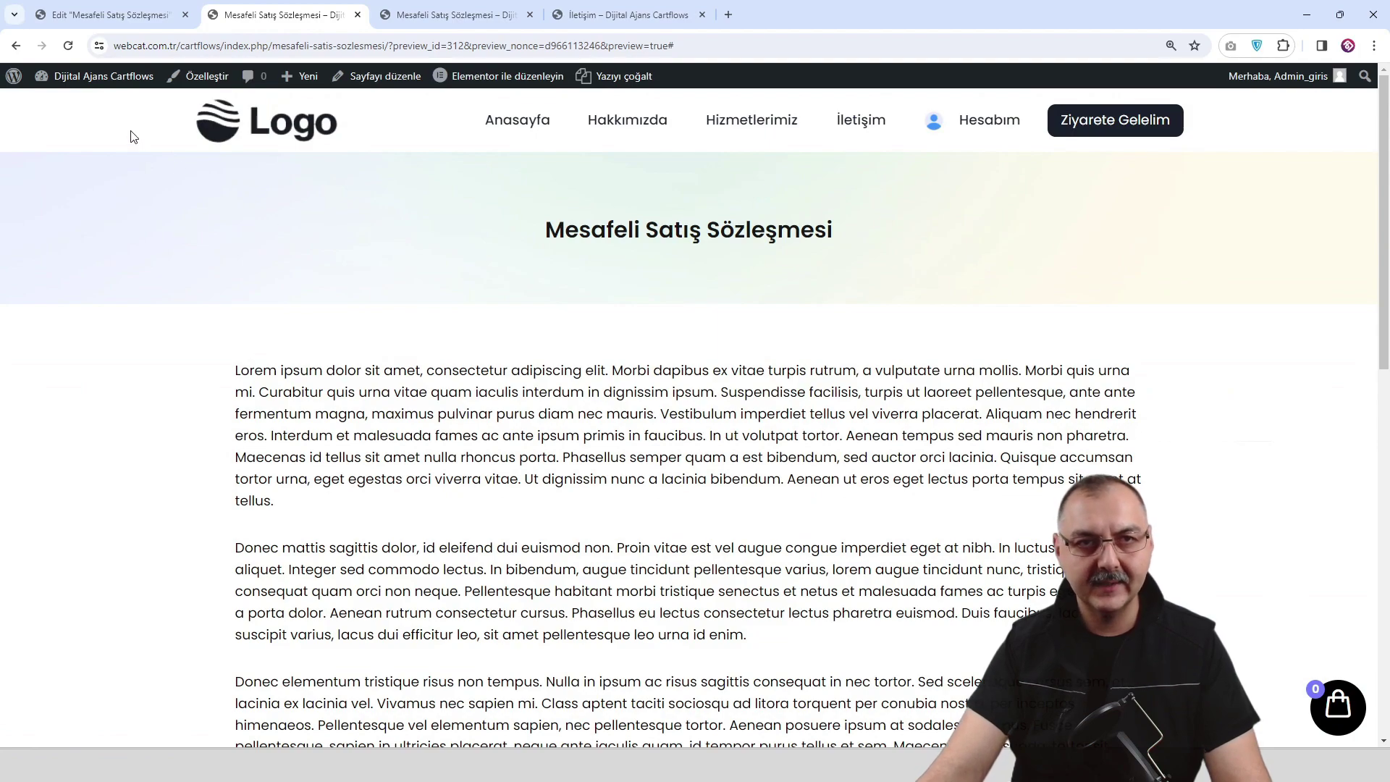
# From Dashboard > Pages > All Pages, open the Mesafeli Satış Sözleşmesi page in a new tab.
pyautogui.moveTo(102, 80)
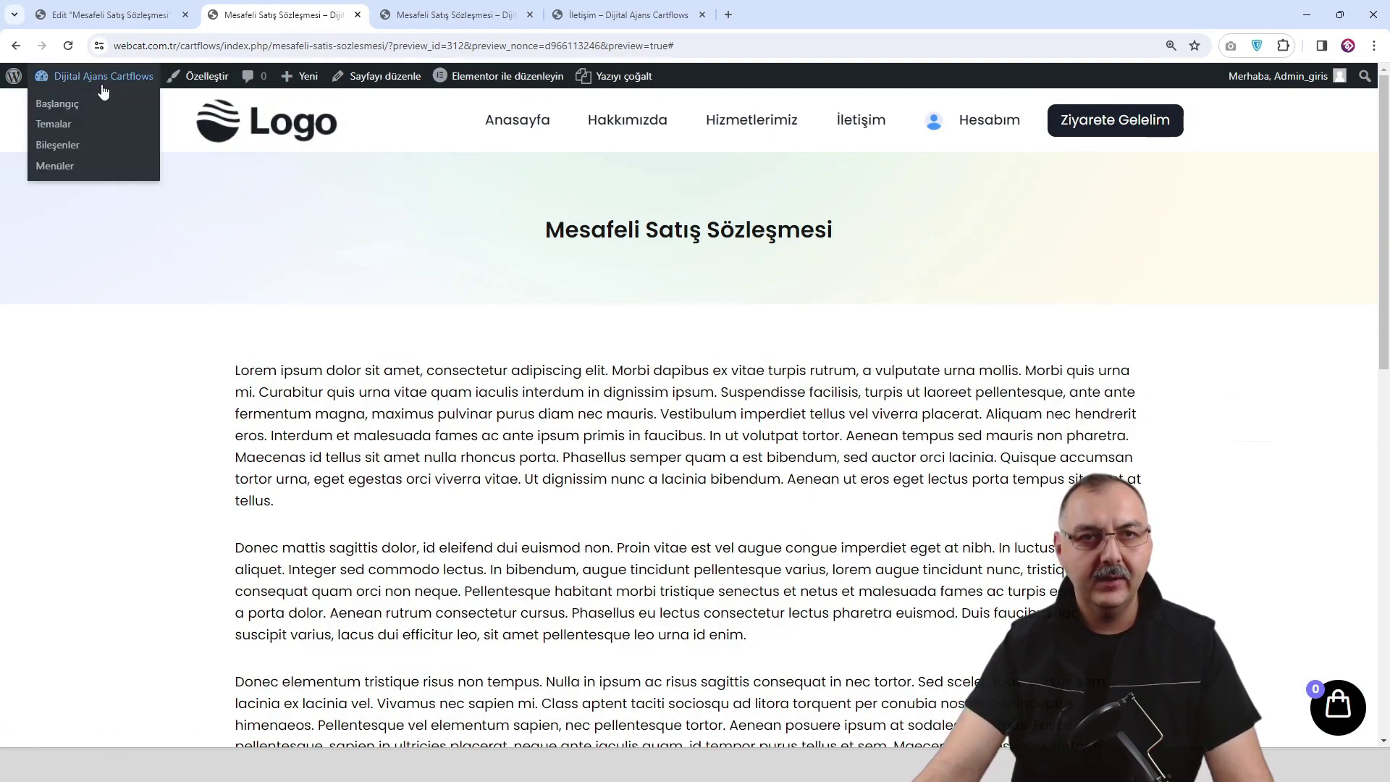
pyautogui.click(64, 109)
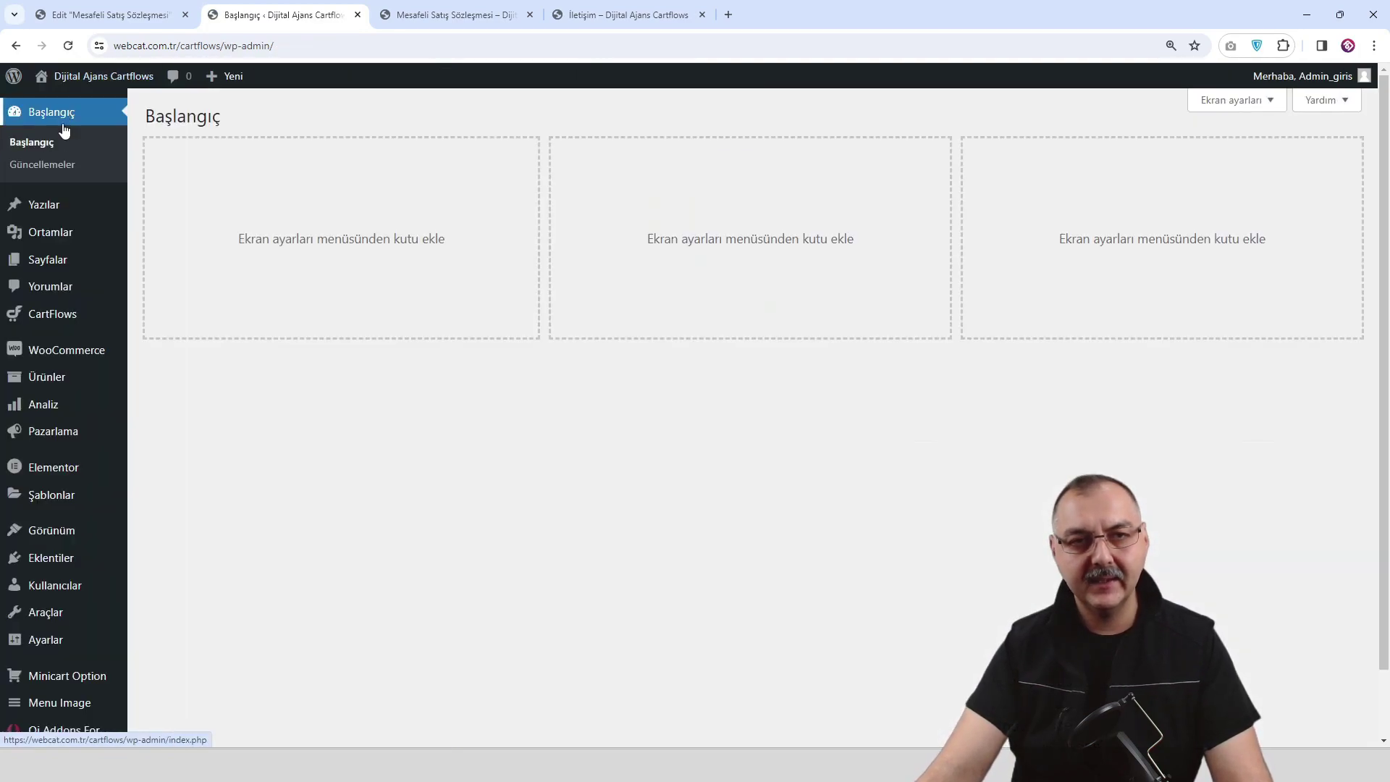
pyautogui.moveTo(58, 260)
pyautogui.click(176, 263)
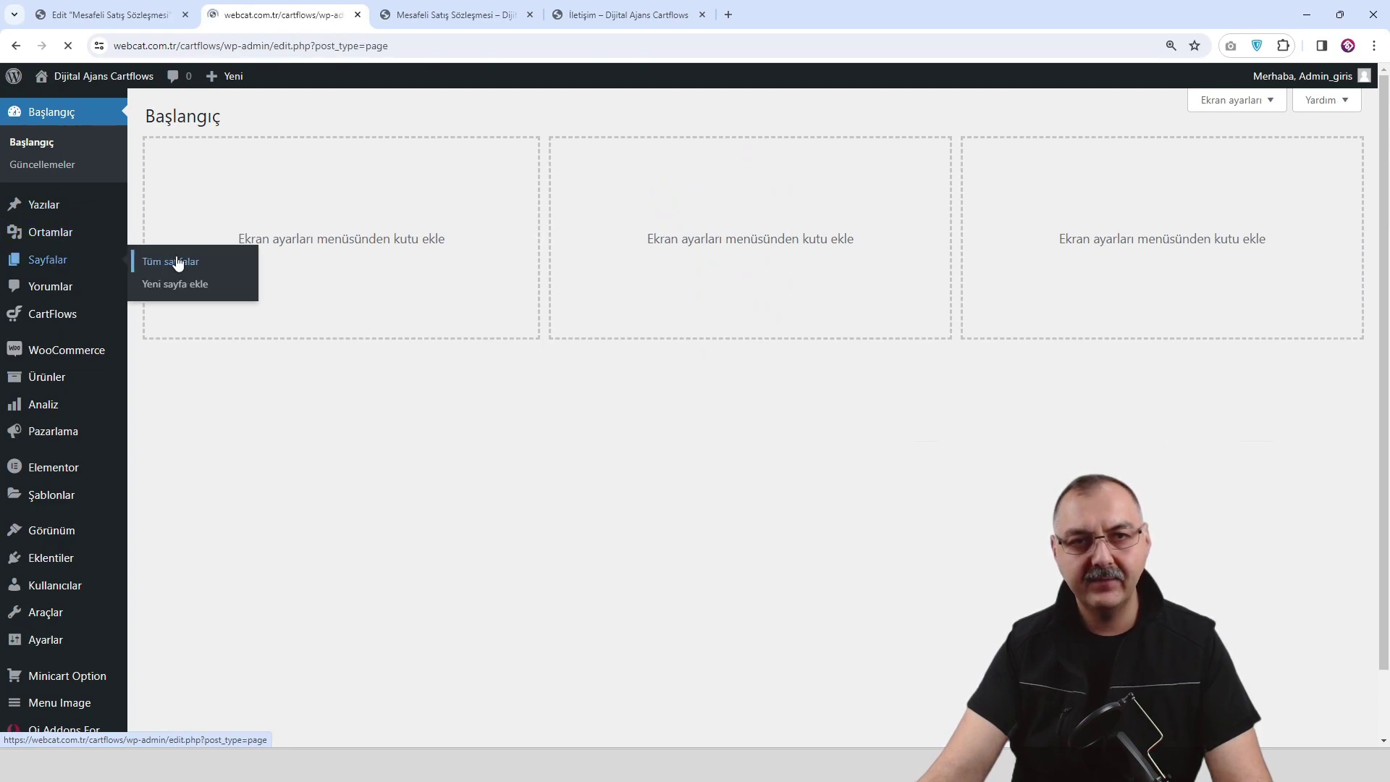
pyautogui.scroll(-2, 346, 302)
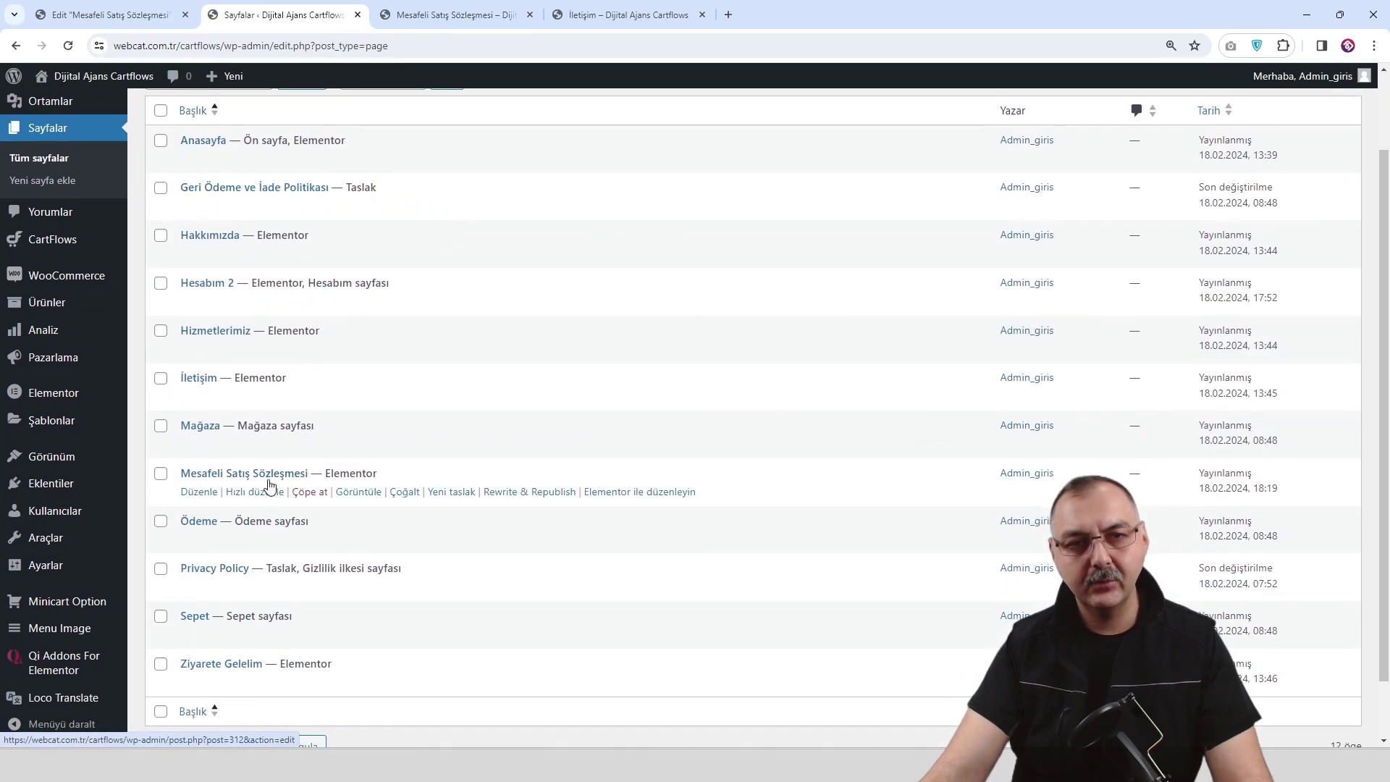
pyautogui.rightClick(361, 515)
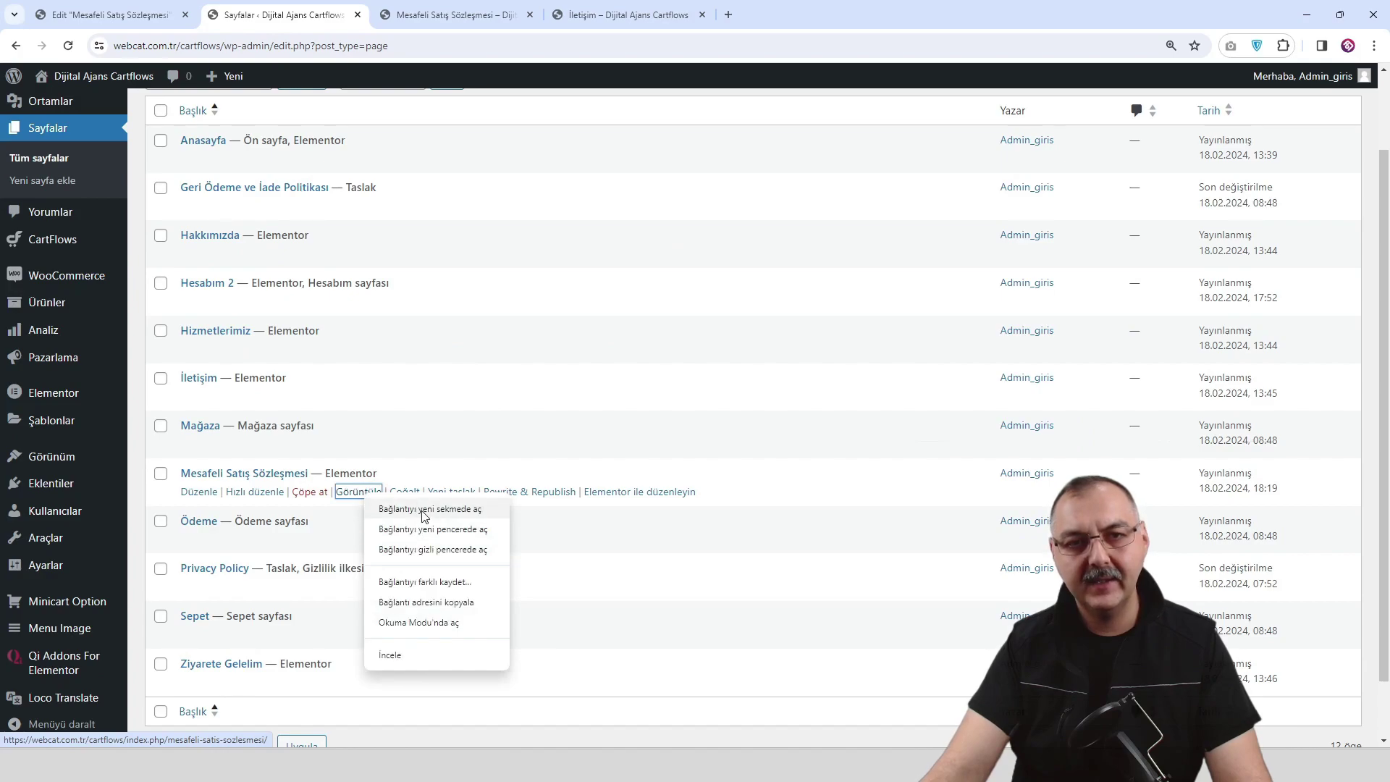
pyautogui.click(427, 509)
# Switch to the new tab, then go to the site's home page.
pyautogui.click(451, 15)
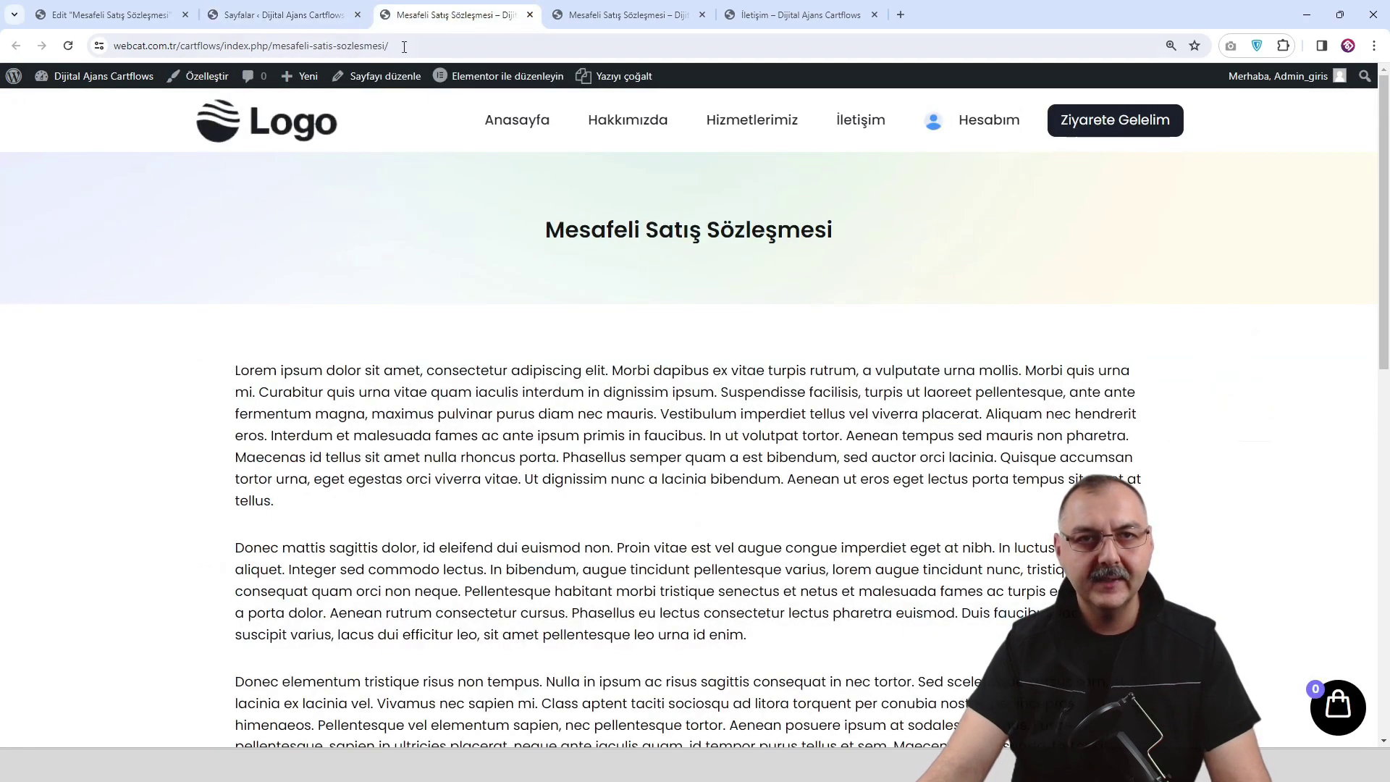
pyautogui.click(654, 17)
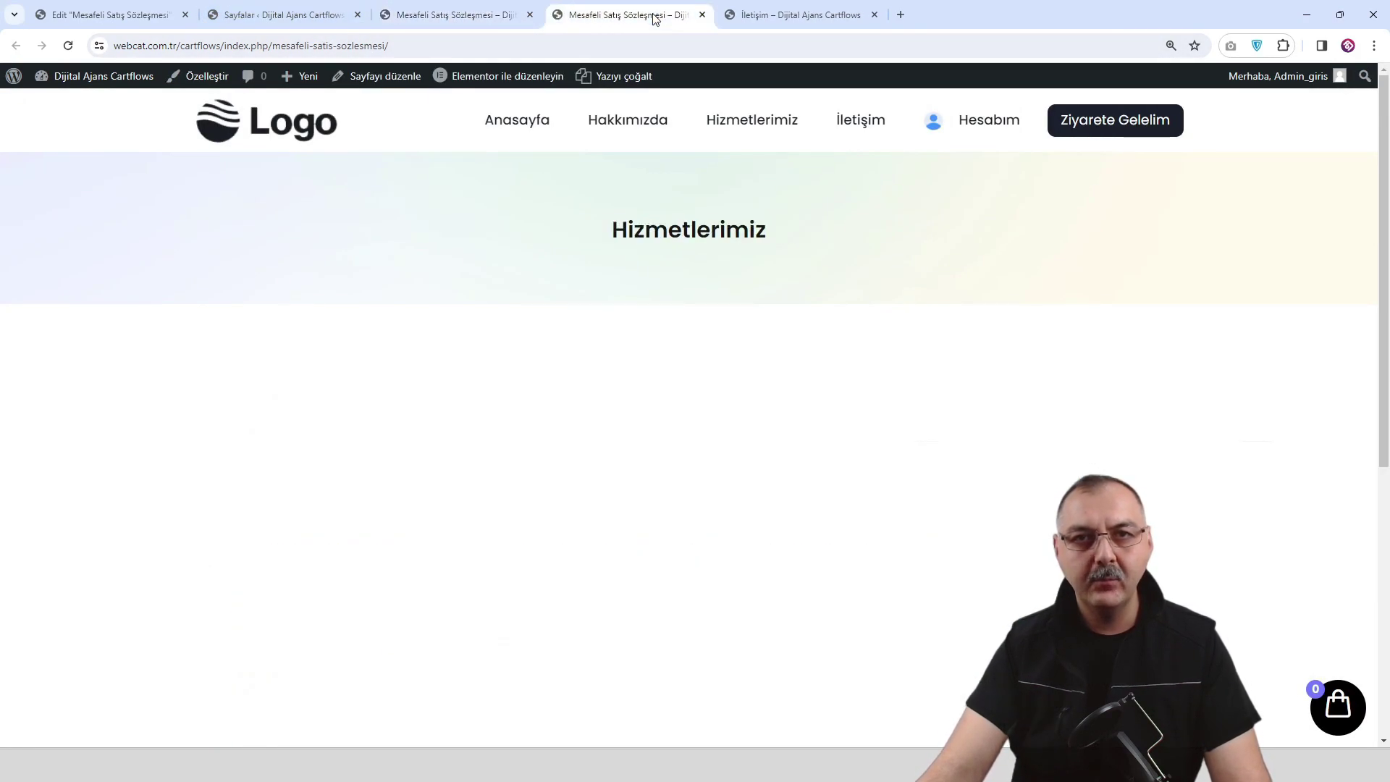
pyautogui.click(265, 130)
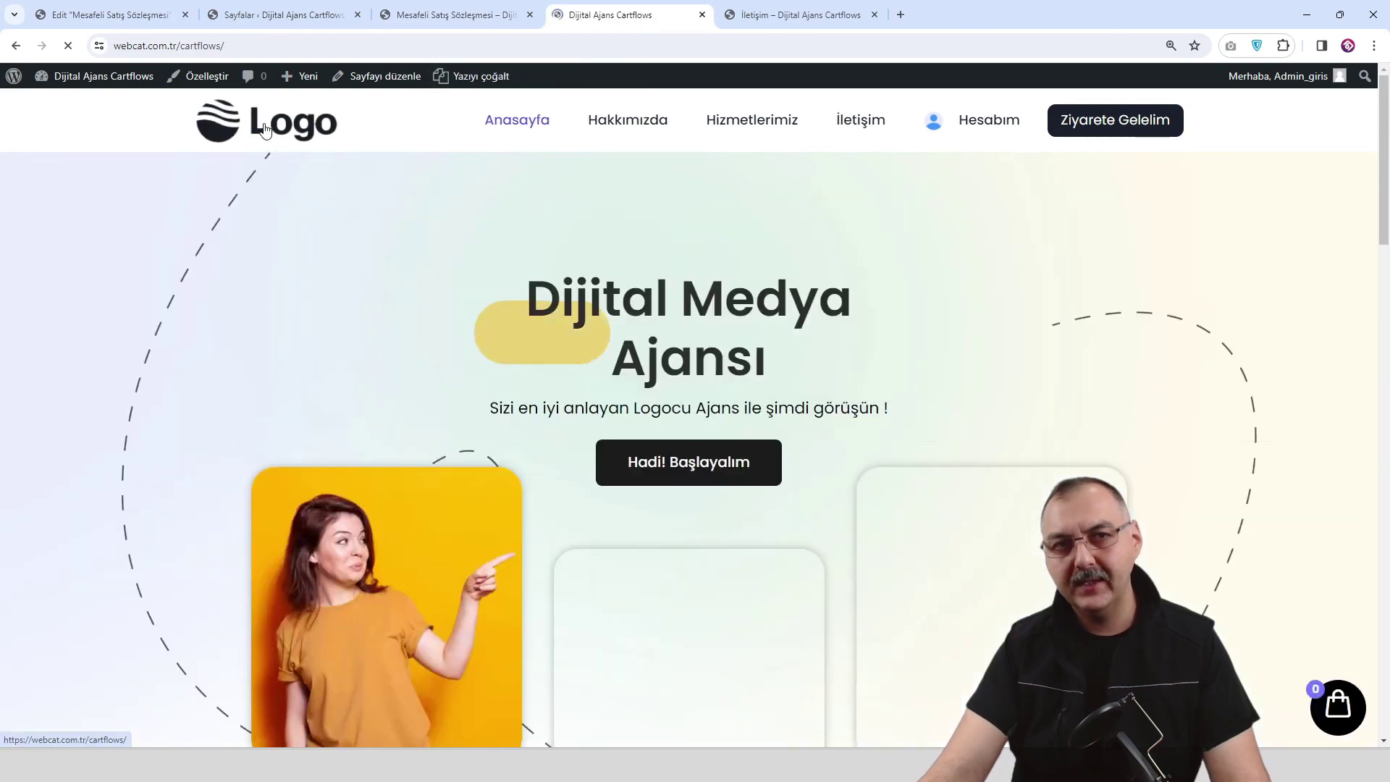
pyautogui.click(202, 77)
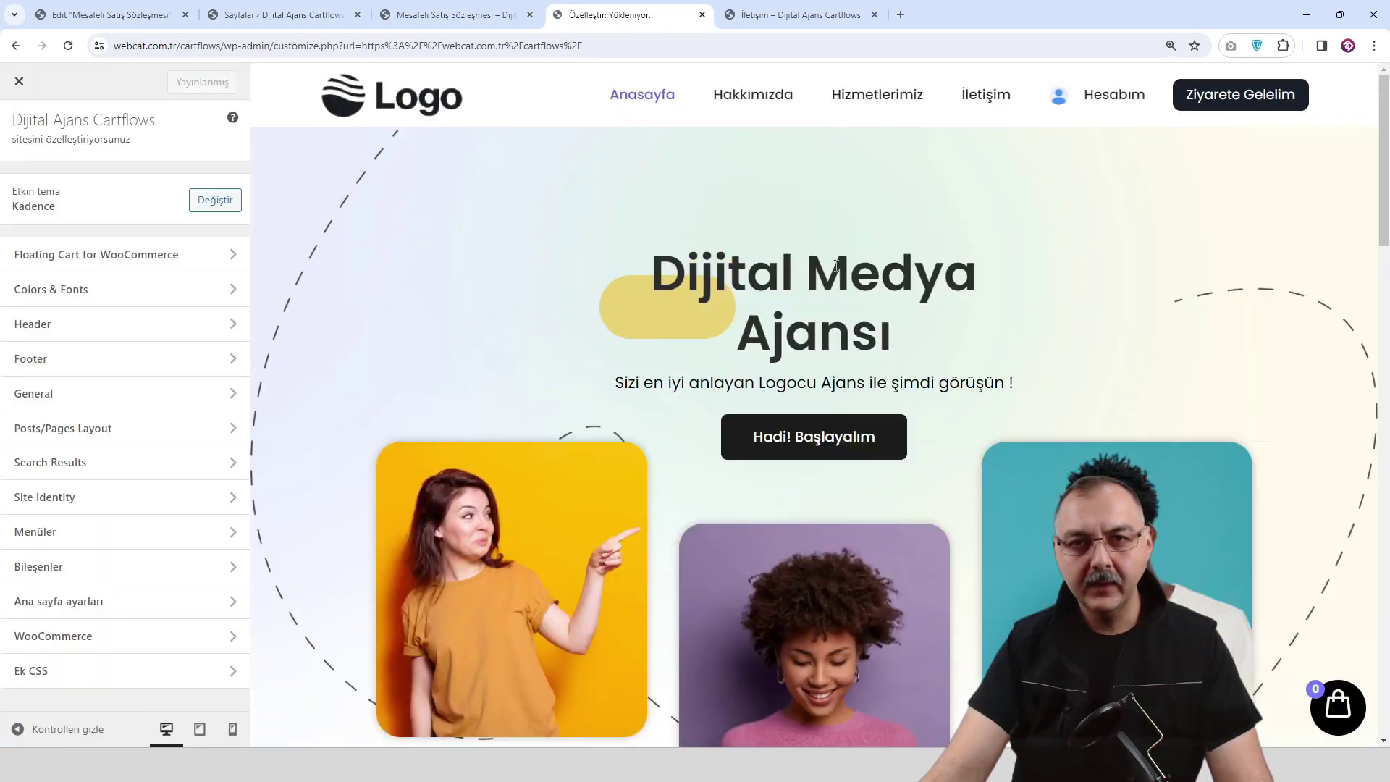
# Link the Footer 3 widget's 'Mesafeli Satış Sözleşmesi' entry to its page, publish, and close the Customizer.
pyautogui.scroll(-7, 801, 301)
pyautogui.scroll(-20, 840, 340)
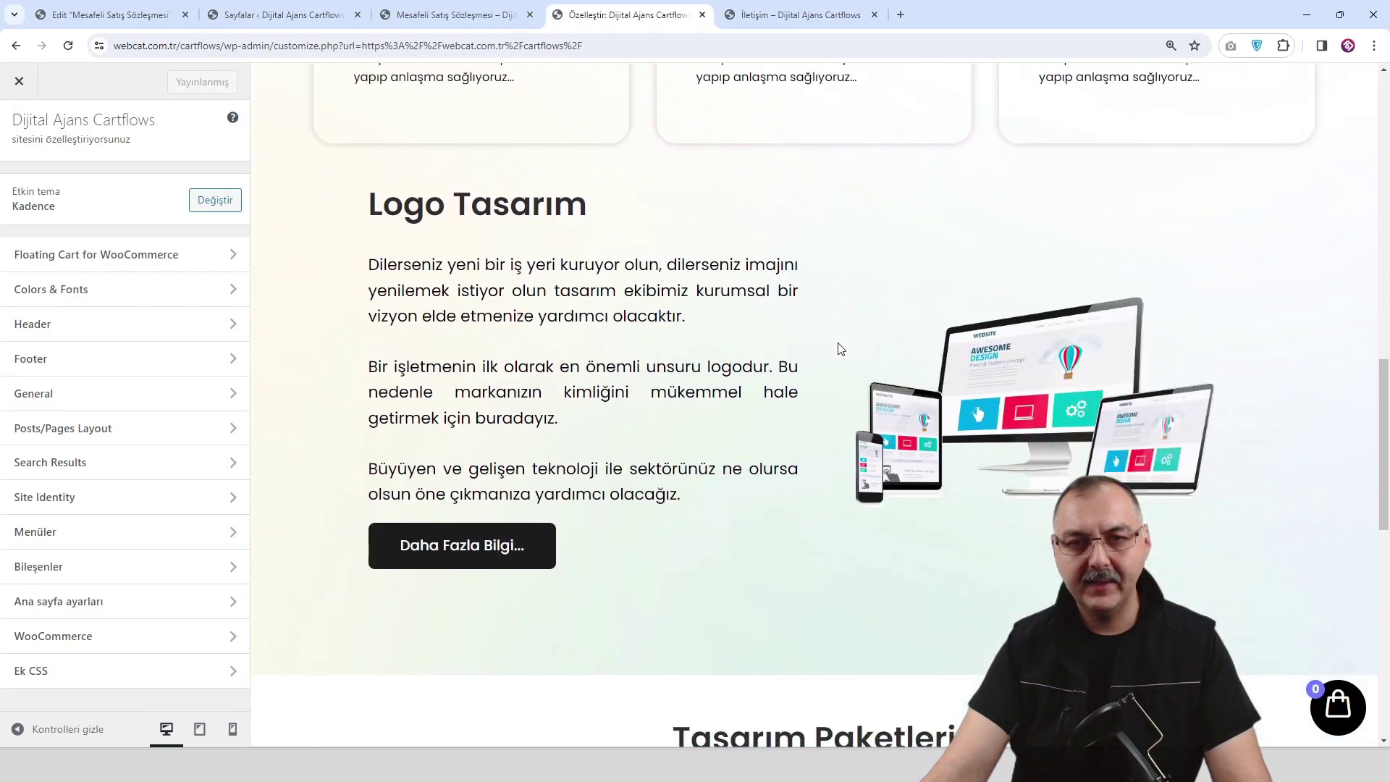
pyautogui.scroll(-2, 834, 375)
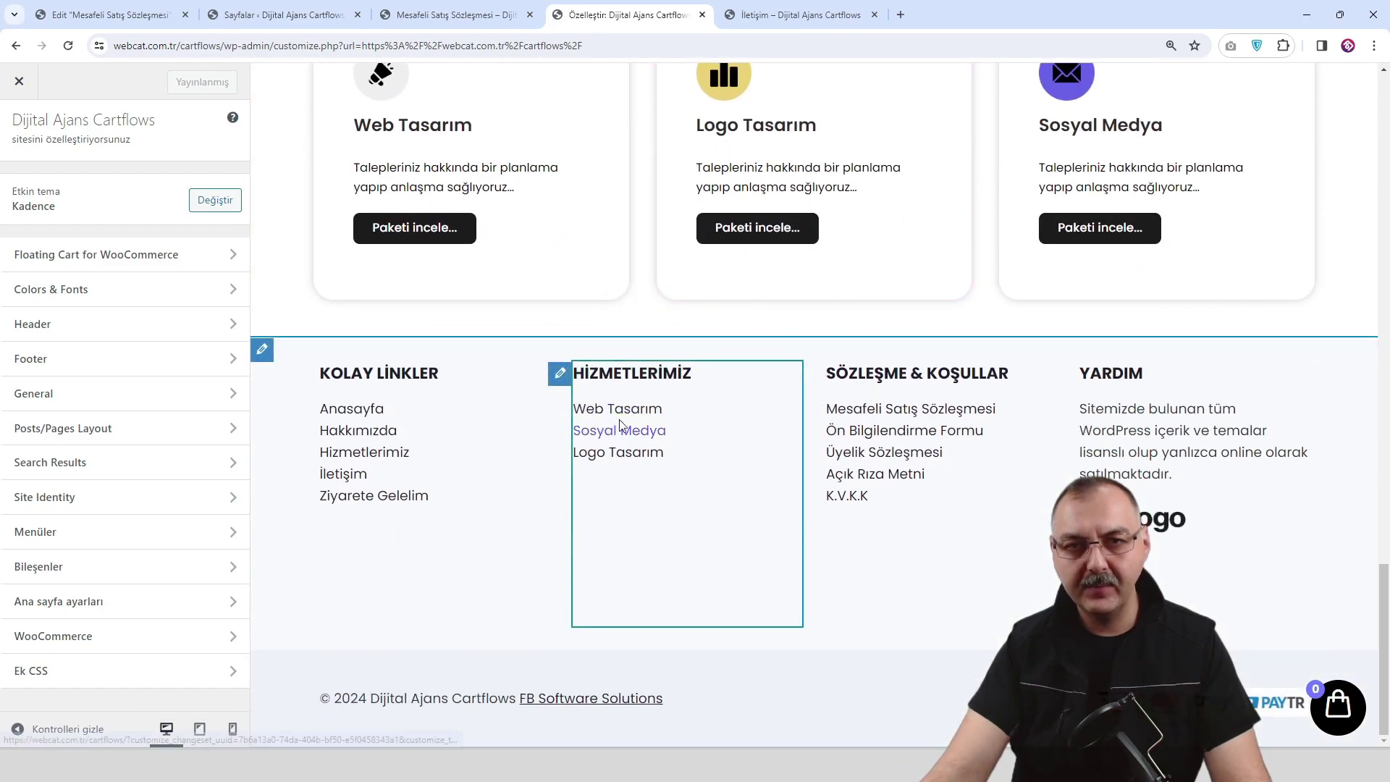
pyautogui.click(813, 373)
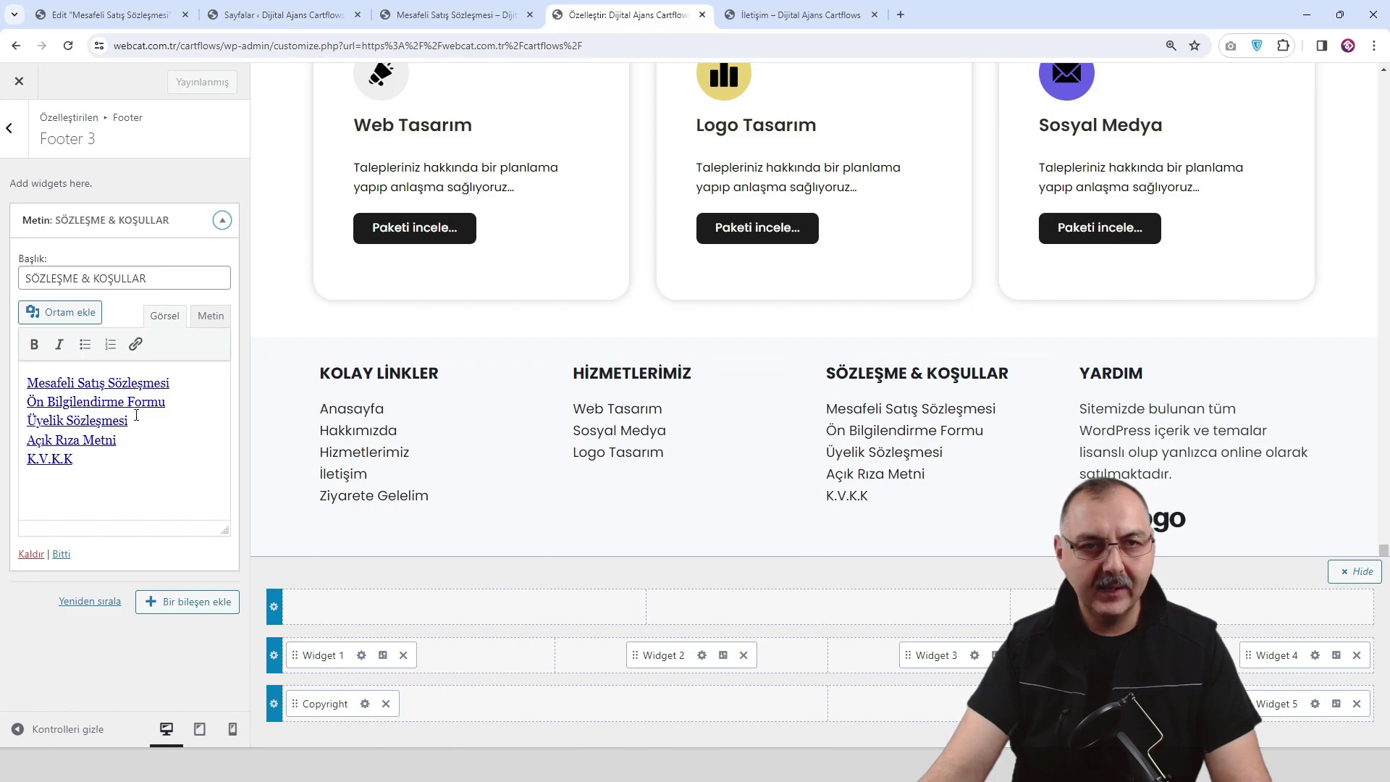
pyautogui.doubleClick(177, 381)
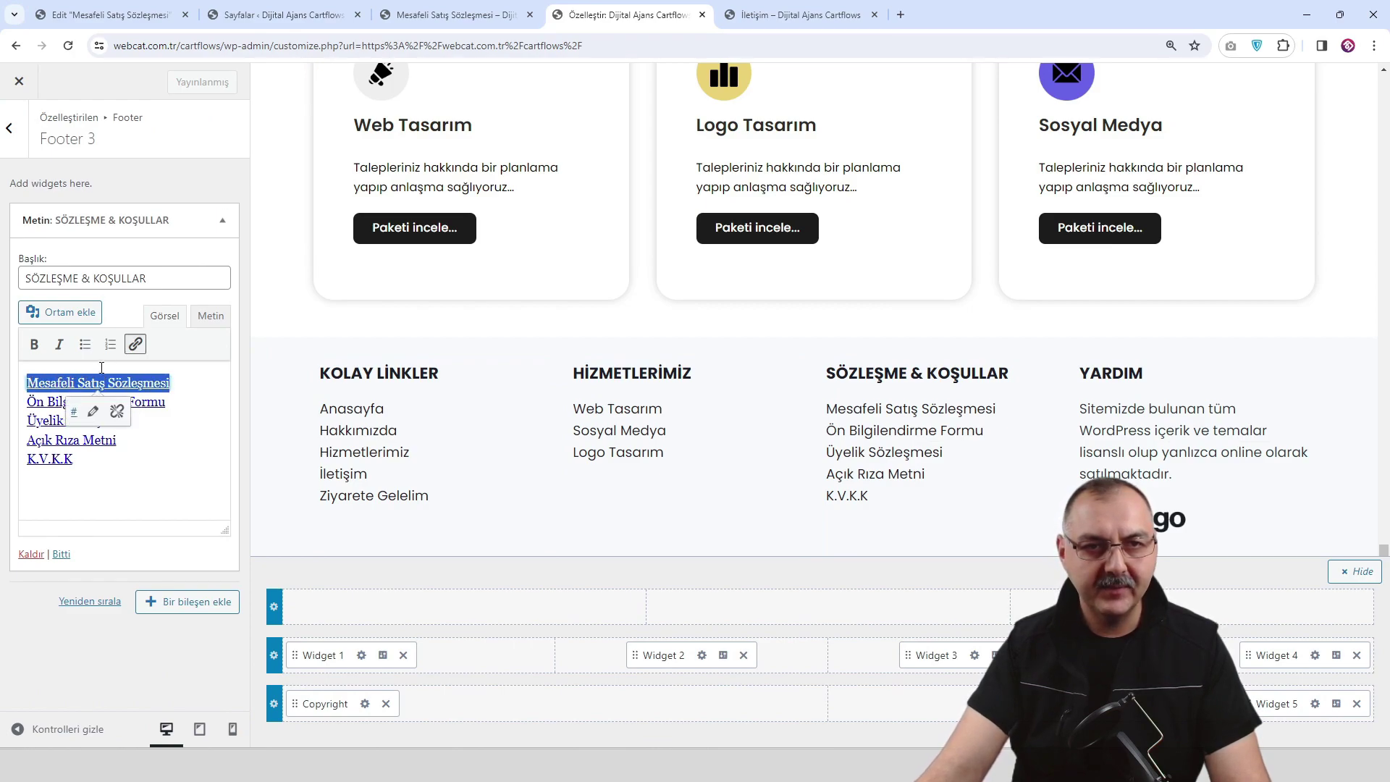
pyautogui.click(136, 344)
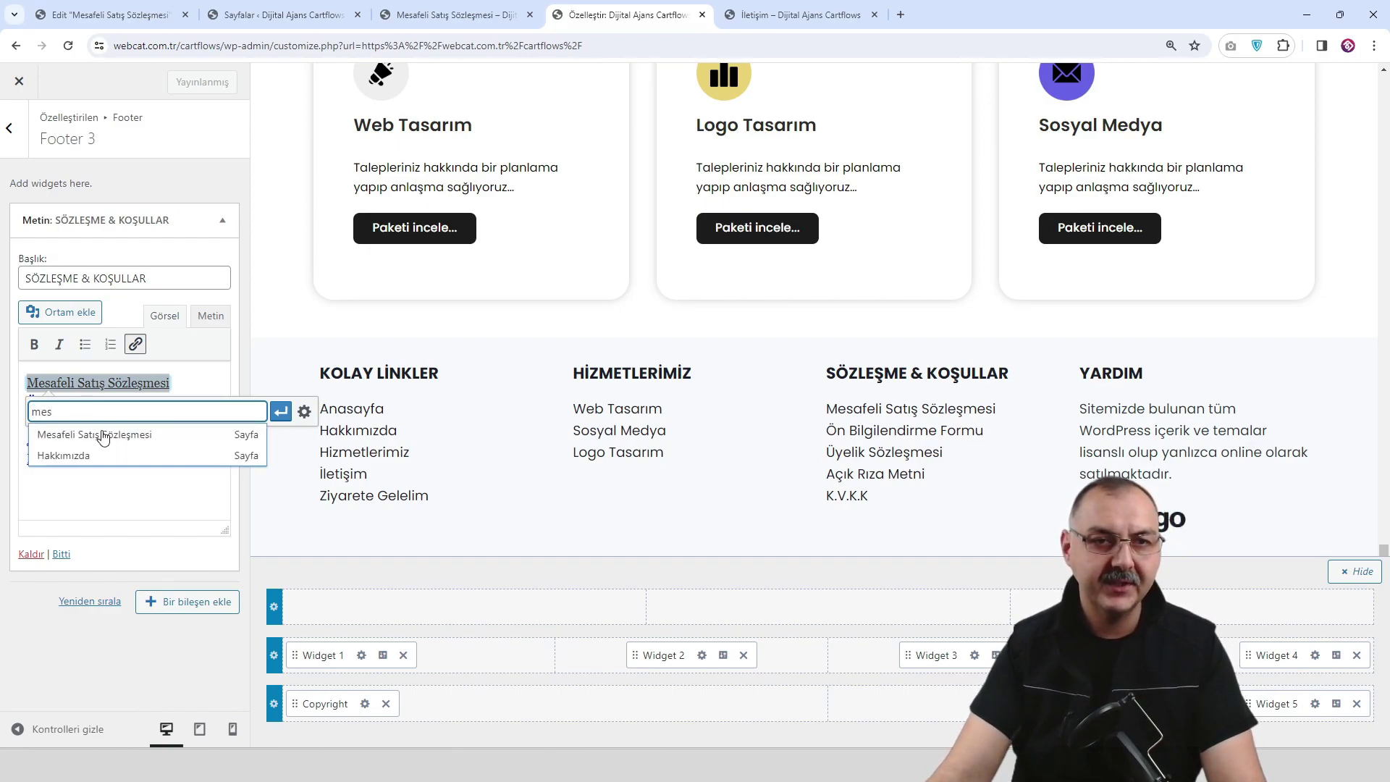
pyautogui.click(104, 435)
pyautogui.click(281, 411)
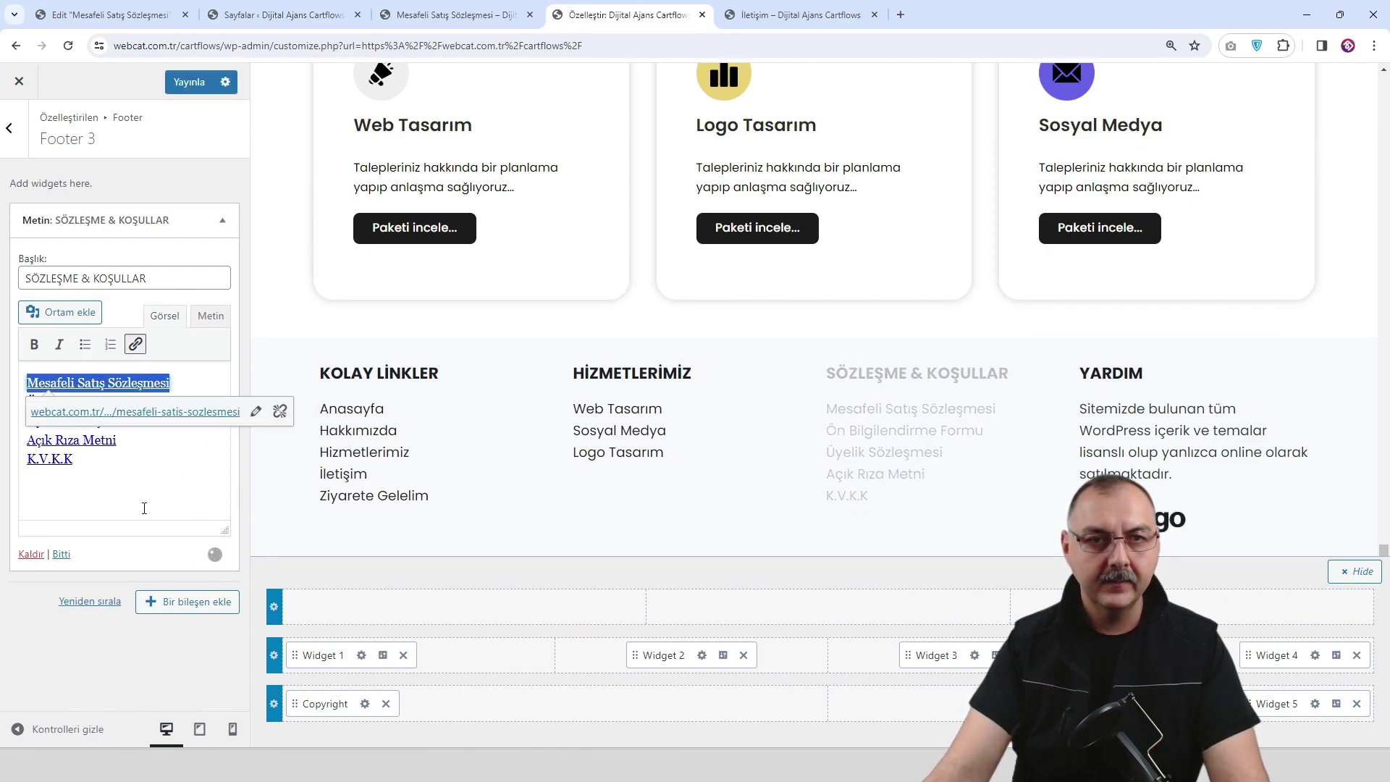
pyautogui.click(105, 633)
pyautogui.click(199, 84)
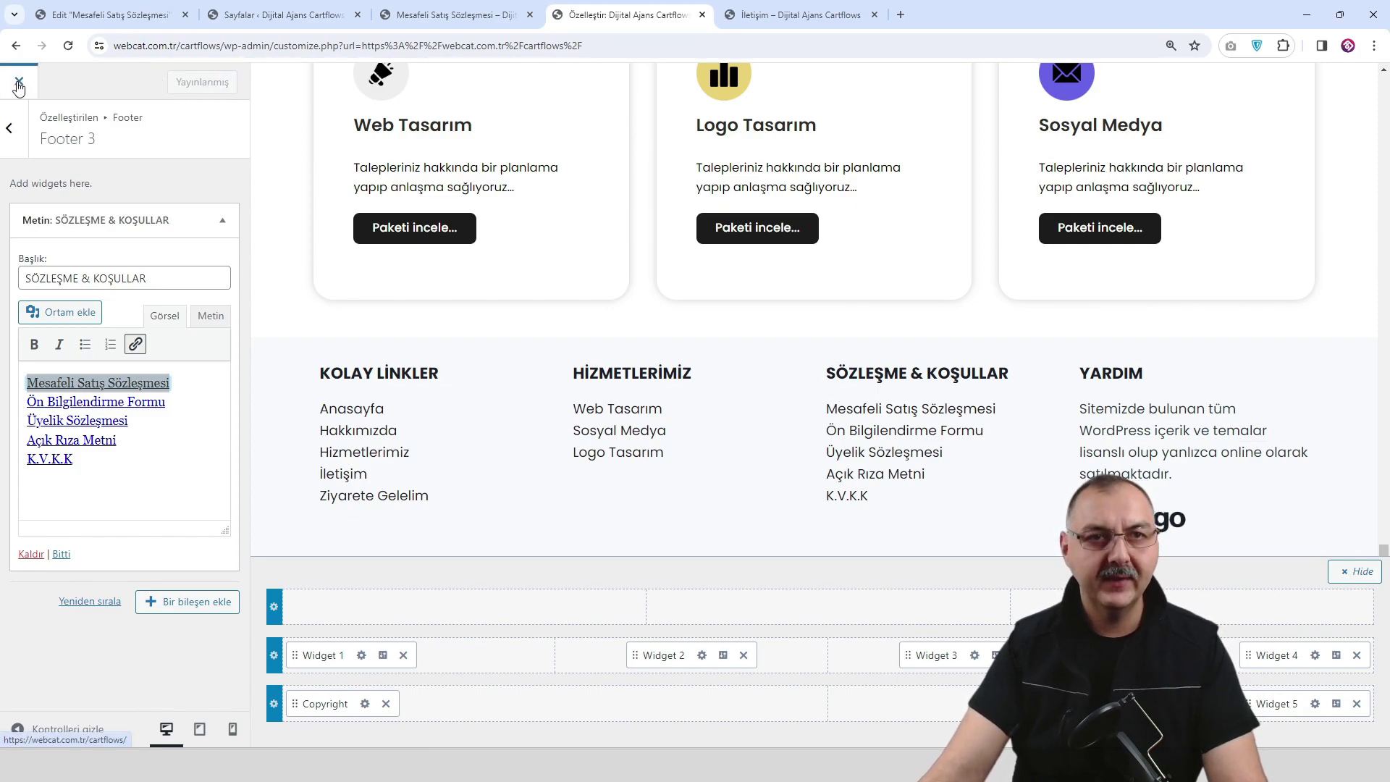
pyautogui.click(19, 84)
# Browse the live site, opening the Mesafeli Satış Sözleşmesi page from the footer, then the İletişim page.
pyautogui.scroll(-10, 746, 419)
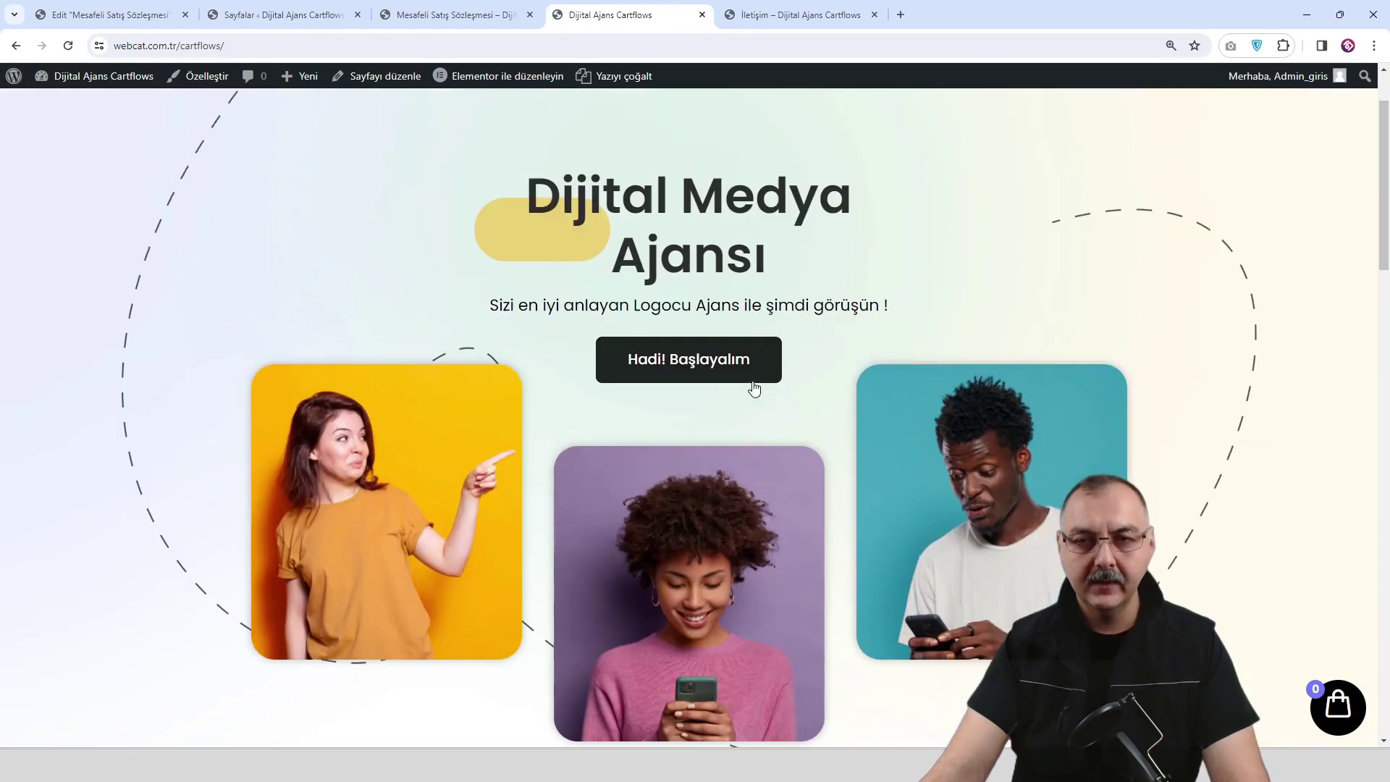
pyautogui.scroll(-15, 747, 435)
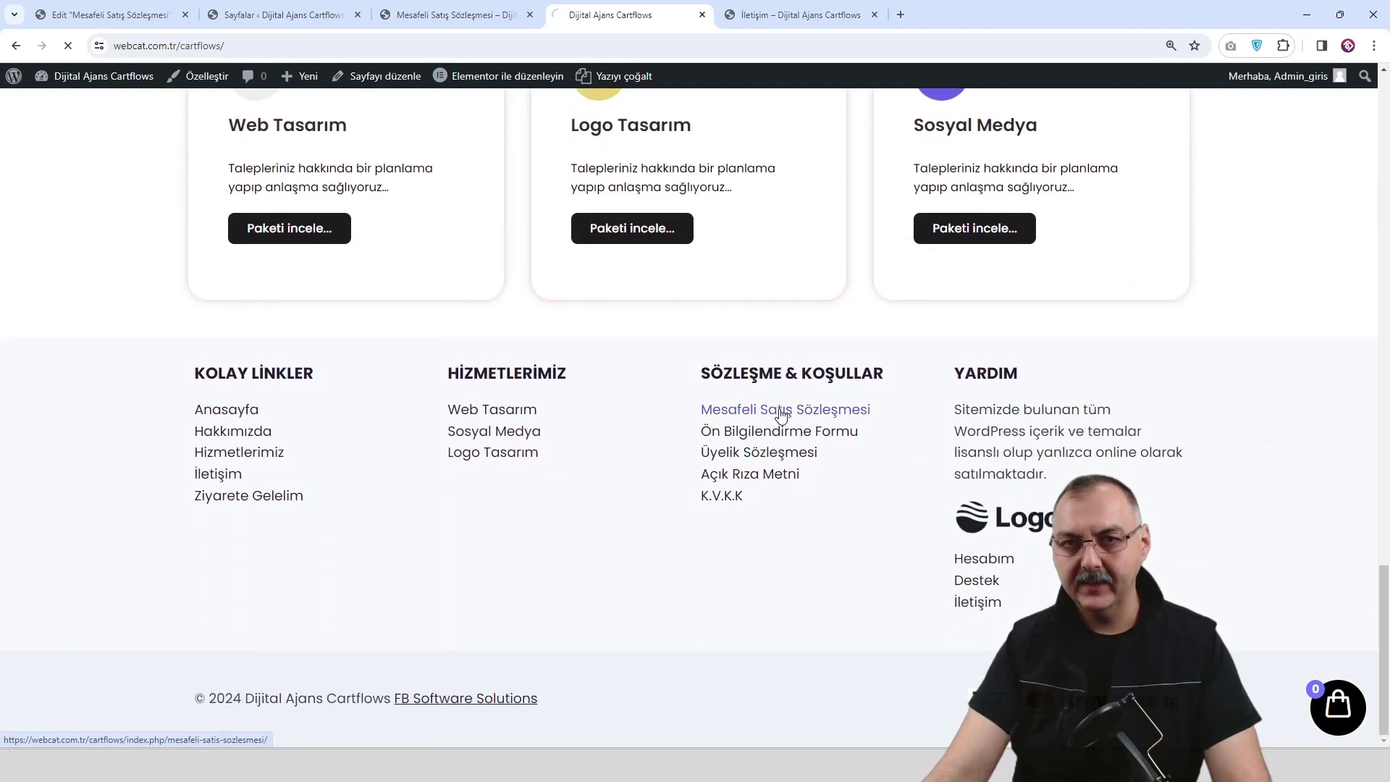
pyautogui.scroll(-6, 657, 389)
pyautogui.scroll(-5, 656, 389)
pyautogui.scroll(10, 657, 391)
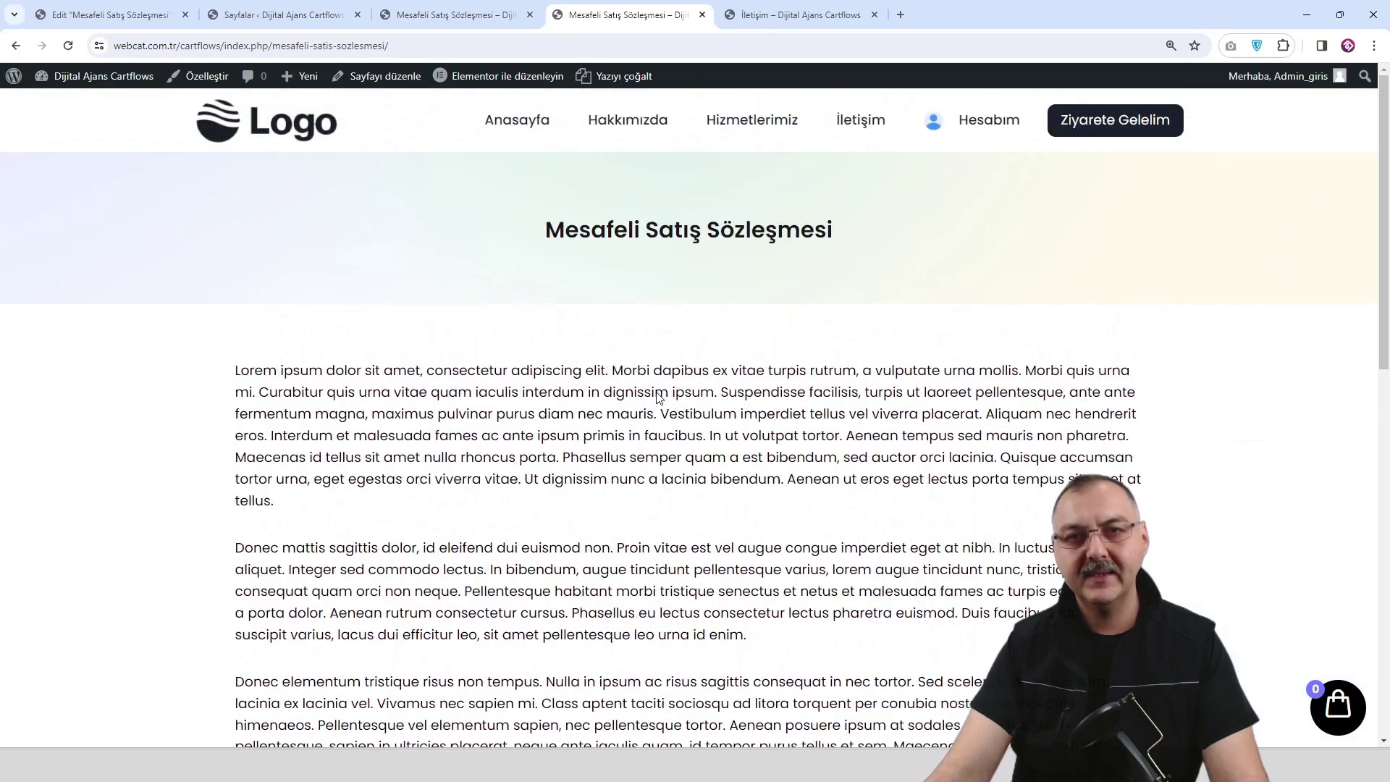
pyautogui.click(328, 142)
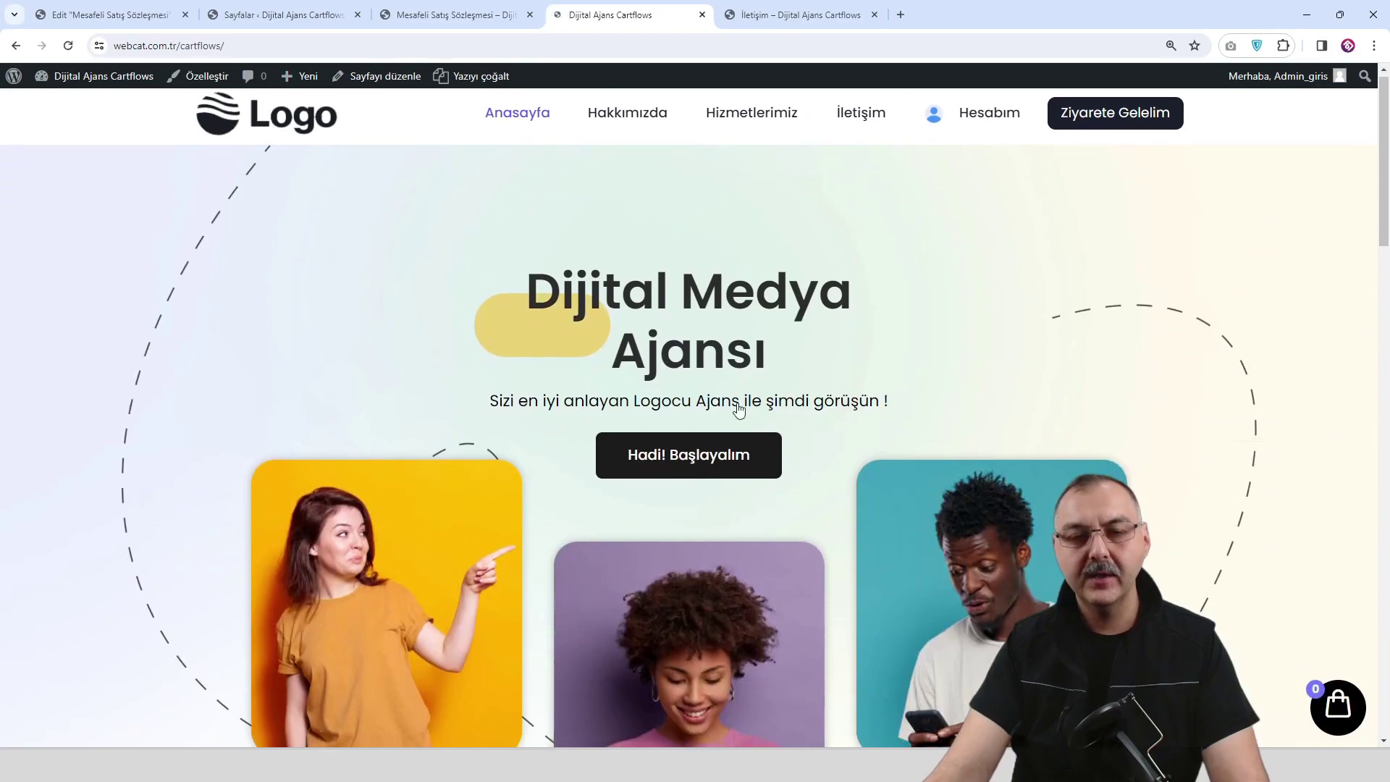
pyautogui.scroll(-5, 749, 441)
pyautogui.scroll(-18, 749, 438)
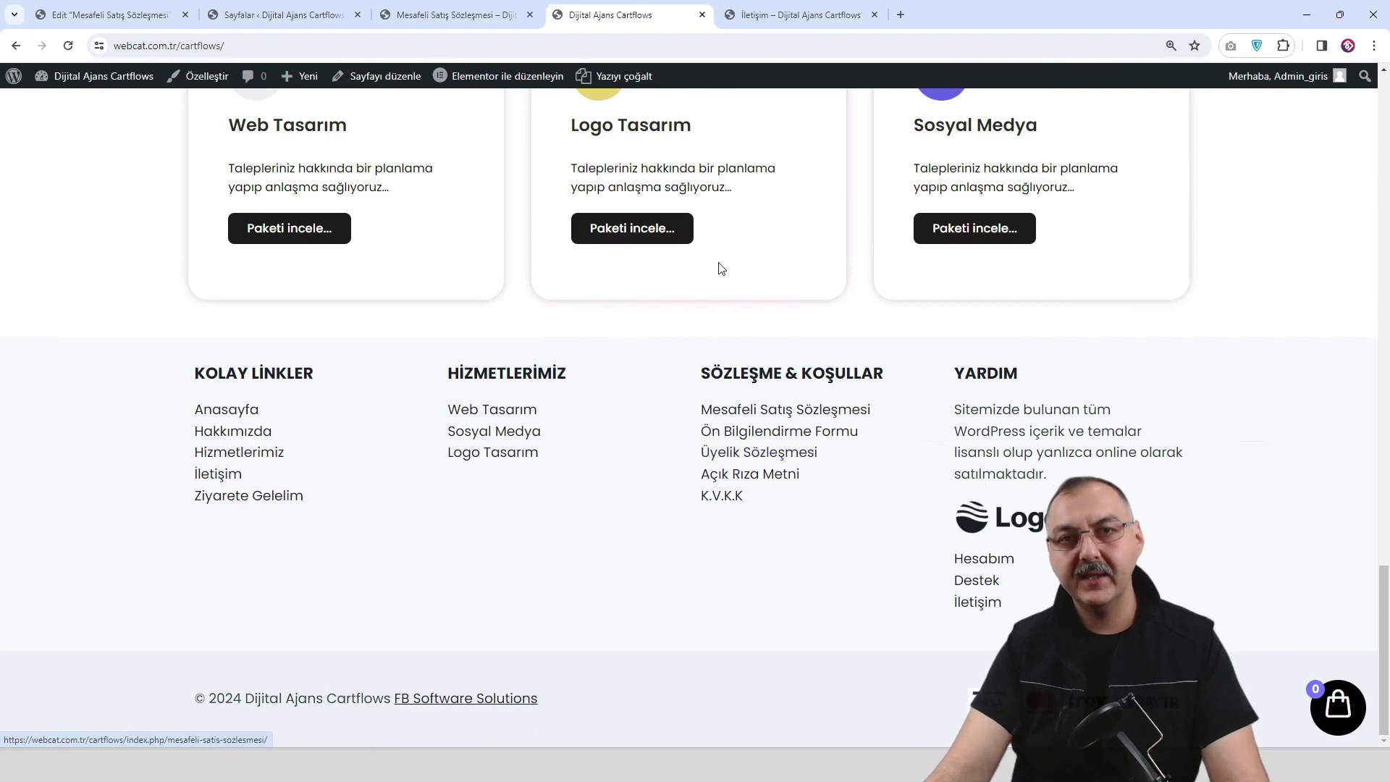
pyautogui.click(801, 420)
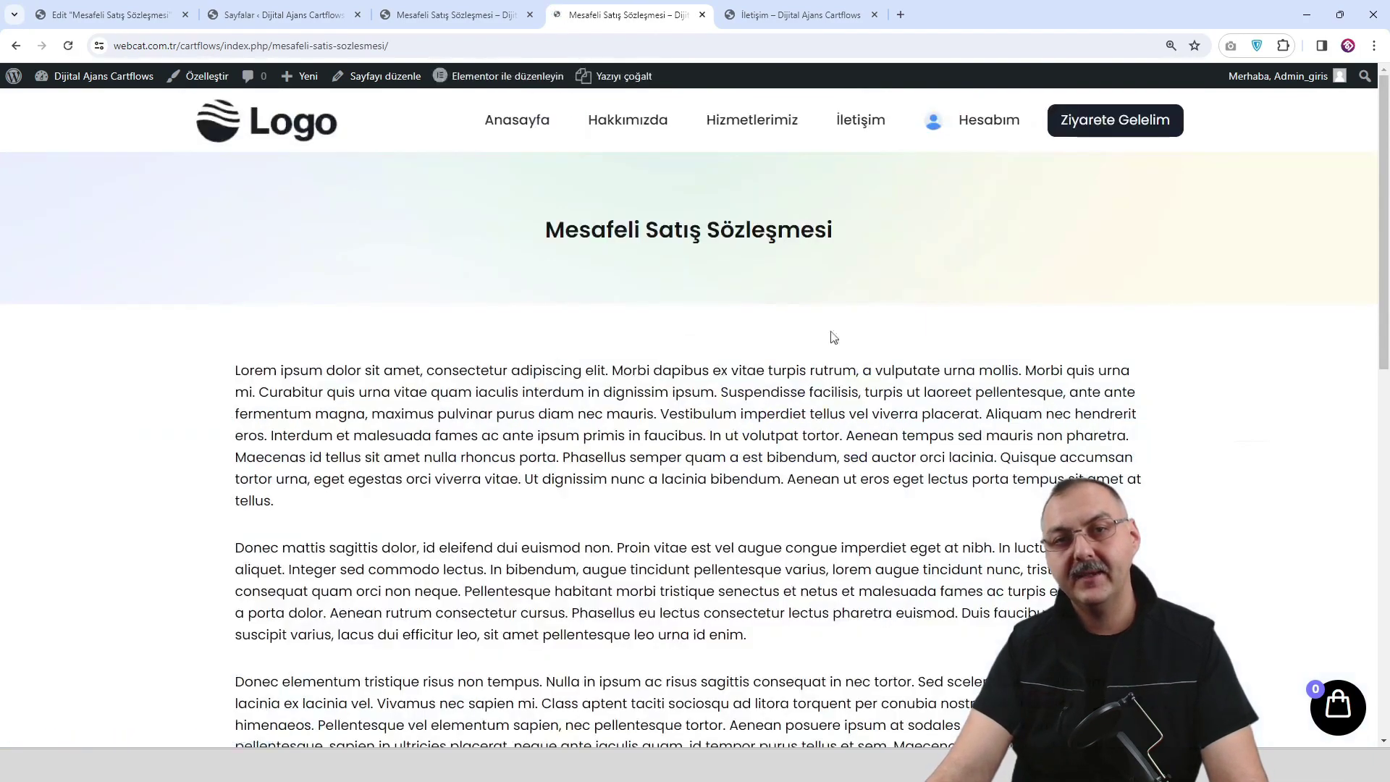
pyautogui.scroll(-15, 558, 542)
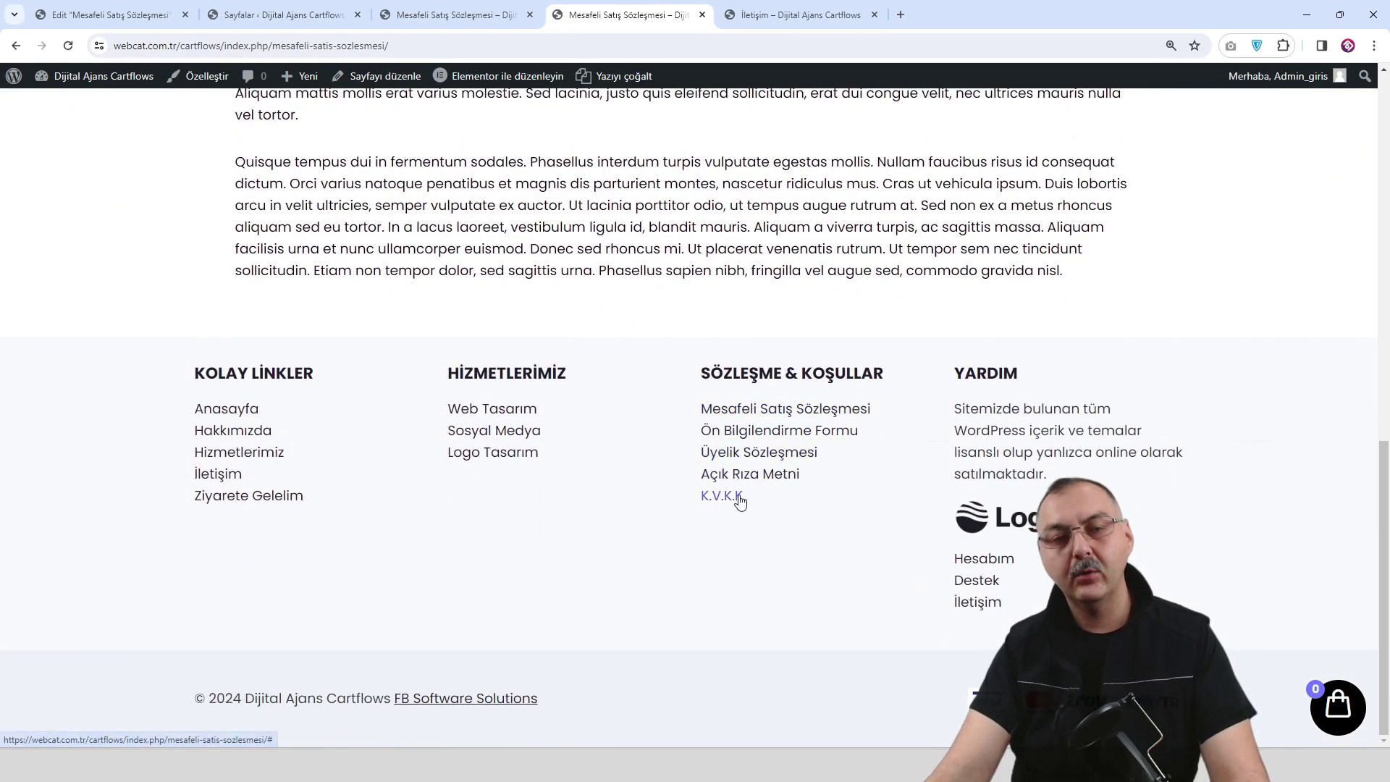
pyautogui.scroll(15, 742, 409)
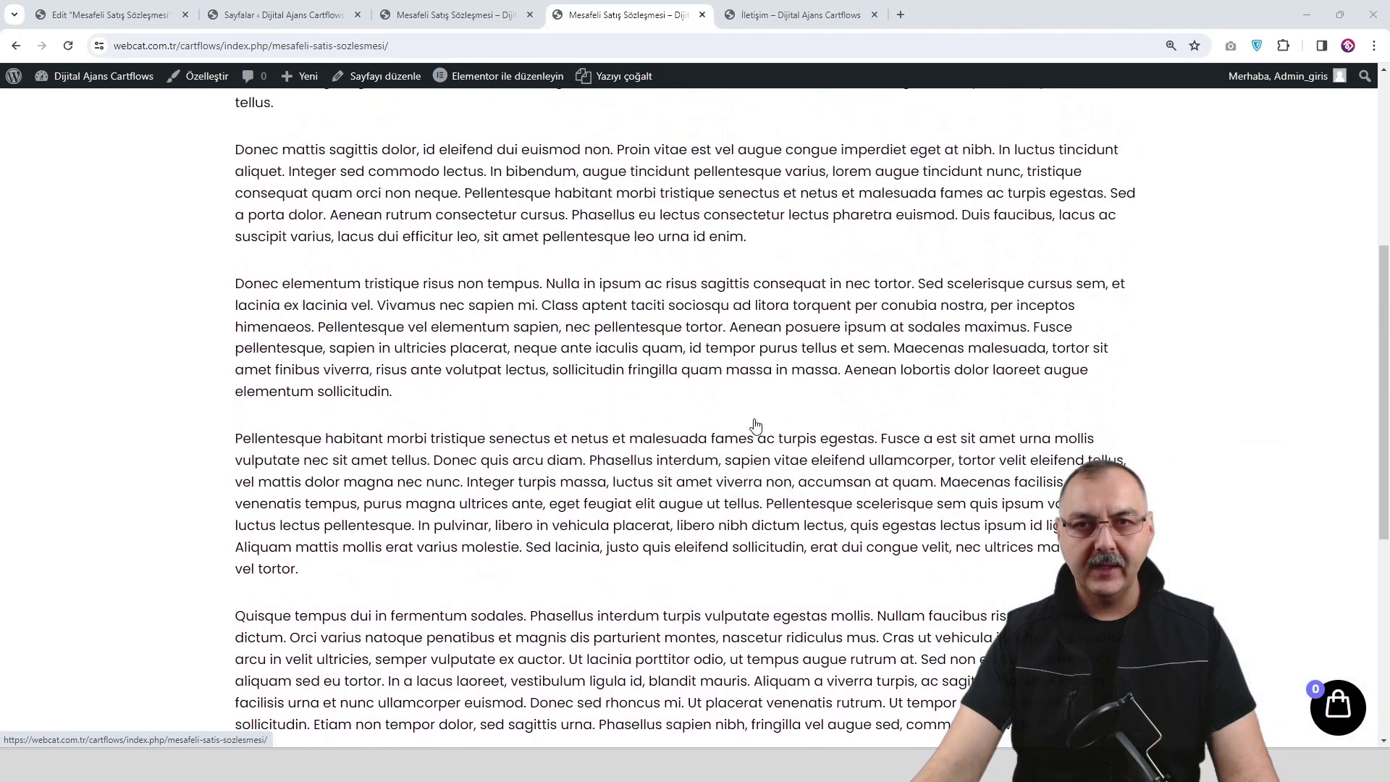
pyautogui.click(865, 122)
# Close the Mesafeli Satış Sözleşmesi, pages list and editor tabs, leaving the İletişim tabs open.
pyautogui.click(405, 17)
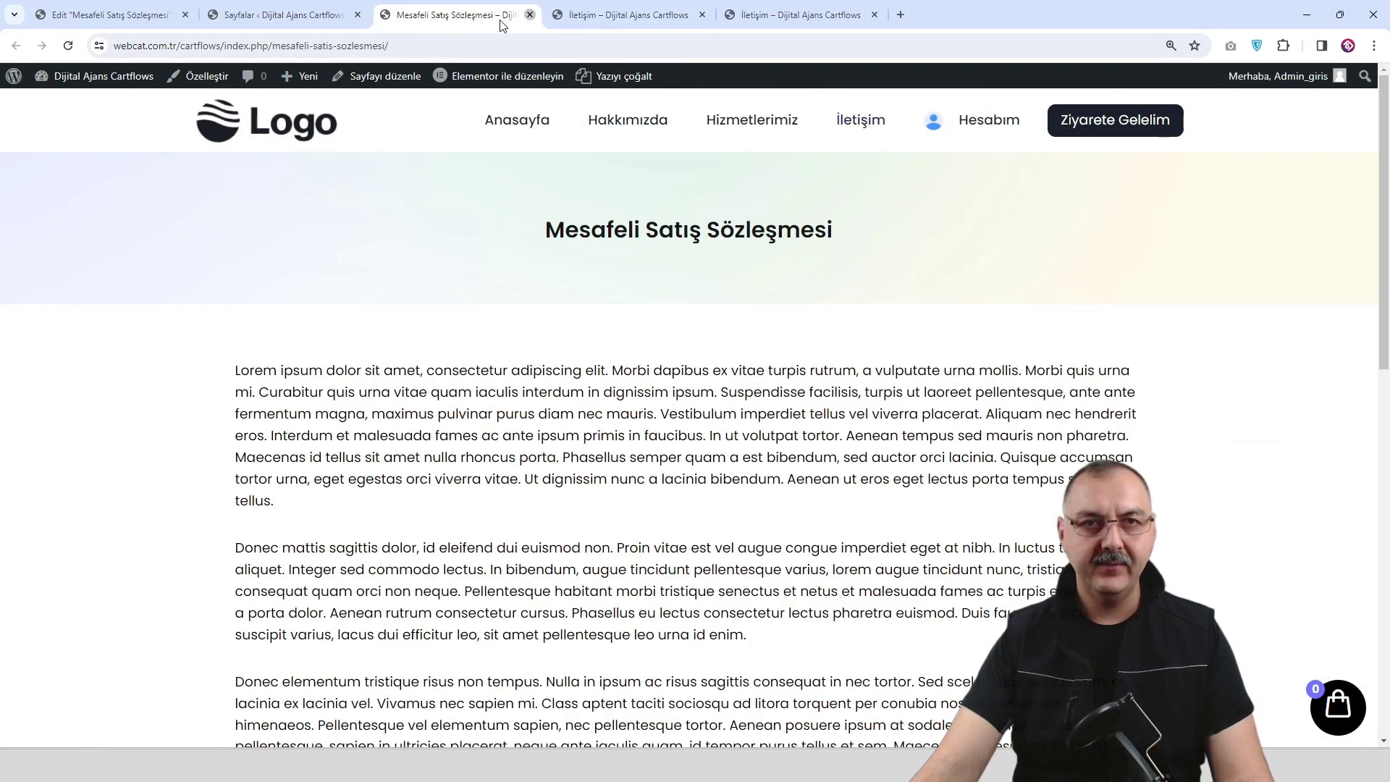
pyautogui.click(530, 15)
pyautogui.click(343, 20)
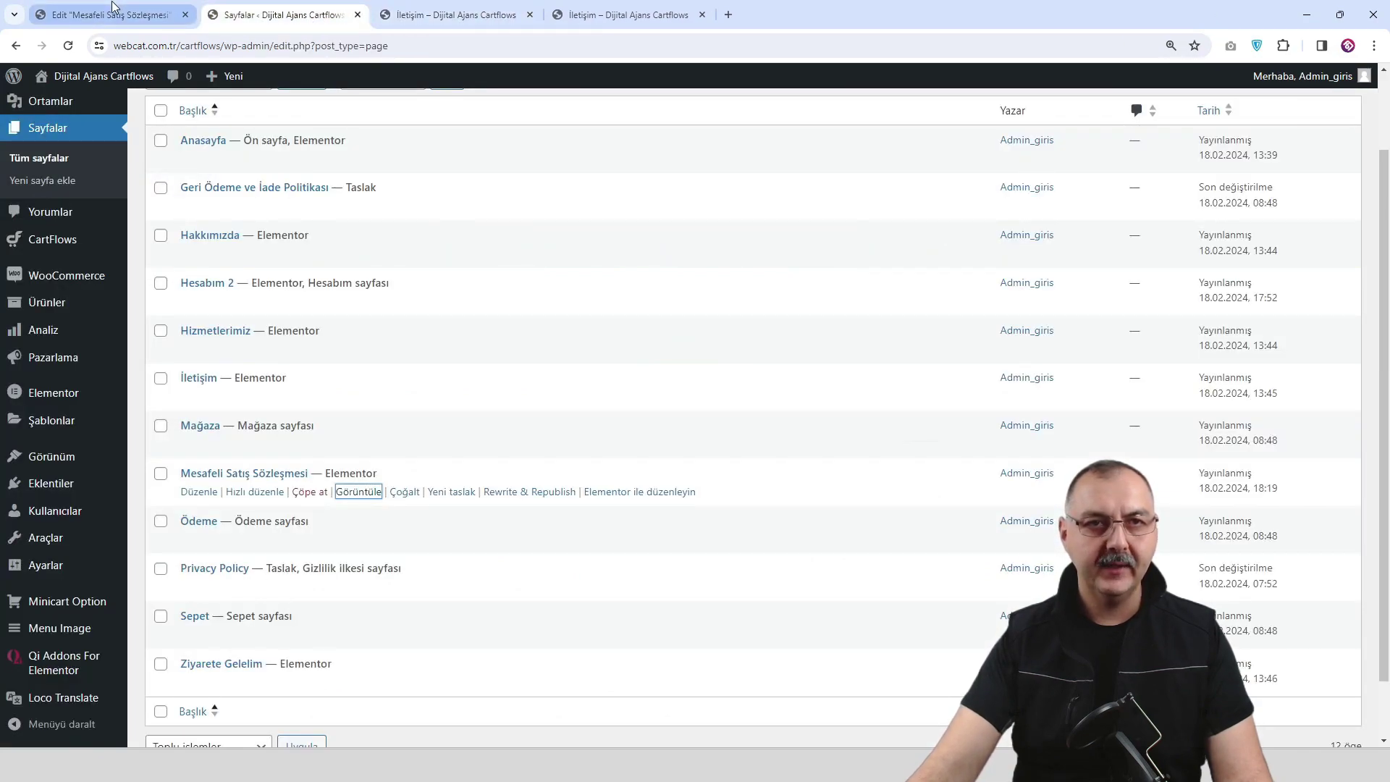
pyautogui.click(356, 15)
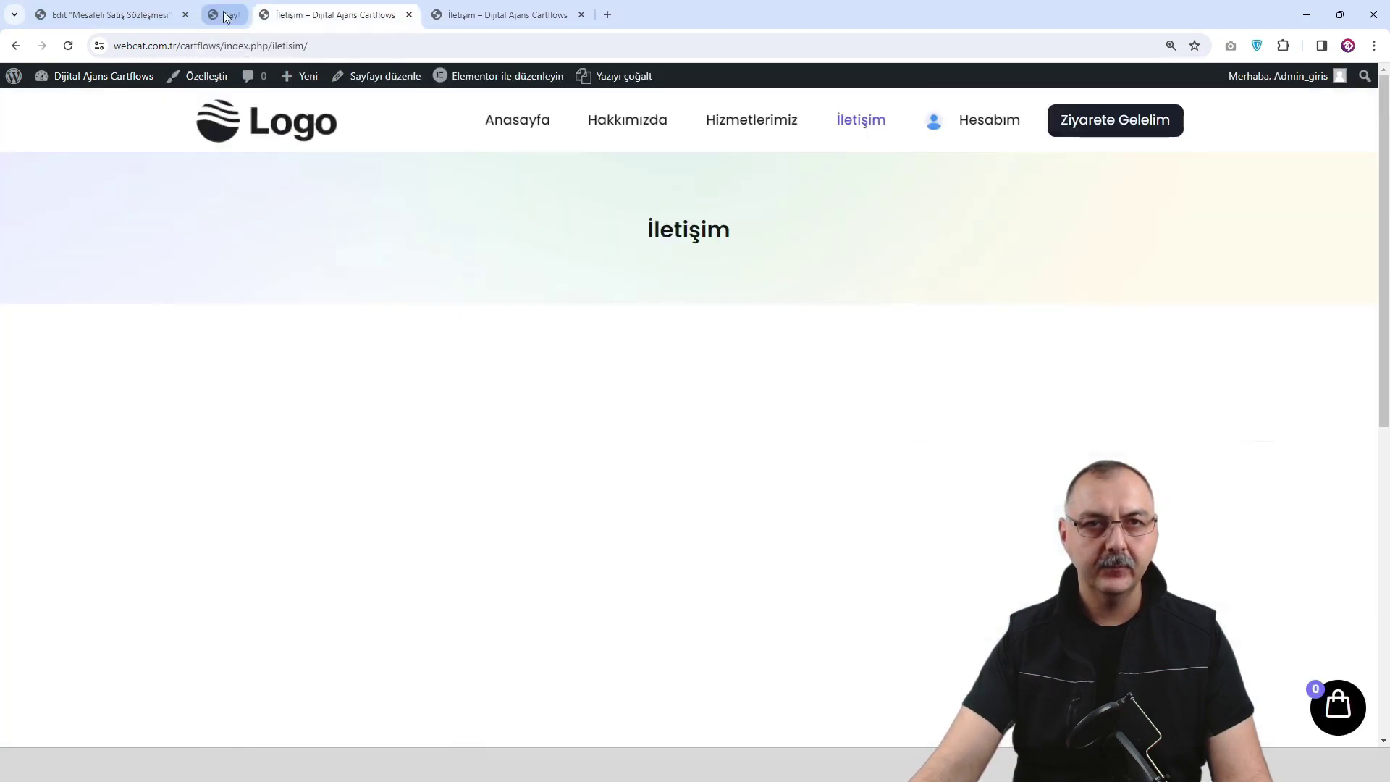
pyautogui.click(107, 19)
pyautogui.click(186, 14)
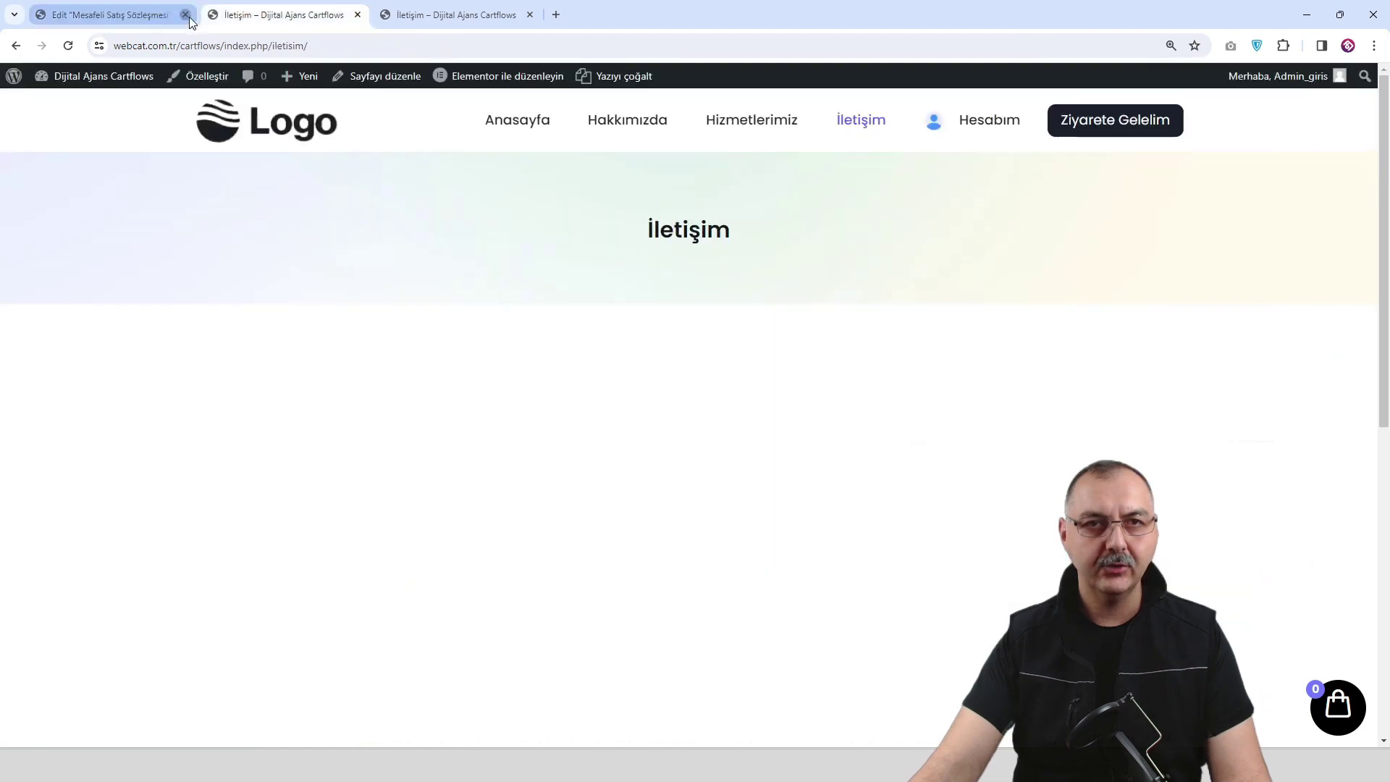
pyautogui.click(310, 20)
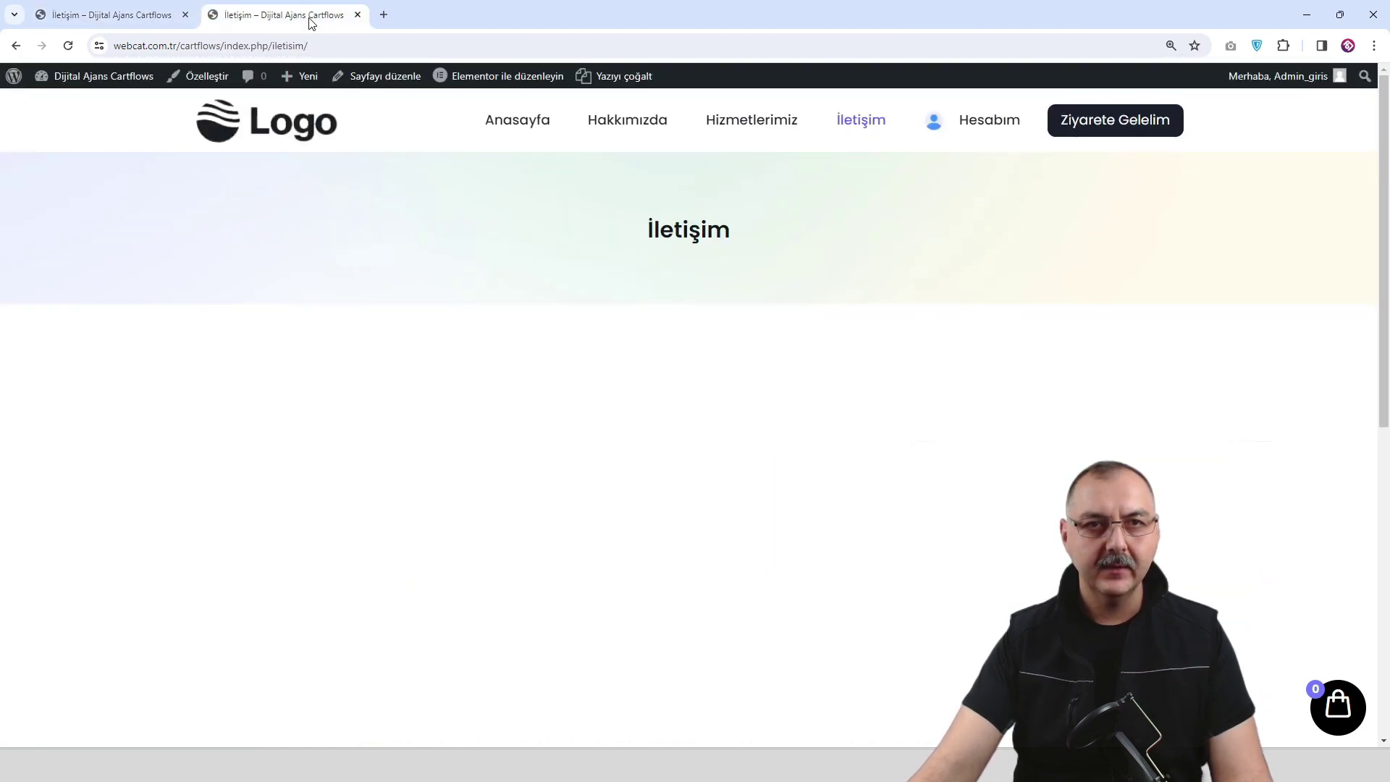
pyautogui.click(141, 17)
# Go to Eklentiler > Yeni eklenti ekle and type 'con' into the plugin search box.
pyautogui.moveTo(77, 75)
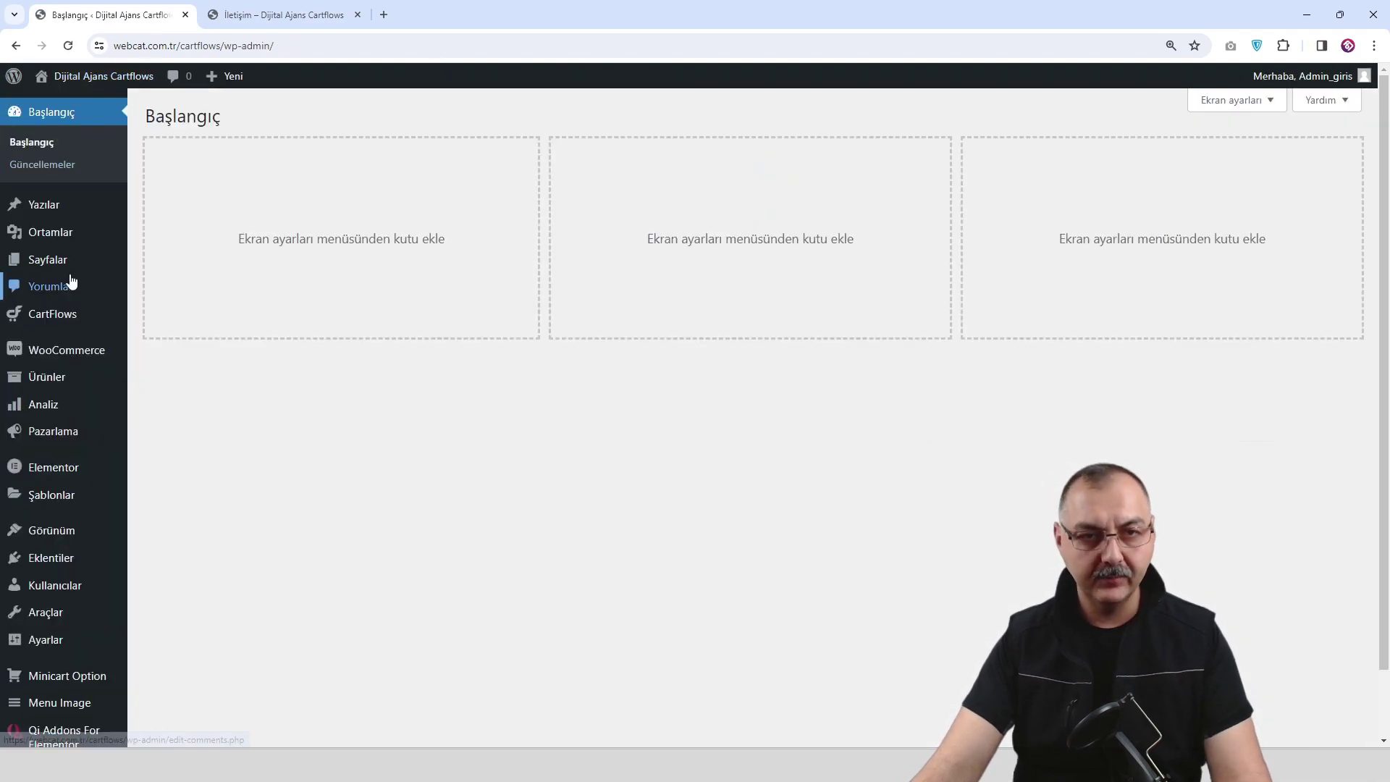
pyautogui.moveTo(68, 534)
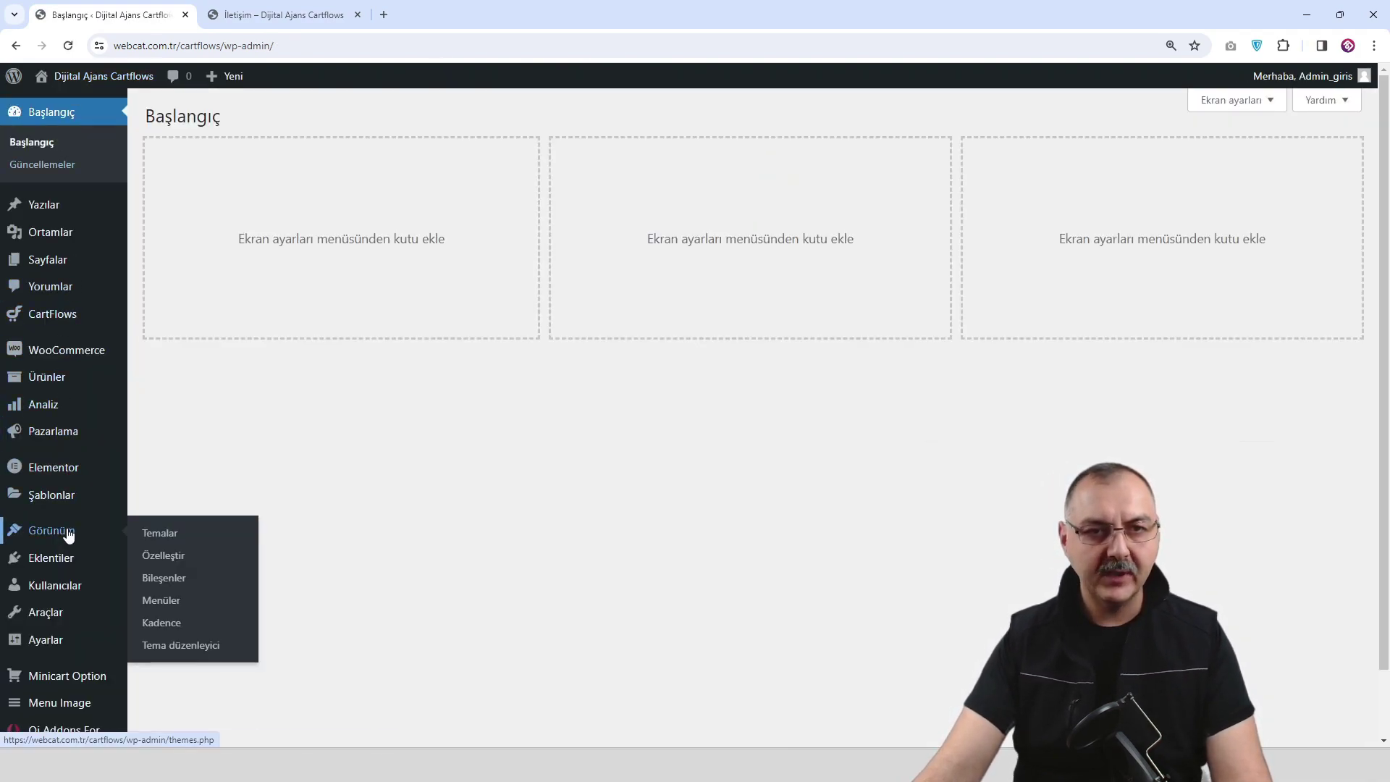
pyautogui.moveTo(88, 565)
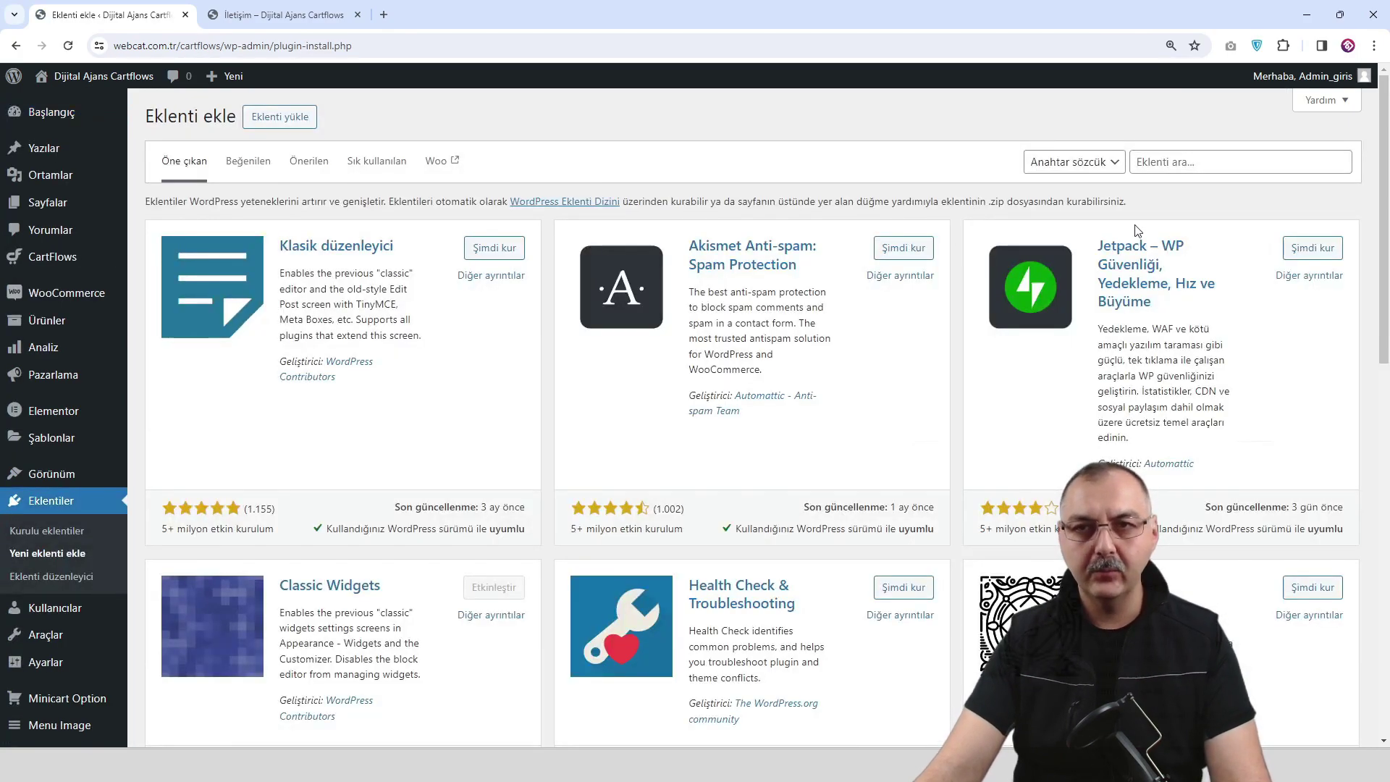
pyautogui.click(1211, 161)
pyautogui.write('contact form')
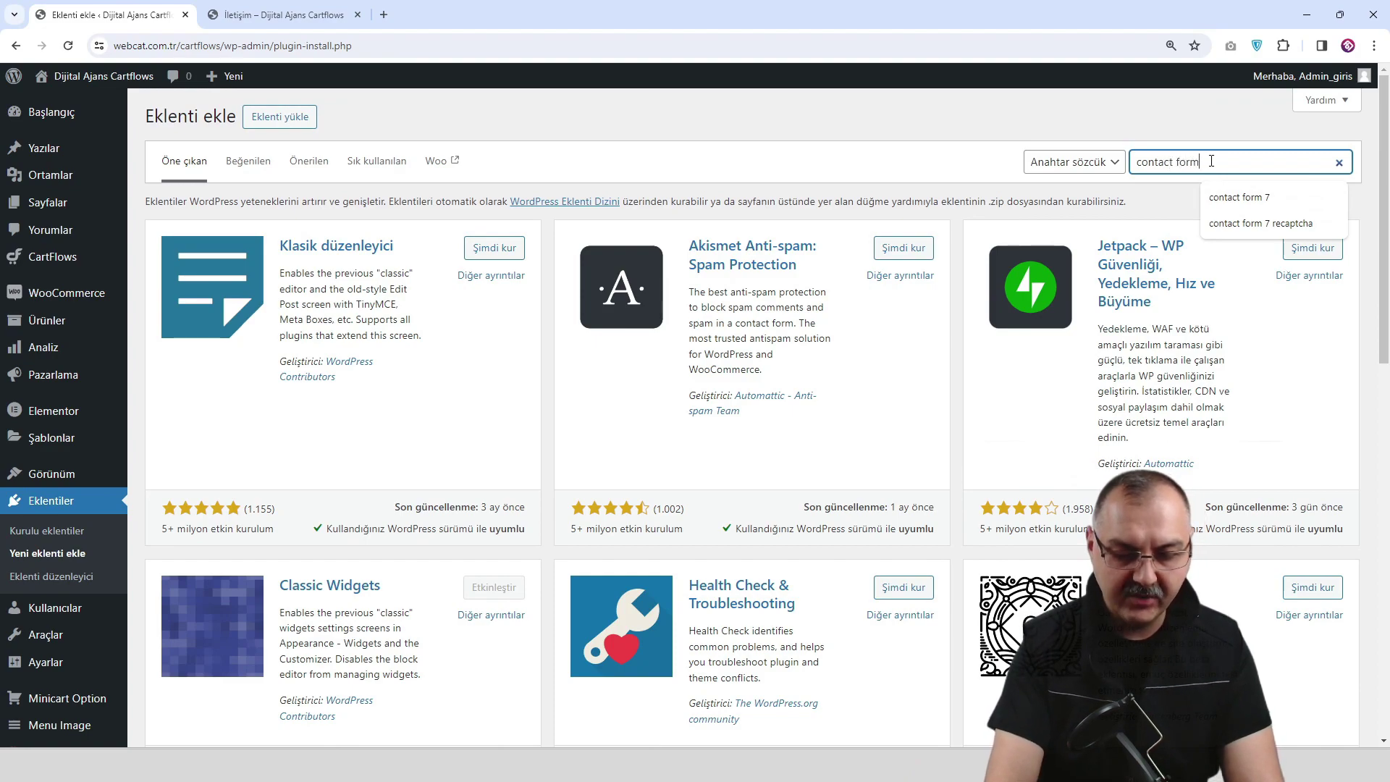
# Search for 'contact form', install and activate Contact Form 7, and return to the İletişim tab.
pyautogui.press('Return')
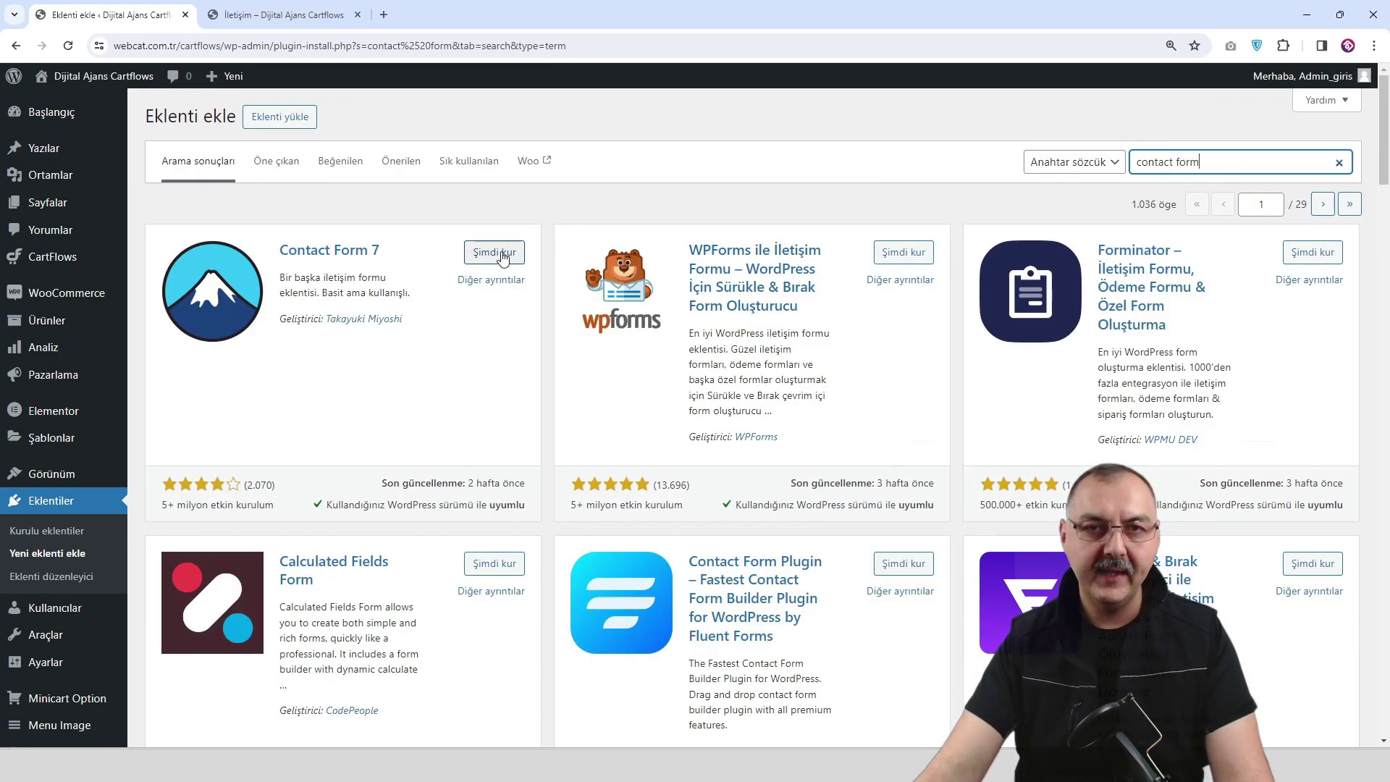
pyautogui.click(499, 253)
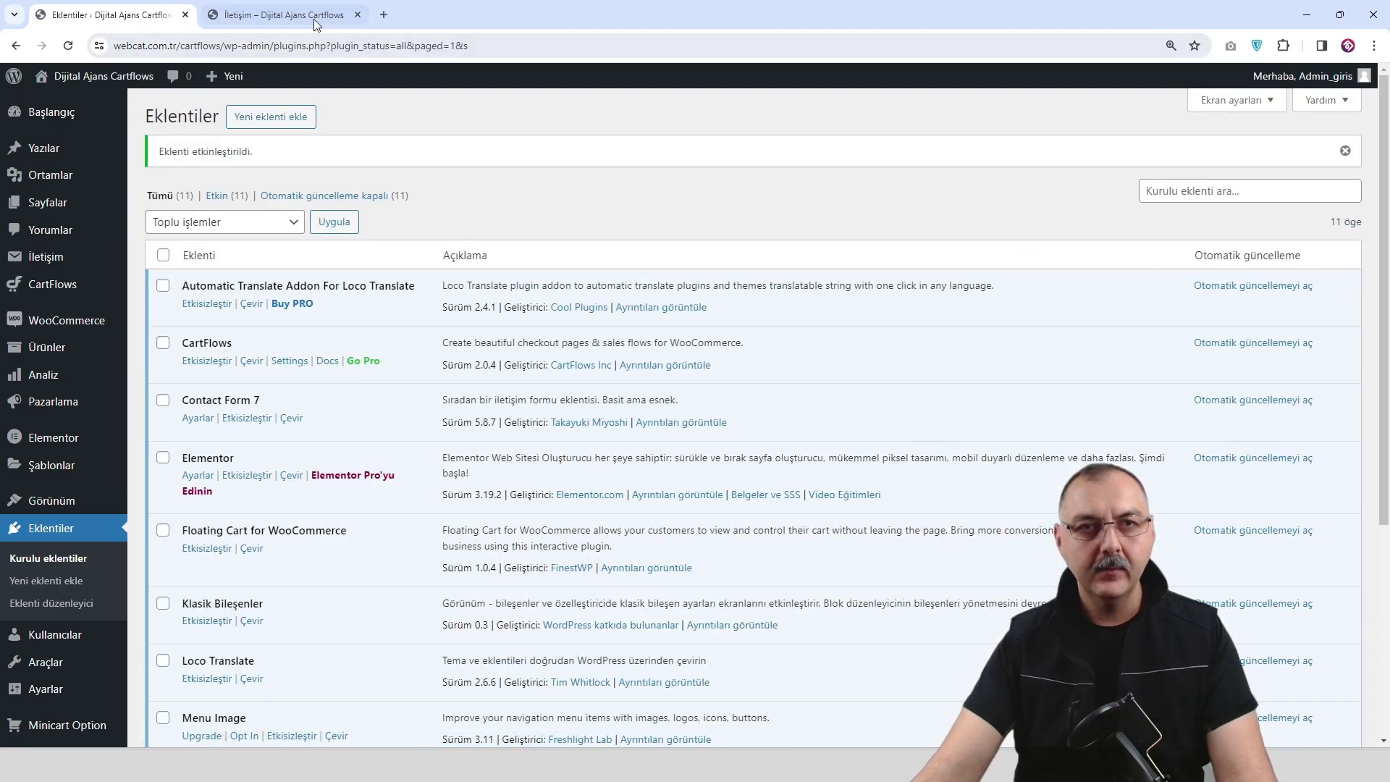
pyautogui.click(312, 16)
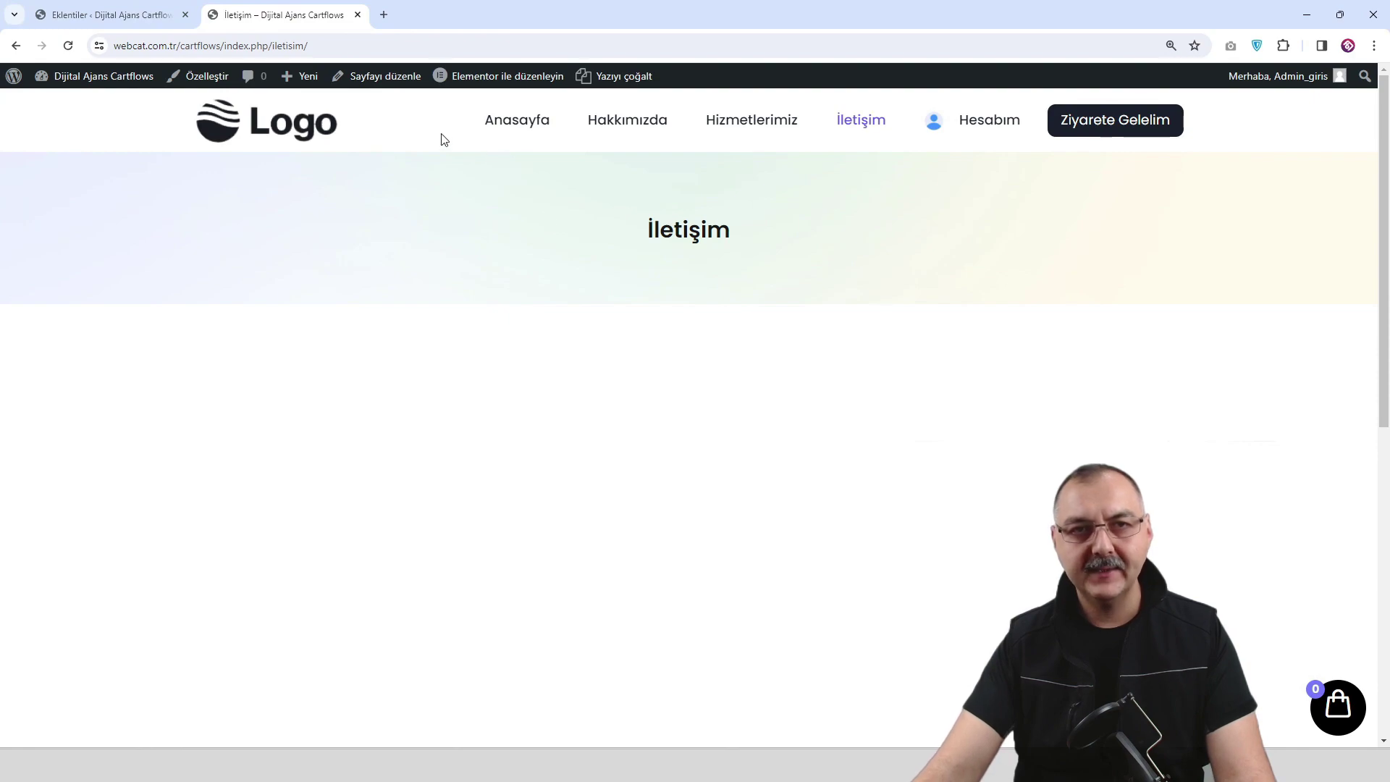
# Lower the İletişim section's minimum height, add an inner container, and duplicate it side by side.
pyautogui.moveTo(517, 83)
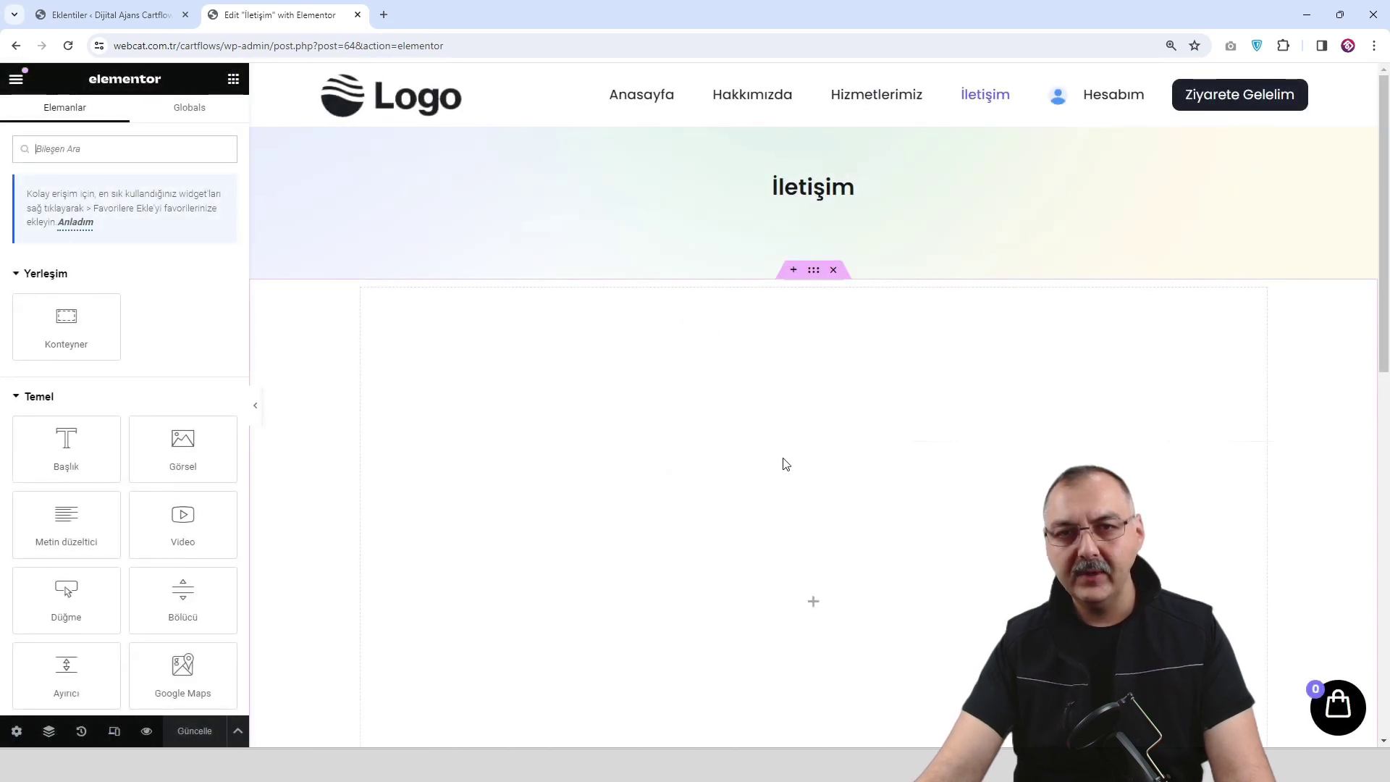
pyautogui.scroll(-5, 796, 456)
pyautogui.scroll(4, 809, 434)
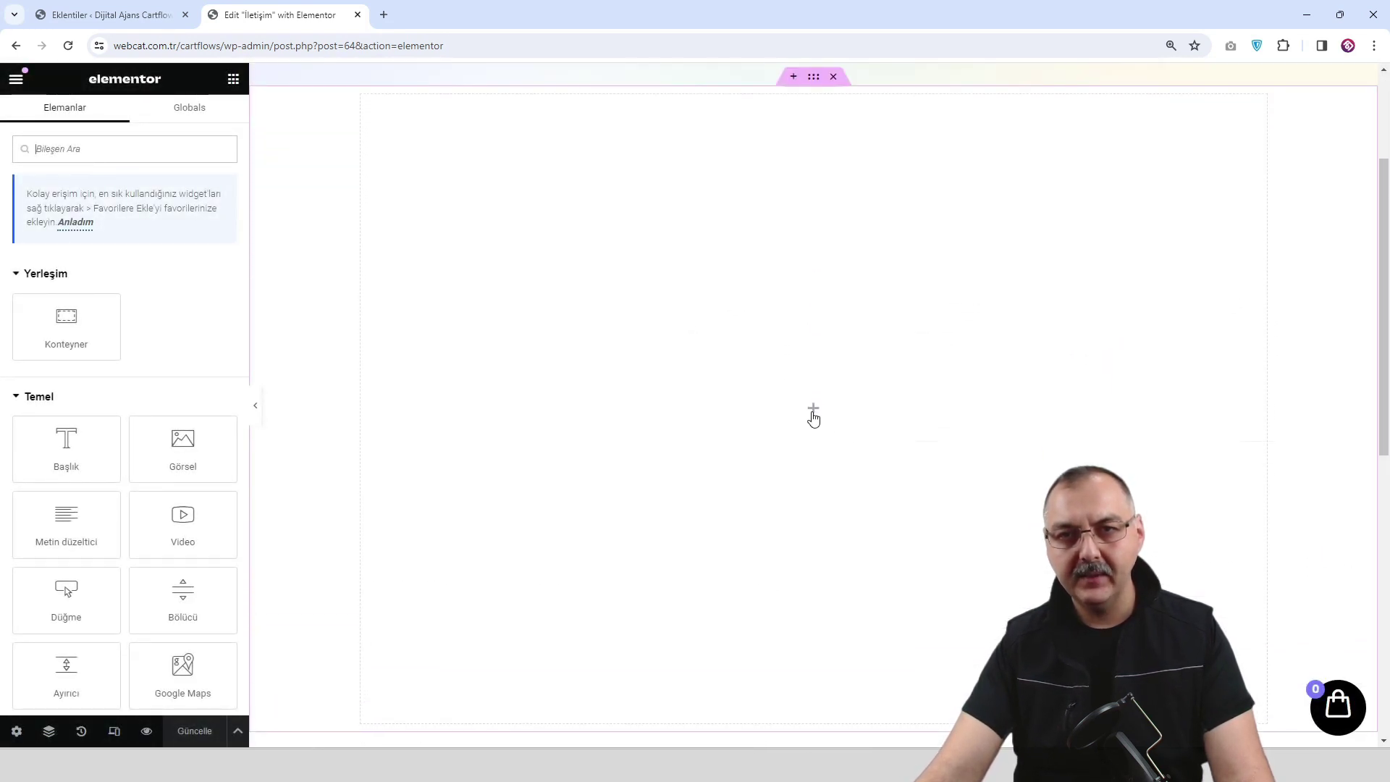
pyautogui.click(814, 225)
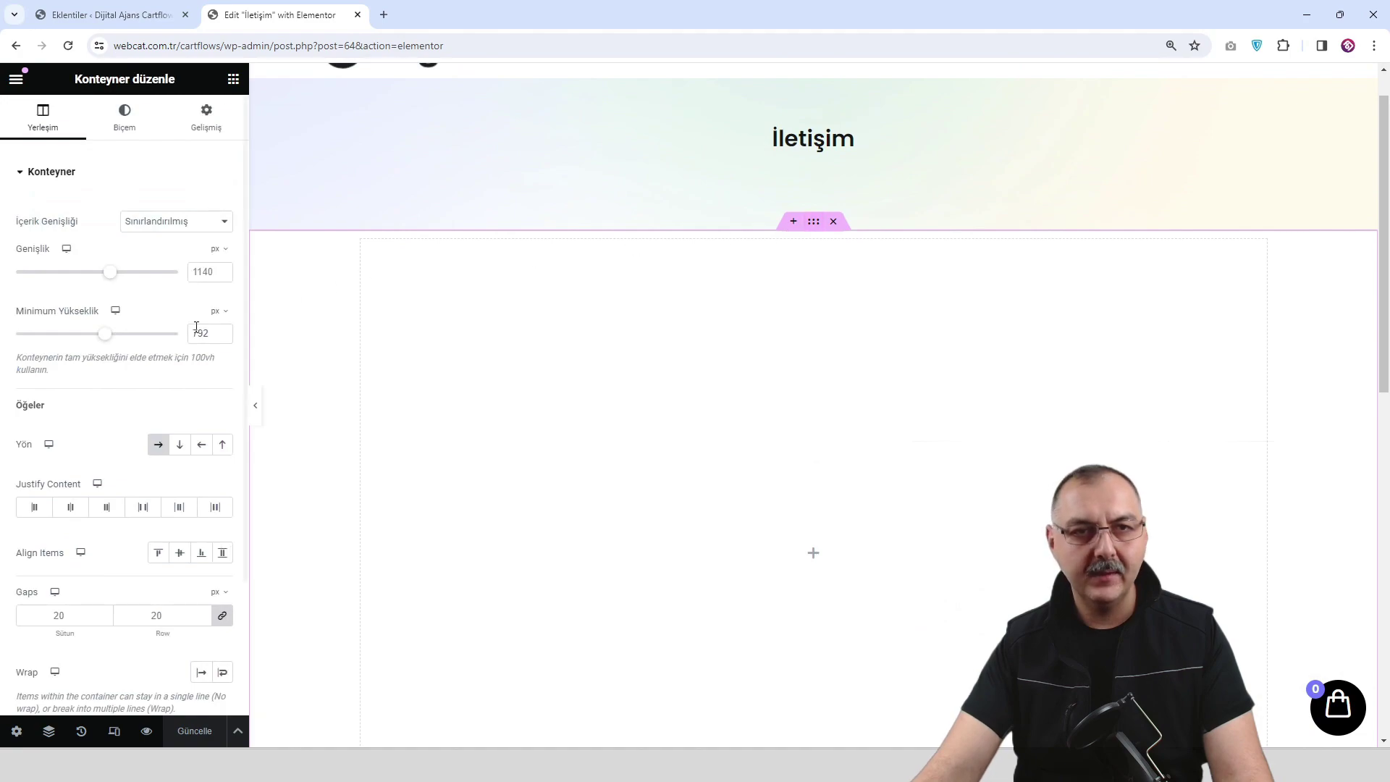
pyautogui.moveTo(115, 334); pyautogui.dragTo(706, 447)
pyautogui.click(812, 483)
pyautogui.rightClick(375, 261)
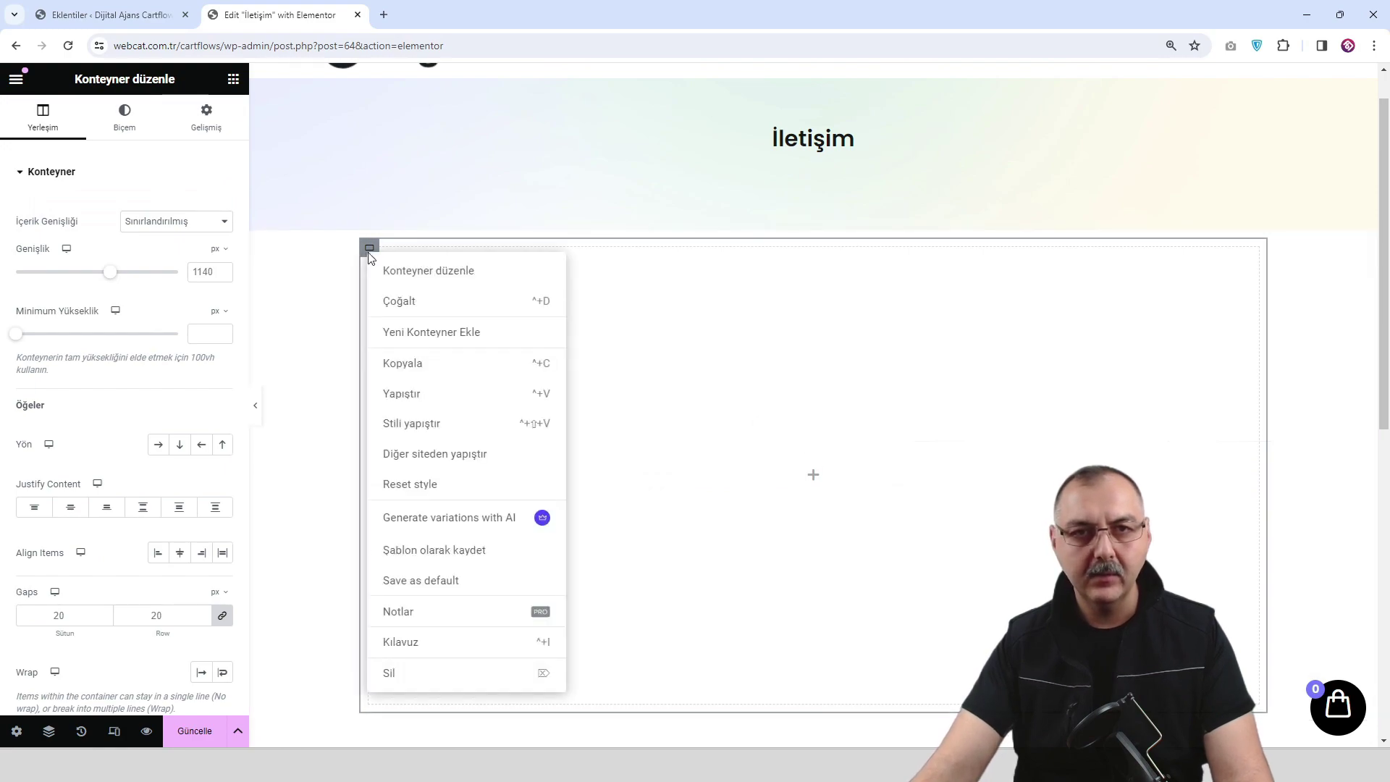
pyautogui.click(429, 305)
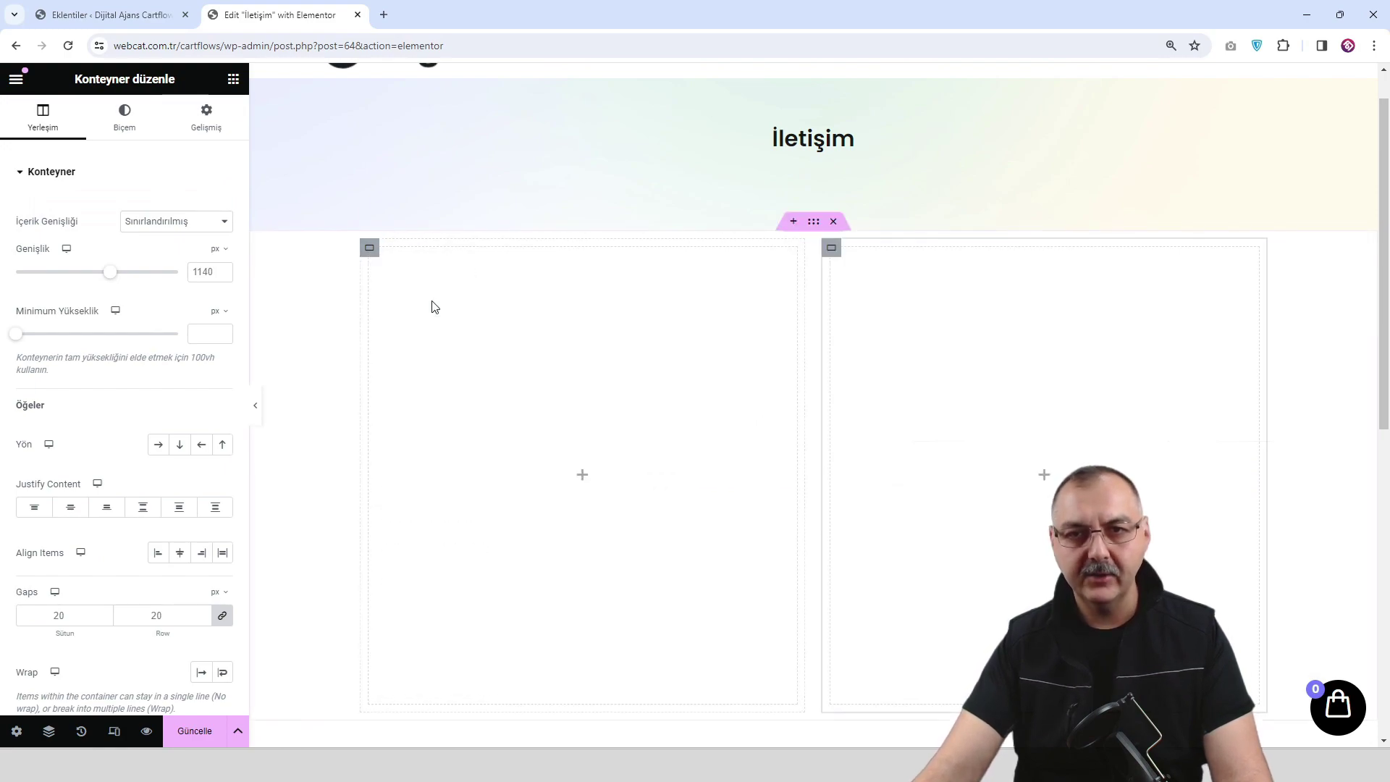
# Search 'form' and drop the Contact Form 7 widget (İletişim formu 1) into the right container.
pyautogui.click(1044, 475)
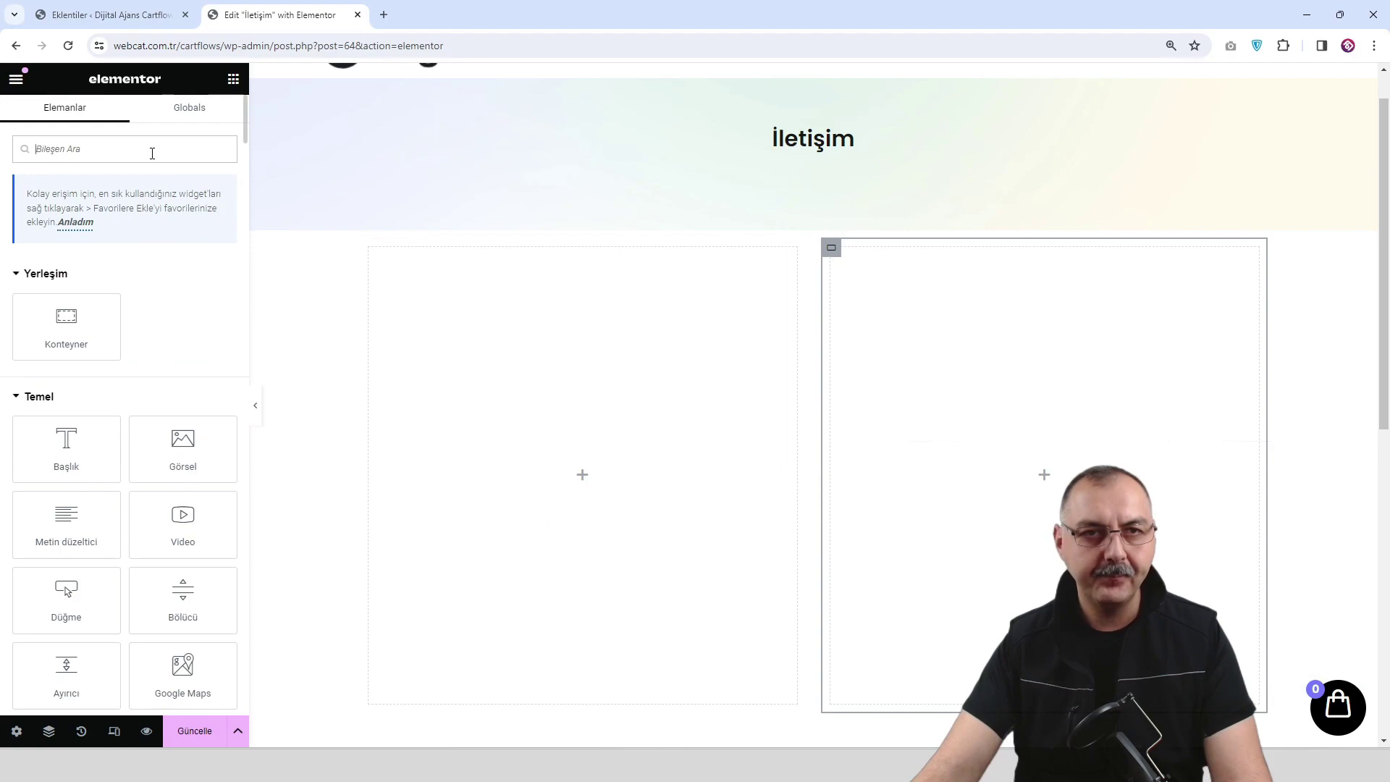
pyautogui.write('form')
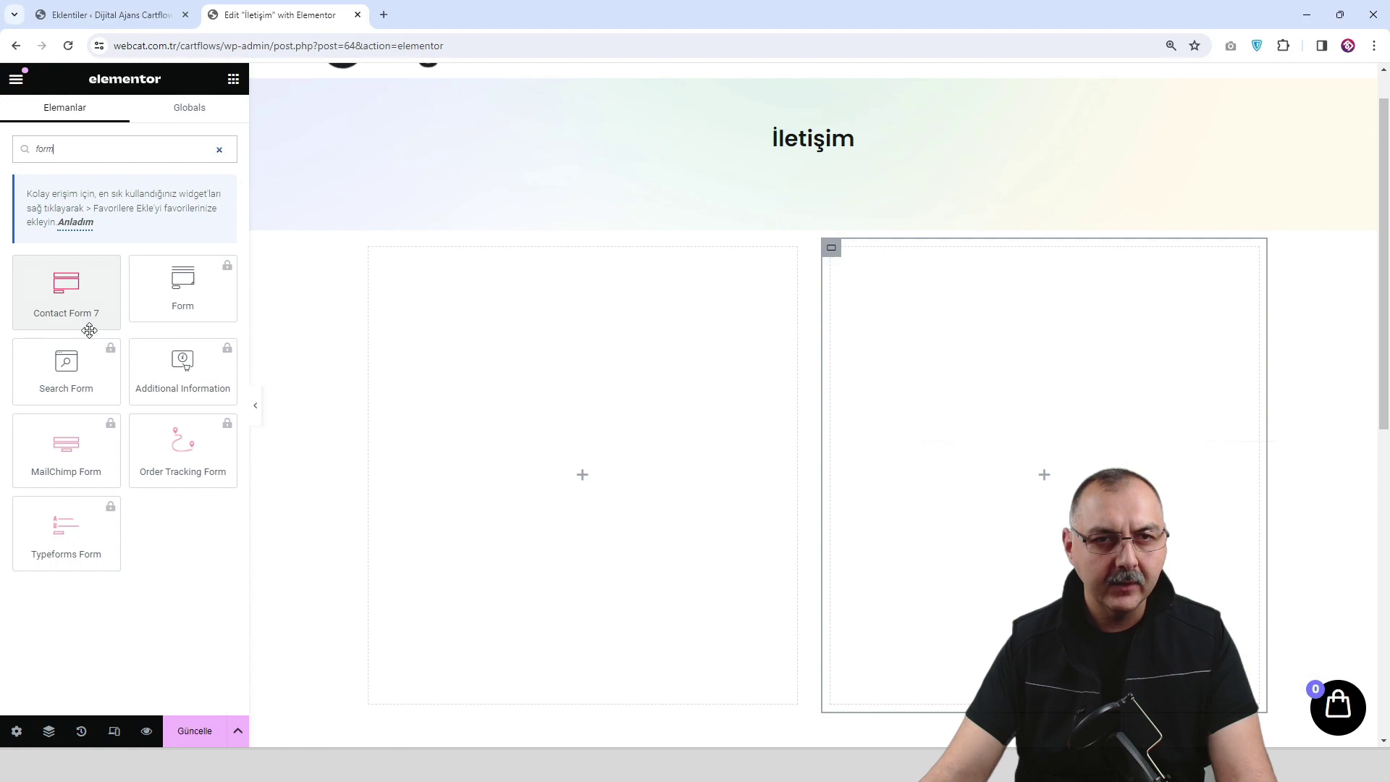
pyautogui.moveTo(80, 313); pyautogui.dragTo(1135, 440)
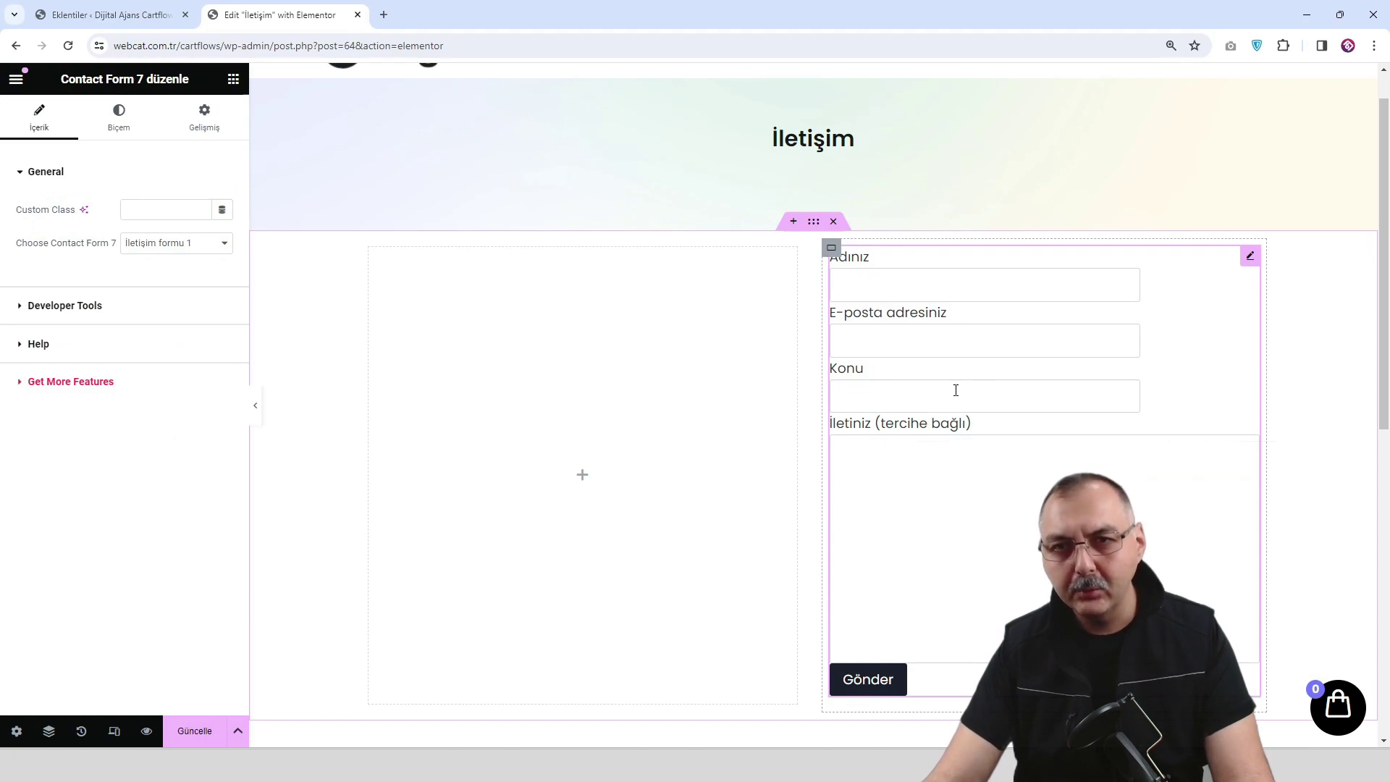
pyautogui.scroll(-1, 921, 393)
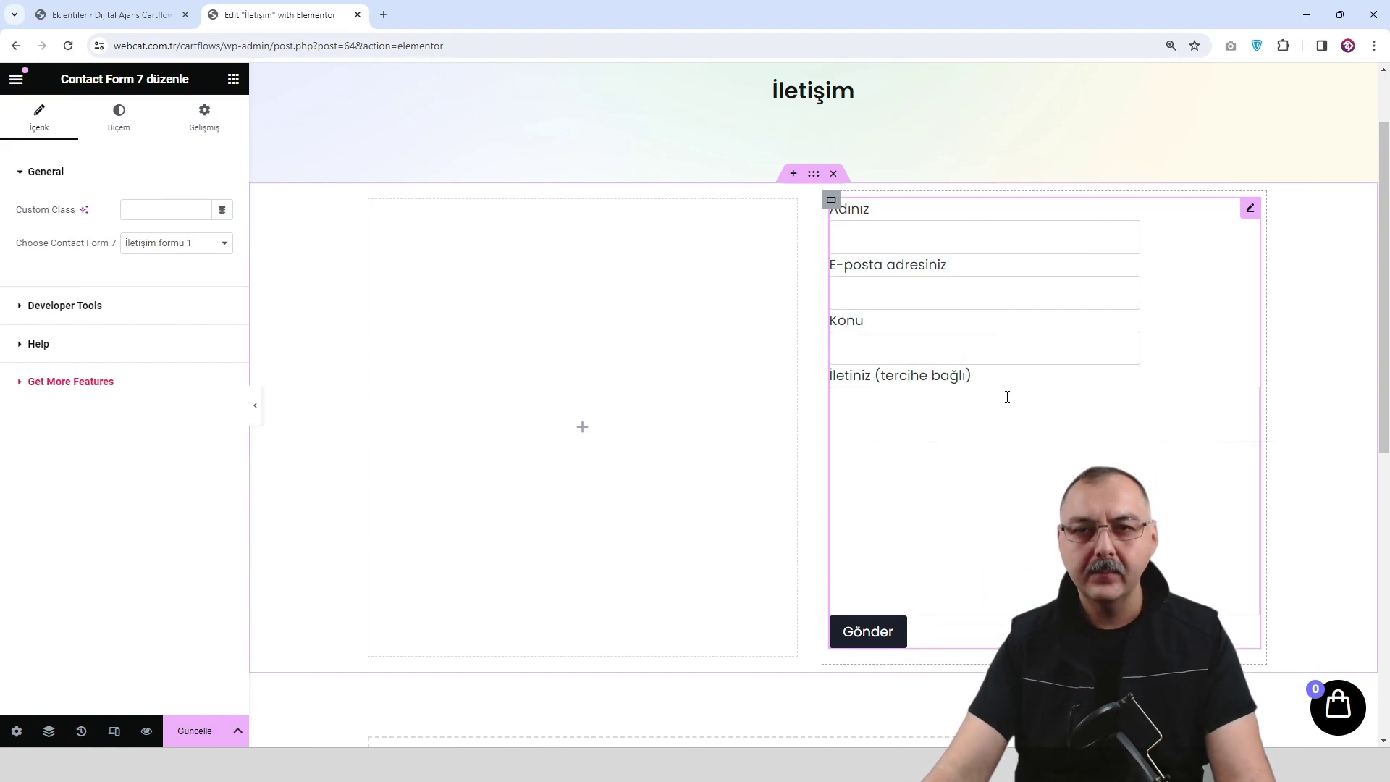
pyautogui.scroll(-2, 1007, 397)
pyautogui.scroll(2, 702, 399)
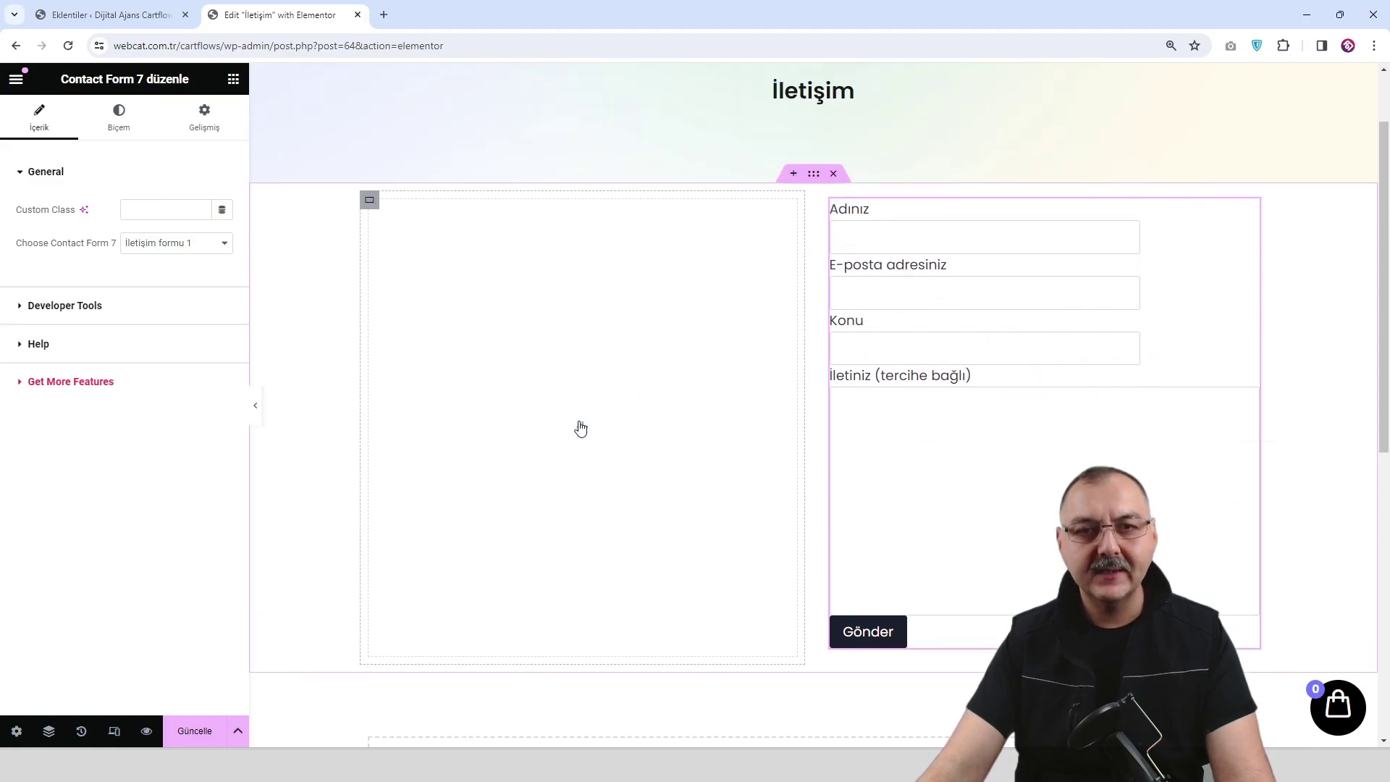
# Add an Icon List to the left container, delete two items, and set the remaining icon to Phone.
pyautogui.click(580, 428)
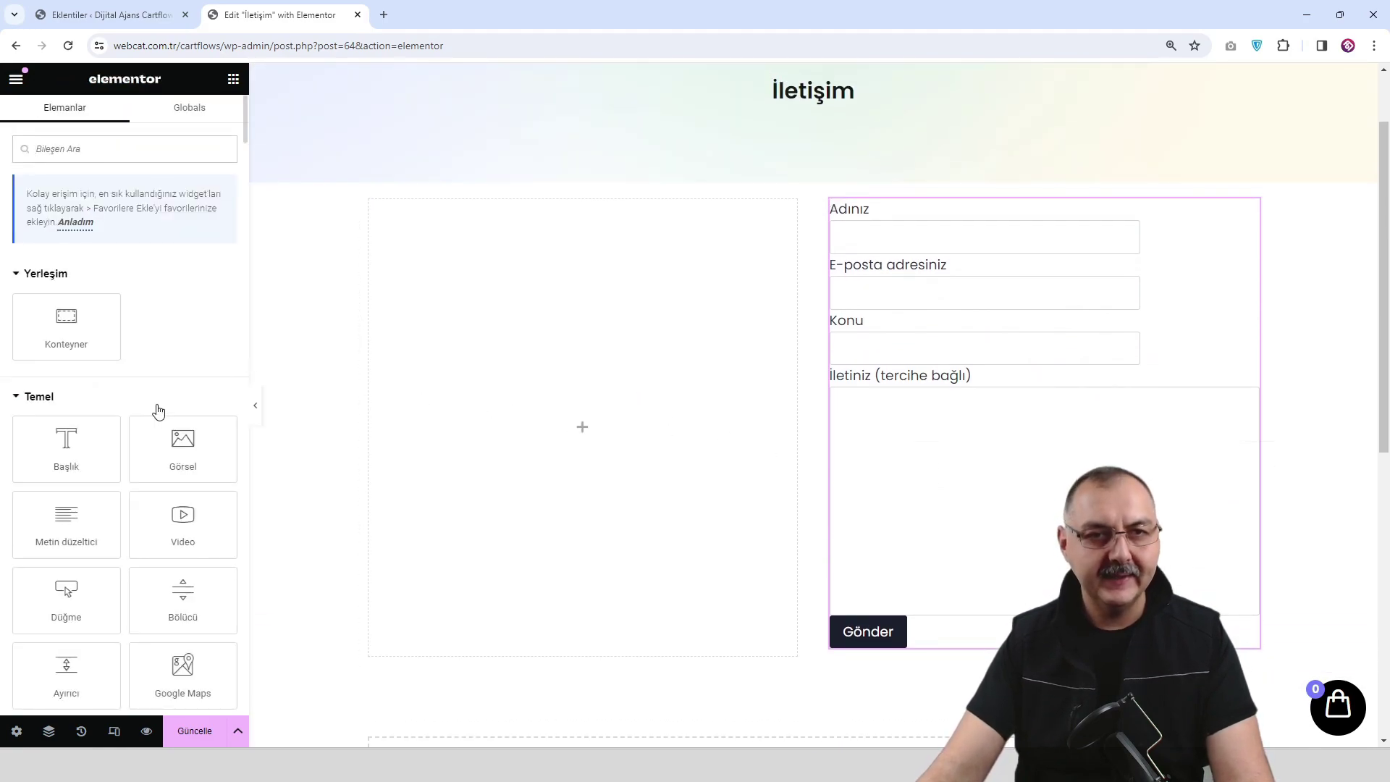
pyautogui.write('icon')
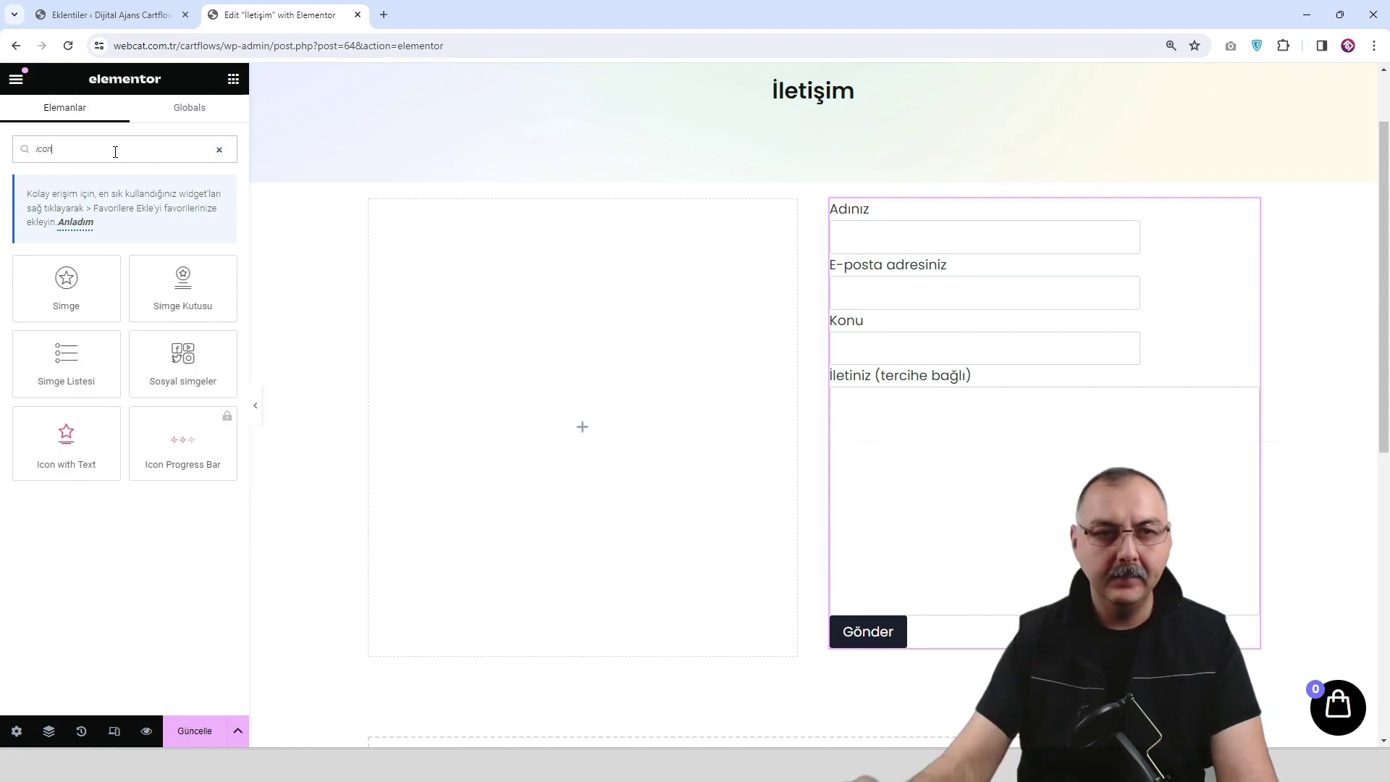
pyautogui.moveTo(68, 355); pyautogui.dragTo(544, 383)
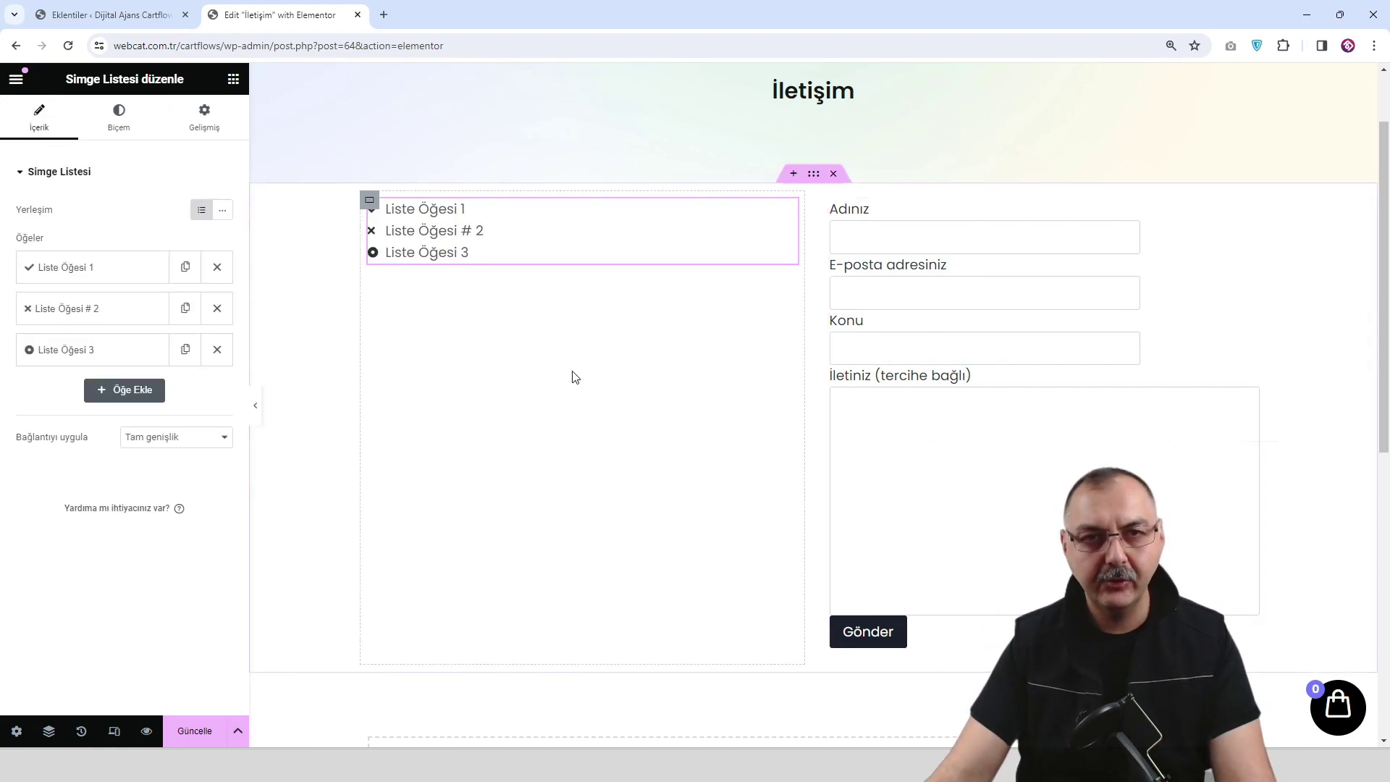
pyautogui.click(218, 267)
pyautogui.click(217, 267)
pyautogui.click(164, 277)
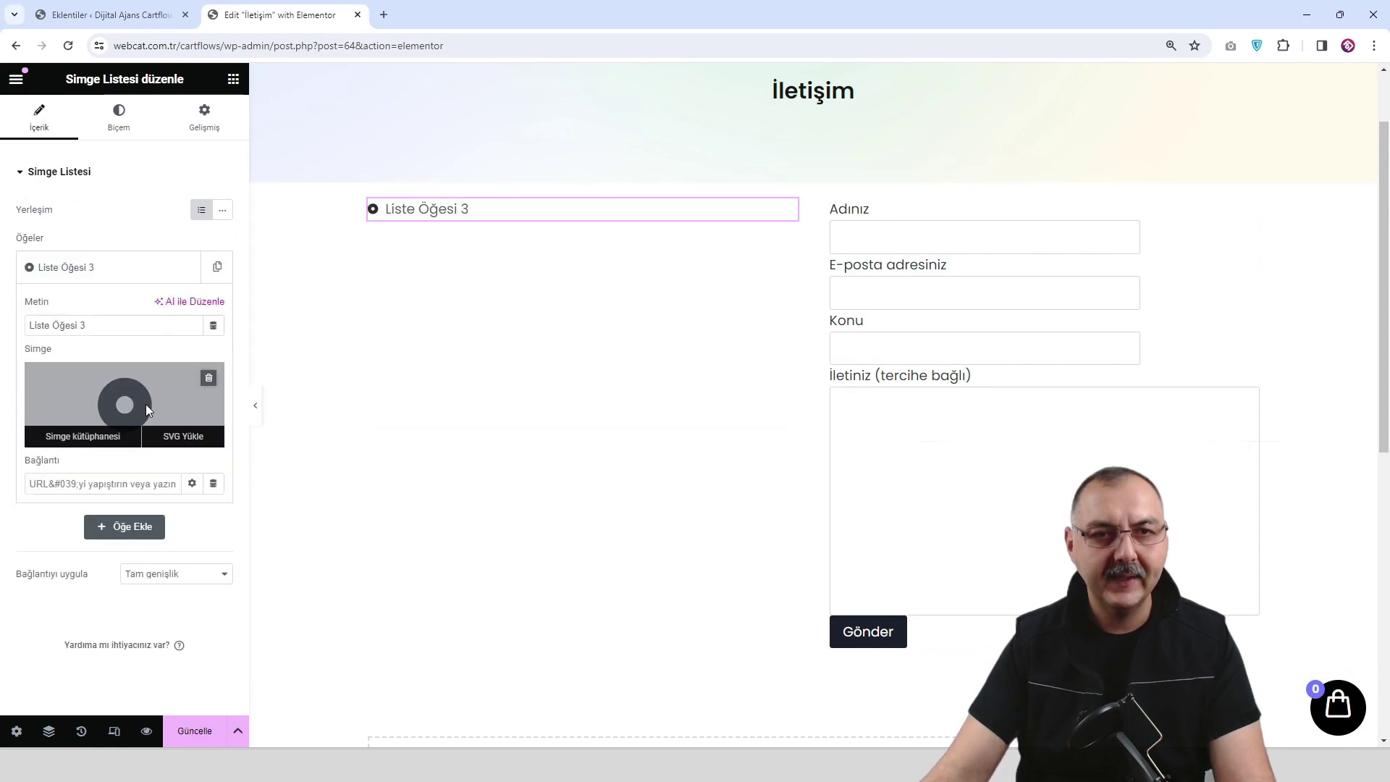
pyautogui.click(146, 404)
pyautogui.write('pho')
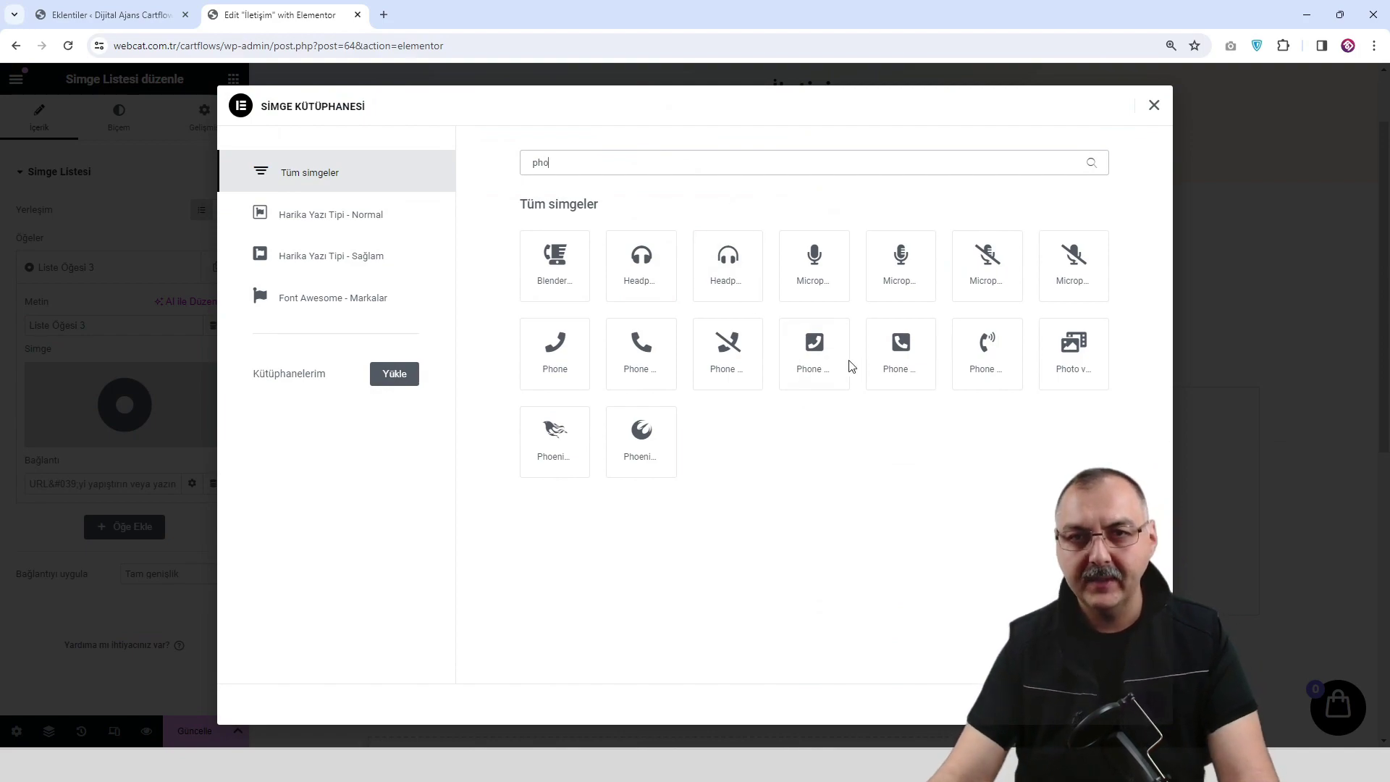
pyautogui.click(845, 362)
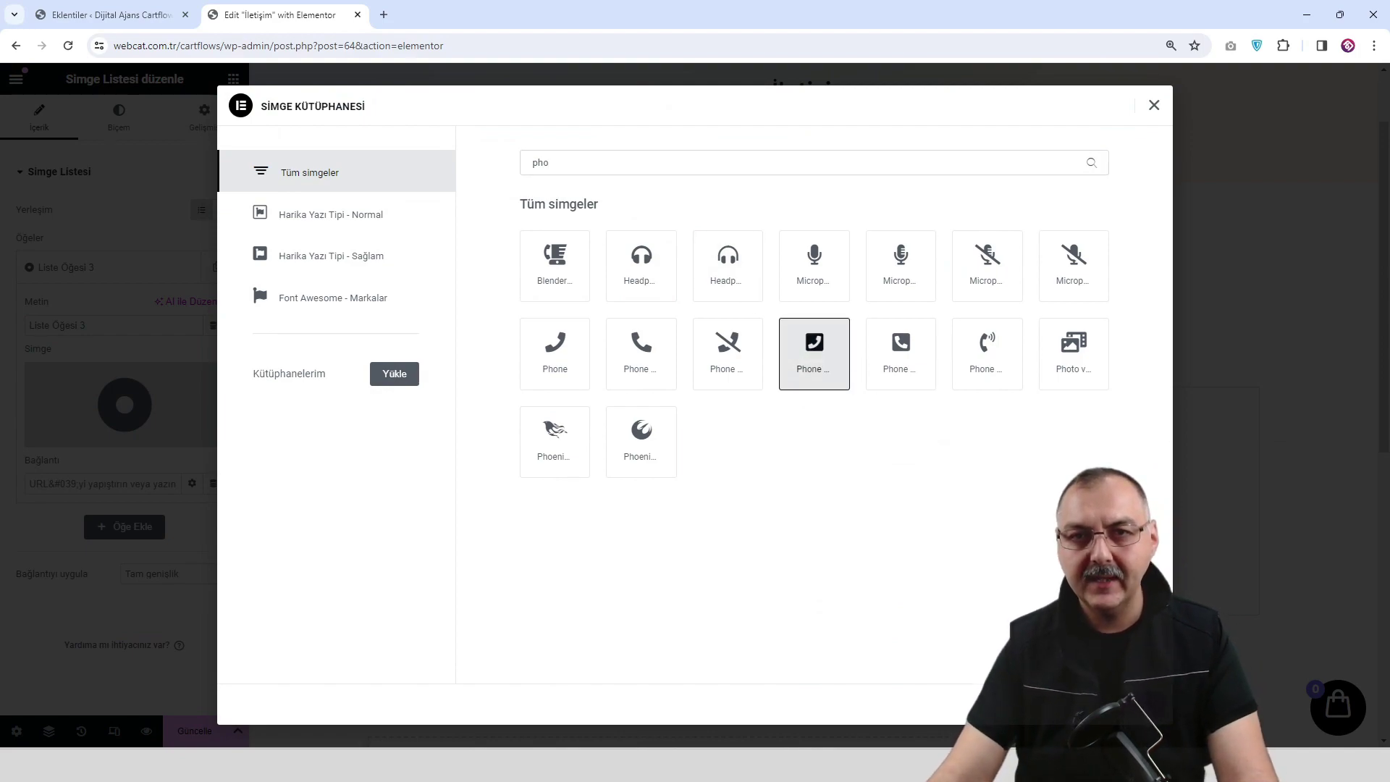
pyautogui.click(1120, 703)
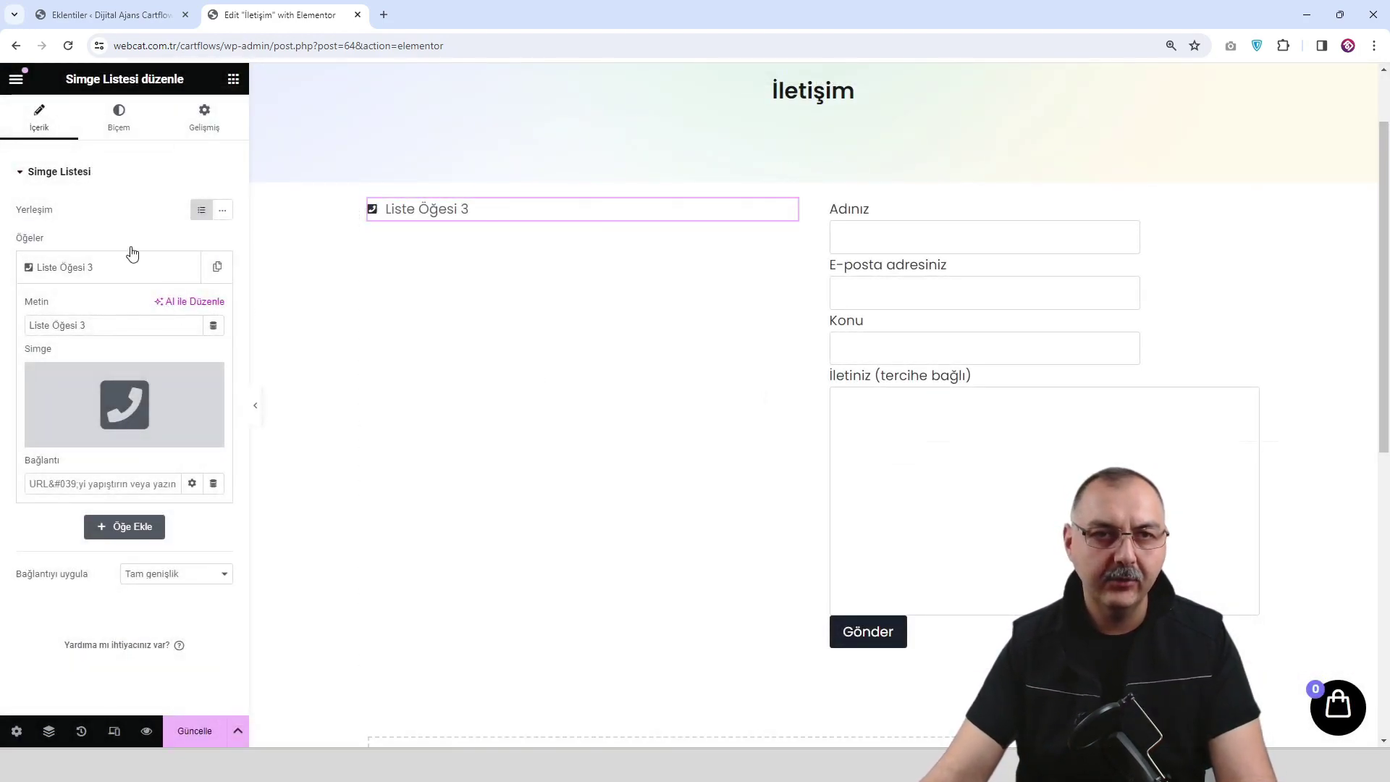
# Style the list with 24 px icons and larger 21 px text.
pyautogui.click(119, 123)
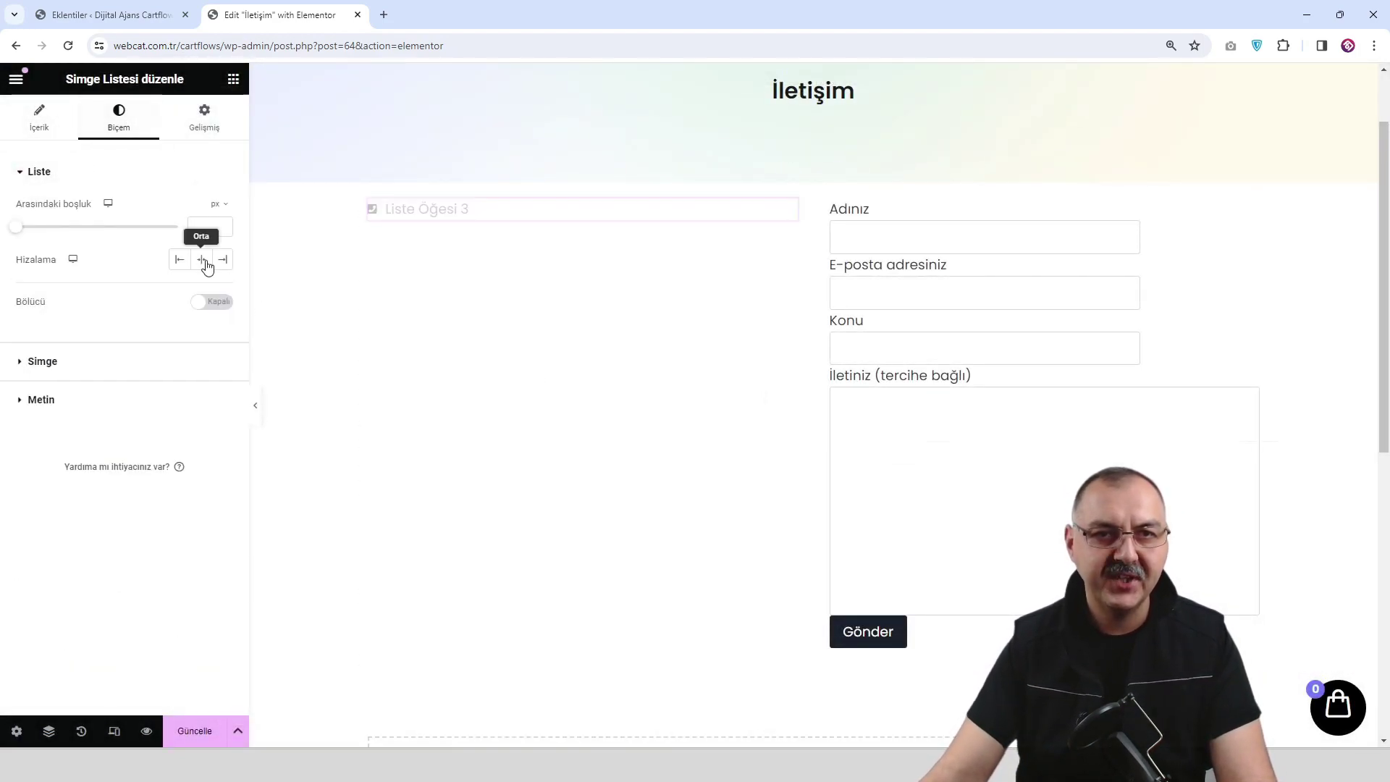
pyautogui.click(97, 362)
pyautogui.moveTo(35, 350); pyautogui.dragTo(51, 351)
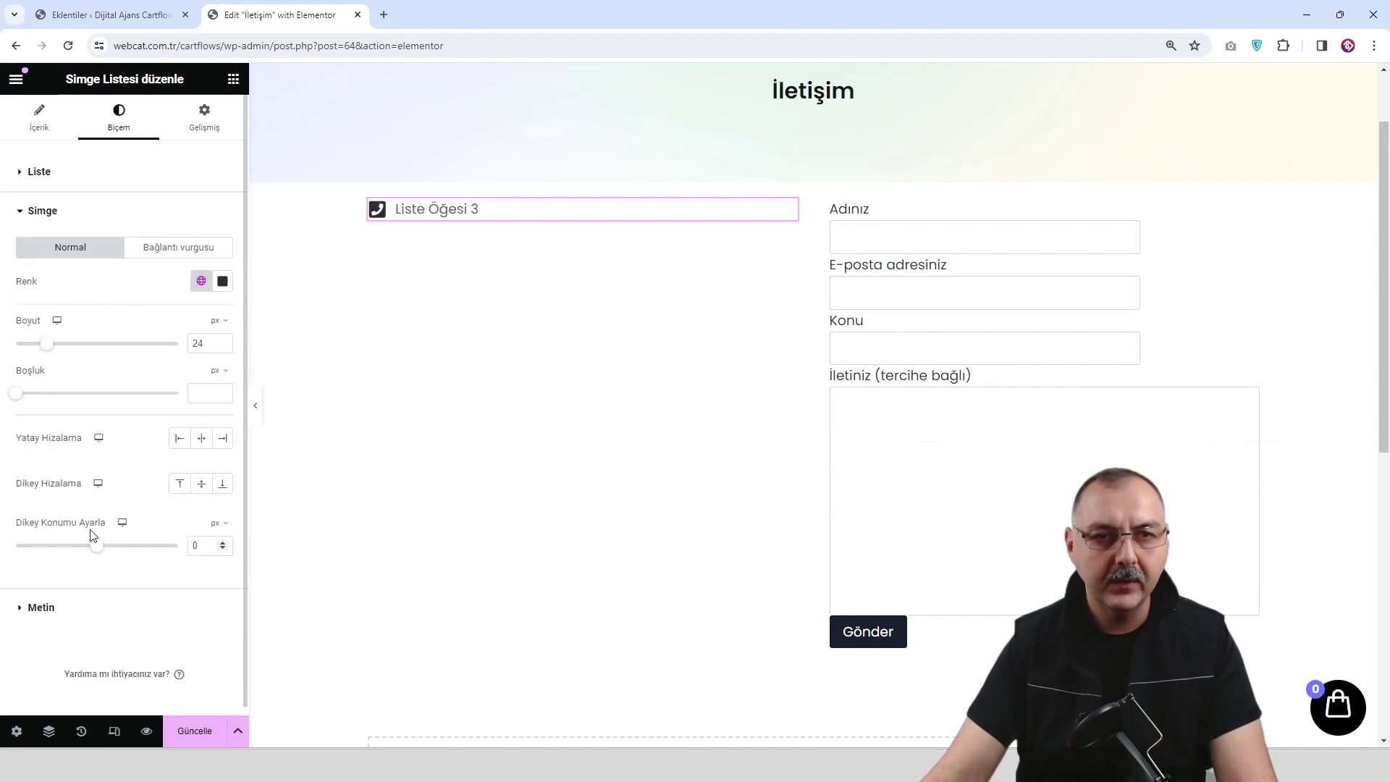
pyautogui.click(84, 607)
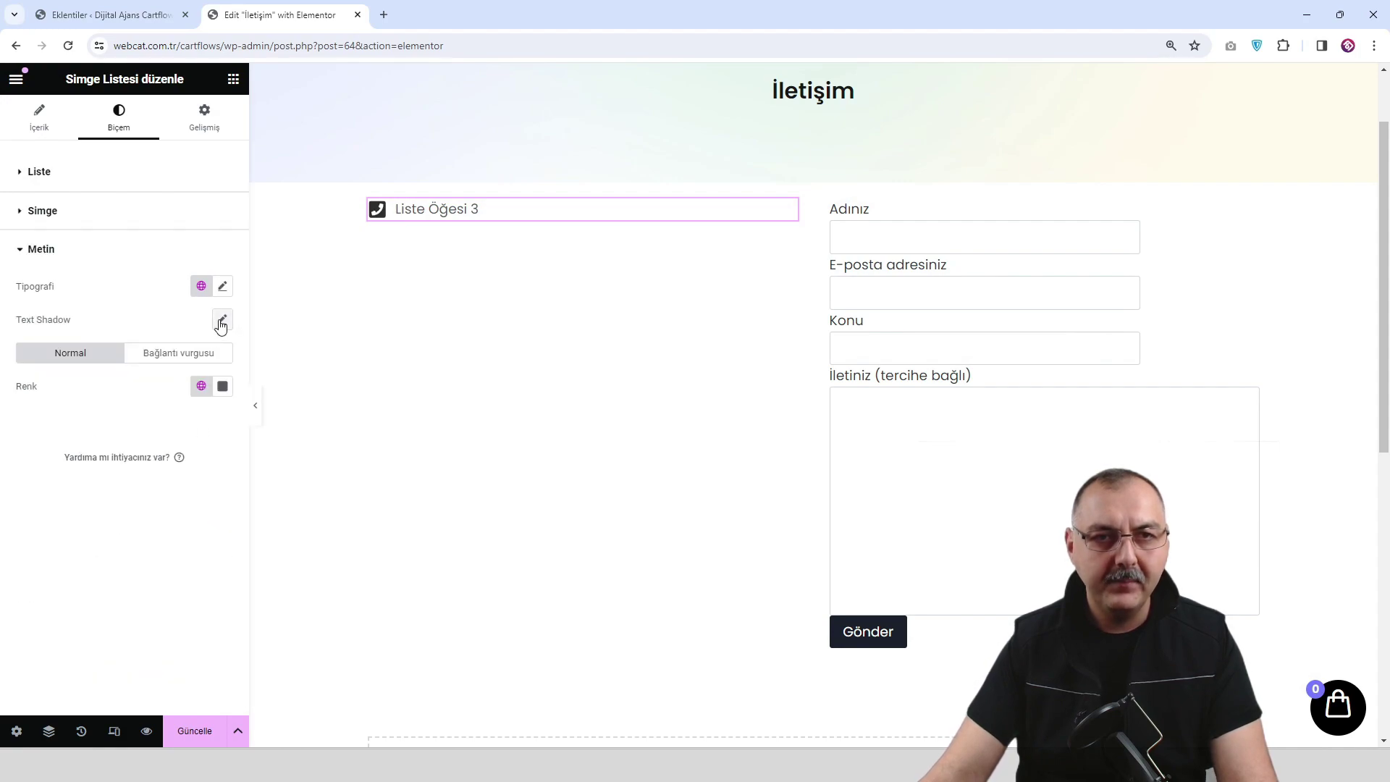
pyautogui.click(223, 292)
pyautogui.moveTo(31, 410); pyautogui.dragTo(46, 412)
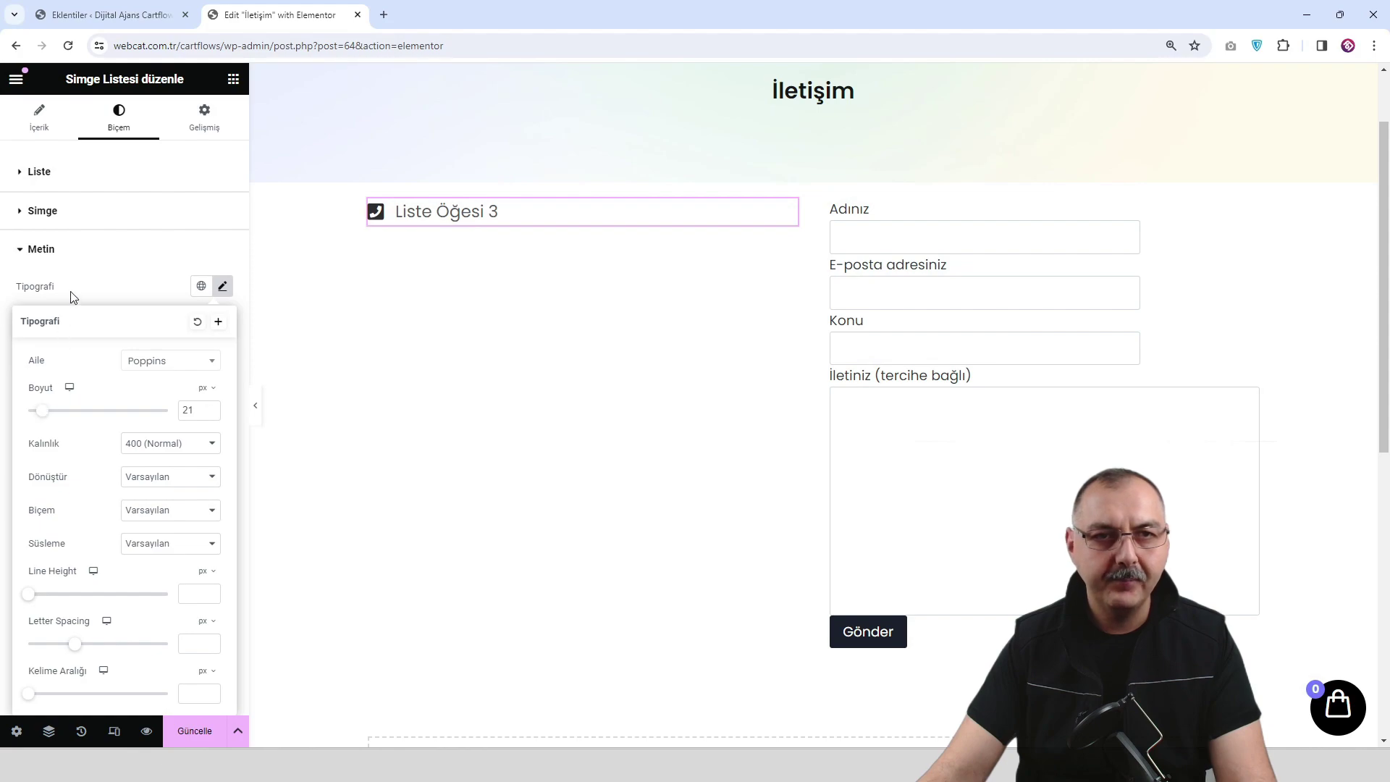
# Replace the list item's text with the phone number.
pyautogui.click(45, 123)
pyautogui.click(84, 267)
pyautogui.tripleClick(119, 323)
pyautogui.write('444 5 8668')
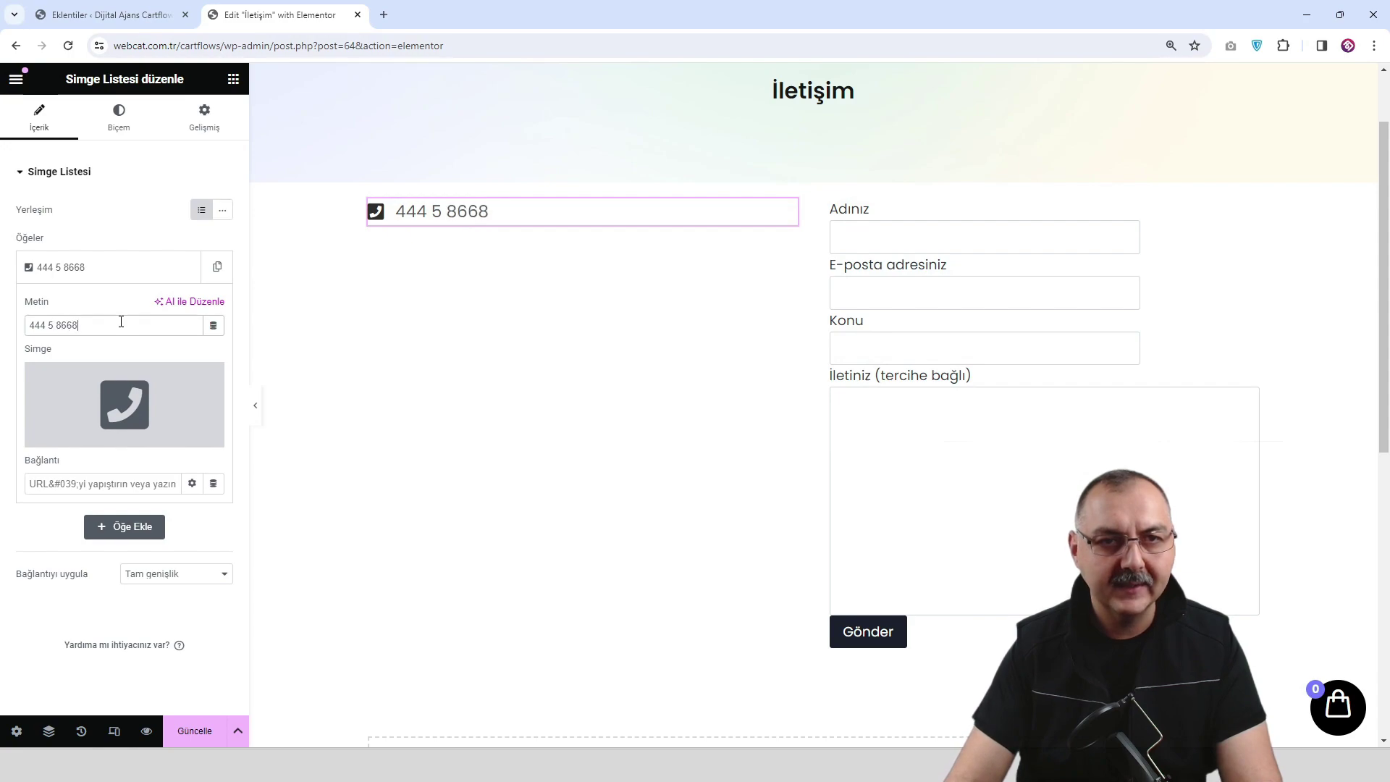
# Duplicate the phone item into a second line with the Mail bulk icon and a sample e-mail address.
pyautogui.click(119, 269)
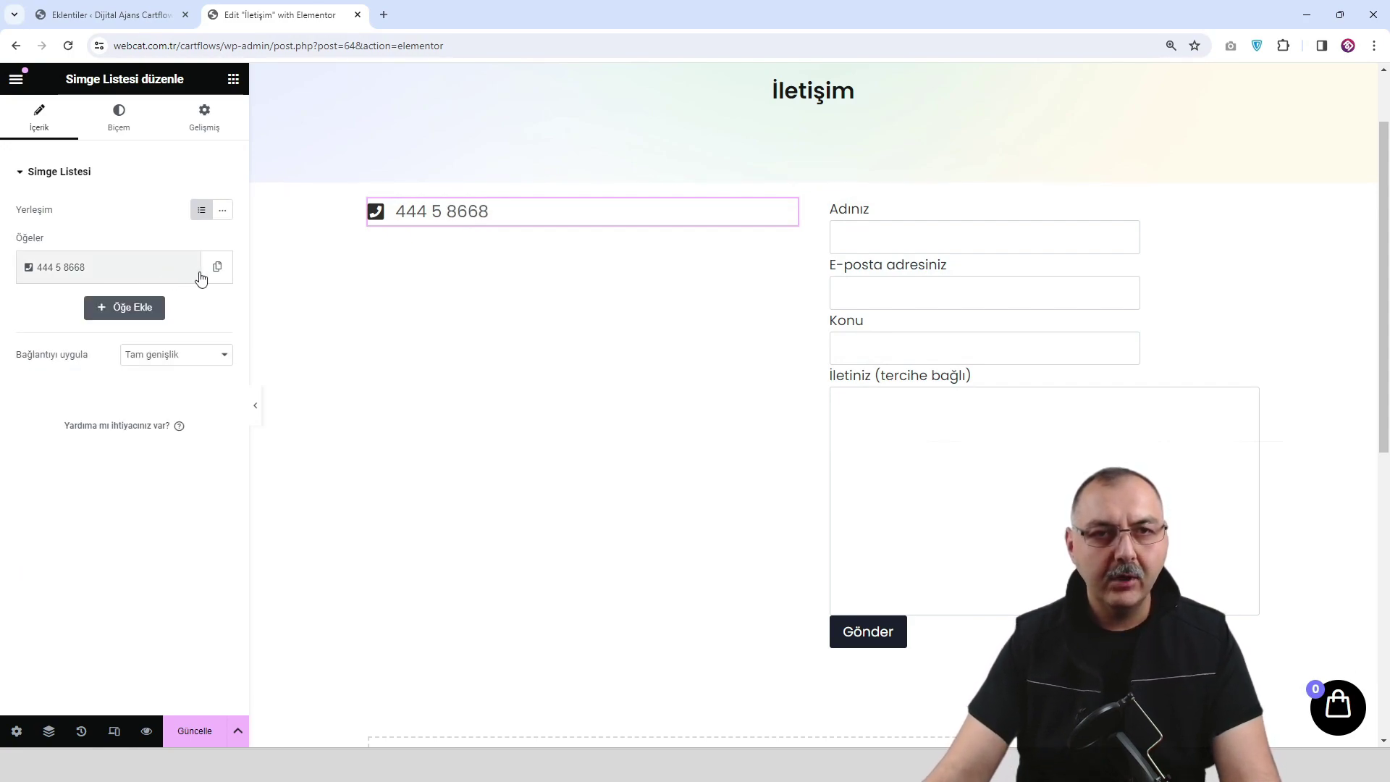
pyautogui.click(217, 268)
pyautogui.click(134, 317)
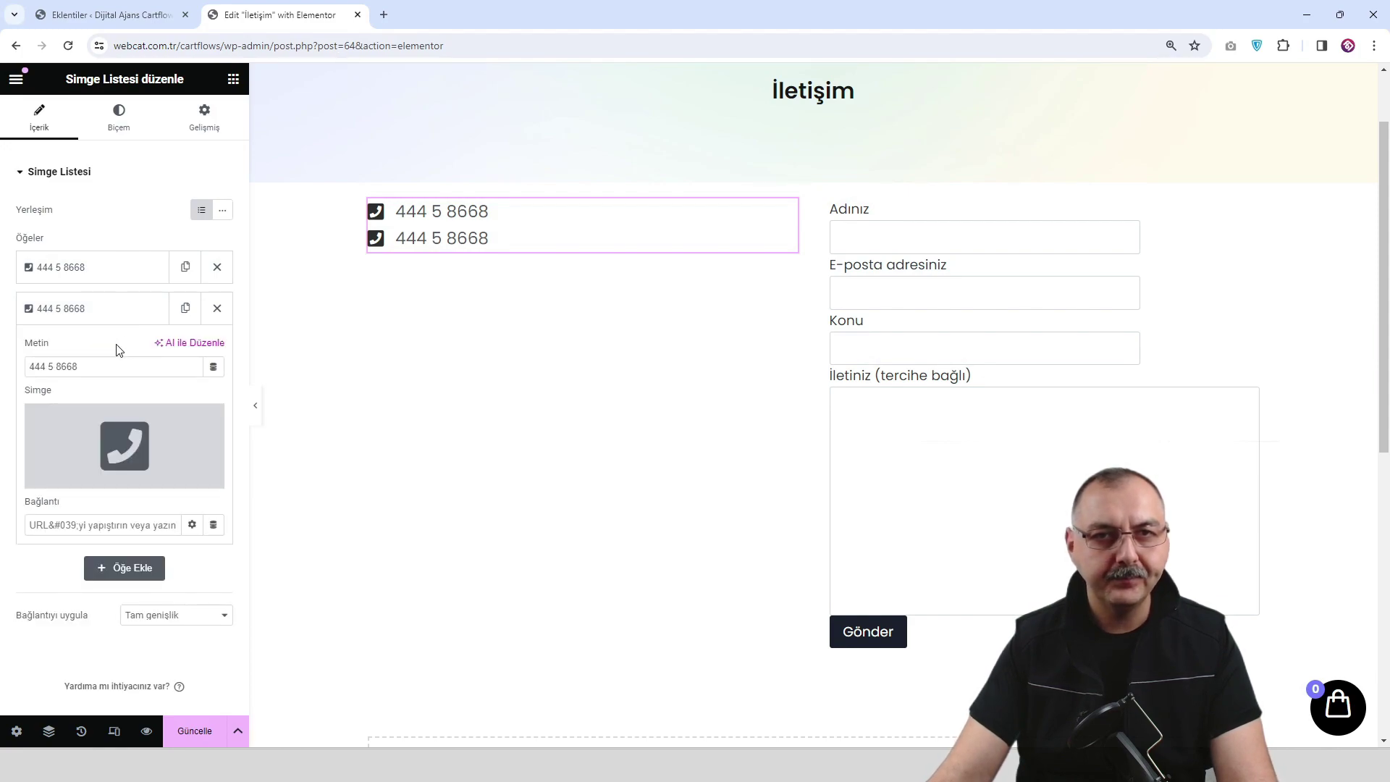
pyautogui.click(125, 445)
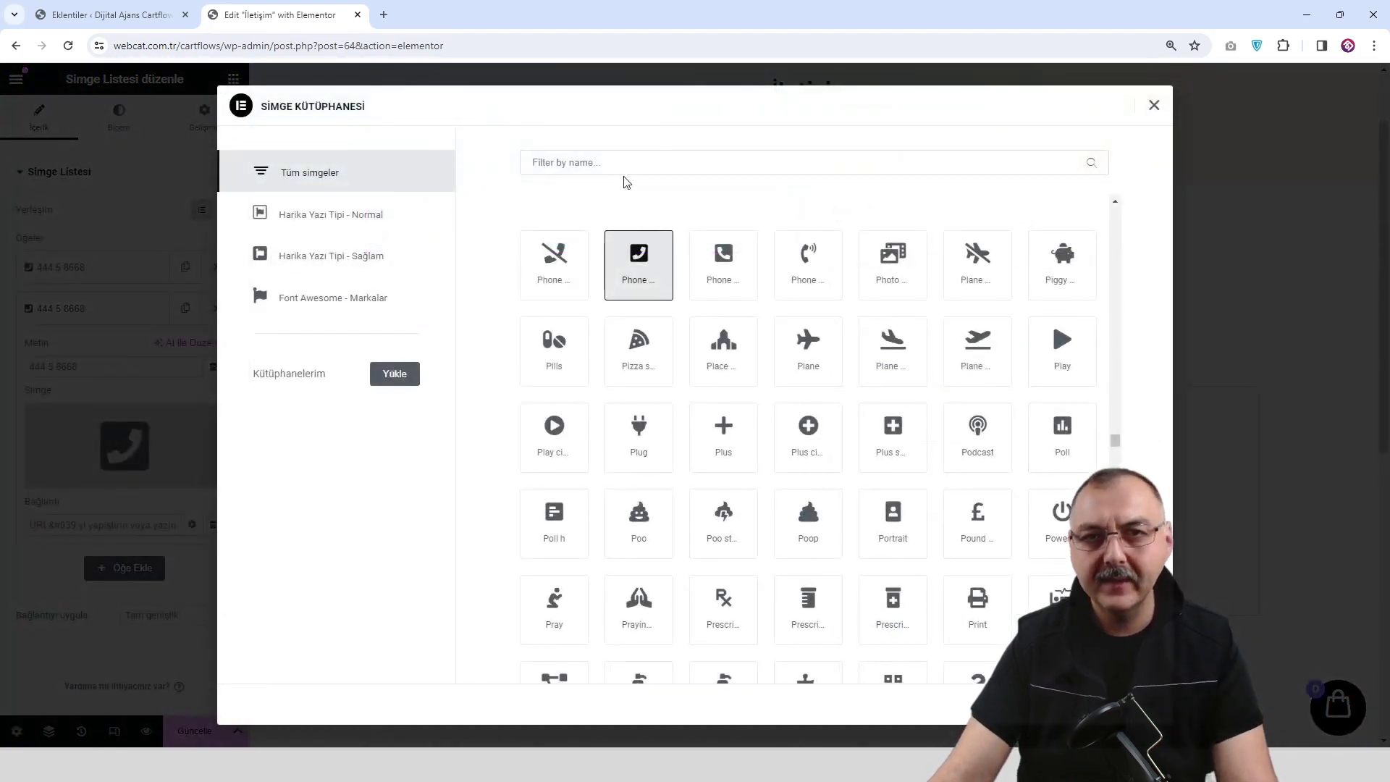
pyautogui.write('mail')
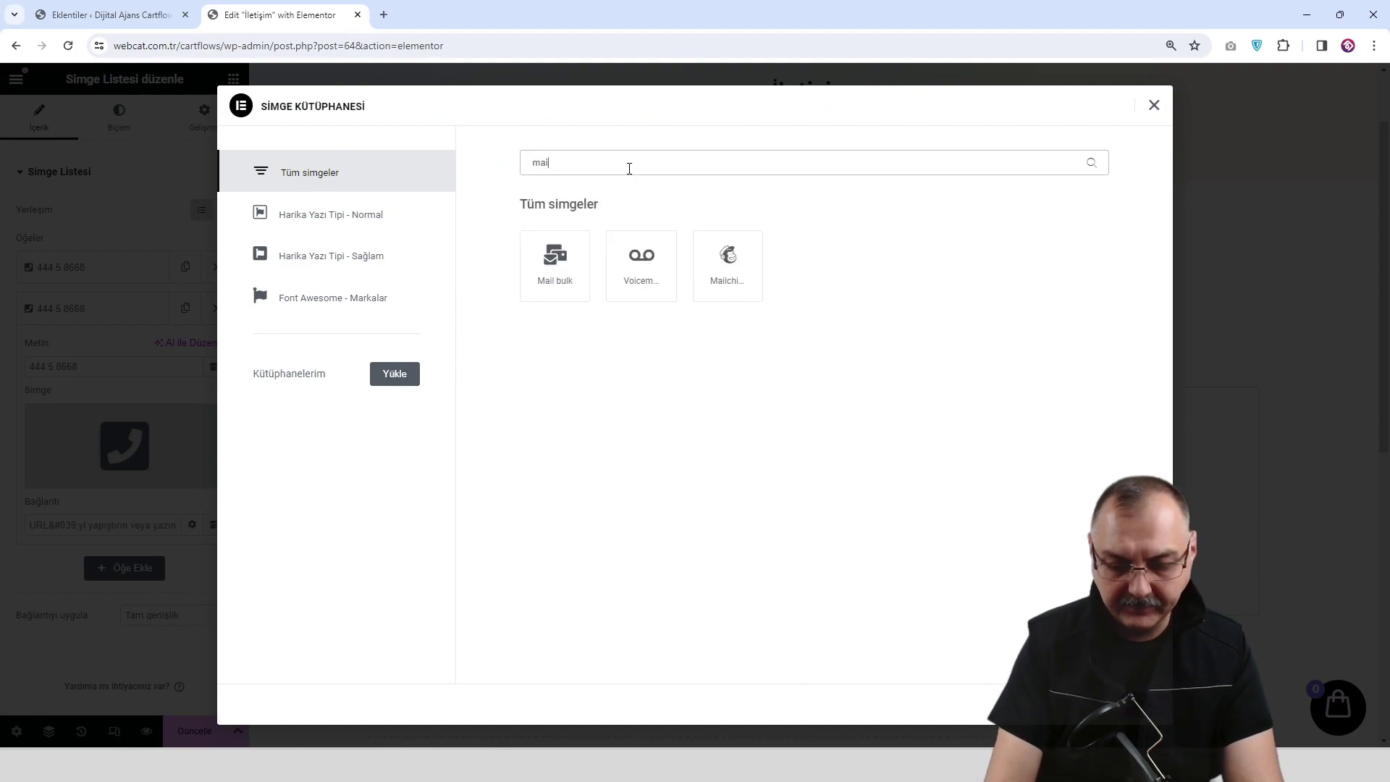
pyautogui.click(564, 275)
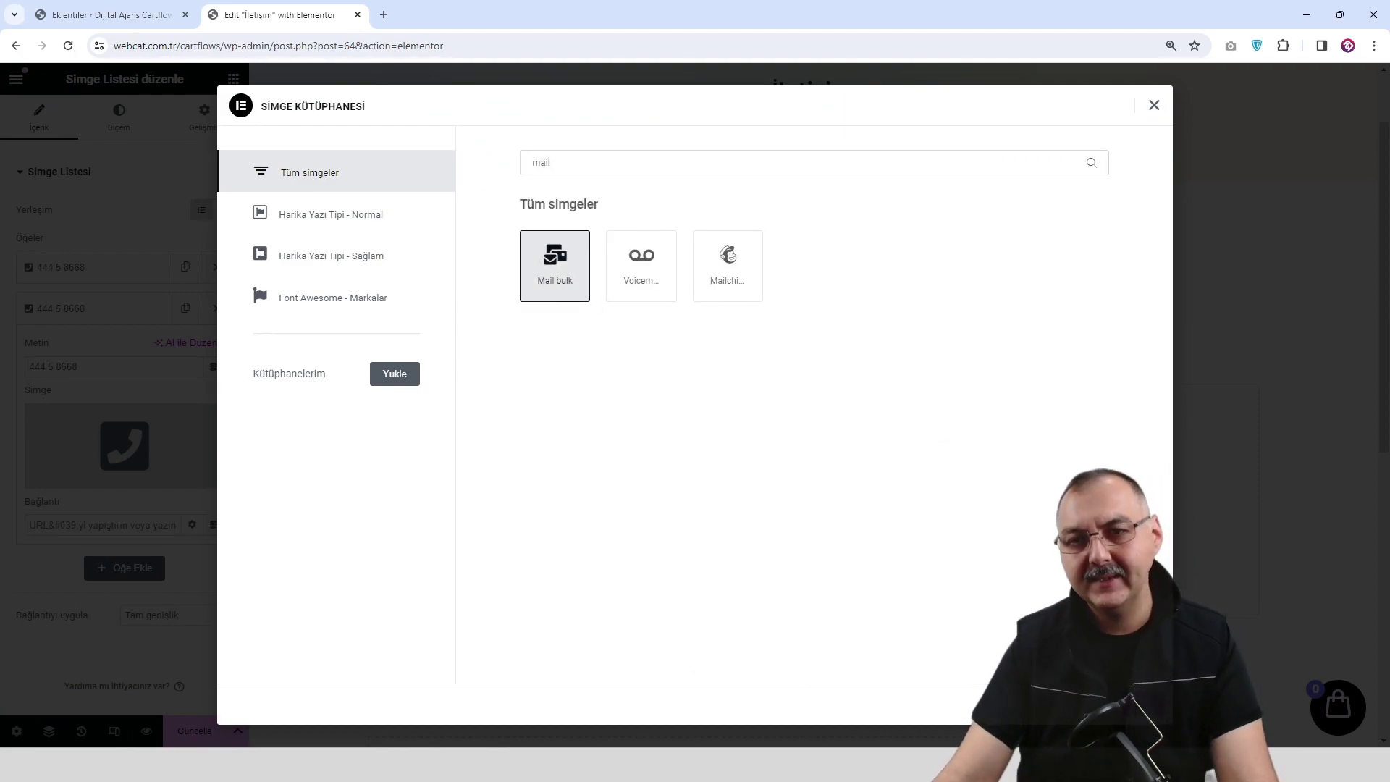
pyautogui.click(1133, 704)
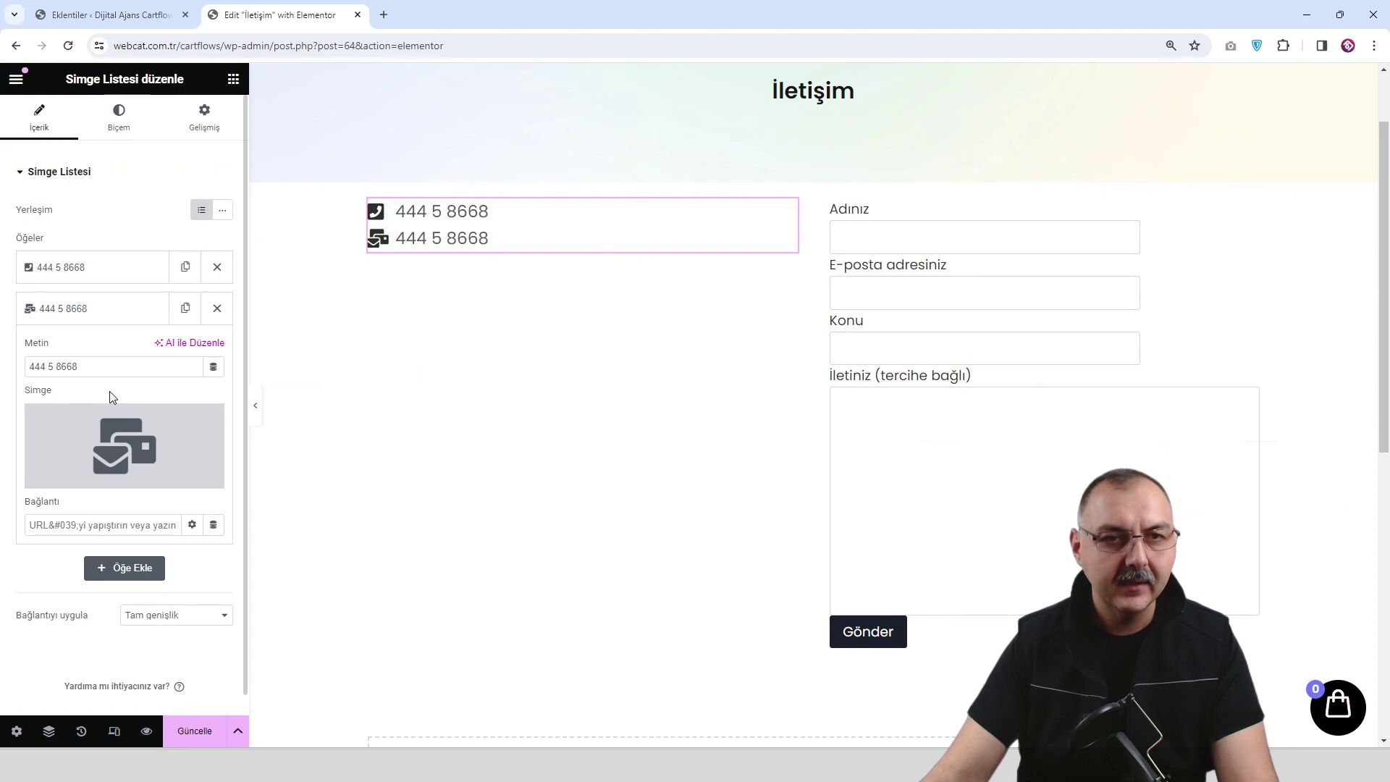
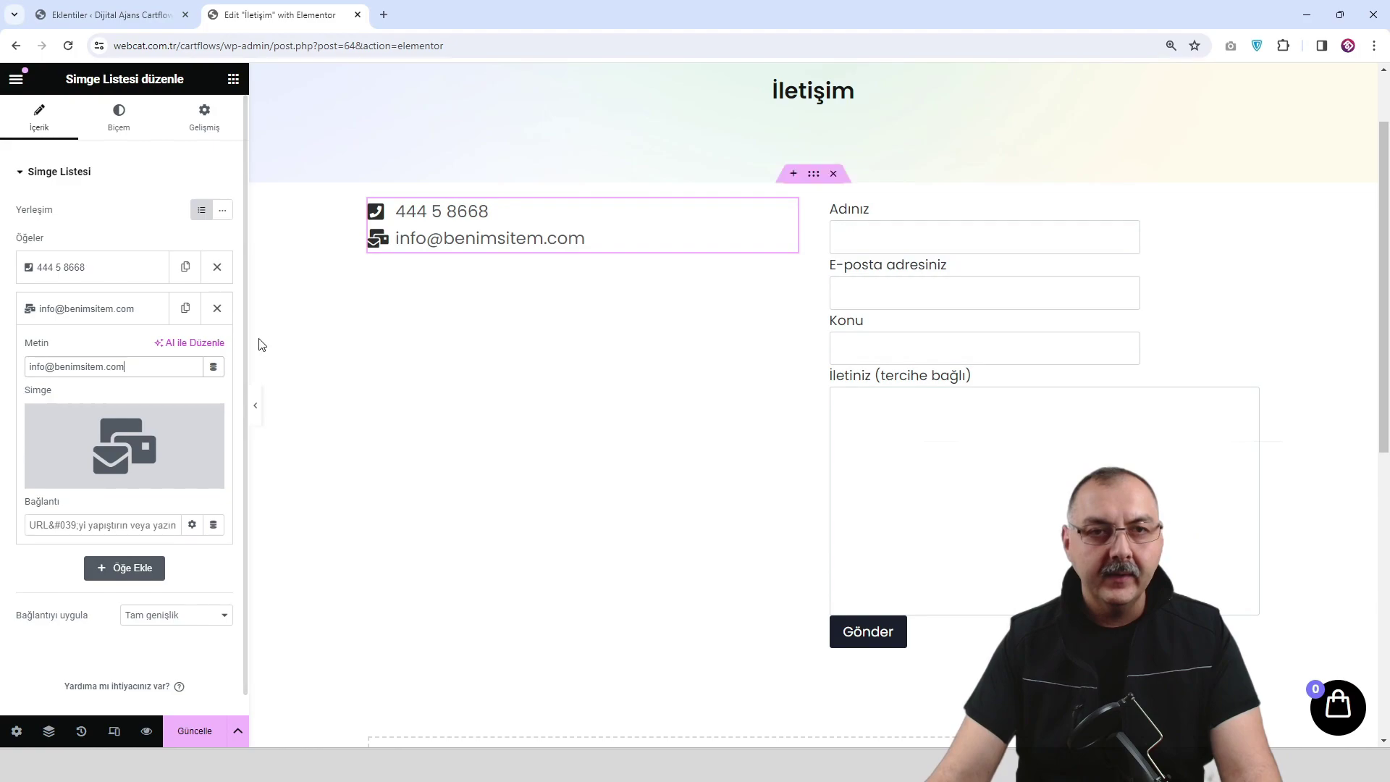
# Add a third line with the Location icon and dotted 'Adres ...' placeholder text, then save the page.
pyautogui.click(143, 317)
pyautogui.click(185, 308)
pyautogui.click(147, 354)
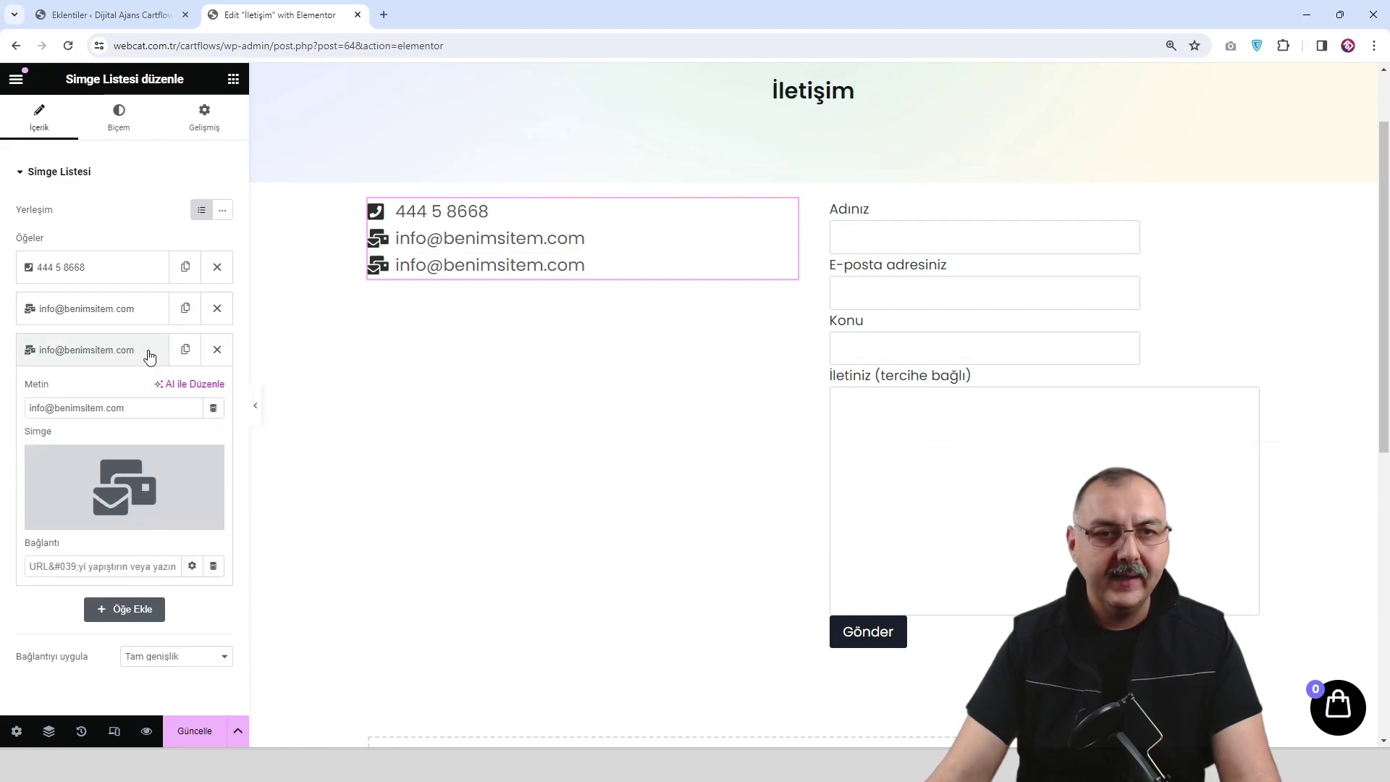
pyautogui.click(76, 515)
pyautogui.click(670, 168)
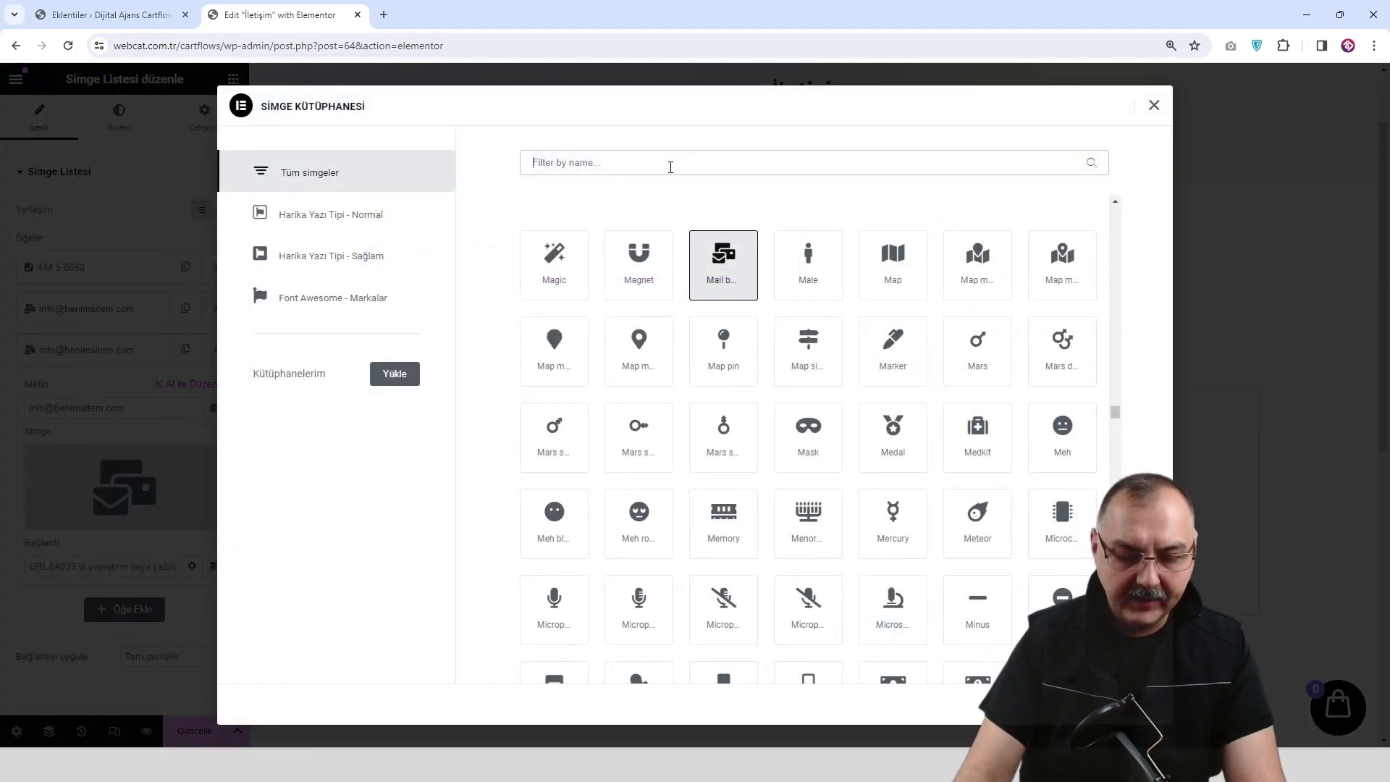
pyautogui.write('loc')
pyautogui.click(717, 257)
pyautogui.click(1125, 704)
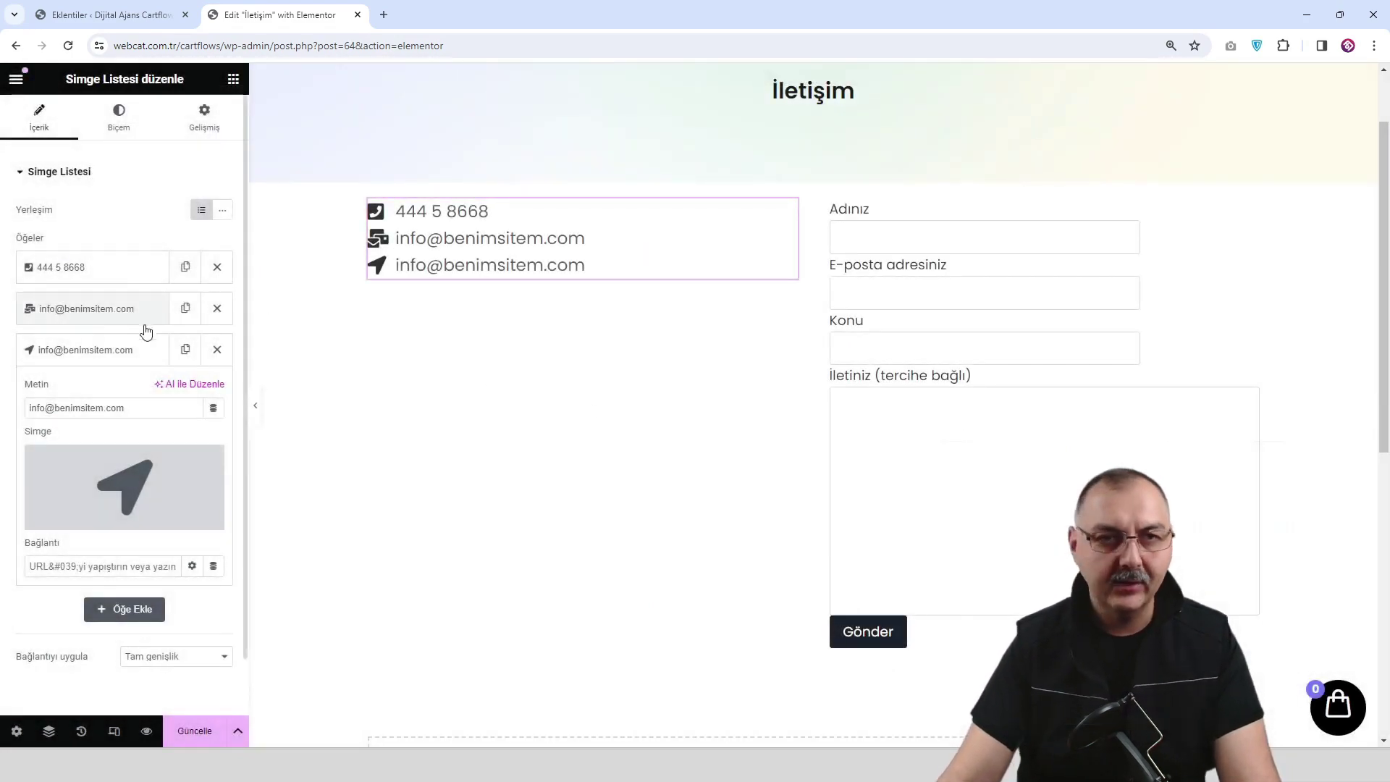
pyautogui.tripleClick(151, 402)
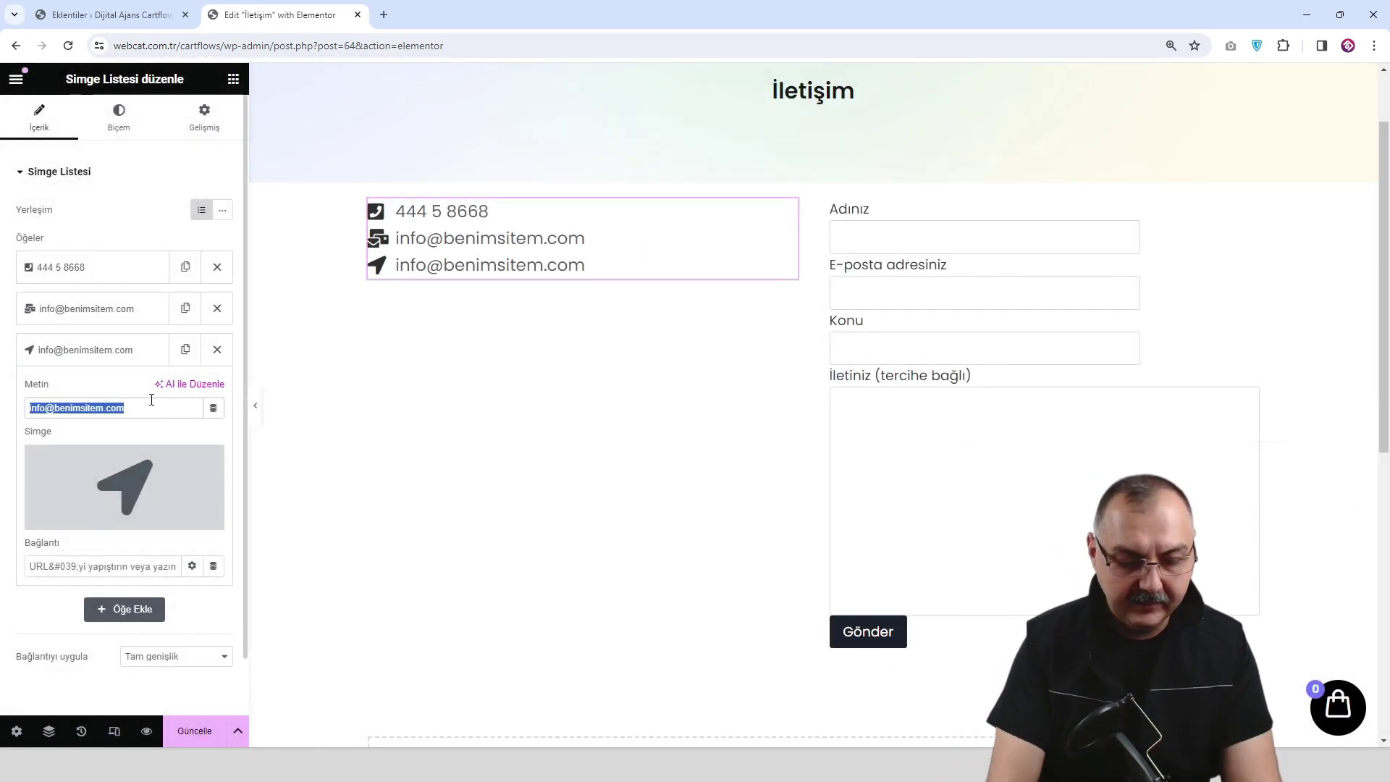
pyautogui.write('Adres ')
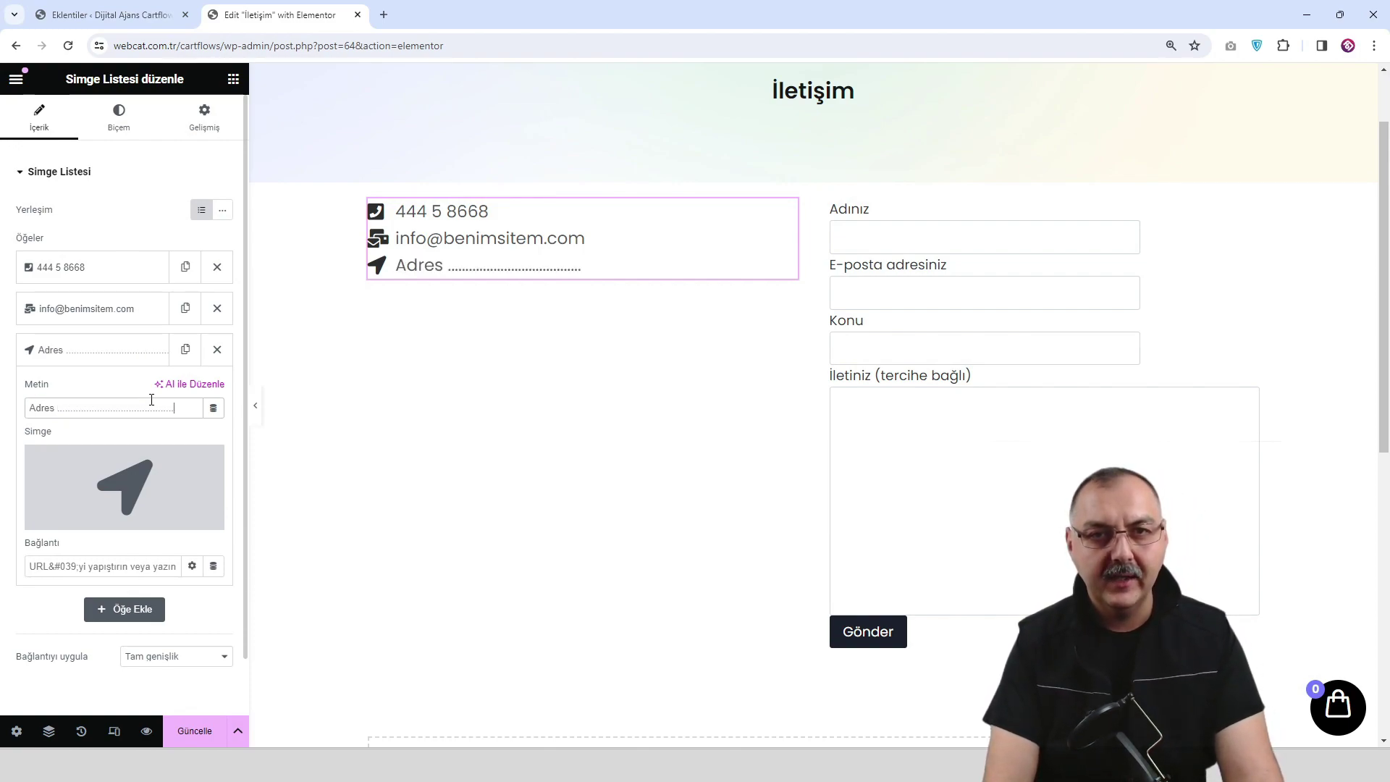
pyautogui.write('................................')
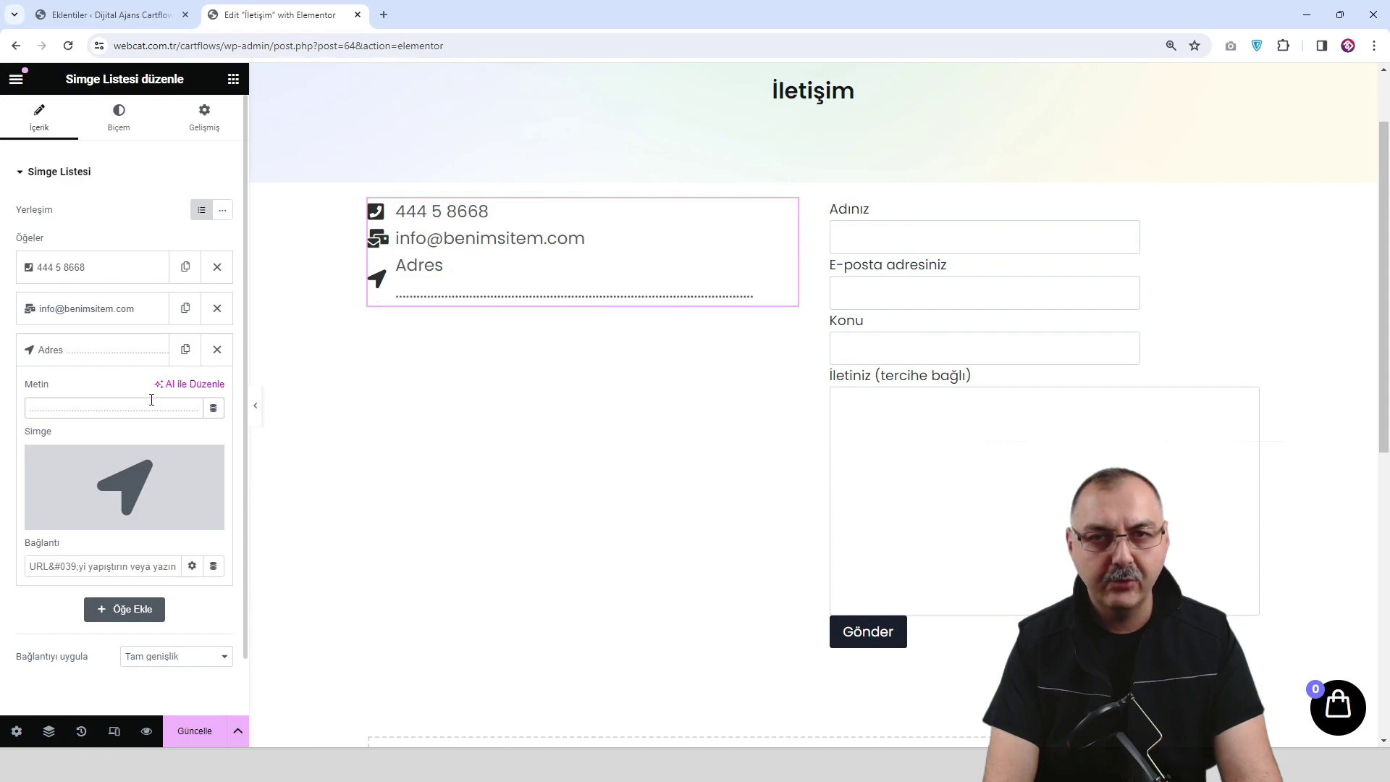
pyautogui.write('...............')
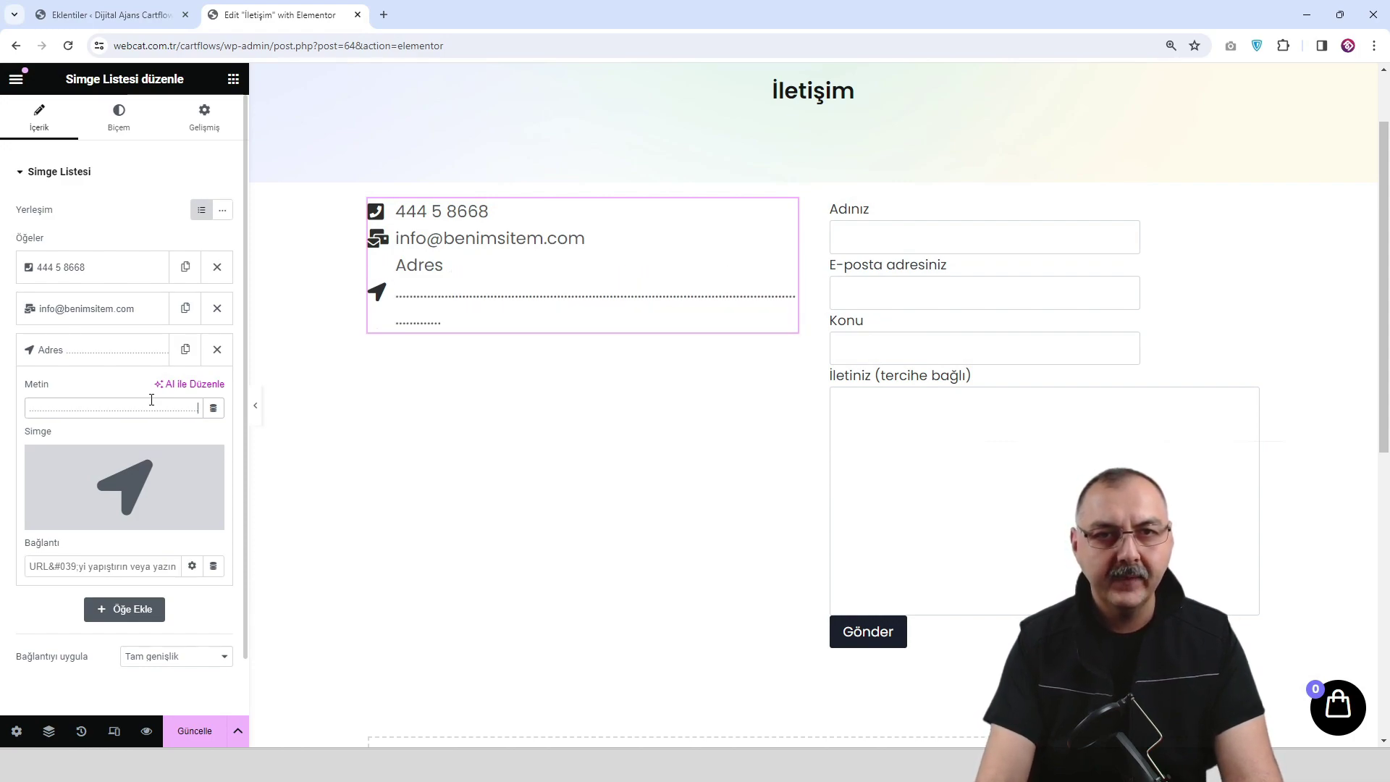
pyautogui.press('BackSpace')
pyautogui.press('BackSpace')
pyautogui.press('BackSpace')
pyautogui.press('BackSpace')
pyautogui.press('BackSpace')
pyautogui.press('BackSpace')
pyautogui.press('BackSpace')
pyautogui.press('BackSpace')
pyautogui.press('BackSpace')
pyautogui.press('BackSpace')
pyautogui.press('BackSpace')
pyautogui.press('BackSpace')
pyautogui.press('BackSpace')
pyautogui.press('BackSpace')
pyautogui.press('BackSpace')
pyautogui.press('BackSpace')
pyautogui.press('BackSpace')
pyautogui.press('BackSpace')
pyautogui.press('BackSpace')
pyautogui.press('BackSpace')
pyautogui.press('BackSpace')
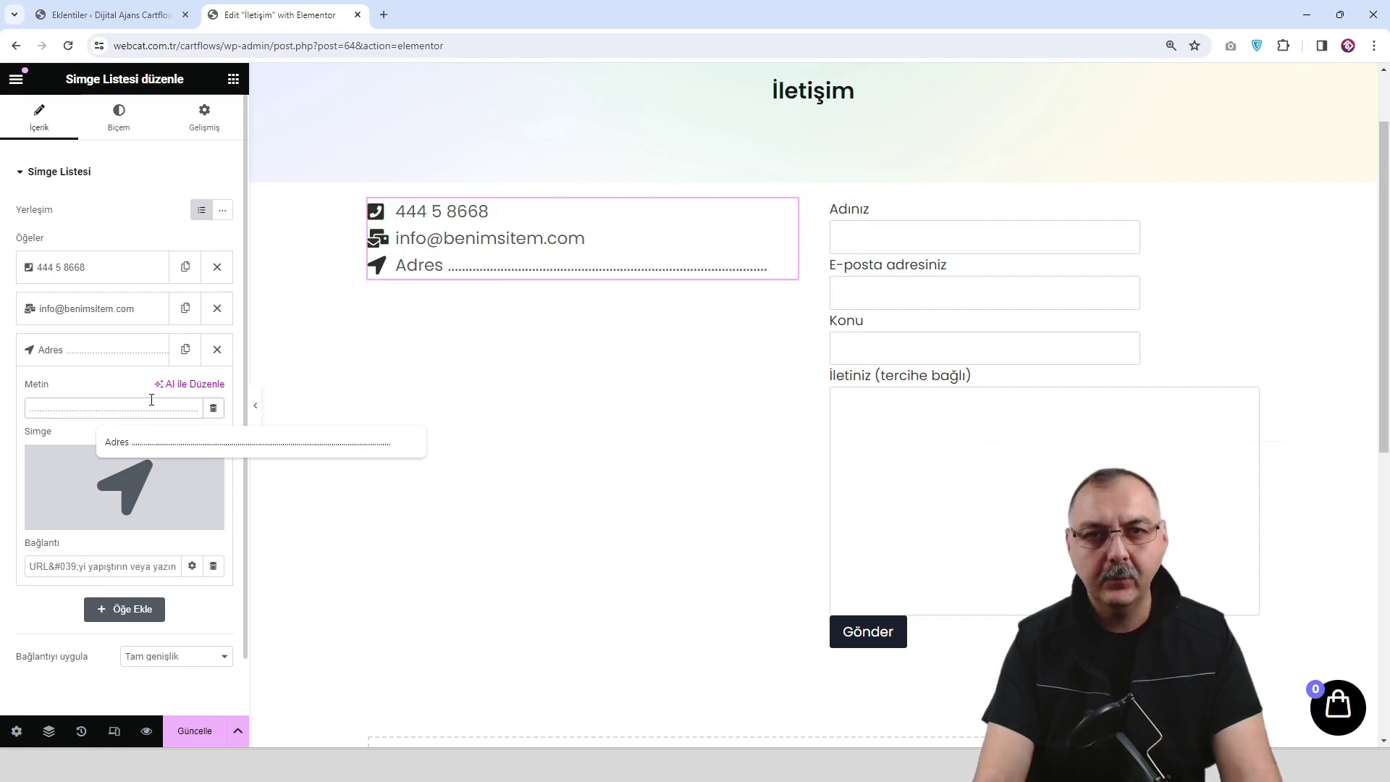
pyautogui.click(195, 732)
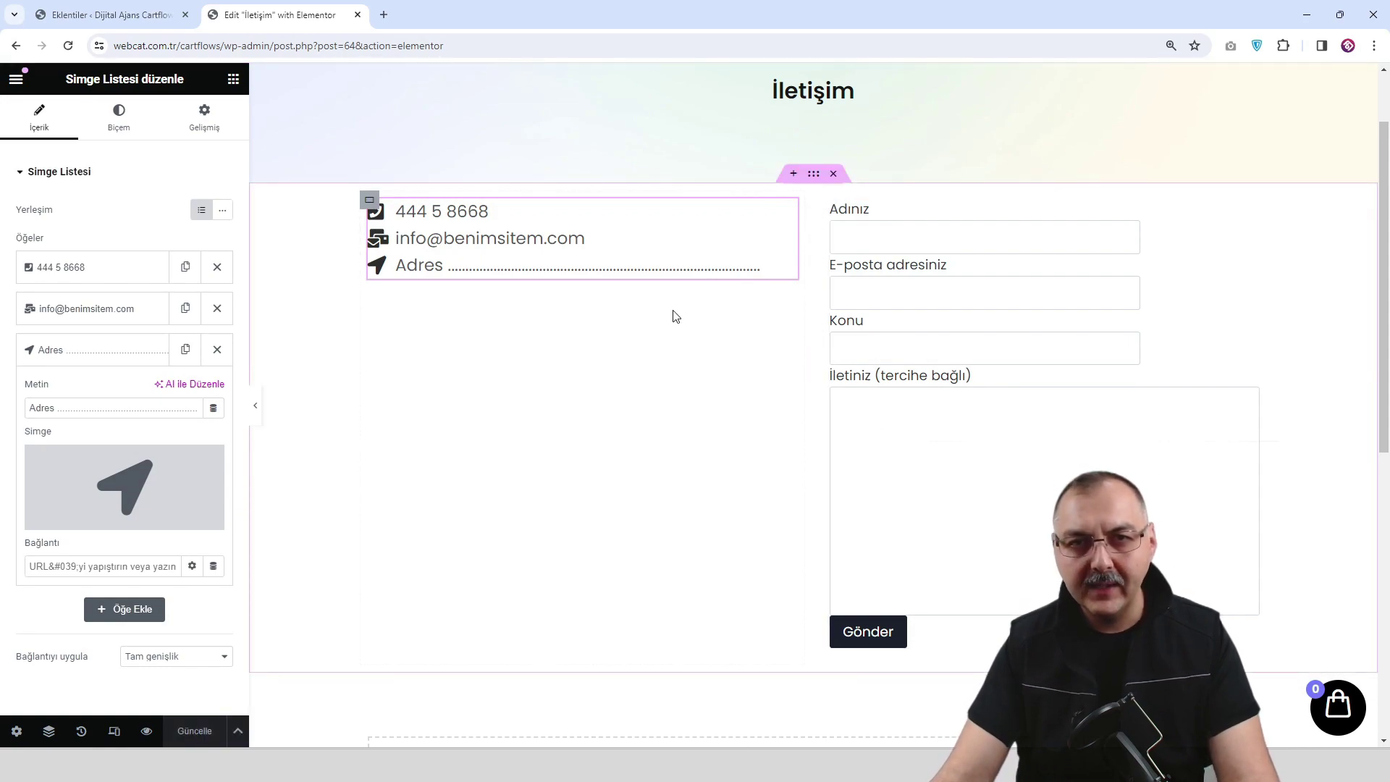
pyautogui.click(233, 78)
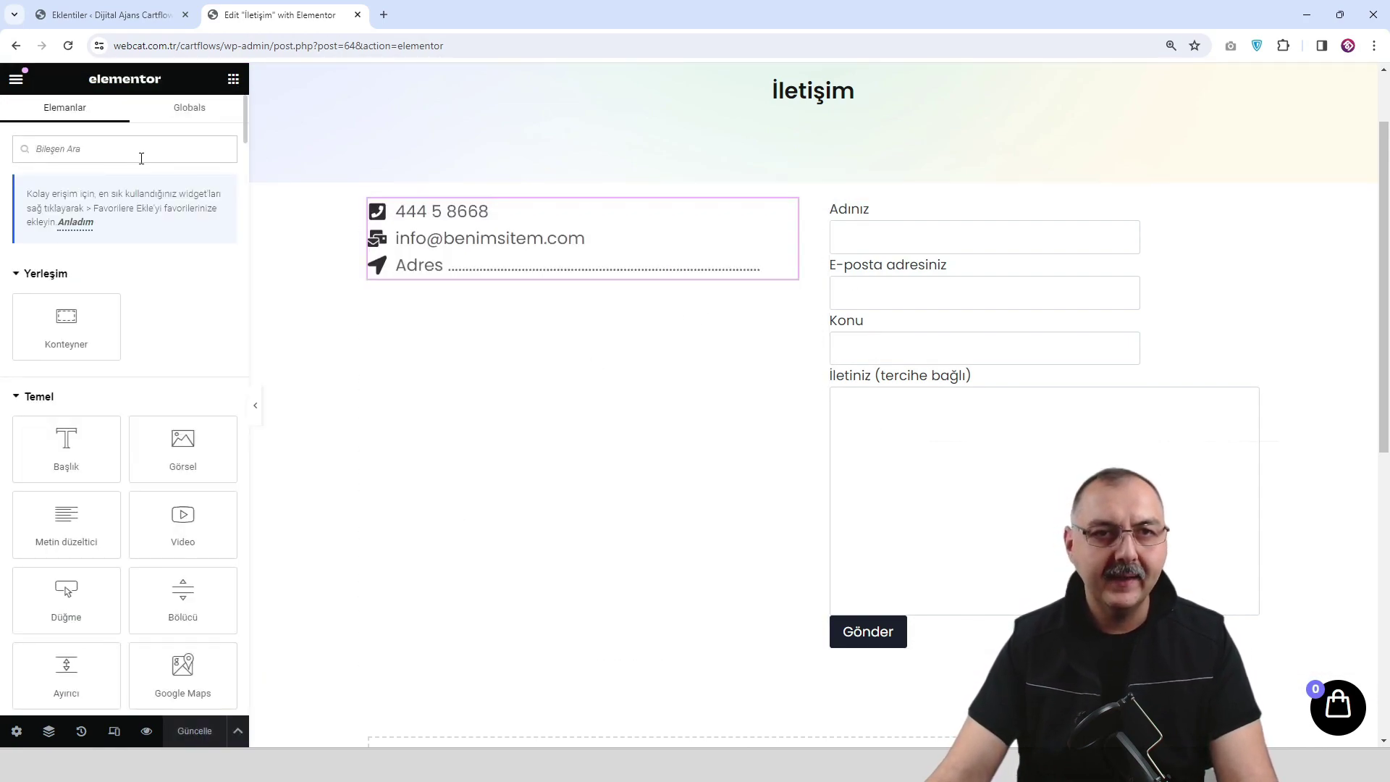
# Add a Google Maps widget below the contact list in the left column.
pyautogui.write('map')
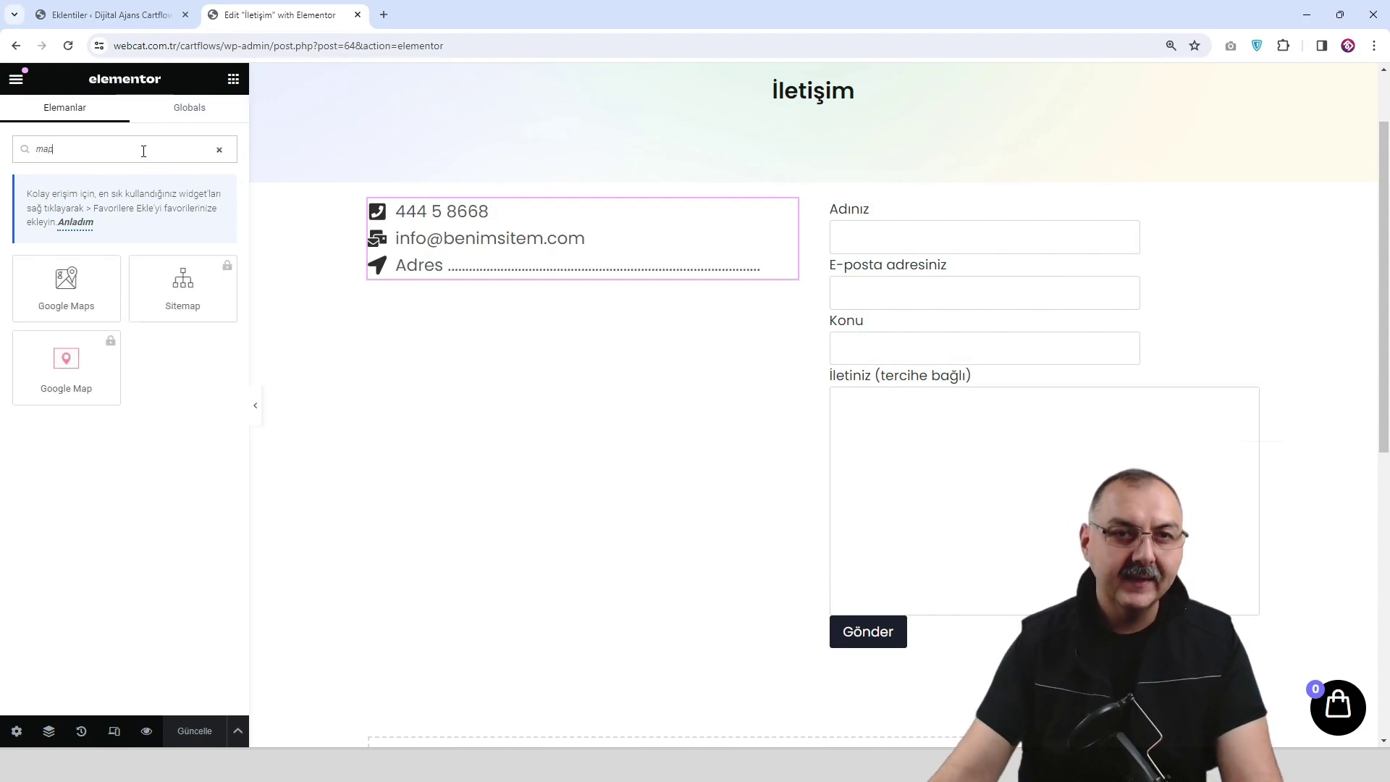
pyautogui.moveTo(65, 301); pyautogui.dragTo(593, 275)
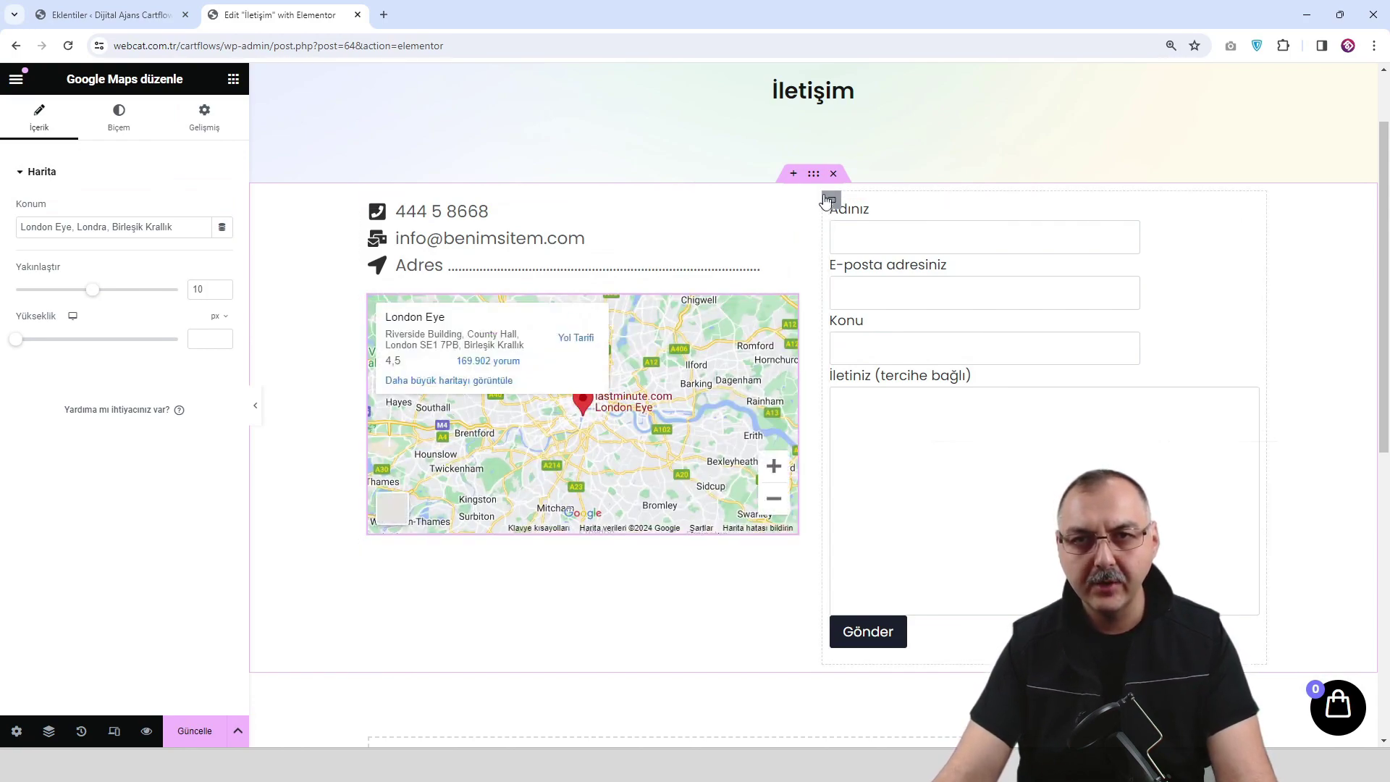
pyautogui.click(815, 176)
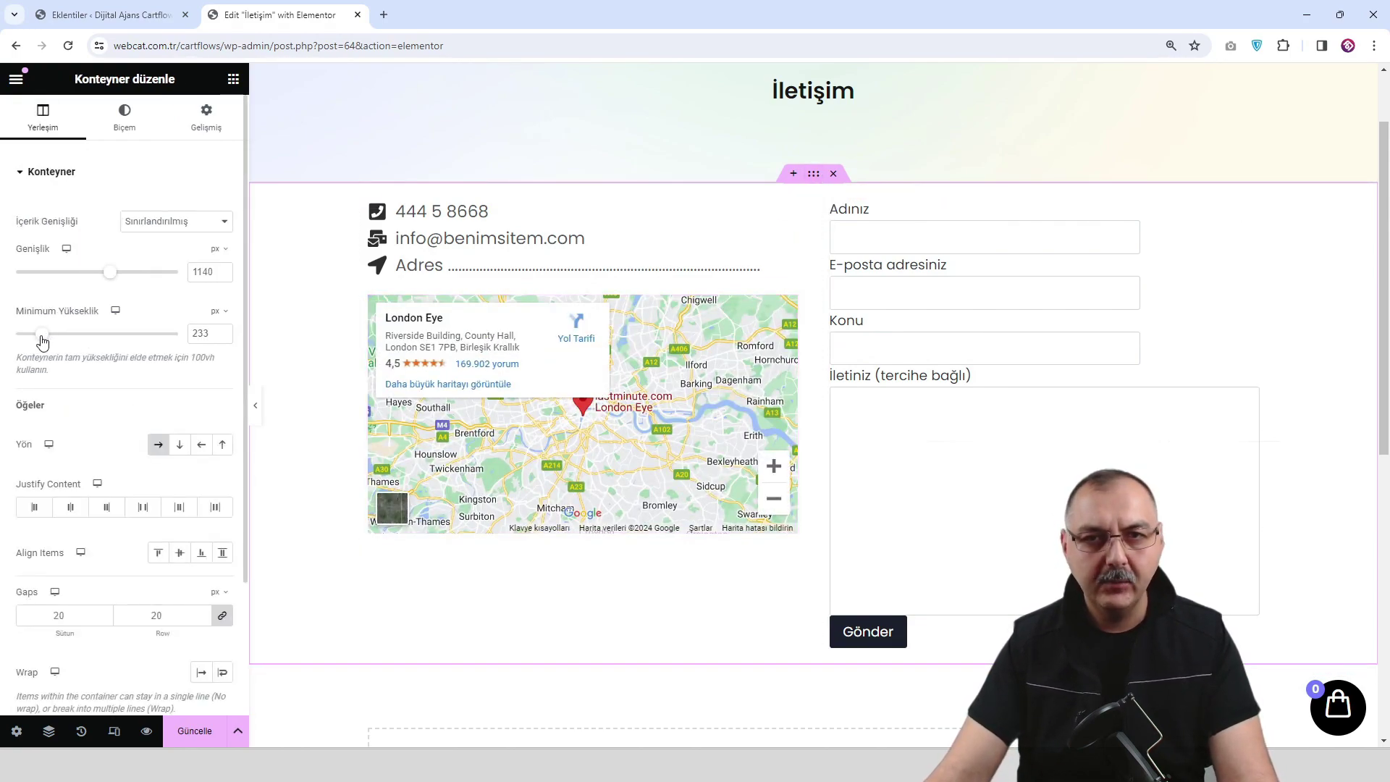
# Vertically centre the contact-details column's contents and save the page.
pyautogui.click(369, 202)
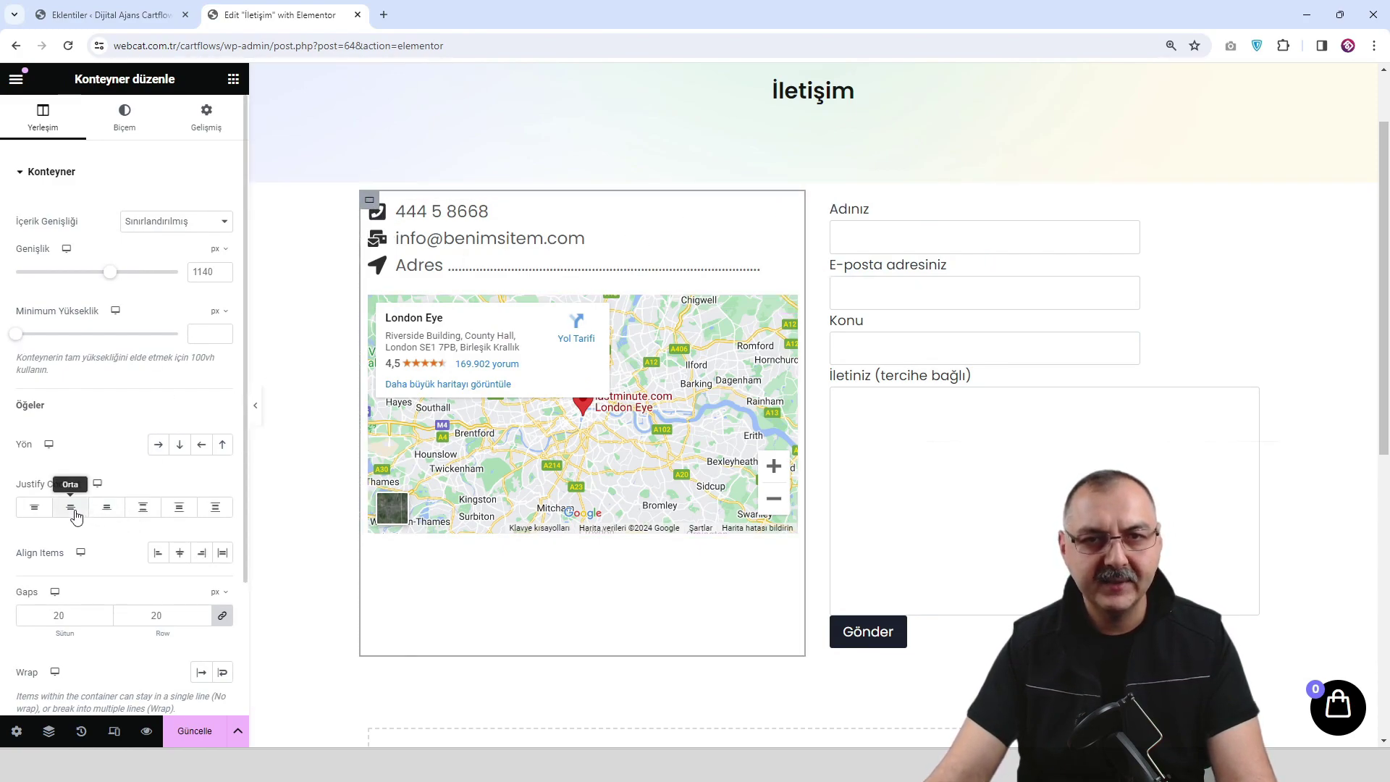
pyautogui.click(73, 509)
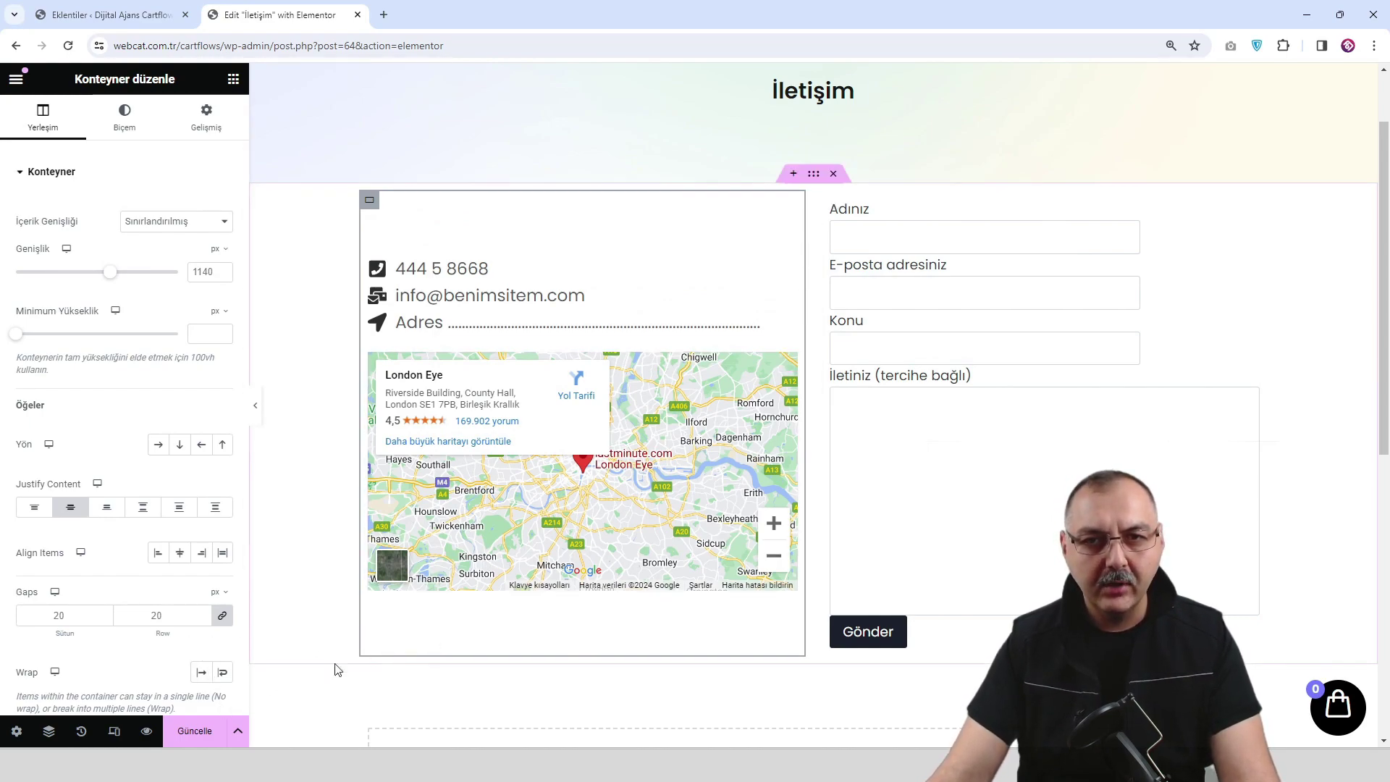
pyautogui.click(198, 732)
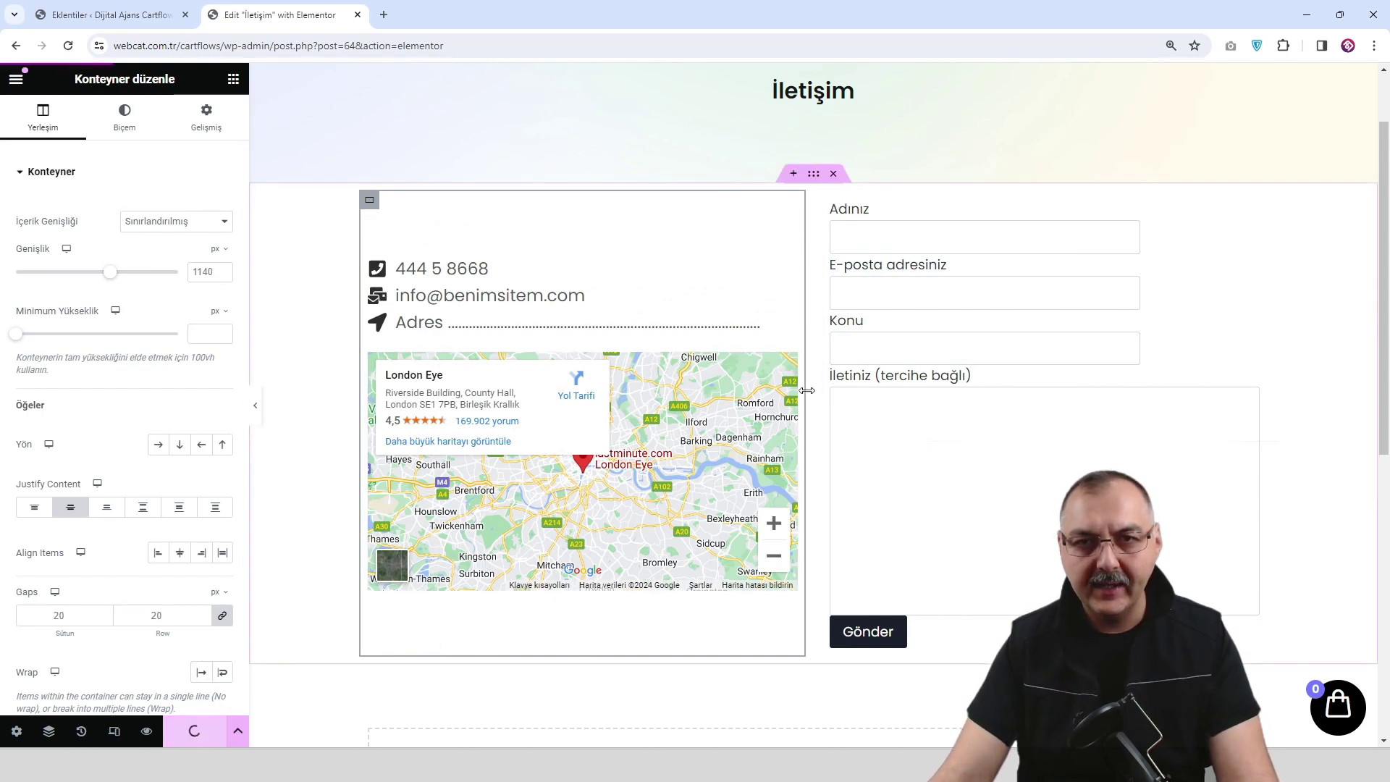
pyautogui.click(510, 579)
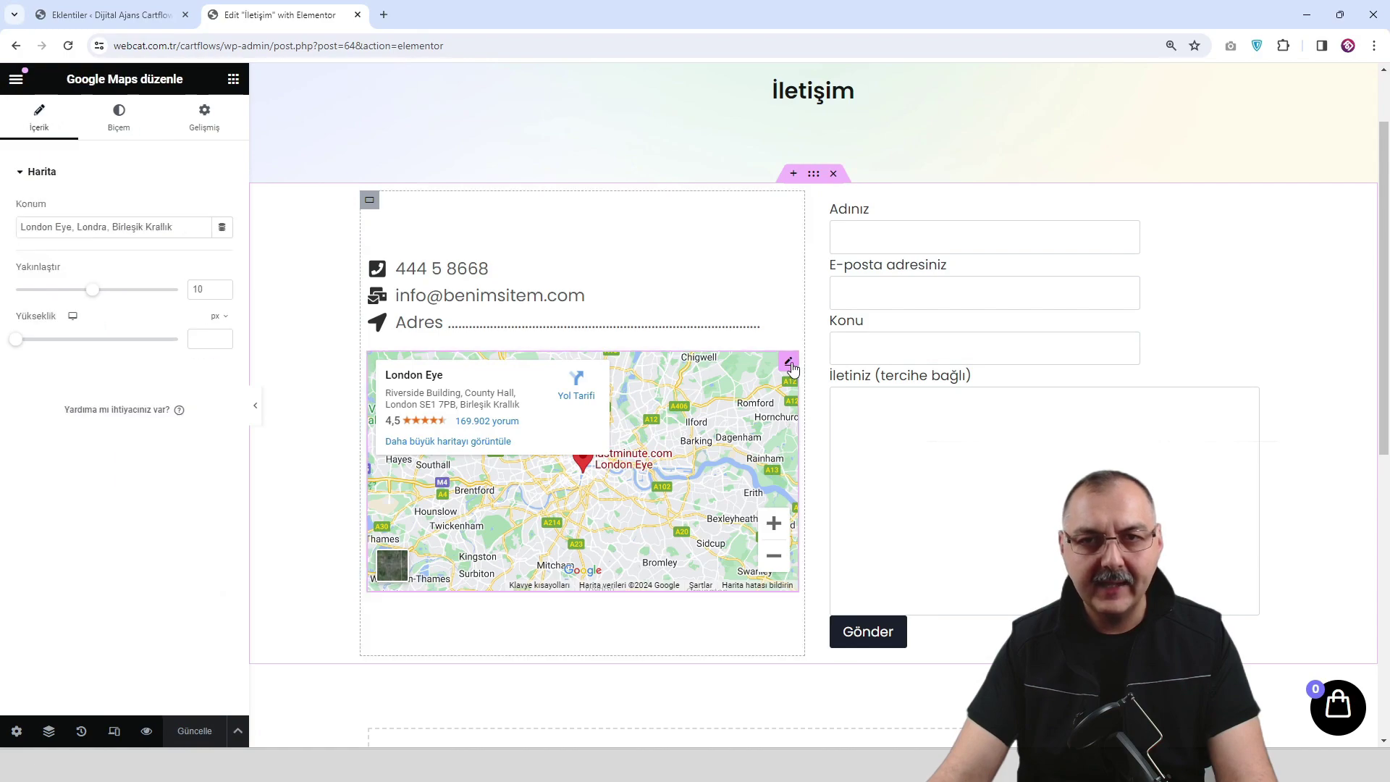
# Change the map's location to istanbul.
pyautogui.tripleClick(139, 227)
pyautogui.write('istanbul')
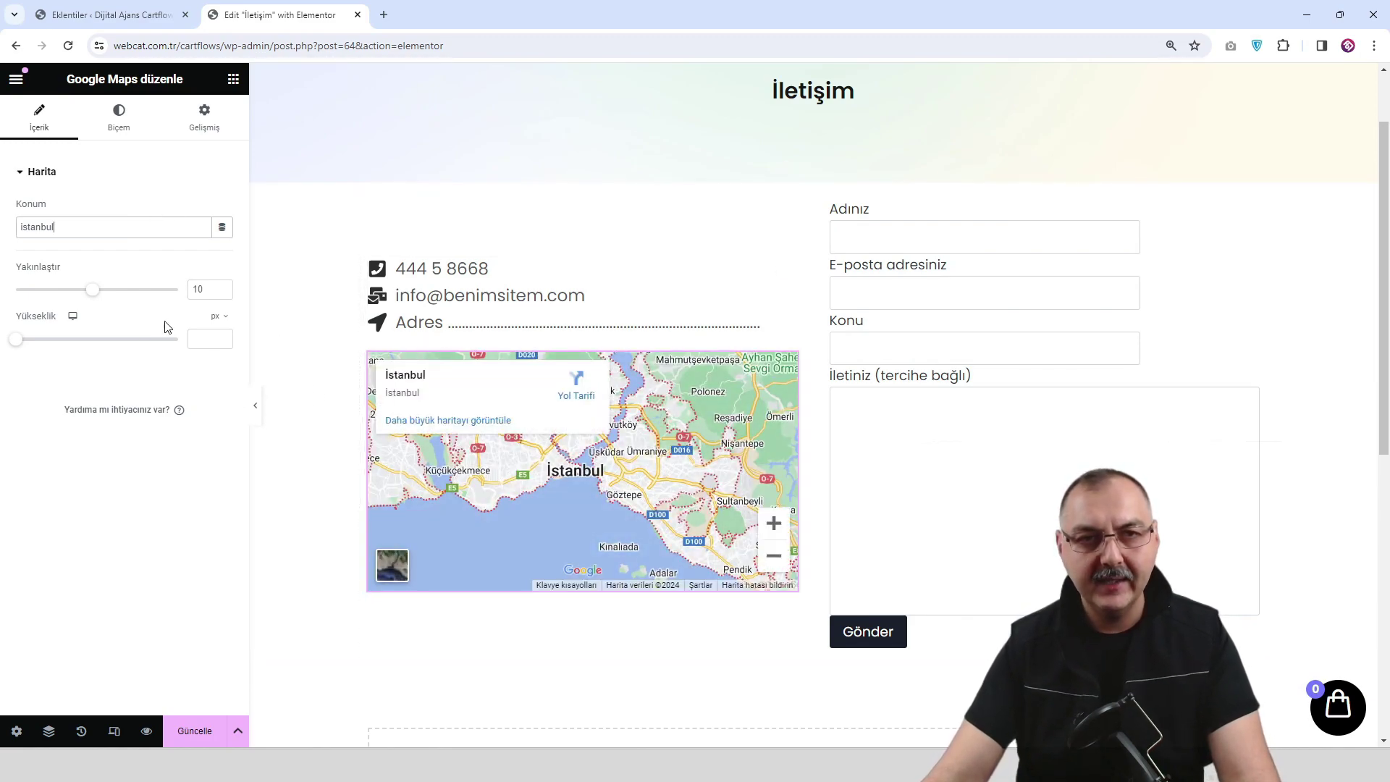
pyautogui.click(118, 124)
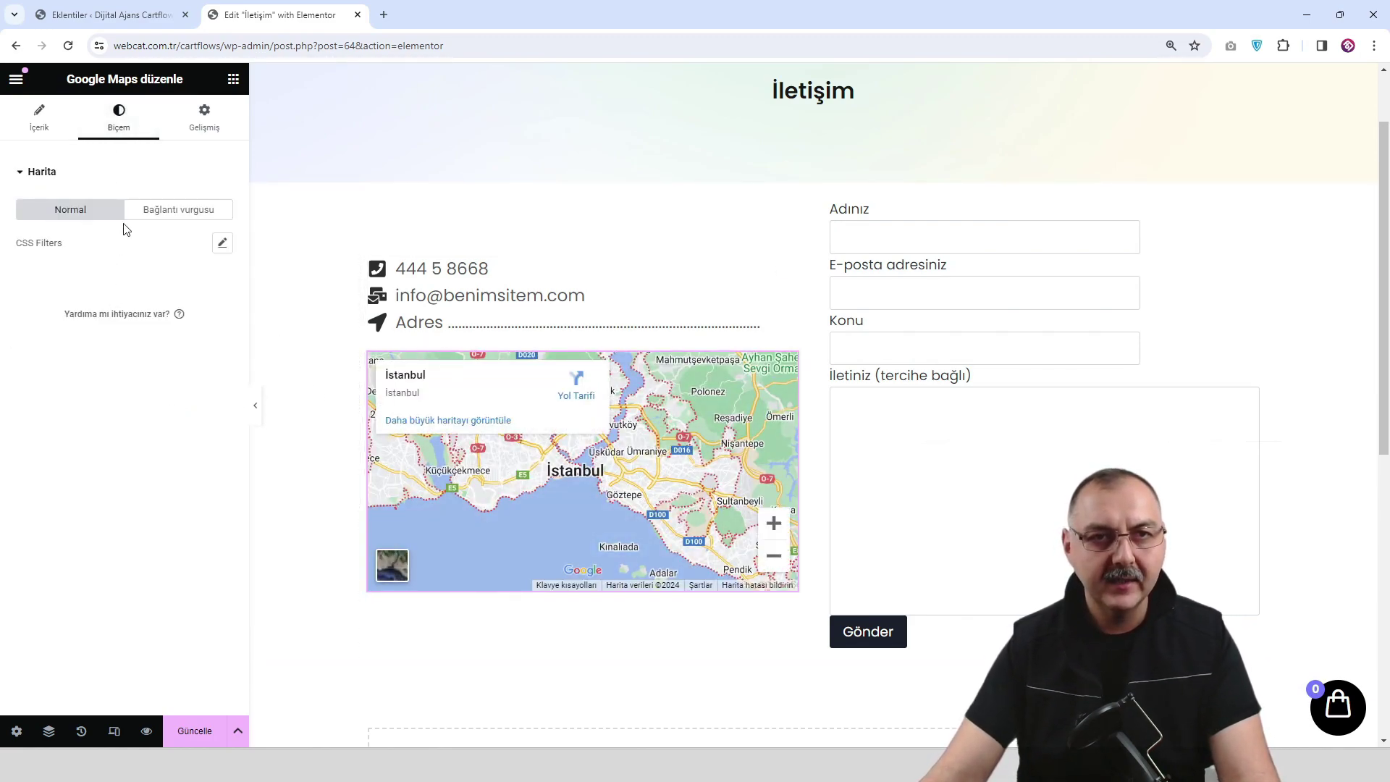
pyautogui.click(205, 122)
pyautogui.scroll(-3, 143, 420)
pyautogui.scroll(-1, 144, 432)
pyautogui.scroll(3, 124, 497)
pyautogui.scroll(3, 120, 181)
pyautogui.click(119, 123)
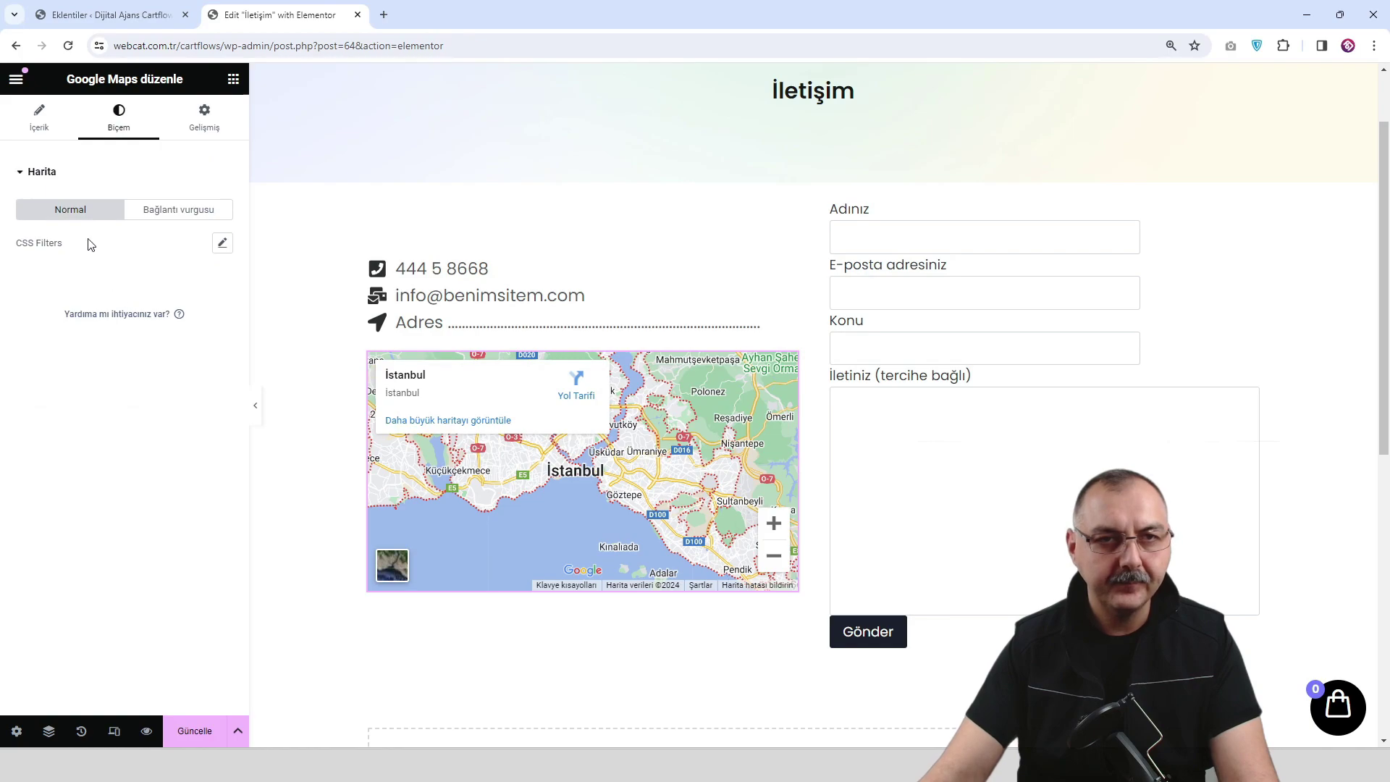
# Lower the map's CSS-filter saturation to about 40.
pyautogui.click(222, 244)
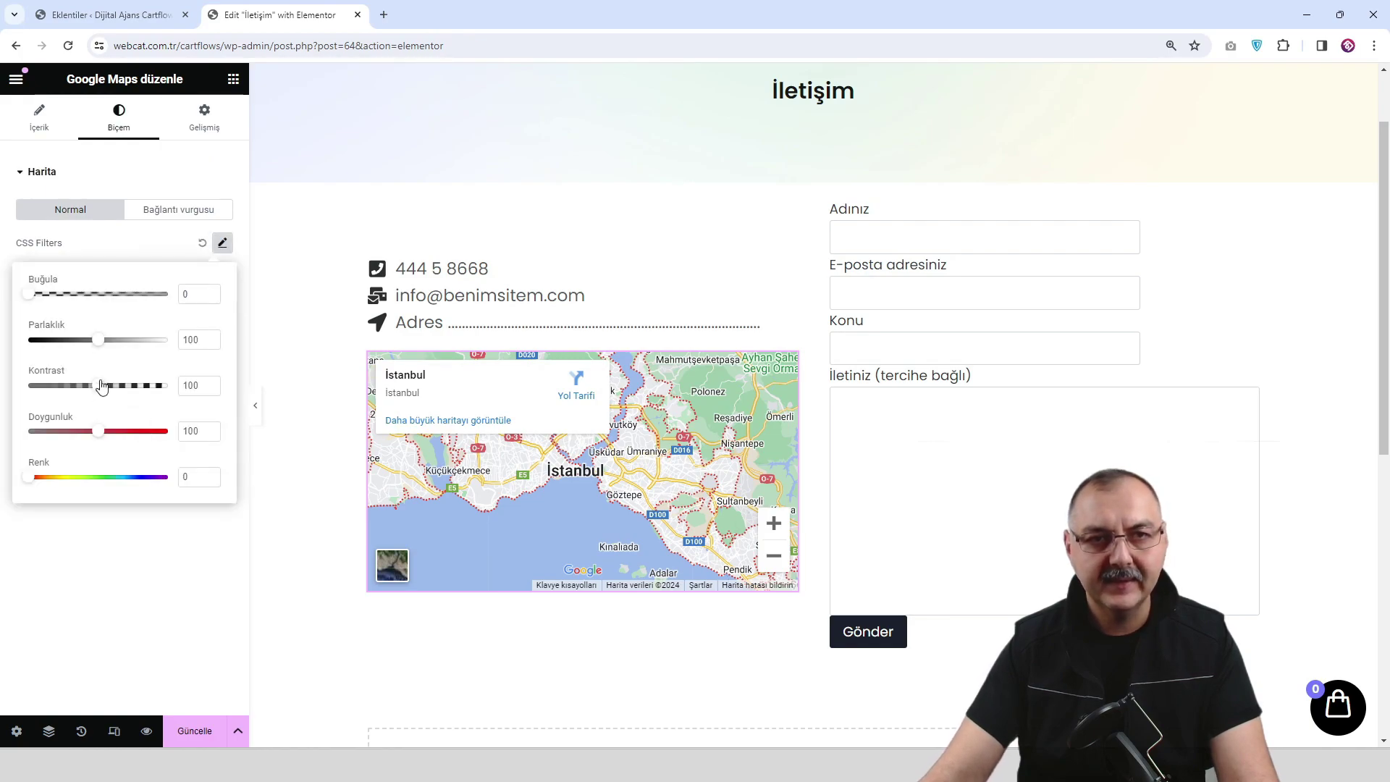
pyautogui.moveTo(100, 436); pyautogui.dragTo(68, 436)
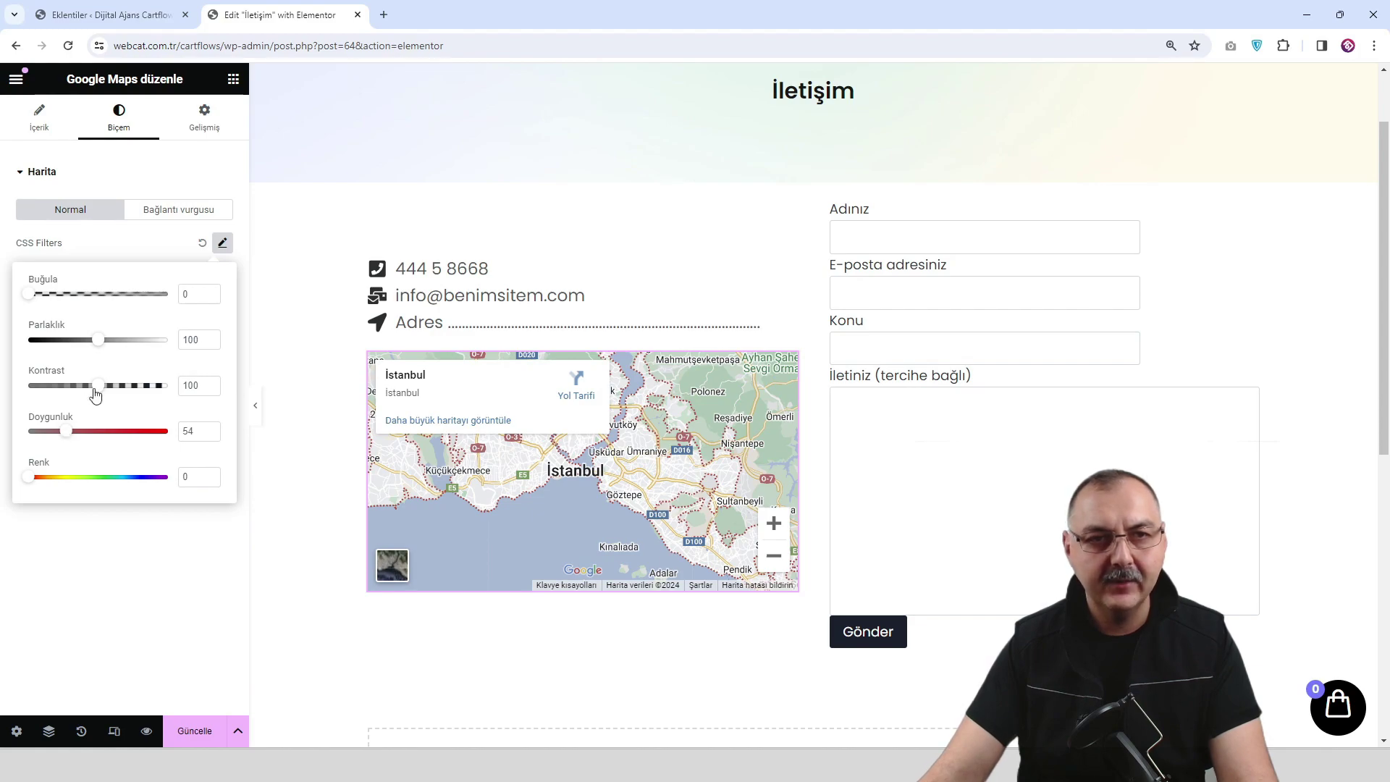
pyautogui.moveTo(68, 433); pyautogui.dragTo(58, 432)
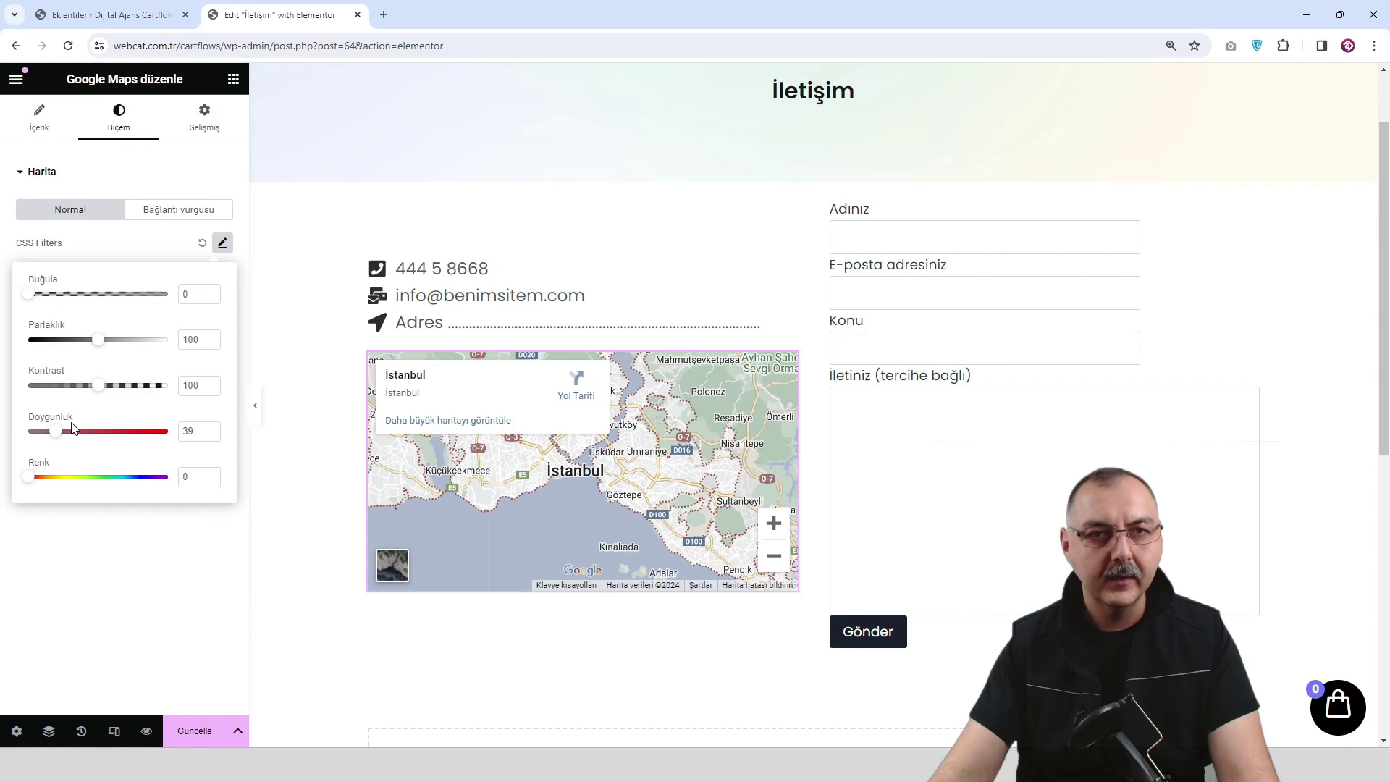
# Round the map's corners with a 10 px border radius.
pyautogui.click(203, 117)
pyautogui.scroll(-4, 145, 431)
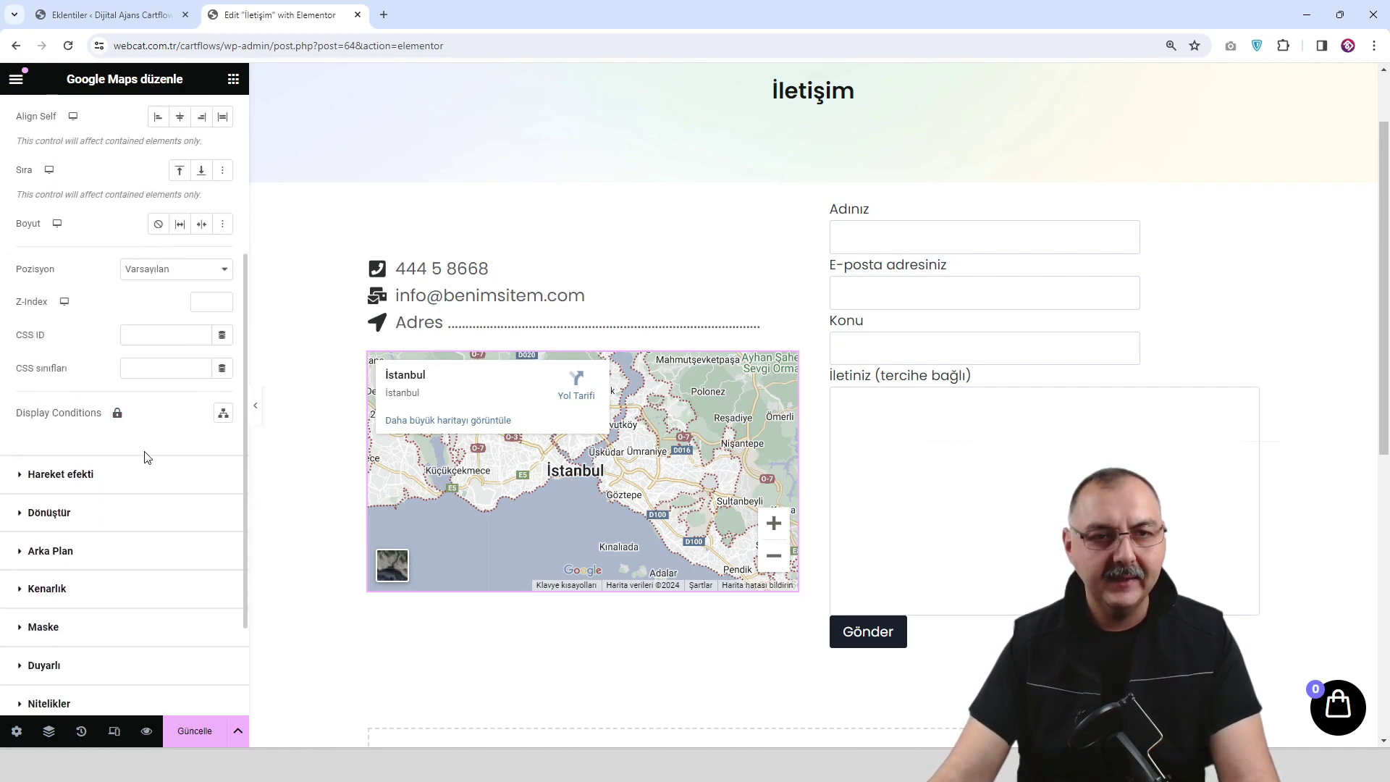
pyautogui.click(103, 595)
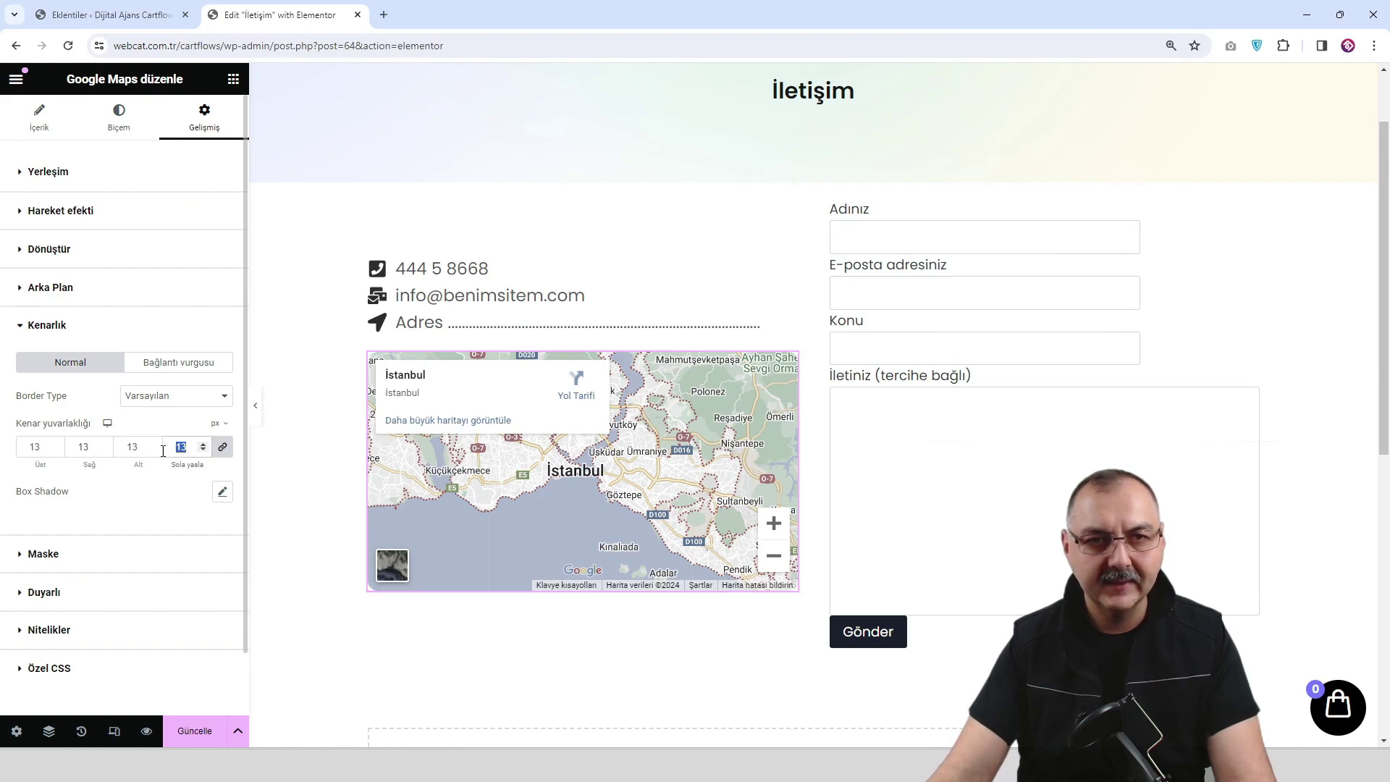
pyautogui.write('10')
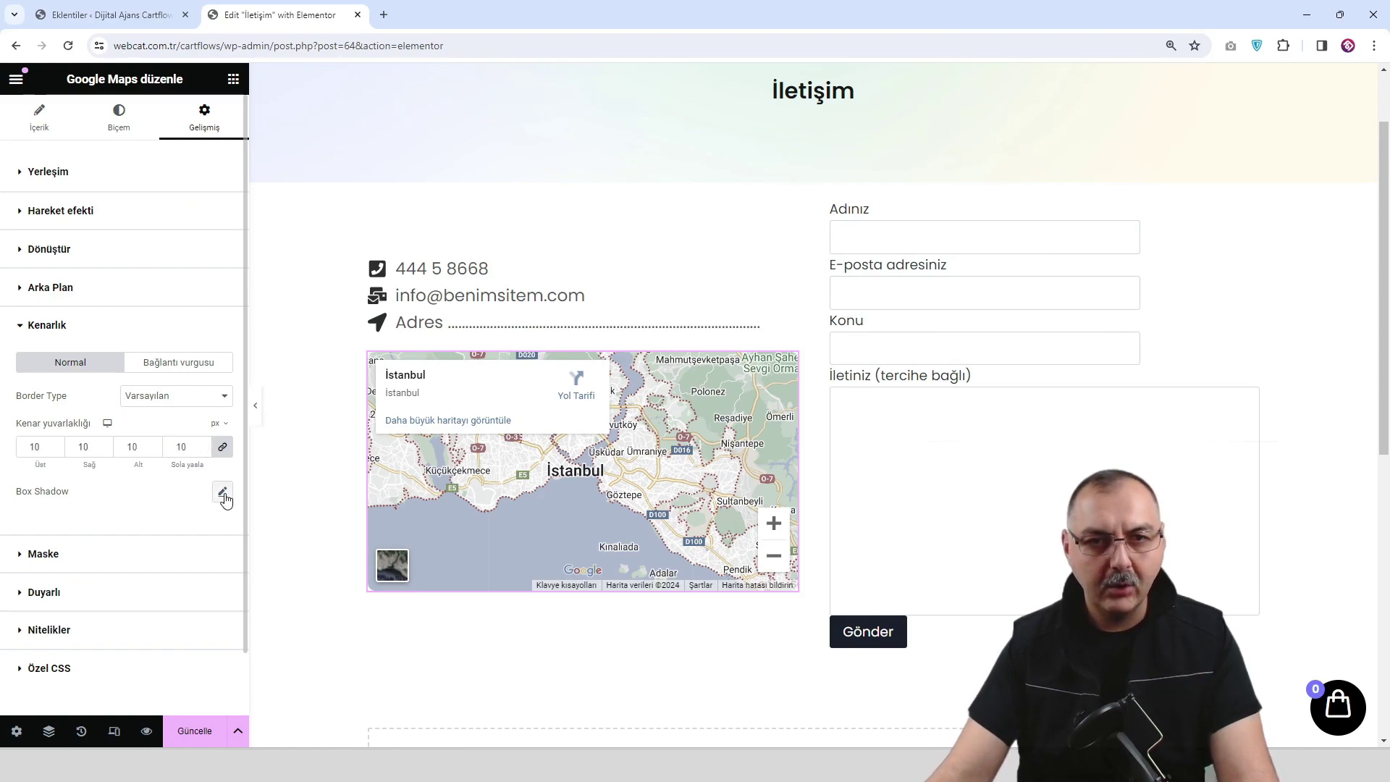
# Give the map a faint, mostly transparent box shadow, save, and preview the page.
pyautogui.click(223, 493)
pyautogui.click(209, 534)
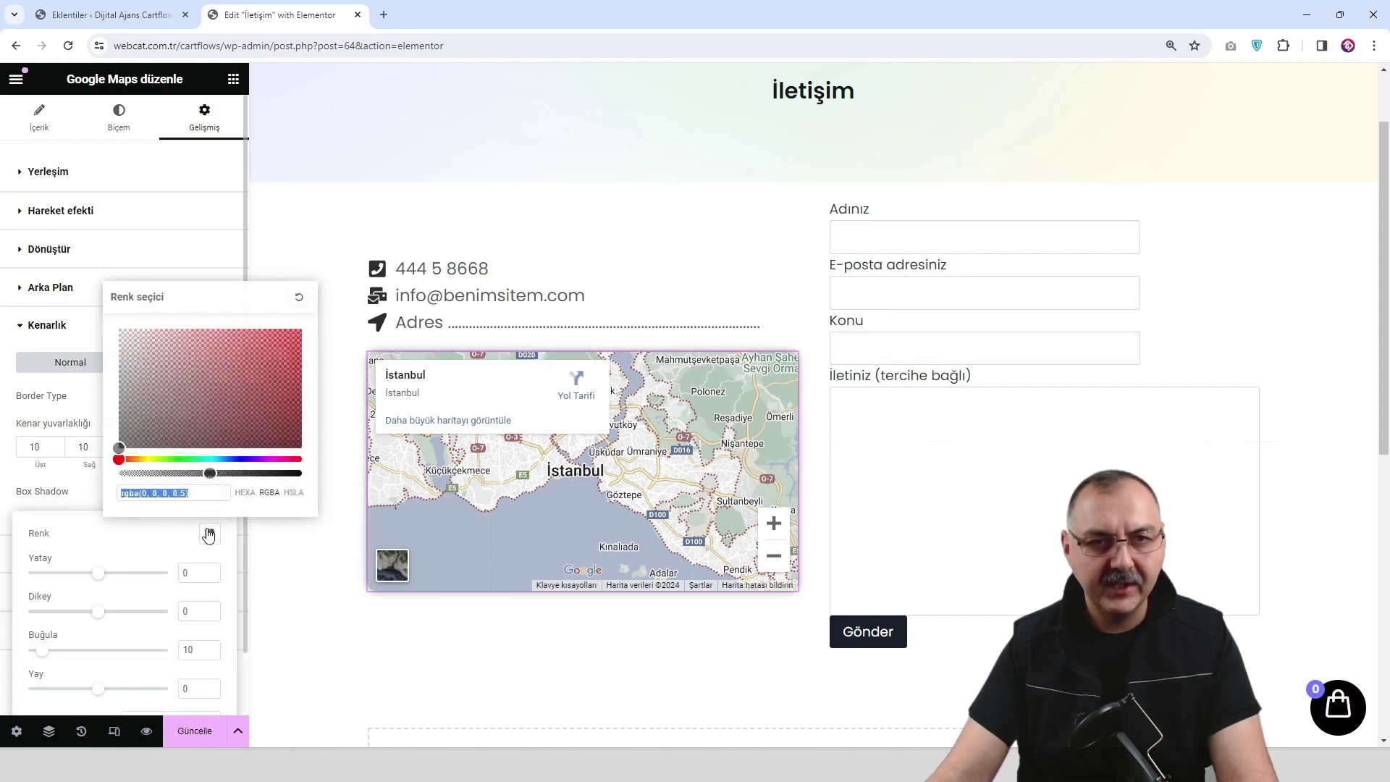
pyautogui.moveTo(210, 472); pyautogui.dragTo(155, 474)
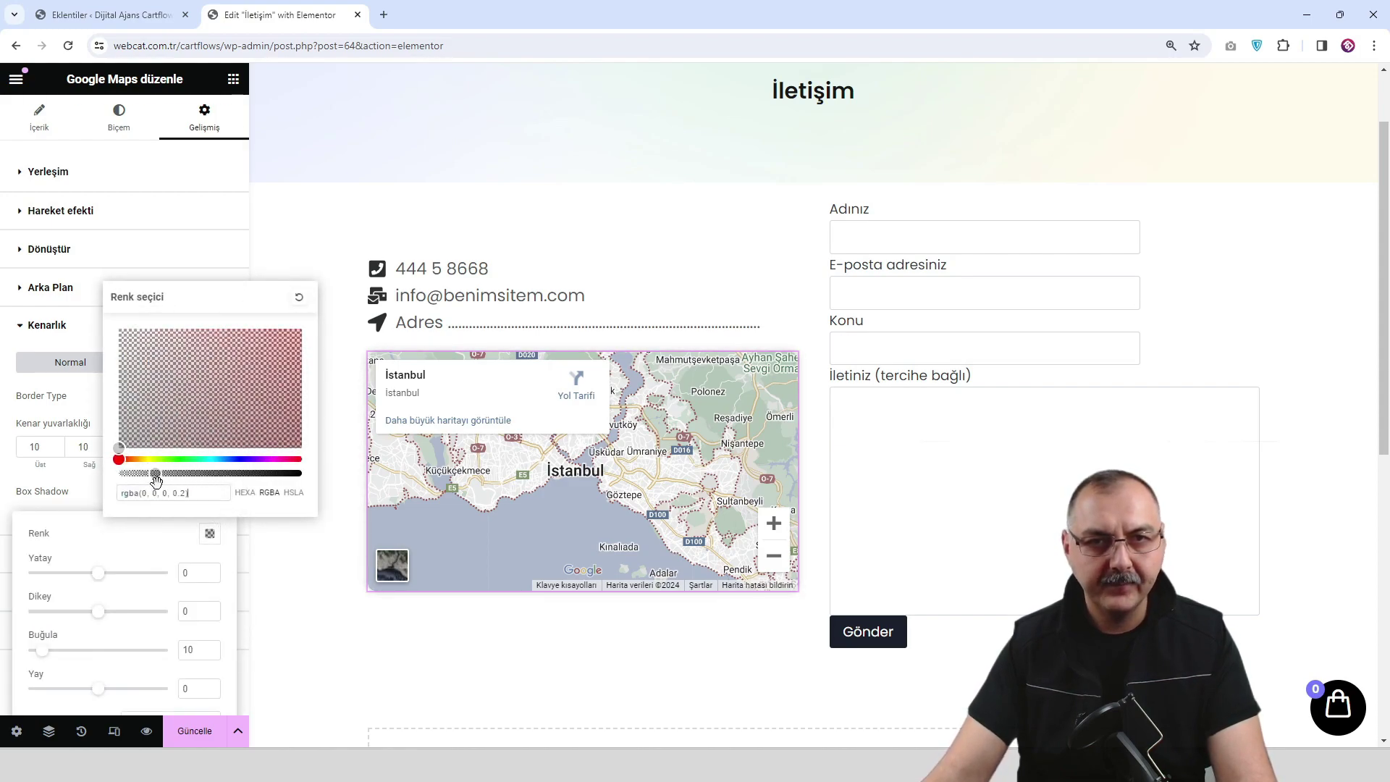
pyautogui.click(200, 738)
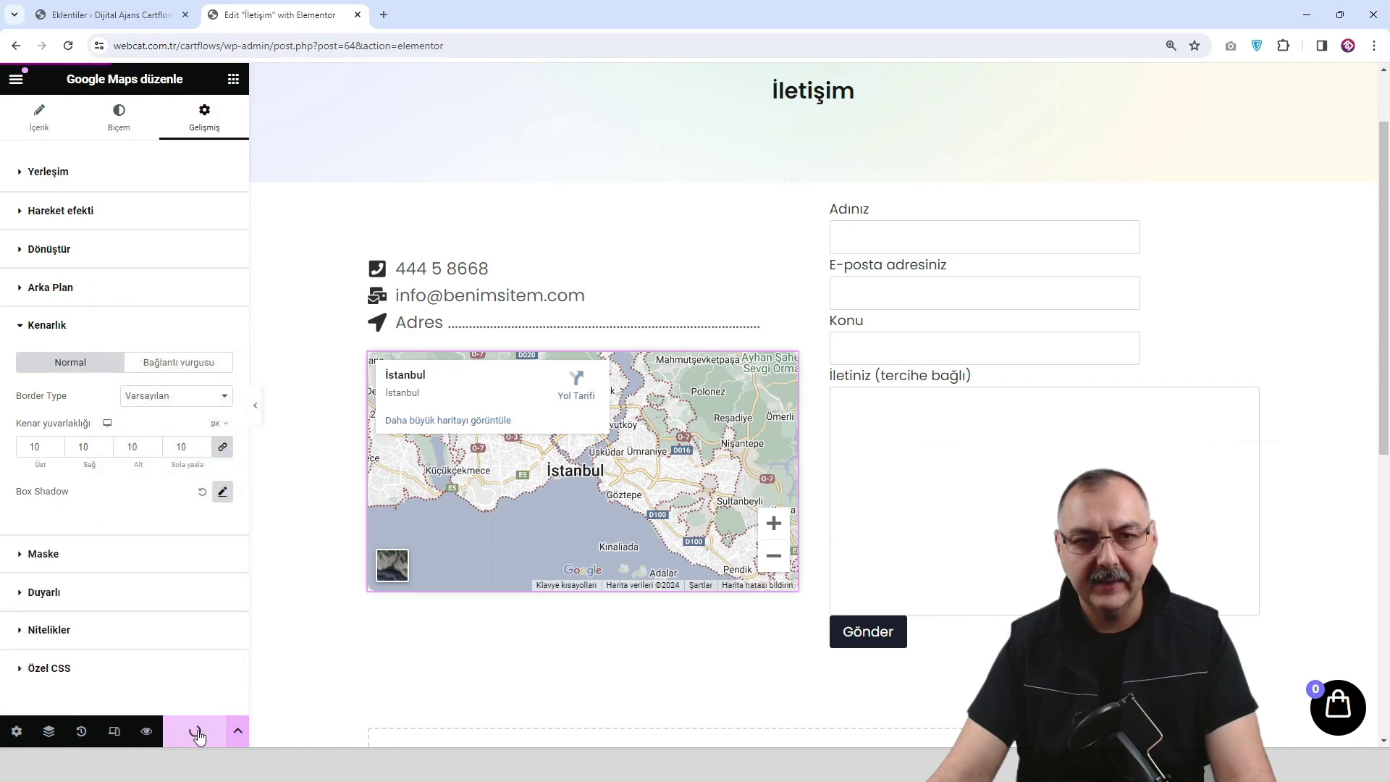
pyautogui.click(146, 731)
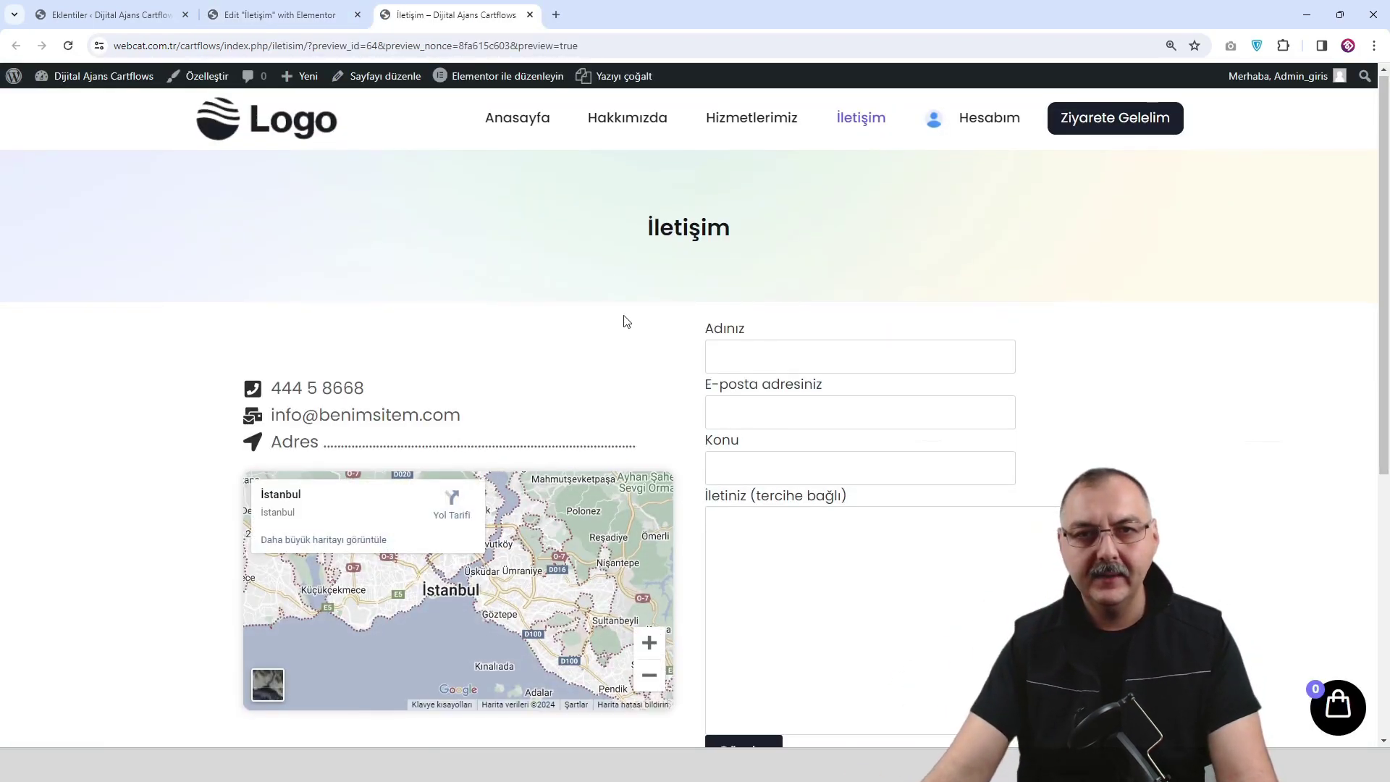
# Scroll the İletişim preview to check the styled İstanbul map, then return to the editor tab.
pyautogui.scroll(-2, 624, 320)
pyautogui.scroll(-1, 626, 320)
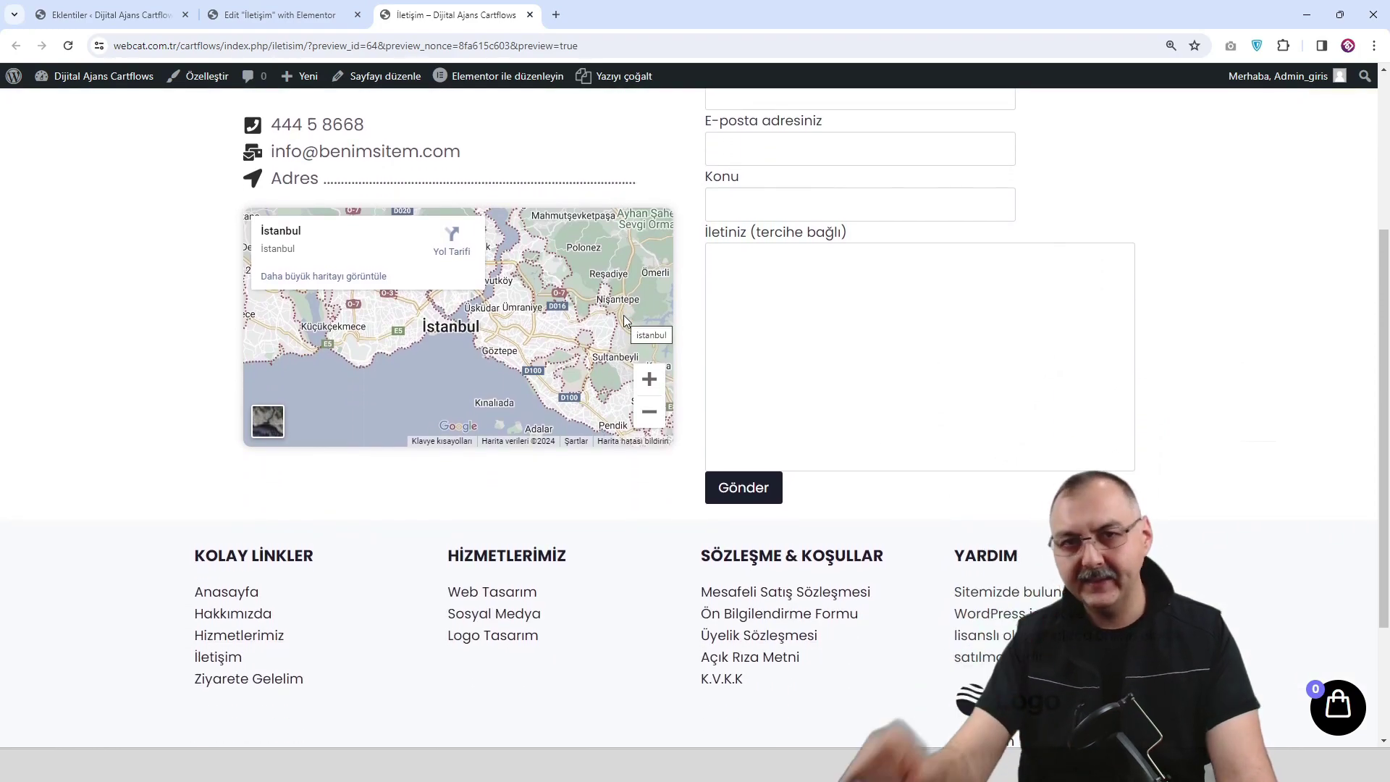
pyautogui.scroll(2, 538, 331)
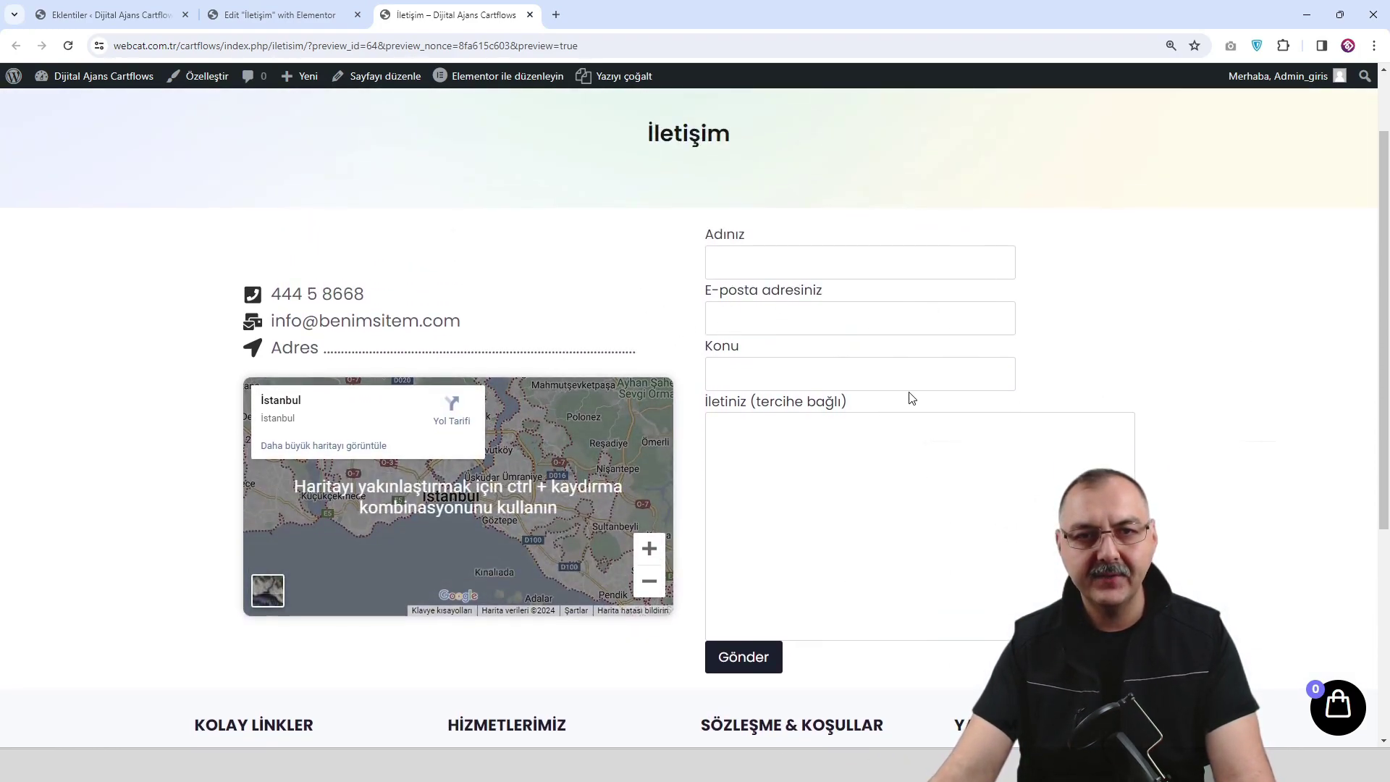
pyautogui.scroll(1, 940, 397)
pyautogui.scroll(-2, 971, 397)
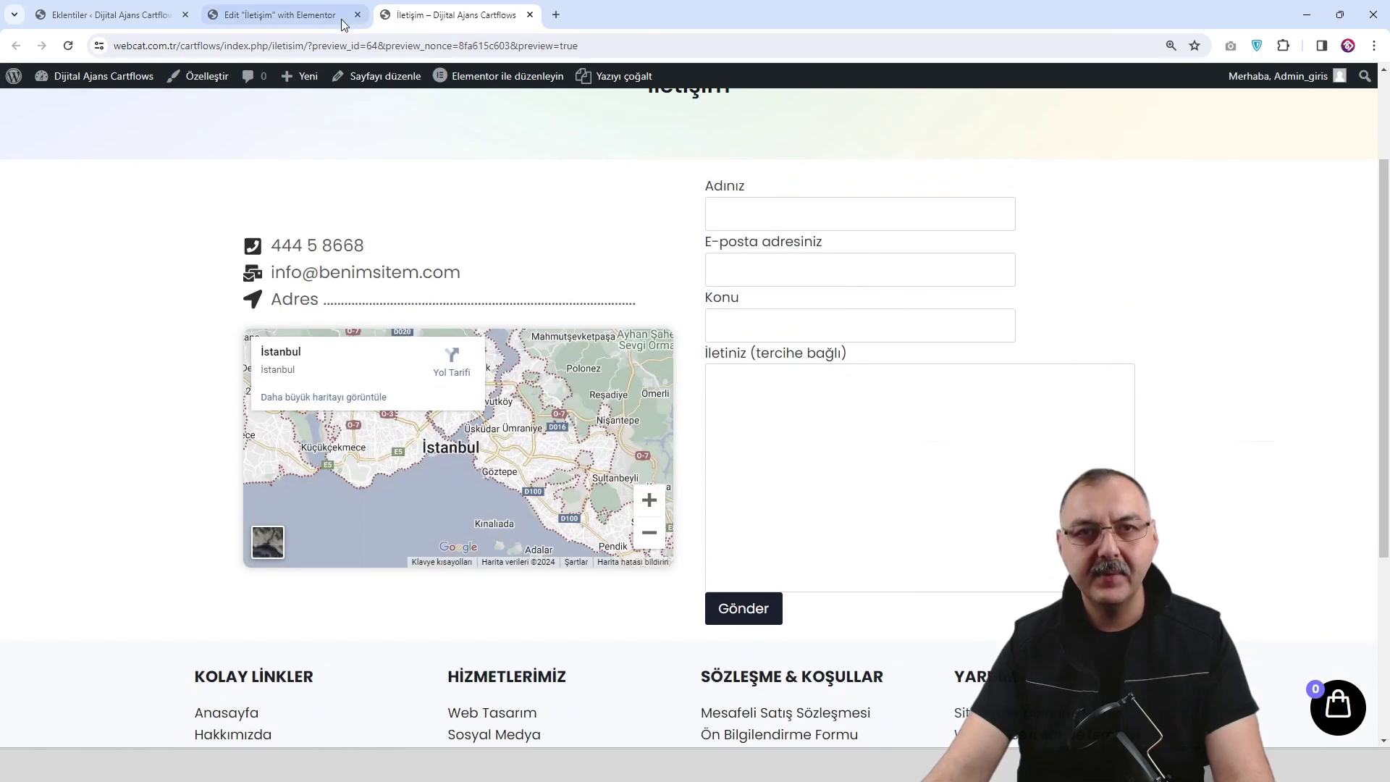
pyautogui.click(345, 22)
# Set the contact section container's top and bottom padding to 60 and save.
pyautogui.click(814, 174)
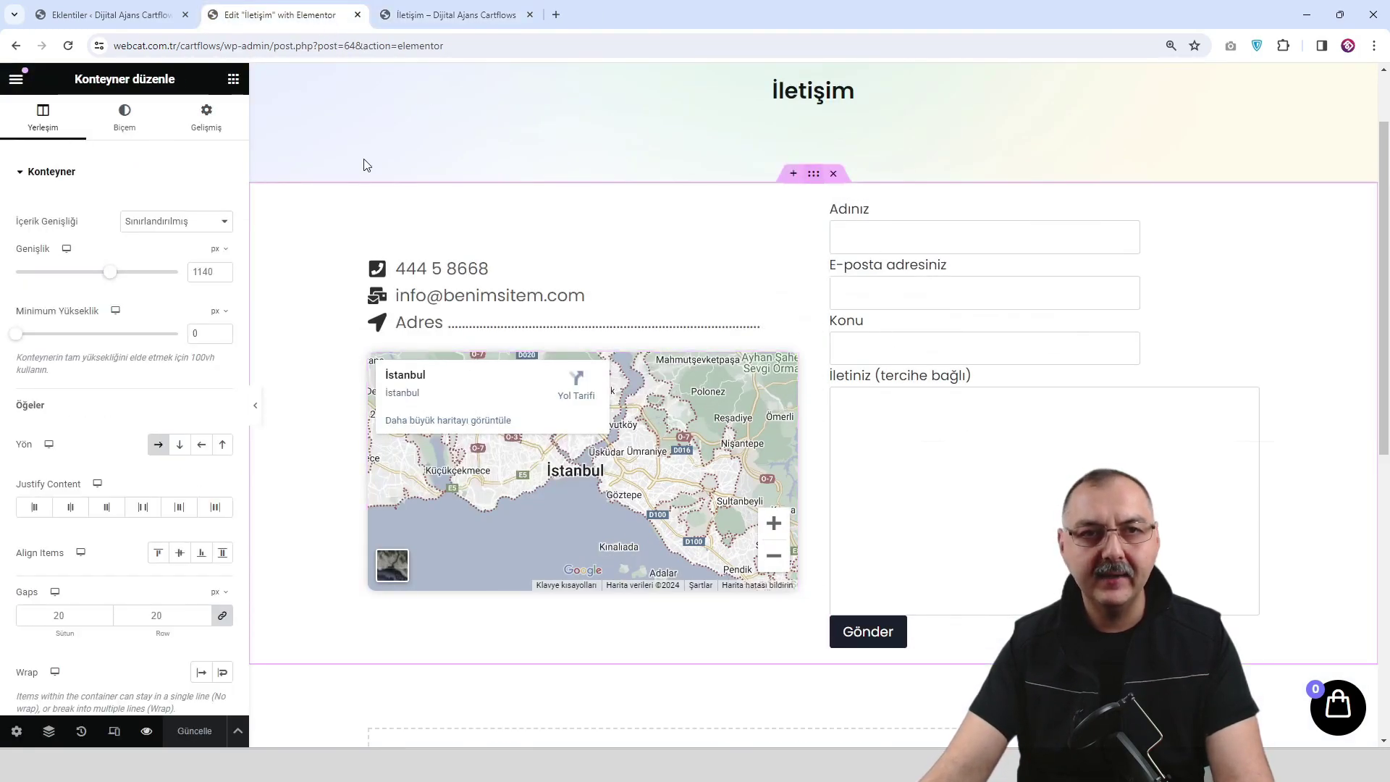
pyautogui.click(206, 116)
pyautogui.click(32, 288)
pyautogui.write('0')
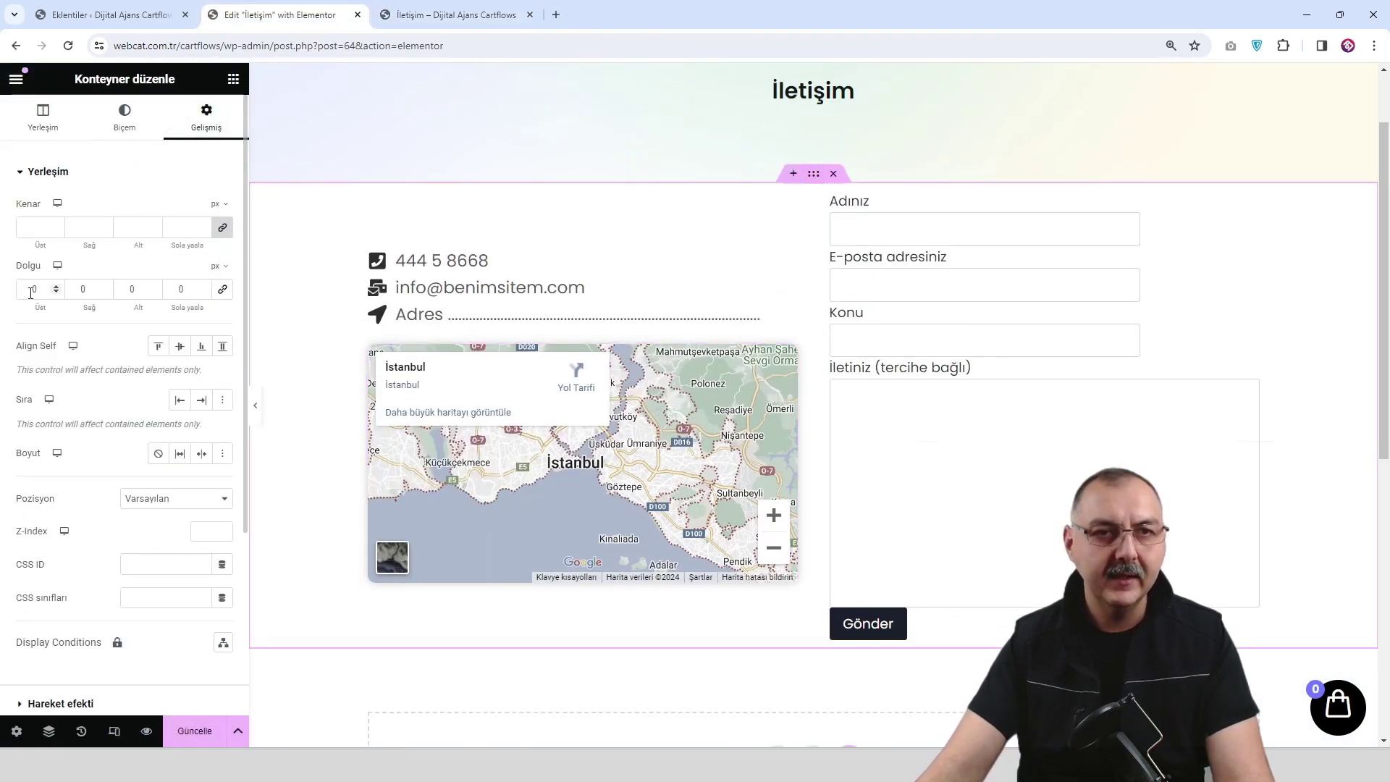
pyautogui.write('60')
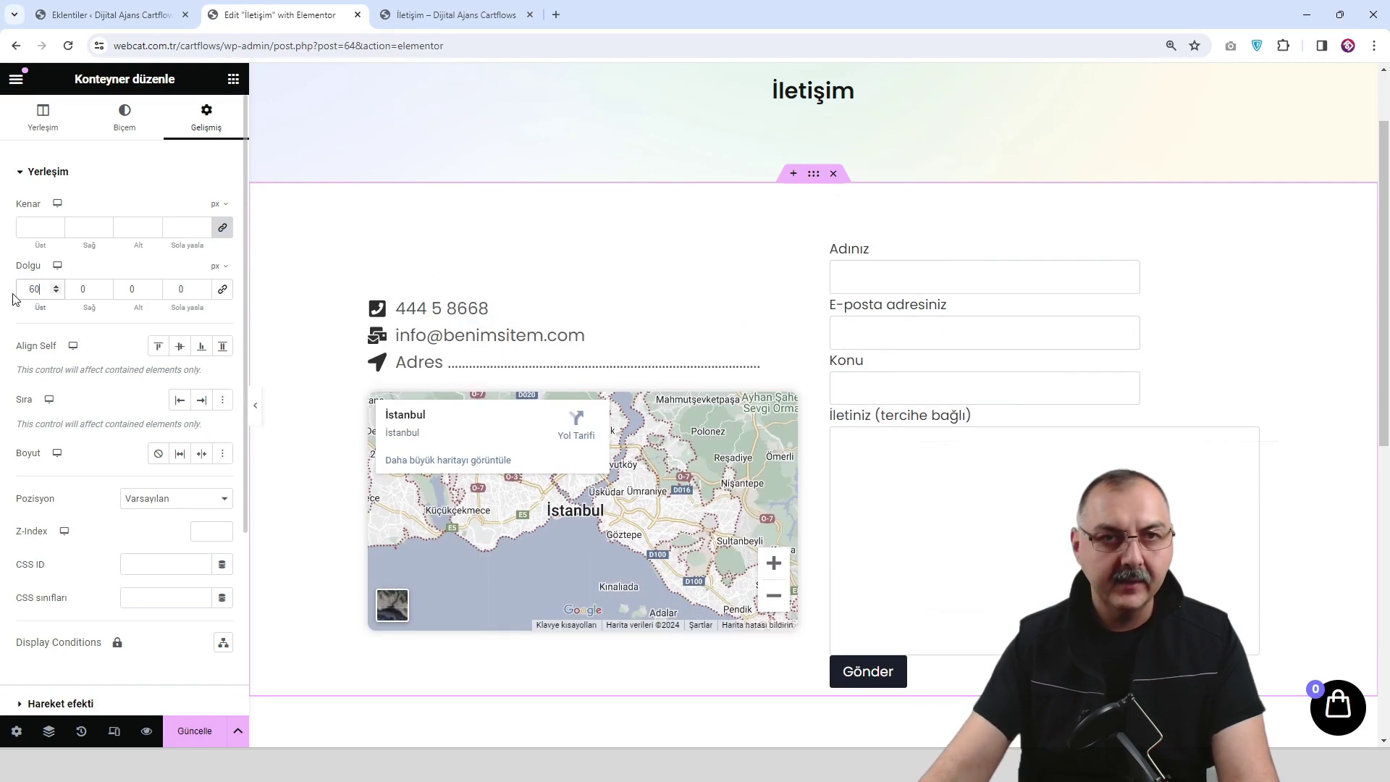
pyautogui.doubleClick(125, 295)
pyautogui.write('60')
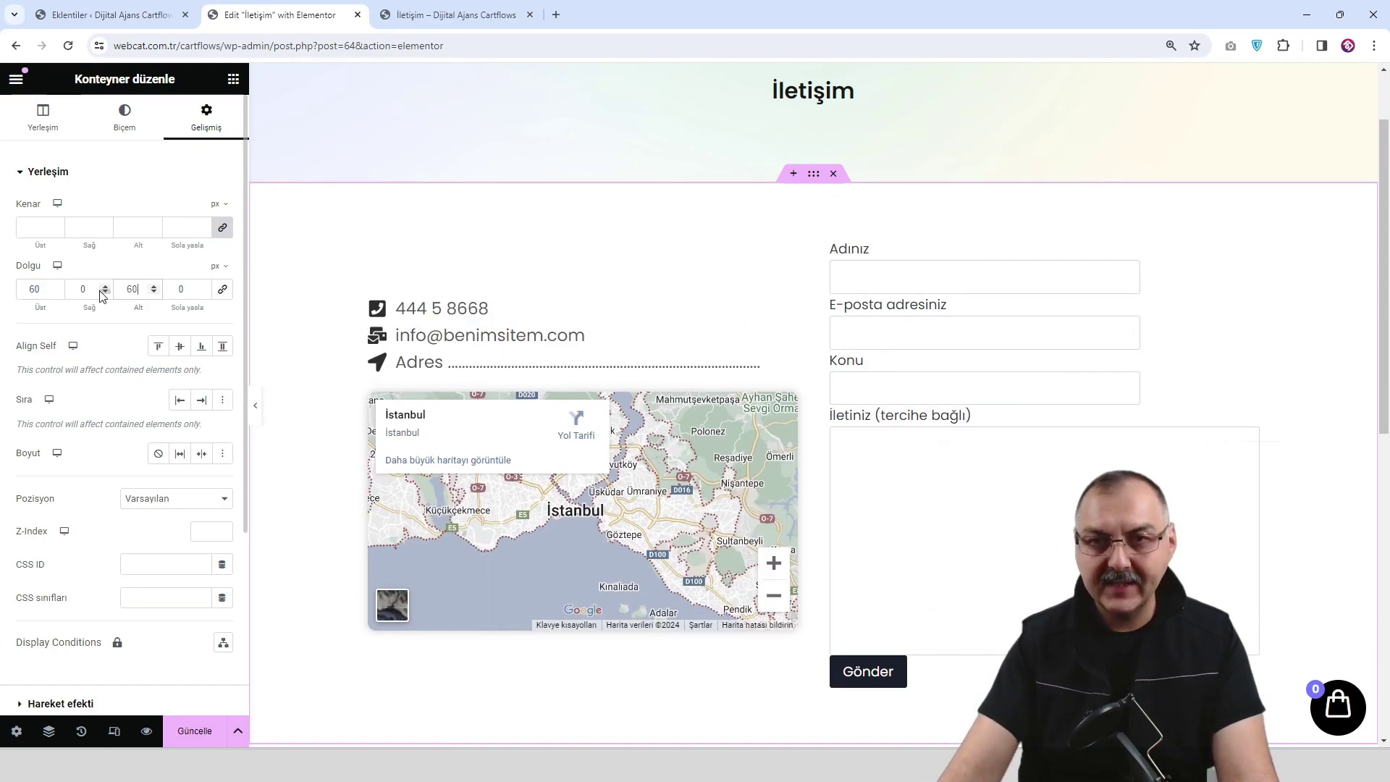
pyautogui.click(198, 733)
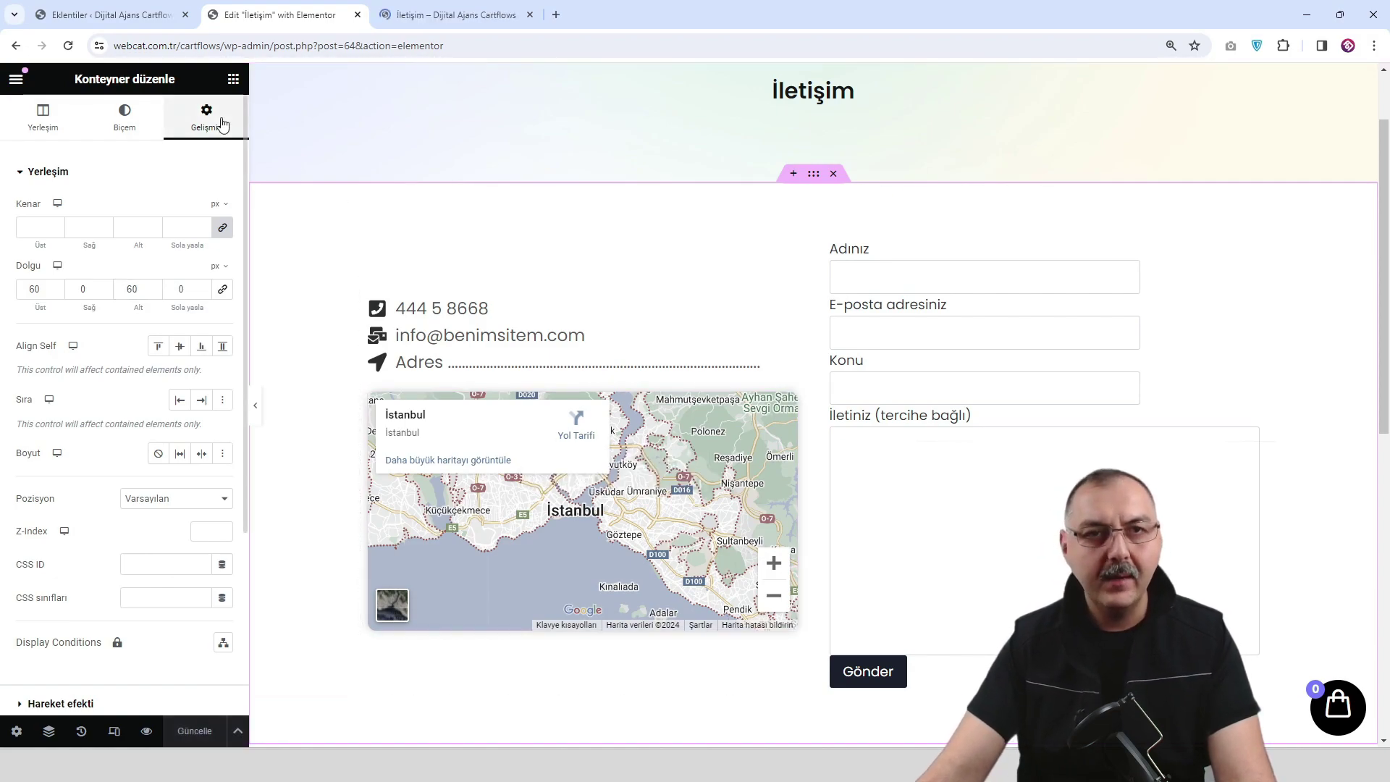
# Add an image widget with the Logo image to the contact column and save.
pyautogui.click(233, 78)
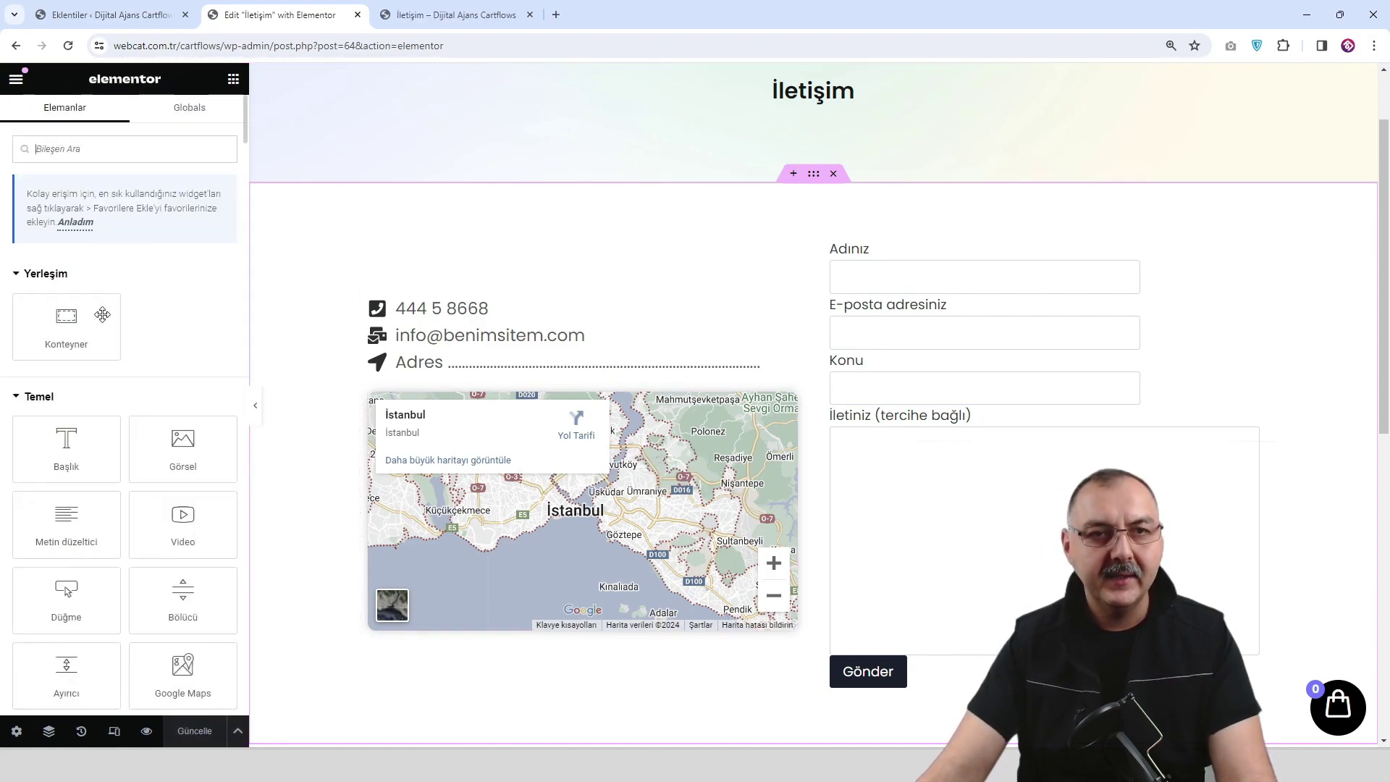
pyautogui.moveTo(183, 443); pyautogui.dragTo(463, 300)
pyautogui.click(149, 284)
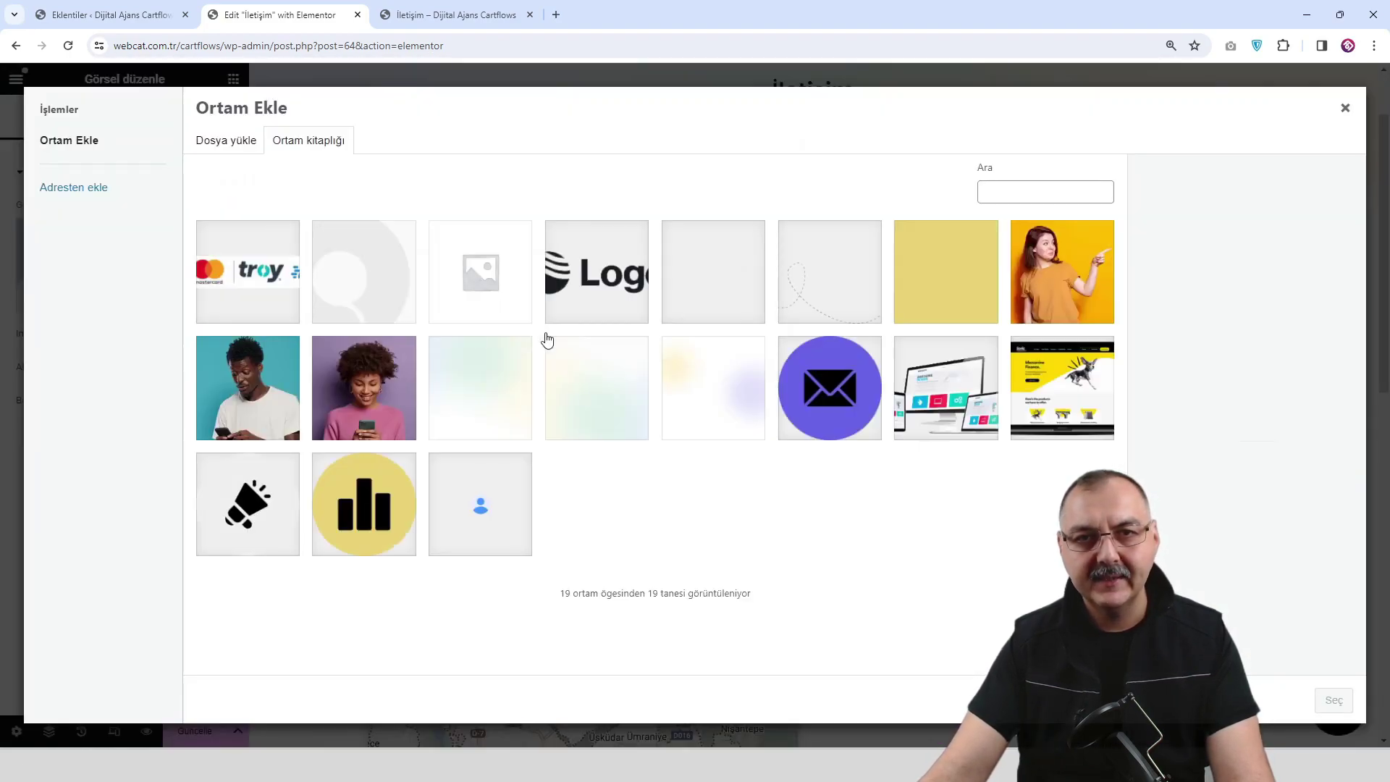
pyautogui.click(615, 323)
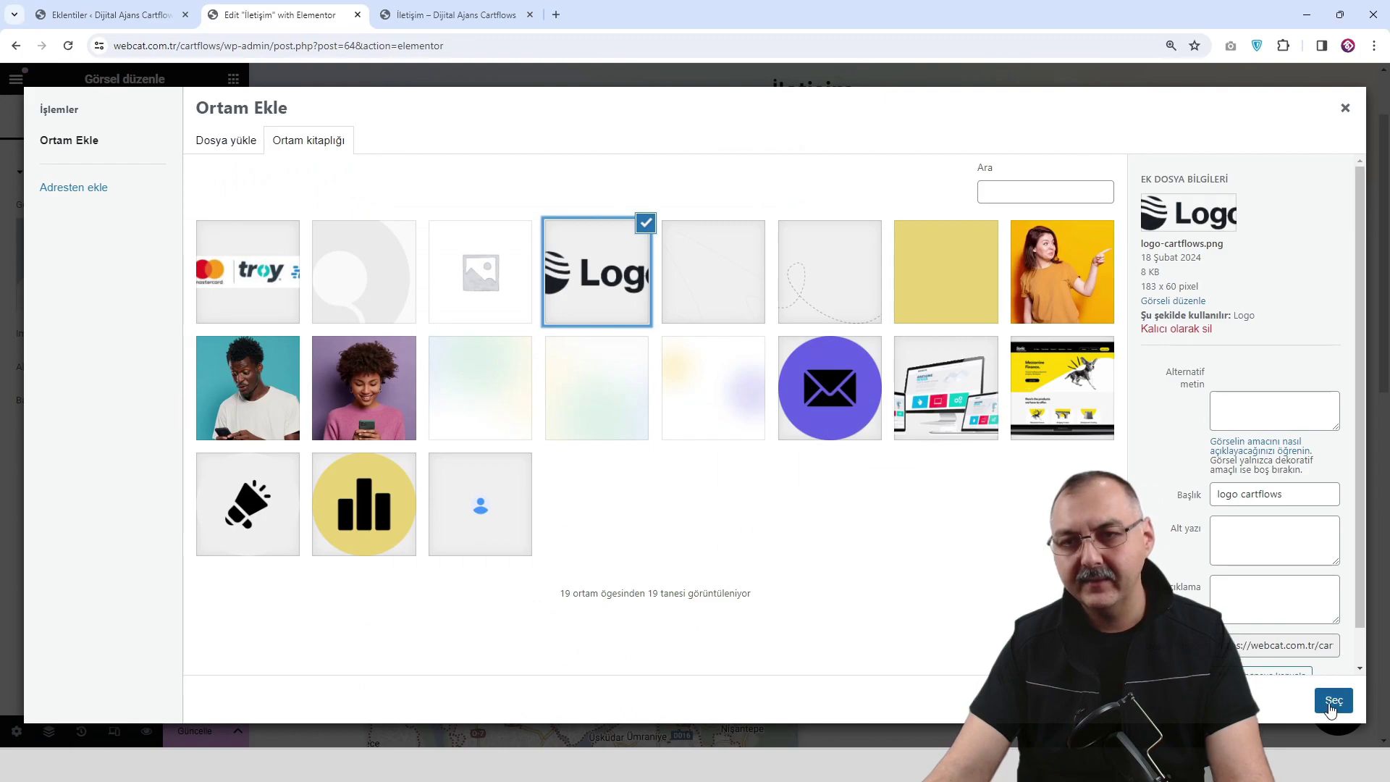
pyautogui.click(1333, 700)
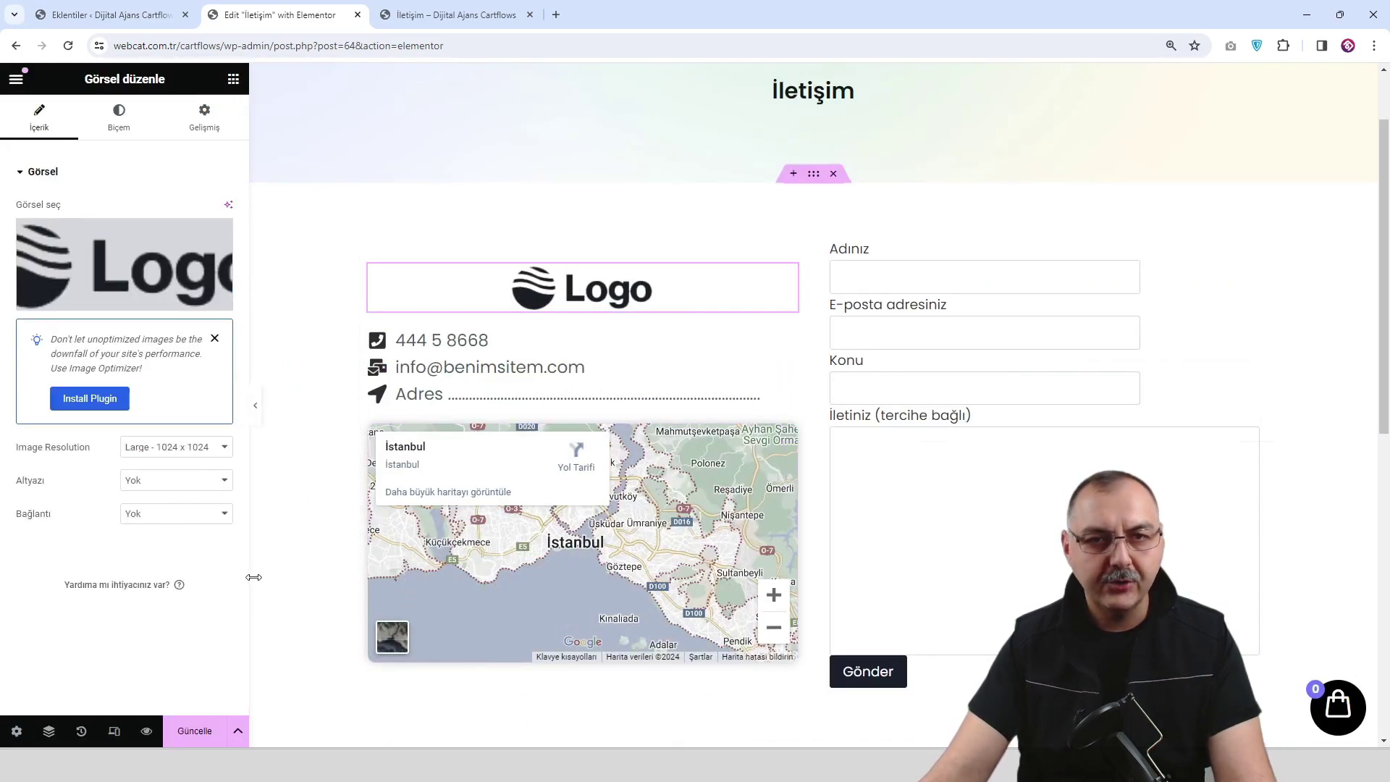
pyautogui.click(196, 730)
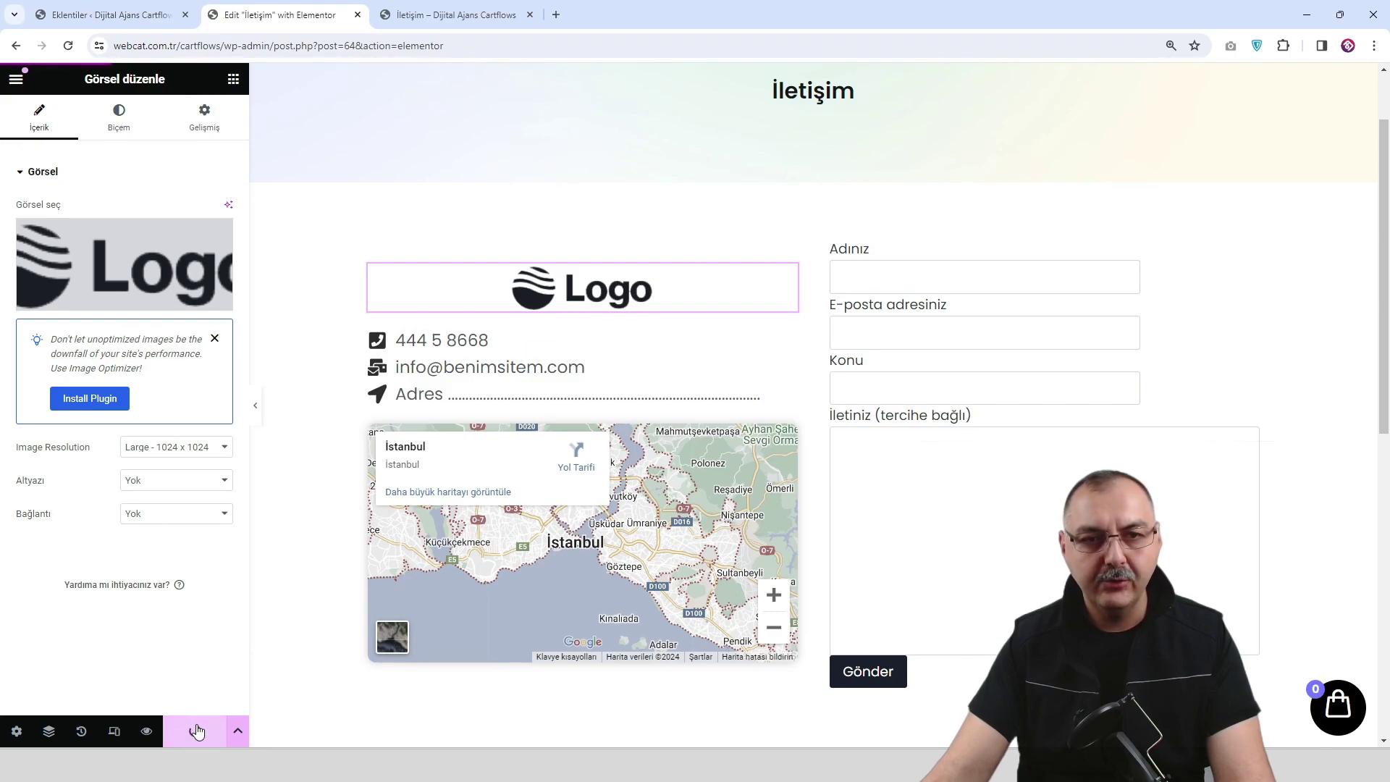
# Open the page's live preview and scroll through its contact details, map and form.
pyautogui.click(146, 730)
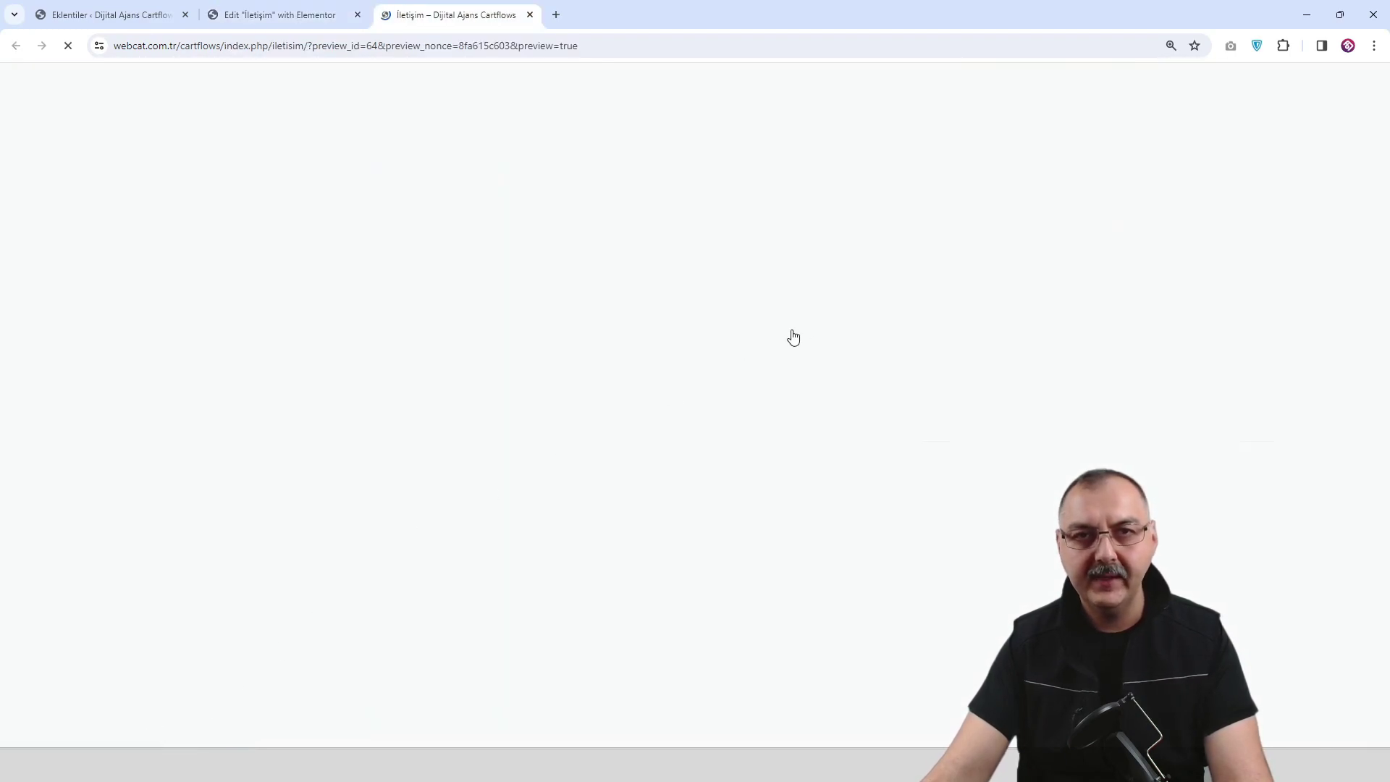
pyautogui.scroll(-4, 813, 321)
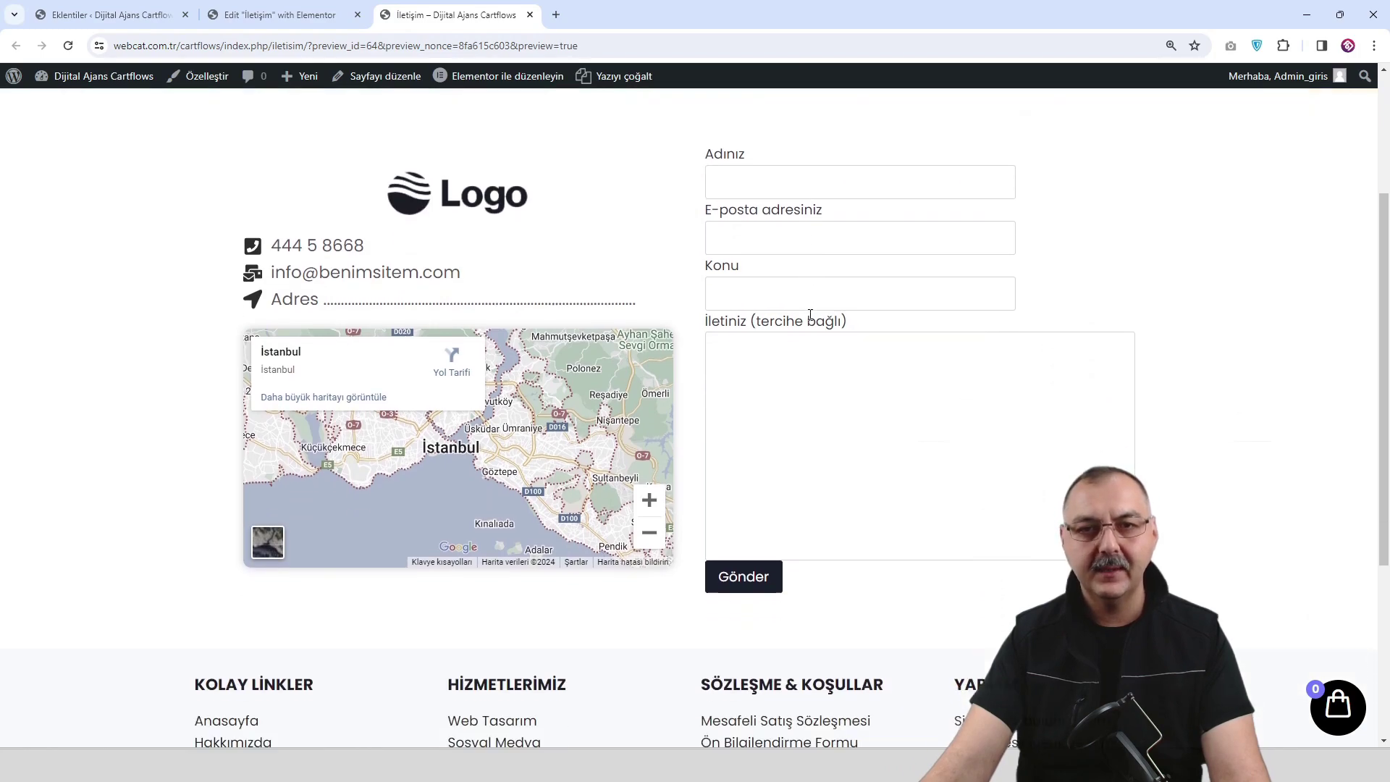
pyautogui.scroll(-2, 1027, 310)
pyautogui.scroll(5, 1027, 310)
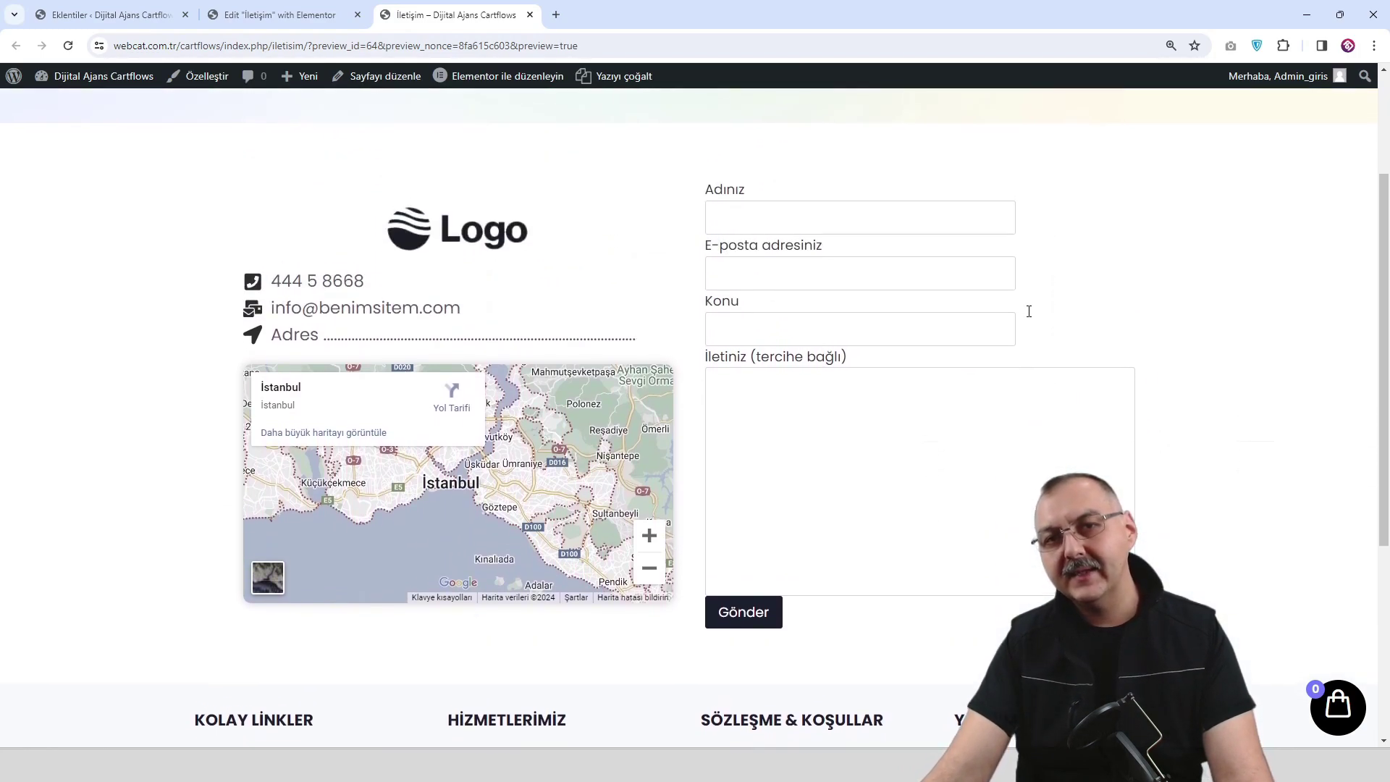
pyautogui.scroll(-4, 1012, 474)
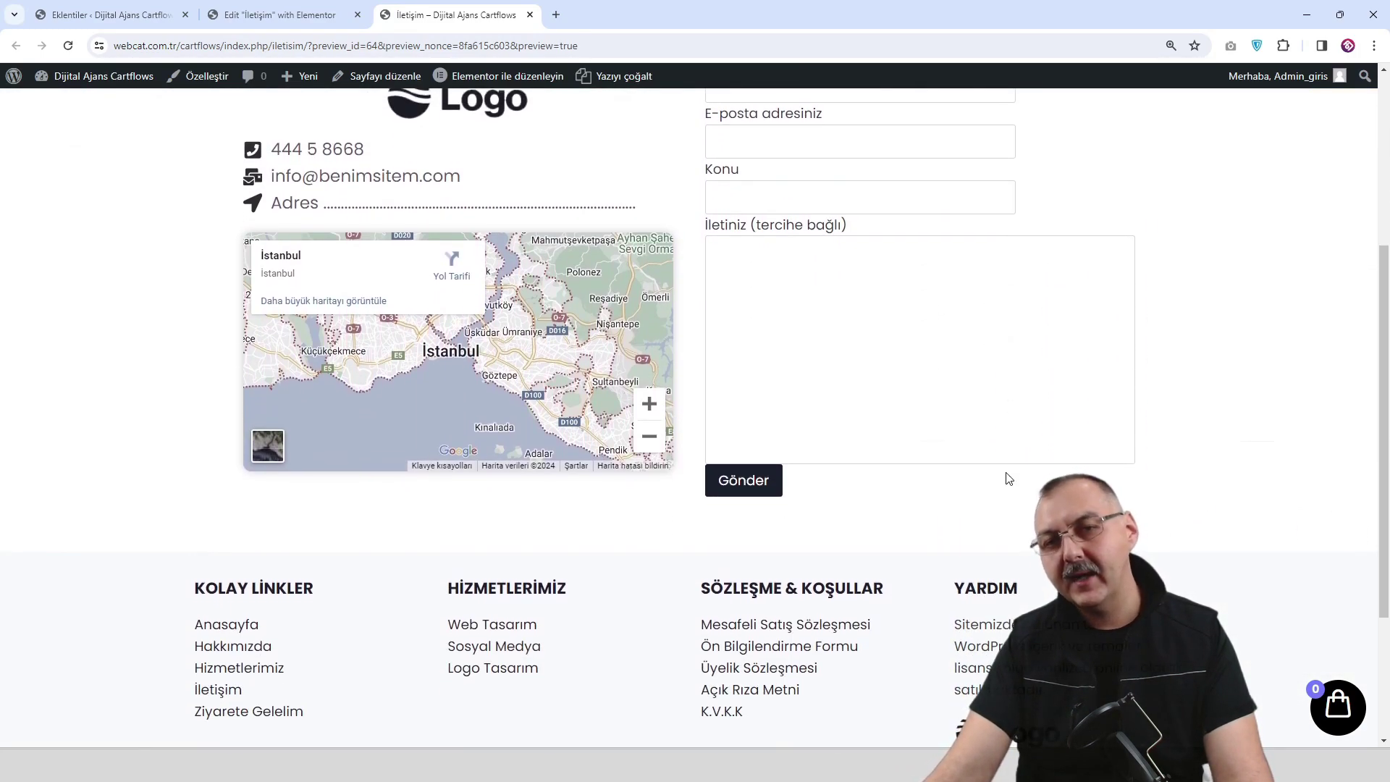
pyautogui.scroll(5, 1006, 476)
pyautogui.scroll(-2, 1006, 477)
pyautogui.scroll(2, 997, 471)
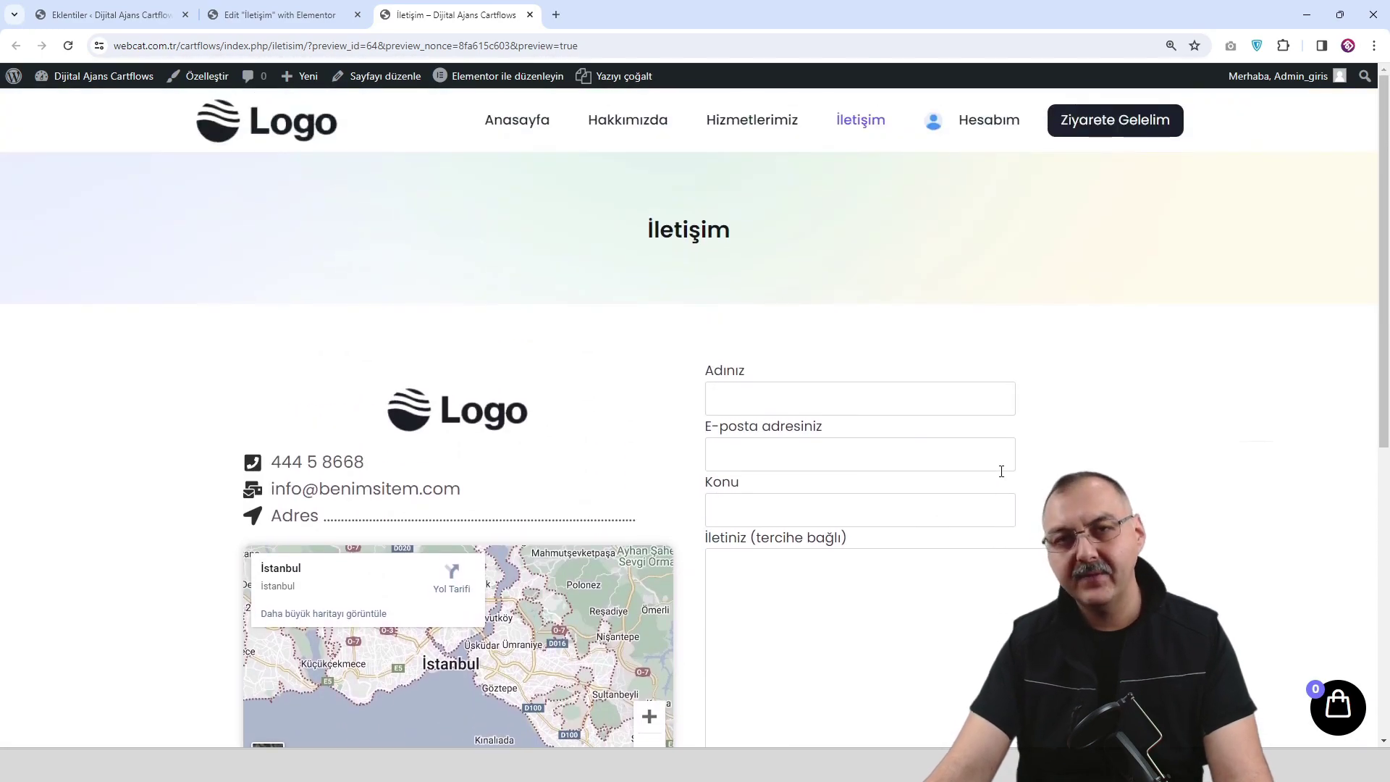
pyautogui.scroll(-2, 997, 471)
pyautogui.scroll(2, 998, 471)
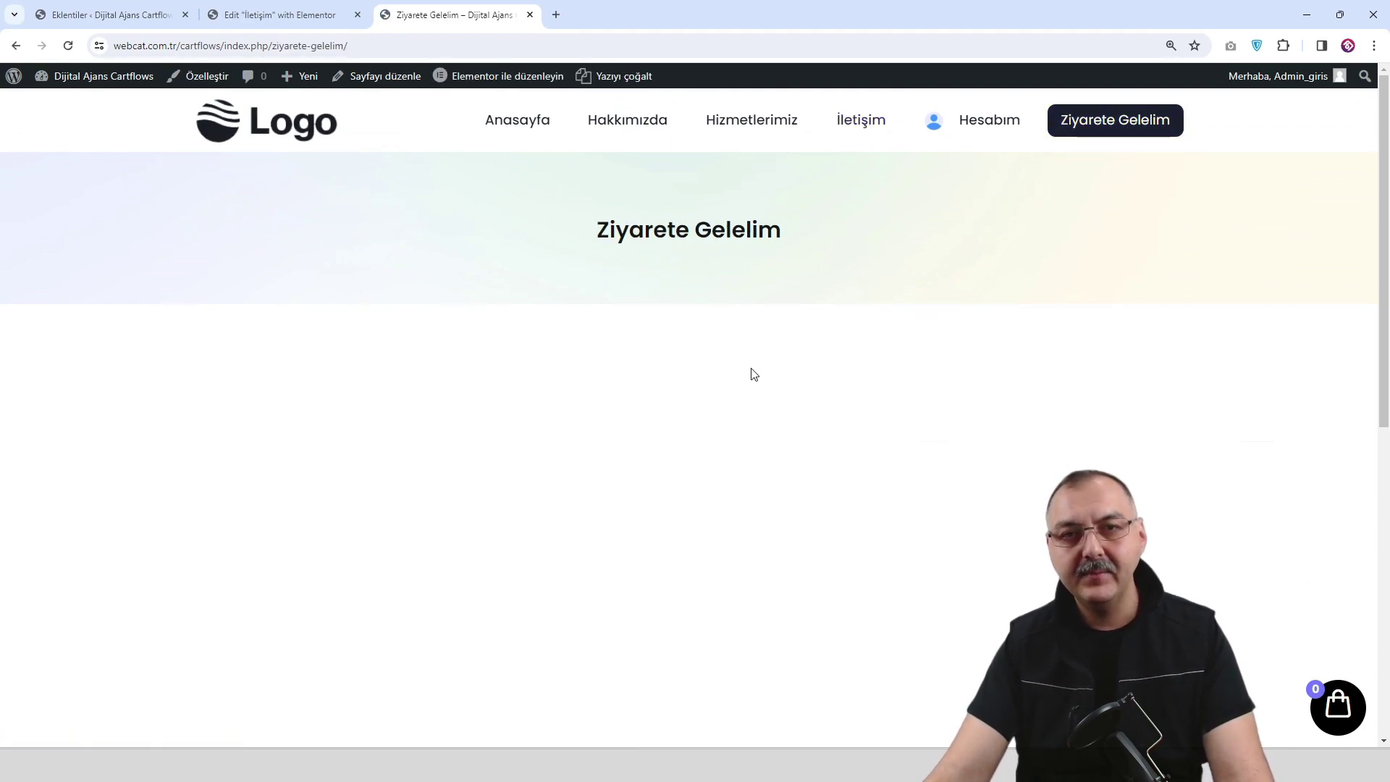
# Open the Ziyarete Gelelim page in Elementor via 'Elementor ile düzenleyin' in the admin bar.
pyautogui.scroll(-2, 727, 372)
pyautogui.scroll(2, 724, 372)
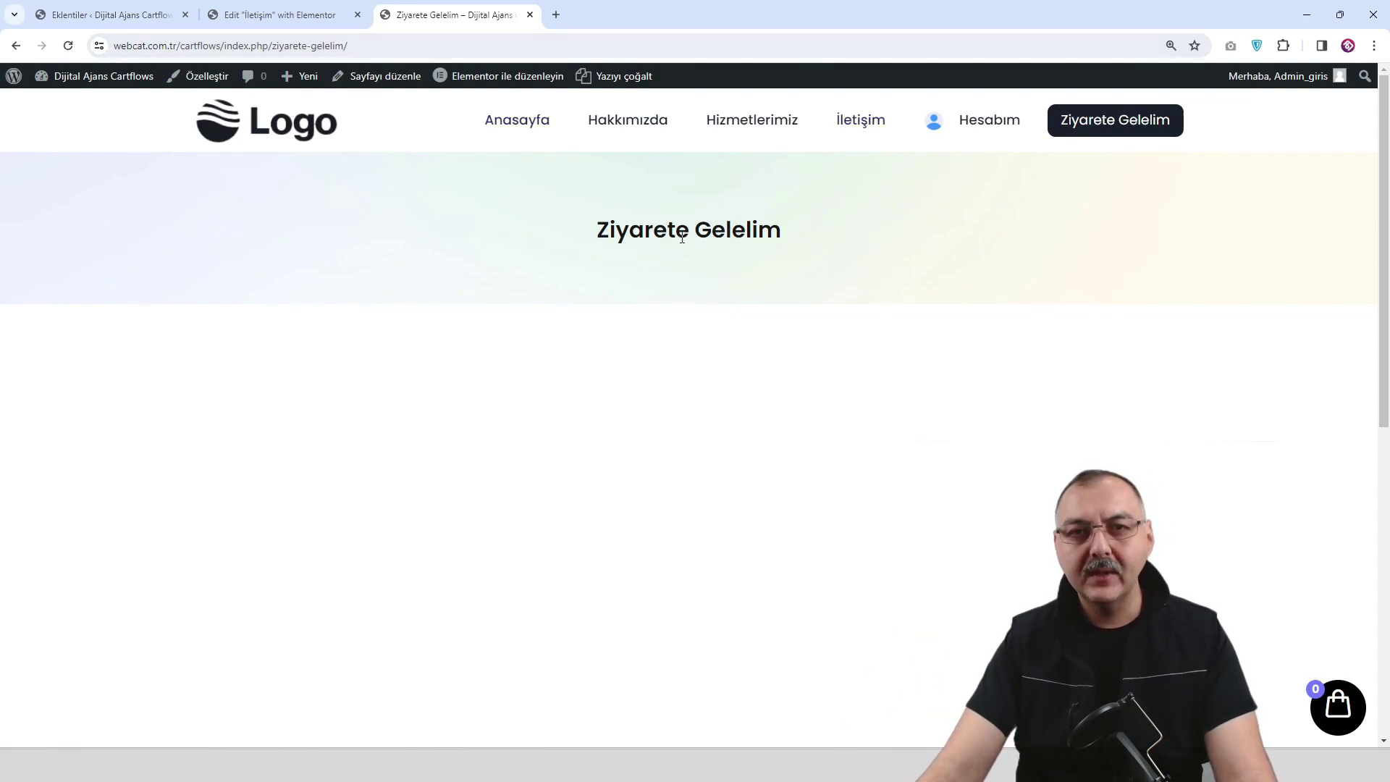
pyautogui.click(484, 78)
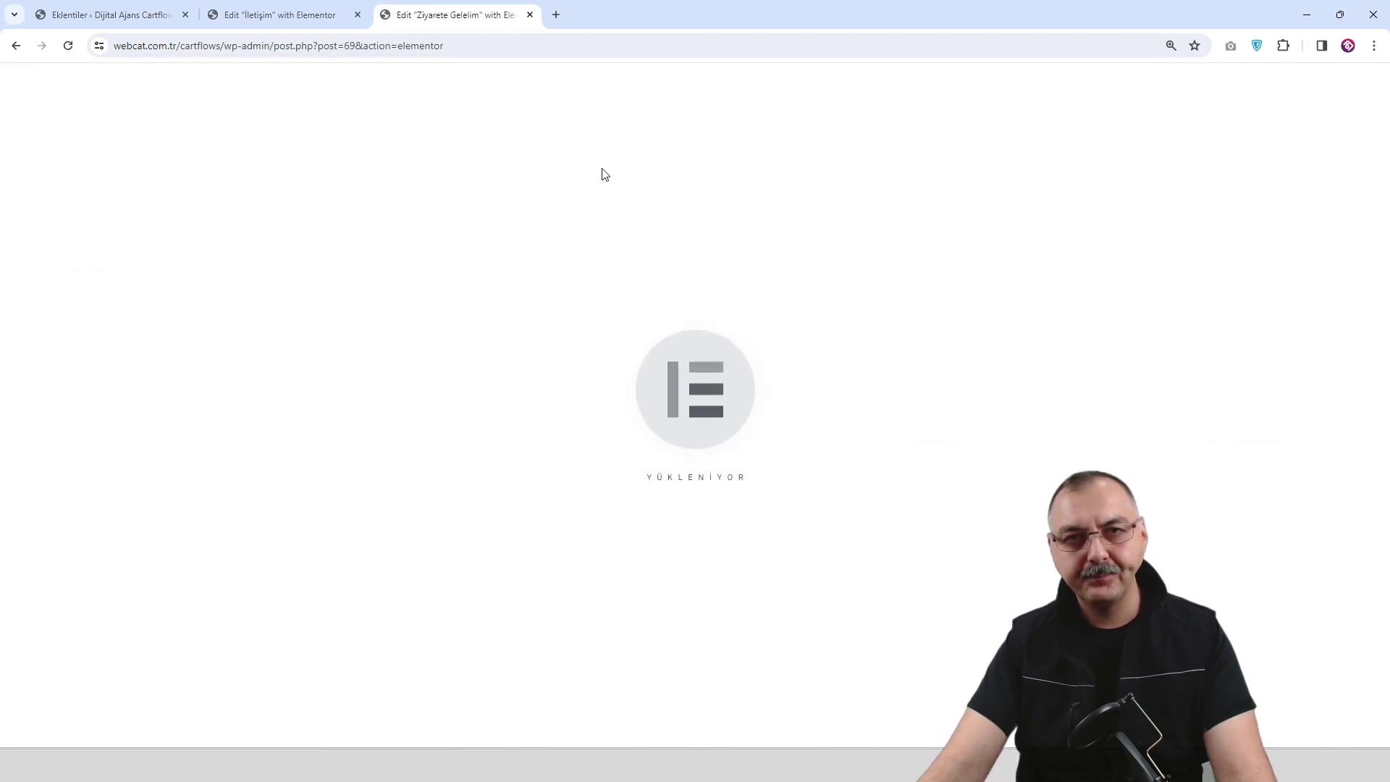
# Add a container to the empty page and duplicate it into two side-by-side columns.
pyautogui.scroll(-2, 796, 506)
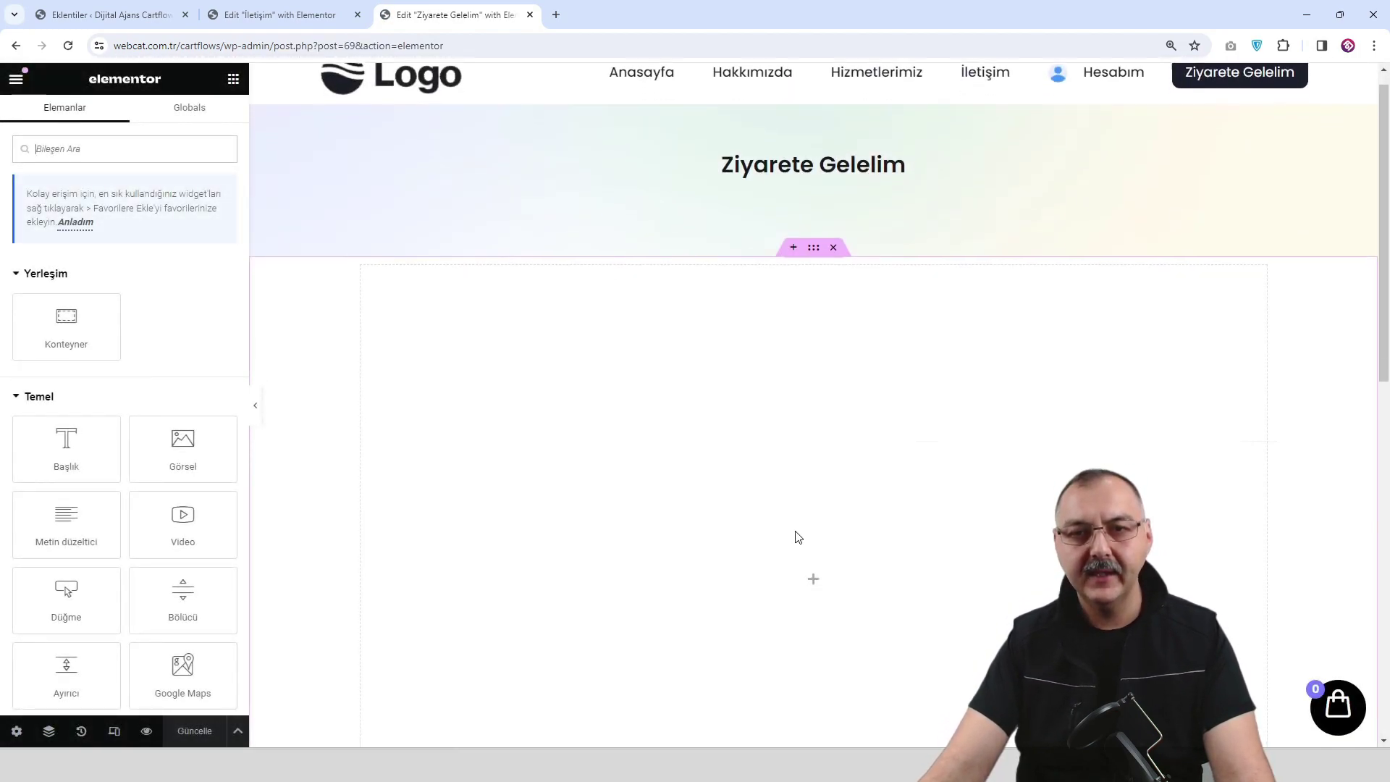
pyautogui.moveTo(102, 328); pyautogui.dragTo(810, 481)
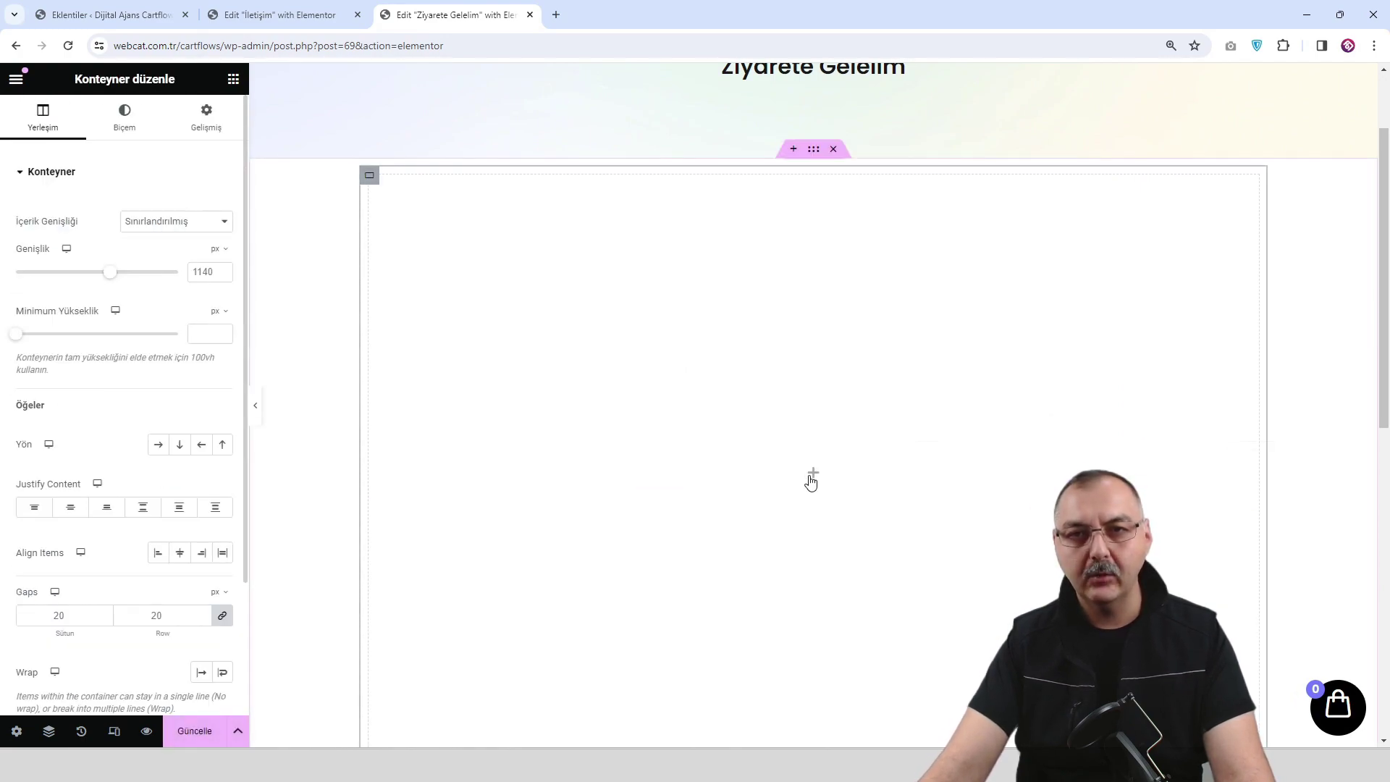
pyautogui.rightClick(371, 181)
pyautogui.click(424, 220)
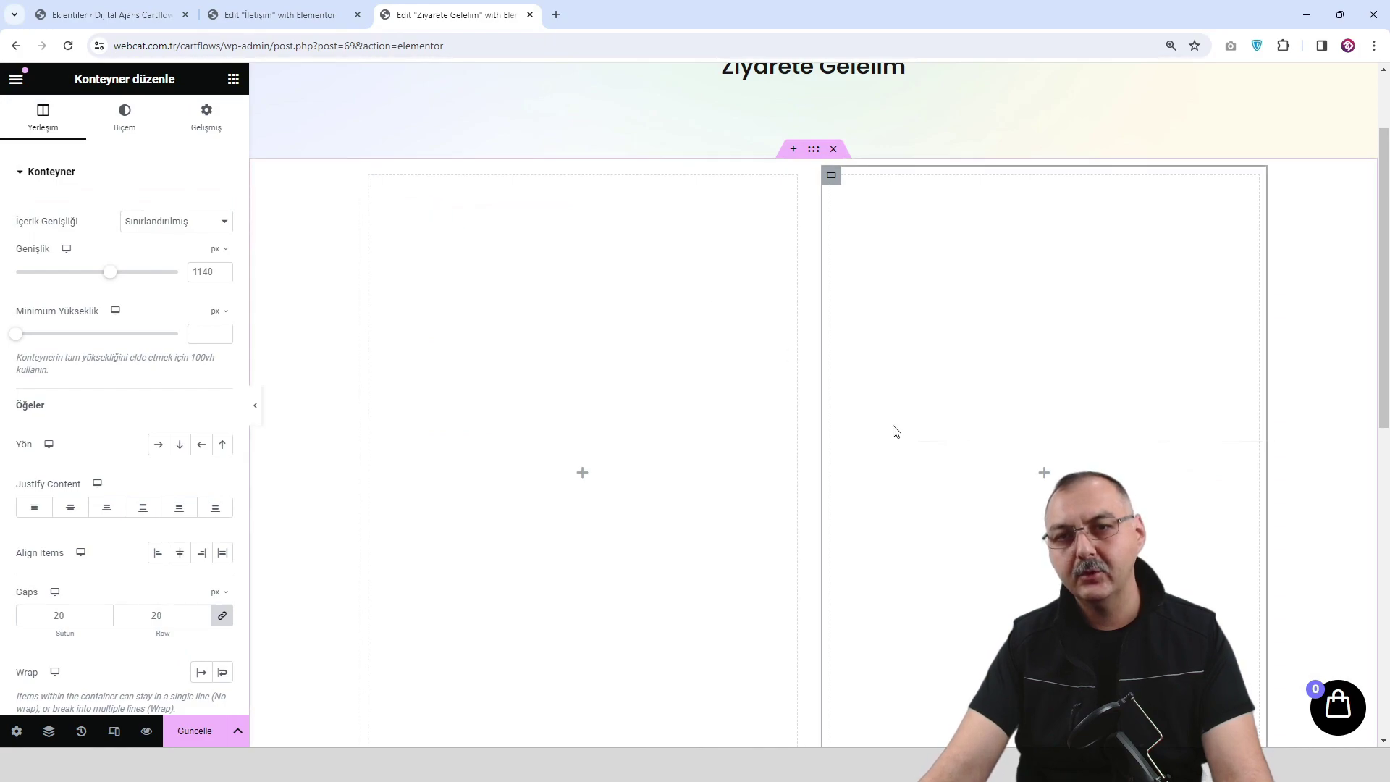
# Place the Contact Form 7 form in the right column.
pyautogui.click(1043, 473)
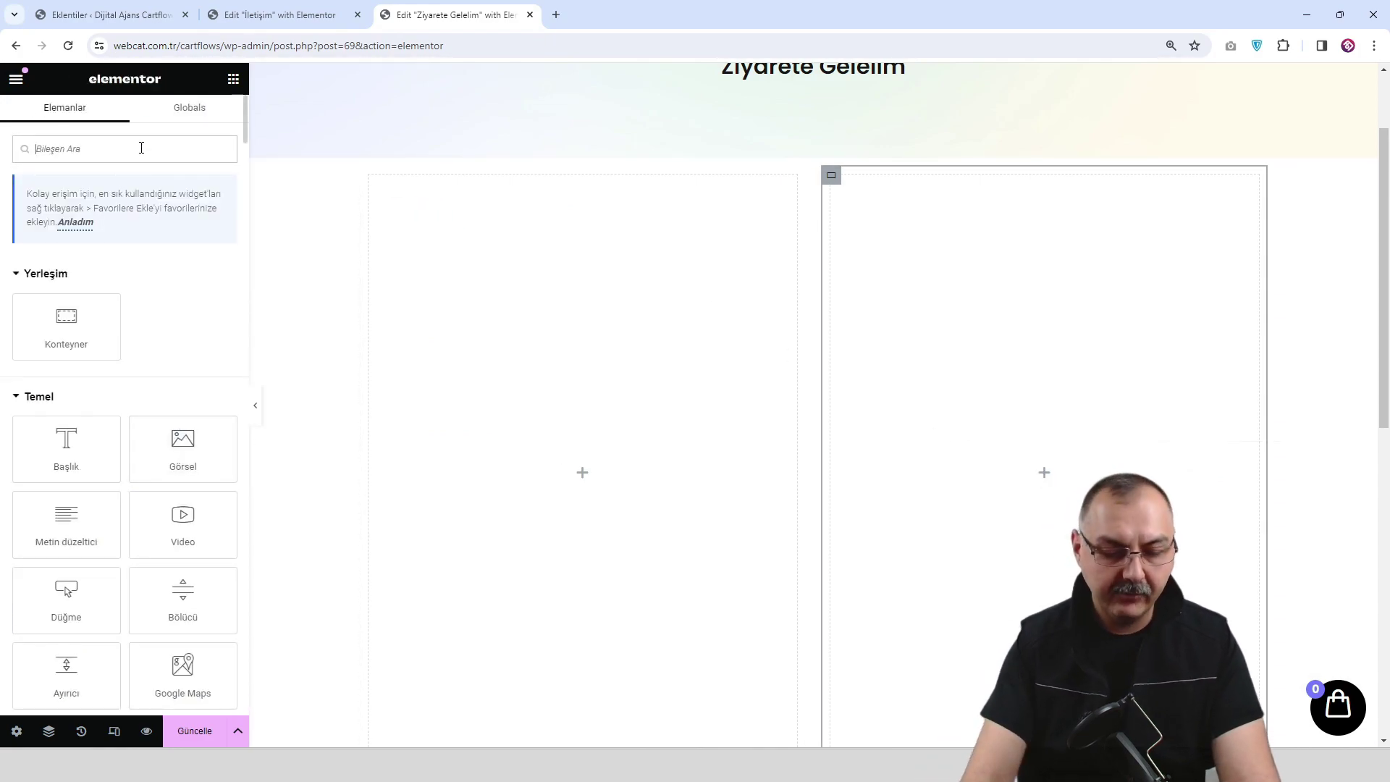
pyautogui.write('form')
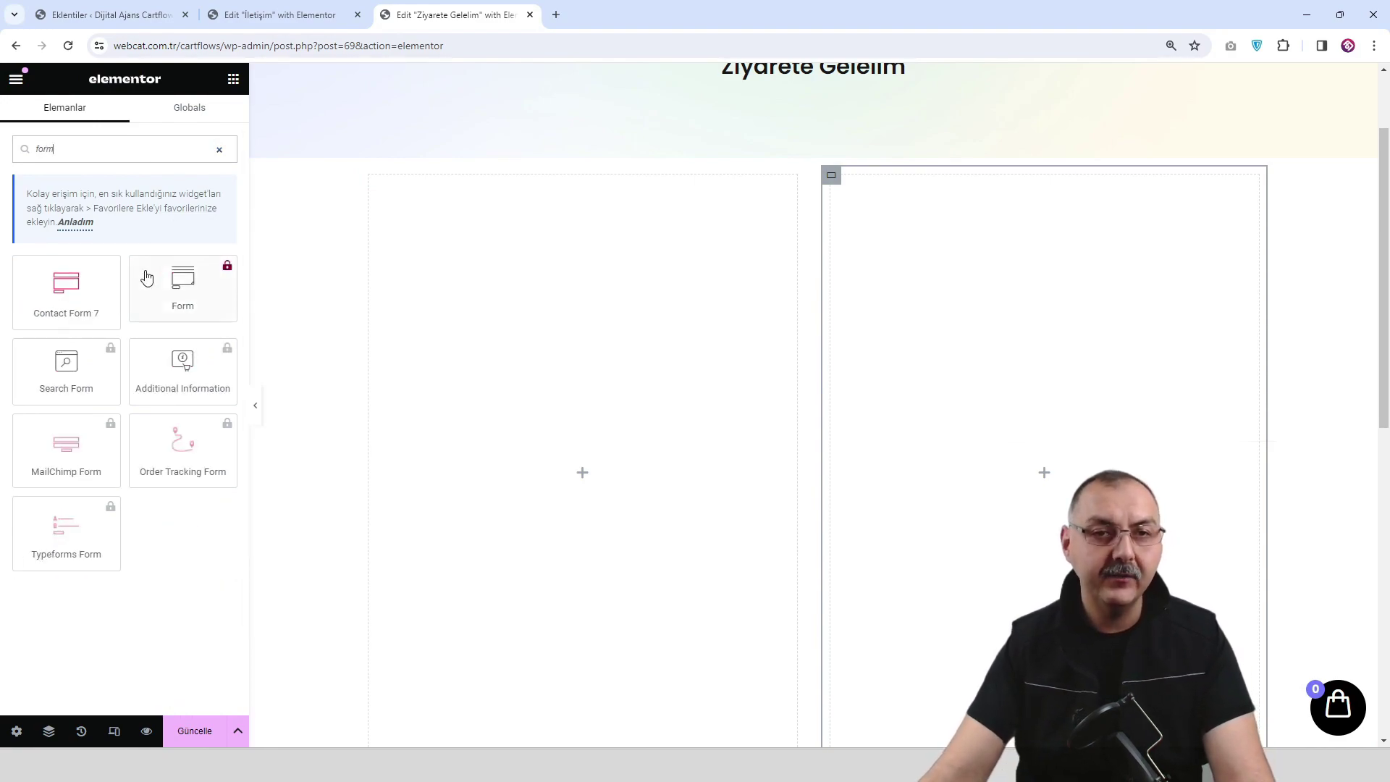
pyautogui.moveTo(64, 283); pyautogui.dragTo(1089, 469)
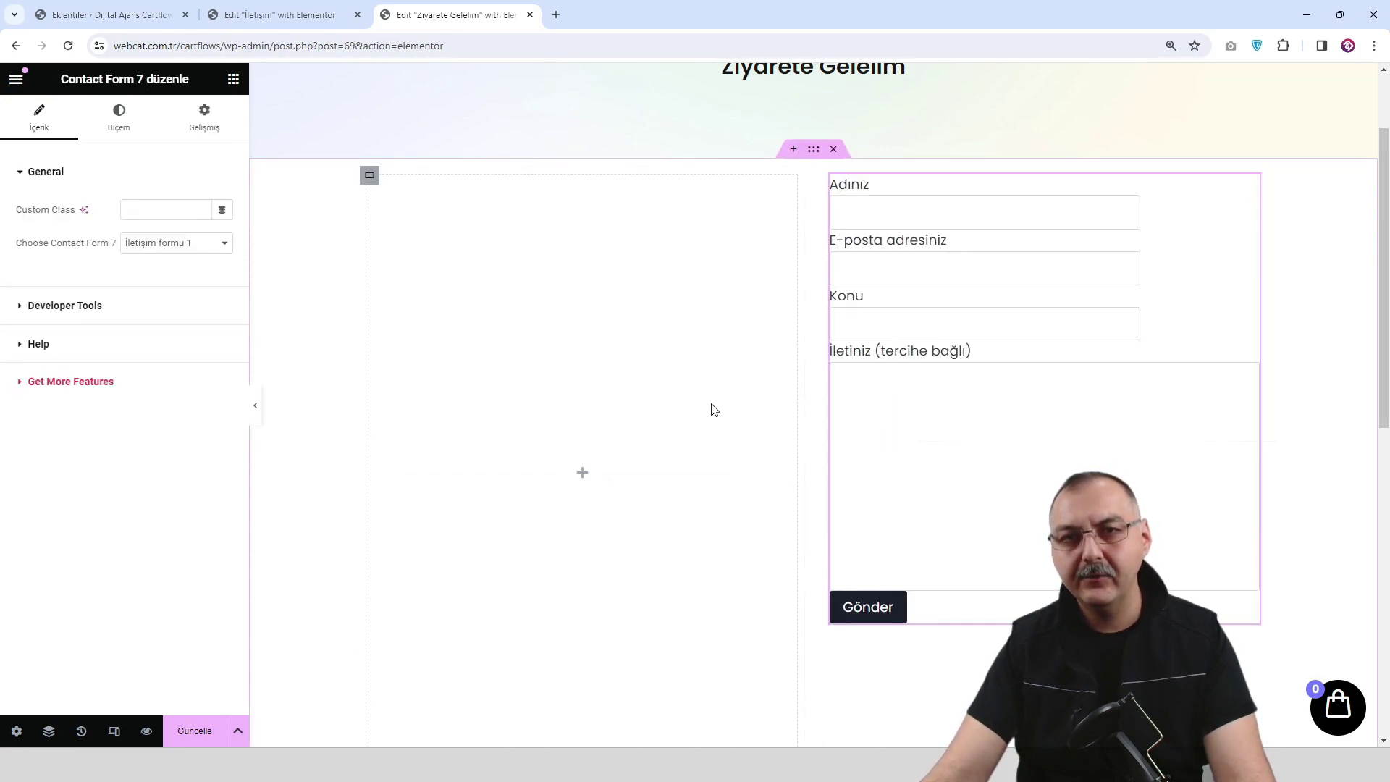
pyautogui.click(584, 476)
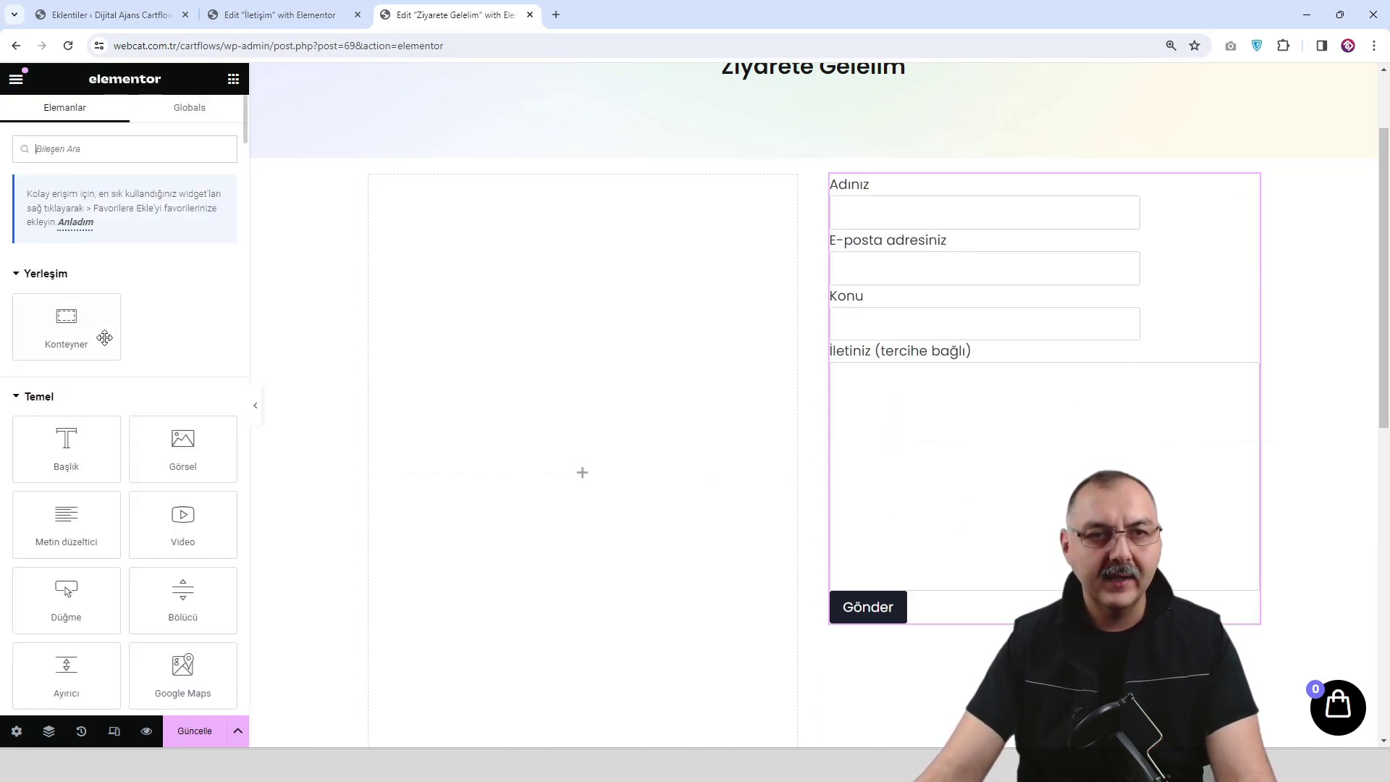
# Insert the orange-shirt woman photo into the left column as an image widget.
pyautogui.moveTo(182, 445); pyautogui.dragTo(562, 437)
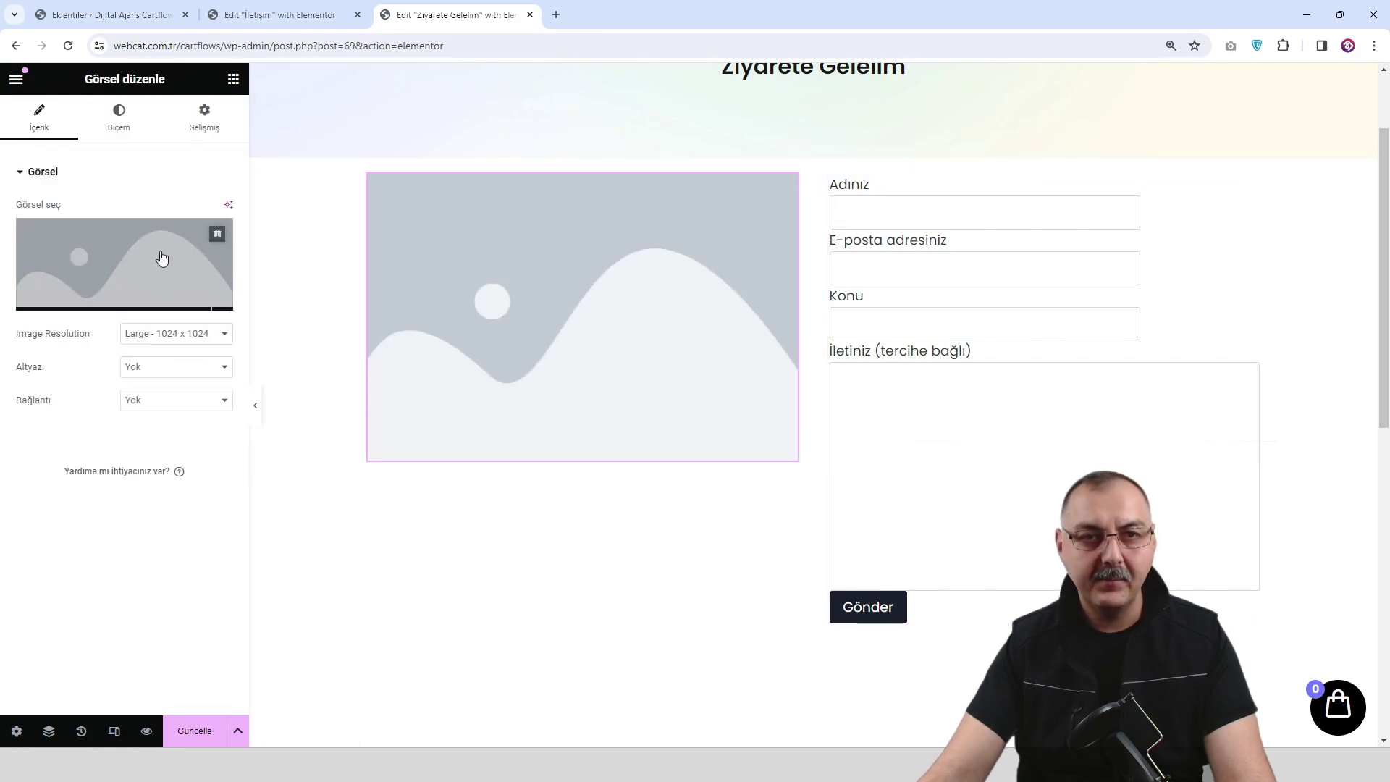
pyautogui.click(159, 257)
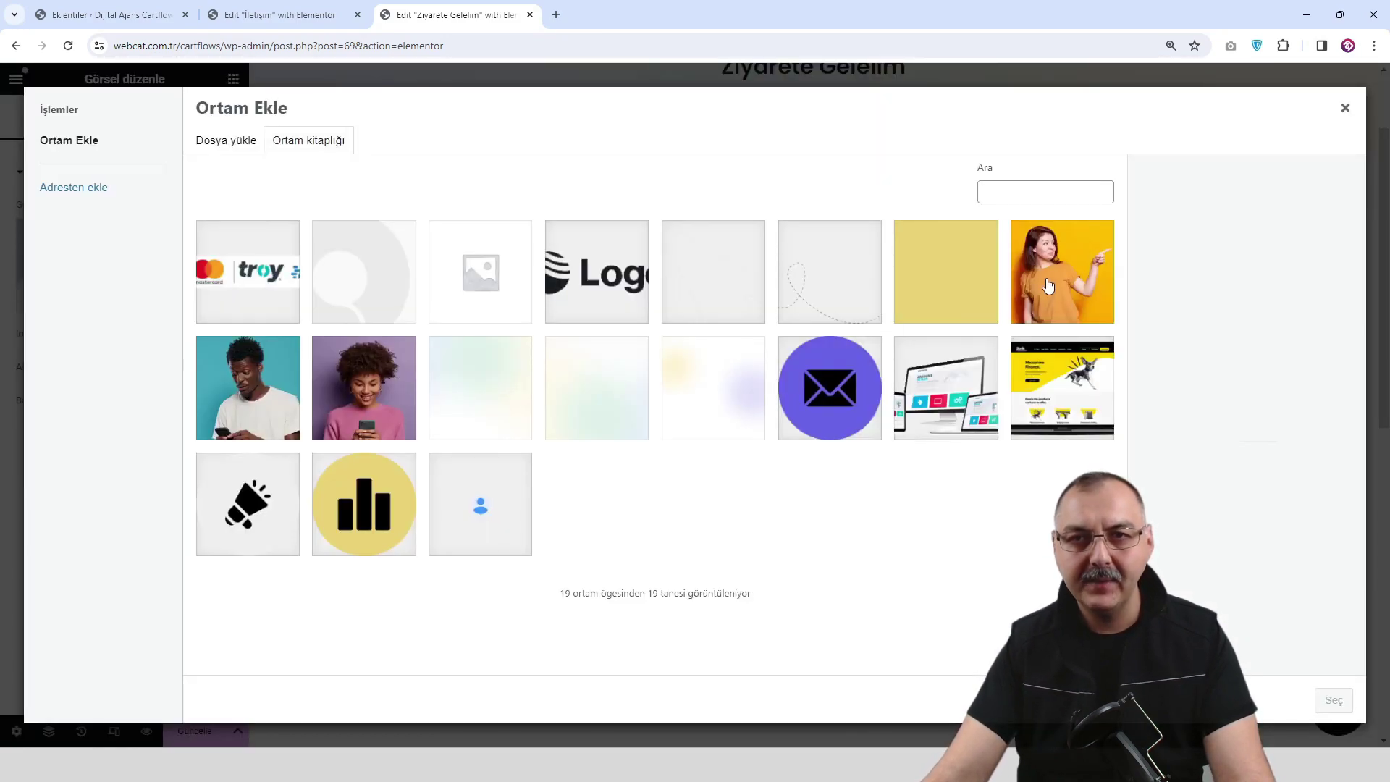
pyautogui.click(1048, 286)
pyautogui.click(1330, 700)
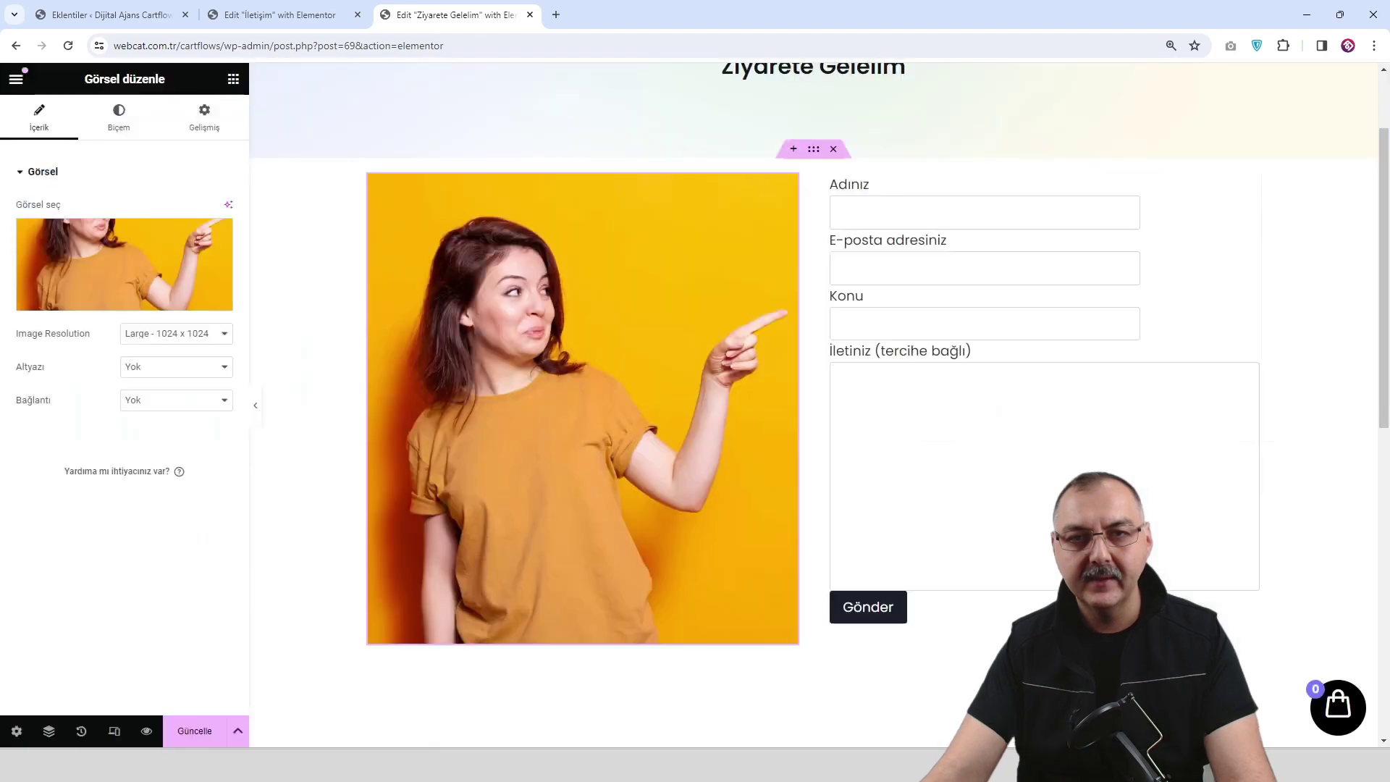
# Set the row container's top and bottom padding to 60.
pyautogui.click(813, 149)
pyautogui.click(208, 120)
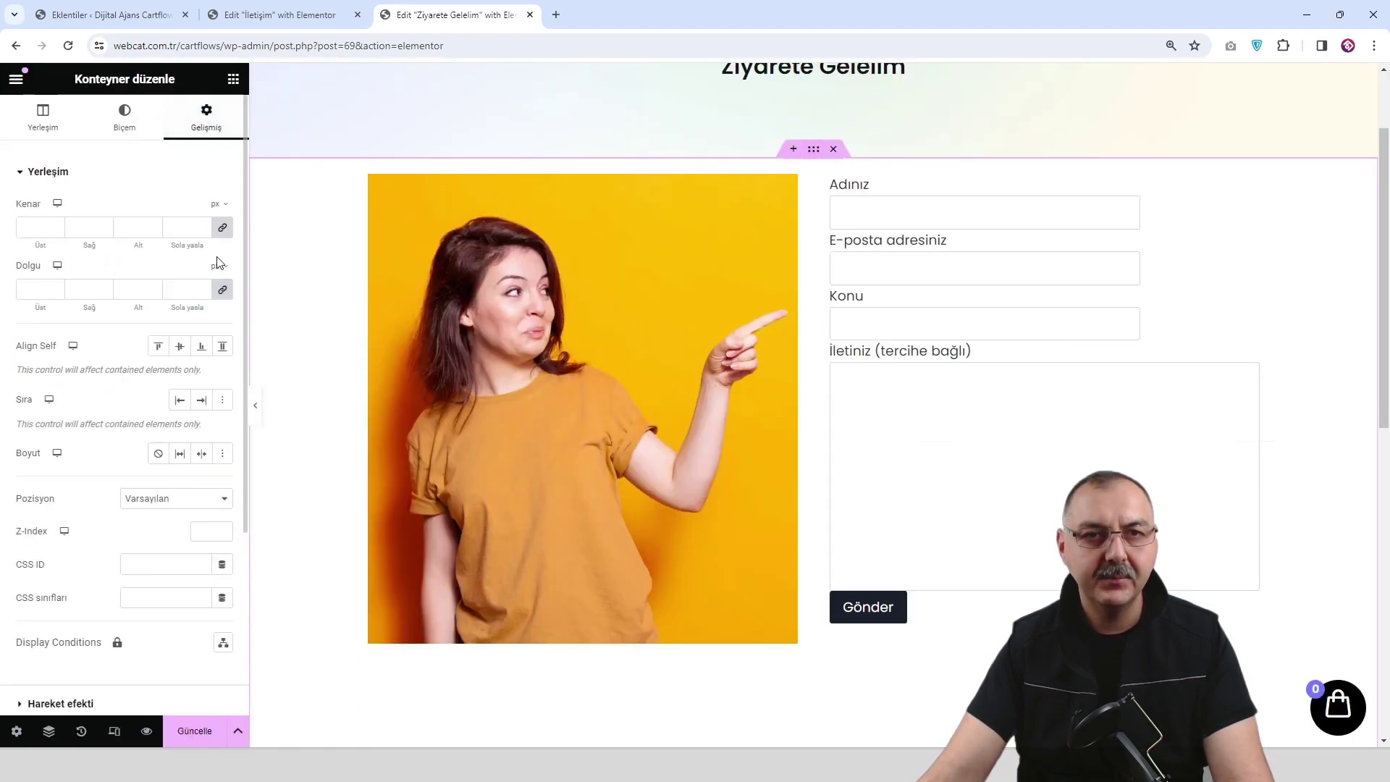
pyautogui.click(38, 289)
pyautogui.write('060')
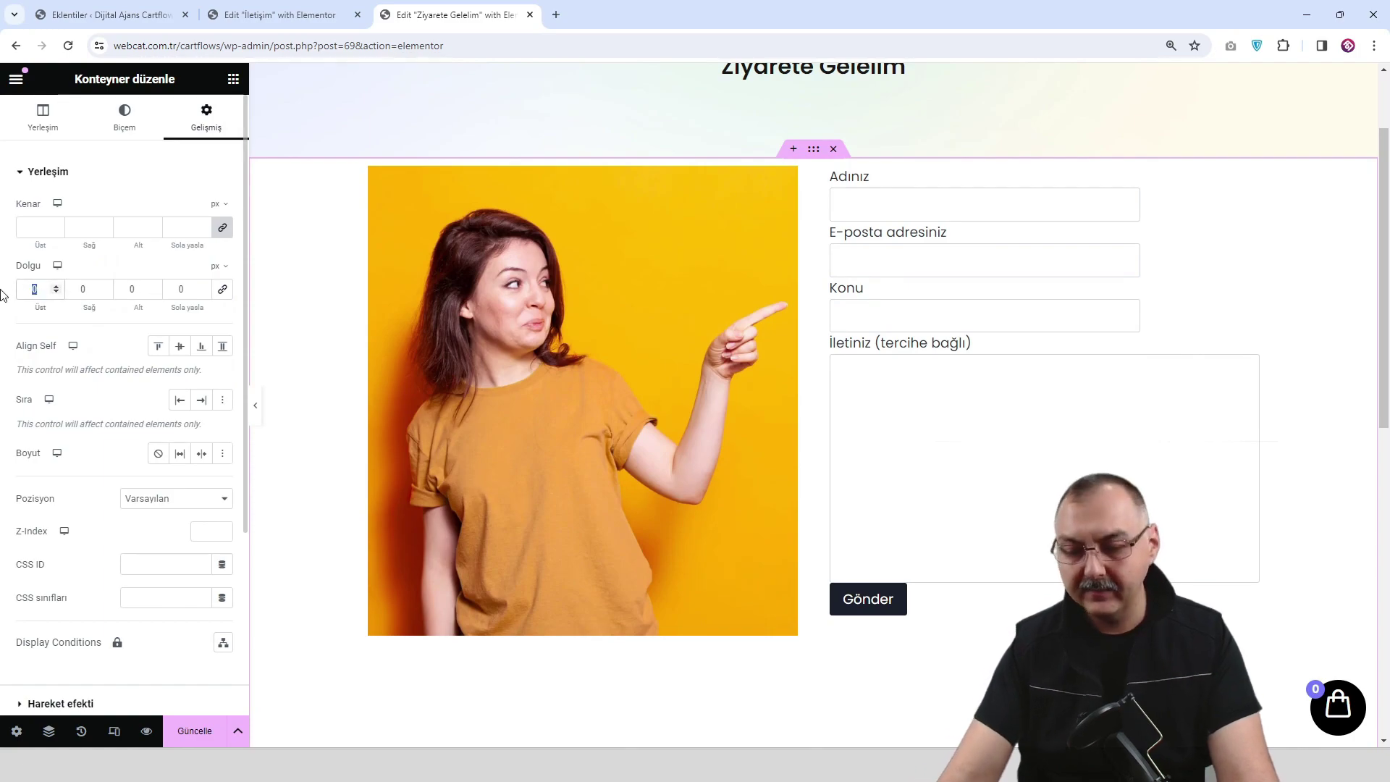
pyautogui.click(120, 289)
pyautogui.write('60')
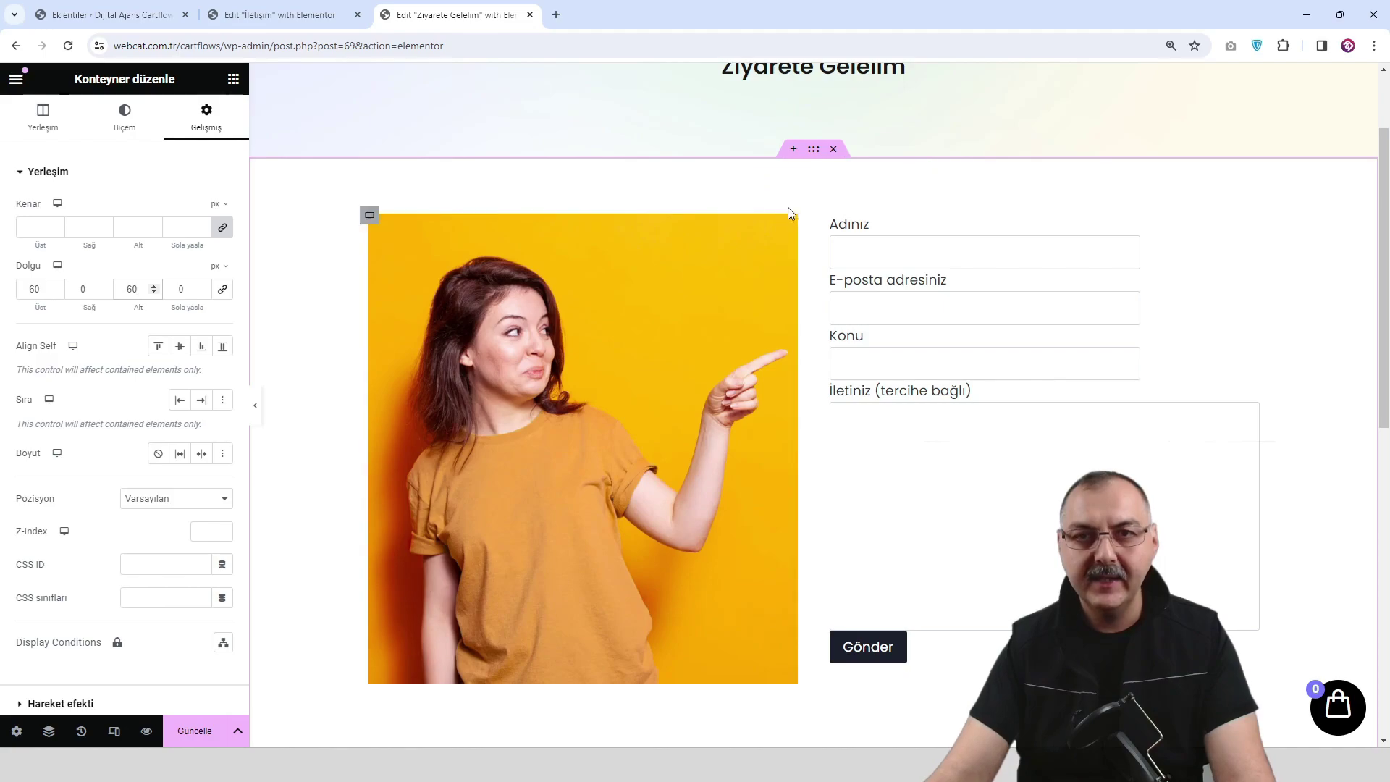
# Give the photo 30 px rounded corners and a faint box shadow, then save.
pyautogui.click(470, 208)
pyautogui.click(121, 123)
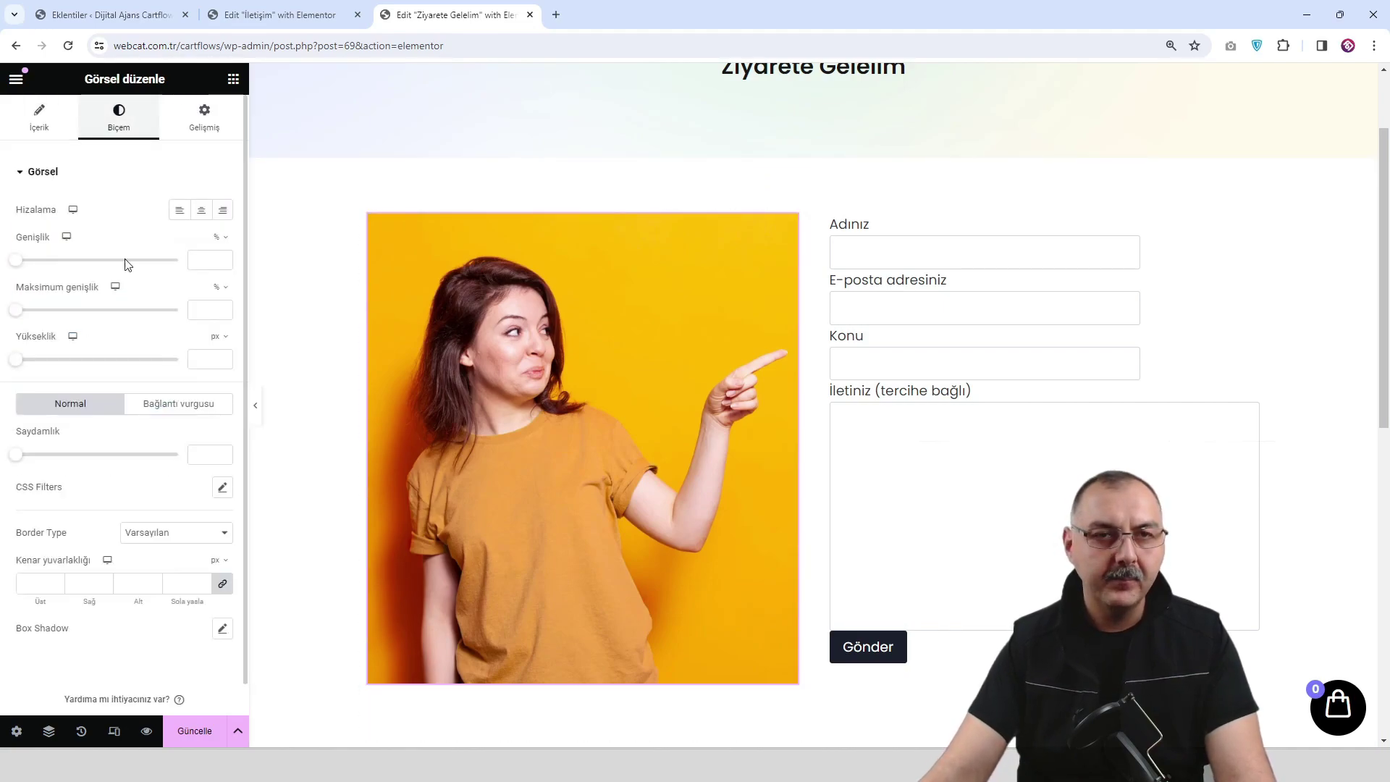
pyautogui.scroll(-1, 112, 387)
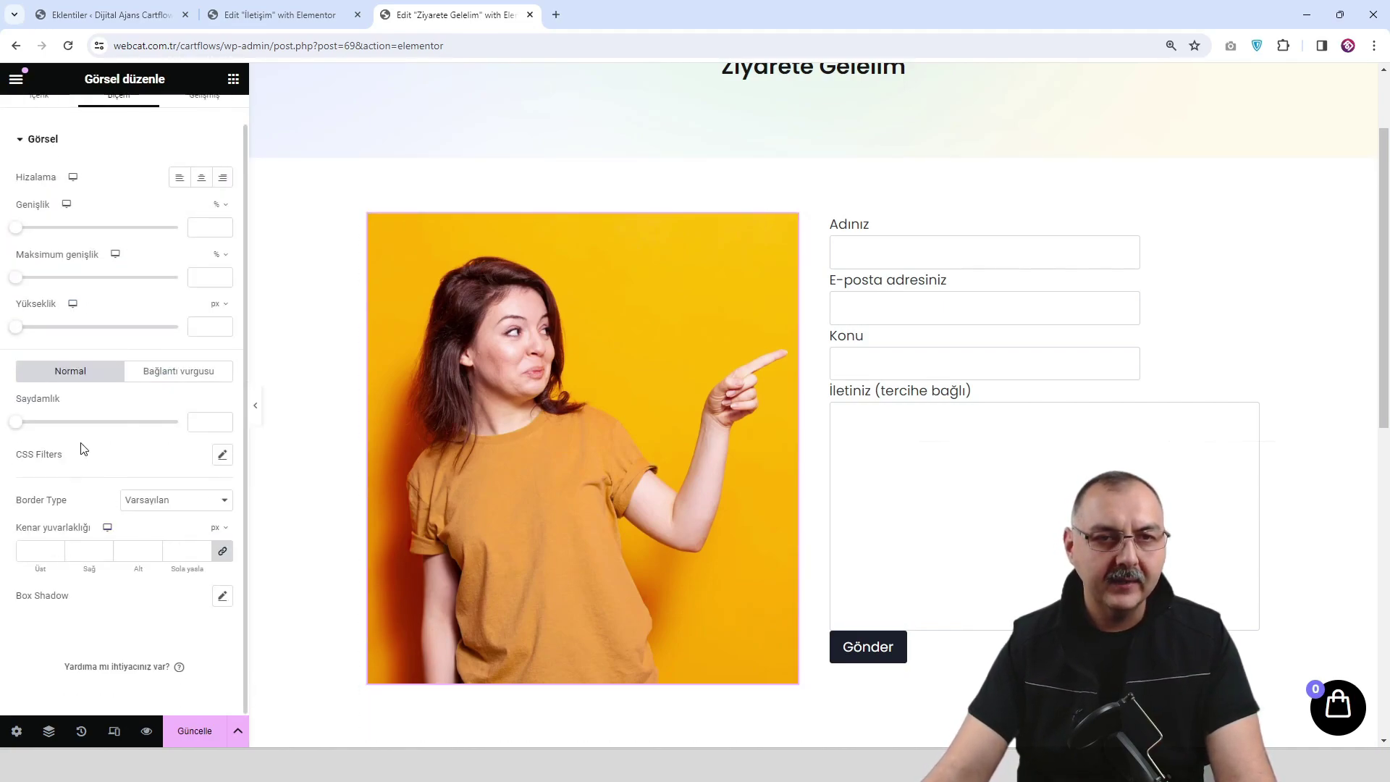
pyautogui.click(85, 550)
pyautogui.write('30')
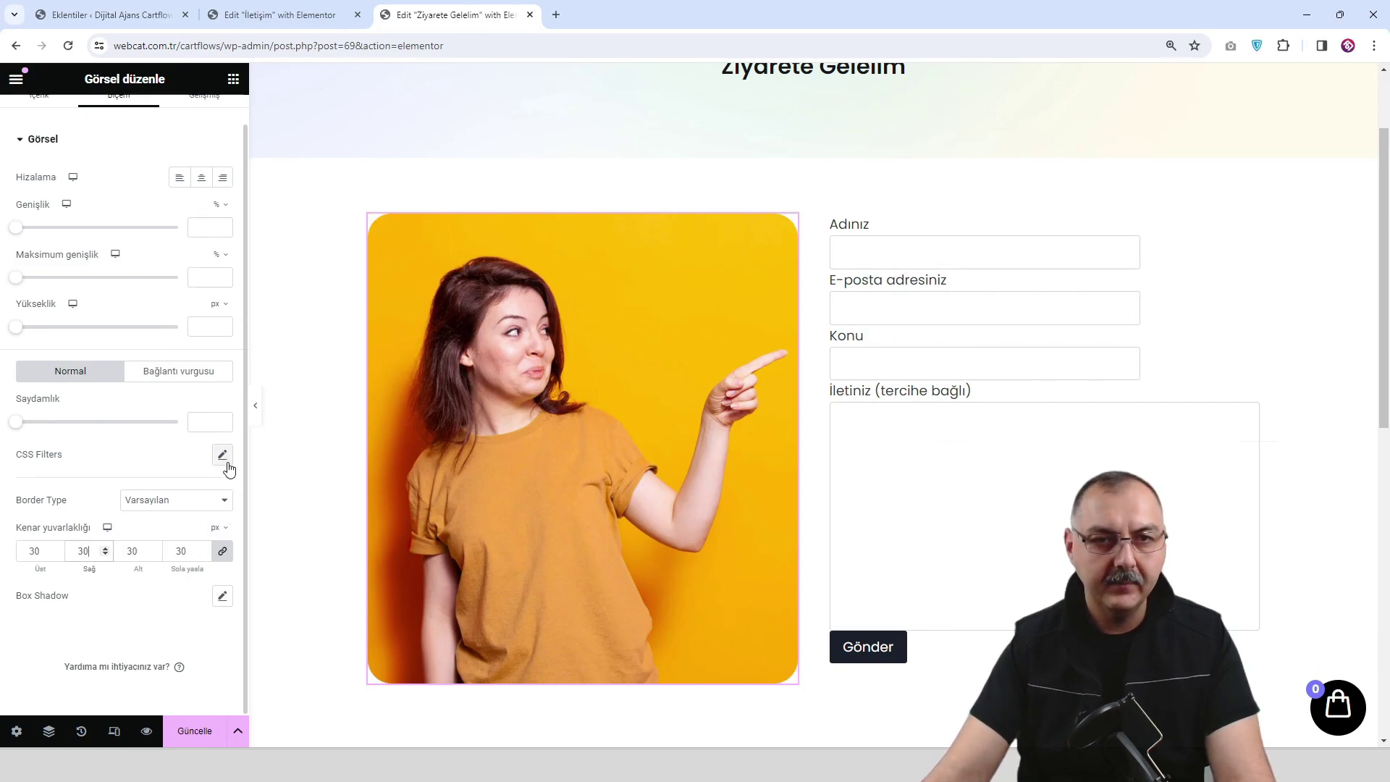
pyautogui.click(223, 596)
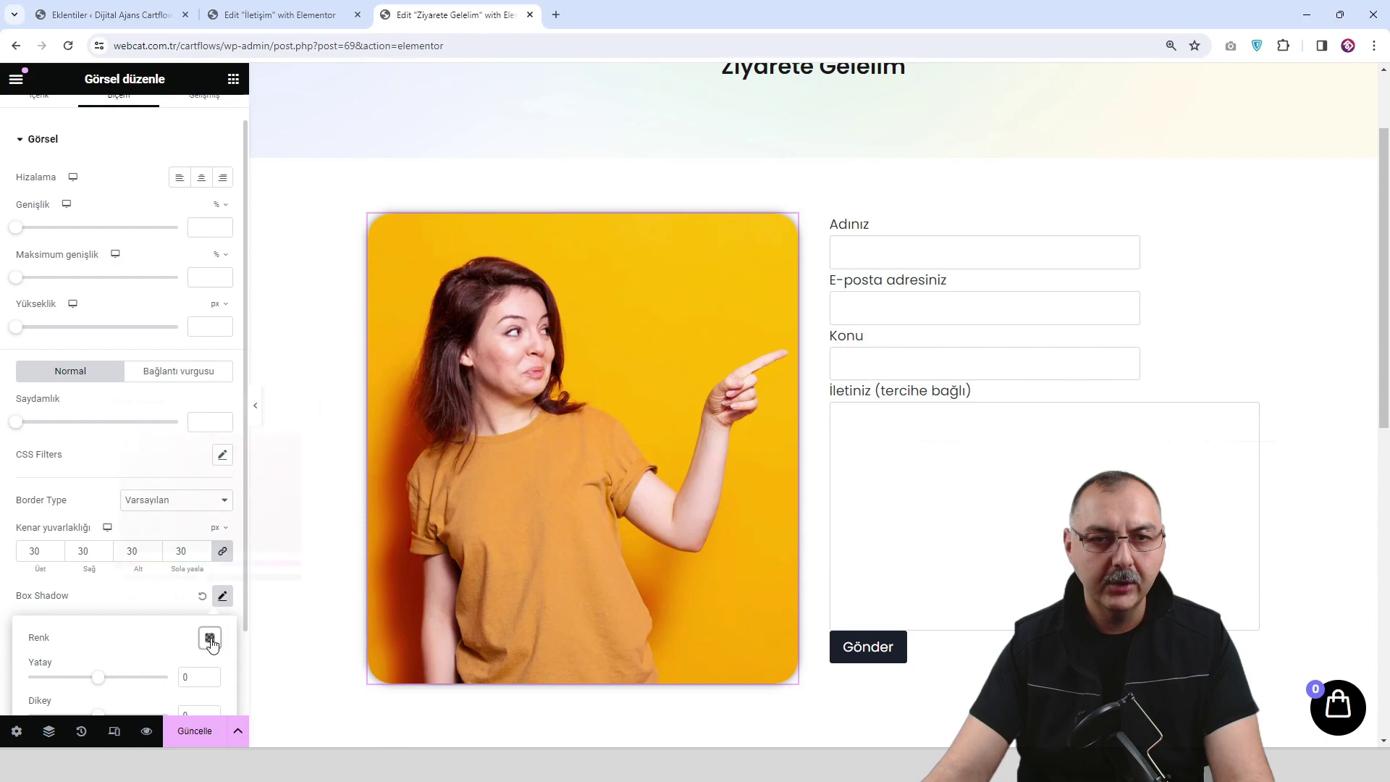
pyautogui.click(210, 638)
pyautogui.moveTo(211, 576); pyautogui.dragTo(152, 577)
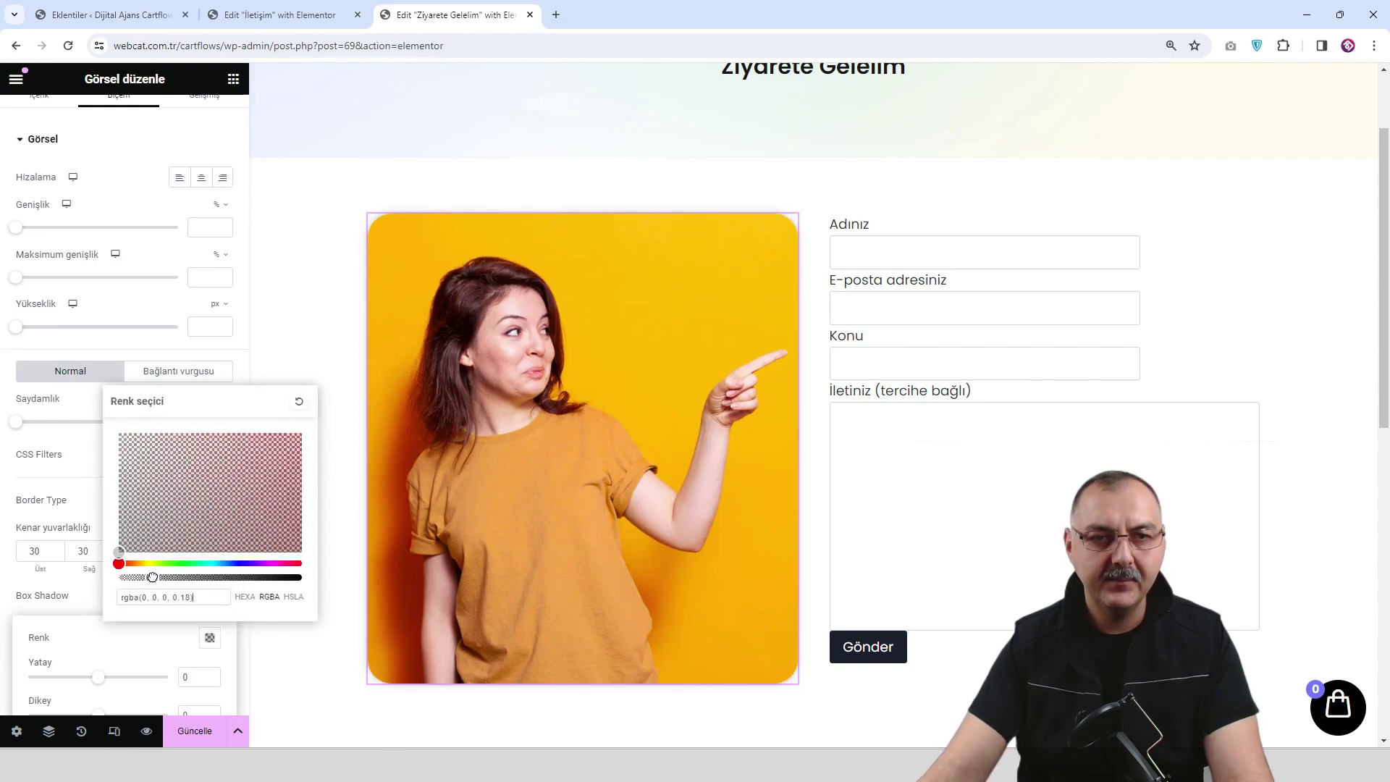
pyautogui.click(194, 731)
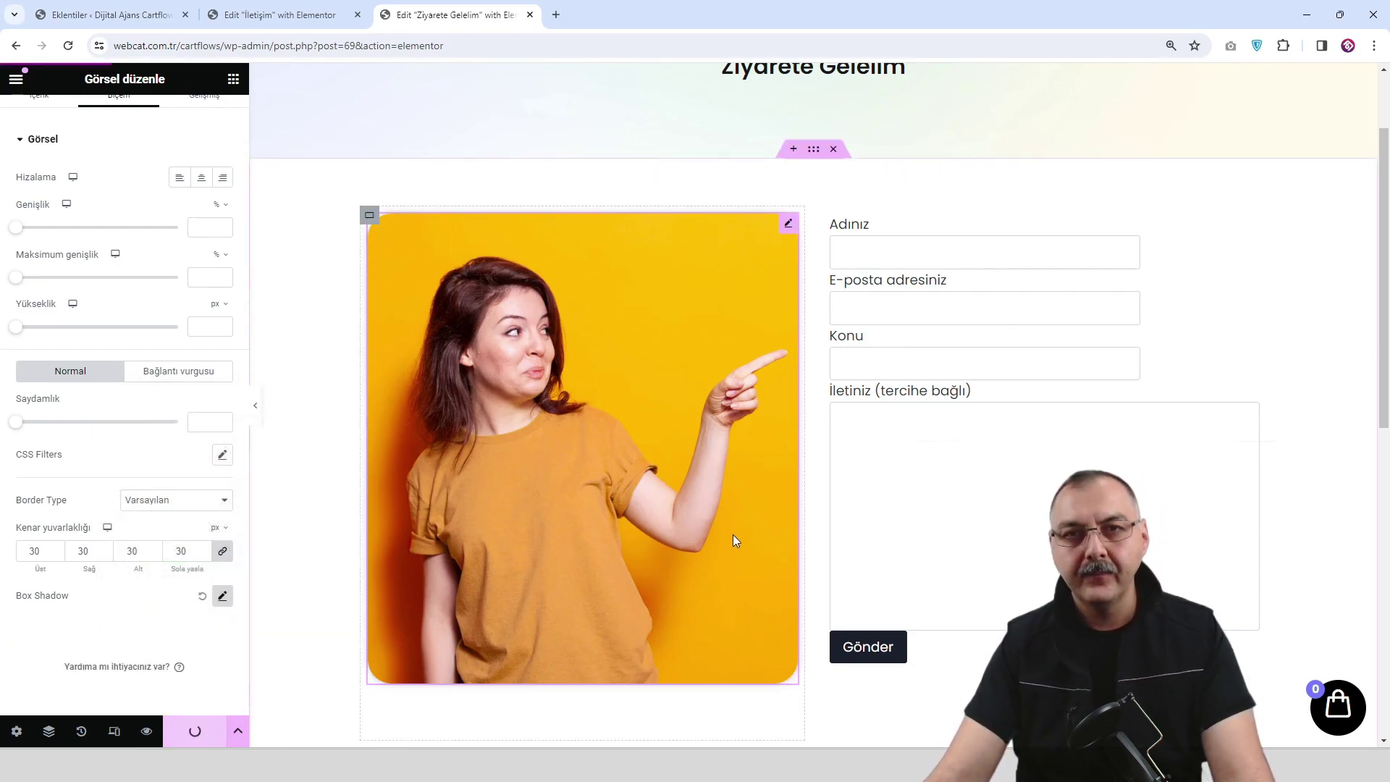
pyautogui.click(146, 730)
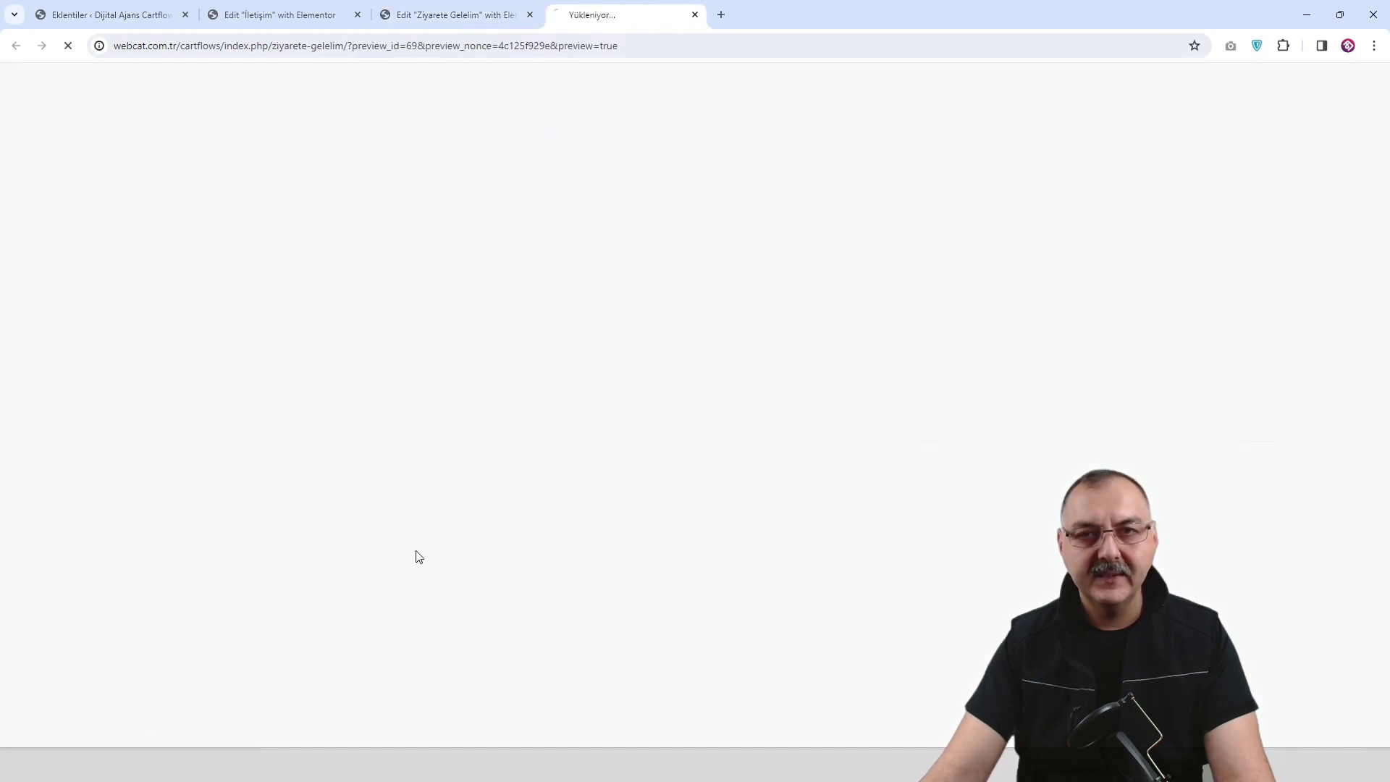
pyautogui.scroll(-4, 1008, 304)
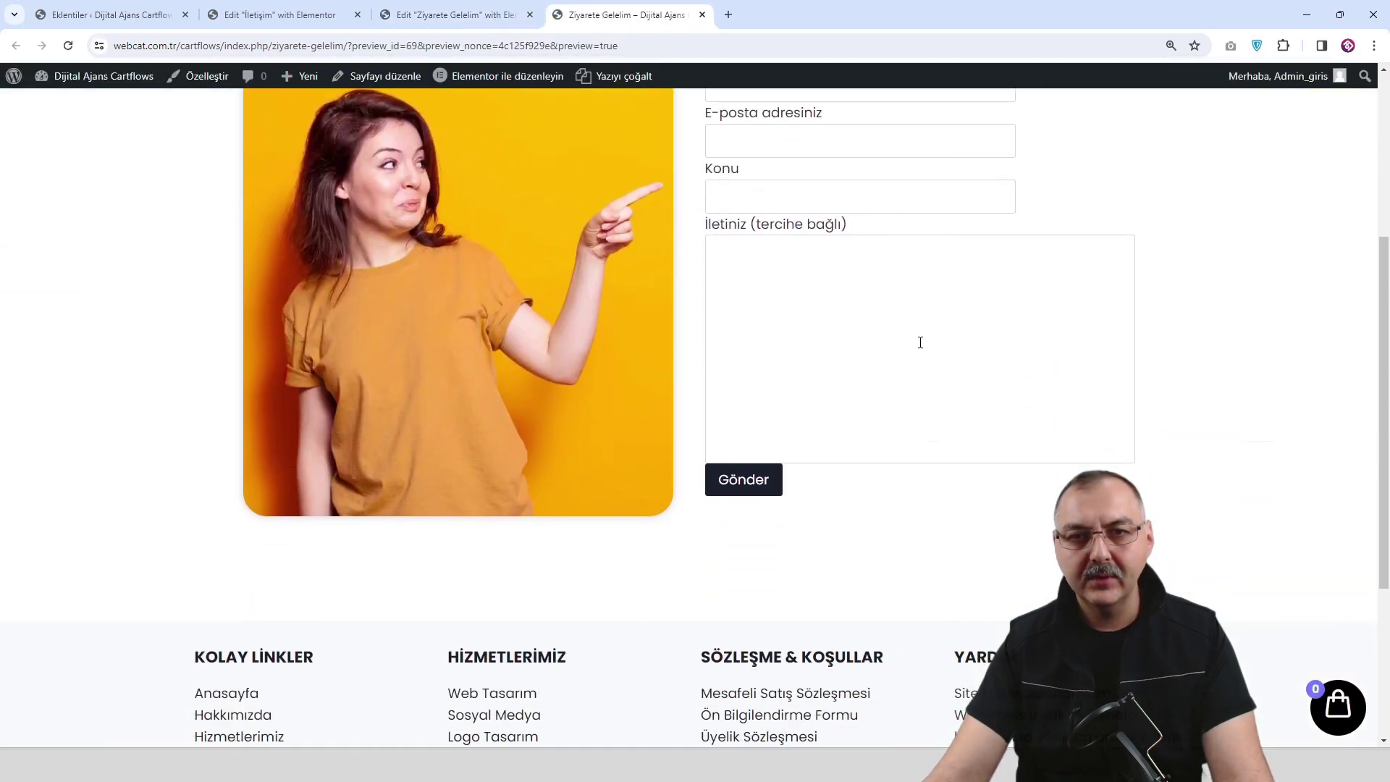
pyautogui.scroll(4, 916, 346)
pyautogui.scroll(-5, 916, 345)
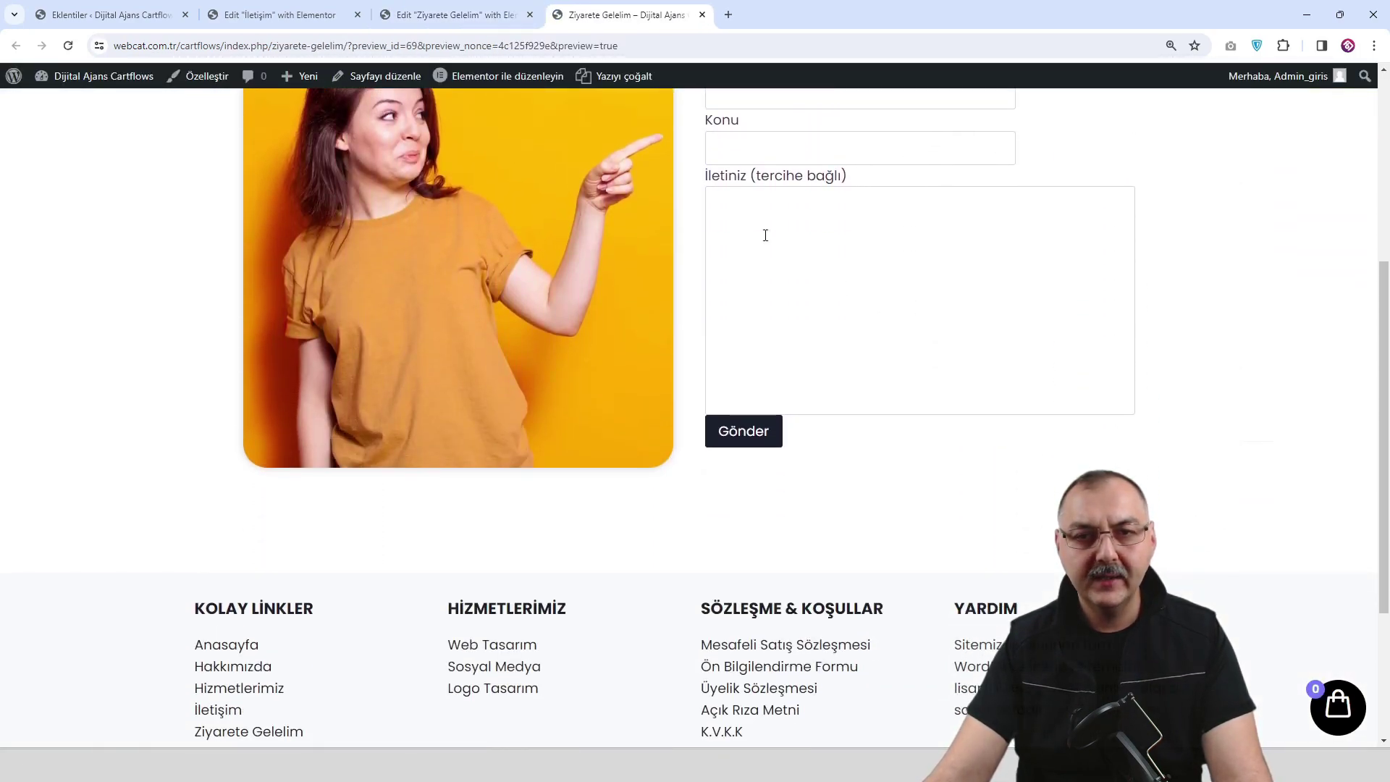
pyautogui.click(443, 24)
pyautogui.scroll(1, 203, 148)
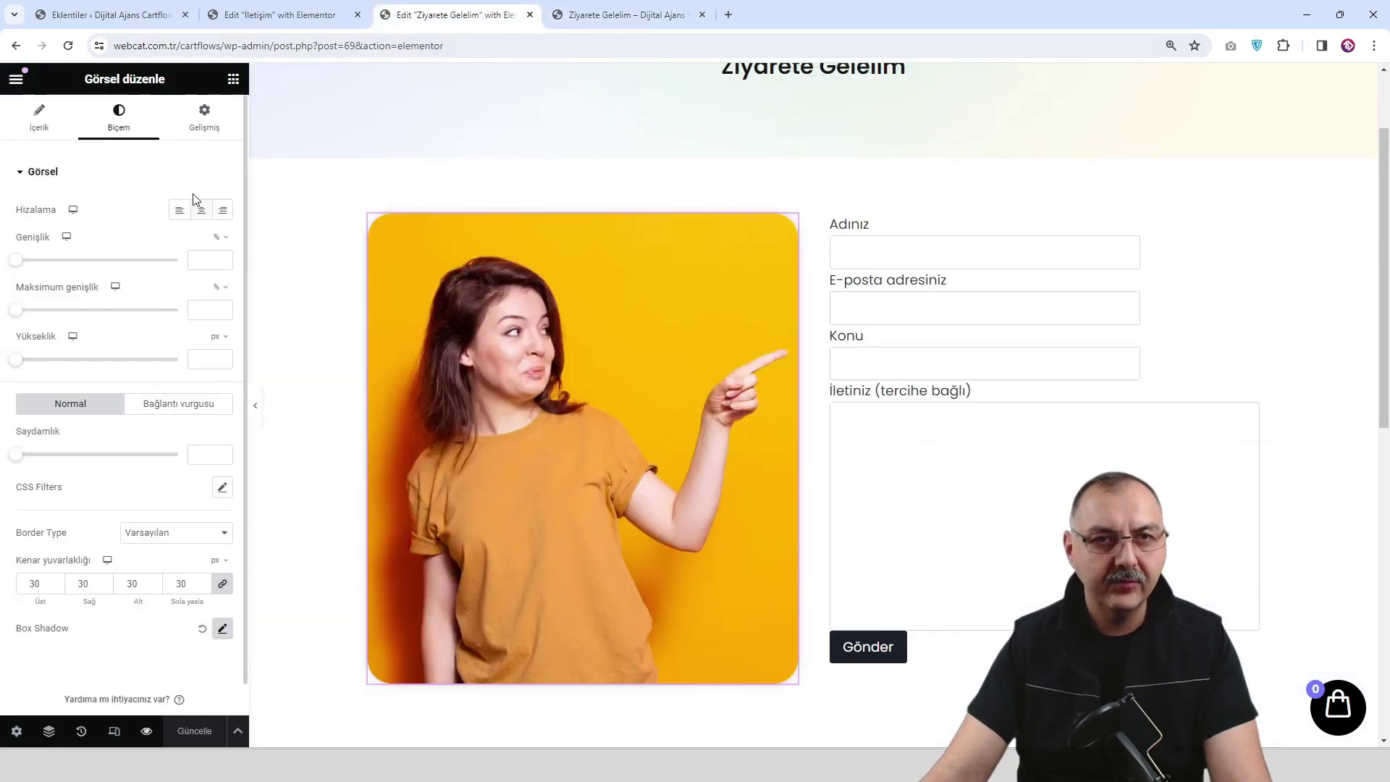
pyautogui.click(210, 126)
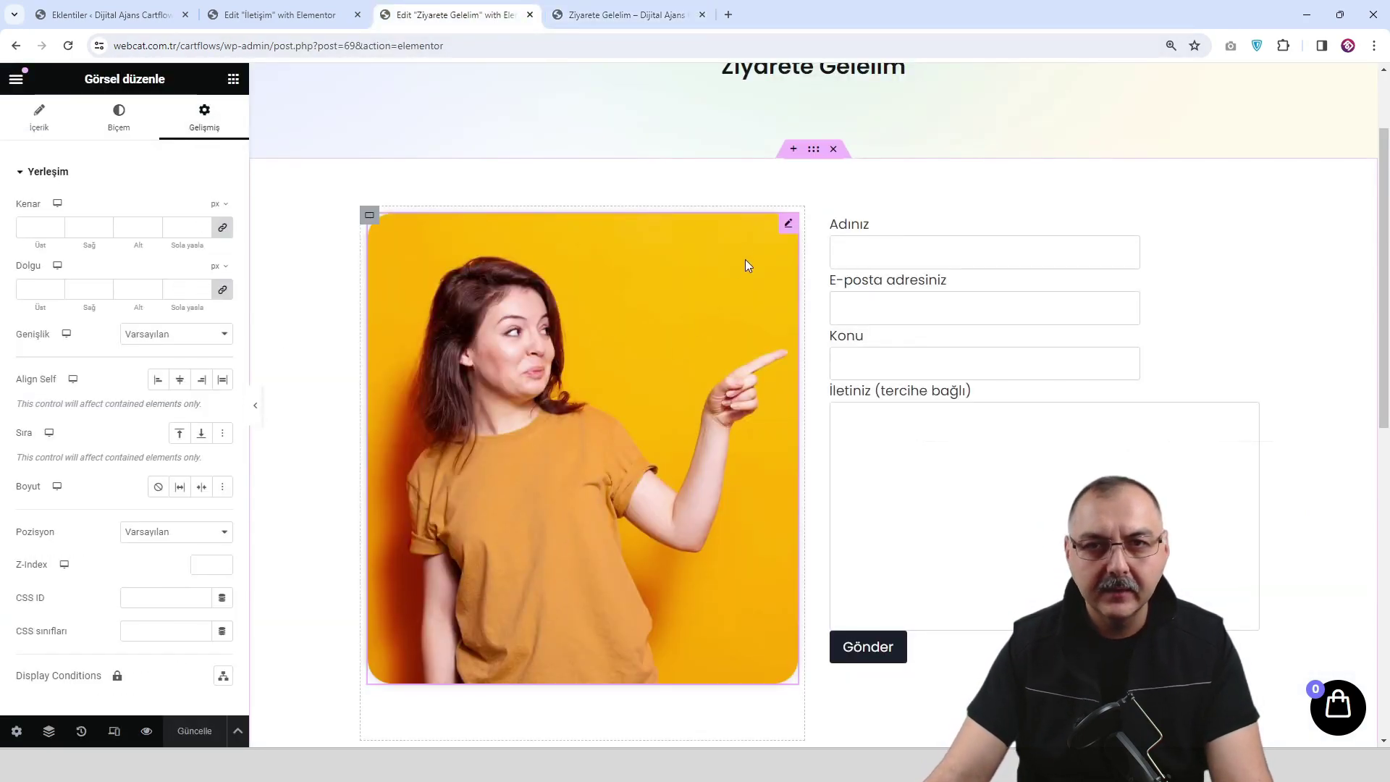
pyautogui.click(812, 150)
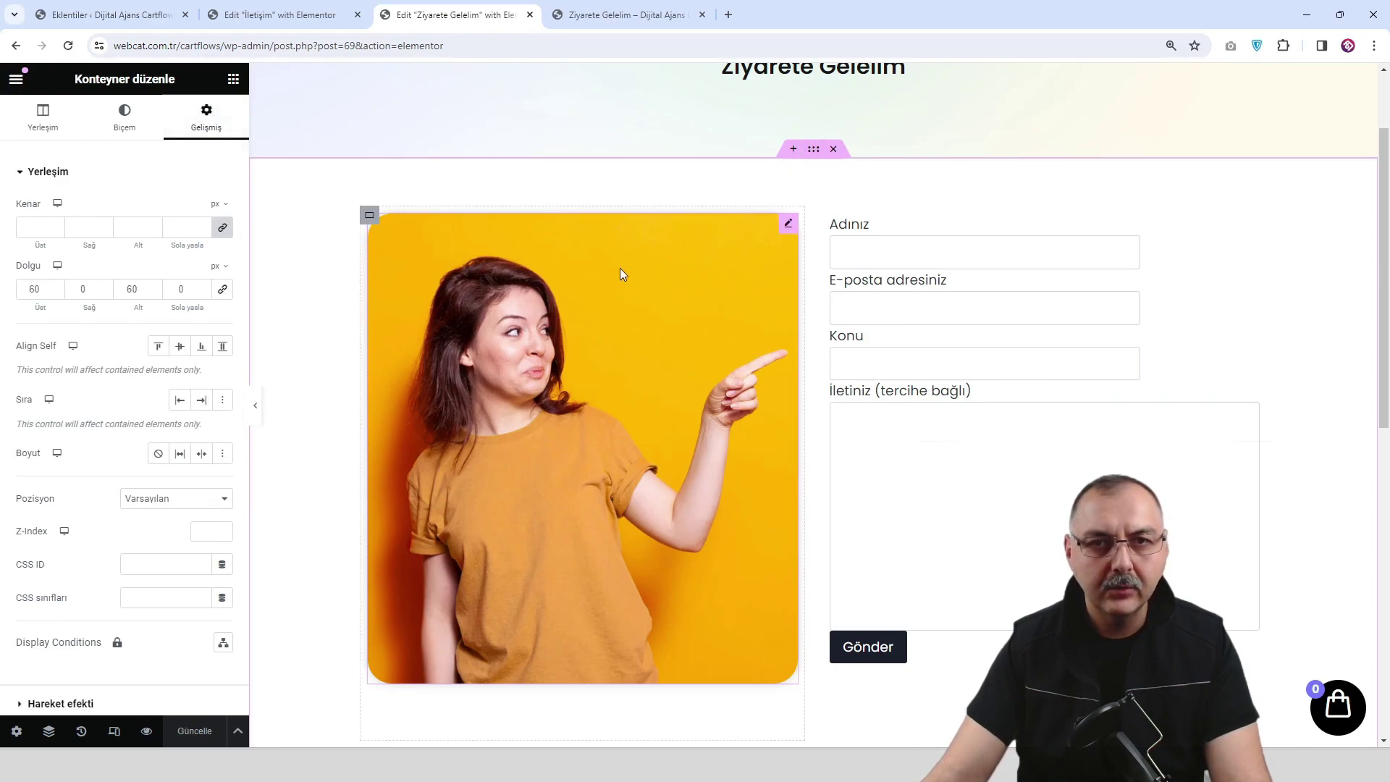
pyautogui.scroll(-5, 668, 356)
pyautogui.scroll(4, 773, 361)
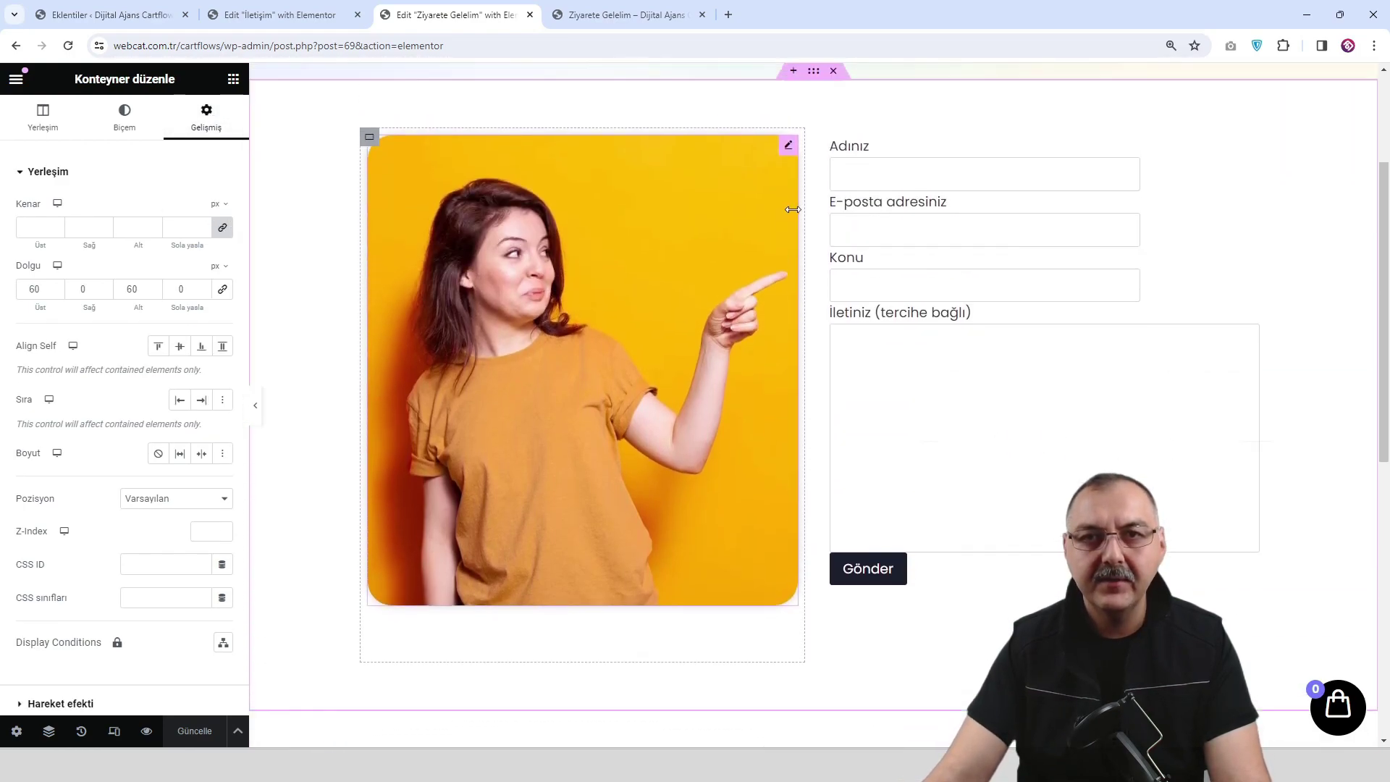
pyautogui.scroll(2, 791, 210)
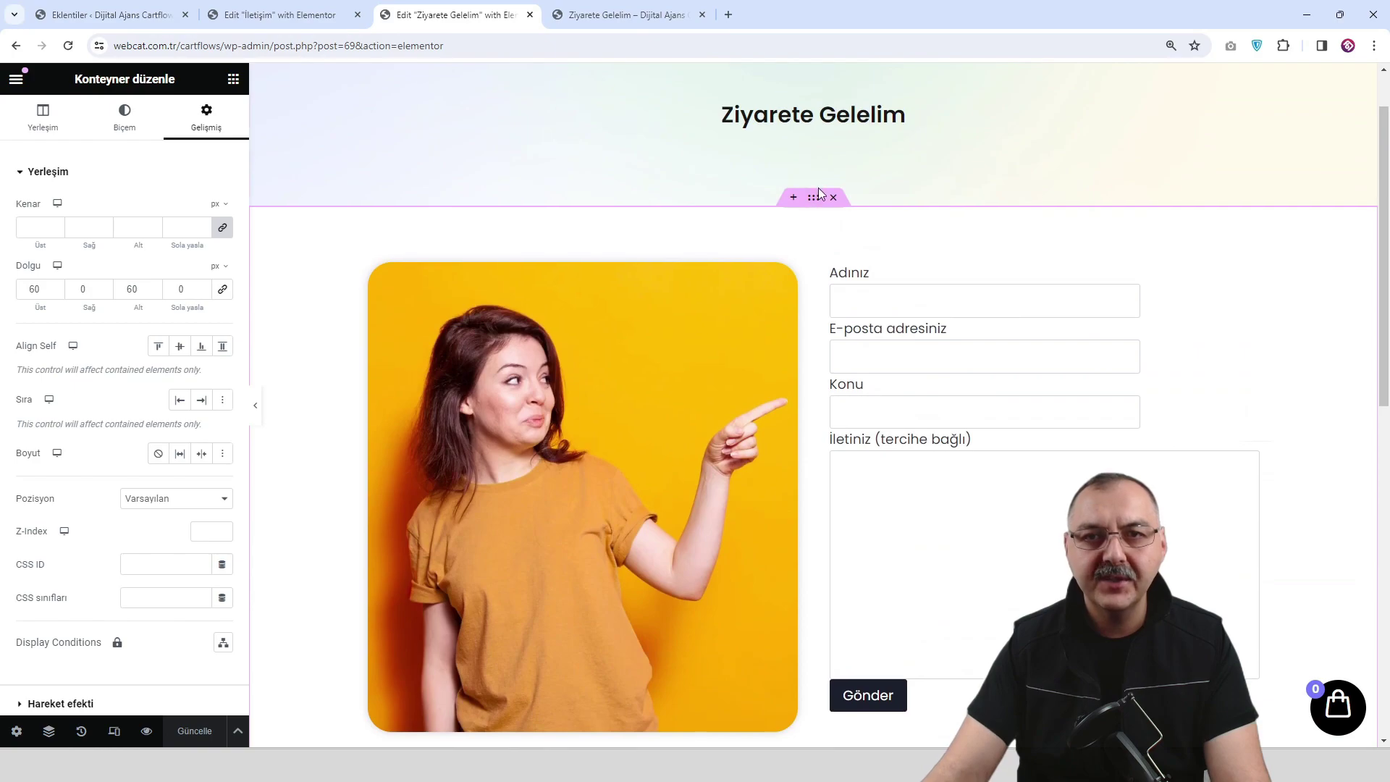
pyautogui.click(44, 118)
pyautogui.click(20, 335)
pyautogui.scroll(-3, 600, 454)
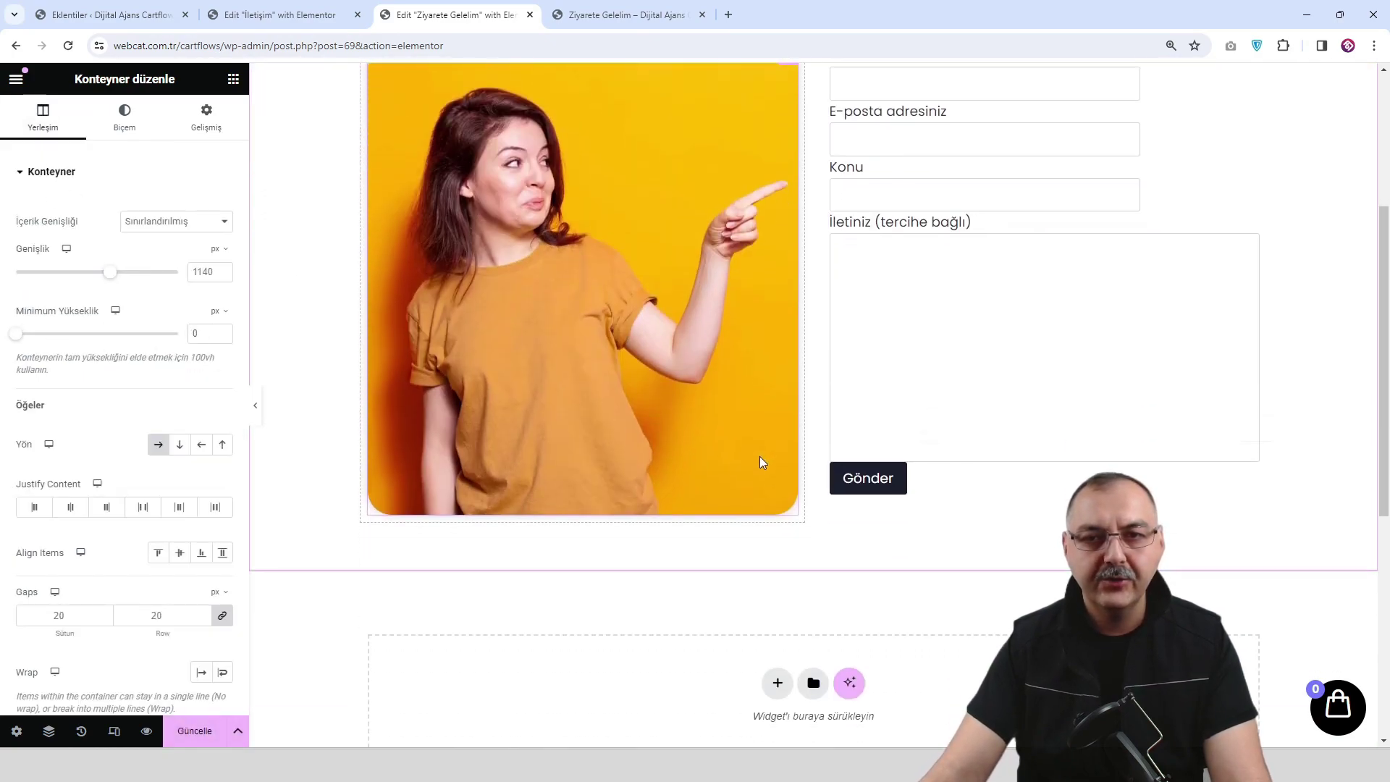
pyautogui.click(195, 731)
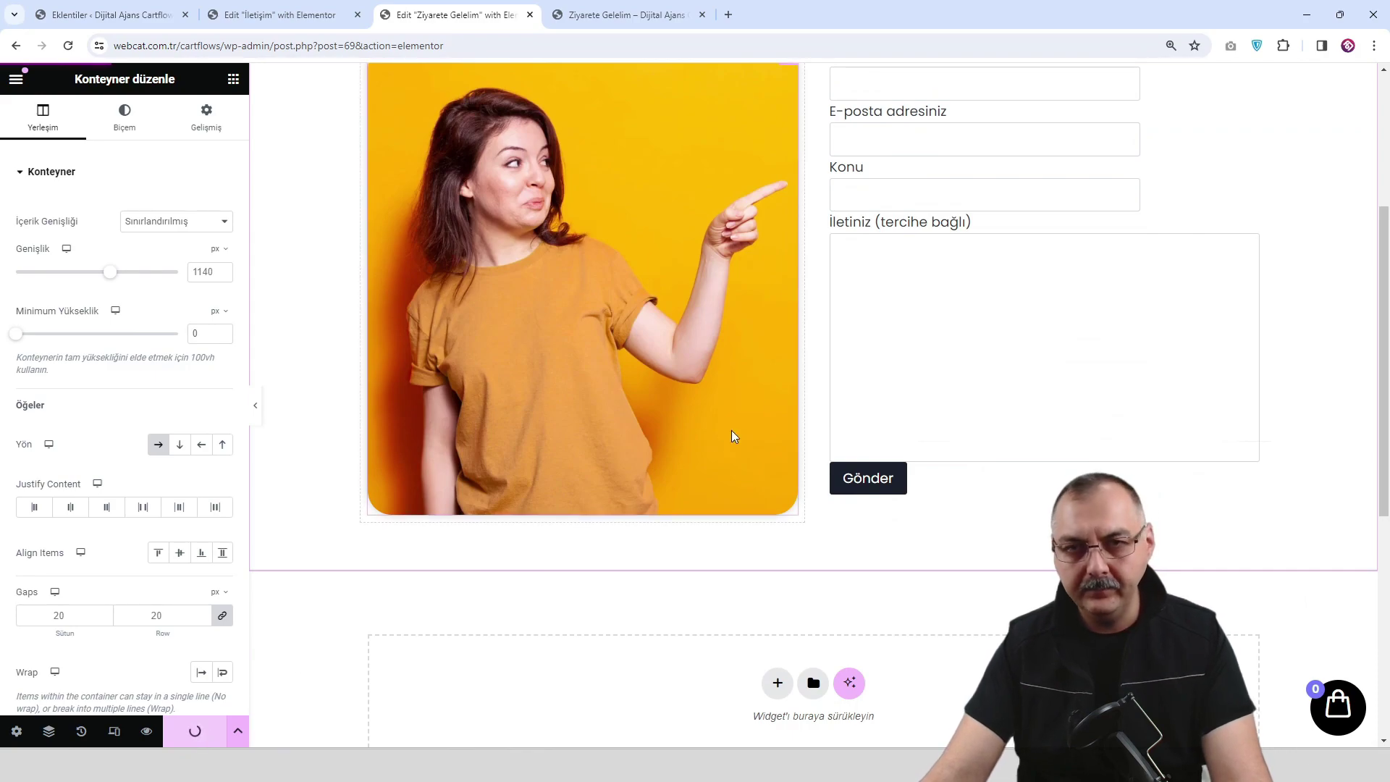
pyautogui.scroll(2, 760, 406)
pyautogui.click(618, 19)
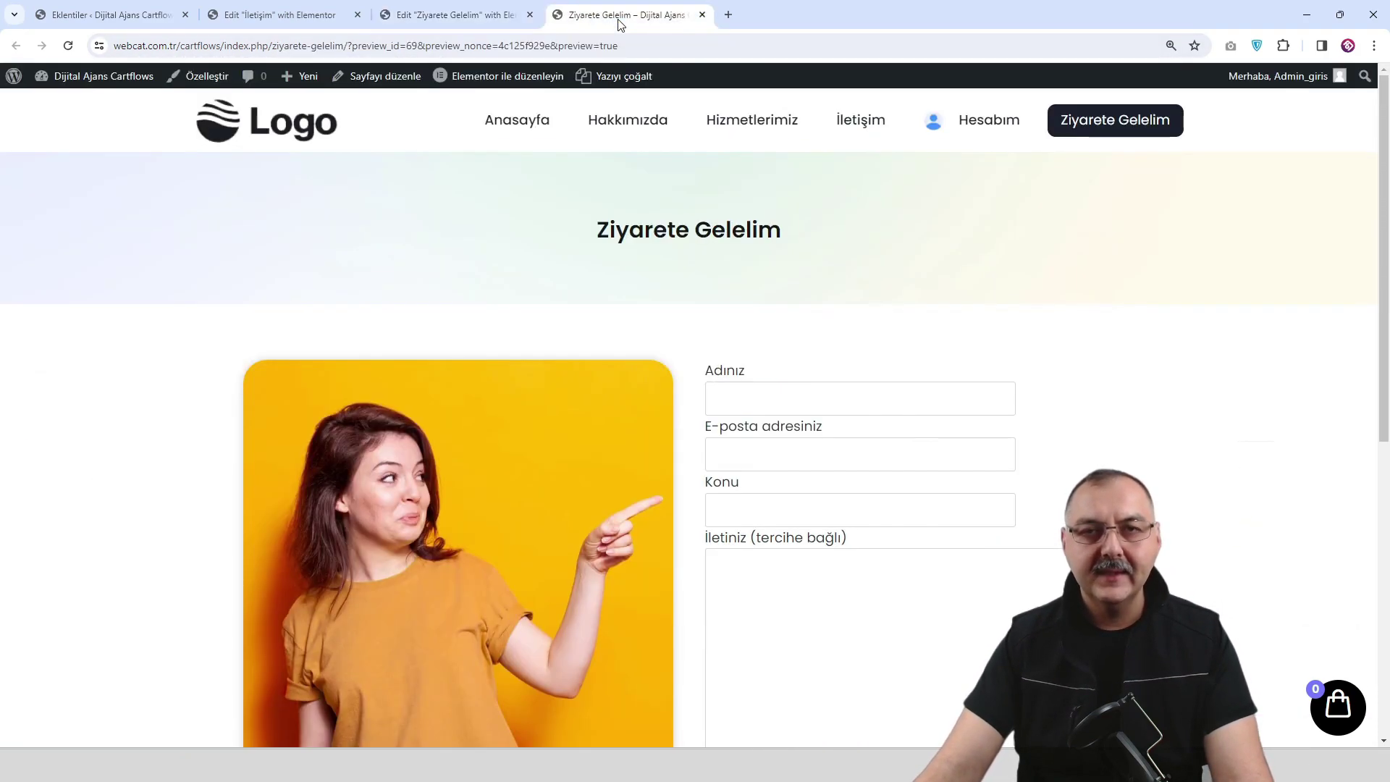
pyautogui.scroll(-3, 911, 405)
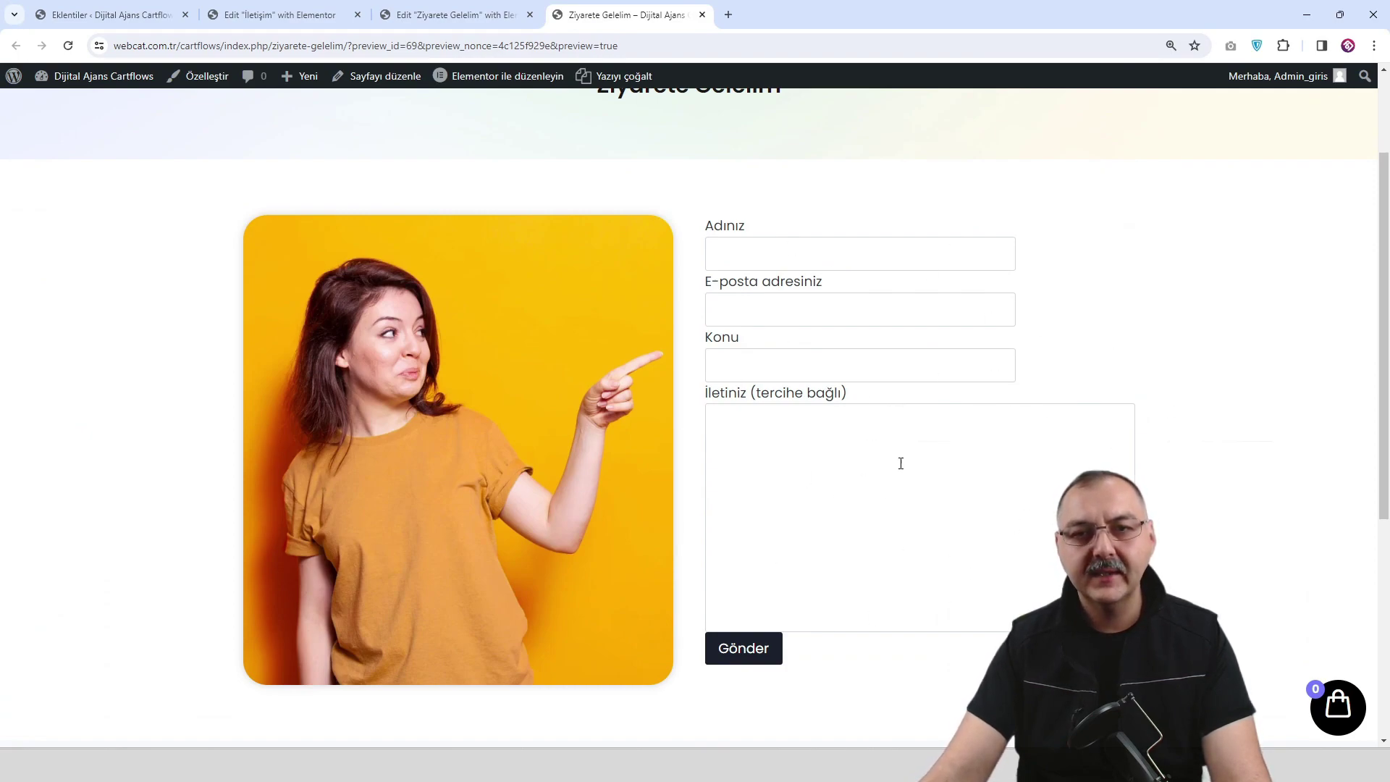
pyautogui.scroll(-2, 896, 476)
pyautogui.click(746, 530)
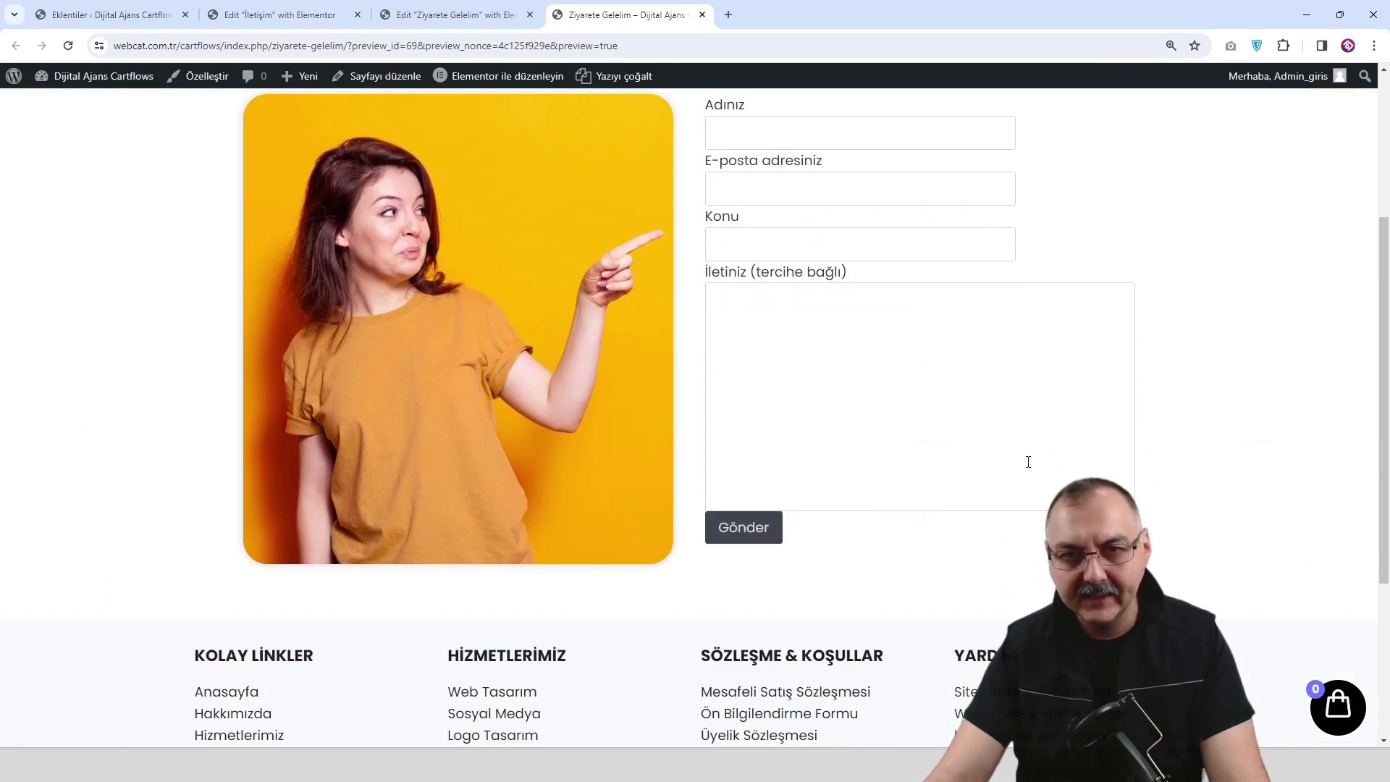
pyautogui.click(770, 527)
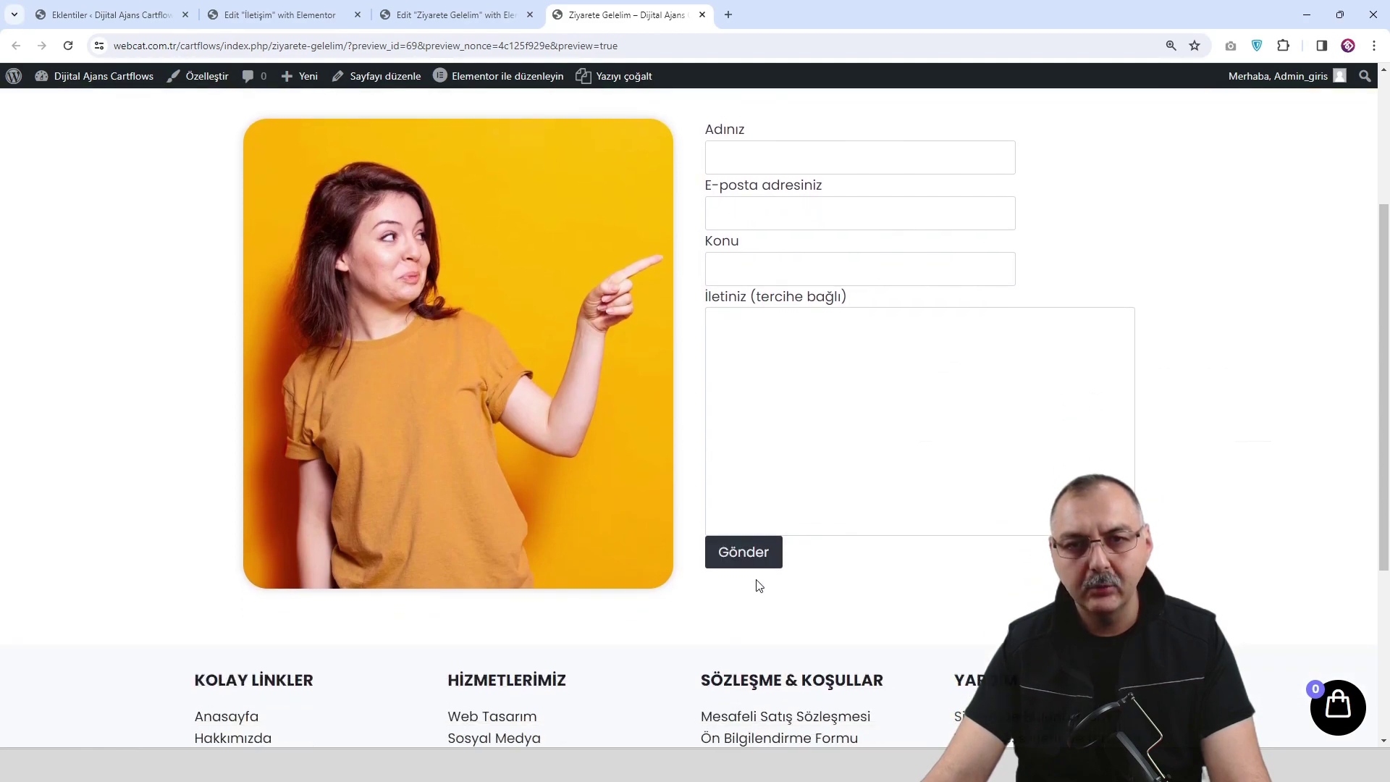
pyautogui.click(756, 552)
pyautogui.click(765, 552)
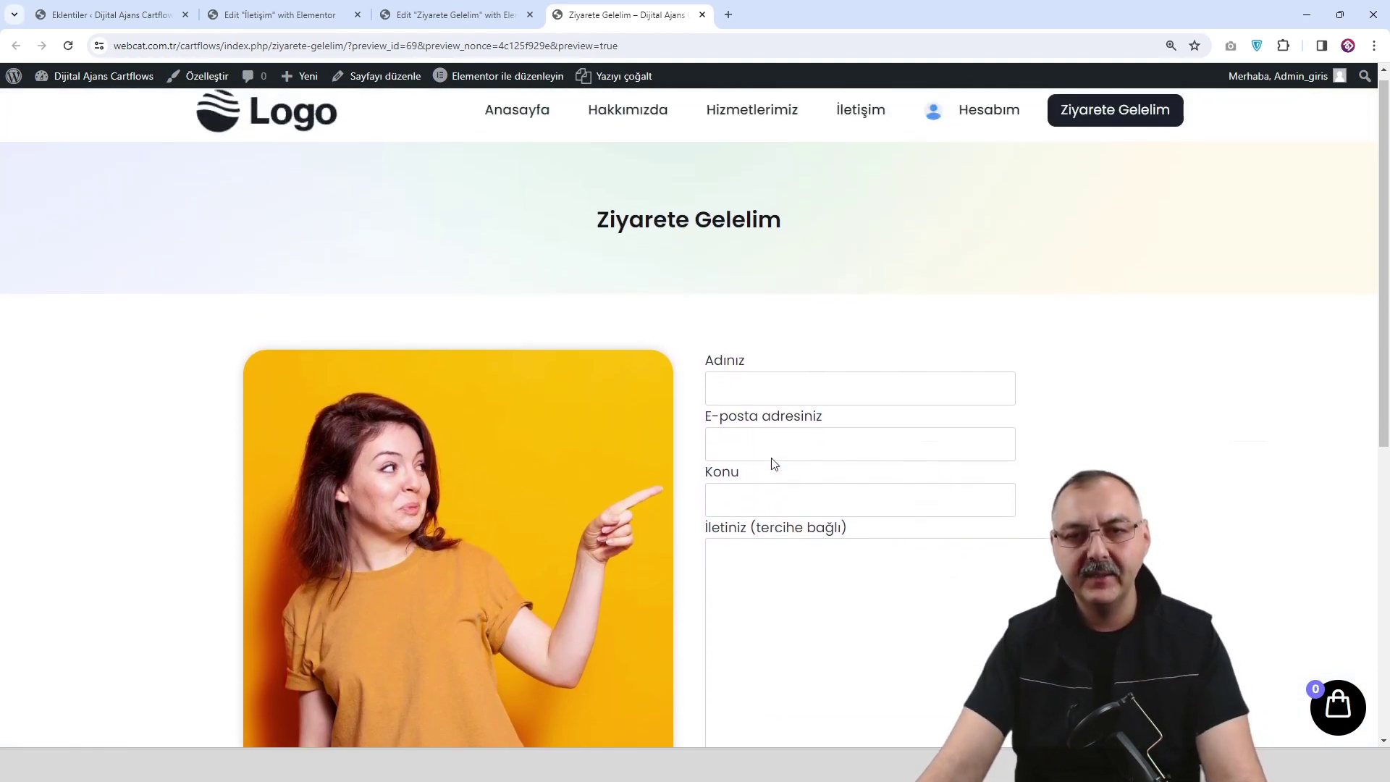
pyautogui.scroll(-2, 774, 463)
pyautogui.click(750, 630)
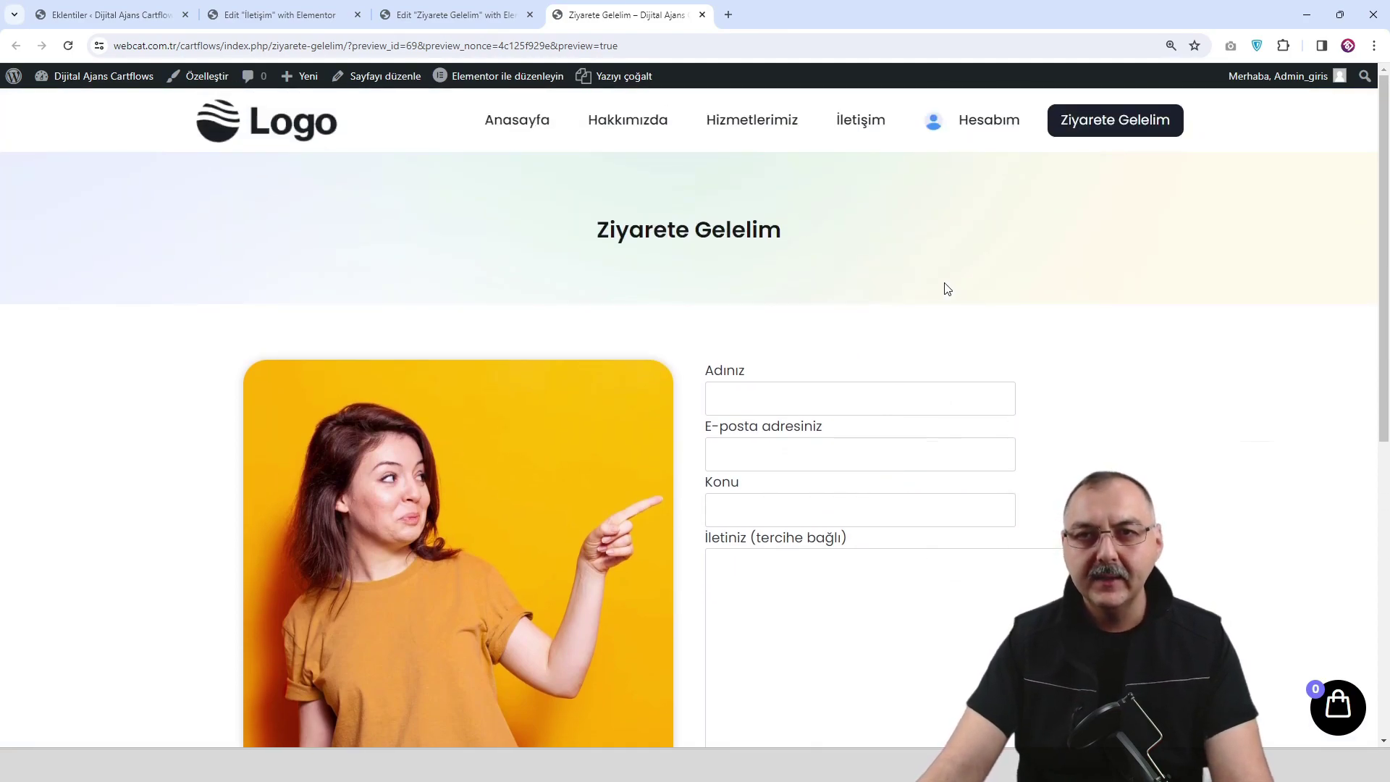
pyautogui.click(296, 134)
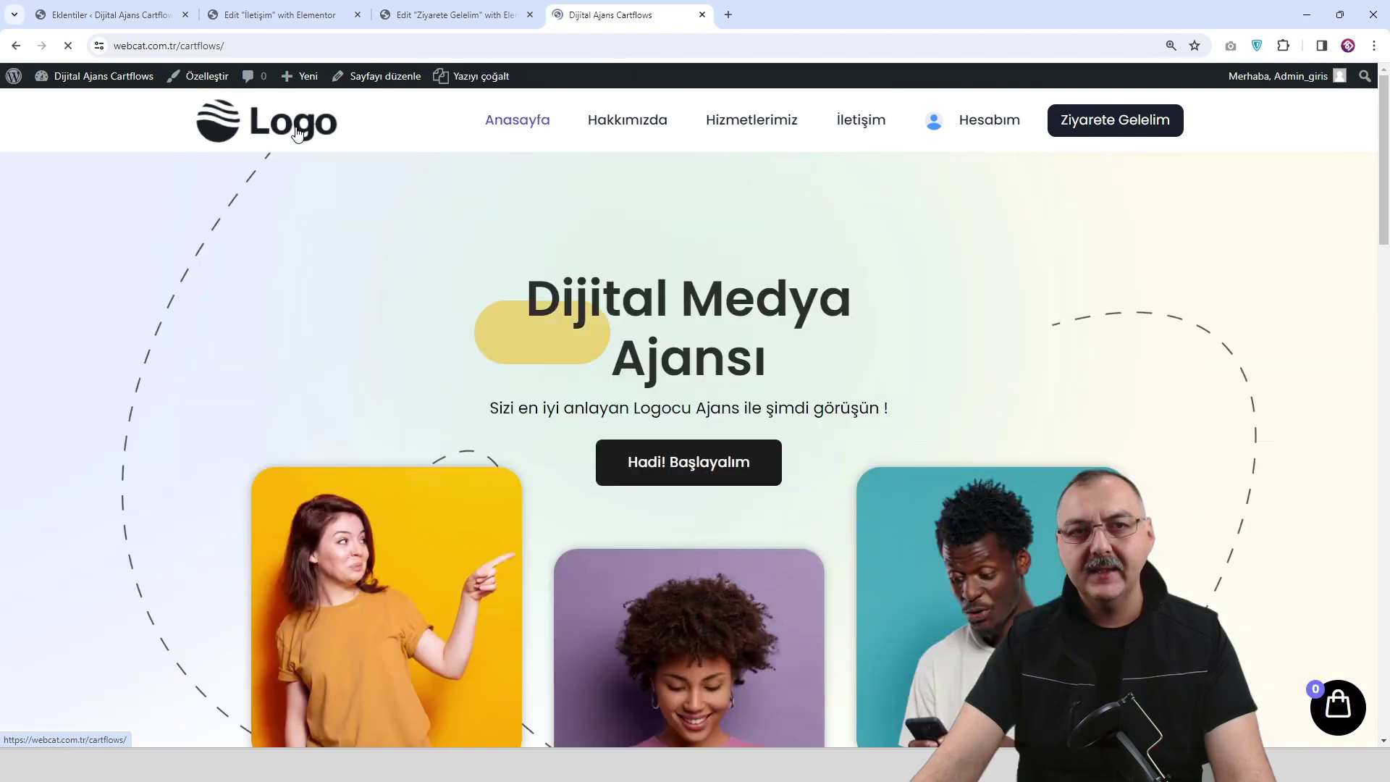
pyautogui.click(1133, 124)
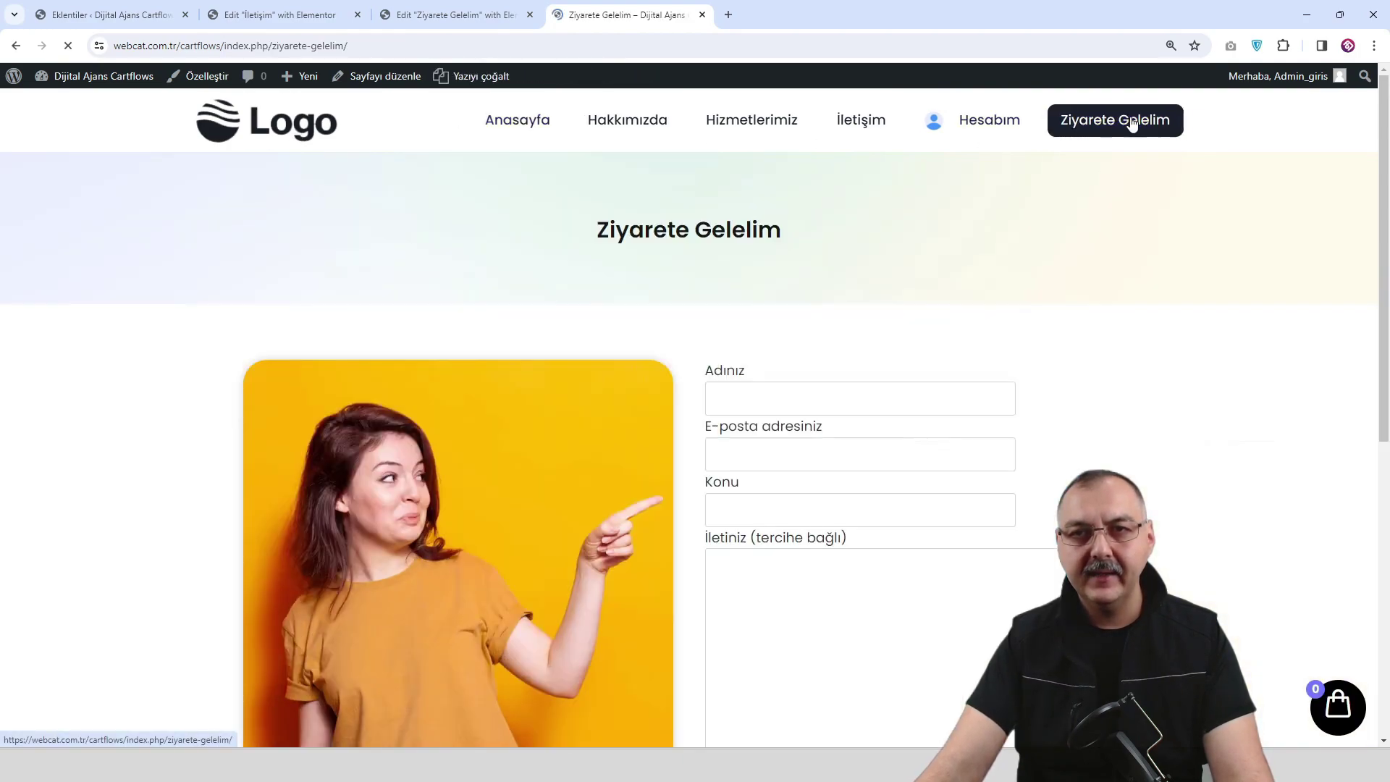
pyautogui.scroll(-3, 1000, 345)
pyautogui.scroll(3, 1000, 345)
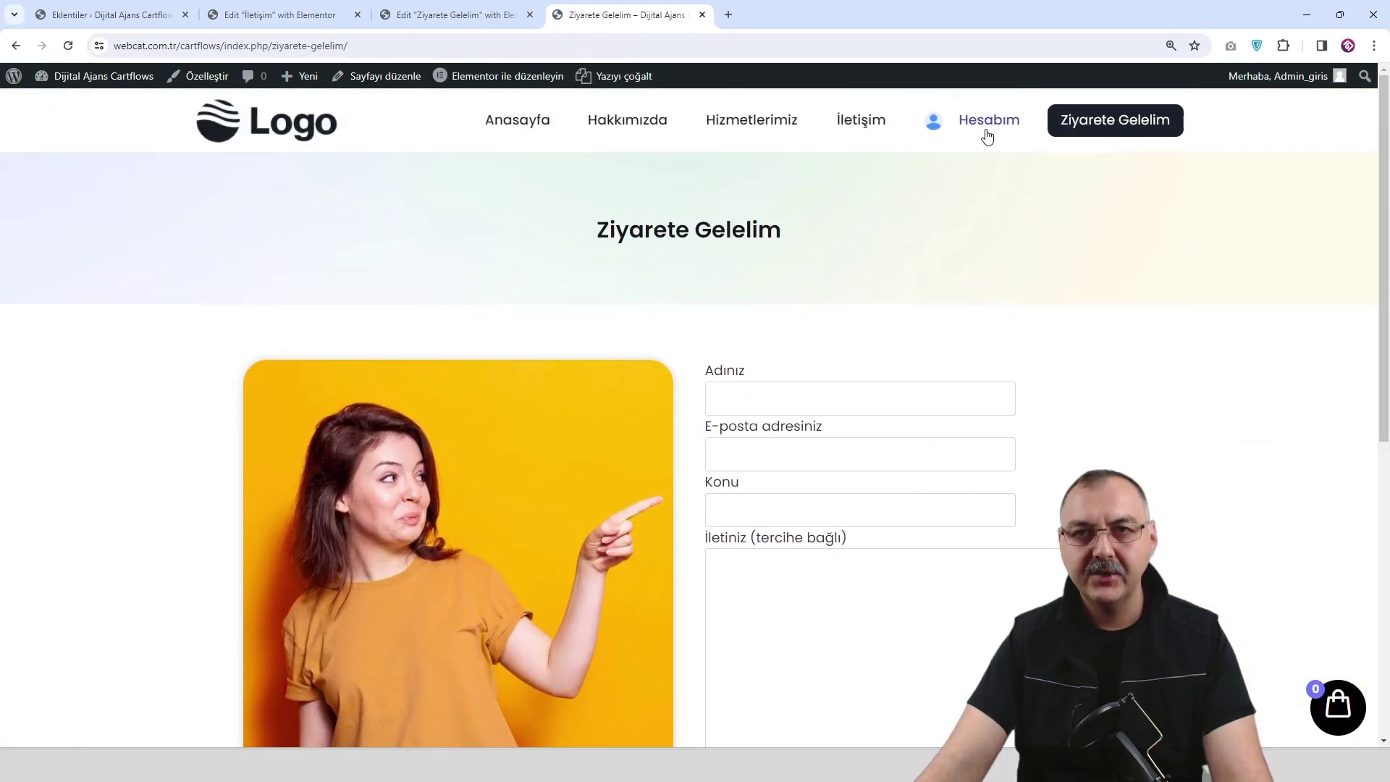
pyautogui.click(840, 125)
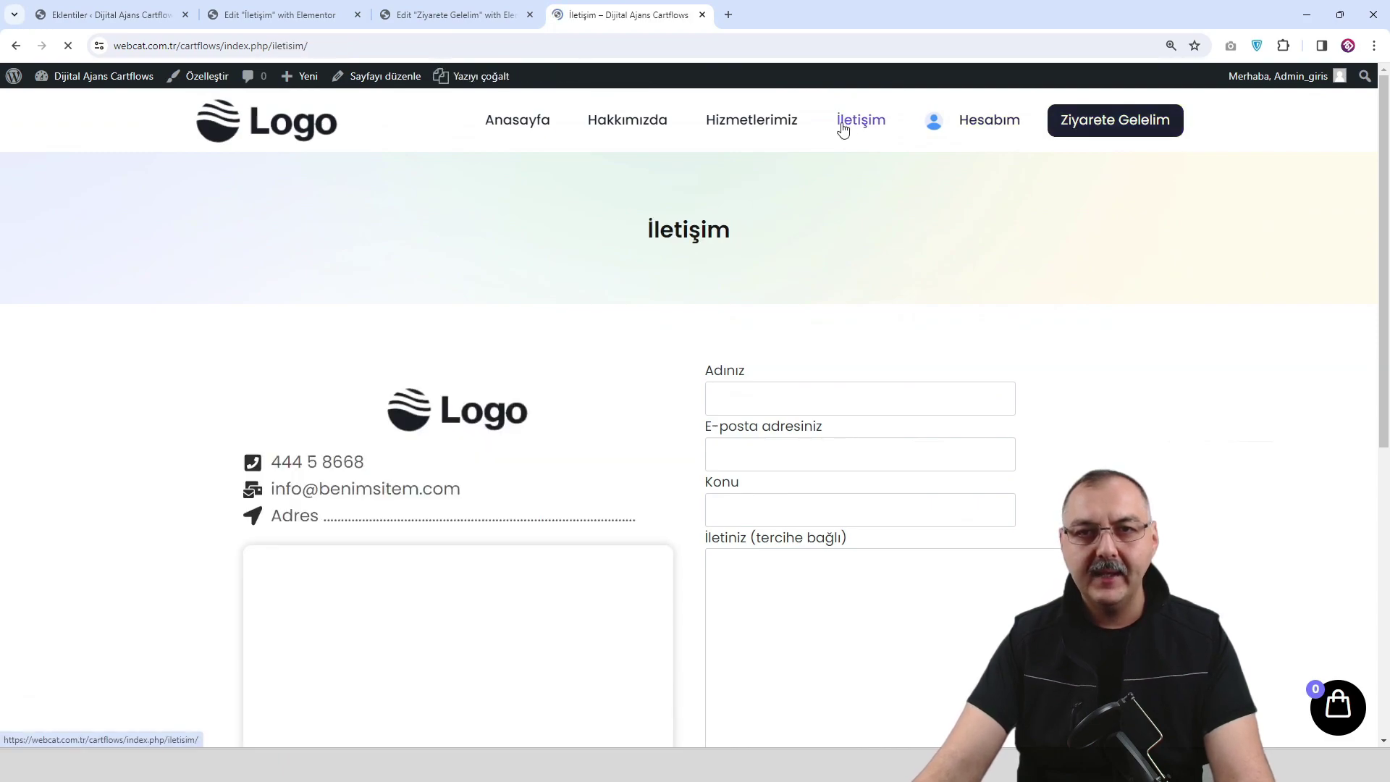
pyautogui.scroll(-3, 1010, 386)
pyautogui.scroll(-2, 1006, 384)
pyautogui.scroll(5, 1008, 362)
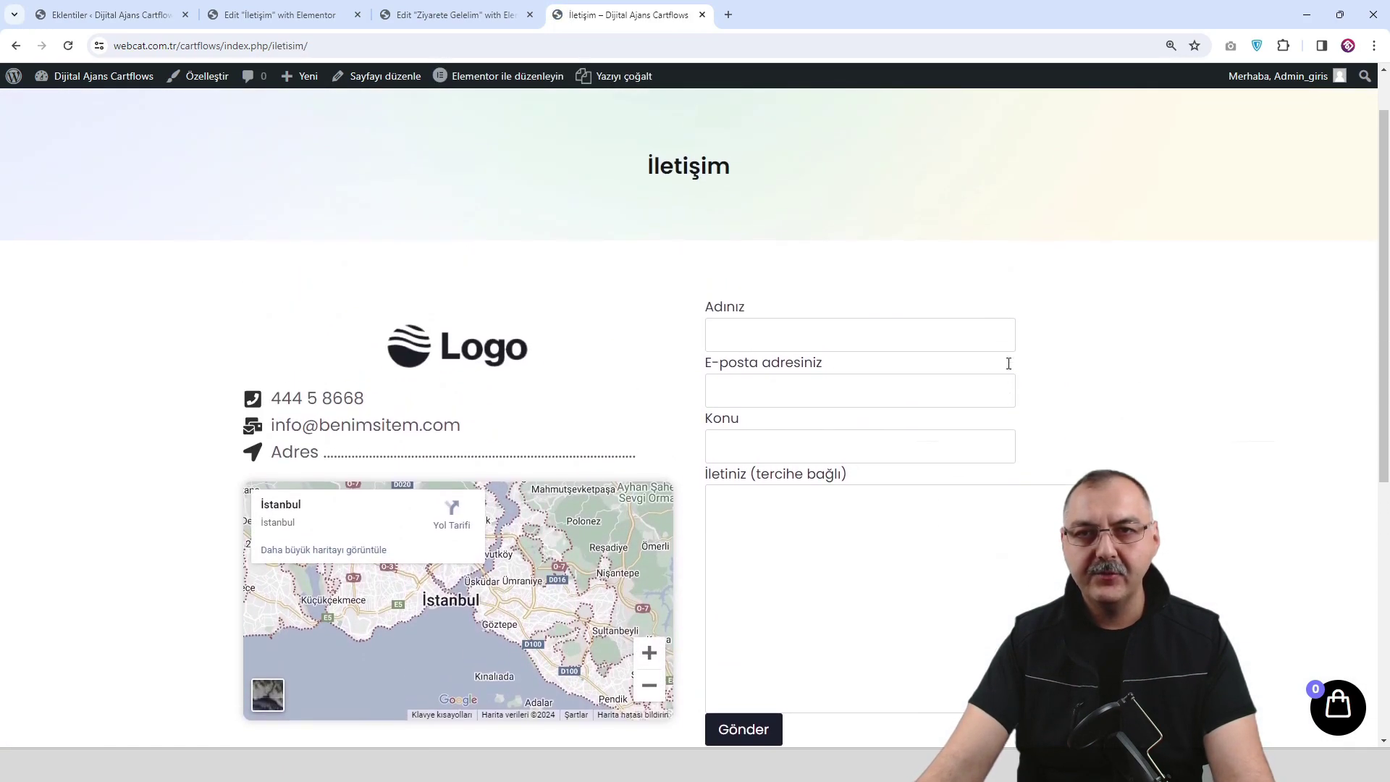
pyautogui.click(997, 132)
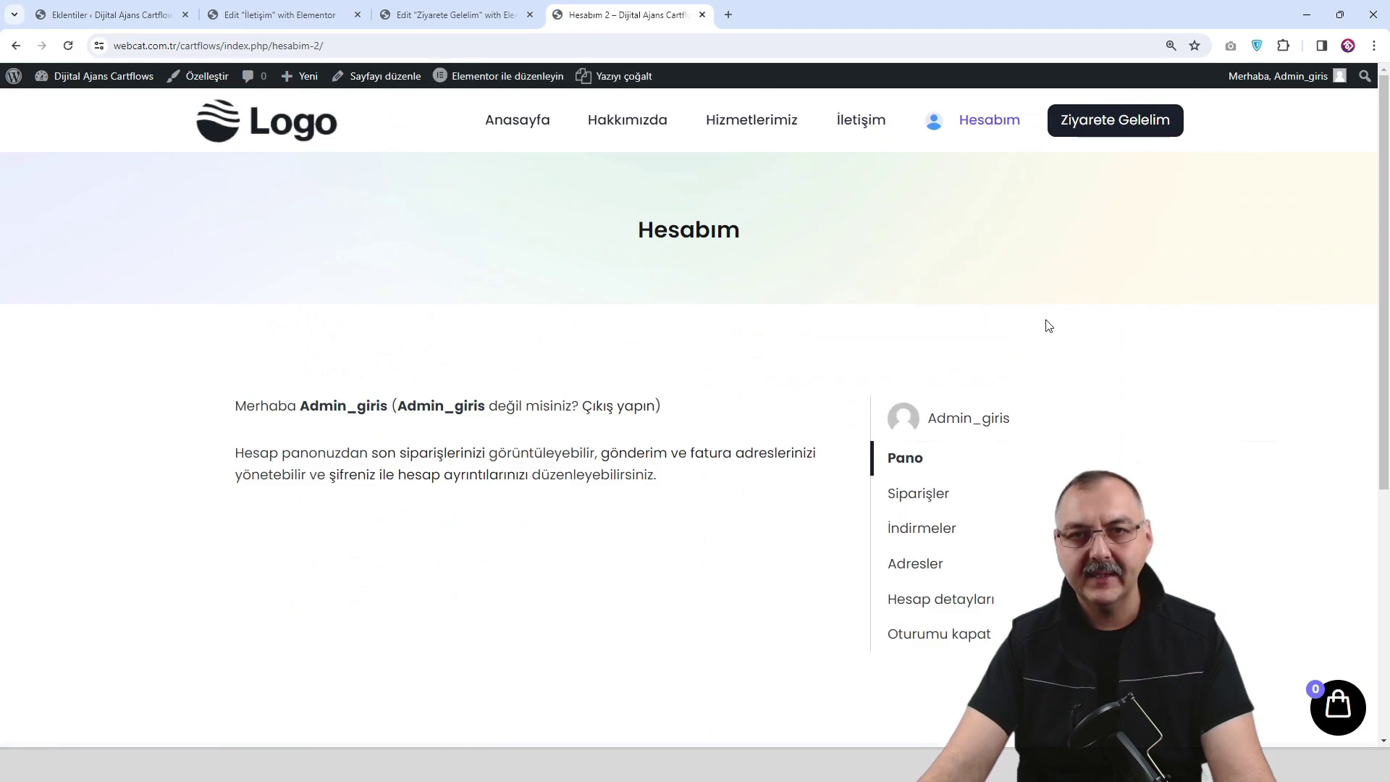
pyautogui.scroll(-1, 1069, 403)
pyautogui.scroll(1, 1064, 401)
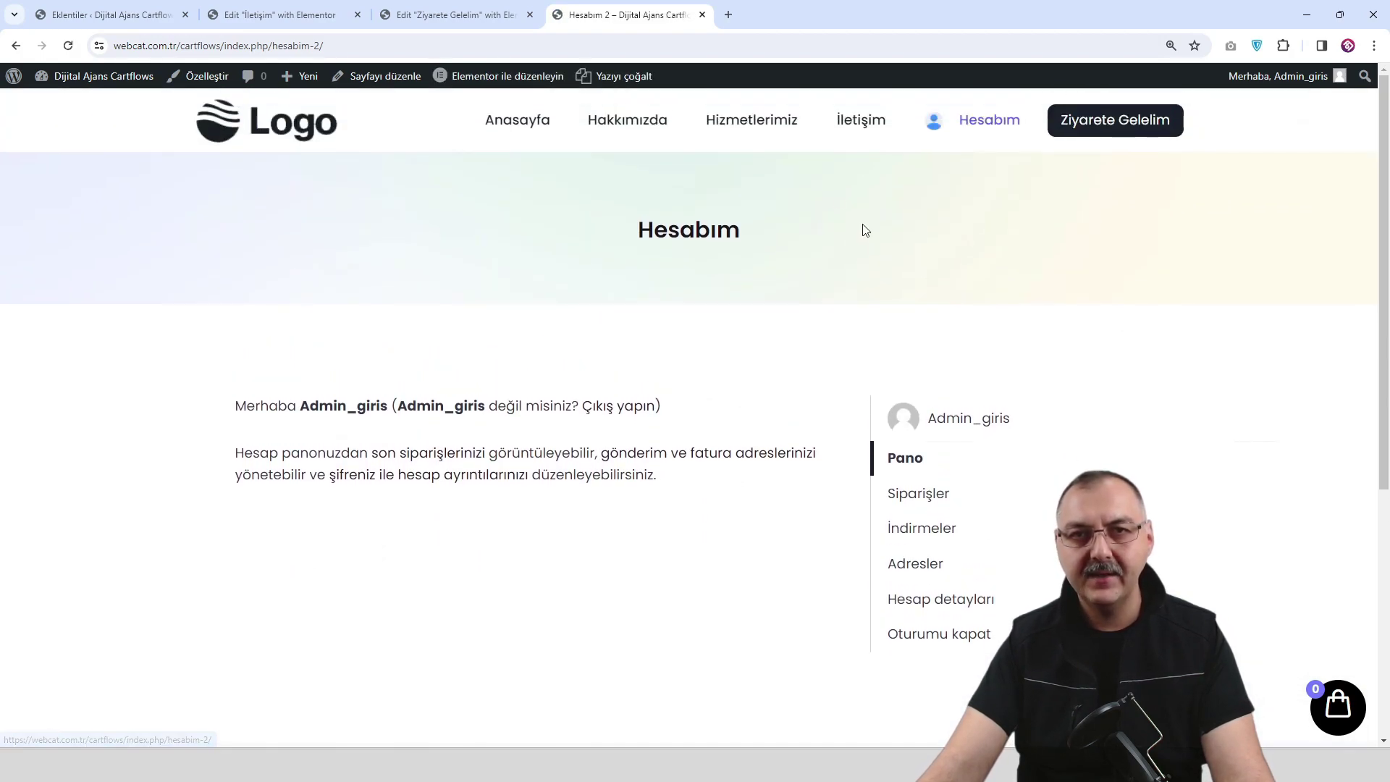
pyautogui.click(773, 126)
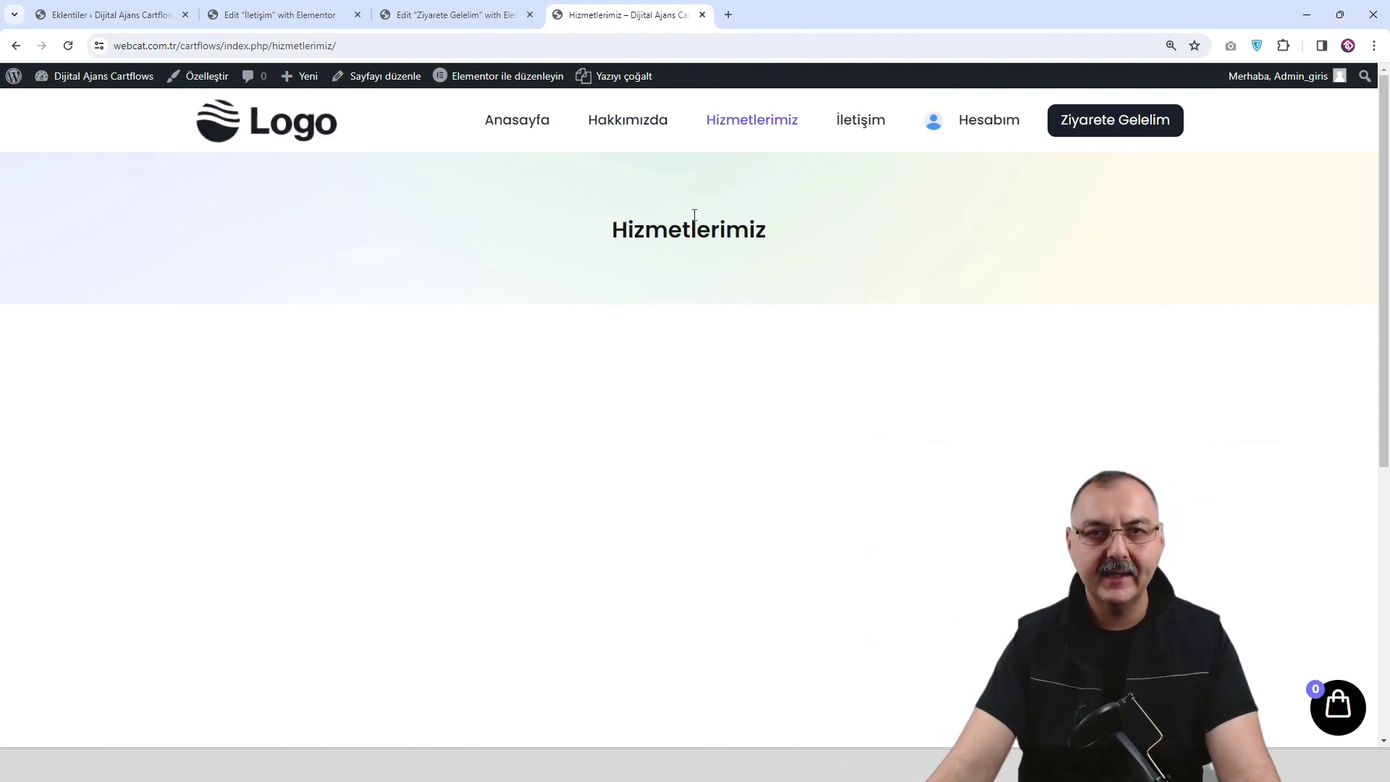
pyautogui.click(636, 127)
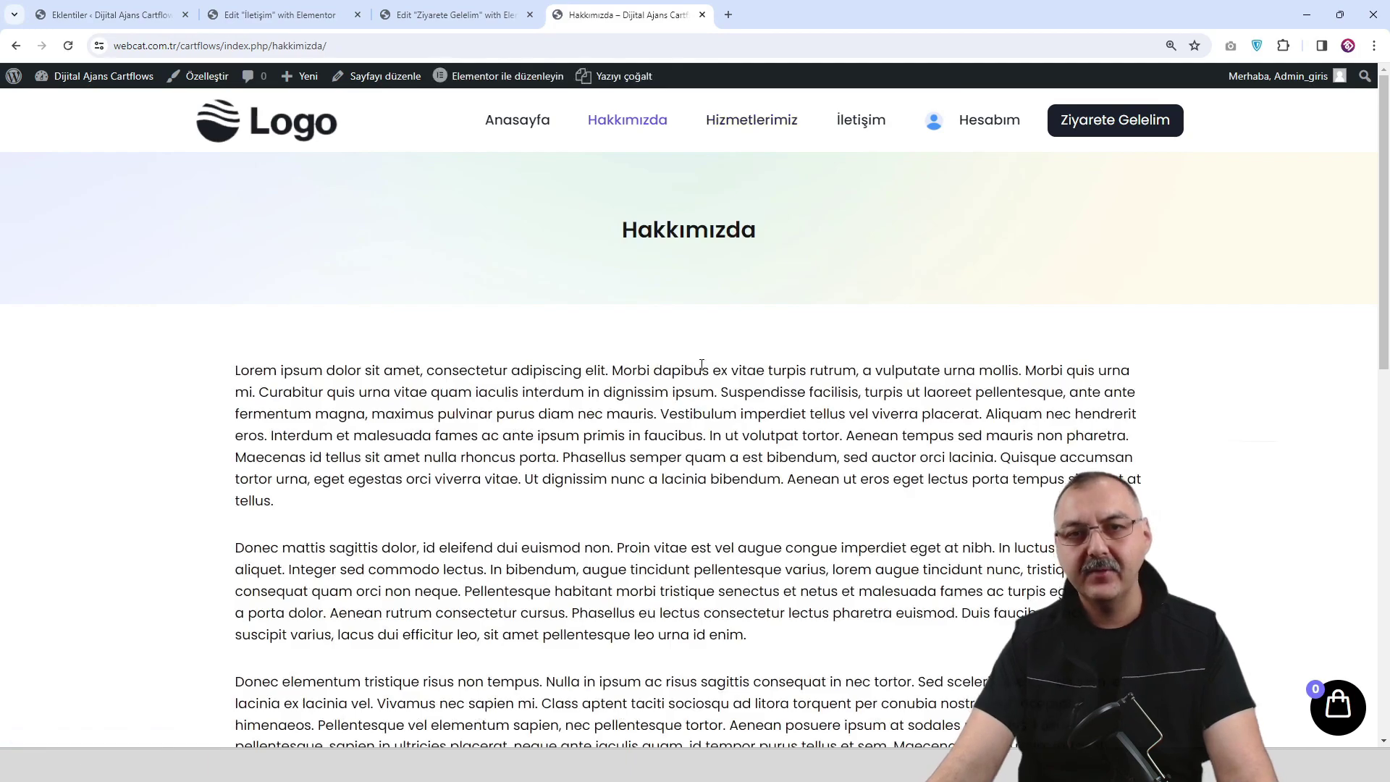
pyautogui.scroll(-8, 701, 364)
pyautogui.scroll(8, 570, 201)
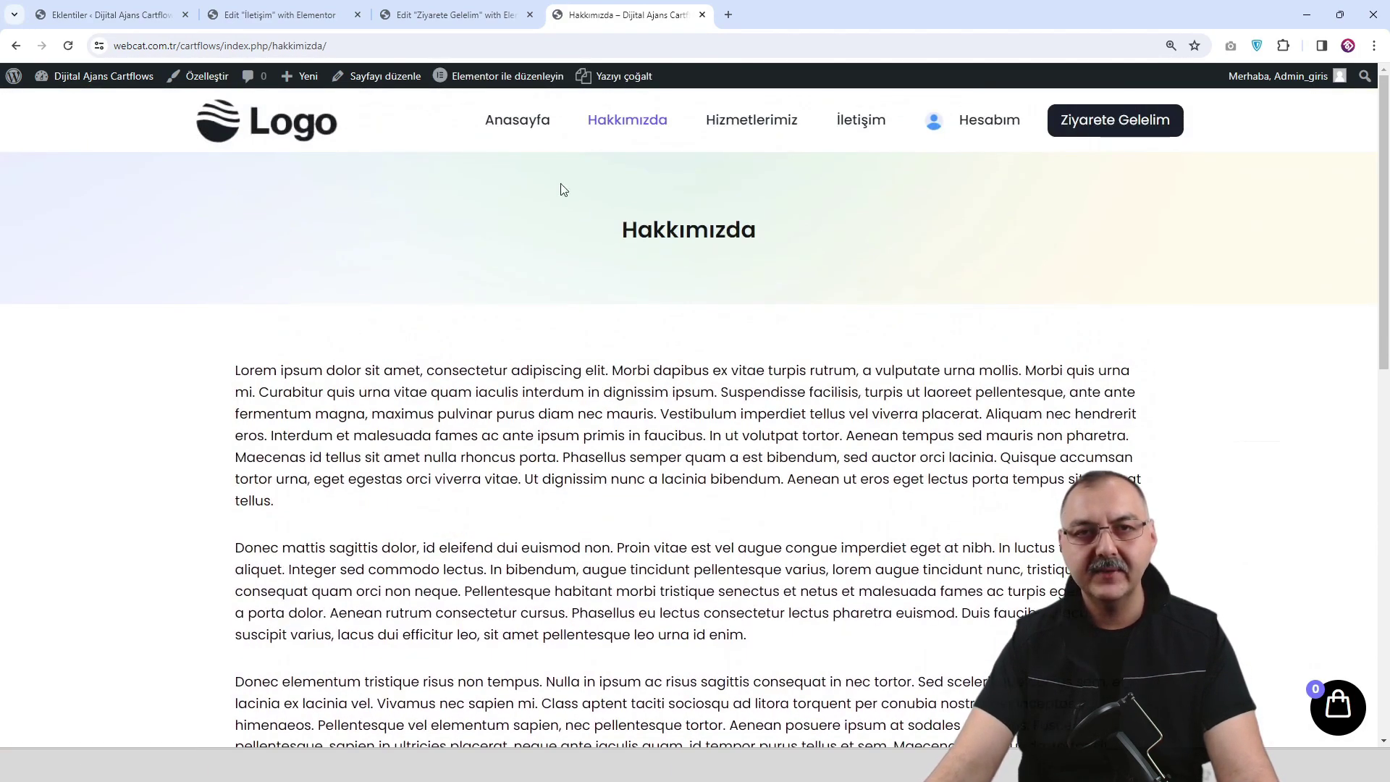
pyautogui.click(526, 122)
pyautogui.scroll(-3, 758, 316)
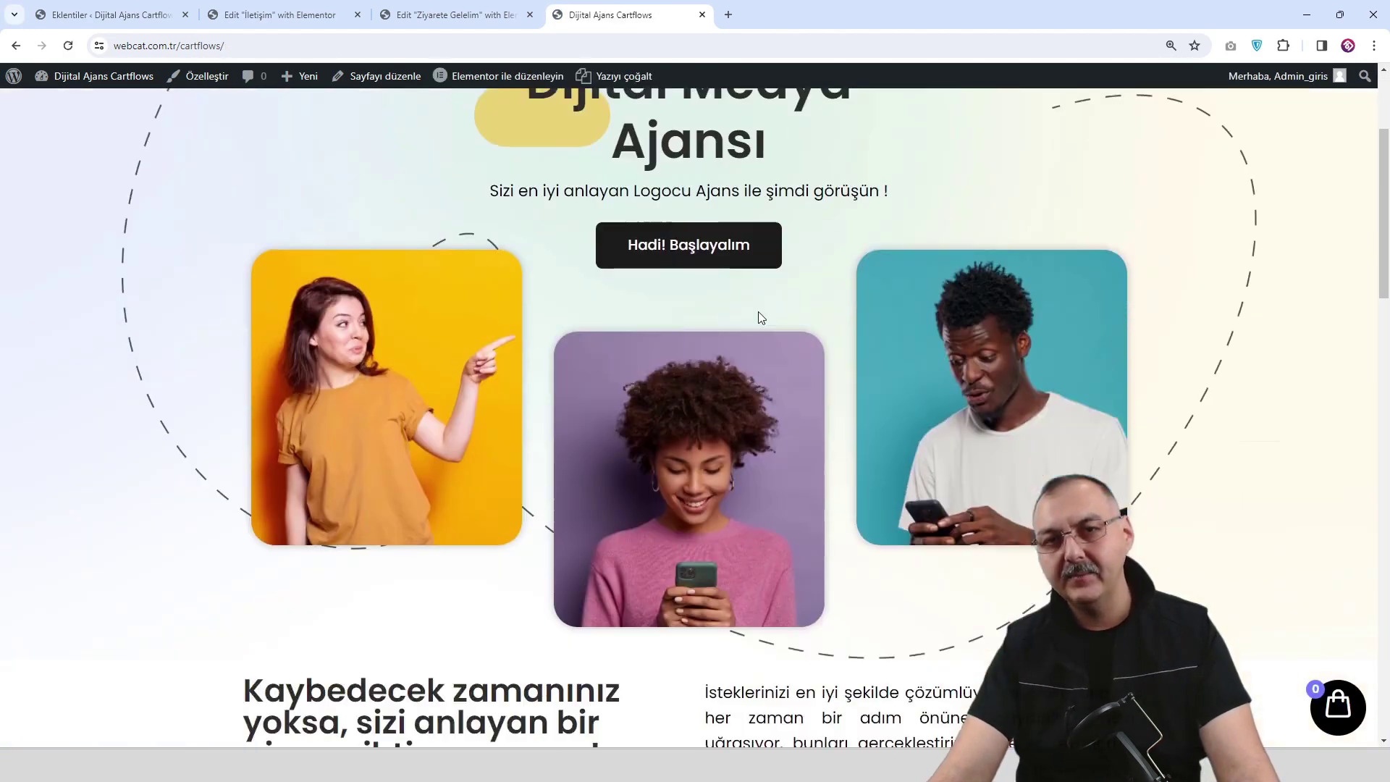
pyautogui.scroll(-20, 758, 317)
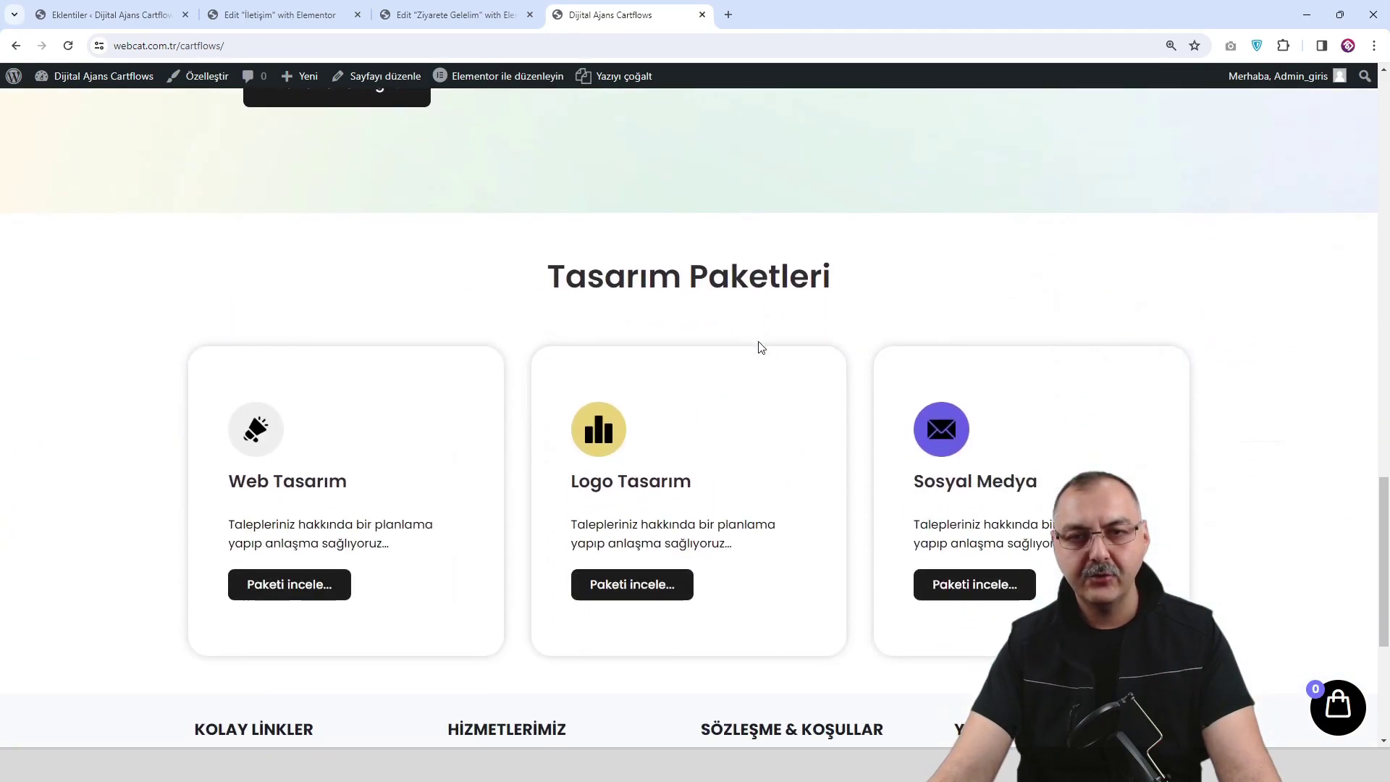
pyautogui.scroll(-5, 758, 347)
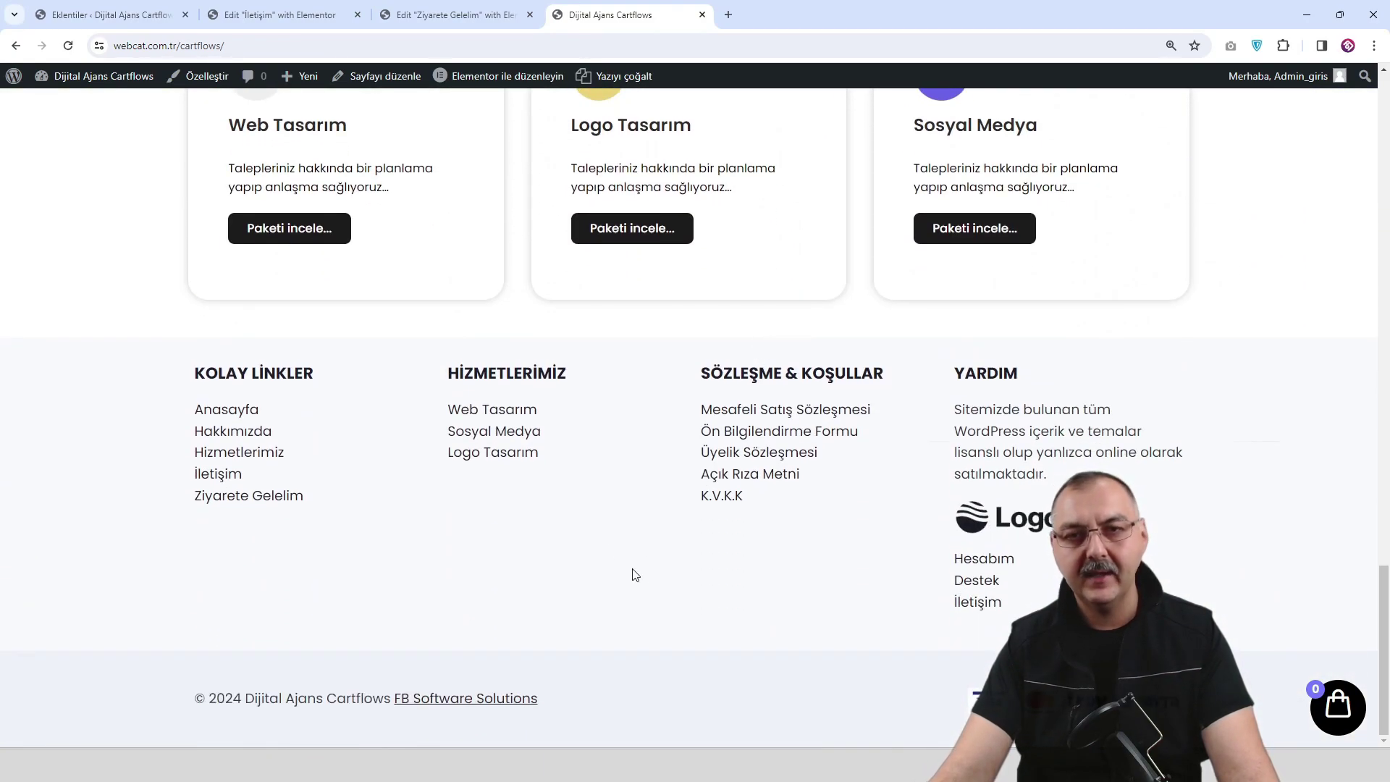
pyautogui.hotkey('ctrl', 'shift', 'pageup')
pyautogui.scroll(4, 923, 568)
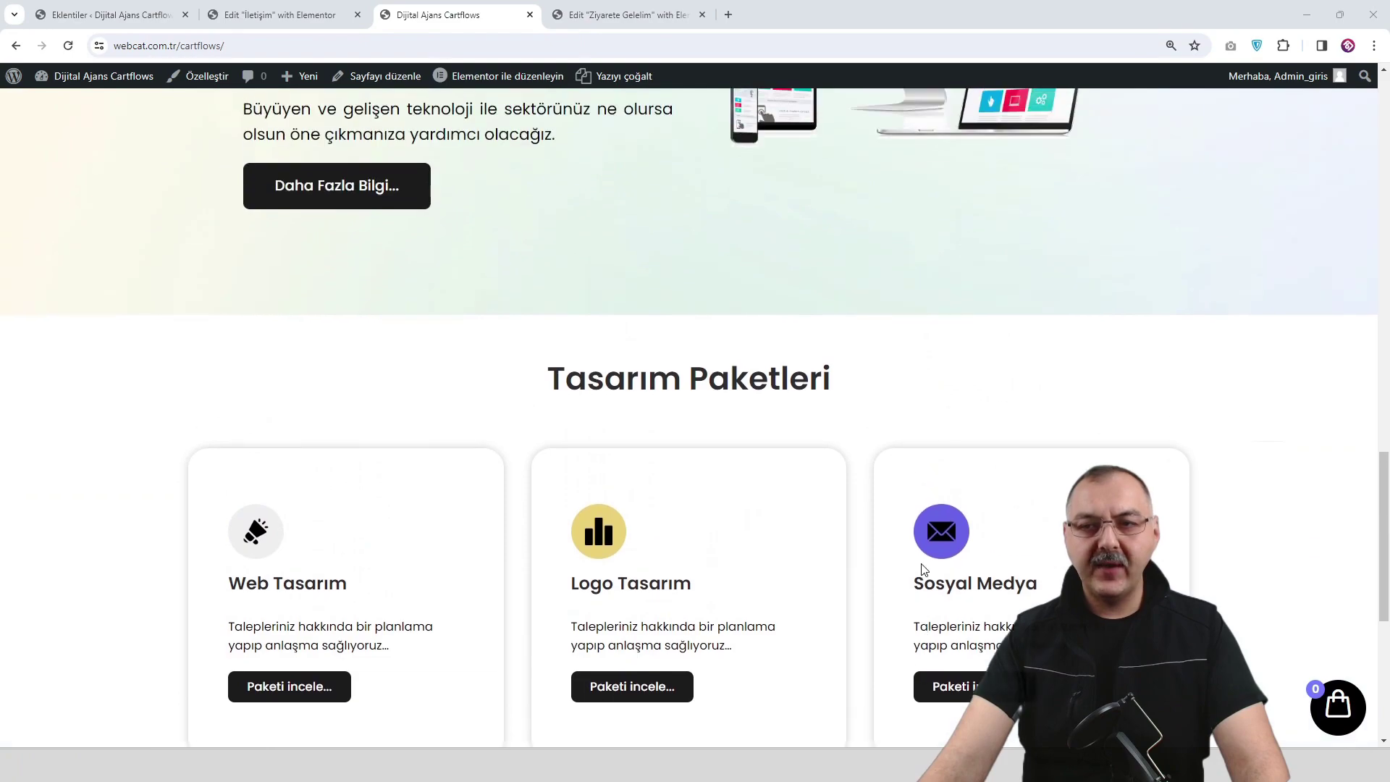
pyautogui.scroll(12, 923, 568)
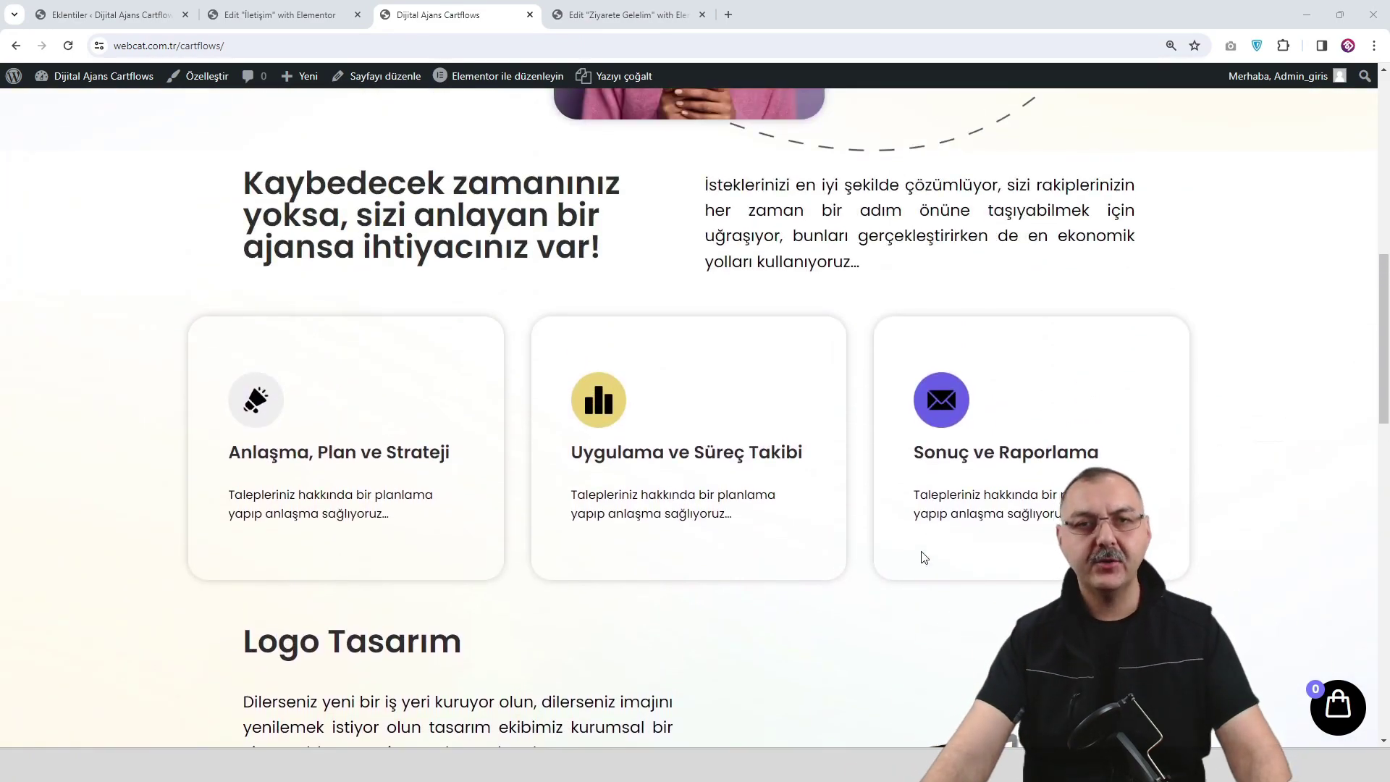
pyautogui.scroll(5, 923, 568)
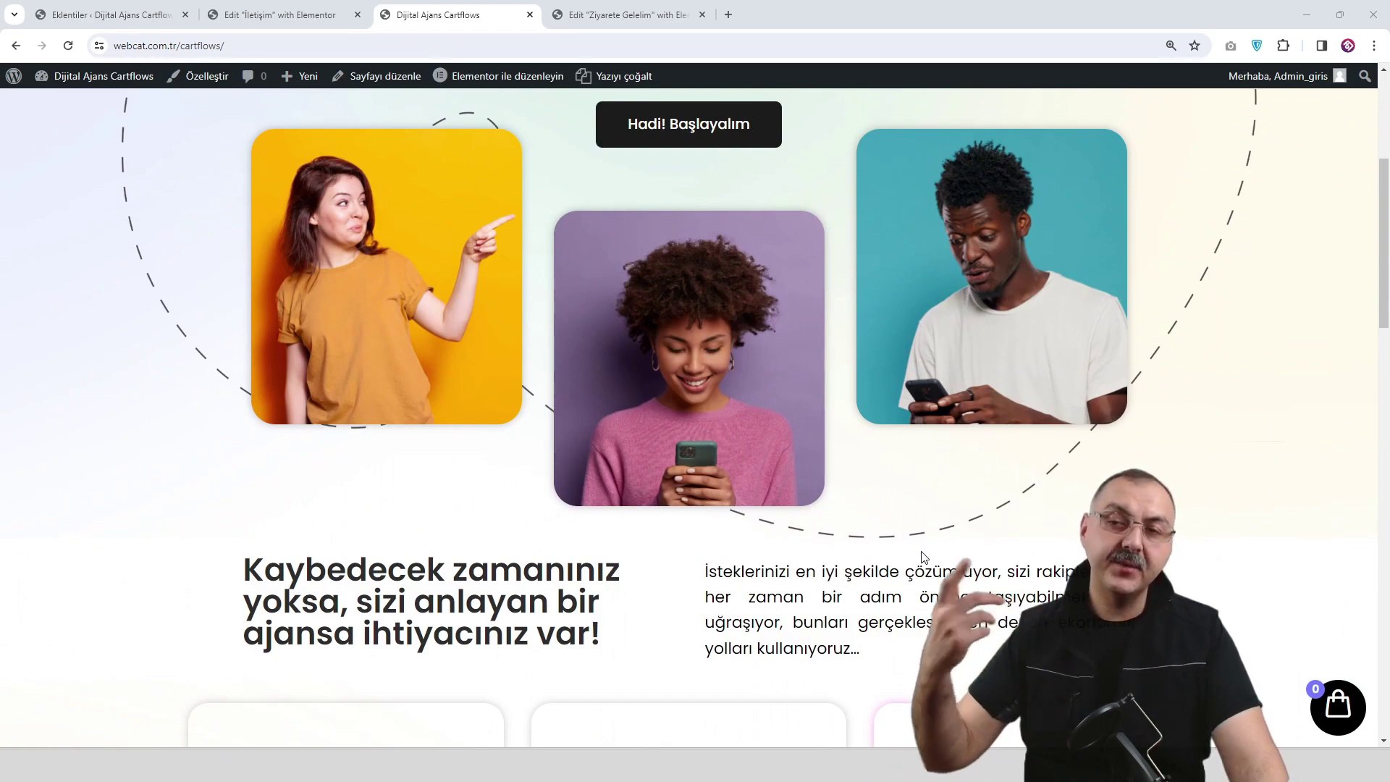
pyautogui.scroll(5, 922, 556)
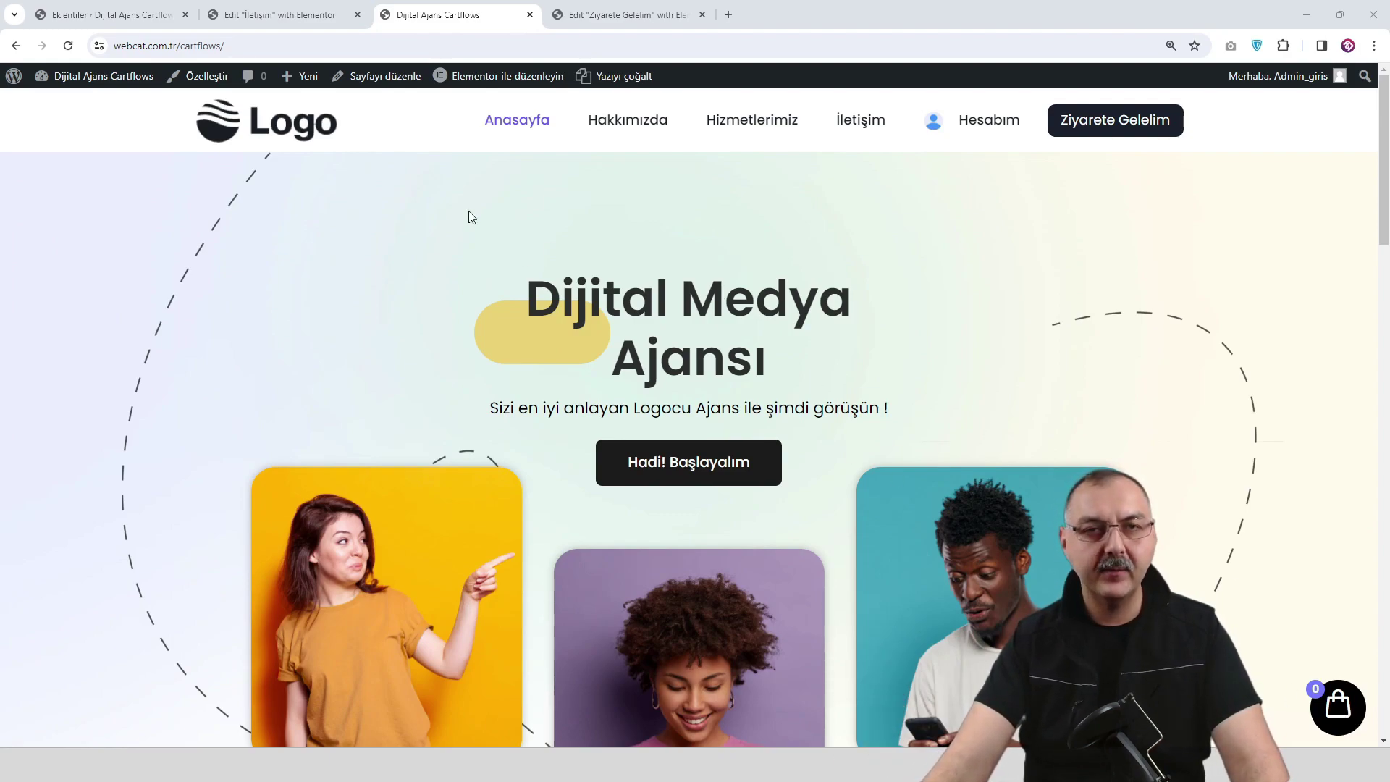
# Open the Floating Cart for WooCommerce Translation settings in the Customizer.
pyautogui.click(215, 83)
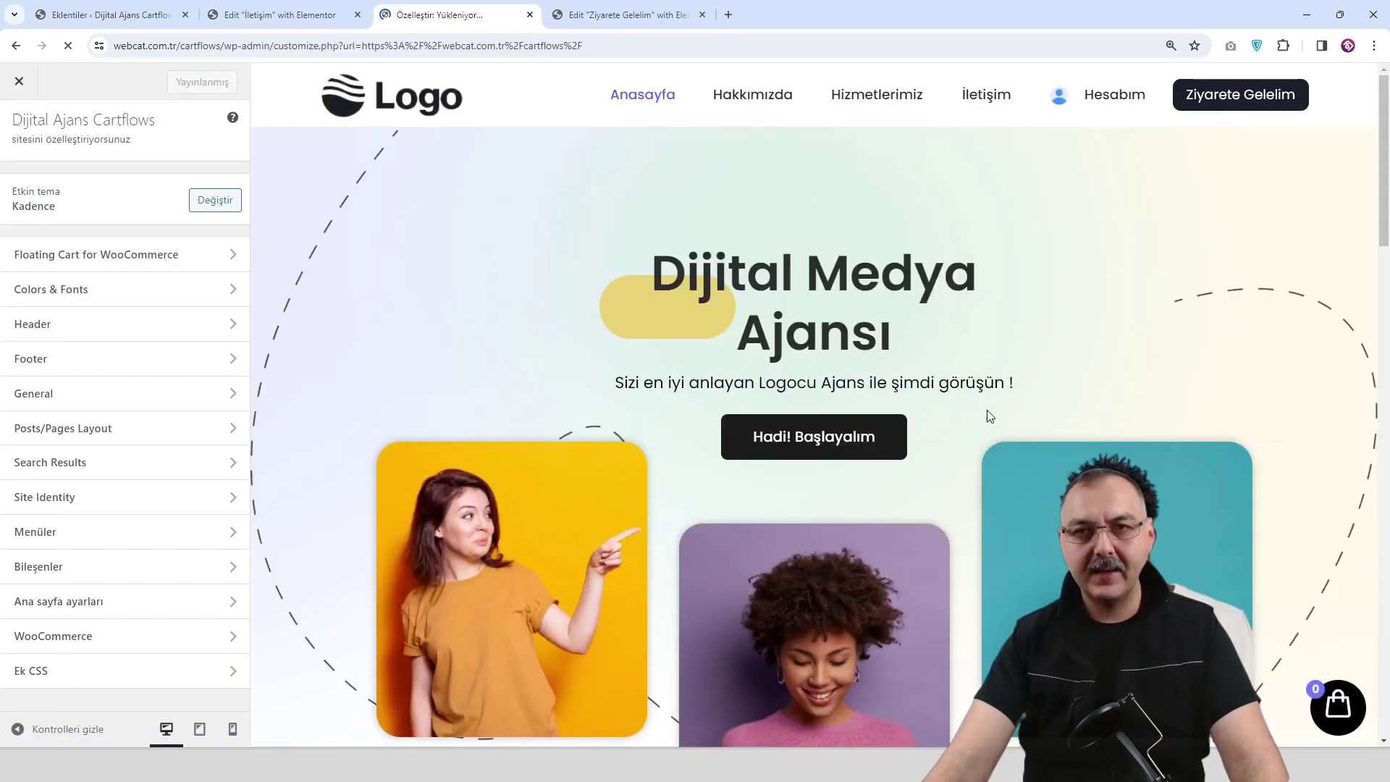
pyautogui.click(136, 262)
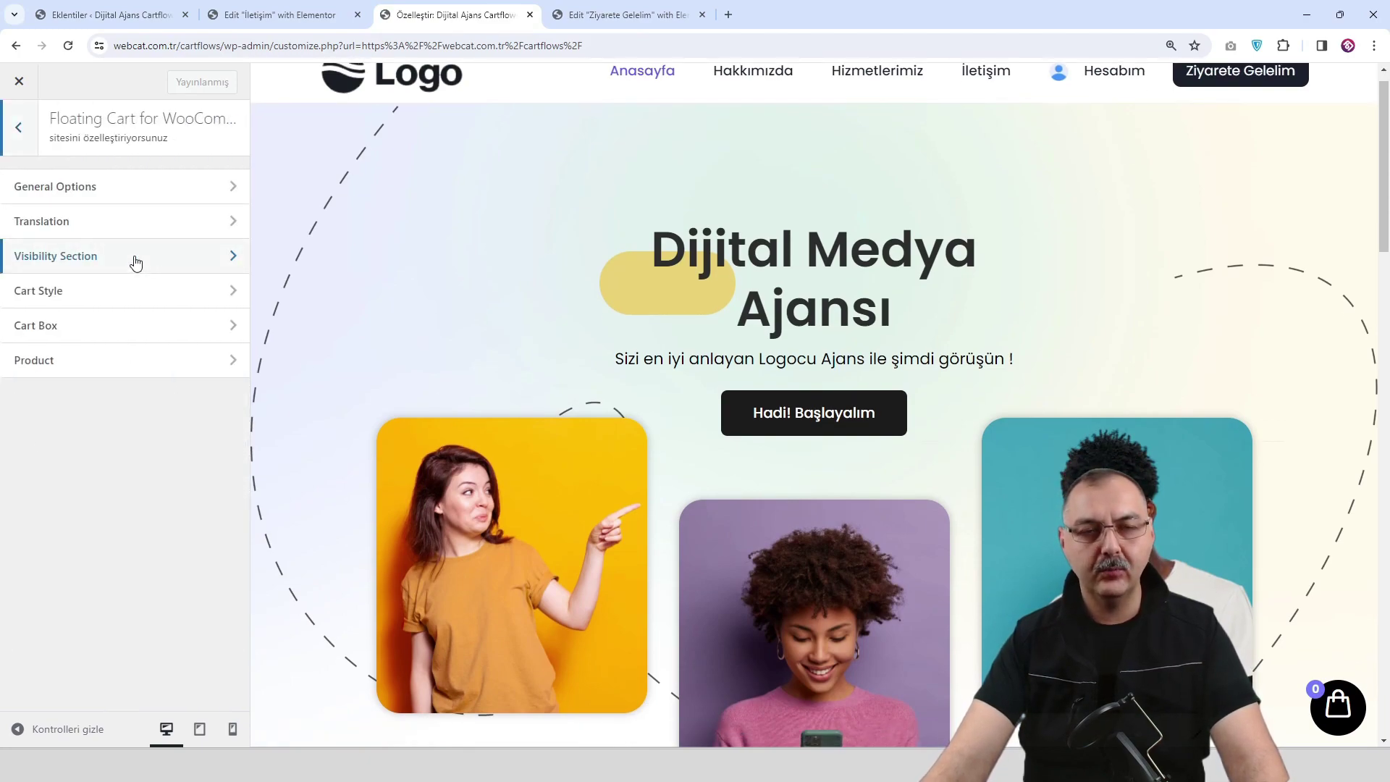
pyautogui.click(179, 189)
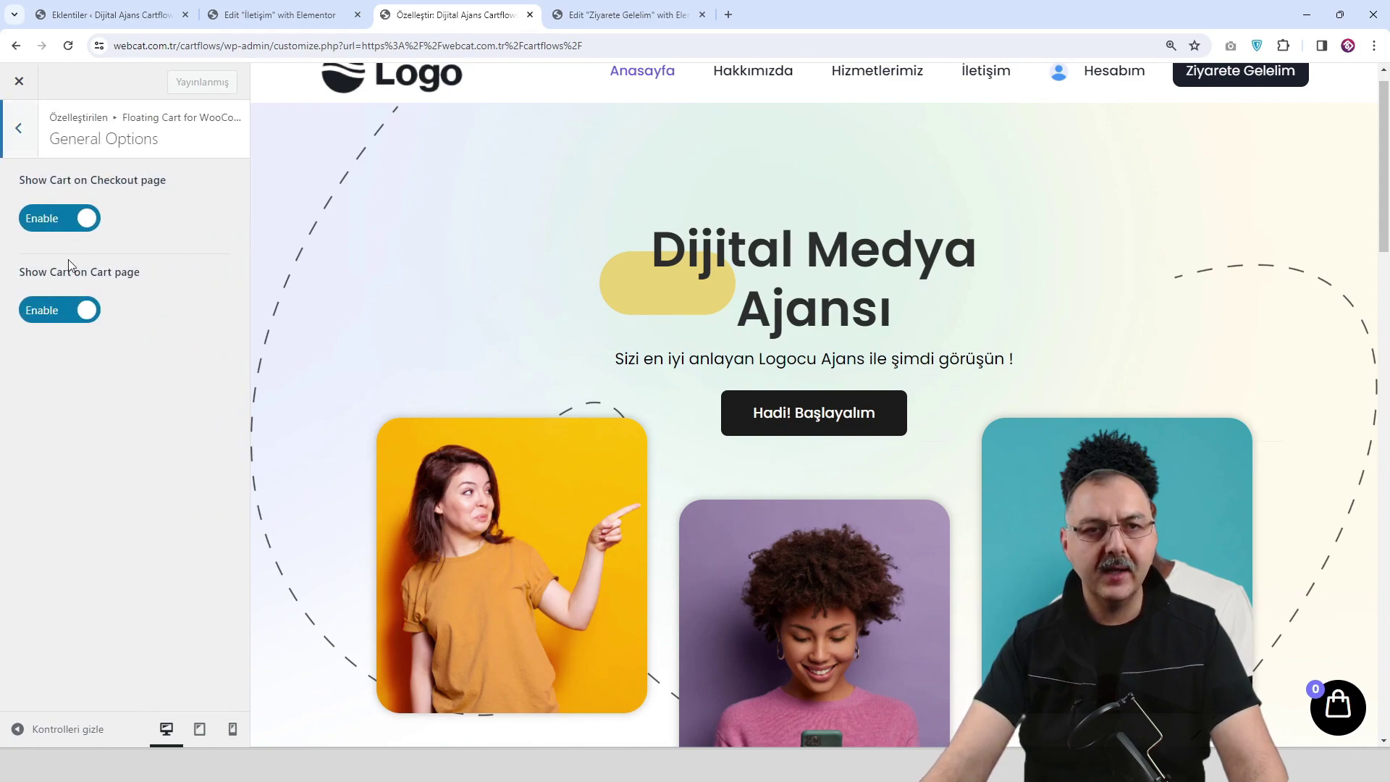
pyautogui.click(35, 137)
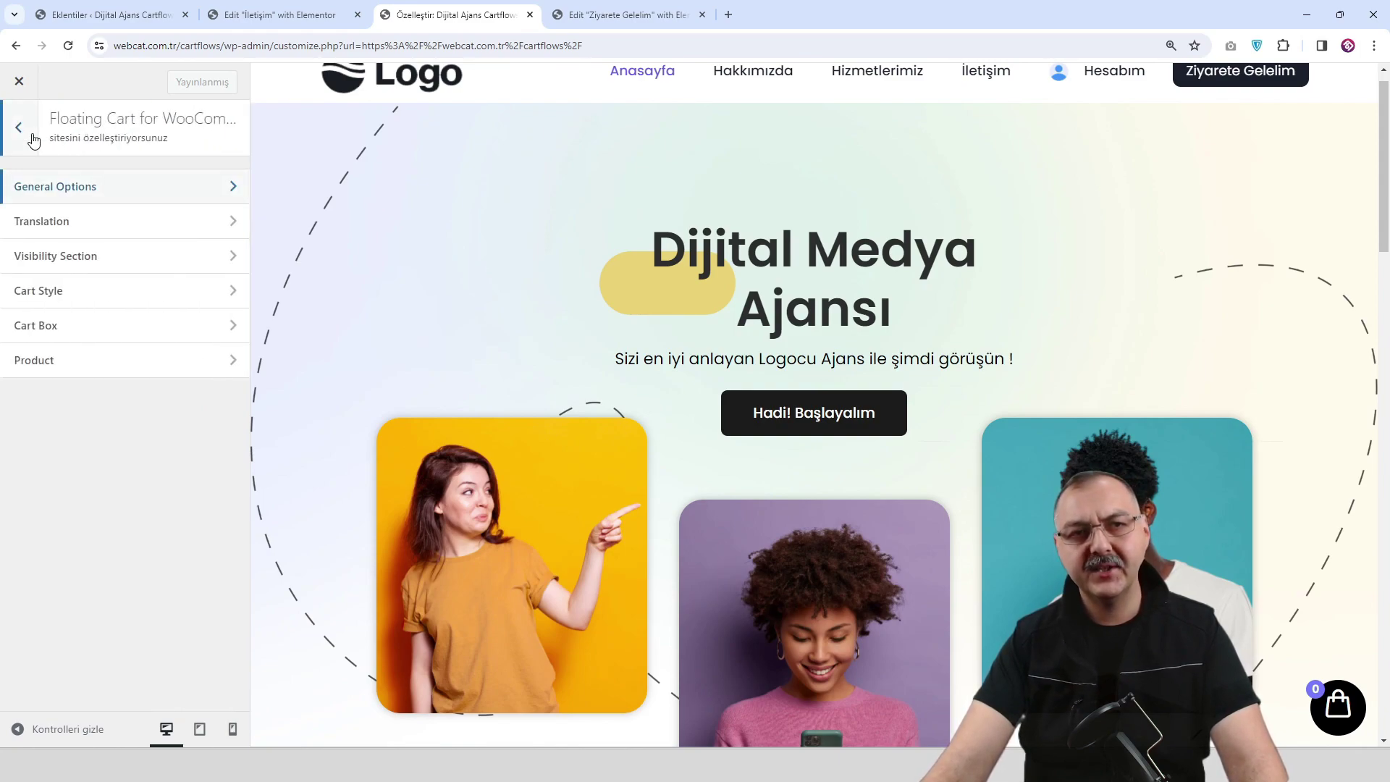
pyautogui.click(120, 230)
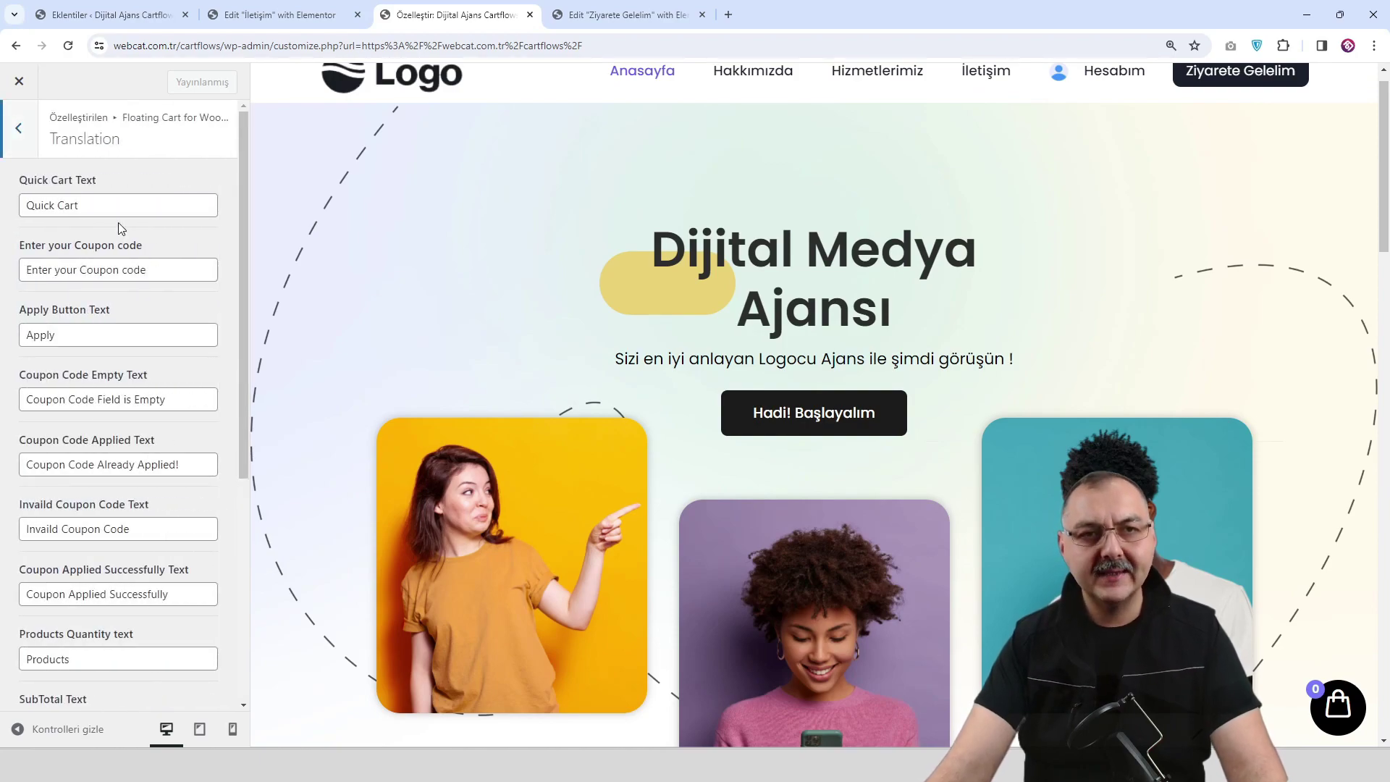
pyautogui.click(1336, 713)
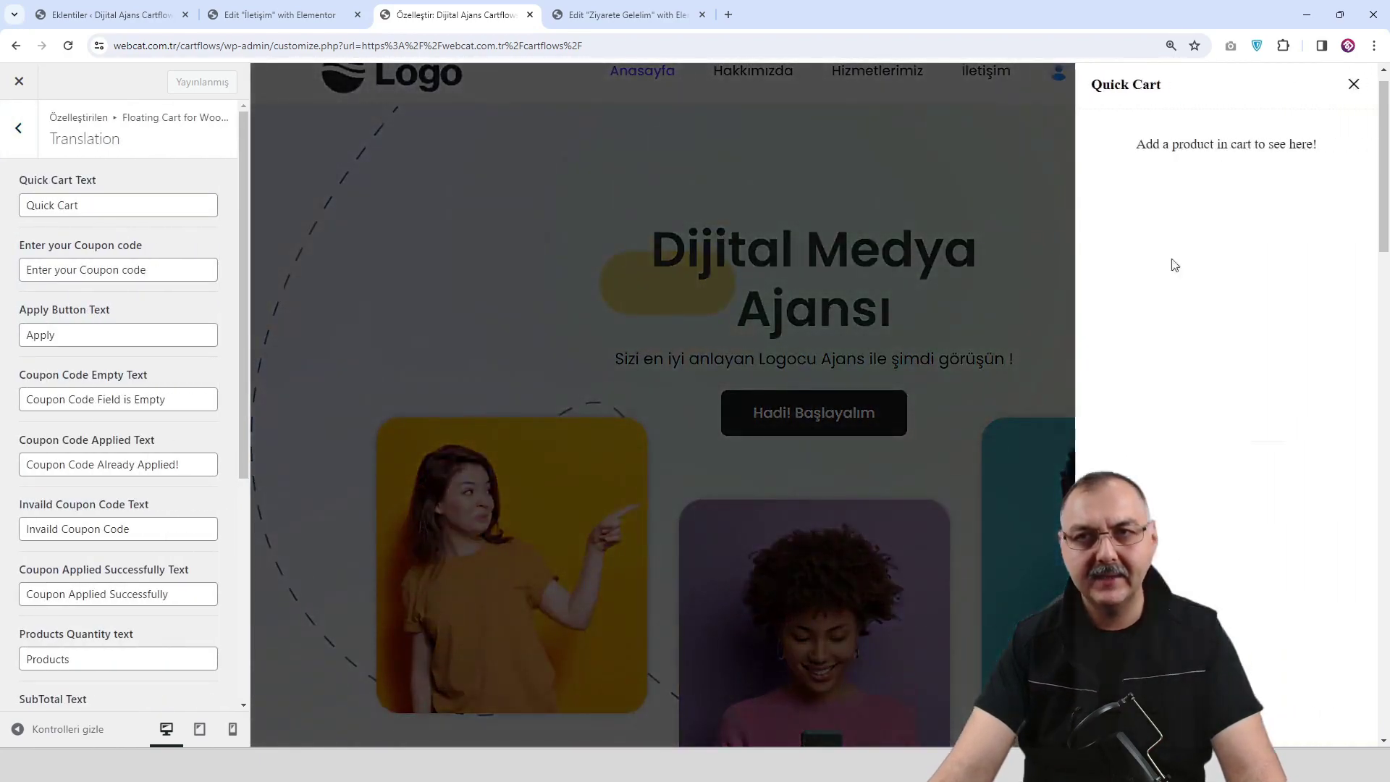
# Replace the Quick Cart Text with 'Sepetim', check the cart drawer, and publish.
pyautogui.tripleClick(118, 214)
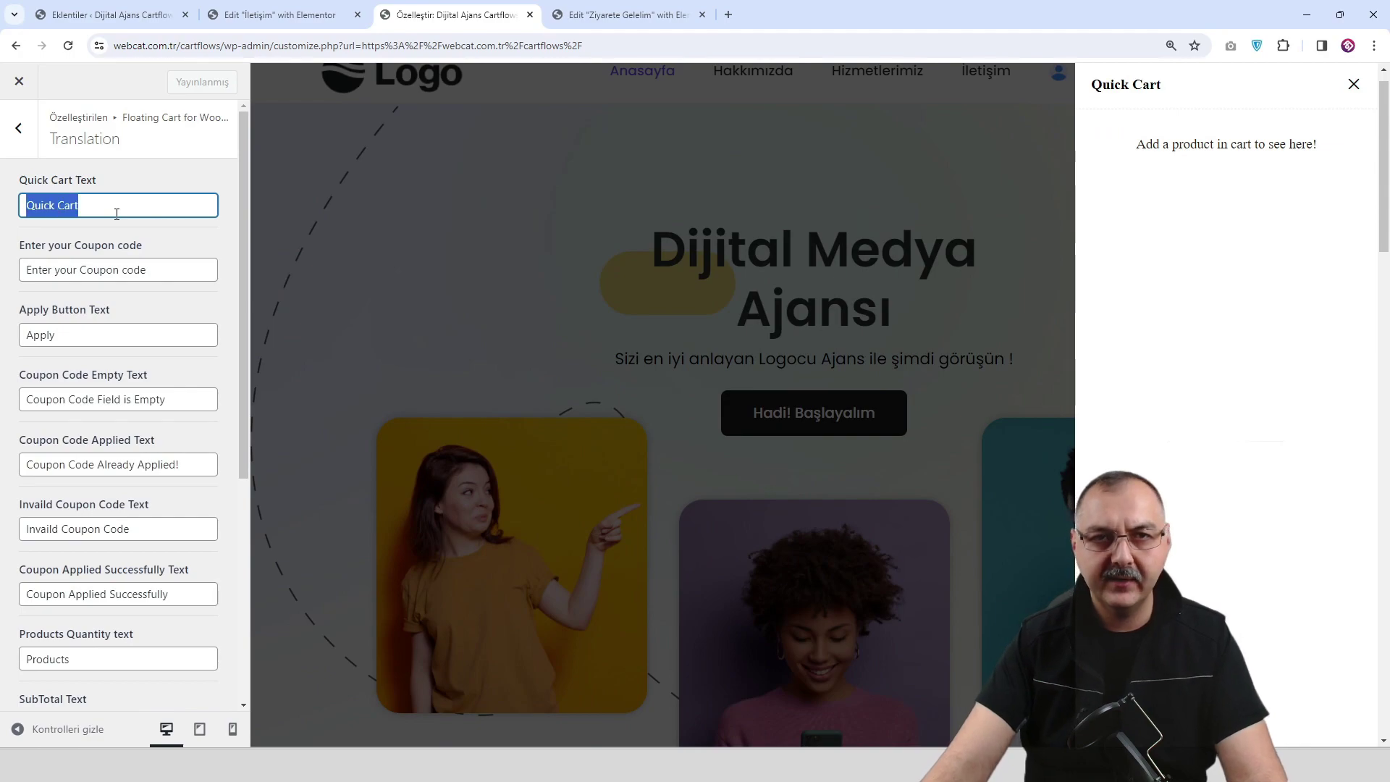
pyautogui.write('Sepetim')
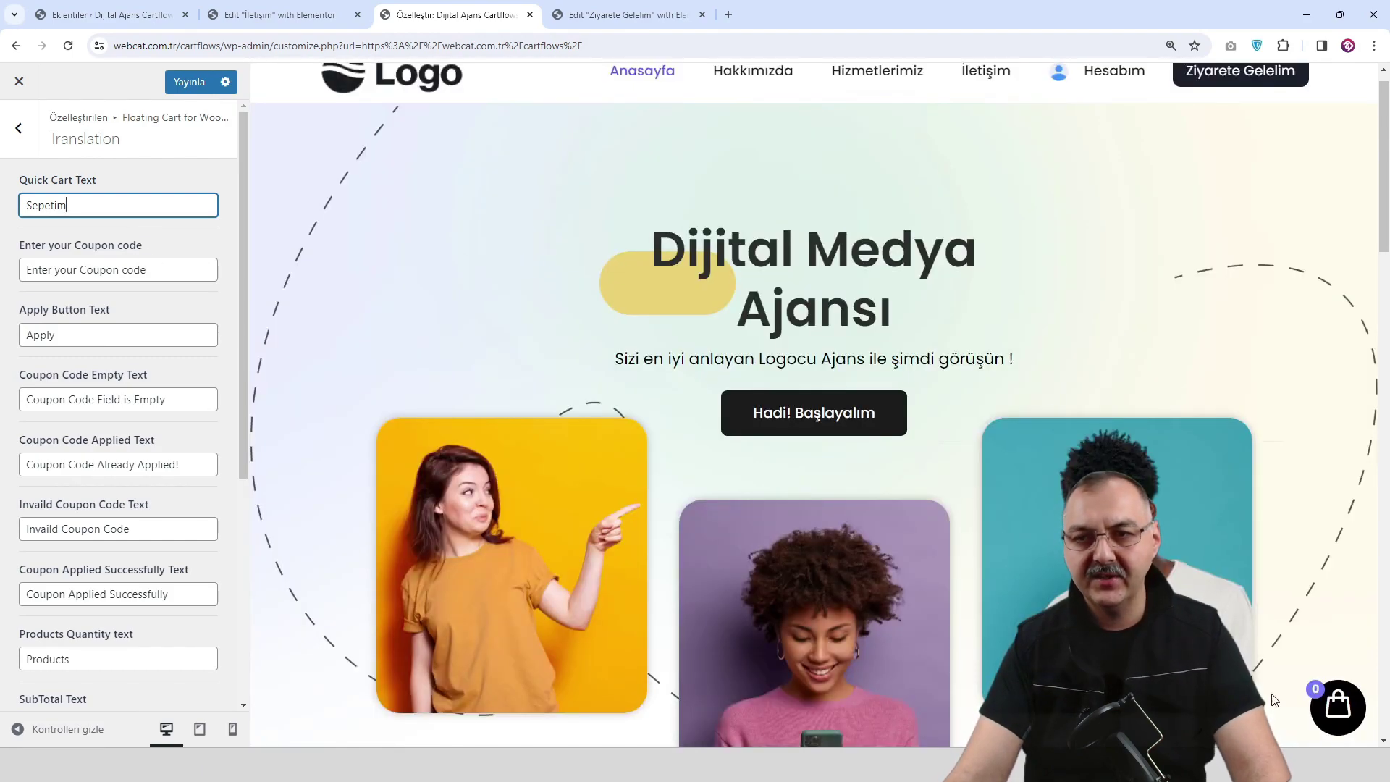
pyautogui.click(1336, 707)
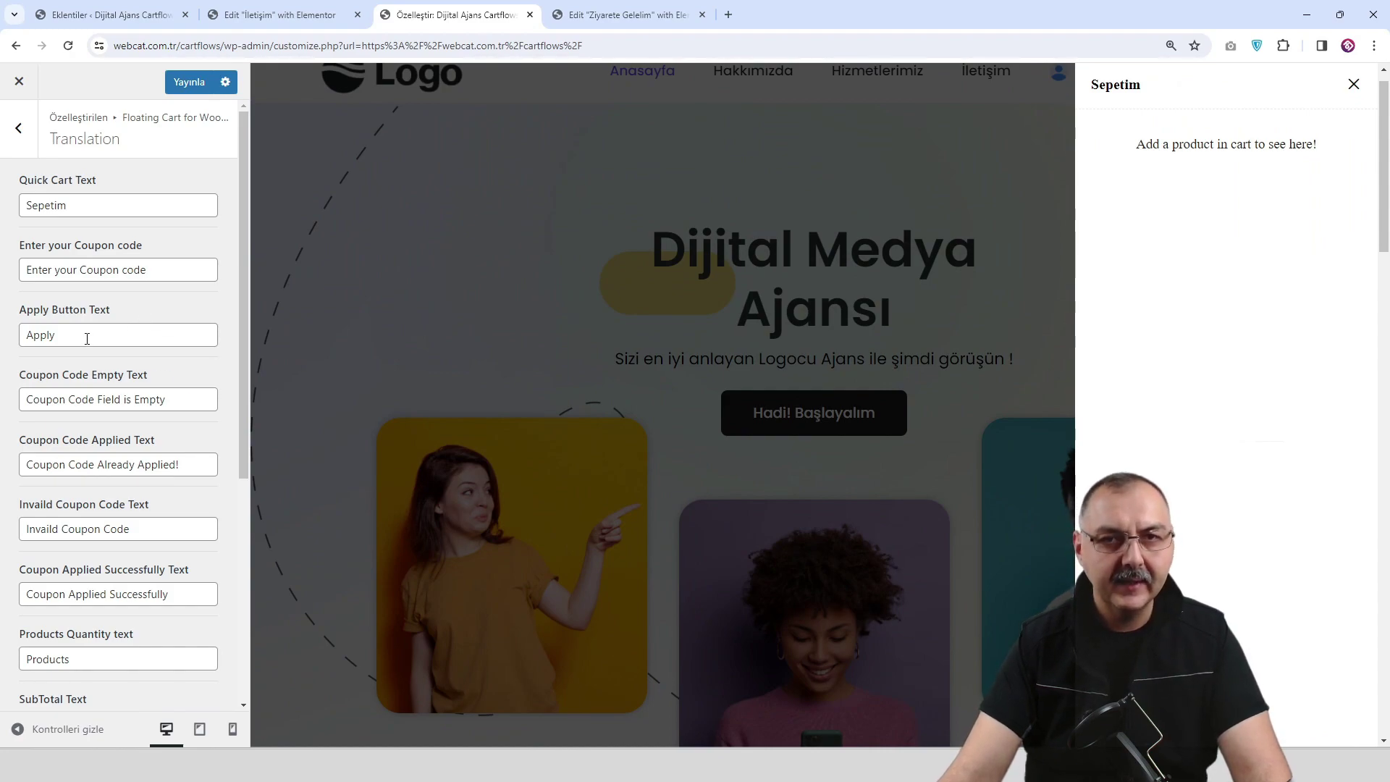
pyautogui.click(1353, 85)
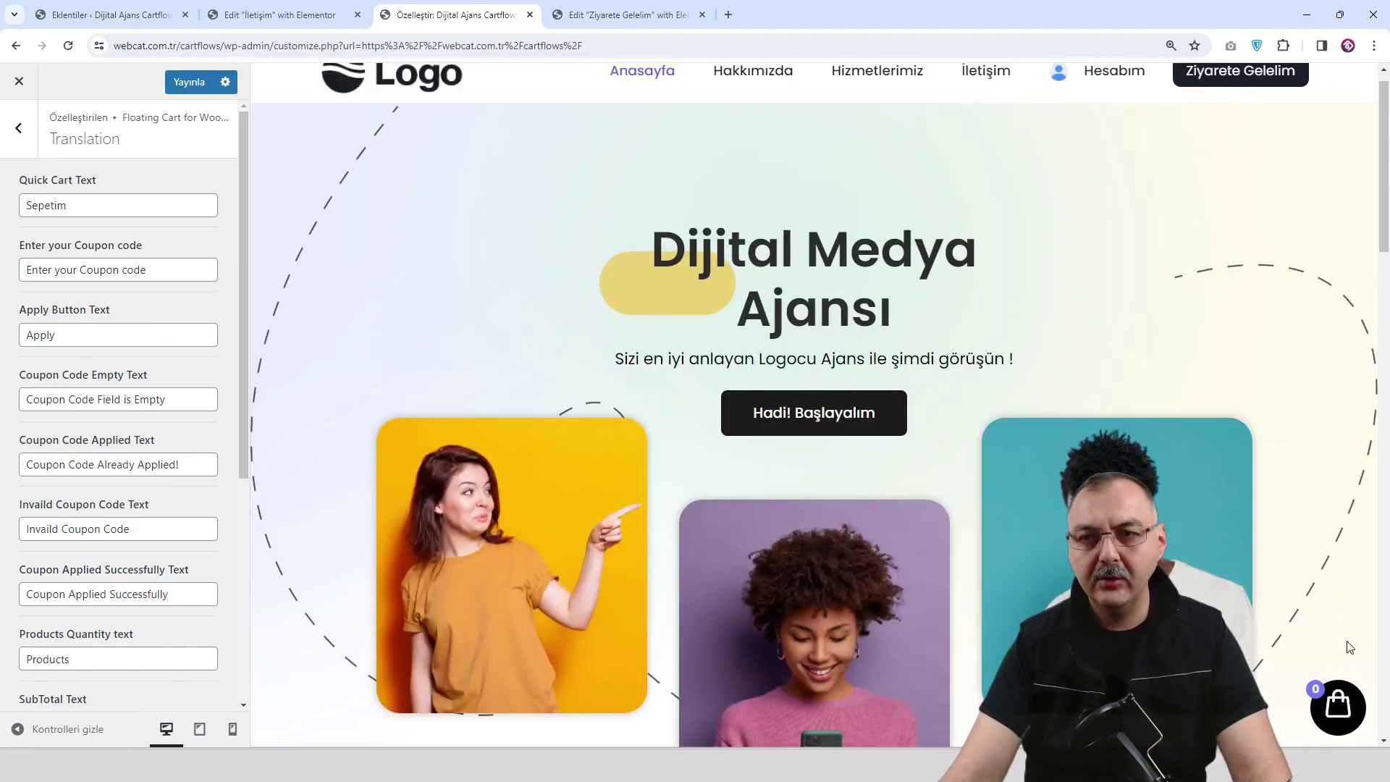
pyautogui.click(1336, 707)
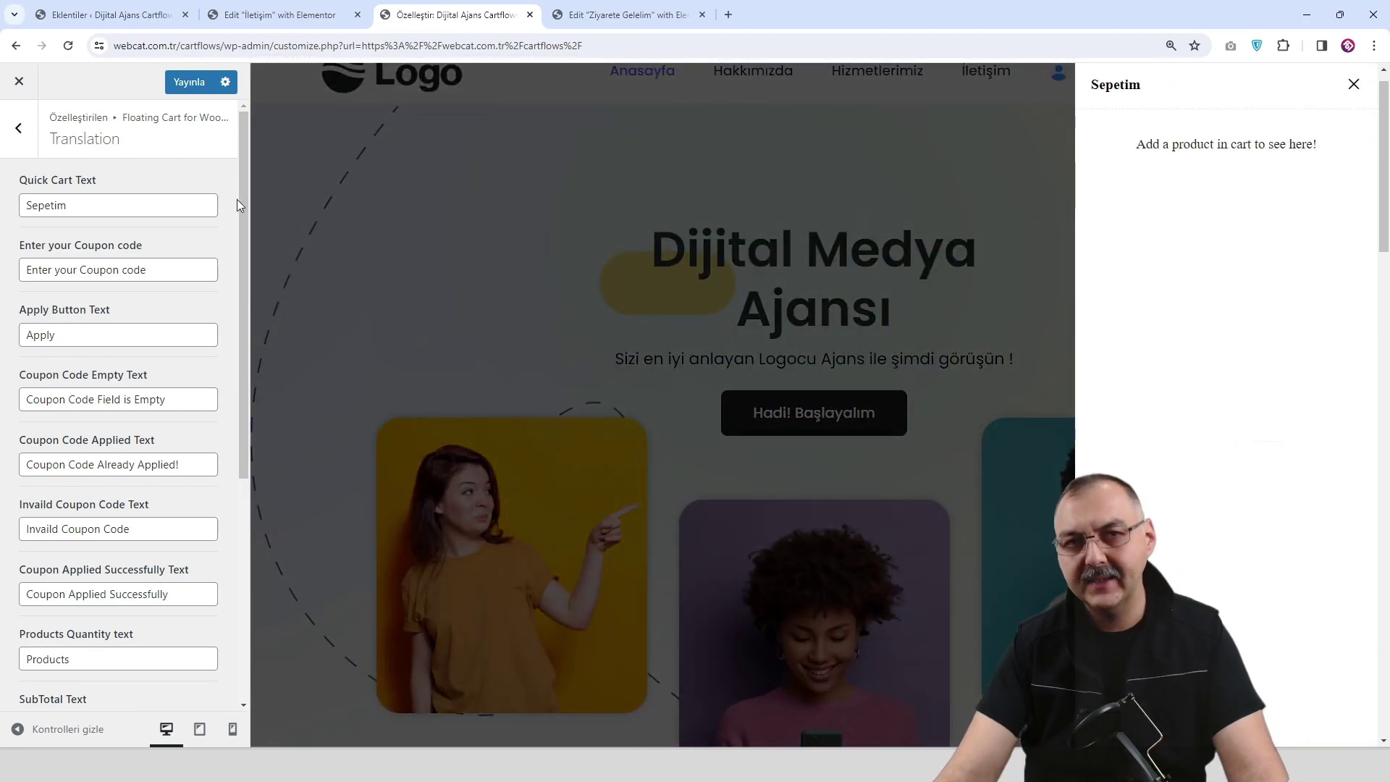
pyautogui.click(186, 88)
# Review the floating cart's Visibility Section options.
pyautogui.click(15, 140)
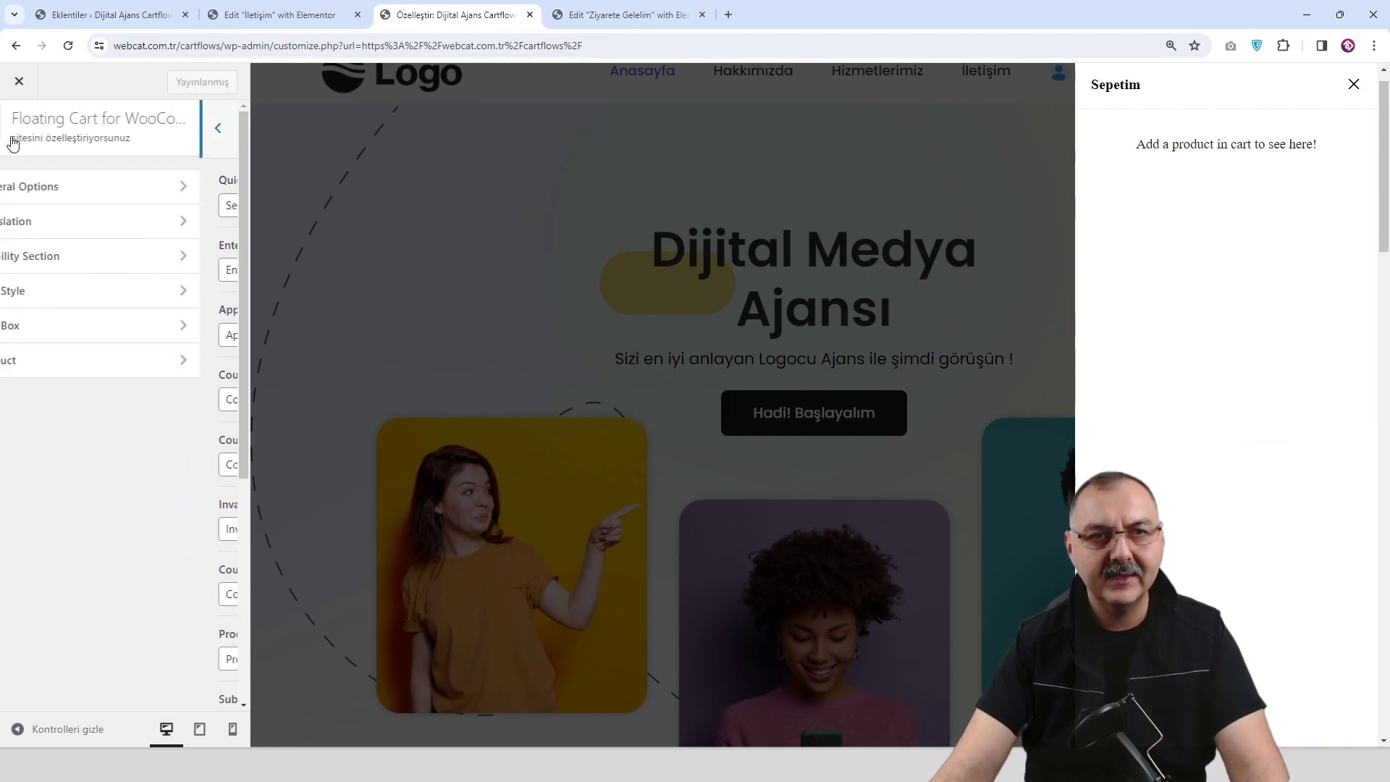
pyautogui.click(116, 256)
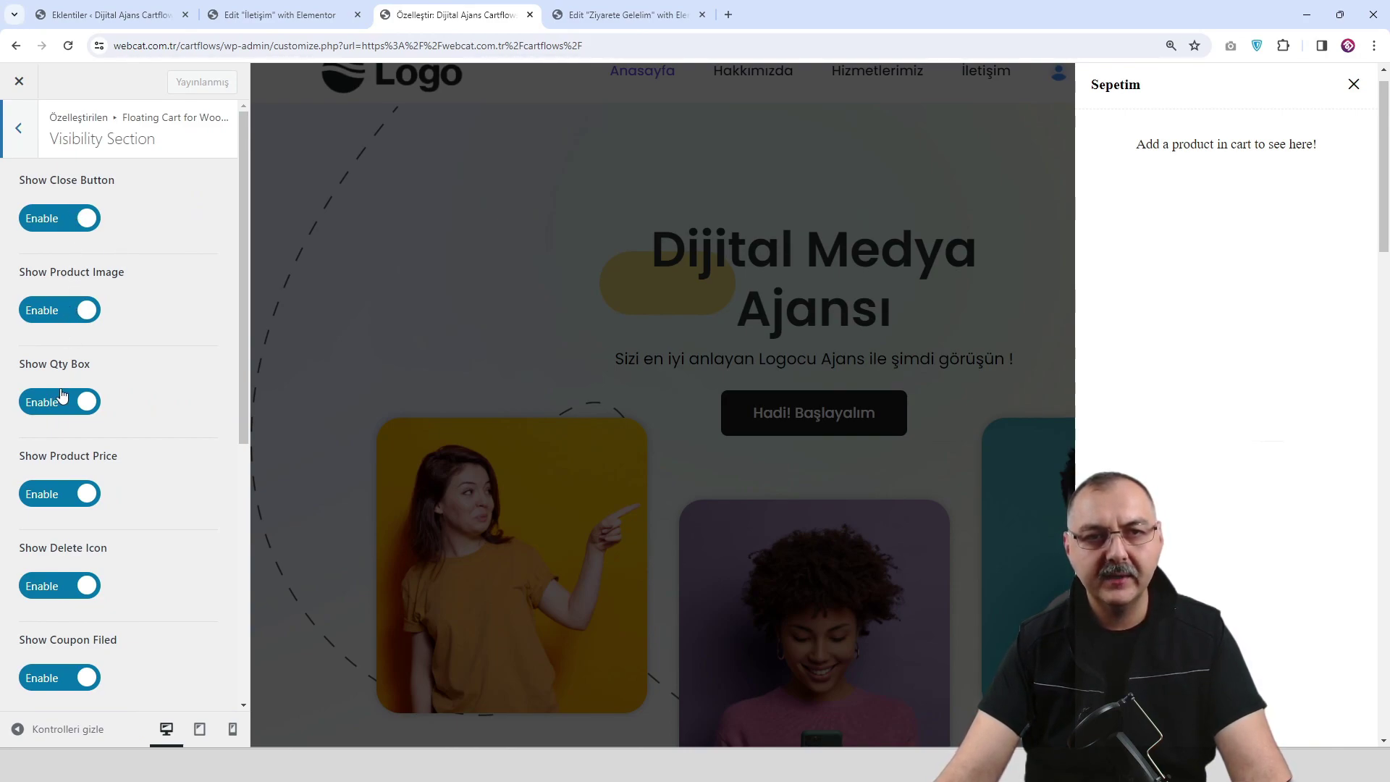
pyautogui.scroll(-2, 56, 365)
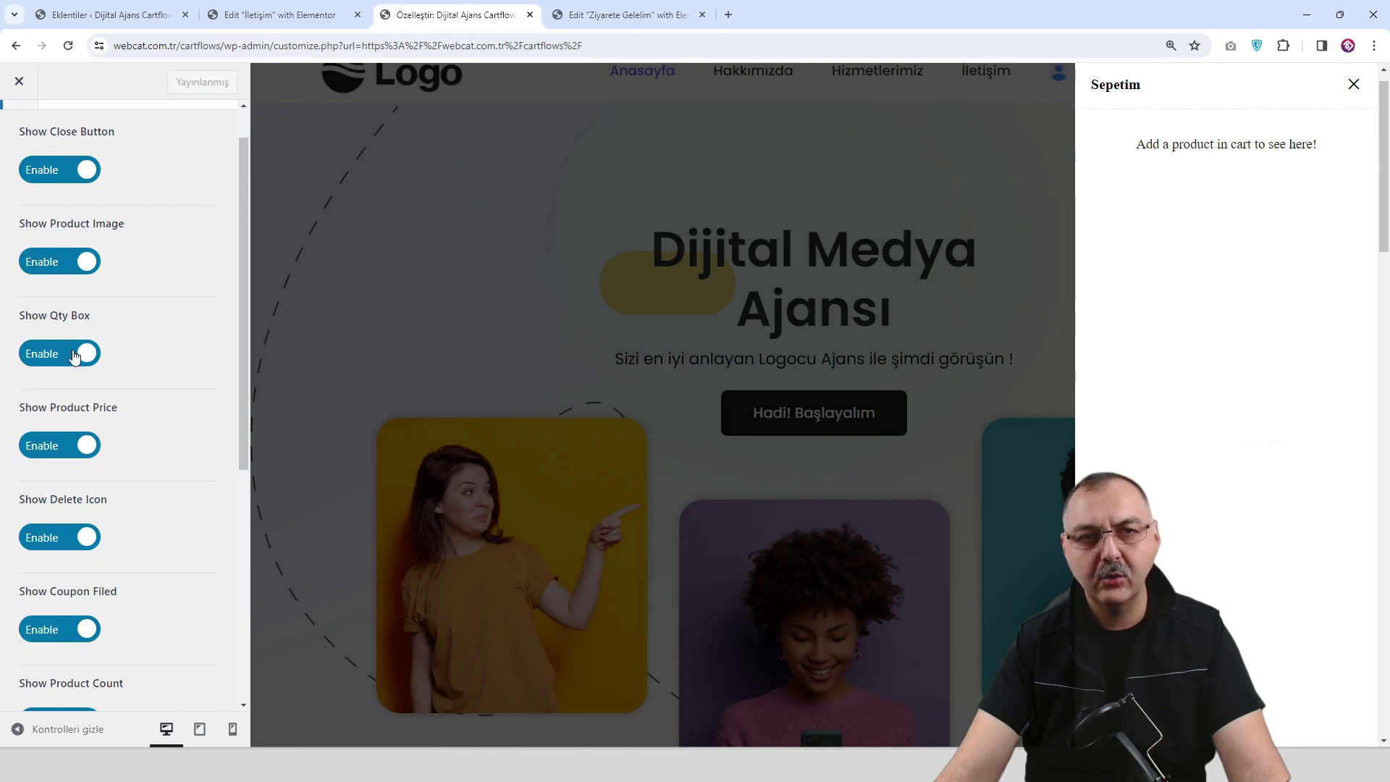
pyautogui.scroll(-4, 62, 441)
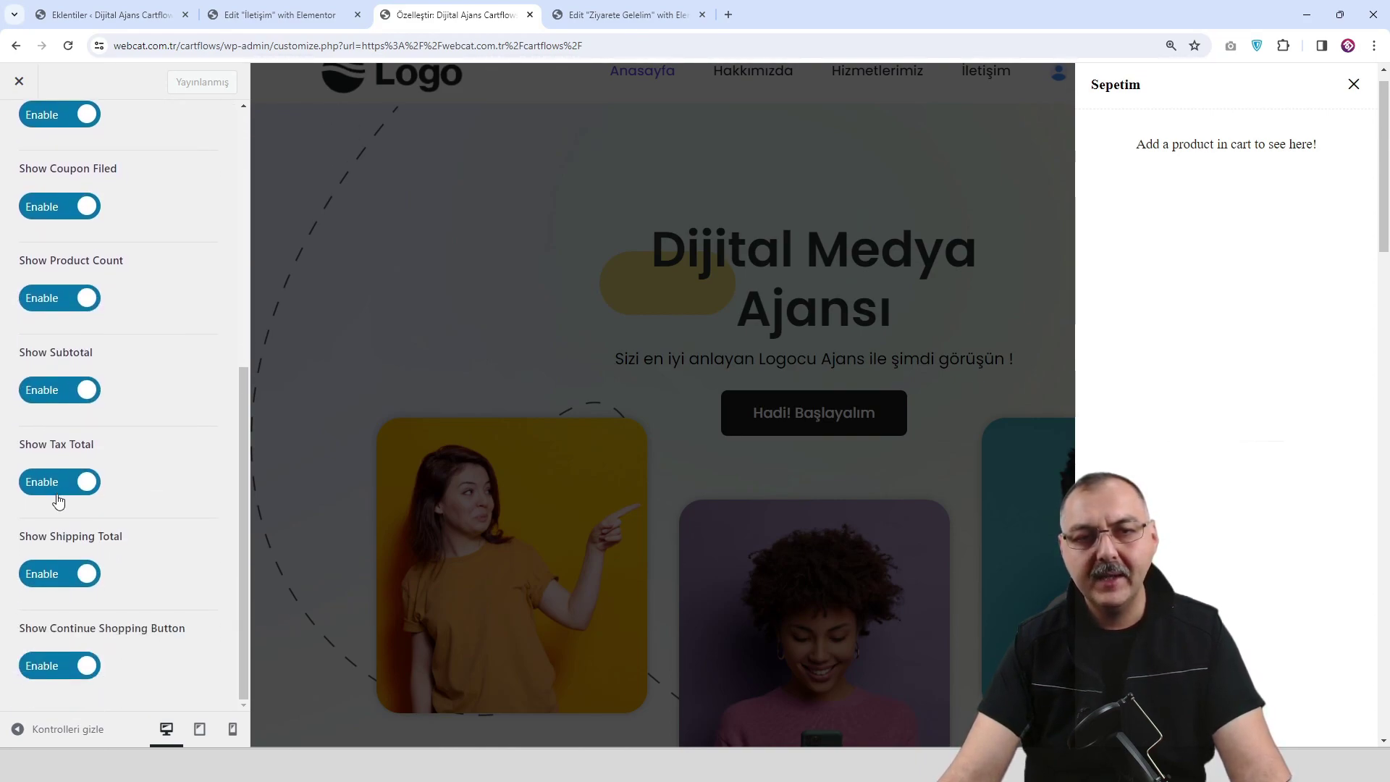
pyautogui.scroll(2, 55, 496)
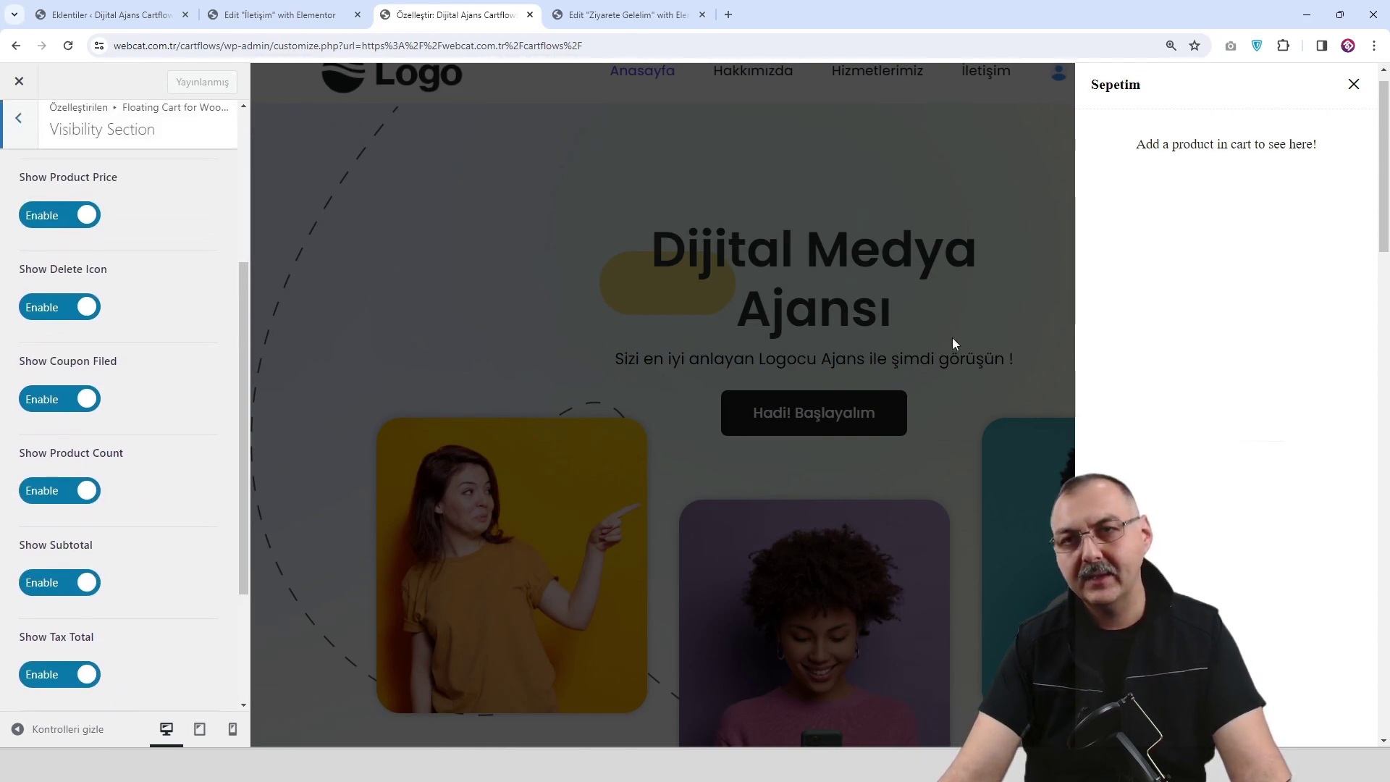
pyautogui.click(19, 119)
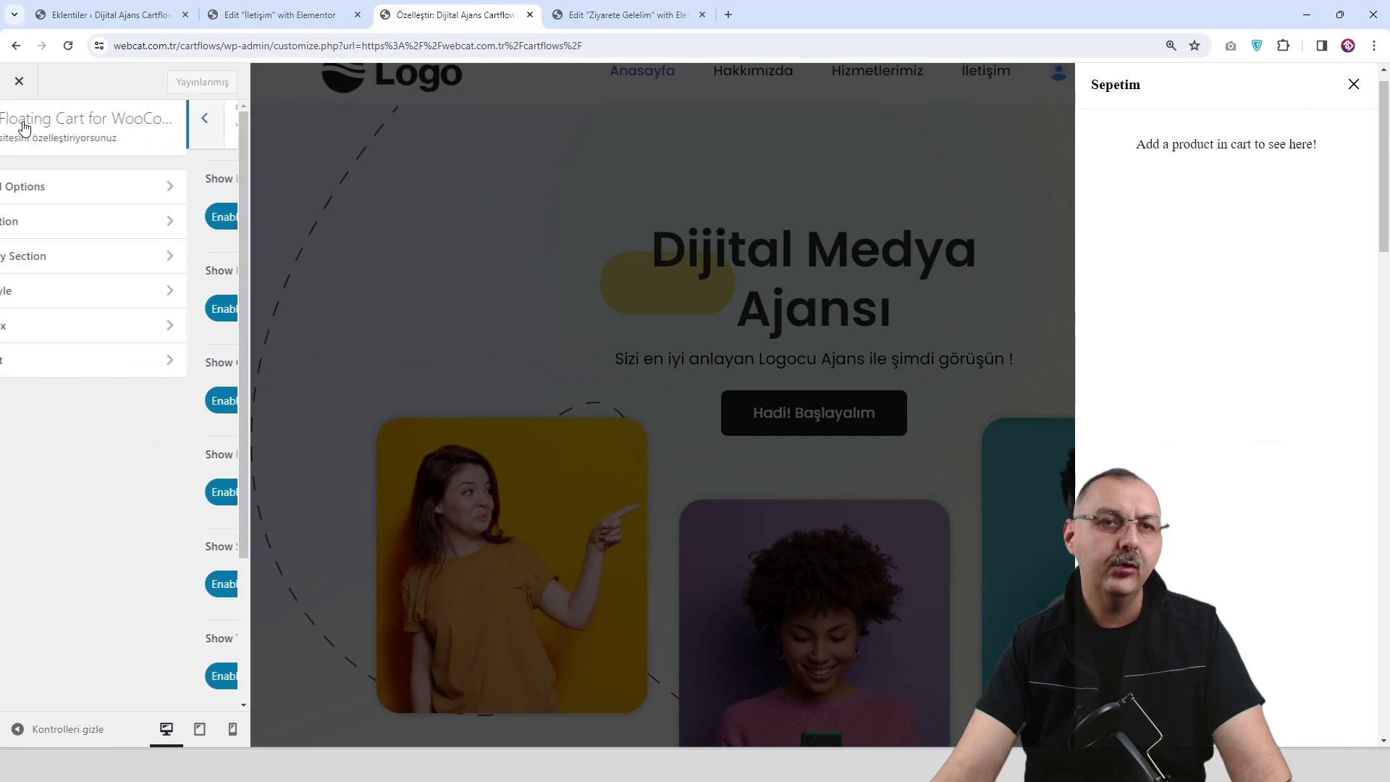
# Review the Cart Style options after closing the Sepetim cart drawer.
pyautogui.click(131, 293)
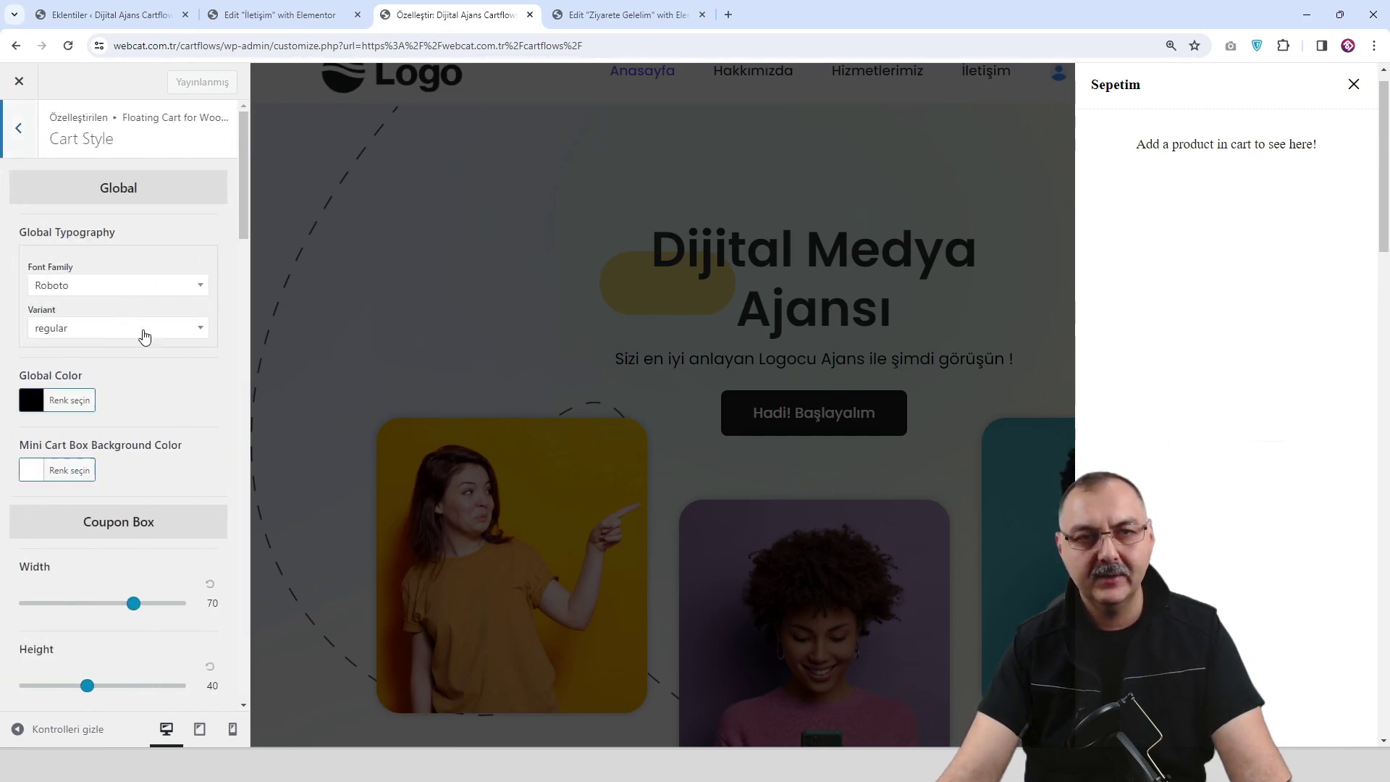
pyautogui.scroll(-1, 144, 324)
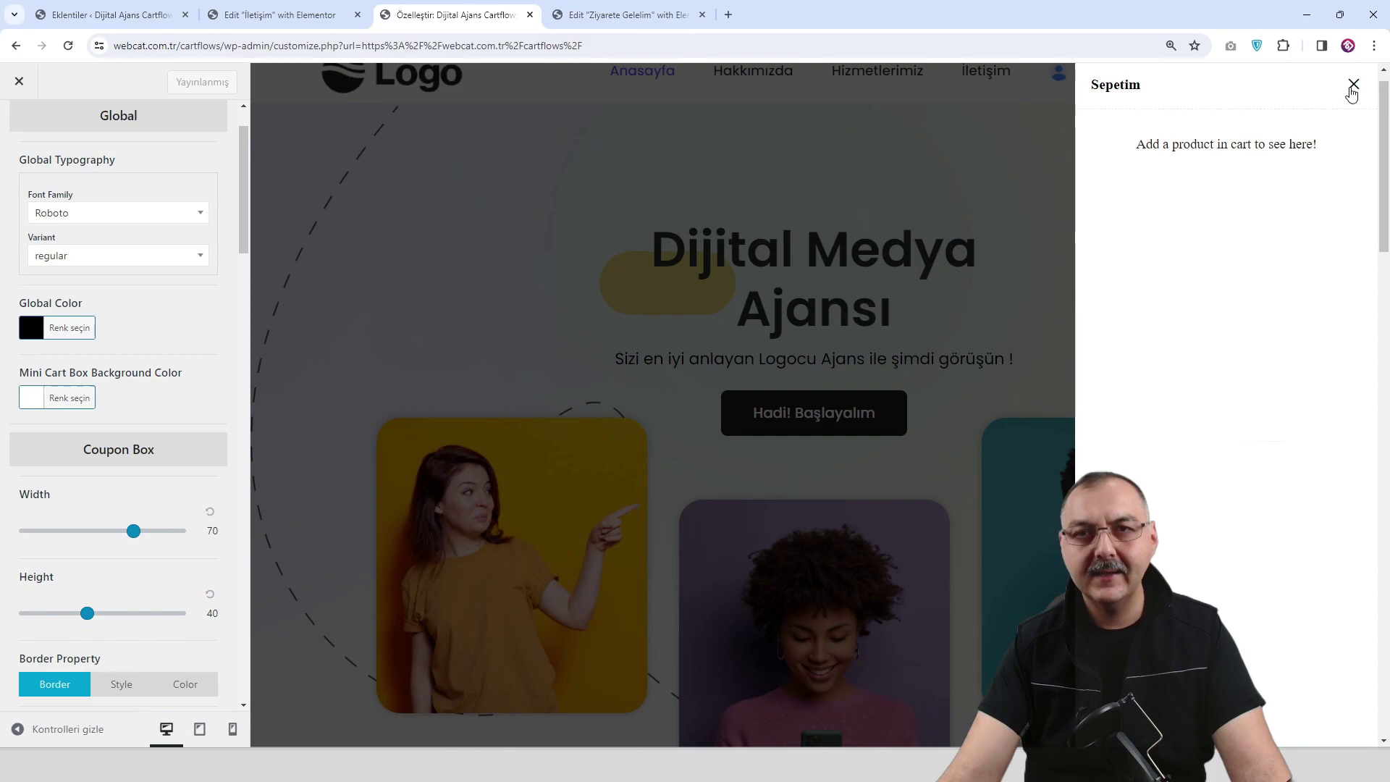
pyautogui.click(1353, 84)
pyautogui.scroll(-4, 107, 339)
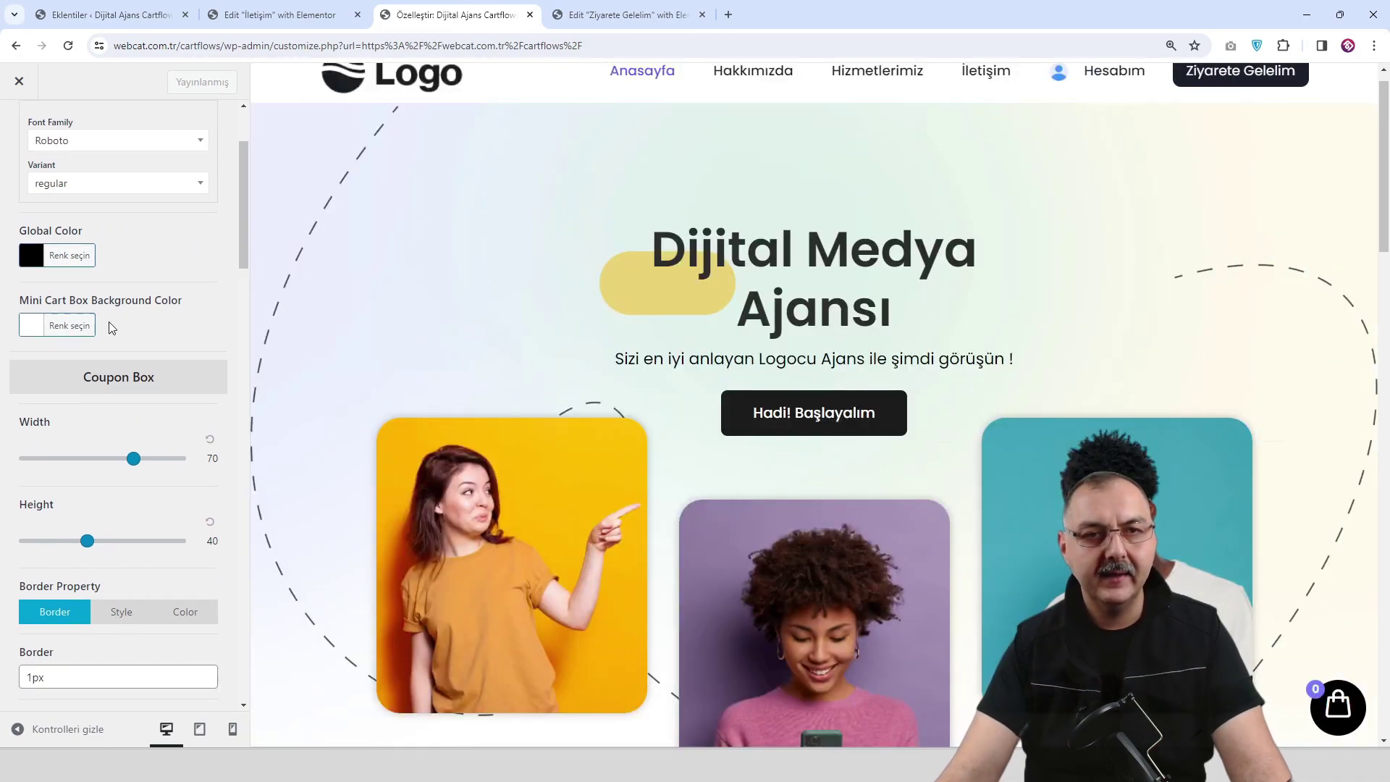
pyautogui.scroll(-4, 114, 310)
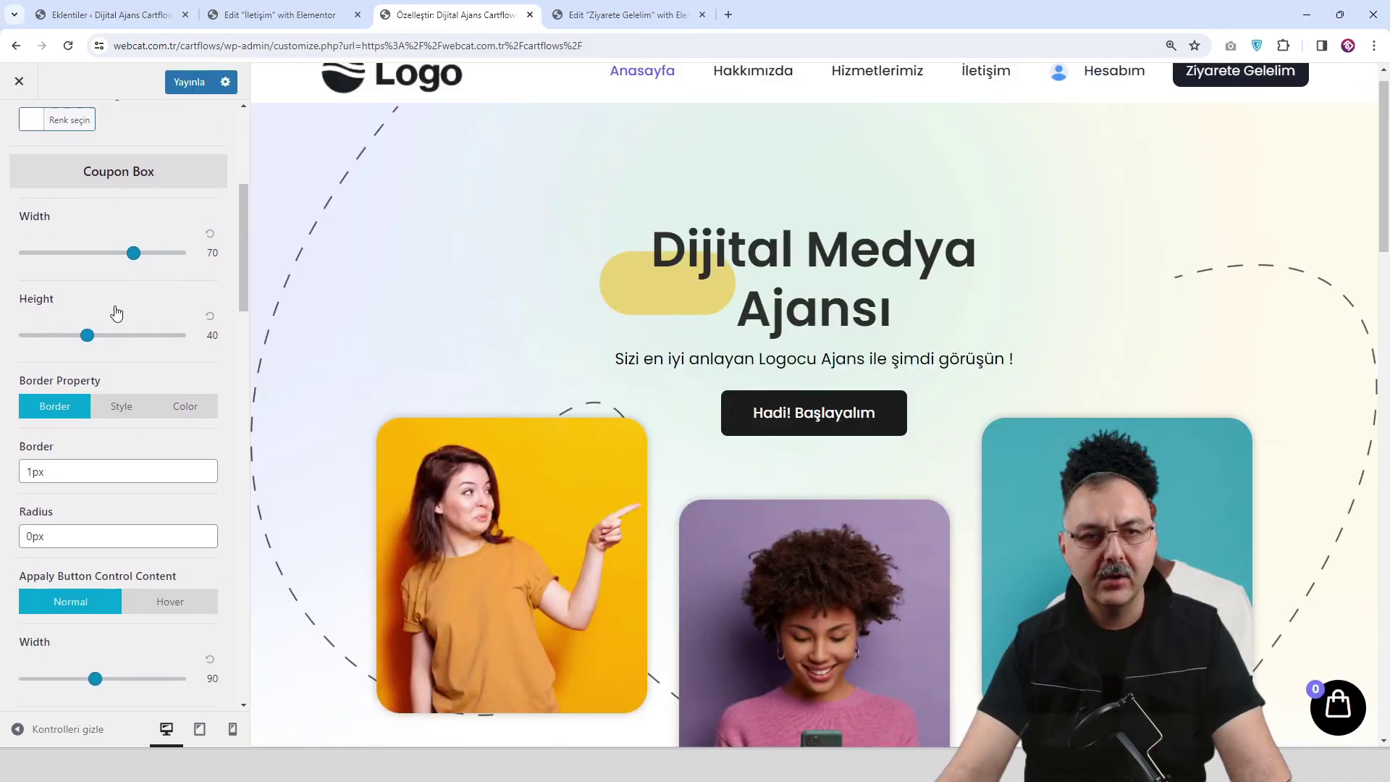
pyautogui.scroll(-5, 110, 324)
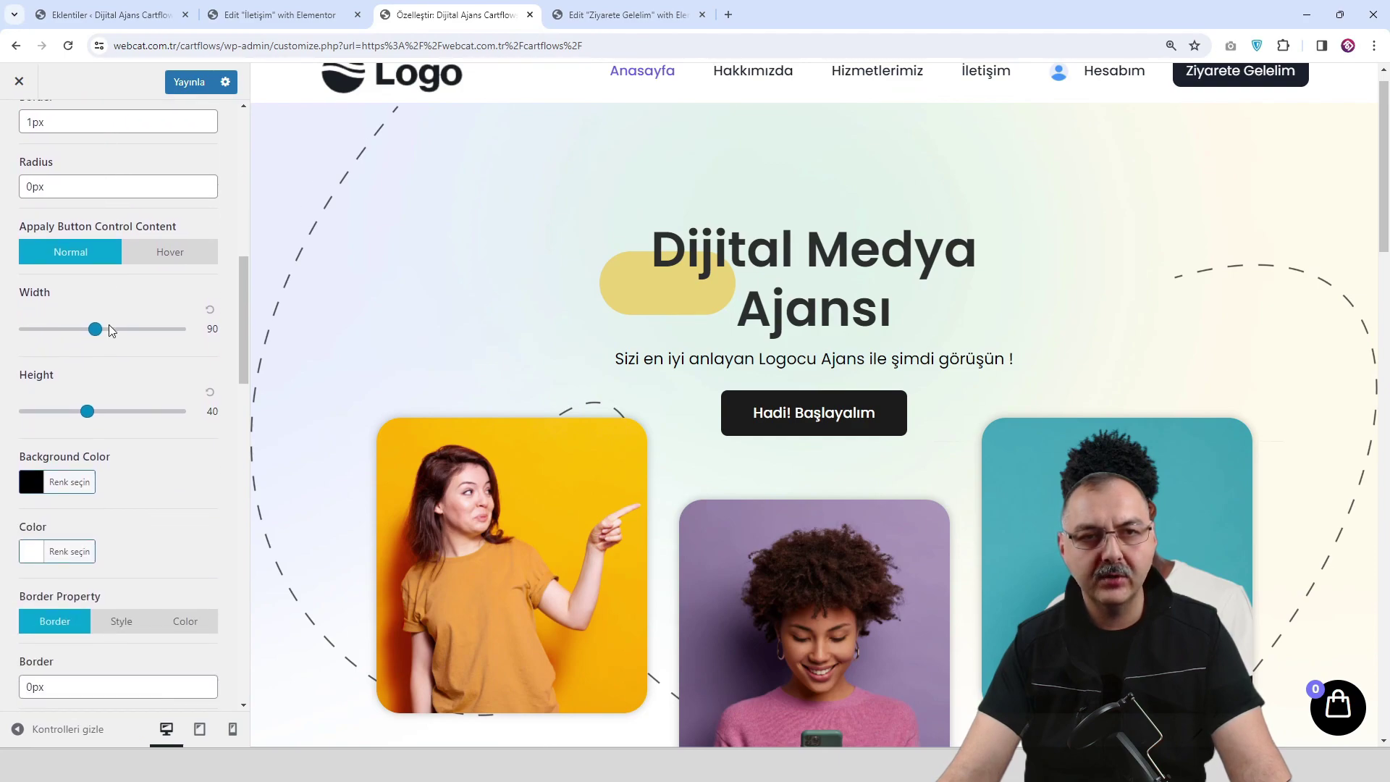
pyautogui.scroll(-5, 110, 331)
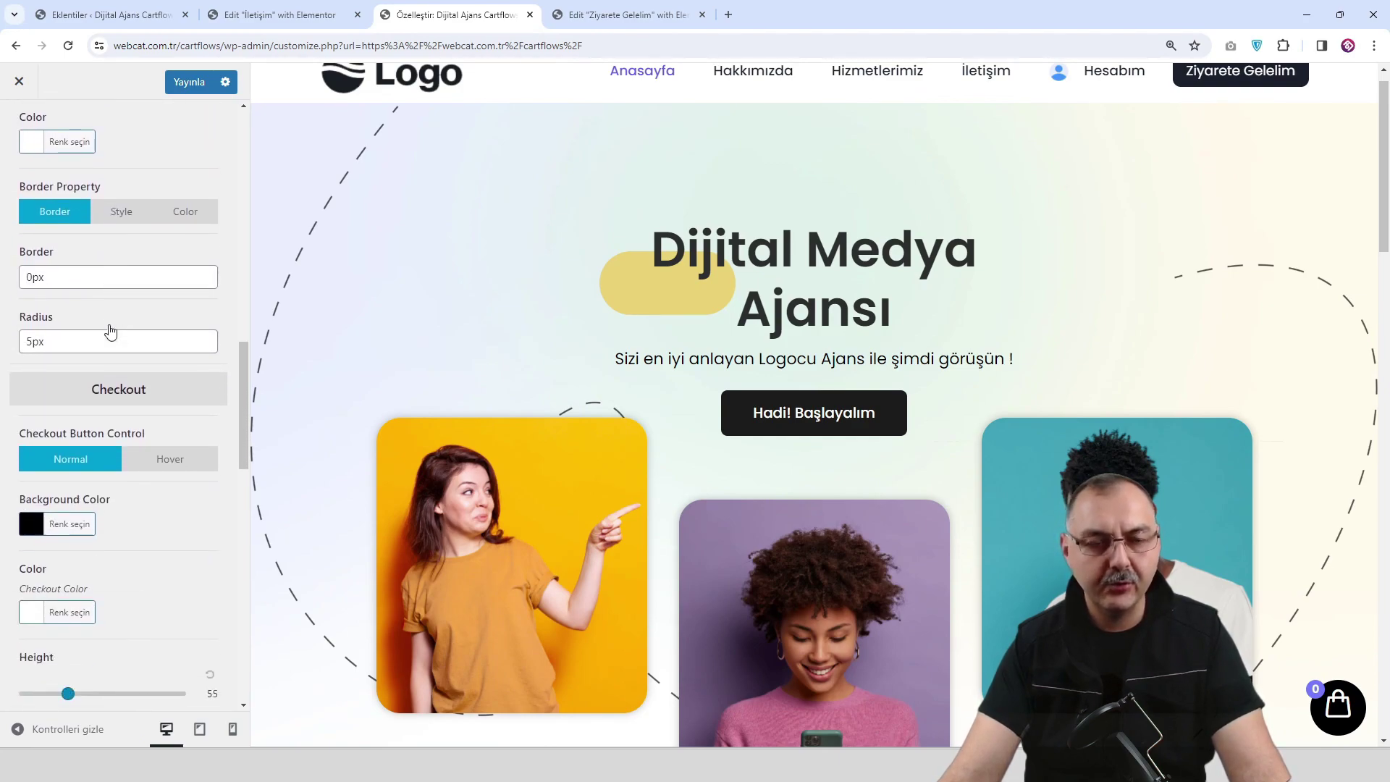
pyautogui.scroll(-6, 81, 330)
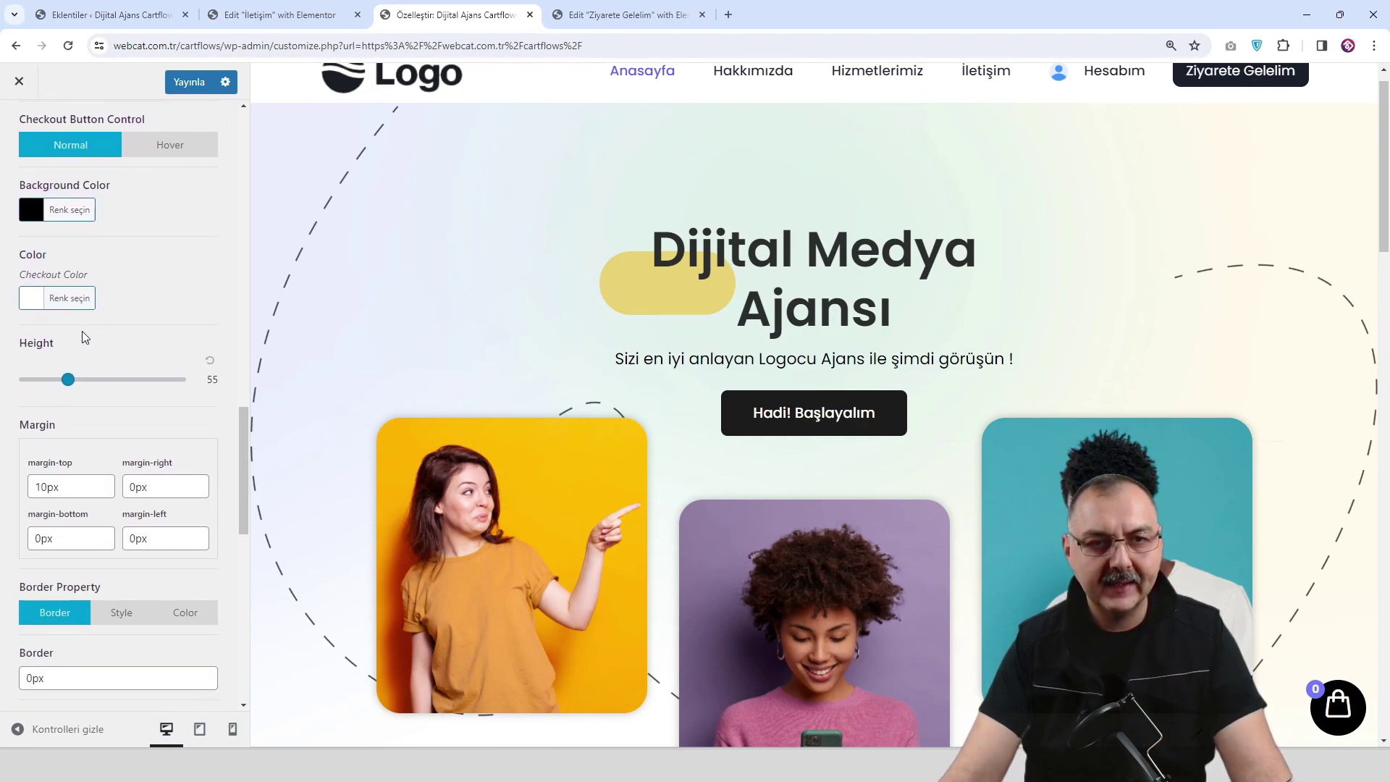
pyautogui.scroll(-6, 85, 337)
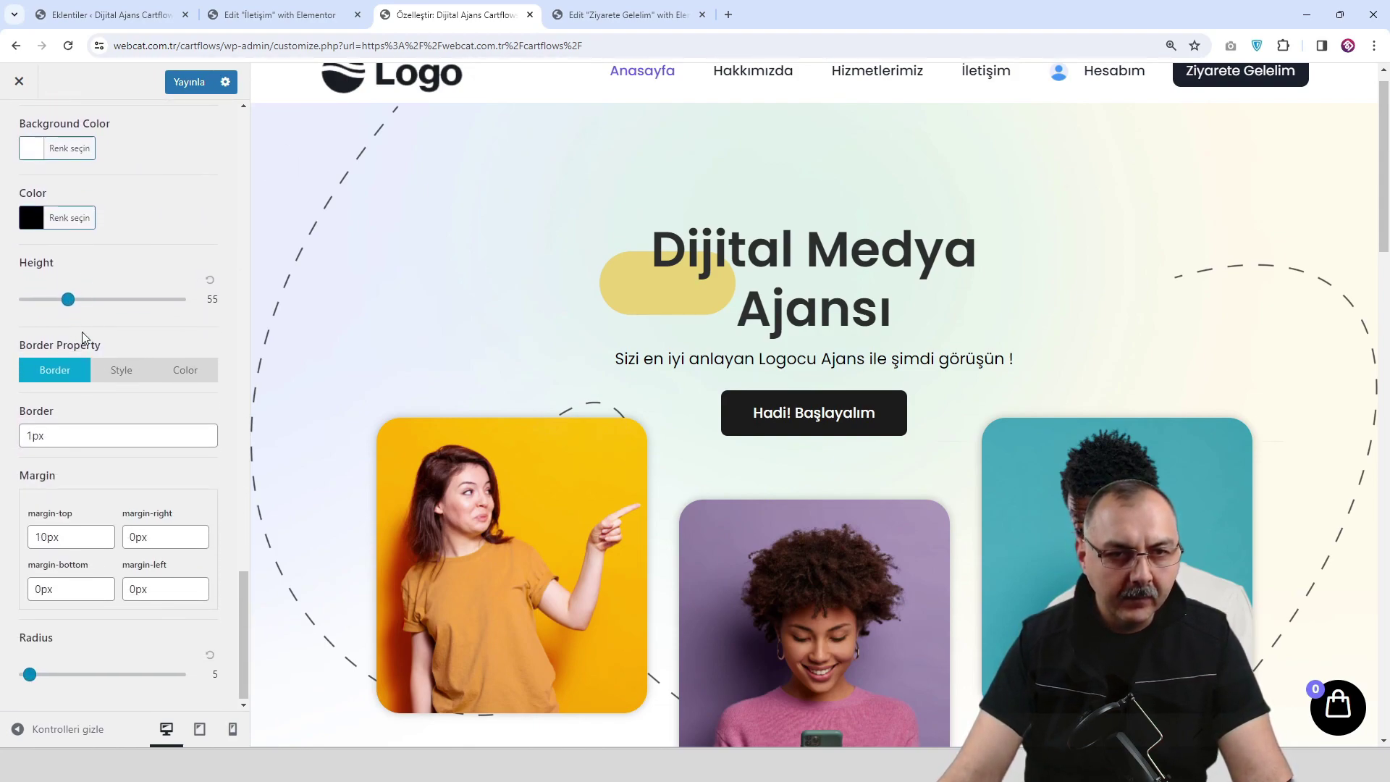
pyautogui.scroll(5, 83, 337)
pyautogui.click(19, 121)
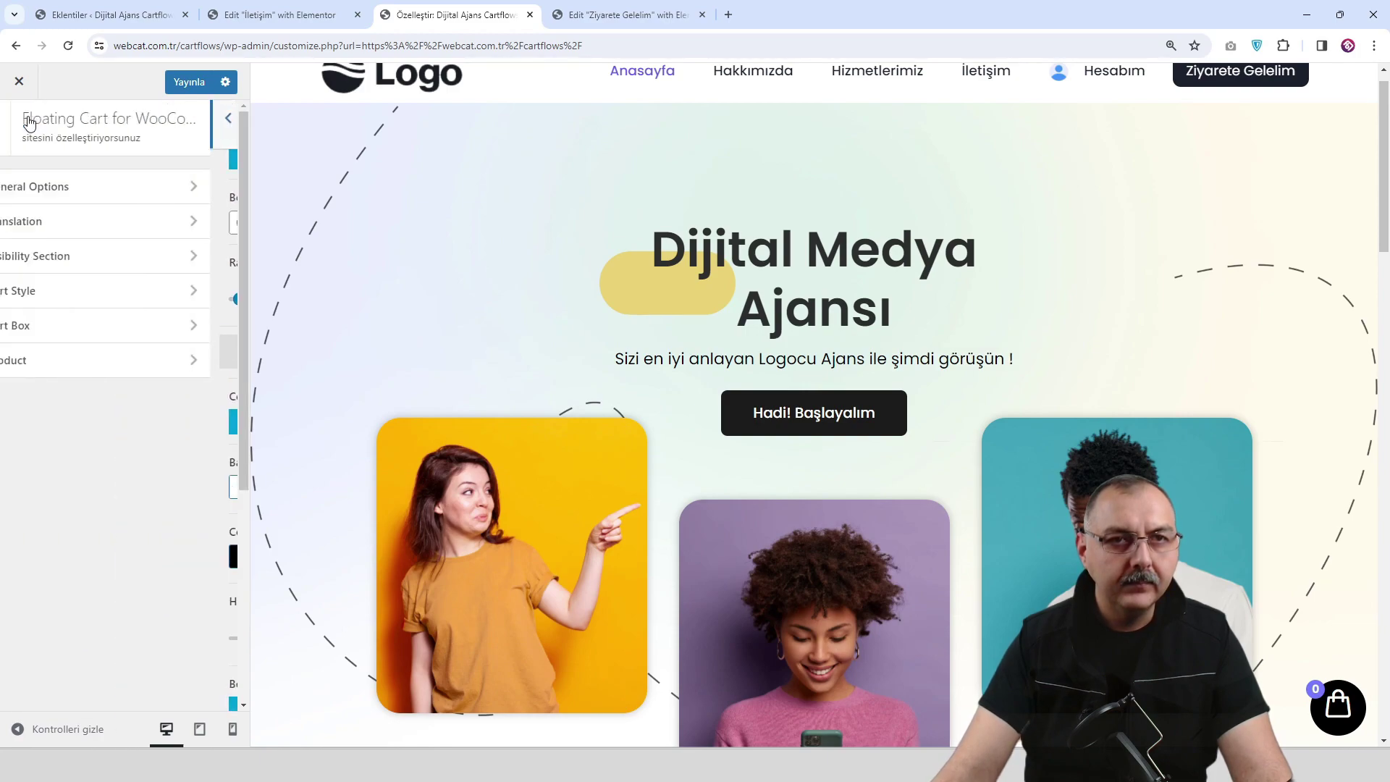
# In Cart Box, set Cart Position to Bottom Left, Bubble Size to 60 and Icon Size to 31.
pyautogui.click(152, 324)
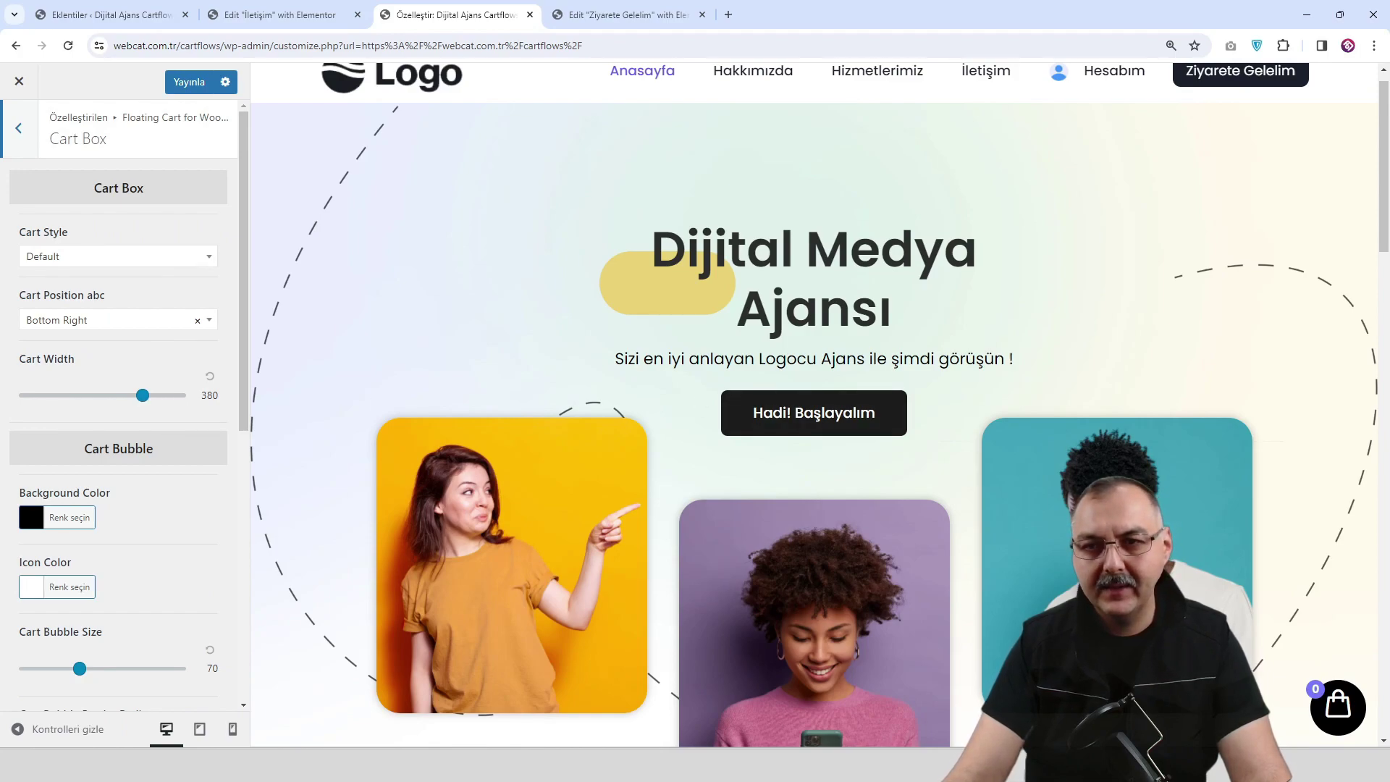
pyautogui.scroll(-2, 110, 412)
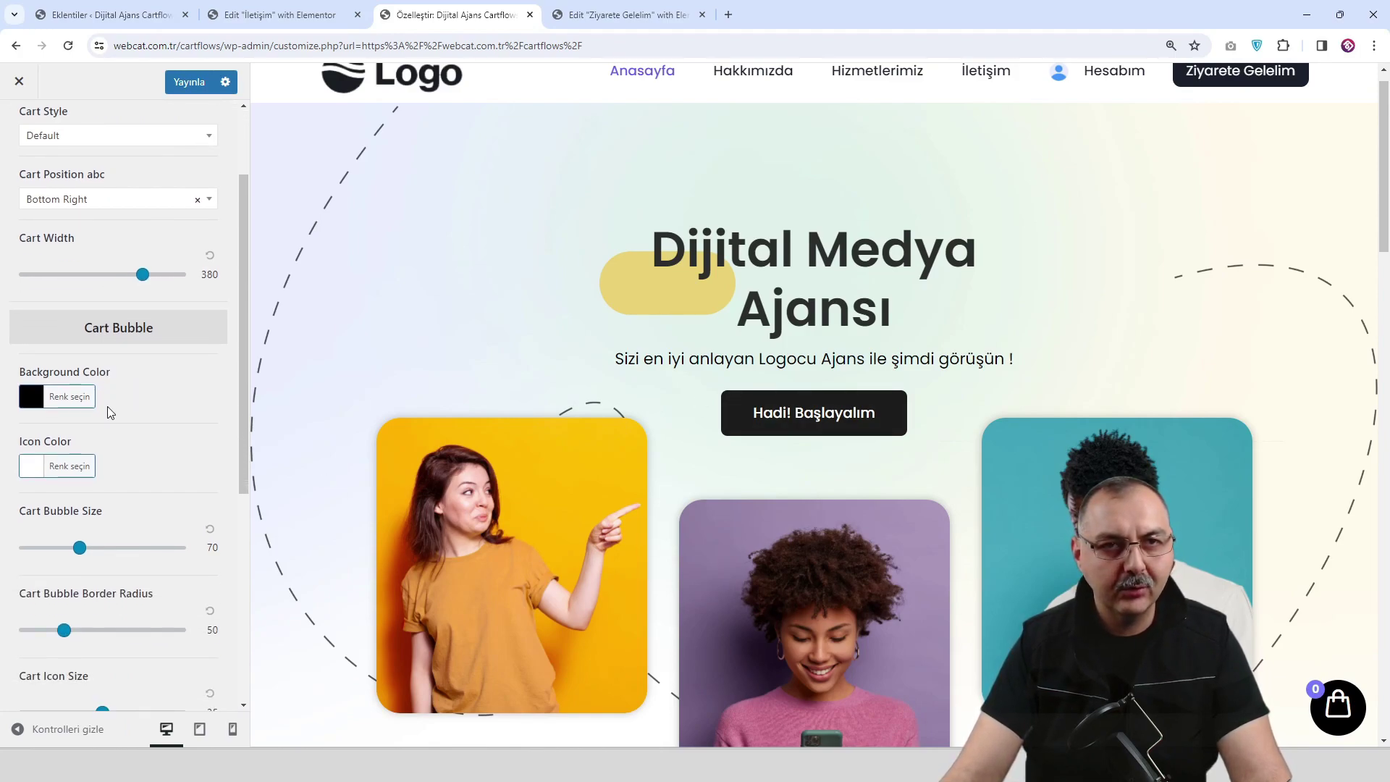
pyautogui.click(118, 209)
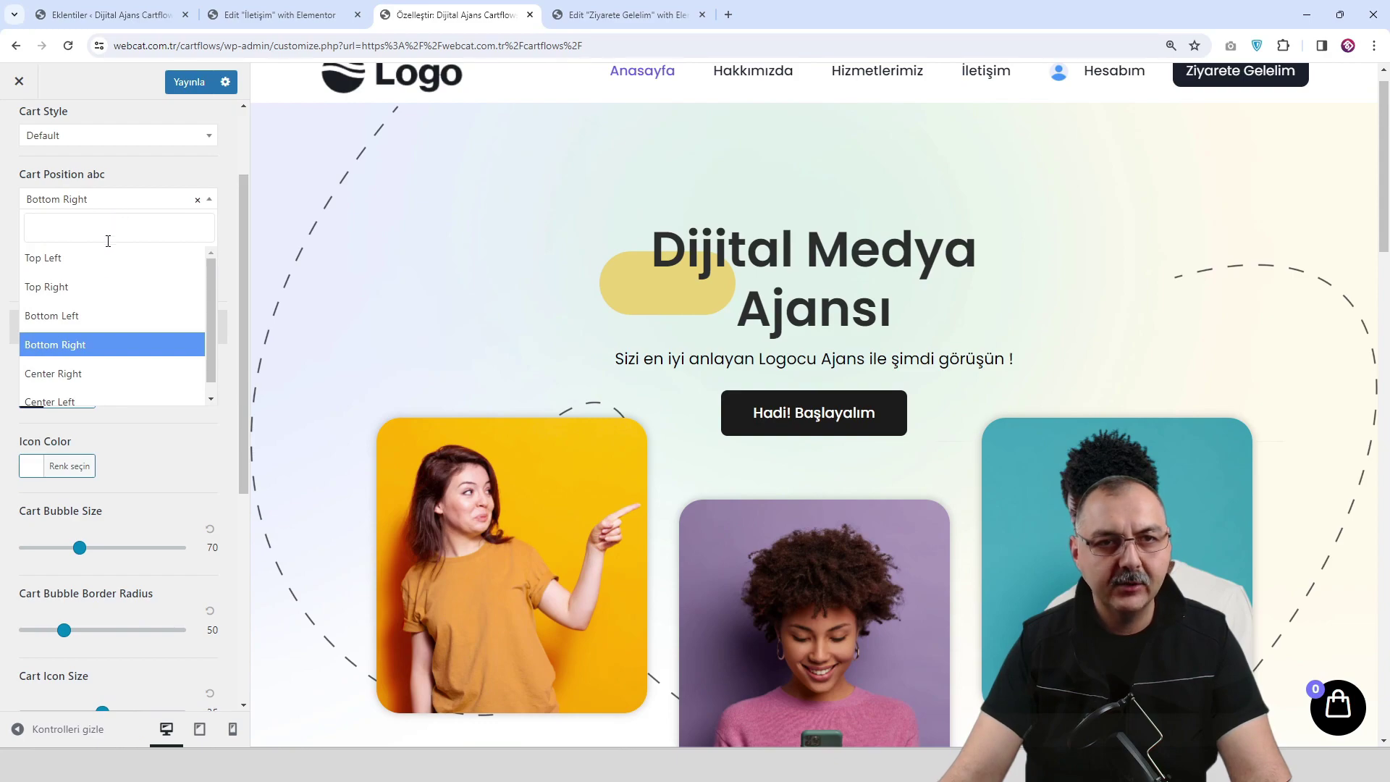
pyautogui.click(107, 306)
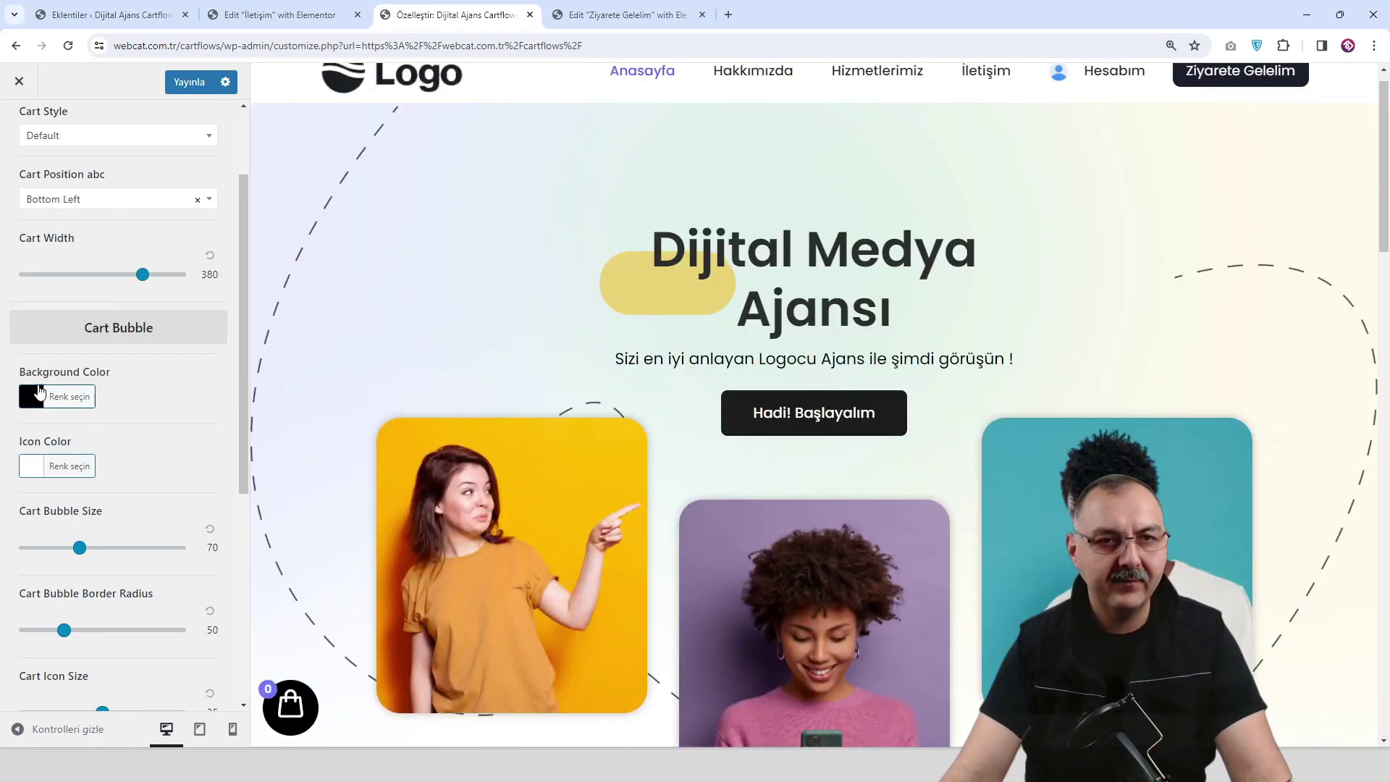
pyautogui.scroll(-2, 130, 370)
pyautogui.scroll(-3, 131, 370)
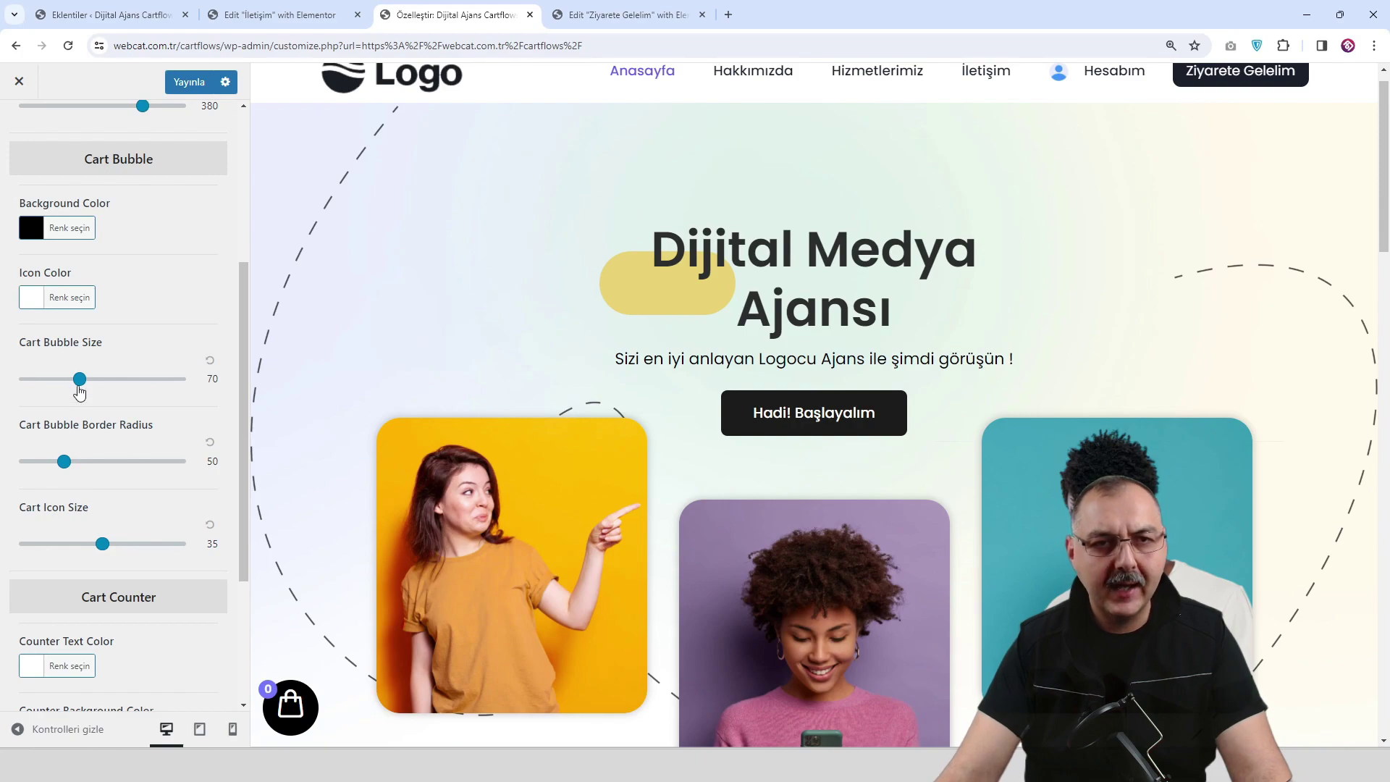
pyautogui.moveTo(80, 382); pyautogui.dragTo(73, 384)
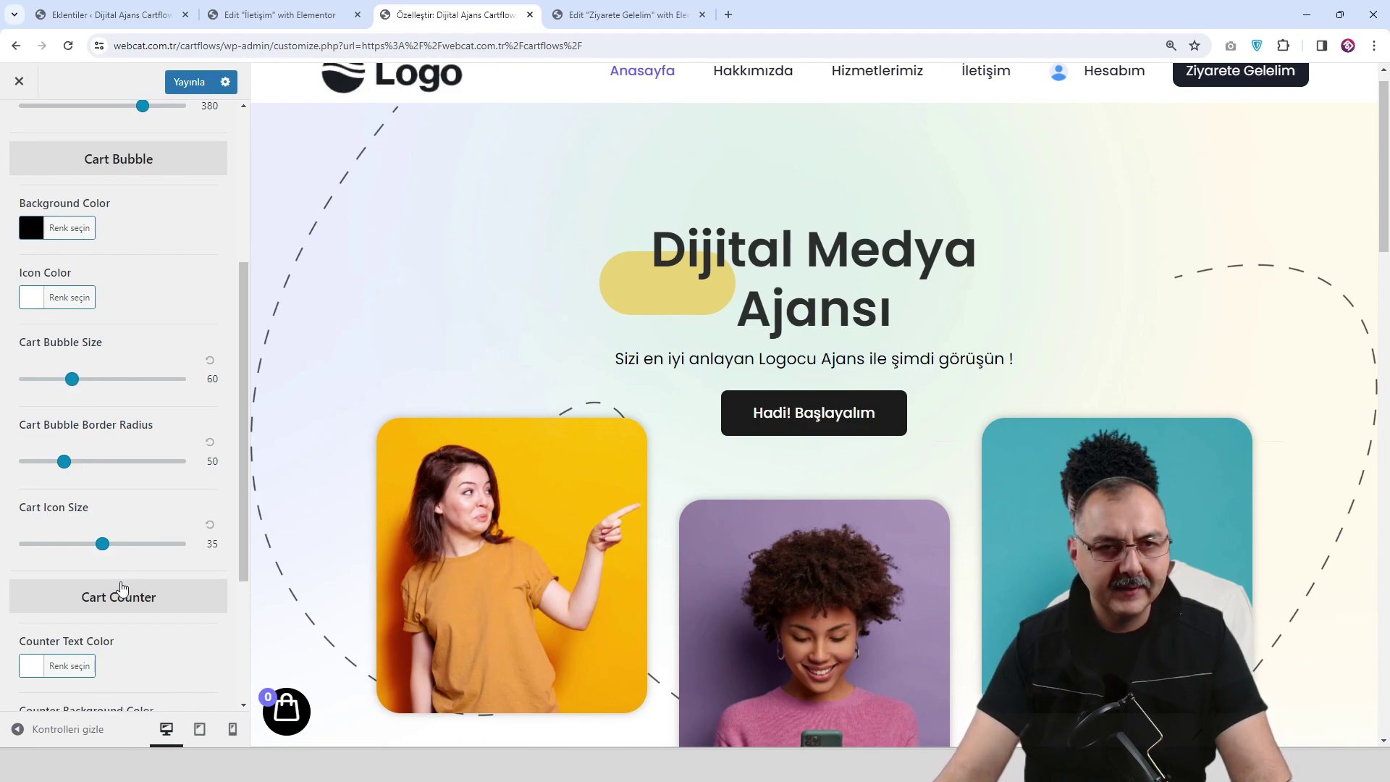
pyautogui.moveTo(105, 547); pyautogui.dragTo(96, 547)
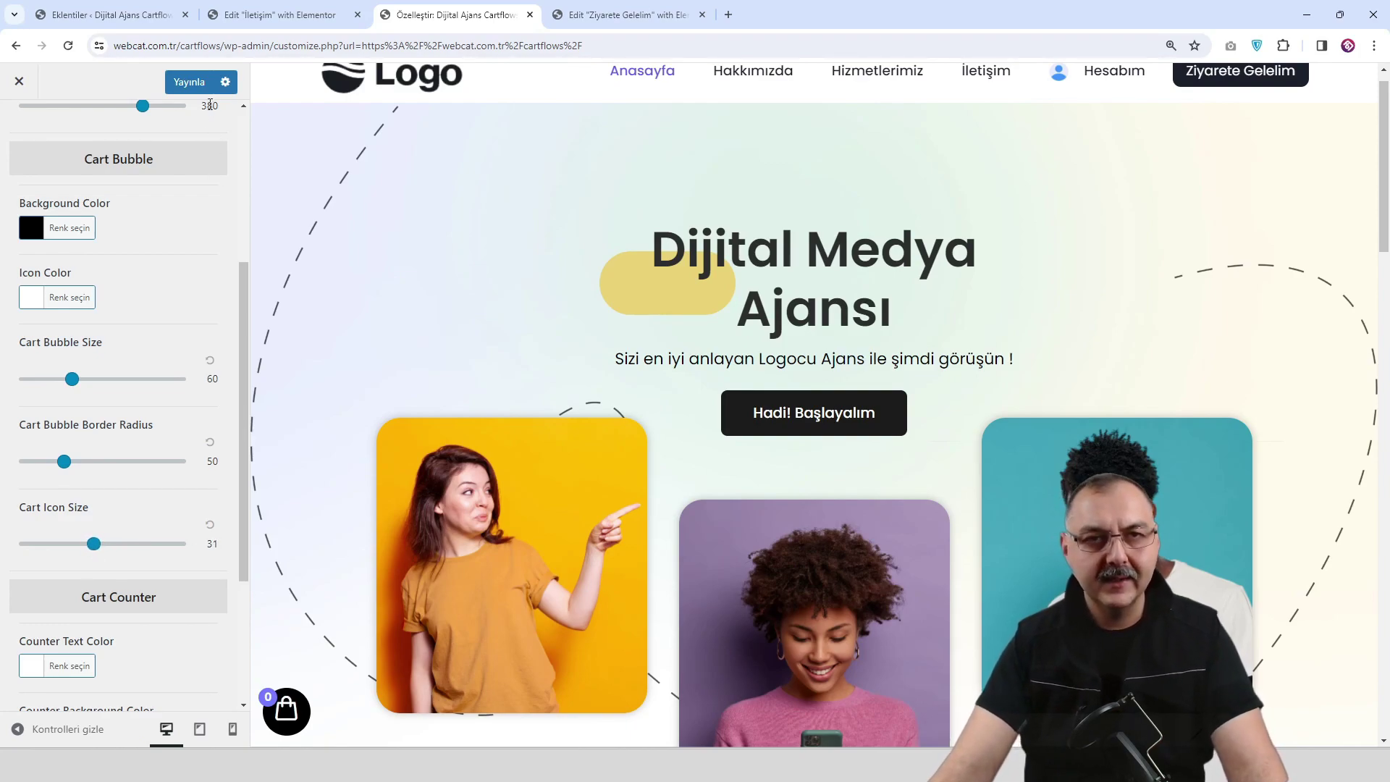
# Publish the floating cart changes and return to the floating cart section list.
pyautogui.click(191, 84)
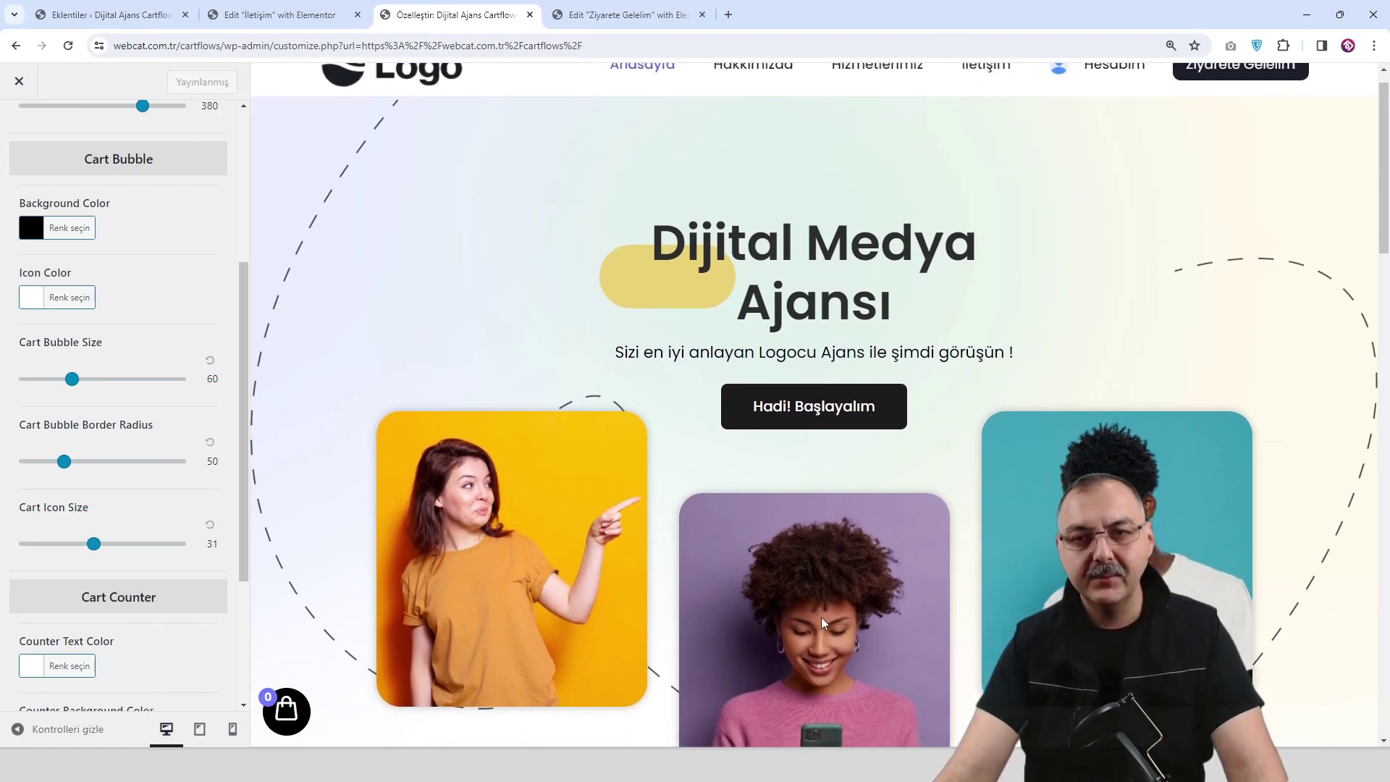
pyautogui.scroll(-10, 820, 617)
pyautogui.scroll(-3, 932, 639)
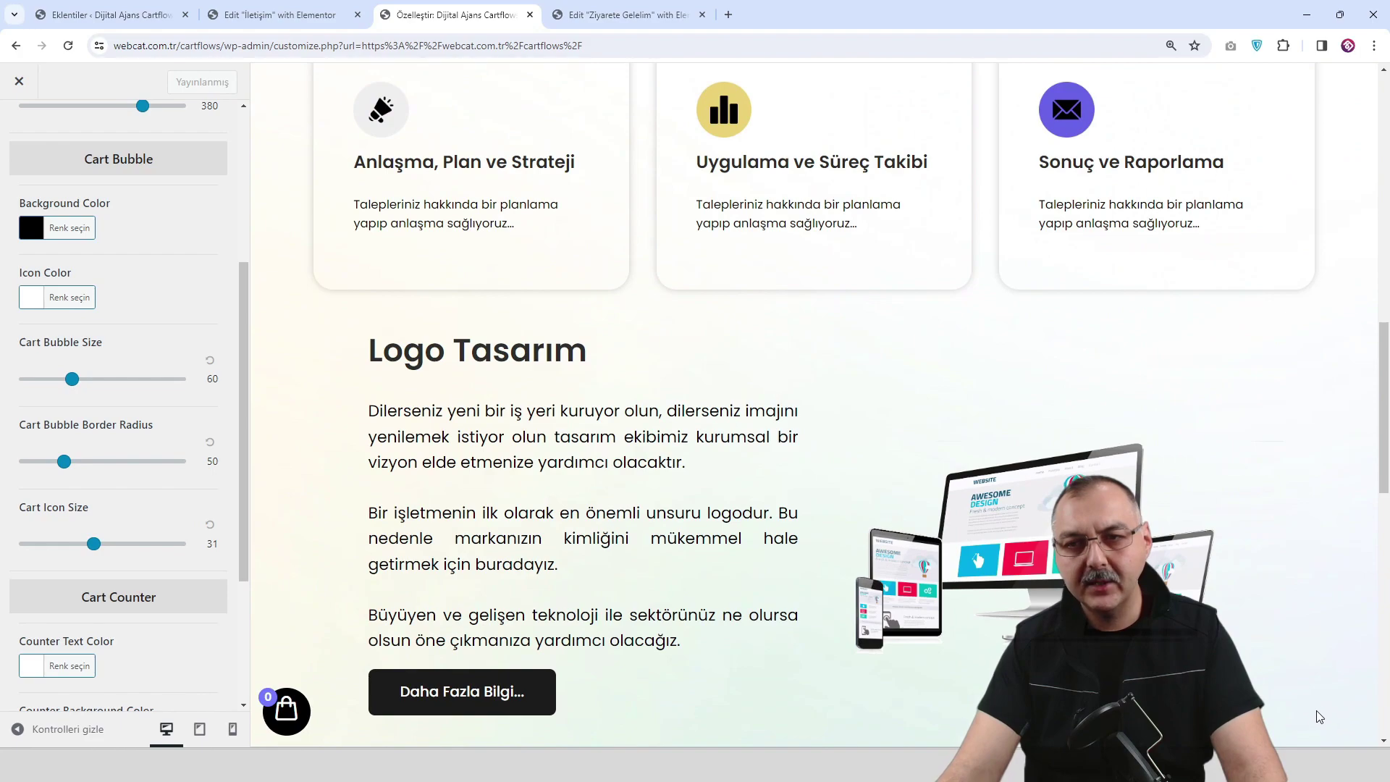
pyautogui.scroll(2, 502, 534)
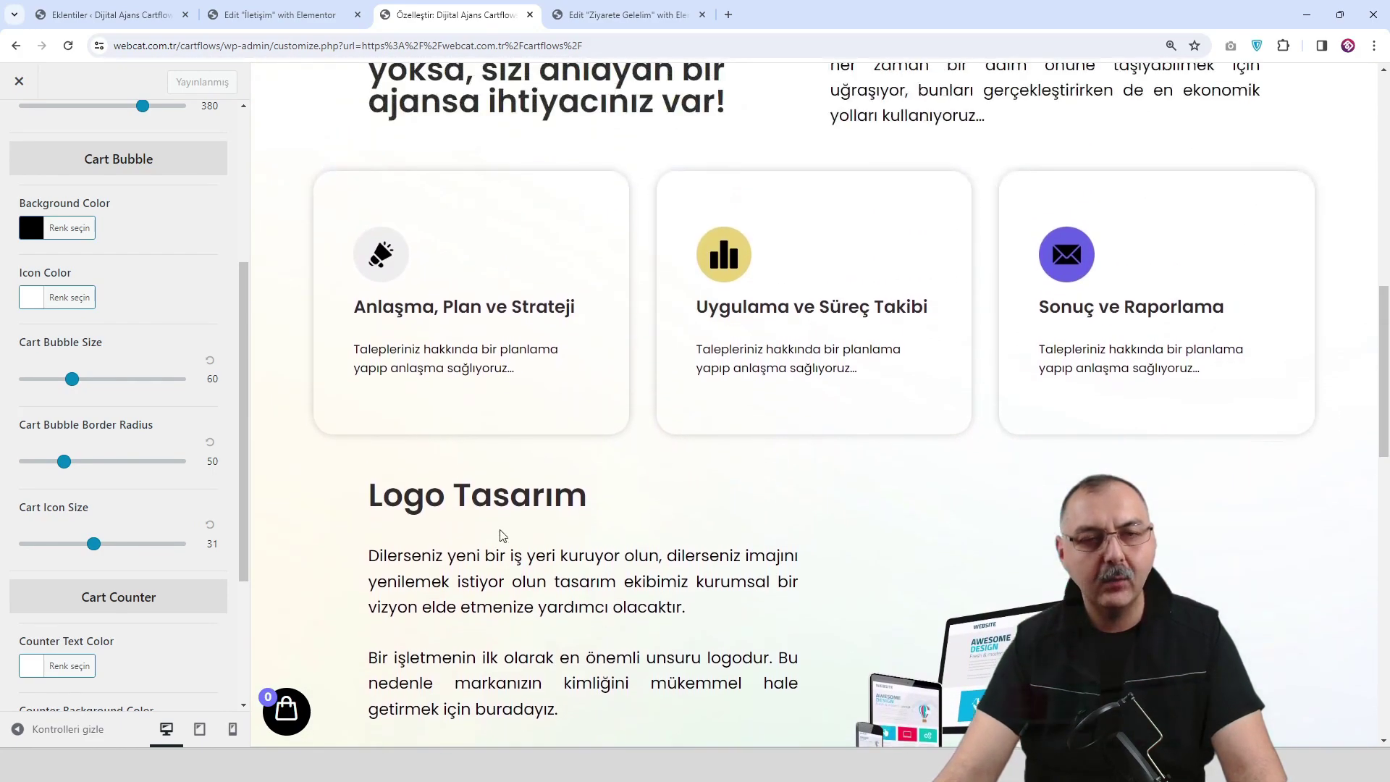
pyautogui.scroll(6, 121, 524)
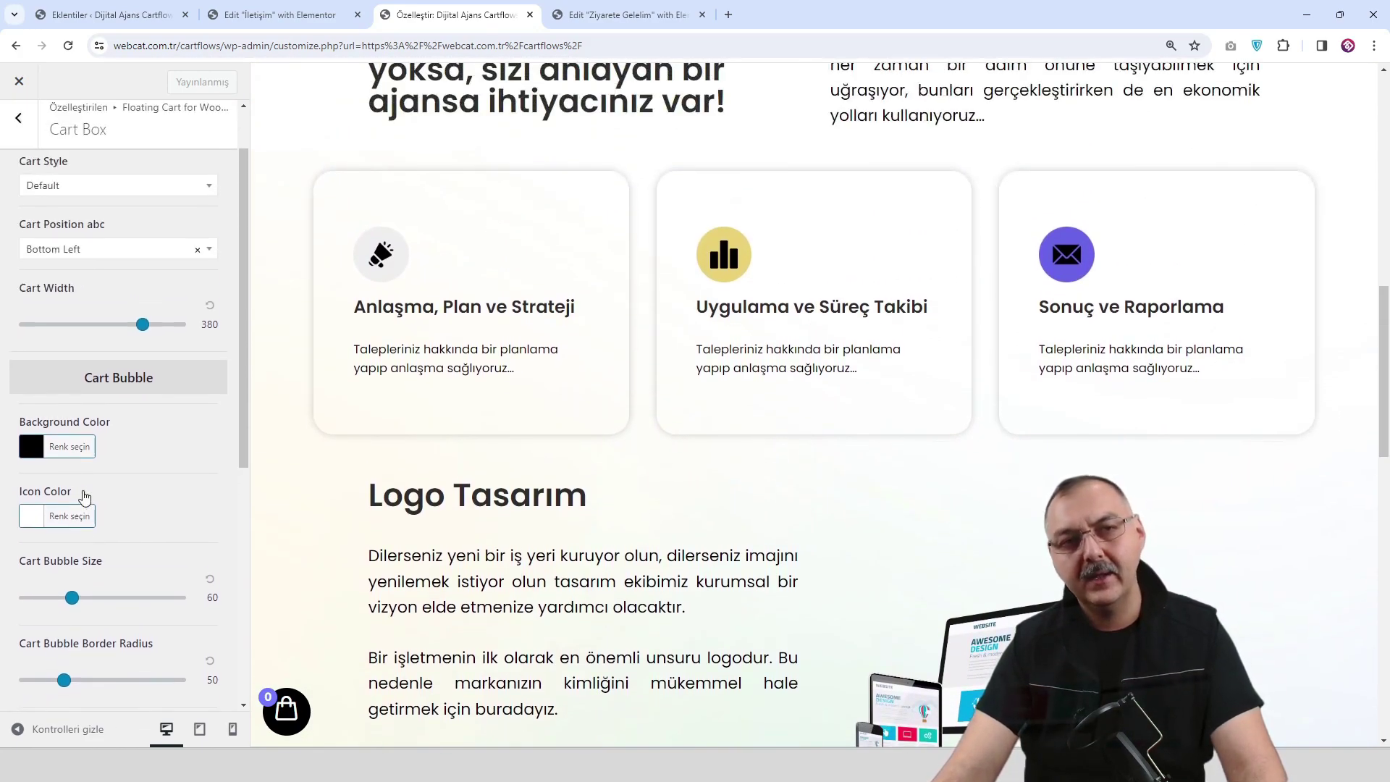
pyautogui.click(26, 137)
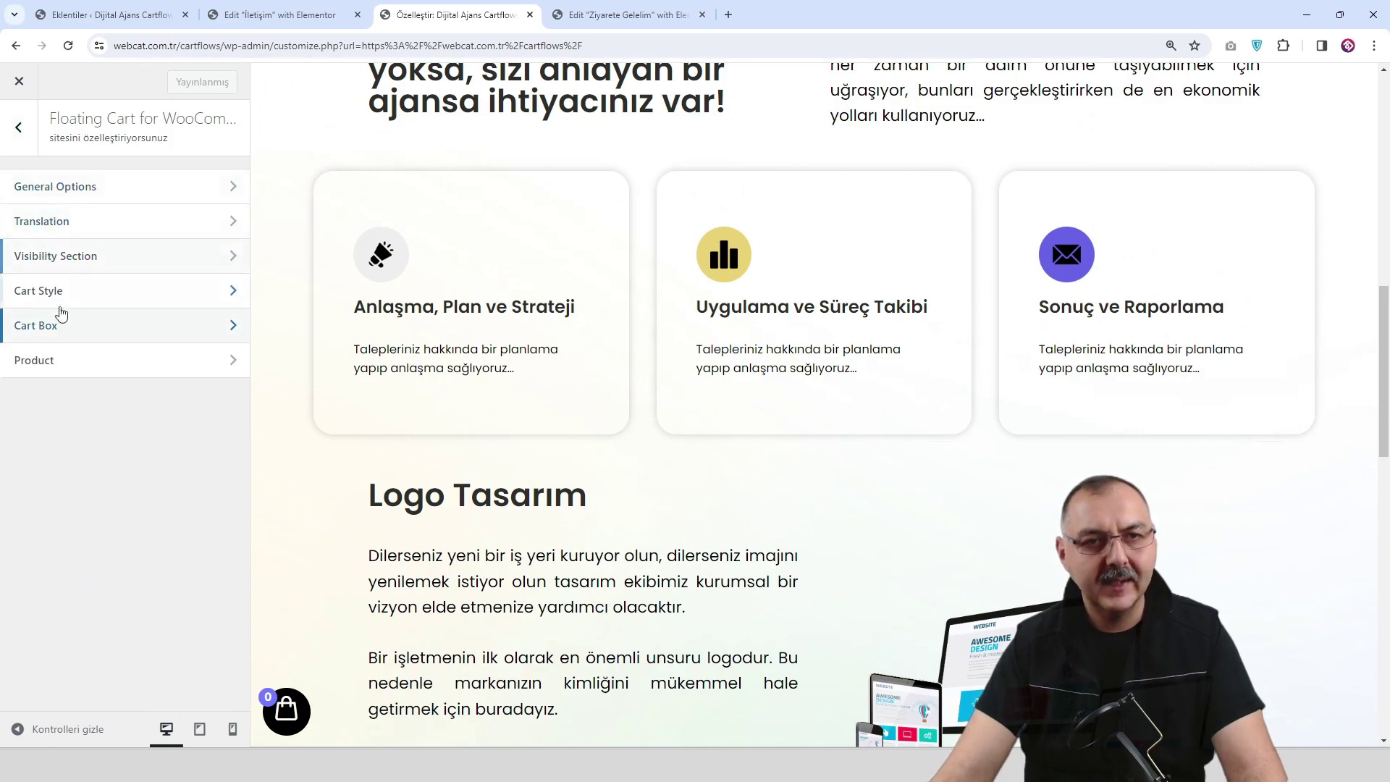
# Enable the Scroll To Top button under General, including mobile visibility.
pyautogui.click(19, 127)
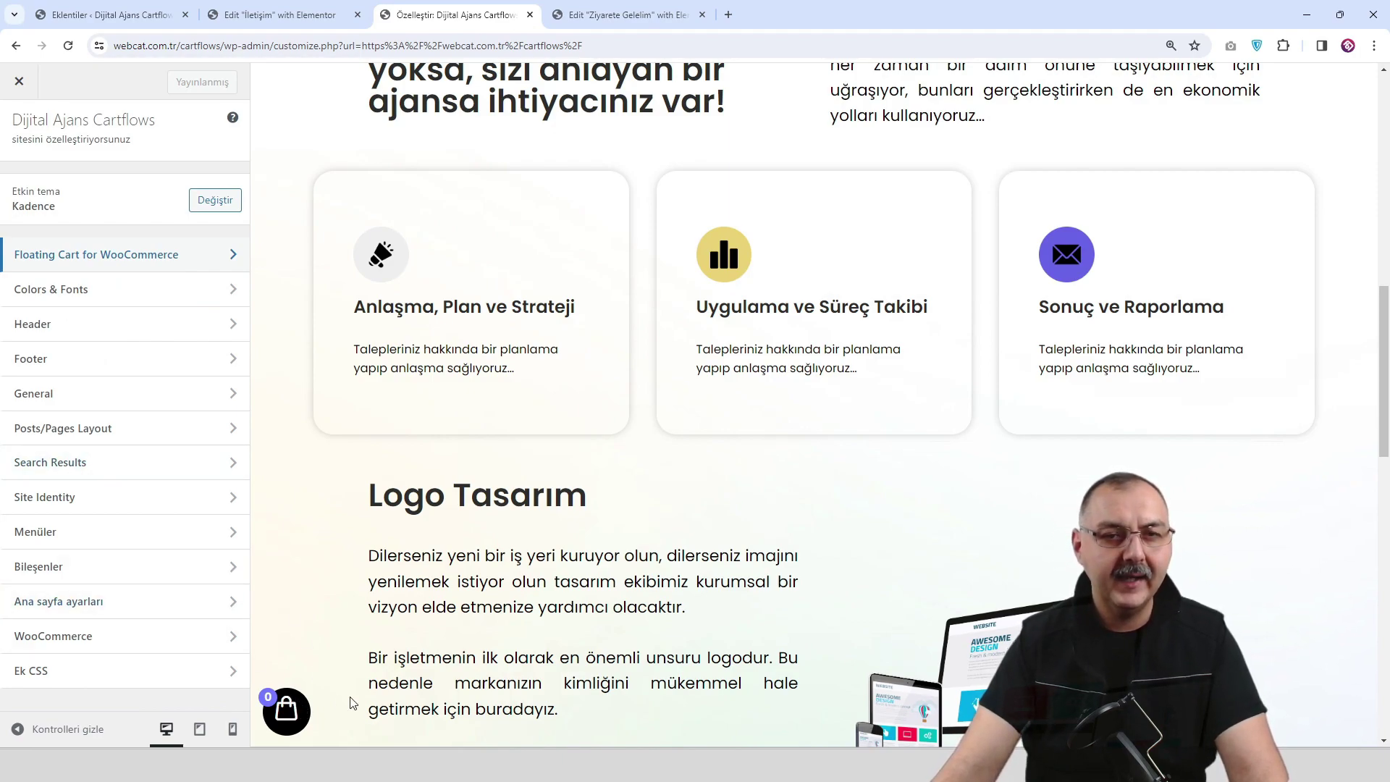
pyautogui.click(154, 401)
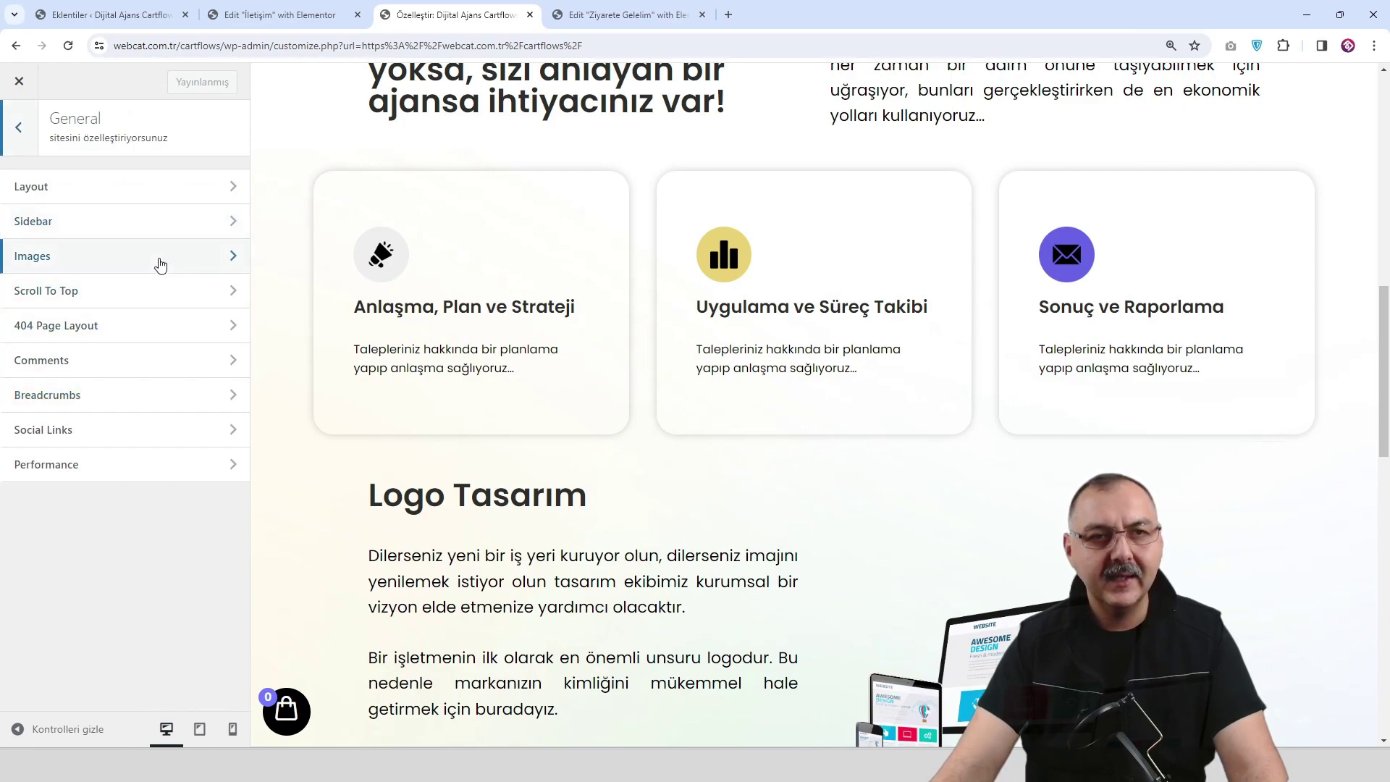
pyautogui.click(160, 305)
pyautogui.click(29, 223)
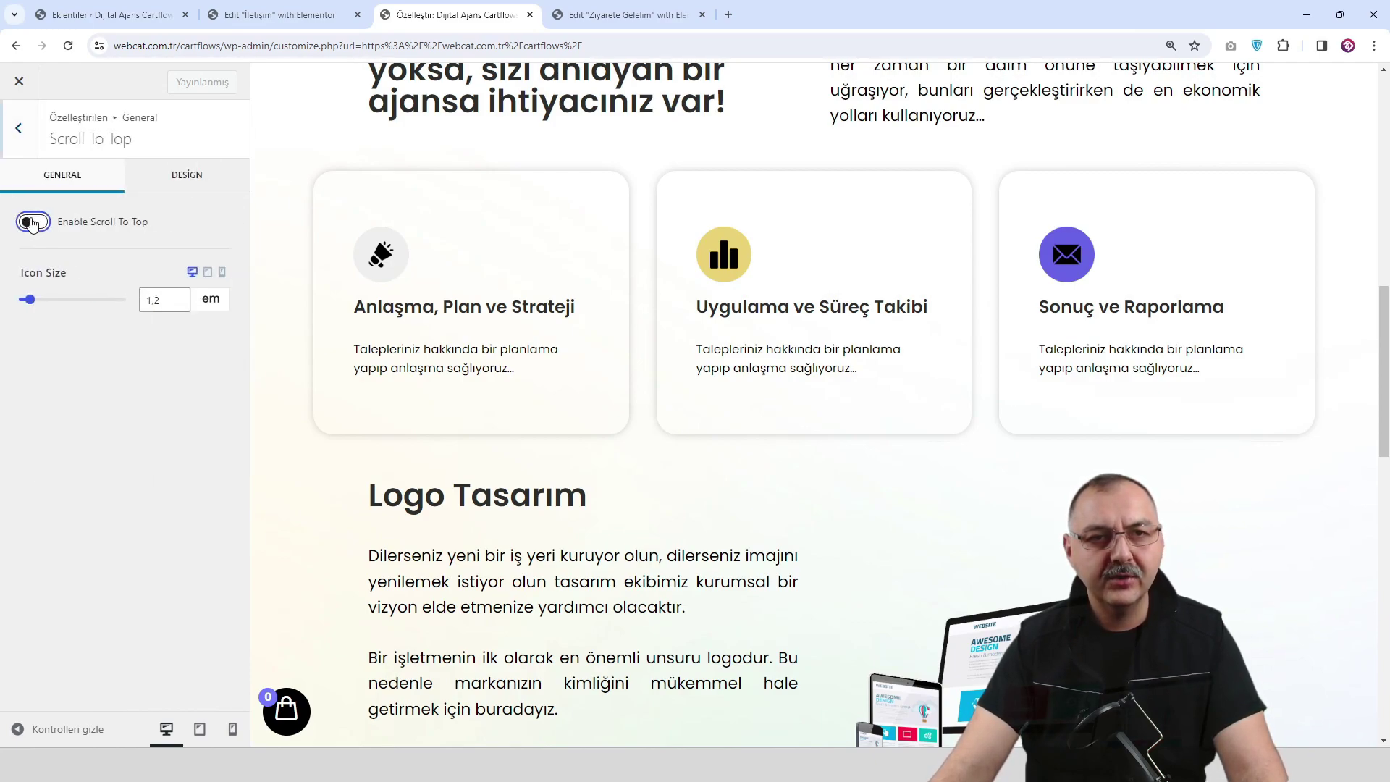
pyautogui.scroll(-2, 149, 362)
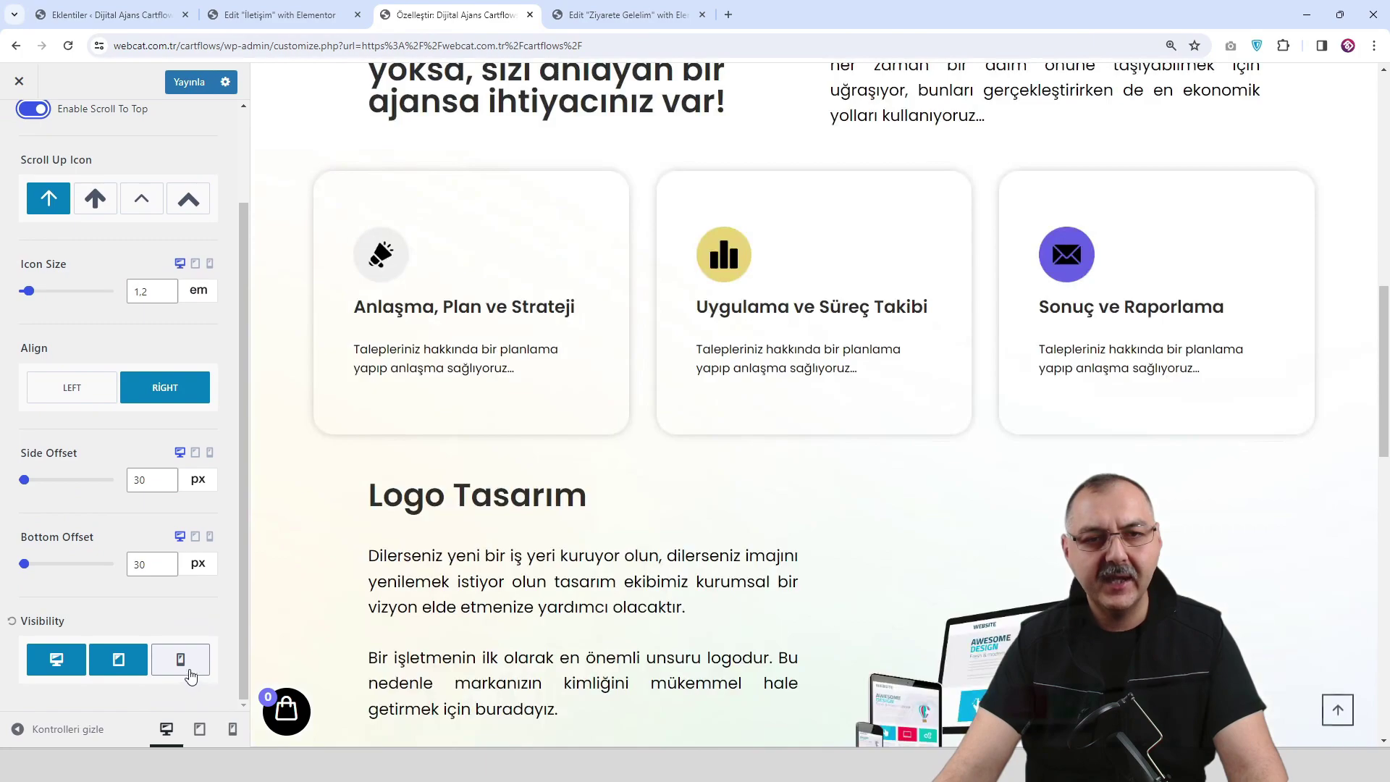
pyautogui.click(180, 659)
# Set the Scroll To Top bottom offset to 15 px and publish.
pyautogui.scroll(-5, 814, 523)
pyautogui.scroll(-10, 814, 529)
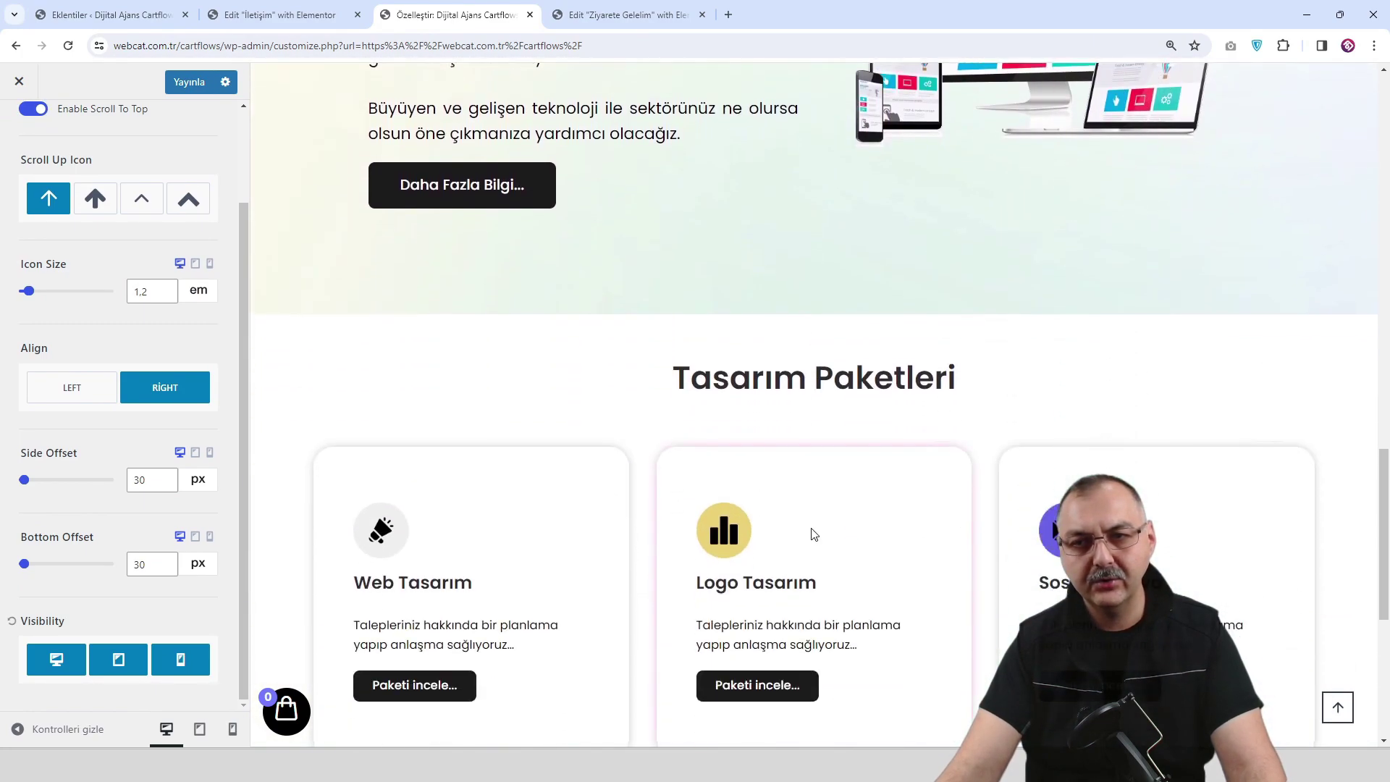
pyautogui.scroll(3, 808, 535)
pyautogui.scroll(-3, 801, 534)
pyautogui.scroll(1, 802, 537)
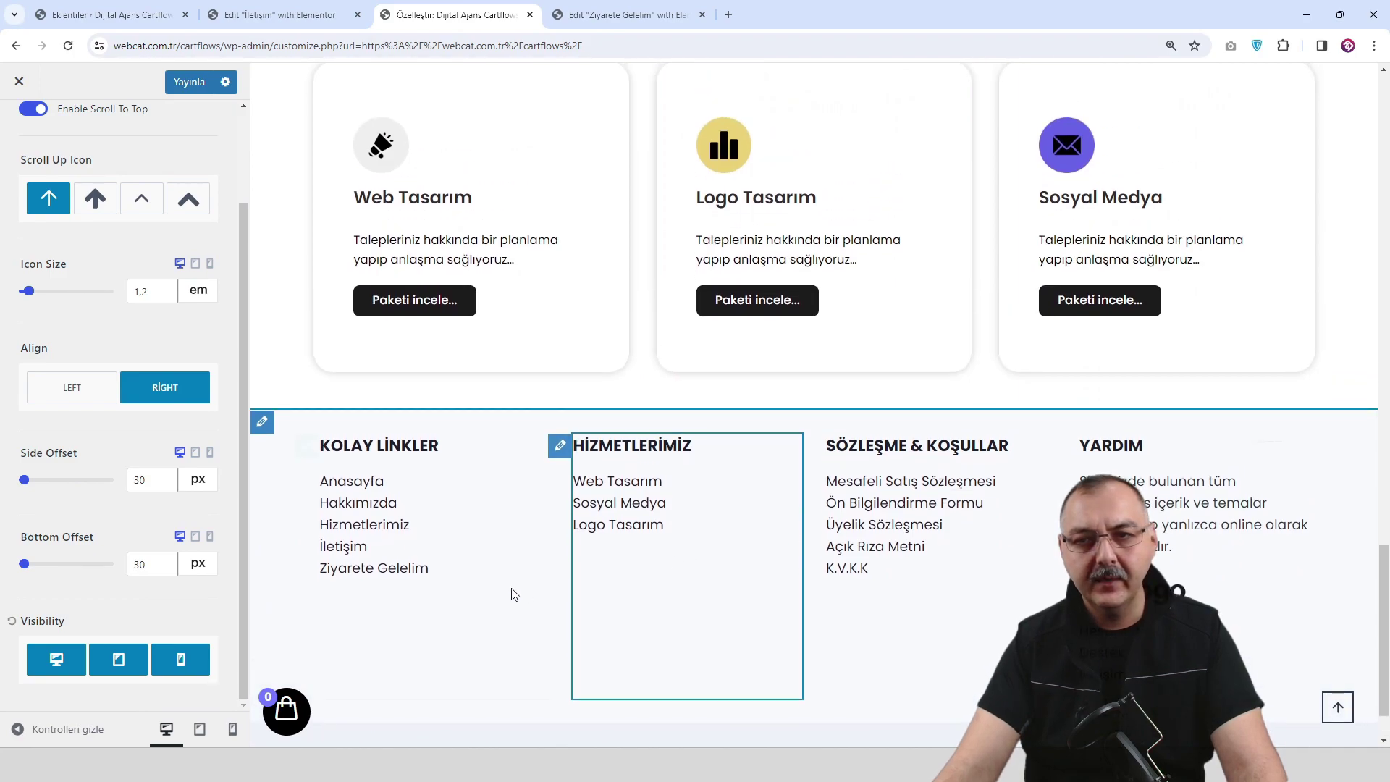
pyautogui.moveTo(24, 565); pyautogui.dragTo(29, 567)
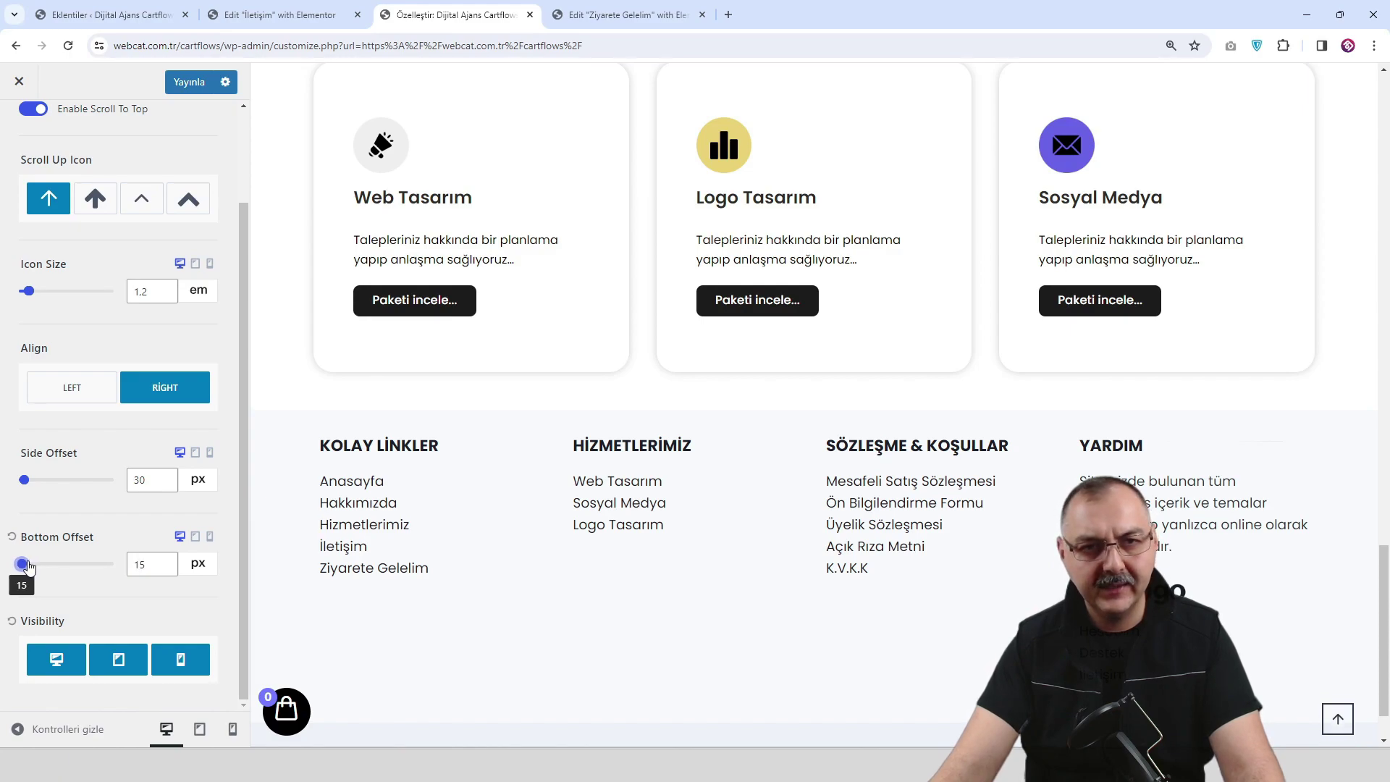
pyautogui.click(190, 82)
# Preview the Ziyarete Gelelim page, close its editor, and go to the site's home page.
pyautogui.click(627, 19)
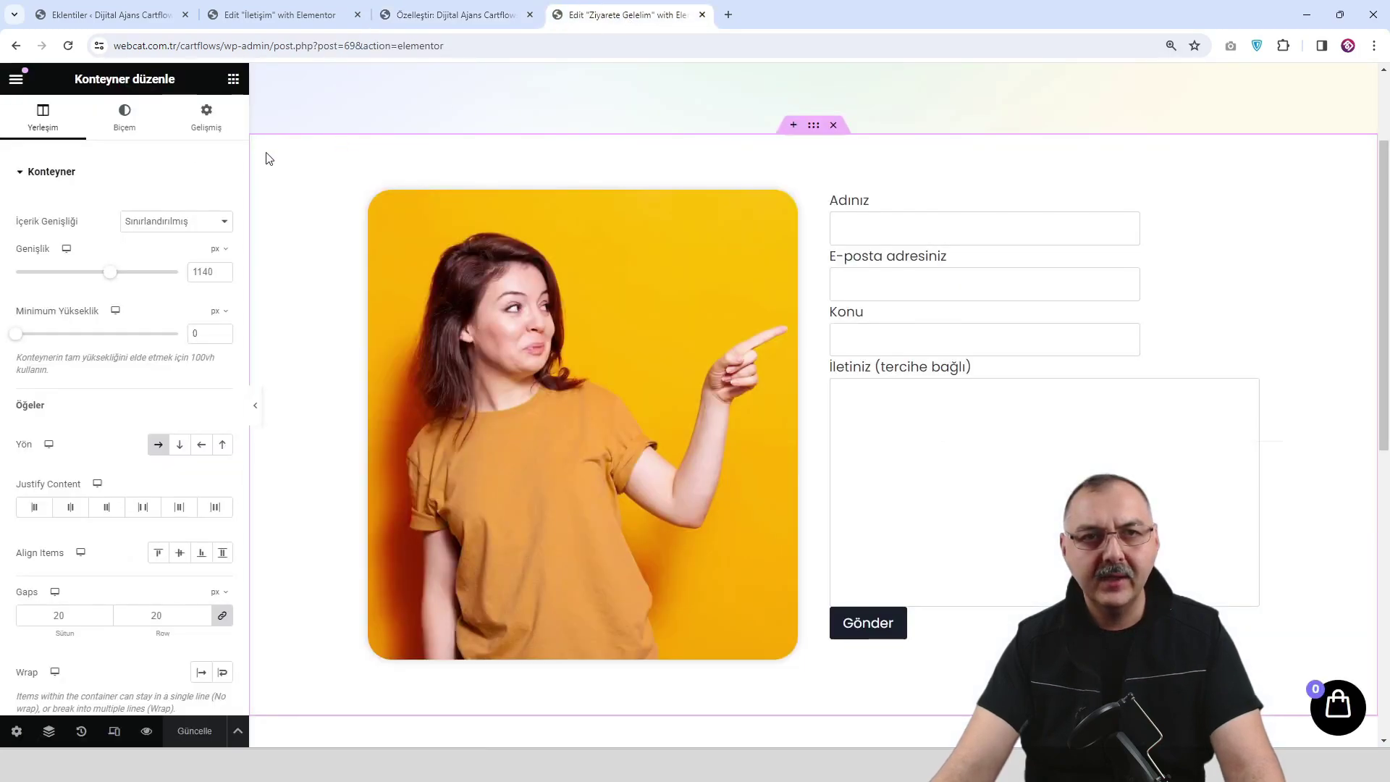
pyautogui.click(149, 730)
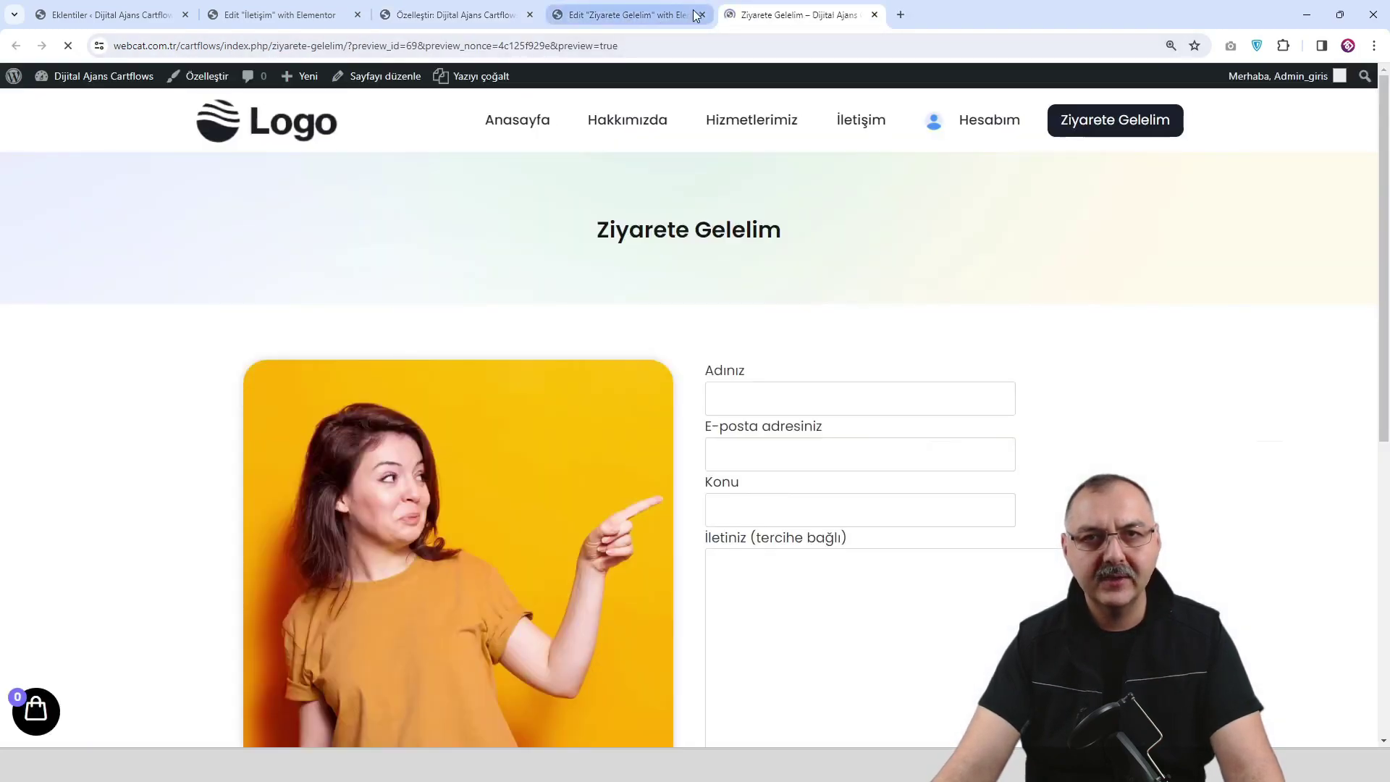
pyautogui.click(702, 14)
pyautogui.scroll(-3, 826, 335)
pyautogui.scroll(-5, 827, 335)
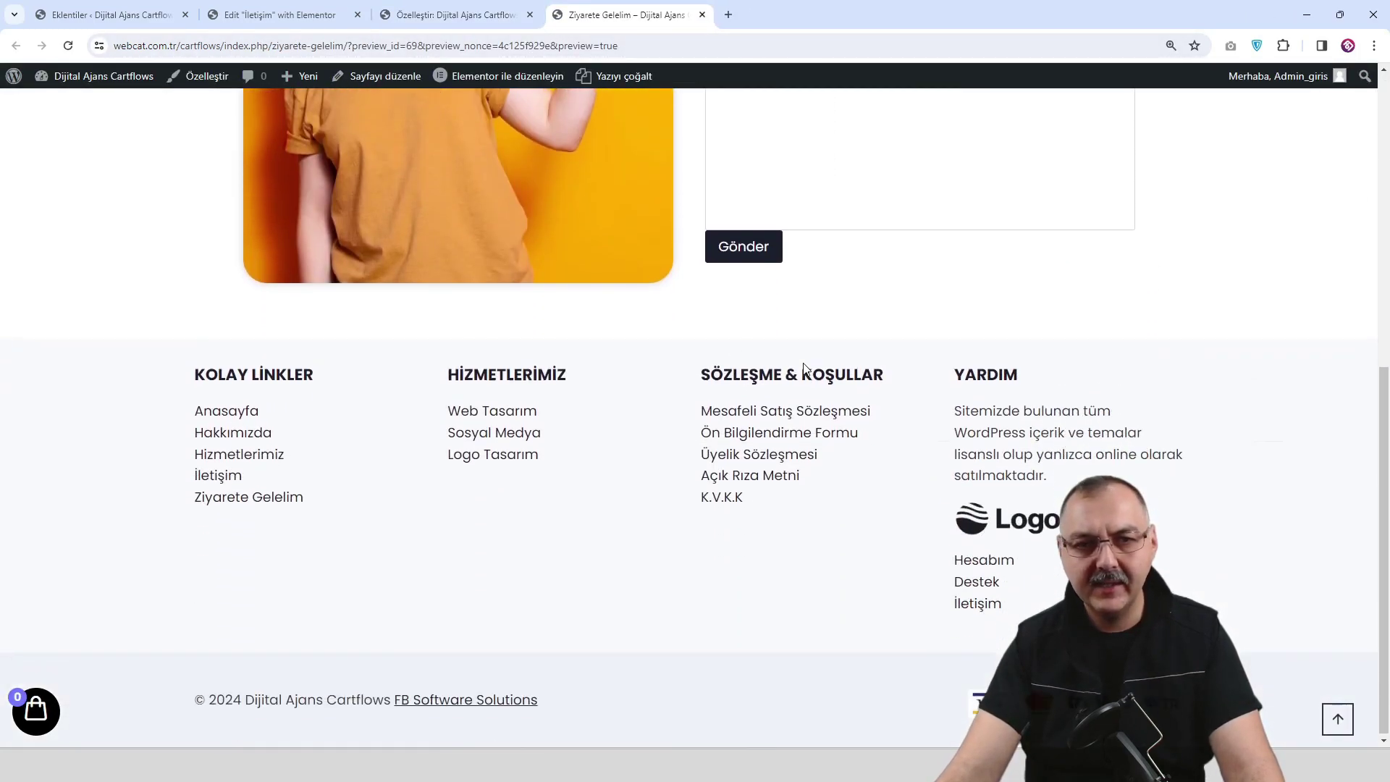
pyautogui.scroll(8, 422, 163)
pyautogui.click(287, 130)
pyautogui.scroll(-3, 576, 553)
pyautogui.scroll(-2, 540, 581)
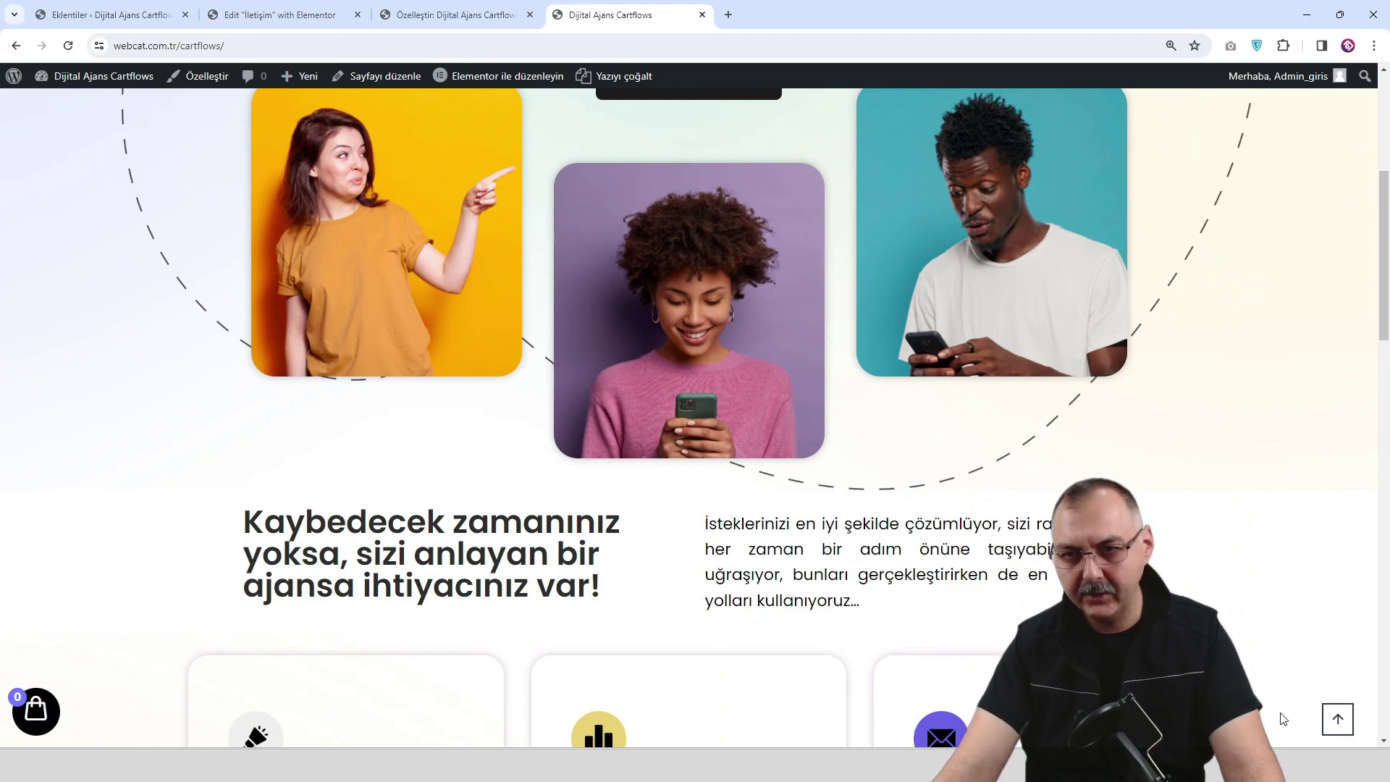
# Raise the Scroll To Top bottom offset to 22 px and publish.
pyautogui.click(475, 15)
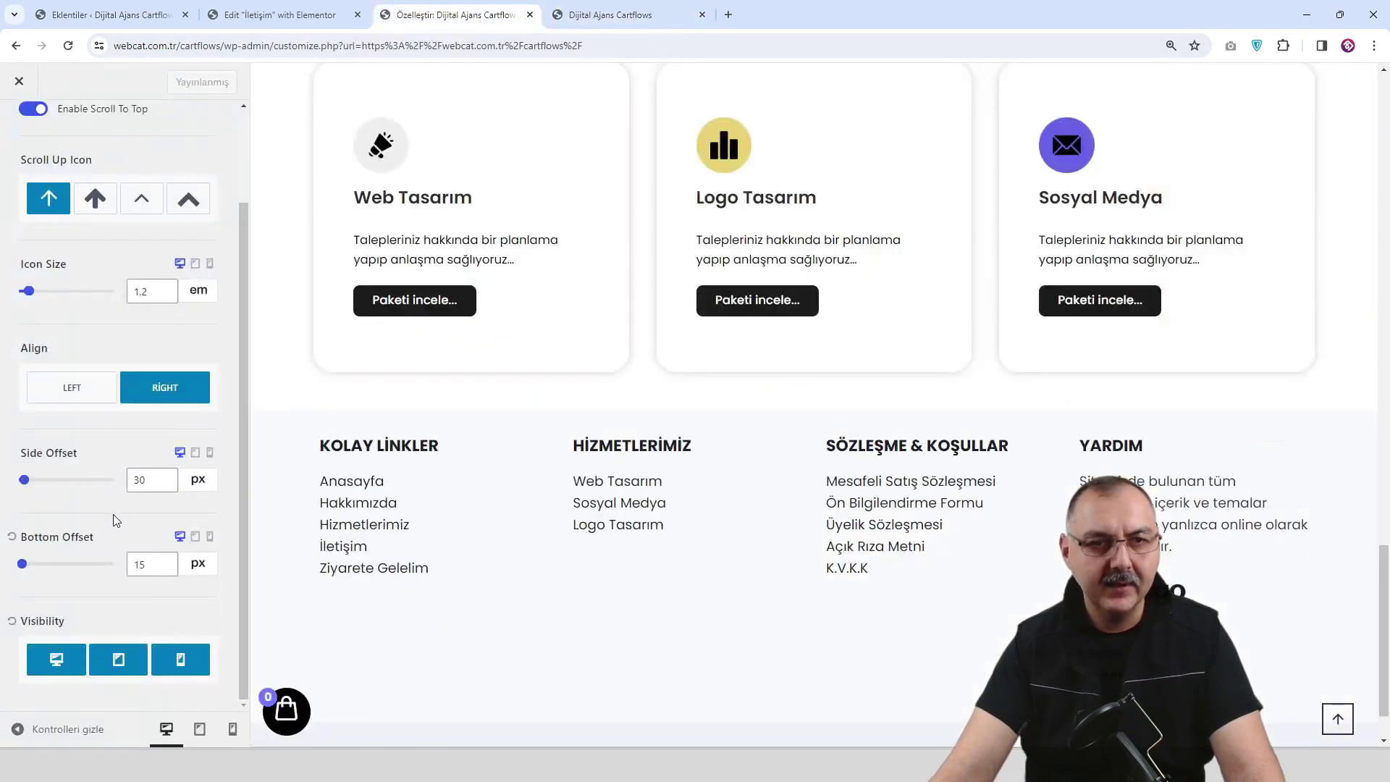
pyautogui.click(166, 560)
pyautogui.click(165, 561)
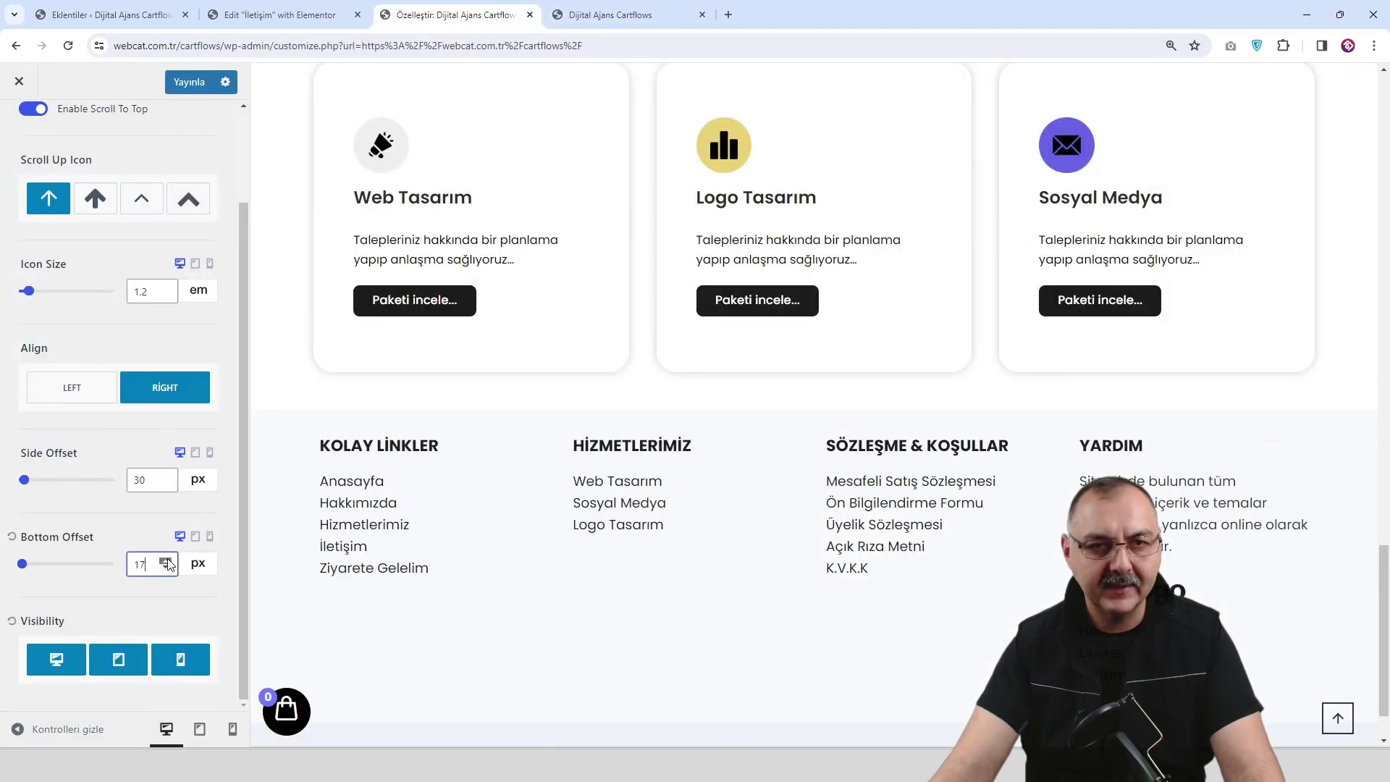
pyautogui.click(165, 561)
pyautogui.click(166, 561)
pyautogui.click(166, 561)
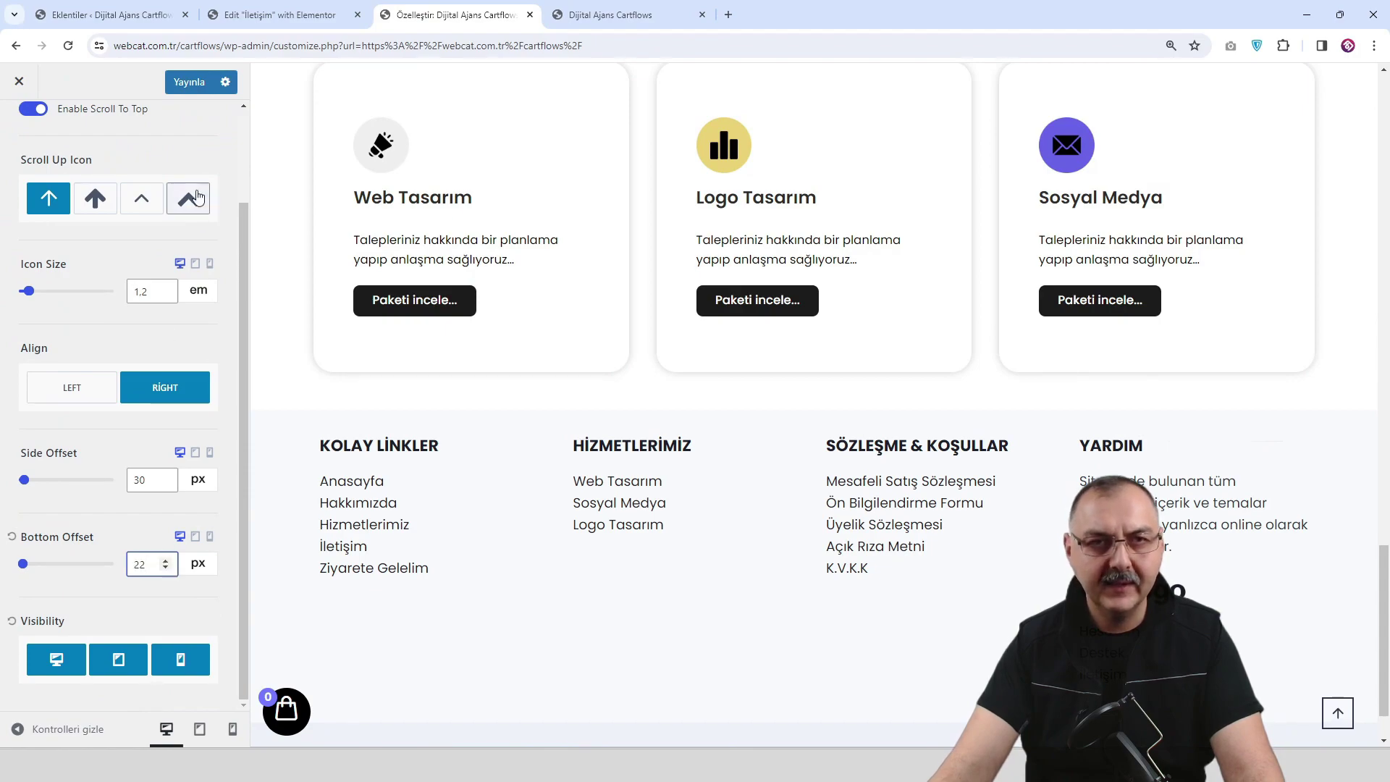
pyautogui.click(190, 82)
# Reload the live homepage and test the scroll-to-top button.
pyautogui.click(621, 15)
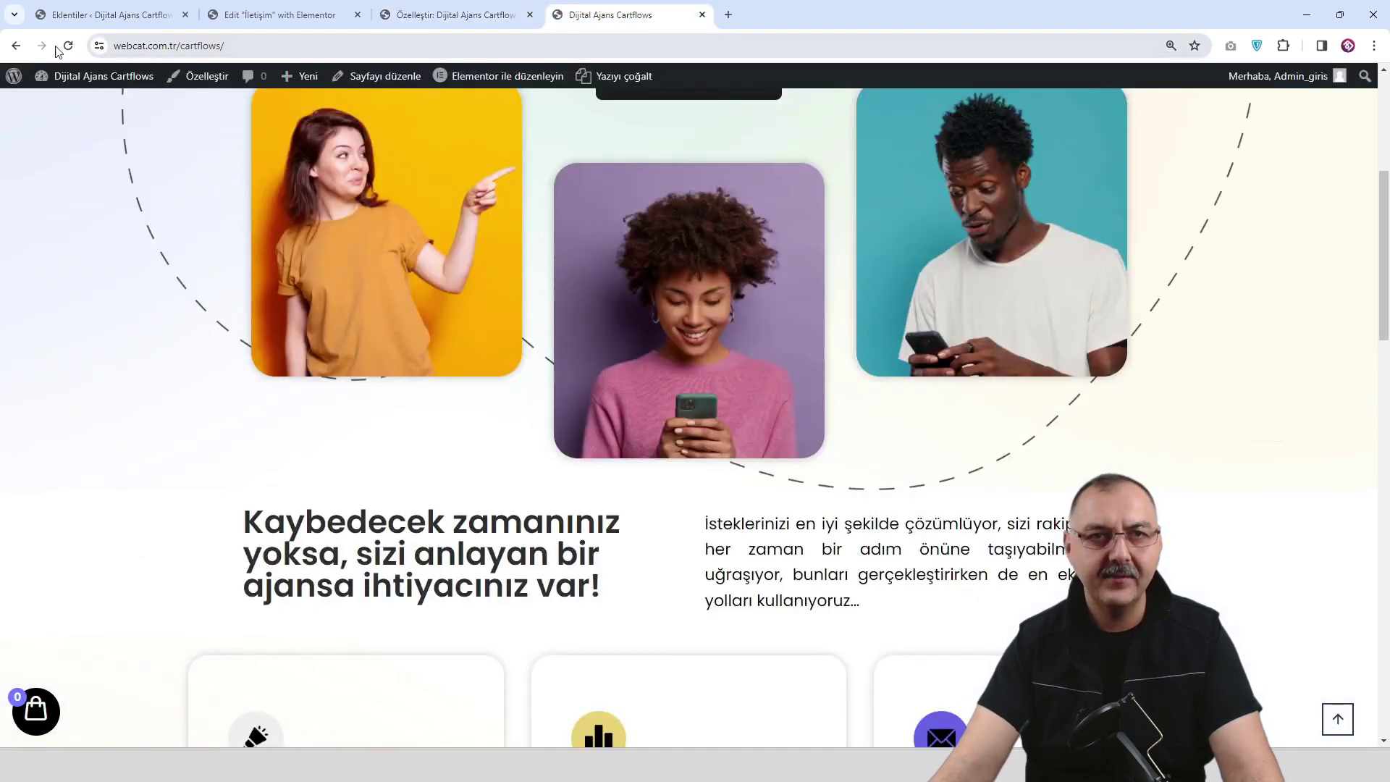
pyautogui.press('F5')
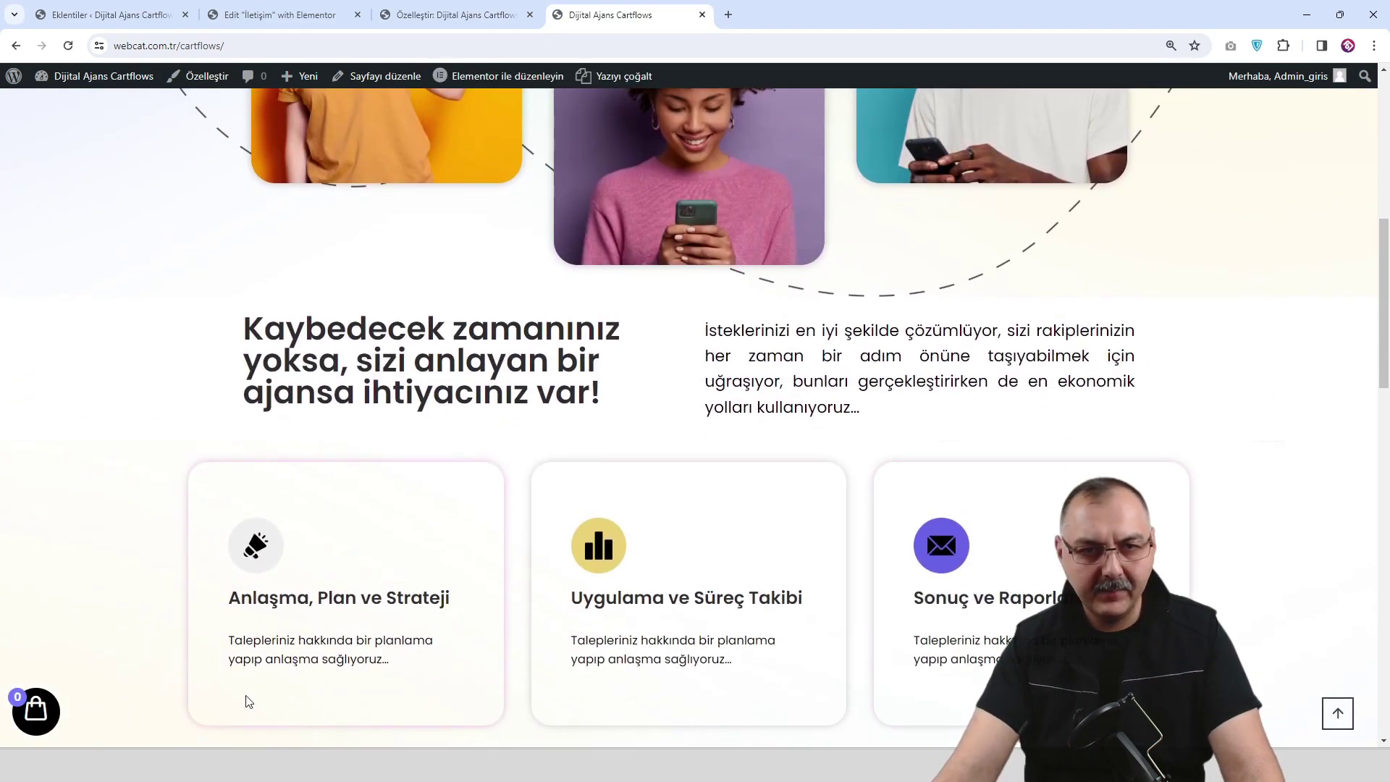
pyautogui.scroll(-15, 695, 417)
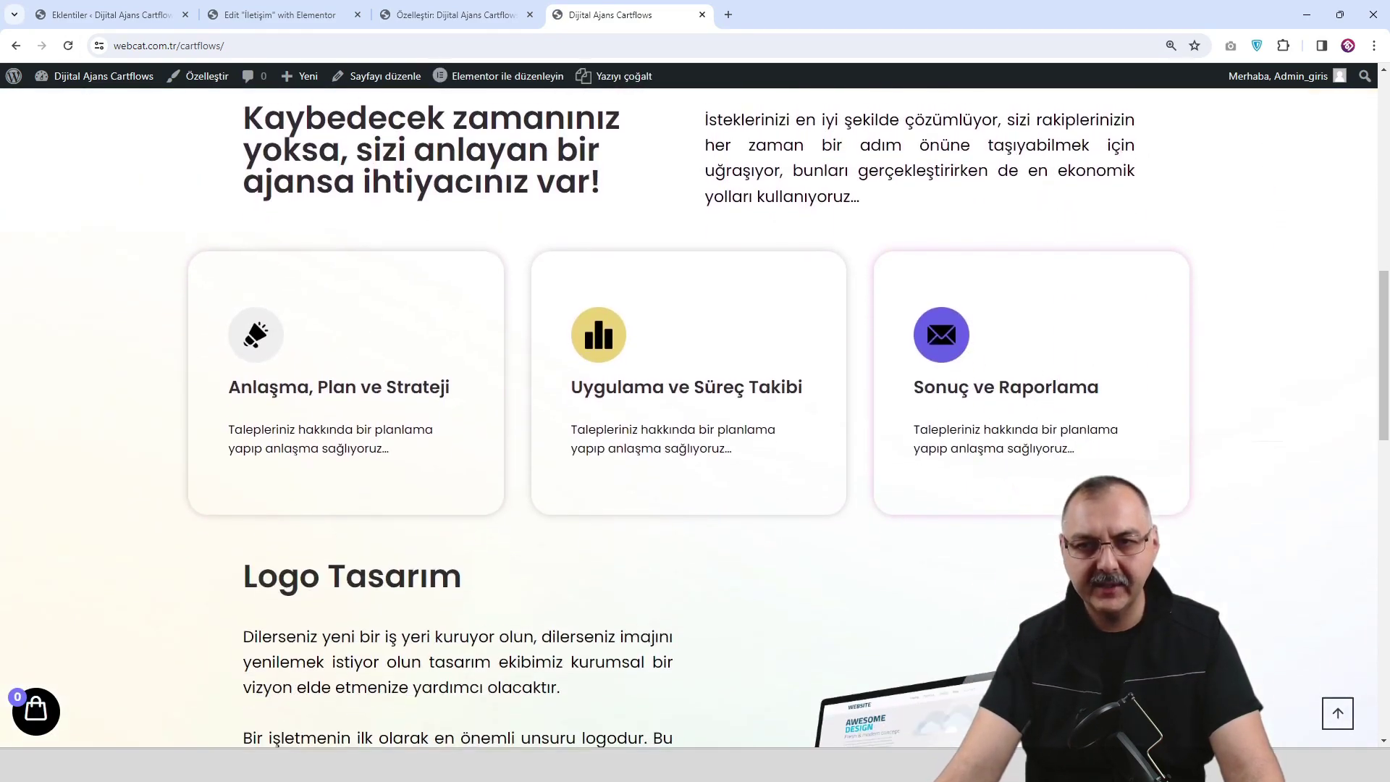
pyautogui.scroll(-3, 1259, 718)
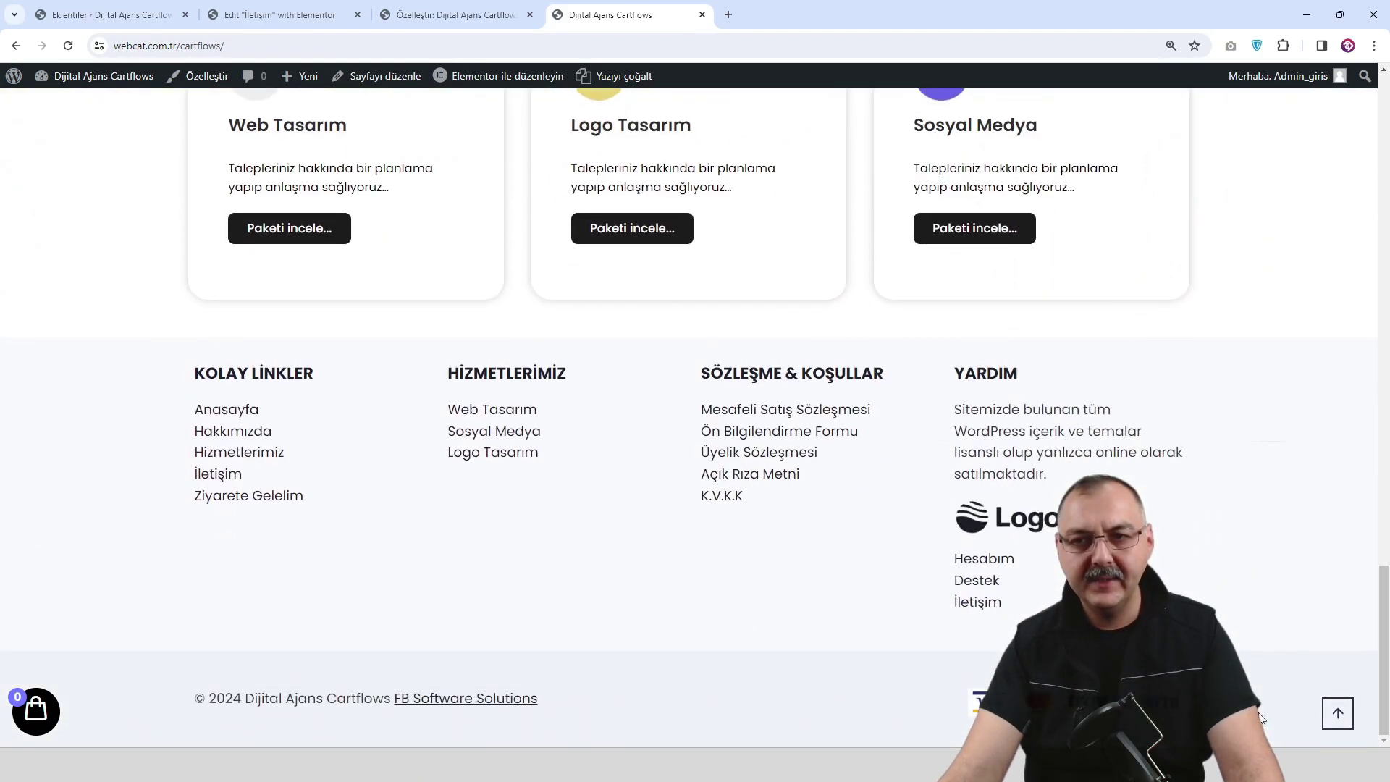
pyautogui.click(1338, 717)
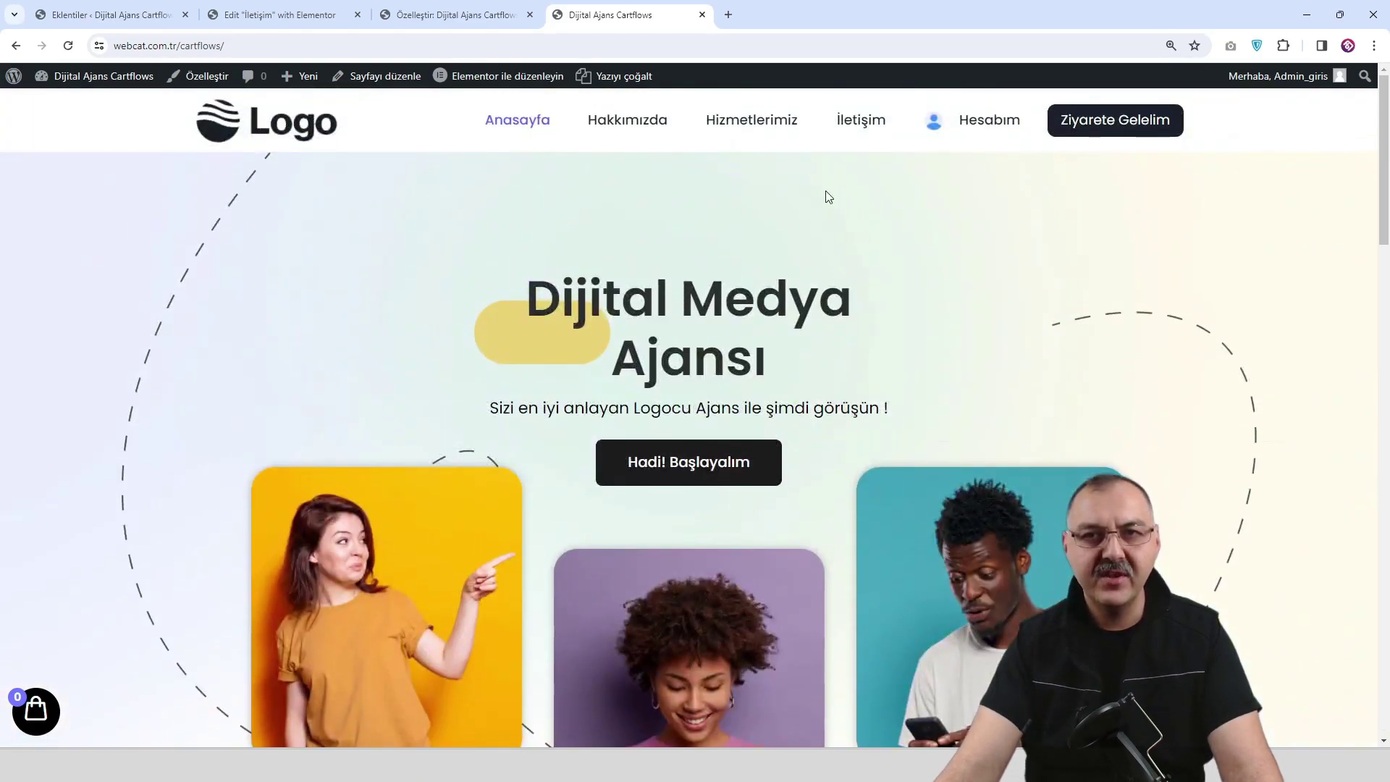
# Test the scroll-to-top button on the İletişim contact page.
pyautogui.click(861, 121)
pyautogui.scroll(-8, 1042, 362)
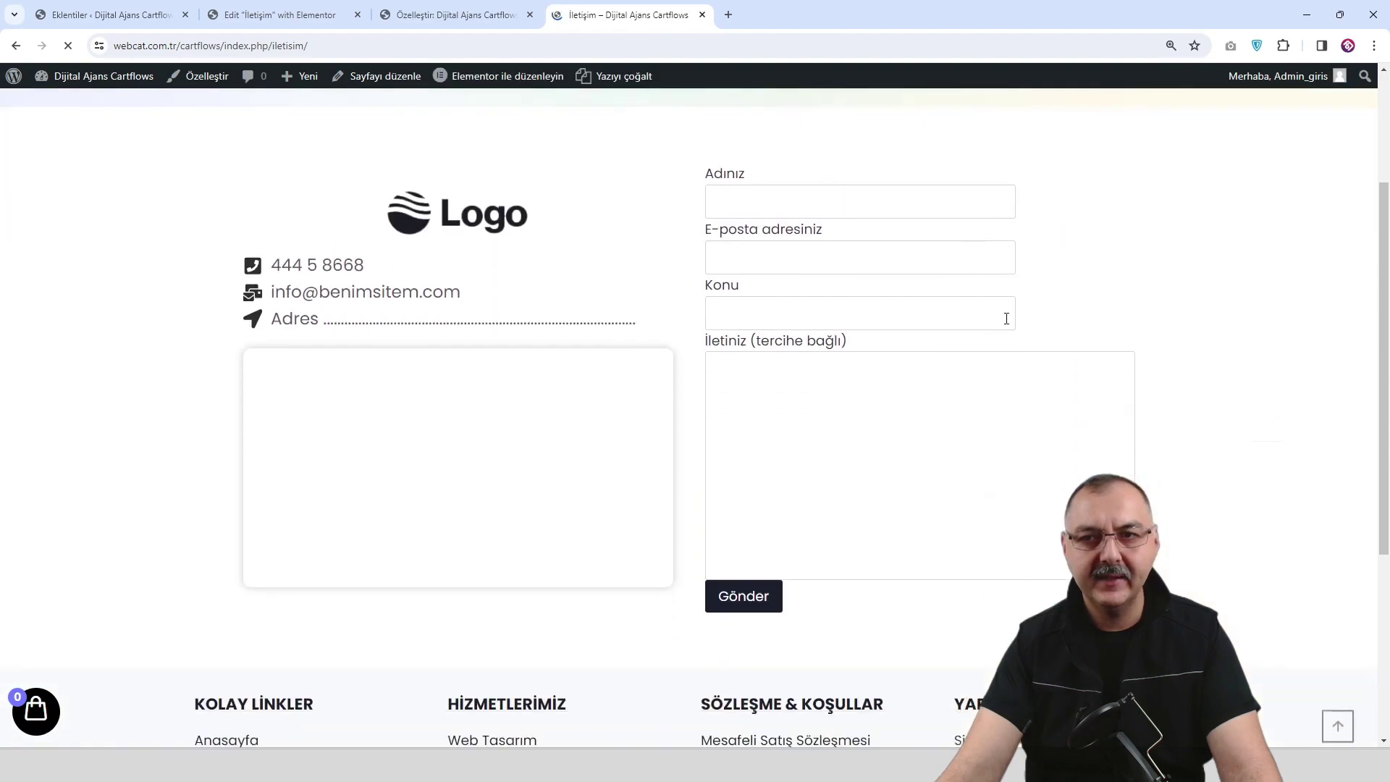
pyautogui.scroll(-3, 1064, 417)
pyautogui.click(1335, 711)
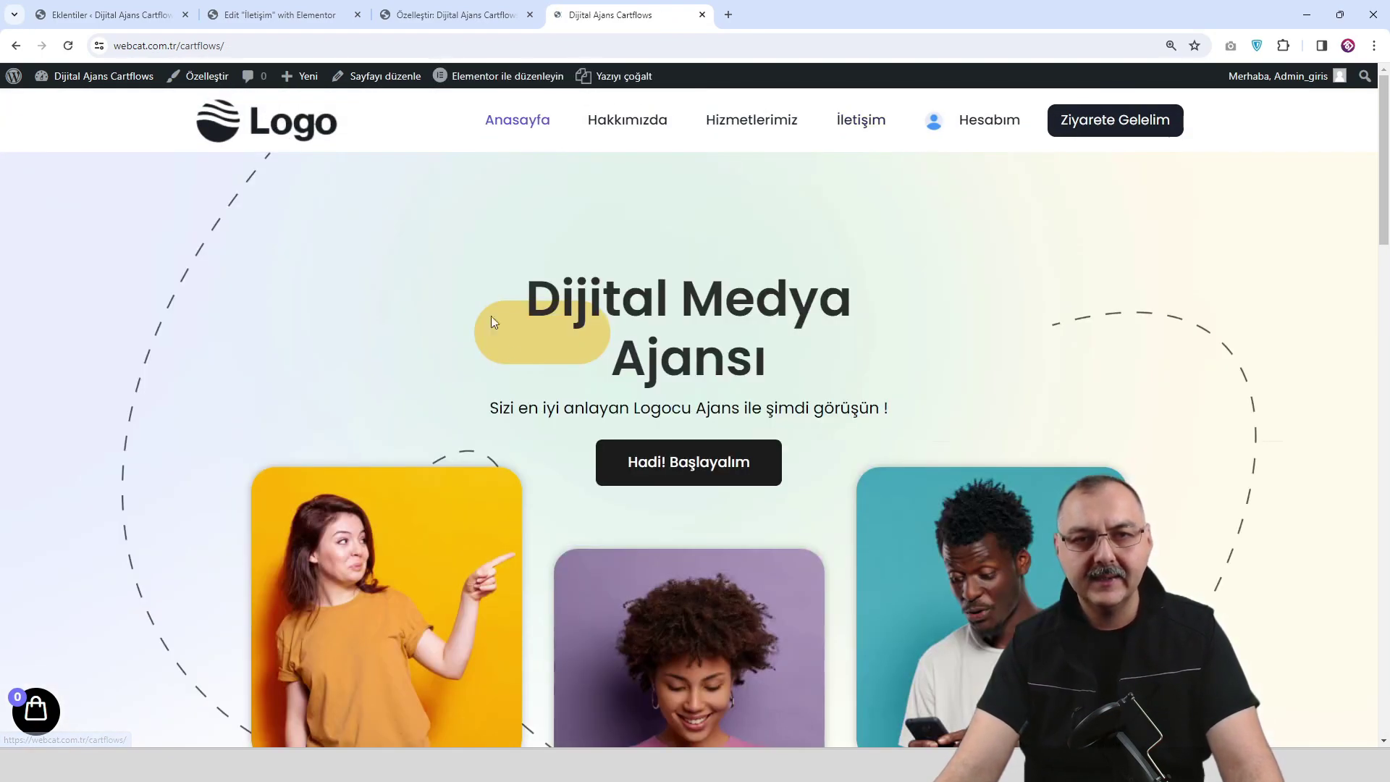
pyautogui.scroll(-10, 506, 350)
pyautogui.scroll(-3, 467, 427)
# Open the floating cart drawer and select its Sepetim heading and empty-cart text.
pyautogui.click(36, 711)
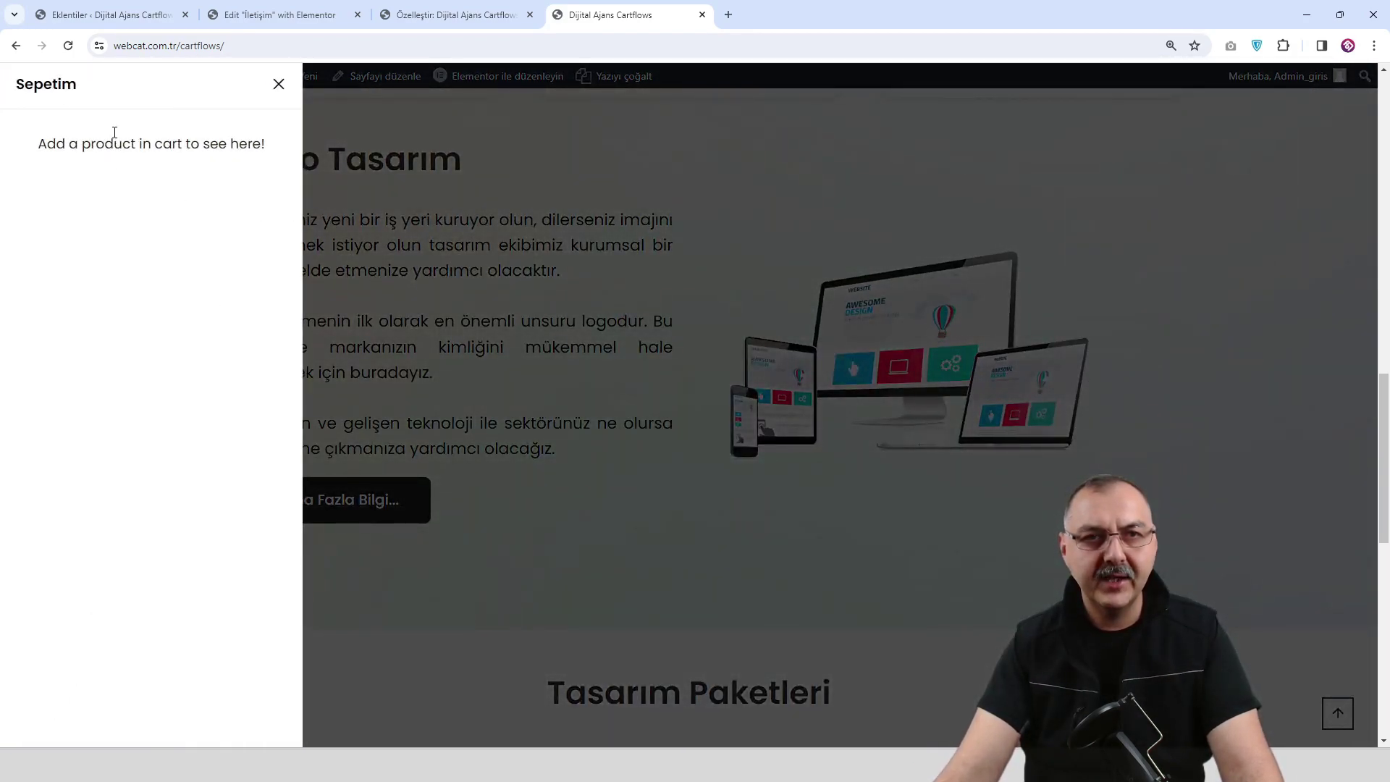
pyautogui.moveTo(78, 84); pyautogui.dragTo(3, 87)
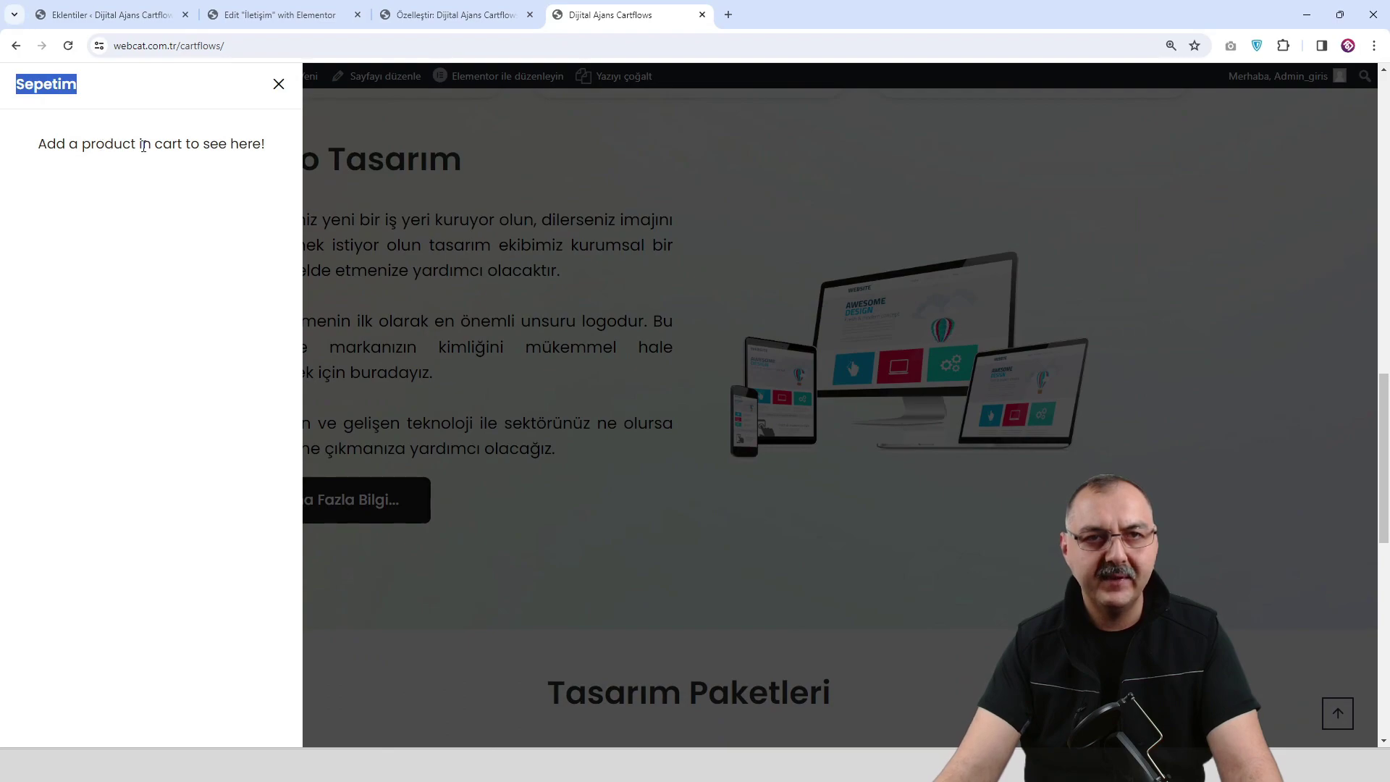
pyautogui.moveTo(267, 148); pyautogui.dragTo(142, 145)
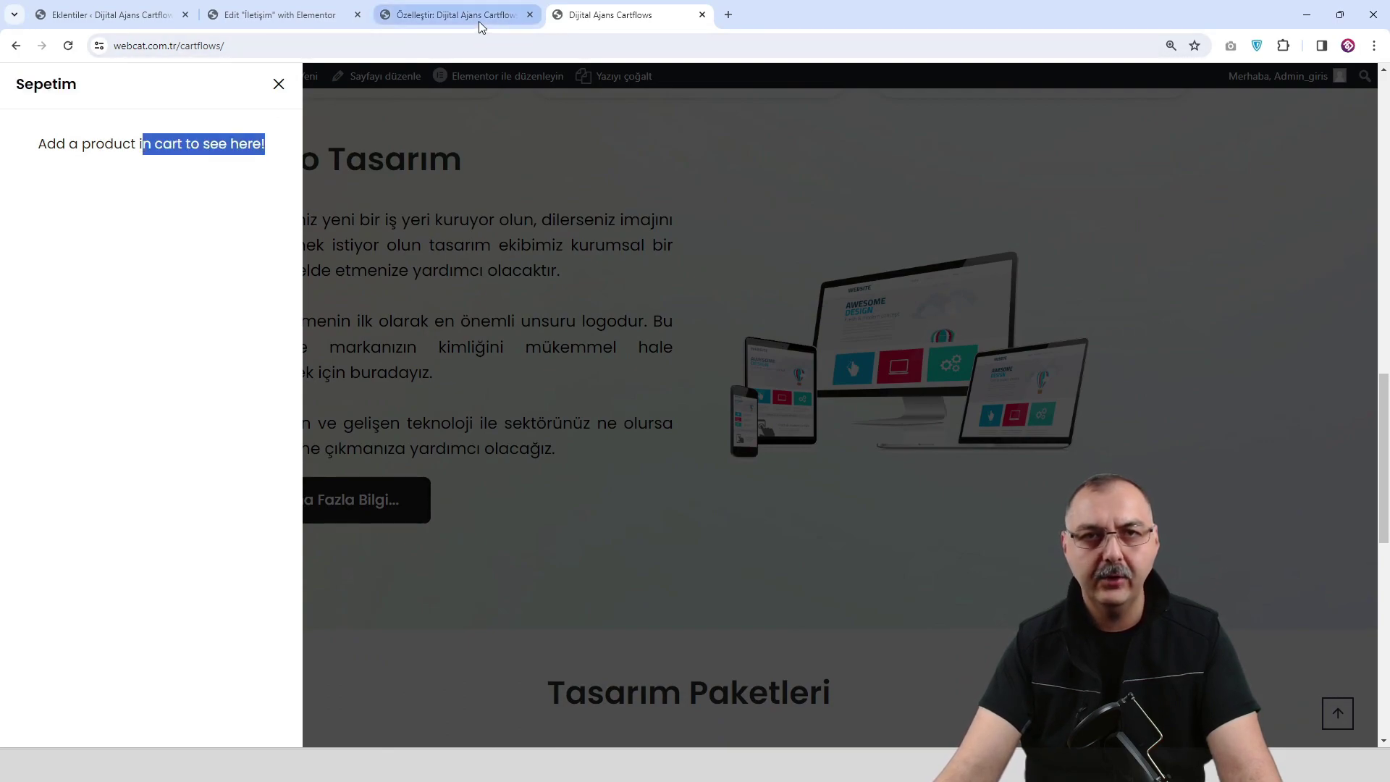
pyautogui.click(481, 27)
pyautogui.scroll(3, 152, 224)
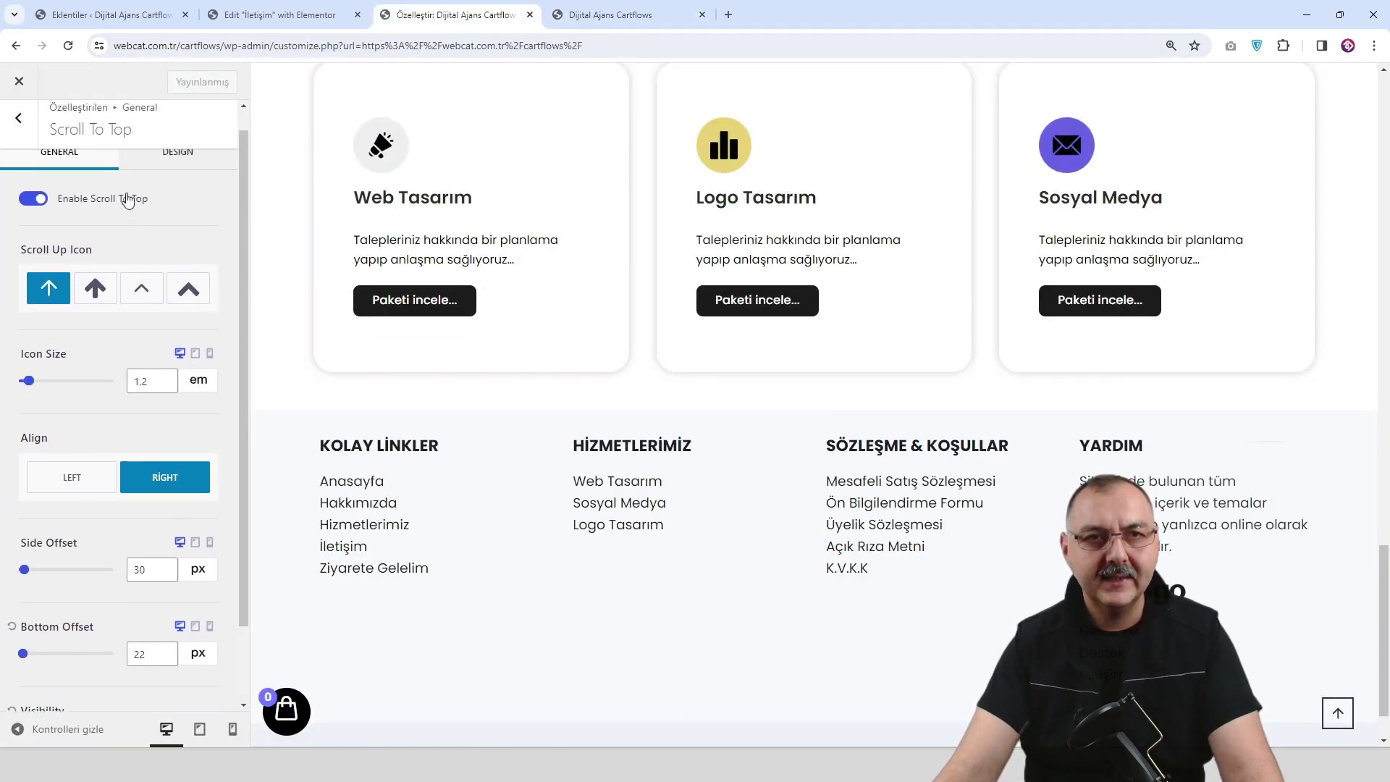
# Open General Options under Floating Cart for WooCommerce.
pyautogui.click(24, 133)
pyautogui.click(19, 123)
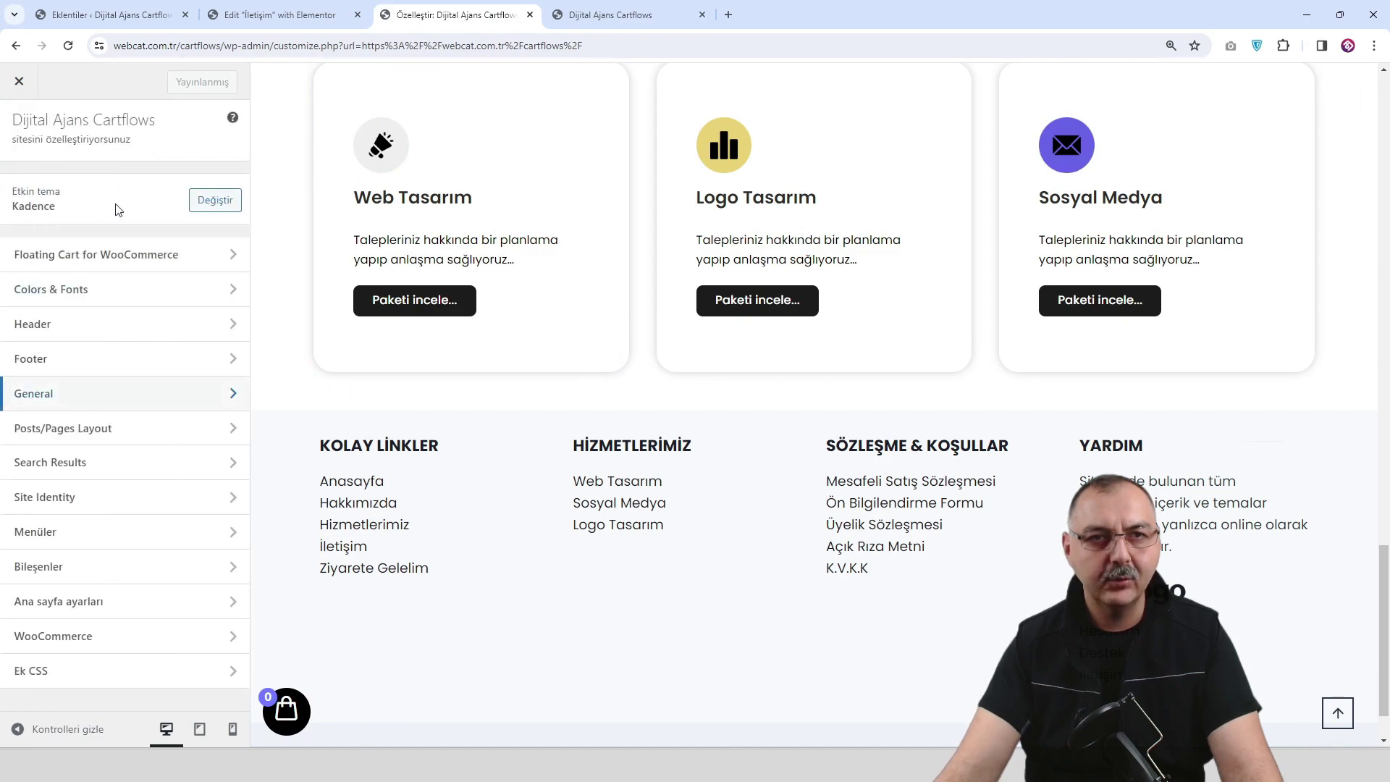
pyautogui.click(124, 256)
pyautogui.click(155, 184)
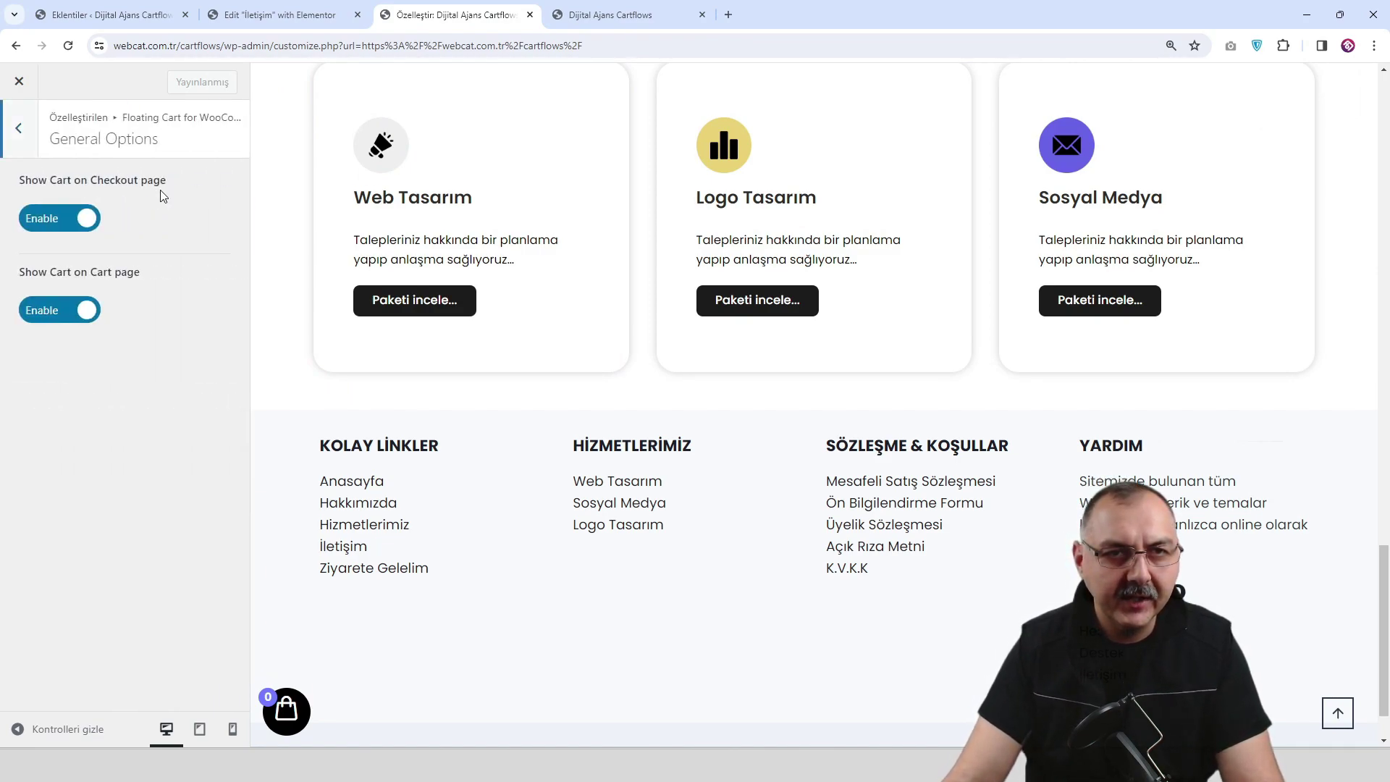
# Review the floating cart's Visibility Section options.
pyautogui.click(19, 131)
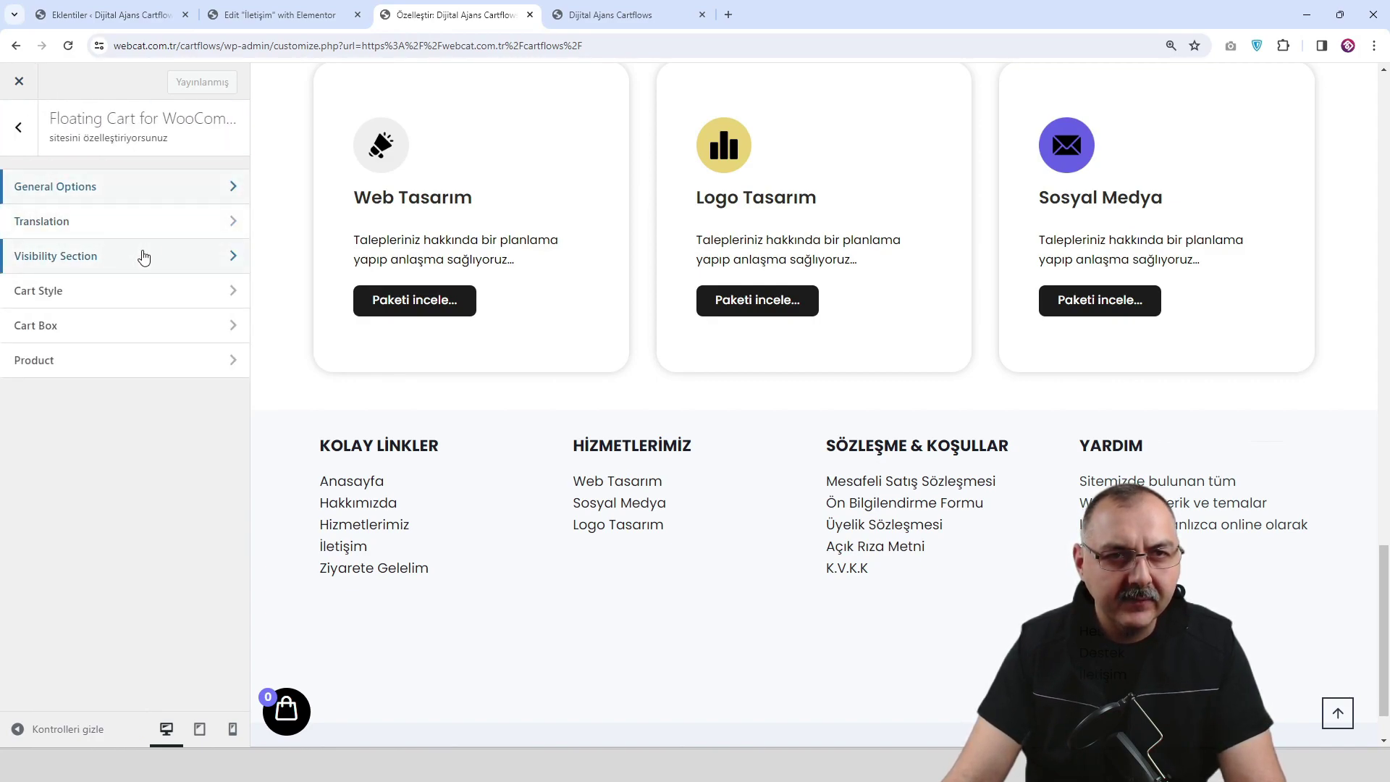
pyautogui.click(142, 258)
pyautogui.scroll(-3, 155, 249)
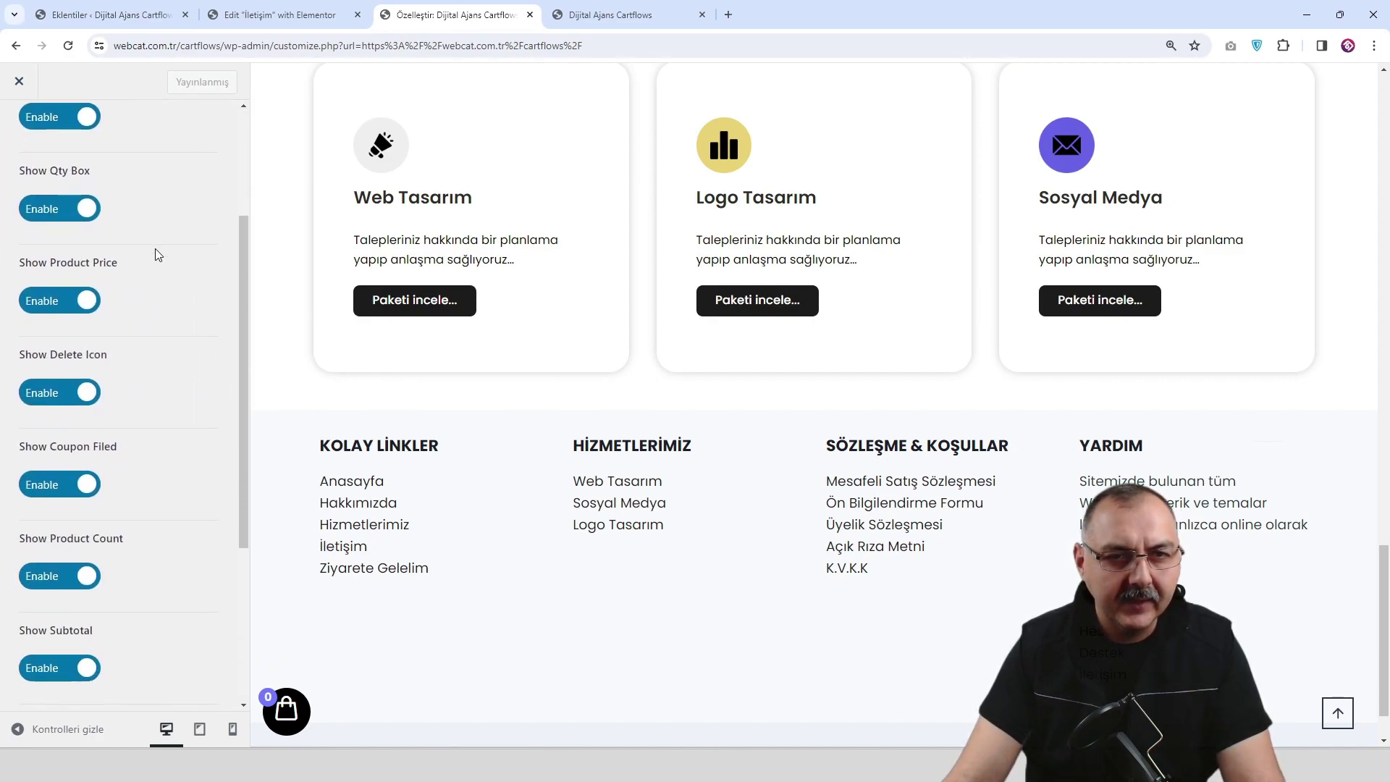
pyautogui.scroll(3, 87, 189)
pyautogui.click(19, 128)
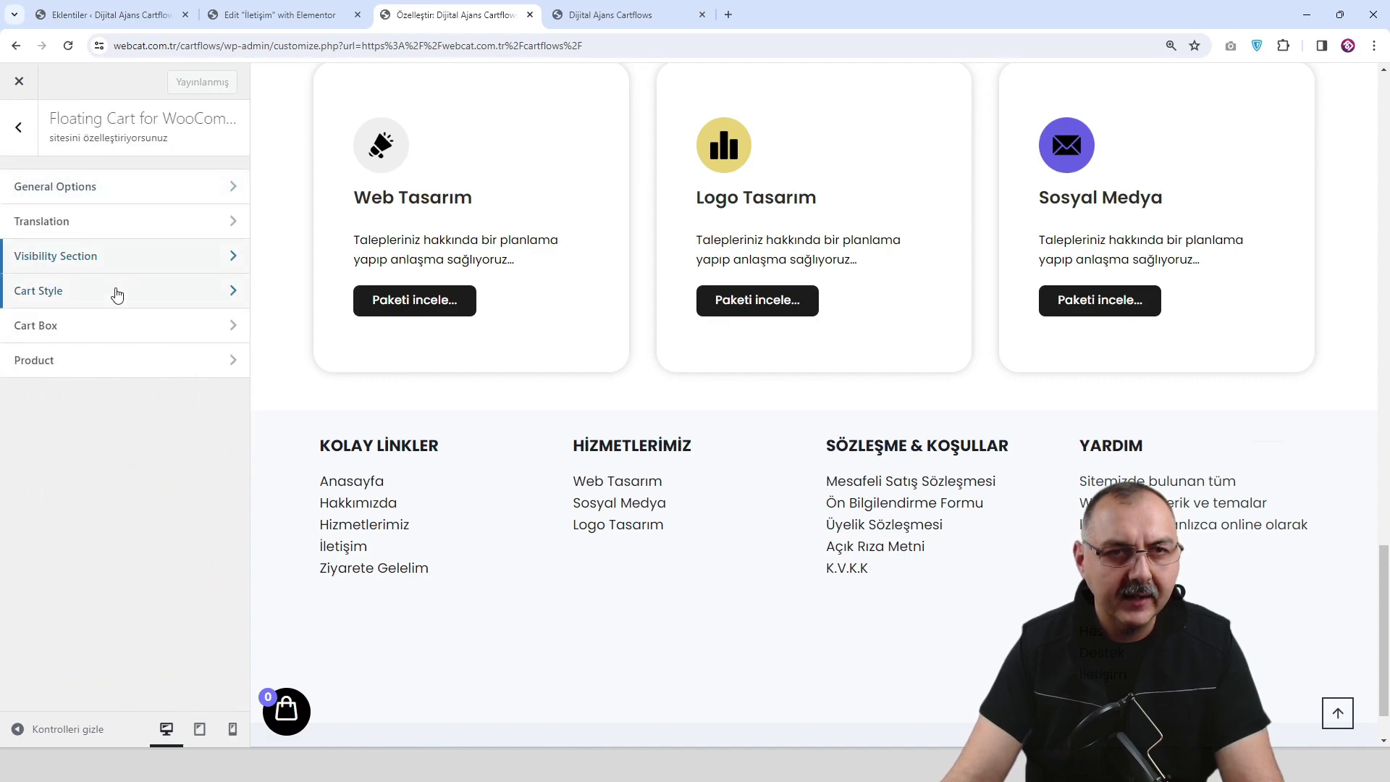
# Browse the Cart Style settings and preview the cart drawer on the site.
pyautogui.click(117, 294)
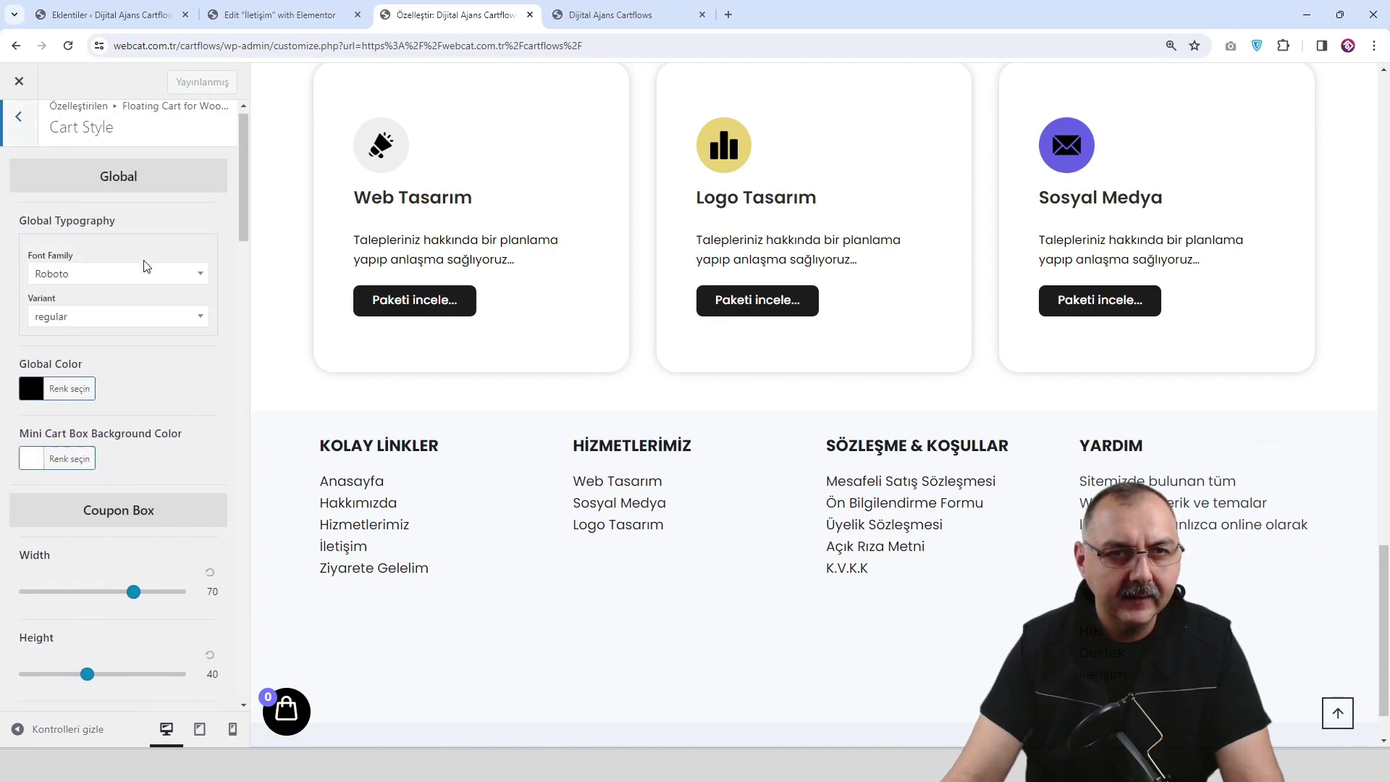
pyautogui.scroll(-1, 145, 266)
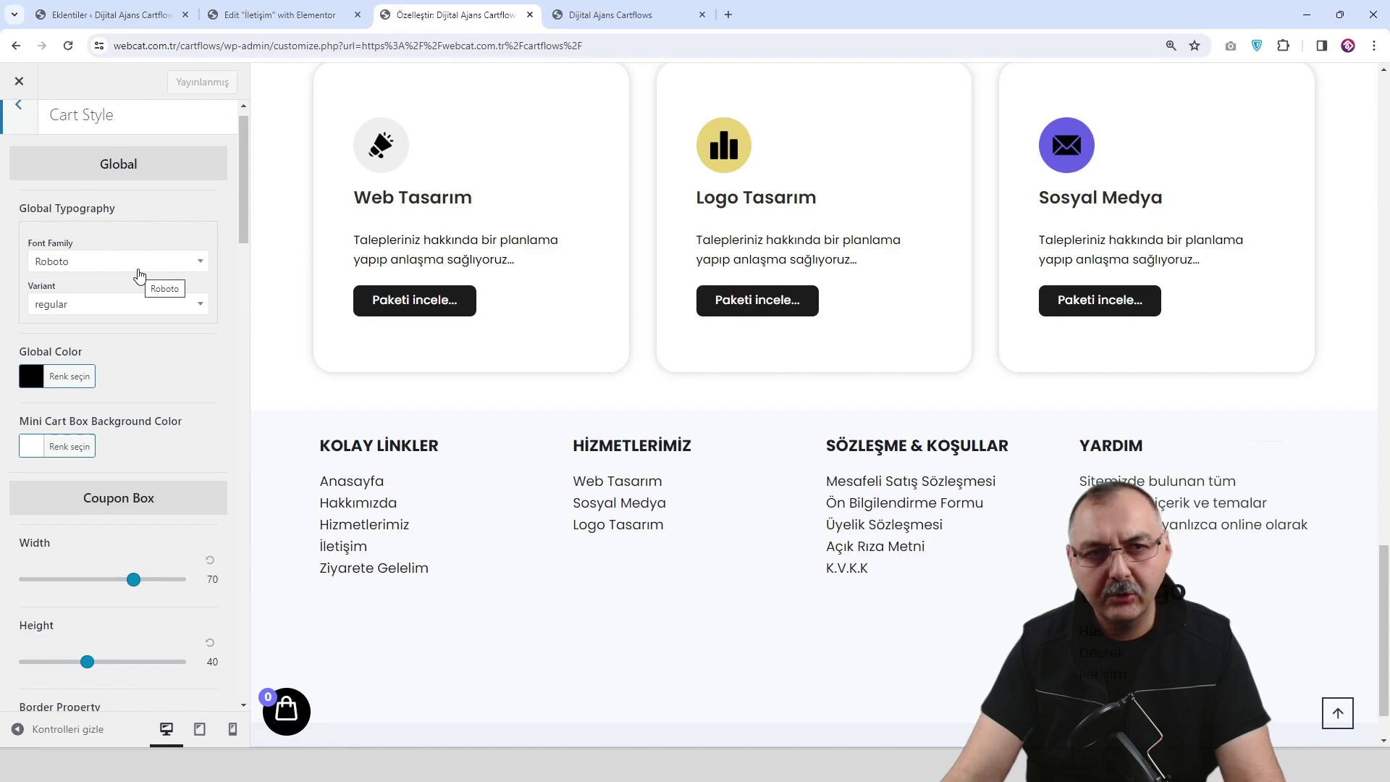
pyautogui.scroll(-5, 139, 275)
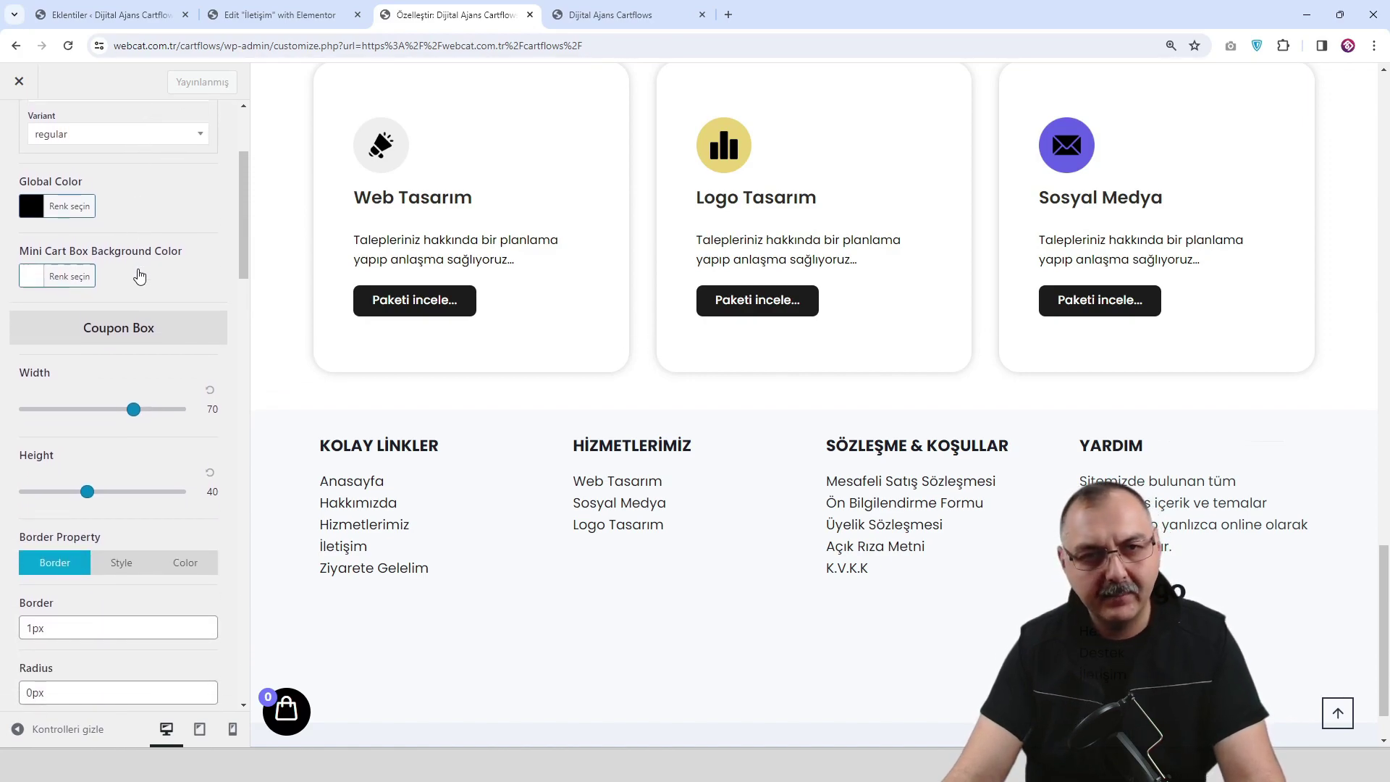
pyautogui.scroll(-3, 140, 275)
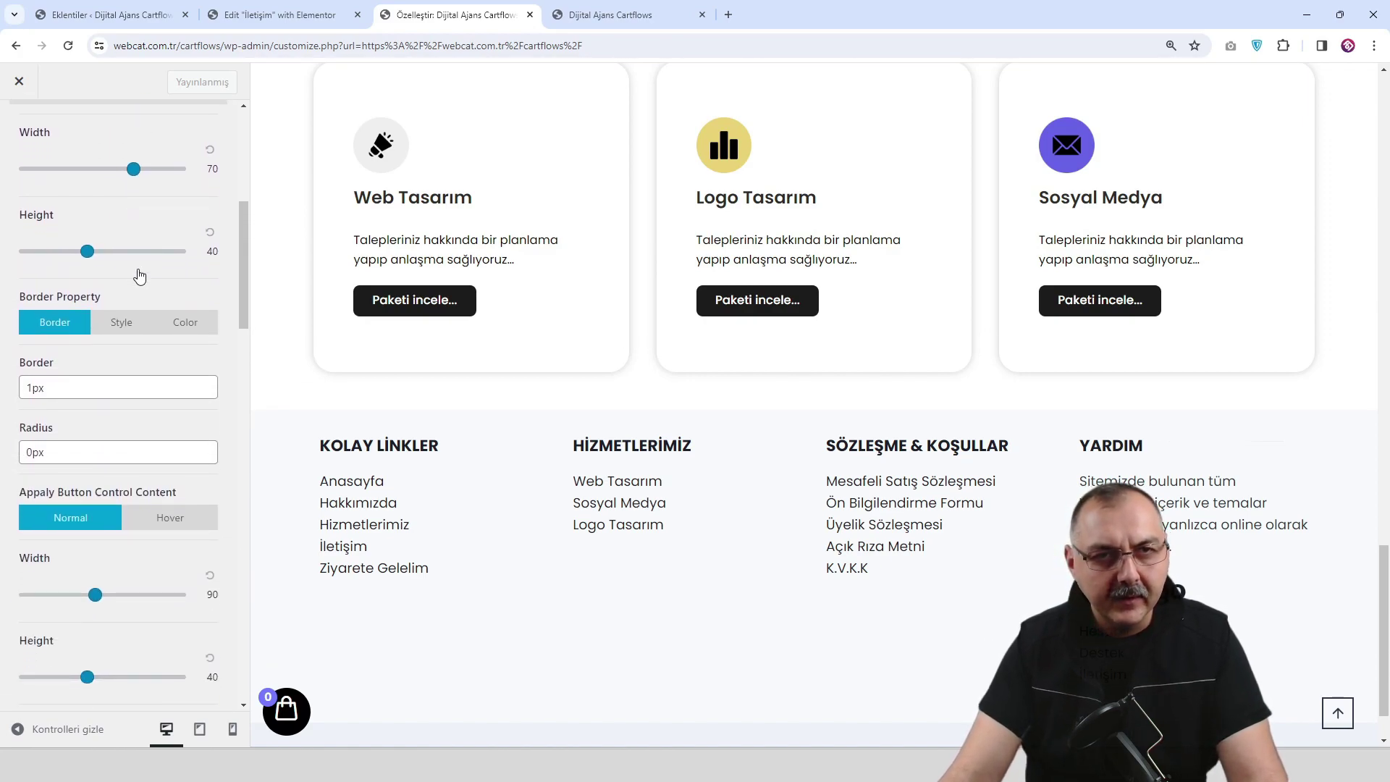
pyautogui.scroll(-3, 140, 275)
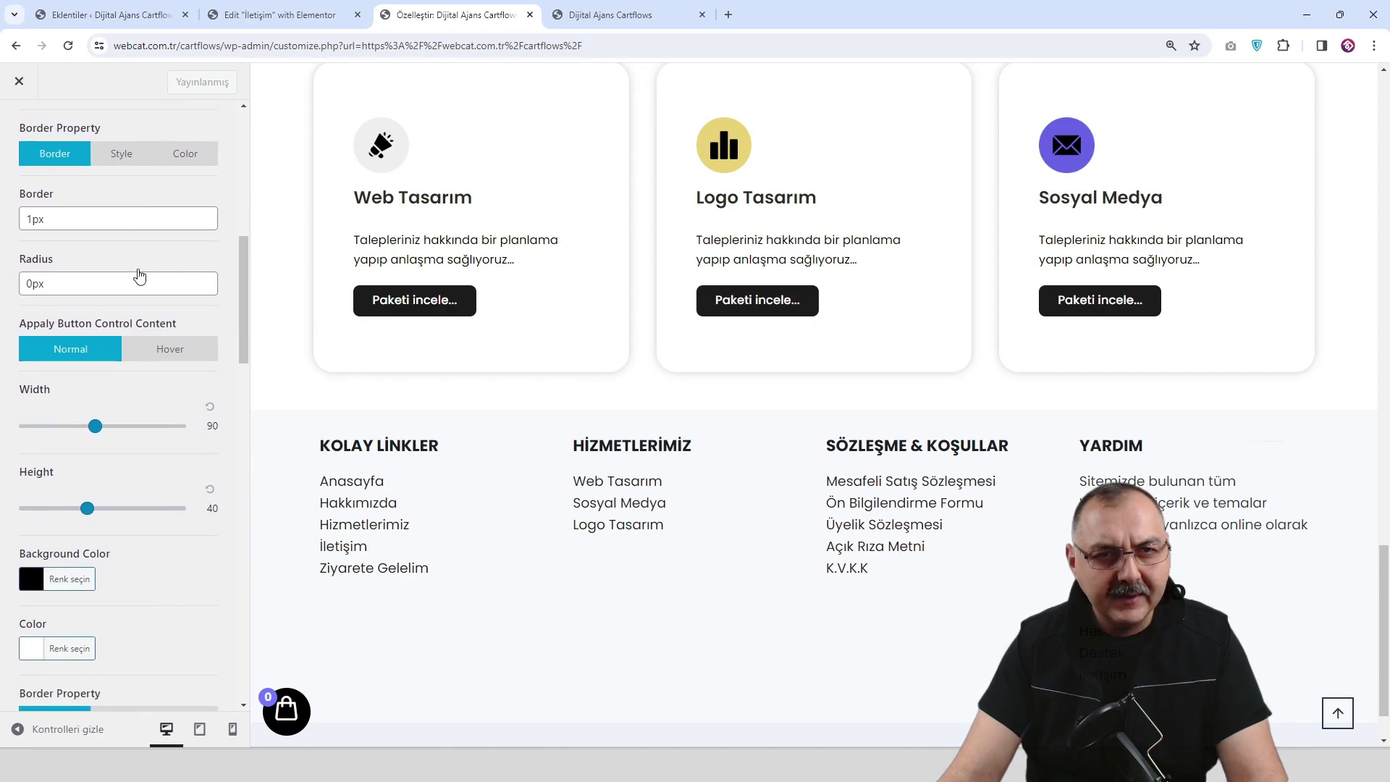
pyautogui.scroll(-1, 139, 275)
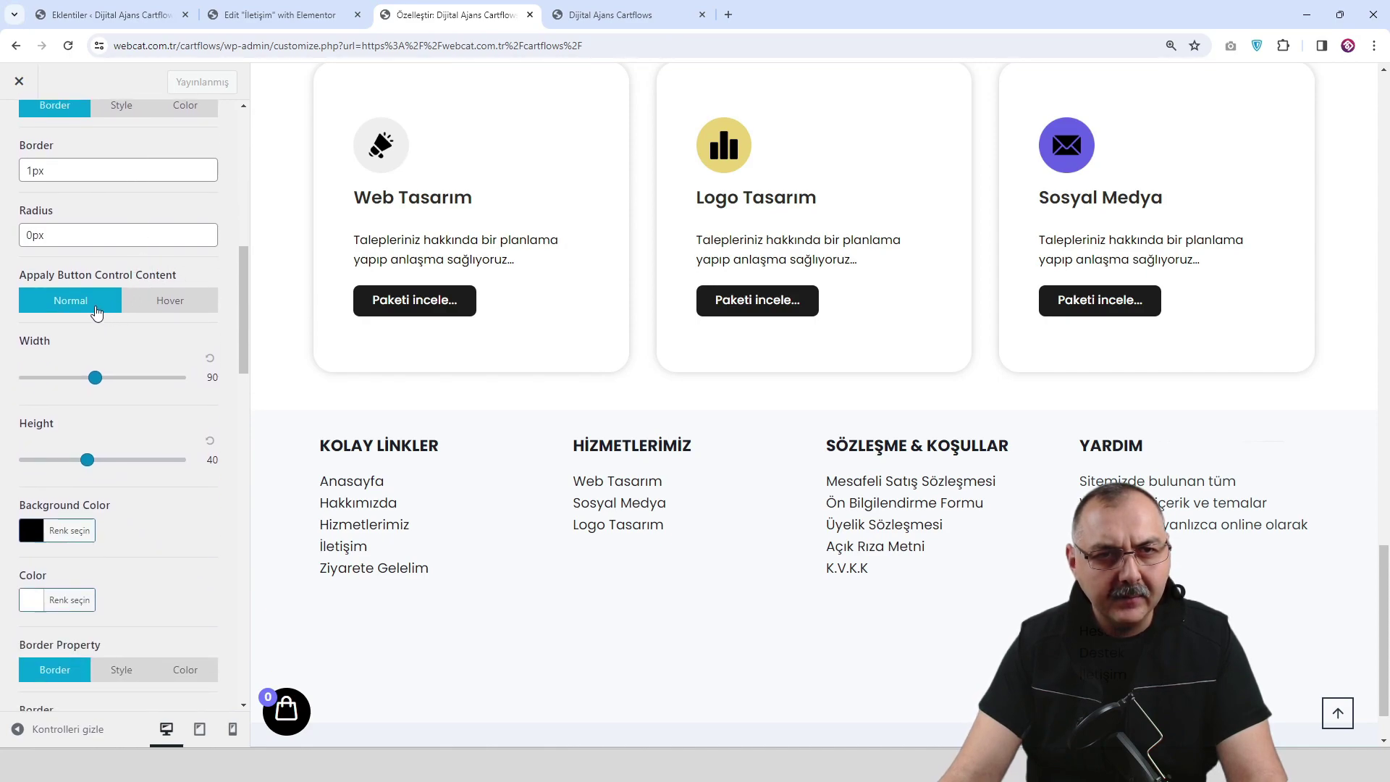
pyautogui.scroll(-1, 145, 315)
pyautogui.scroll(-9, 122, 299)
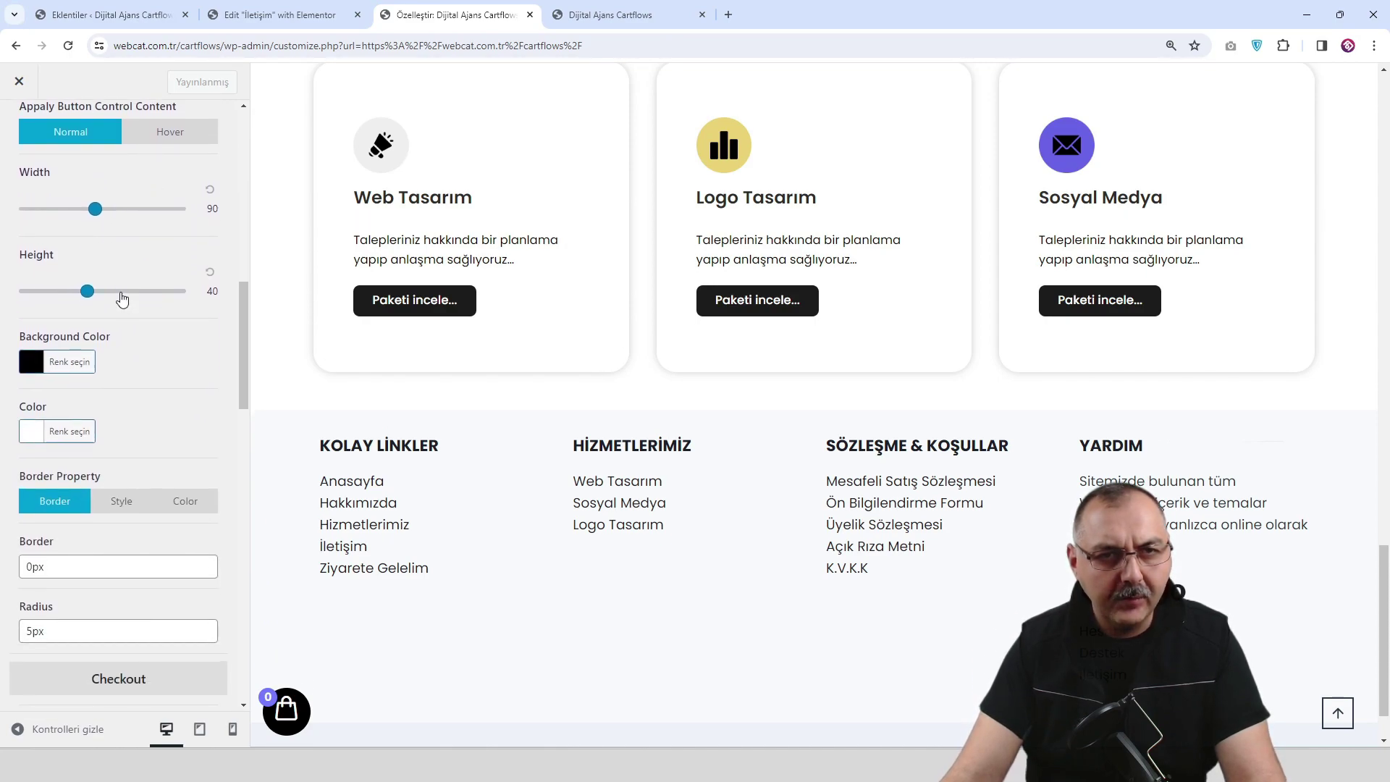
pyautogui.scroll(-5, 121, 299)
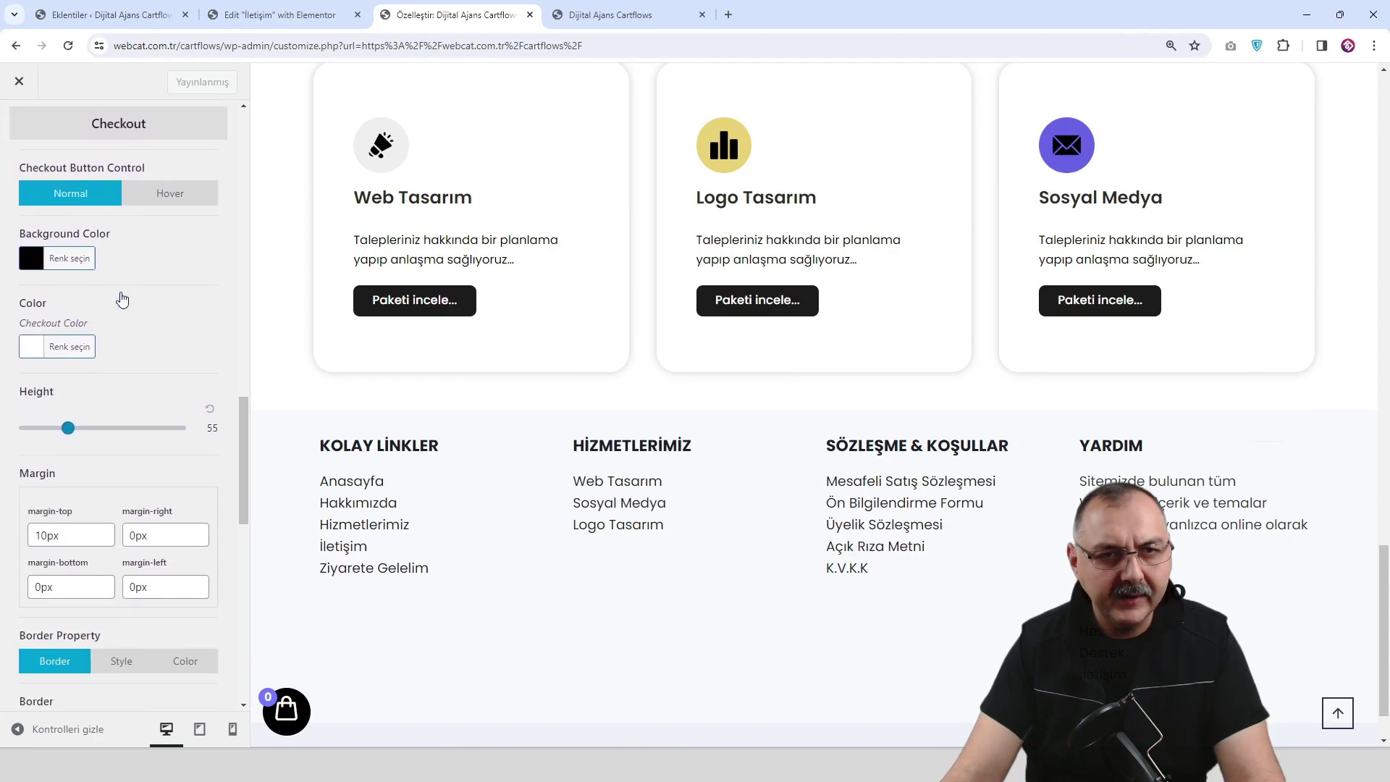
pyautogui.scroll(-1, 183, 408)
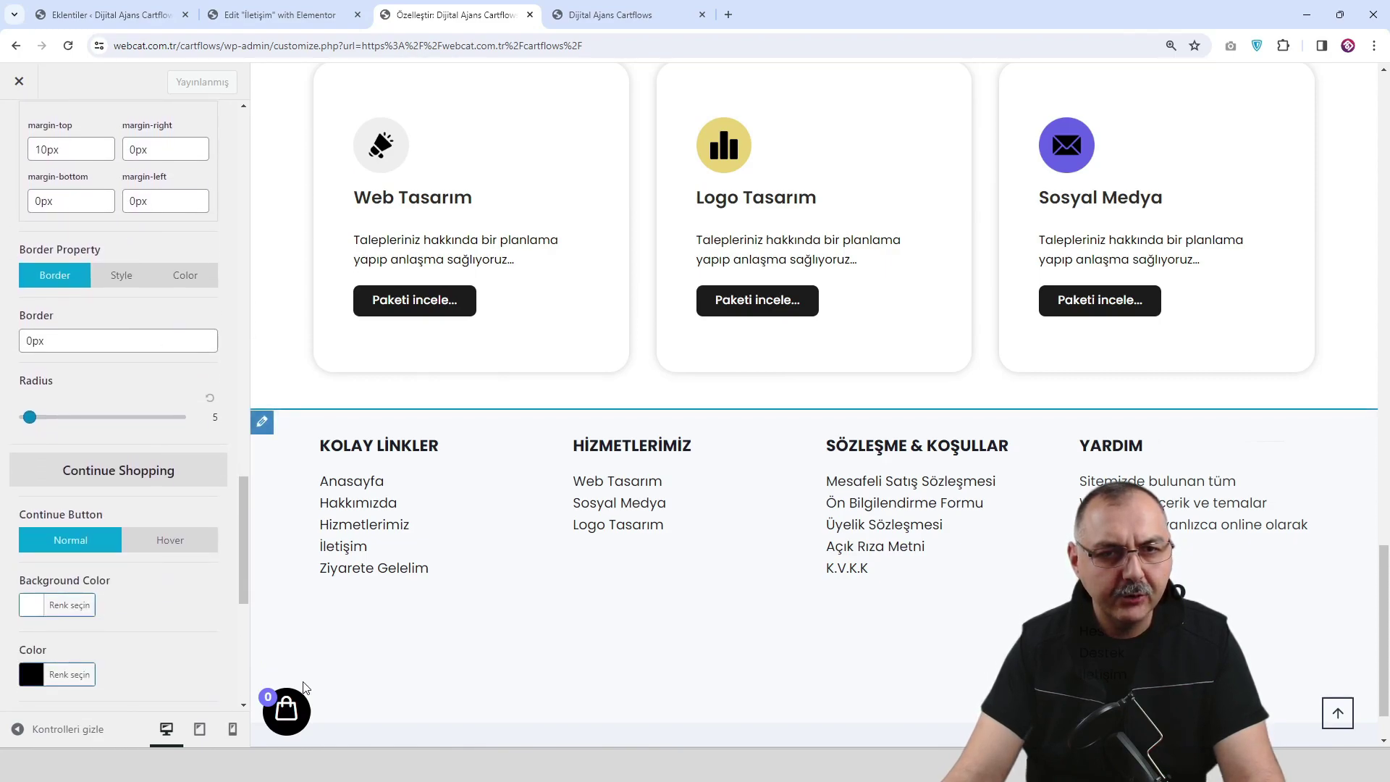
pyautogui.click(286, 709)
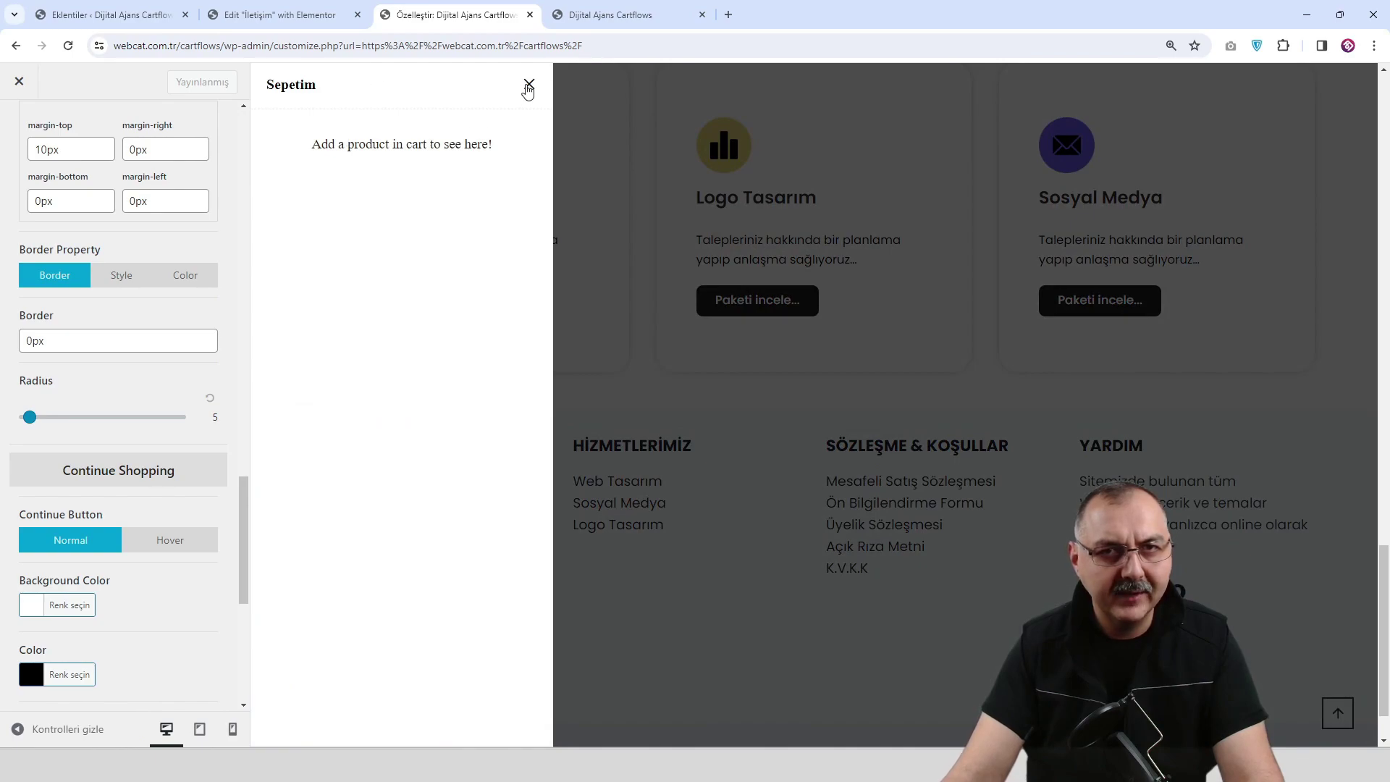
pyautogui.click(527, 87)
pyautogui.scroll(-3, 90, 456)
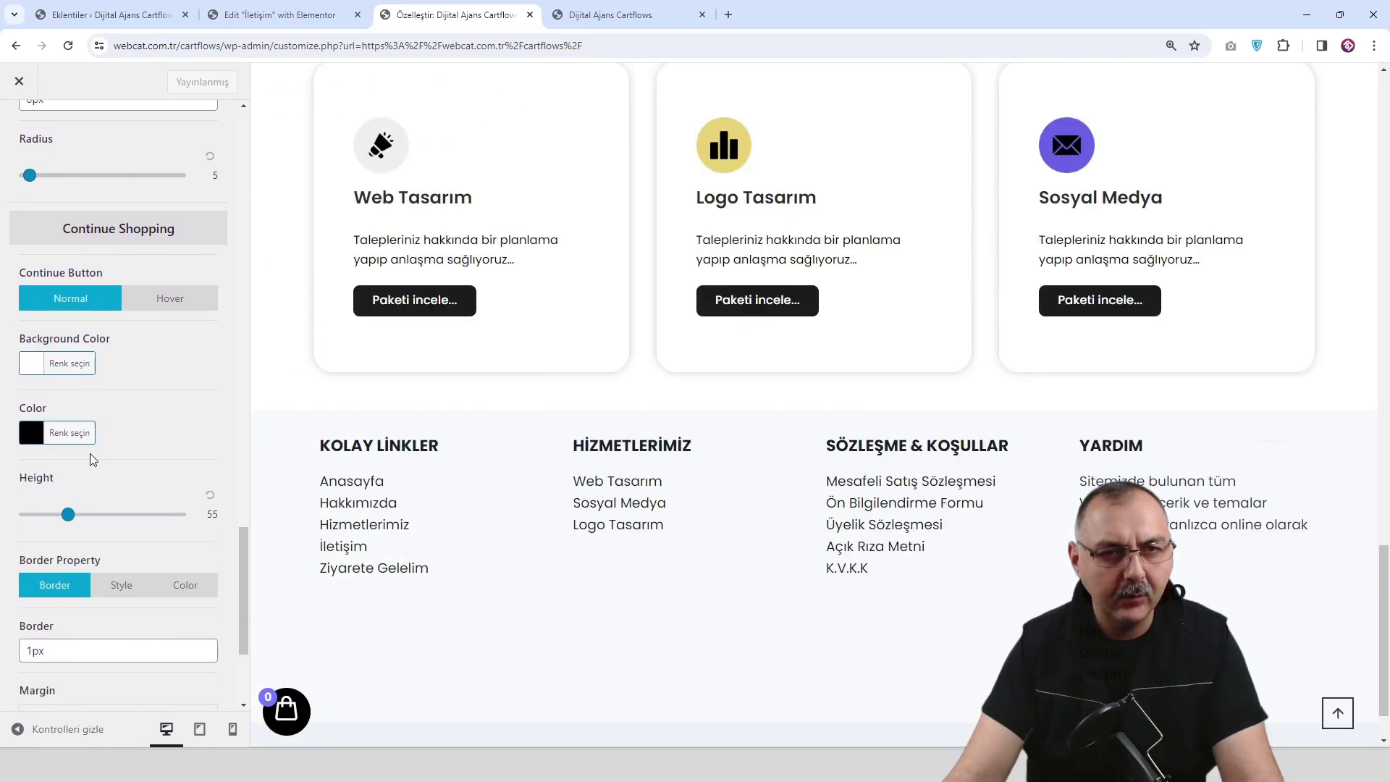
pyautogui.scroll(-3, 90, 453)
pyautogui.scroll(10, 94, 434)
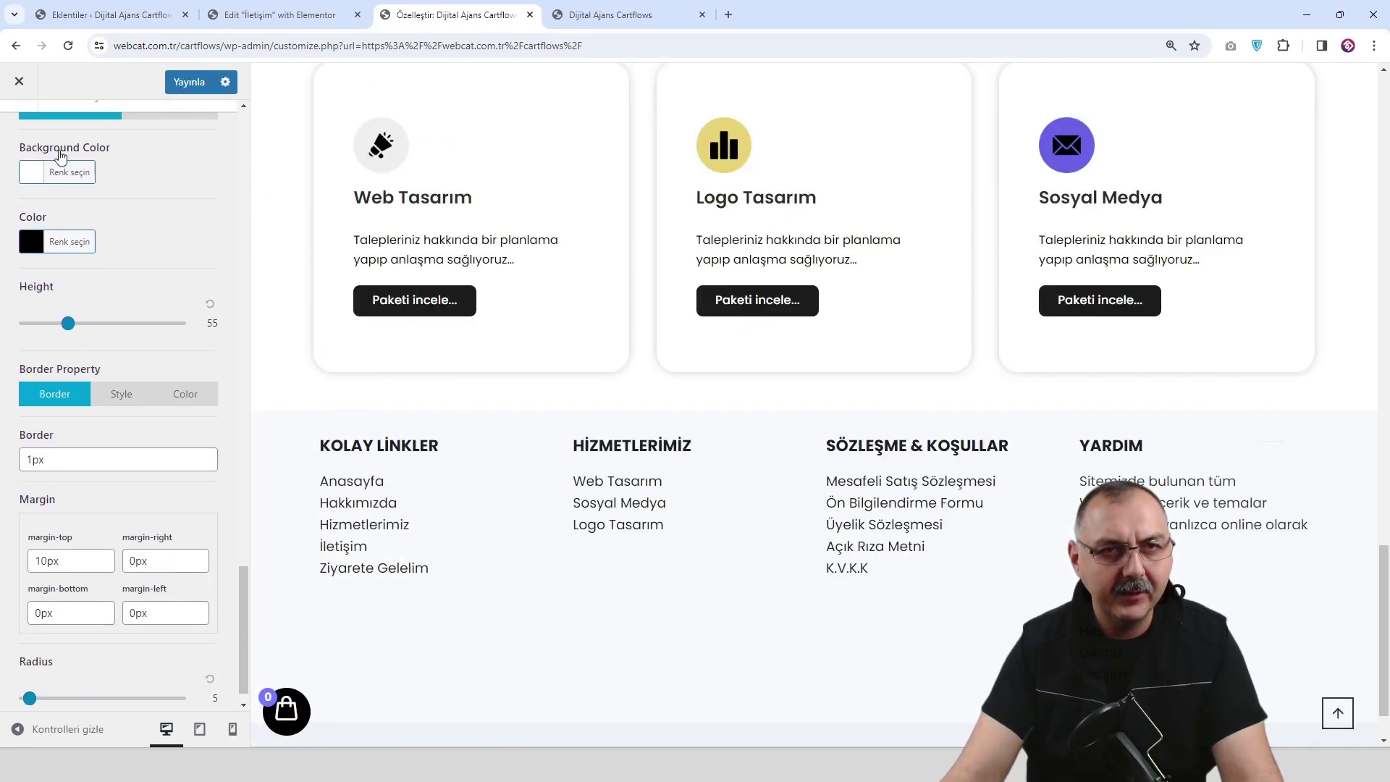
pyautogui.click(19, 128)
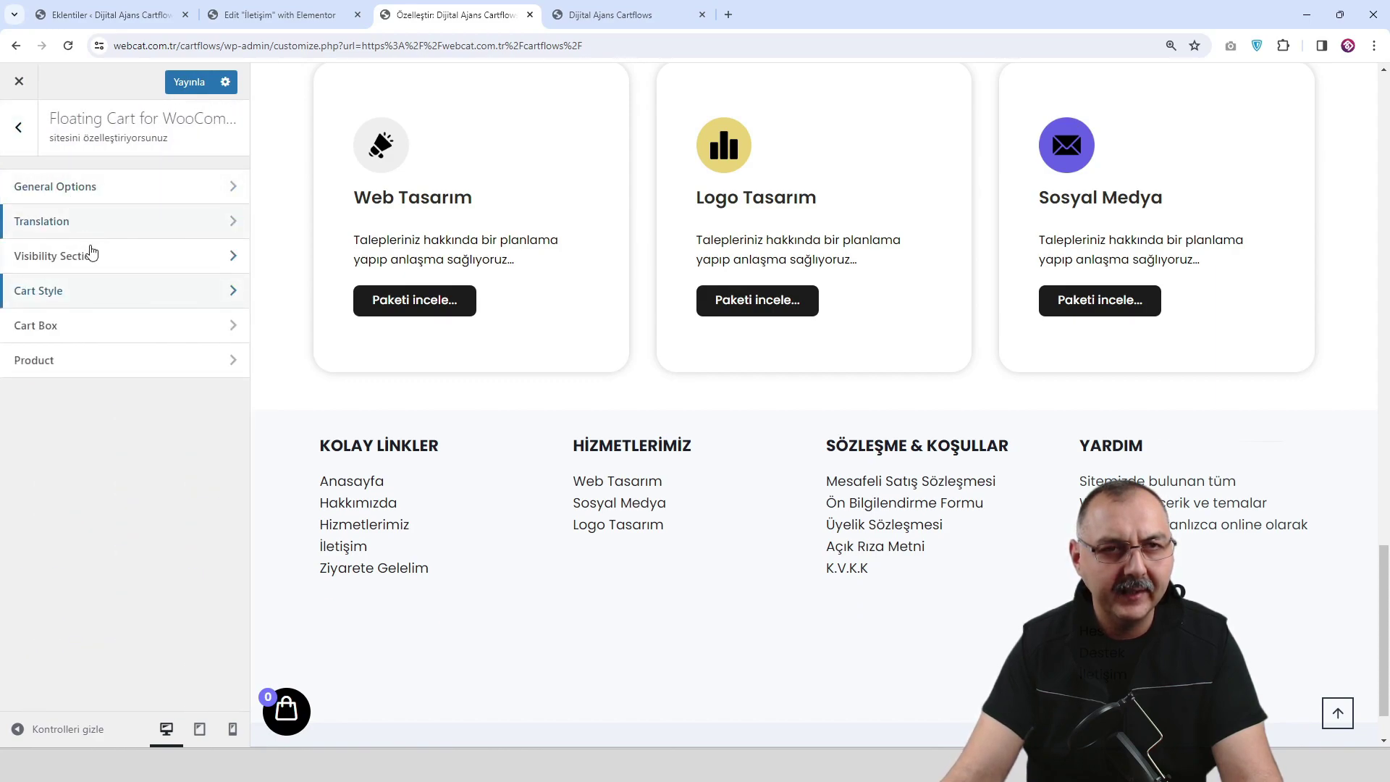
# Switch the Cart Box style to Style Two.
pyautogui.click(124, 334)
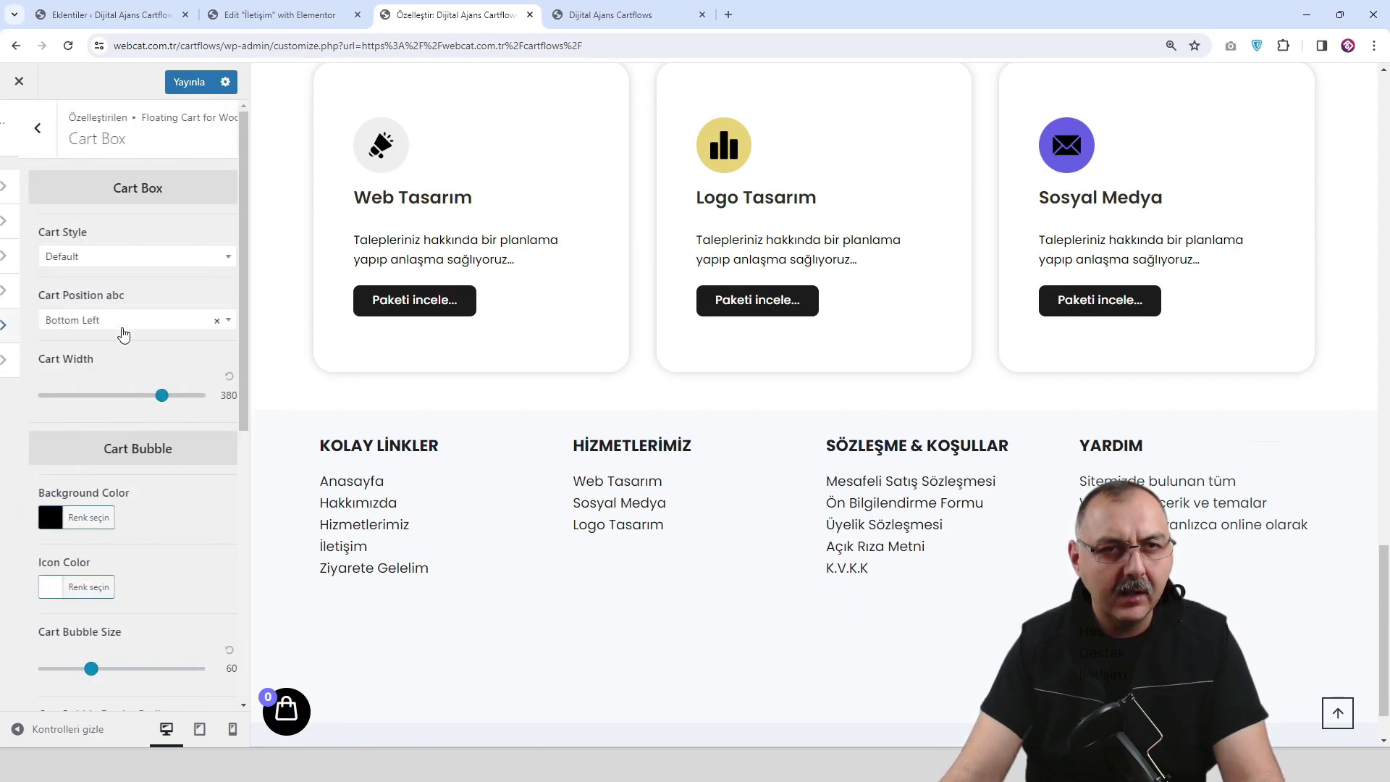
pyautogui.click(146, 233)
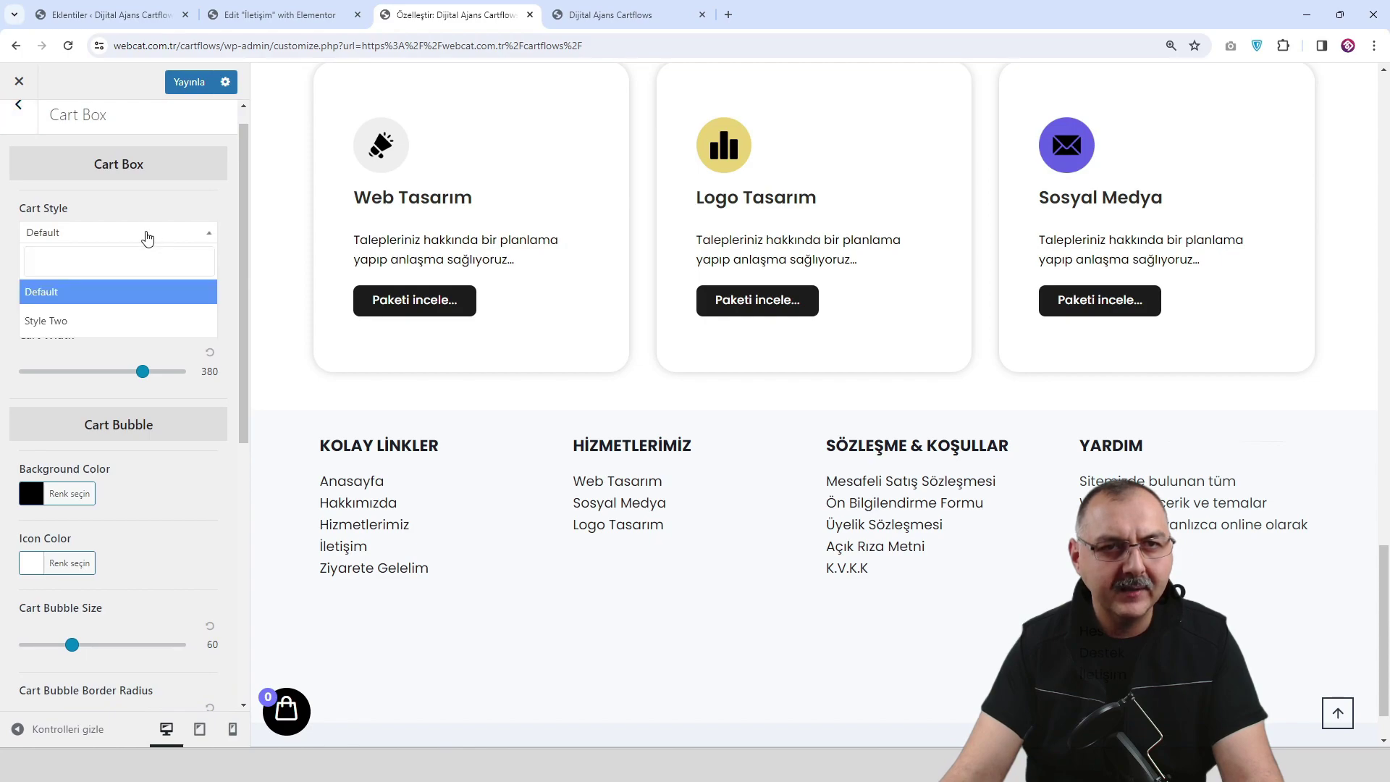
pyautogui.click(136, 331)
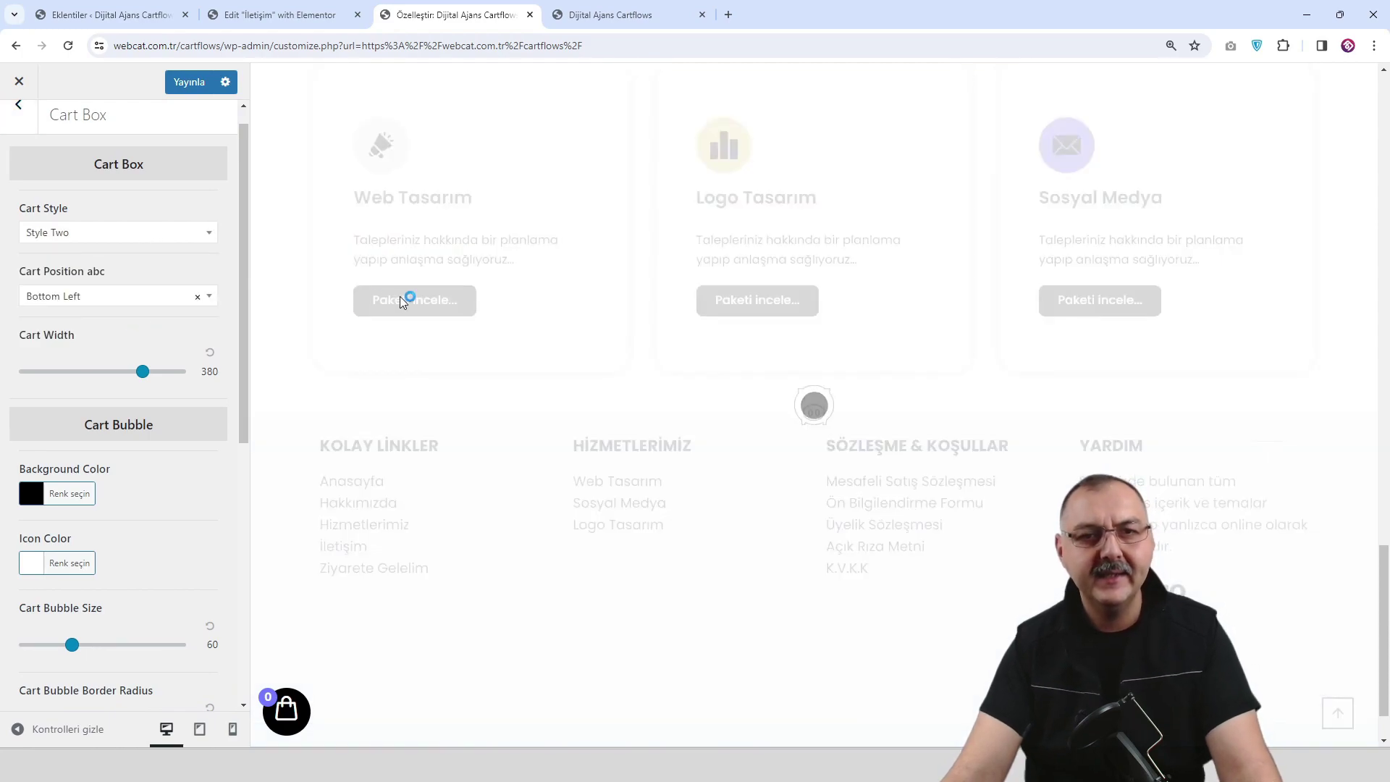
# Preview the cart panel, publish the floating cart settings, and go to the live site.
pyautogui.click(298, 713)
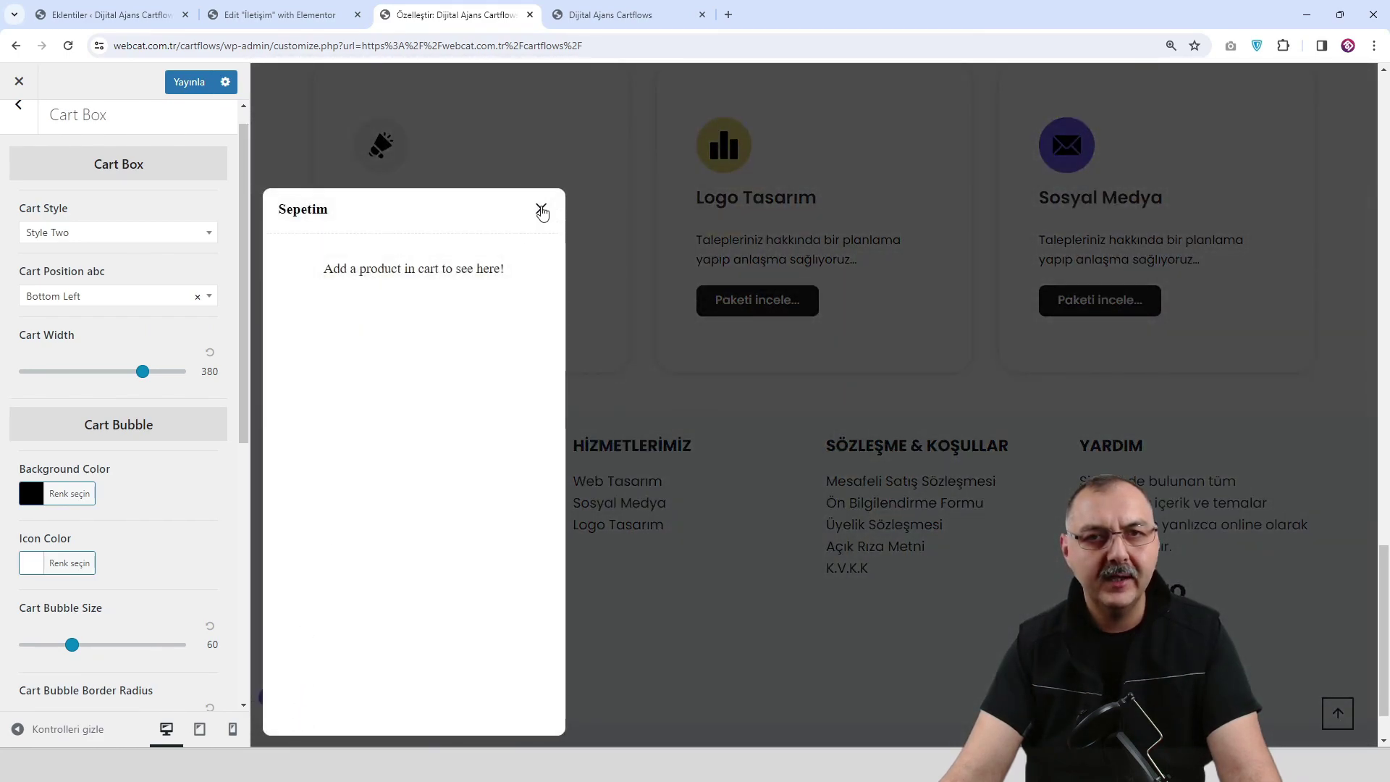
pyautogui.click(542, 211)
pyautogui.click(194, 86)
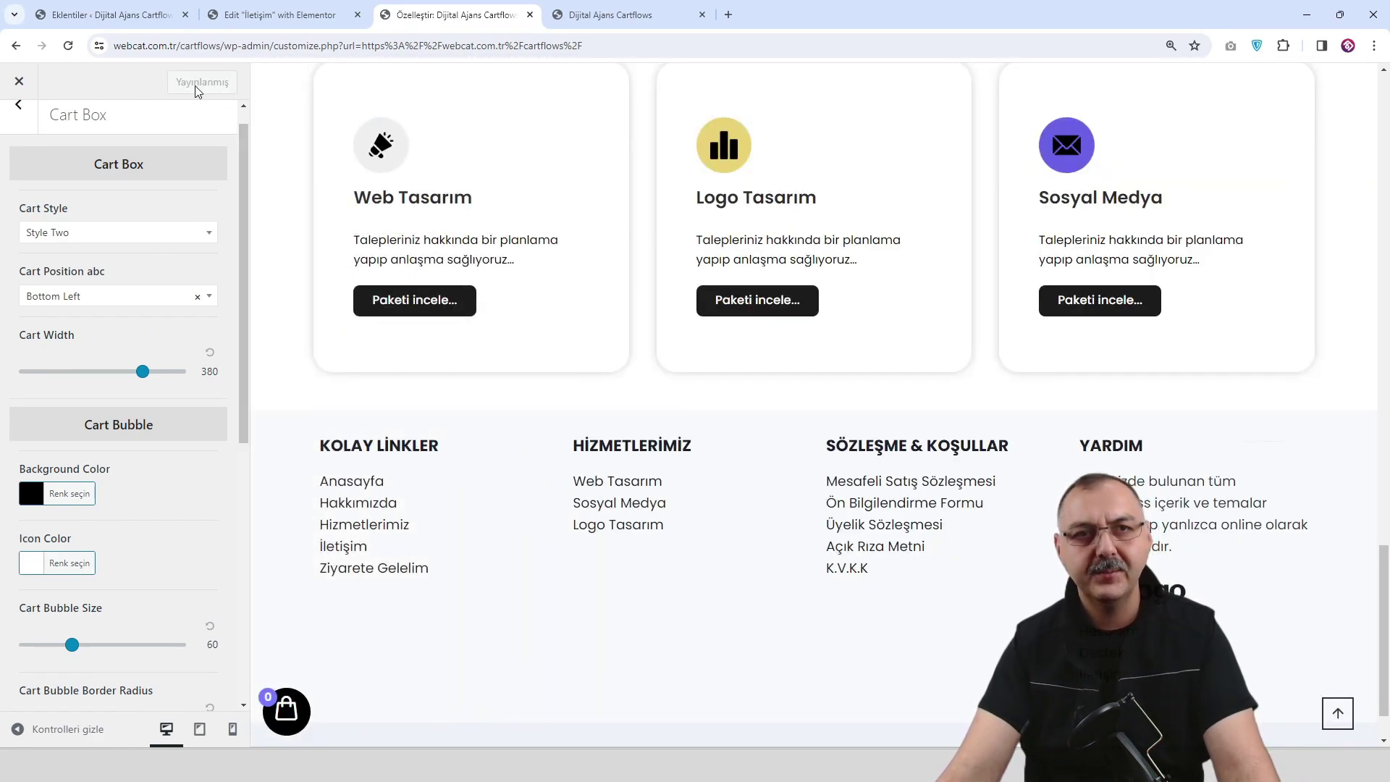
pyautogui.click(604, 16)
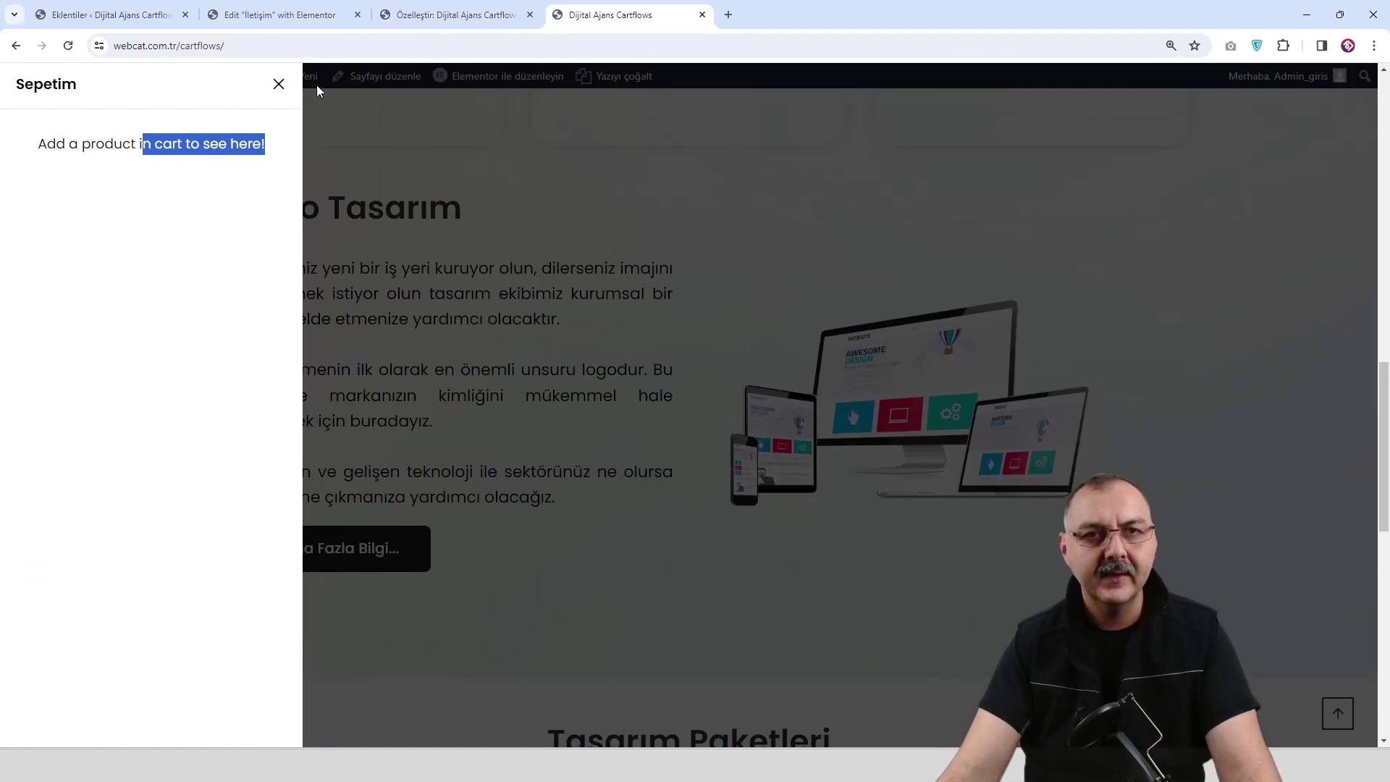
# Reload the live site and open and close the floating cart panel.
pyautogui.click(279, 85)
pyautogui.press('F5')
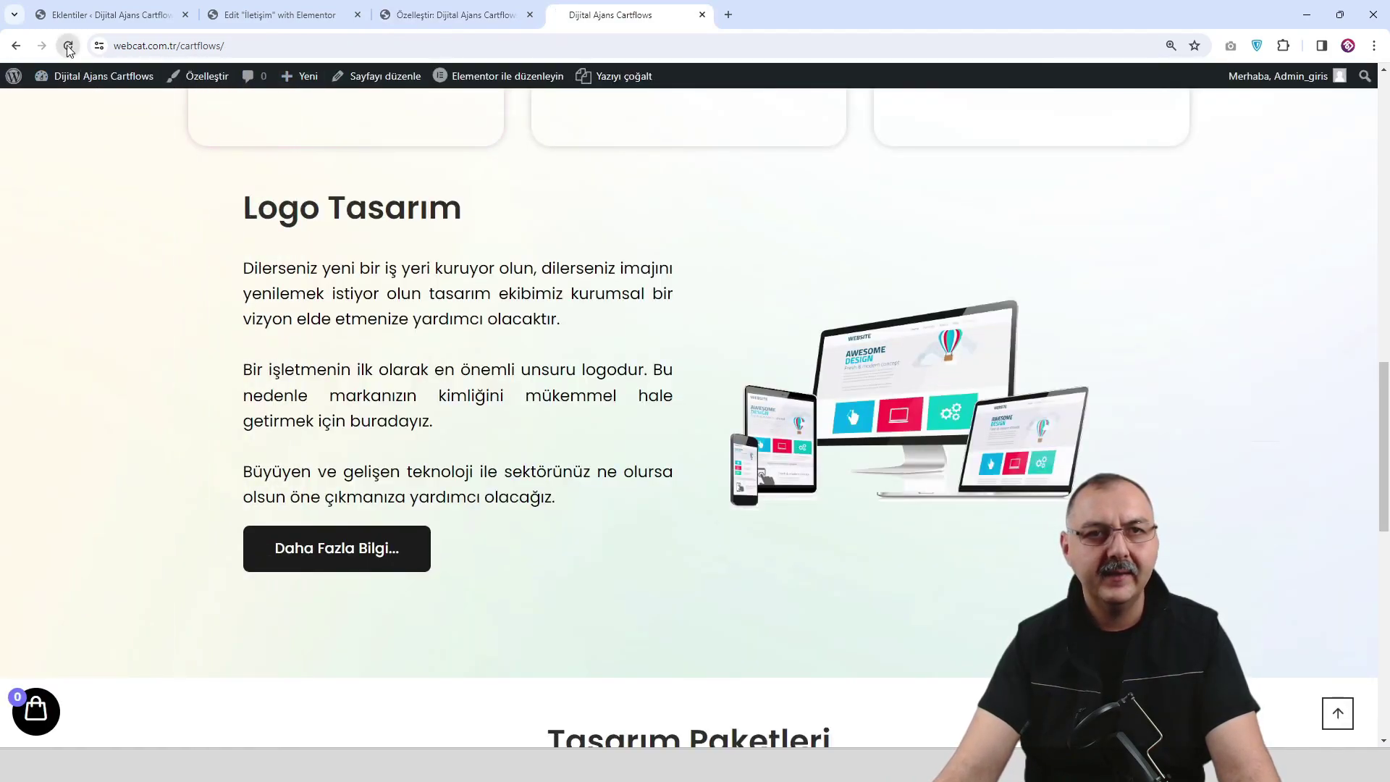
pyautogui.scroll(-5, 661, 434)
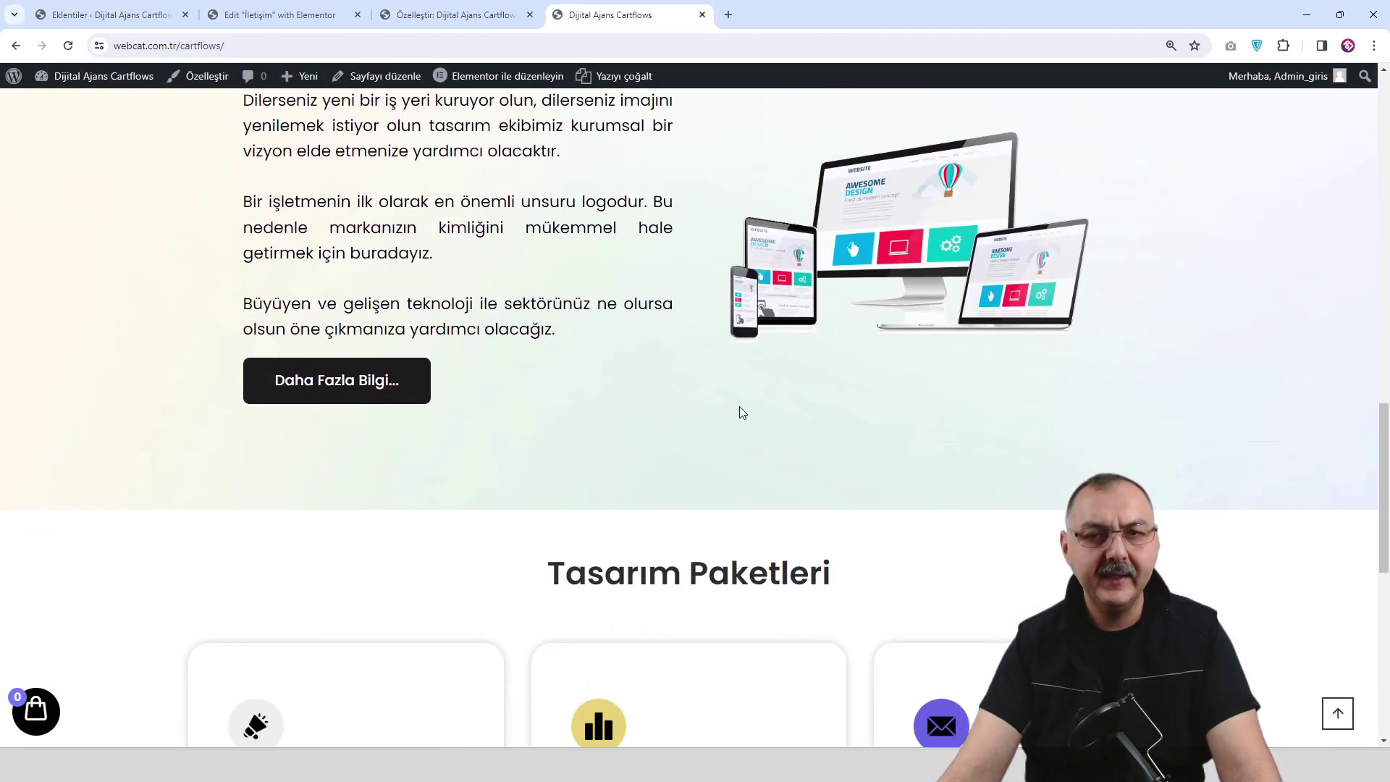
pyautogui.scroll(-3, 779, 377)
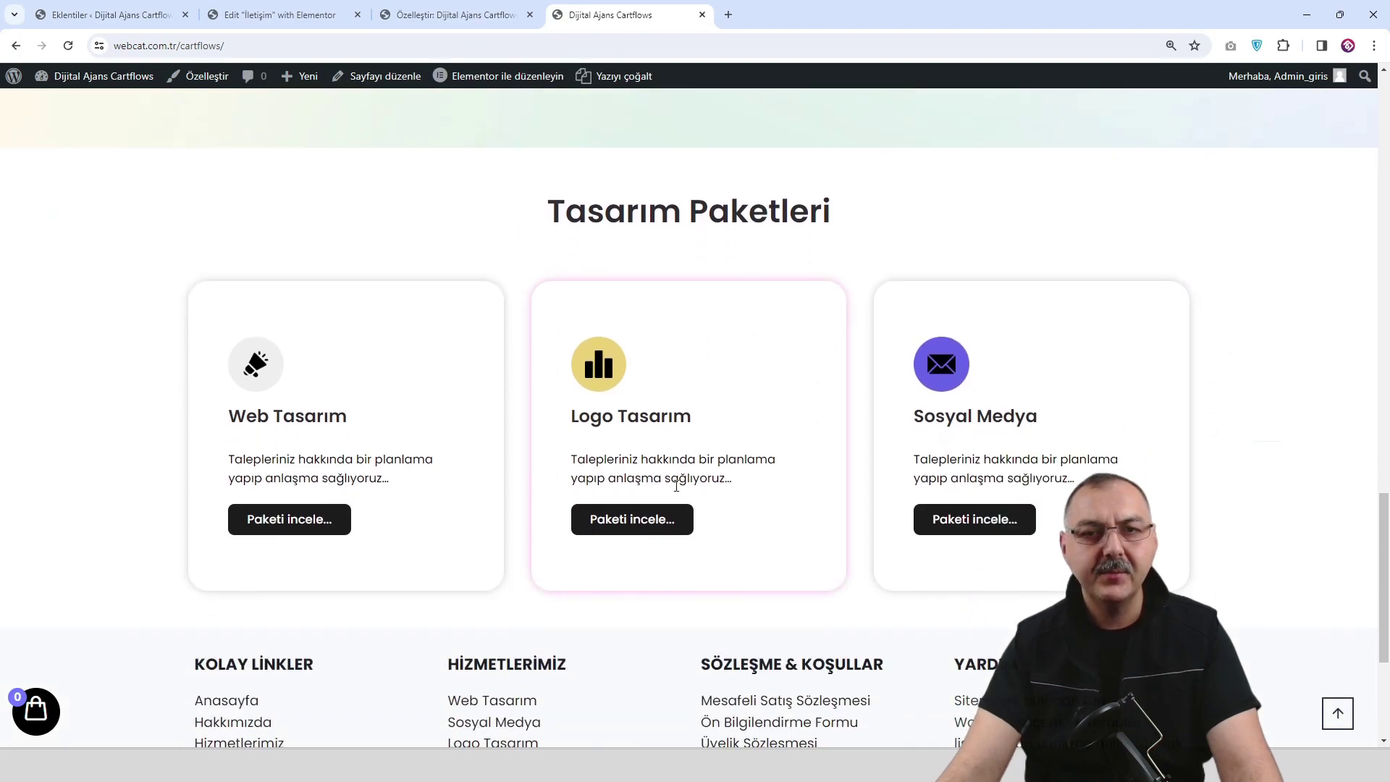
pyautogui.click(629, 530)
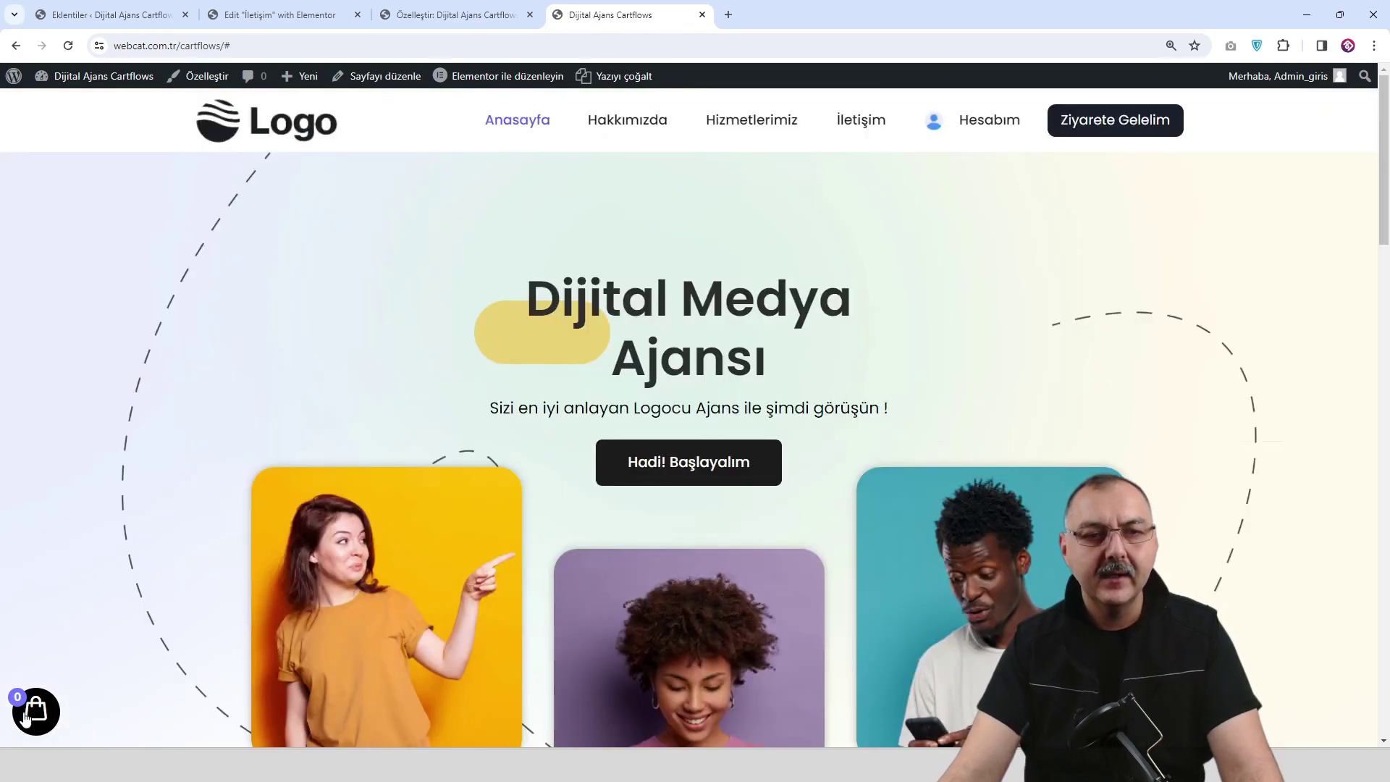
pyautogui.click(22, 717)
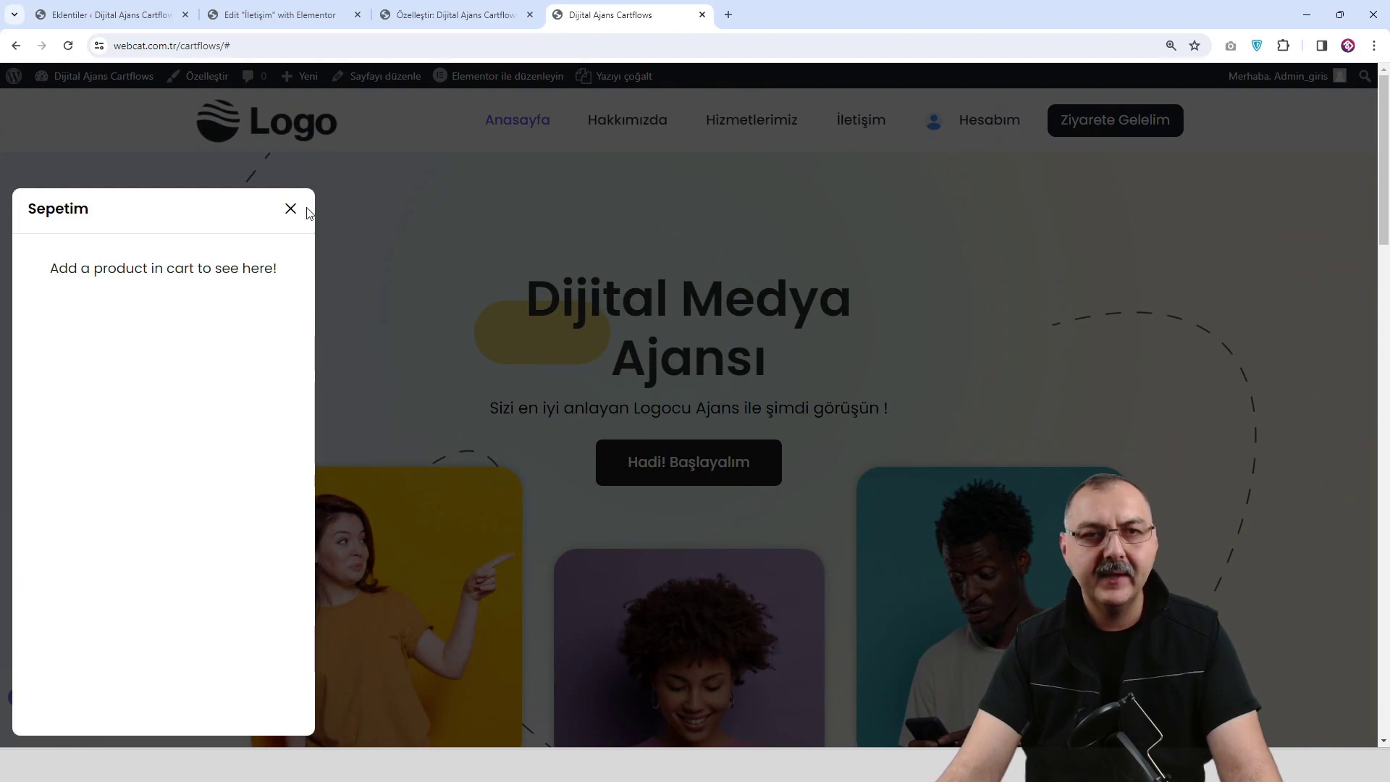
pyautogui.click(291, 210)
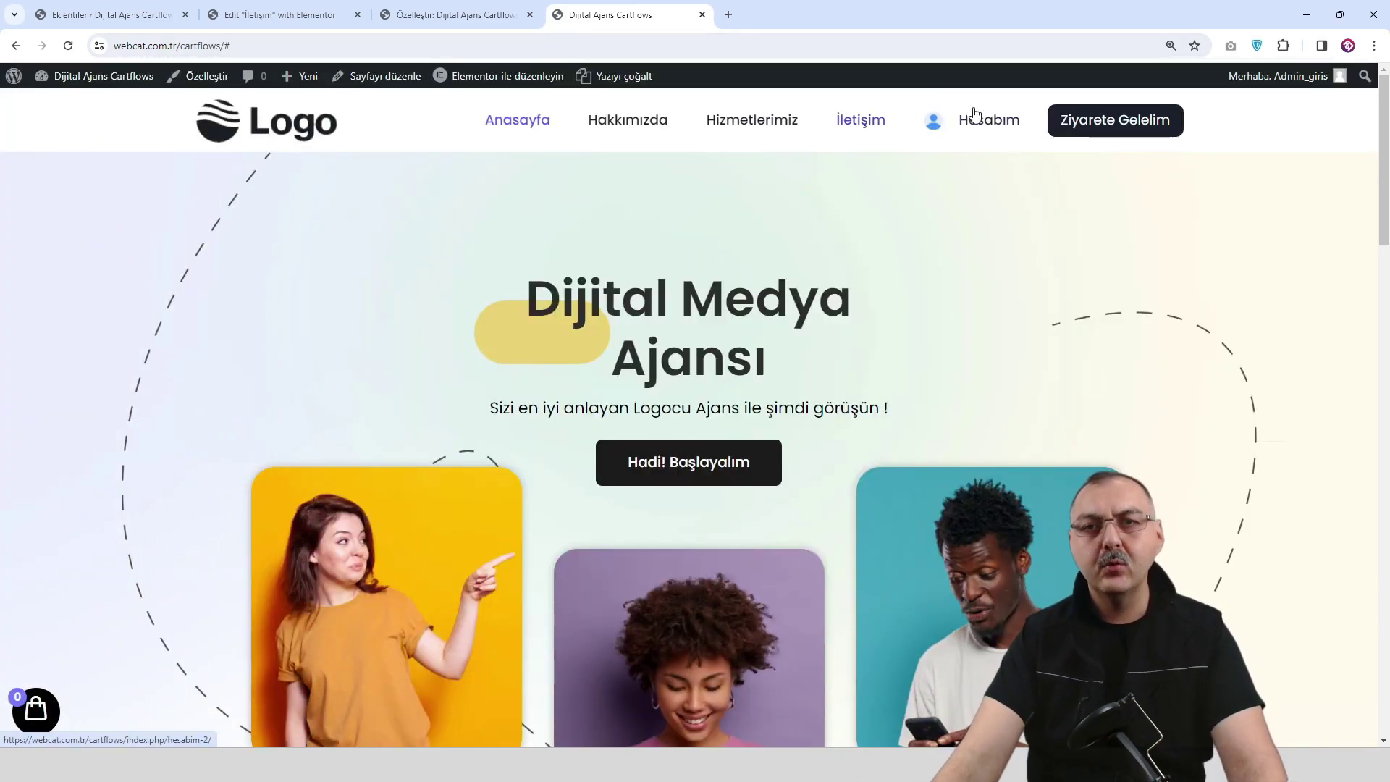
# Open and close the cart panel again further down the page.
pyautogui.scroll(-8, 304, 456)
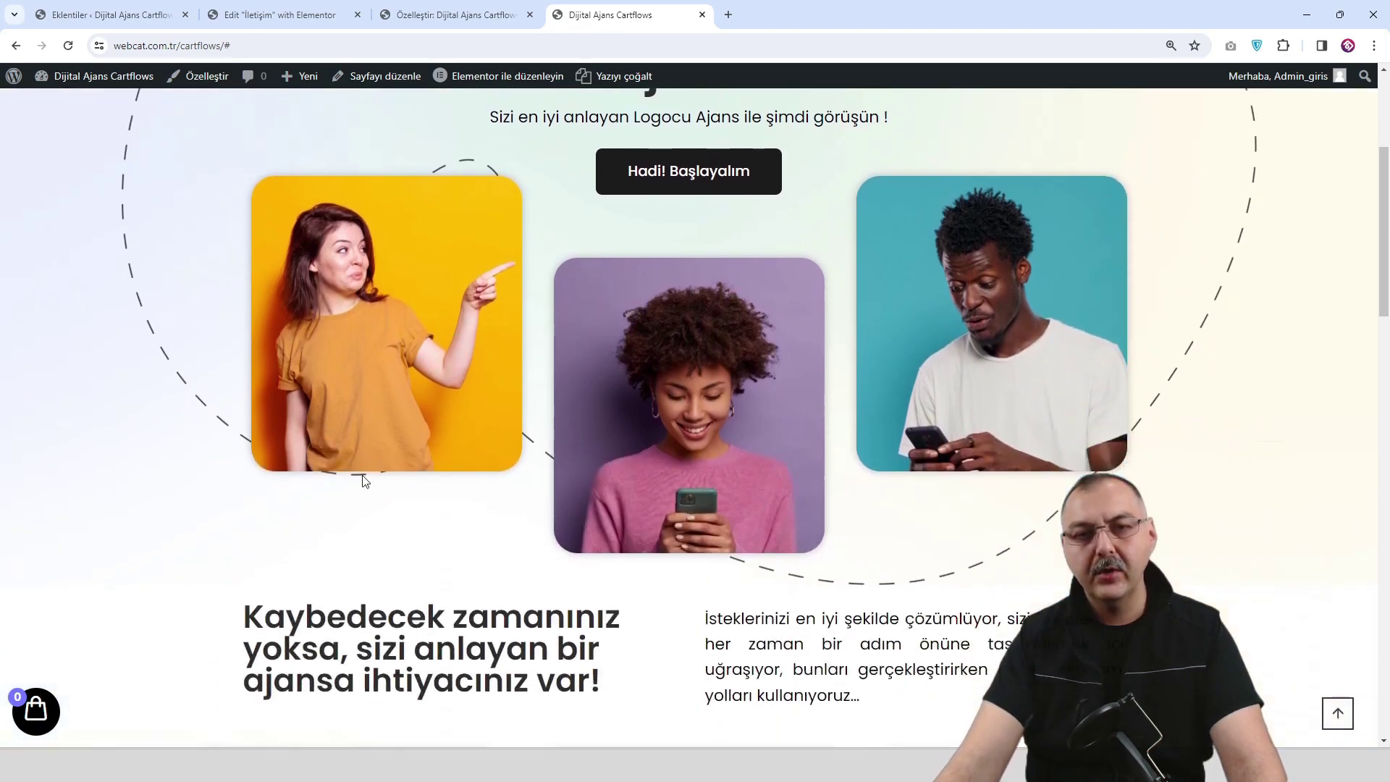
pyautogui.scroll(-3, 396, 497)
pyautogui.scroll(-9, 398, 552)
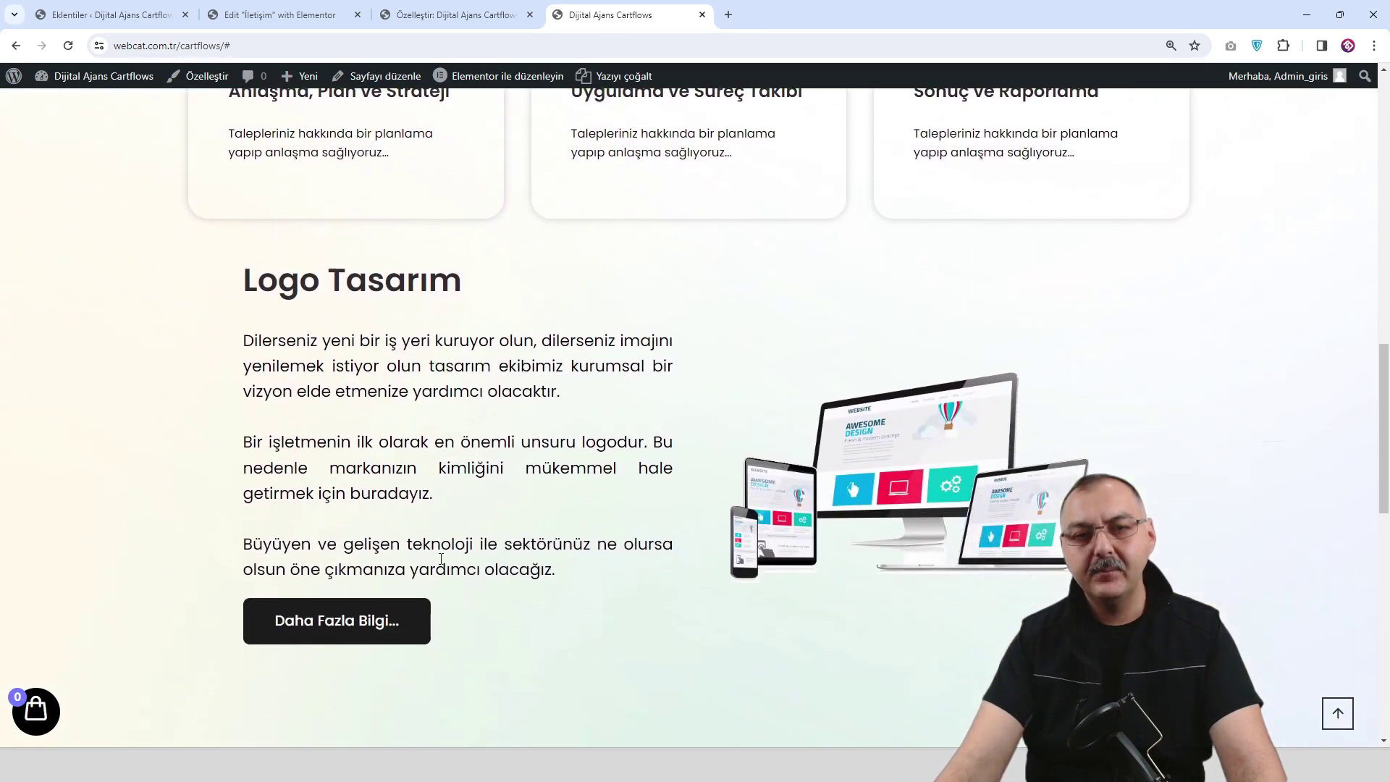
pyautogui.scroll(-3, 394, 588)
pyautogui.click(21, 695)
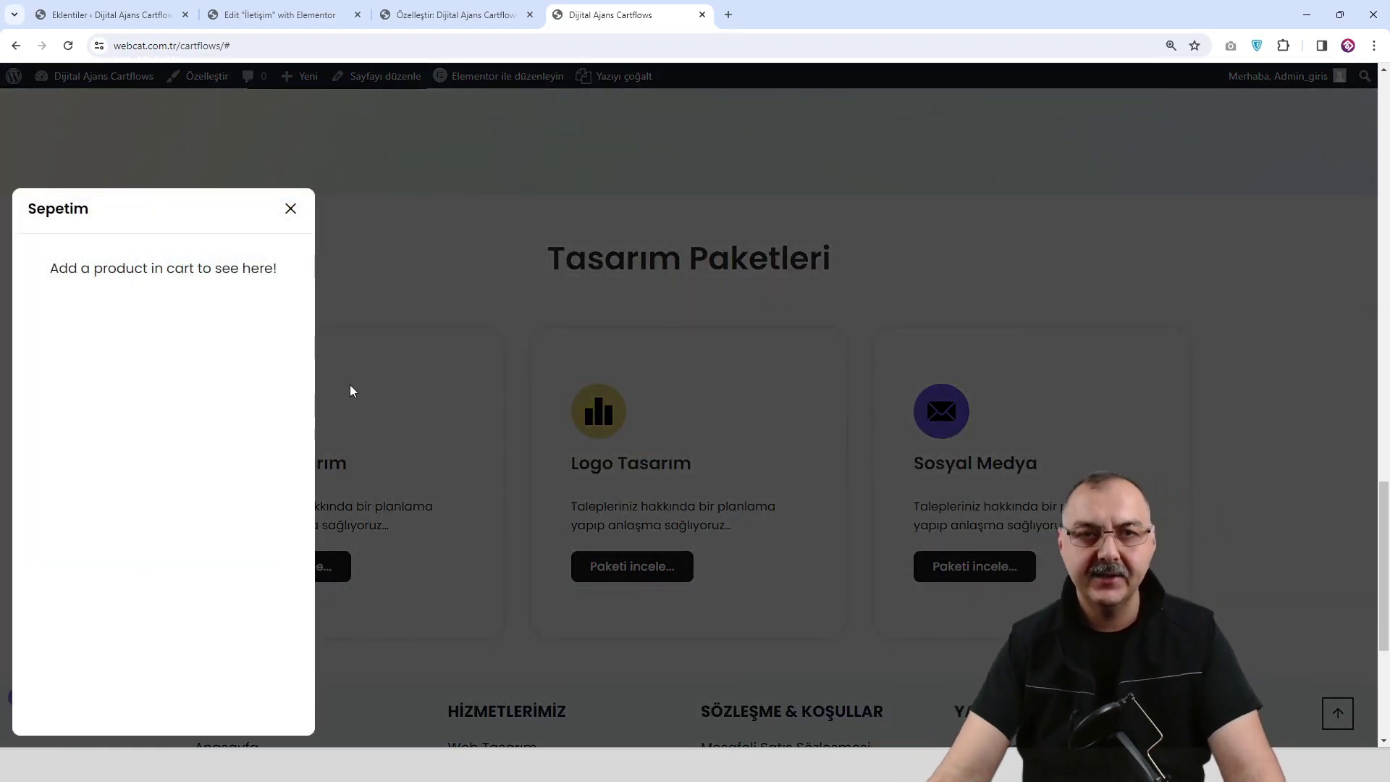
pyautogui.click(290, 209)
# Go back to the homepage, then return to the Customizer.
pyautogui.scroll(15, 507, 239)
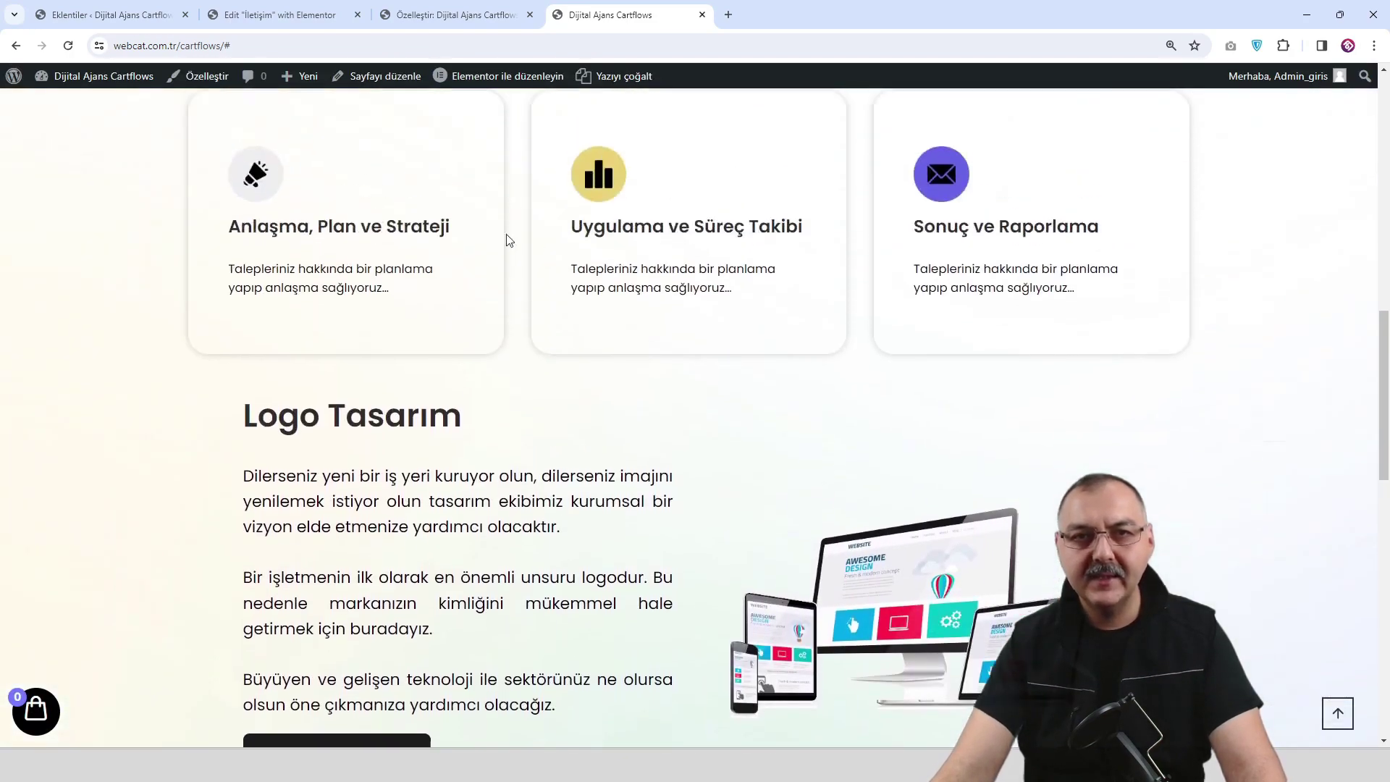
pyautogui.scroll(10, 485, 224)
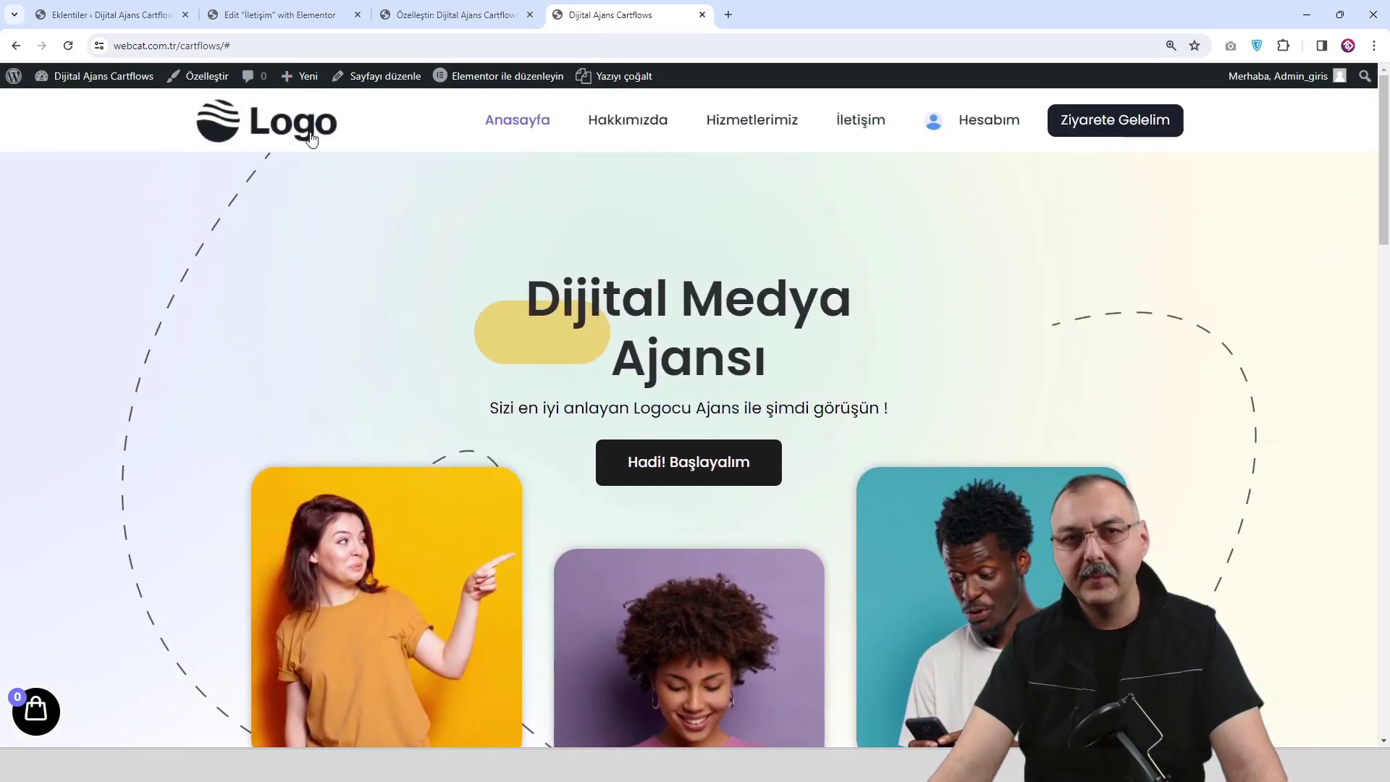
pyautogui.click(297, 134)
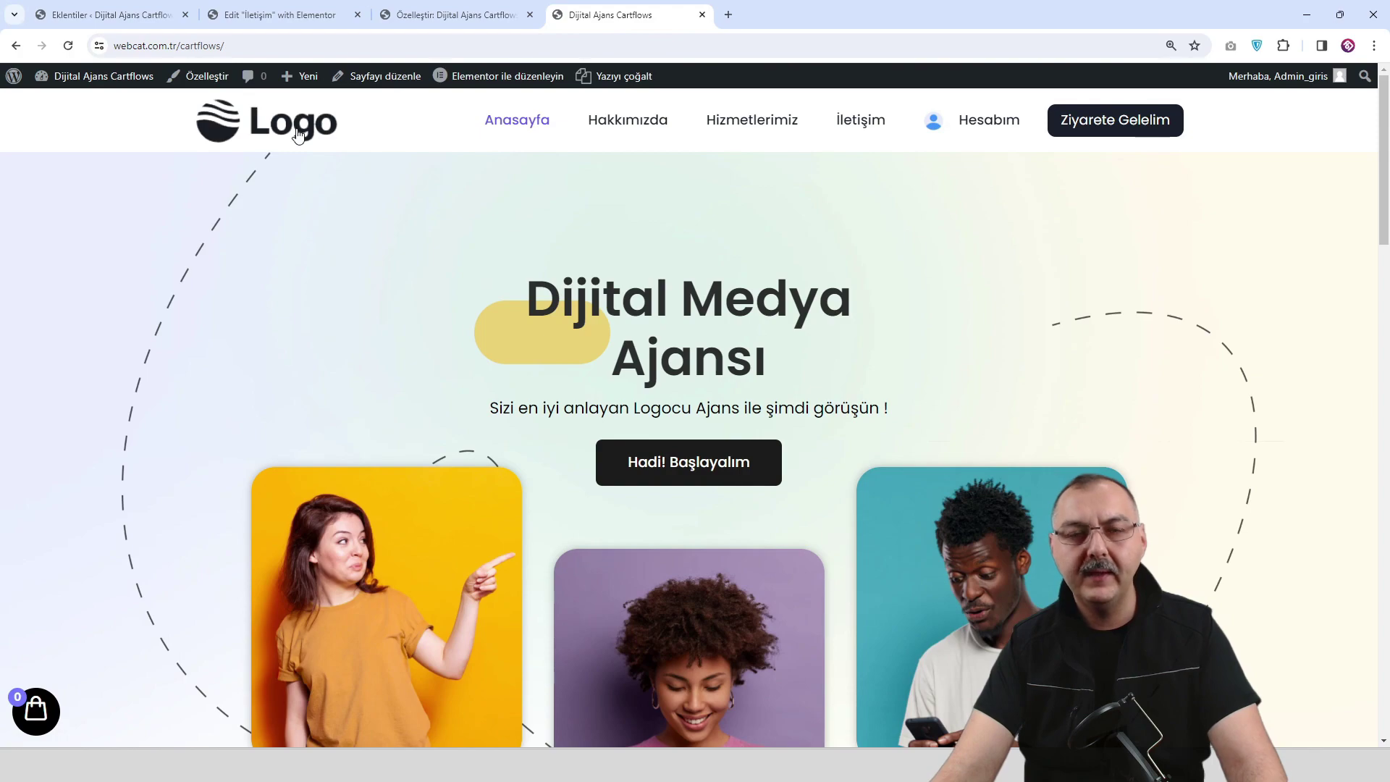
pyautogui.scroll(-3, 525, 181)
pyautogui.scroll(3, 527, 192)
pyautogui.scroll(-5, 455, 131)
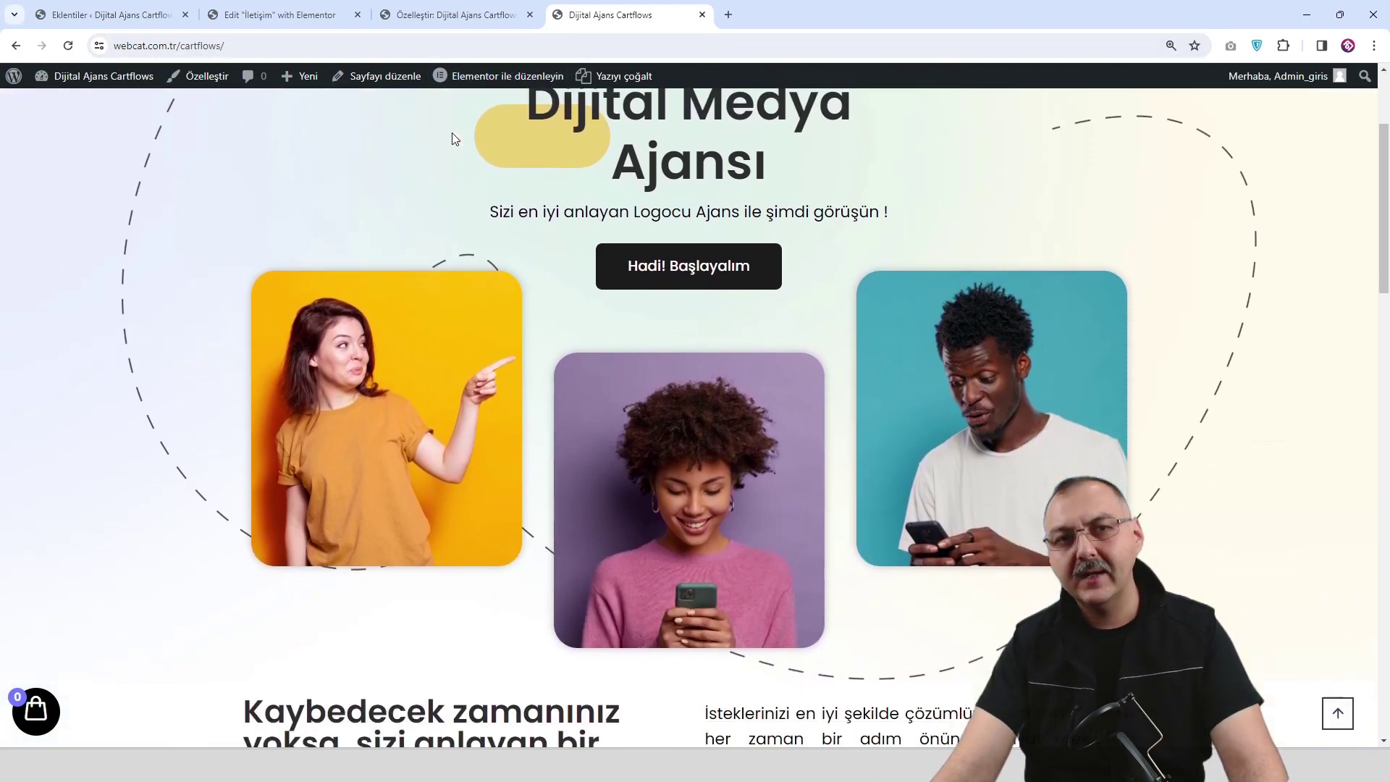
pyautogui.click(459, 15)
pyautogui.scroll(3, 506, 218)
# Navigate from the floating cart settings to Header › Sticky Header.
pyautogui.scroll(15, 498, 282)
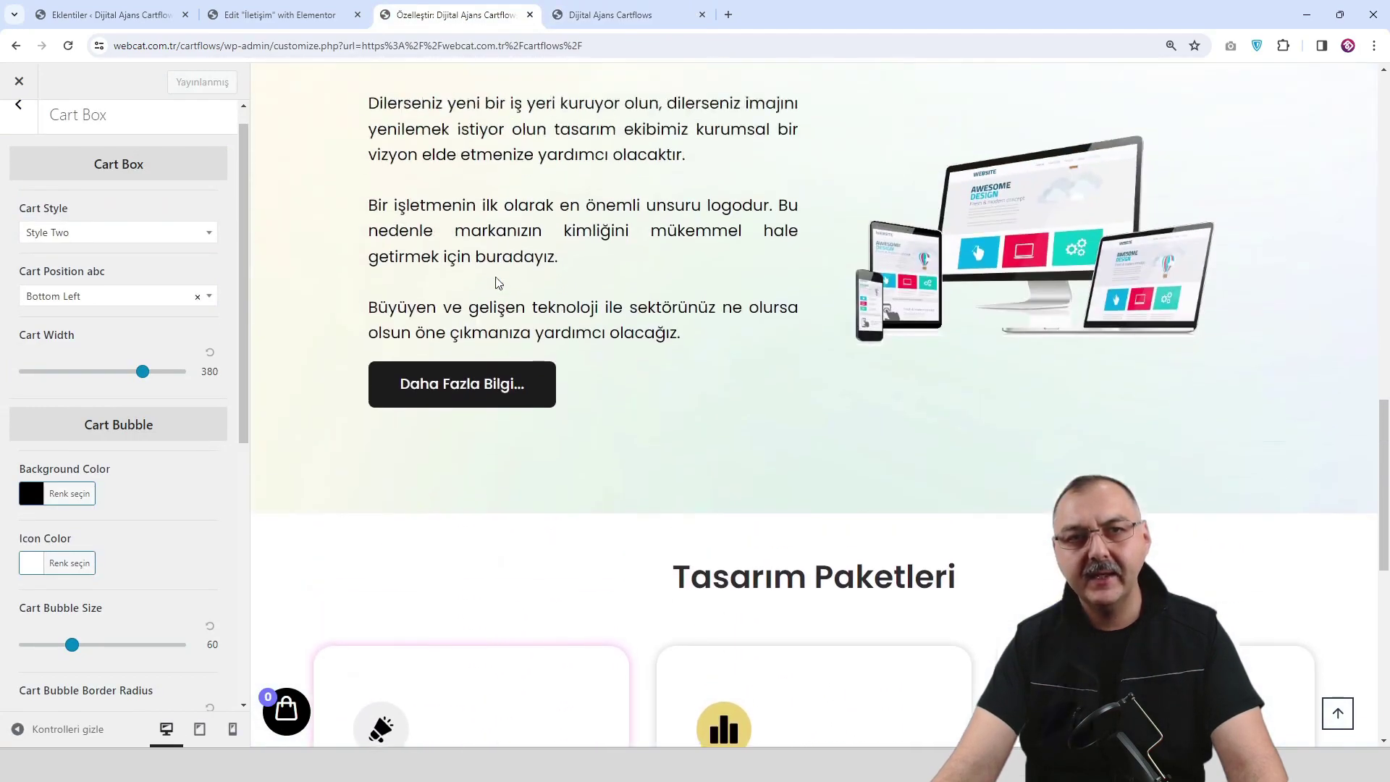
pyautogui.scroll(2, 477, 284)
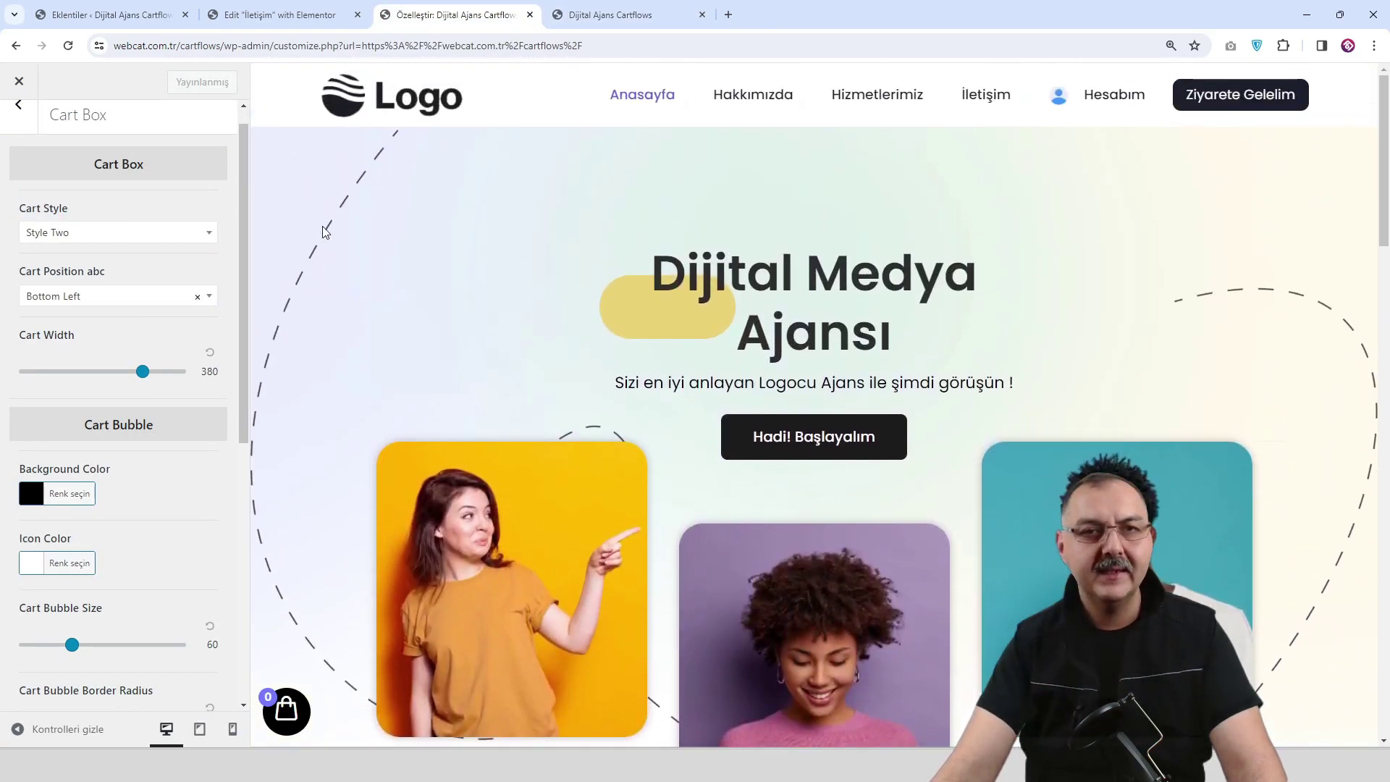
pyautogui.scroll(1, 13, 114)
pyautogui.click(19, 144)
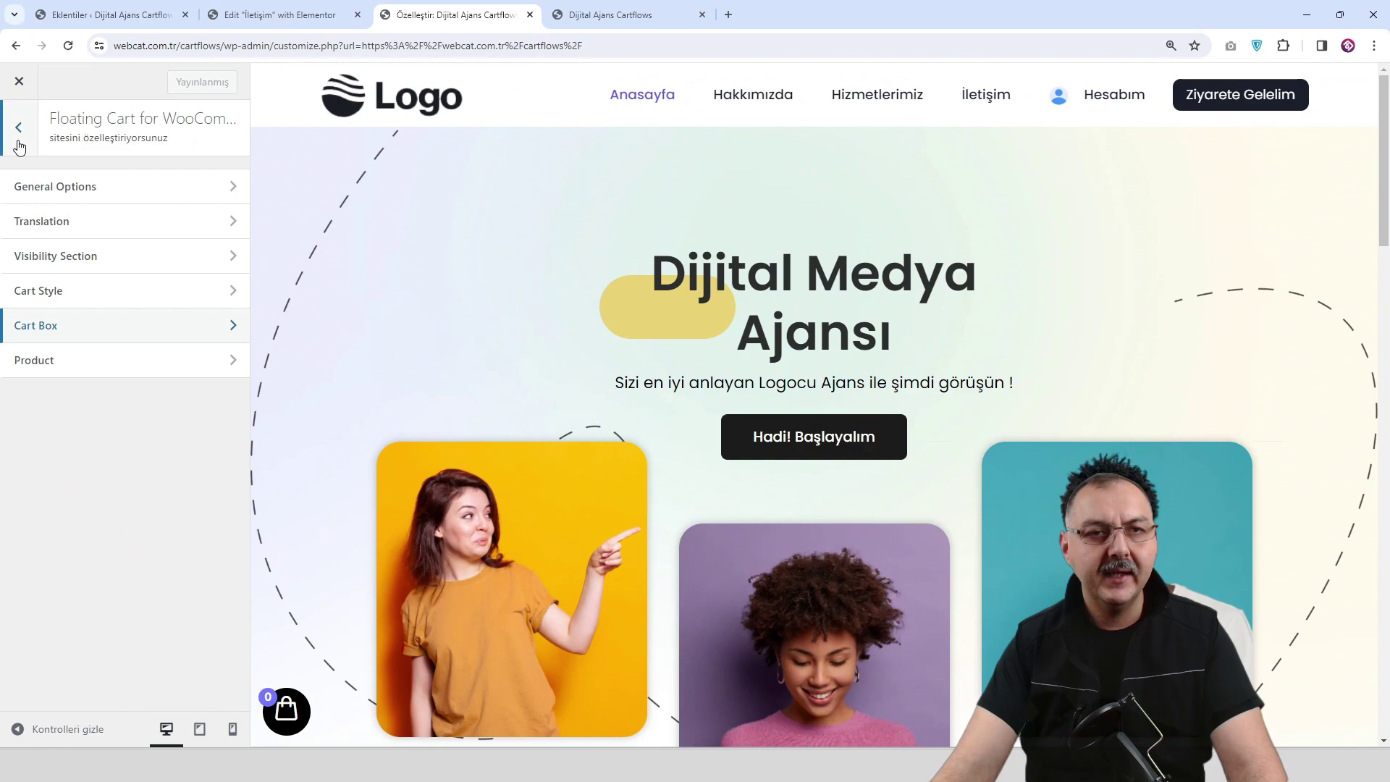
pyautogui.click(19, 128)
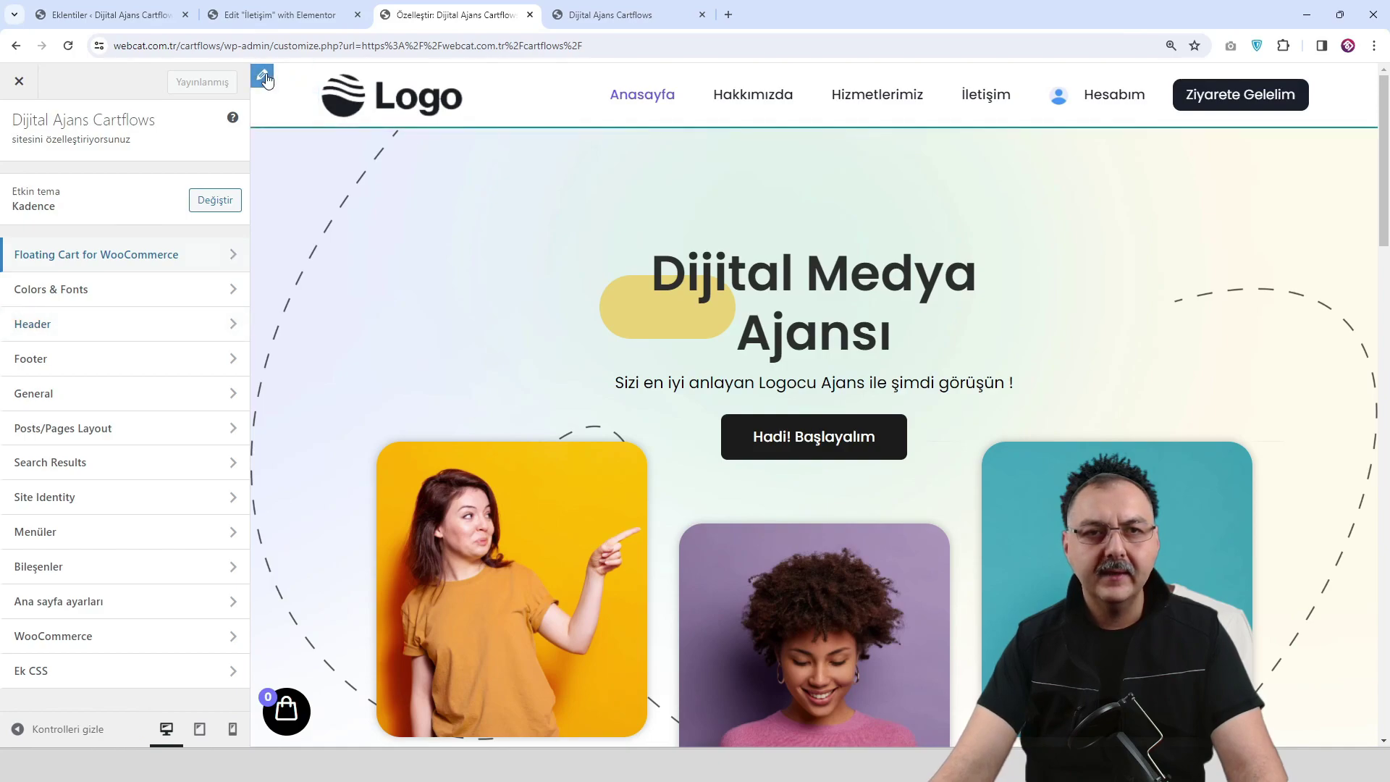
pyautogui.click(265, 80)
pyautogui.click(21, 130)
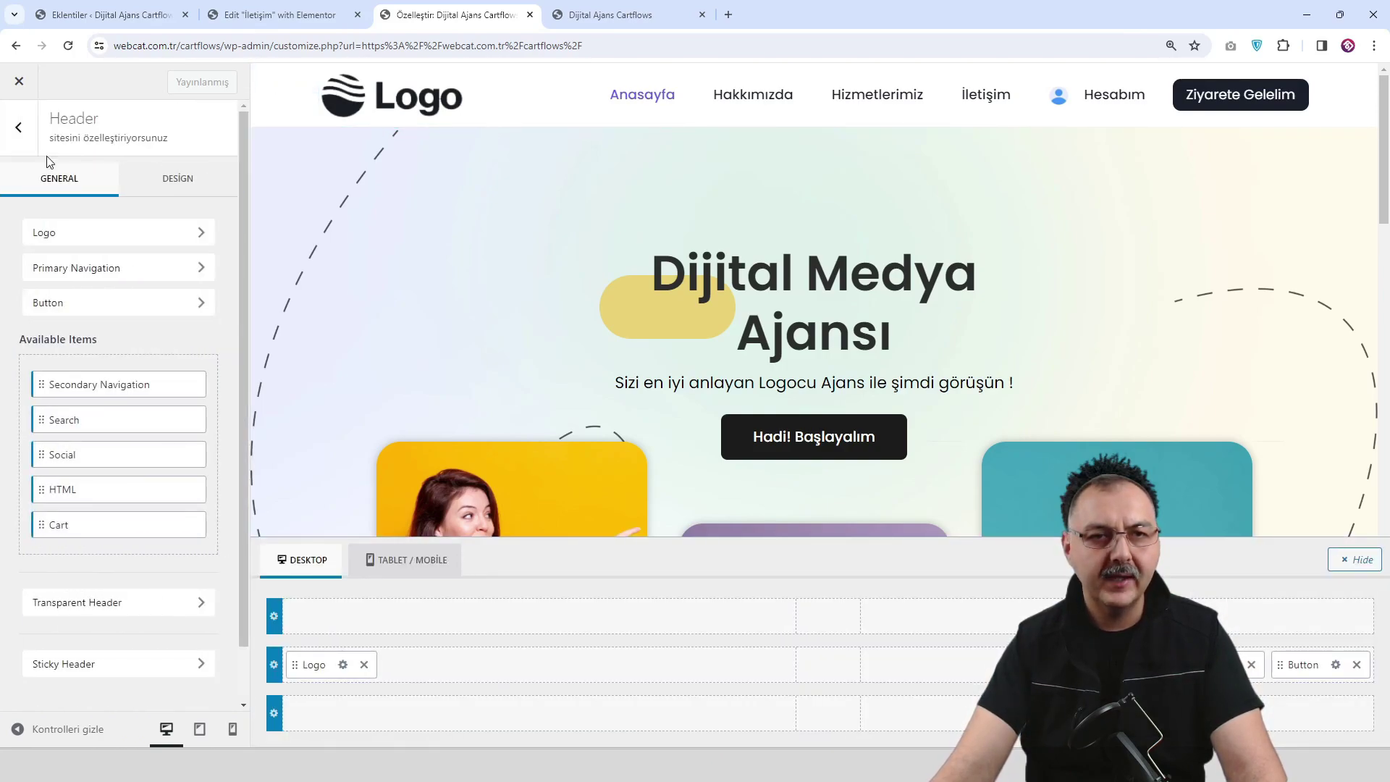
pyautogui.scroll(-2, 149, 601)
pyautogui.click(147, 605)
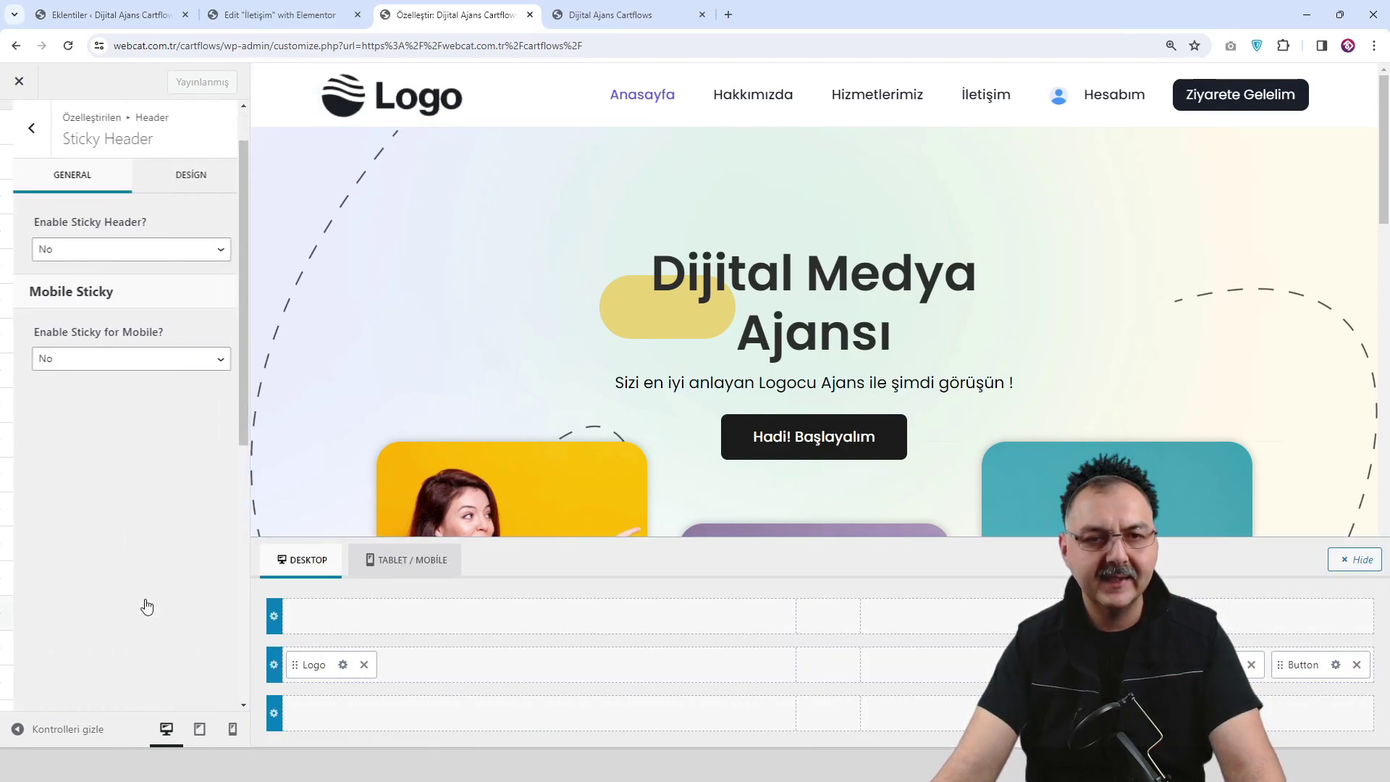
# Set Enable Sticky Header to Yes - Only Main Row and check the mobile sticky choices.
pyautogui.click(124, 253)
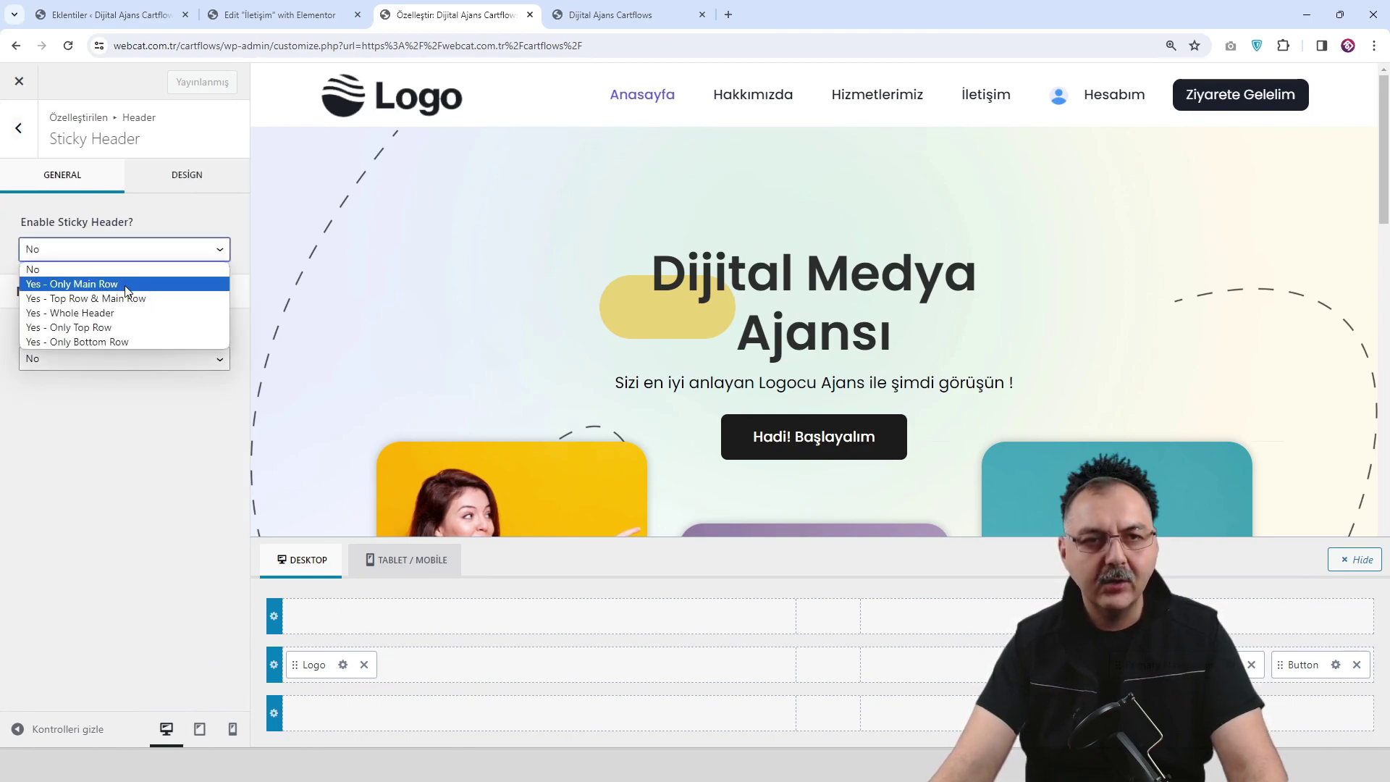
pyautogui.click(126, 284)
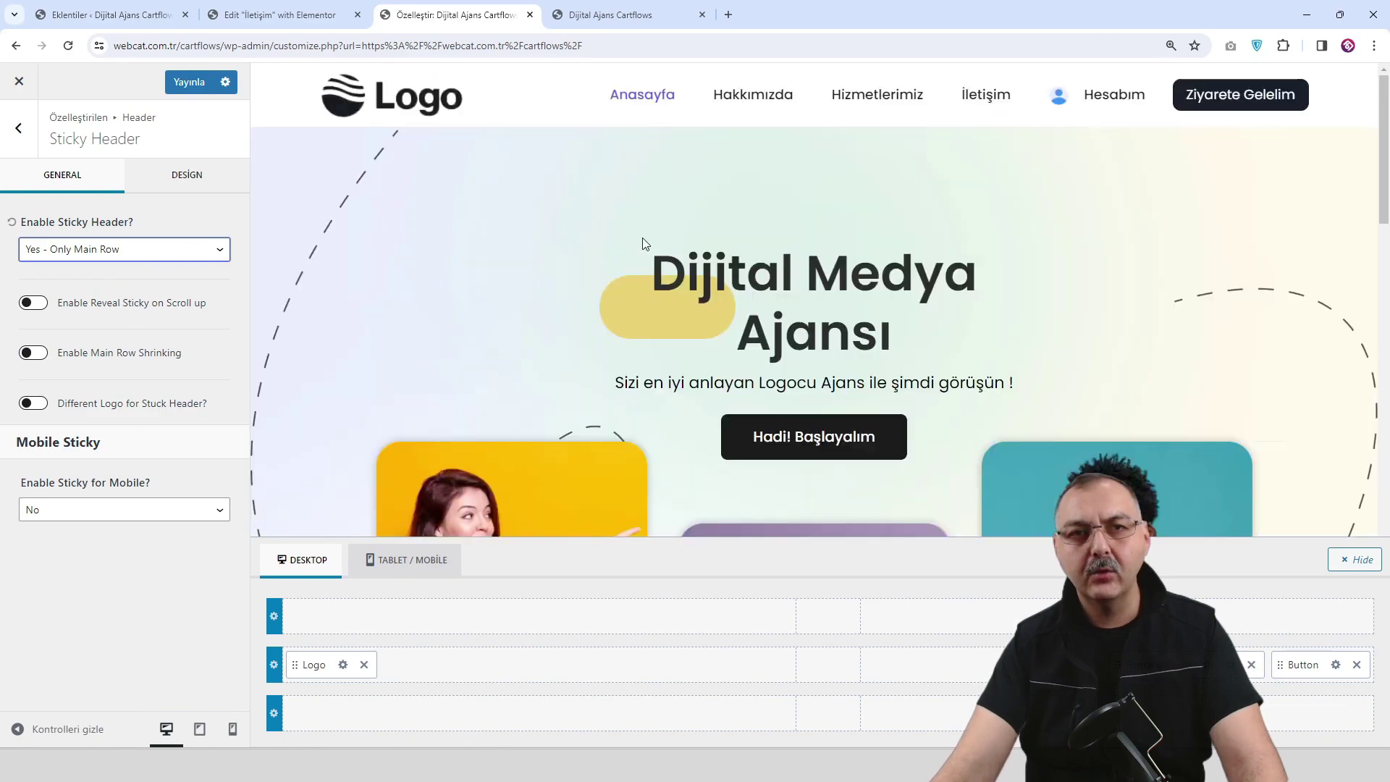
pyautogui.scroll(-7, 634, 239)
pyautogui.scroll(3, 667, 259)
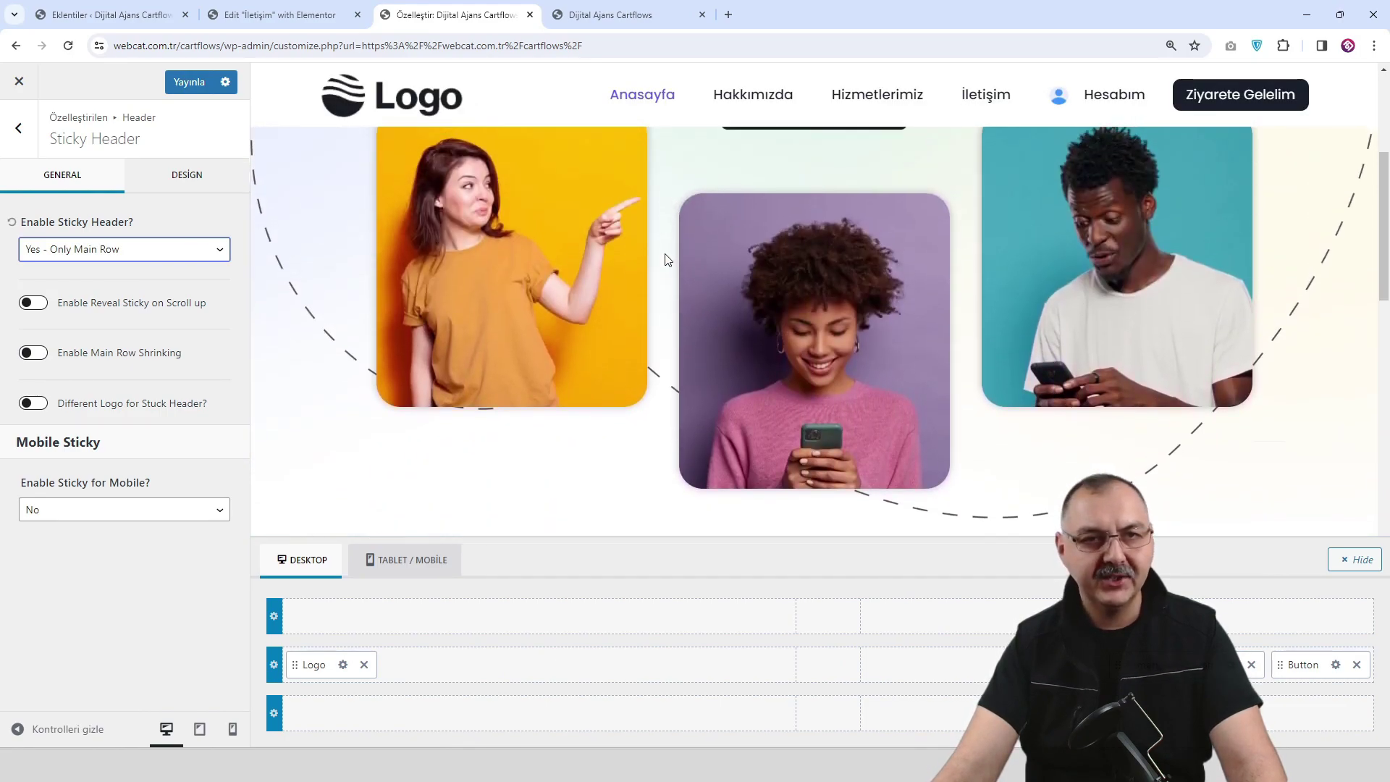
pyautogui.scroll(4, 667, 259)
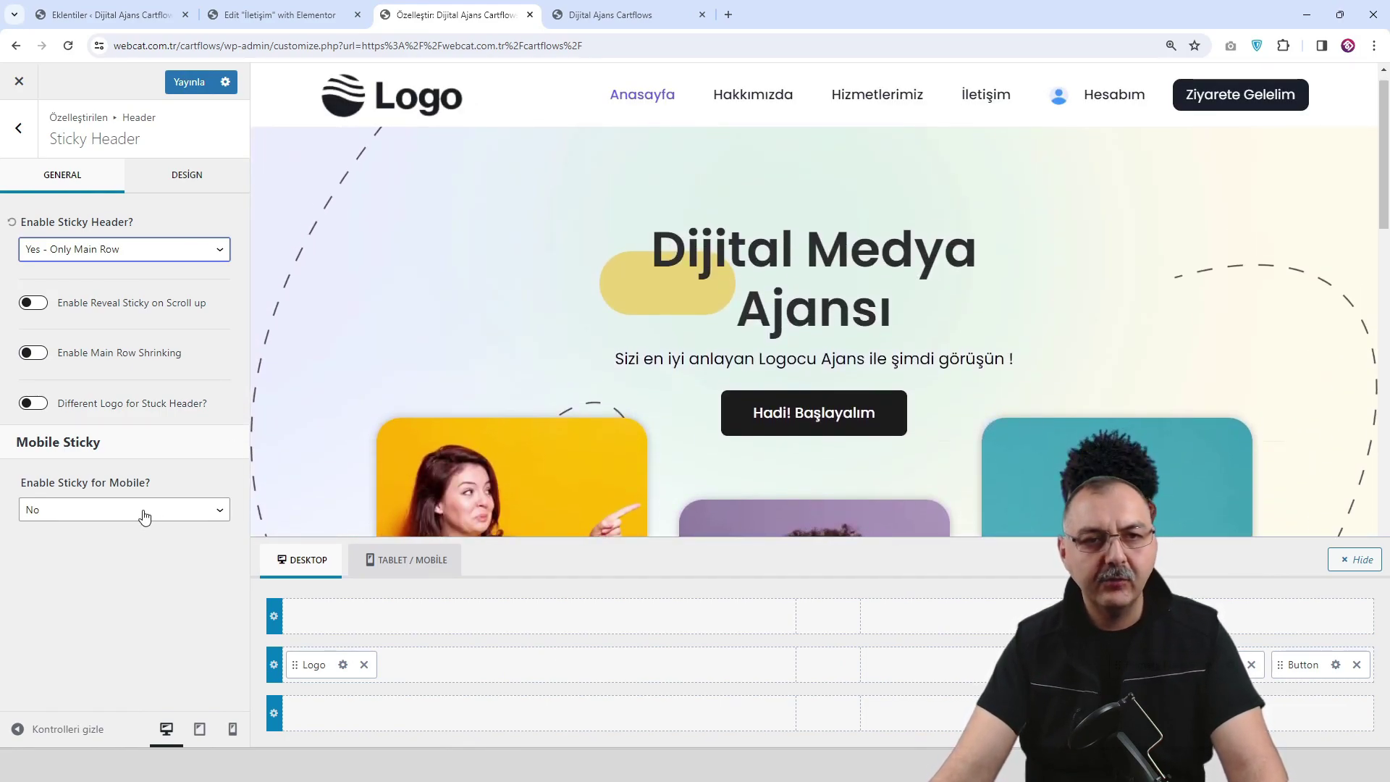
pyautogui.click(144, 517)
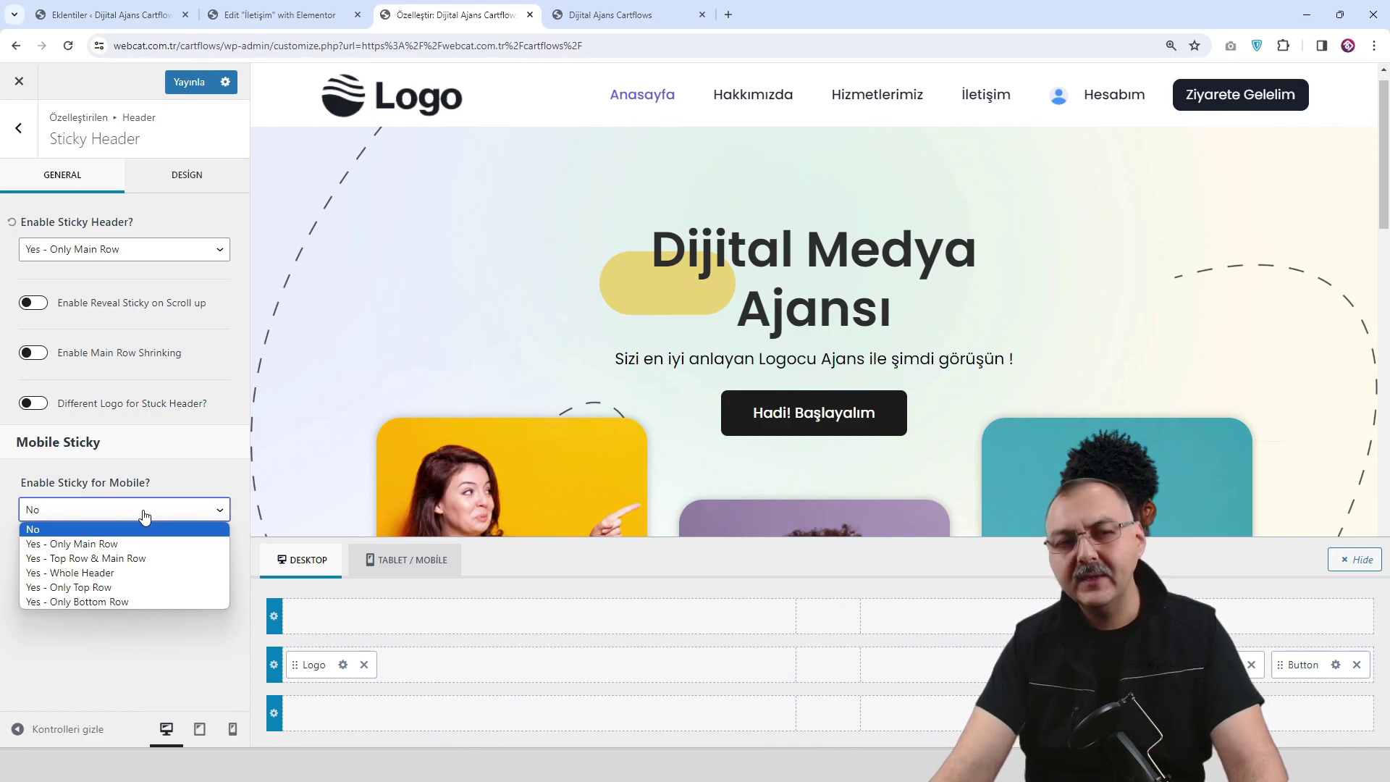
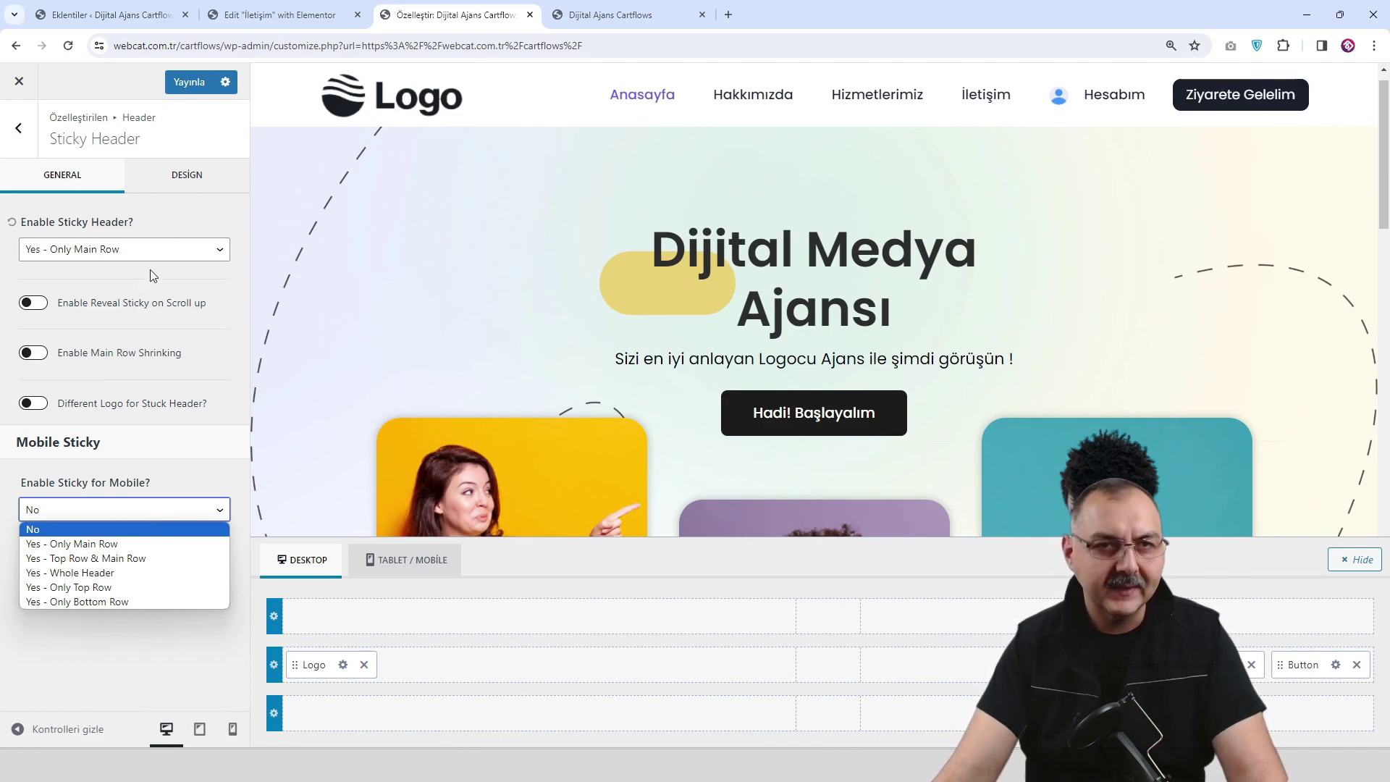
# Turn on Reveal Sticky on Scroll Up for the sticky header, publish, and open the live site.
pyautogui.click(28, 304)
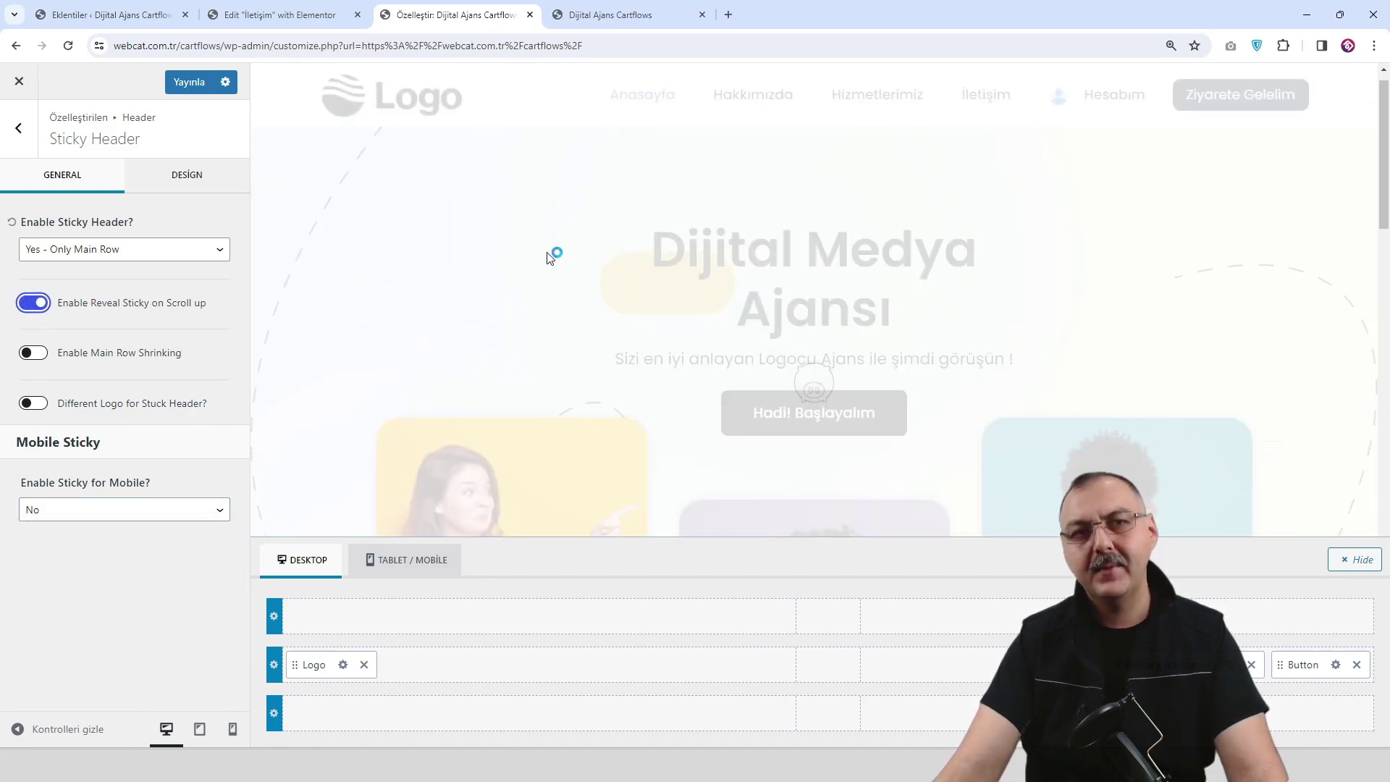
pyautogui.scroll(-6, 640, 202)
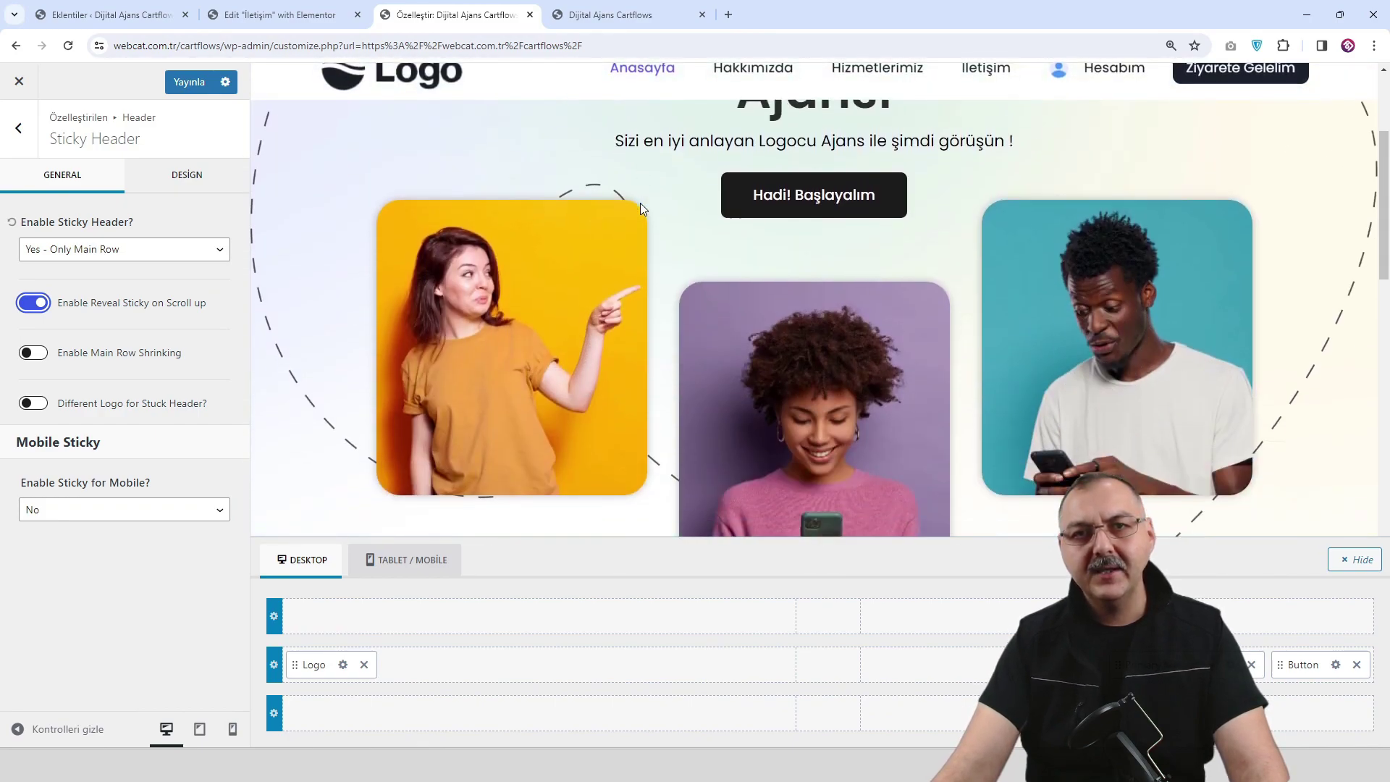
pyautogui.scroll(6, 640, 217)
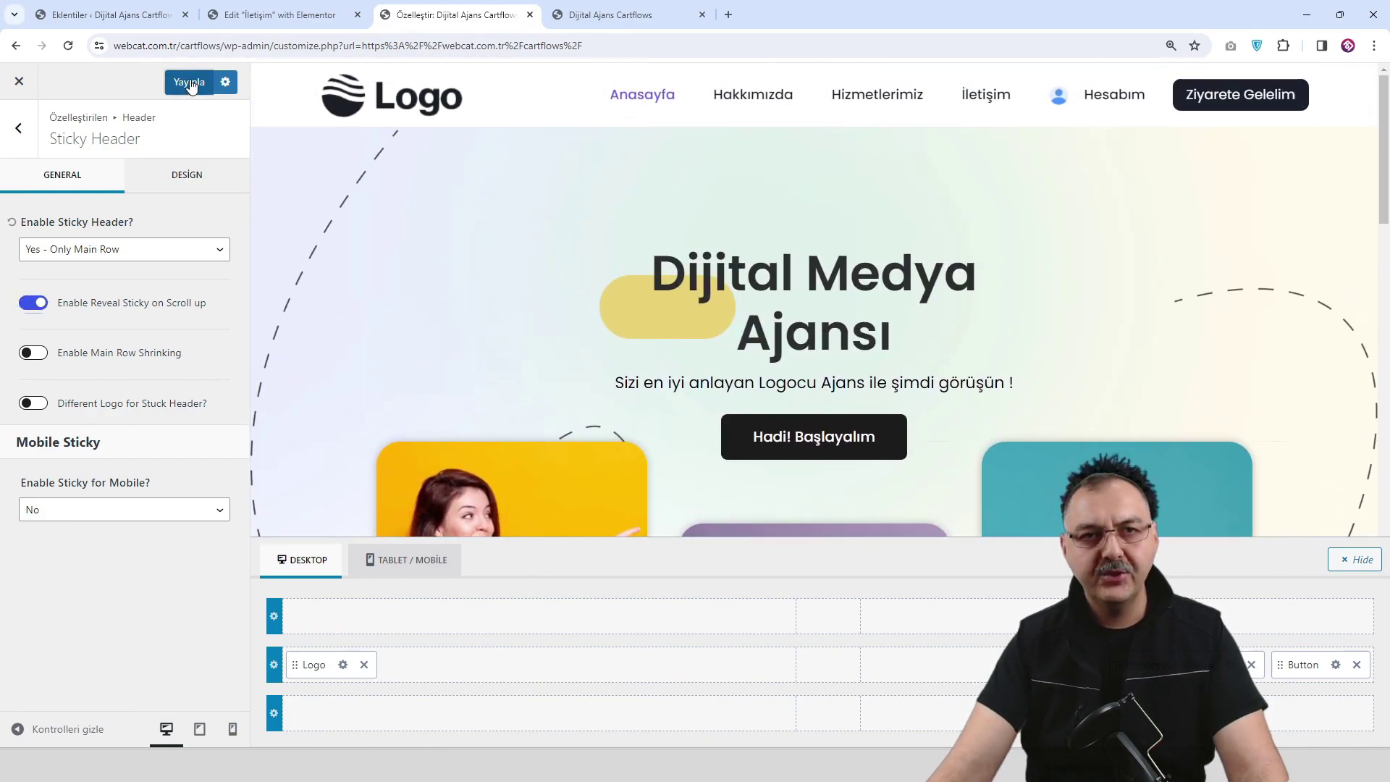
pyautogui.click(190, 82)
pyautogui.click(68, 45)
pyautogui.click(601, 15)
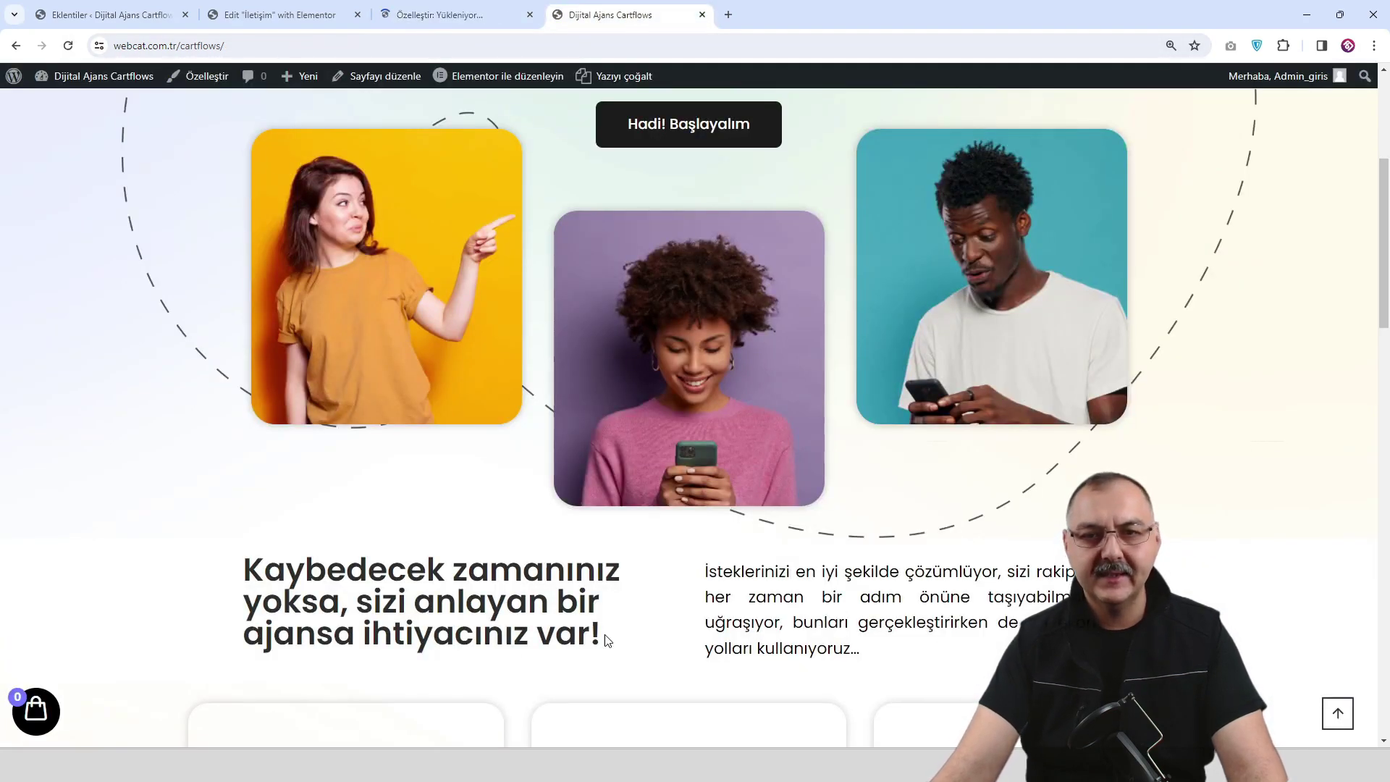
# Reload the live homepage and scroll down and up repeatedly to confirm the header hides and reappears.
pyautogui.click(1337, 713)
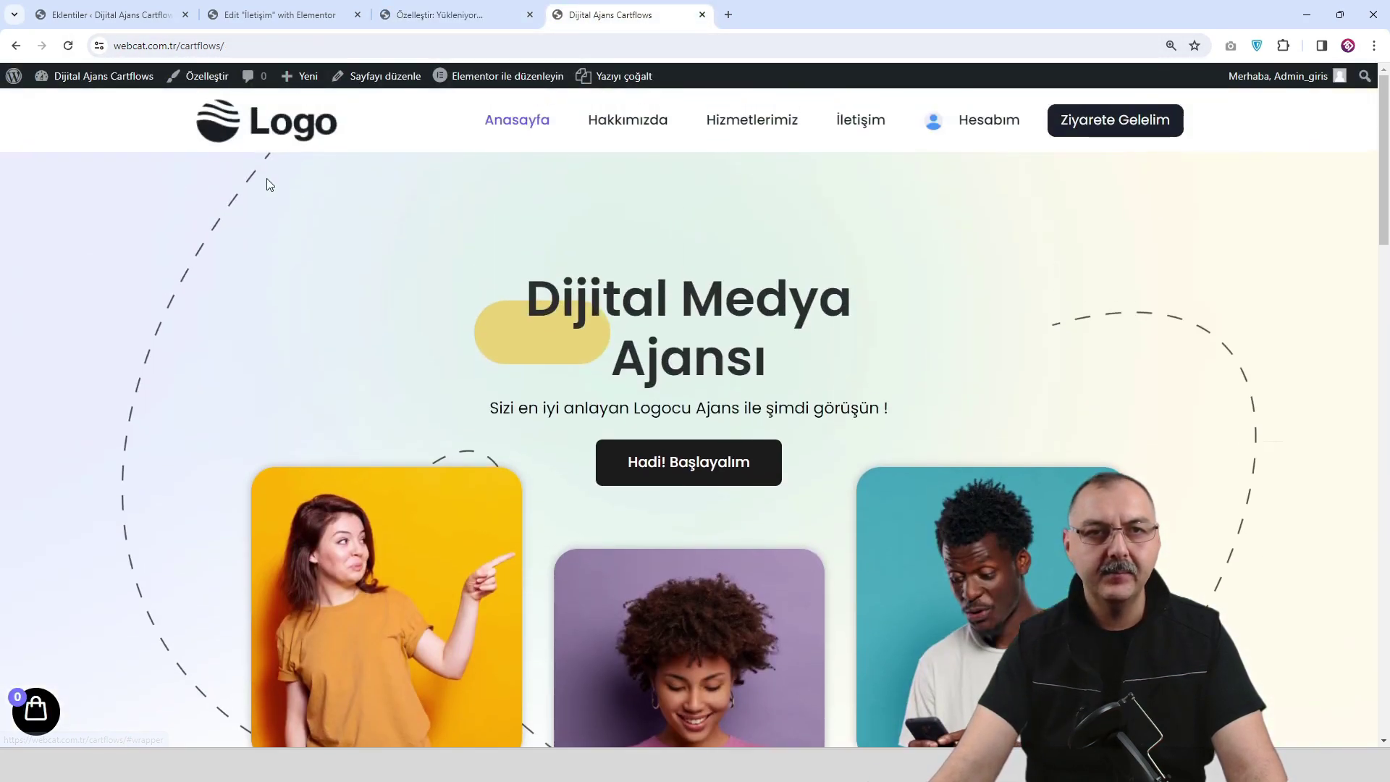
pyautogui.click(257, 138)
pyautogui.scroll(-5, 518, 200)
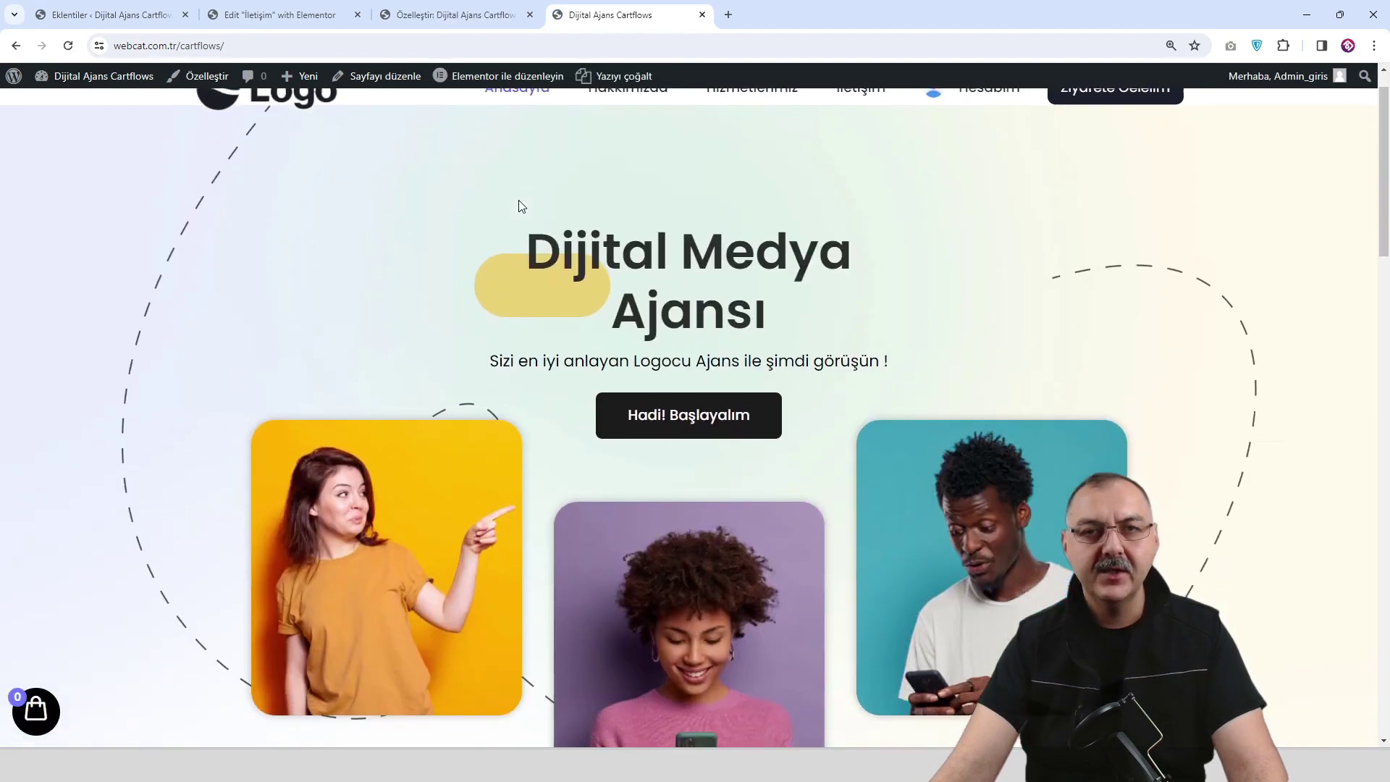
pyautogui.scroll(-7, 518, 206)
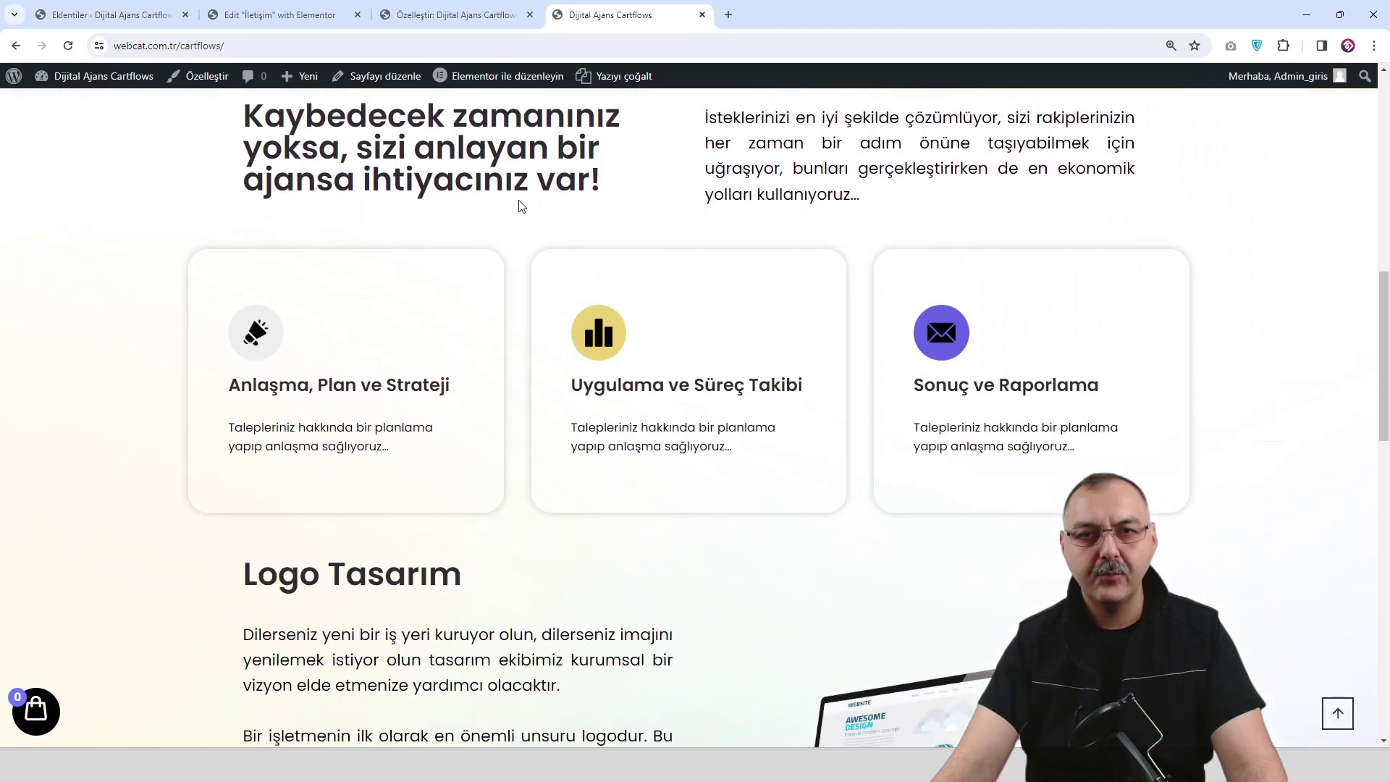
pyautogui.scroll(1, 518, 205)
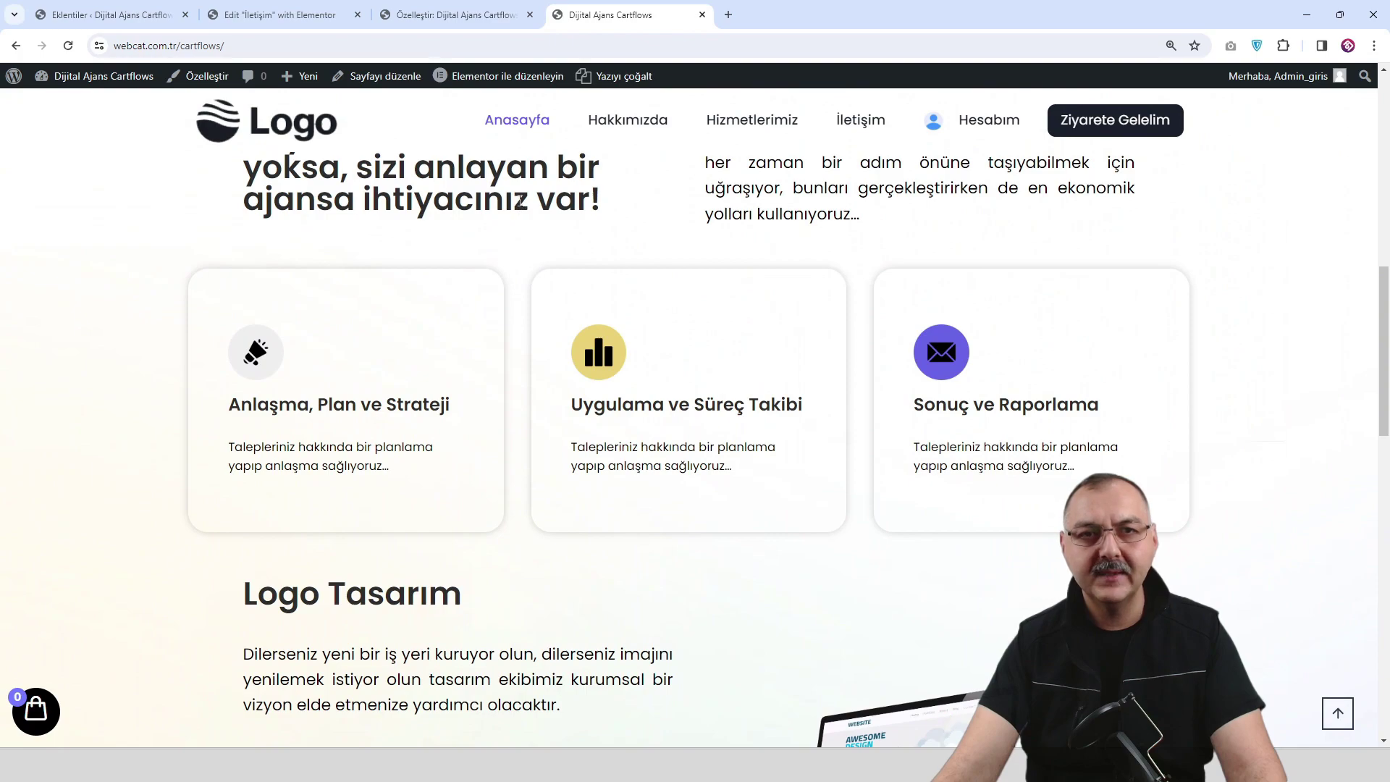
pyautogui.scroll(-3, 521, 201)
pyautogui.scroll(3, 519, 200)
pyautogui.scroll(-3, 519, 200)
pyautogui.scroll(3, 521, 208)
pyautogui.scroll(-3, 518, 206)
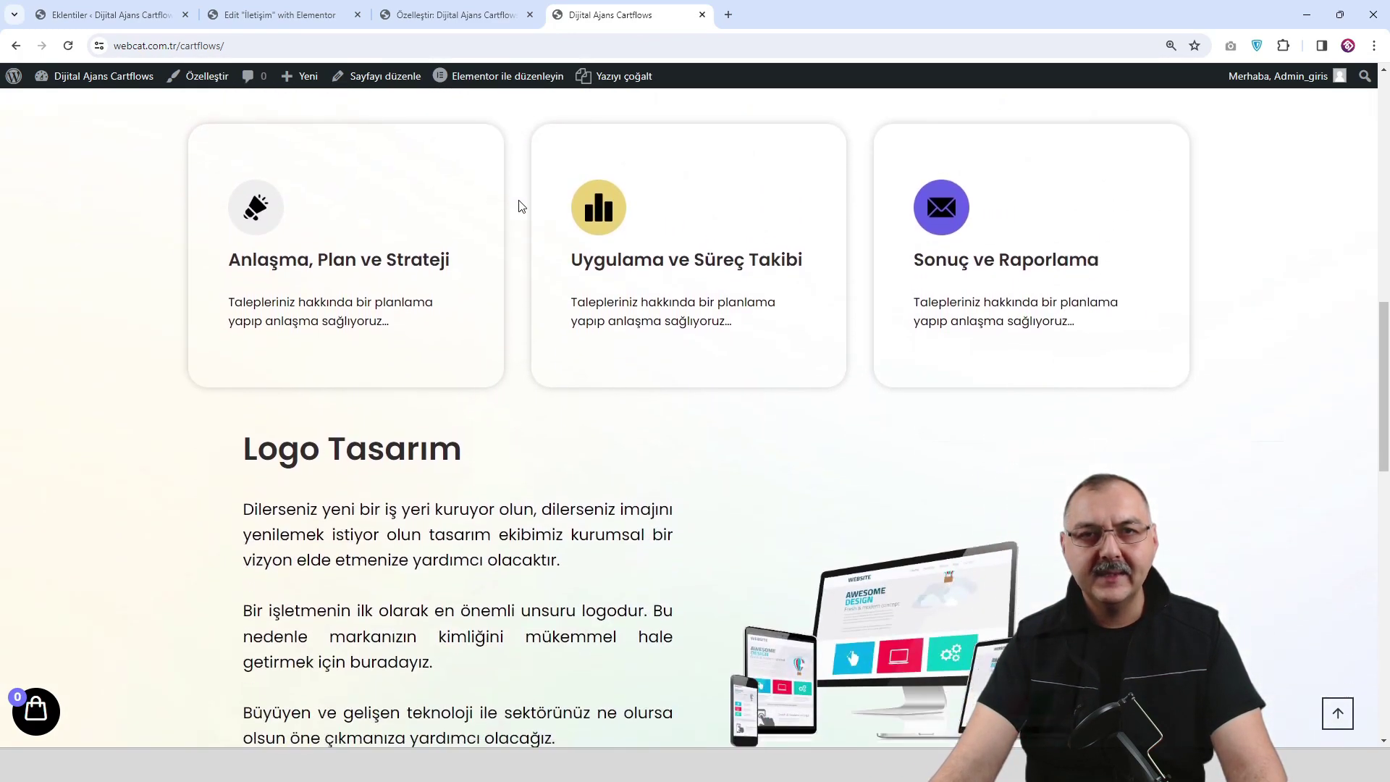
pyautogui.scroll(3, 518, 204)
pyautogui.click(485, 18)
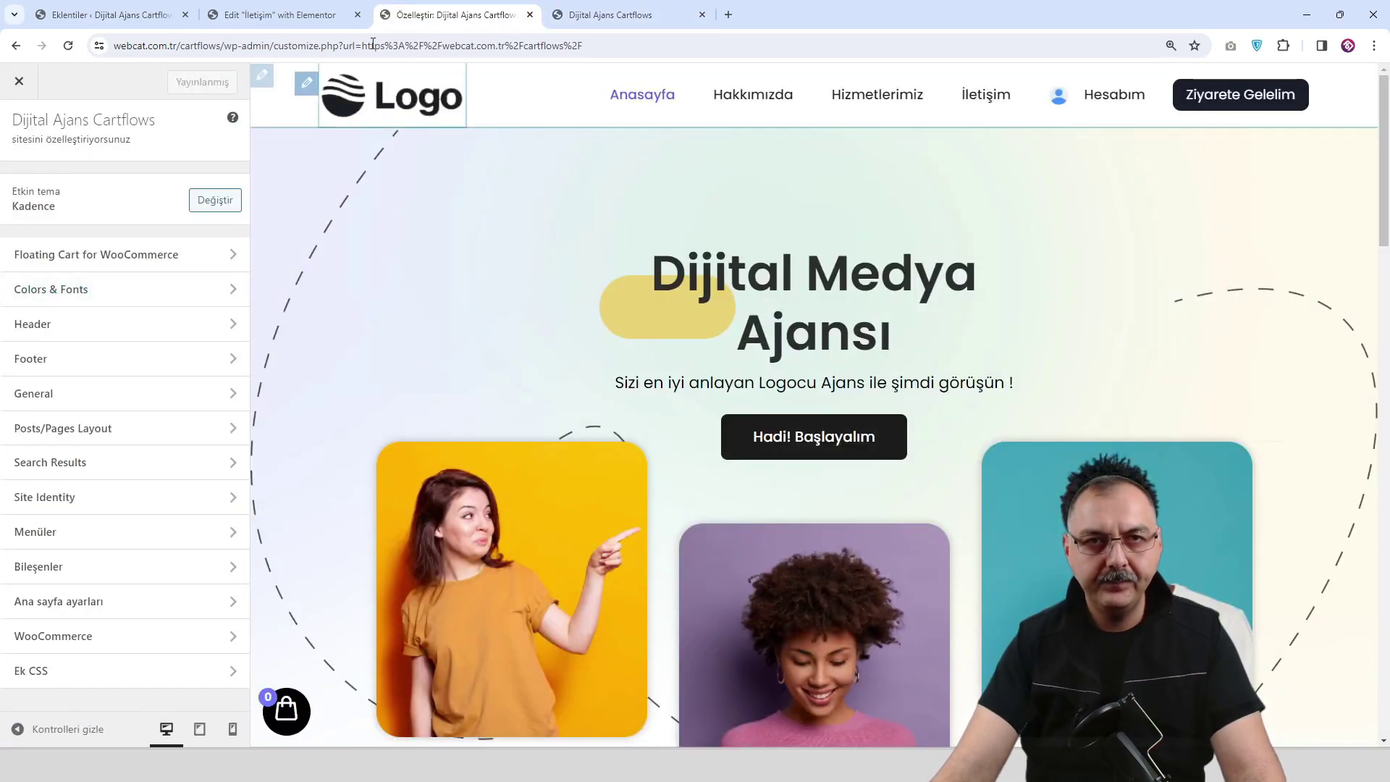
# Back in the Customizer, bring up the header Main Row's Design settings.
pyautogui.click(311, 13)
pyautogui.click(406, 15)
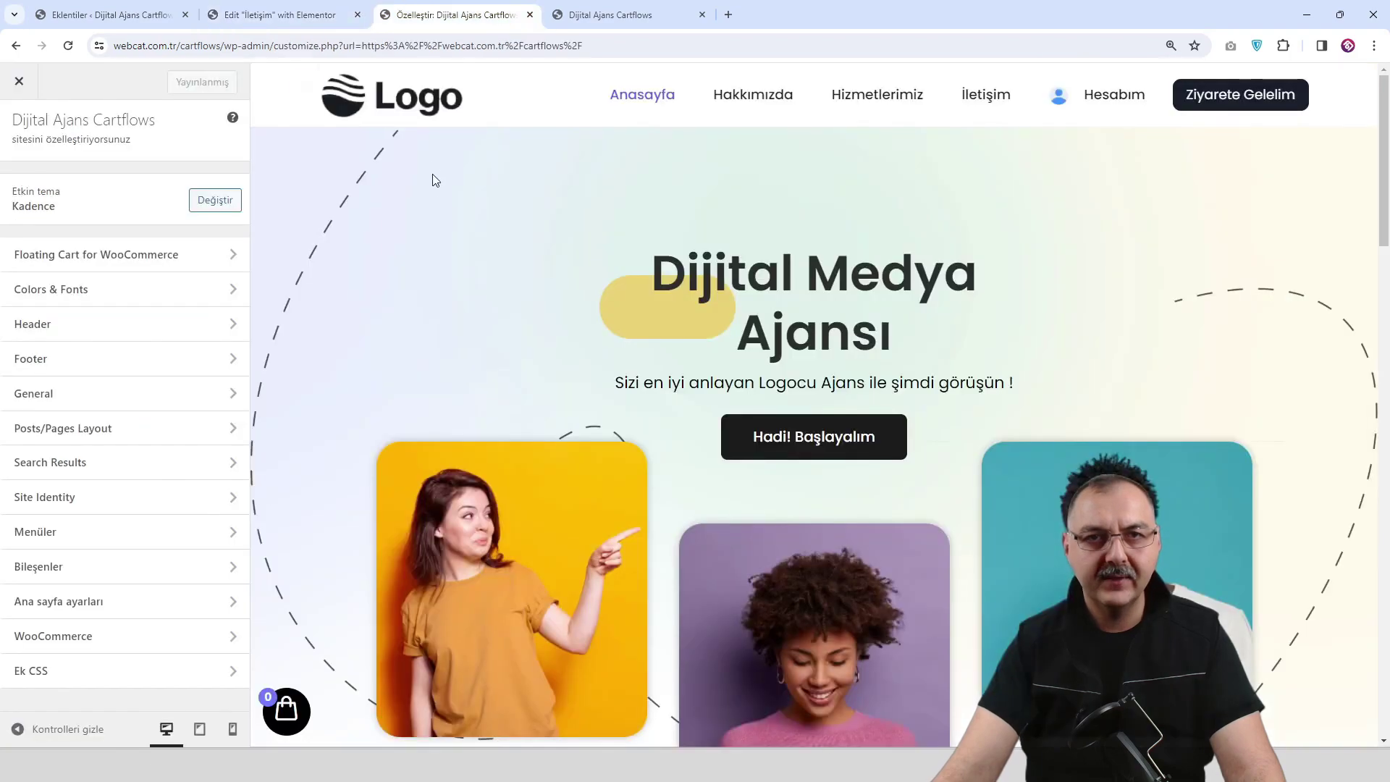
pyautogui.click(264, 76)
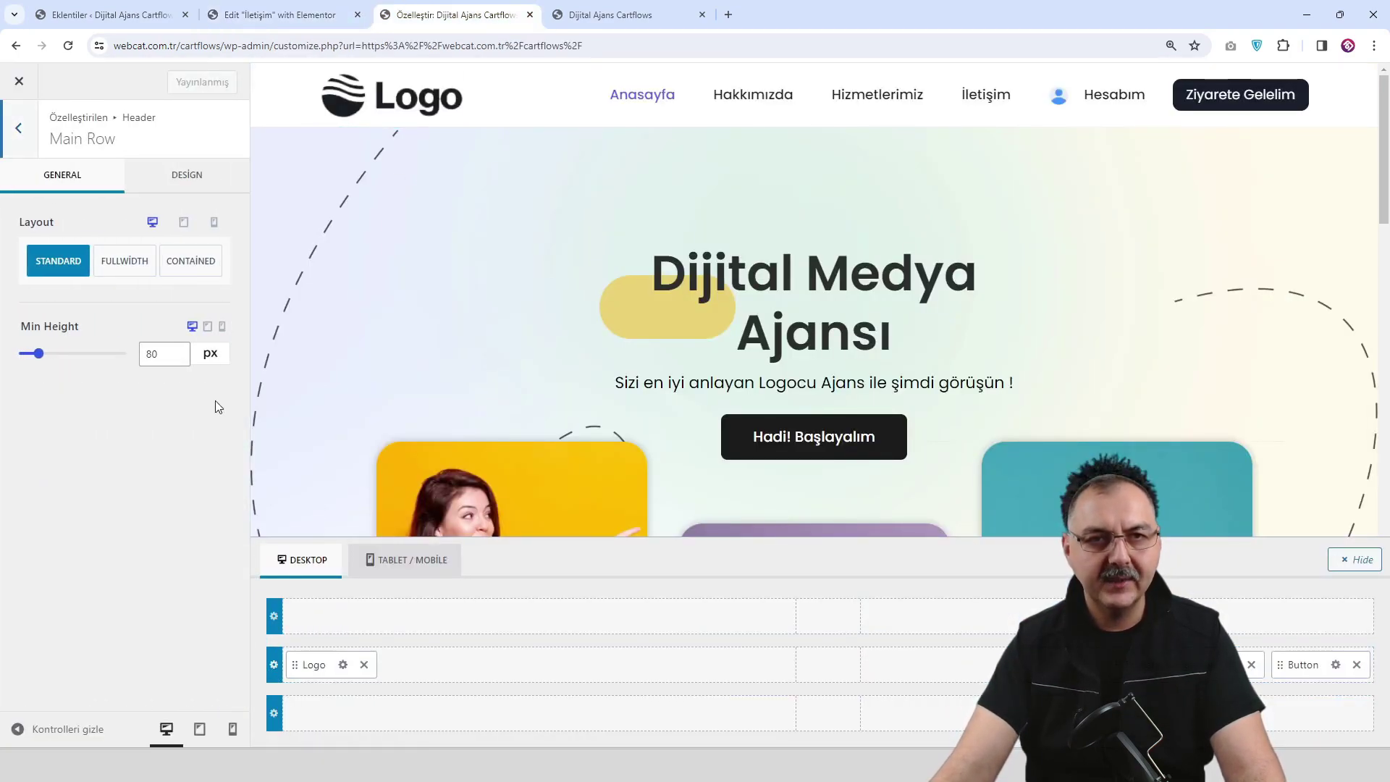
pyautogui.click(198, 181)
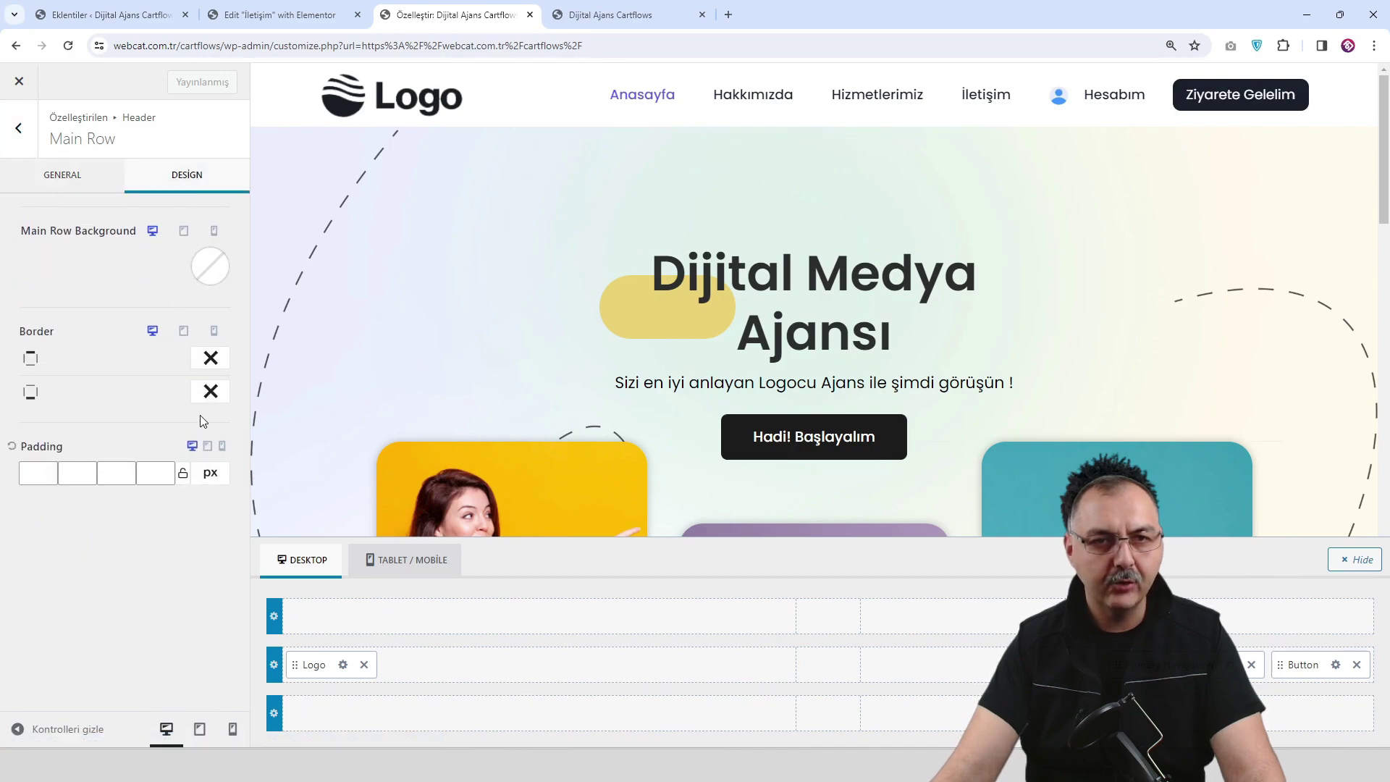
# Set the Main Row bottom border to solid light grey EDF2F7 and publish.
pyautogui.click(210, 392)
pyautogui.click(206, 474)
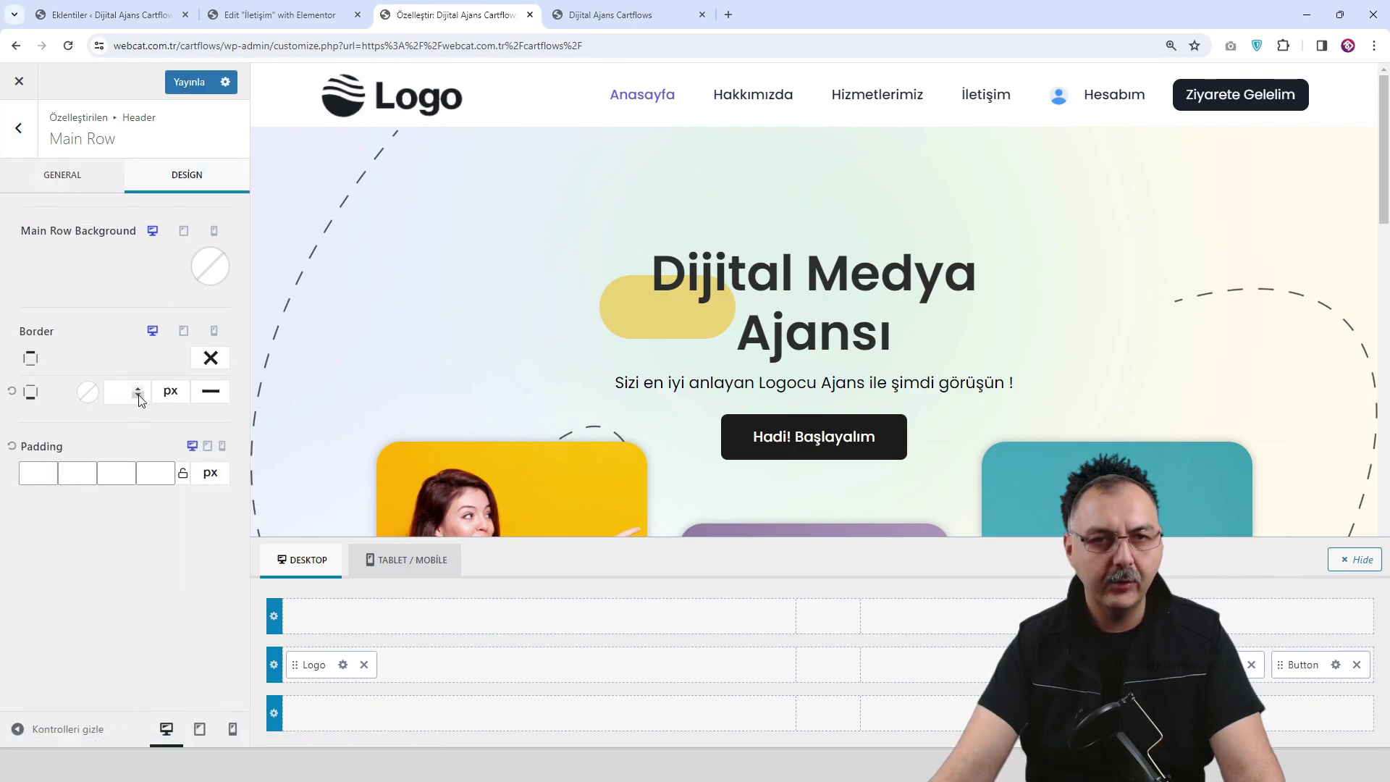
pyautogui.click(88, 393)
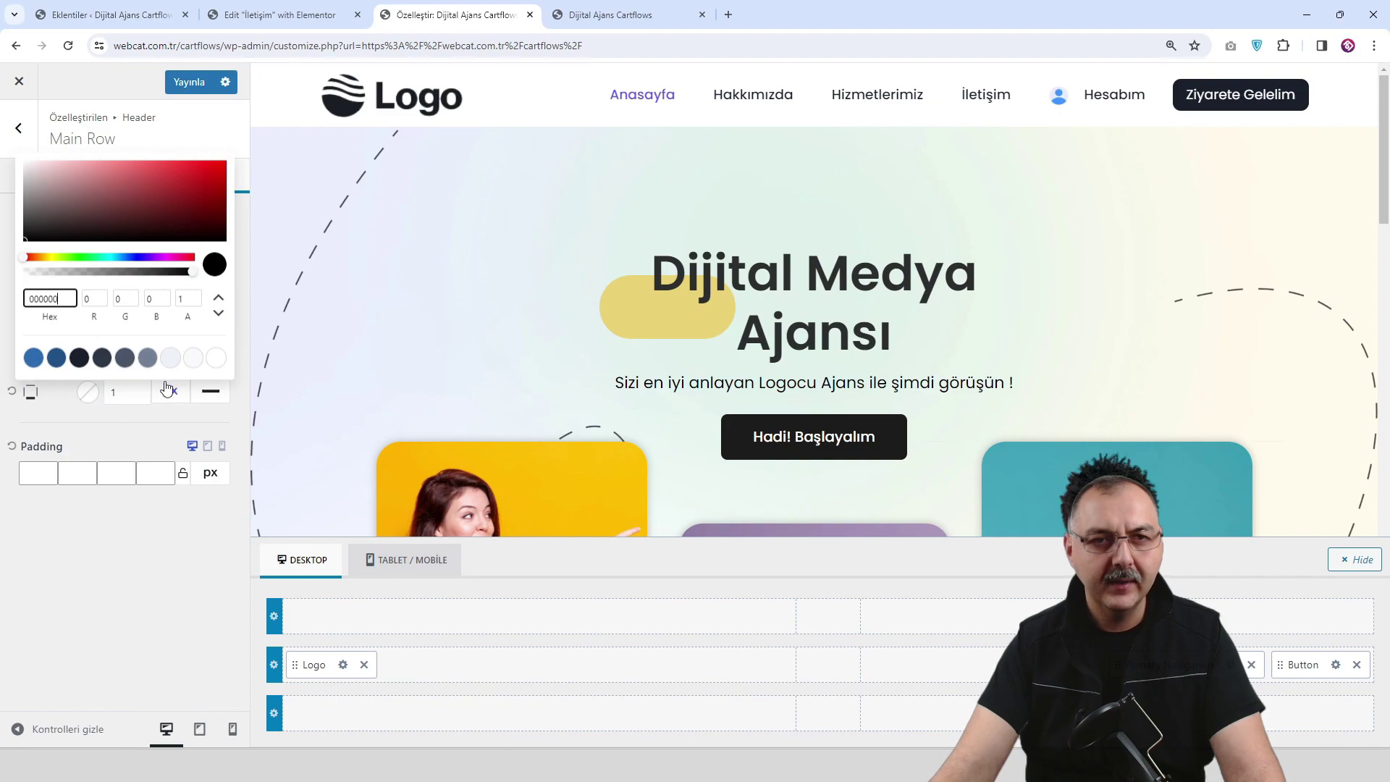
pyautogui.click(171, 358)
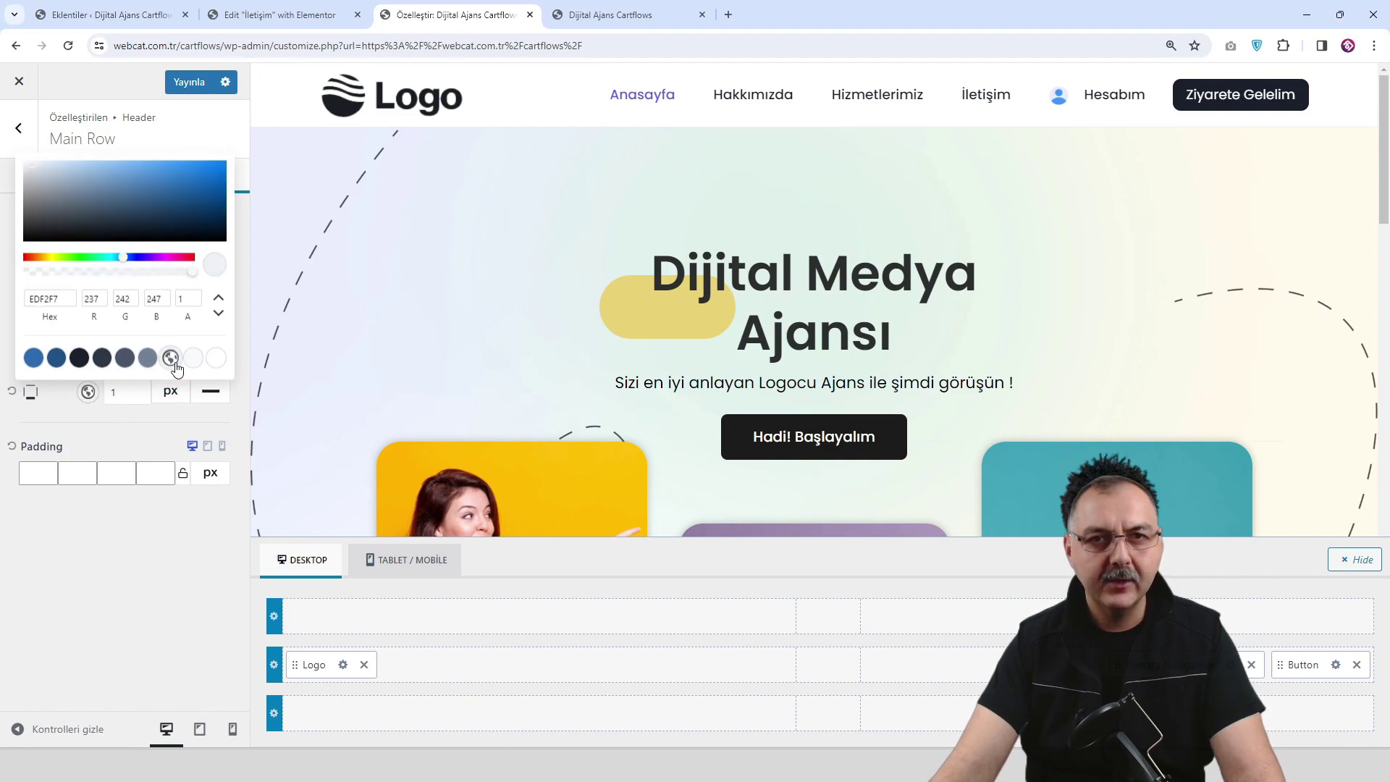
pyautogui.click(192, 81)
pyautogui.click(622, 18)
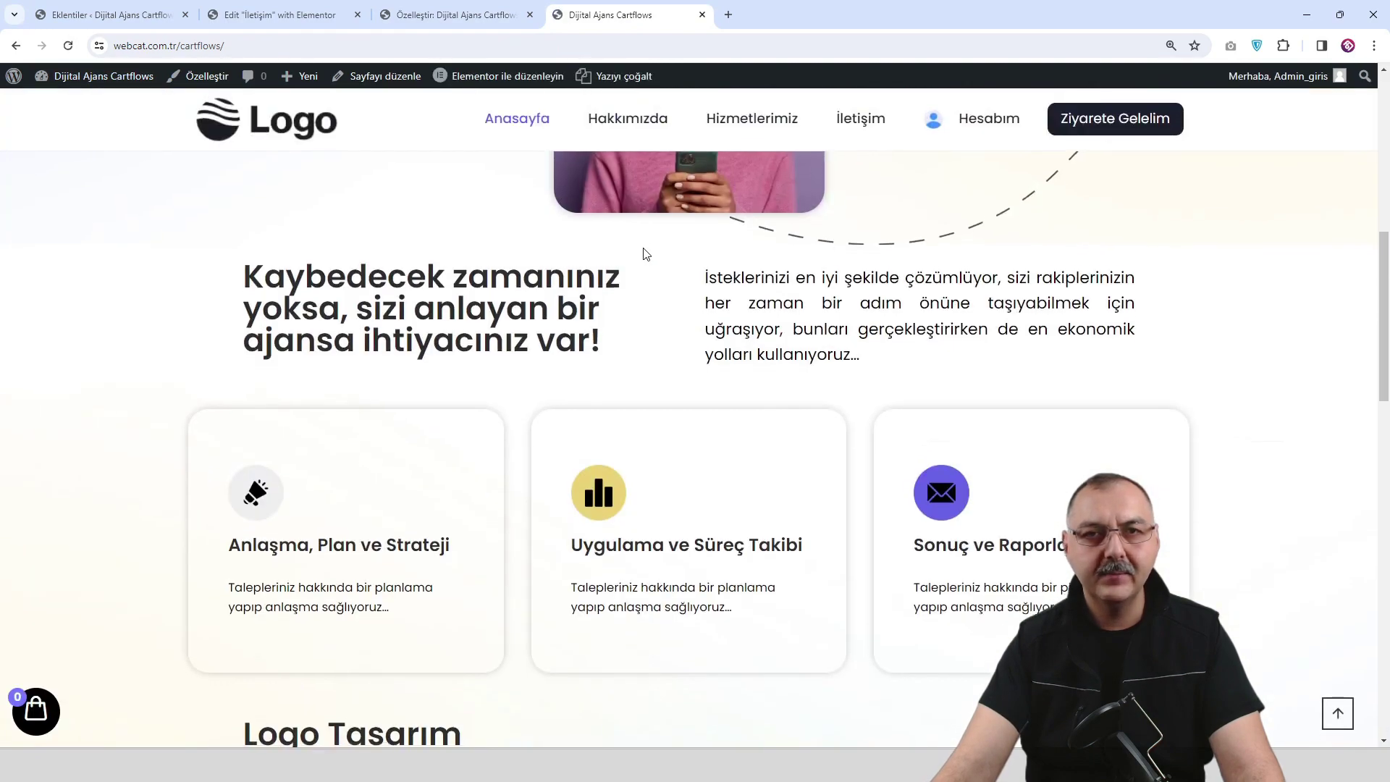
# Scroll the live homepage up and down to inspect the bordered header, then return to the Customizer.
pyautogui.scroll(-6, 644, 289)
pyautogui.scroll(4, 652, 327)
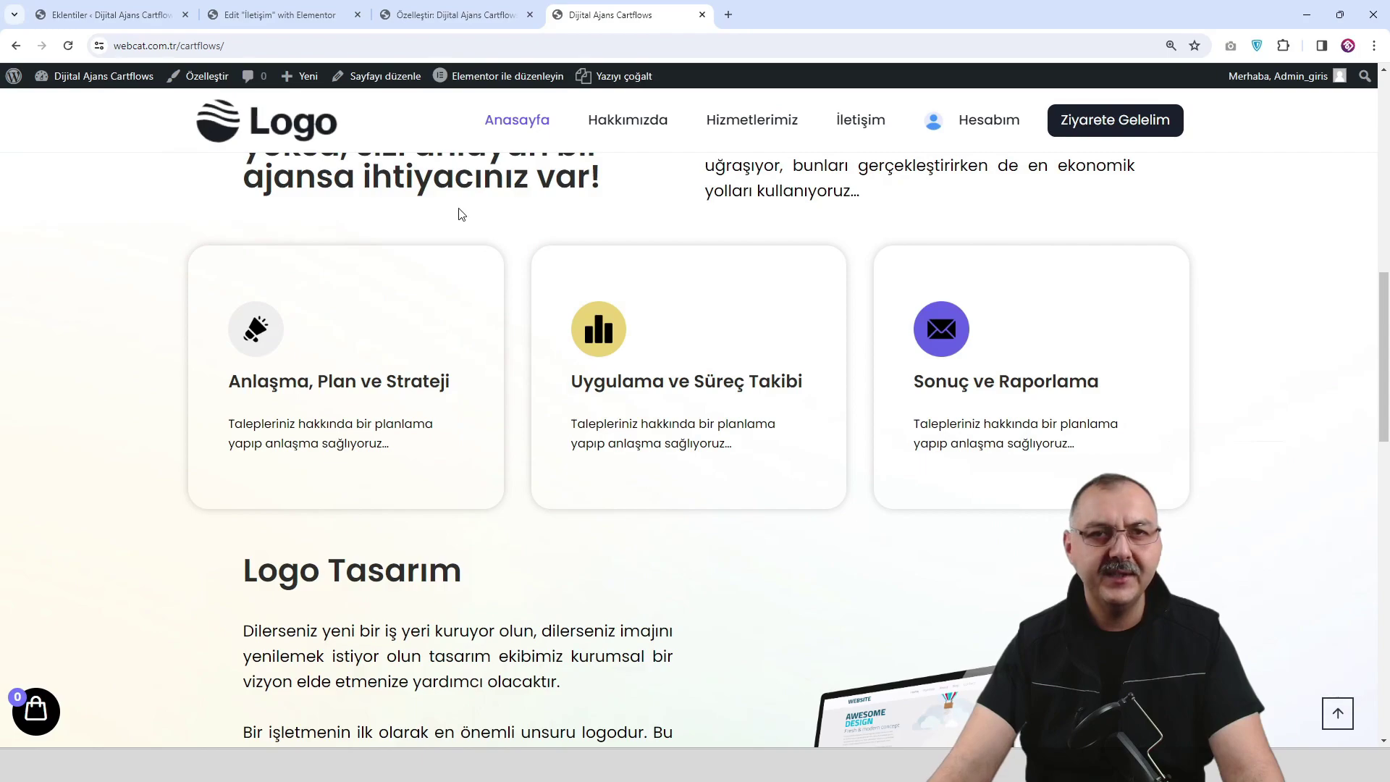
pyautogui.scroll(-2, 461, 214)
pyautogui.scroll(3, 459, 223)
pyautogui.scroll(-9, 460, 223)
pyautogui.scroll(5, 466, 259)
pyautogui.scroll(-4, 465, 259)
pyautogui.scroll(5, 465, 259)
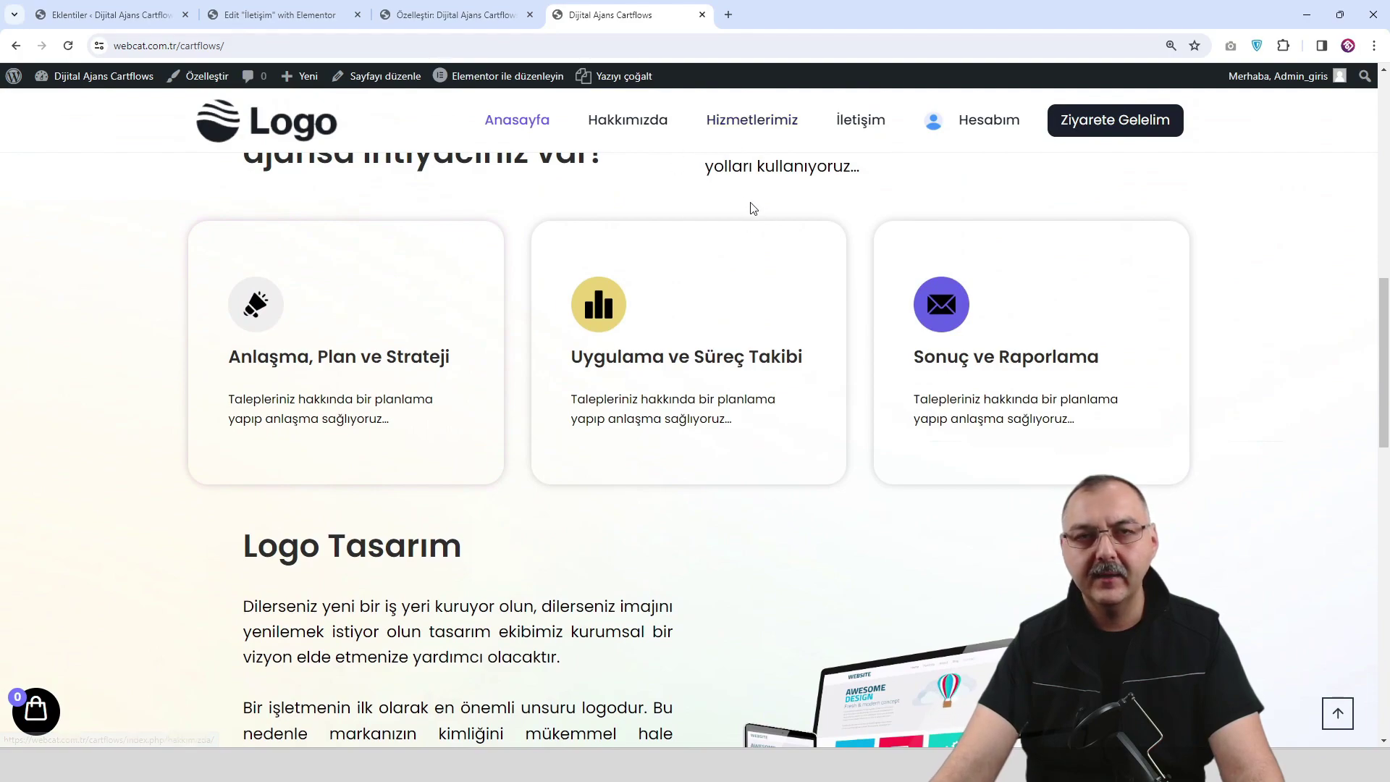
pyautogui.scroll(-1, 800, 263)
pyautogui.scroll(2, 798, 262)
pyautogui.scroll(-2, 796, 260)
pyautogui.scroll(3, 797, 260)
pyautogui.click(463, 15)
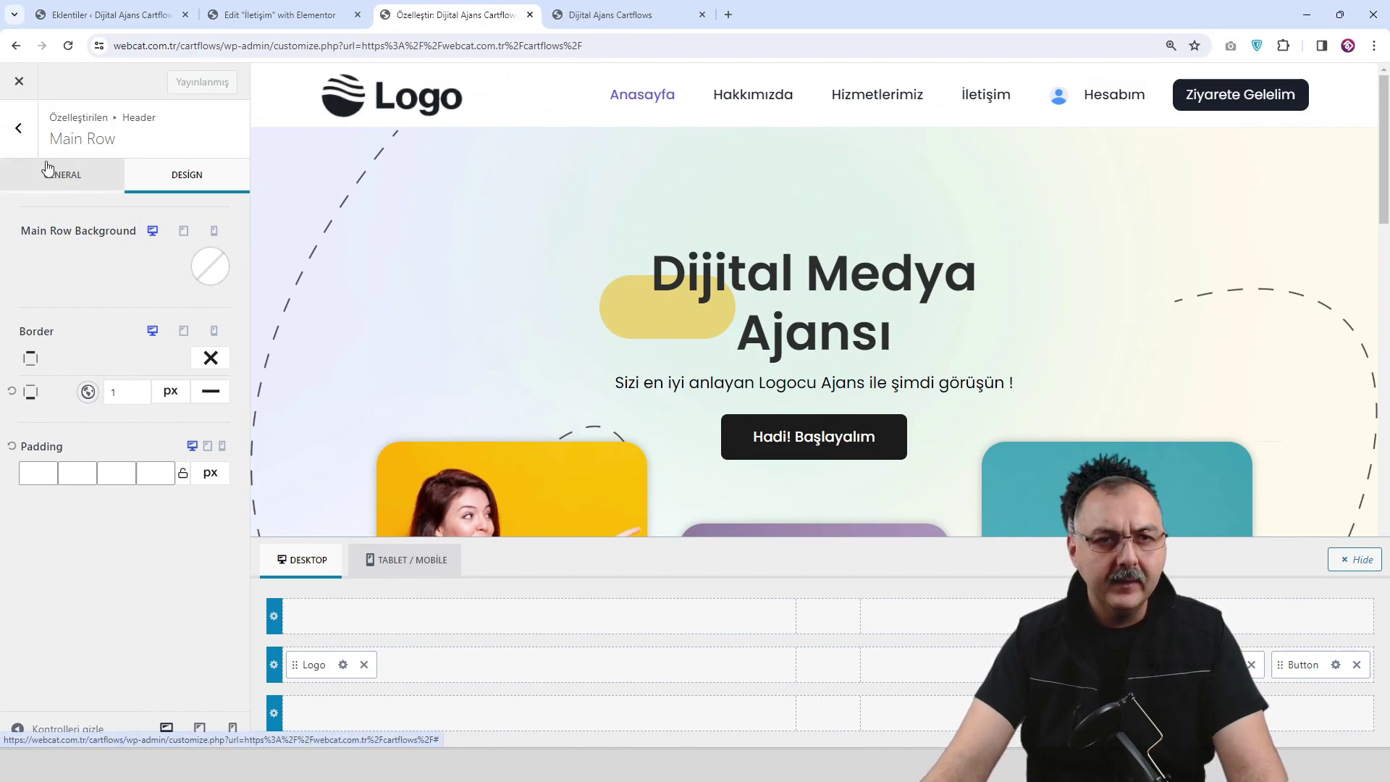
# Set the Sticky Header Background to white FFFFFF at 0.8 opacity and publish.
pyautogui.click(30, 144)
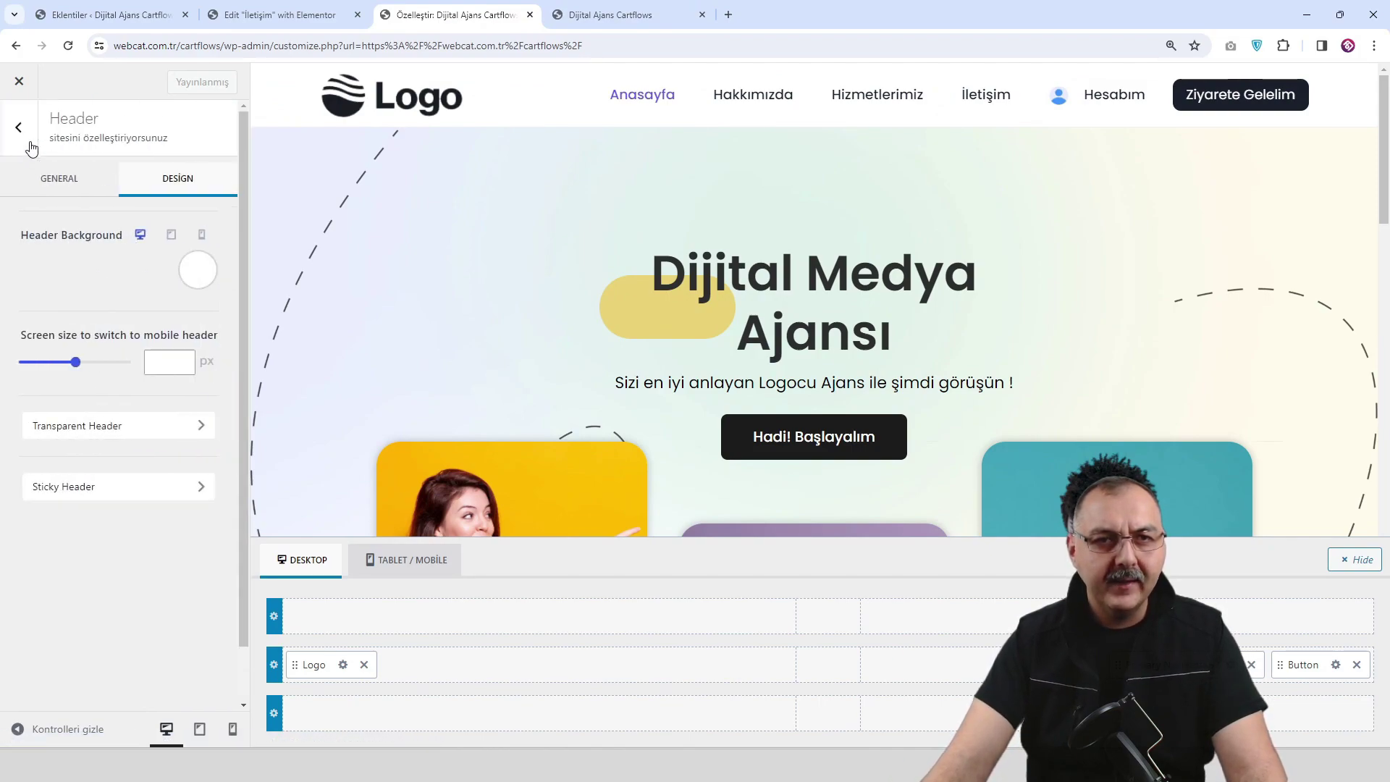
pyautogui.click(131, 487)
pyautogui.click(202, 193)
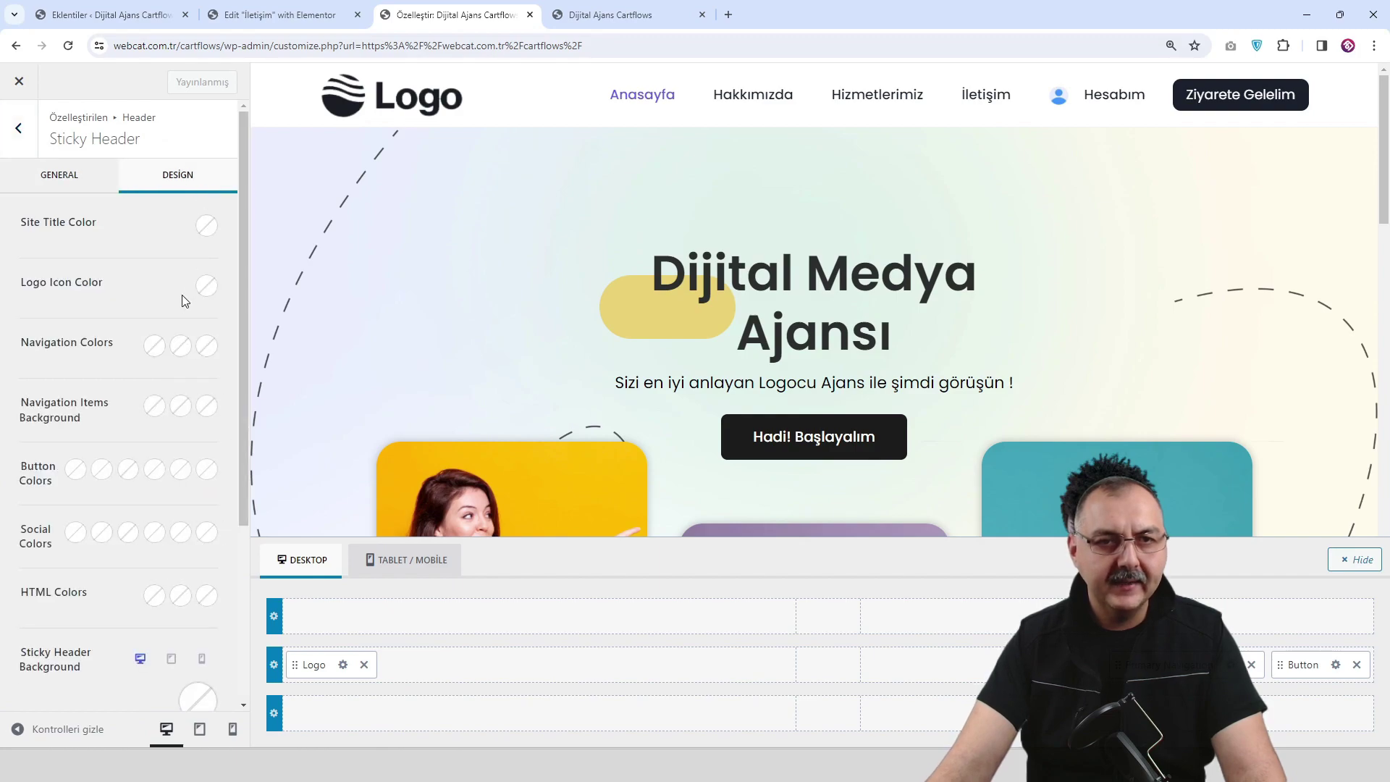
pyautogui.scroll(-2, 181, 294)
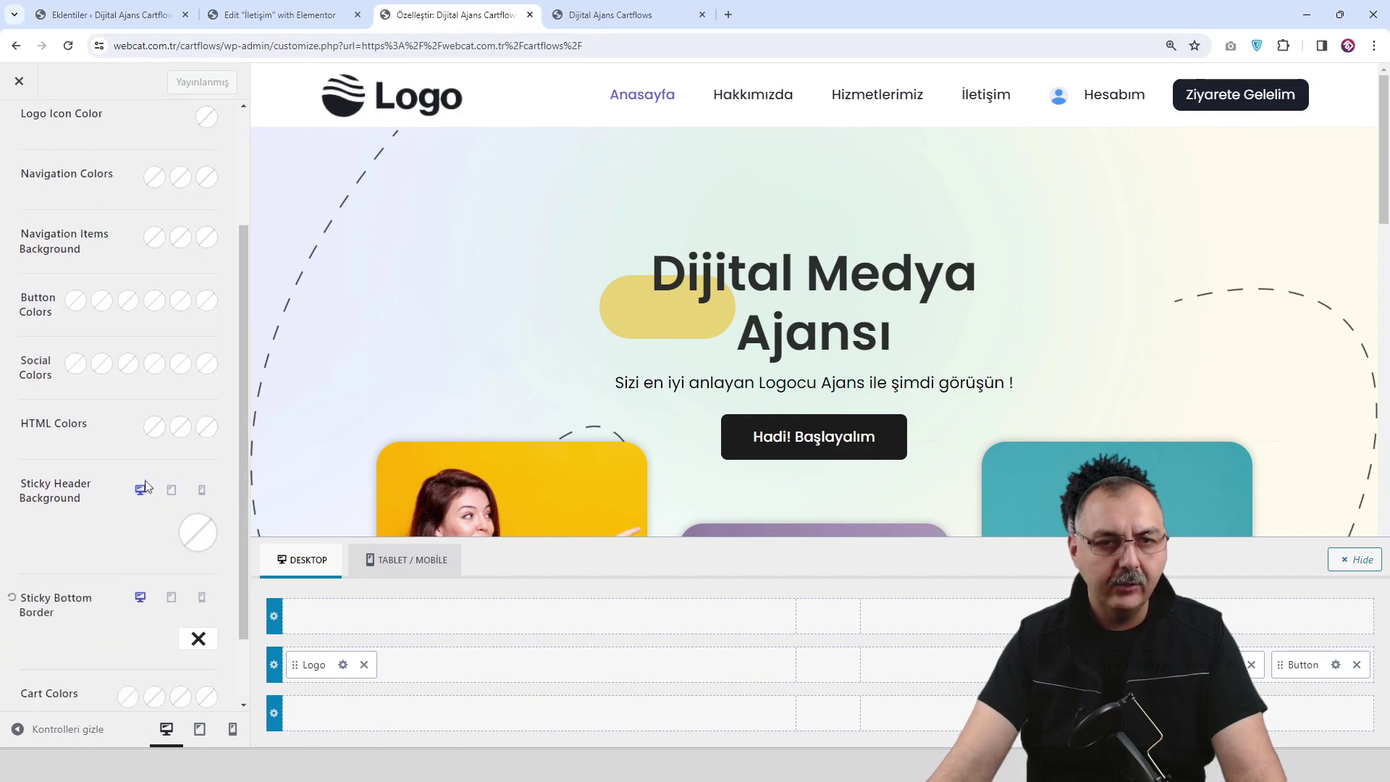
pyautogui.click(197, 533)
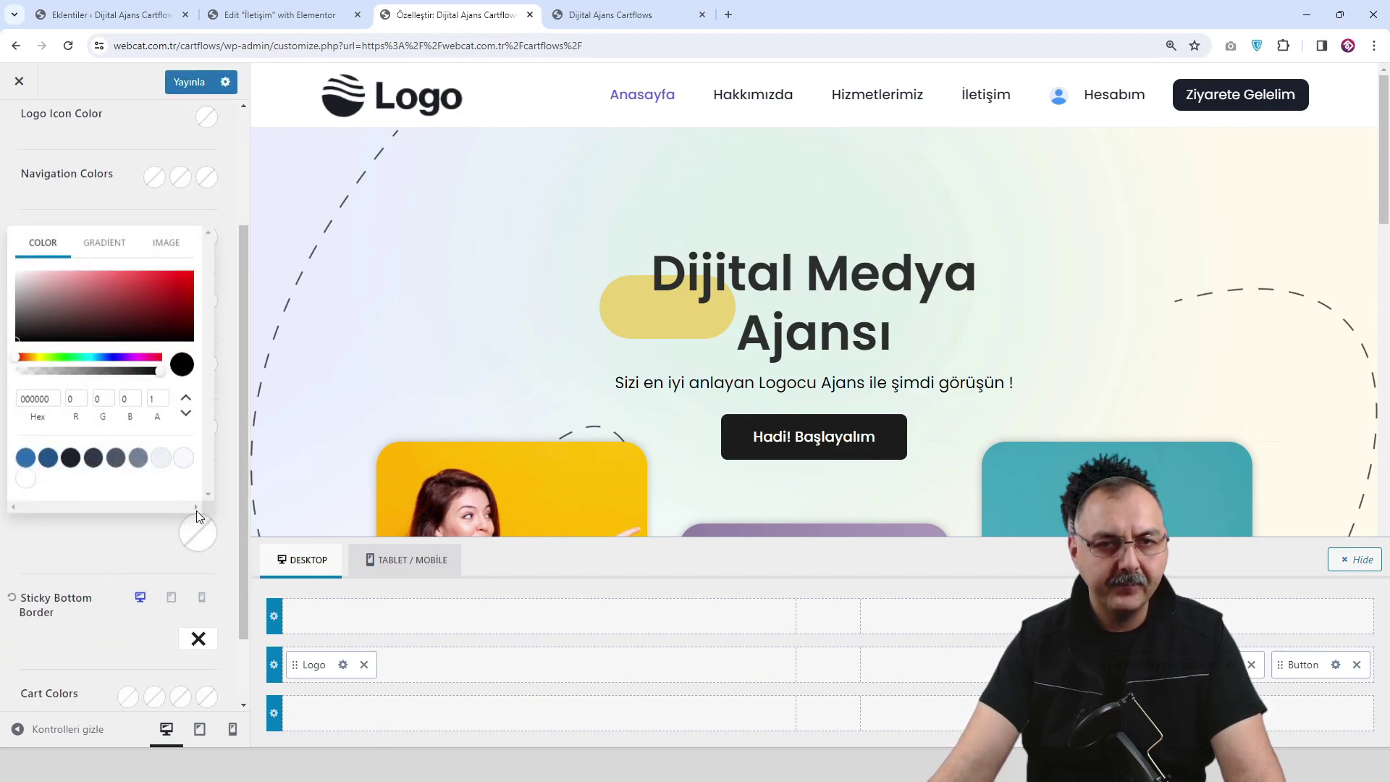
pyautogui.click(24, 484)
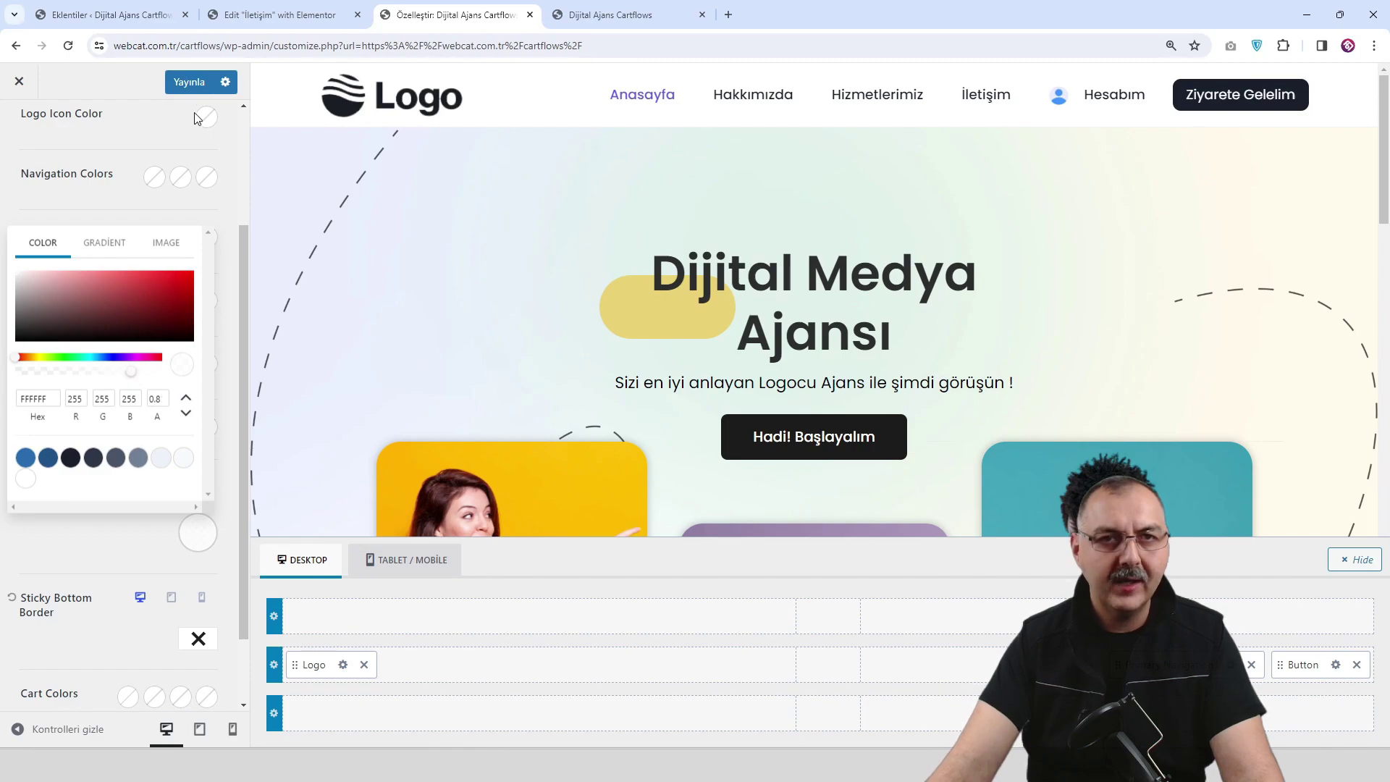
pyautogui.click(189, 81)
pyautogui.click(610, 14)
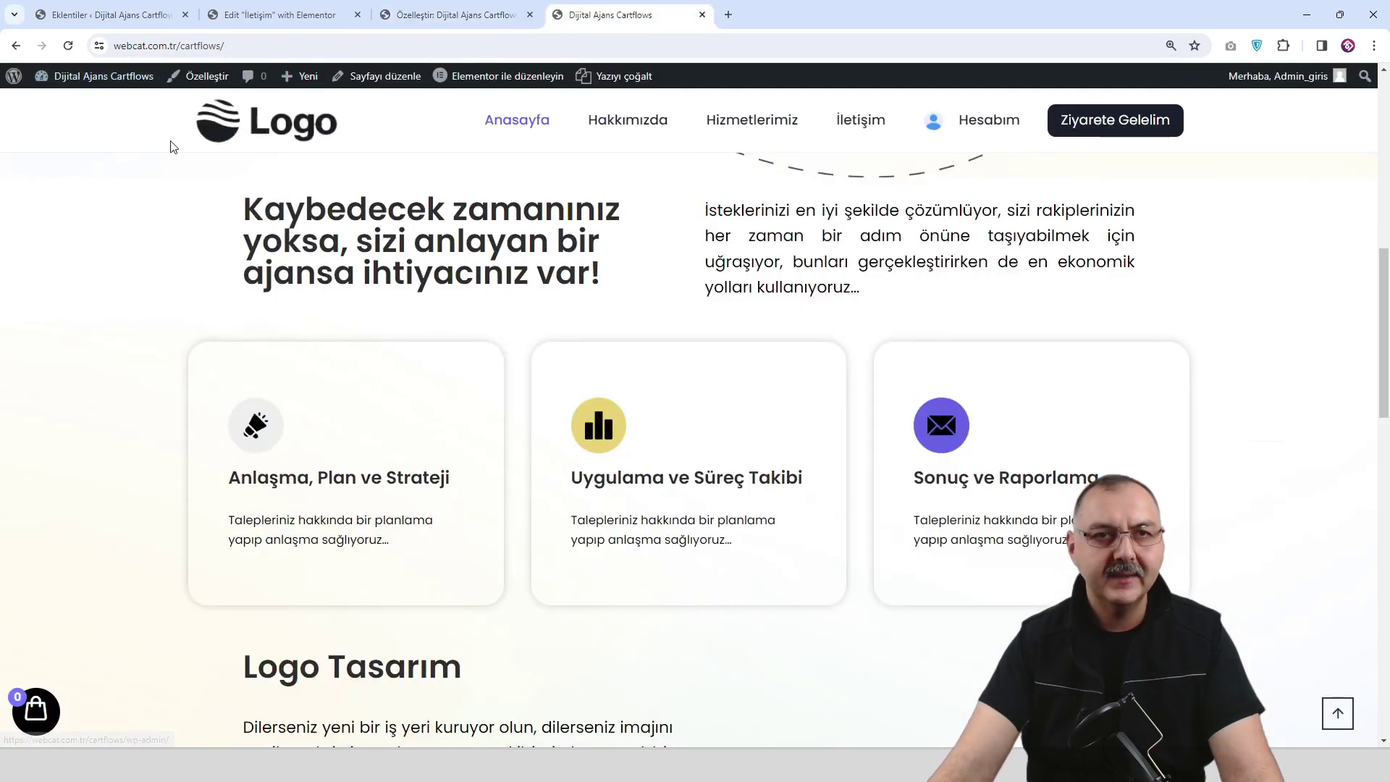
# Reopen the Sticky Header Background colour in the Customizer and publish the change.
pyautogui.scroll(-10, 410, 246)
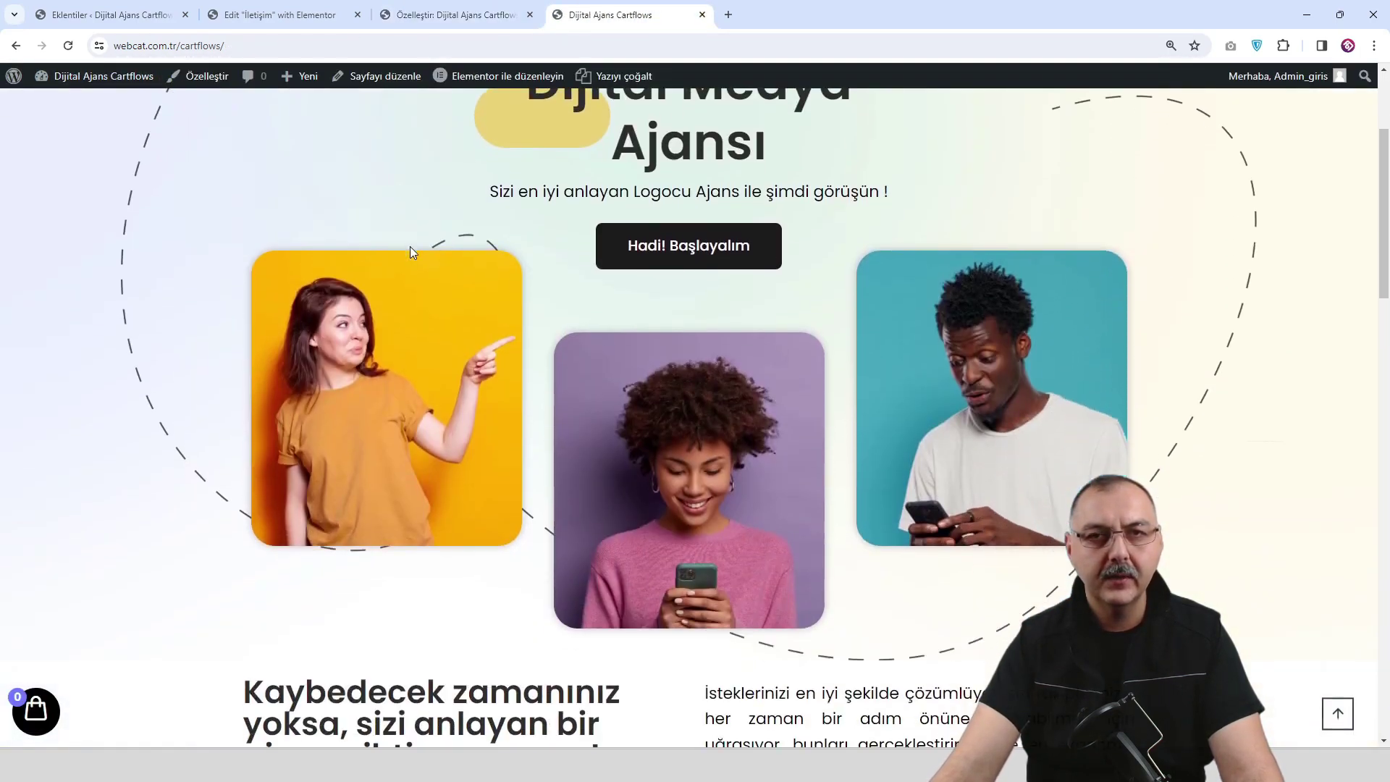
pyautogui.scroll(4, 413, 255)
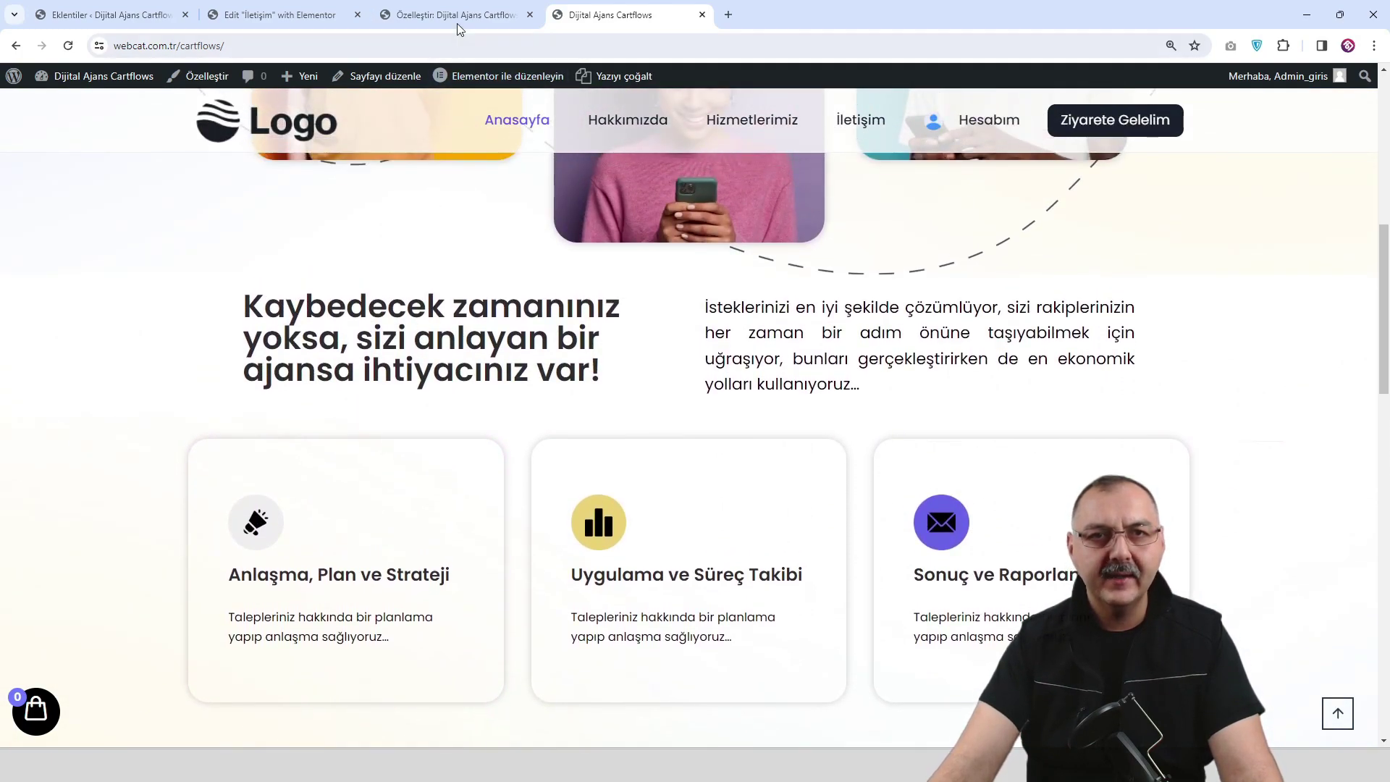
pyautogui.click(459, 23)
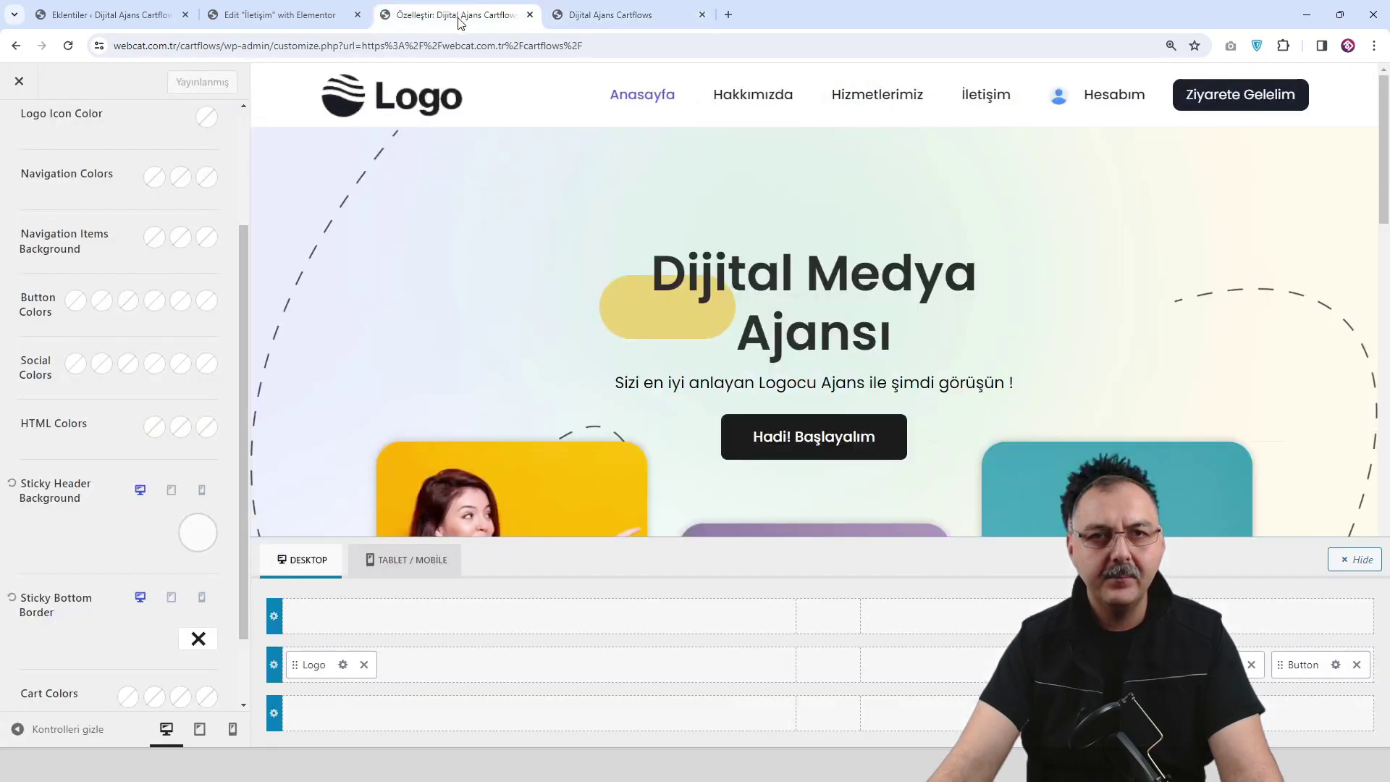
pyautogui.click(197, 532)
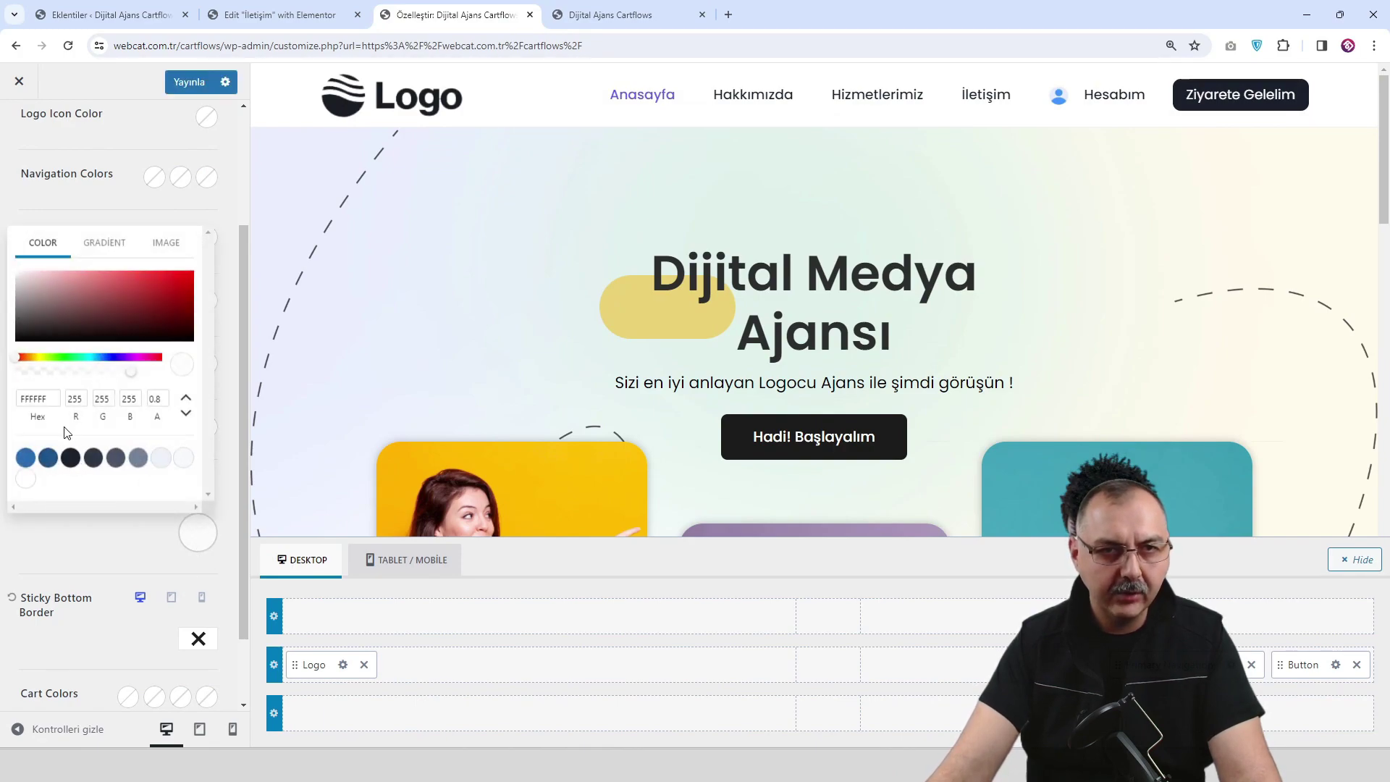
pyautogui.click(178, 90)
# Reload the live homepage and scroll to check the translucent white sticky header.
pyautogui.click(646, 13)
pyautogui.click(266, 129)
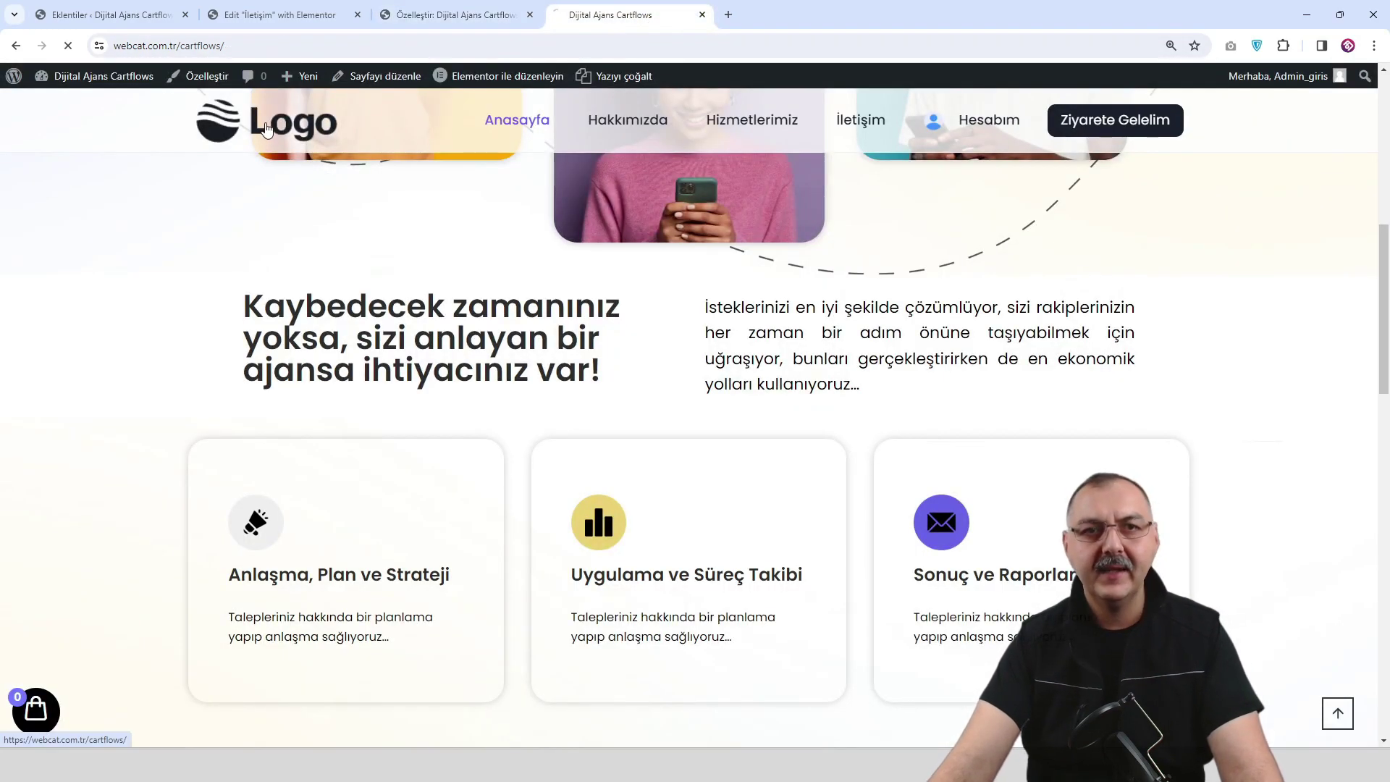
pyautogui.scroll(-8, 618, 272)
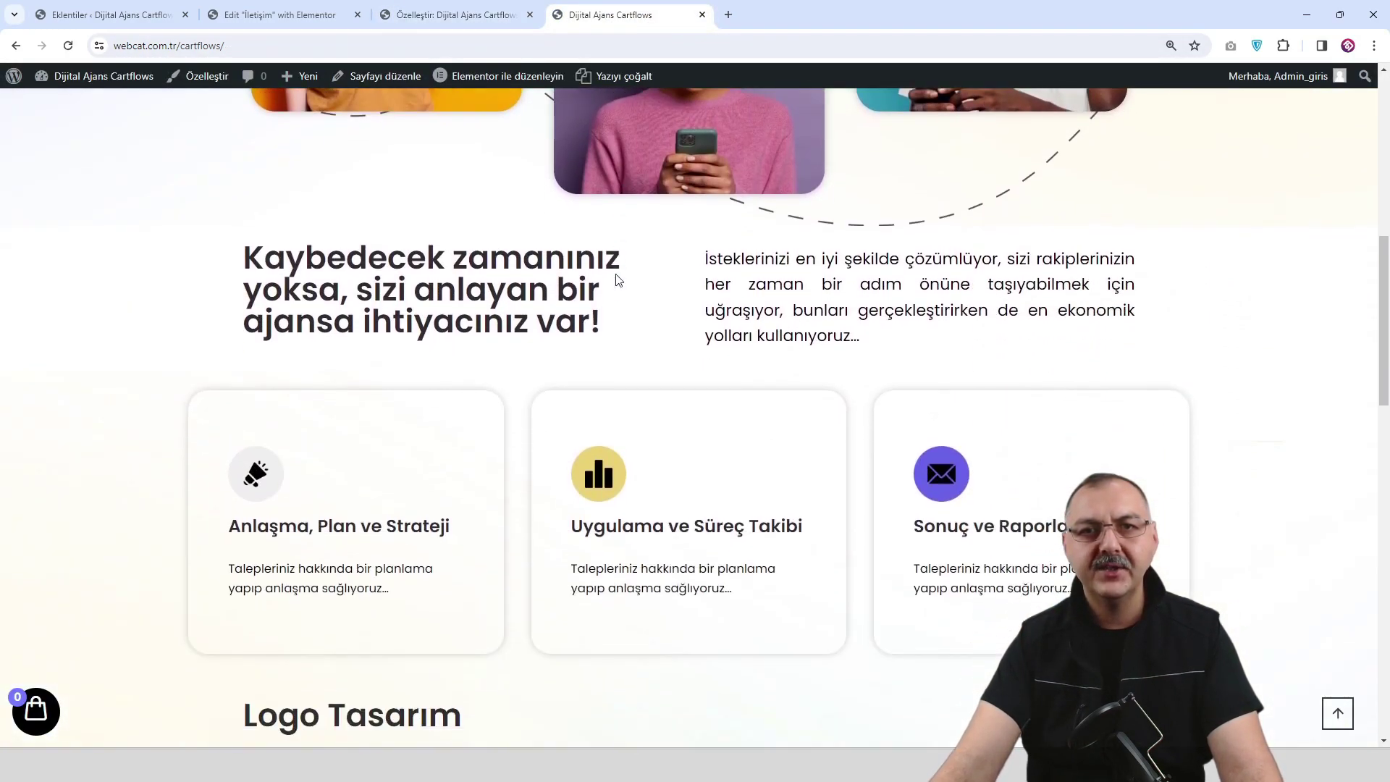
pyautogui.scroll(2, 615, 278)
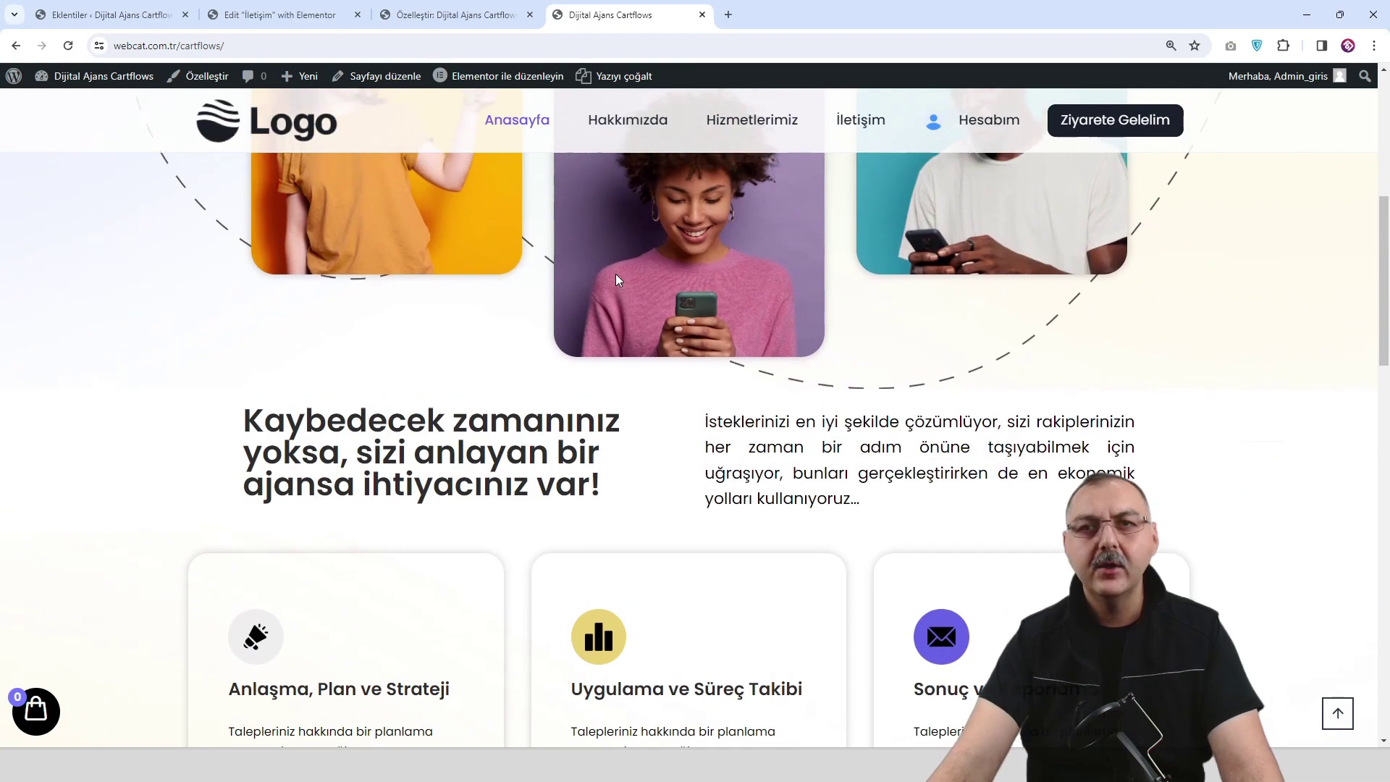
pyautogui.scroll(1, 615, 279)
pyautogui.scroll(2, 615, 278)
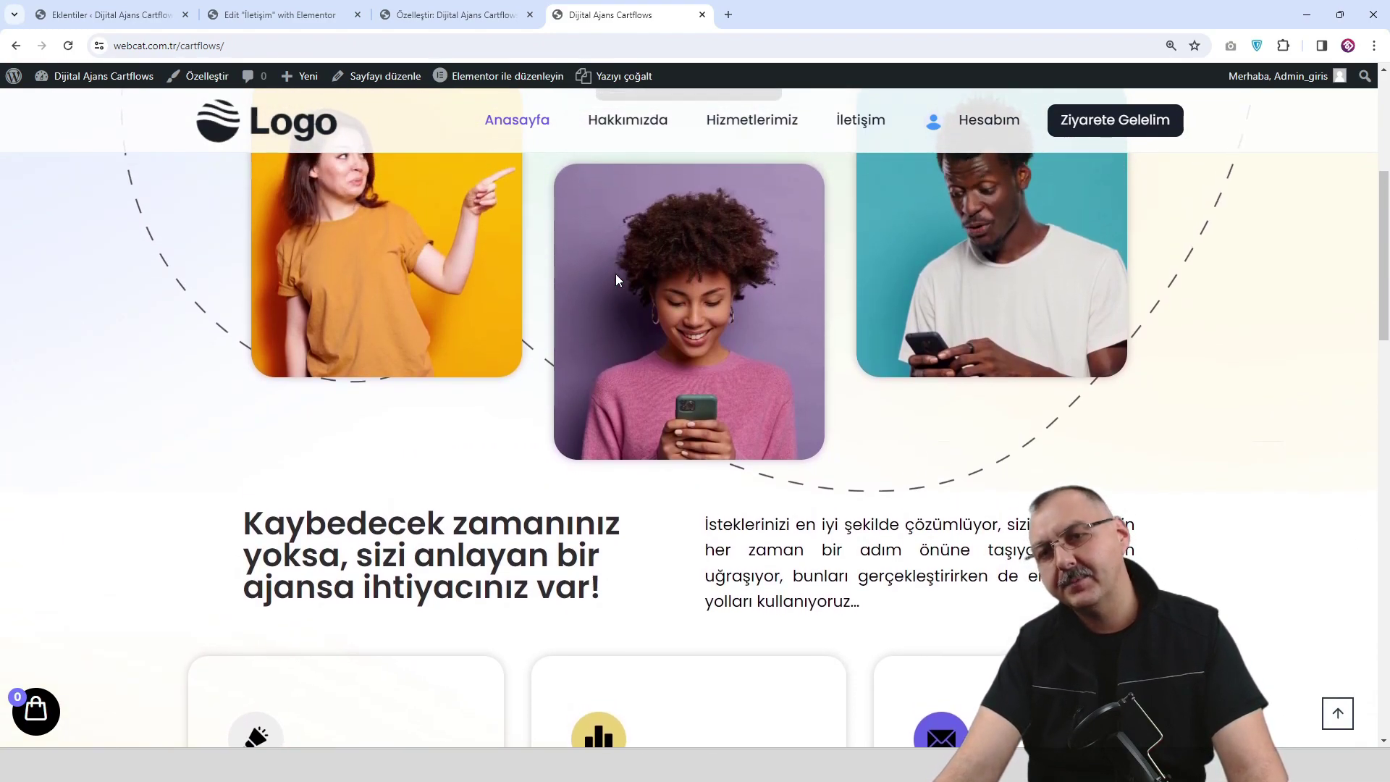
pyautogui.scroll(4, 615, 274)
pyautogui.scroll(-2, 655, 246)
pyautogui.scroll(2, 478, 202)
# Reload the homepage again and scroll down and back up to recheck the header.
pyautogui.click(307, 162)
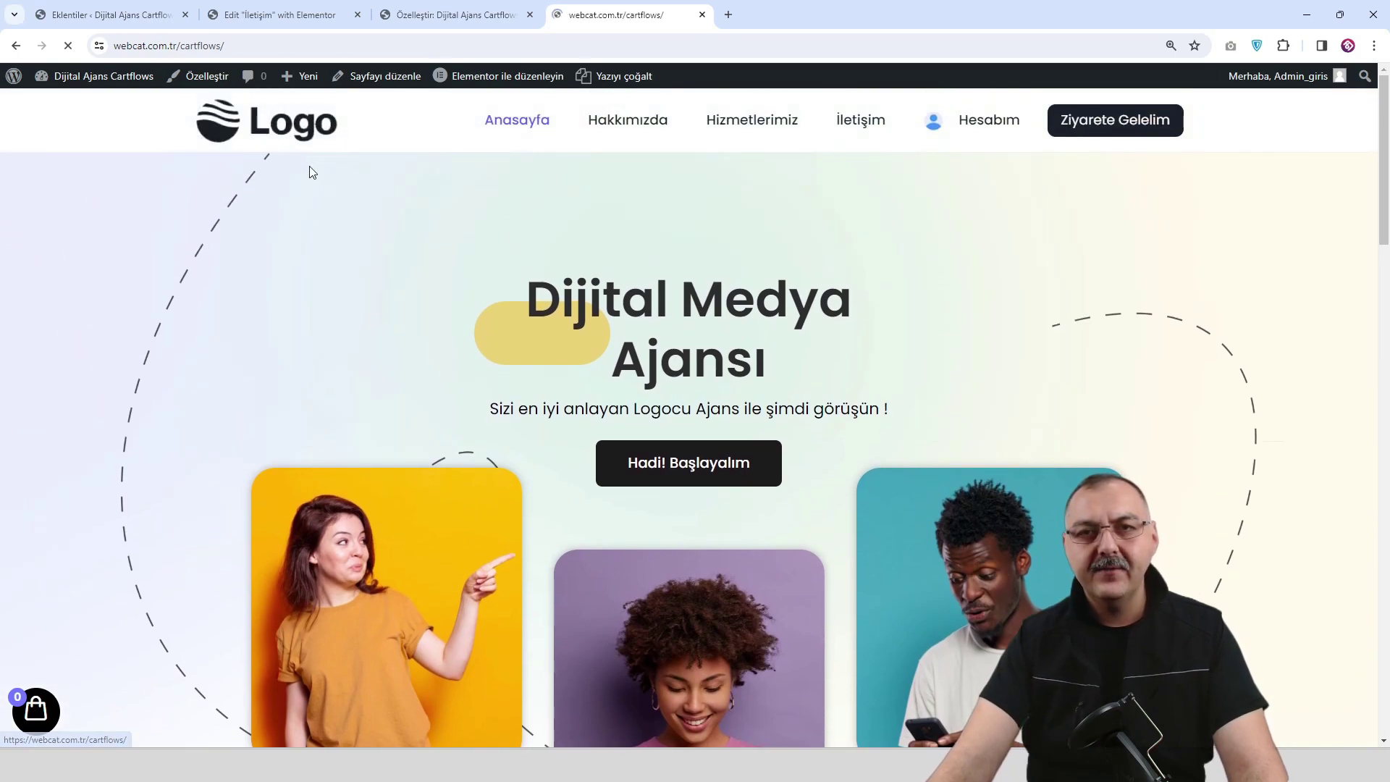
pyautogui.scroll(-10, 355, 206)
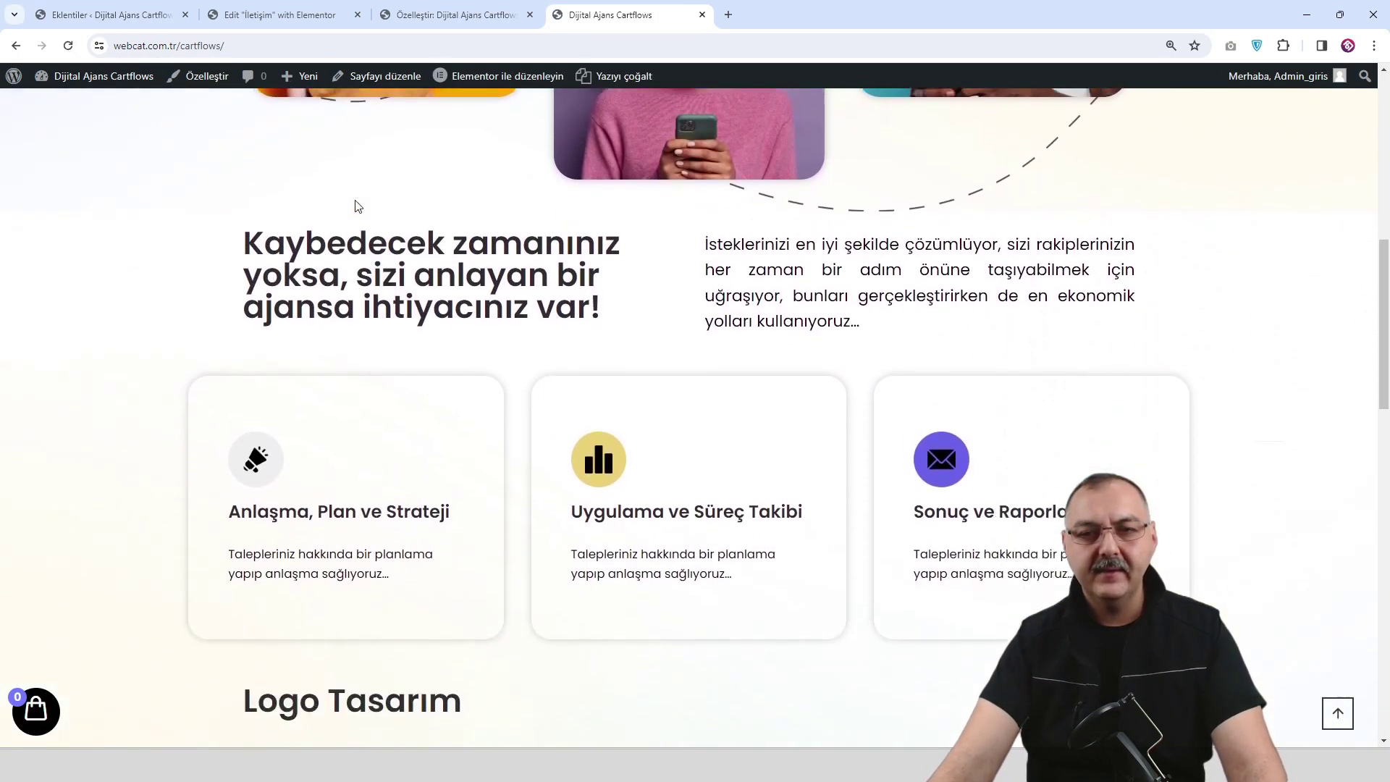
pyautogui.scroll(-15, 354, 206)
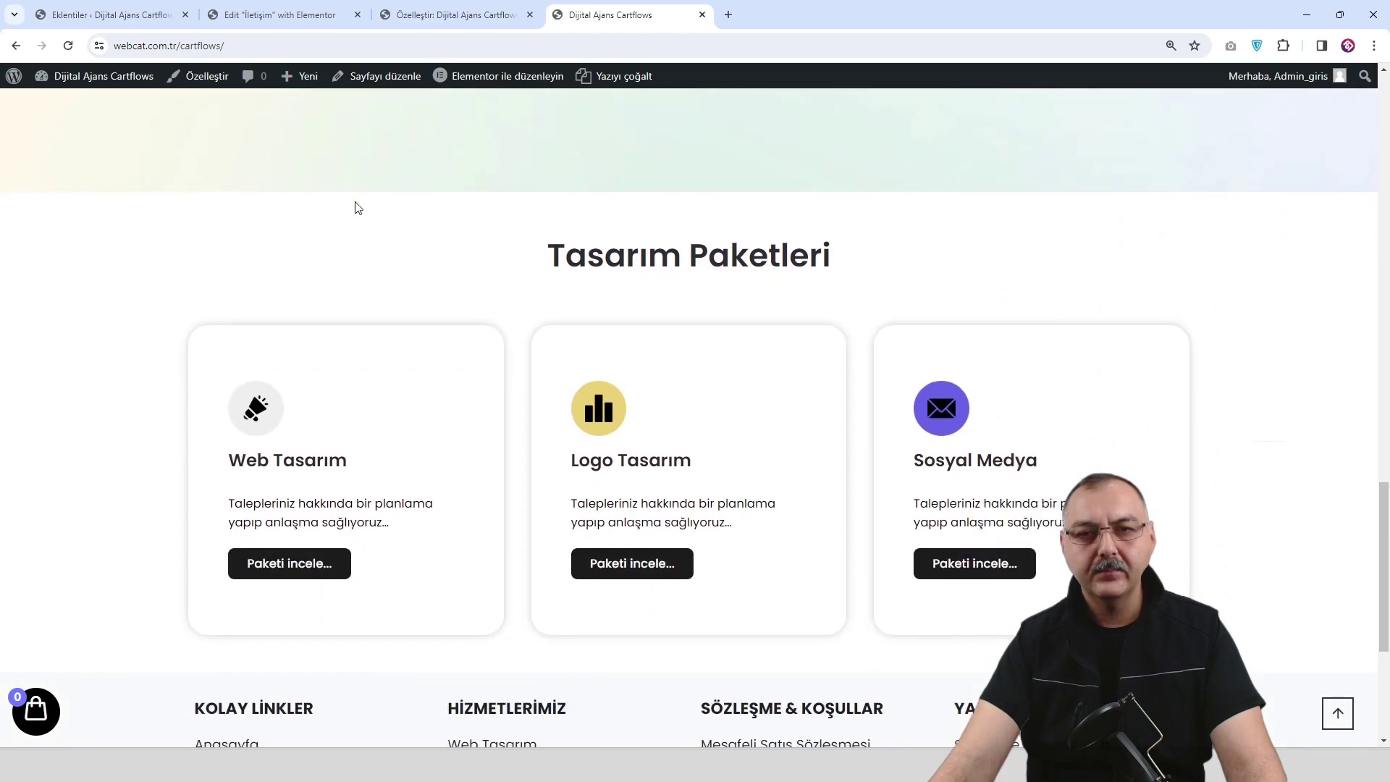
pyautogui.scroll(-5, 355, 208)
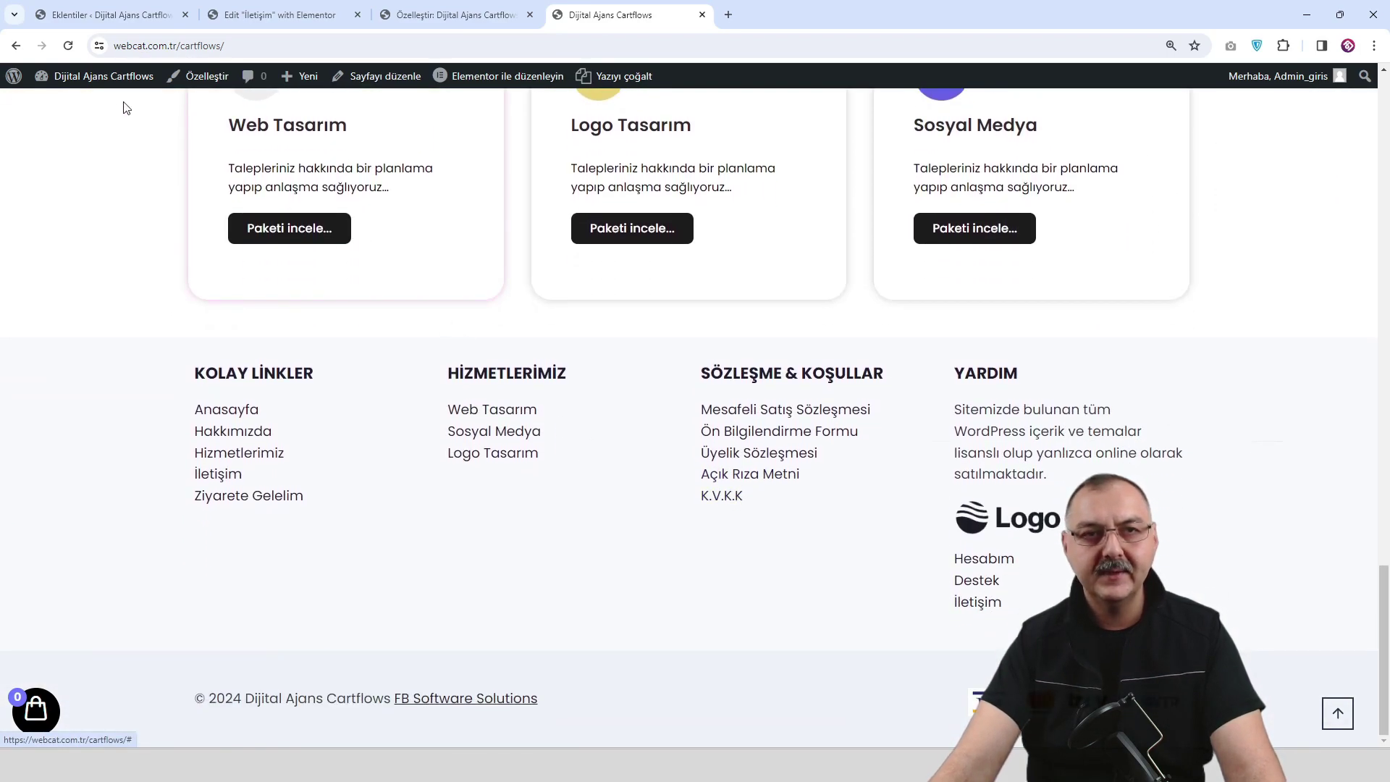
pyautogui.scroll(1, 243, 250)
pyautogui.scroll(5, 243, 249)
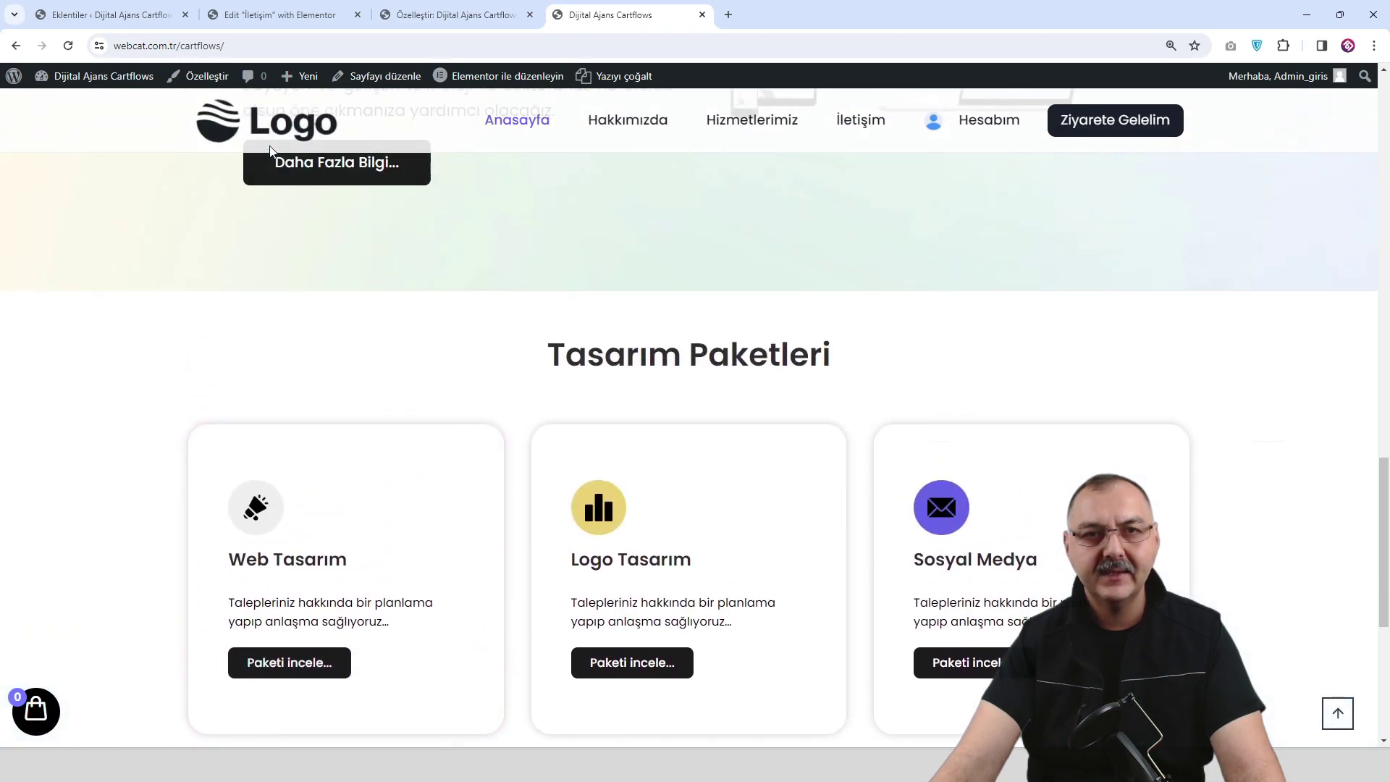
pyautogui.scroll(5, 765, 336)
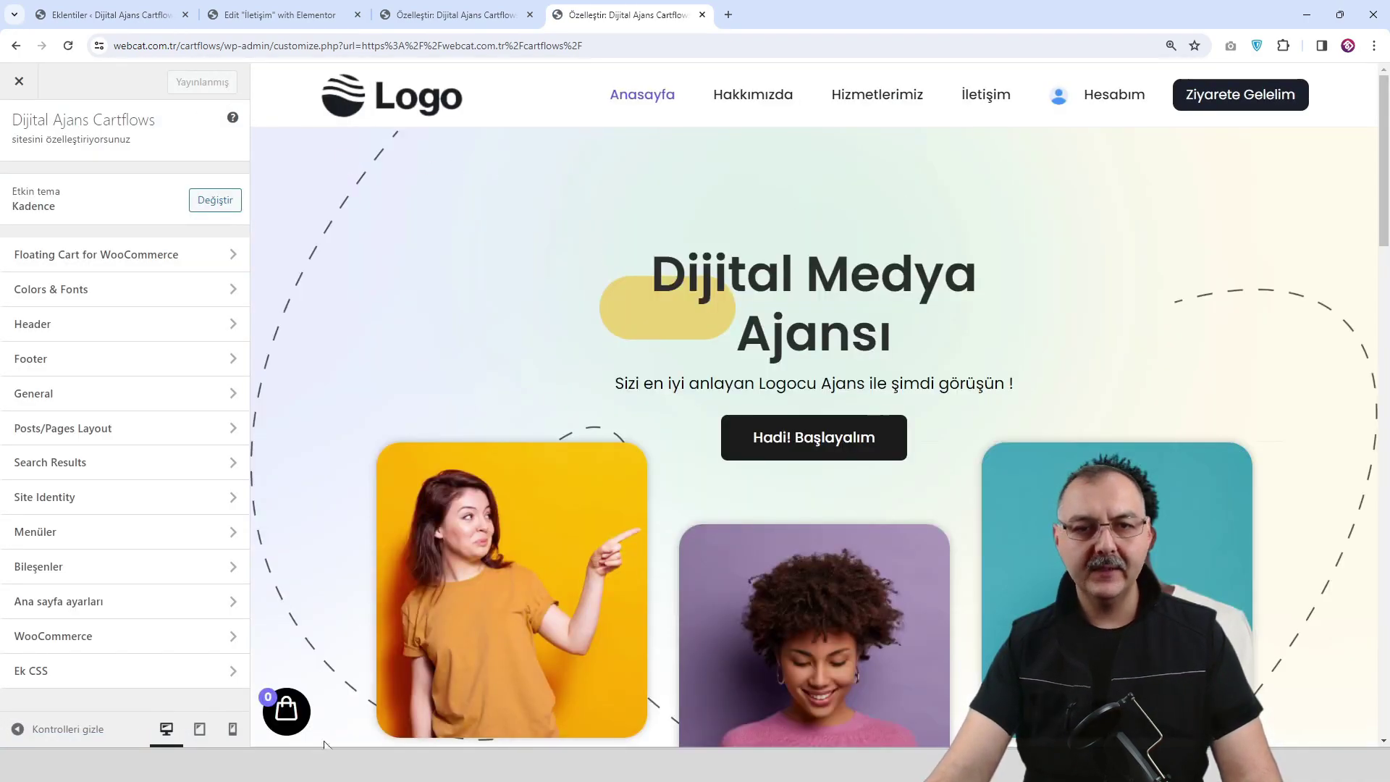
# In tablet preview, set the mobile trigger colours to 1A202C with a 6865E7 hover.
pyautogui.click(203, 733)
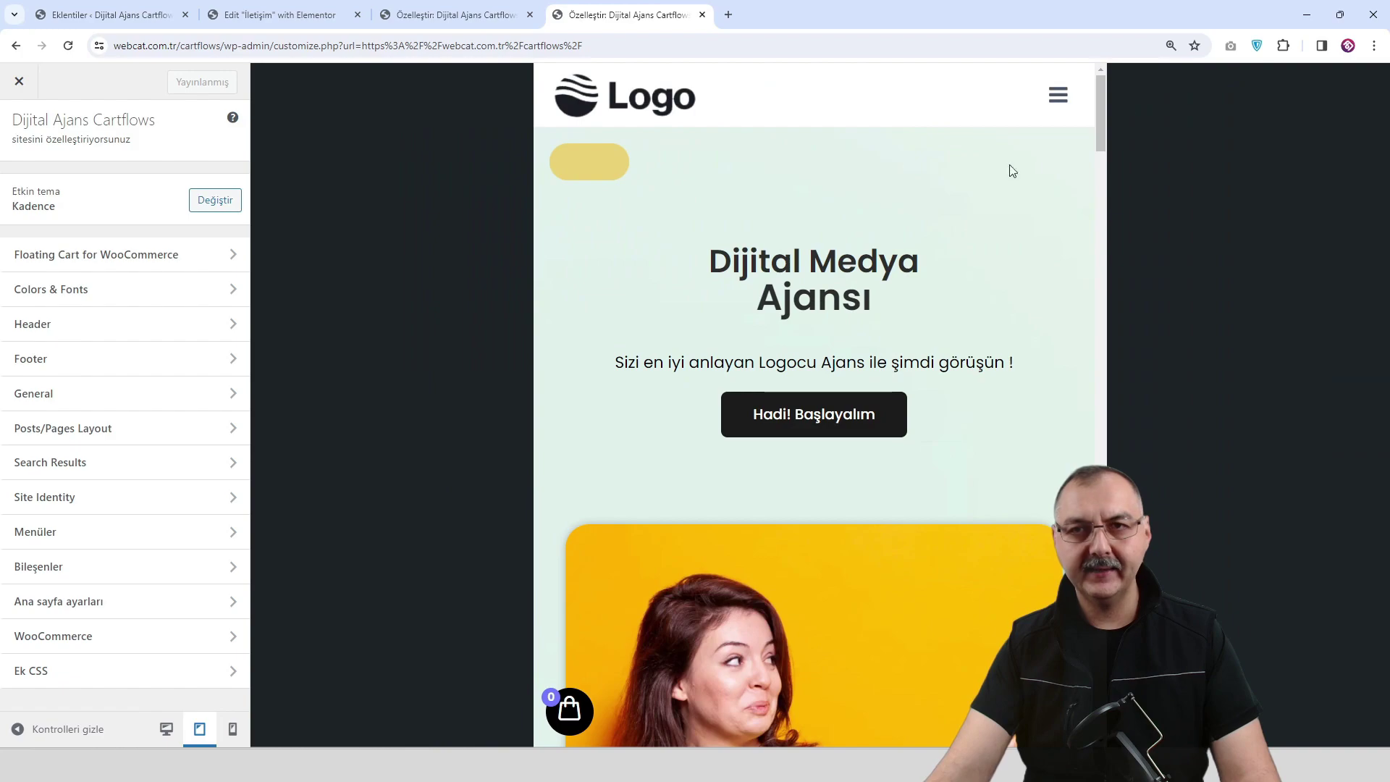
pyautogui.click(1026, 95)
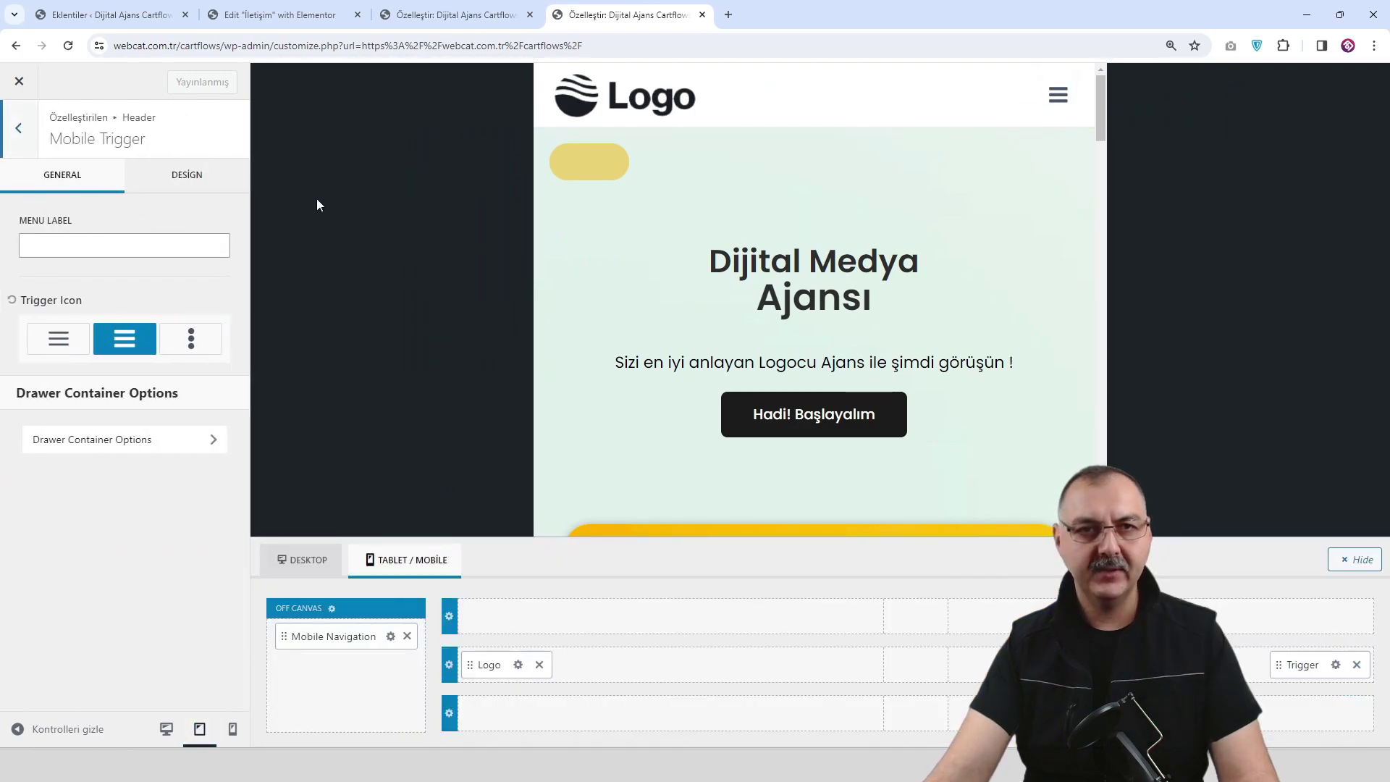
pyautogui.click(188, 177)
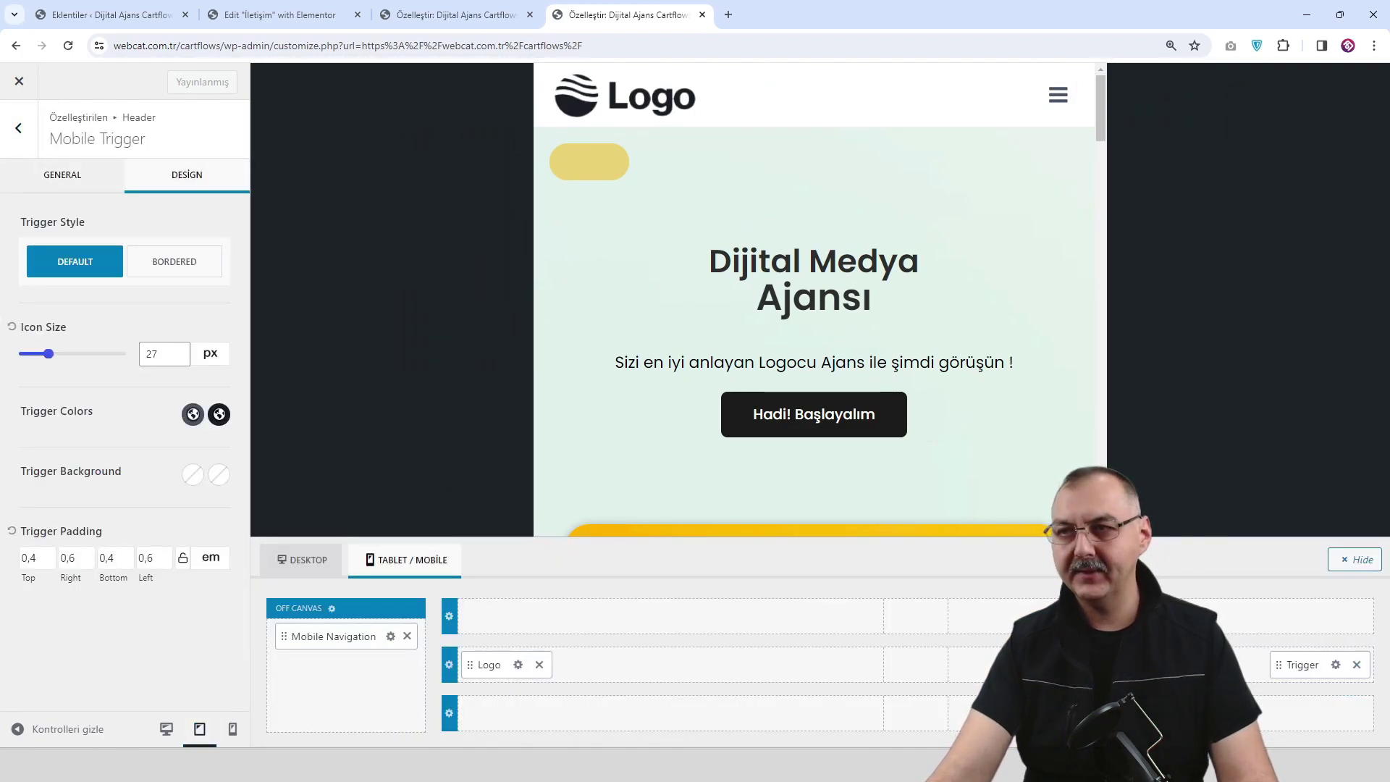
pyautogui.click(193, 414)
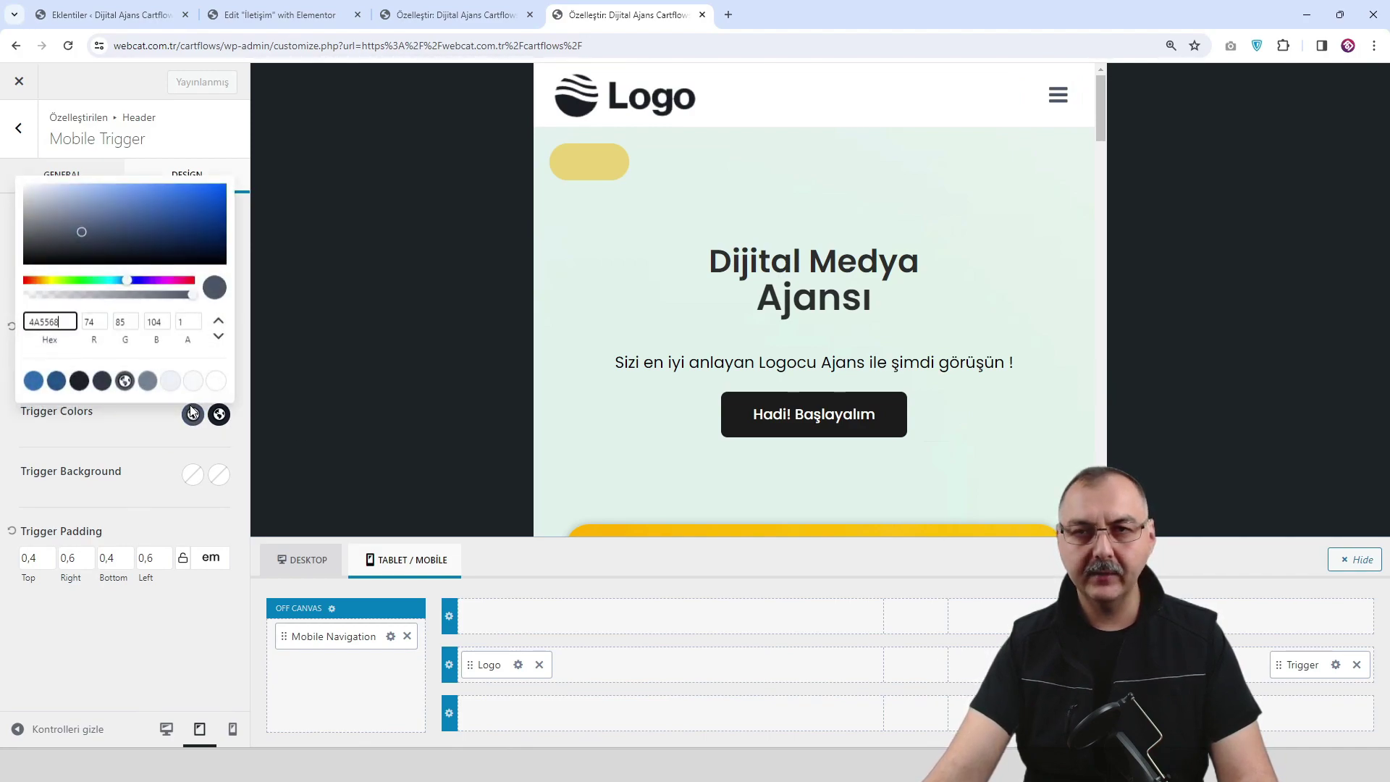
pyautogui.click(80, 382)
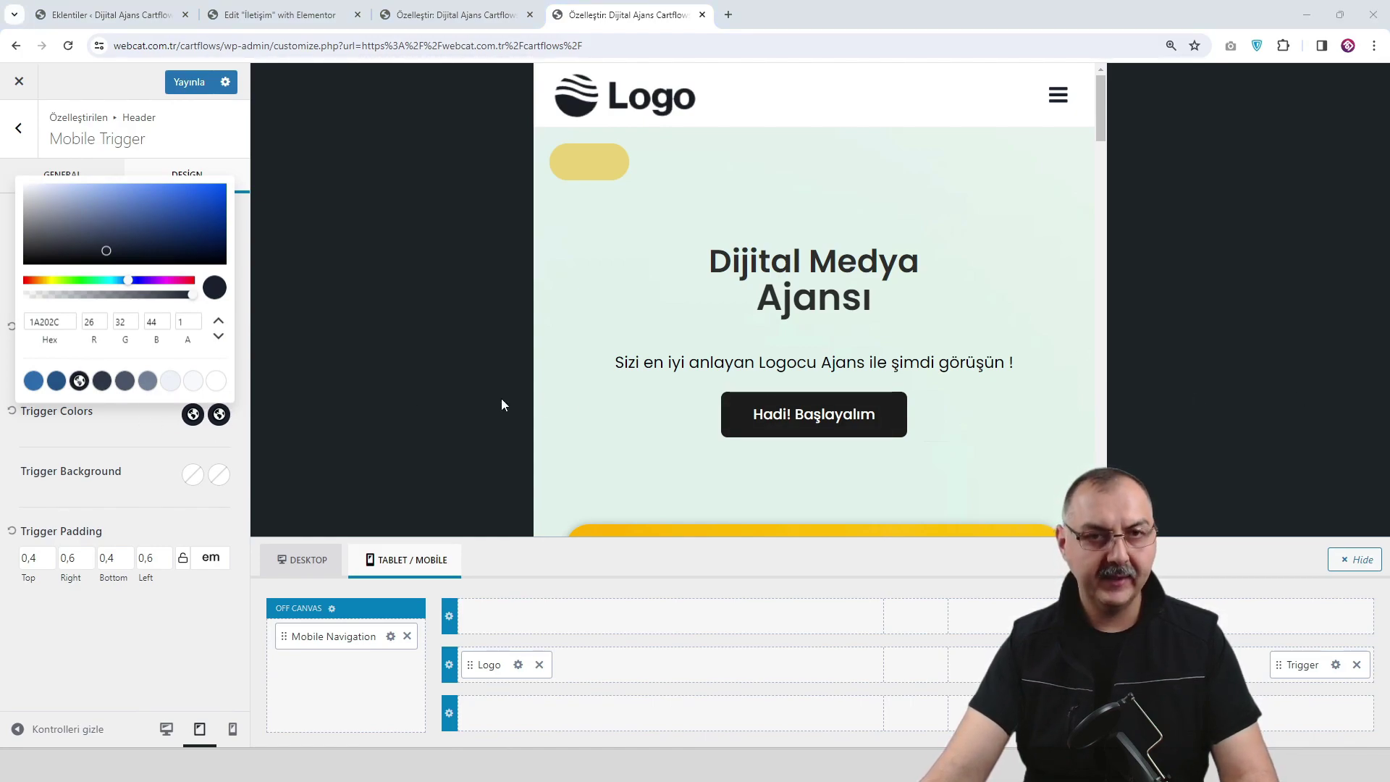
pyautogui.click(219, 414)
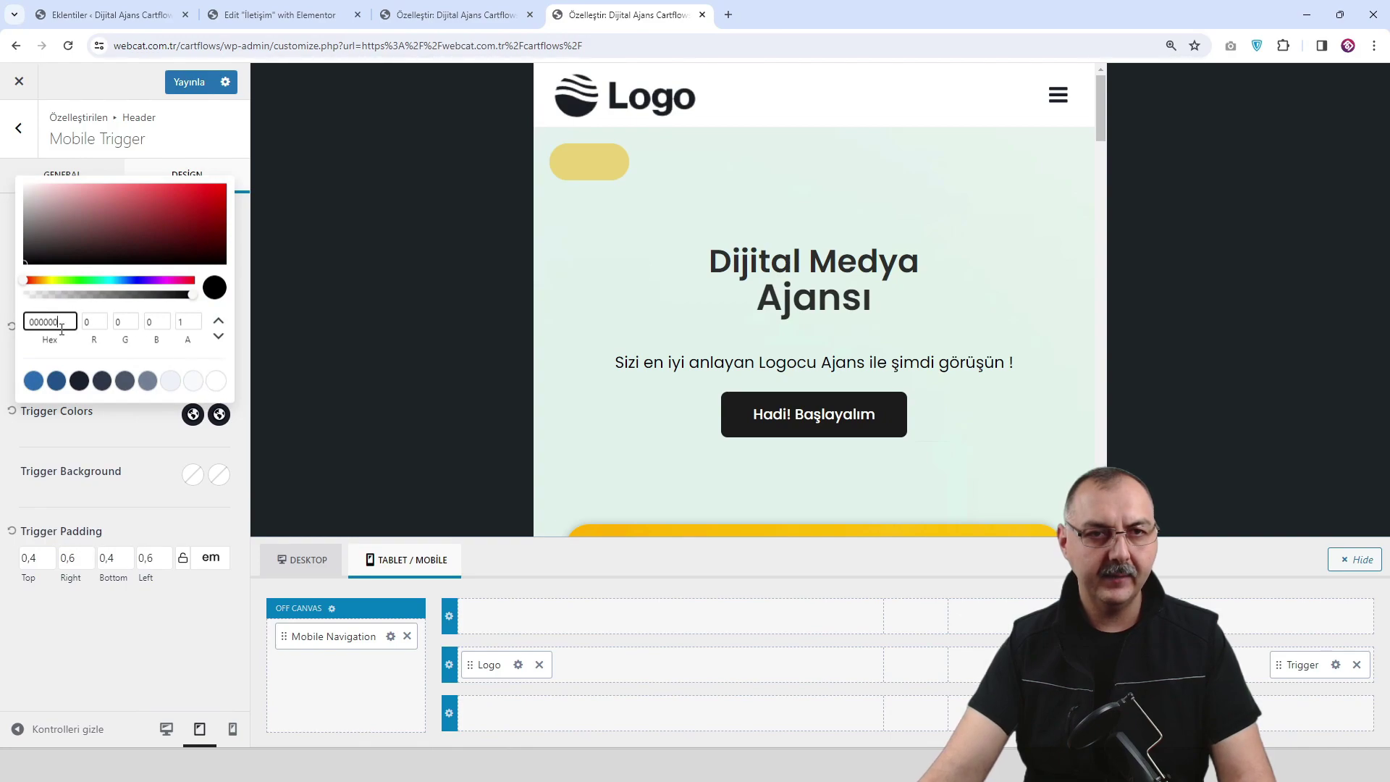
pyautogui.write('6865E7')
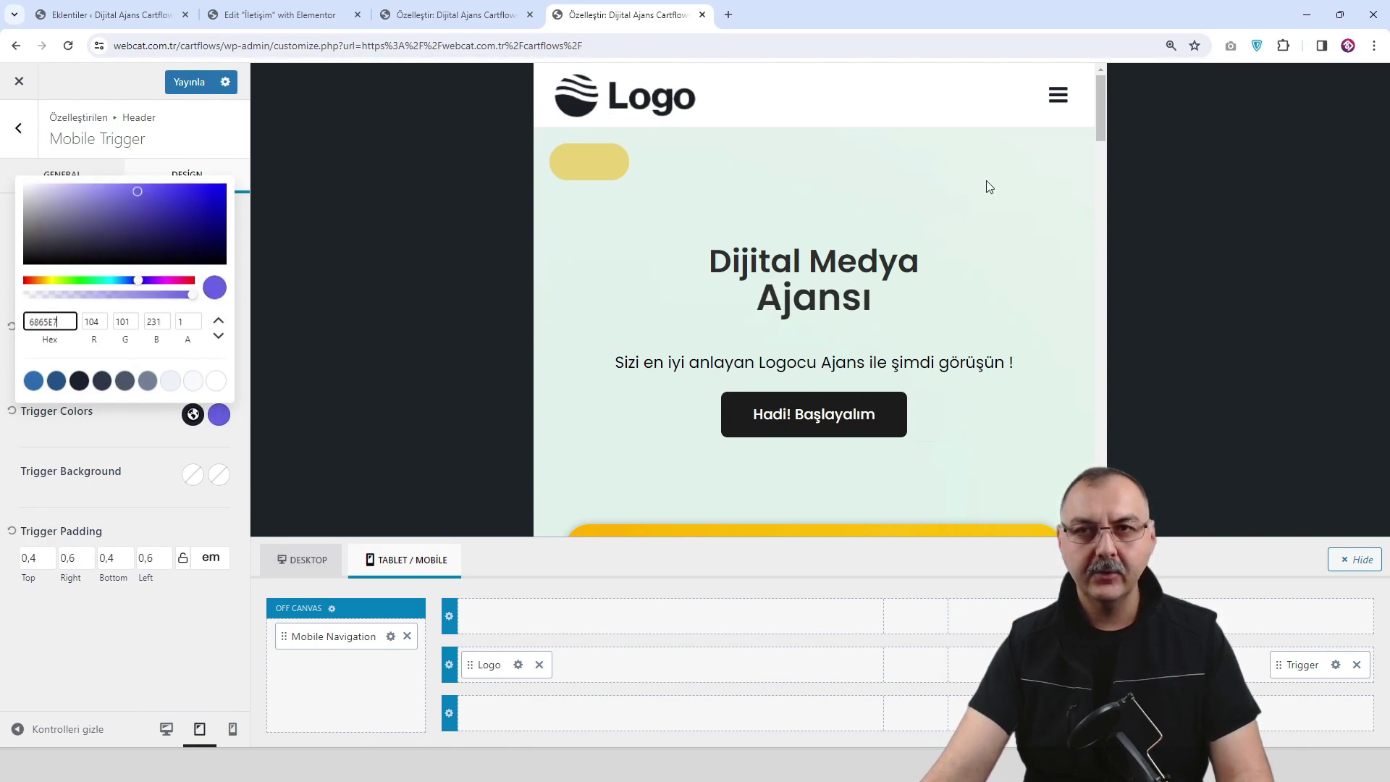
# Enlarge the trigger icon to about 40 px and publish.
pyautogui.click(1058, 95)
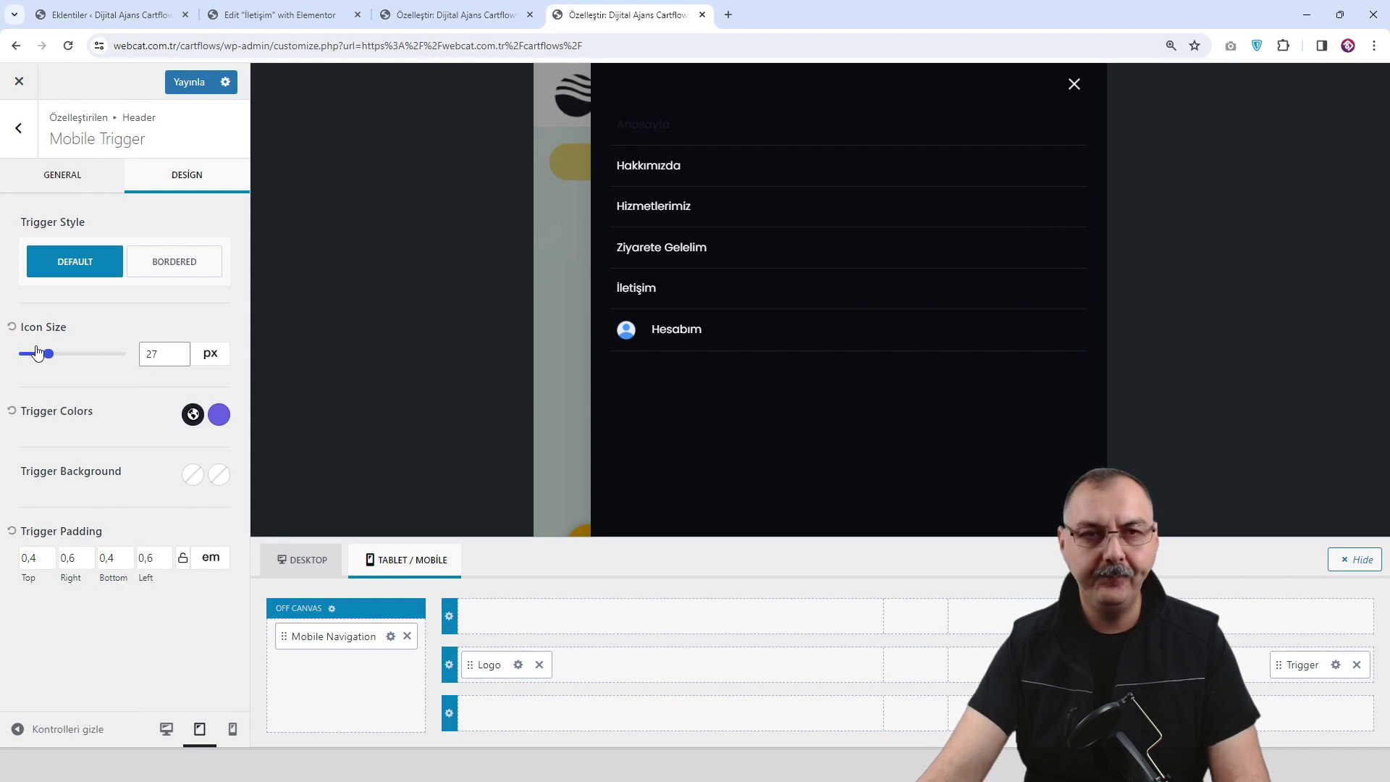
pyautogui.moveTo(49, 359); pyautogui.dragTo(65, 360)
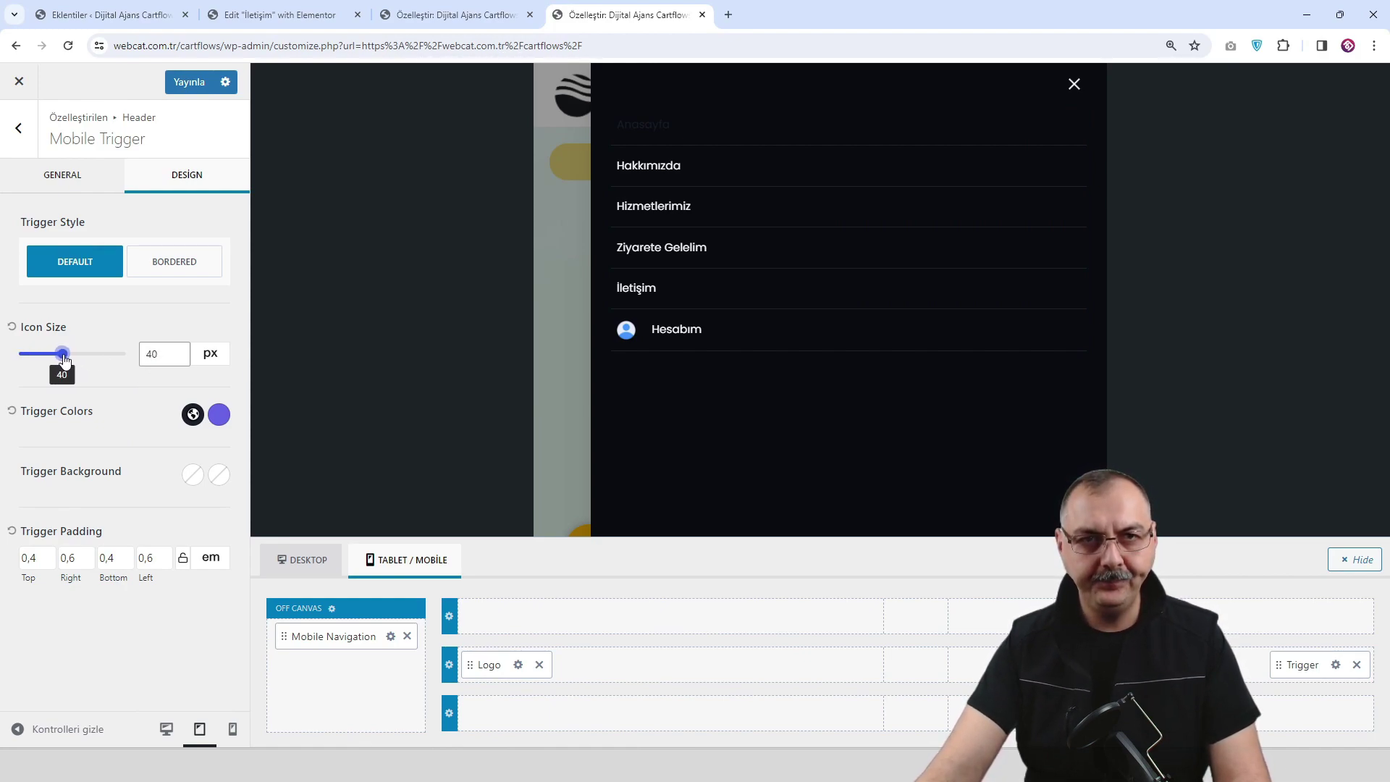
pyautogui.click(189, 84)
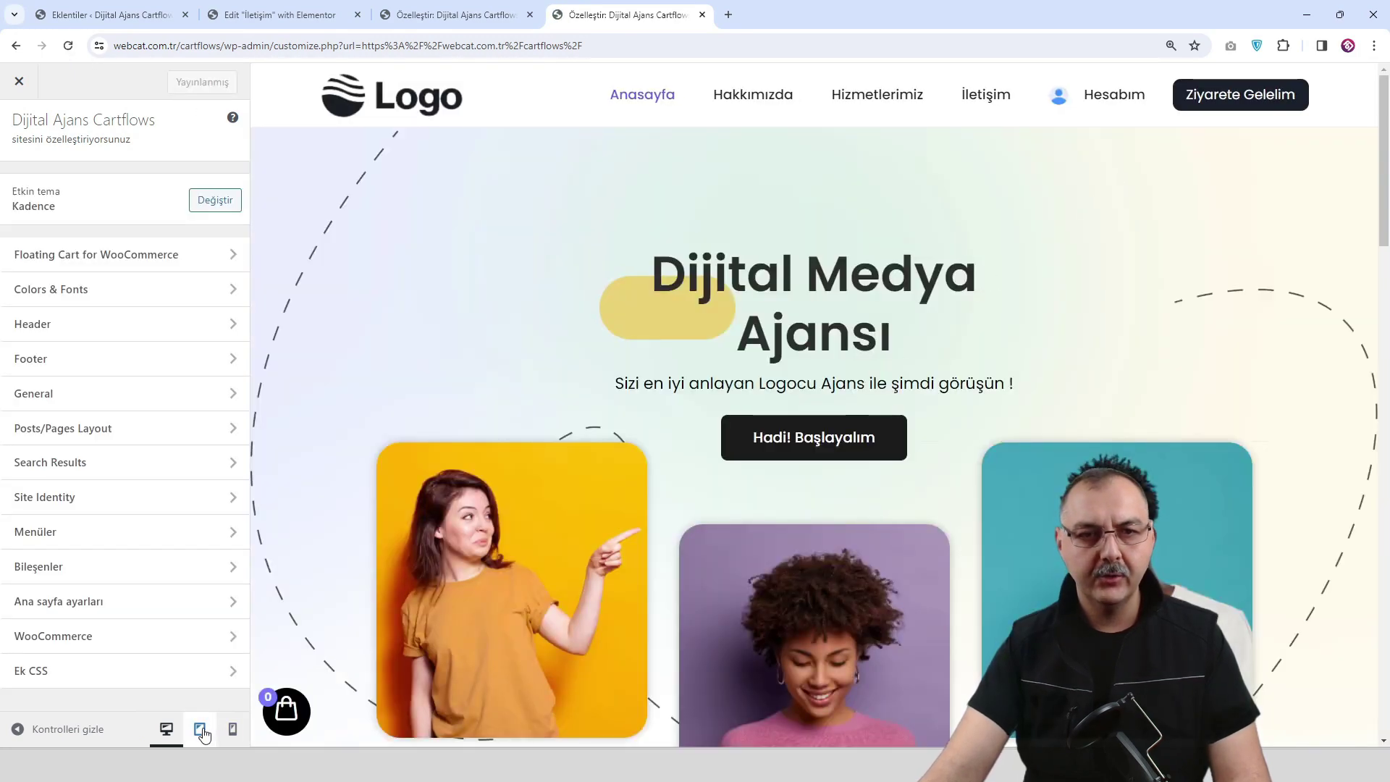
# Set the Mobile Navigation's current-link colour to purple 6865E7.
pyautogui.click(200, 729)
pyautogui.click(1052, 96)
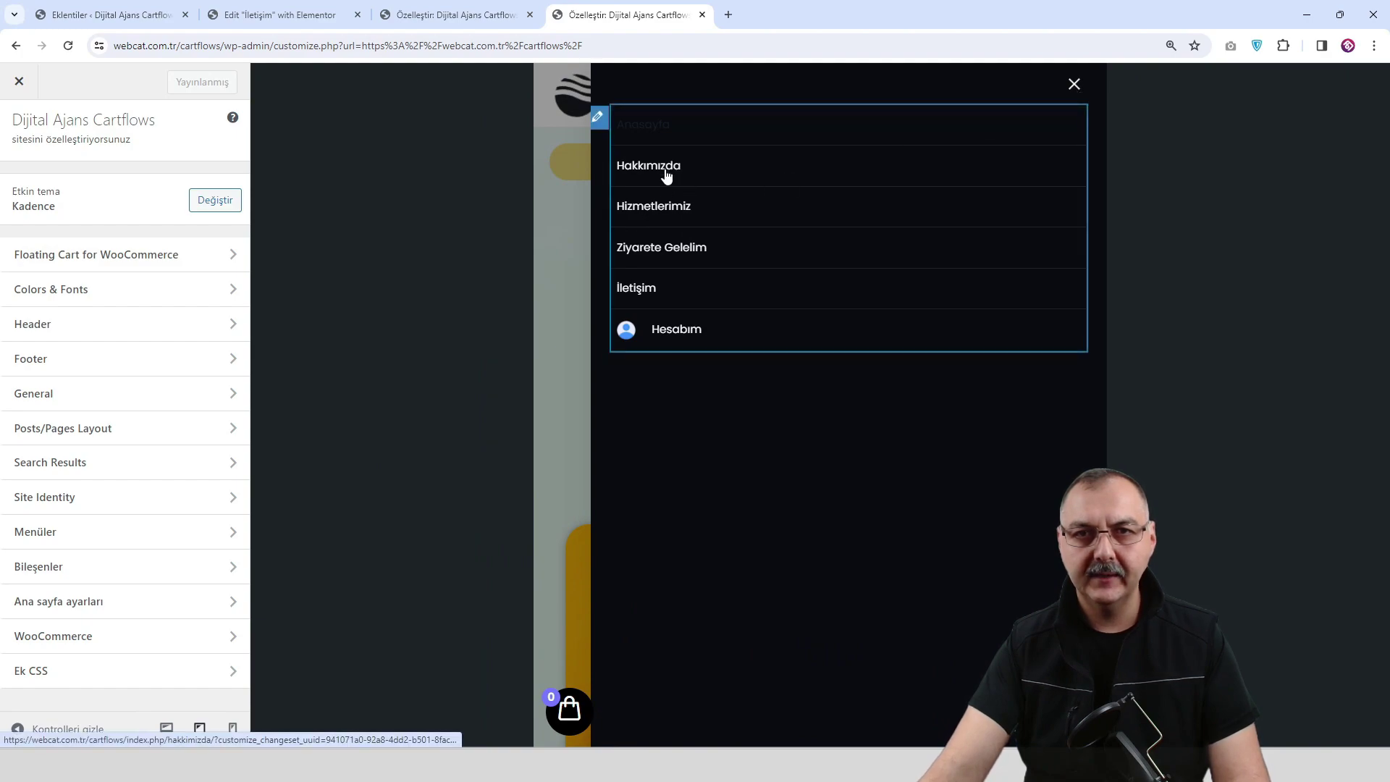
pyautogui.click(596, 121)
pyautogui.click(187, 176)
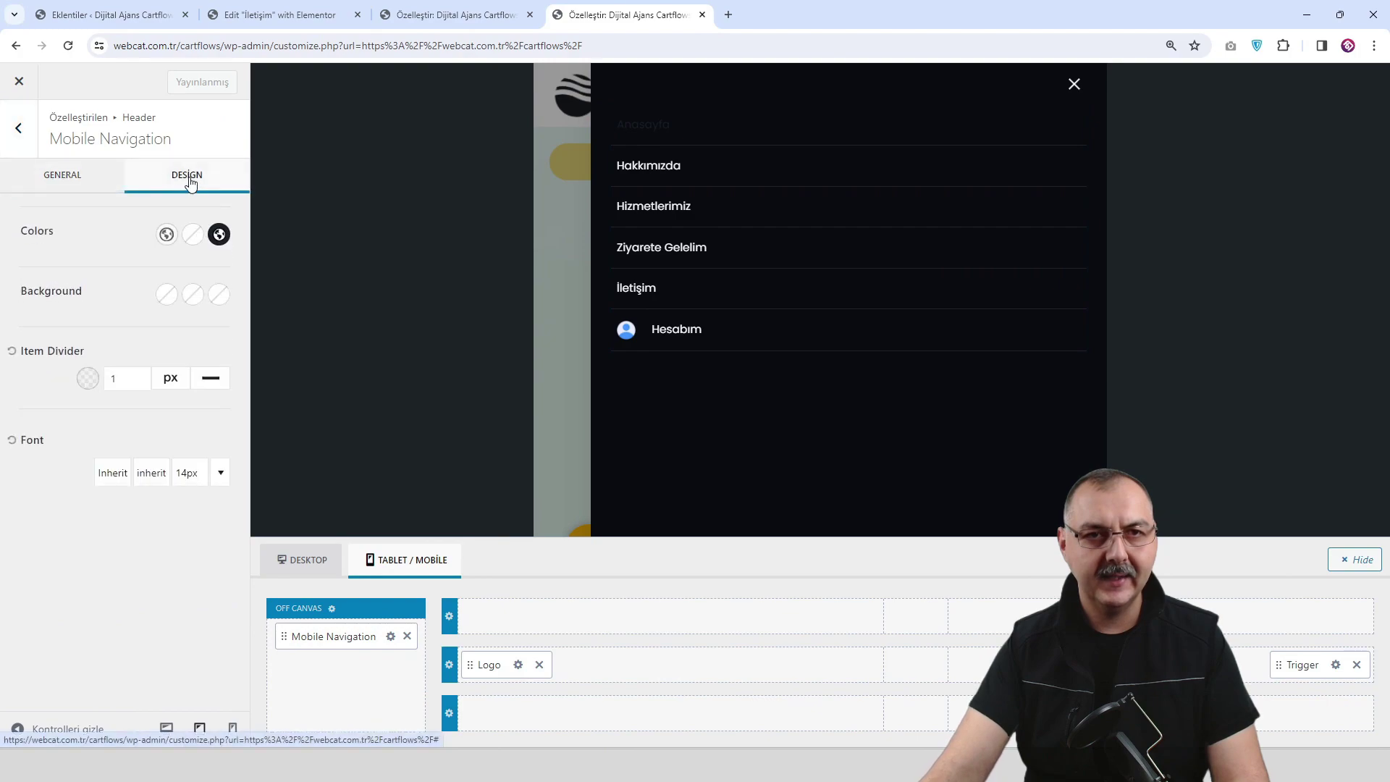
pyautogui.click(218, 235)
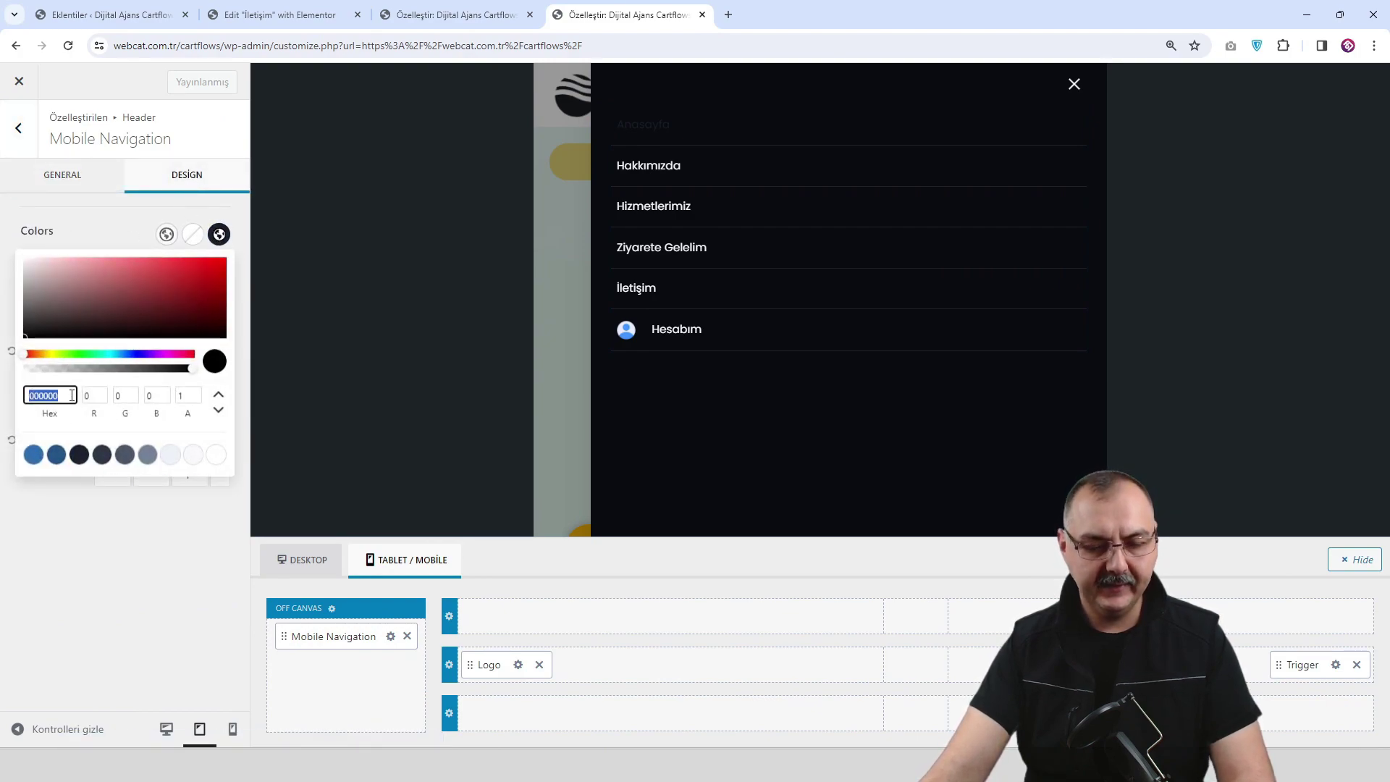
pyautogui.write('6865E7')
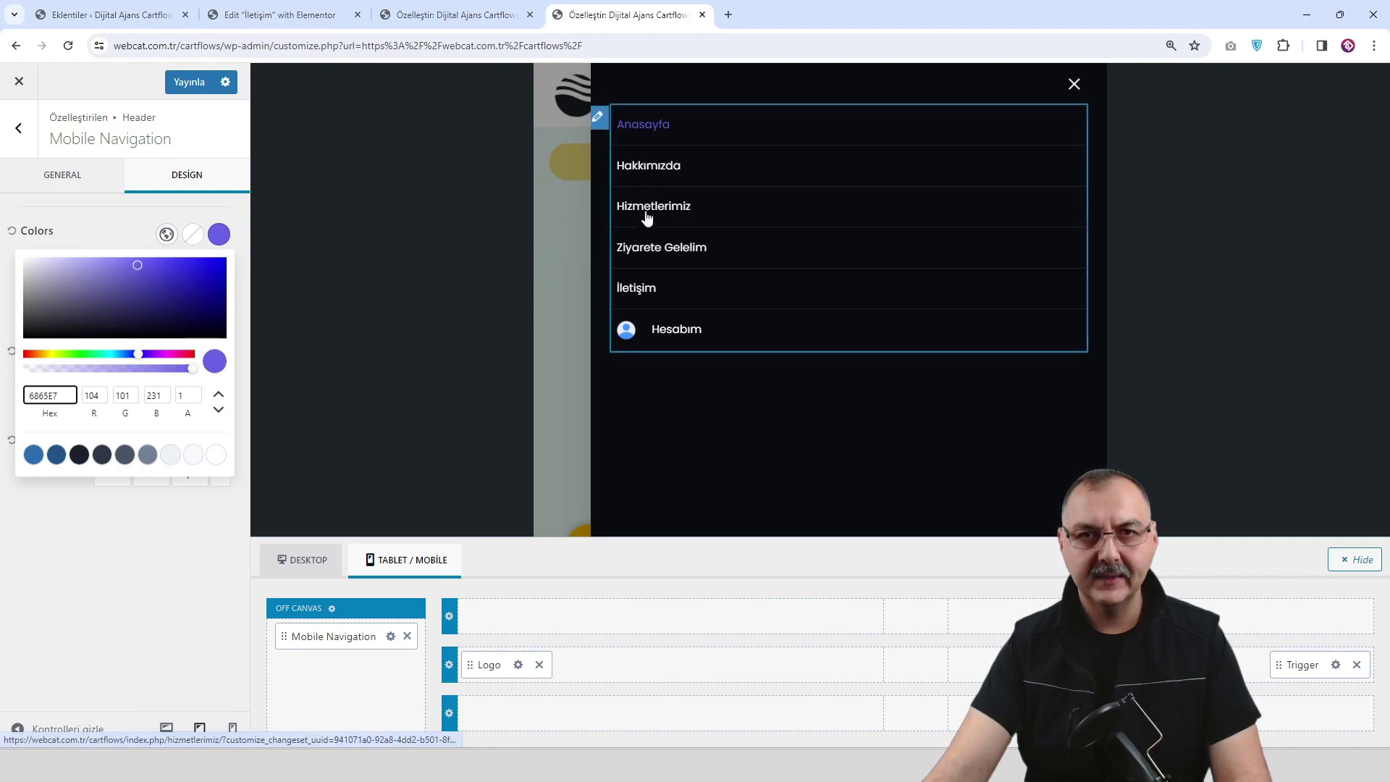
pyautogui.click(119, 520)
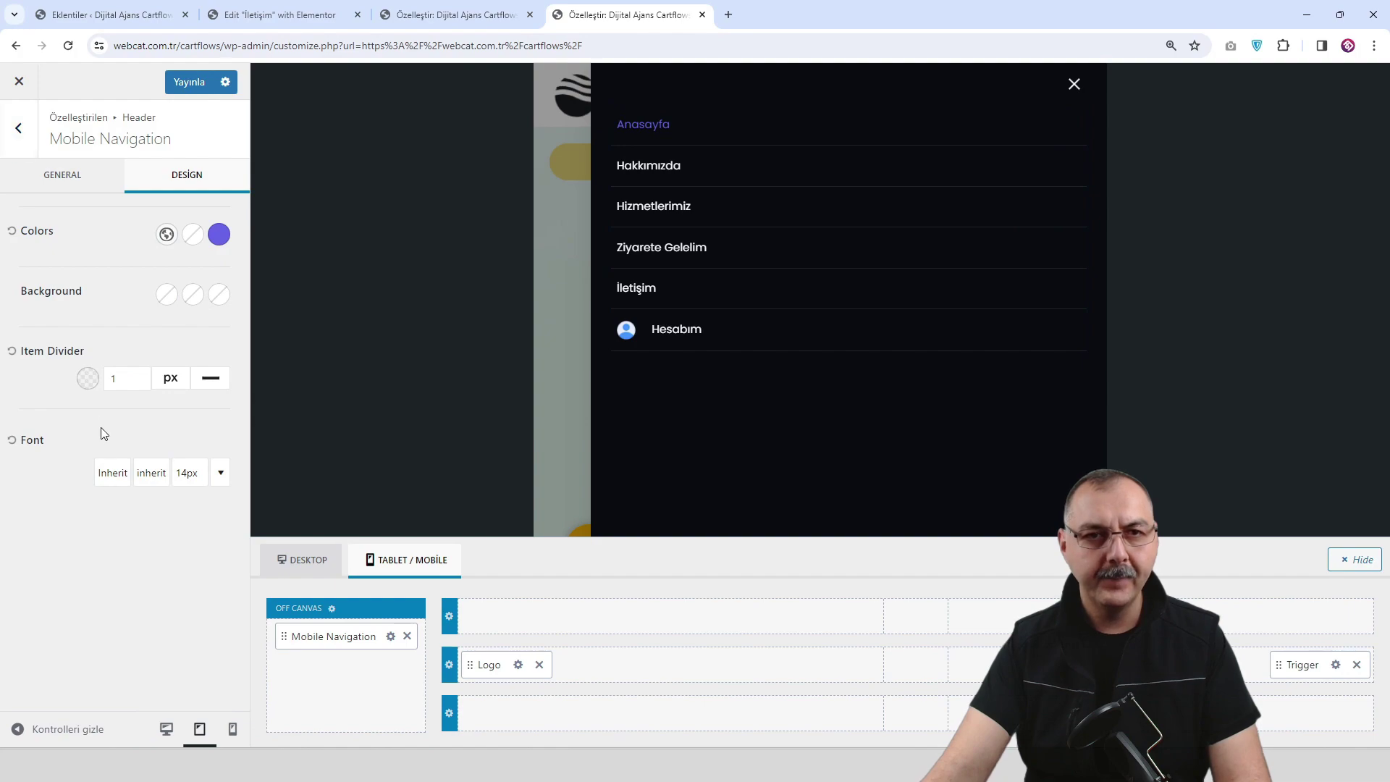
# Raise the mobile menu font size from 14px to 16px.
pyautogui.click(186, 474)
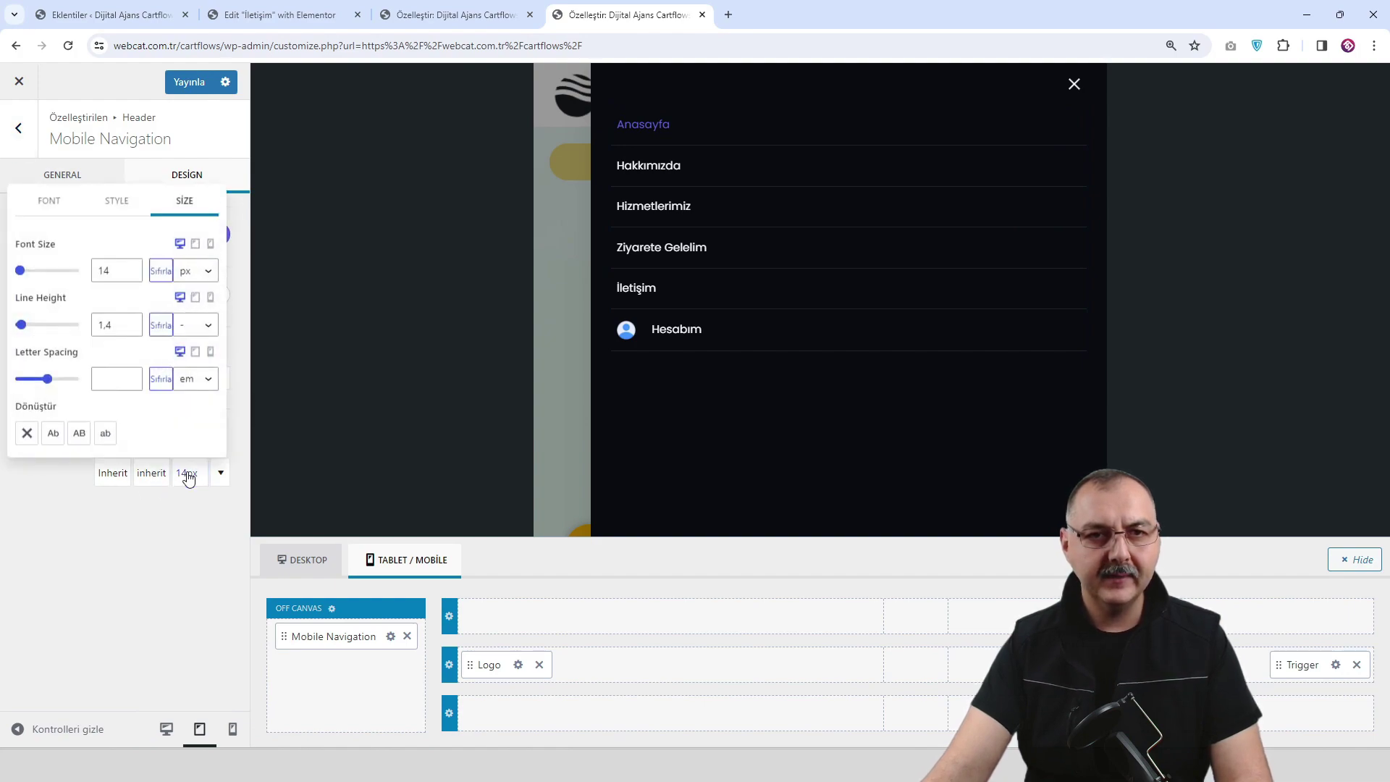
pyautogui.click(131, 268)
pyautogui.click(131, 267)
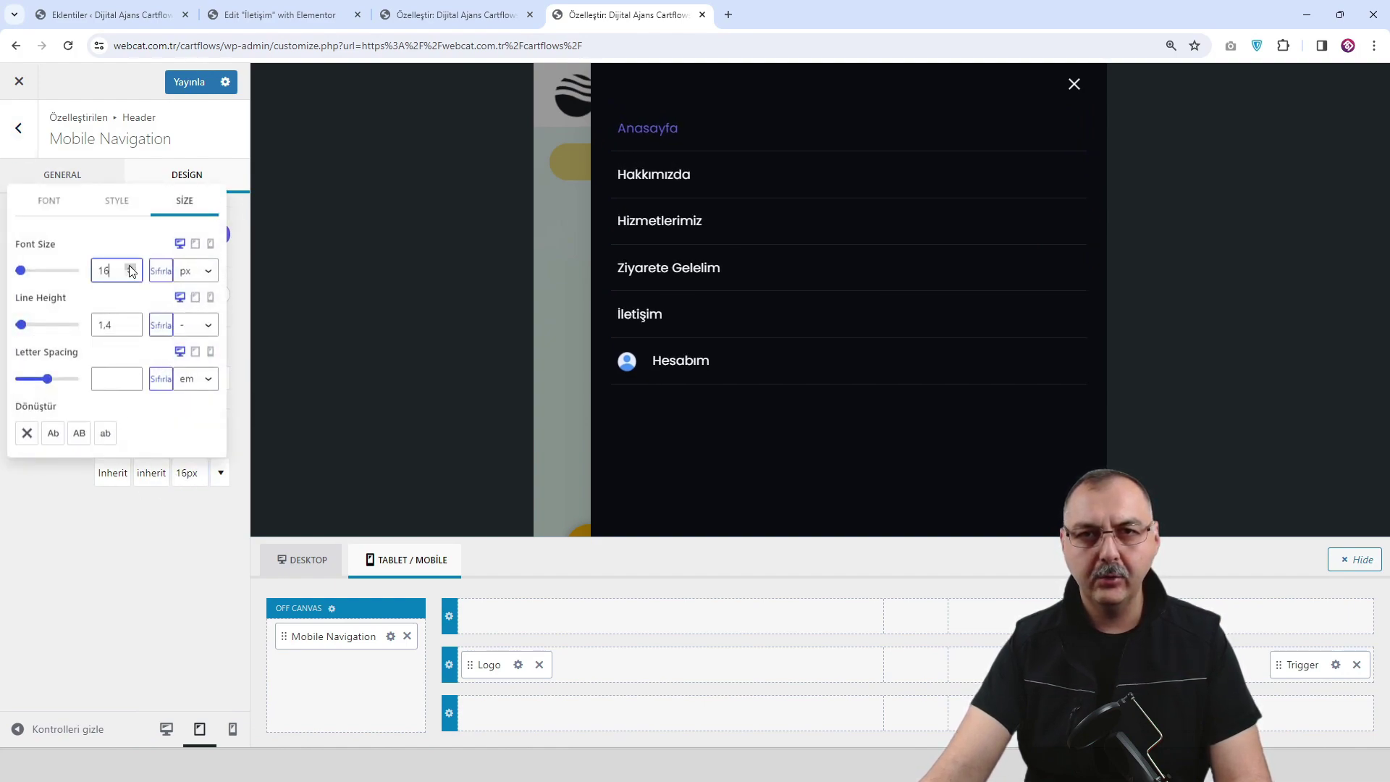
pyautogui.click(62, 519)
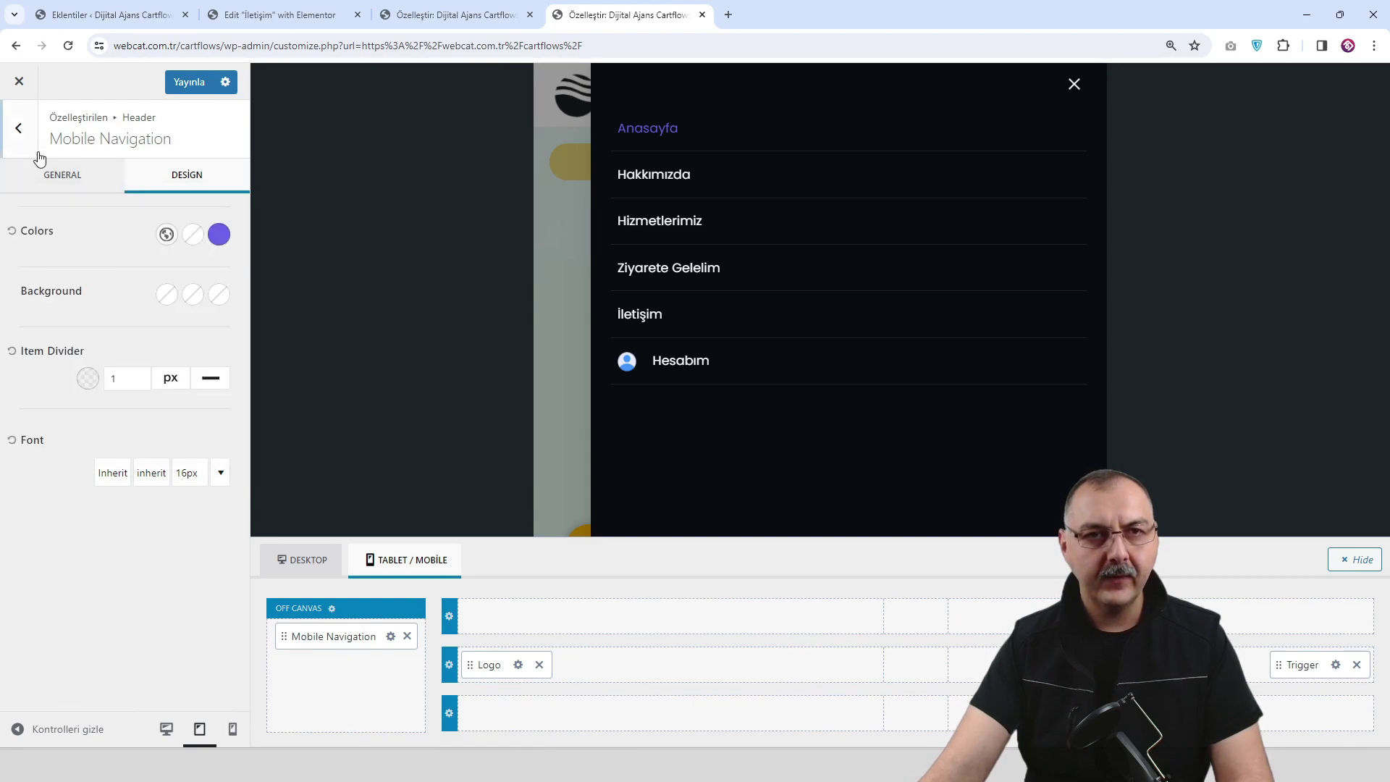
# Browse the header items and Mobile Navigation settings to locate the off-canvas drawer options.
pyautogui.click(20, 129)
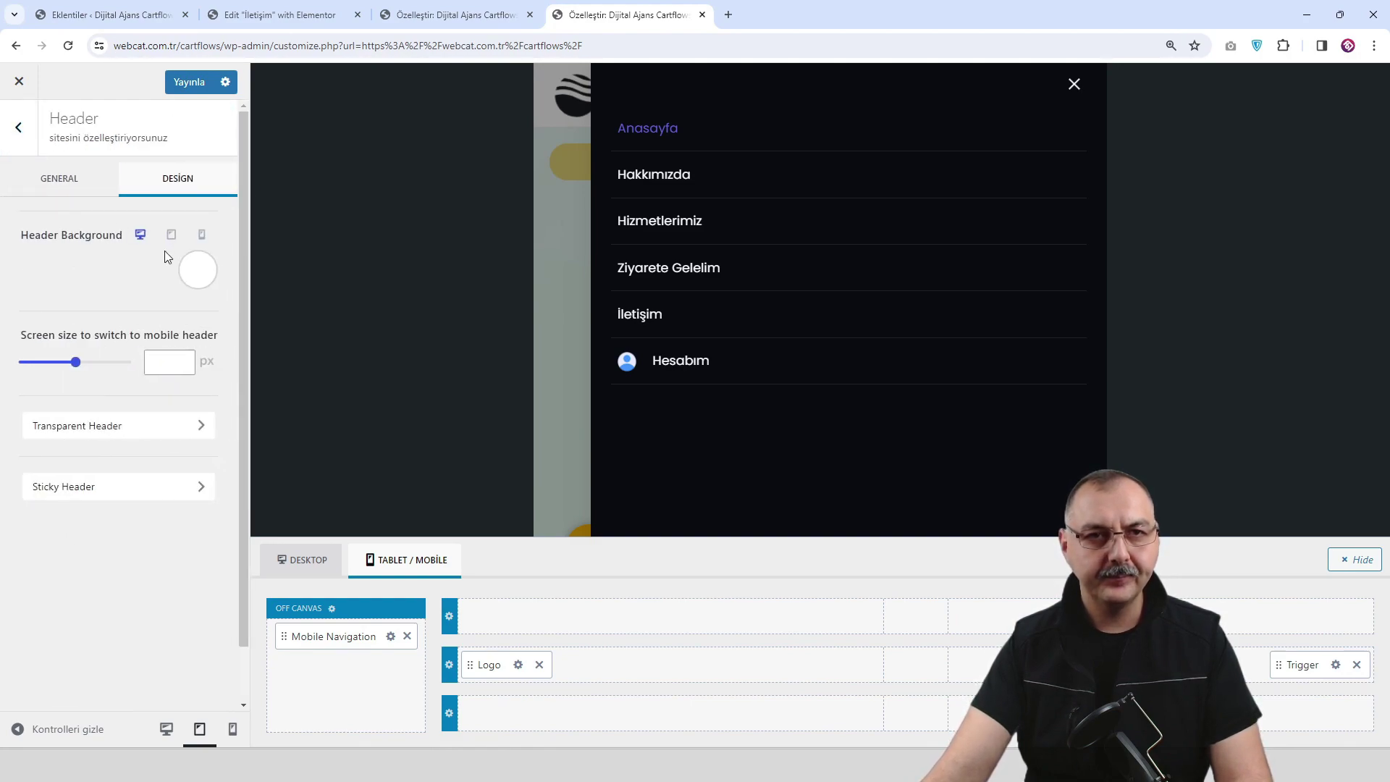
pyautogui.click(62, 181)
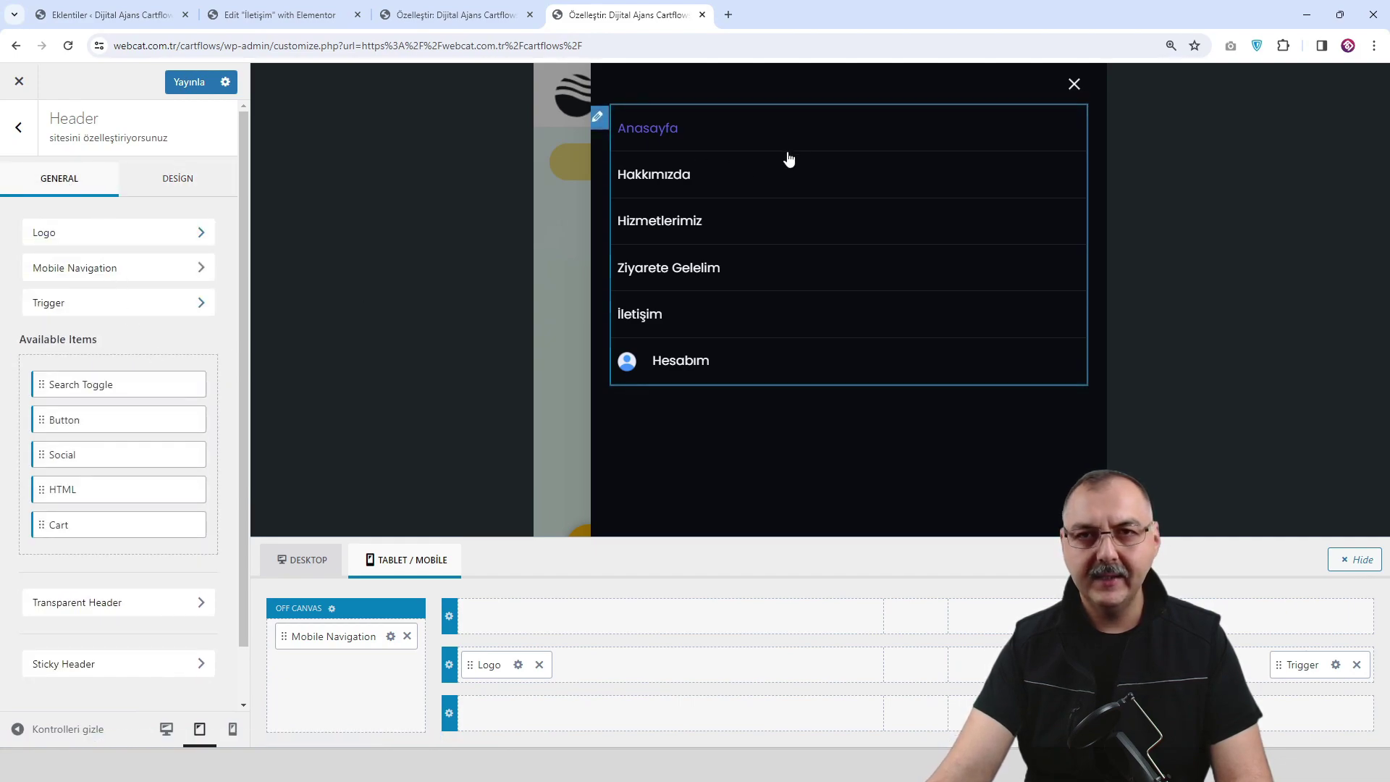
pyautogui.click(600, 118)
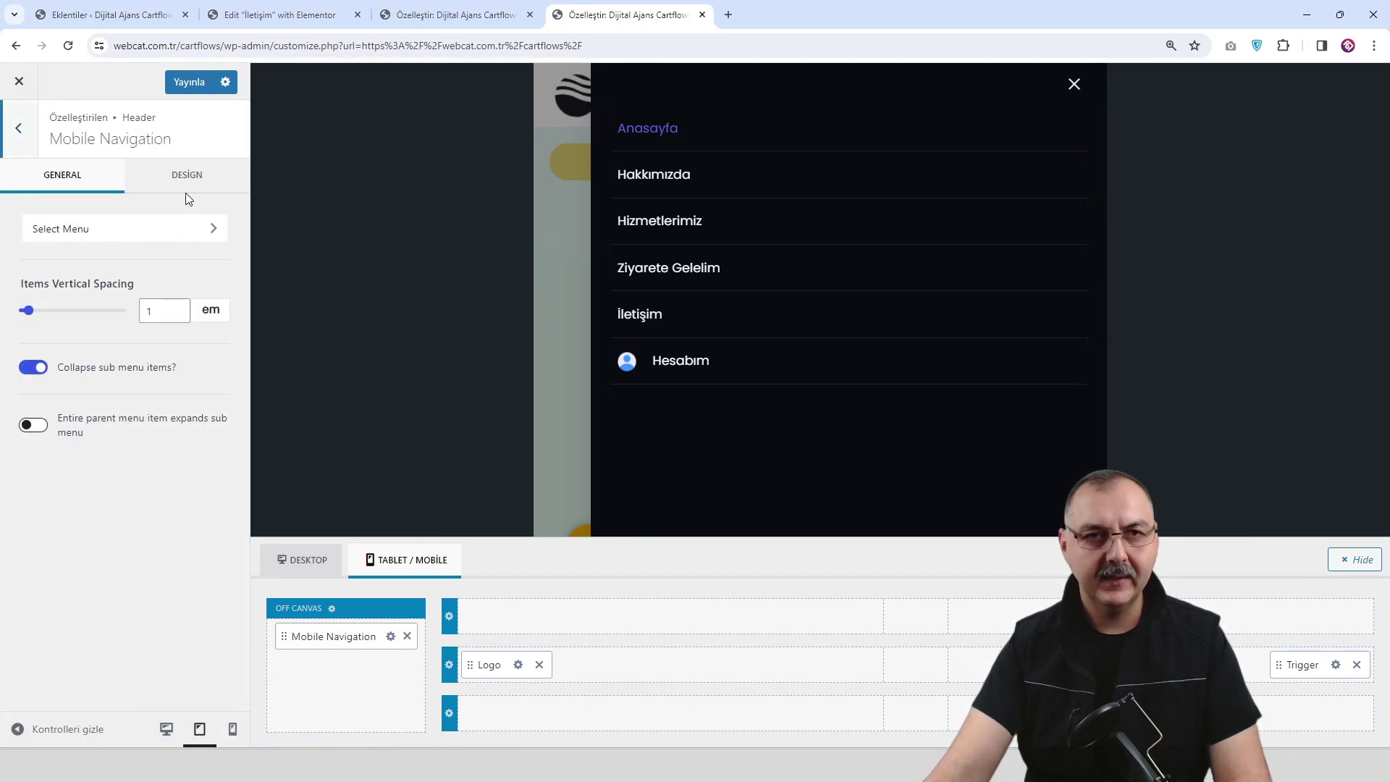
pyautogui.click(187, 176)
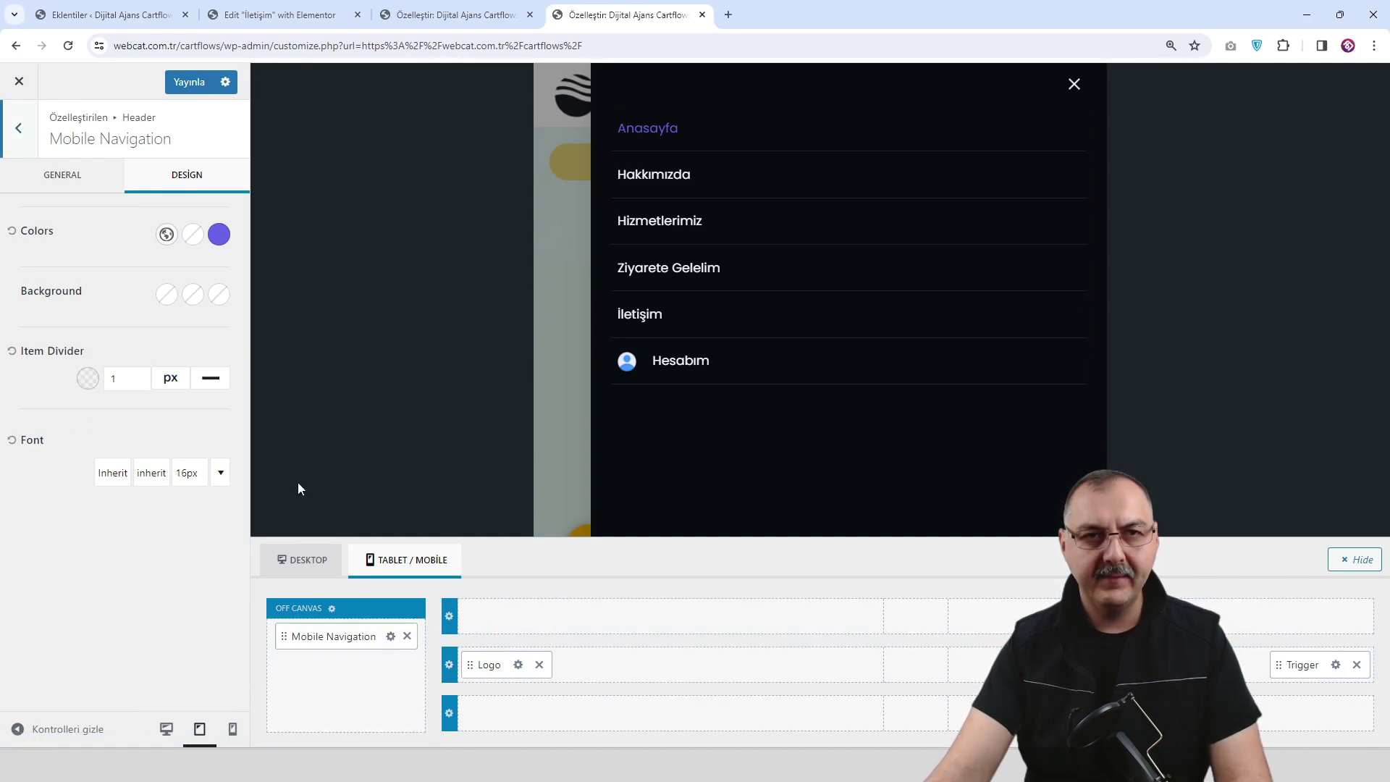
pyautogui.click(72, 174)
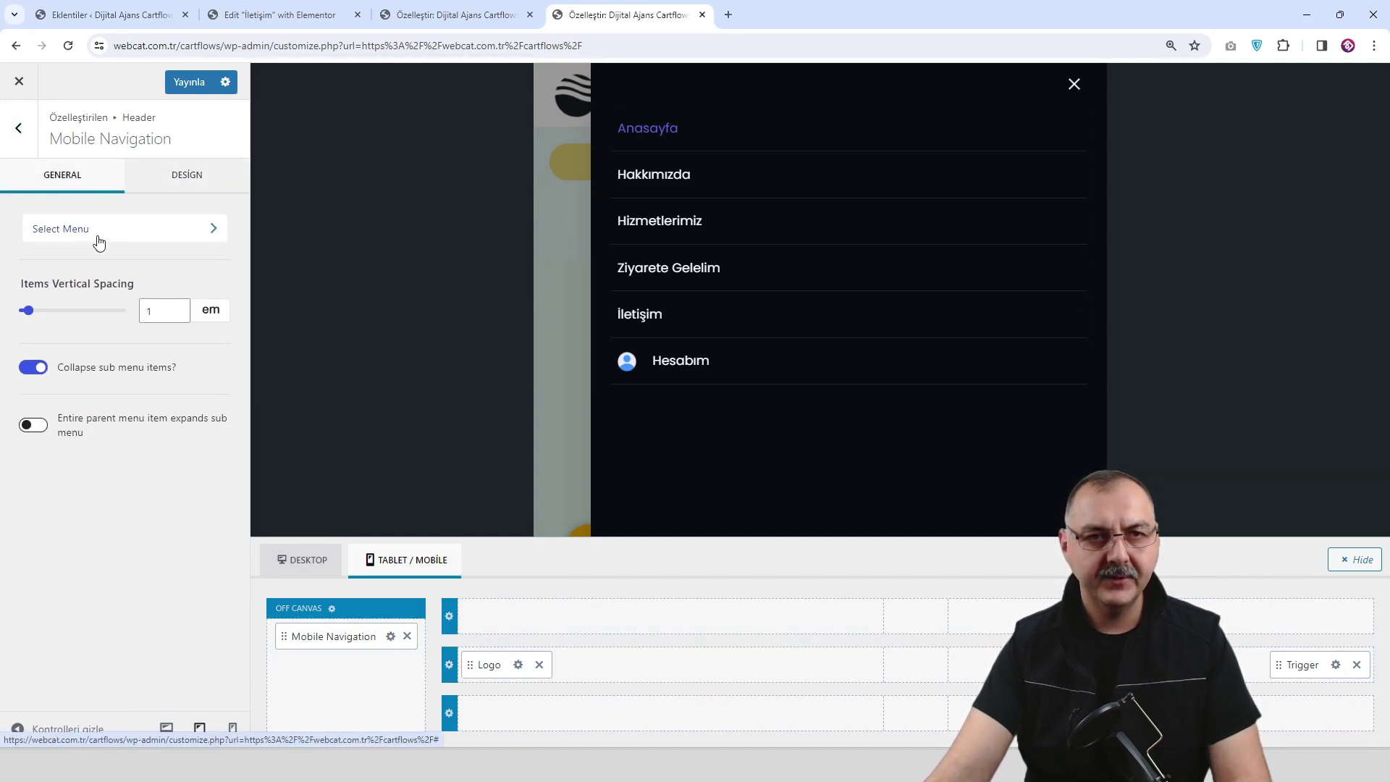
pyautogui.click(18, 128)
pyautogui.scroll(-1, 102, 347)
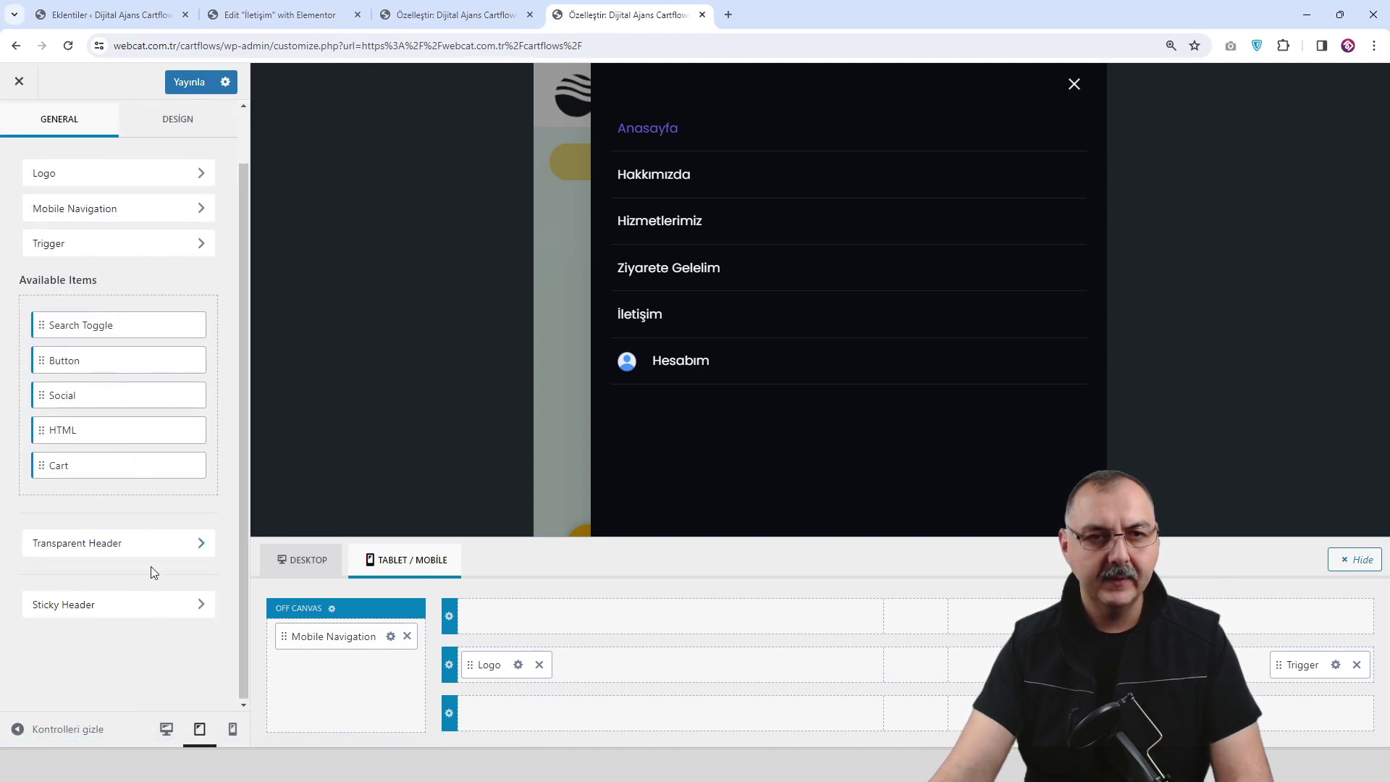
pyautogui.scroll(1, 172, 519)
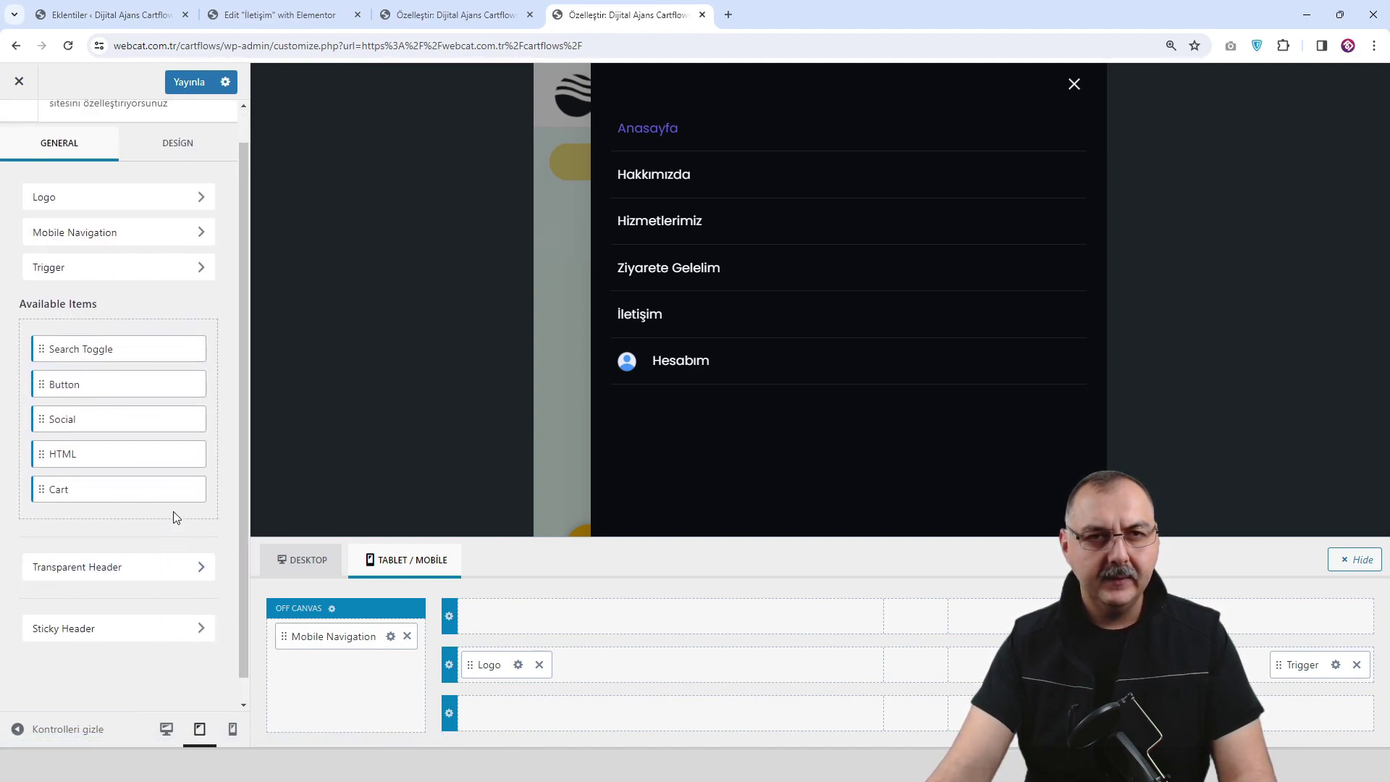
pyautogui.click(1336, 664)
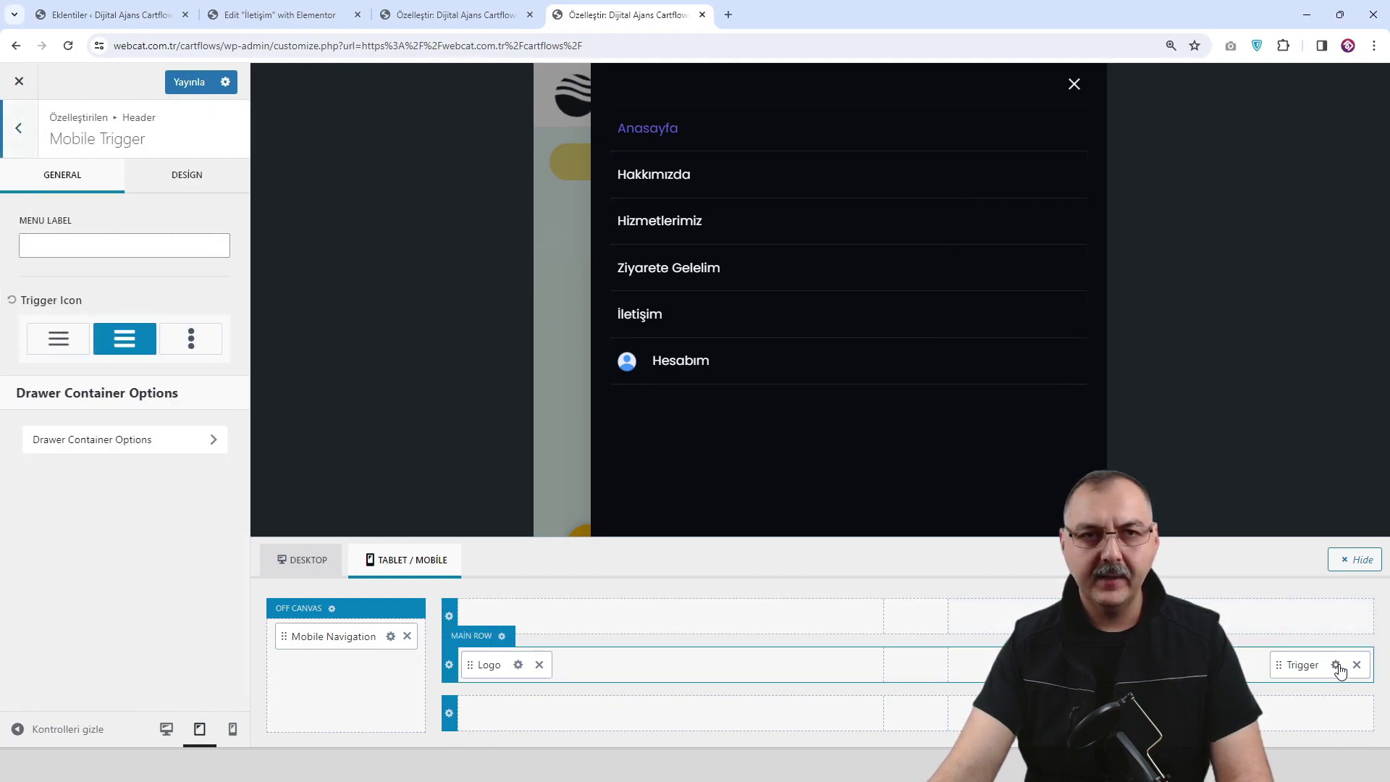
# Set the off-canvas Popup Background to dark navy 1A202C at 0.94 opacity.
pyautogui.click(160, 441)
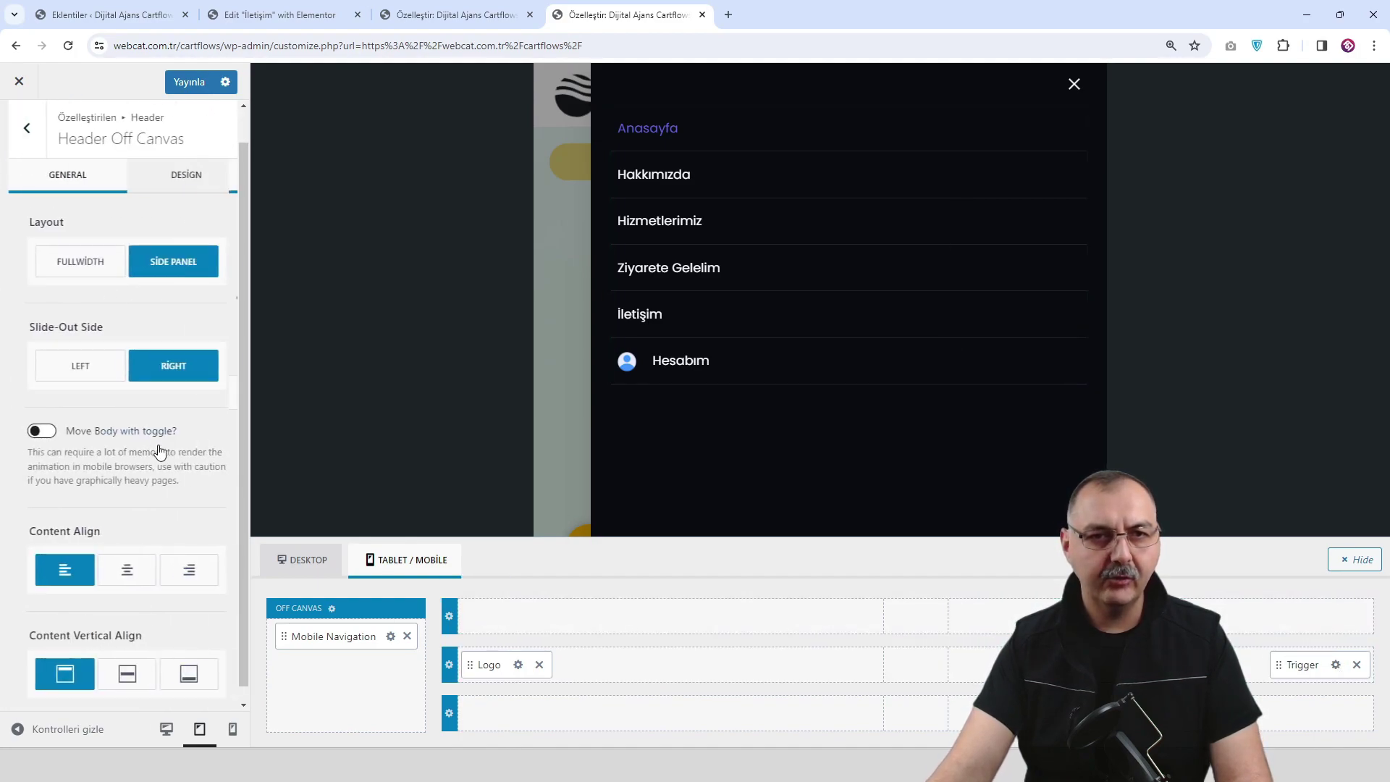
pyautogui.click(180, 175)
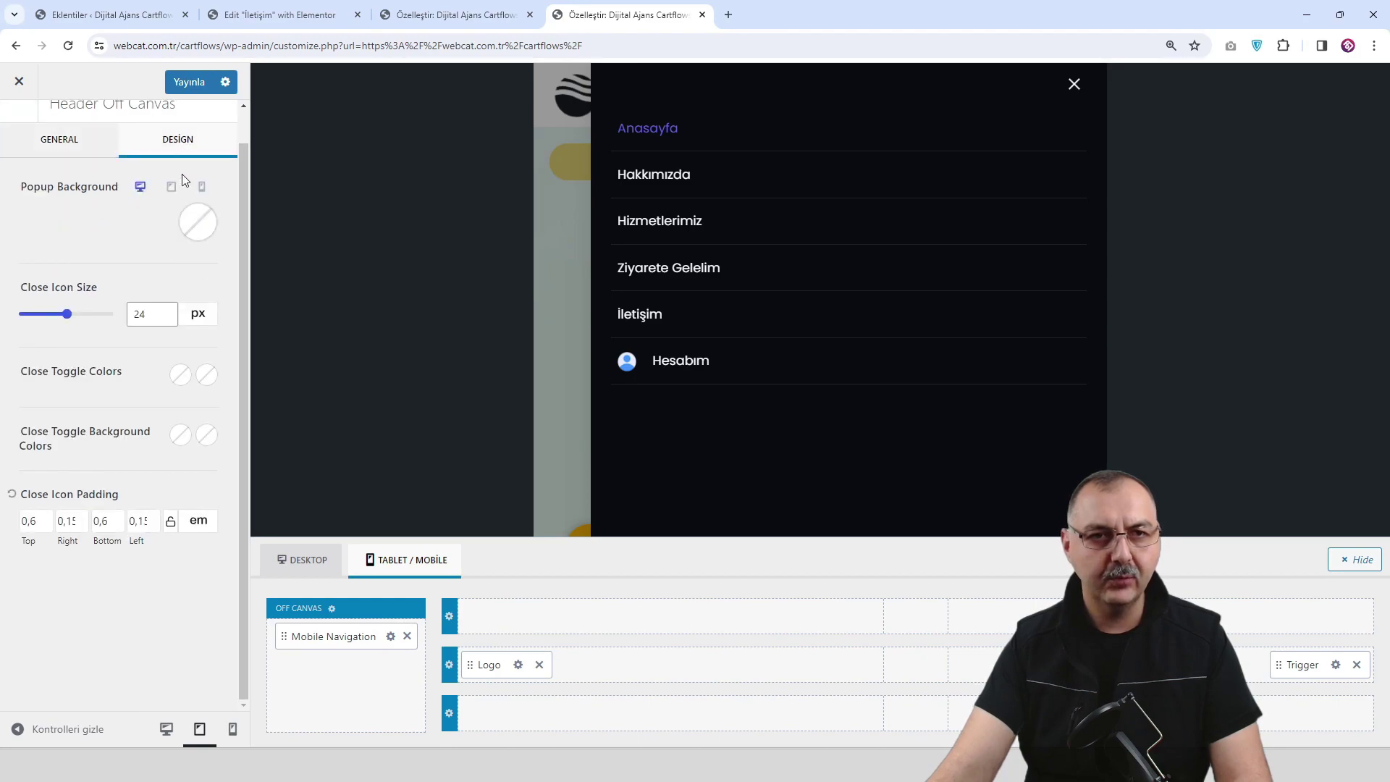
pyautogui.click(197, 222)
pyautogui.click(168, 303)
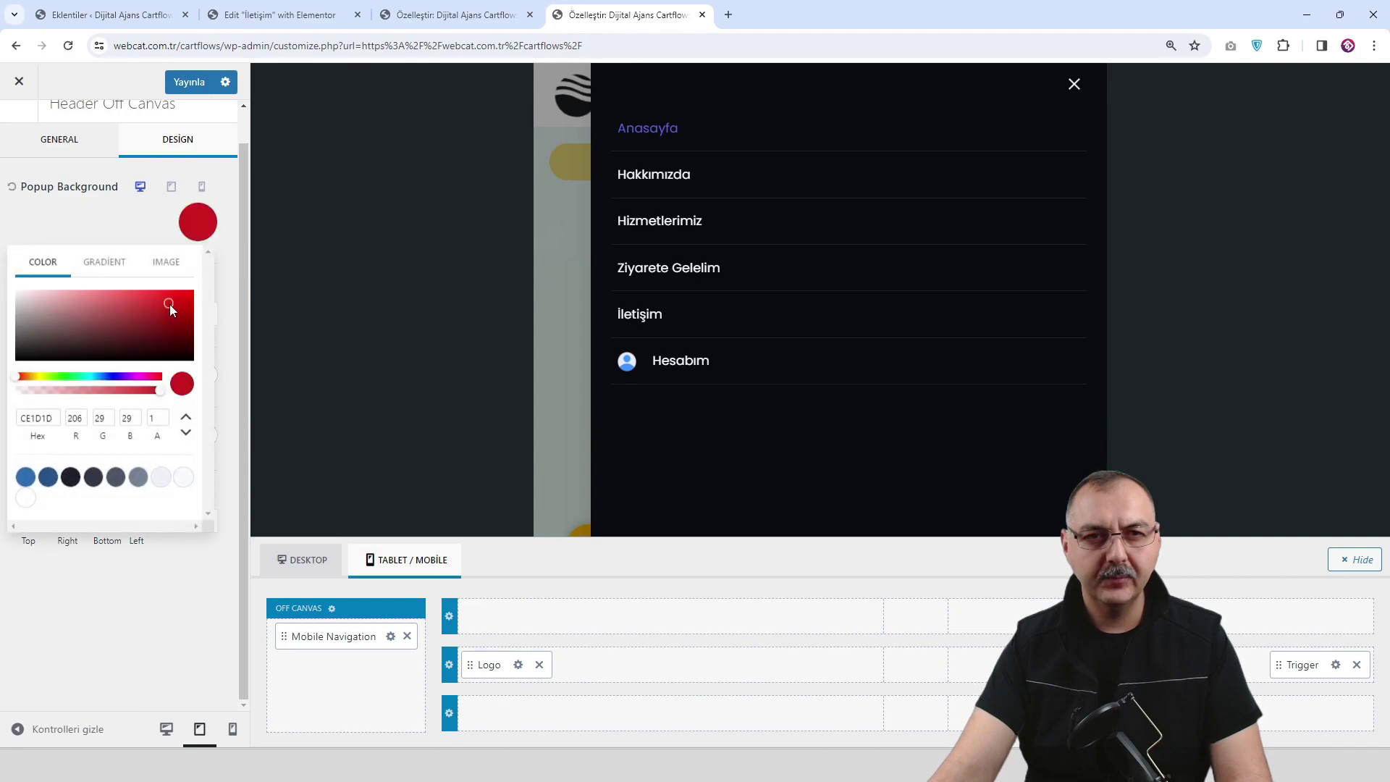
pyautogui.click(71, 478)
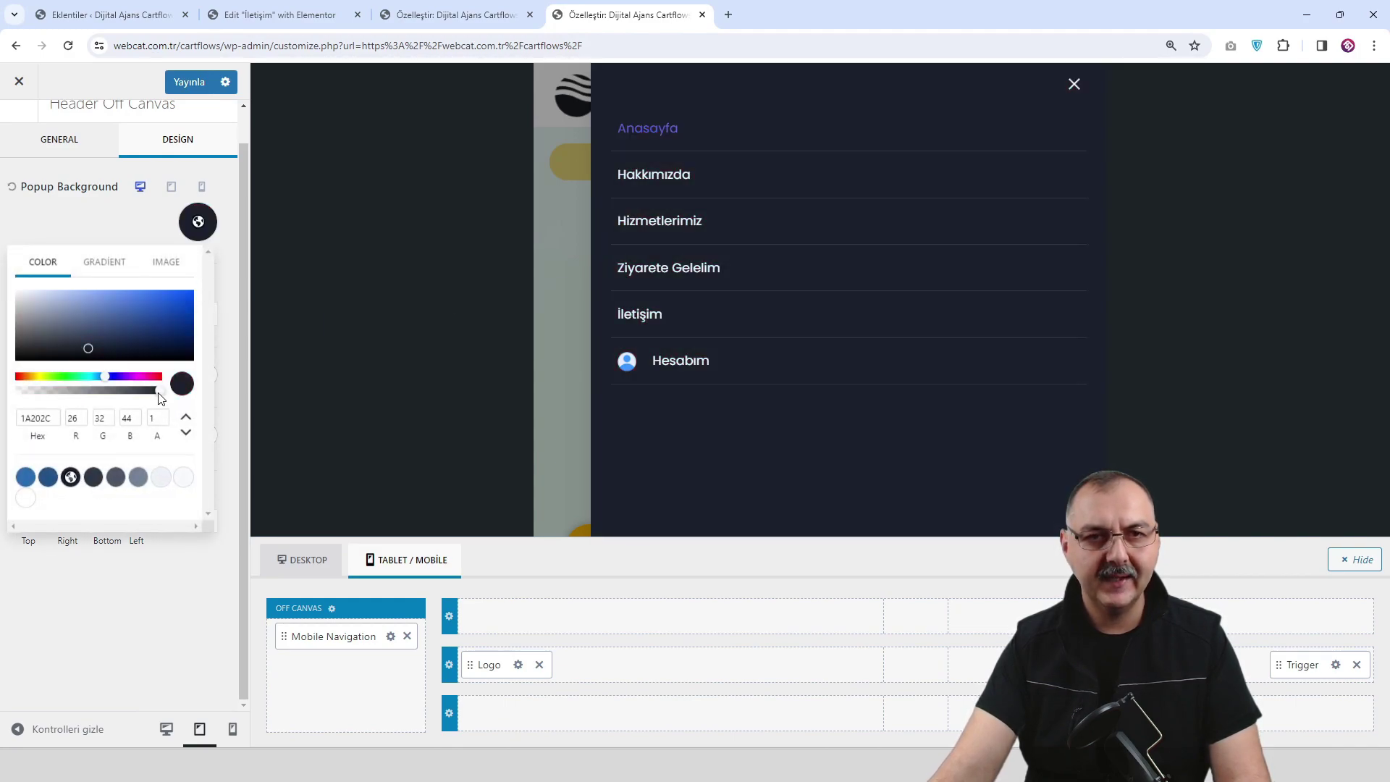
pyautogui.moveTo(145, 394); pyautogui.dragTo(144, 394)
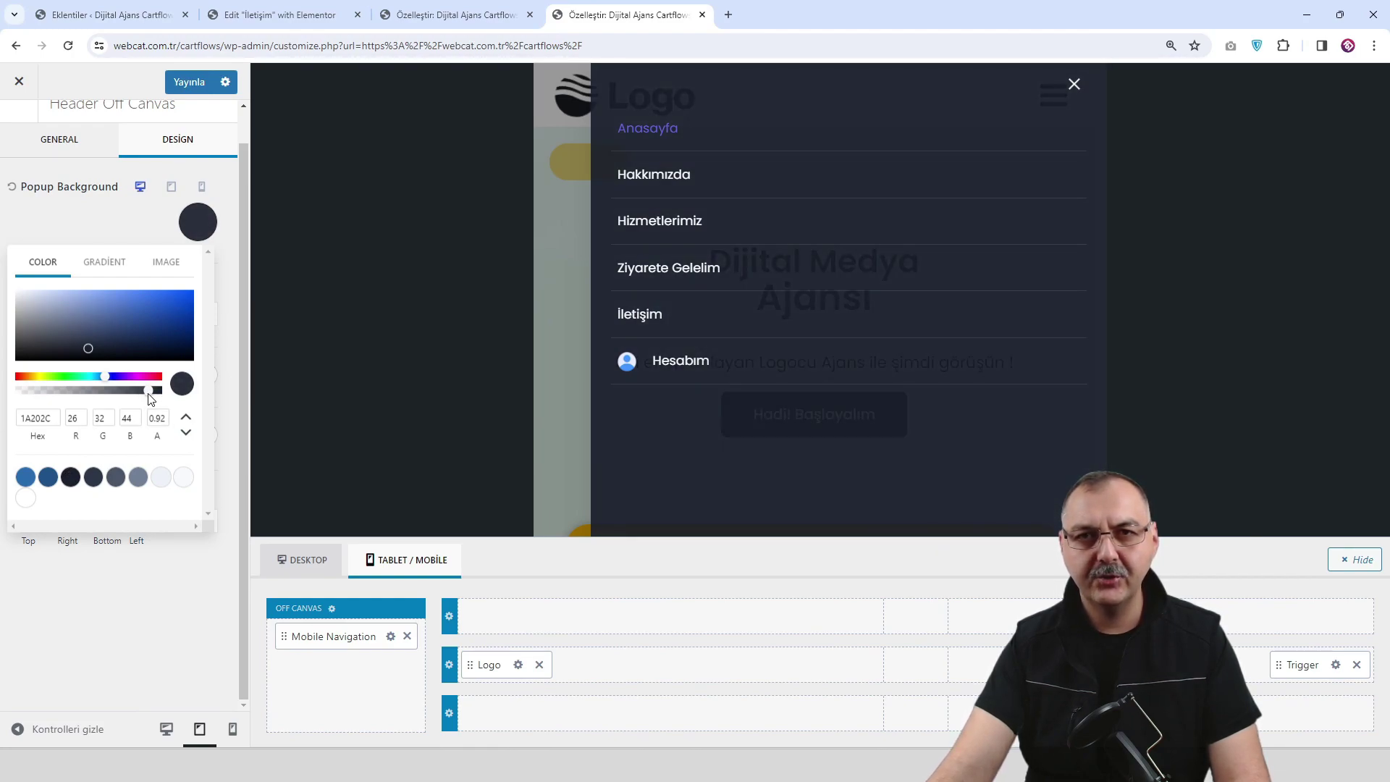
pyautogui.click(70, 476)
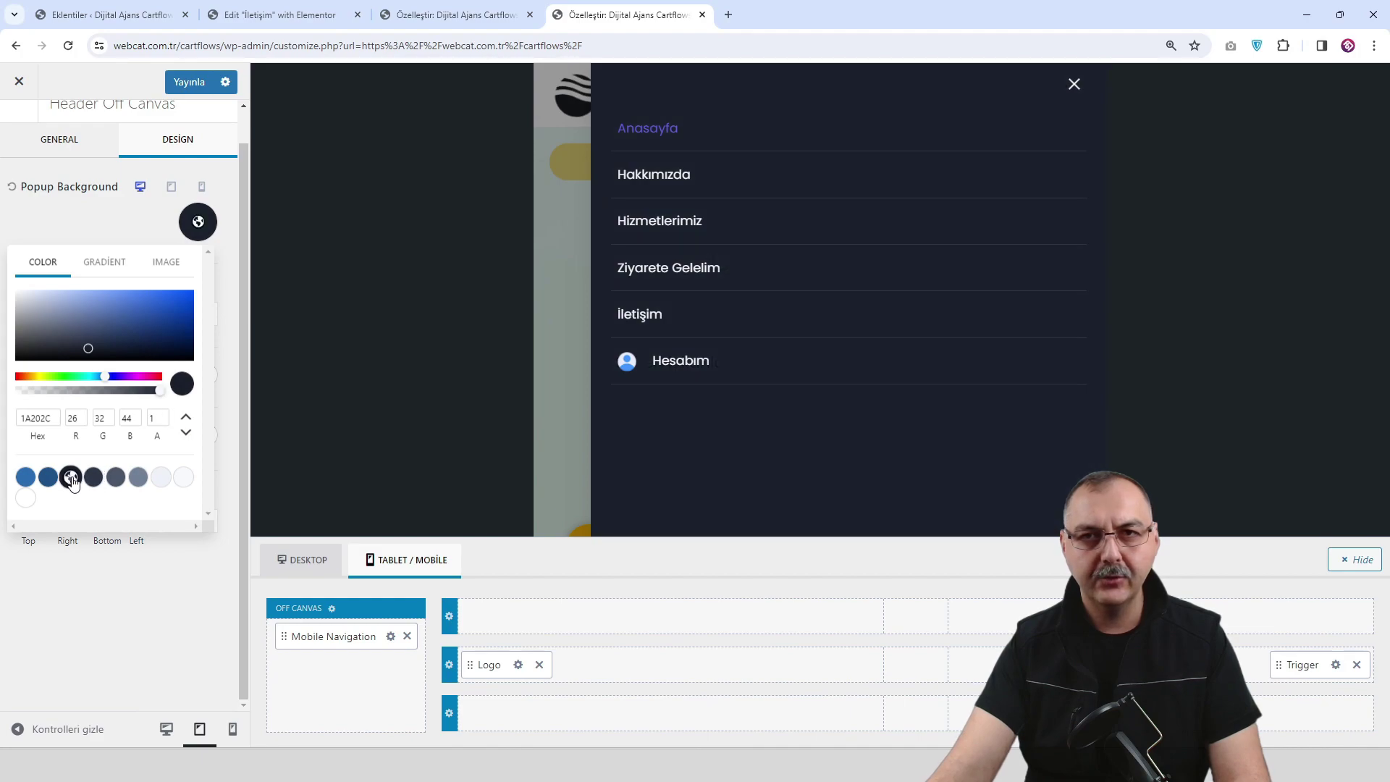
pyautogui.click(161, 394)
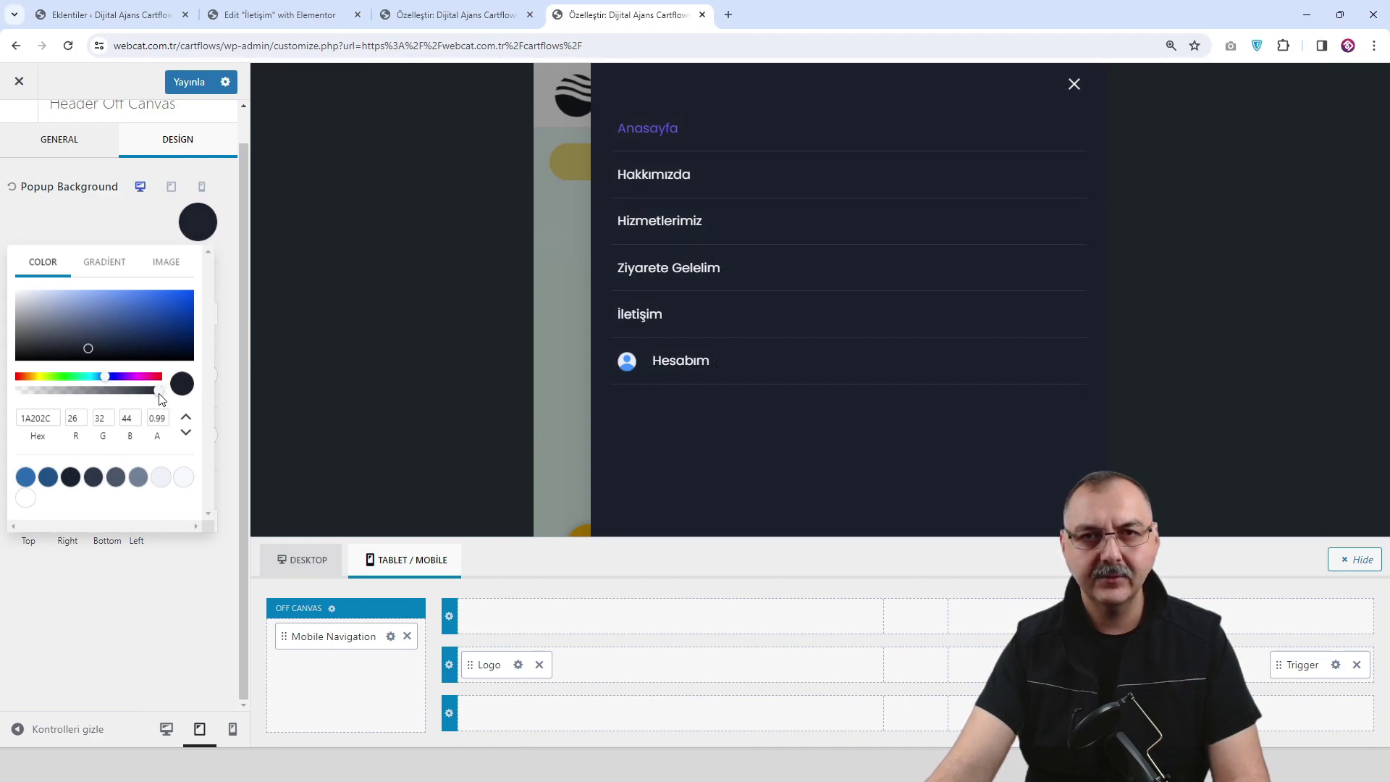
pyautogui.moveTo(159, 398); pyautogui.dragTo(151, 399)
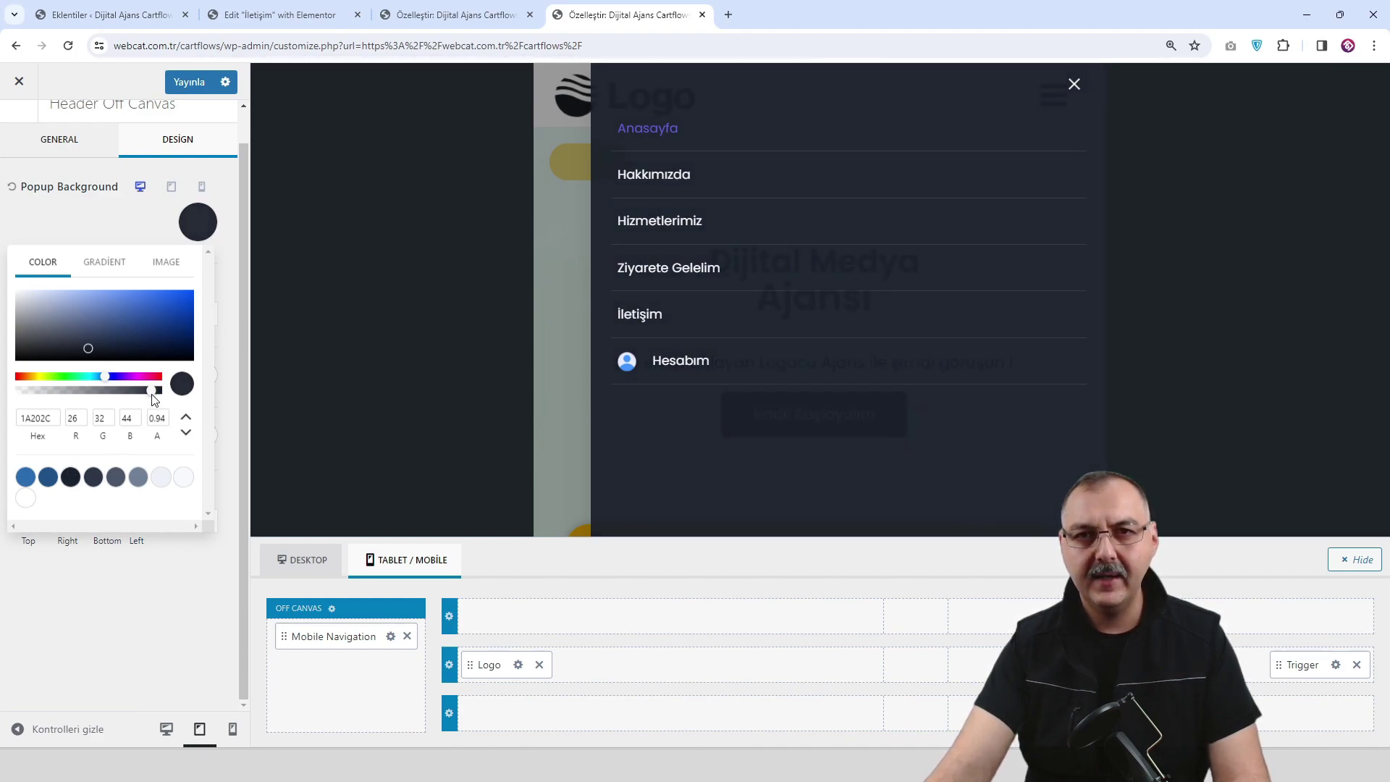
pyautogui.click(124, 228)
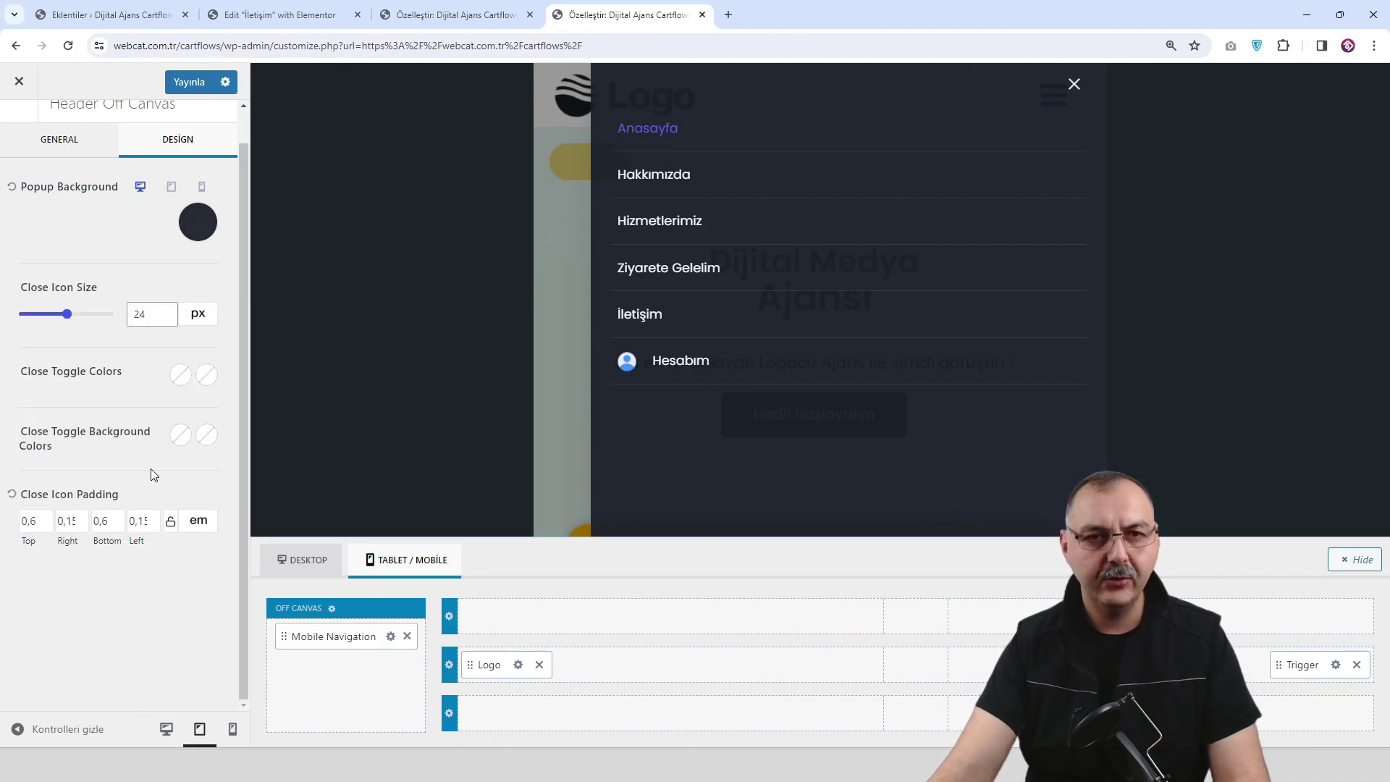
# Publish the drawer background and reopen the off-canvas menu in the preview to check it.
pyautogui.click(187, 83)
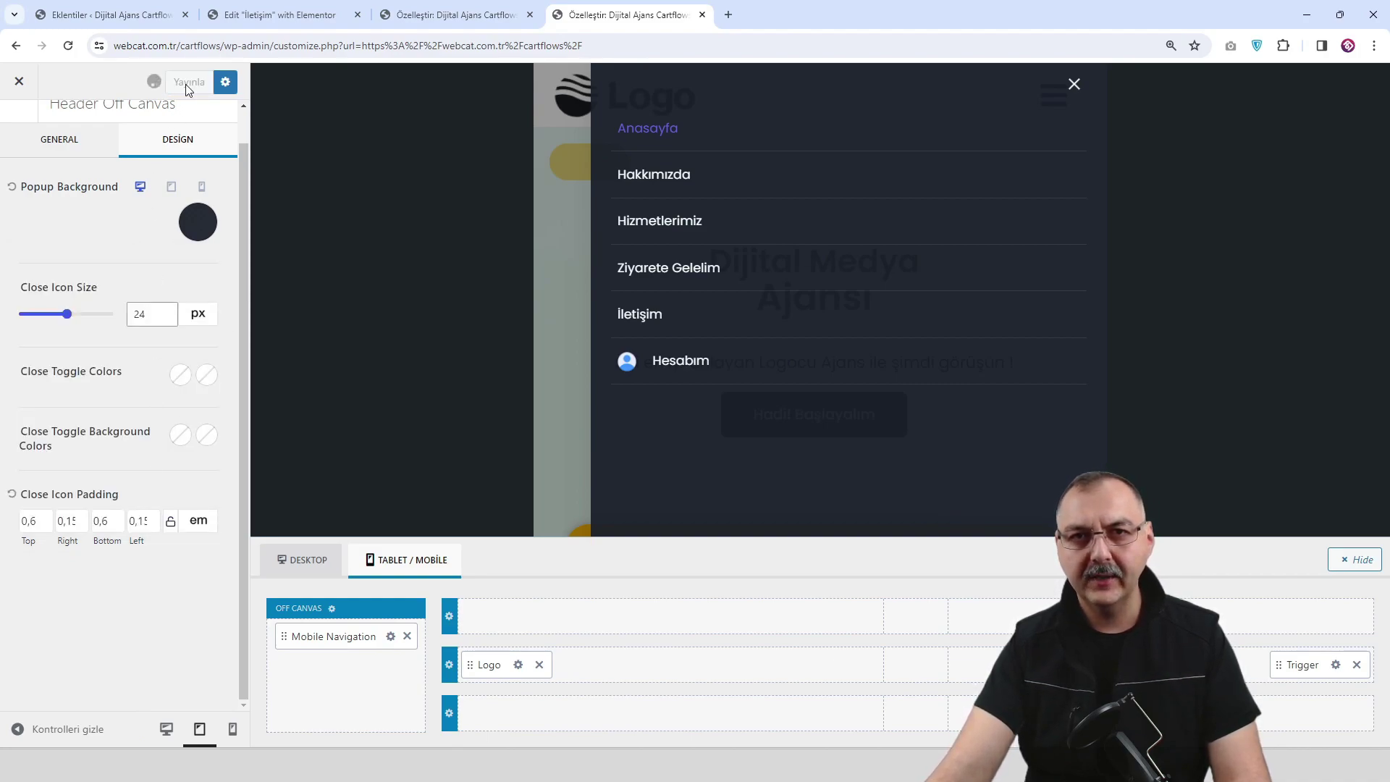
pyautogui.click(659, 224)
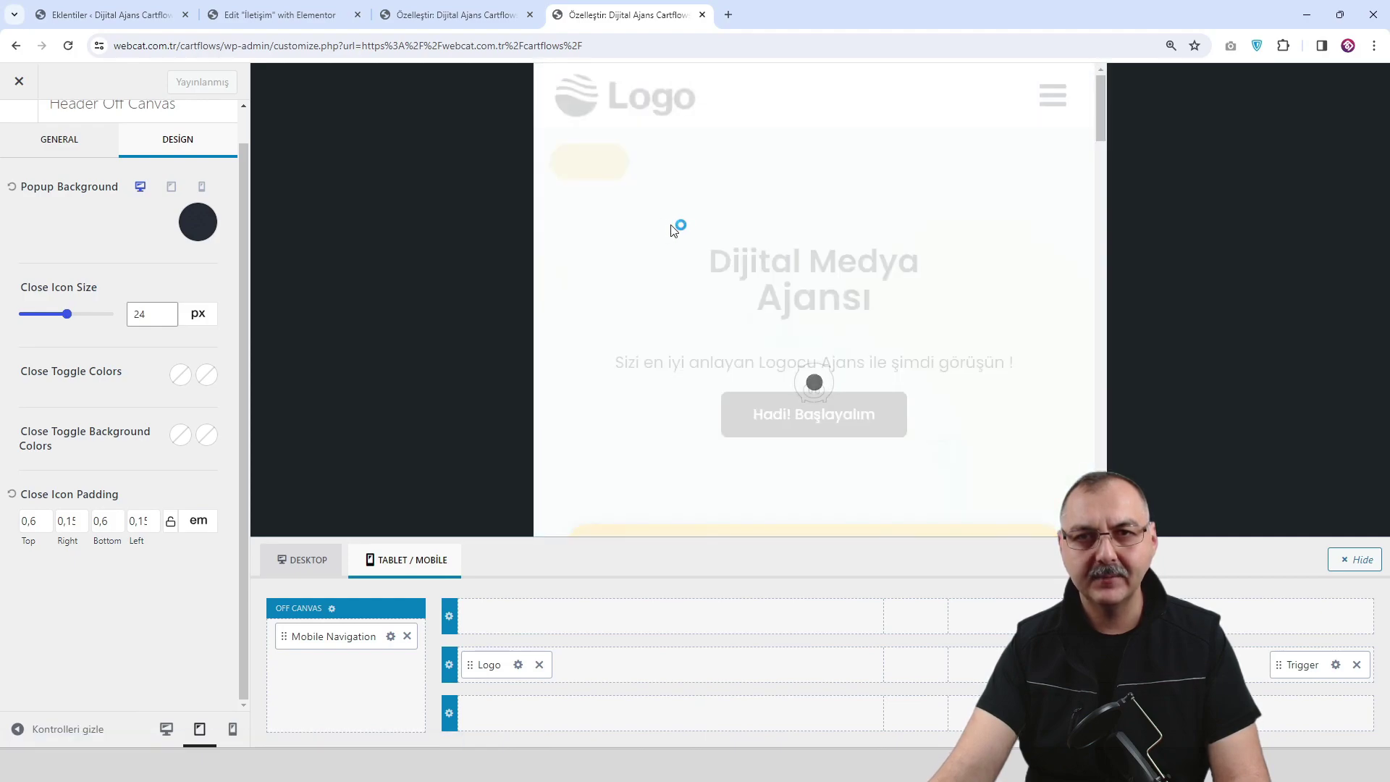
pyautogui.click(1053, 96)
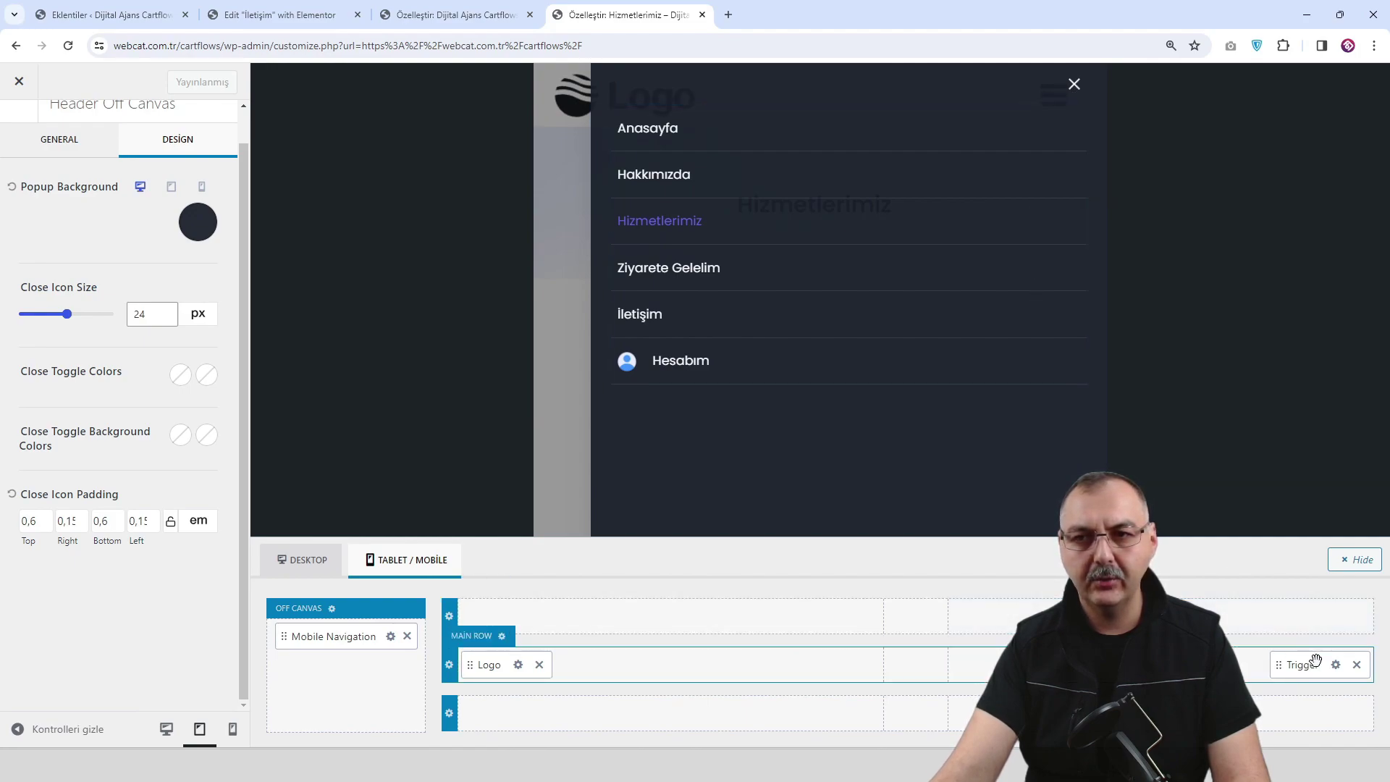
# Shrink the mobile trigger icon size to 33 px.
pyautogui.click(1335, 664)
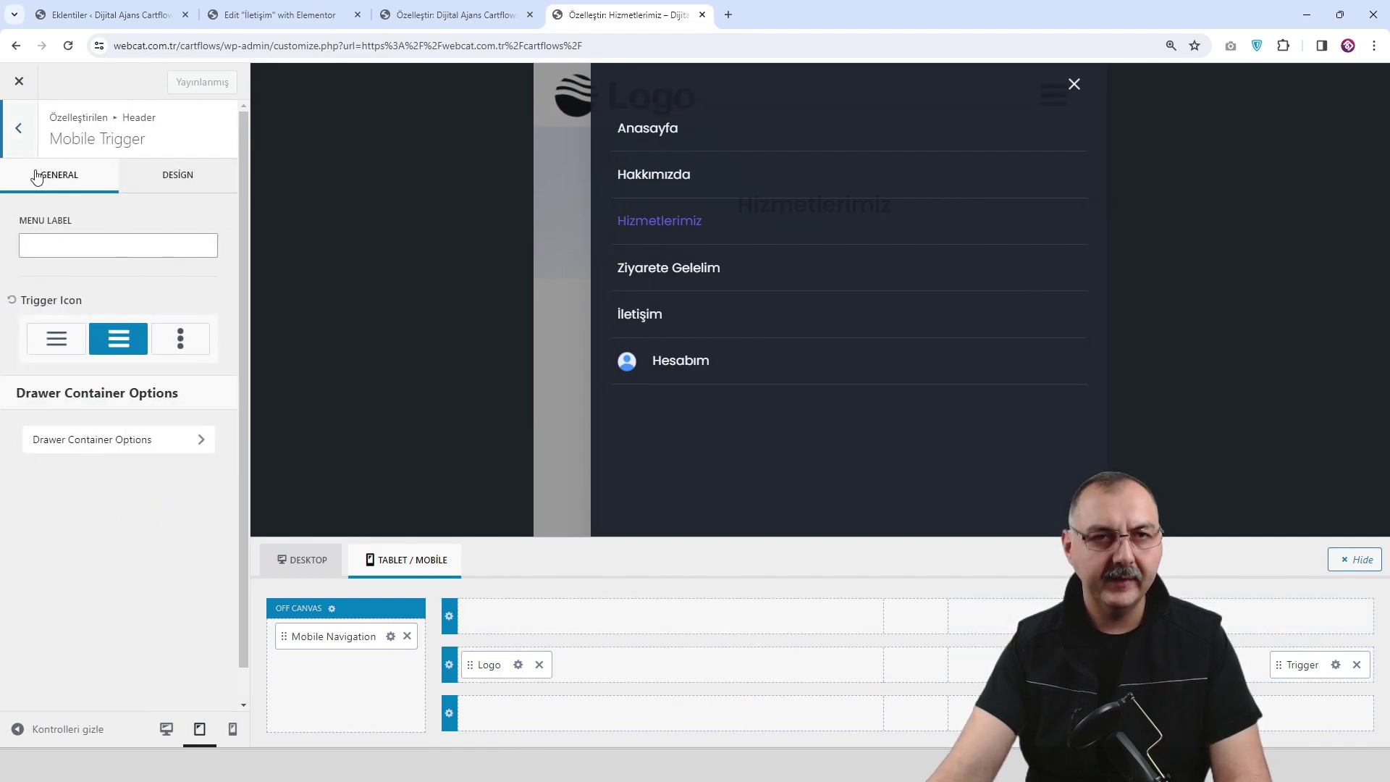
pyautogui.click(28, 141)
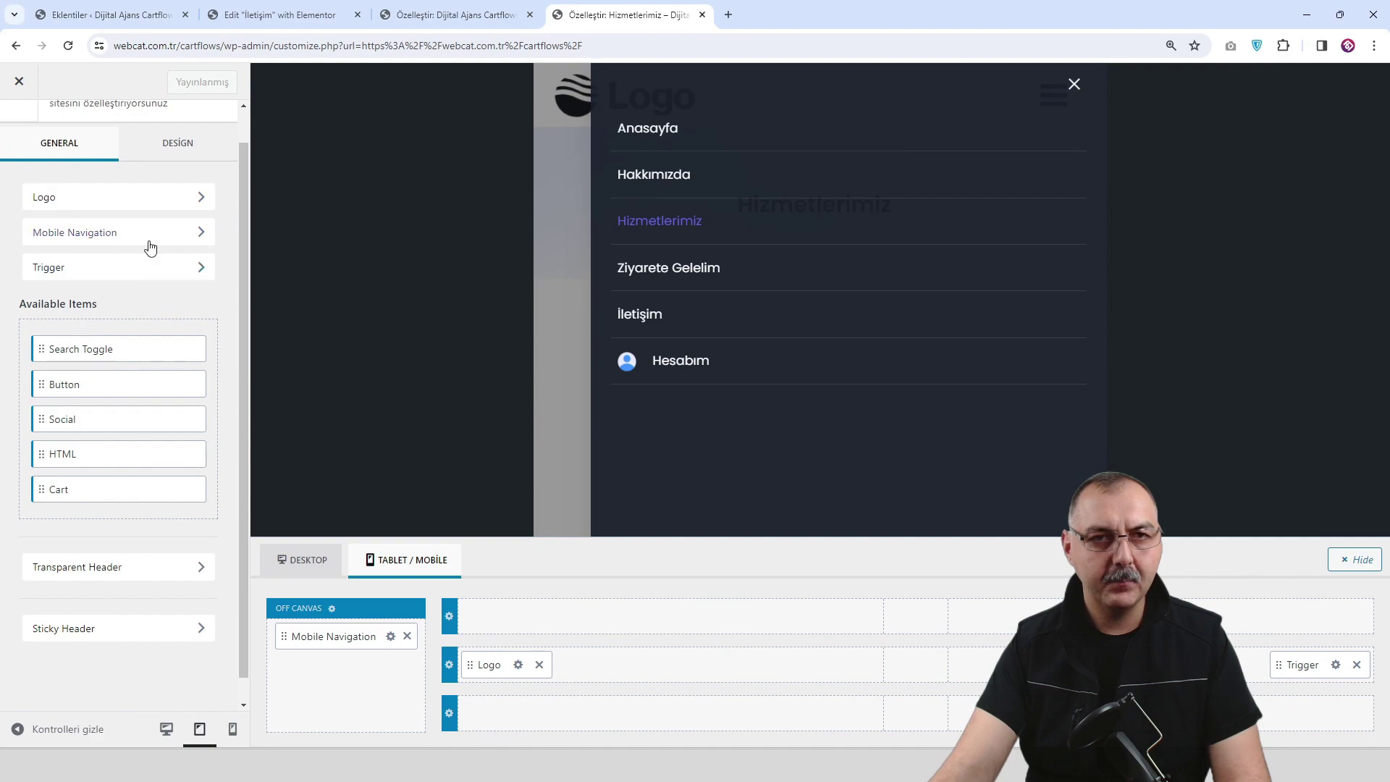
pyautogui.click(1335, 664)
pyautogui.click(178, 174)
pyautogui.scroll(-1, 178, 218)
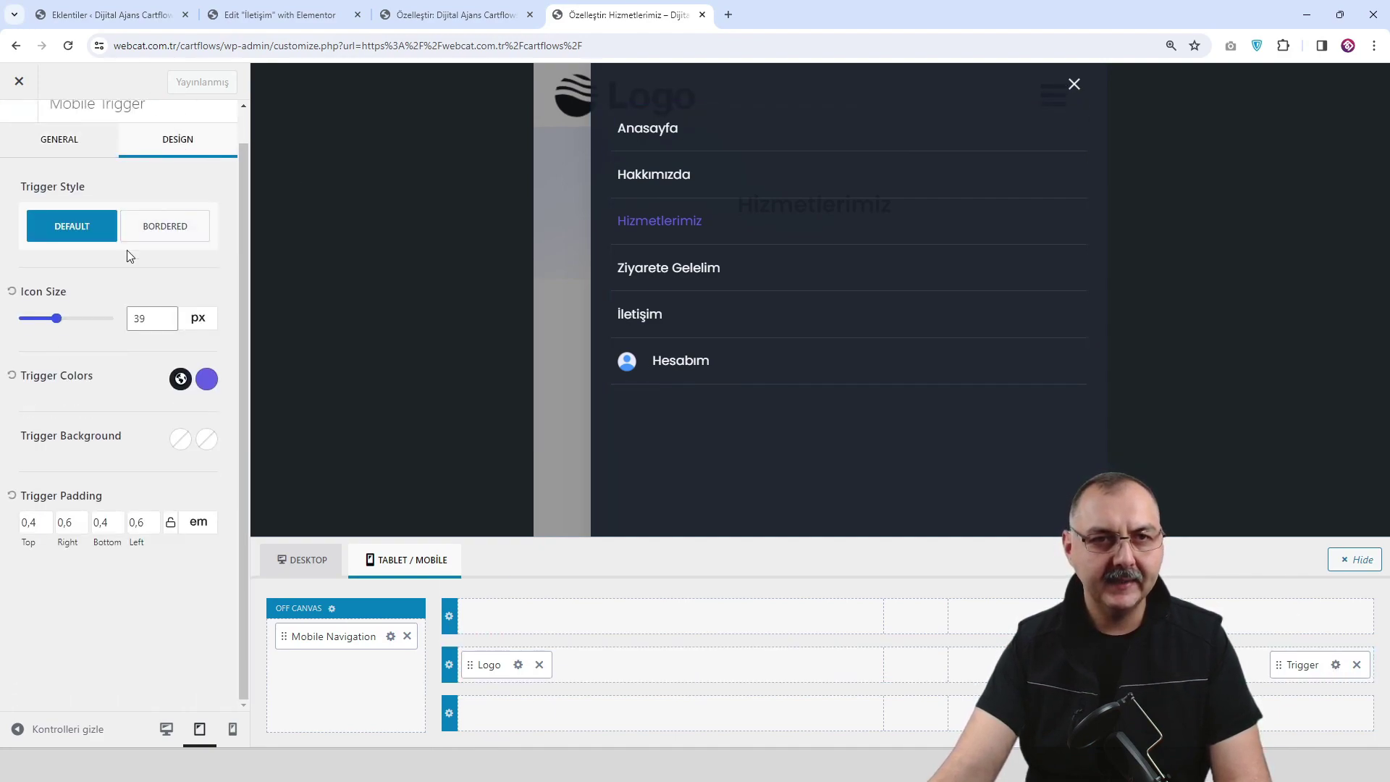
pyautogui.moveTo(57, 320); pyautogui.dragTo(51, 323)
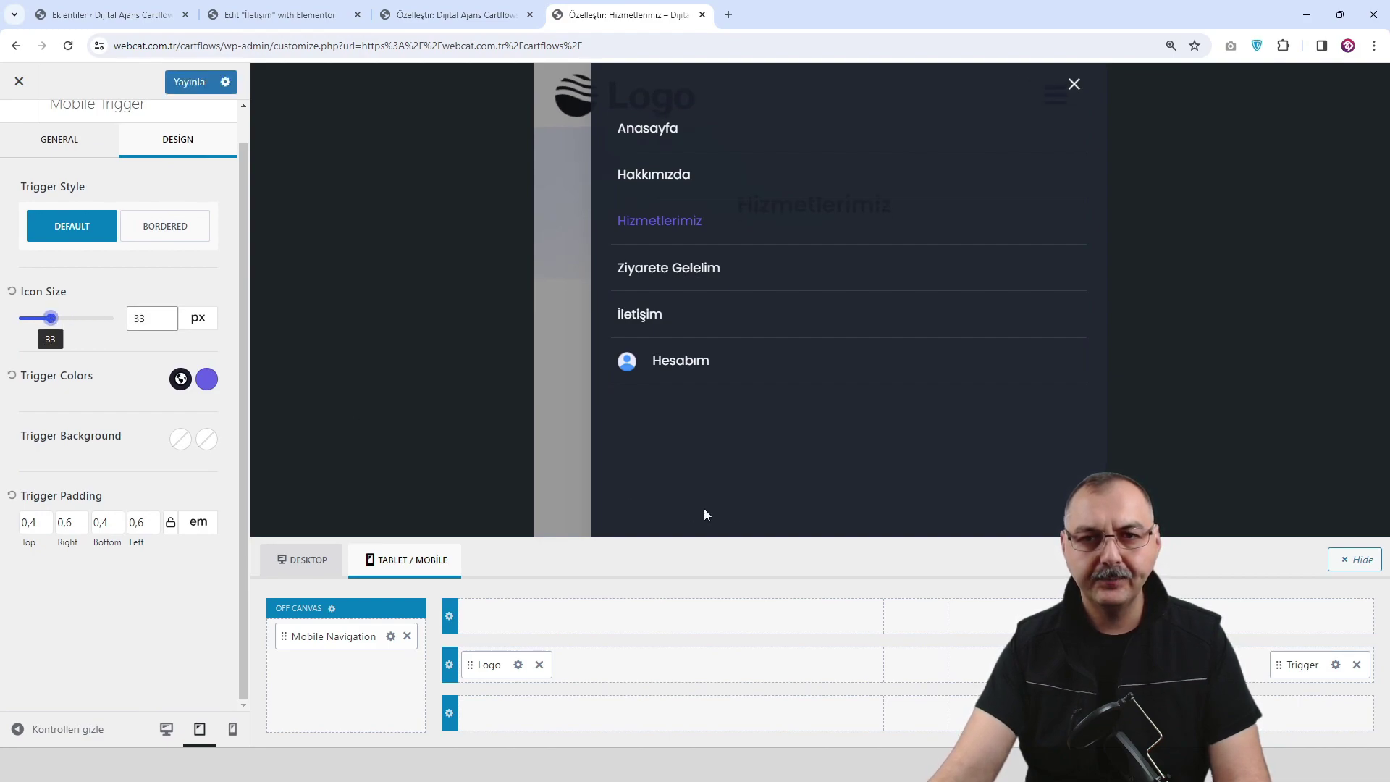
# Close the drawer preview and bring up the trigger's Drawer Container Options.
pyautogui.click(1074, 85)
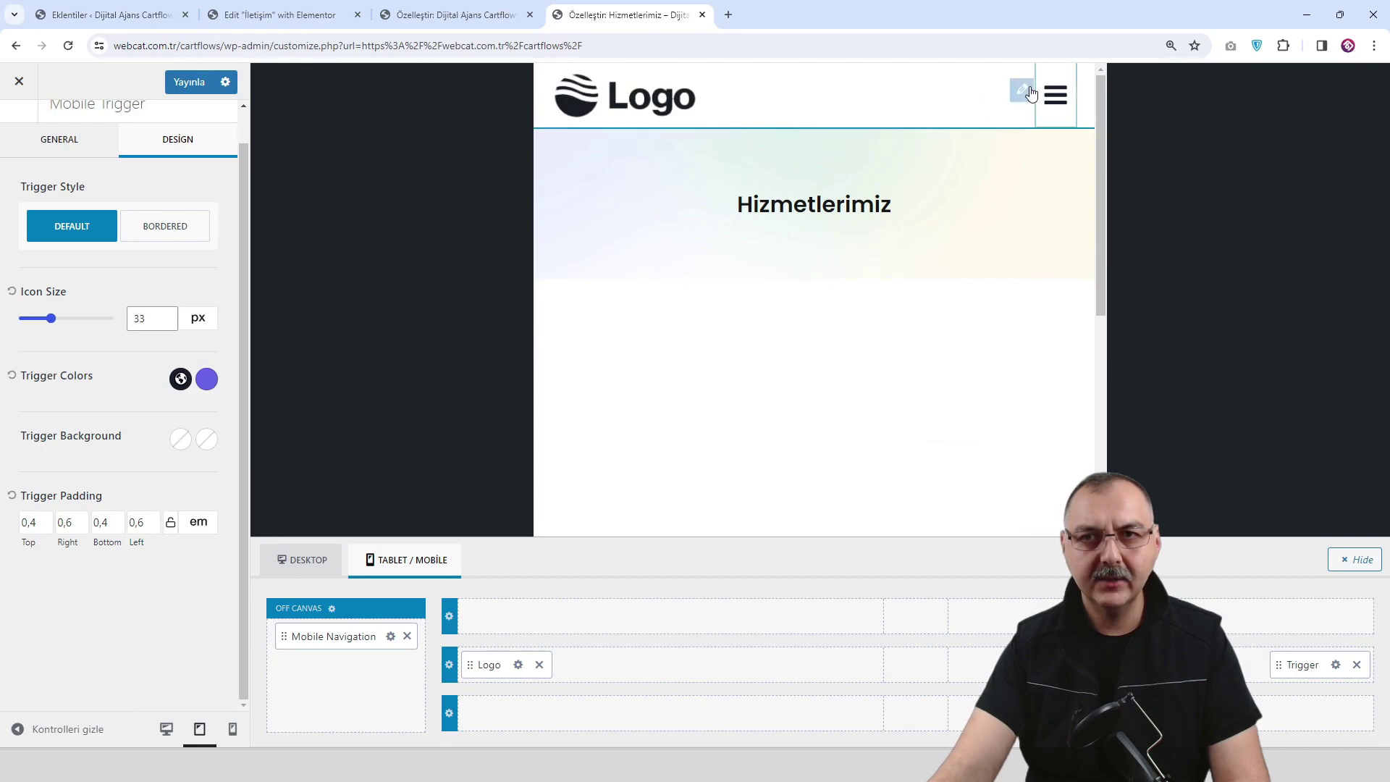
pyautogui.click(108, 145)
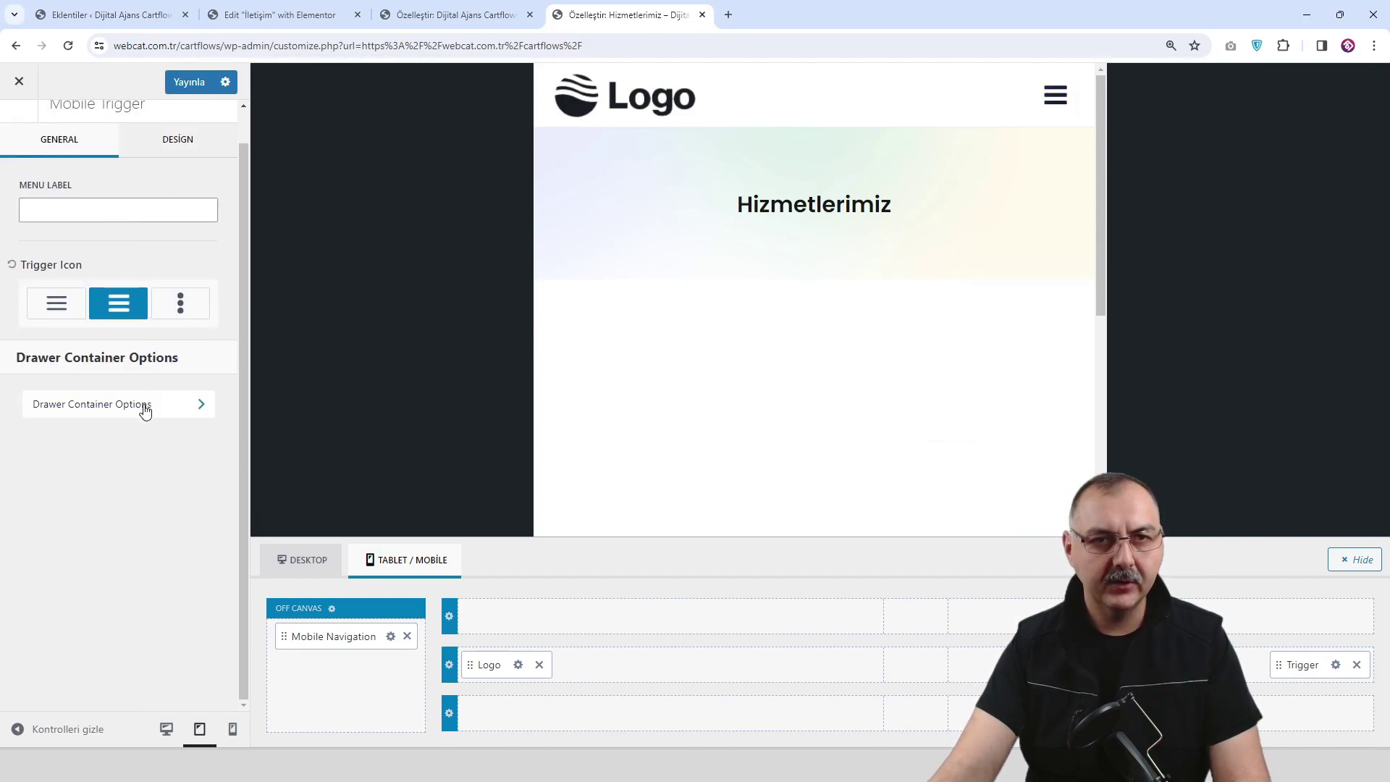
pyautogui.click(145, 405)
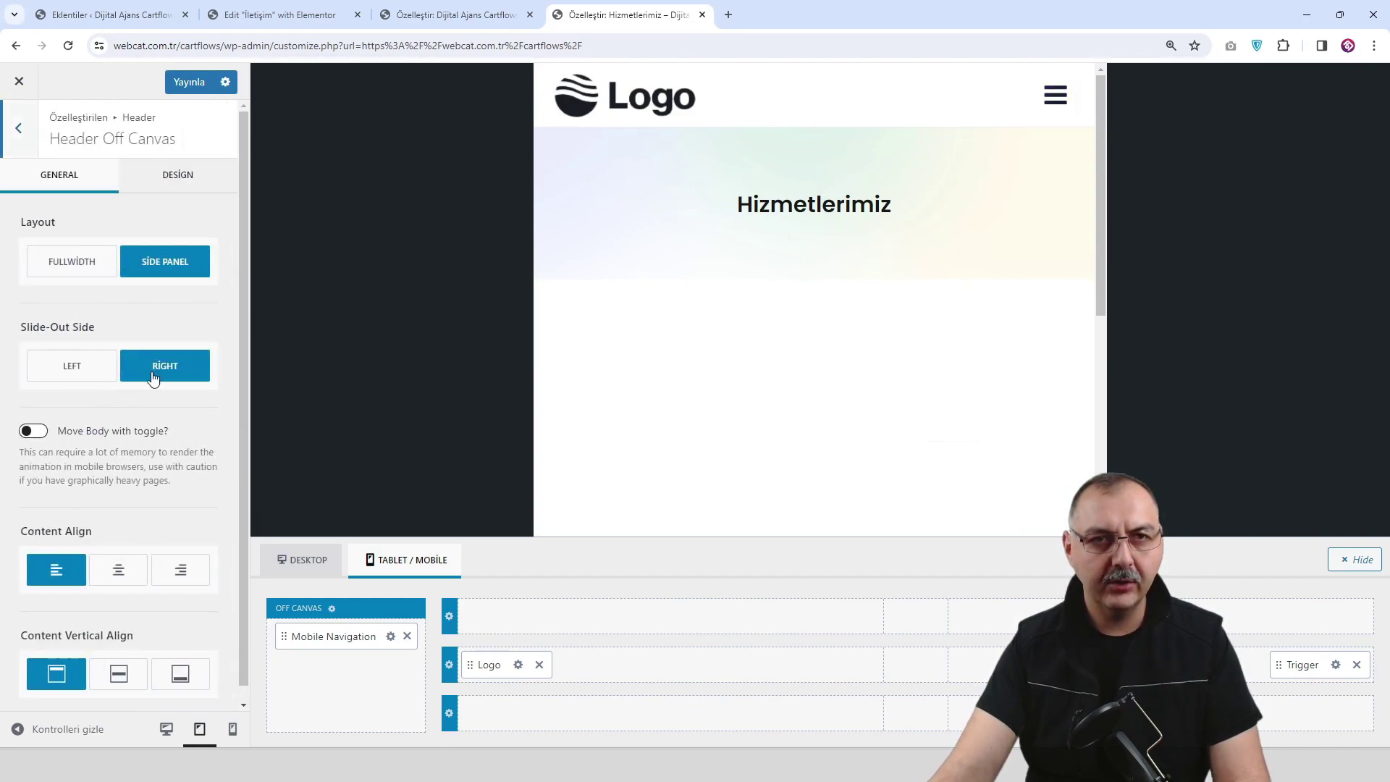
# Set the off-canvas Close Icon Size to 47 px and verify it in the homepage's open mobile drawer.
pyautogui.click(181, 177)
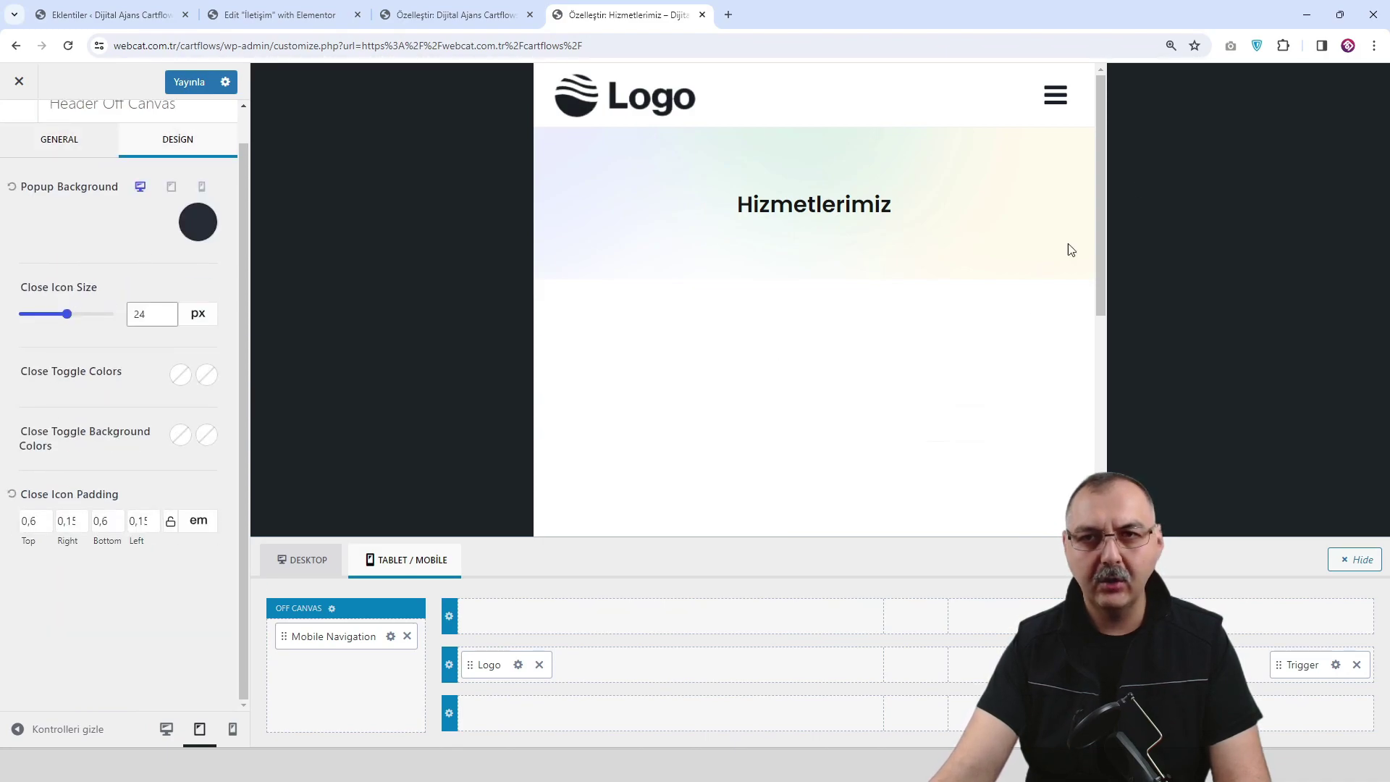
pyautogui.click(1054, 95)
pyautogui.moveTo(62, 316); pyautogui.dragTo(65, 315)
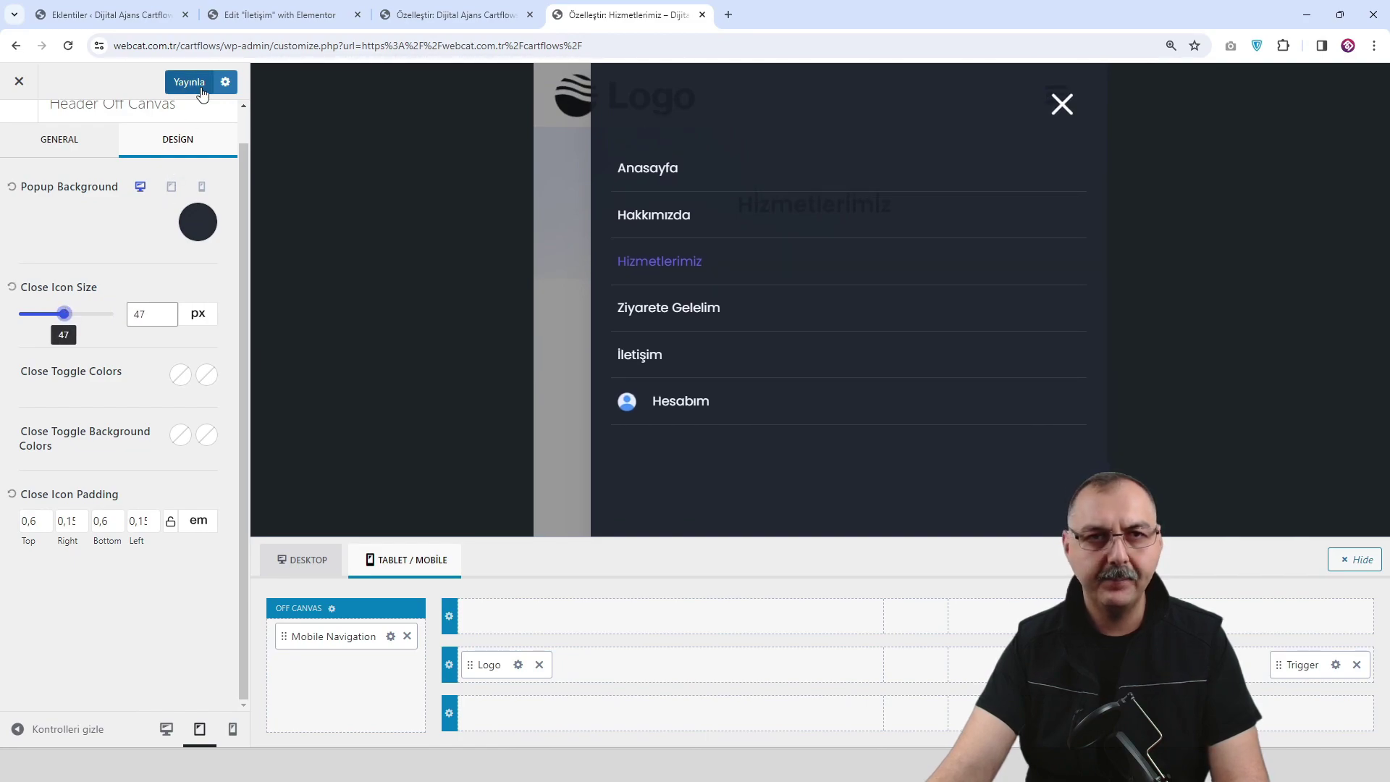
pyautogui.click(1062, 107)
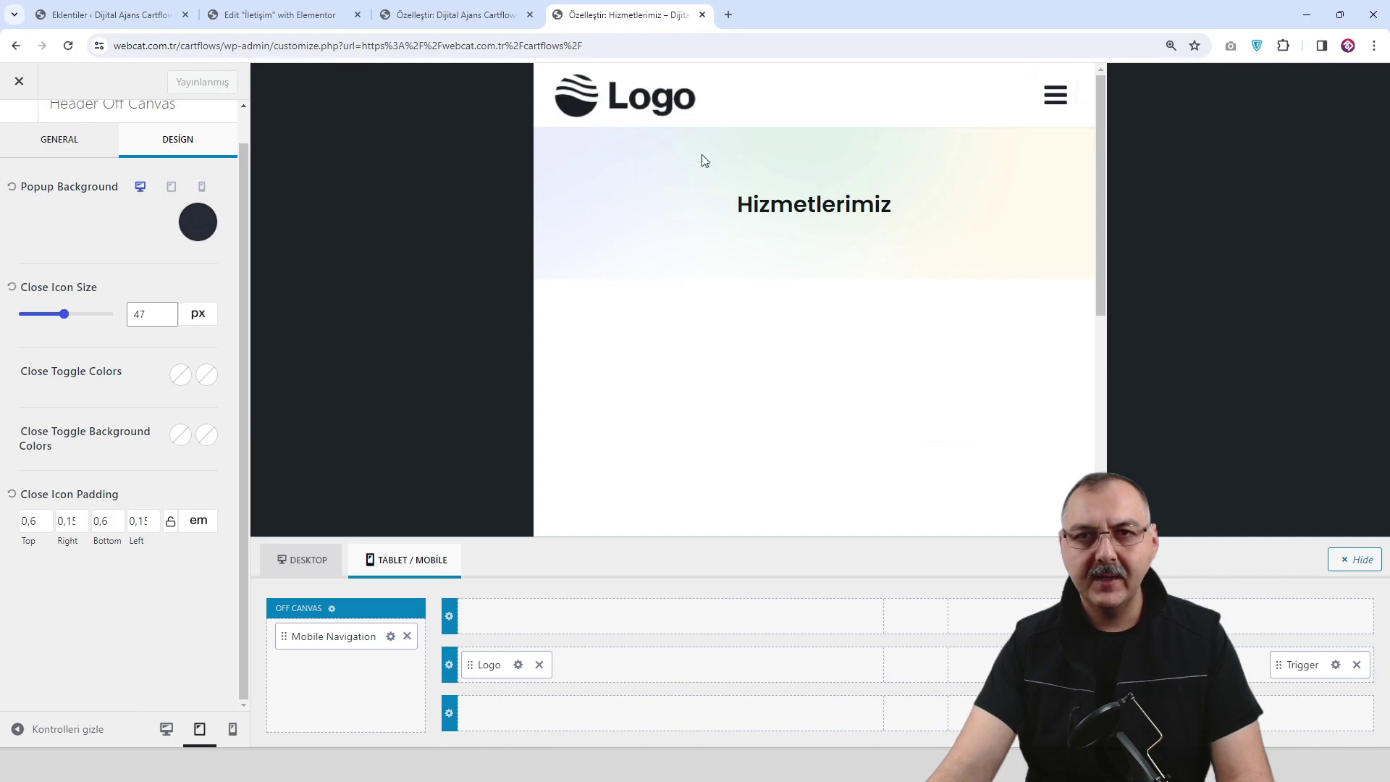
pyautogui.click(655, 102)
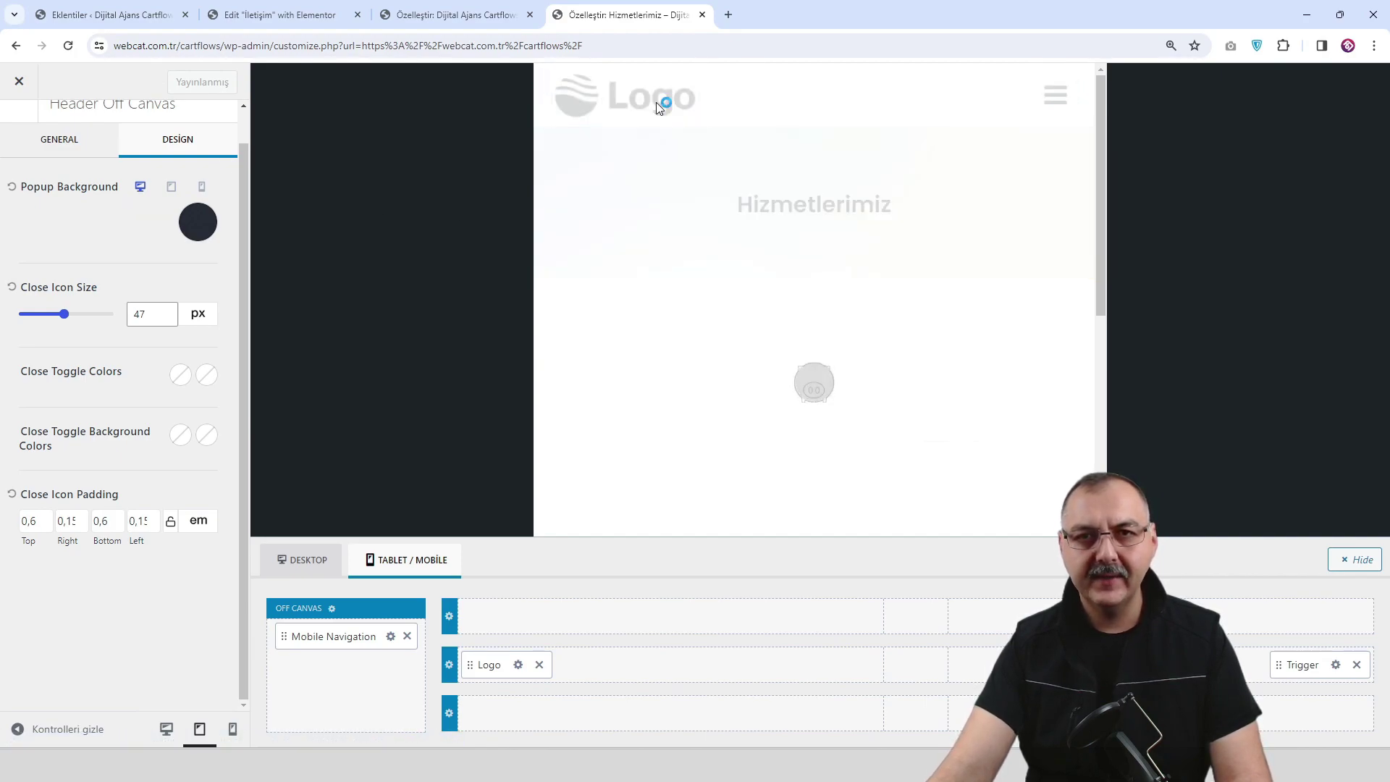
pyautogui.click(1058, 104)
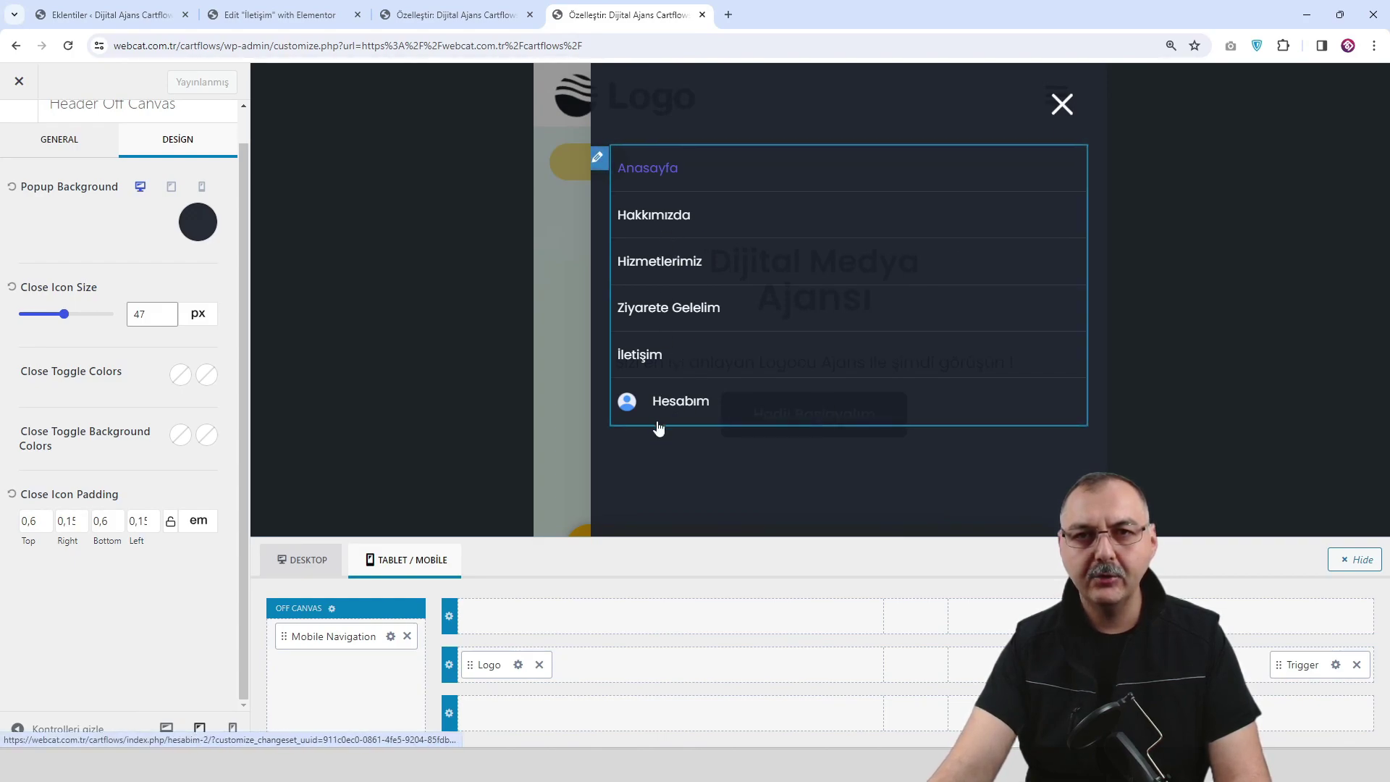
# Give mobile navigation links a 6865E7 purple hover colour and publish the header changes.
pyautogui.click(599, 159)
pyautogui.click(177, 174)
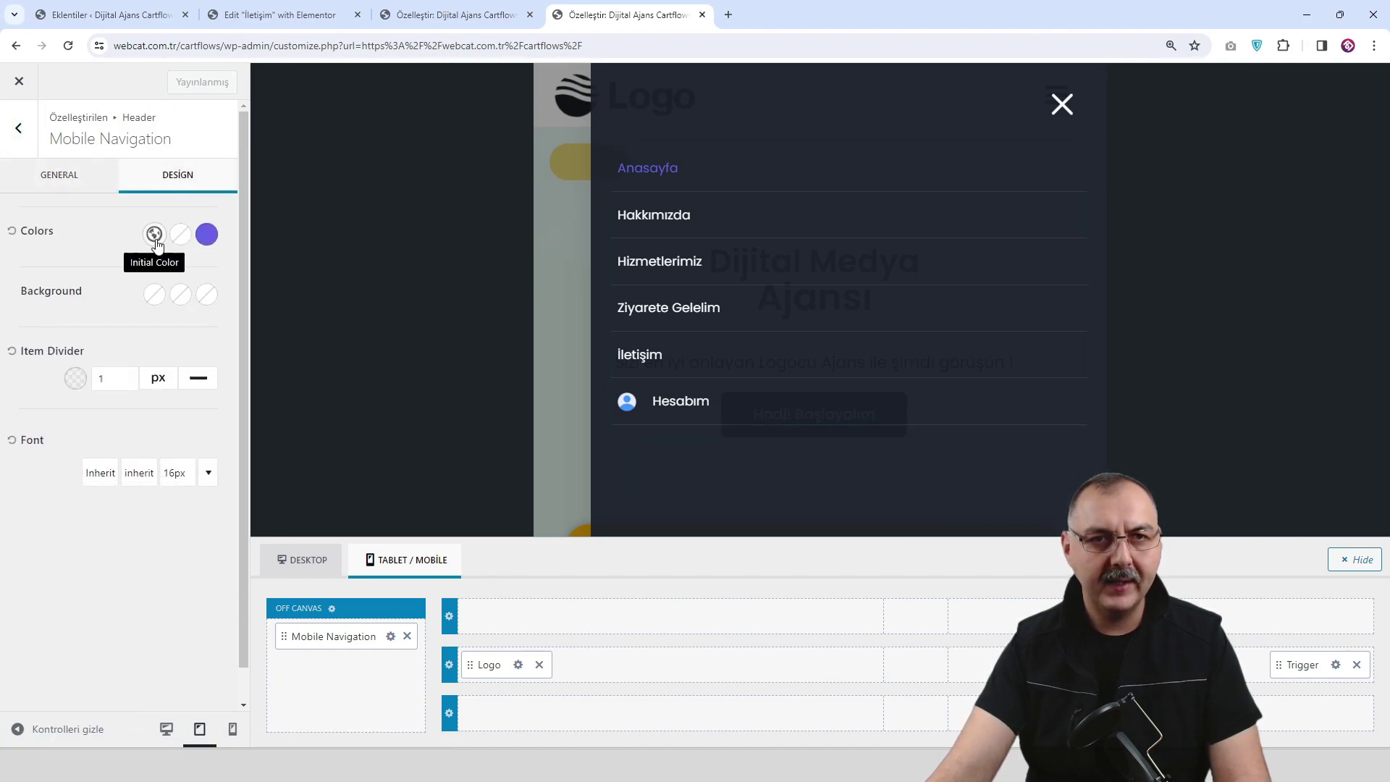
pyautogui.click(179, 235)
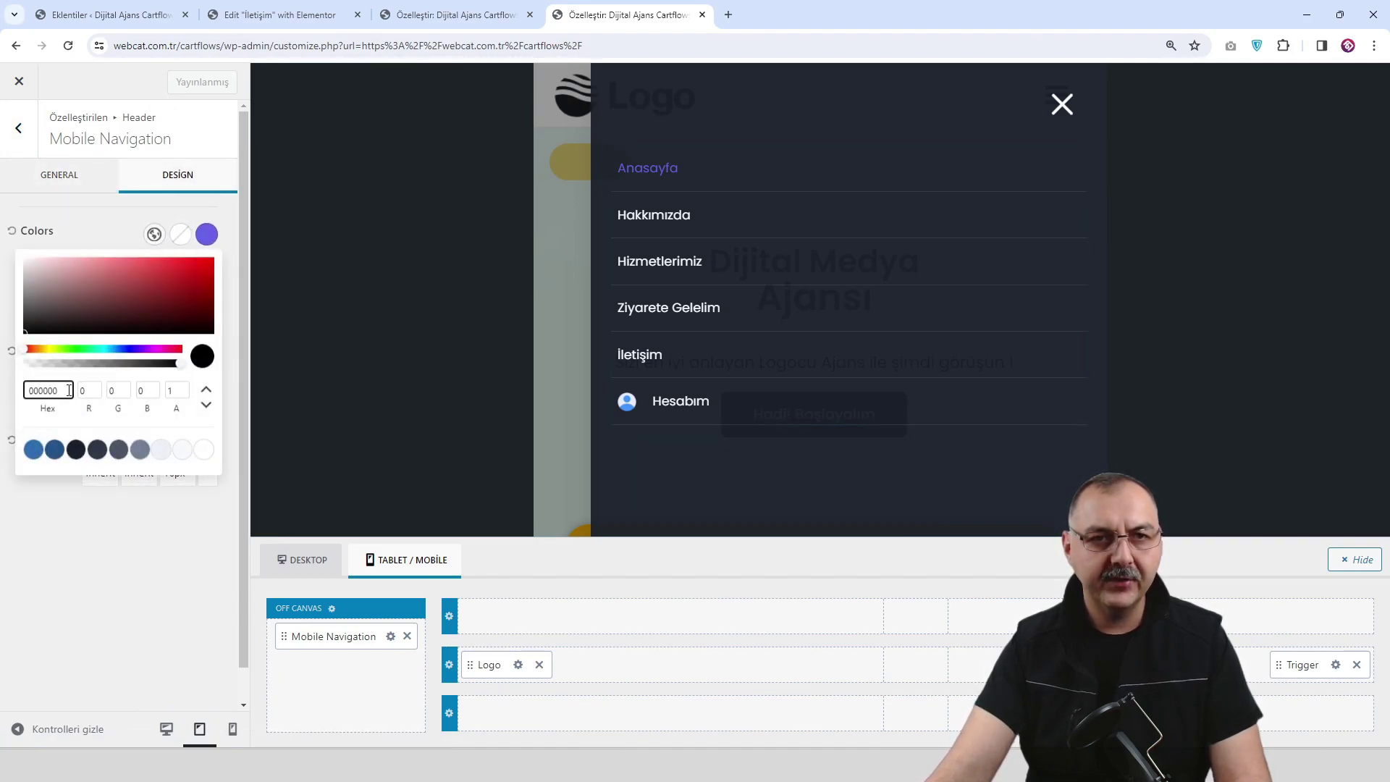
pyautogui.write('6865E7')
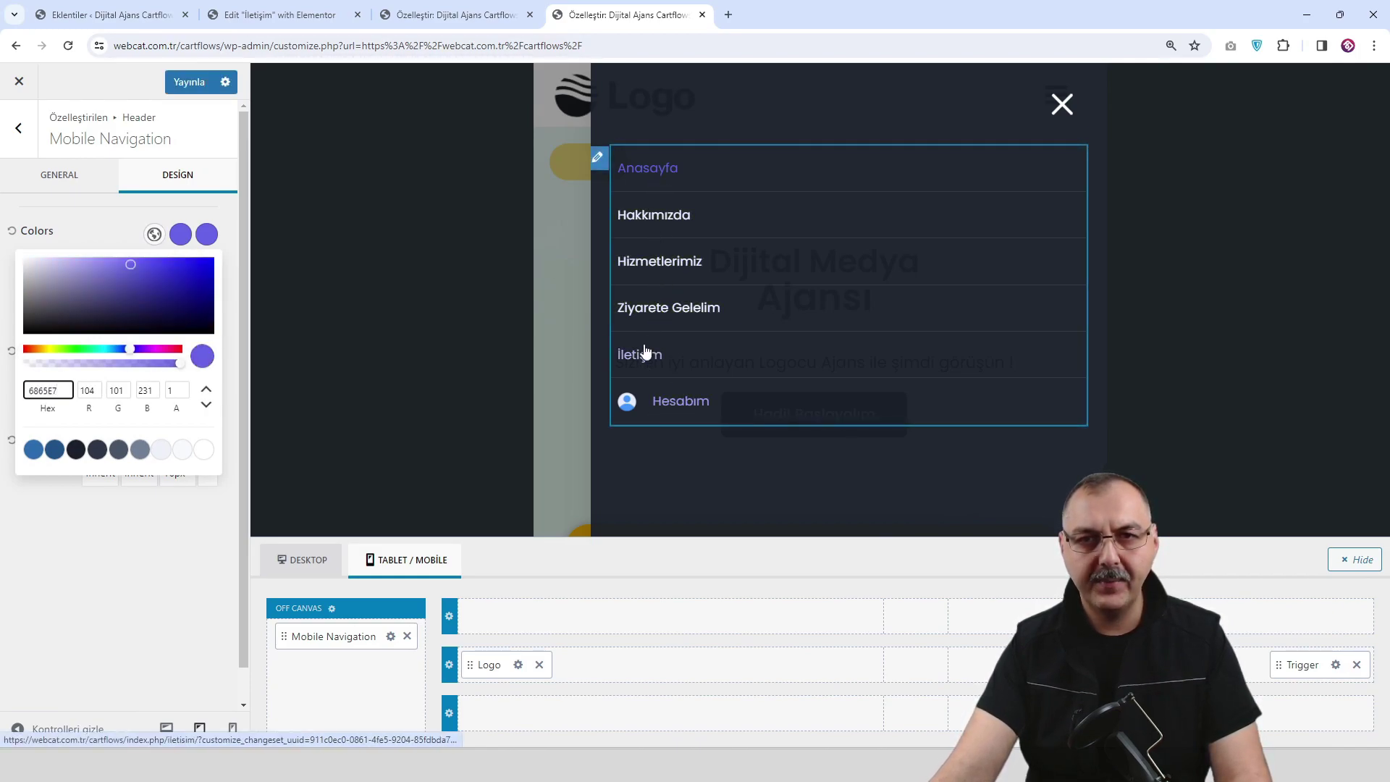
pyautogui.click(196, 85)
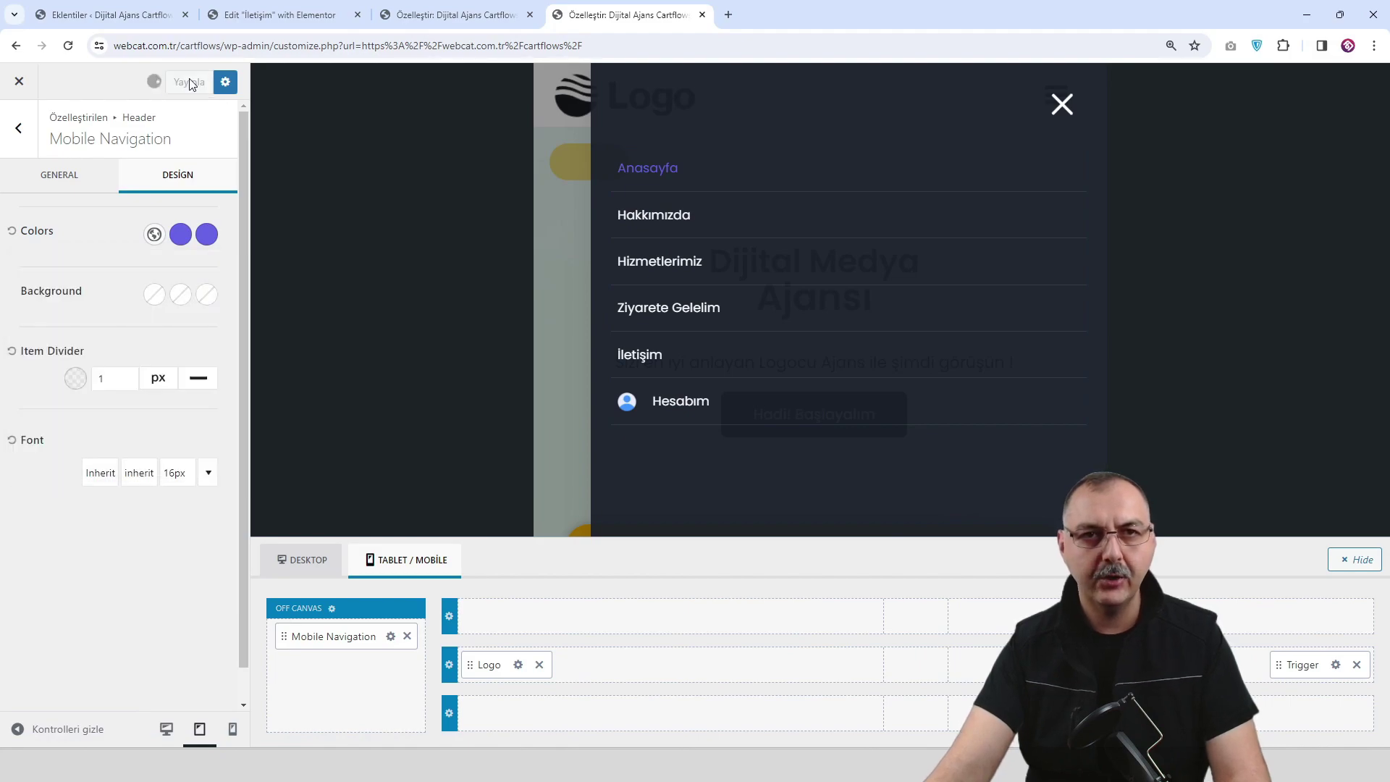
pyautogui.click(24, 144)
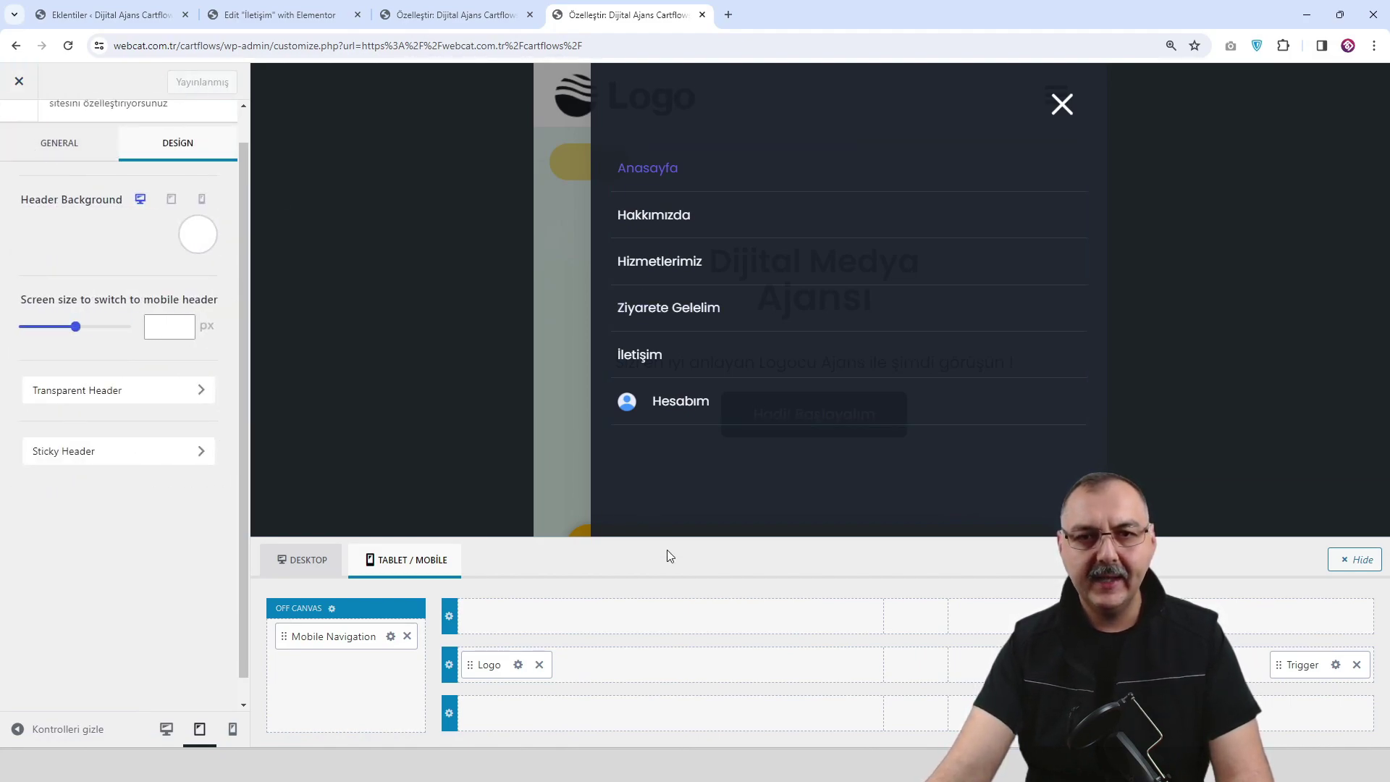
# Hide the header builder and toggle the mobile drawer in the preview to recheck it.
pyautogui.click(1367, 567)
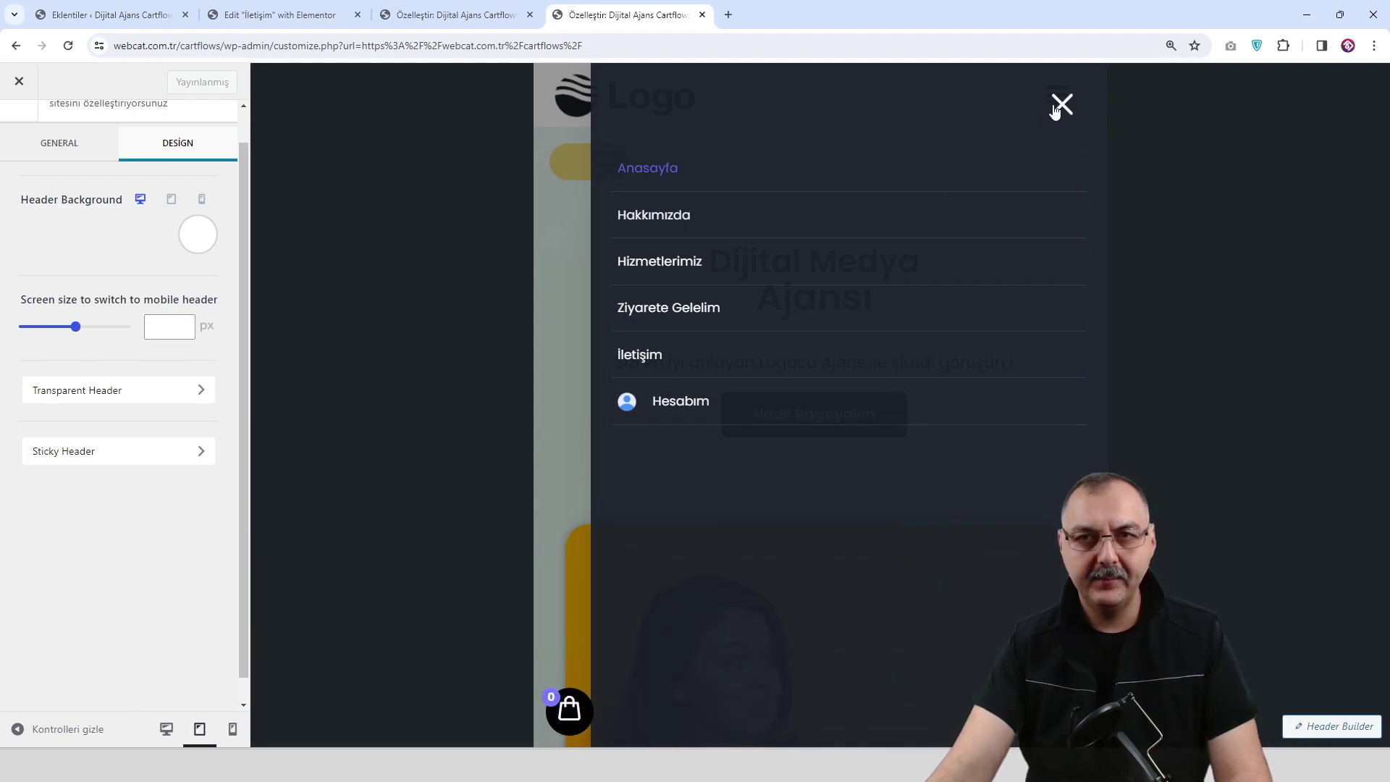
pyautogui.click(1061, 105)
pyautogui.click(1056, 93)
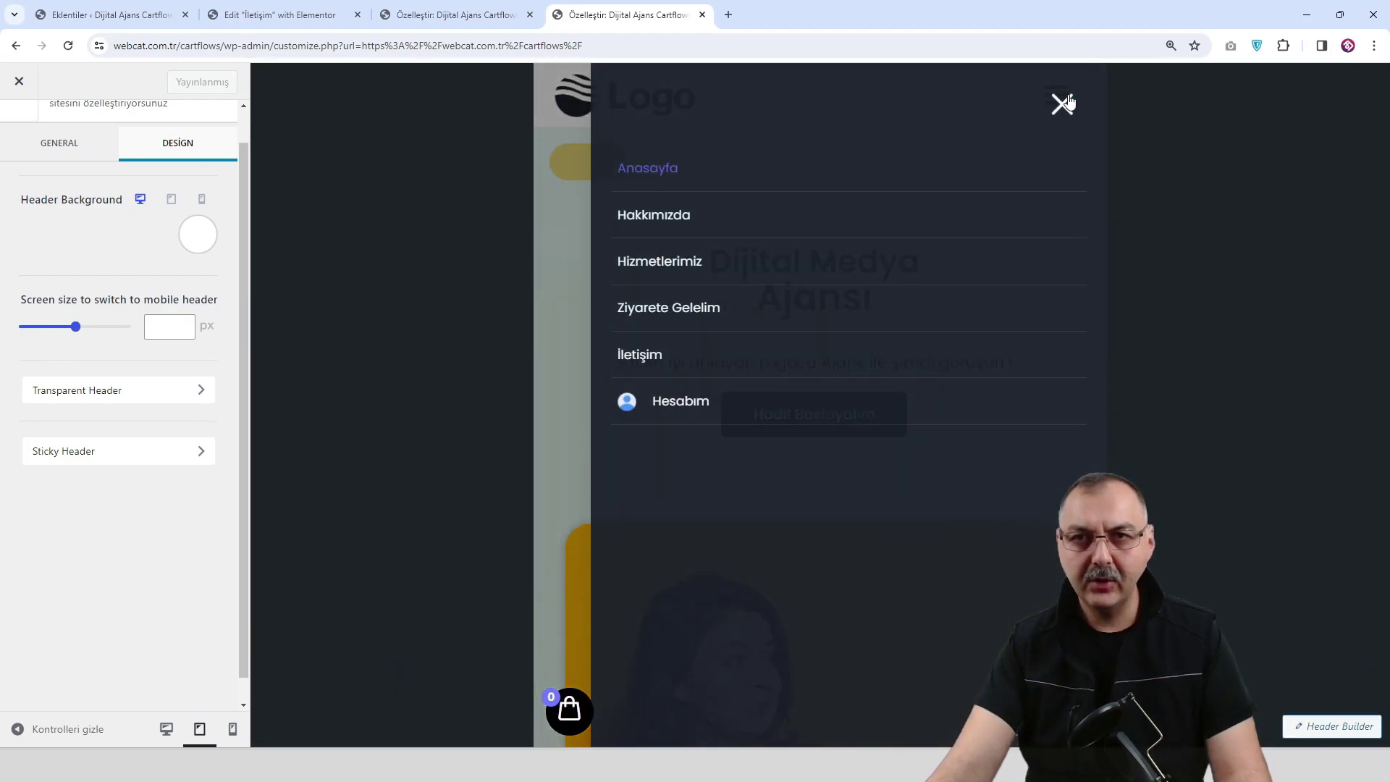
pyautogui.click(1061, 105)
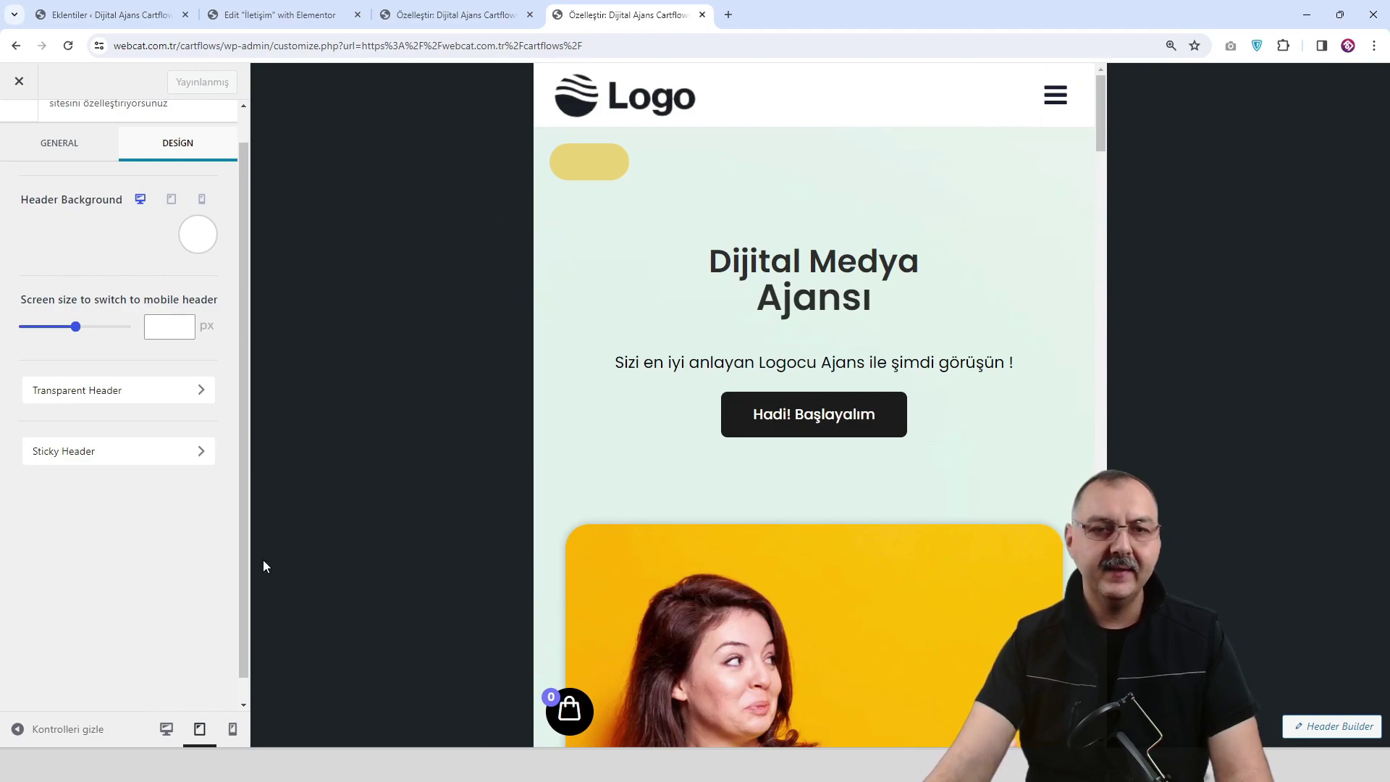
# Switch to desktop preview, exit the customizer, and scroll through the live homepage.
pyautogui.click(166, 728)
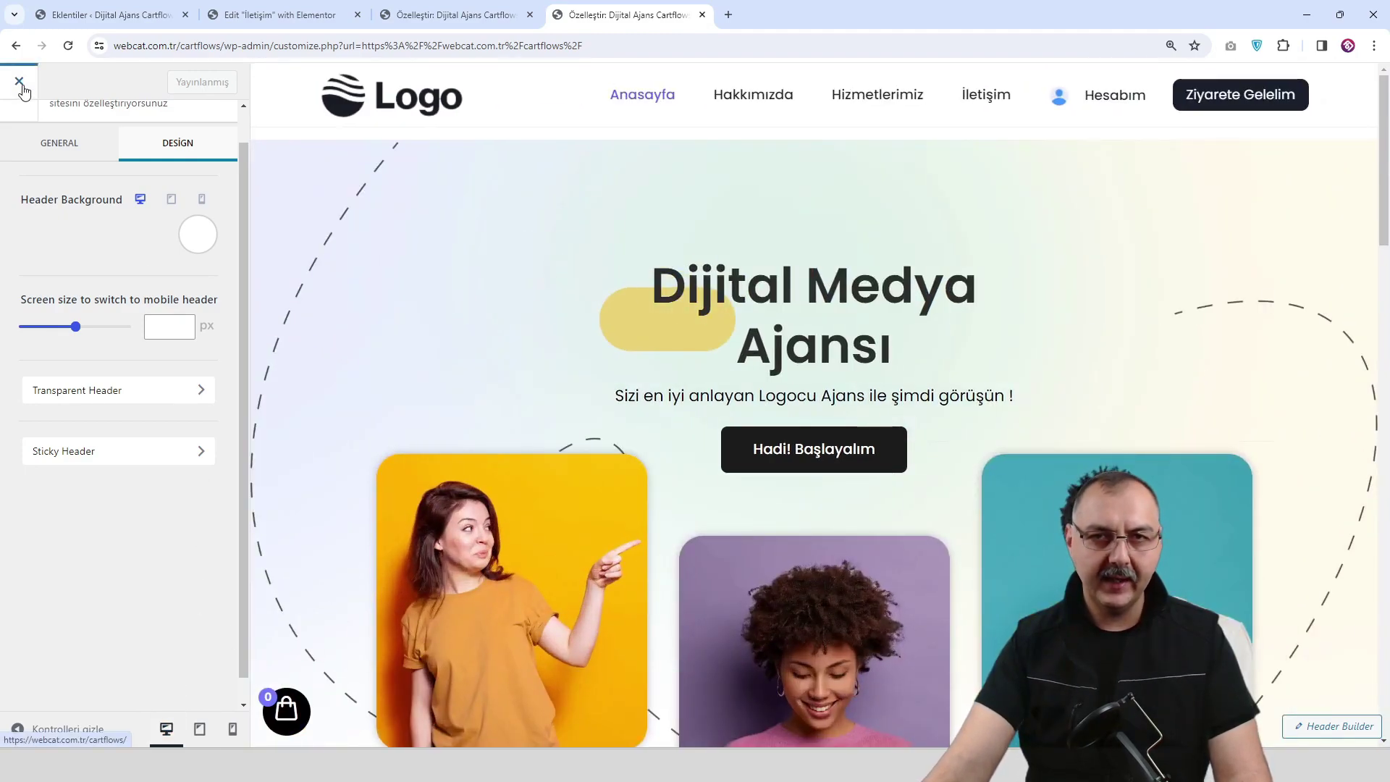
pyautogui.click(19, 81)
pyautogui.scroll(-10, 800, 246)
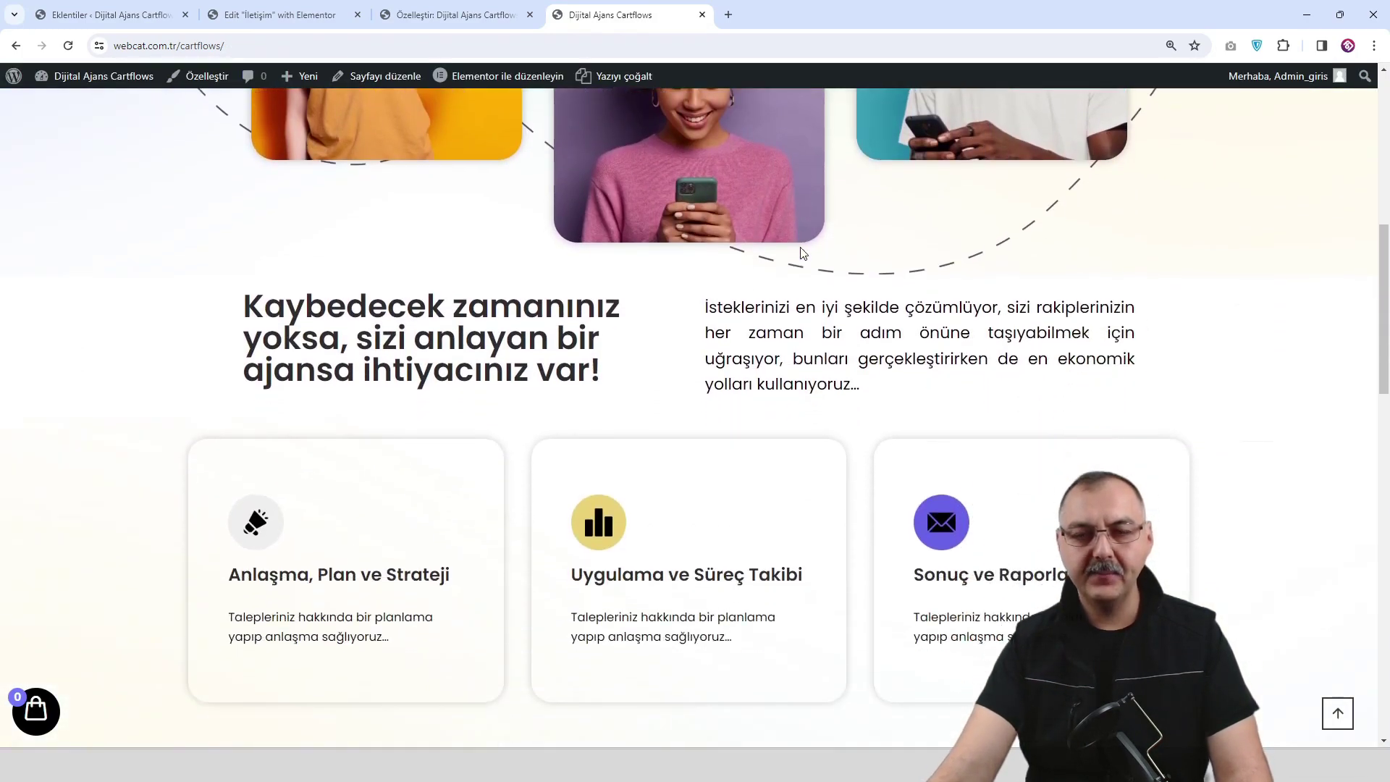
pyautogui.scroll(-15, 802, 253)
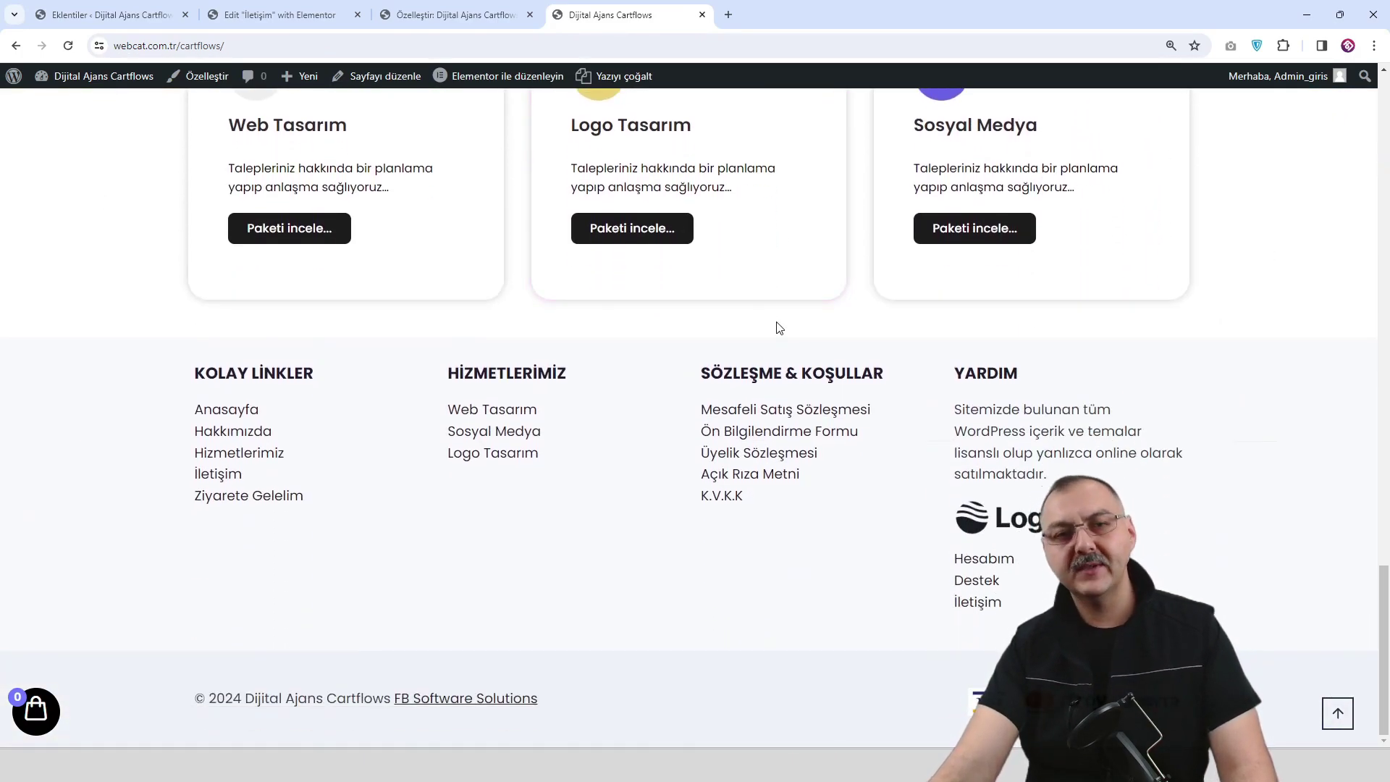
pyautogui.scroll(10, 771, 327)
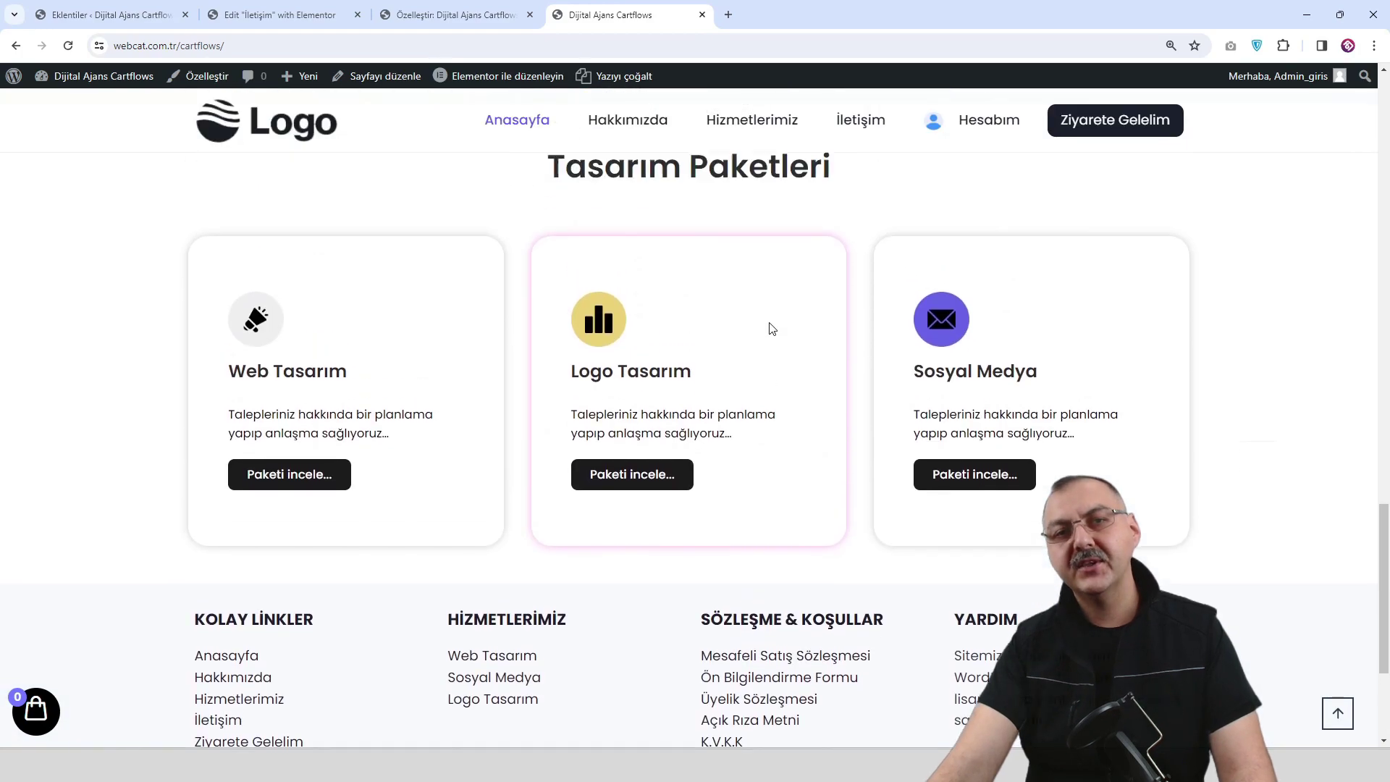
pyautogui.scroll(4, 768, 323)
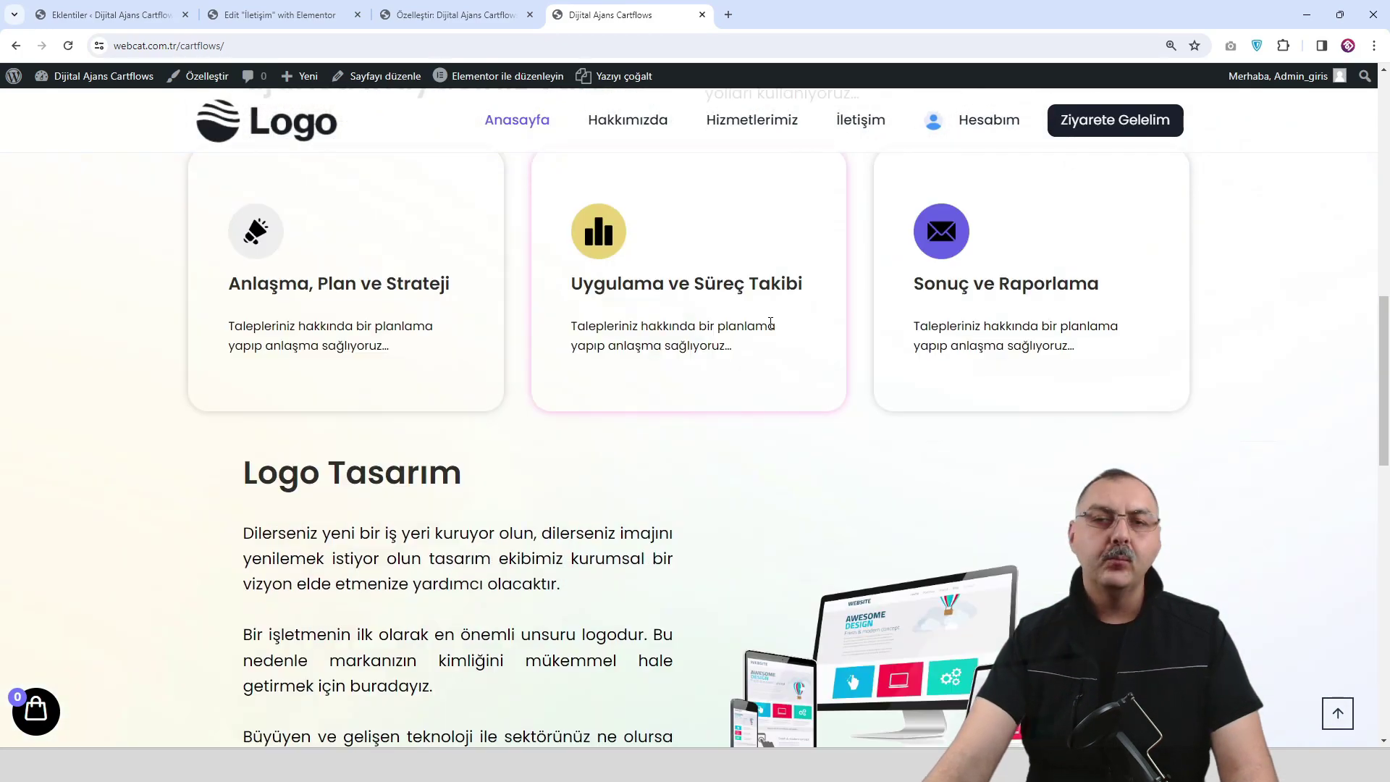